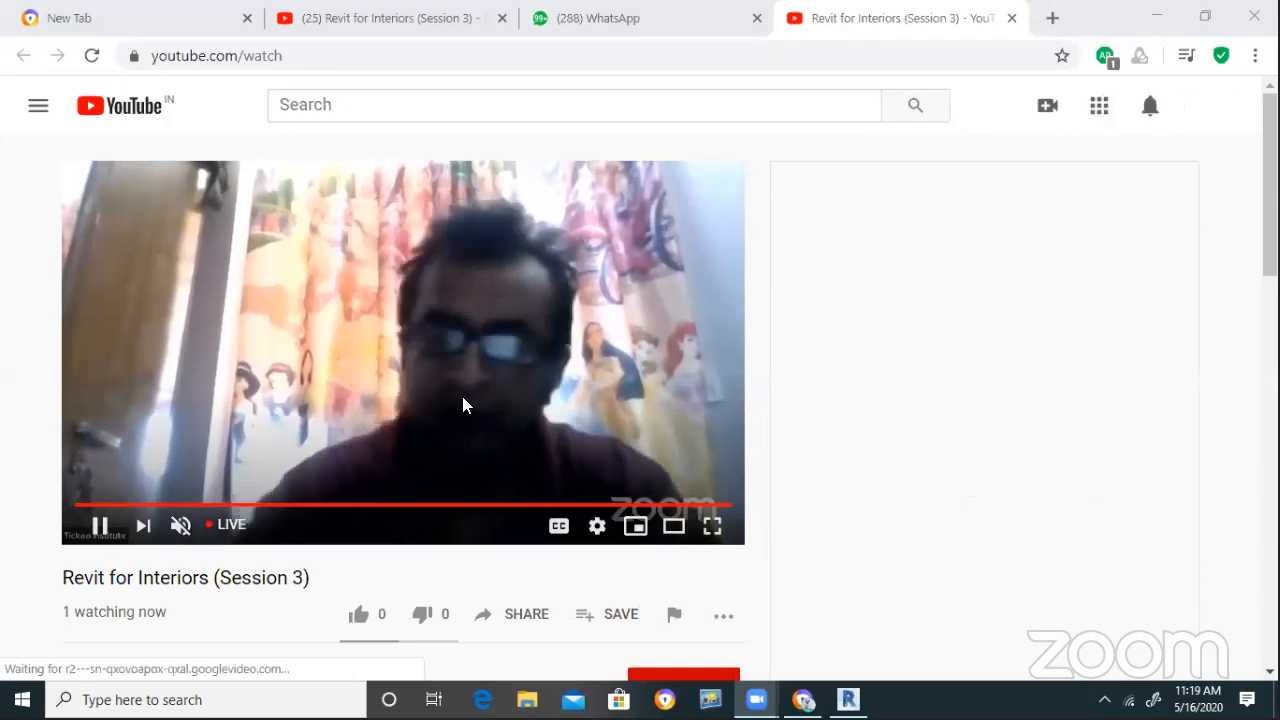
Zoom the Revit views, then glance at the Revit for Interiors stream tab and WhatsApp chats
scroll(131, 569, down, 3)
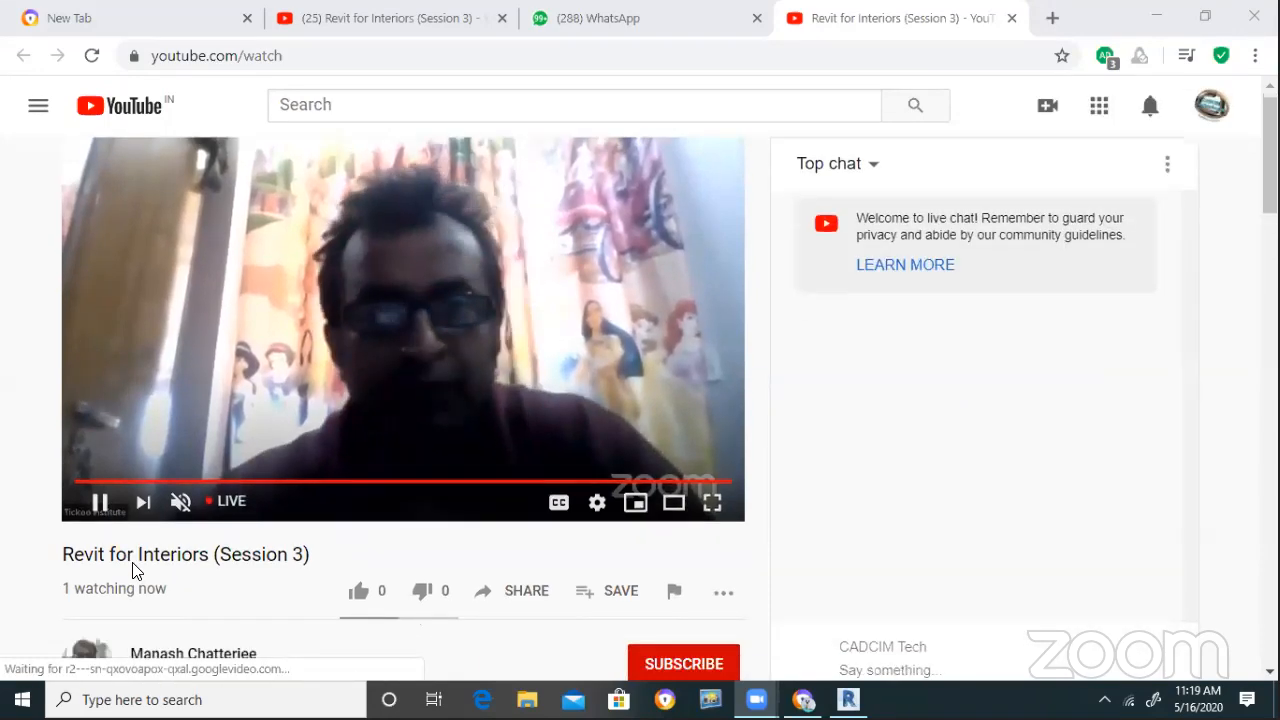
scroll(168, 537, up, 1)
scroll(168, 537, up, 2)
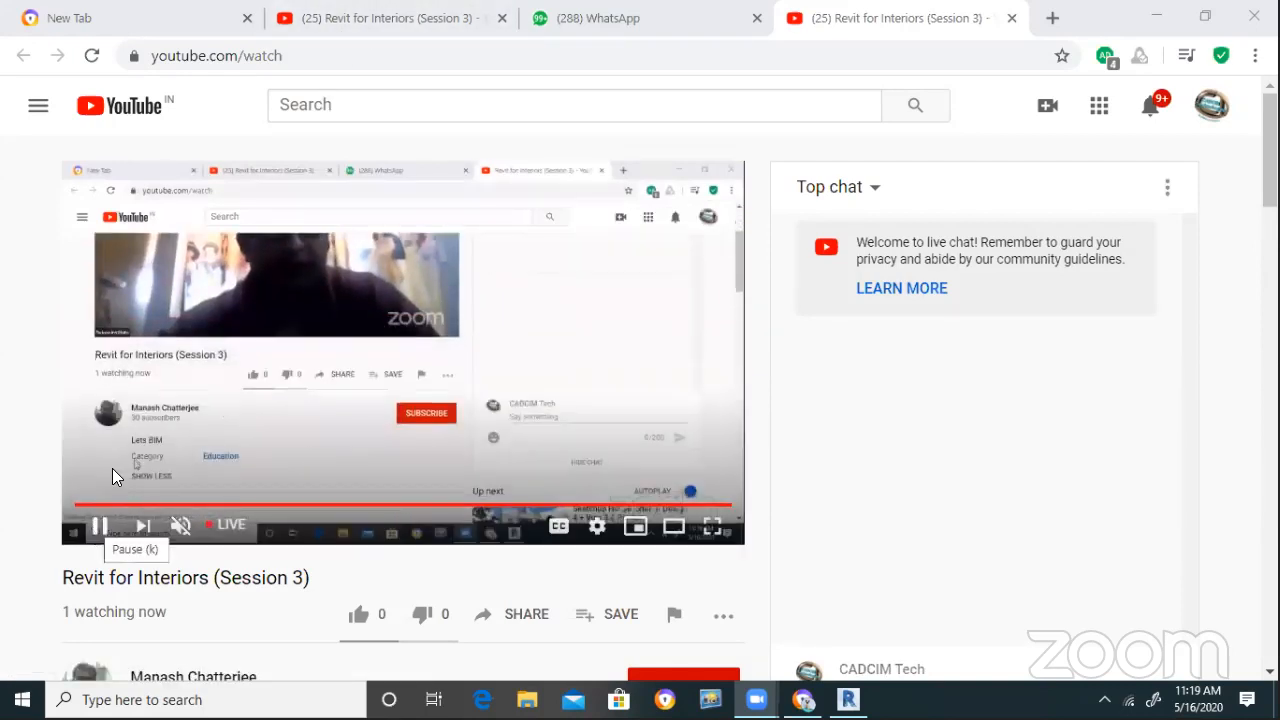
click(410, 28)
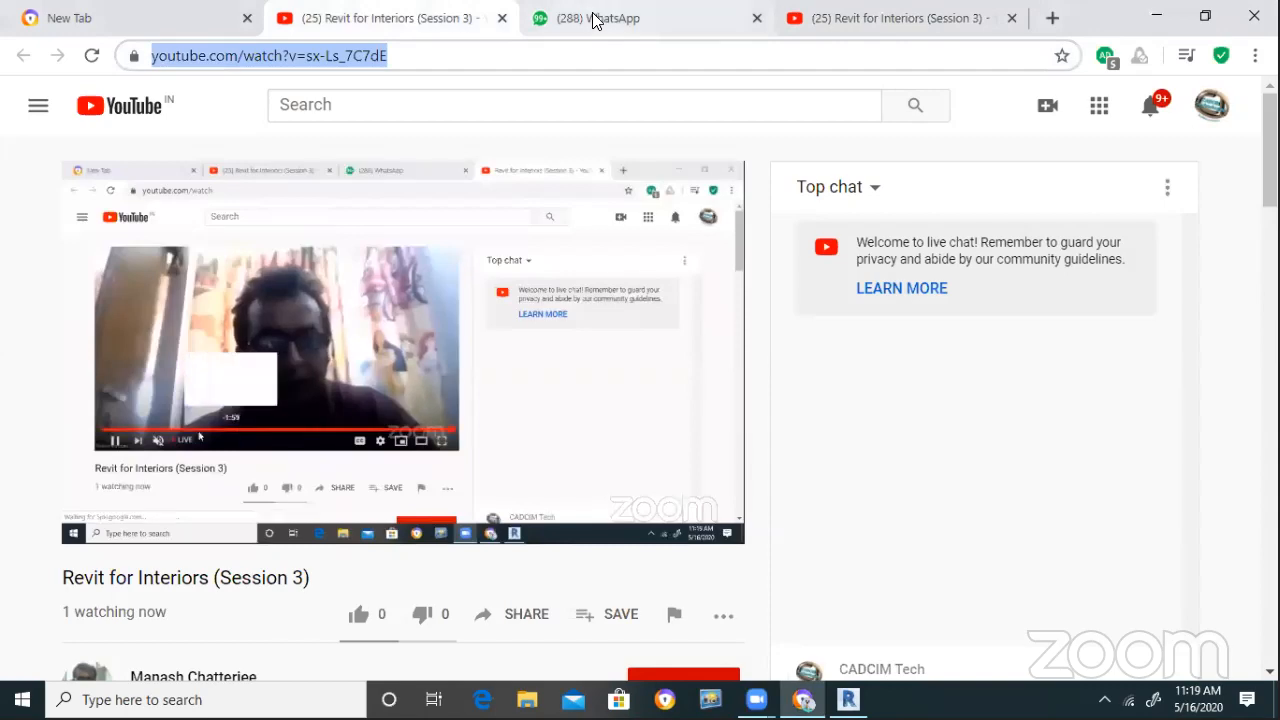
click(597, 22)
Back in Revit, drag the floating Project Browser to the top-left to reveal its full view list
key(alt+Tab)
key(Tab)
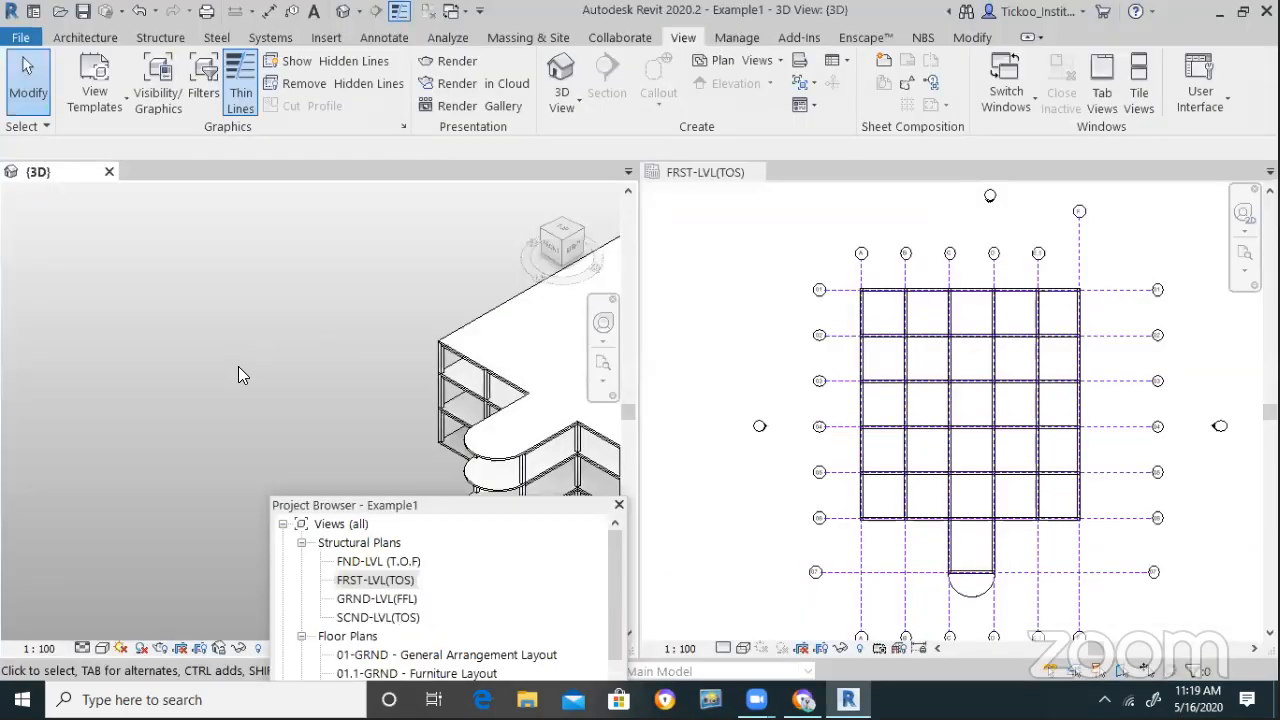
scroll(238, 368, down, 2)
scroll(751, 449, up, 2)
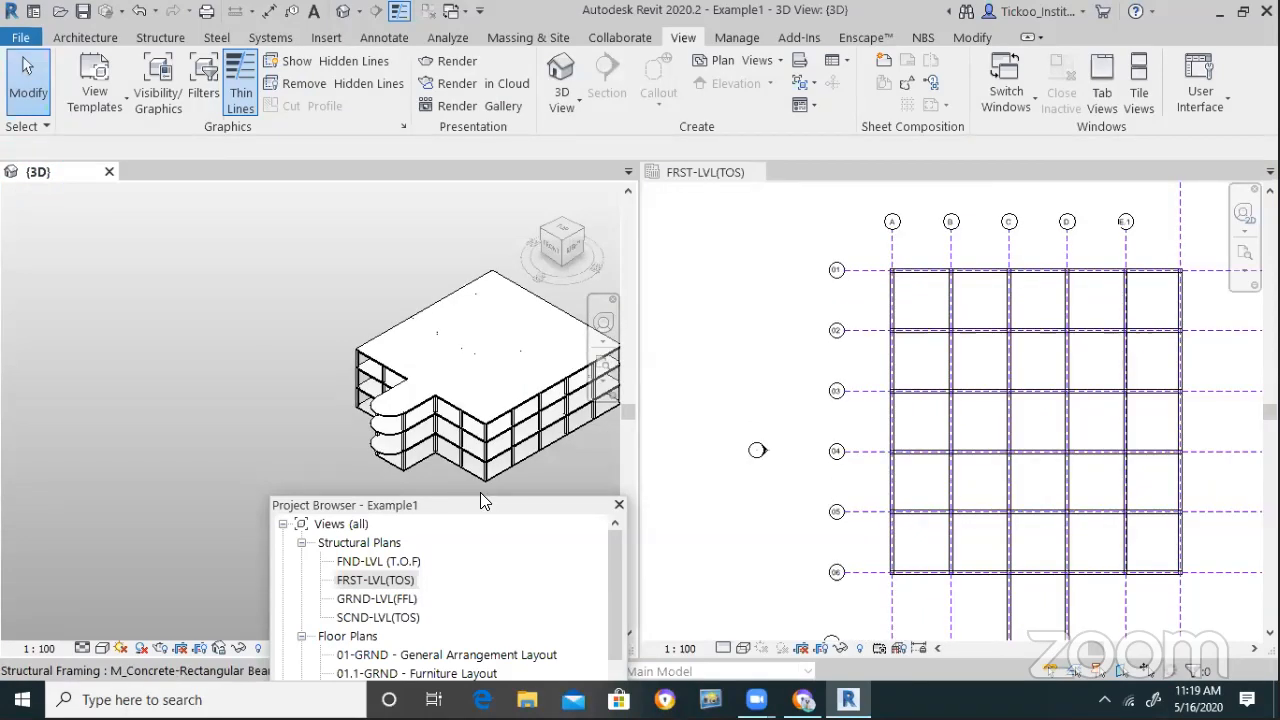
drag(480, 505, 382, 130)
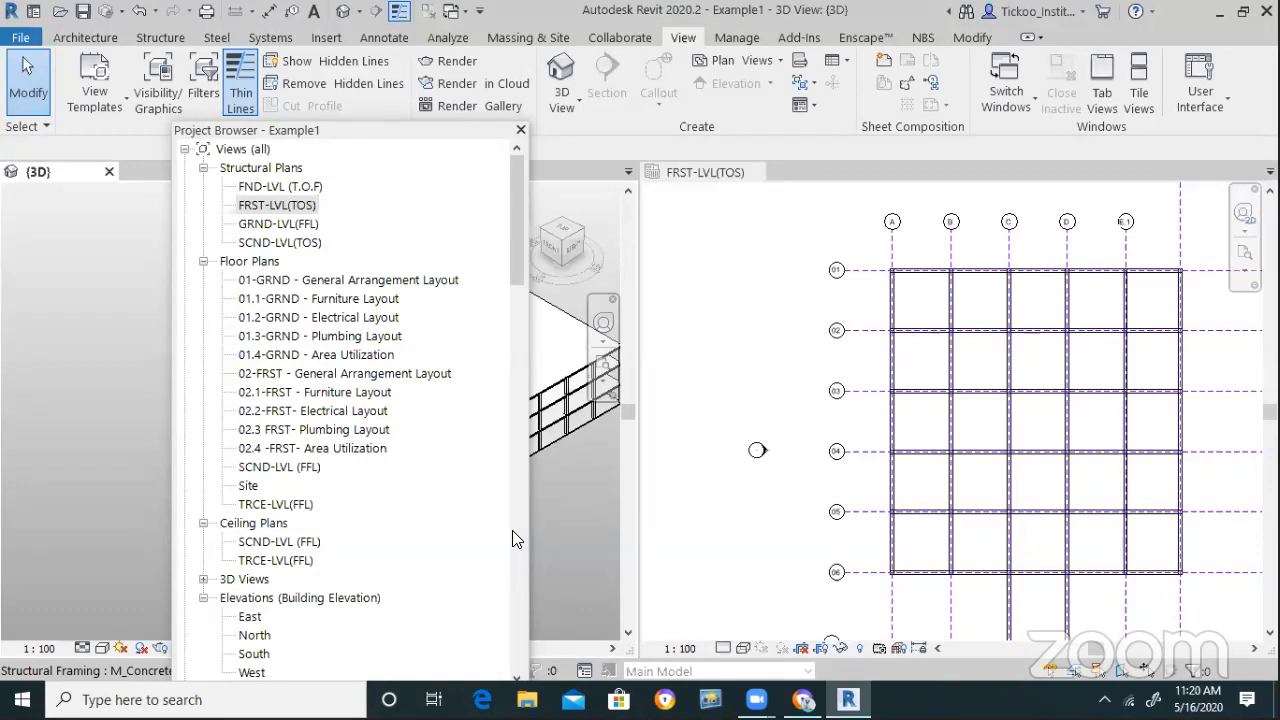
Check the WhatsApp faculty group chat, then go back to the Revit for Interiors (Session 3) stream tab
key(alt+Tab)
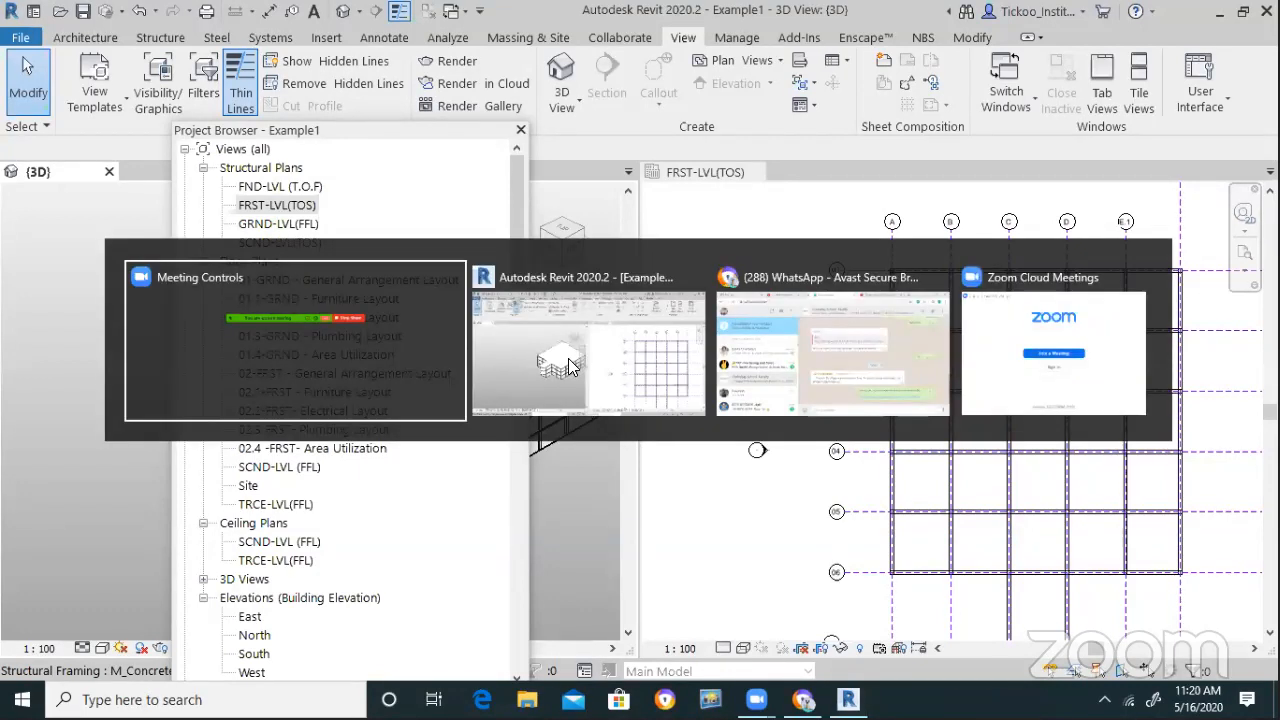
key(alt+Tab)
key(alt+Tab)
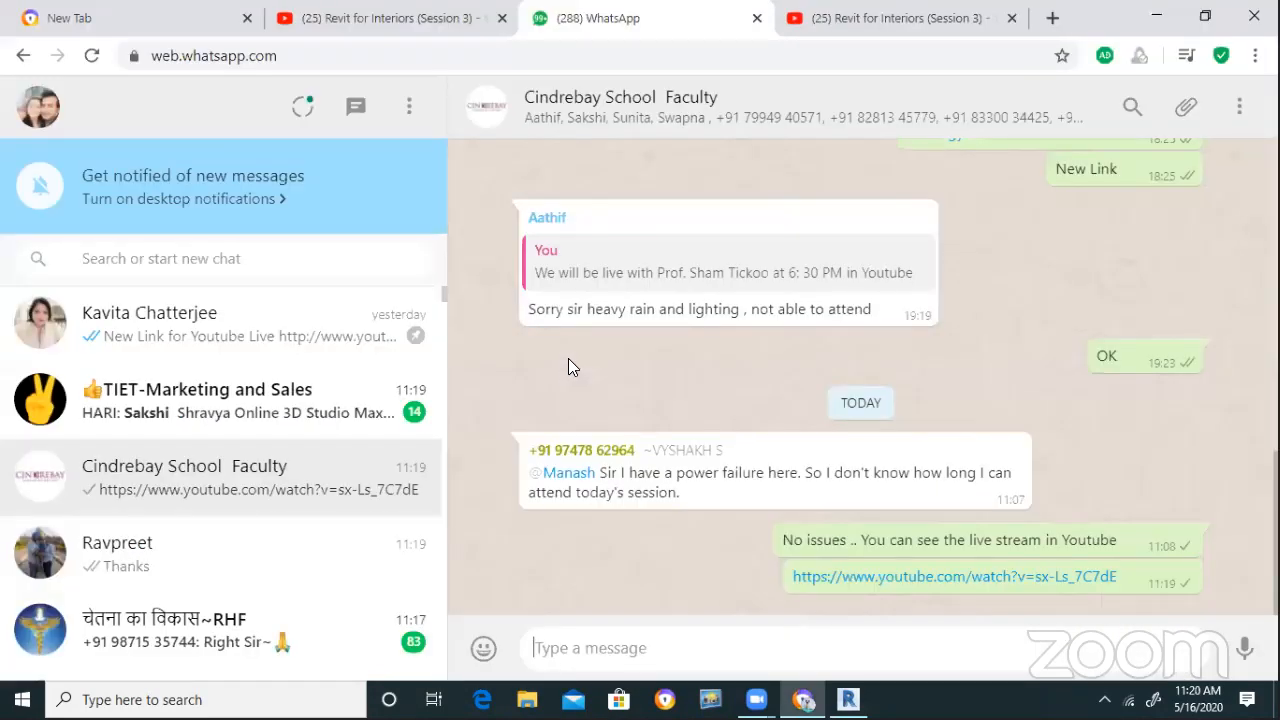
key(alt+Tab)
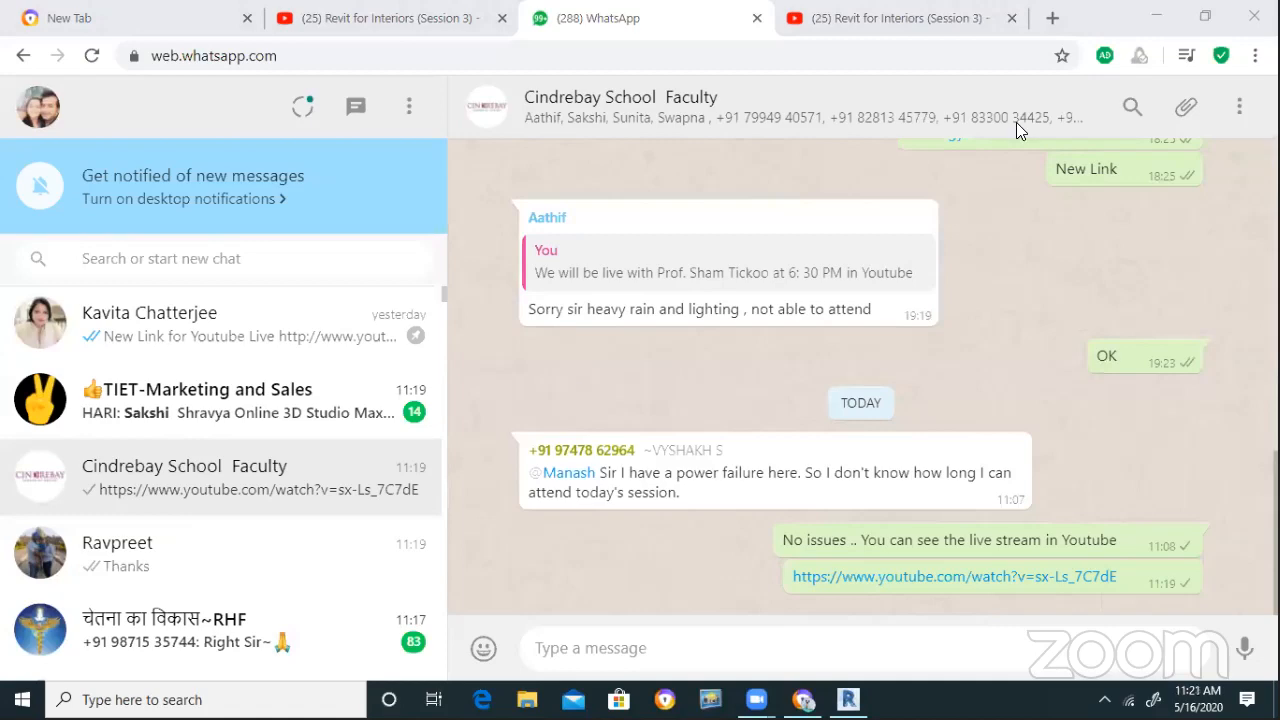
click(869, 26)
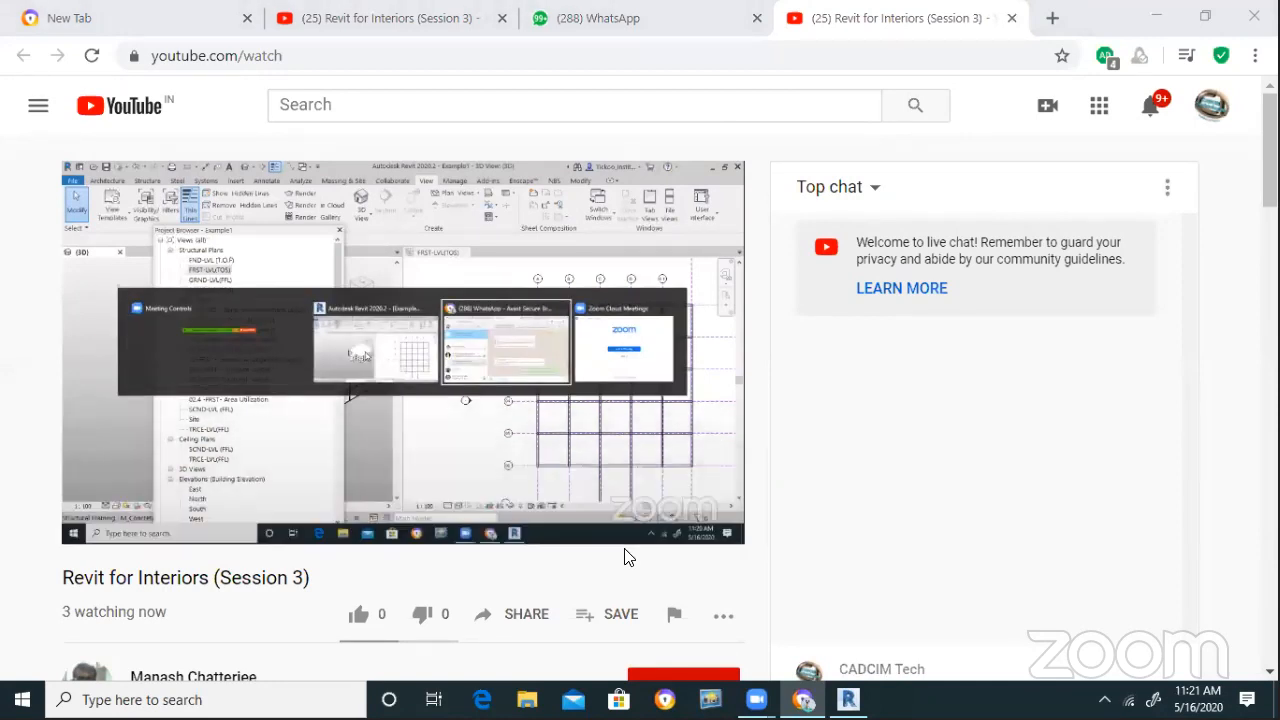
Send 'Let me know your name' in the Revit for Interiors (Session 3) live chat
scroll(624, 557, down, 2)
click(882, 483)
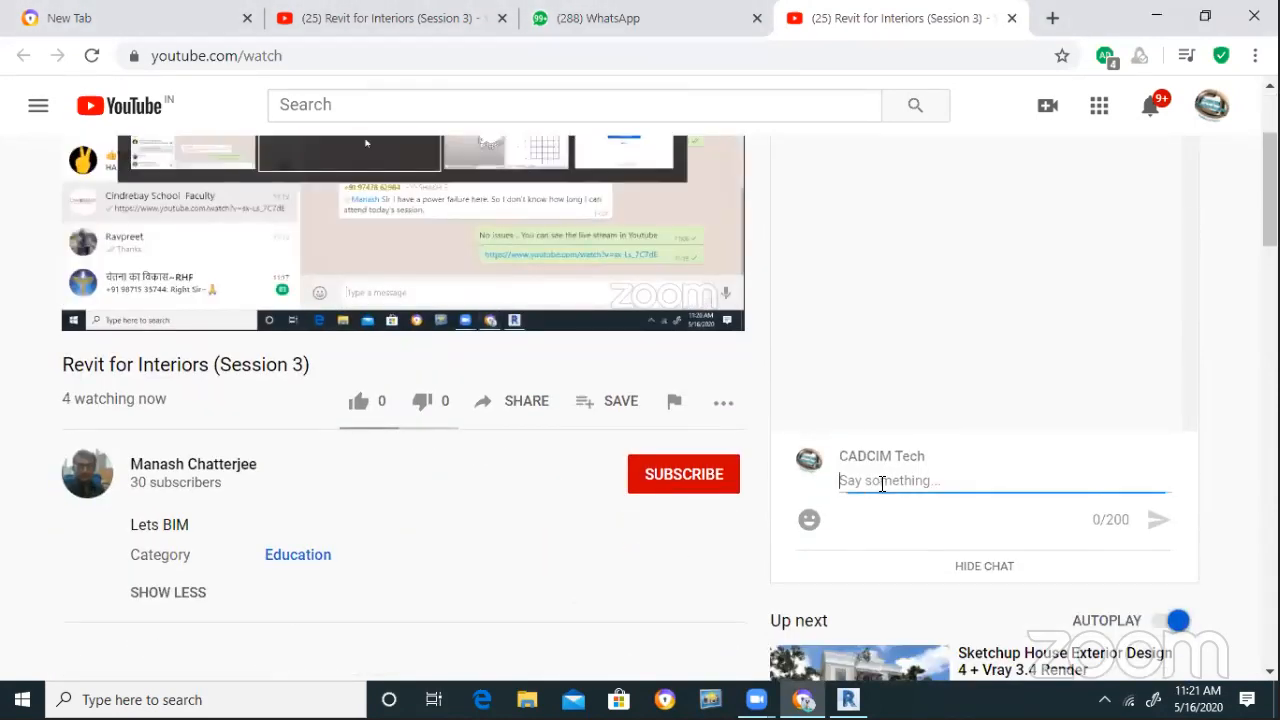
text(Let me know your a)
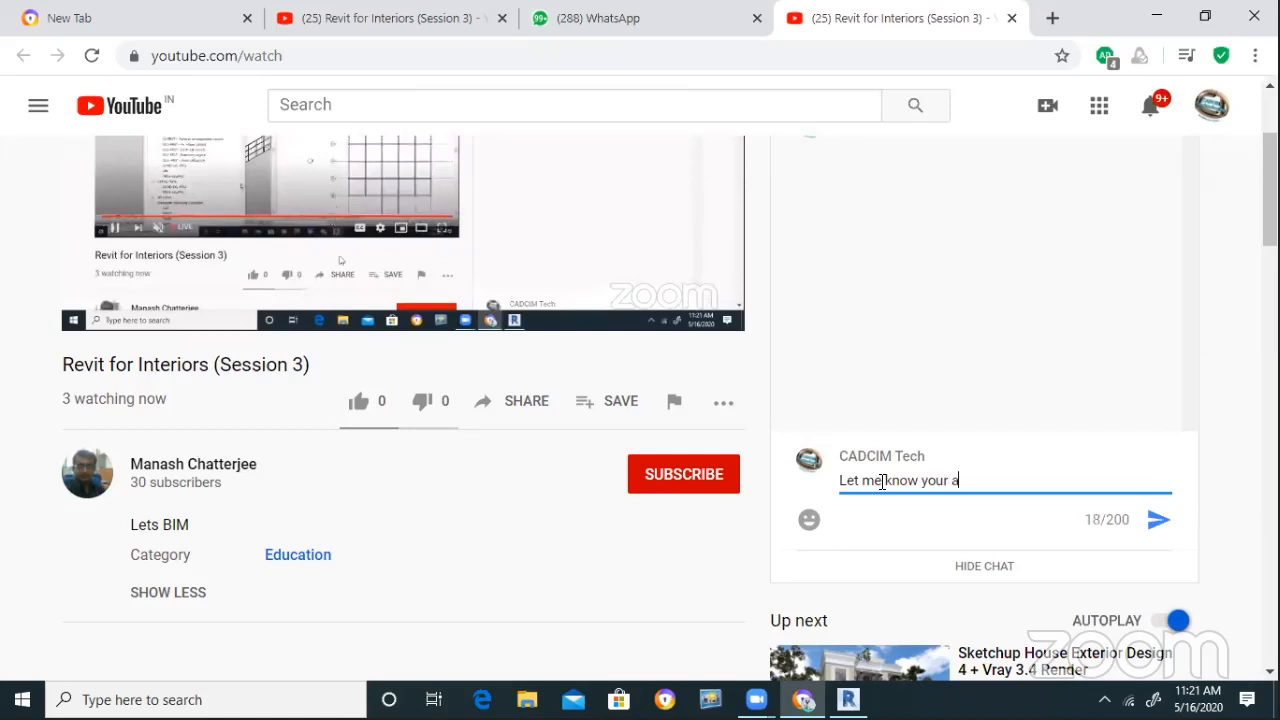
text(sea)
key(BackSpace)
key(BackSpace)
key(BackSpace)
text(name)
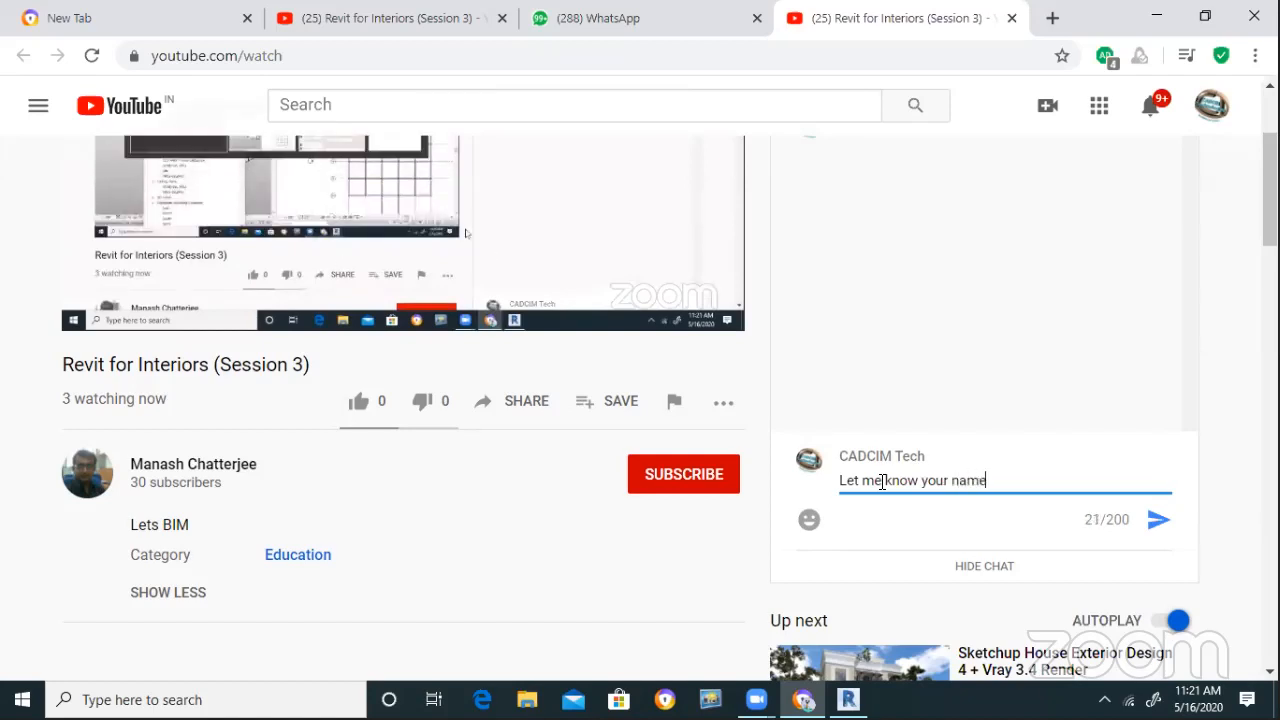
key(Return)
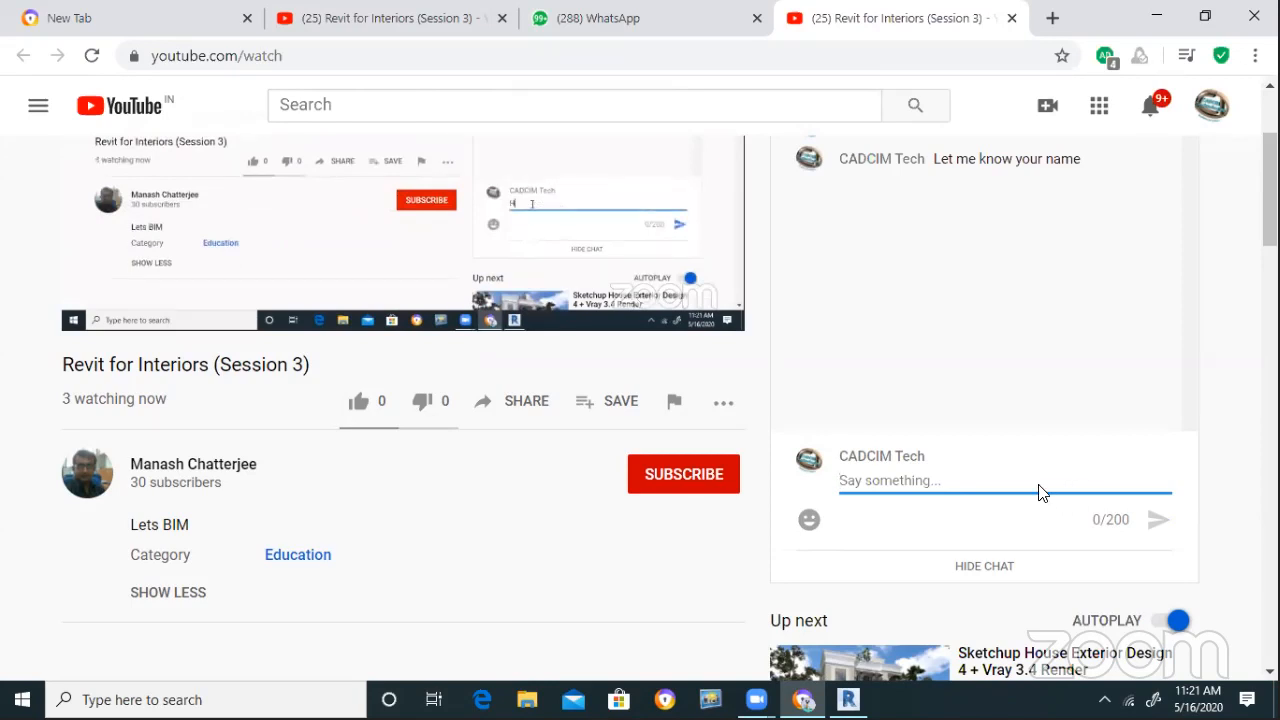
key(alt+Tab)
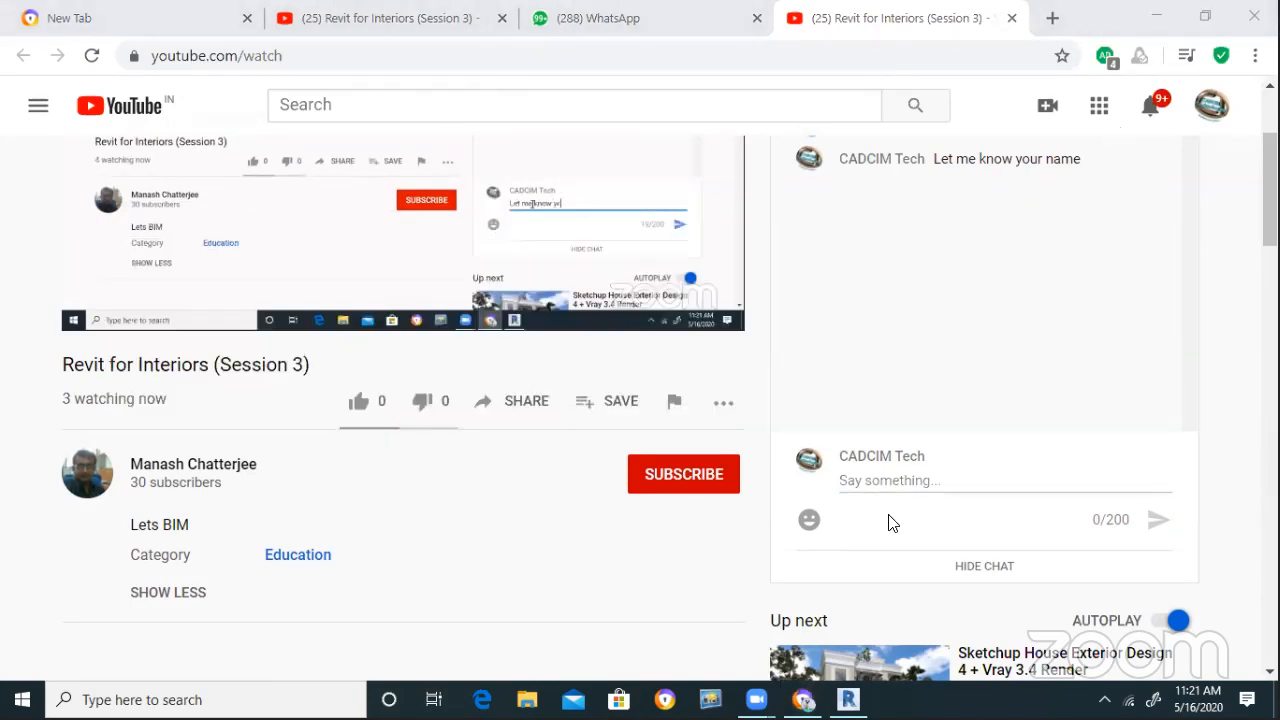
key(alt+Tab)
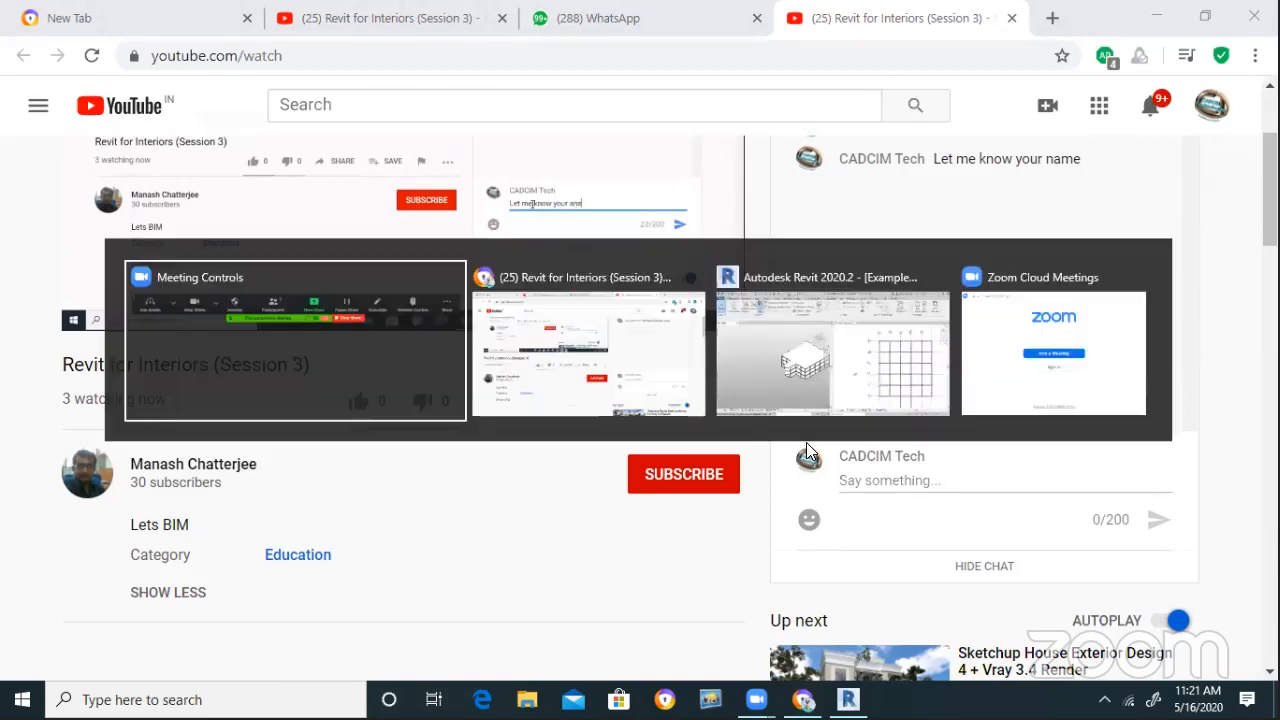
Check the speaker volume from the system tray, then make FRST-LVL(TOS) the active view
key(alt+Tab)
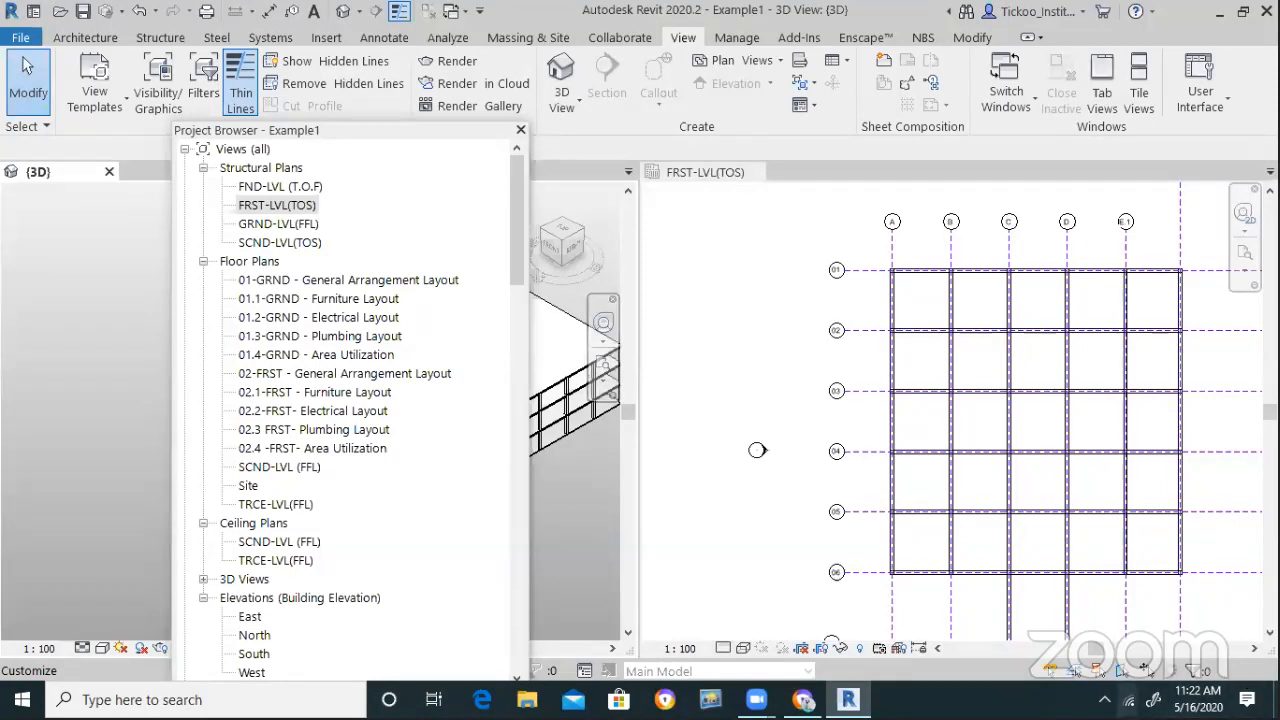
click(1104, 699)
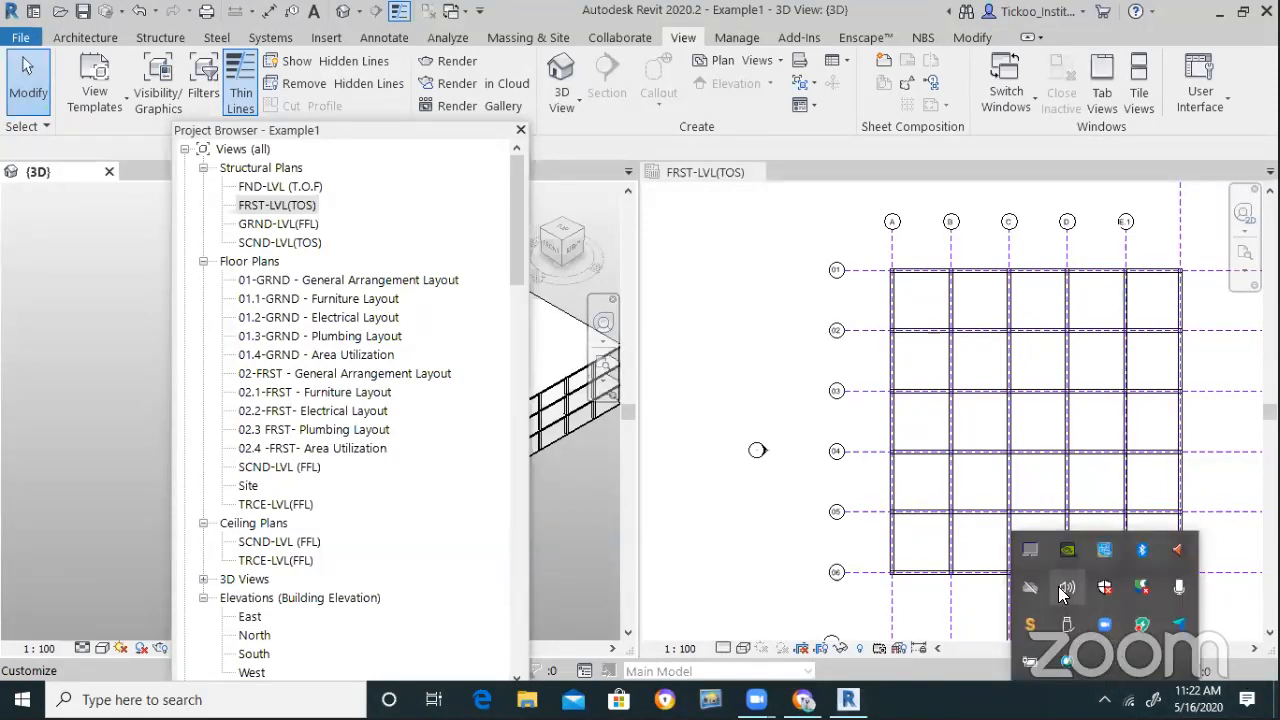
click(1058, 586)
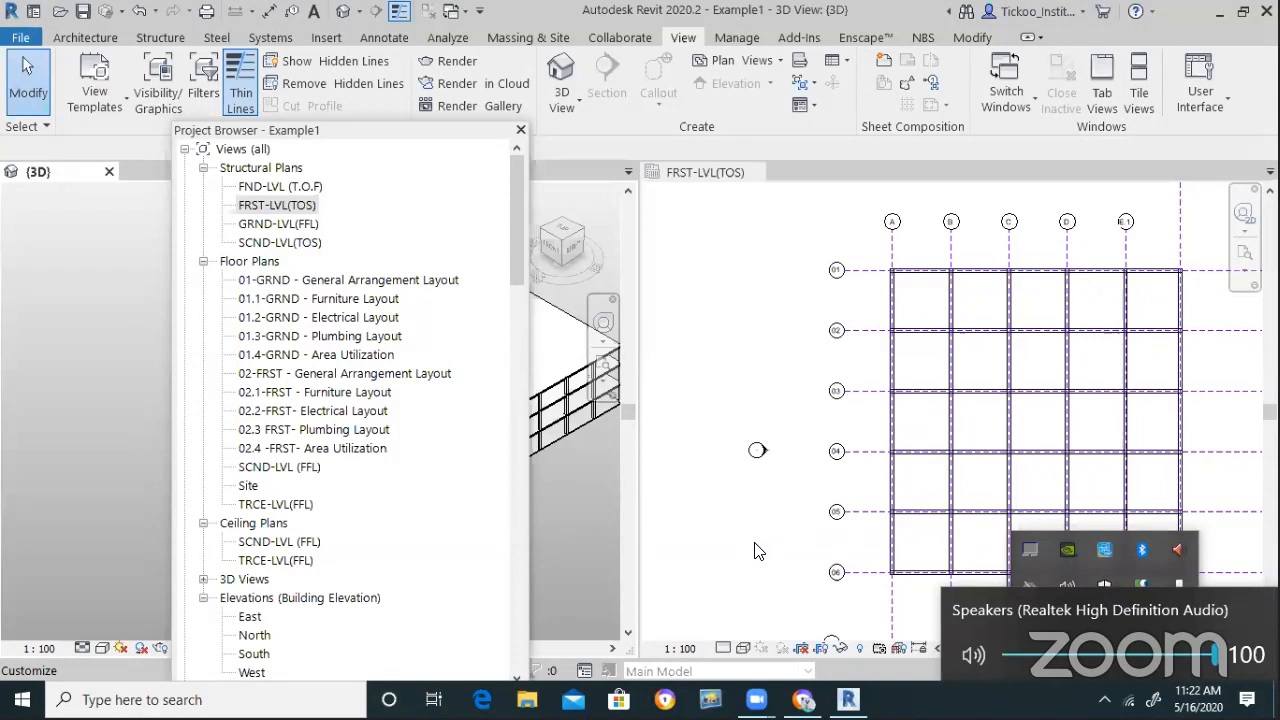
click(668, 165)
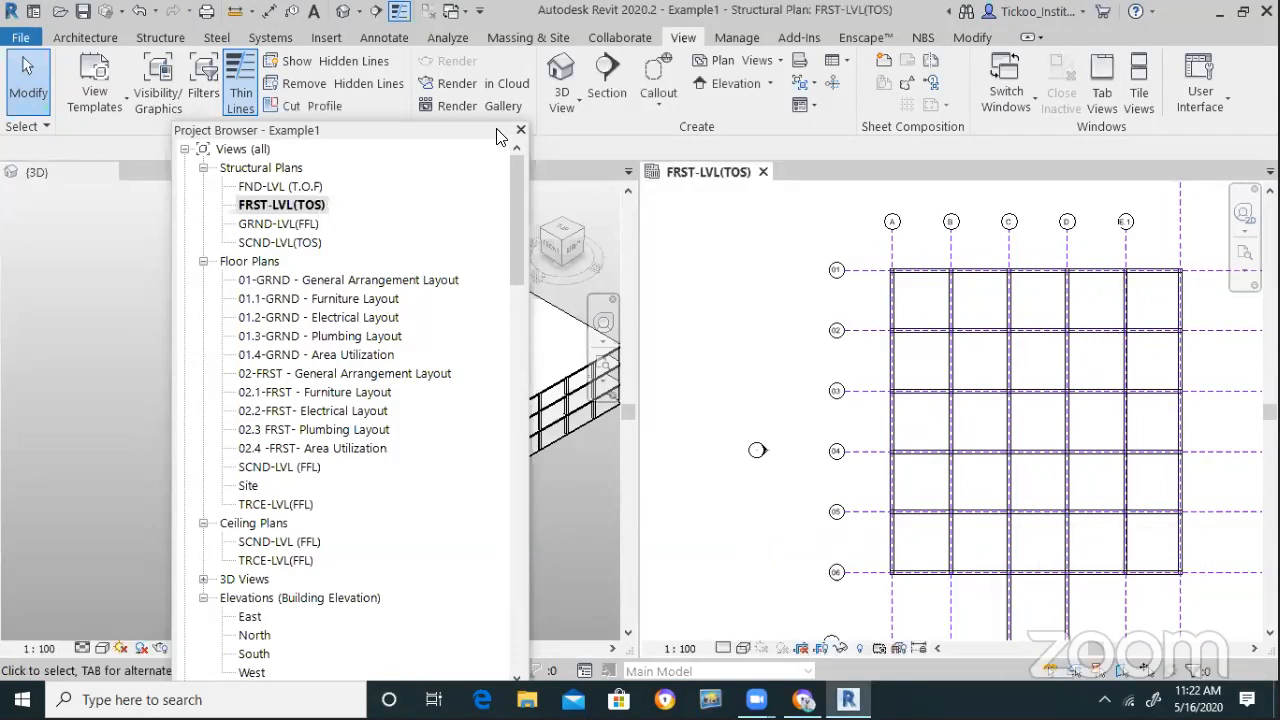
Open the 01-GRND General Arrangement Layout floor plan and close the Project Browser
double_click(410, 280)
click(520, 129)
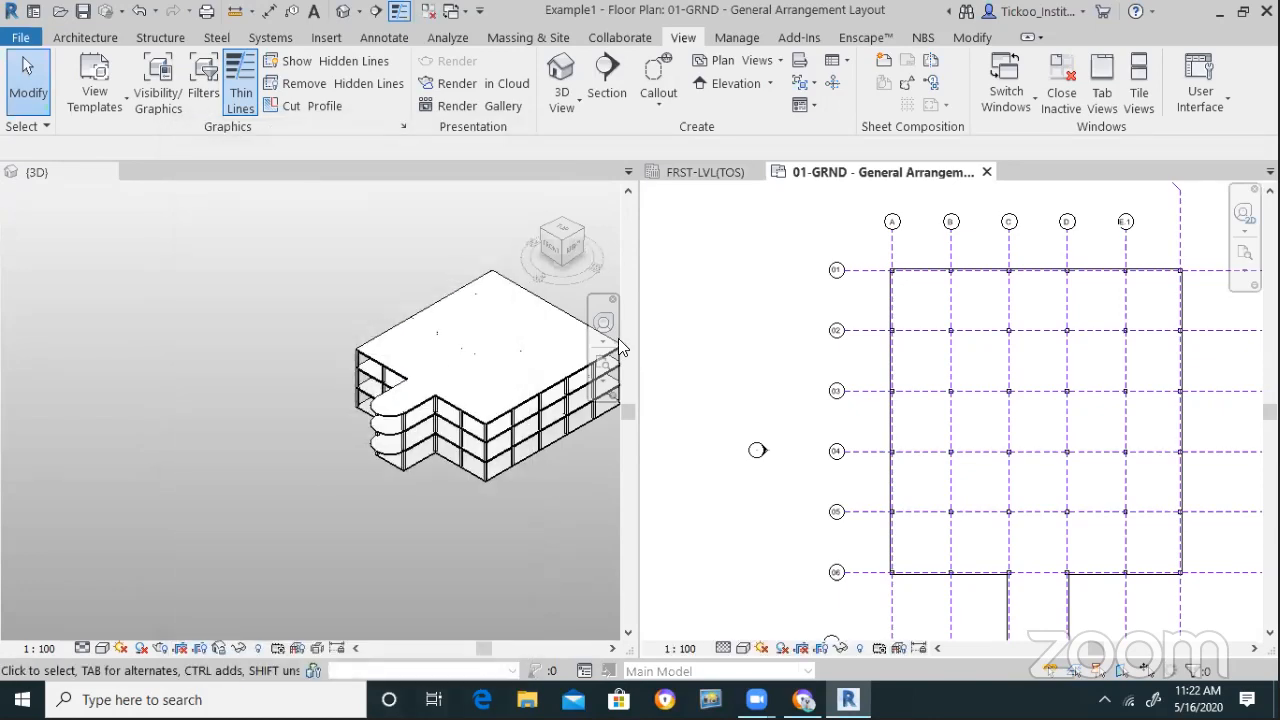
scroll(546, 276, up, 3)
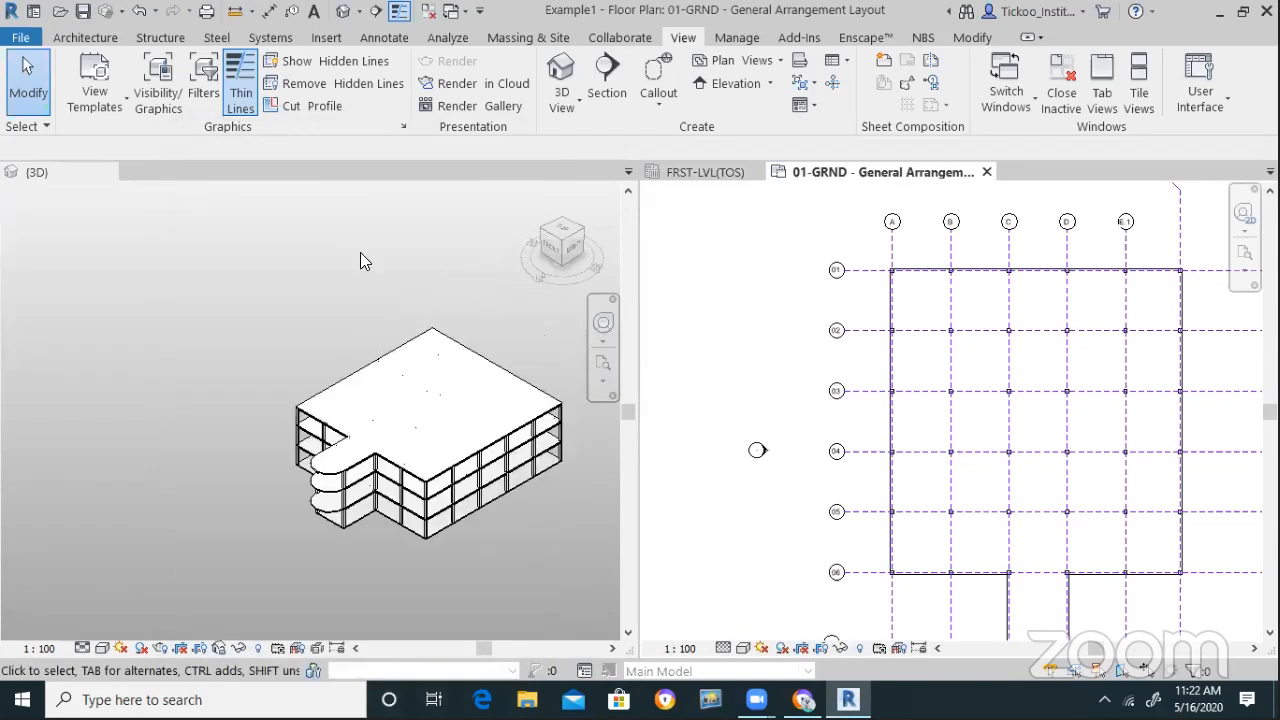
Create a new Revit project from the DefaultMetric template
click(20, 37)
mouse_move(118, 106)
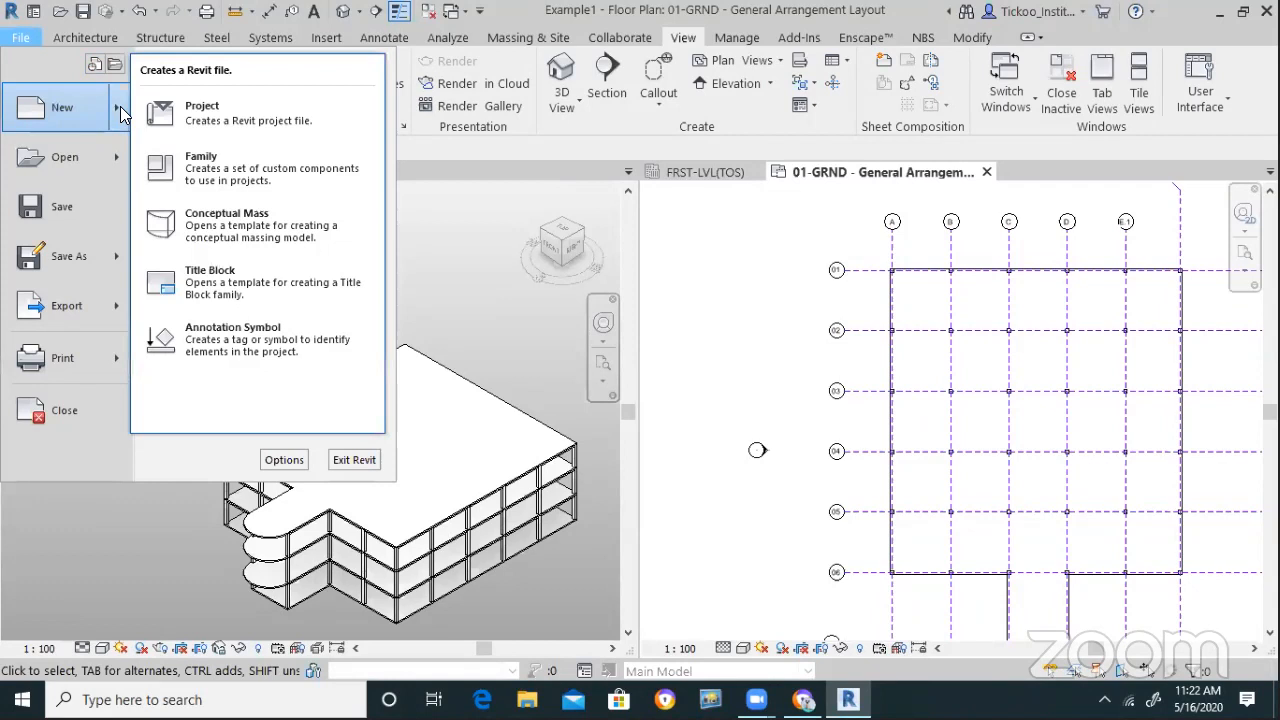
click(196, 120)
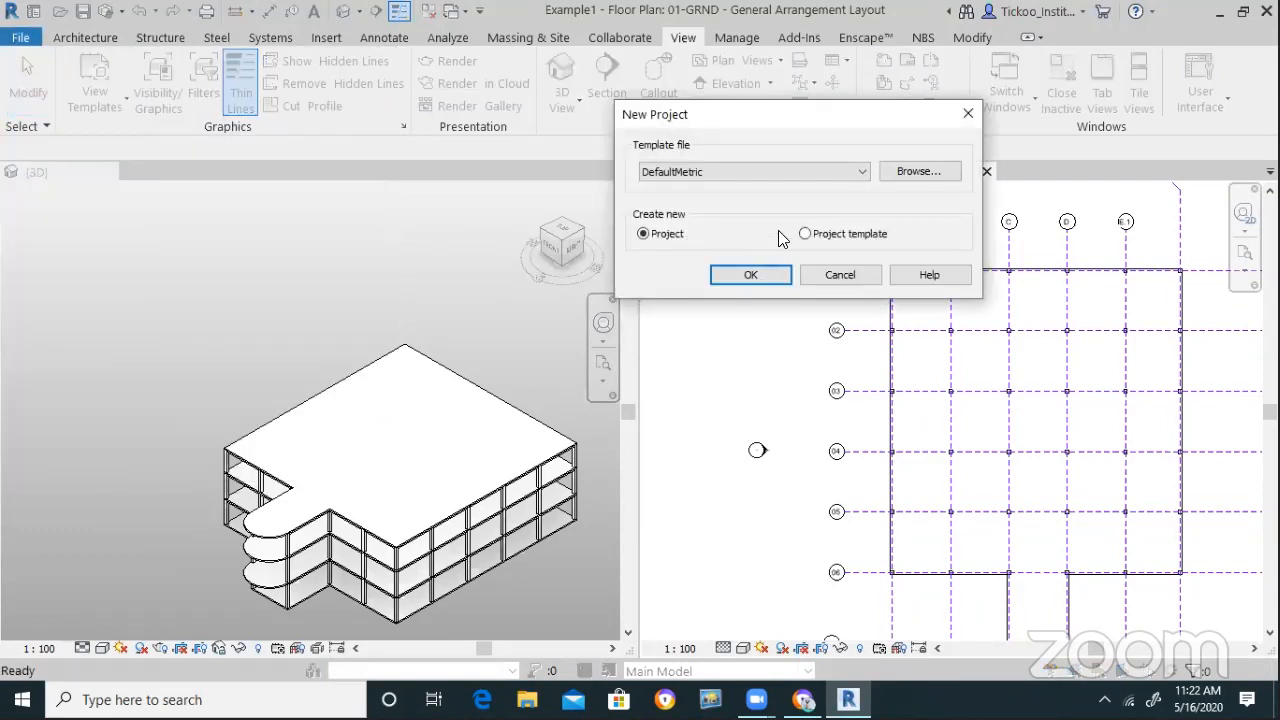
click(757, 281)
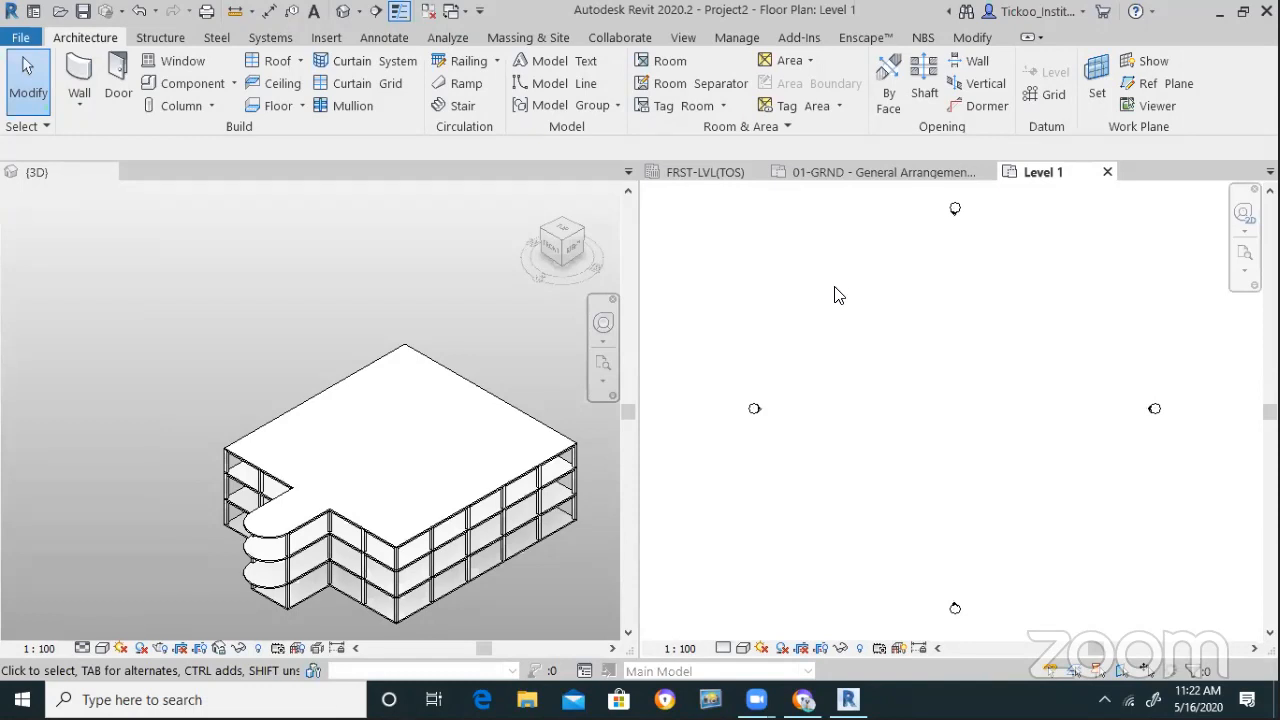
Arrange all open views as tabs instead of tiled windows
scroll(726, 331, down, 2)
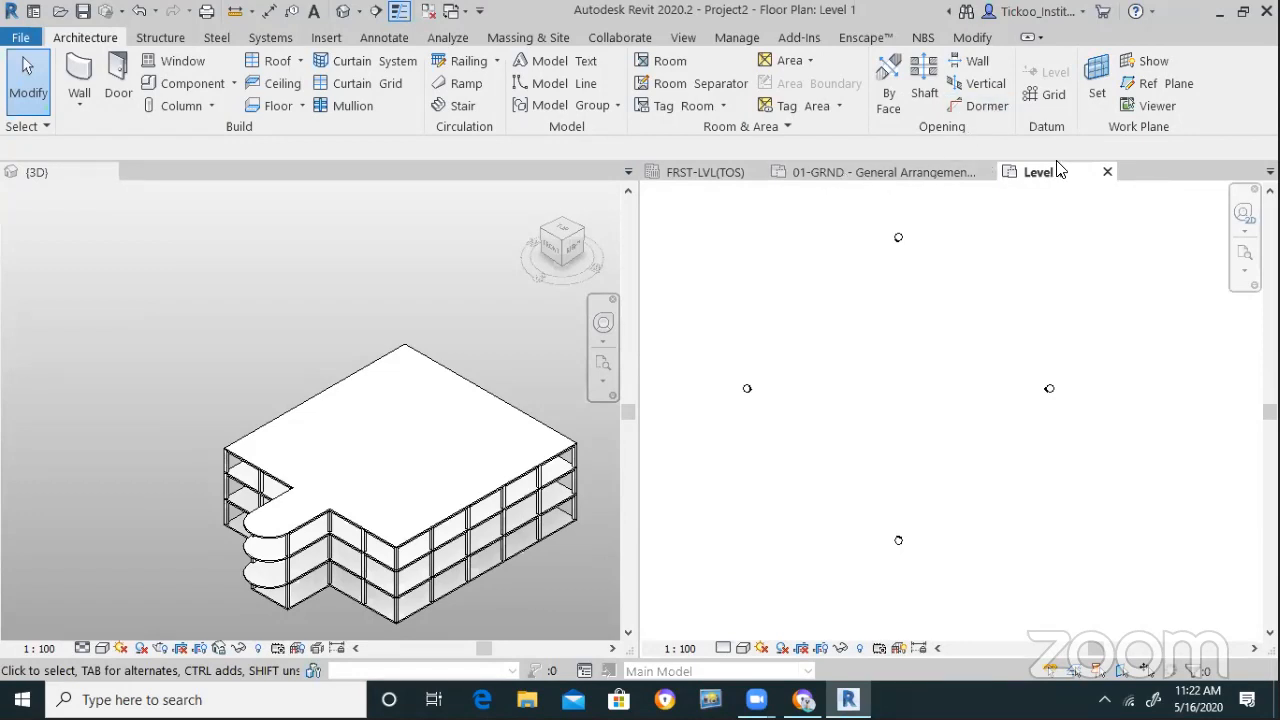
click(684, 38)
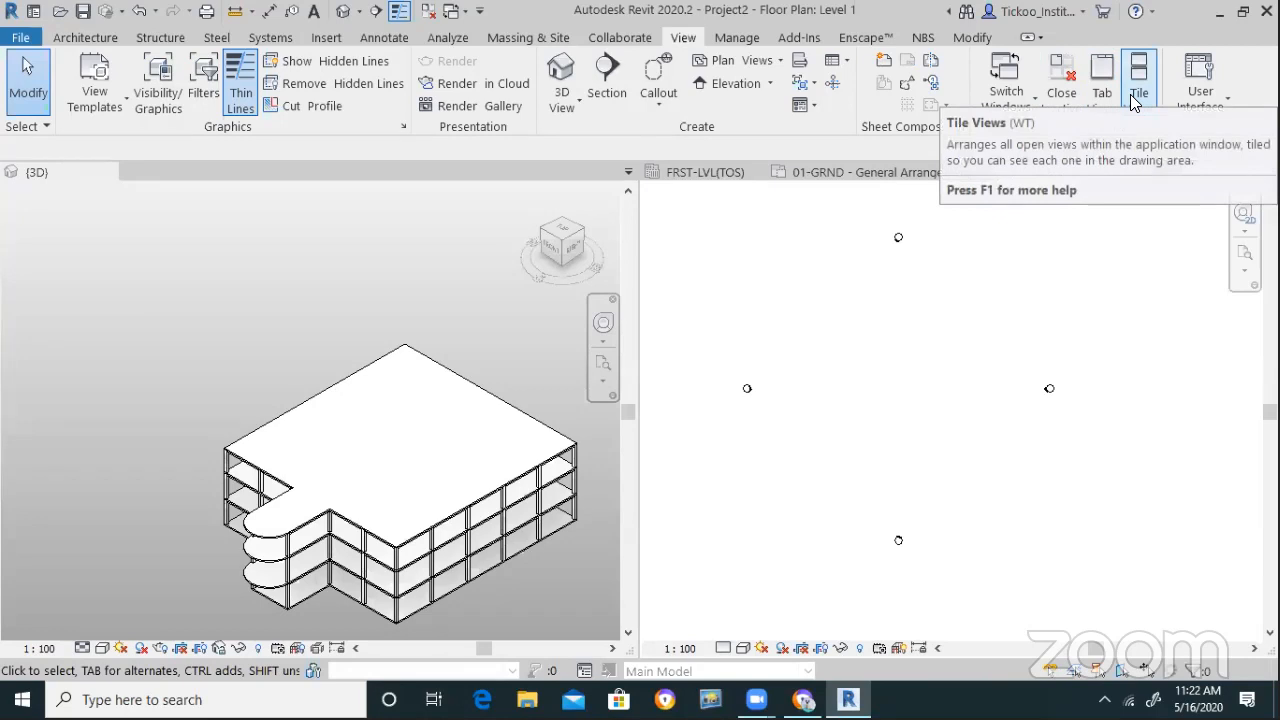
click(1101, 85)
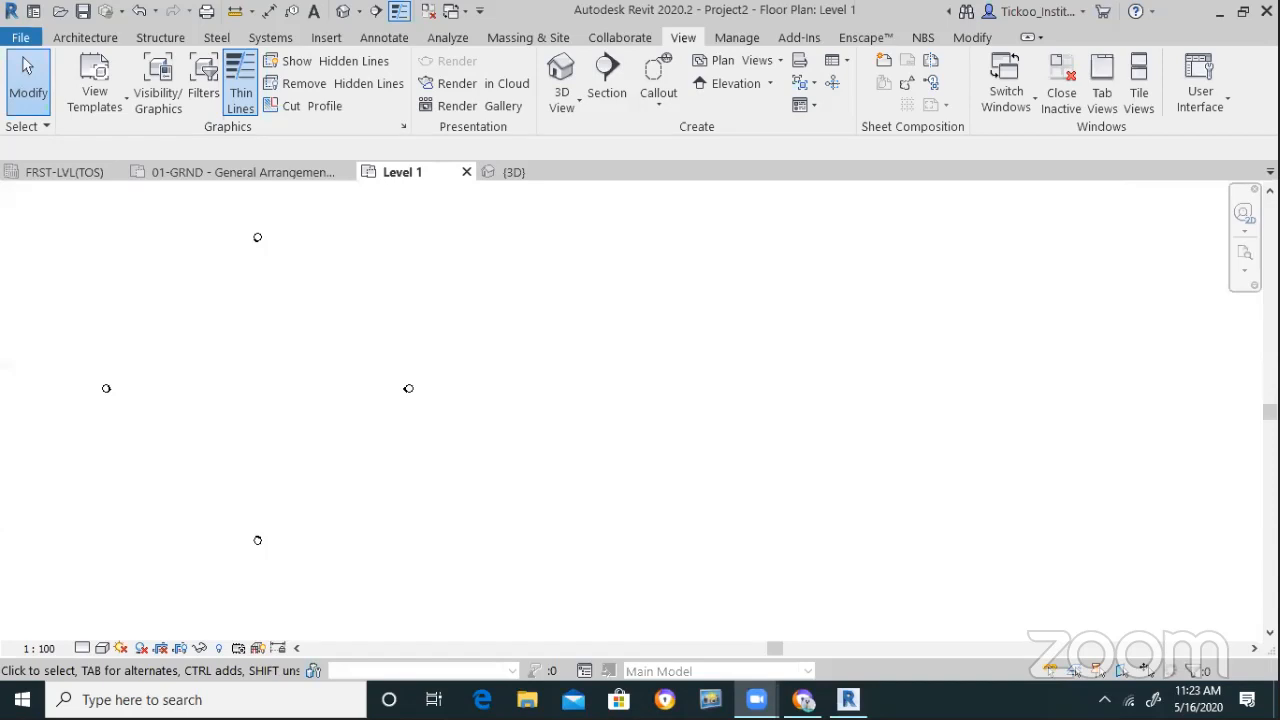
Restore the Project Browser for Project2 from the view's Browsers menu
key(alt+Tab)
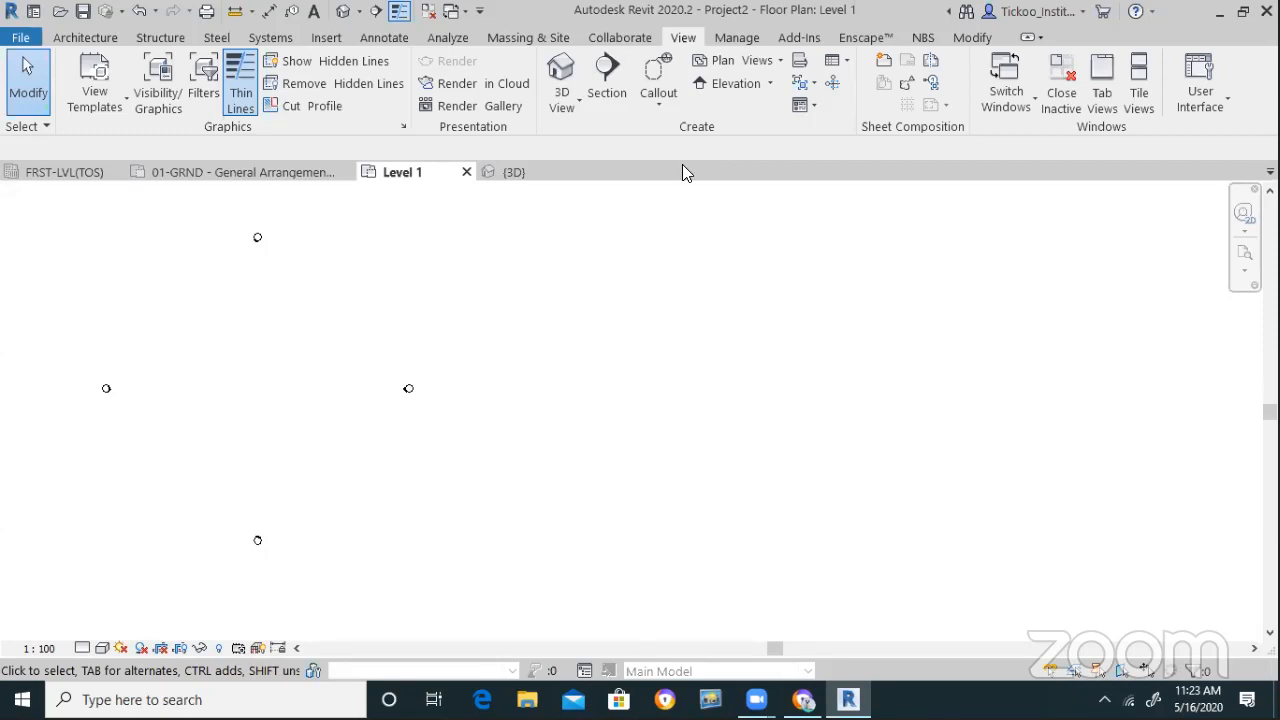
scroll(727, 375, down, 2)
scroll(290, 290, up, 2)
scroll(362, 315, up, 1)
right_click(697, 295)
mouse_move(760, 537)
click(940, 537)
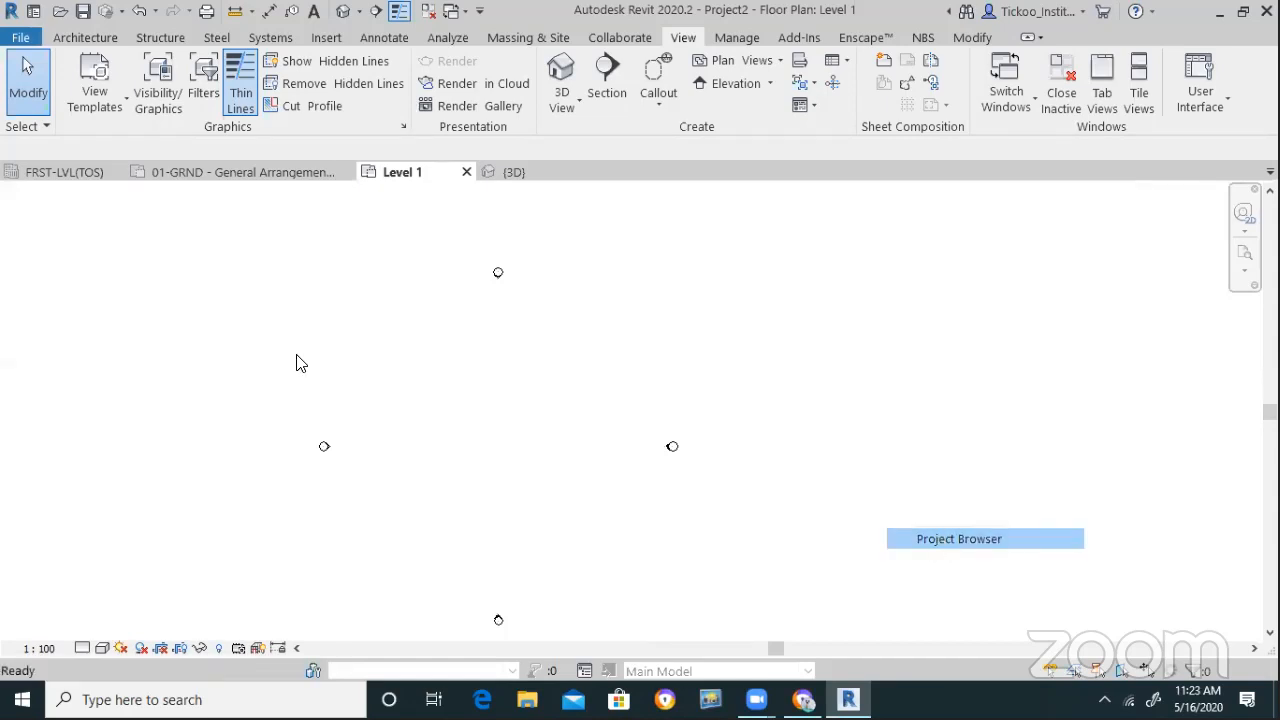
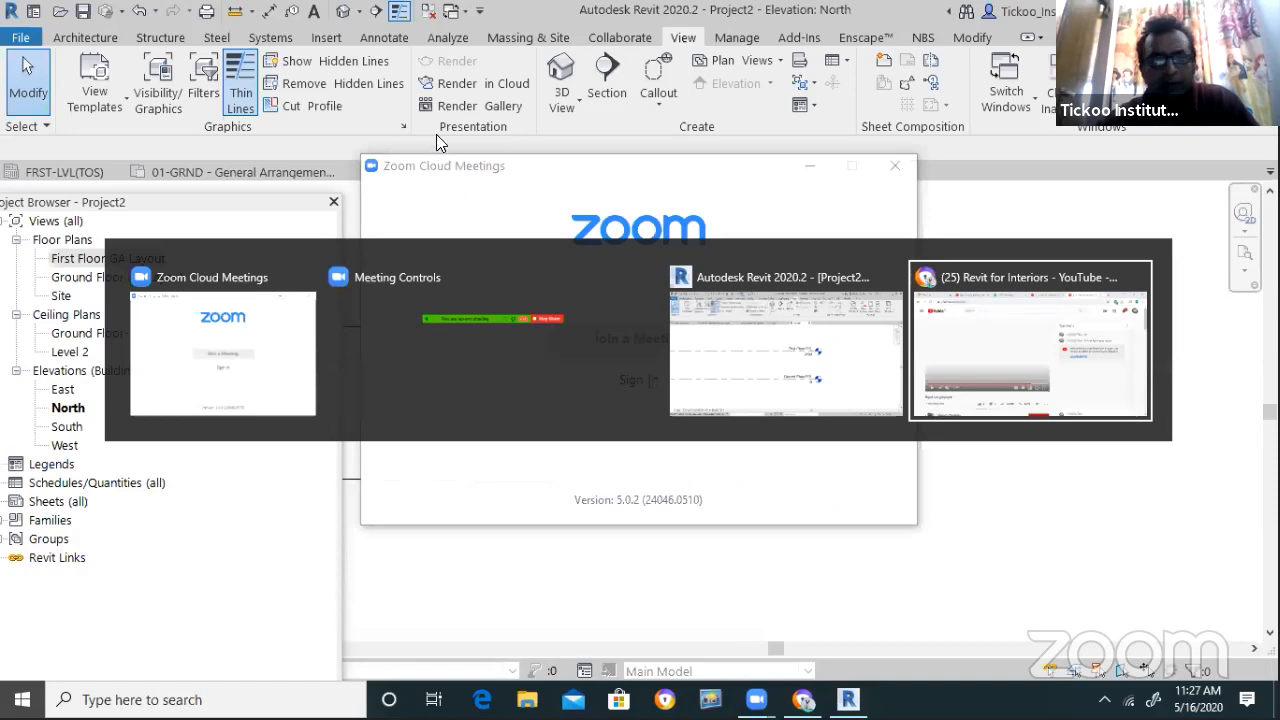
Post the YouTube live-stream link in the faculty WhatsApp group chat, then return to Revit
key(alt+Tab)
click(436, 58)
key(ctrl+c)
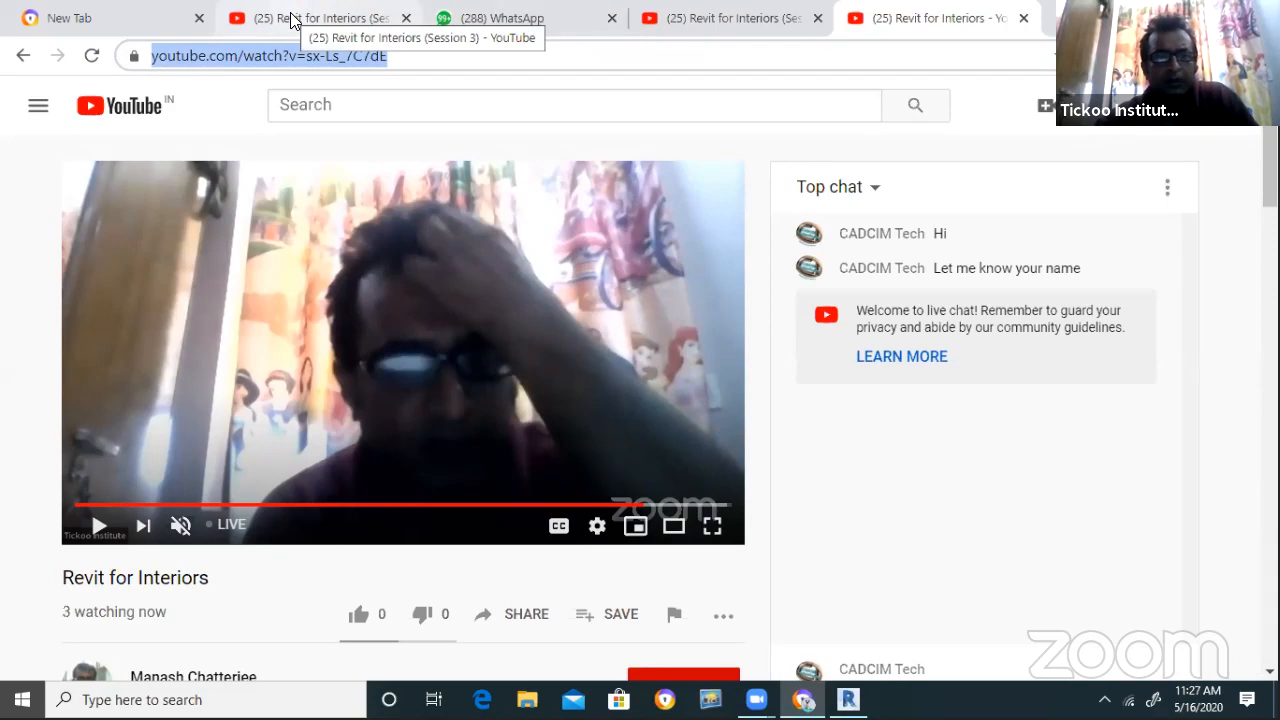
click(571, 30)
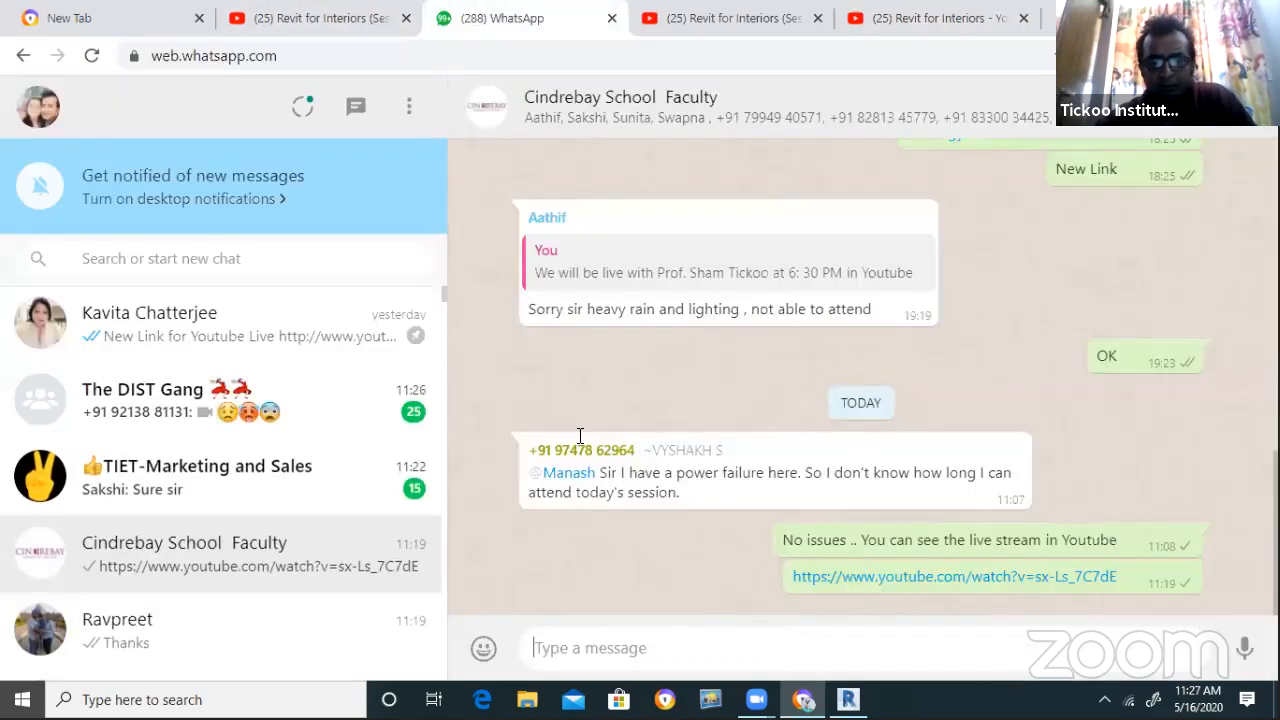
key(ctrl+v)
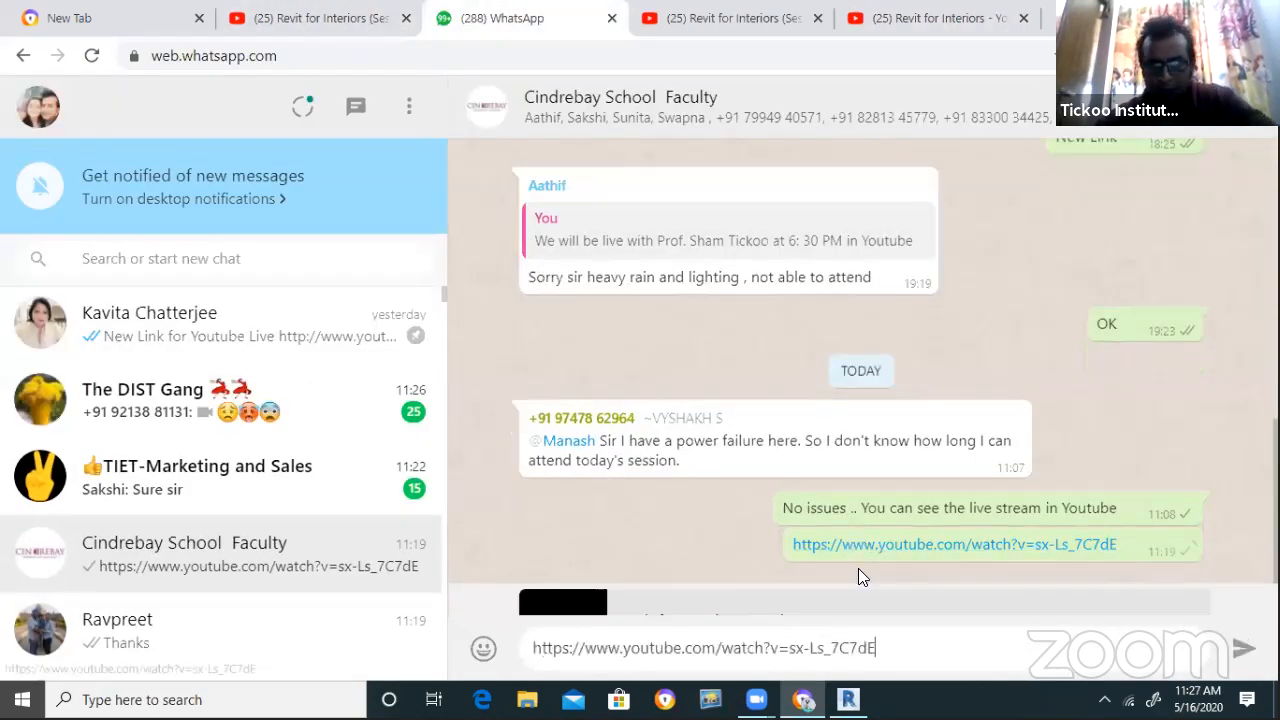
key(Return)
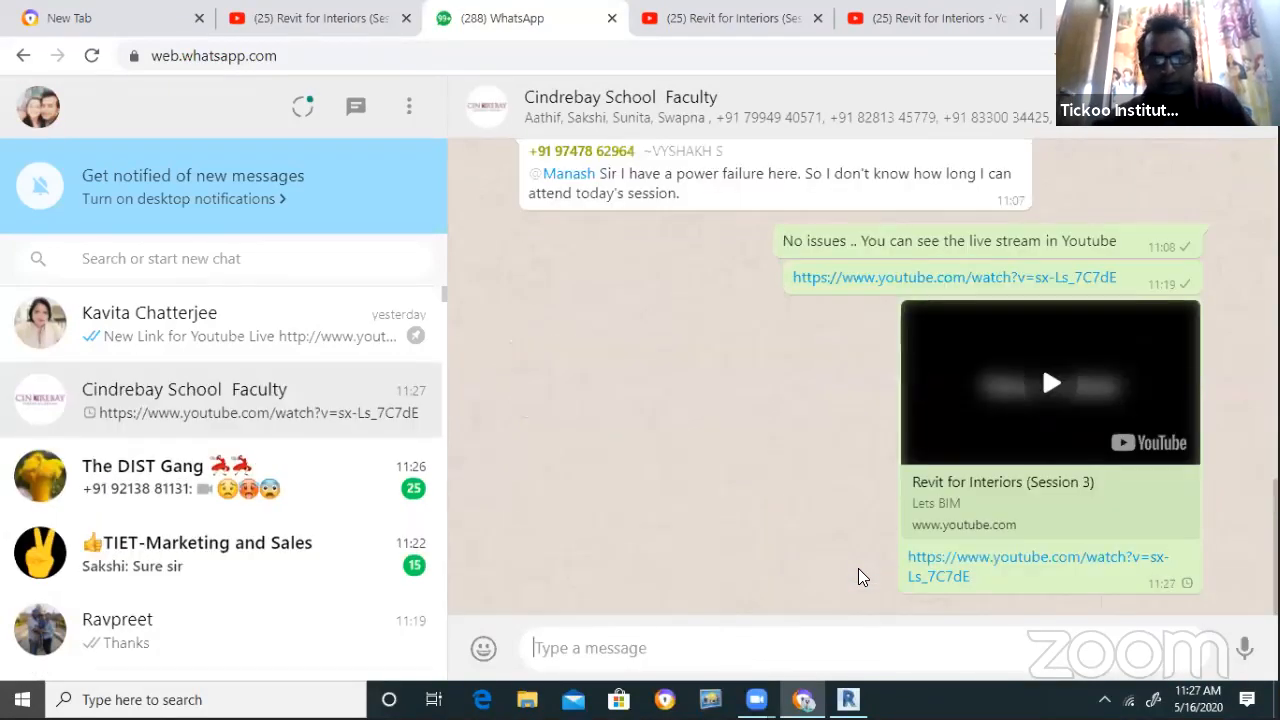
key(alt+Tab)
key(alt+Tab)
key(alt+Tab)
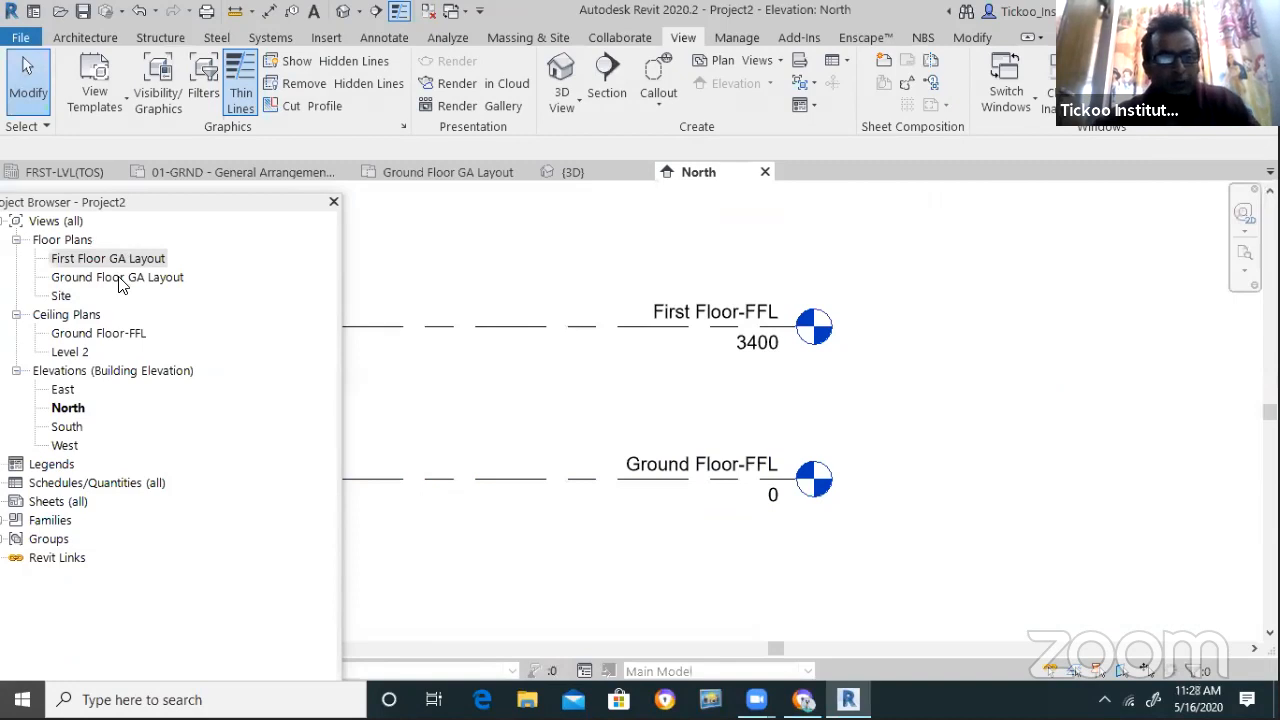
Open Ground Floor GA Layout from Floor Plans in the Project Browser and zoom in
double_click(117, 279)
scroll(706, 387, up, 1)
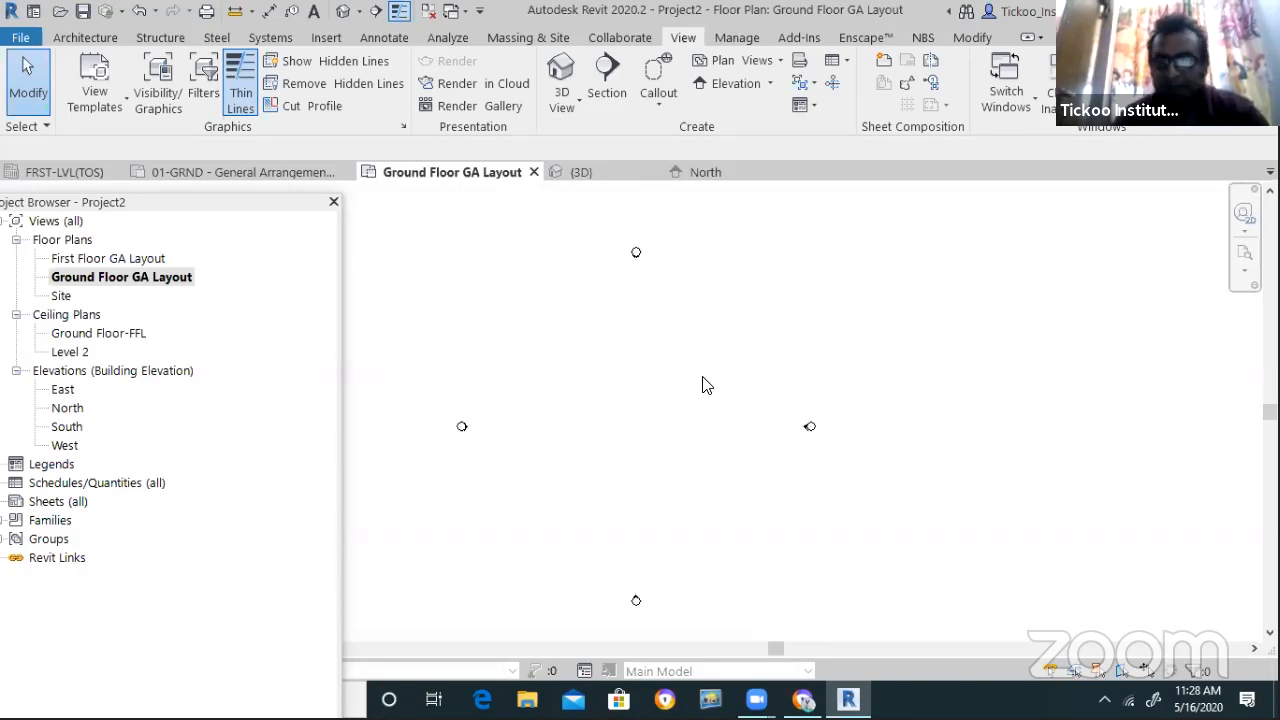
Draw vertical grid 1 with the Grid (GR) tool
key(g)
key(r)
click(574, 286)
click(574, 538)
scroll(590, 560, up, 5)
key(Escape)
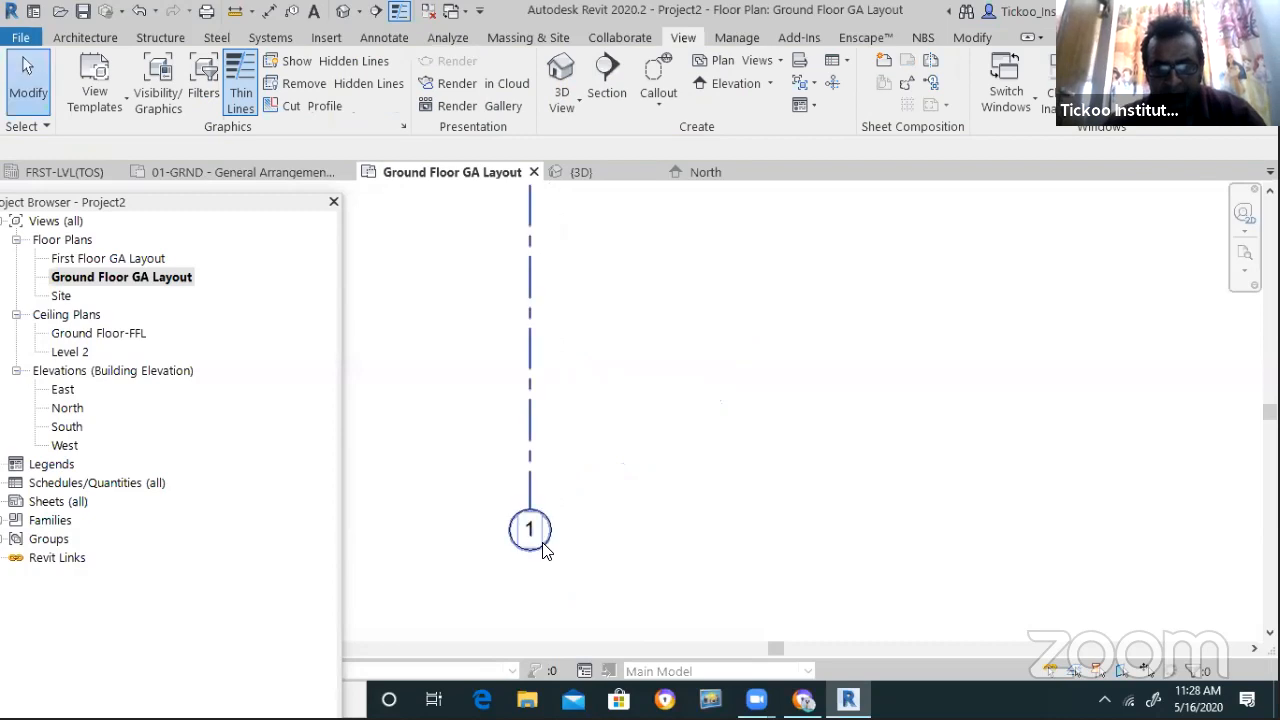
scroll(554, 540, down, 4)
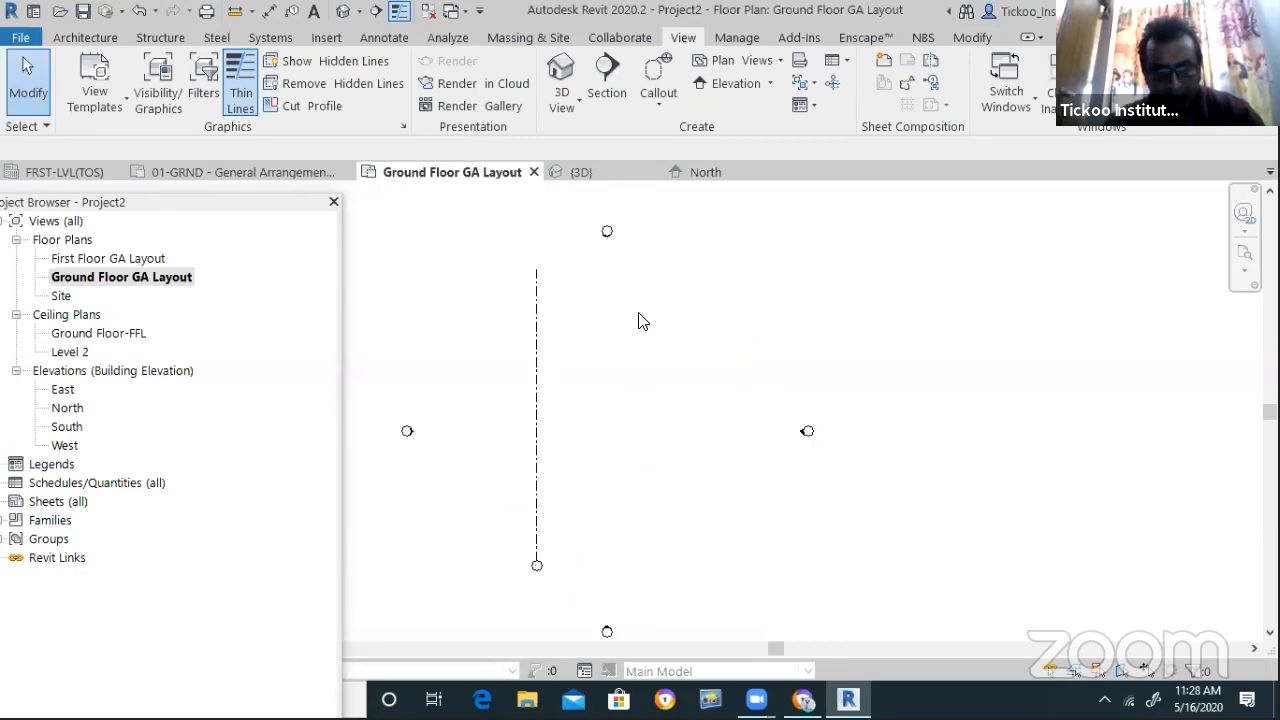
Create grid 2 by picking grid 1 with a 3000 offset
key(g)
key(r)
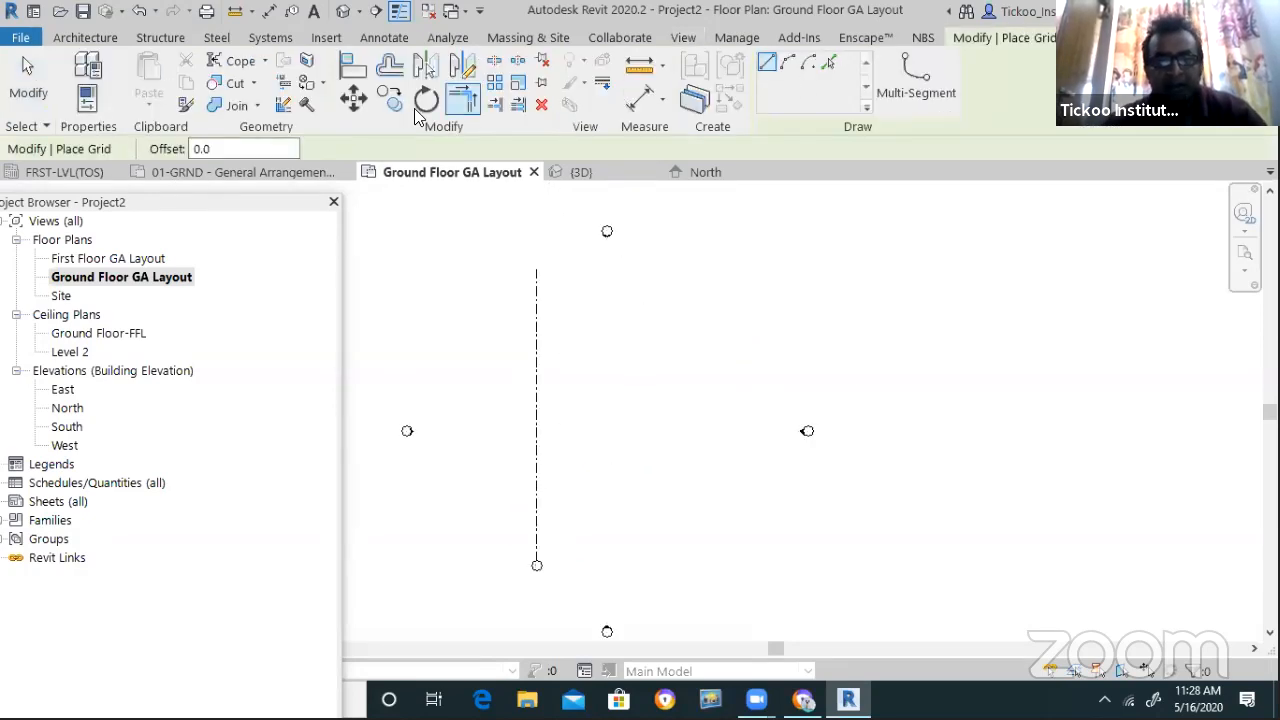
double_click(250, 148)
text(3)
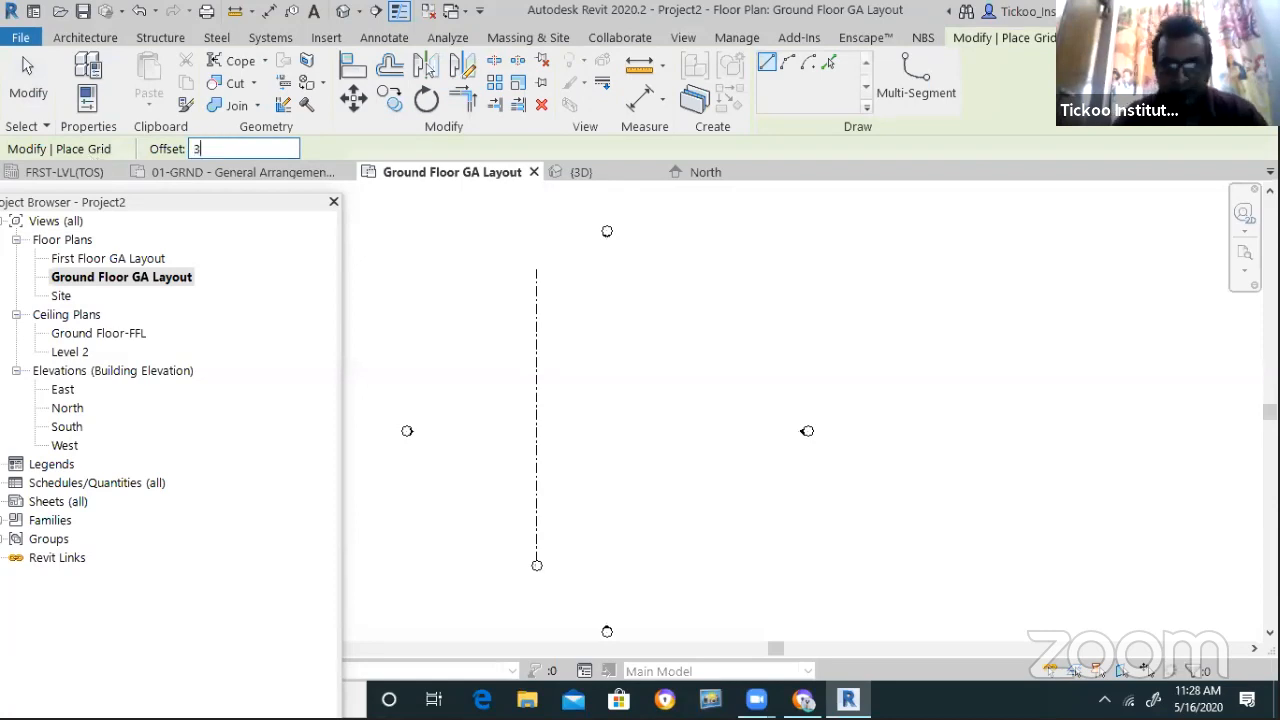
text(000)
key(Return)
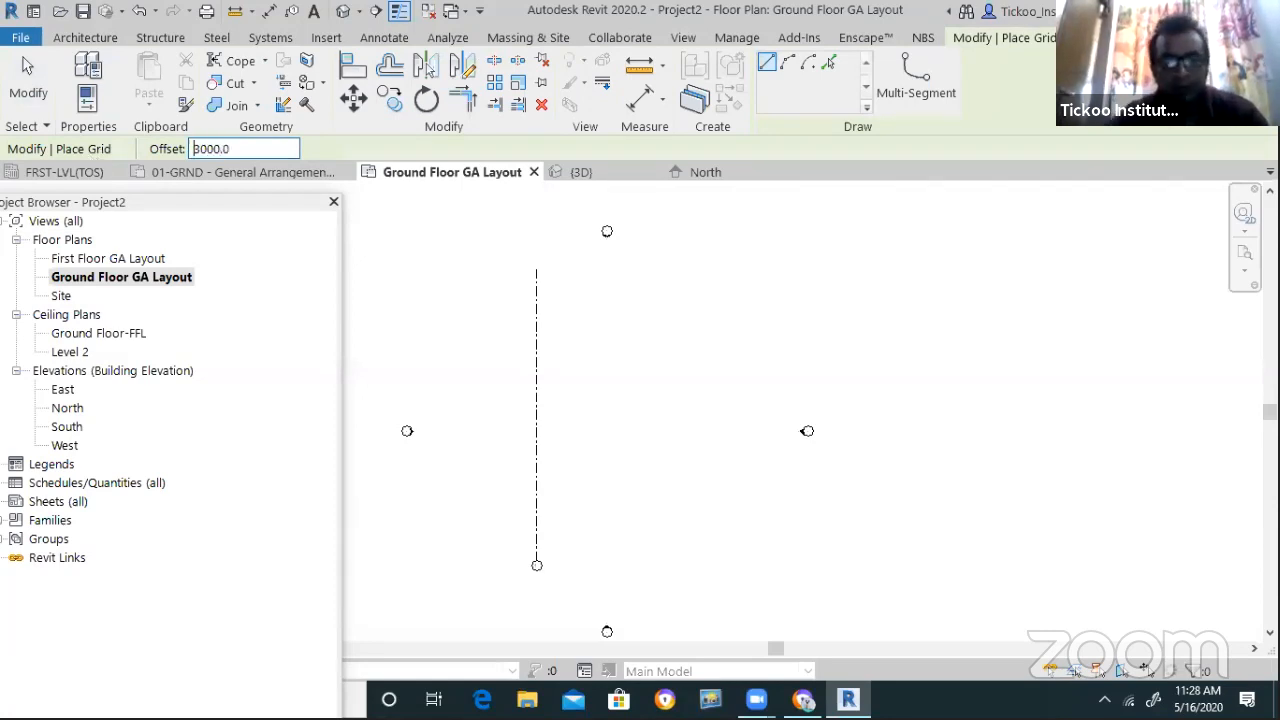
click(828, 62)
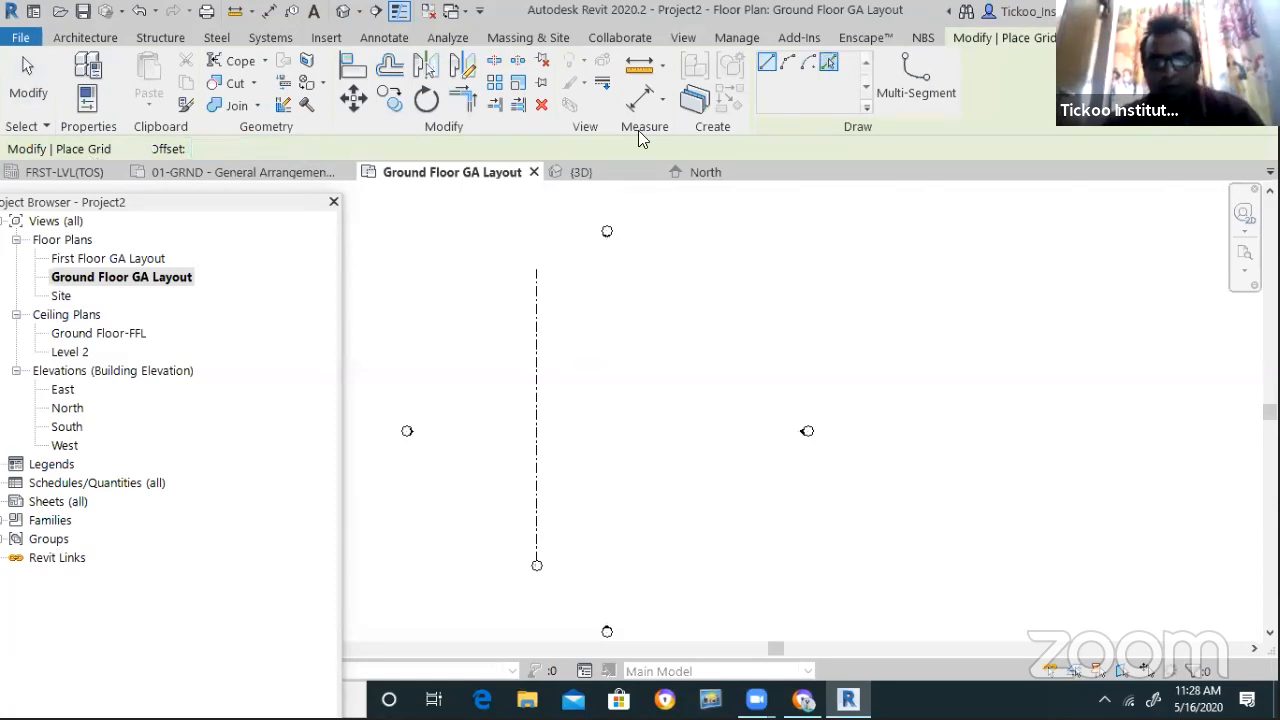
click(540, 368)
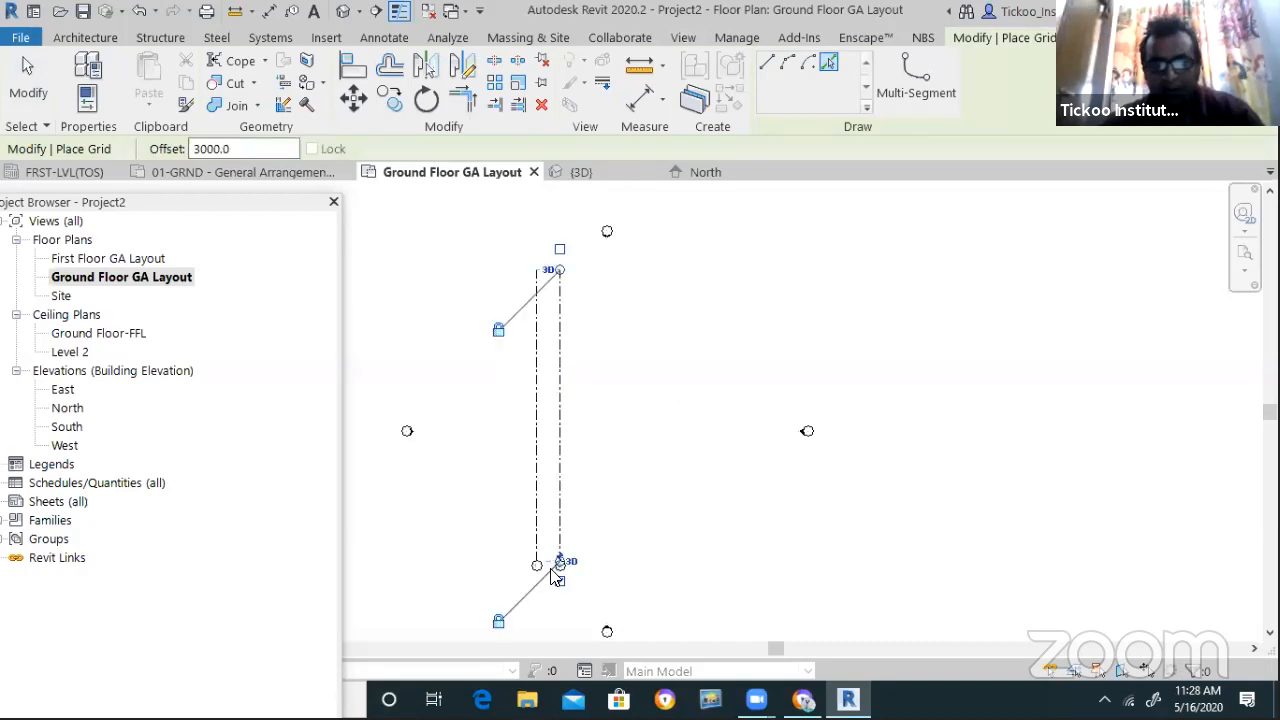
scroll(565, 560, up, 4)
key(Escape)
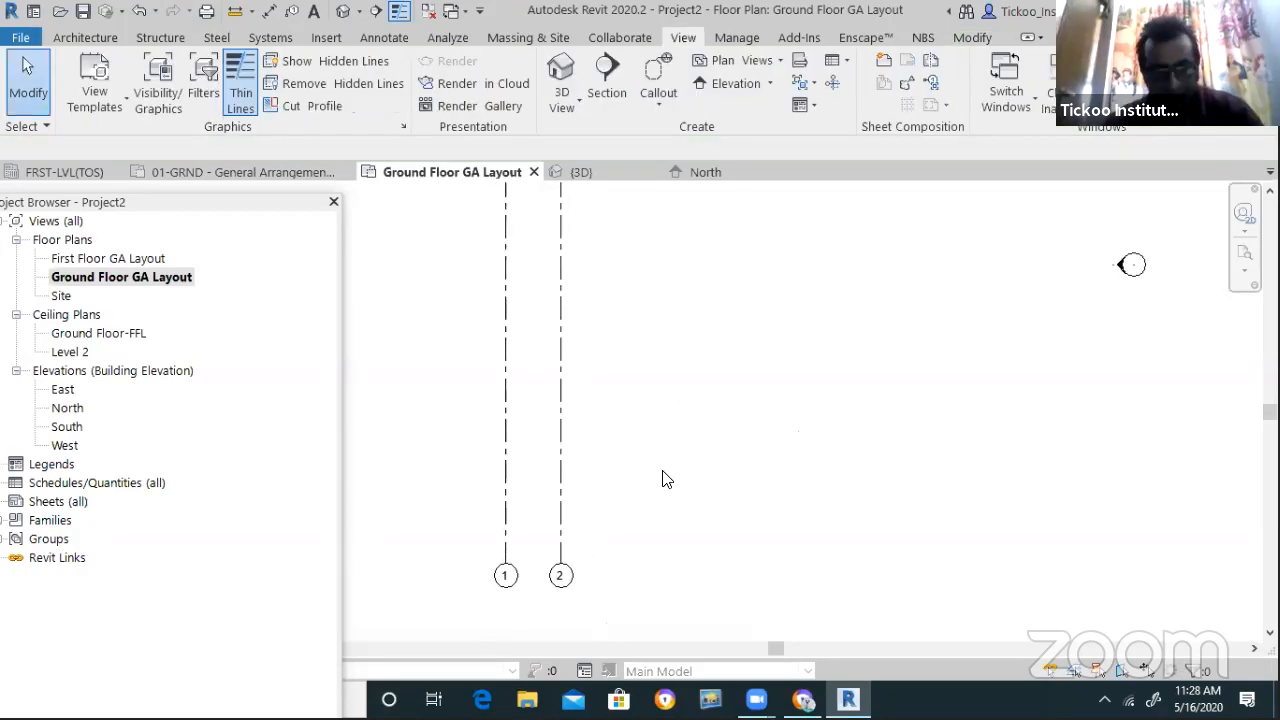
Place a horizontal grid across the plan and relabel it A
key(g)
key(r)
click(797, 495)
scroll(822, 498, up, 3)
key(Escape)
click(808, 503)
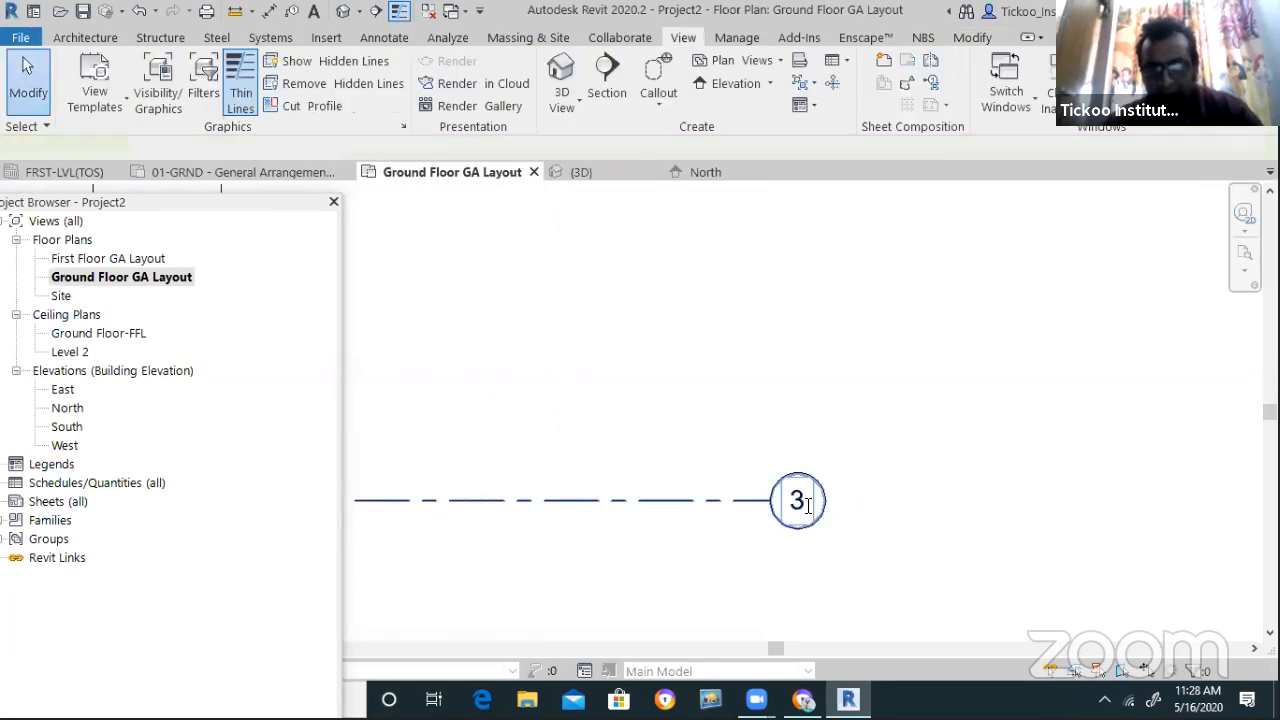
click(797, 500)
text(A)
key(Return)
key(Escape)
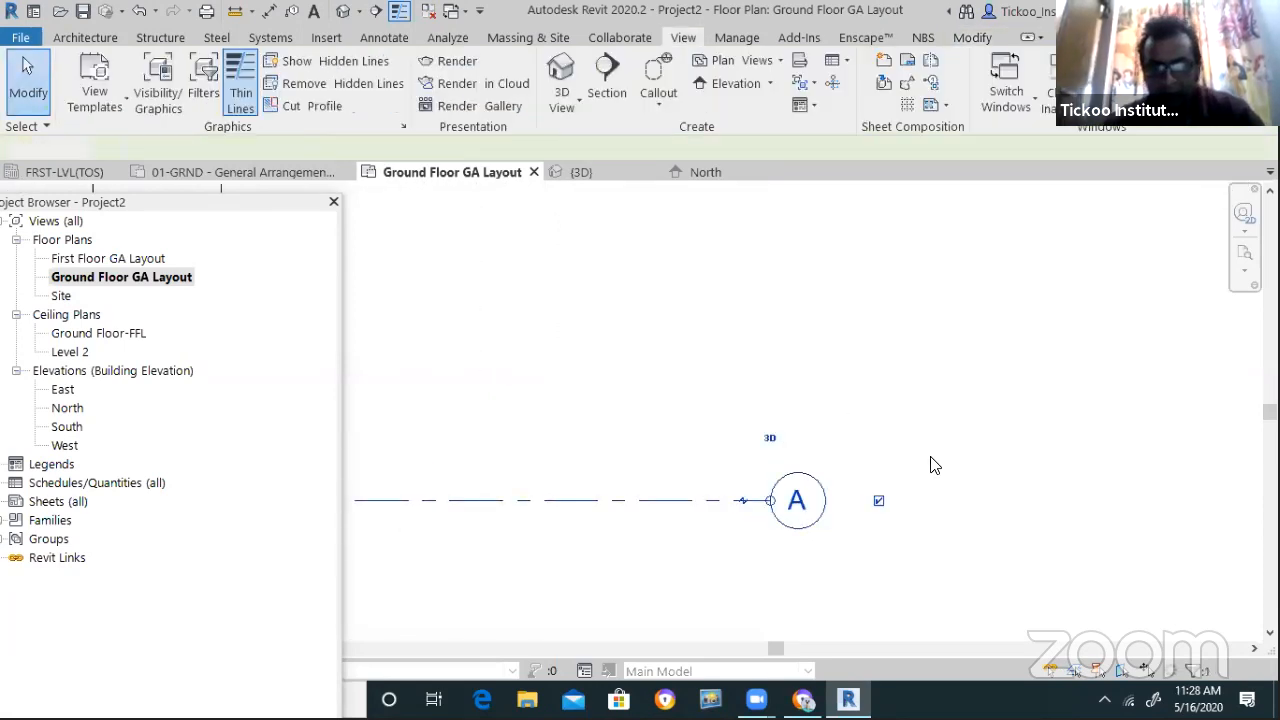
scroll(866, 463, down, 4)
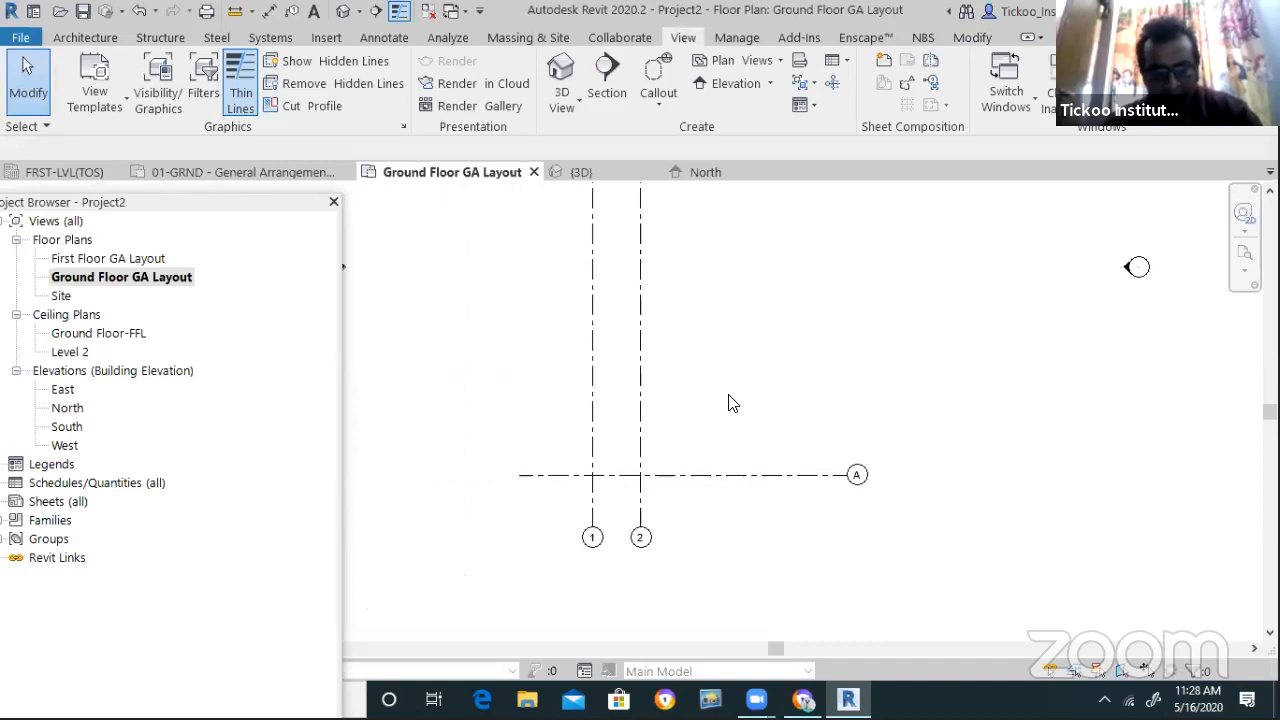
Add vertical grid 3 at a 3500 offset from grid 2 using Pick Lines
key(g)
key(r)
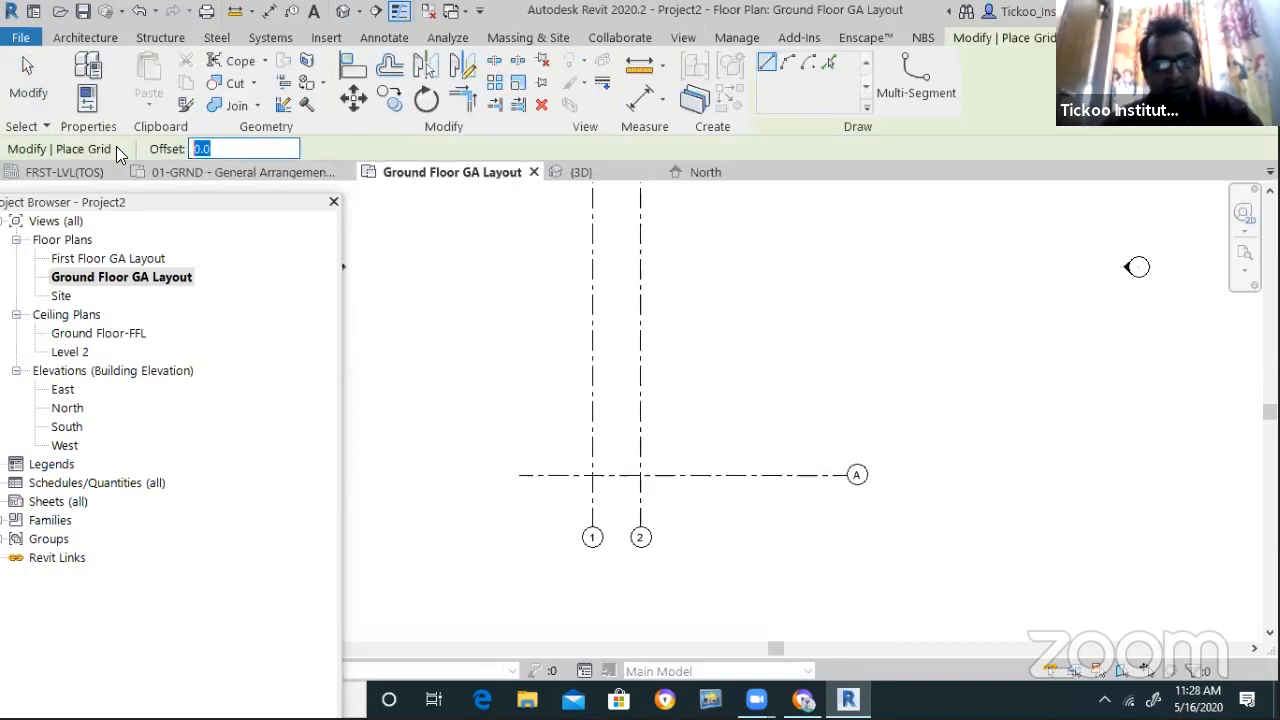
text(3900)
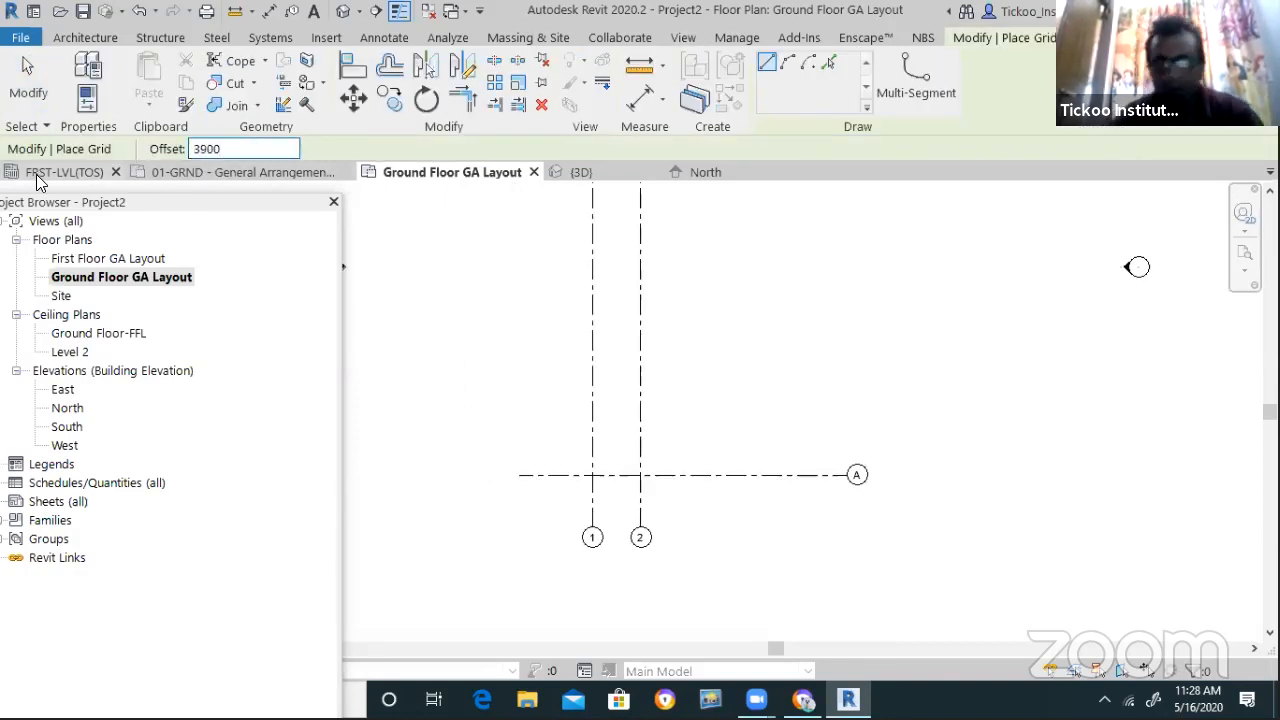
key(BackSpace)
text(500)
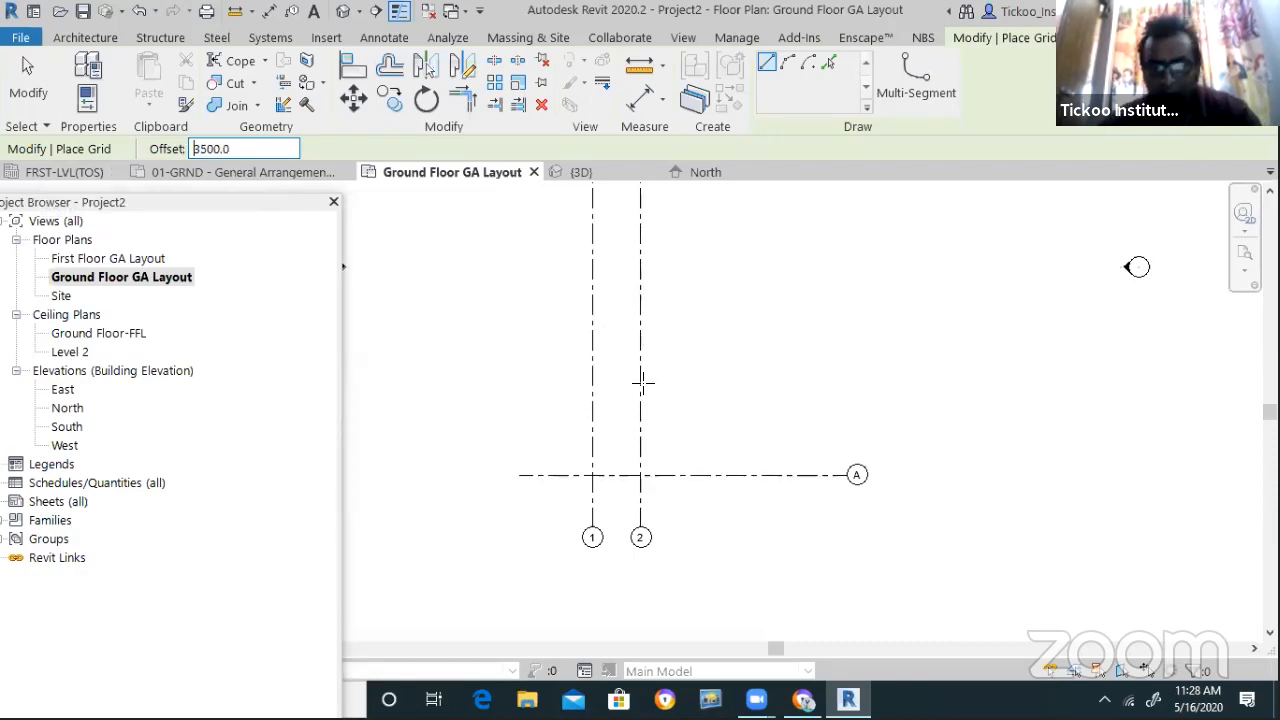
text(pl)
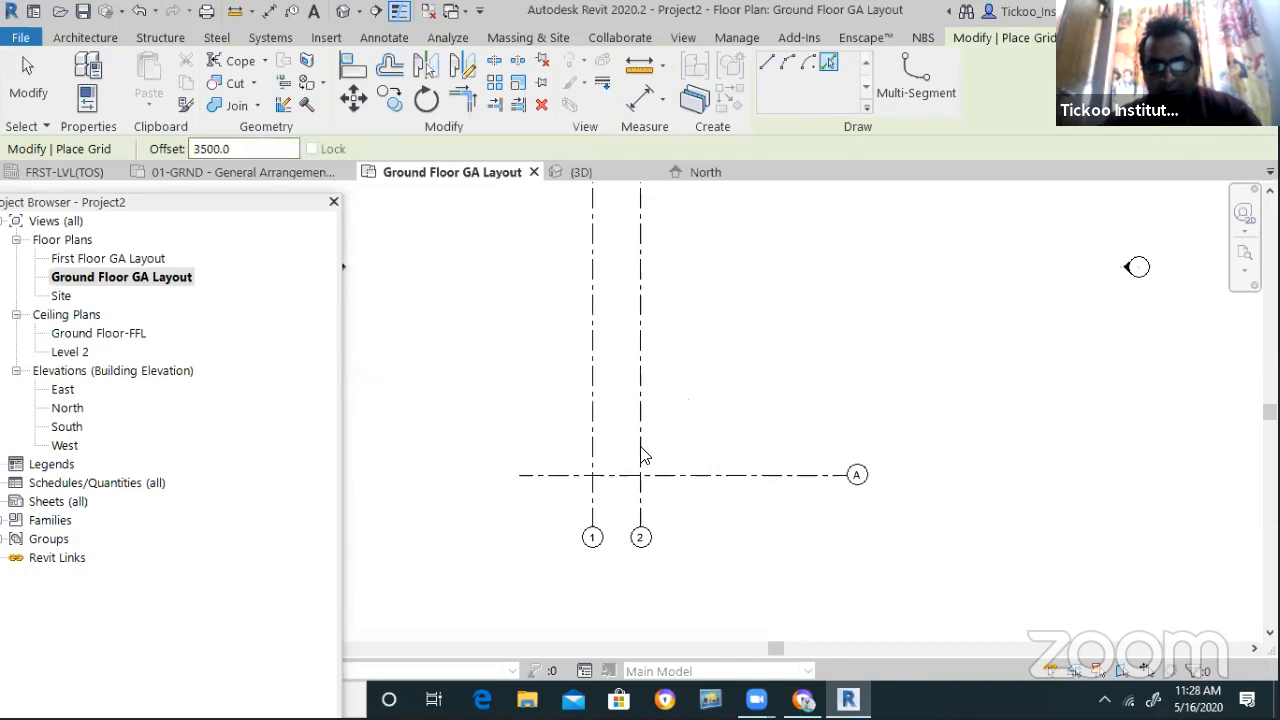
click(640, 452)
scroll(706, 552, up, 1)
key(Escape)
key(Escape)
click(695, 530)
click(695, 530)
text(3)
key(Return)
key(Escape)
scroll(789, 500, down, 1)
scroll(783, 437, down, 1)
scroll(785, 435, up, 2)
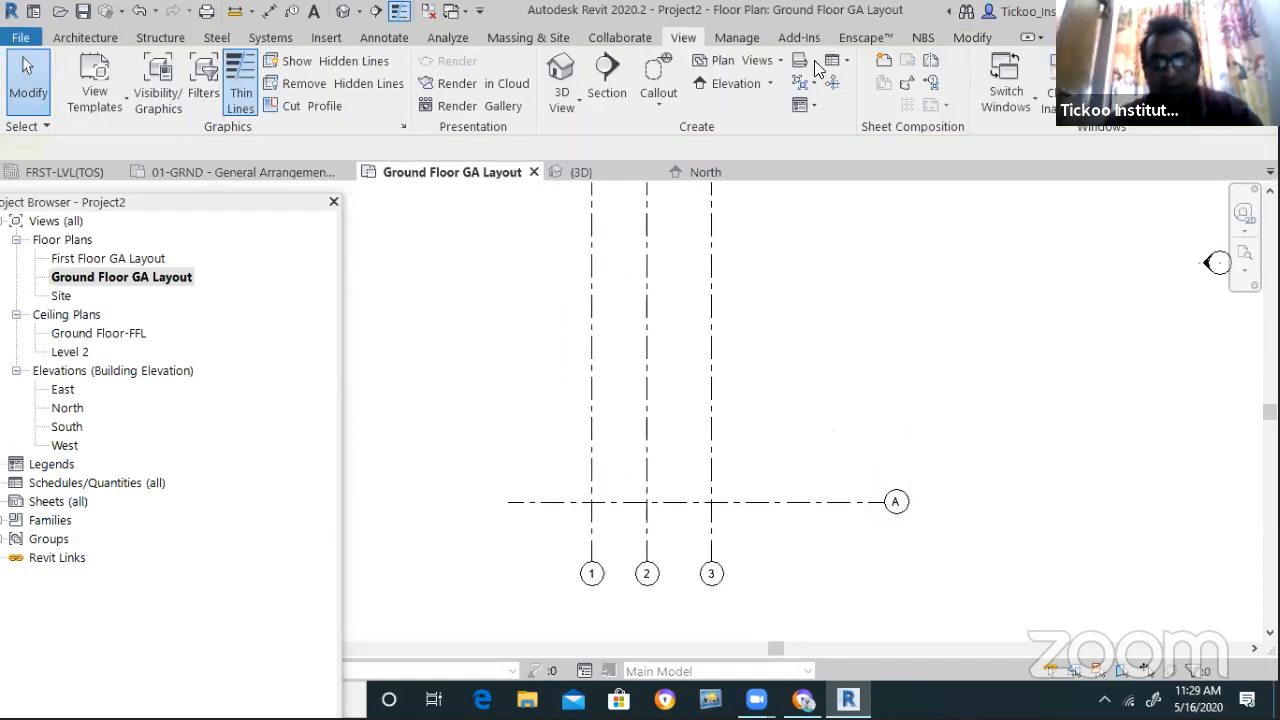
Add horizontal grid B 3500 above grid A
key(g)
key(r)
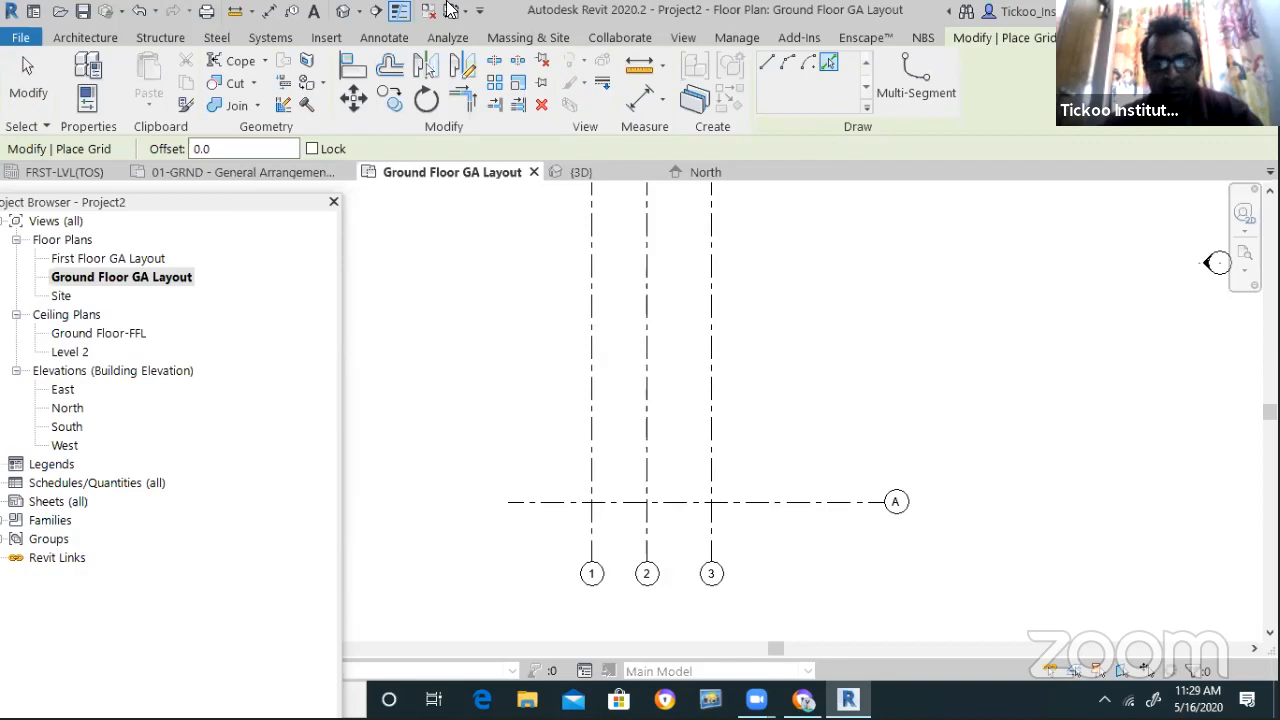
drag(231, 146, 88, 148)
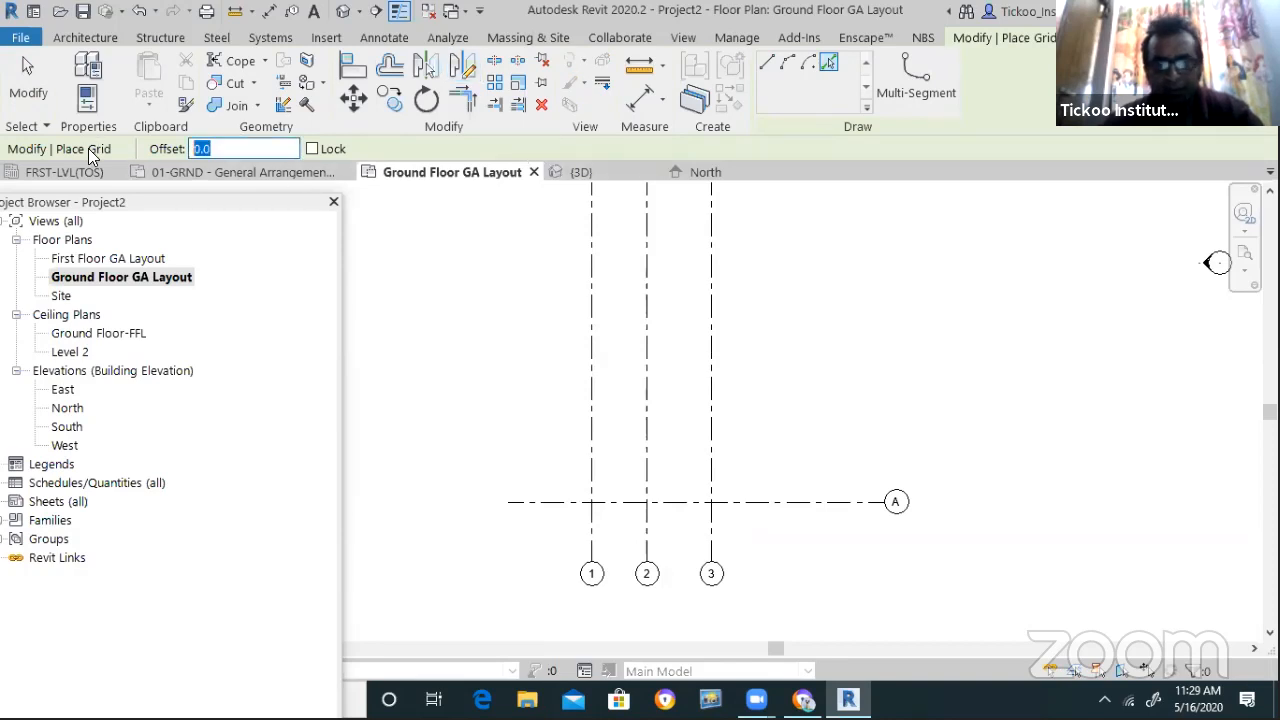
text(3500)
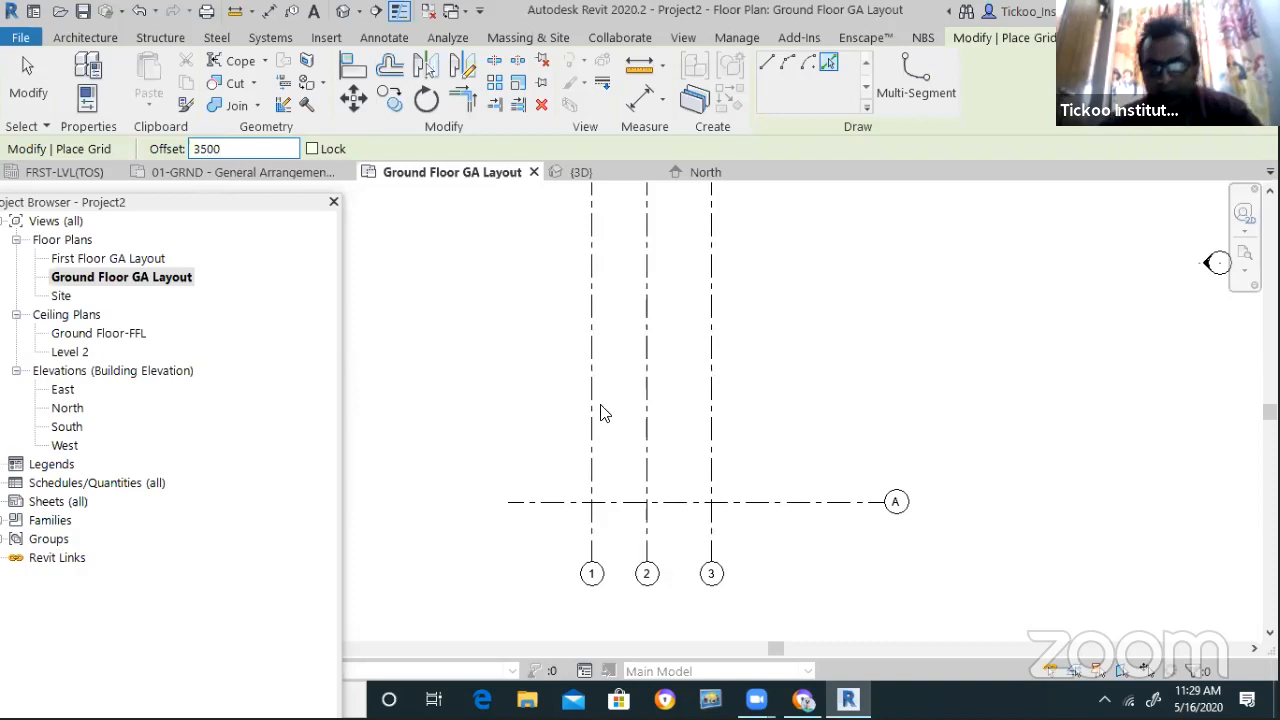
click(882, 452)
scroll(884, 442, up, 2)
key(Escape)
key(Escape)
double_click(893, 440)
text(B)
key(Return)
click(820, 455)
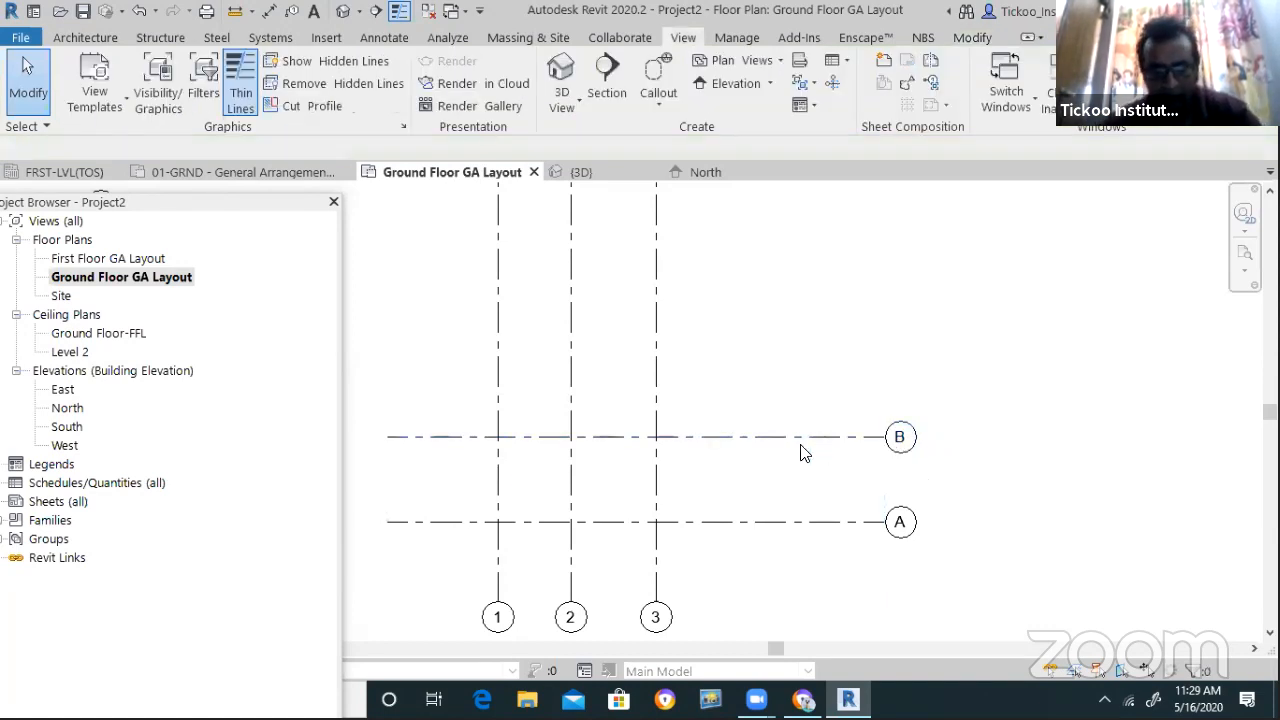
Add grid C 3500 above grid B with Pick Lines
key(g)
key(r)
drag(270, 151, 150, 147)
text(35)
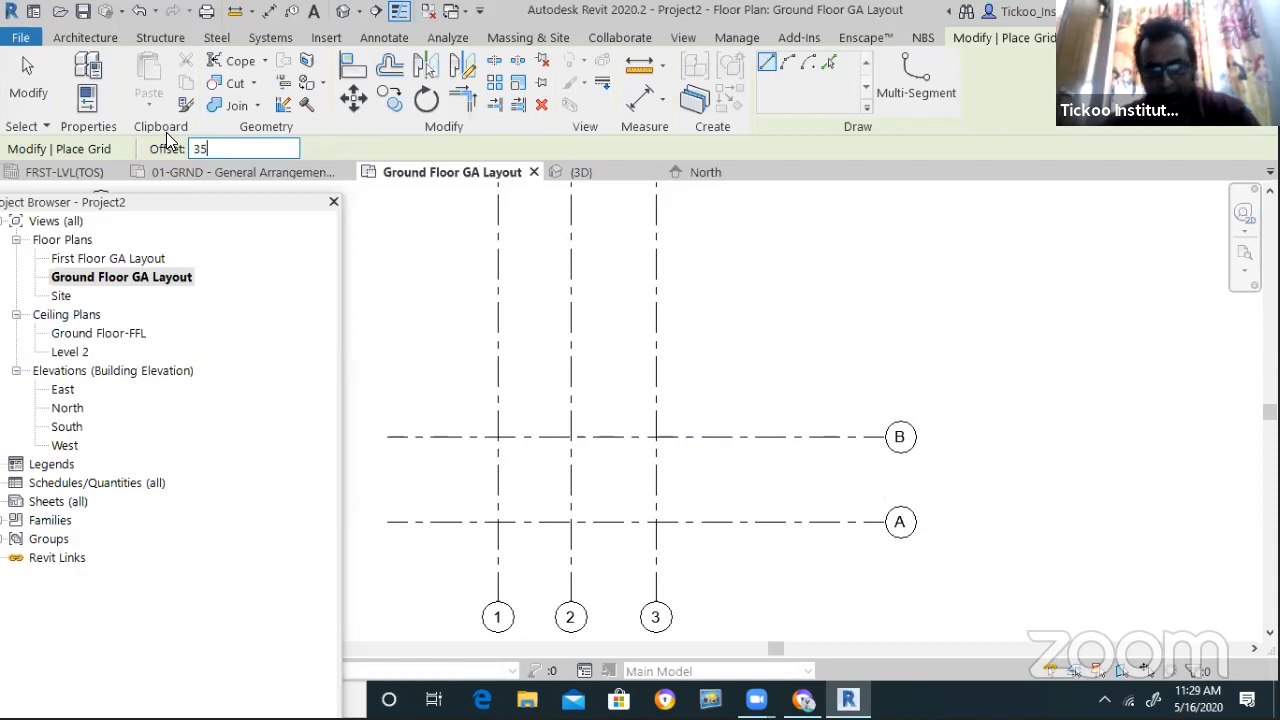
text(00)
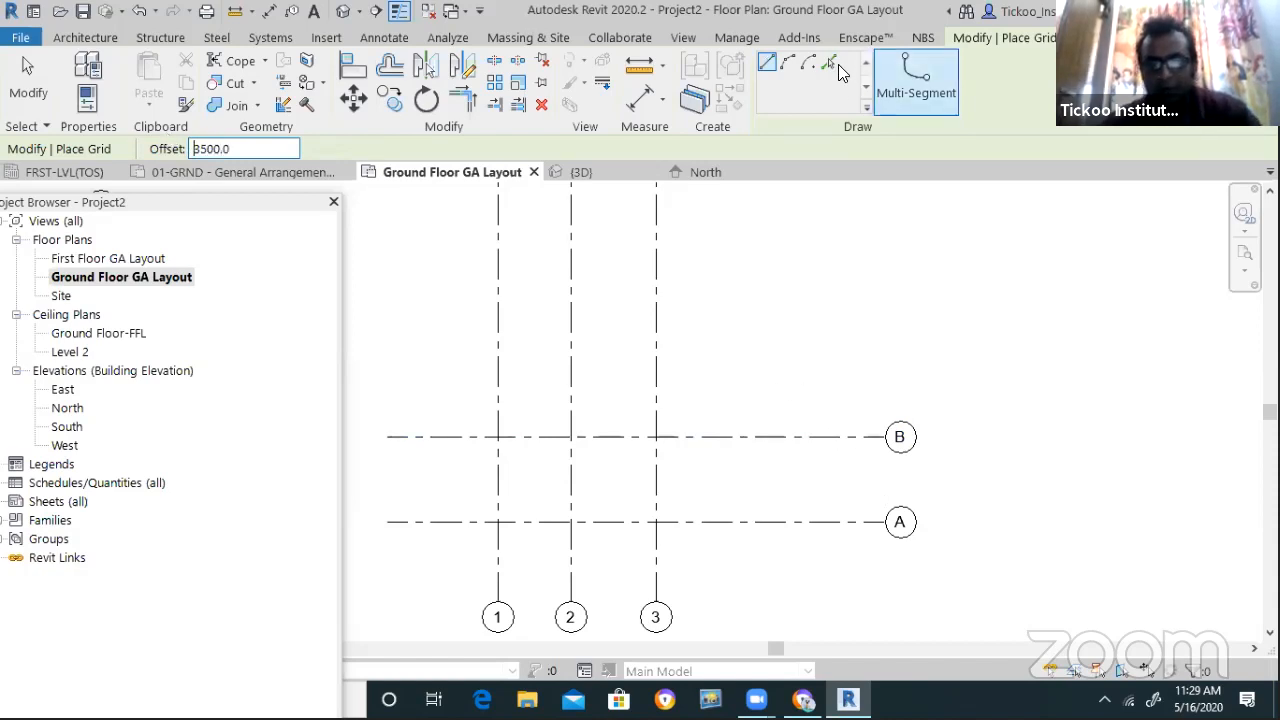
click(828, 60)
click(785, 438)
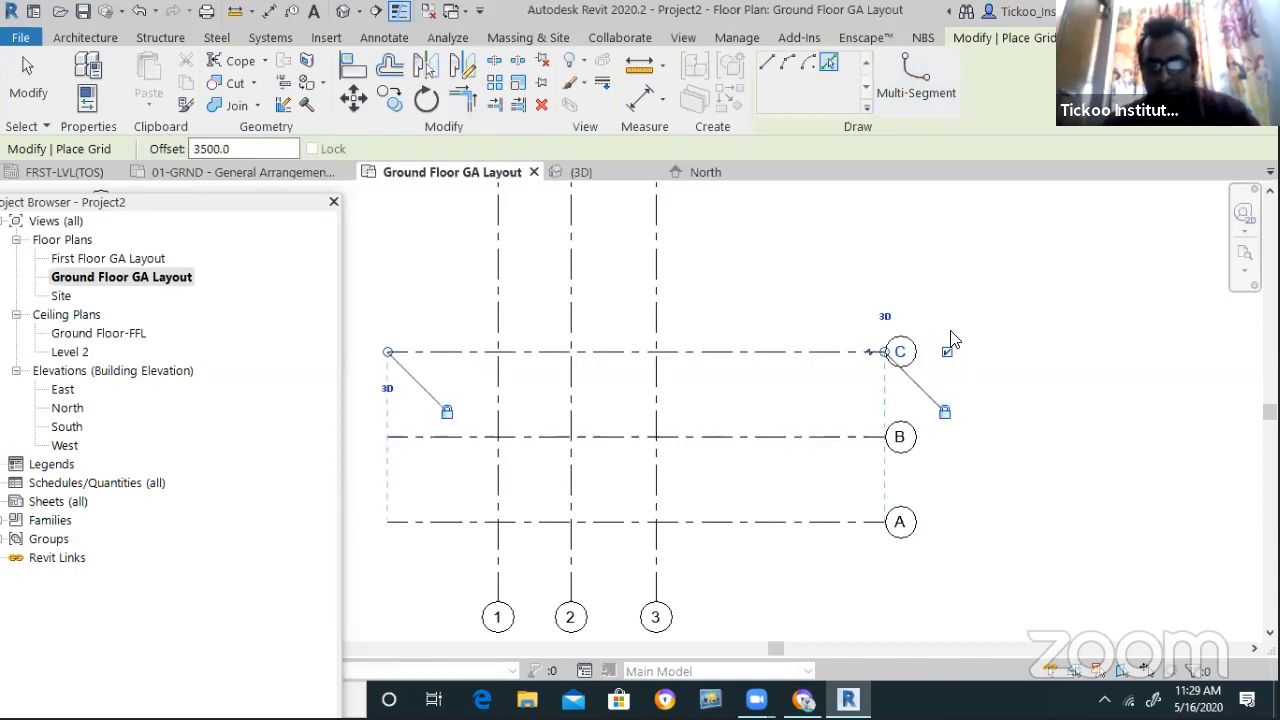
scroll(940, 345, up, 2)
key(Escape)
key(Escape)
scroll(794, 380, down, 5)
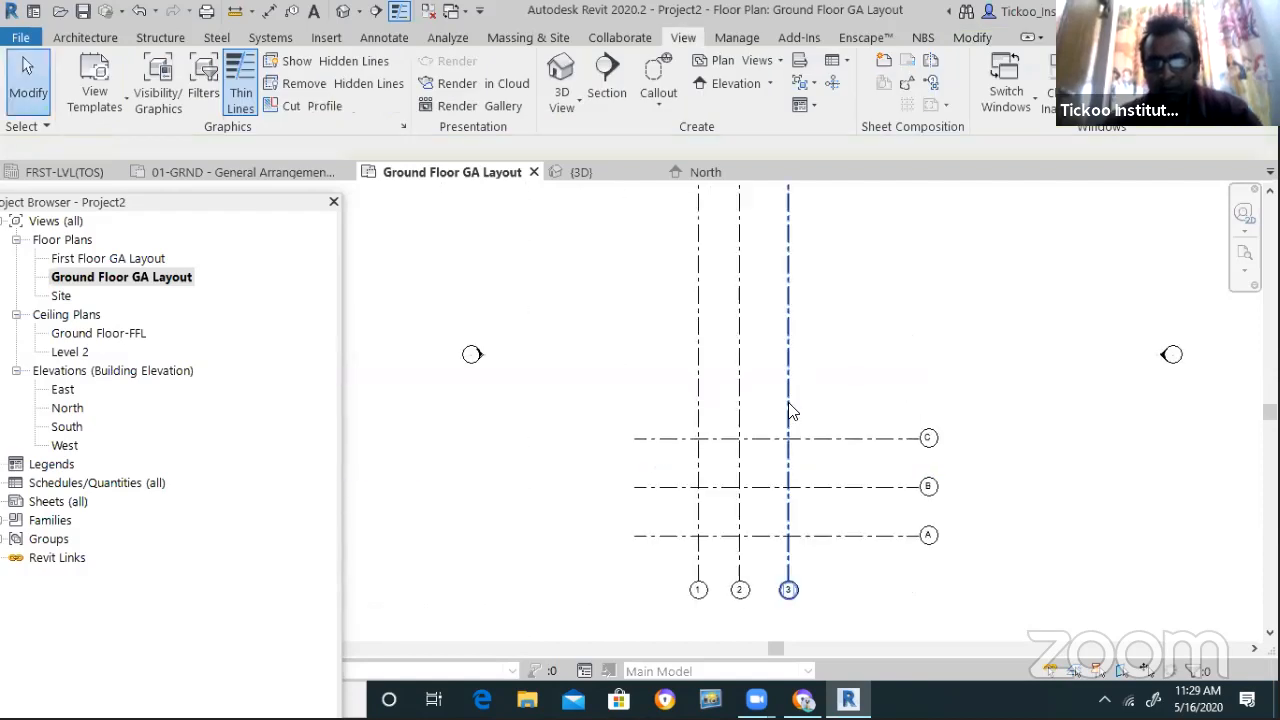
Float the Project Browser as its own window and set the view scale to 1:50
scroll(796, 567, up, 5)
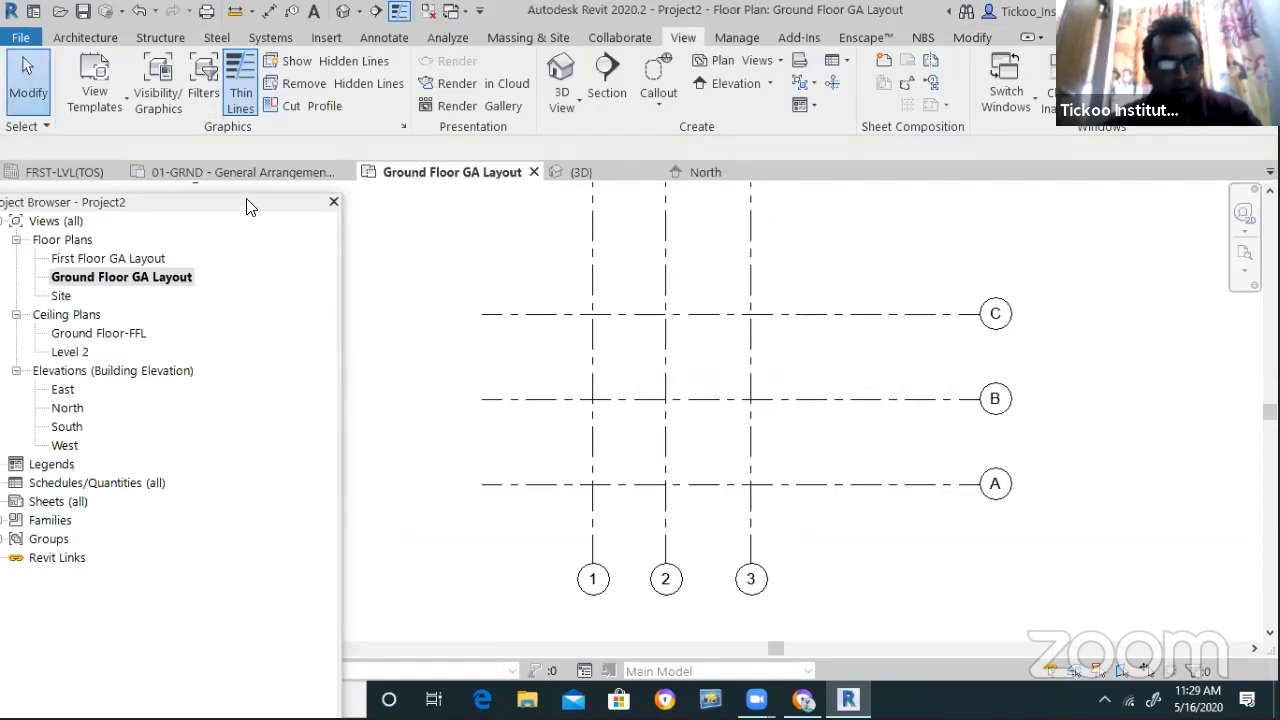
drag(251, 206, 421, 268)
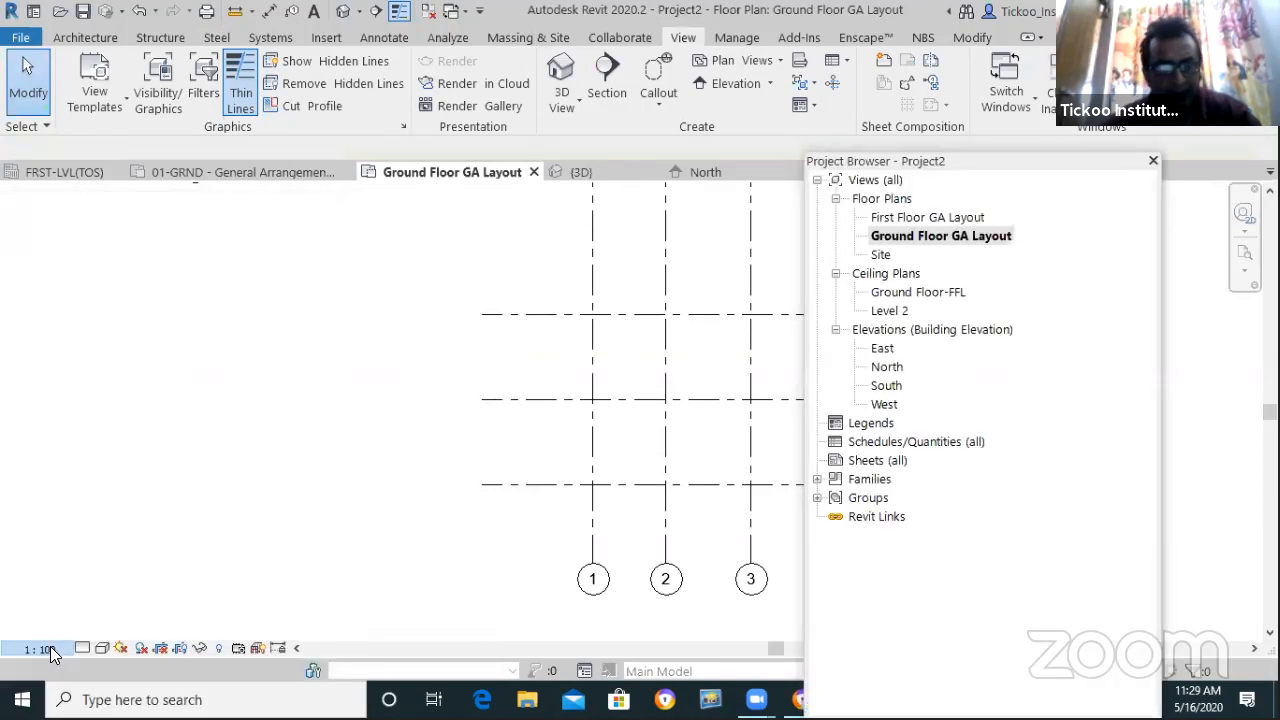
click(50, 647)
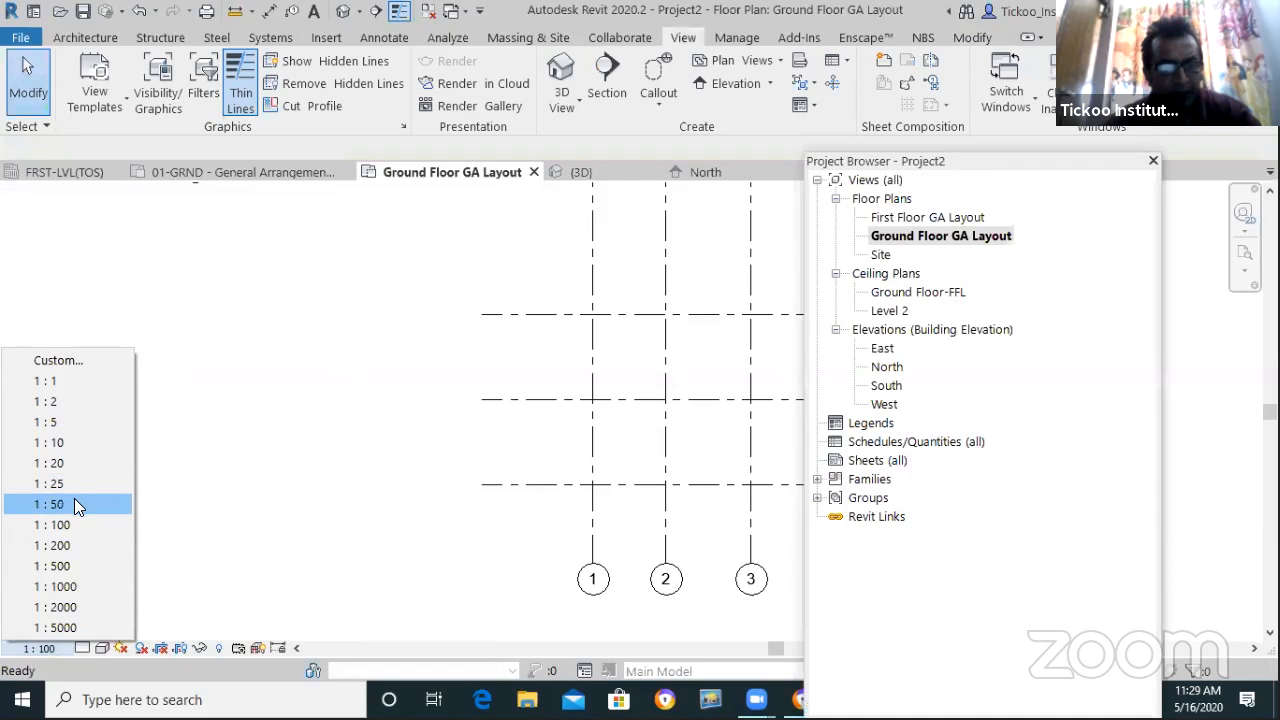
click(75, 502)
Drag grid C's right end inward to shorten grids A–C
scroll(176, 511, down, 2)
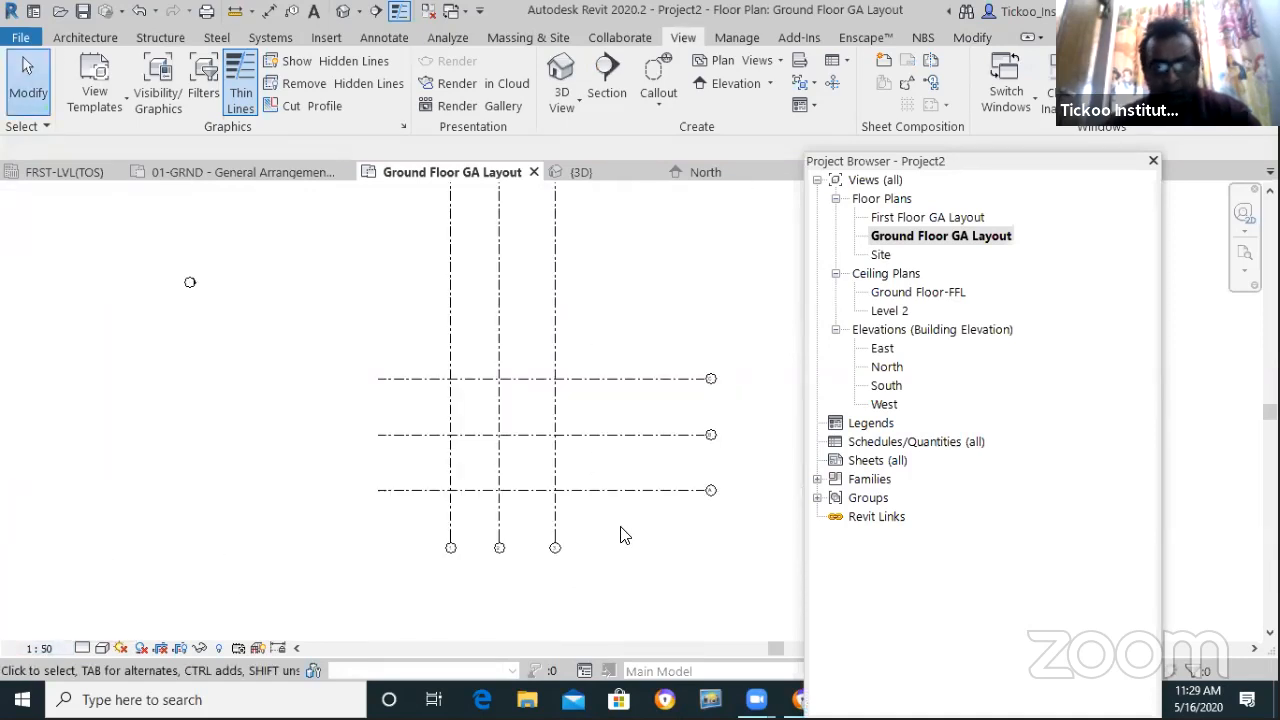
scroll(709, 423, up, 4)
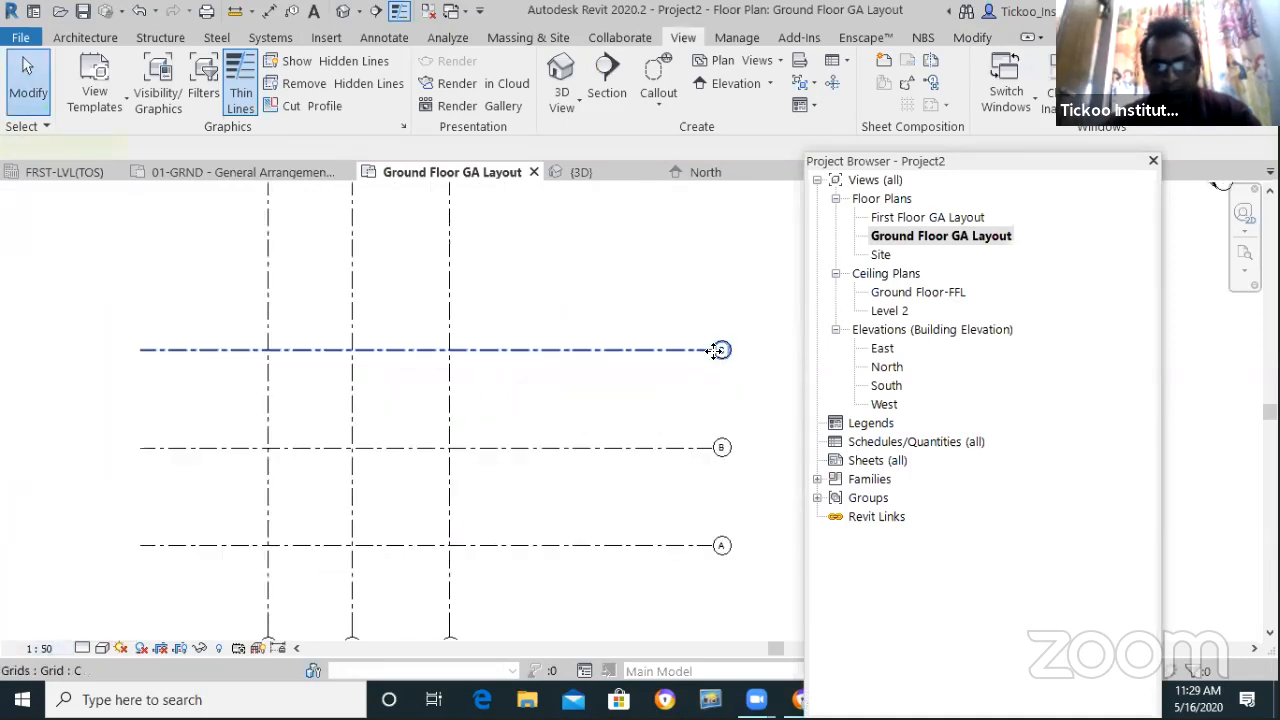
click(712, 350)
drag(533, 352, 535, 350)
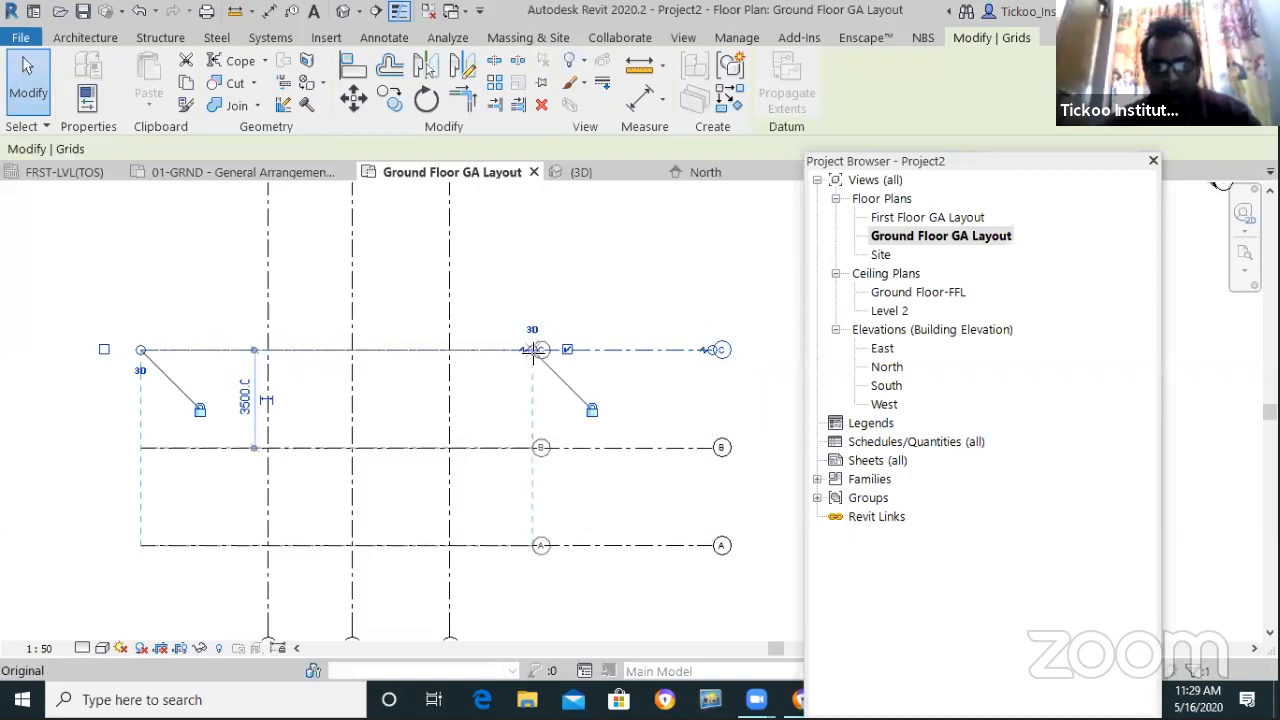
click(660, 437)
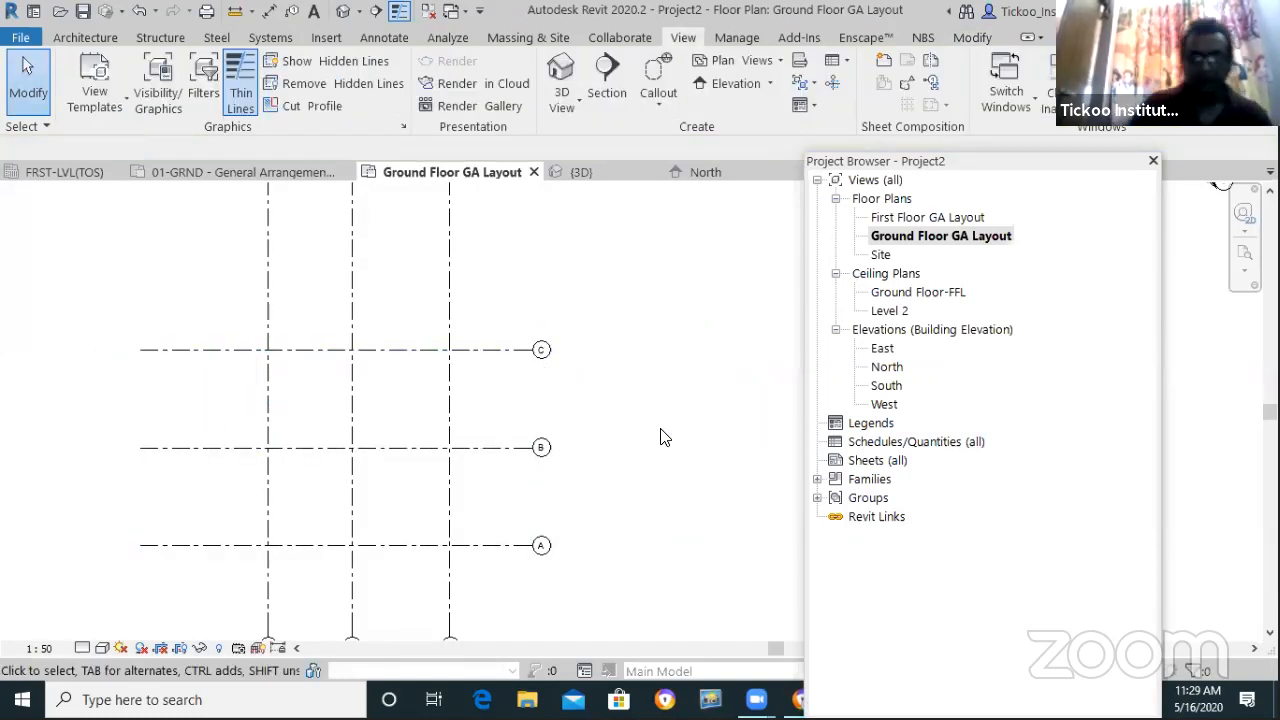
scroll(361, 527, up, 1)
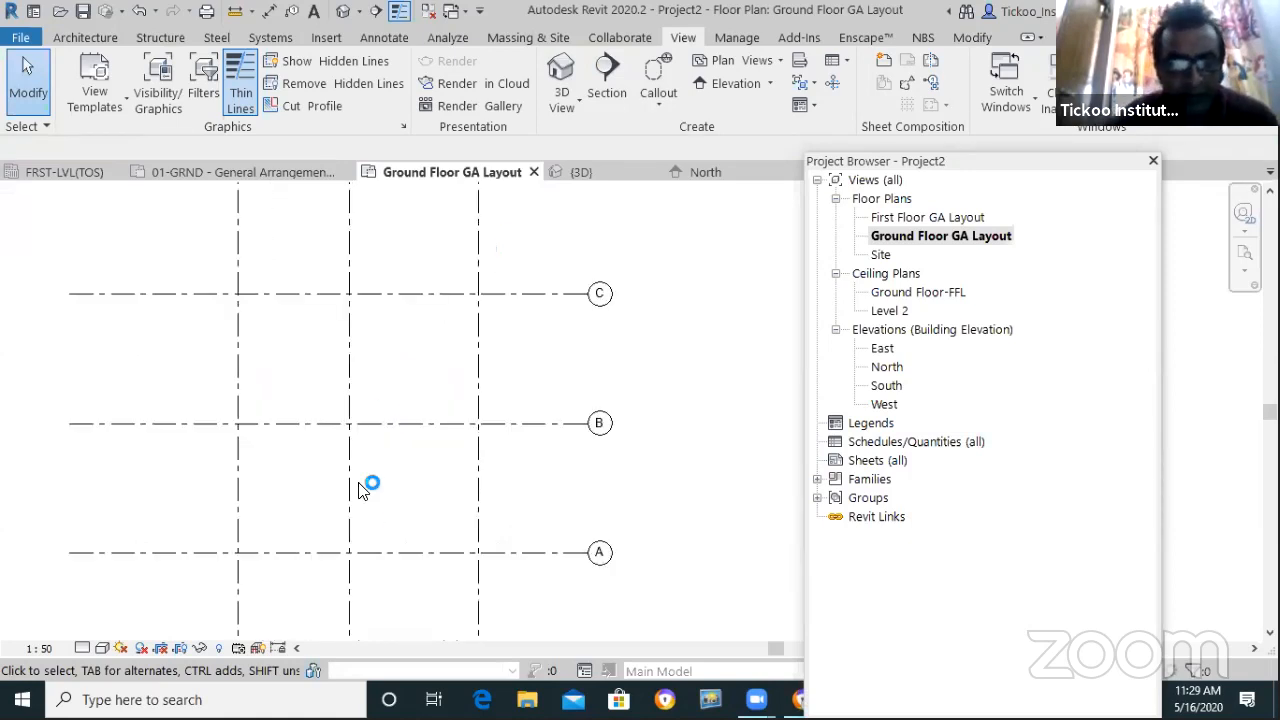
scroll(355, 482, down, 2)
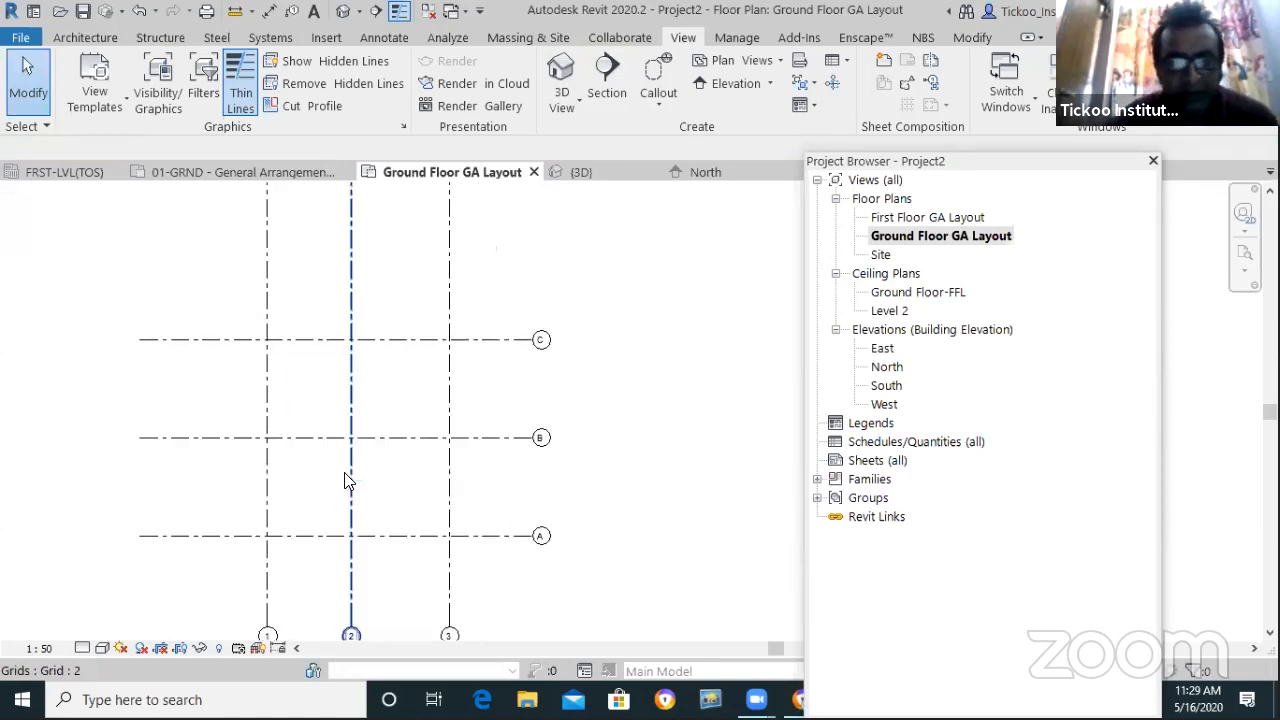
Show the Wall dropdown options on the Architecture tab
click(82, 35)
click(79, 103)
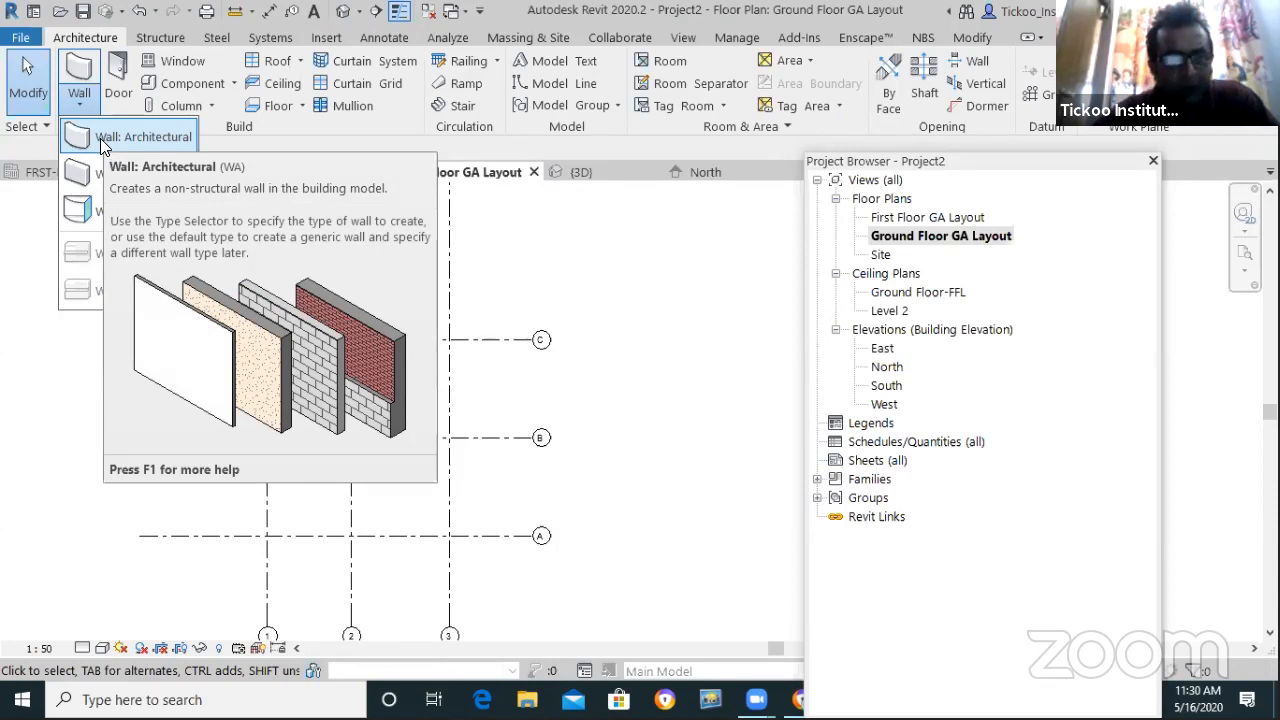
Draw a Wall: Architectural running horizontally left to right above grid C
click(100, 138)
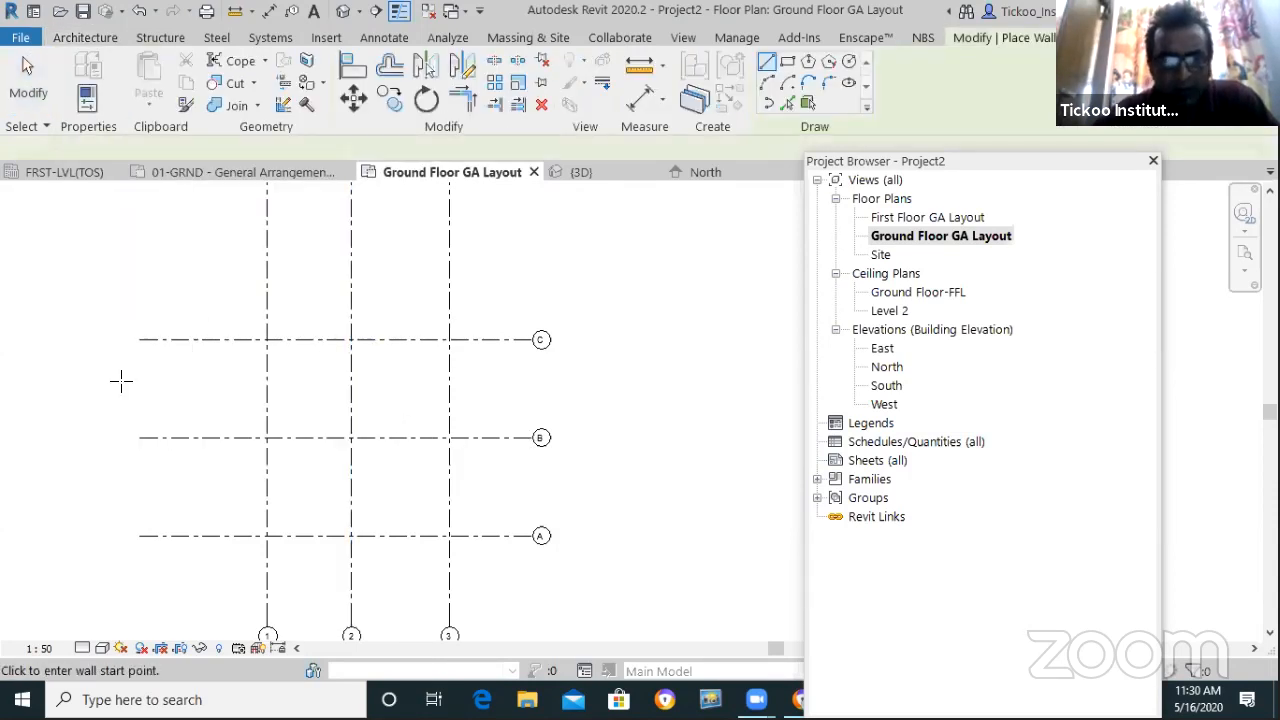
scroll(152, 366, down, 4)
scroll(325, 323, up, 4)
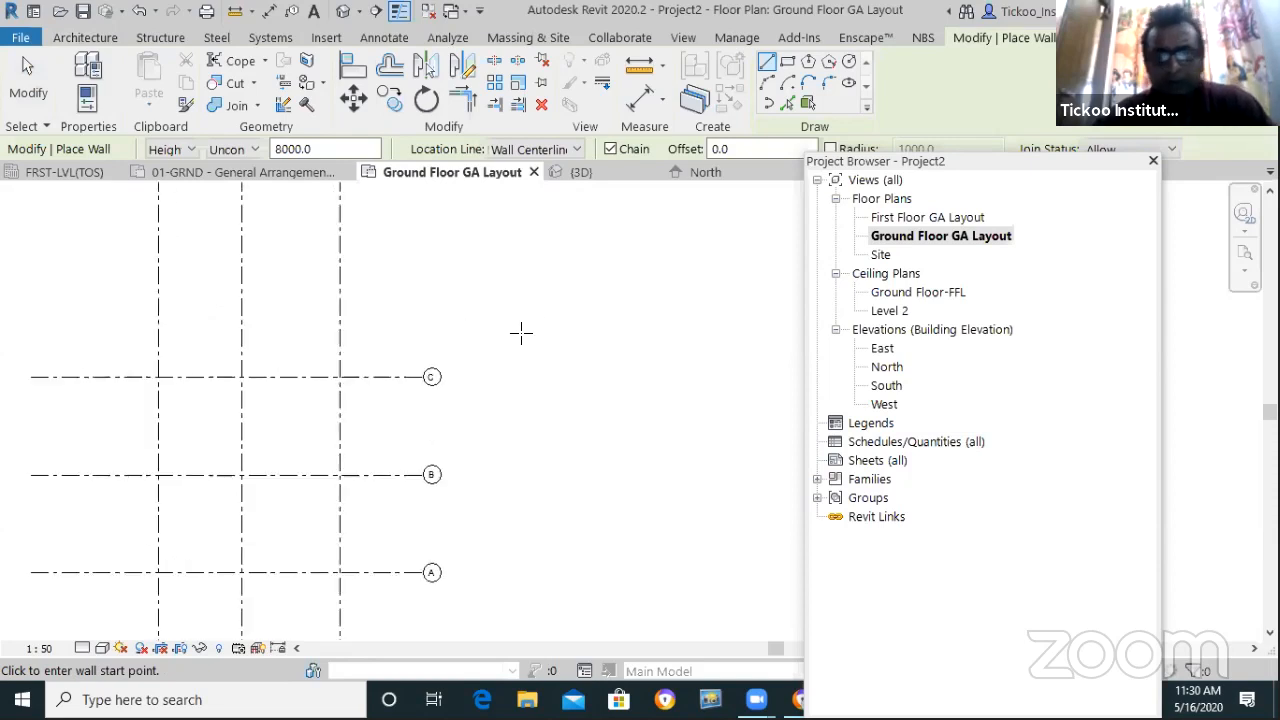
click(94, 40)
click(80, 104)
click(94, 140)
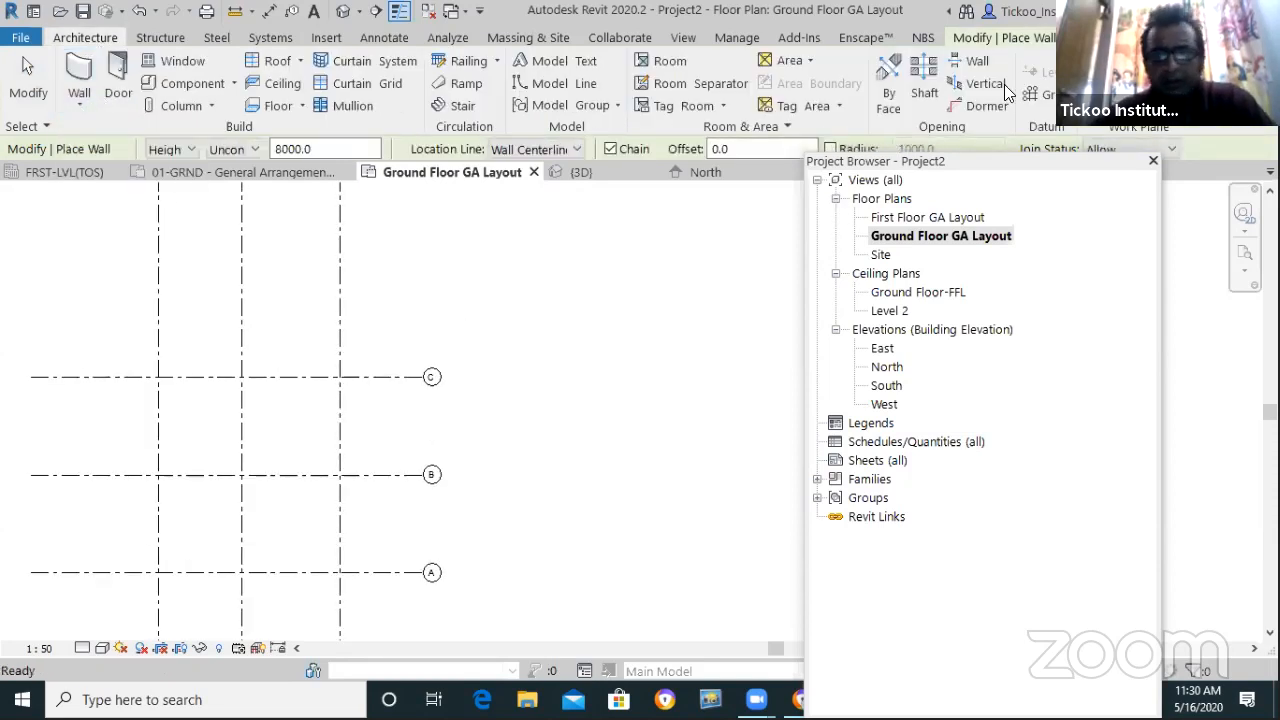
click(1005, 38)
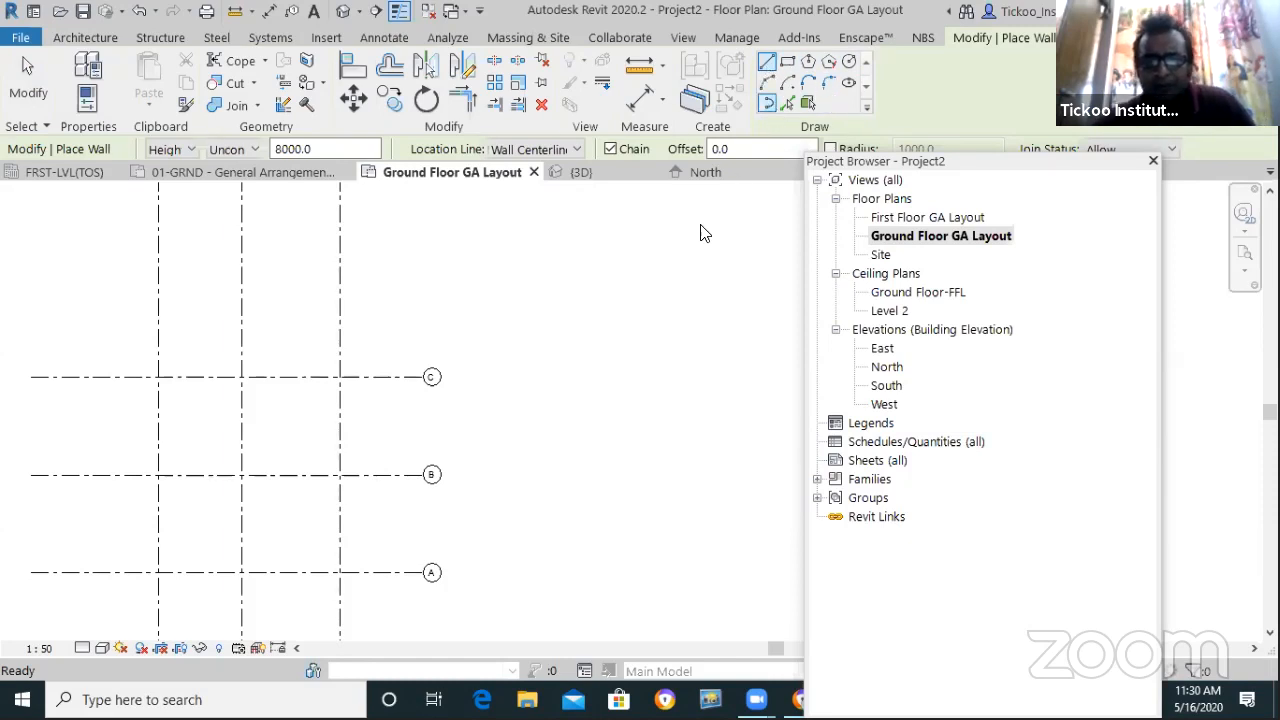
click(451, 272)
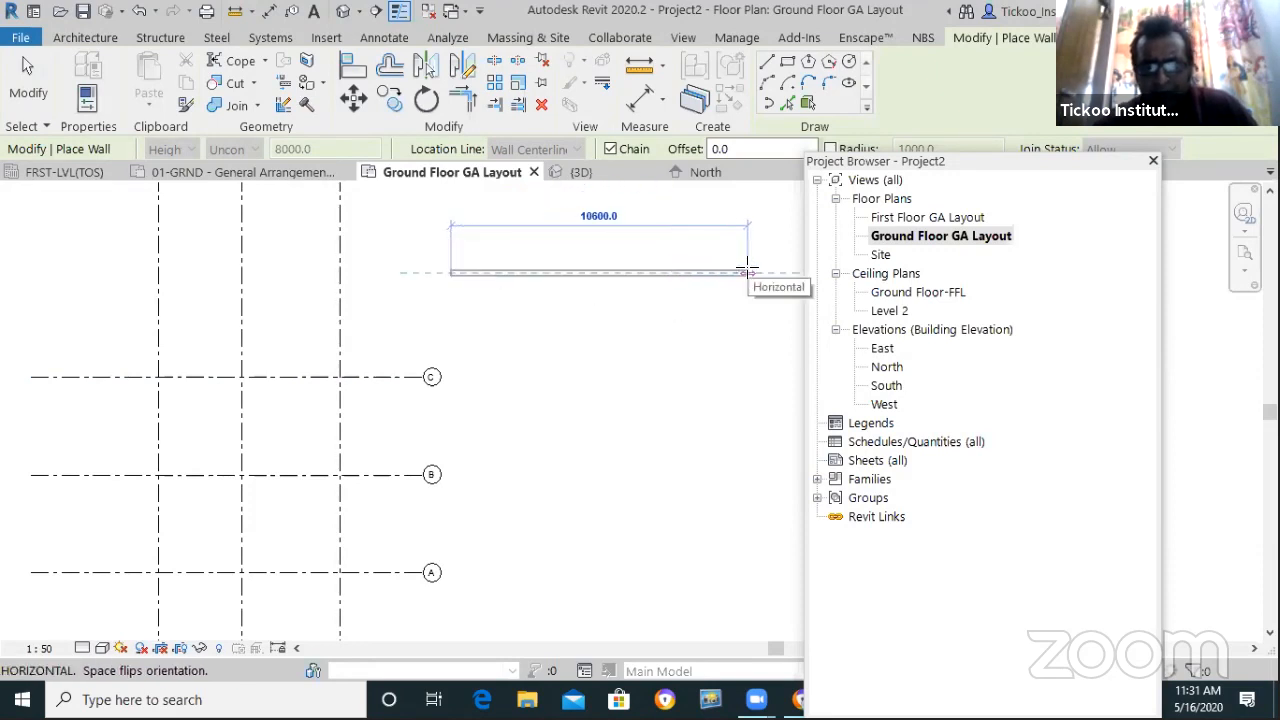
click(683, 272)
scroll(688, 240, up, 2)
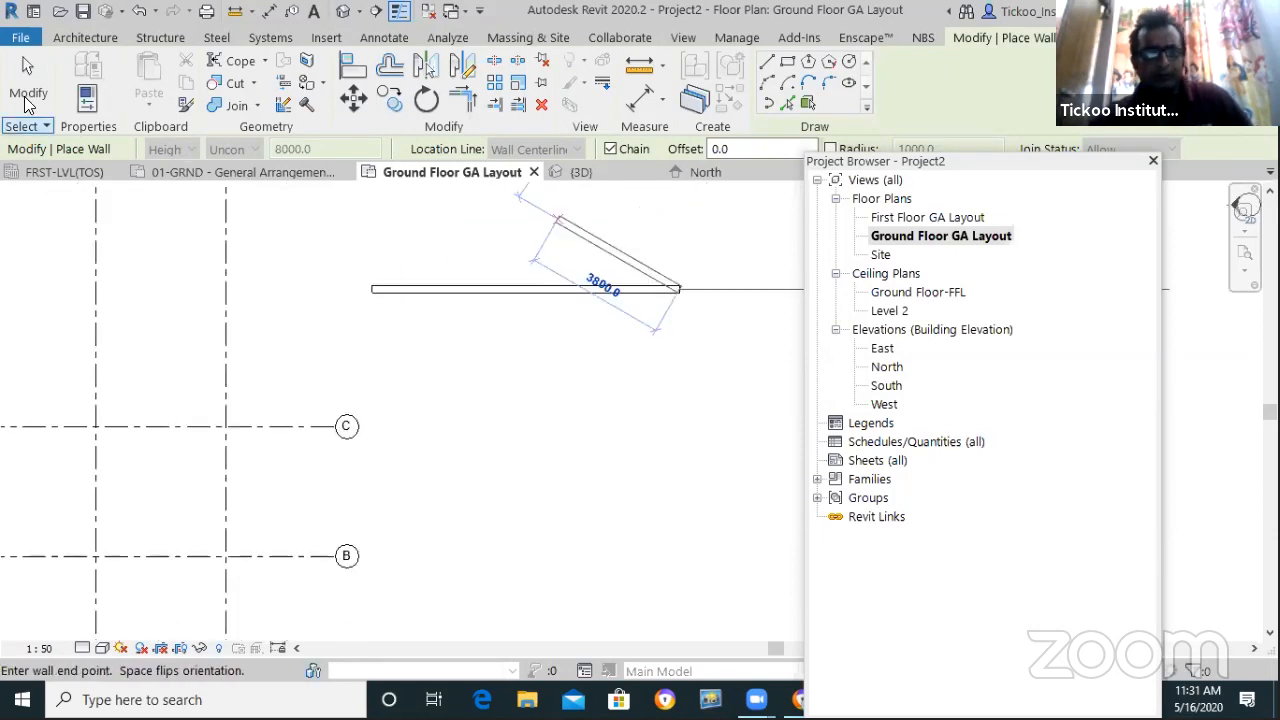
key(Escape)
key(Escape)
Change the wall length from 8300 to 9000, then to 10'3 (3124.2)
scroll(503, 367, down, 1)
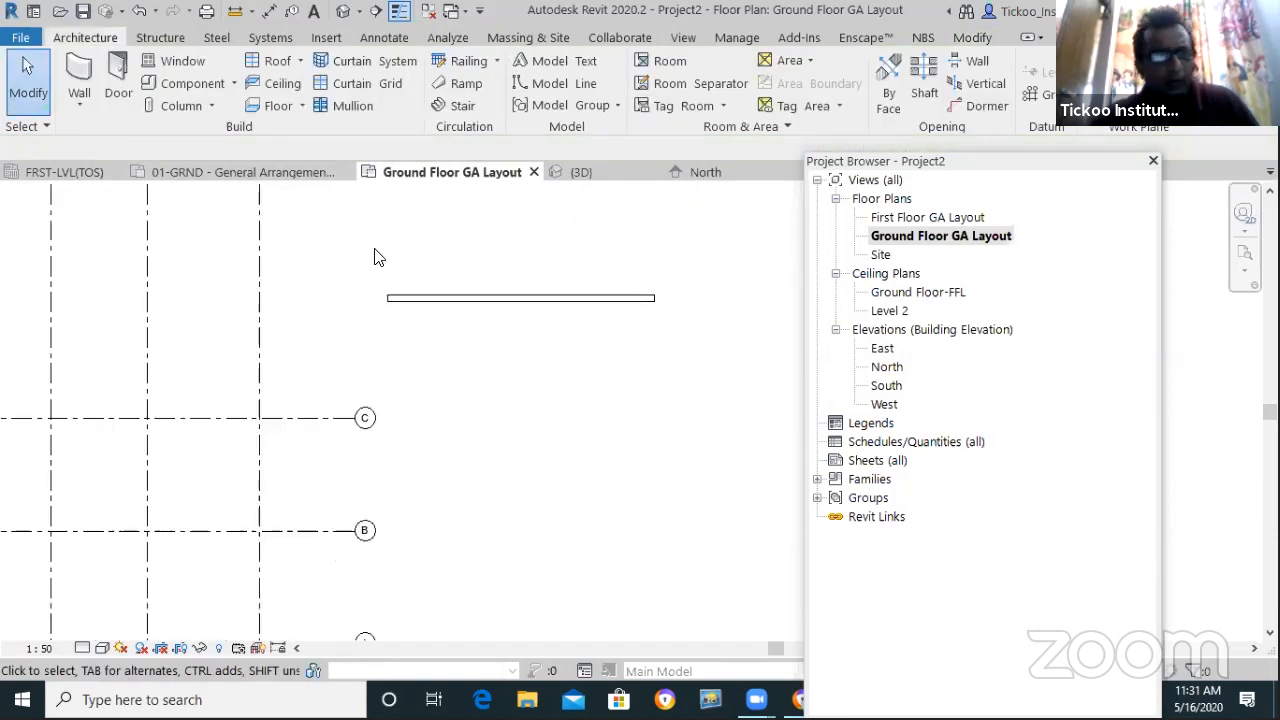
scroll(585, 251, up, 2)
click(546, 352)
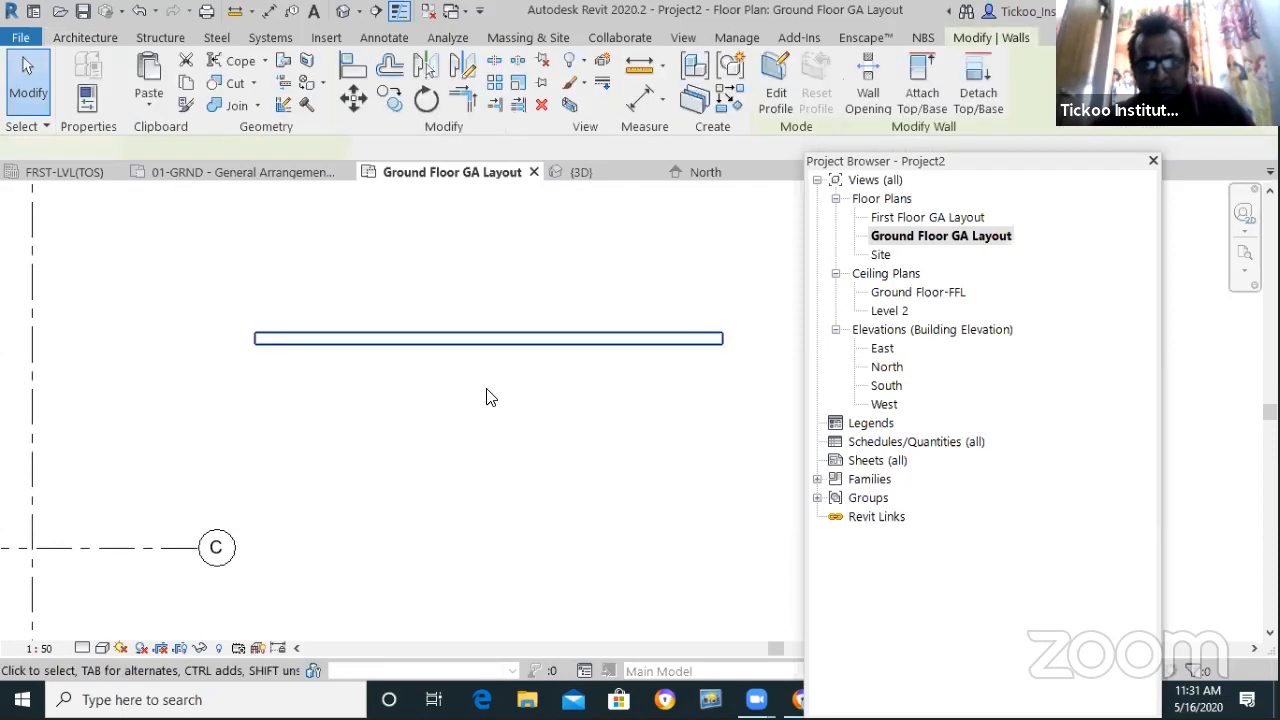
scroll(490, 393, down, 1)
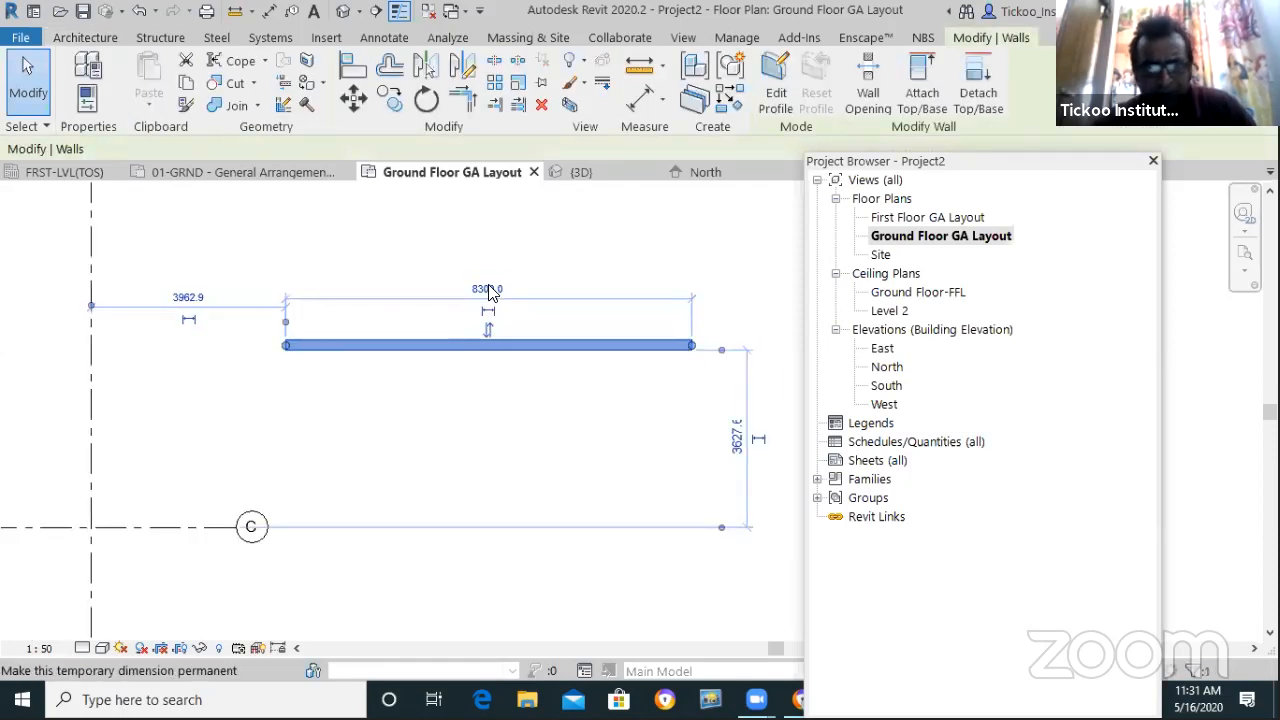
click(470, 288)
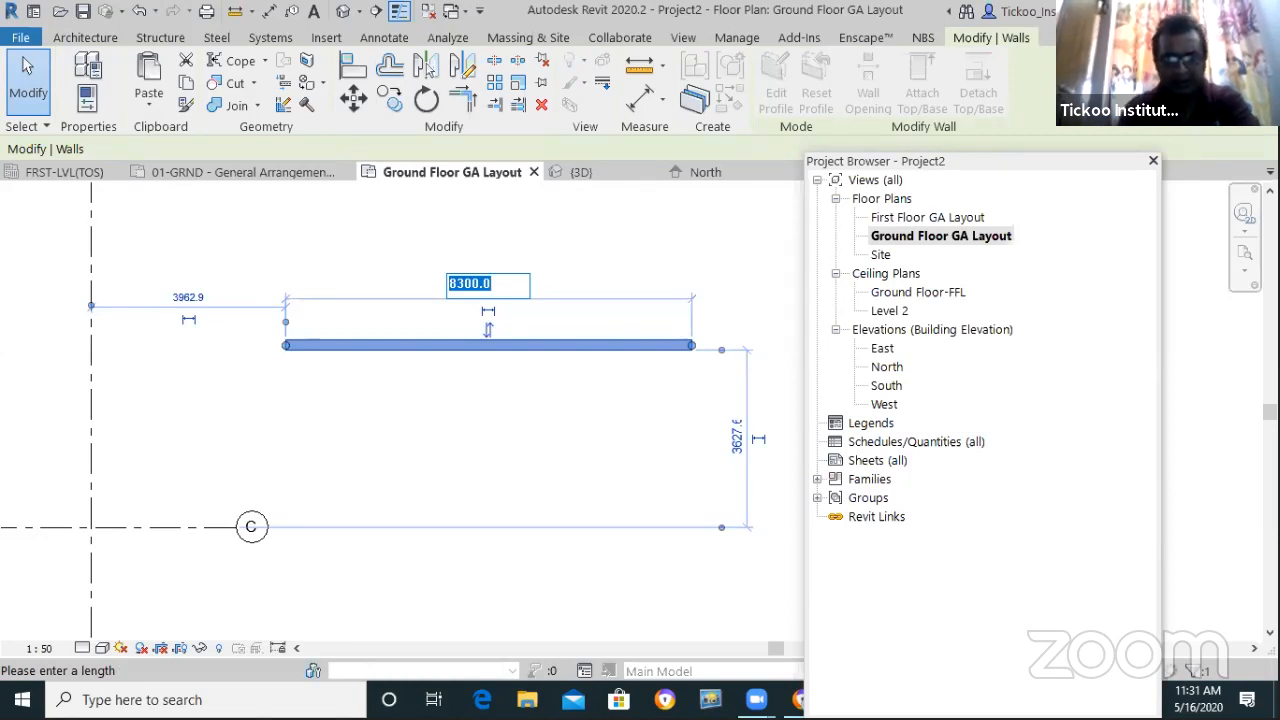
key(Return)
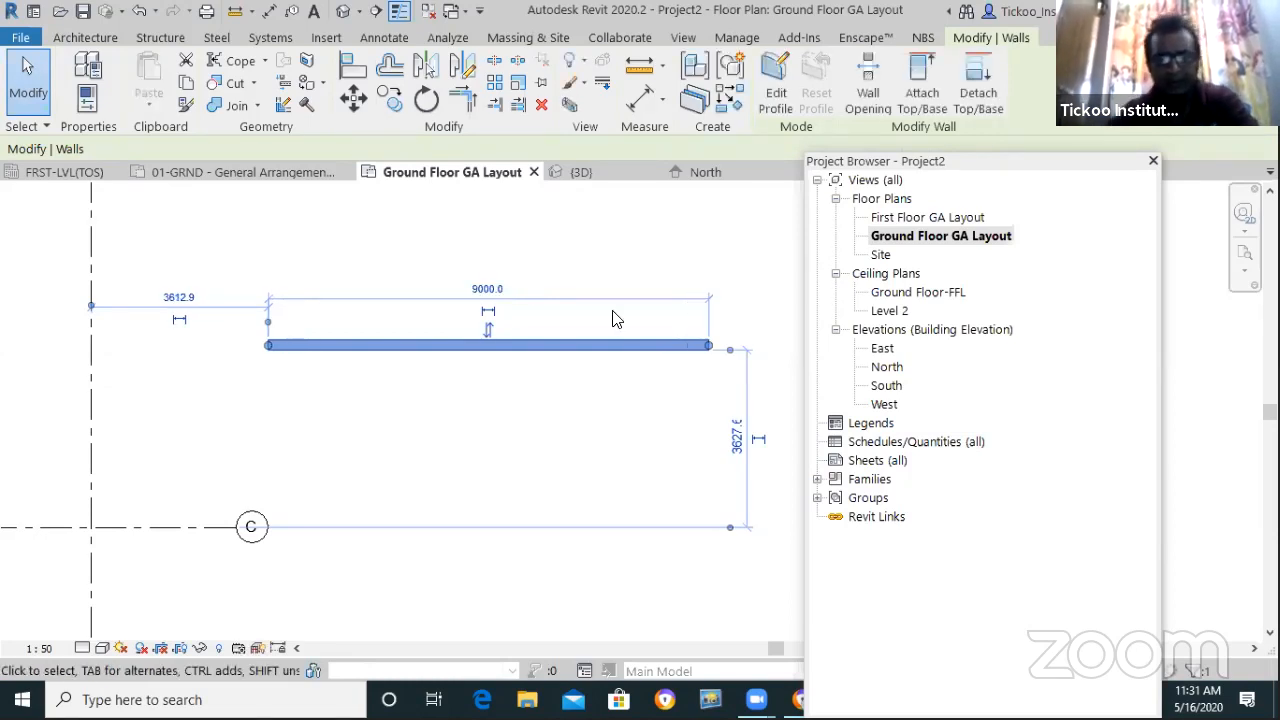
click(489, 290)
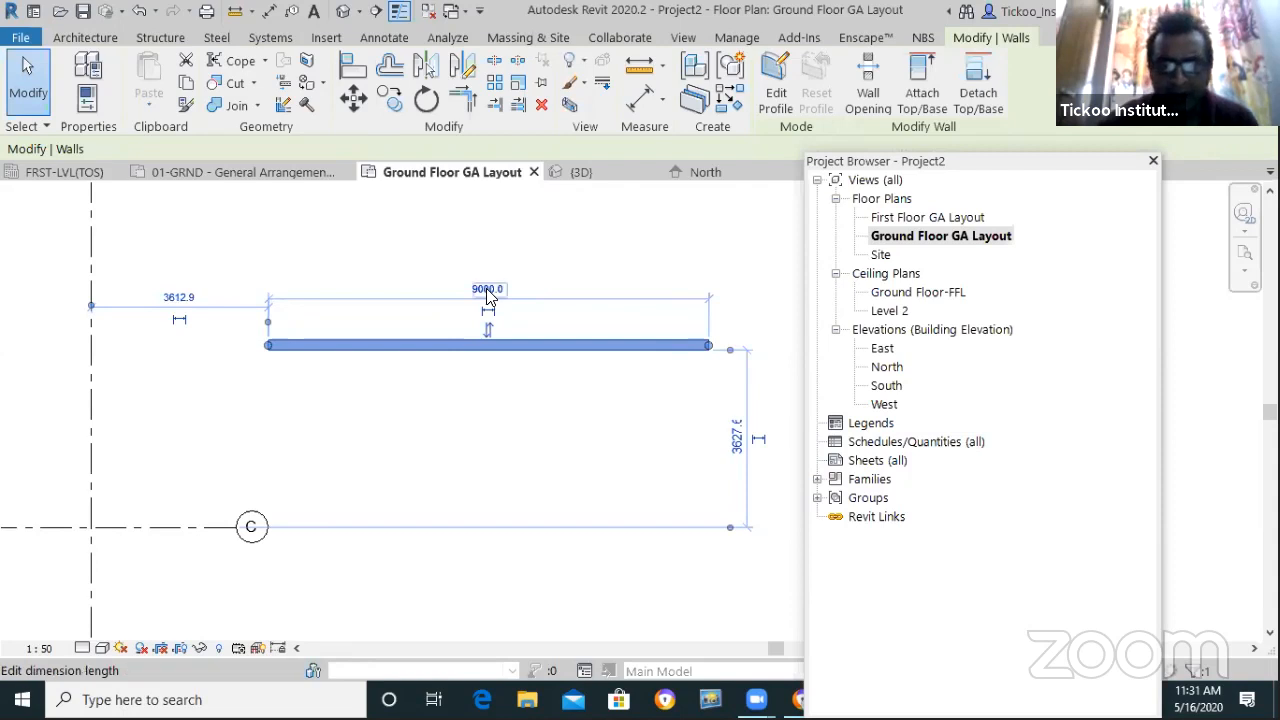
click(488, 289)
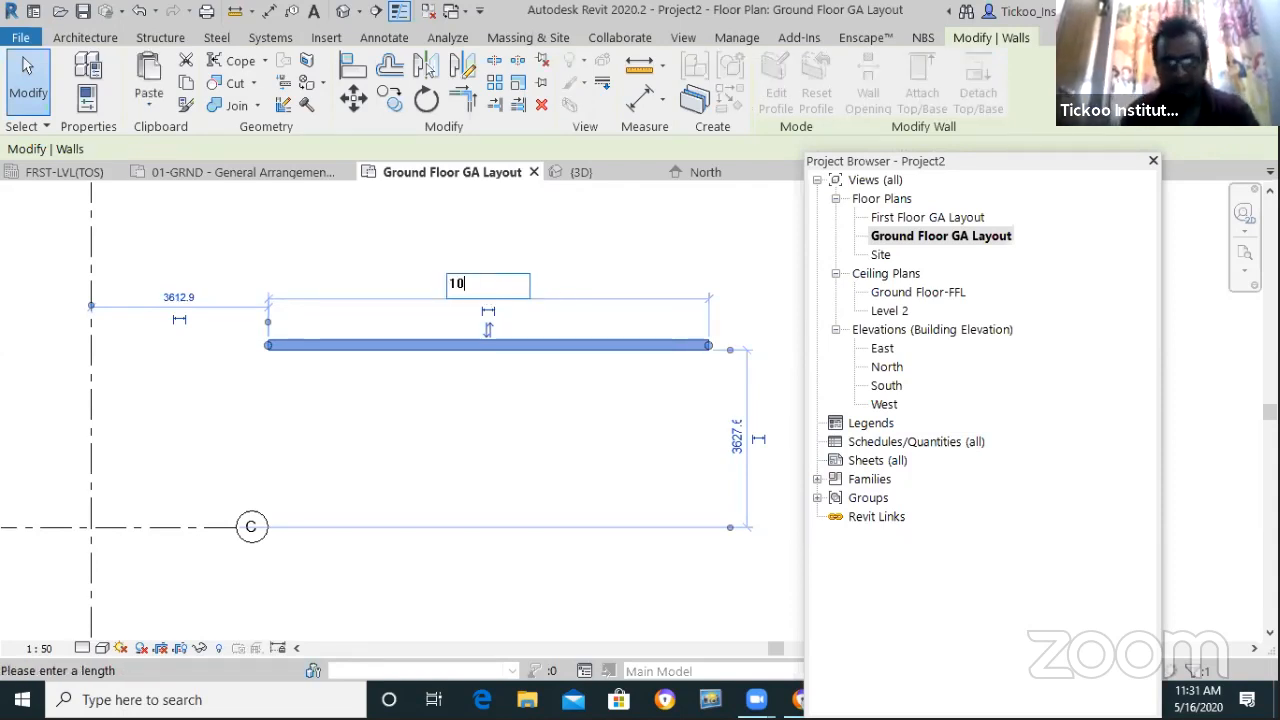
text(10'3)
key(Return)
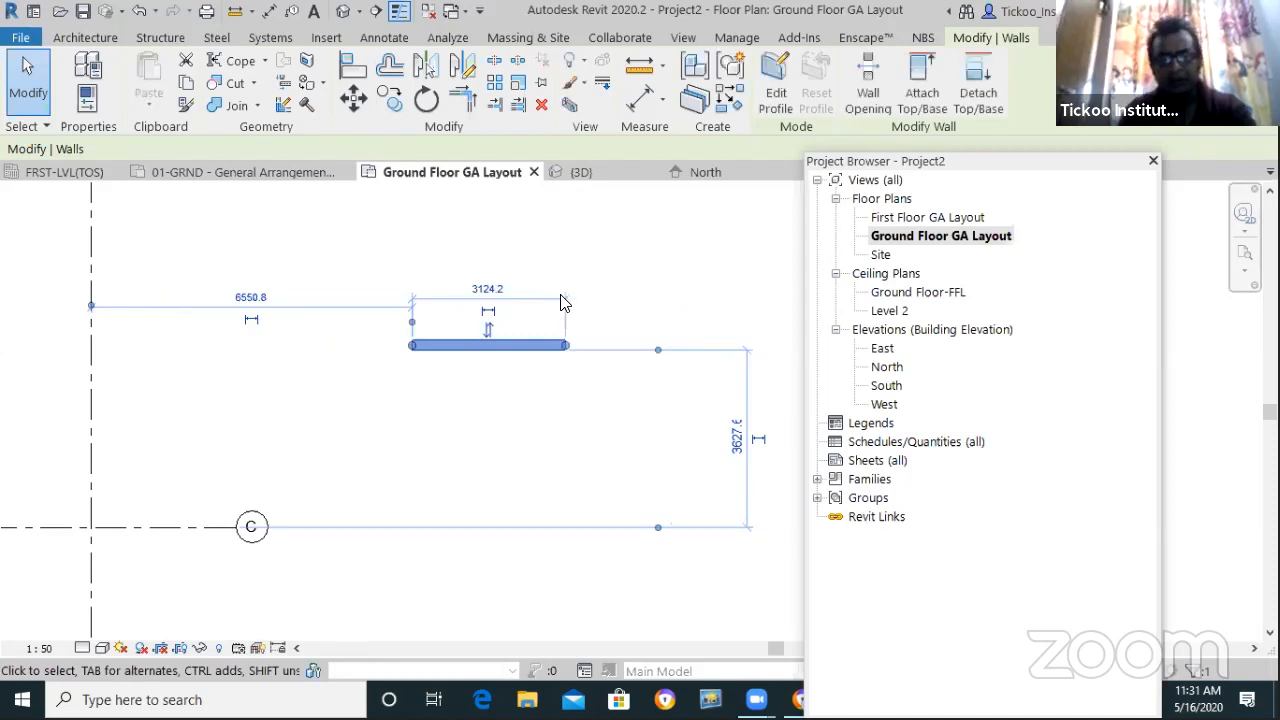
Set the wall length to 20'6, giving 6248.4
scroll(512, 315, up, 4)
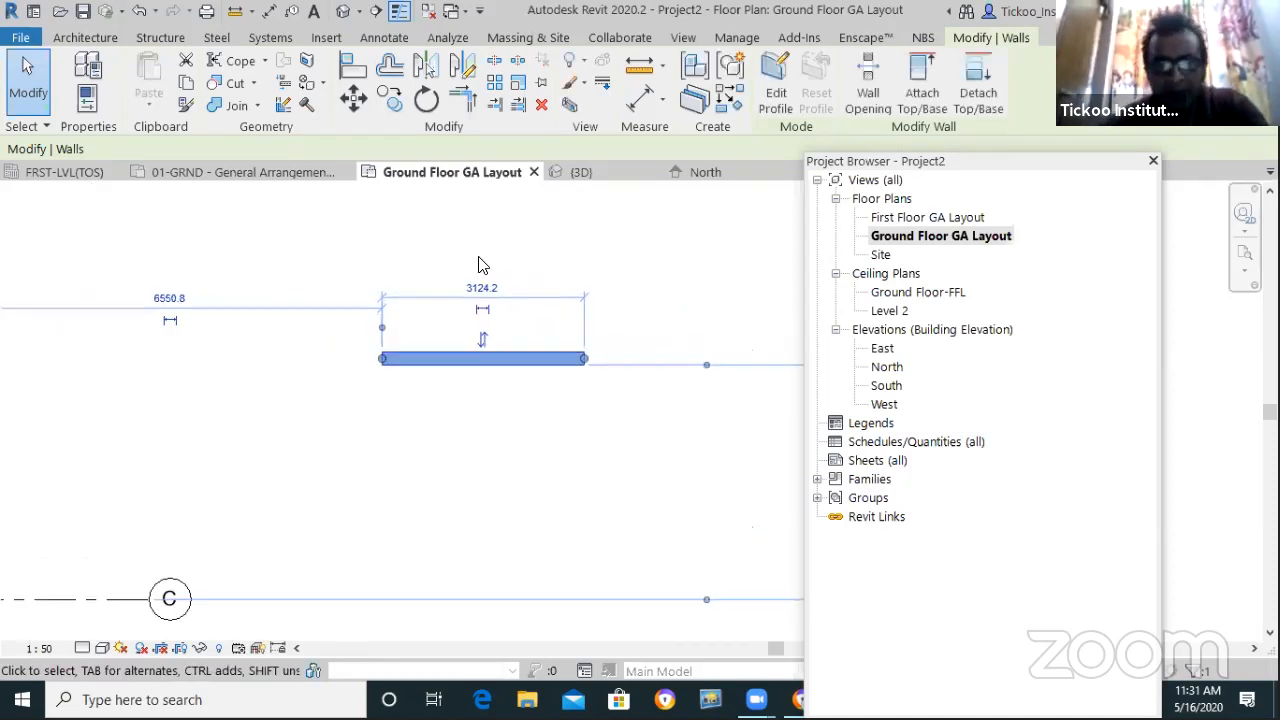
click(468, 295)
text(20'6)
key(Return)
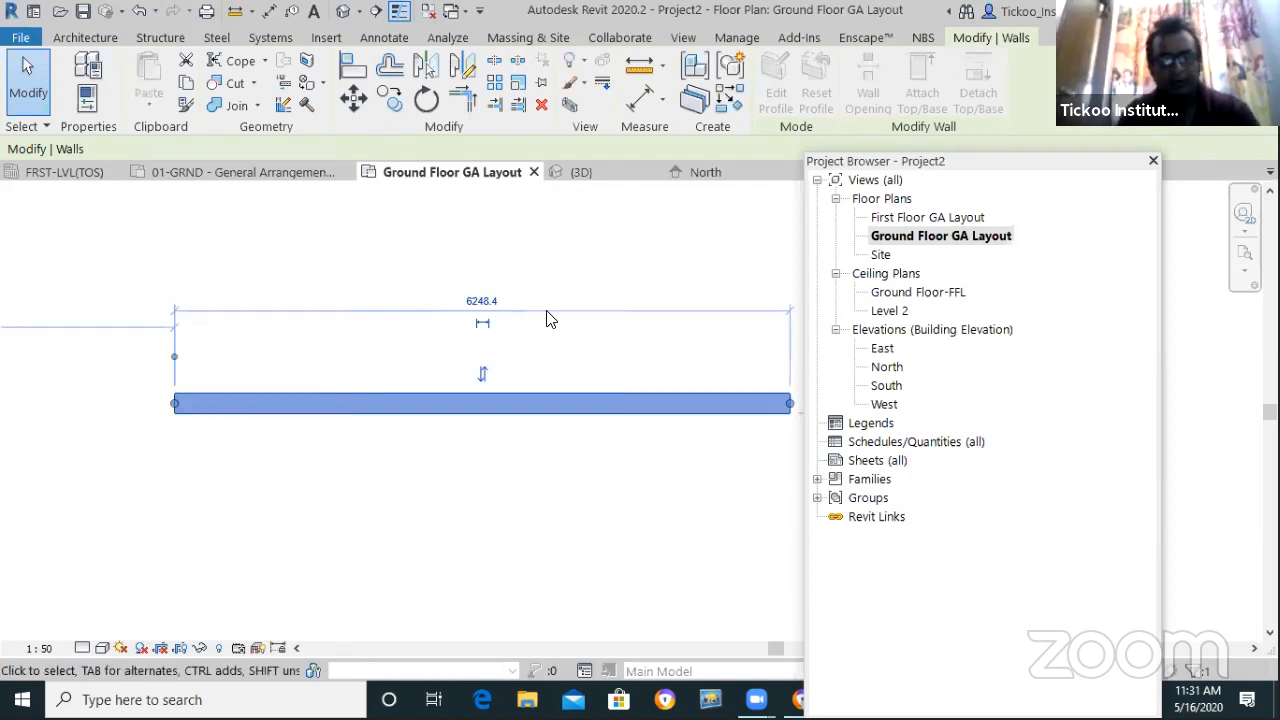
click(470, 455)
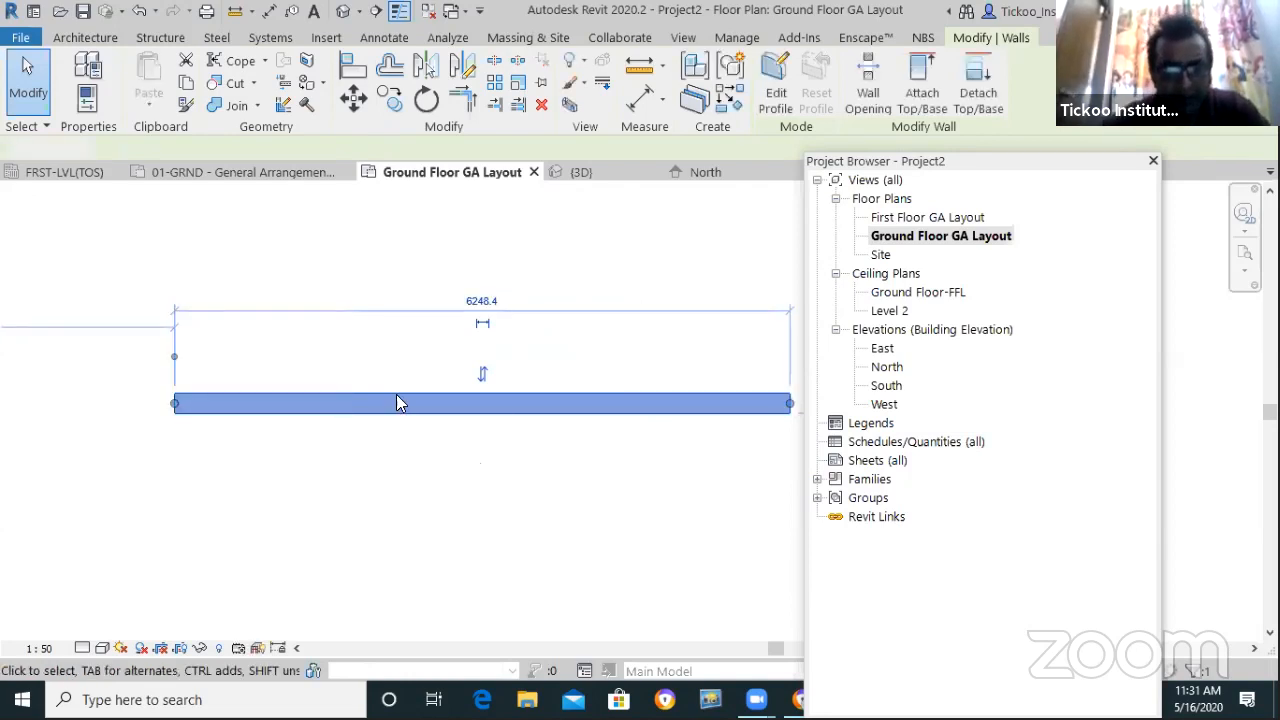
scroll(397, 397, down, 3)
scroll(577, 499, up, 2)
Tilt the wall by dragging its end, then set its angle to 45°
click(640, 383)
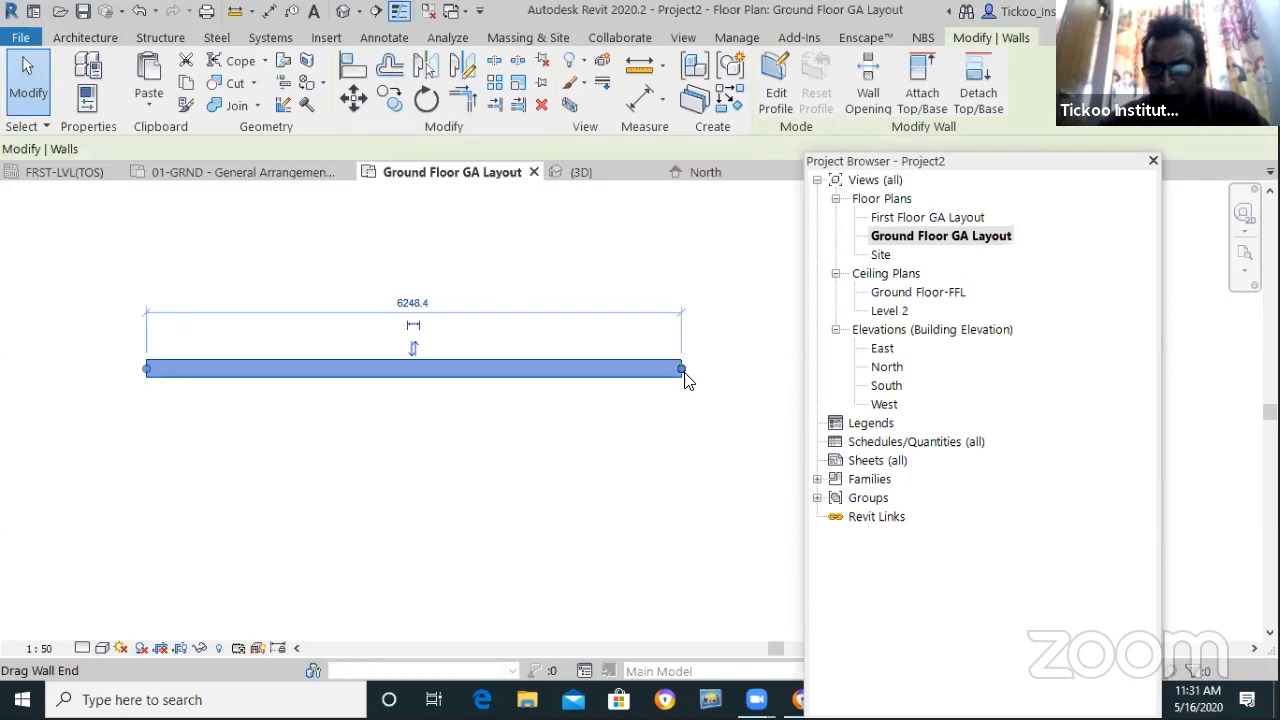
drag(681, 369, 610, 252)
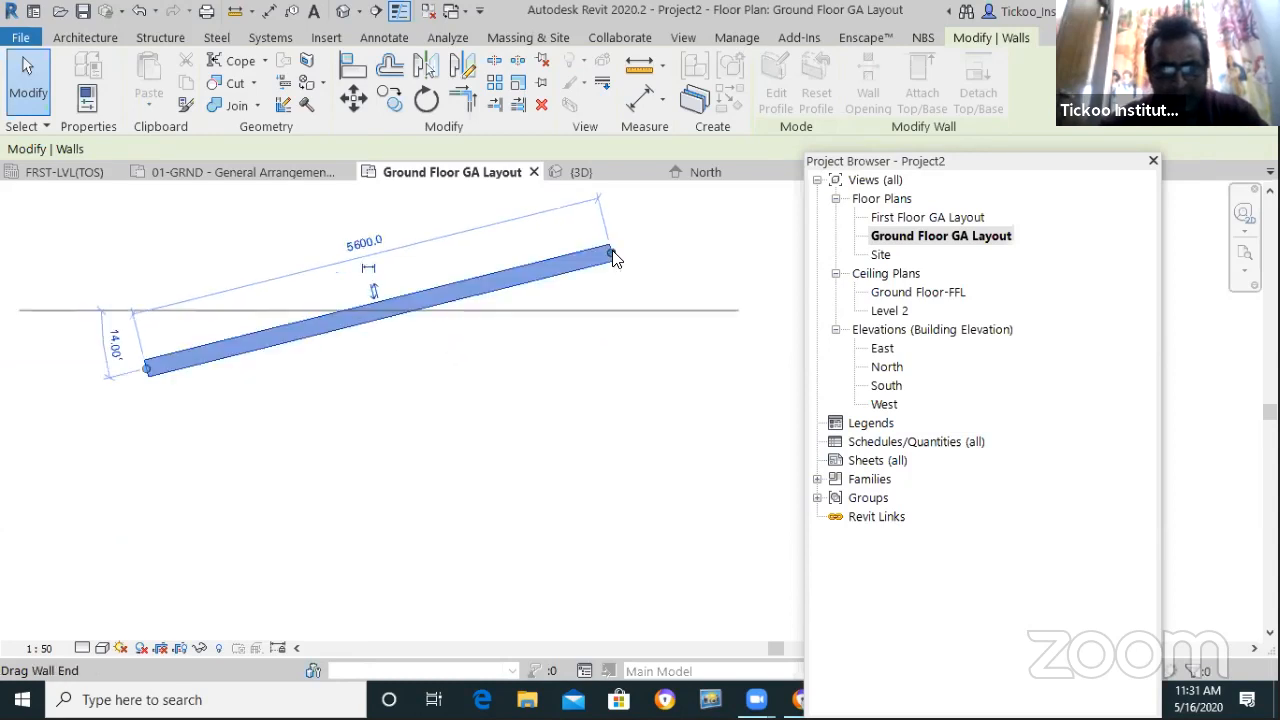
click(114, 343)
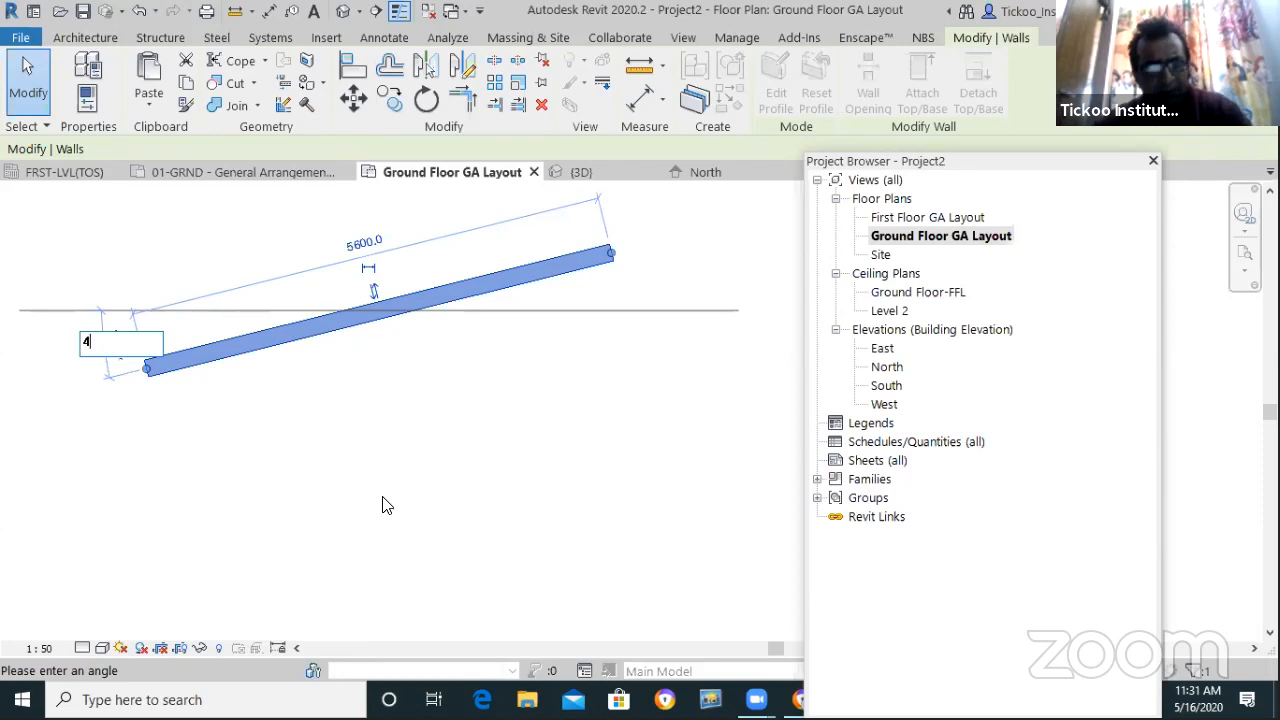
text(45)
key(Return)
click(309, 520)
scroll(290, 500, down, 2)
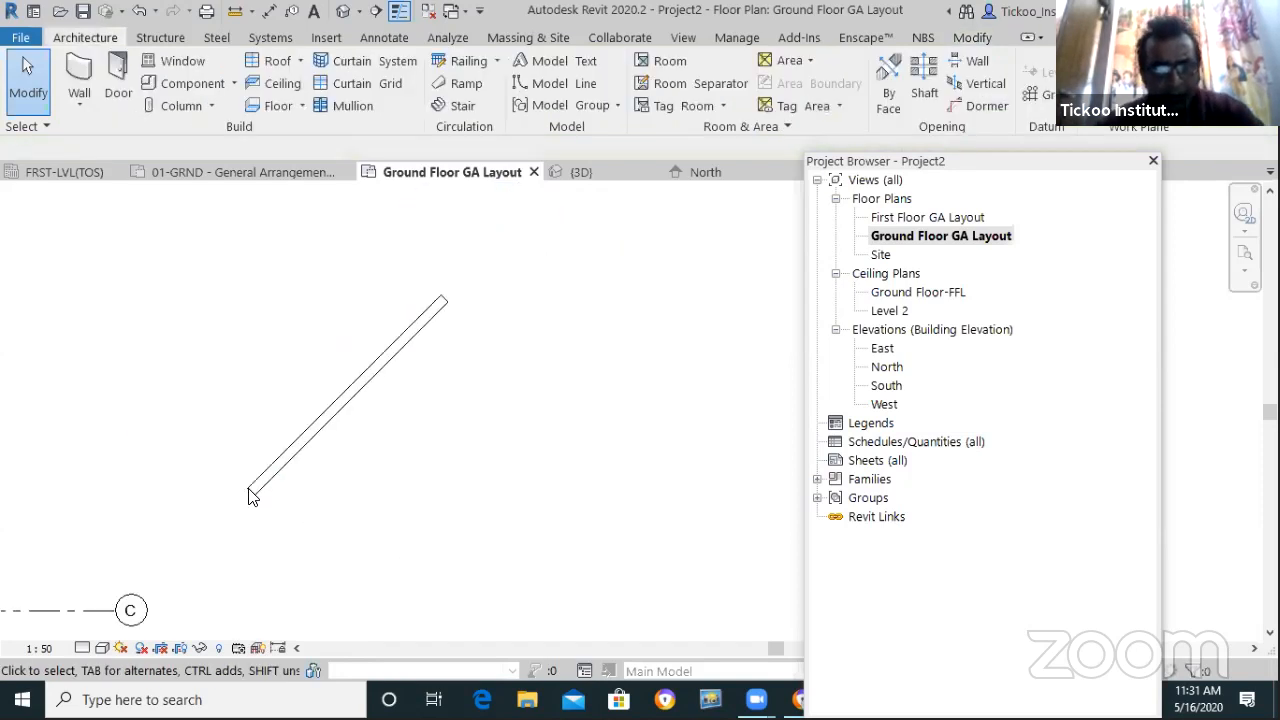
scroll(290, 485, up, 2)
Swing the wall to a 50° angle, then delete it
click(223, 504)
drag(223, 504, 529, 537)
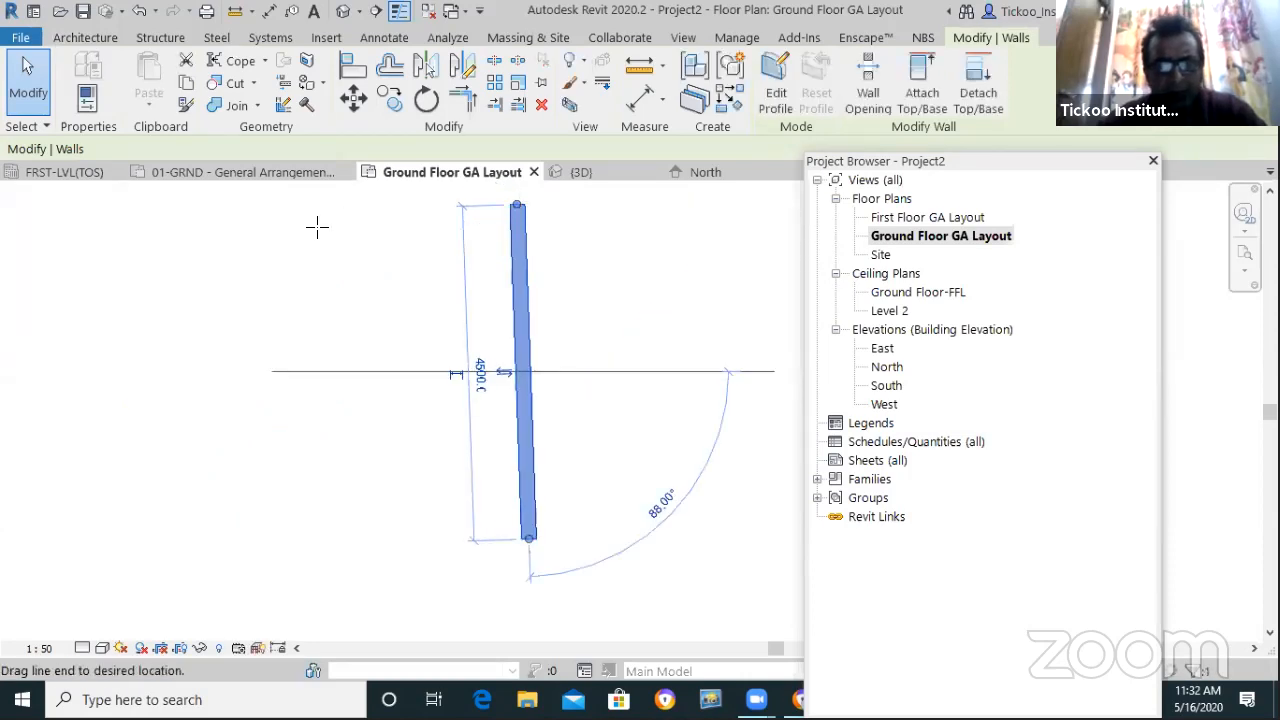
drag(279, 240, 281, 243)
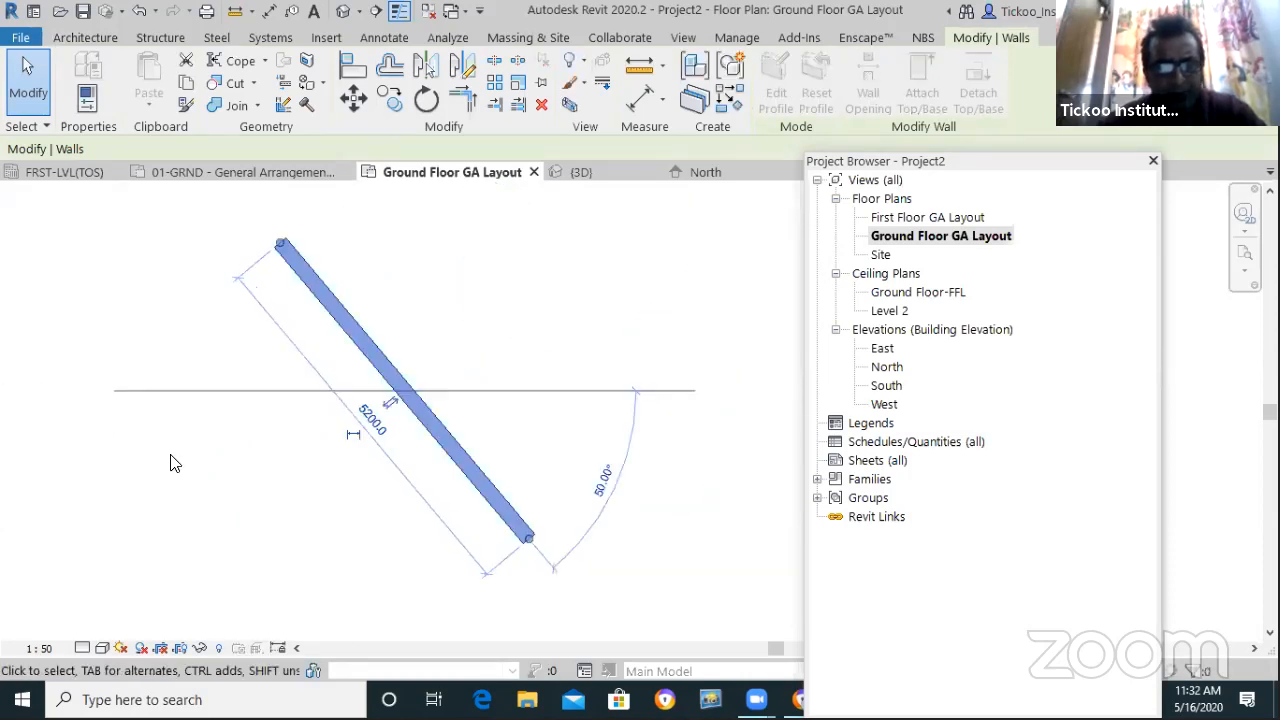
click(214, 423)
scroll(215, 424, down, 3)
scroll(421, 436, up, 1)
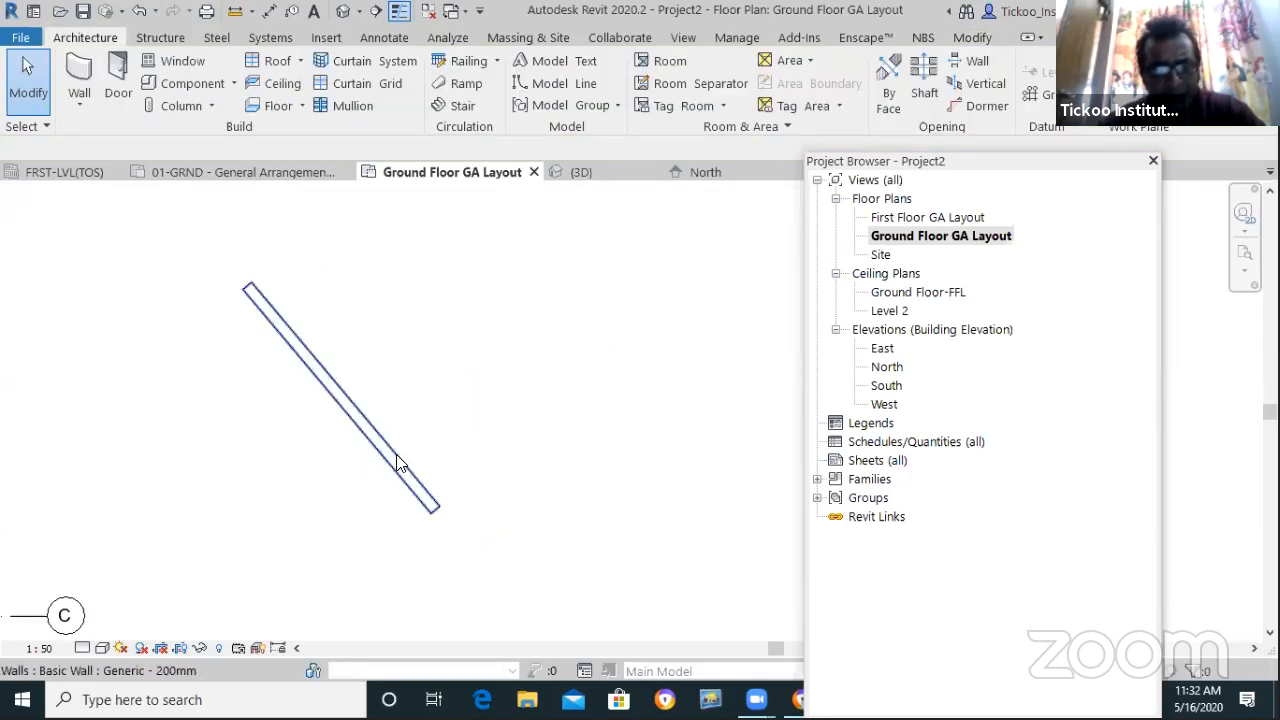
click(397, 455)
key(Delete)
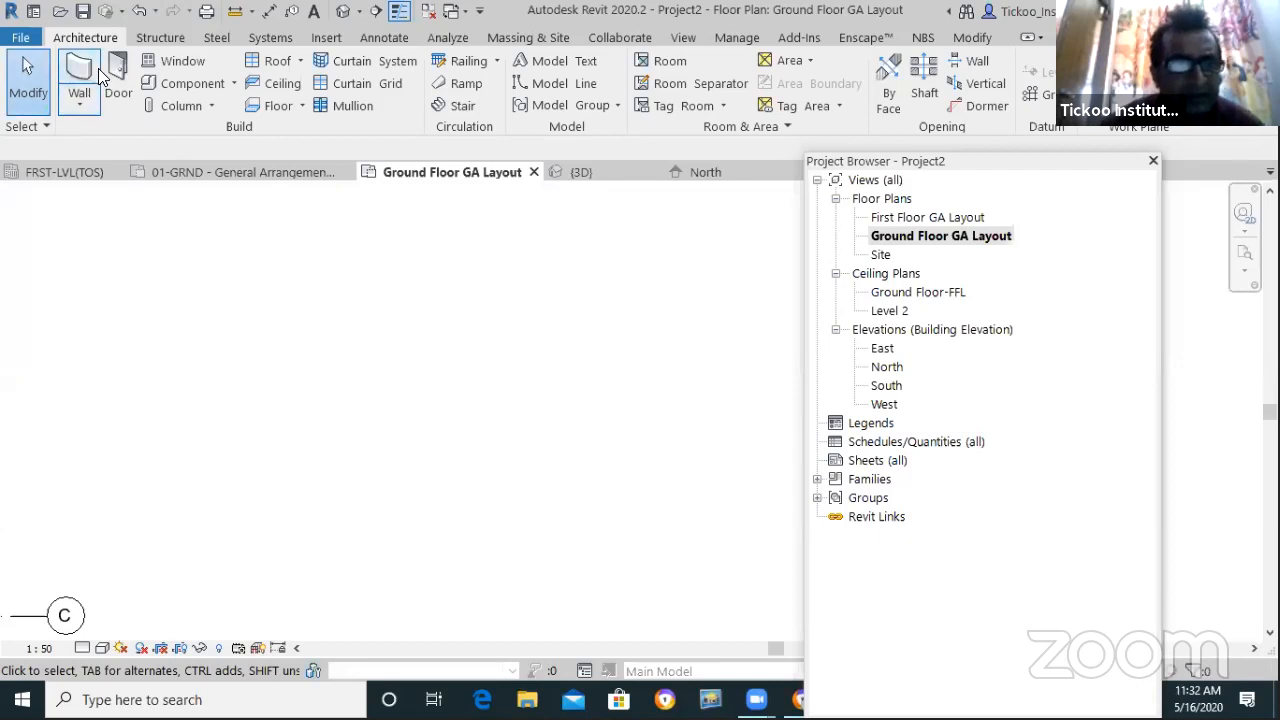
Start the wall chain with a 4200 wall downward, a 2000 jog and a 2500 bottom wall
key(w)
key(a)
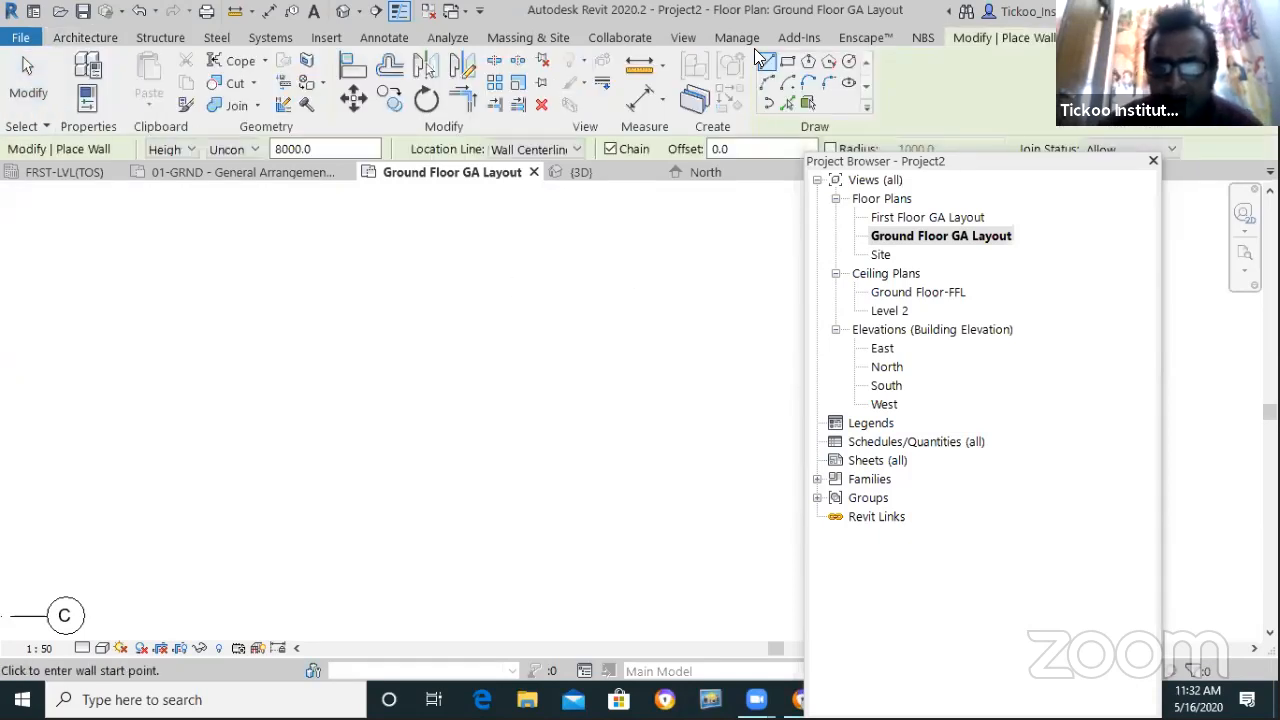
click(285, 219)
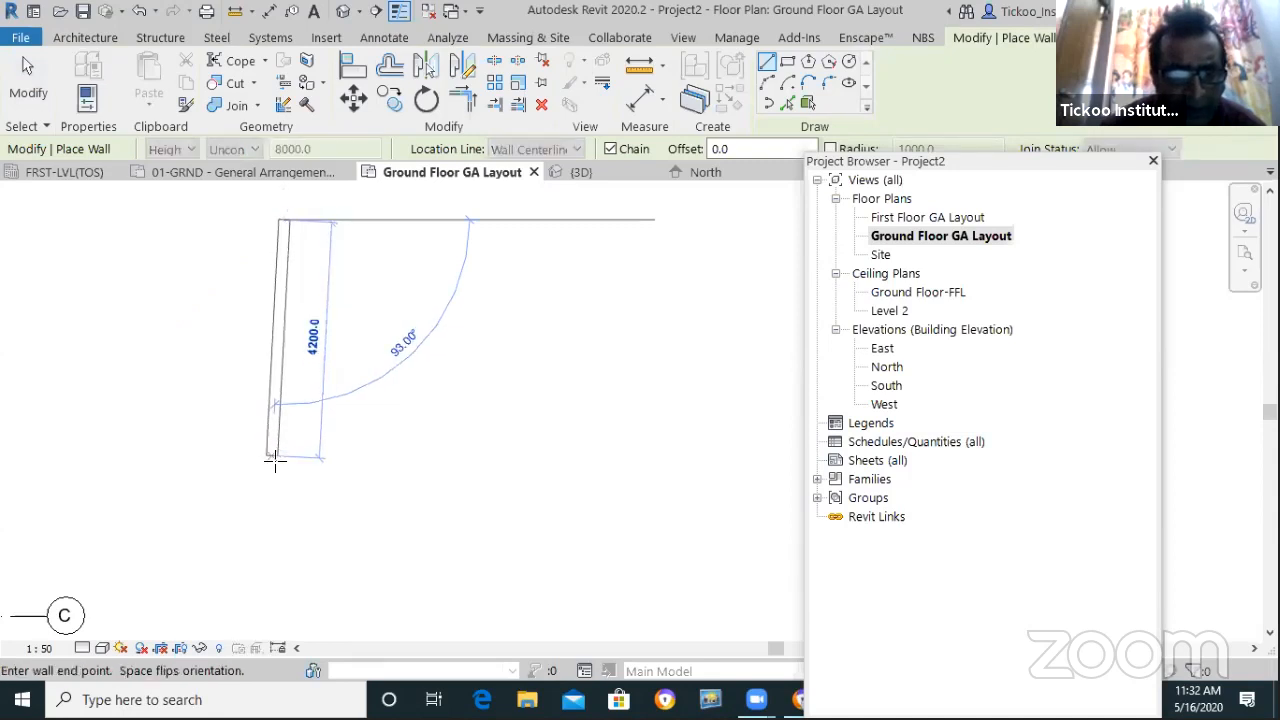
click(280, 459)
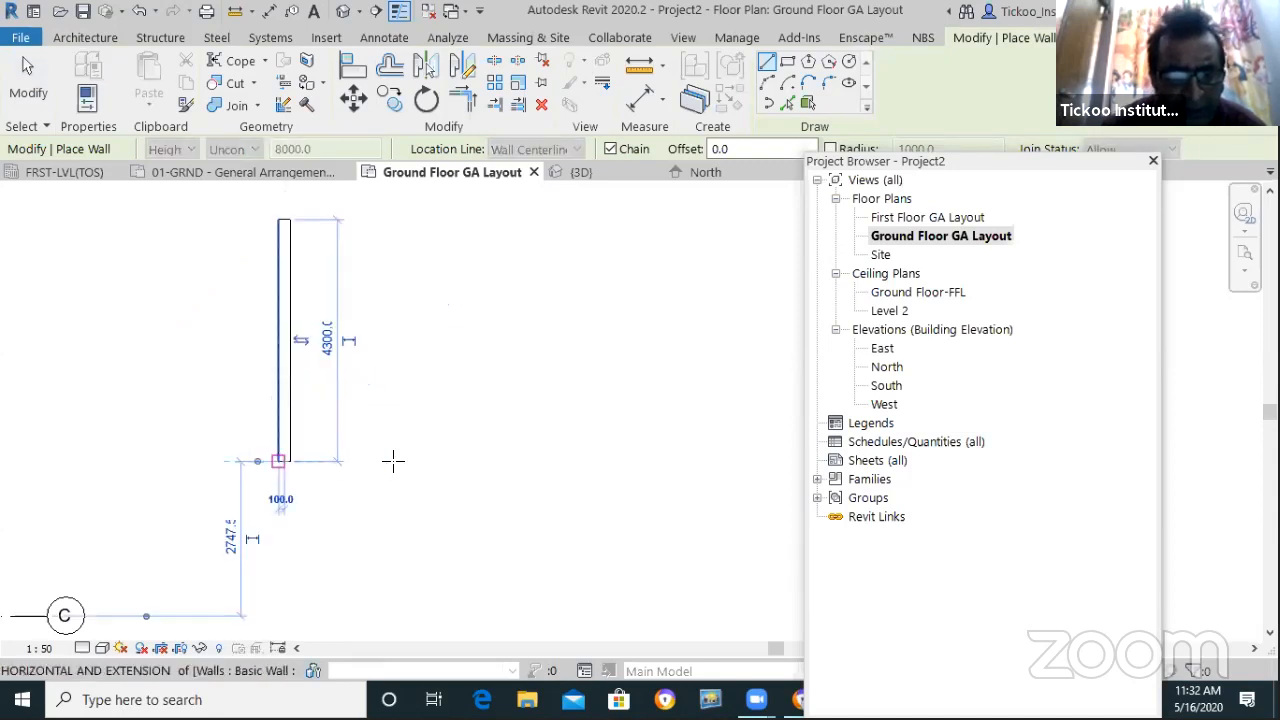
click(386, 532)
click(396, 548)
click(537, 550)
Close the stepped outline with the right-side wall, the 2700 top wall and short return walls
click(536, 333)
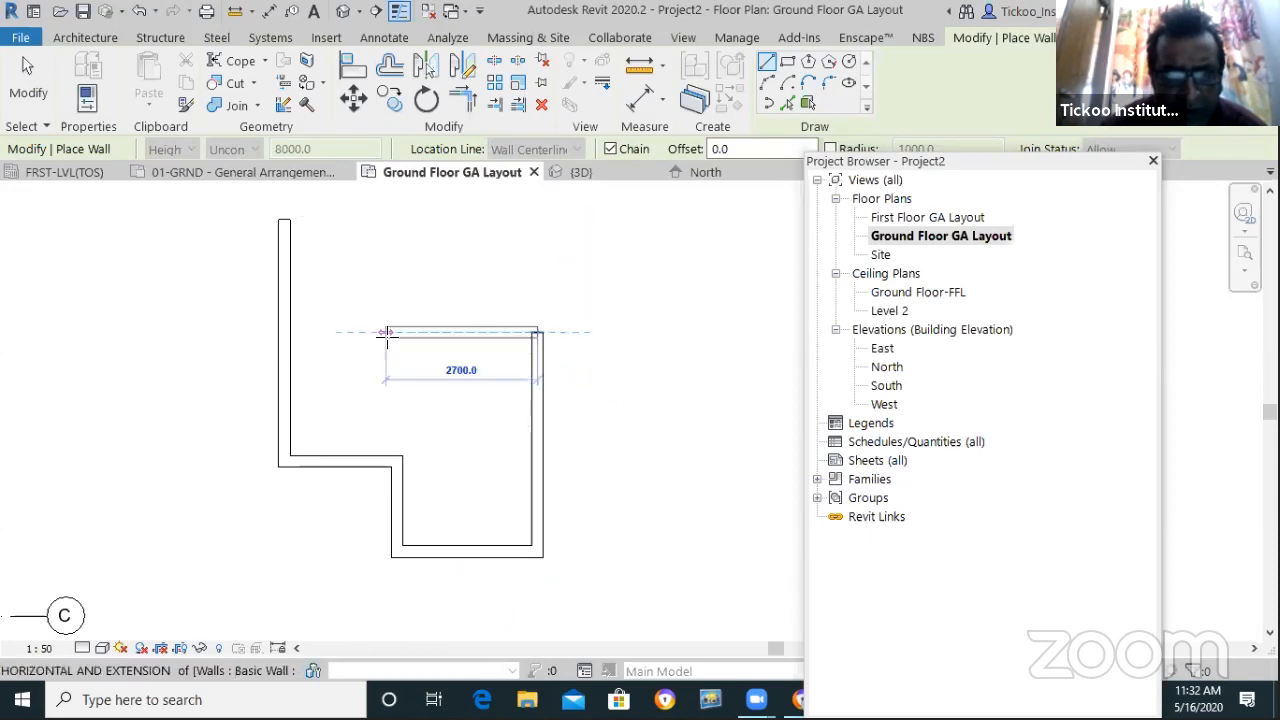
click(386, 277)
click(188, 264)
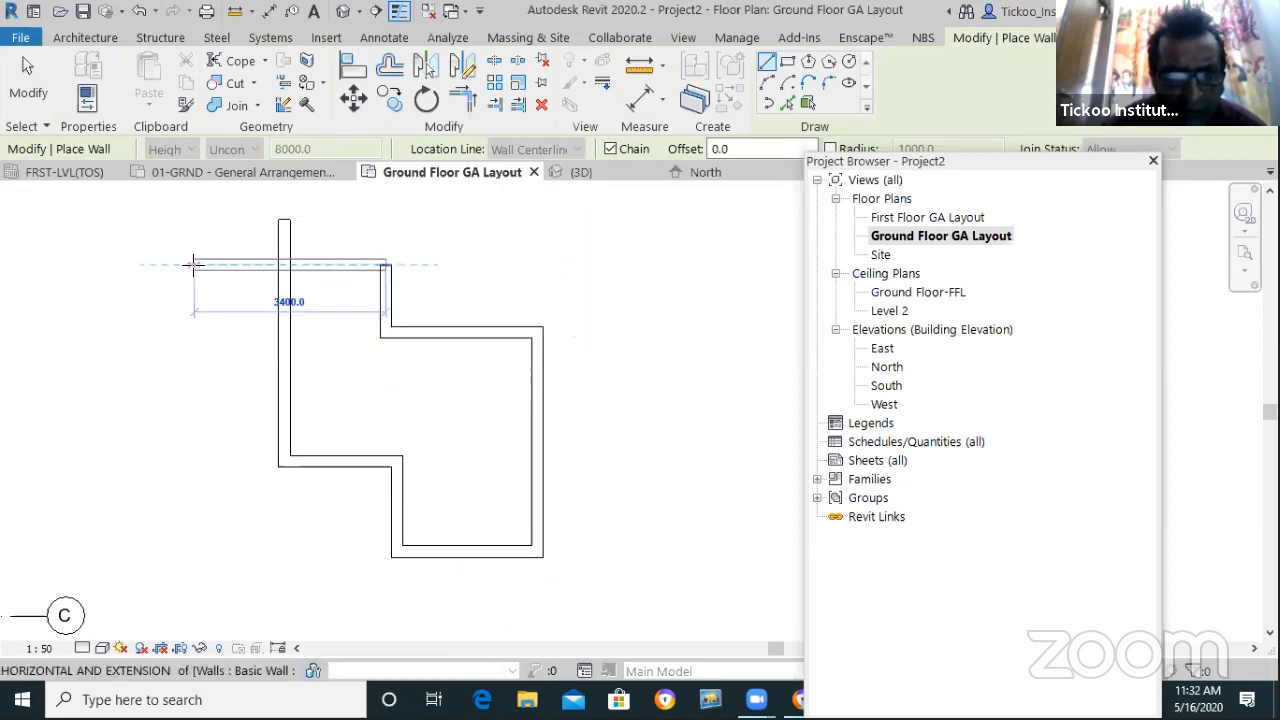
click(195, 265)
scroll(300, 260, up, 3)
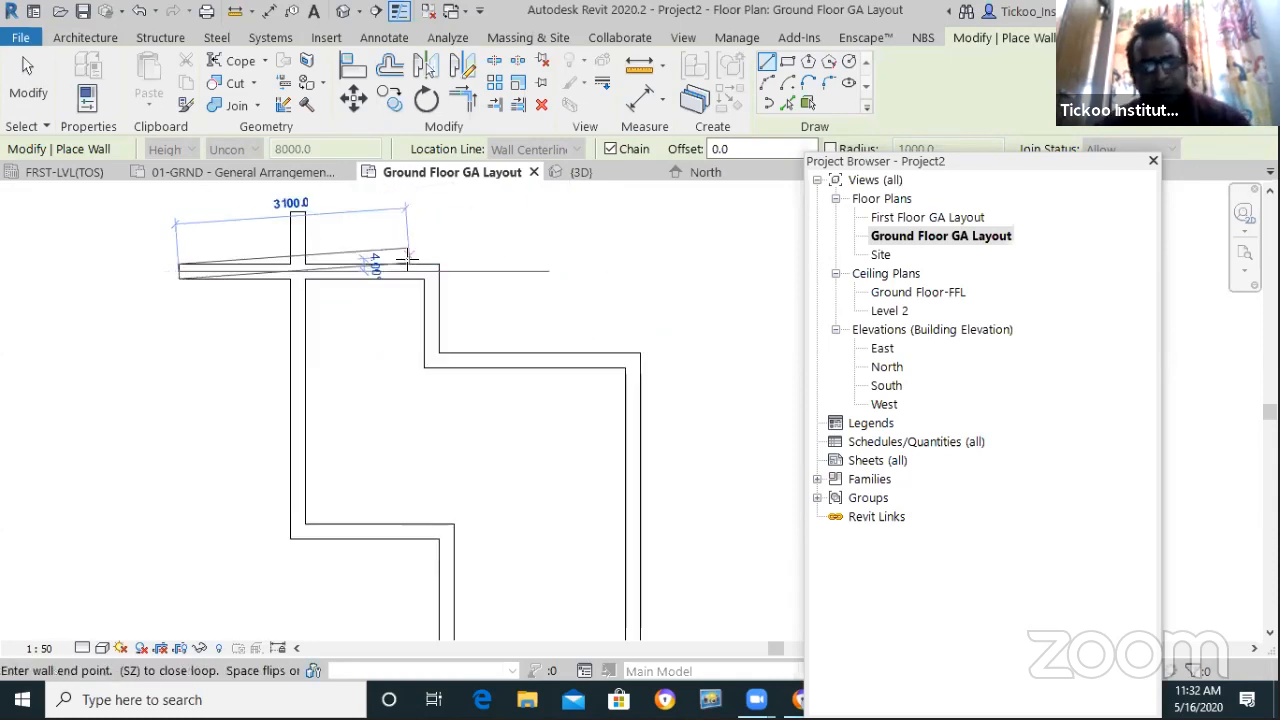
key(Escape)
key(Escape)
scroll(407, 245, down, 4)
scroll(588, 389, up, 3)
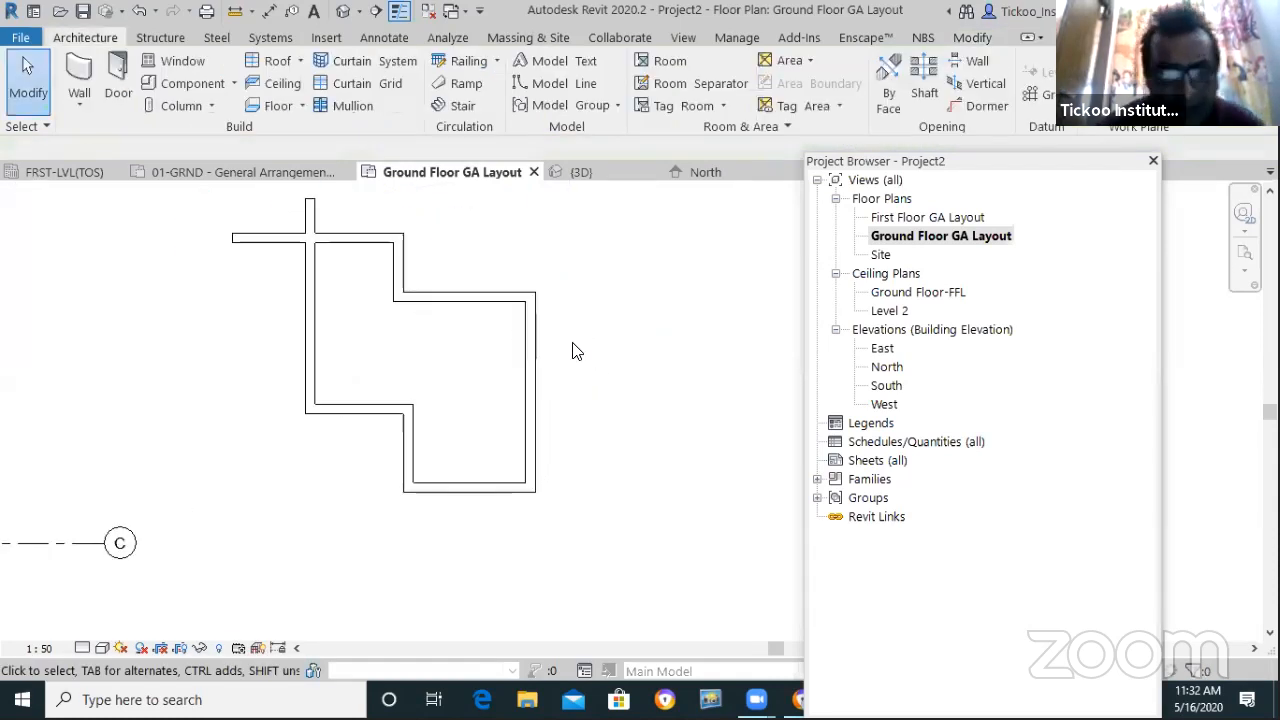
scroll(575, 350, up, 1)
Move the right wall so the enclosure's right part is 3200 wide
click(557, 437)
scroll(575, 469, down, 1)
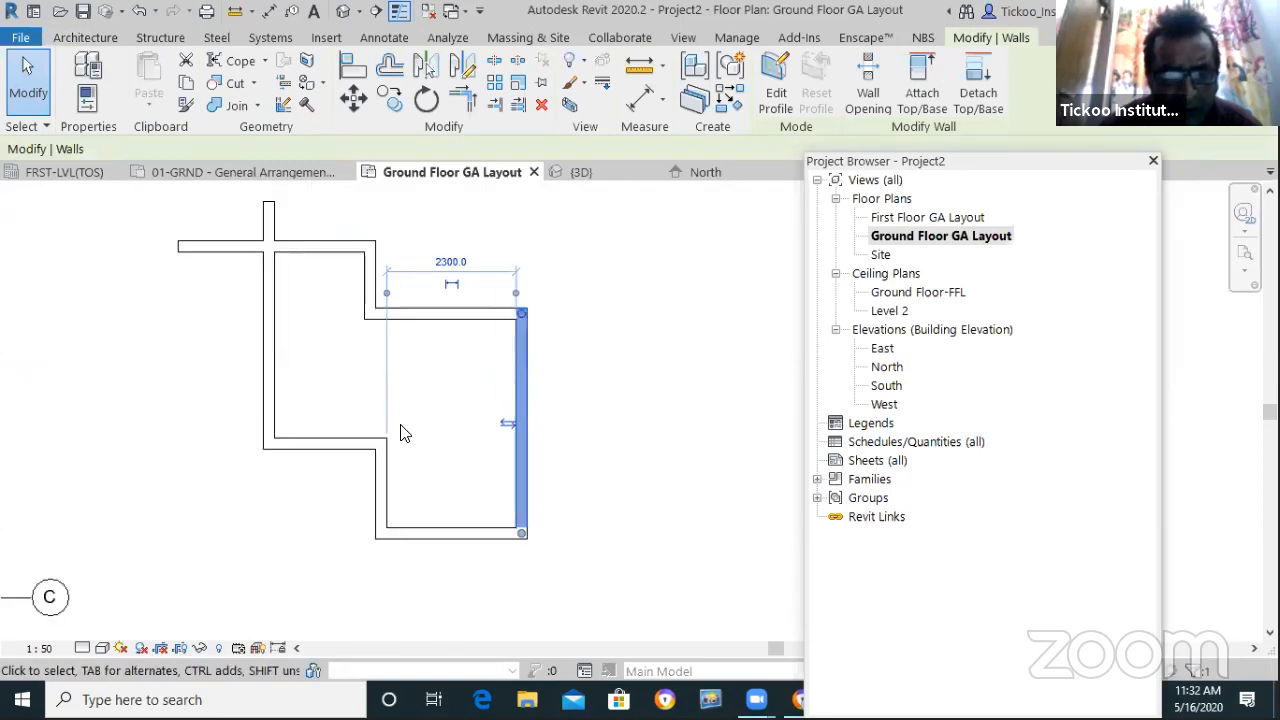
click(444, 262)
text(32)
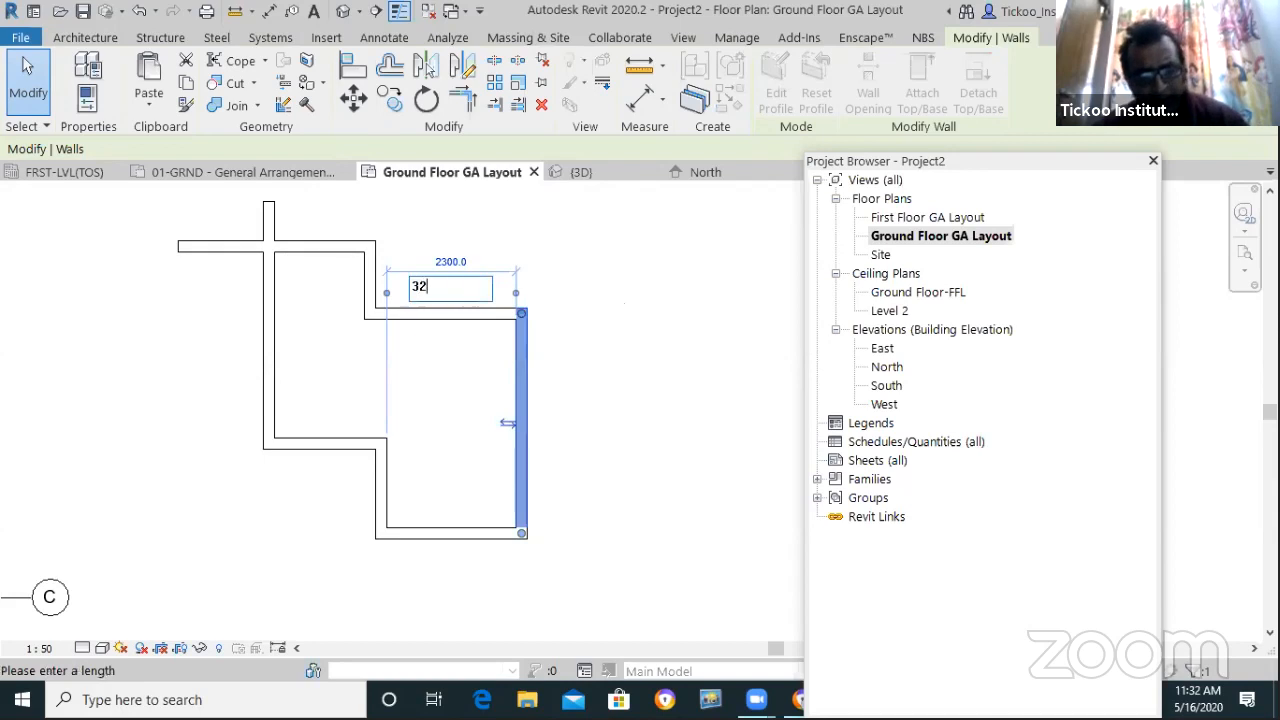
text(00)
key(Return)
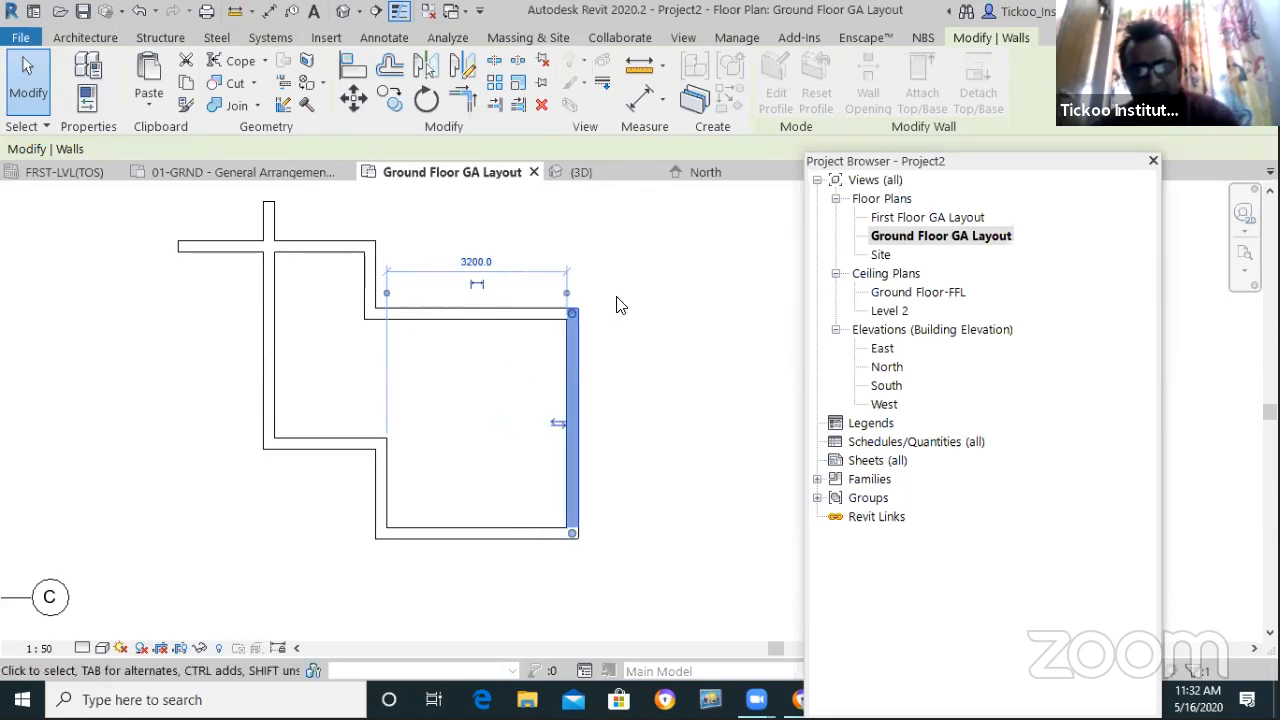
key(Escape)
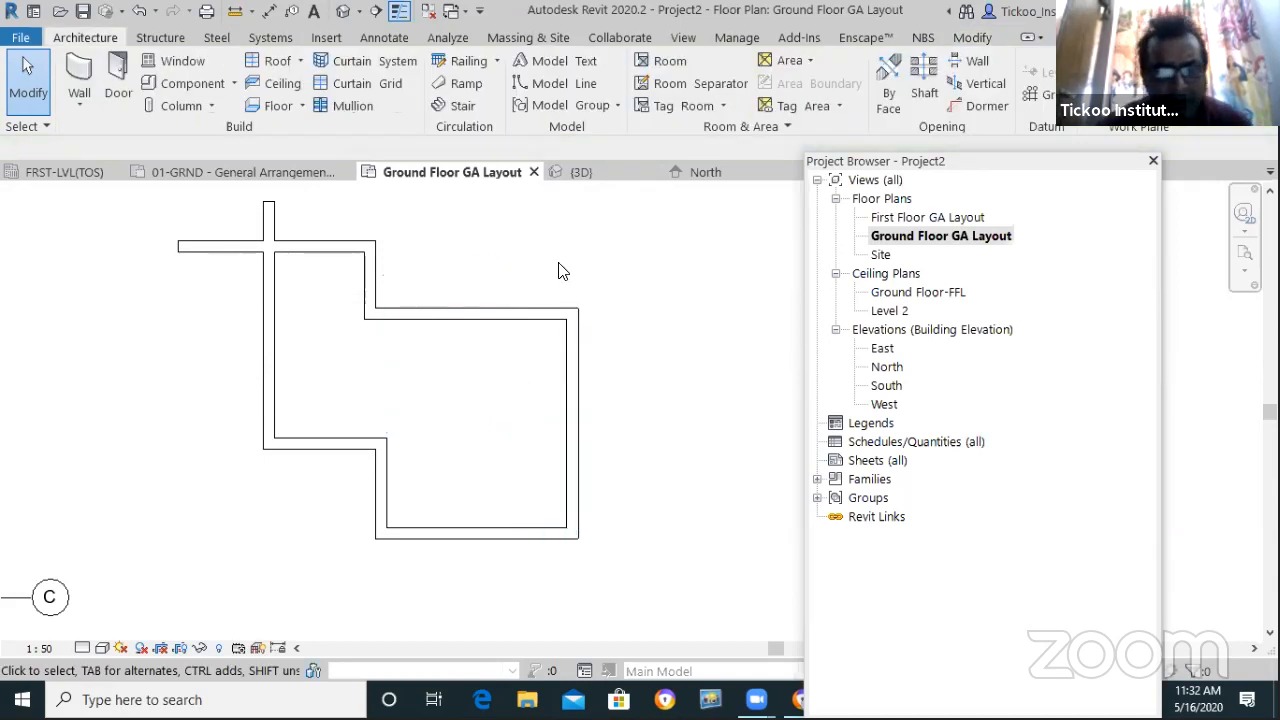
Drag the top-left wall ends to meet in a clean corner, then drag the bottom wall lower
click(345, 258)
scroll(216, 205, up, 2)
drag(165, 272, 312, 274)
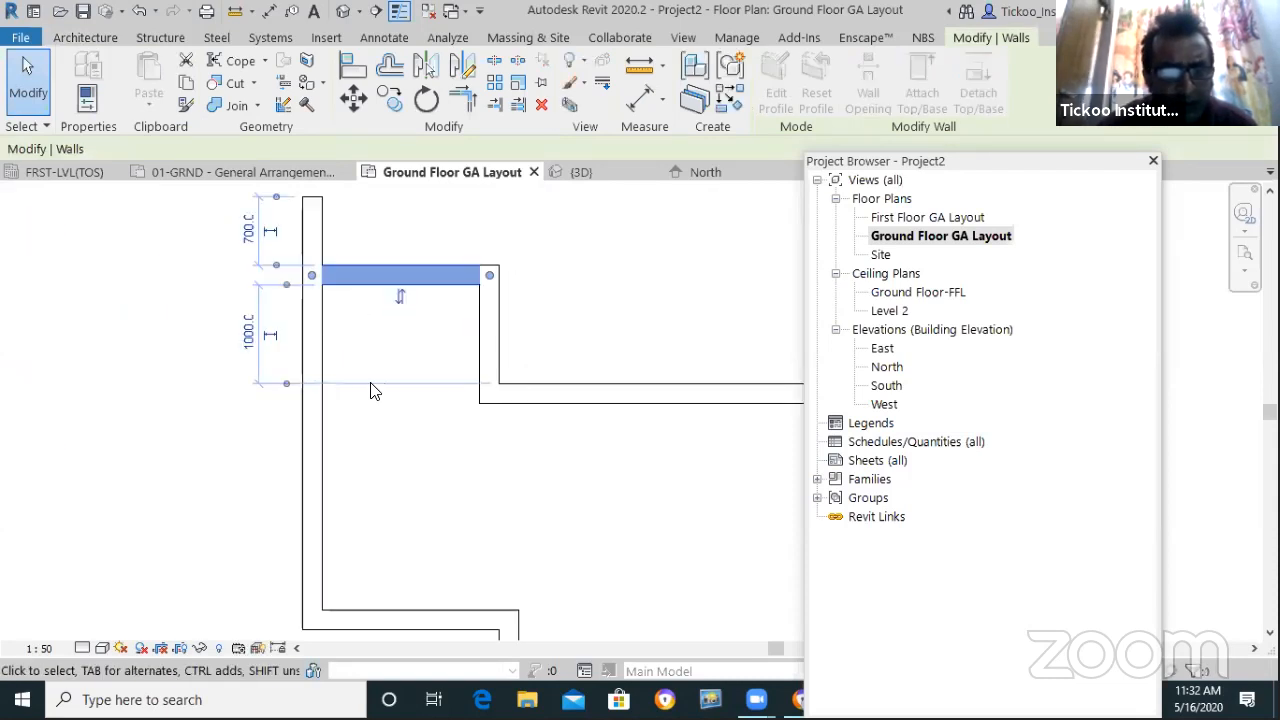
key(Escape)
click(312, 204)
drag(312, 204, 311, 276)
key(Escape)
scroll(143, 266, down, 3)
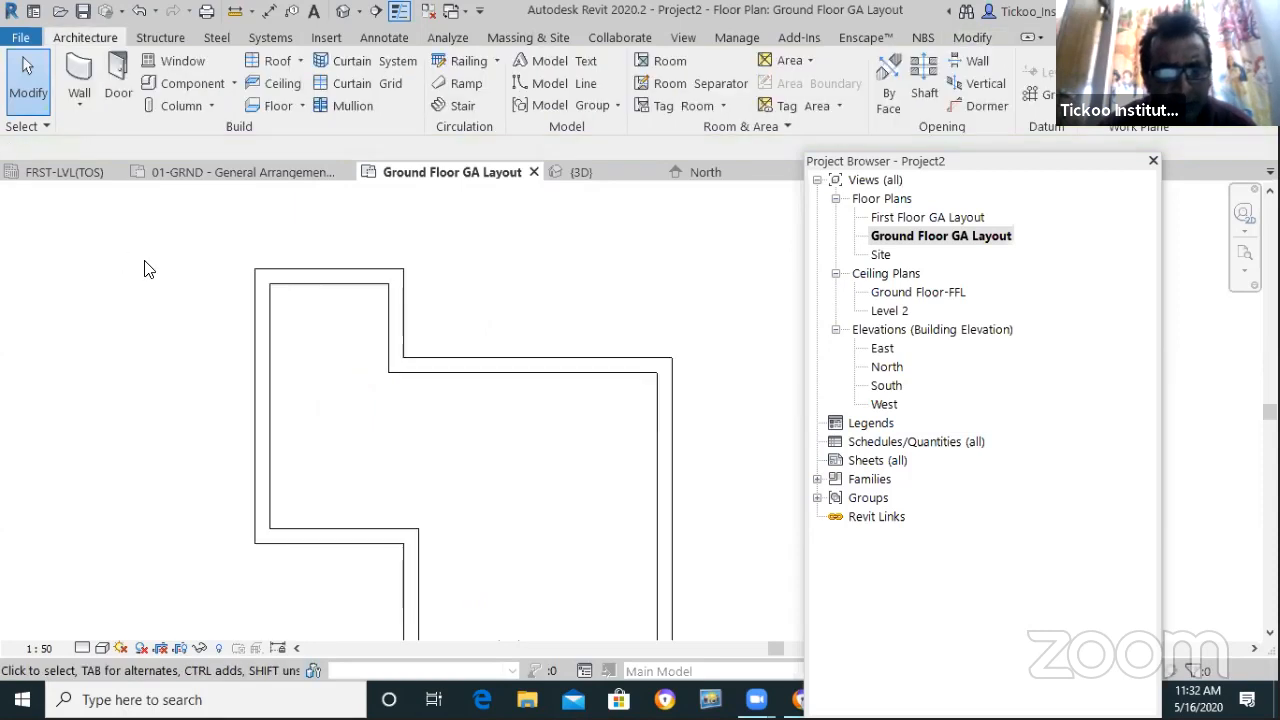
scroll(371, 517, up, 3)
scroll(400, 505, down, 2)
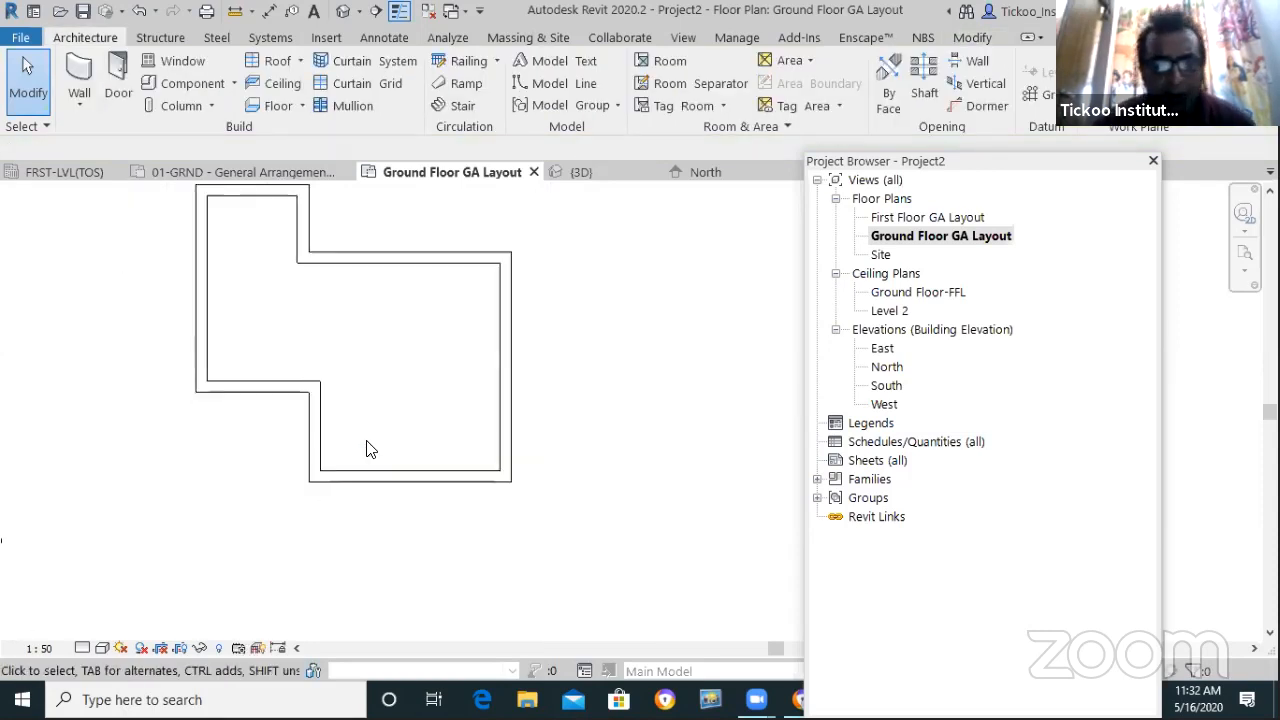
scroll(374, 520, up, 1)
click(409, 450)
drag(411, 450, 410, 580)
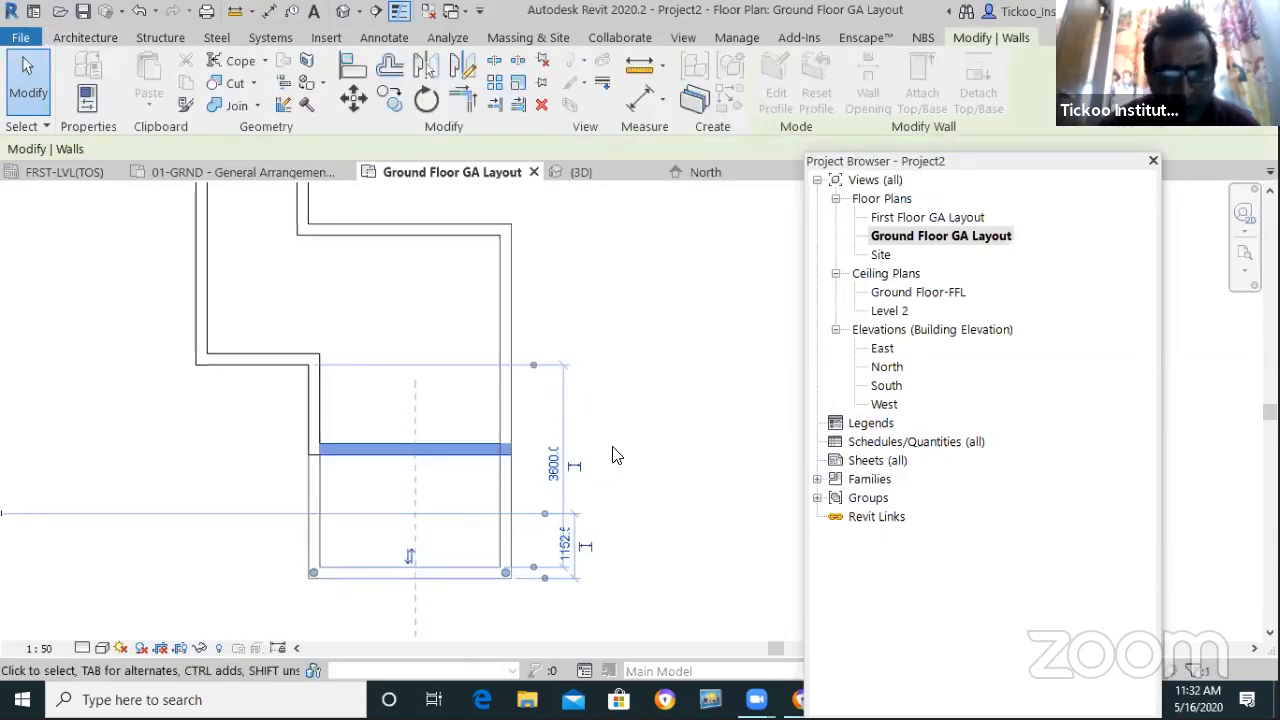
Drag the lower left wall outward to widen the room to 4200
click(611, 450)
click(316, 470)
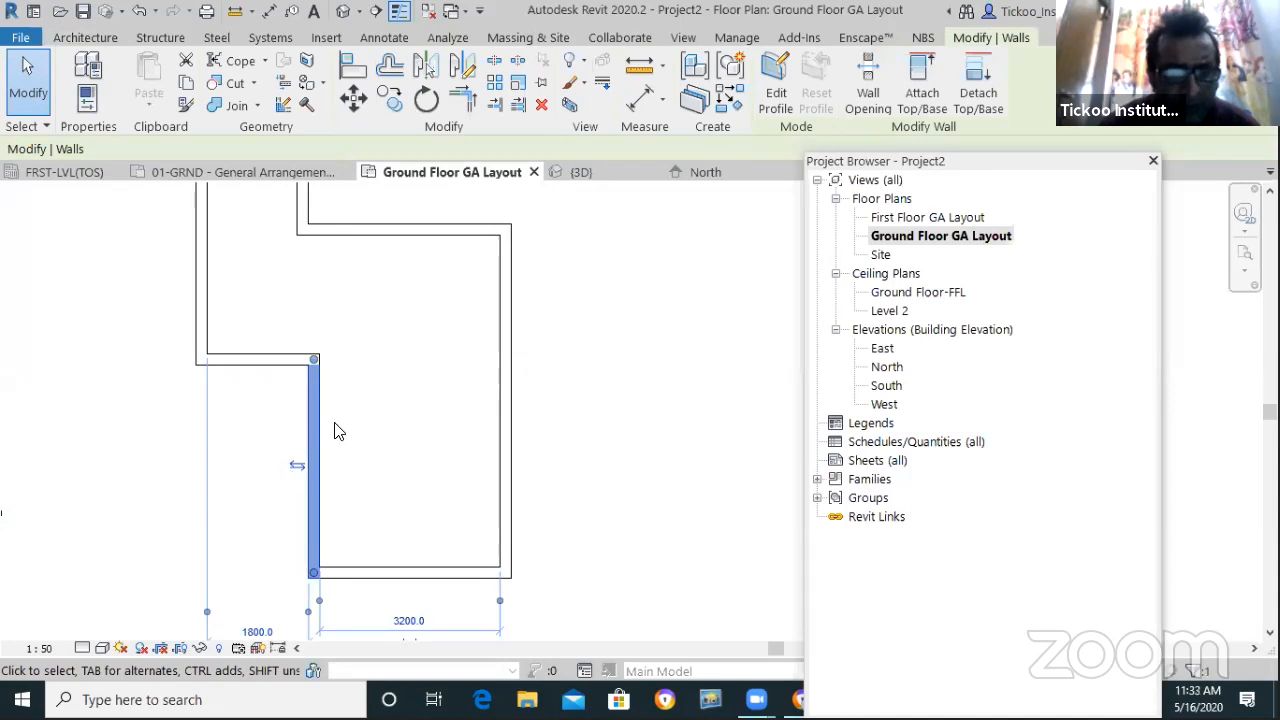
click(332, 427)
click(316, 425)
drag(259, 415, 257, 419)
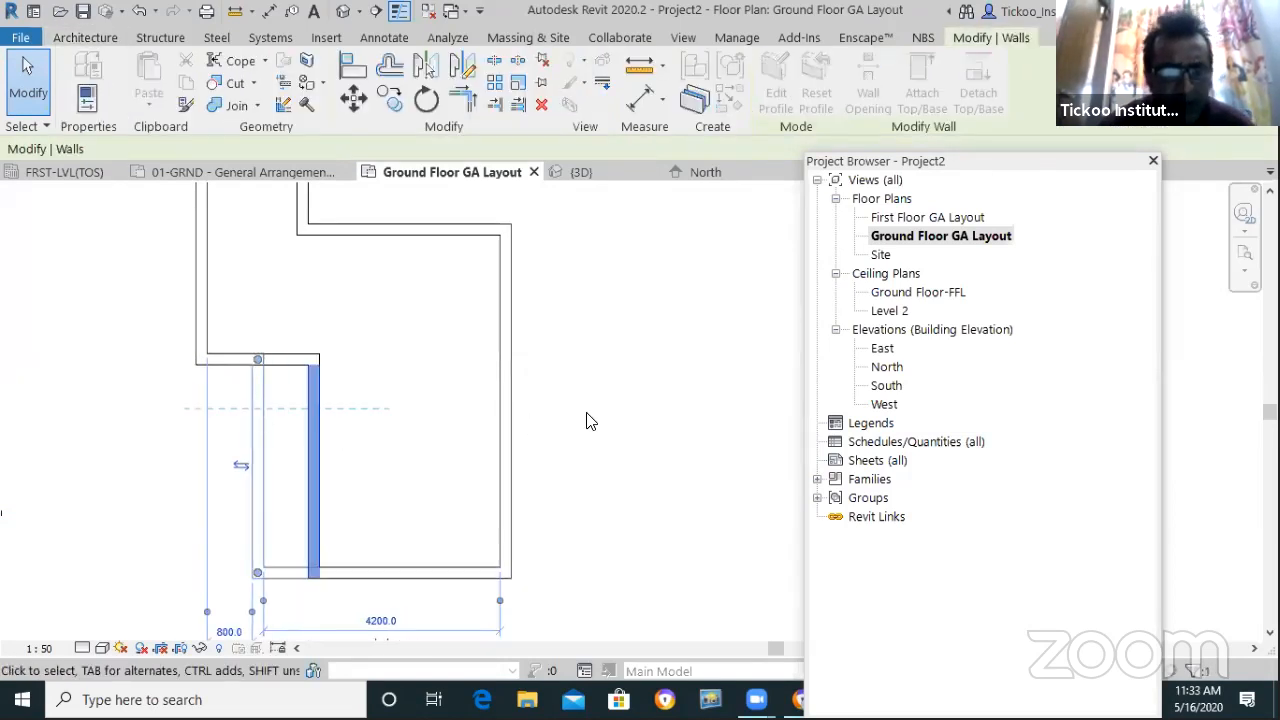
click(527, 459)
scroll(523, 397, down, 3)
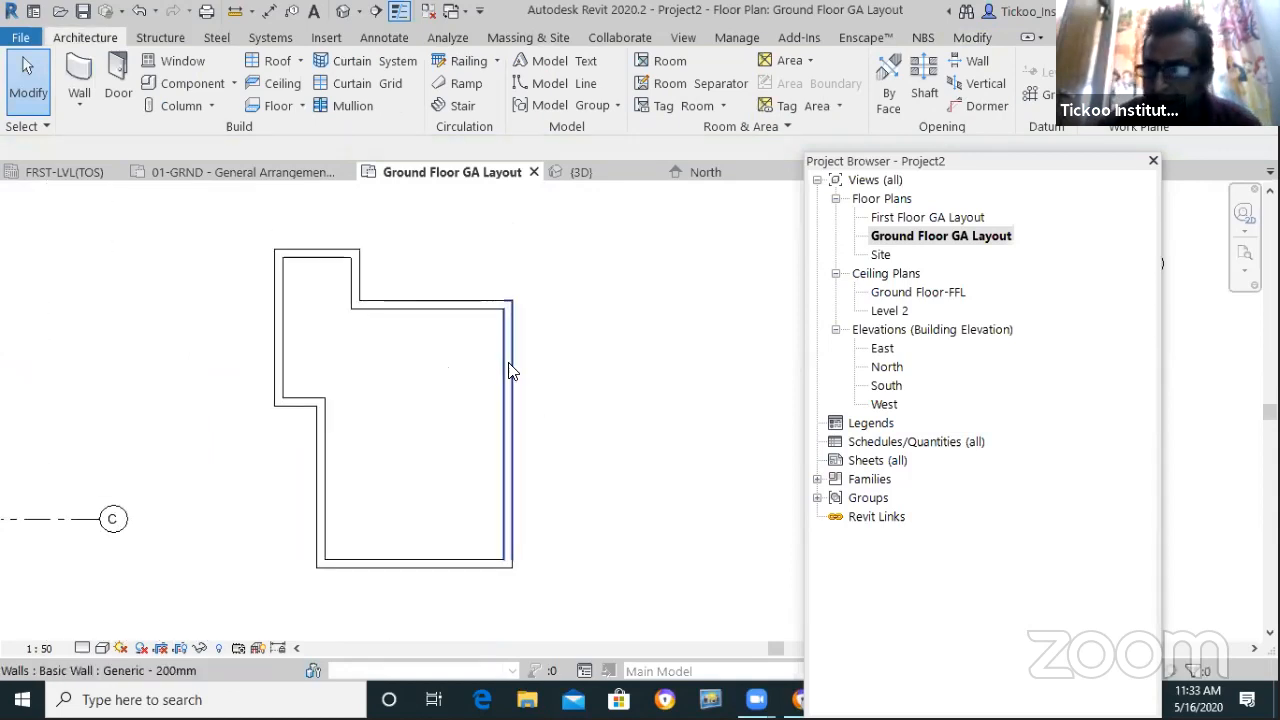
Change the right wall's 4200 width dimension to 5000
click(509, 434)
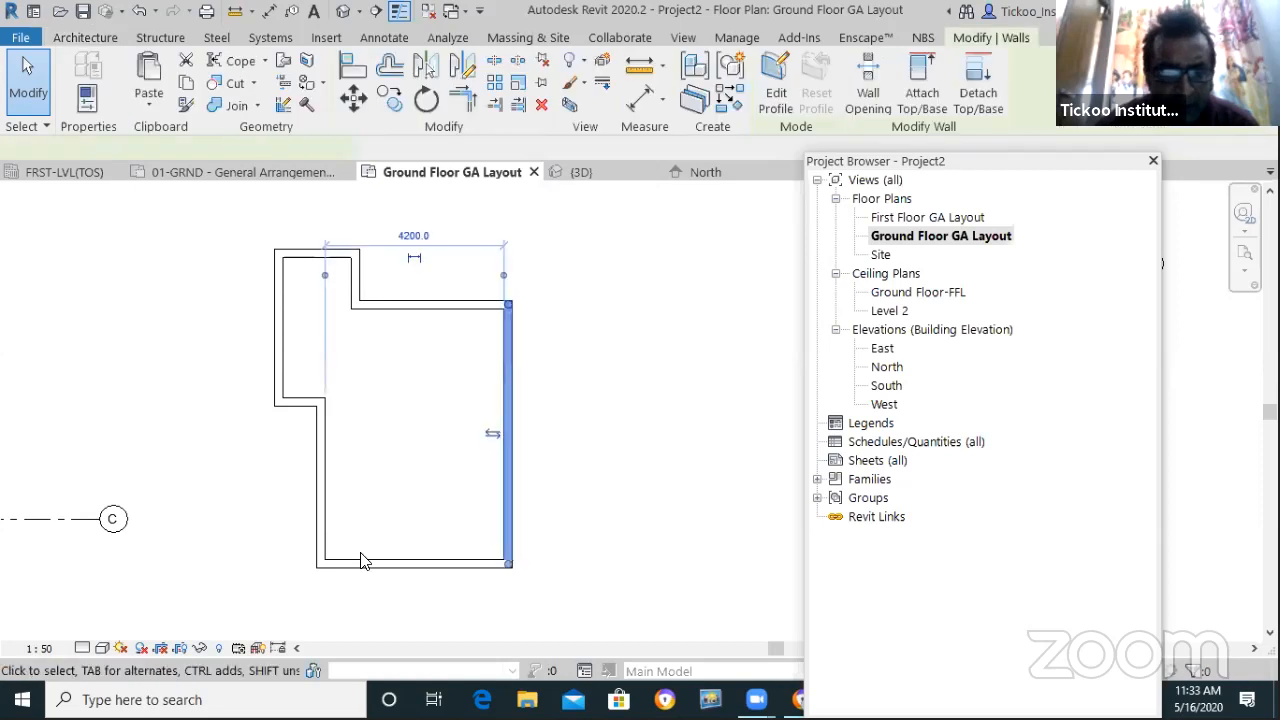
click(413, 236)
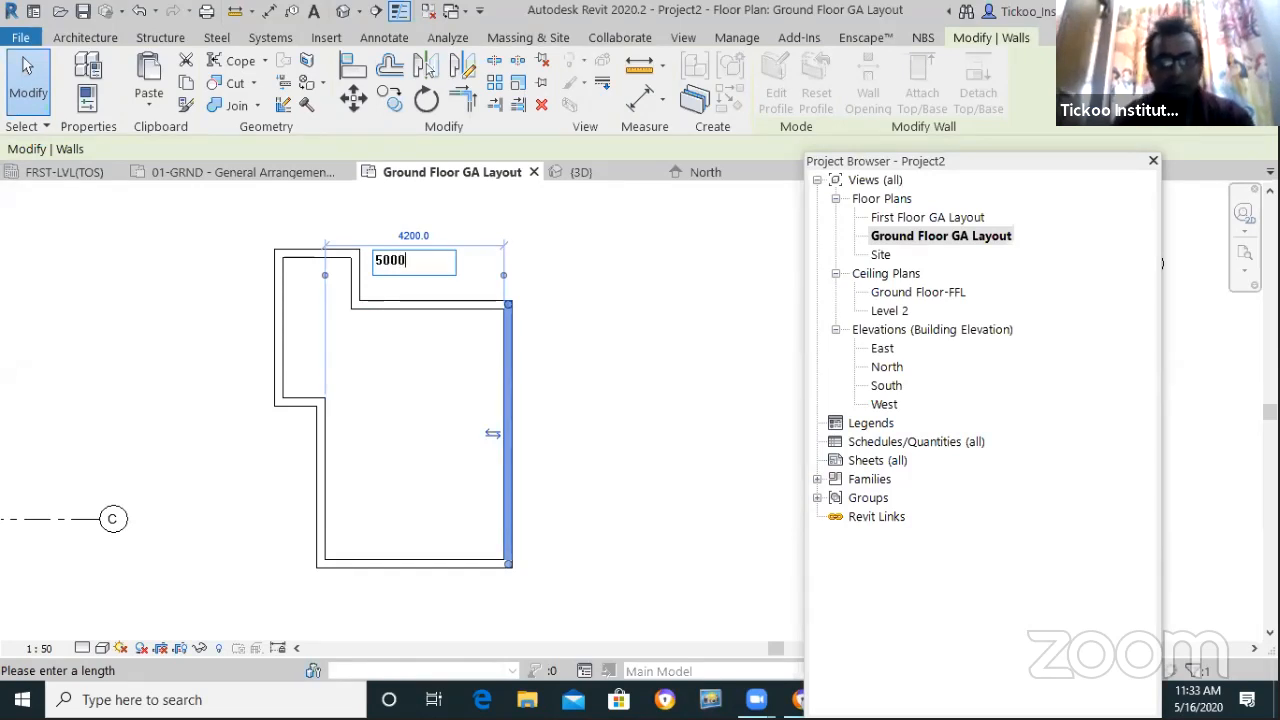
key(Return)
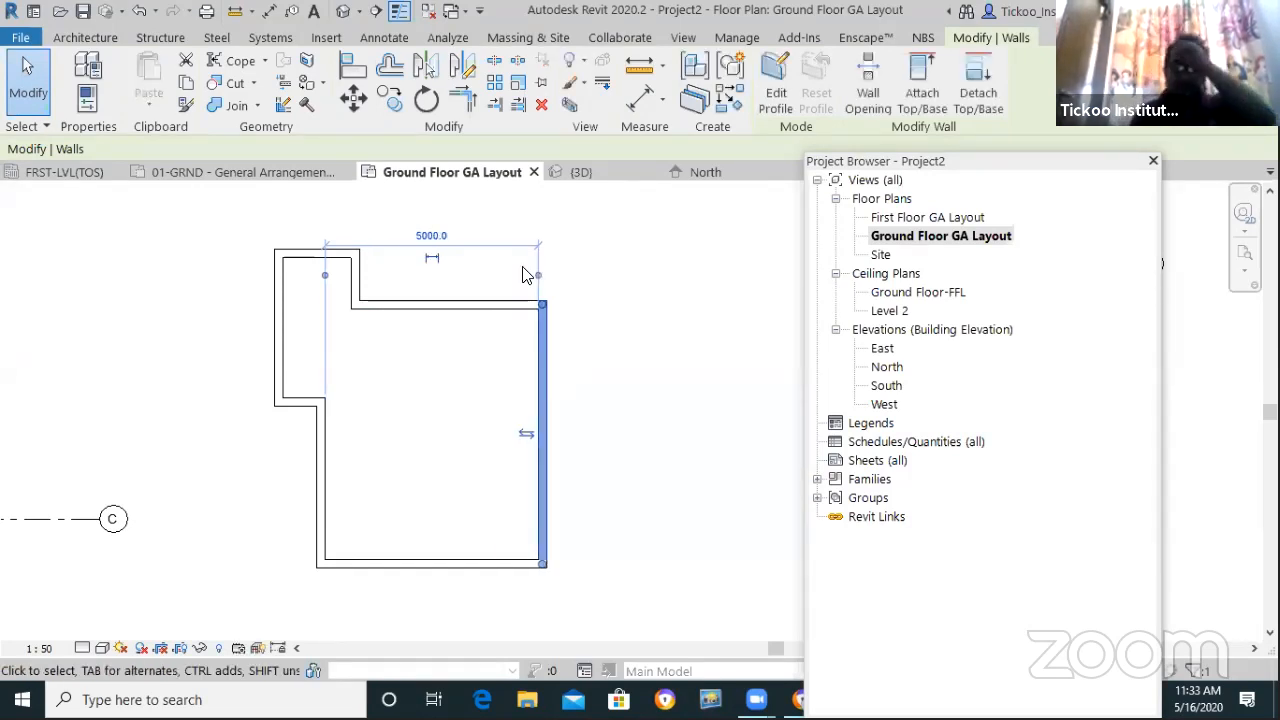
key(Escape)
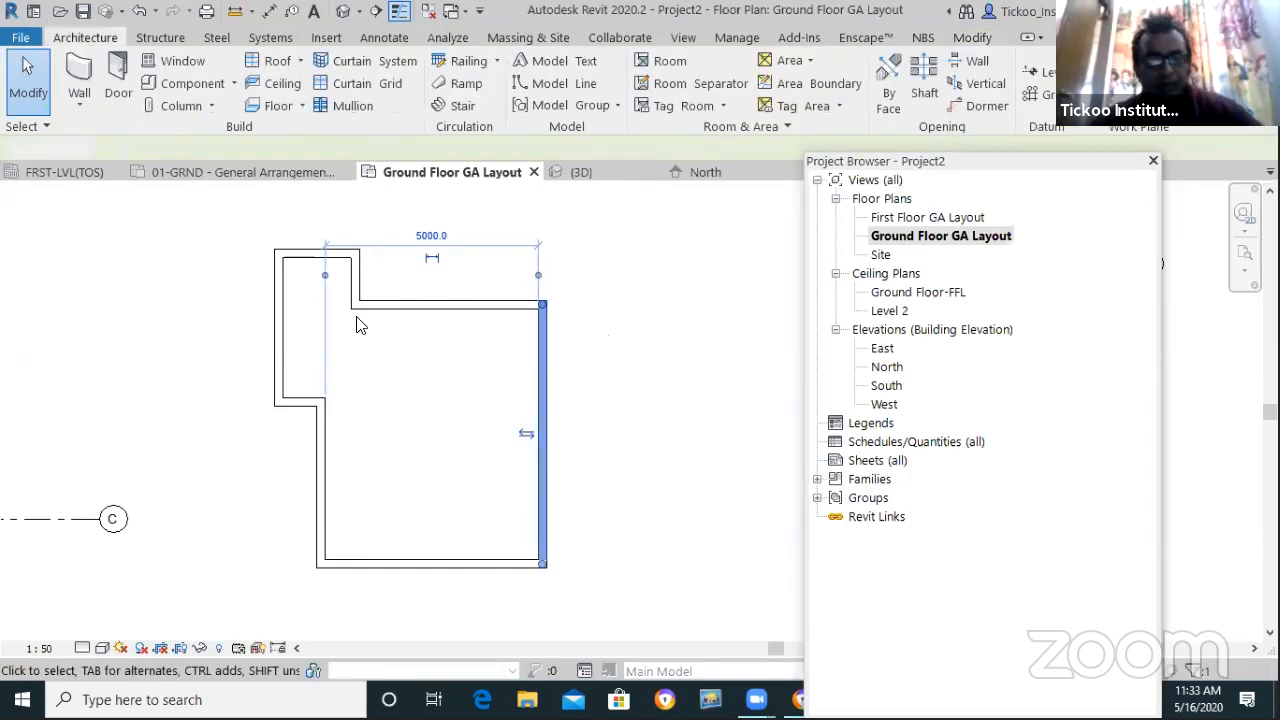
scroll(376, 326, down, 2)
scroll(352, 320, up, 1)
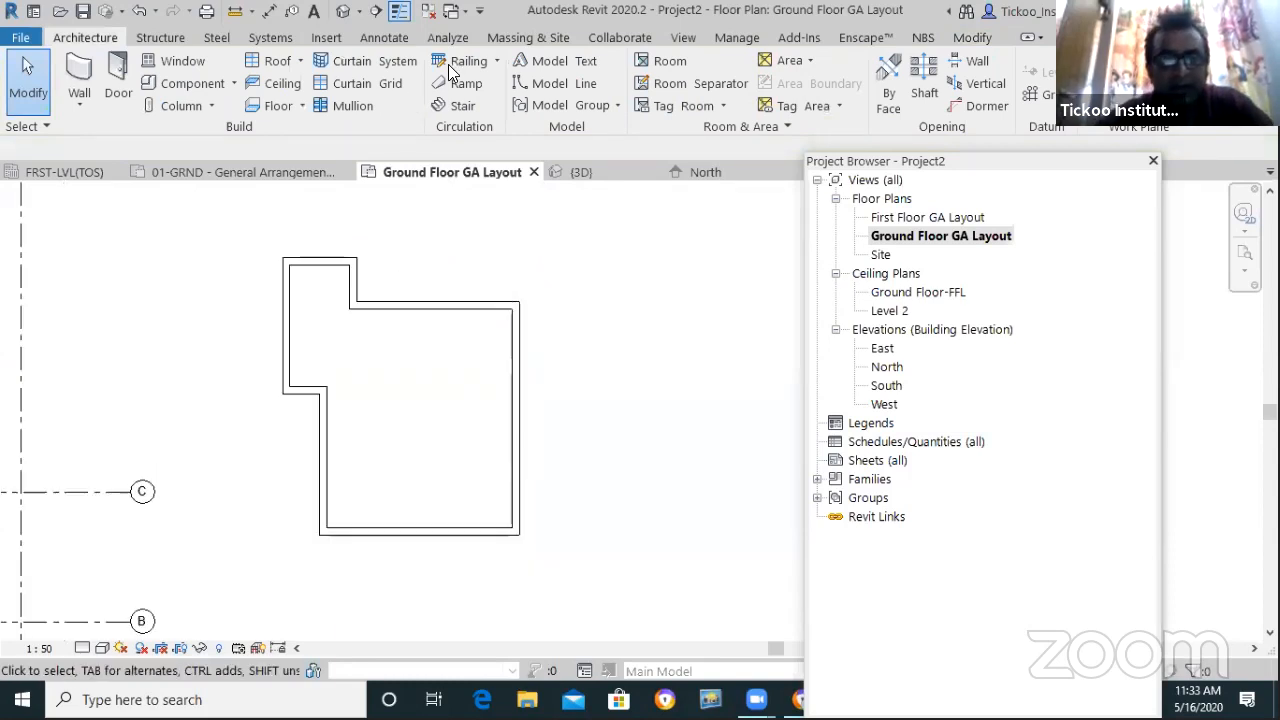
click(966, 37)
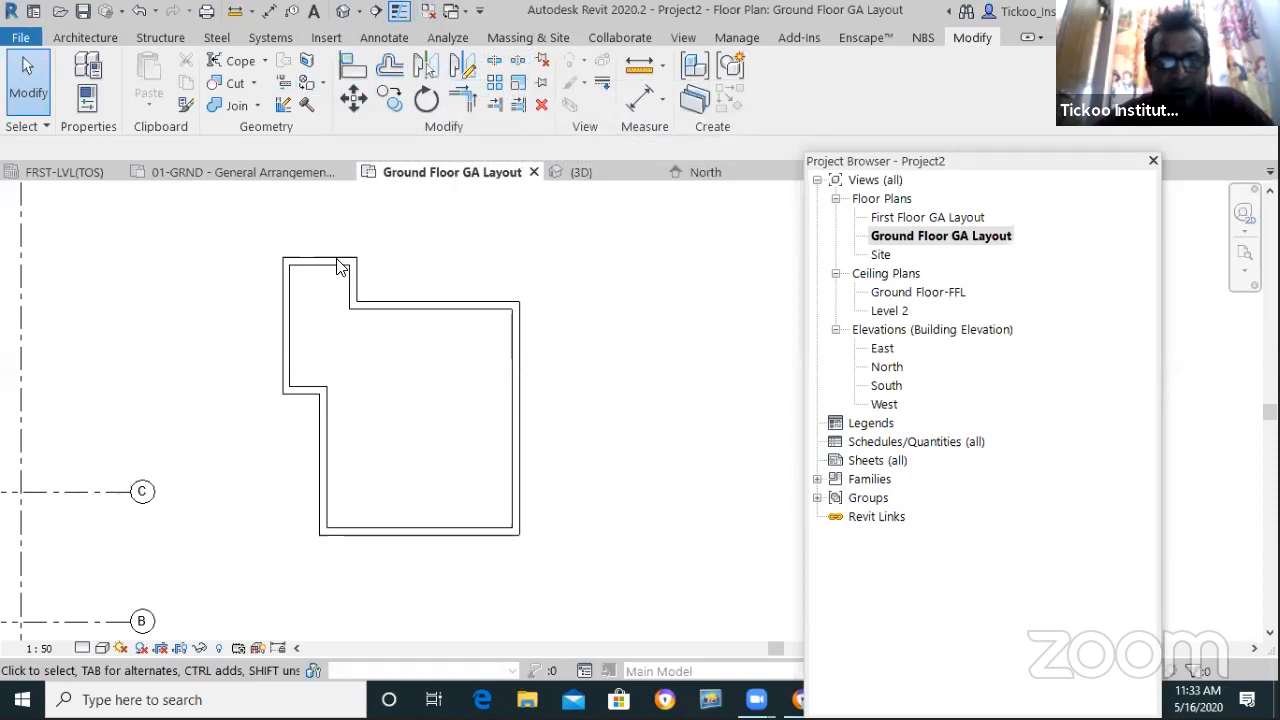
scroll(350, 408, down, 1)
scroll(462, 328, up, 1)
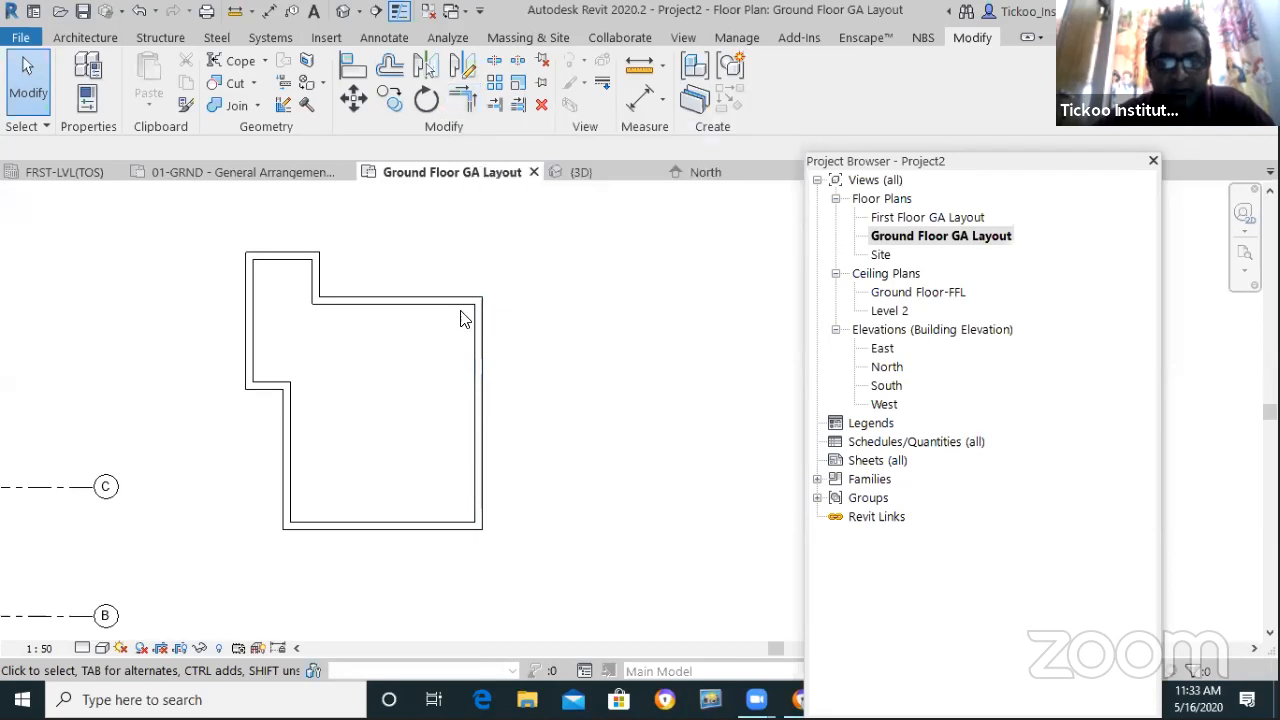
scroll(448, 427, down, 1)
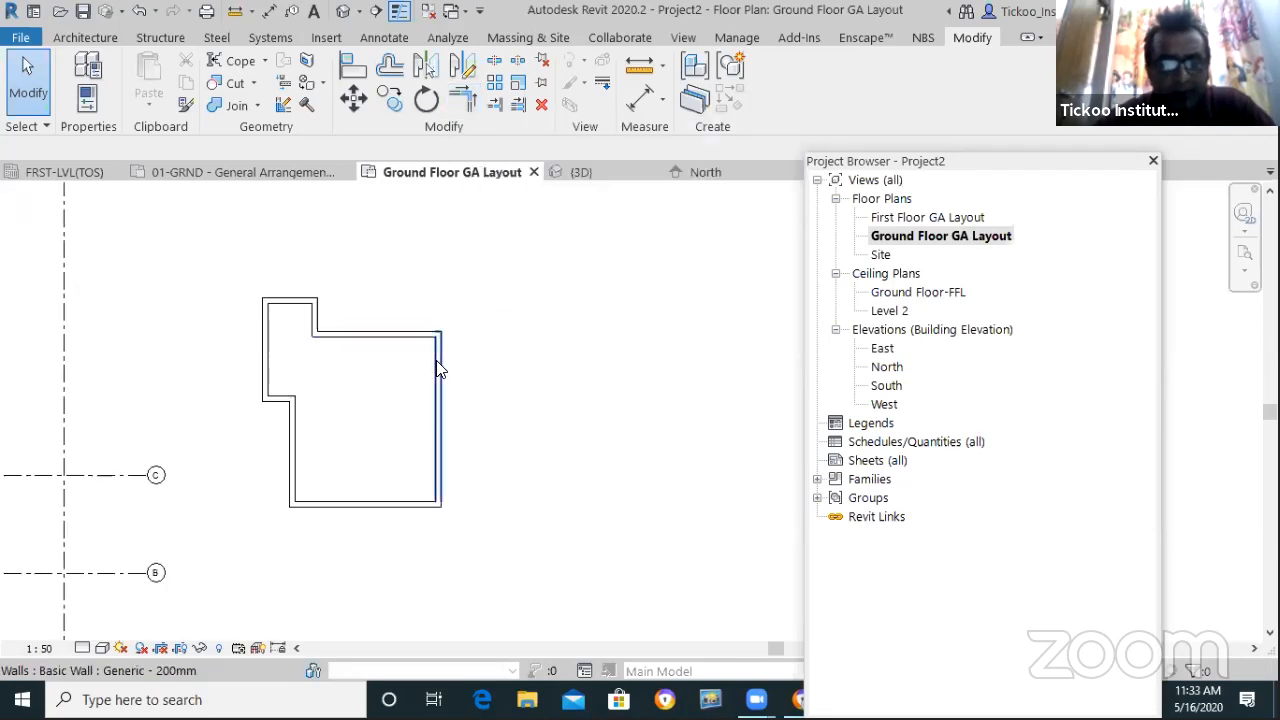
Shorten the right wall and swing the top wall's right end upward into a slope
click(437, 362)
drag(432, 420, 437, 432)
click(433, 336)
drag(437, 334, 502, 323)
click(594, 337)
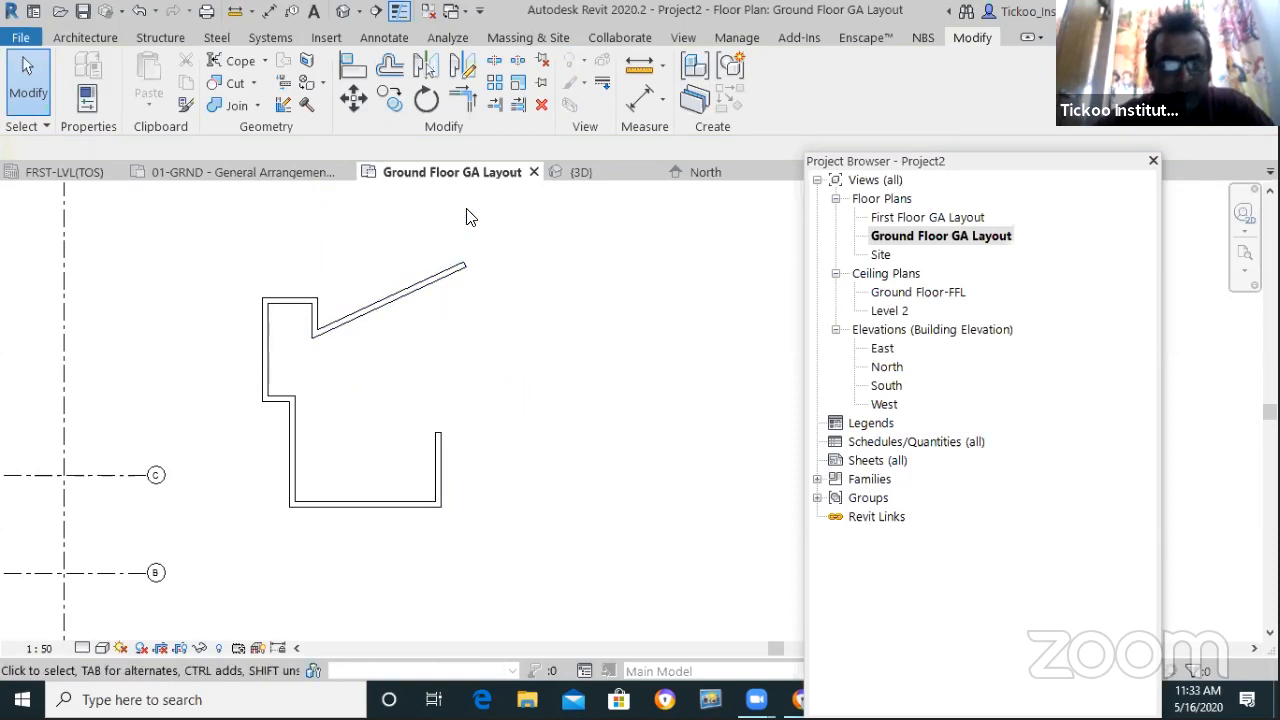
Join the sloped wall and the right wall with Trim/Extend to Corner
click(463, 103)
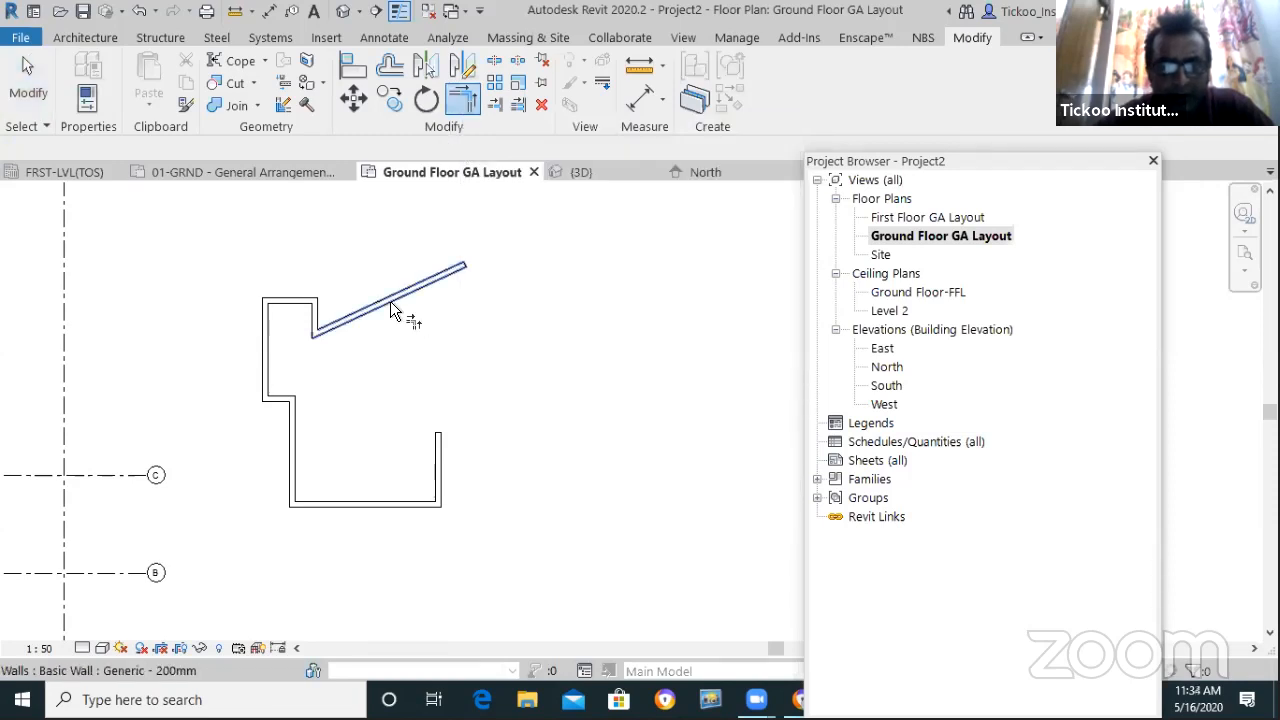
click(346, 317)
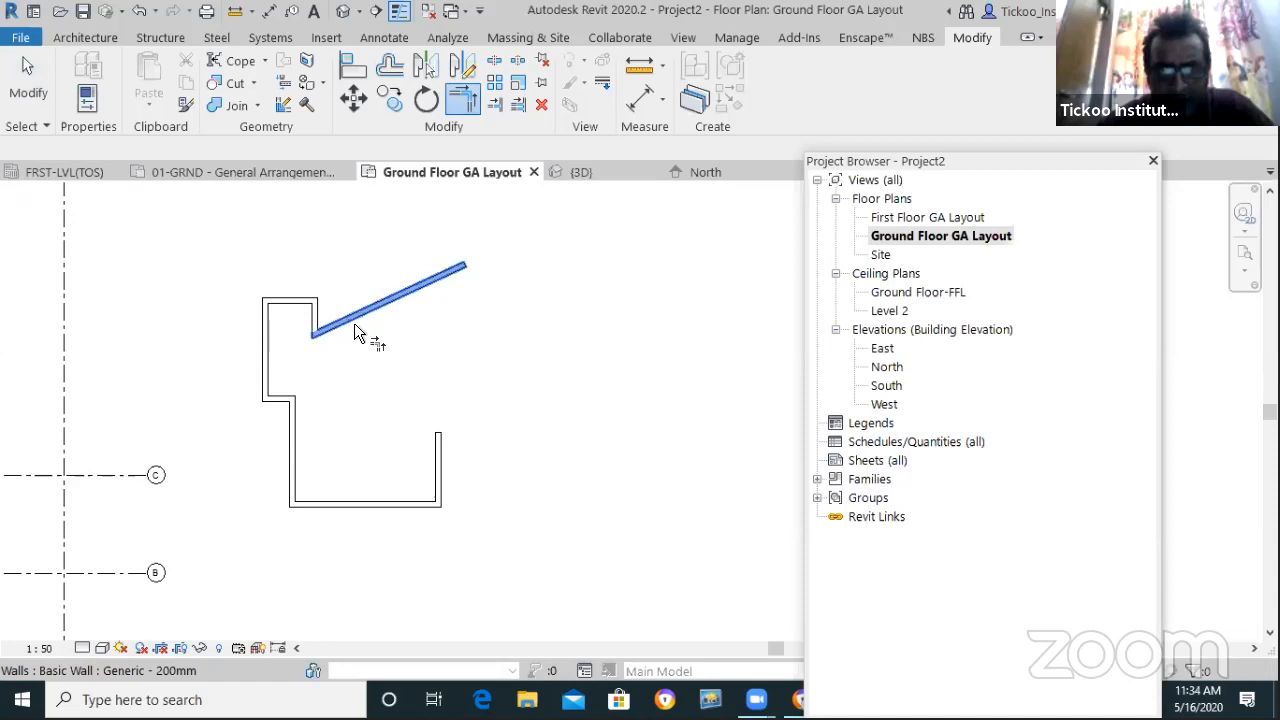
click(436, 449)
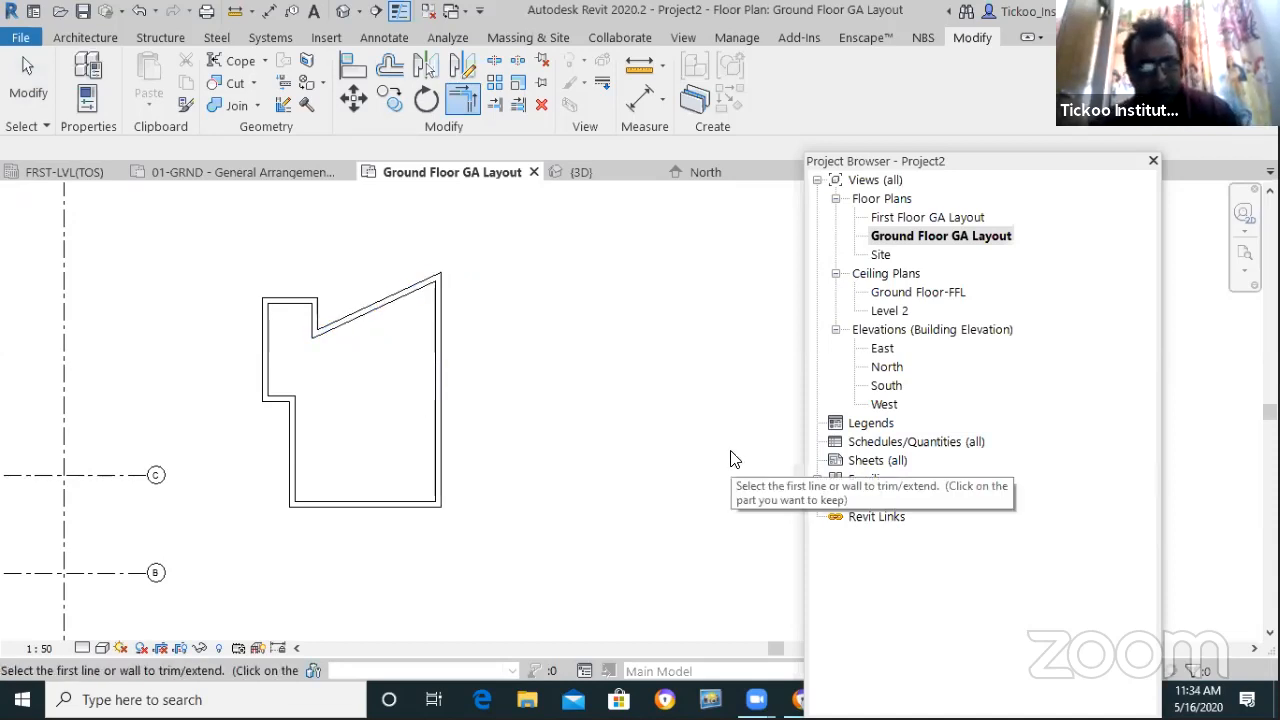
key(ctrl+z)
click(462, 98)
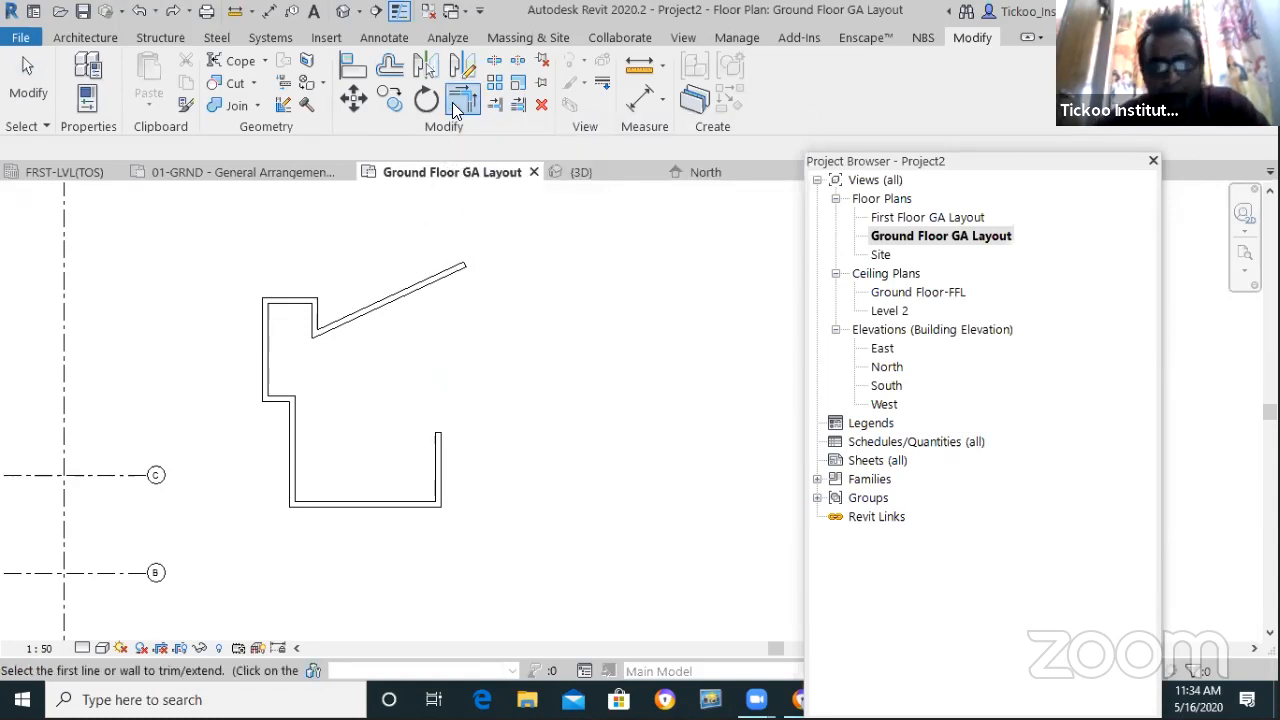
key(Escape)
click(462, 100)
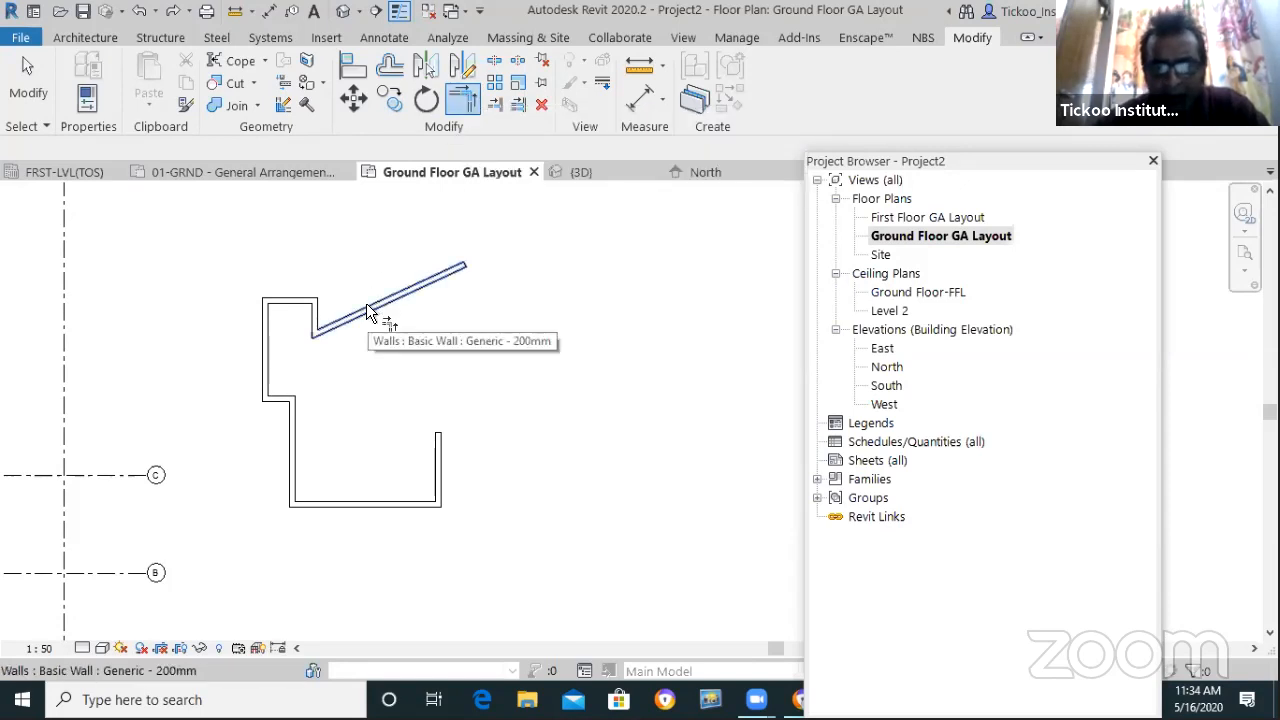
click(367, 304)
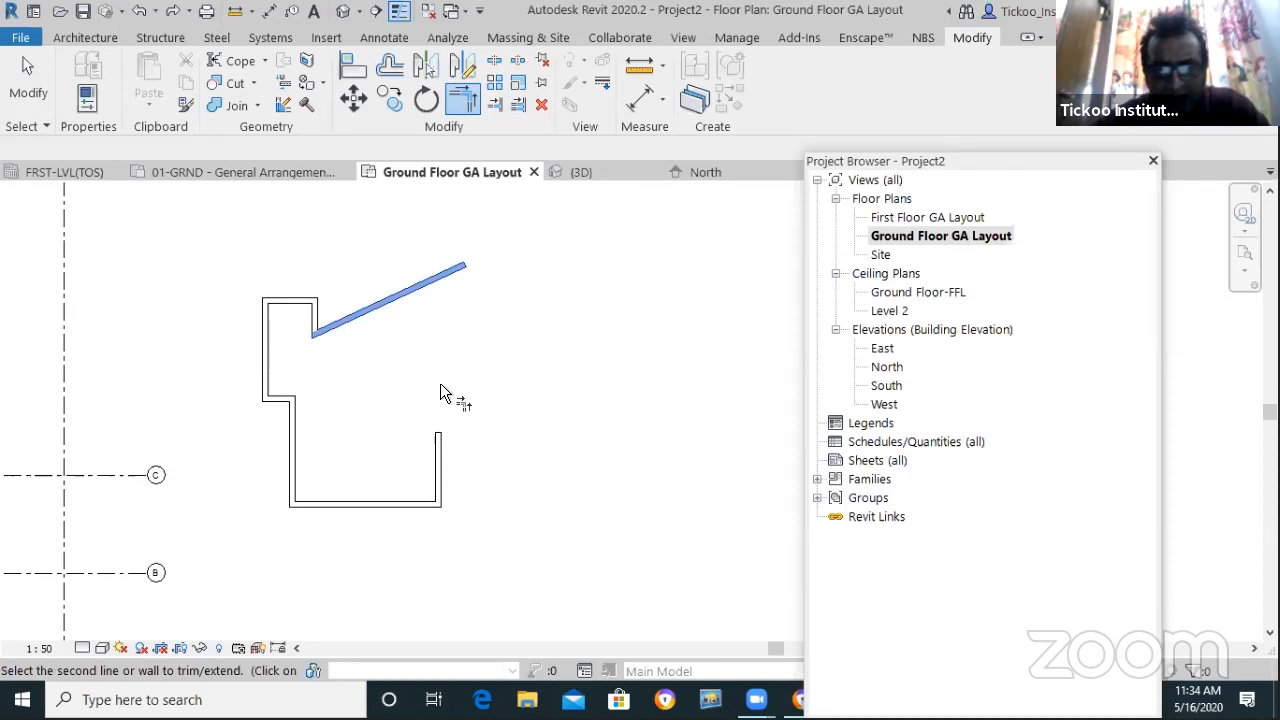
click(442, 439)
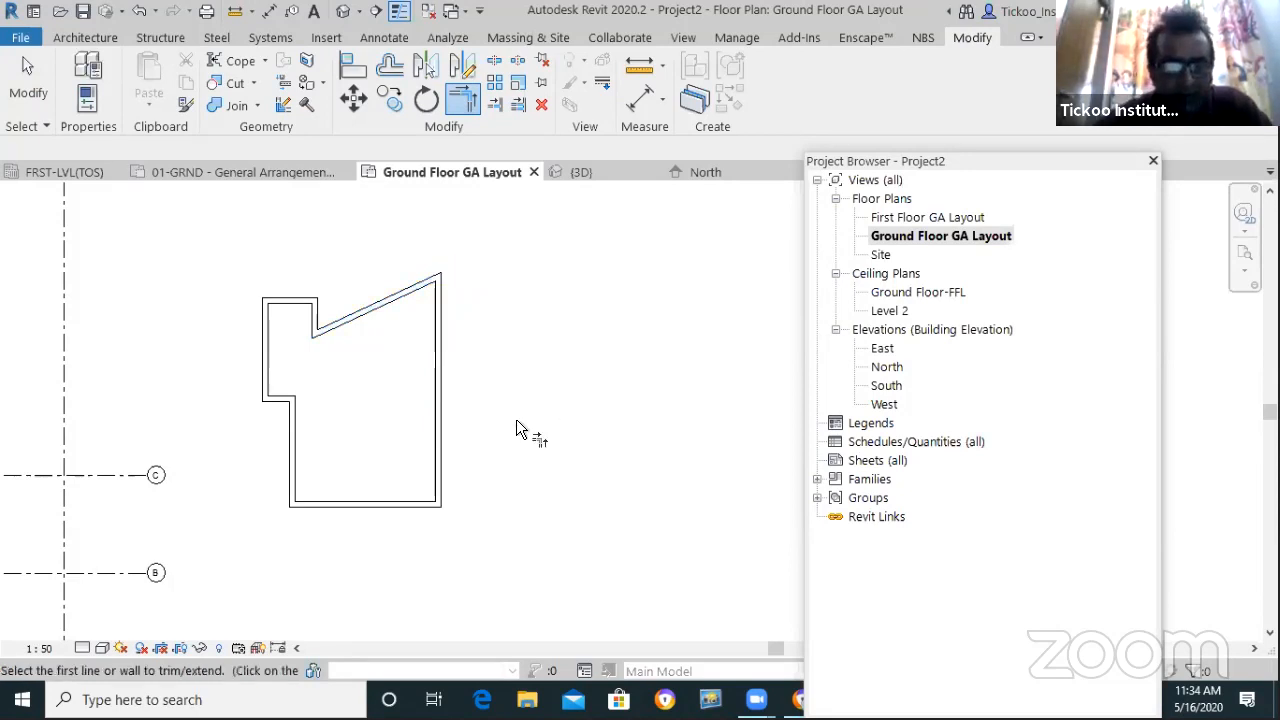
scroll(500, 412, down, 1)
scroll(500, 400, down, 1)
scroll(457, 371, up, 2)
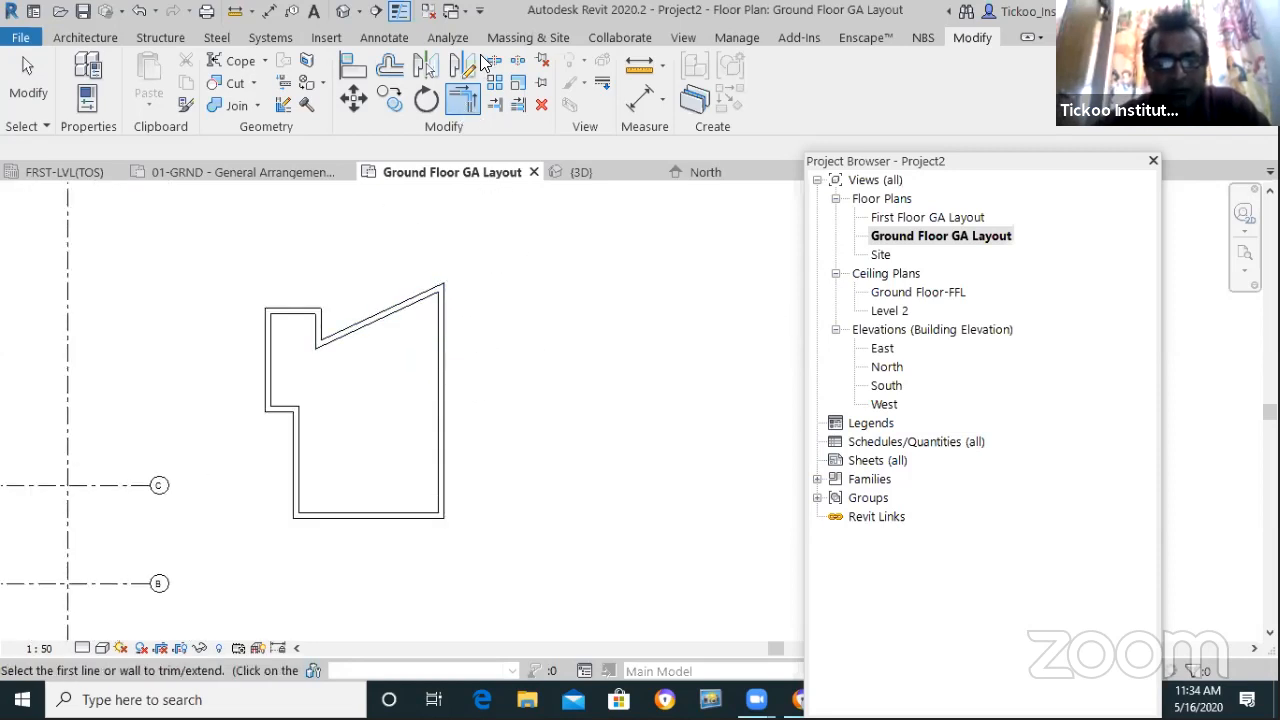
scroll(369, 336, down, 1)
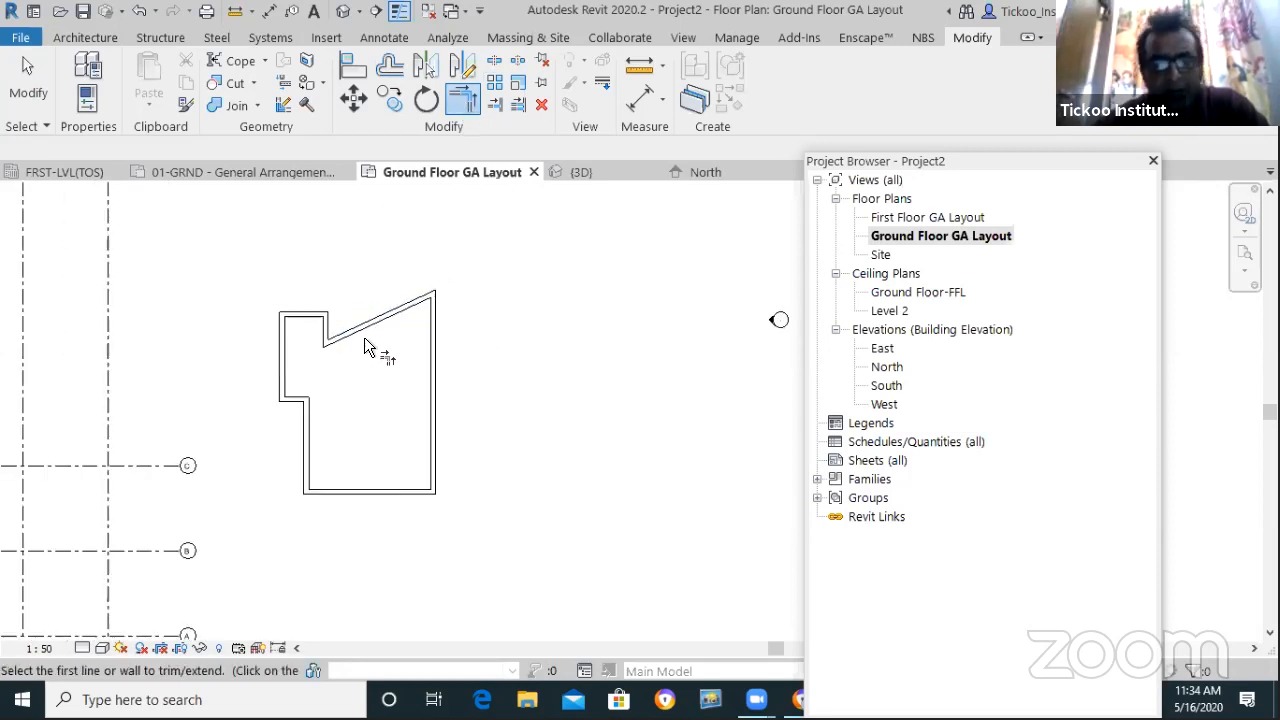
Window-select all the enclosure walls and delete them
key(Escape)
drag(255, 258, 485, 515)
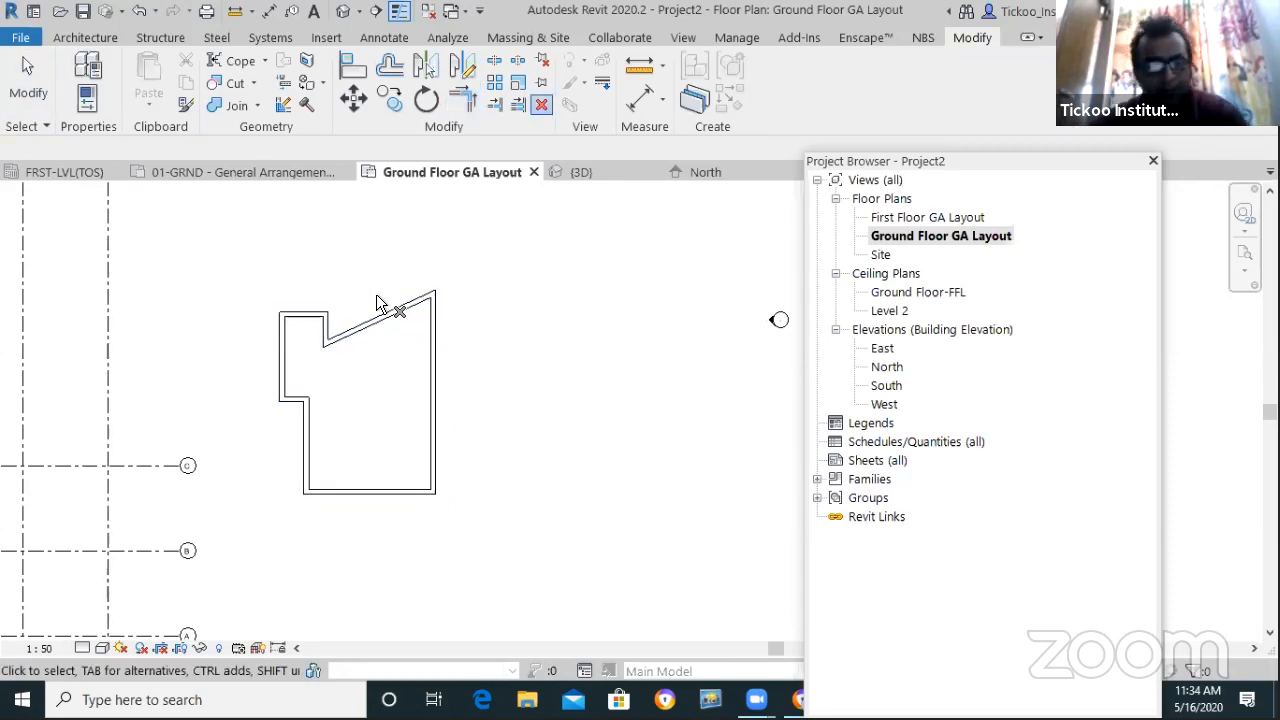
key(Escape)
drag(243, 268, 583, 549)
key(Delete)
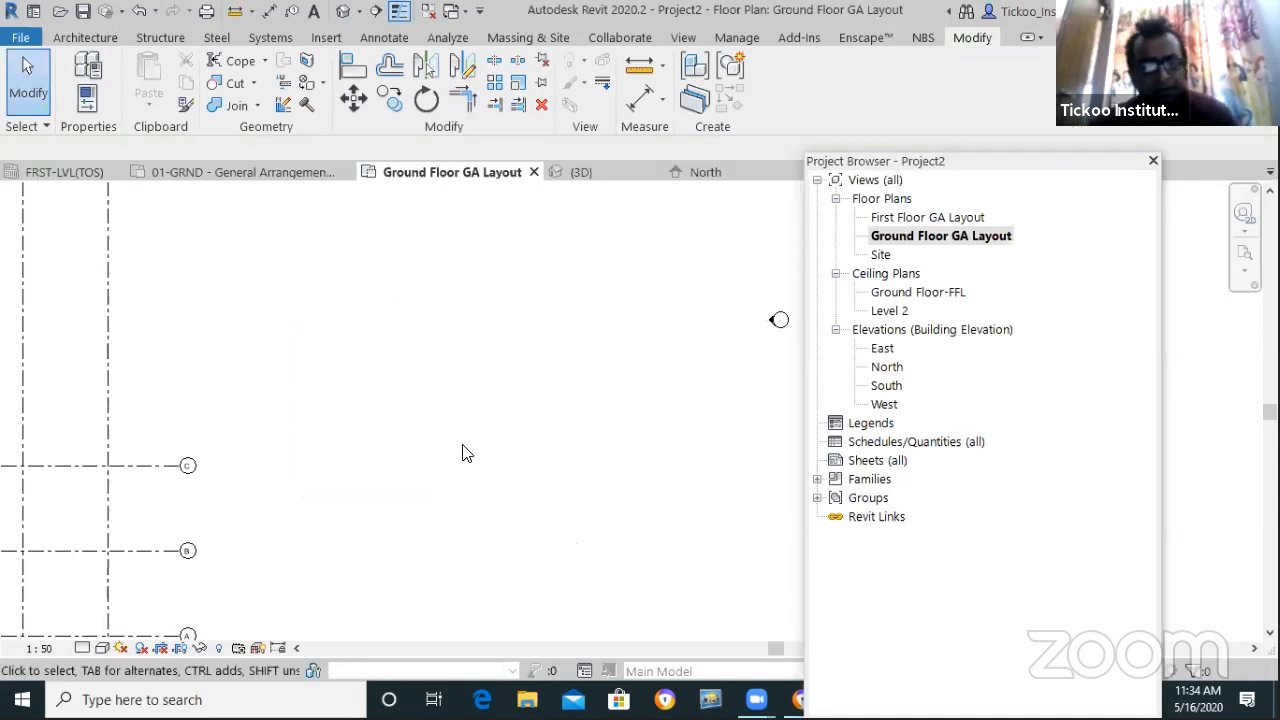
Draw the long vertical wall and a wall crossing near its top
key(w)
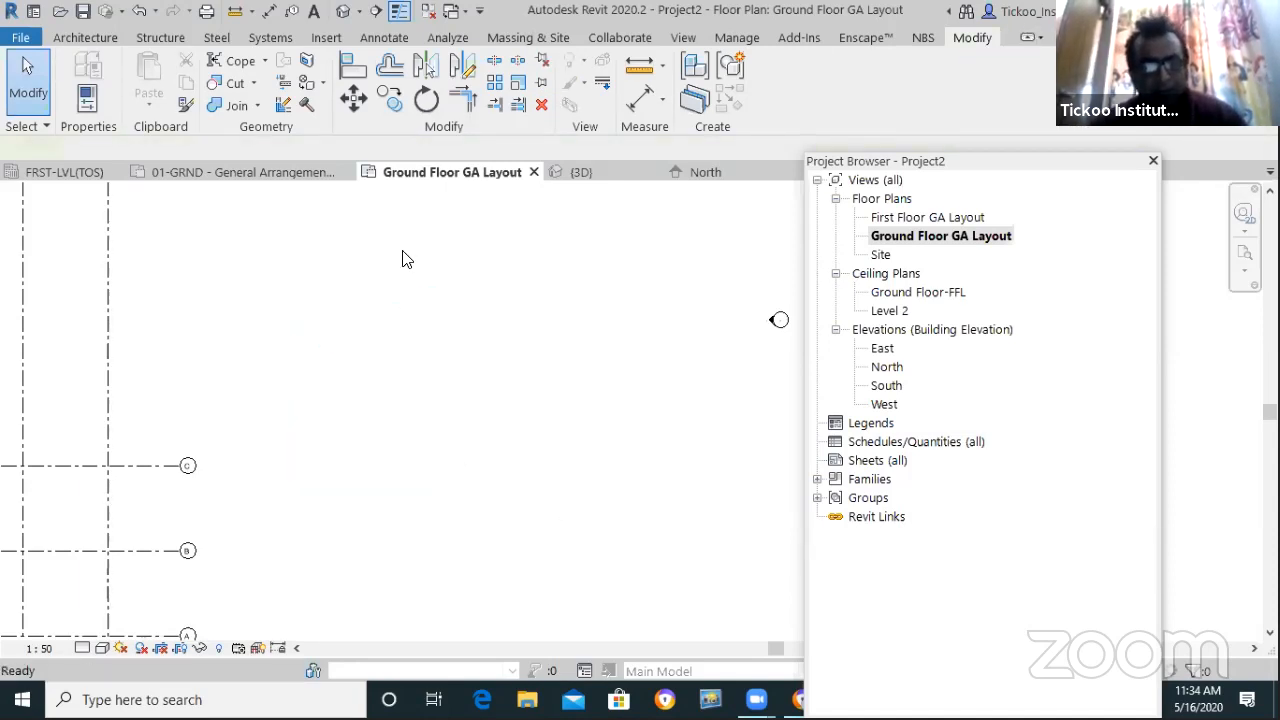
key(a)
key(Escape)
key(Escape)
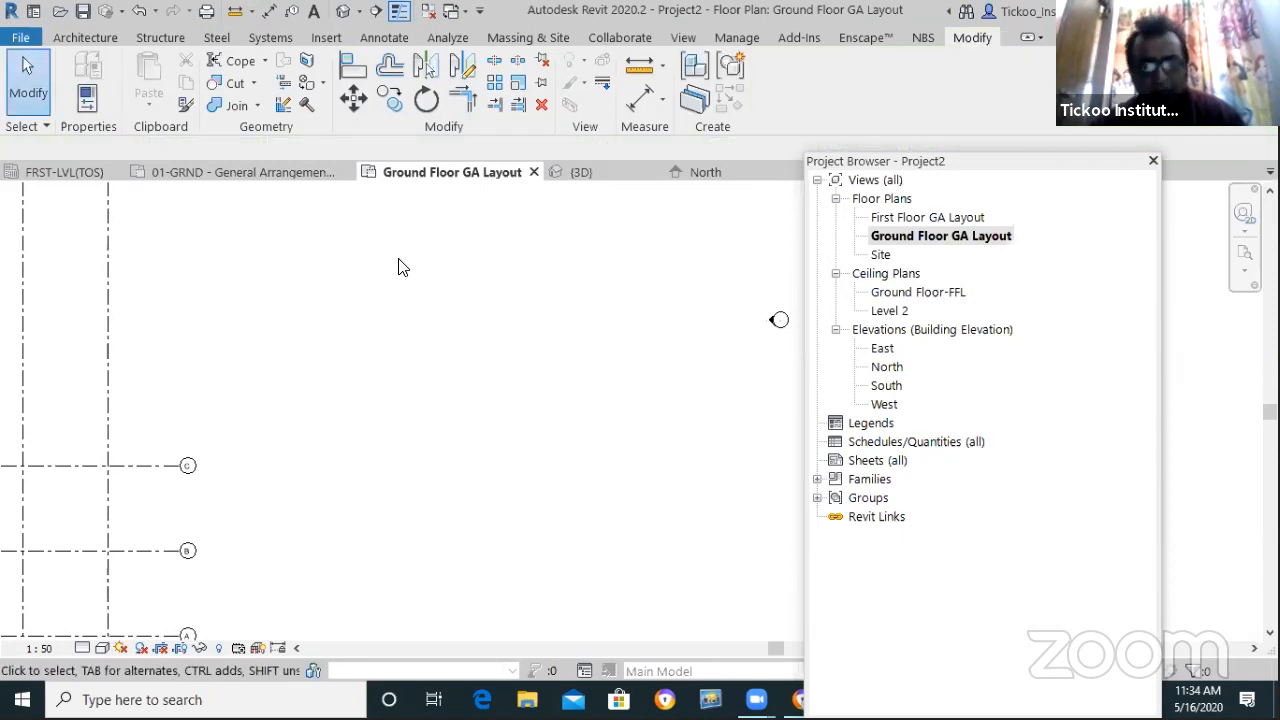
key(w)
key(a)
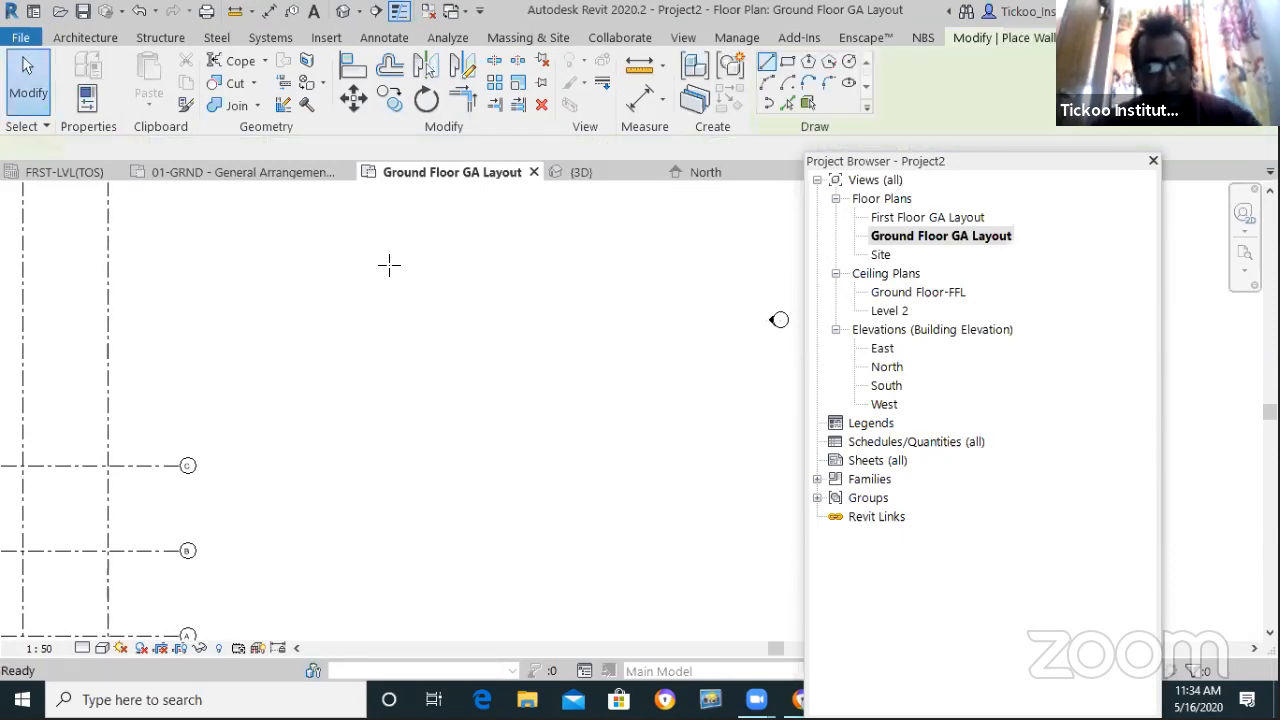
click(417, 257)
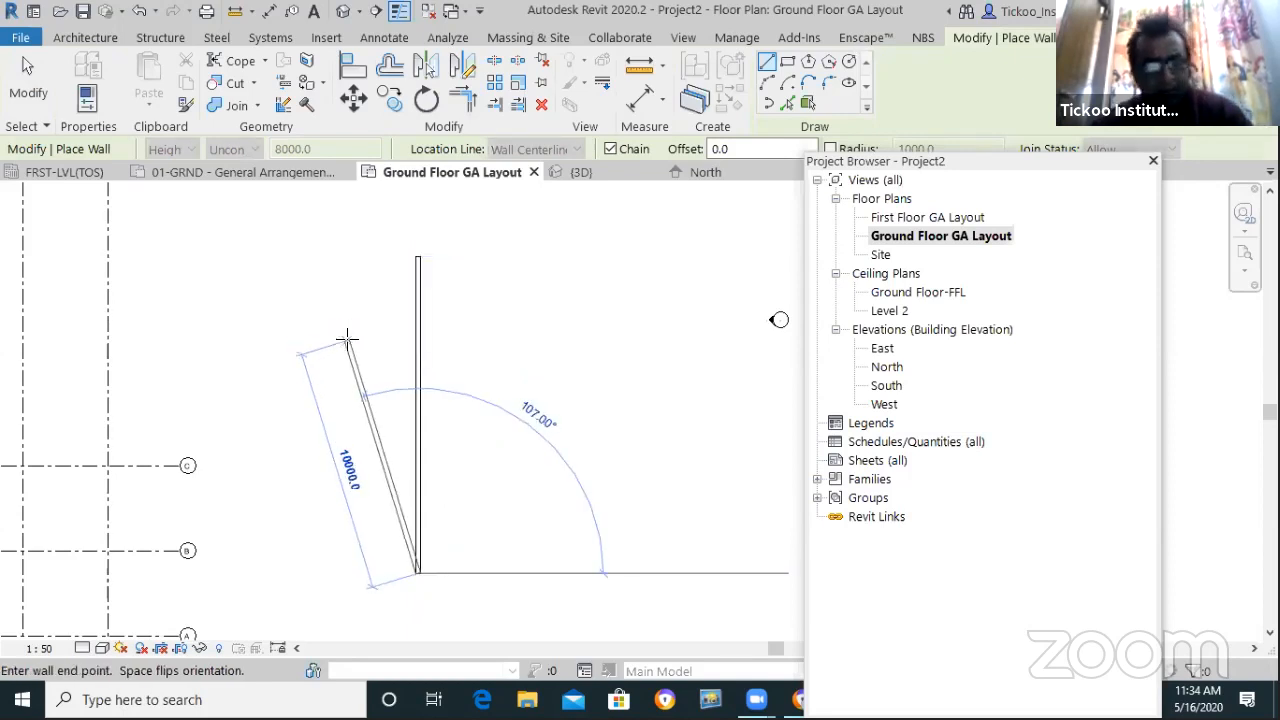
key(Escape)
click(336, 299)
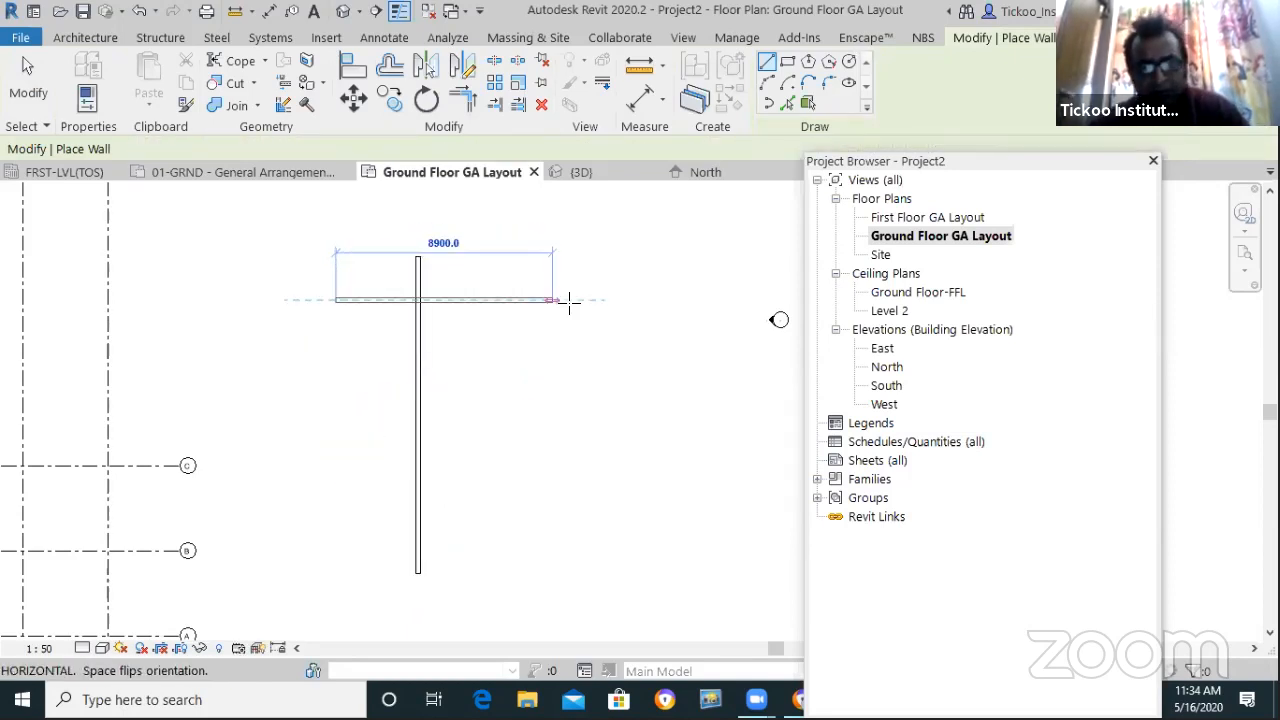
click(355, 403)
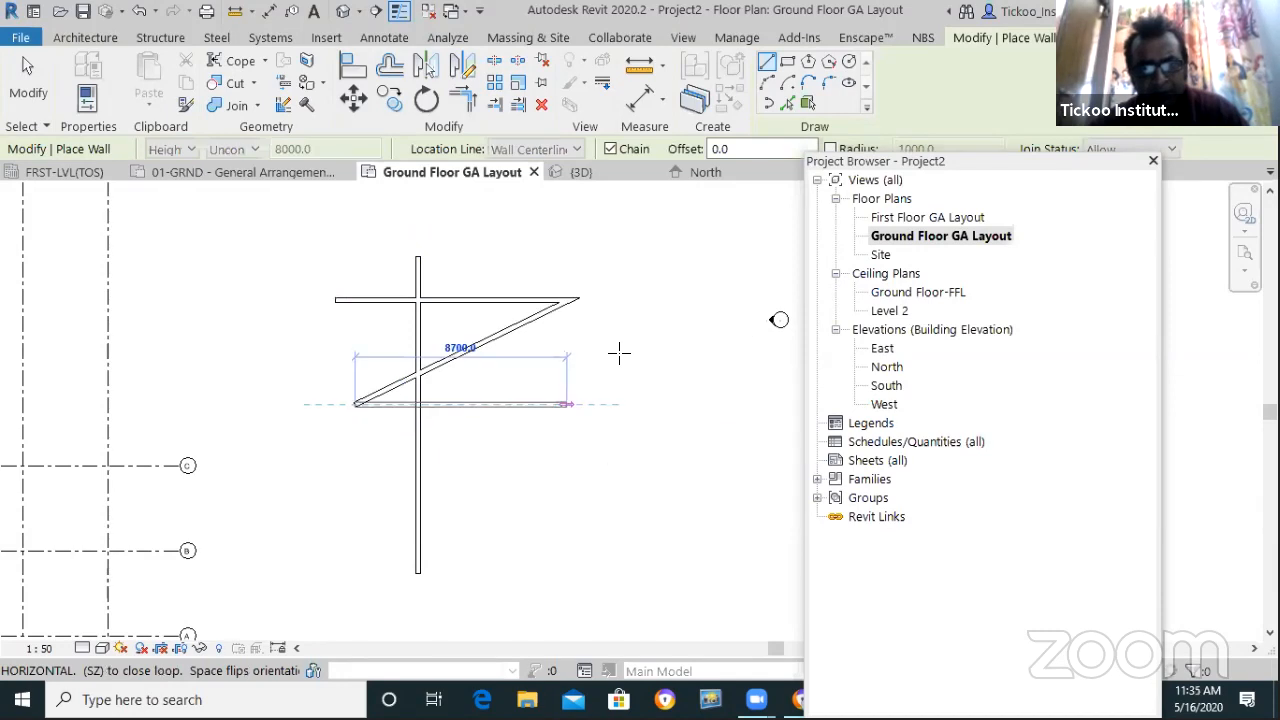
key(Escape)
key(Escape)
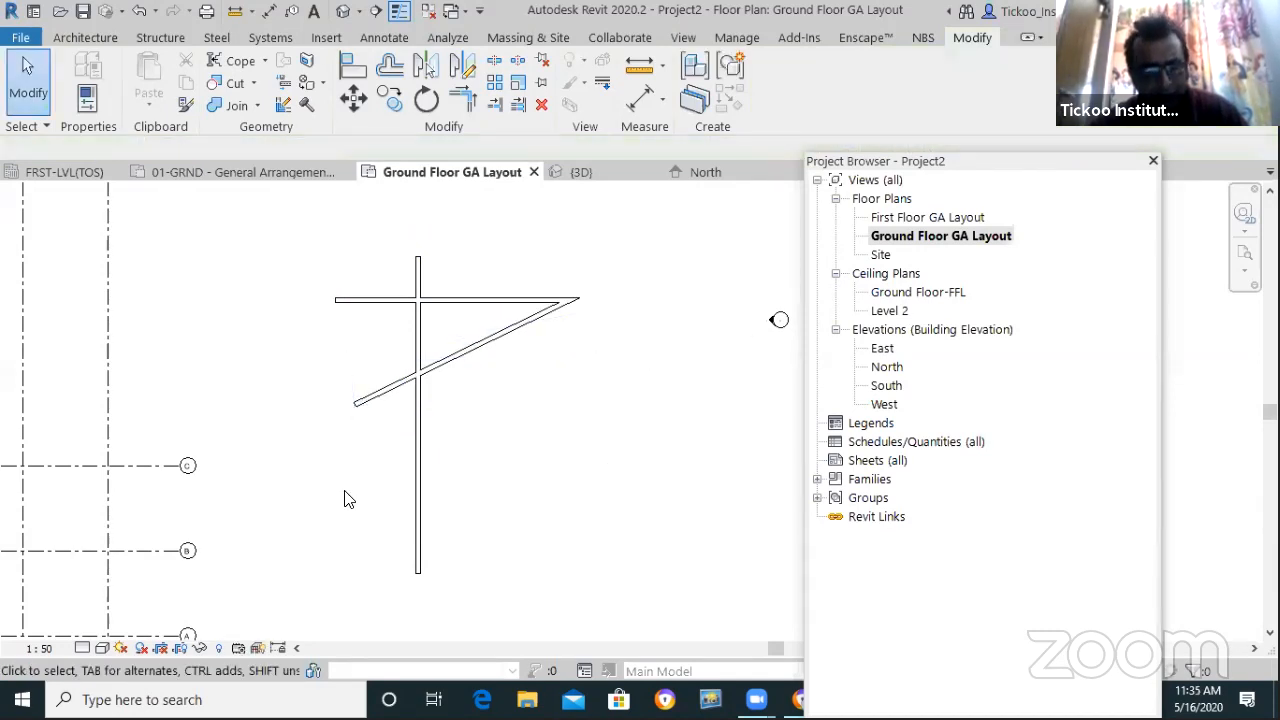
Draw a 7500 lower horizontal wall and pick the vertical wall for a corner trim
key(w)
key(a)
click(537, 505)
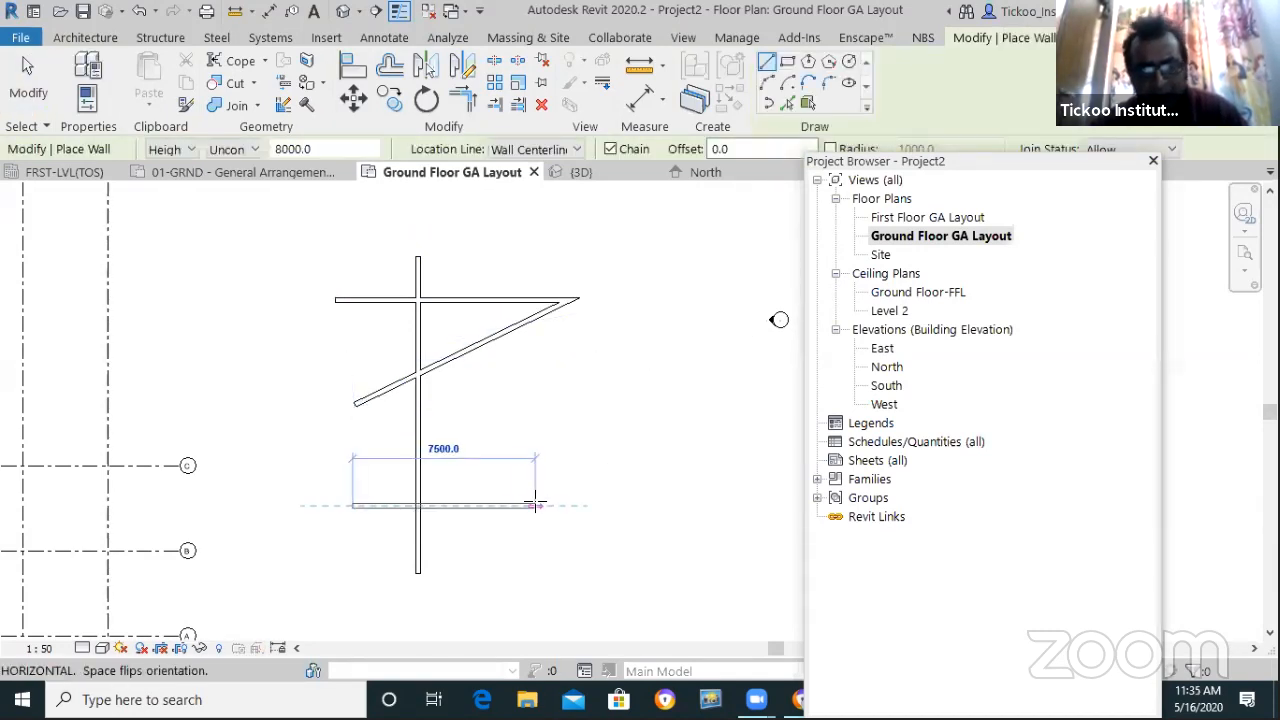
click(352, 475)
key(Escape)
key(Escape)
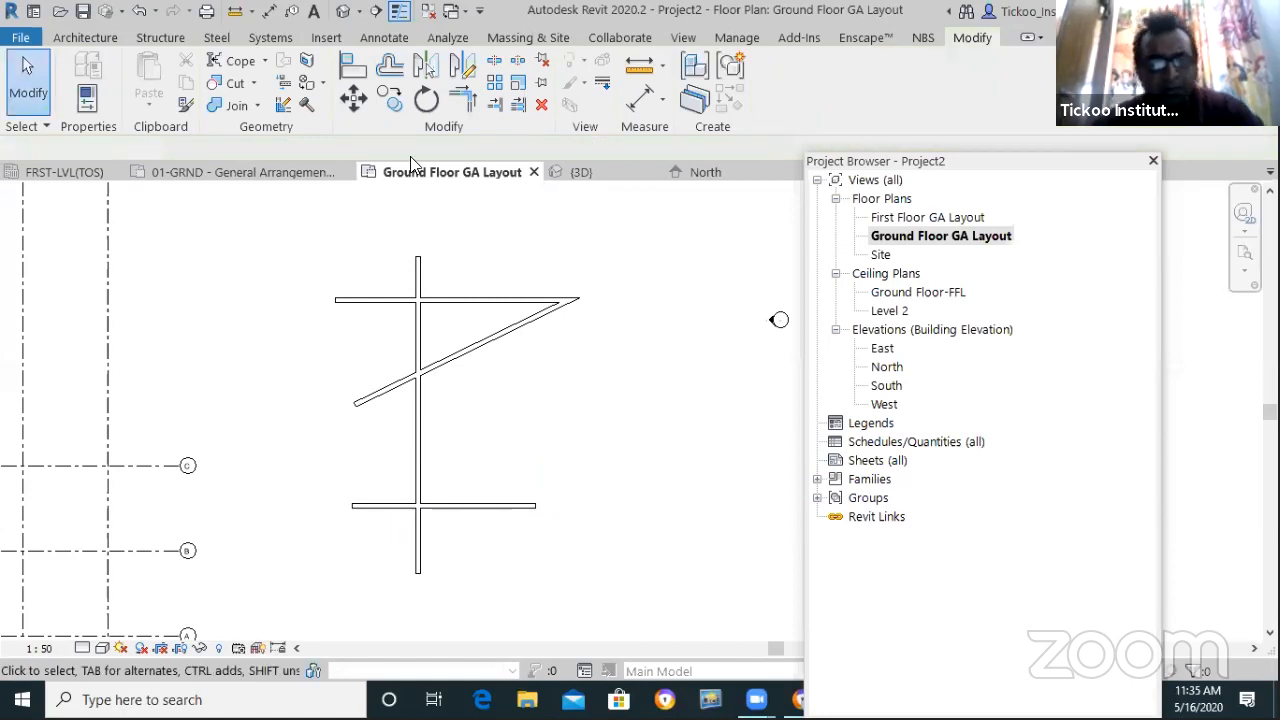
click(463, 98)
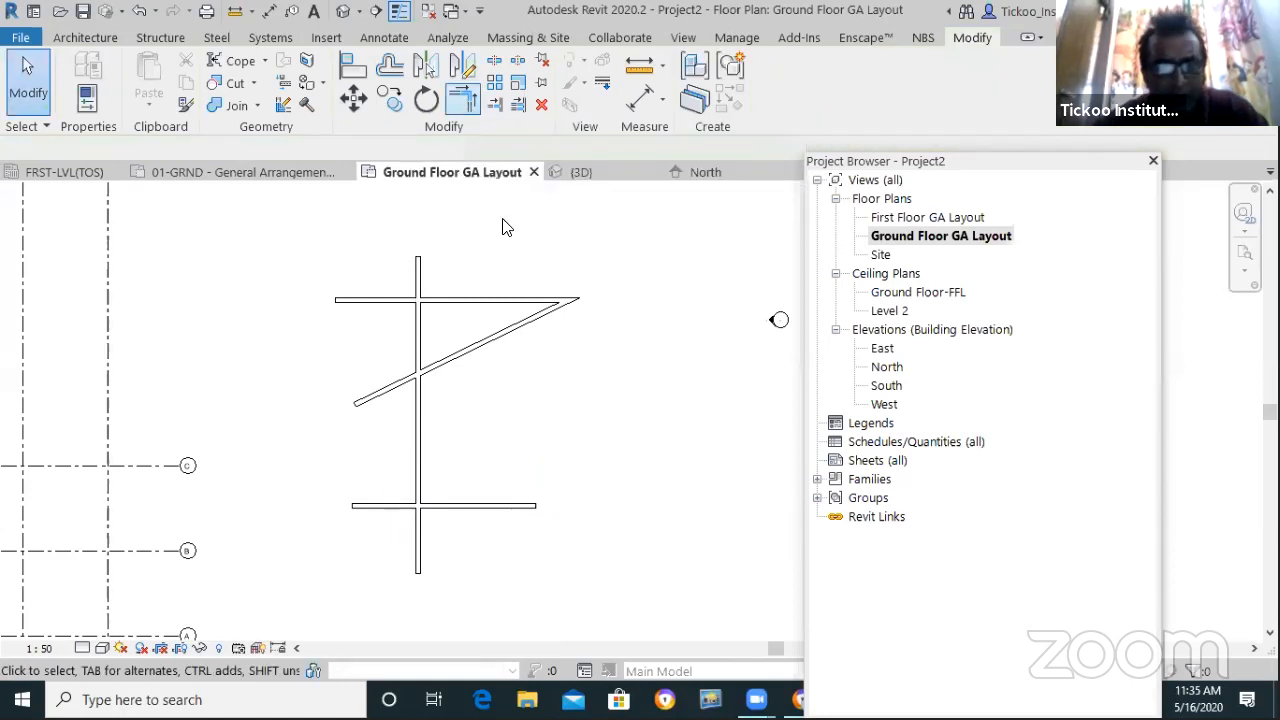
click(420, 475)
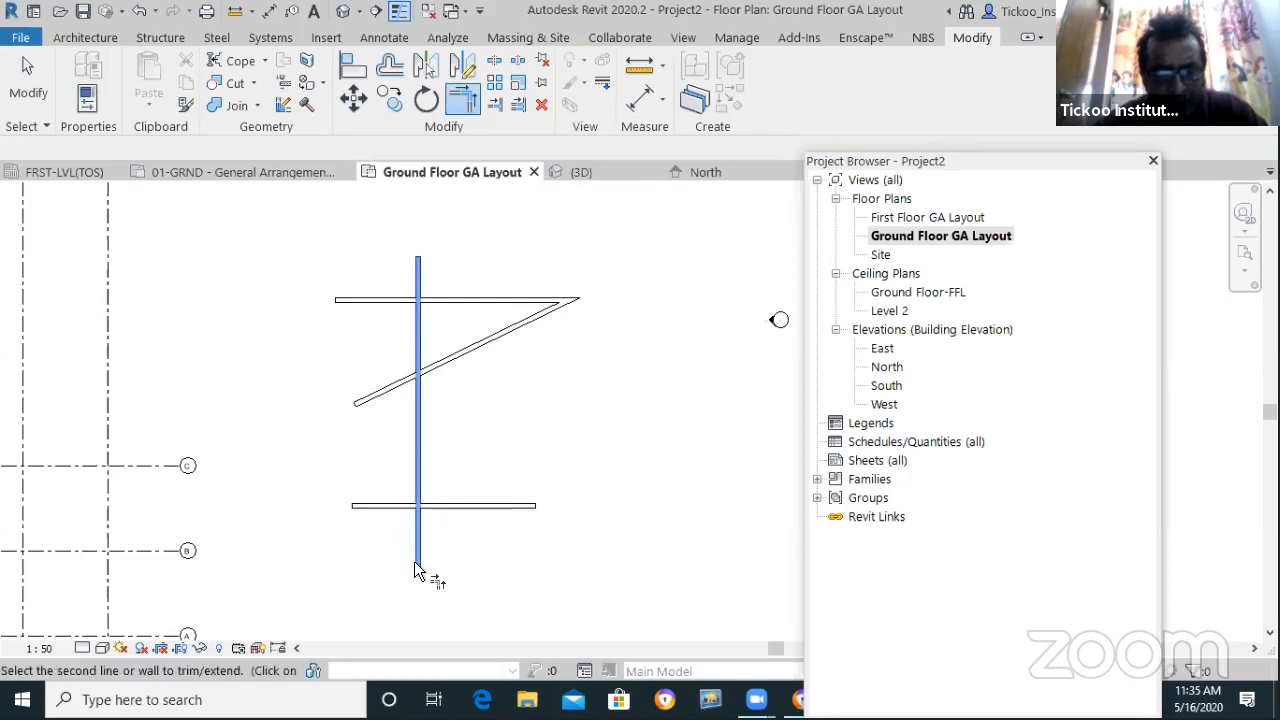
Corner-join the vertical wall with the lower and top walls, then undo the corner trims
click(458, 506)
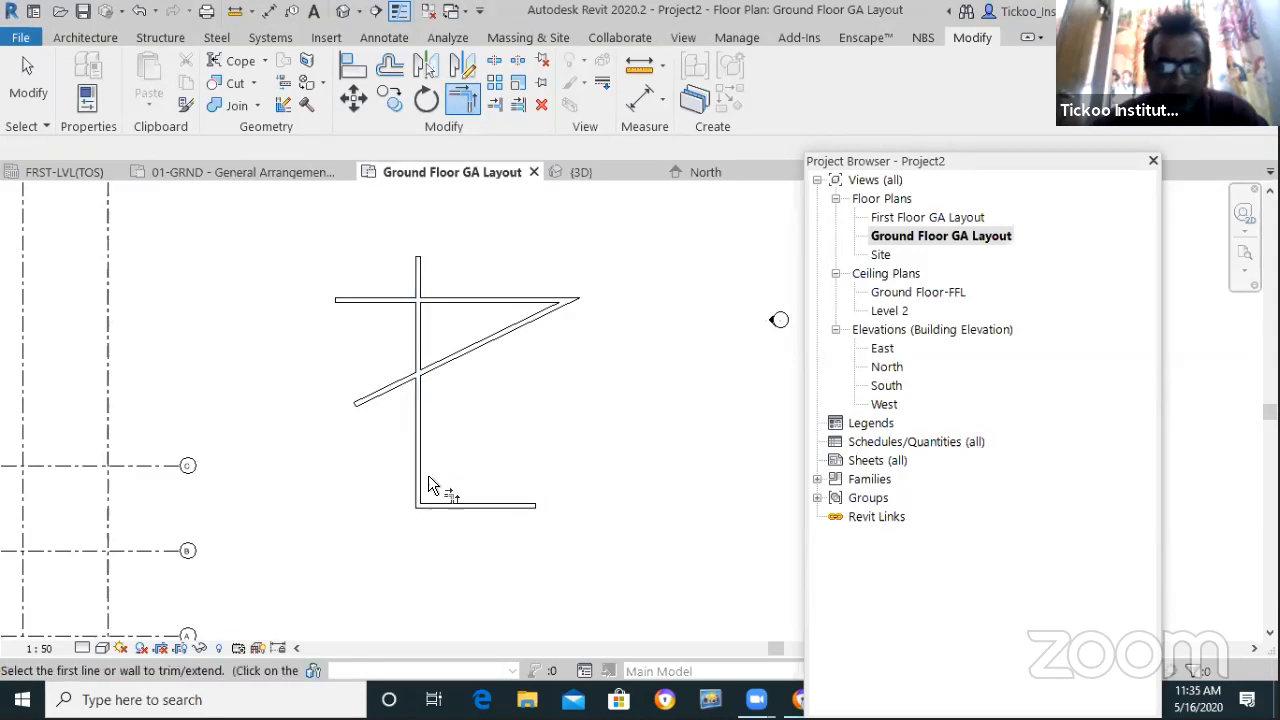
scroll(449, 423, up, 3)
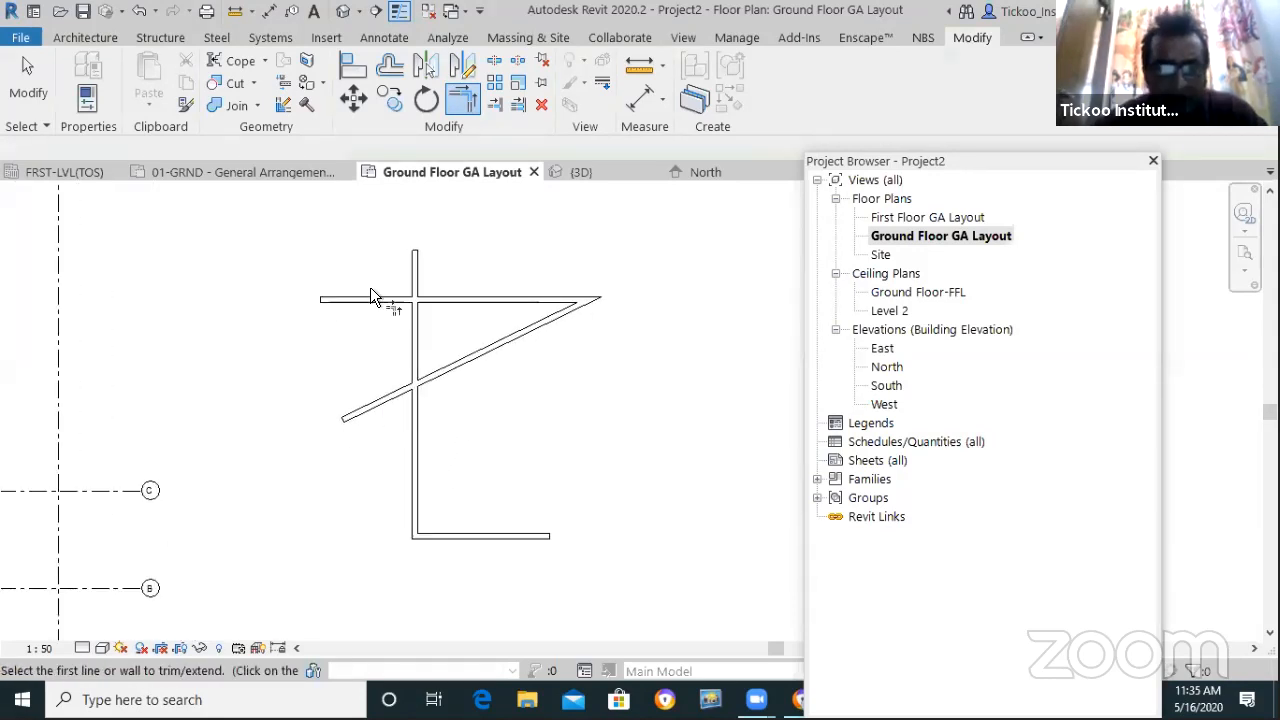
click(420, 278)
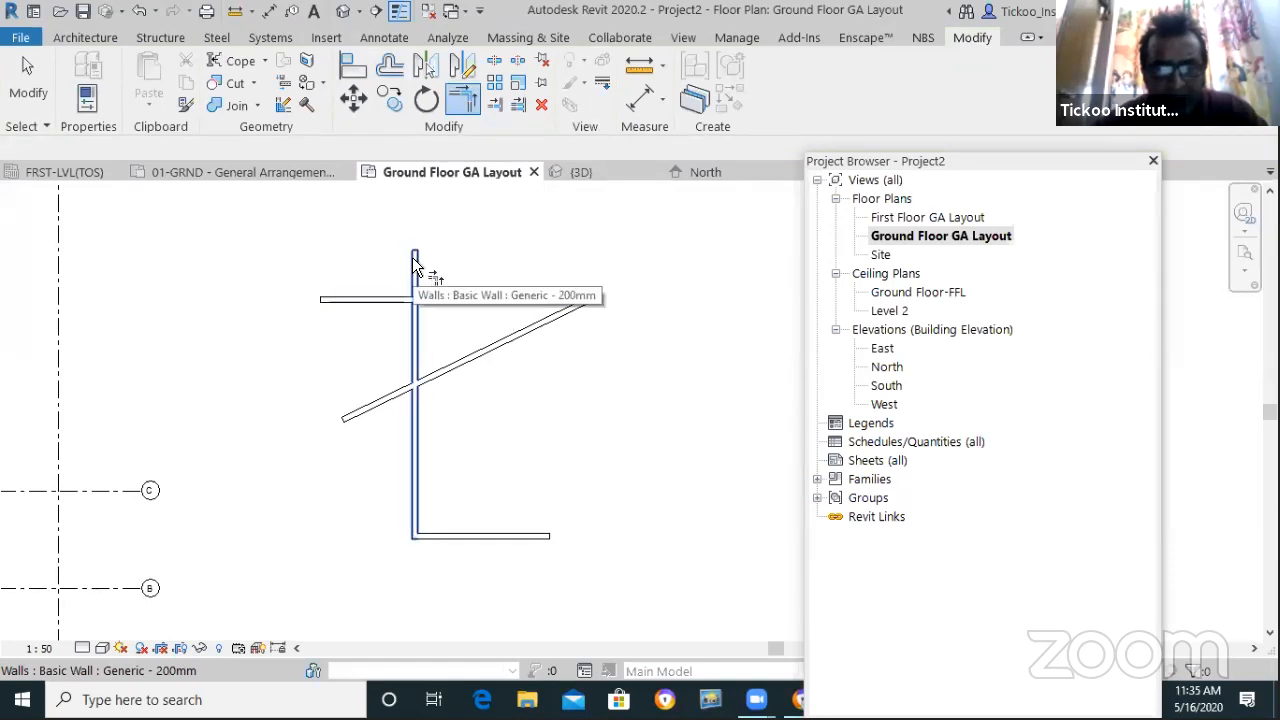
click(452, 297)
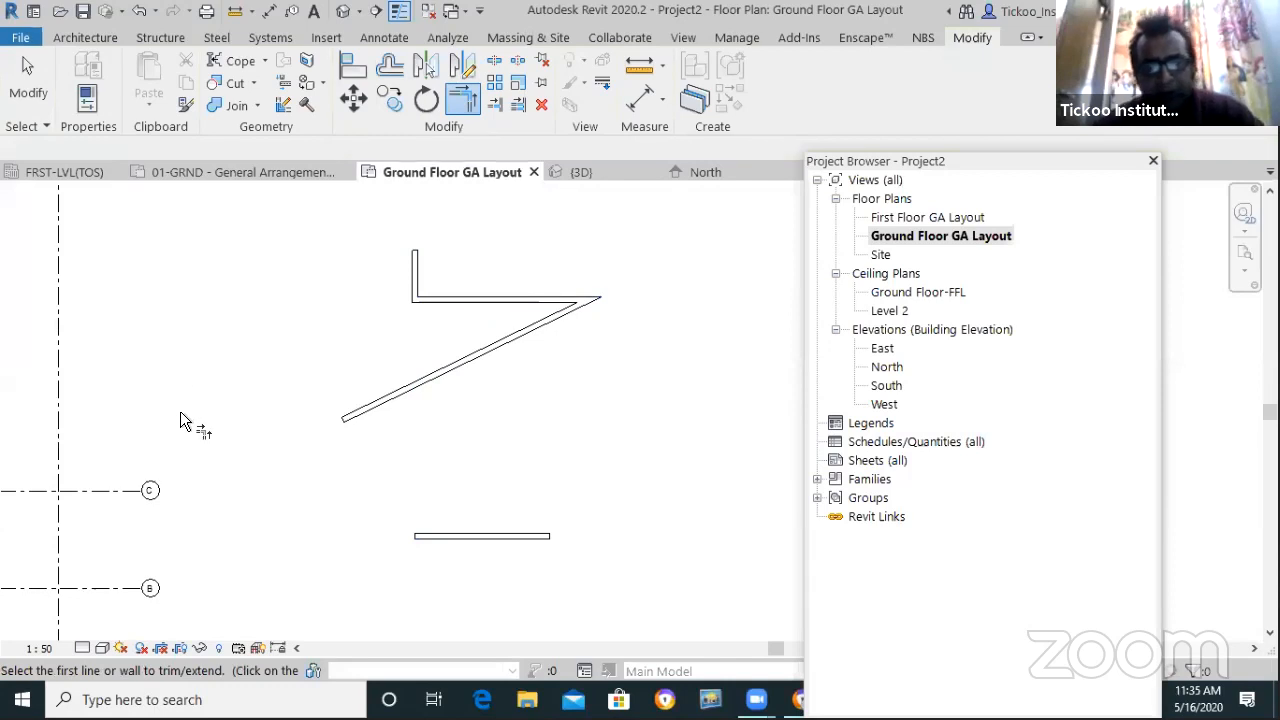
click(32, 100)
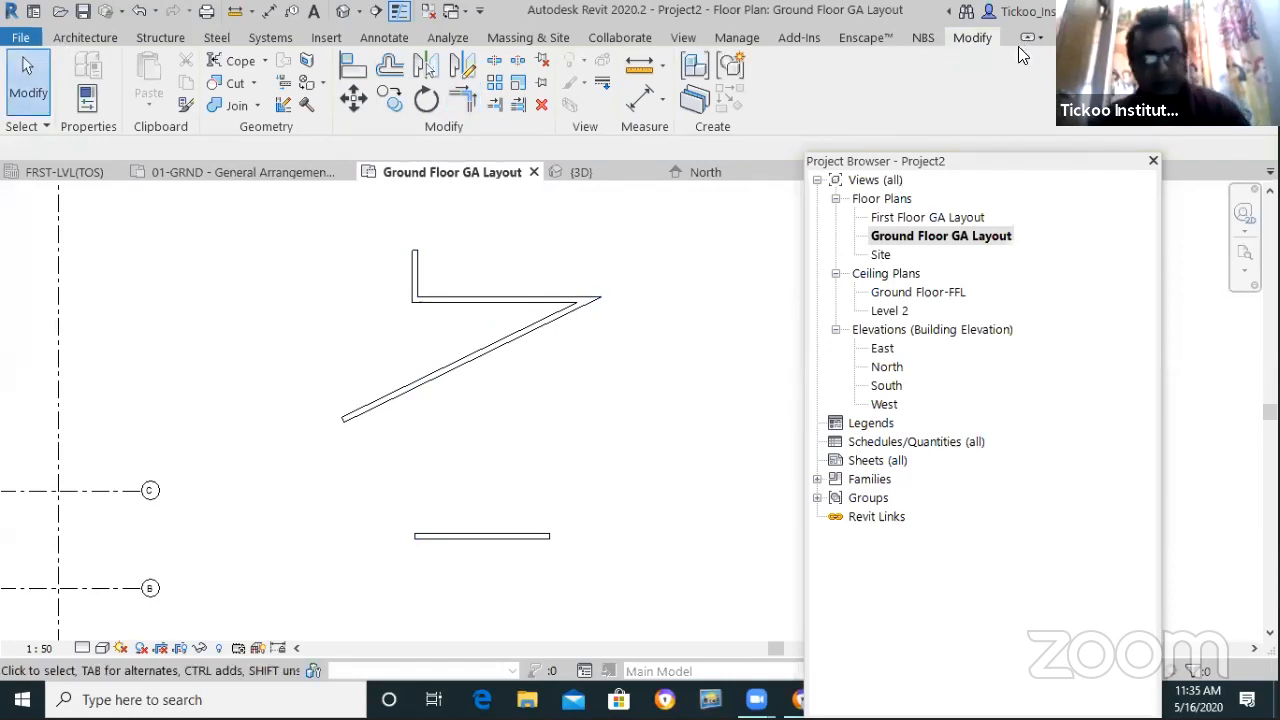
key(ctrl+z)
key(ctrl+z)
key(ctrl+z)
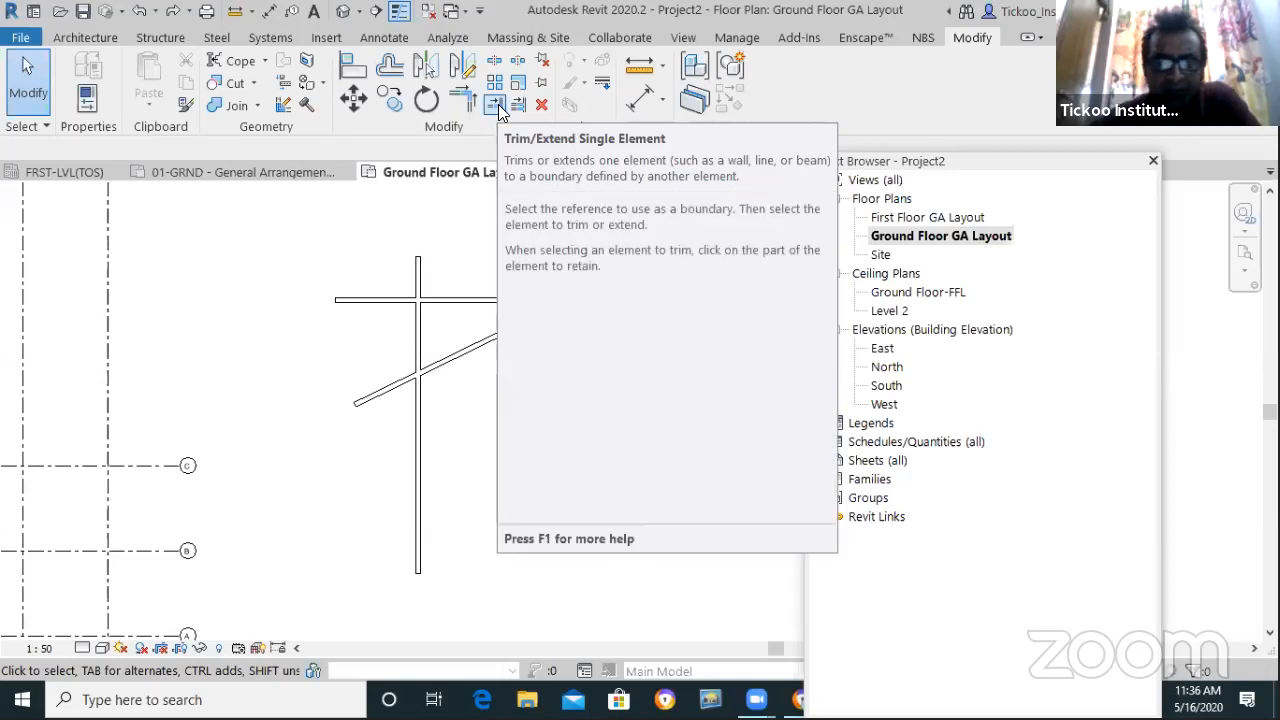
Draw a 5400 wall along grid C
key(w)
key(a)
click(708, 461)
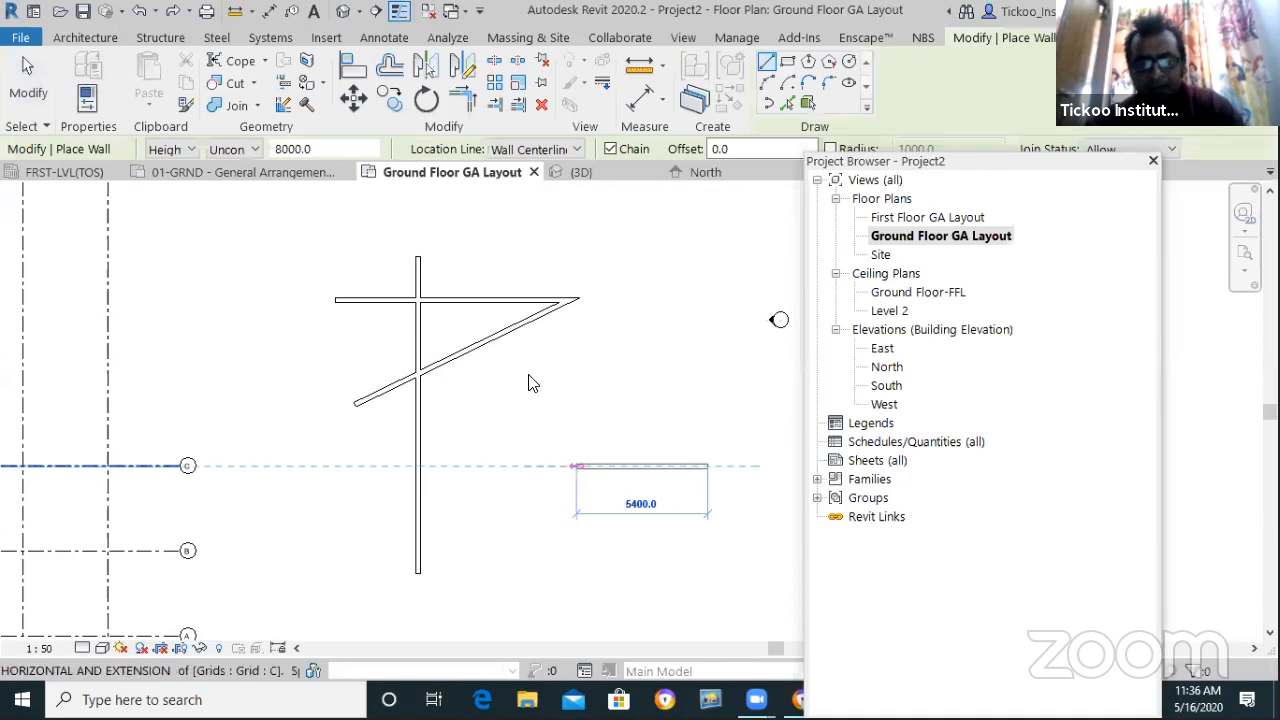
click(576, 466)
key(Escape)
key(Escape)
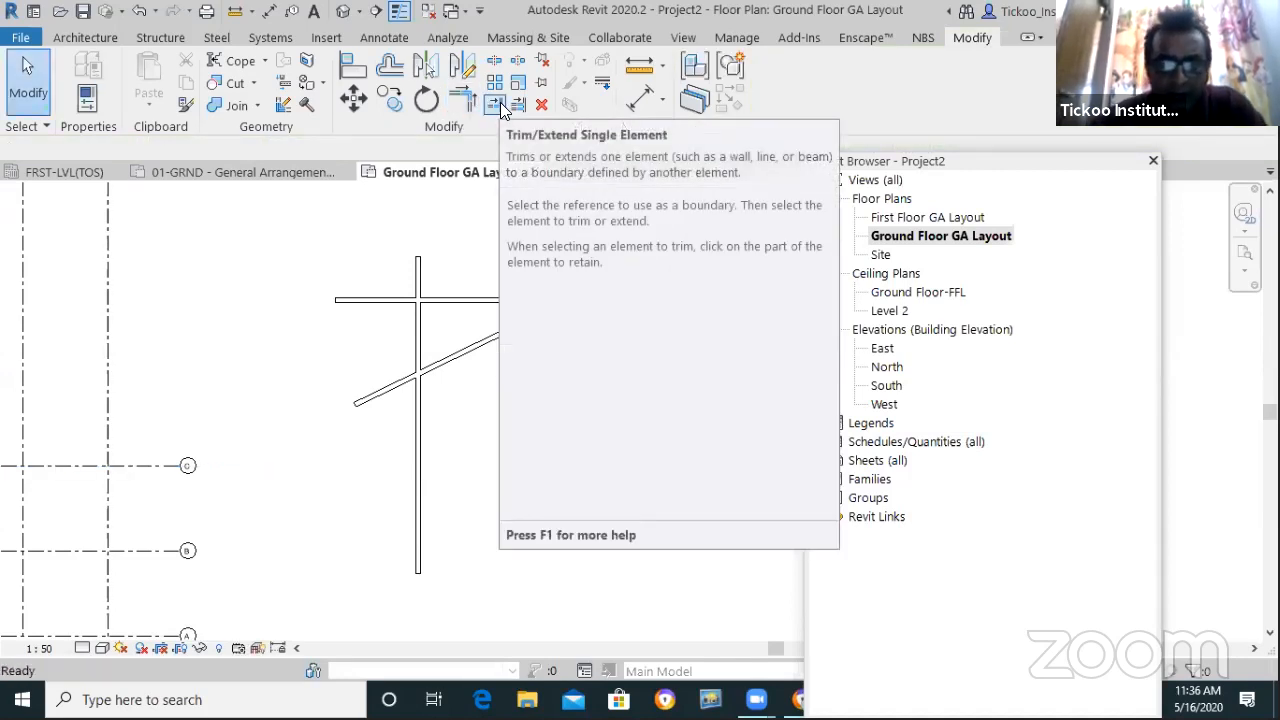
Trim the diagonal, top and vertical walls into a triangle, then undo the last two trims
click(495, 106)
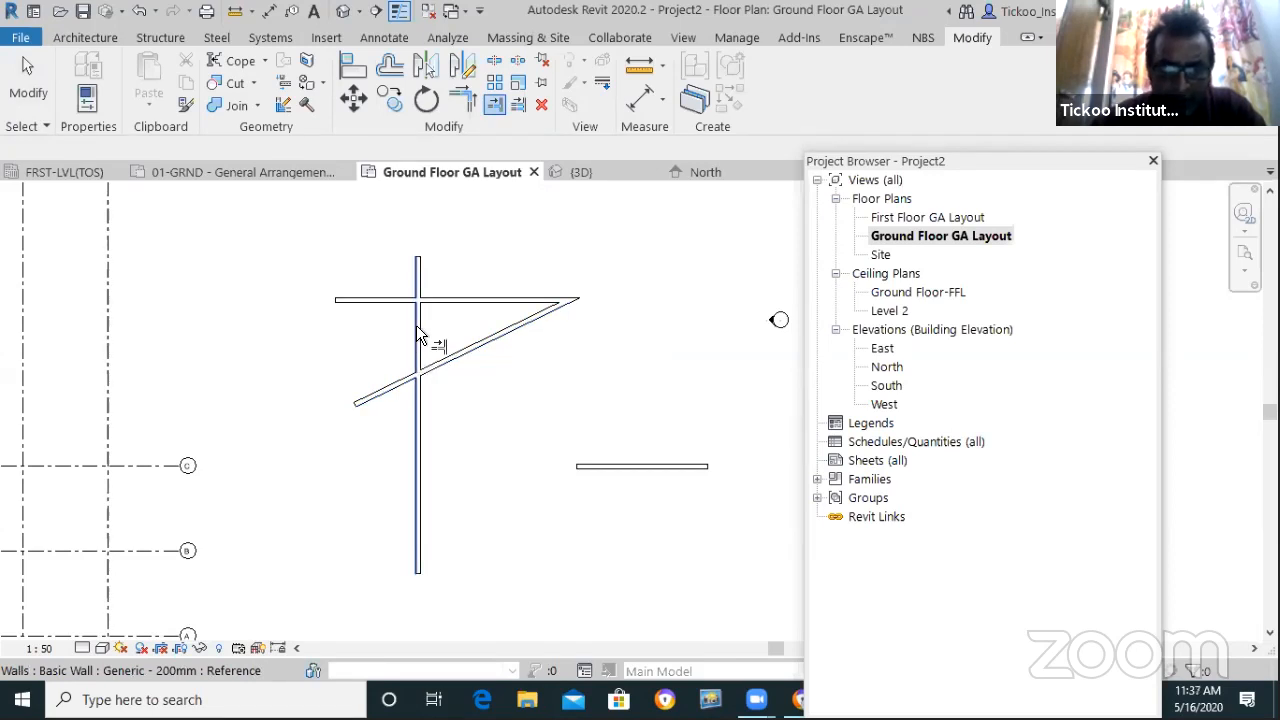
click(452, 365)
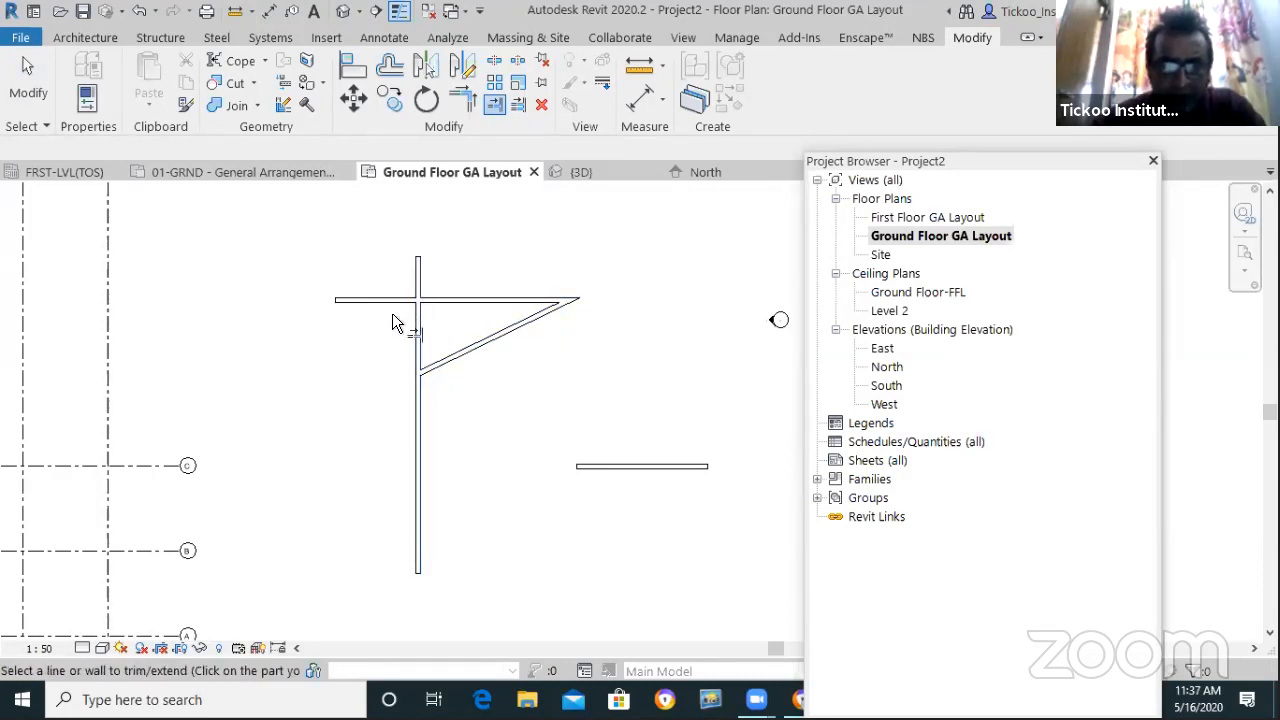
click(448, 299)
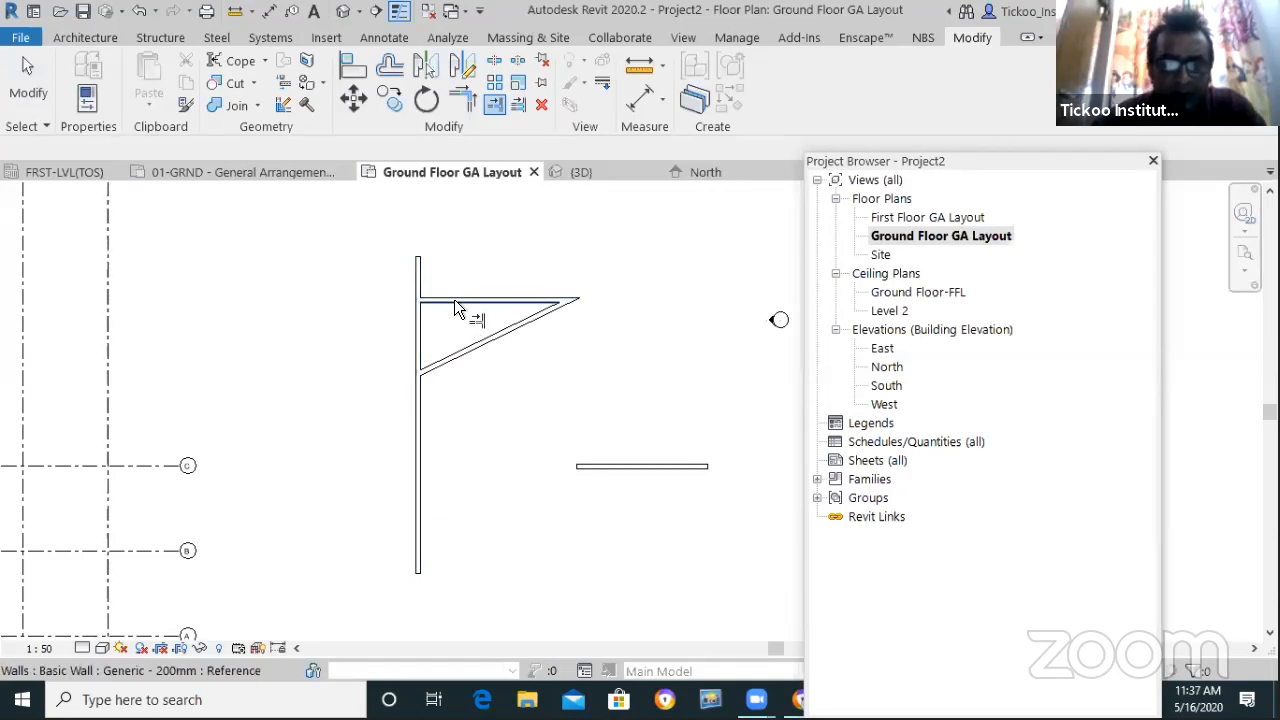
click(415, 322)
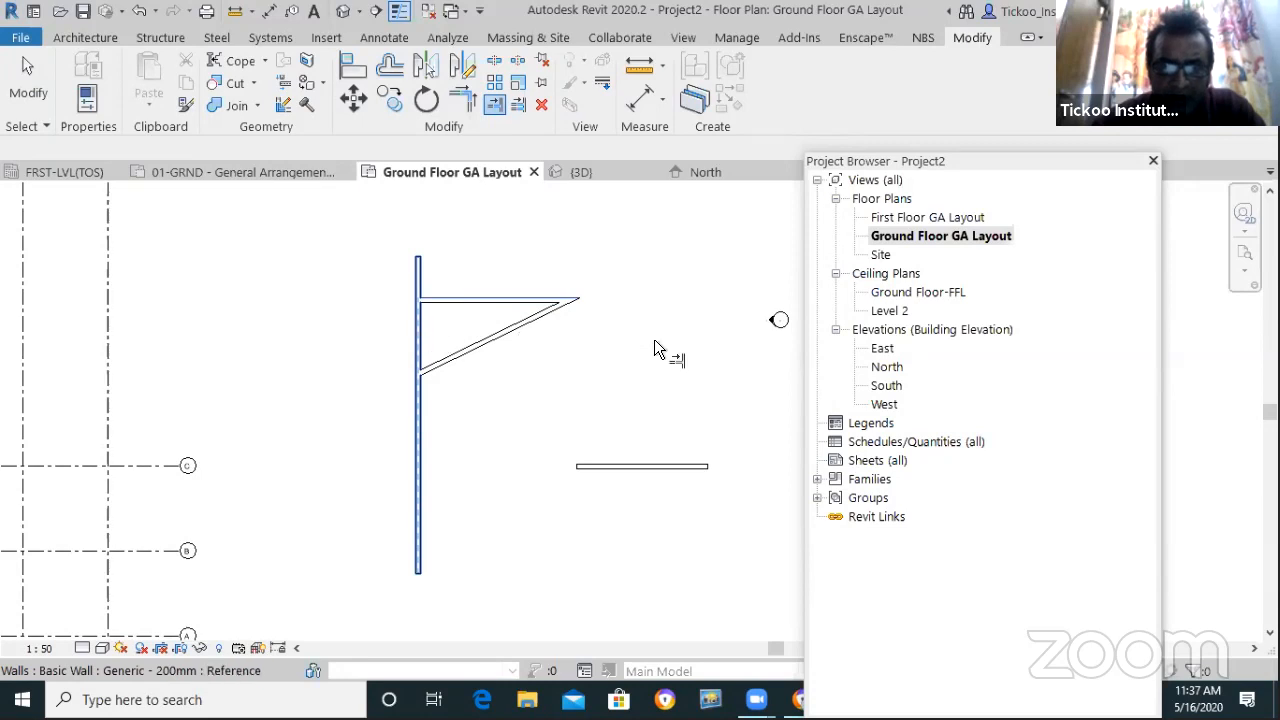
click(478, 345)
click(421, 335)
scroll(568, 277, up, 3)
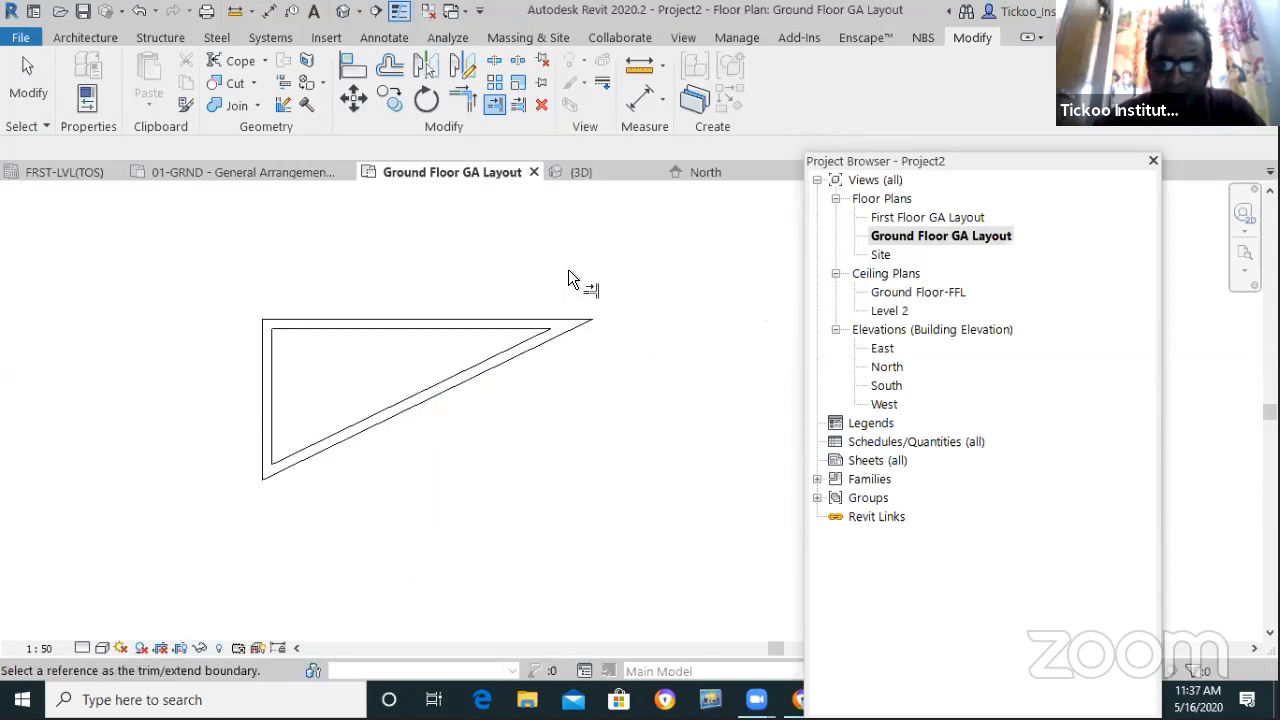
scroll(372, 262, down, 2)
scroll(500, 264, down, 1)
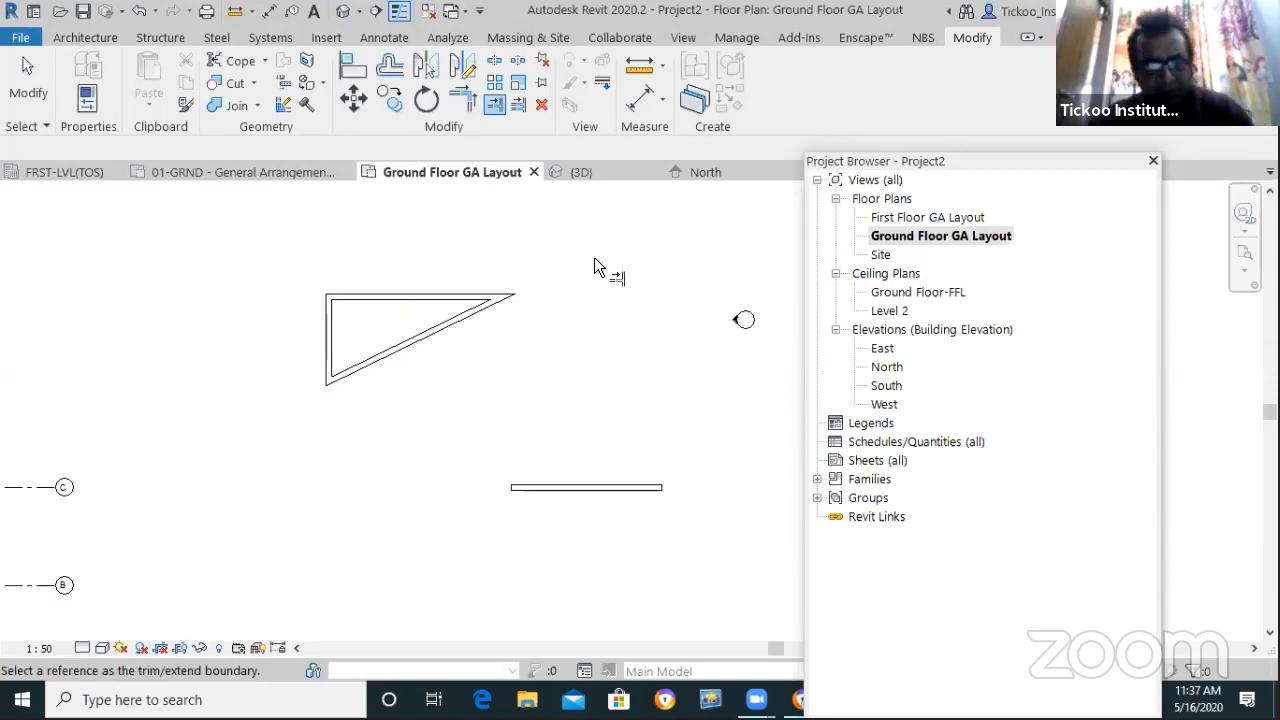
key(Escape)
key(ctrl+z)
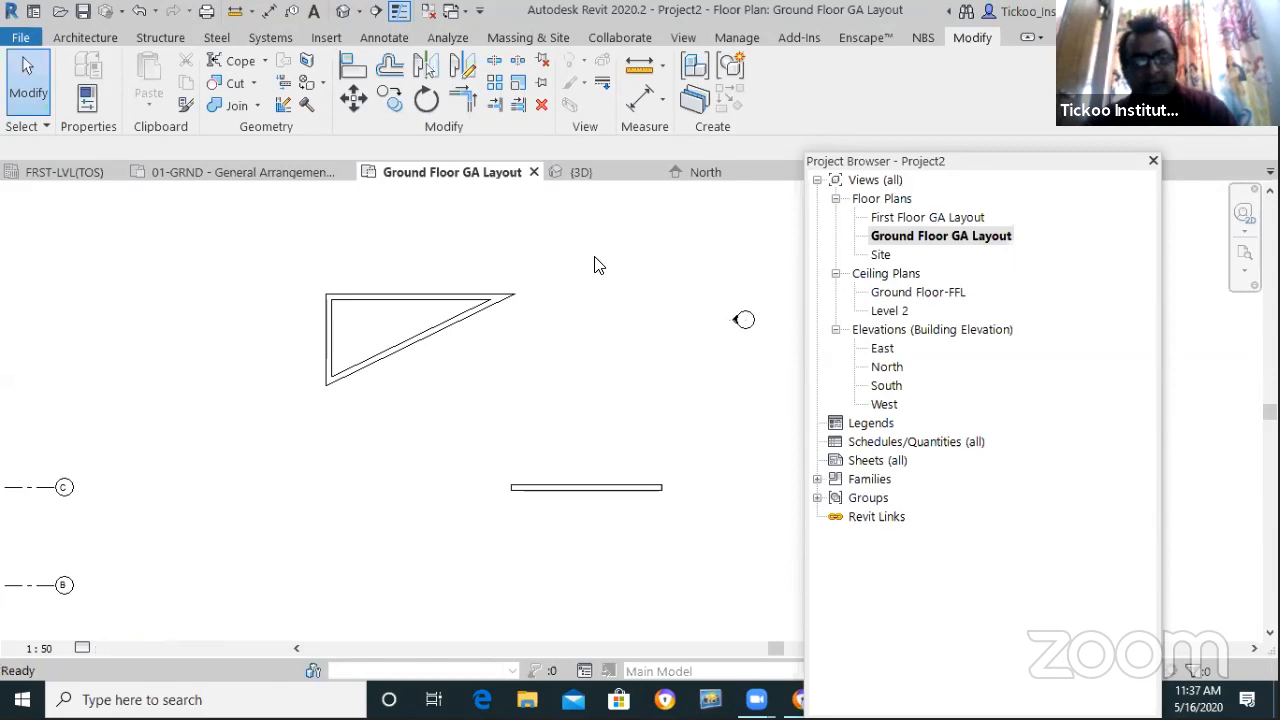
key(ctrl+z)
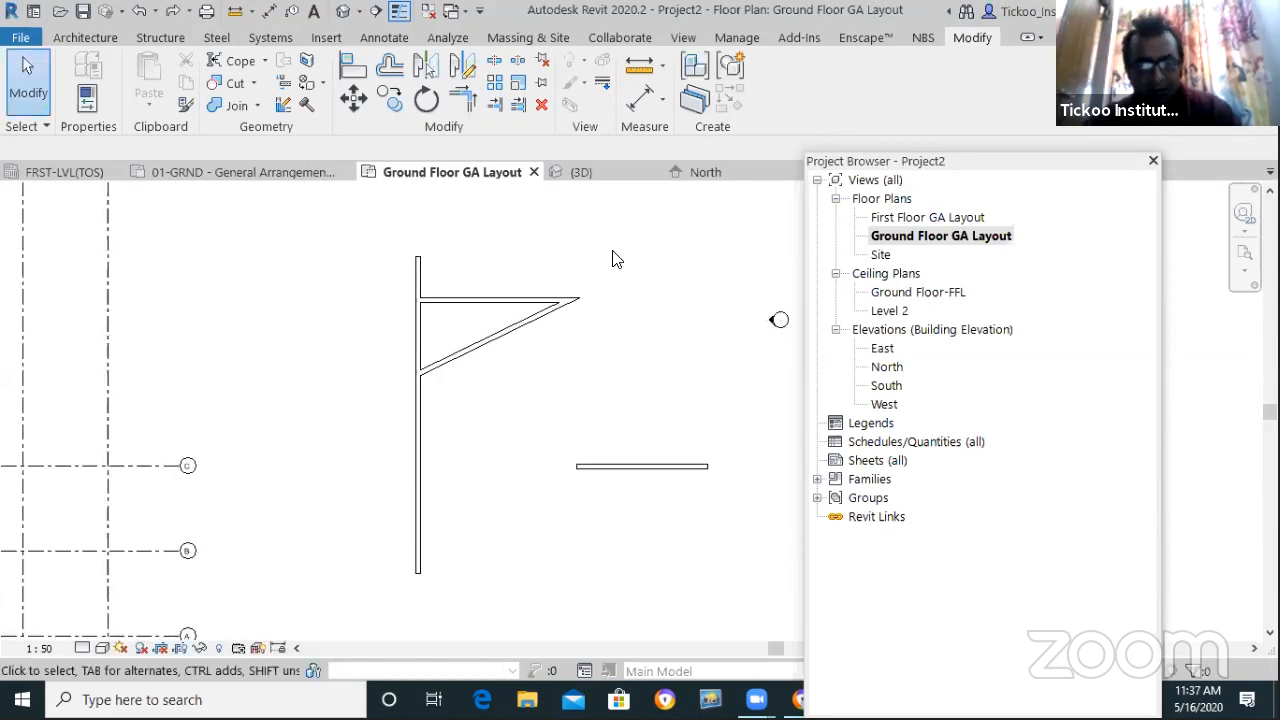
Draw two trial walls: a slanted wall to the vertical wall and a steep wall
key(a)
click(708, 323)
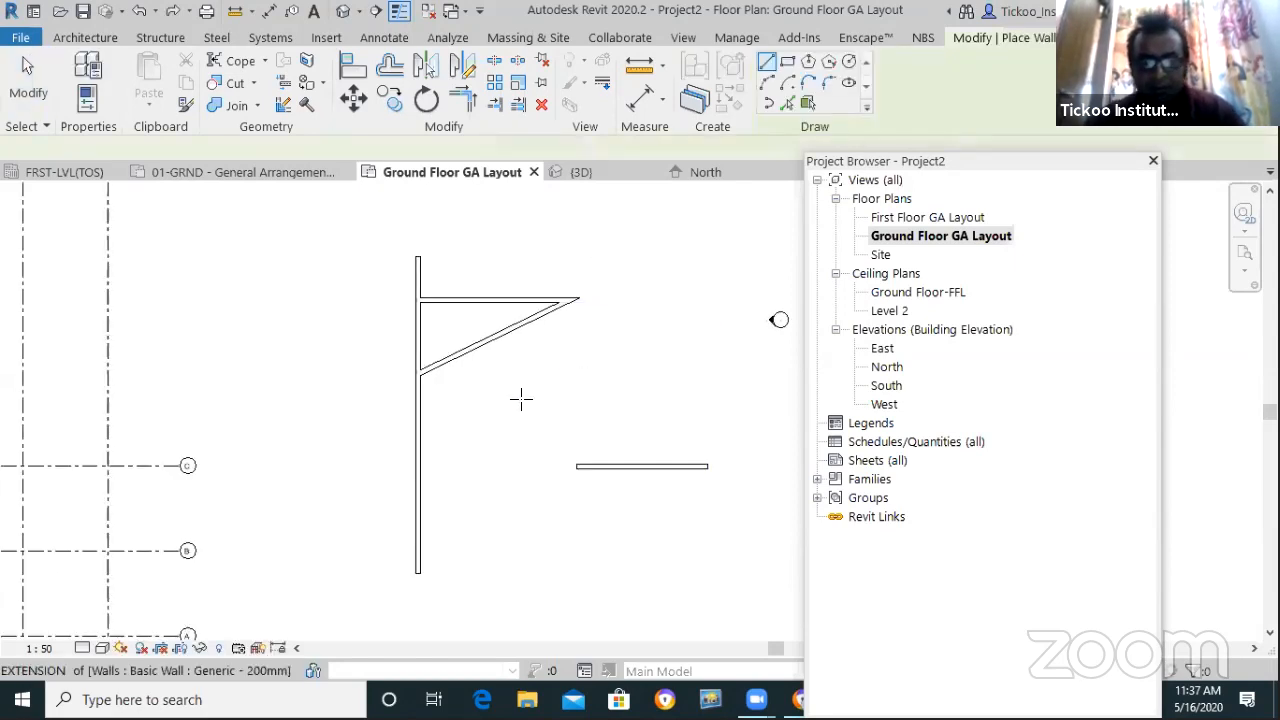
click(424, 336)
key(Escape)
scroll(497, 310, down, 2)
key(Escape)
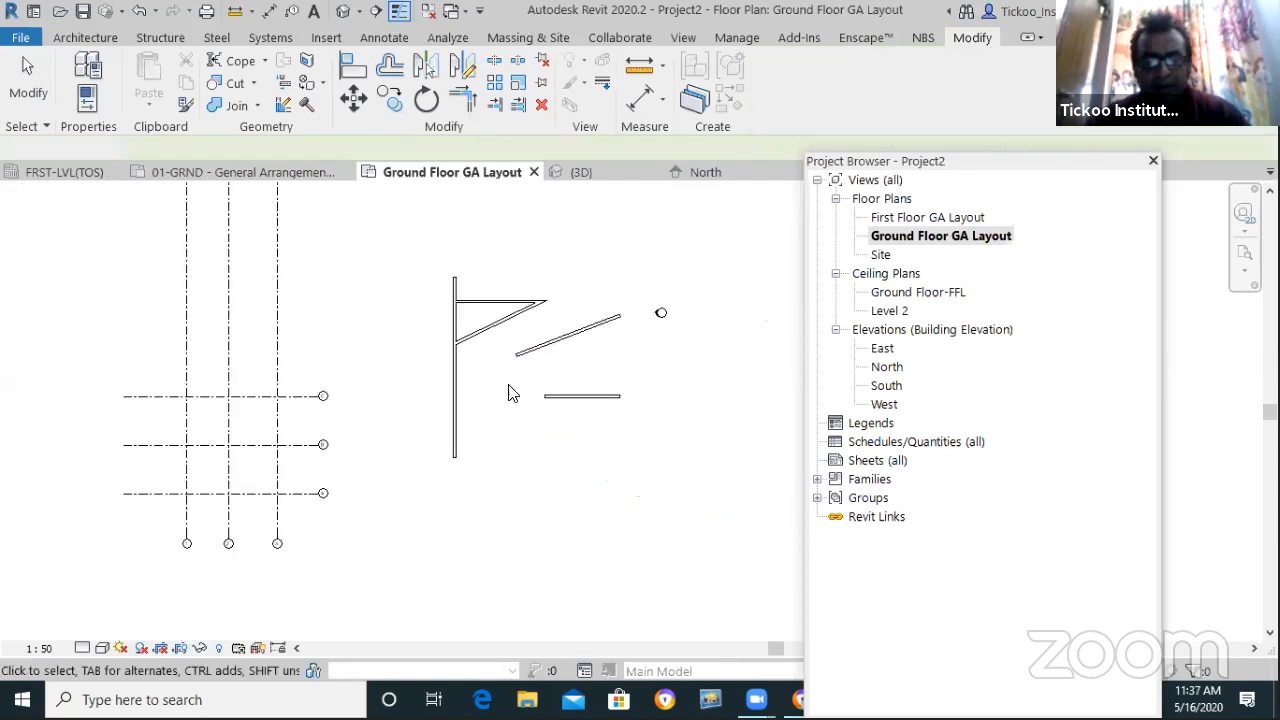
scroll(535, 365, up, 1)
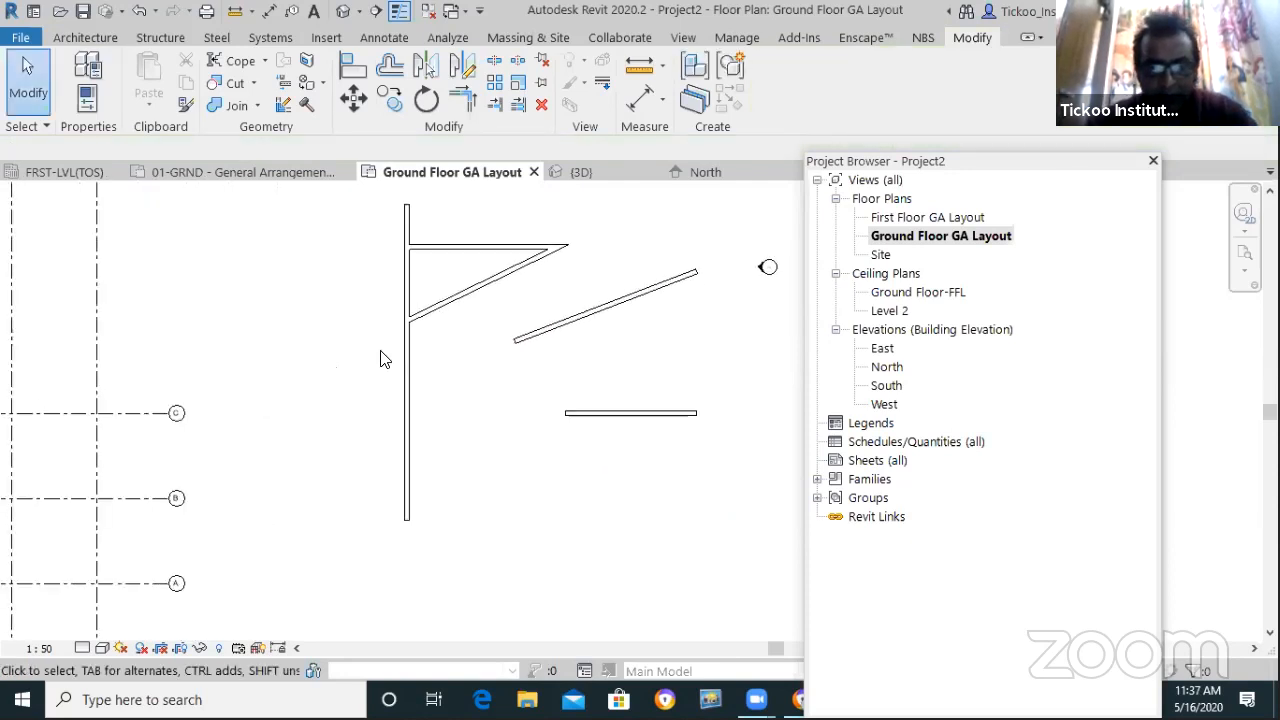
key(w)
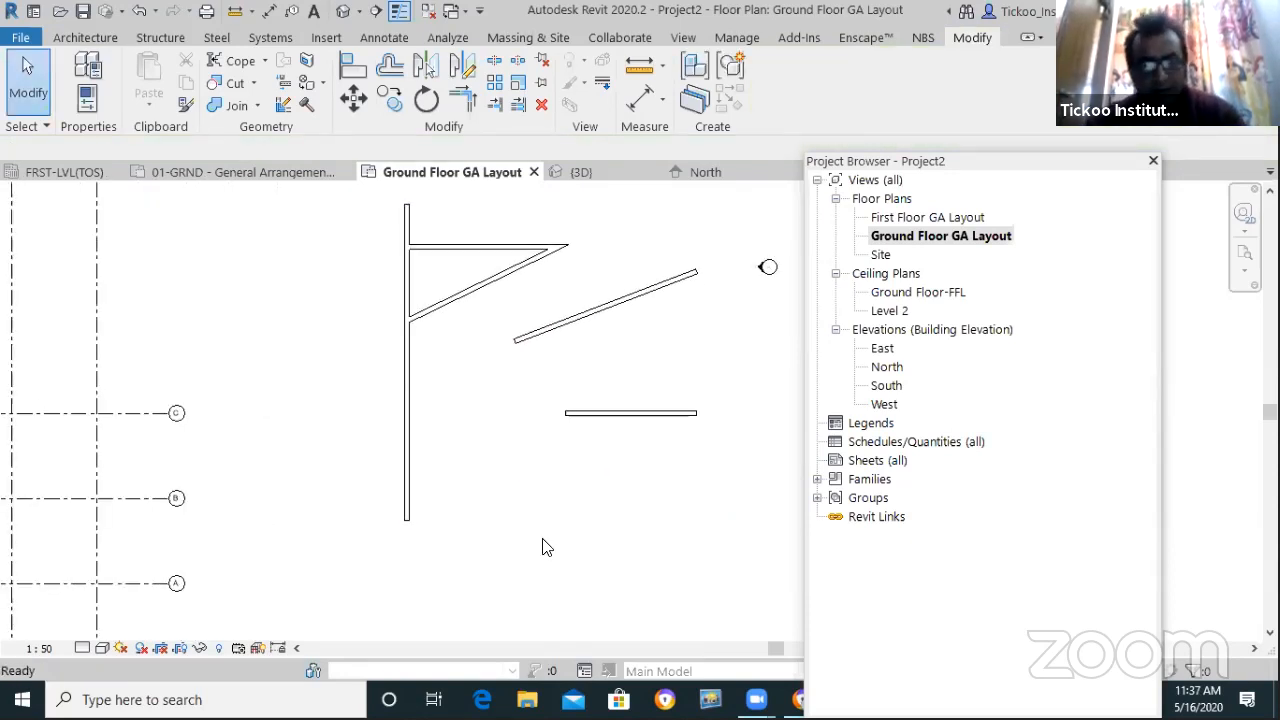
key(a)
click(534, 543)
click(492, 452)
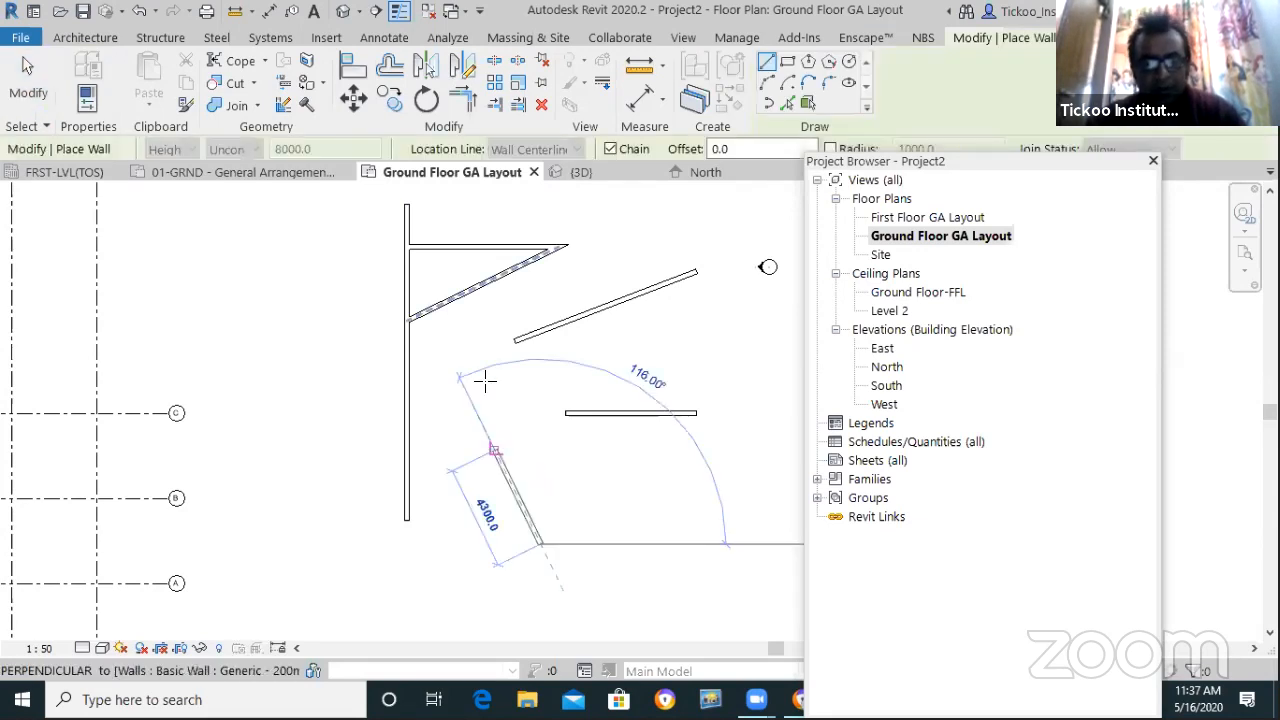
key(Escape)
key(Escape)
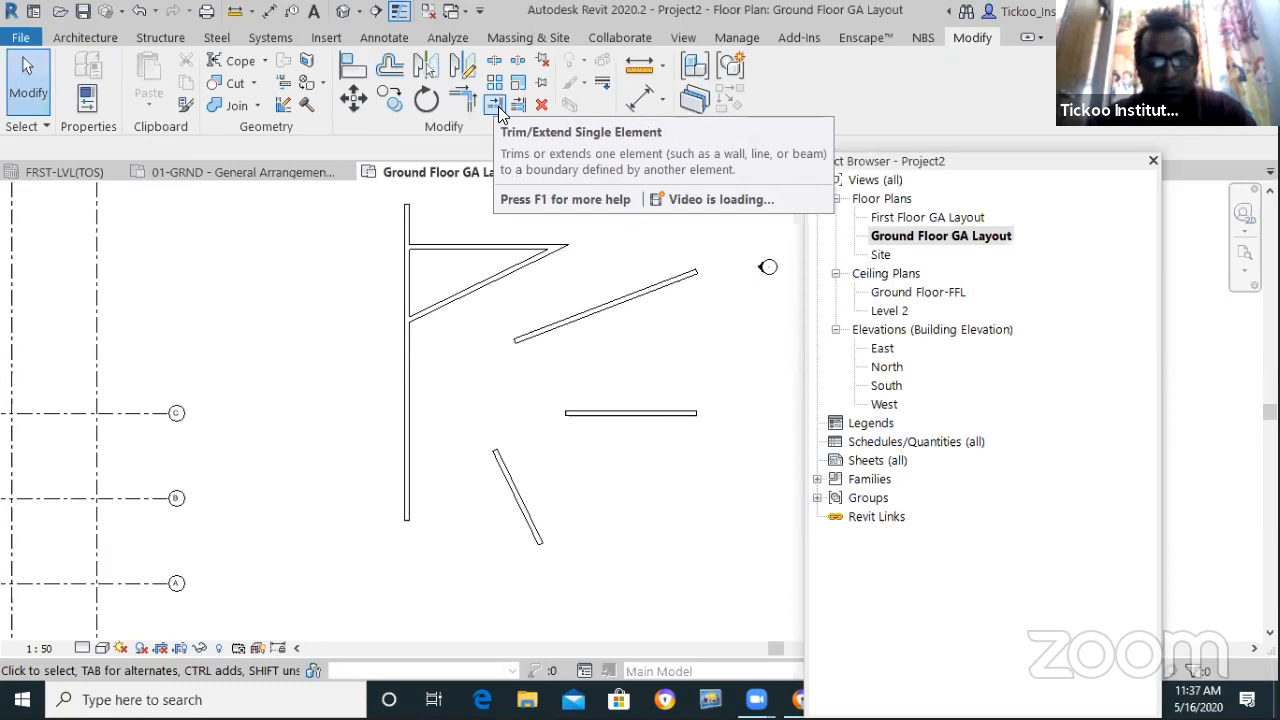
Extend and trim the steep and long diagonal walls, then undo the trims and trial walls
click(496, 106)
click(442, 301)
click(497, 465)
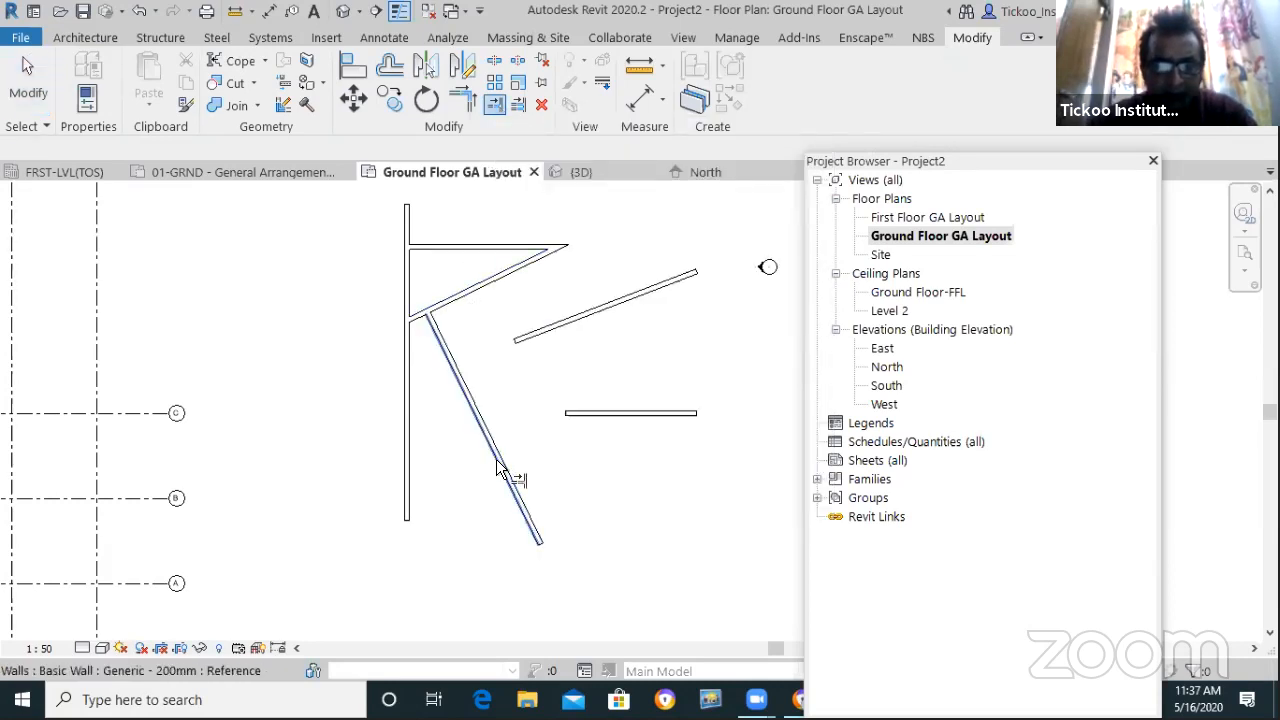
click(536, 333)
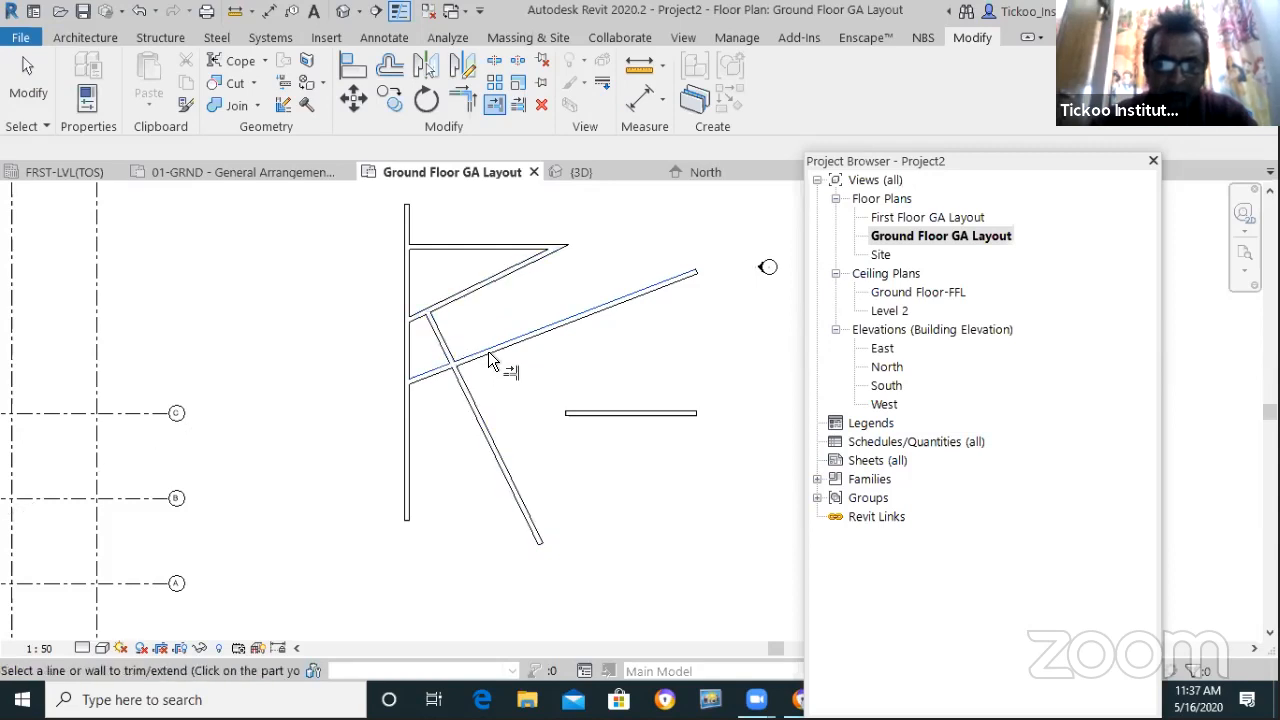
click(448, 352)
scroll(588, 379, down, 1)
scroll(607, 361, up, 1)
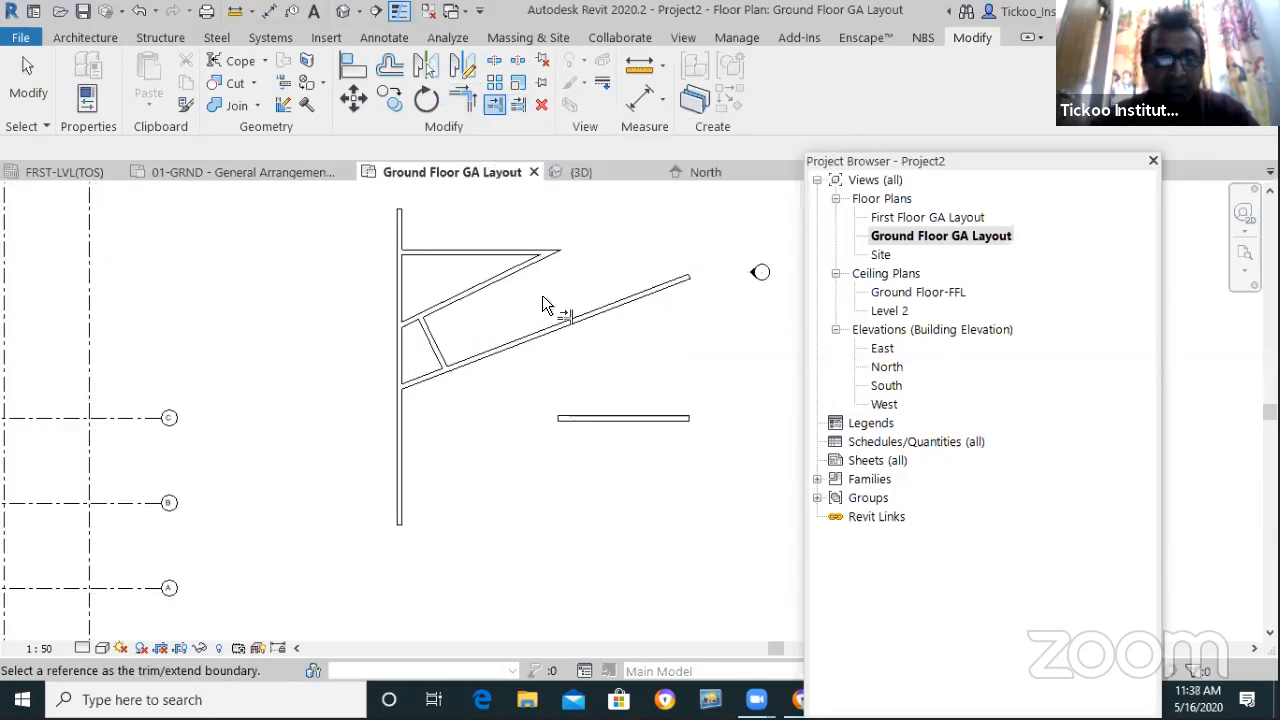
scroll(535, 340, down, 2)
scroll(535, 370, up, 1)
key(Escape)
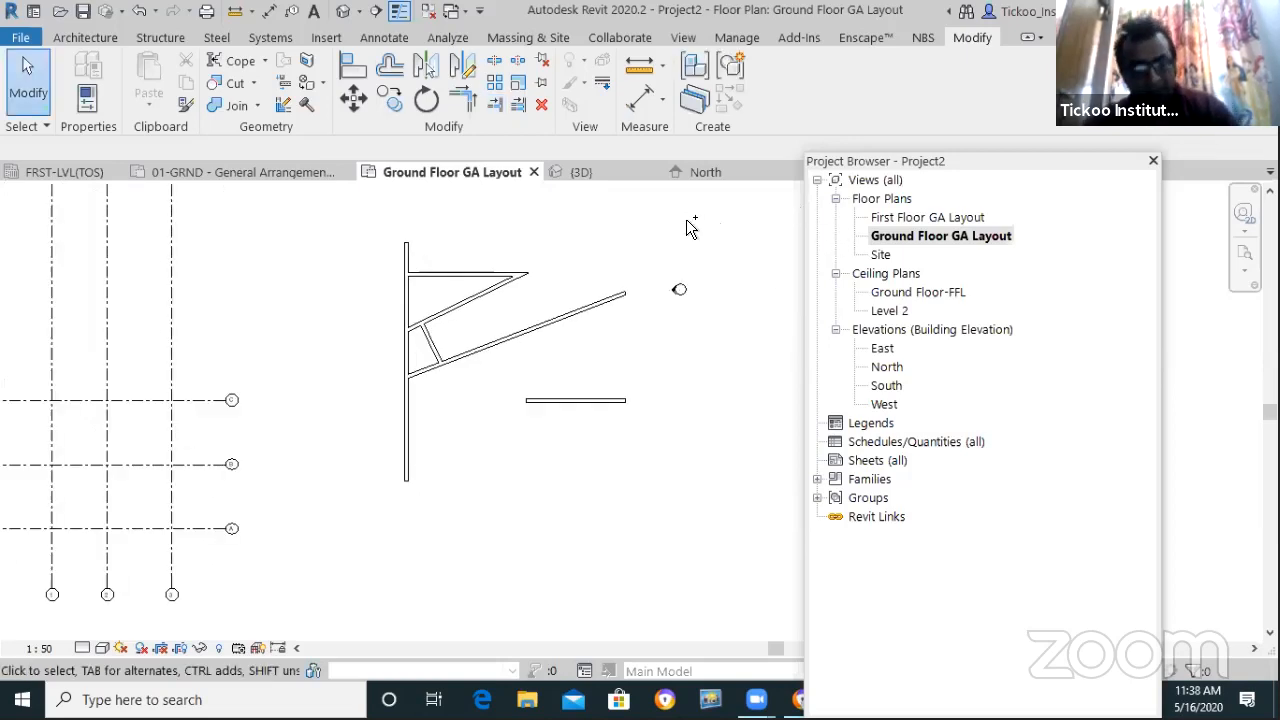
key(ctrl+z)
key(ctrl+z)
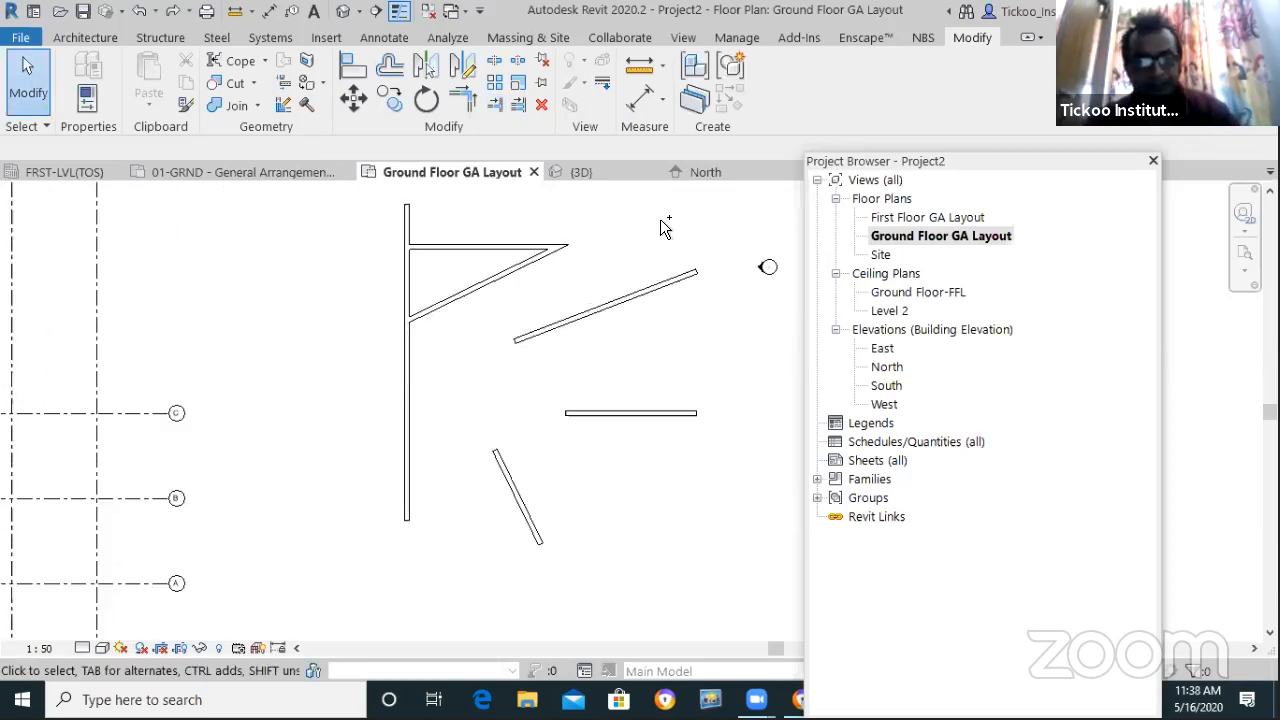
key(ctrl+z)
scroll(457, 380, down, 1)
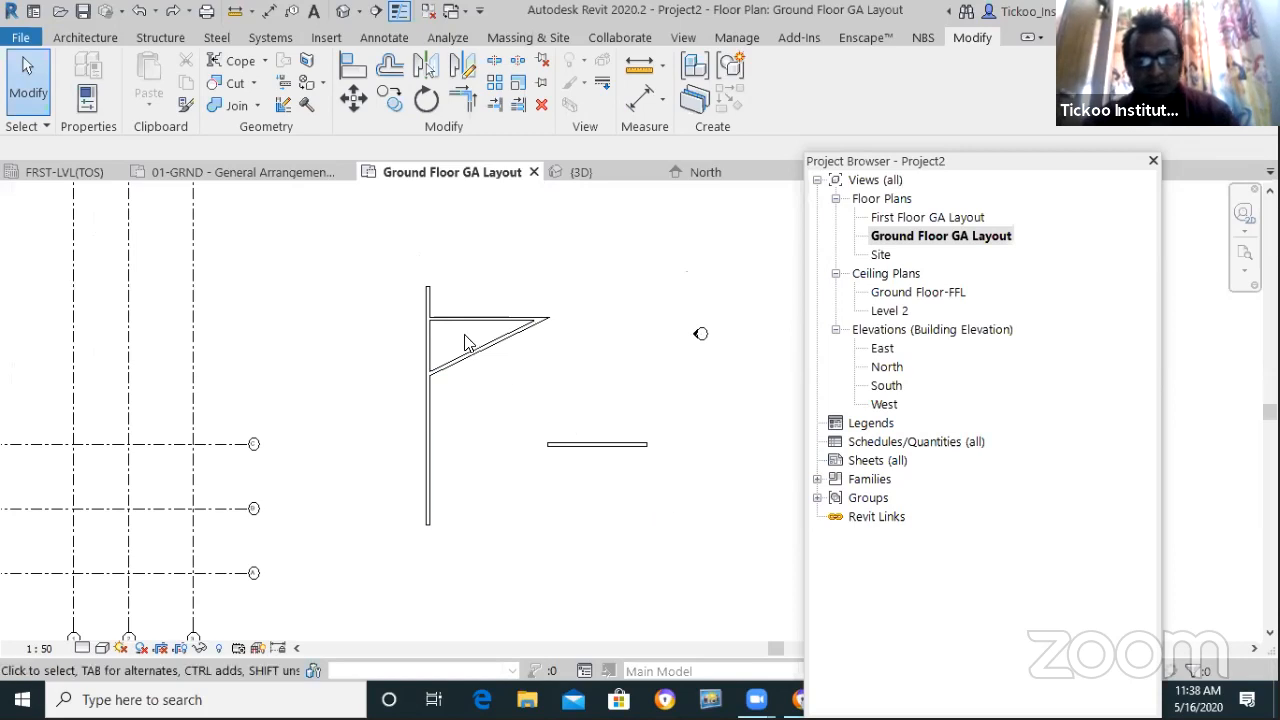
Delete the existing walls and draw one long slanted wall across the plan
drag(667, 525, 362, 258)
key(Delete)
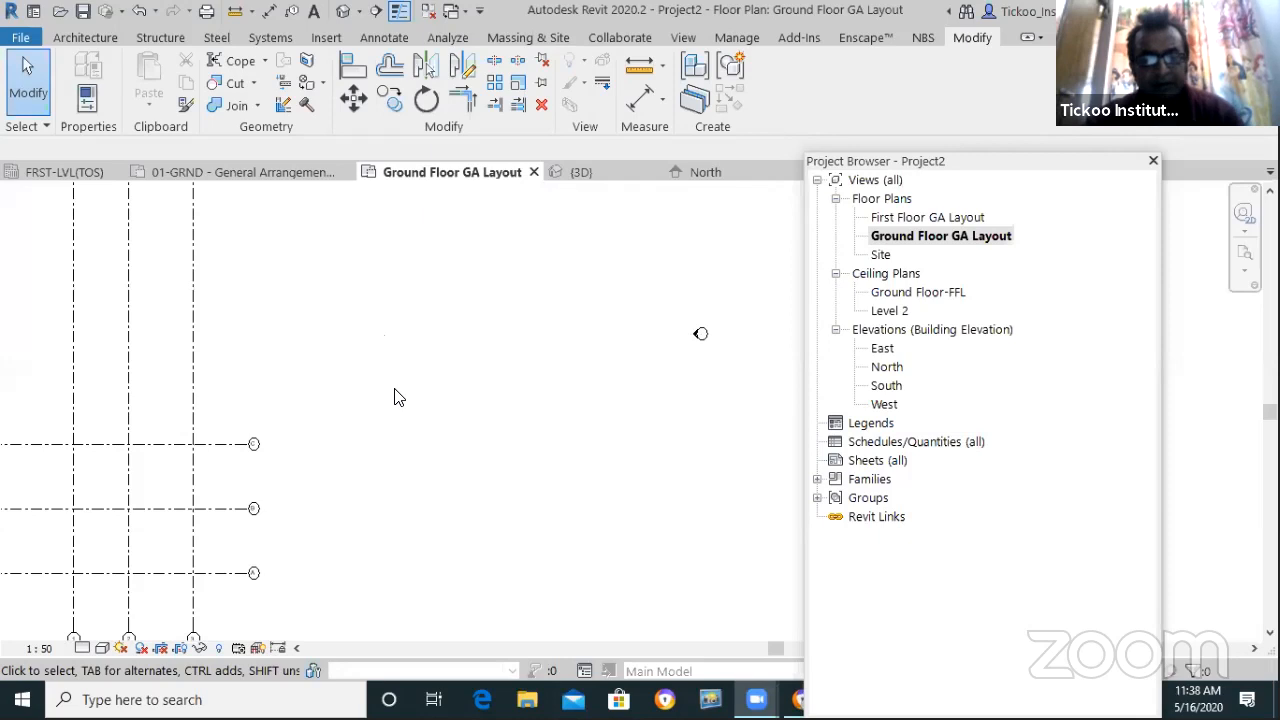
key(w)
key(a)
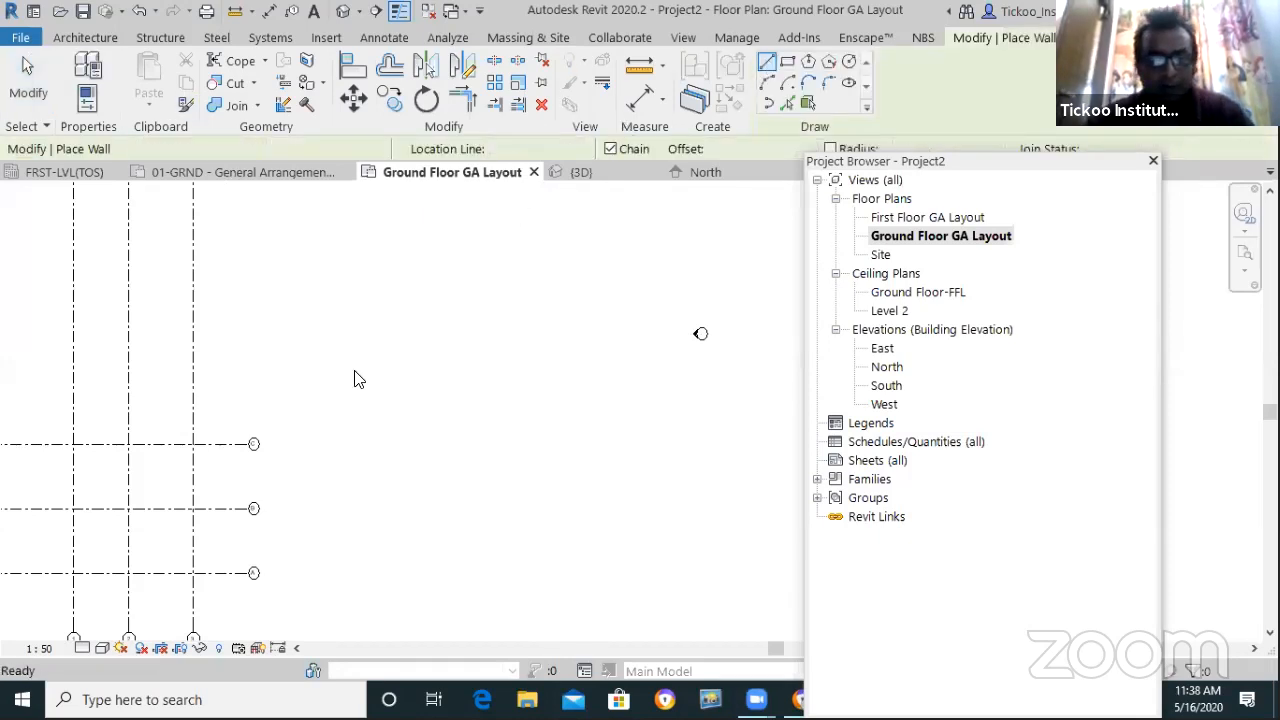
click(353, 395)
click(621, 284)
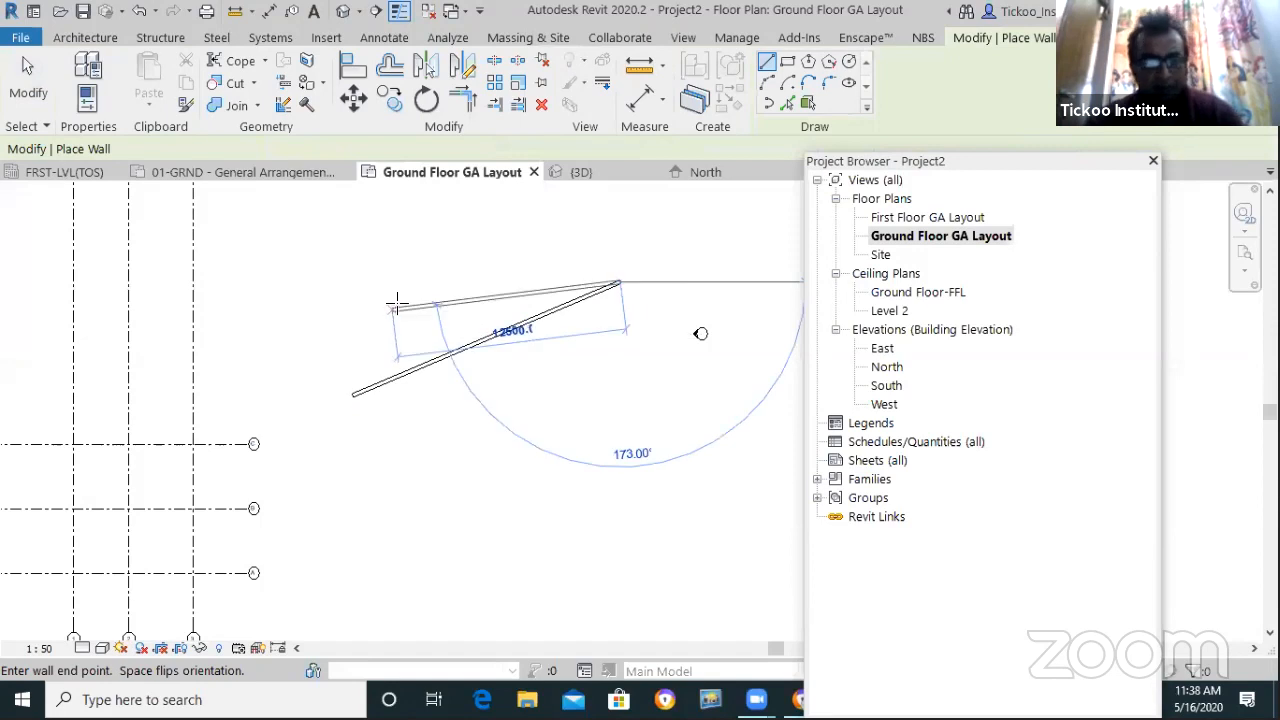
key(Escape)
key(Escape)
Draw the first slanted wall crossing the long wall
key(w)
key(a)
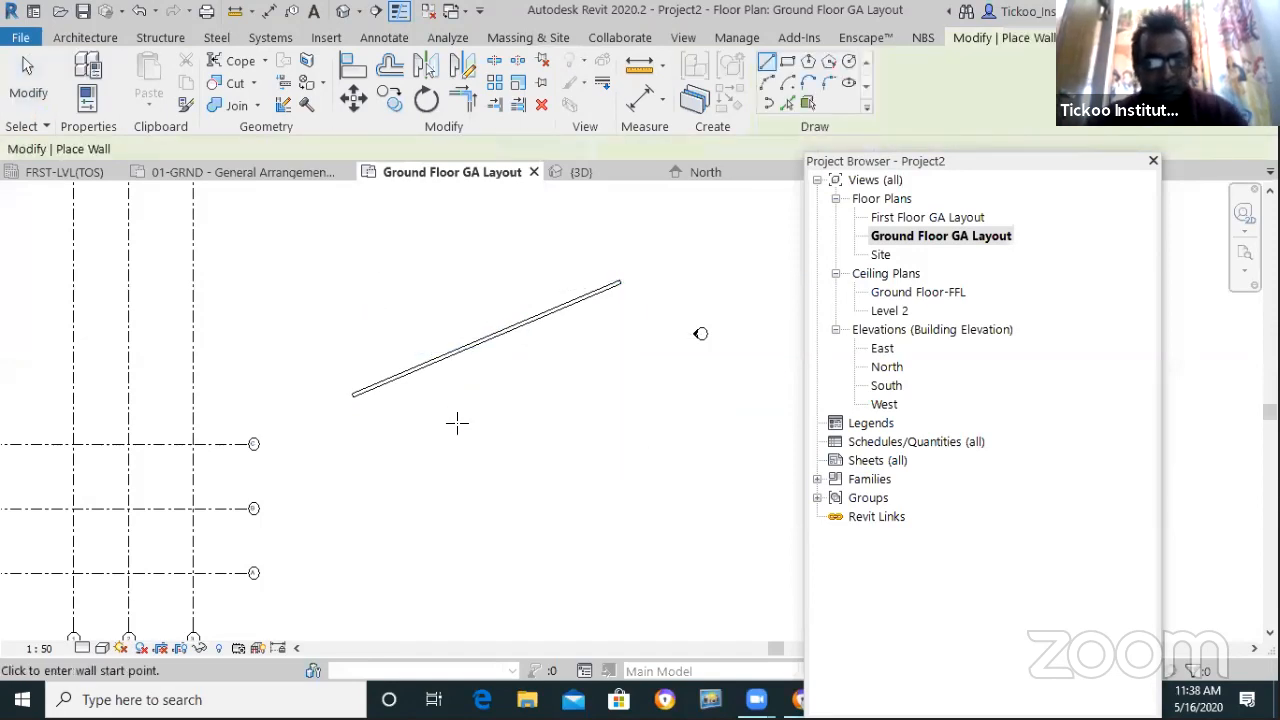
click(383, 270)
click(641, 571)
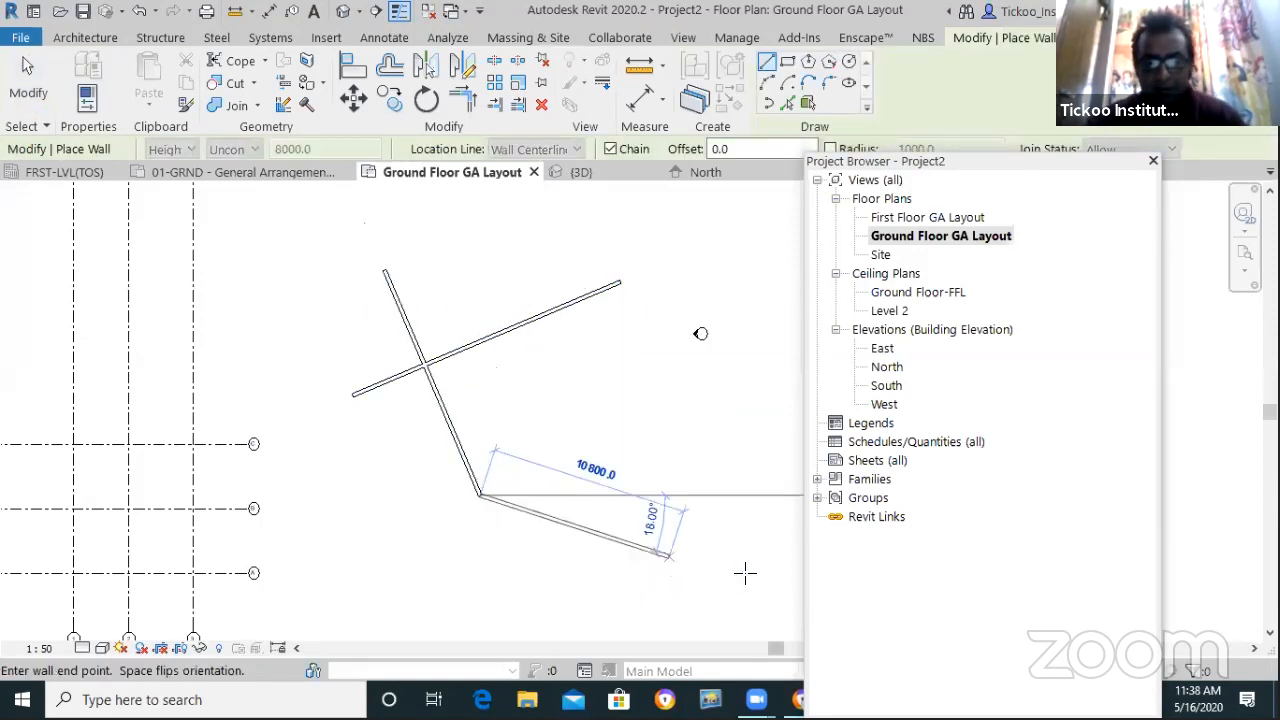
key(Escape)
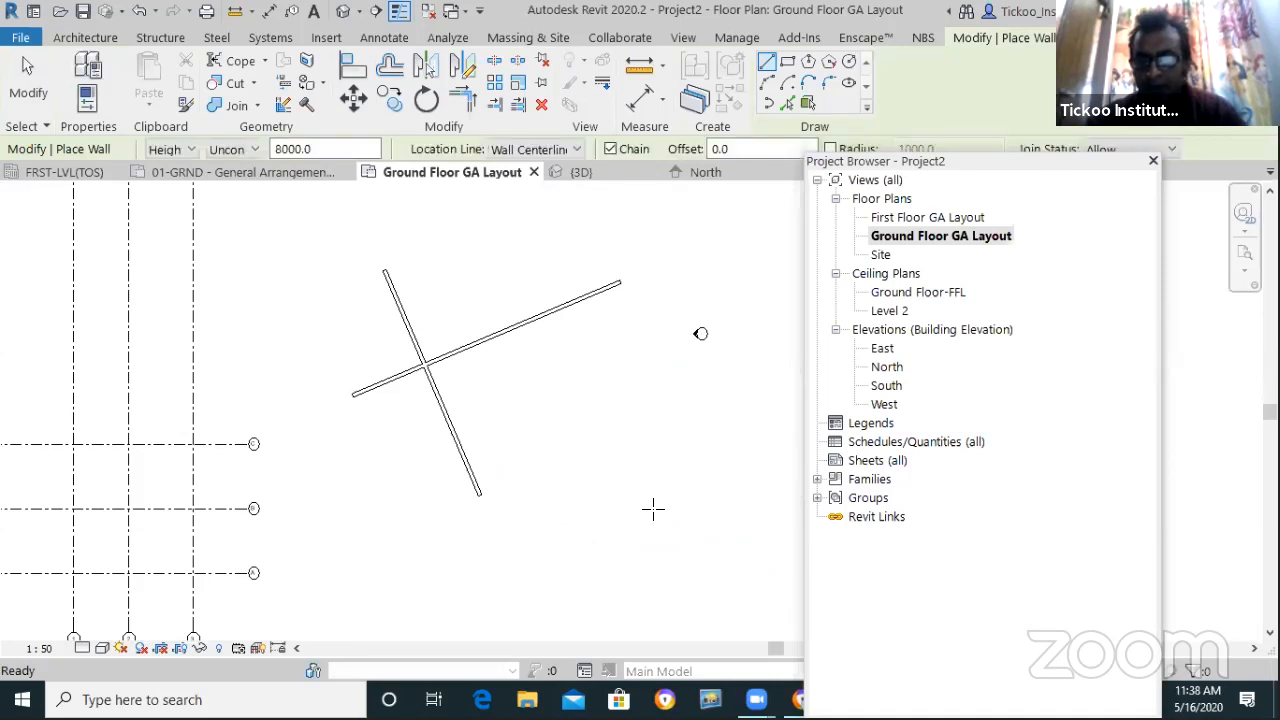
click(534, 473)
key(Escape)
key(Escape)
Draw second and third crossing walls parallel to the first
key(w)
key(a)
click(453, 242)
click(535, 470)
key(Escape)
key(Escape)
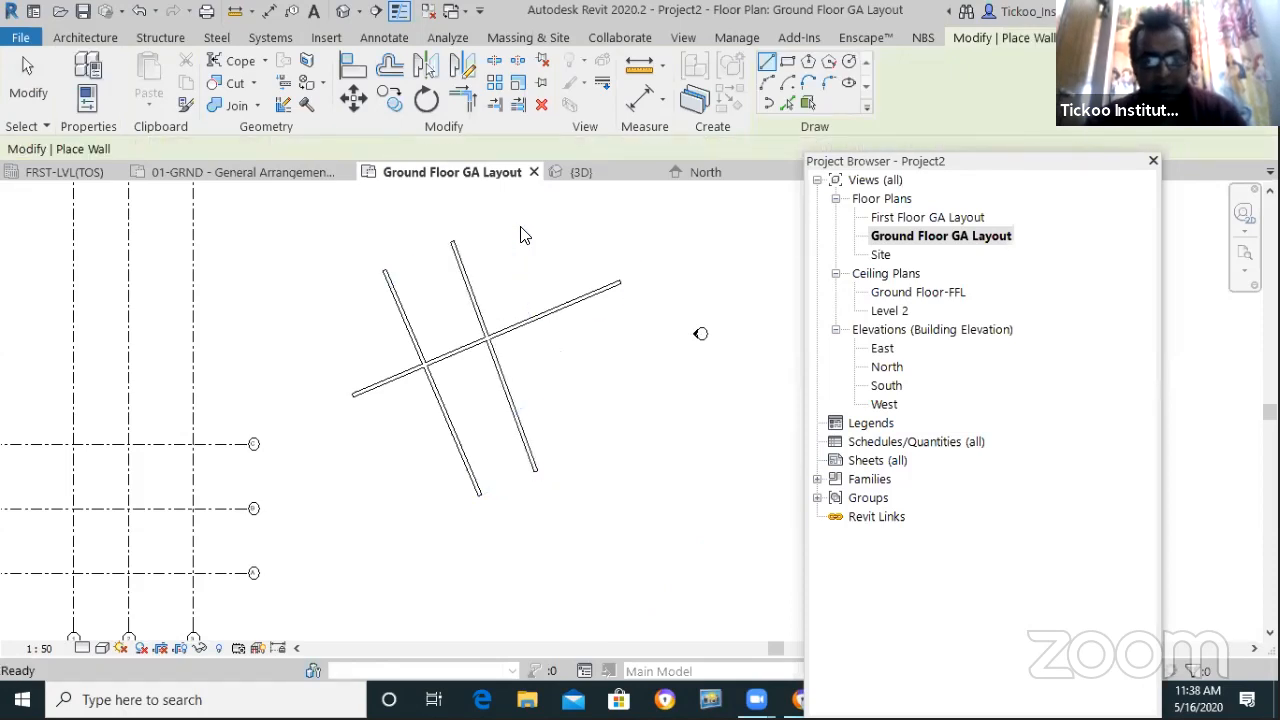
key(w)
key(a)
click(518, 216)
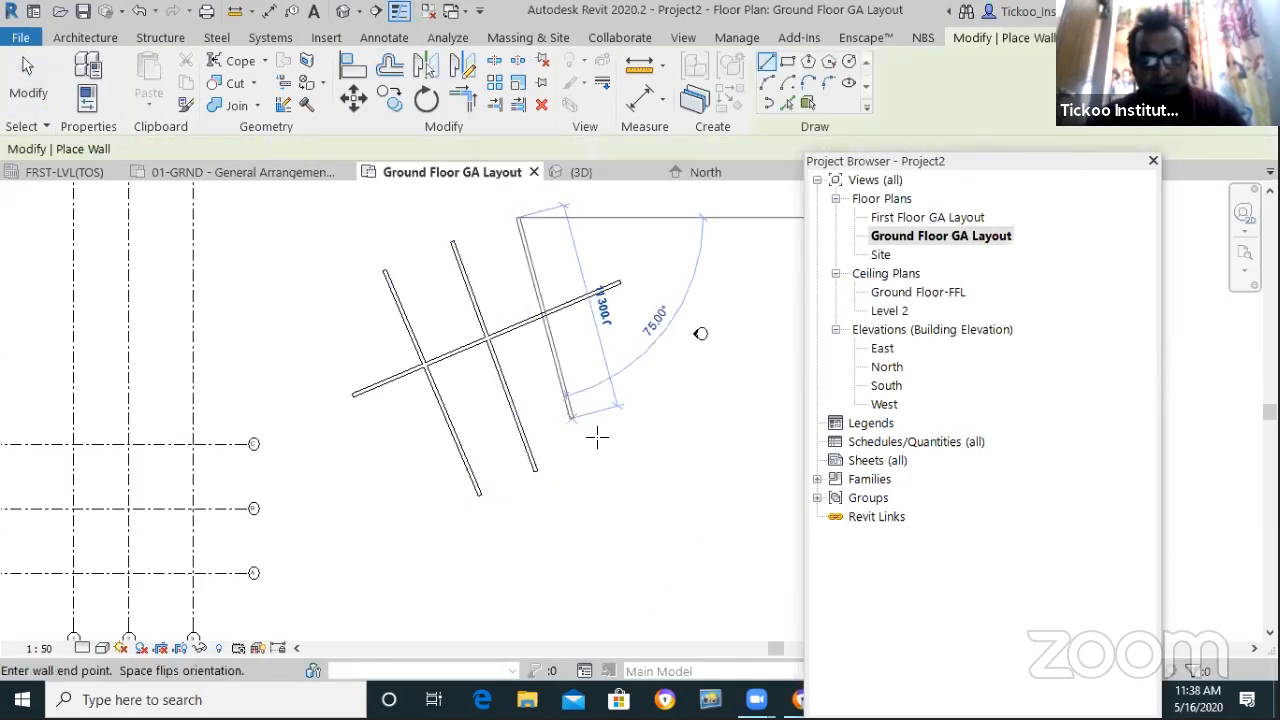
click(598, 440)
key(Escape)
key(Escape)
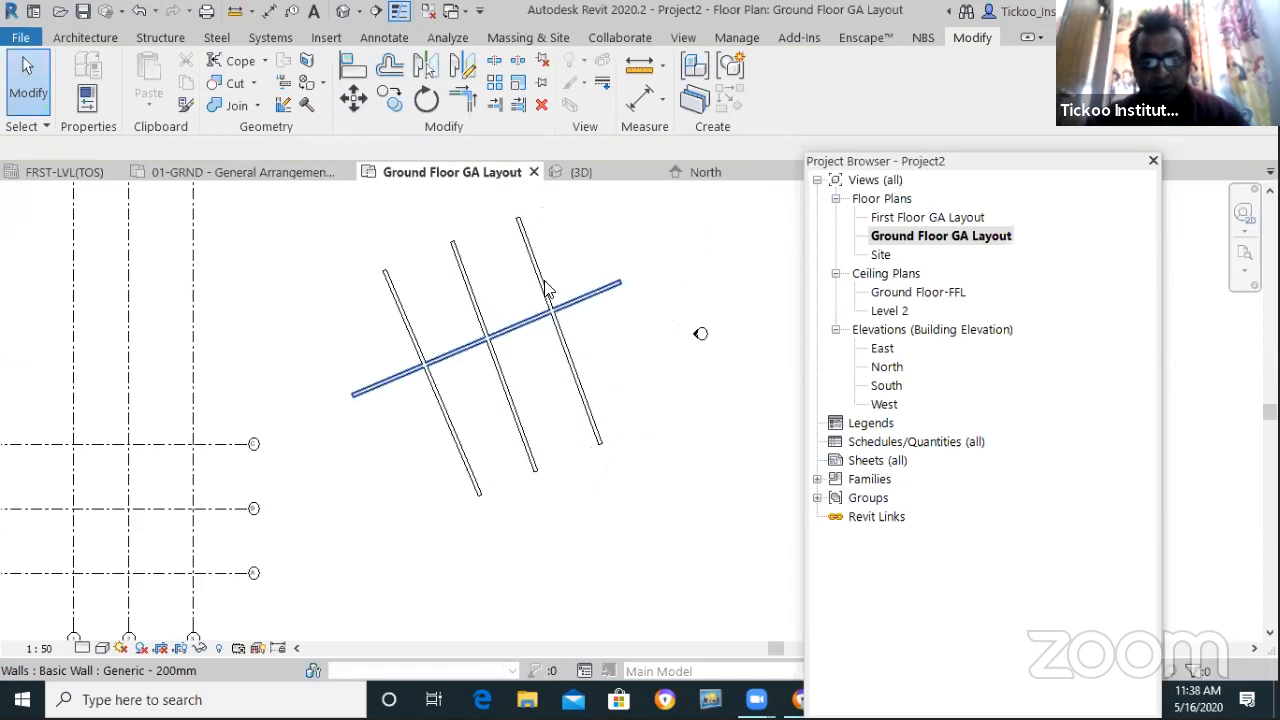
Trim the three crossing walls back to the long wall as the boundary
click(518, 106)
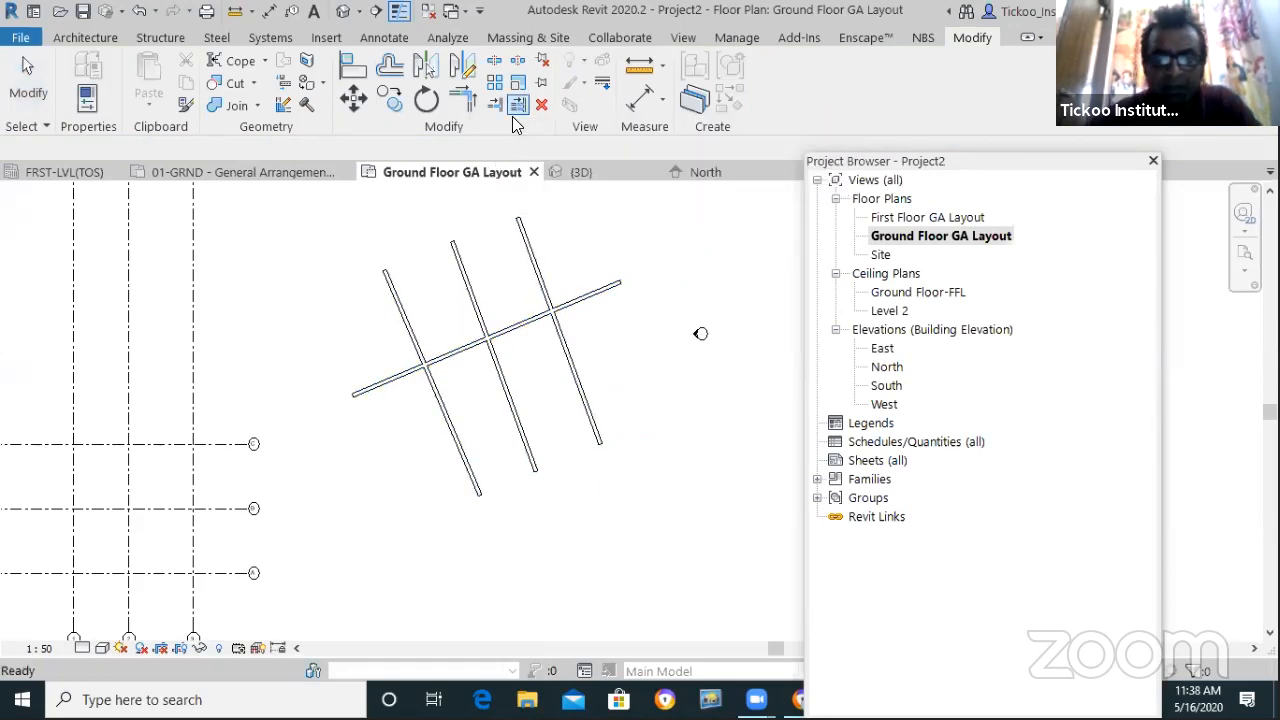
click(580, 303)
click(532, 259)
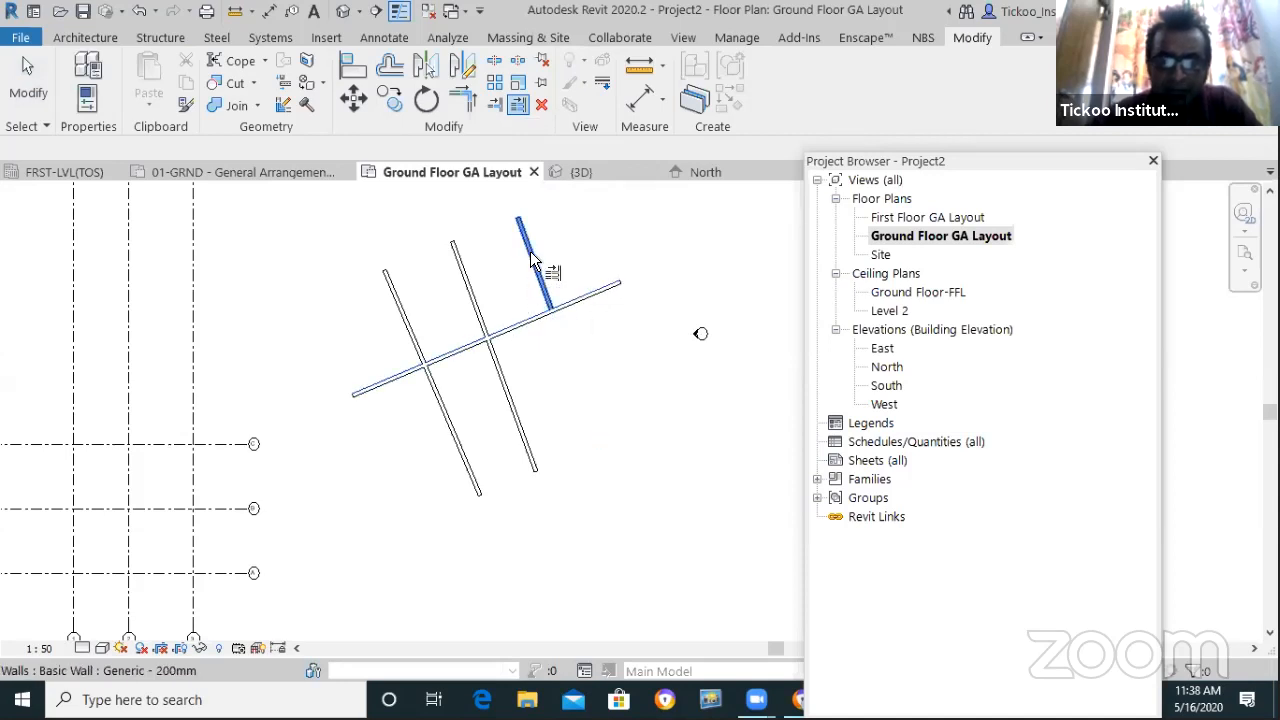
click(515, 398)
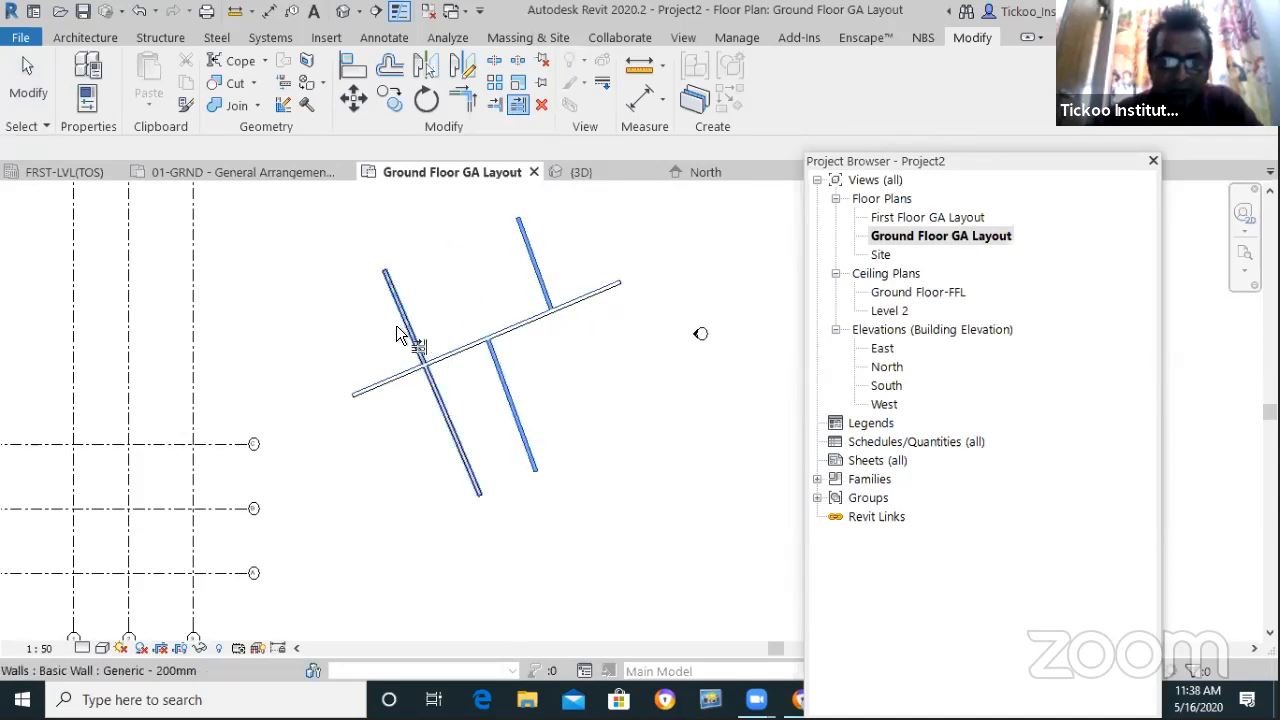
click(404, 319)
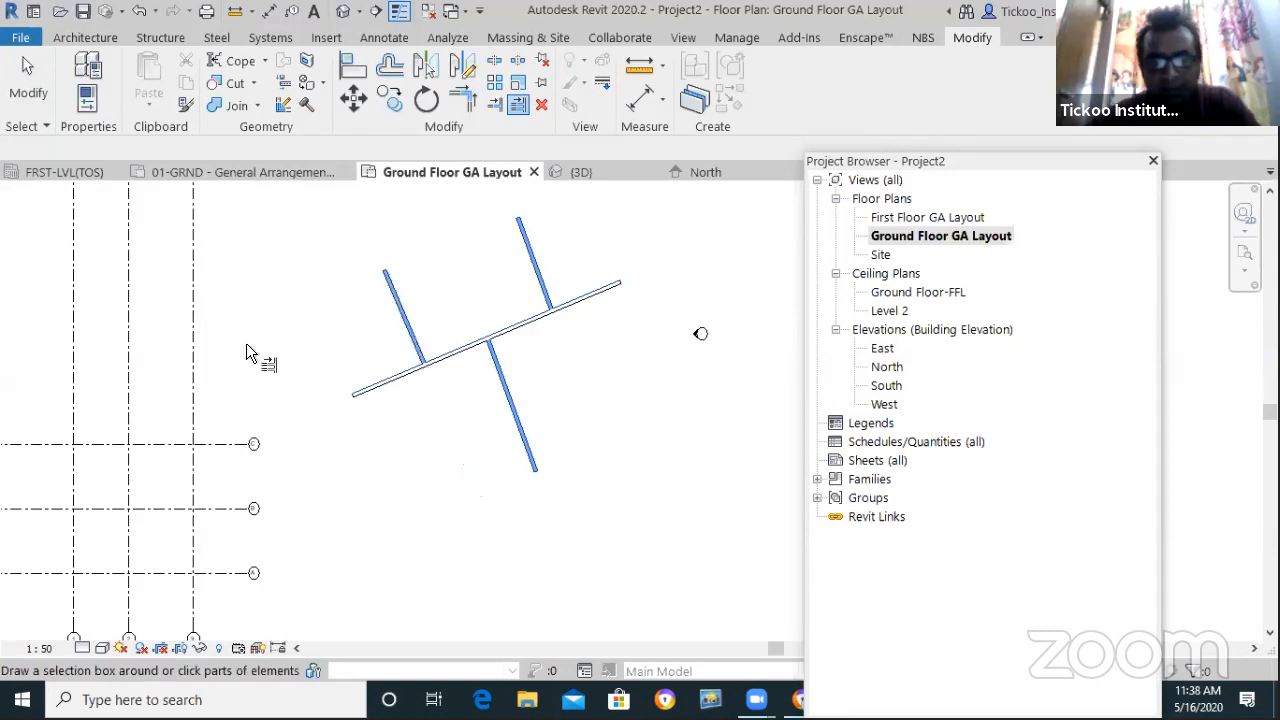
scroll(246, 343, down, 2)
key(Escape)
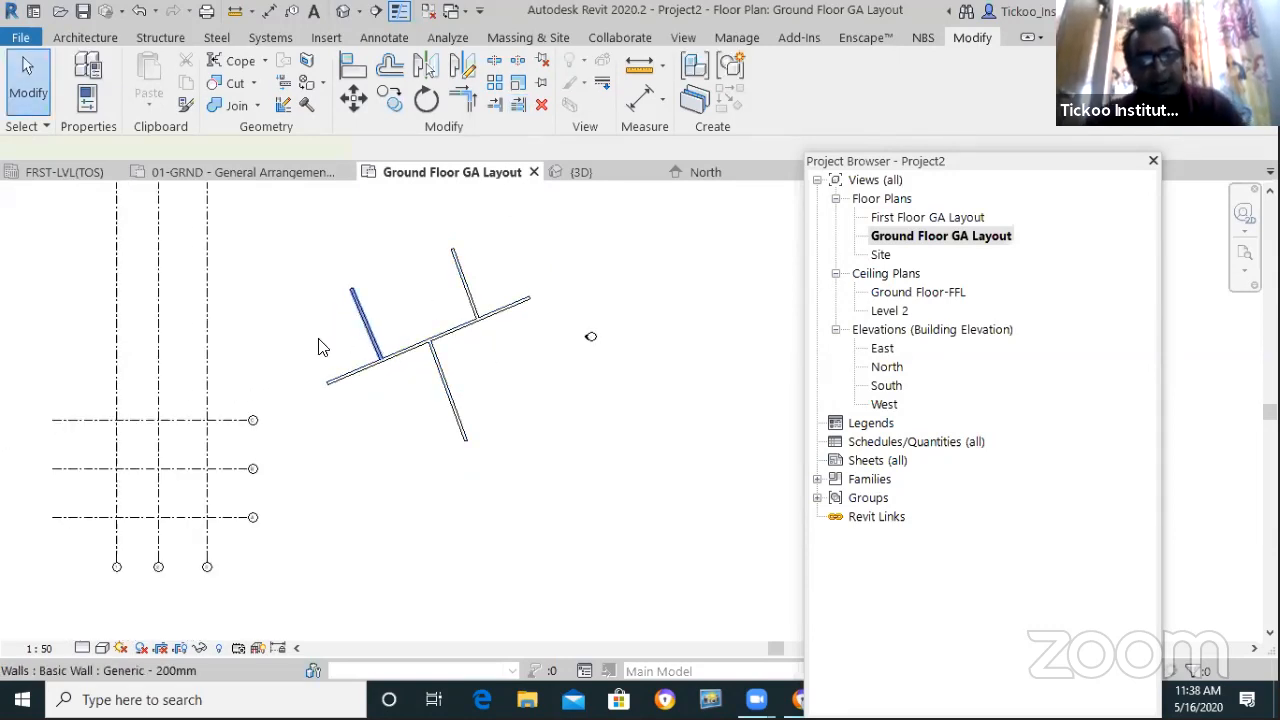
Shorten the upper-left and upper-right short walls away from the long wall
click(368, 325)
scroll(372, 330, up, 3)
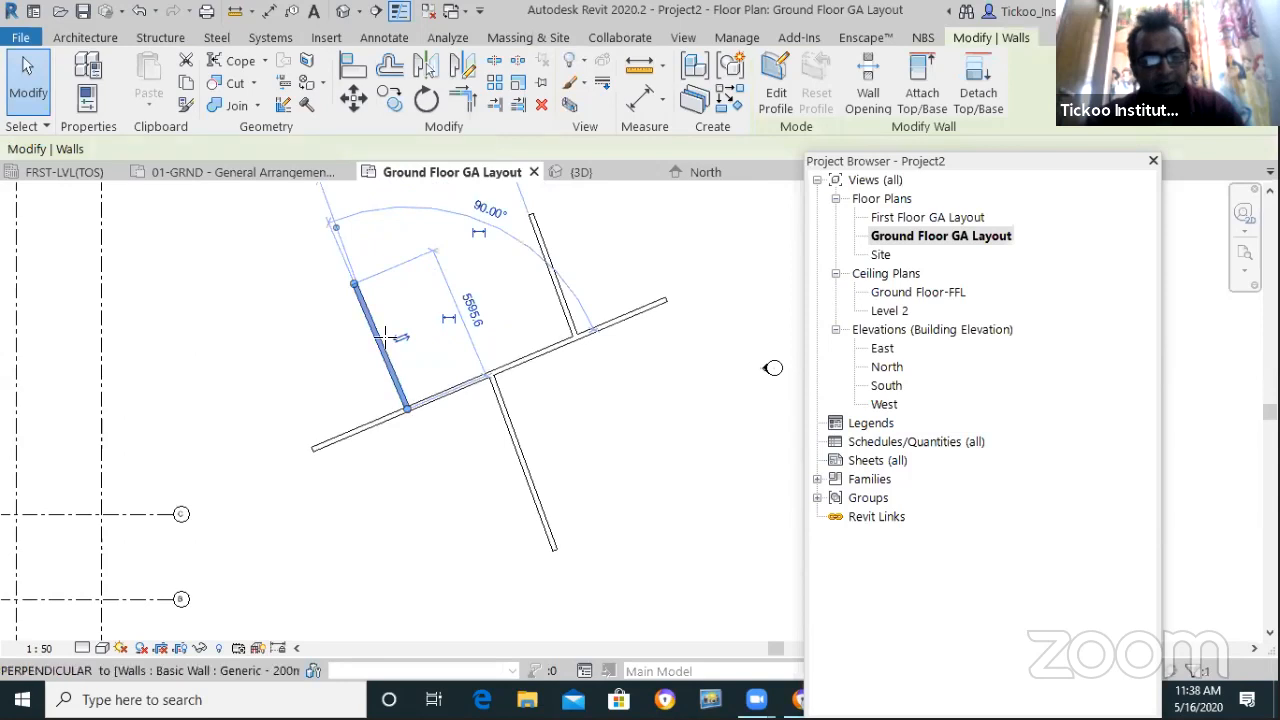
drag(385, 338, 374, 328)
click(594, 308)
click(554, 285)
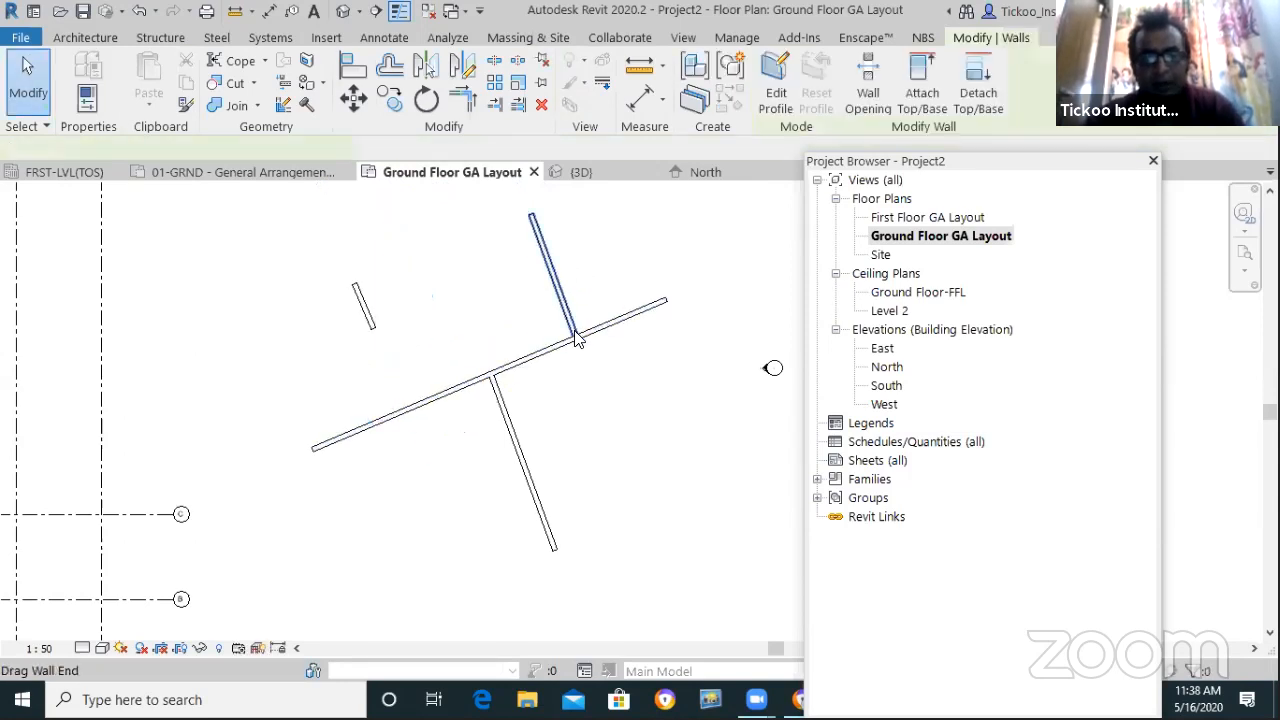
drag(577, 340, 547, 262)
click(530, 428)
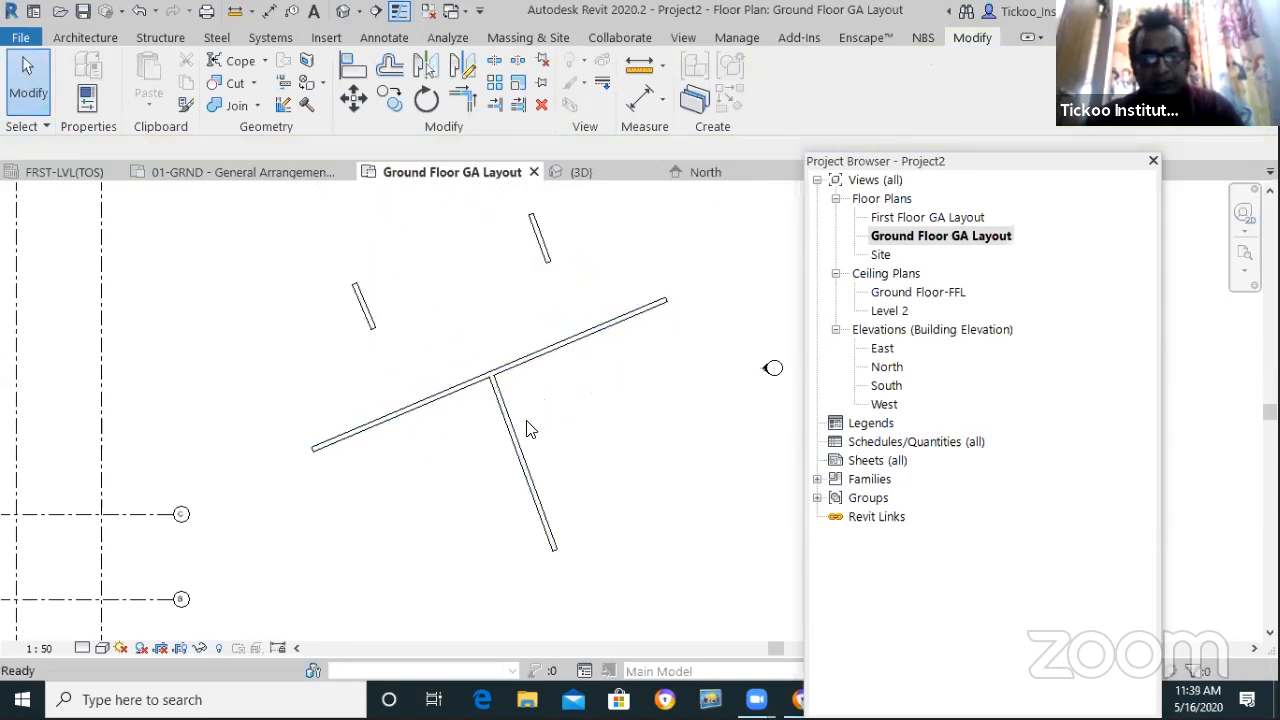
click(515, 440)
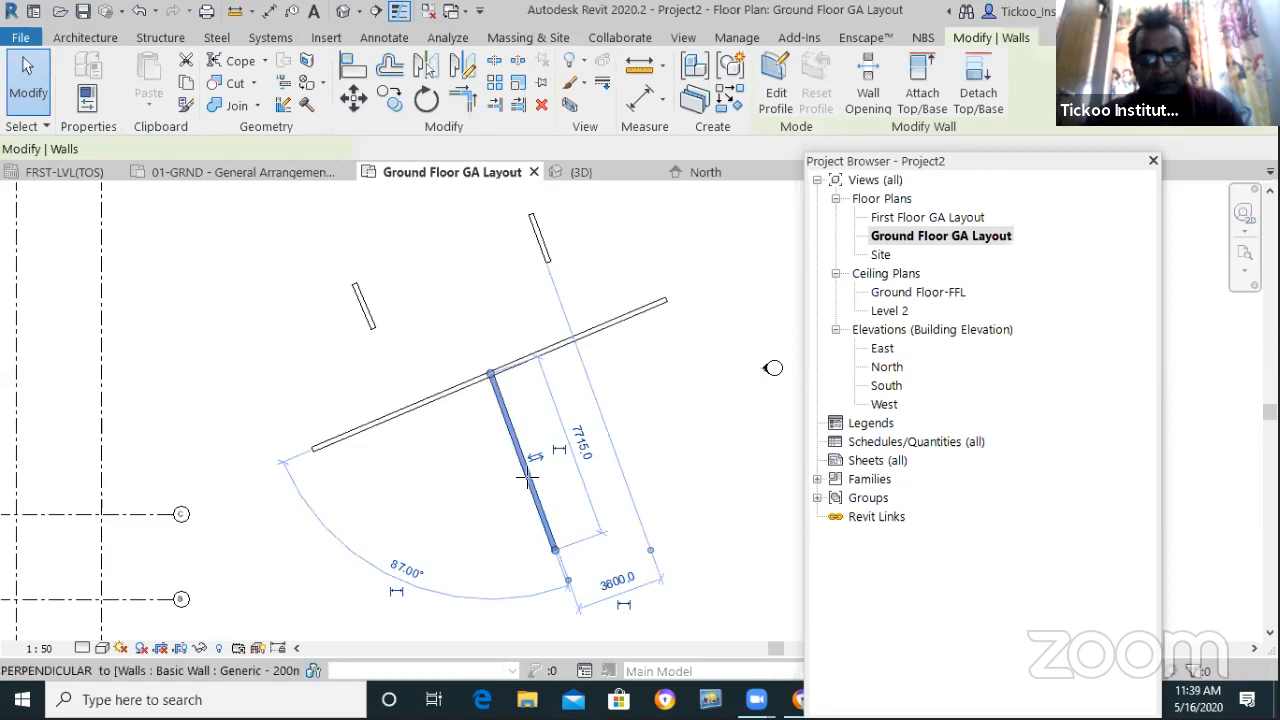
key(Escape)
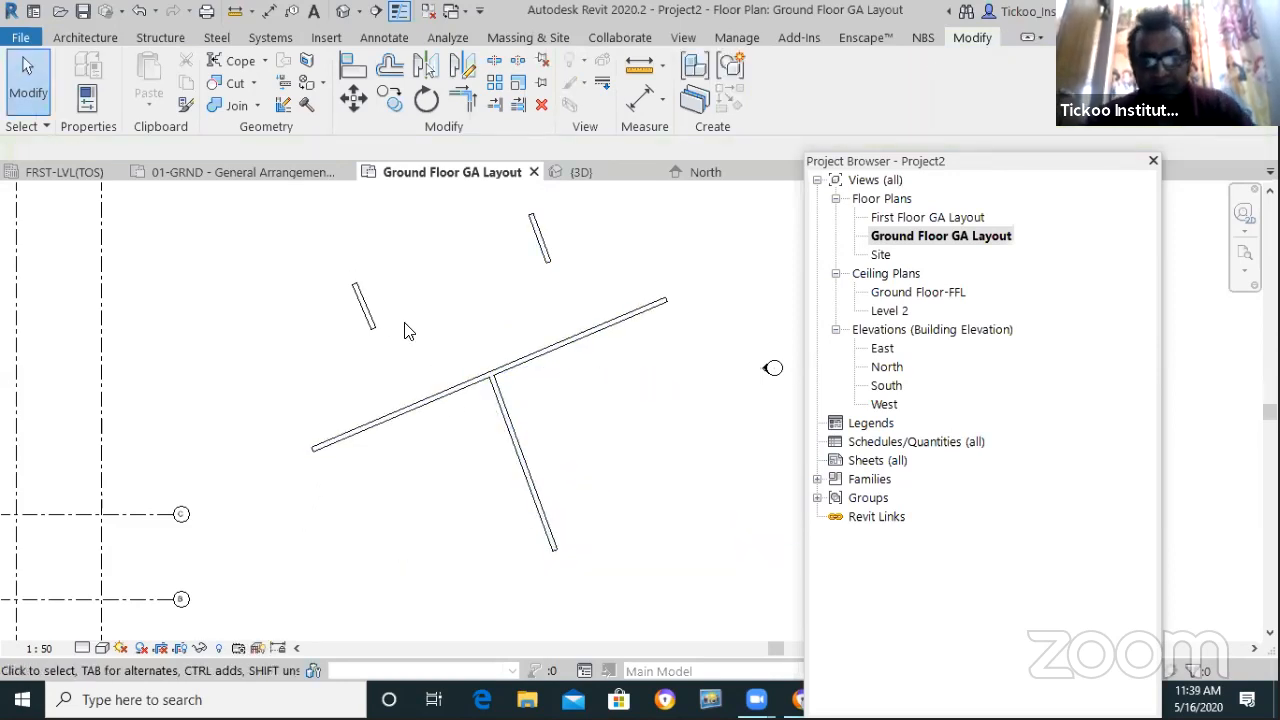
Extend the upper-right and upper-left walls back to the long wall
click(519, 108)
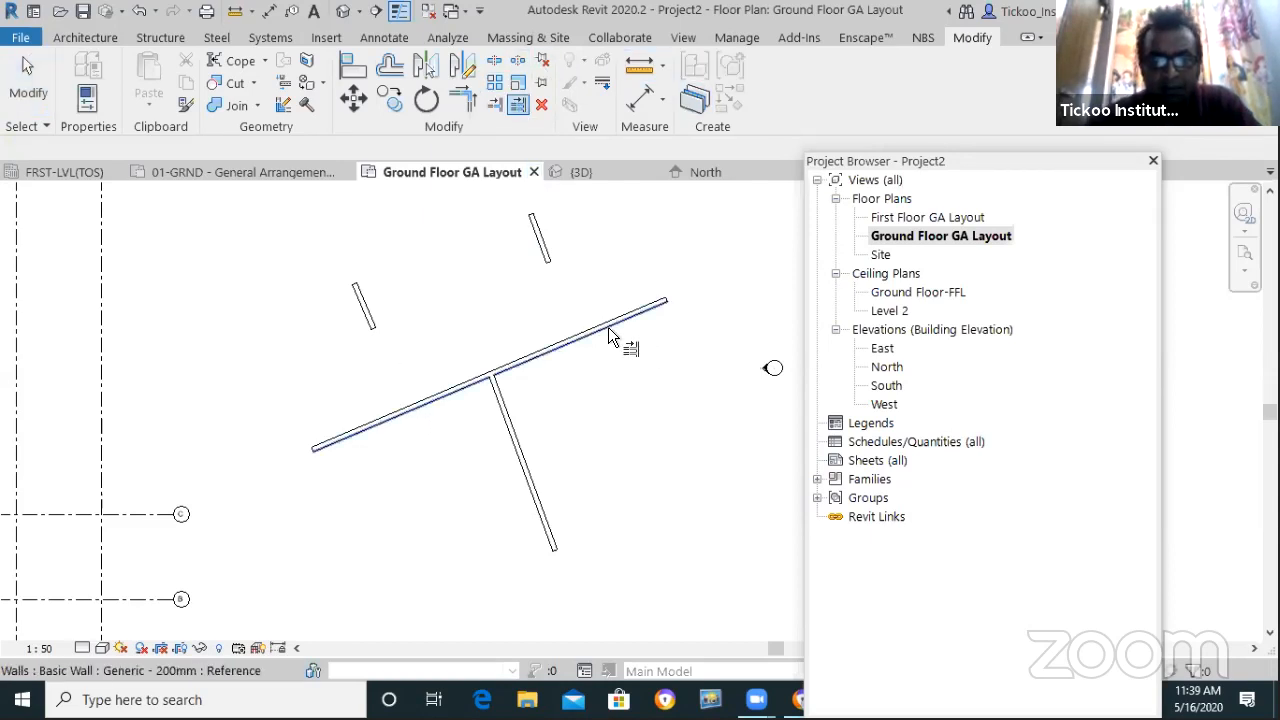
click(612, 336)
click(542, 222)
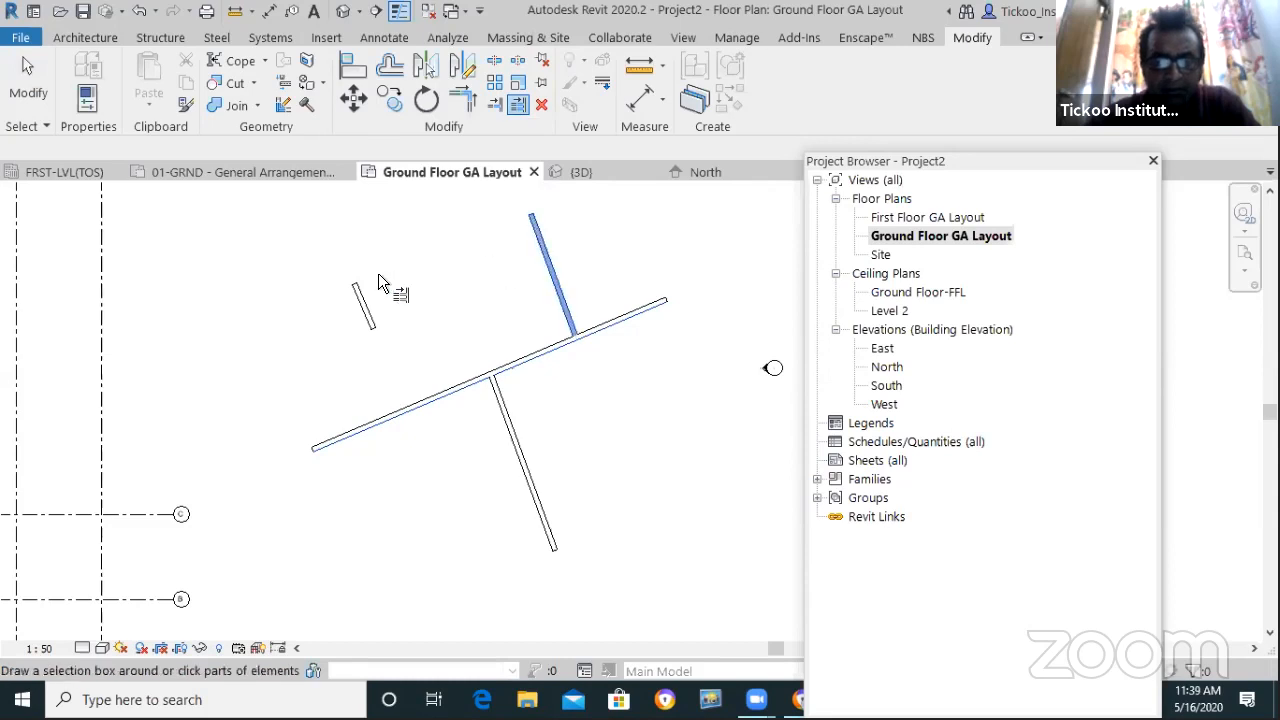
click(360, 308)
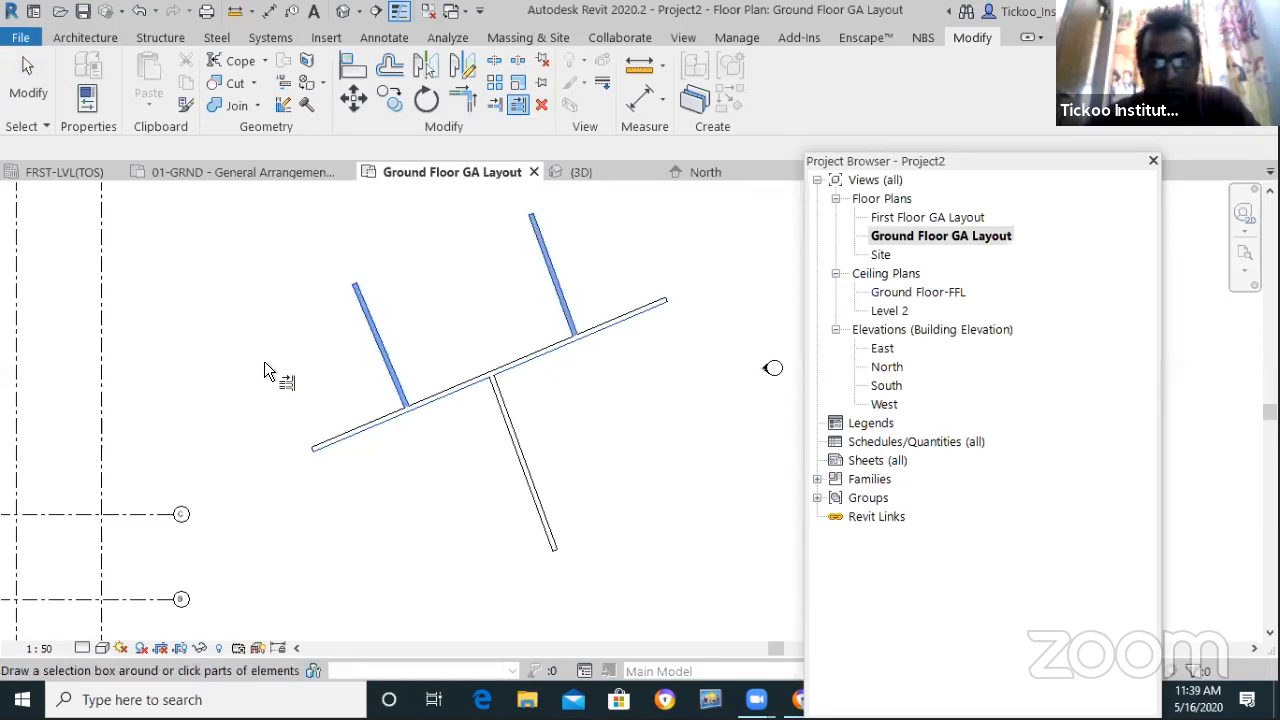
scroll(266, 369, down, 1)
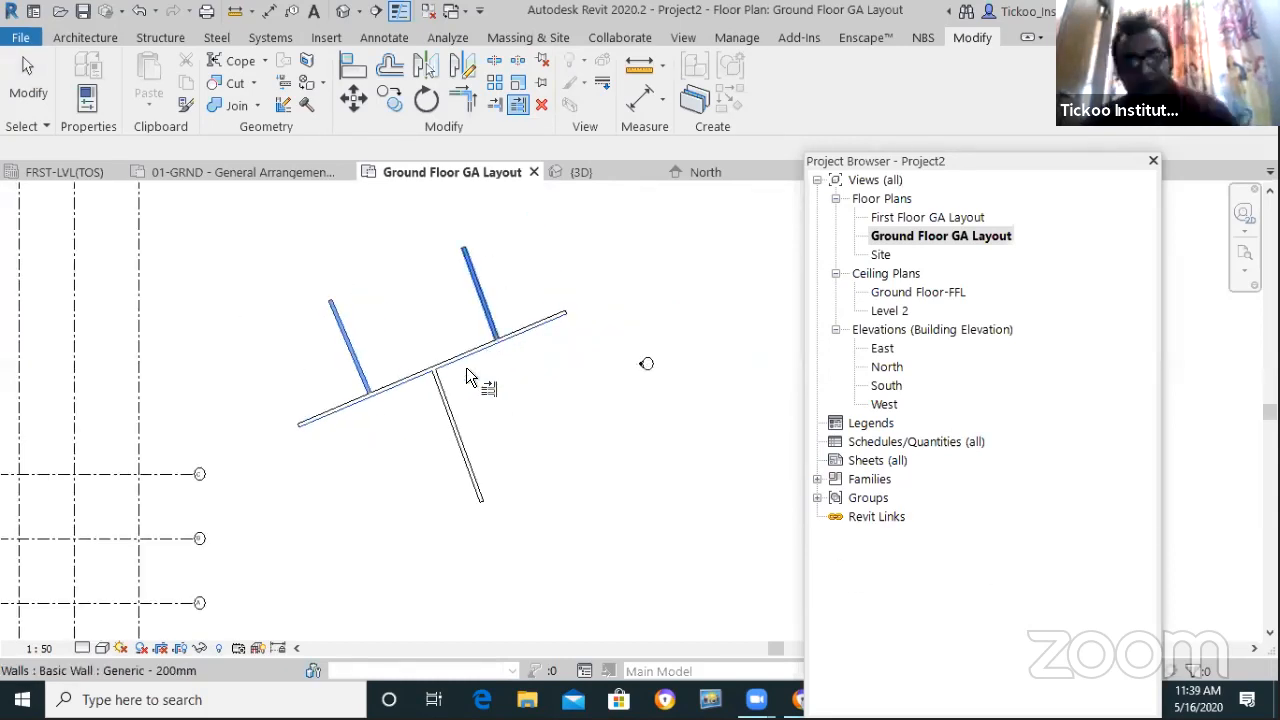
key(Escape)
key(Escape)
Window-select all four walls and delete them
drag(575, 555, 266, 240)
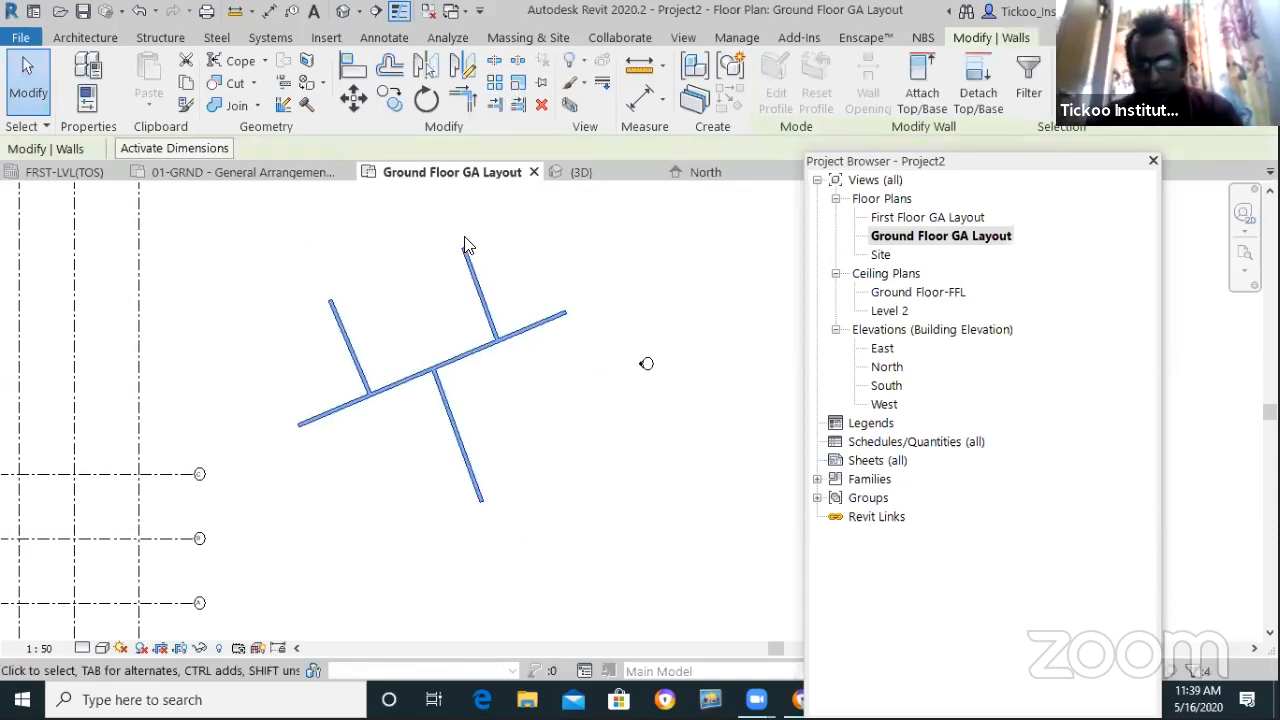
key(Delete)
scroll(420, 400, down, 3)
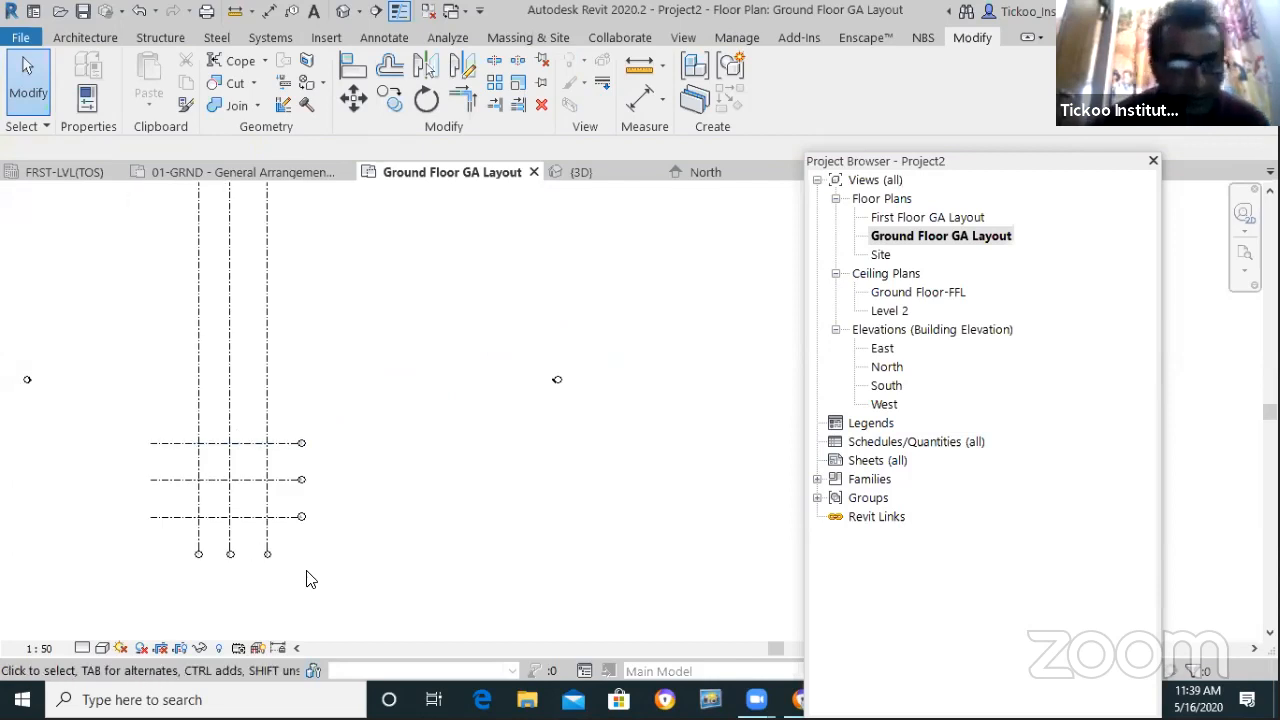
scroll(280, 520, up, 2)
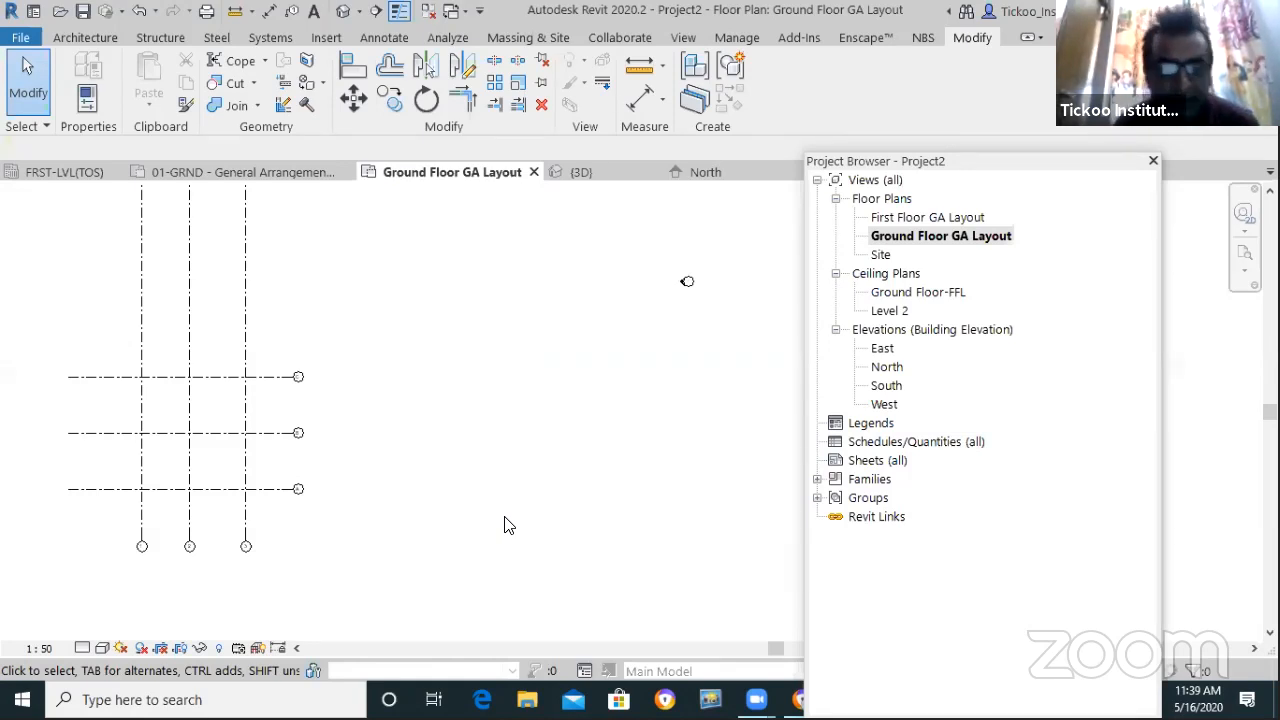
scroll(415, 415, down, 7)
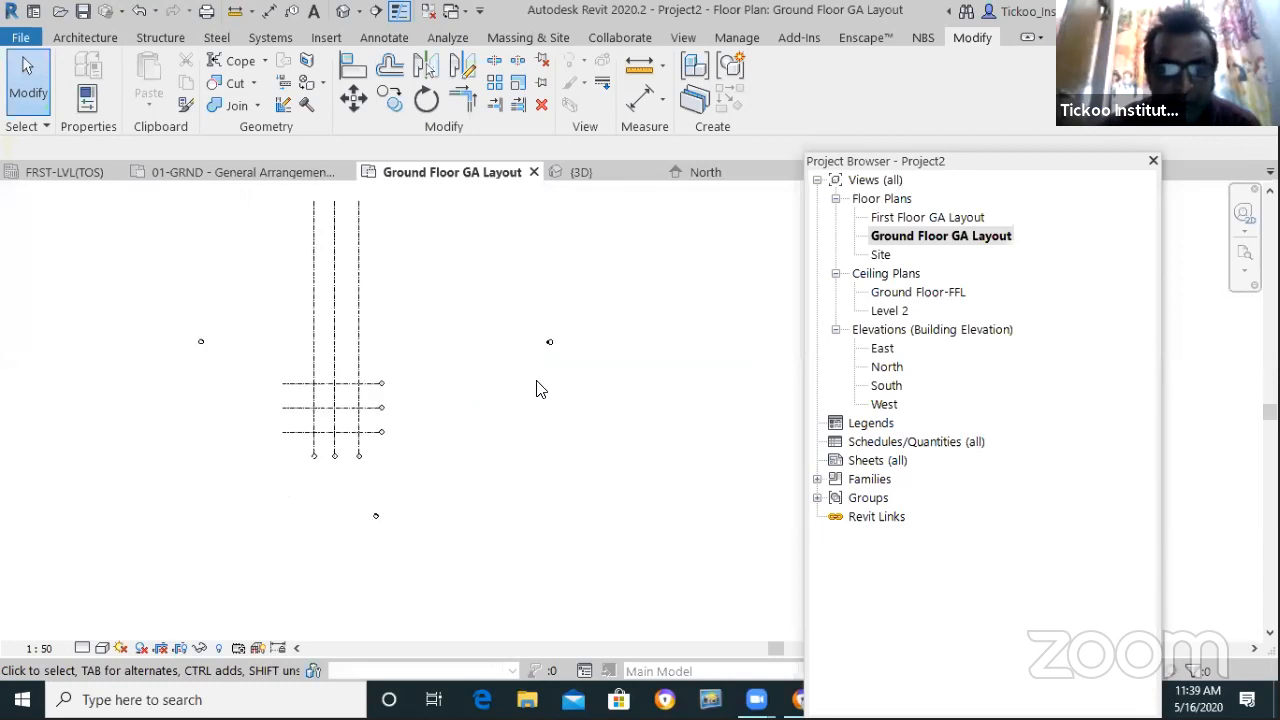
scroll(410, 335, up, 8)
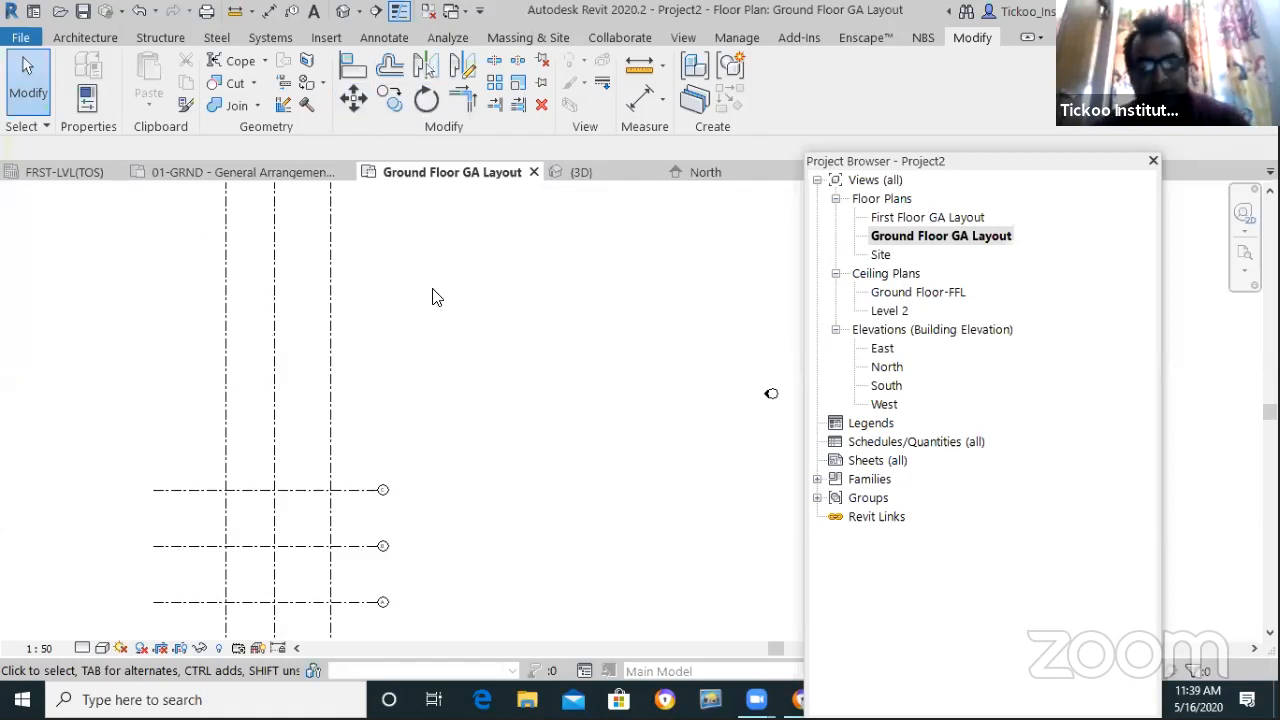
Draw a rectangular architectural wall enclosure from two opposite corners
click(100, 38)
click(92, 97)
click(84, 138)
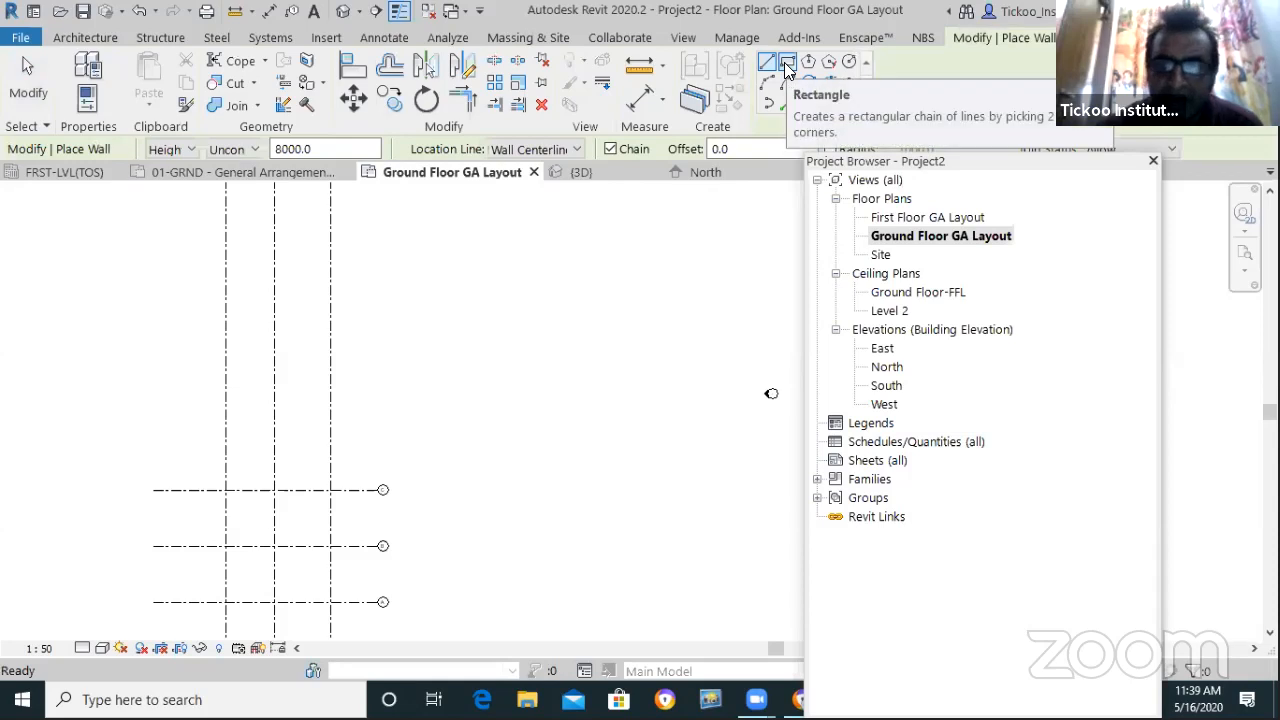
click(787, 64)
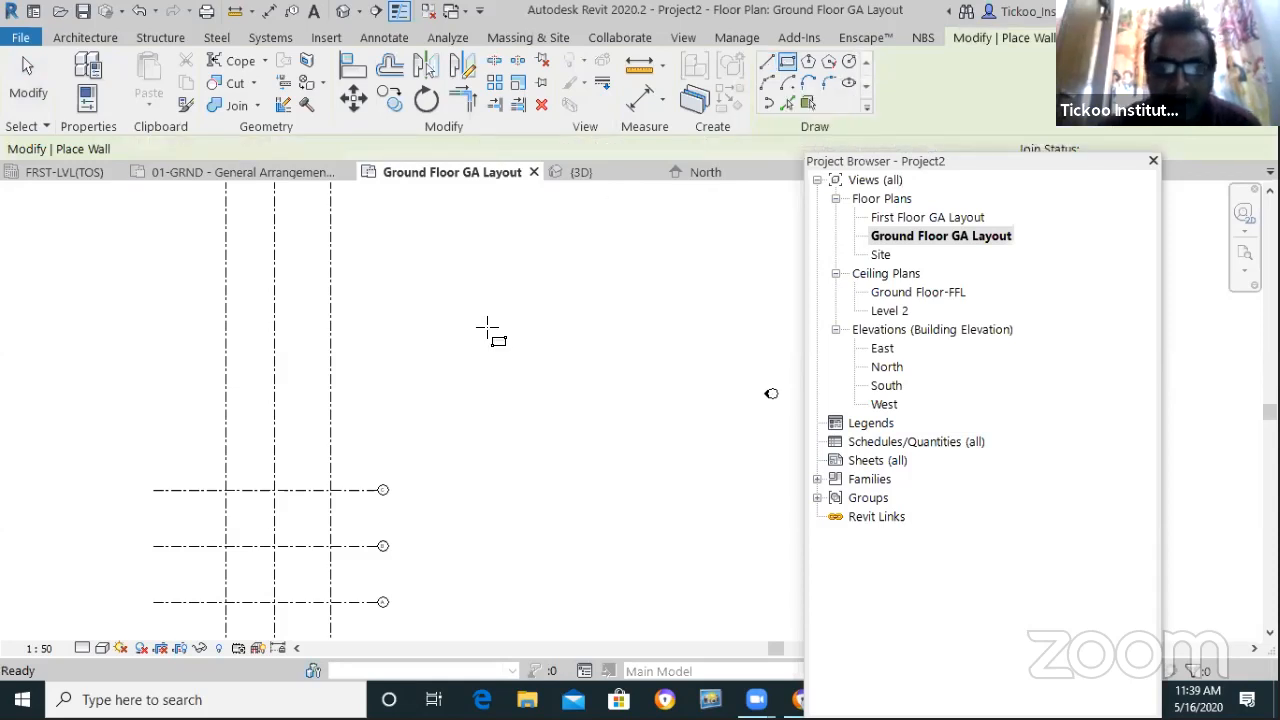
click(480, 470)
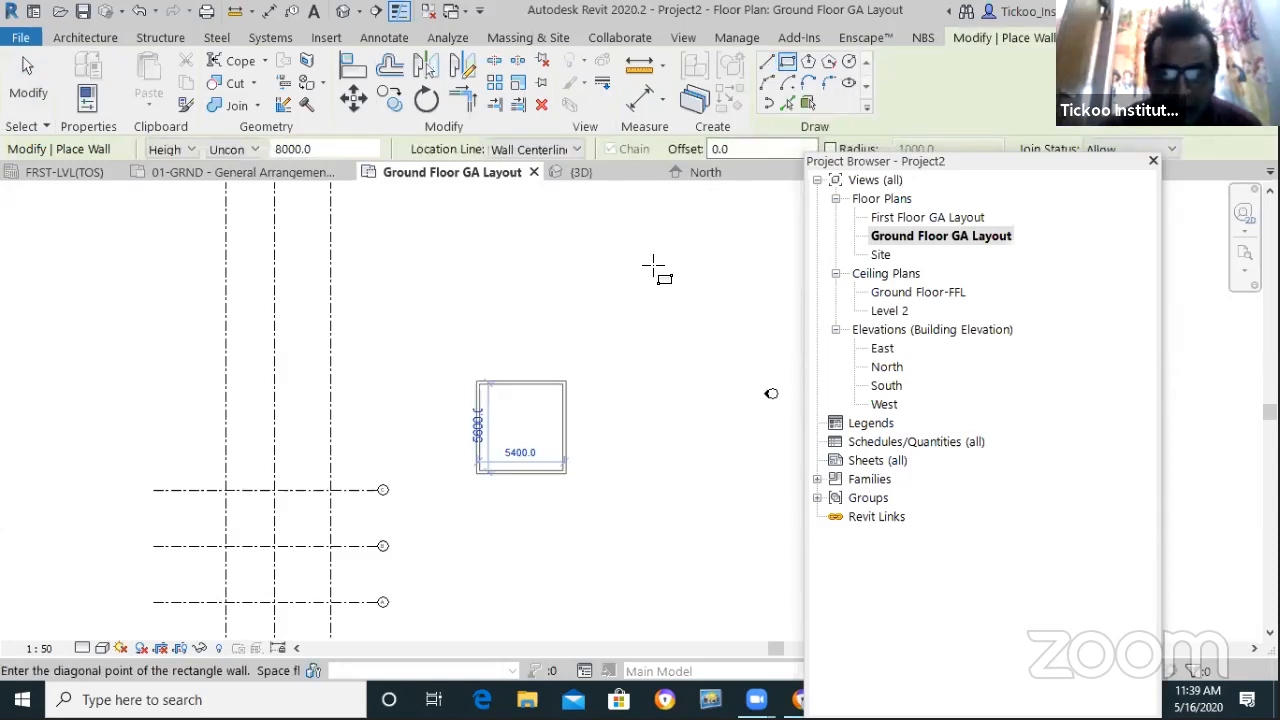
click(679, 215)
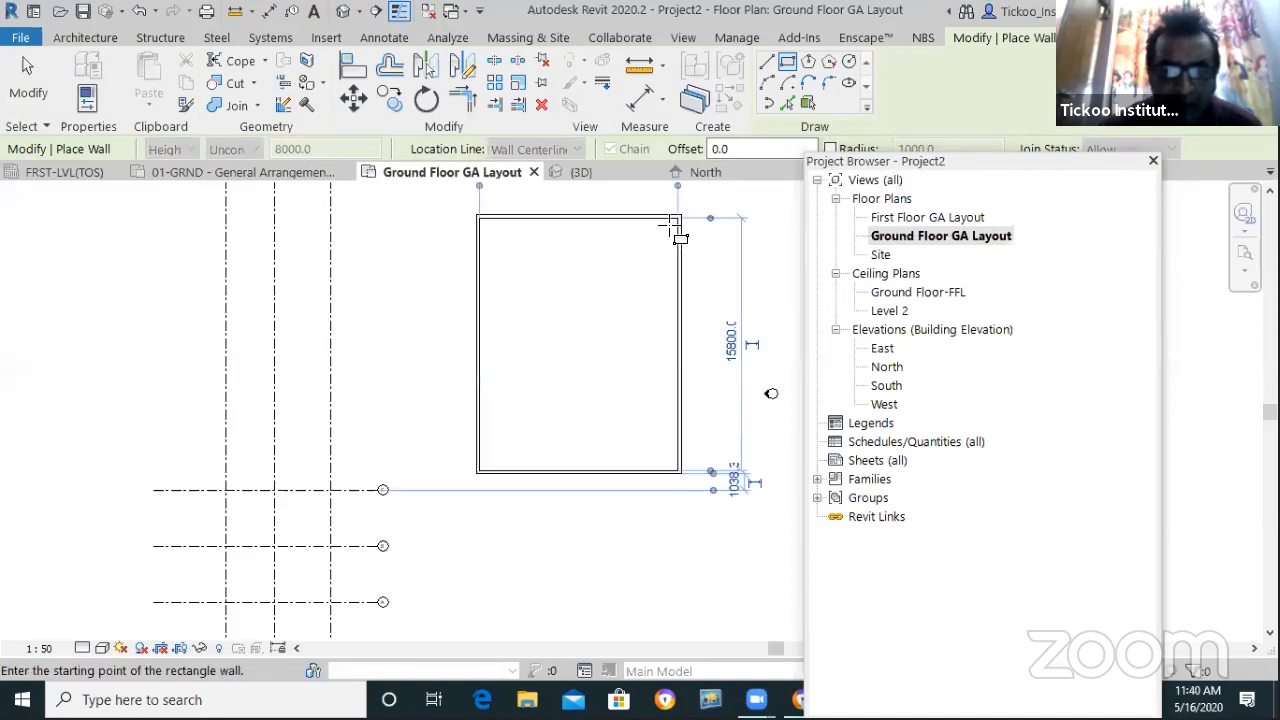
click(23, 85)
Select the rectangle's right wall
scroll(488, 458, down, 1)
scroll(638, 350, up, 1)
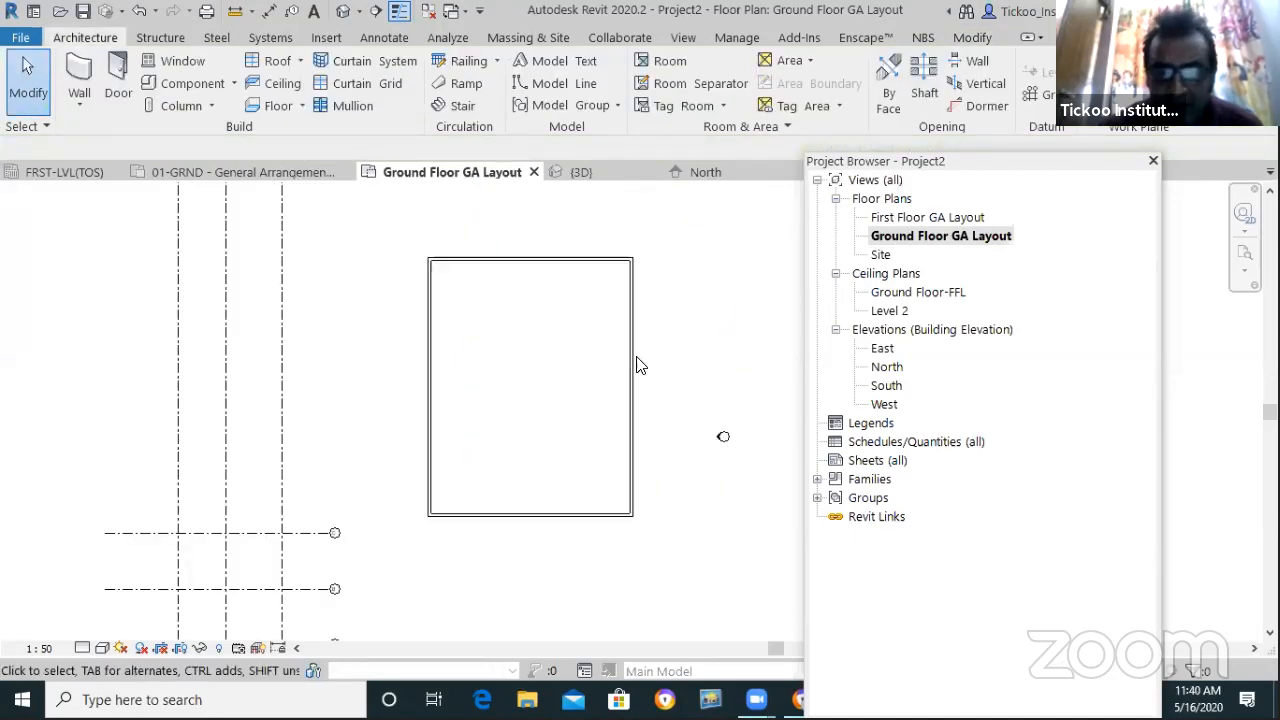
scroll(640, 363, up, 1)
click(627, 388)
scroll(547, 497, down, 1)
Change the 12400.0 width dimension to 30', moving the right wall in
scroll(508, 255, up, 2)
click(510, 277)
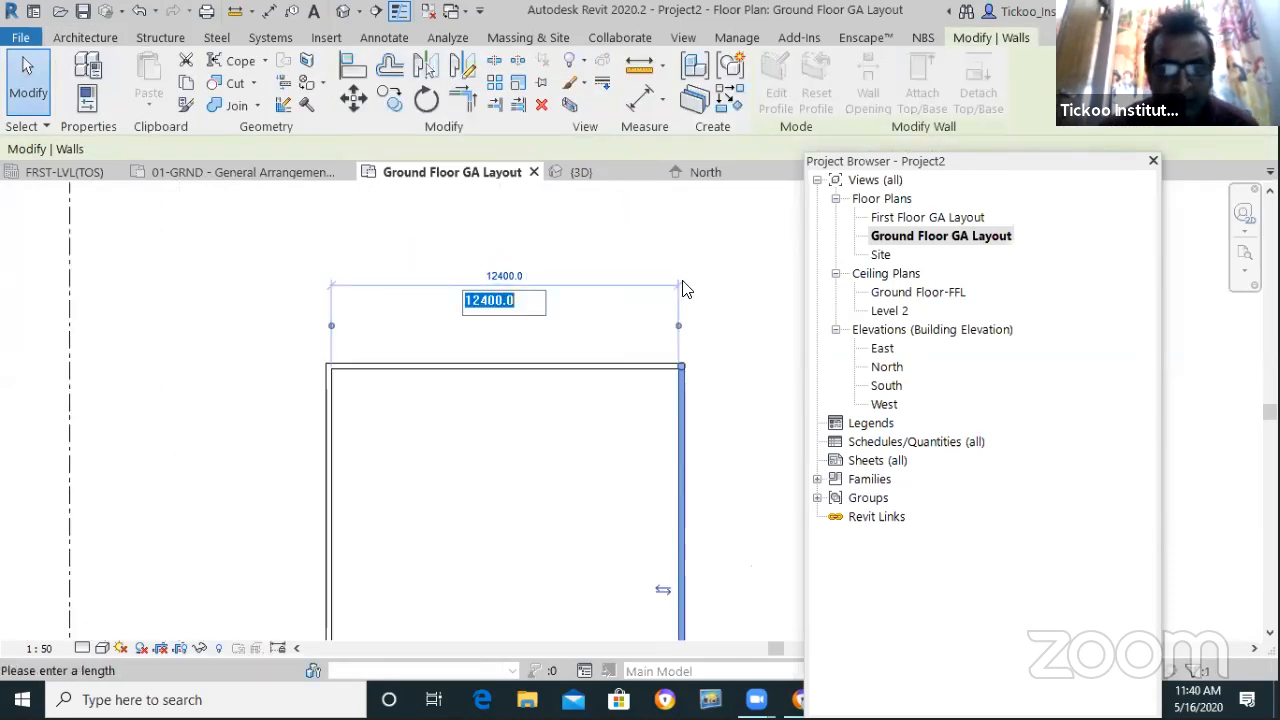
text(30')
key(Return)
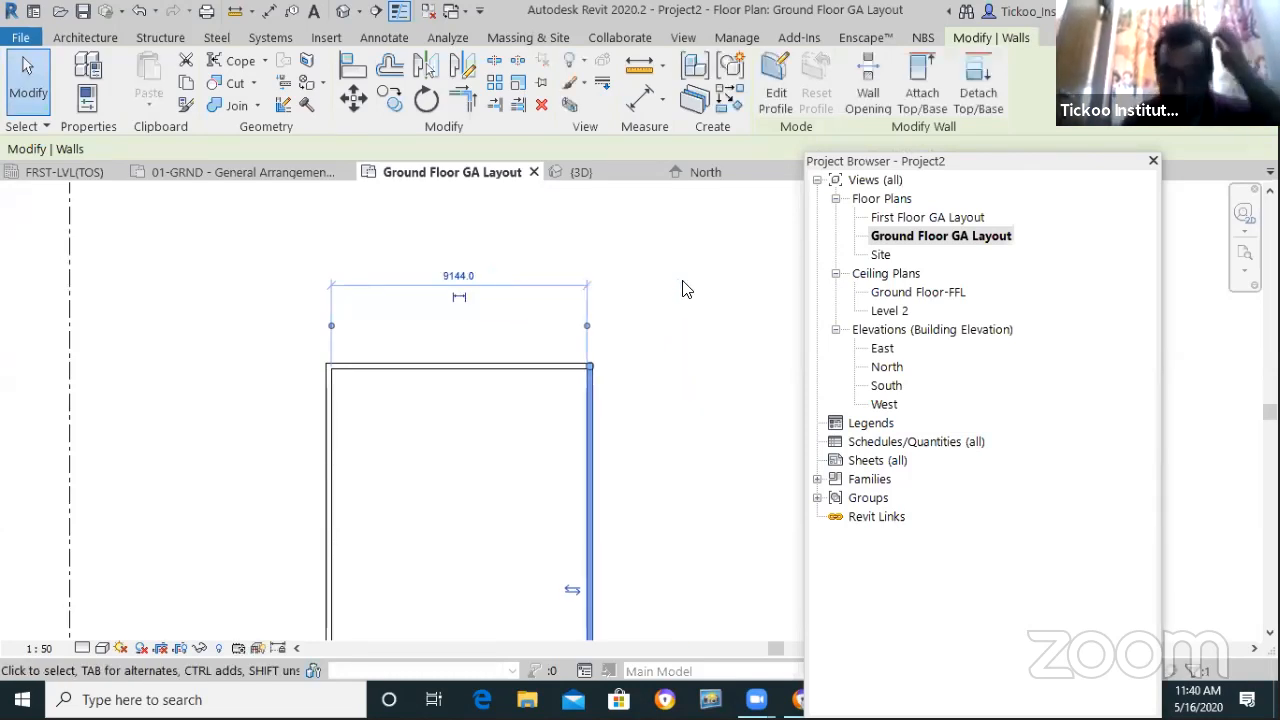
click(632, 231)
scroll(614, 248, down, 4)
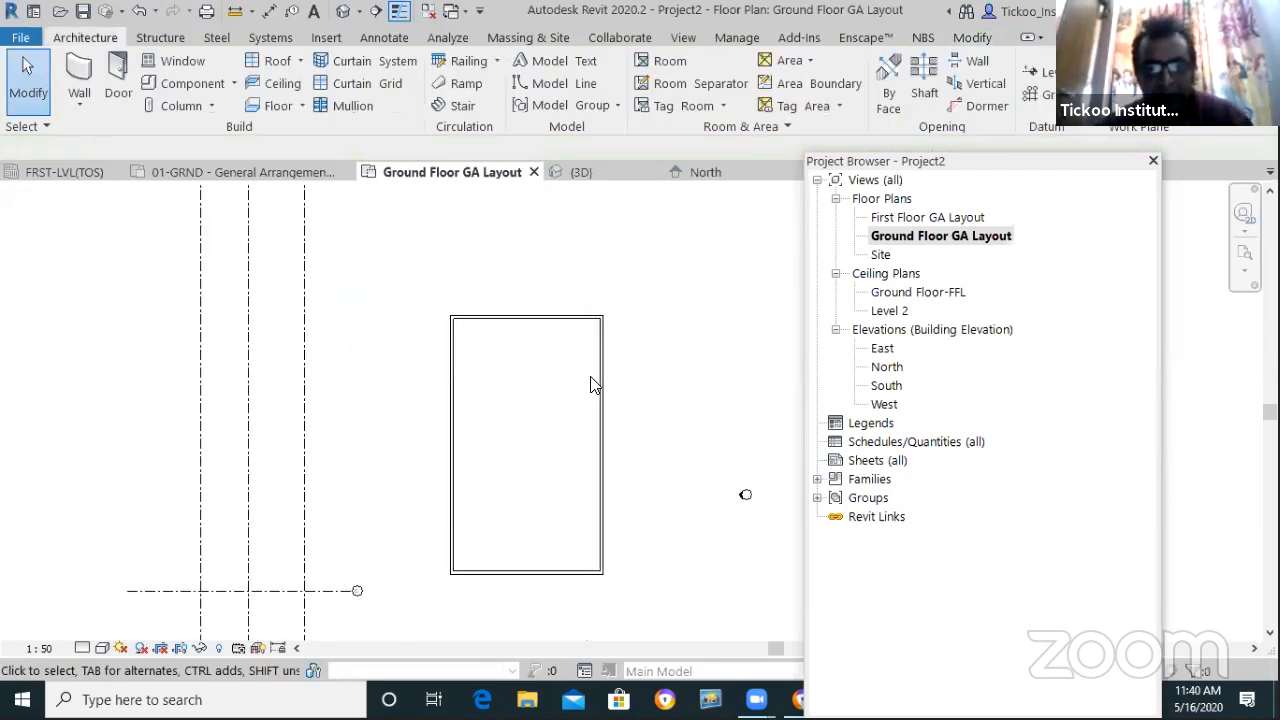
Edit the bottom wall's 15800.0 dimension to 6, moving the bottom wall down
click(562, 546)
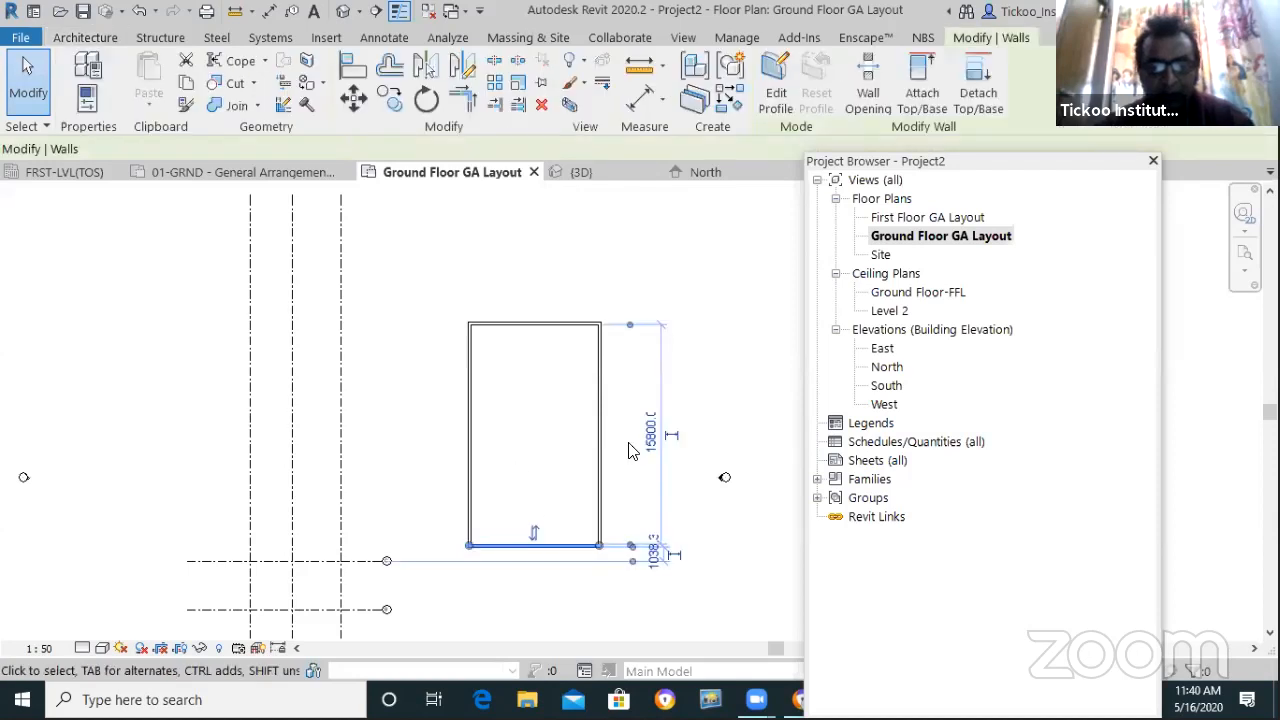
click(651, 432)
text(60)
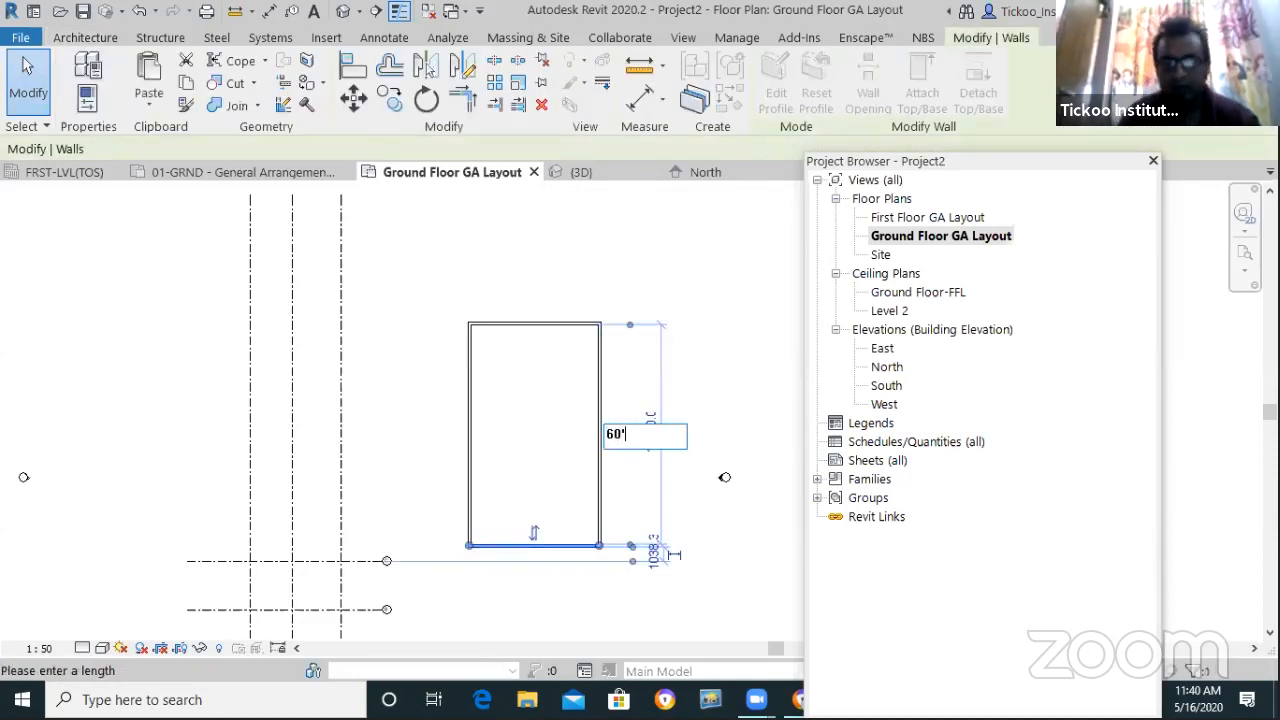
key(Return)
click(740, 494)
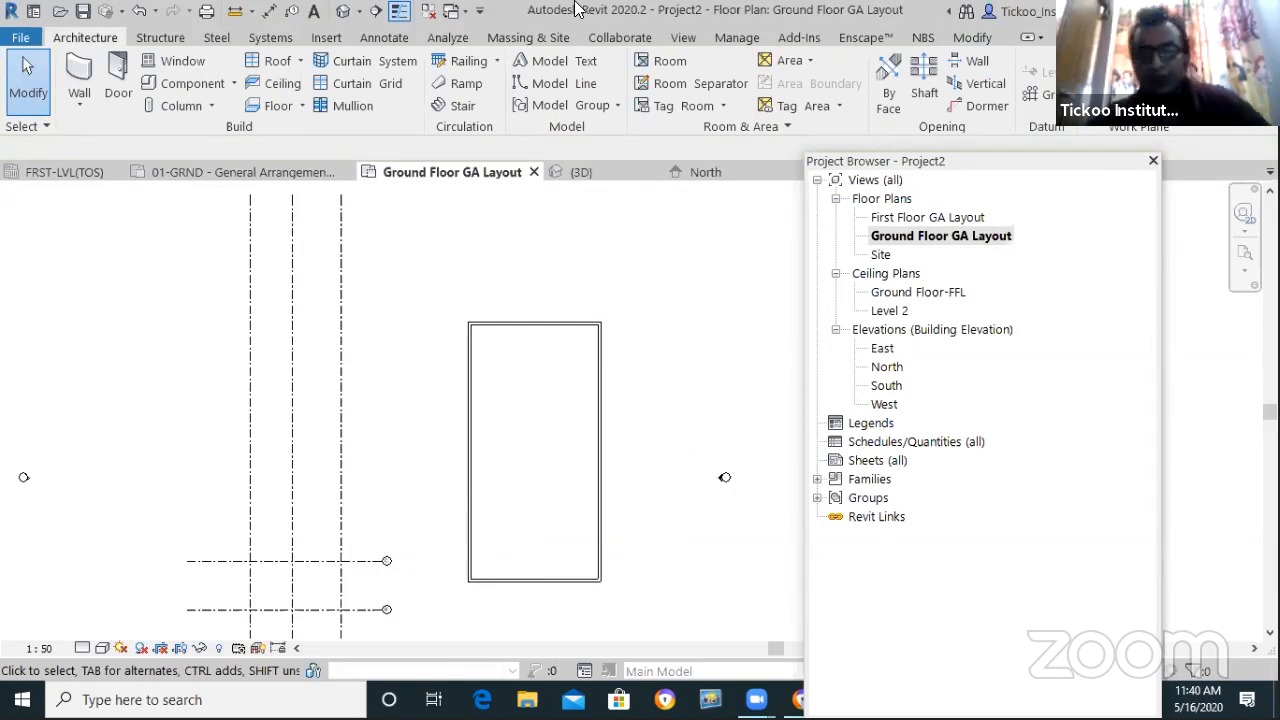
scroll(389, 409, down, 4)
scroll(400, 478, up, 2)
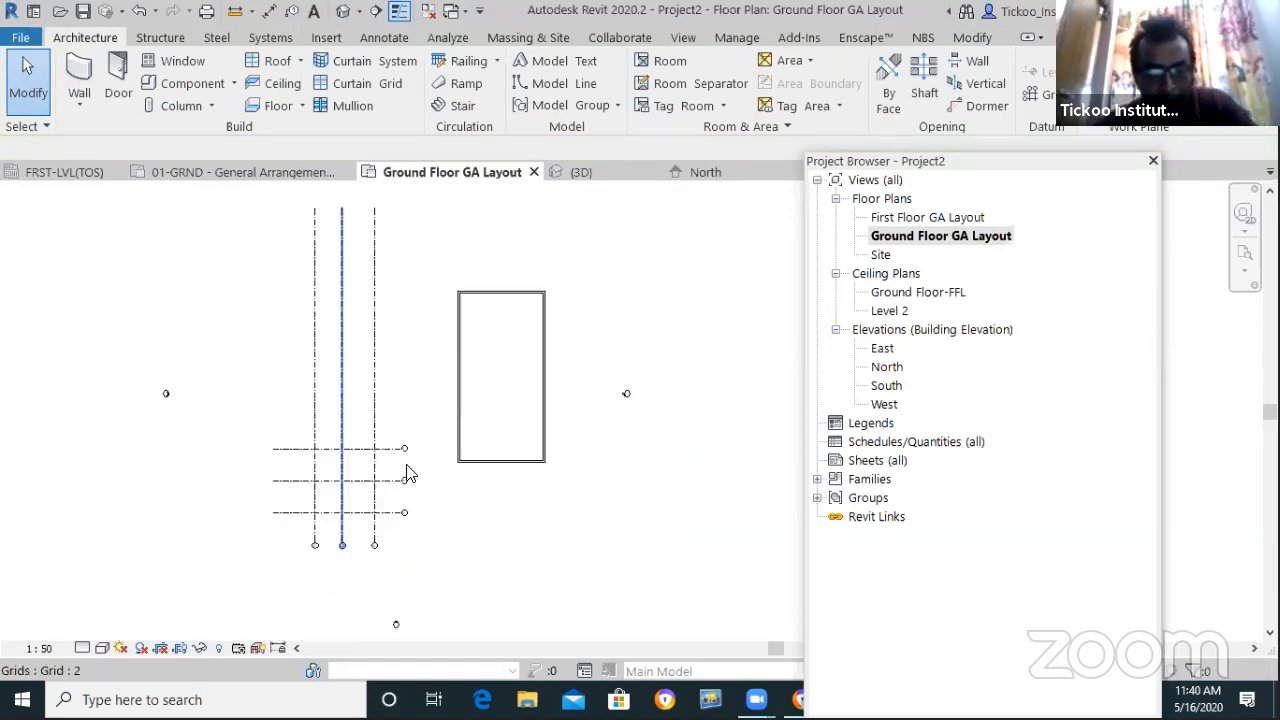
scroll(344, 518, up, 2)
scroll(444, 543, down, 2)
scroll(612, 302, up, 1)
scroll(612, 310, up, 2)
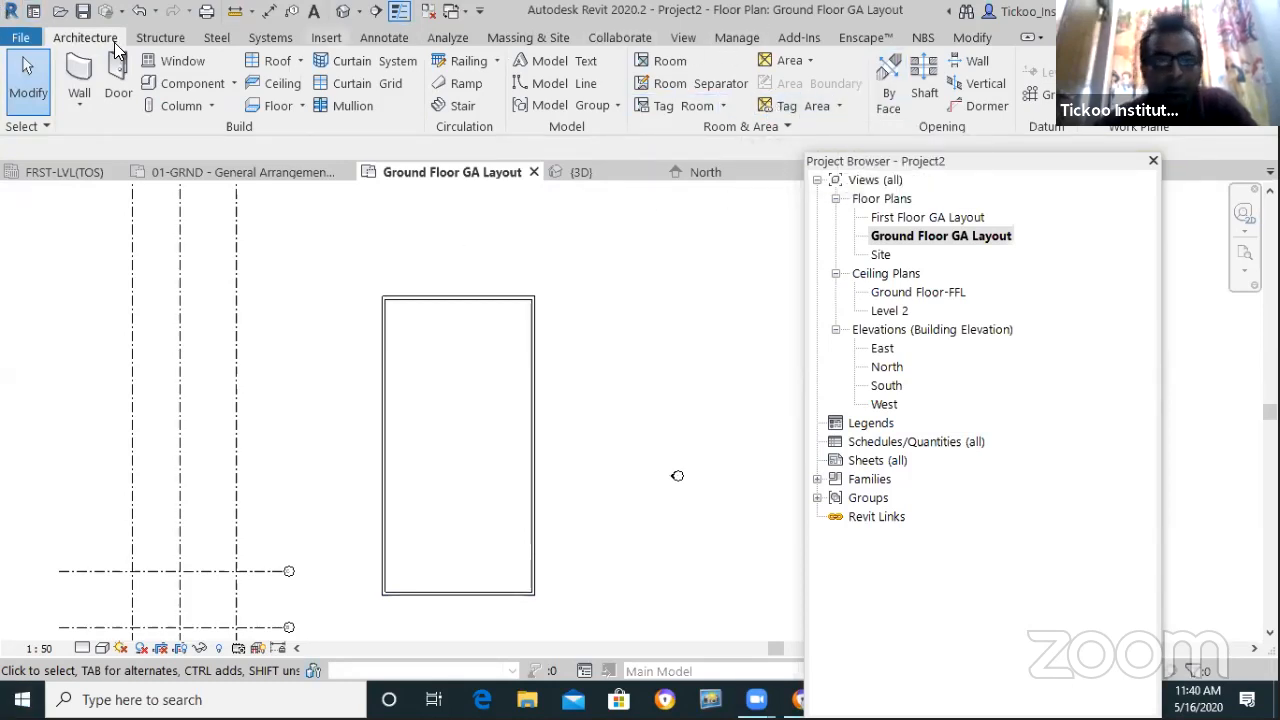
Start the wall tool in offset mode and set the offset distance to 4038.6
click(80, 103)
click(86, 138)
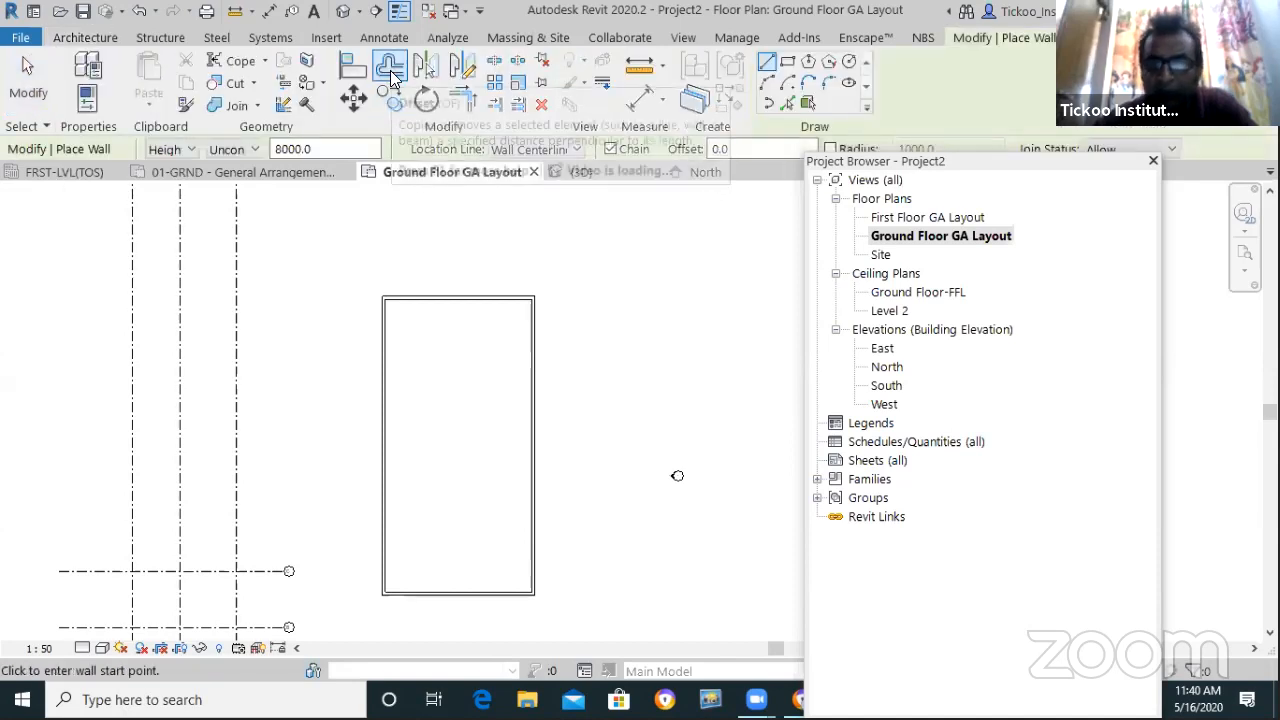
click(391, 73)
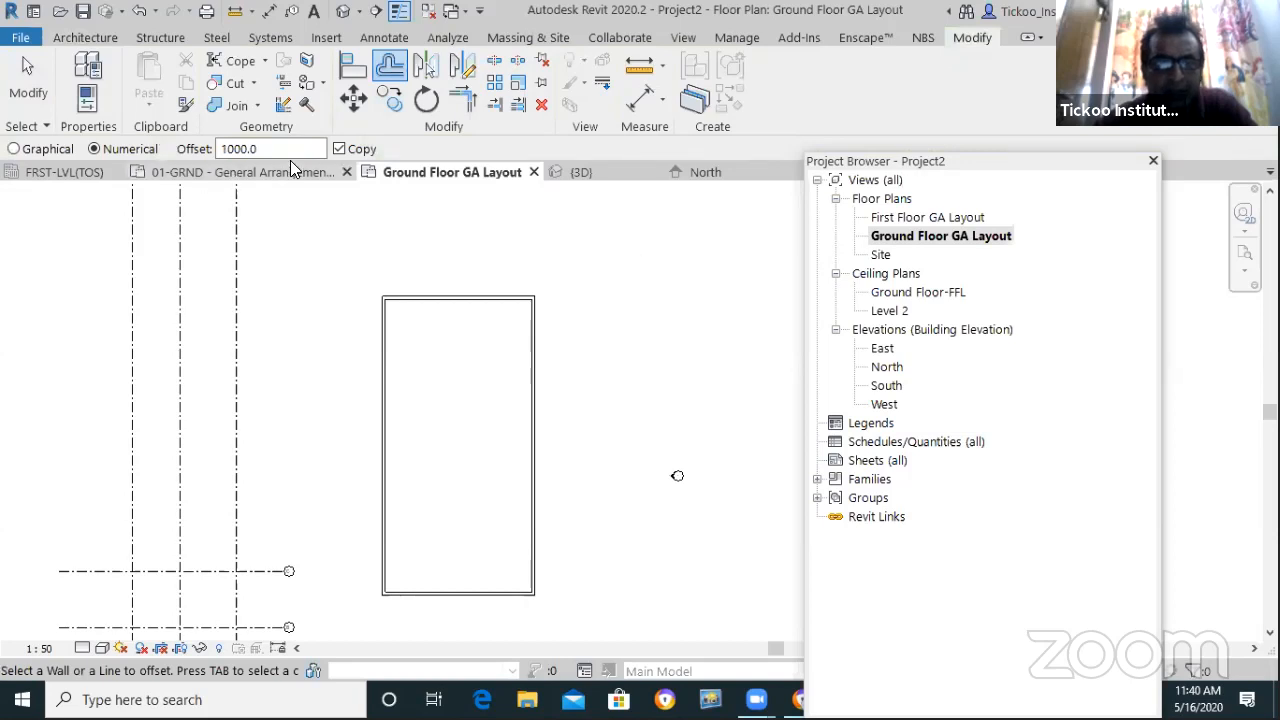
drag(295, 150, 178, 152)
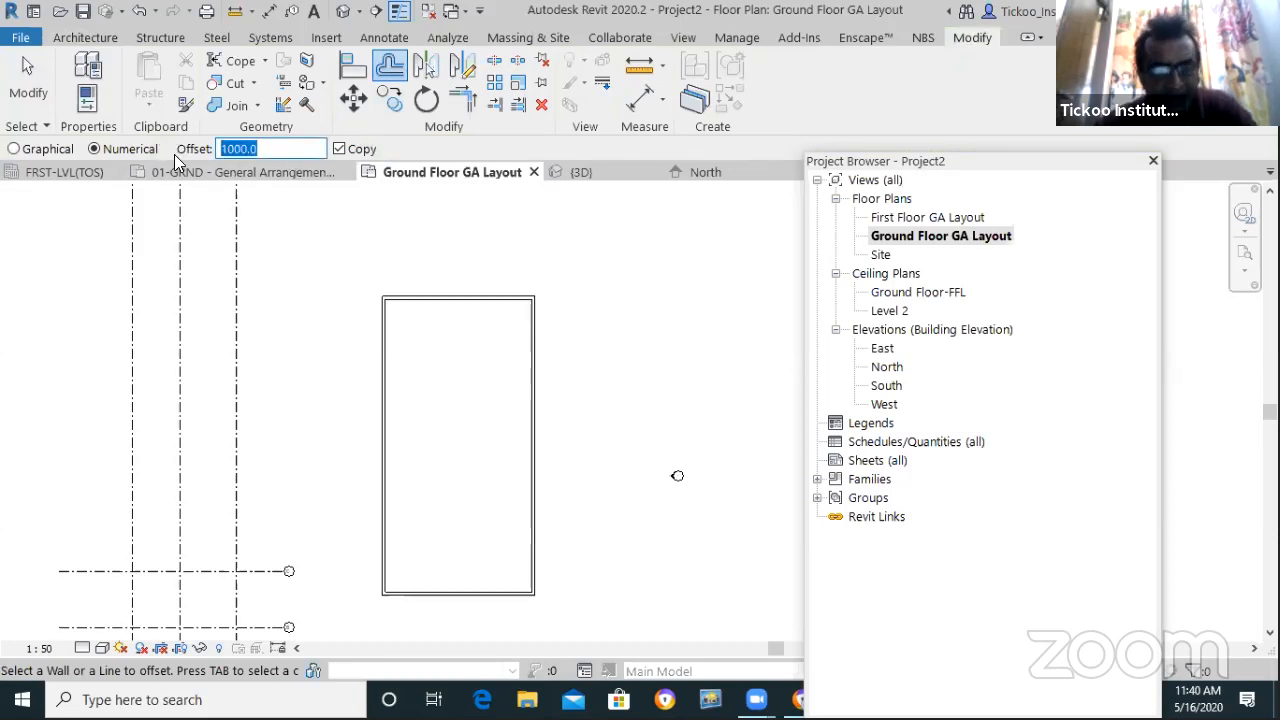
text(3m)
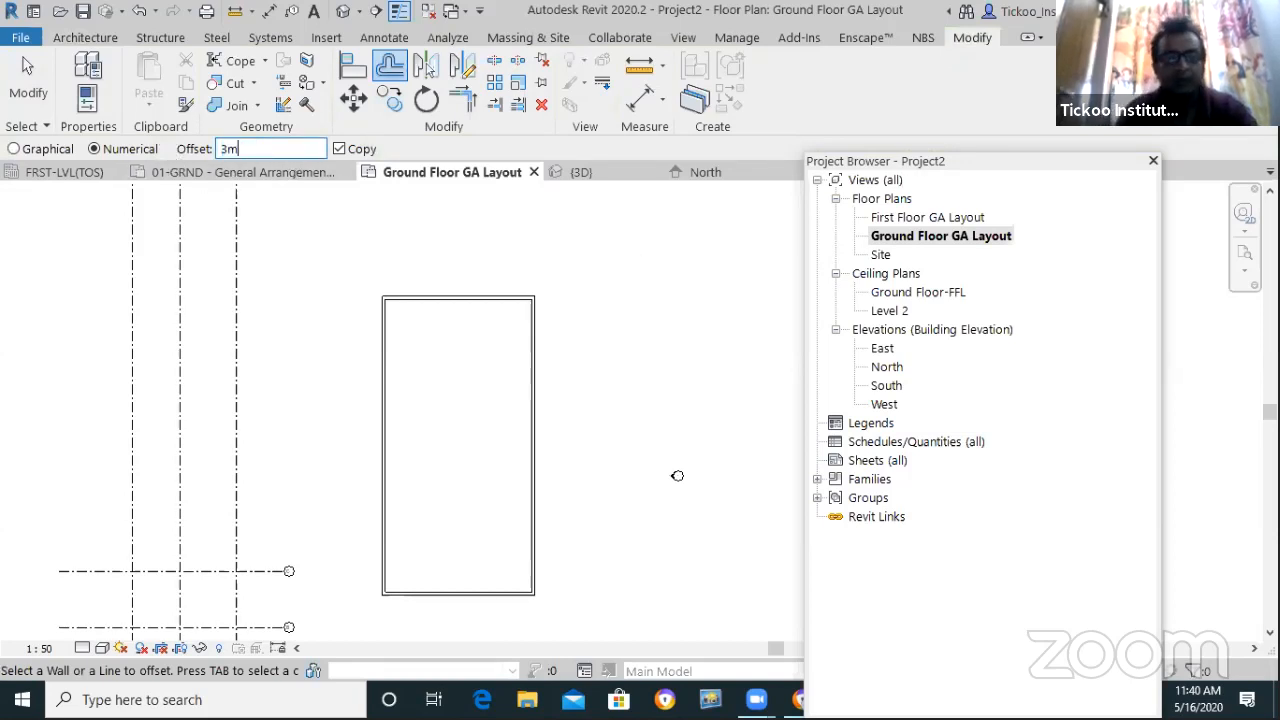
key(Return)
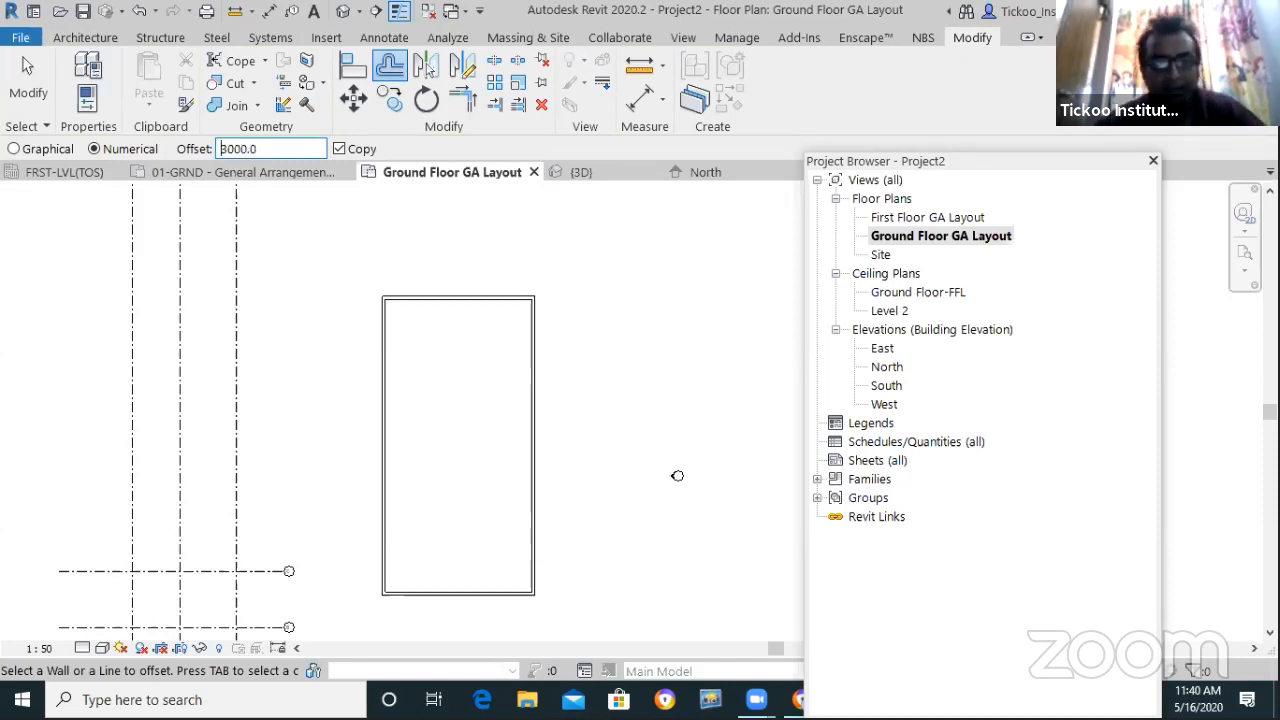
scroll(365, 578, up, 3)
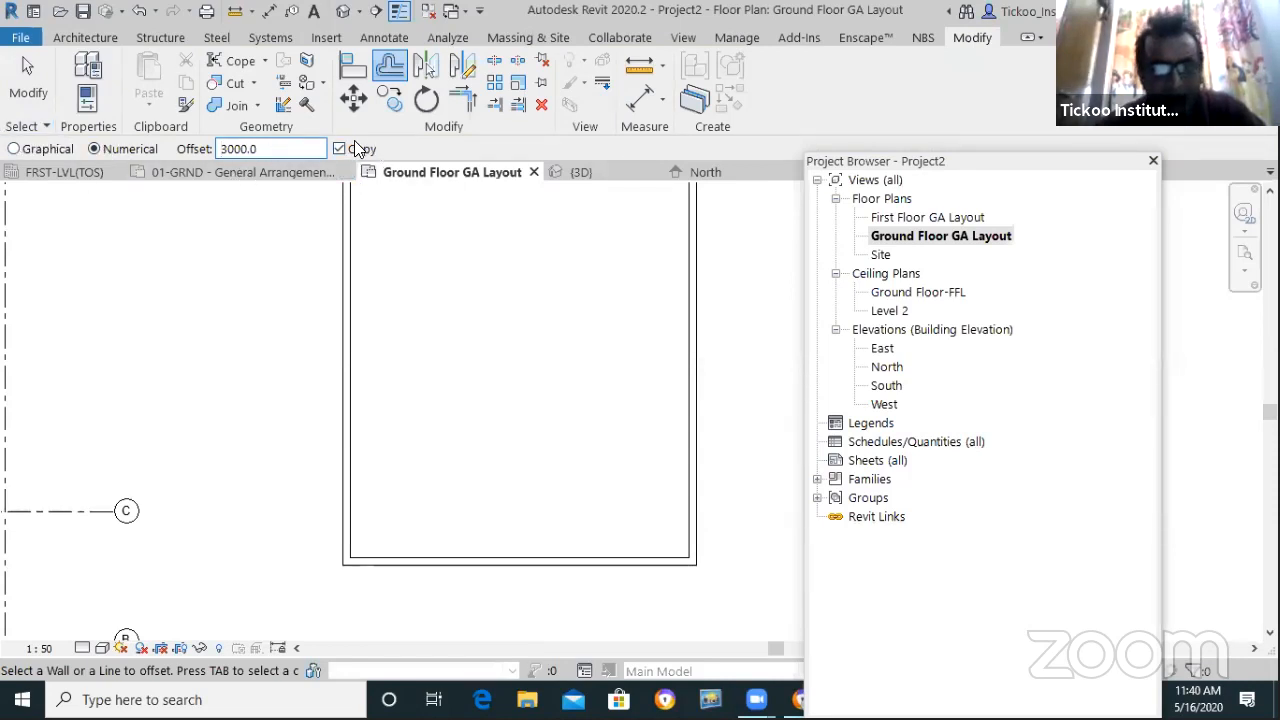
double_click(216, 149)
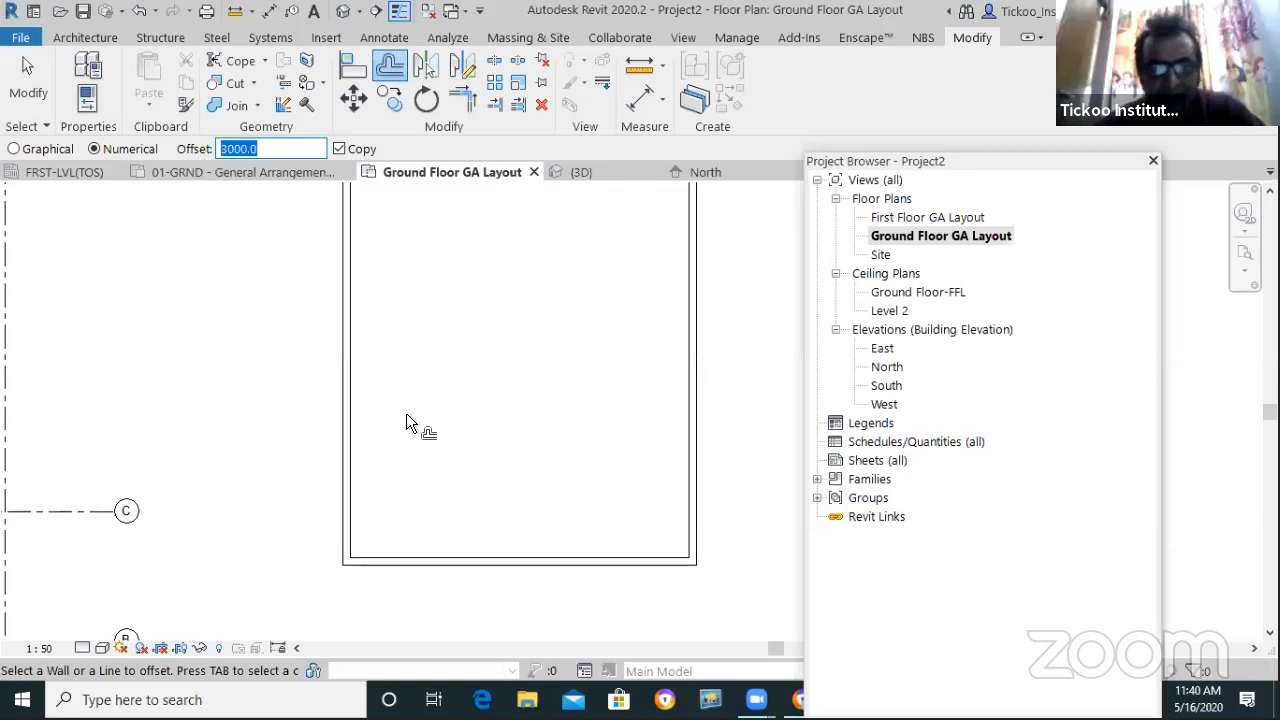
text(1)
key(Return)
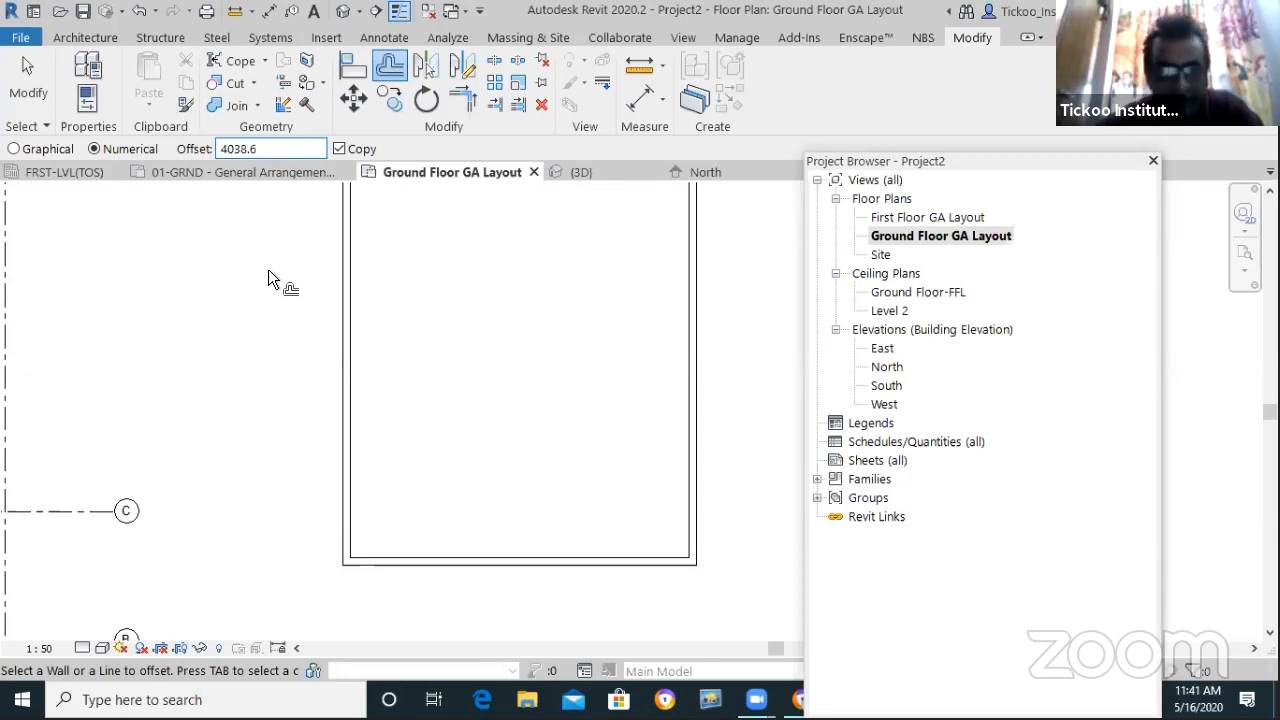
Place the offset copy of the left wall 4038.6 inside the enclosure
click(352, 467)
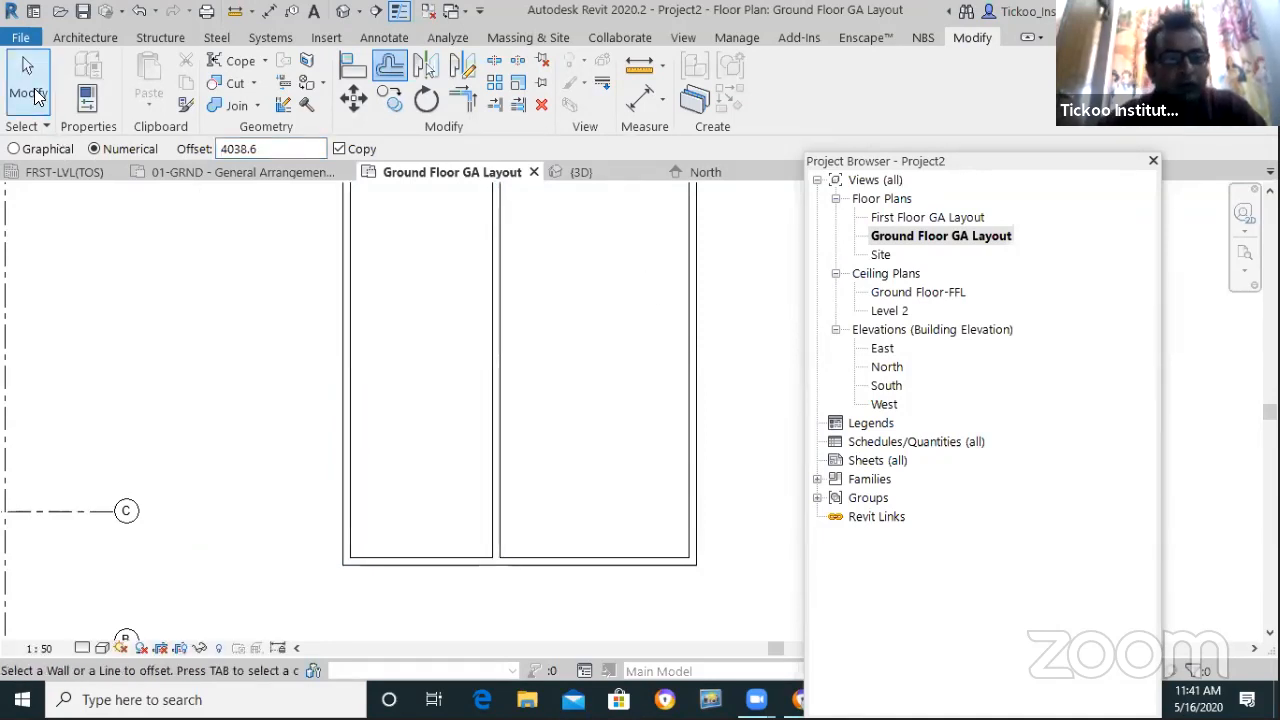
click(30, 92)
scroll(477, 517, down, 1)
scroll(557, 560, up, 2)
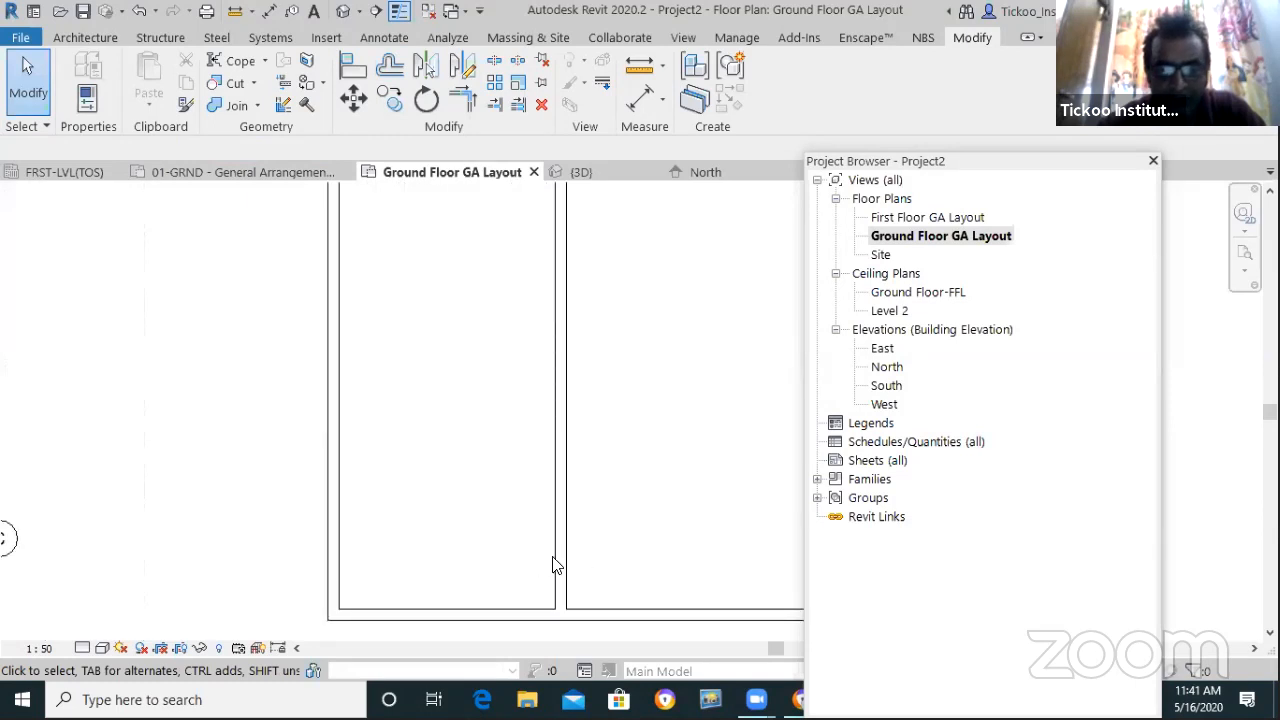
Change the partition's 3838.6 dimension to 12'5, giving a 3784.6 left room
click(555, 551)
scroll(289, 443, down, 2)
scroll(437, 591, up, 3)
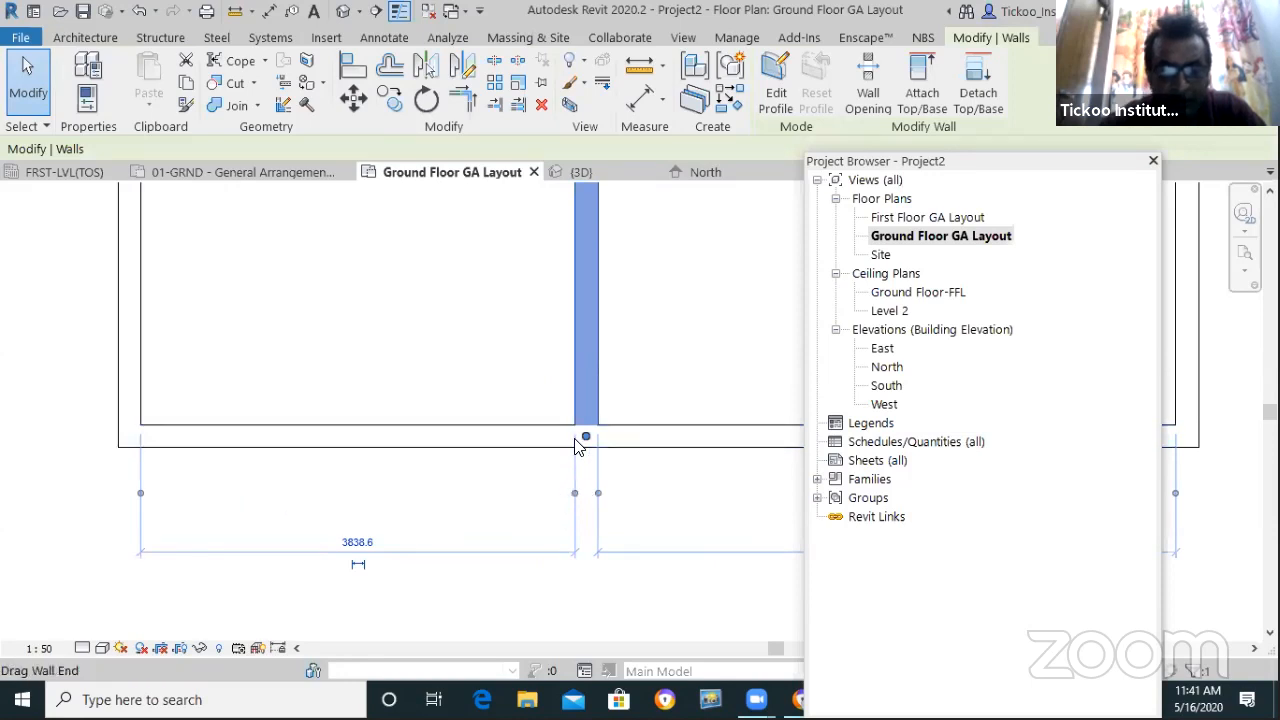
click(360, 543)
text(1)
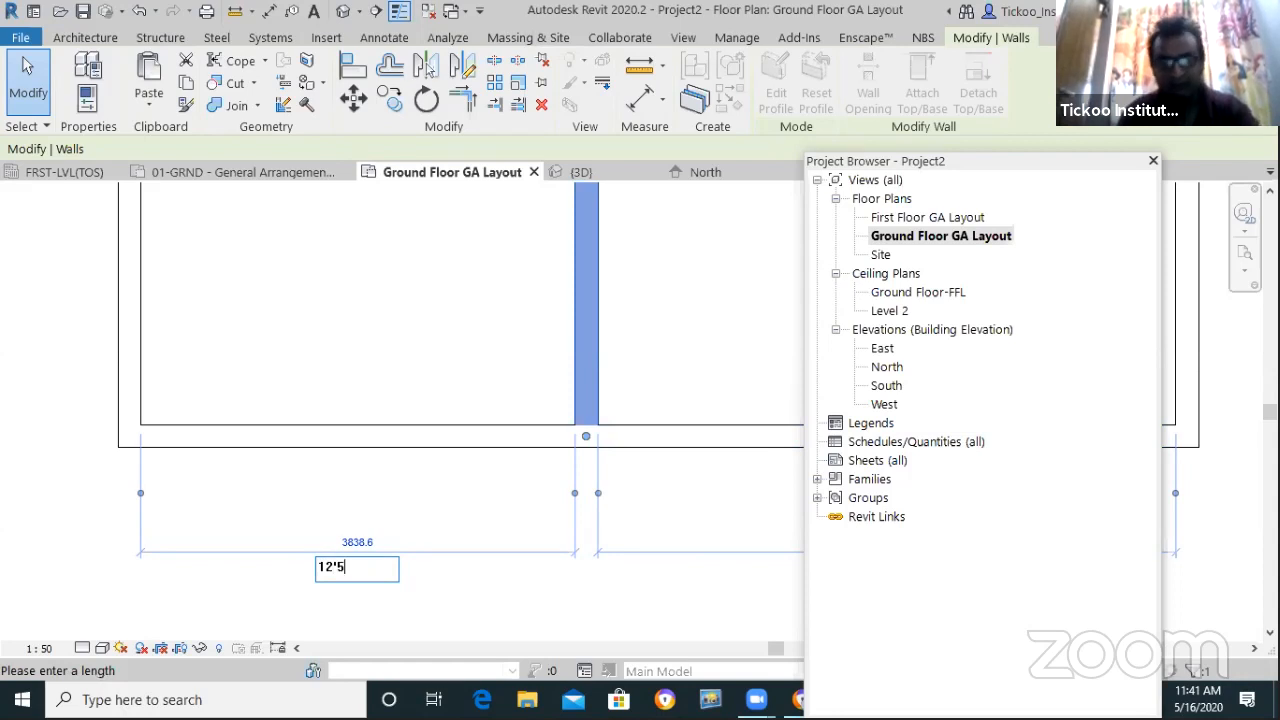
text(2'5)
key(Return)
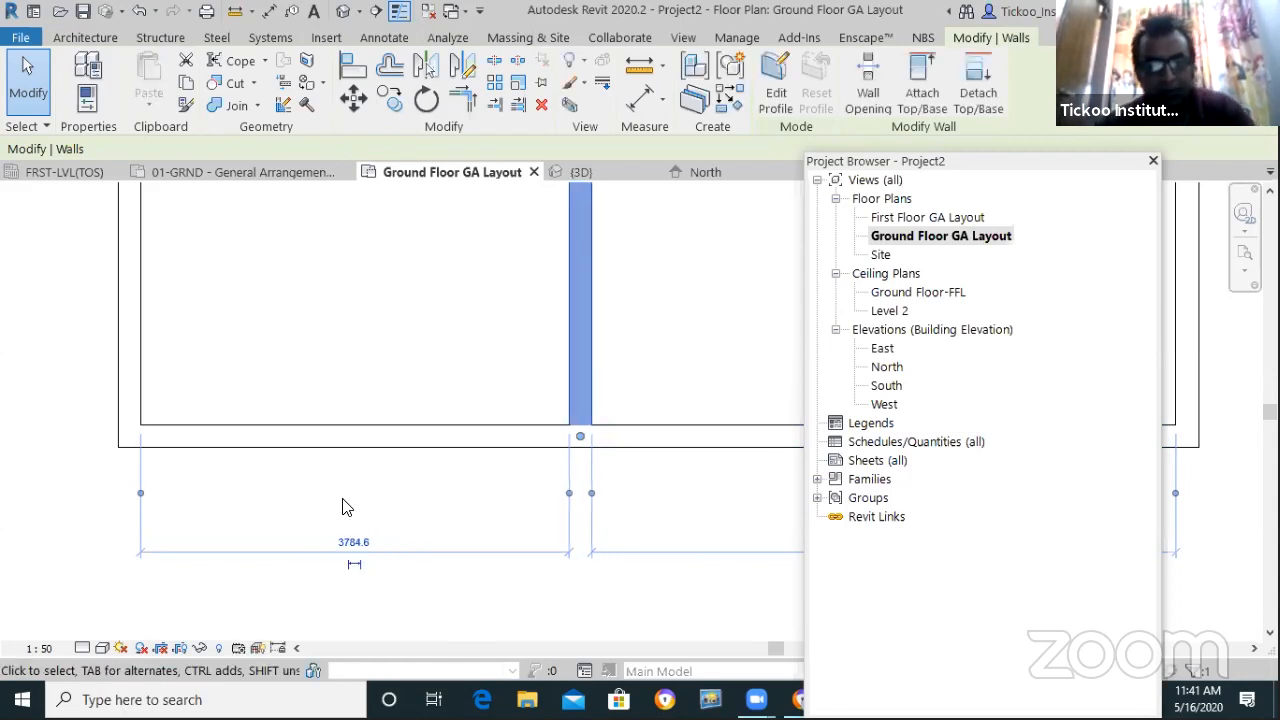
key(Escape)
scroll(449, 549, down, 2)
scroll(476, 481, up, 2)
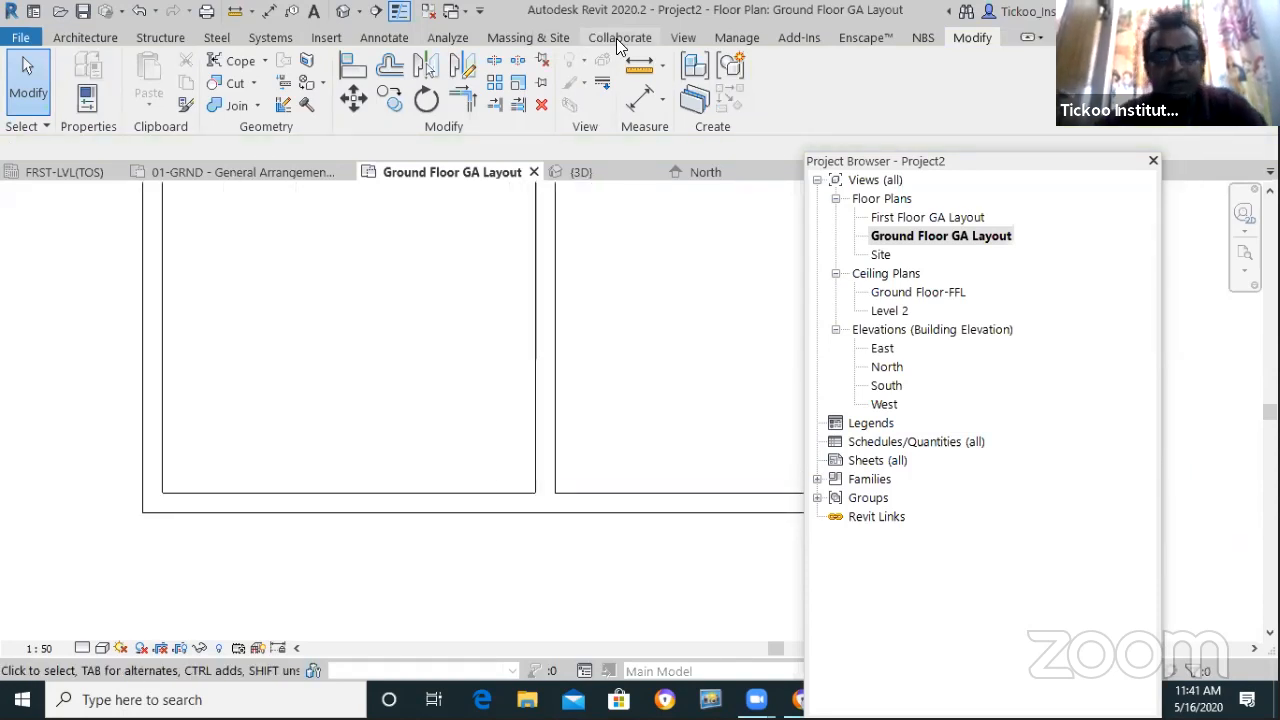
Add an aligned wall-face dimension reading 3785 across the left room, placed below
click(368, 37)
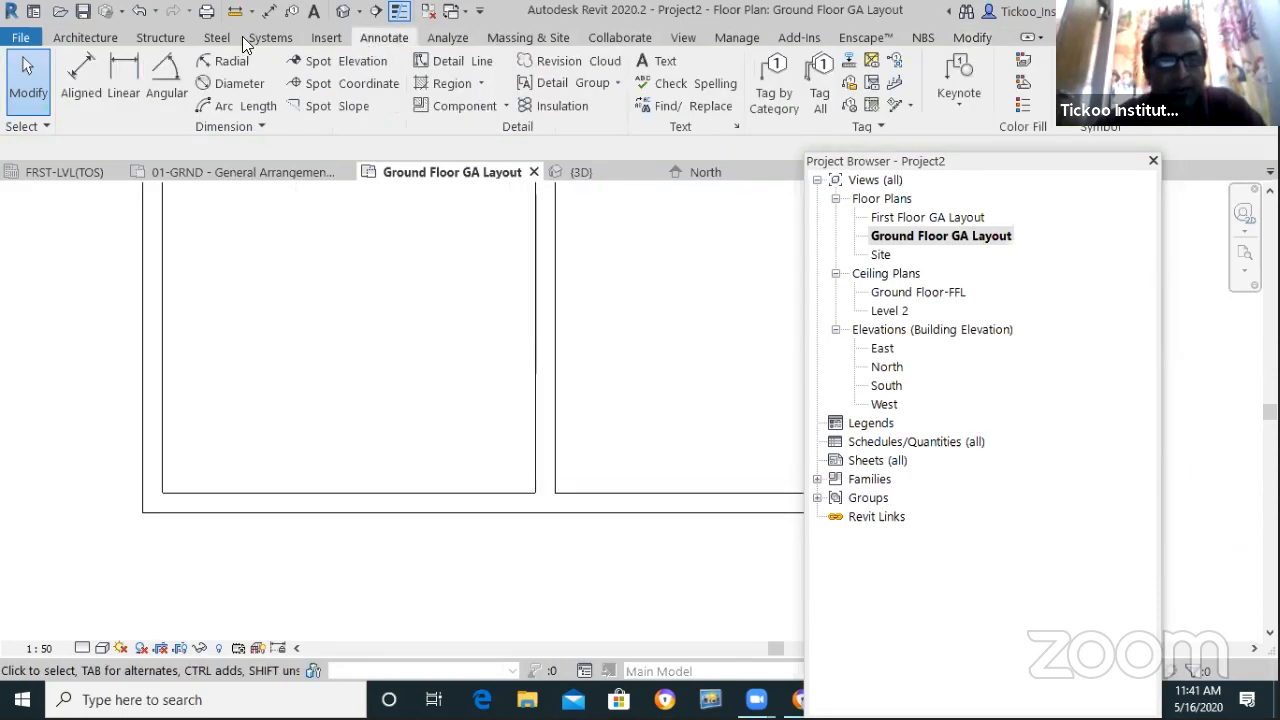
click(82, 80)
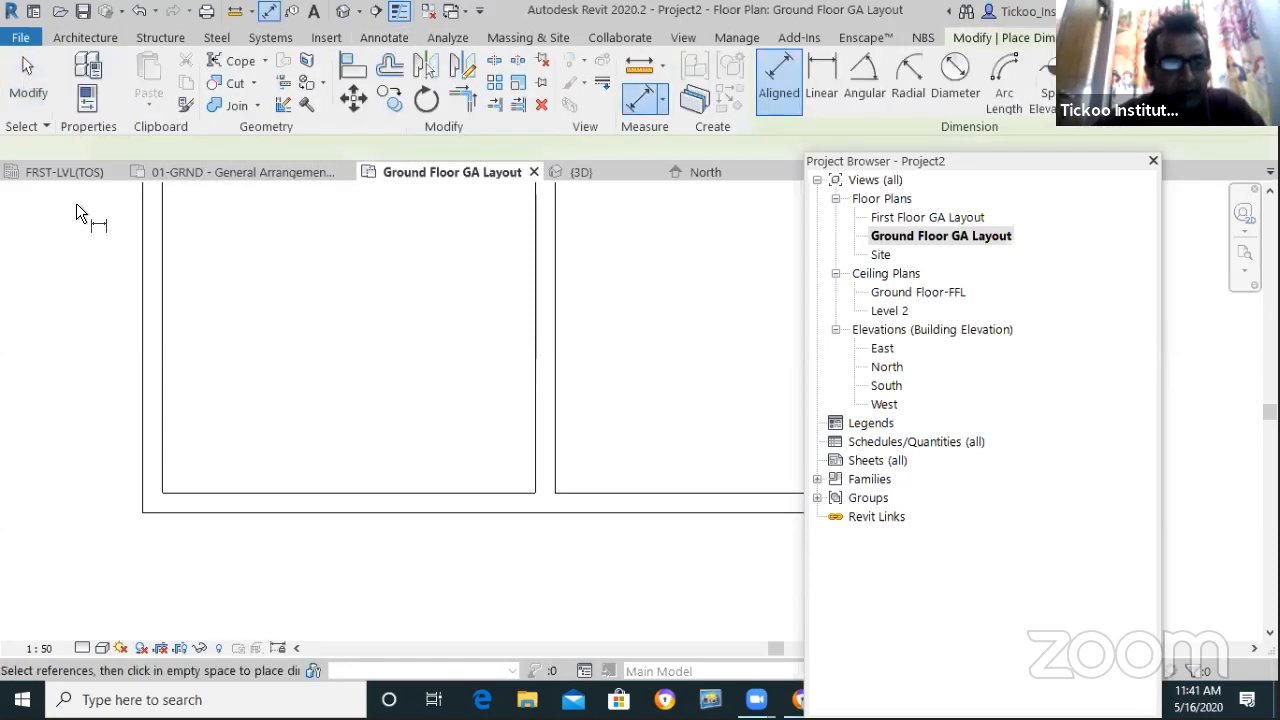
click(206, 152)
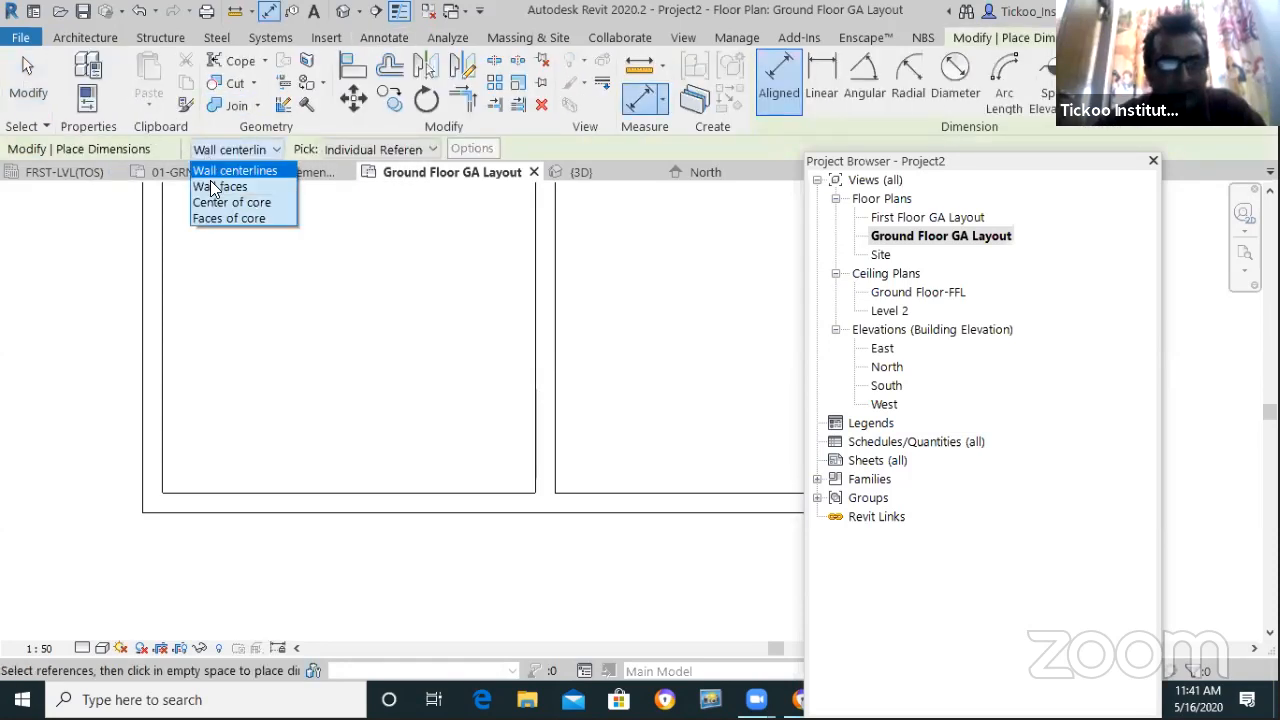
click(219, 187)
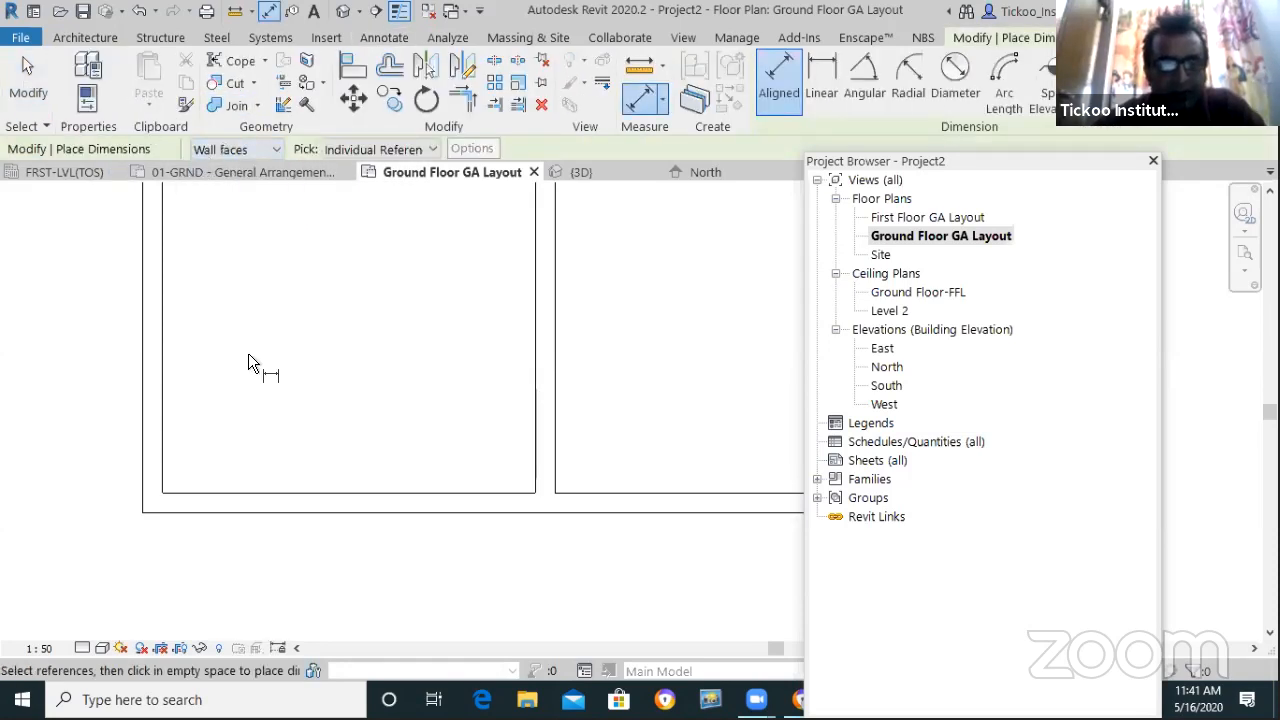
click(168, 453)
click(533, 458)
click(520, 489)
click(500, 570)
scroll(414, 573, down, 5)
scroll(508, 571, up, 2)
key(Escape)
key(Escape)
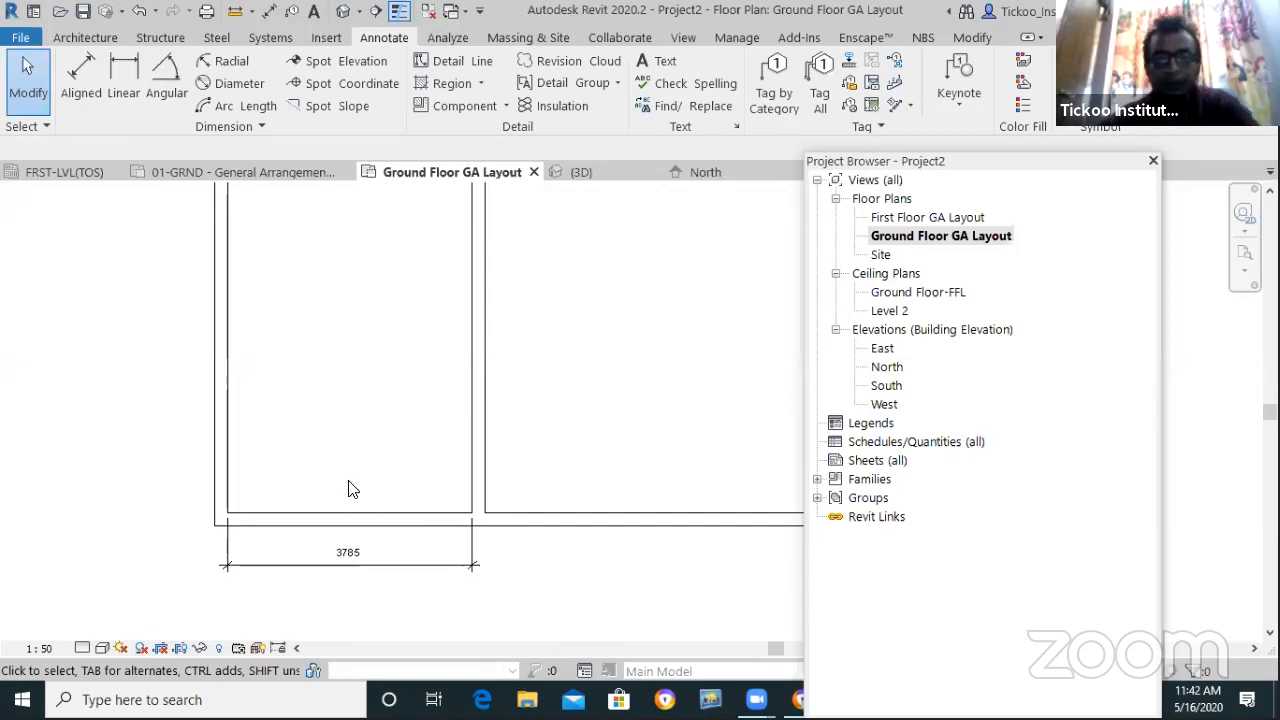
Offset copies of a horizontal and a vertical wall 12' inward
click(983, 42)
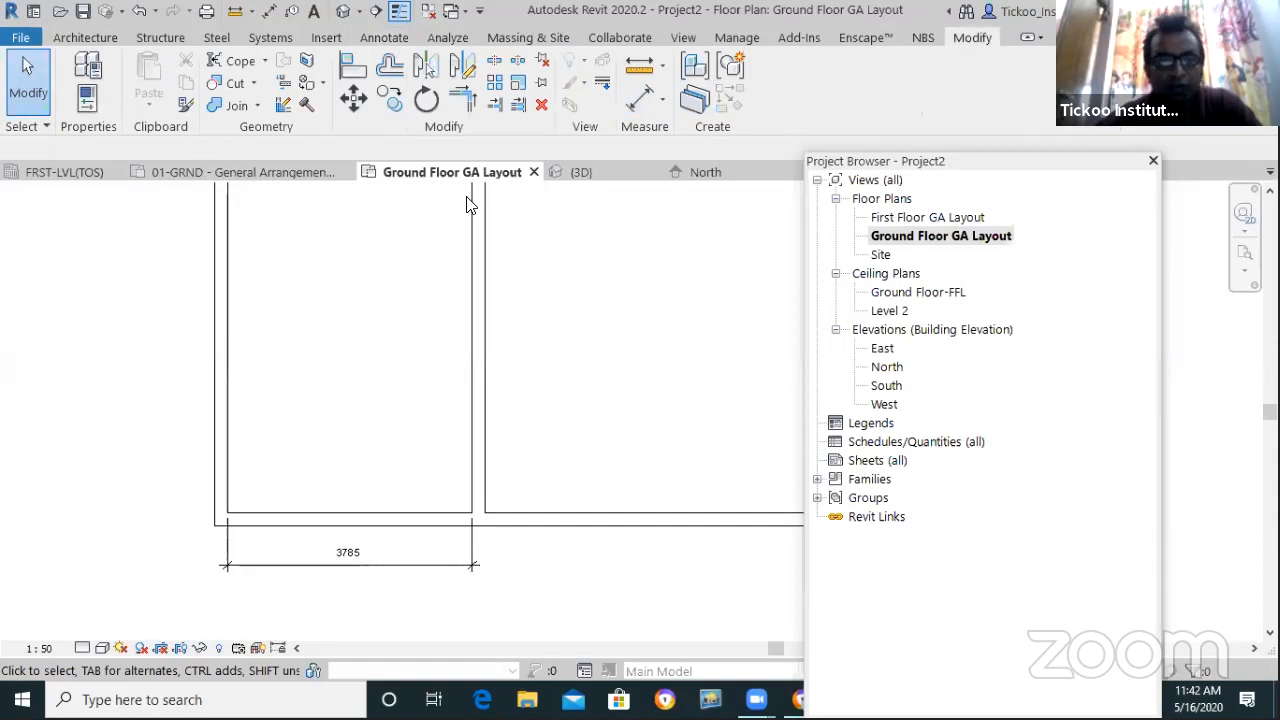
click(397, 76)
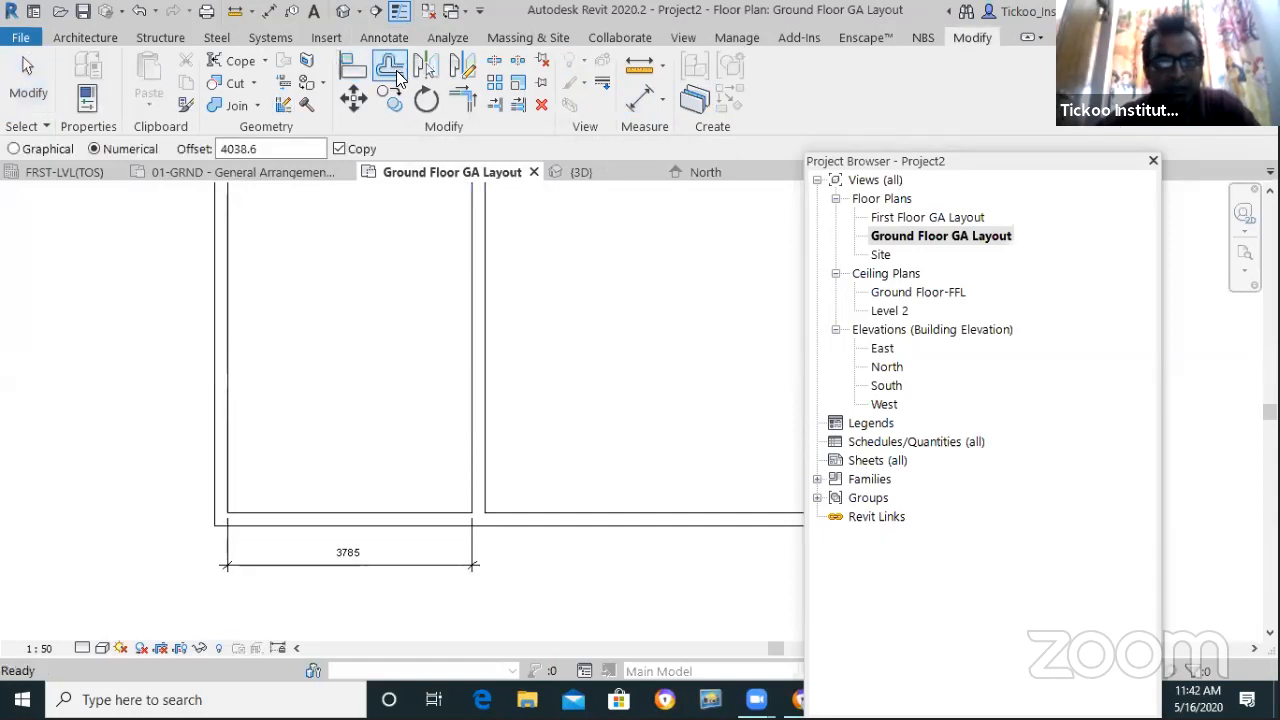
text(12)
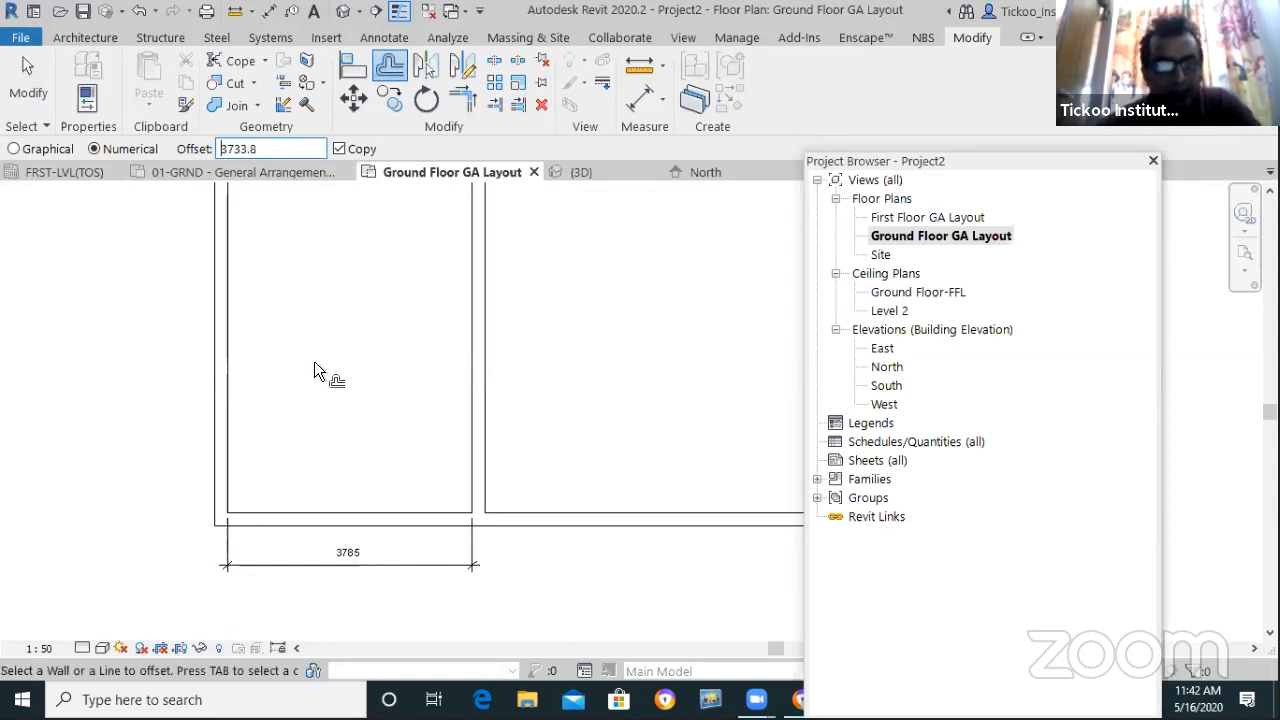
click(332, 509)
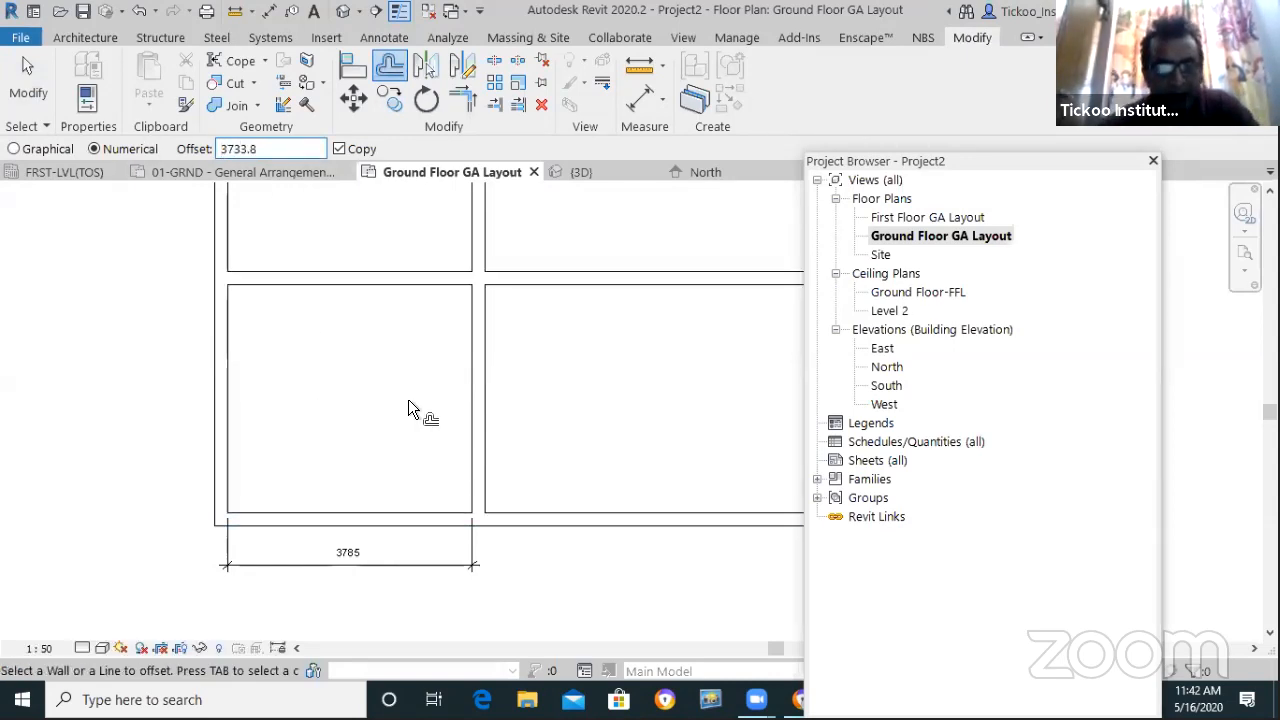
scroll(404, 395, down, 4)
scroll(414, 403, up, 3)
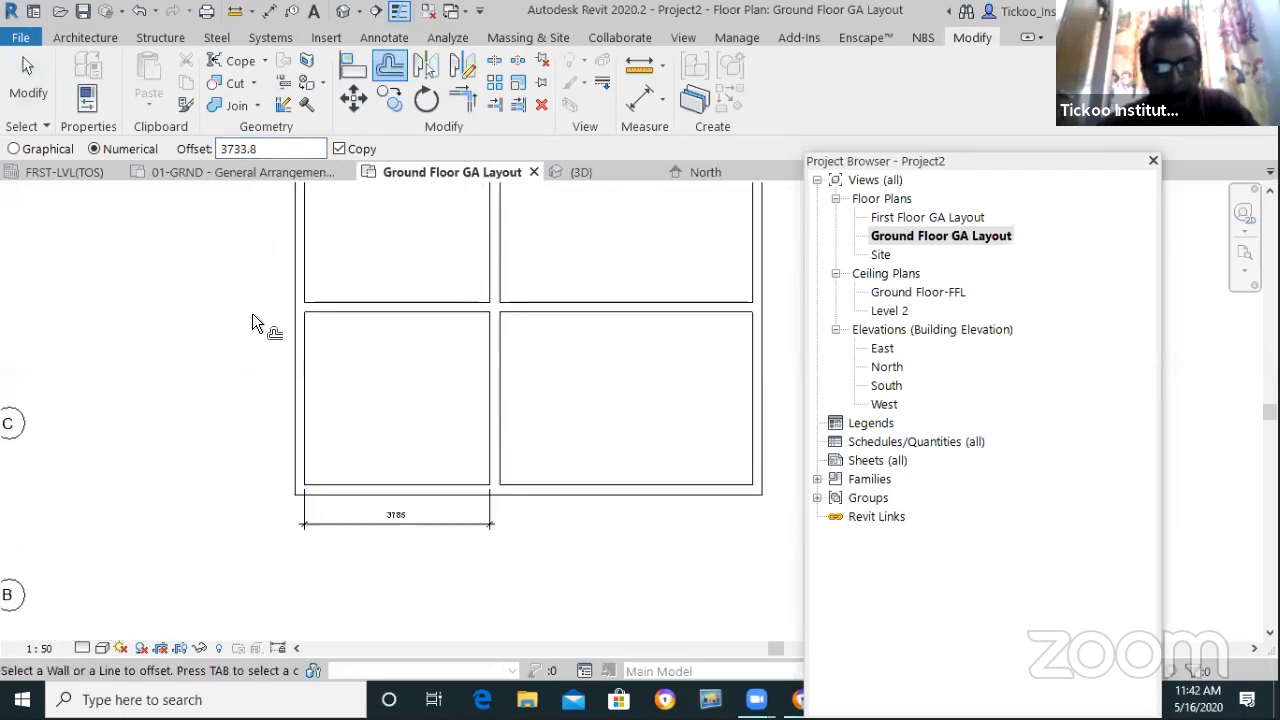
click(477, 284)
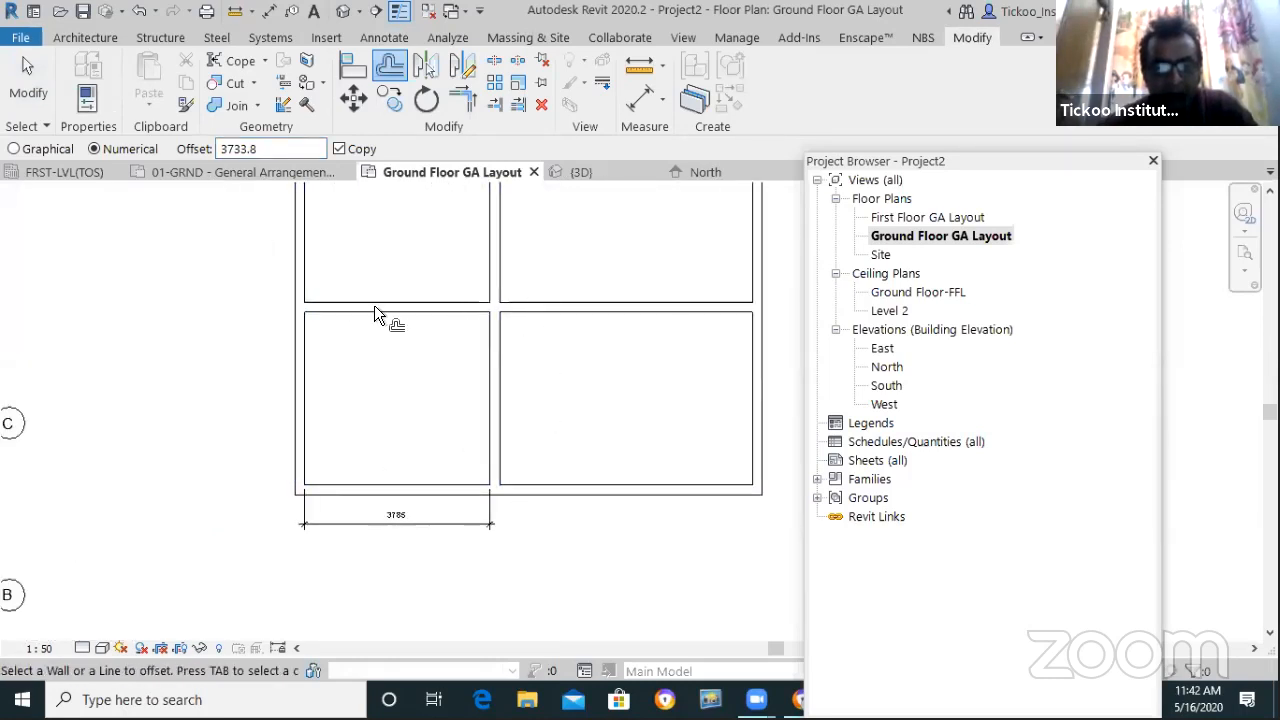
key(Escape)
key(Escape)
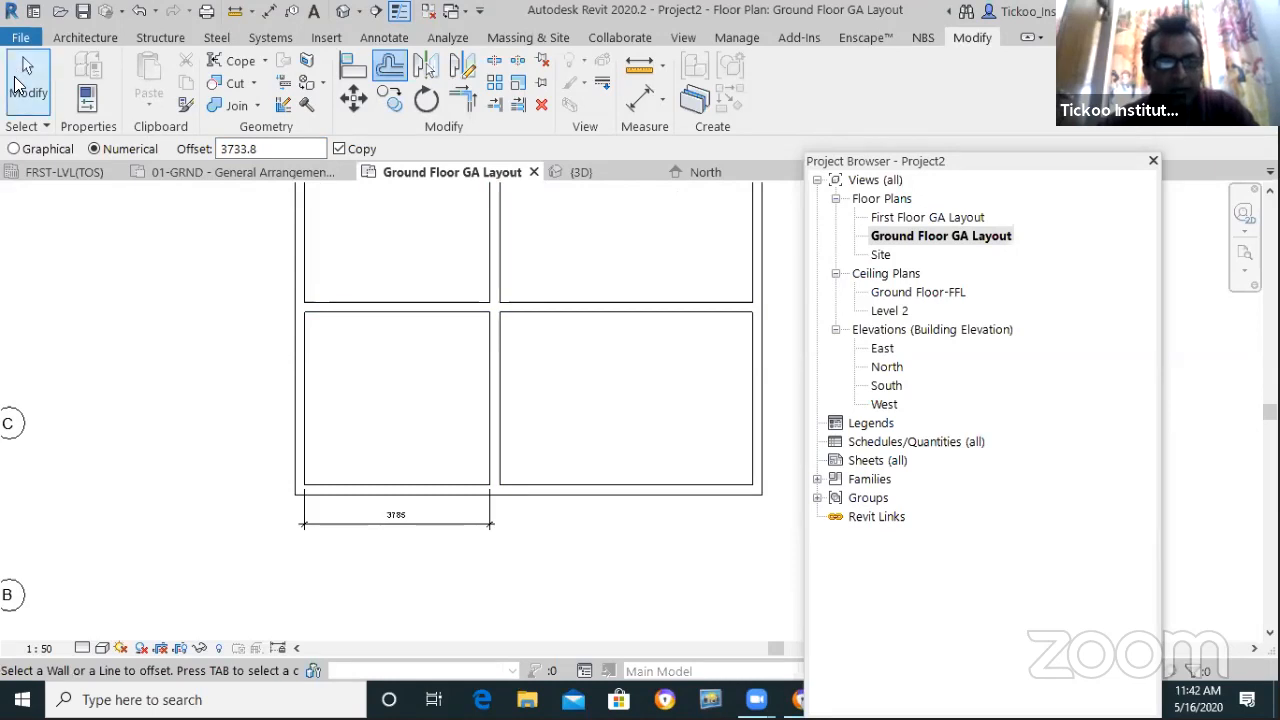
Trim the vertical and horizontal partitions to a corner, closing the bottom-left room
click(464, 106)
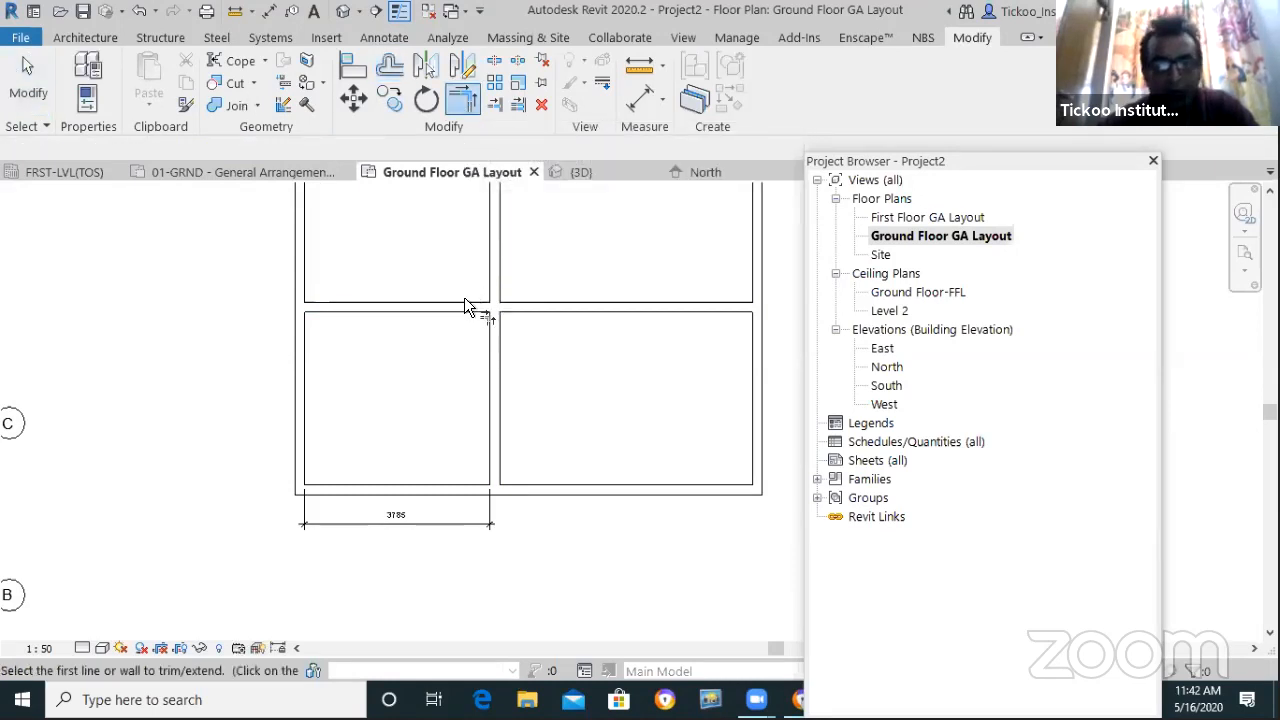
click(470, 306)
click(490, 385)
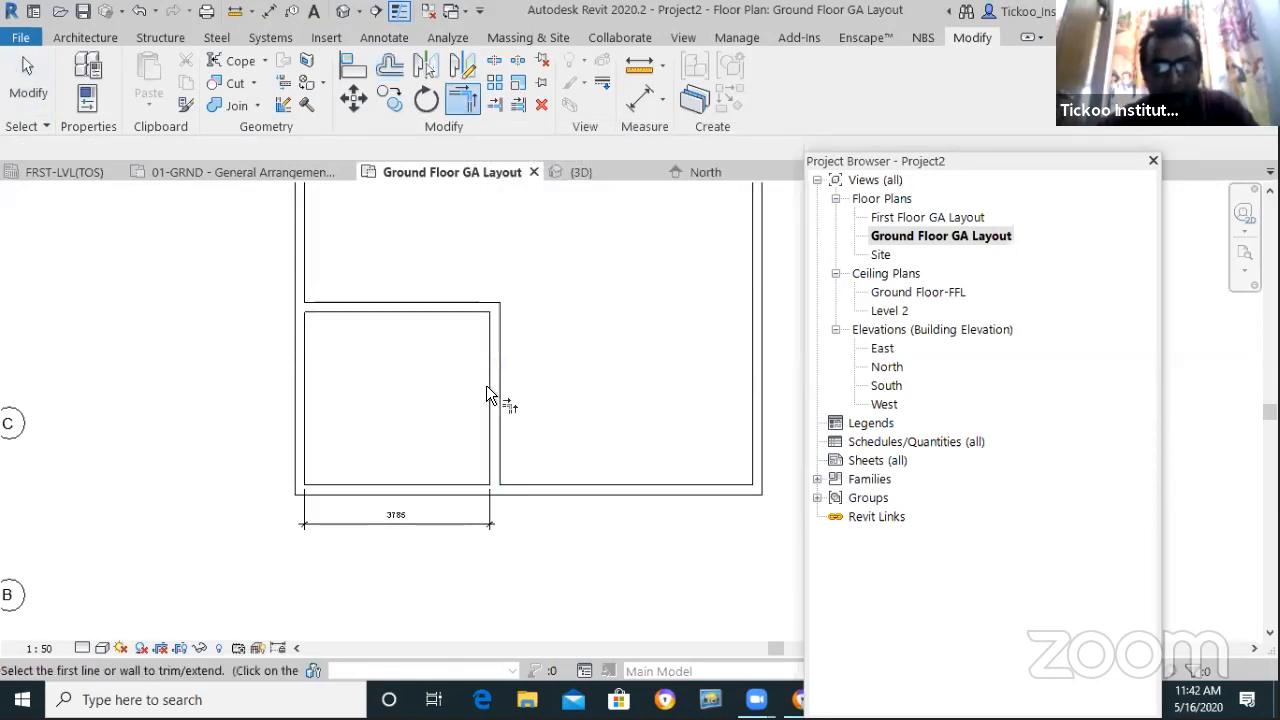
scroll(522, 355, down, 2)
scroll(533, 323, up, 3)
click(28, 82)
scroll(406, 363, down, 2)
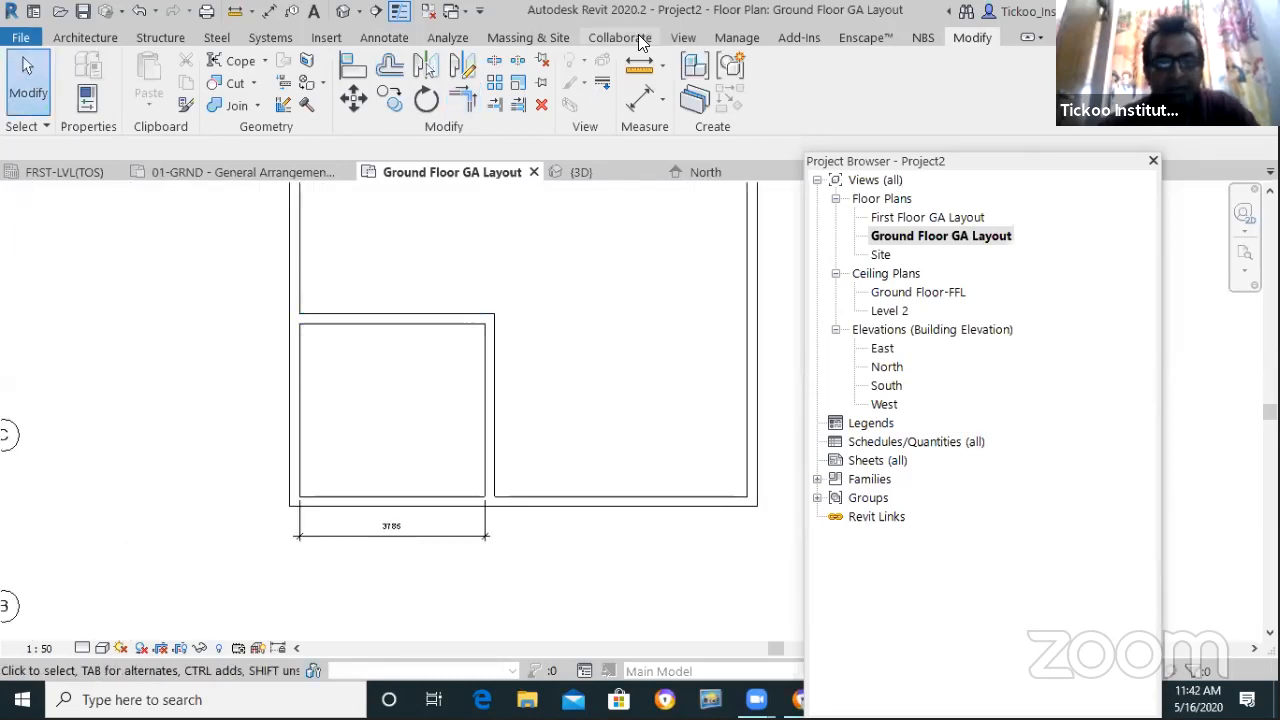
Add an aligned wall-face dimension for the small room's depth, reading 3534, left of the room
click(381, 36)
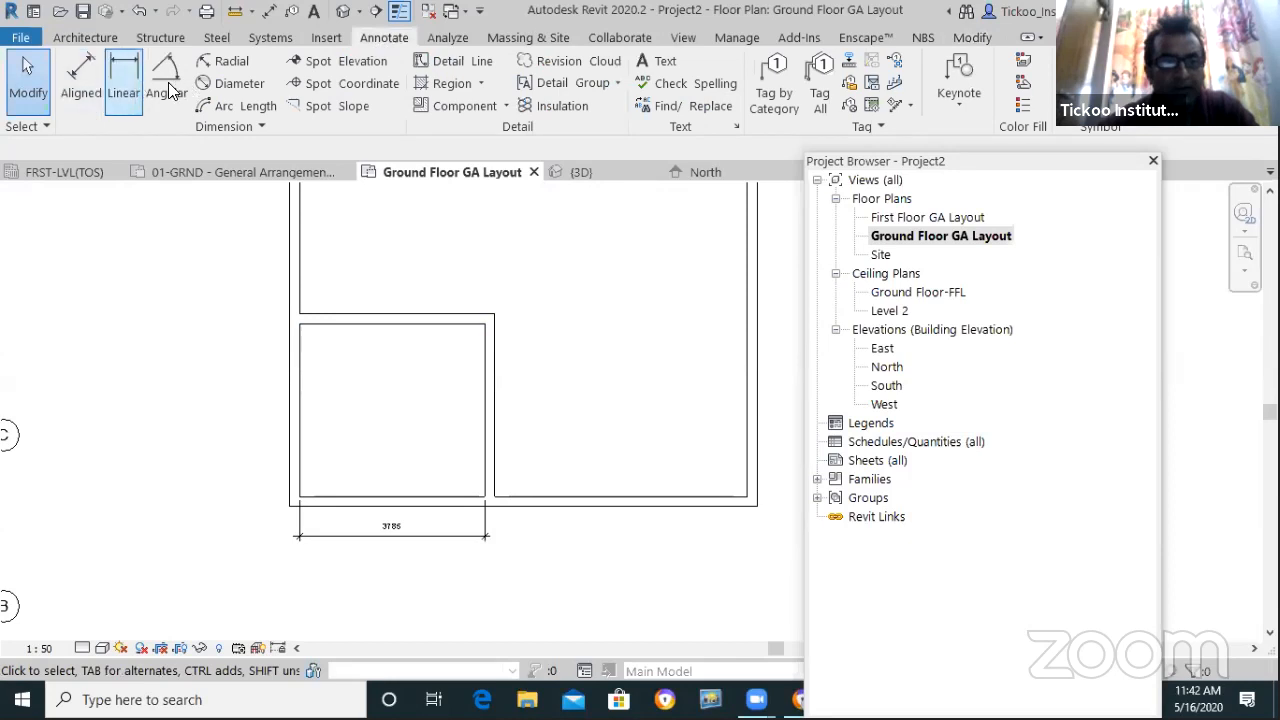
click(78, 85)
click(237, 149)
click(244, 186)
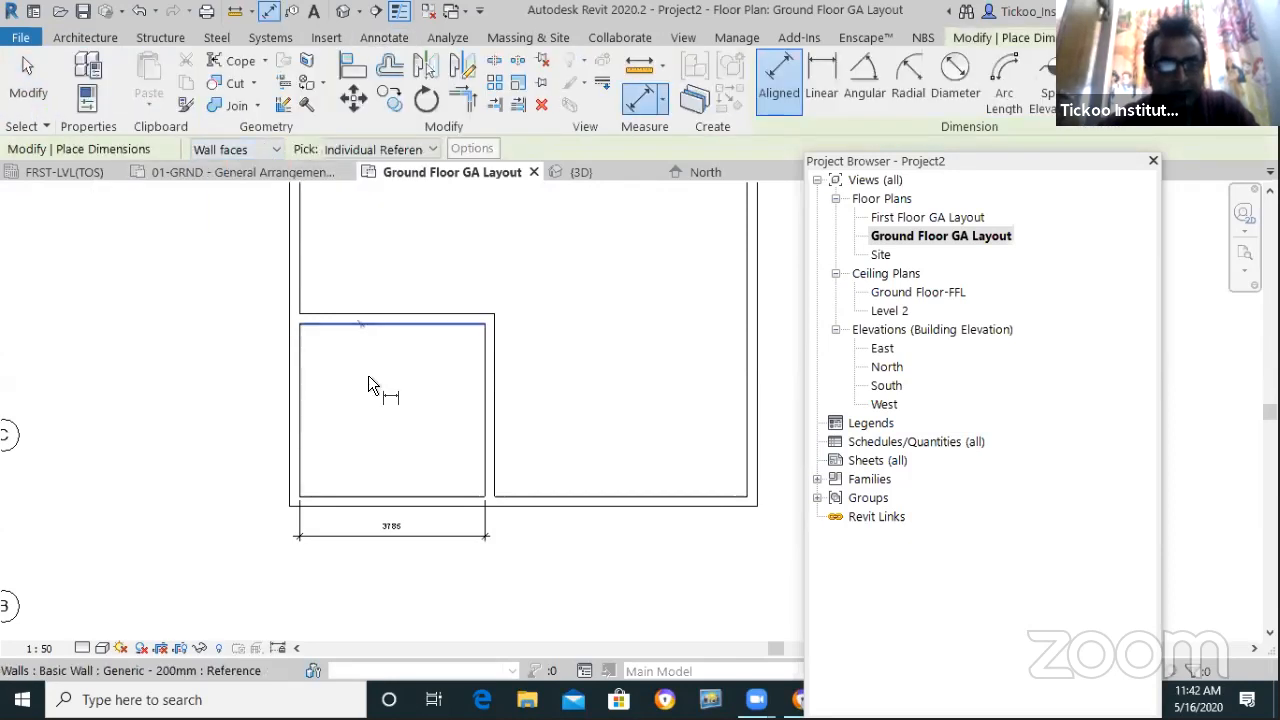
click(378, 491)
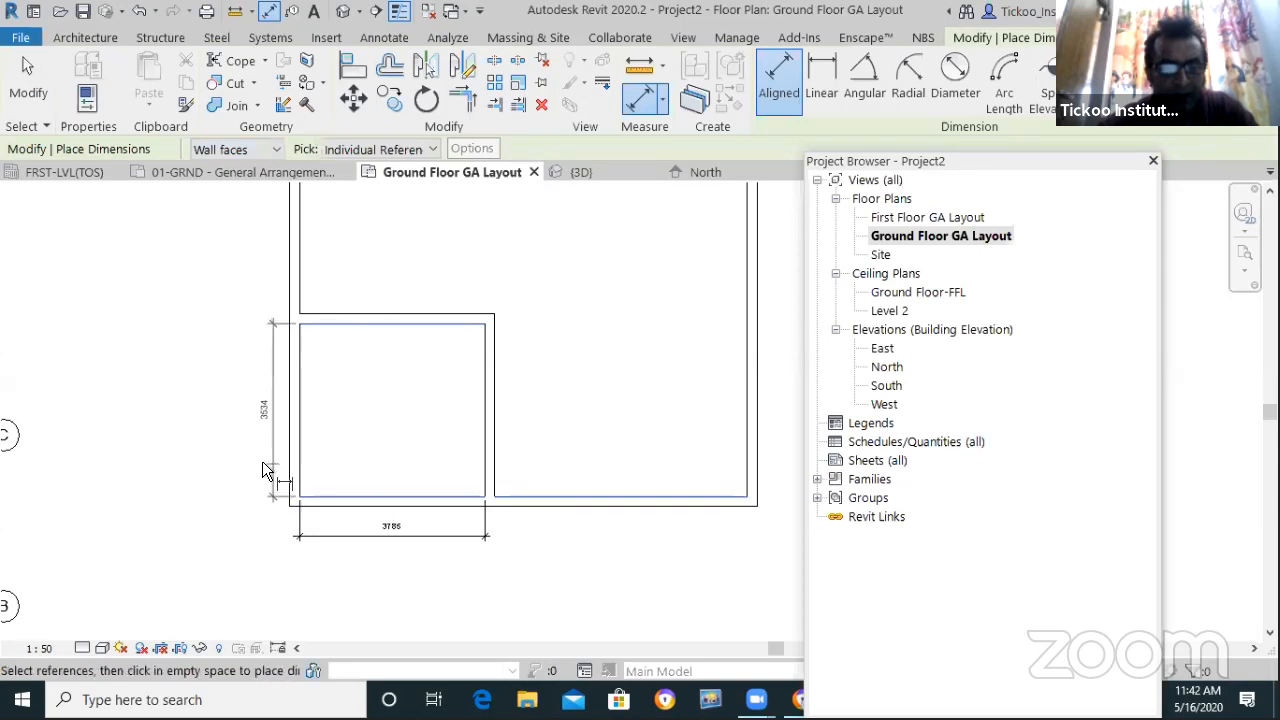
click(260, 468)
scroll(446, 473, up, 1)
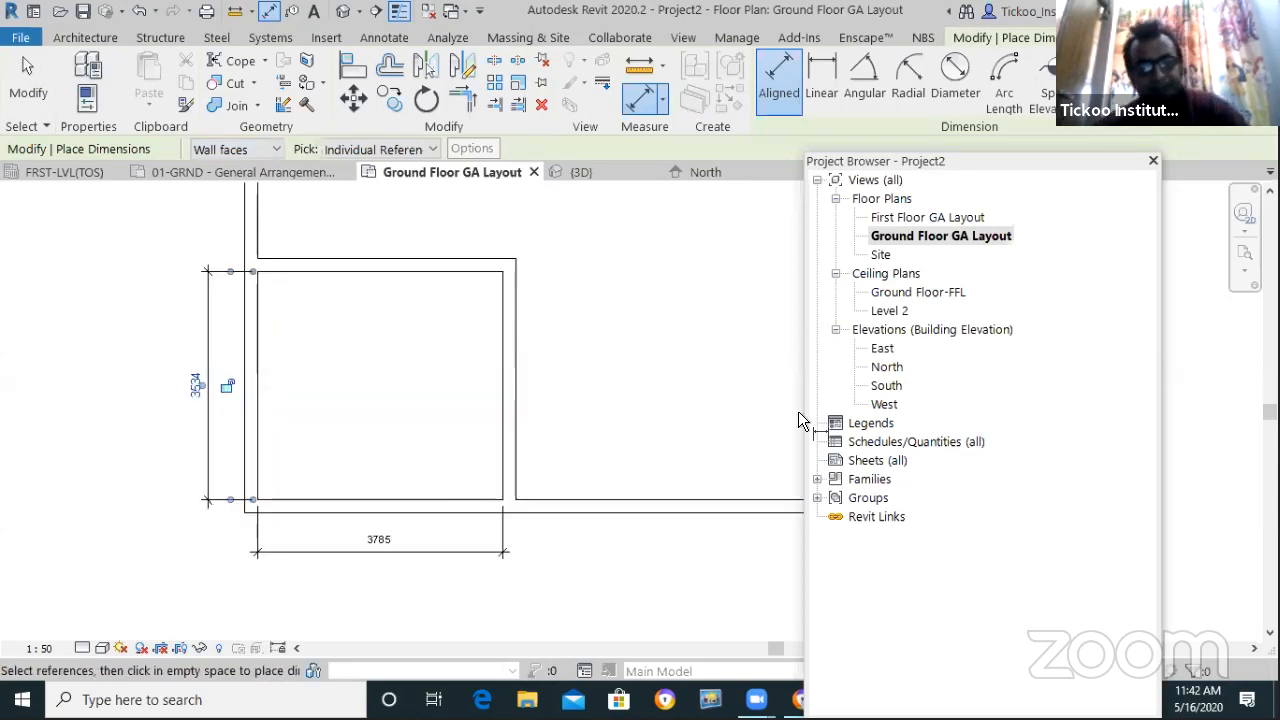
key(Escape)
Move the room's top wall by setting the depth dimension to 12'3" (3734)
click(312, 266)
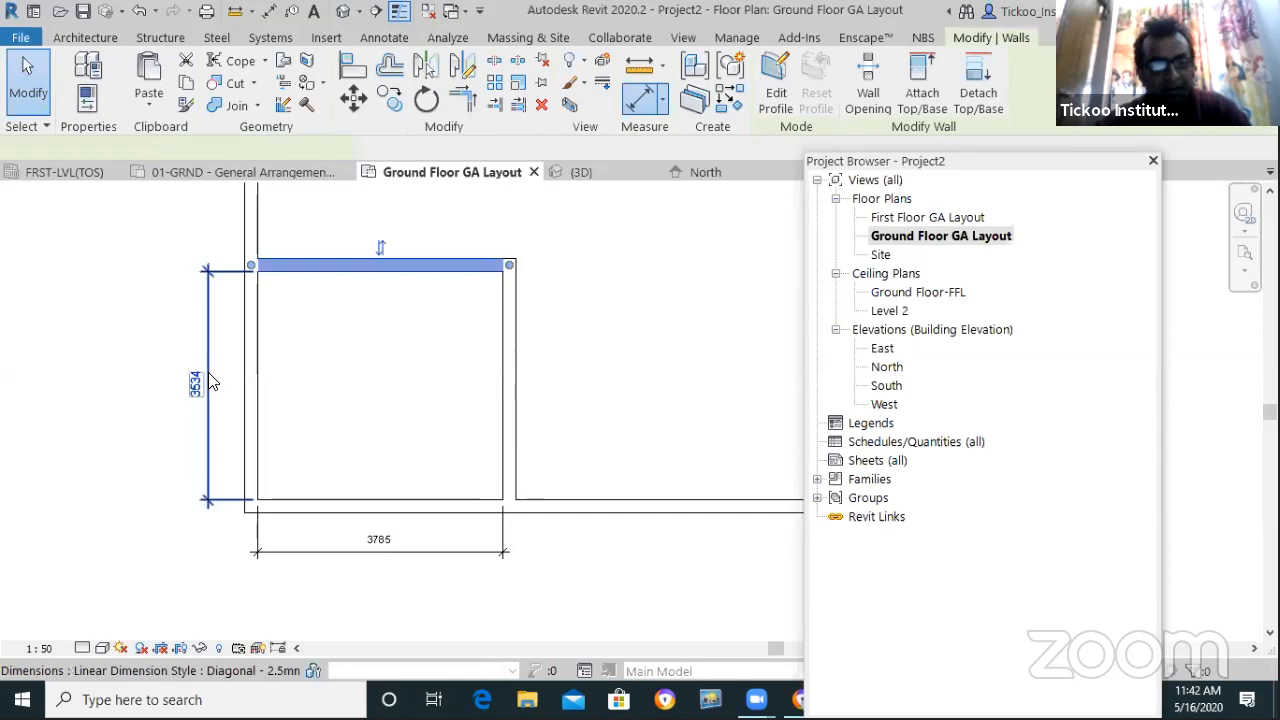
click(198, 388)
text(12'3")
key(Return)
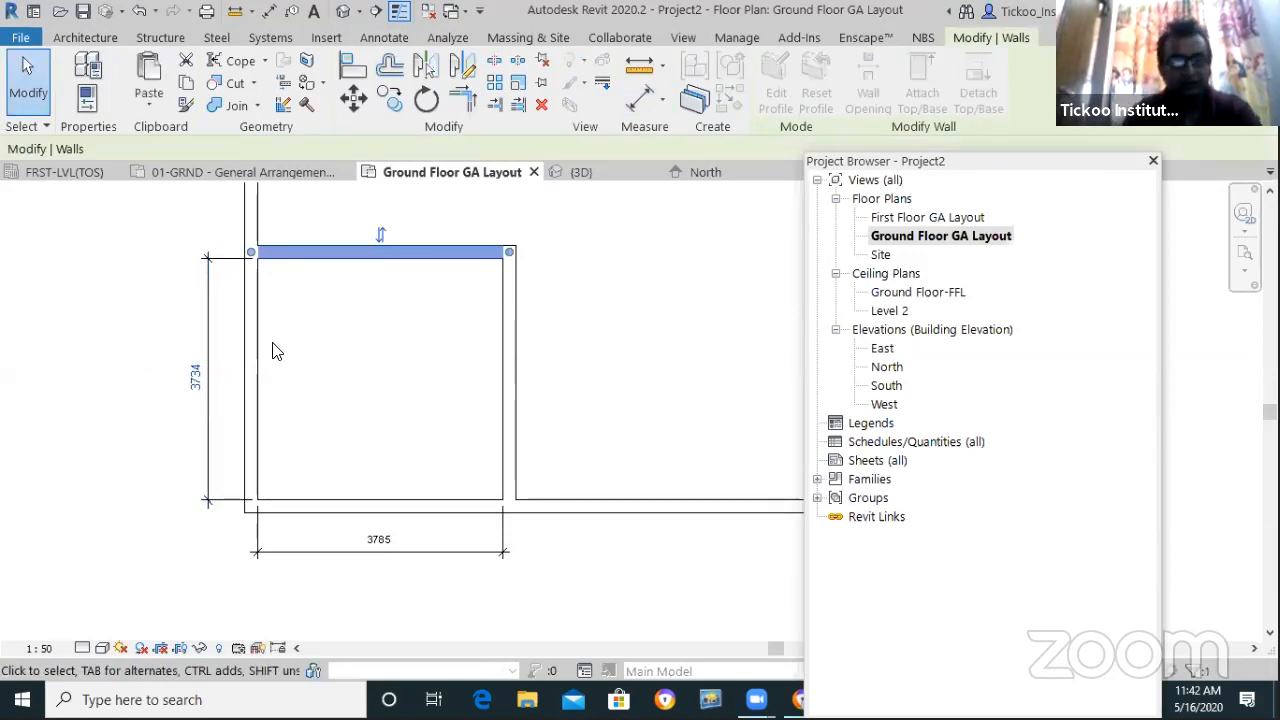
key(Escape)
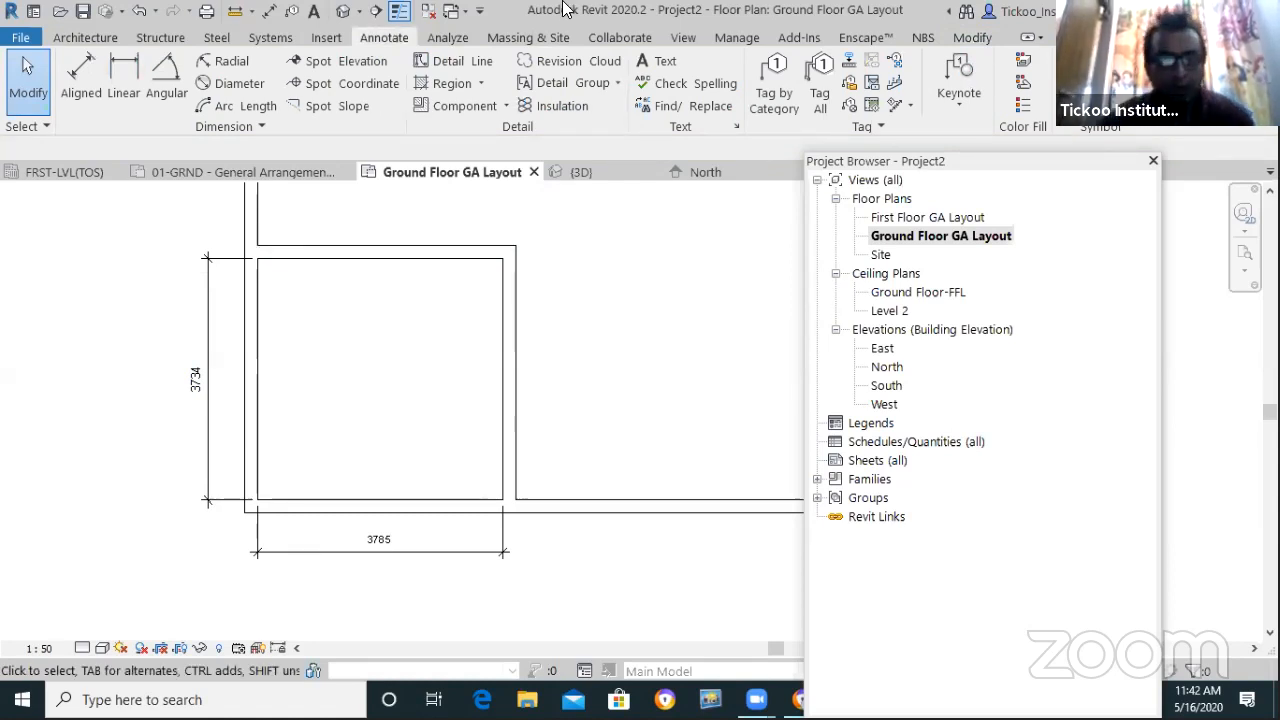
scroll(342, 345, down, 5)
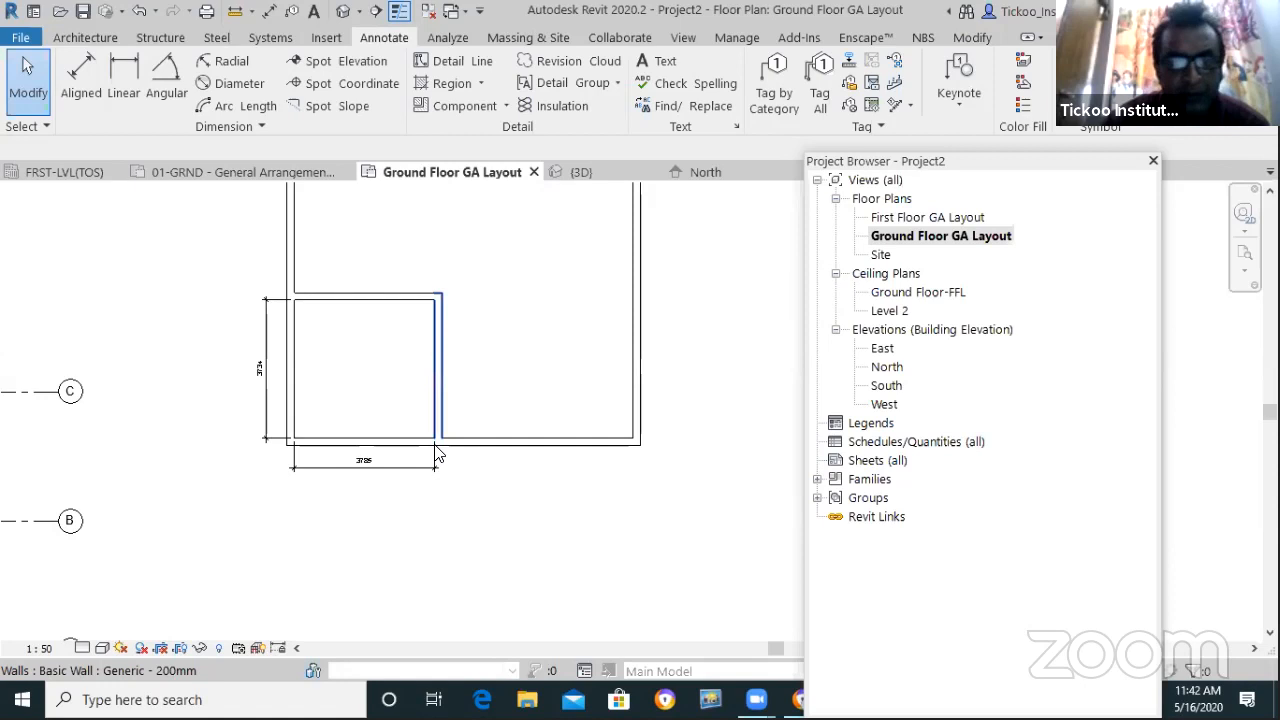
scroll(430, 395, down, 2)
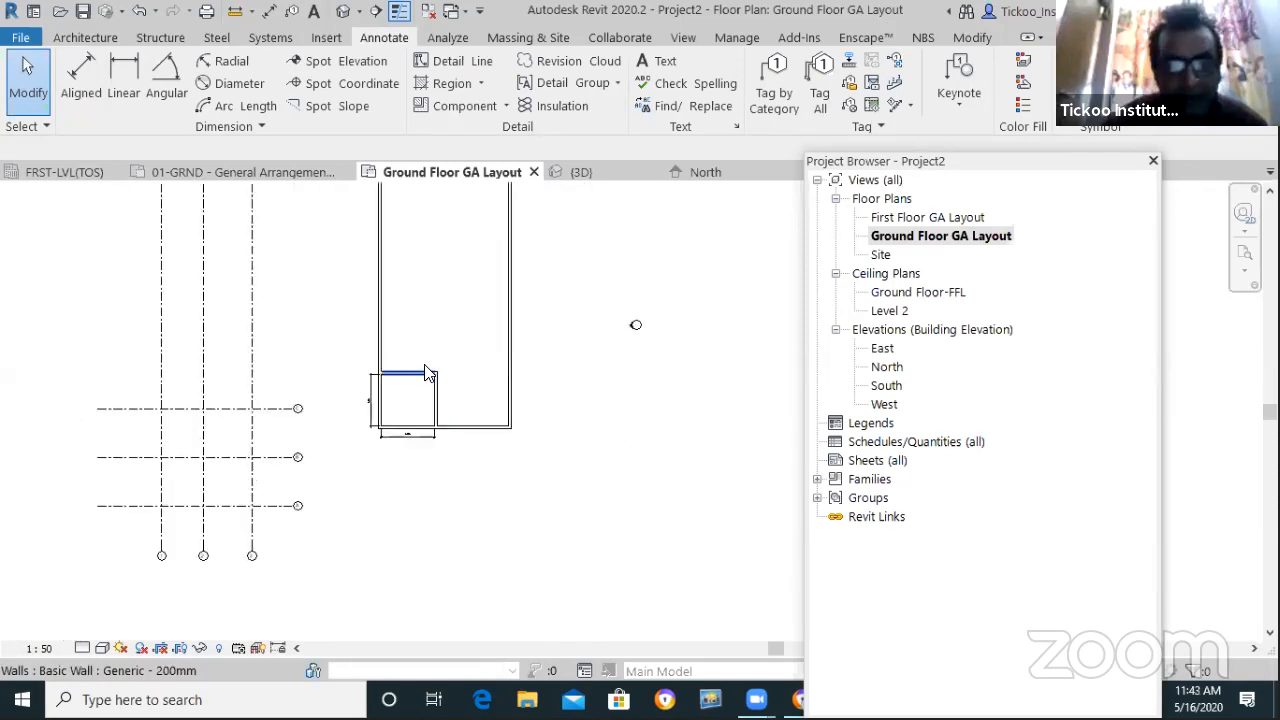
scroll(440, 450, up, 3)
scroll(420, 434, down, 3)
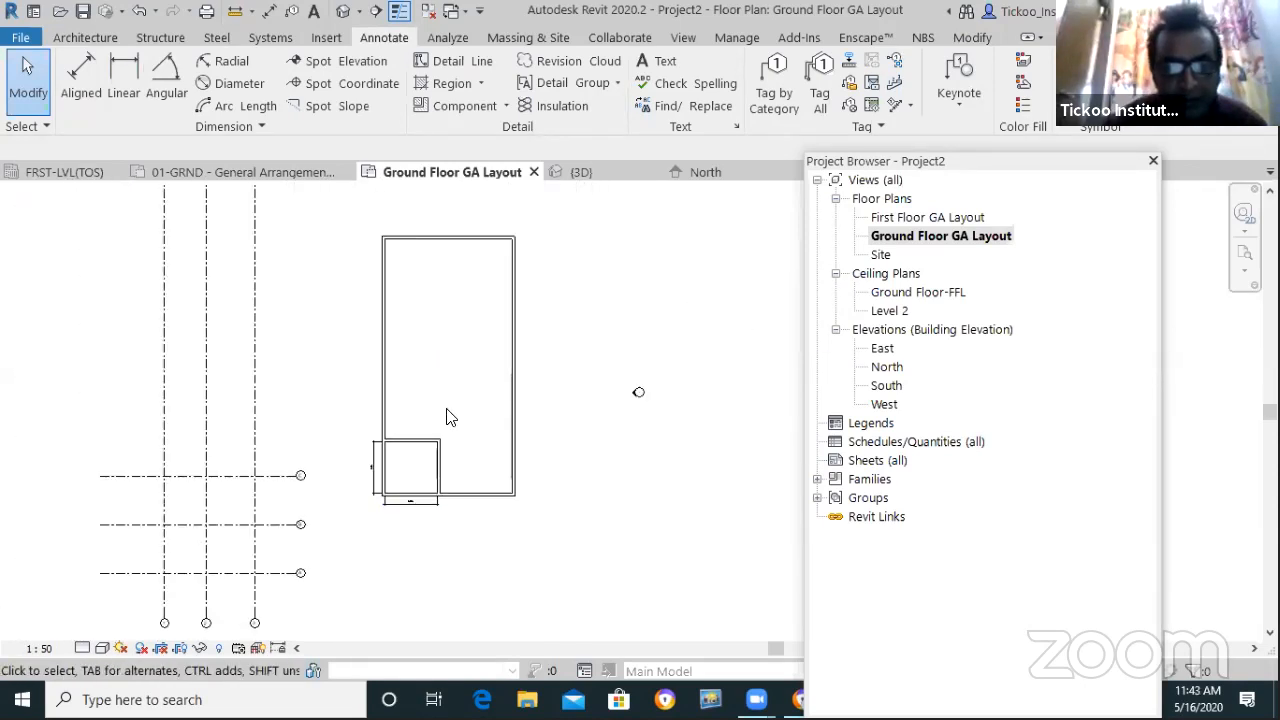
scroll(450, 470, up, 2)
scroll(466, 530, up, 3)
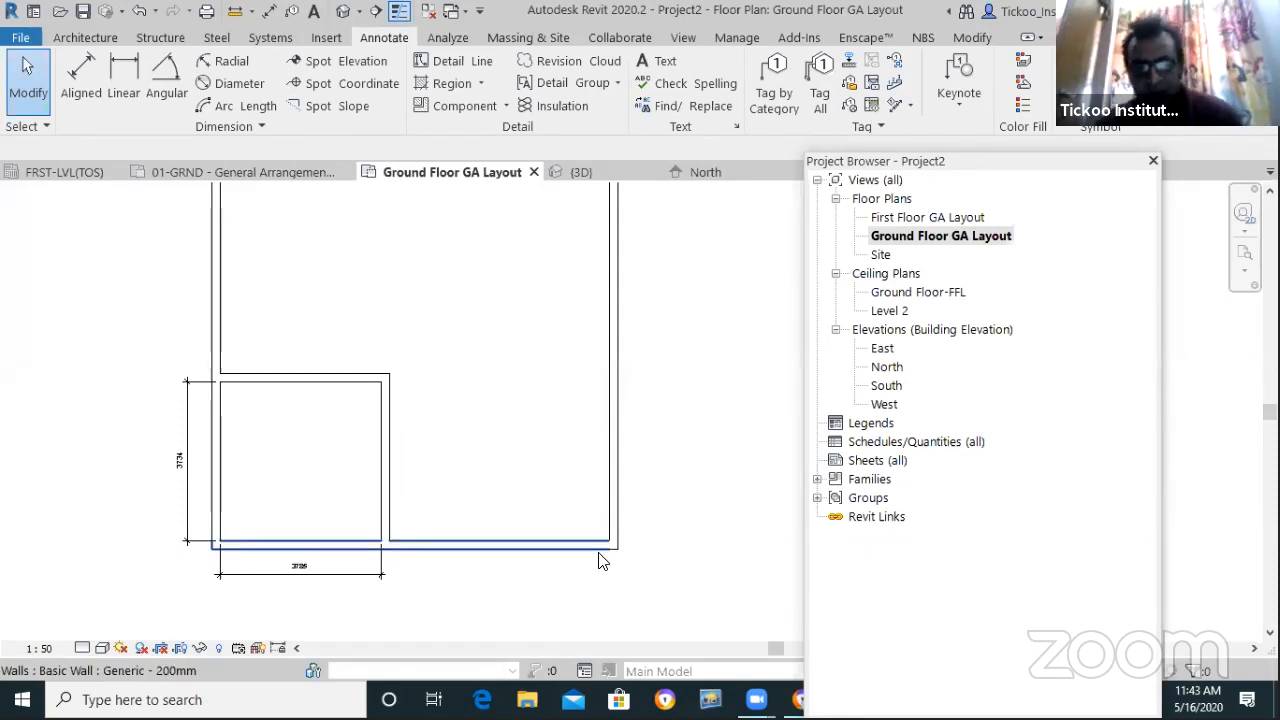
Dimension from the small room's side wall to the right outer wall below the plan, reading 5159
click(81, 78)
click(393, 520)
click(610, 525)
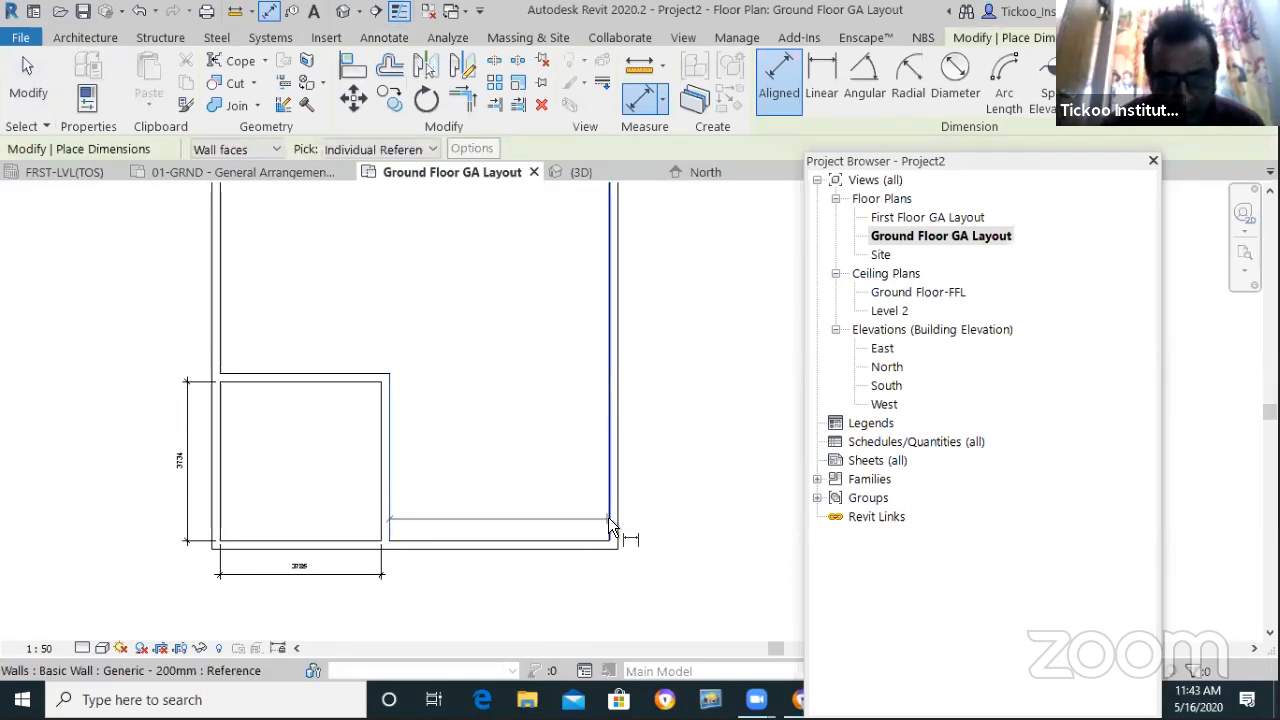
click(573, 567)
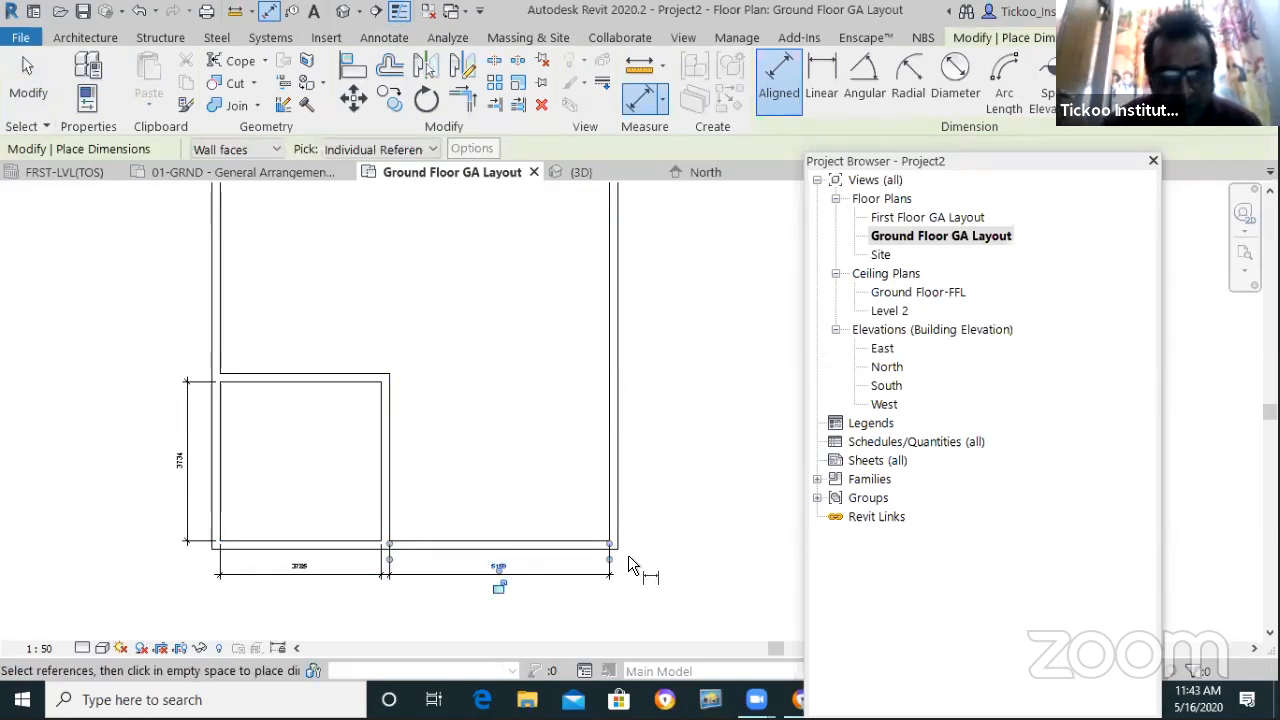
scroll(628, 557, up, 2)
click(28, 80)
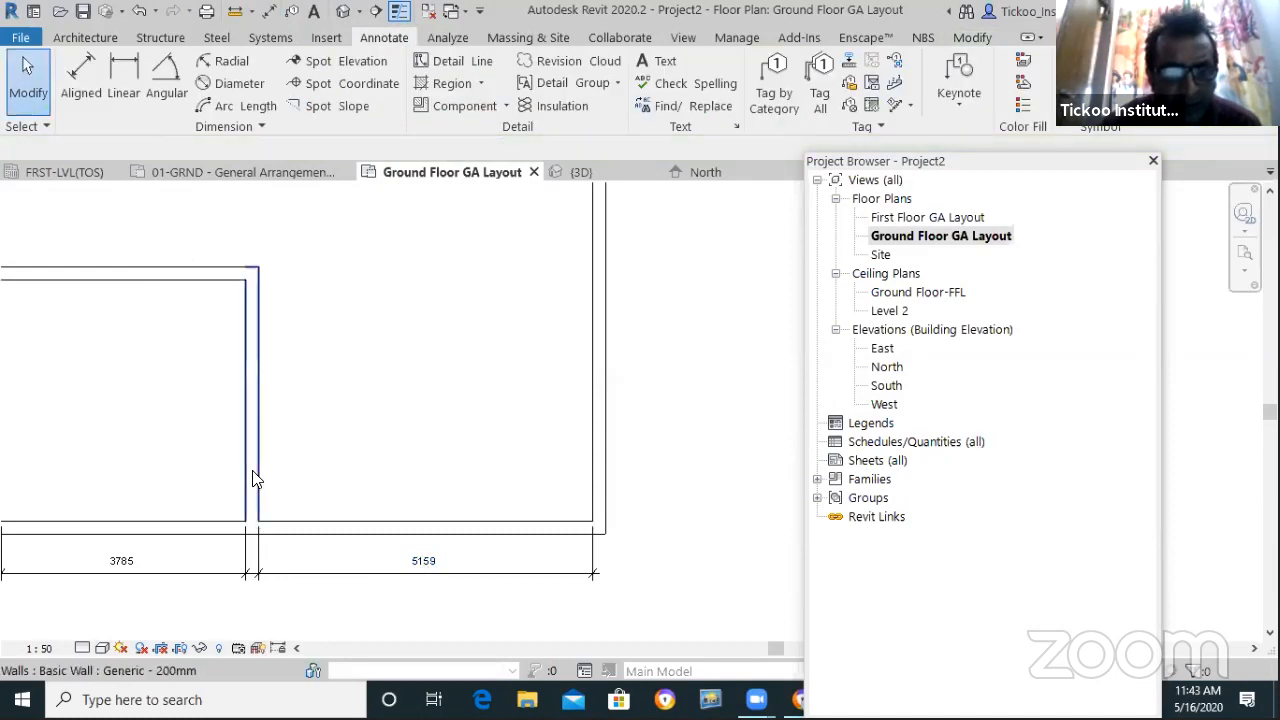
Move the right outer wall inward by setting that width to 15'3 (4648)
click(603, 451)
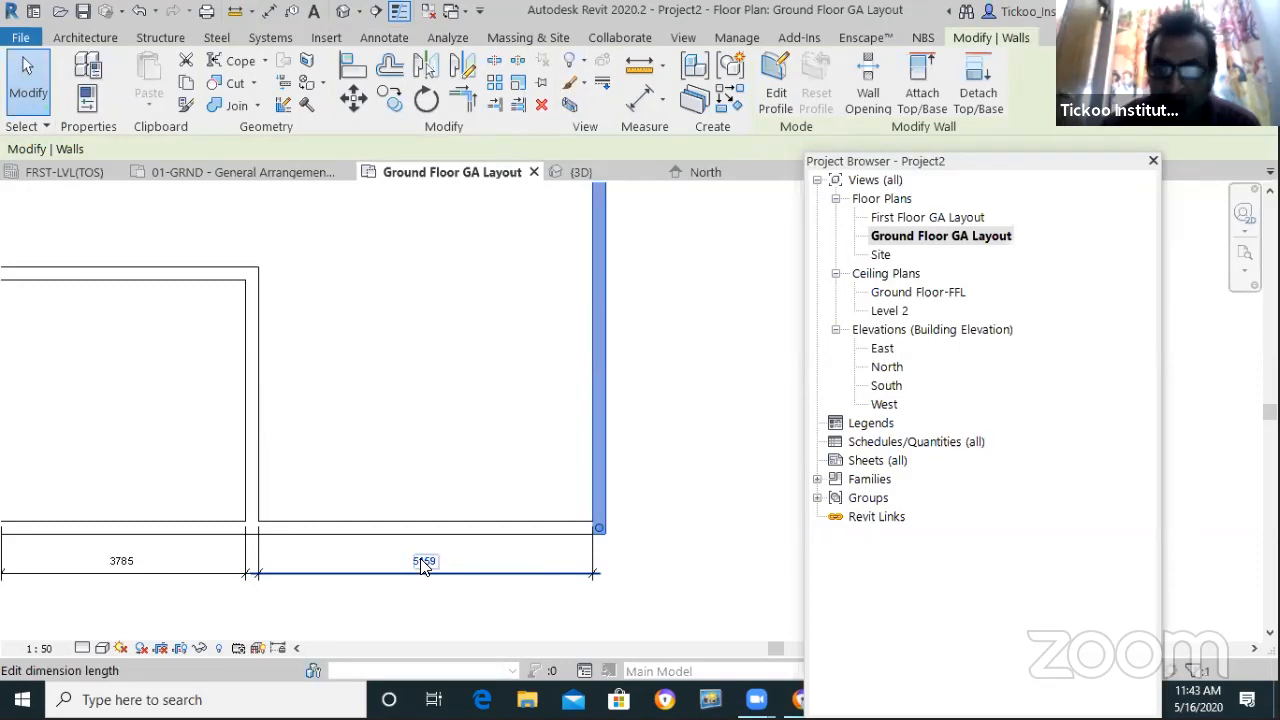
click(425, 560)
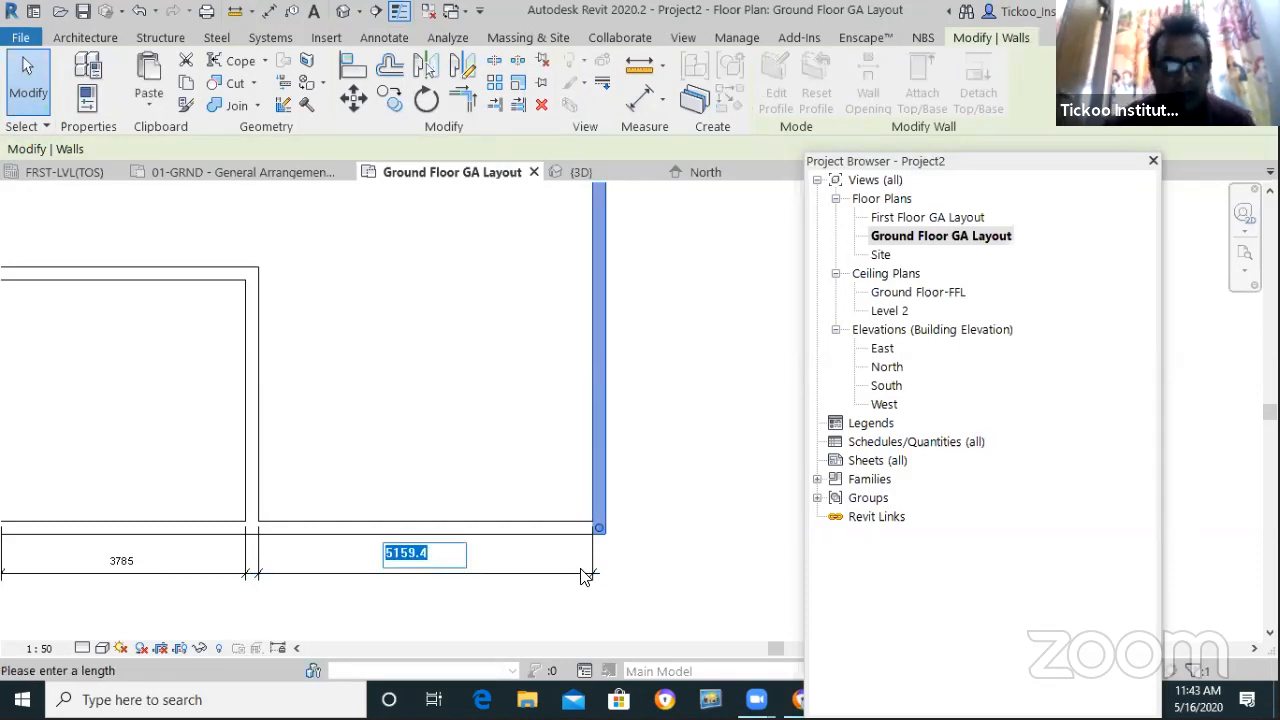
text(15')
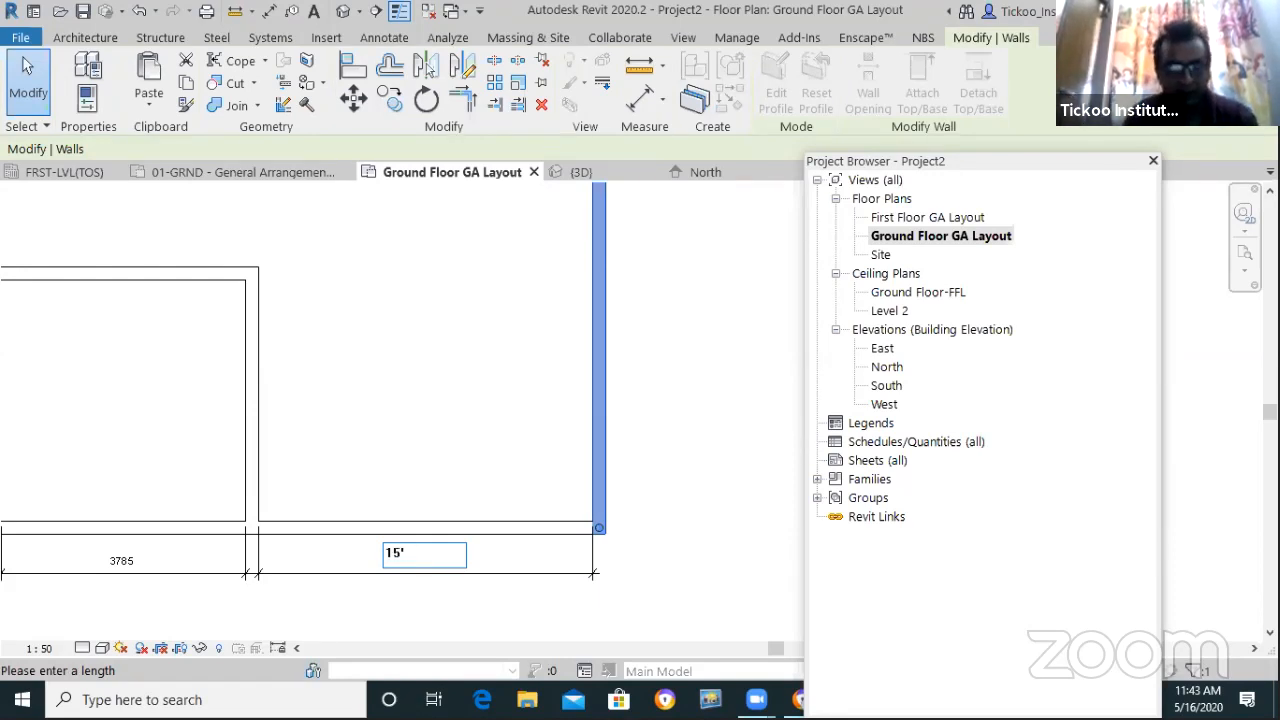
text(3)
key(Return)
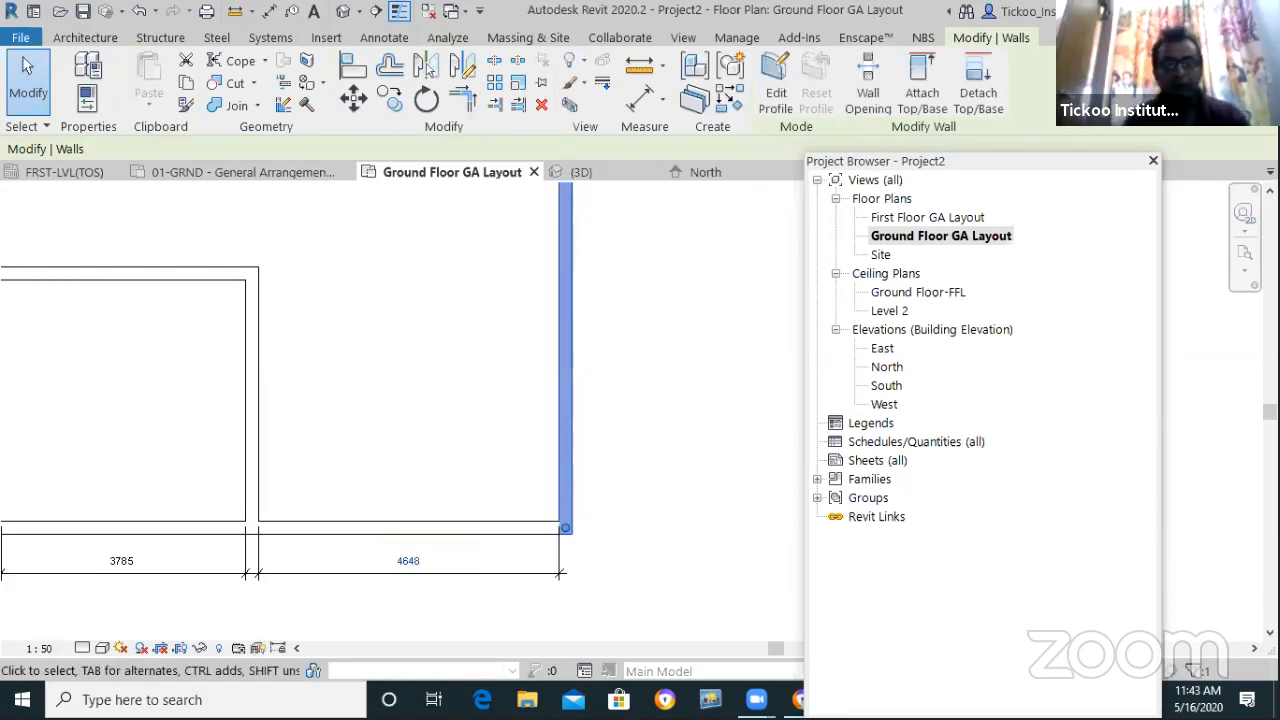
key(Escape)
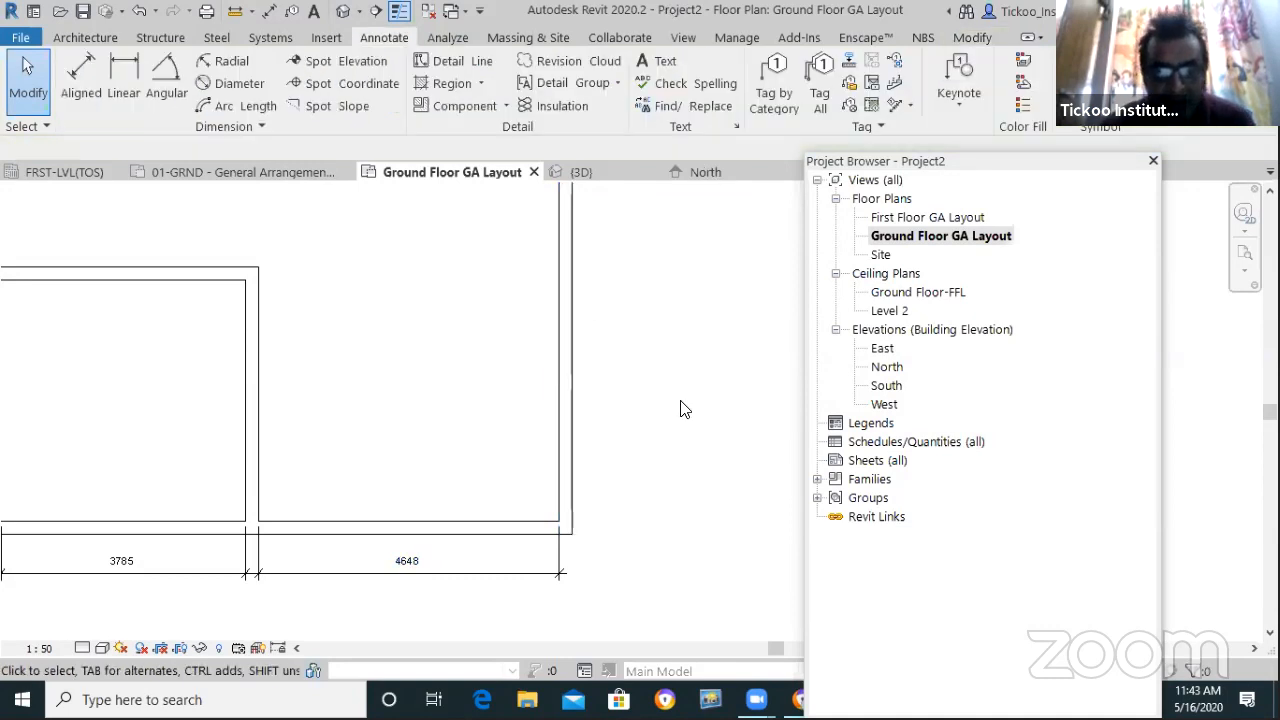
scroll(680, 408, down, 2)
scroll(698, 500, down, 1)
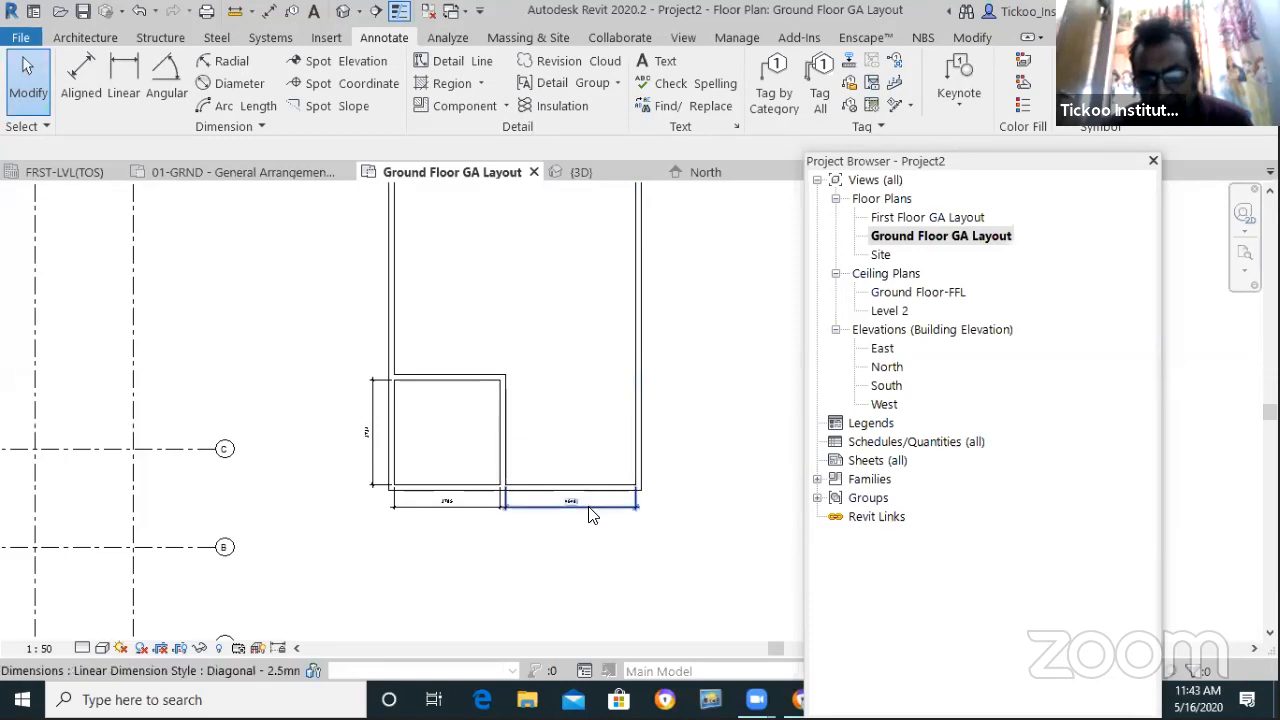
scroll(590, 517, up, 3)
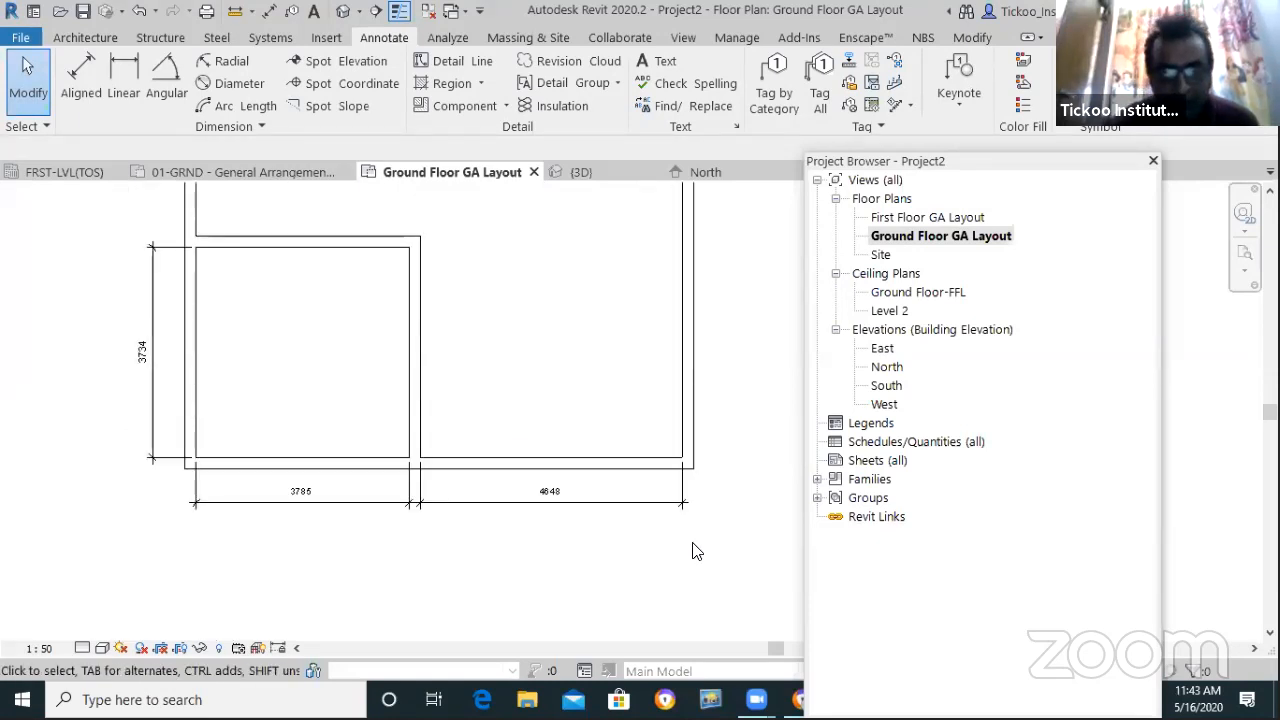
Delete the bottom face dimension string and set aligned dimensions to measure wall centerlines
drag(678, 537, 203, 517)
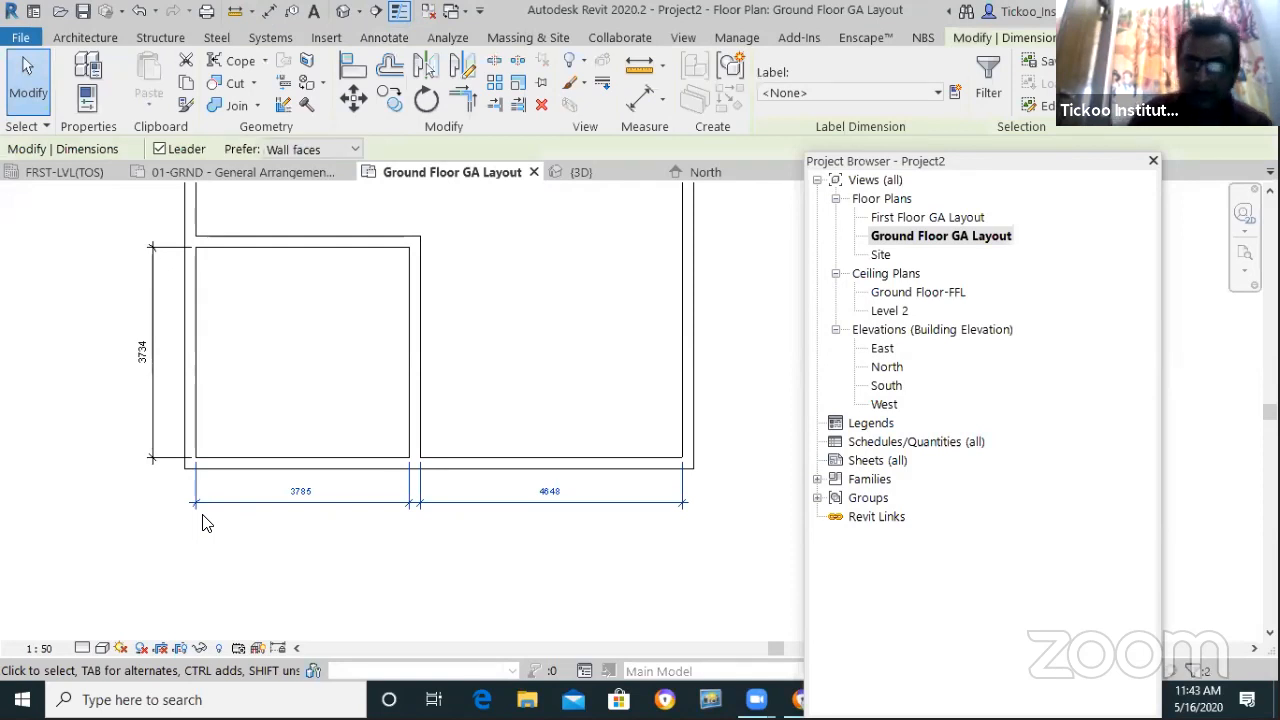
key(Delete)
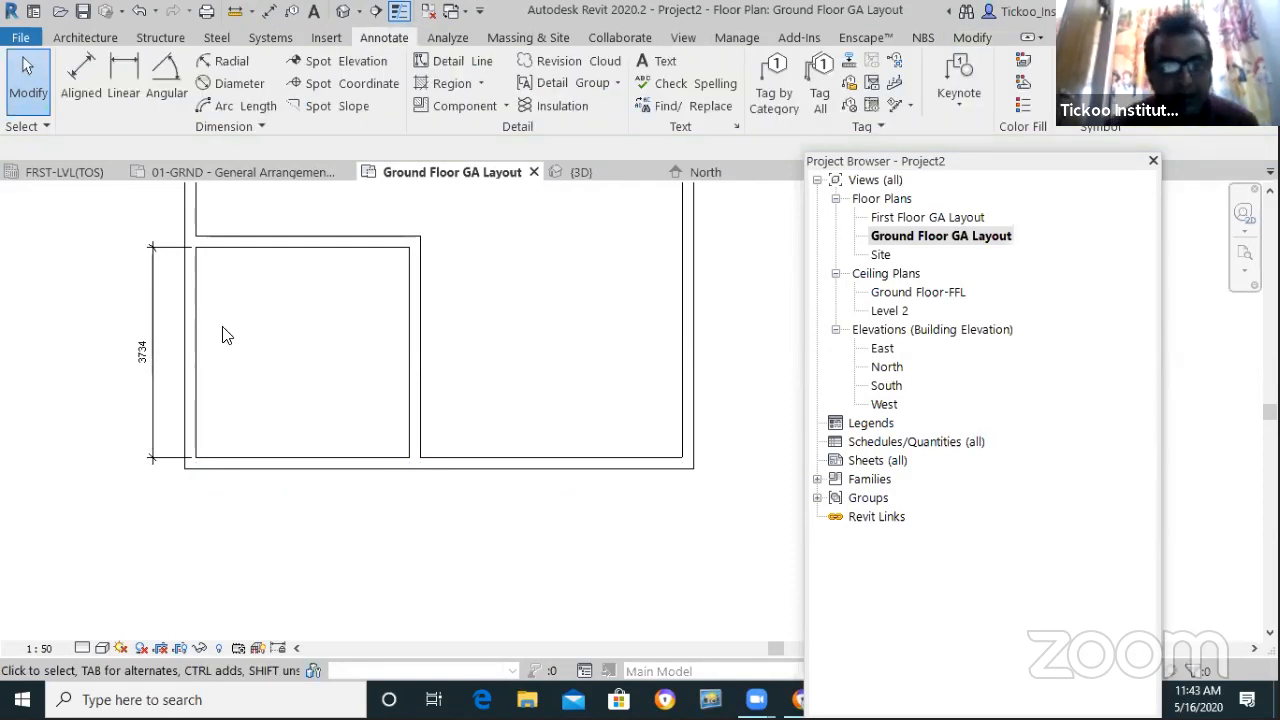
click(74, 88)
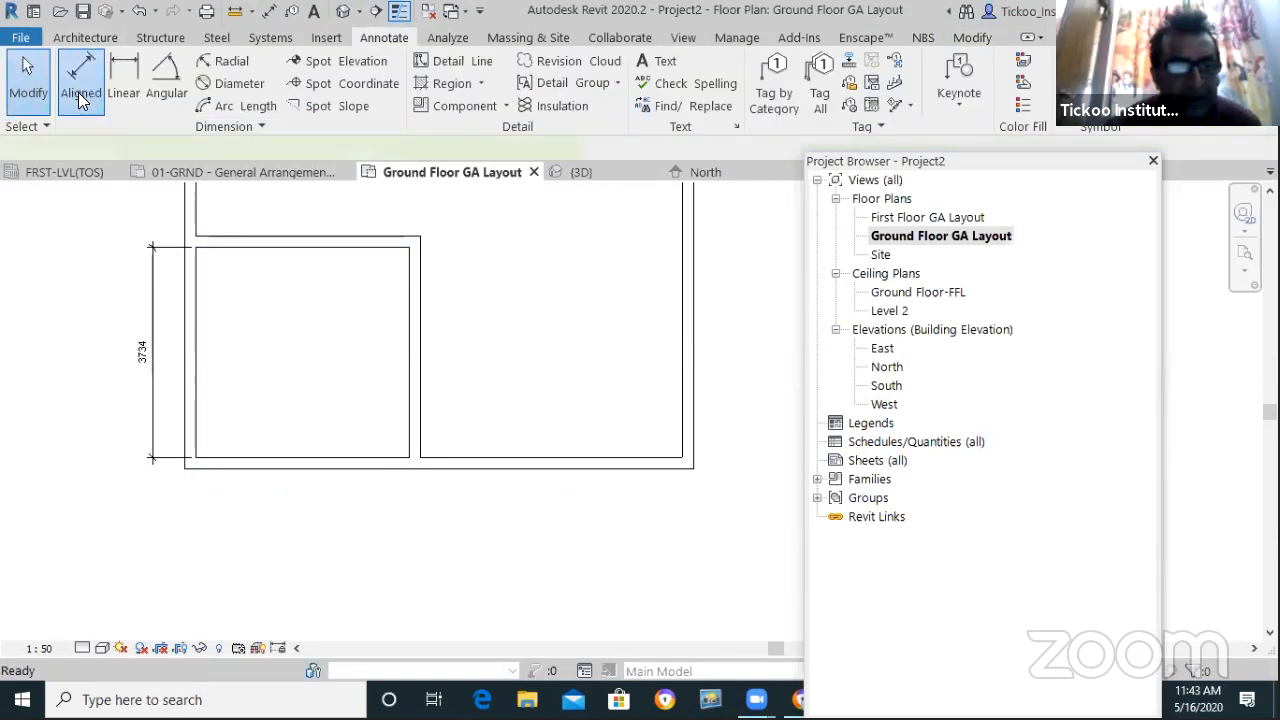
click(232, 149)
click(224, 172)
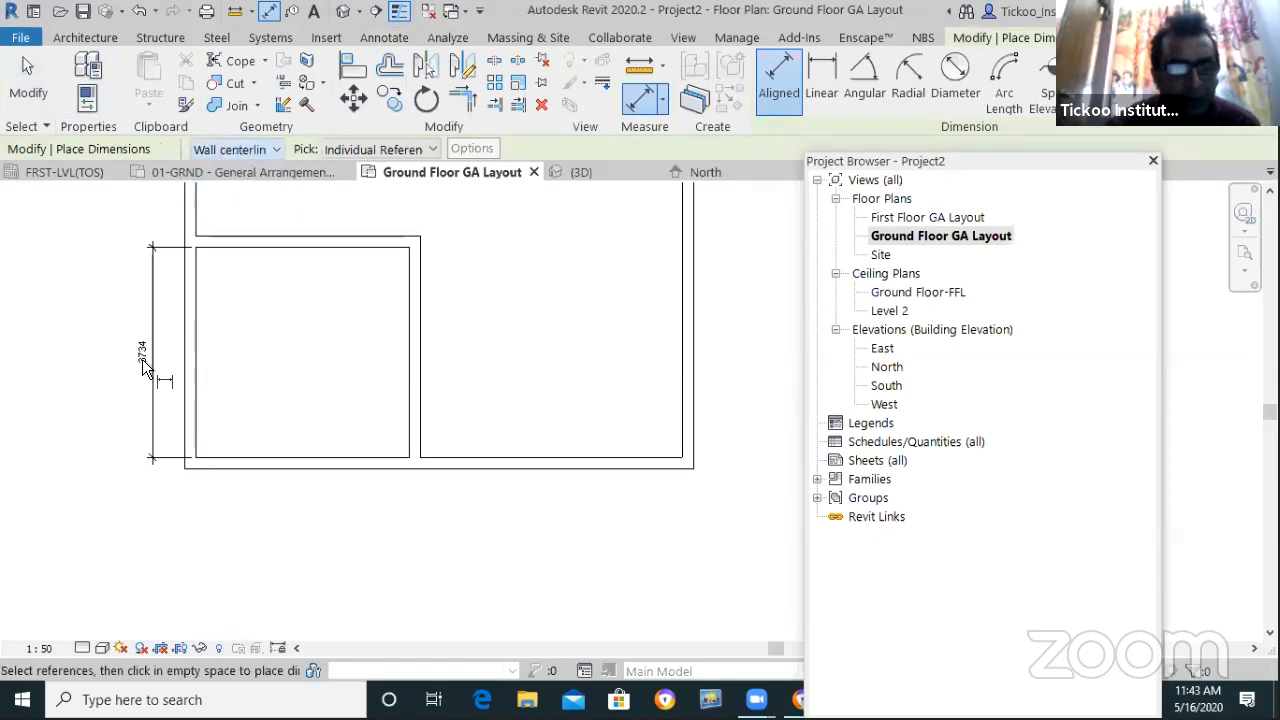
Dimension the left, middle and right wall centerlines below the plan, reading 3986 and 4848
click(187, 399)
click(415, 447)
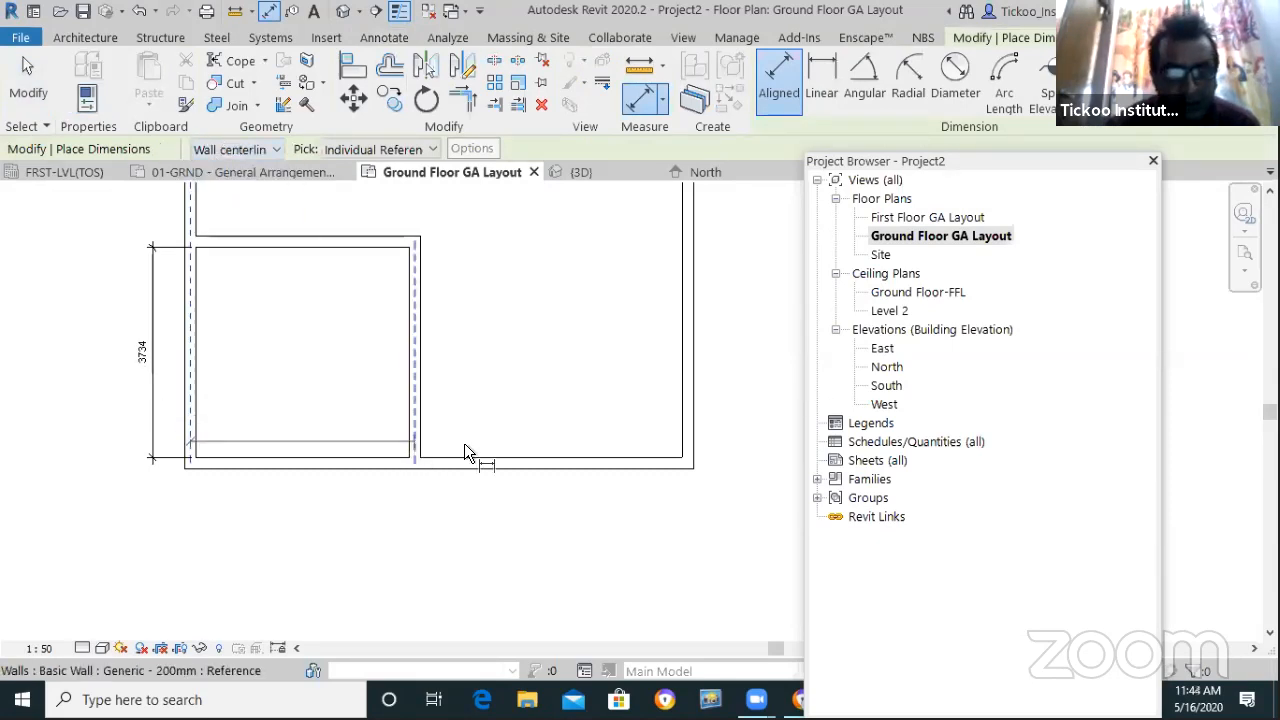
click(688, 445)
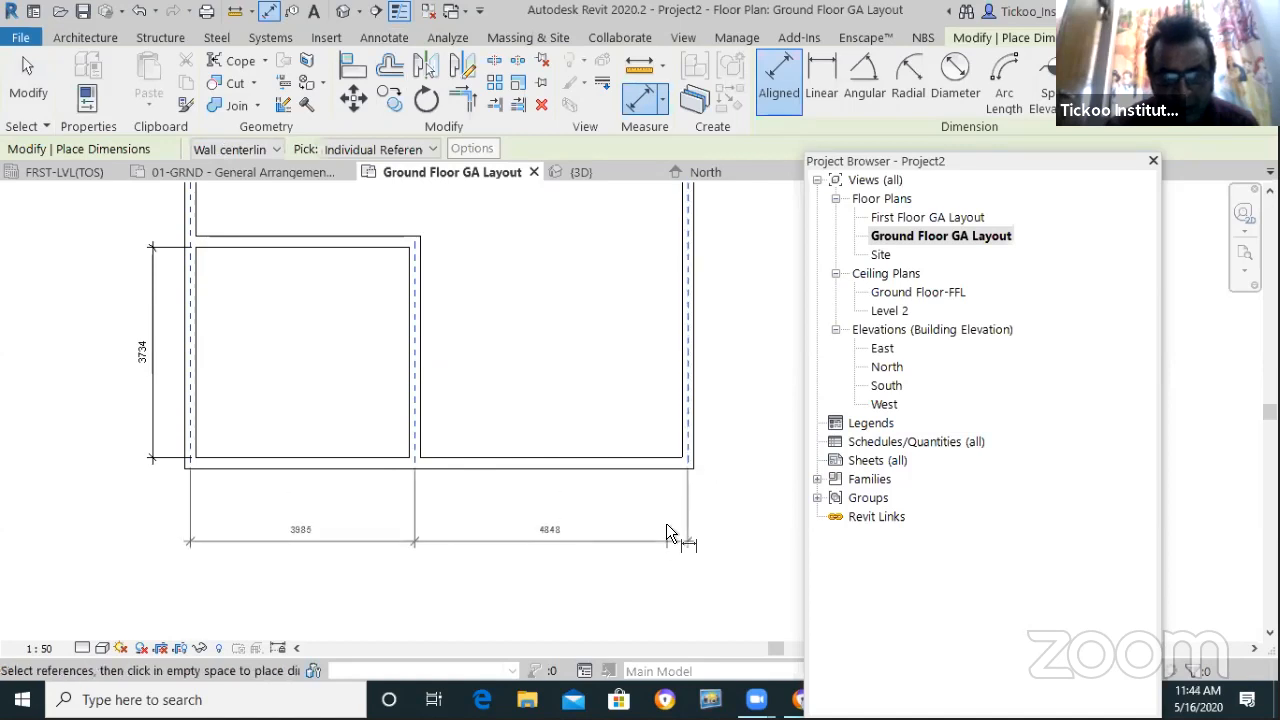
click(666, 512)
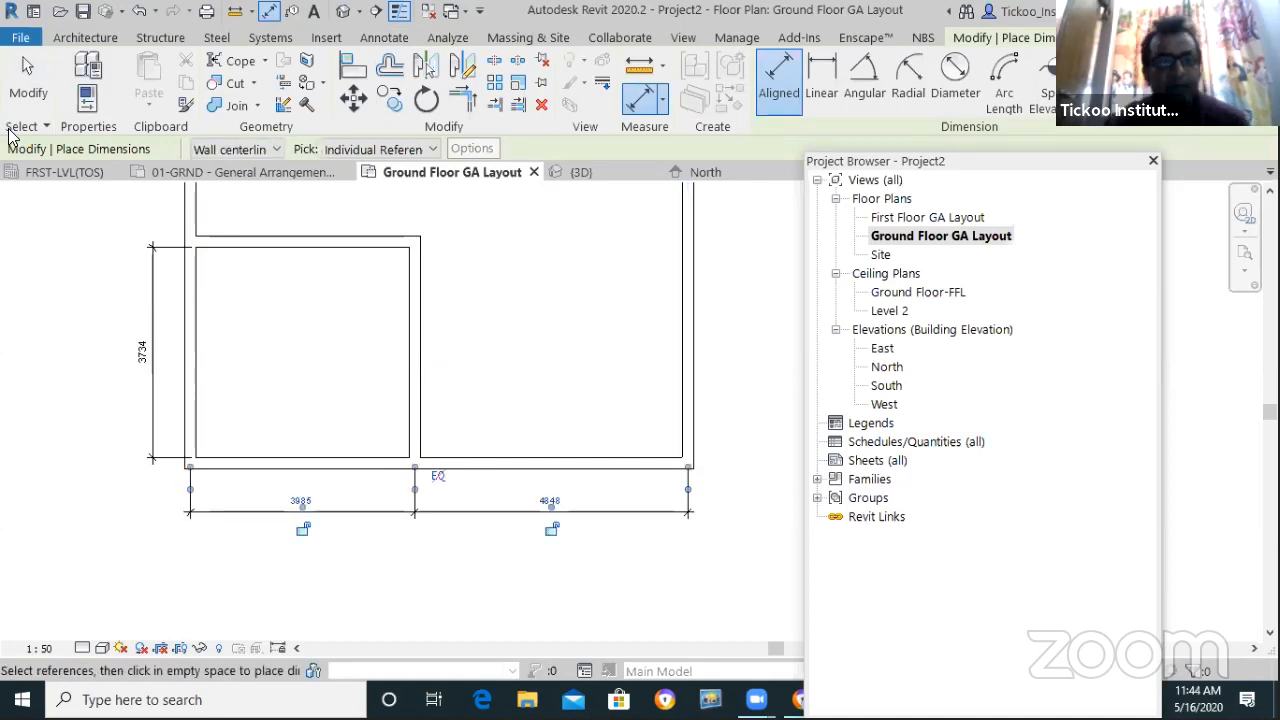
click(28, 80)
Zoom out to review the dimensioned layout and switch to the Modify tools
scroll(370, 558, down, 3)
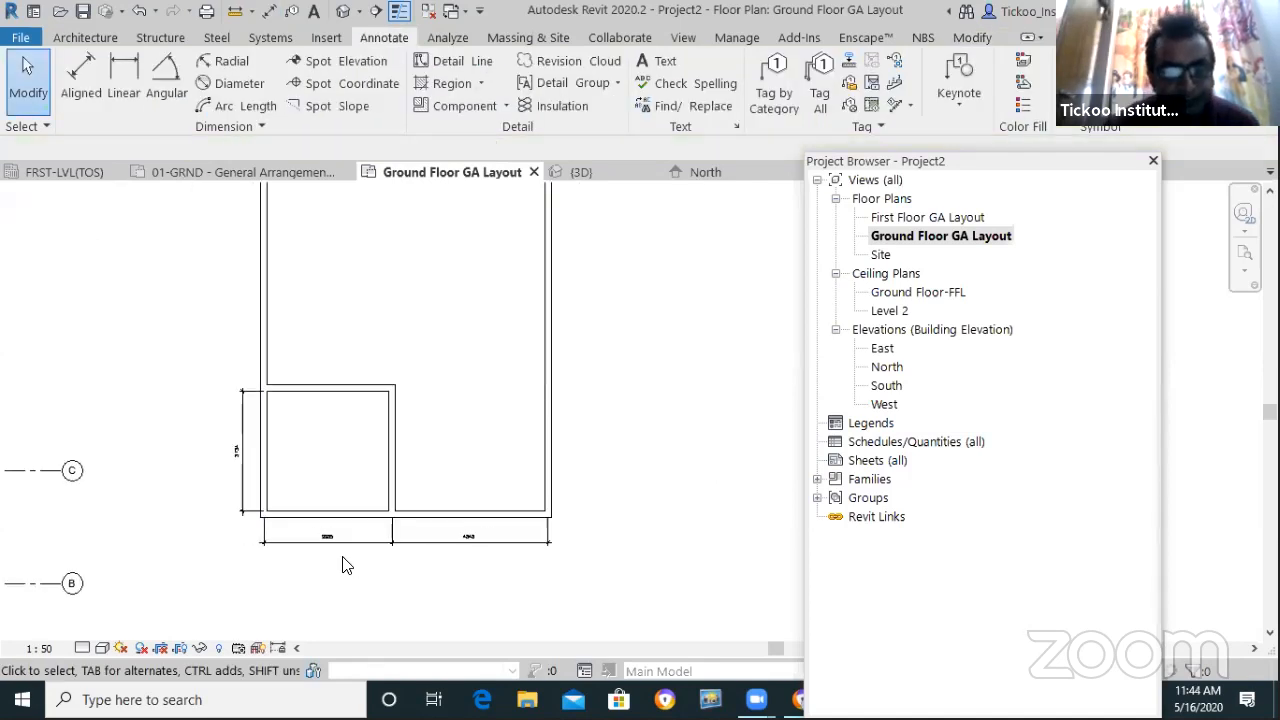
scroll(420, 515, down, 4)
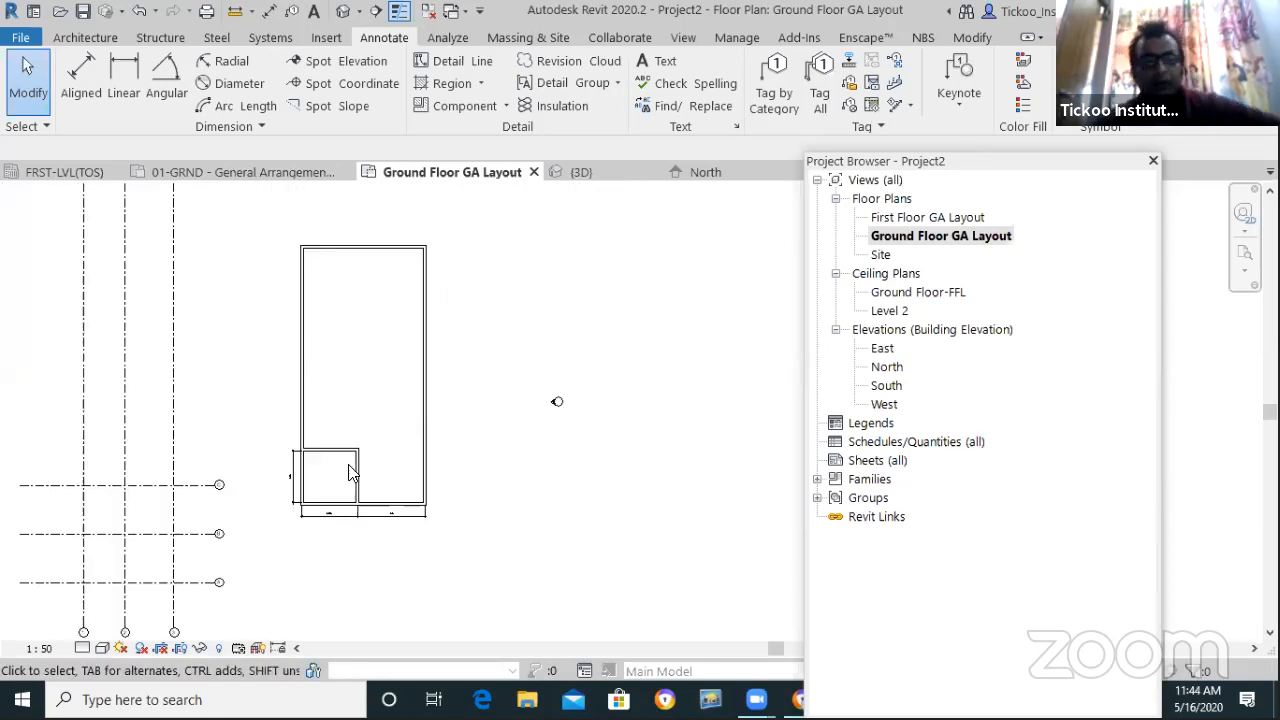
scroll(370, 460, up, 3)
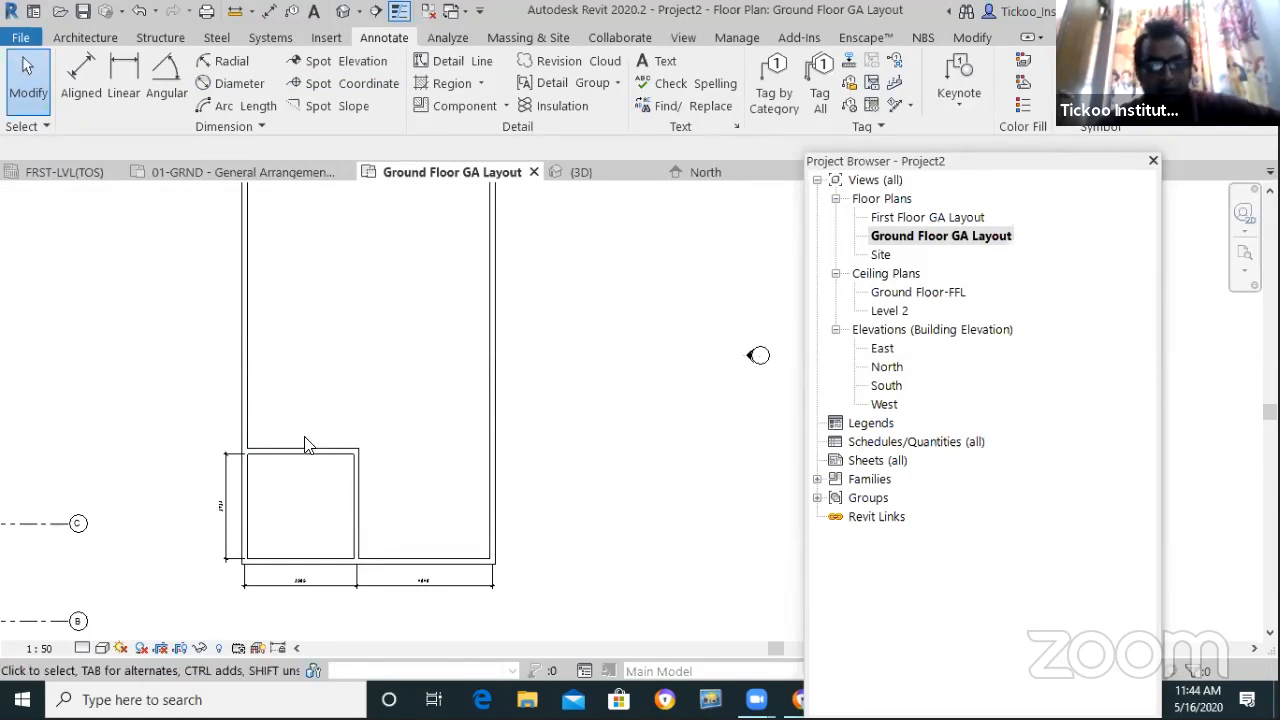
scroll(282, 465, up, 3)
scroll(270, 431, down, 4)
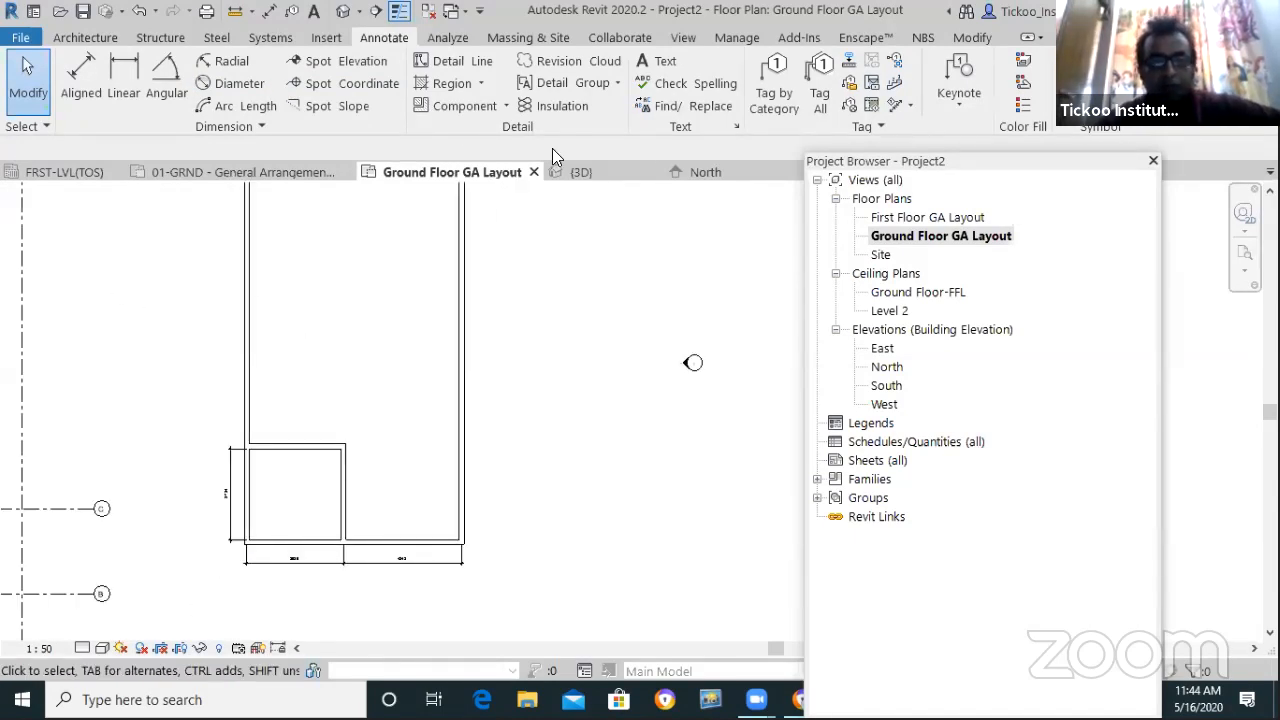
click(972, 42)
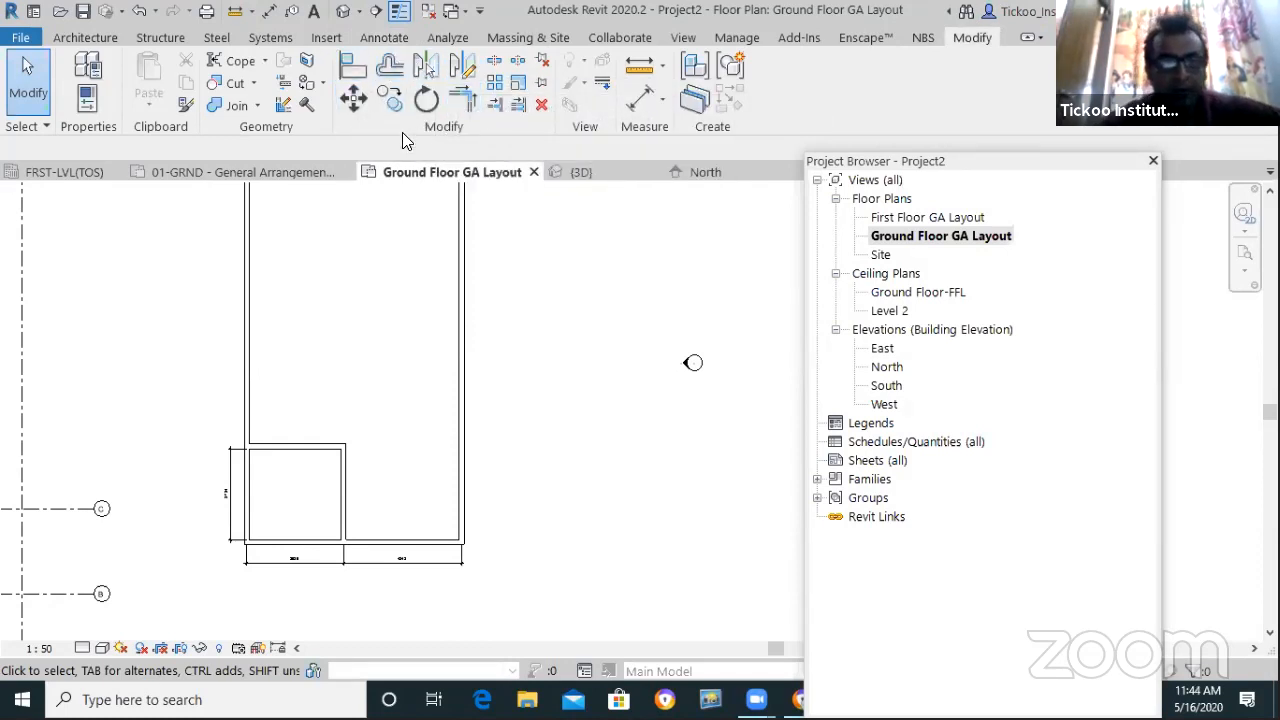
Move the small room's top wall up 5385 from its midpoint to deepen the room
click(352, 98)
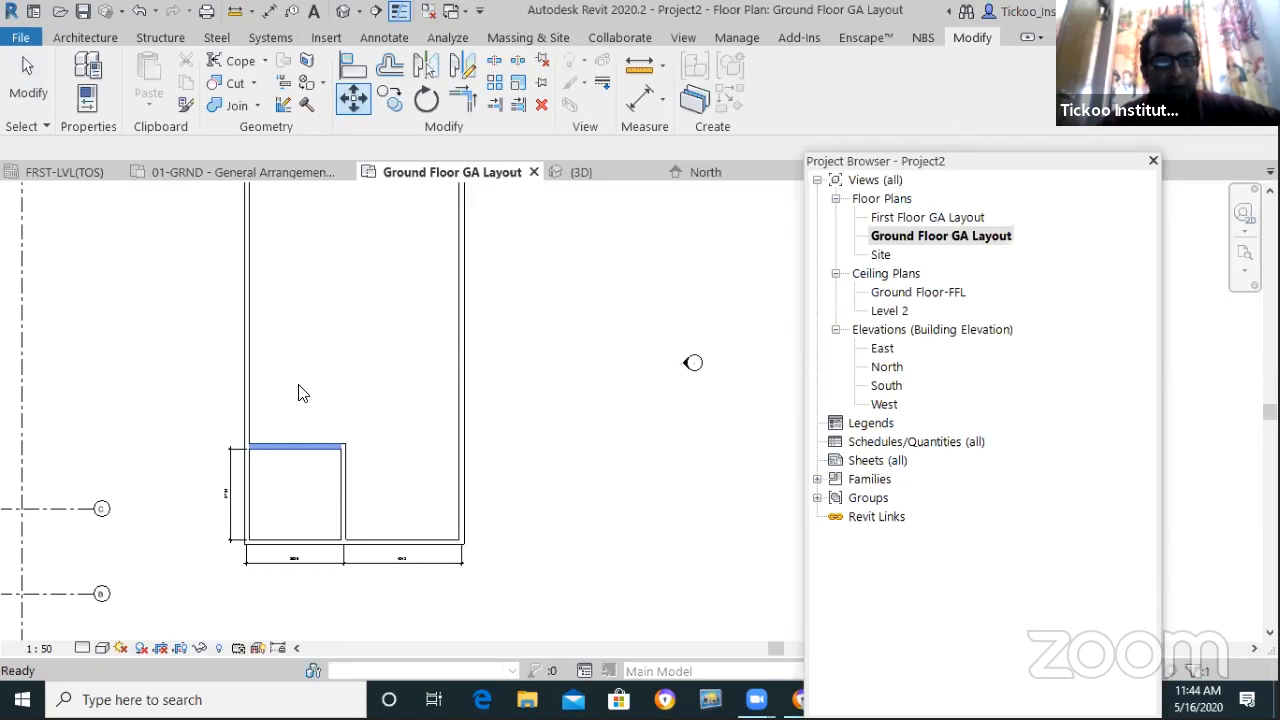
click(293, 449)
key(Return)
click(294, 447)
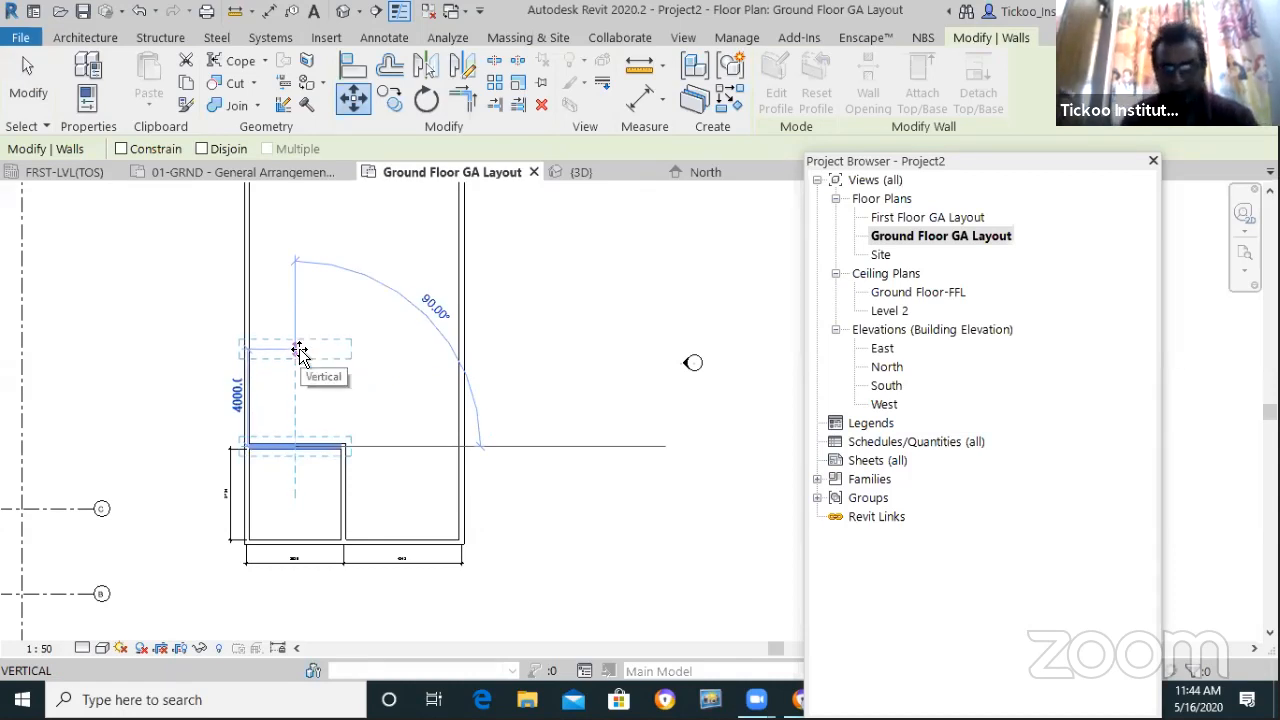
text(5)
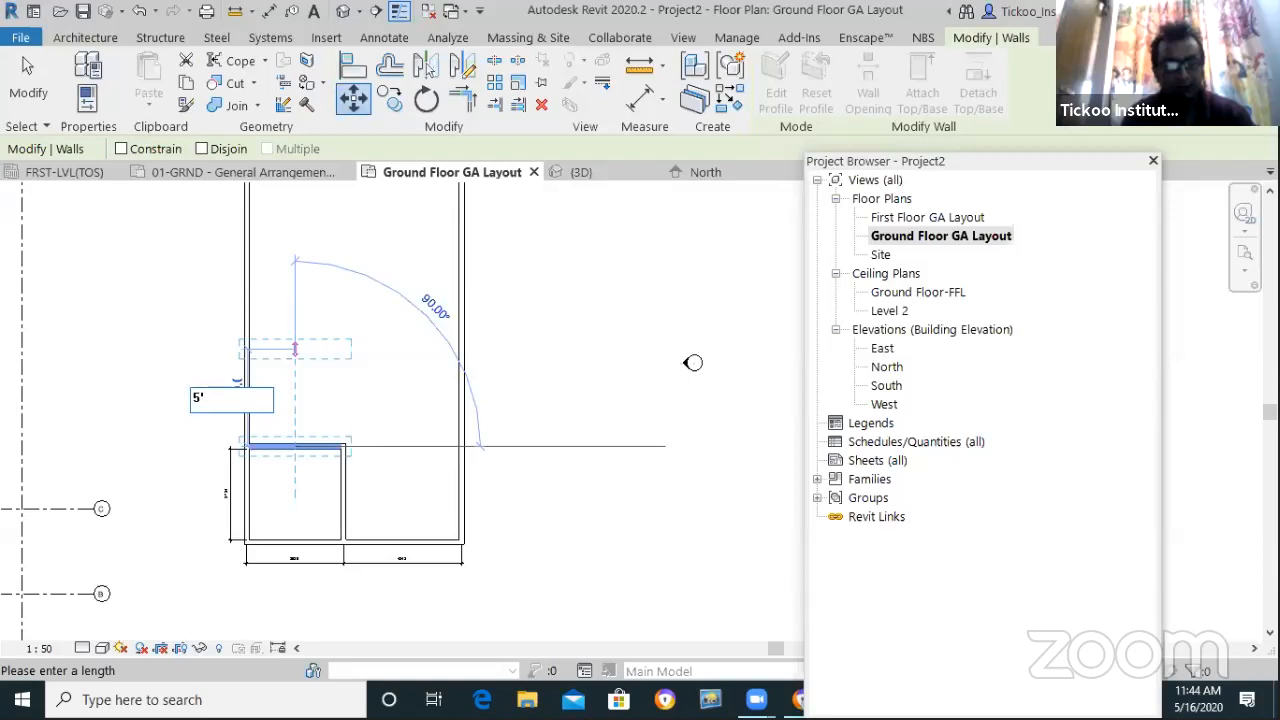
text(385)
key(Return)
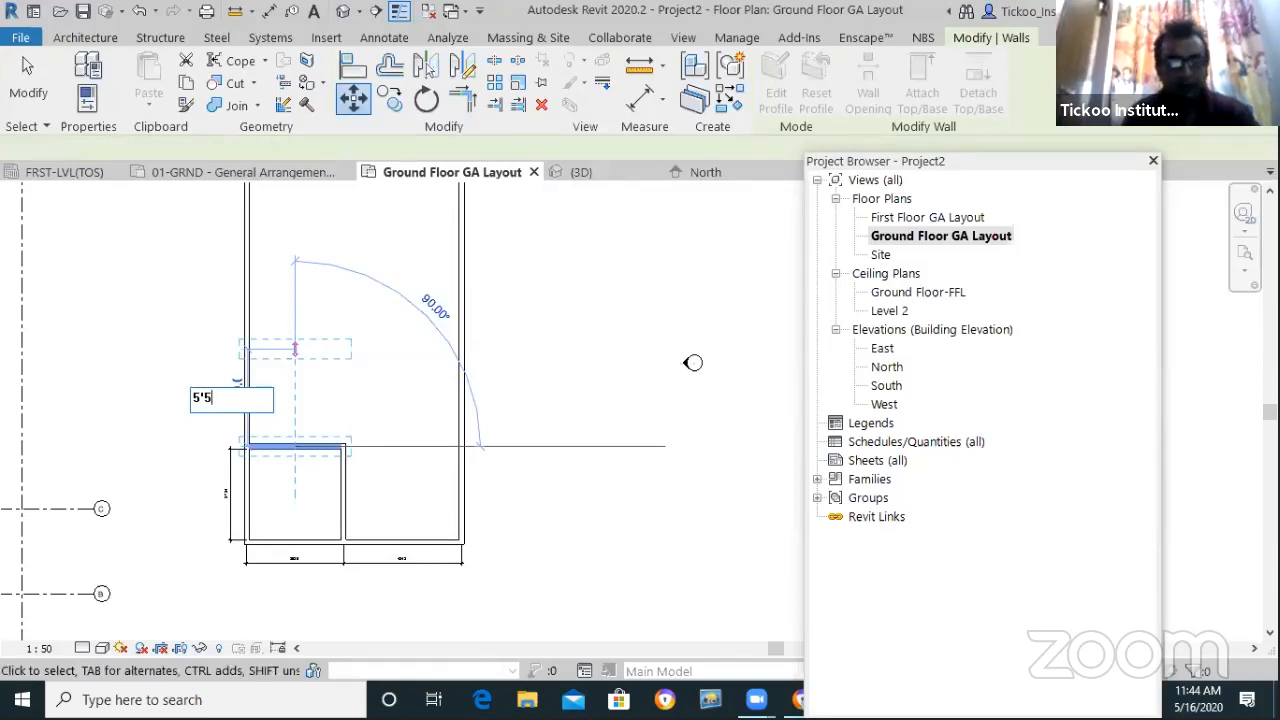
key(Escape)
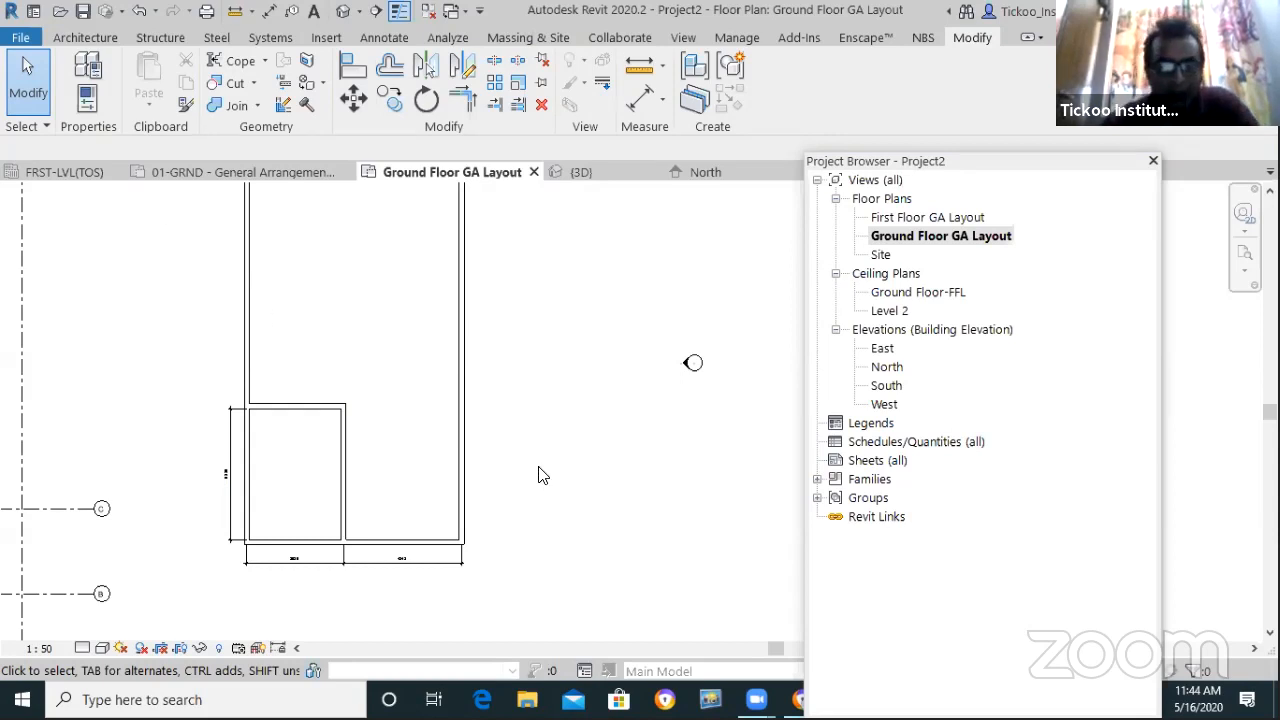
scroll(538, 467, down, 2)
scroll(655, 533, up, 1)
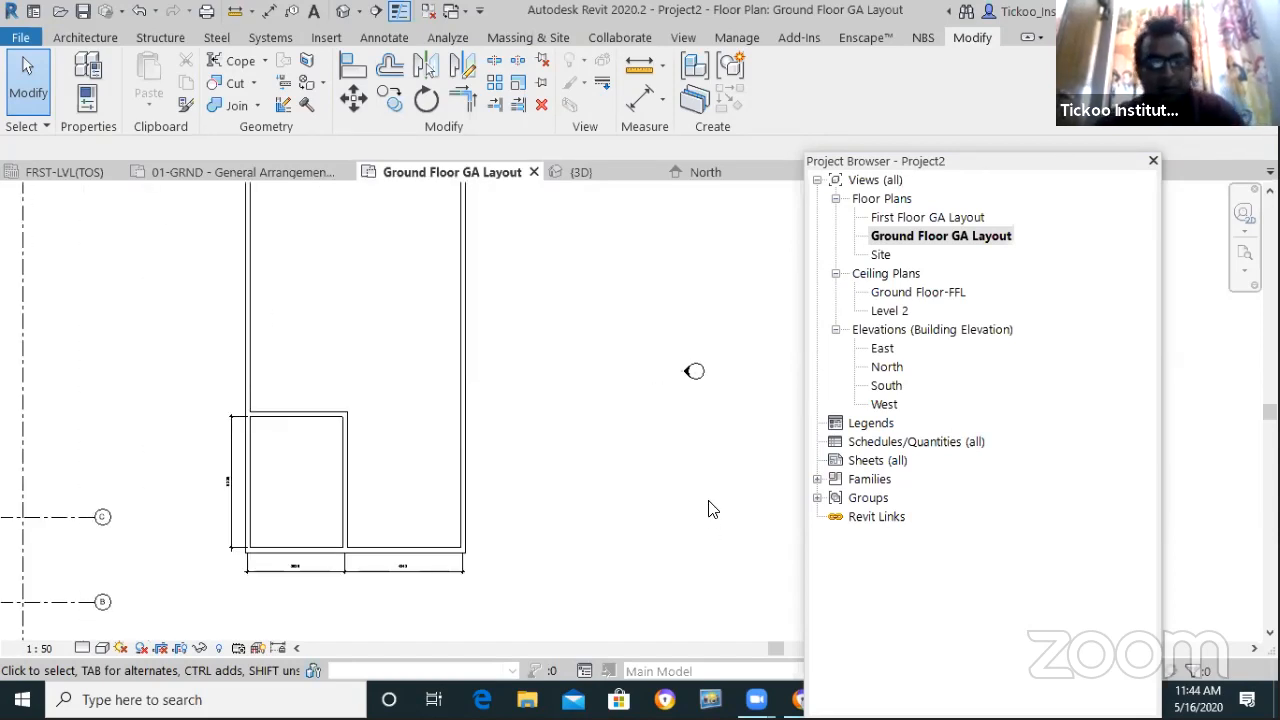
key(alt+Tab)
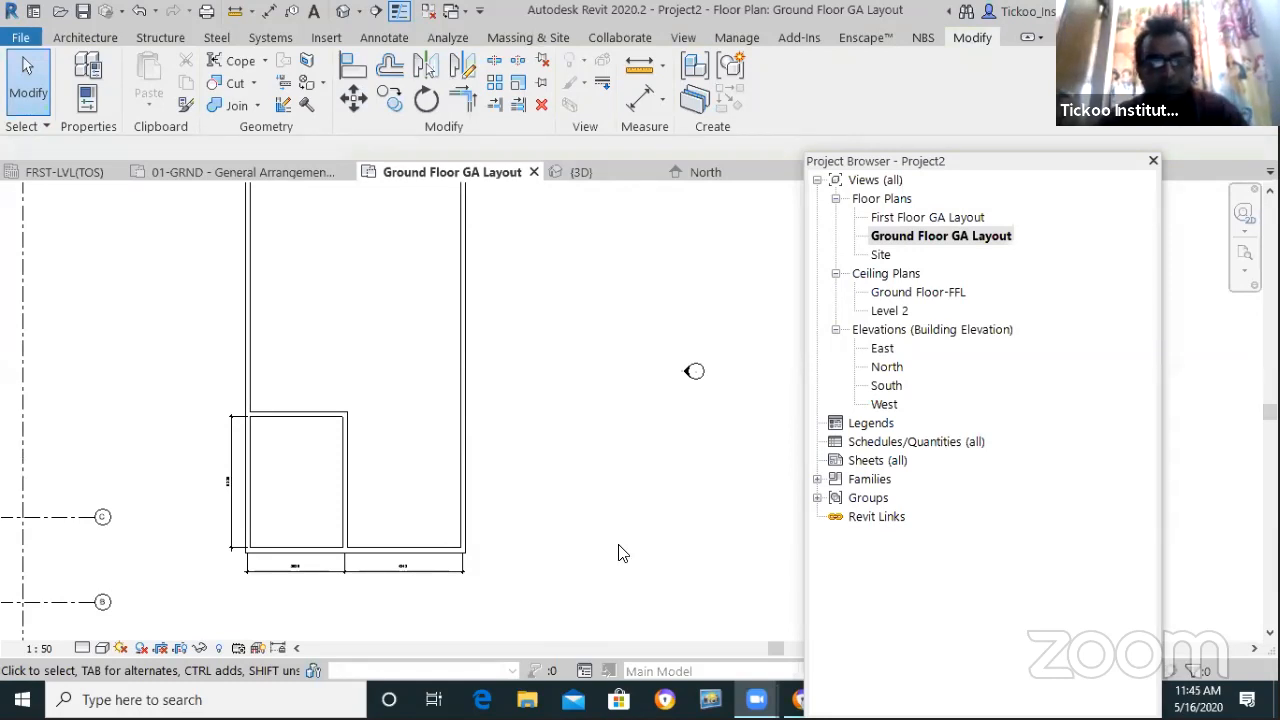
key(alt+Tab)
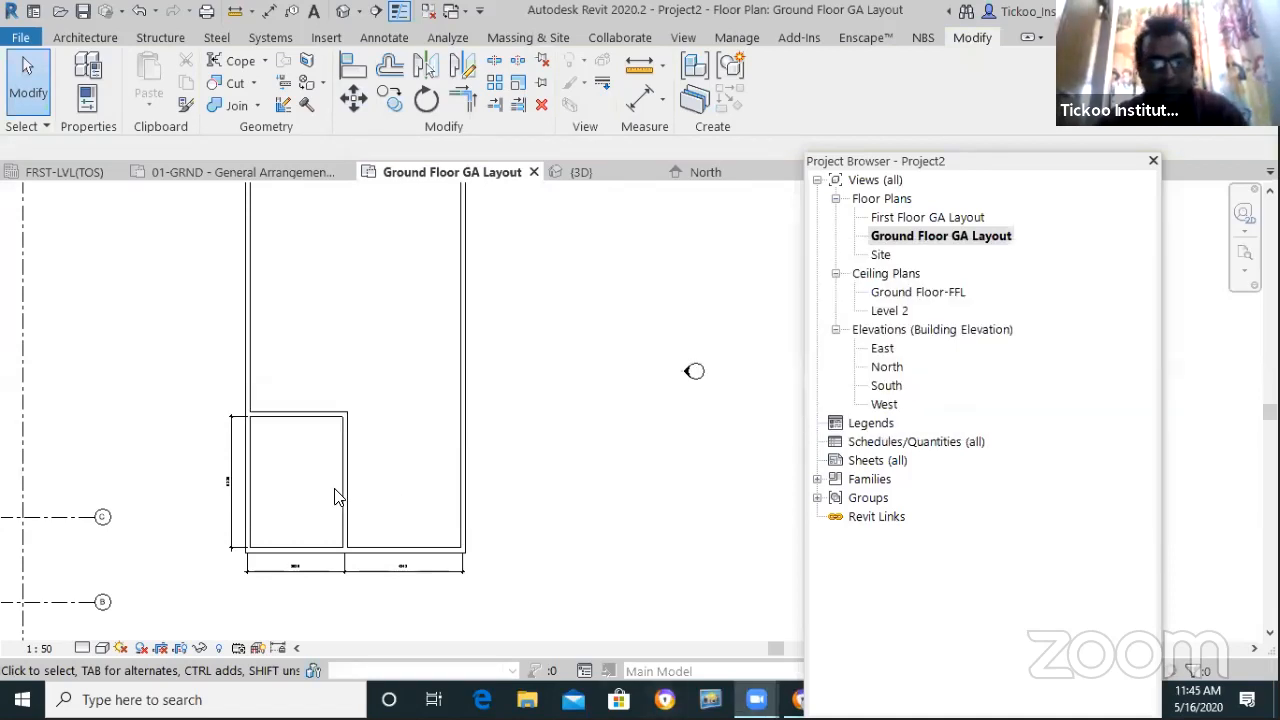
scroll(362, 515, down, 2)
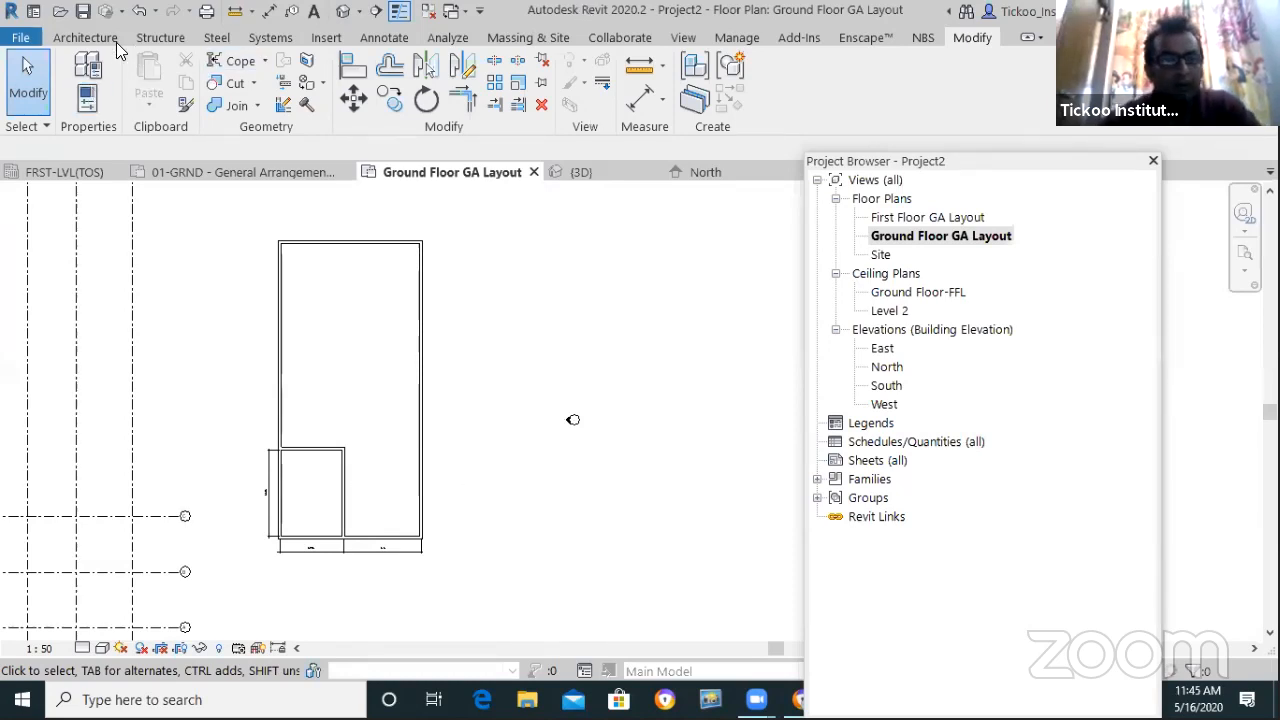
Start an architectural wall drawn with the Circumscribed Polygon shape
click(90, 38)
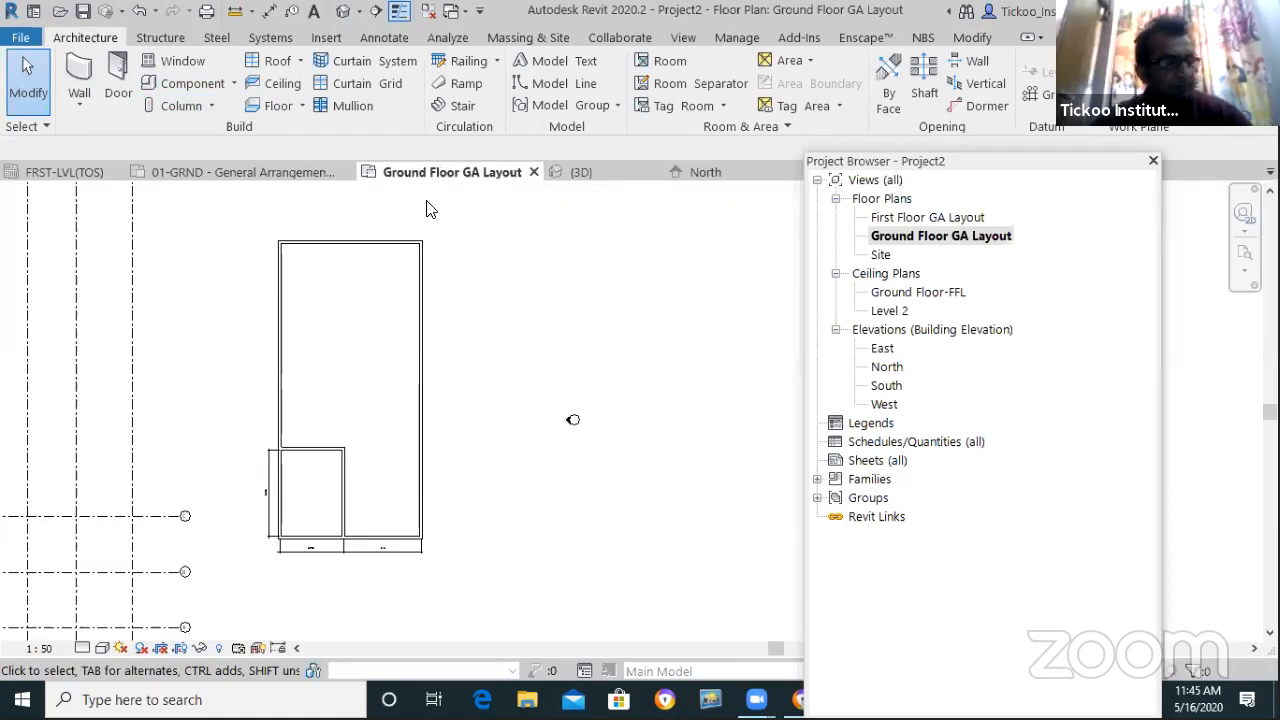
click(80, 106)
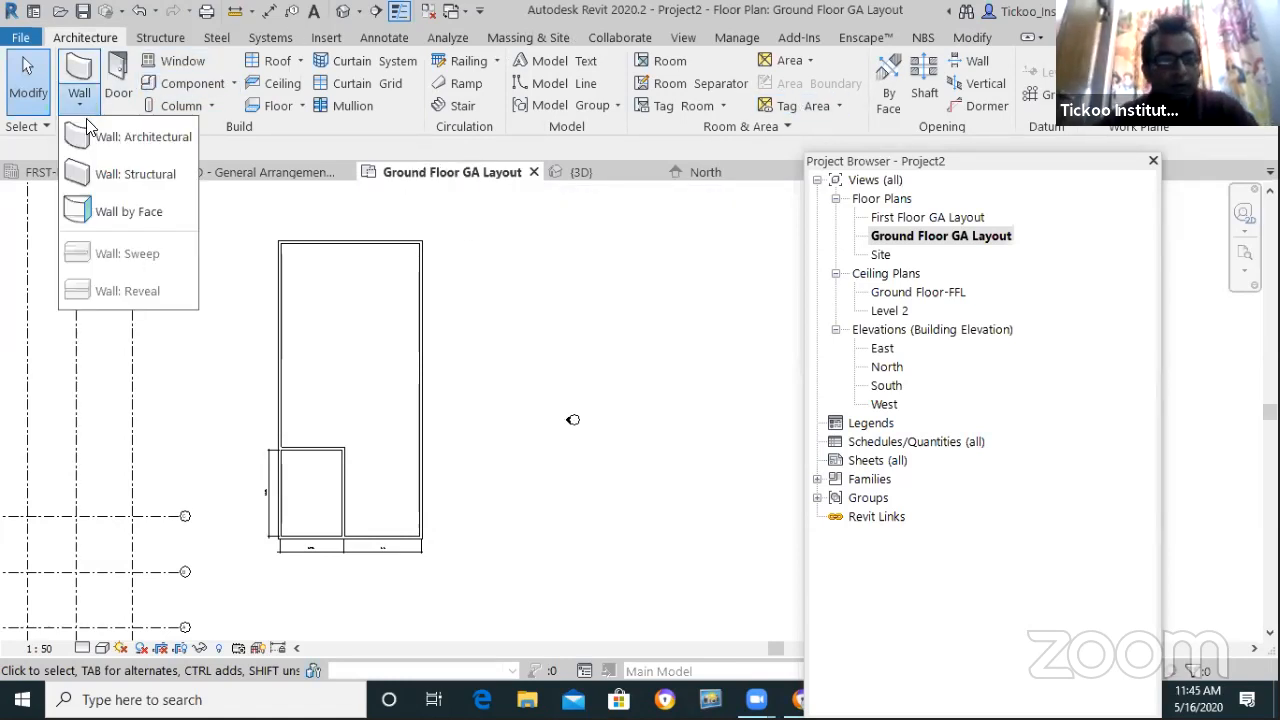
click(92, 148)
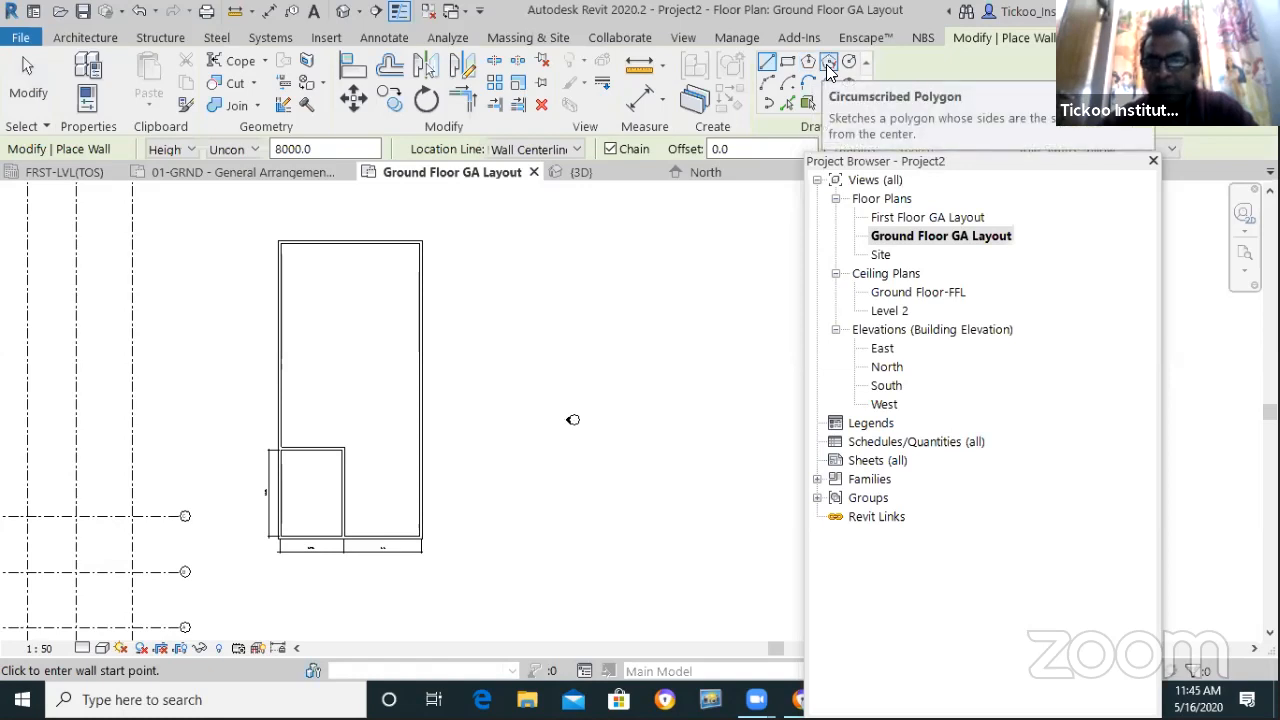
click(830, 60)
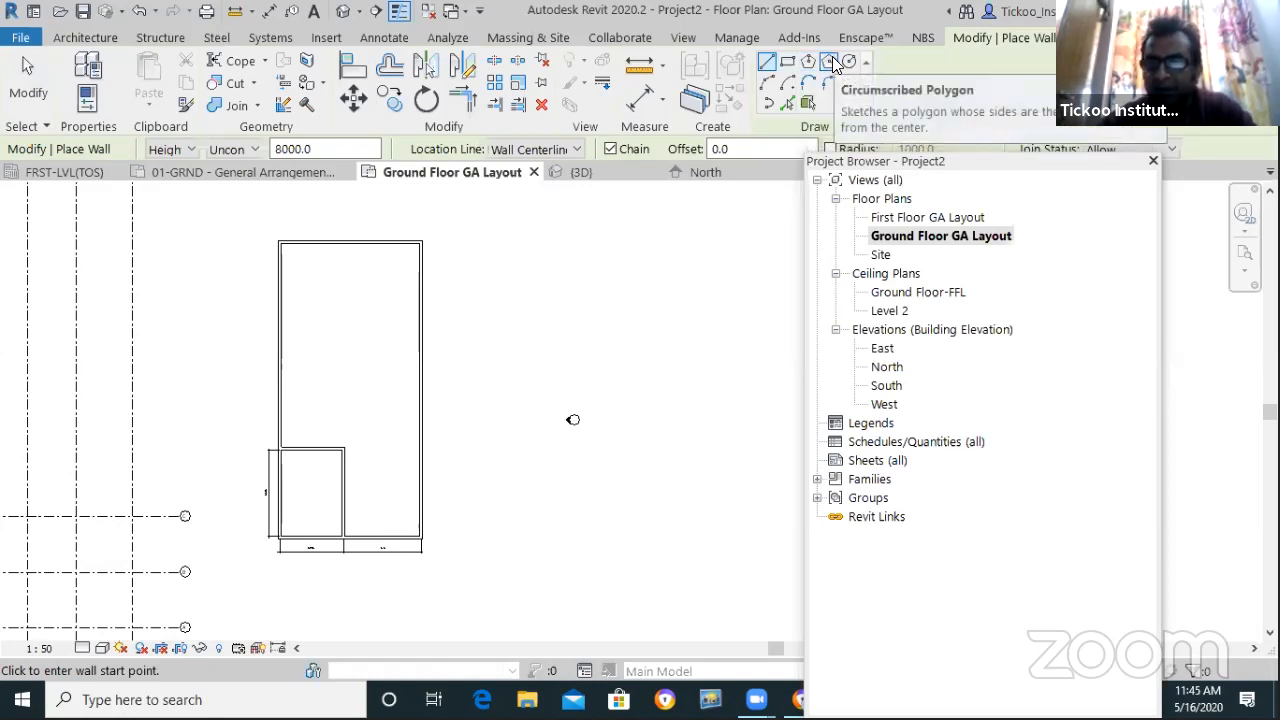
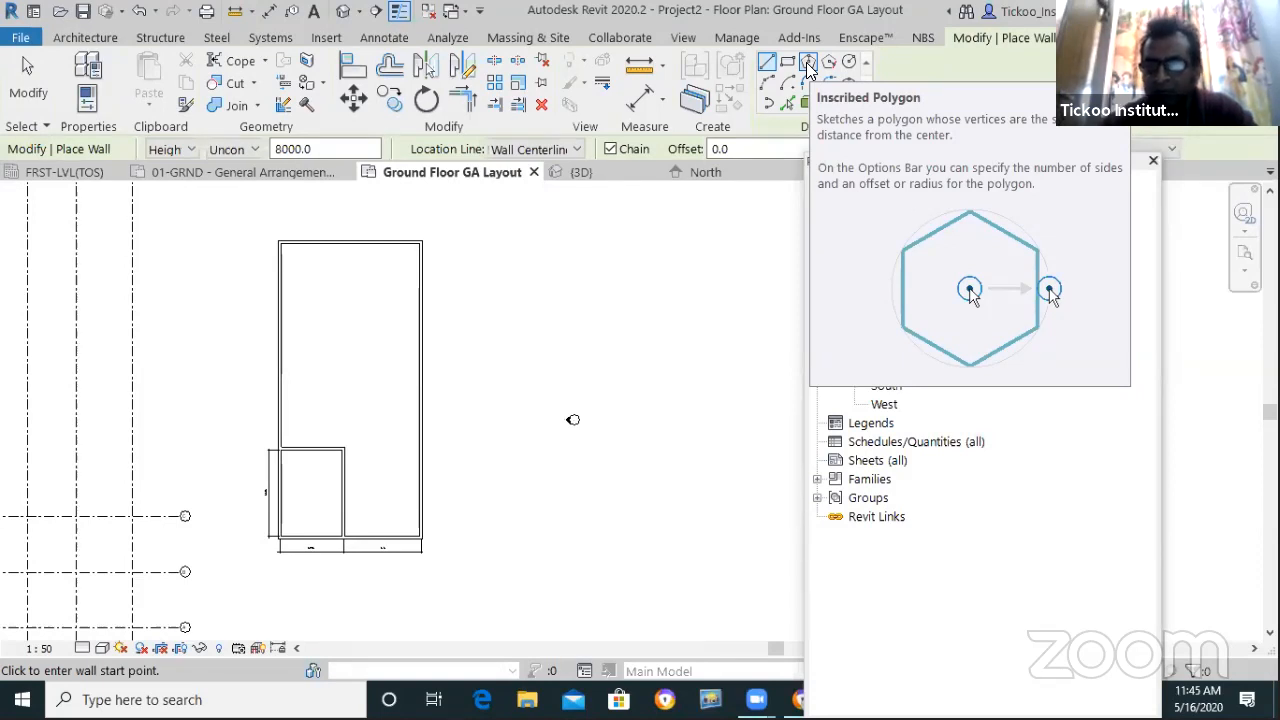
Switch the wall shape to Inscribed Polygon with 5 sides and pick its centre right of the rooms
click(808, 66)
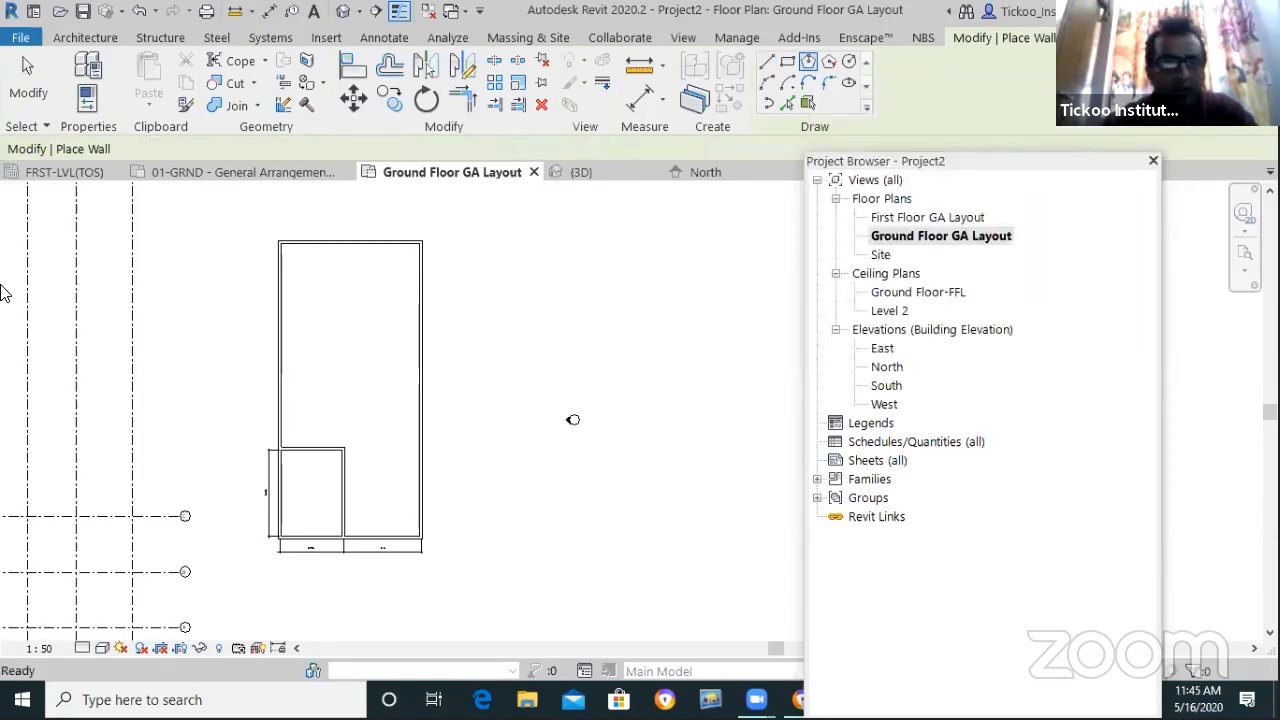
double_click(712, 148)
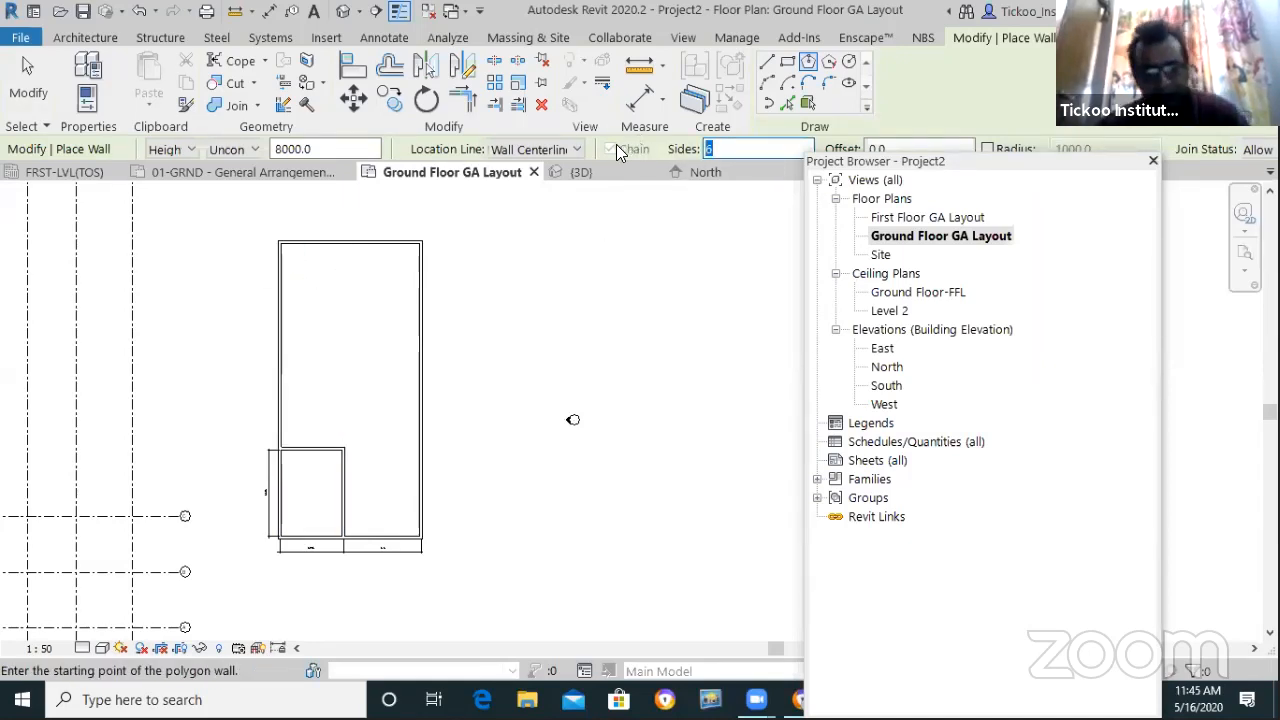
text(5)
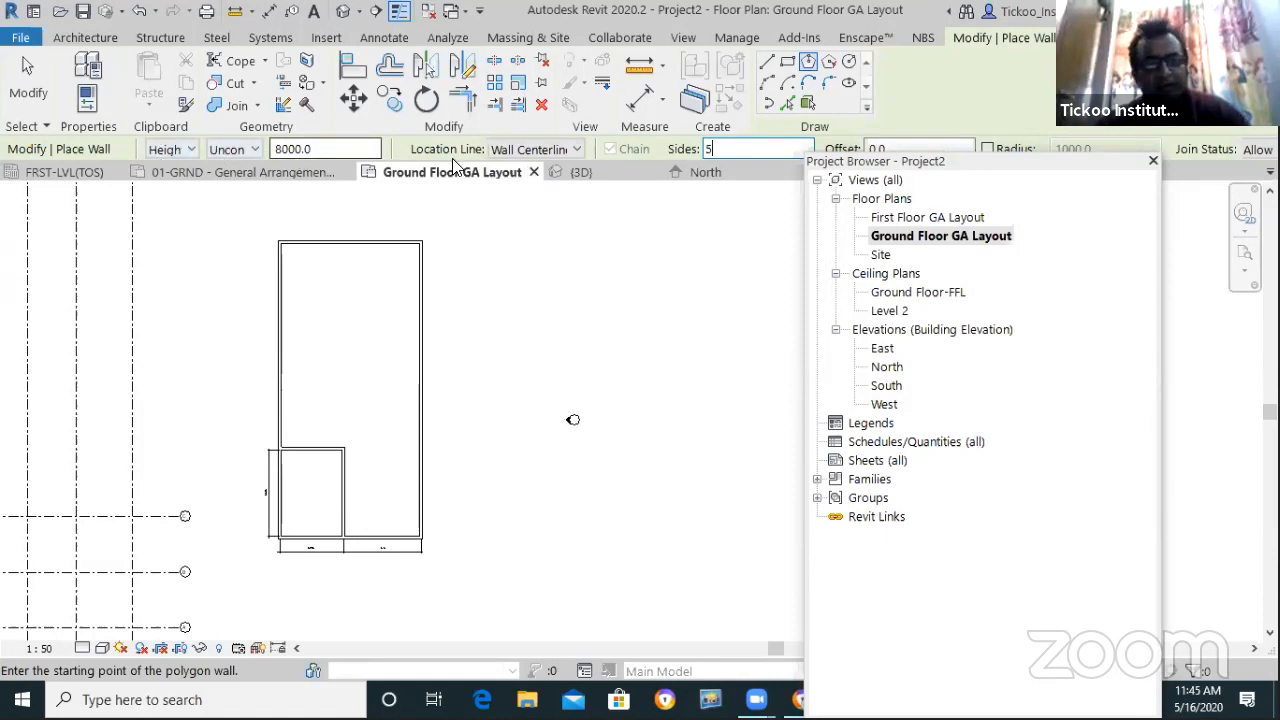
click(660, 311)
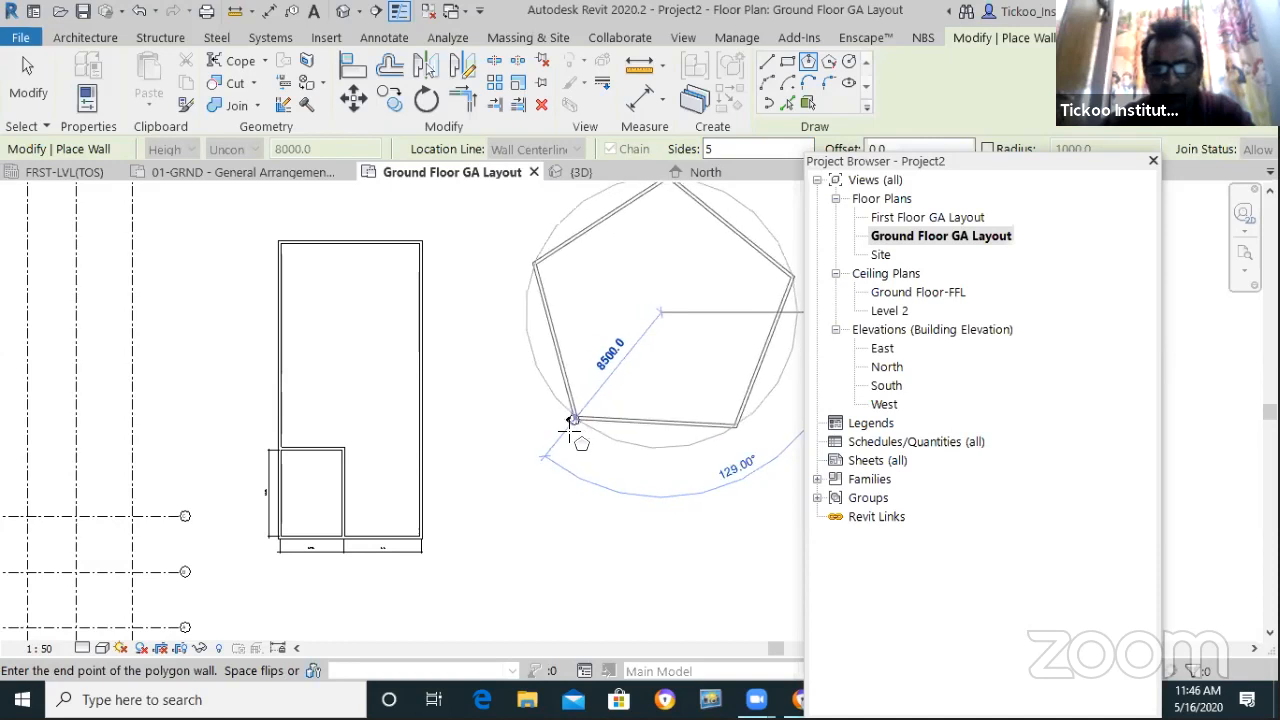
Enter 45 as the pentagon's size to place its five walls
scroll(578, 420, down, 1)
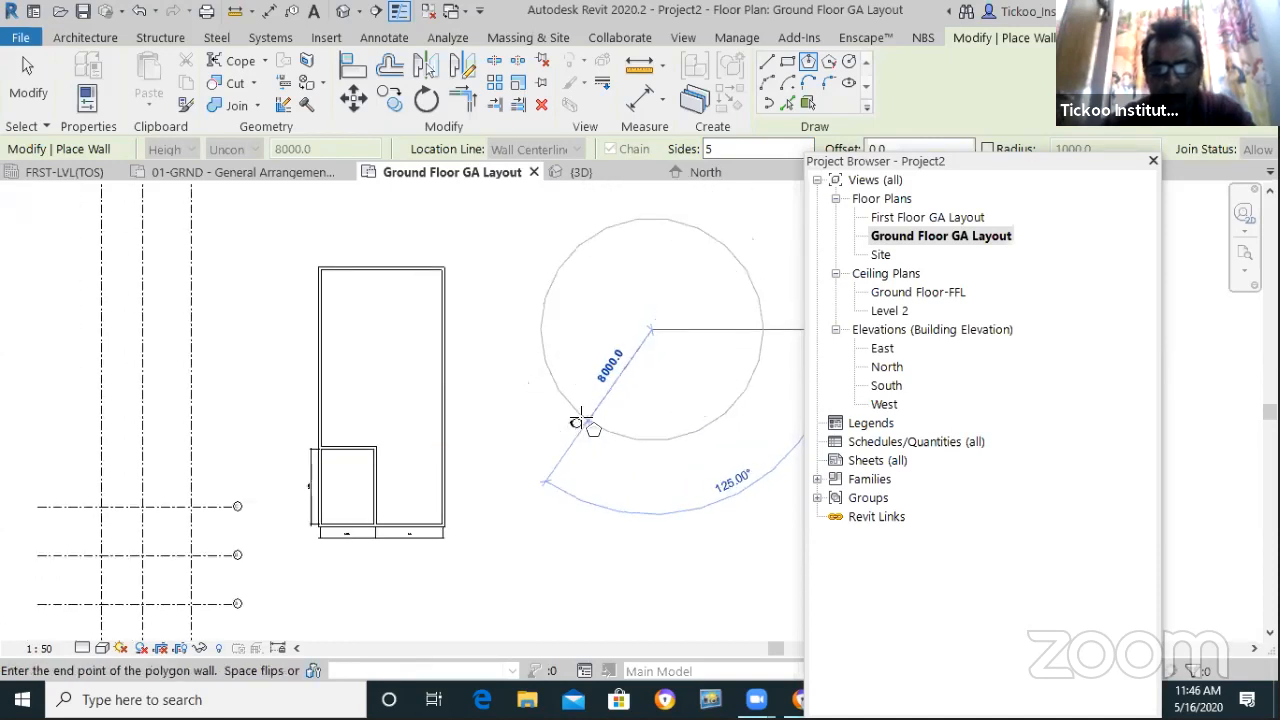
scroll(520, 417, down, 4)
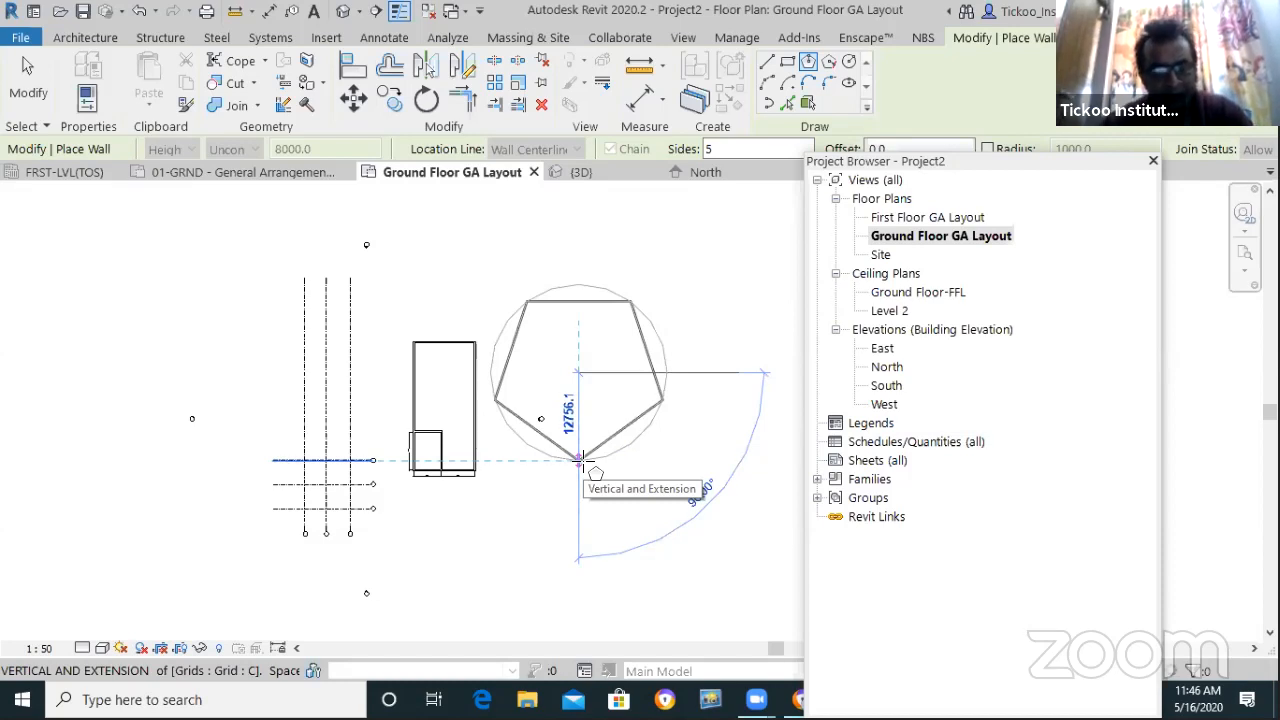
text(15)
key(BackSpace)
key(BackSpace)
key(BackSpace)
text(4)
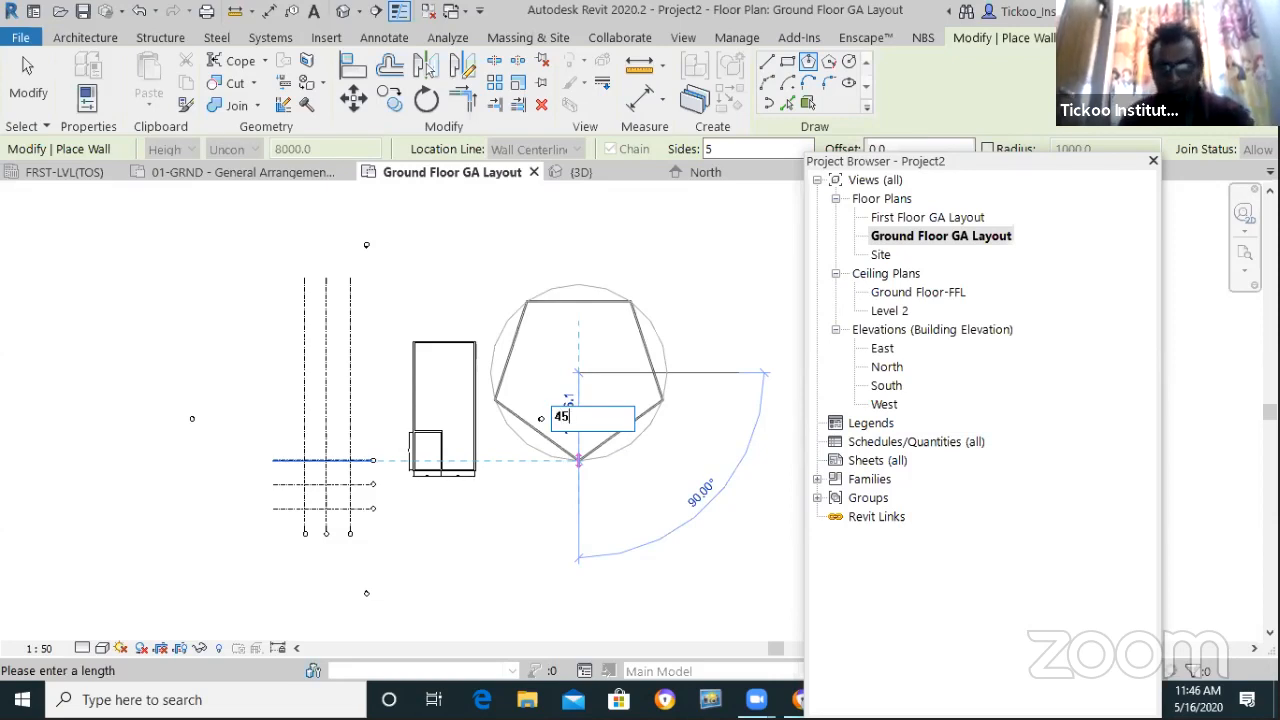
text(5)
key(Return)
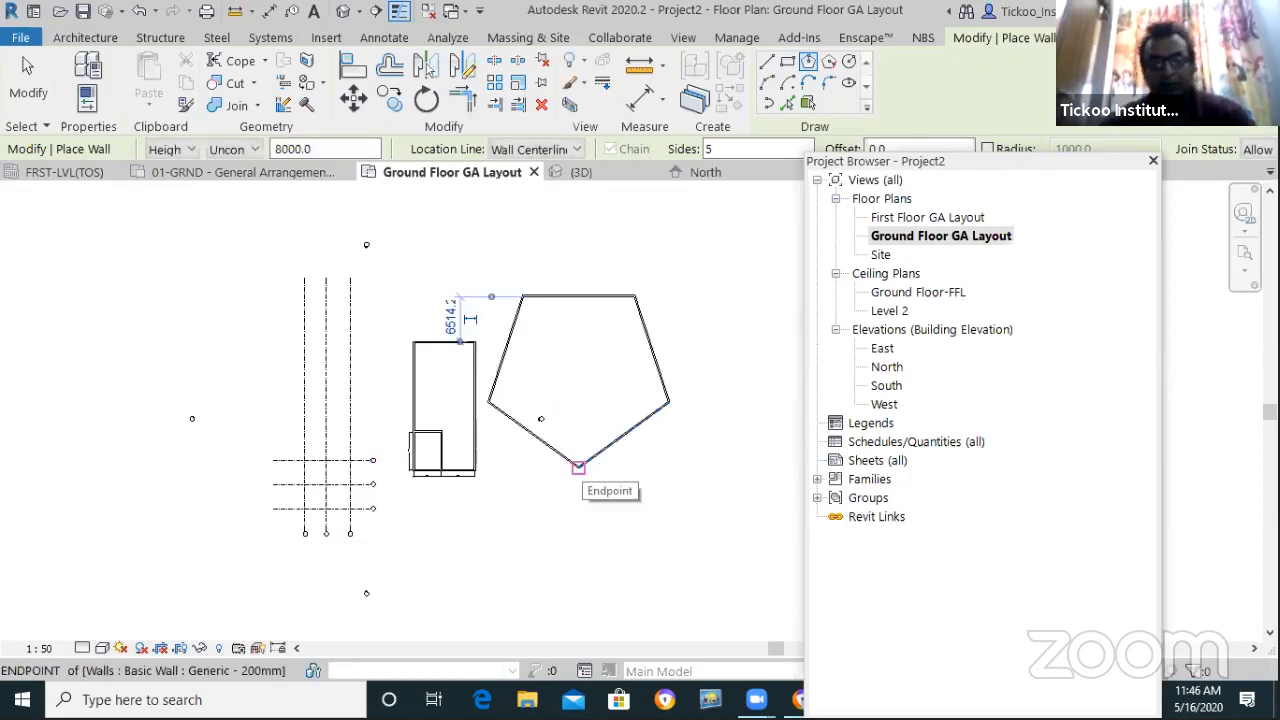
key(Escape)
key(Escape)
scroll(614, 351, up, 2)
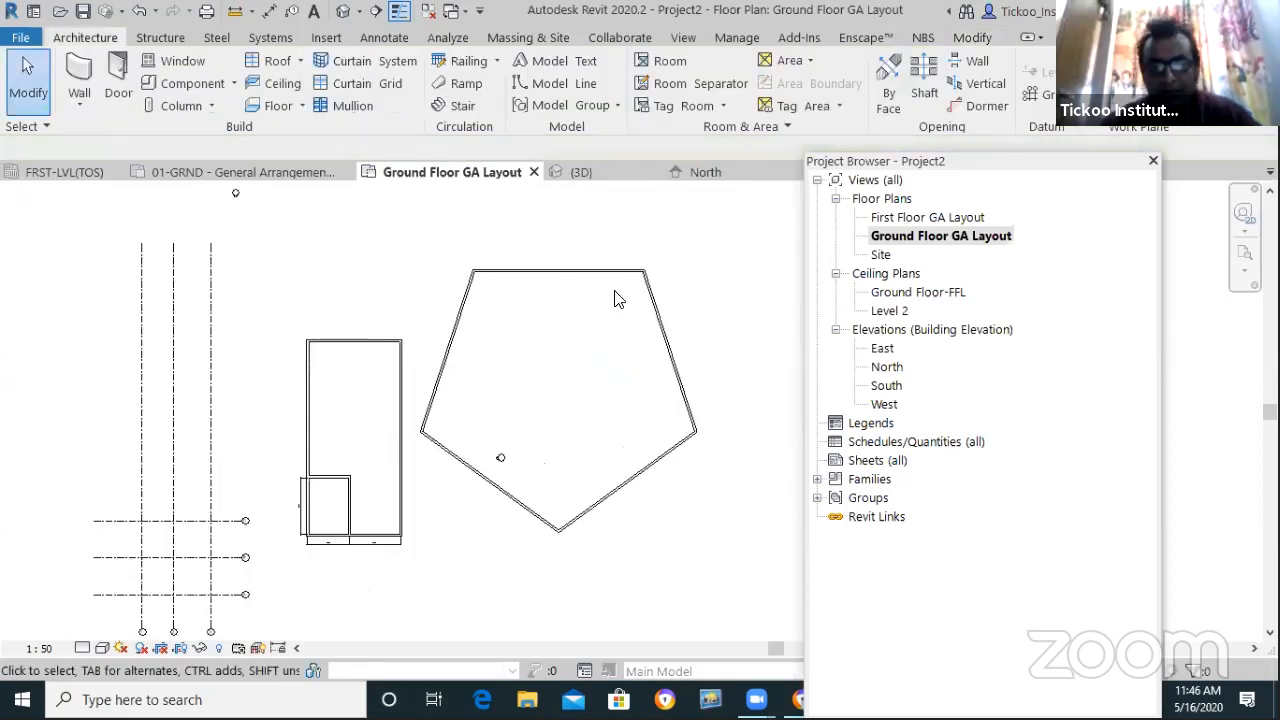
Inspect the pentagon's top, lower-right and upper-right walls by selecting and deselecting each
click(564, 281)
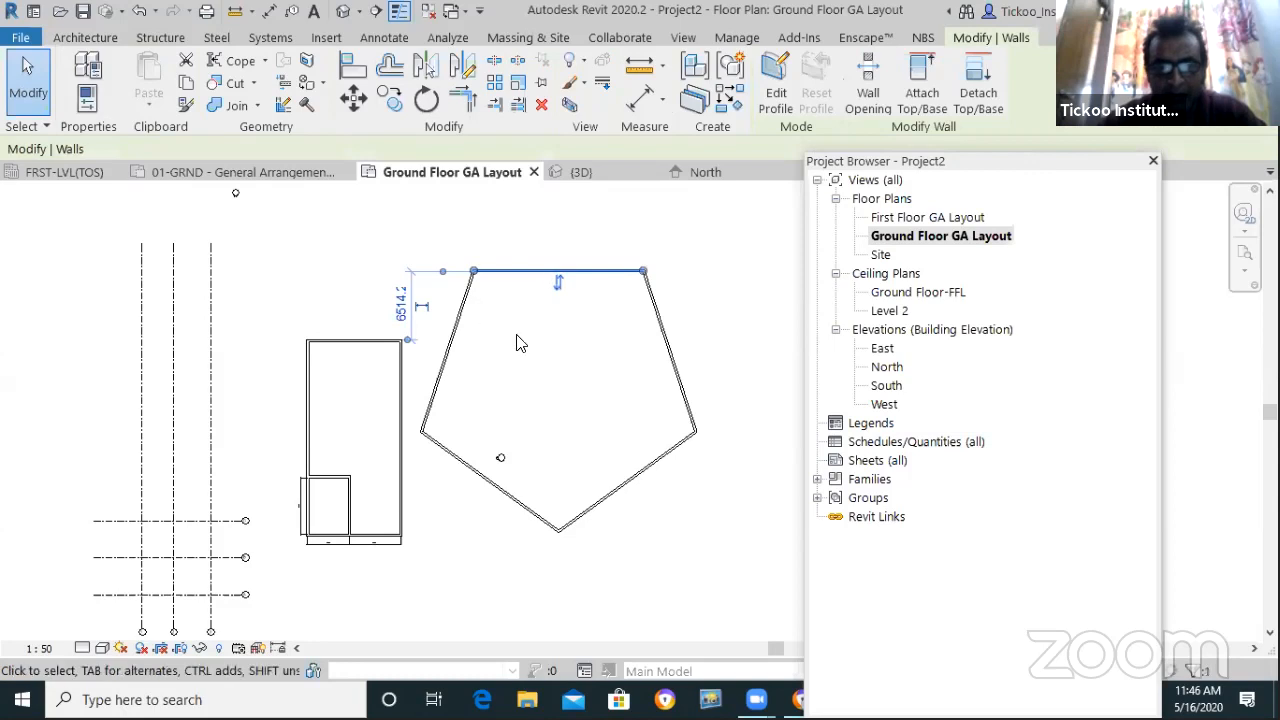
key(Escape)
click(643, 471)
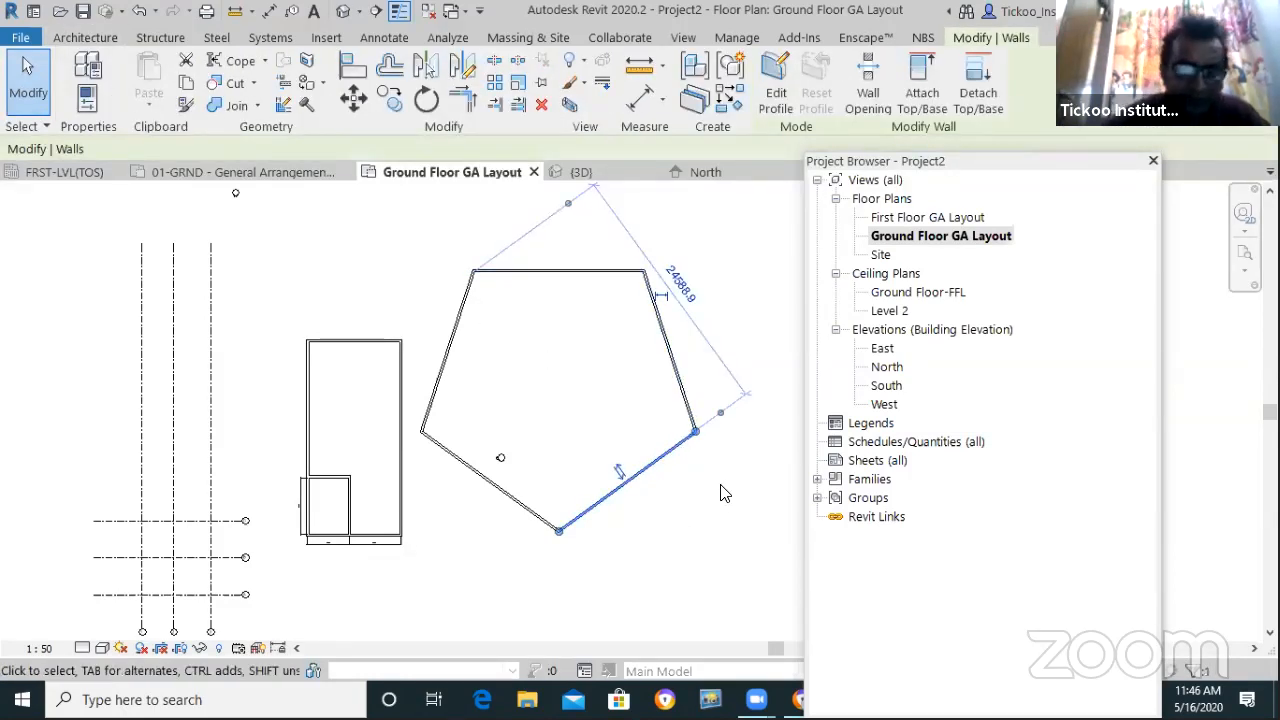
click(622, 338)
scroll(551, 383, down, 2)
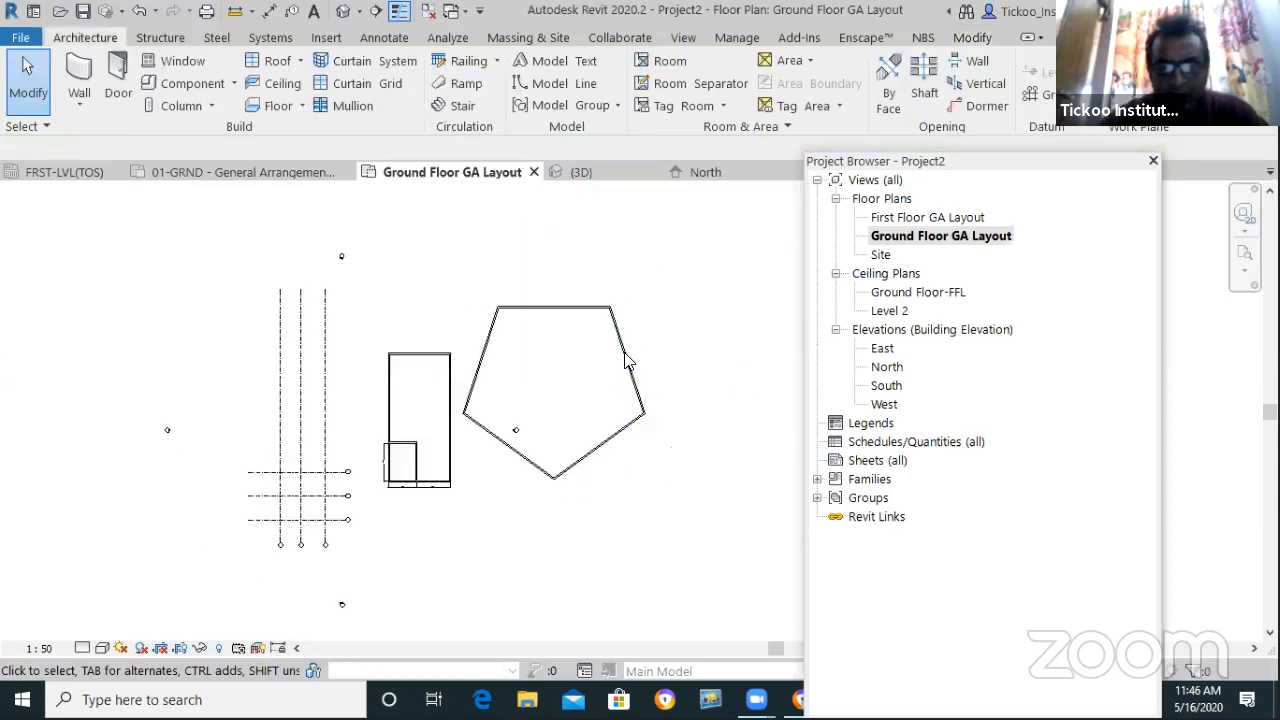
click(698, 356)
click(675, 343)
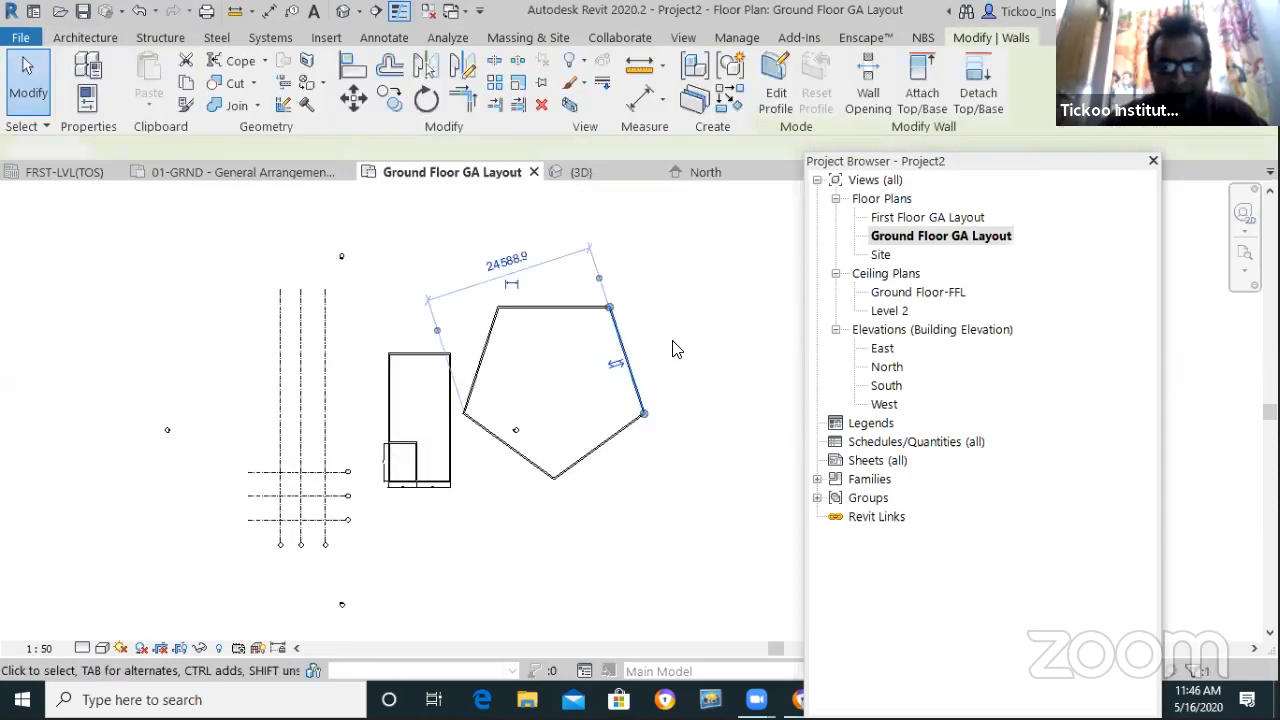
scroll(485, 362, up, 2)
Offset a copy of the pentagon's left wall inward, setting the offset distance to 1
click(972, 37)
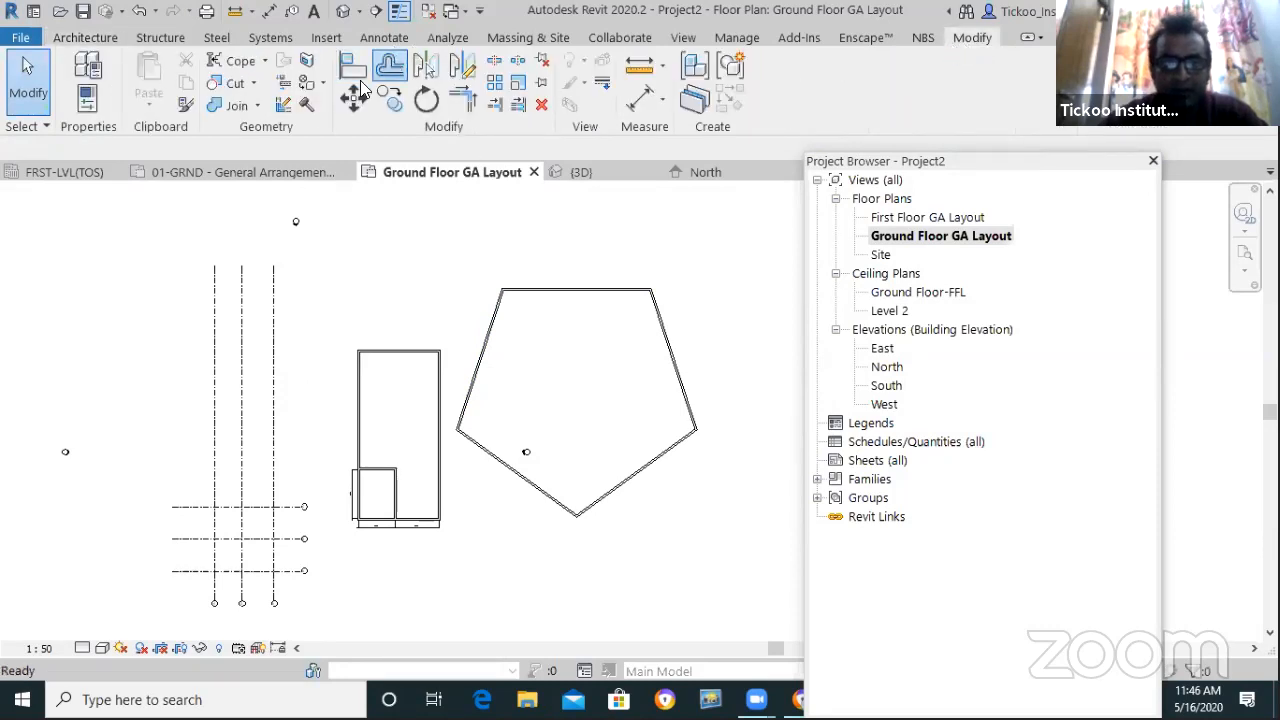
click(390, 65)
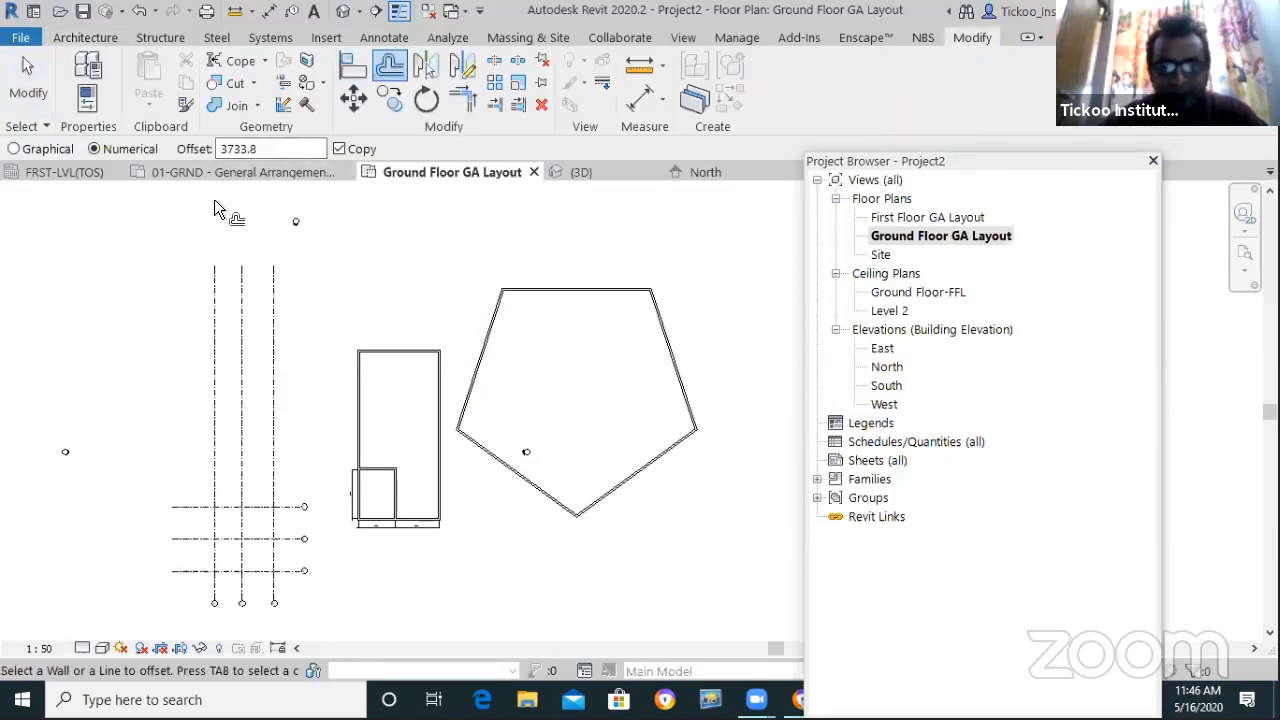
click(493, 328)
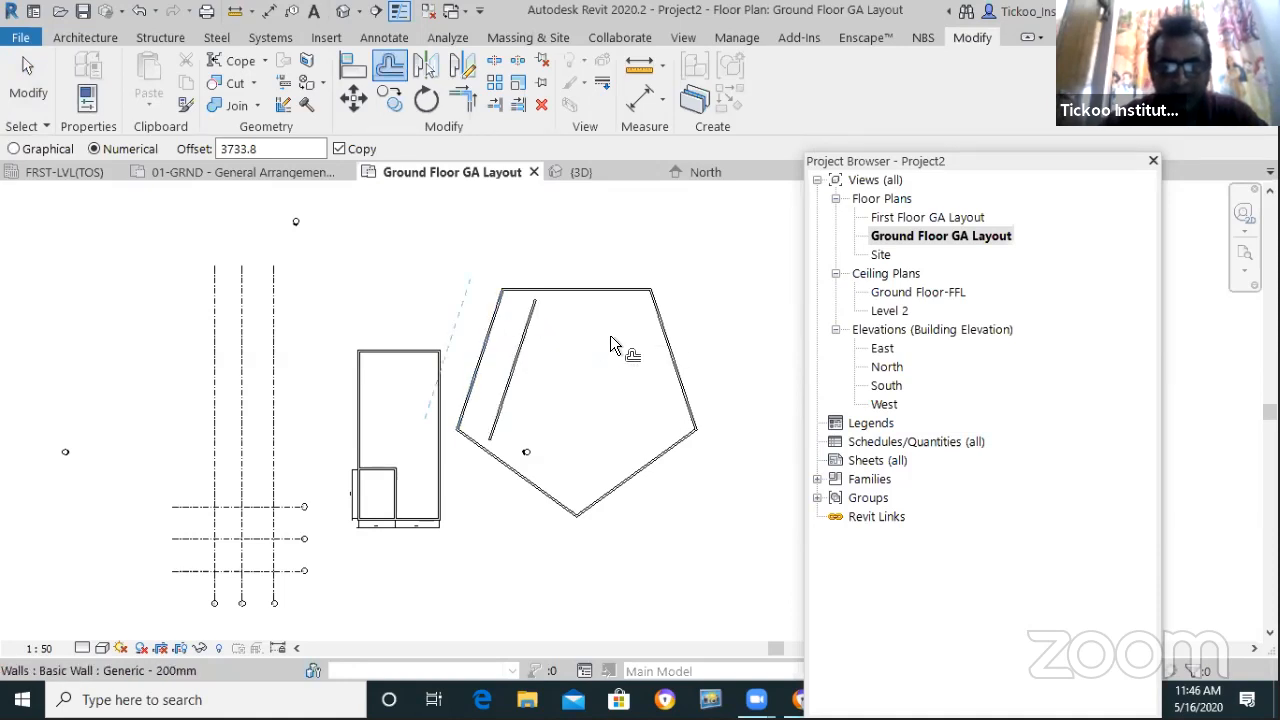
click(278, 148)
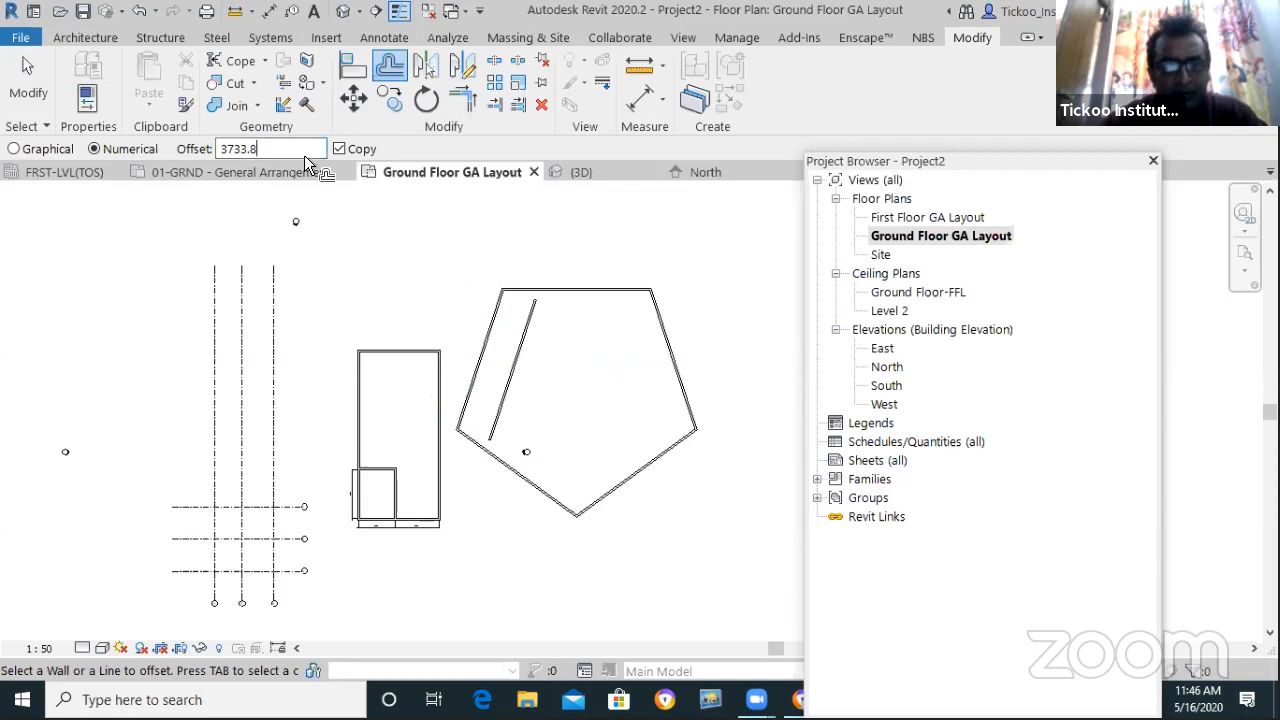
scroll(537, 450, up, 2)
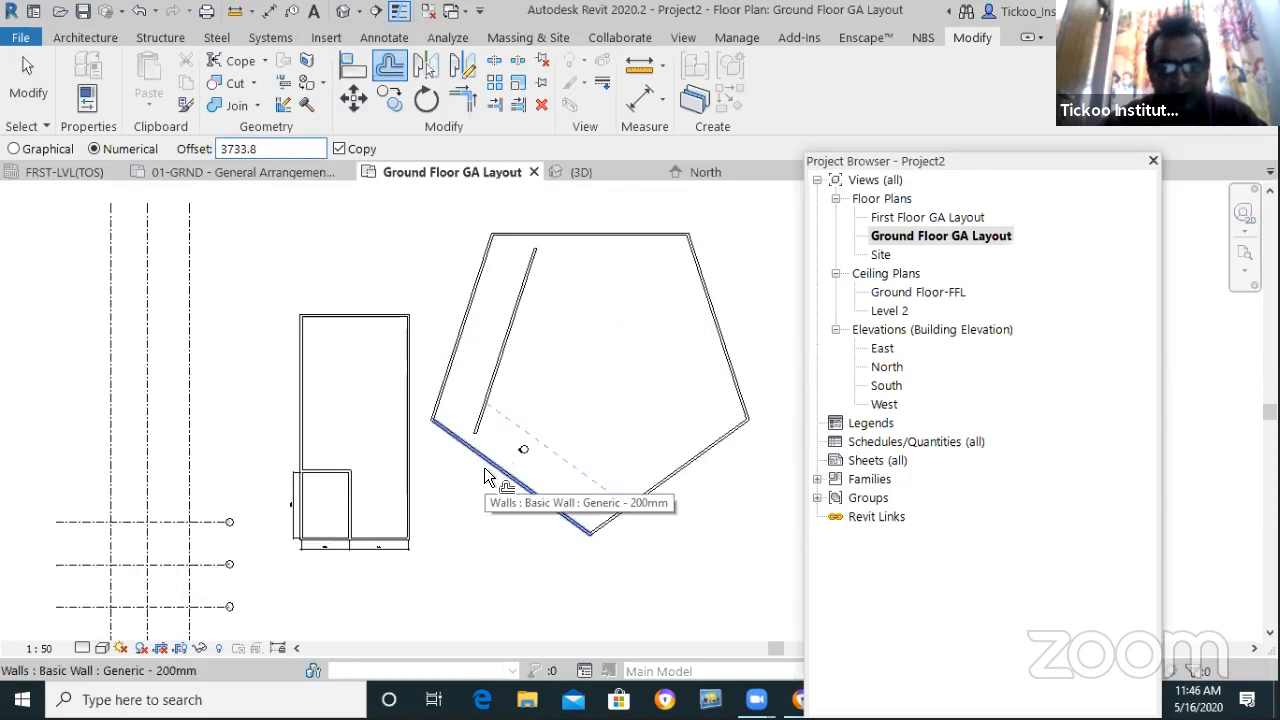
drag(288, 150, 145, 149)
text(10')
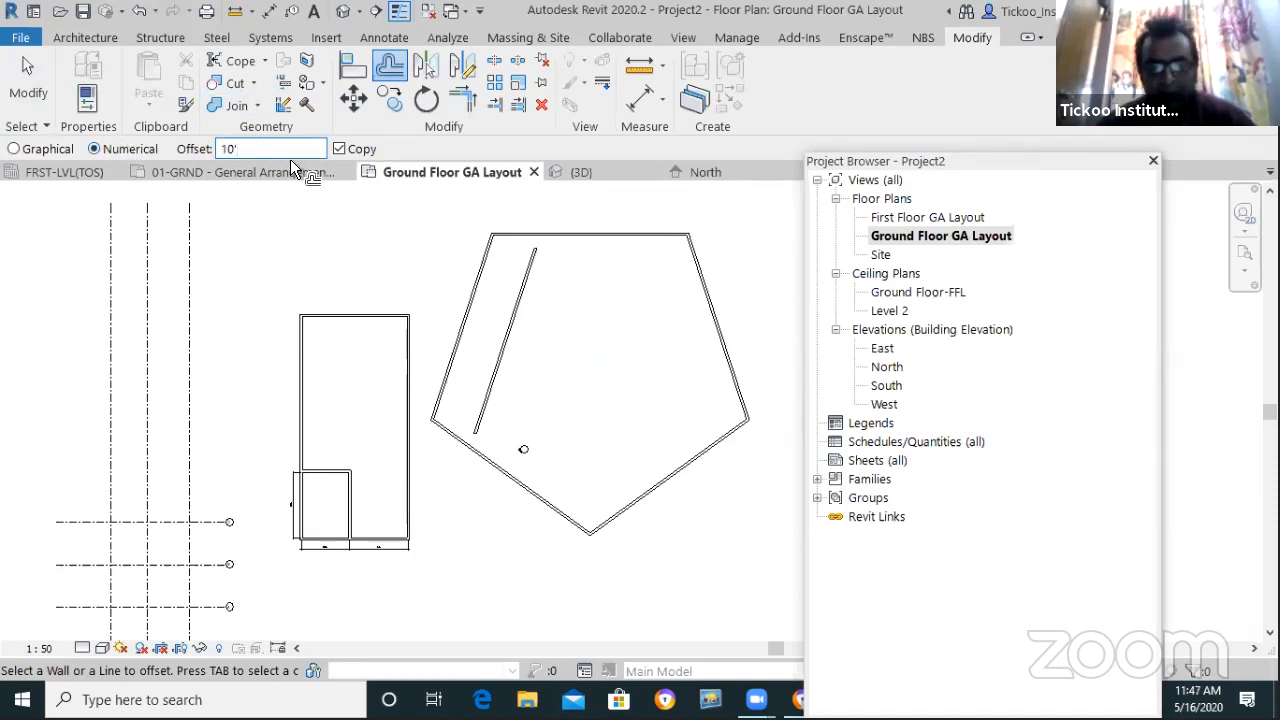
scroll(525, 245, up, 2)
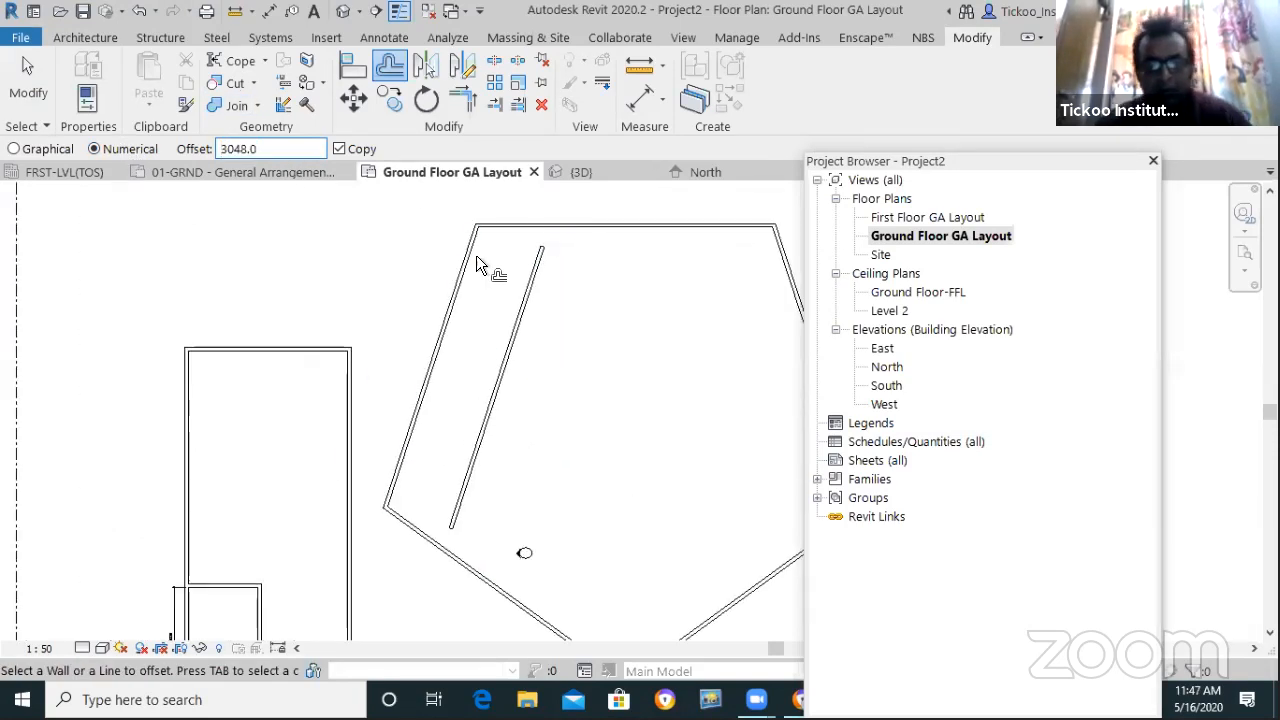
Start a new architectural wall from the pentagon's top-left corner
click(83, 41)
click(83, 107)
click(98, 141)
click(478, 229)
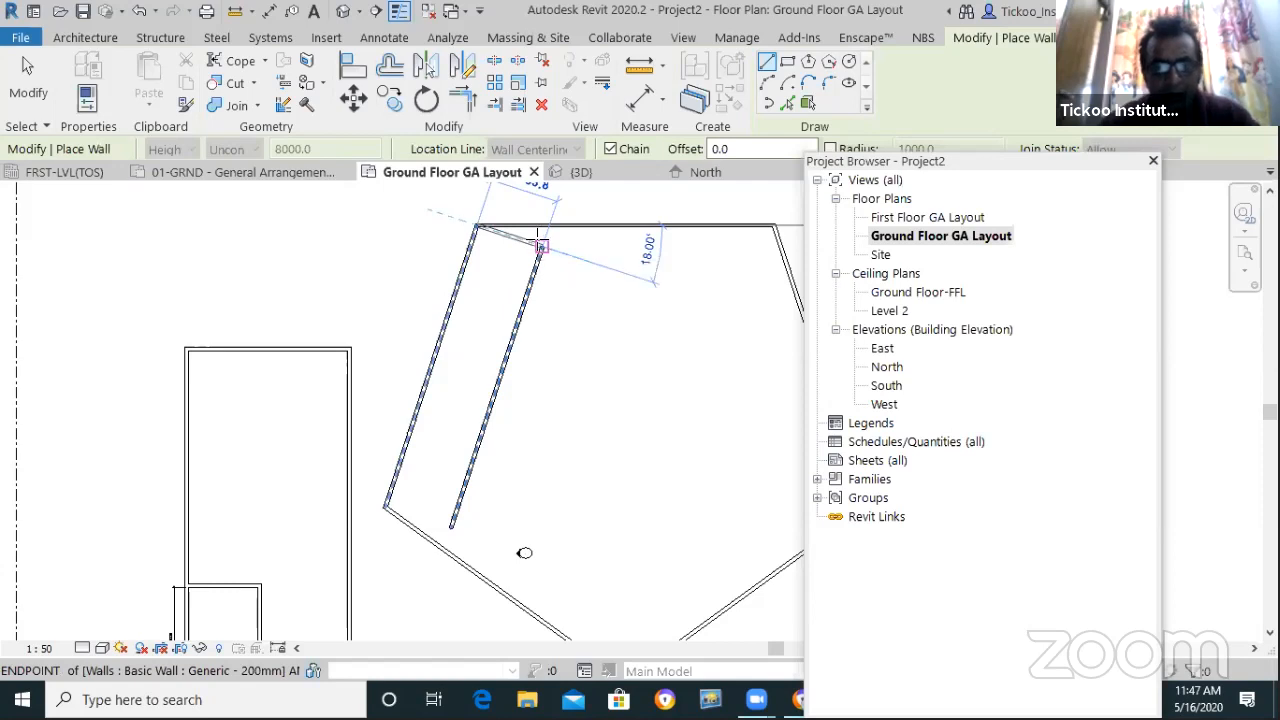
End the connecting wall at the copied wall's top and set the interior wall's angle to 120°
click(540, 245)
key(Escape)
key(Escape)
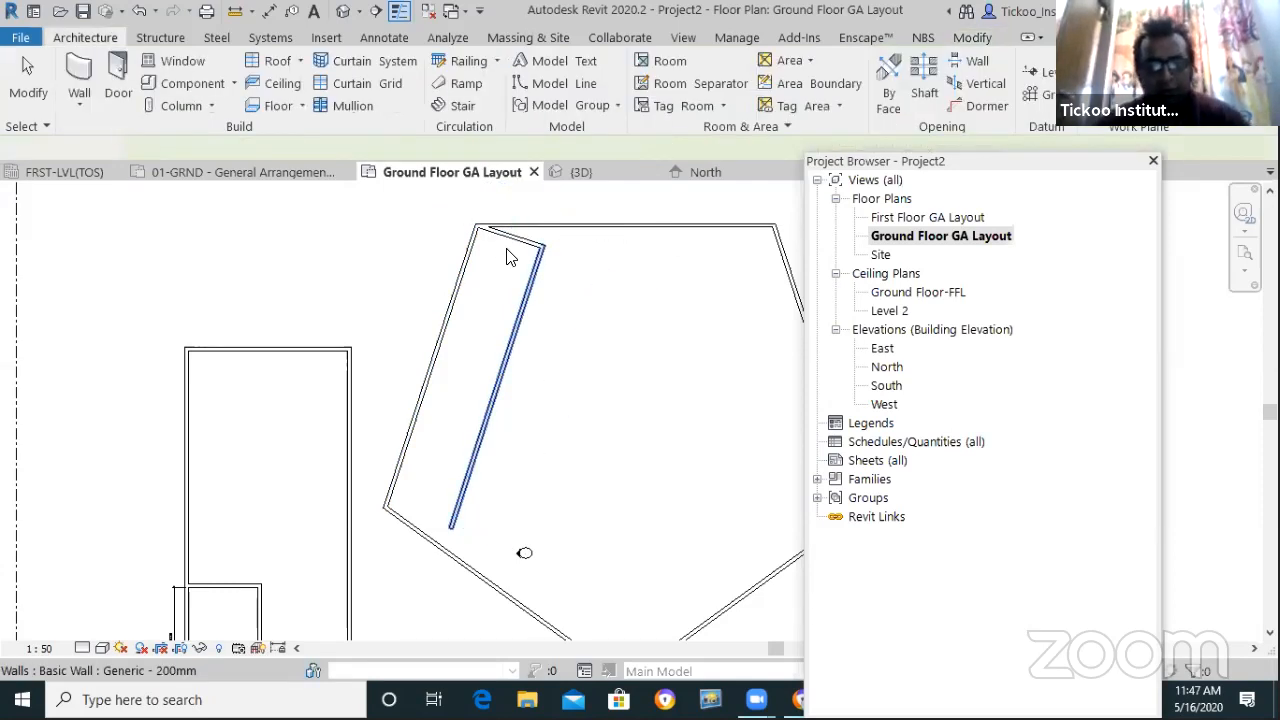
scroll(507, 257, up, 2)
click(560, 266)
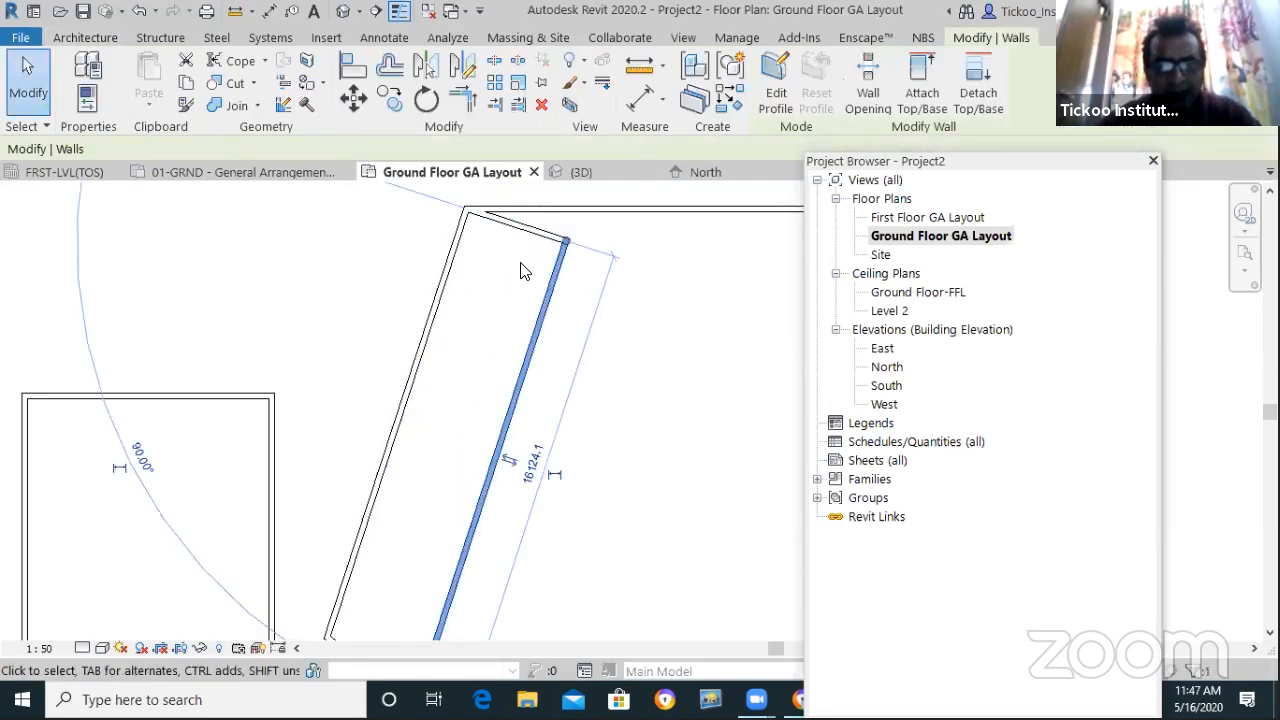
scroll(520, 270, down, 2)
click(278, 388)
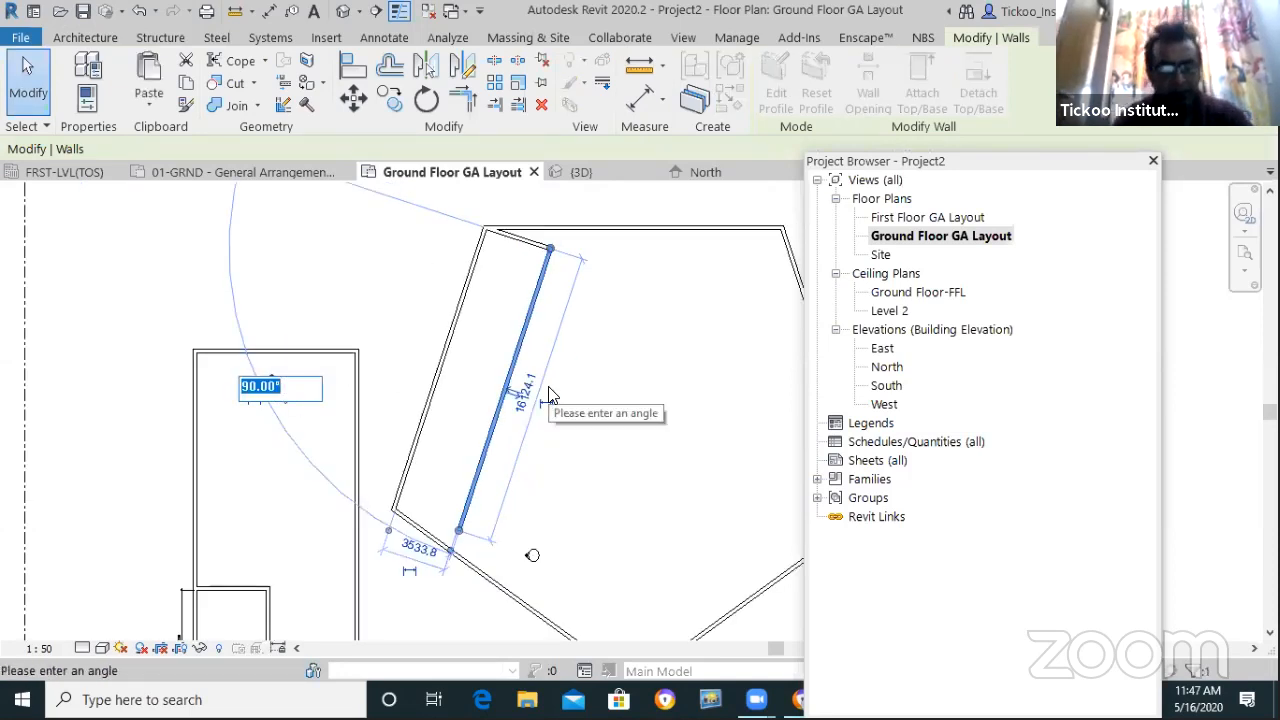
text(4)
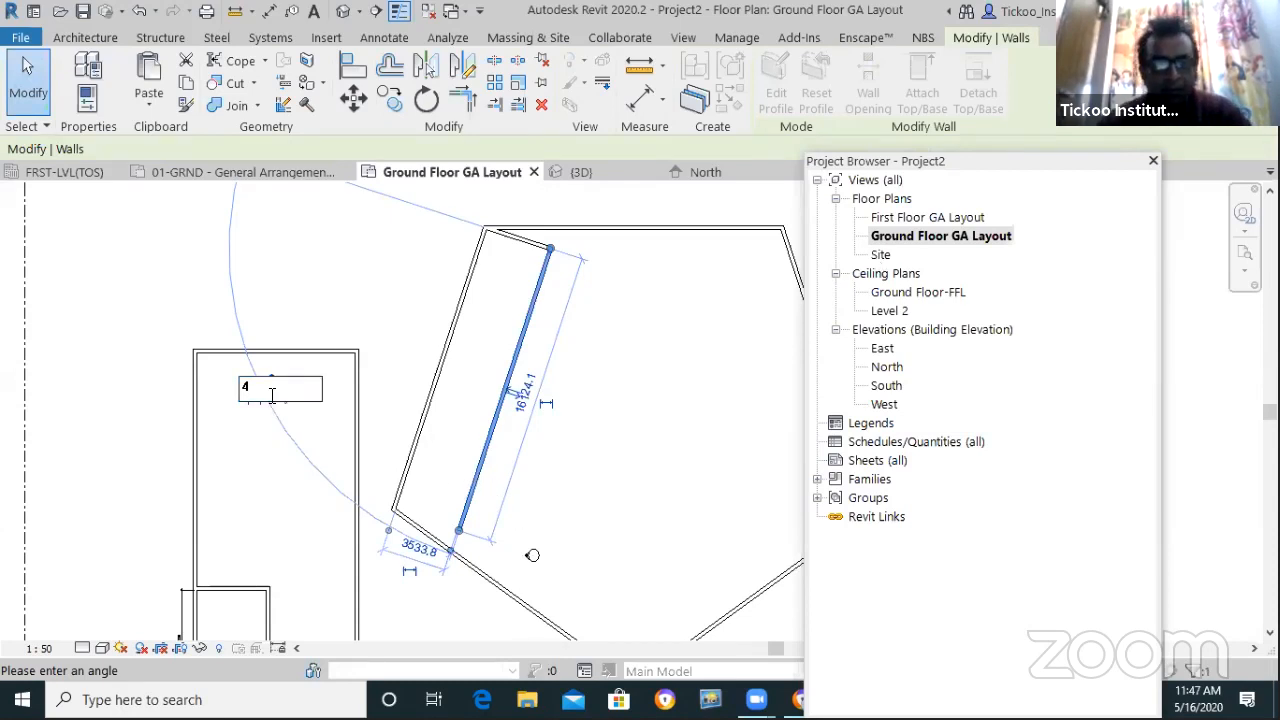
drag(265, 390, 231, 393)
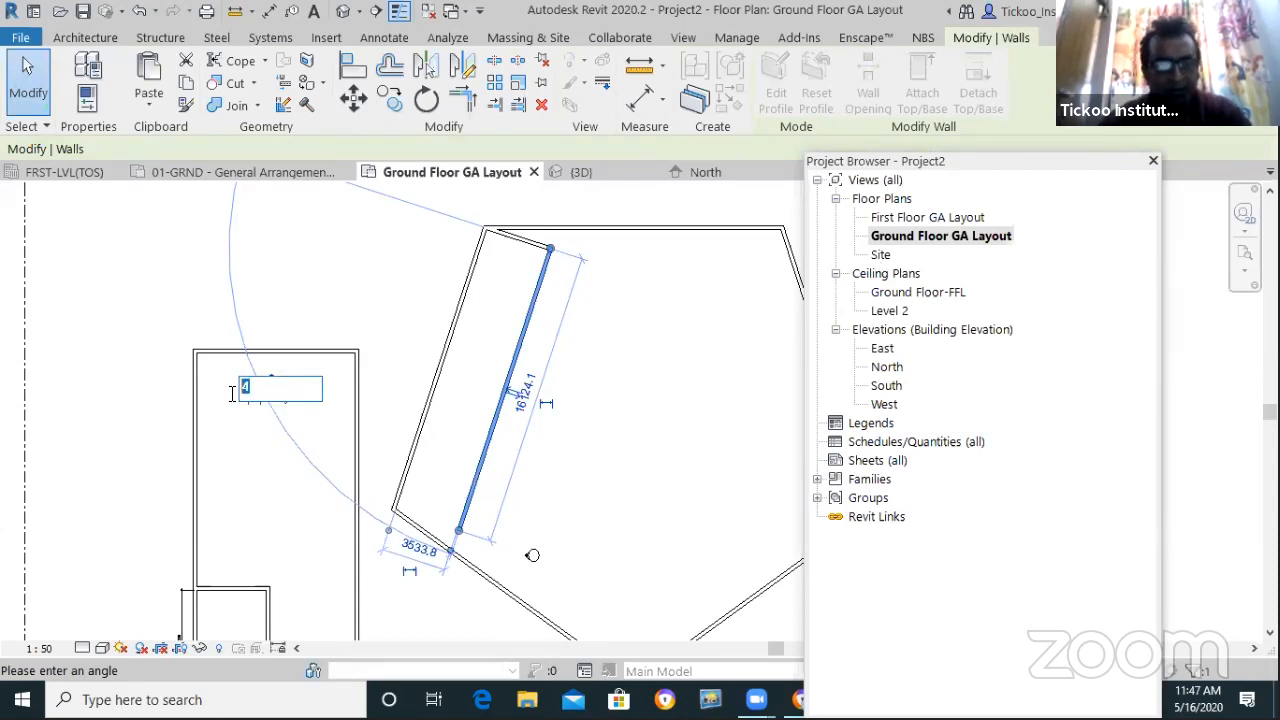
text(120)
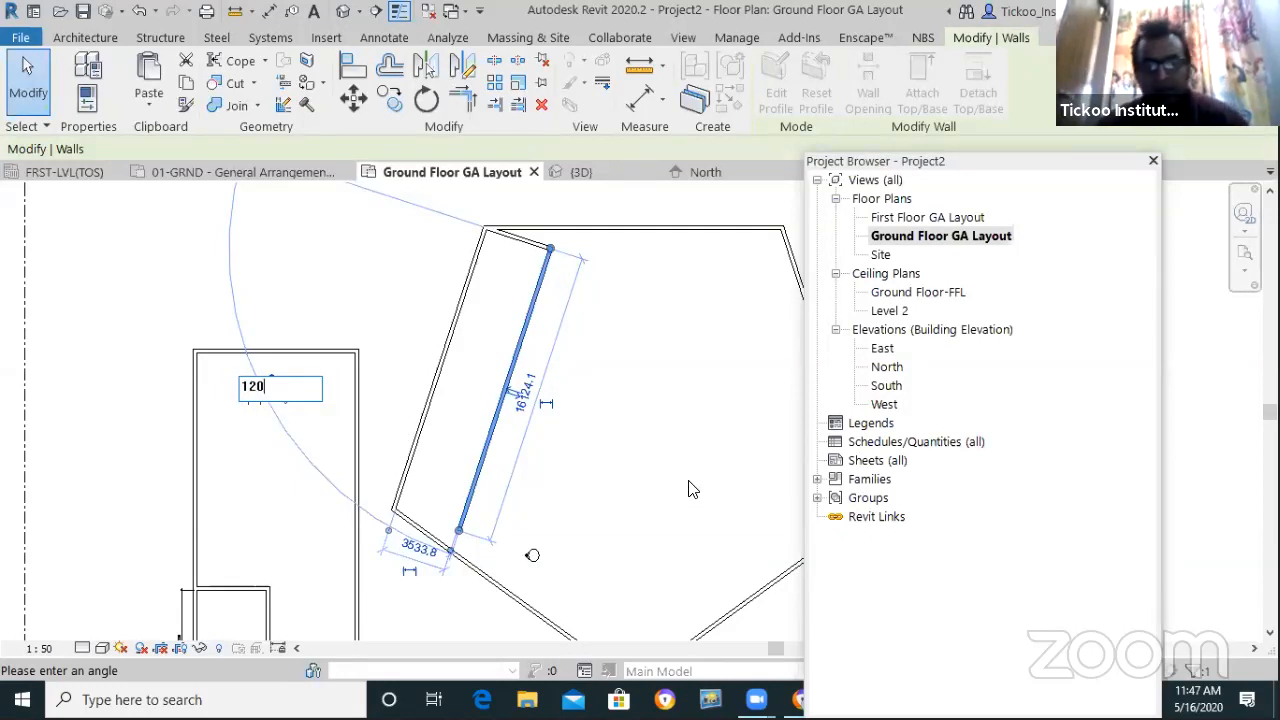
key(Return)
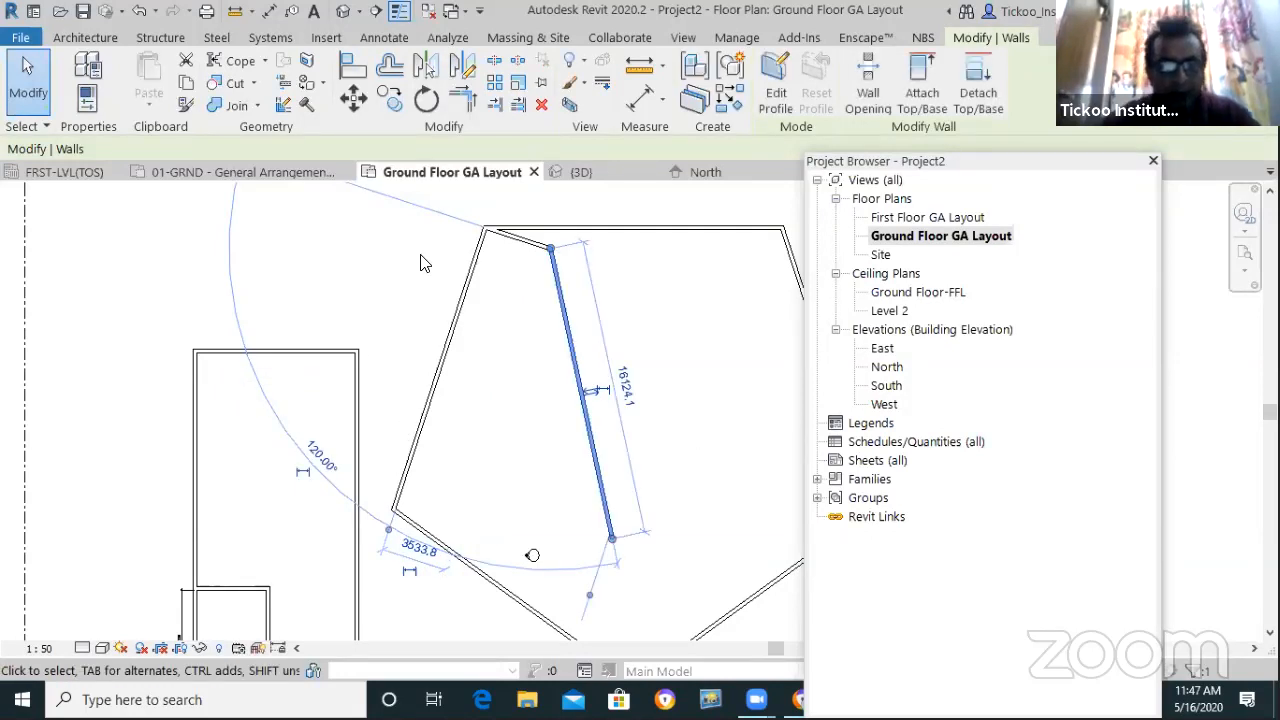
key(Escape)
key(Escape)
Shorten the angled interior wall to a length of 100
scroll(517, 363, down, 3)
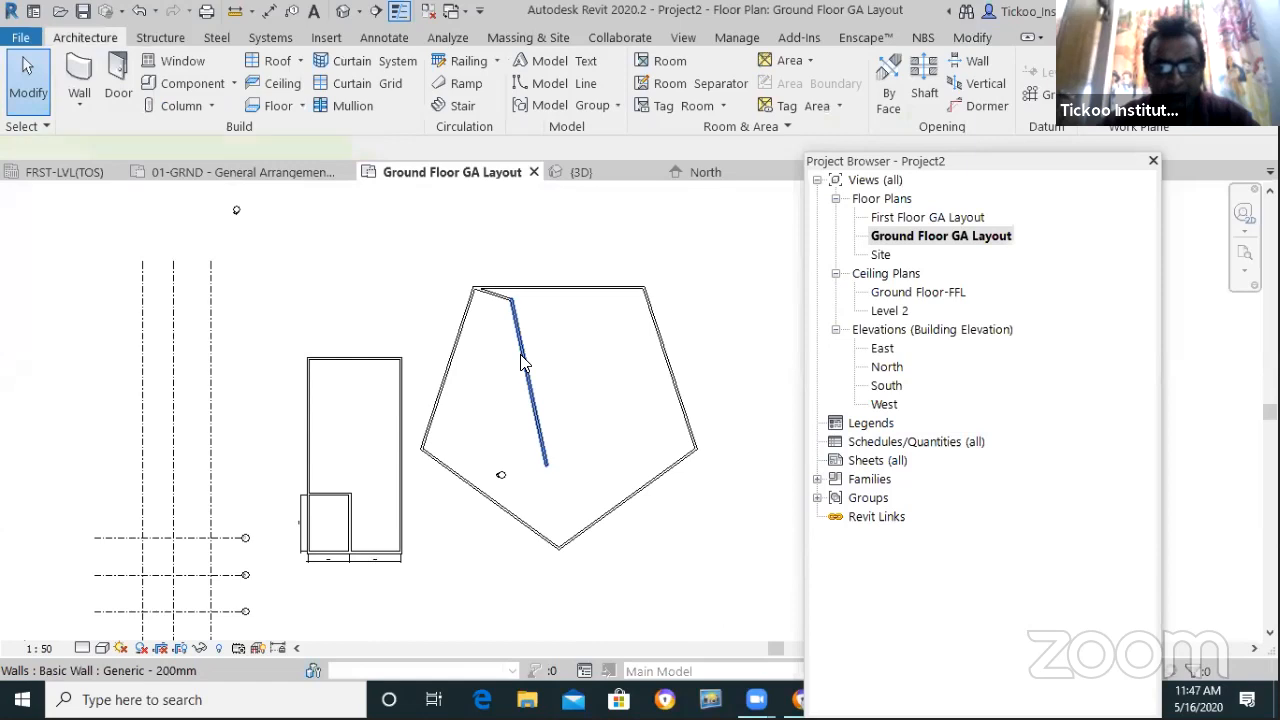
click(521, 363)
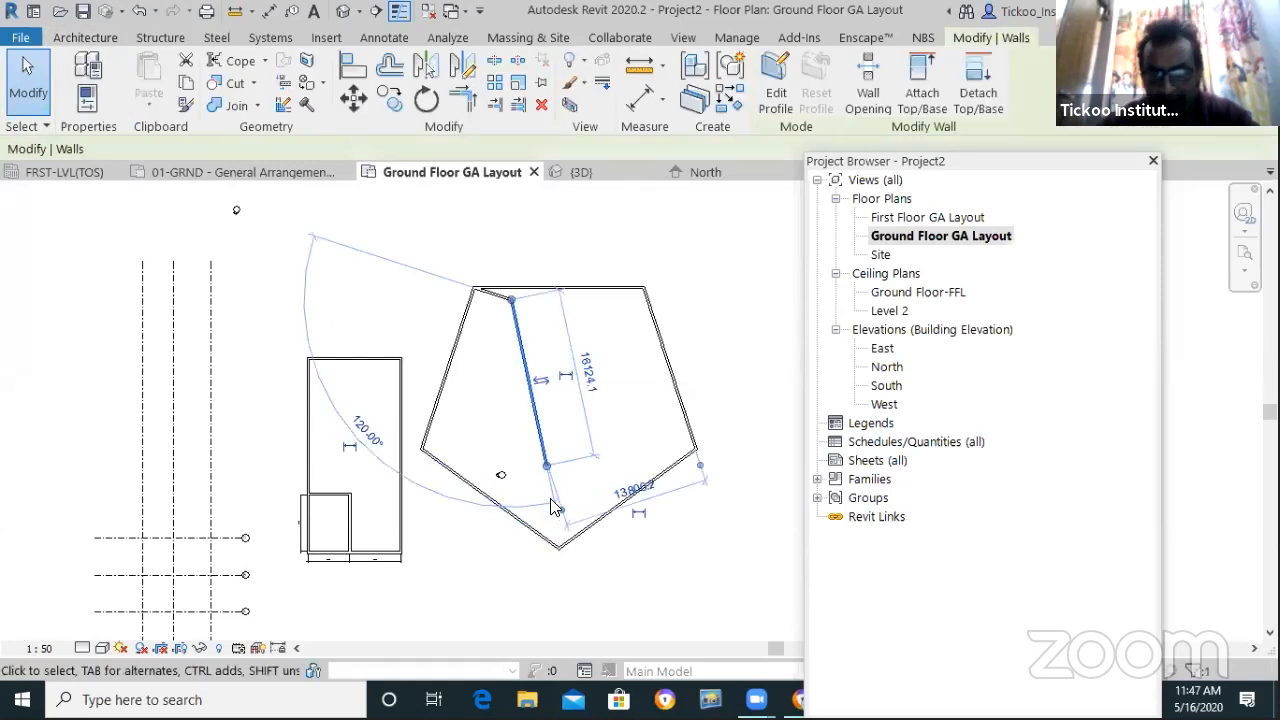
click(588, 372)
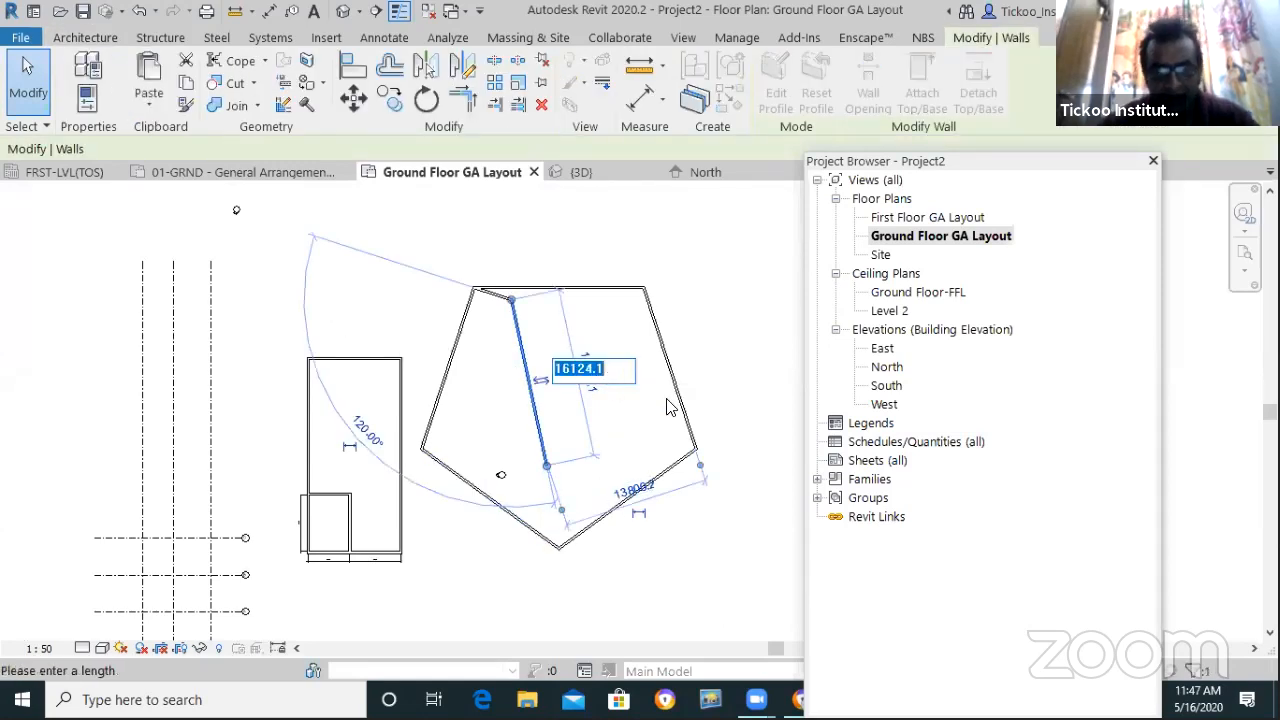
text(100)
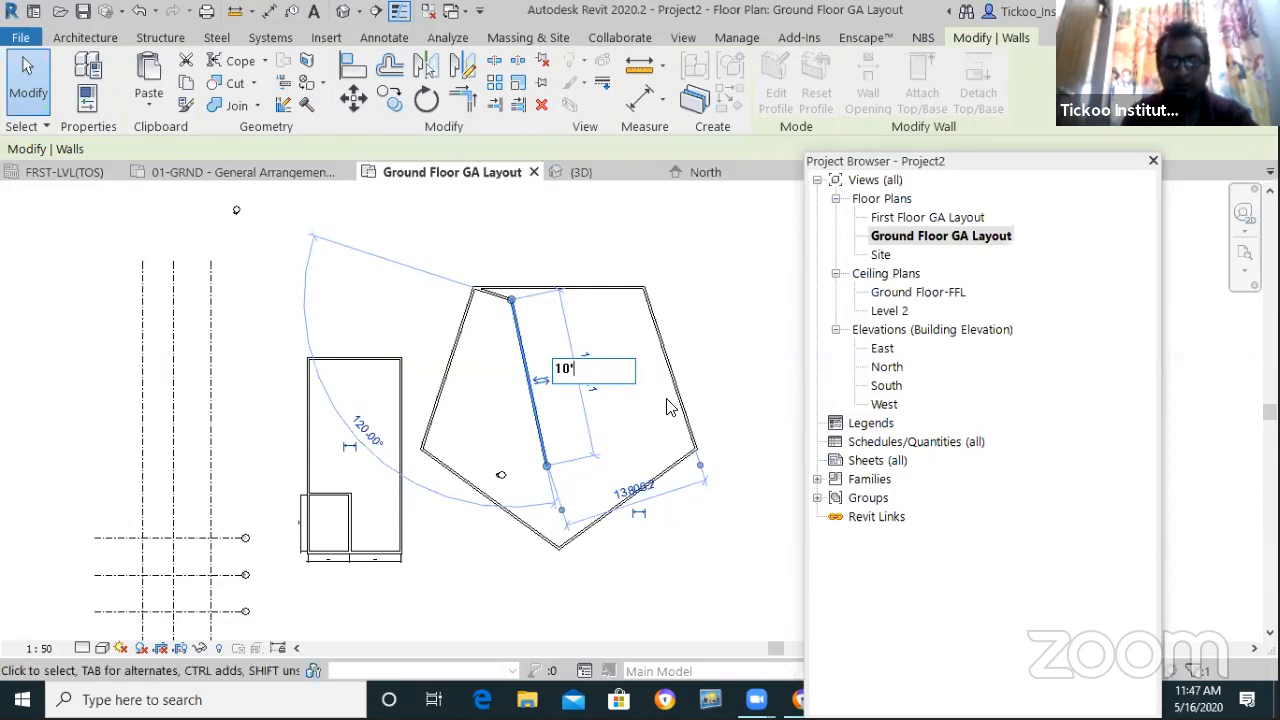
key(Return)
click(668, 406)
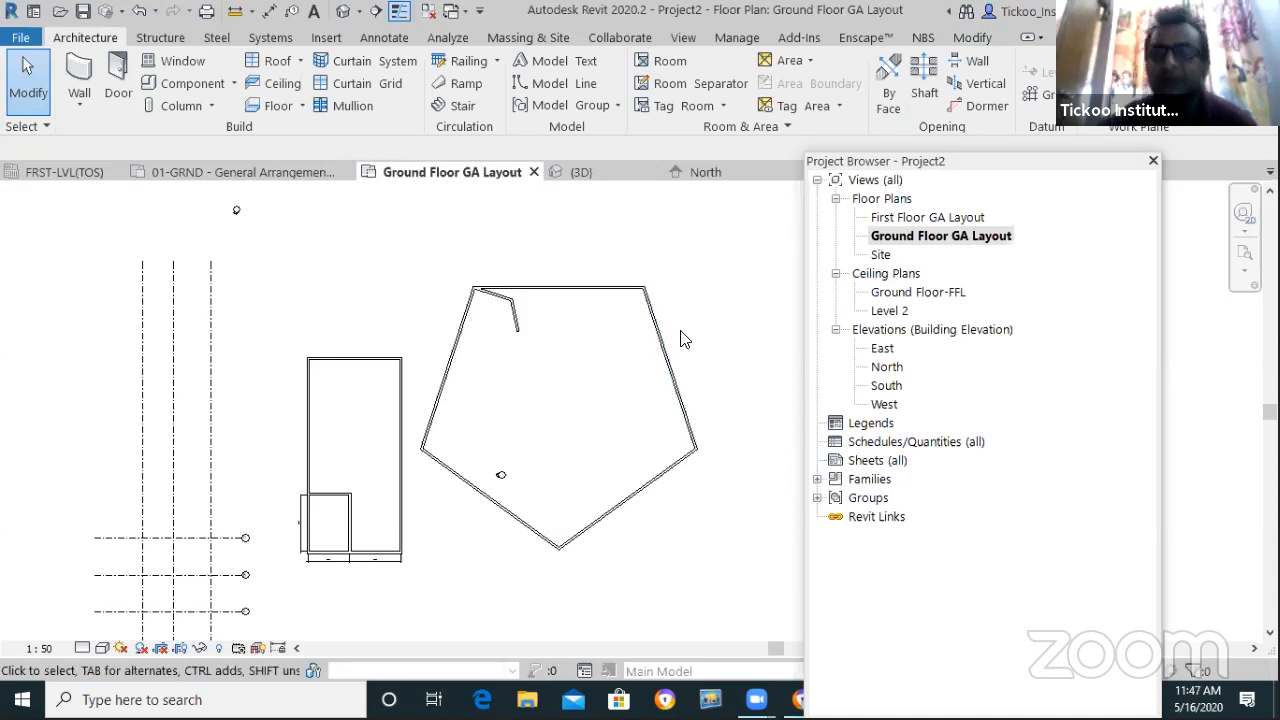
Delete all of the pentagon's walls
drag(646, 328, 423, 271)
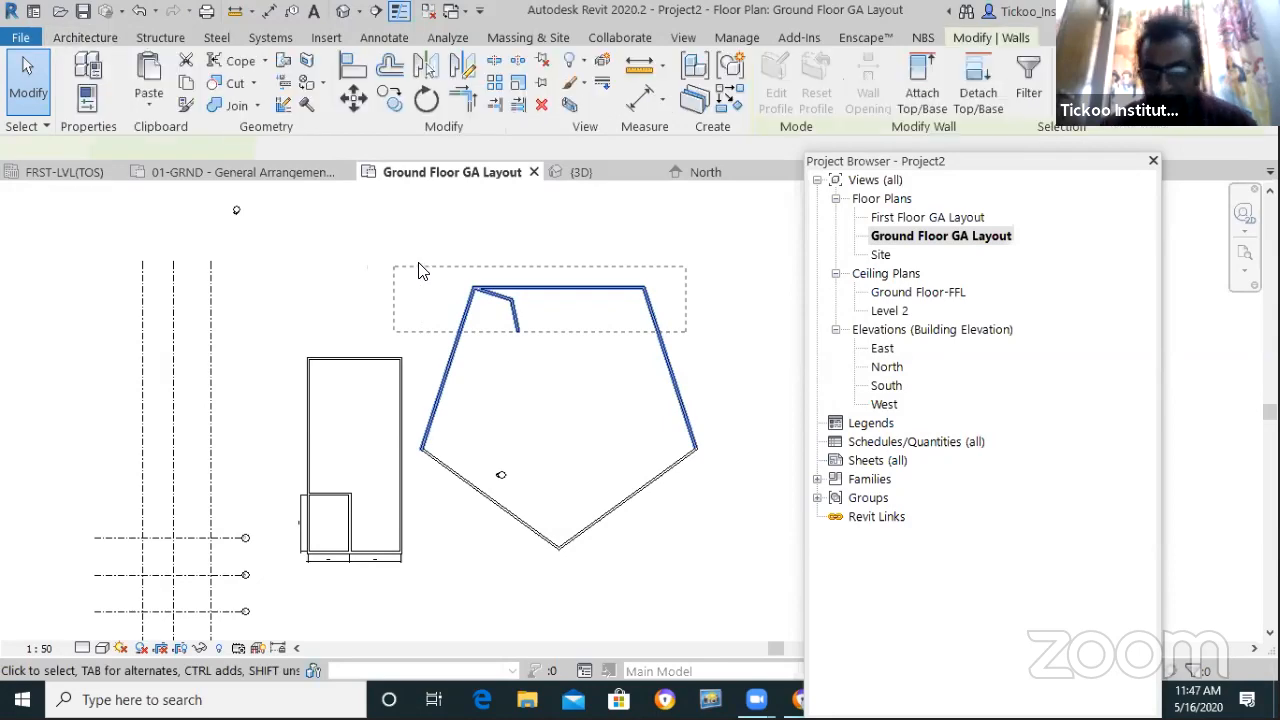
key(Delete)
click(651, 490)
key(Delete)
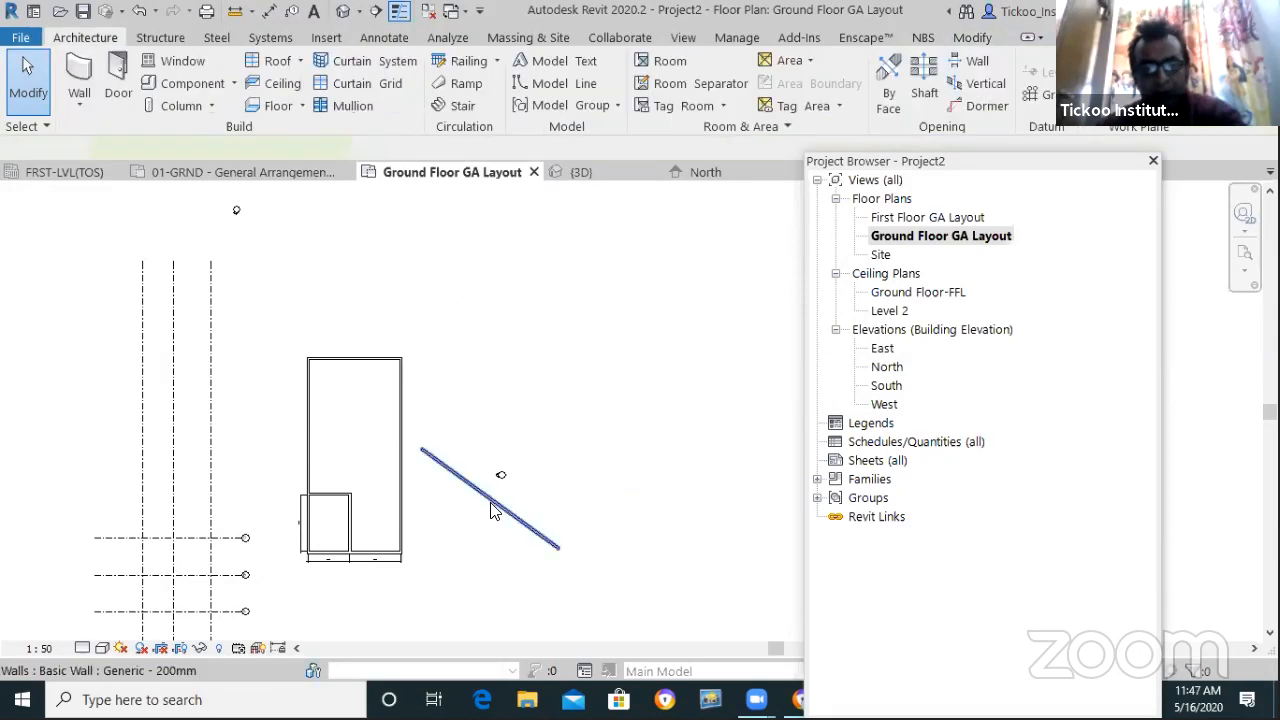
key(Delete)
Draw a circular wall with a 20' radius where the pentagon stood
click(78, 103)
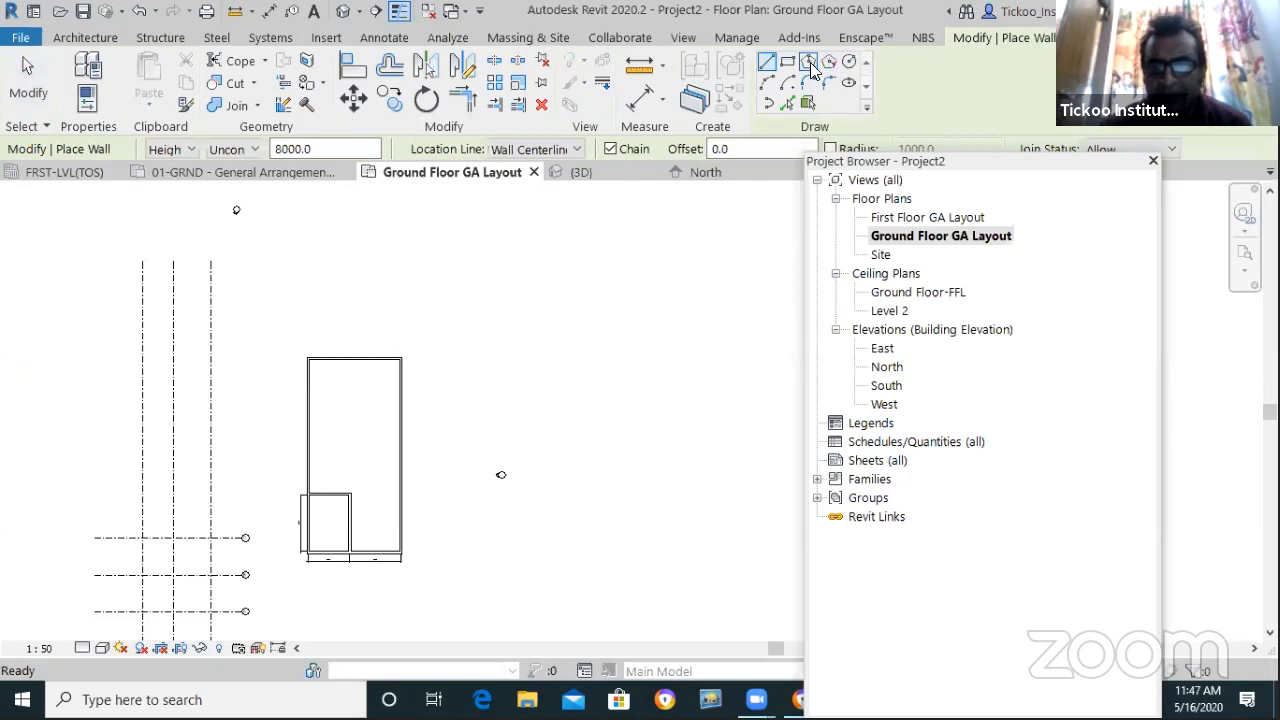
click(849, 61)
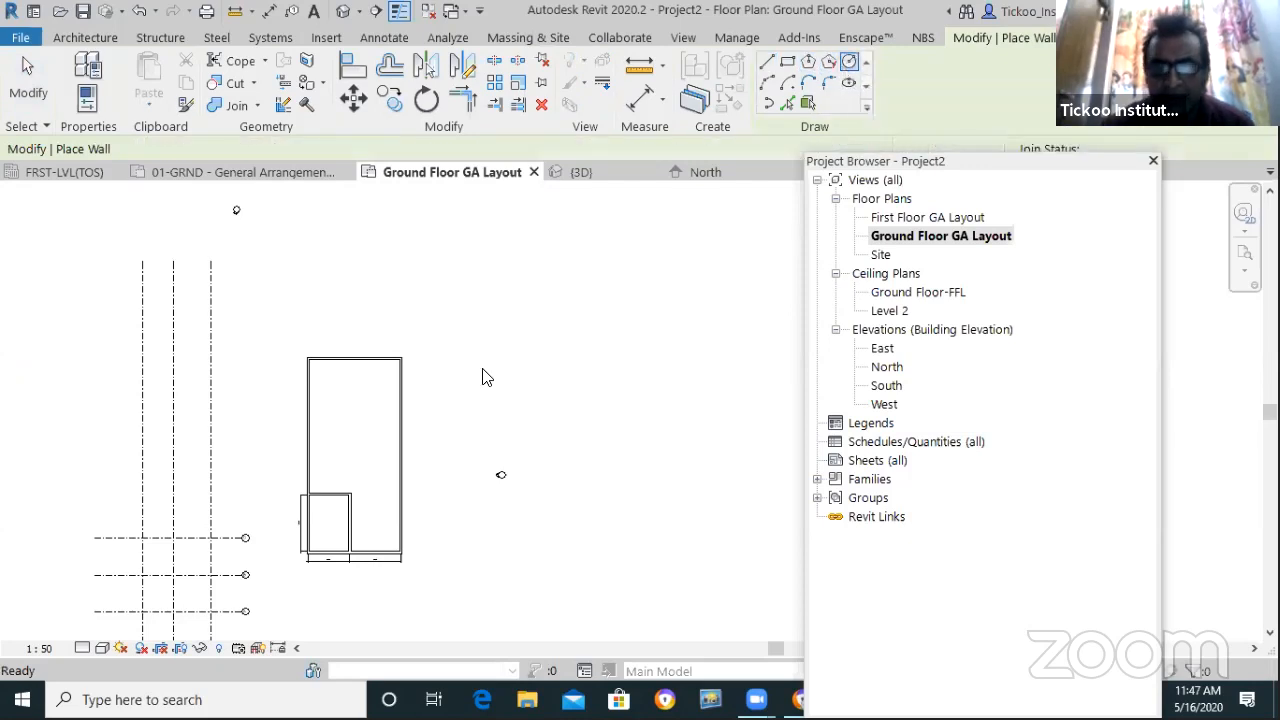
click(605, 361)
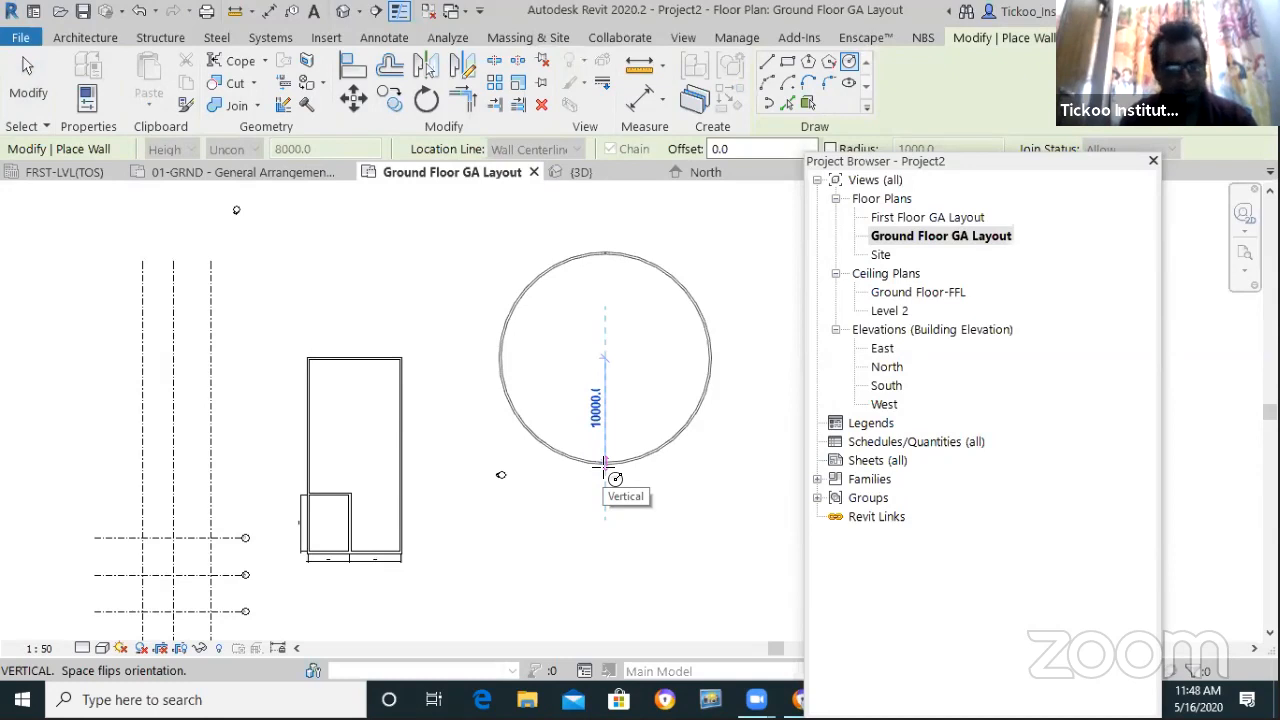
text(20')
key(Return)
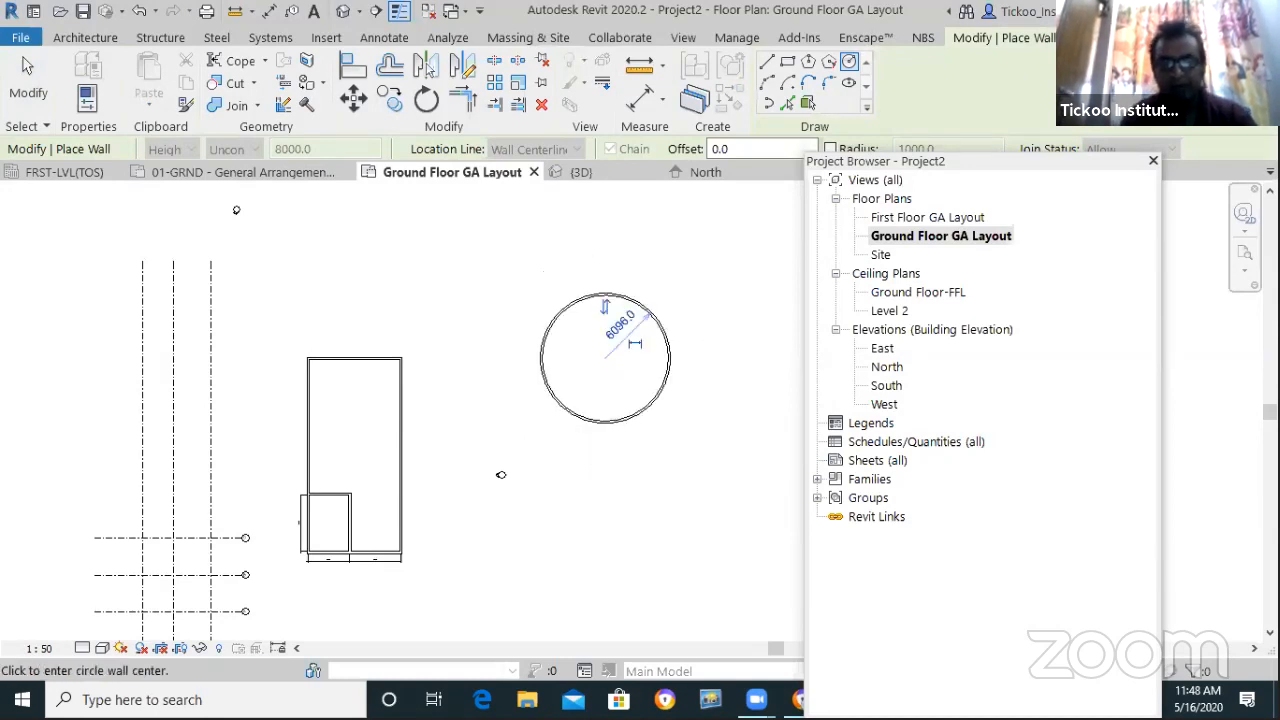
key(Escape)
key(Escape)
scroll(663, 297, up, 1)
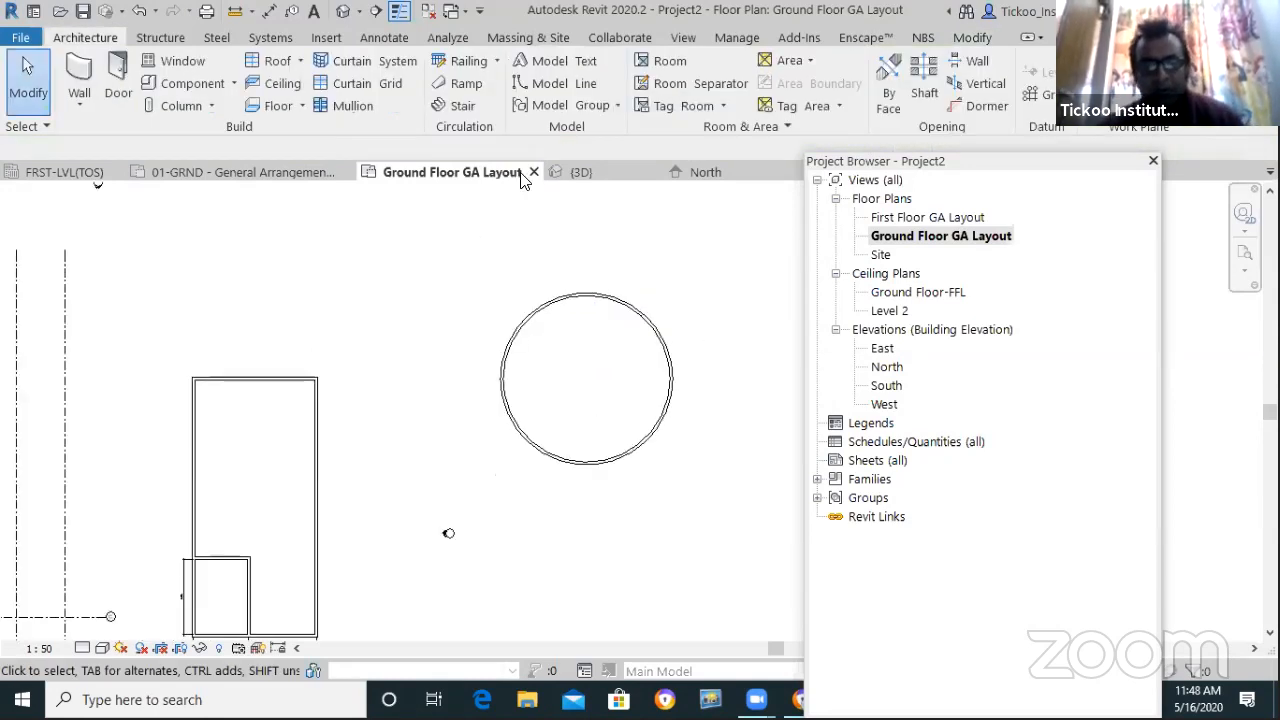
click(571, 176)
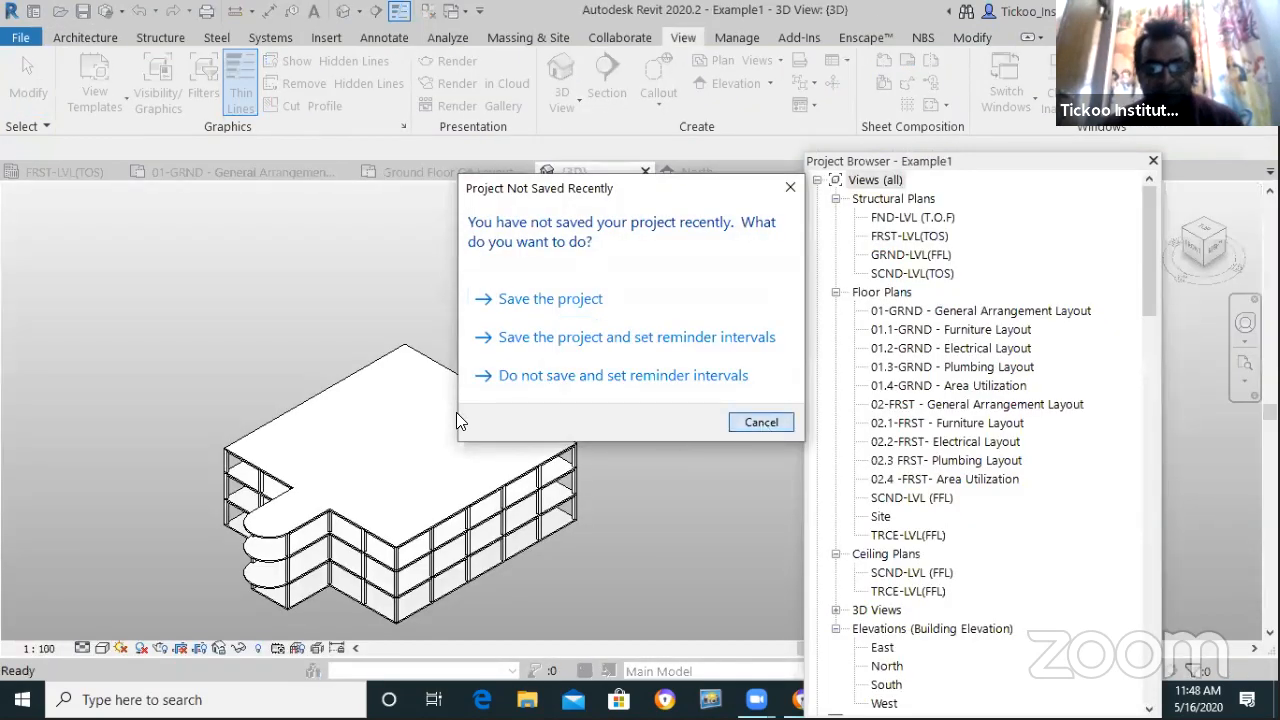
Visit the 01-GRND and FRST-LVL(TOS) plans, then tile all open views with WT
scroll(324, 384, down, 5)
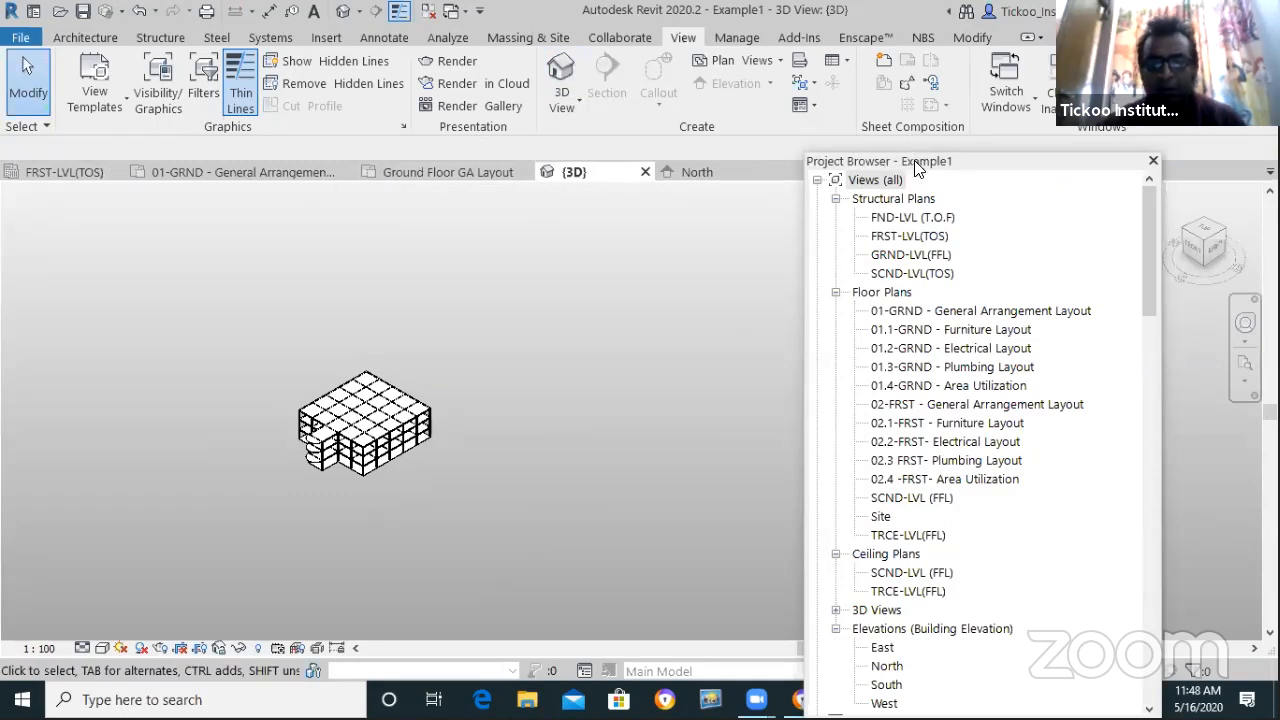
drag(916, 167, 862, 186)
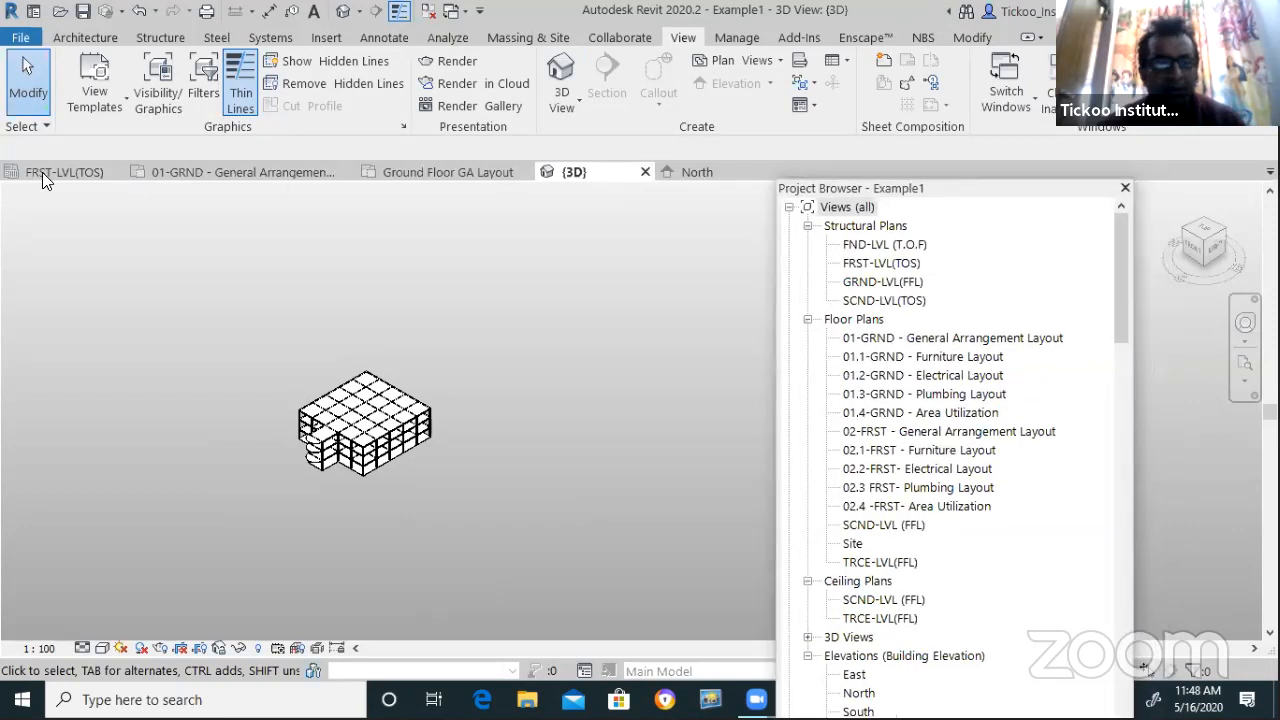
click(190, 172)
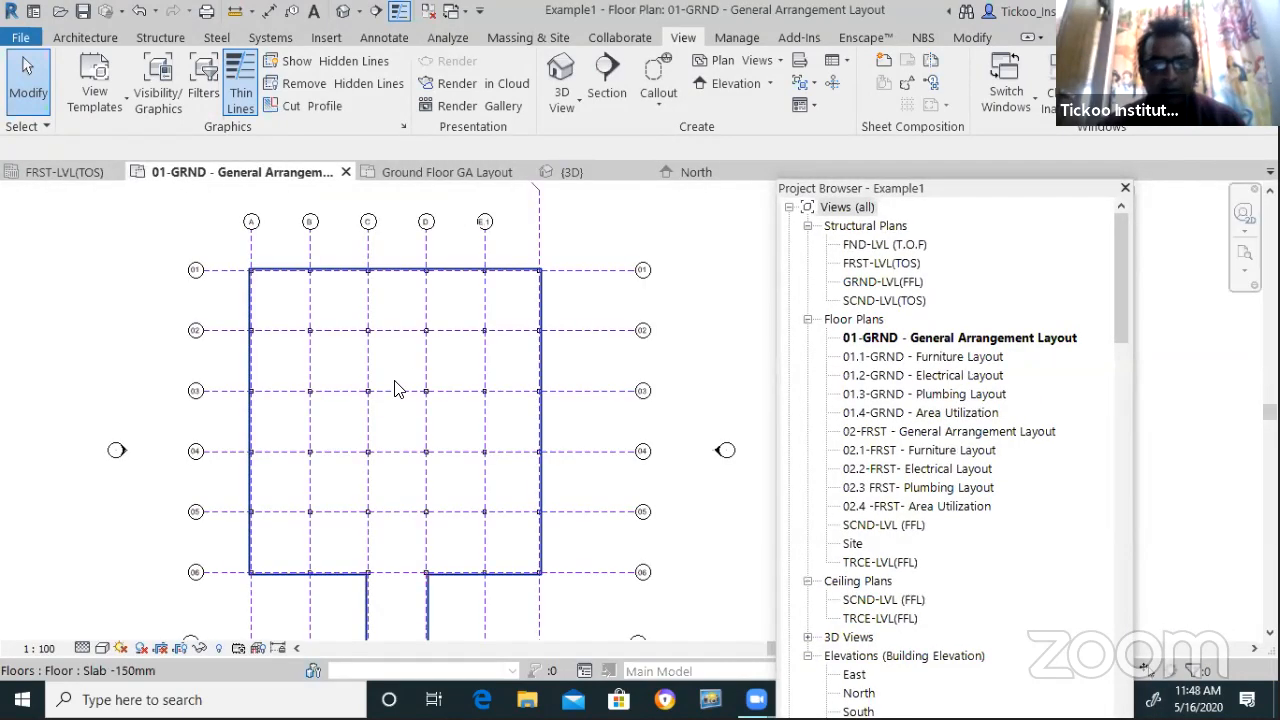
scroll(280, 408, down, 5)
click(66, 172)
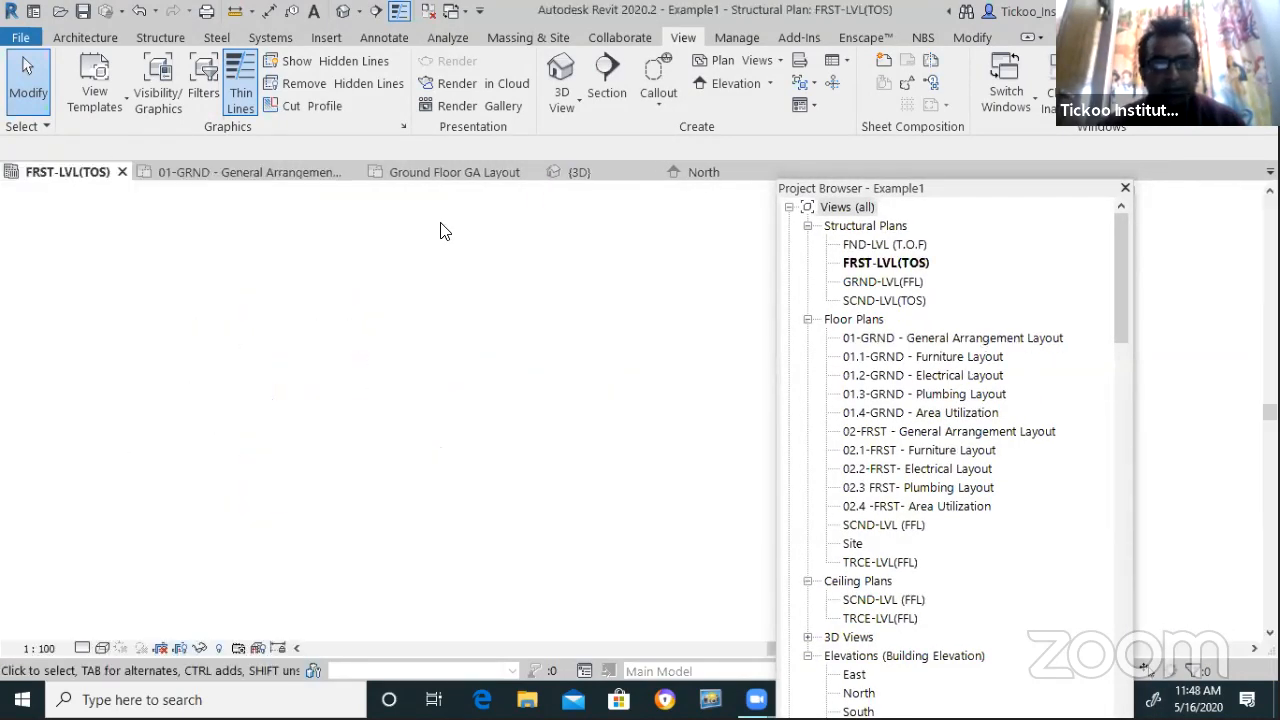
drag(912, 188, 912, 297)
key(w)
key(t)
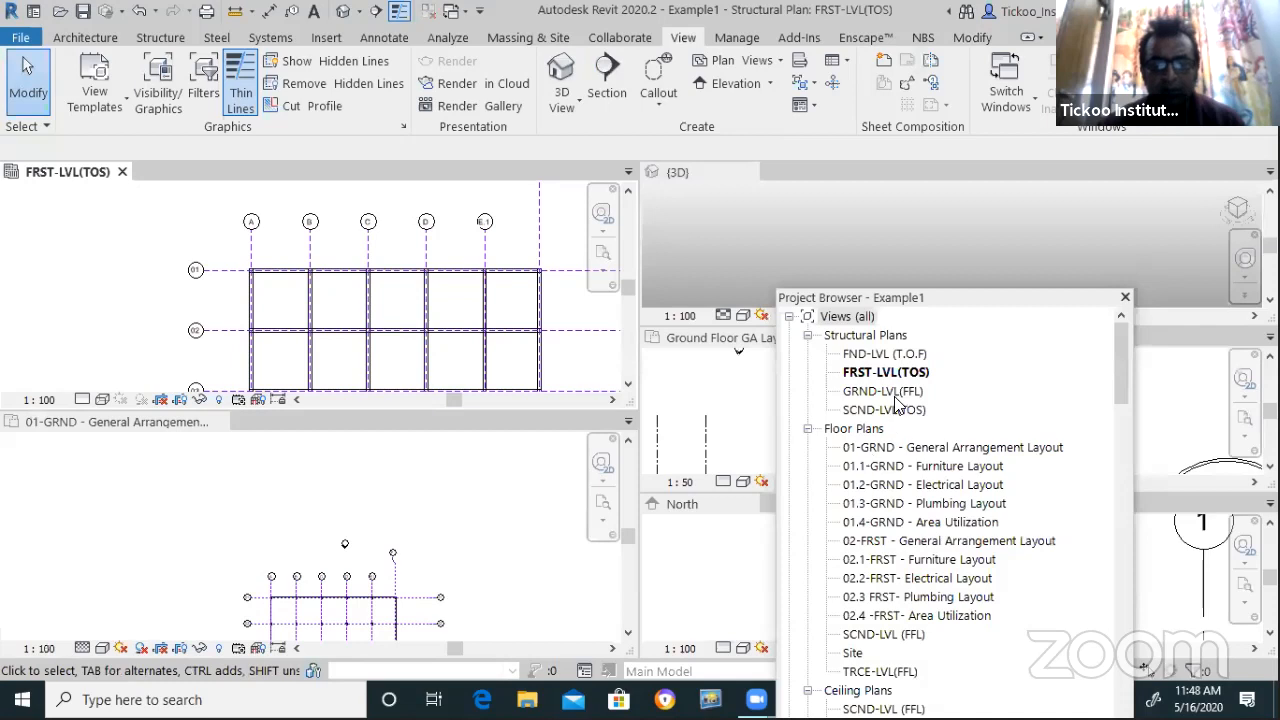
Close the 01-GRND, FRST-LVL(TOS), Example1 3D and Ground Floor GA Layout views without saving
click(150, 543)
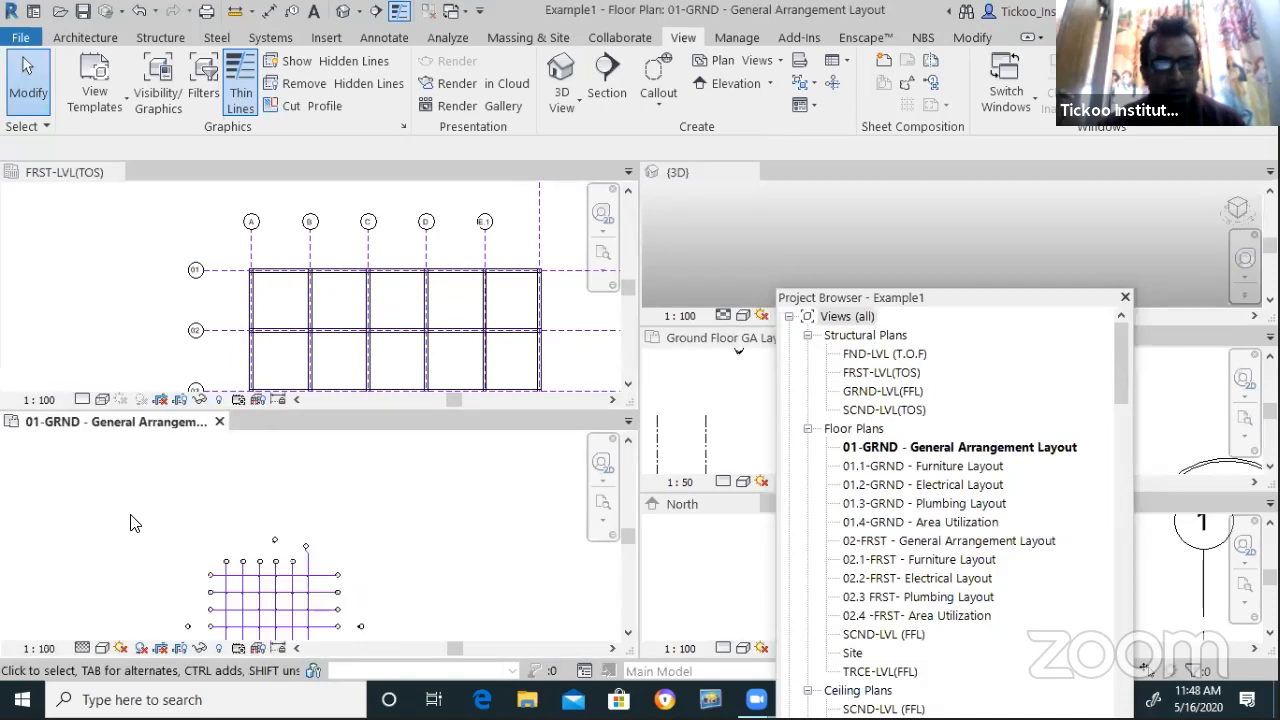
scroll(129, 523, down, 3)
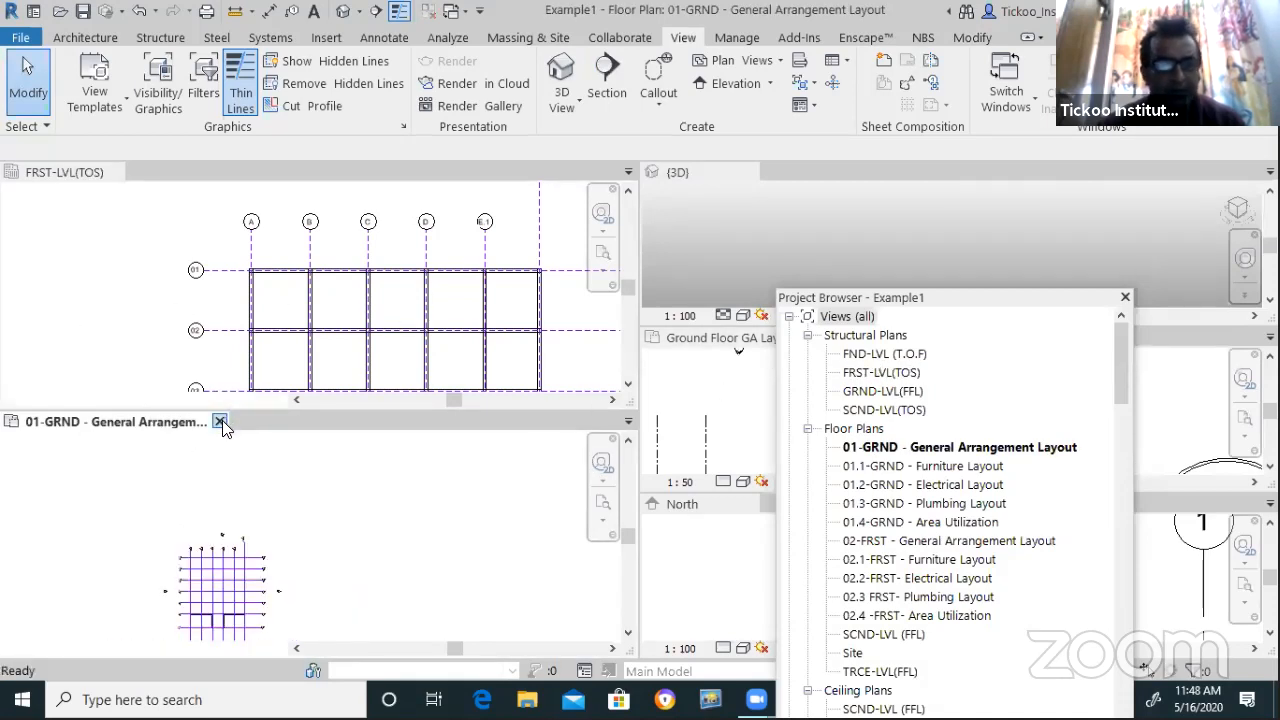
click(220, 422)
click(123, 173)
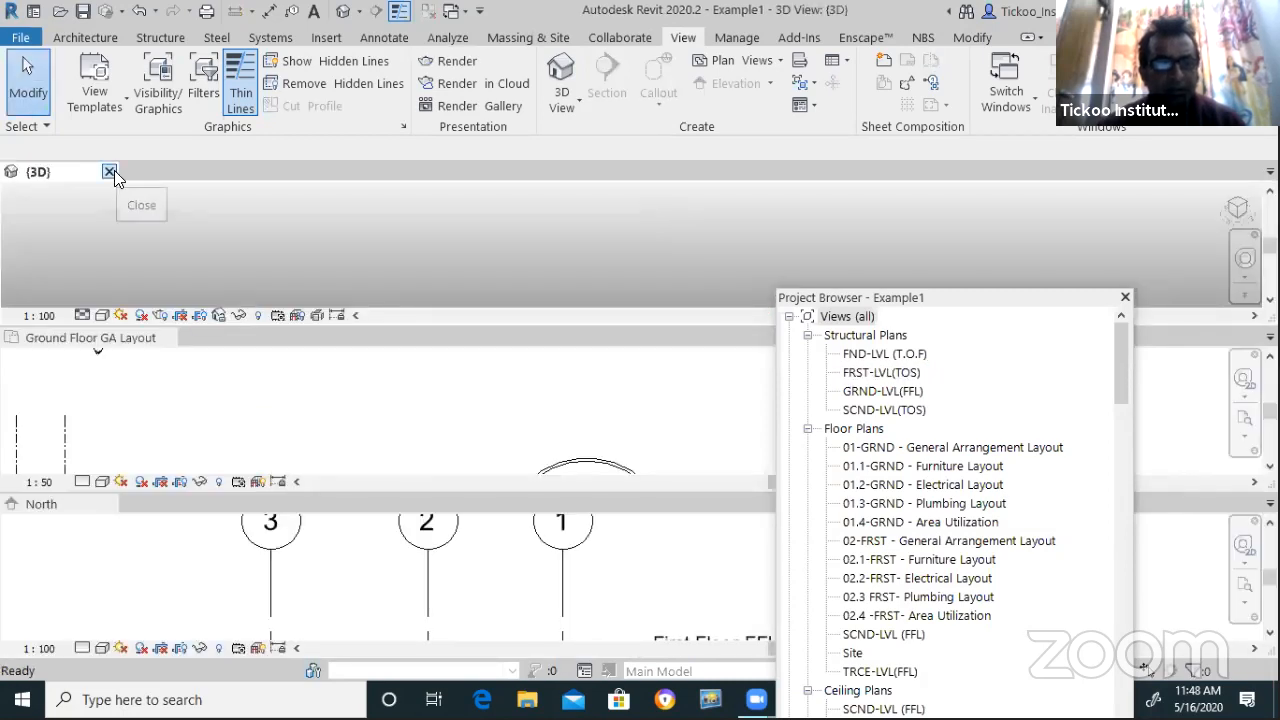
click(111, 173)
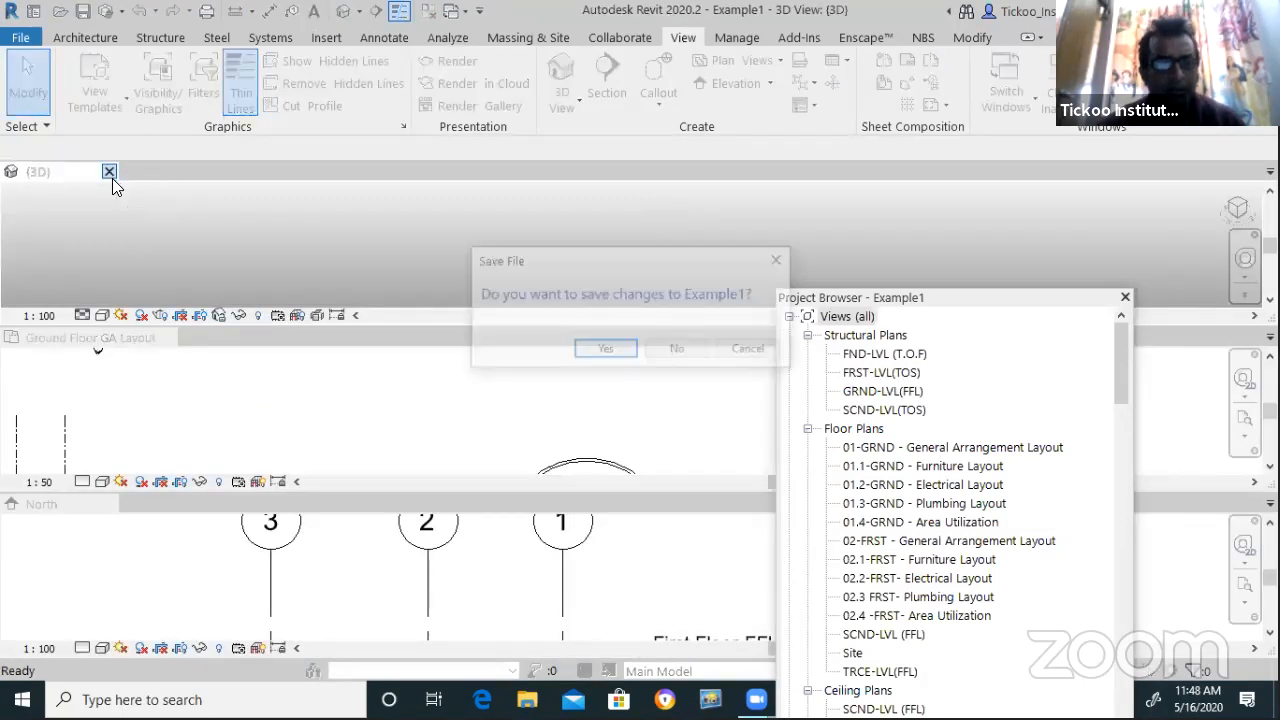
click(750, 354)
click(158, 342)
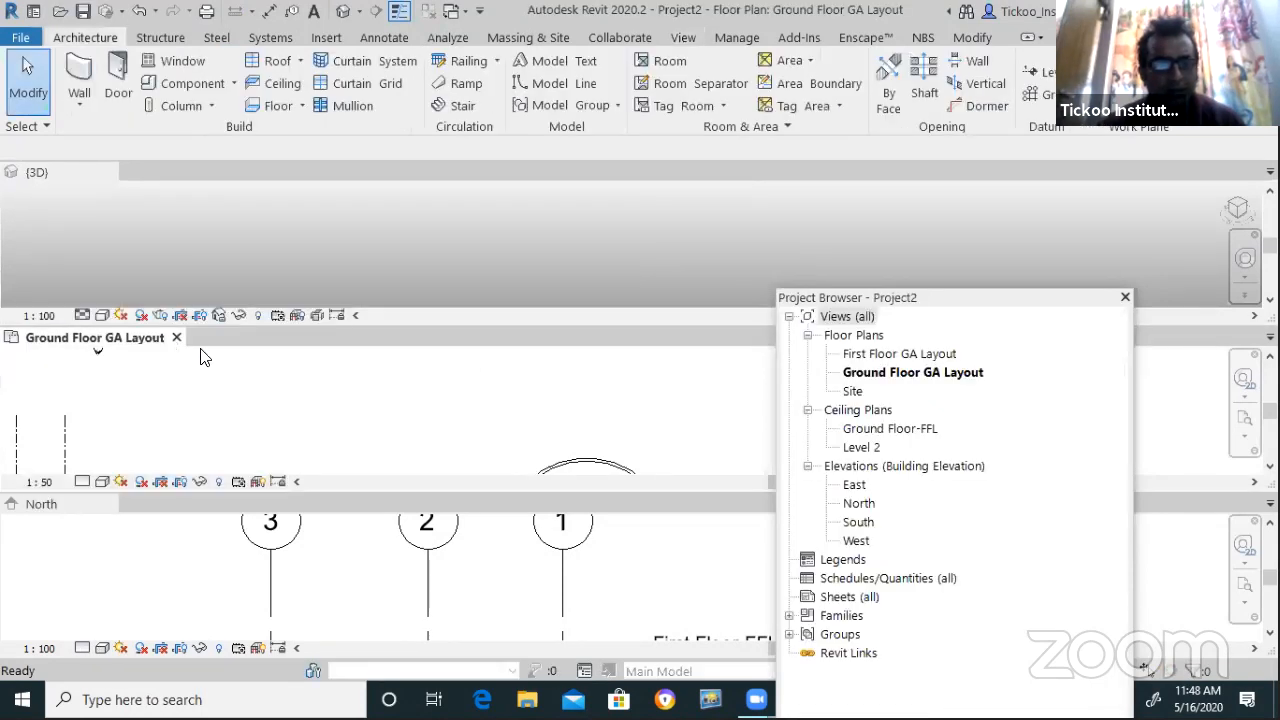
click(176, 338)
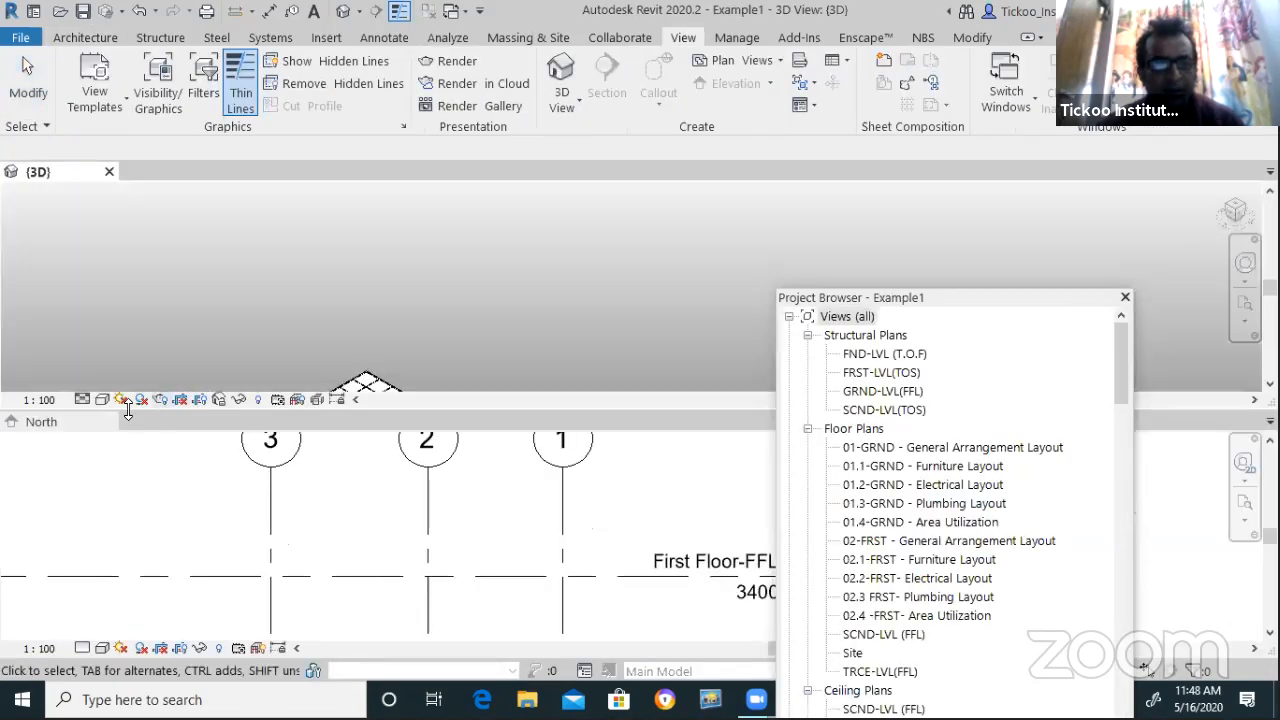
click(110, 423)
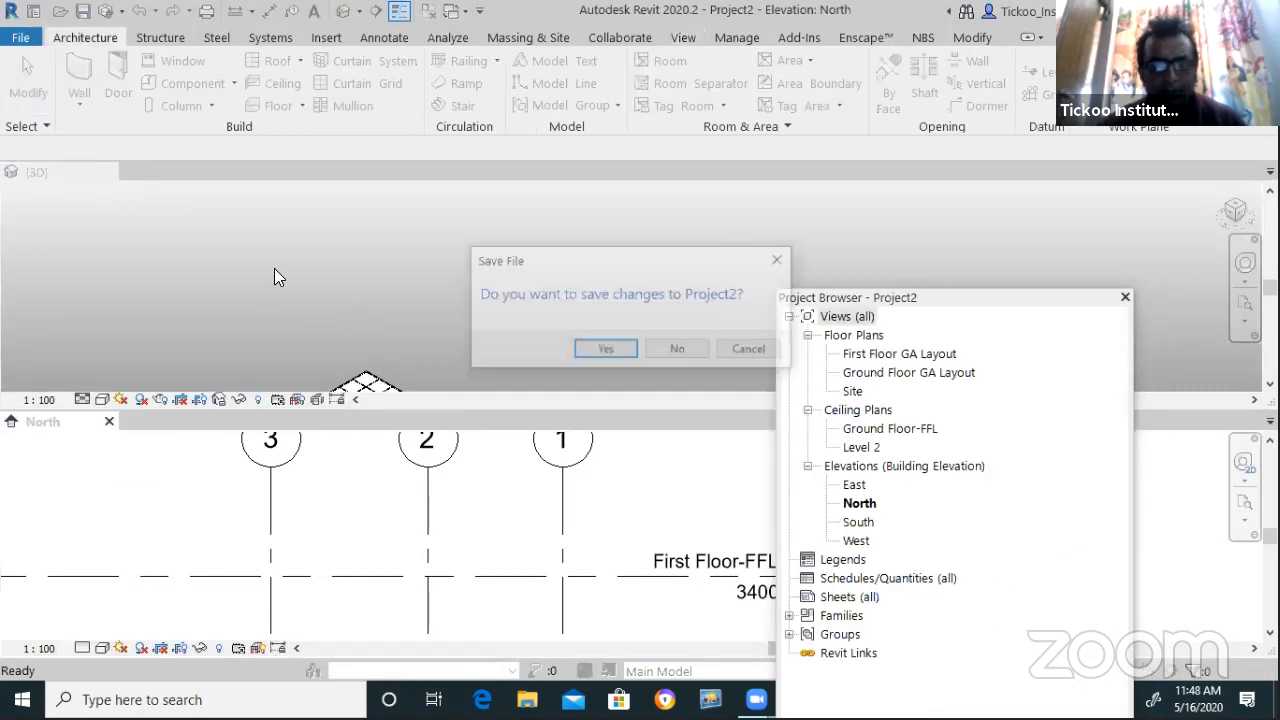
click(743, 350)
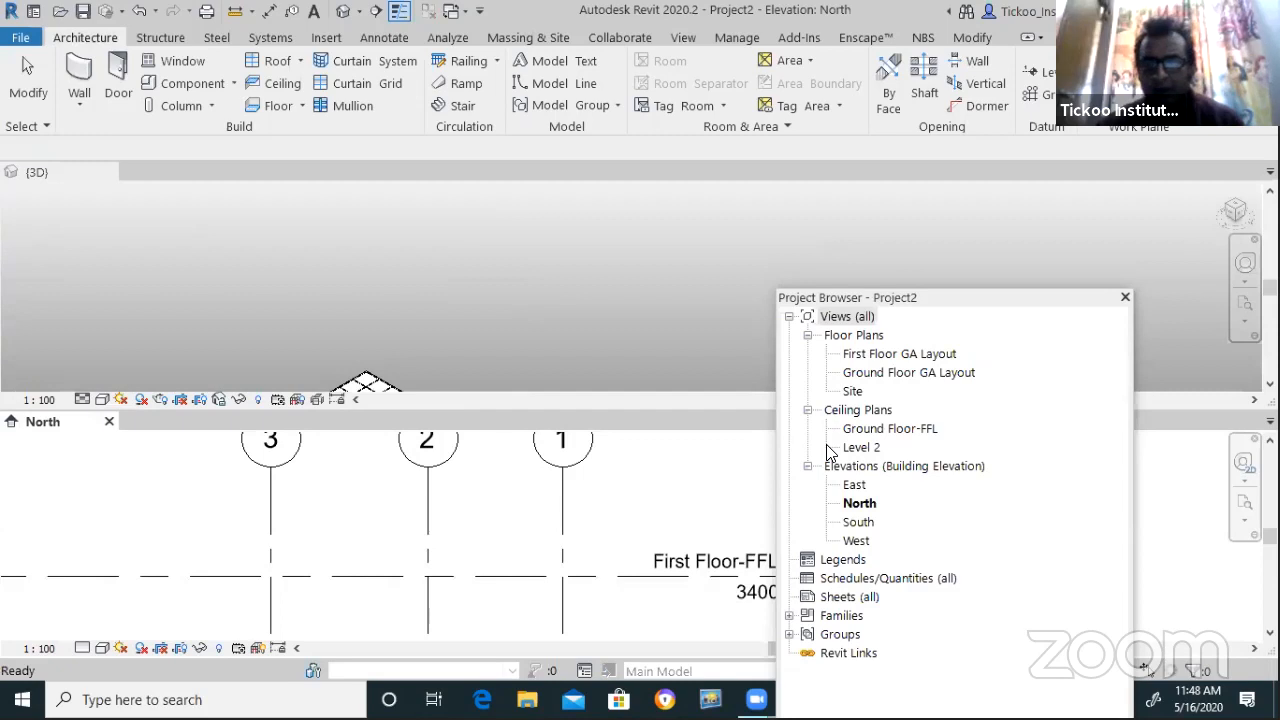
Reposition the Project Browser to the lower right with the View tab shown
drag(996, 297, 418, 51)
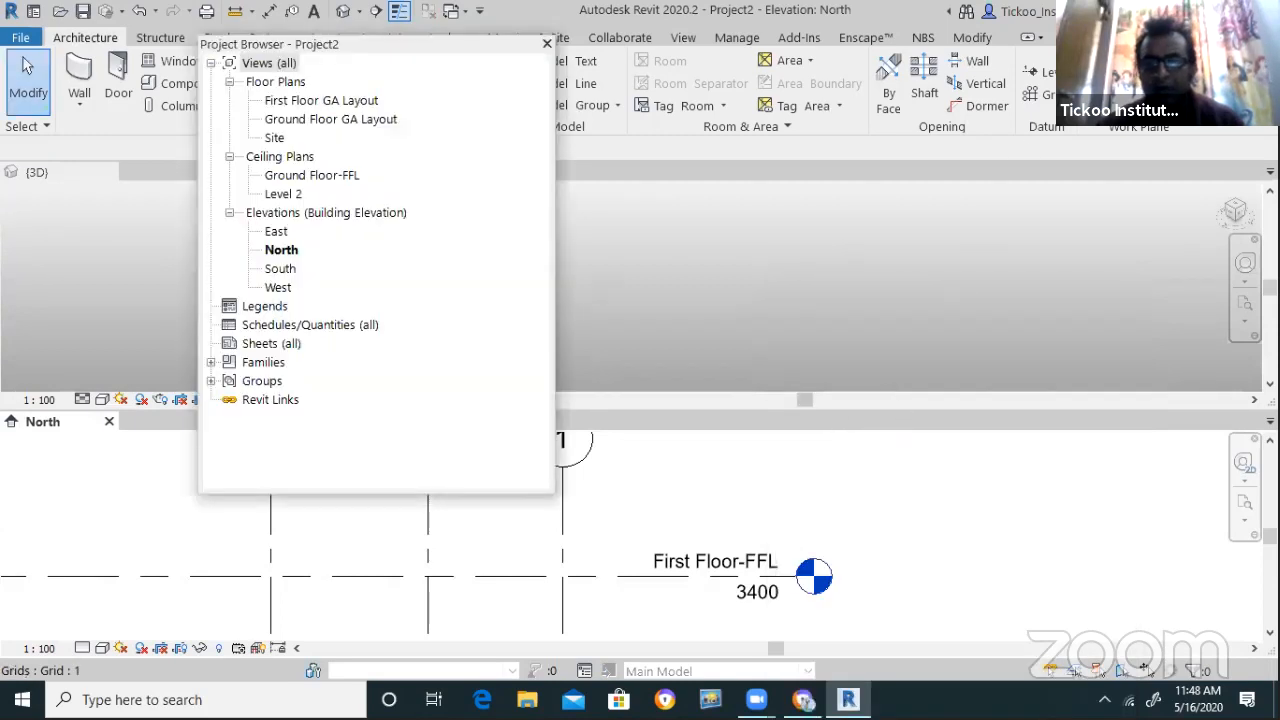
click(683, 40)
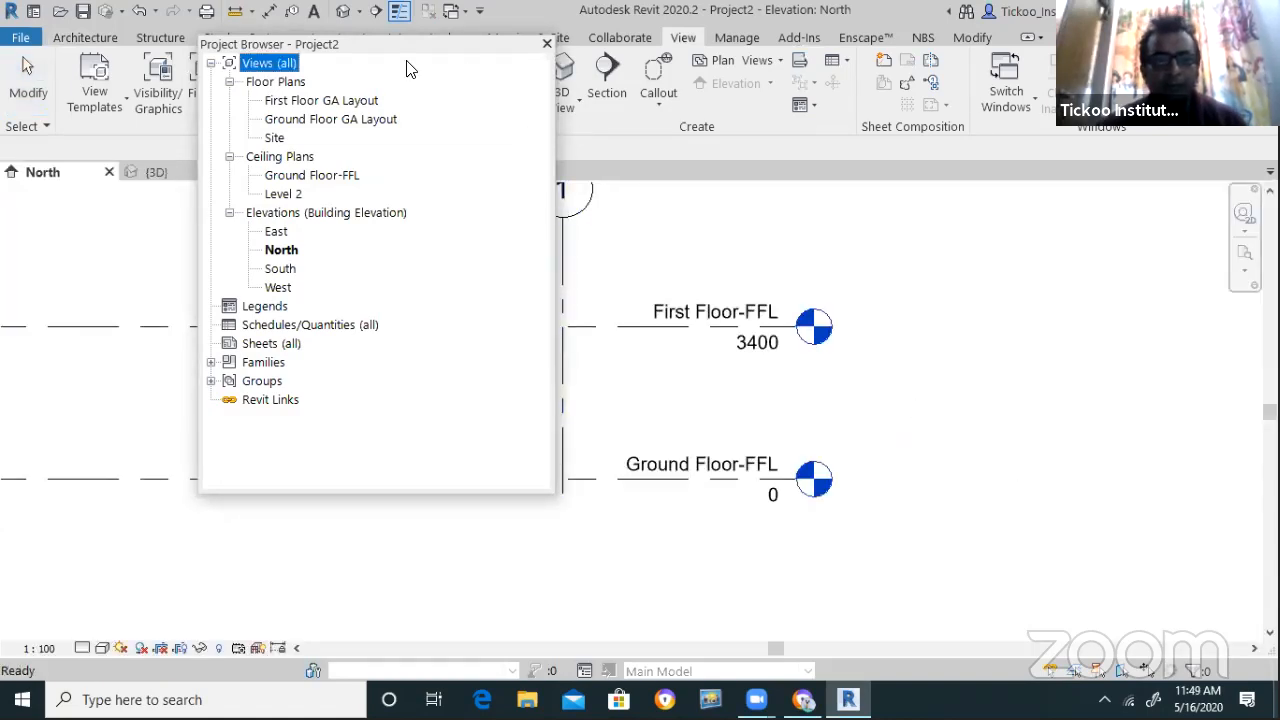
drag(407, 45, 978, 519)
Open a 3D view of Project2 and close the North elevation
click(558, 64)
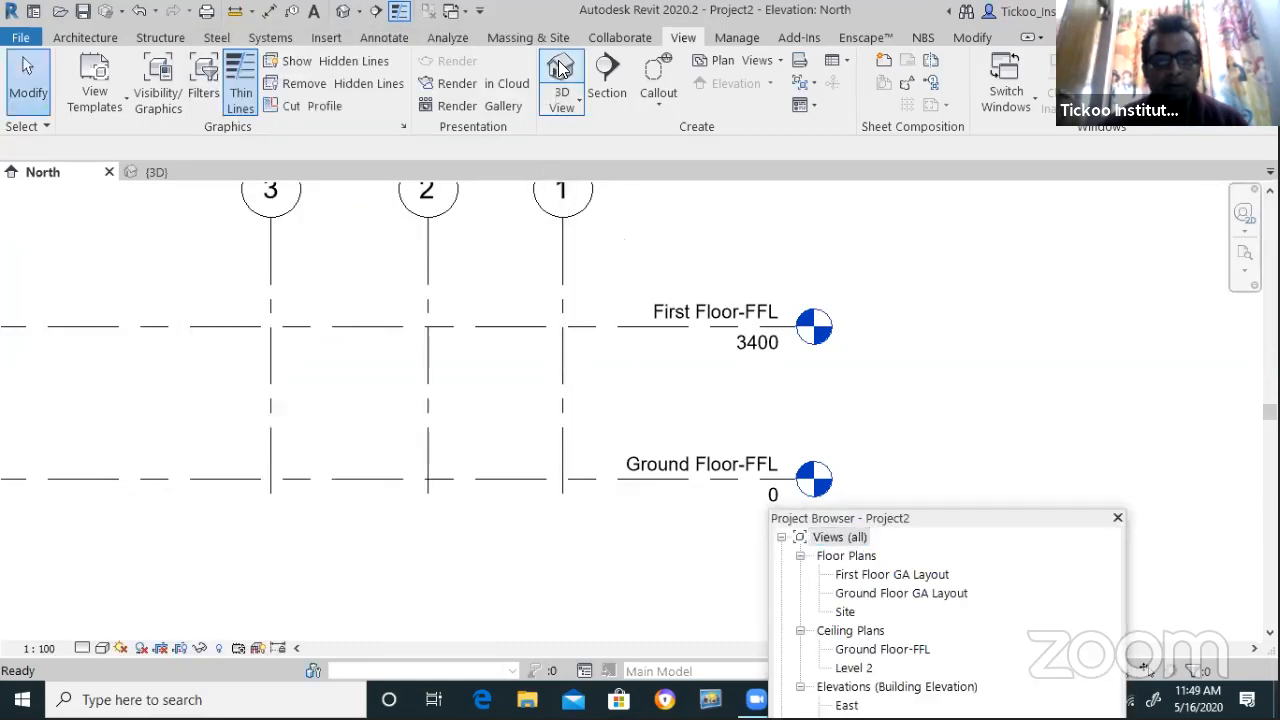
scroll(420, 463, down, 2)
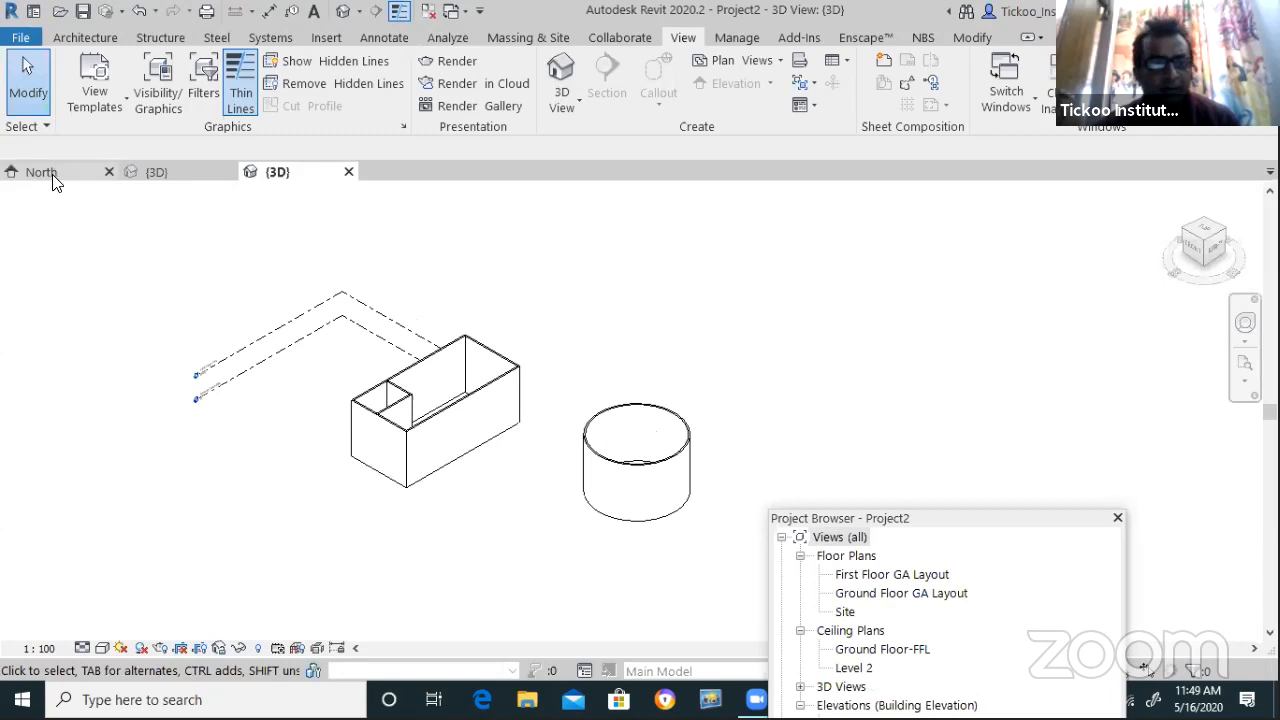
click(100, 177)
click(108, 172)
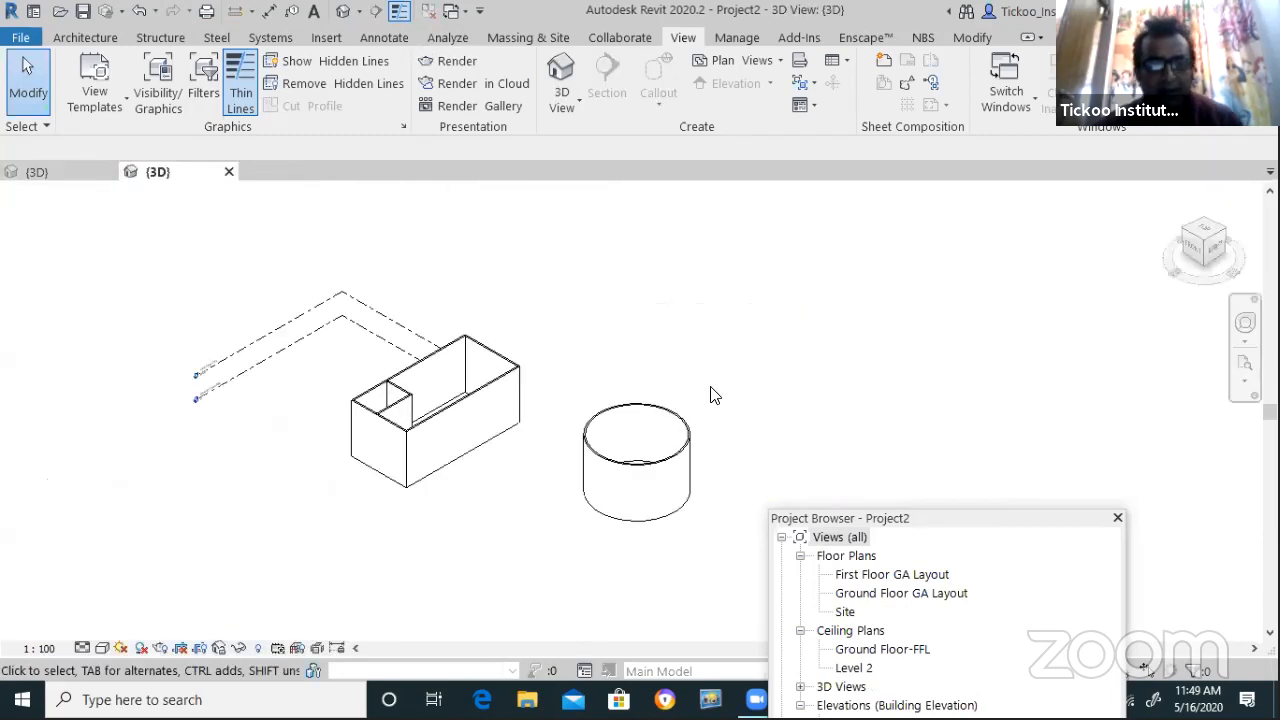
scroll(588, 383, up, 1)
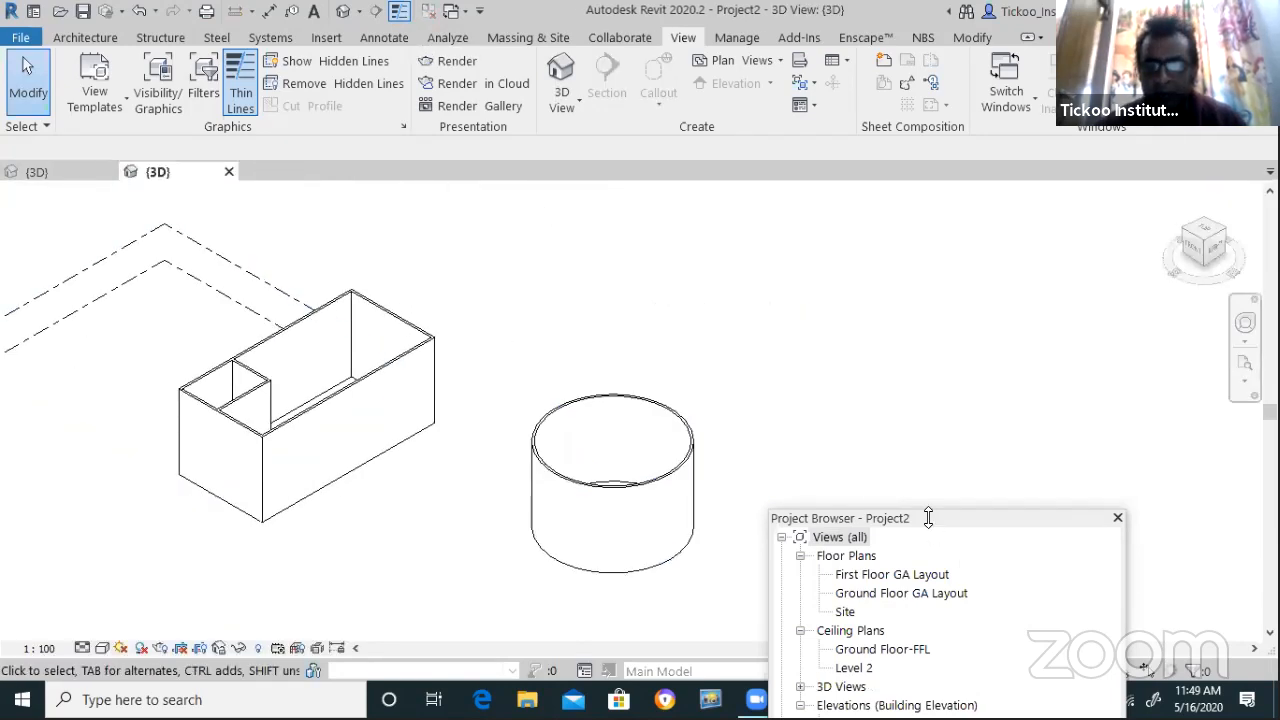
Drag the circular wall's back half upward, then open the Ground Floor-FFL ceiling plan
click(600, 409)
click(845, 411)
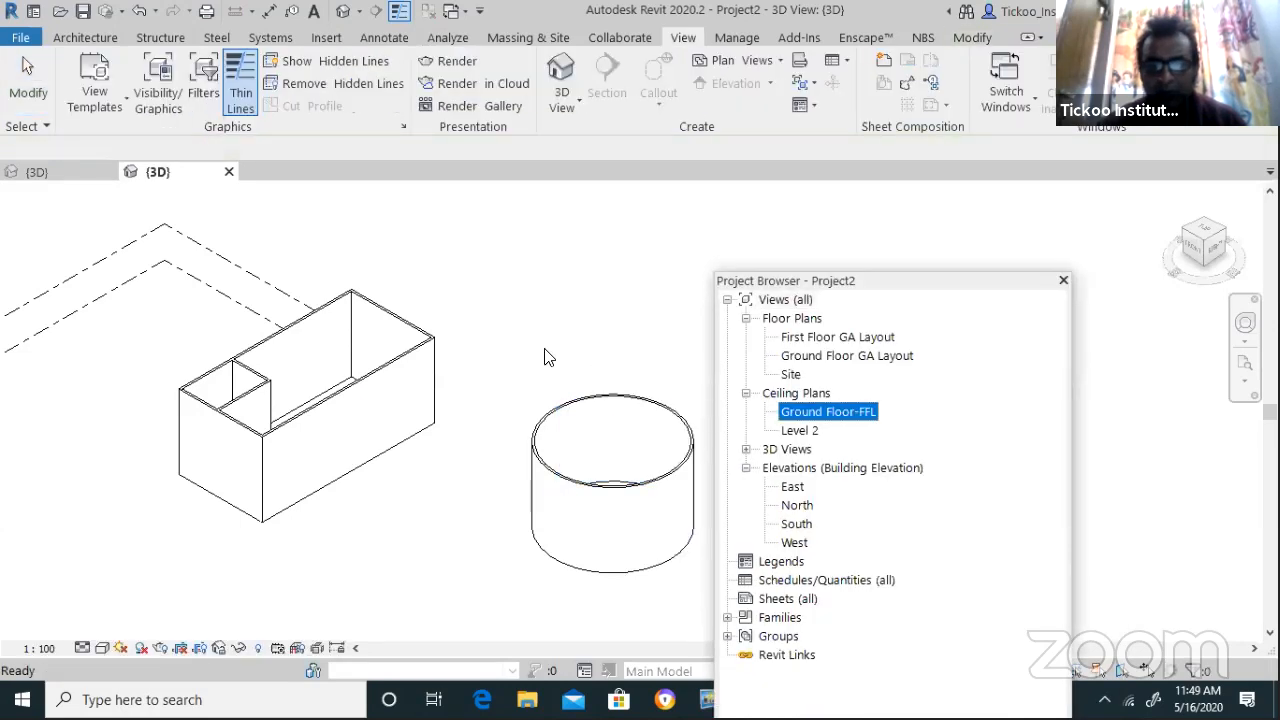
click(654, 398)
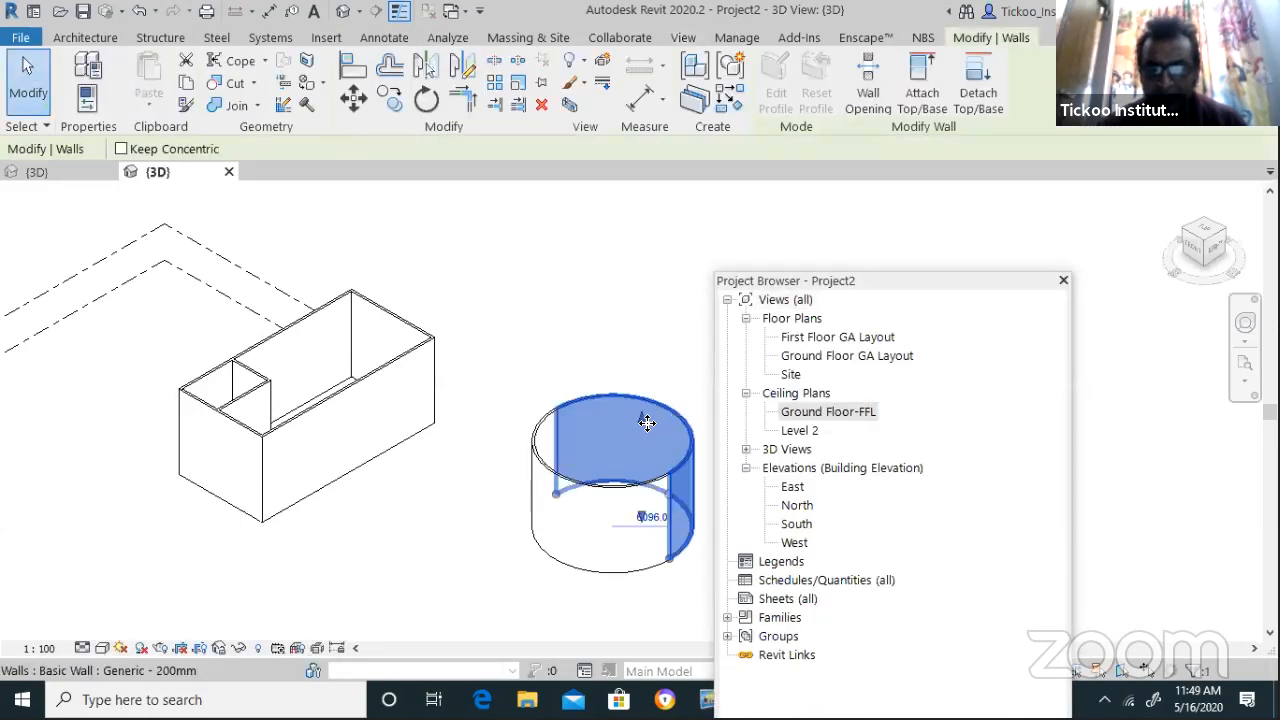
drag(642, 420, 498, 301)
click(498, 301)
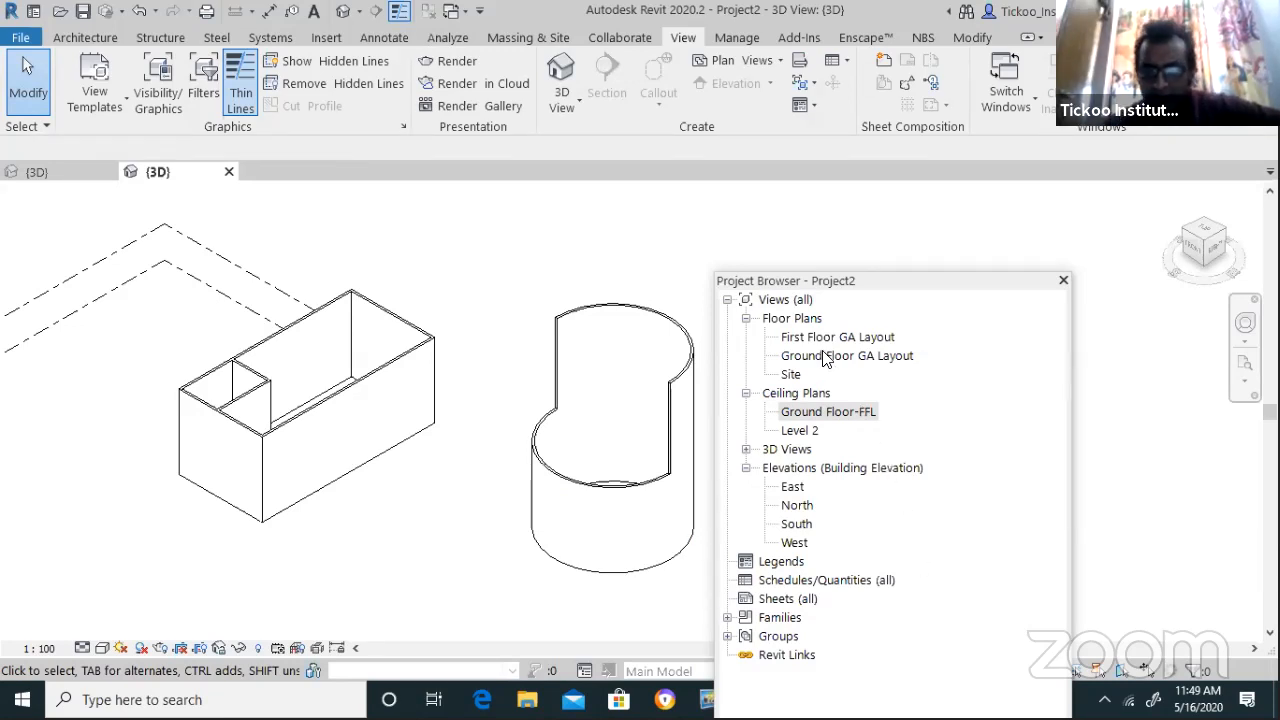
click(813, 418)
double_click(815, 418)
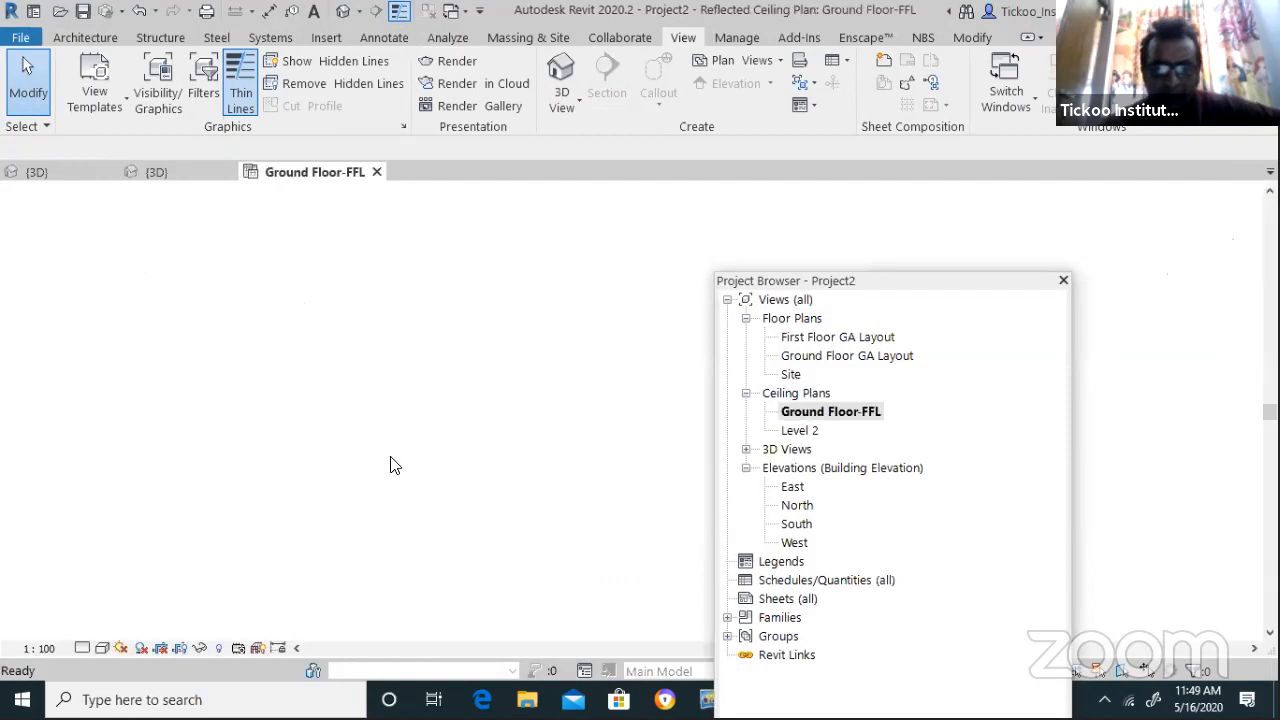
Change the circular wall's radius to 12000
scroll(630, 380, up, 5)
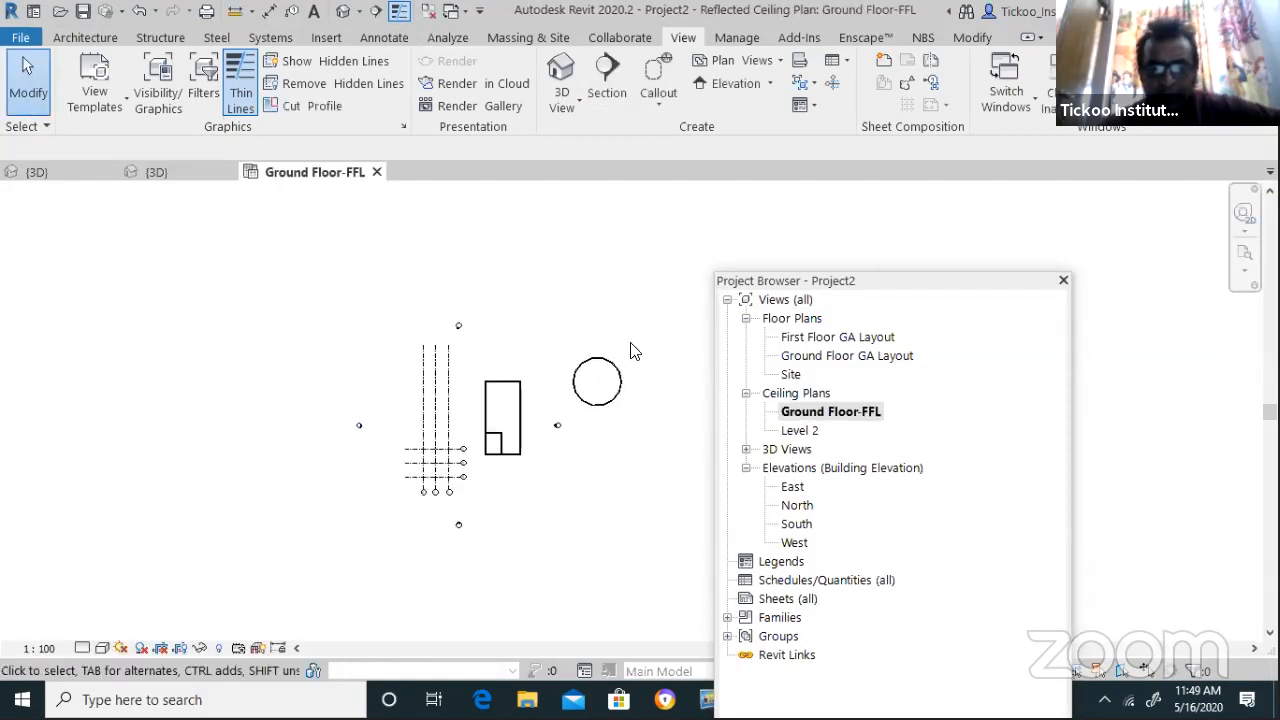
click(586, 348)
mouse_move(586, 348)
mouse_down()
mouse_move(584, 274)
mouse_move(597, 360)
mouse_up()
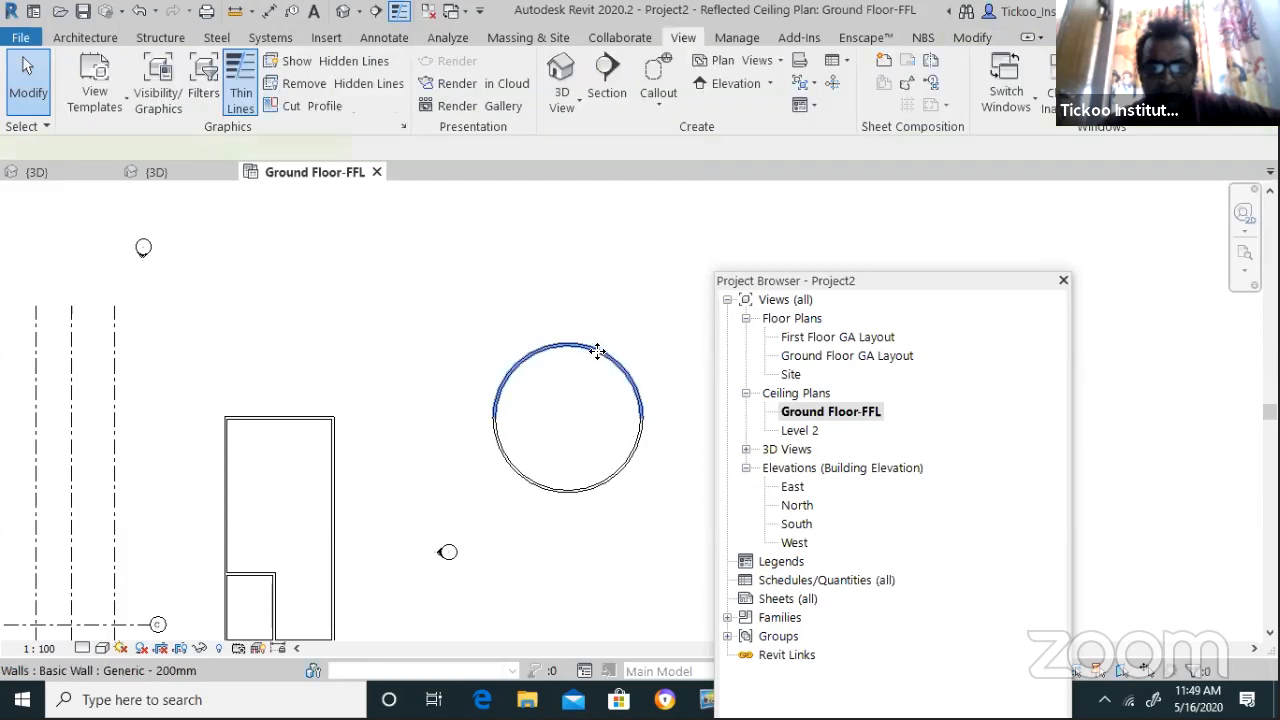
click(595, 352)
click(588, 380)
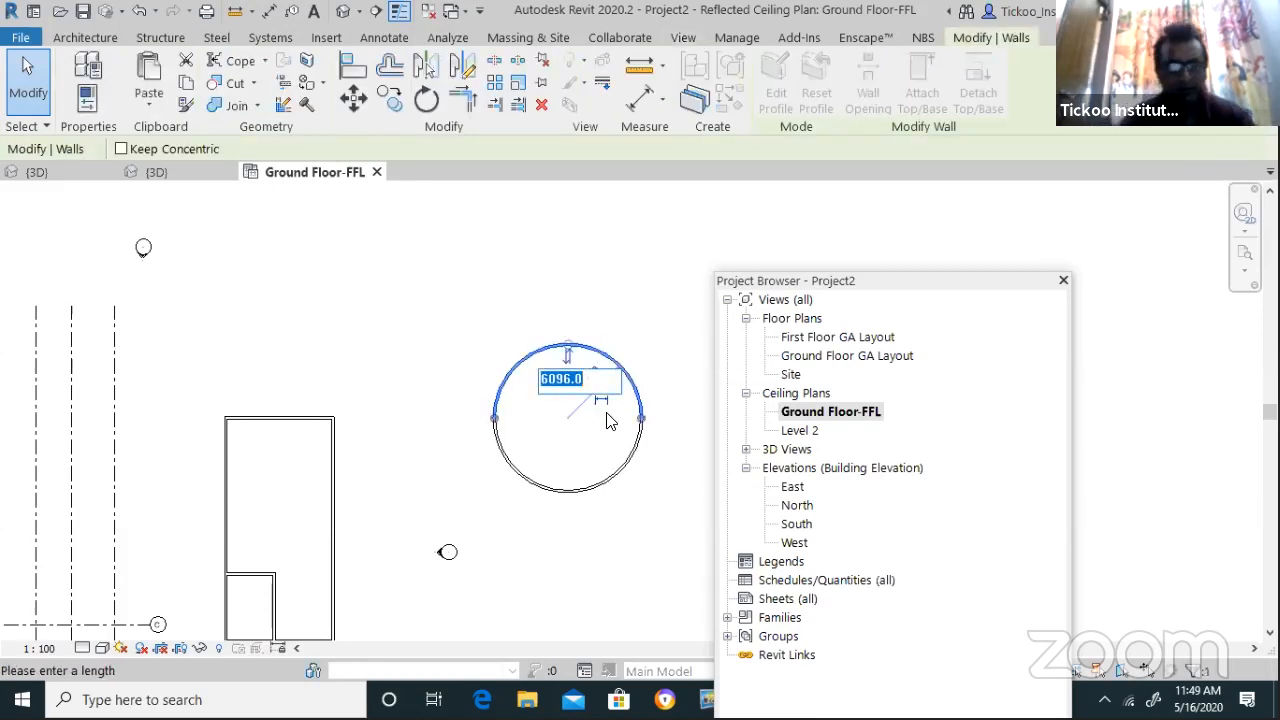
text(12000)
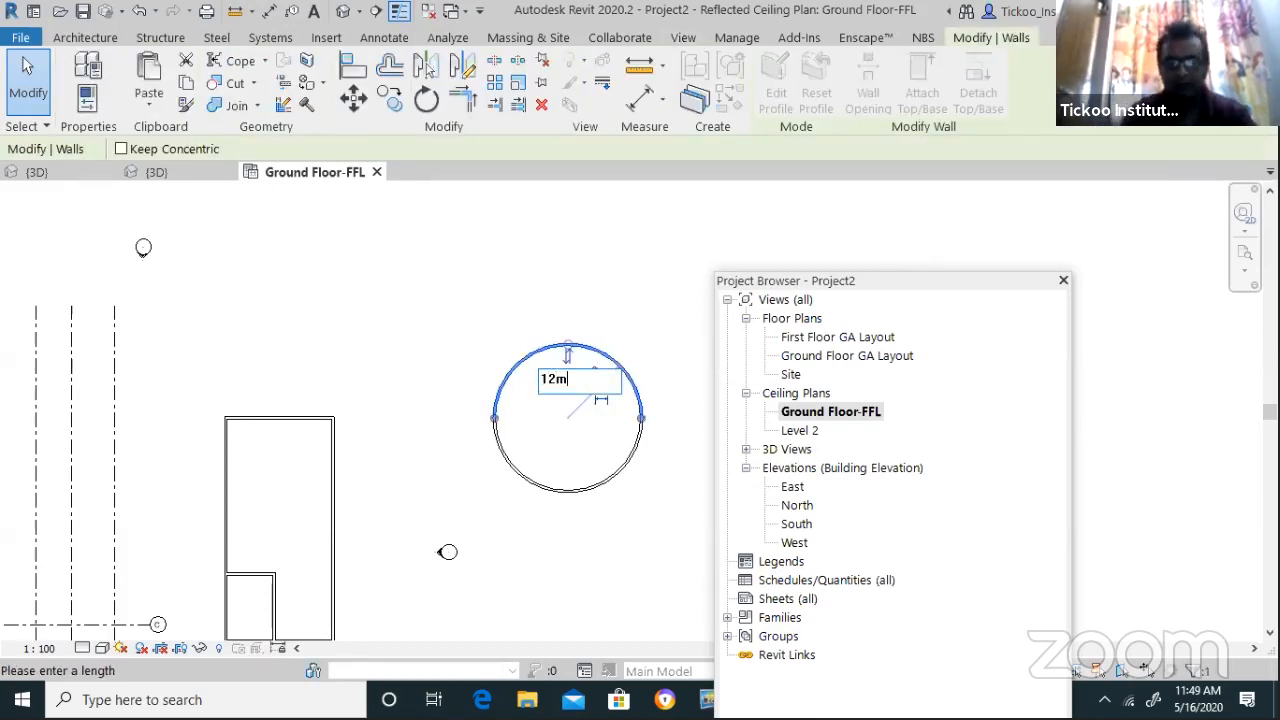
key(Return)
click(608, 420)
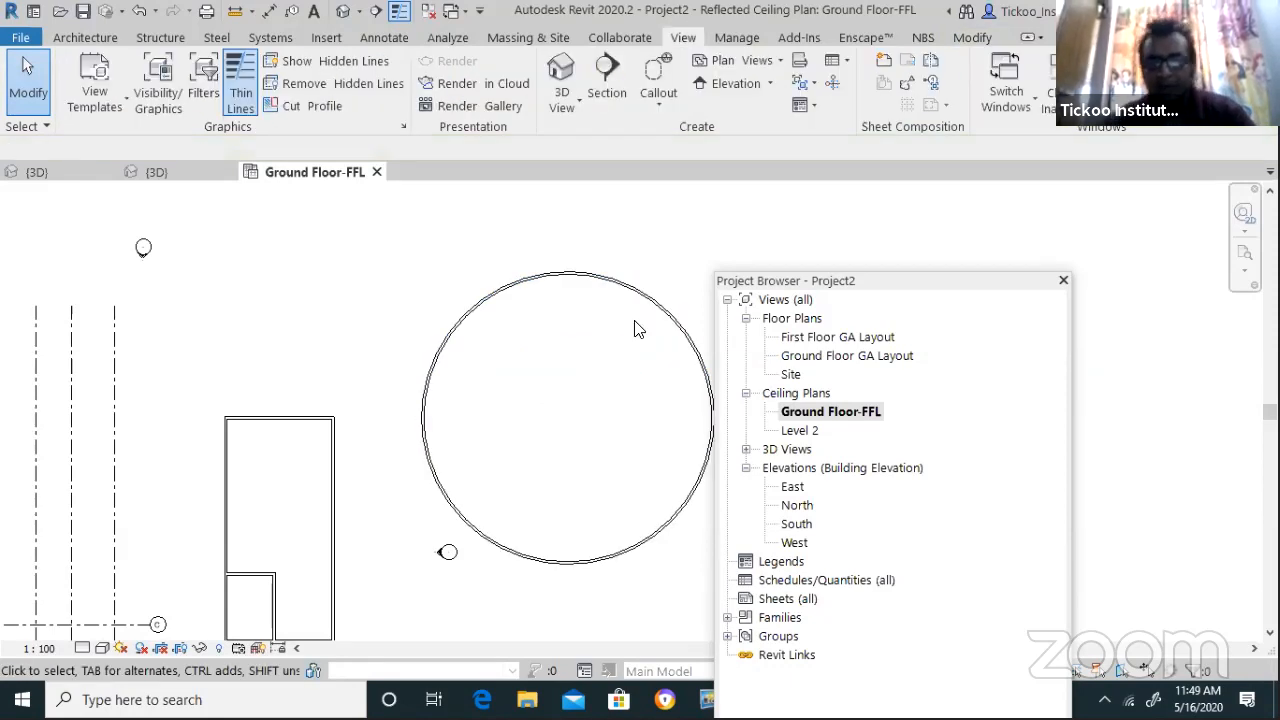
Window-select the whole circular wall and delete it
scroll(563, 423, down, 2)
drag(643, 553, 496, 240)
key(Delete)
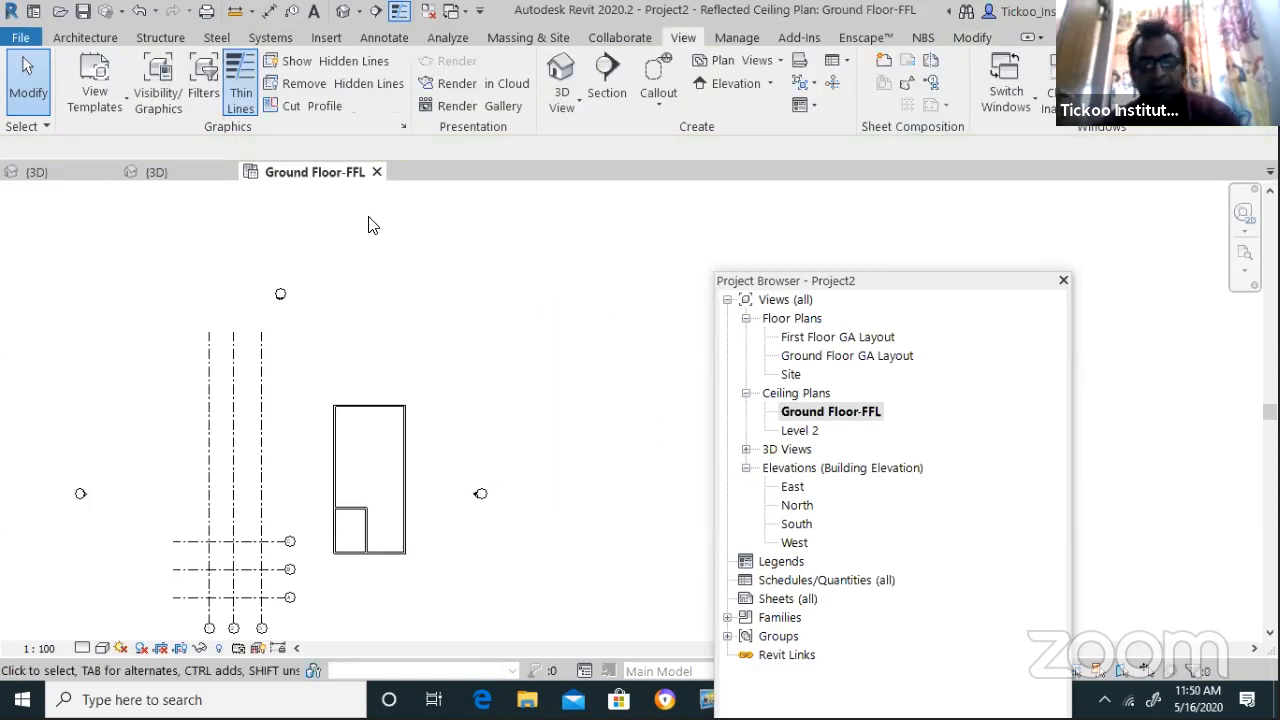
click(85, 37)
Start the Architectural Wall command, ready with an 8000 unconnected height
click(79, 104)
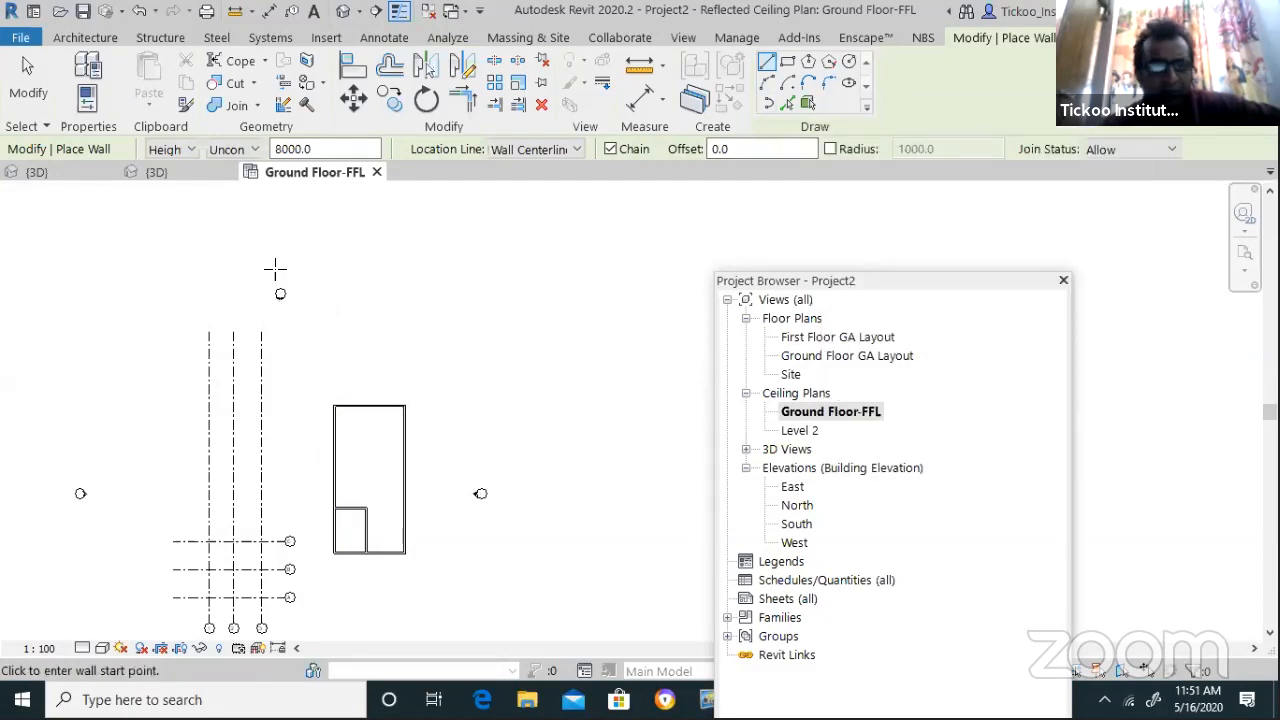
Close Example1's 3D view and save Example1's changes when prompted
click(116, 173)
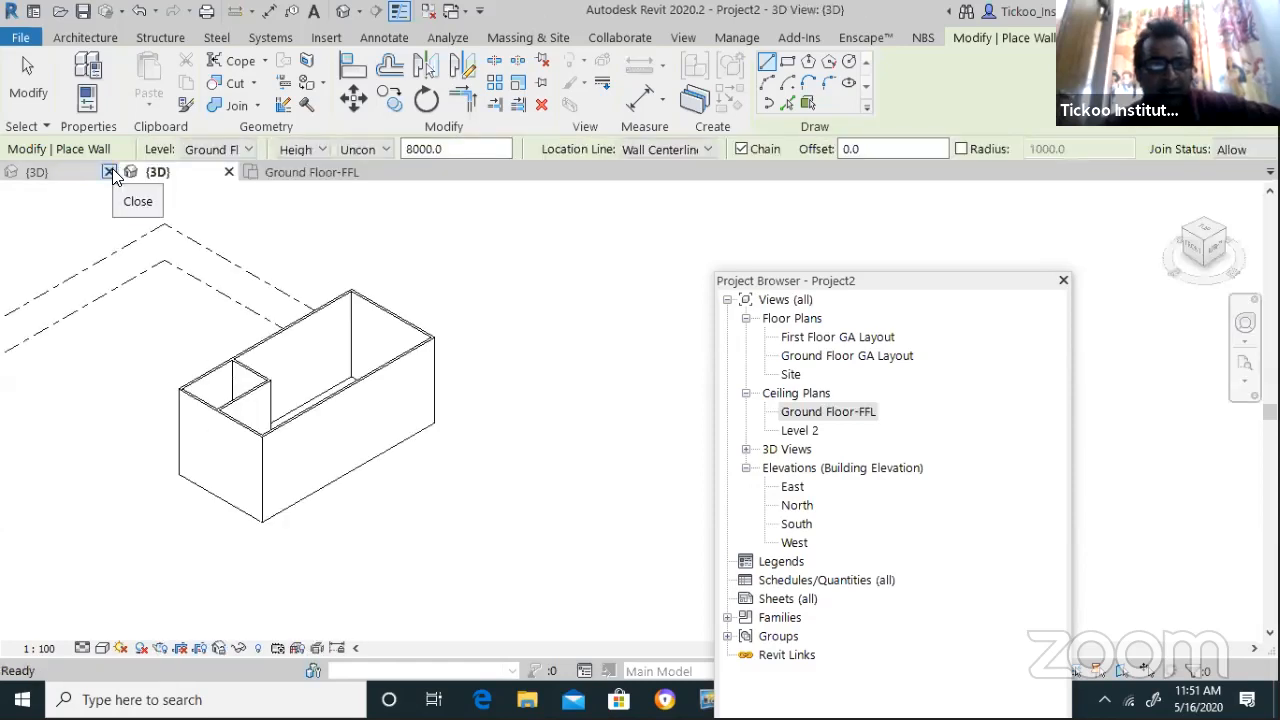
click(110, 173)
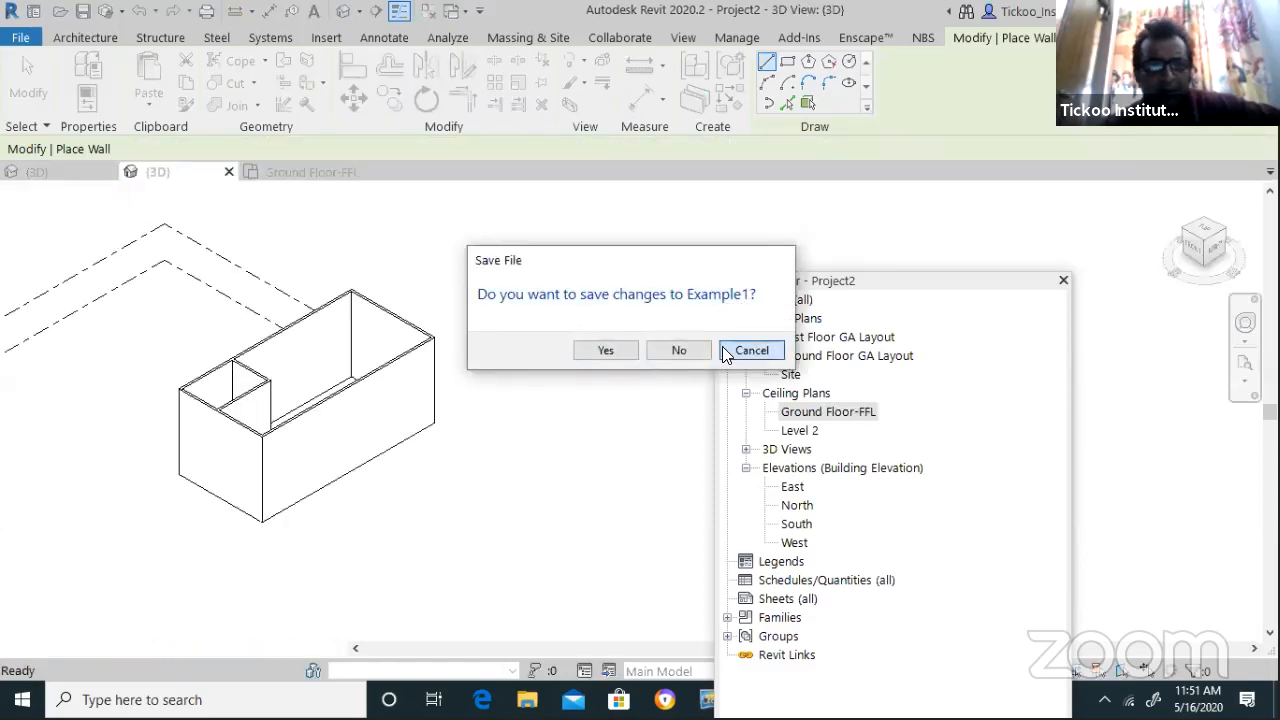
click(727, 355)
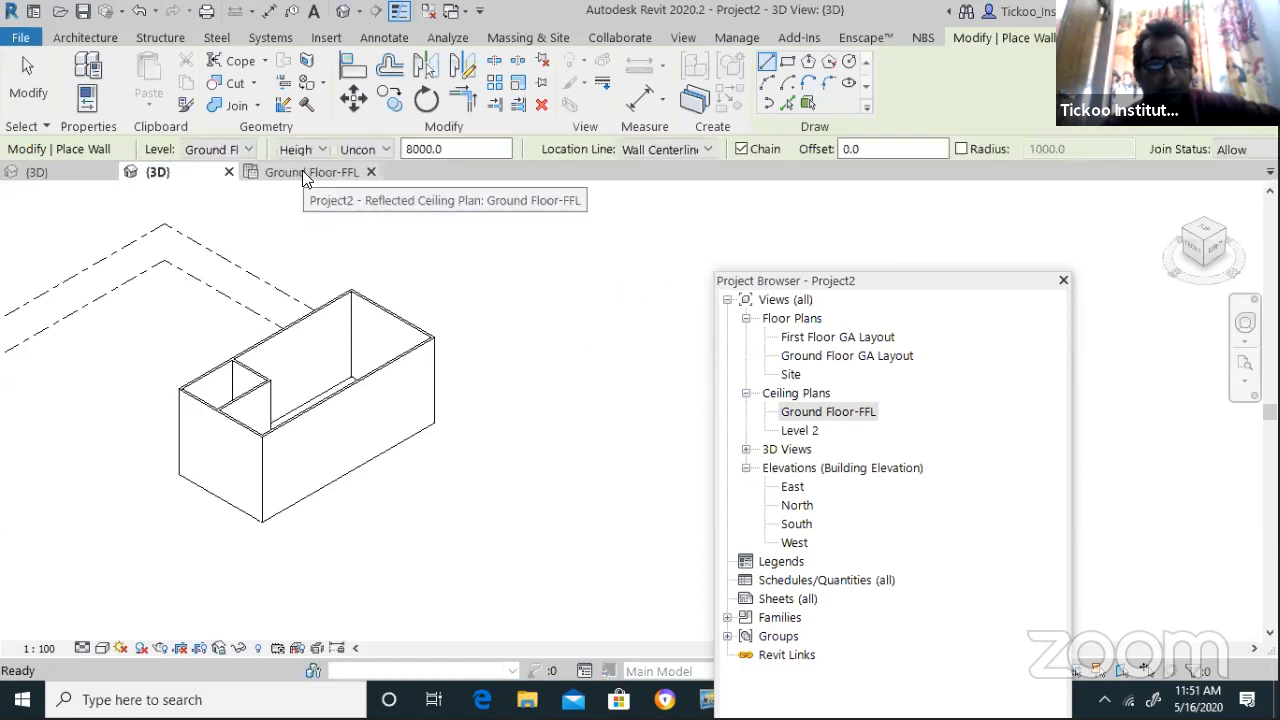
click(80, 168)
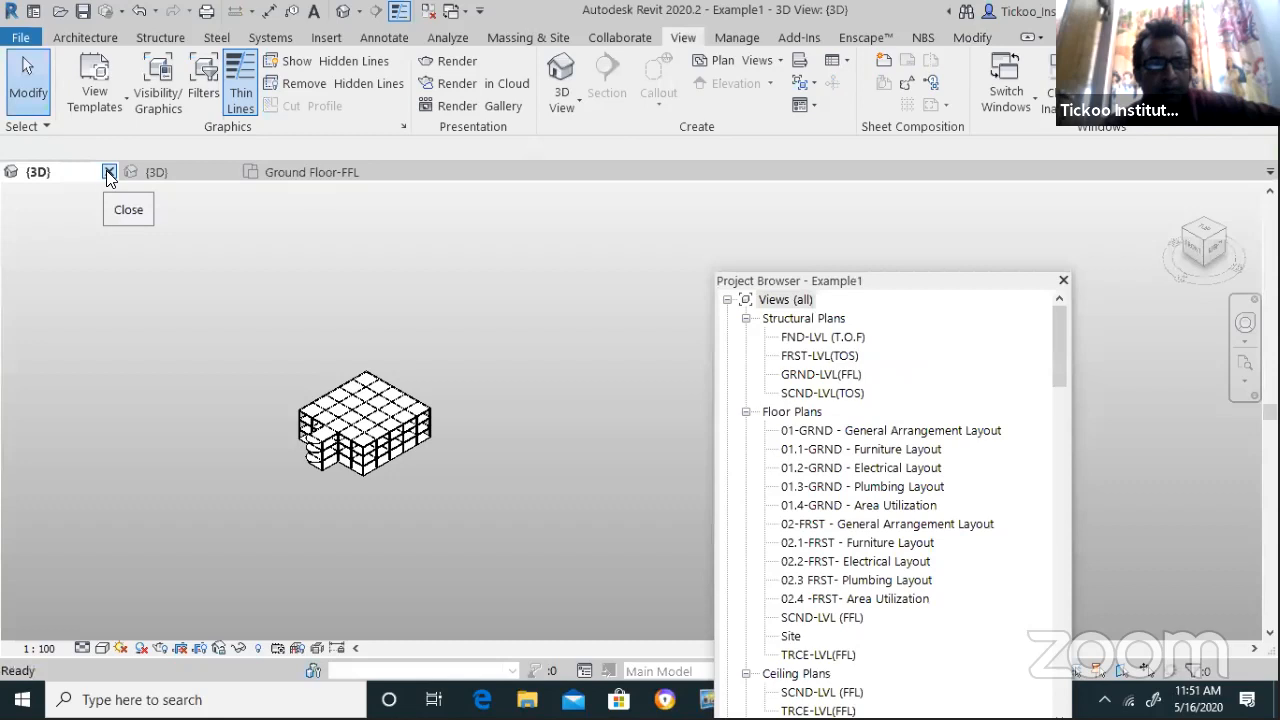
click(109, 172)
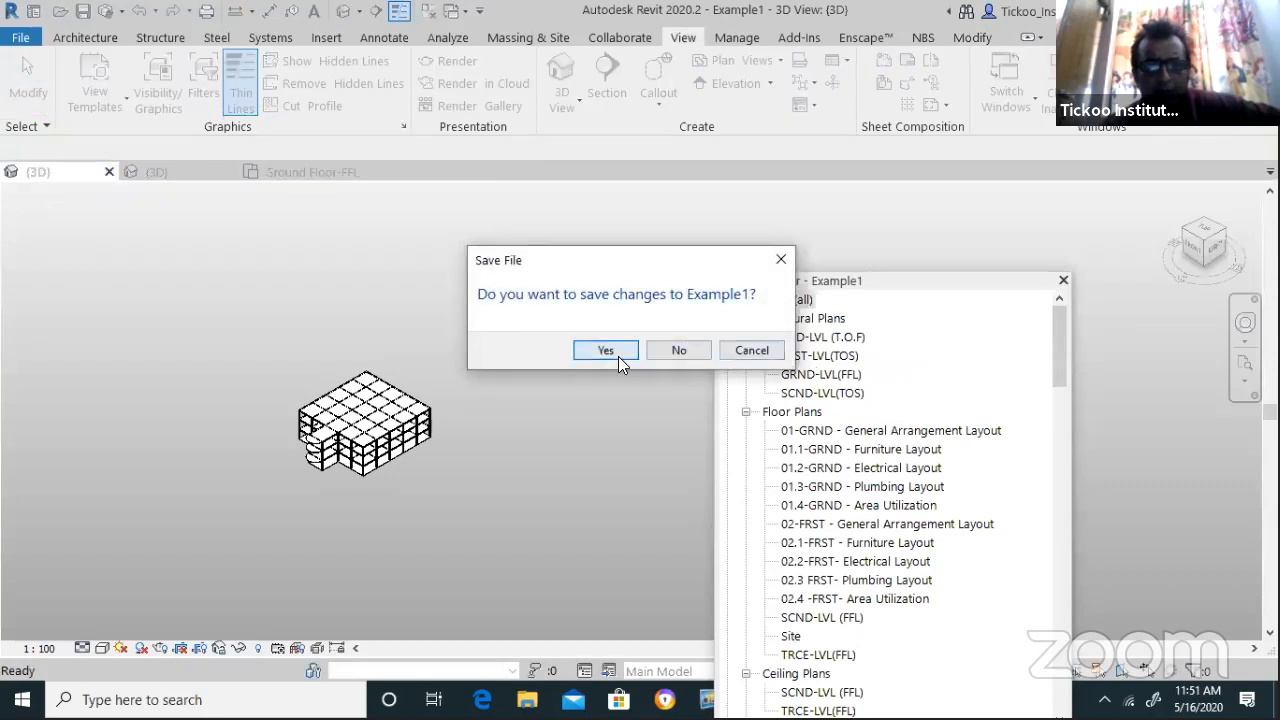
click(616, 352)
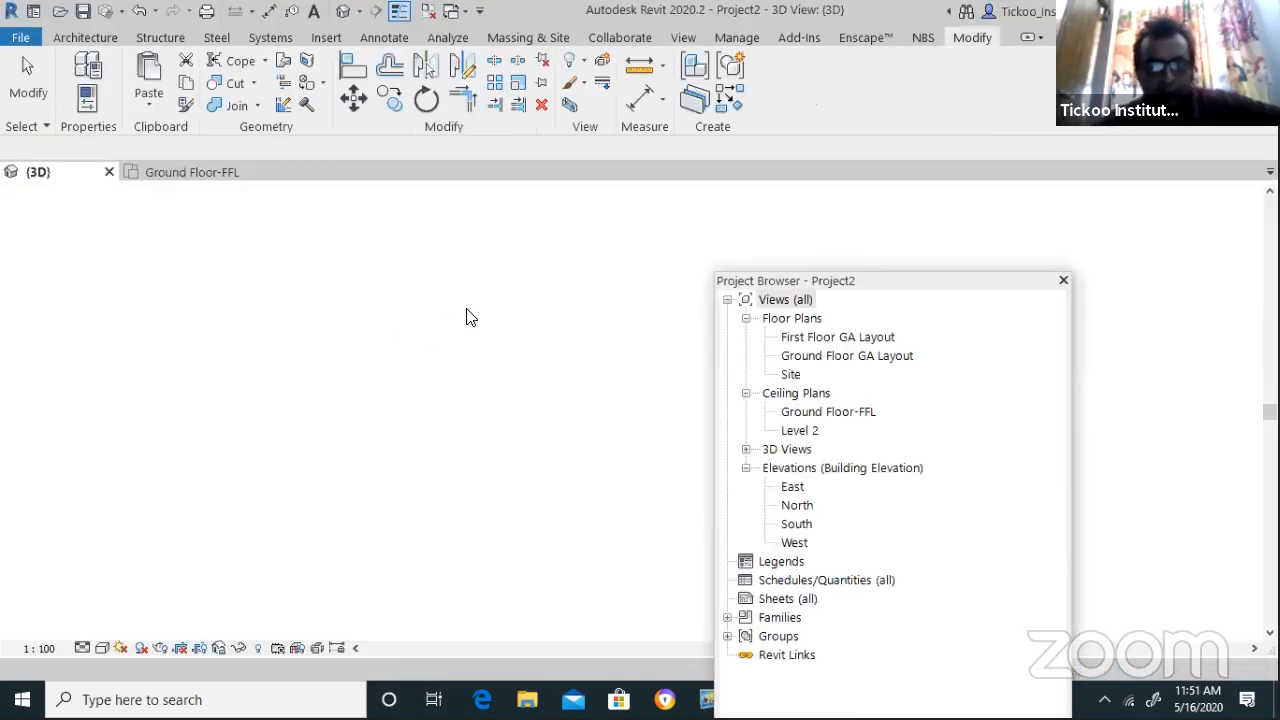
Tile the 3D view and Ground Floor-FFL plan side by side with the Project Browser moved aside
click(683, 37)
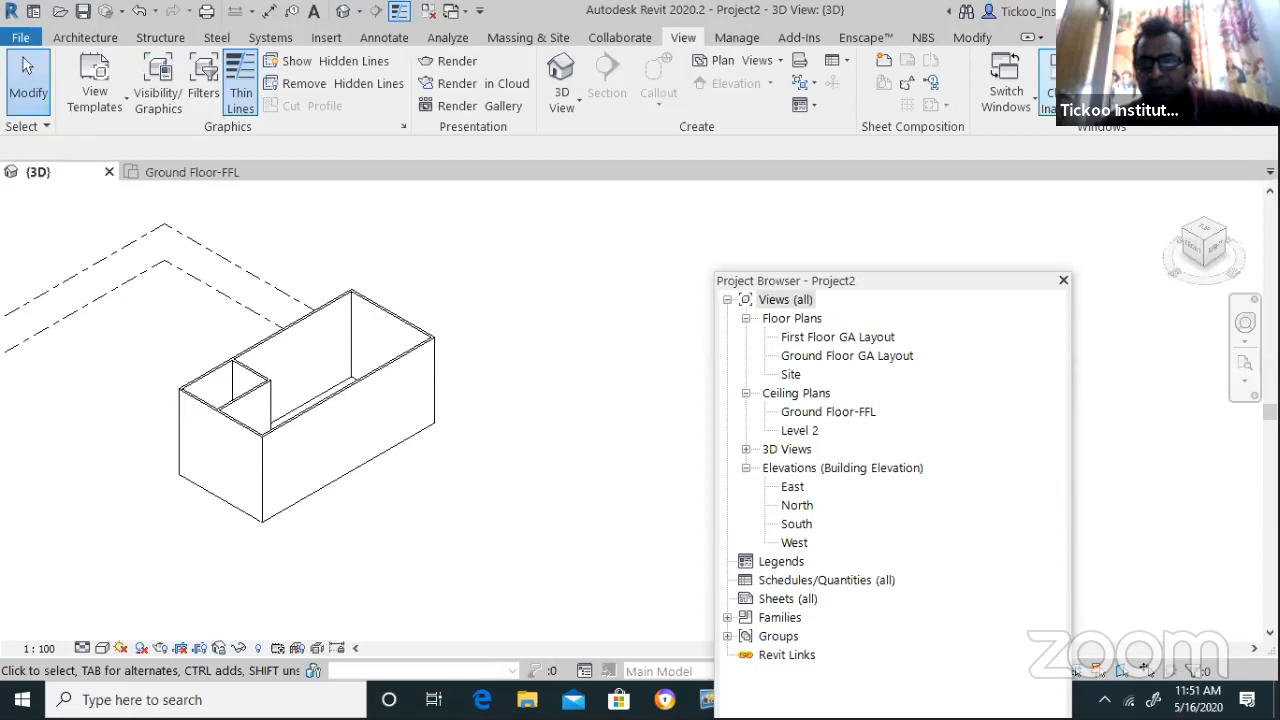
key(w)
key(t)
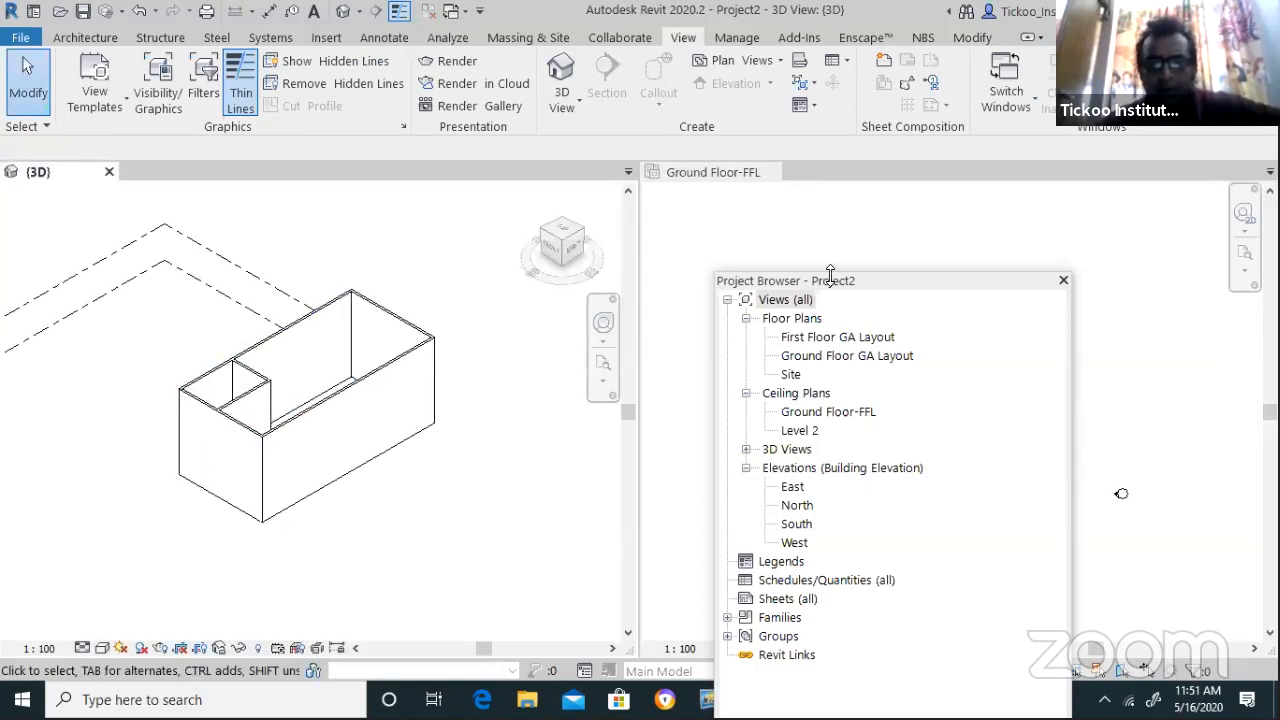
drag(800, 281, 297, 429)
click(679, 341)
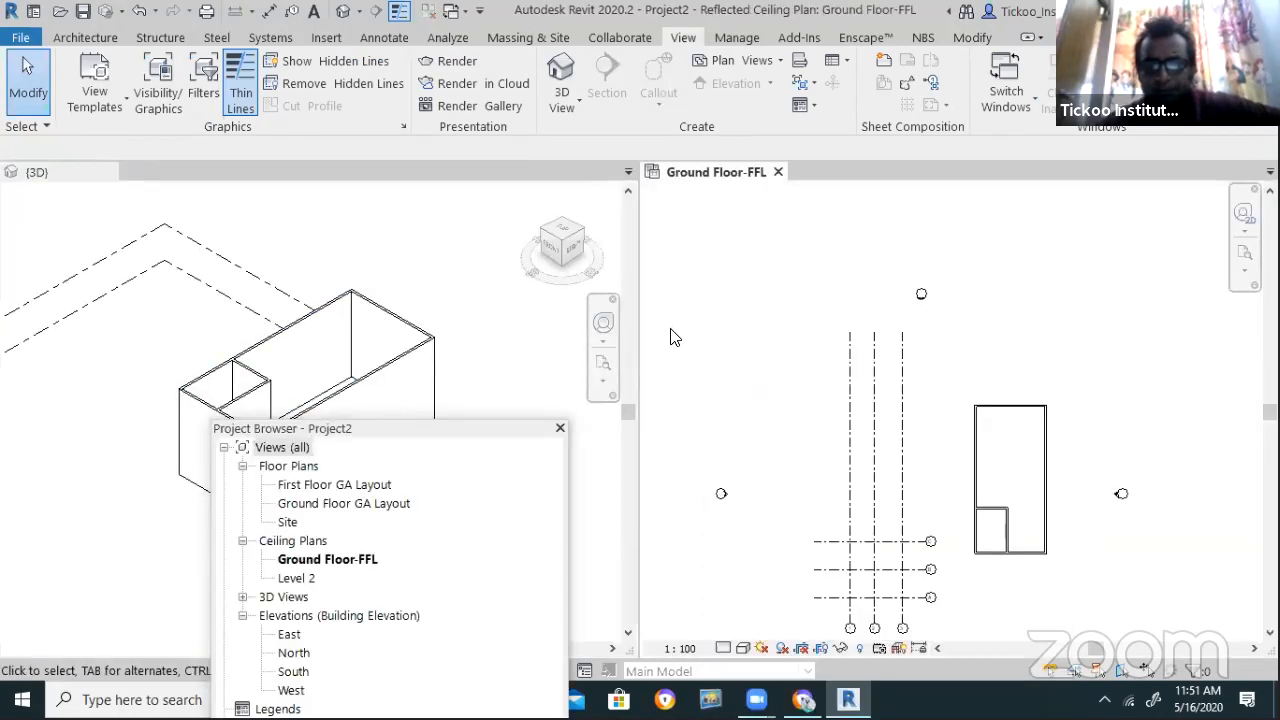
Zoom into the plan corner and start the Architecture Wall tool
scroll(672, 336, down, 2)
scroll(903, 437, up, 7)
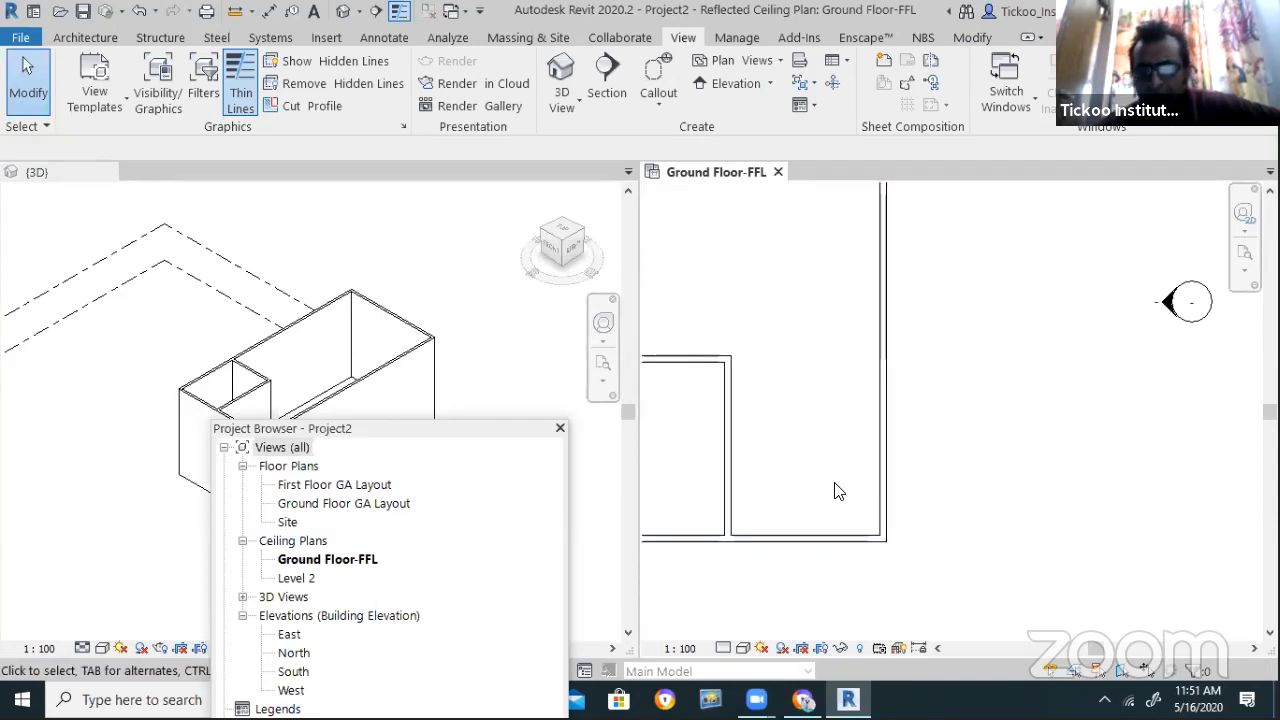
click(85, 38)
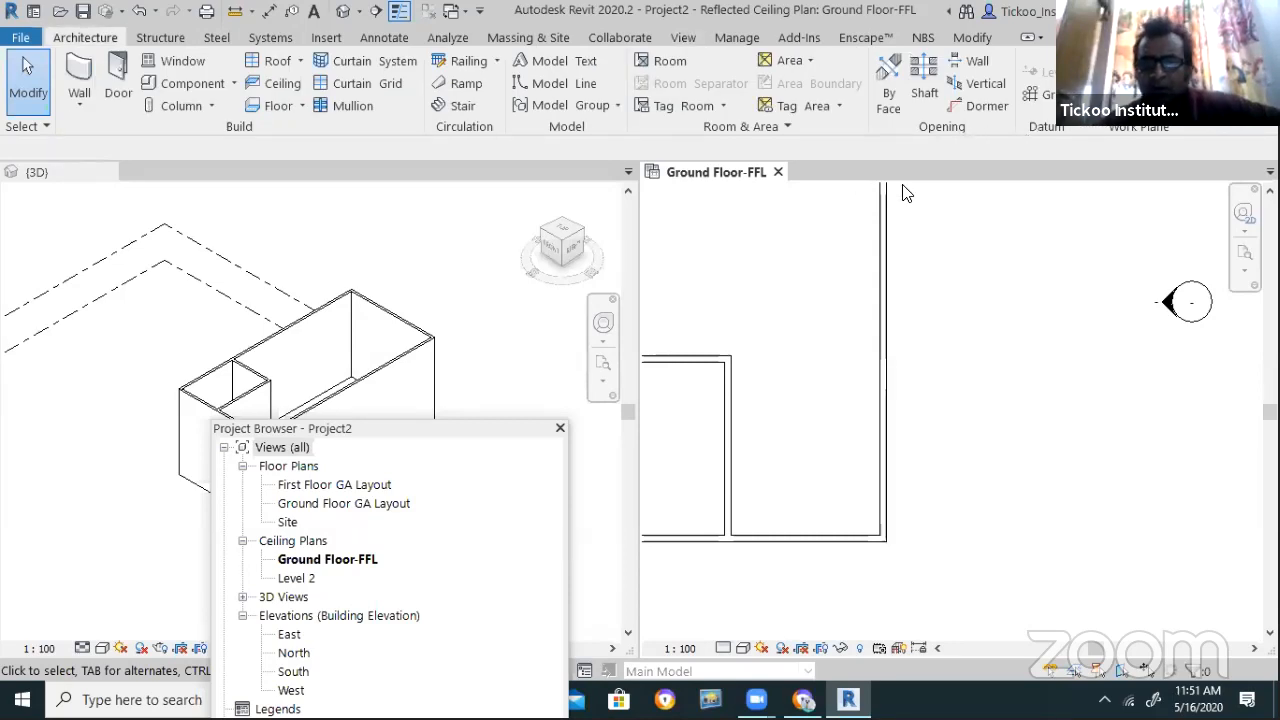
click(80, 78)
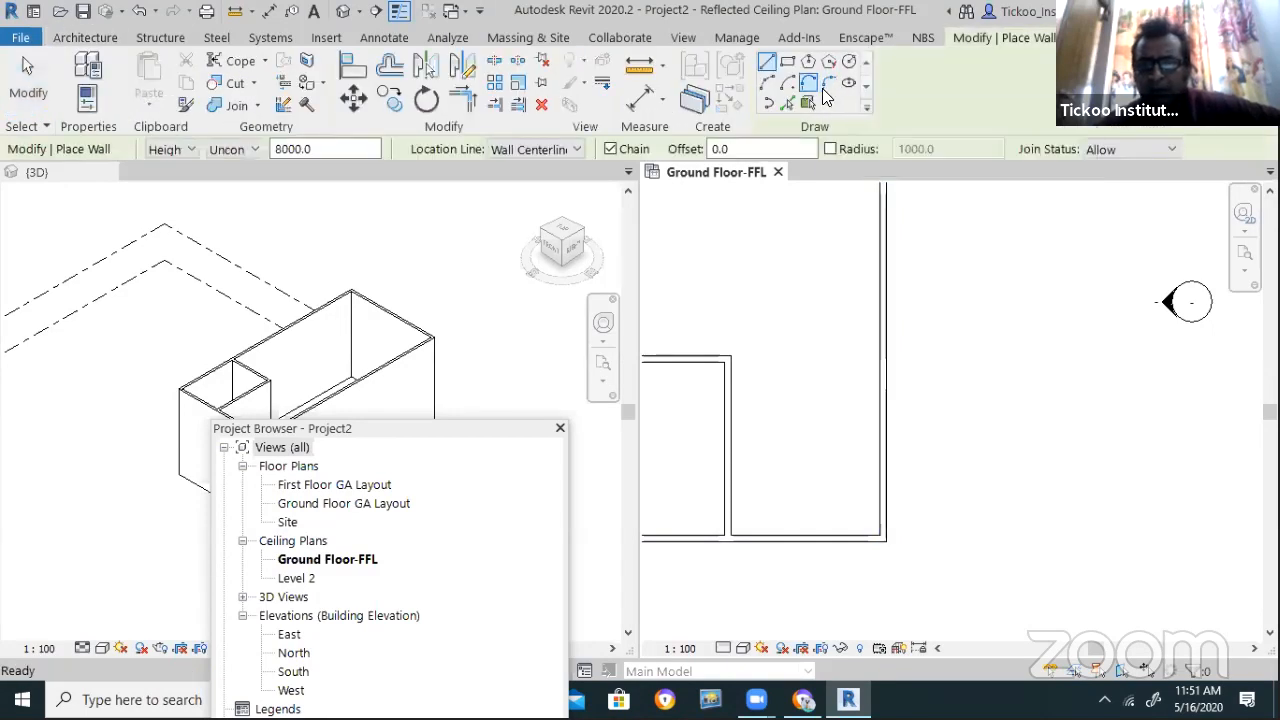
Fillet the bottom and right walls with a curved corner wall of radius 4300
click(827, 84)
click(837, 536)
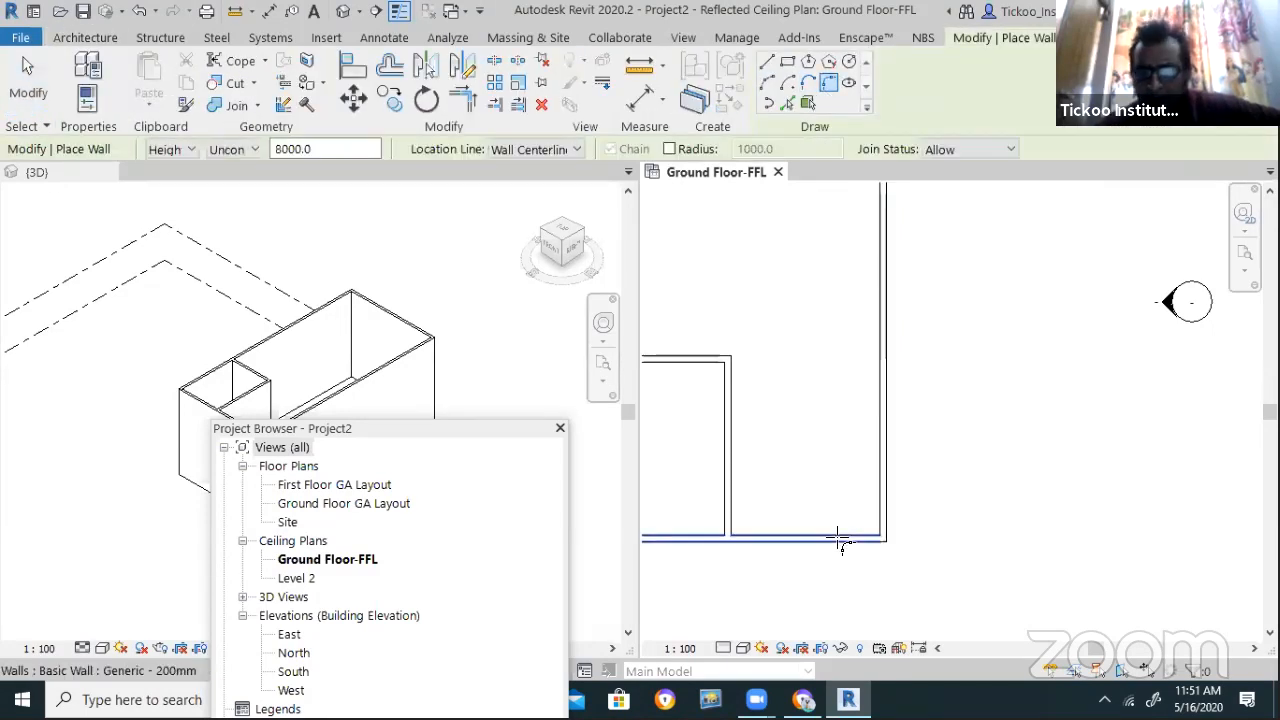
click(884, 477)
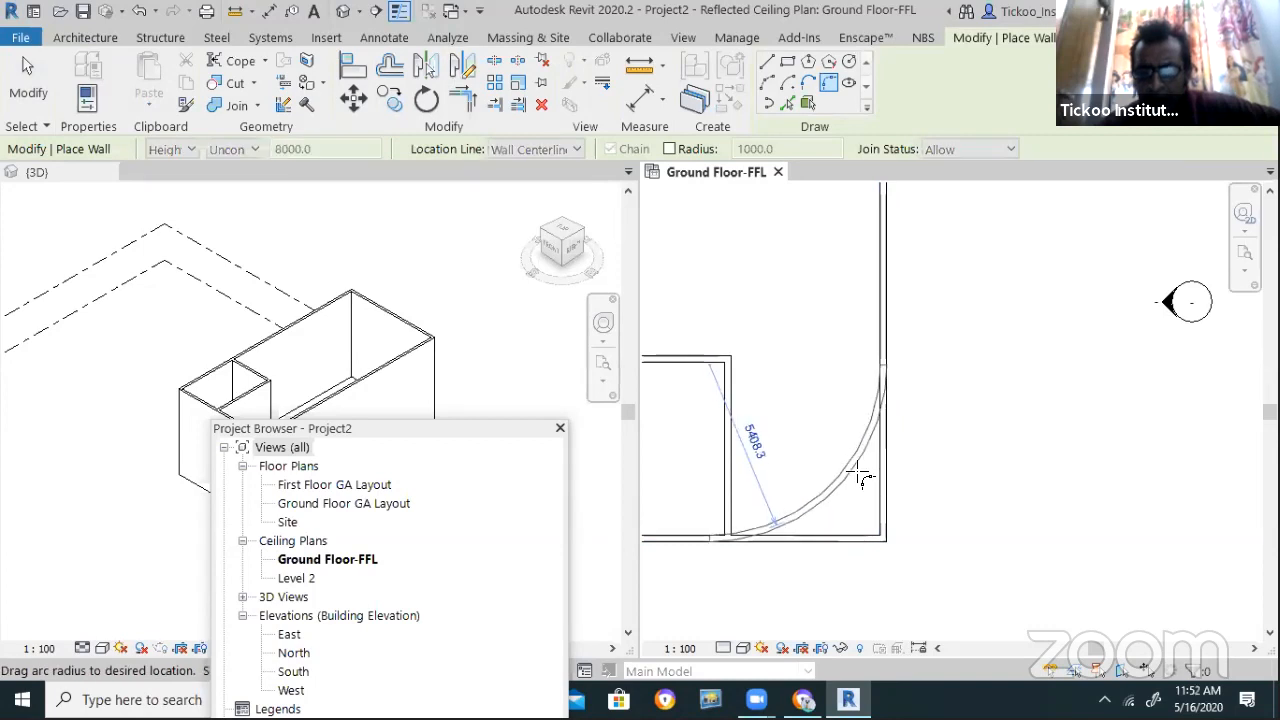
click(850, 490)
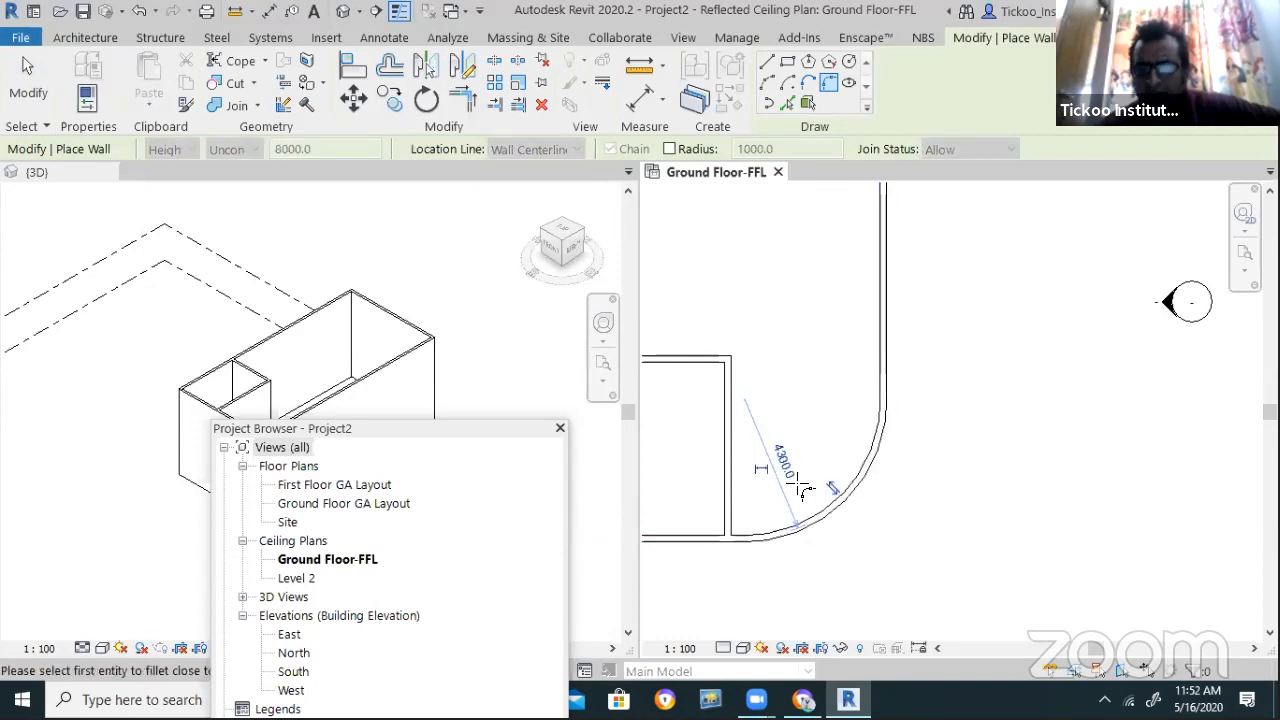
key(Escape)
key(Escape)
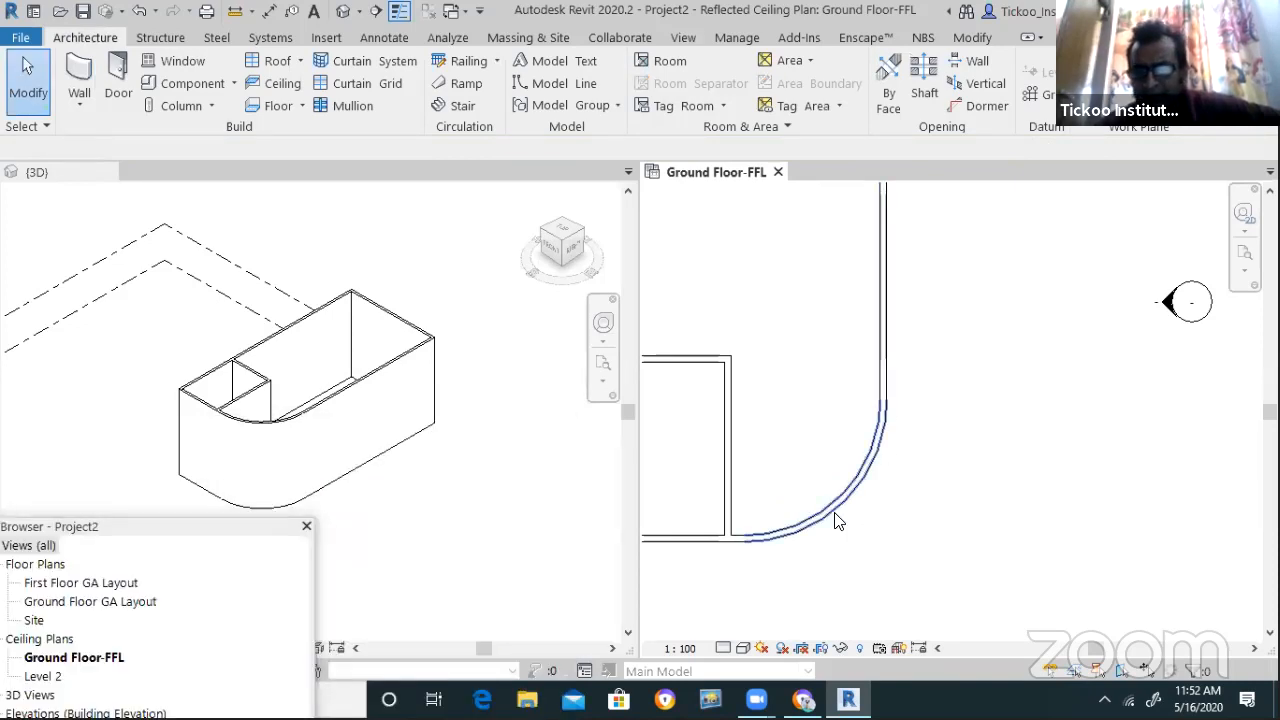
Try editing the curved wall's radius, then undo the mistaken value
click(838, 519)
click(778, 462)
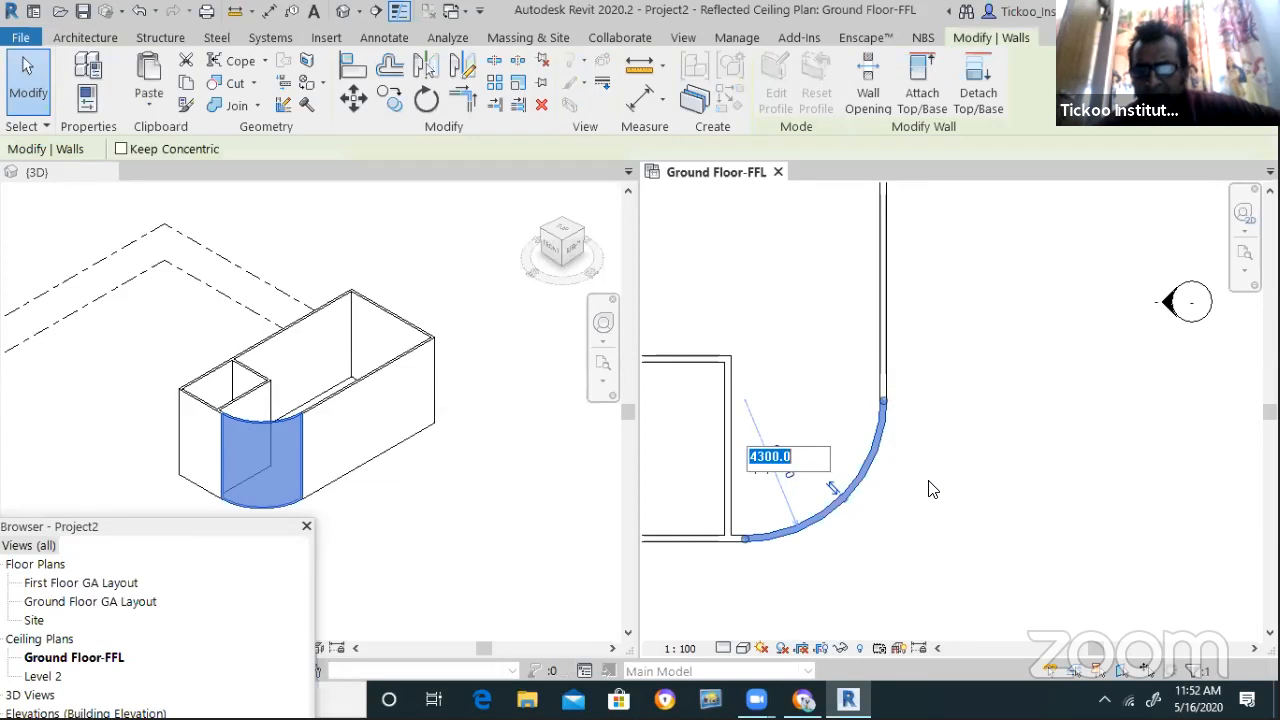
text(320)
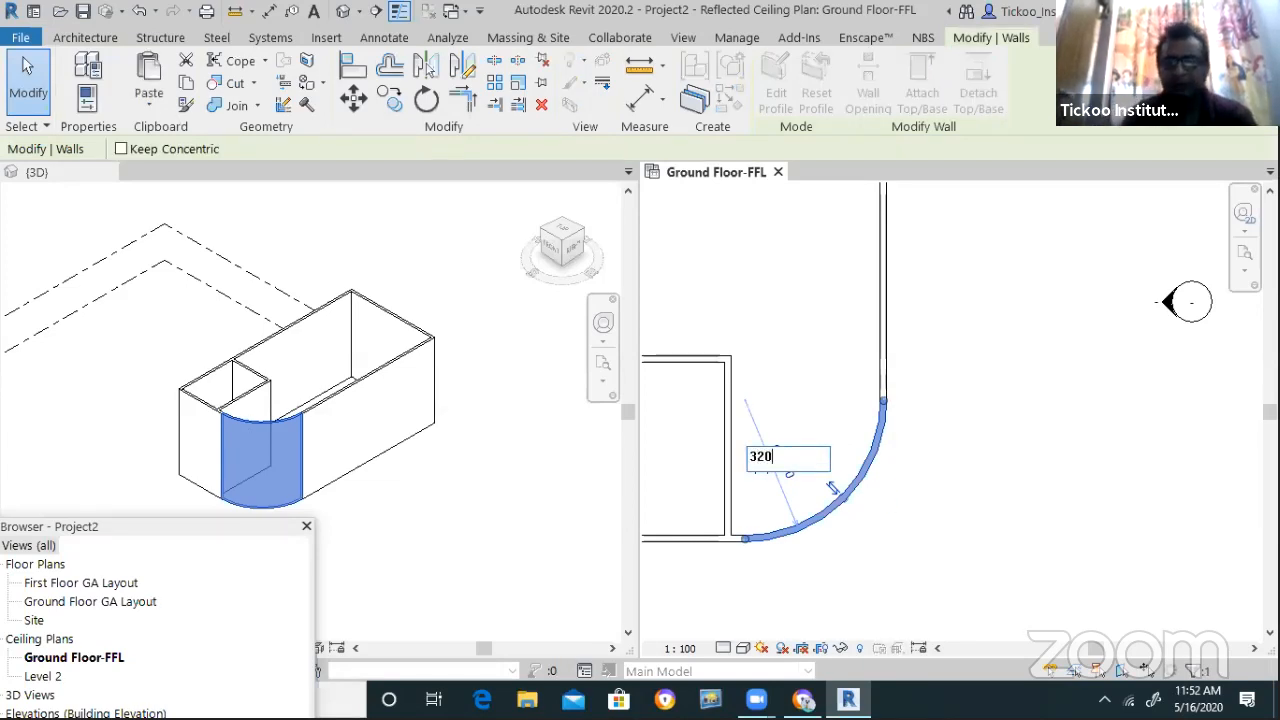
key(Return)
key(w)
key(a)
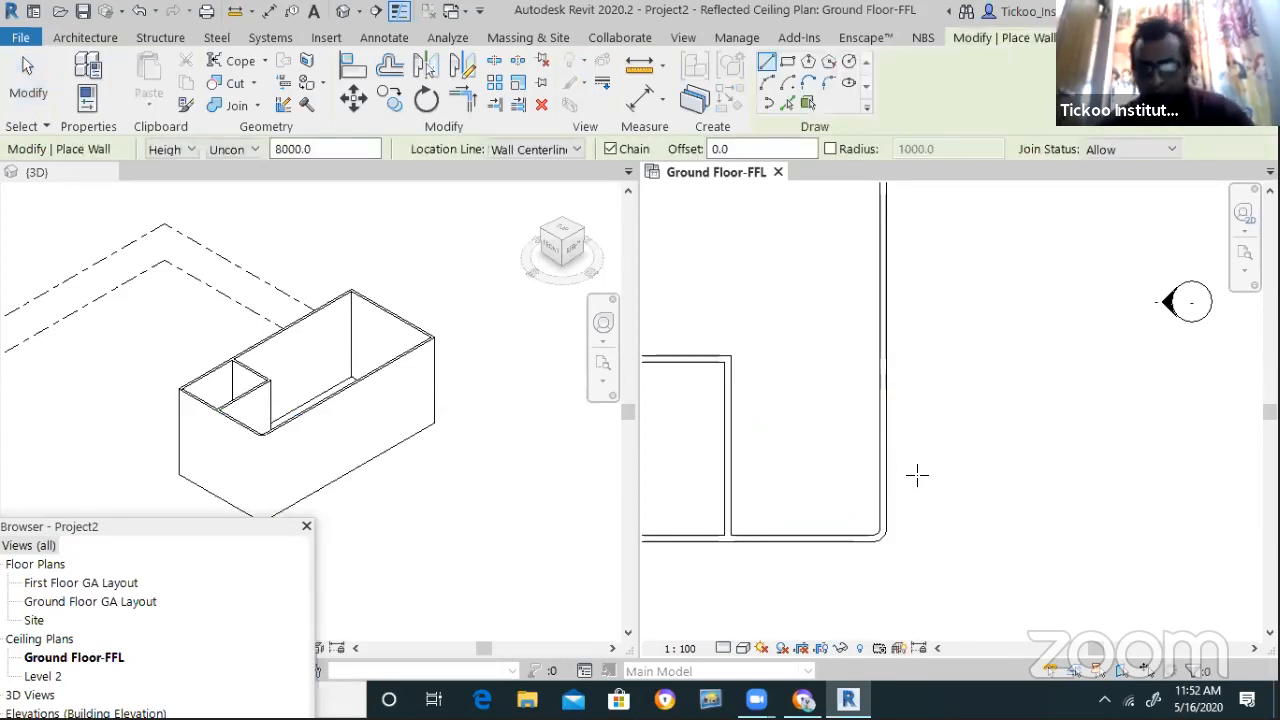
key(ctrl+z)
key(Escape)
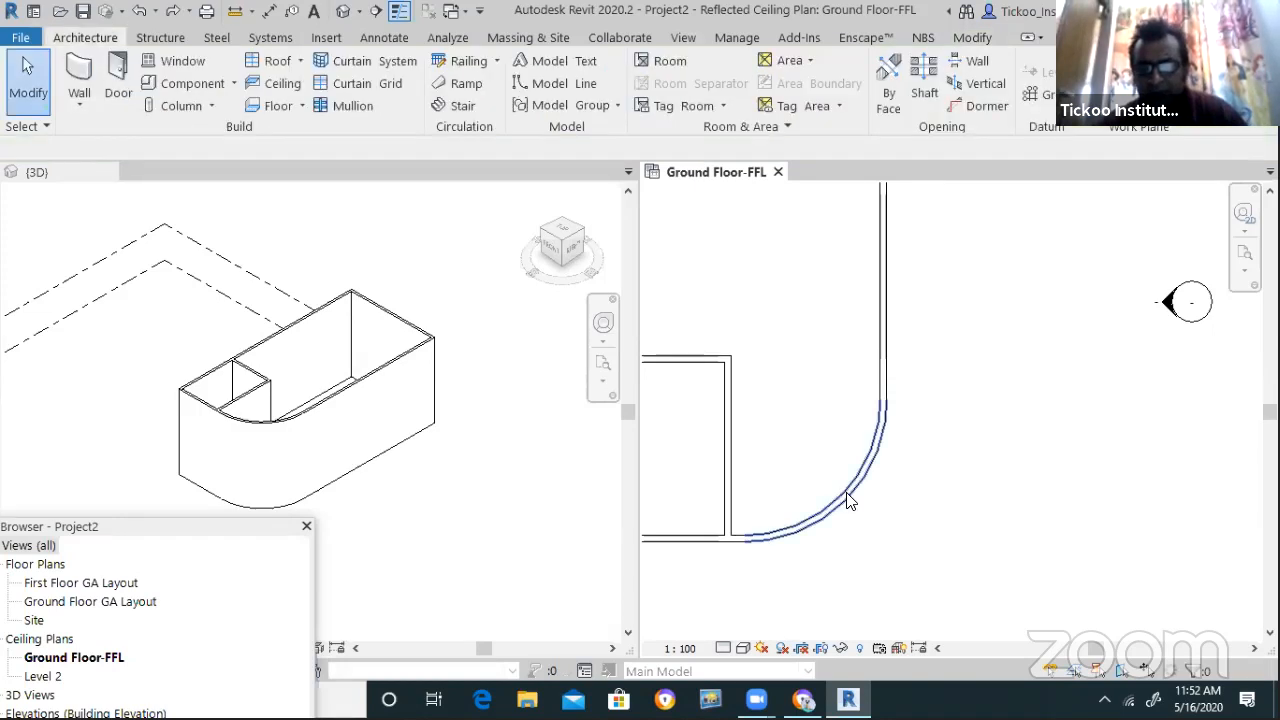
Change the curved corner wall's radius to 3200
click(840, 491)
click(808, 472)
text(3200)
key(Return)
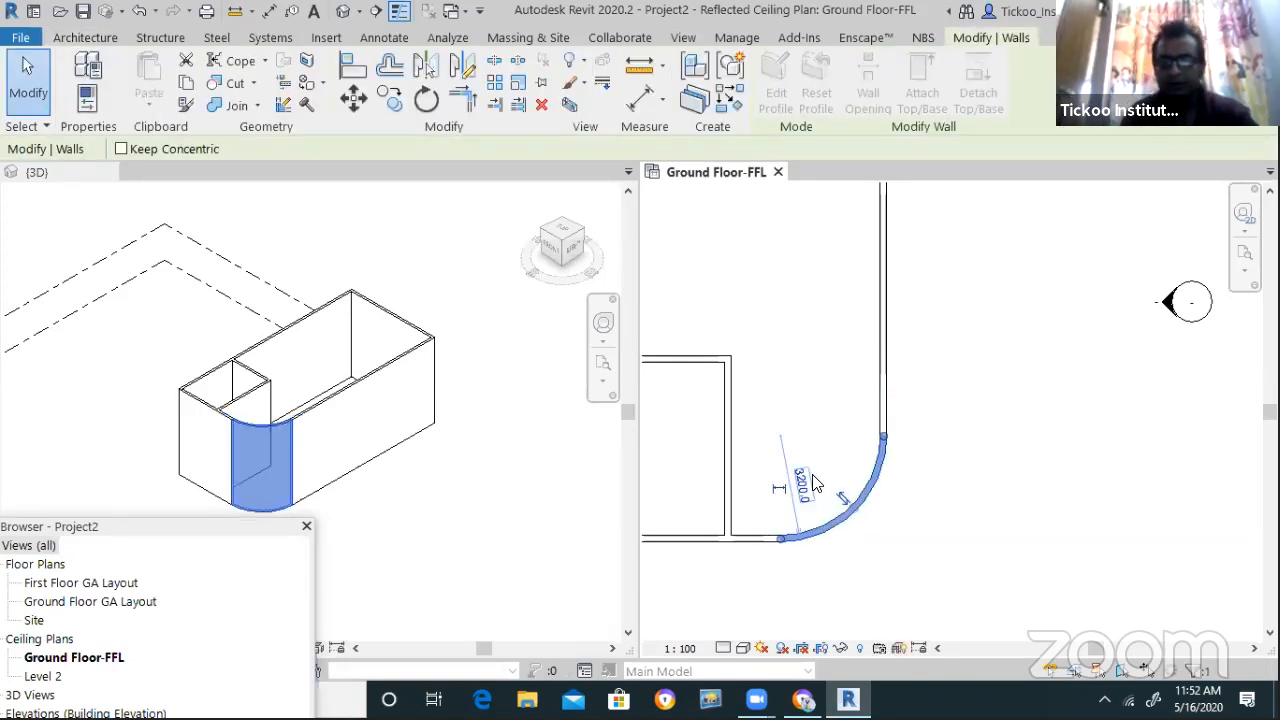
click(813, 483)
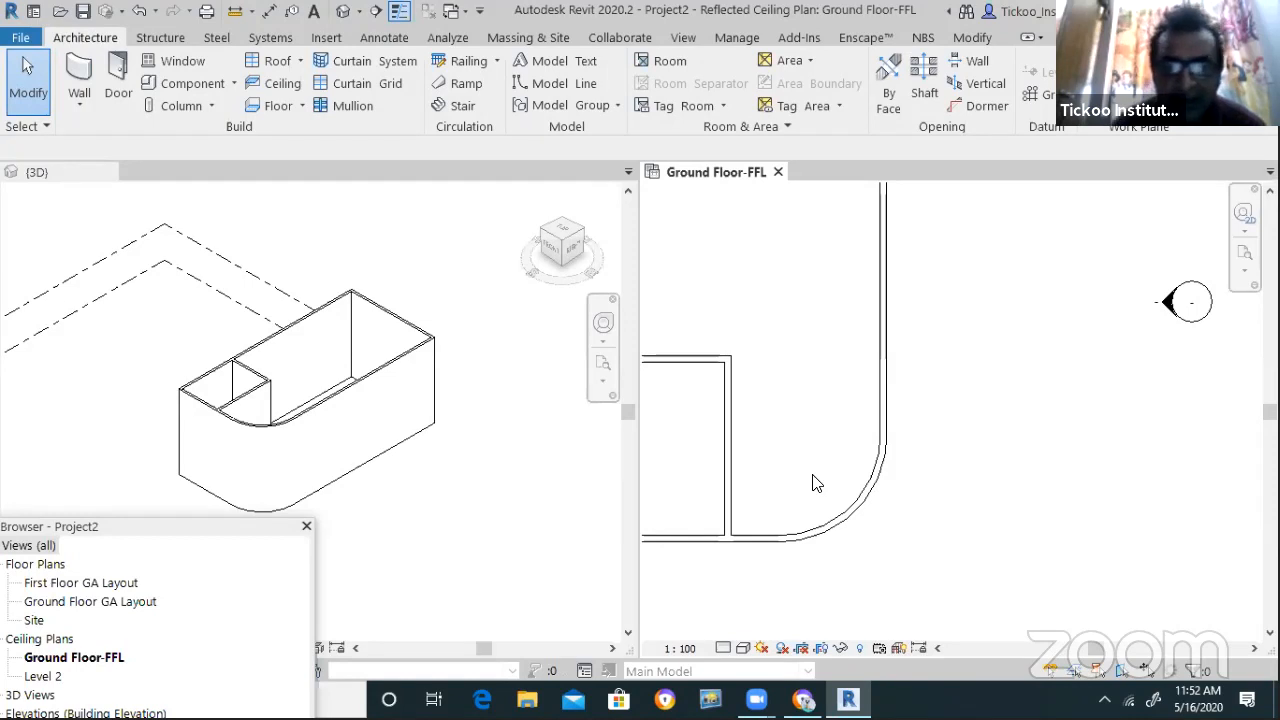
scroll(932, 485, down, 2)
scroll(933, 476, up, 1)
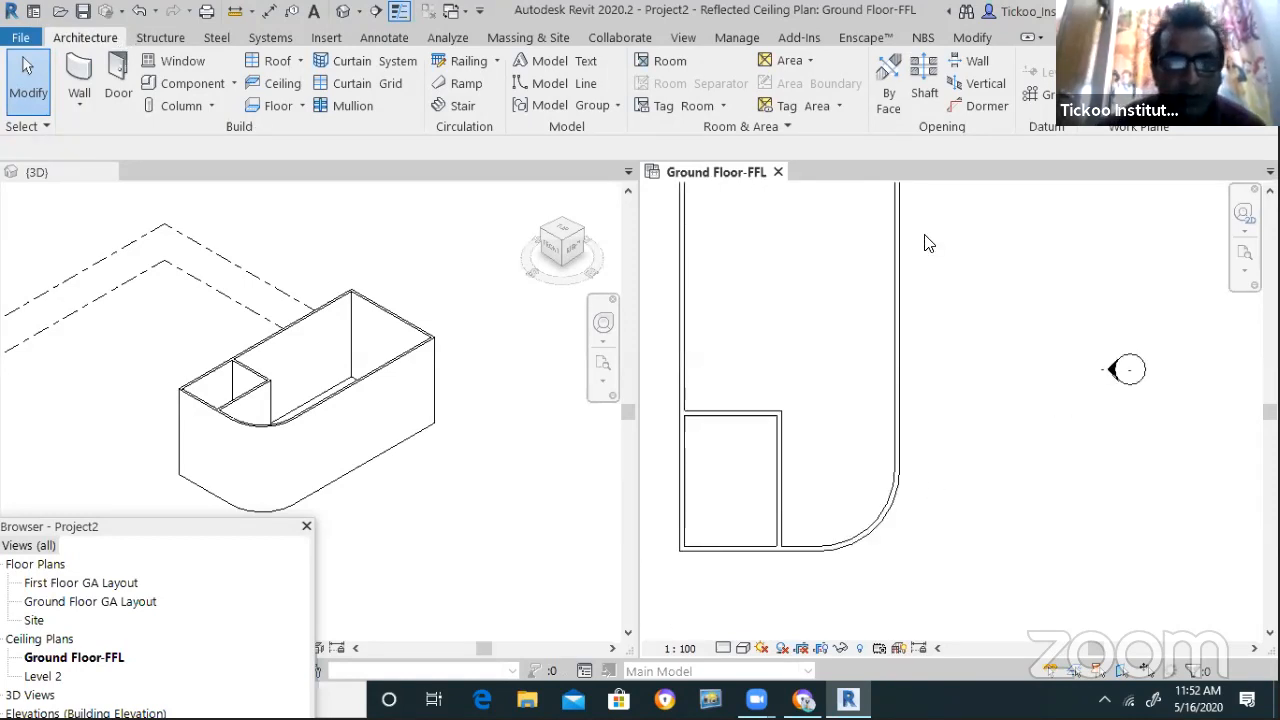
Delete the curved wall and trim the bottom and right walls into a square corner
click(848, 544)
key(Delete)
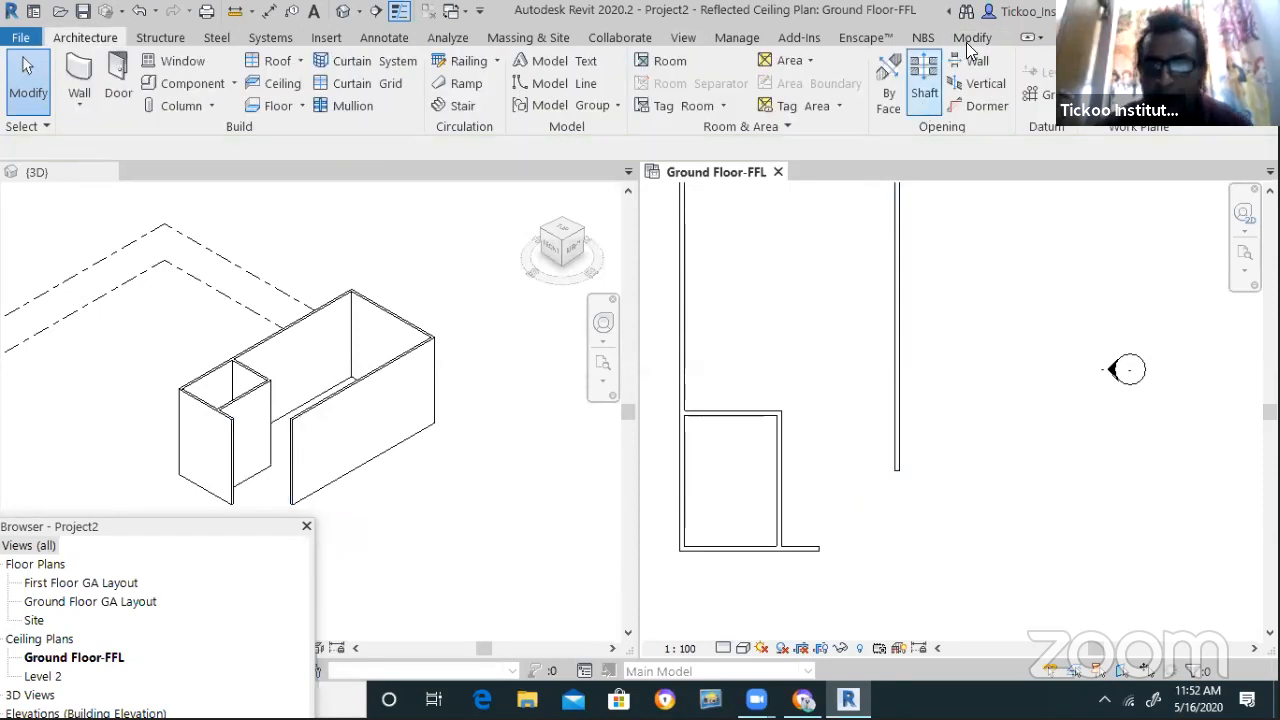
click(971, 37)
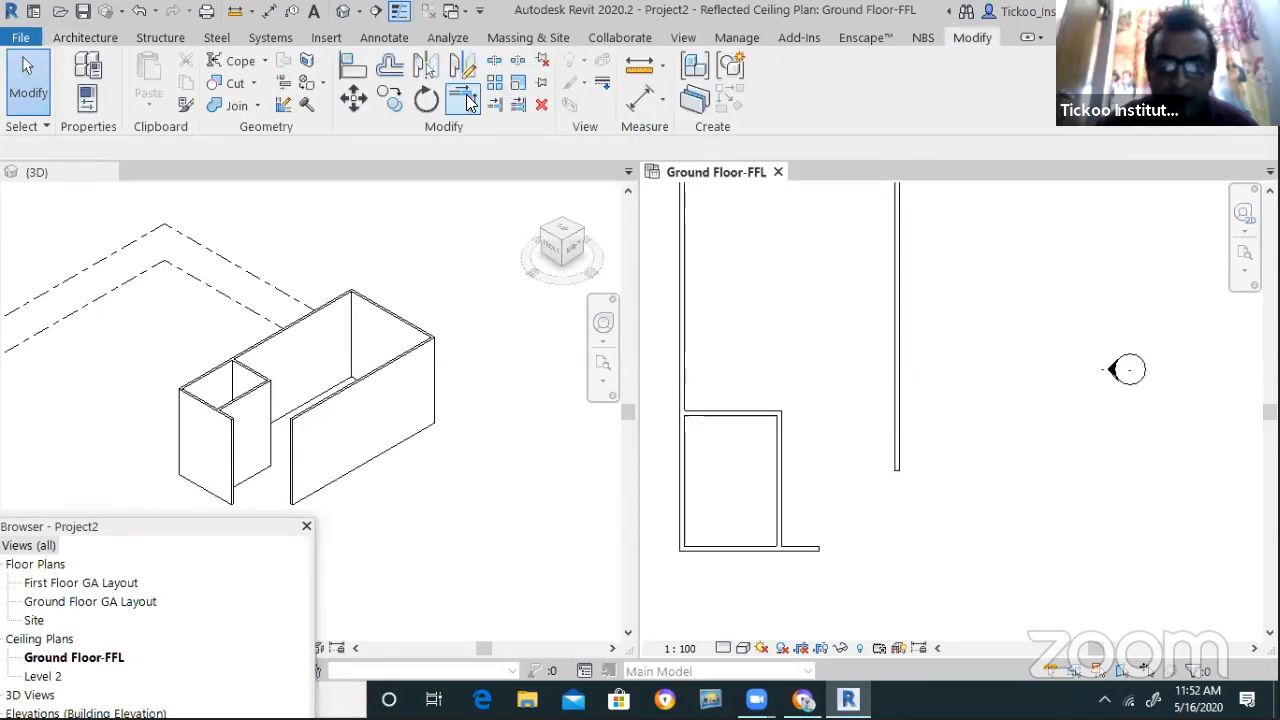
click(770, 424)
click(800, 549)
click(897, 451)
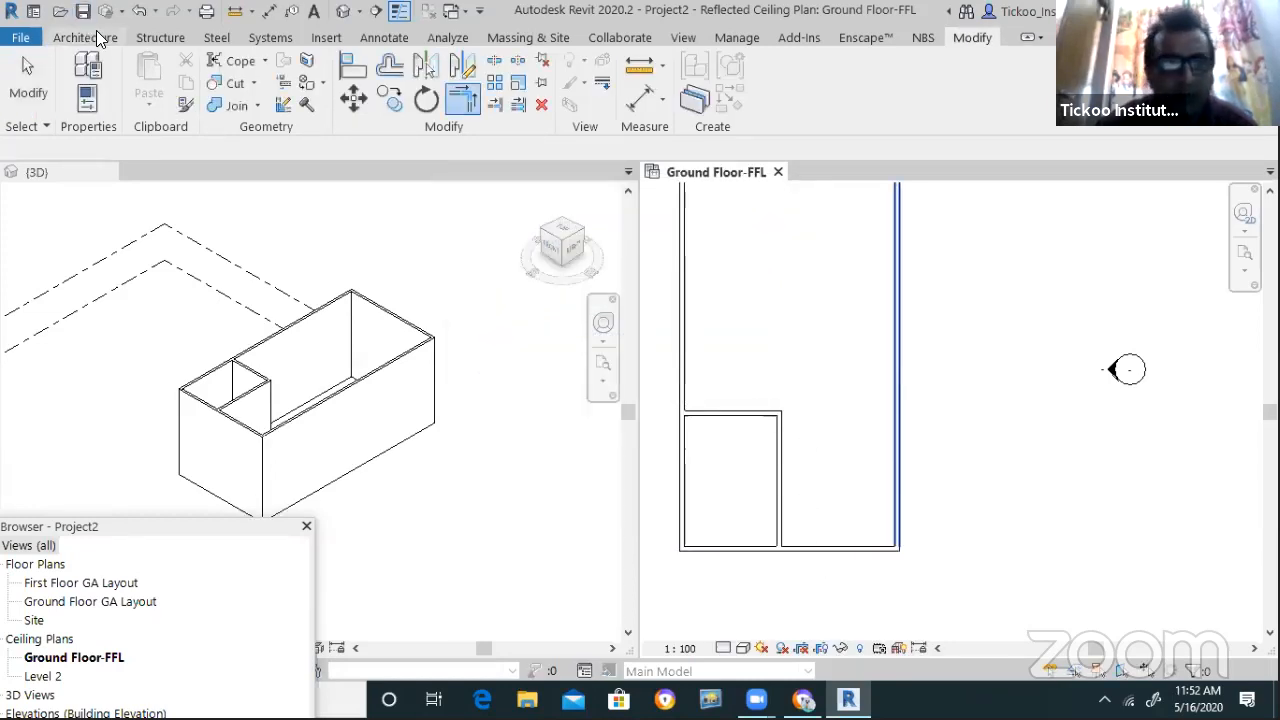
Start placing a Wall: Architectural
click(88, 37)
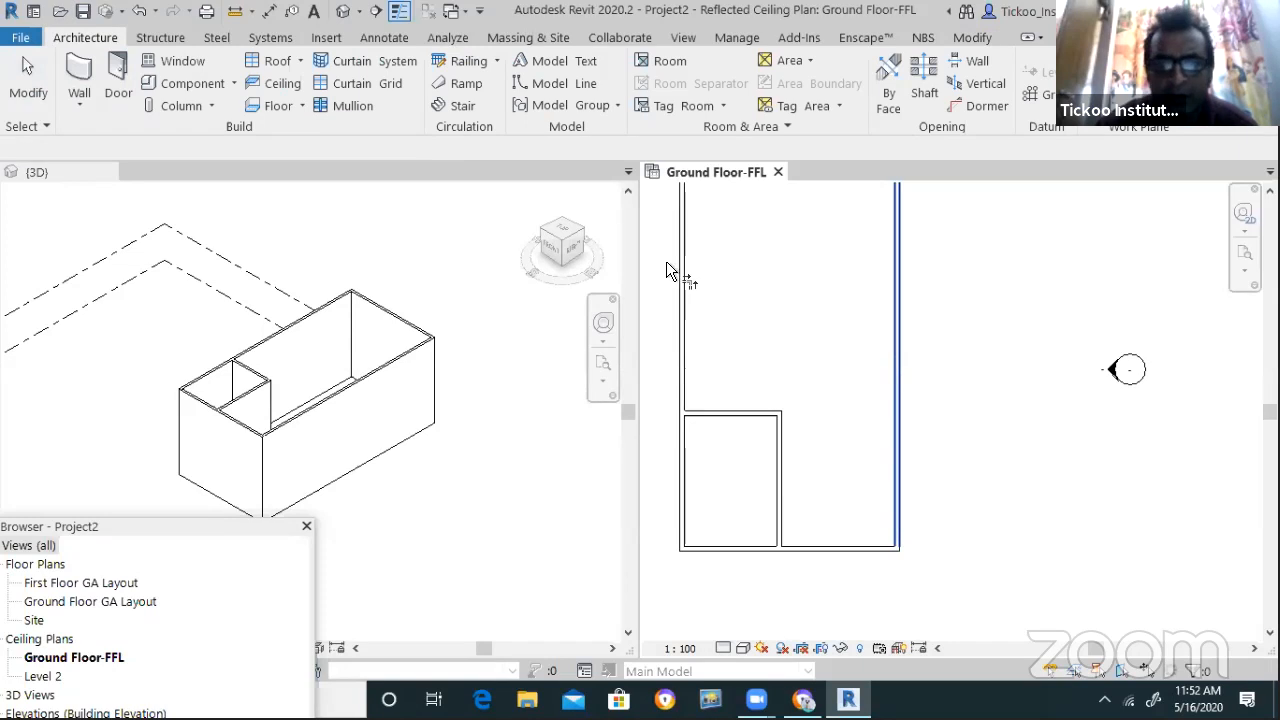
click(70, 104)
click(120, 212)
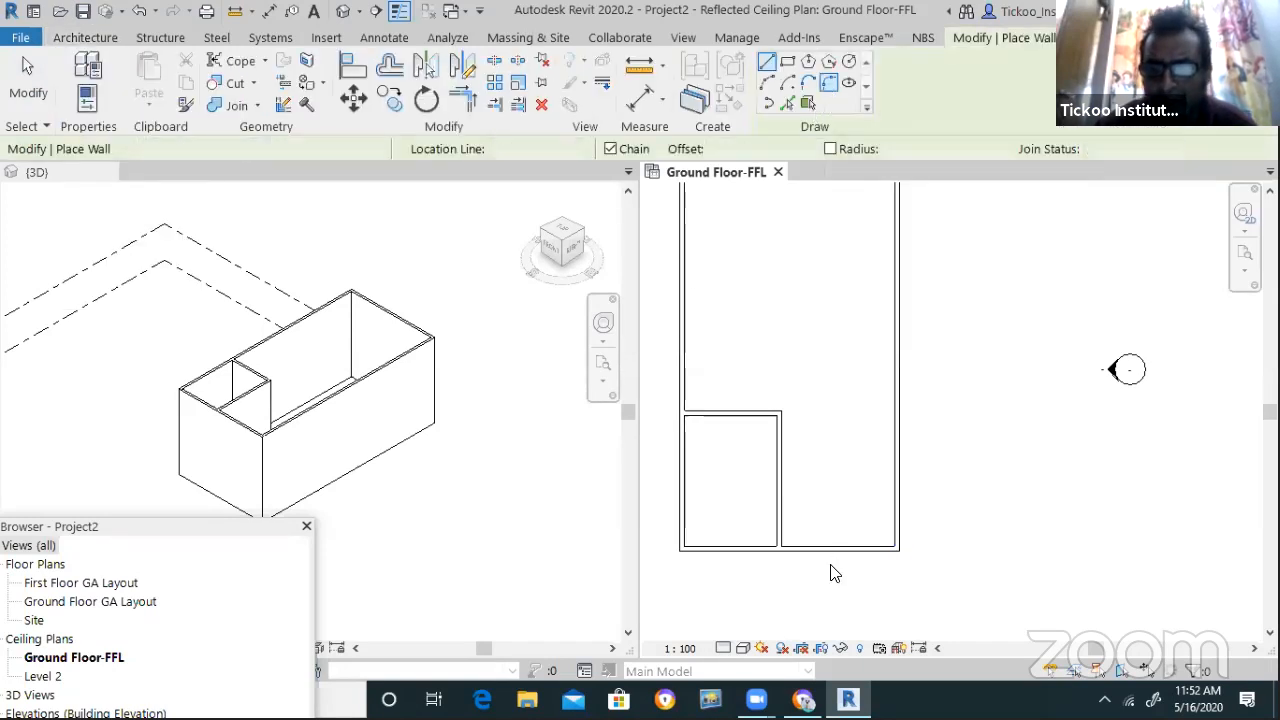
Draw a curved fillet wall at the bottom-right corner, then delete it
click(898, 497)
click(881, 514)
scroll(785, 498, down, 1)
scroll(916, 479, up, 1)
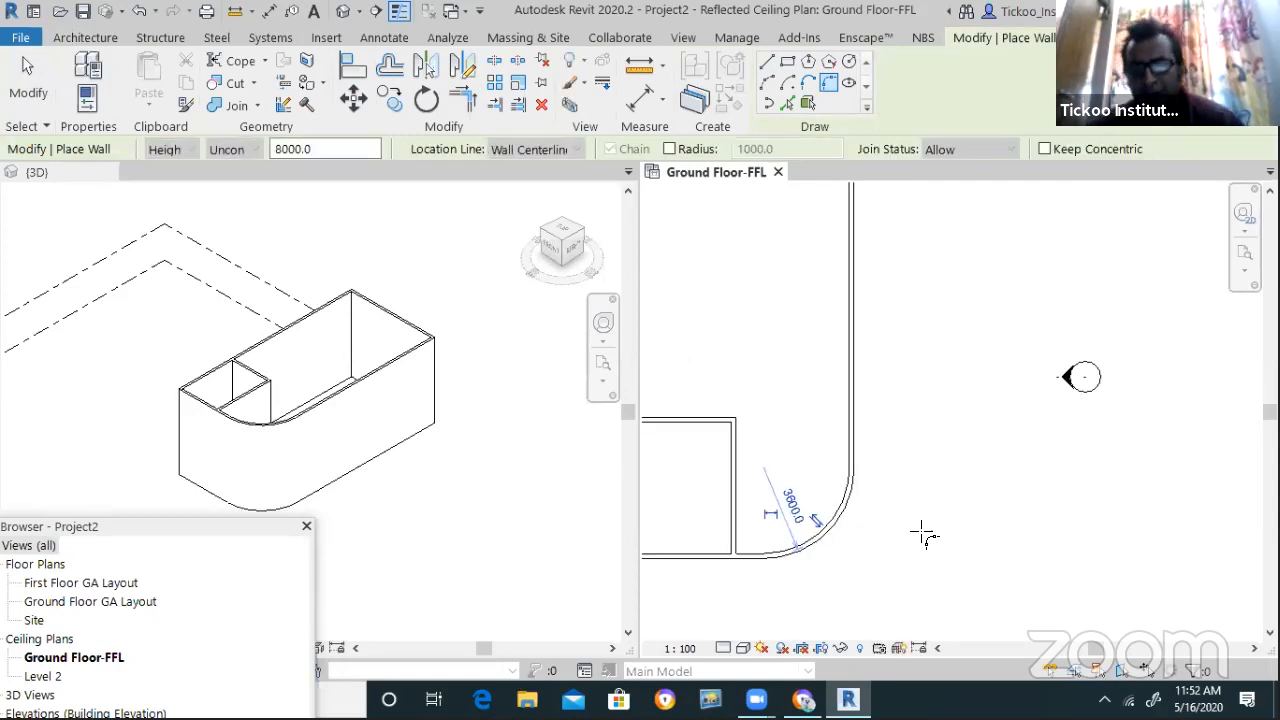
key(Escape)
key(Escape)
click(840, 528)
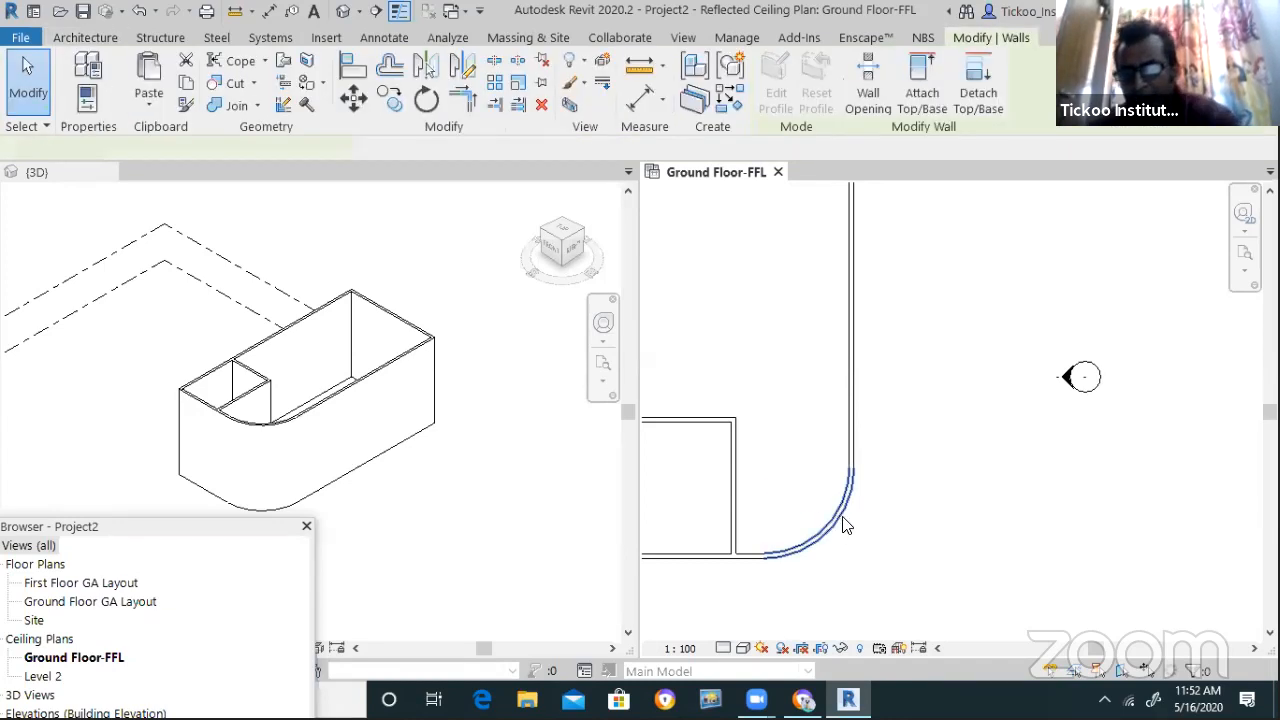
key(Delete)
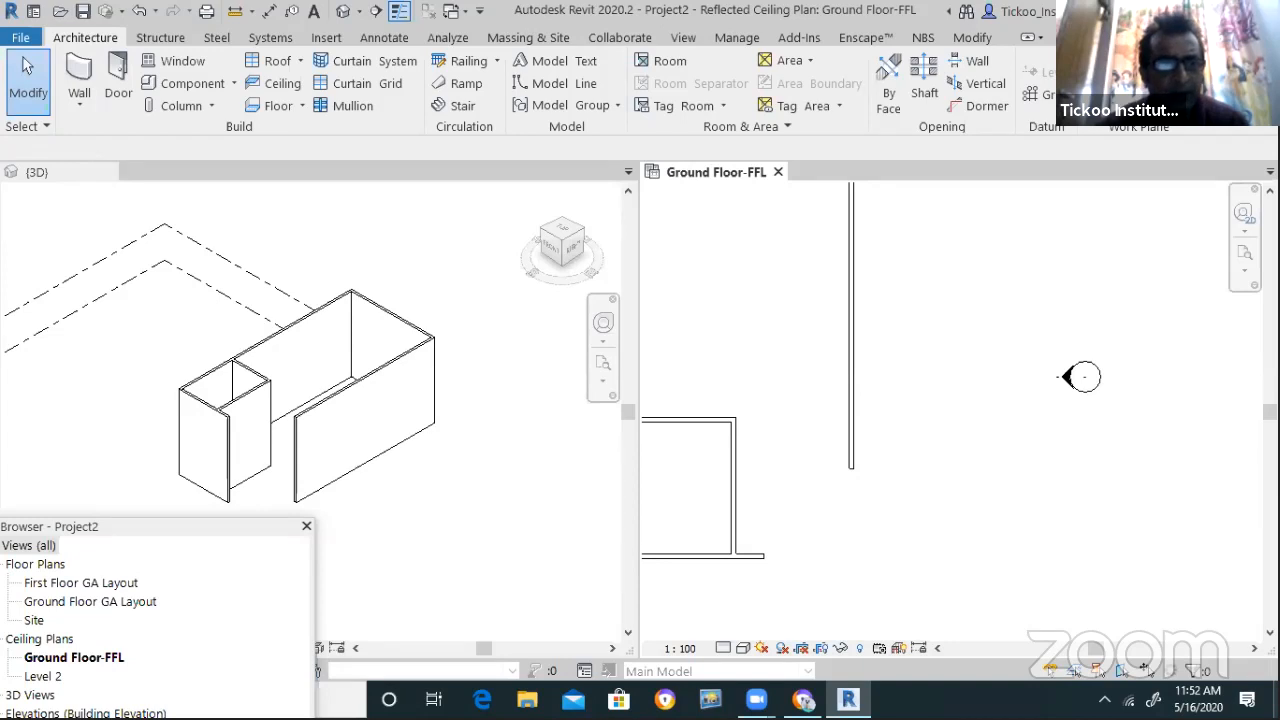
Draw a Fillet Arc wall between the vertical and bottom walls again, then delete it
click(79, 104)
click(115, 163)
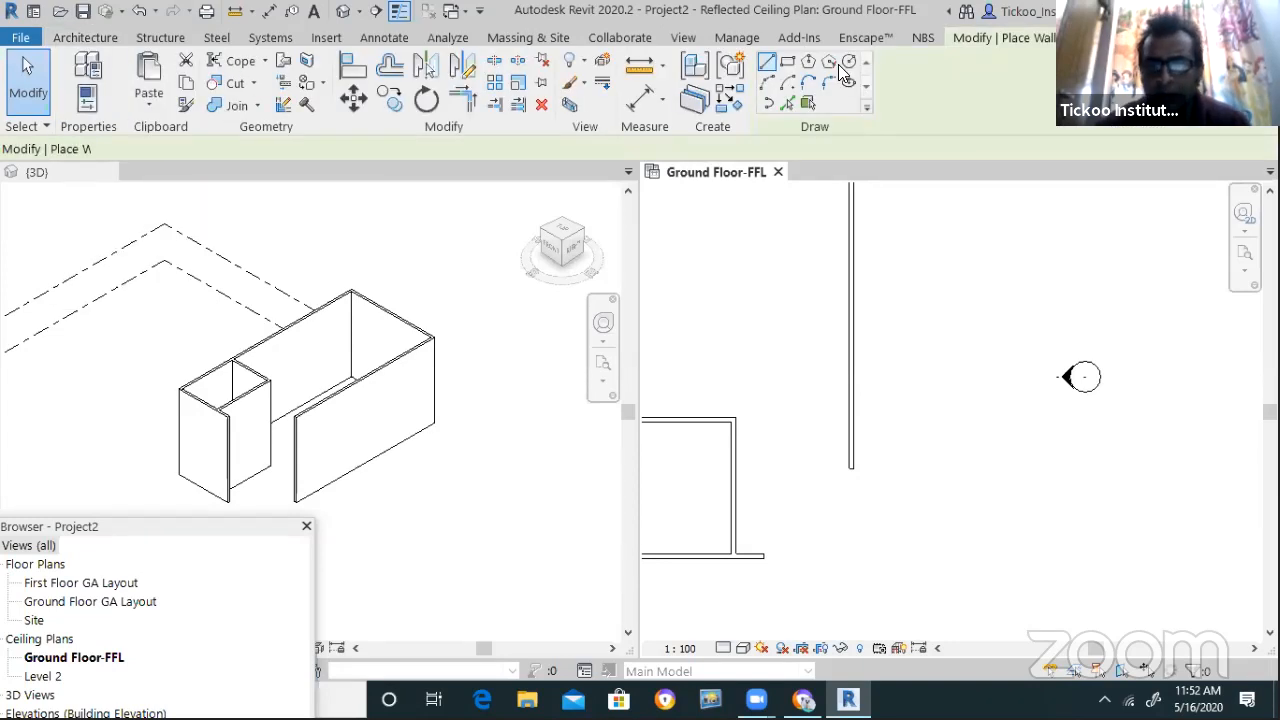
click(829, 83)
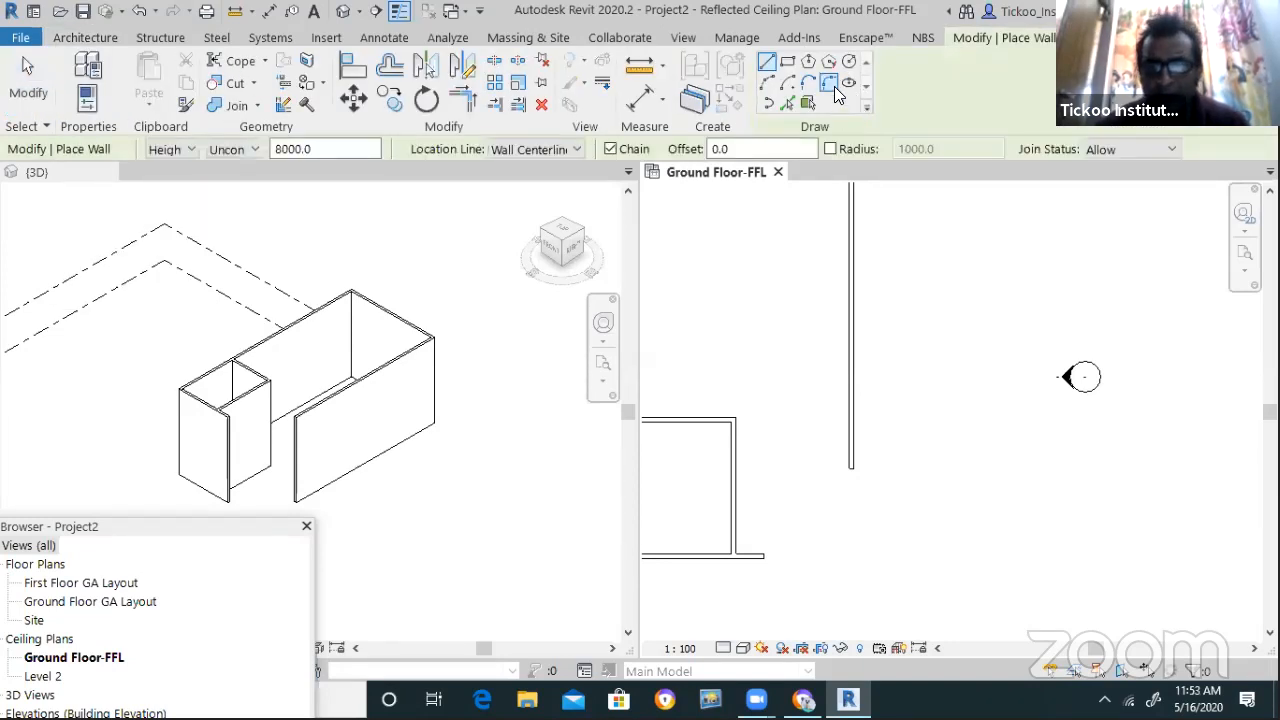
click(851, 444)
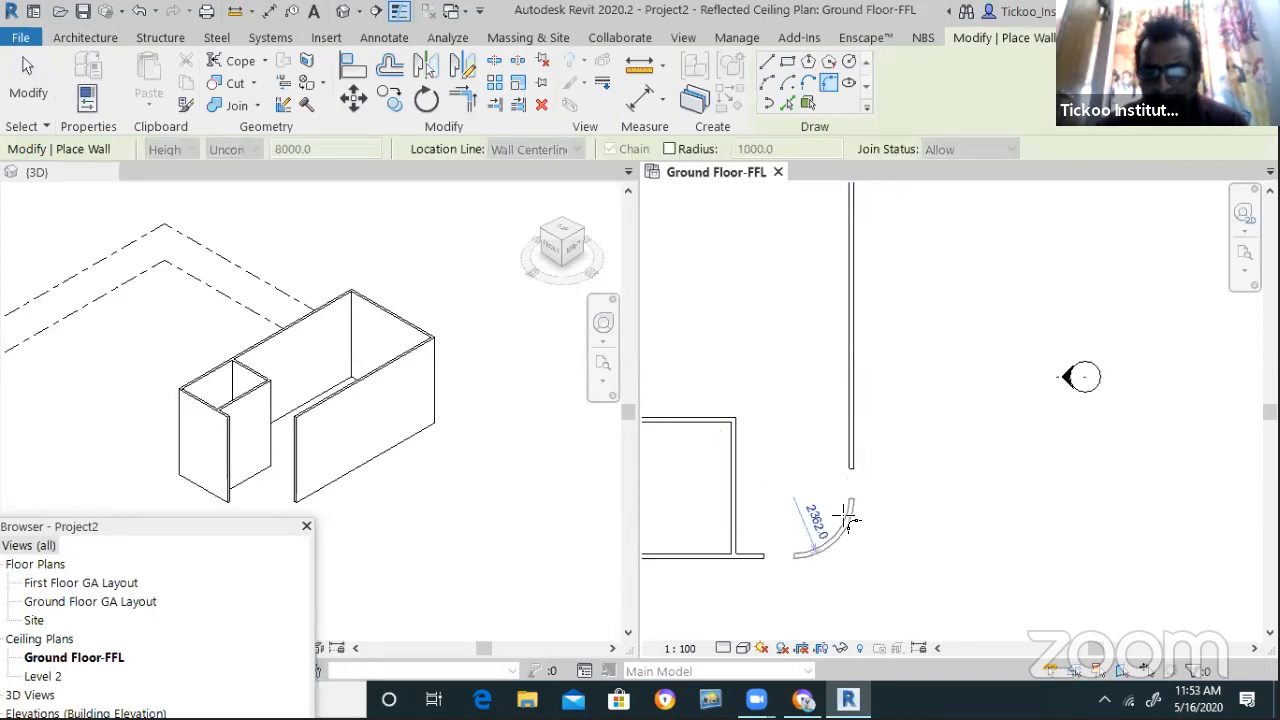
click(941, 509)
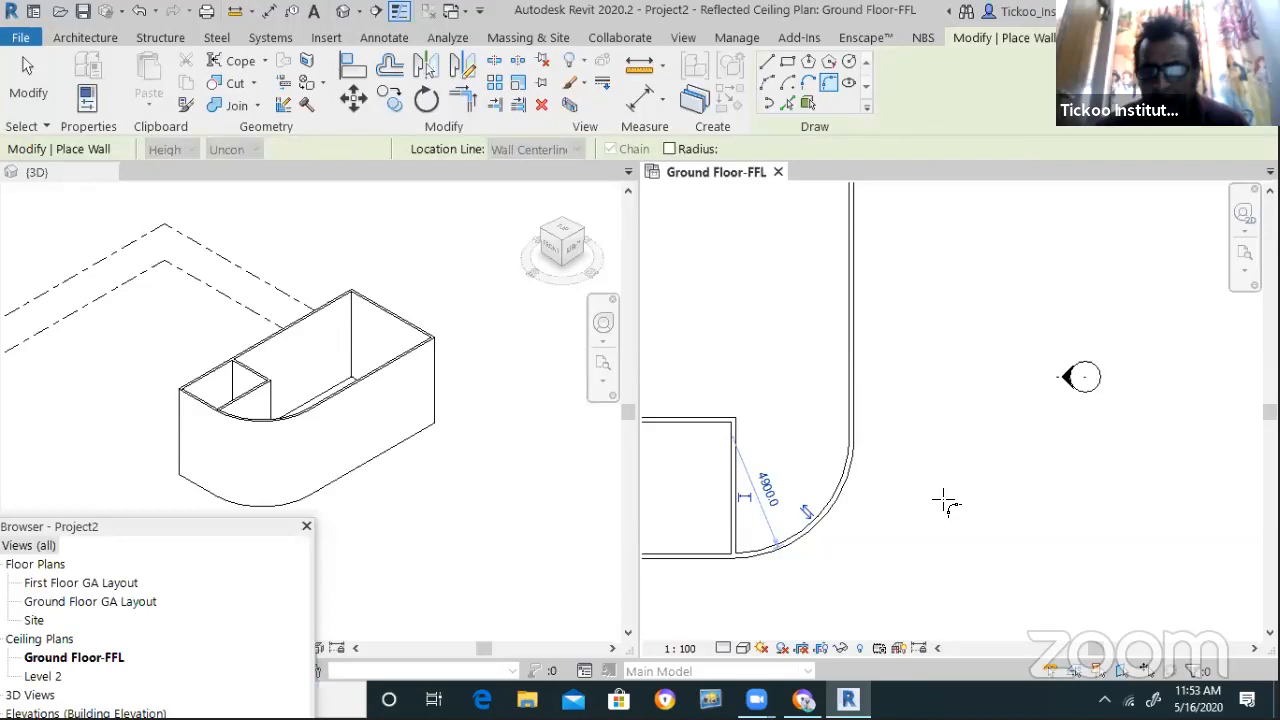
key(Escape)
key(Escape)
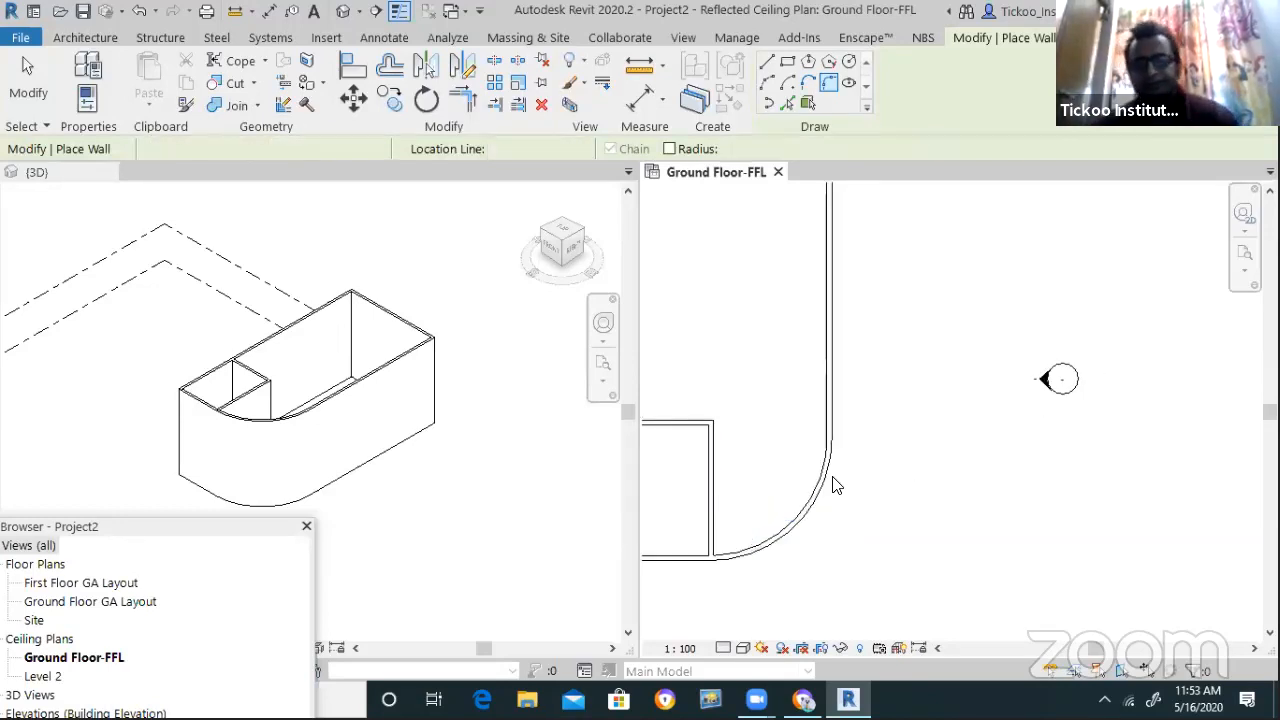
click(817, 491)
key(Delete)
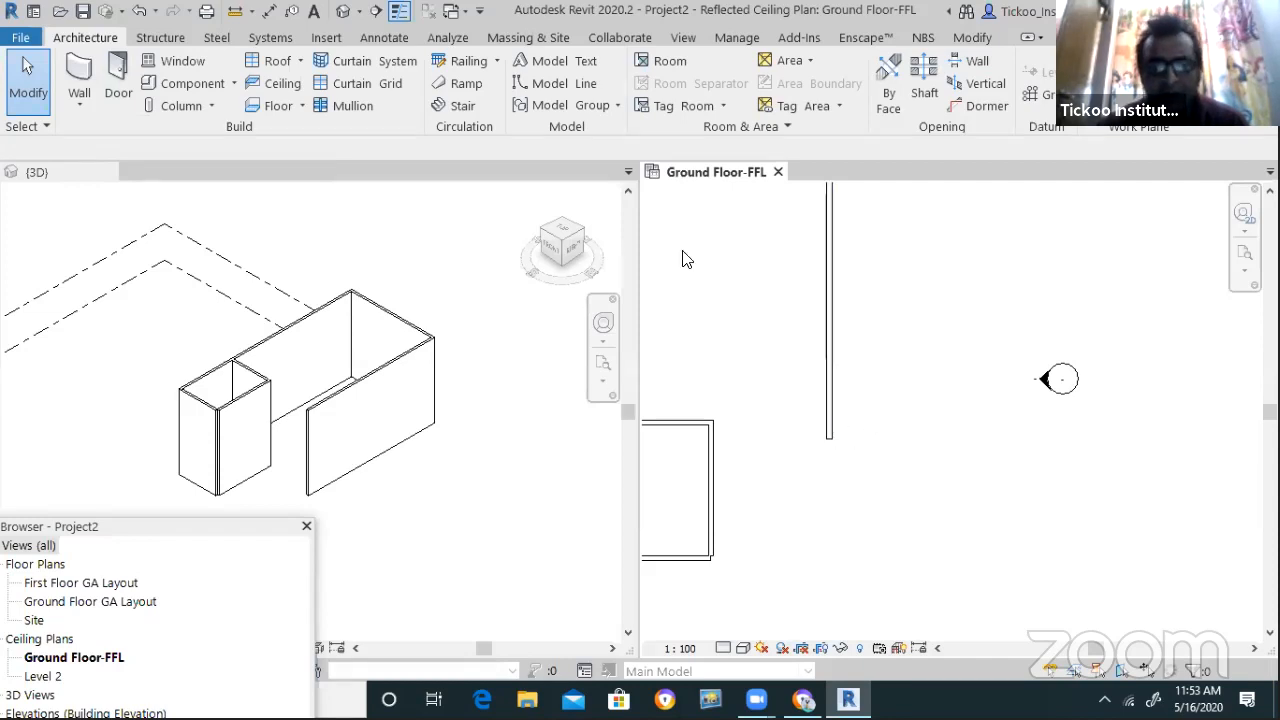
Trim/Extend the bottom wall to the vertical wall to rejoin the corner
click(966, 37)
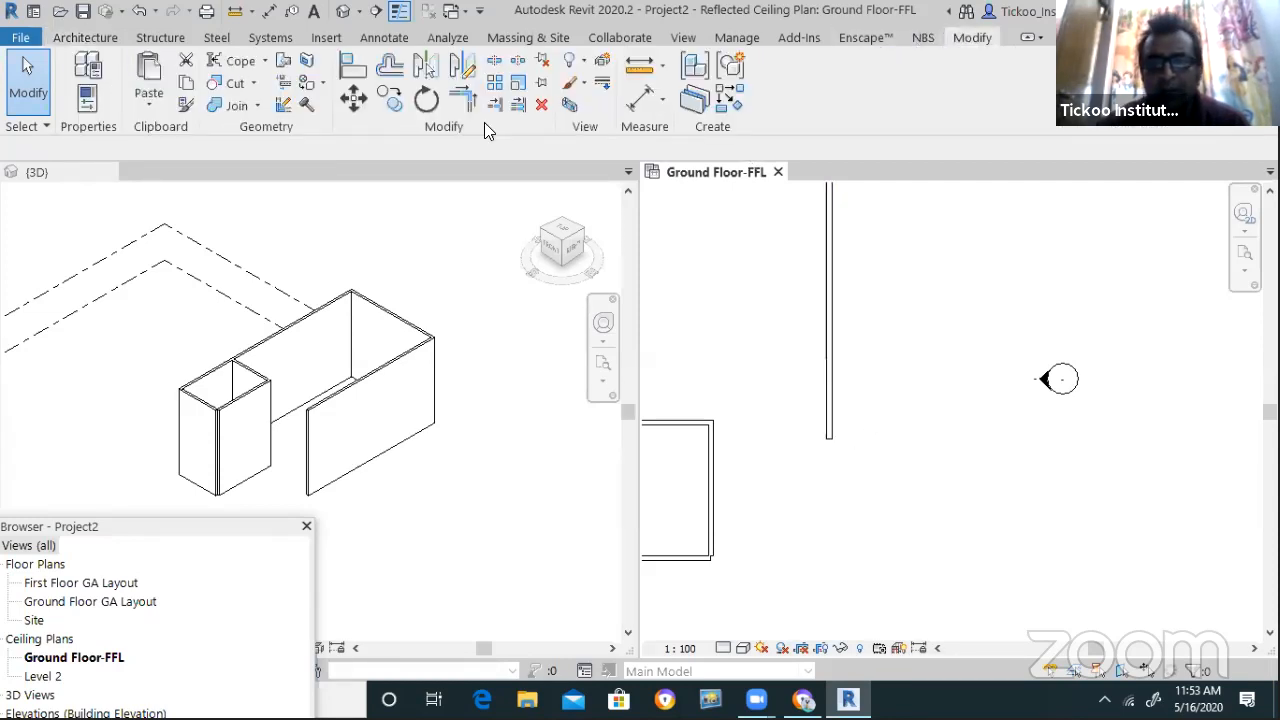
click(468, 104)
click(688, 558)
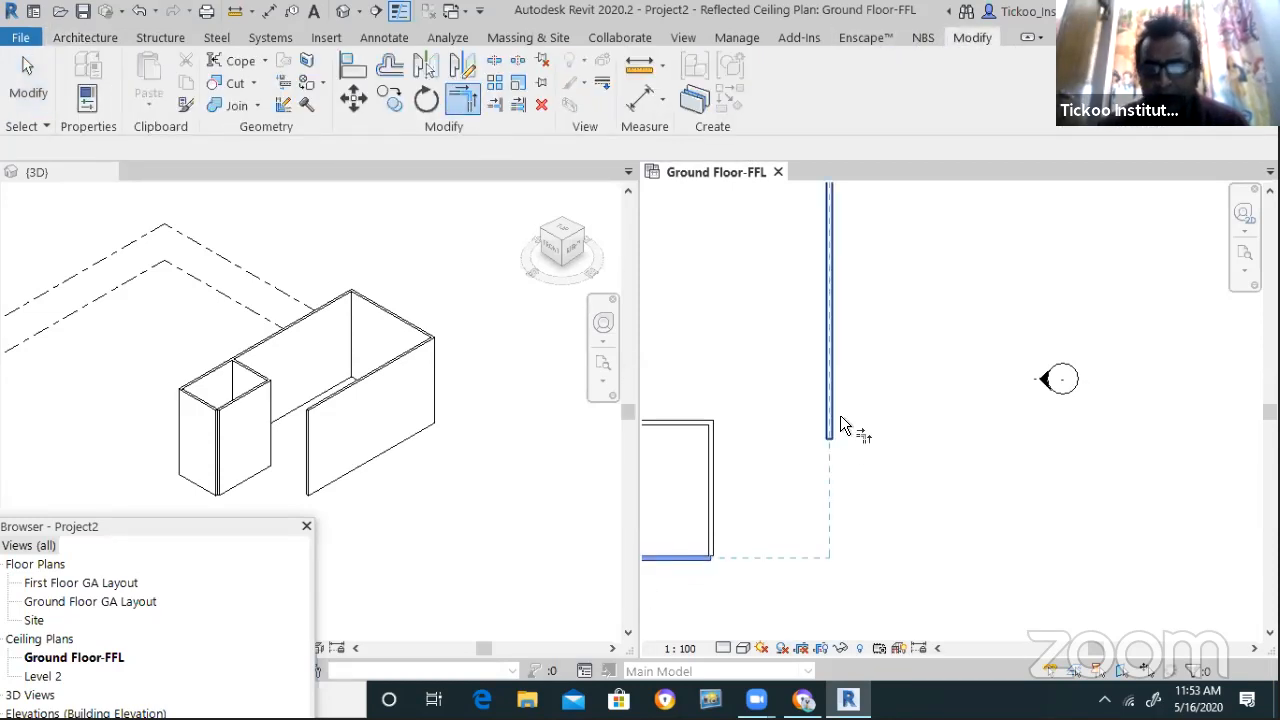
click(908, 565)
scroll(908, 570, up, 3)
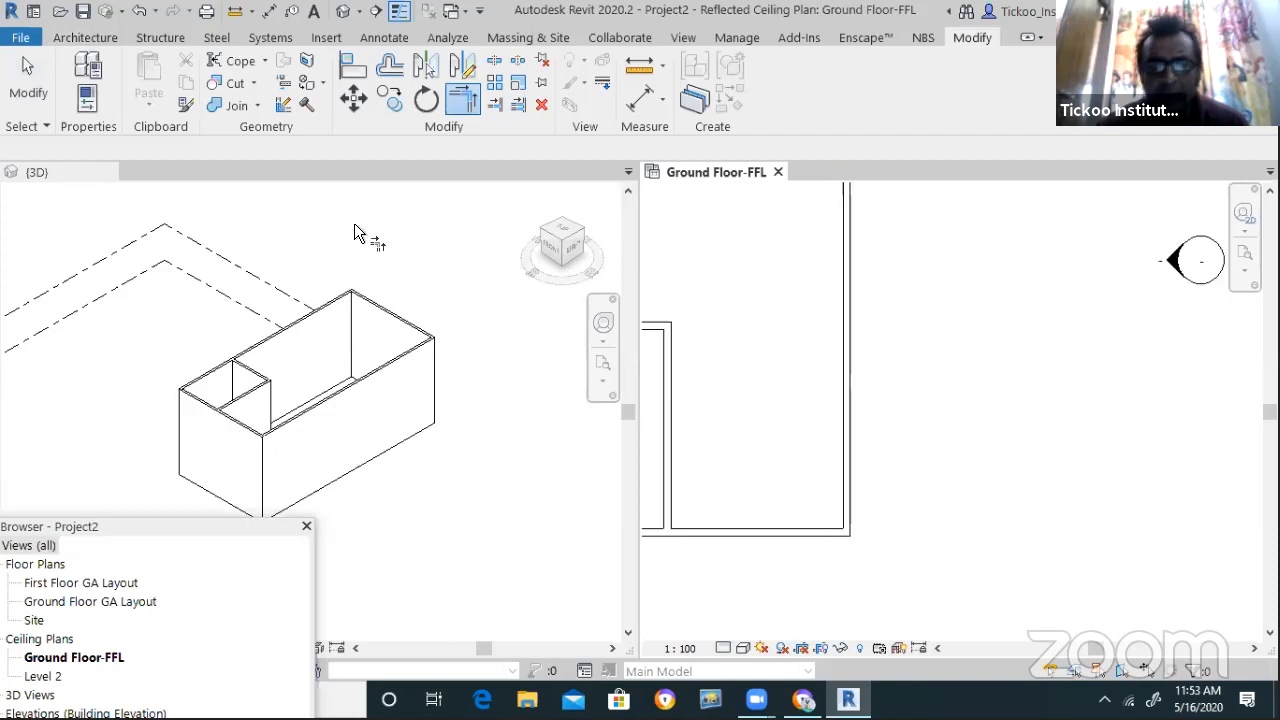
Draw a diagonal architectural wall from the bottom wall to the right wall
click(85, 37)
click(80, 102)
click(110, 134)
click(735, 532)
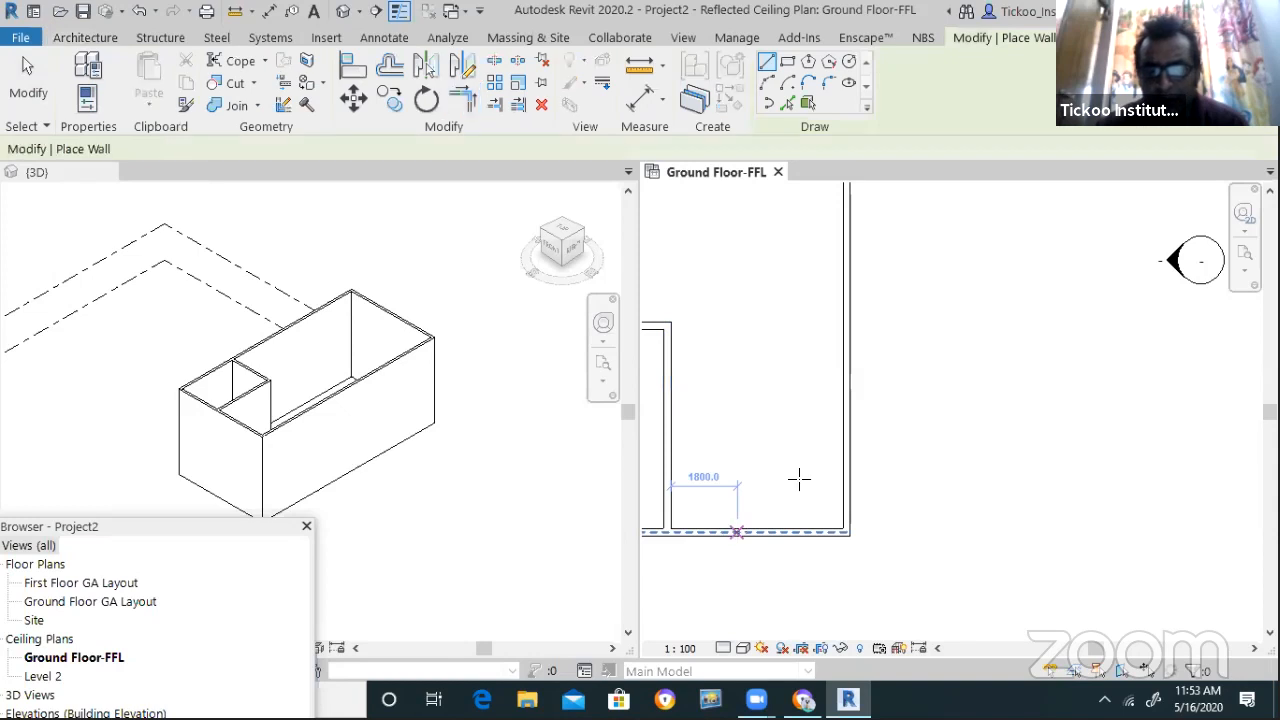
click(845, 442)
key(Escape)
key(Escape)
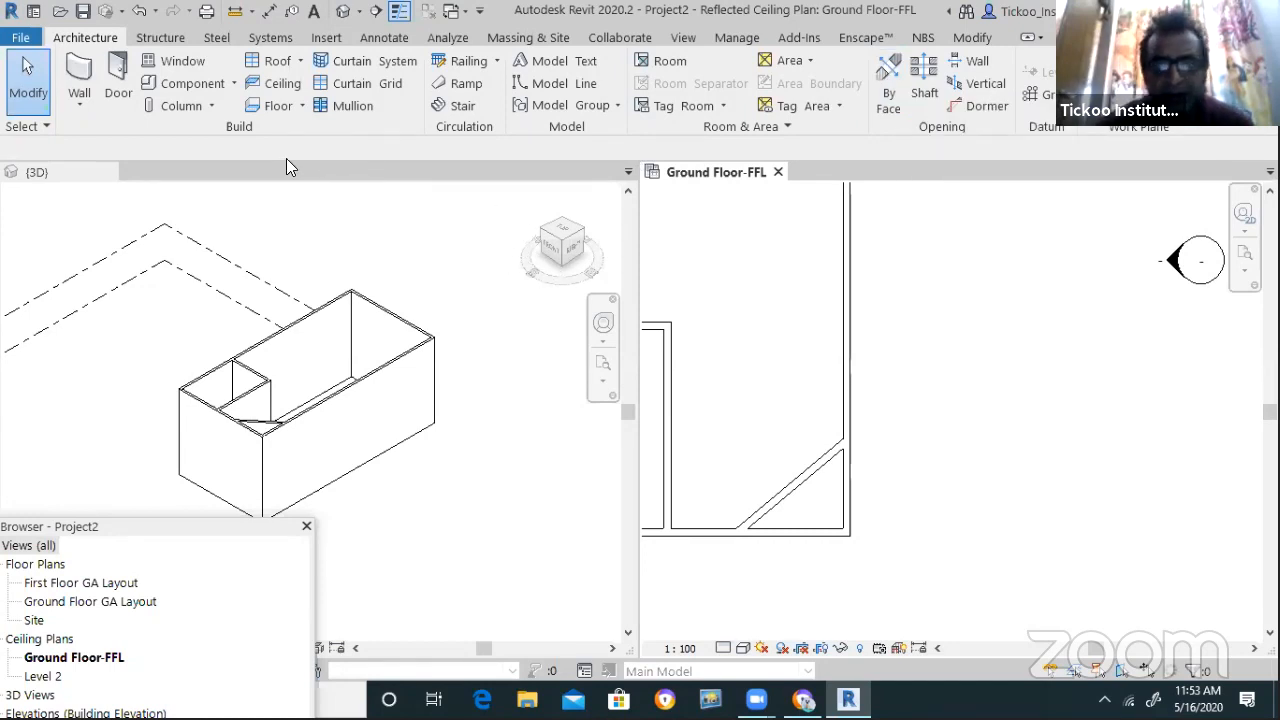
Trim the bottom and vertical walls to the diagonal wall to form a chamfer
click(968, 36)
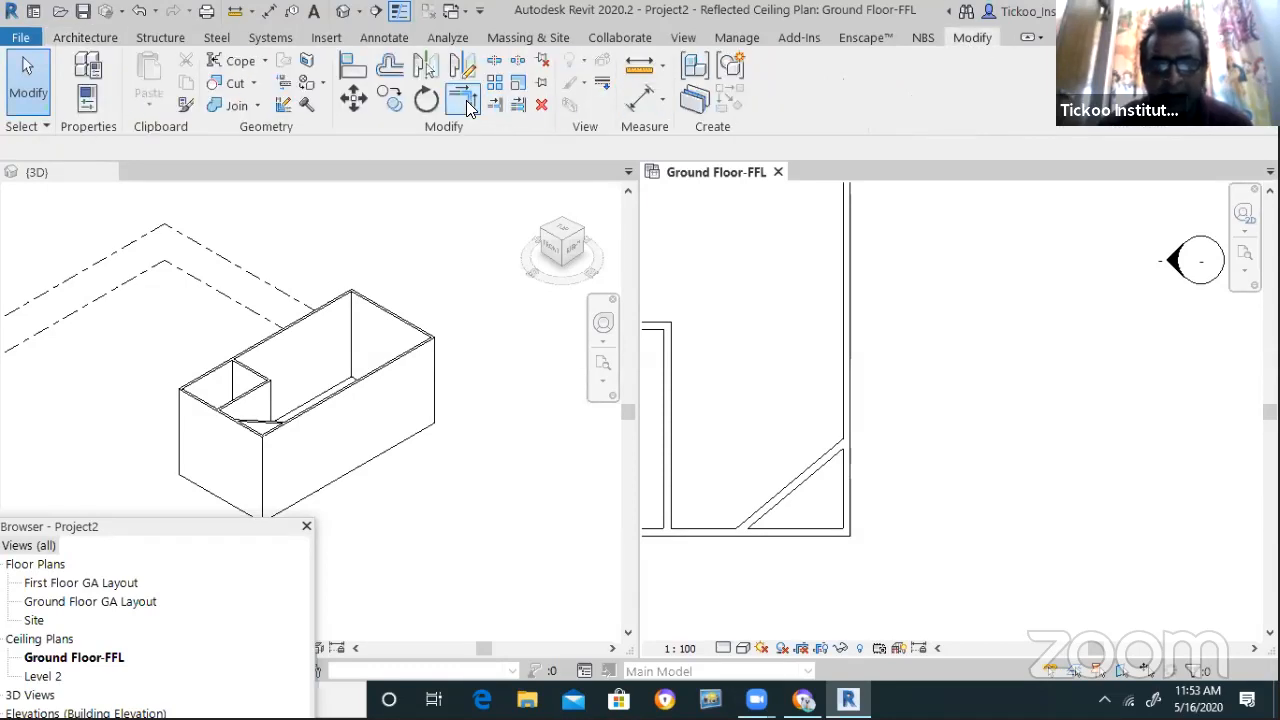
click(463, 98)
click(713, 531)
click(766, 501)
click(818, 460)
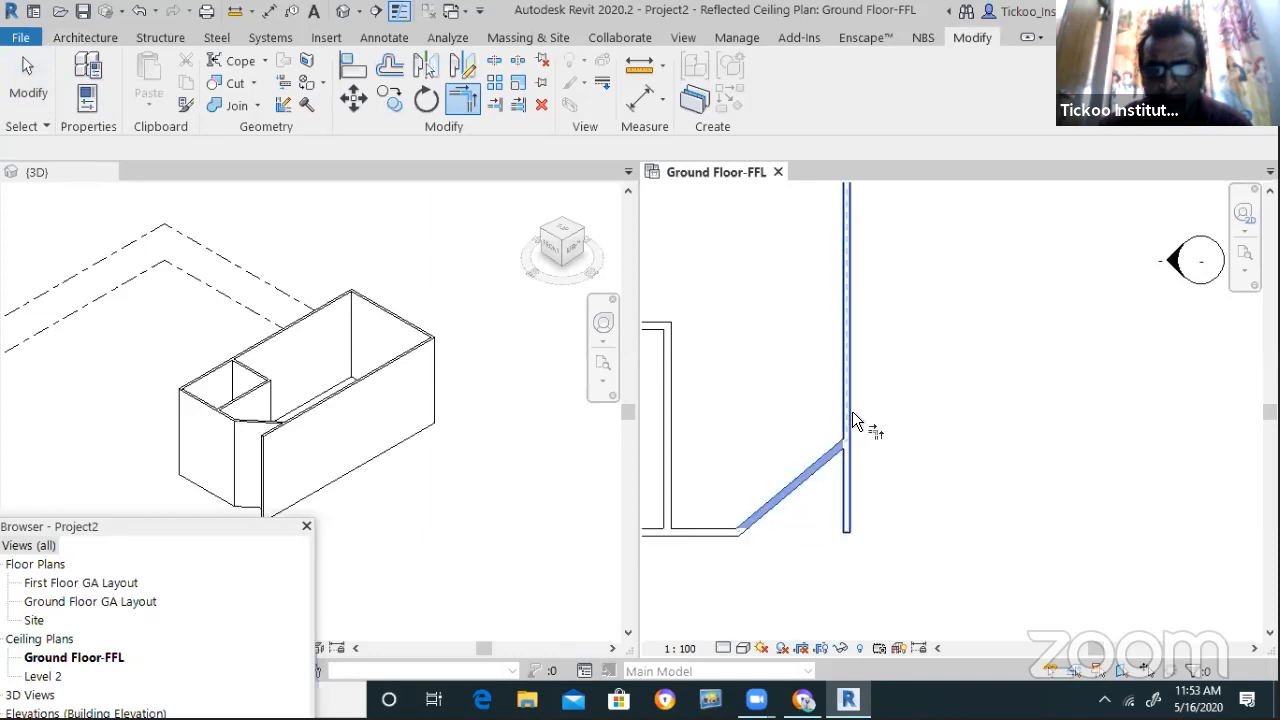
click(848, 411)
click(84, 38)
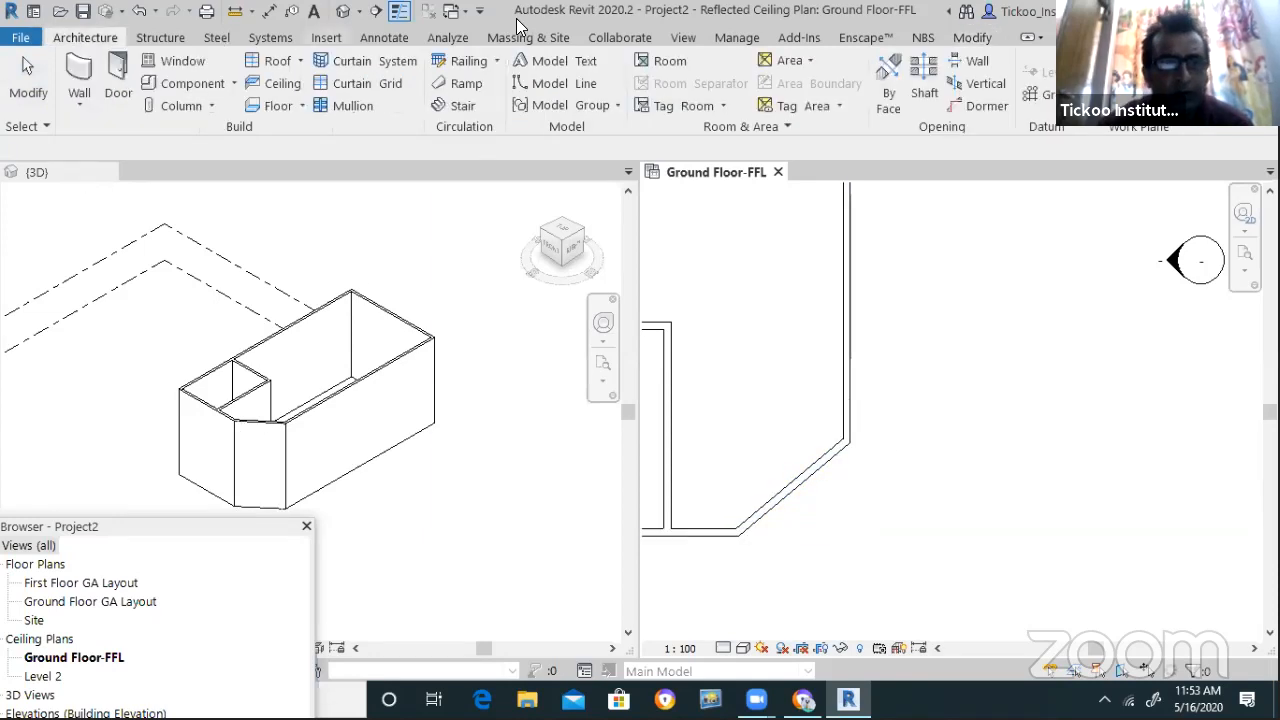
click(385, 39)
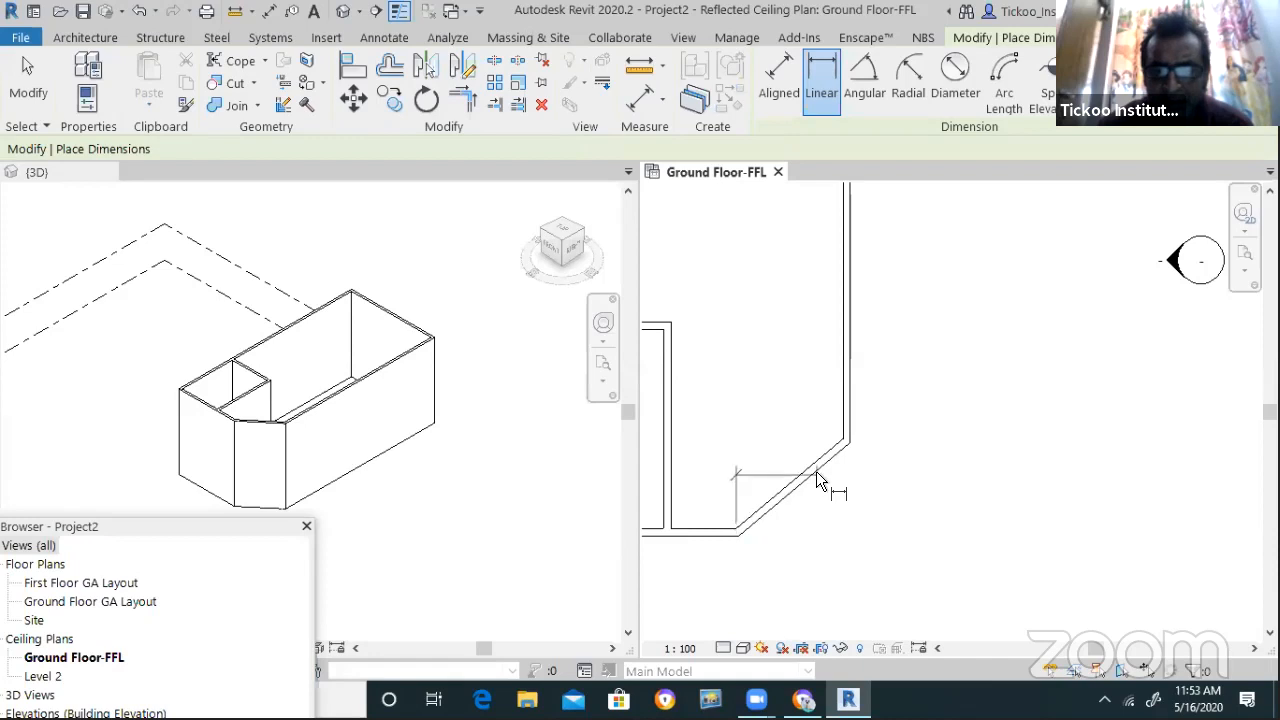
Place a 2885 dimension to the diagonal wall's top corner
click(845, 440)
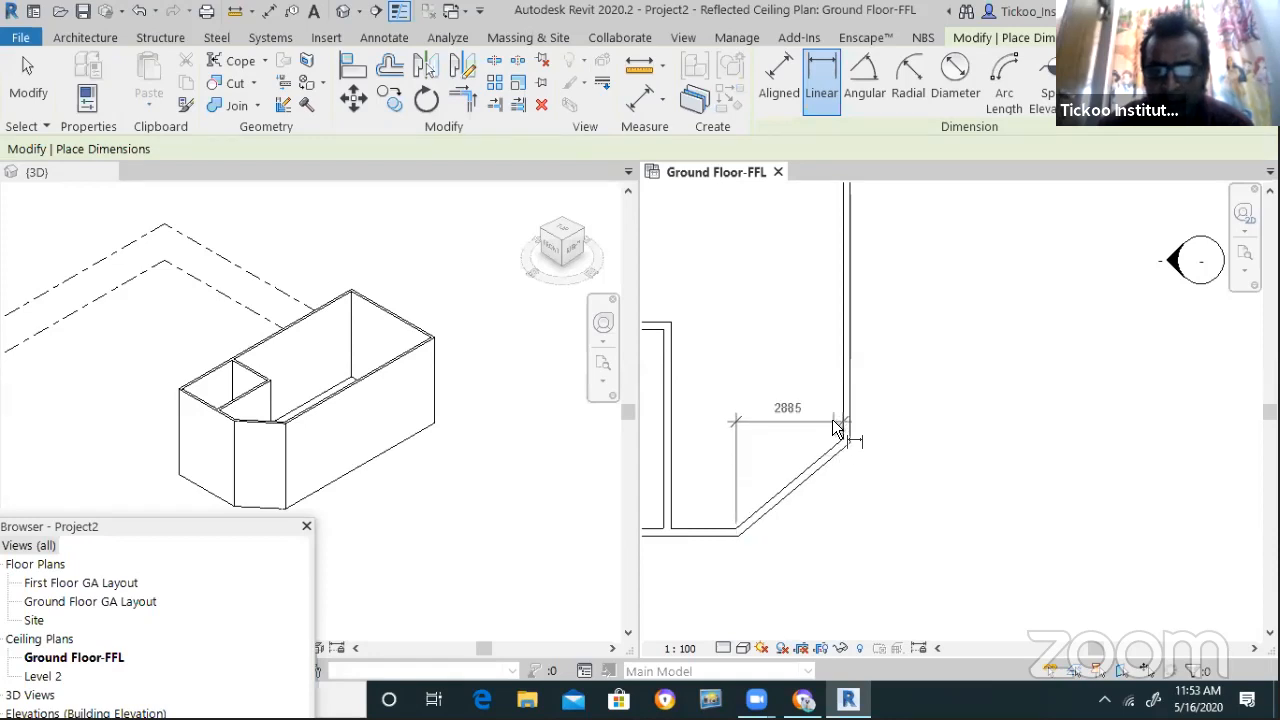
click(837, 430)
scroll(848, 491, up, 2)
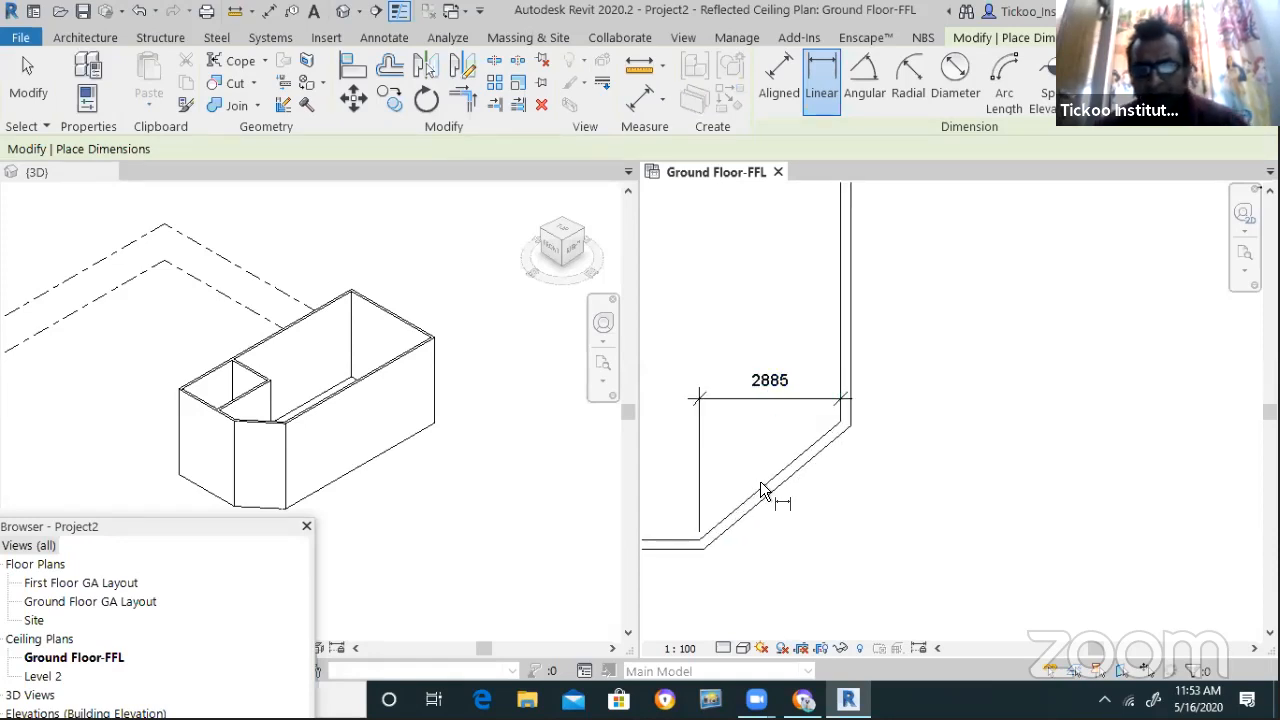
key(Escape)
key(Escape)
click(768, 492)
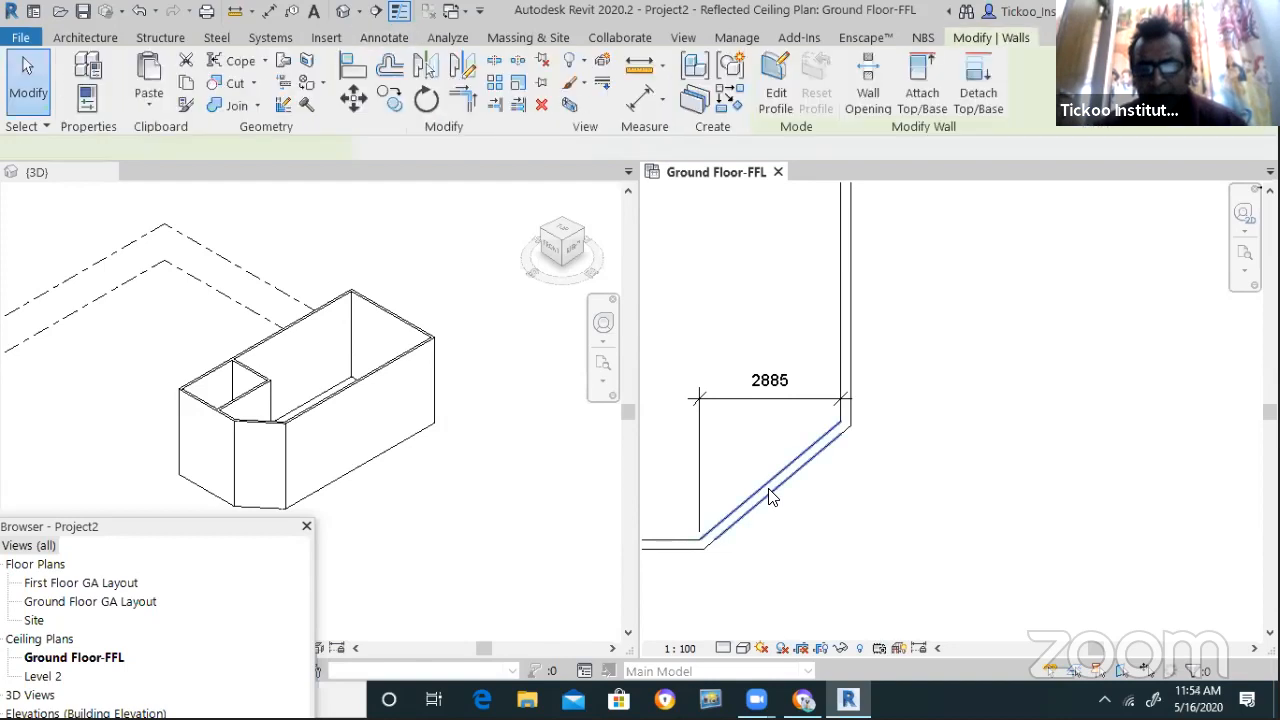
scroll(900, 507, down, 1)
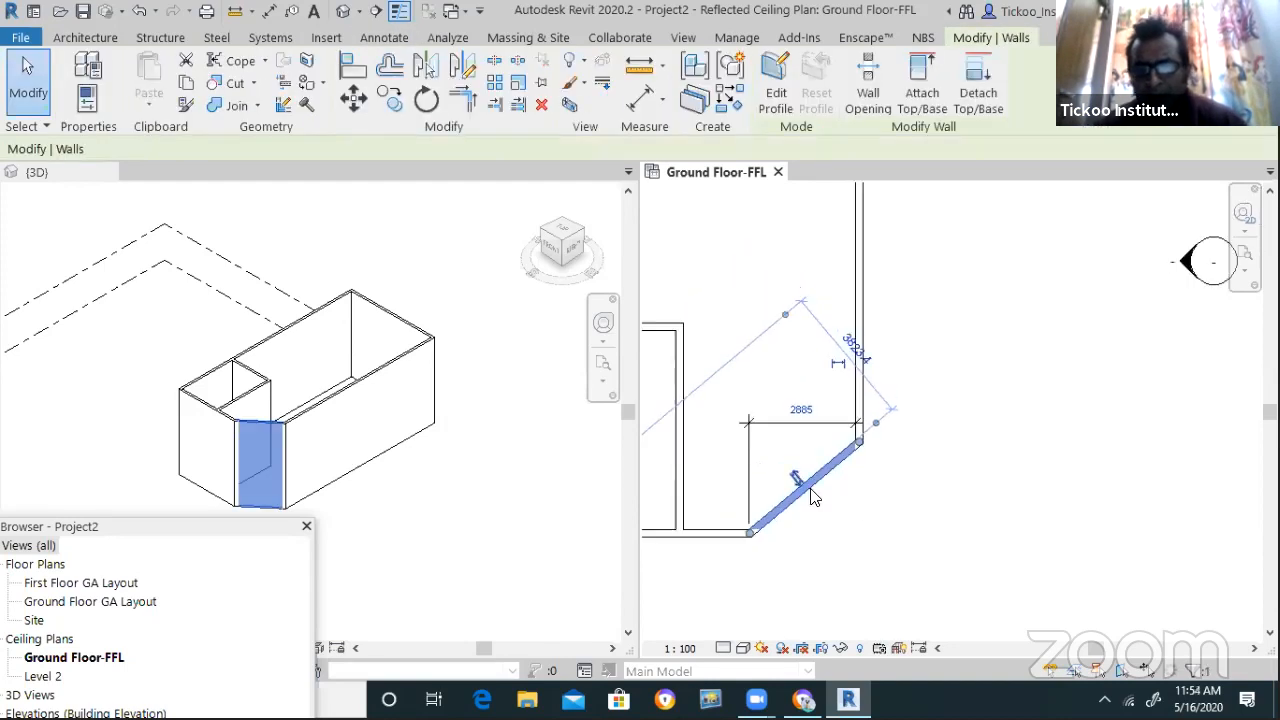
scroll(870, 500, down, 3)
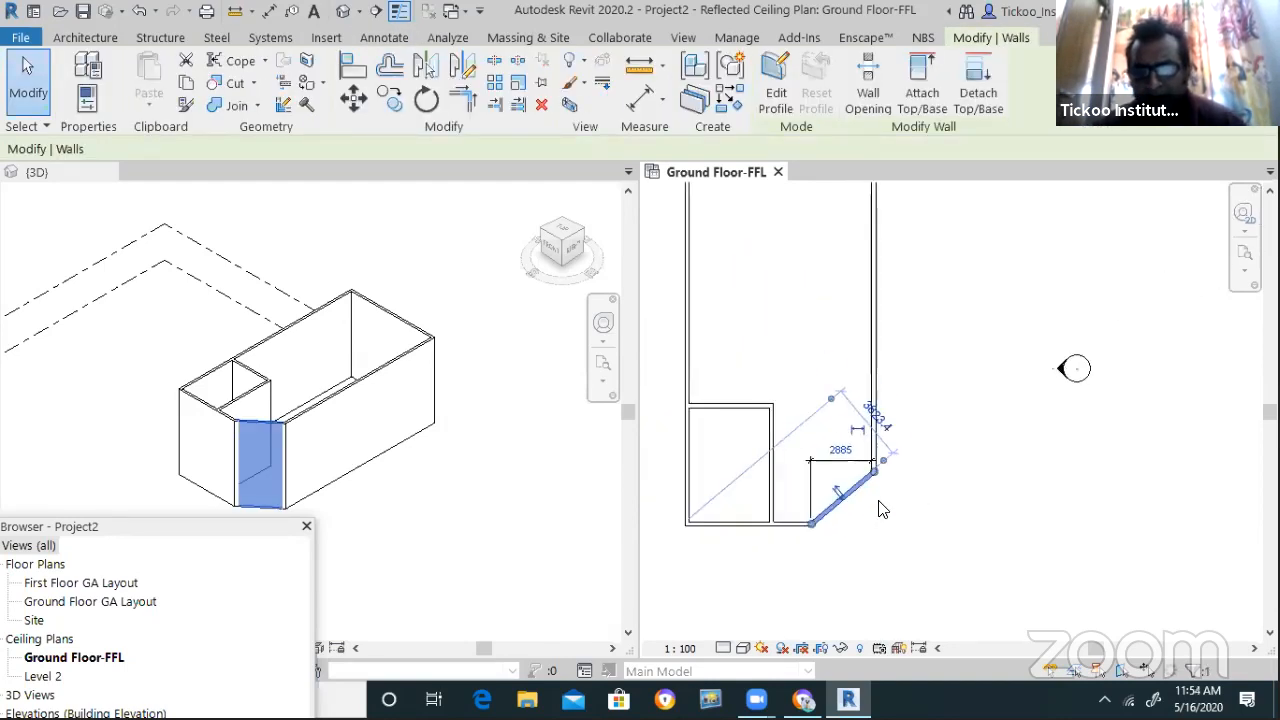
scroll(881, 498, up, 4)
key(Escape)
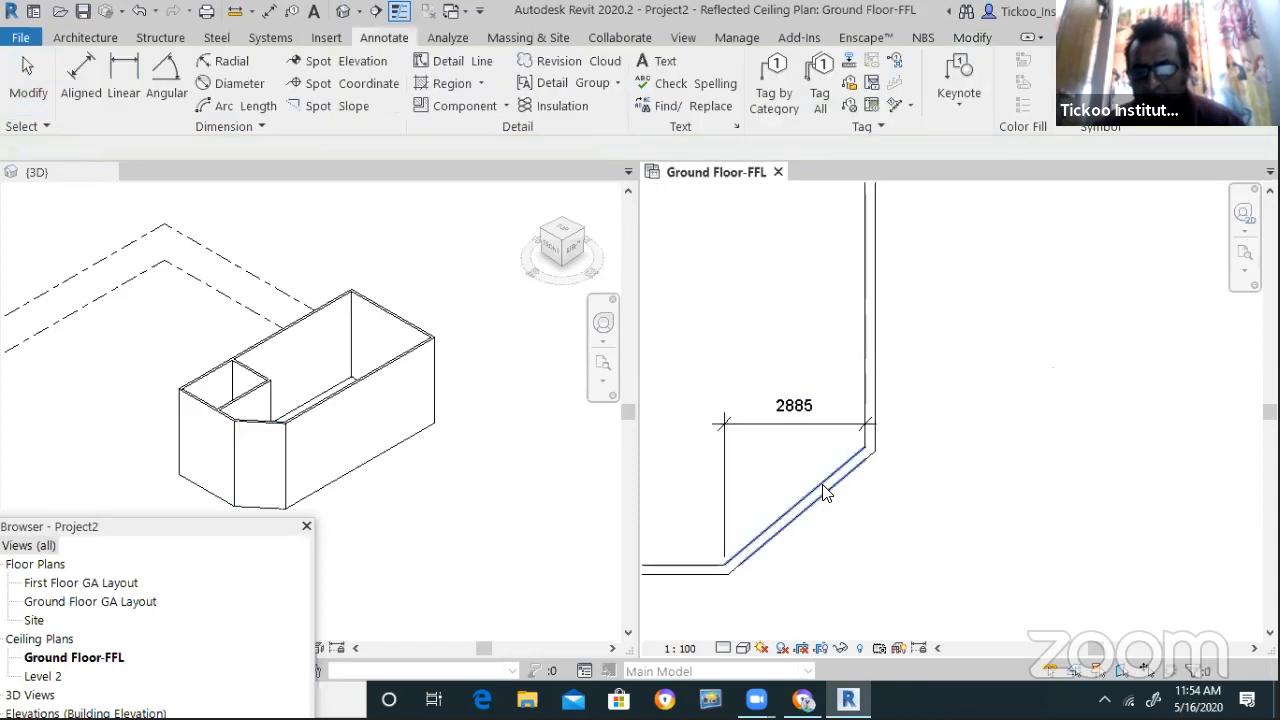
Shift the diagonal wall closer to the corner and delete the 2196 dimension
click(827, 491)
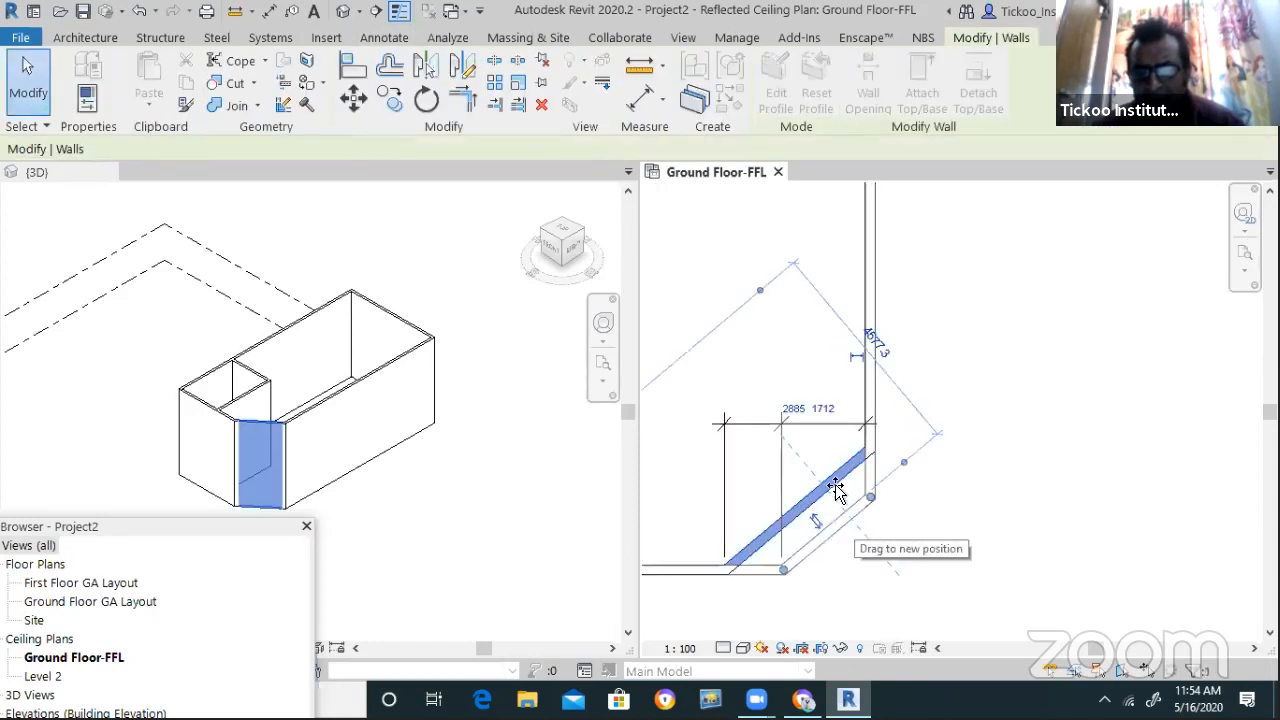
drag(818, 470, 849, 509)
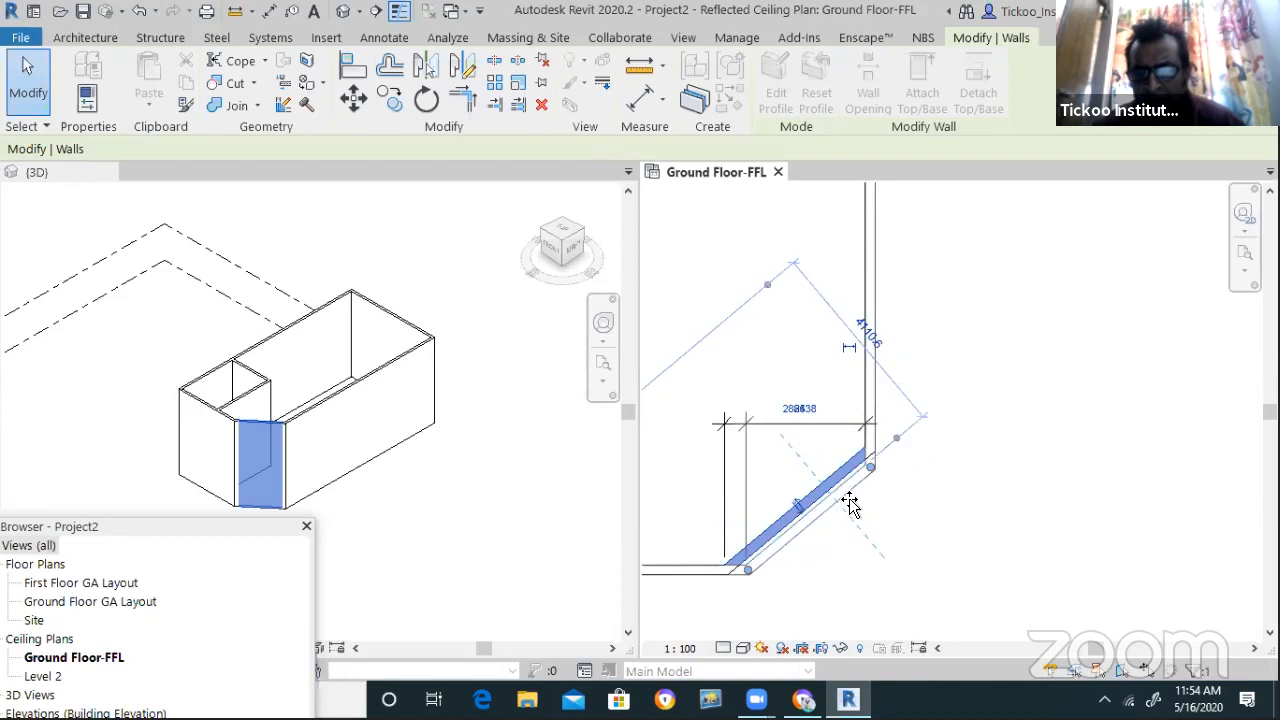
click(935, 500)
click(828, 427)
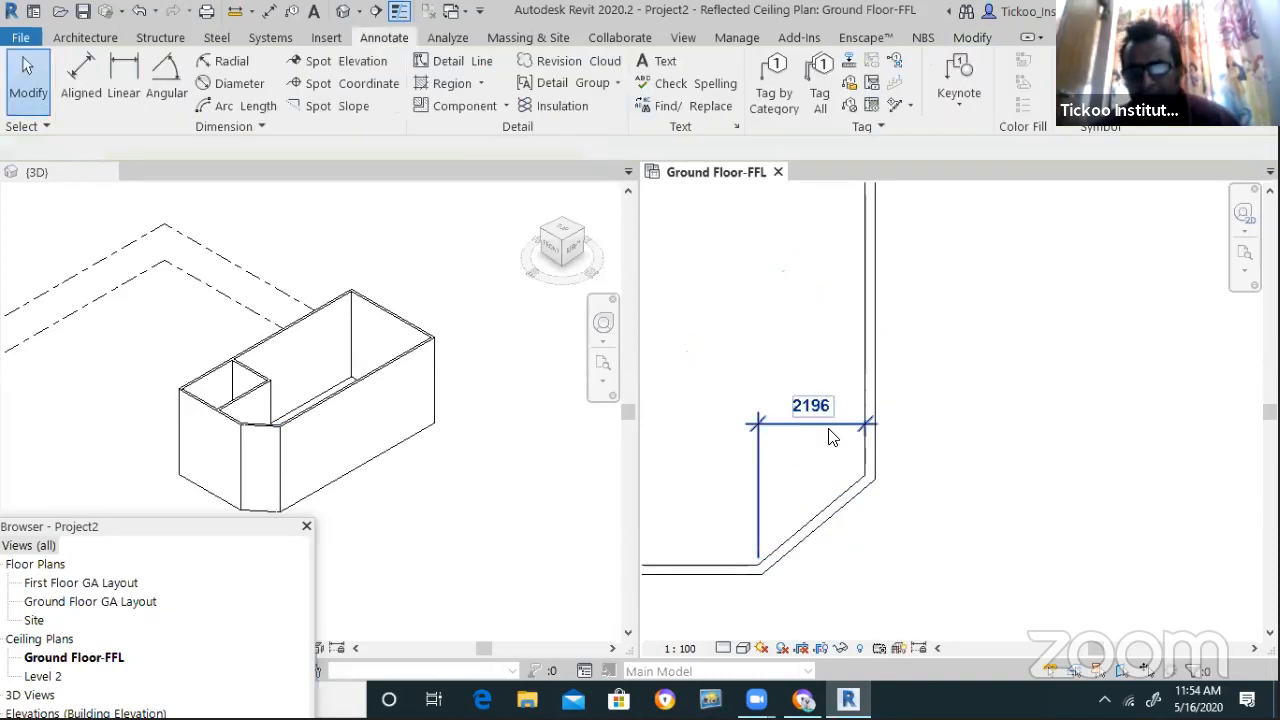
key(Delete)
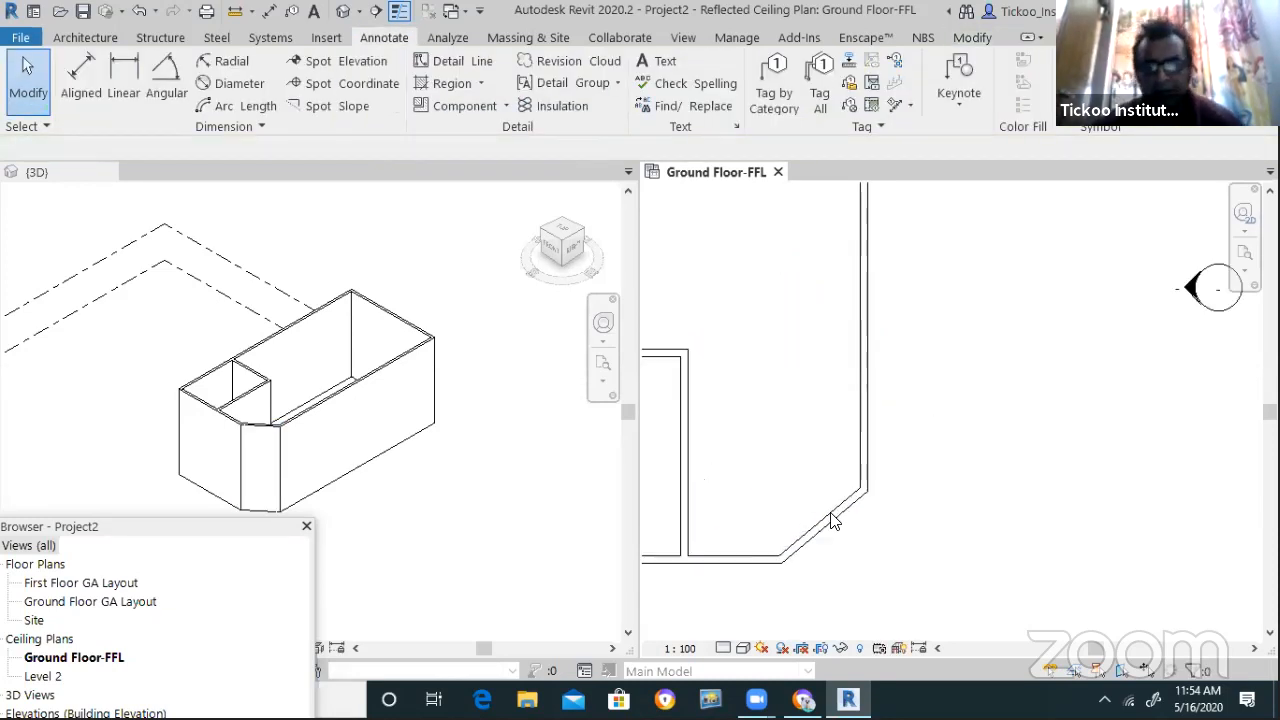
Resize the diagonal wall to 1500 long at 45°
click(920, 551)
scroll(900, 515, up, 3)
drag(811, 497, 873, 476)
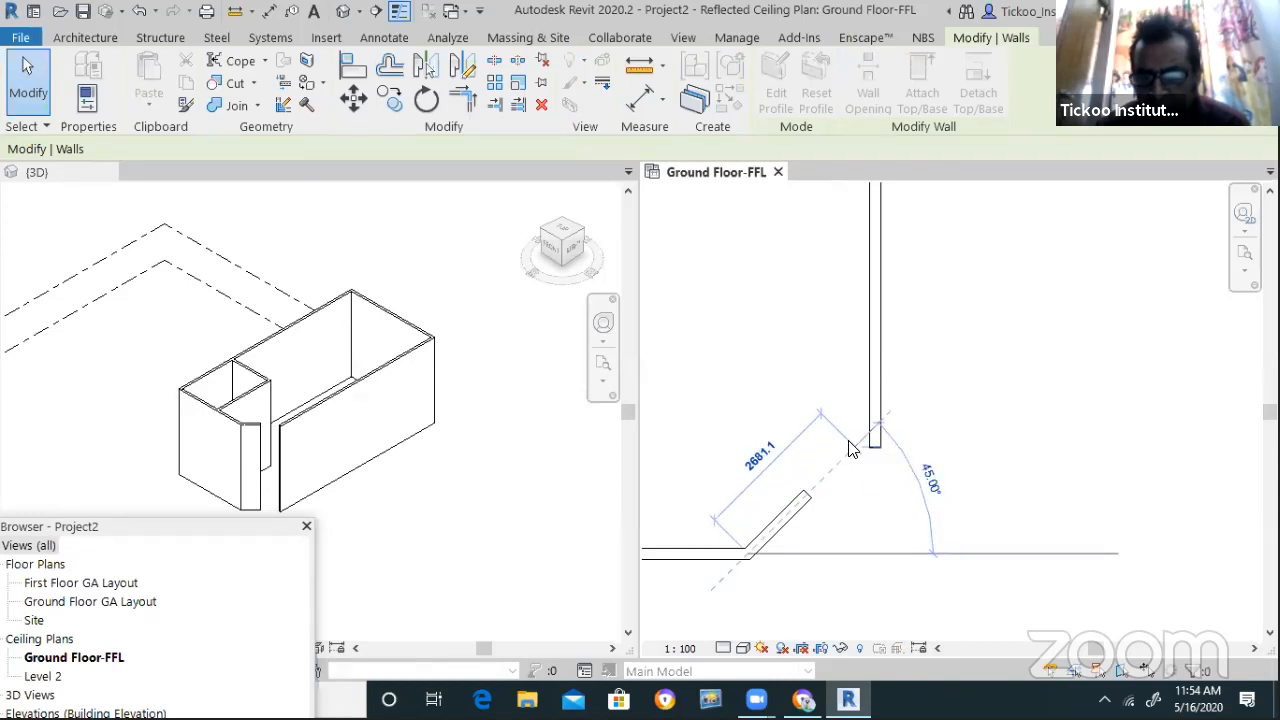
Finish the angled wall and trim it against the vertical wall into a chamfered corner
click(851, 443)
key(Escape)
key(Escape)
click(470, 100)
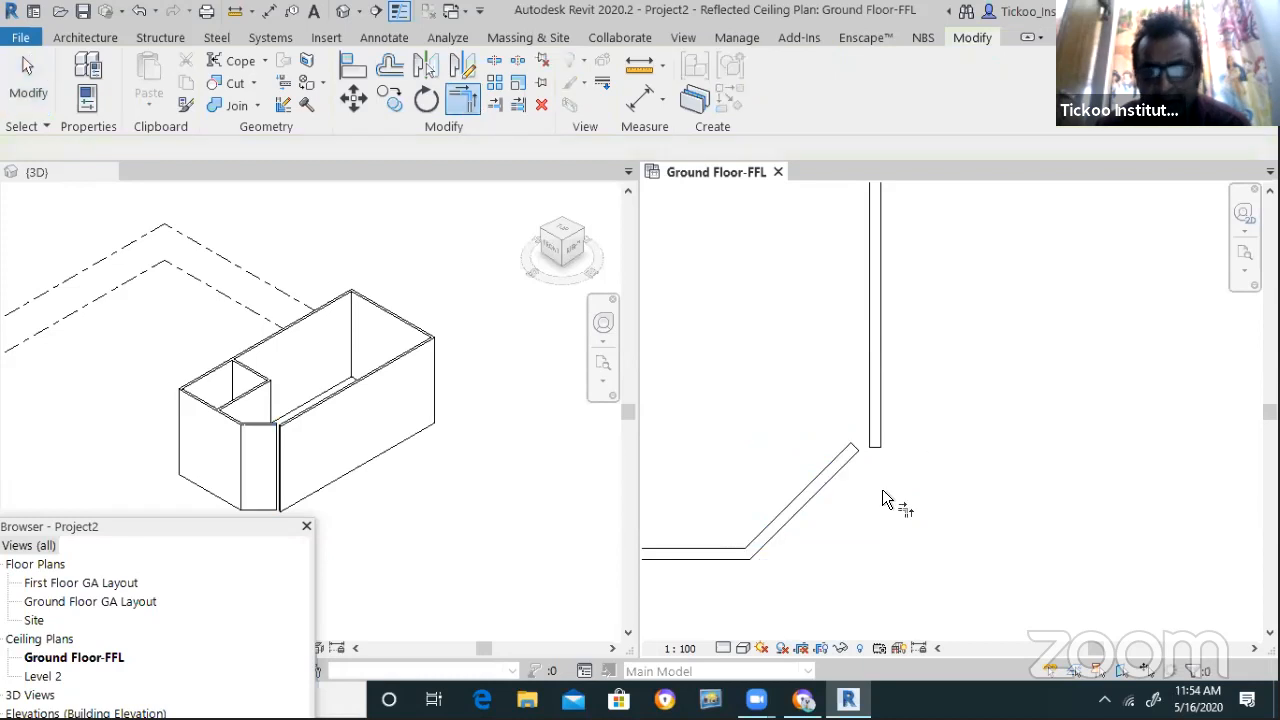
click(834, 470)
click(876, 420)
scroll(910, 425, down, 3)
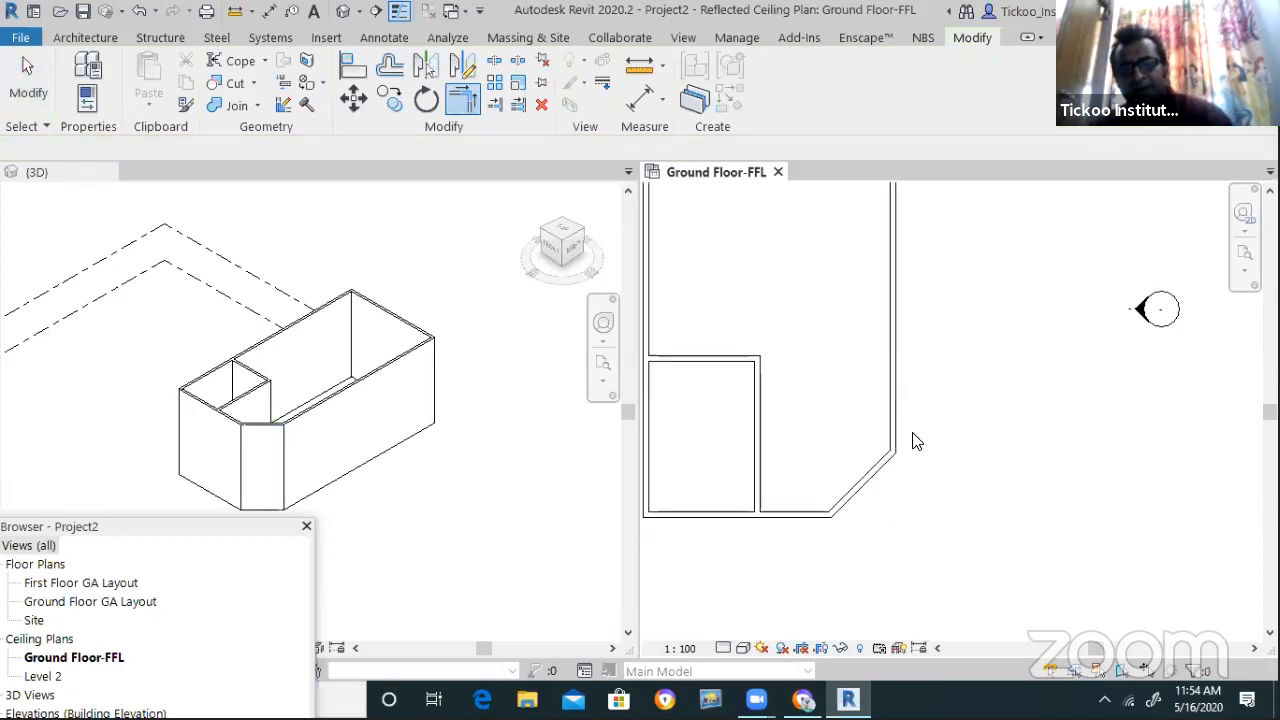
key(Escape)
key(Escape)
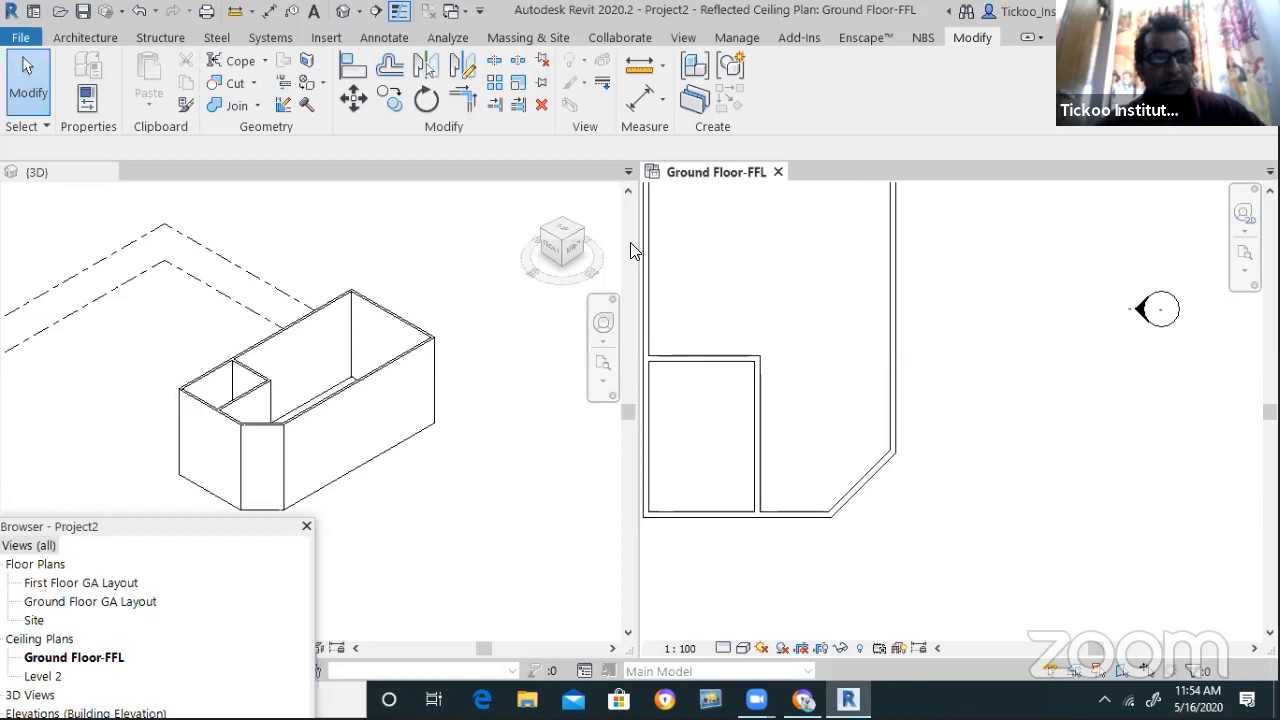
Start then cancel a new wall, and window-select all walls in the plan
click(85, 37)
click(86, 106)
click(100, 212)
scroll(752, 390, down, 1)
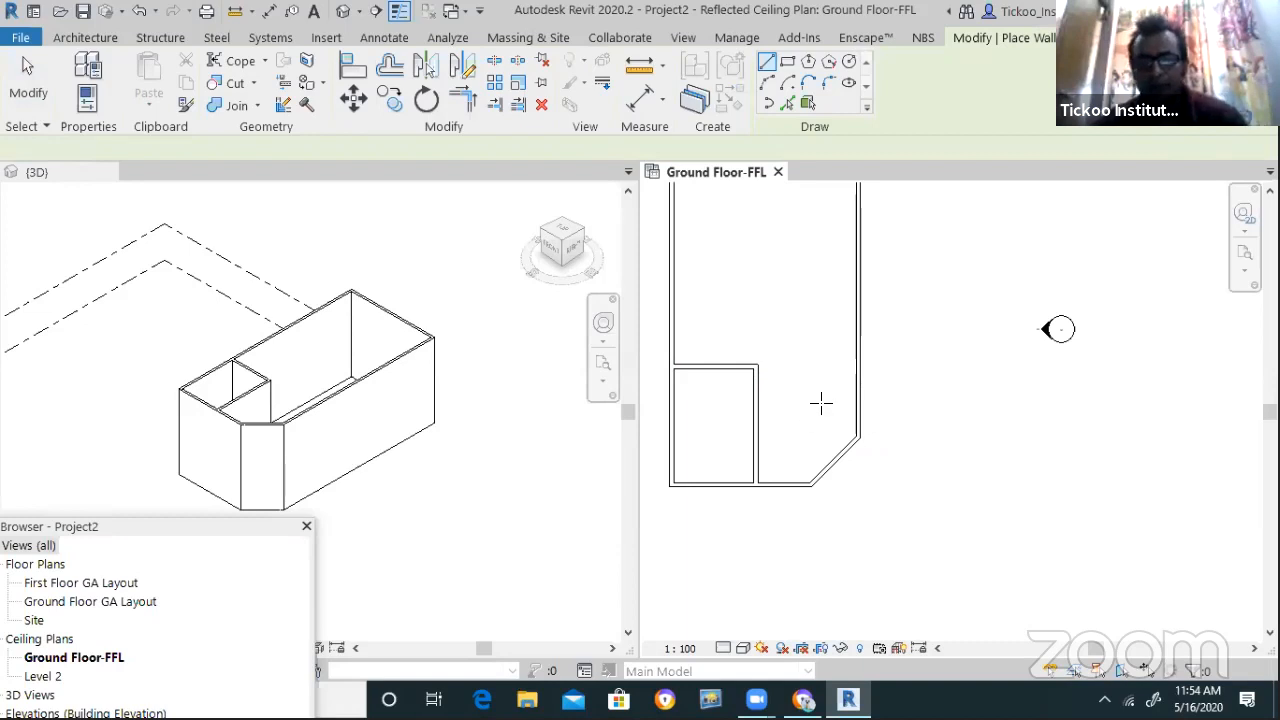
scroll(820, 403, down, 3)
key(Escape)
drag(698, 247, 860, 463)
Delete the selected walls and draw a Start-End-Radius arc wall
key(Delete)
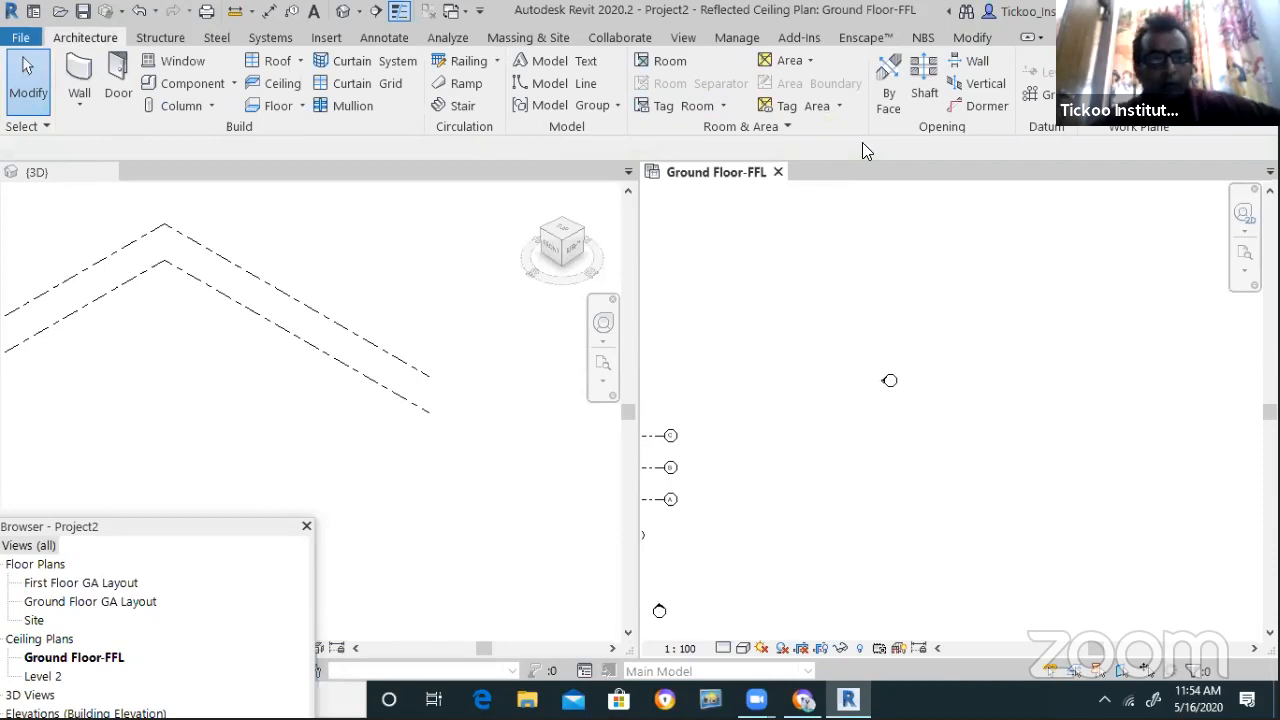
click(79, 106)
click(100, 138)
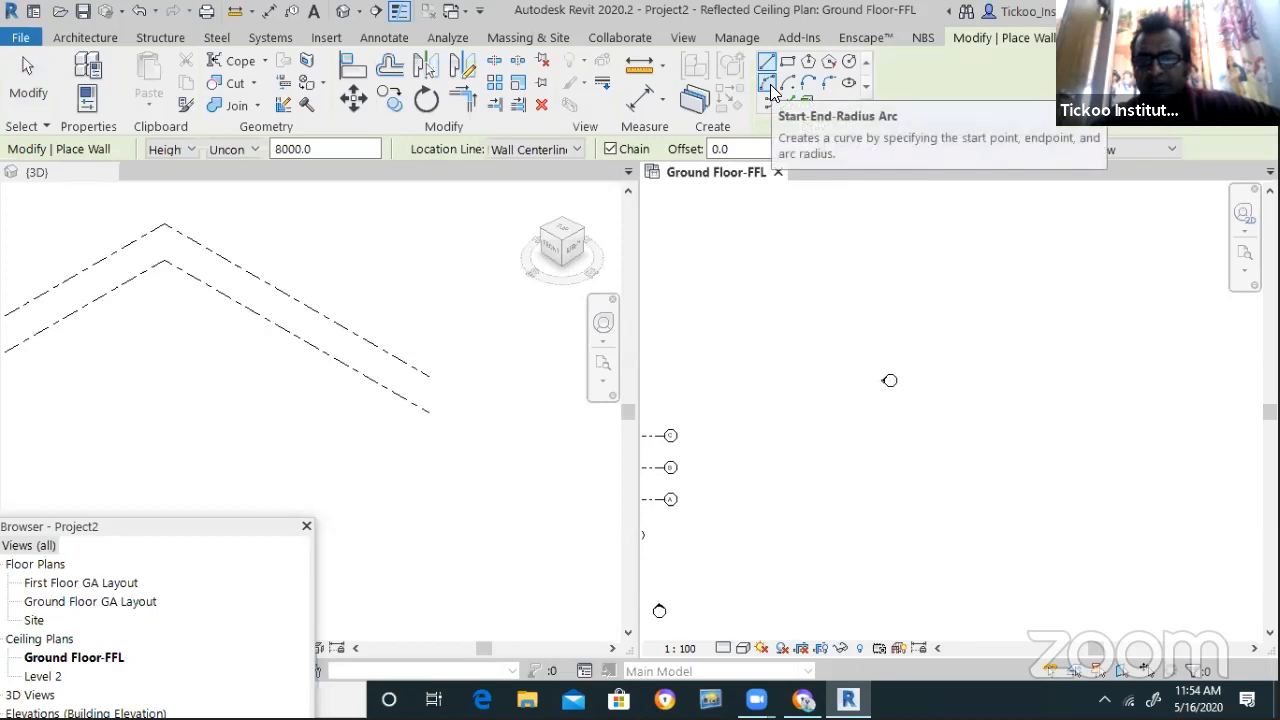
click(766, 85)
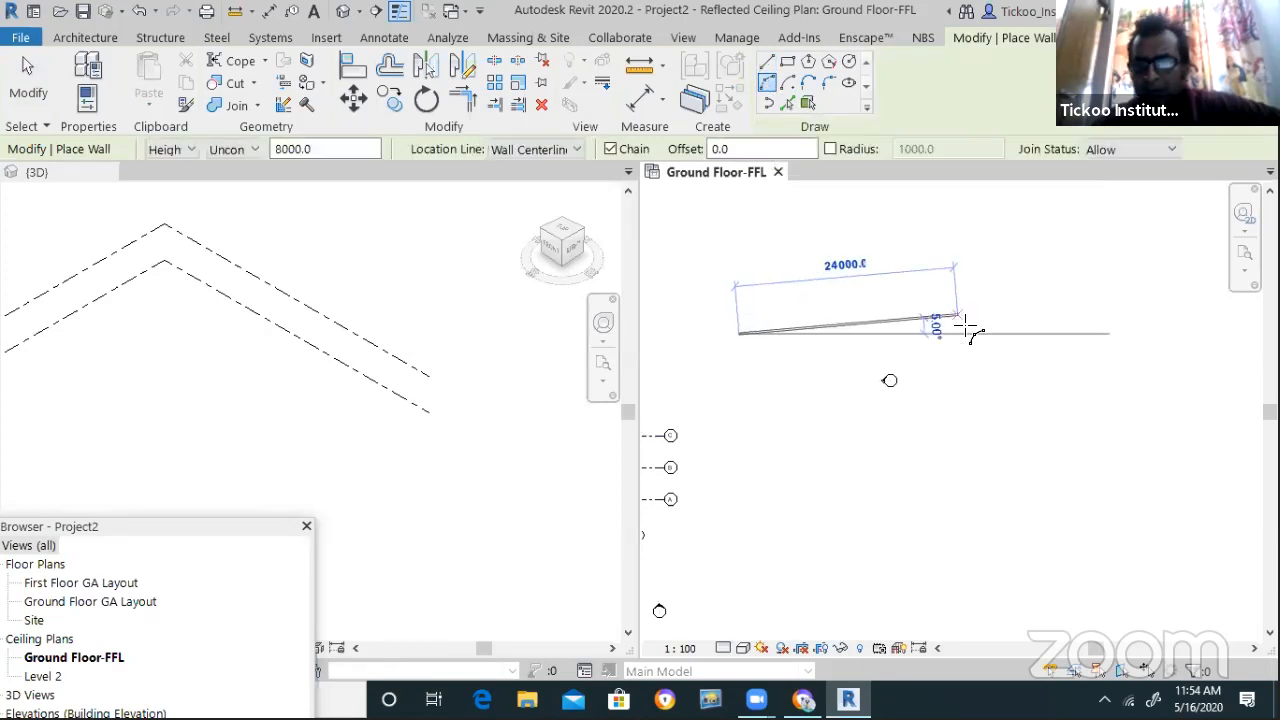
click(958, 333)
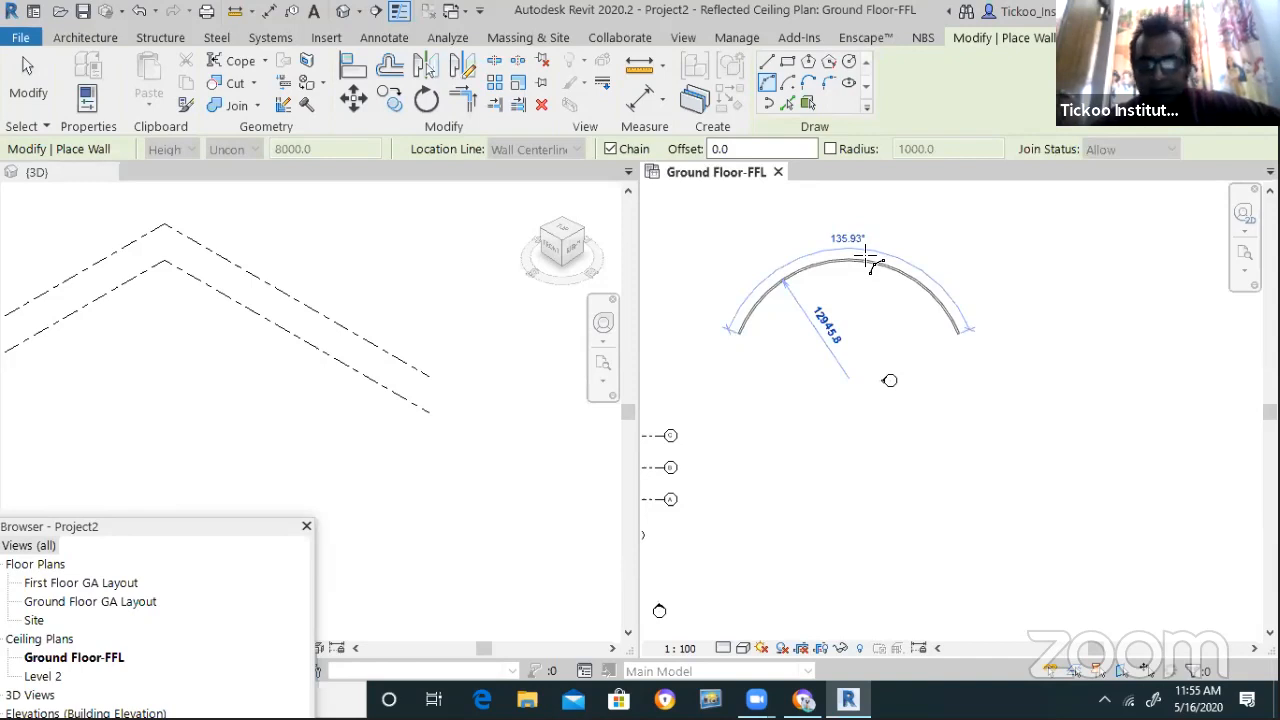
click(865, 253)
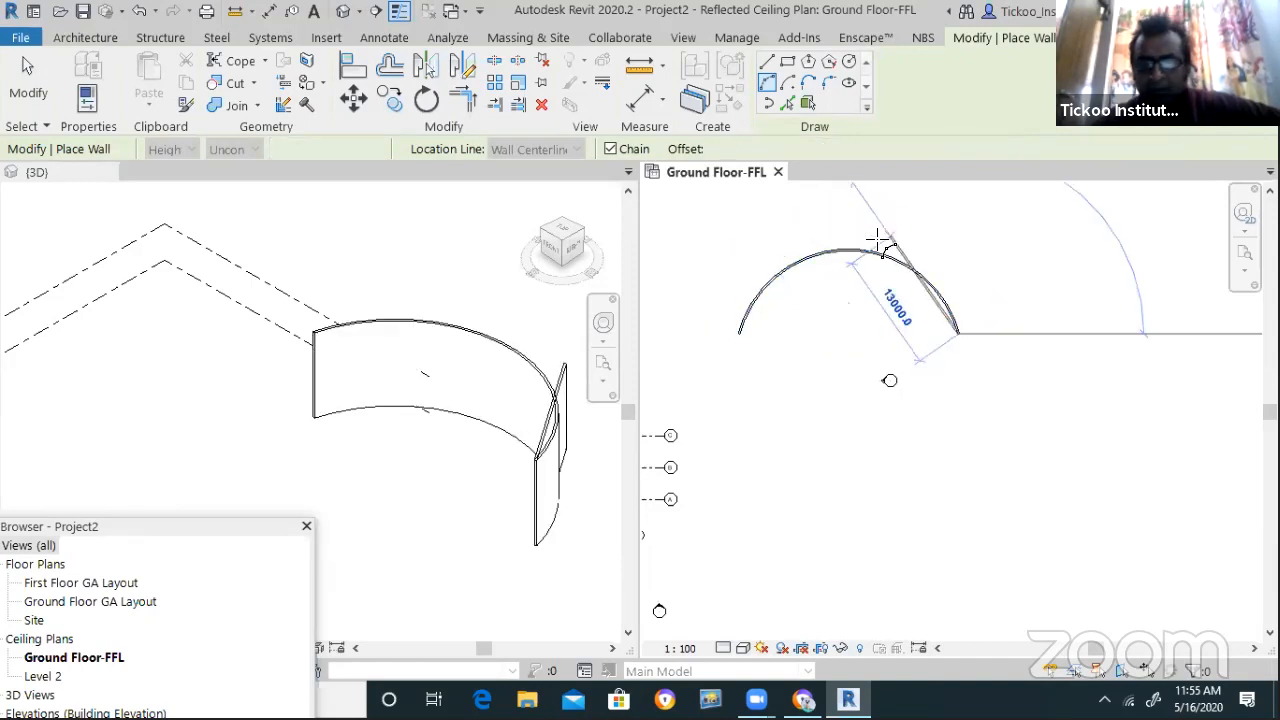
key(Escape)
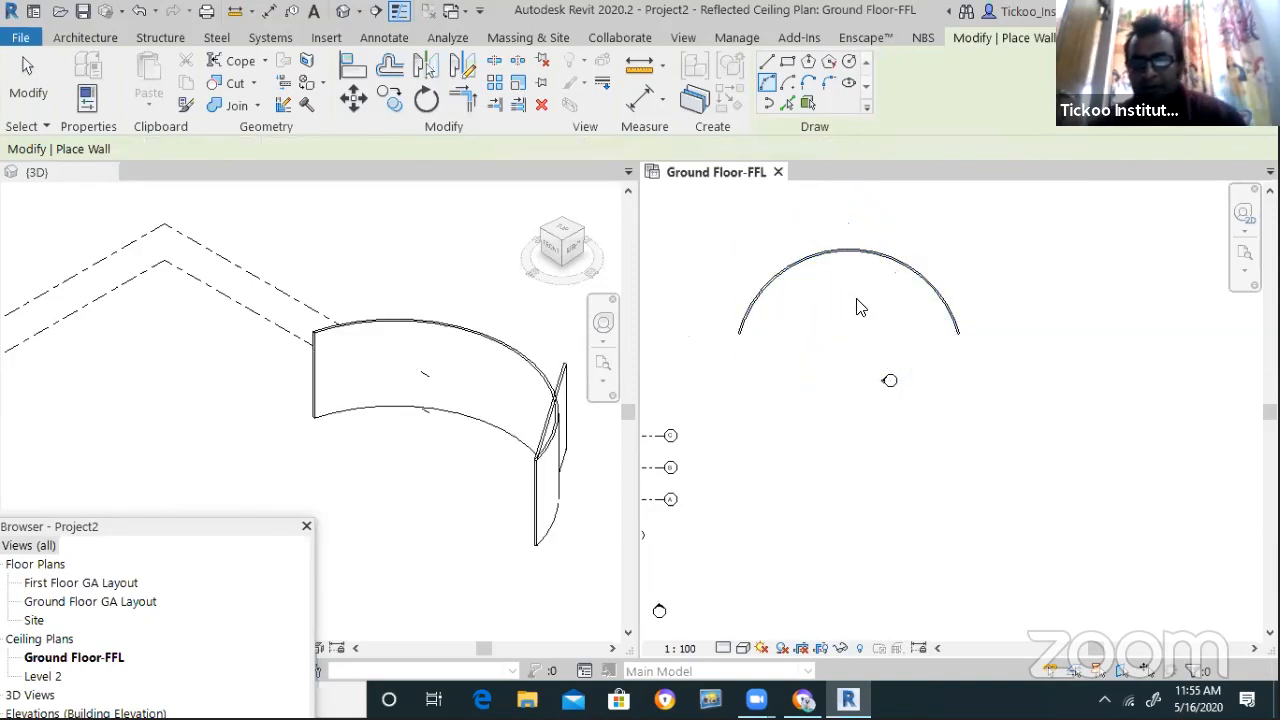
key(Escape)
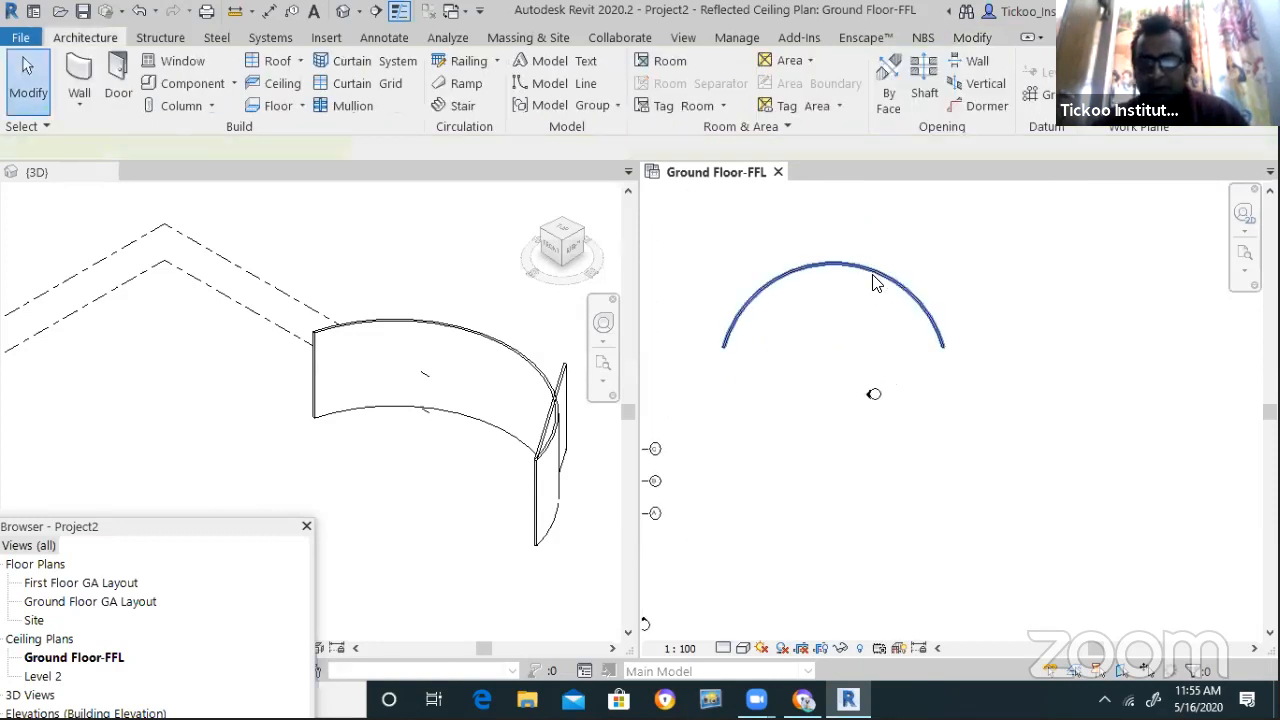
Enlarge the arc wall's radius by dragging, then set it to 3000
click(874, 276)
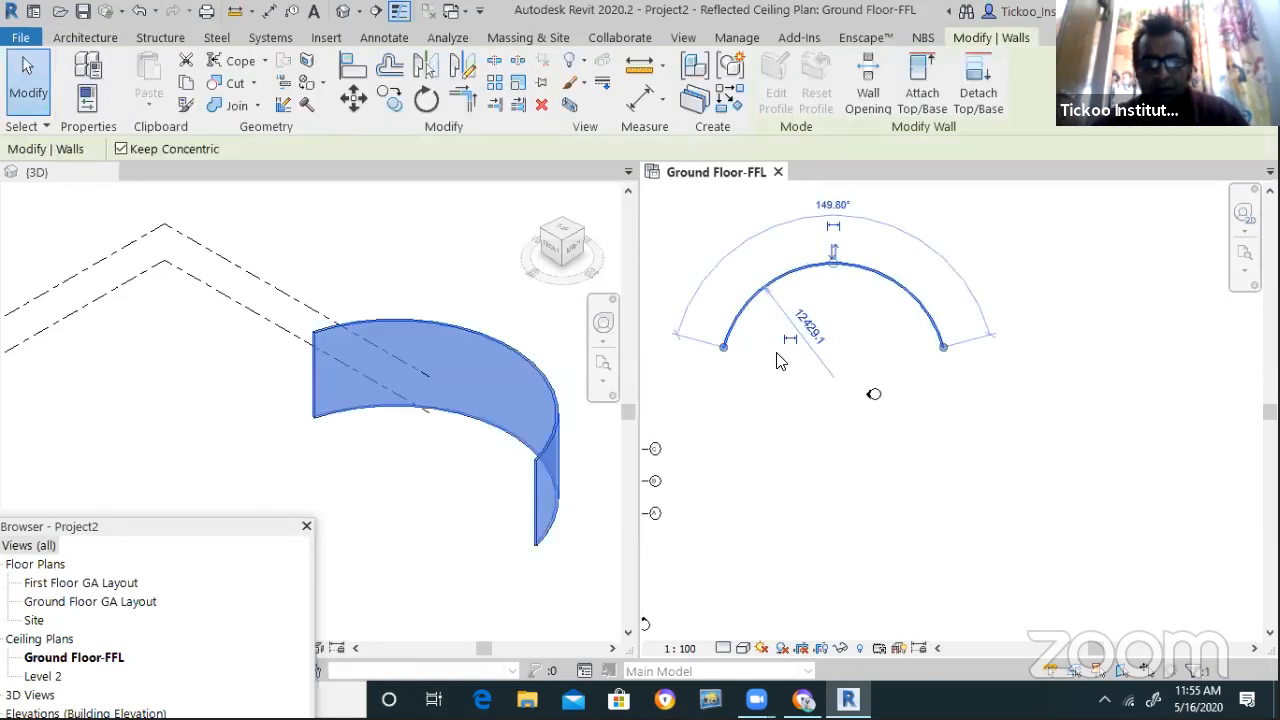
mouse_move(836, 264)
mouse_down()
mouse_move(841, 305)
mouse_move(845, 243)
mouse_up()
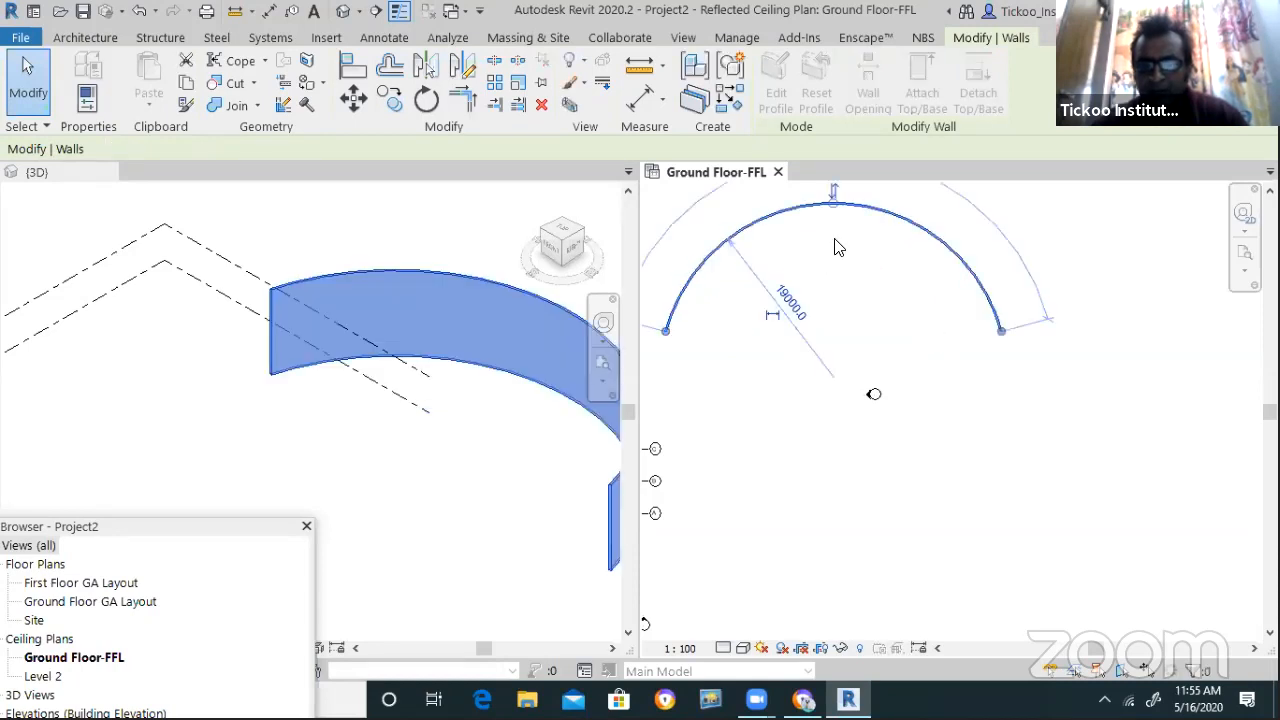
click(836, 273)
scroll(808, 316, down, 1)
scroll(820, 259, down, 1)
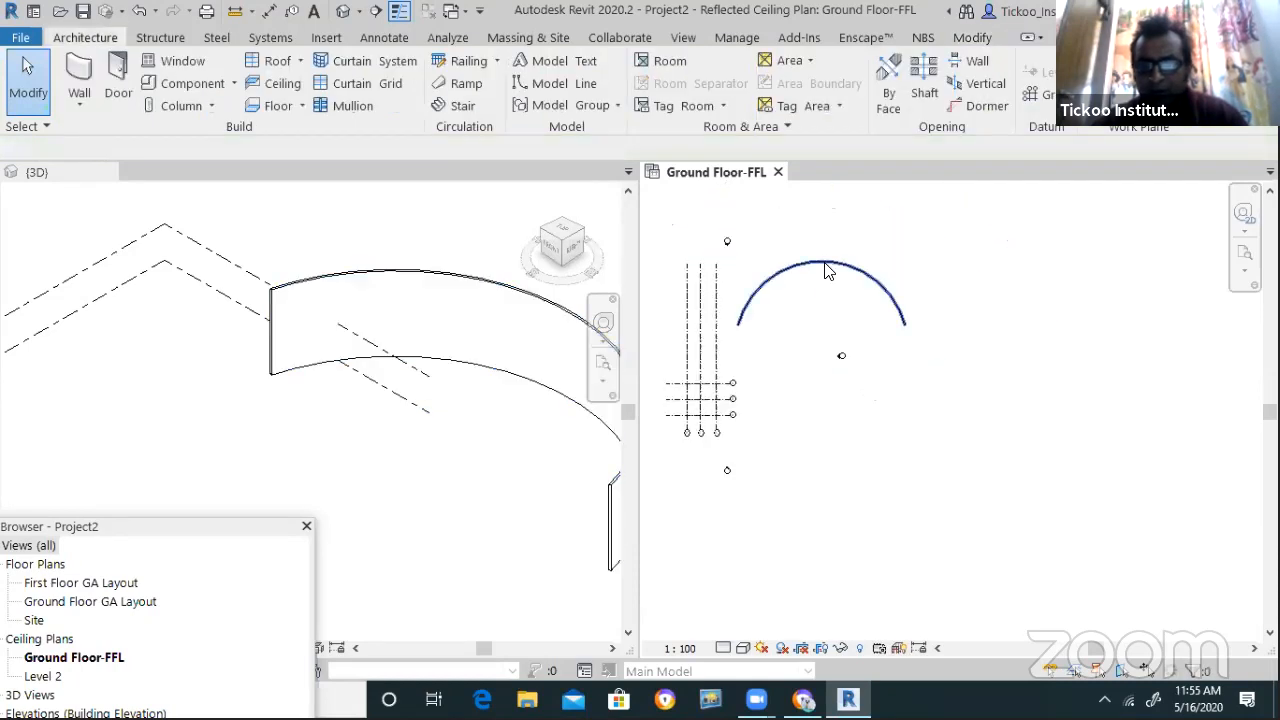
click(821, 262)
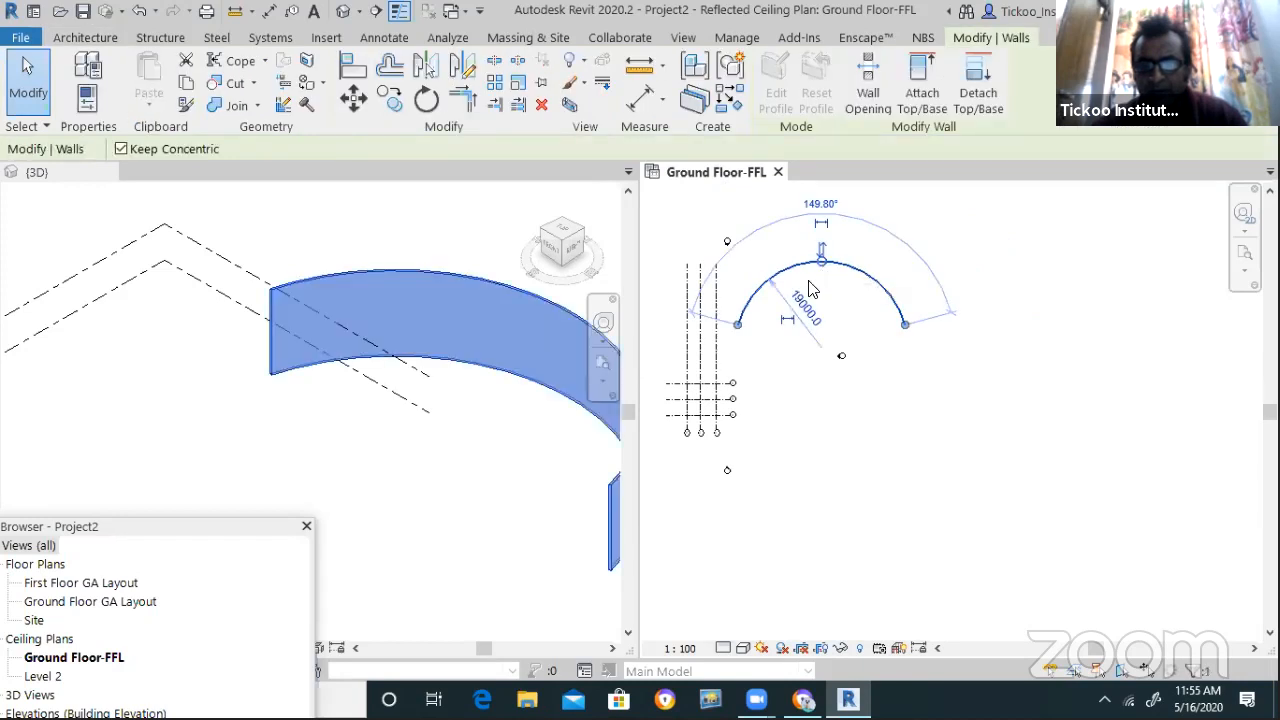
click(806, 306)
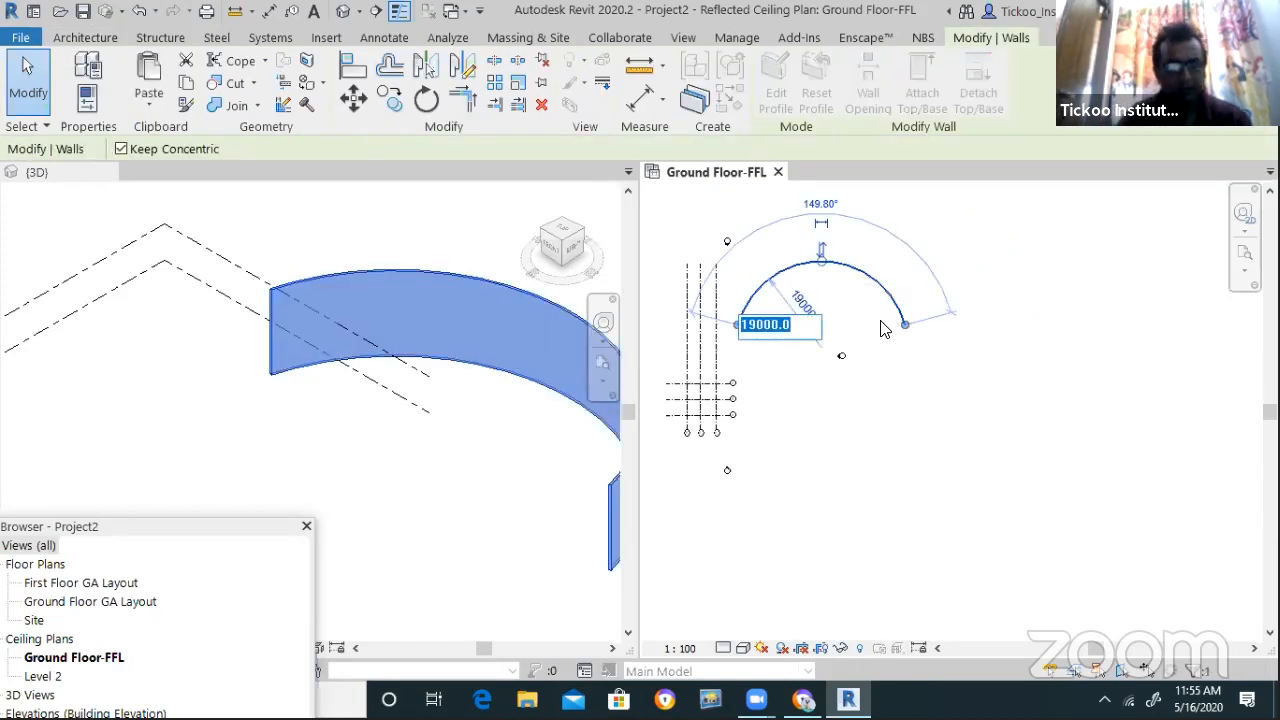
text(3000)
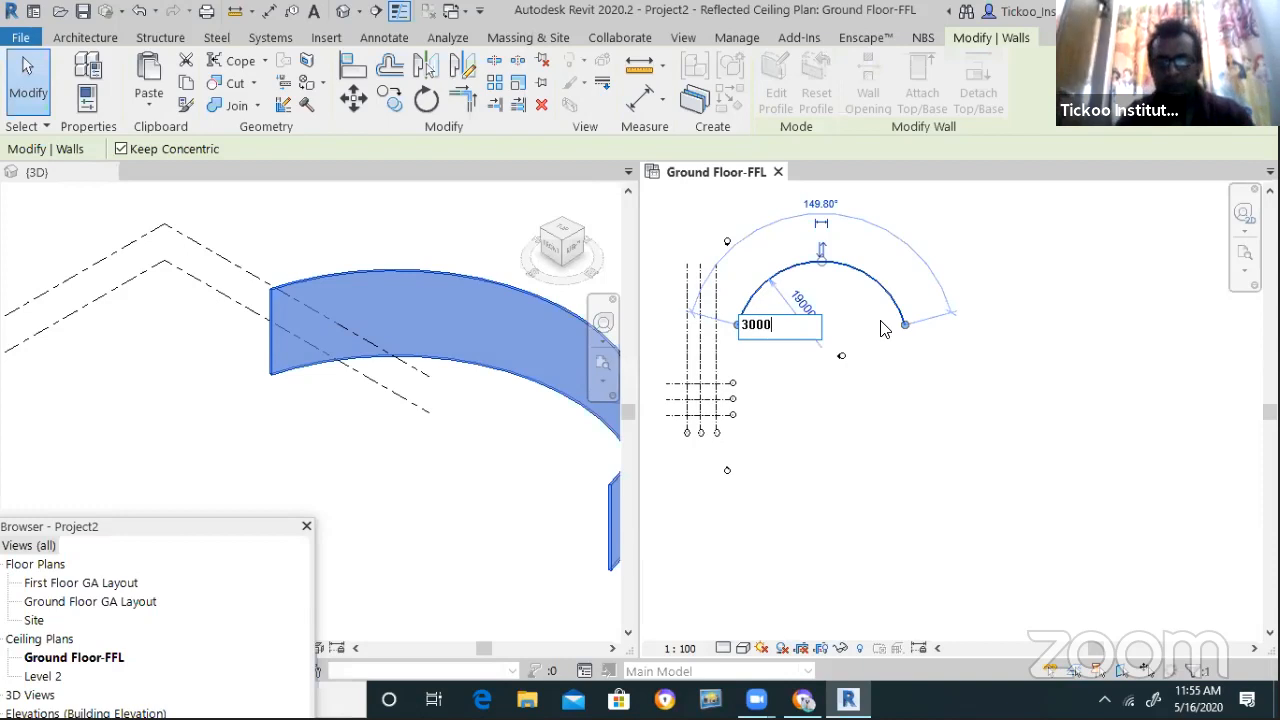
key(Return)
key(Escape)
scroll(835, 355, up, 5)
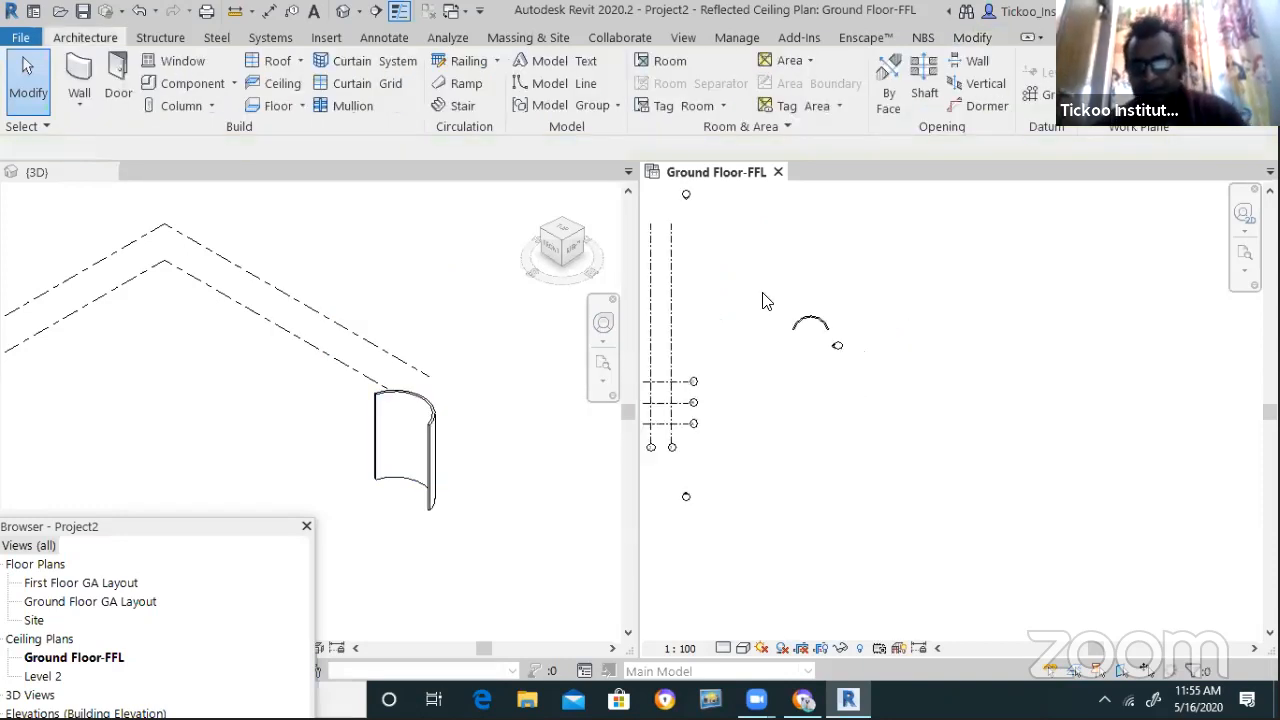
Rotate the small curved wall with RO
click(858, 332)
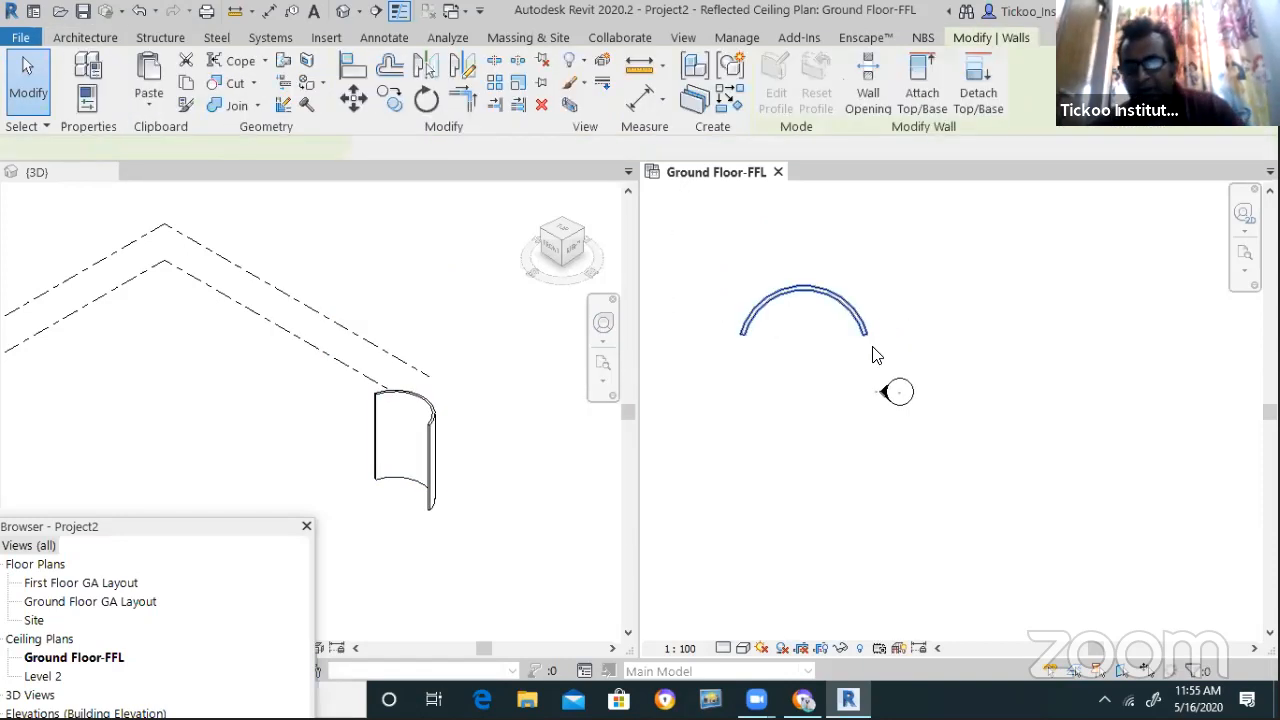
key(r)
key(o)
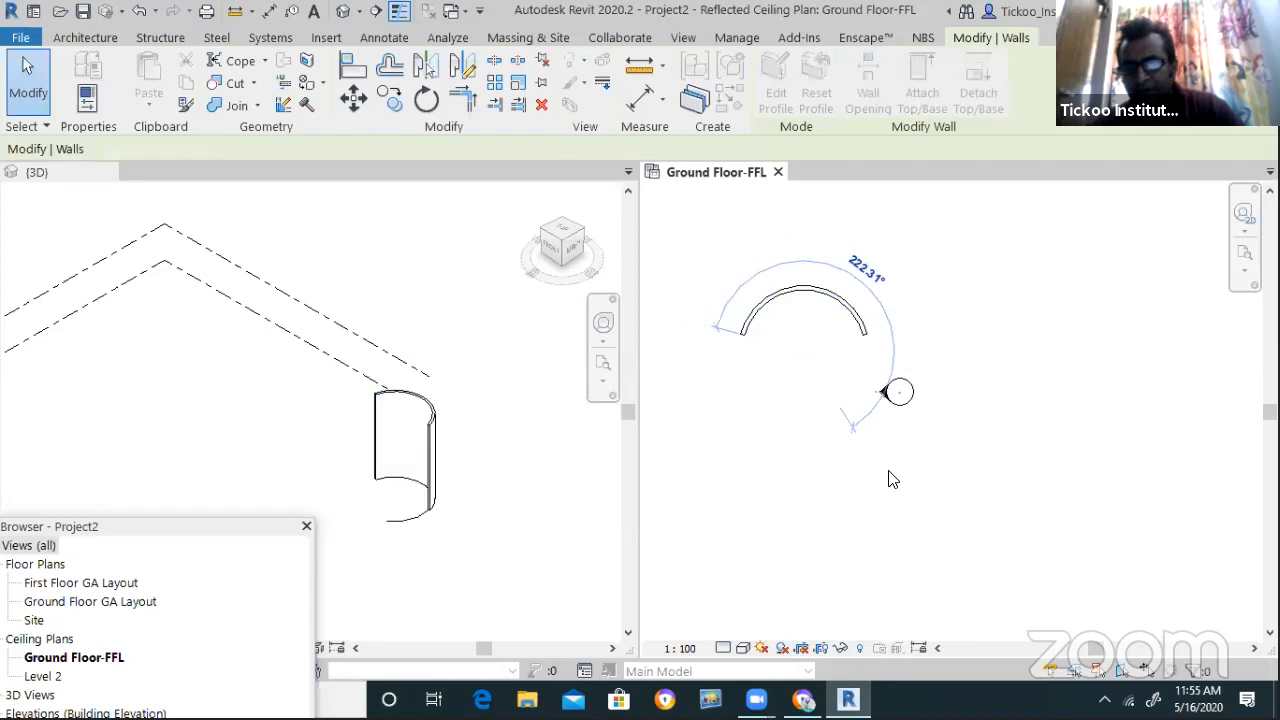
click(890, 478)
key(Escape)
scroll(878, 342, up, 1)
Reselect the curved wall and delete it
click(600, 463)
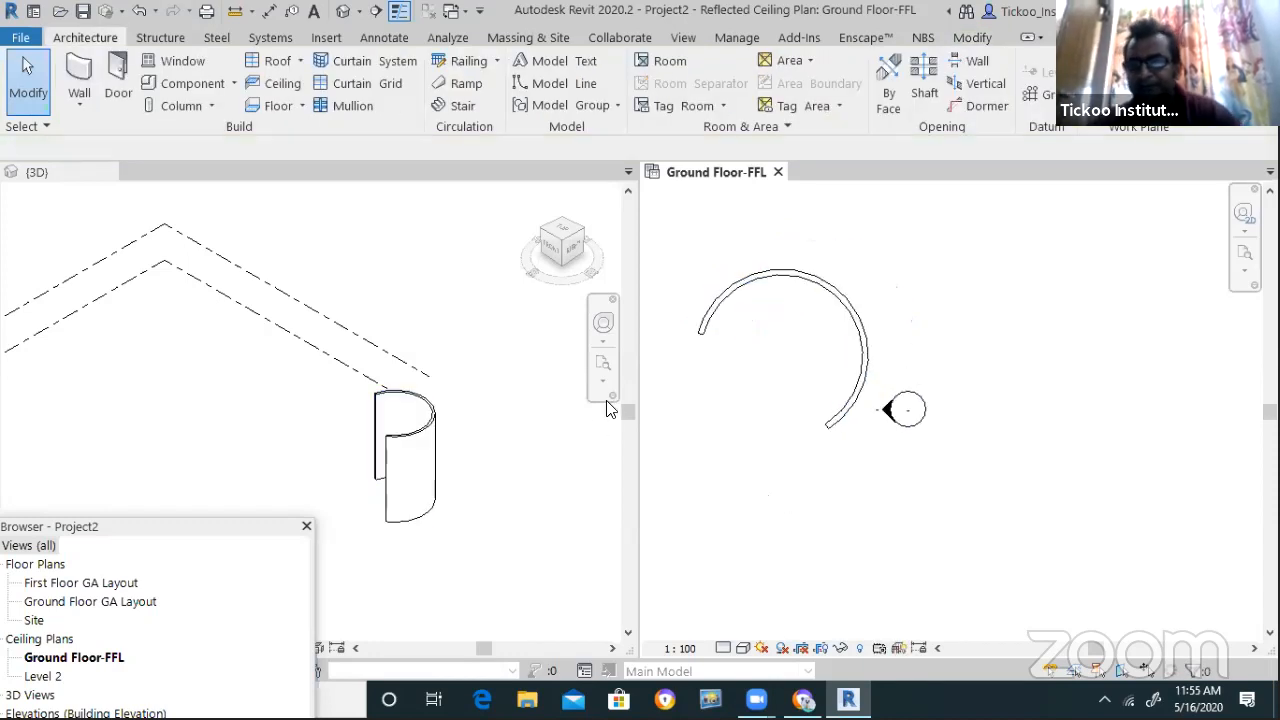
click(838, 298)
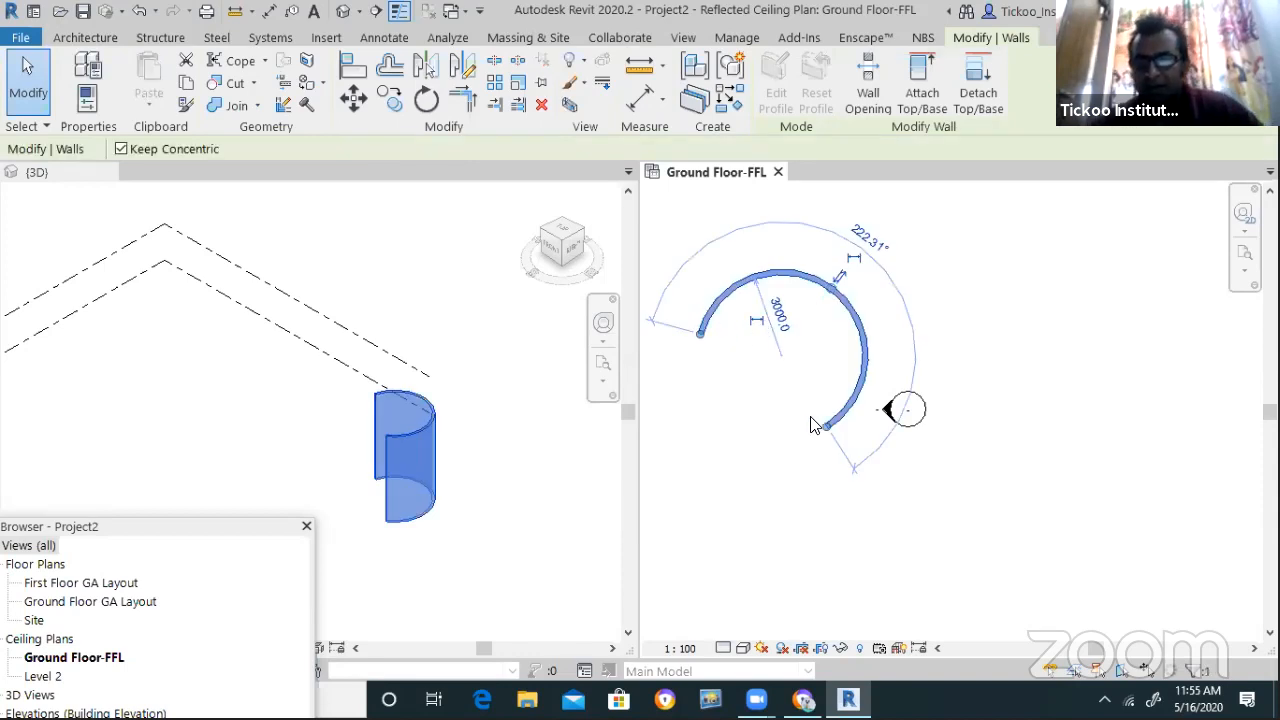
click(85, 37)
click(79, 103)
click(130, 137)
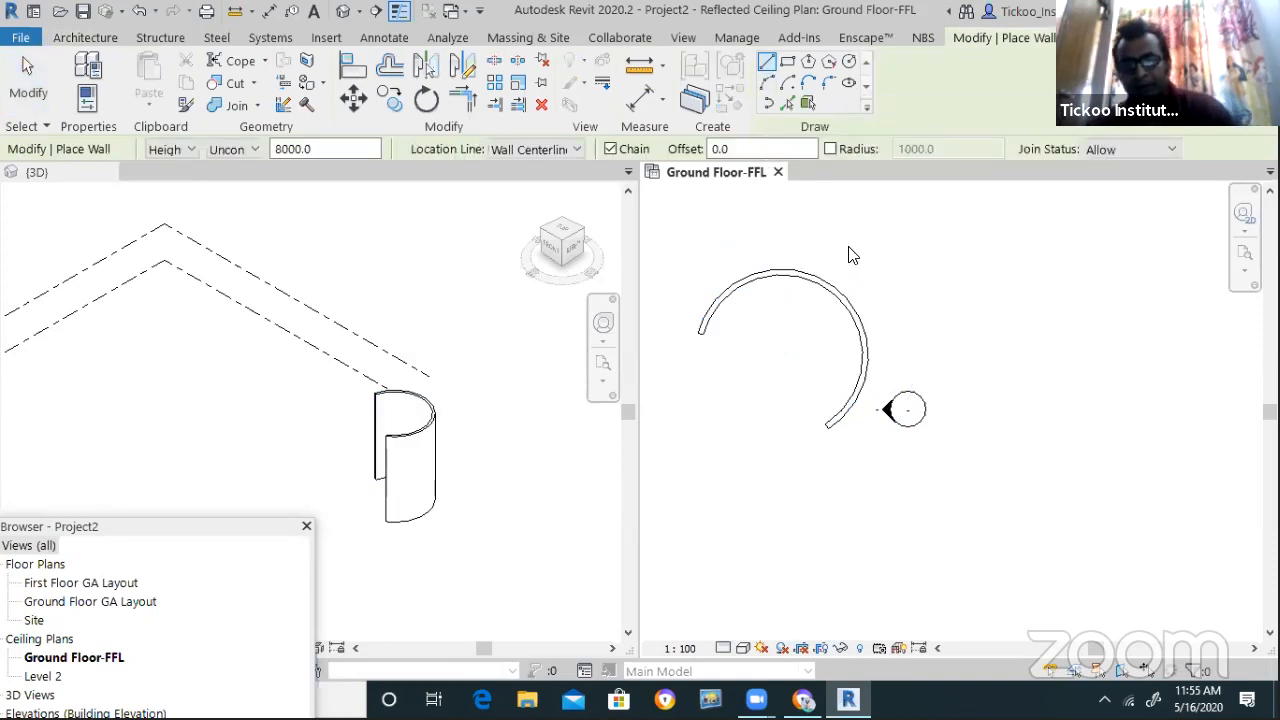
key(Escape)
key(Escape)
click(842, 300)
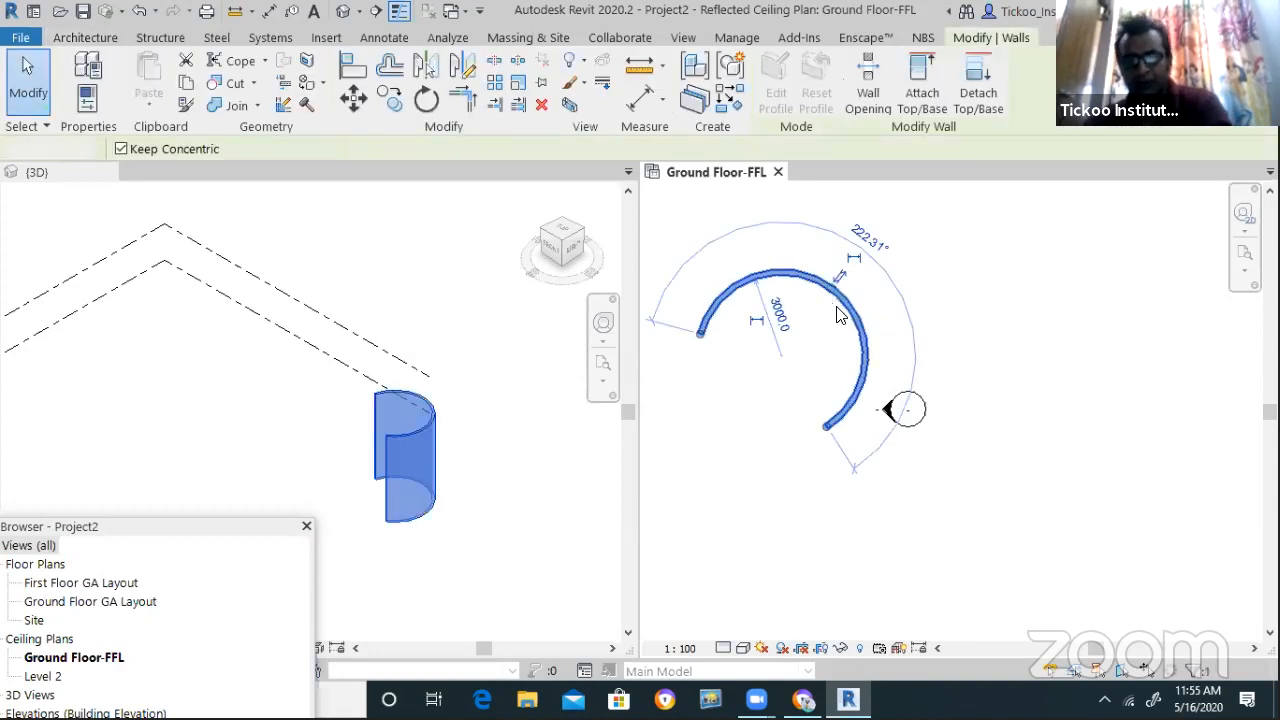
key(Delete)
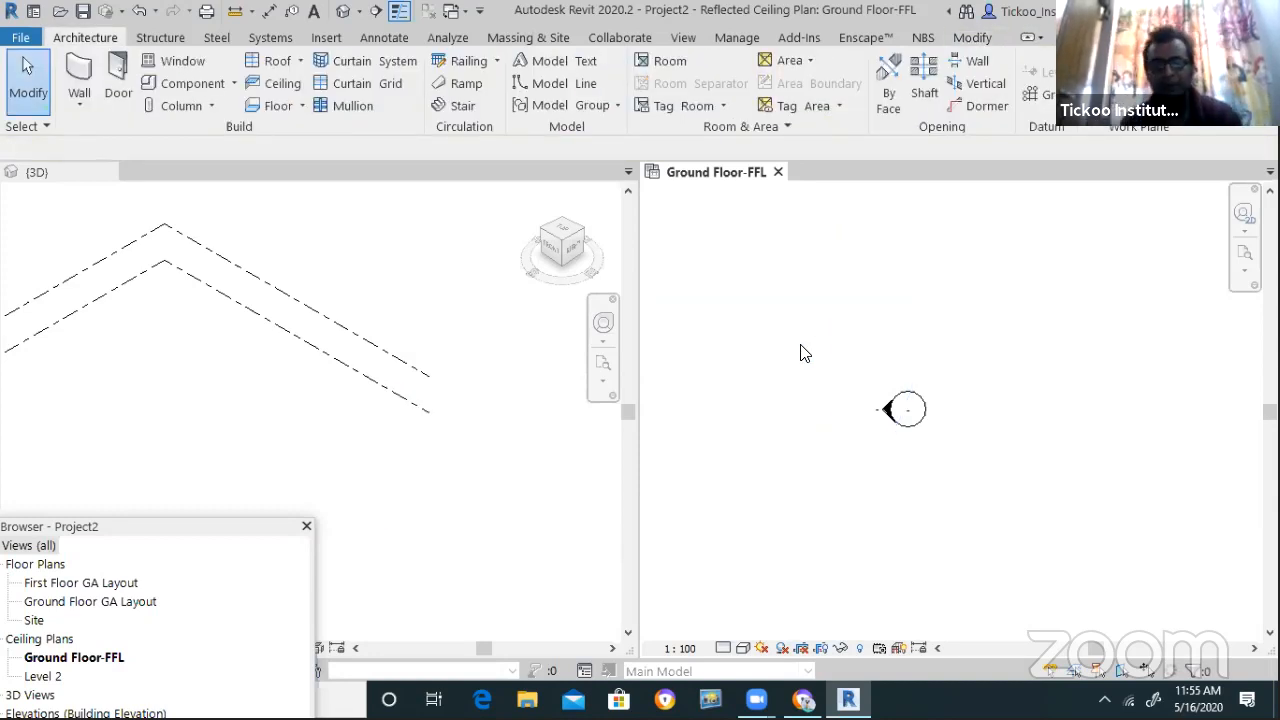
Draw a Center-ends Arc architectural wall of 5500 radius spanning 108.90° on Ground Floor-FFL
click(80, 106)
click(100, 134)
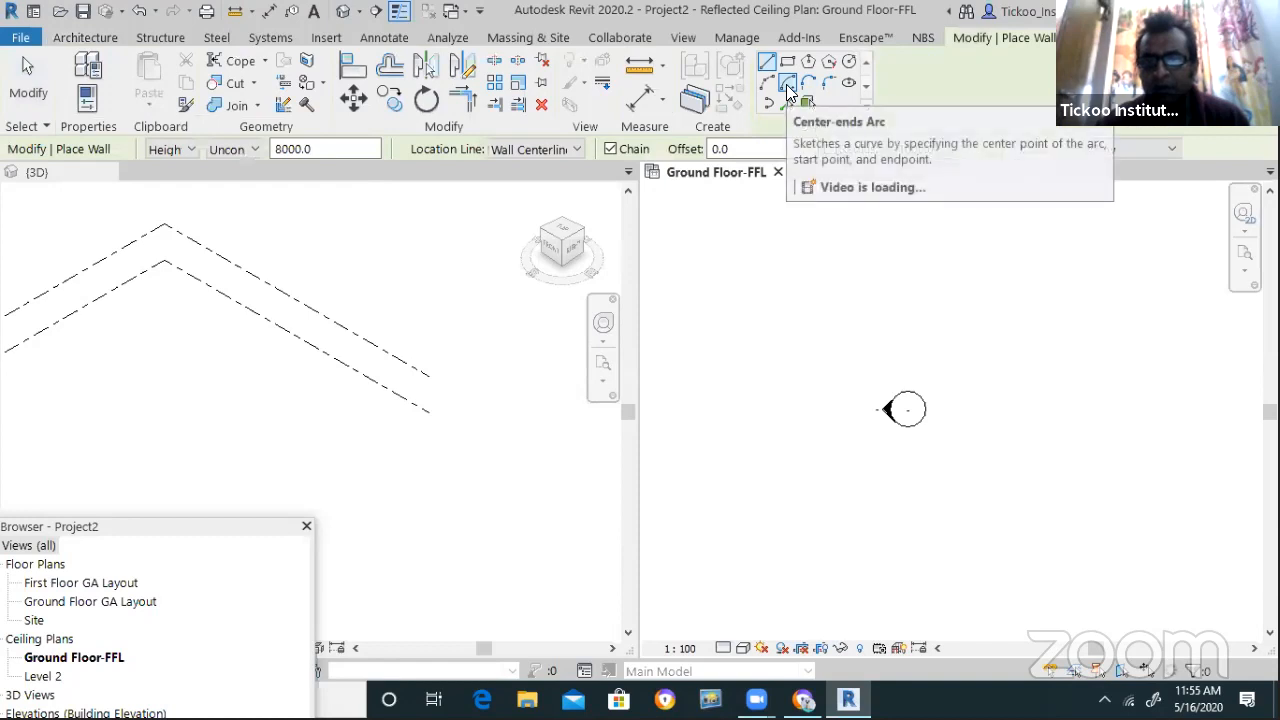
click(788, 84)
click(818, 399)
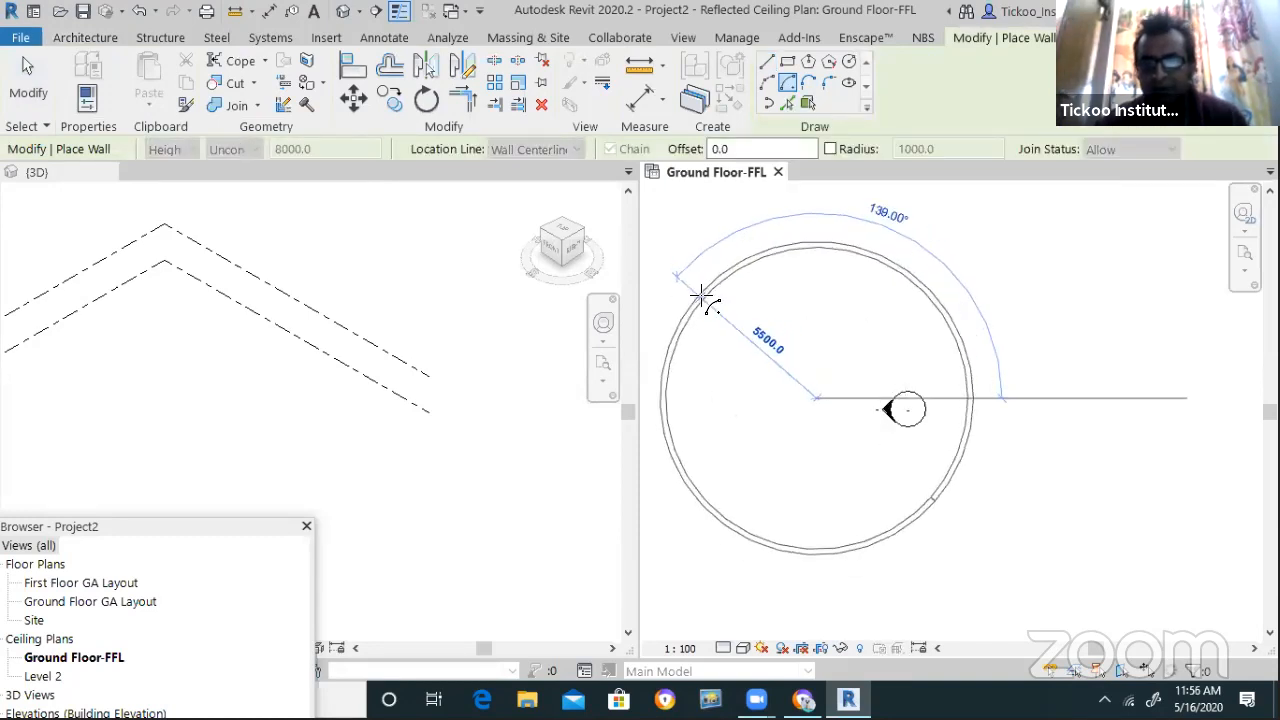
click(703, 297)
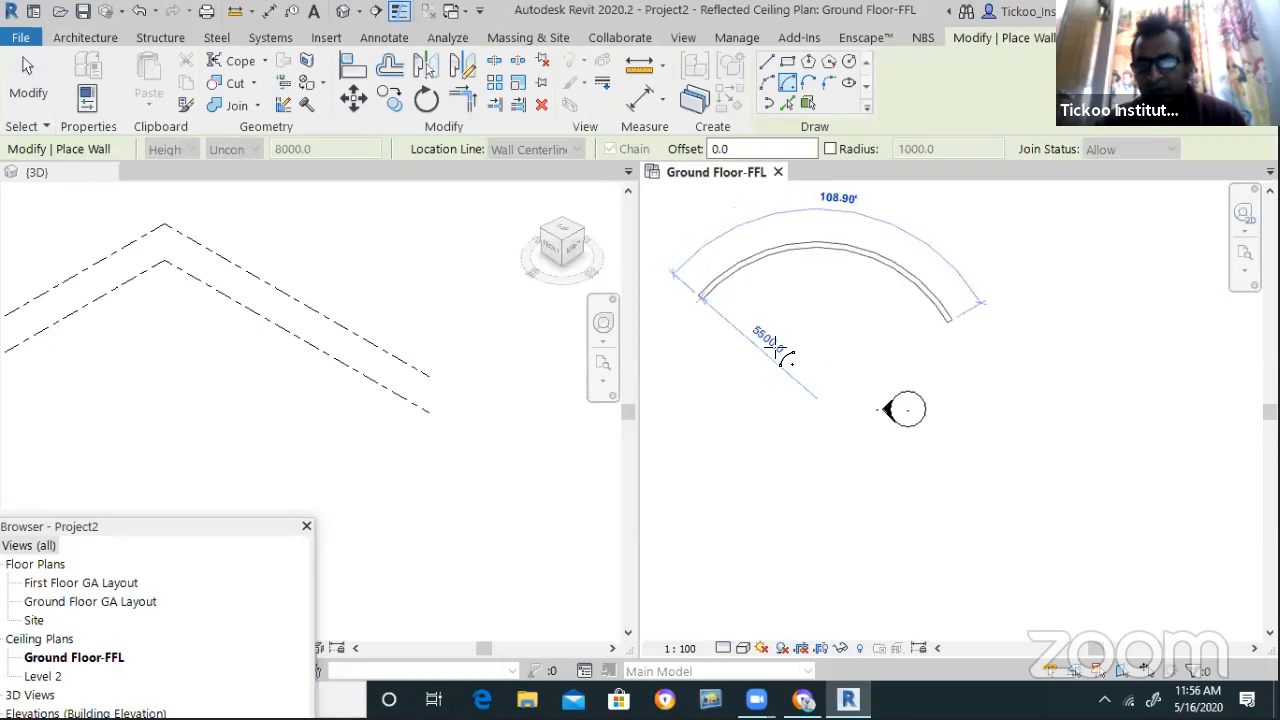
click(965, 317)
scroll(792, 326, down, 5)
scroll(841, 277, up, 3)
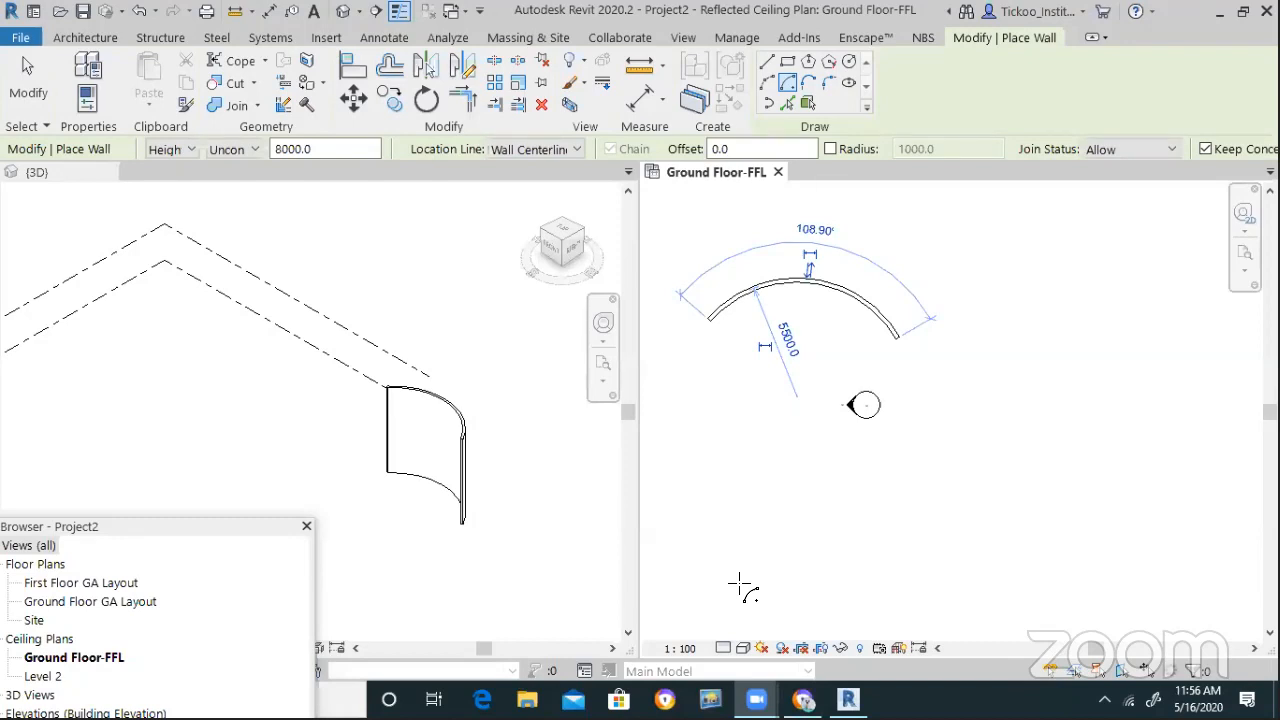
scroll(845, 337, up, 2)
scroll(857, 369, down, 1)
scroll(694, 327, up, 1)
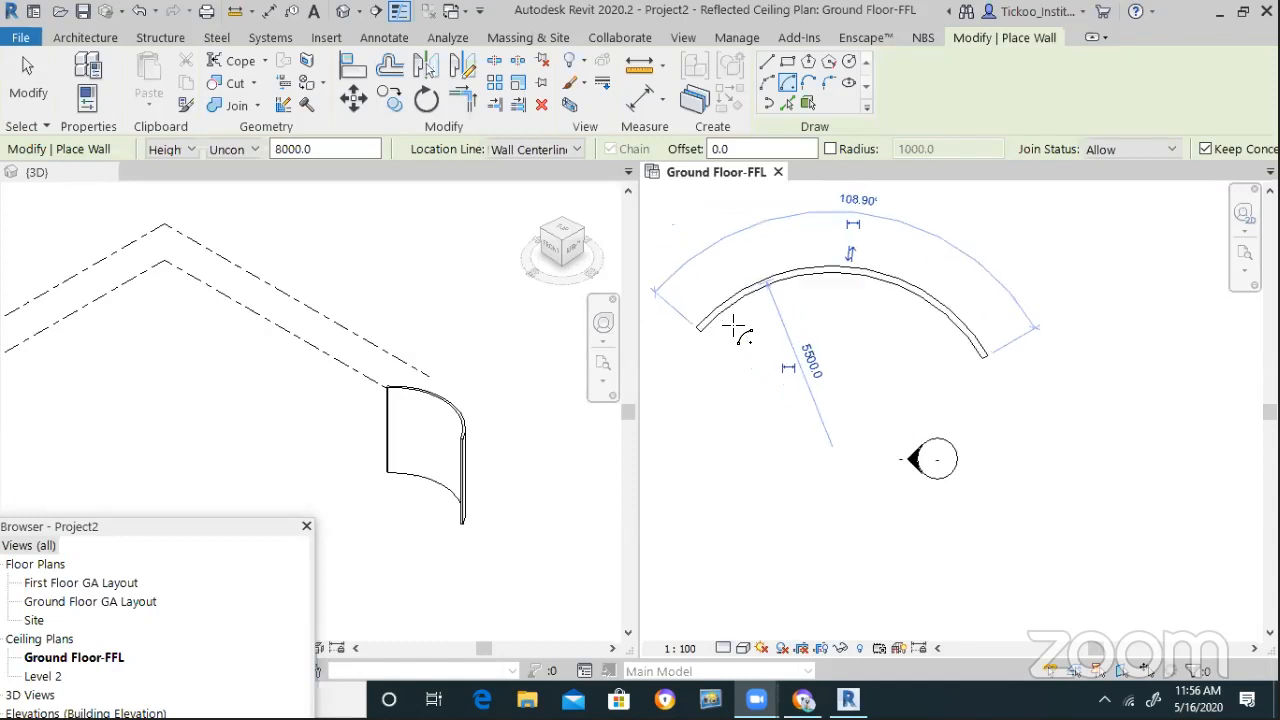
Select the curved wall and leave its radius dimension at 5500.0
click(25, 76)
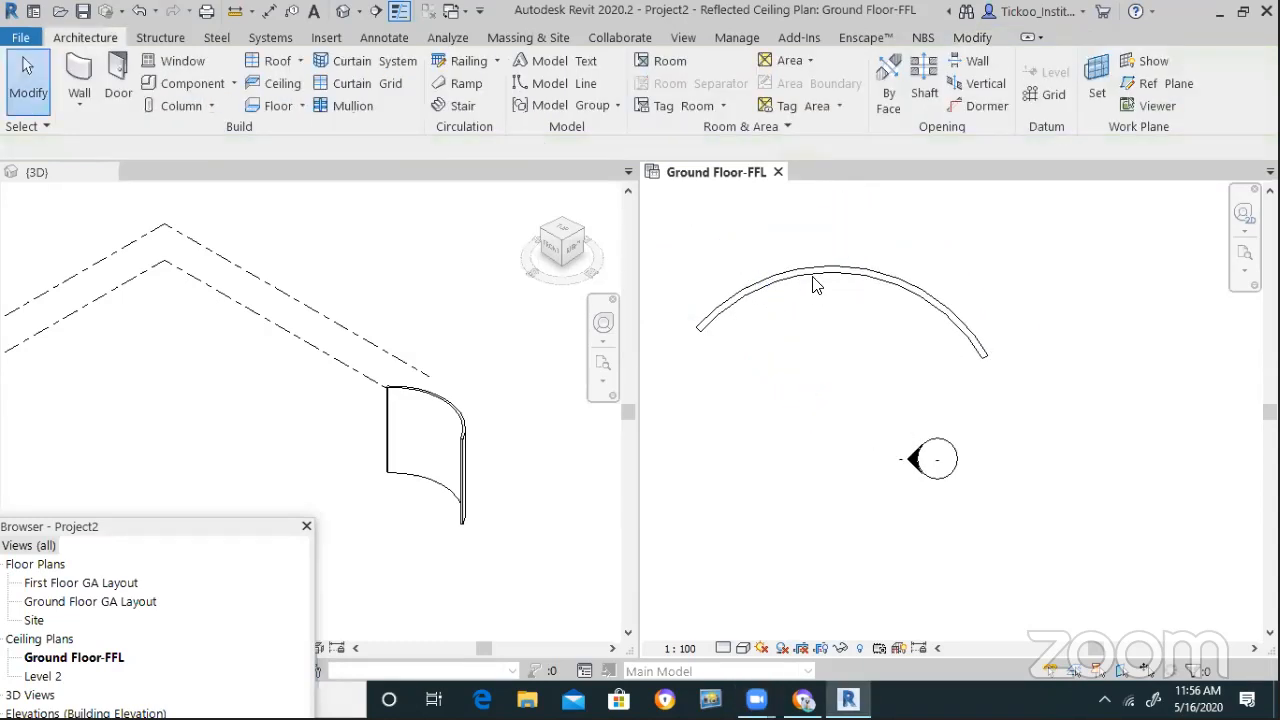
click(817, 283)
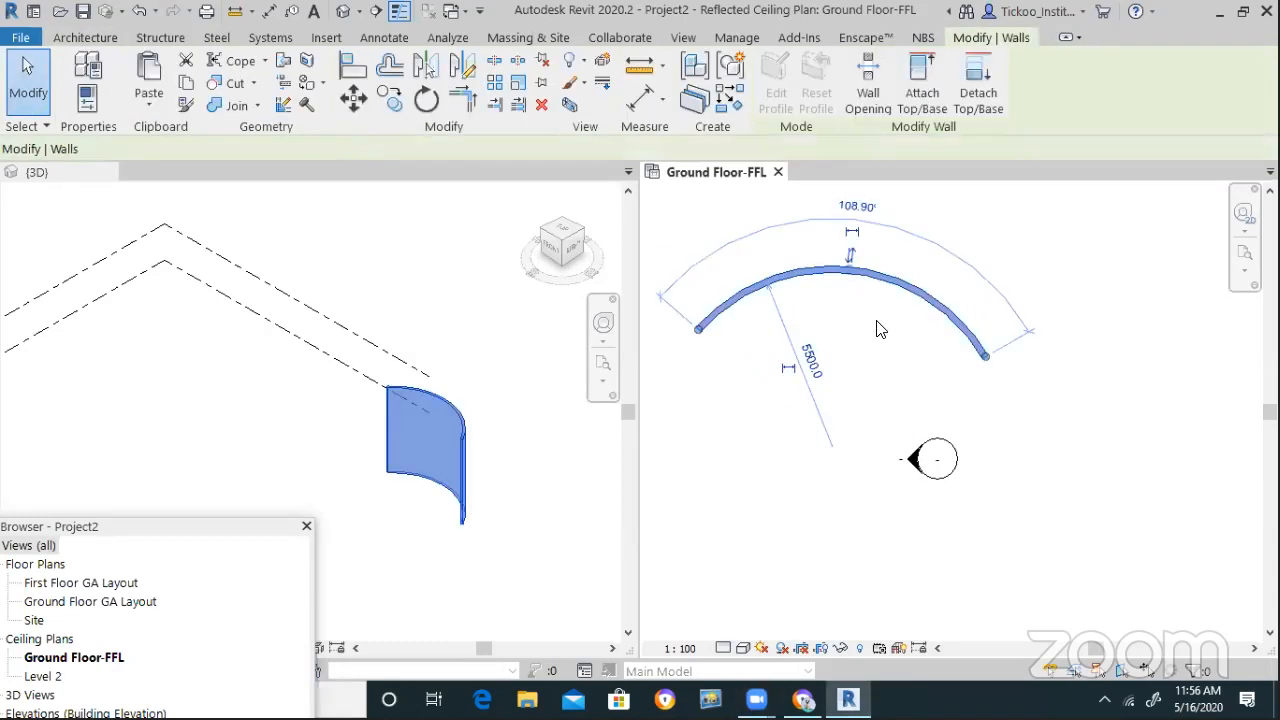
click(808, 360)
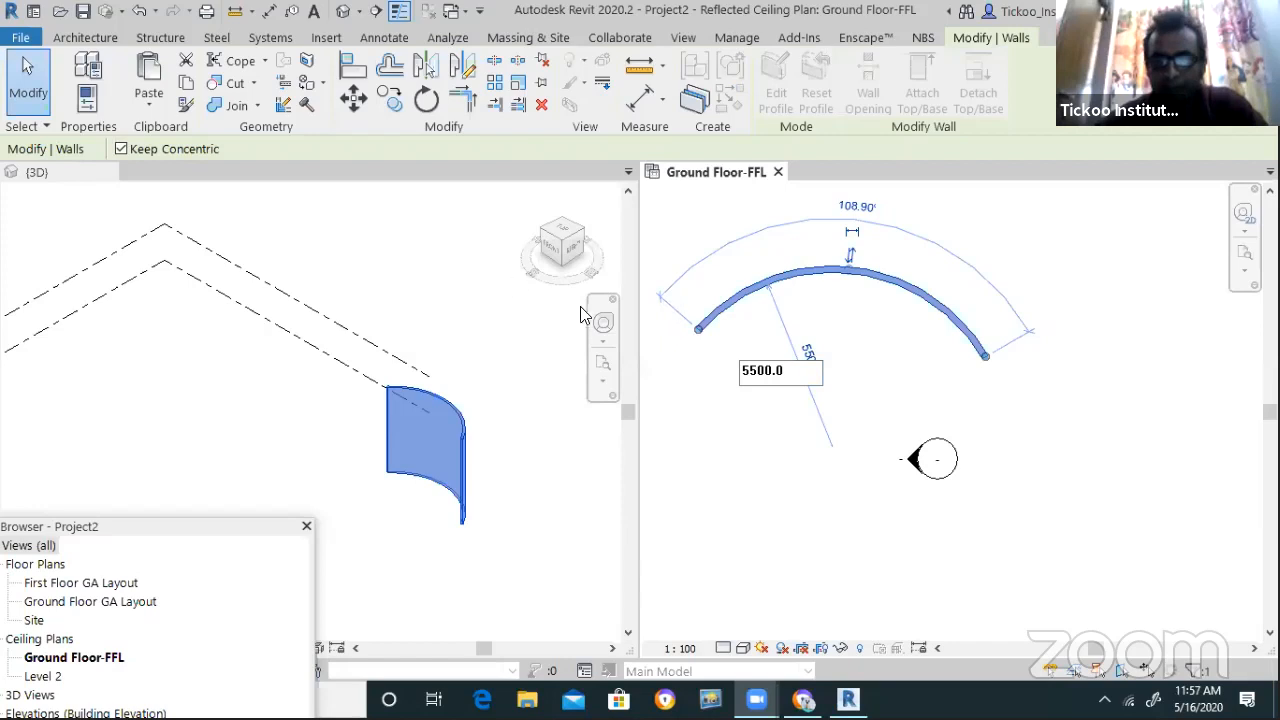
click(776, 448)
click(878, 345)
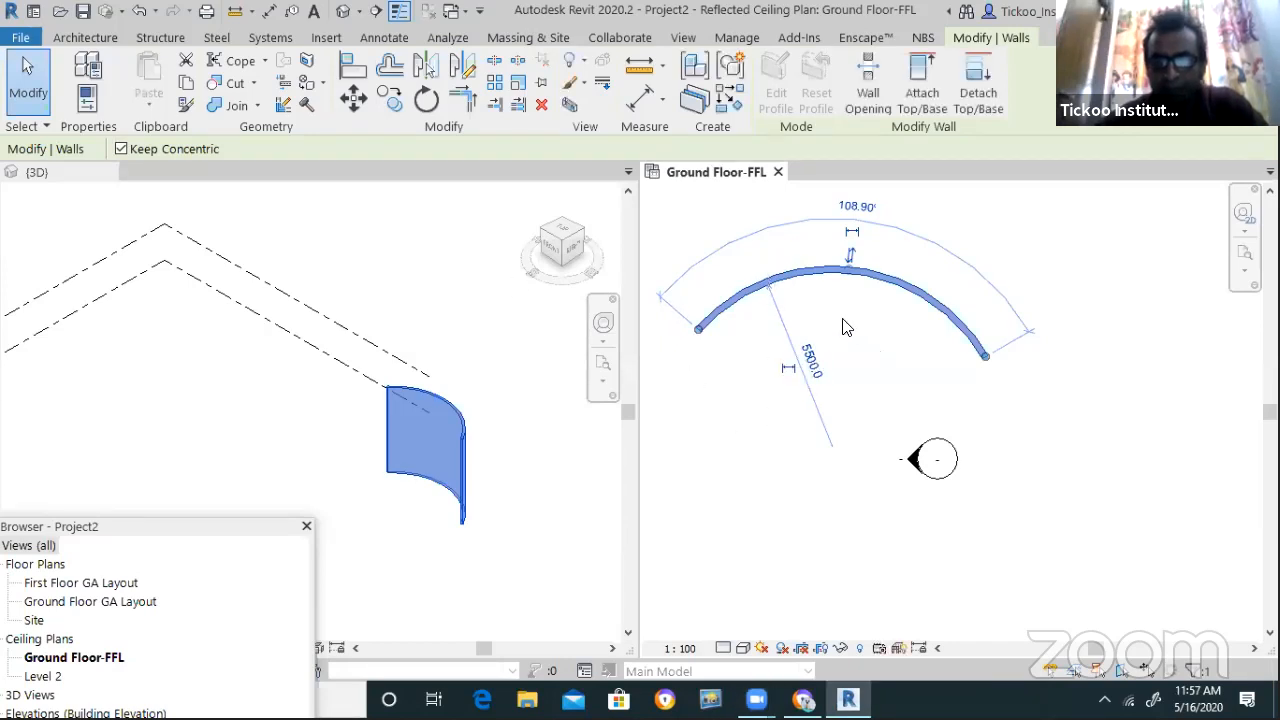
click(847, 274)
click(818, 366)
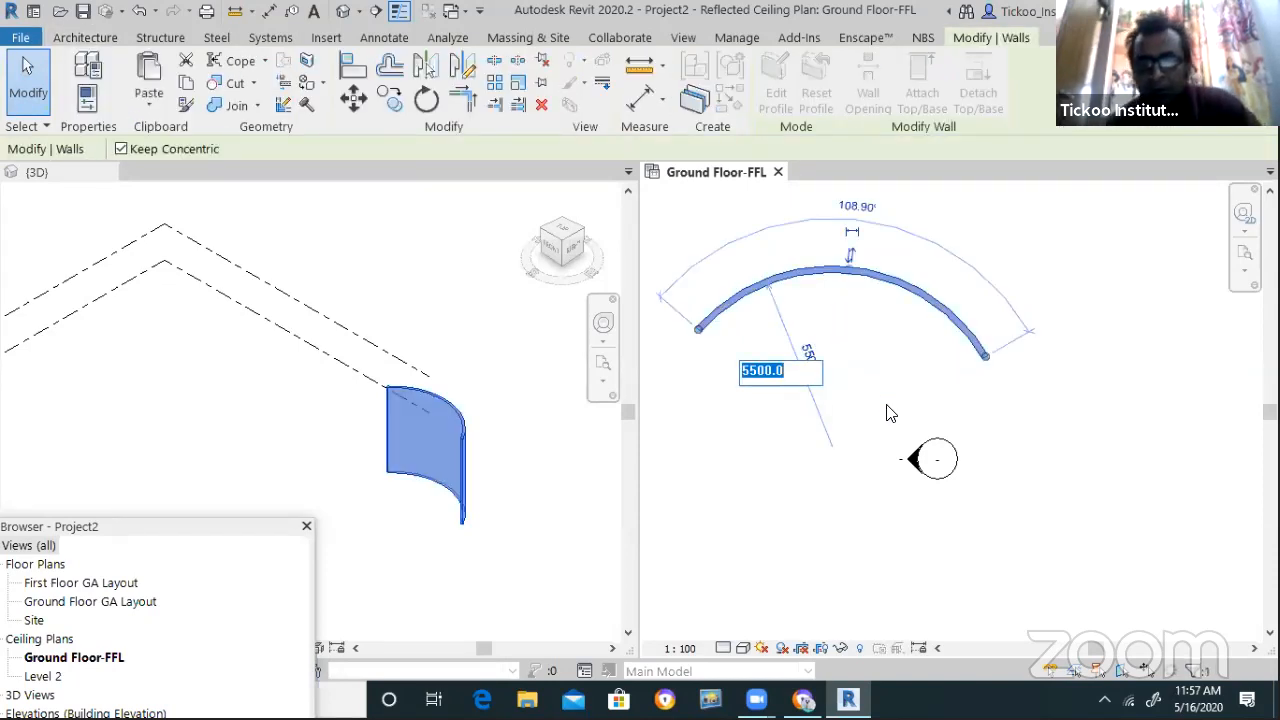
click(751, 443)
scroll(714, 437, down, 2)
scroll(711, 431, down, 1)
scroll(827, 374, up, 1)
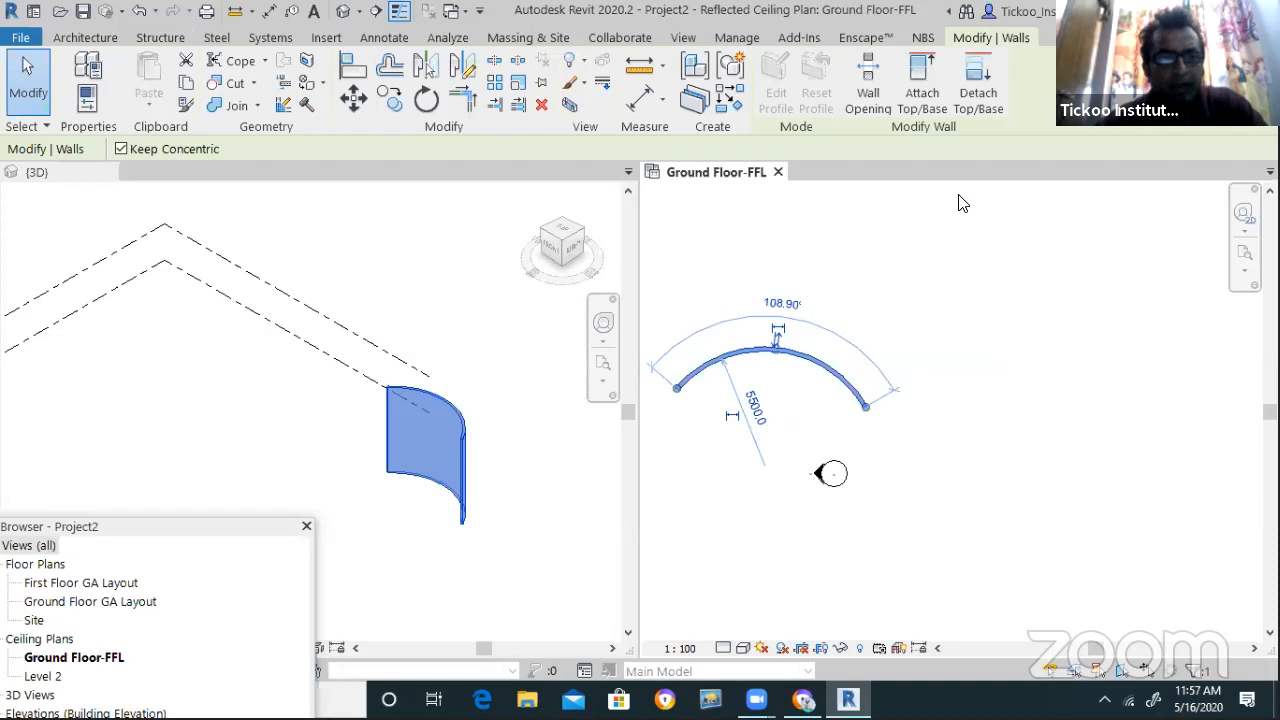
Start placing a new architectural wall from the Architecture Wall menu
click(98, 38)
click(72, 103)
click(108, 132)
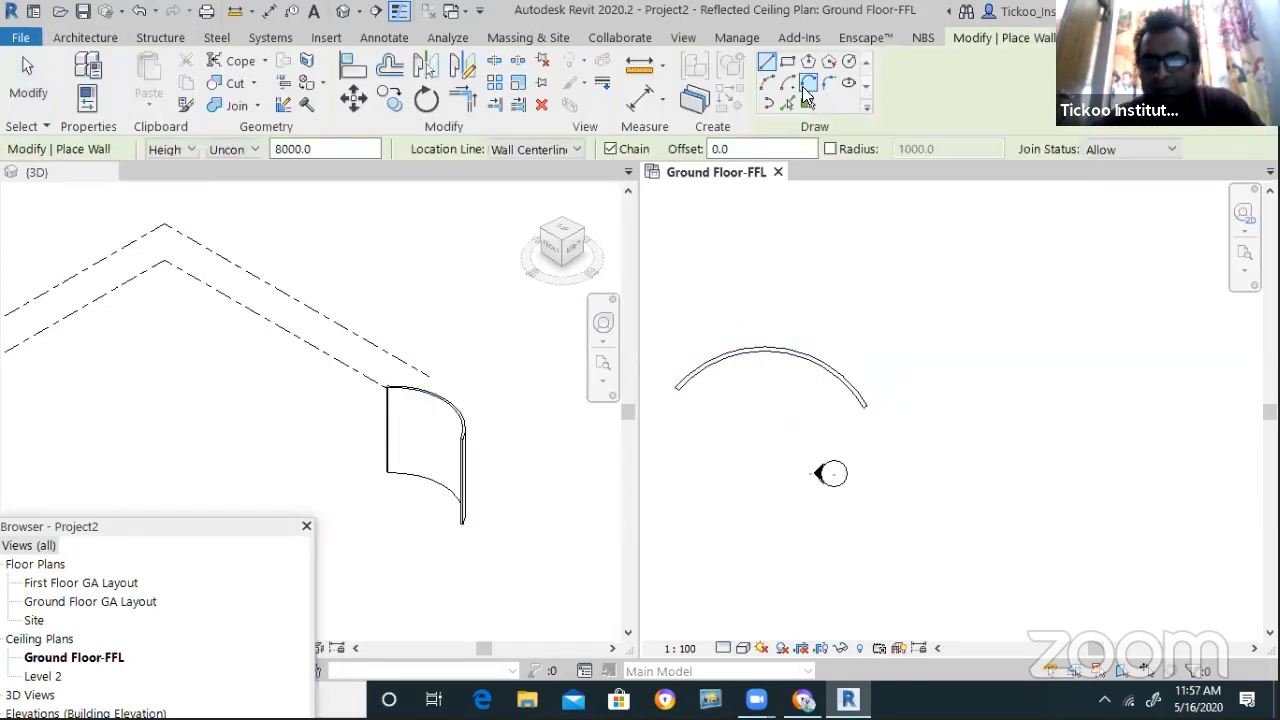
Chain Tangent End Arc walls off the curved wall's end
click(806, 92)
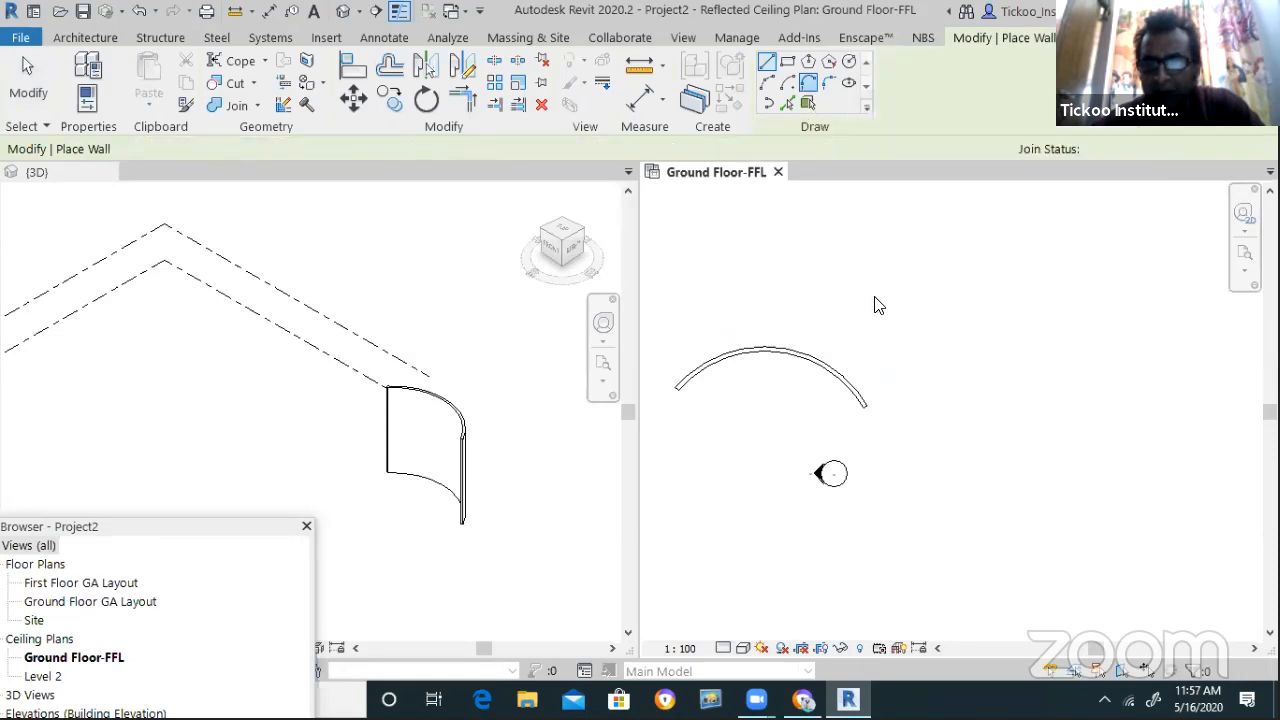
click(870, 410)
scroll(750, 462, down, 2)
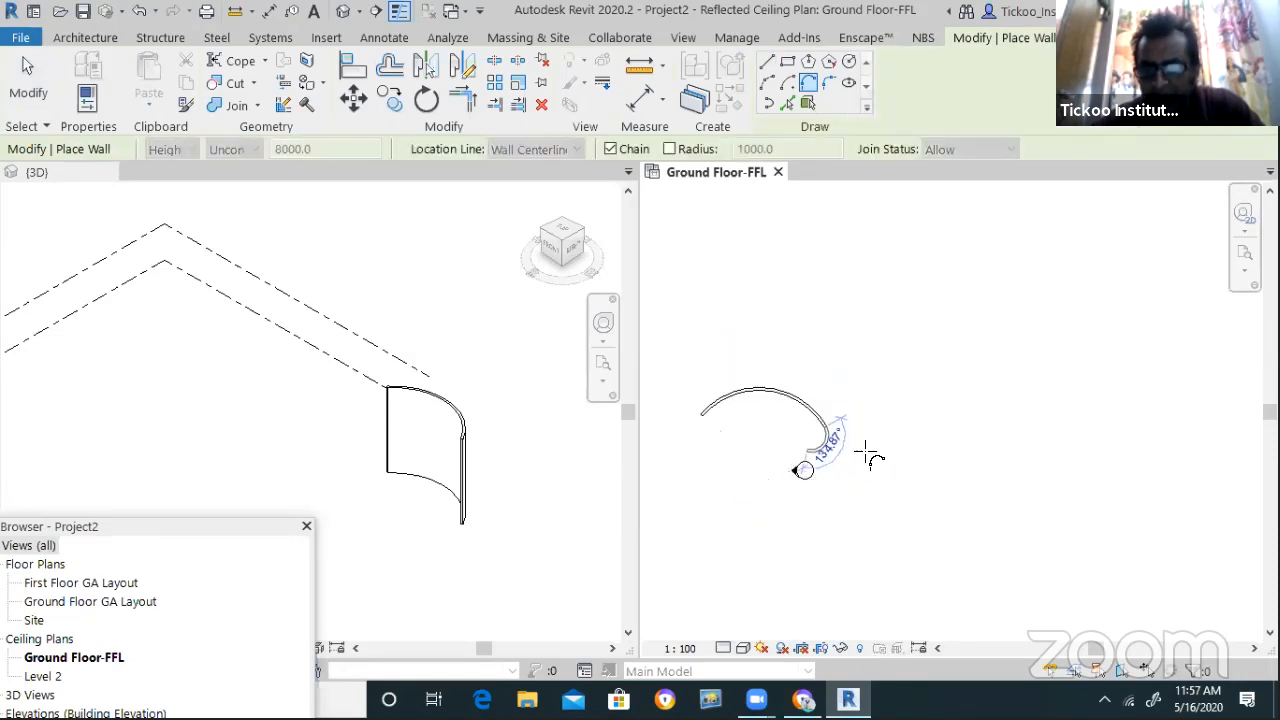
click(981, 446)
scroll(820, 437, down, 2)
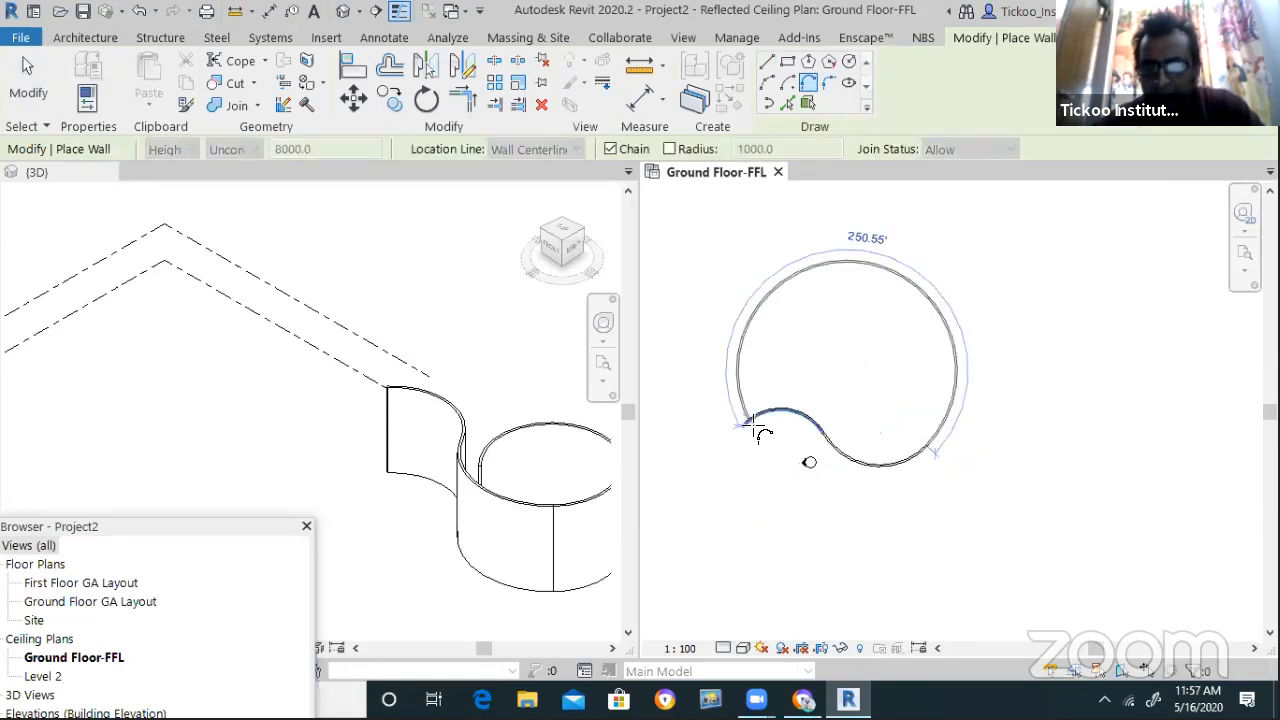
click(1020, 385)
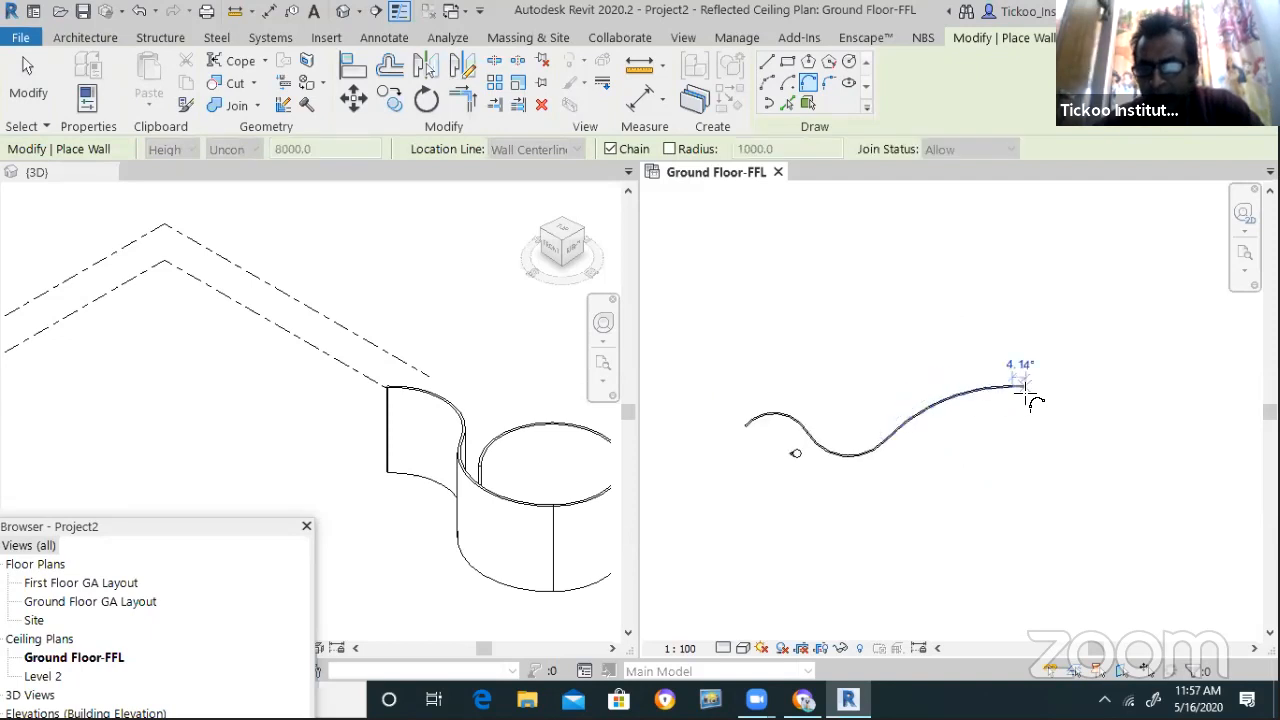
scroll(900, 368, down, 2)
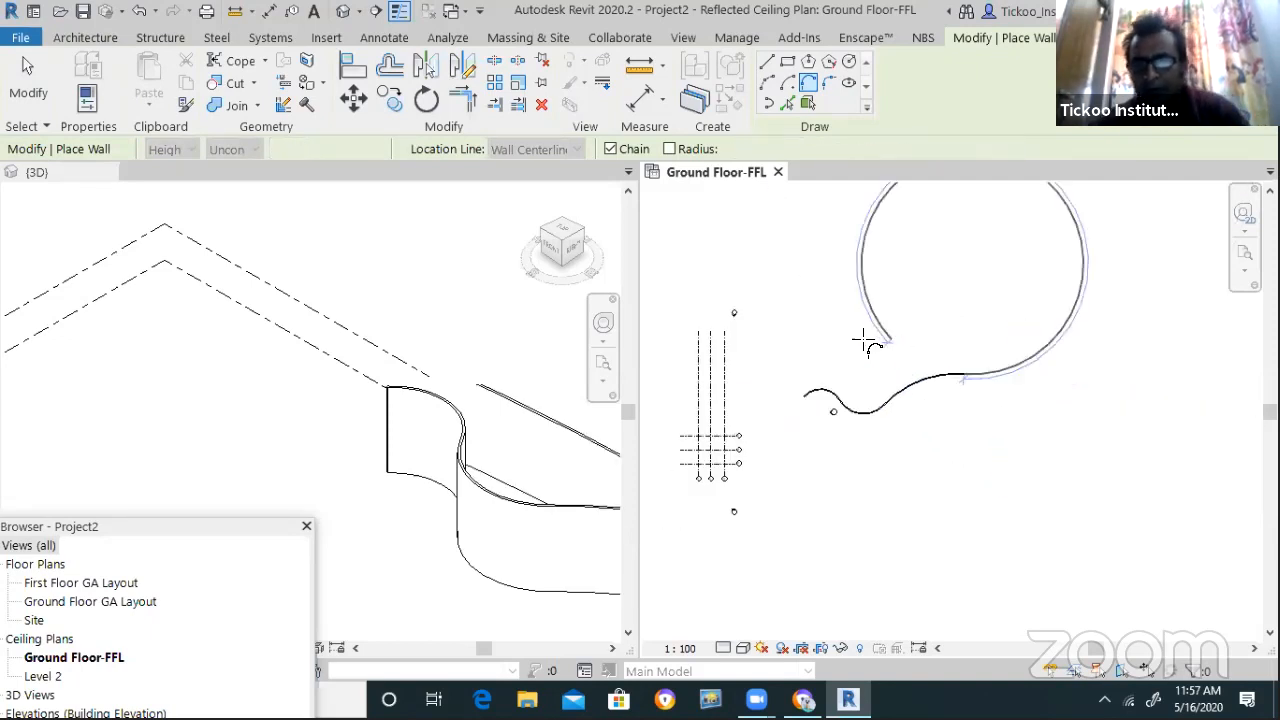
key(Escape)
key(Escape)
scroll(908, 371, up, 3)
Check the 3D view, then crossing-select the wavy walls in the plan and delete them
click(246, 491)
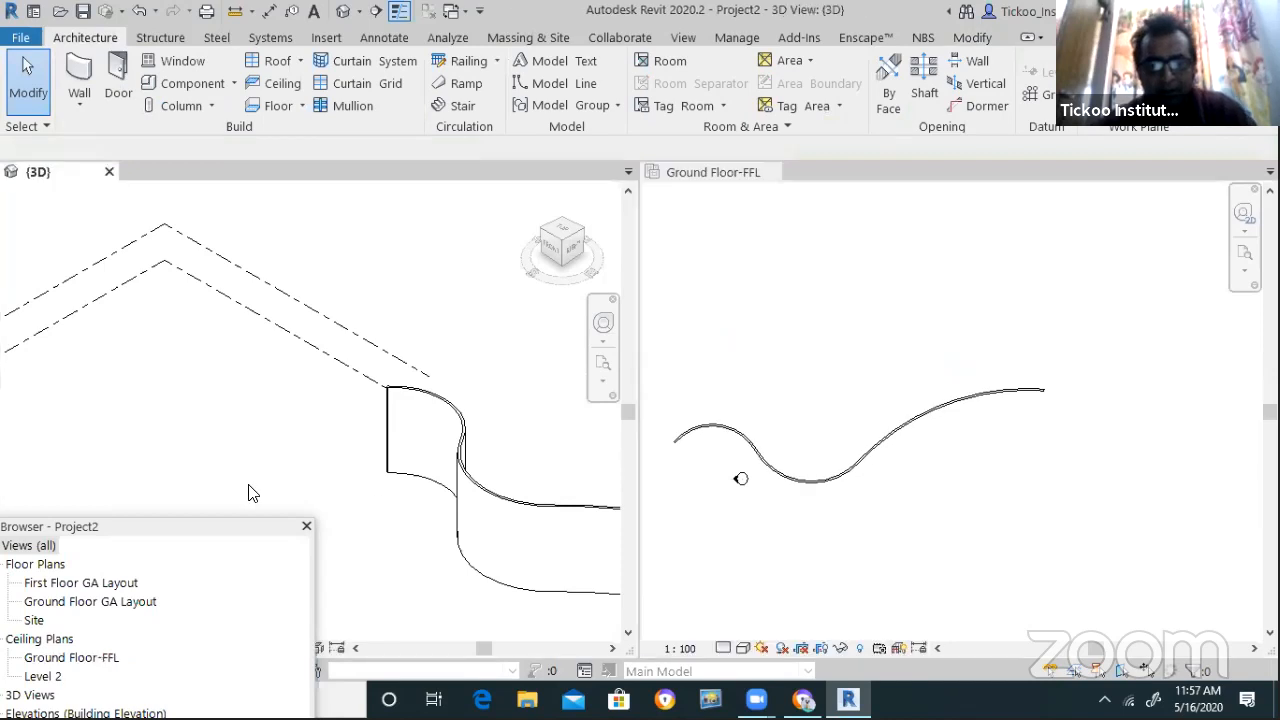
scroll(263, 471, down, 3)
scroll(548, 562, up, 2)
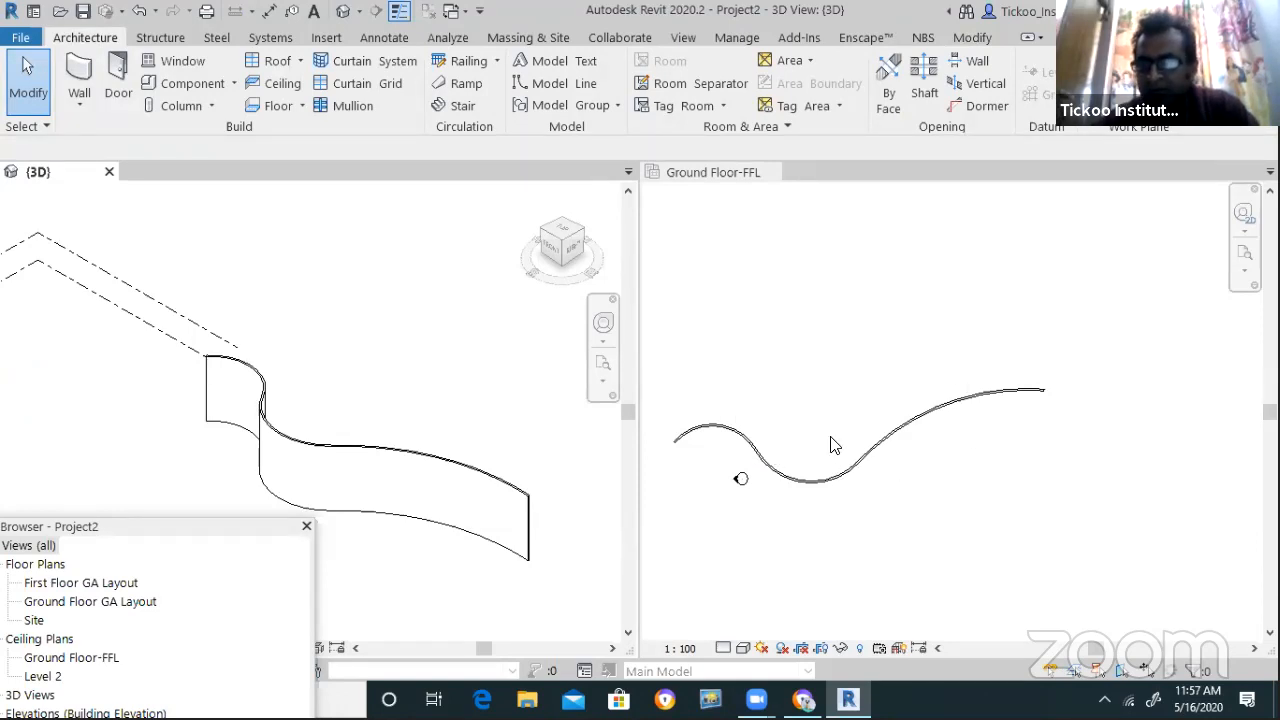
scroll(893, 455, up, 1)
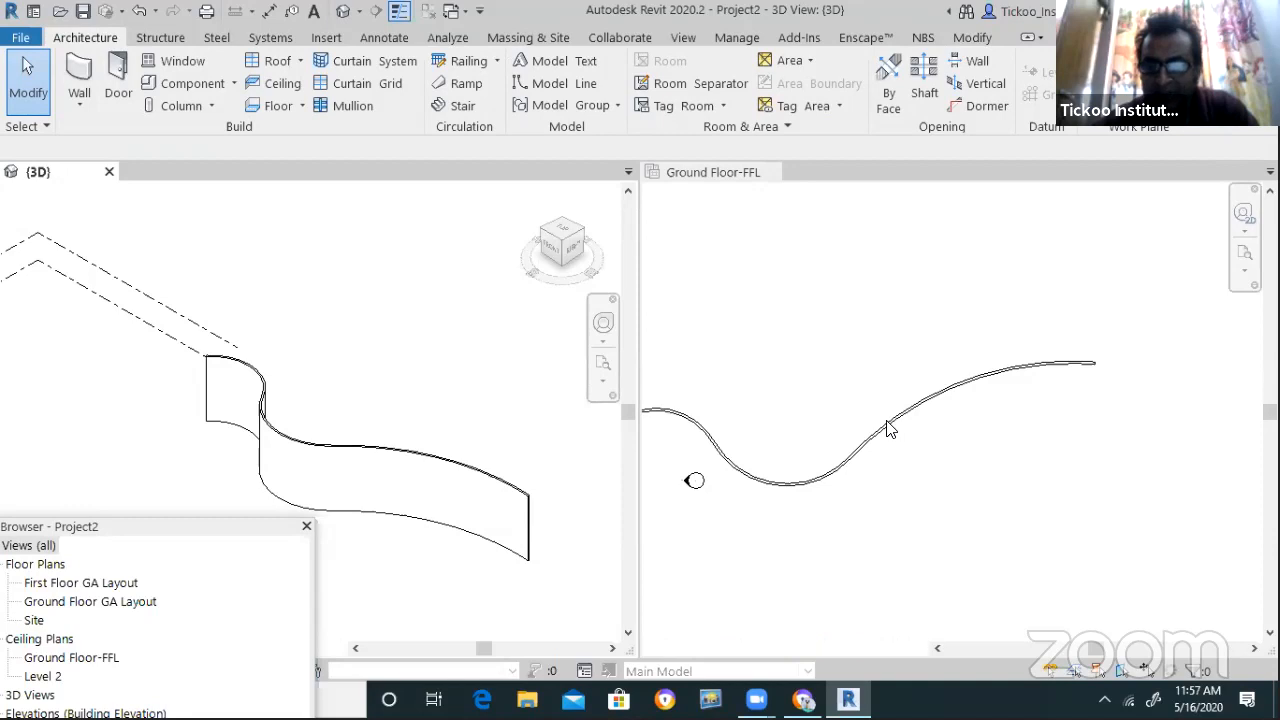
click(878, 441)
scroll(876, 465, up, 3)
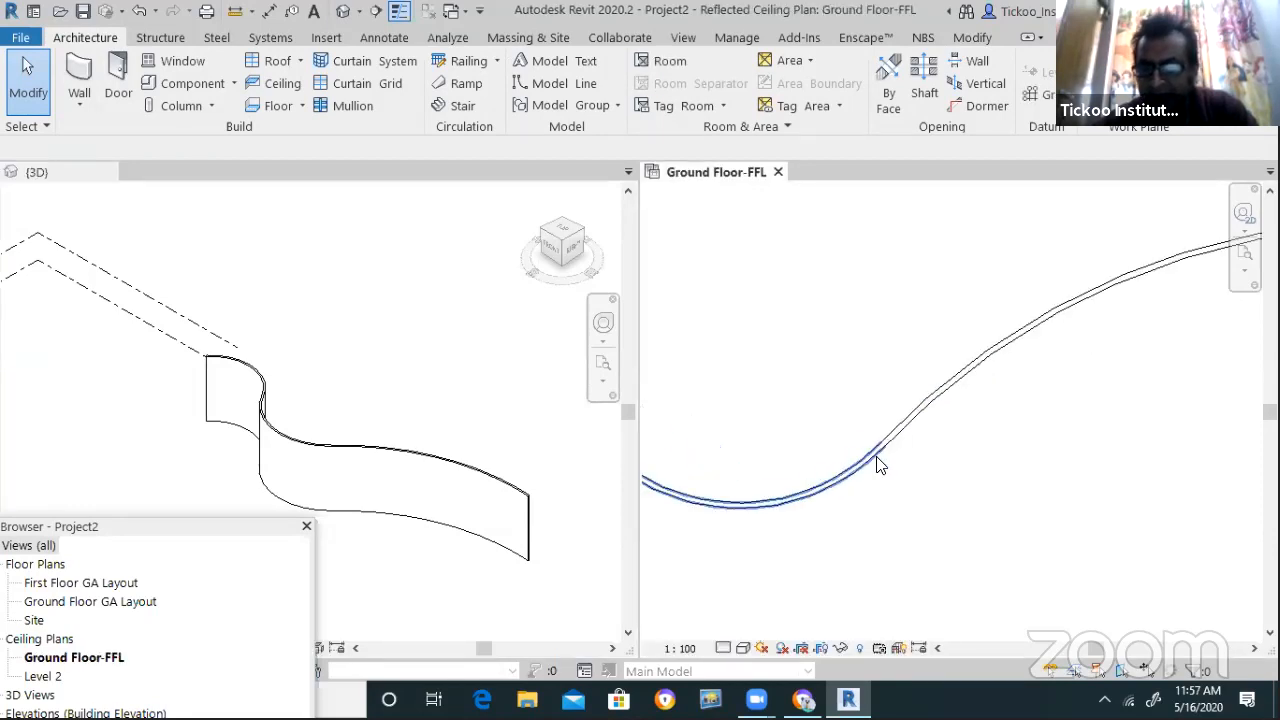
scroll(872, 478, down, 4)
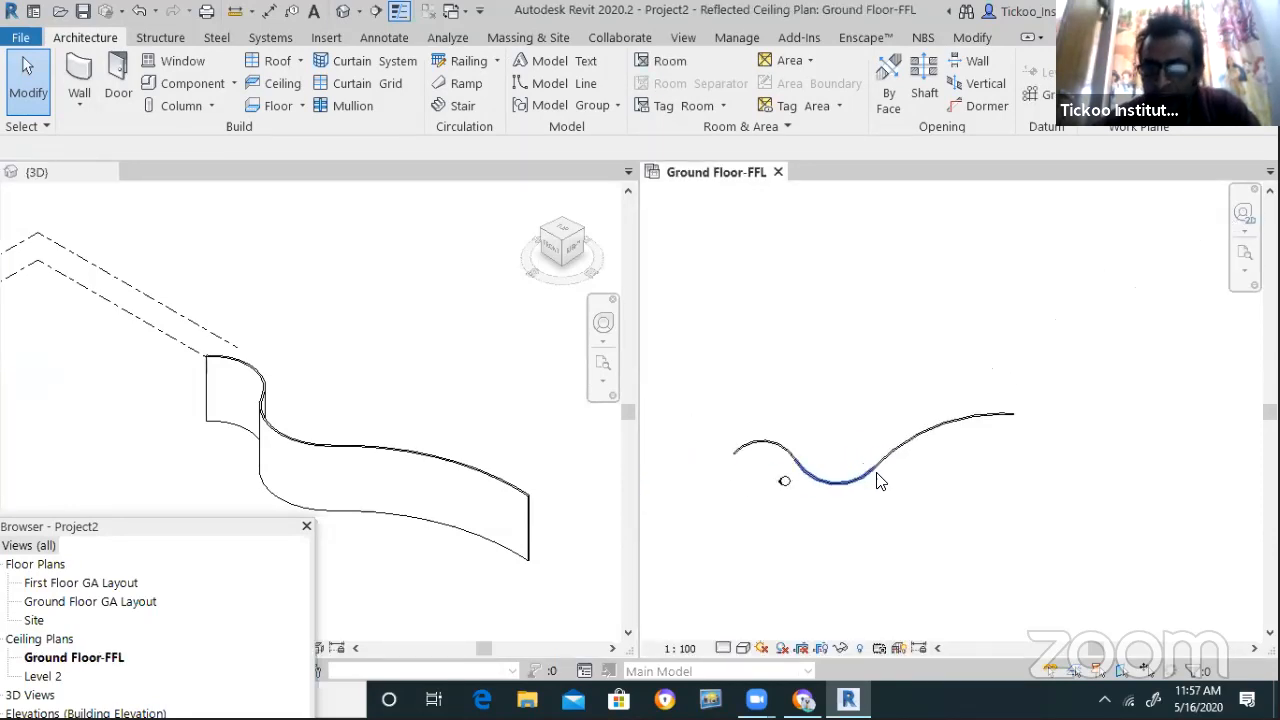
drag(997, 498, 814, 363)
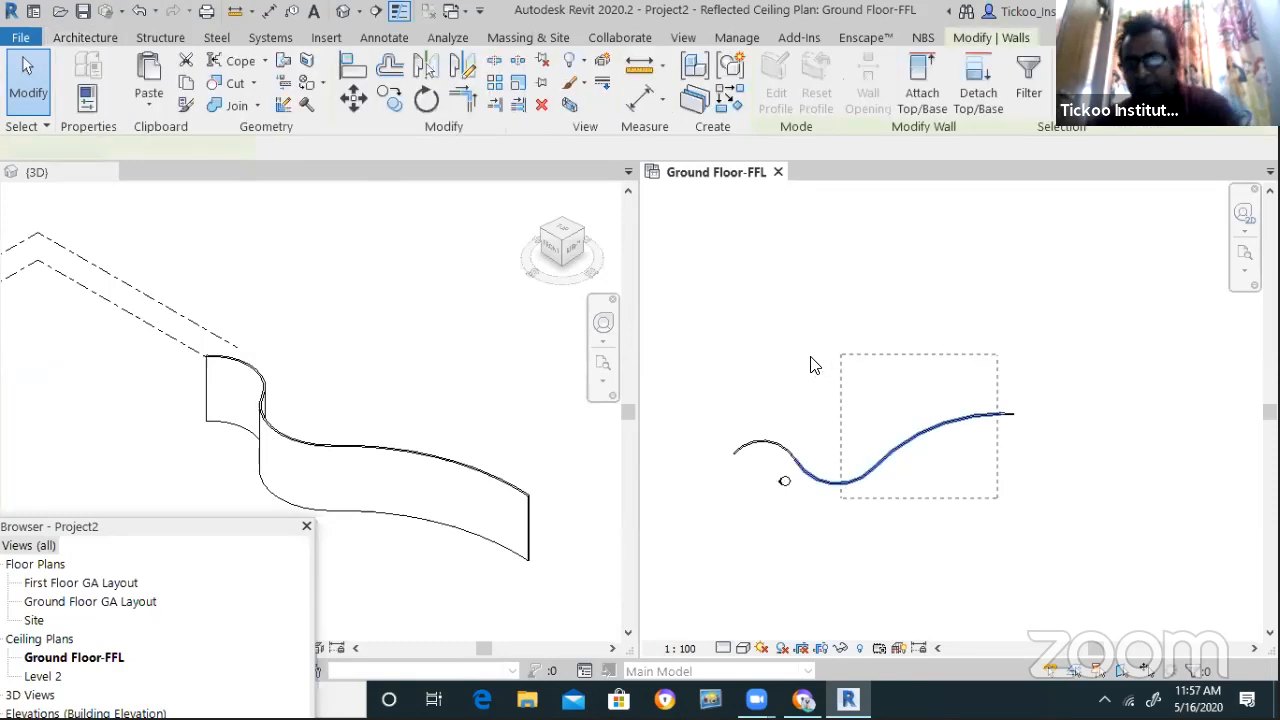
key(Delete)
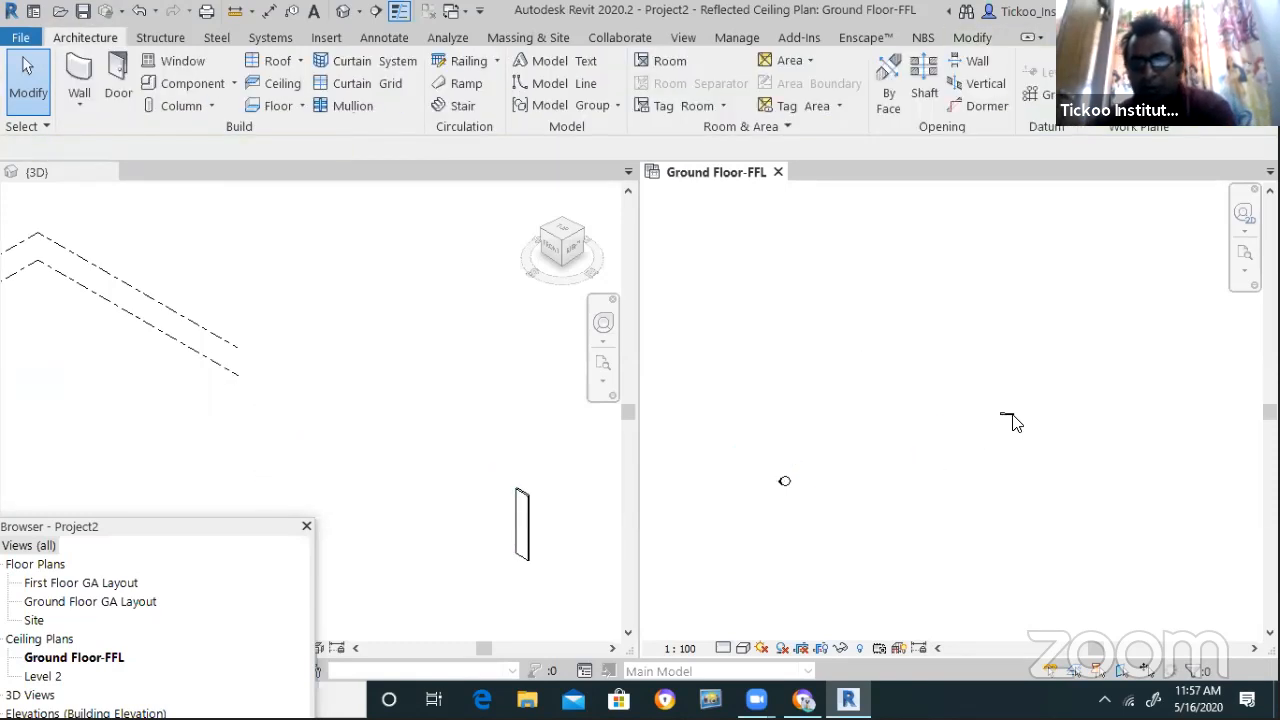
Draw a slightly slanted grid line beside the elevation marker with GR
scroll(546, 457, down, 1)
scroll(689, 428, down, 5)
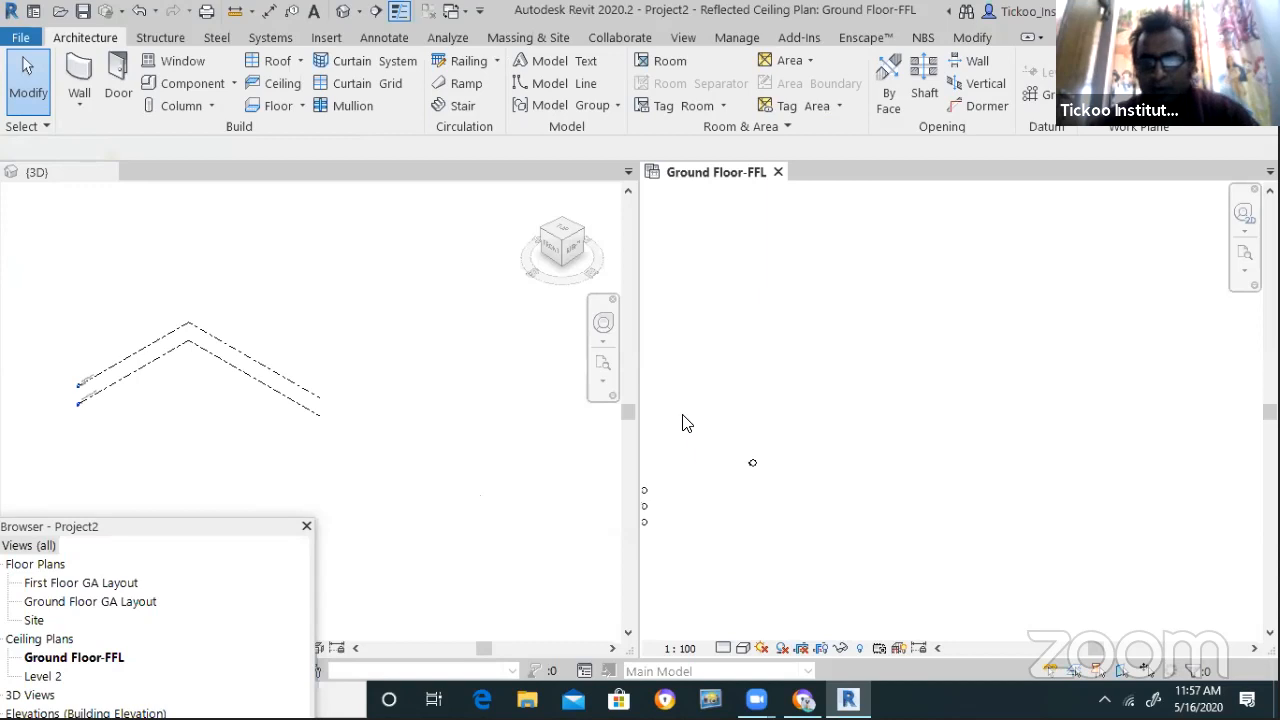
scroll(687, 441, up, 1)
scroll(771, 432, up, 1)
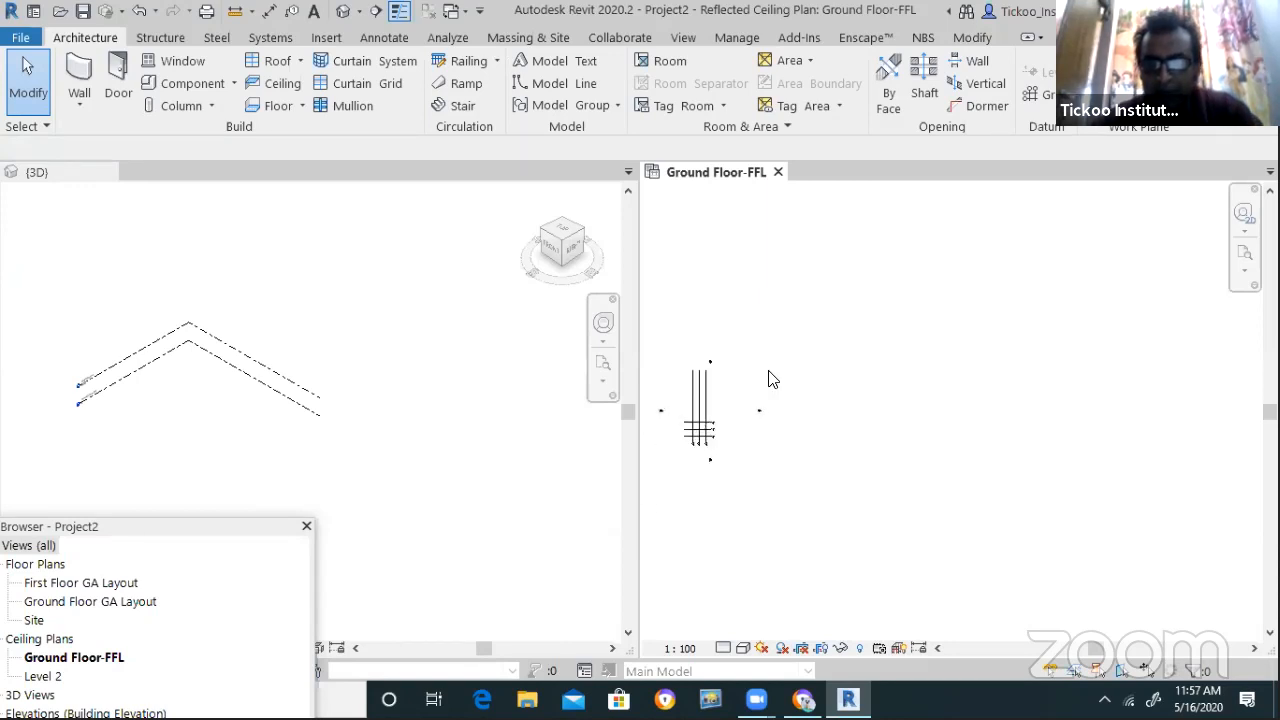
scroll(534, 403, up, 1)
scroll(760, 405, up, 5)
scroll(763, 400, down, 5)
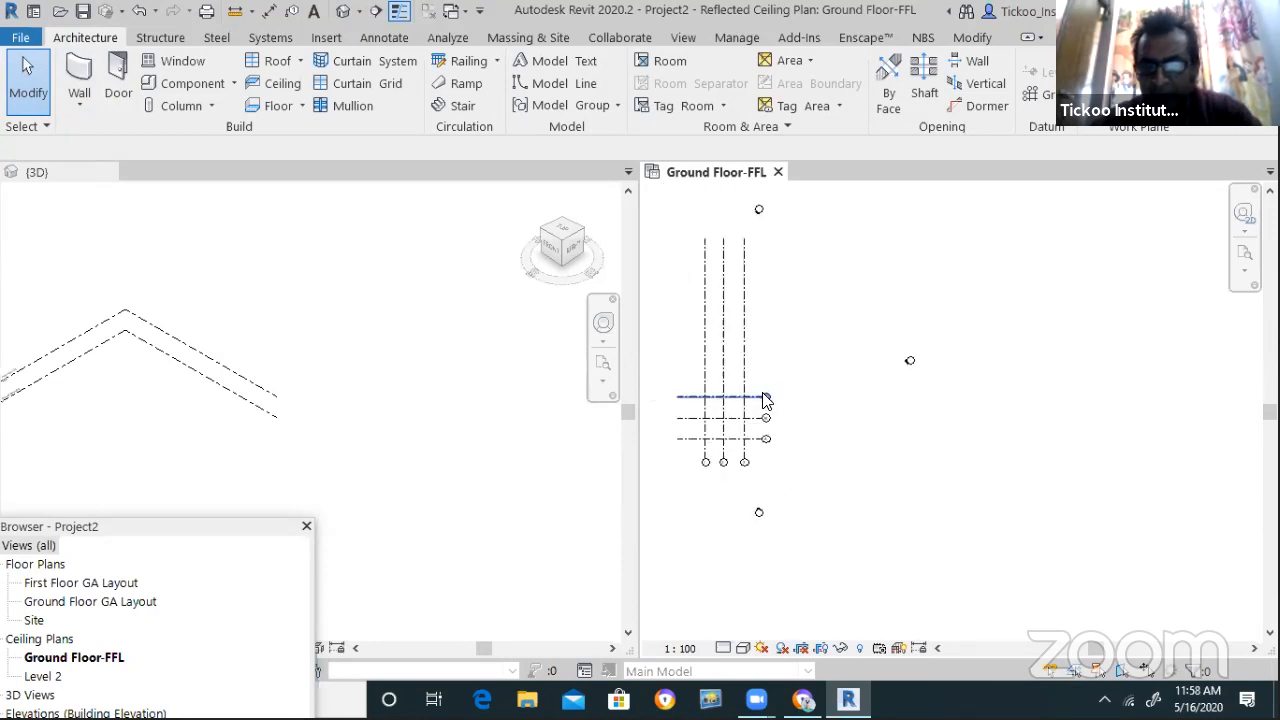
scroll(945, 362, up, 1)
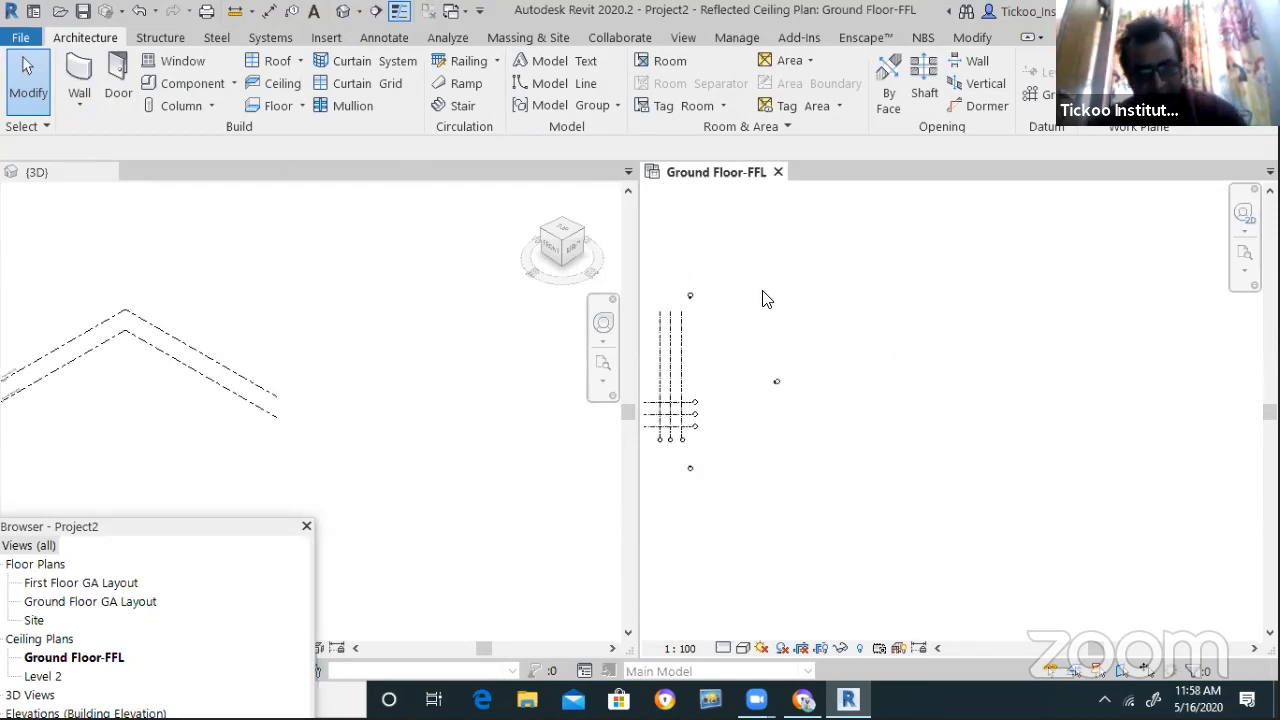
key(g)
key(r)
click(853, 313)
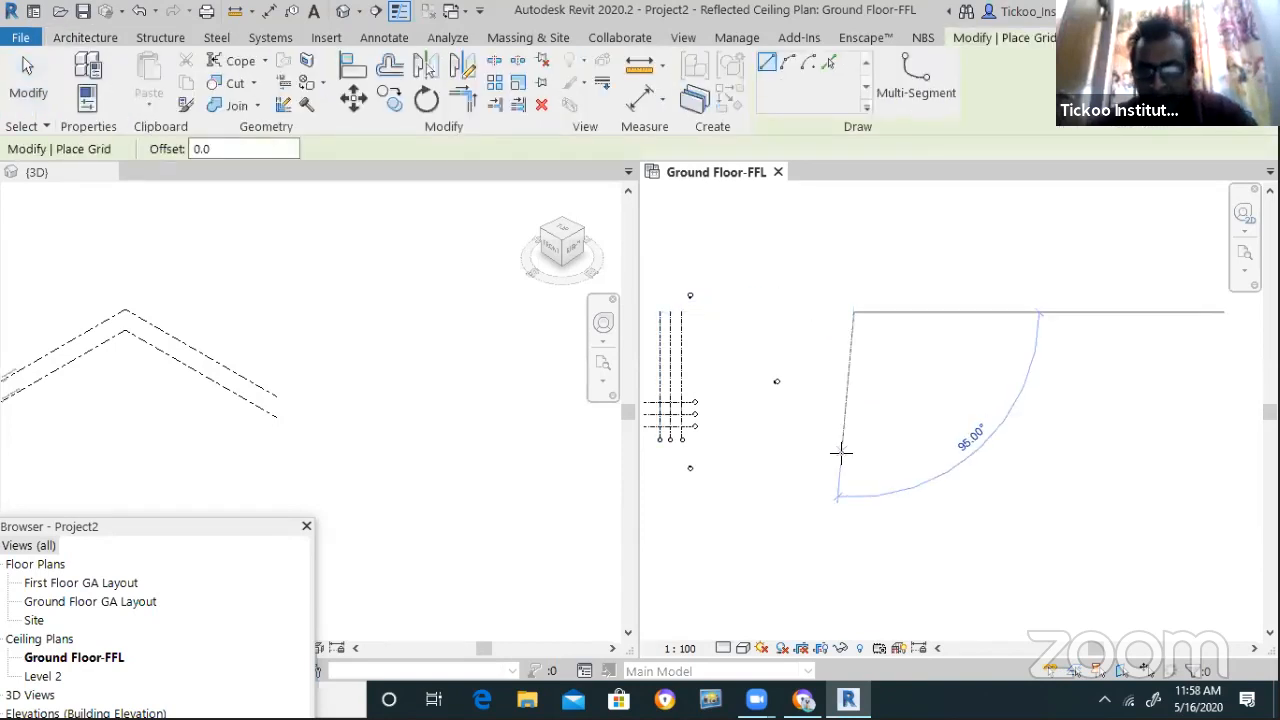
click(840, 455)
scroll(880, 375, up, 2)
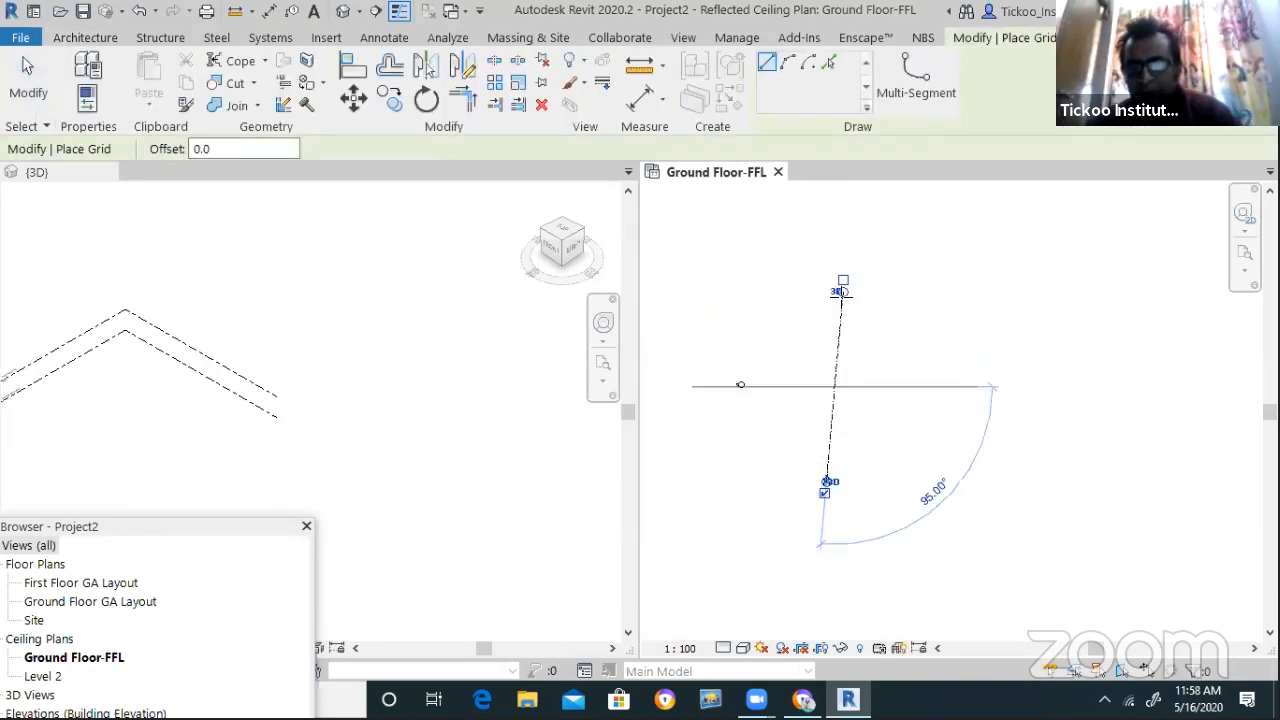
key(Escape)
key(Escape)
scroll(877, 371, up, 1)
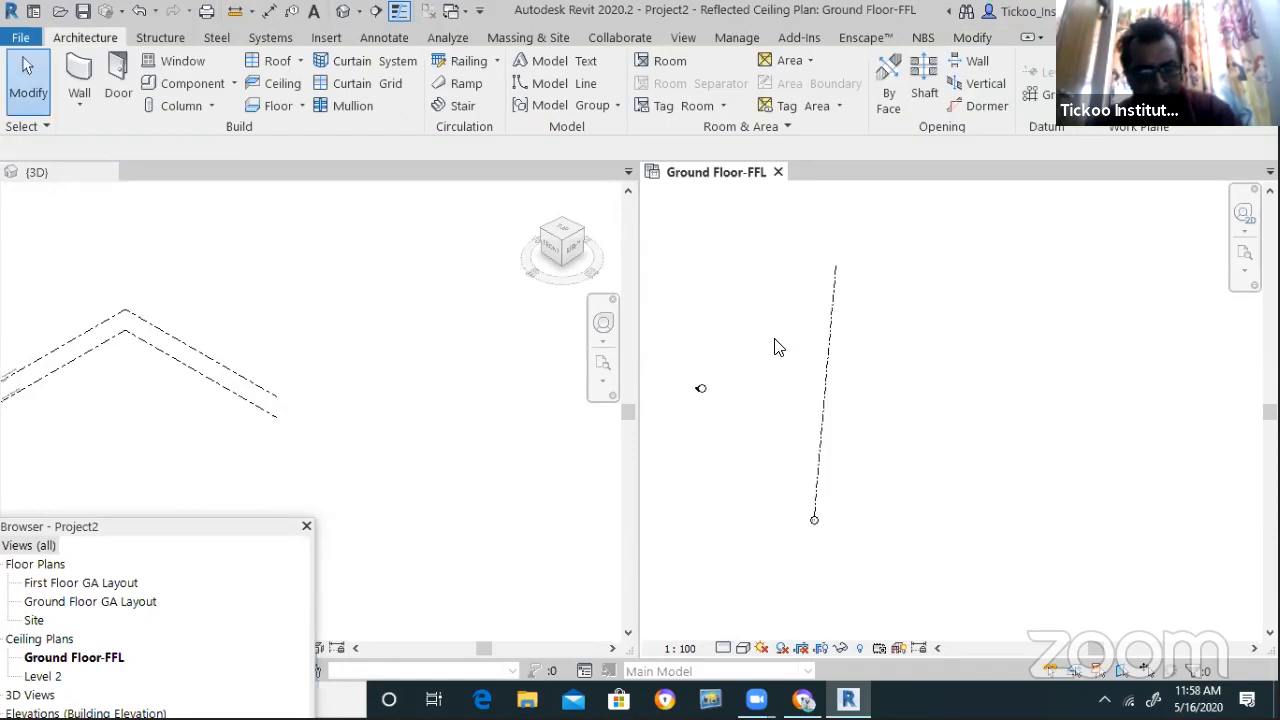
Copy the grid line to its lower end, then delete the unwanted copy
click(830, 378)
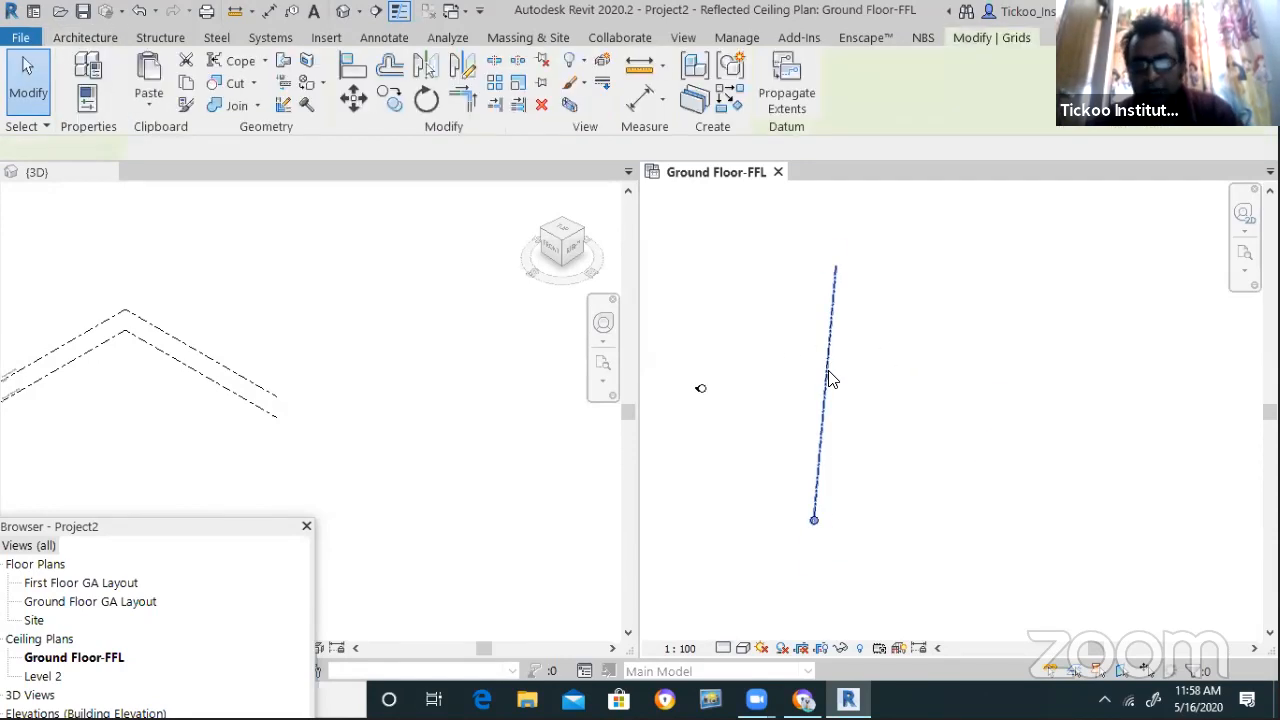
click(390, 97)
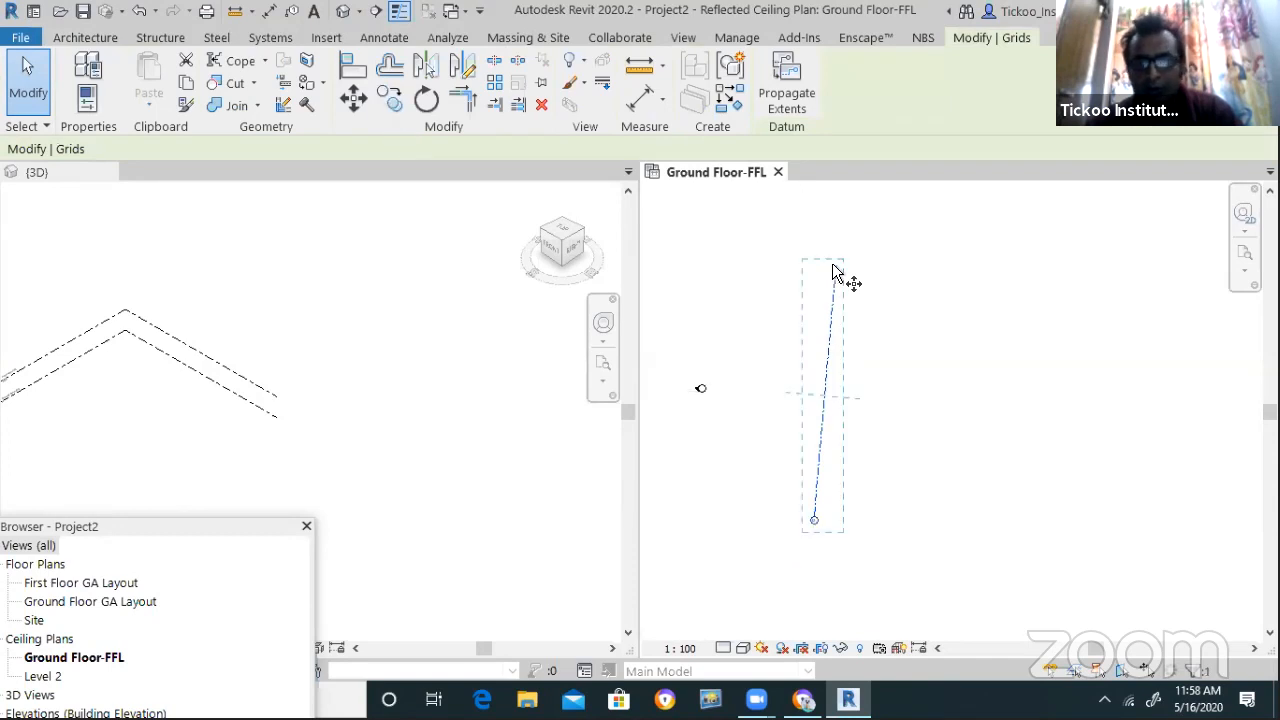
click(814, 517)
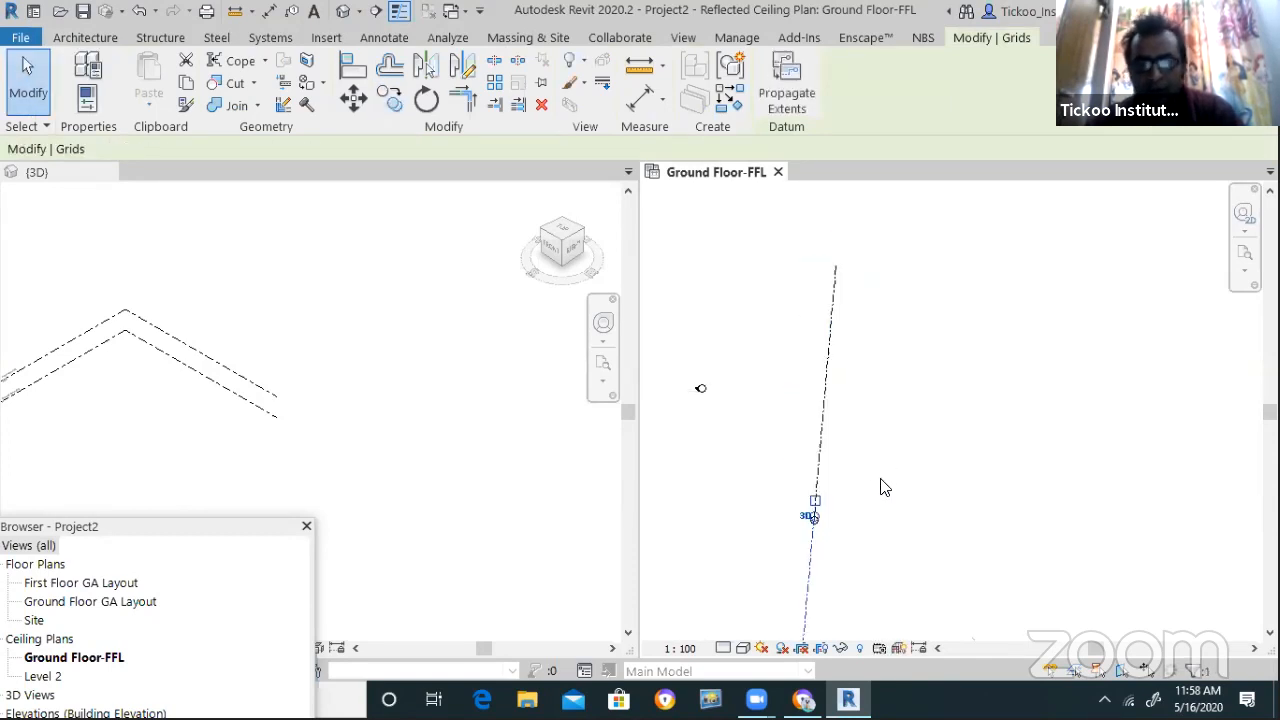
click(541, 105)
click(829, 394)
Rotate a 74° copy of the grid about its top end, keeping the original
click(424, 98)
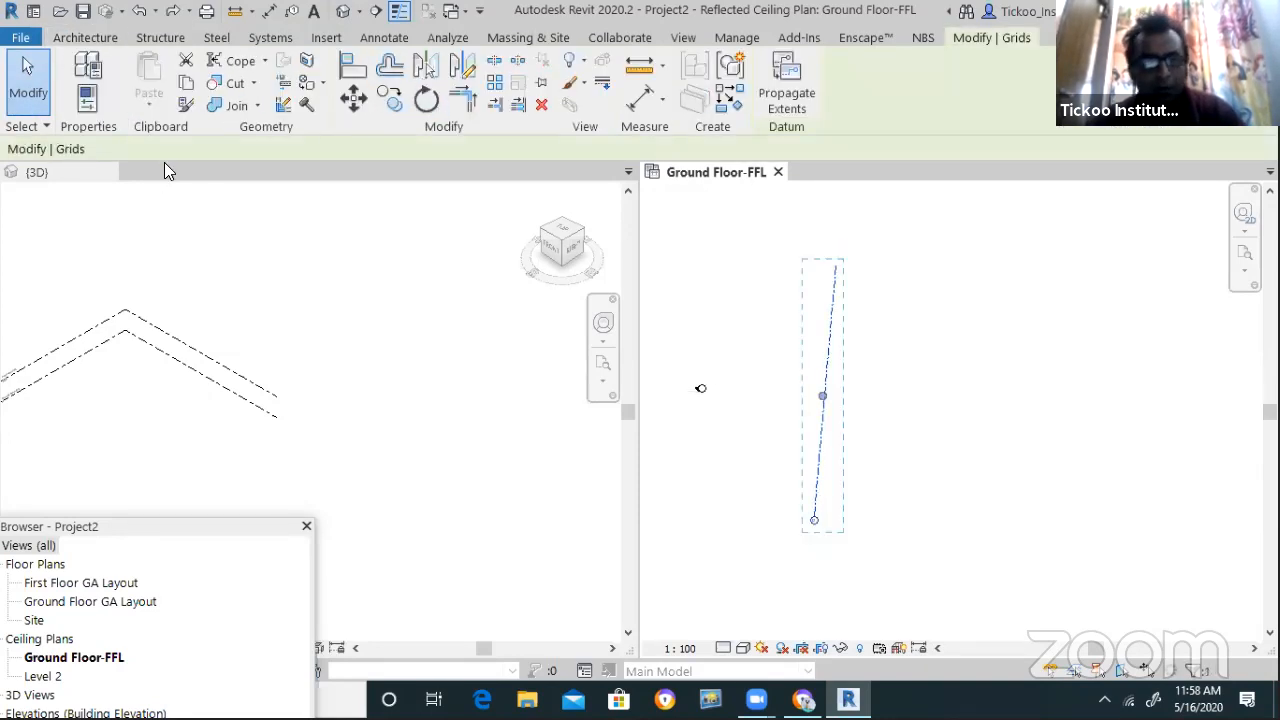
click(186, 148)
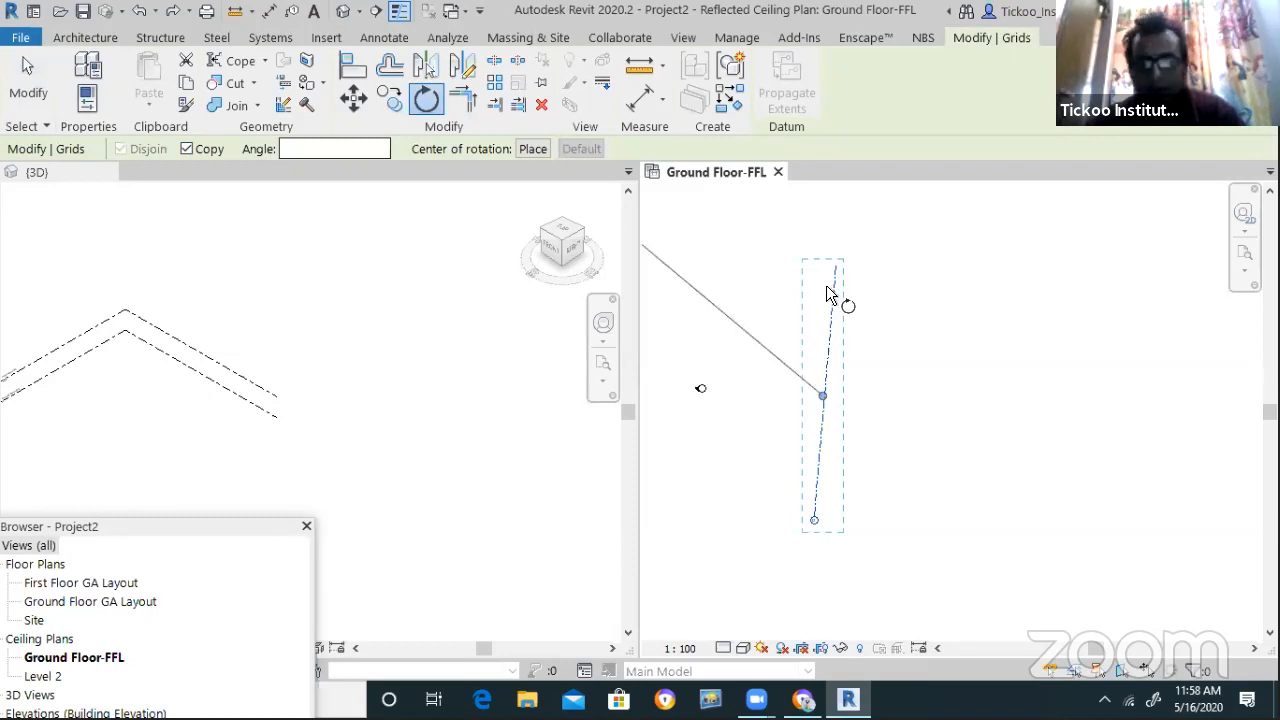
scroll(876, 383, up, 1)
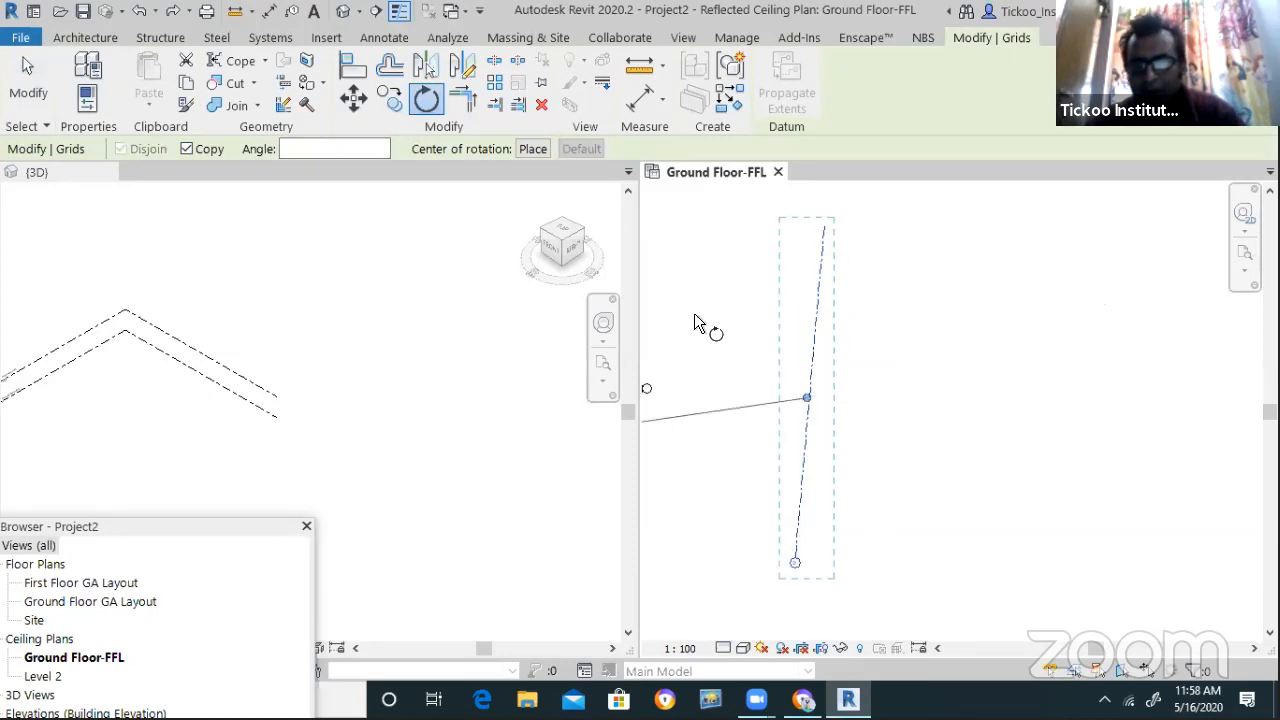
click(530, 149)
click(824, 228)
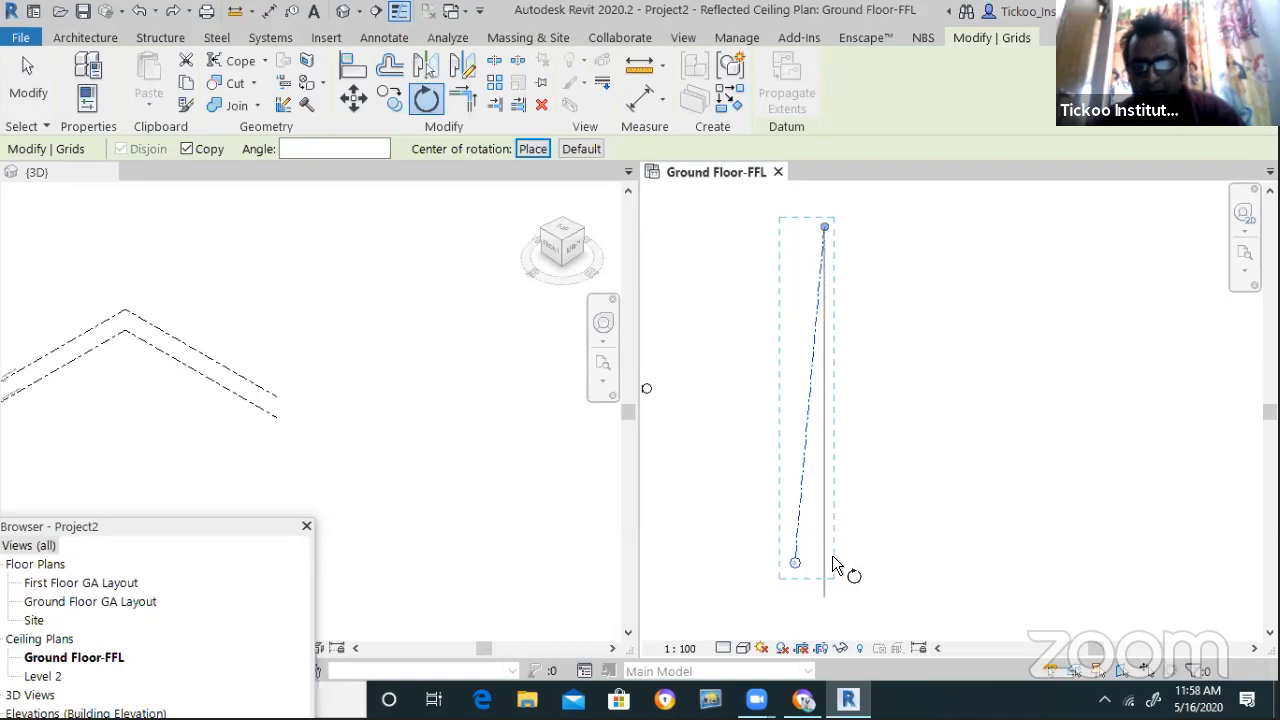
click(862, 551)
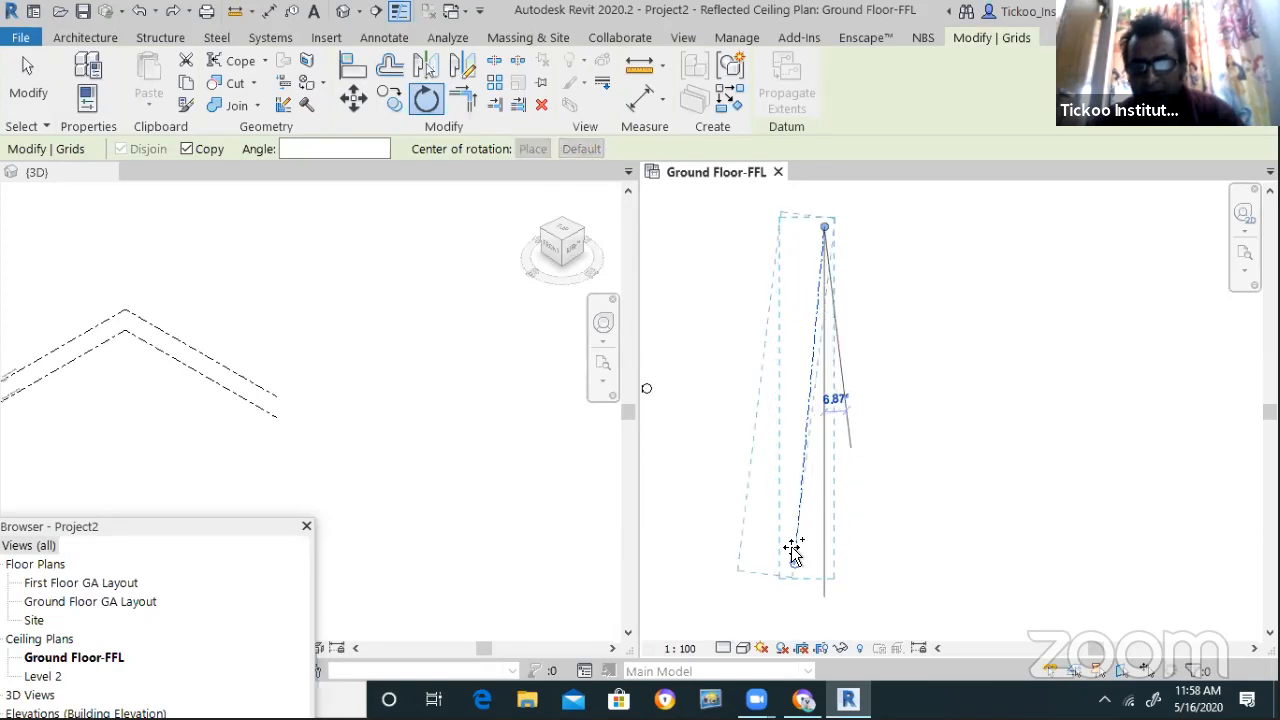
click(915, 495)
scroll(682, 474, down, 2)
scroll(849, 503, up, 3)
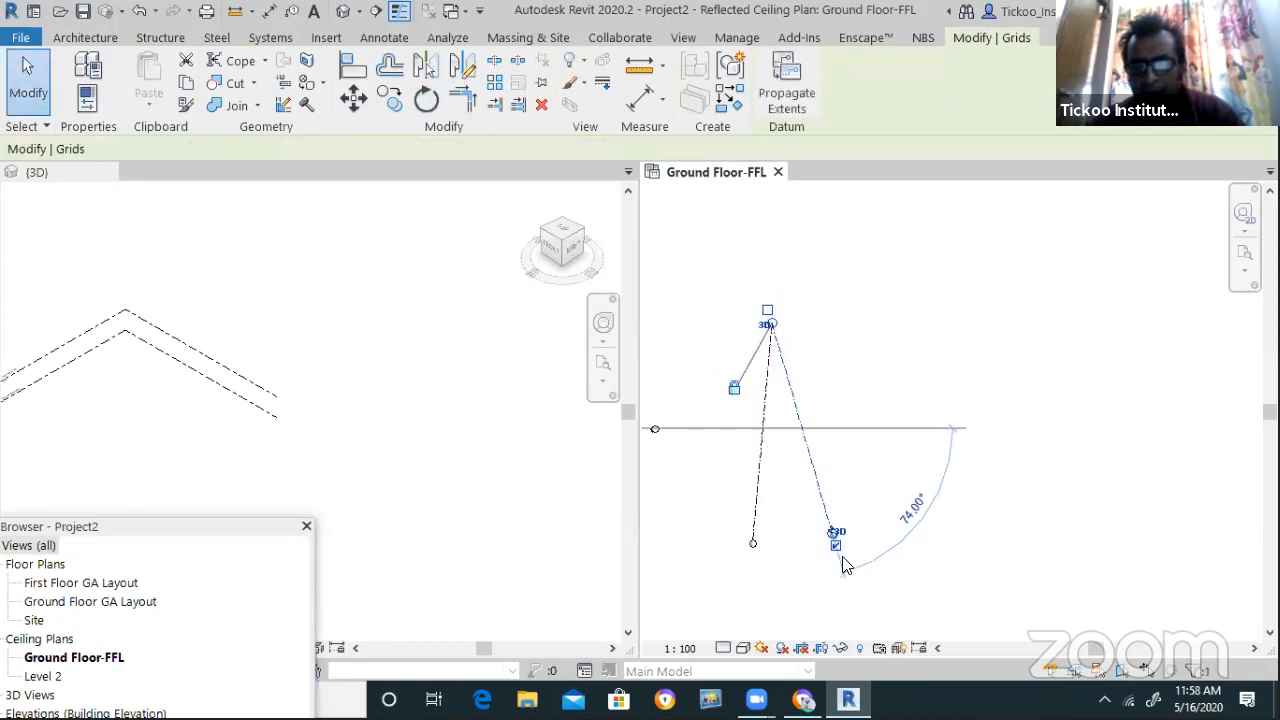
click(783, 564)
scroll(815, 551, up, 4)
scroll(895, 544, down, 4)
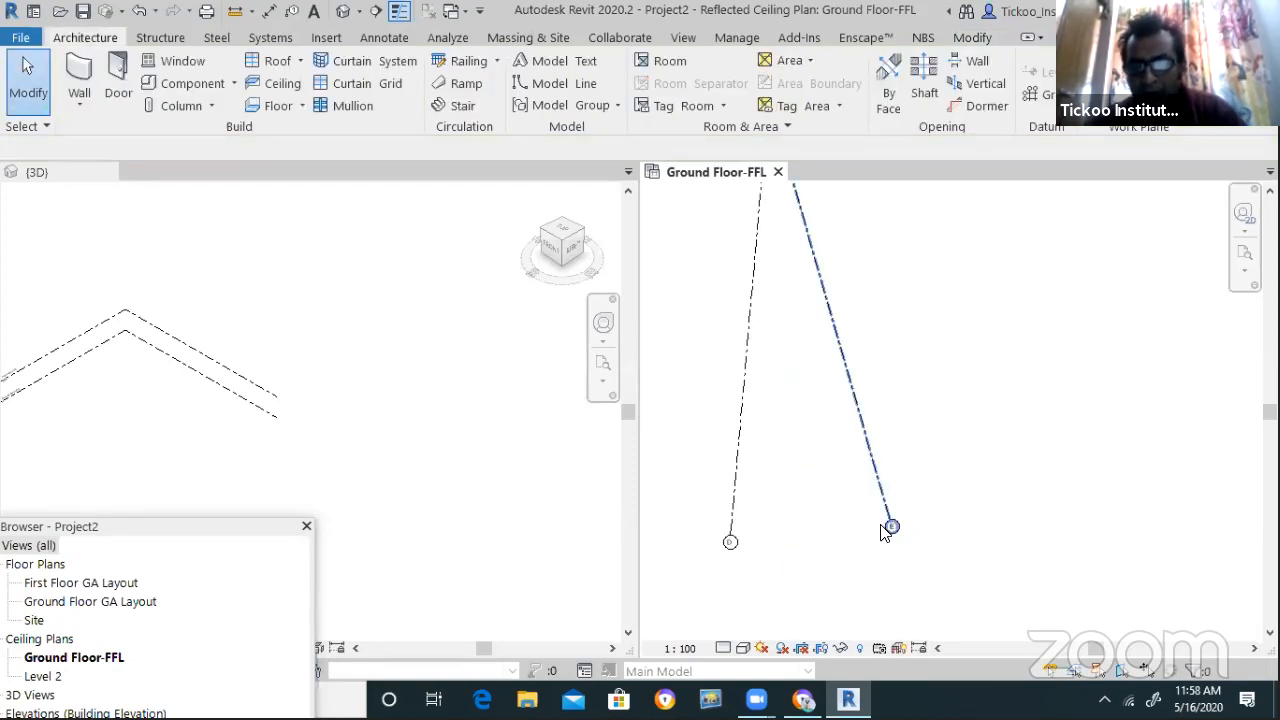
Delete the rotated grid copy and the original vertical grid
click(883, 497)
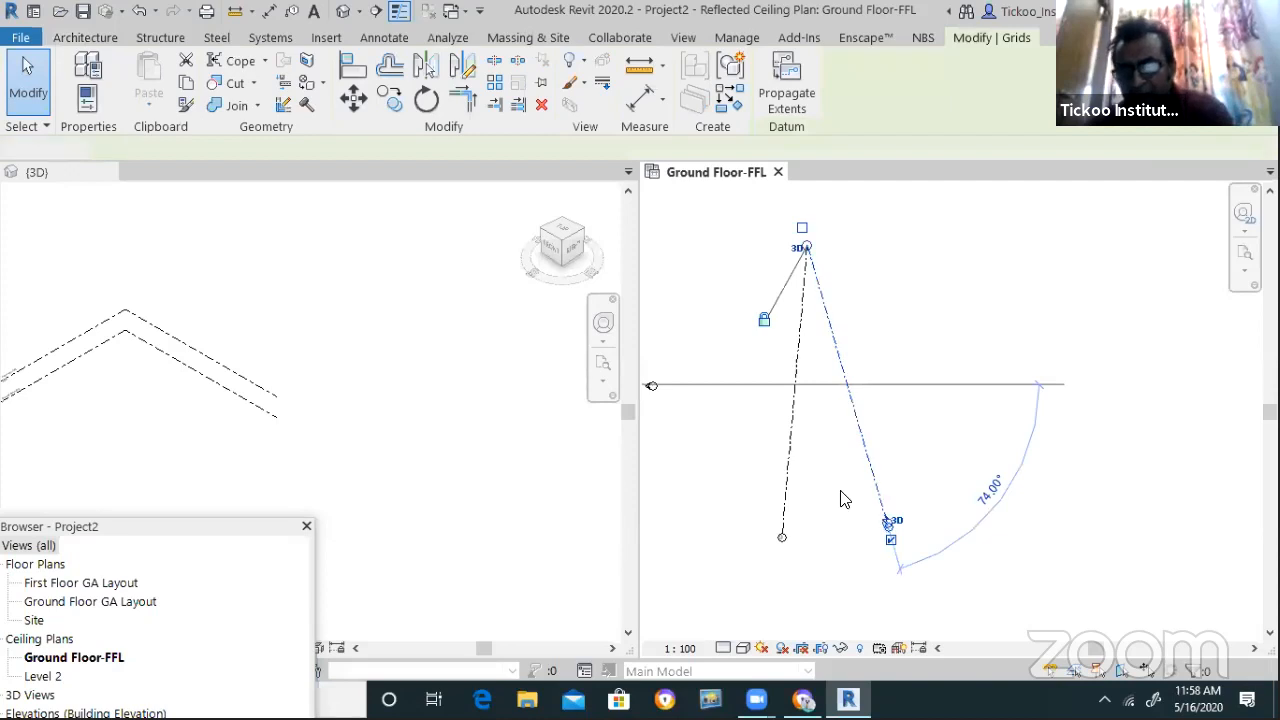
key(Delete)
click(786, 505)
key(Delete)
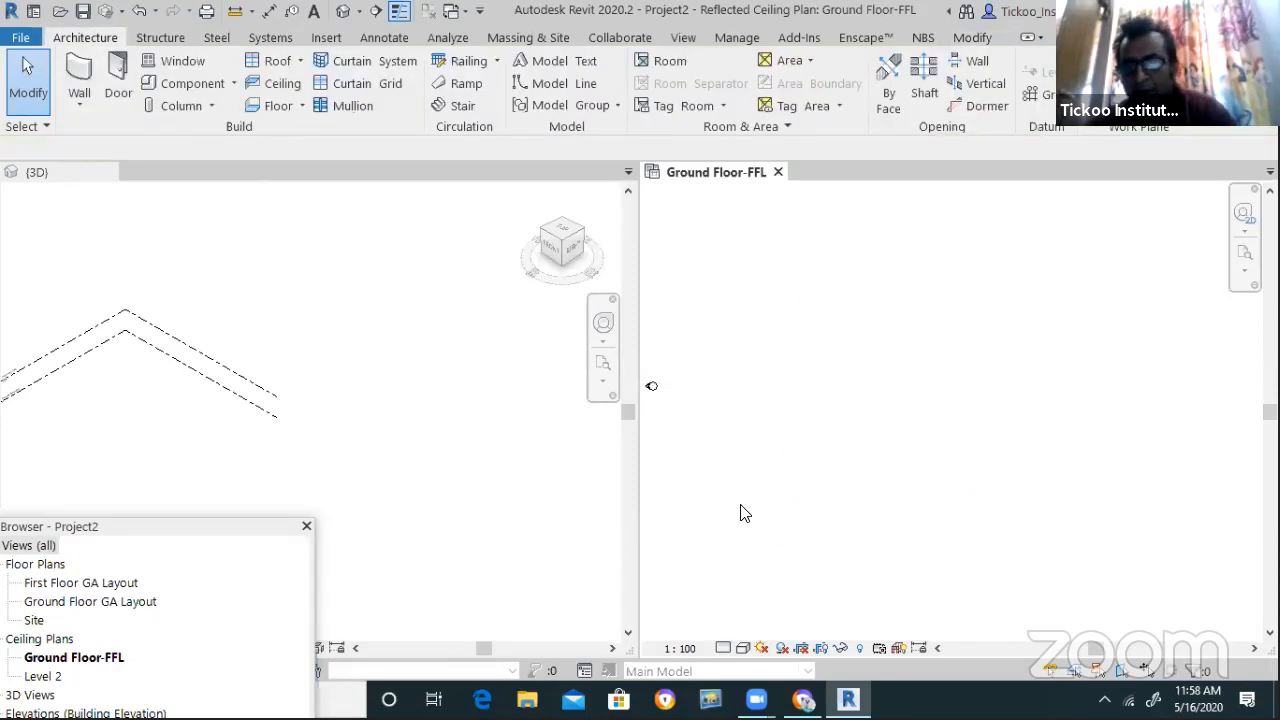
Zoom around the Ground Floor-FFL plan and start the Grid tool with GR
scroll(741, 497, up, 5)
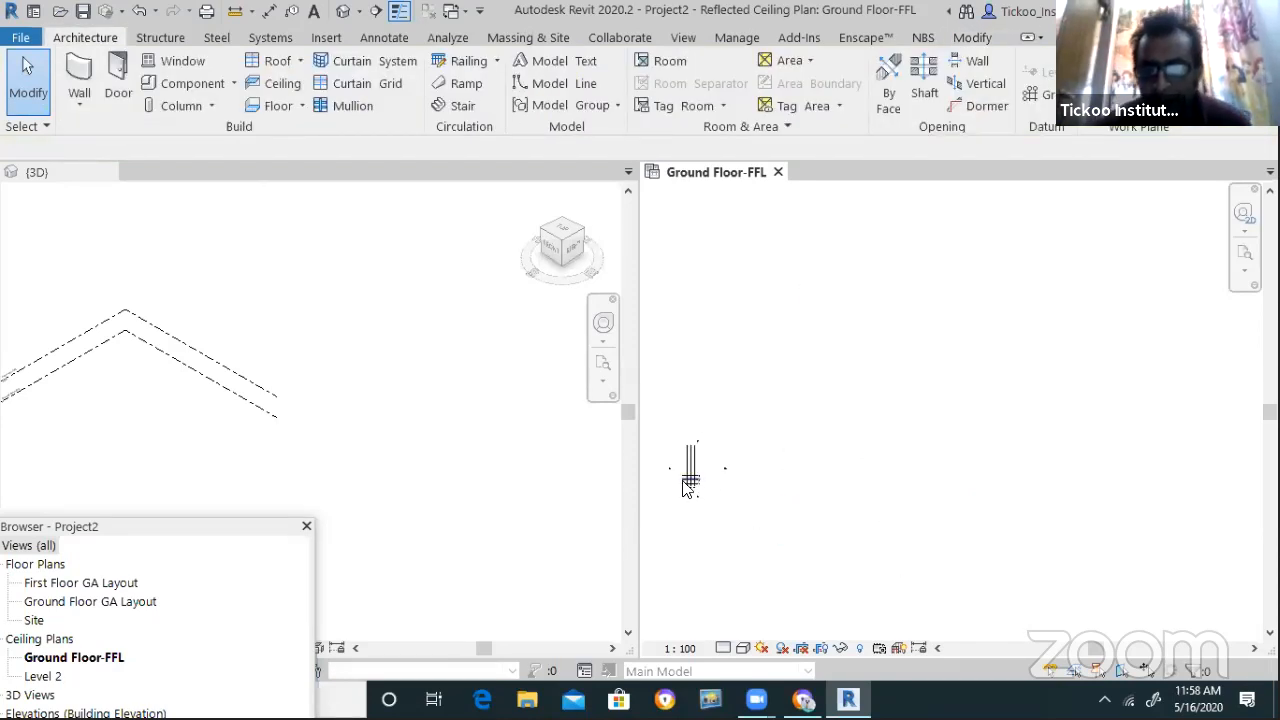
scroll(690, 479, up, 1)
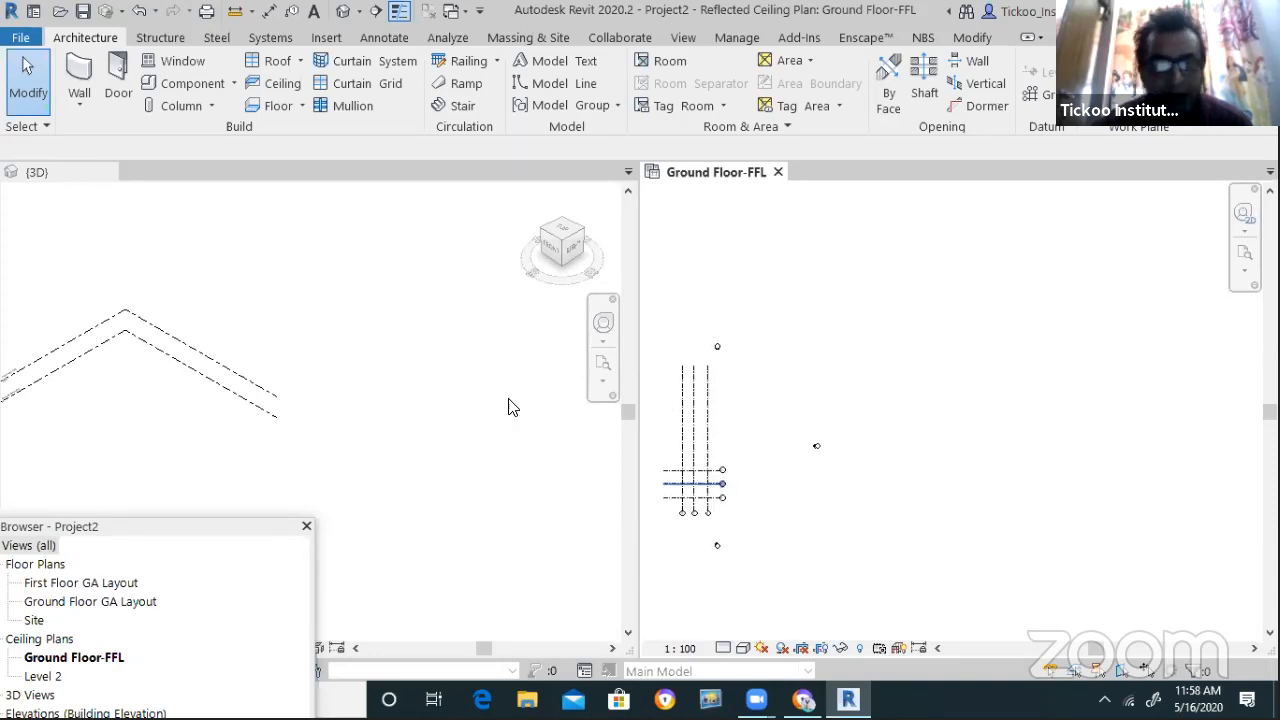
scroll(731, 497, up, 2)
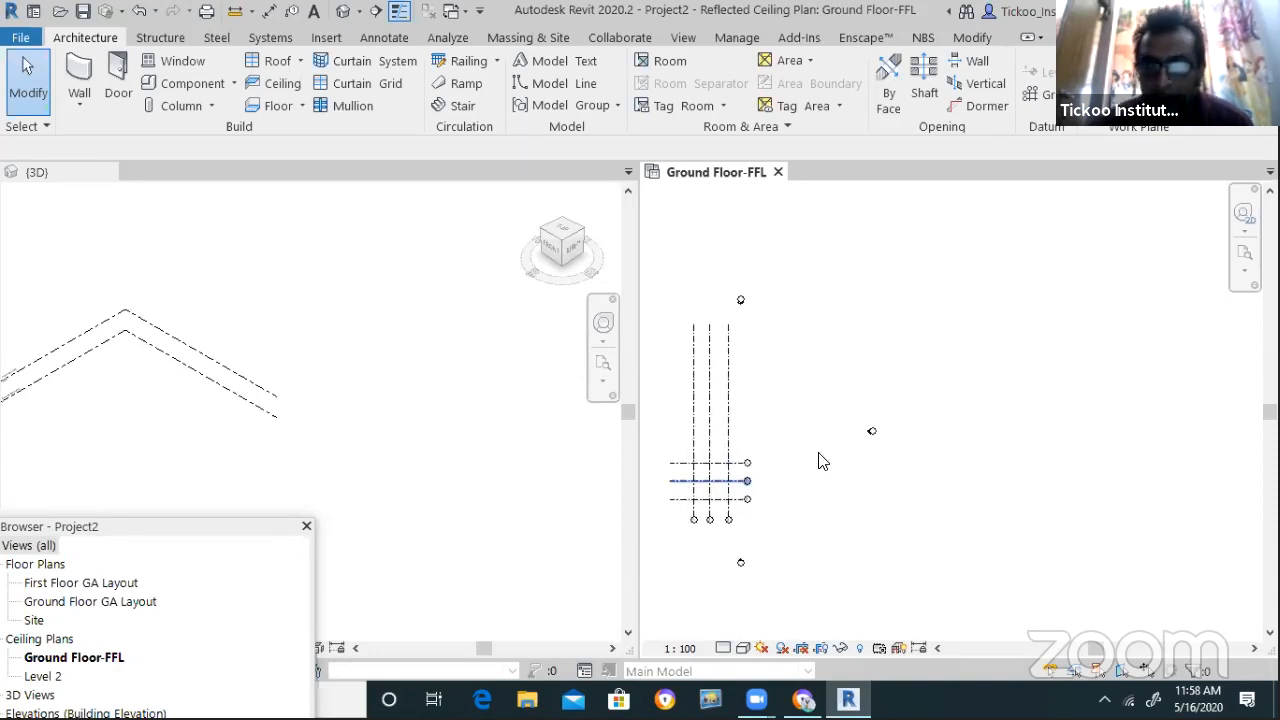
scroll(731, 505, down, 1)
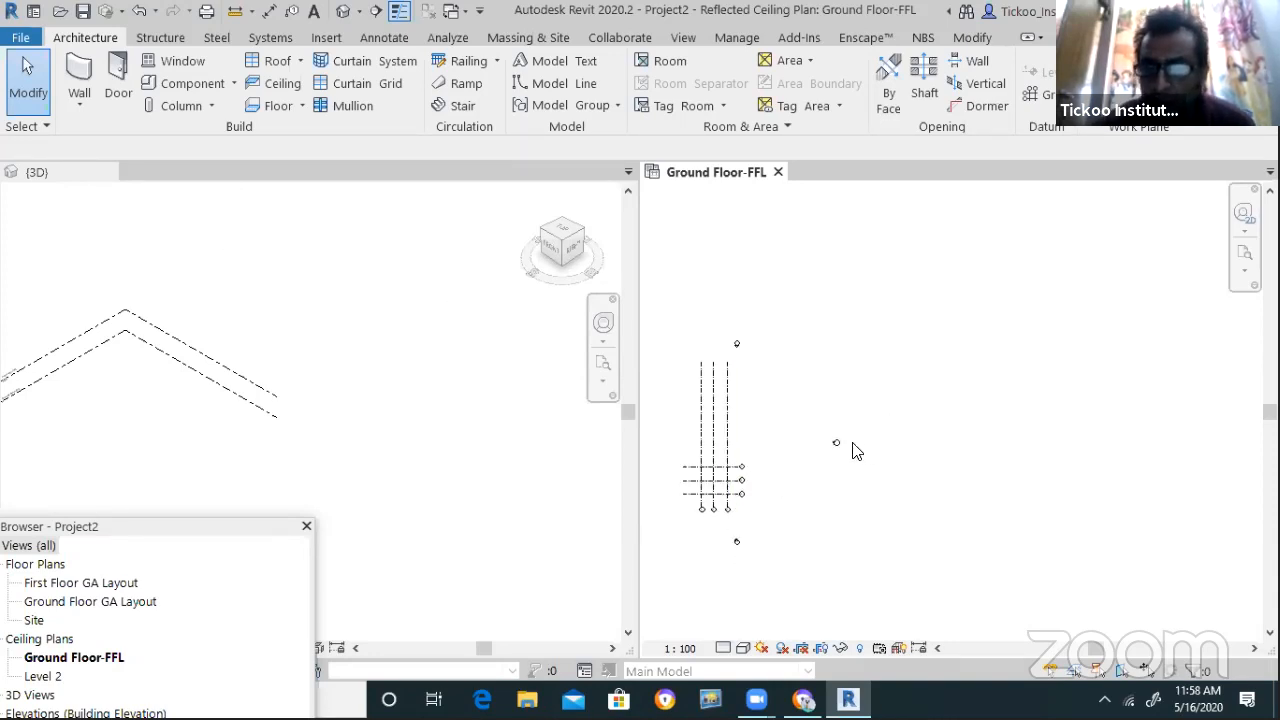
scroll(737, 463, down, 4)
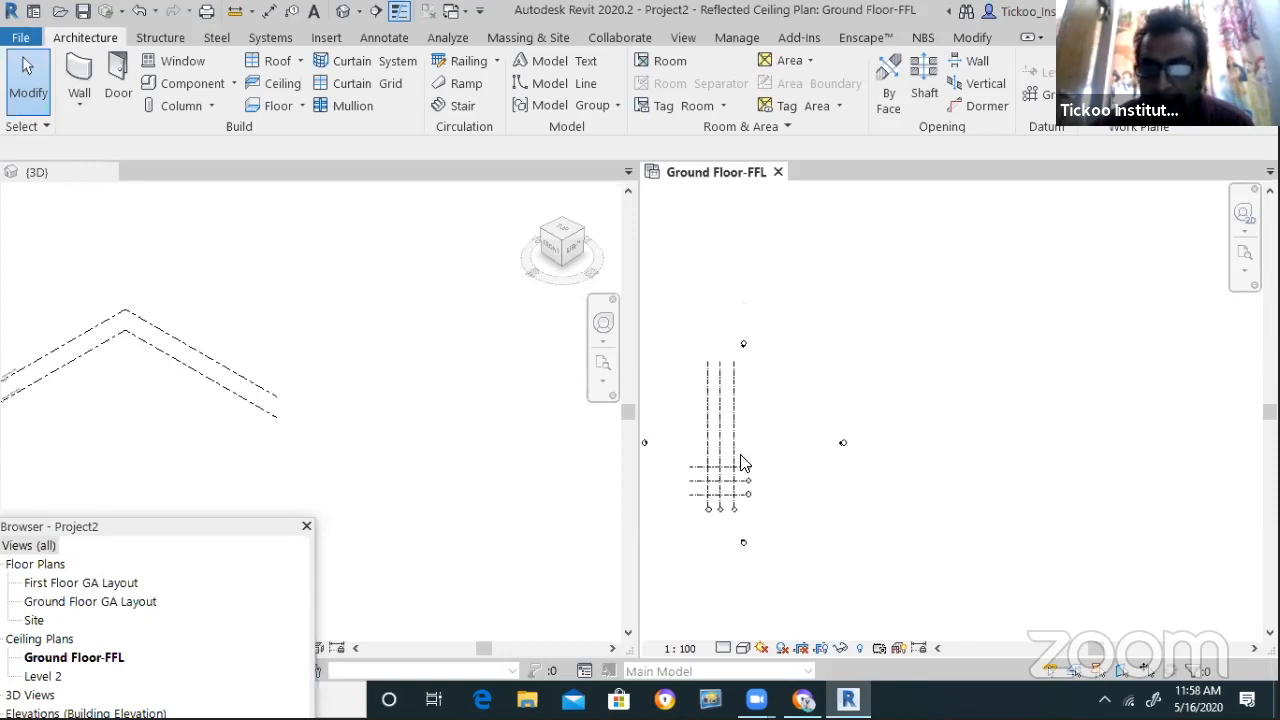
scroll(930, 379, up, 1)
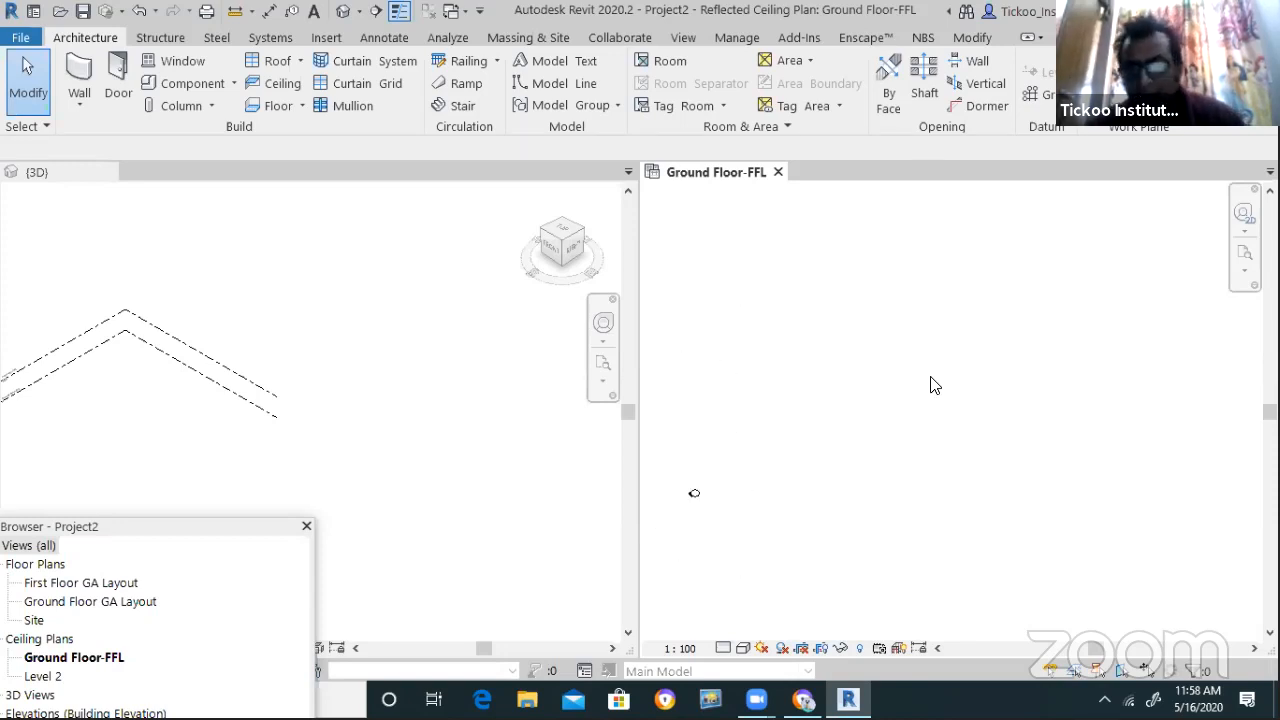
key(g)
key(r)
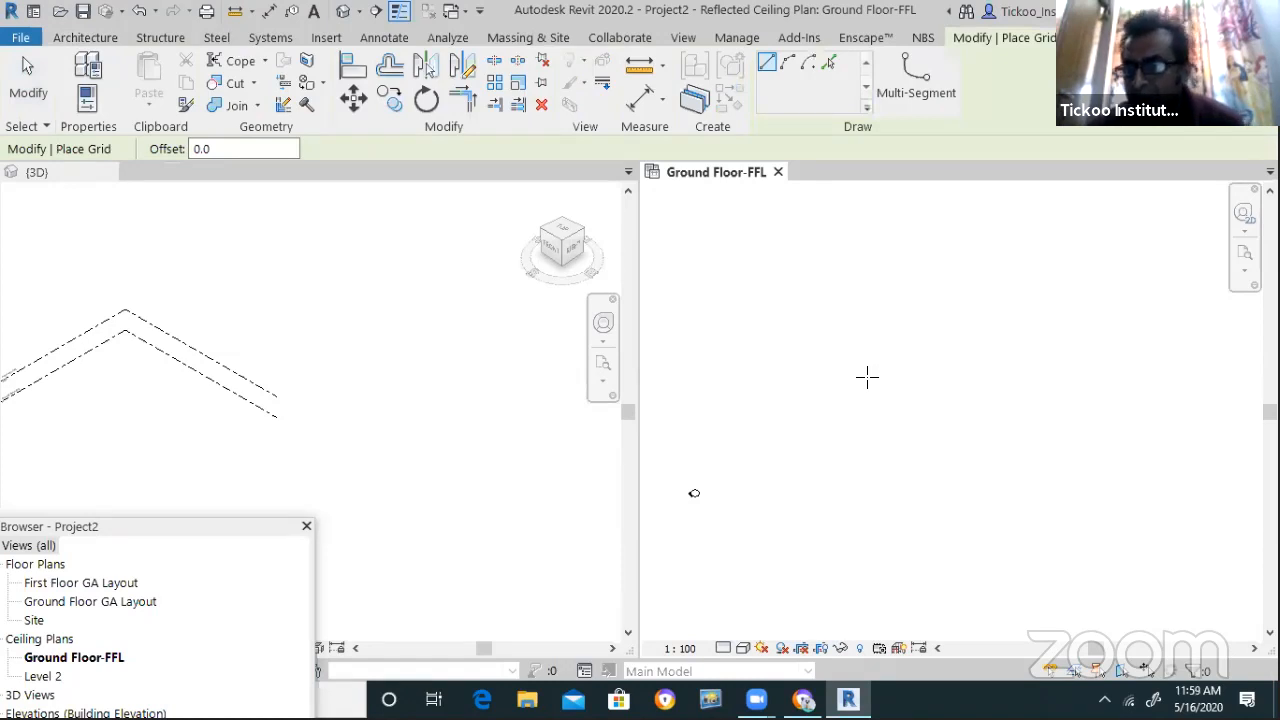
Draw a vertical grid line on the Ground Floor-FFL plan
click(829, 326)
click(829, 500)
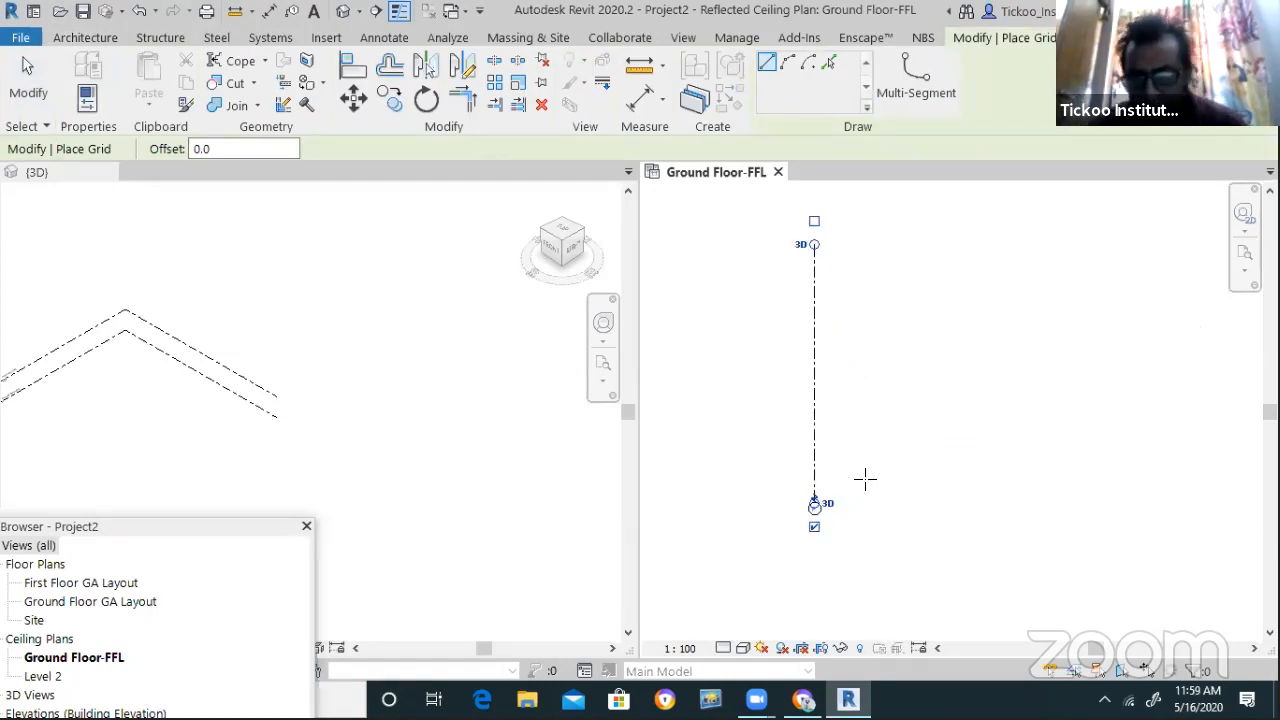
key(Escape)
key(Escape)
Relabel the new grid's bubble to A
click(787, 515)
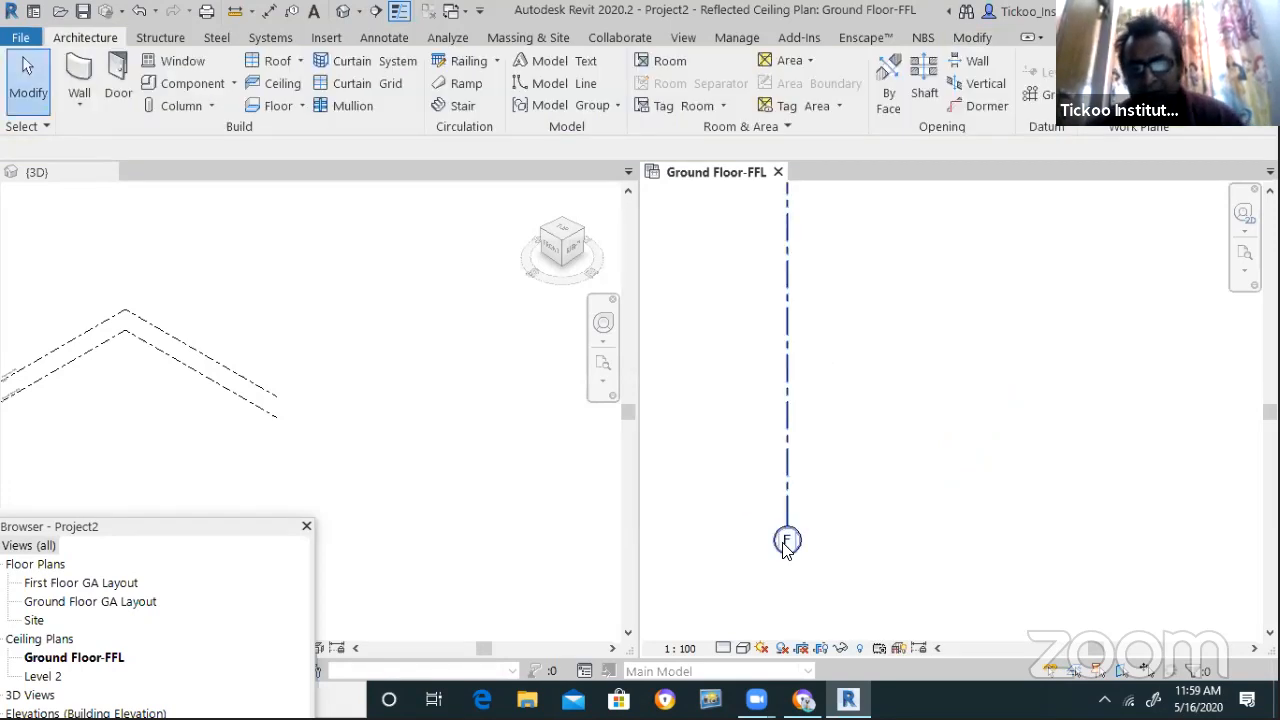
click(788, 540)
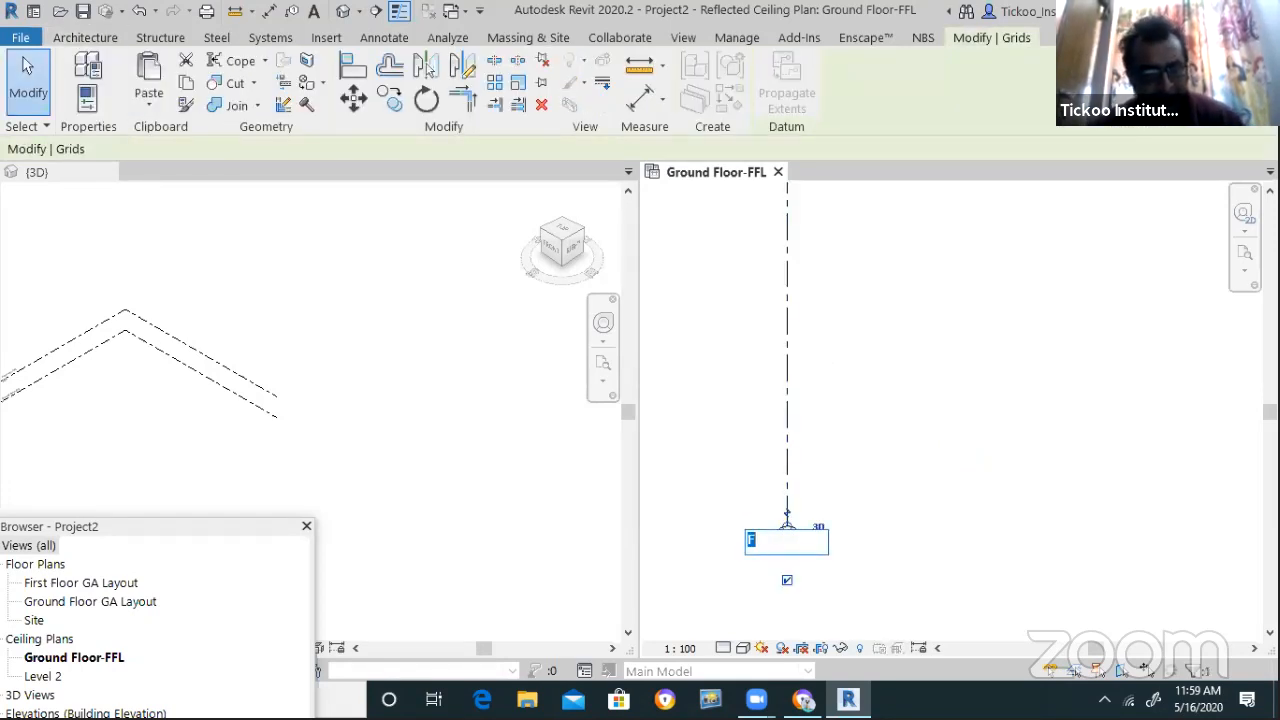
text(A)
key(Return)
key(Escape)
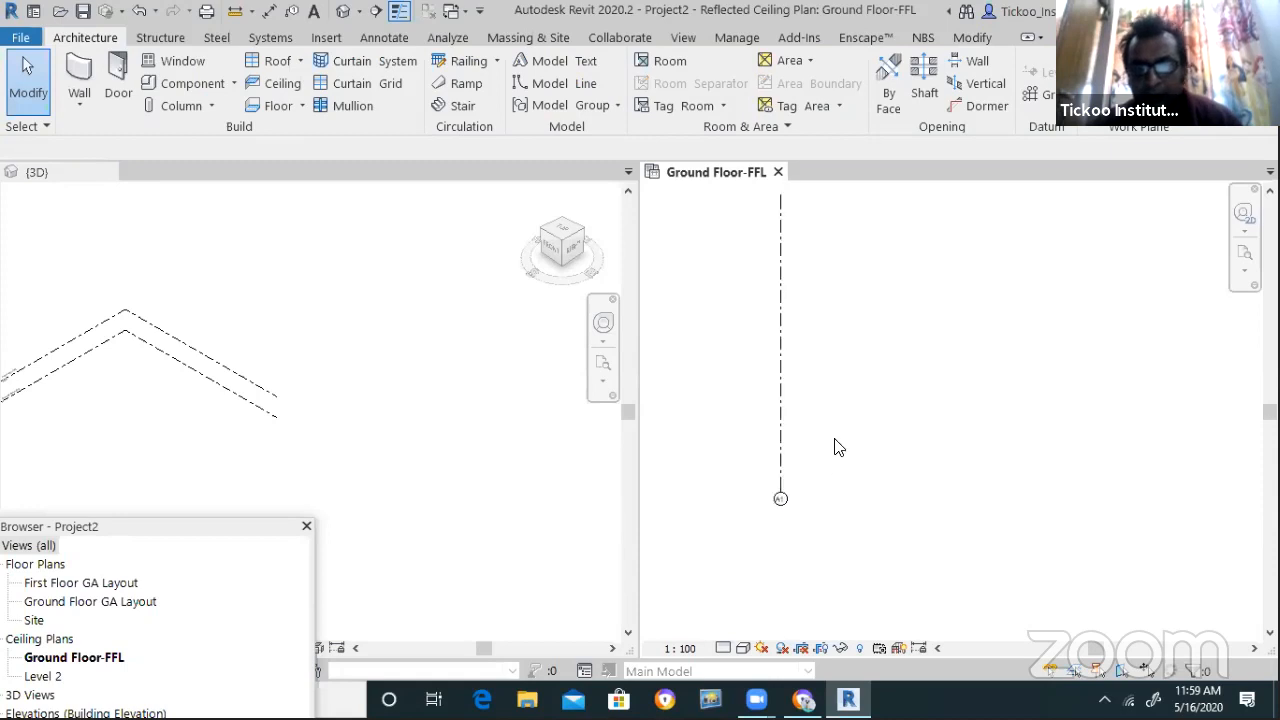
scroll(850, 455, down, 3)
scroll(898, 392, up, 3)
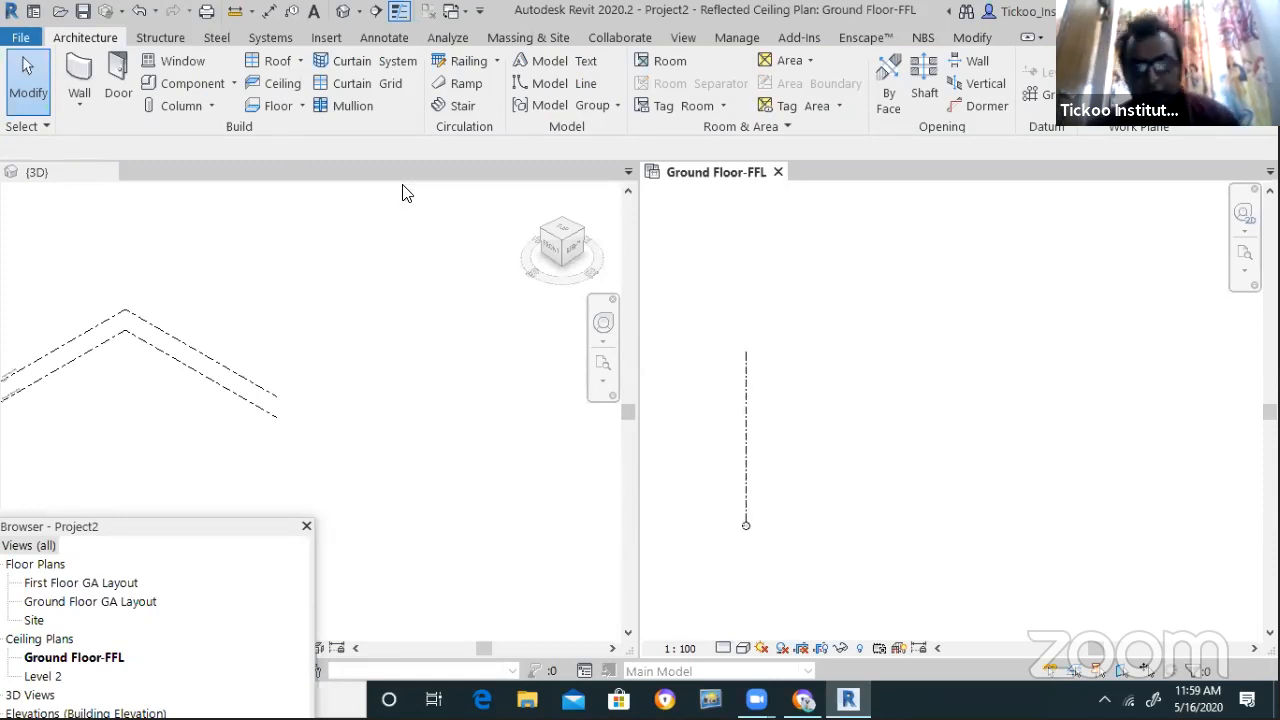
click(745, 376)
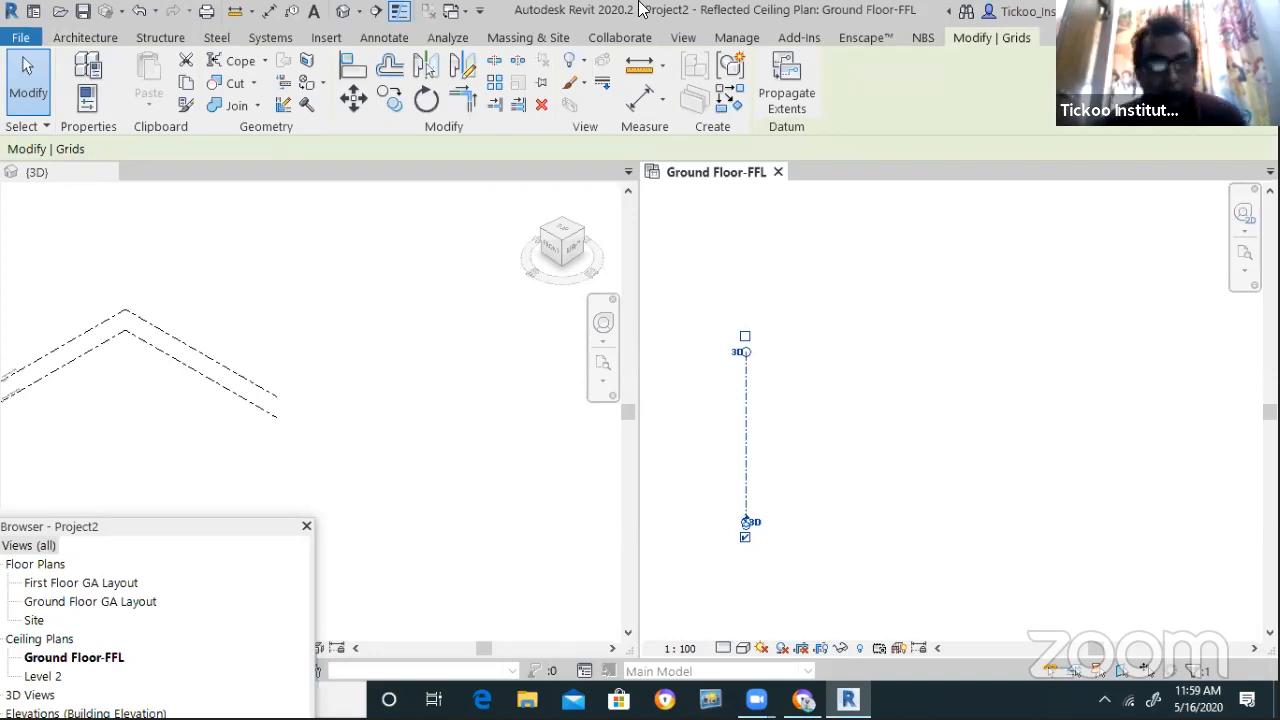
Rotate a copy of the vertical grid 30° about its top end
click(426, 98)
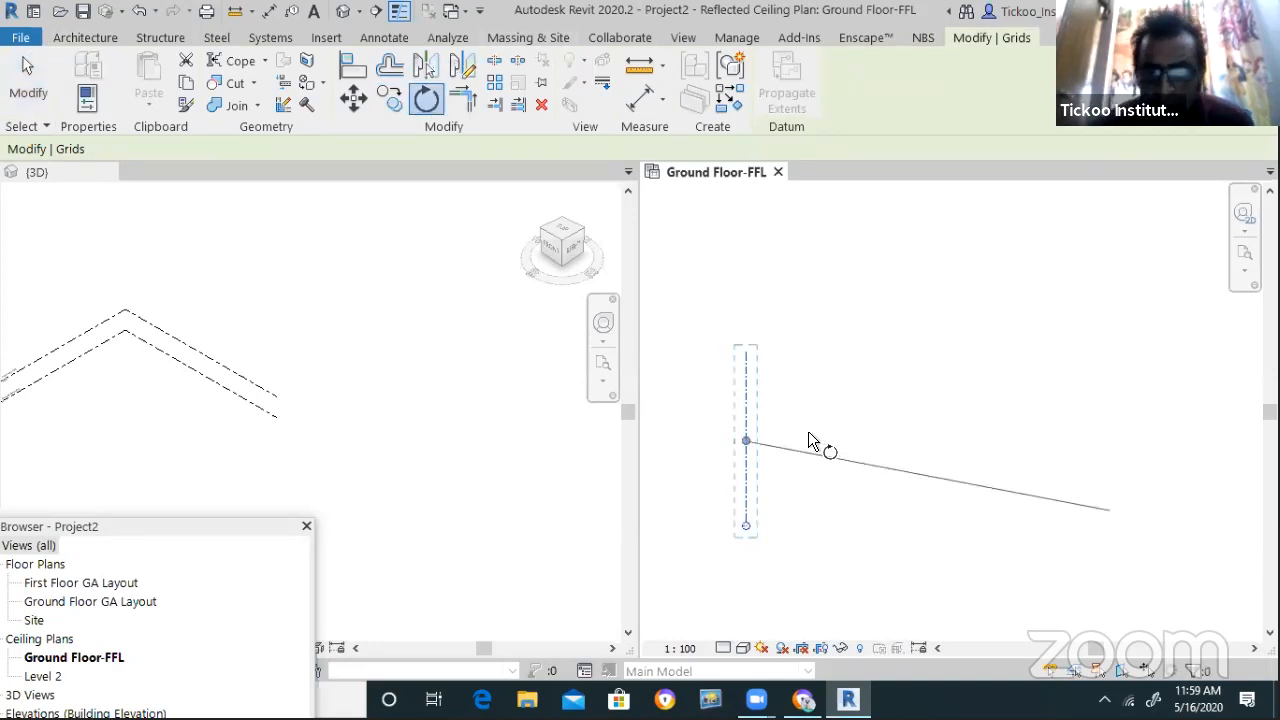
scroll(765, 430, up, 3)
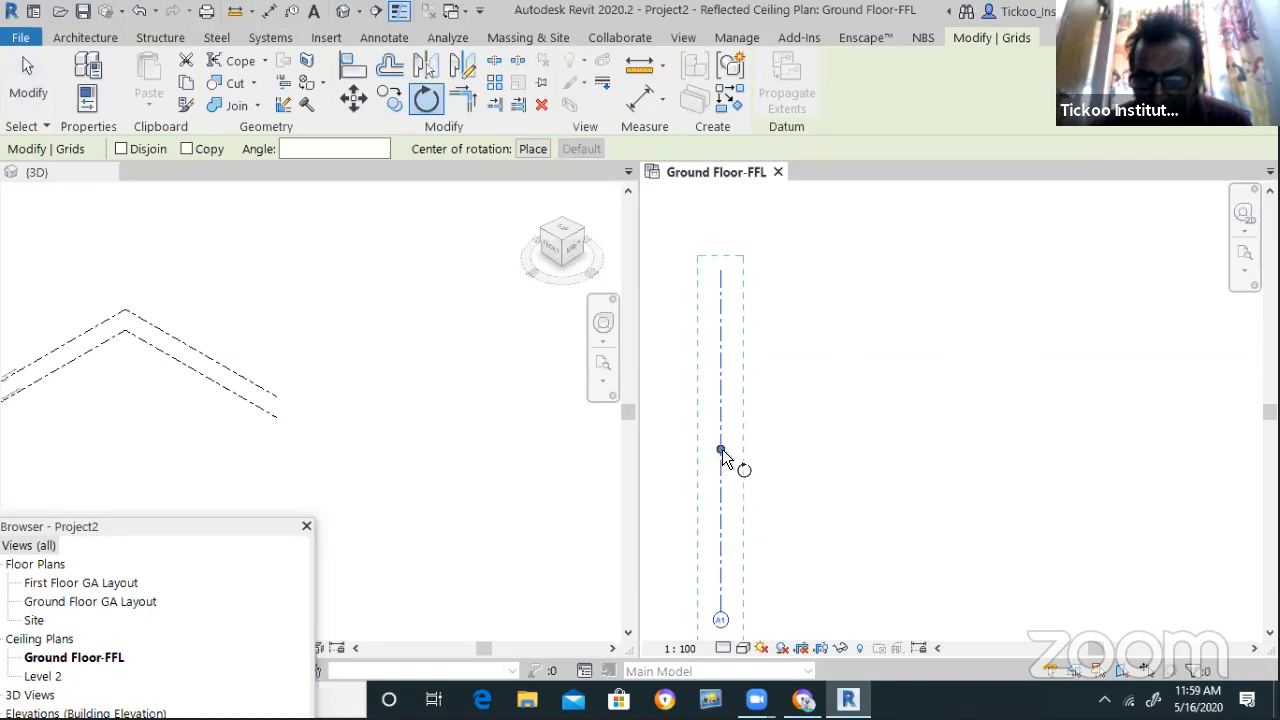
scroll(815, 445, down, 1)
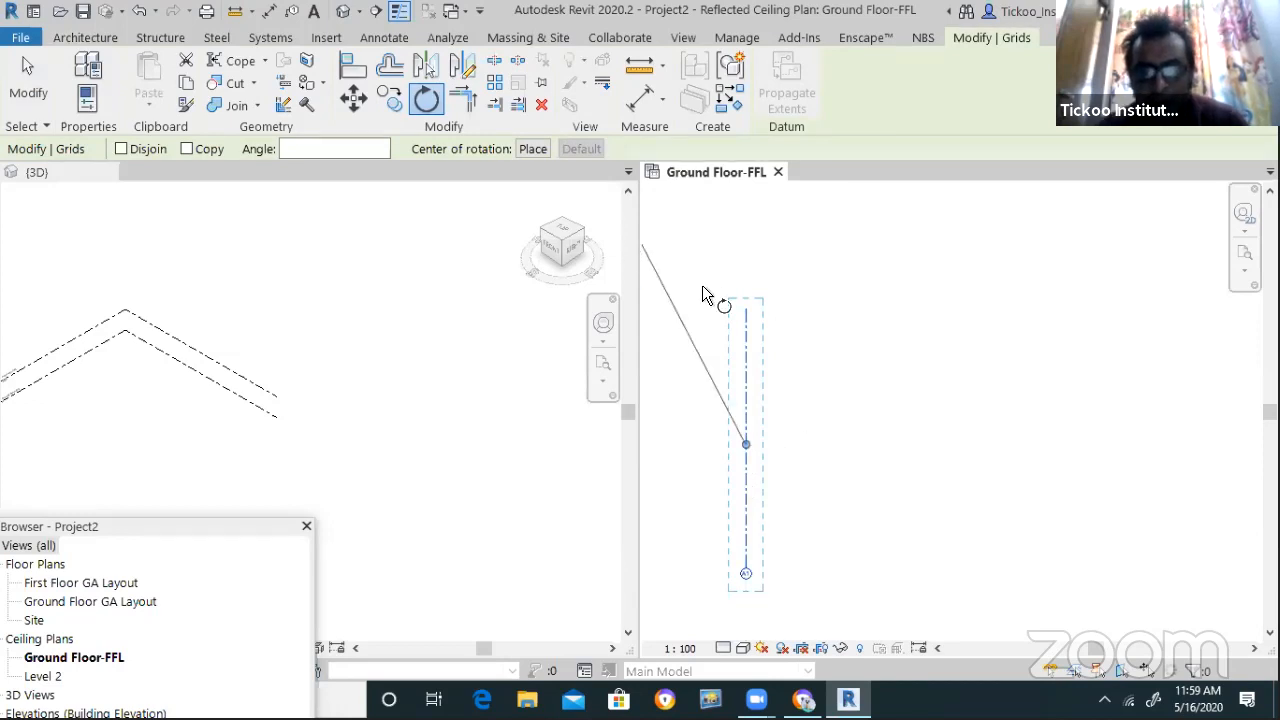
click(532, 148)
click(731, 309)
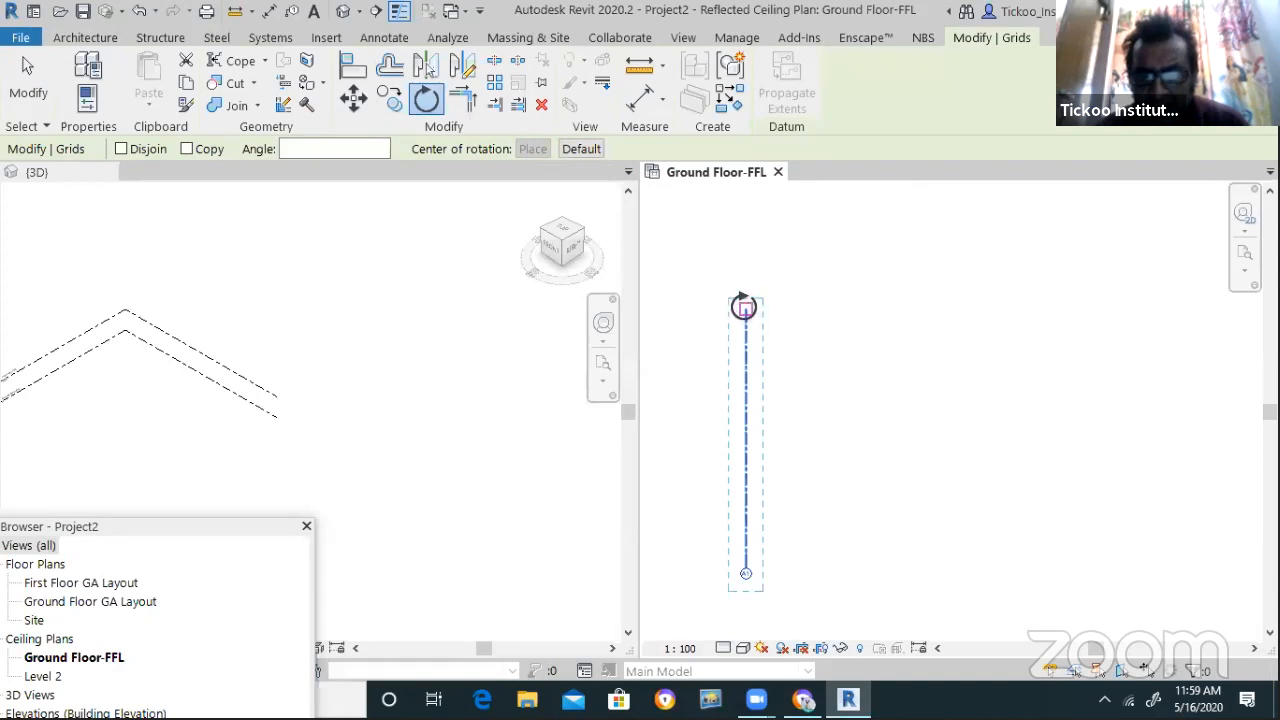
click(745, 309)
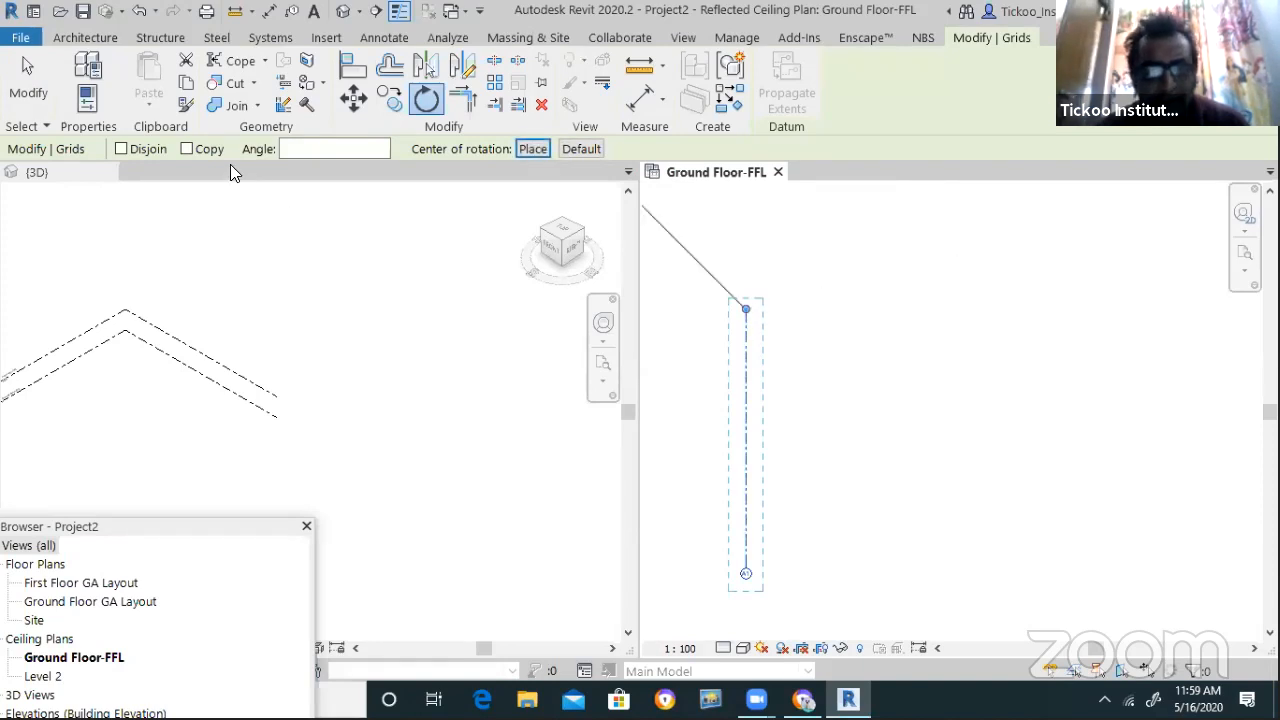
click(187, 149)
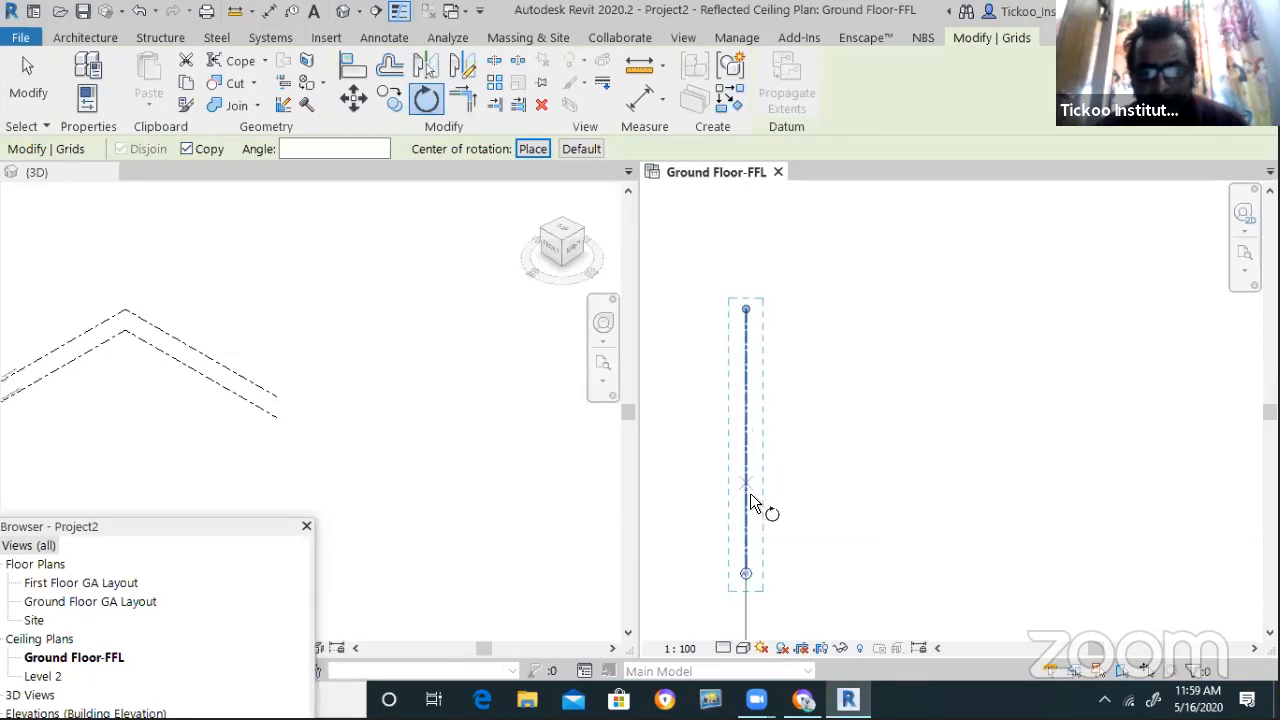
click(743, 569)
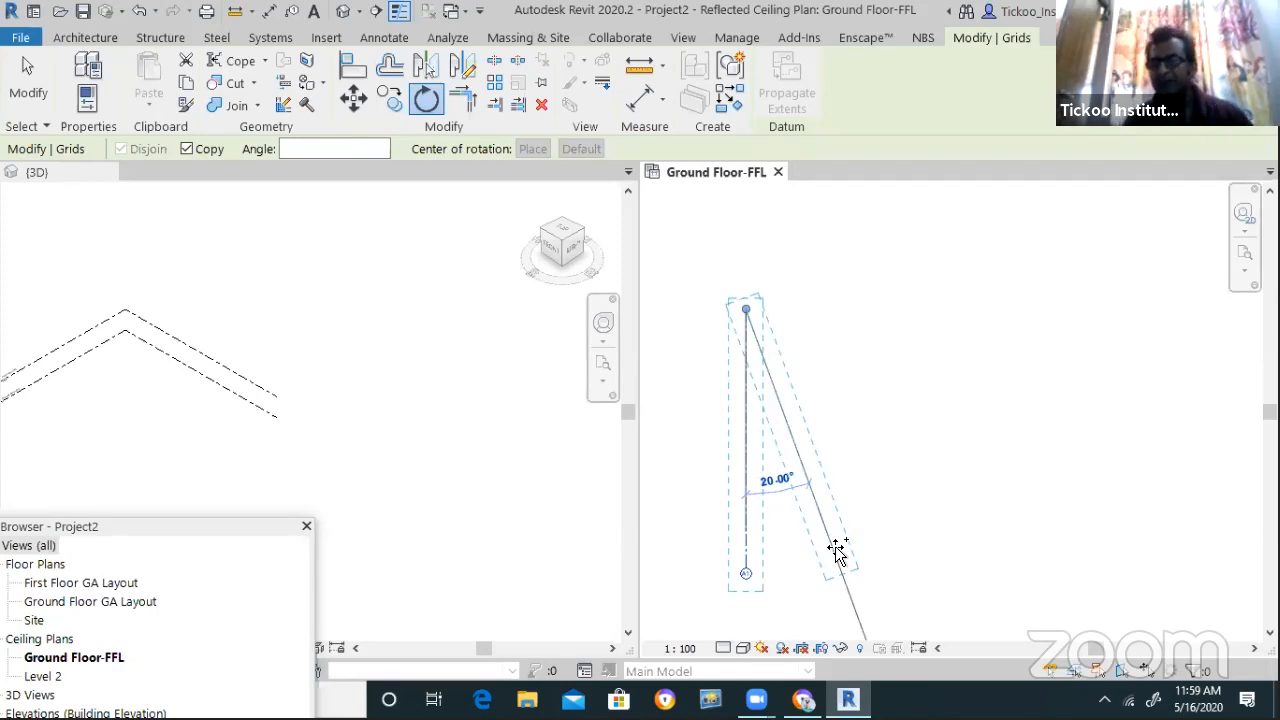
text(30)
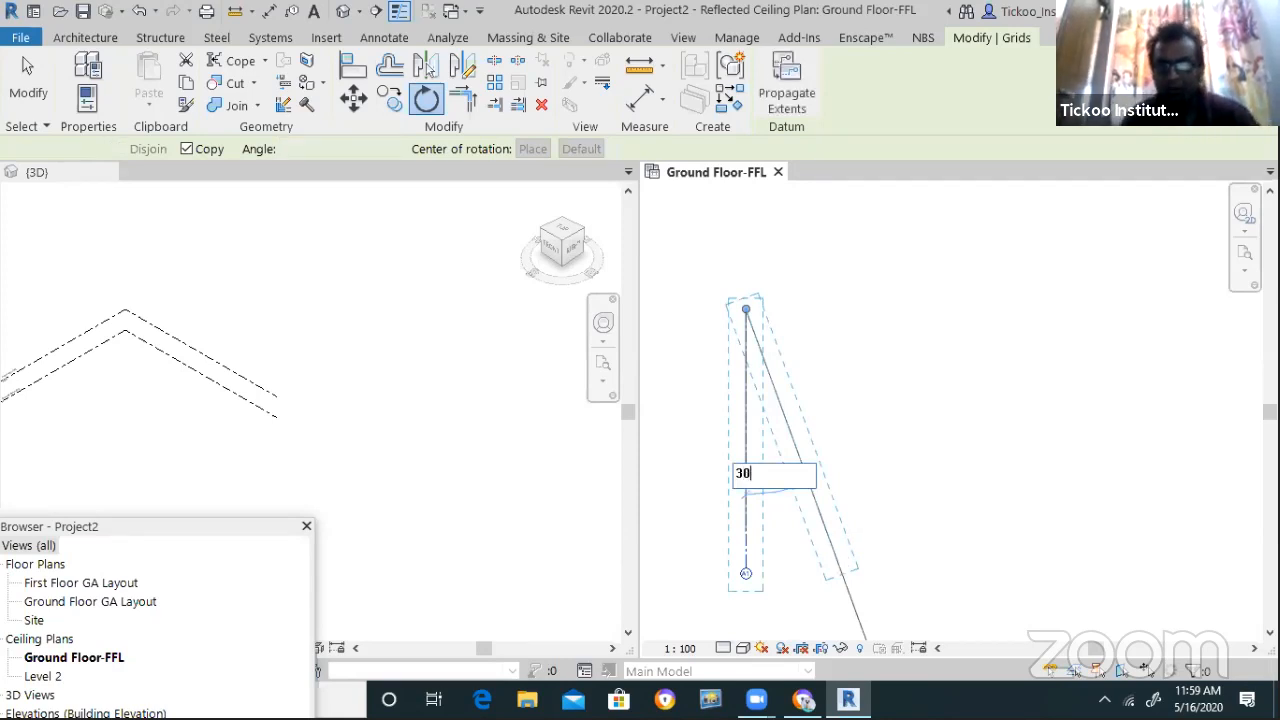
key(Return)
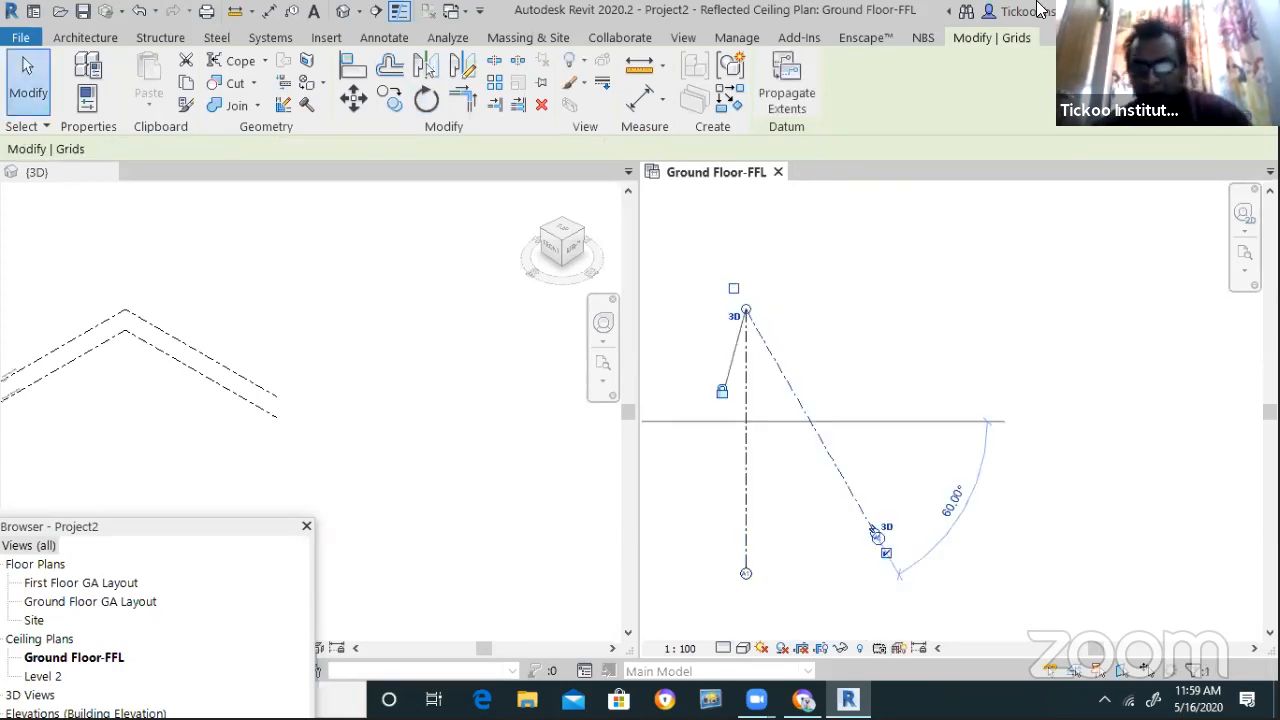
Select grid A2 to check its angle, then deselect it
click(1059, 476)
scroll(823, 543, up, 1)
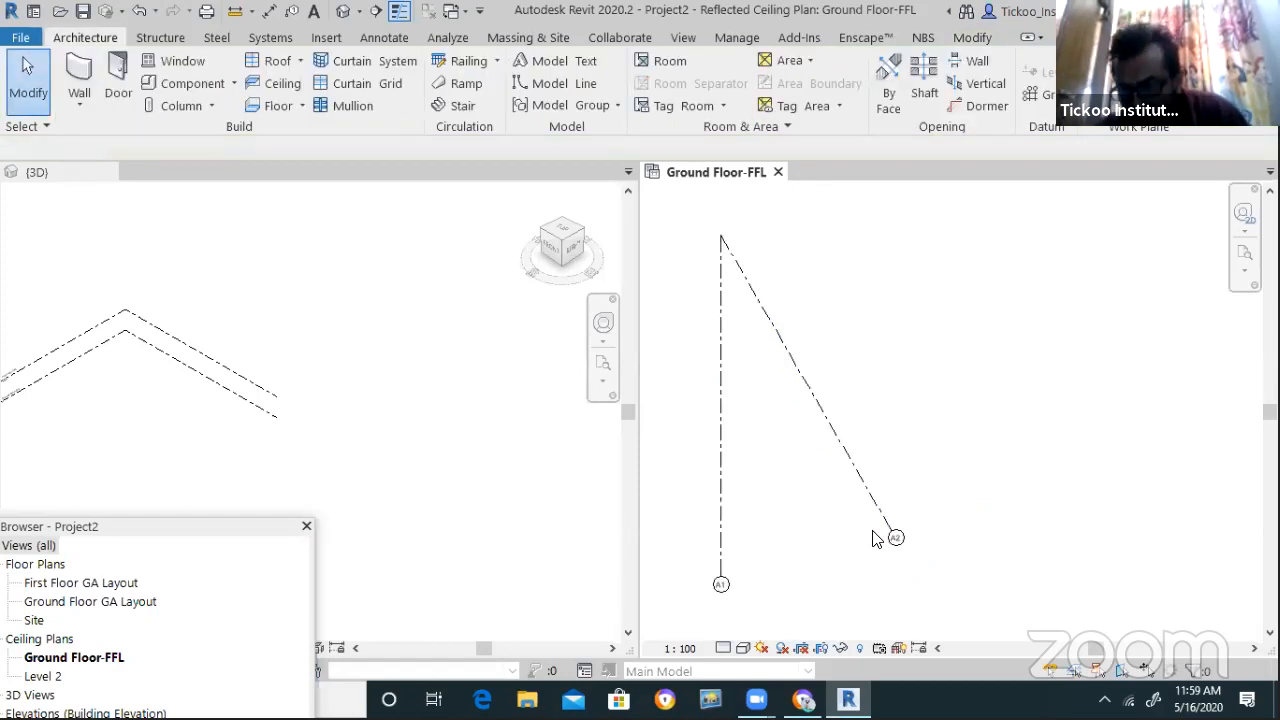
click(822, 434)
scroll(763, 494, down, 3)
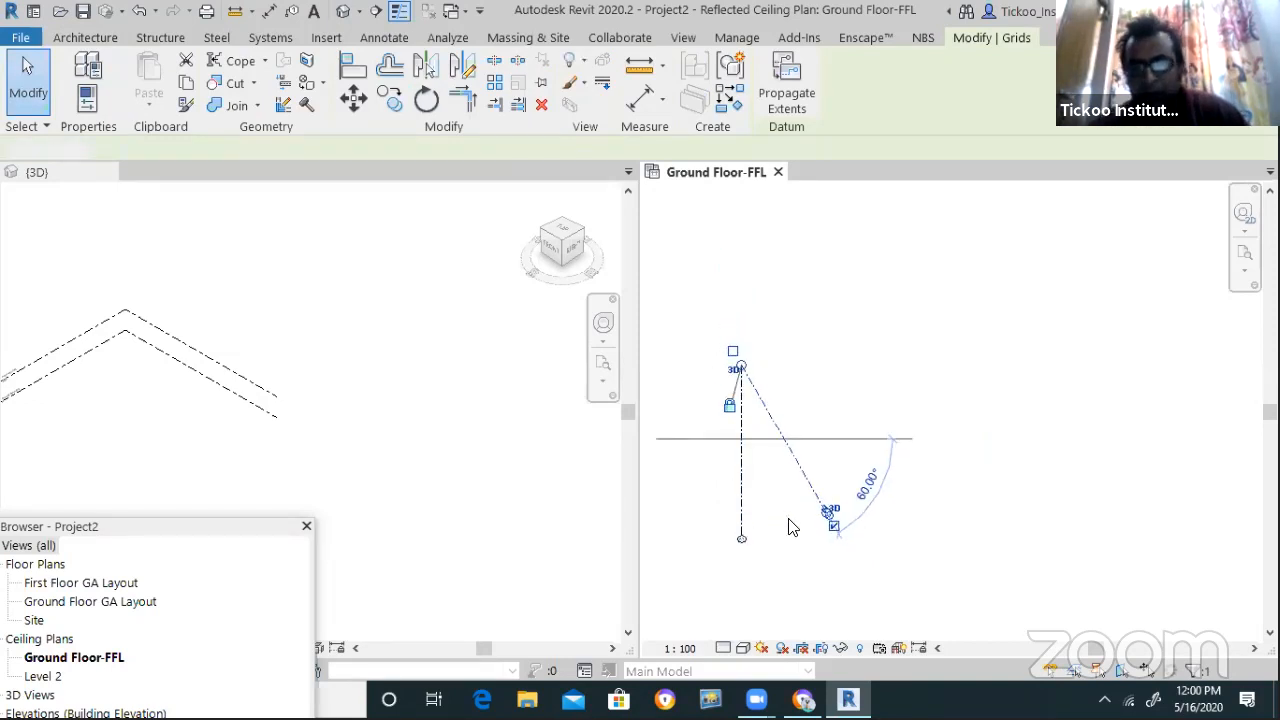
click(790, 517)
scroll(791, 517, up, 1)
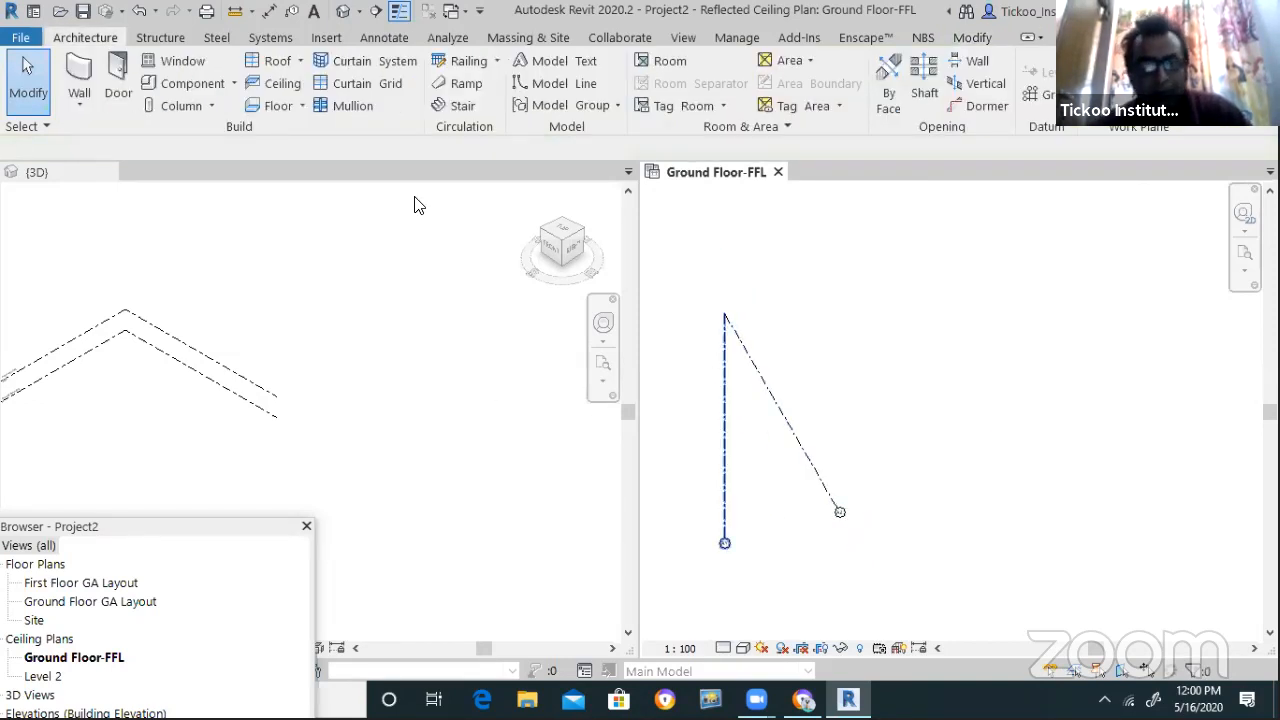
Rotate a copy of the diagonal grid about the shared top end toward the upper right
key(g)
key(r)
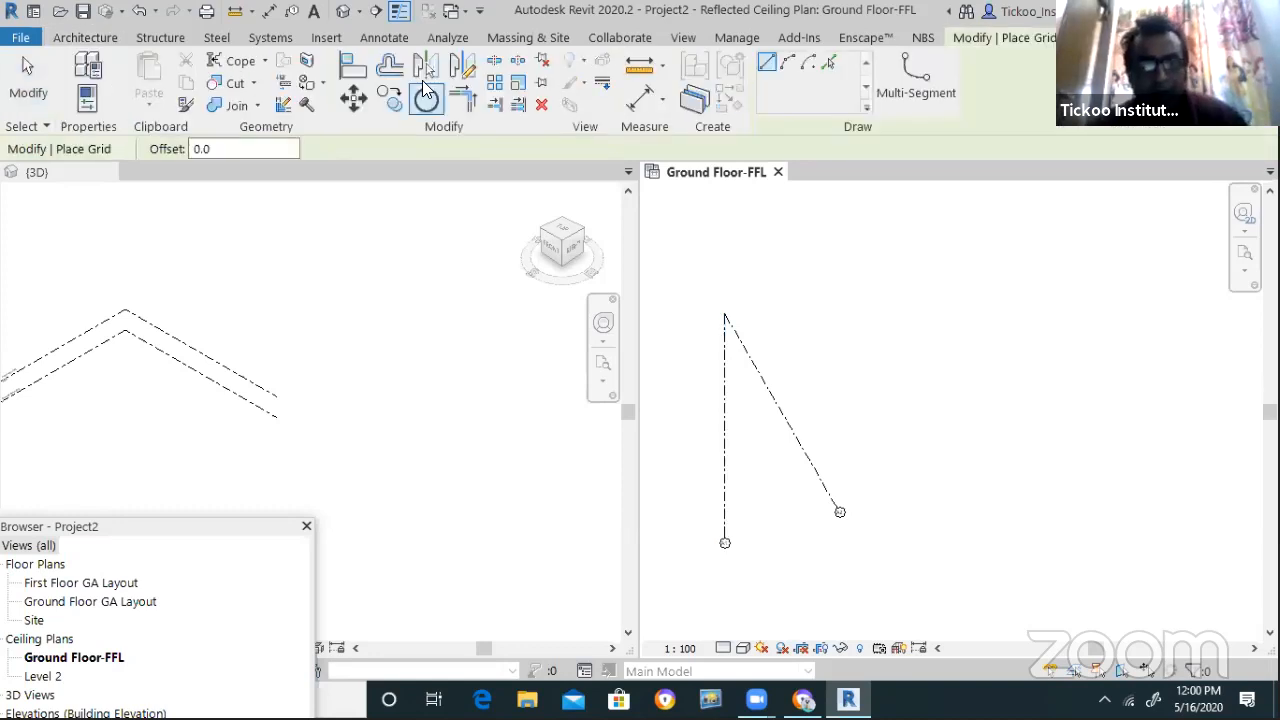
key(Escape)
key(Escape)
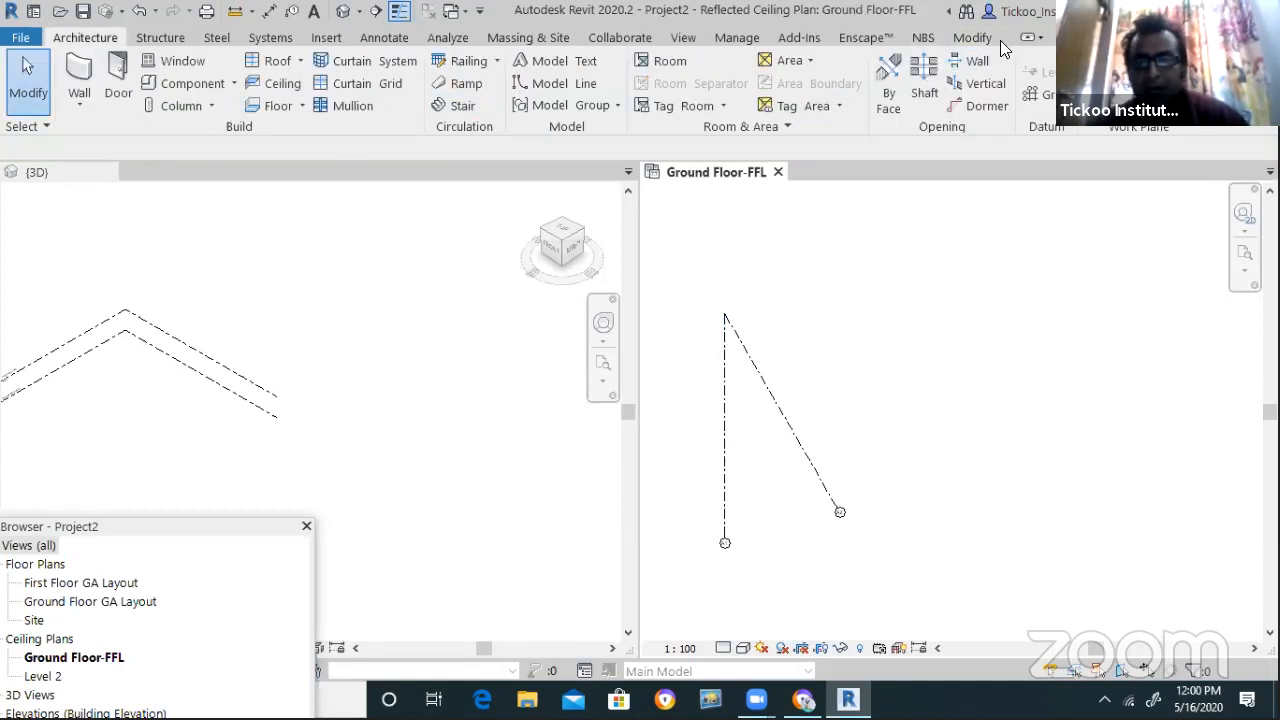
click(970, 38)
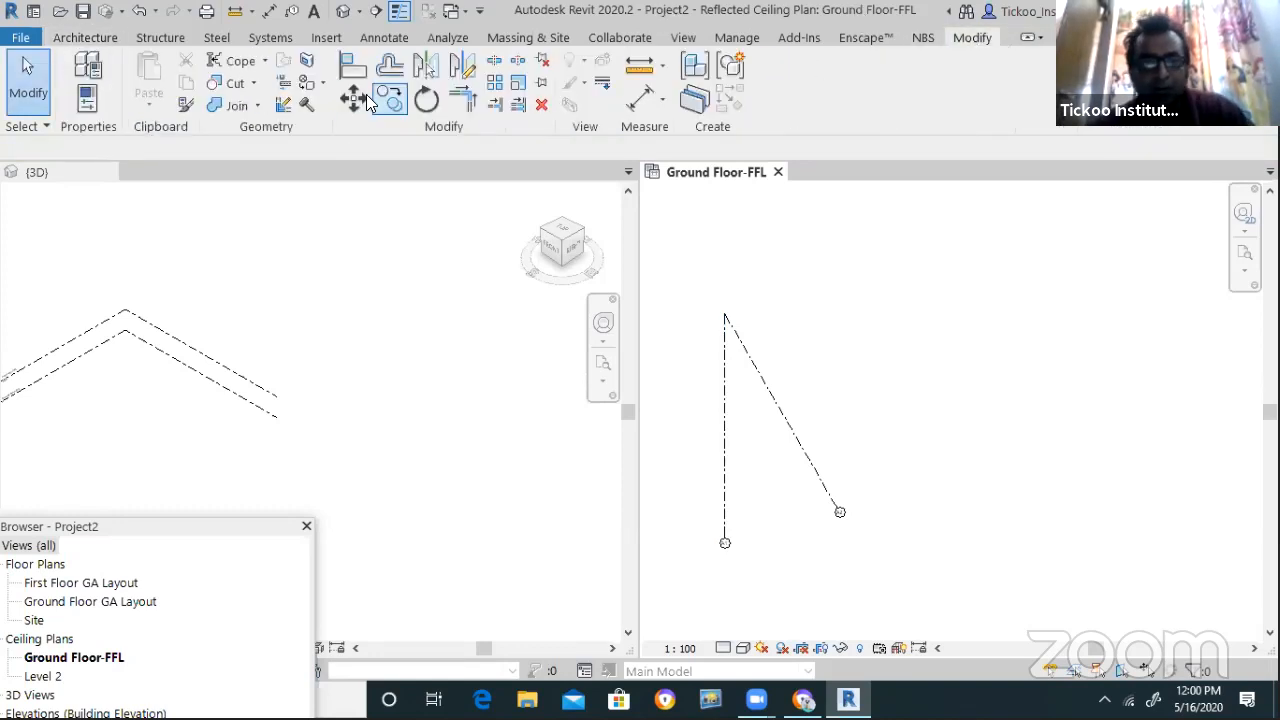
click(426, 98)
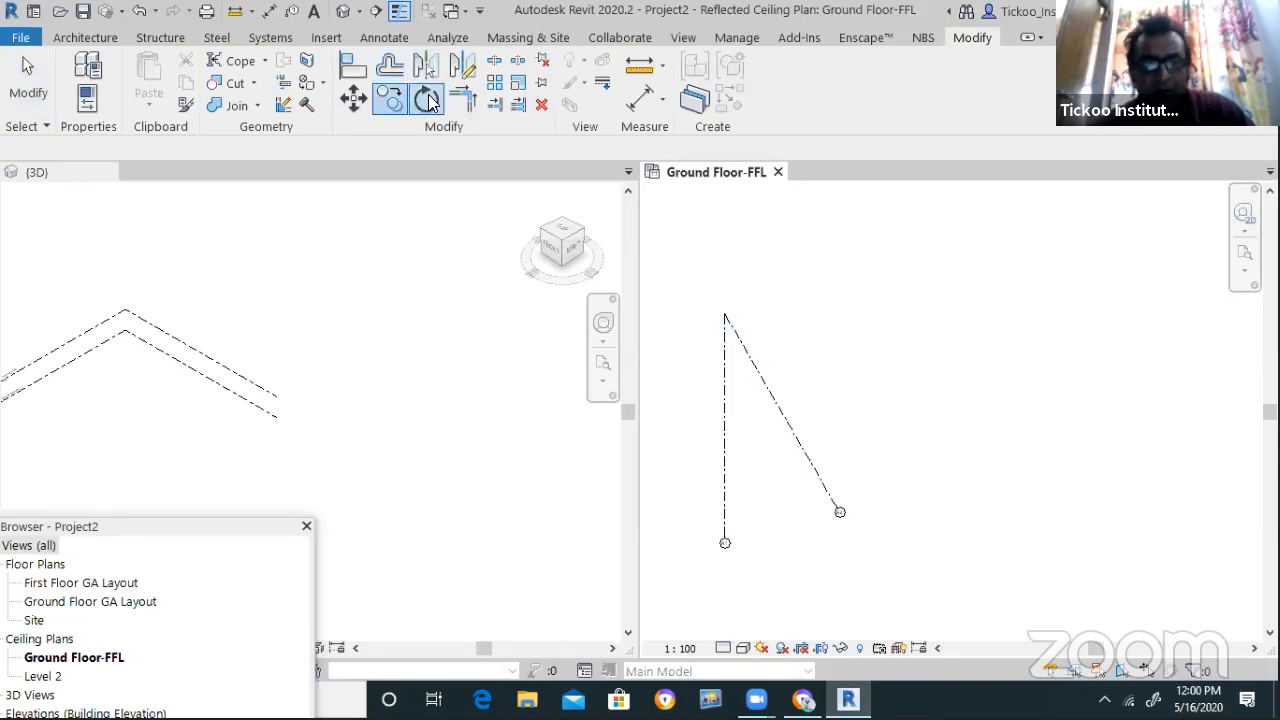
click(426, 98)
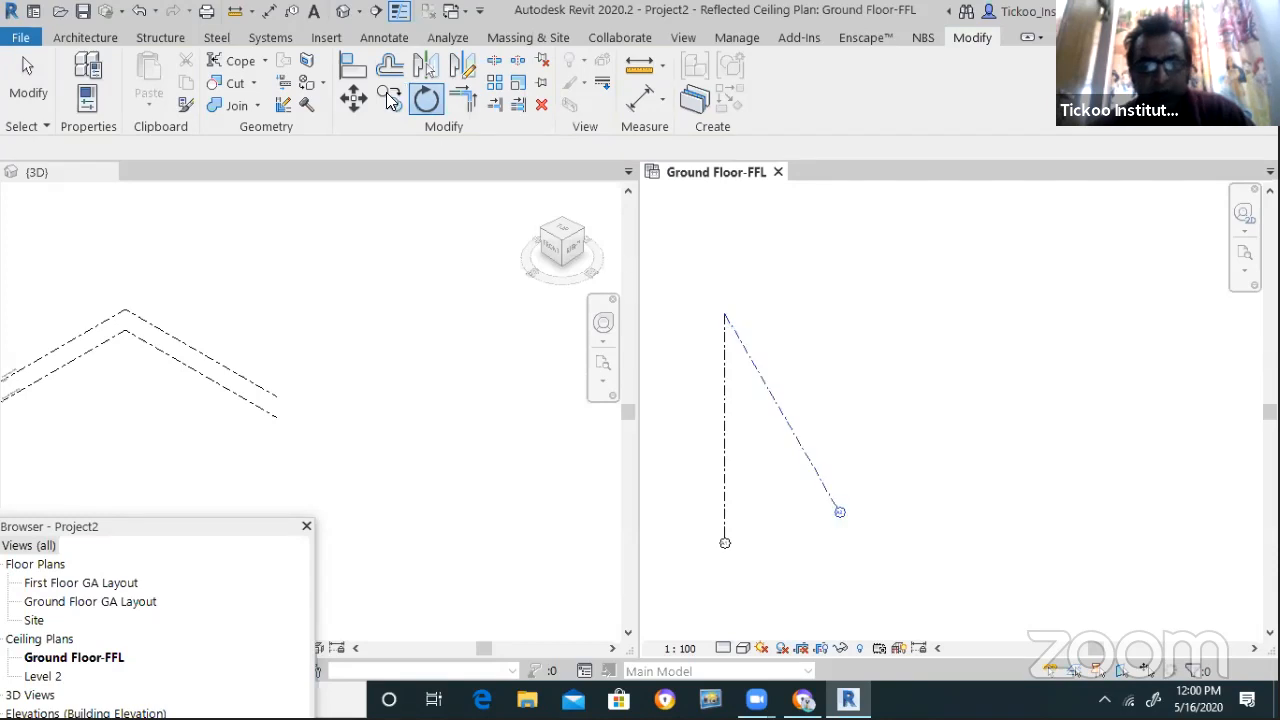
key(Return)
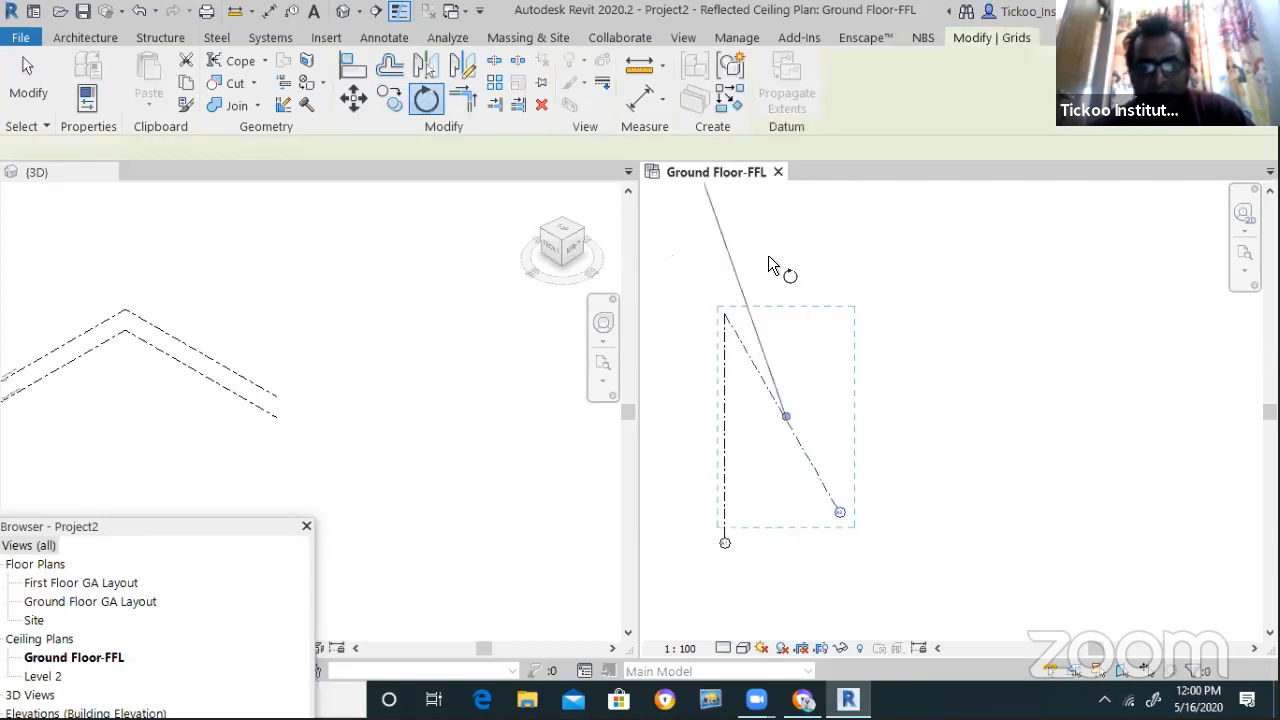
click(537, 148)
click(725, 315)
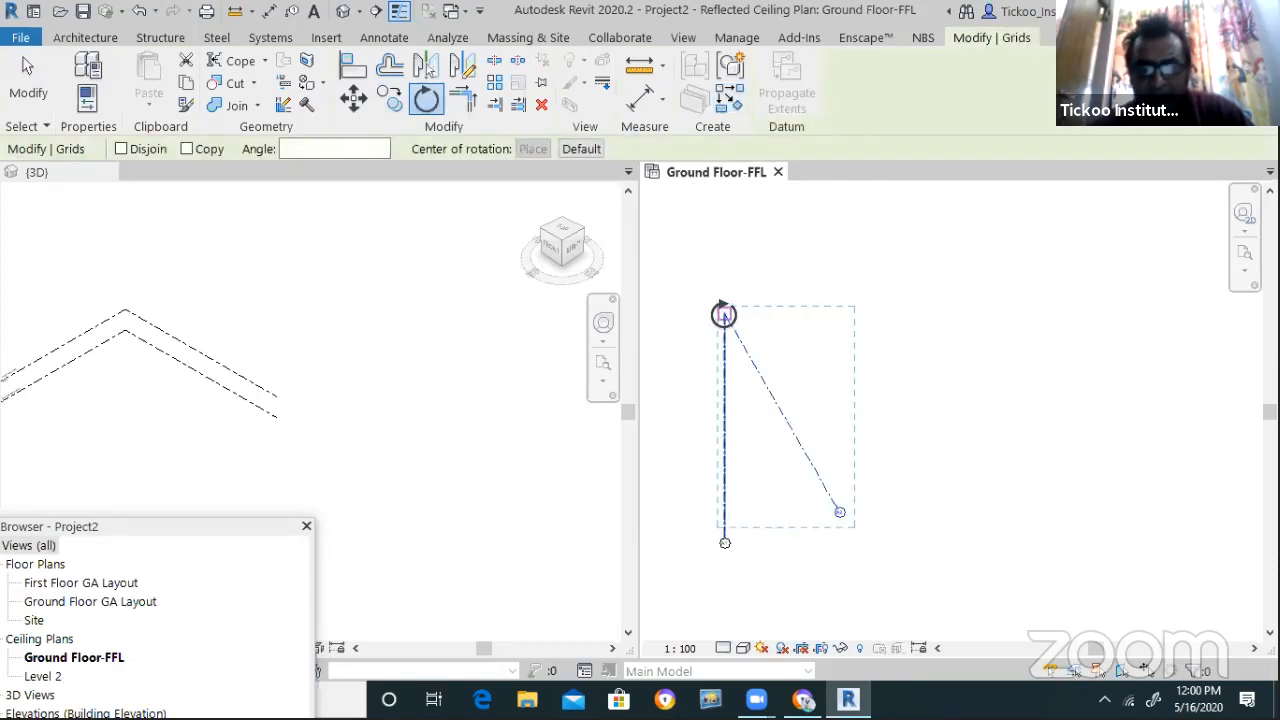
click(189, 150)
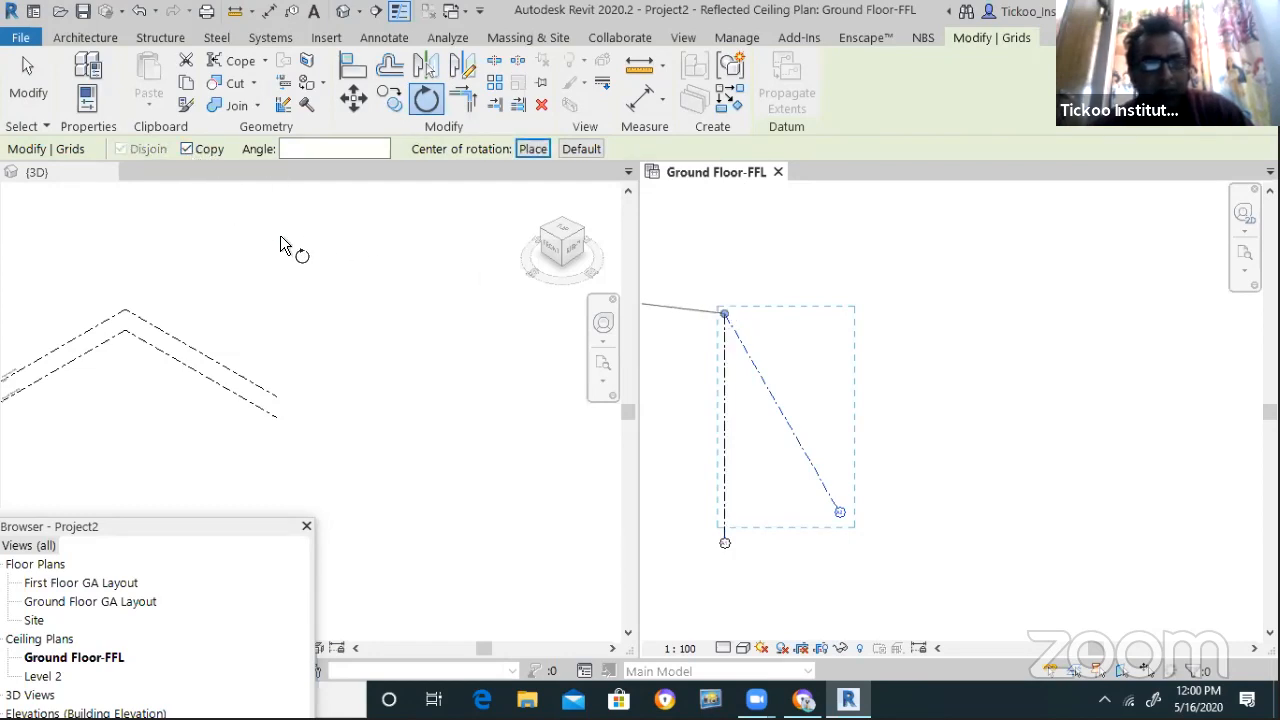
click(840, 512)
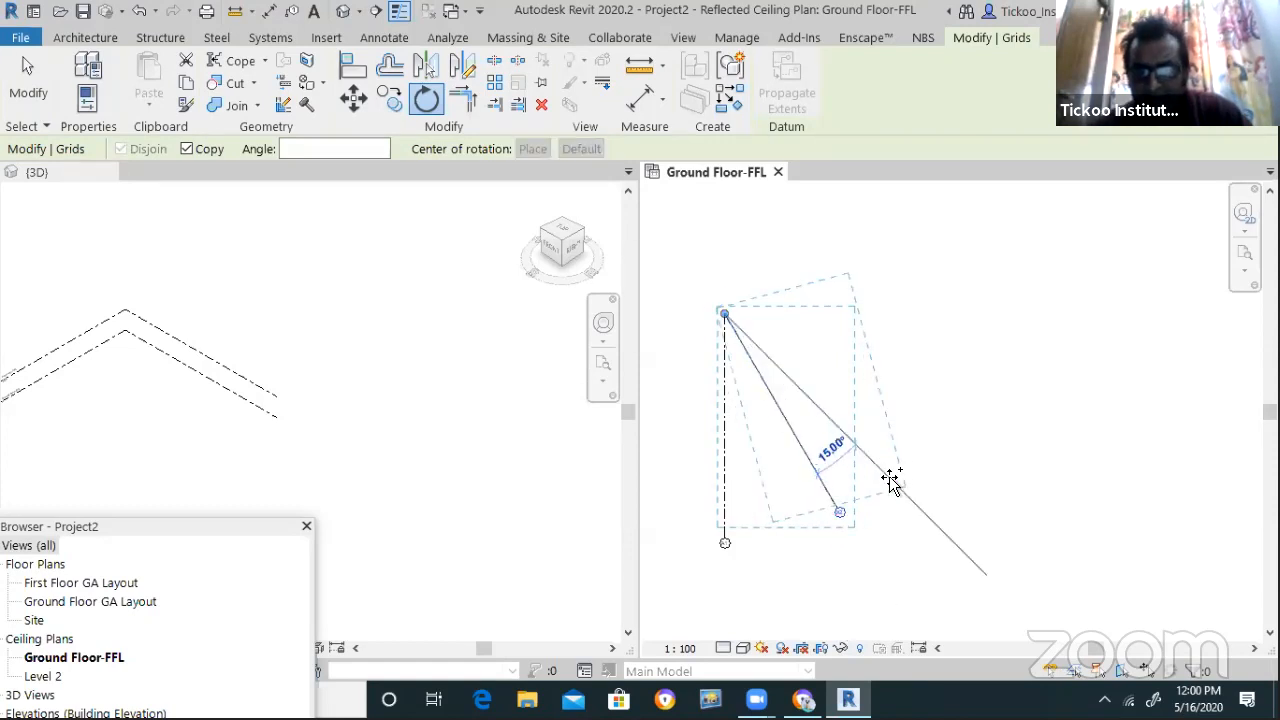
click(932, 382)
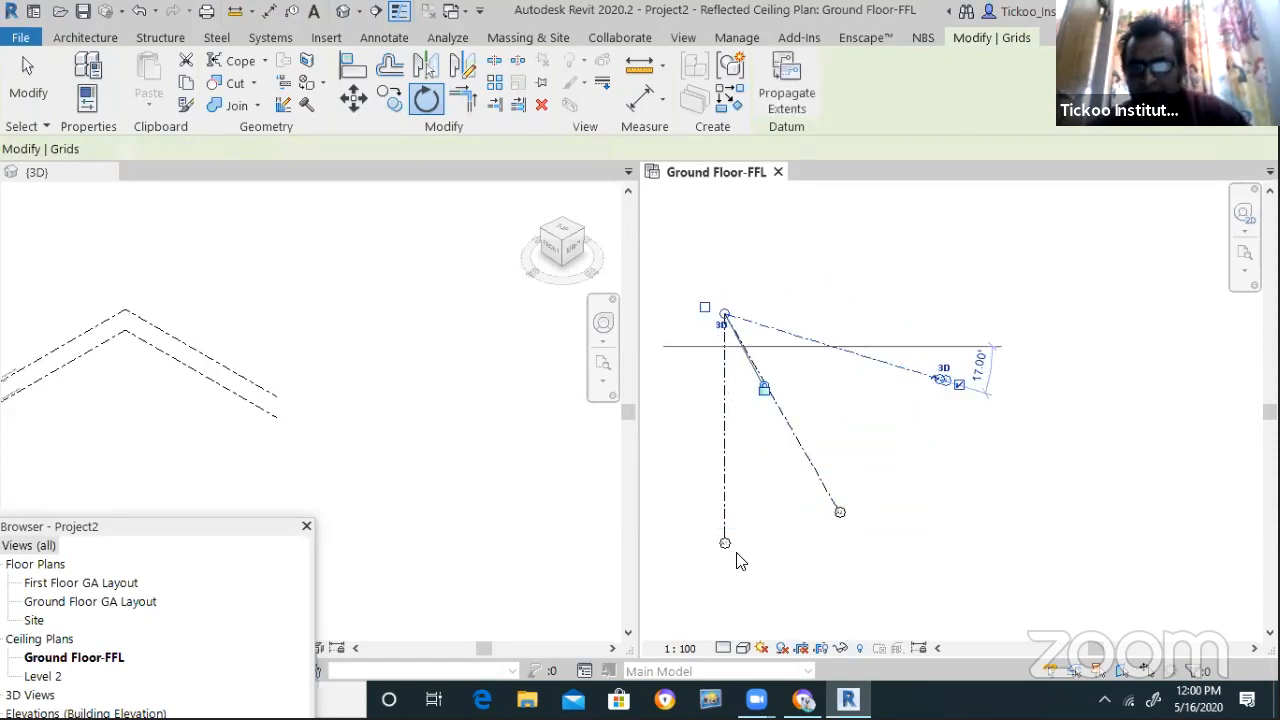
key(Escape)
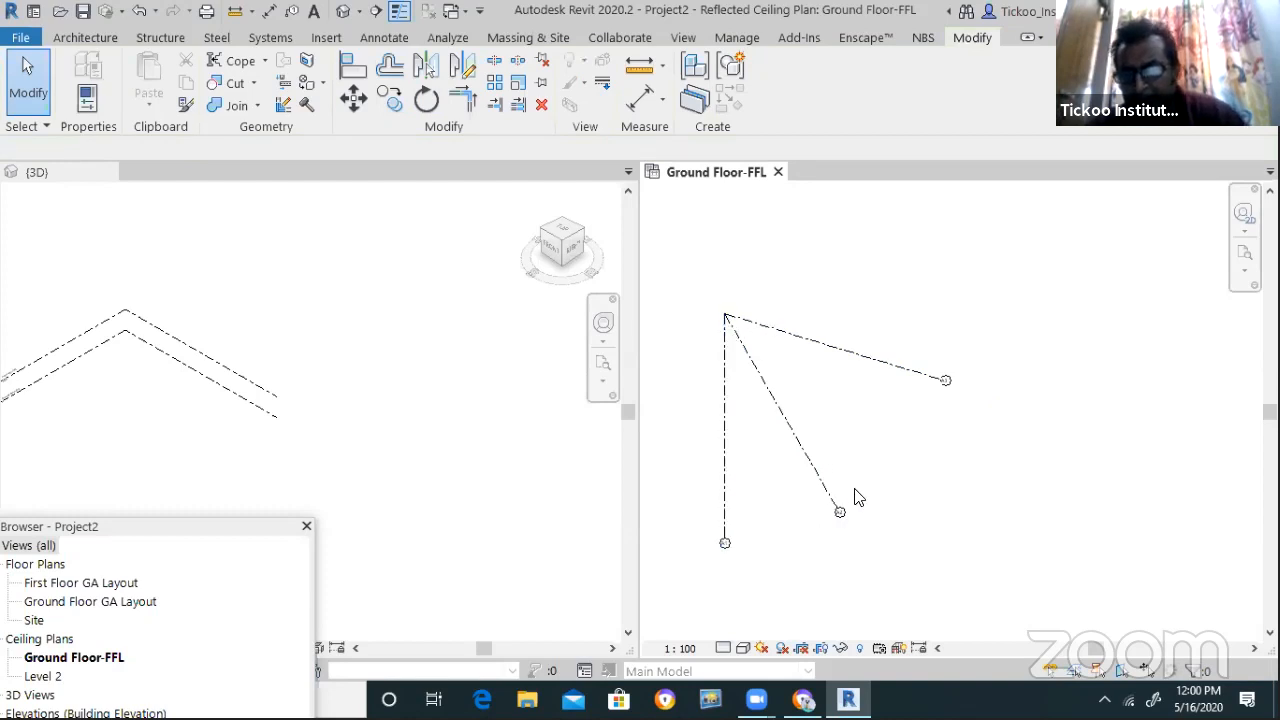
Start the Grid tool again with GR
scroll(726, 488, up, 1)
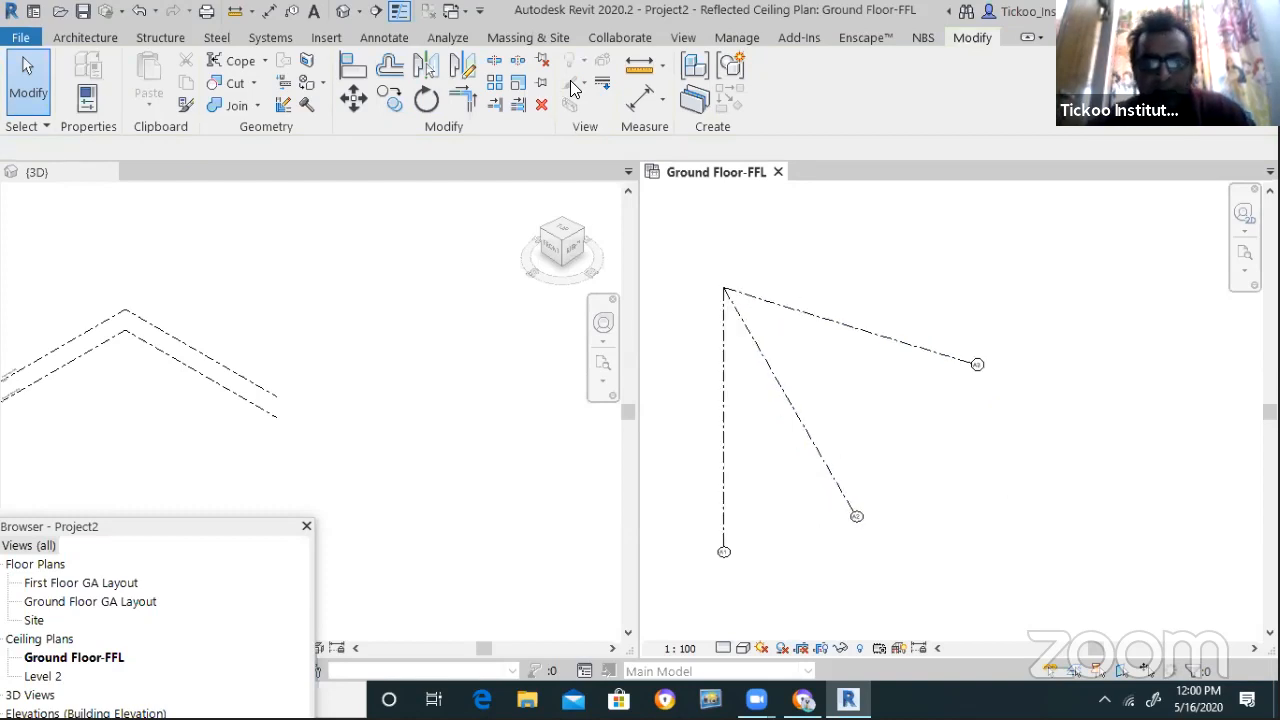
key(g)
key(r)
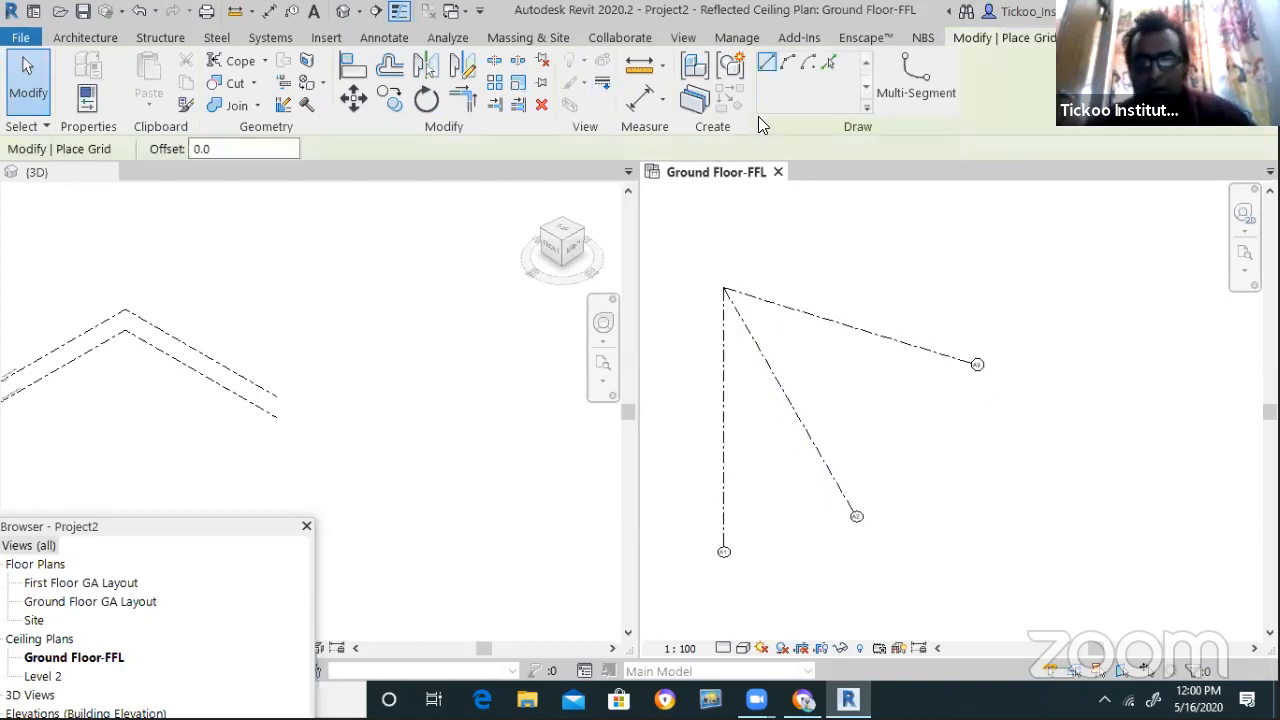
Draw centre-ends arc grids A4 and A5 at radii 22000 and 18000 about the grid origin
click(814, 68)
click(723, 288)
click(908, 288)
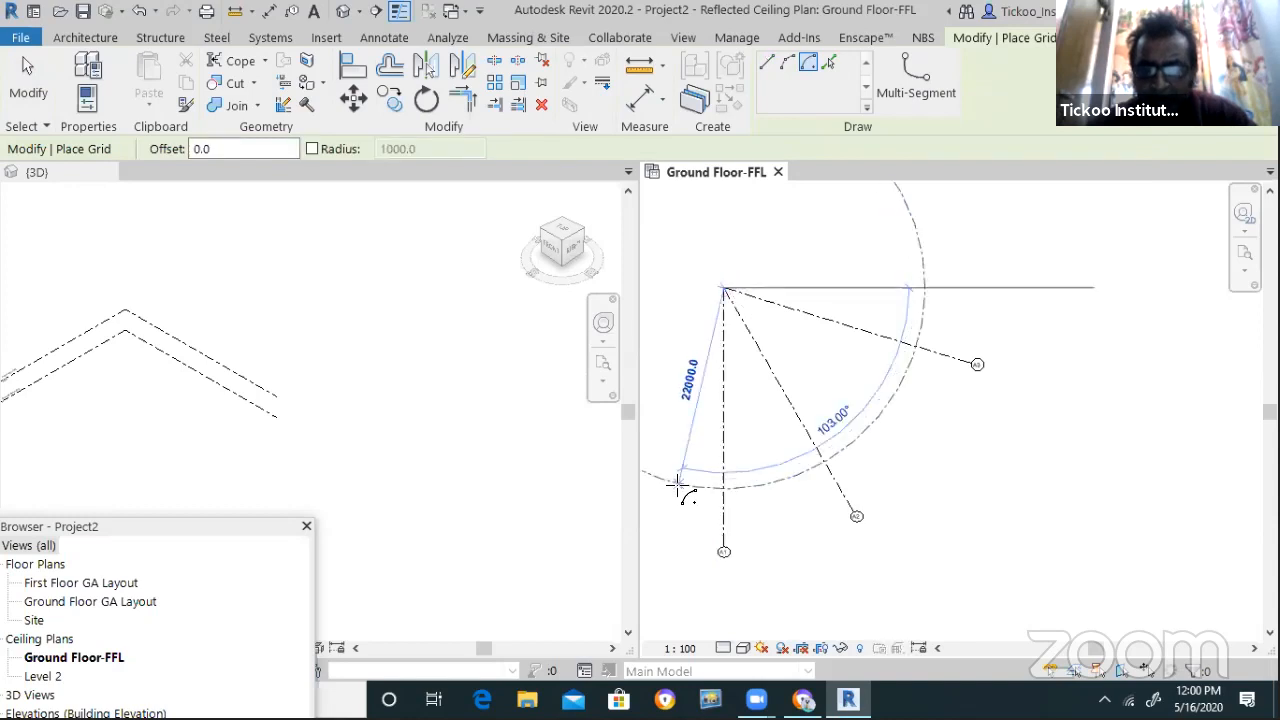
click(665, 479)
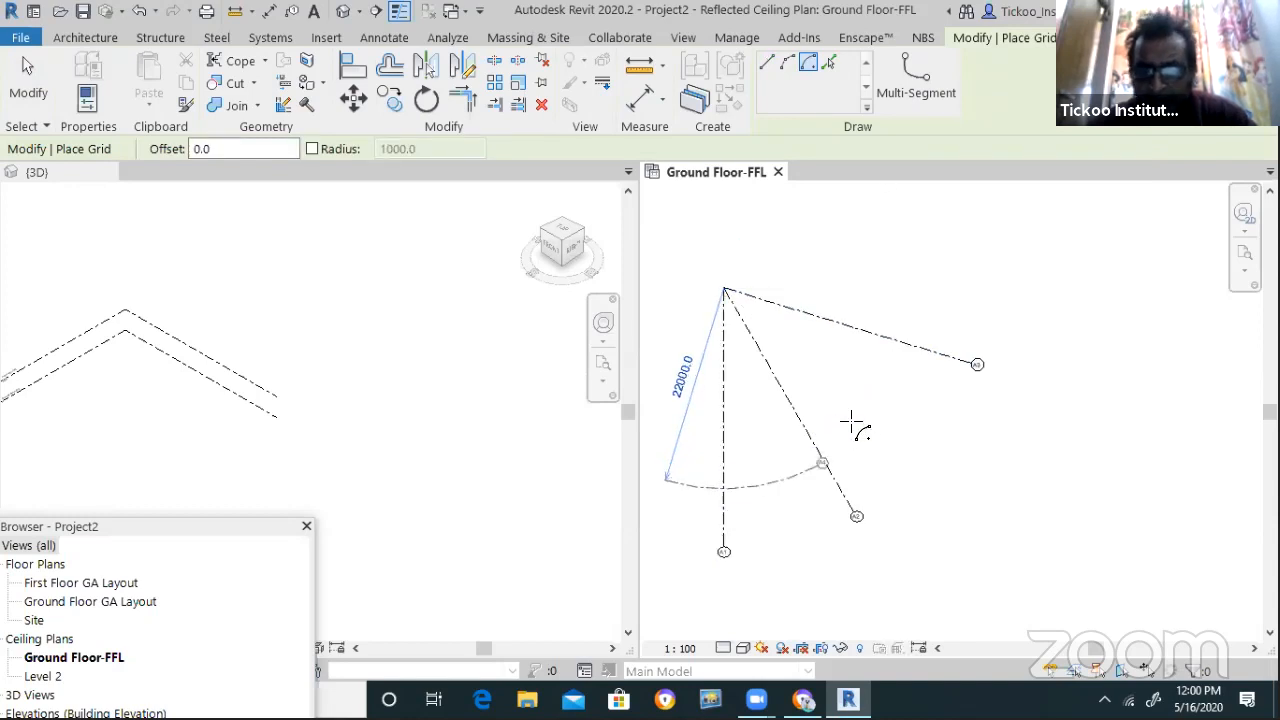
click(918, 309)
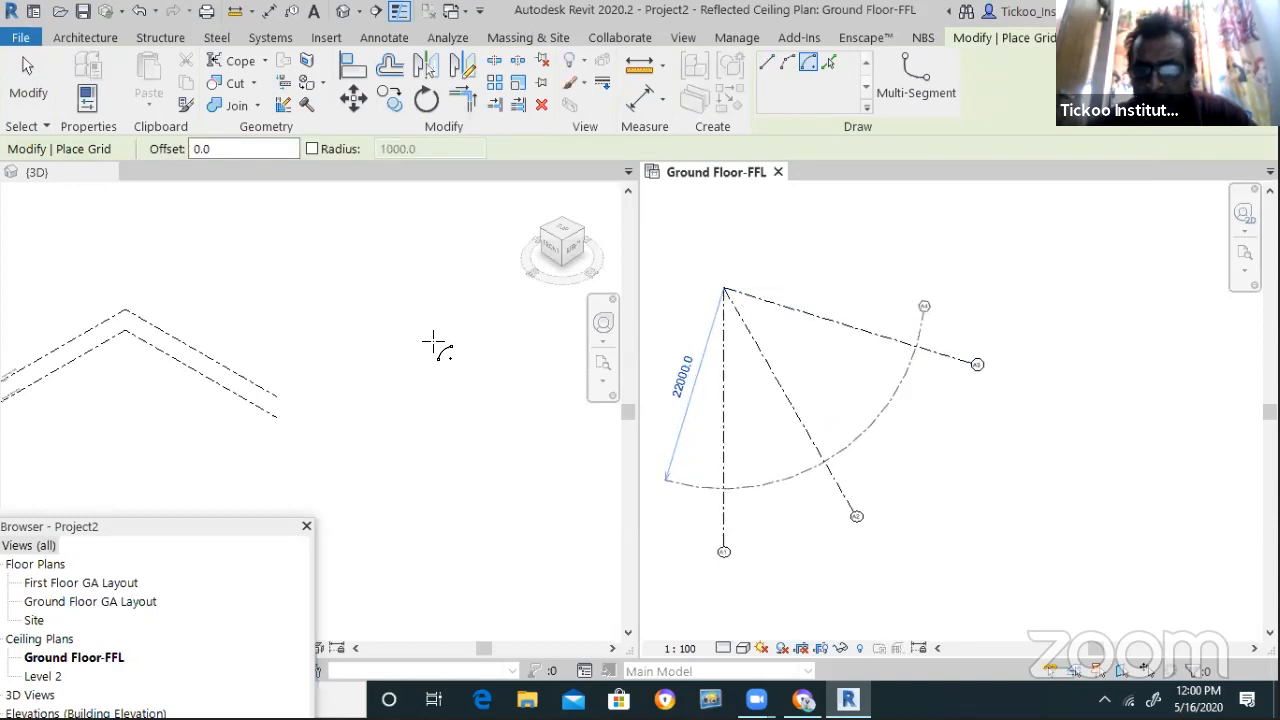
click(723, 288)
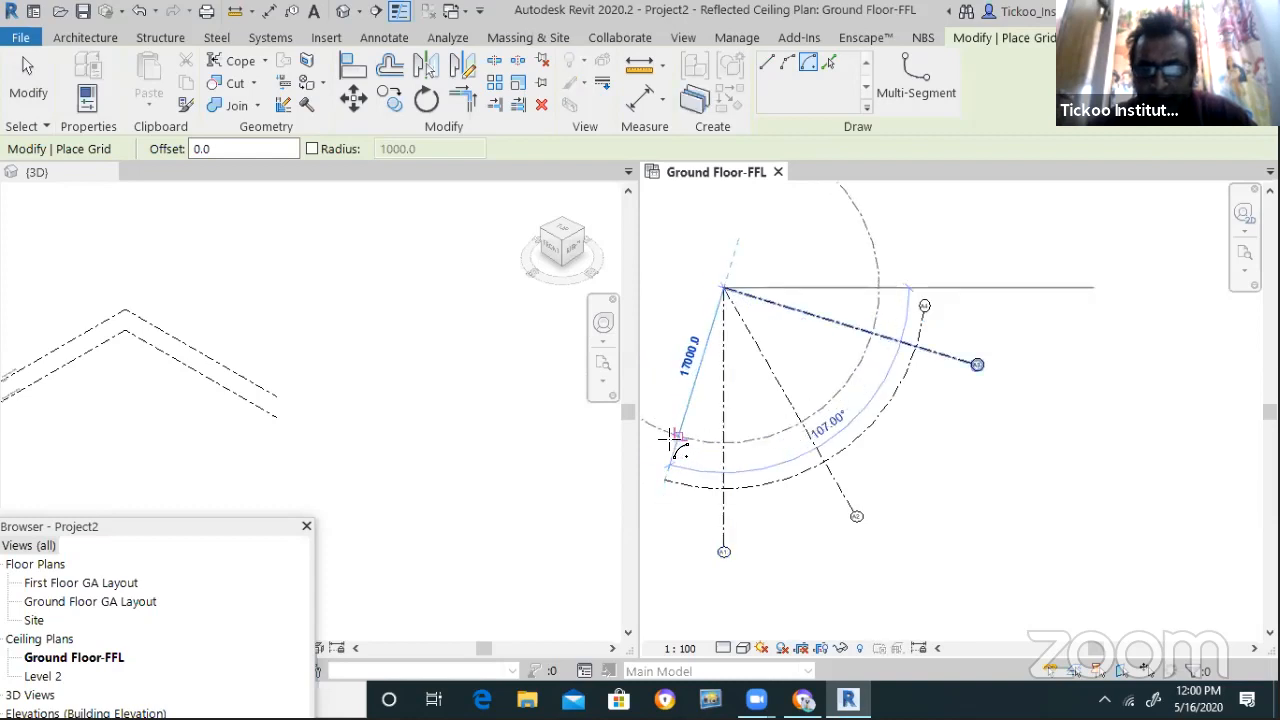
click(678, 446)
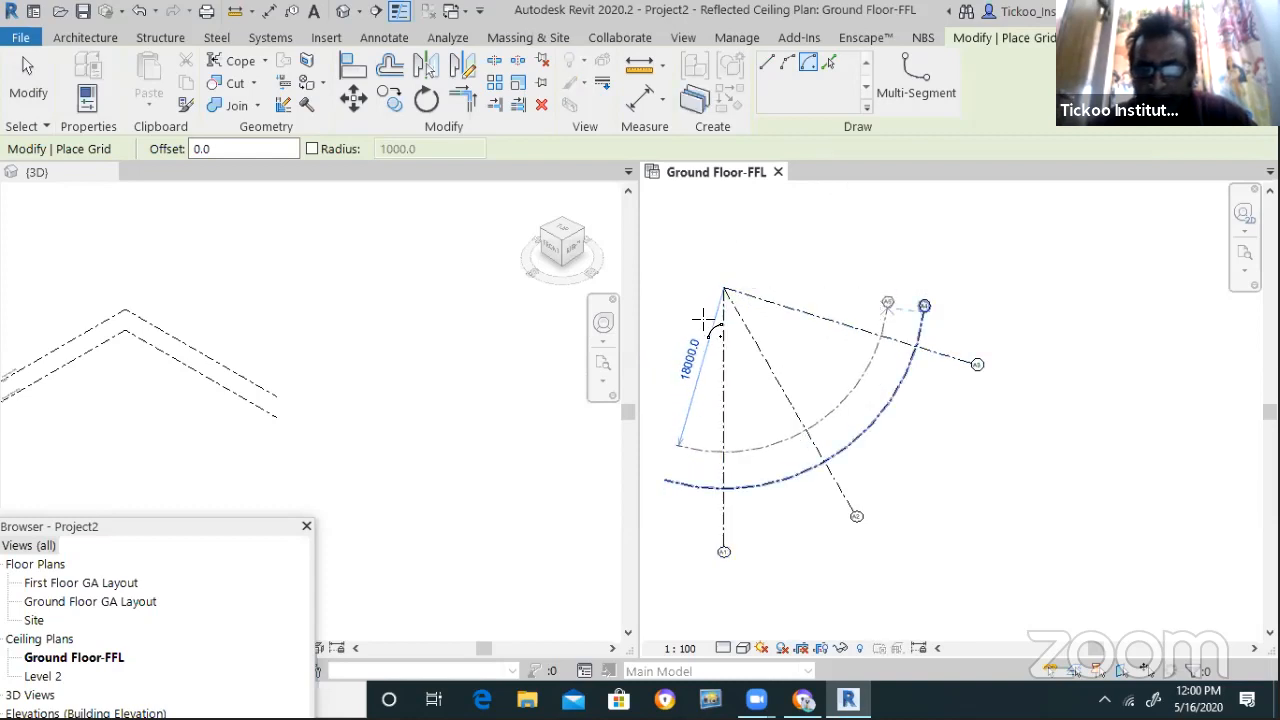
click(828, 302)
Add arc grids A6 and A7 at radii 15000 and 12000, each ending on the top grid
click(724, 288)
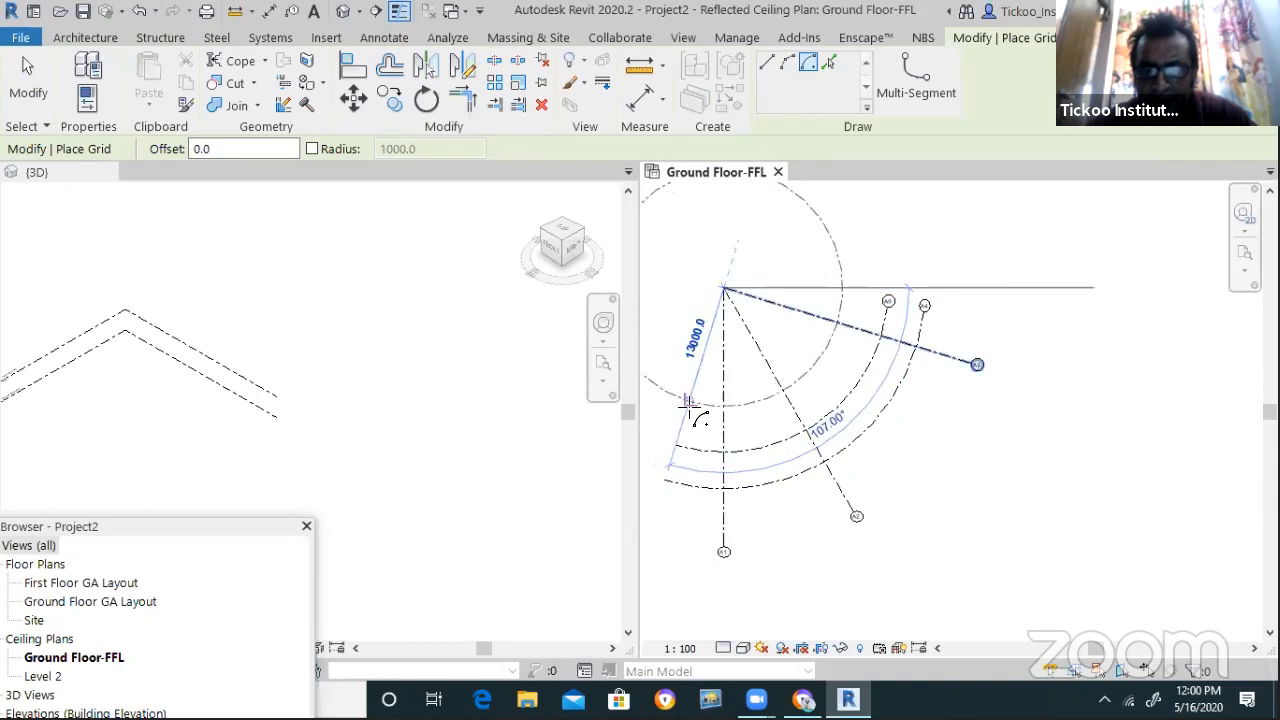
click(685, 420)
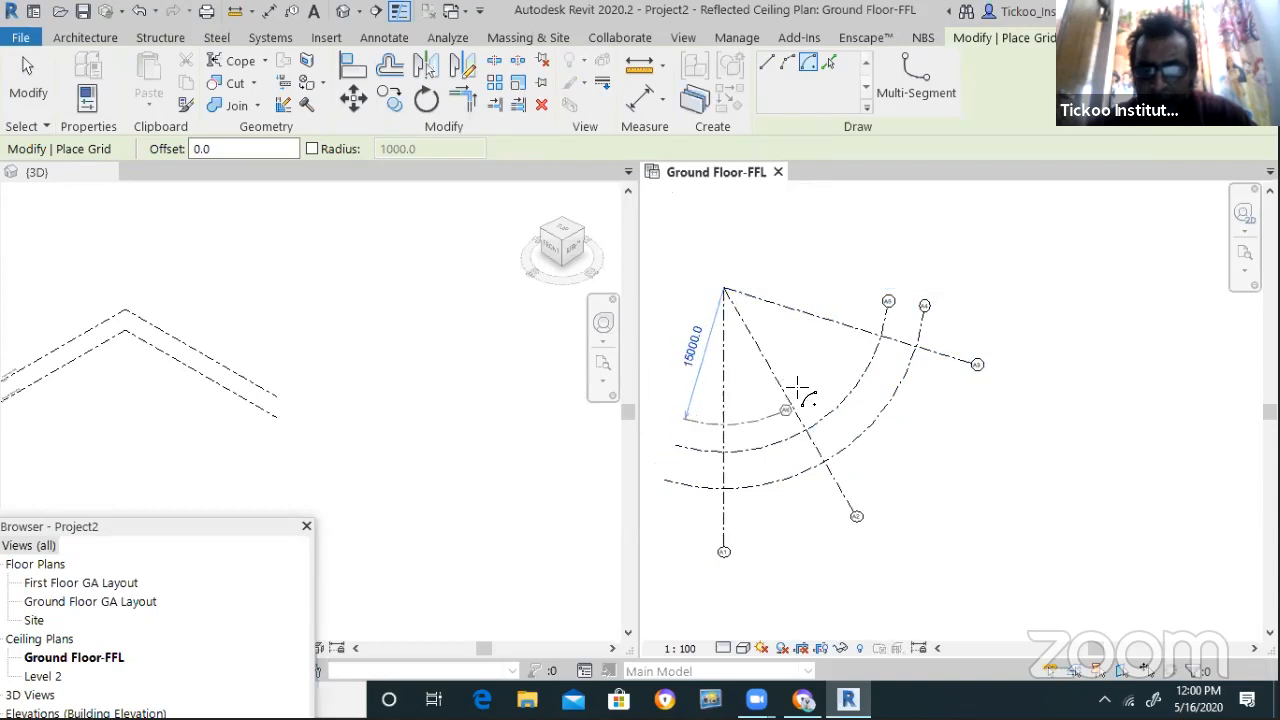
click(857, 286)
click(724, 288)
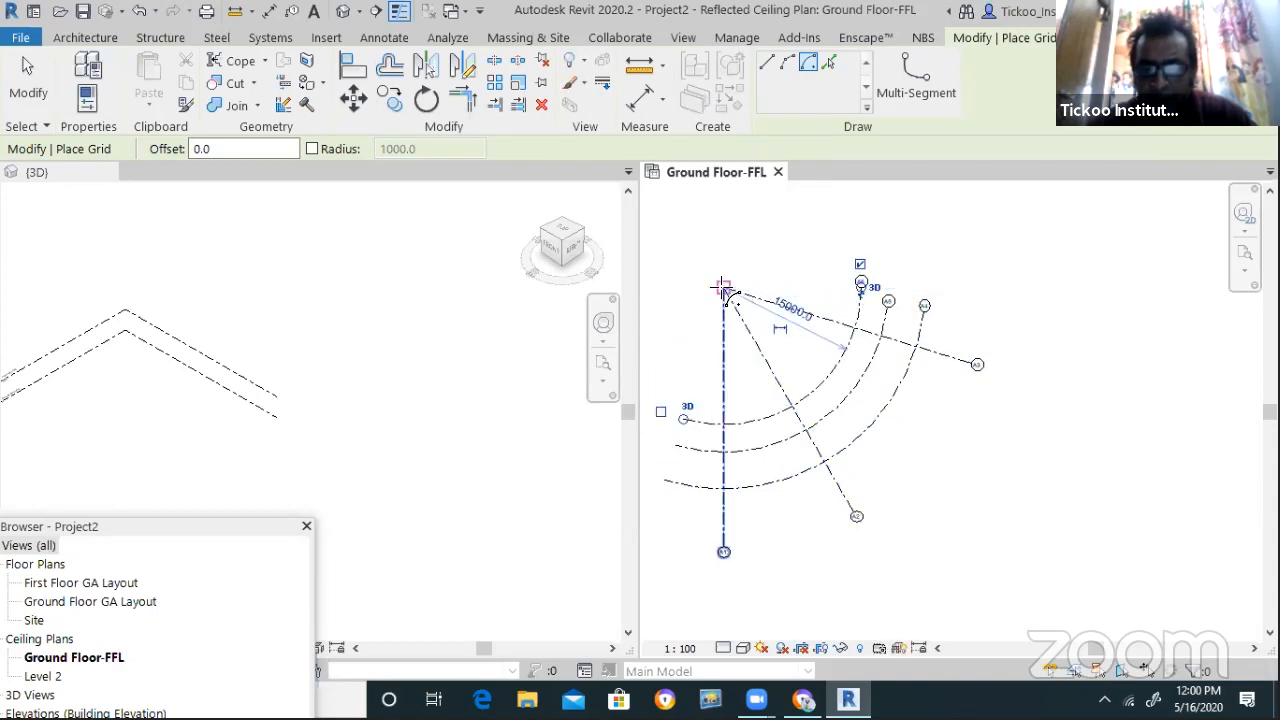
click(691, 400)
click(692, 391)
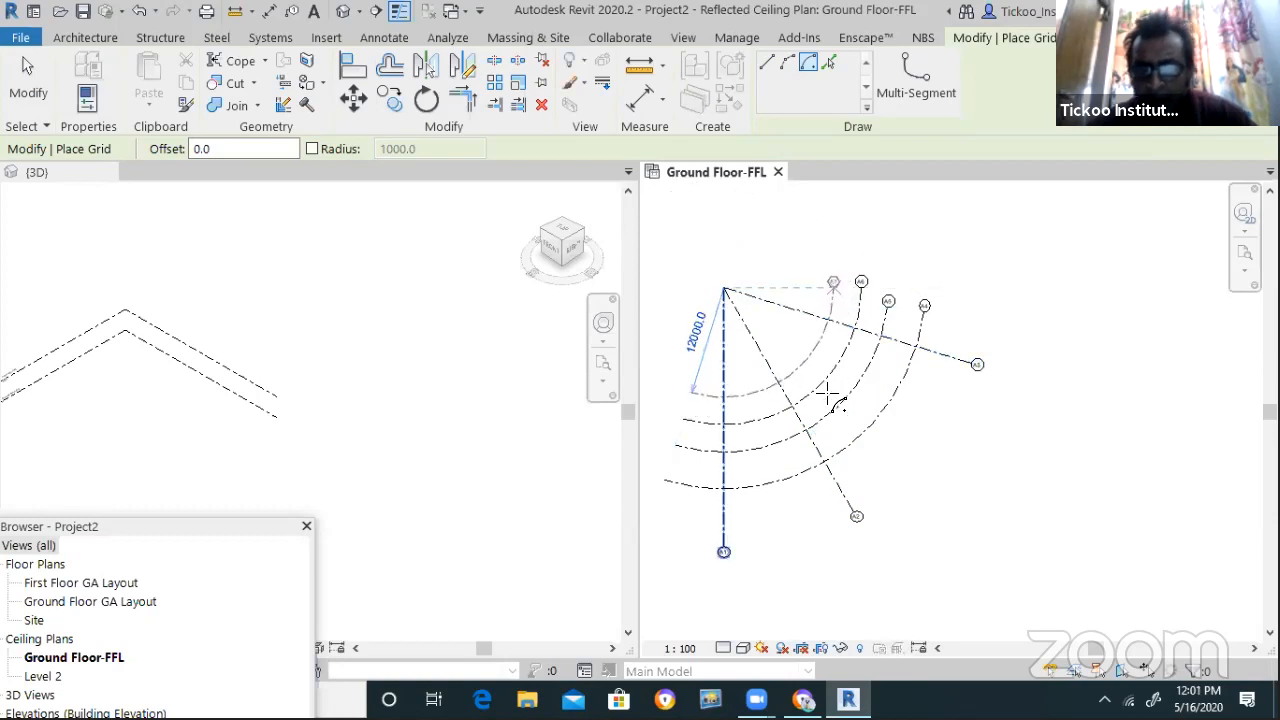
click(838, 282)
scroll(880, 400, up, 2)
key(Escape)
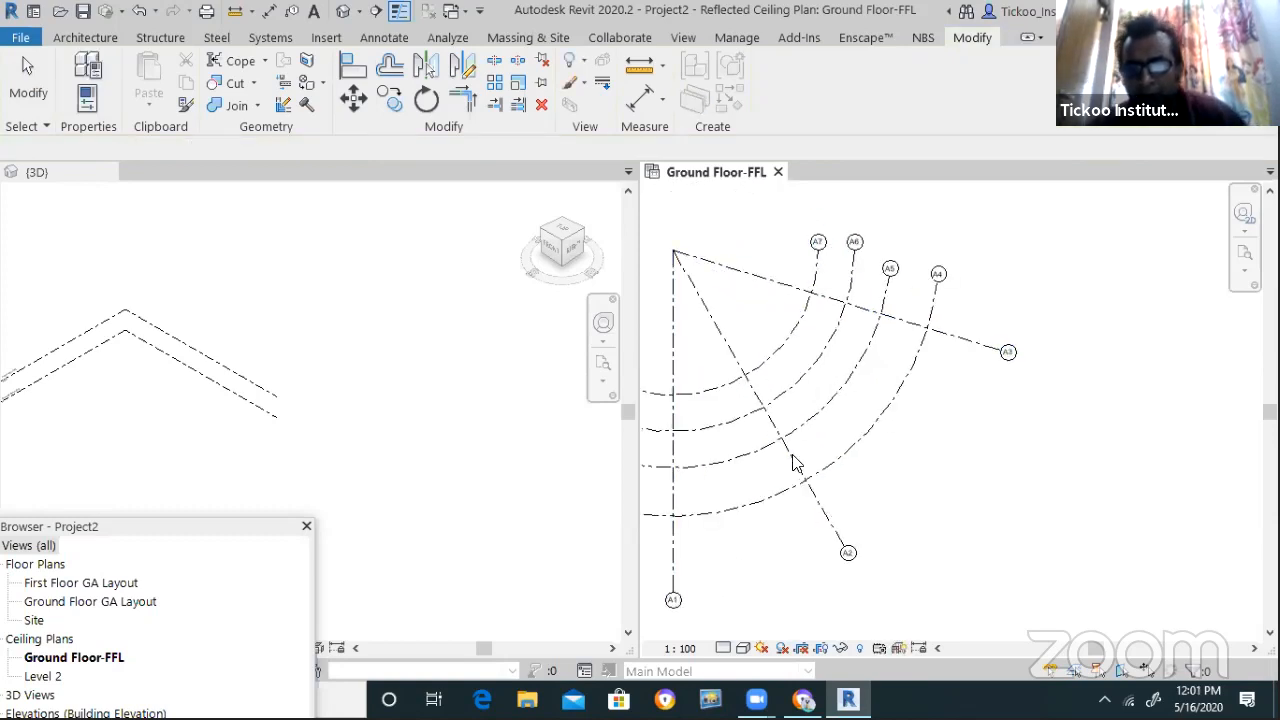
scroll(797, 463, down, 1)
middle_drag(797, 463, 875, 525)
Place Pick Lines walls along the three radial grids and arc grids A7, A6, A5 and A4
click(90, 37)
click(80, 104)
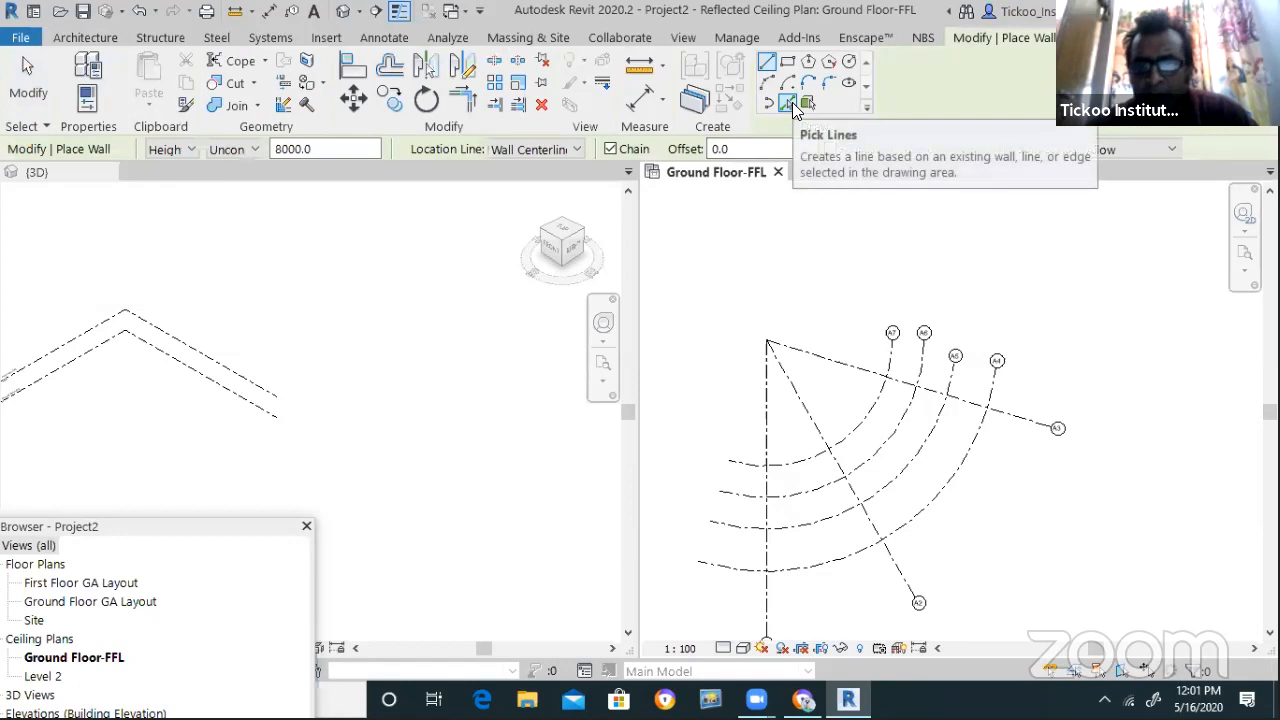
click(792, 102)
click(767, 445)
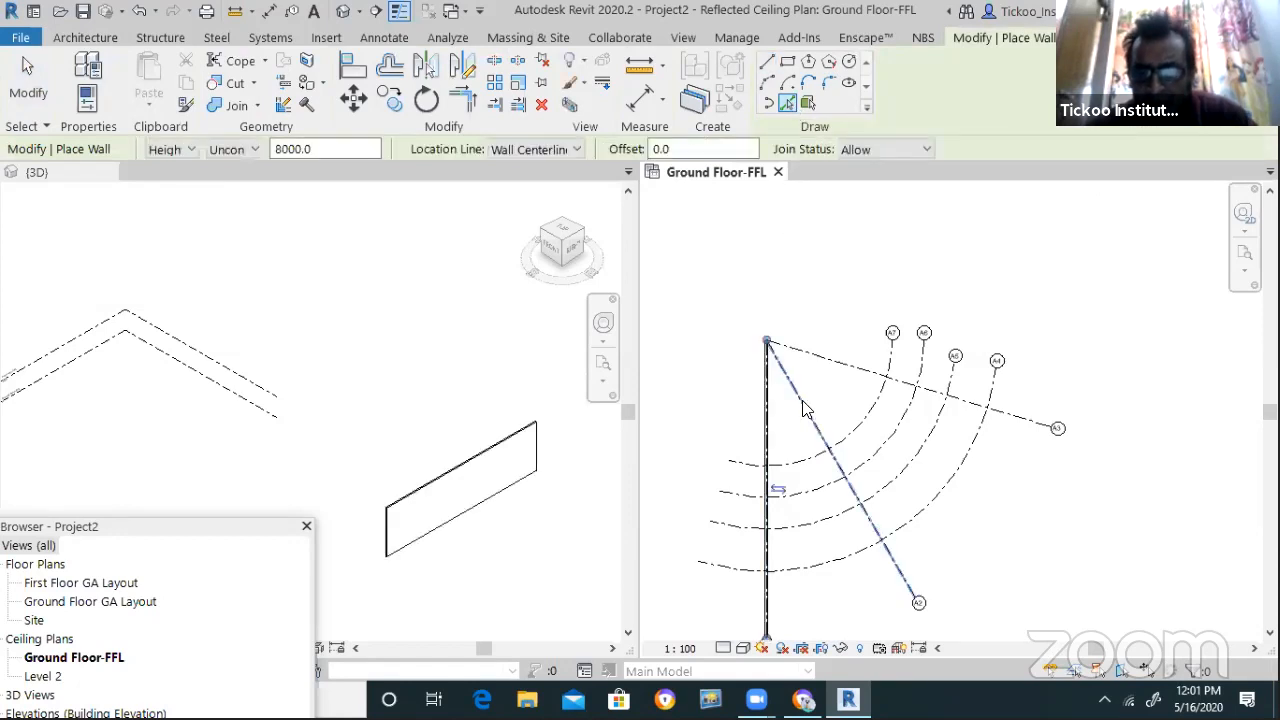
click(806, 408)
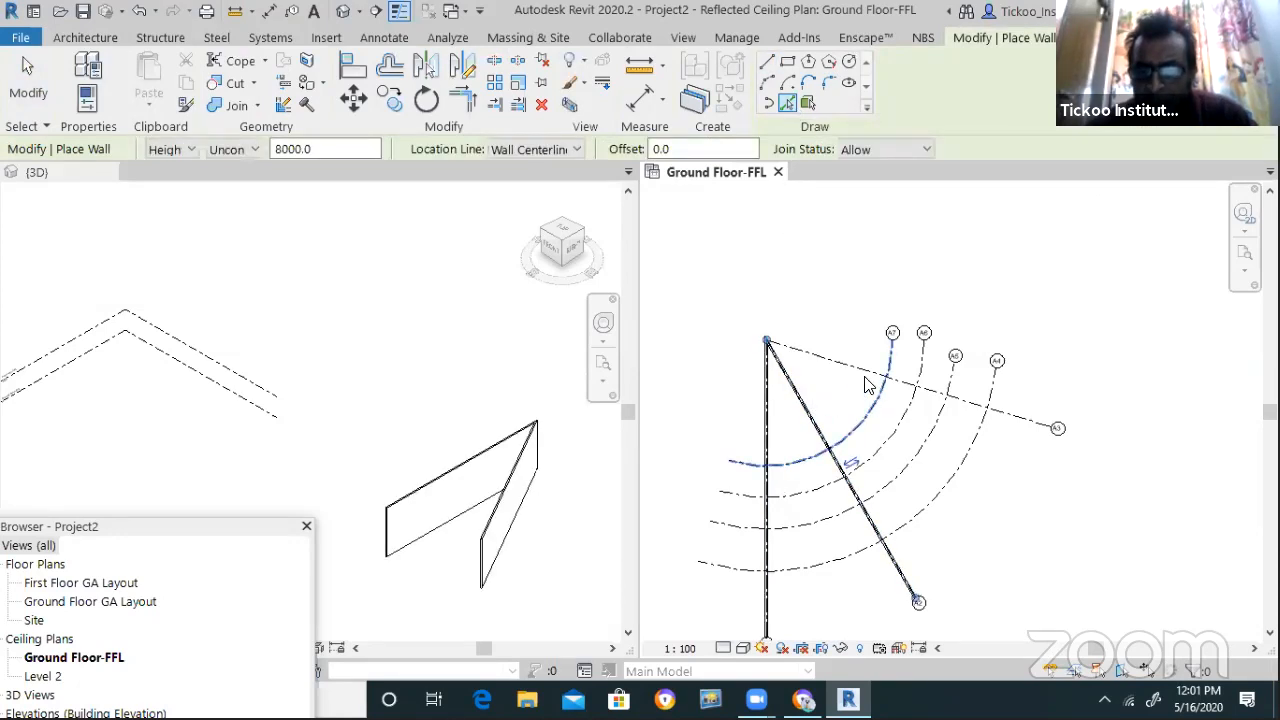
click(866, 366)
click(789, 457)
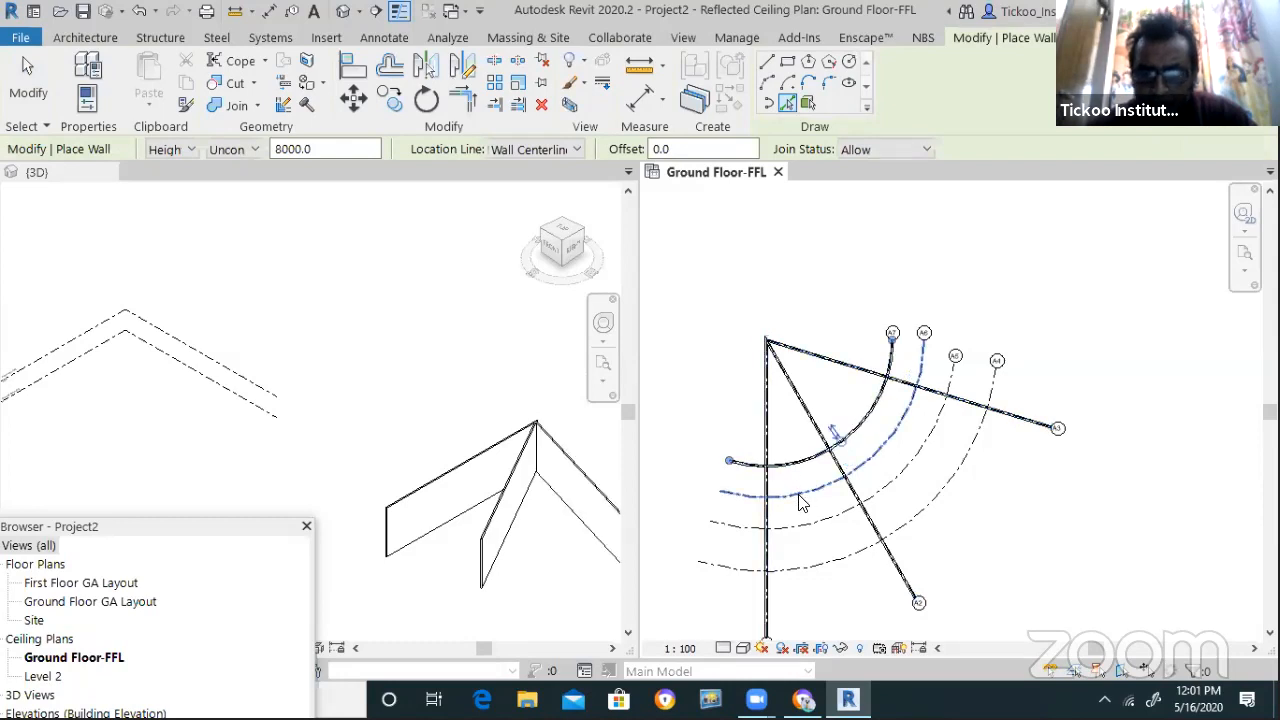
click(800, 506)
click(797, 526)
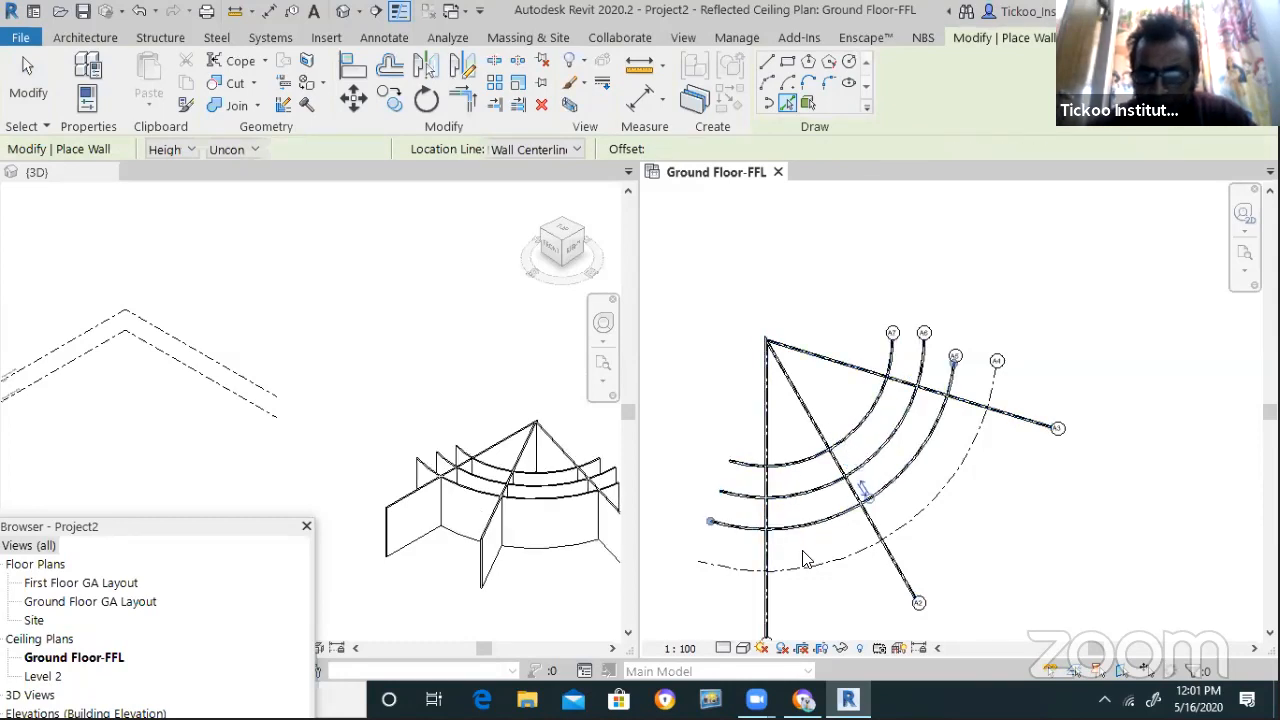
click(815, 567)
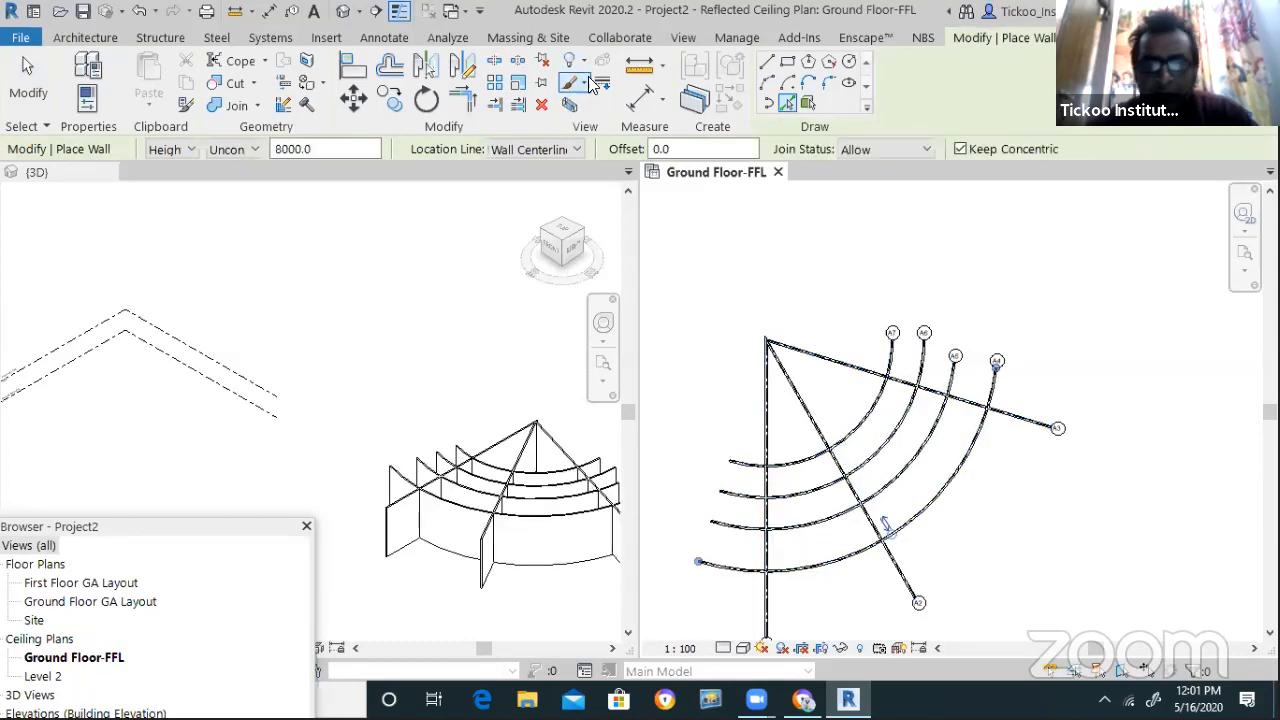
key(Escape)
key(Escape)
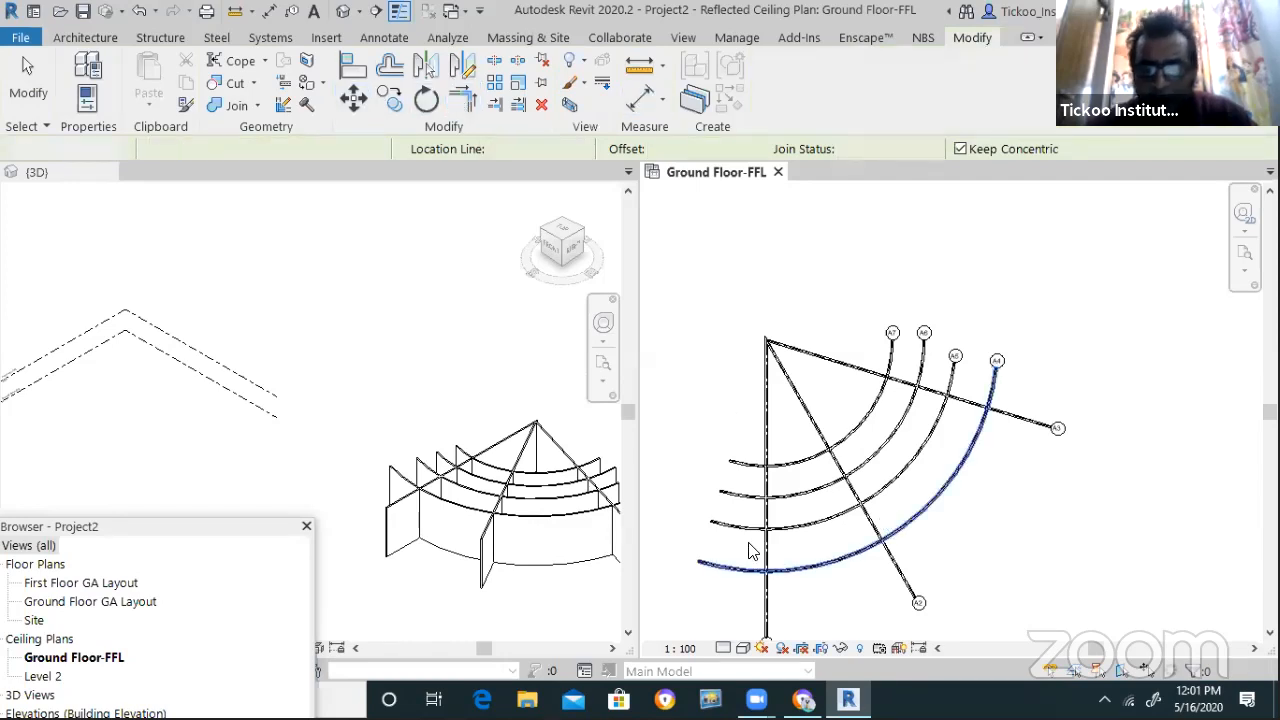
Using TR, trim the vertical and A3 walls into corners with arc walls A4 and A7
key(t)
key(r)
click(767, 557)
click(790, 576)
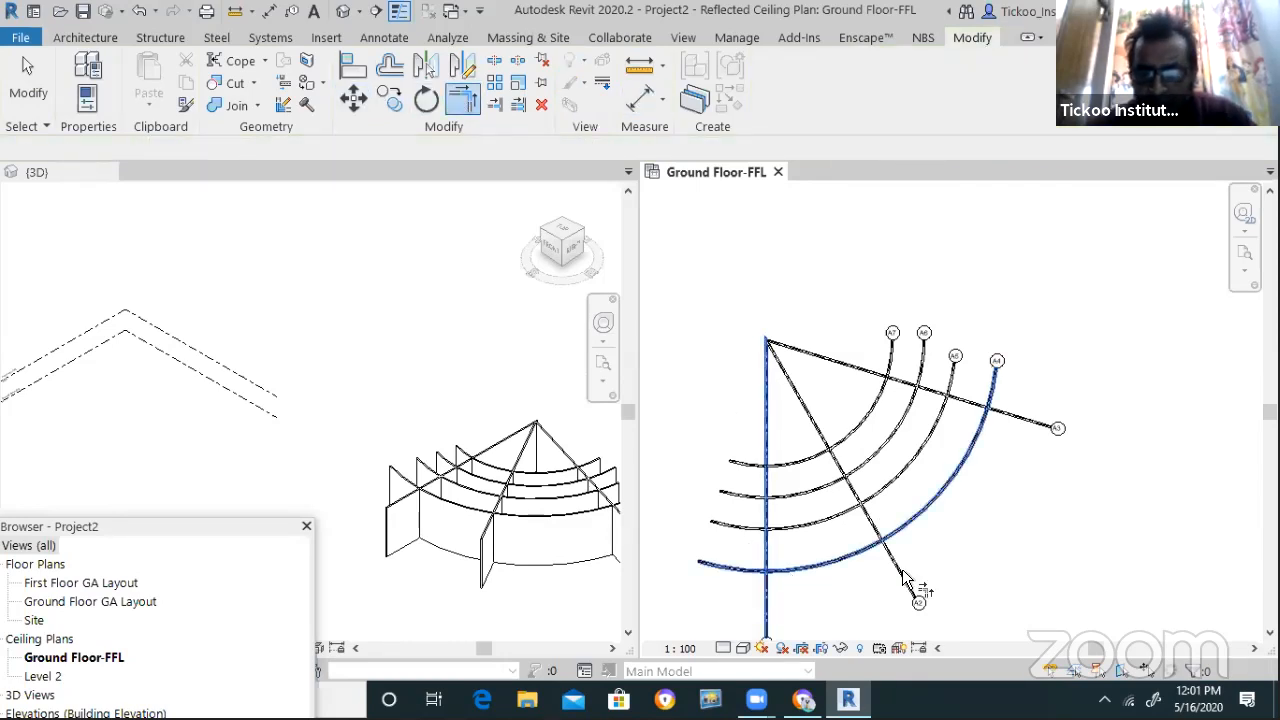
click(976, 405)
click(986, 432)
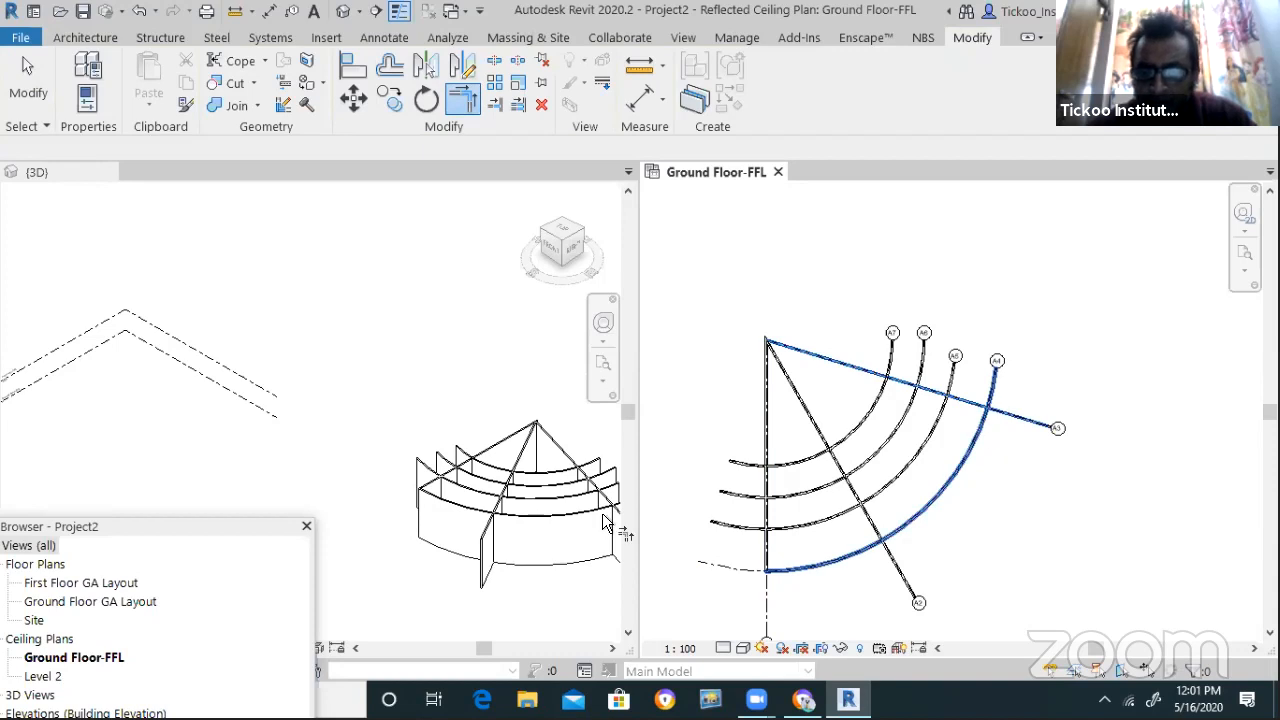
click(766, 500)
click(848, 450)
click(897, 385)
click(897, 385)
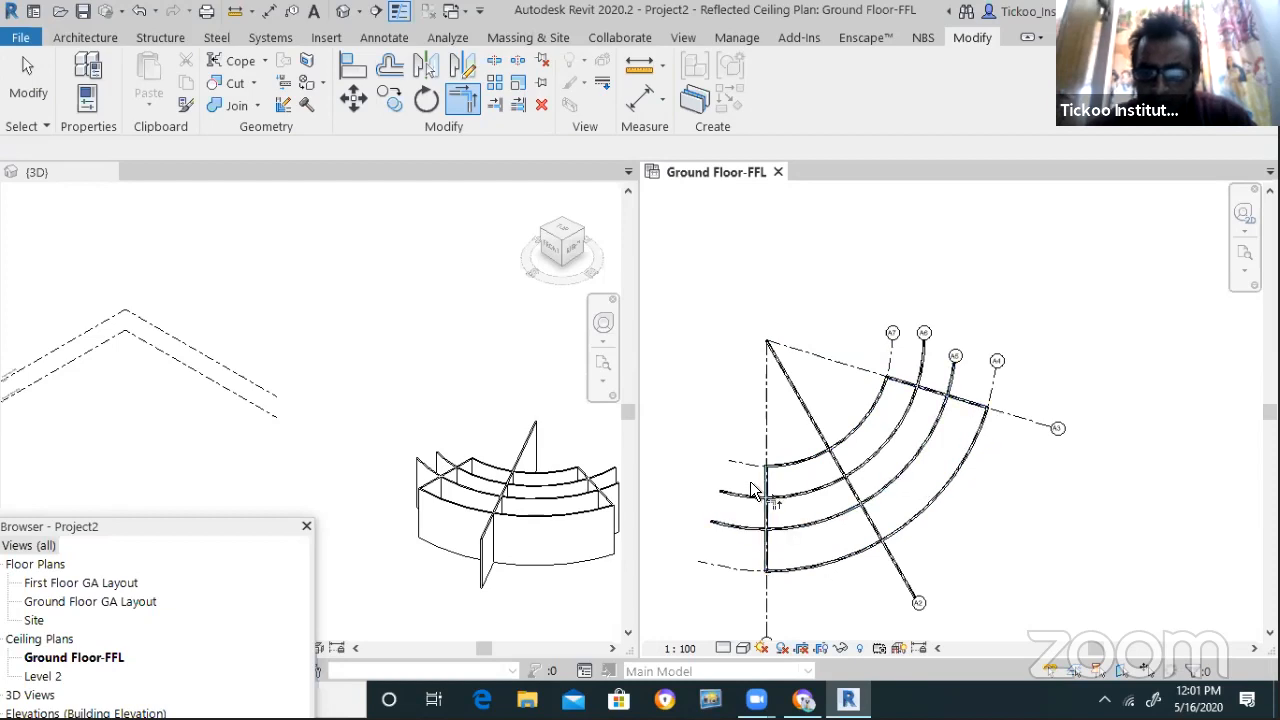
Trim the arc wall ends past the vertical wall and cut the diagonal wall back to arc A7
click(520, 105)
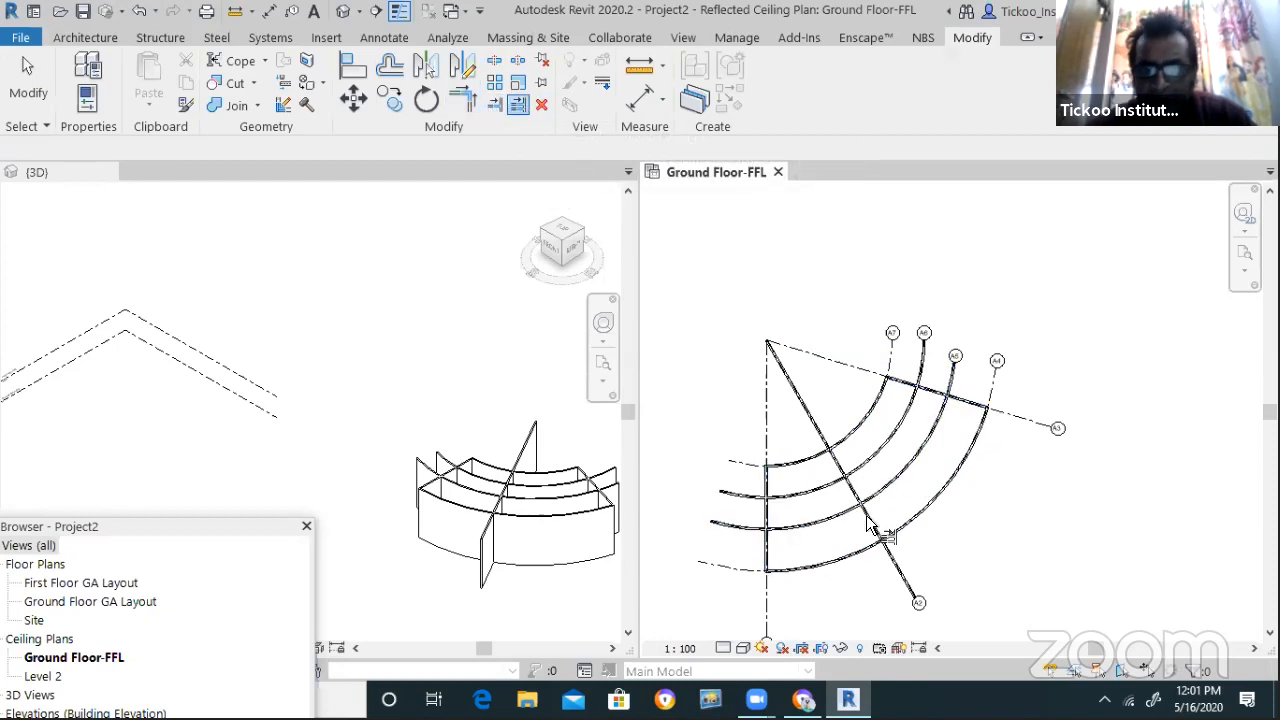
click(794, 500)
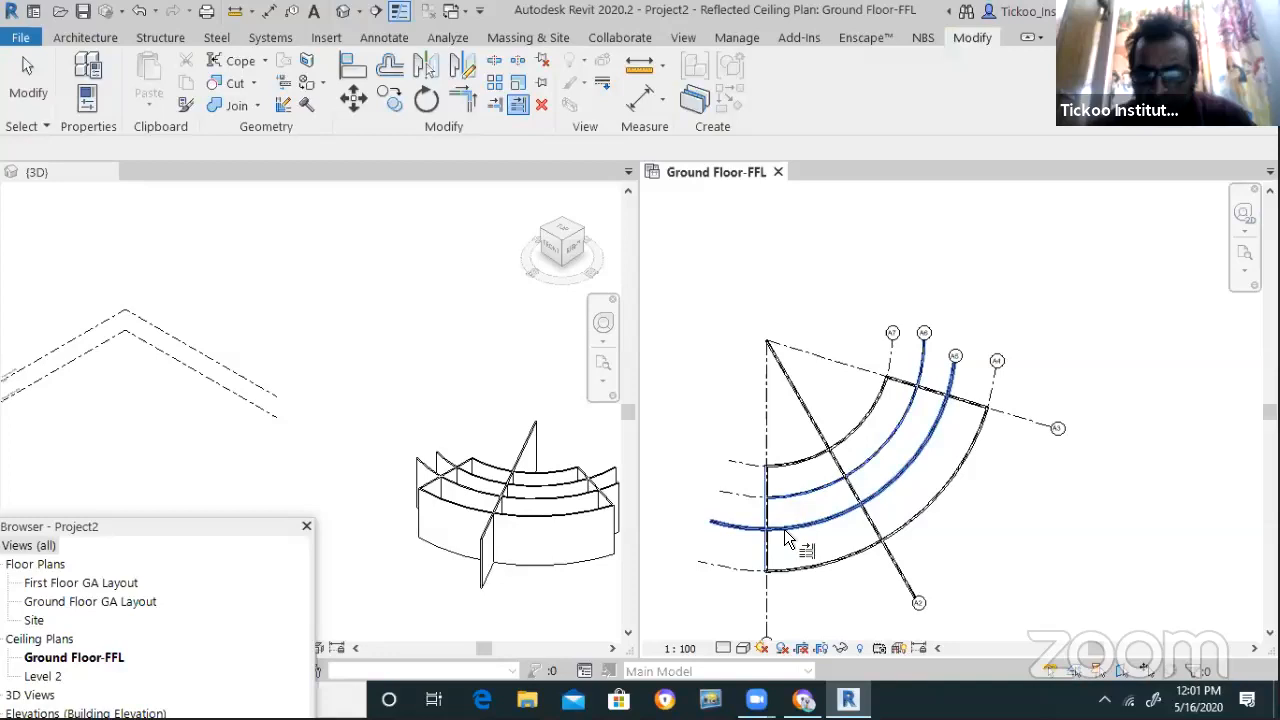
click(785, 530)
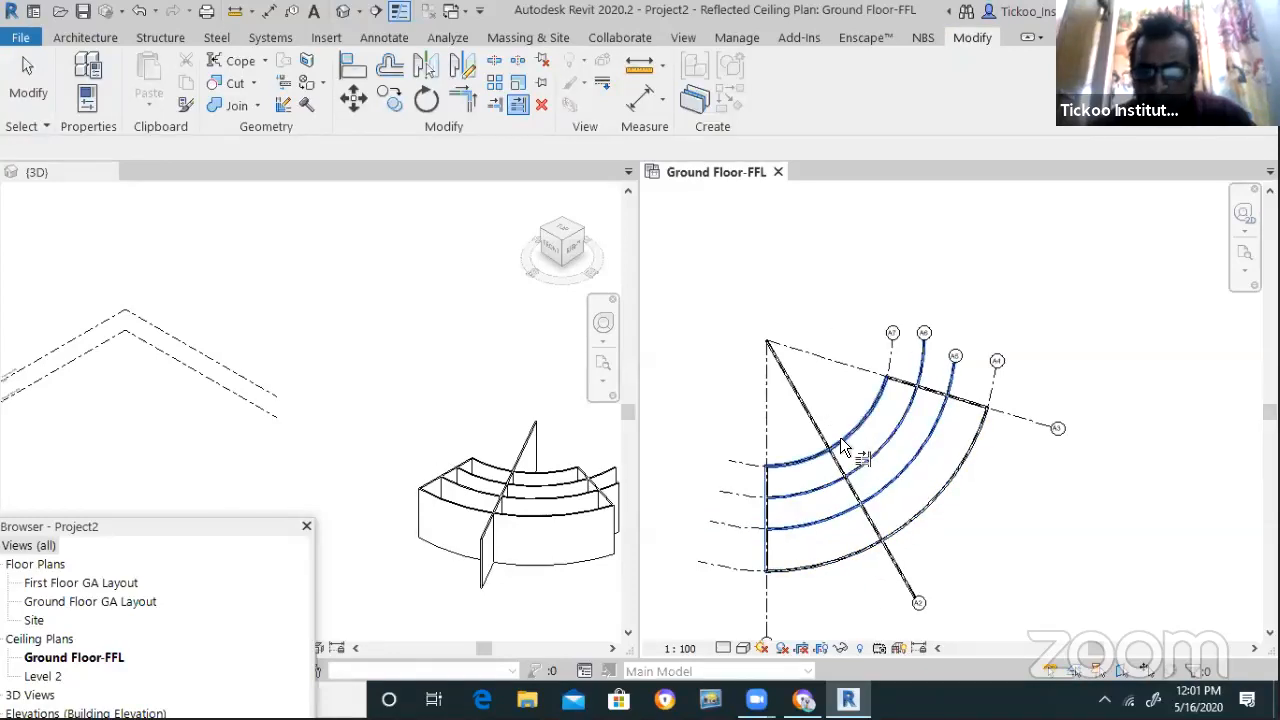
click(494, 105)
click(846, 431)
click(821, 436)
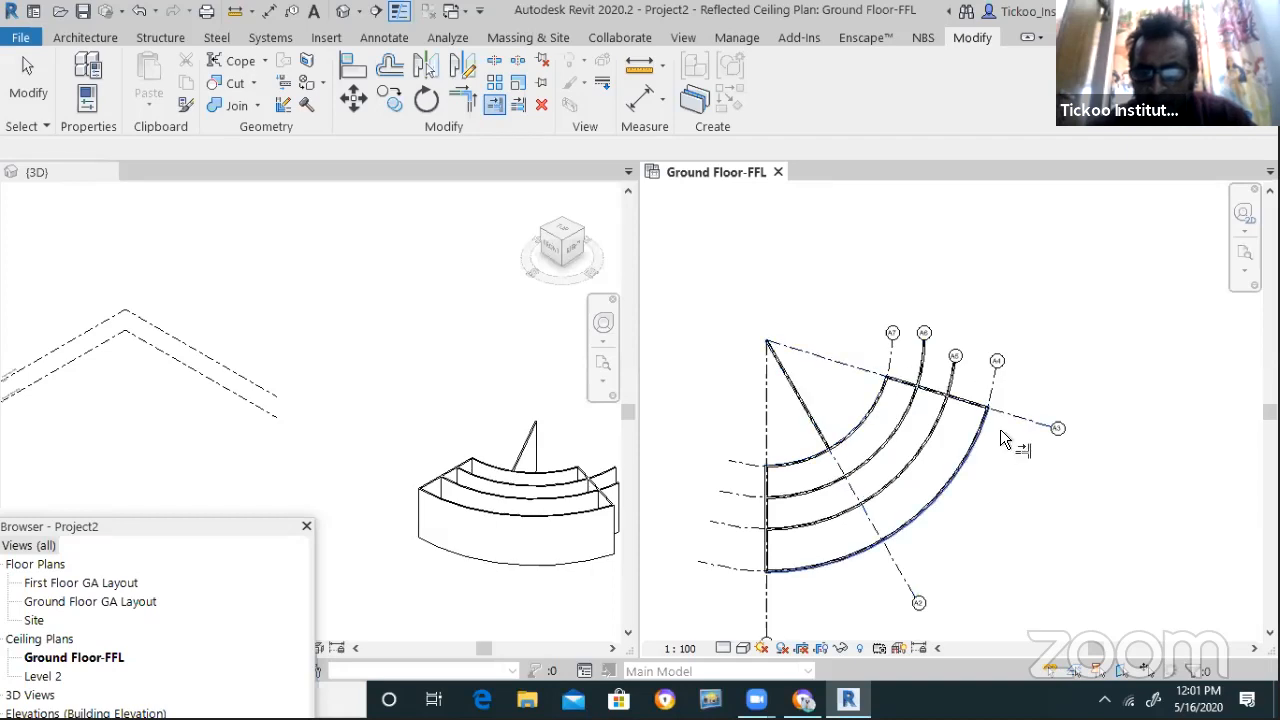
scroll(997, 448, up, 1)
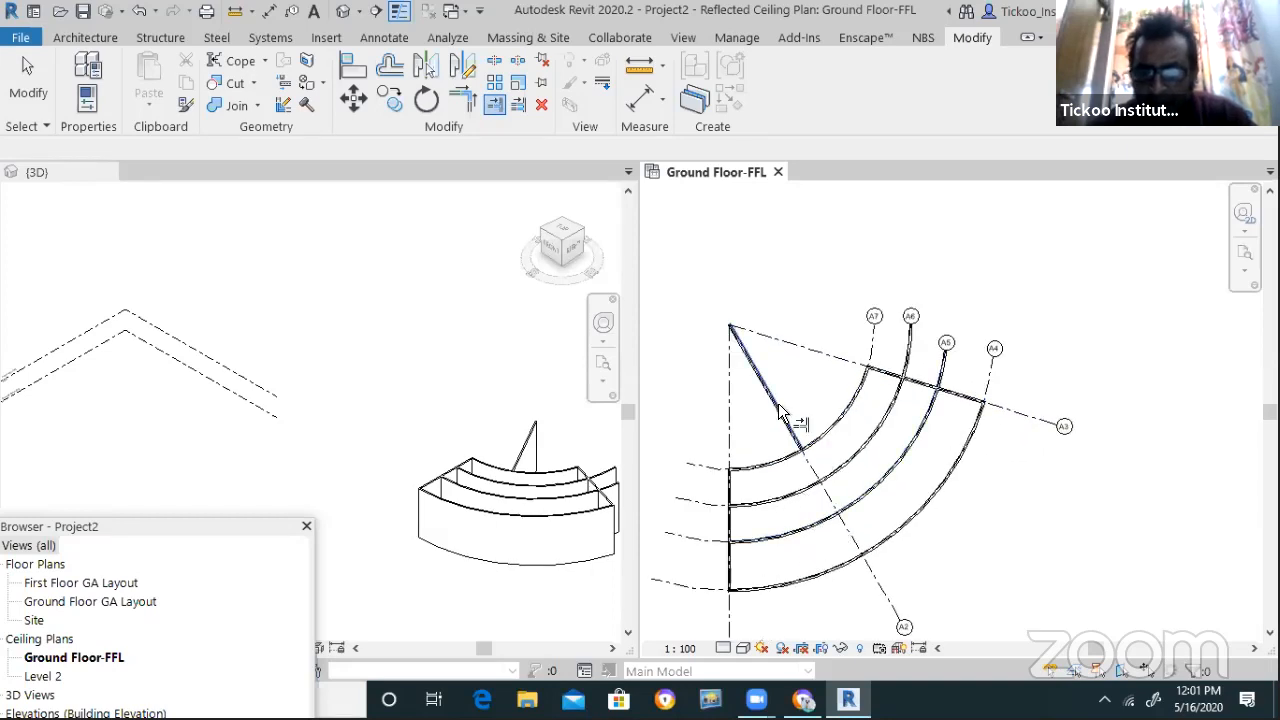
key(Escape)
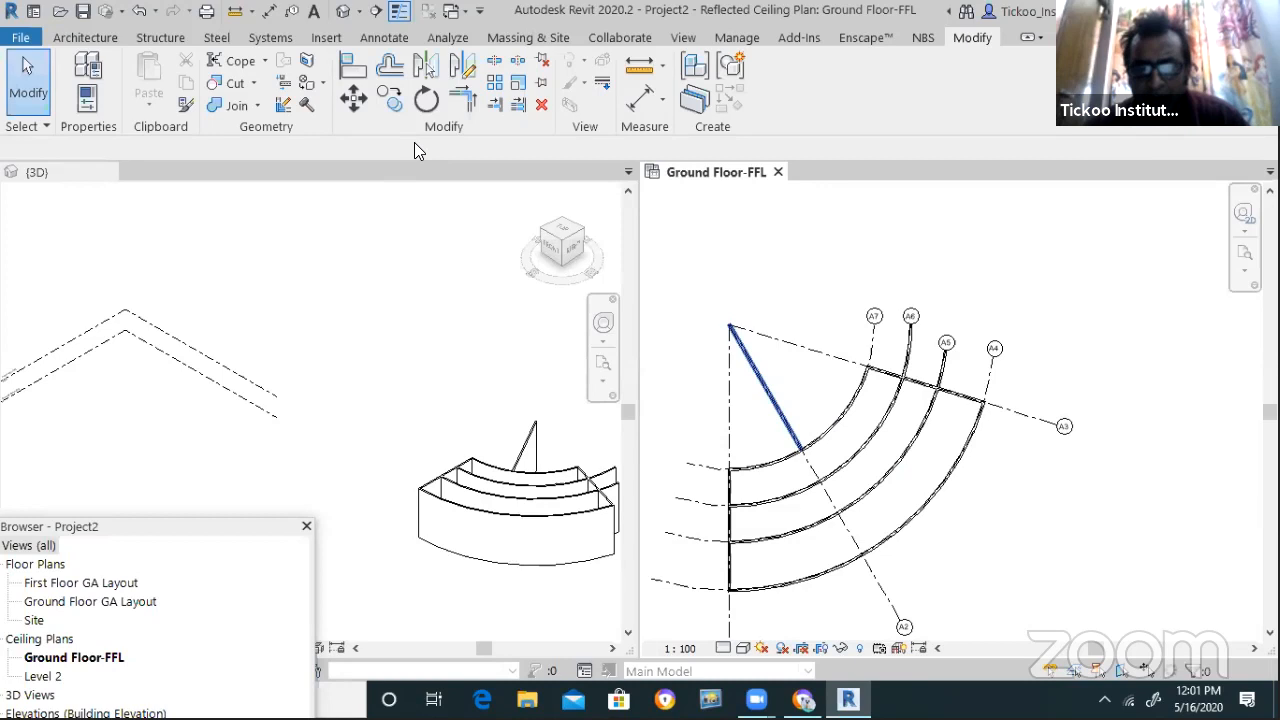
Extend the diagonal wall to the outer arc wall and cut its upper part at the inner arc
click(518, 104)
click(891, 534)
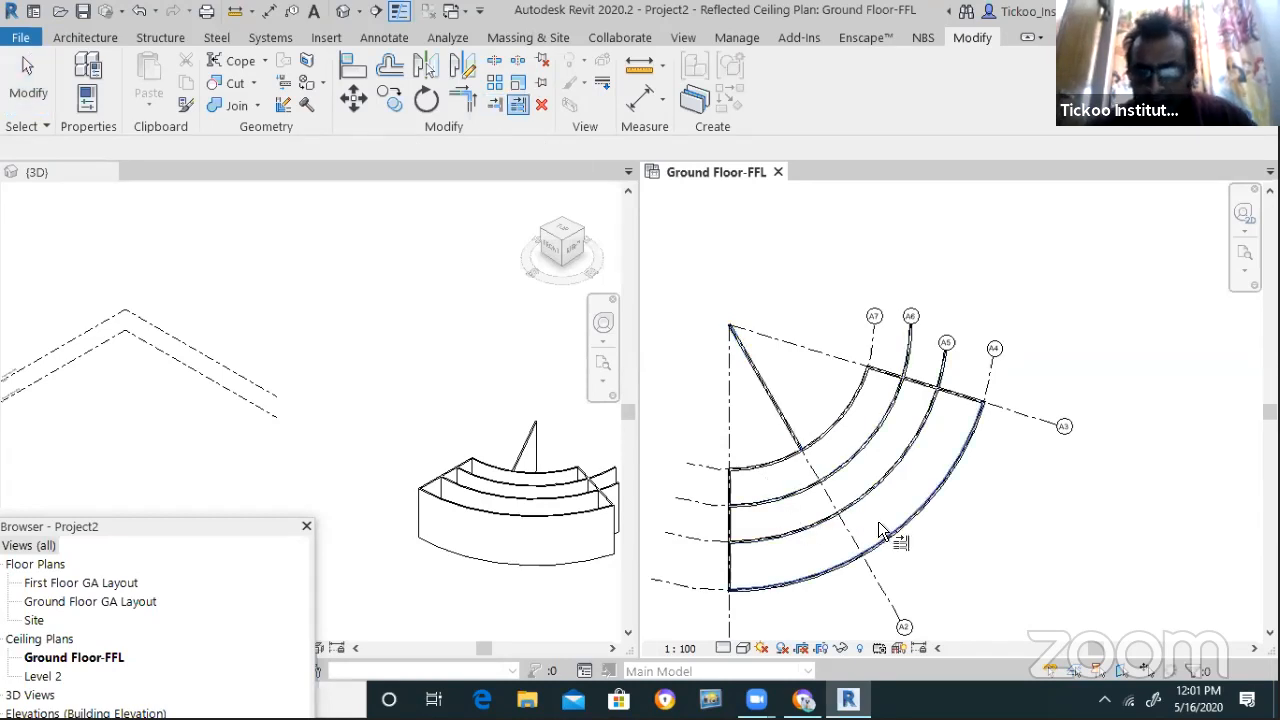
click(790, 432)
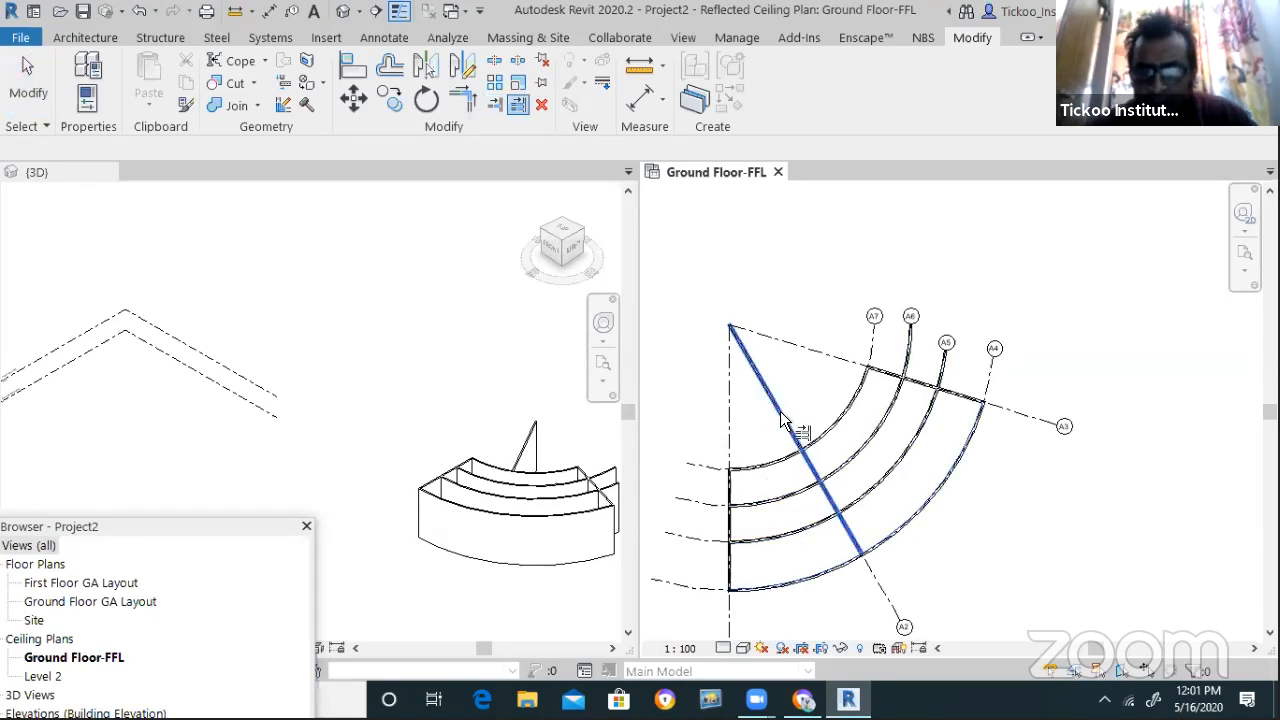
click(493, 106)
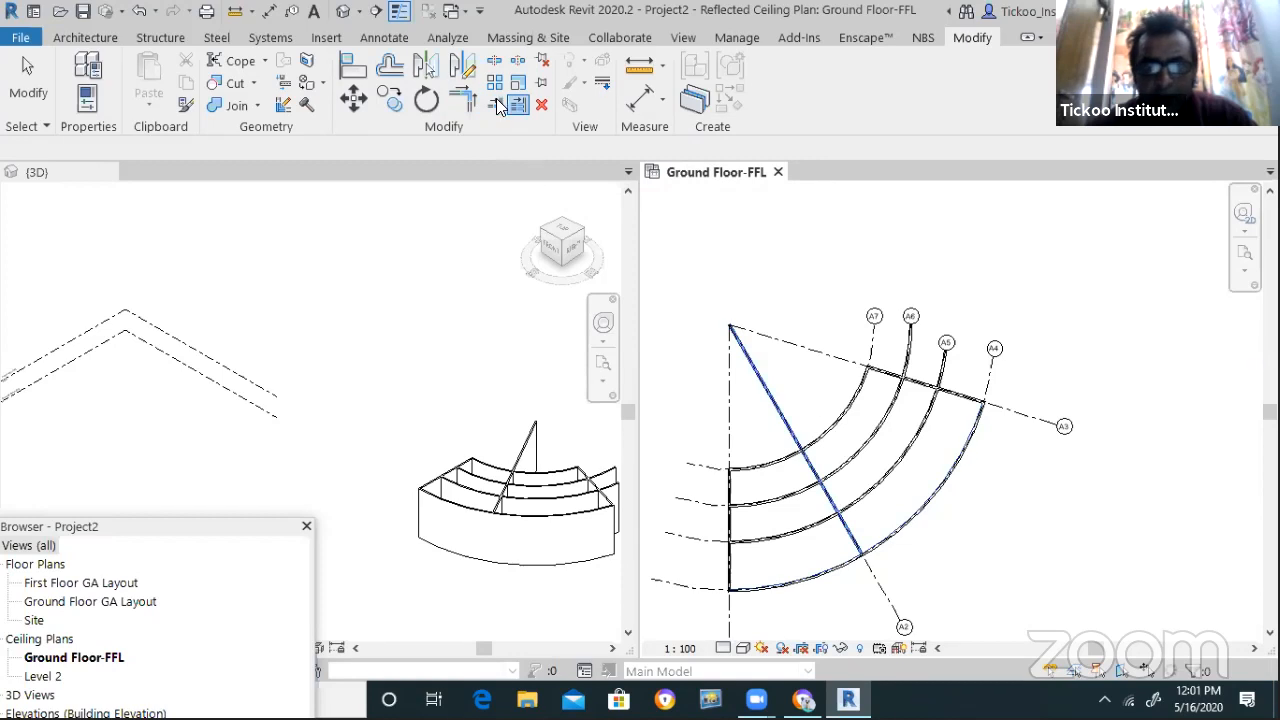
click(825, 429)
click(806, 464)
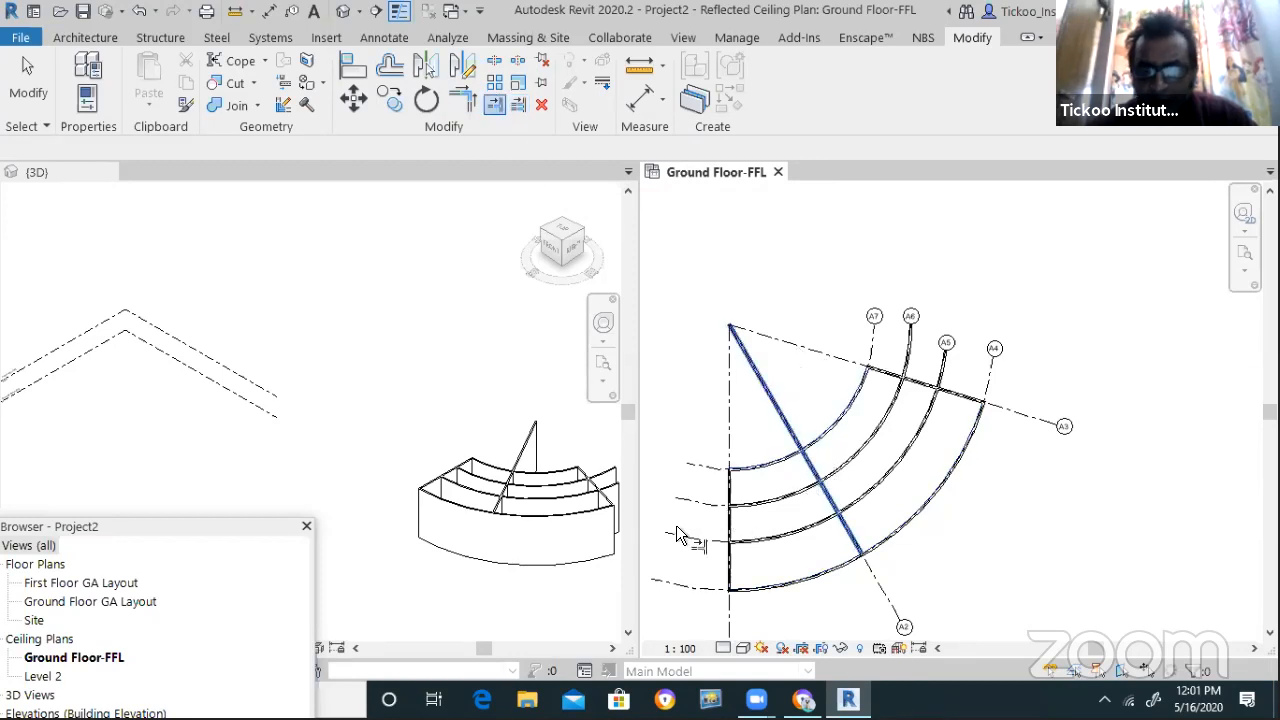
scroll(700, 532, down, 2)
Trim the A6 and A5 arc walls back to the straight wall on grid A3
scroll(884, 392, up, 4)
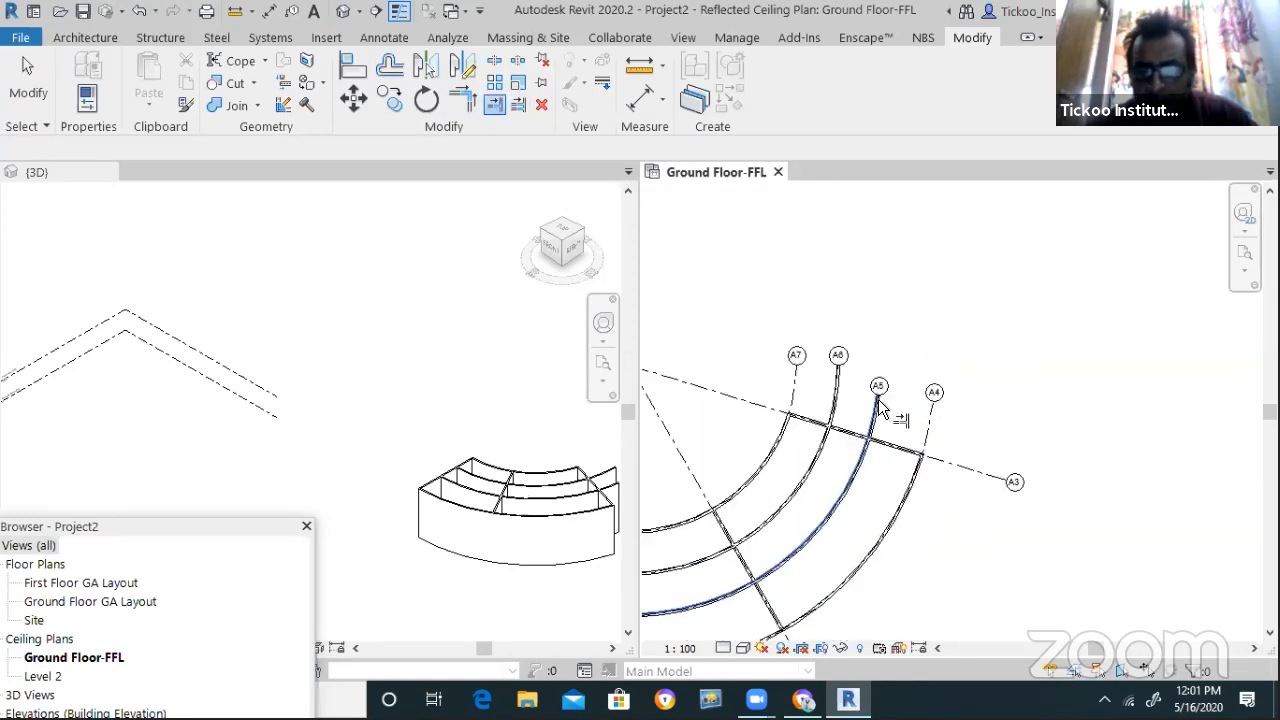
click(493, 107)
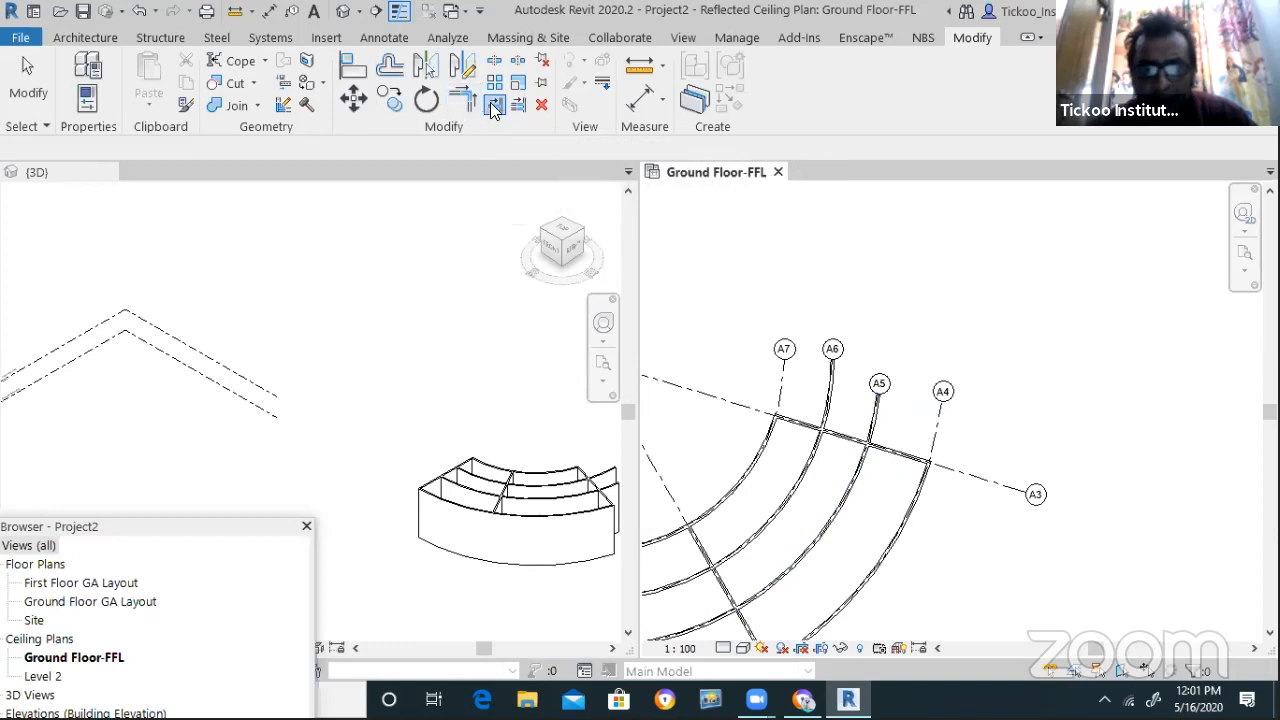
click(521, 104)
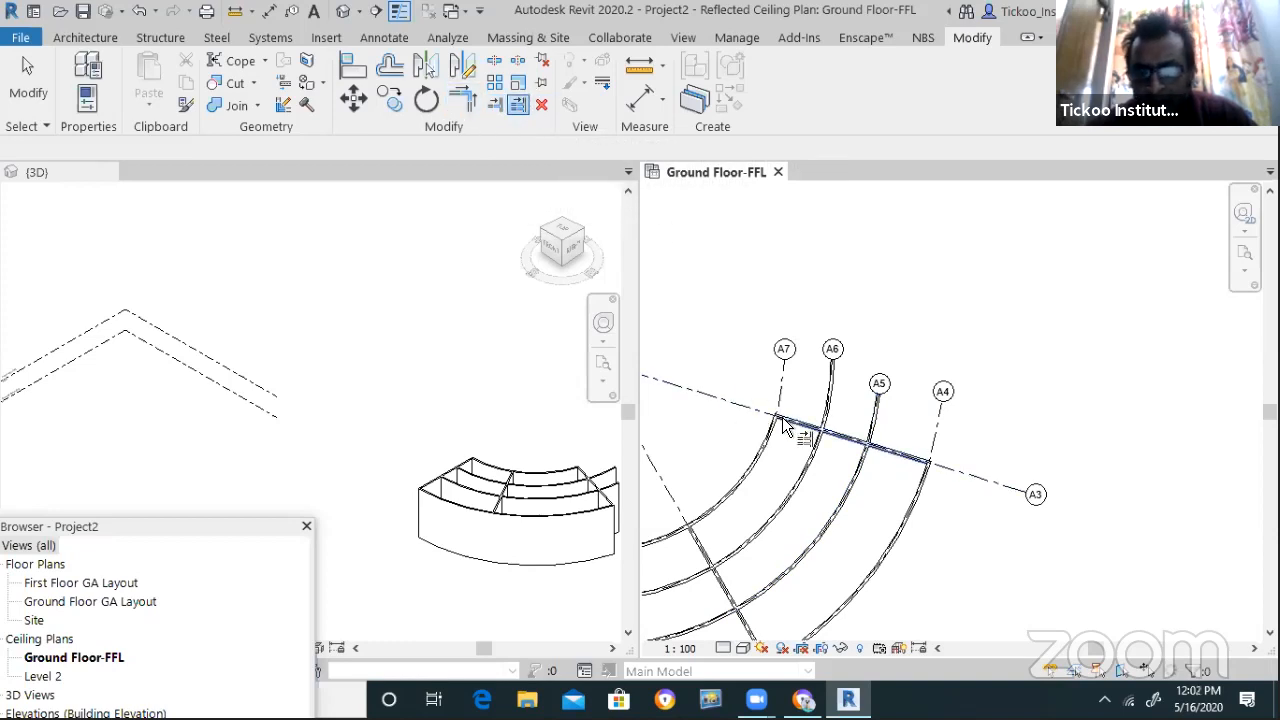
click(828, 402)
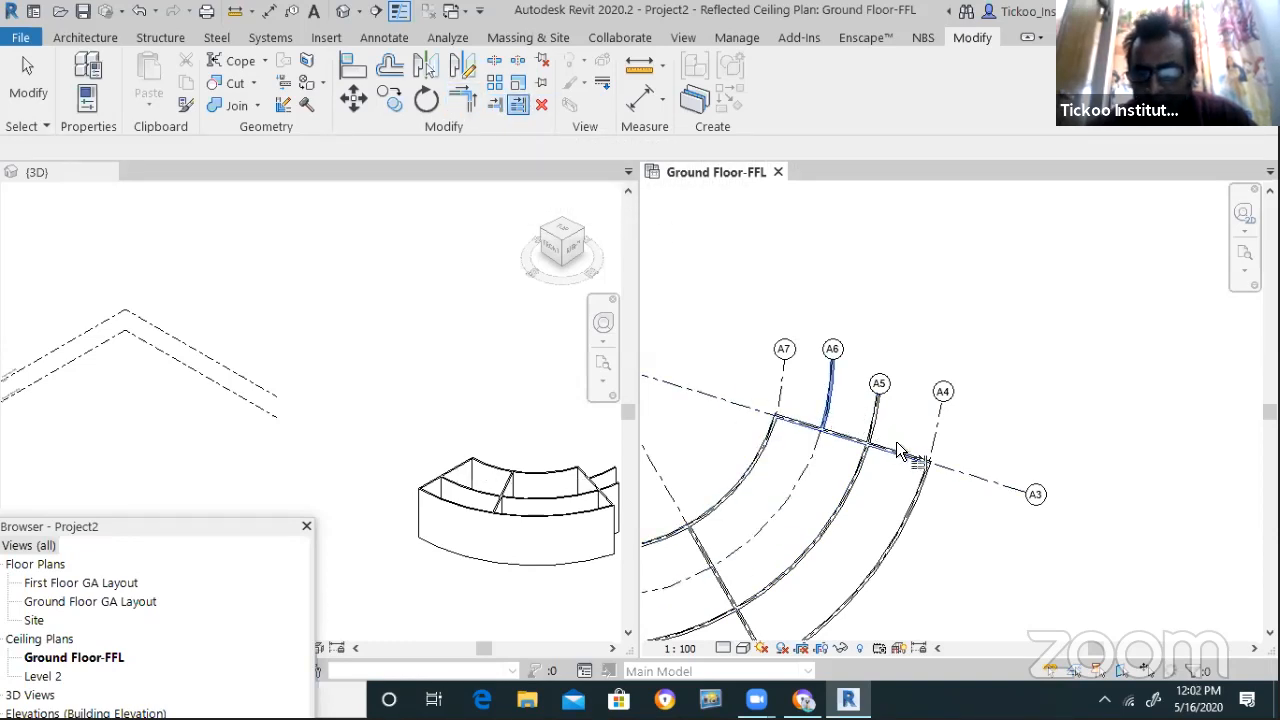
click(872, 434)
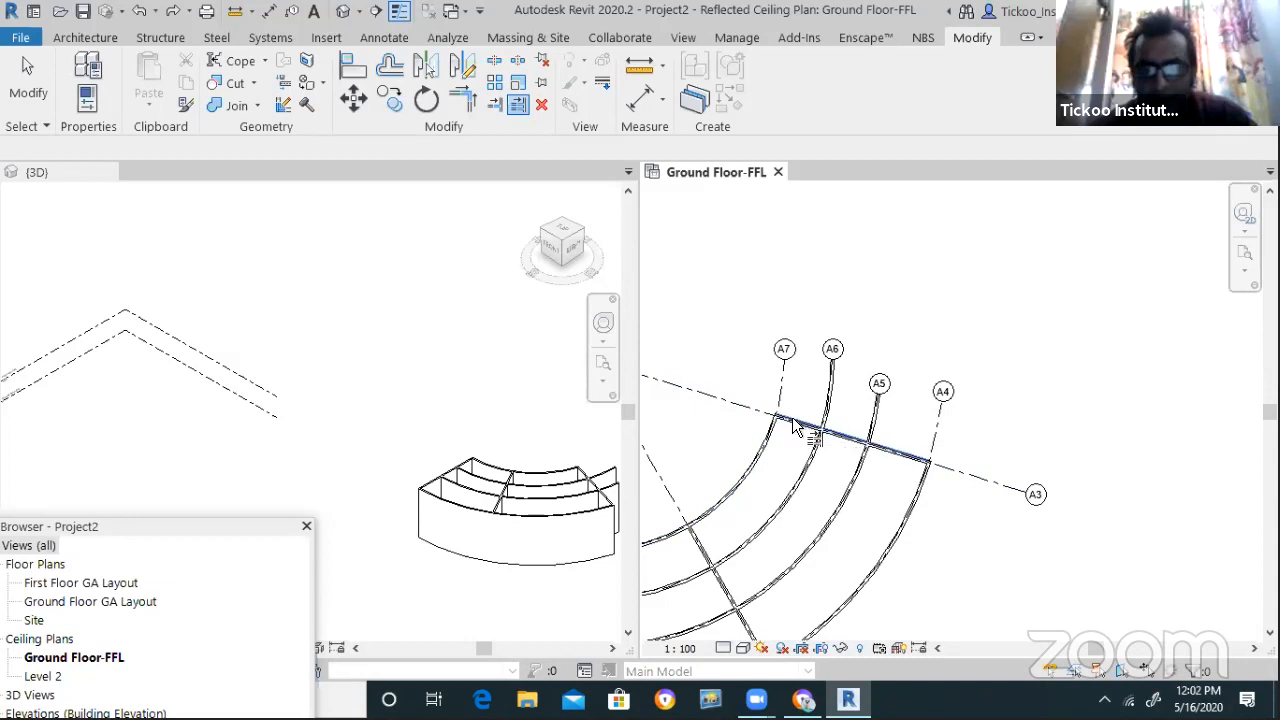
click(815, 463)
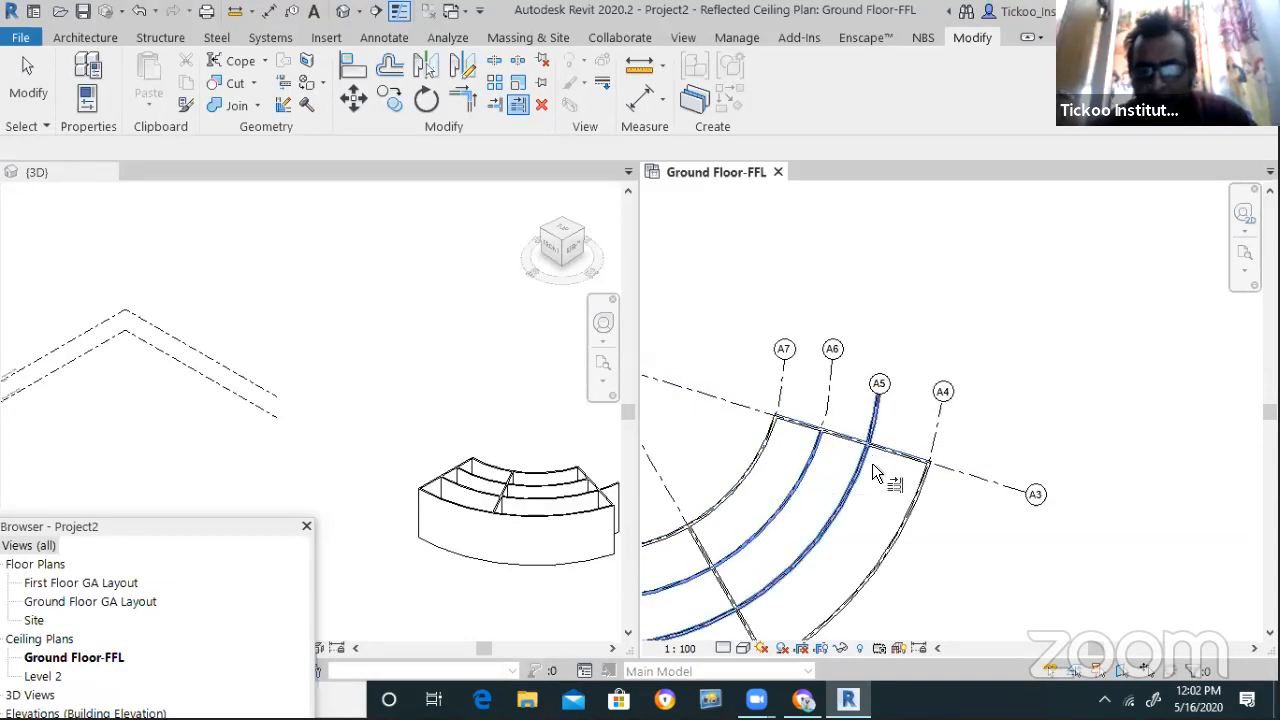
click(873, 459)
Orbit and zoom the 3D view to inspect the curved cellular walls from another side
key(Escape)
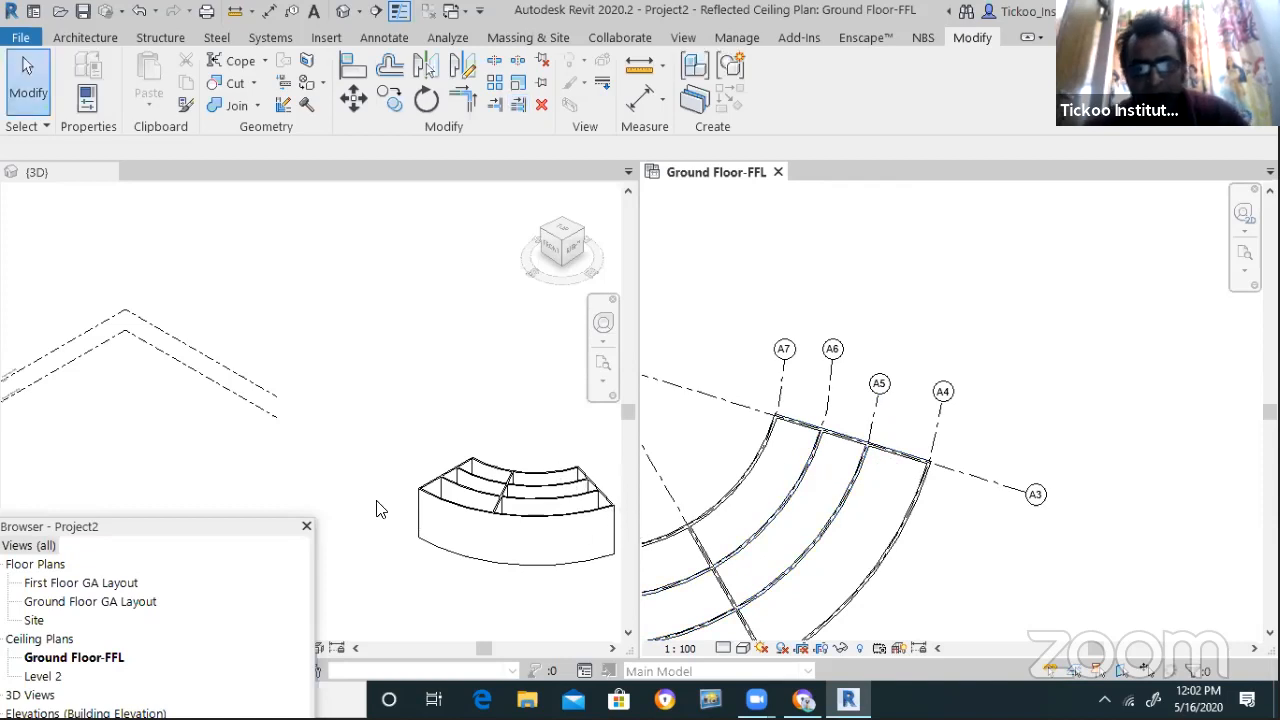
scroll(374, 509, down, 2)
scroll(534, 509, up, 4)
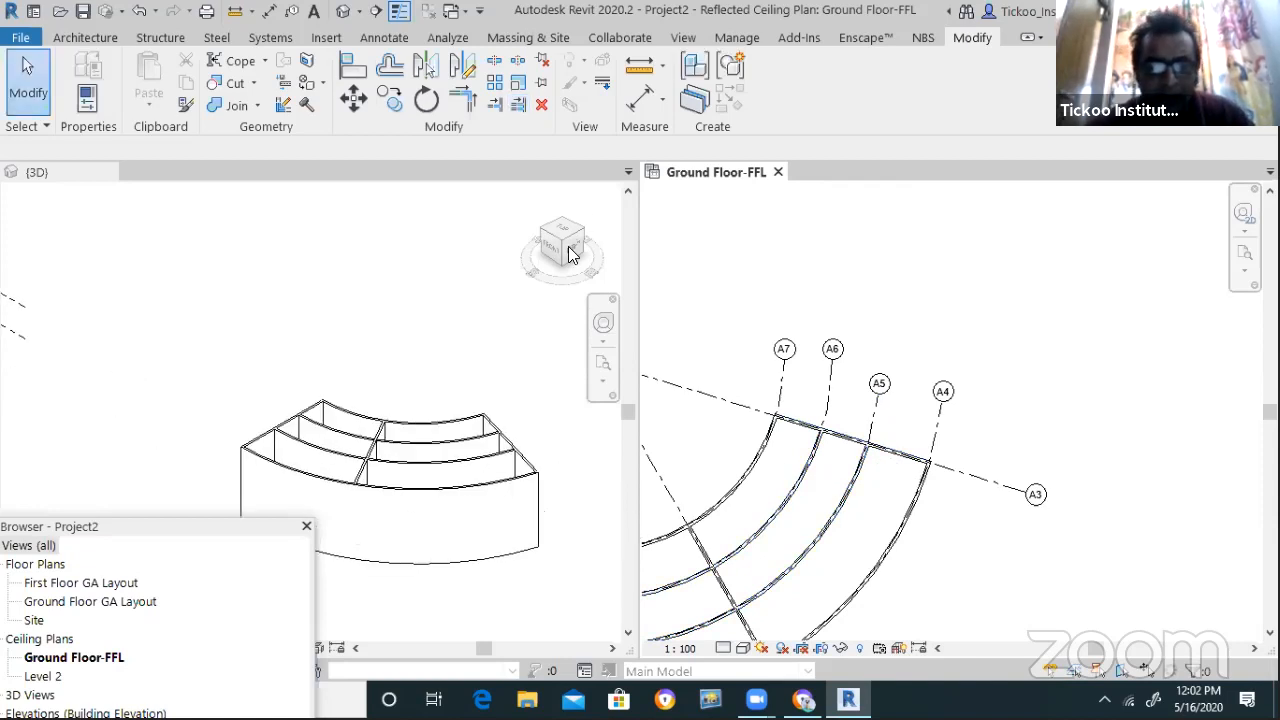
mouse_move(561, 243)
mouse_down()
mouse_move(544, 267)
mouse_move(489, 287)
mouse_move(483, 269)
mouse_up()
scroll(346, 337, down, 4)
scroll(270, 450, up, 2)
scroll(262, 462, up, 2)
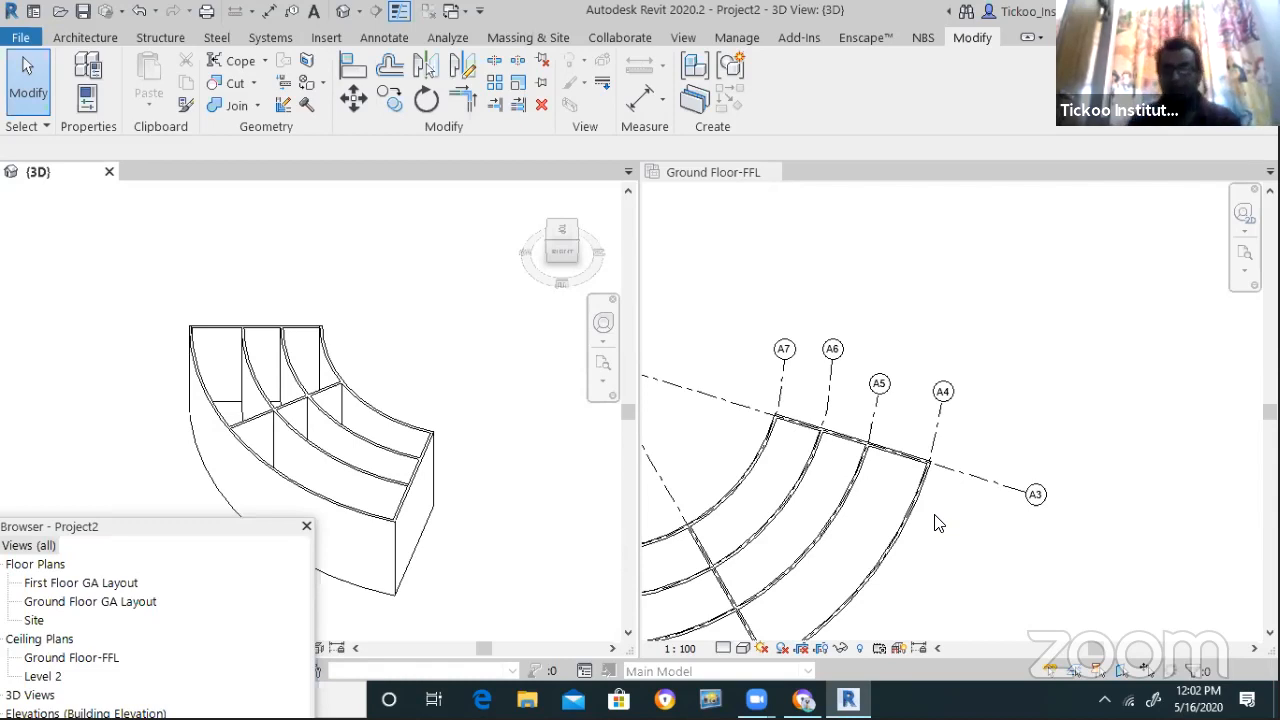
scroll(873, 428, down, 3)
scroll(835, 440, up, 2)
Select grid A2 in the Ground Floor-FFL plan and shift its end slightly
click(826, 363)
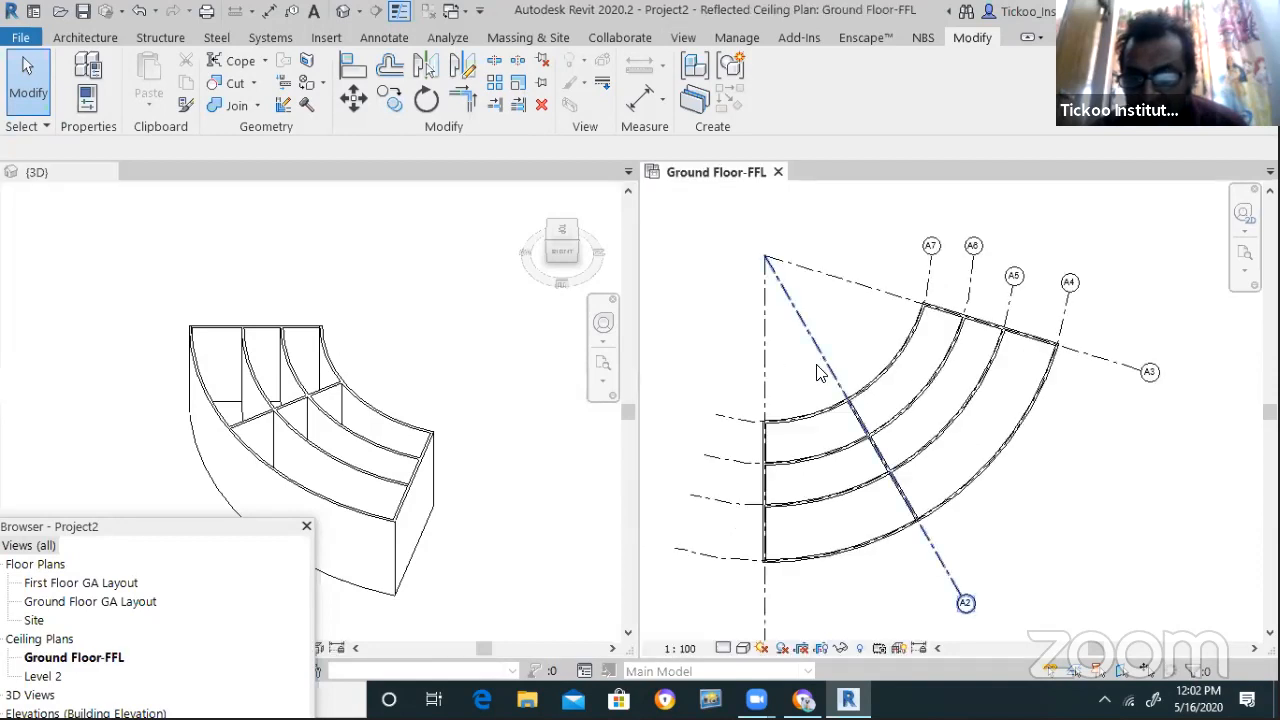
click(873, 424)
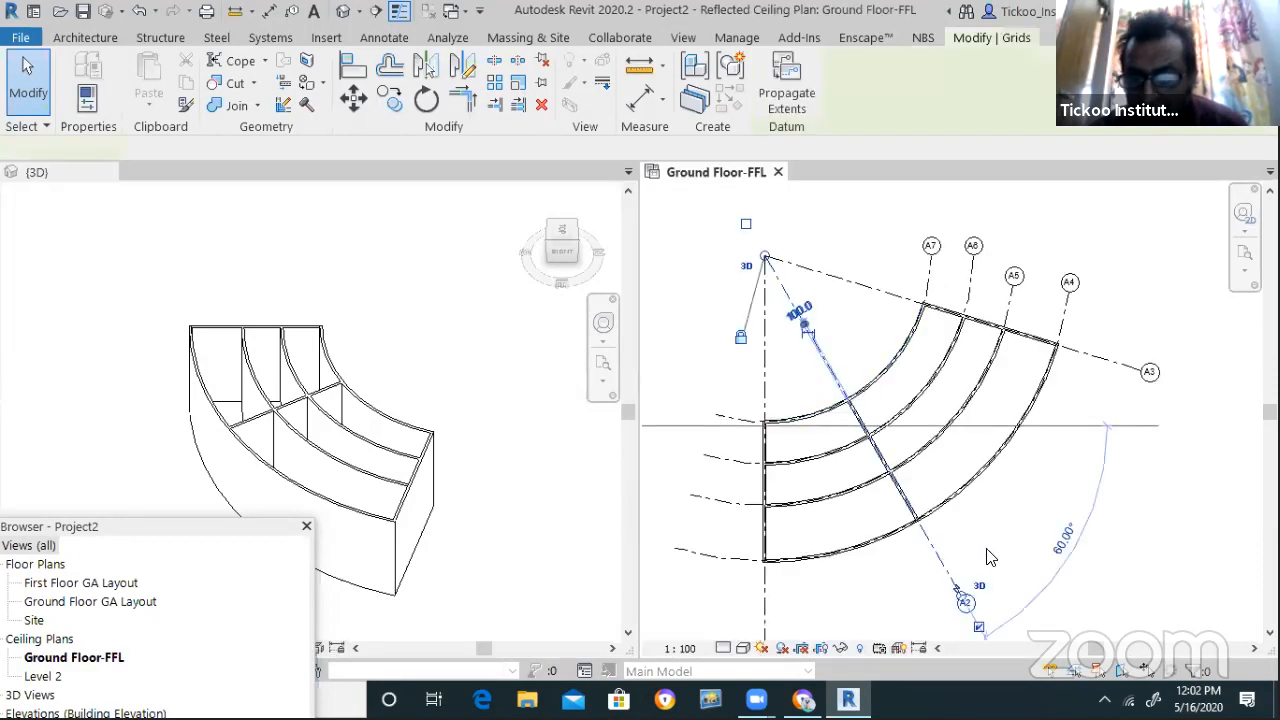
scroll(929, 585, up, 2)
drag(931, 577, 806, 571)
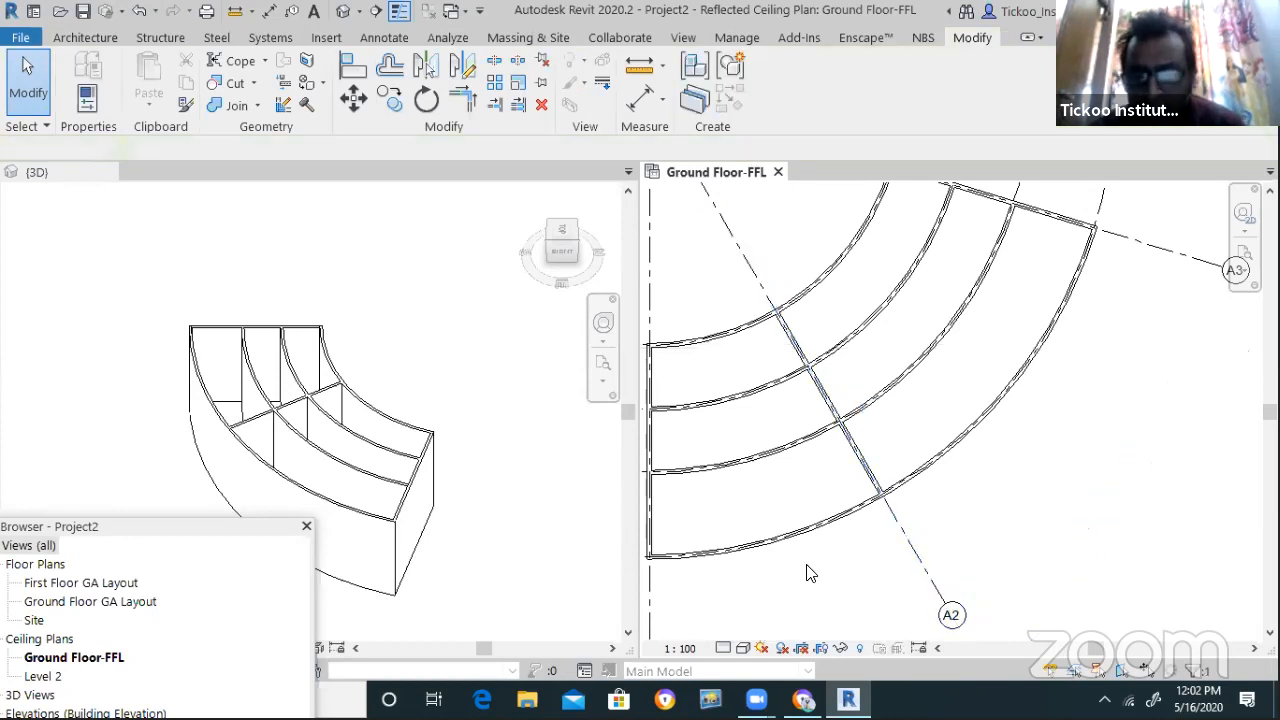
scroll(820, 570, down, 4)
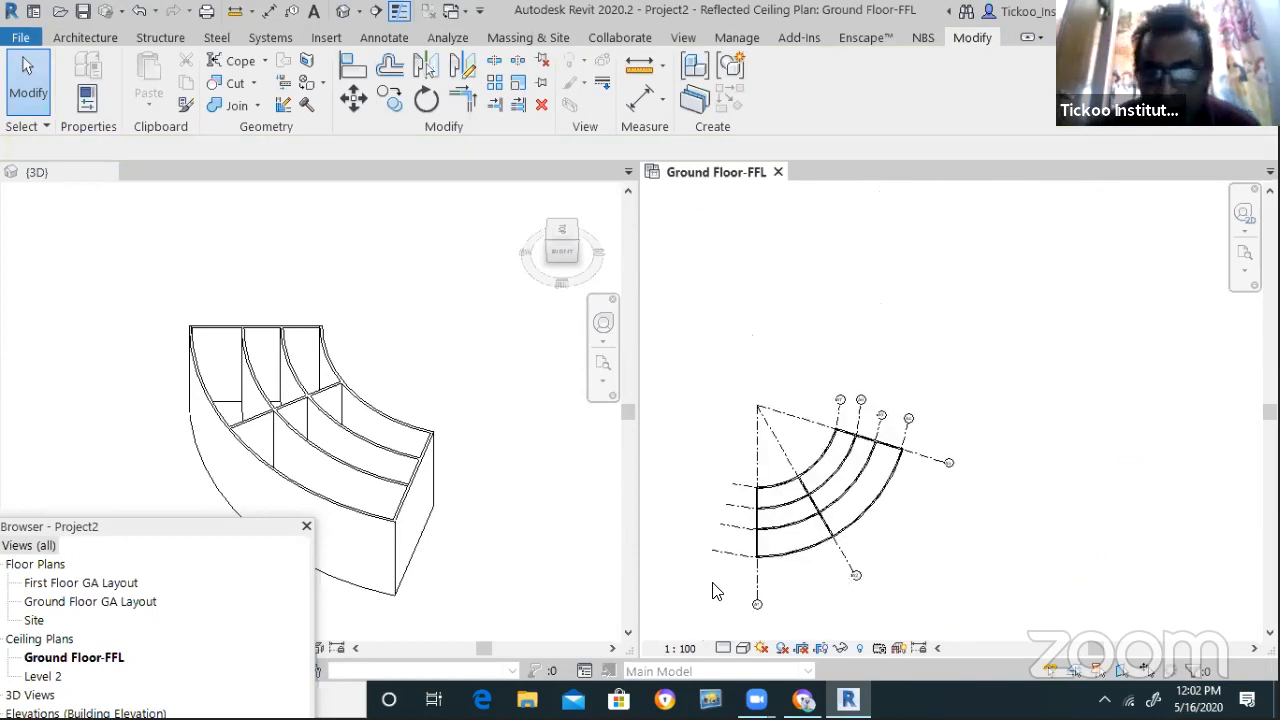
Crossing-select every grid and wall in the plan and delete them
scroll(806, 588, up, 2)
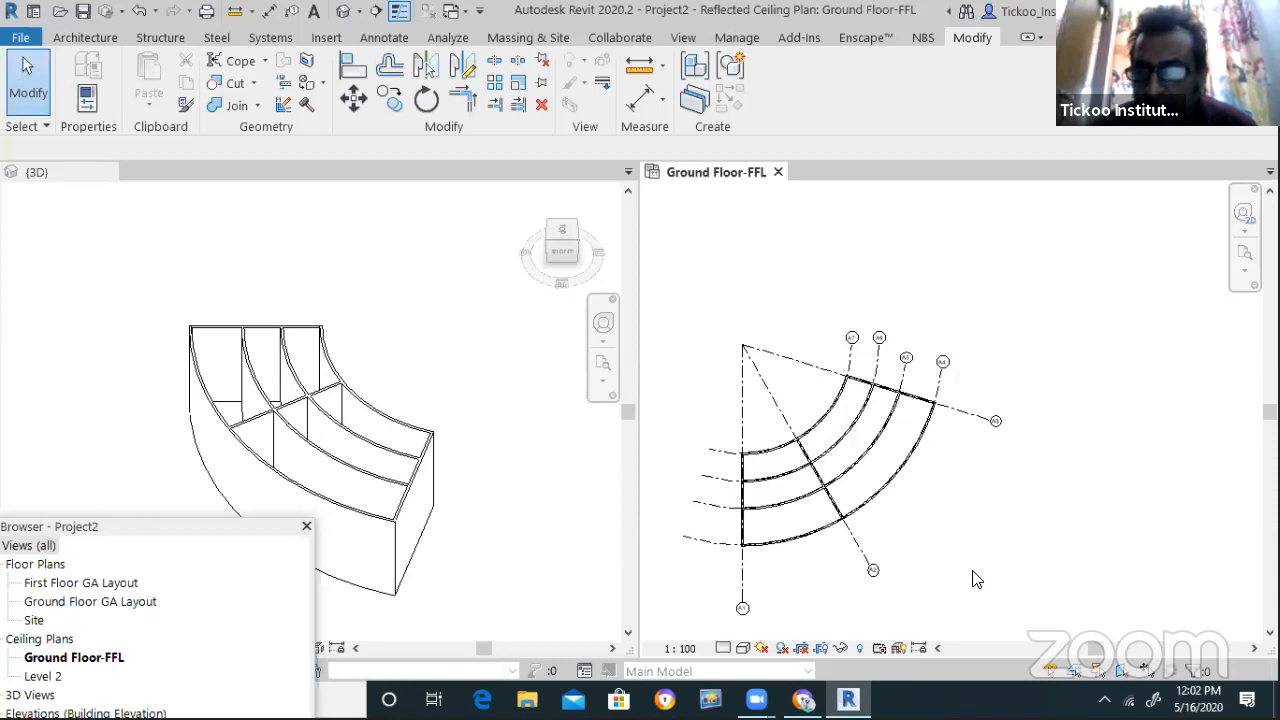
drag(989, 590, 660, 268)
key(Delete)
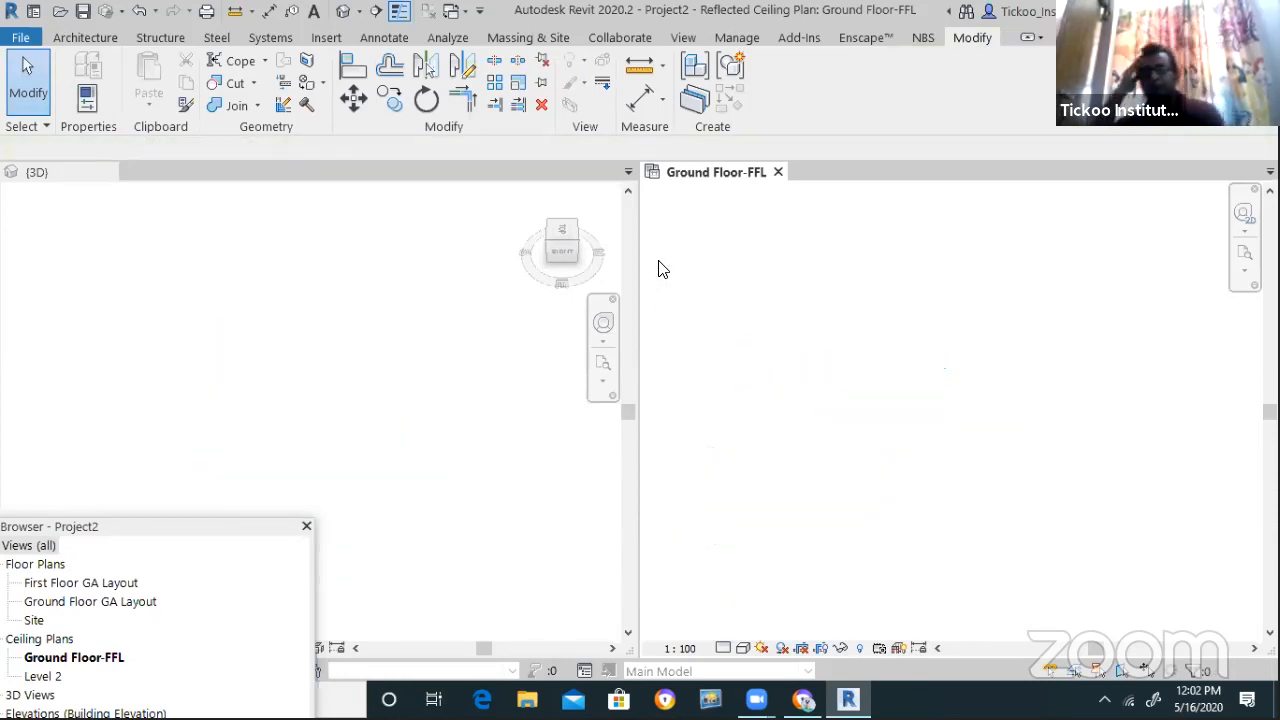
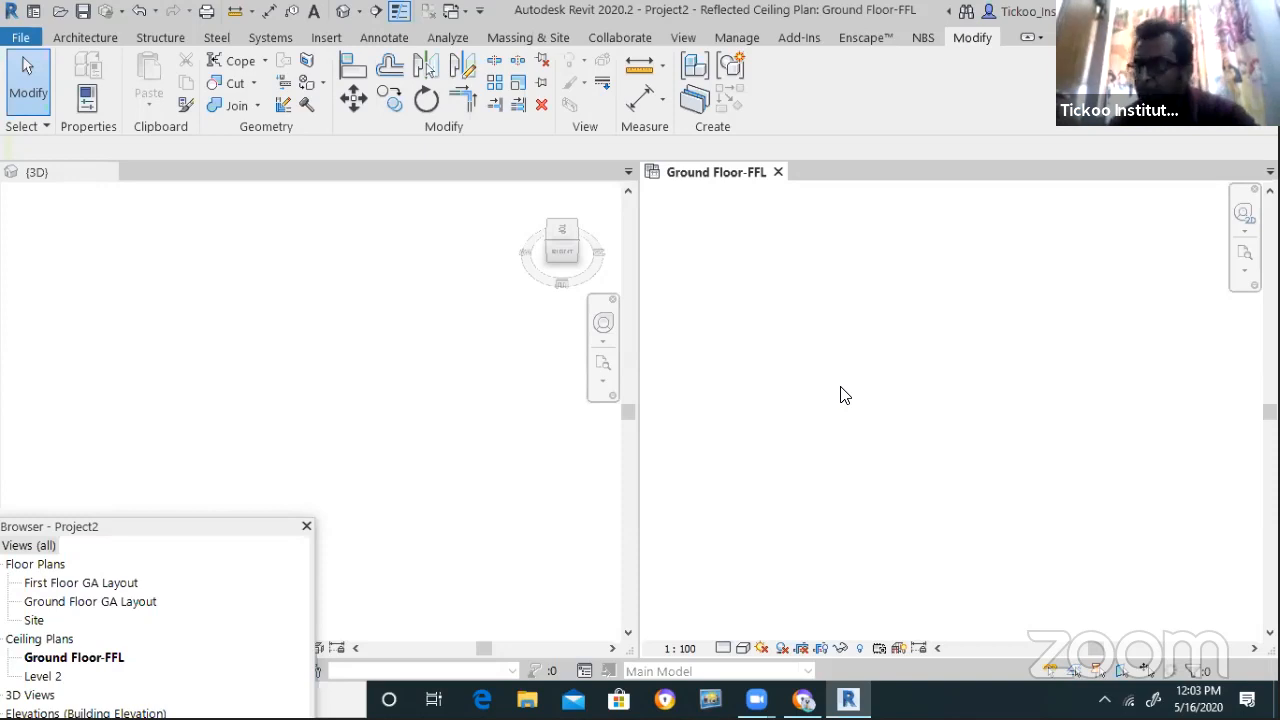
Zoom the Ground Floor-FFL plan to find the grid lines and drag the Project Browser fully into view
scroll(837, 424, down, 5)
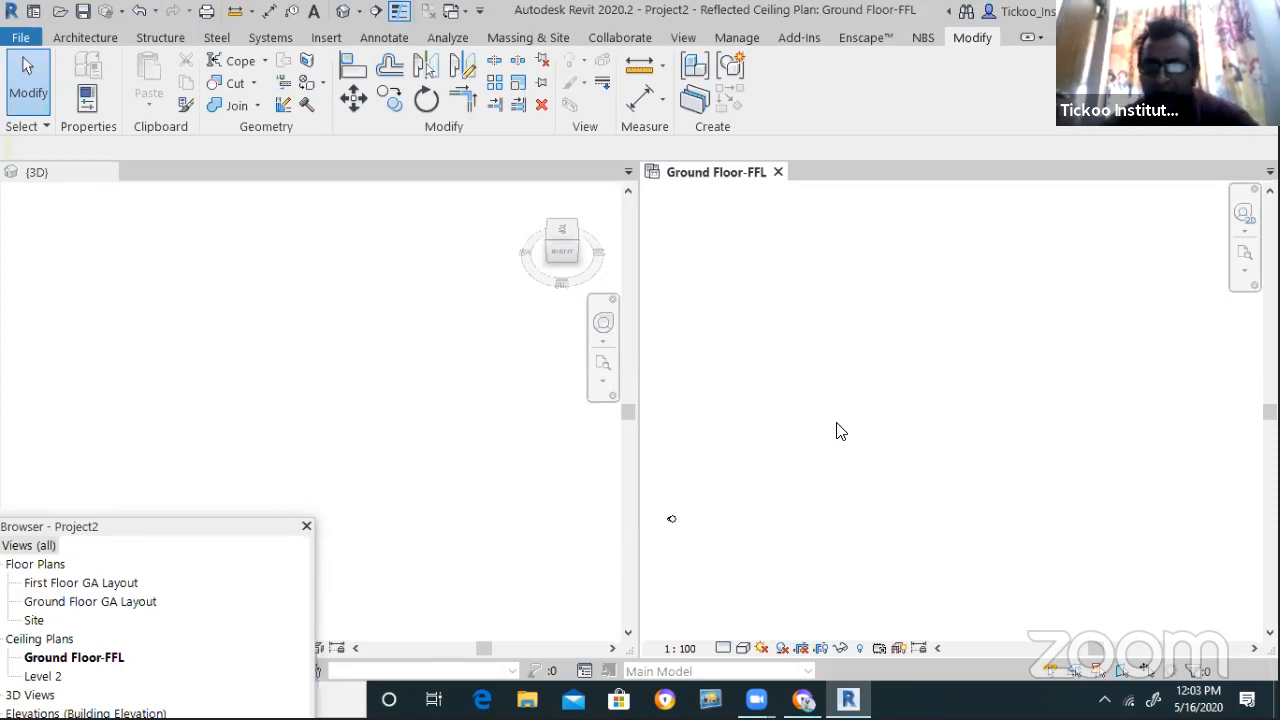
scroll(775, 447, up, 1)
scroll(835, 413, down, 3)
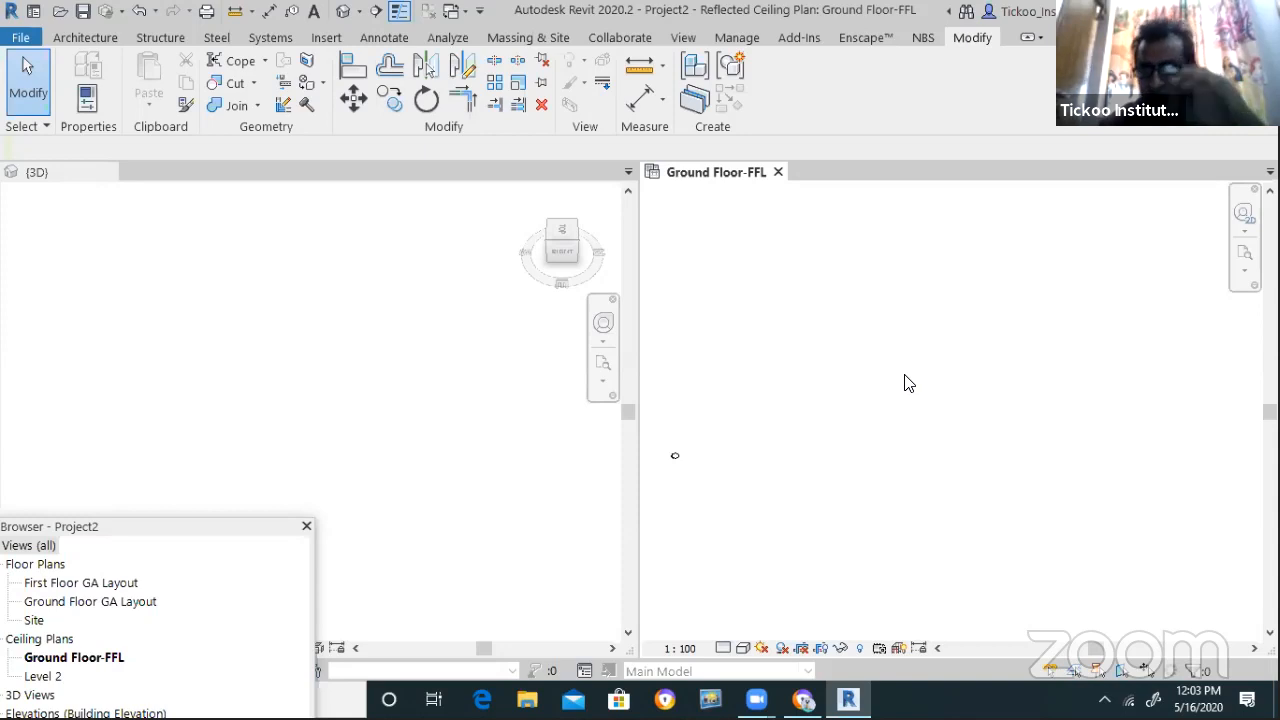
scroll(817, 391, up, 3)
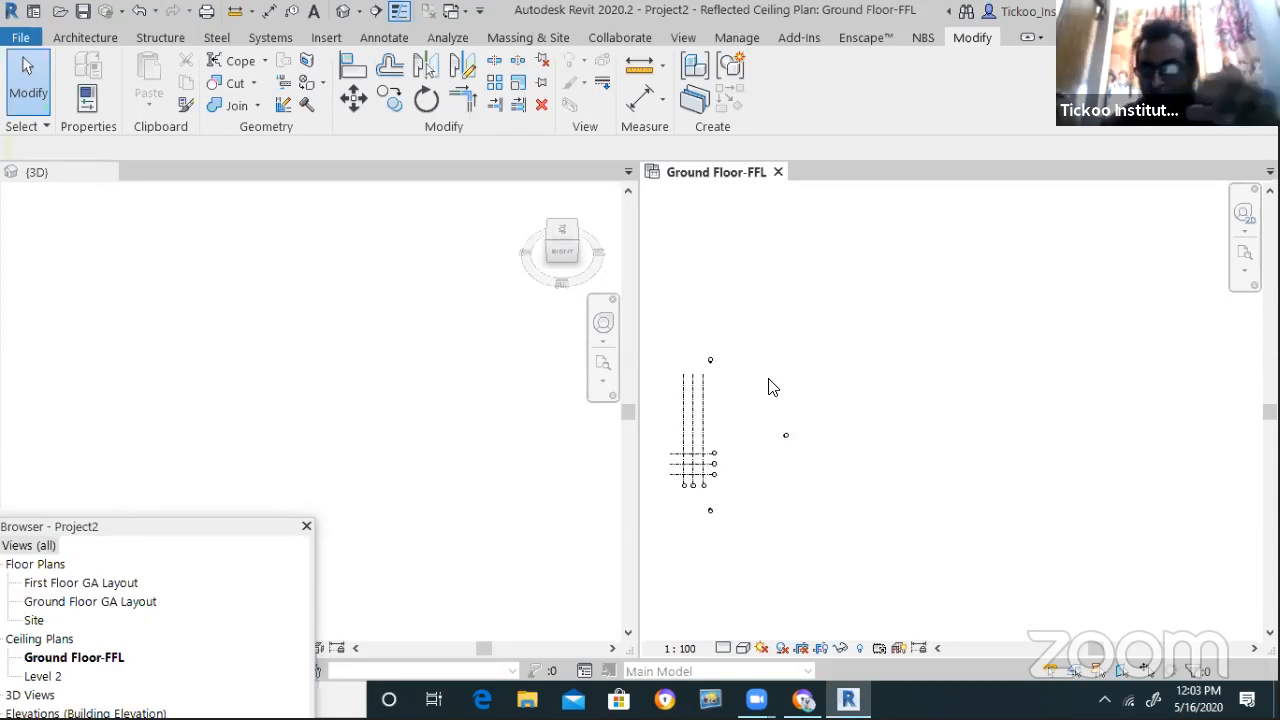
scroll(790, 383, up, 1)
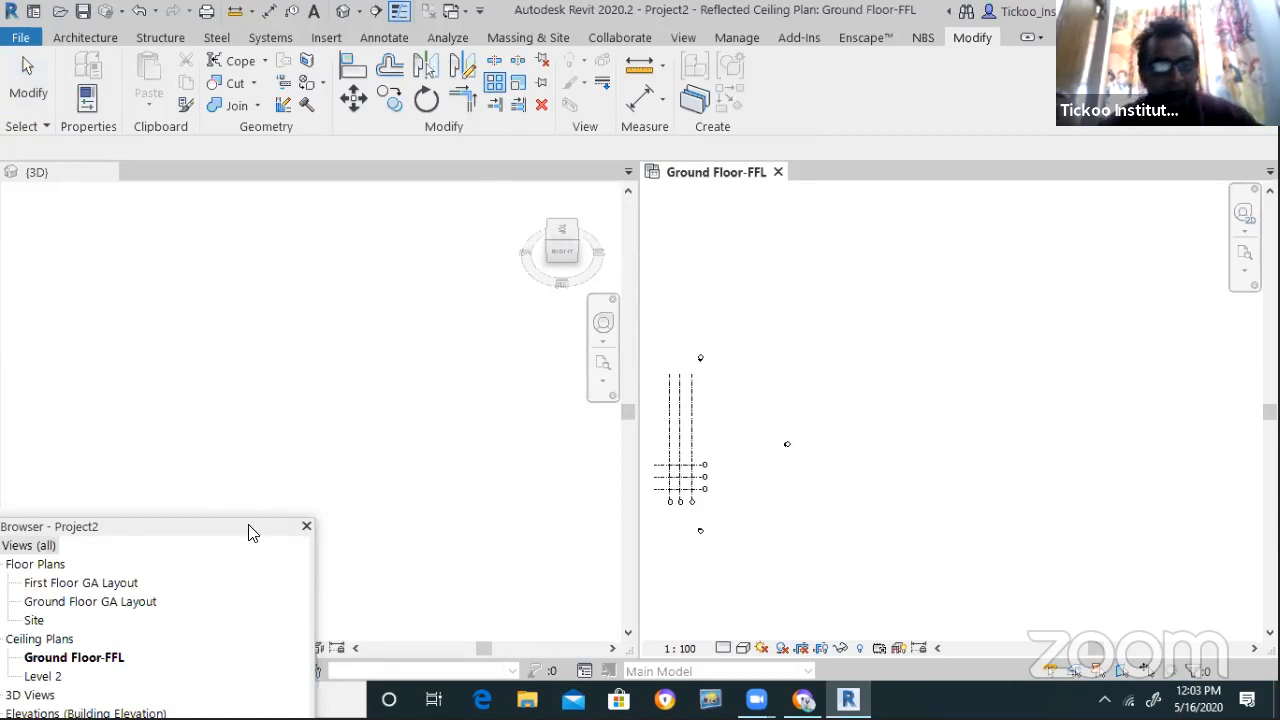
drag(230, 526, 433, 259)
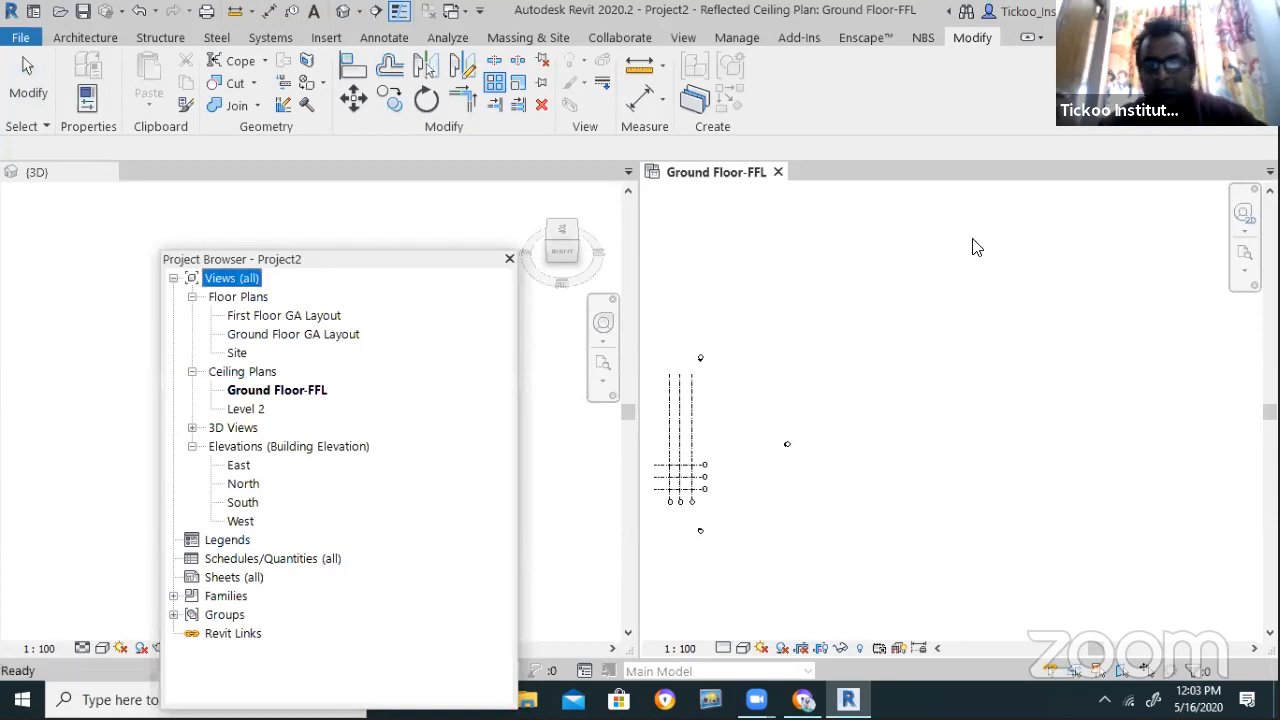
Pick the Ground Floor GA Layout view, then return focus to the ceiling plan
scroll(767, 317, down, 1)
scroll(828, 366, up, 1)
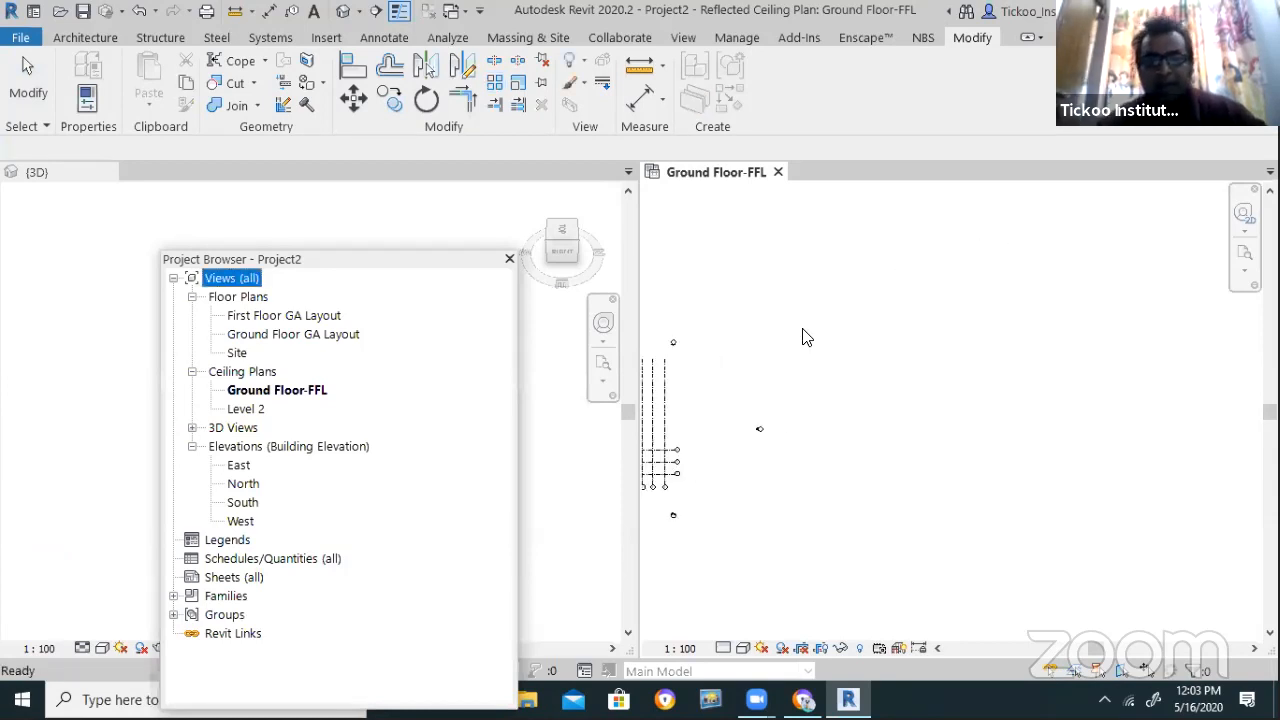
scroll(808, 338, up, 1)
key(g)
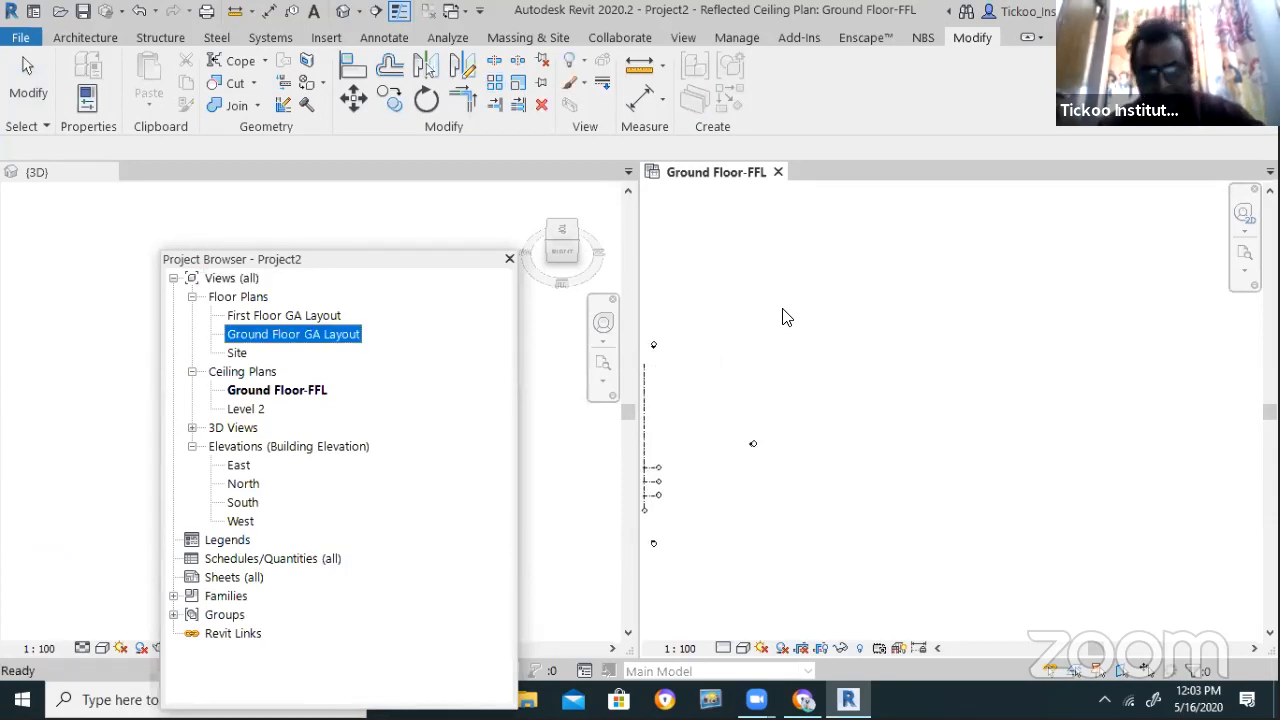
click(826, 346)
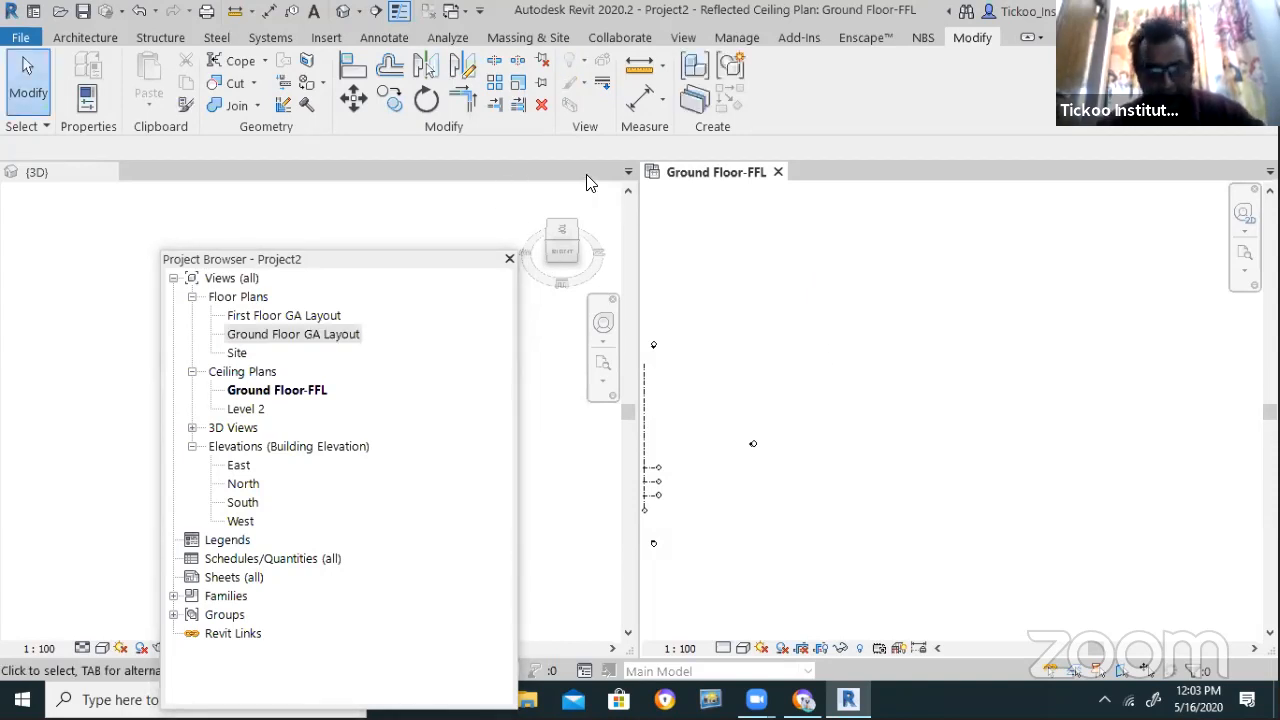
Draw a vertical grid line right of the existing grids with the Grid tool (GR)
key(g)
key(r)
click(834, 237)
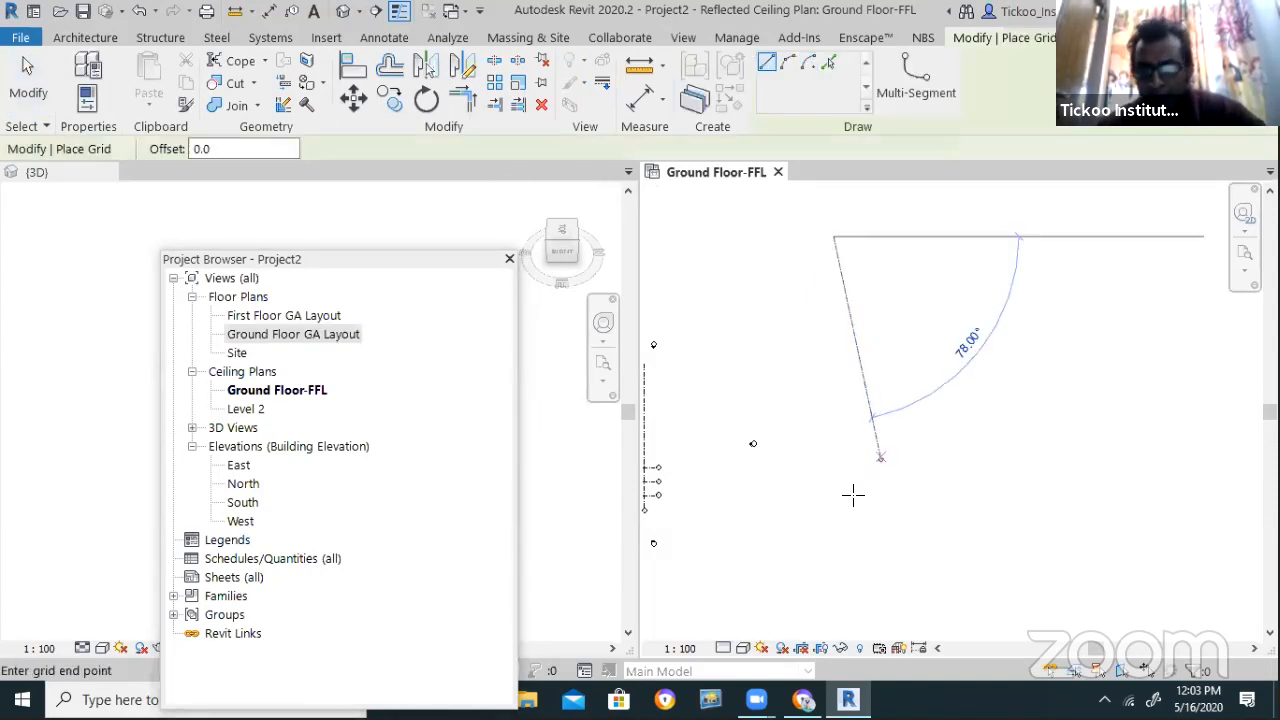
click(834, 526)
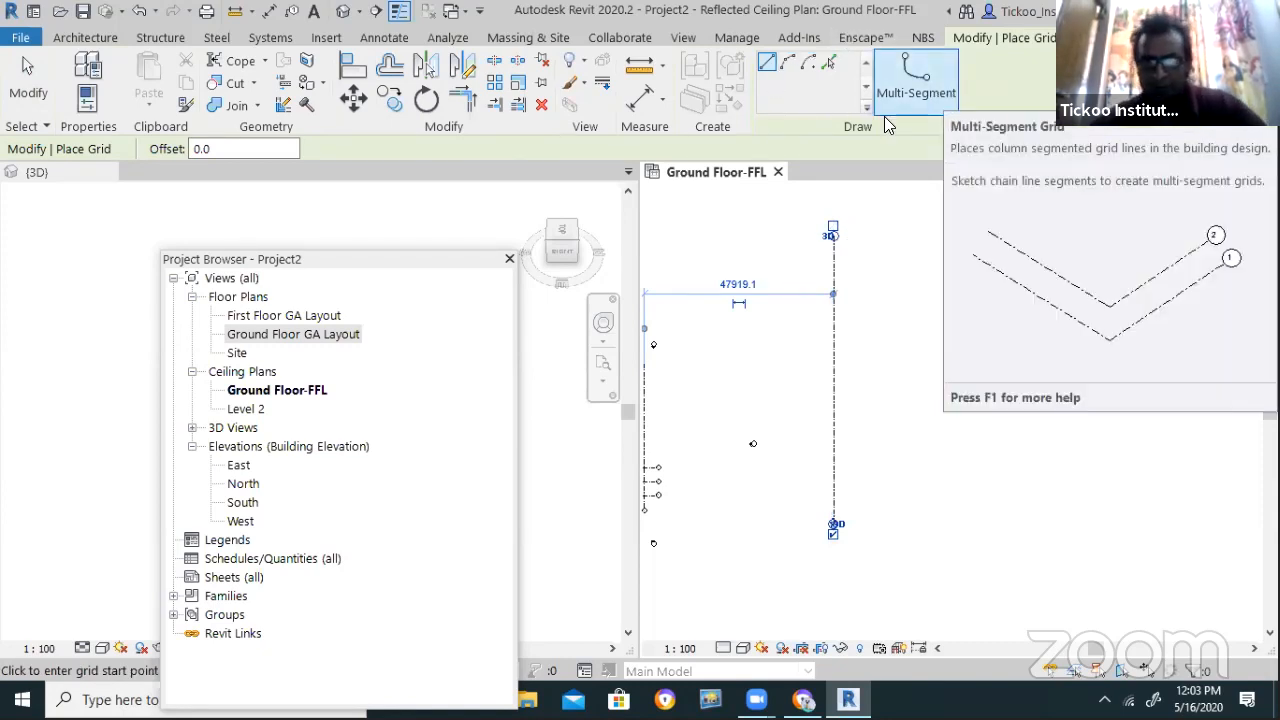
key(Escape)
key(Escape)
scroll(897, 503, up, 2)
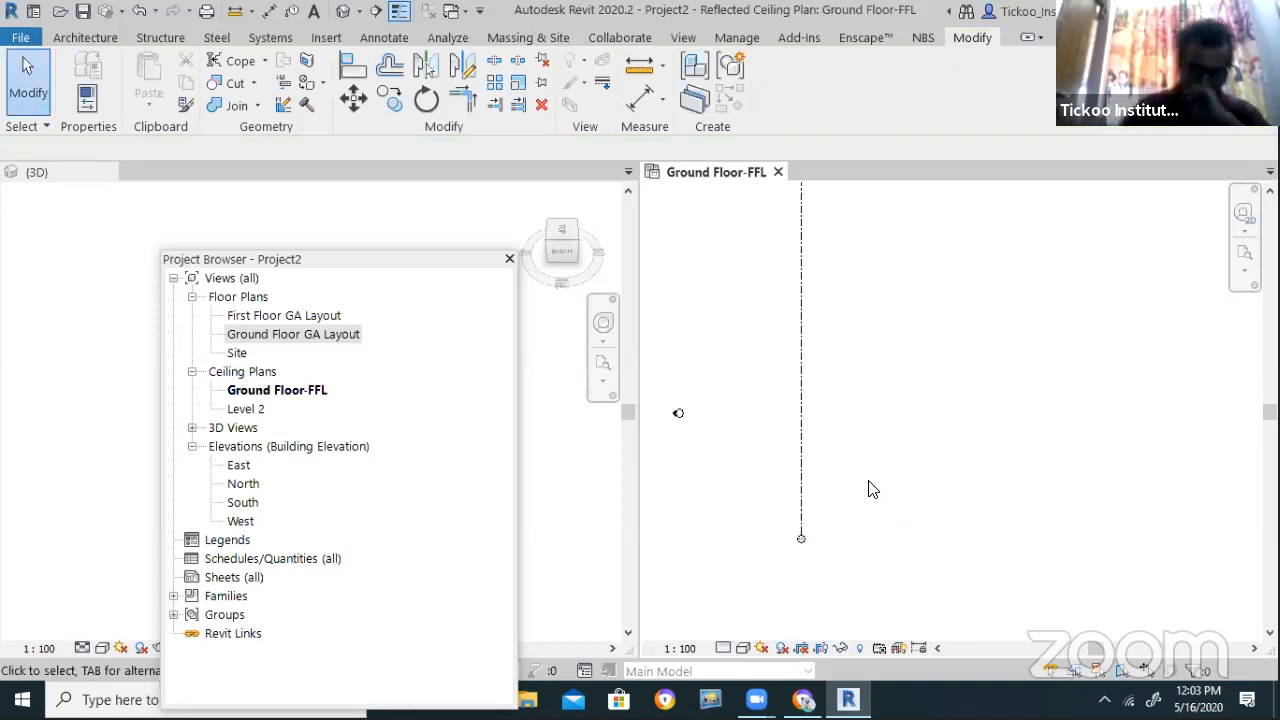
scroll(771, 507, down, 2)
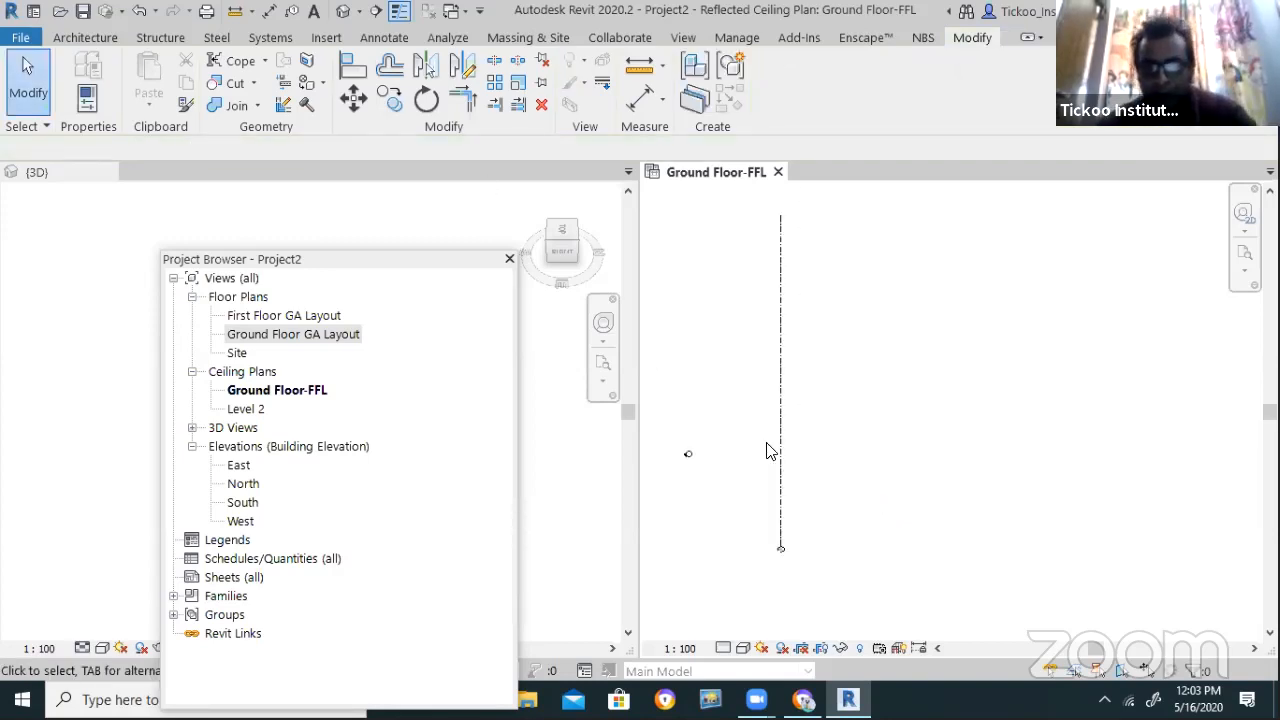
Select the new grid and start a linear array with a count of 12
click(785, 384)
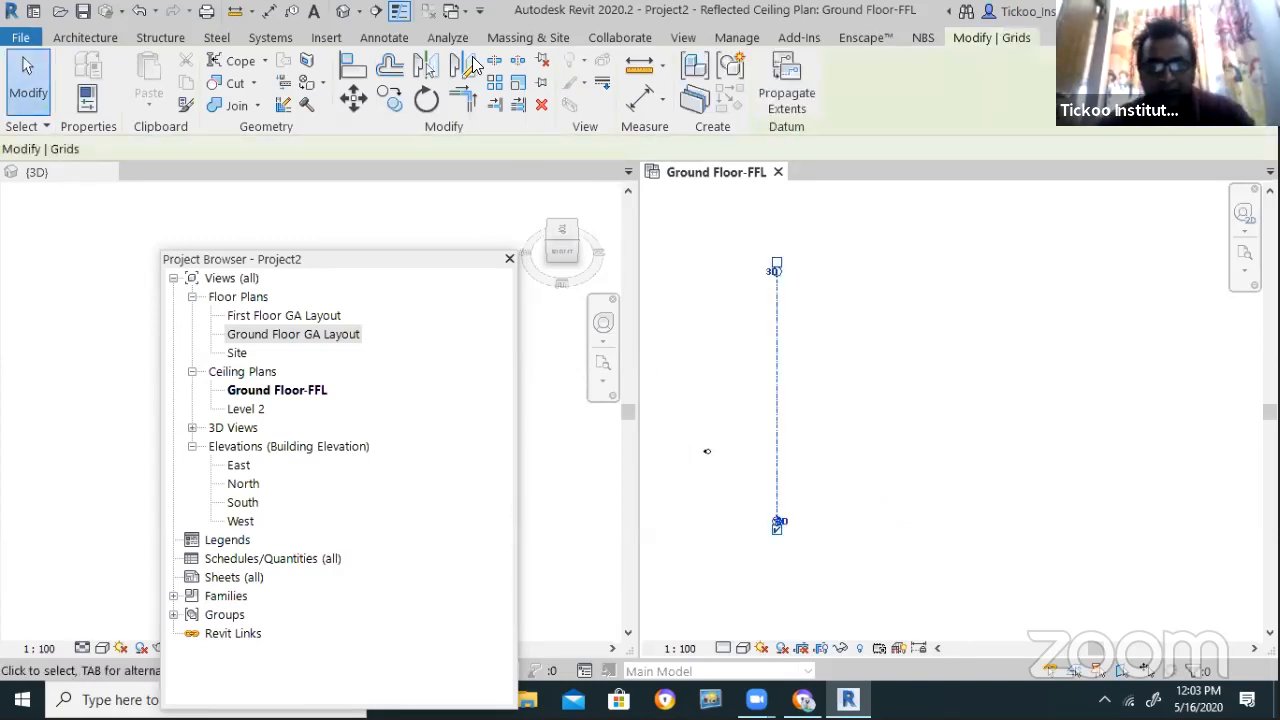
key(a)
key(r)
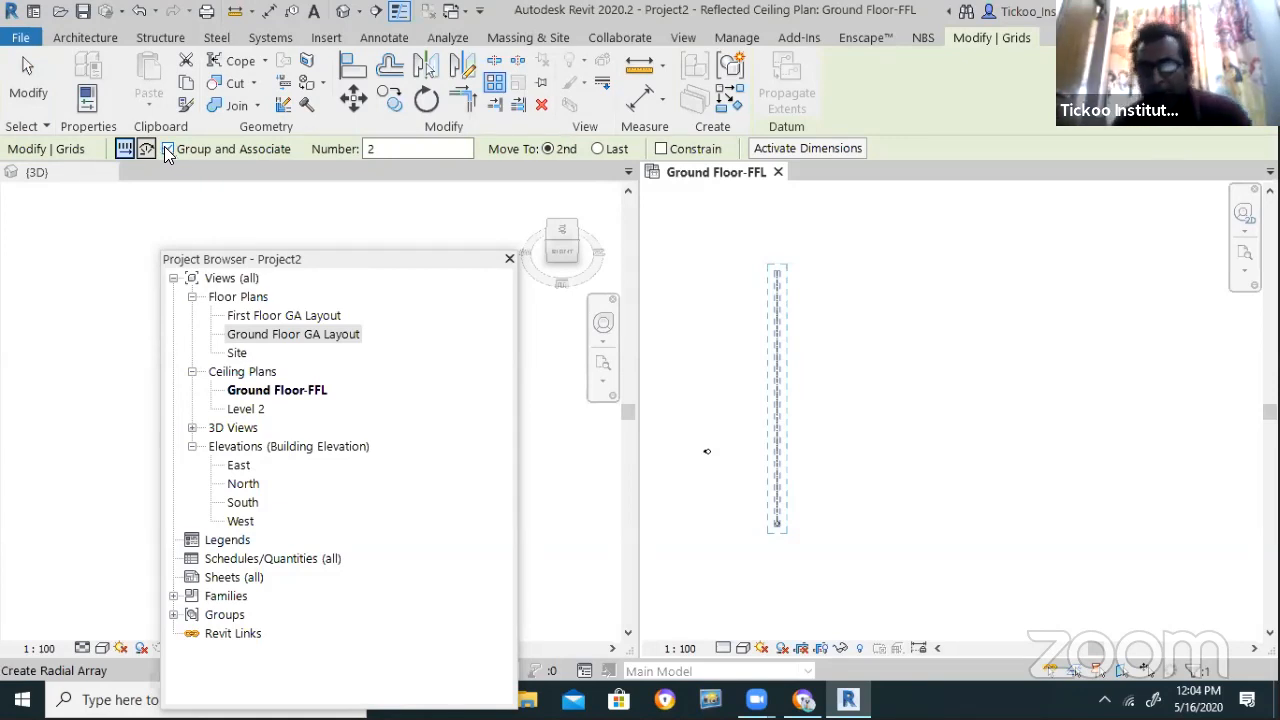
double_click(416, 147)
text(12)
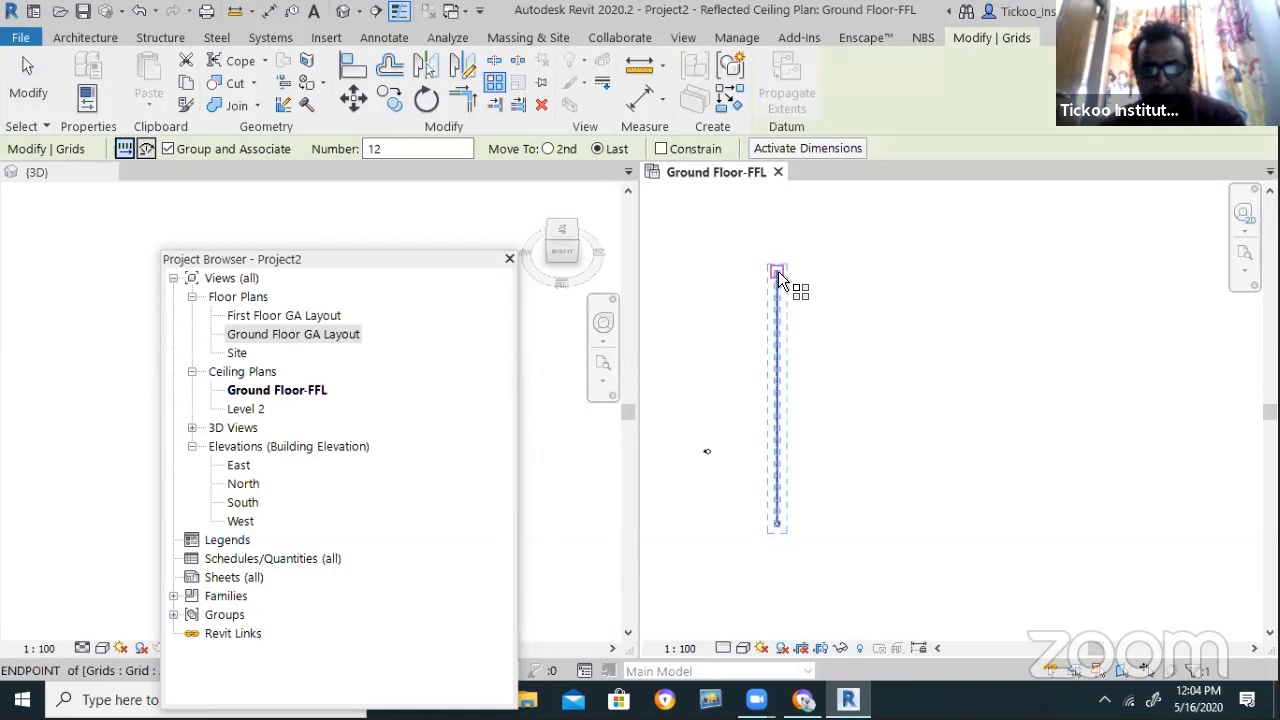
Span the 12-copy array from the grid's top end to its bottom end
click(778, 272)
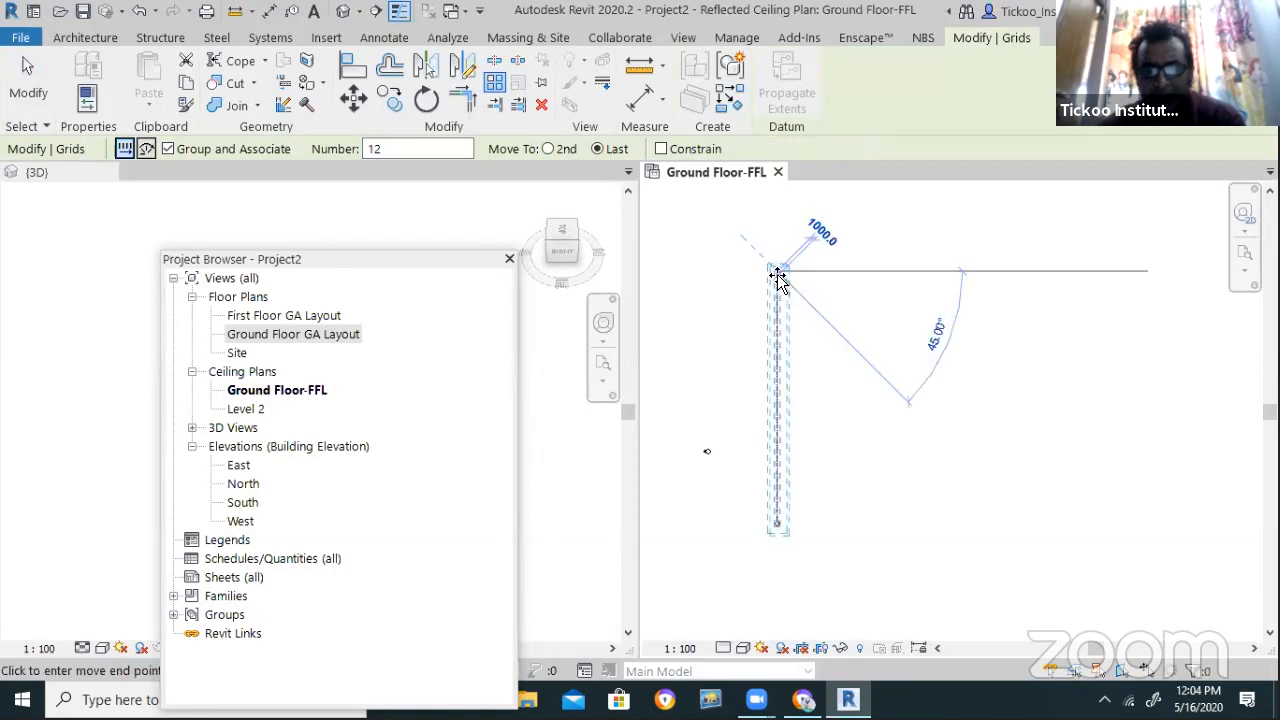
click(778, 525)
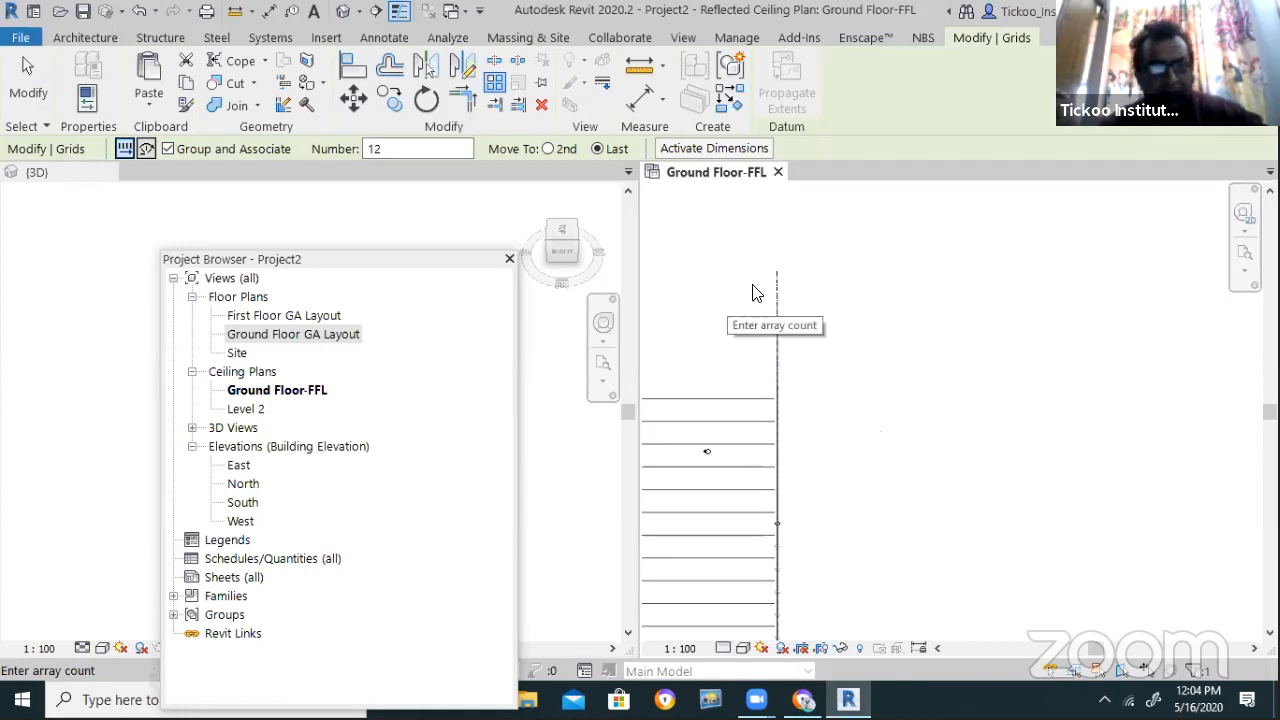
scroll(840, 340, down, 2)
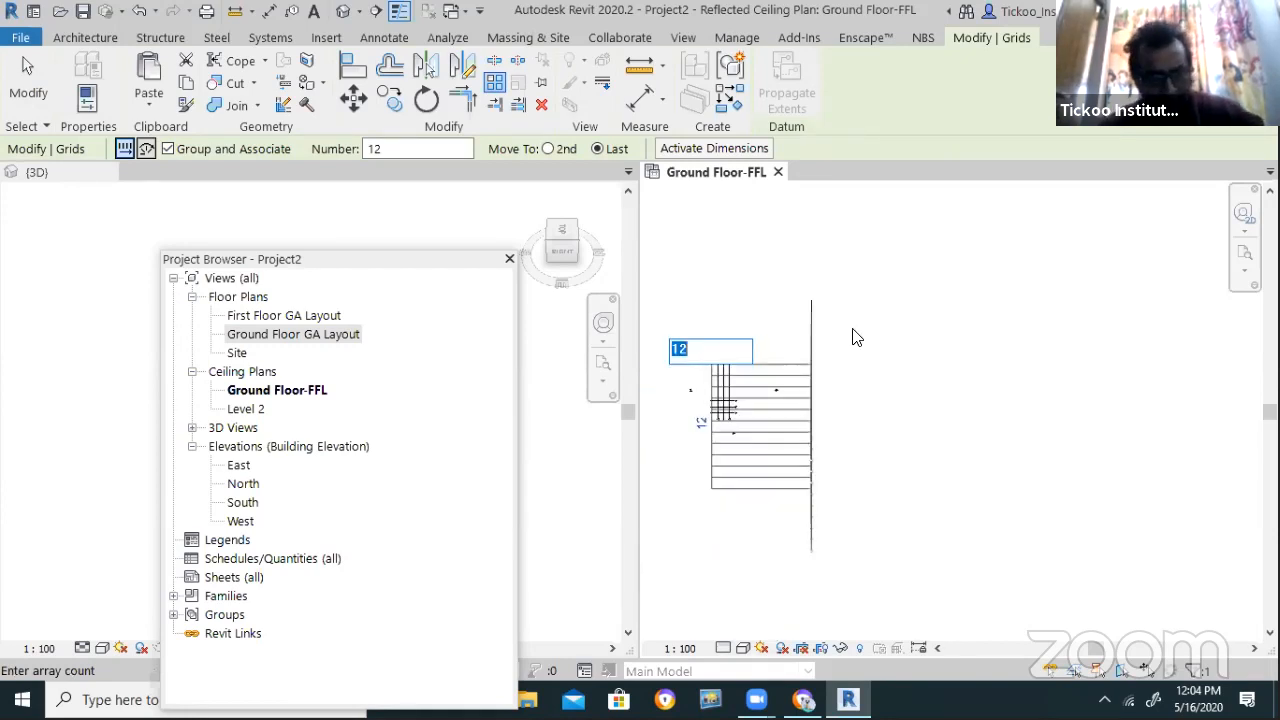
key(Return)
key(Escape)
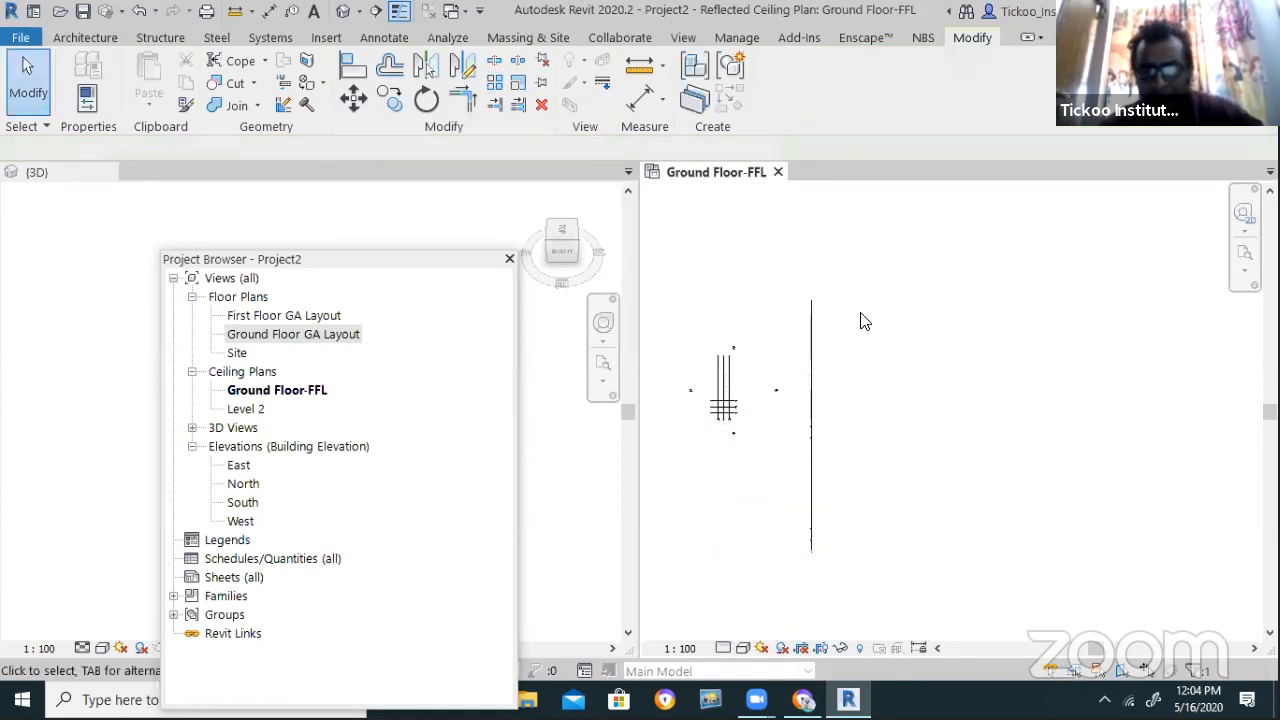
scroll(820, 359, up, 2)
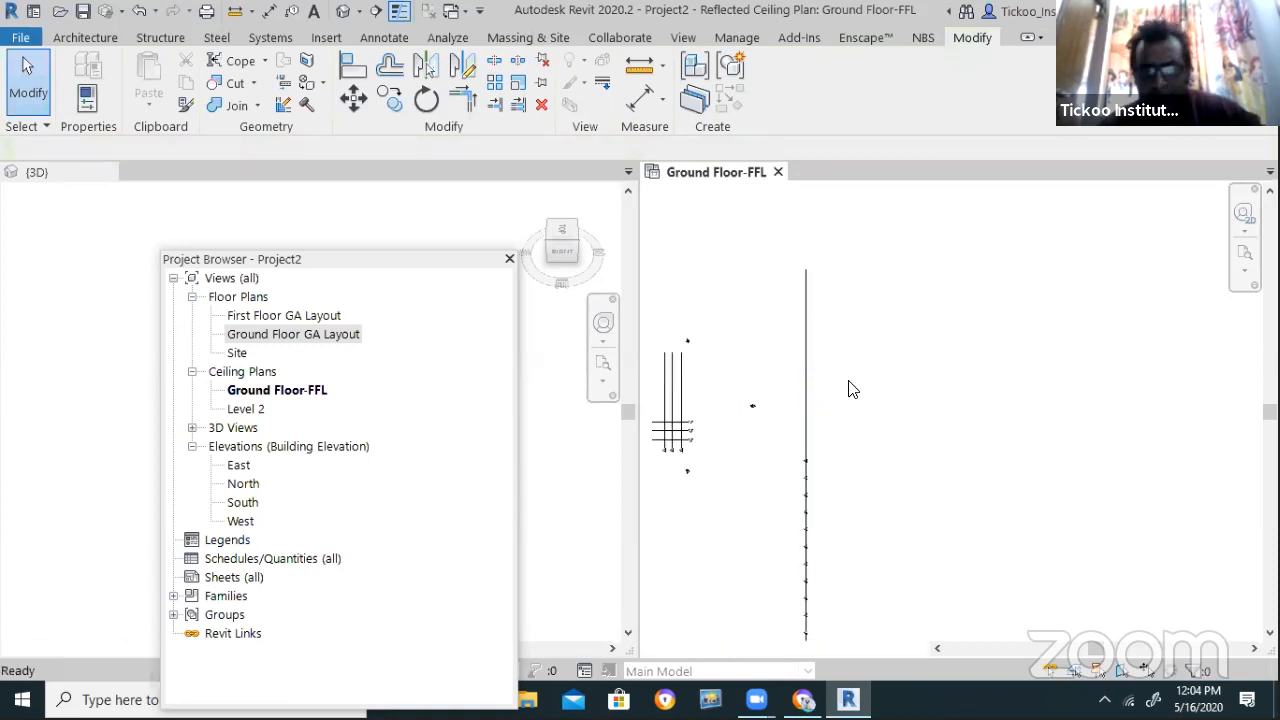
scroll(852, 378, up, 2)
scroll(852, 380, down, 1)
Draw a new vertical grid line on the ceiling plan
key(g)
key(r)
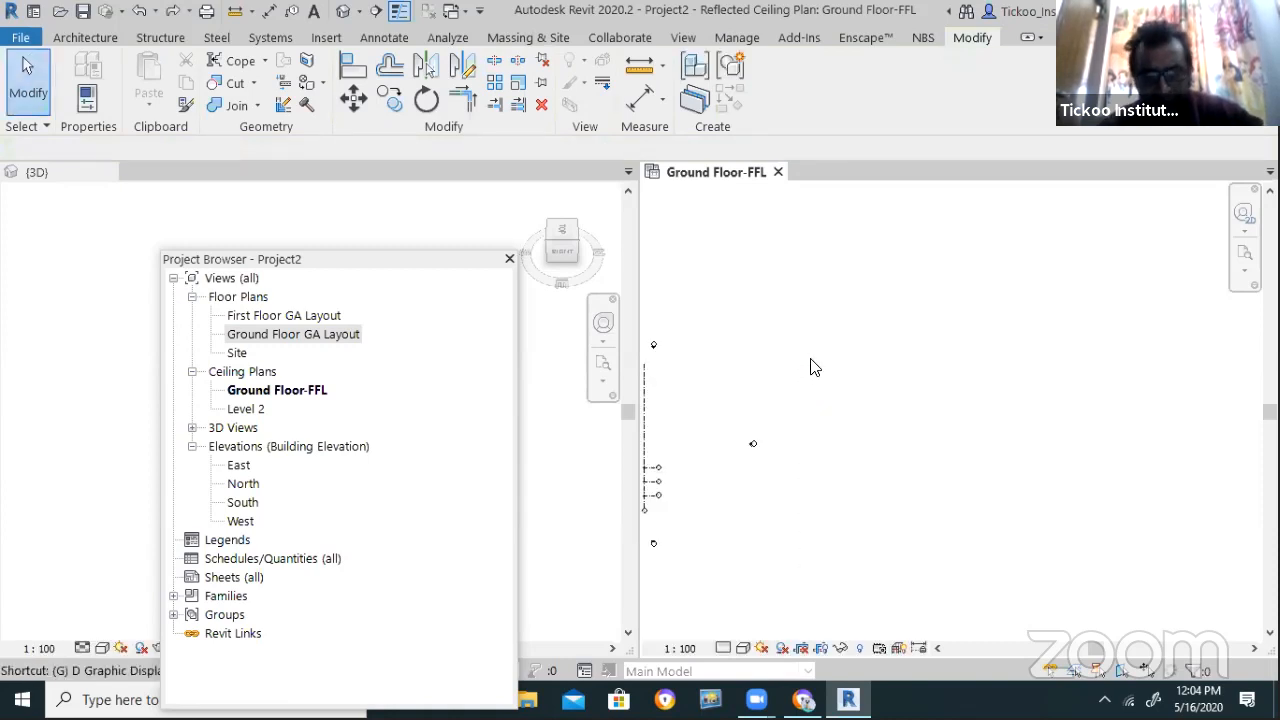
click(837, 268)
click(836, 518)
key(Escape)
key(Escape)
Select grid A8 and set up a radial array with 12 copies
click(840, 343)
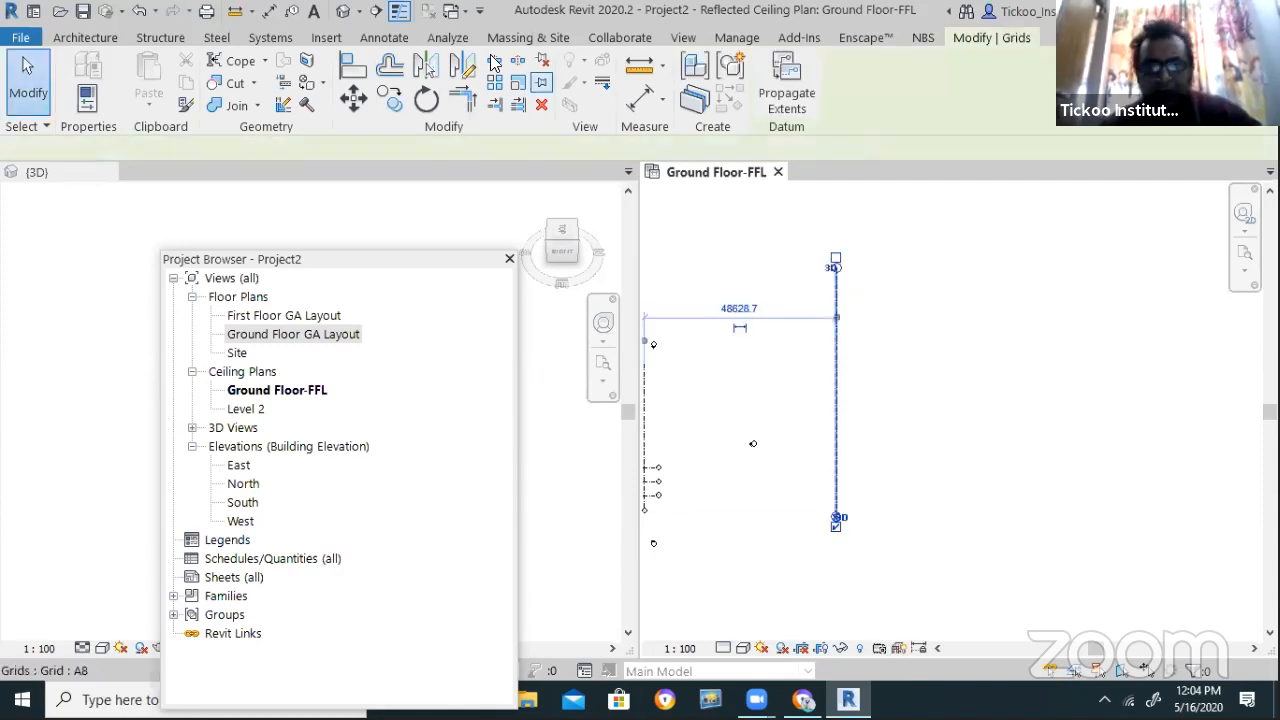
key(a)
key(r)
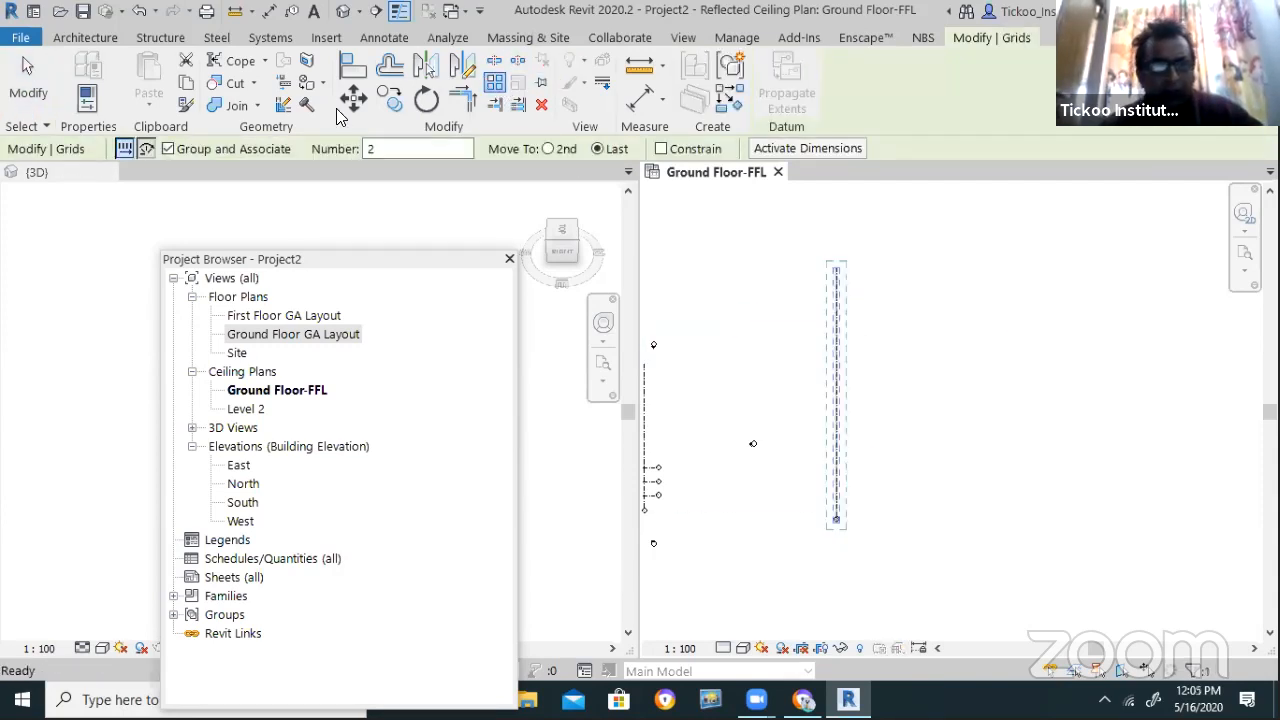
click(146, 152)
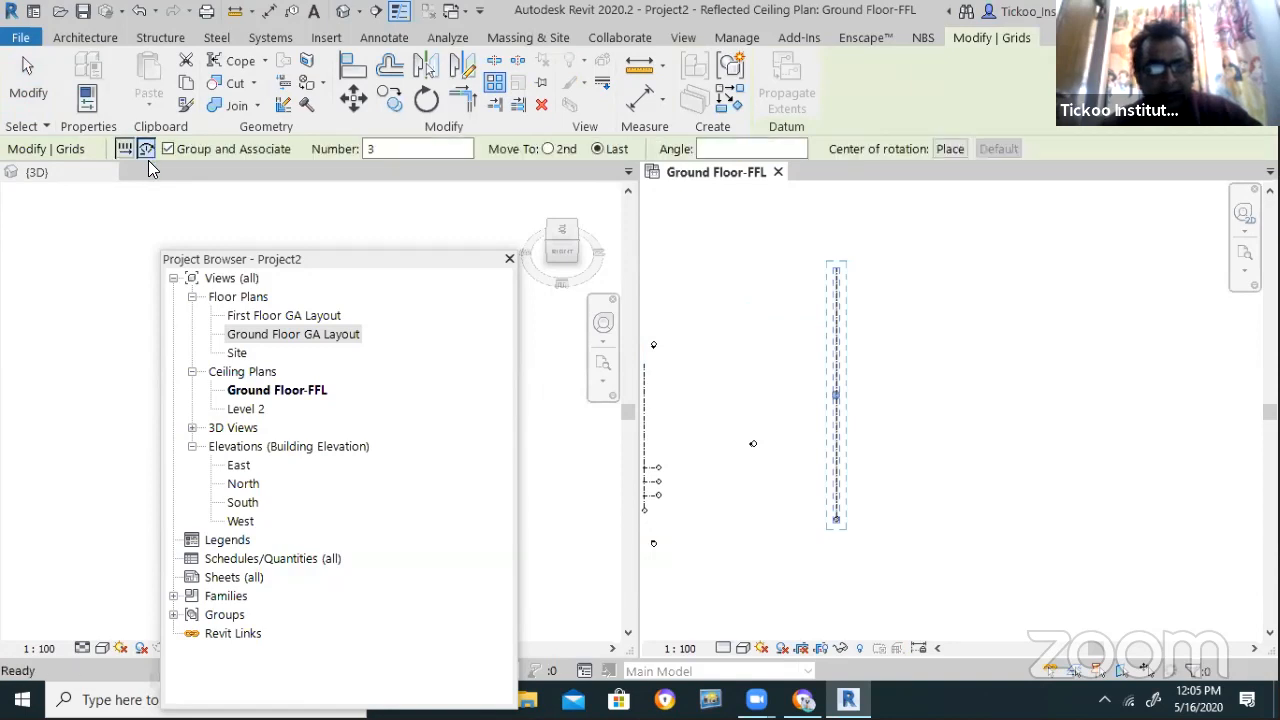
double_click(448, 150)
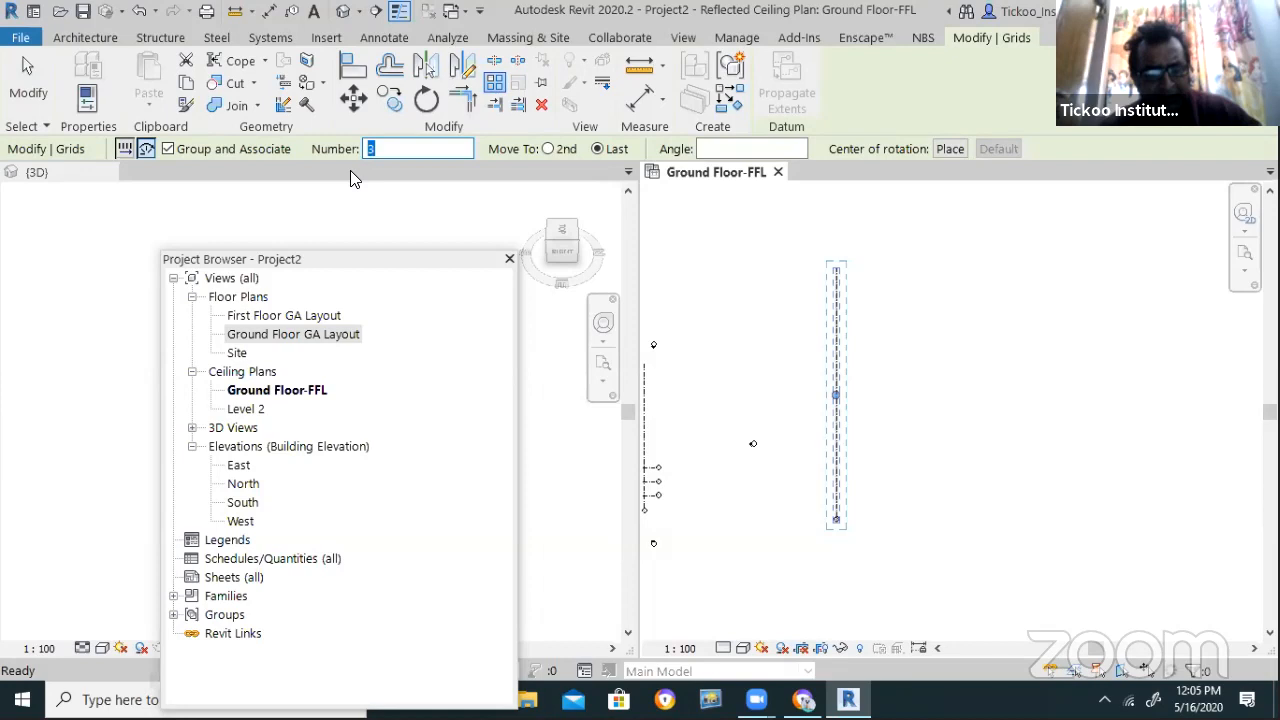
text(12)
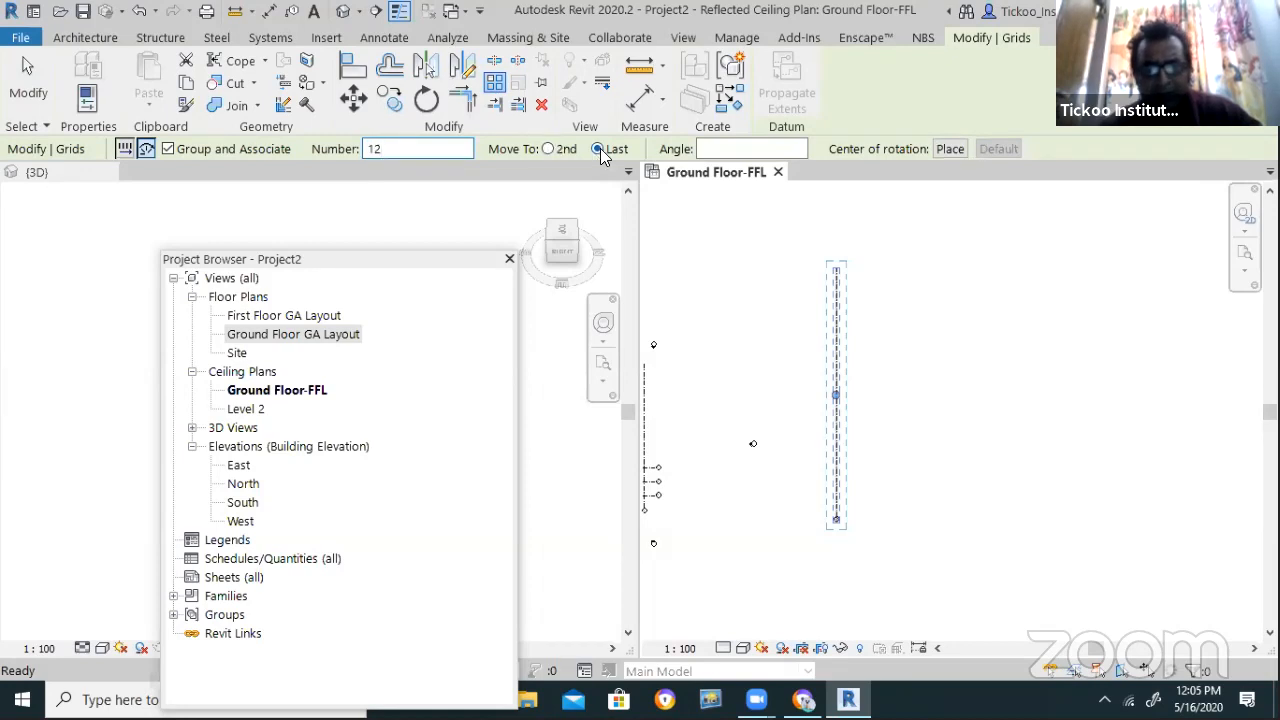
Pivot the 12-grid radial array about the grid's top end, sweeping about 139°
click(749, 152)
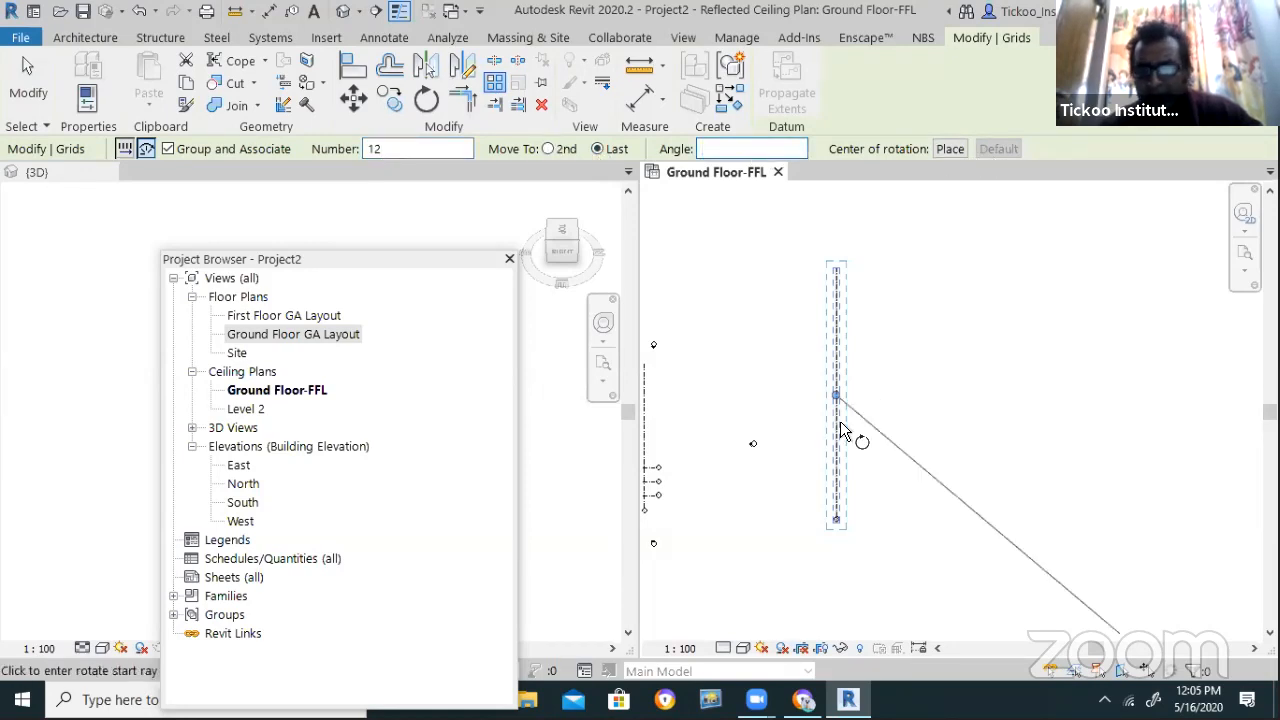
scroll(870, 335, up, 1)
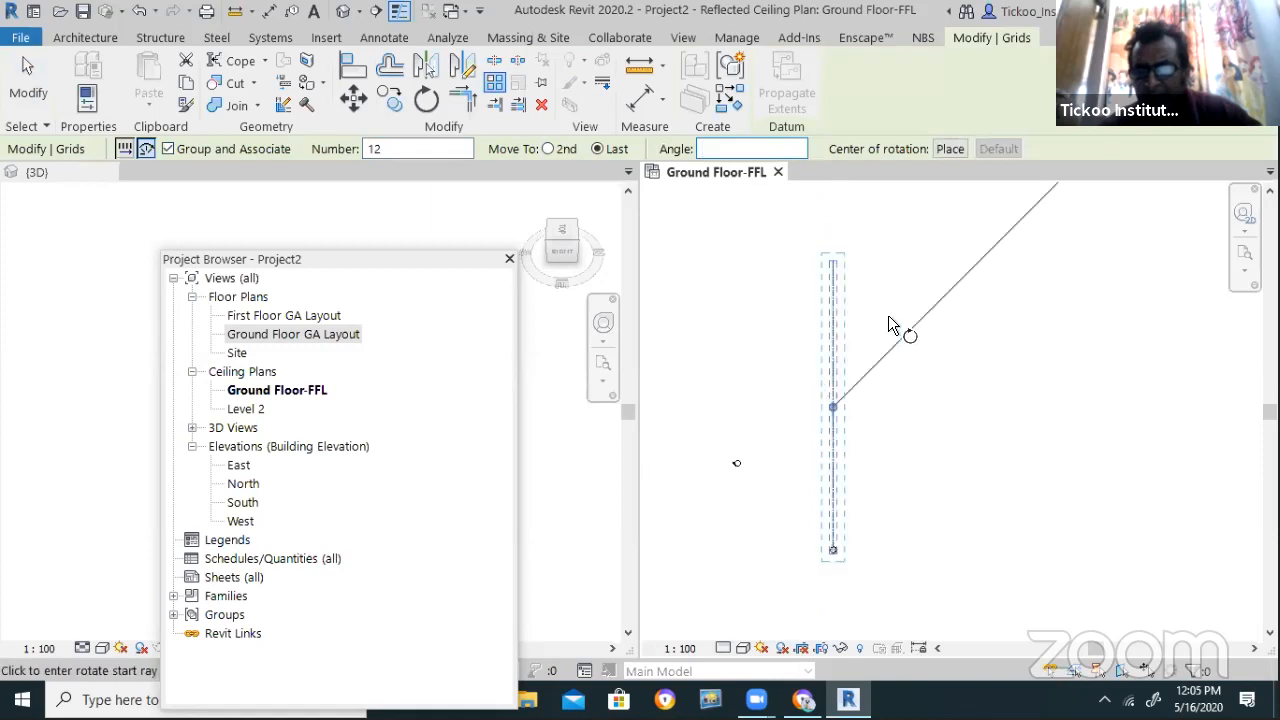
click(950, 148)
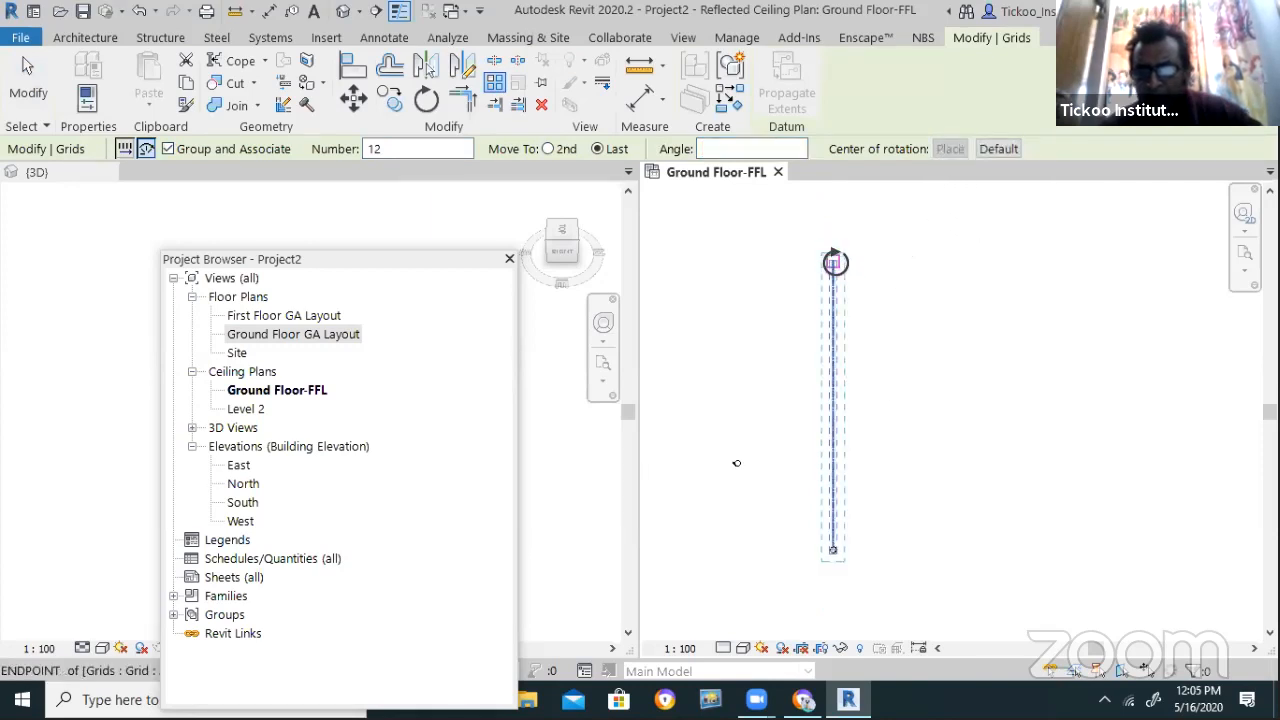
click(833, 262)
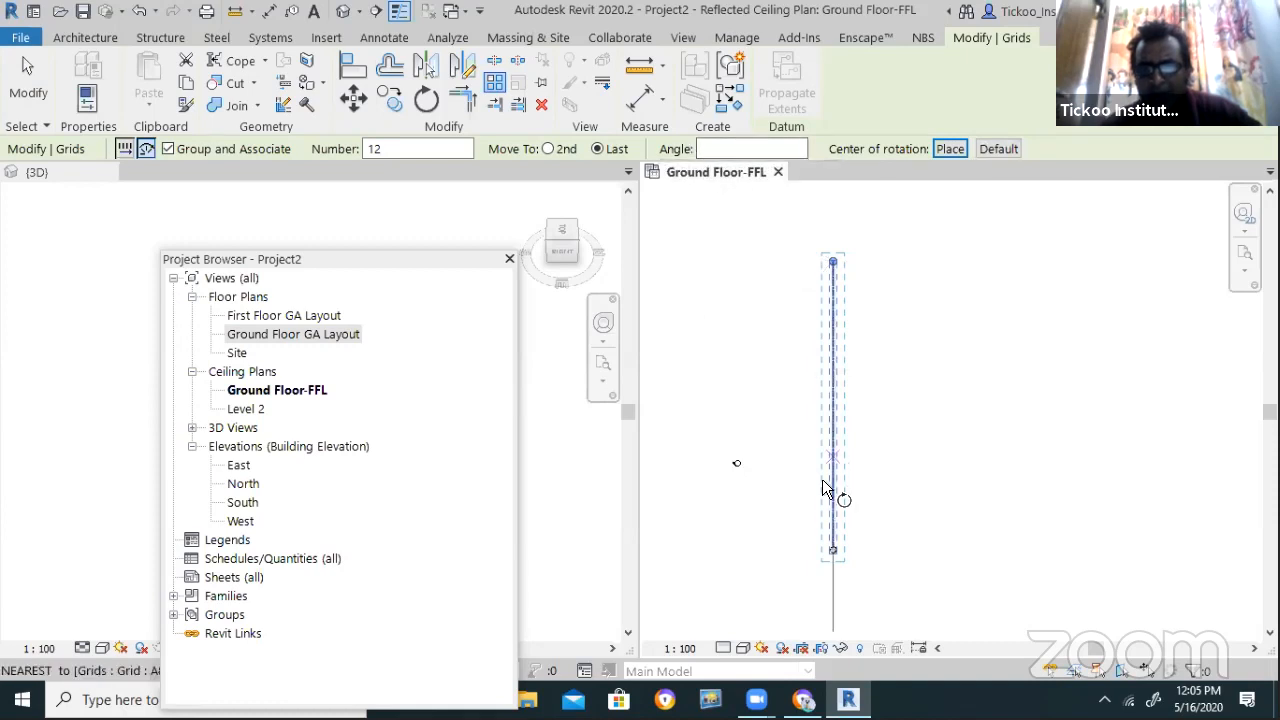
click(832, 547)
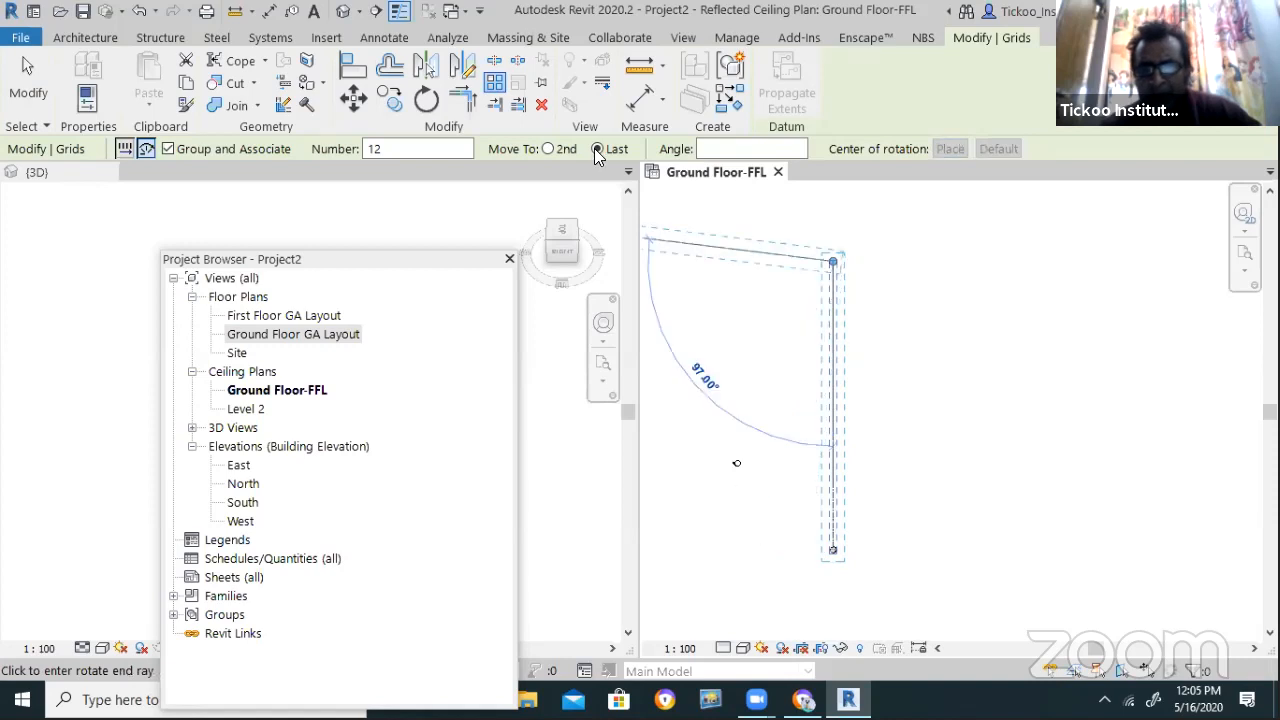
scroll(712, 440, down, 3)
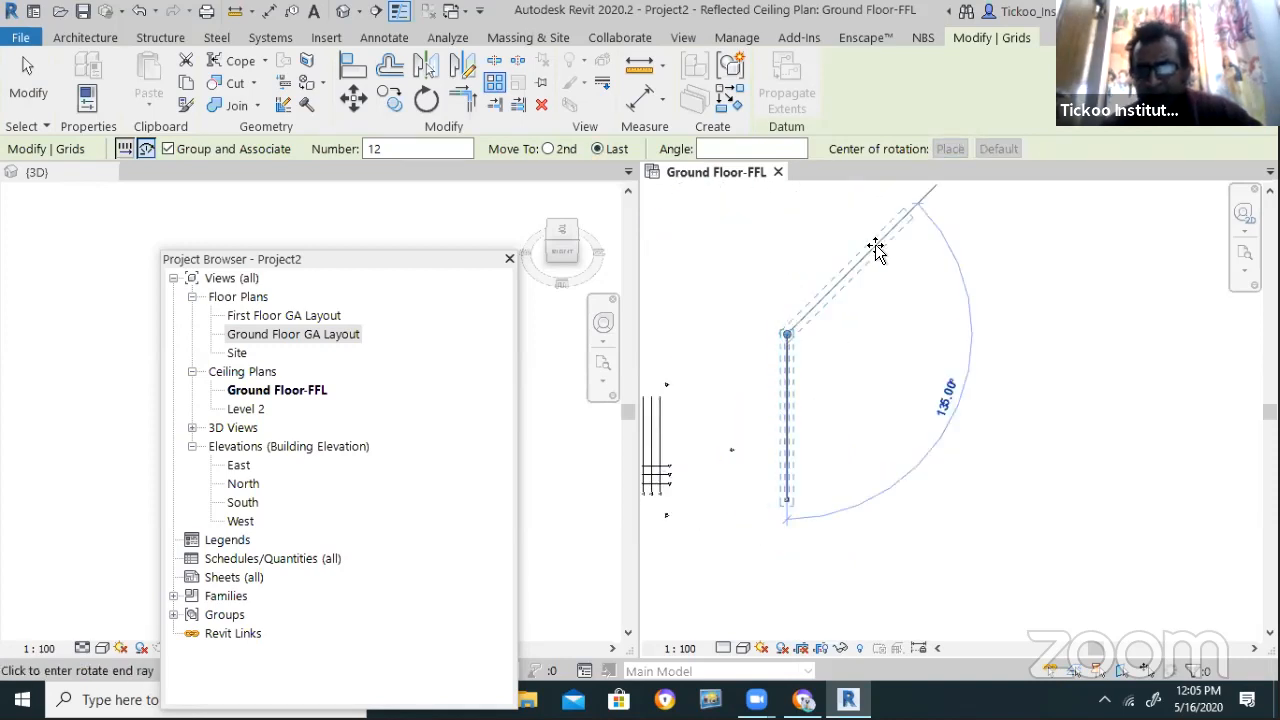
click(986, 258)
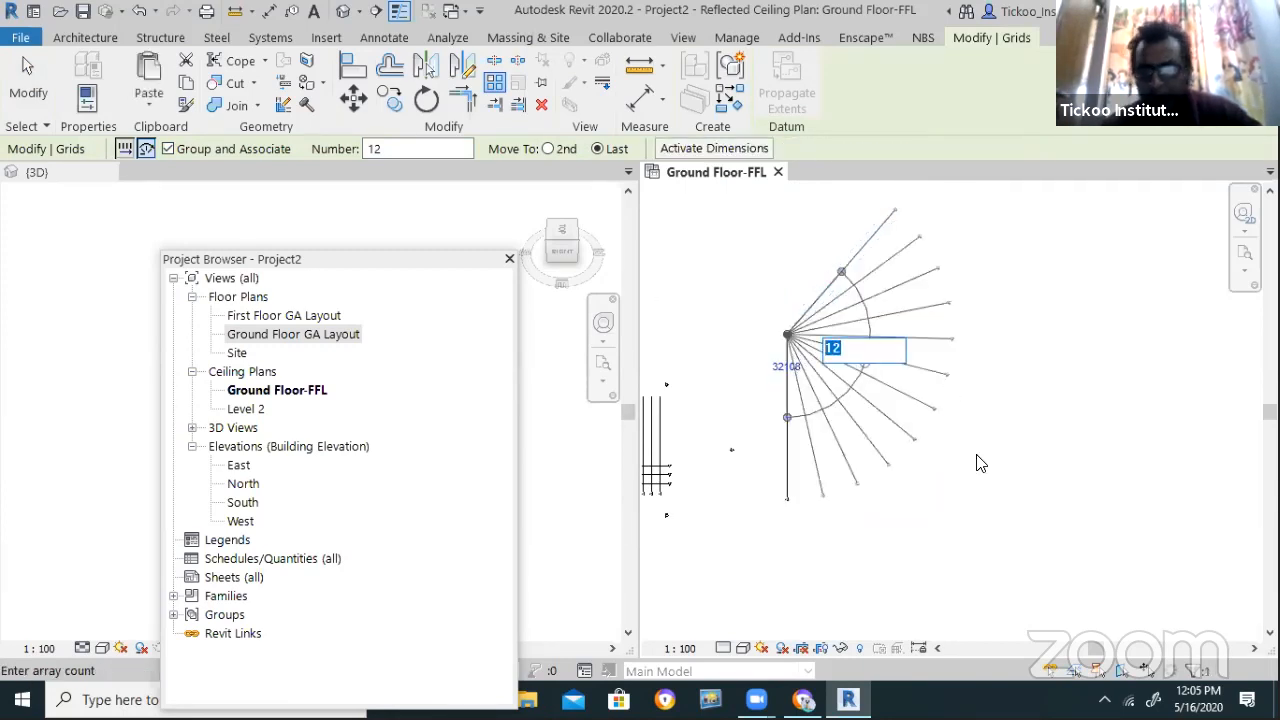
key(Return)
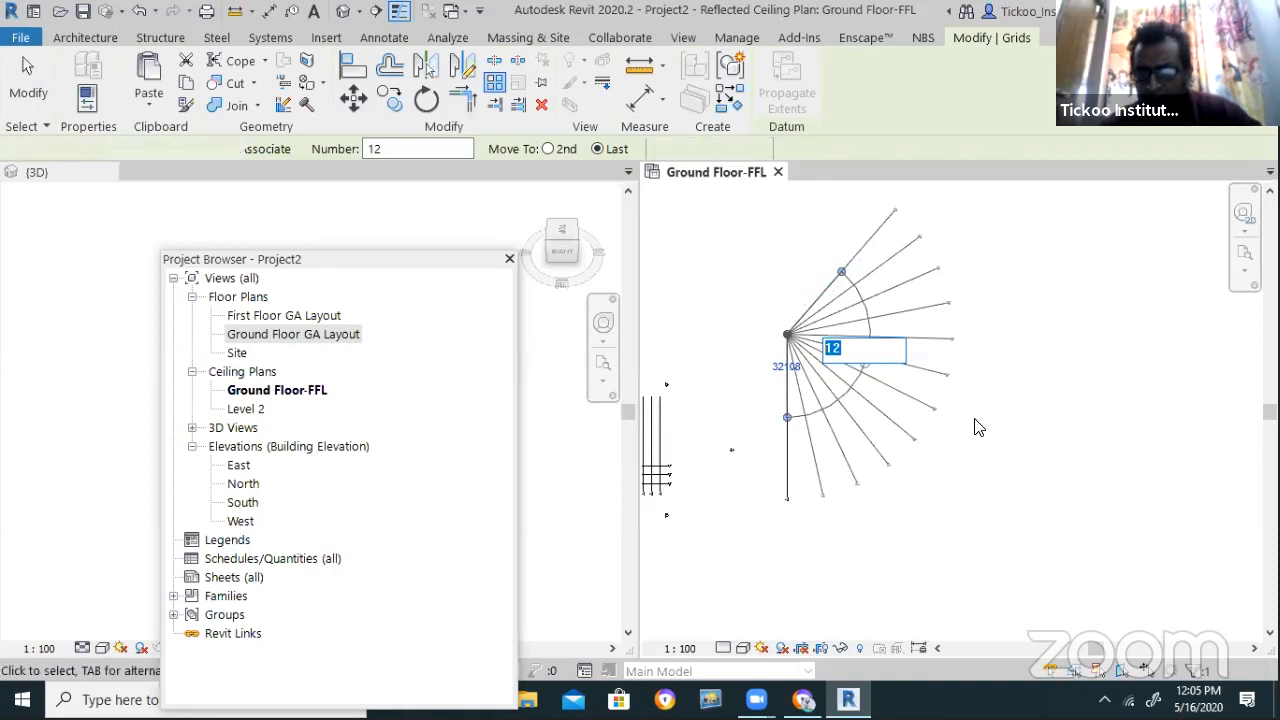
scroll(945, 265, up, 3)
Finish the radial array and select its array group on the ceiling plan
click(985, 378)
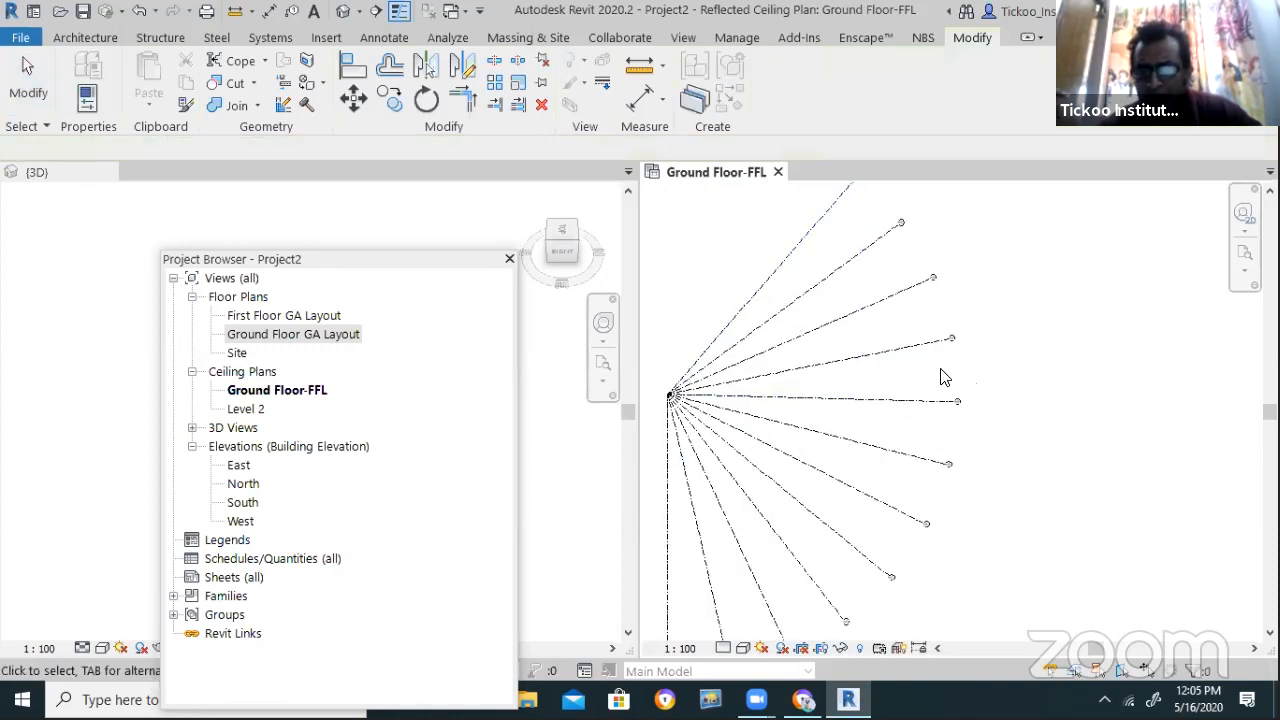
scroll(985, 378, down, 2)
click(837, 323)
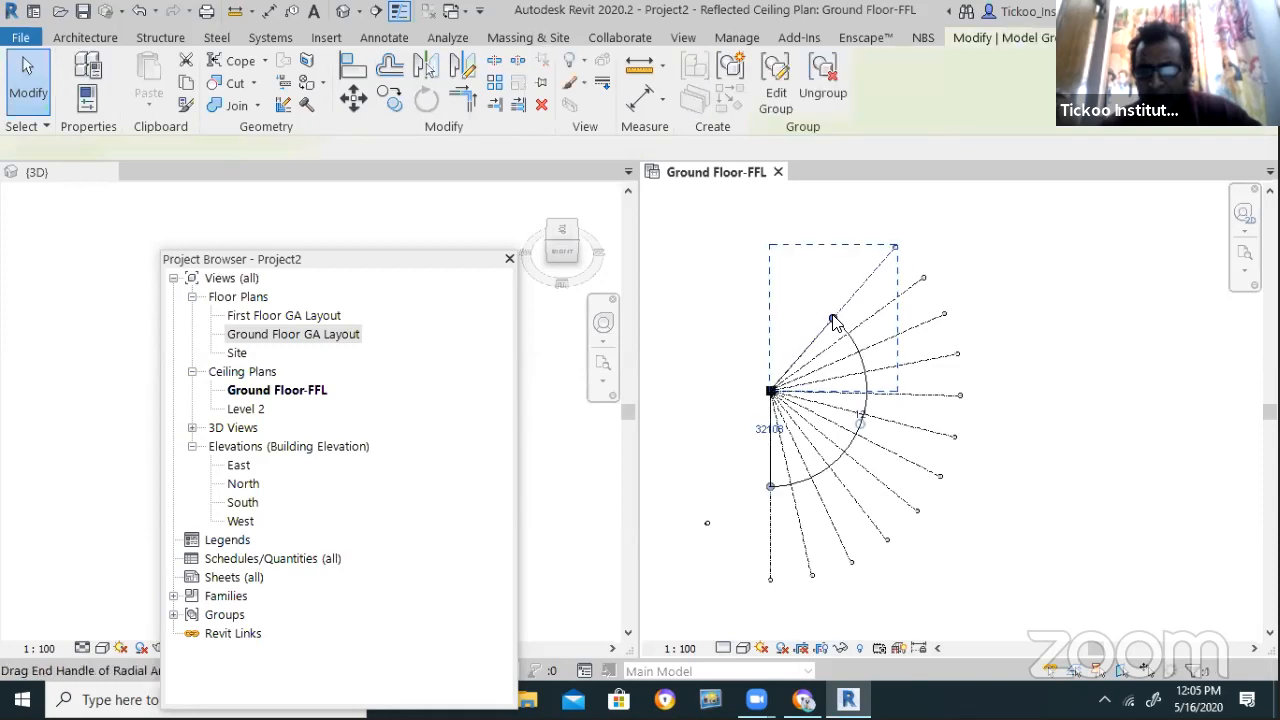
scroll(860, 425, up, 3)
scroll(898, 432, down, 2)
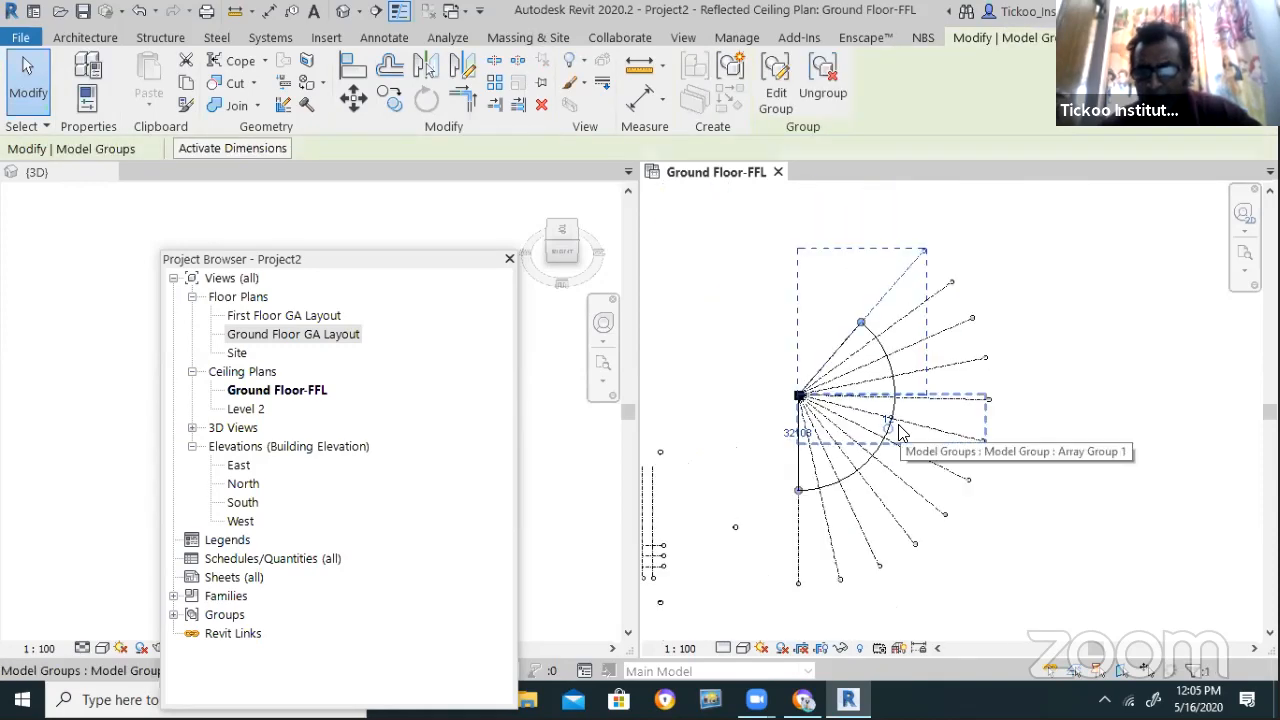
scroll(925, 420, up, 2)
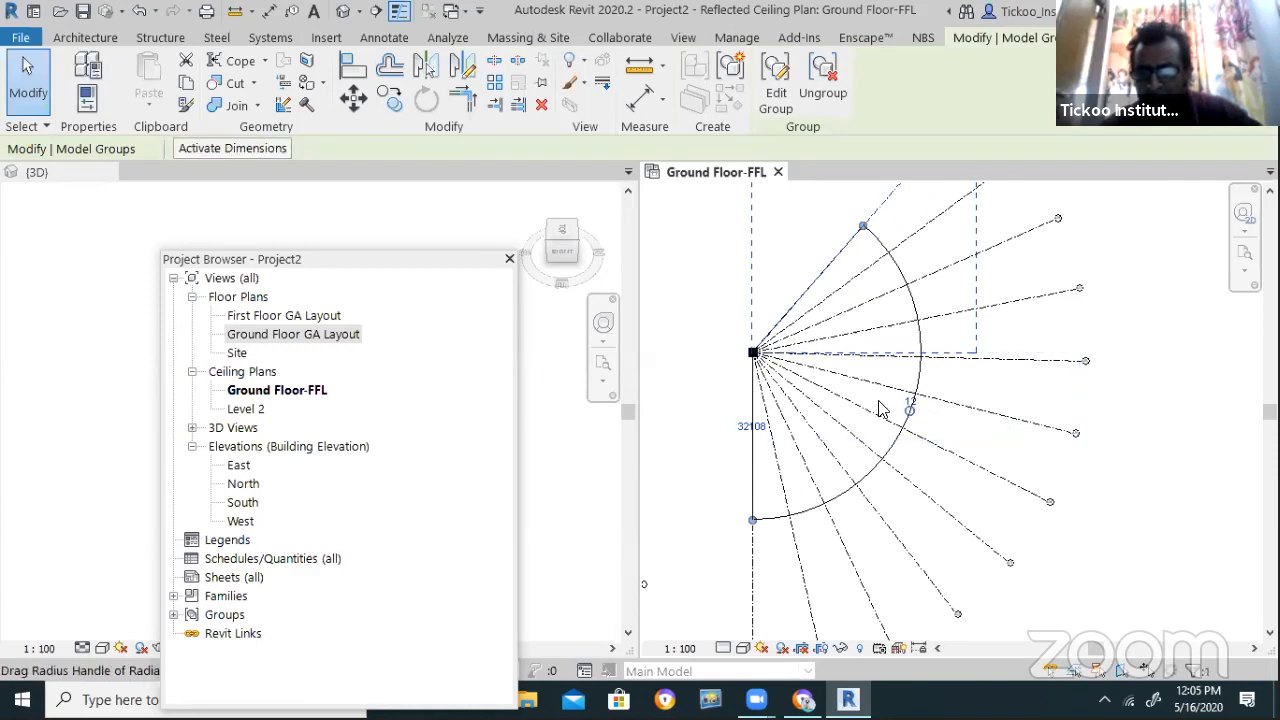
click(795, 287)
click(805, 289)
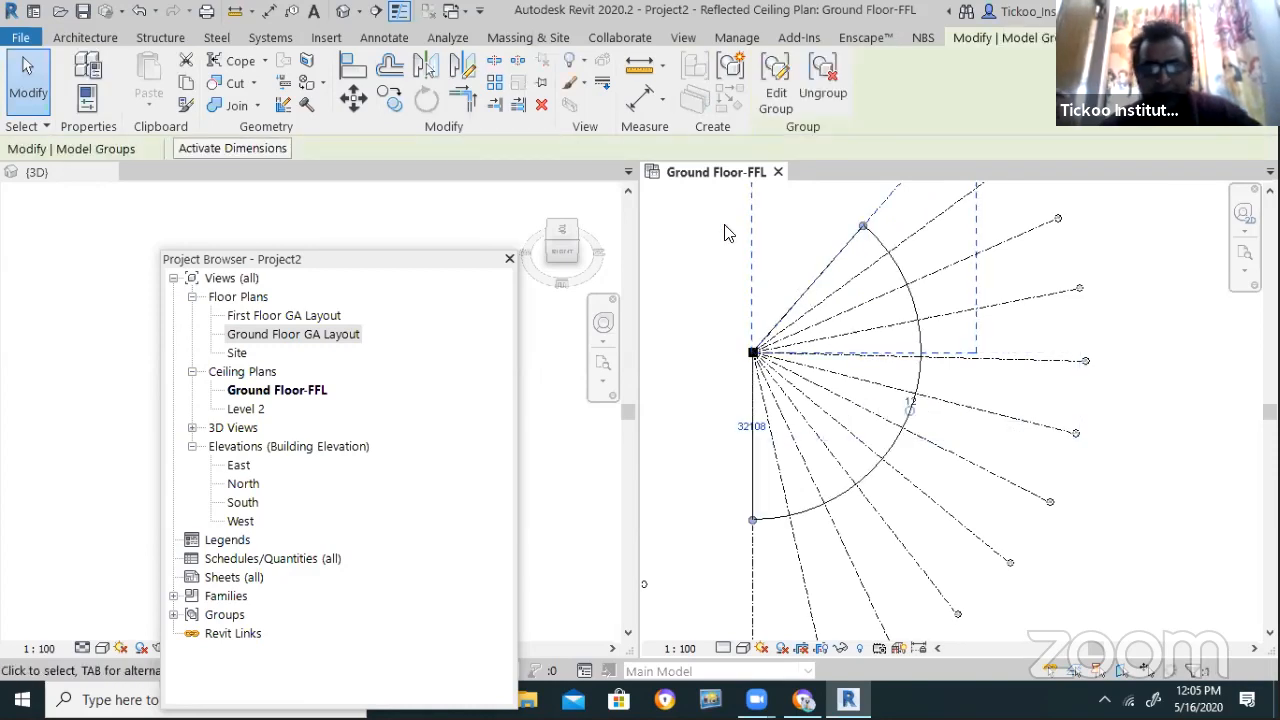
click(886, 336)
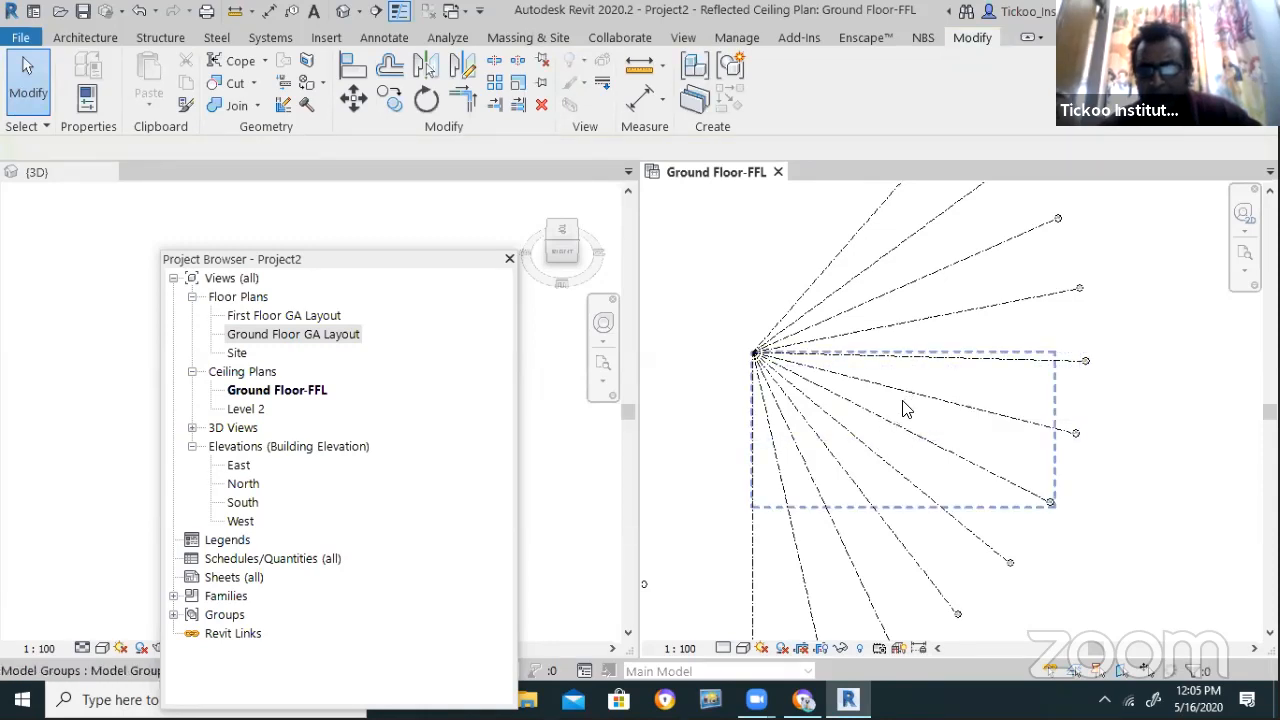
scroll(755, 350, down, 3)
click(868, 452)
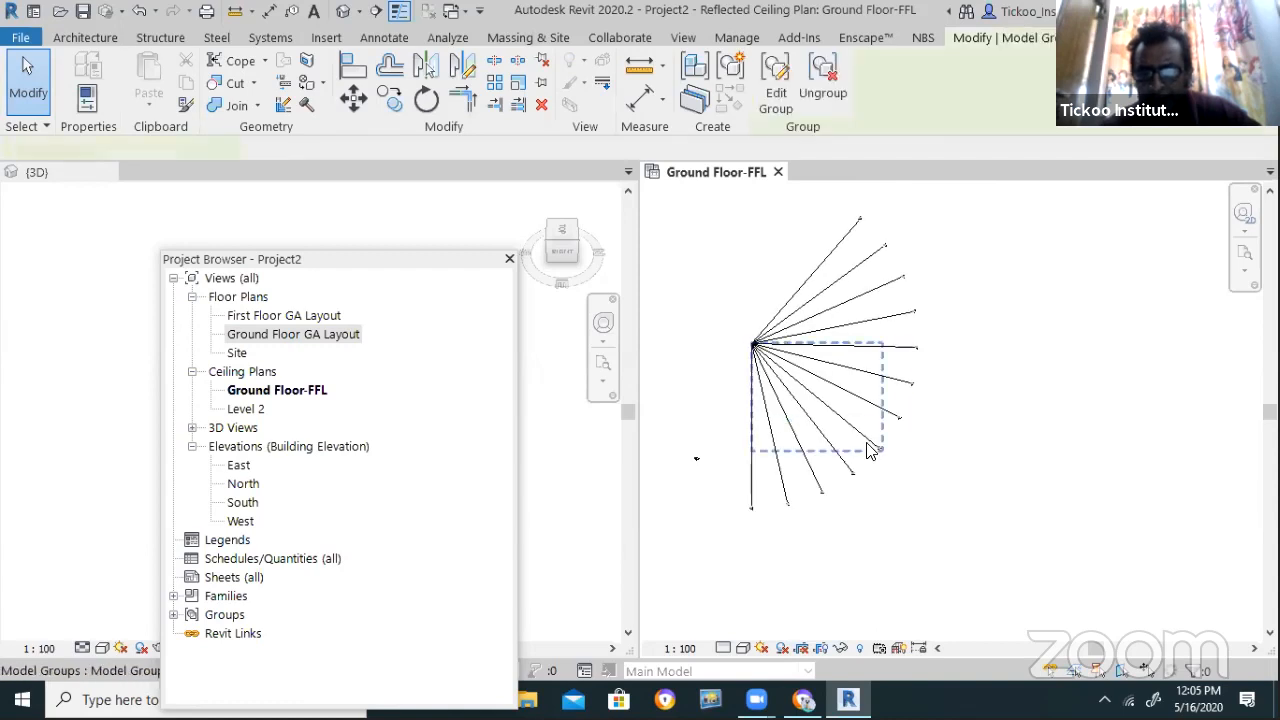
scroll(832, 369, up, 1)
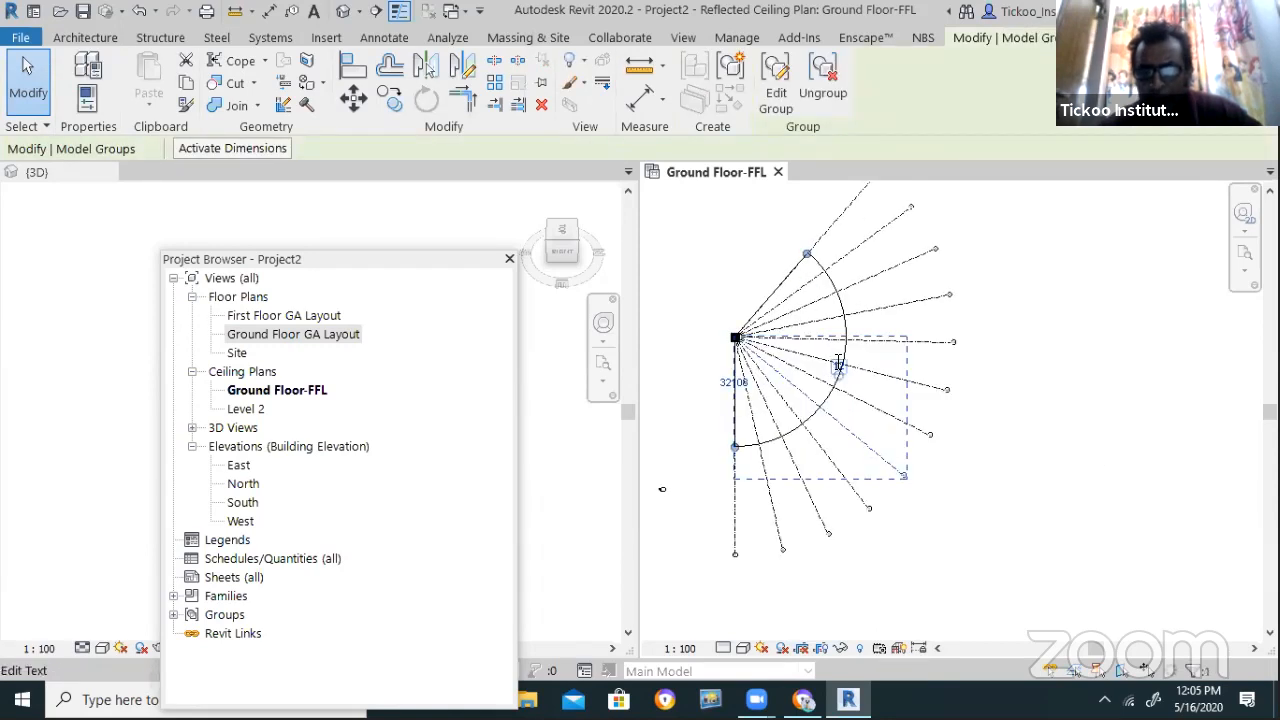
Change the radial array's count to 6
click(838, 366)
text(6)
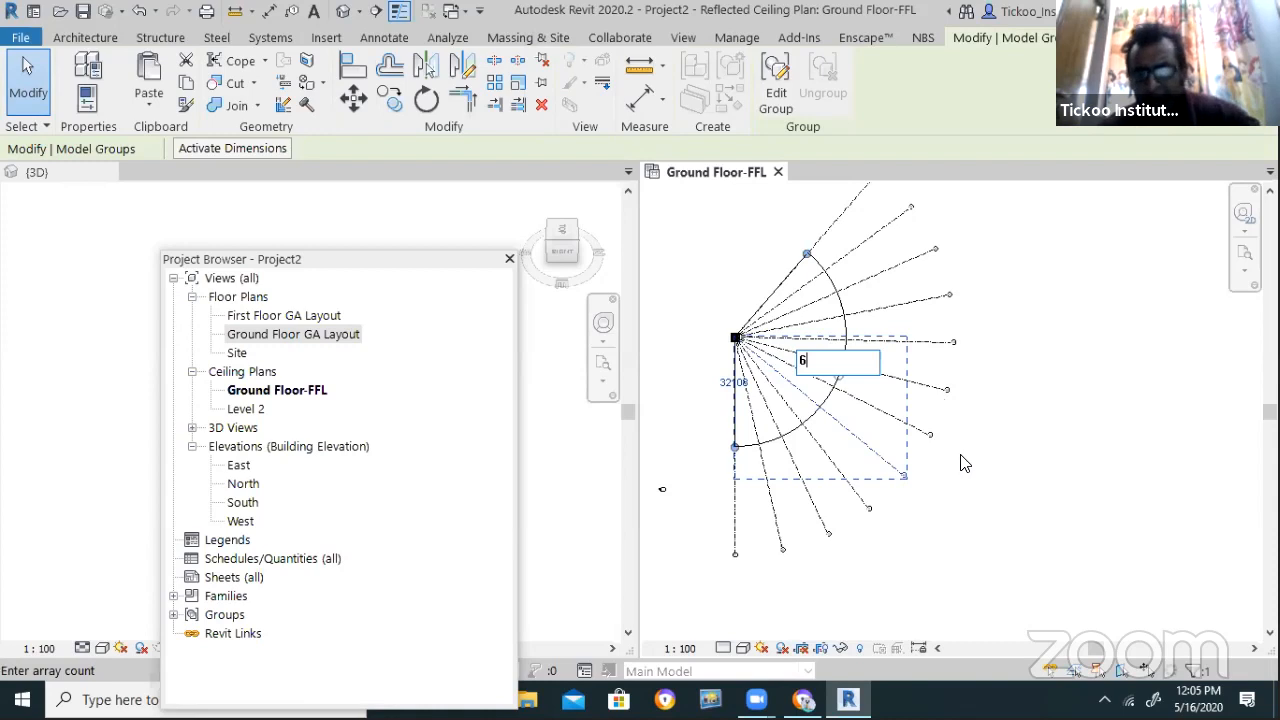
key(Return)
click(946, 474)
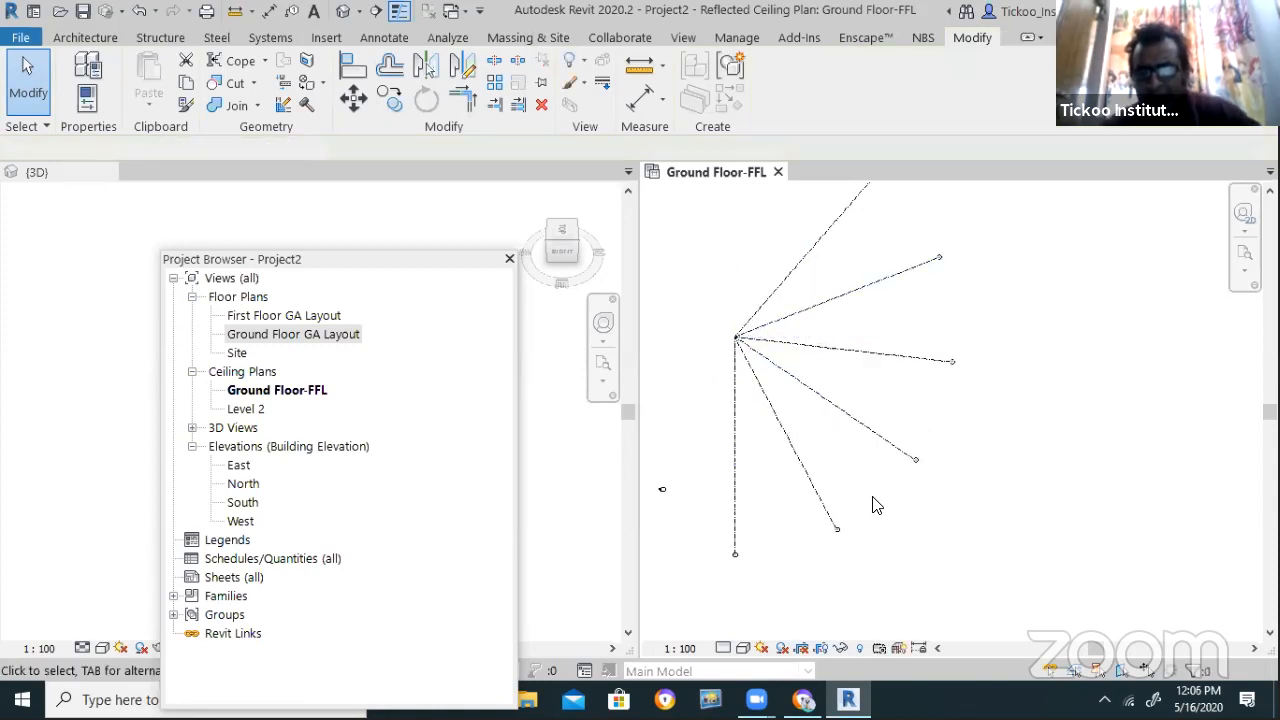
Undo twice to remove the count change and the radial array
scroll(869, 494, down, 1)
key(ctrl+z)
scroll(893, 490, up, 3)
key(ctrl+z)
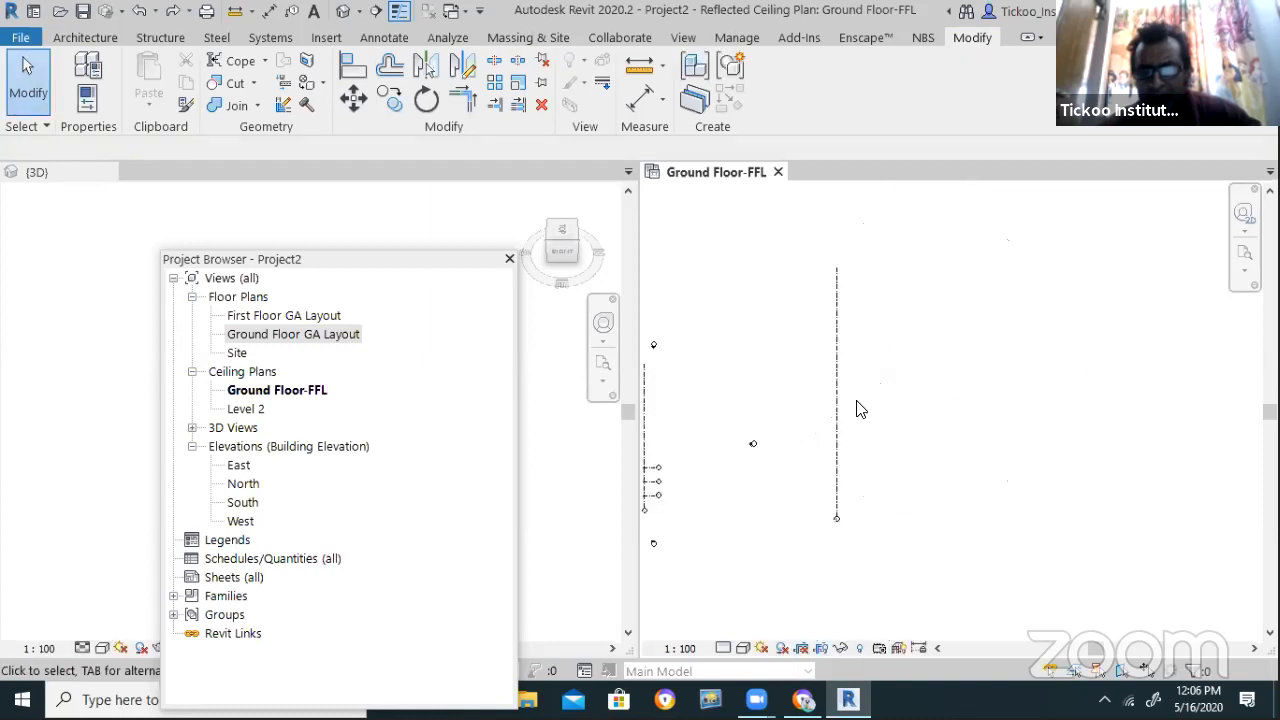
Select the vertical grid and start a radial array with a count of 24
click(835, 337)
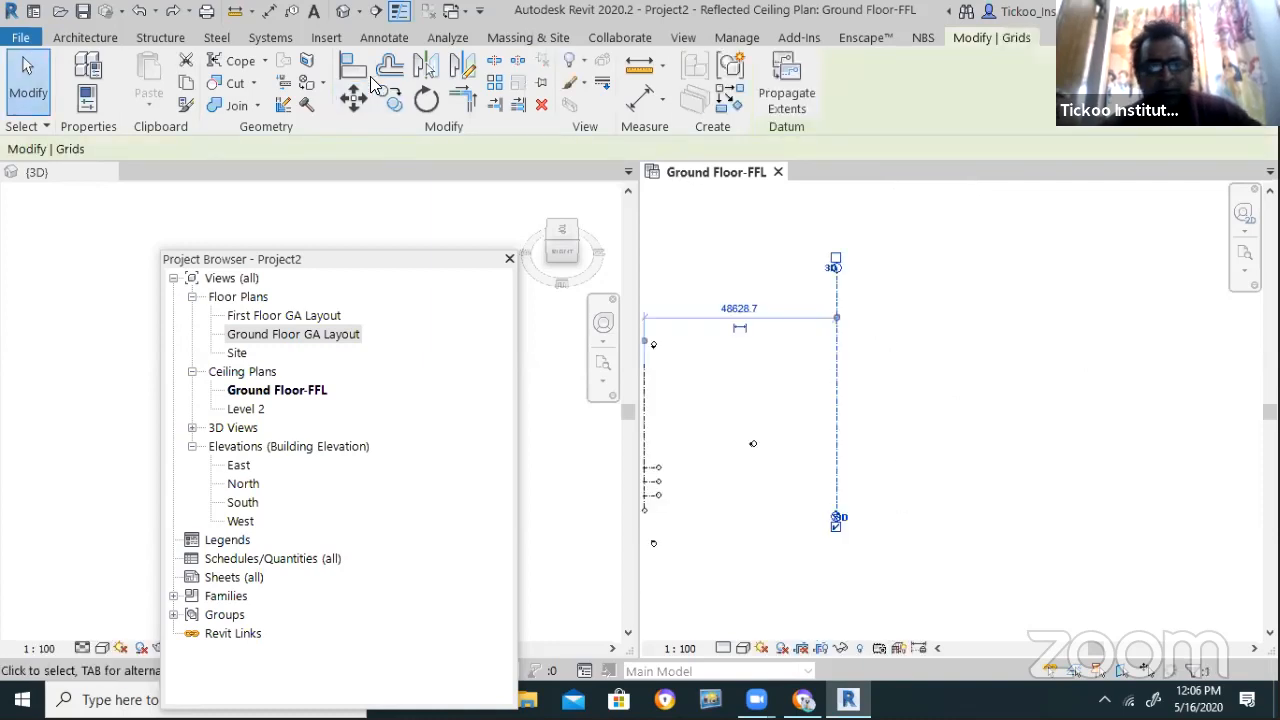
click(494, 83)
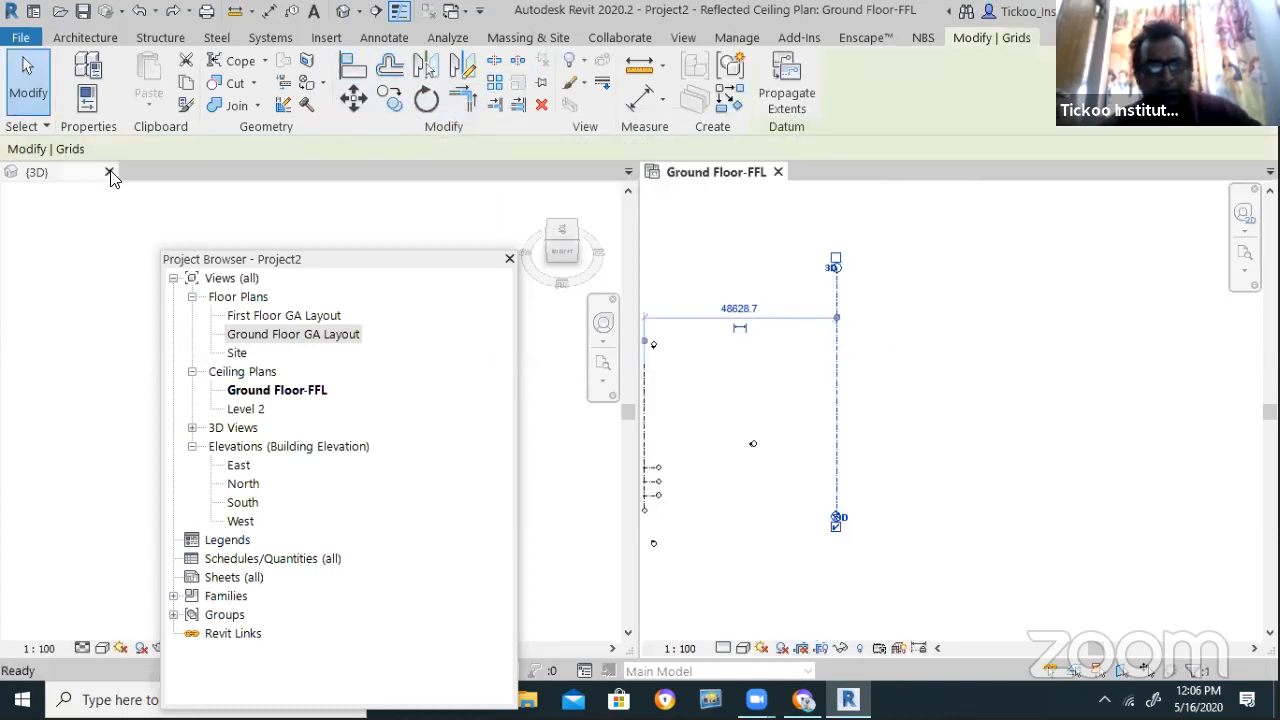
click(146, 150)
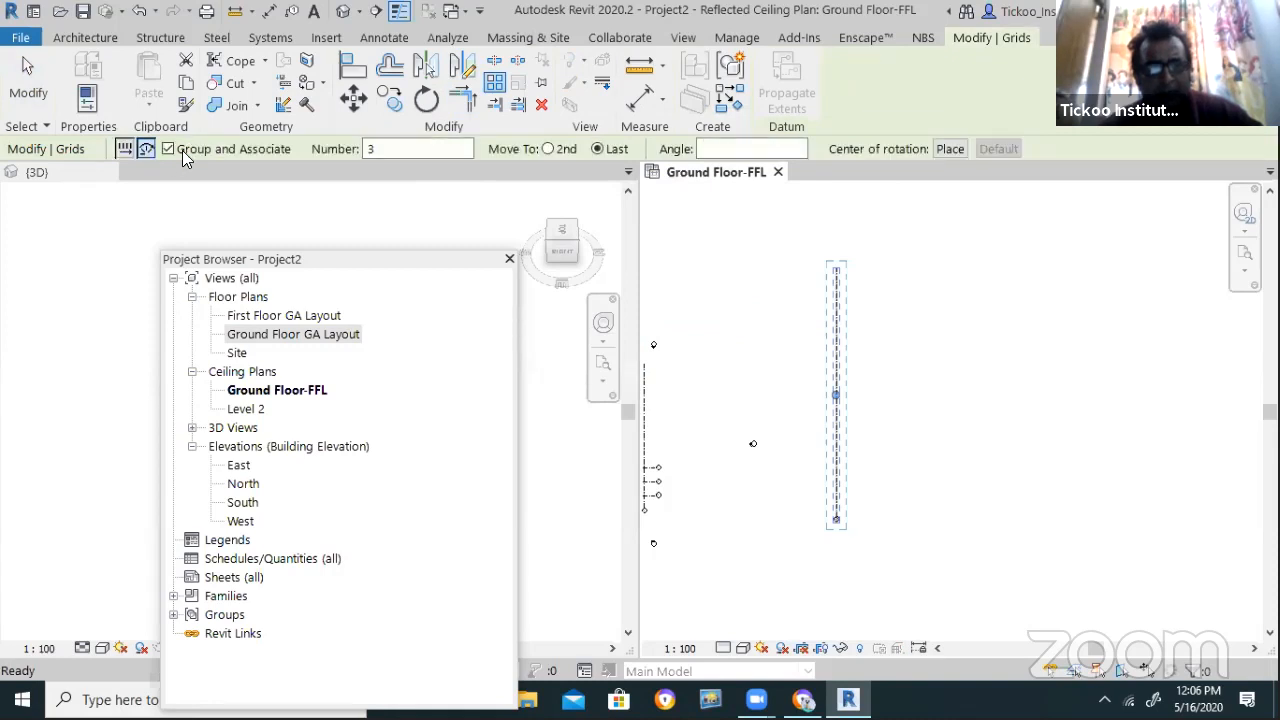
click(672, 147)
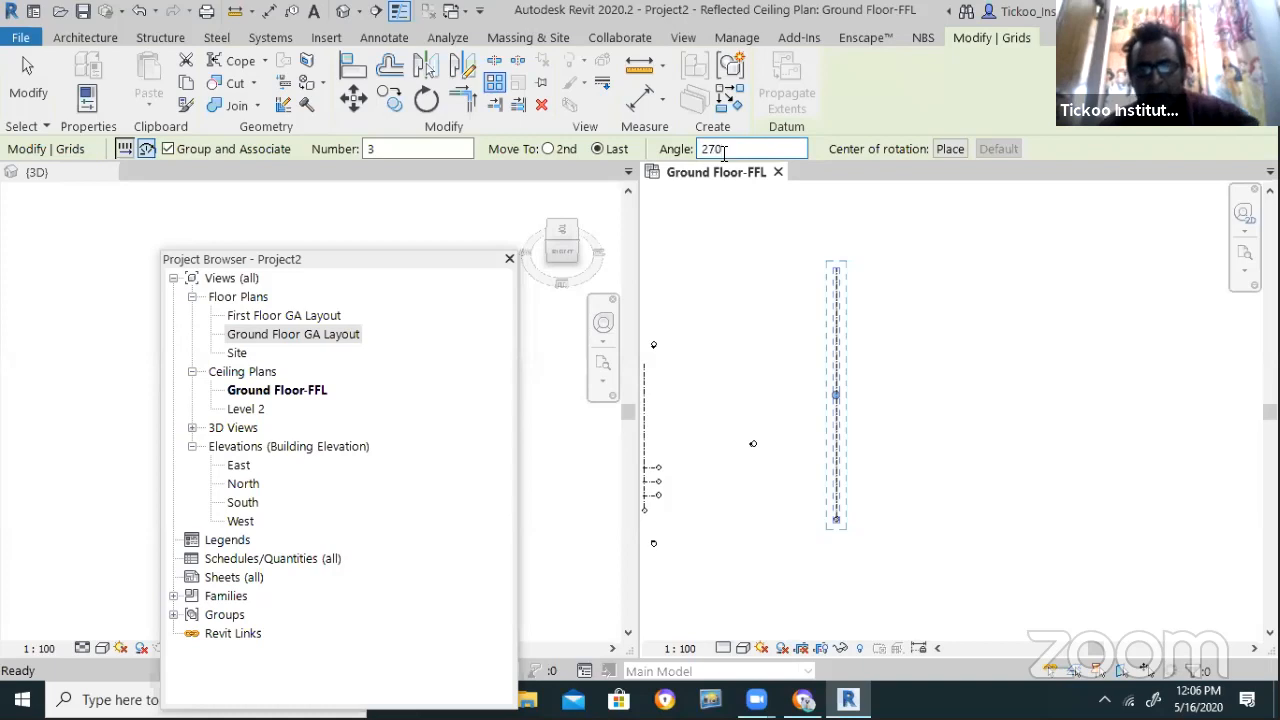
drag(402, 149, 312, 148)
text(24)
Pivot the array about the grid's top end through 180° and set its count to 12
click(950, 148)
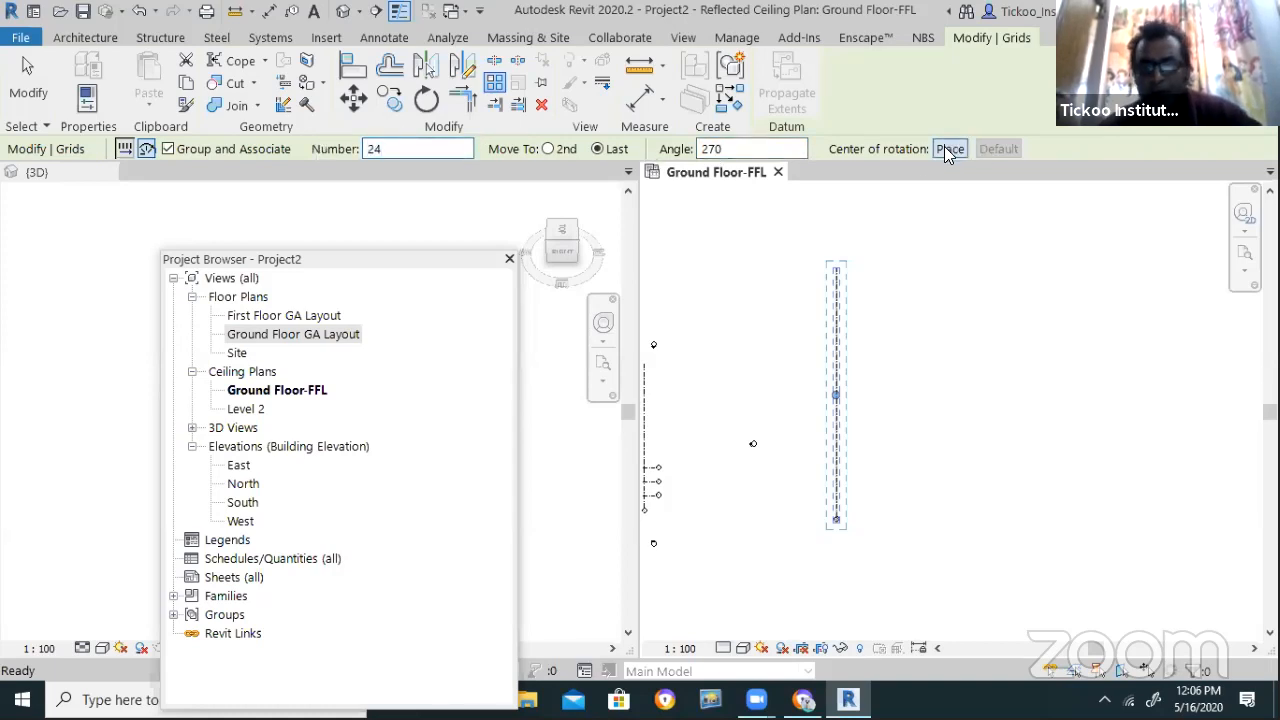
click(839, 268)
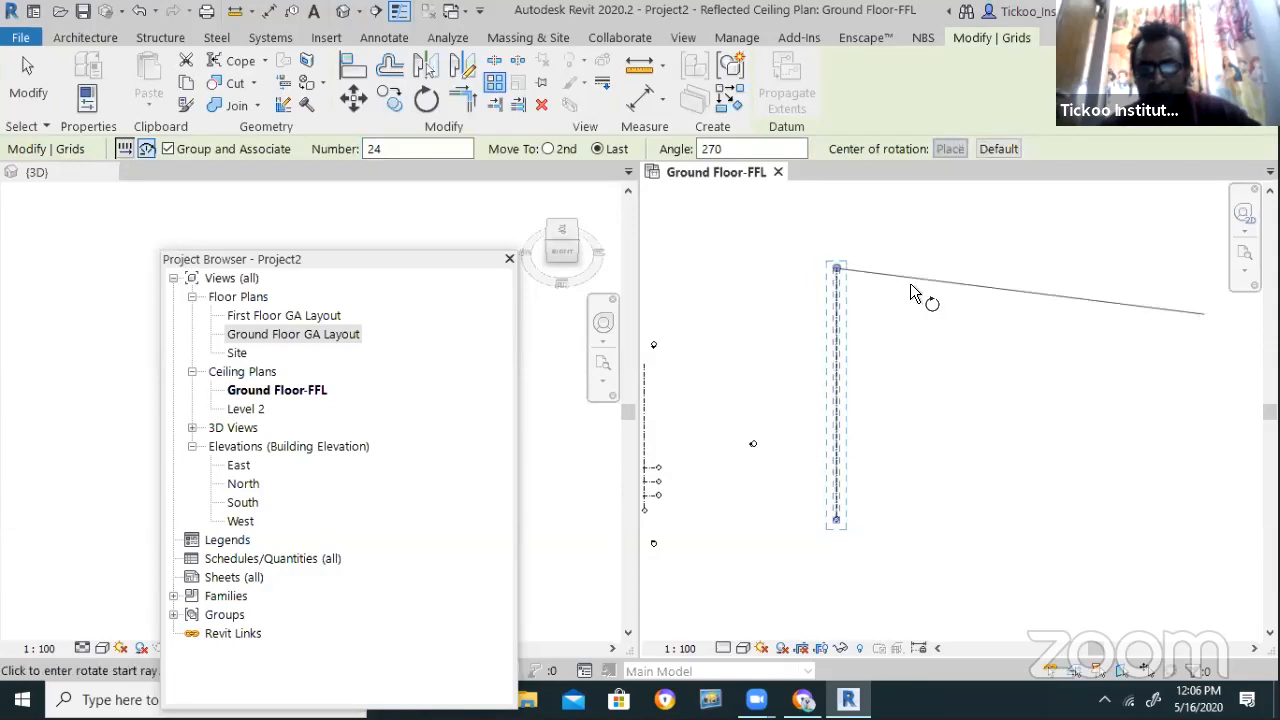
click(834, 513)
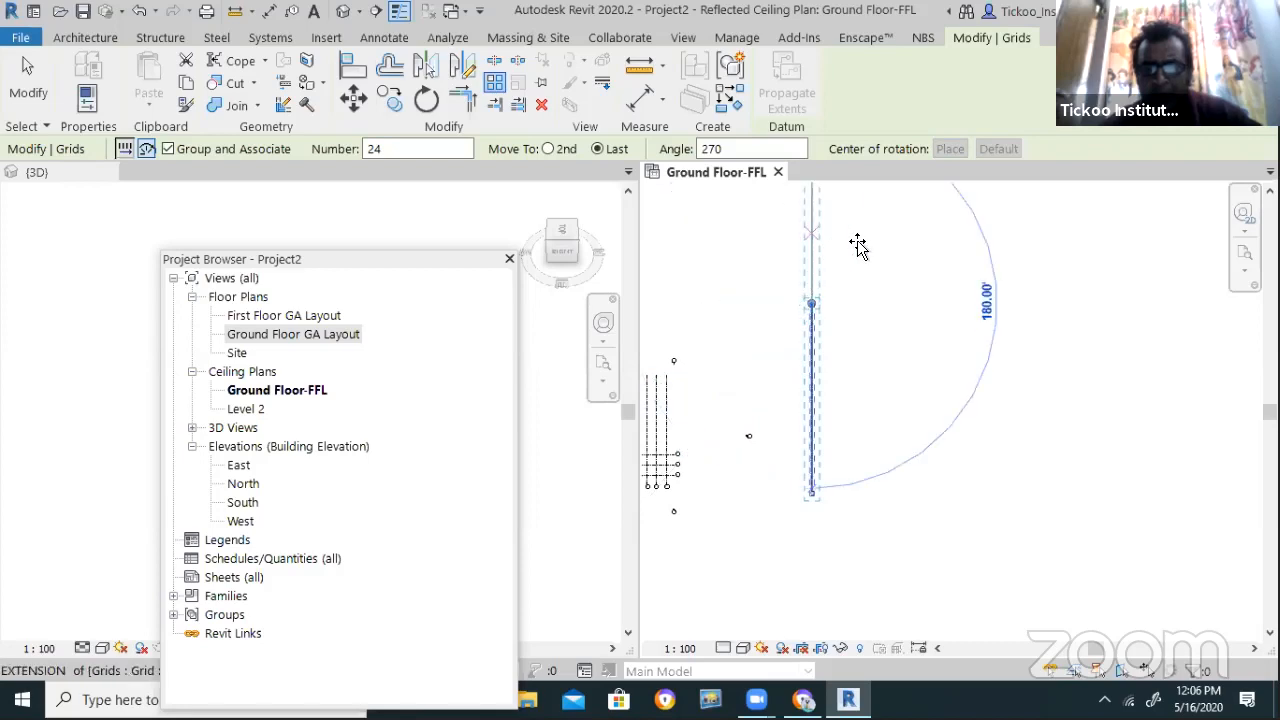
drag(732, 150, 617, 155)
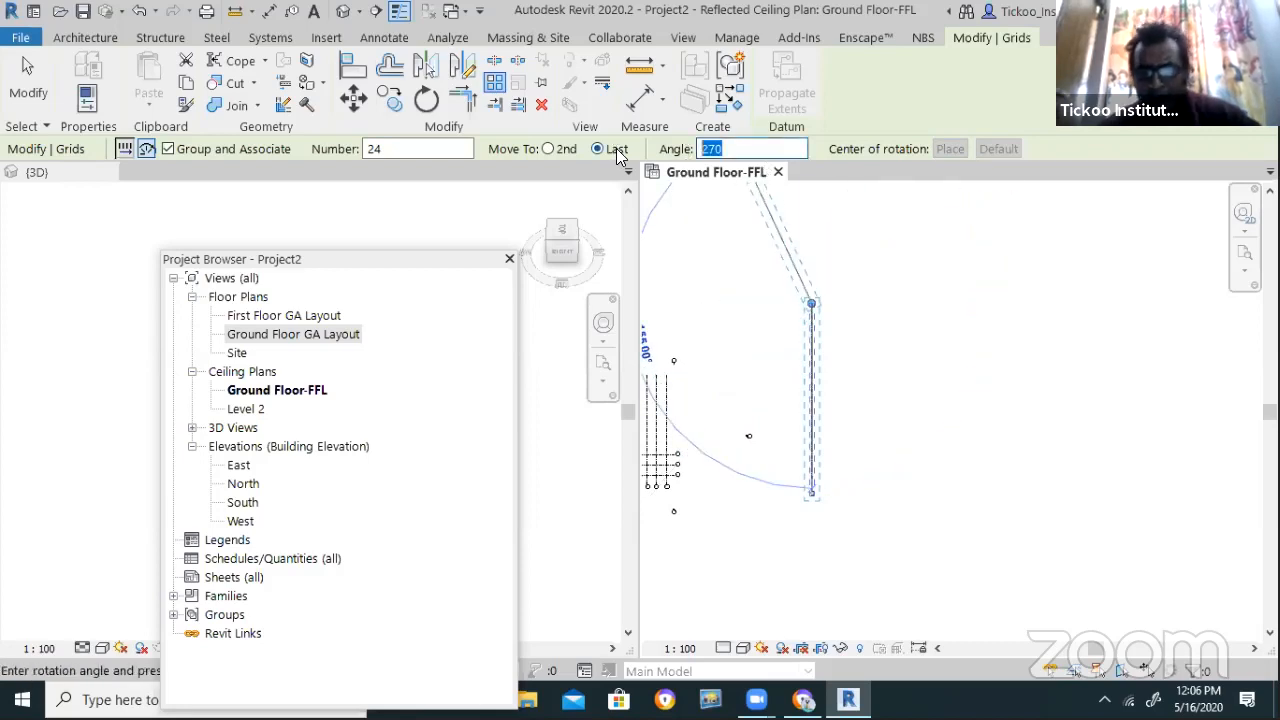
text(0)
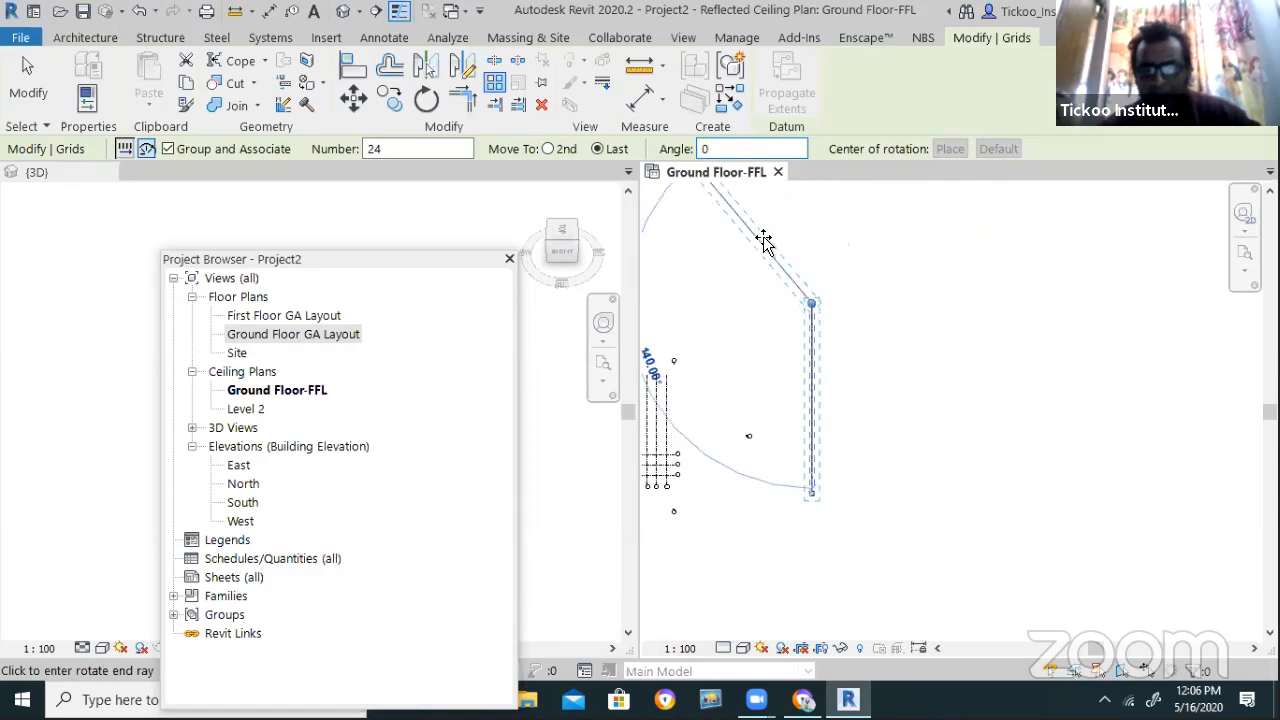
click(819, 228)
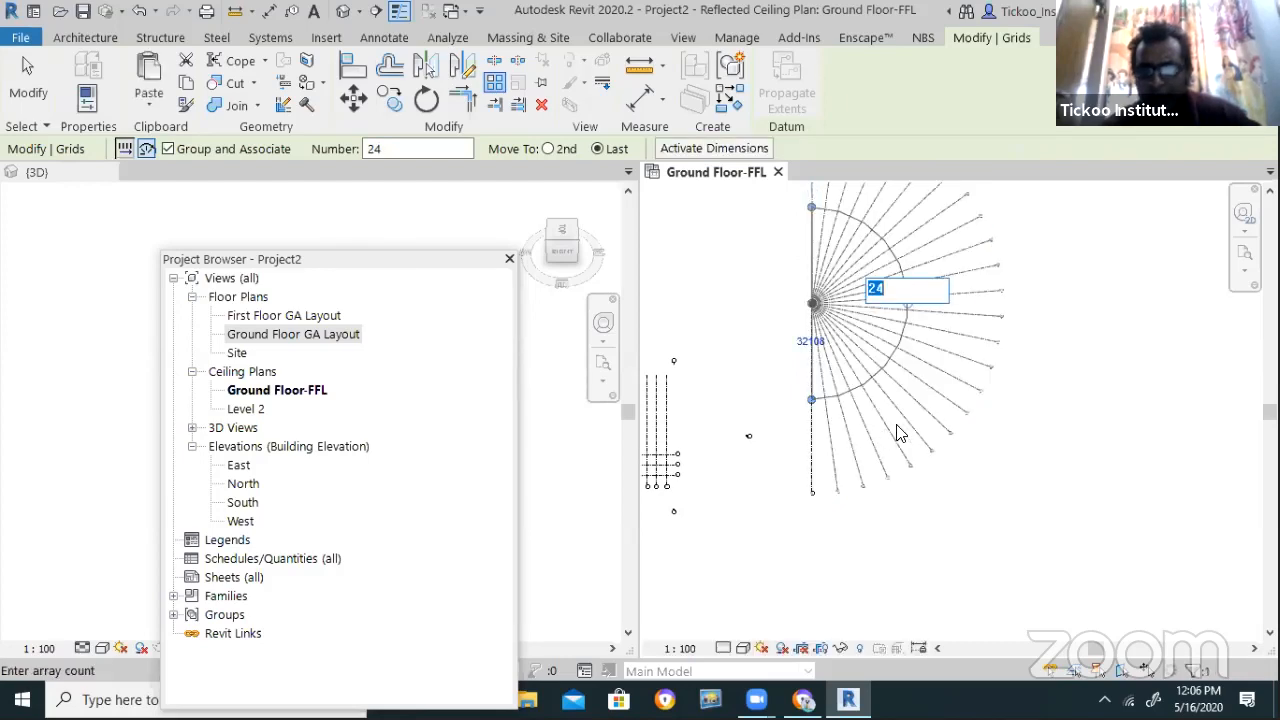
text(12)
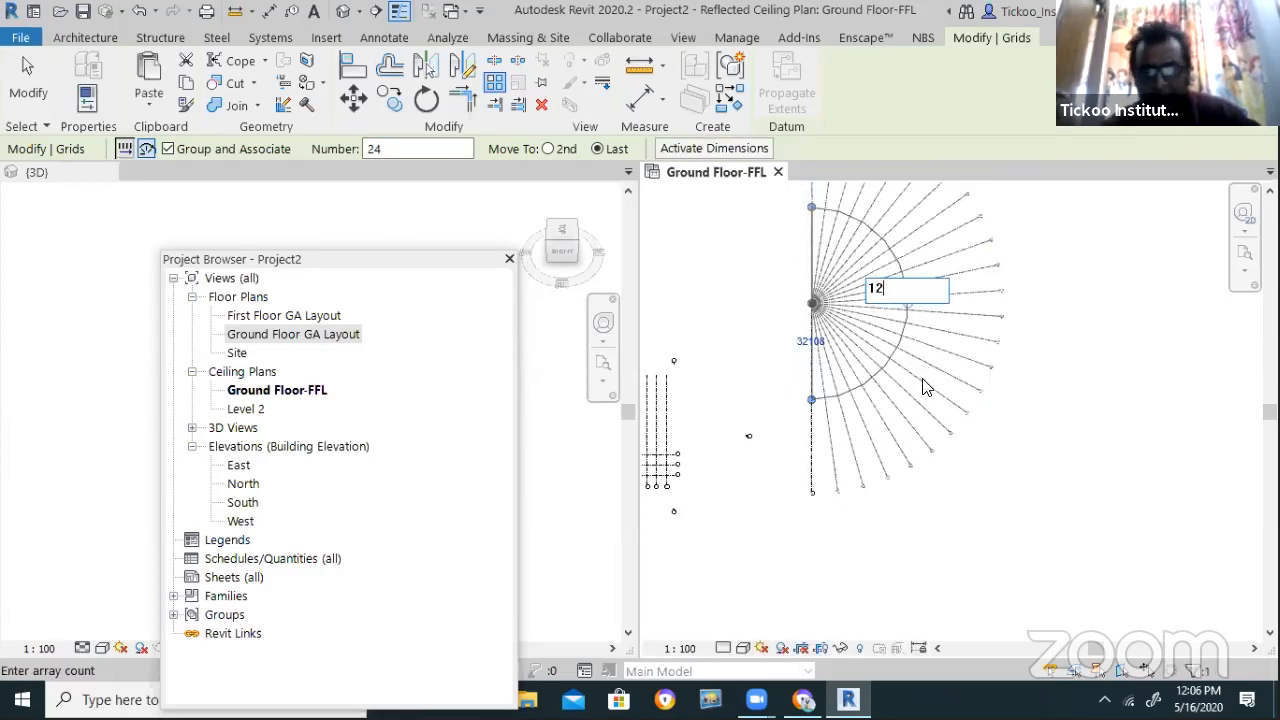
key(Return)
click(946, 535)
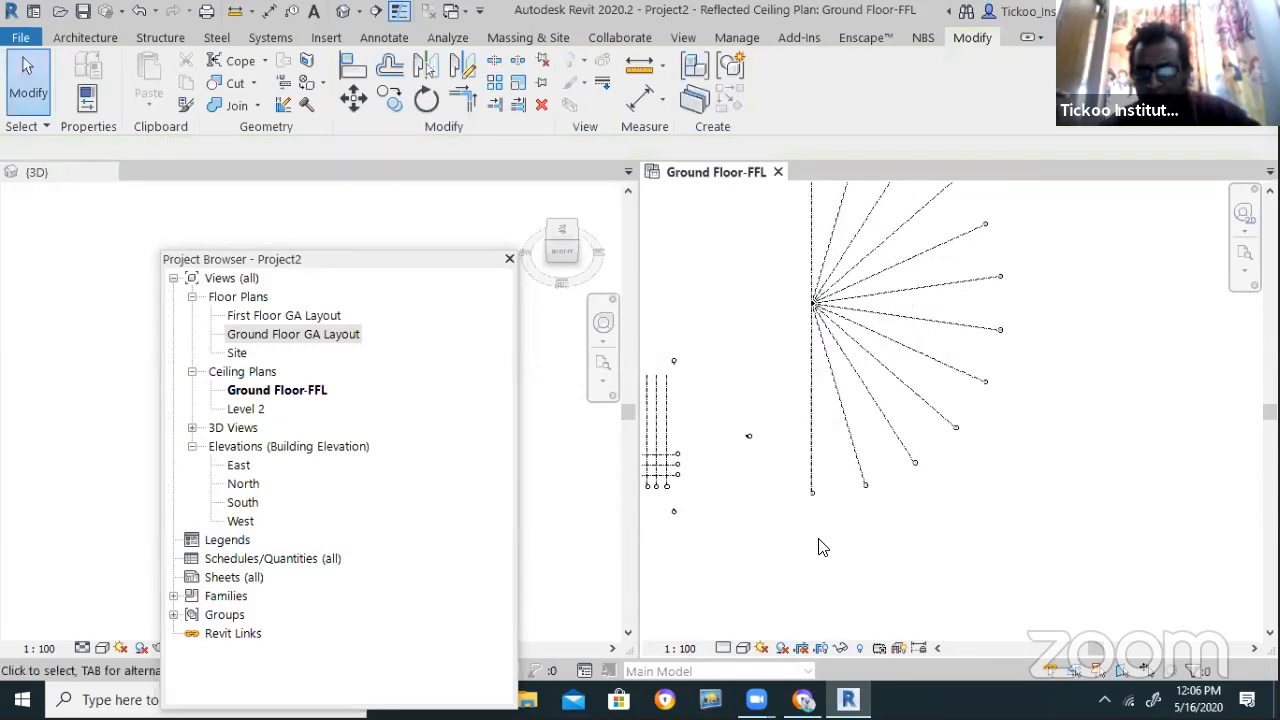
scroll(820, 547, down, 2)
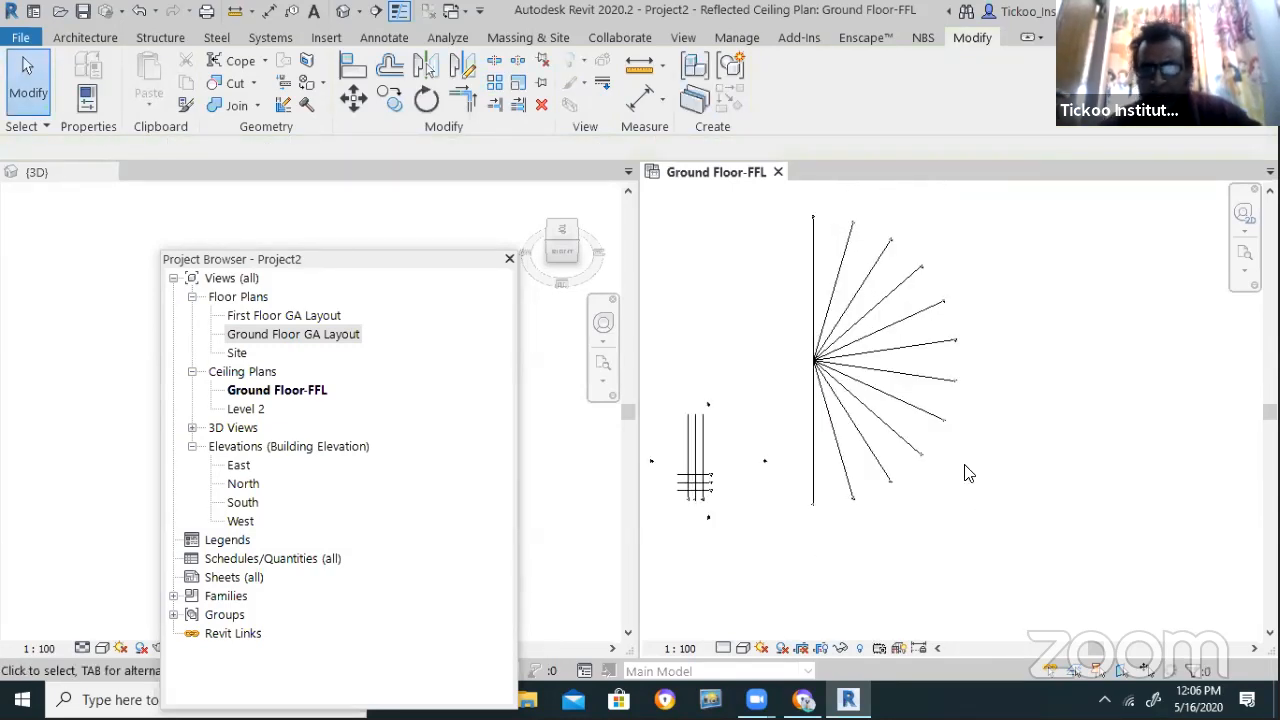
Drag the radial array's arc handles to sweep it around to about 335 degrees
scroll(965, 310, up, 3)
scroll(907, 367, down, 2)
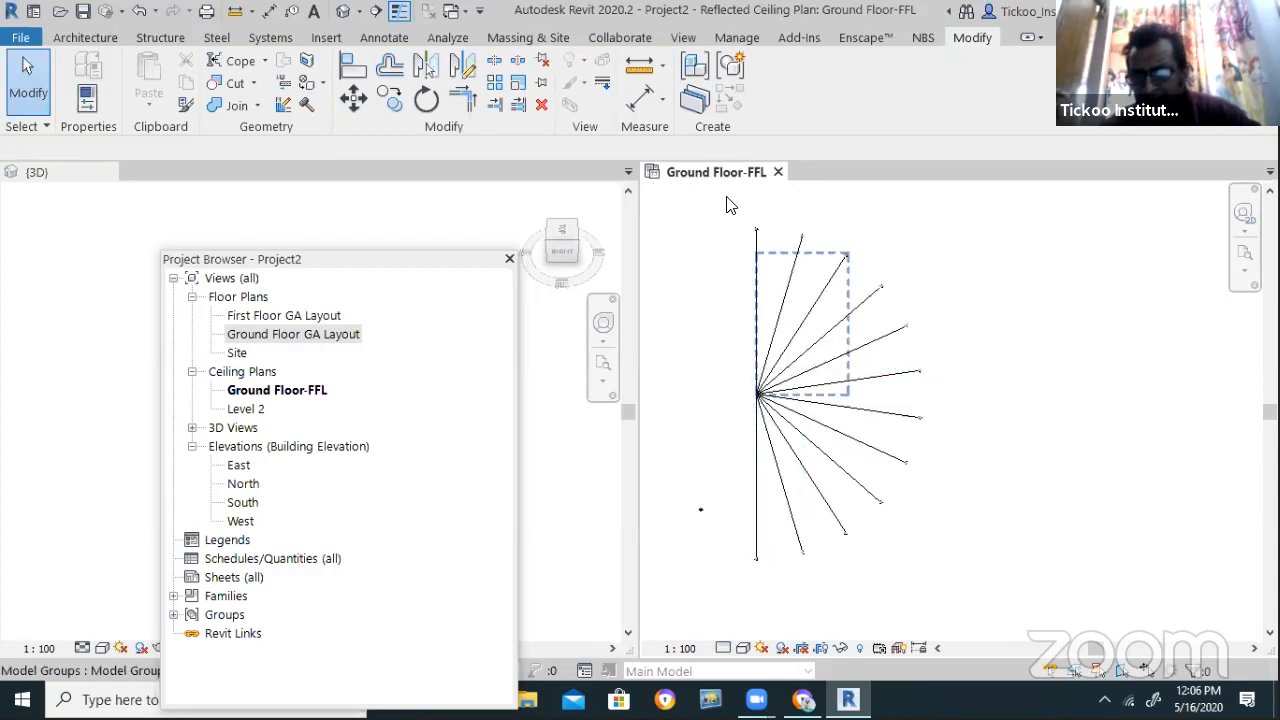
scroll(755, 268, up, 3)
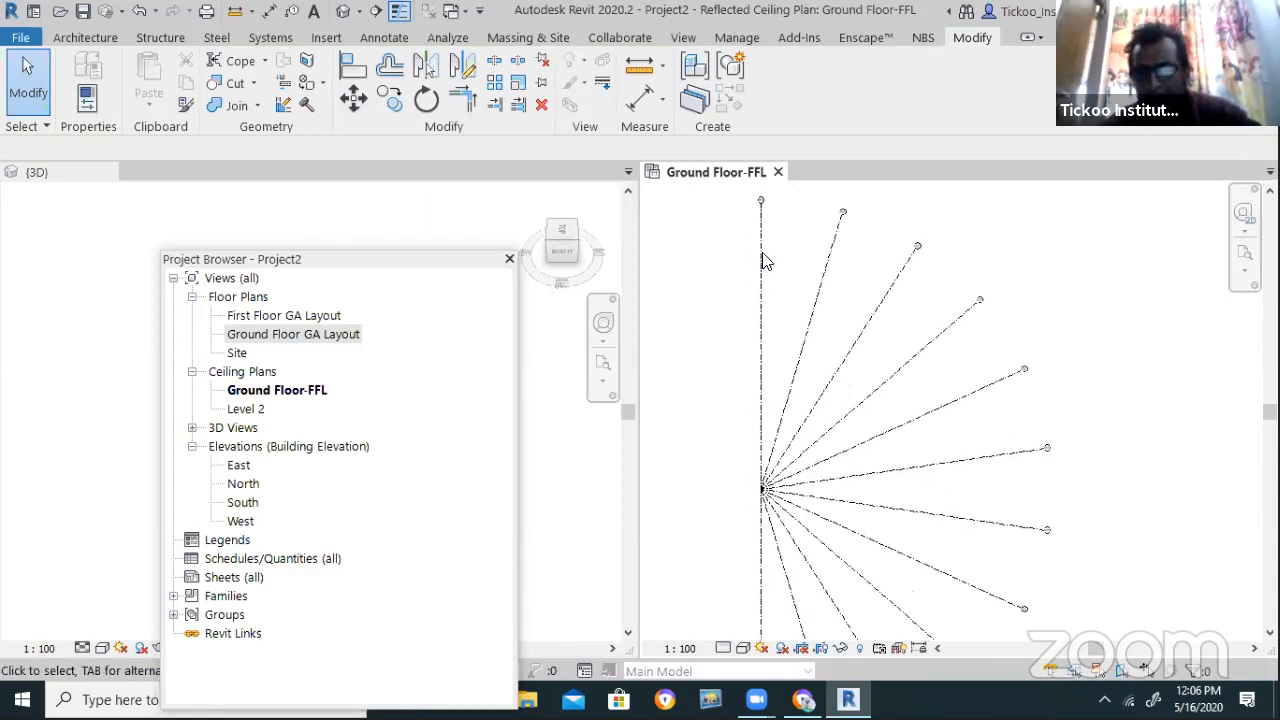
click(760, 265)
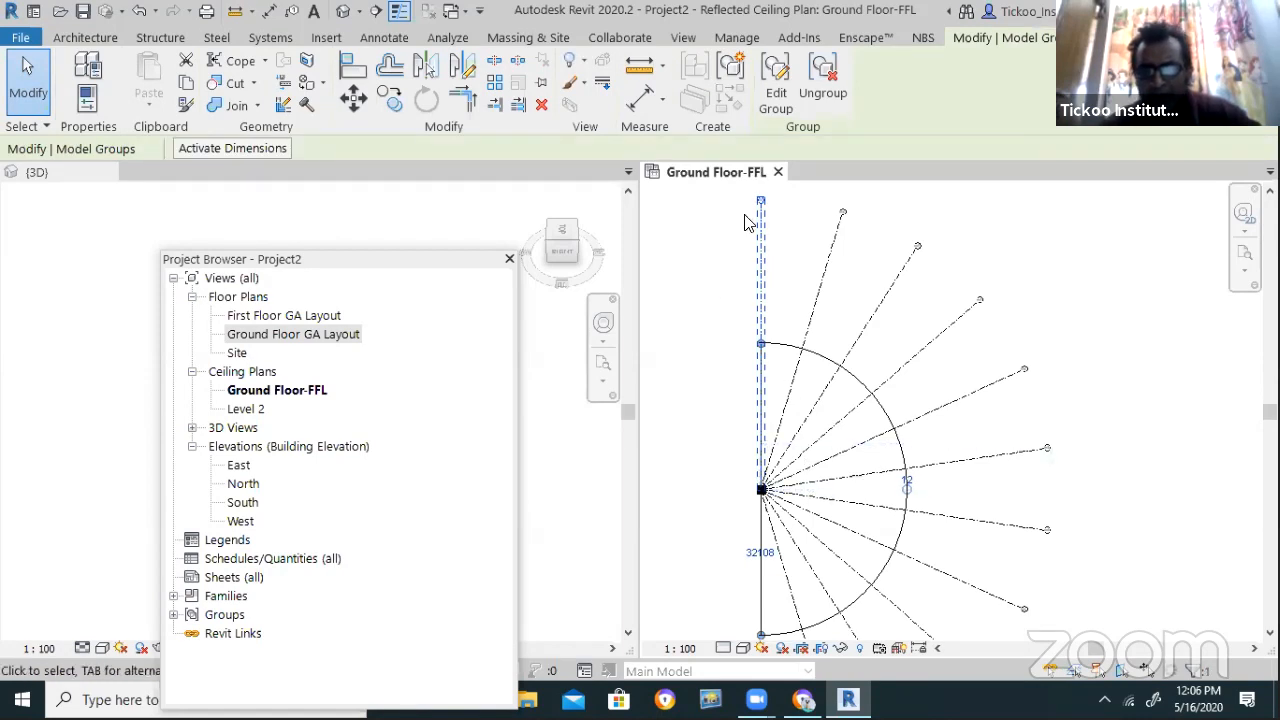
scroll(855, 372, down, 2)
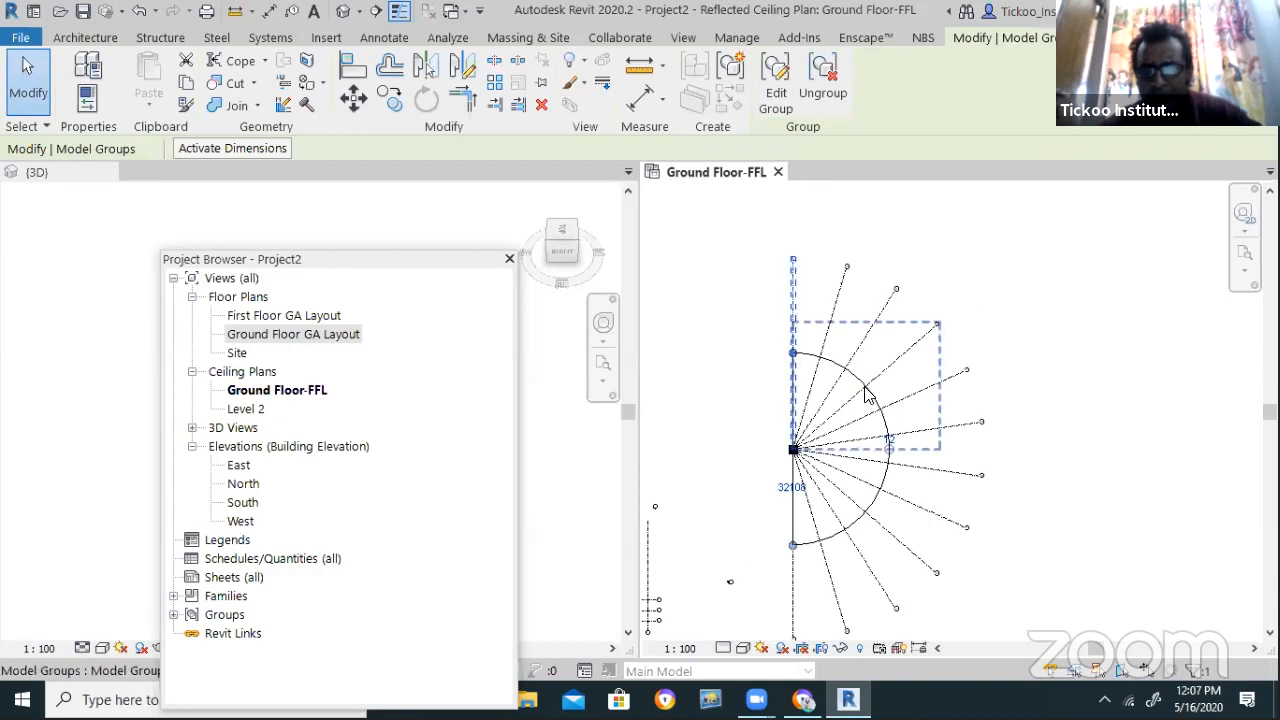
scroll(846, 536, up, 1)
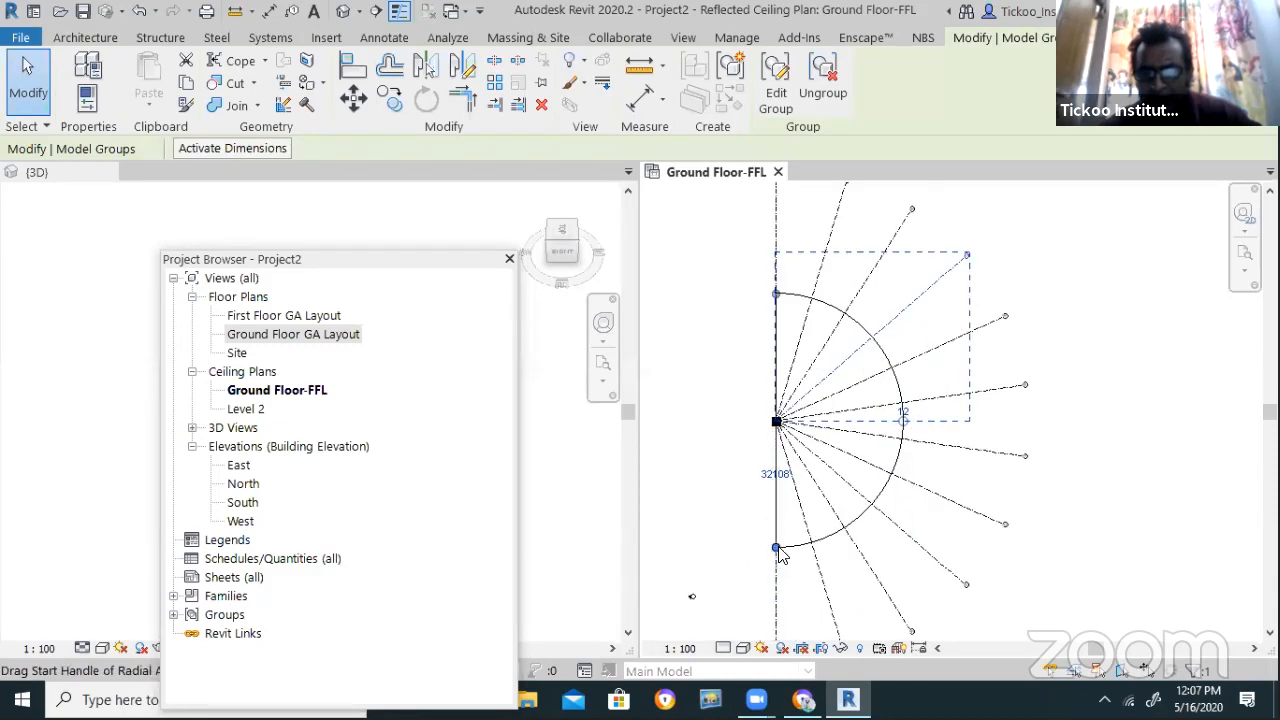
drag(777, 548, 773, 297)
click(760, 303)
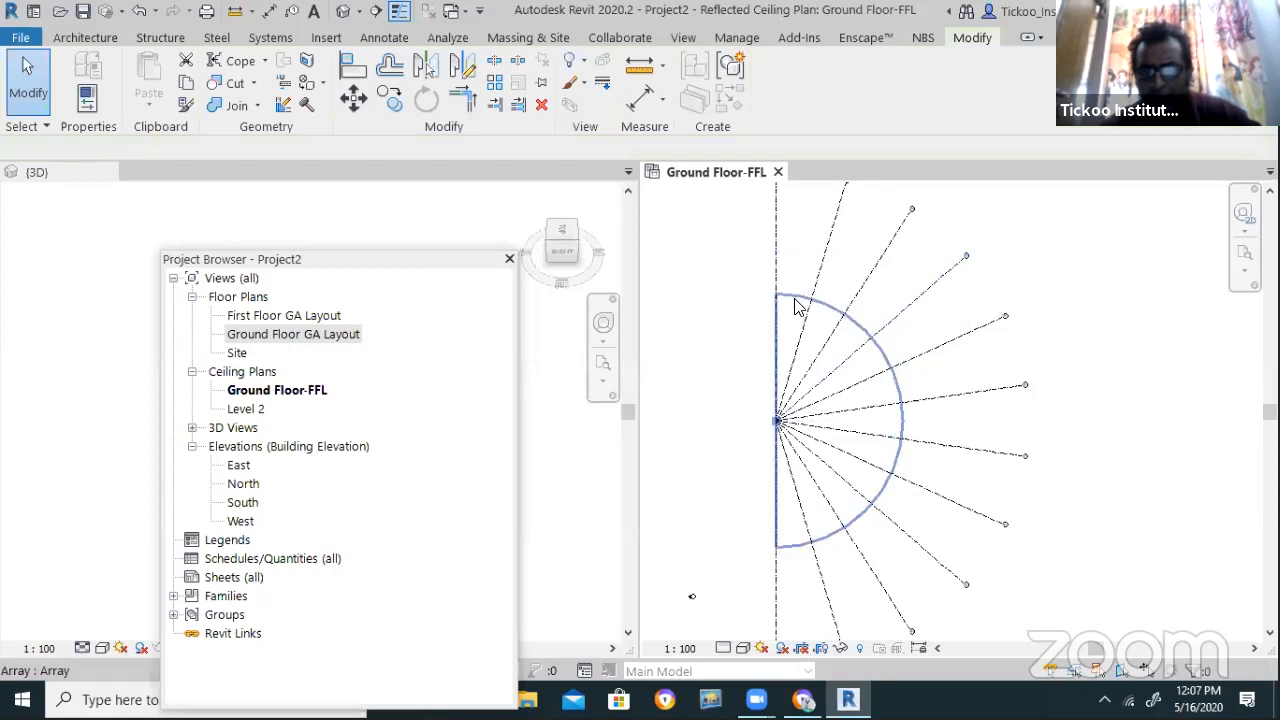
click(797, 306)
drag(766, 296, 705, 492)
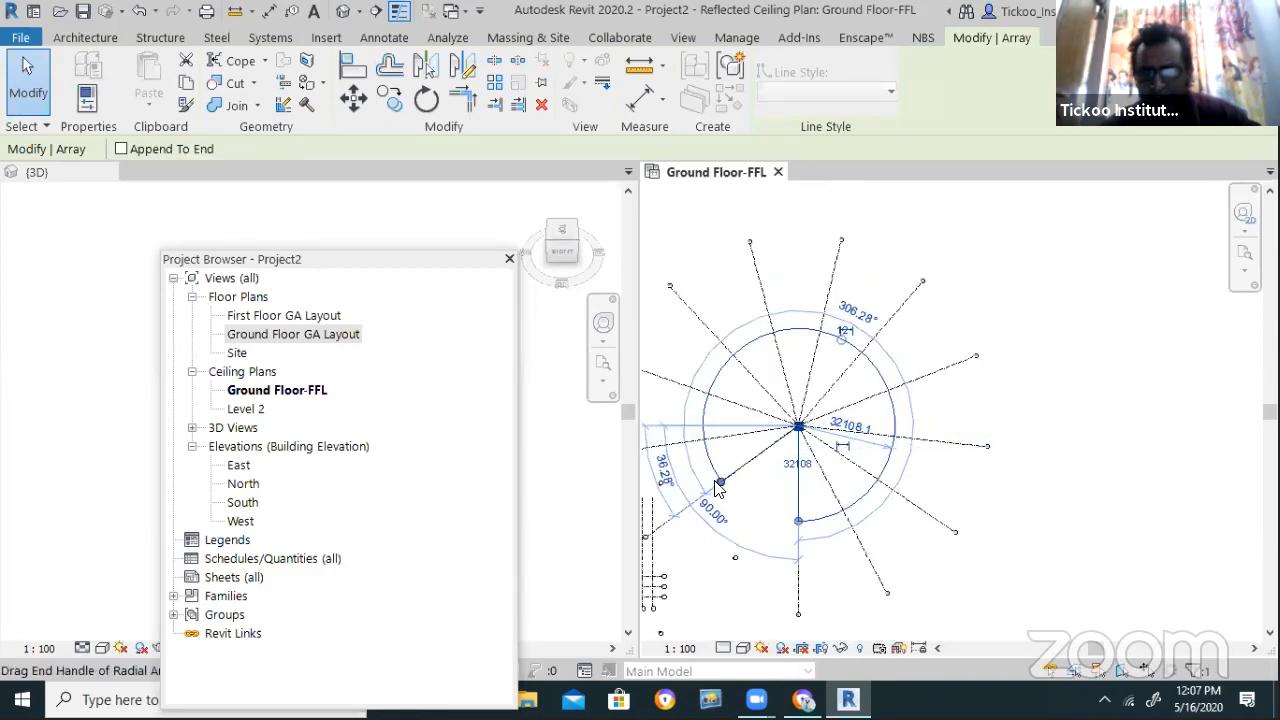
drag(720, 483, 788, 500)
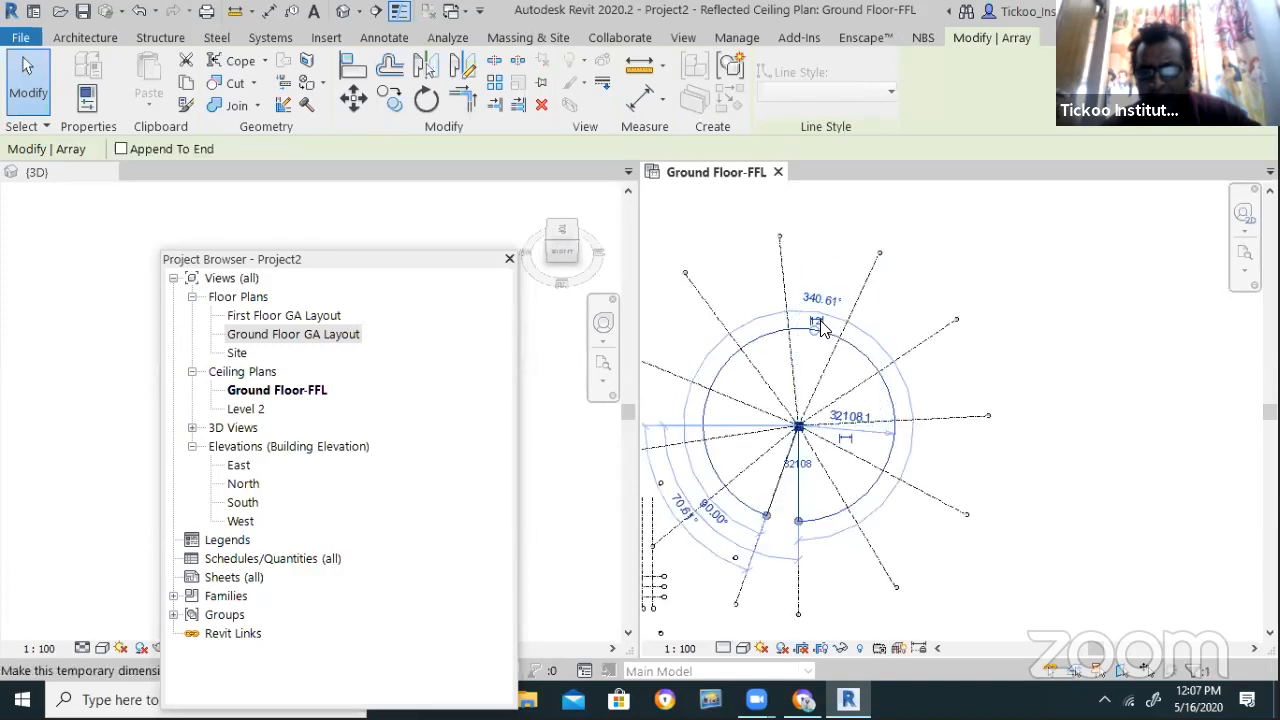
click(856, 299)
Drag the array's radius handle outward to enlarge the radius
scroll(860, 302, up, 3)
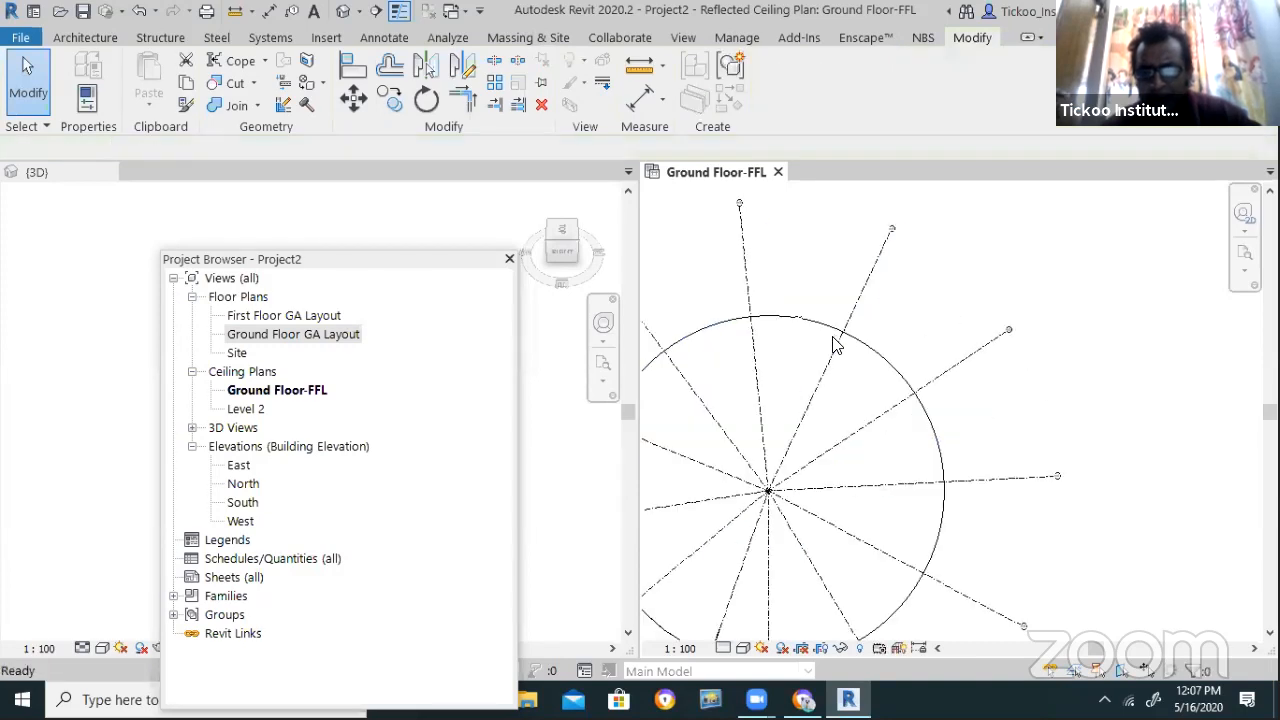
scroll(908, 330, down, 2)
click(928, 478)
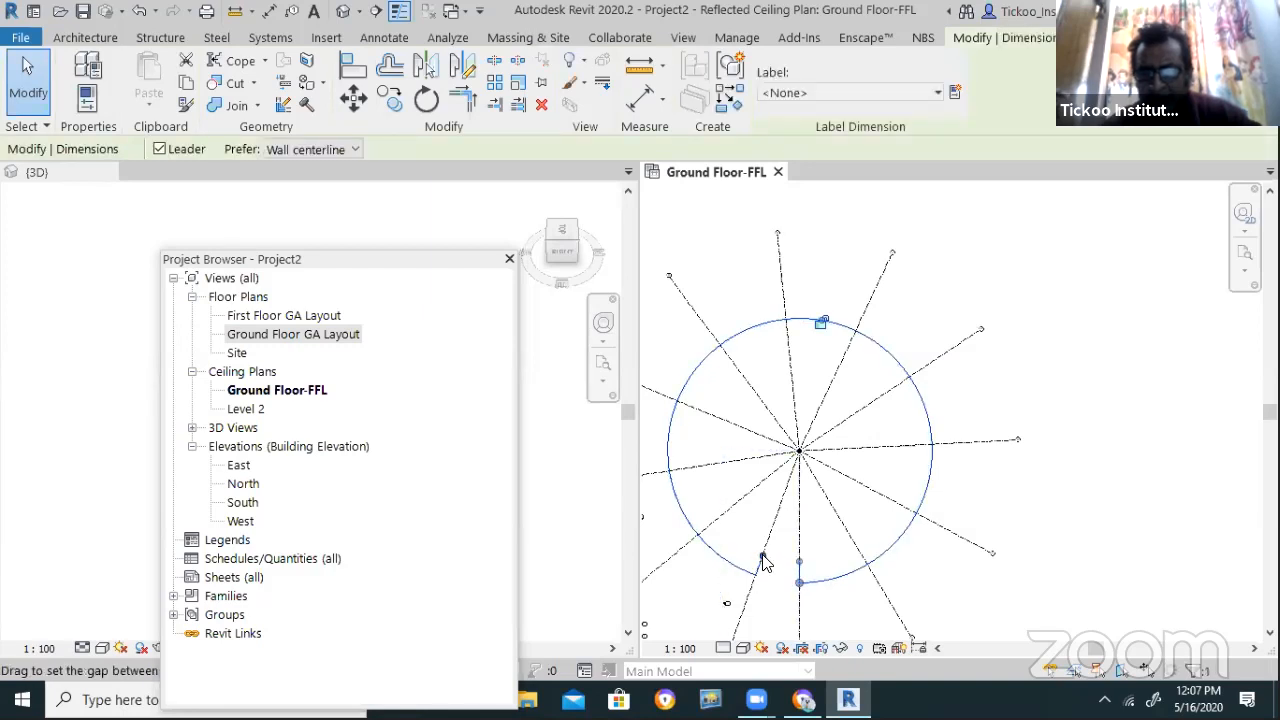
click(837, 442)
click(846, 420)
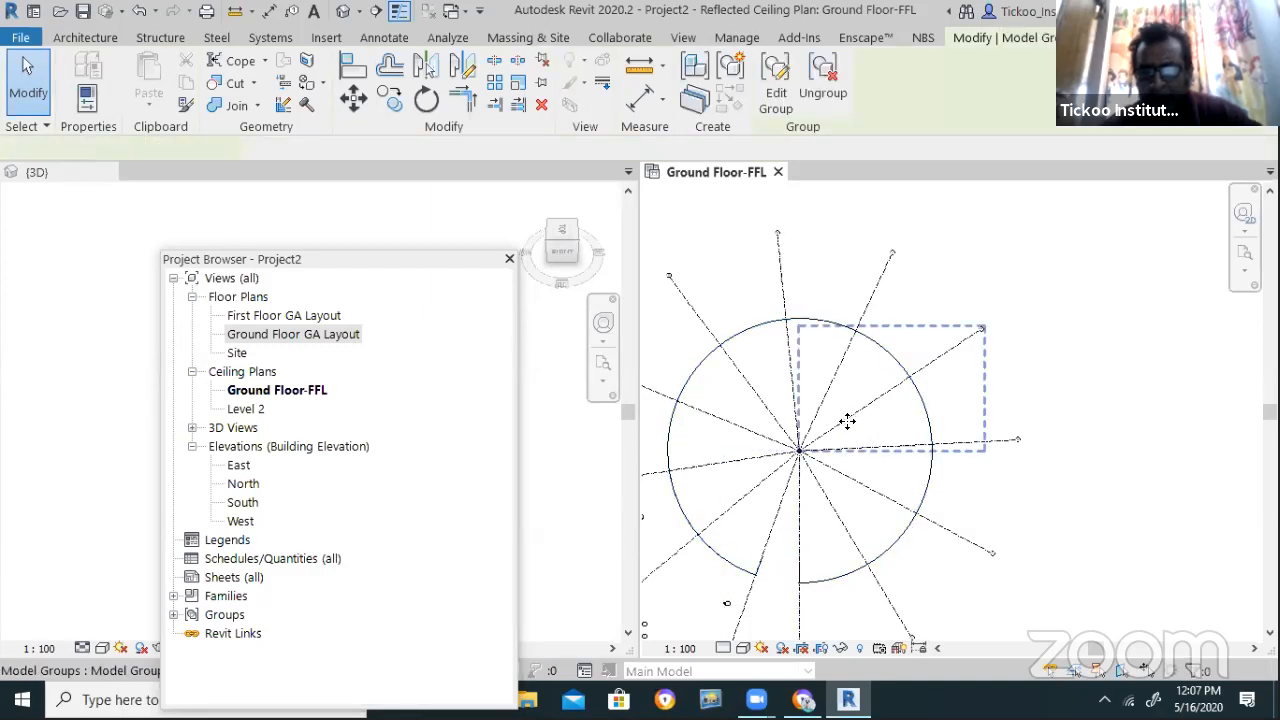
drag(818, 338, 820, 329)
click(825, 412)
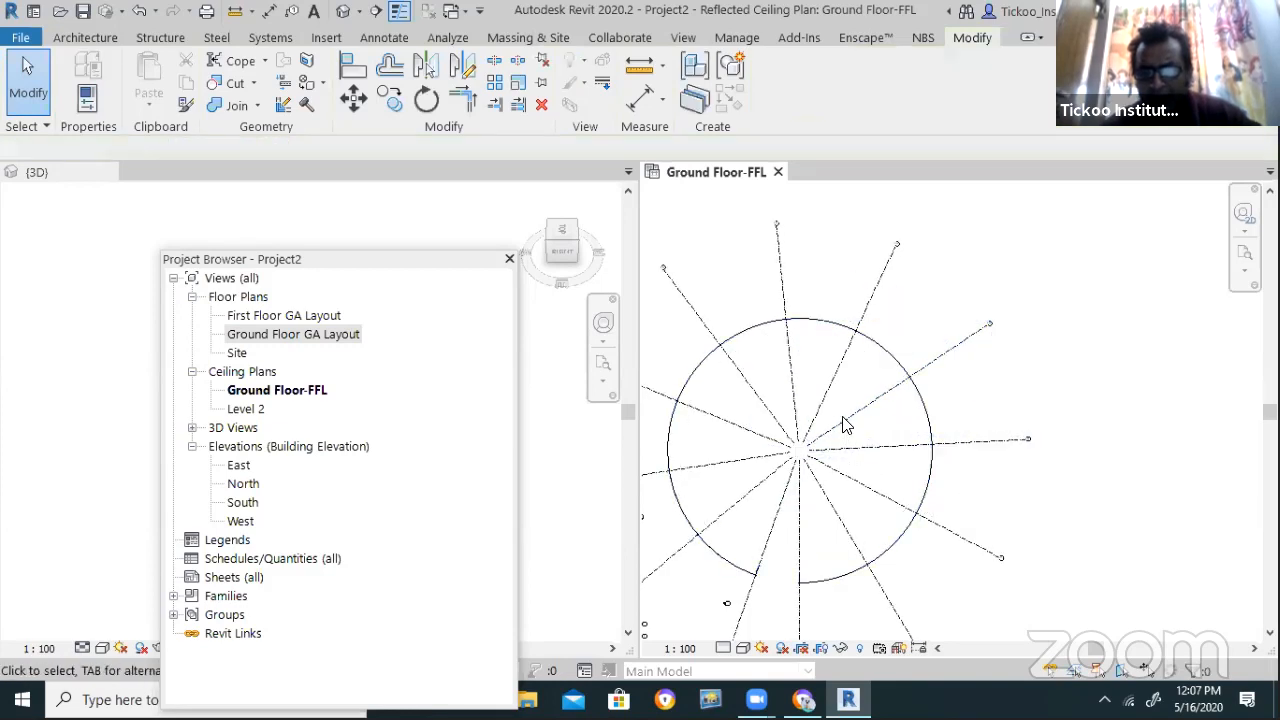
Change the radial grid array's count to 24
click(845, 418)
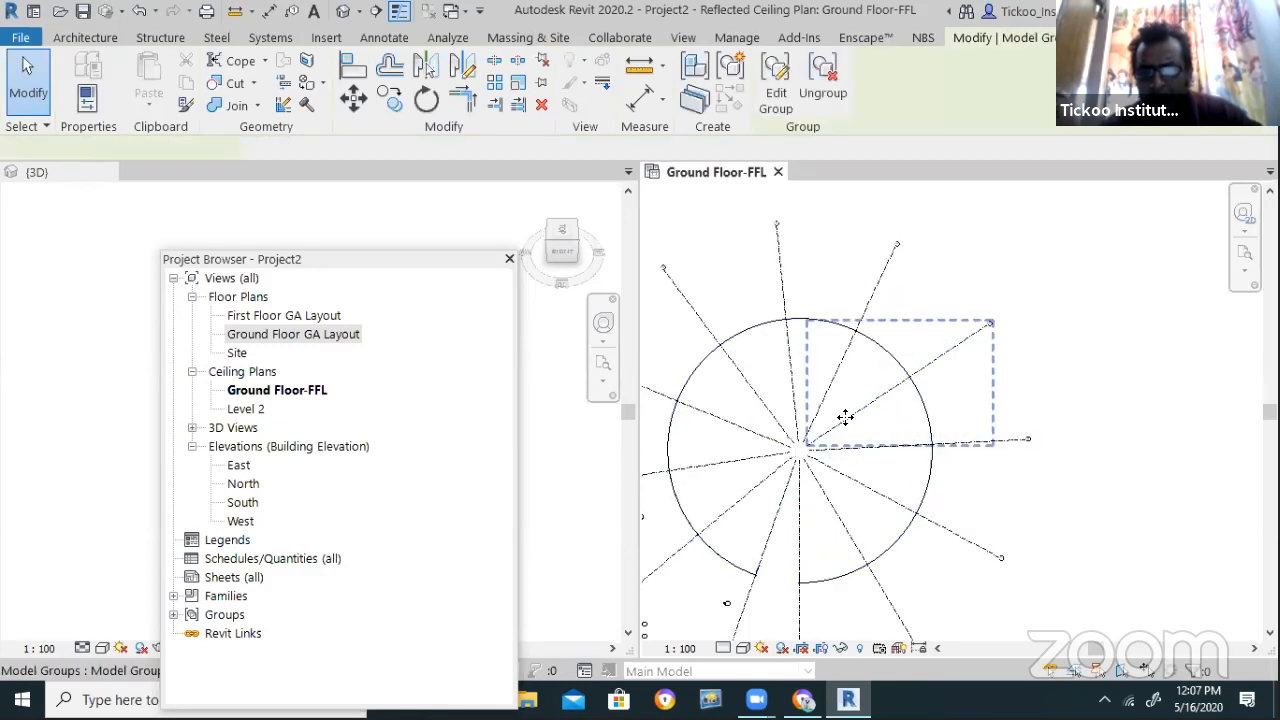
click(817, 324)
text(24)
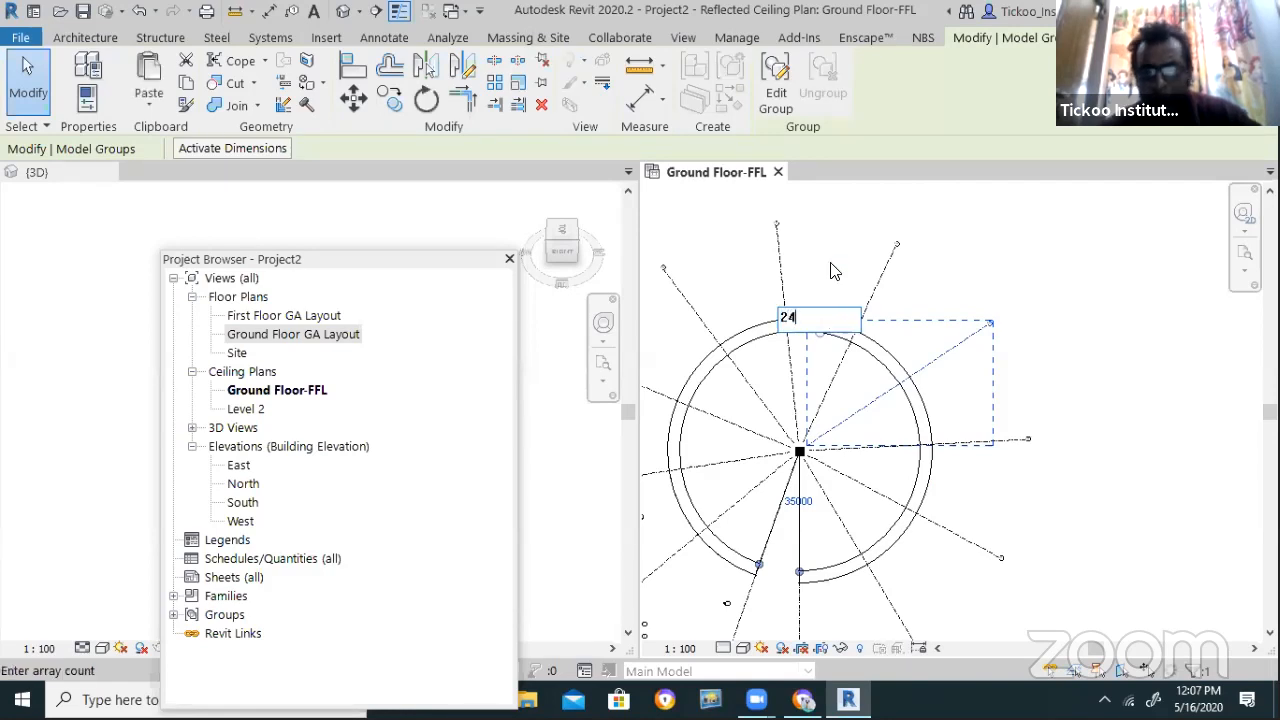
key(Return)
click(1038, 331)
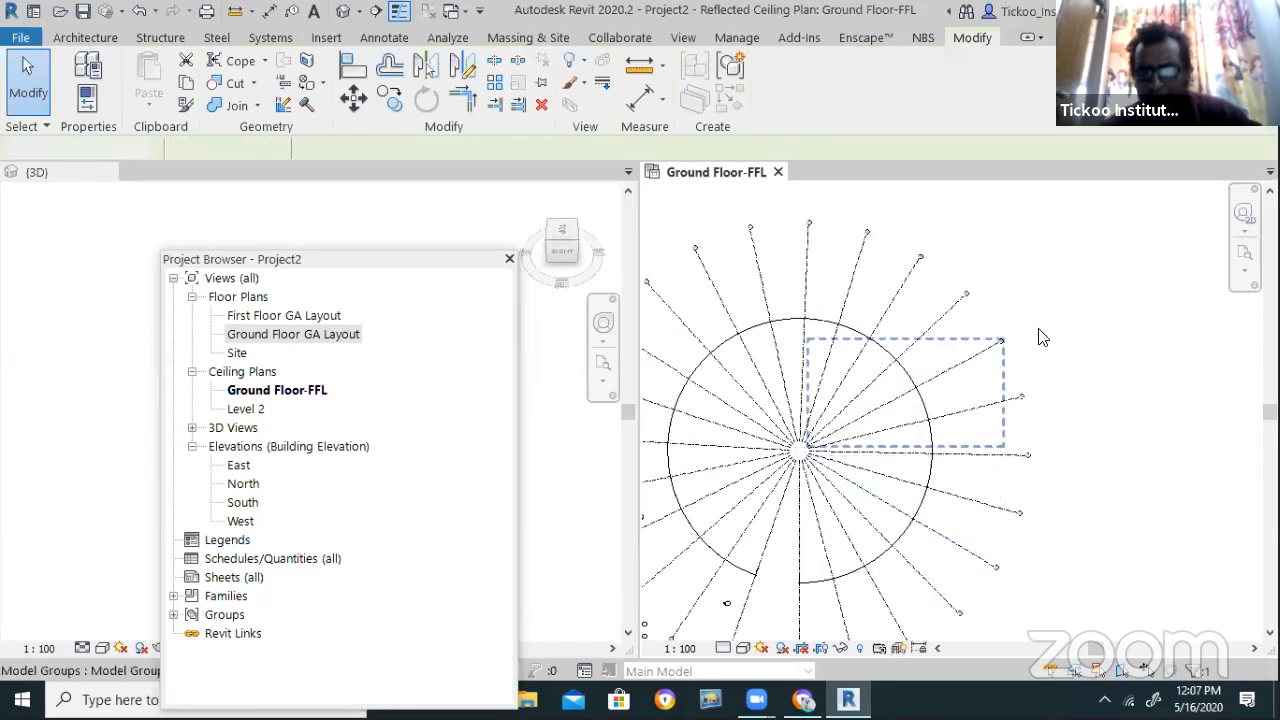
scroll(874, 340, down, 3)
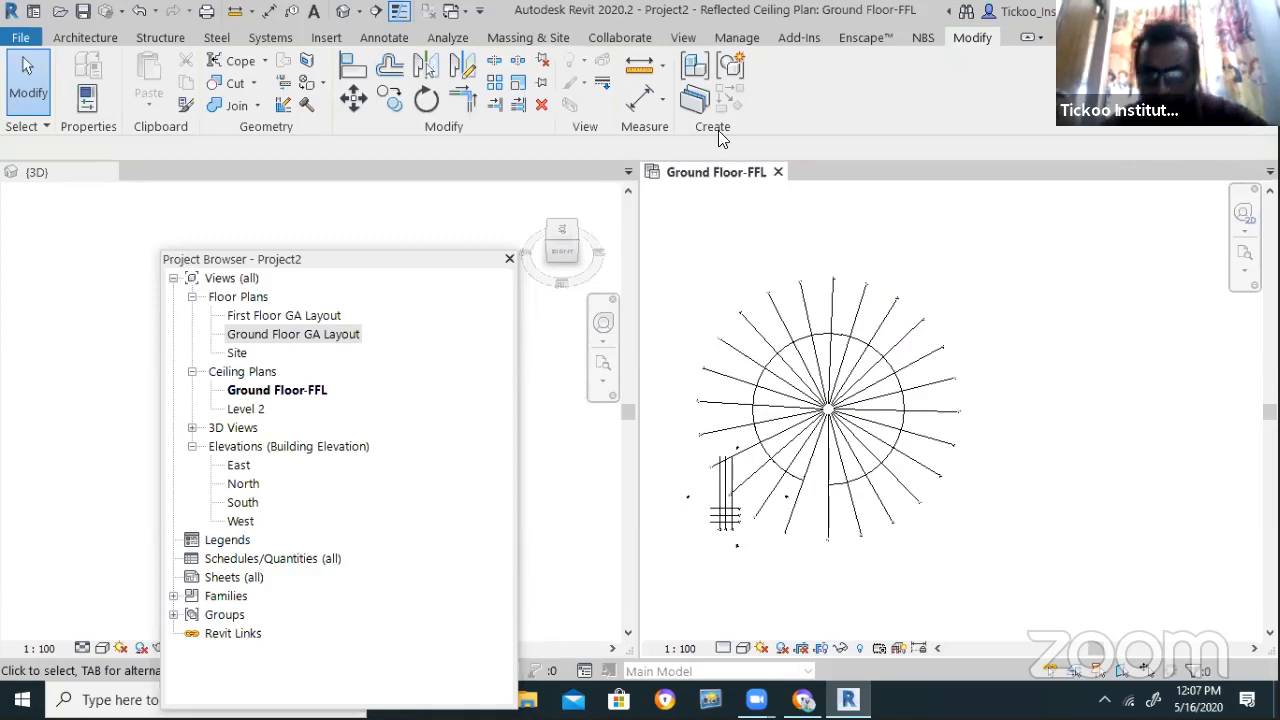
Ungroup the radial grid array into separate grids and recentre the view
scroll(855, 290, up, 1)
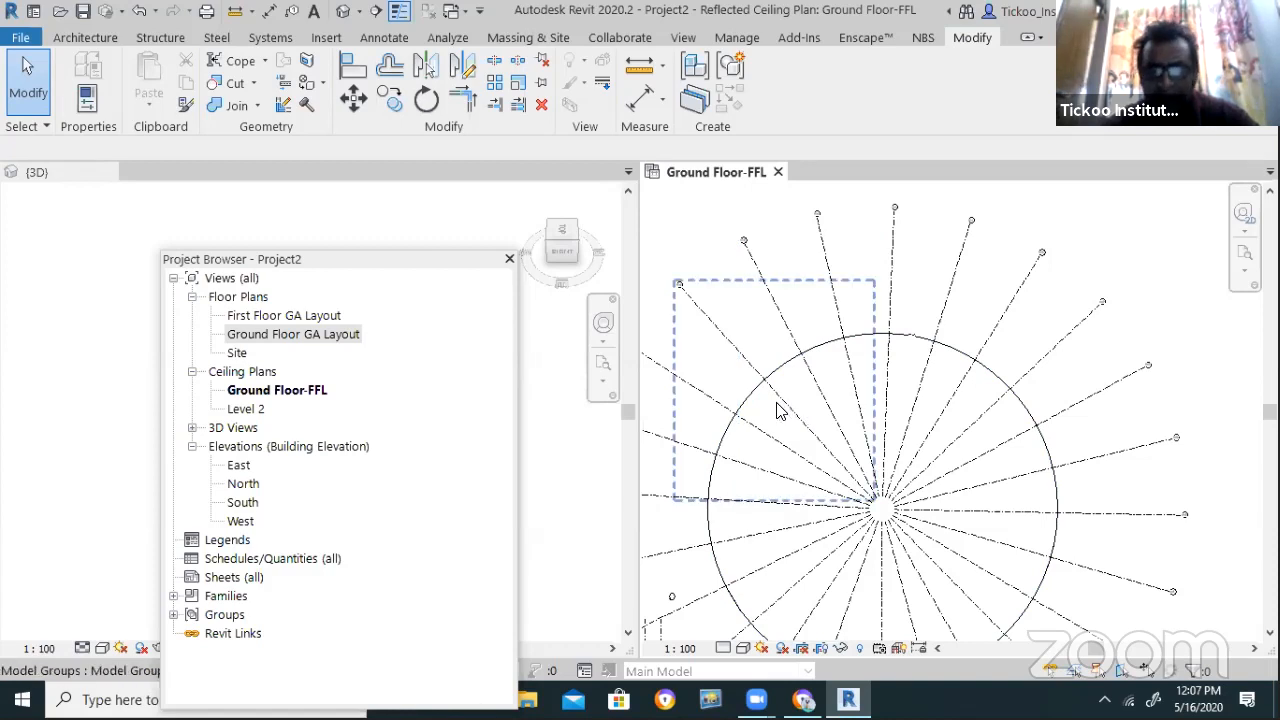
click(778, 410)
click(822, 88)
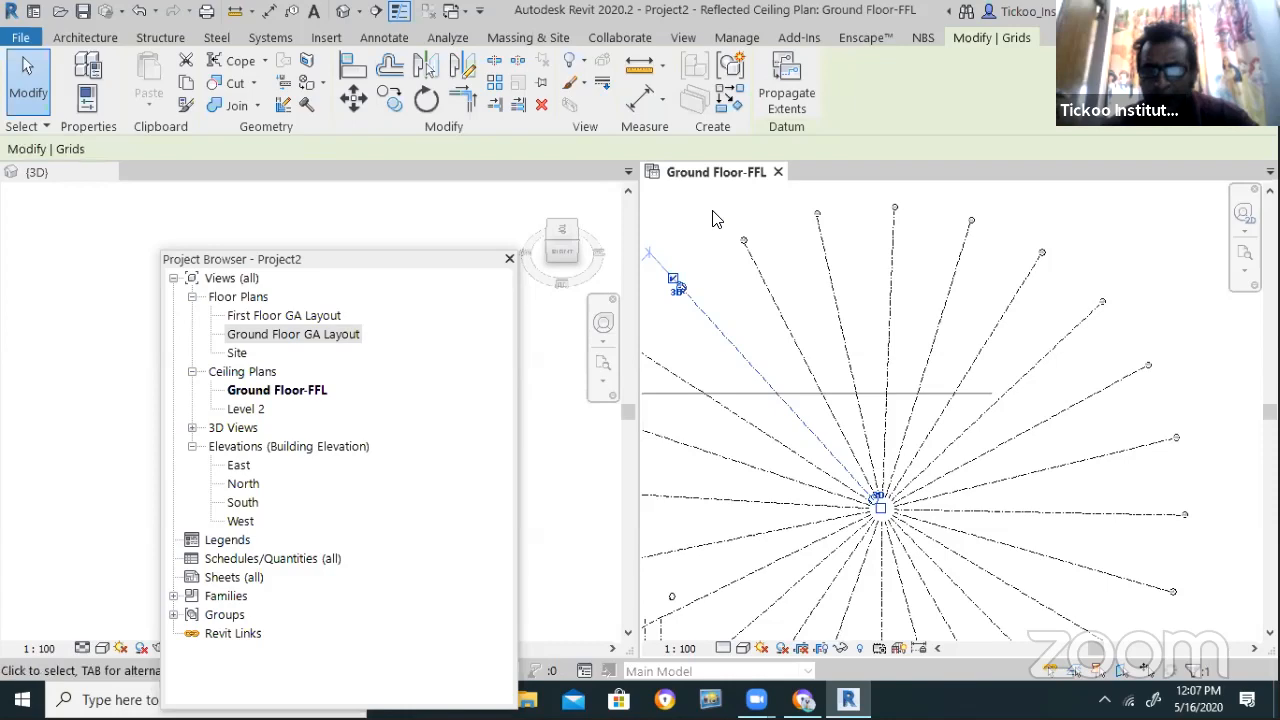
key(Escape)
scroll(810, 252, down, 3)
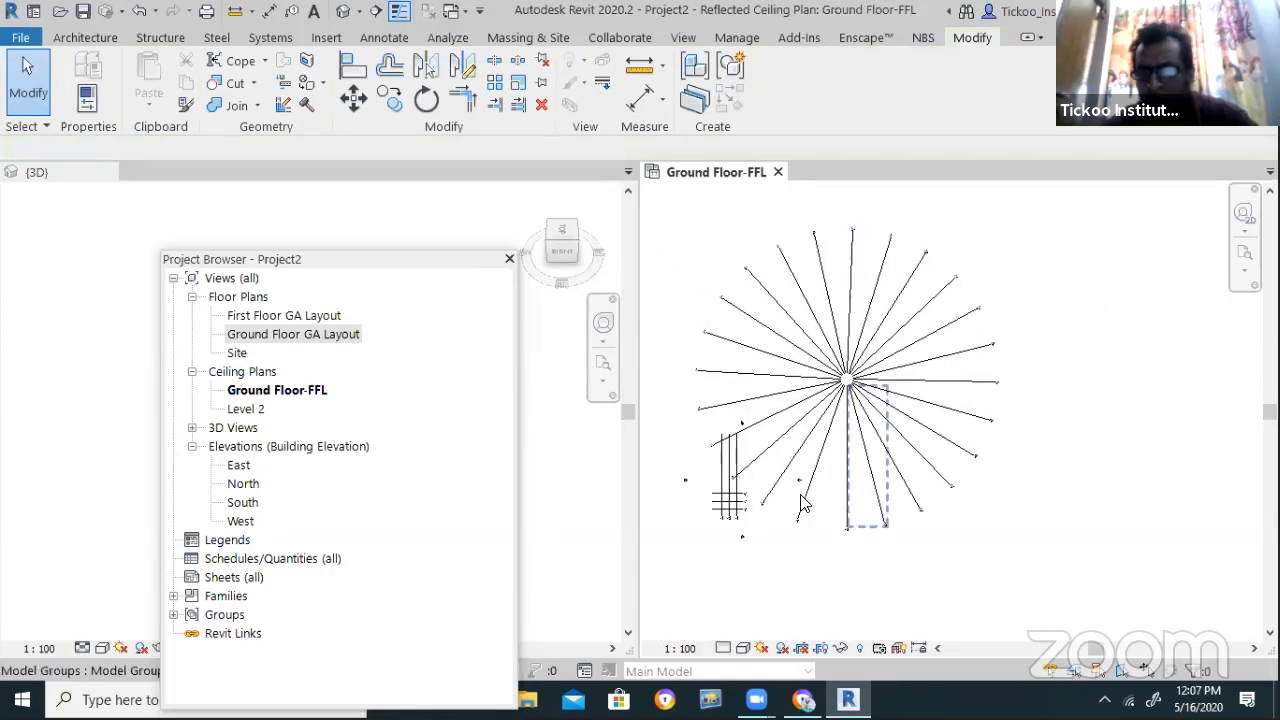
scroll(930, 360, up, 2)
middle_drag(854, 393, 772, 441)
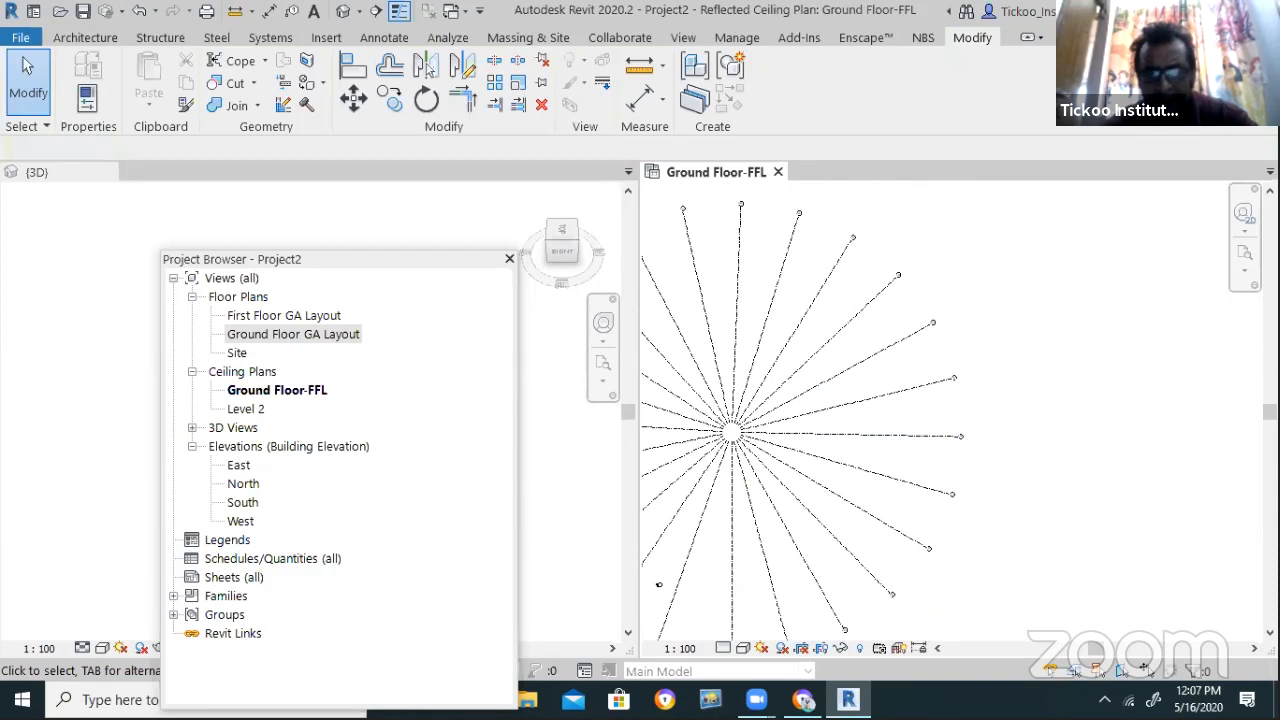
Set the ceiling plan's view scale to 1 : 200
click(680, 648)
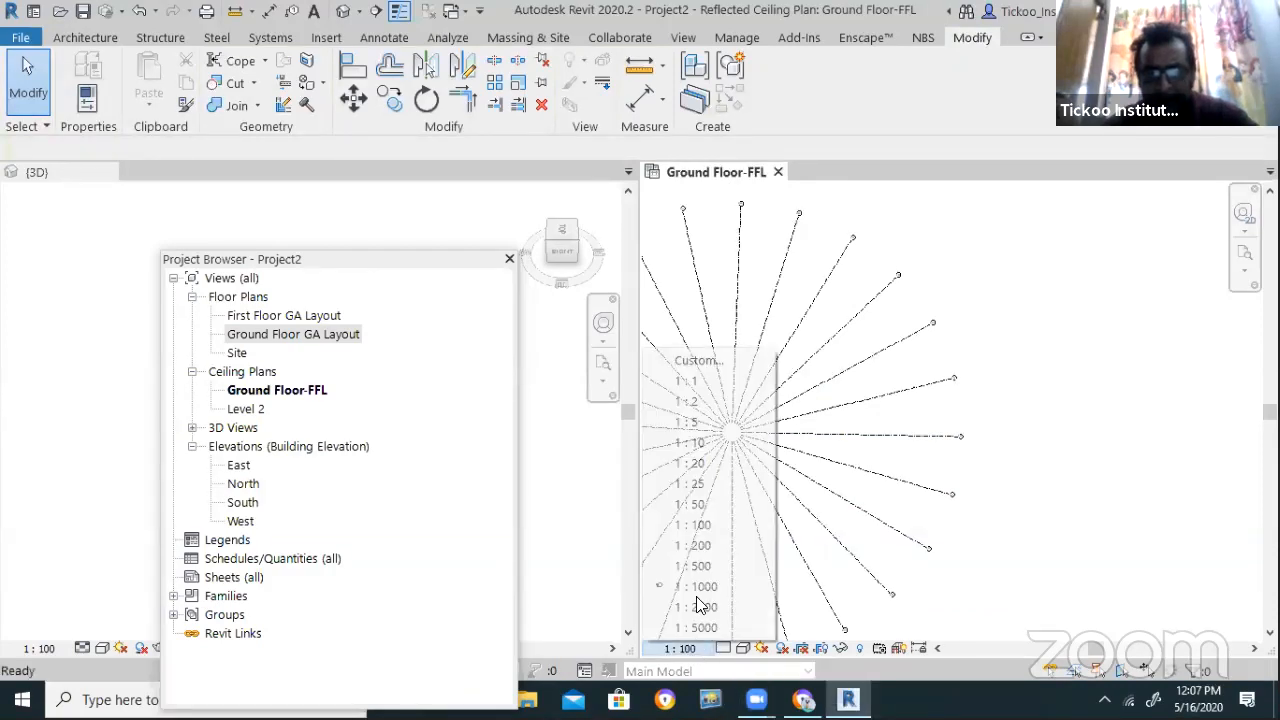
click(710, 538)
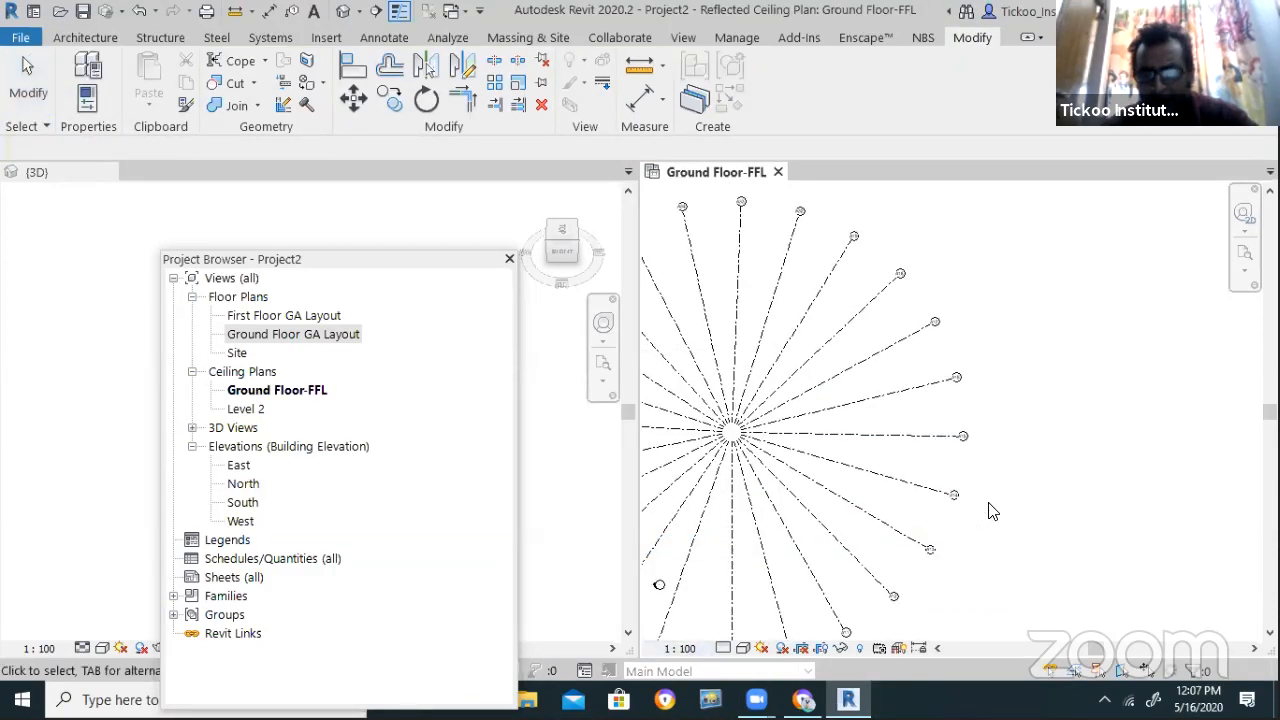
scroll(810, 430, up, 3)
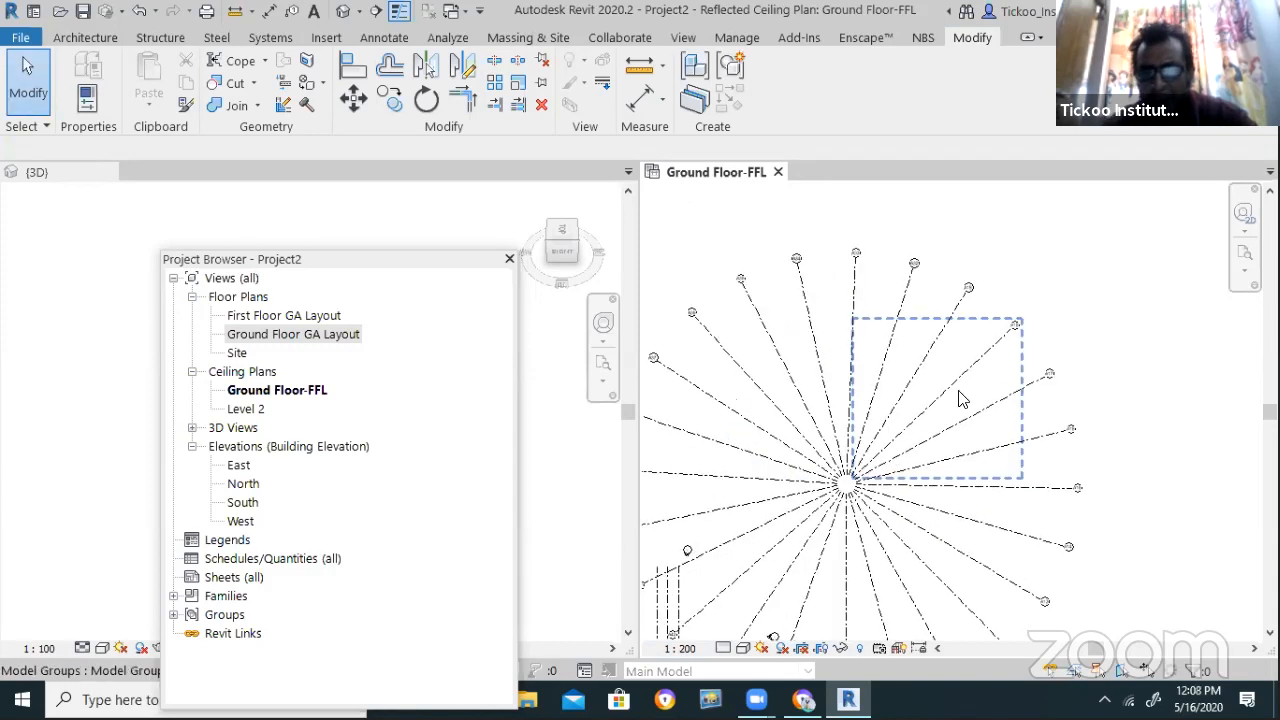
scroll(920, 349, down, 1)
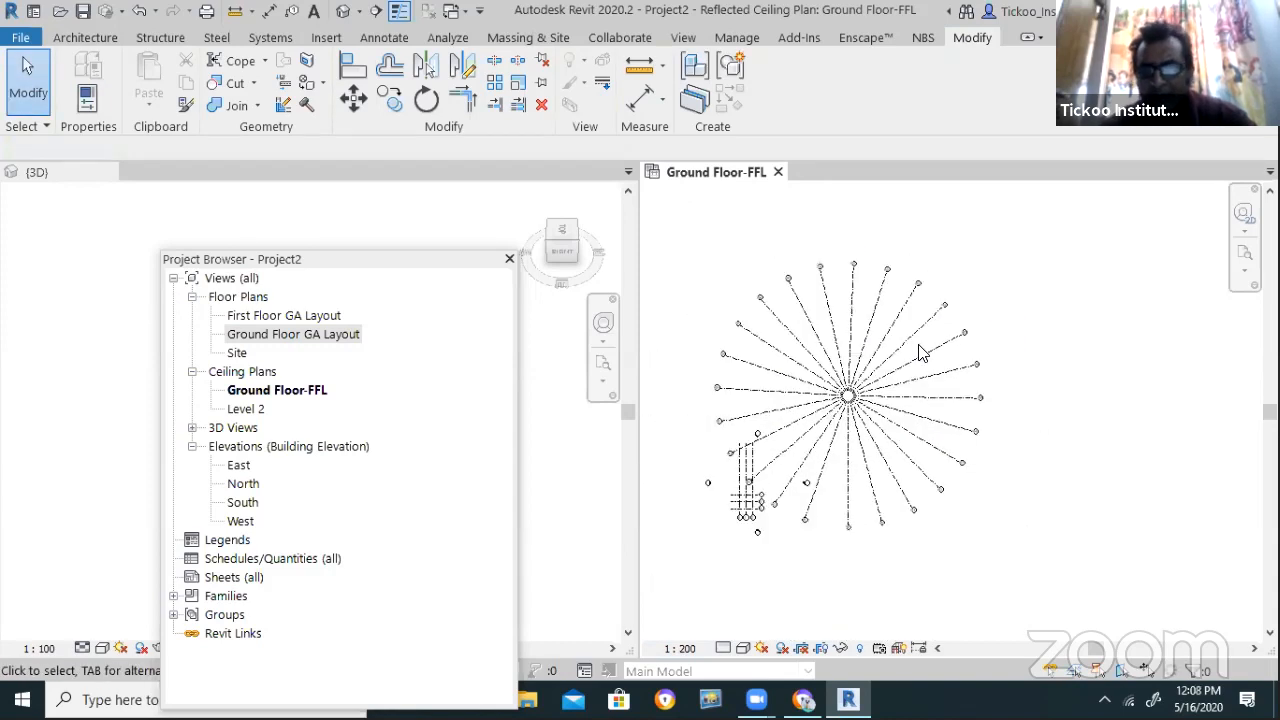
scroll(920, 349, down, 1)
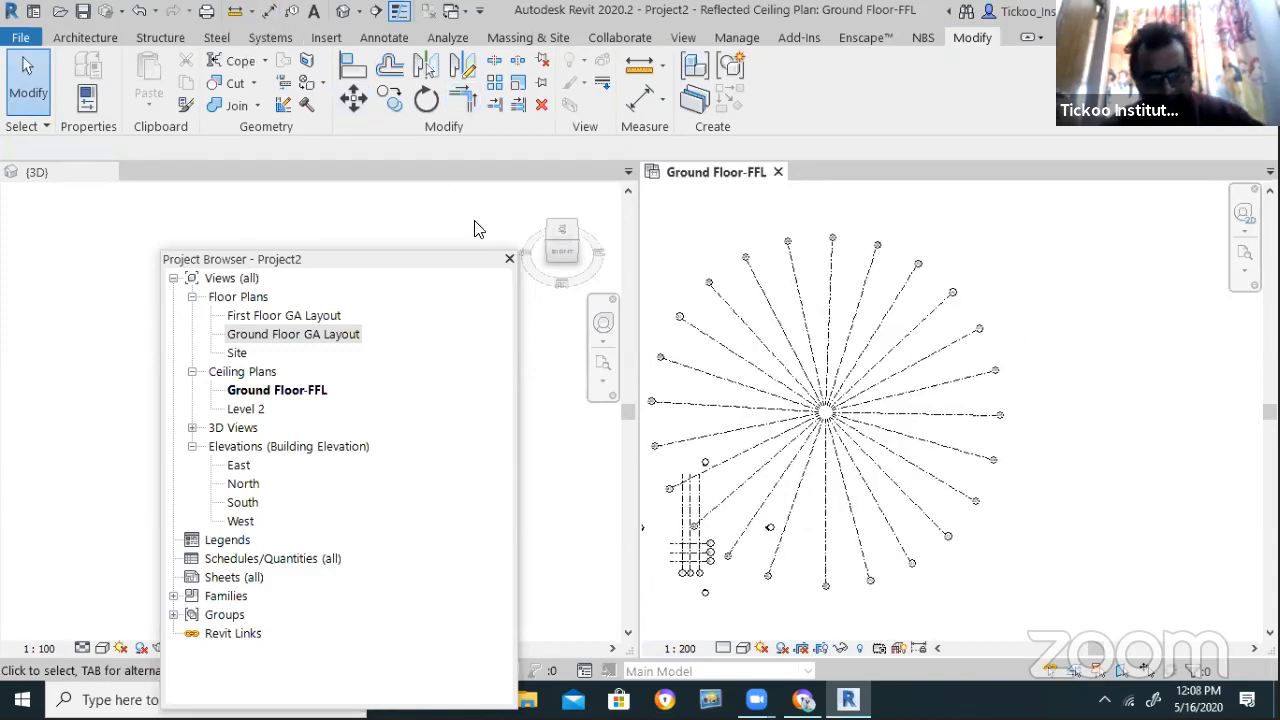
Draw a center-ends arc grid at radius 55979.1 centred on the radial grid hub
key(g)
key(r)
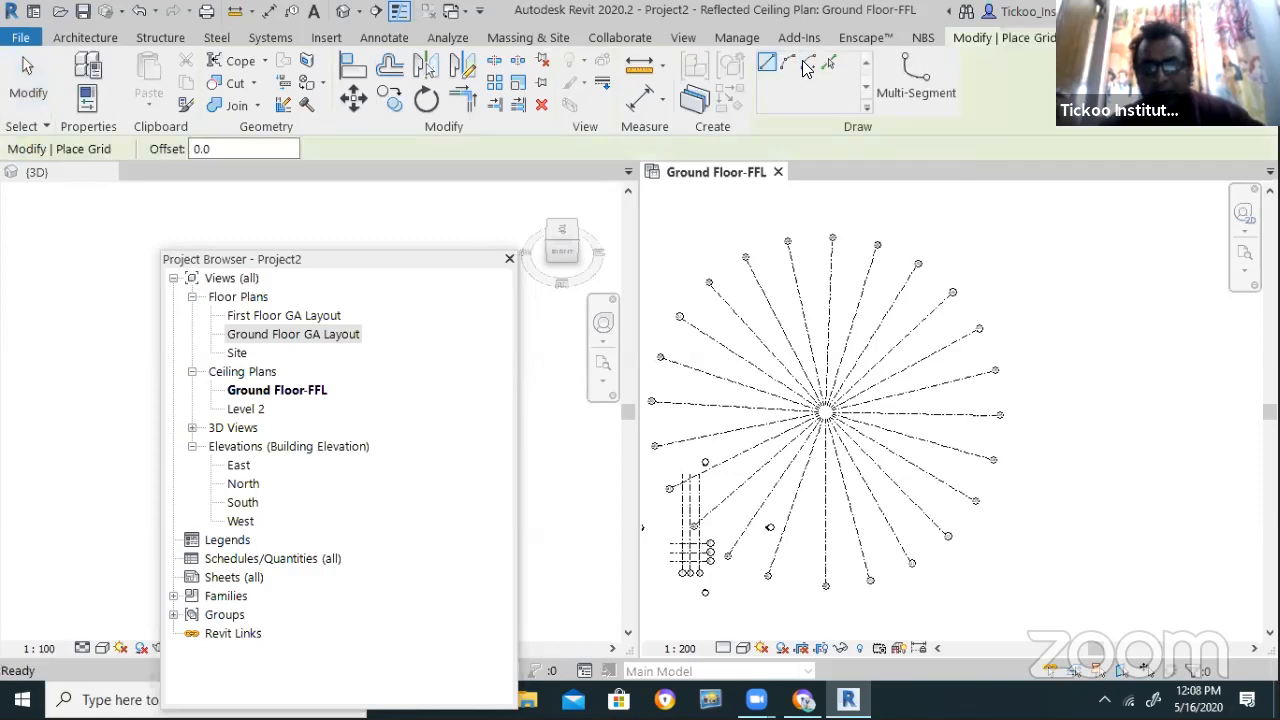
click(808, 62)
scroll(825, 425, up, 3)
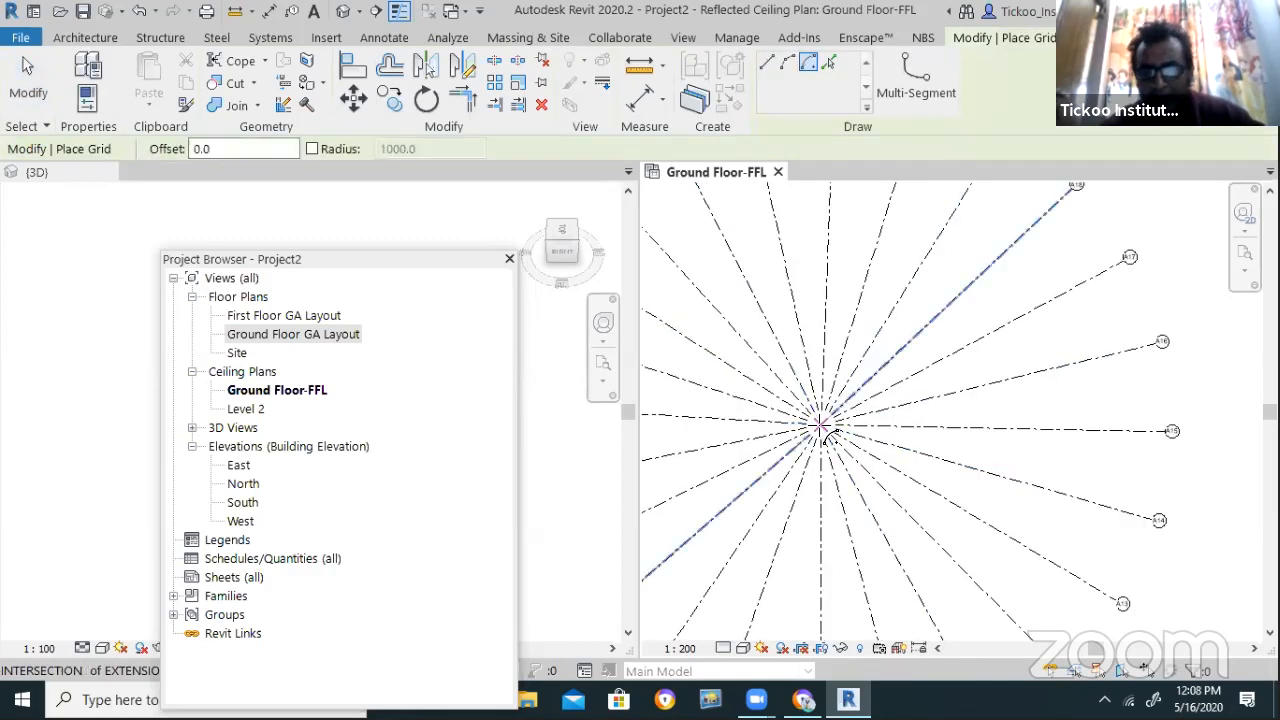
click(822, 427)
scroll(825, 430, down, 3)
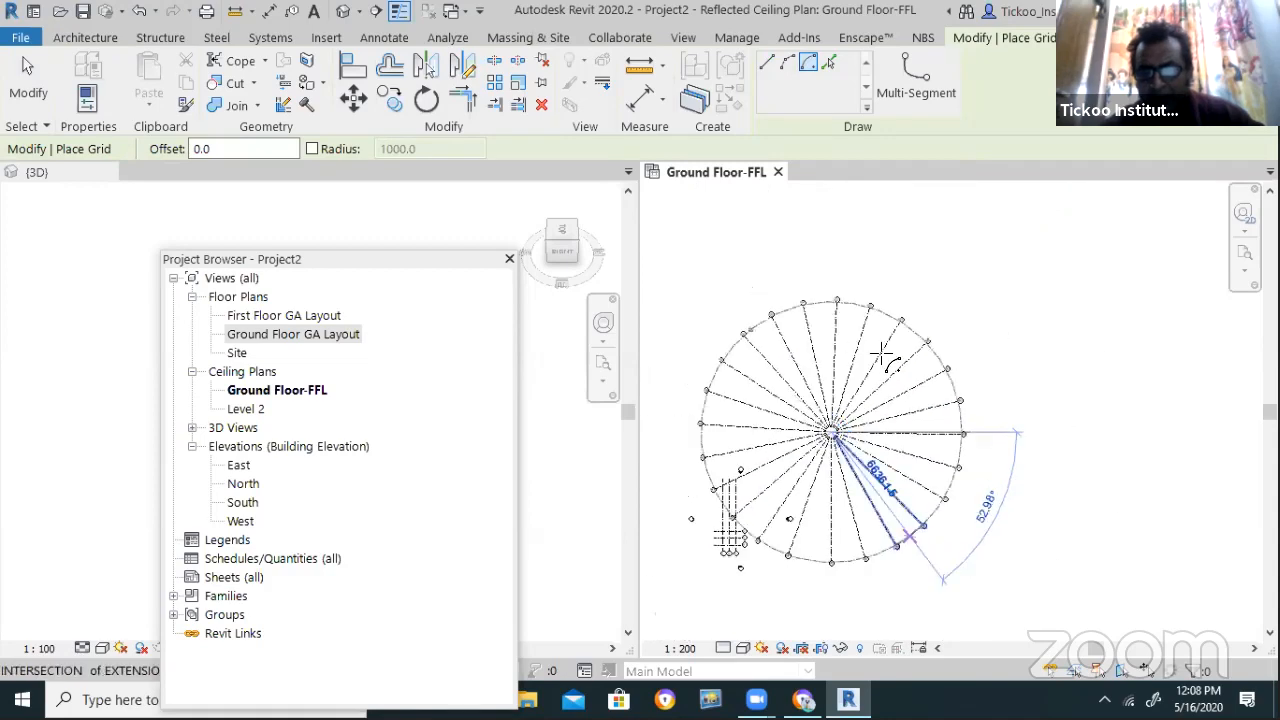
click(725, 412)
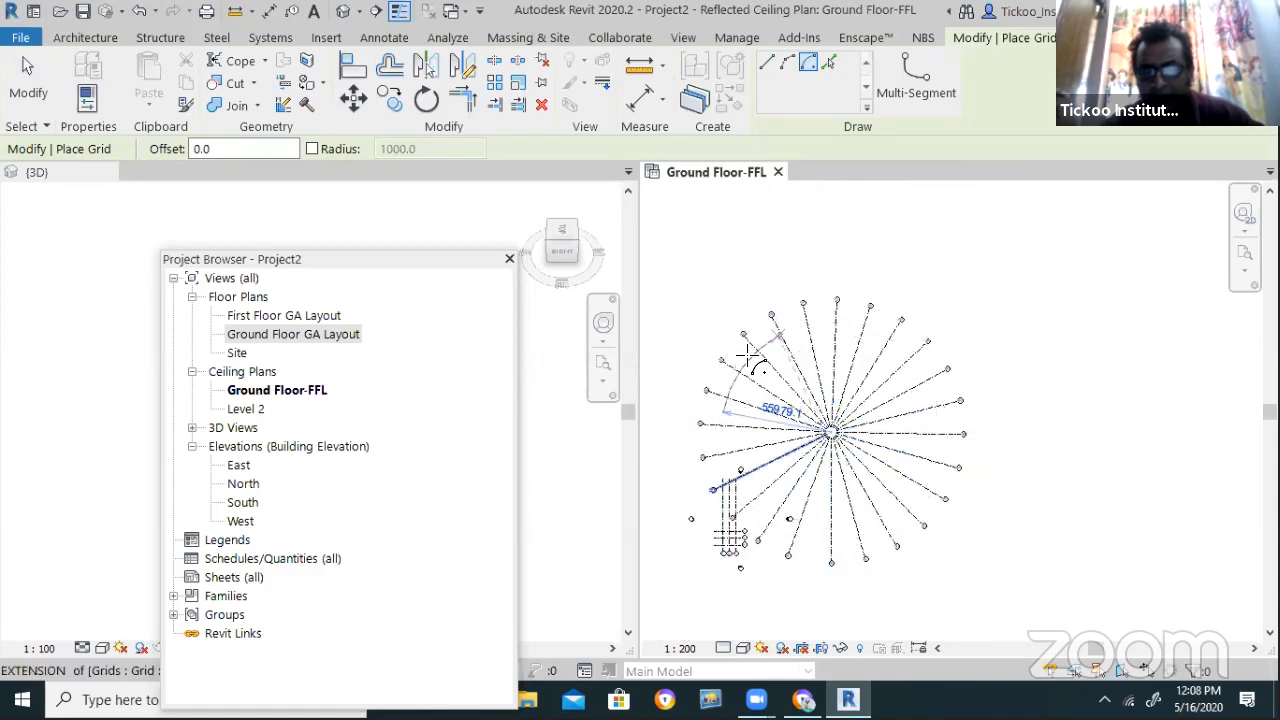
click(947, 432)
scroll(955, 436, up, 3)
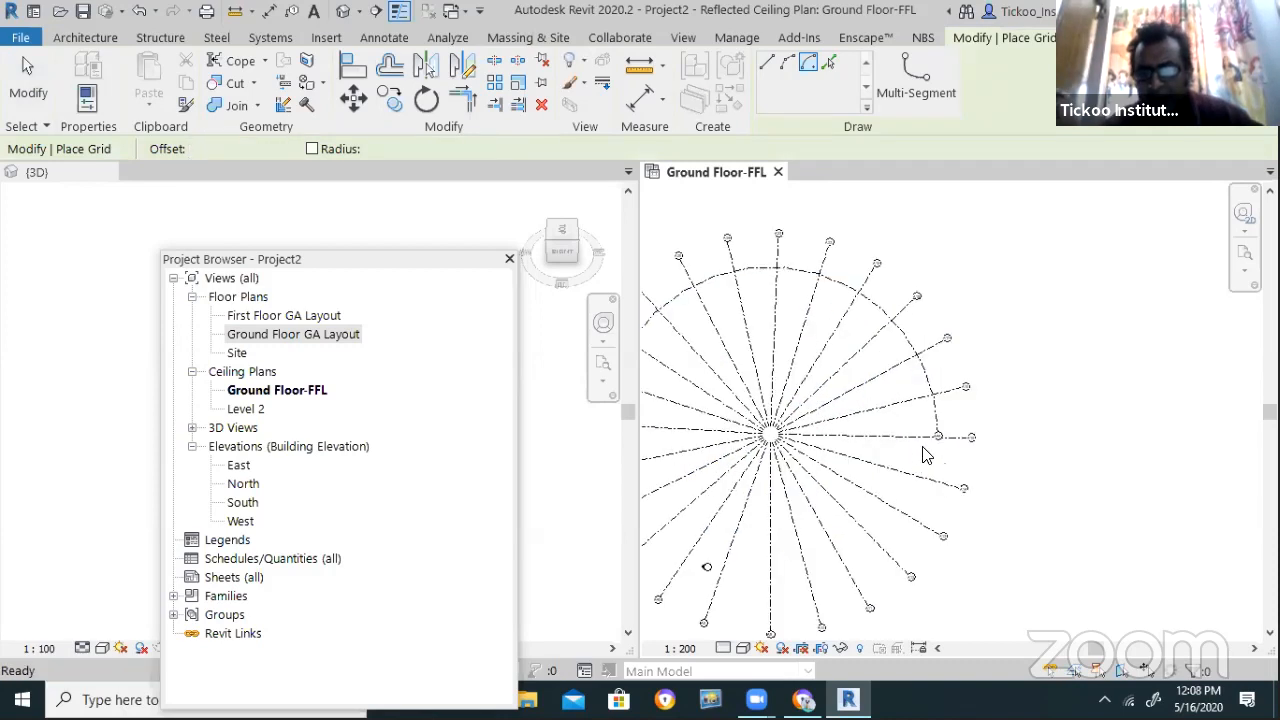
key(Escape)
Drag the outer arc grid's end to snap onto a radial grid line
scroll(940, 440, up, 1)
scroll(938, 440, up, 2)
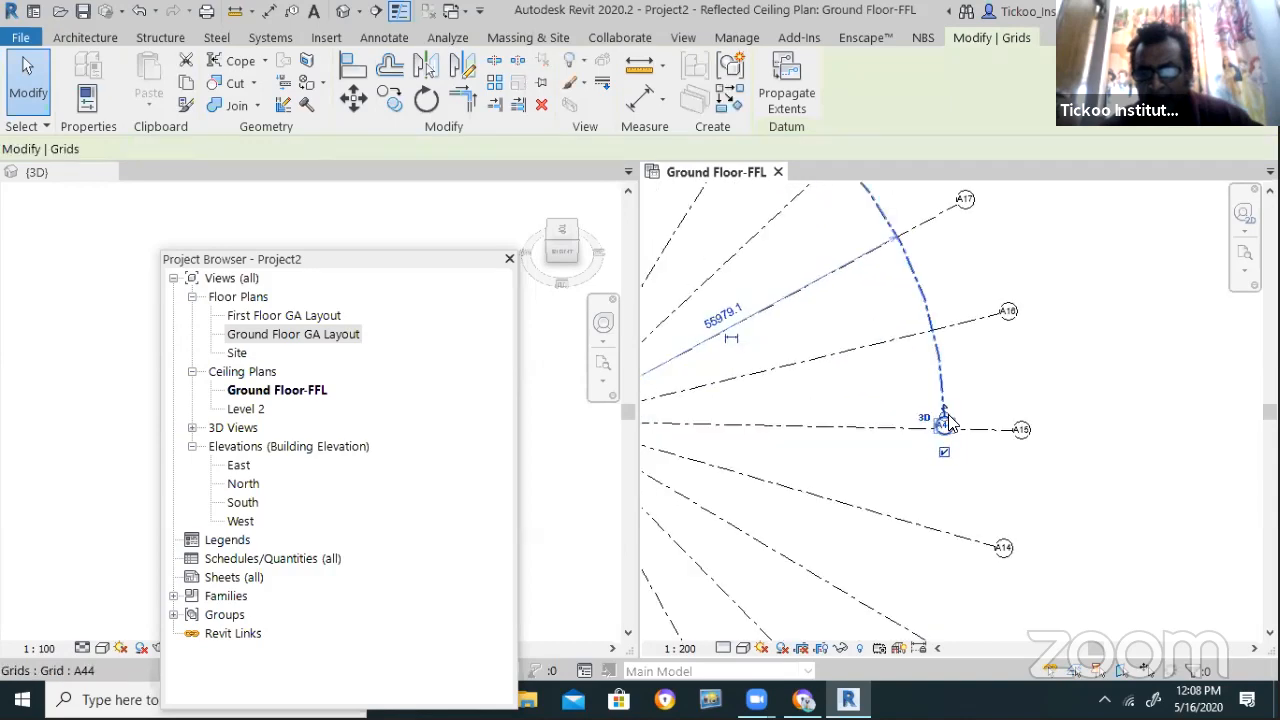
drag(942, 422, 1058, 540)
scroll(936, 463, down, 1)
scroll(953, 443, down, 2)
click(1058, 541)
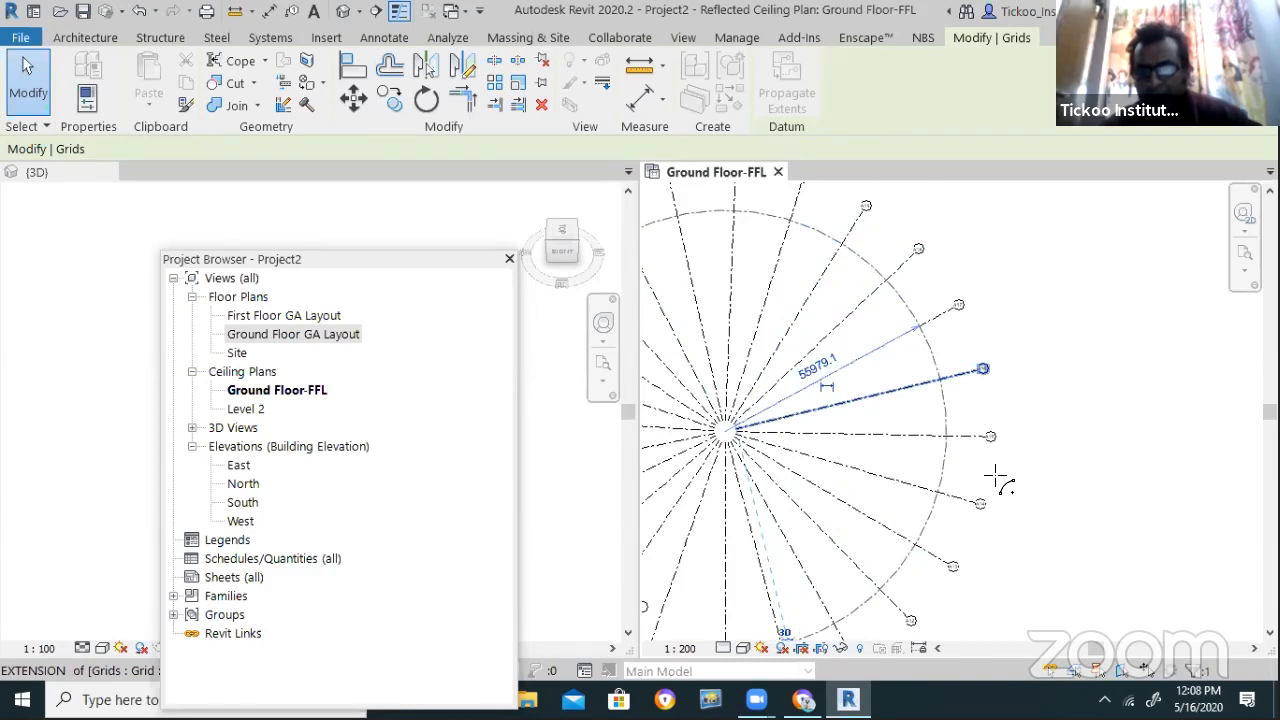
scroll(996, 476, down, 5)
scroll(886, 378, up, 2)
scroll(983, 371, up, 1)
Draw a second center-ends arc grid at radius 42000 around the same hub
key(g)
key(r)
click(766, 65)
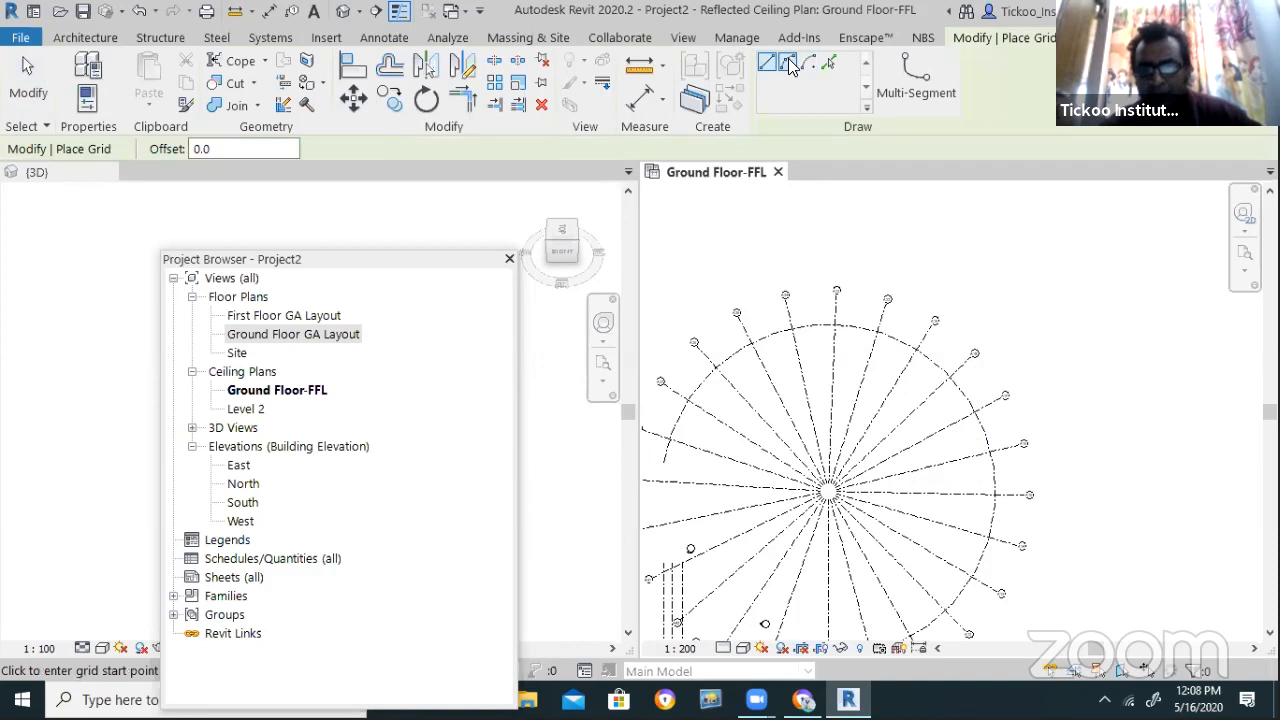
click(792, 62)
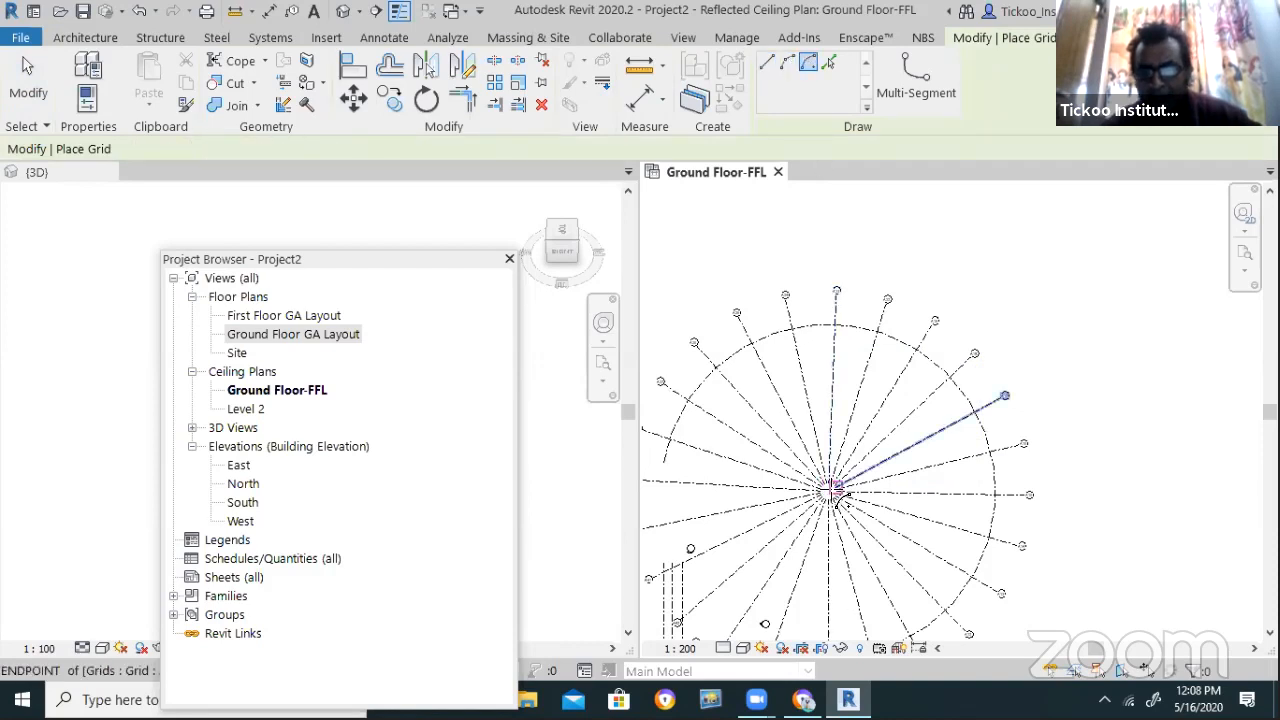
scroll(838, 500, up, 3)
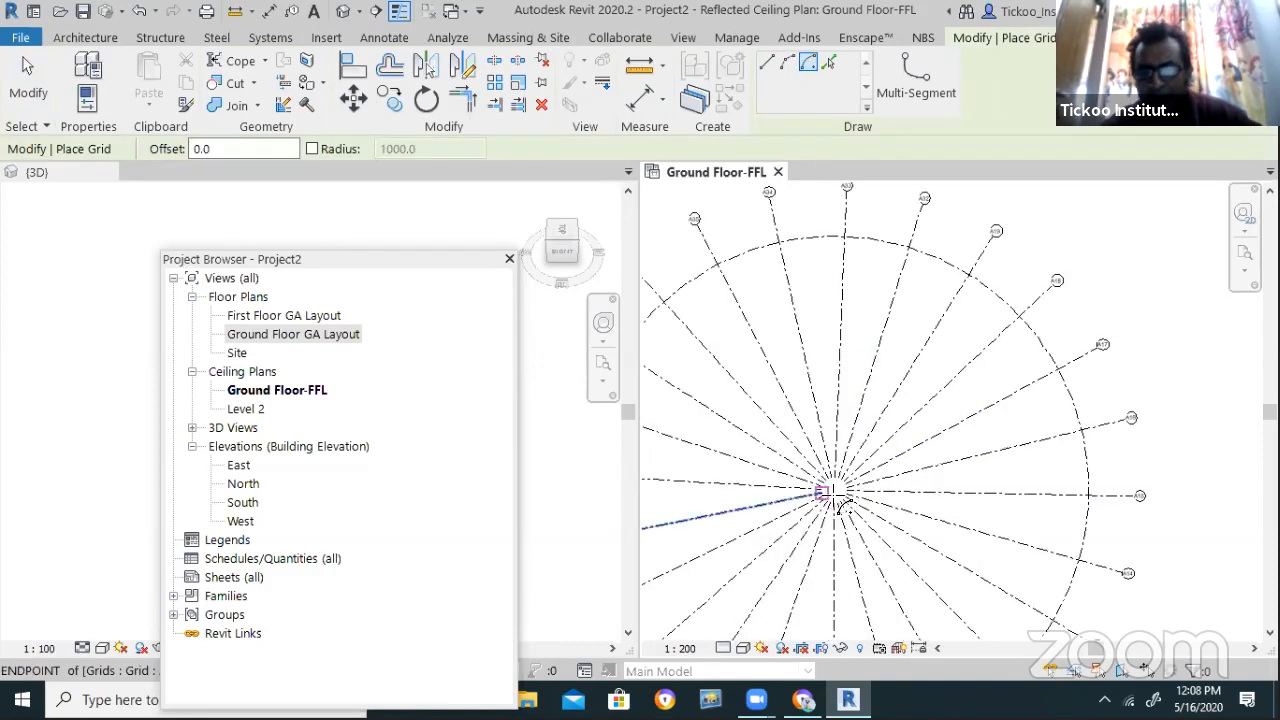
click(836, 491)
scroll(840, 488, down, 3)
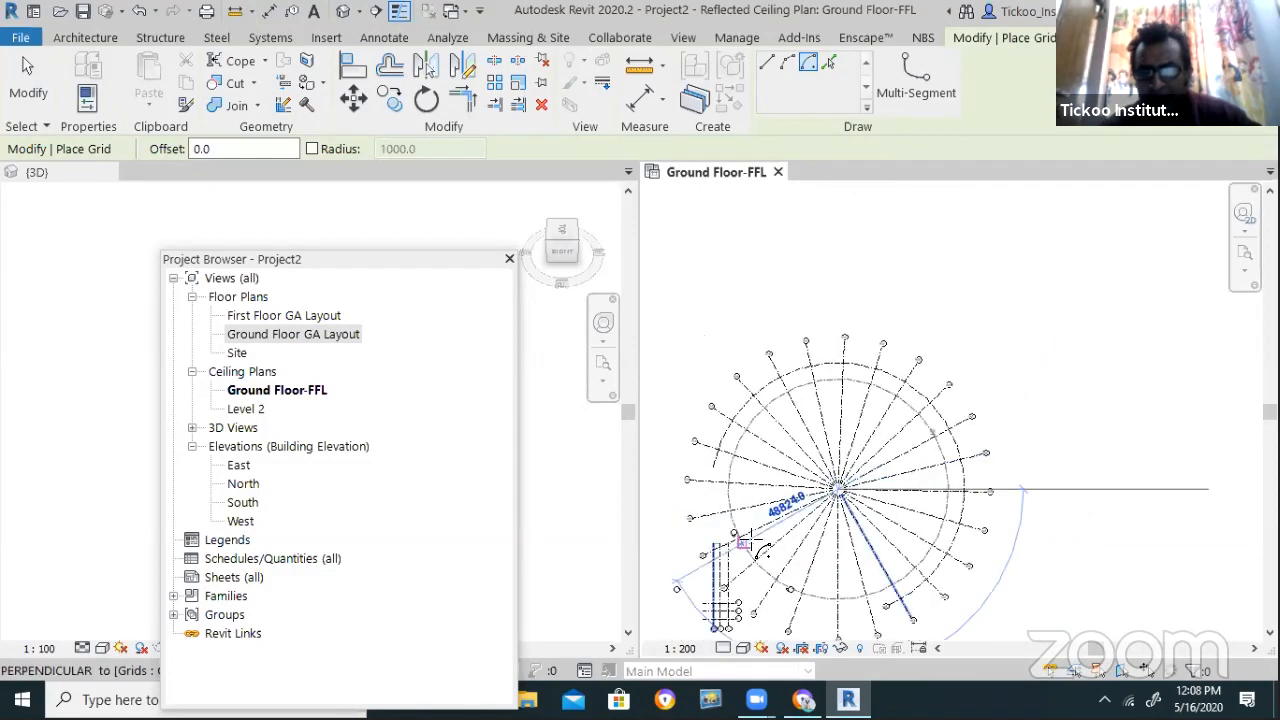
click(745, 484)
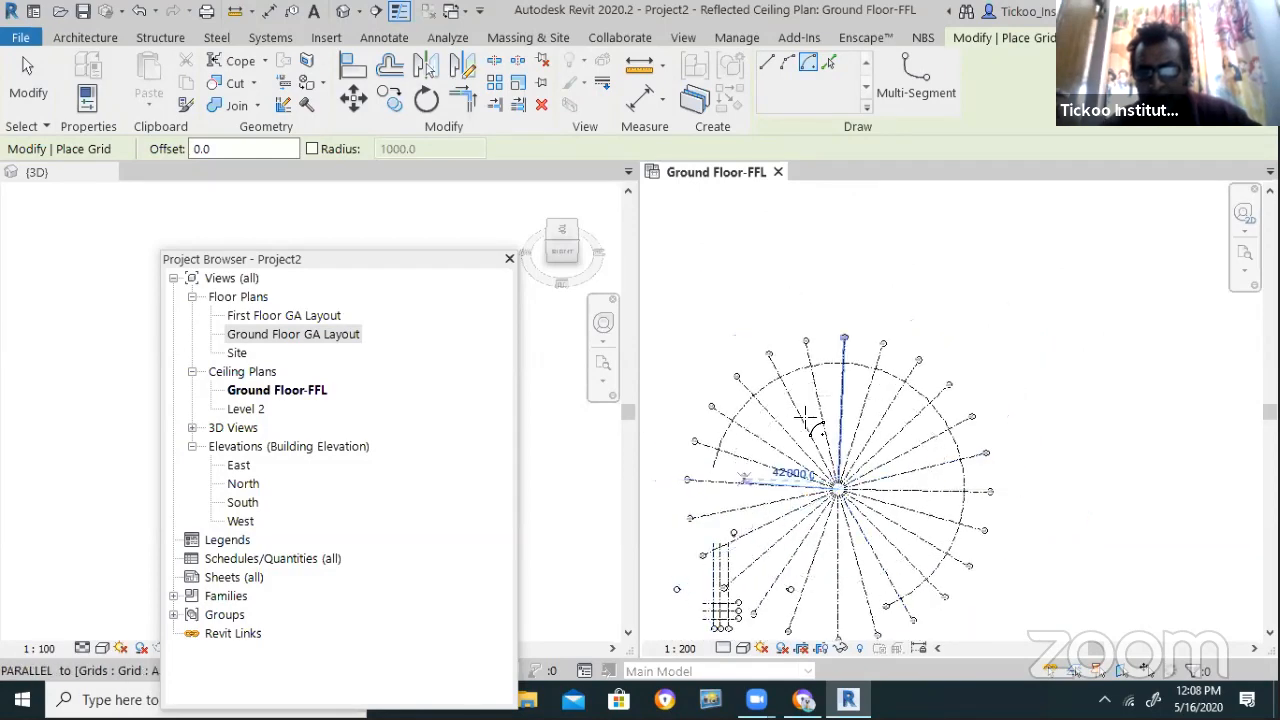
click(901, 487)
key(Escape)
key(Escape)
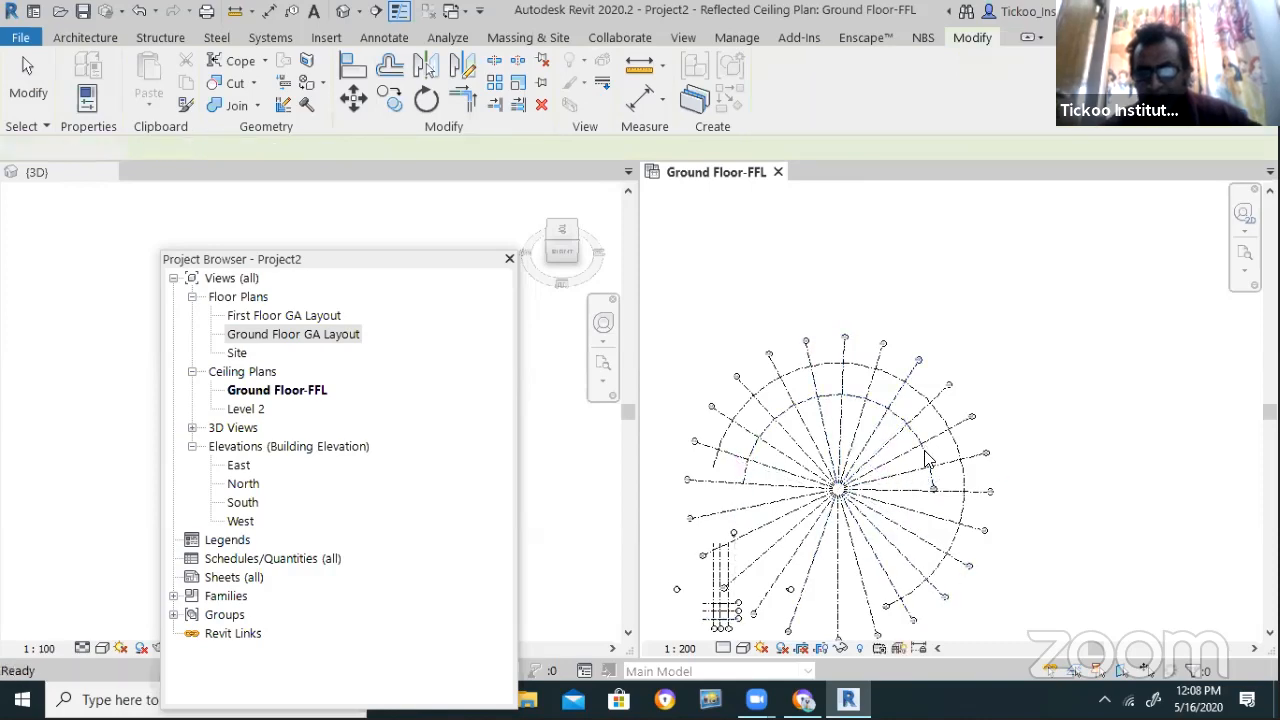
Snap the inner arc grid's end onto a radial grid line
scroll(906, 430, up, 2)
click(910, 422)
scroll(955, 555, up, 3)
drag(963, 496, 665, 510)
scroll(940, 445, down, 2)
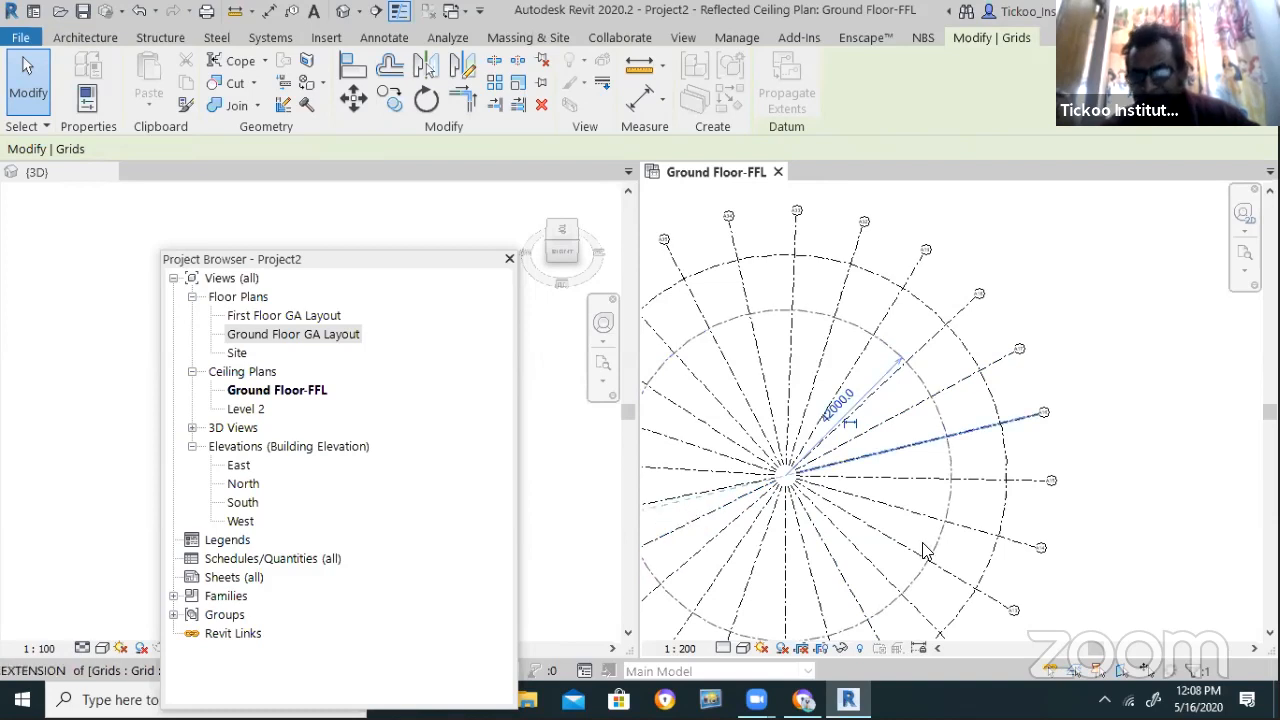
click(924, 593)
scroll(985, 589, down, 2)
scroll(982, 590, up, 1)
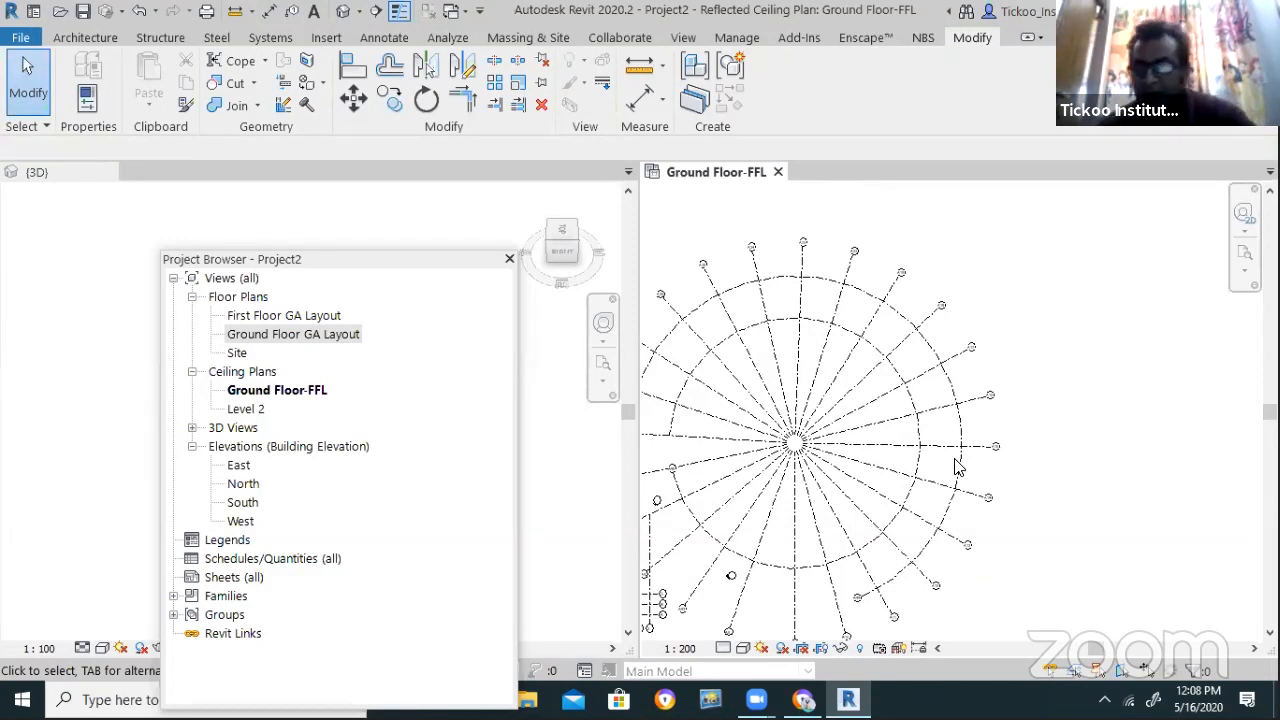
scroll(894, 414, down, 1)
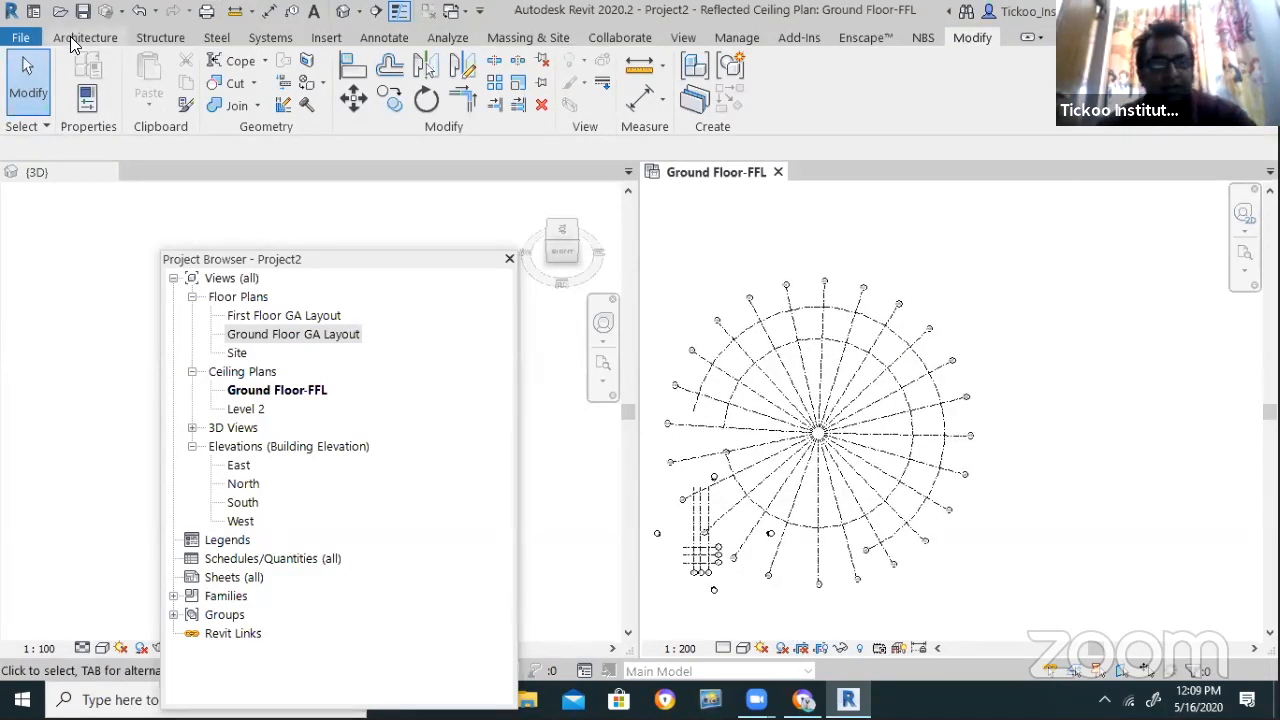
Create walls along the outer and inner arc grids and one radial grid using Pick Lines
click(84, 37)
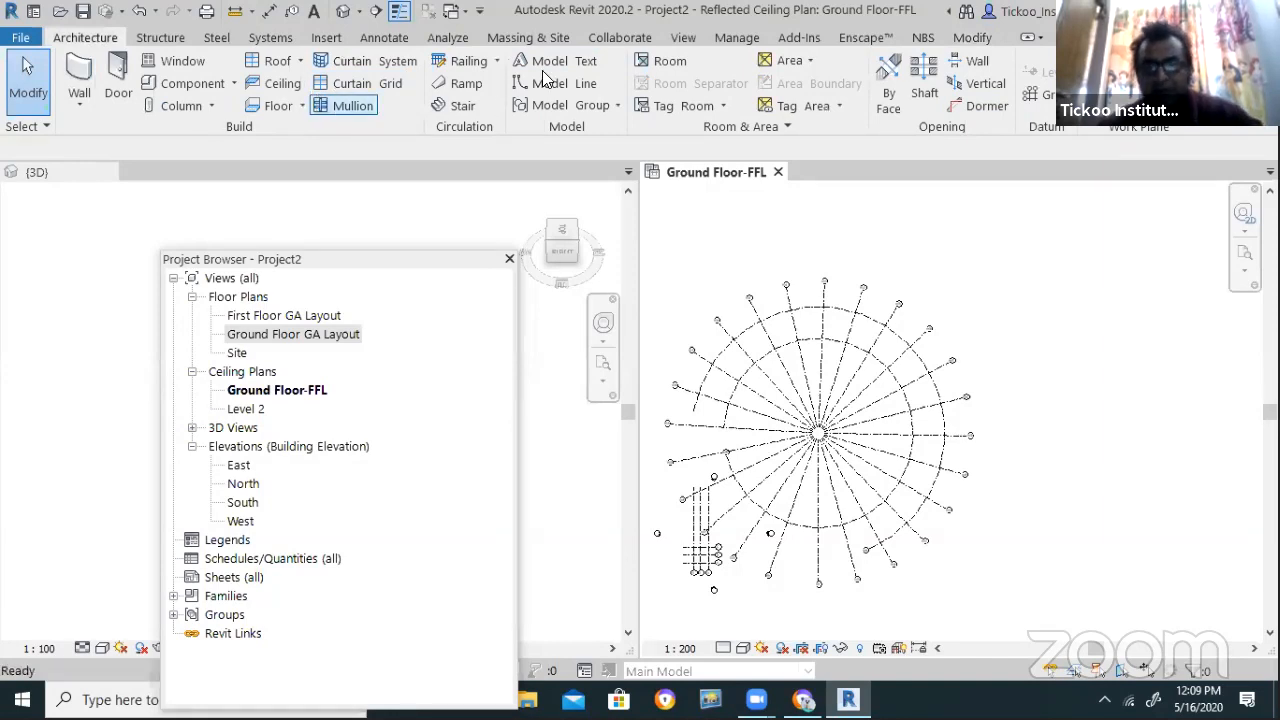
key(w)
key(a)
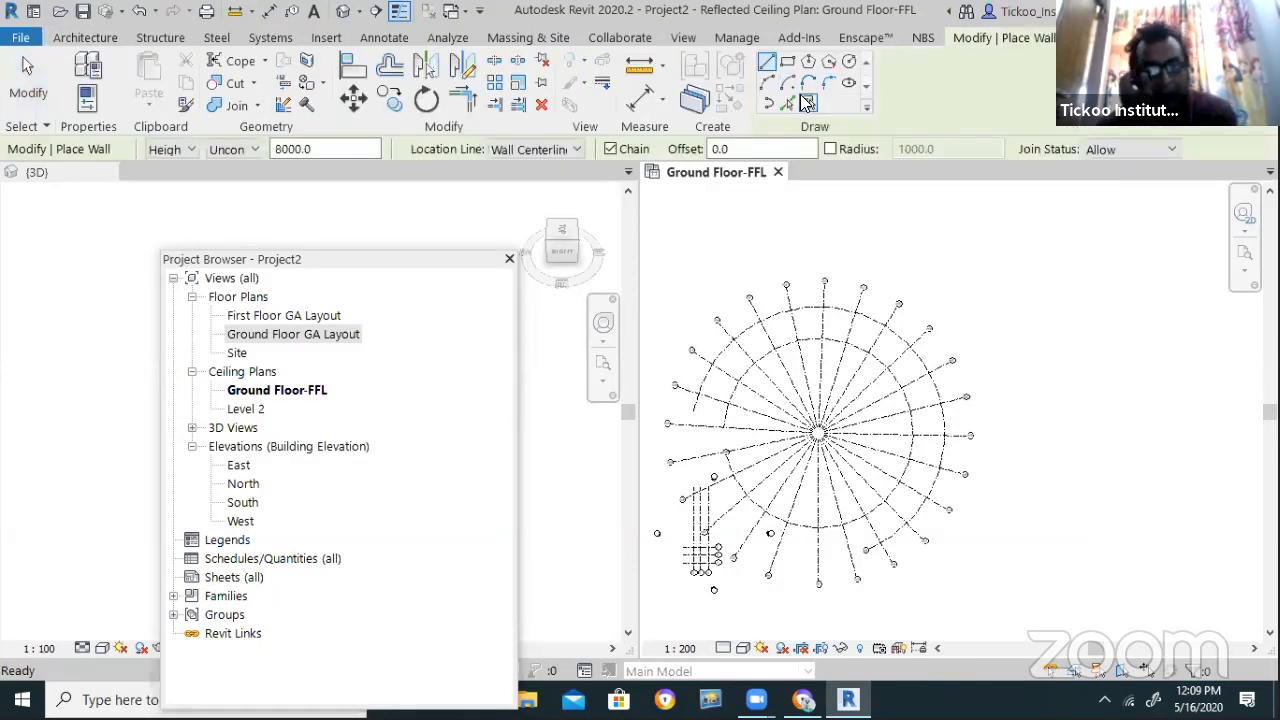
click(786, 101)
click(848, 309)
click(837, 339)
click(716, 397)
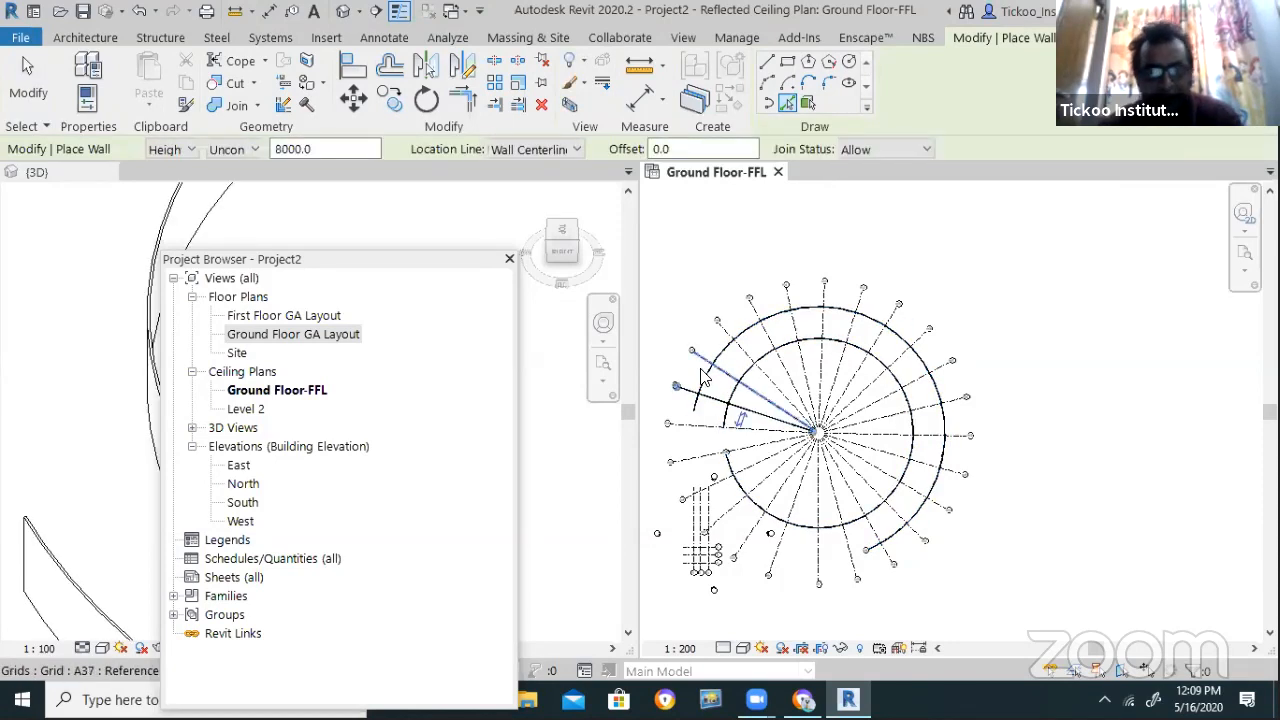
Move the project browser aside and make the Ground Floor-FFL plan the active view
drag(335, 259, 123, 479)
click(289, 401)
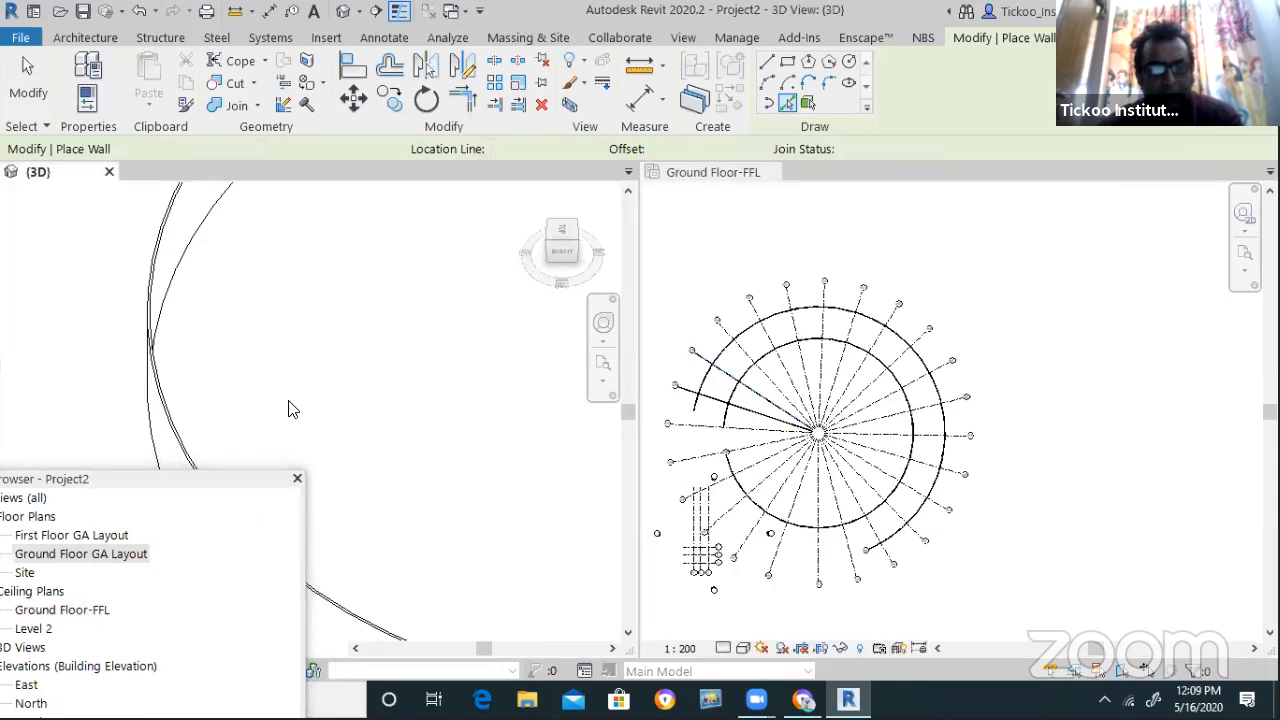
scroll(289, 405, down, 5)
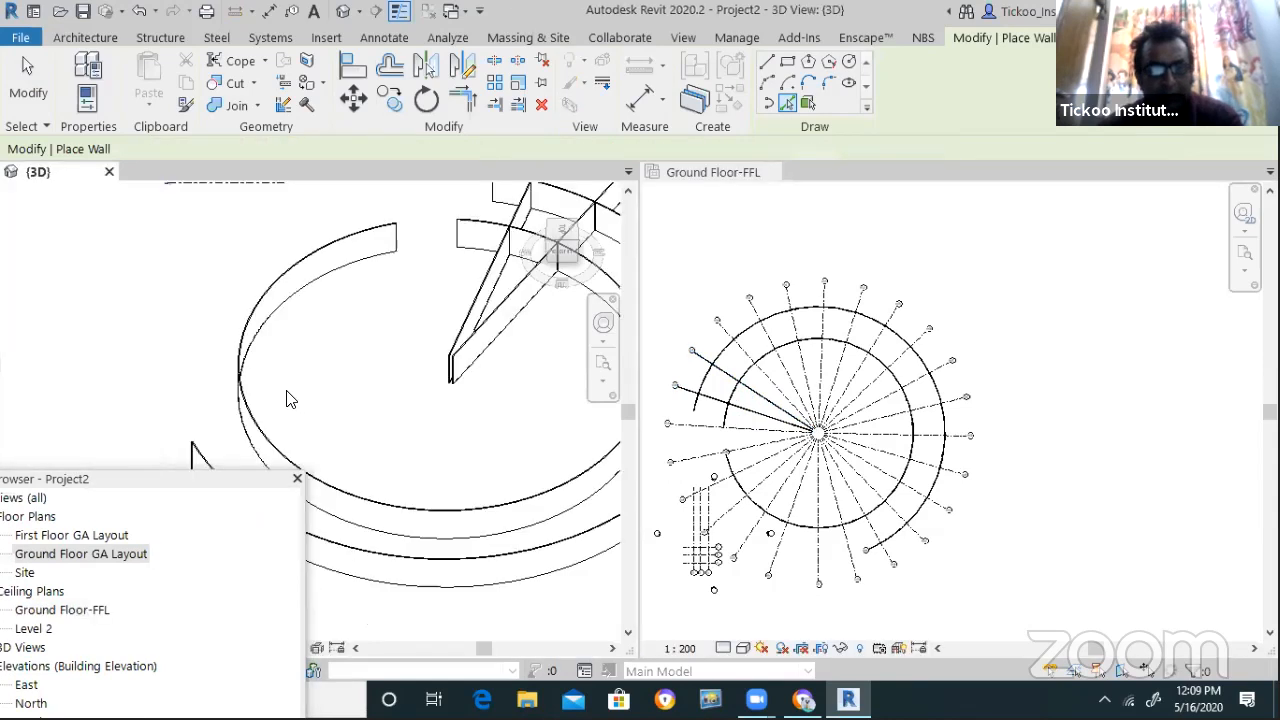
scroll(752, 441, up, 2)
click(743, 432)
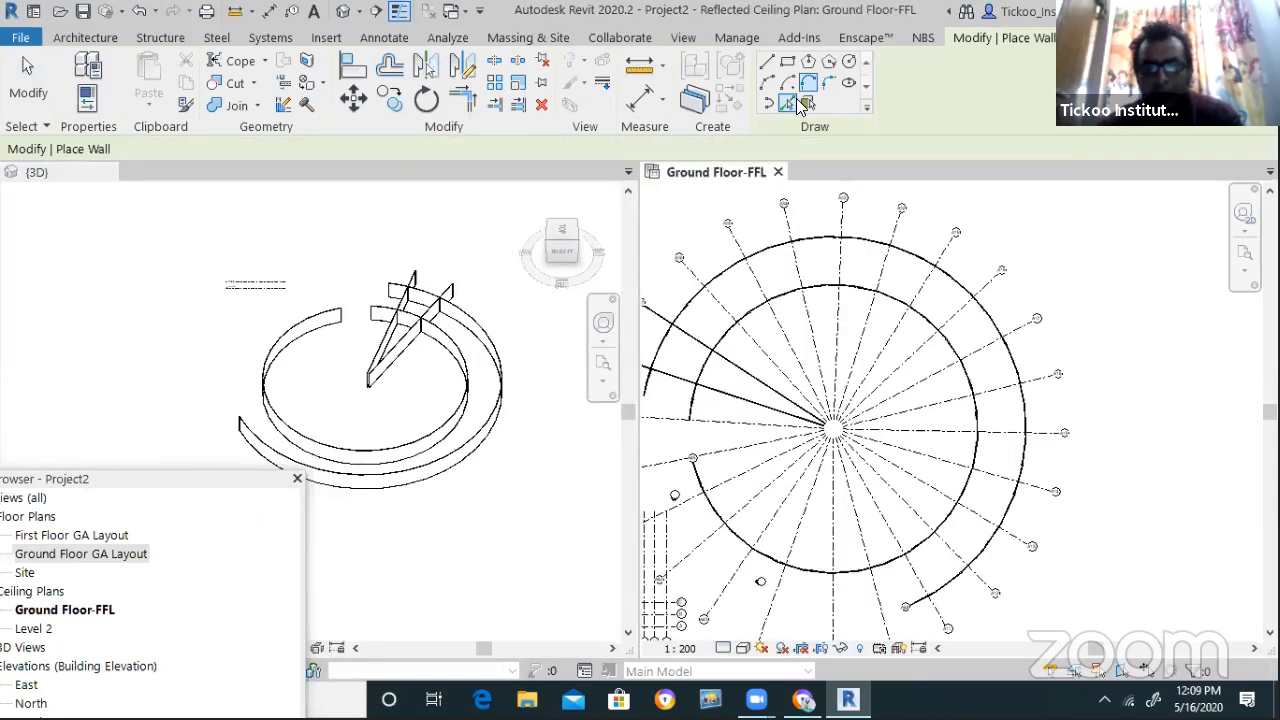
Place walls along ten radial and horizontal grid lines on the right half of the circle
click(812, 340)
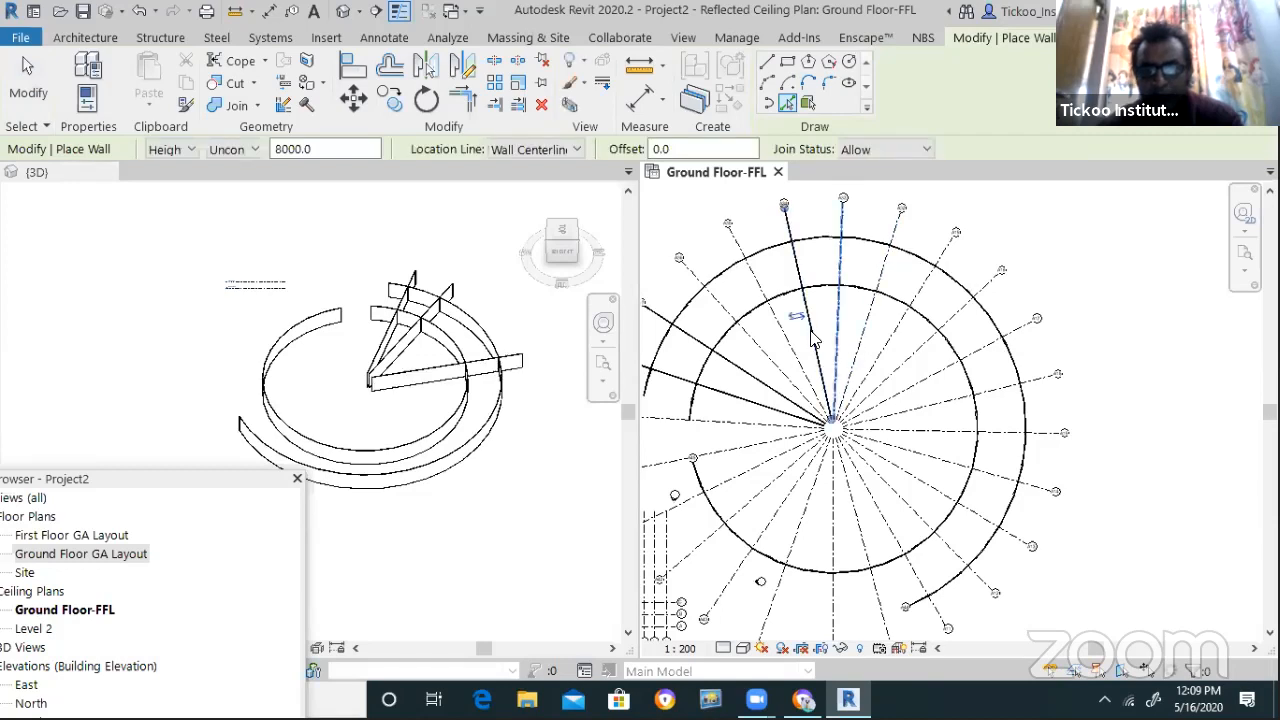
click(858, 355)
click(881, 365)
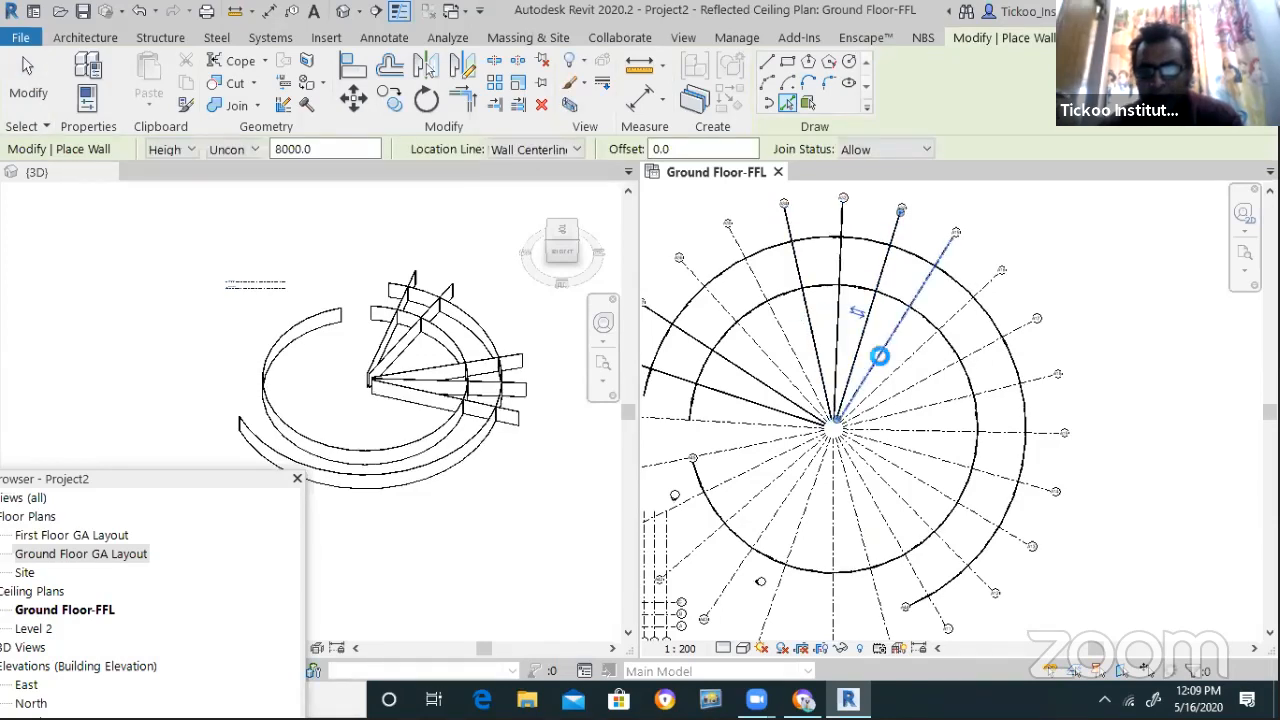
click(897, 380)
click(912, 395)
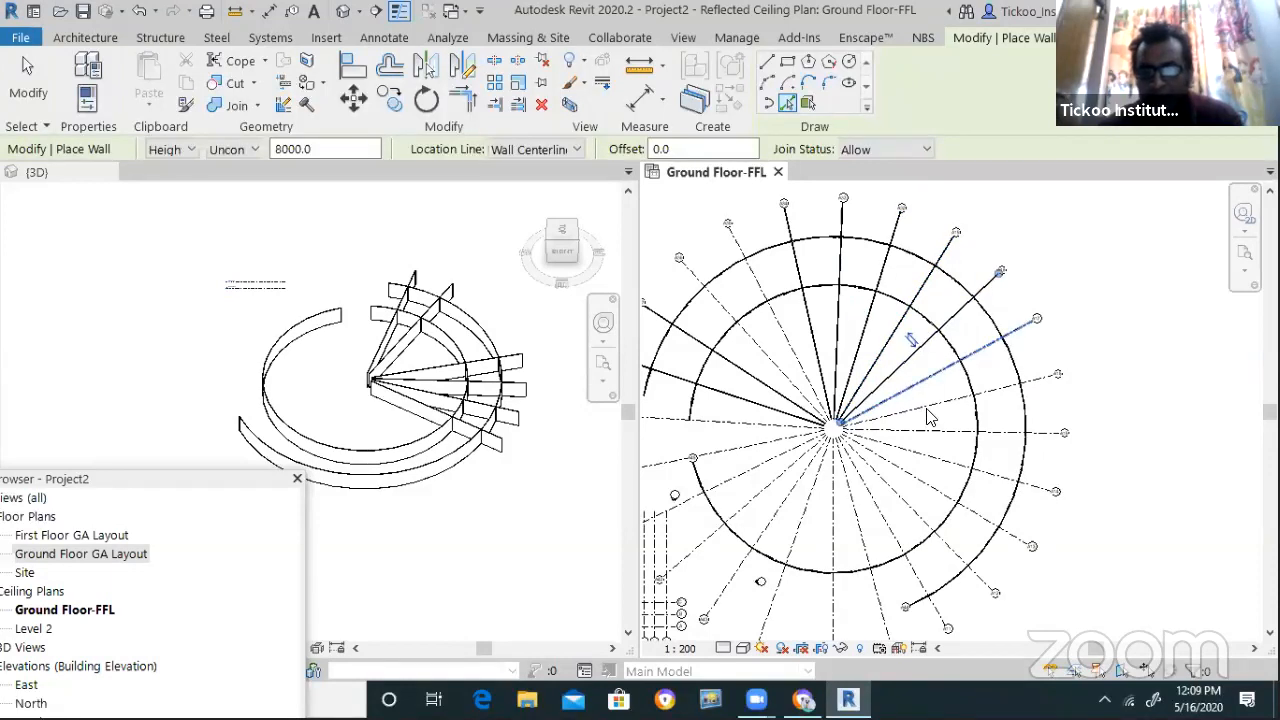
click(921, 445)
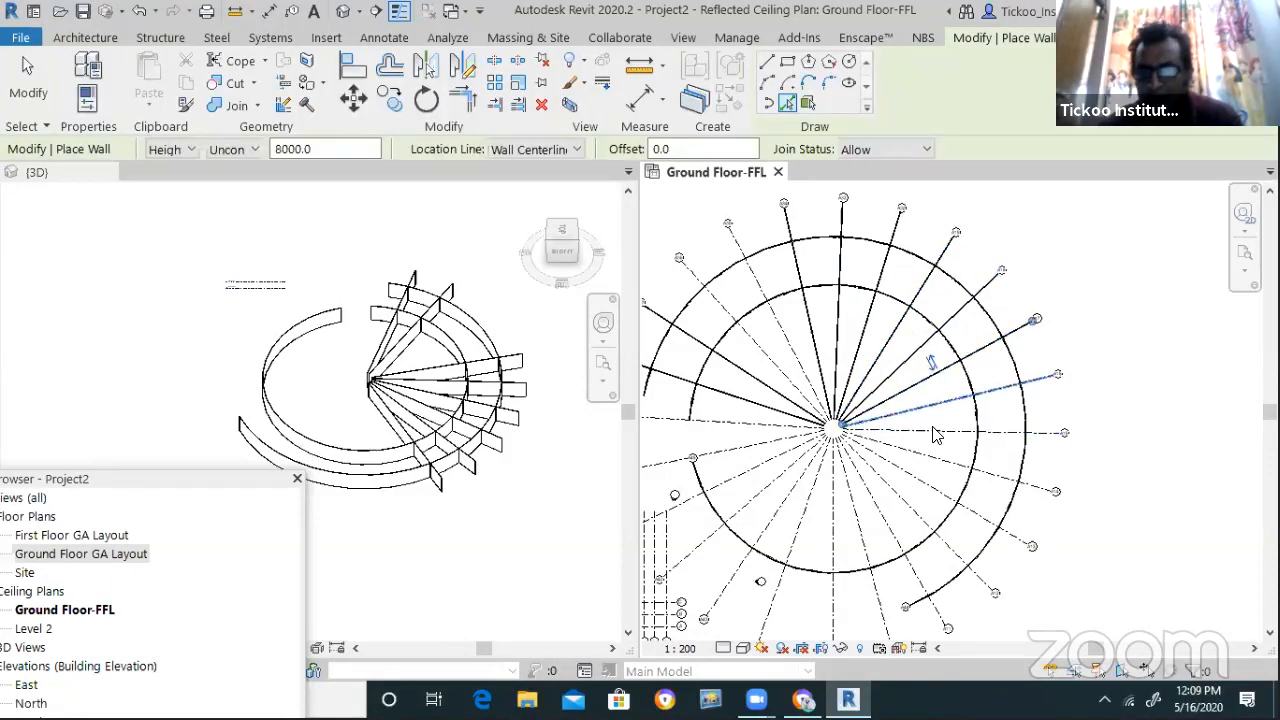
click(935, 437)
click(937, 477)
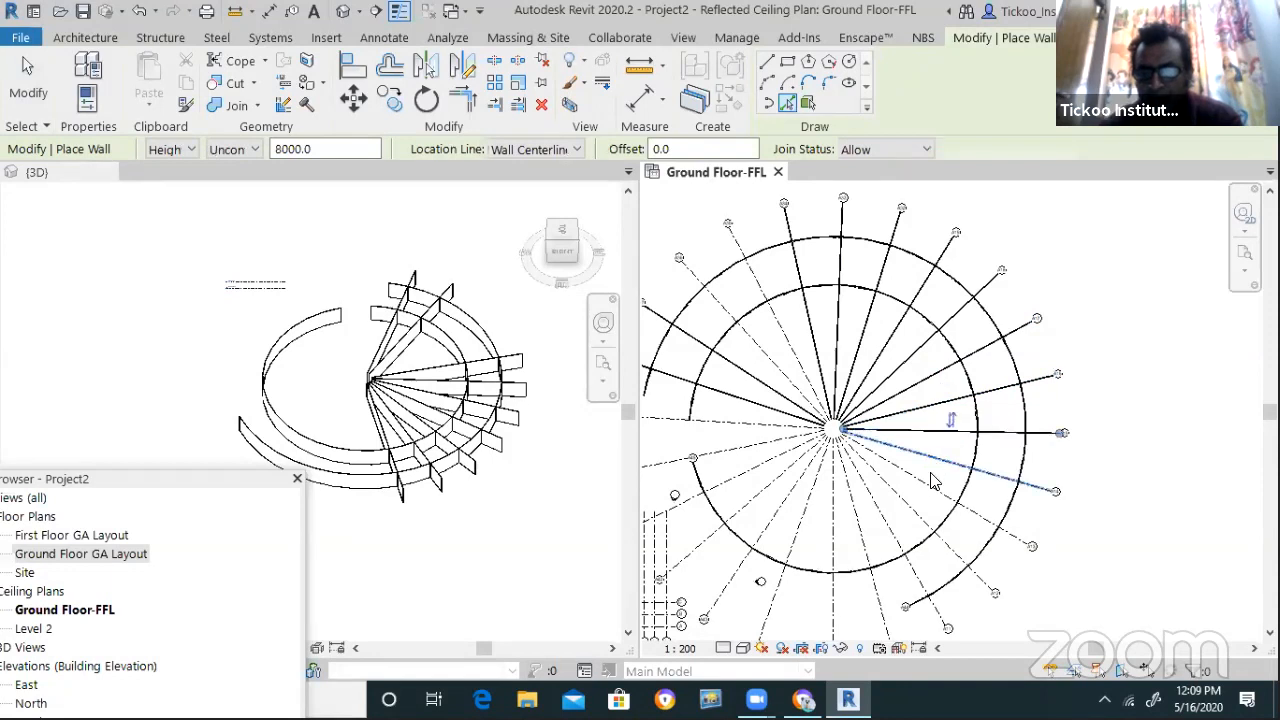
click(930, 493)
click(1000, 535)
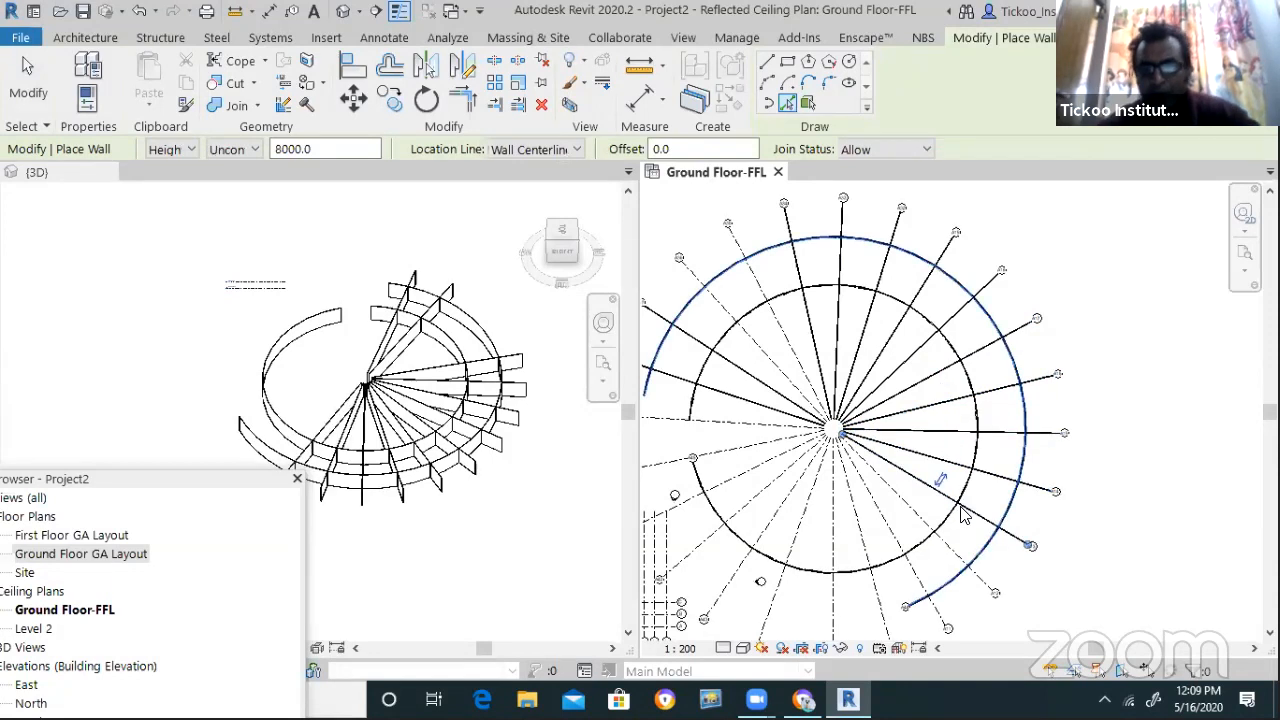
key(Escape)
key(Escape)
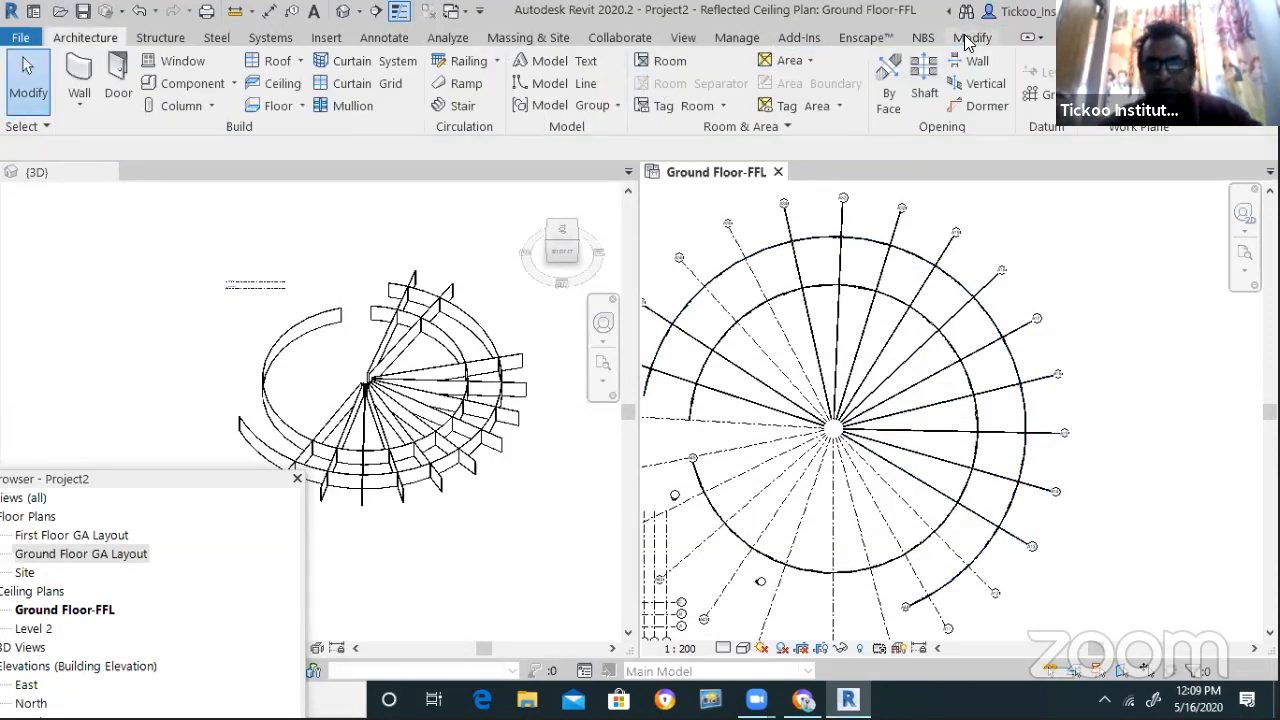
Trim five radial walls to end at the inner circular wall boundary
click(971, 37)
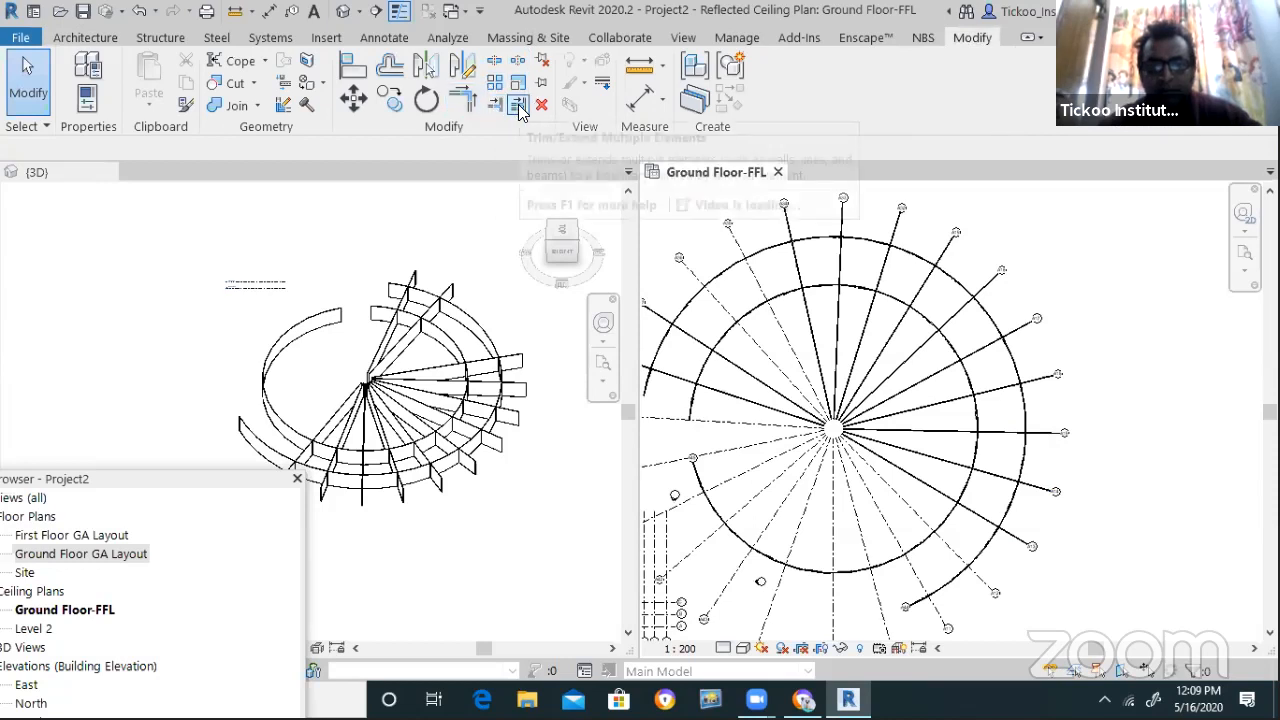
click(905, 304)
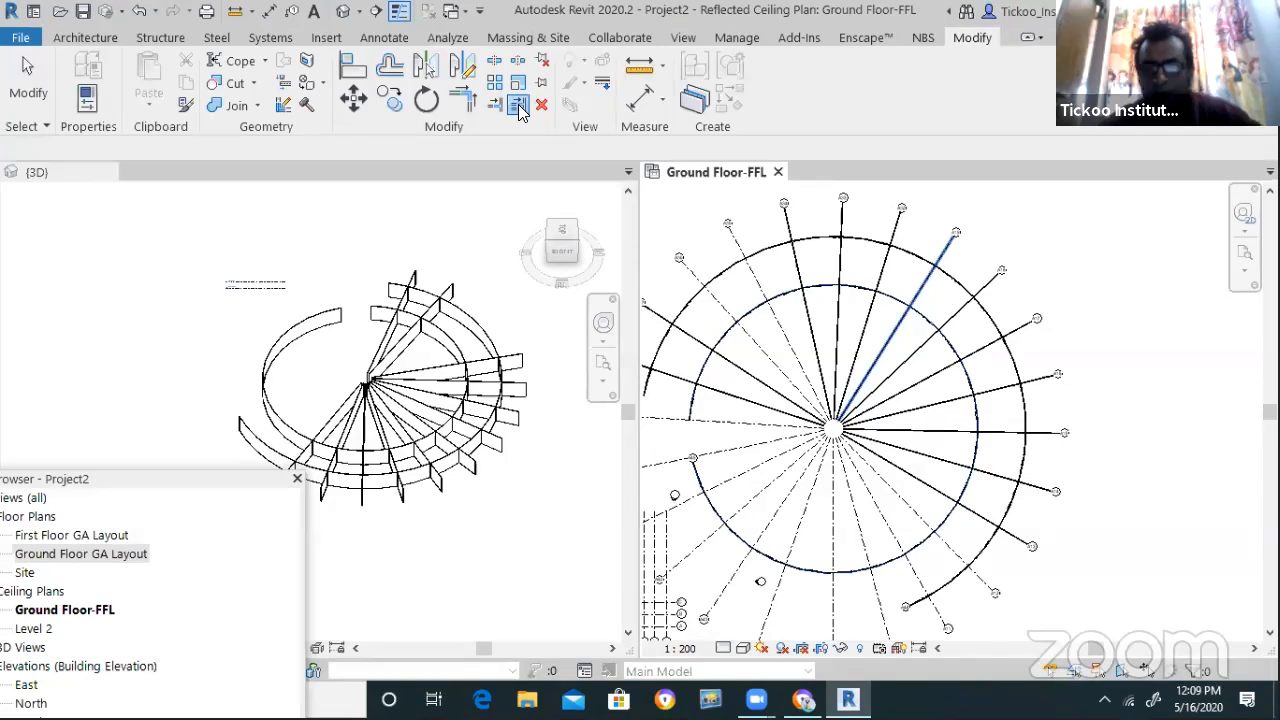
click(933, 268)
click(889, 250)
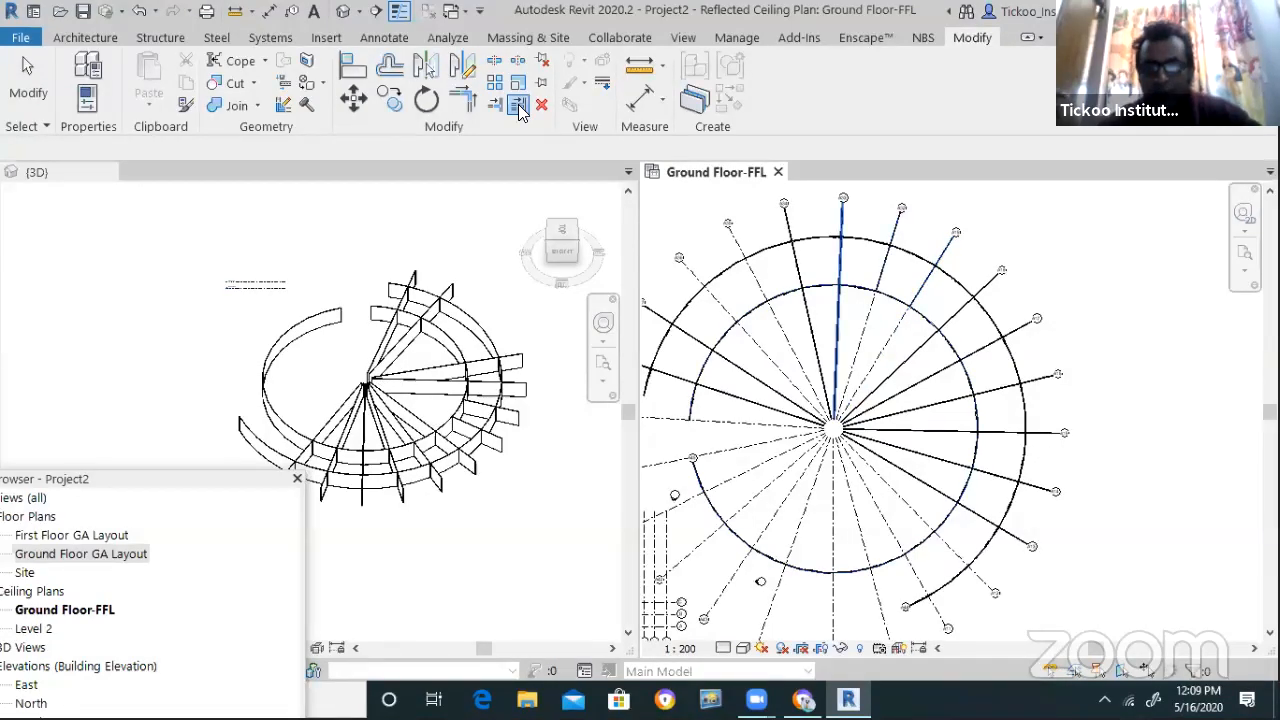
click(842, 262)
click(796, 262)
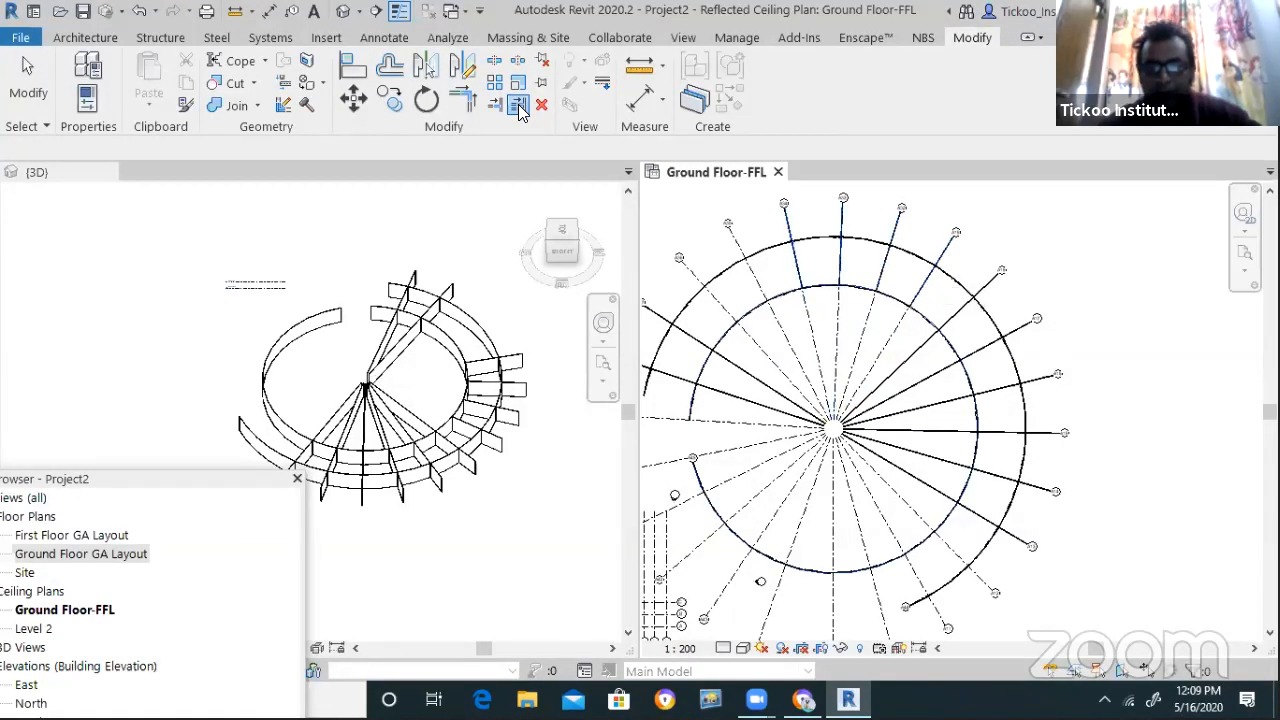
click(694, 384)
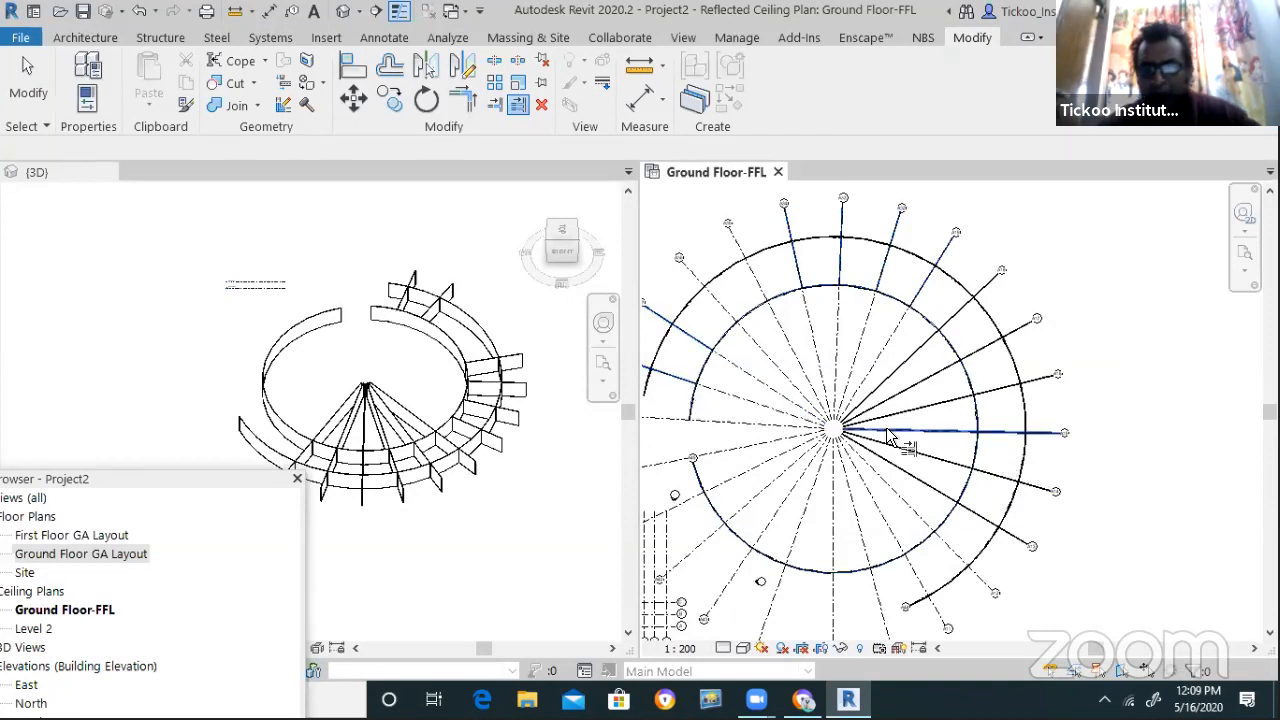
scroll(886, 413, down, 2)
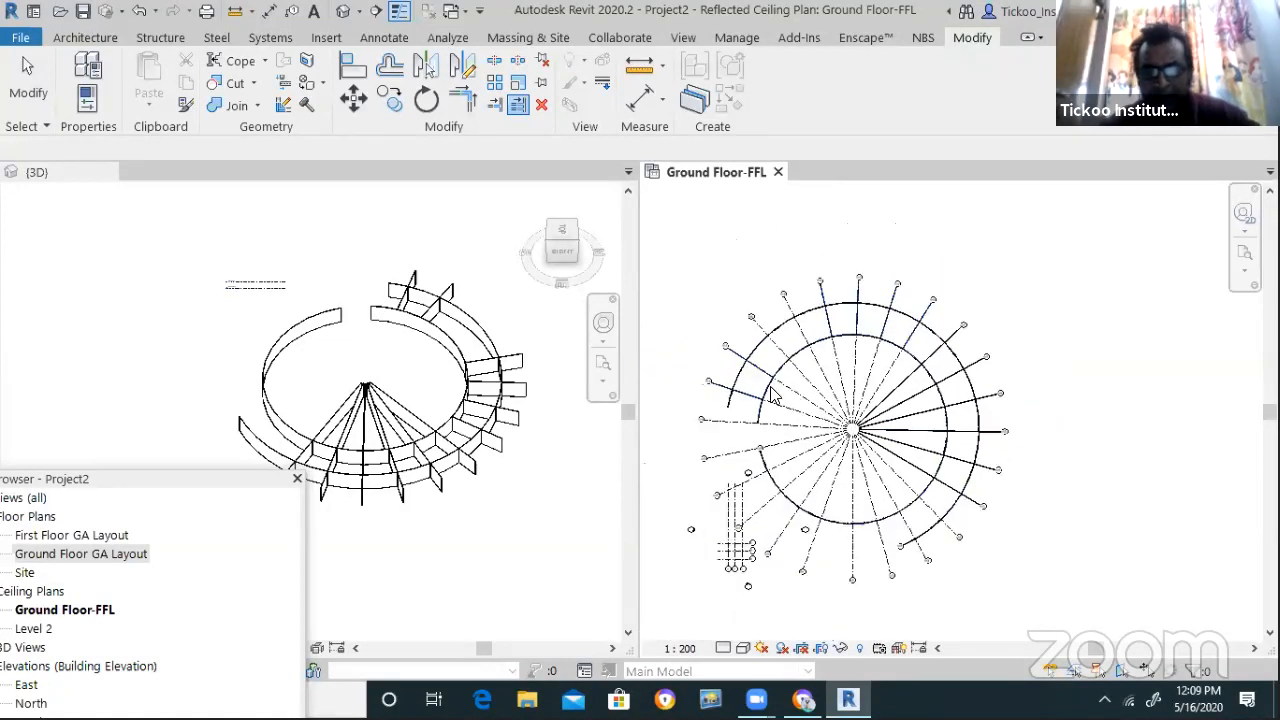
key(Escape)
scroll(936, 416, up, 1)
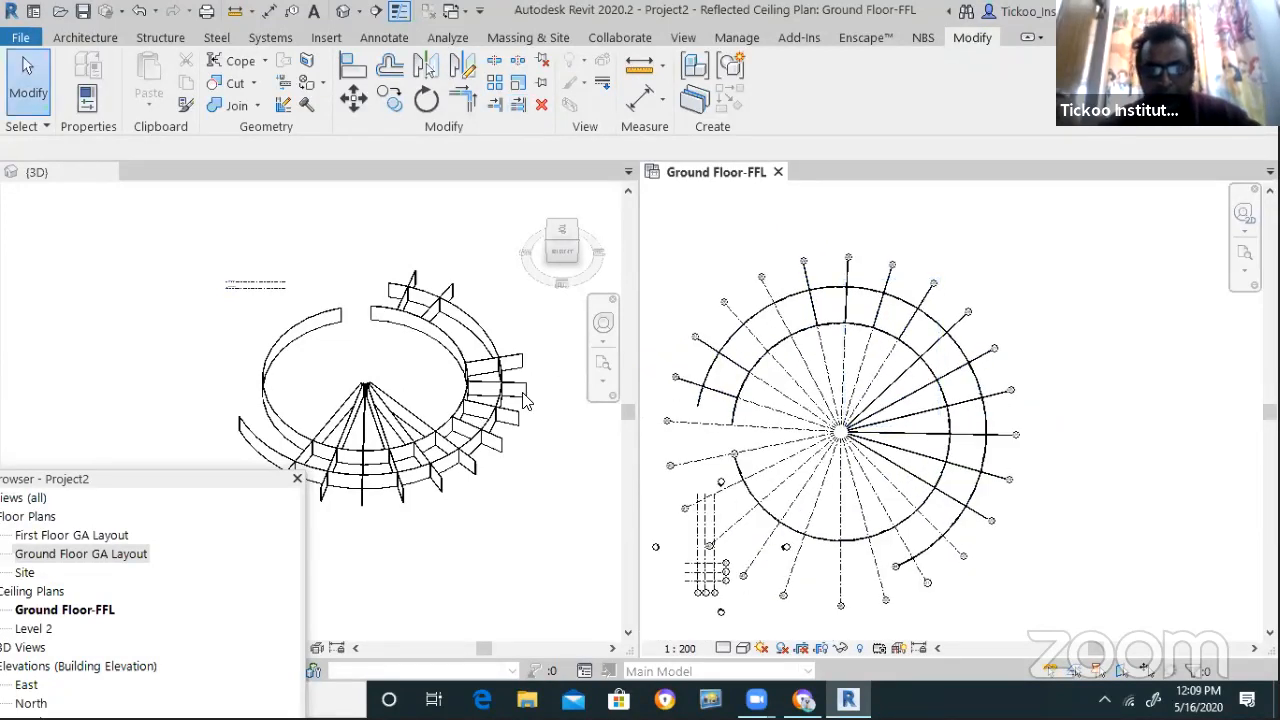
scroll(527, 400, up, 3)
scroll(560, 535, down, 1)
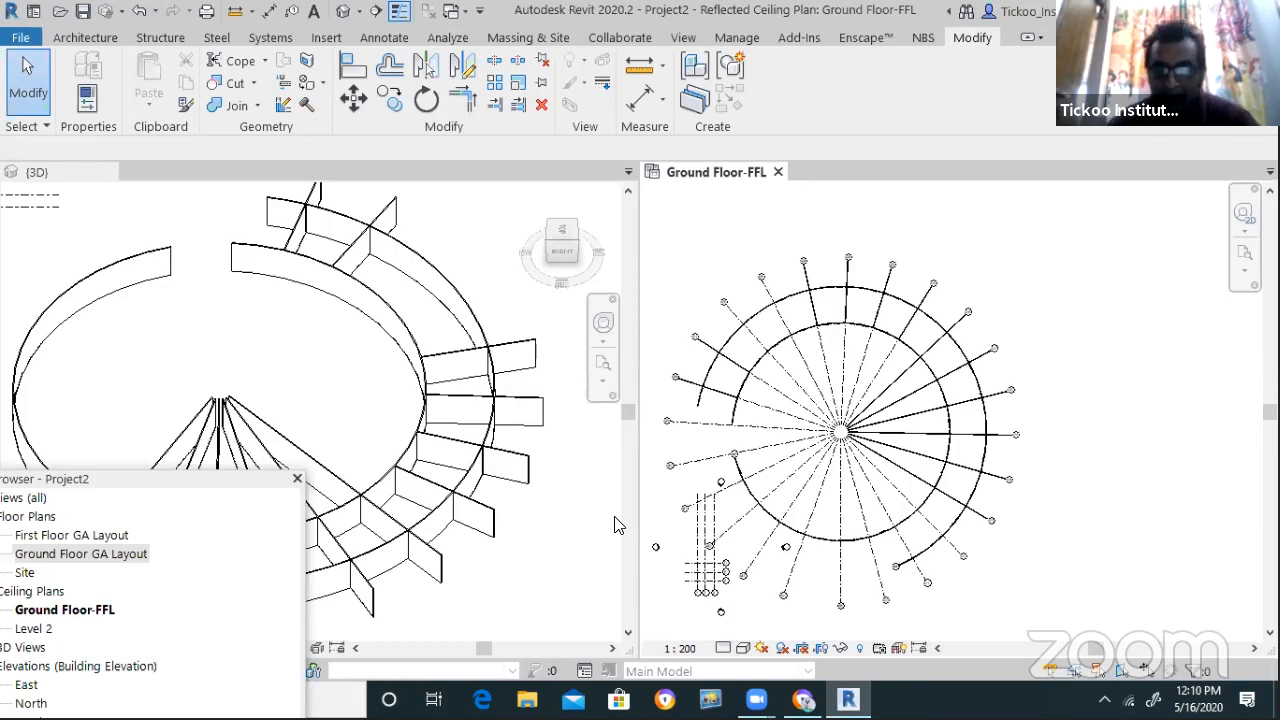
scroll(930, 440, down, 2)
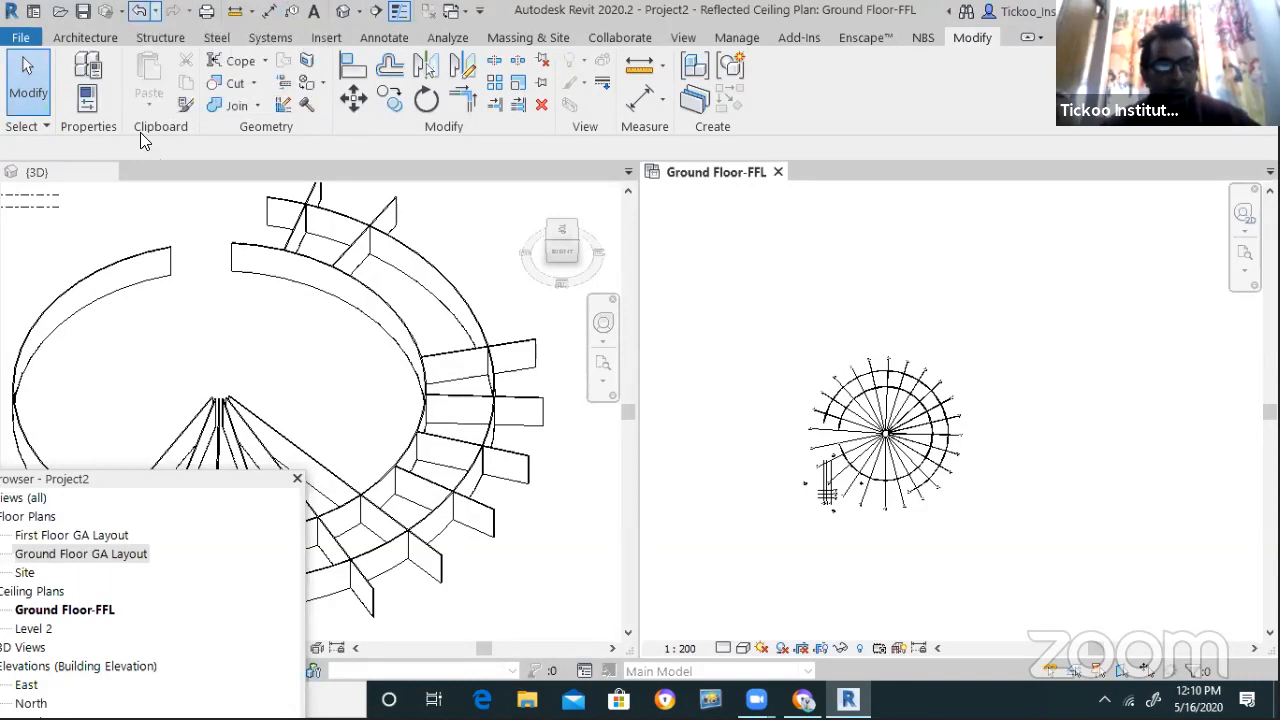
Undo 62 commands back to before the arc grids were added
click(157, 20)
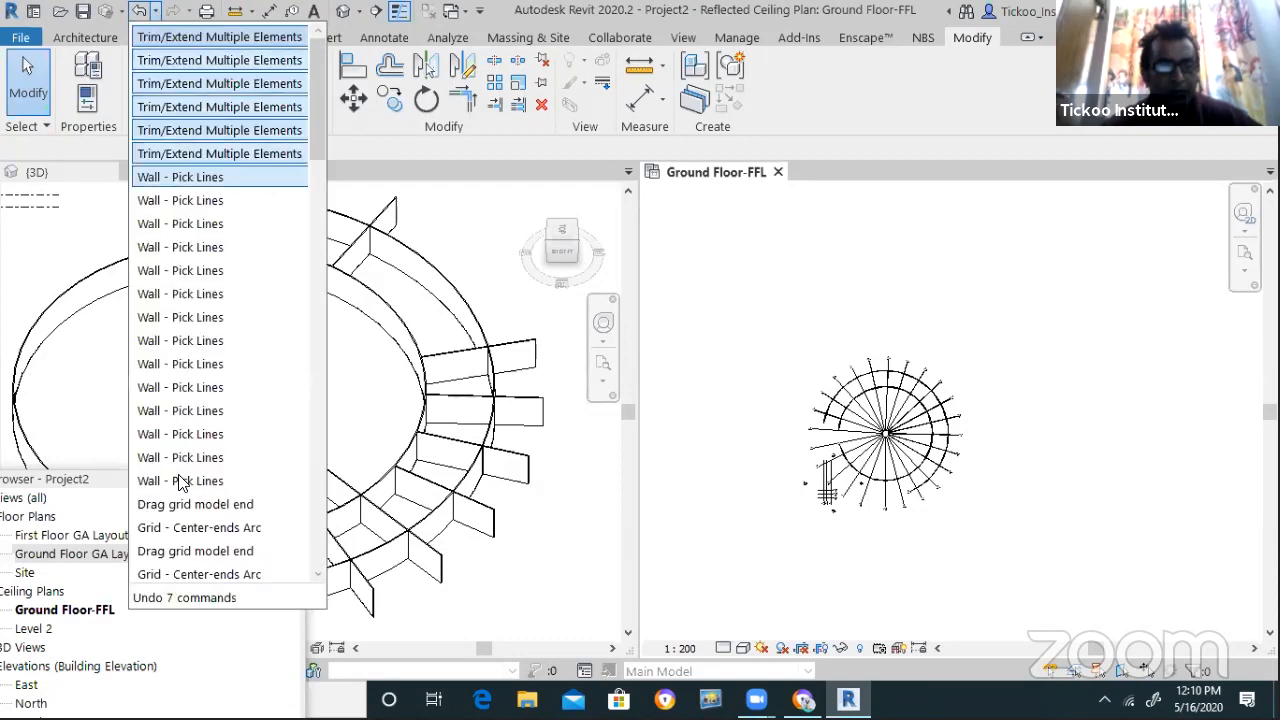
scroll(206, 480, down, 8)
scroll(206, 498, down, 6)
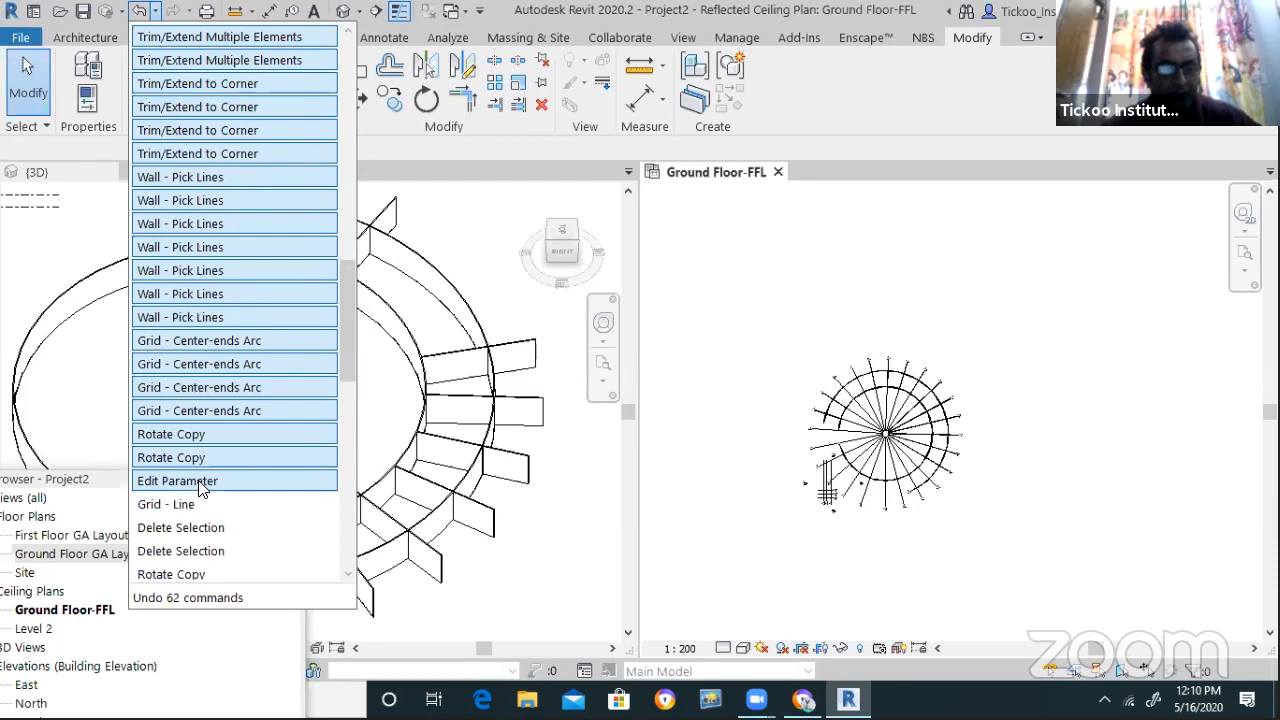
click(200, 484)
scroll(828, 557, down, 2)
Delete the leftover grid line, leaving the rectangular grid 1–3 and A–C
drag(850, 490, 766, 455)
key(Delete)
scroll(872, 465, down, 2)
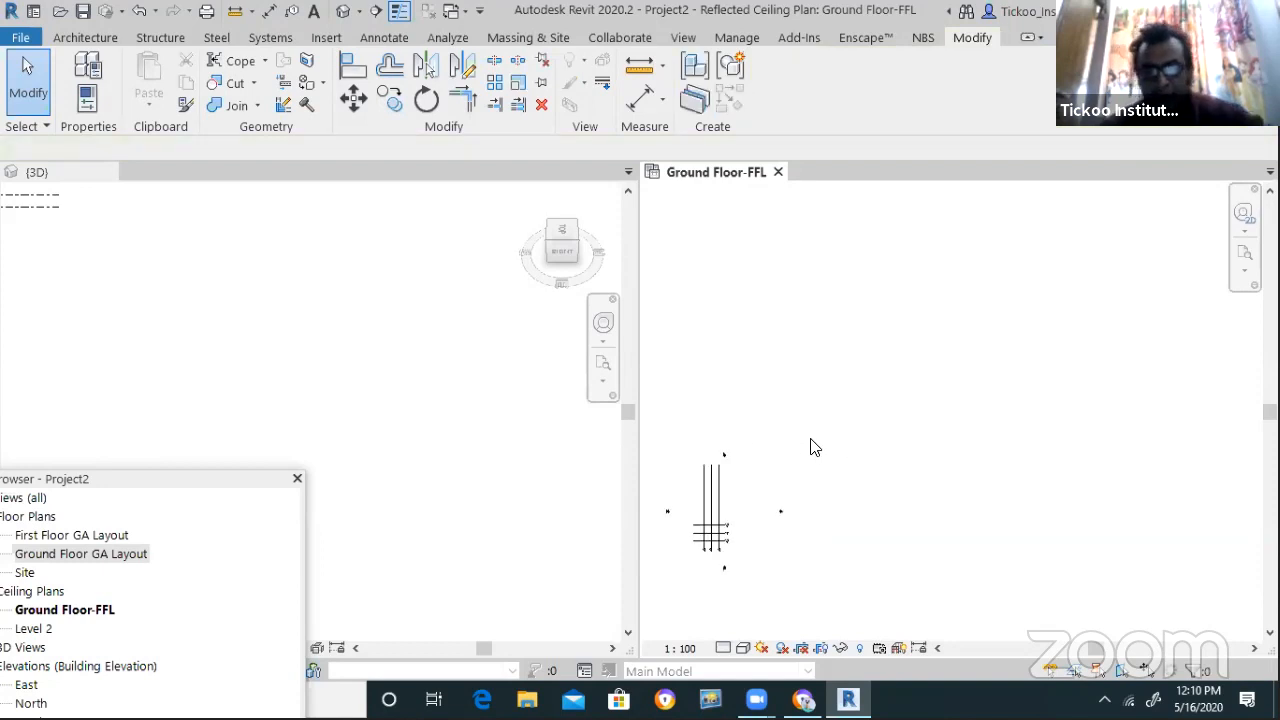
scroll(730, 548, up, 5)
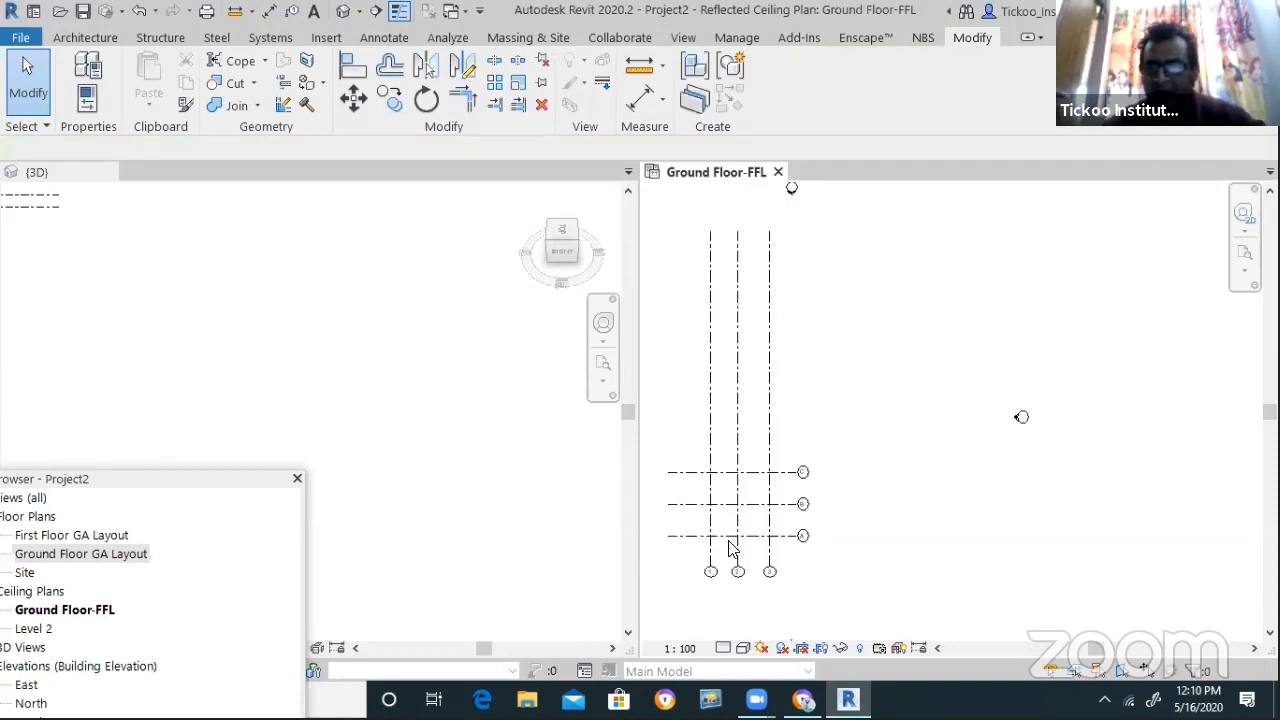
scroll(714, 540, up, 2)
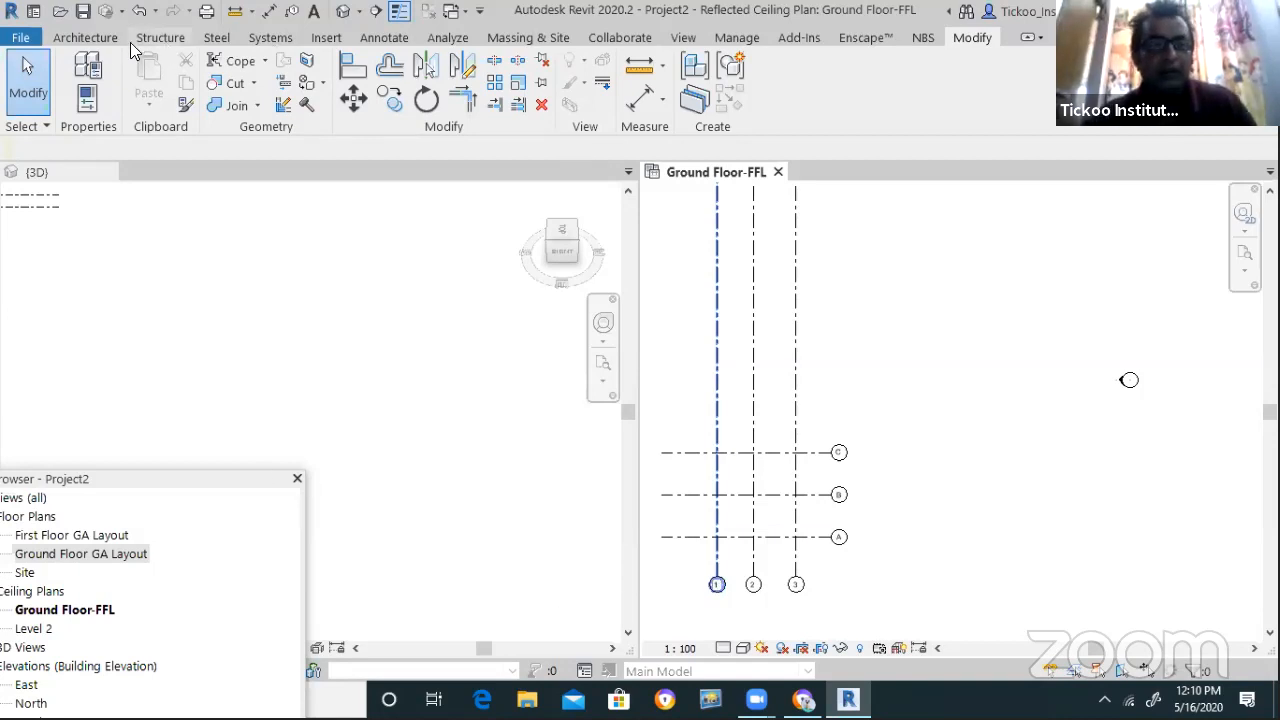
Start a new wall and review the Generic - 200mm type properties
click(98, 40)
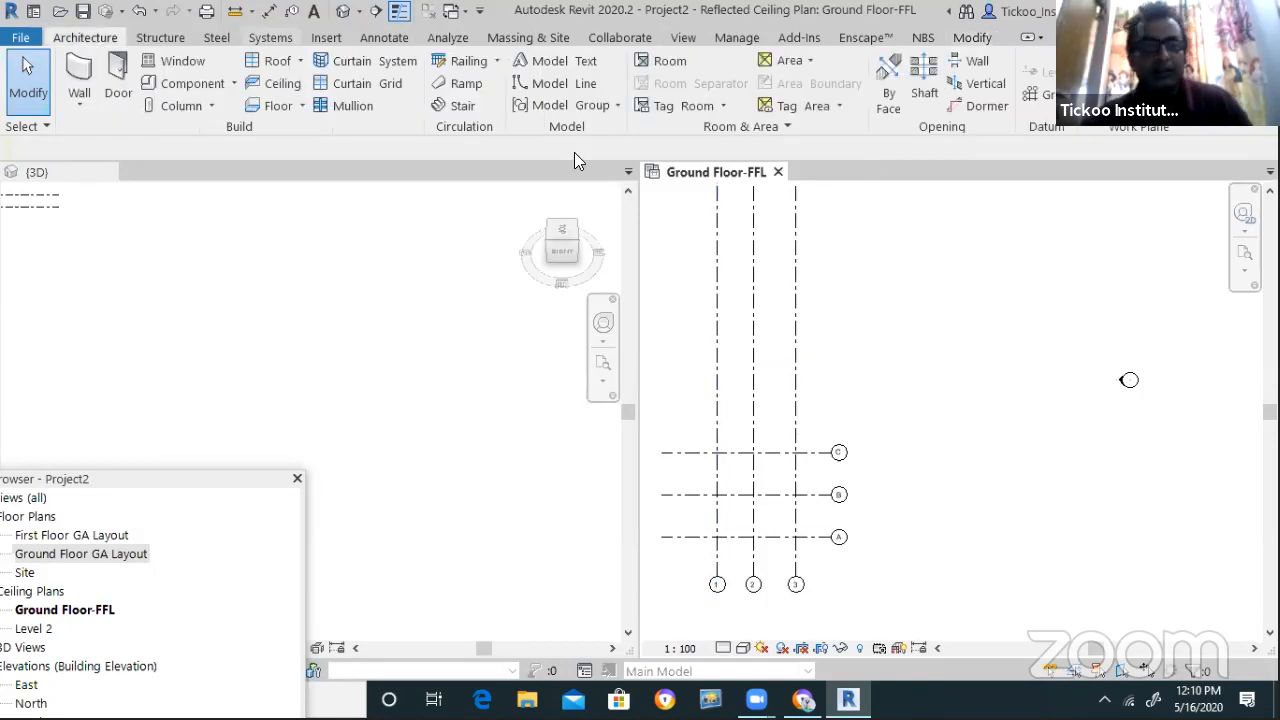
double_click(77, 74)
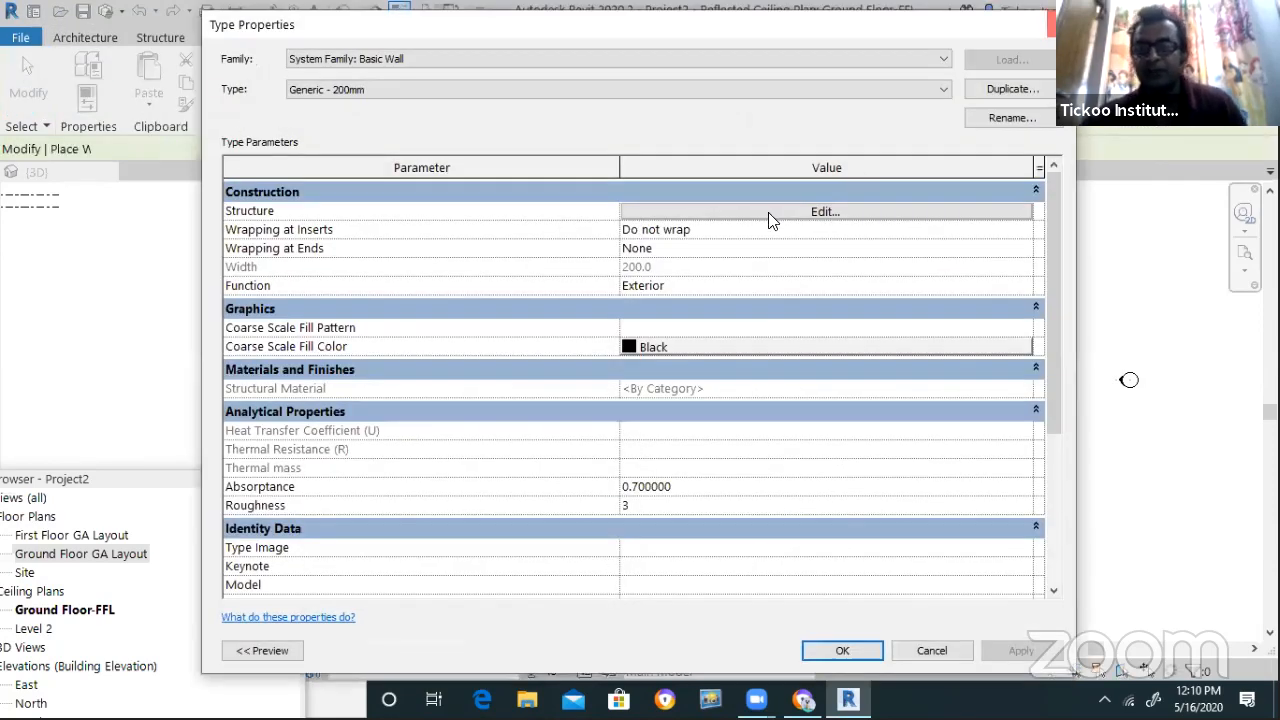
key(Escape)
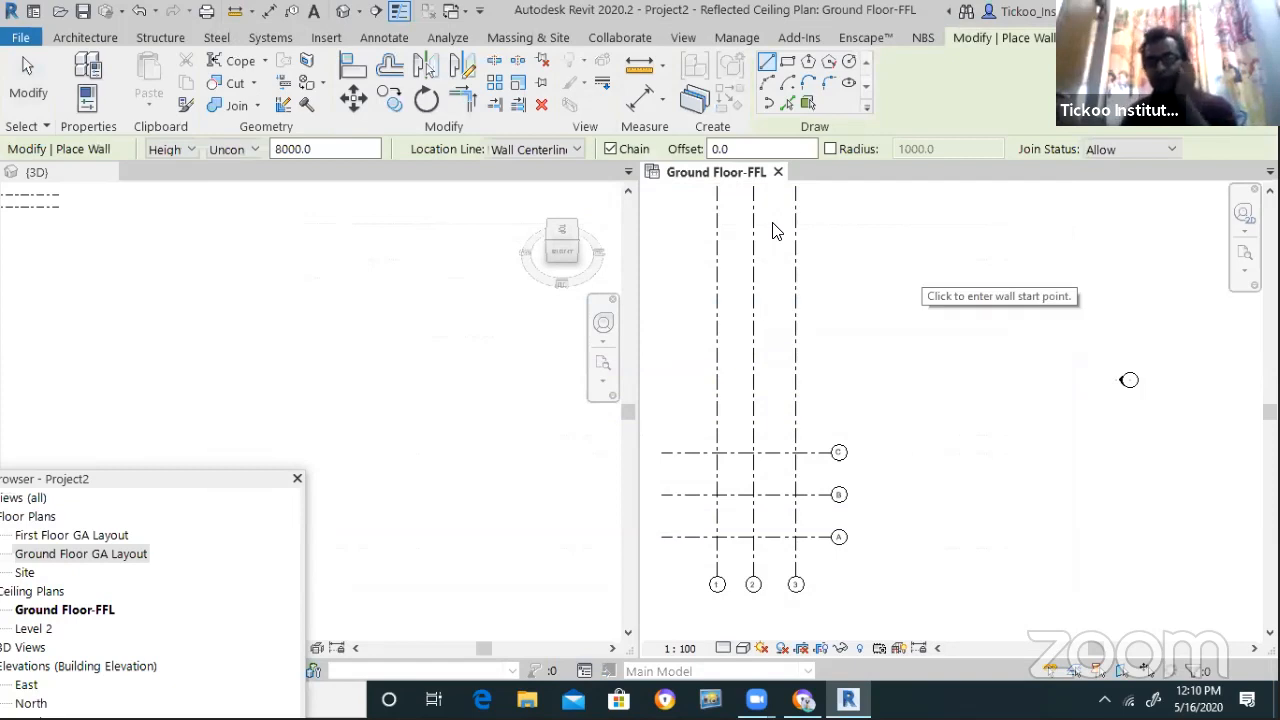
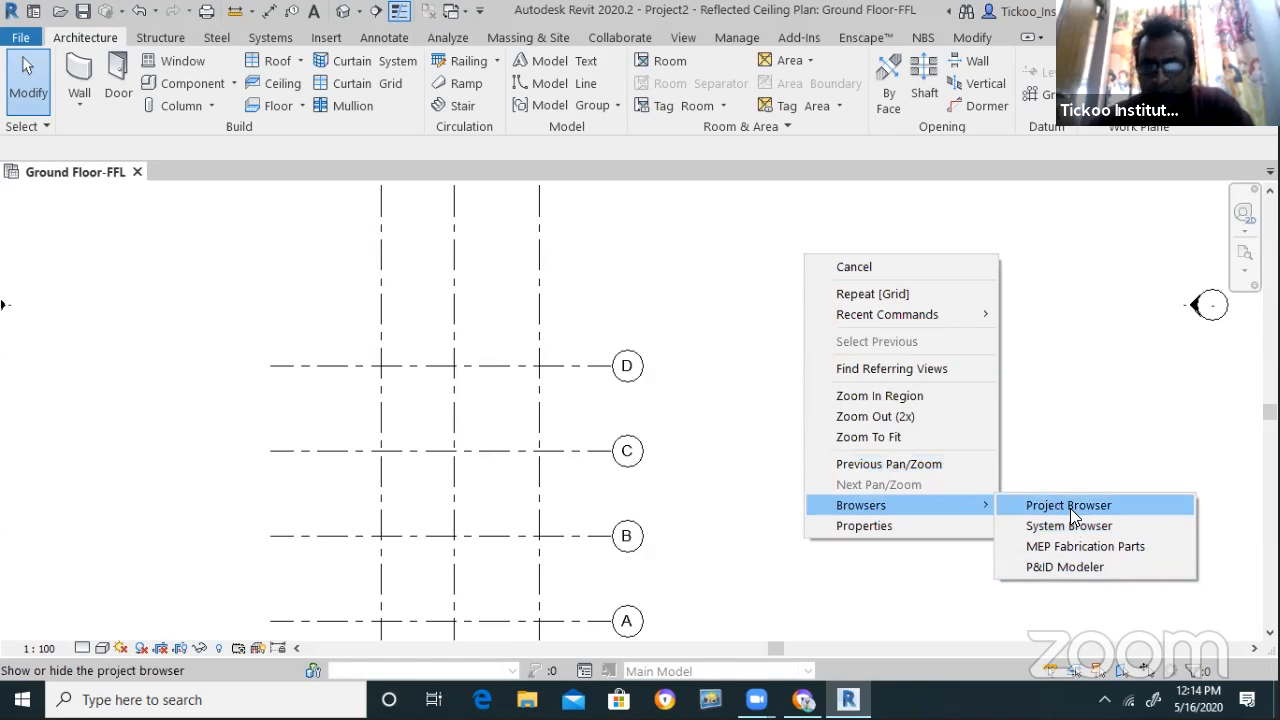
Show the Project Browser, expand Families > Walls > Basic Wall, and select Generic - 200mm
click(1068, 505)
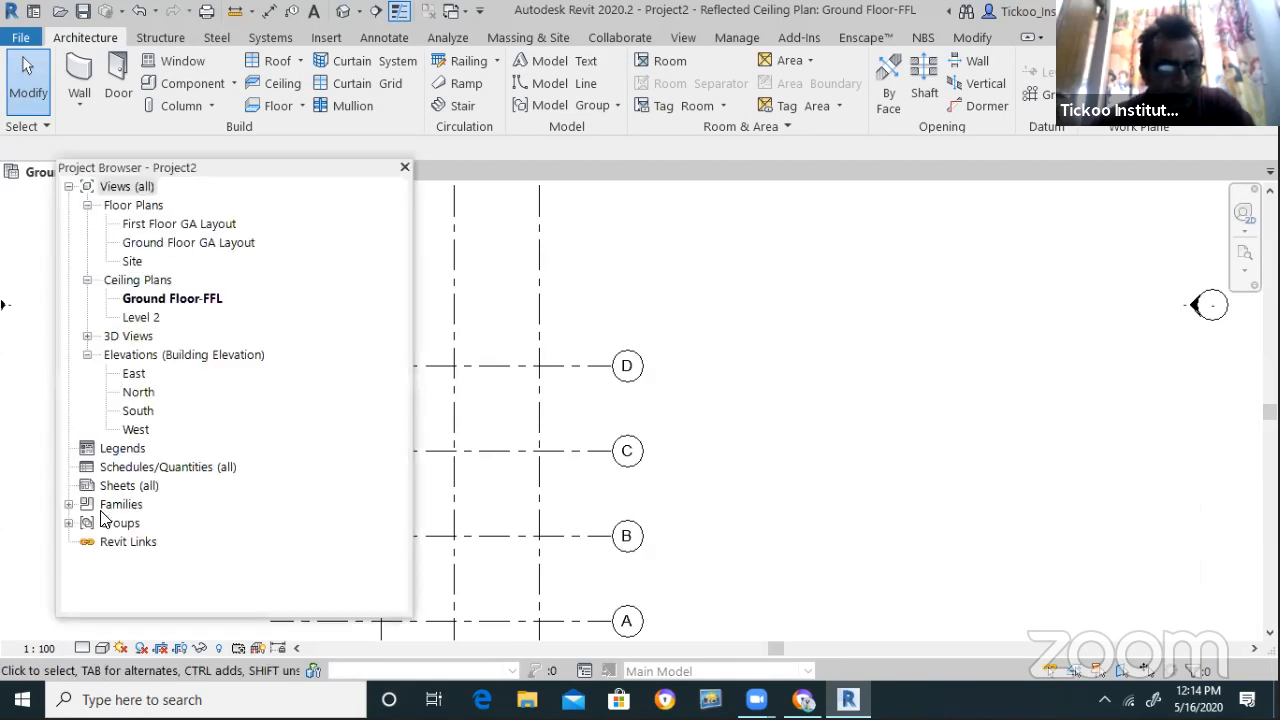
click(68, 504)
scroll(128, 510, down, 8)
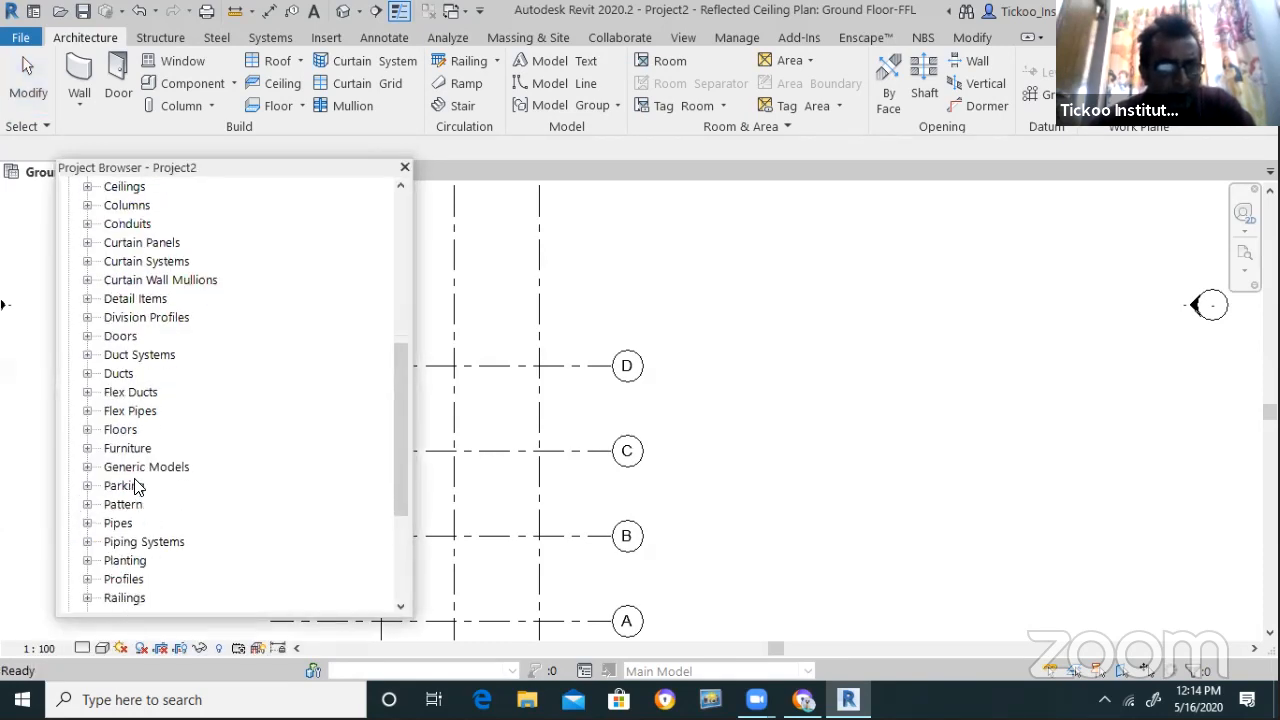
scroll(138, 500, up, 4)
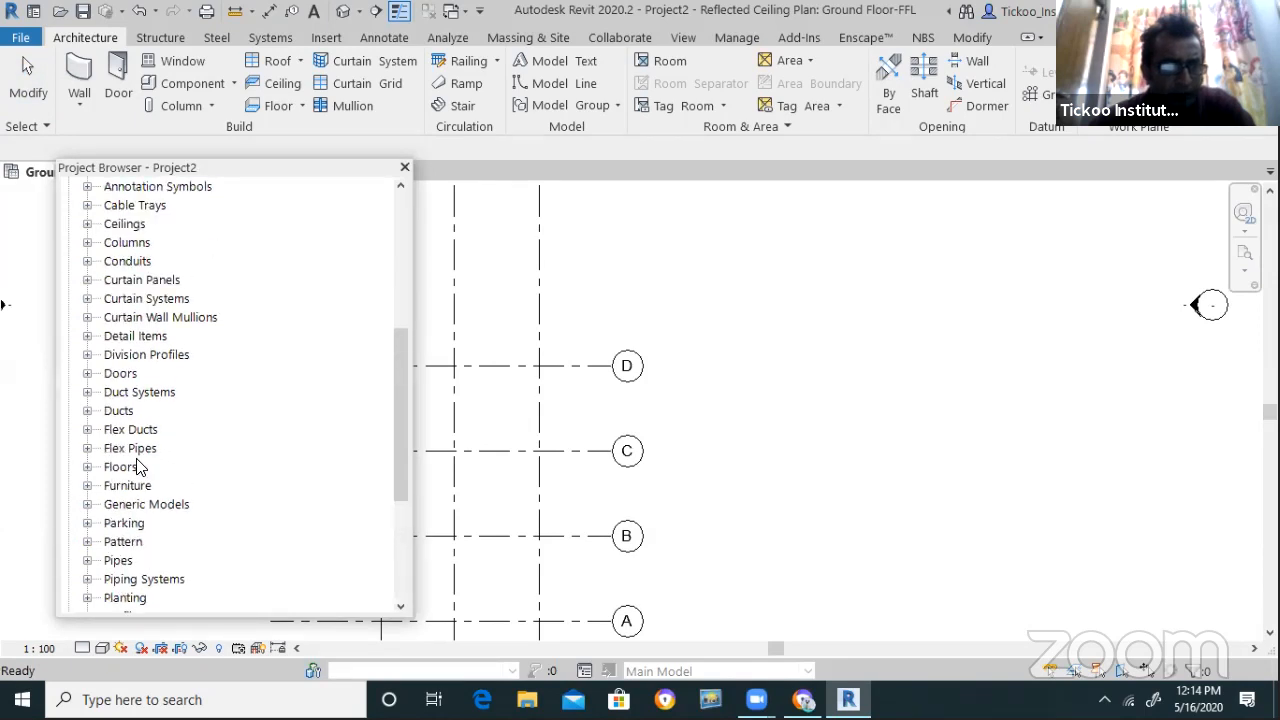
scroll(168, 432, down, 7)
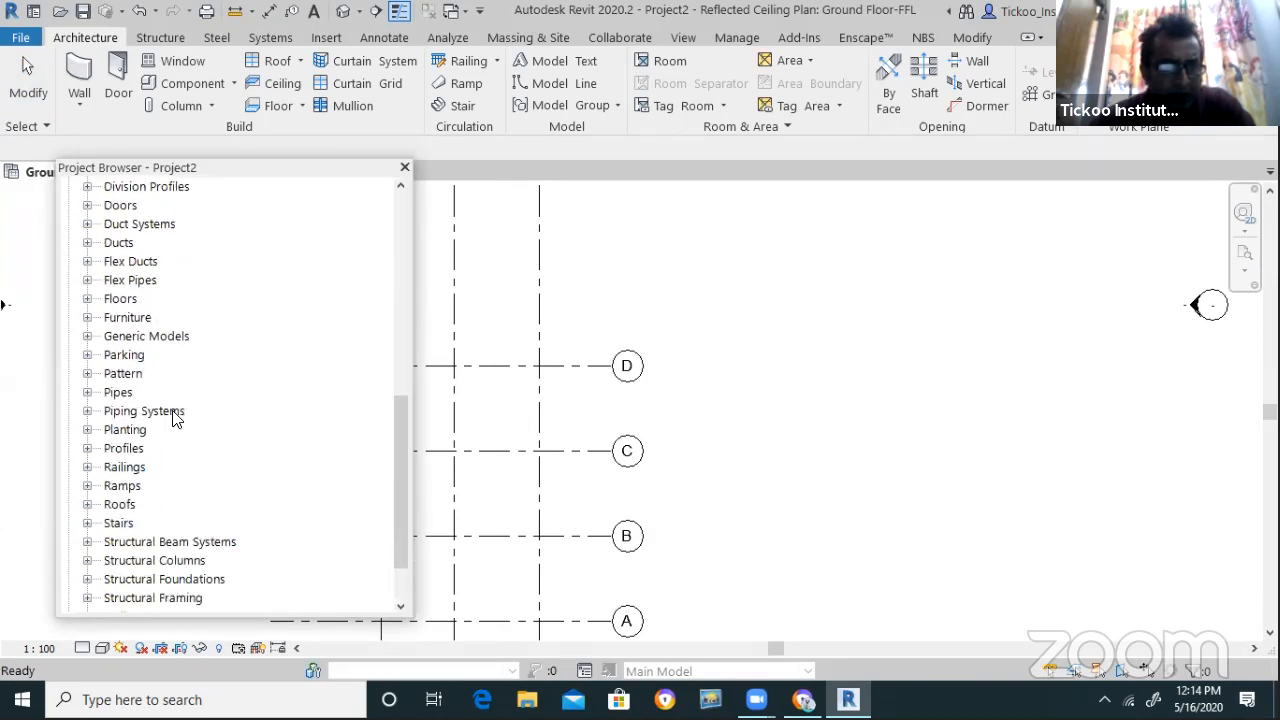
scroll(172, 432, down, 1)
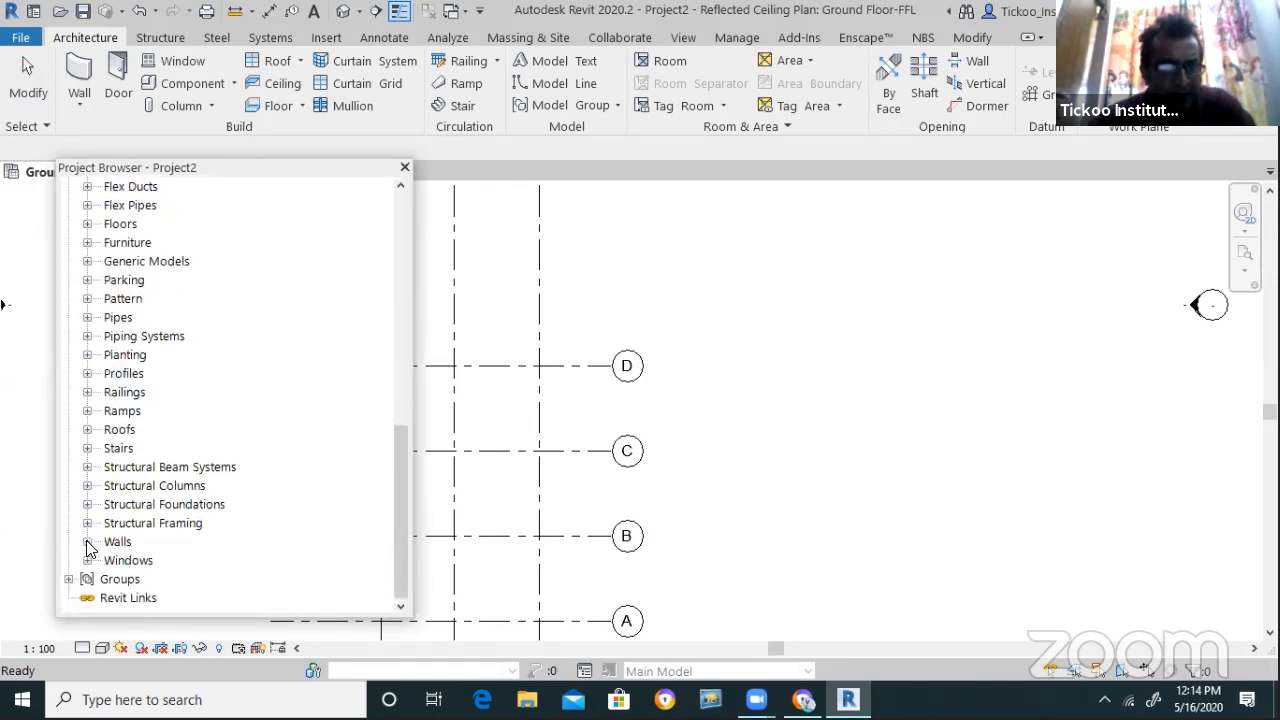
click(87, 541)
click(140, 562)
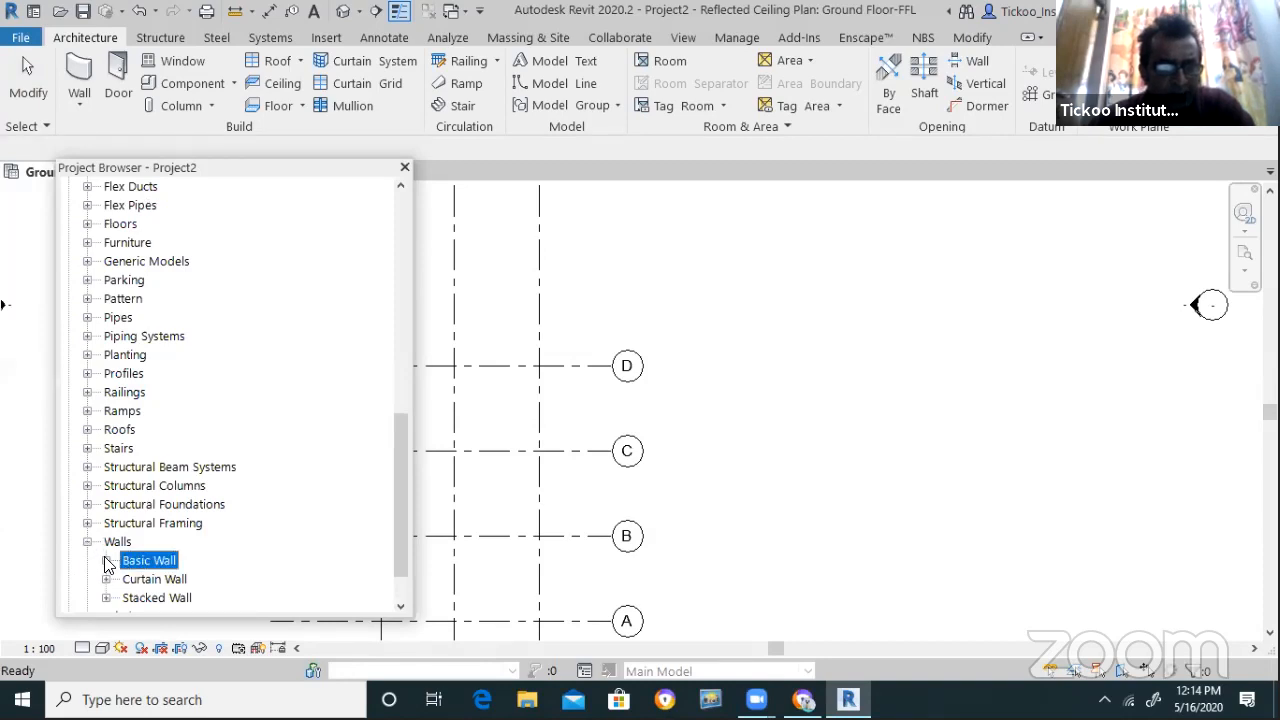
click(106, 561)
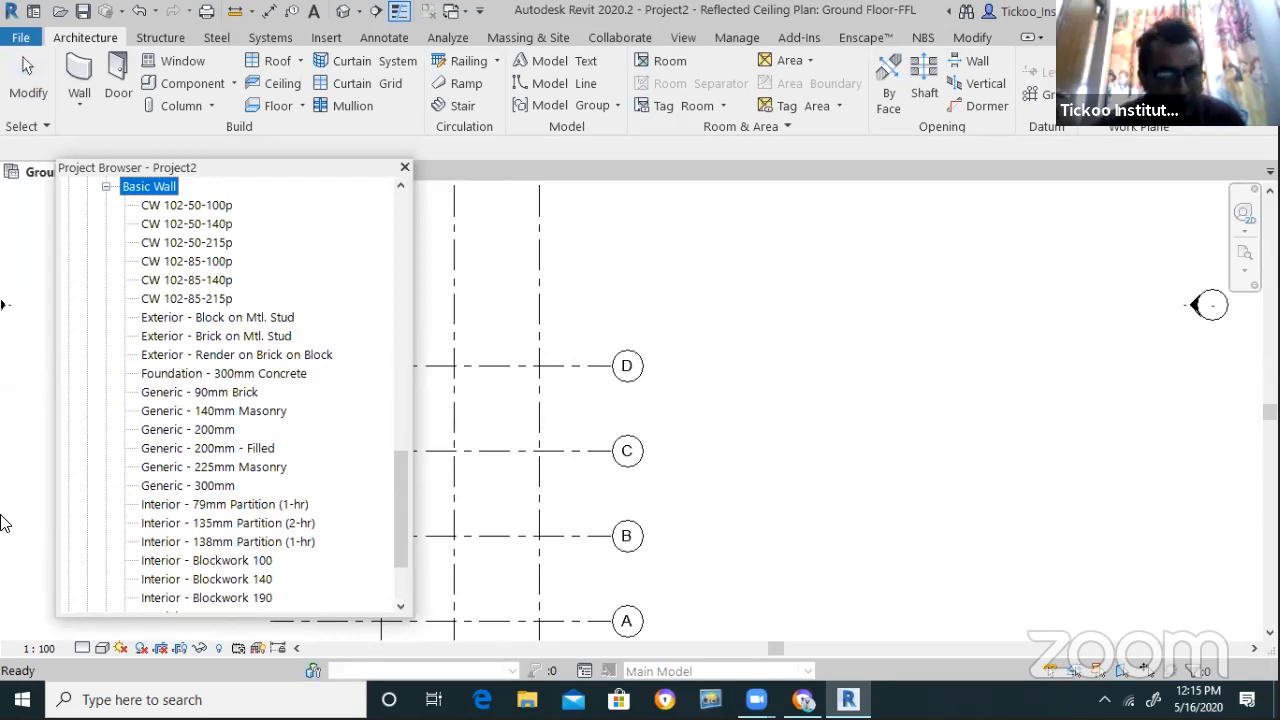
click(179, 430)
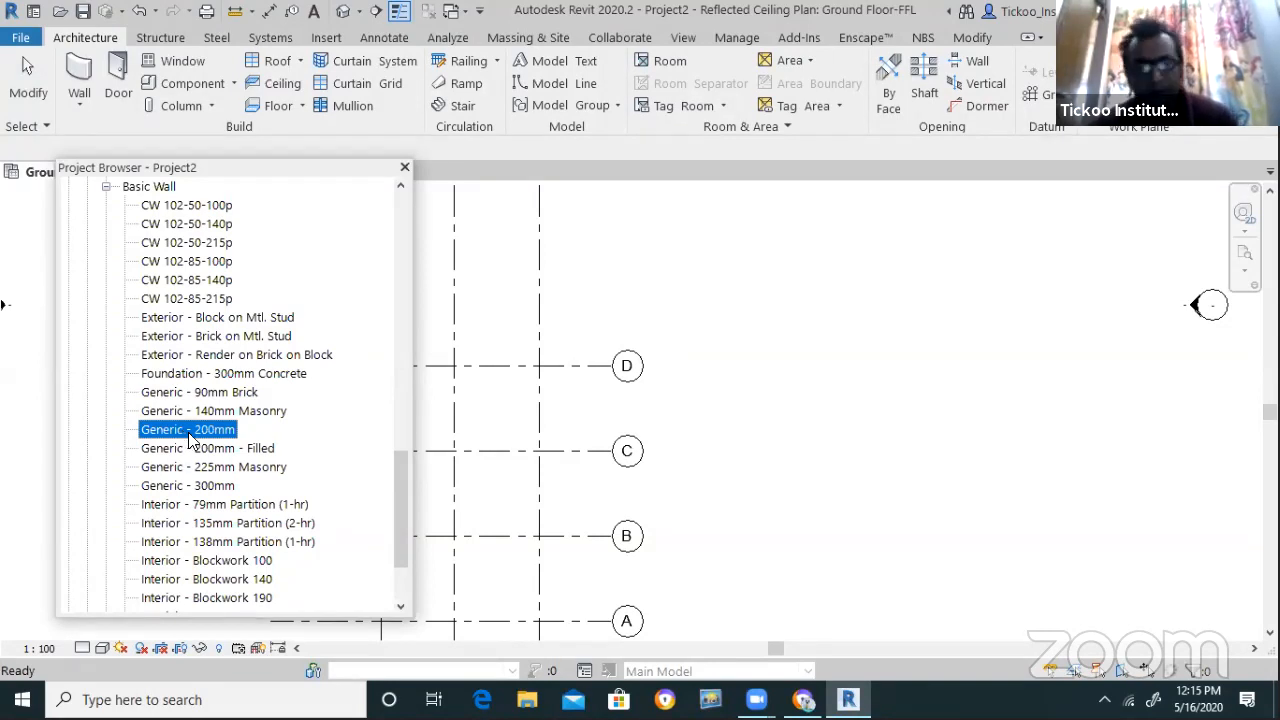
Duplicate Generic - 200mm and rename the copy Exterior-Brick Wall-230mm
right_click(190, 441)
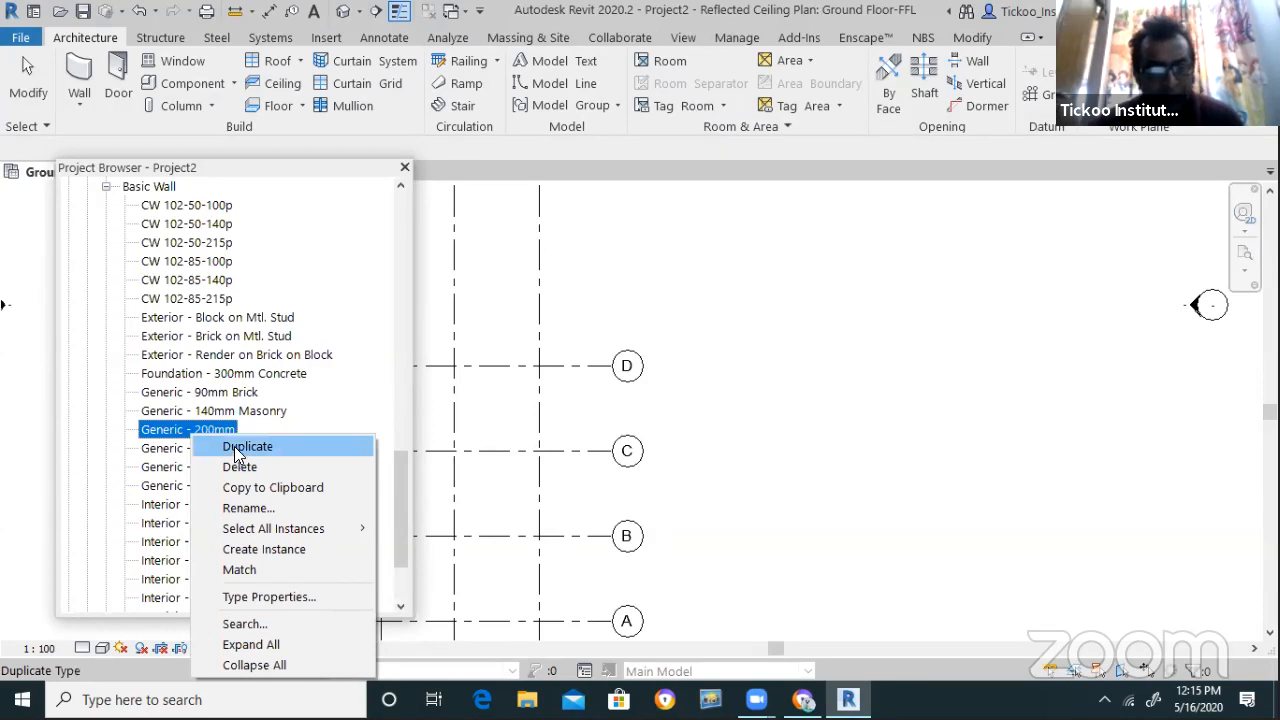
click(234, 446)
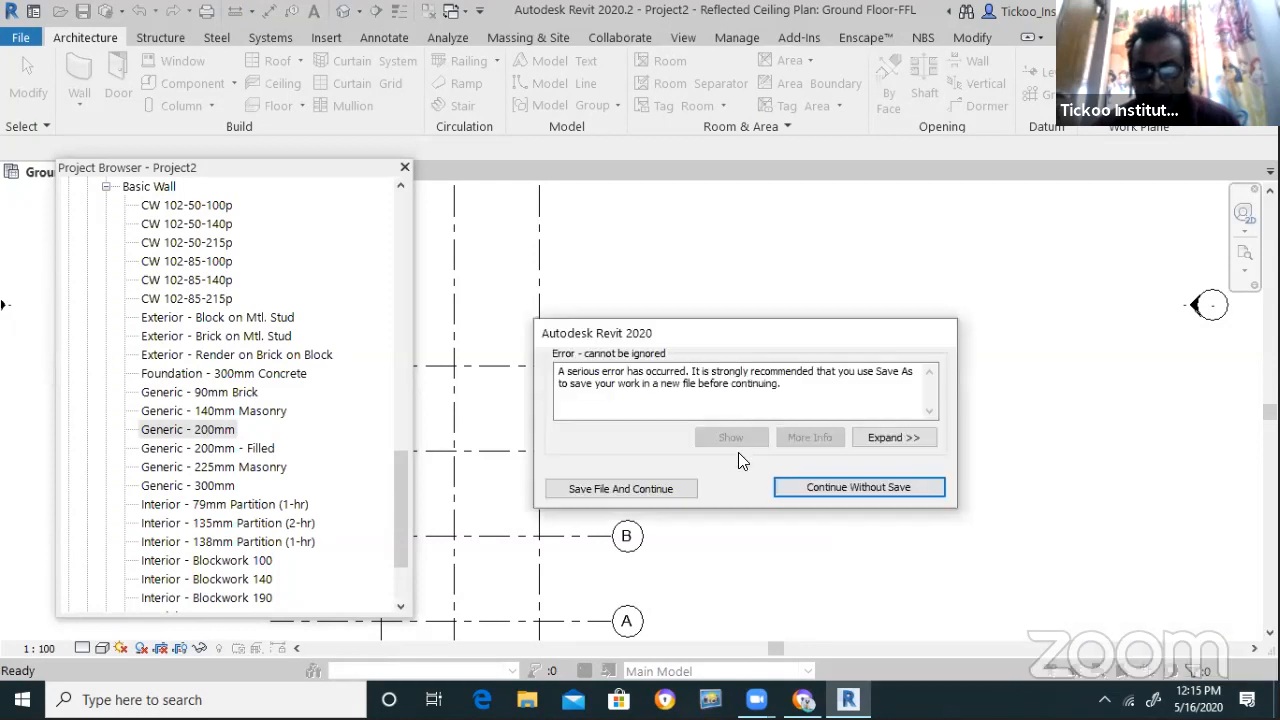
click(814, 484)
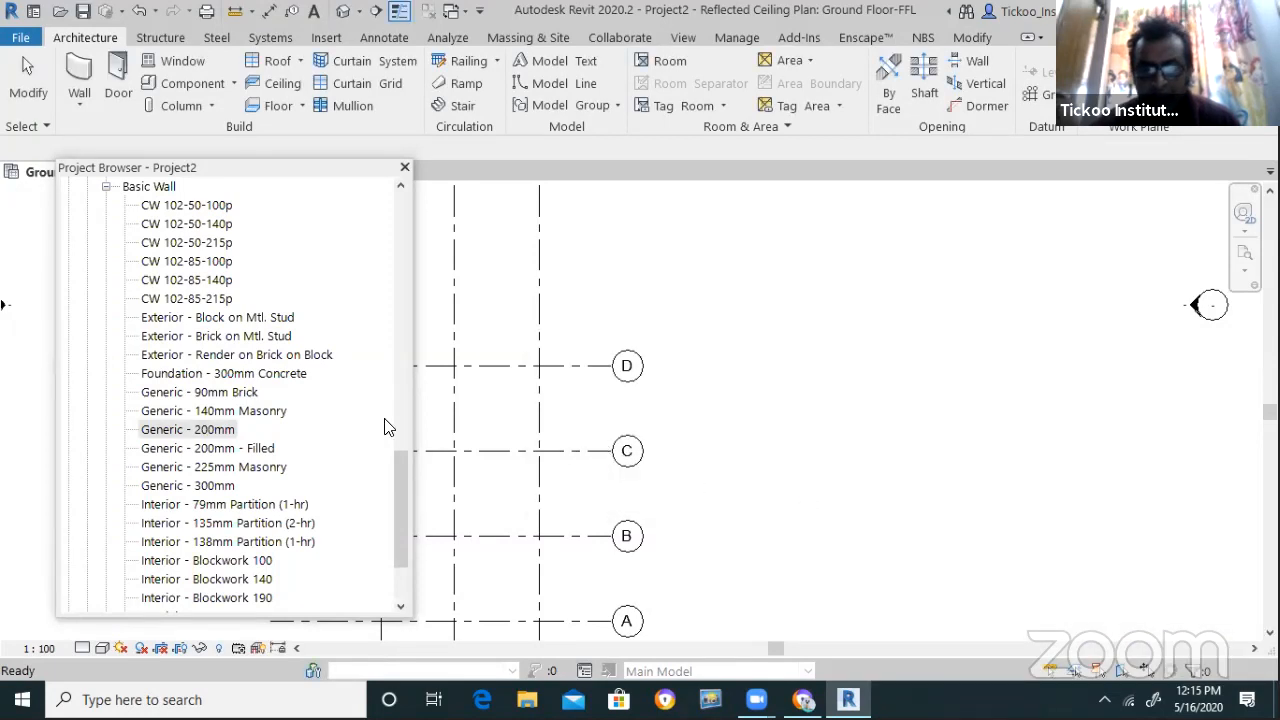
right_click(198, 428)
click(242, 444)
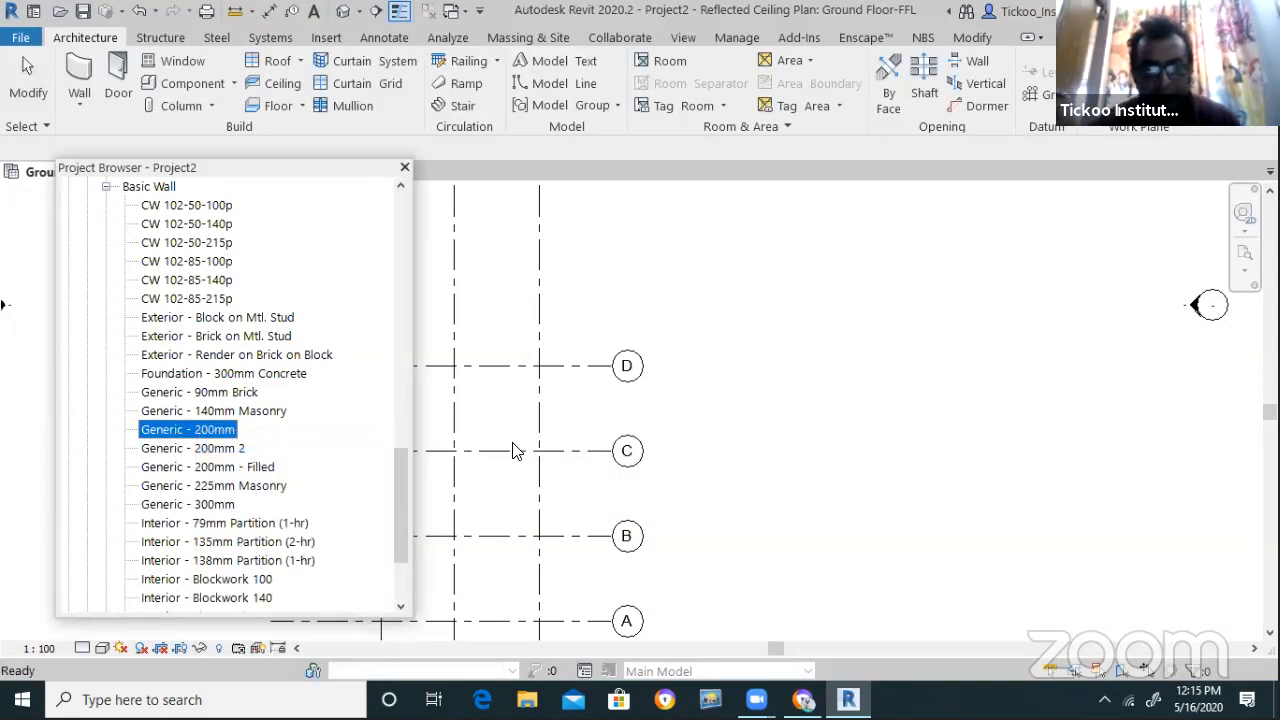
click(227, 450)
right_click(227, 450)
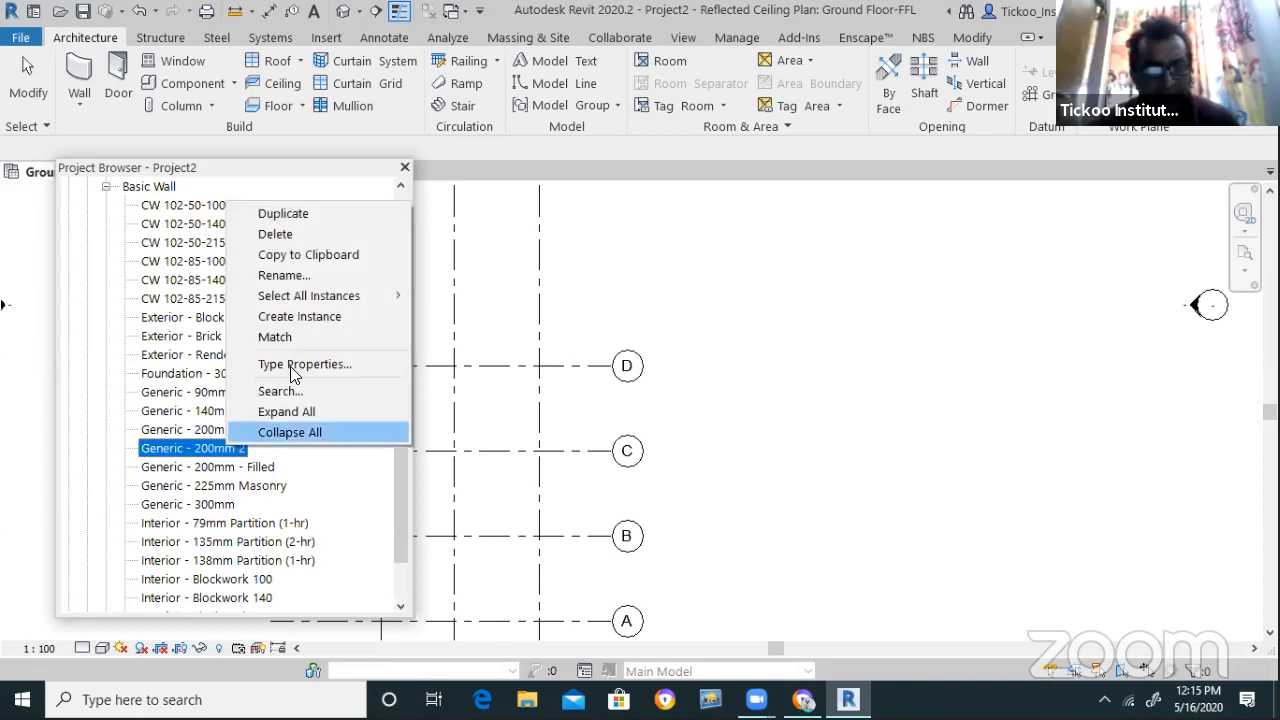
click(308, 276)
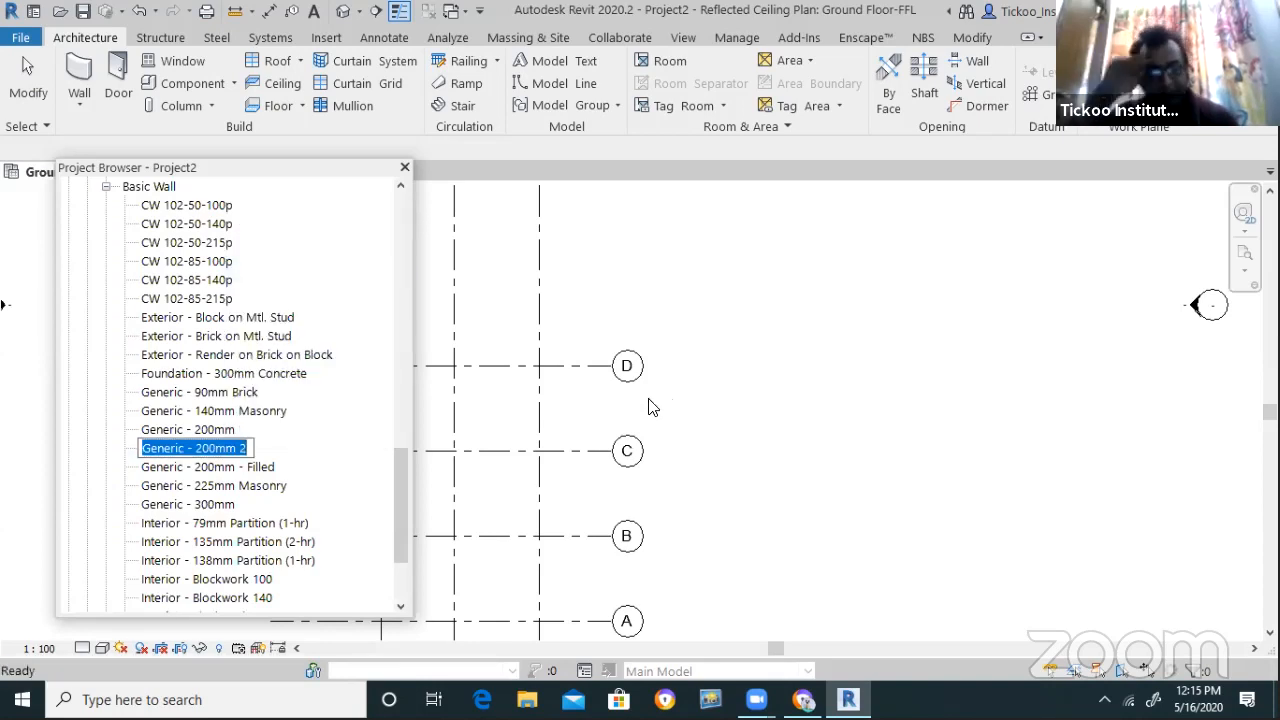
text(Ext)
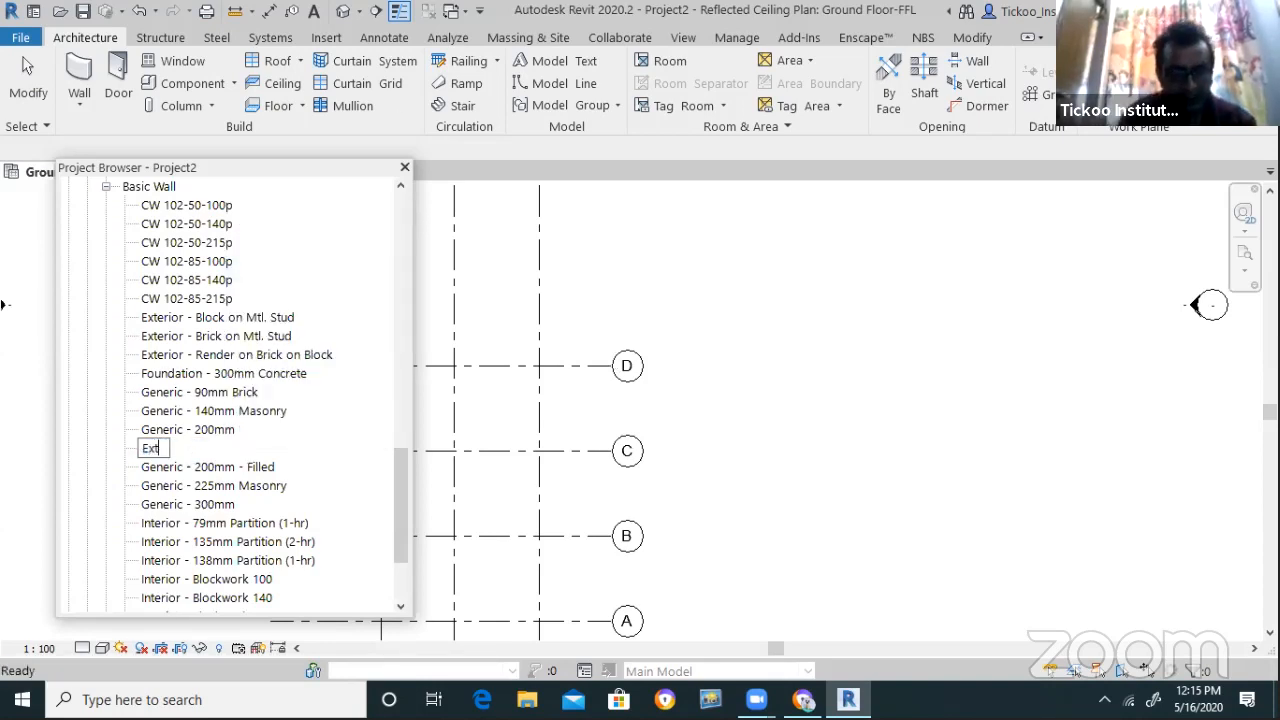
text(erni)
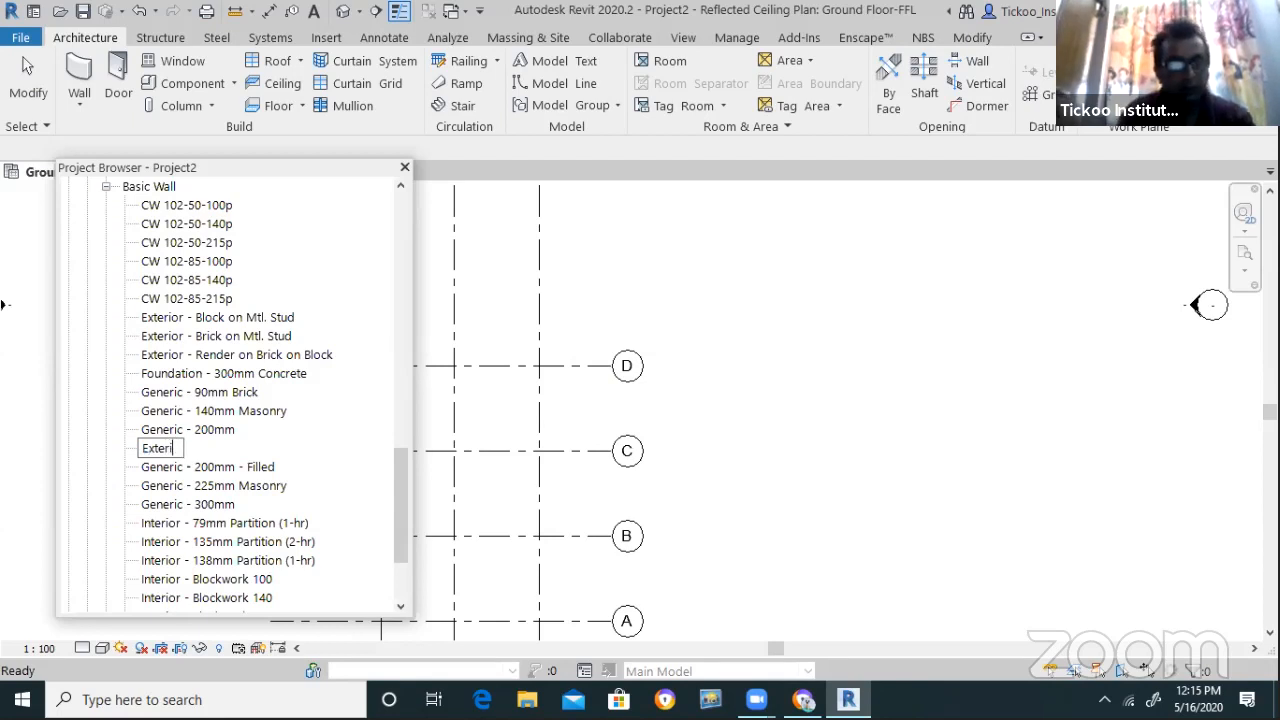
text(or -)
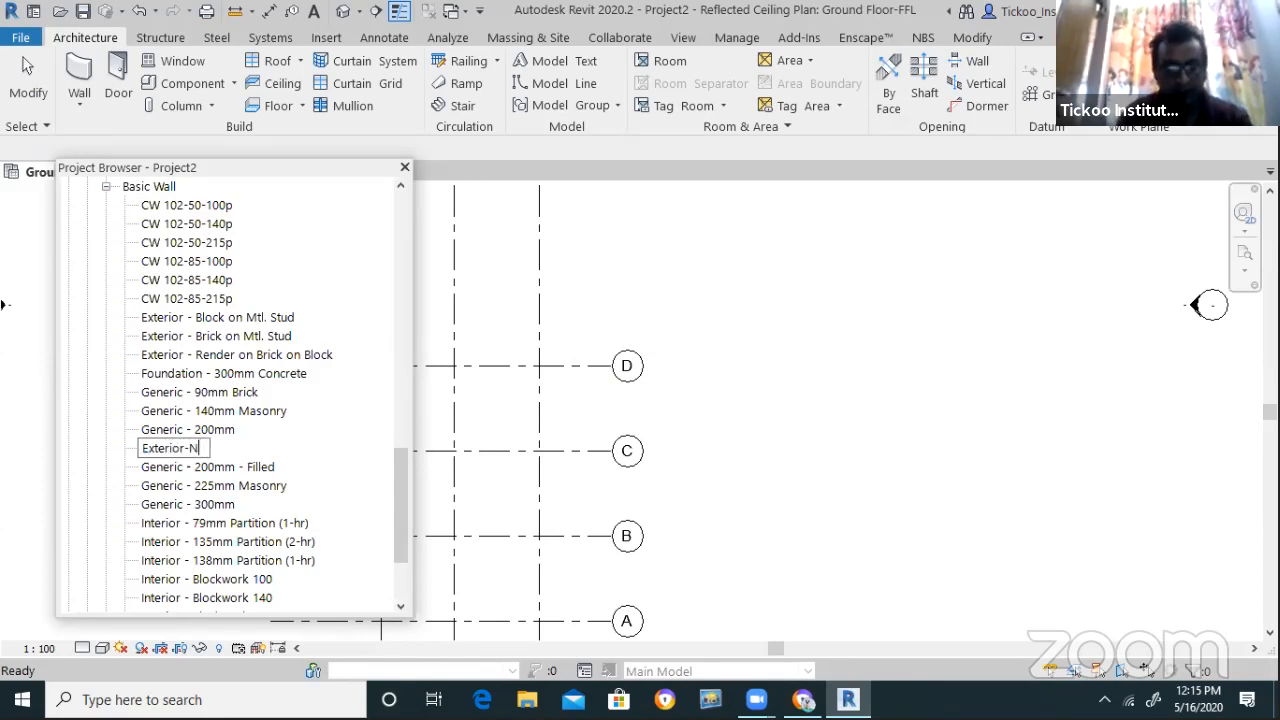
text(Bric)
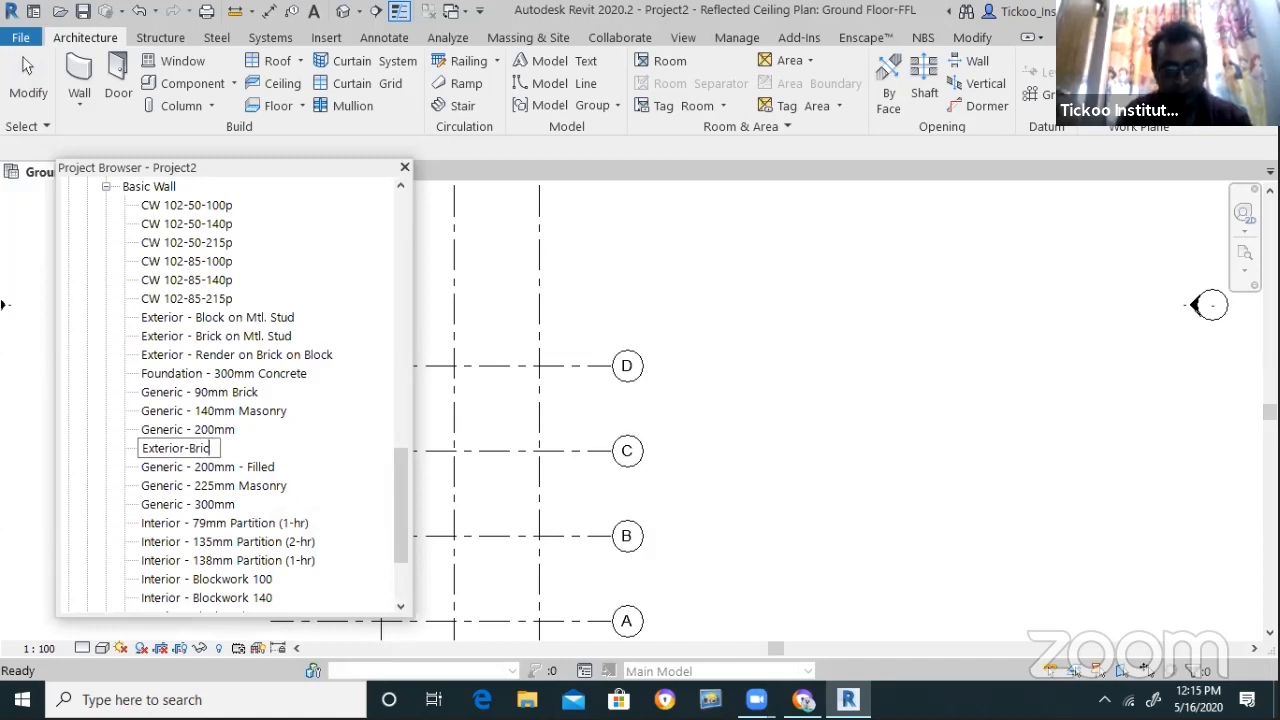
text(k Wall)
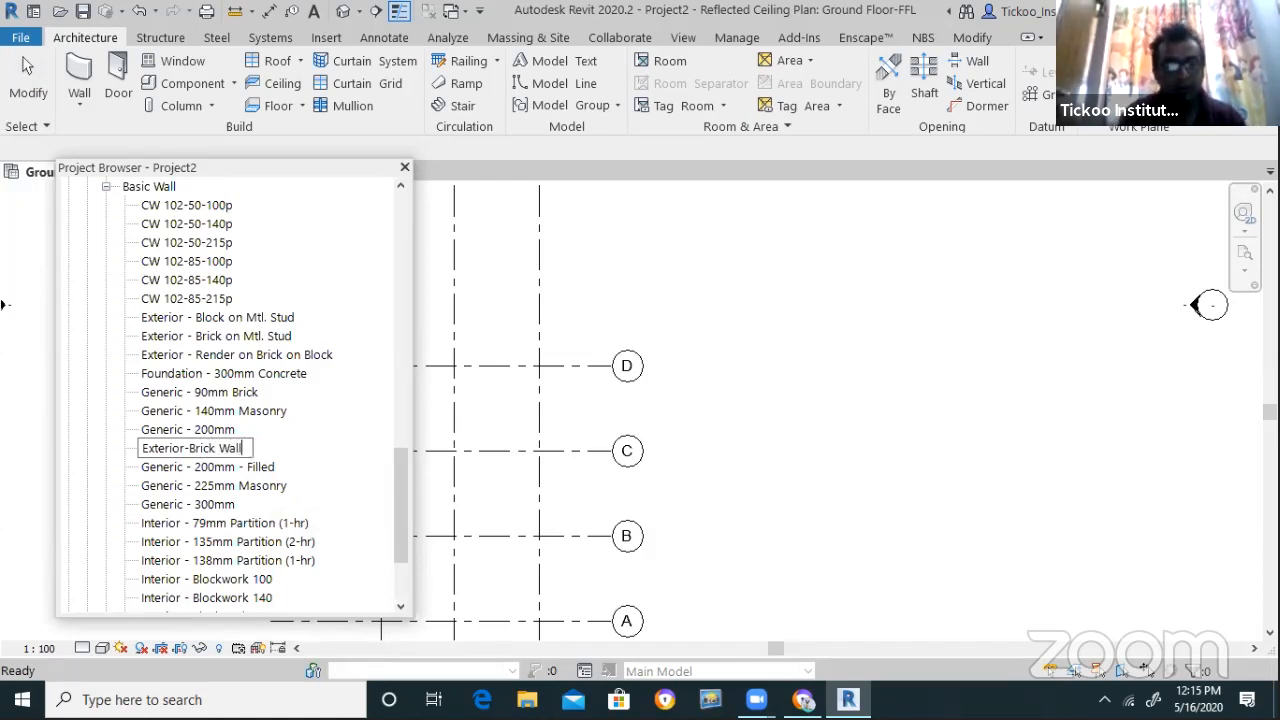
text(-230mm)
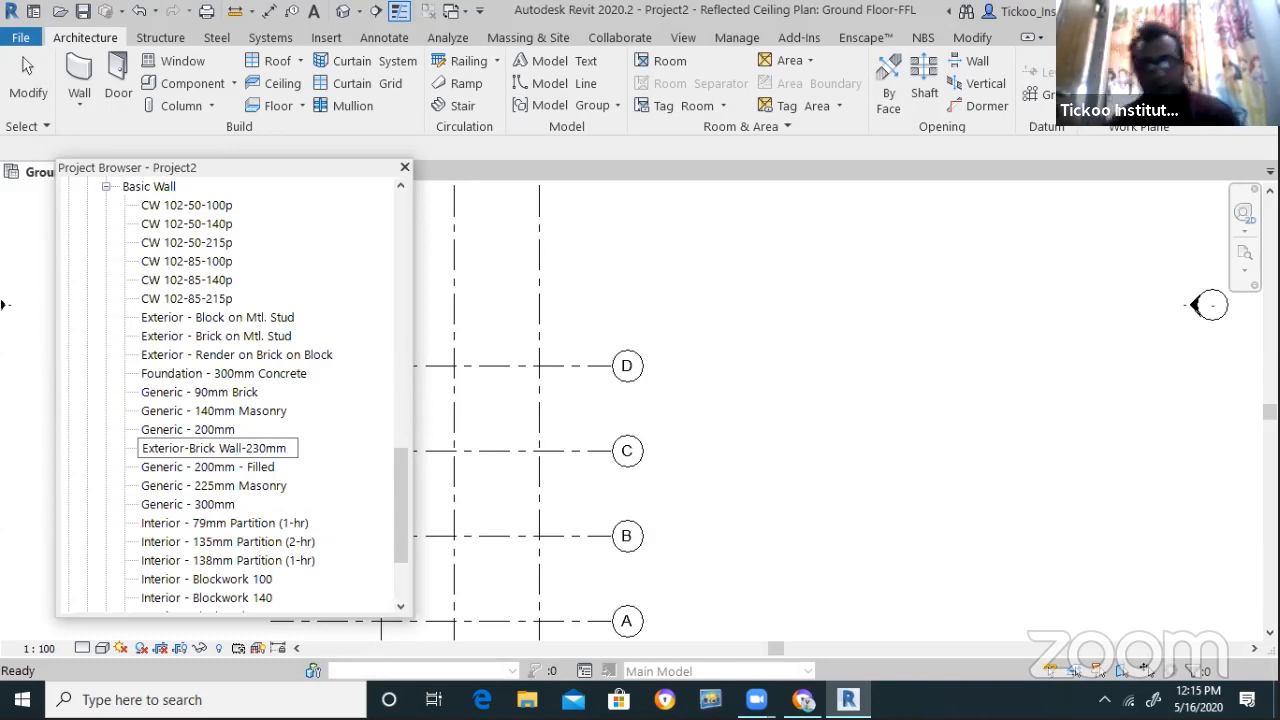
key(Return)
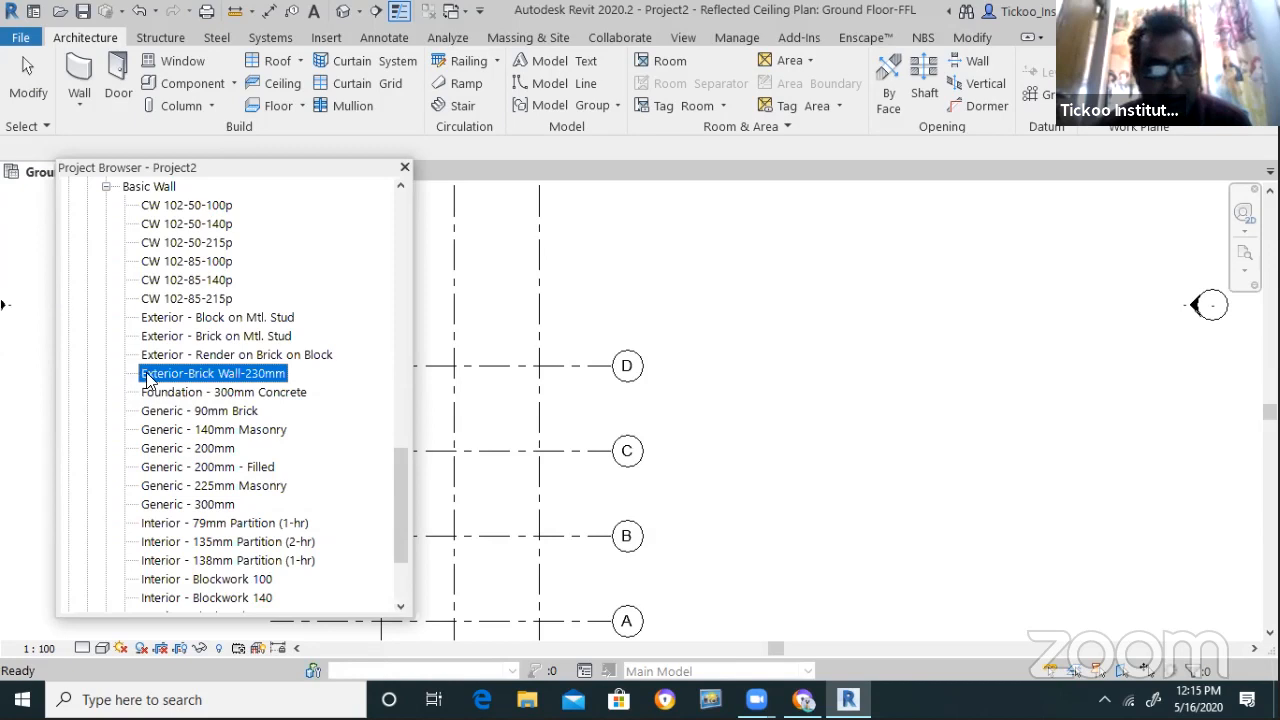
Duplicate Exterior-Brick Wall-230mm and rename the copy Exterior-Brick Wall-150mm
right_click(174, 380)
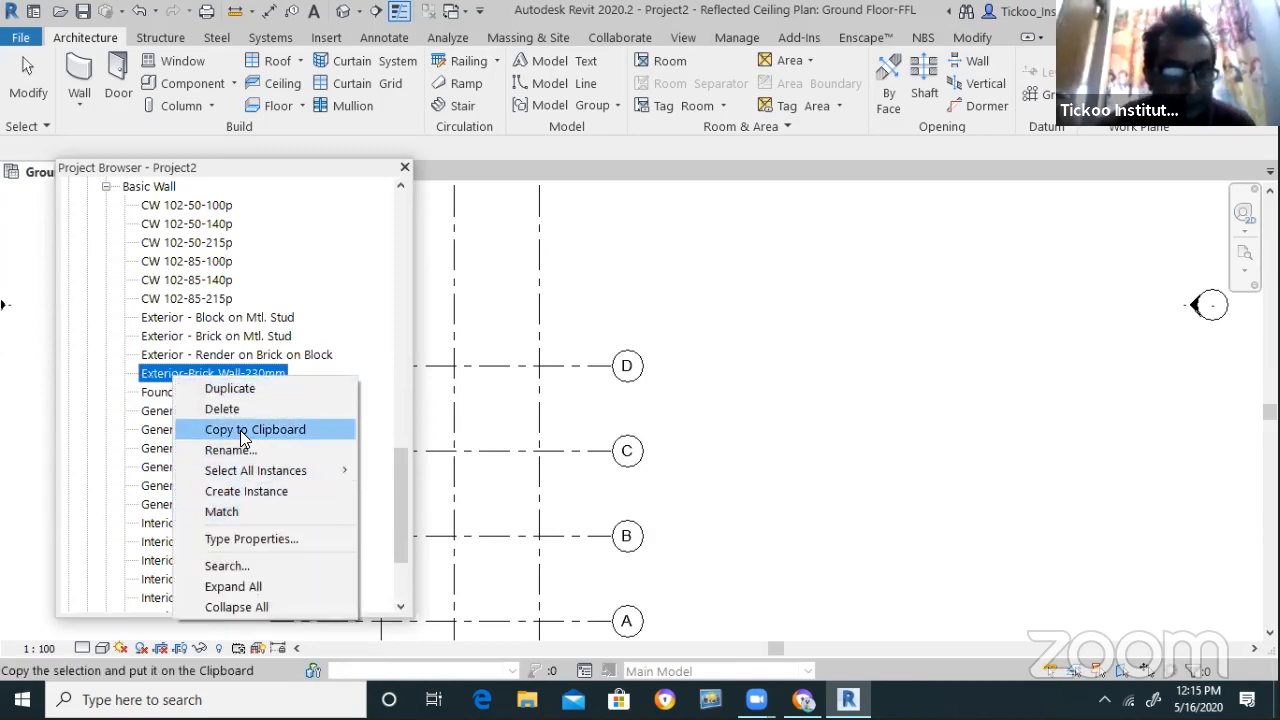
click(241, 389)
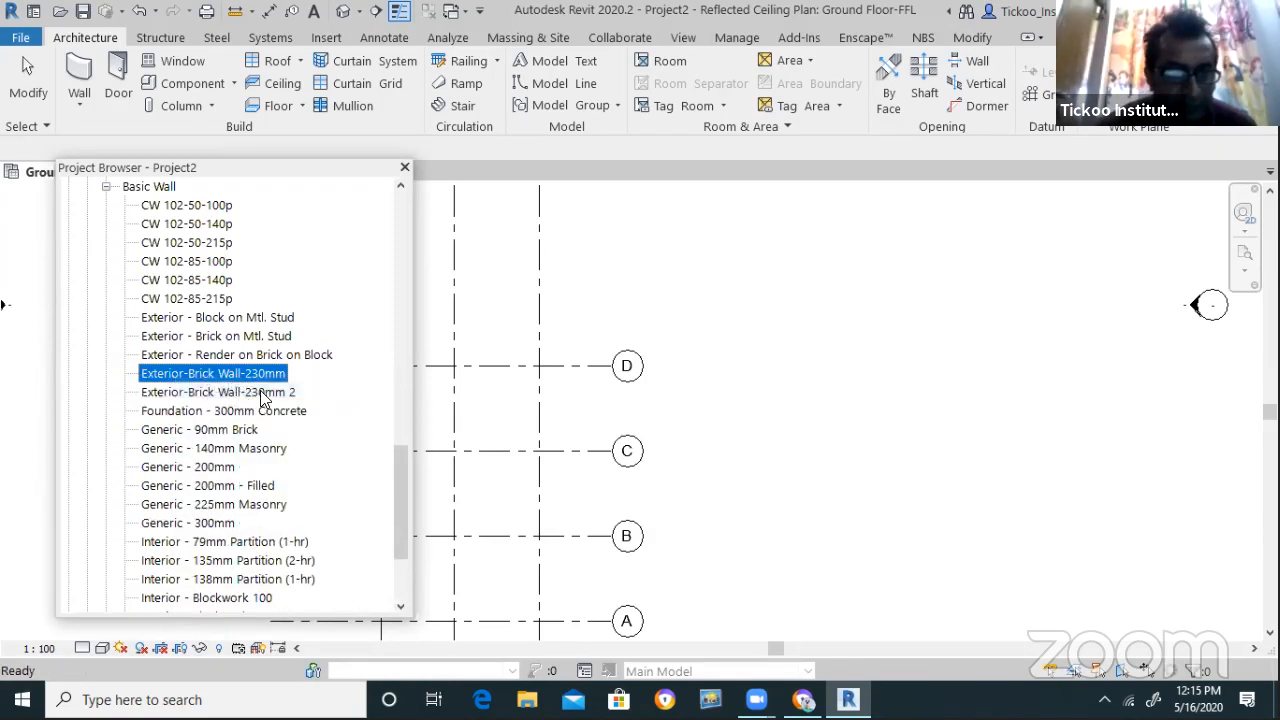
right_click(272, 396)
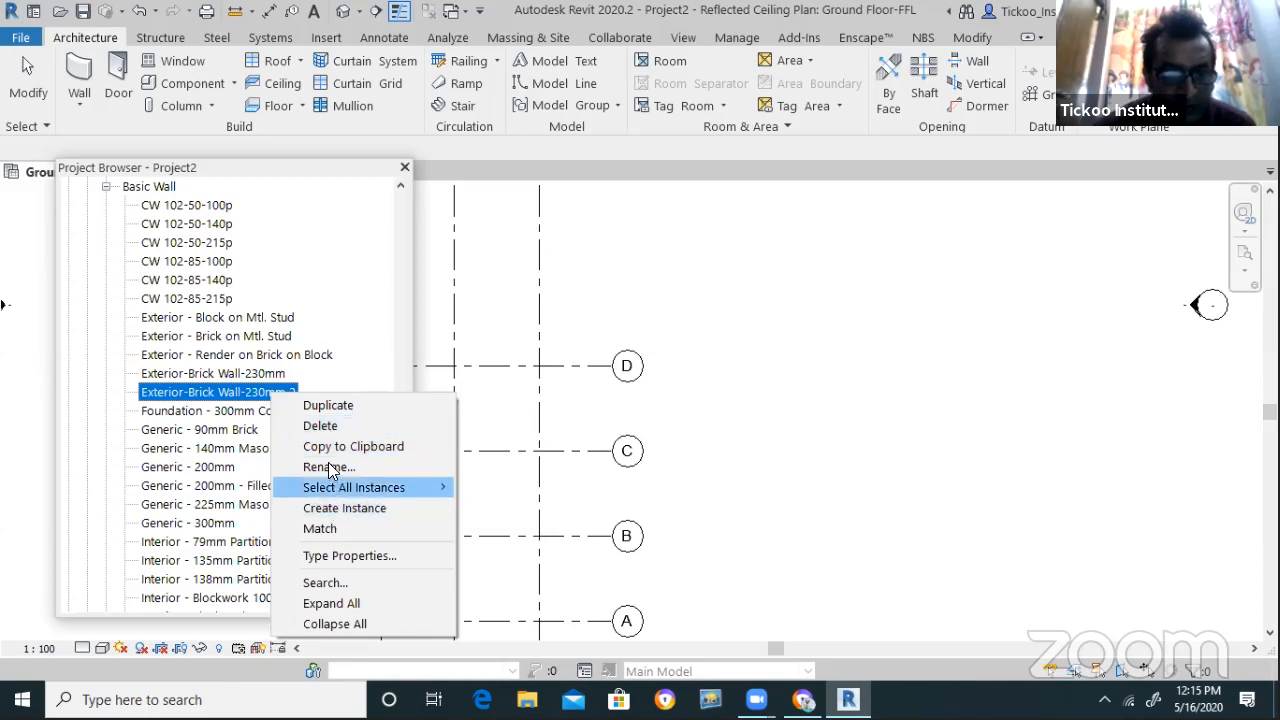
click(328, 466)
drag(246, 392, 328, 392)
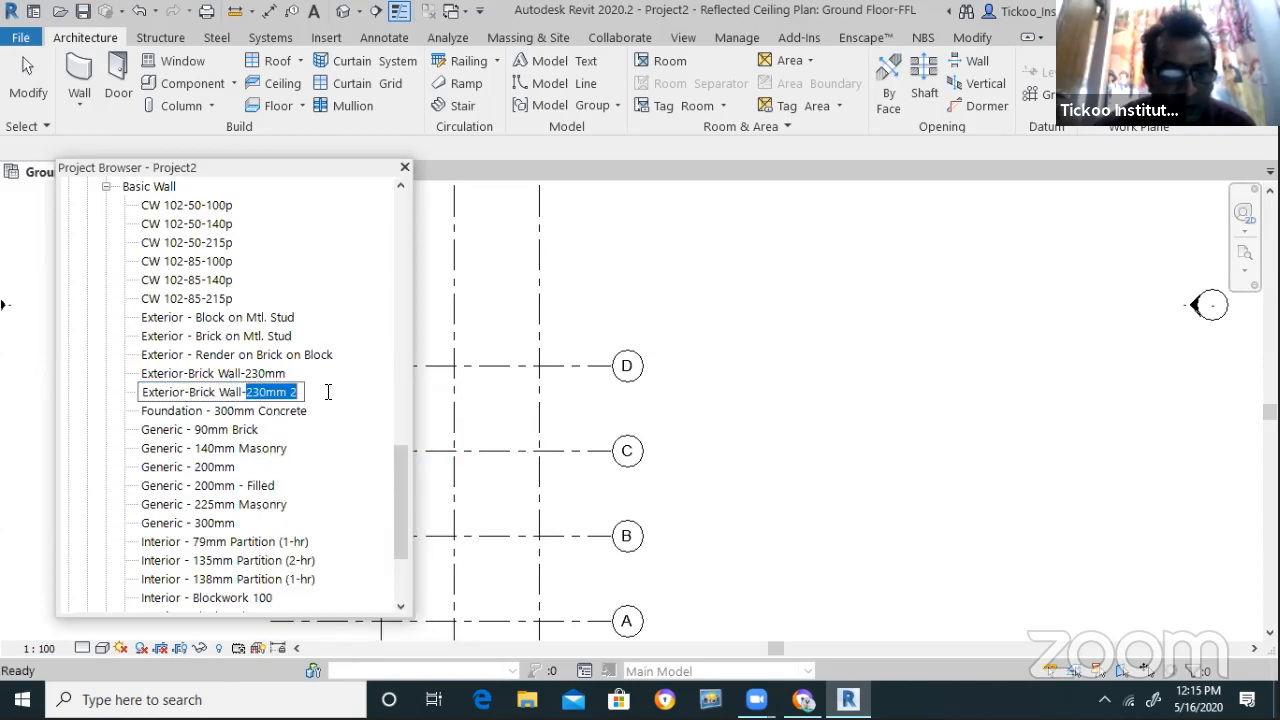
text(150)
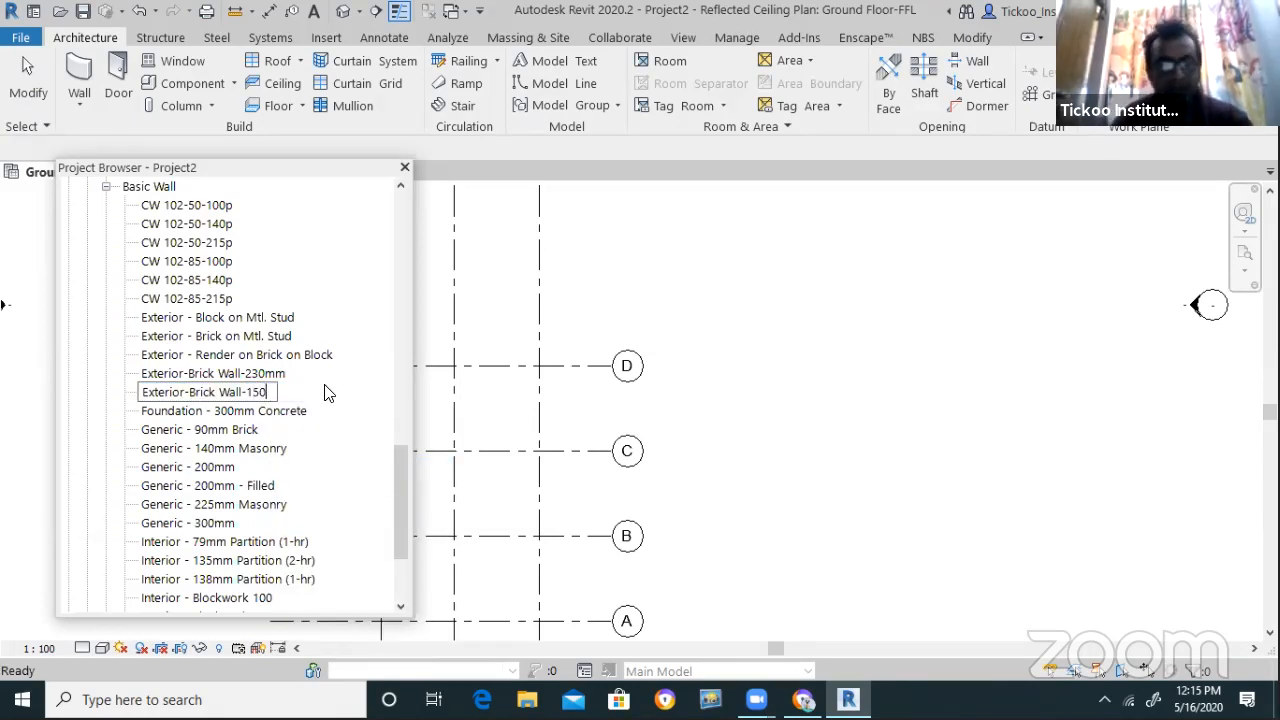
text(mm)
key(Return)
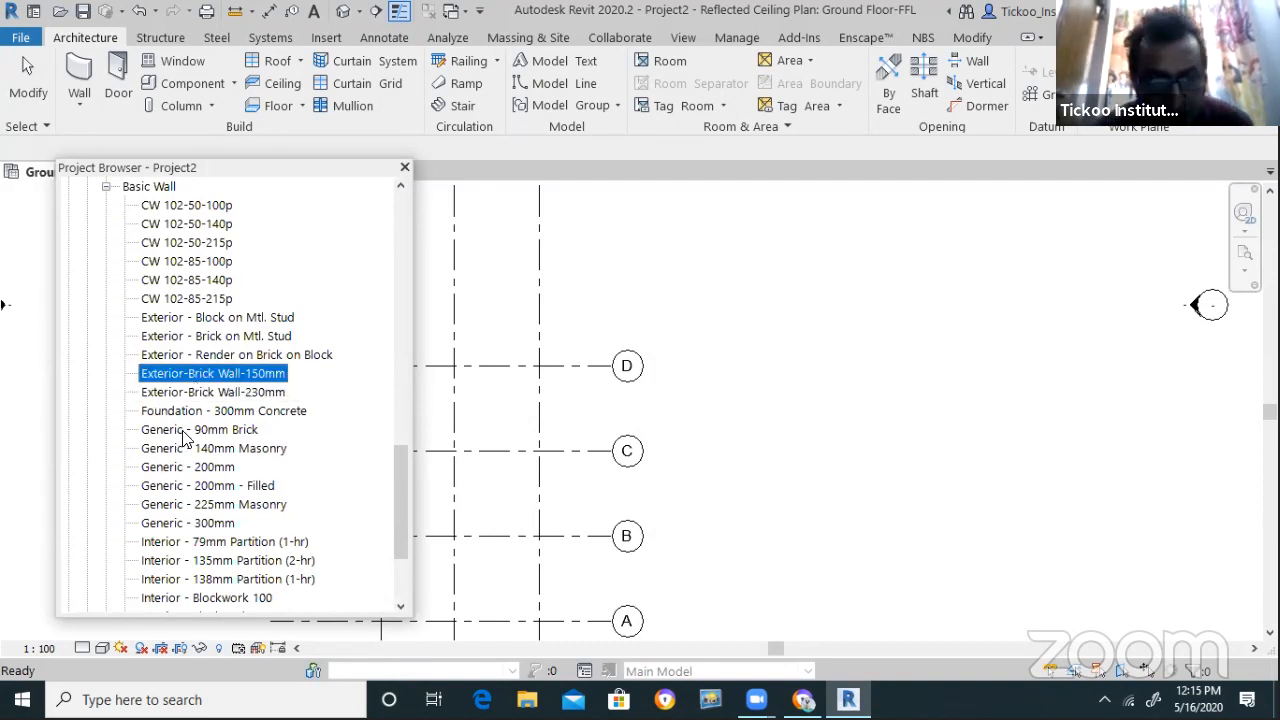
Open Type Properties for Exterior-Brick Wall-230mm, narrowing and repositioning the dialog
click(265, 401)
double_click(265, 401)
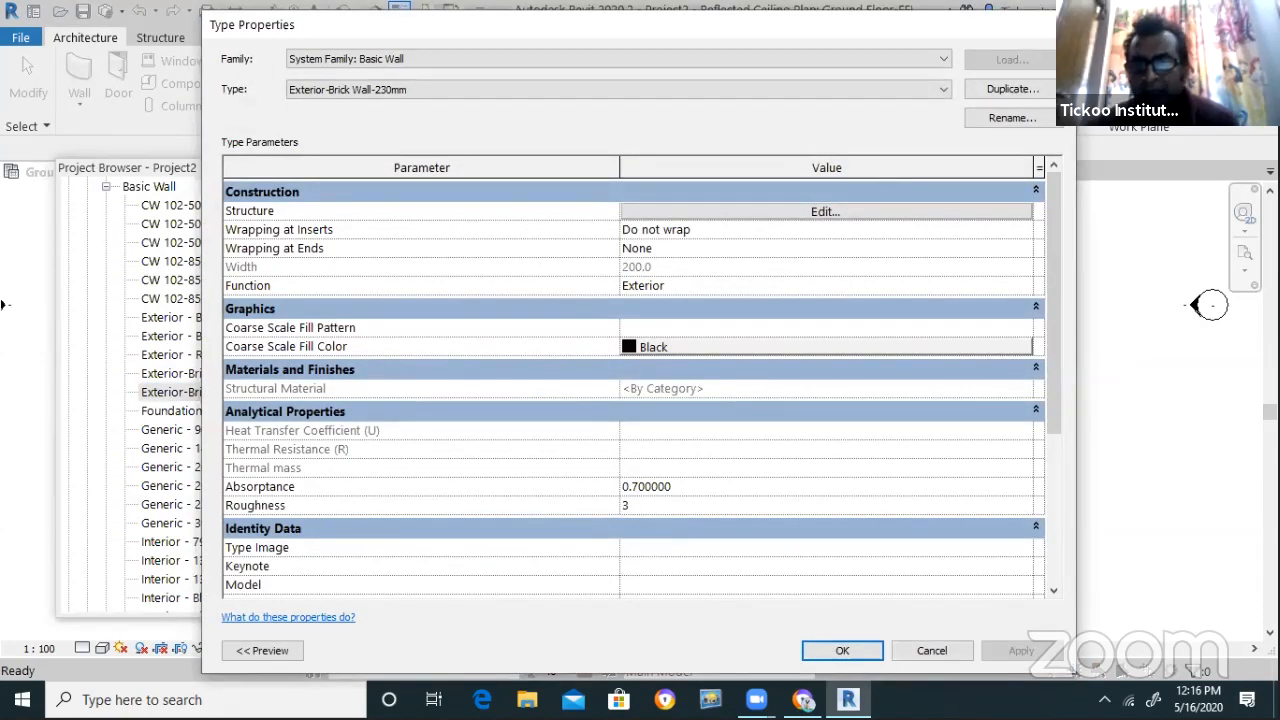
drag(1056, 108, 748, 108)
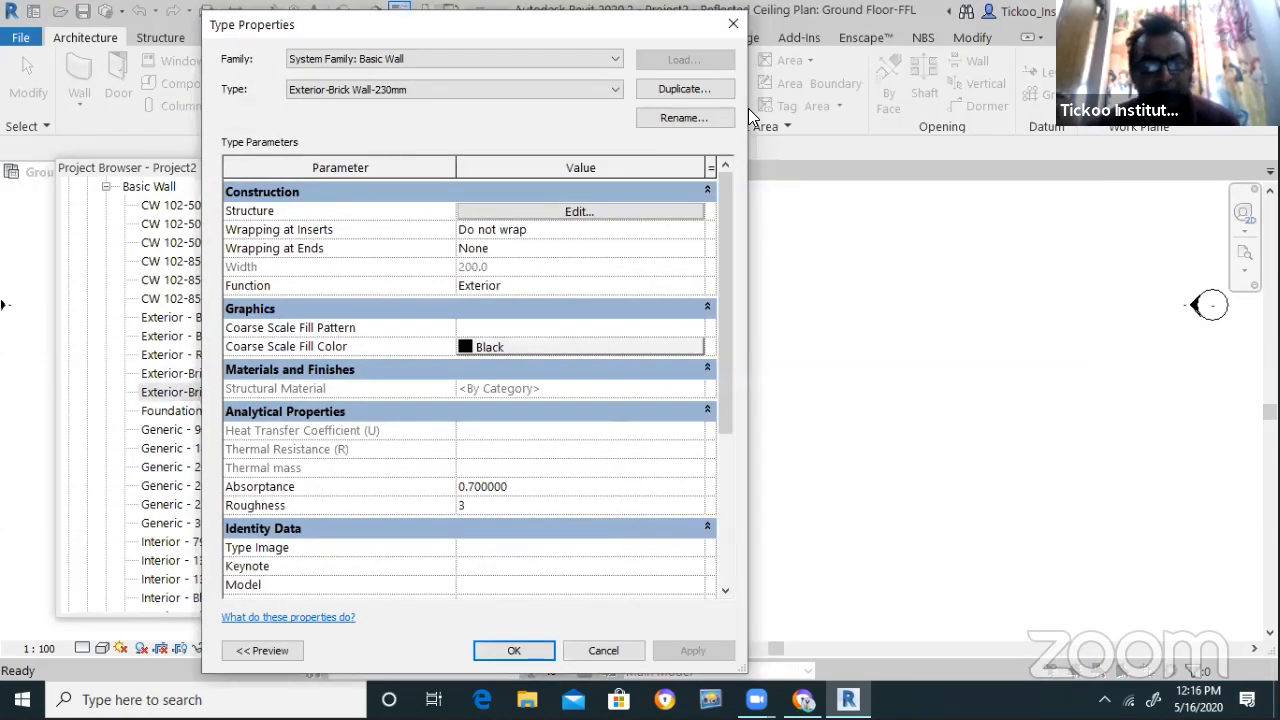
drag(228, 20, 234, 84)
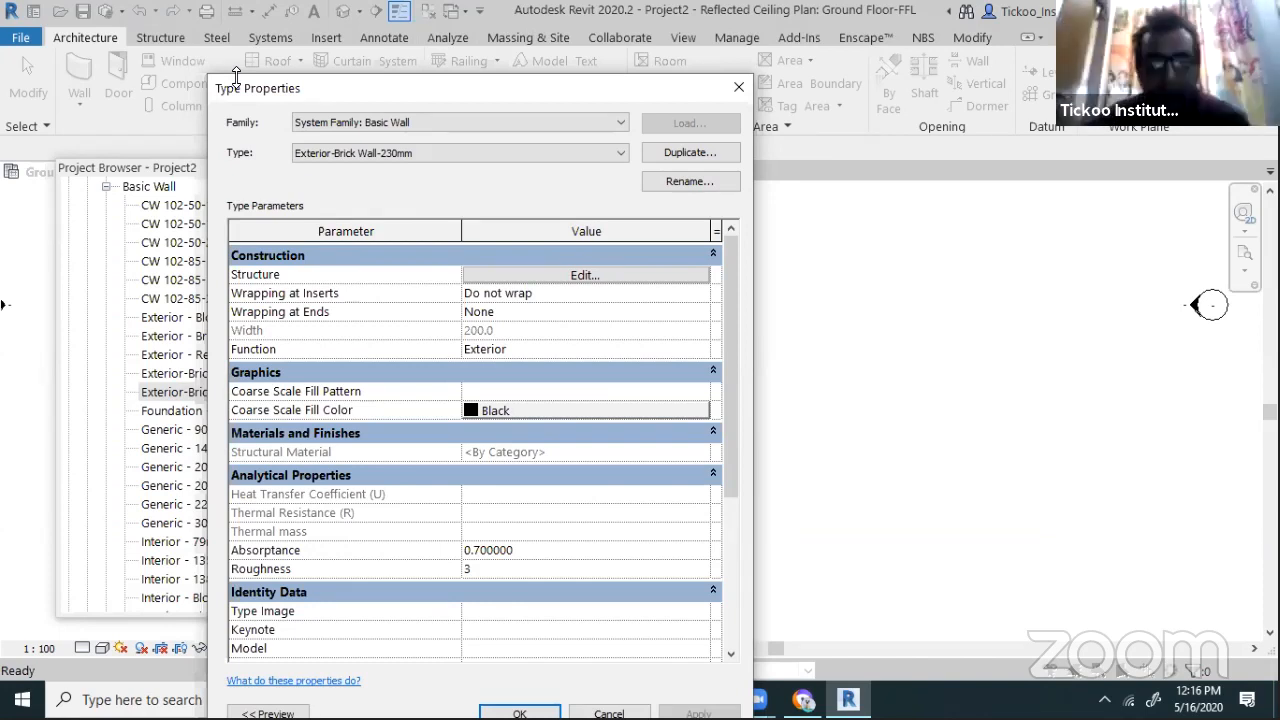
click(518, 278)
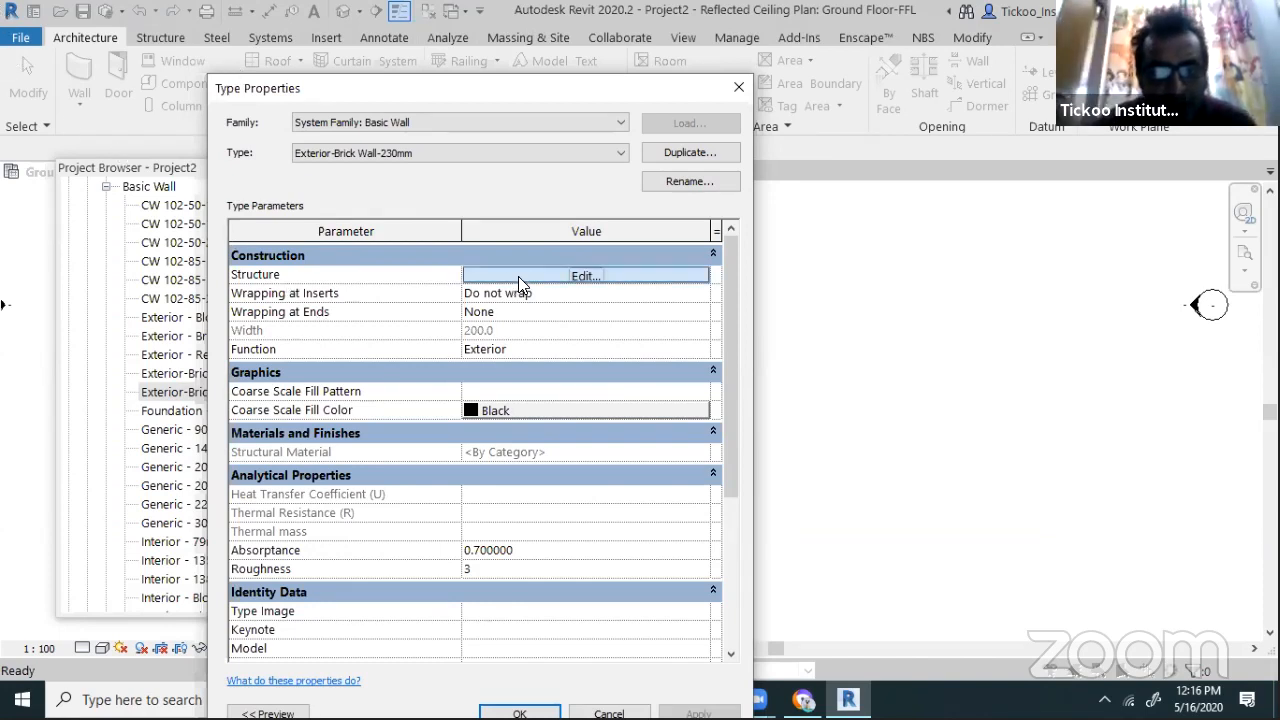
Set the structure layer thickness to 230 and show the wall preview in floor plan
click(518, 276)
click(520, 286)
double_click(521, 286)
text(230)
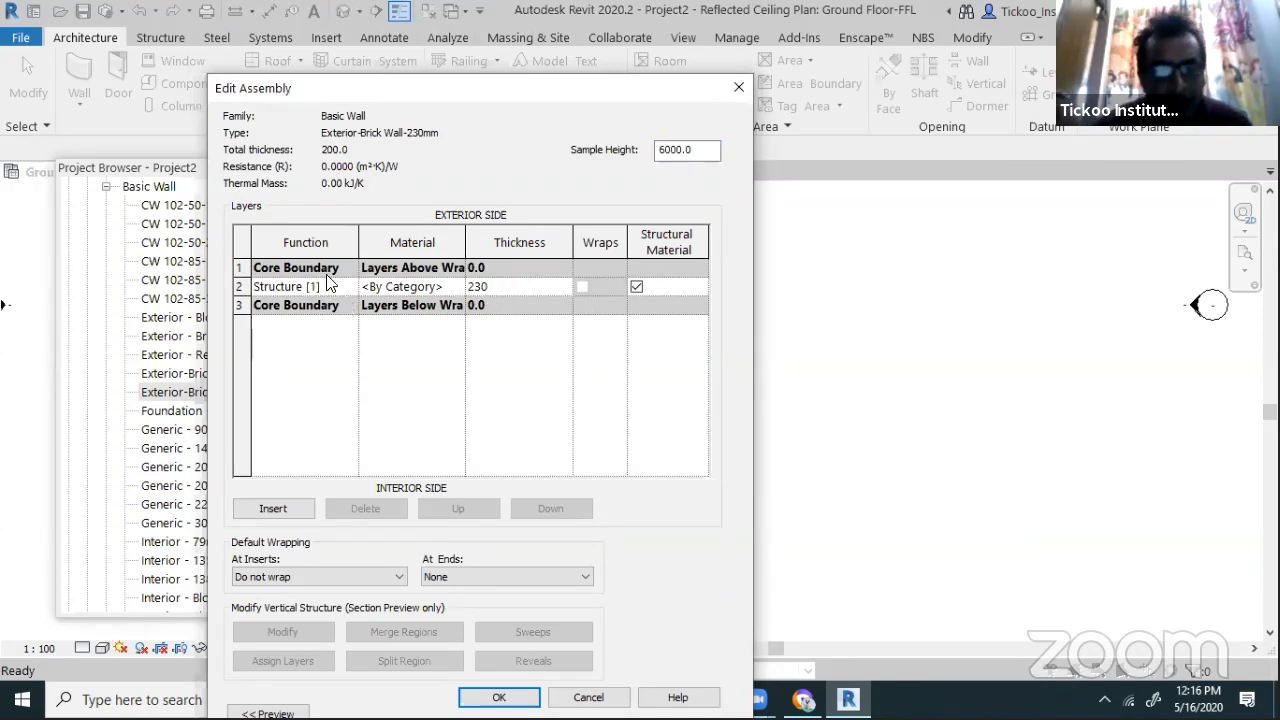
click(454, 286)
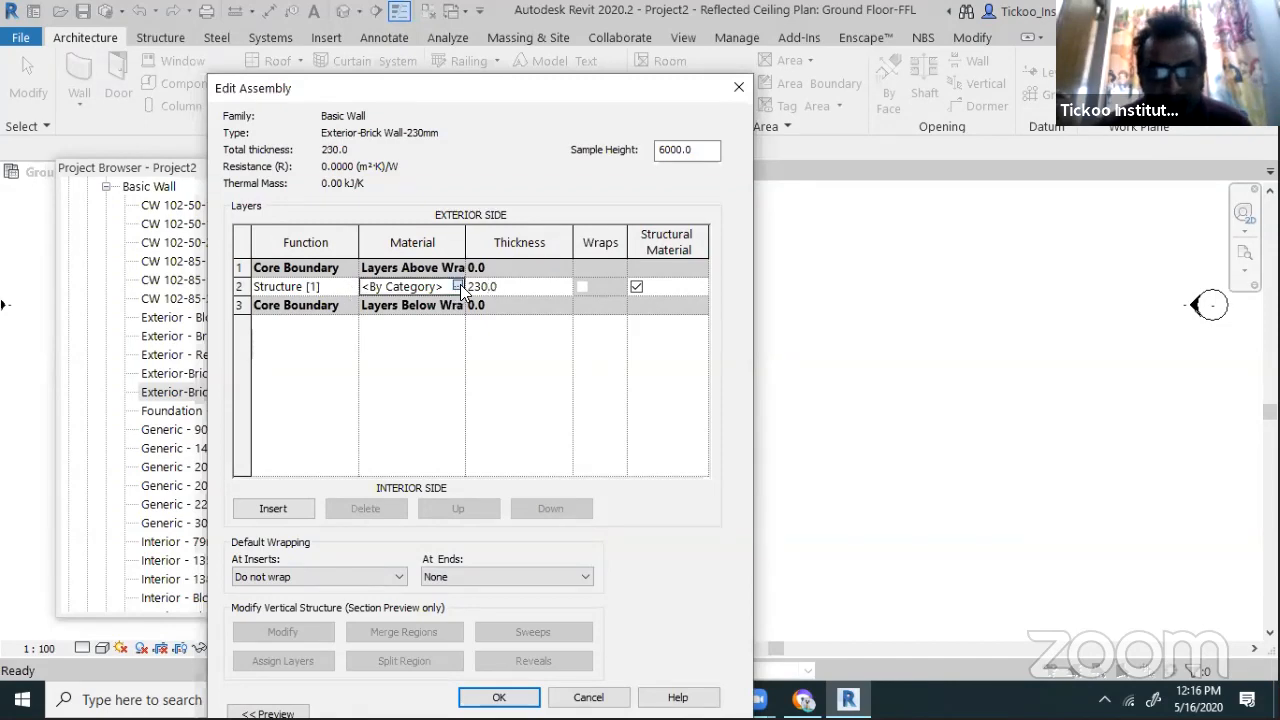
click(457, 287)
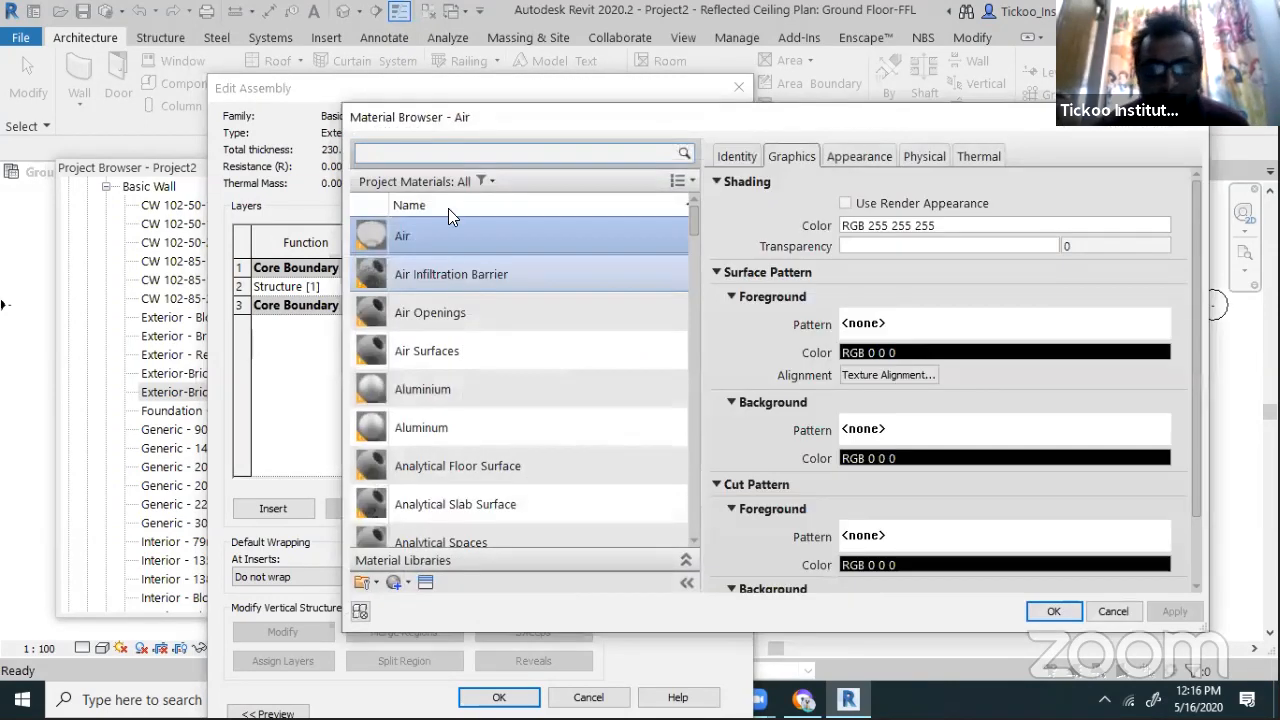
click(454, 154)
text(Brick)
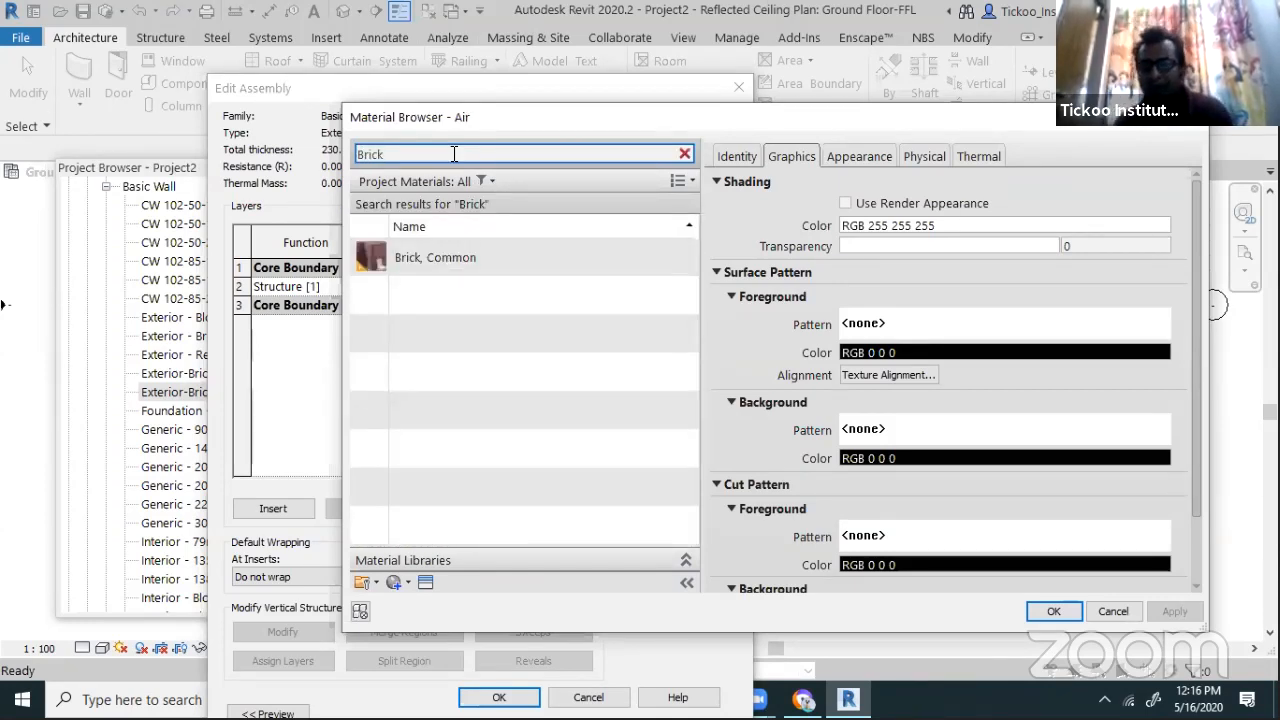
click(1102, 608)
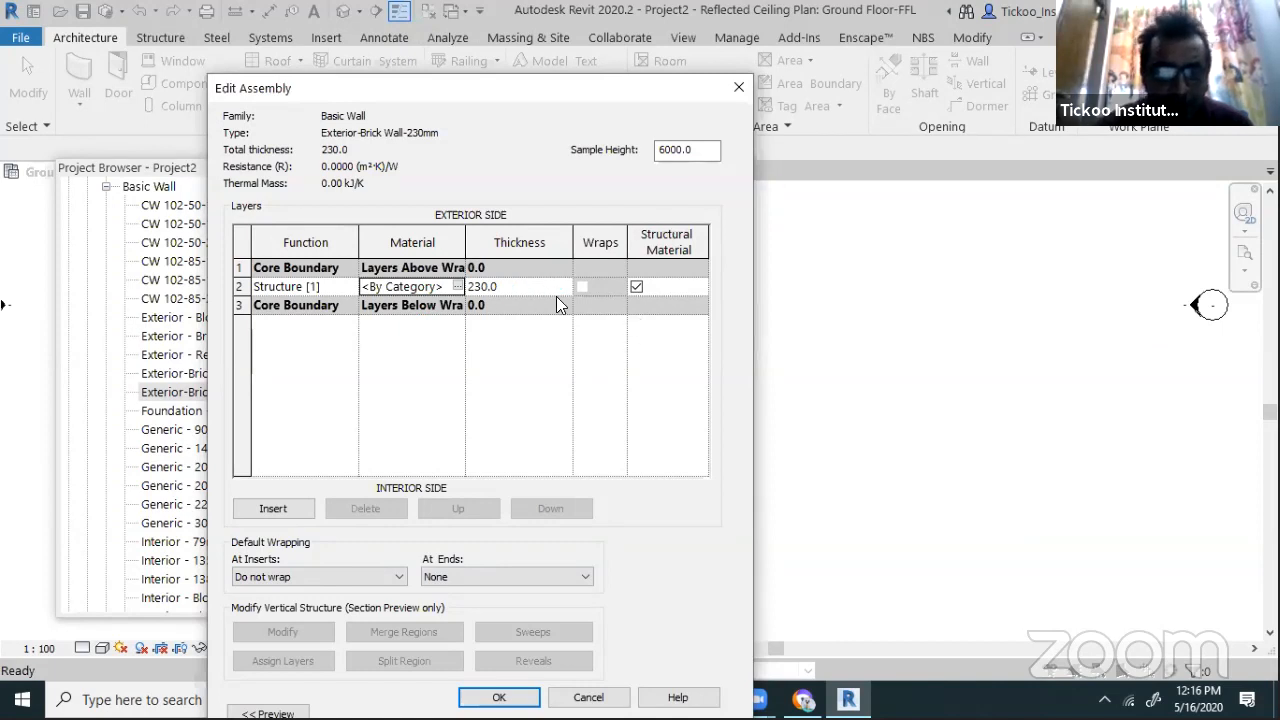
click(530, 288)
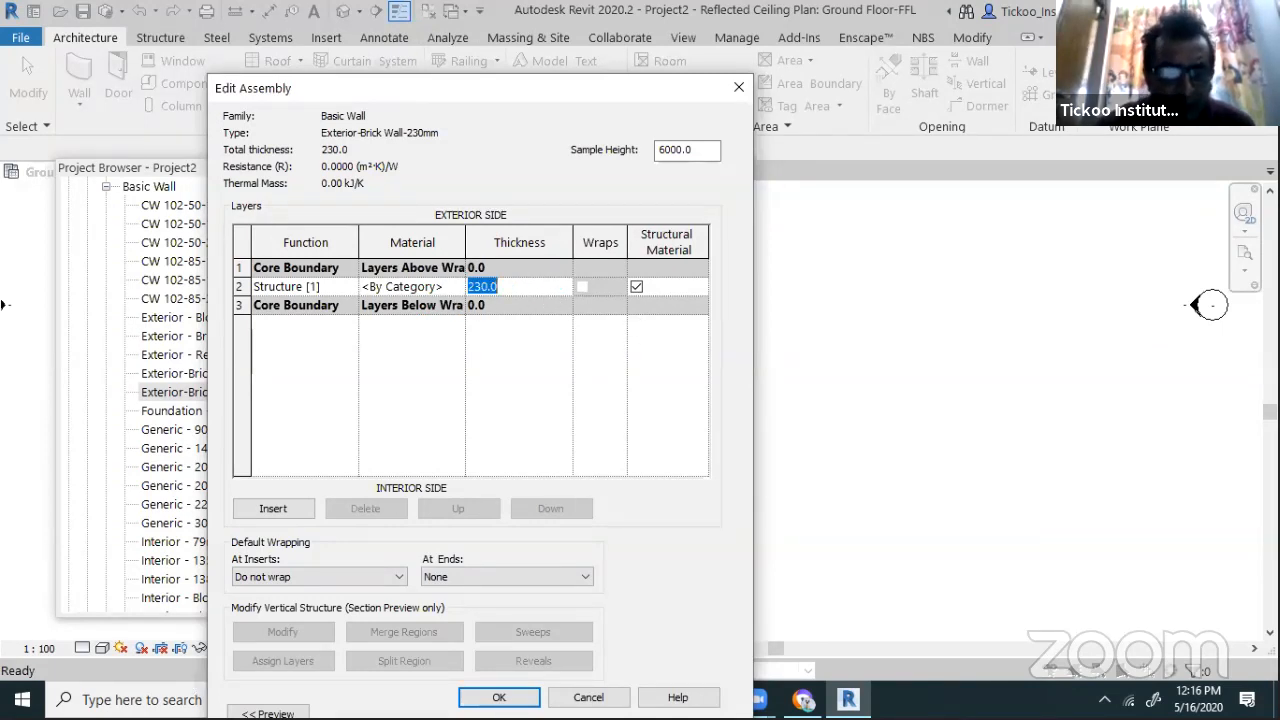
click(267, 713)
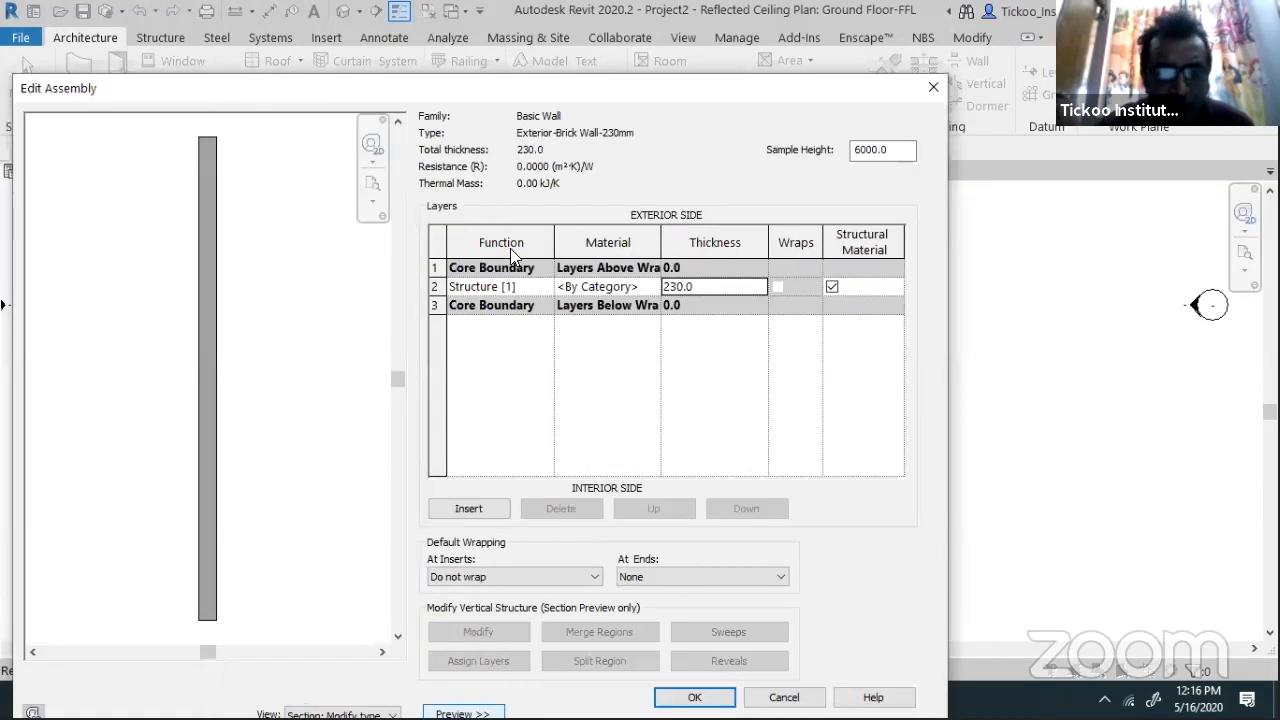
click(340, 714)
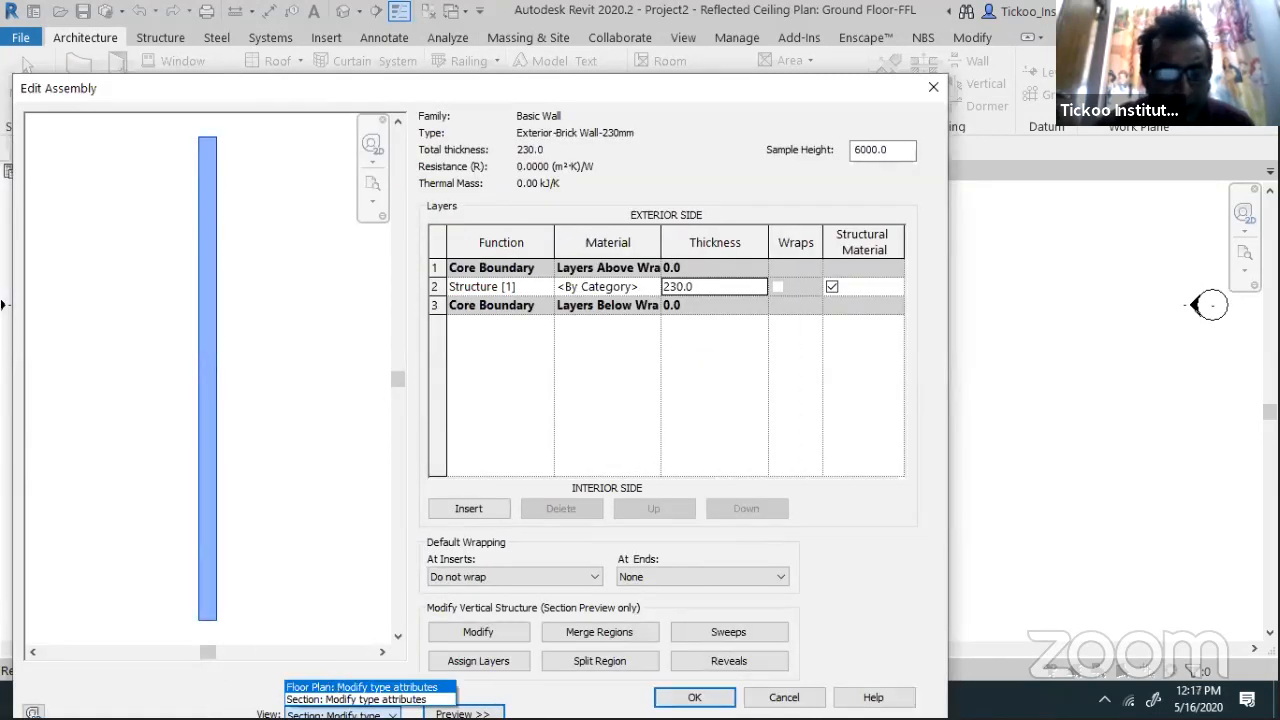
click(334, 687)
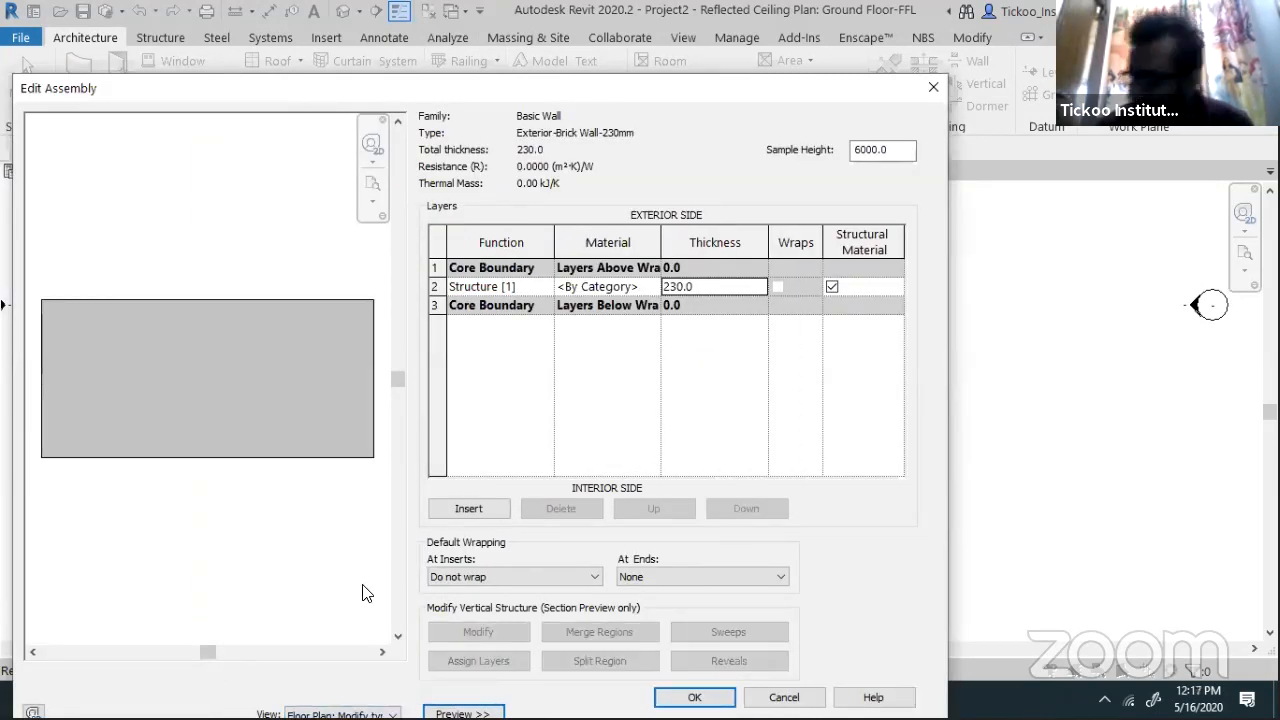
Assign Brick, Common as the structure layer material and apply the layer changes
click(706, 288)
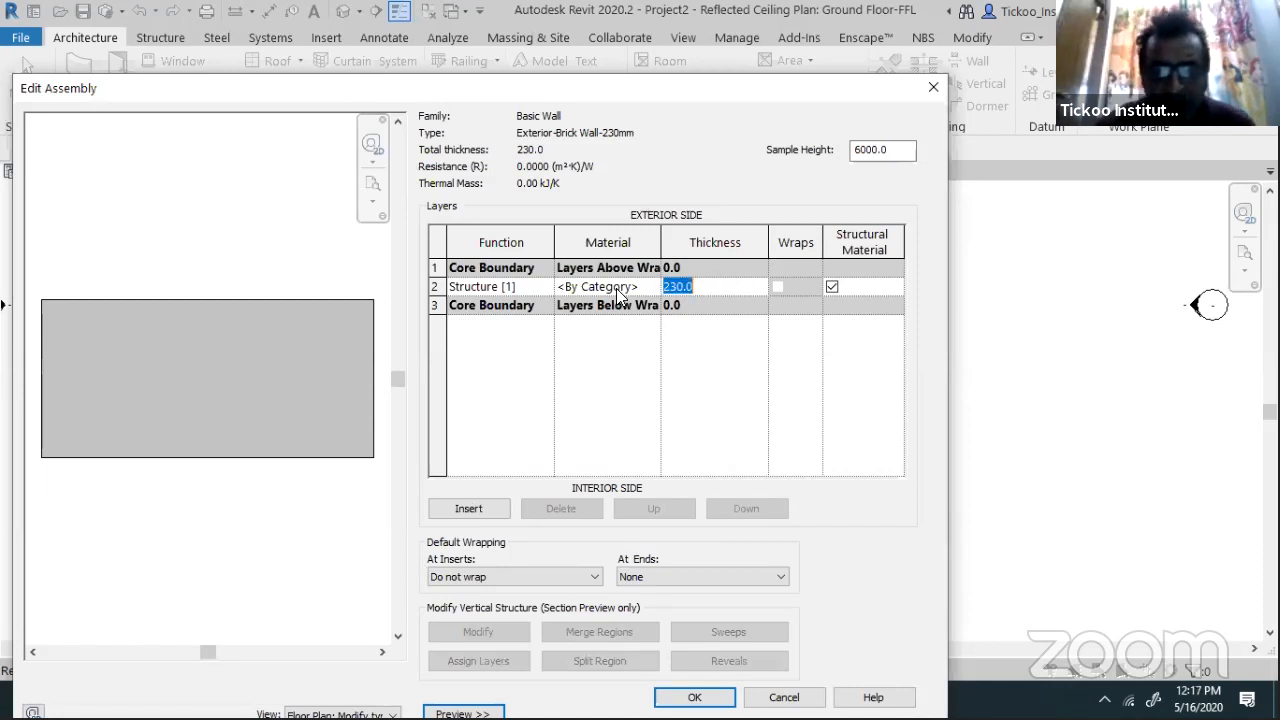
click(652, 286)
click(652, 286)
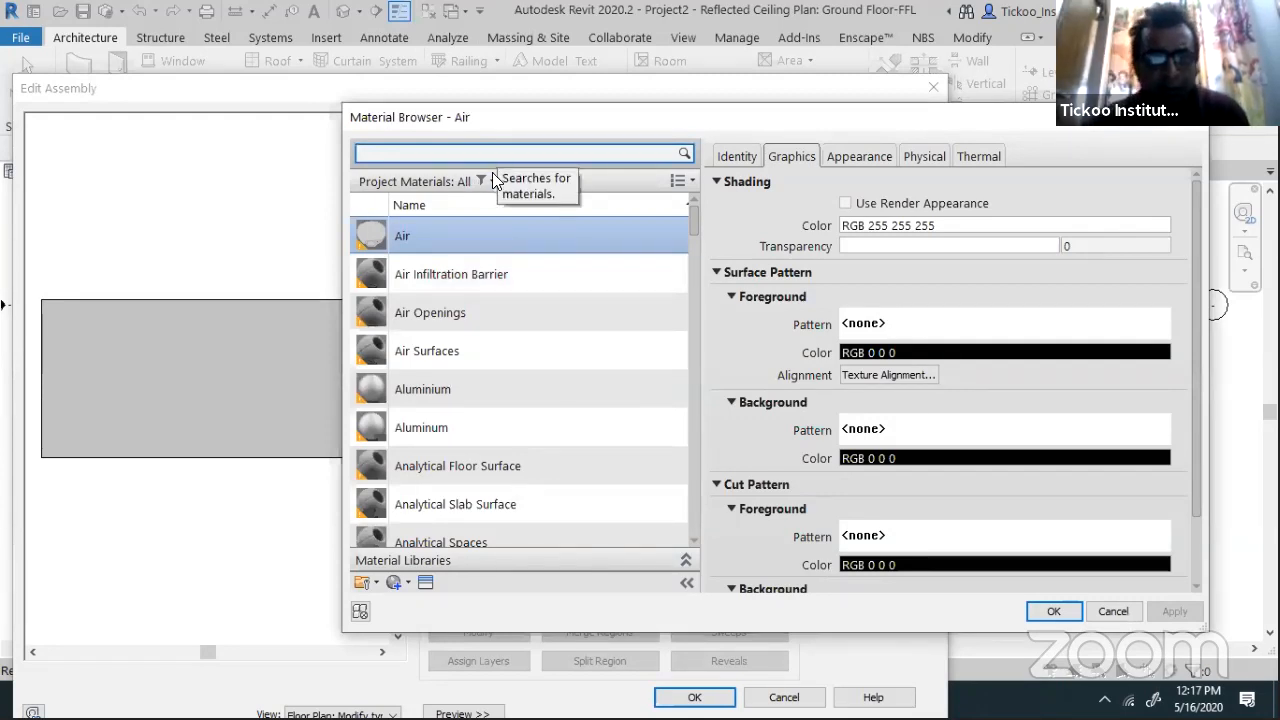
click(486, 181)
click(516, 148)
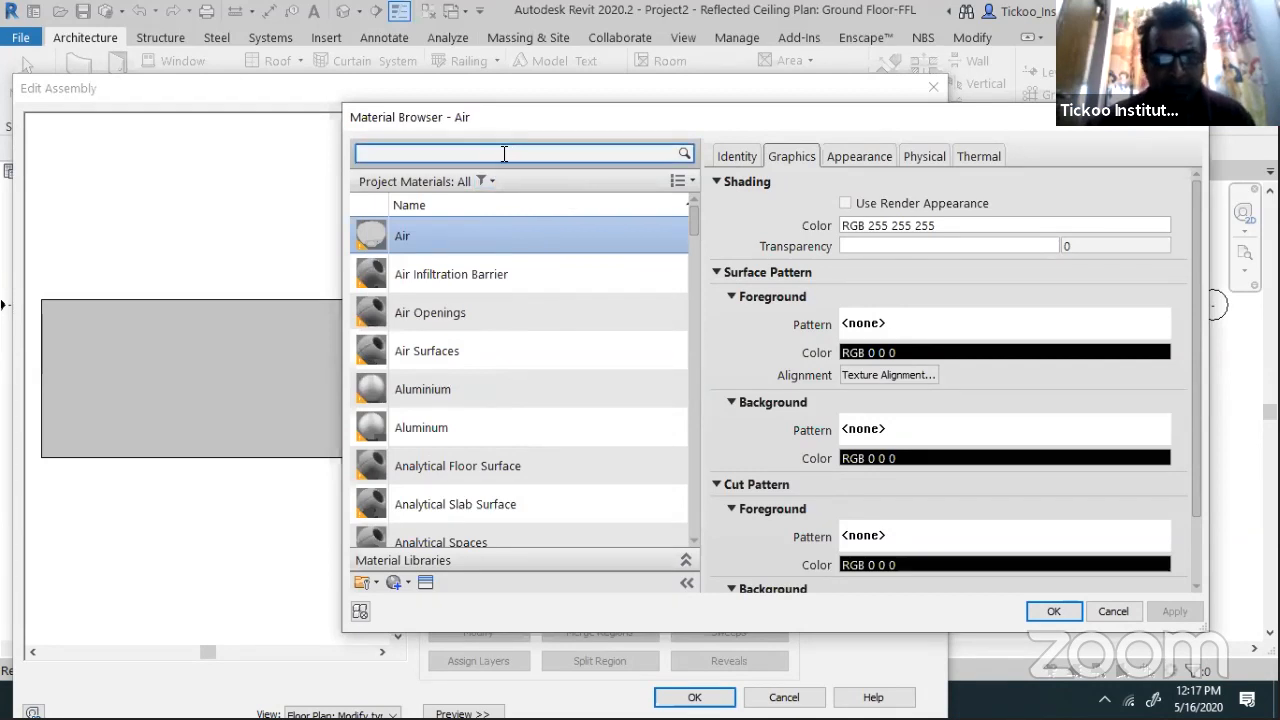
text(Brick)
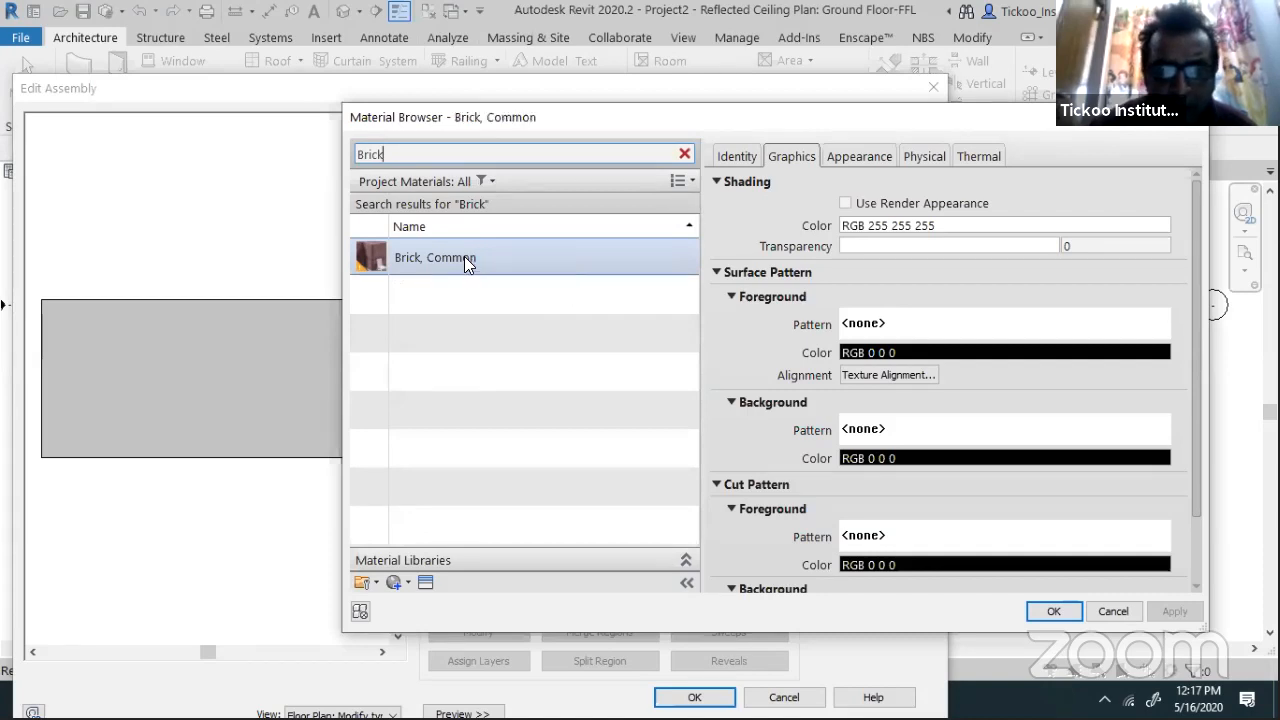
click(464, 256)
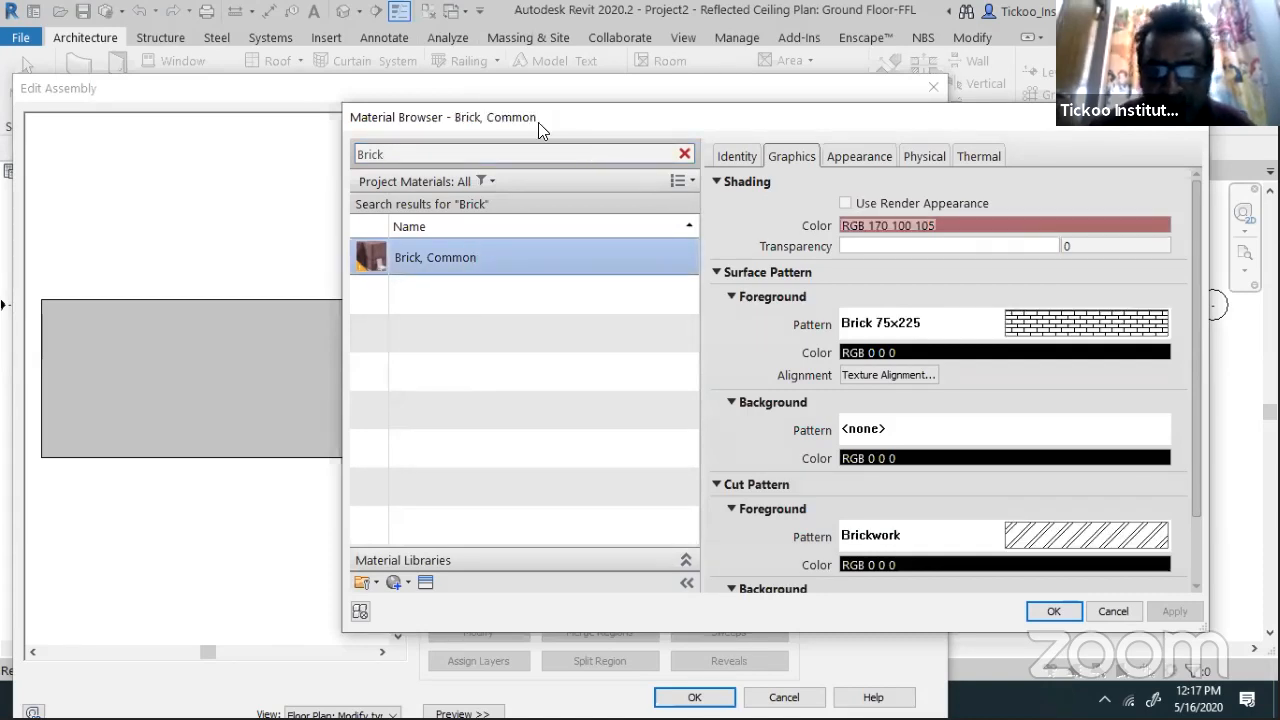
drag(538, 122, 211, 105)
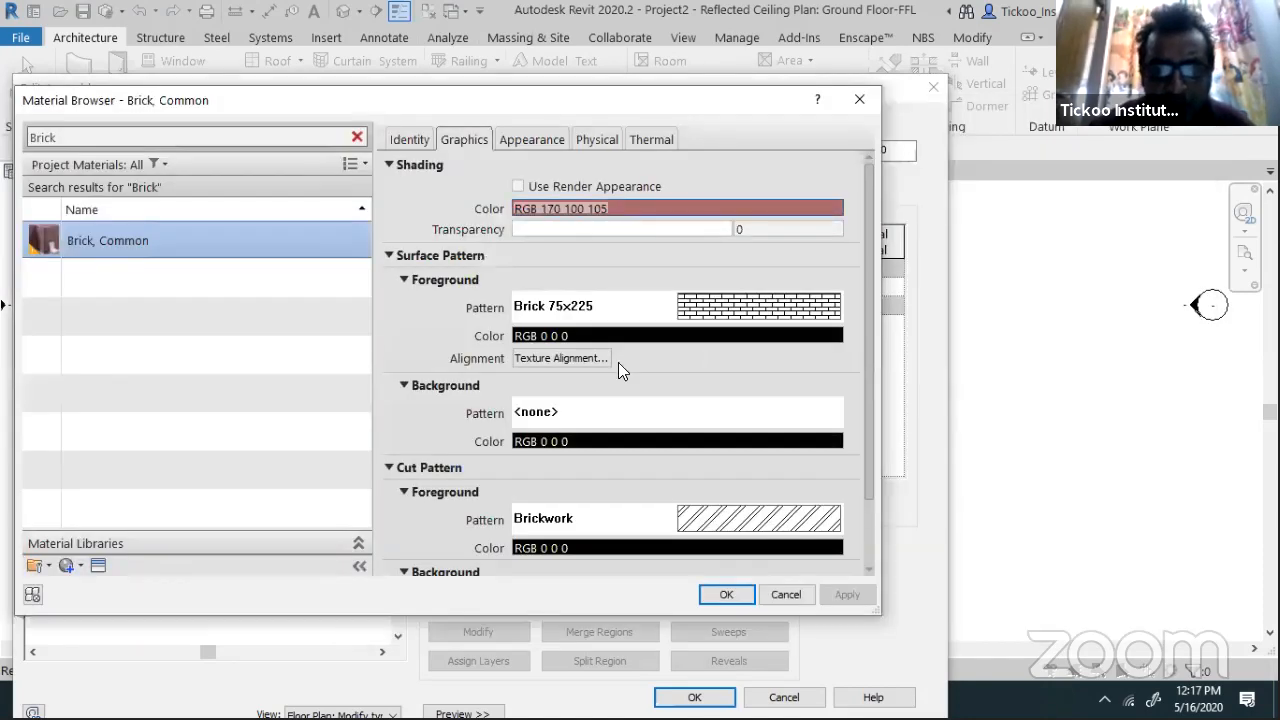
click(726, 594)
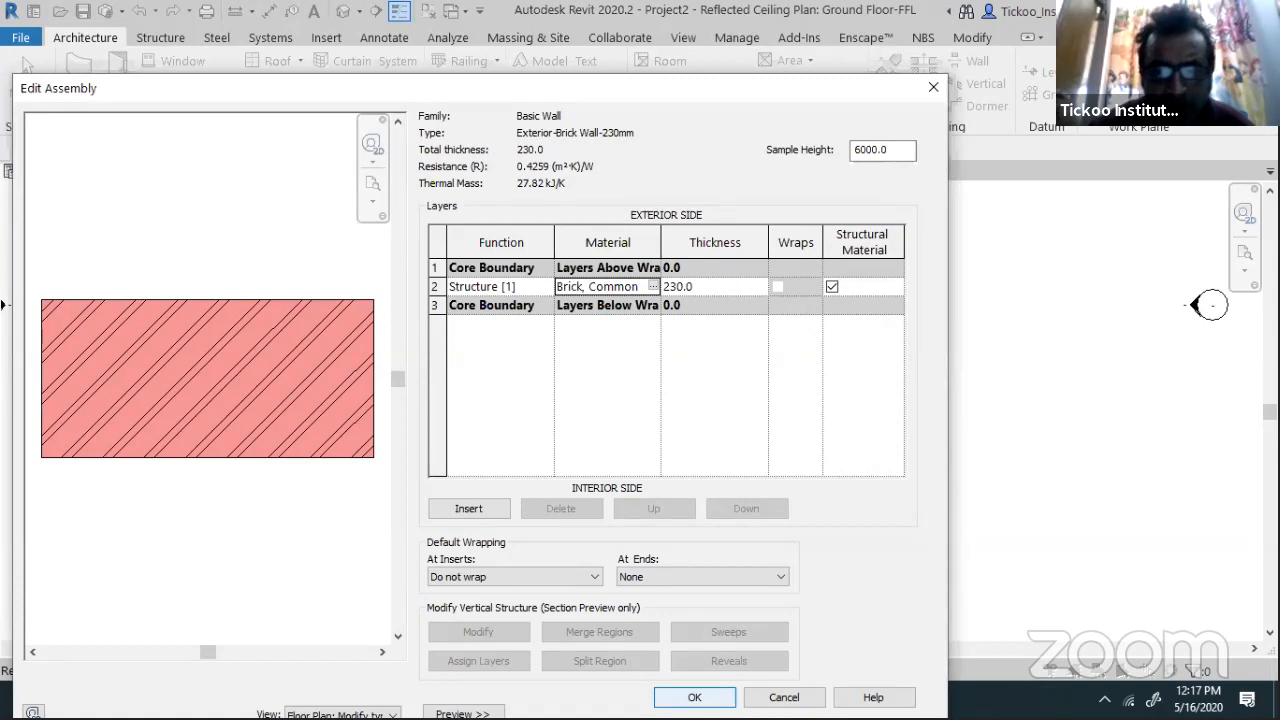
click(694, 697)
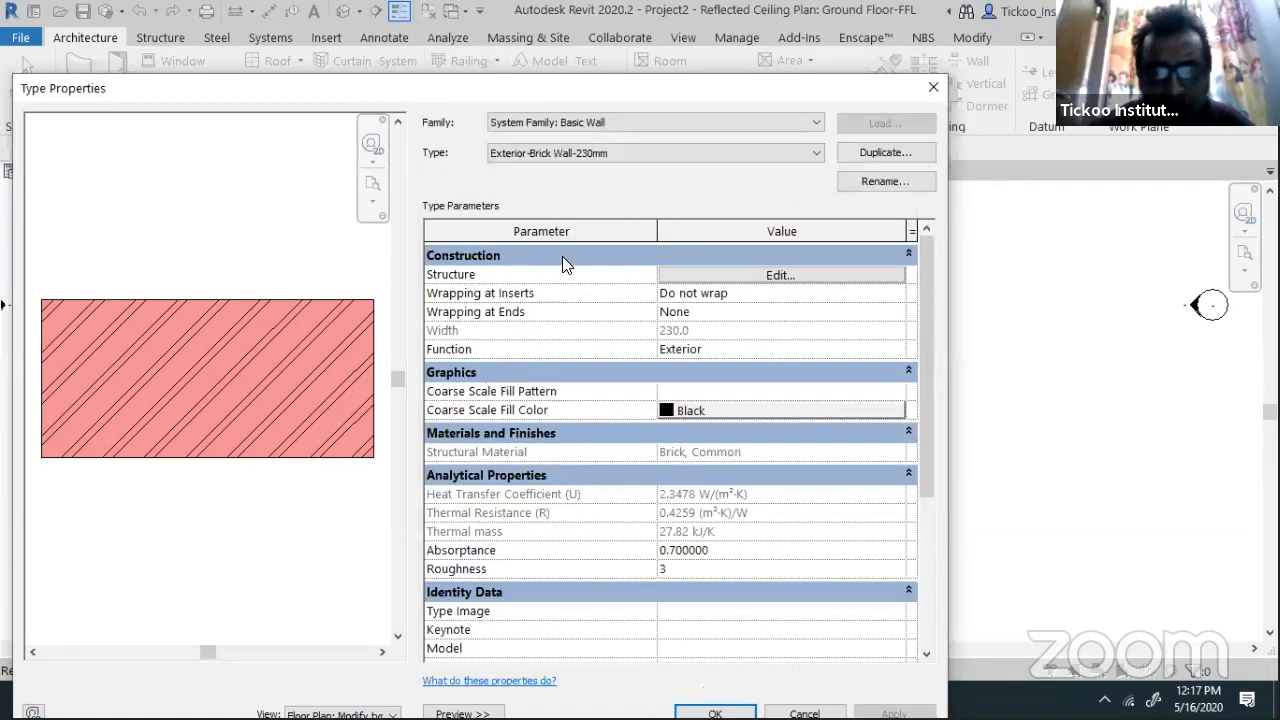
Switch to the Exterior-Brick Wall-150mm type, abandoning a duplicate whose name already exists
click(592, 152)
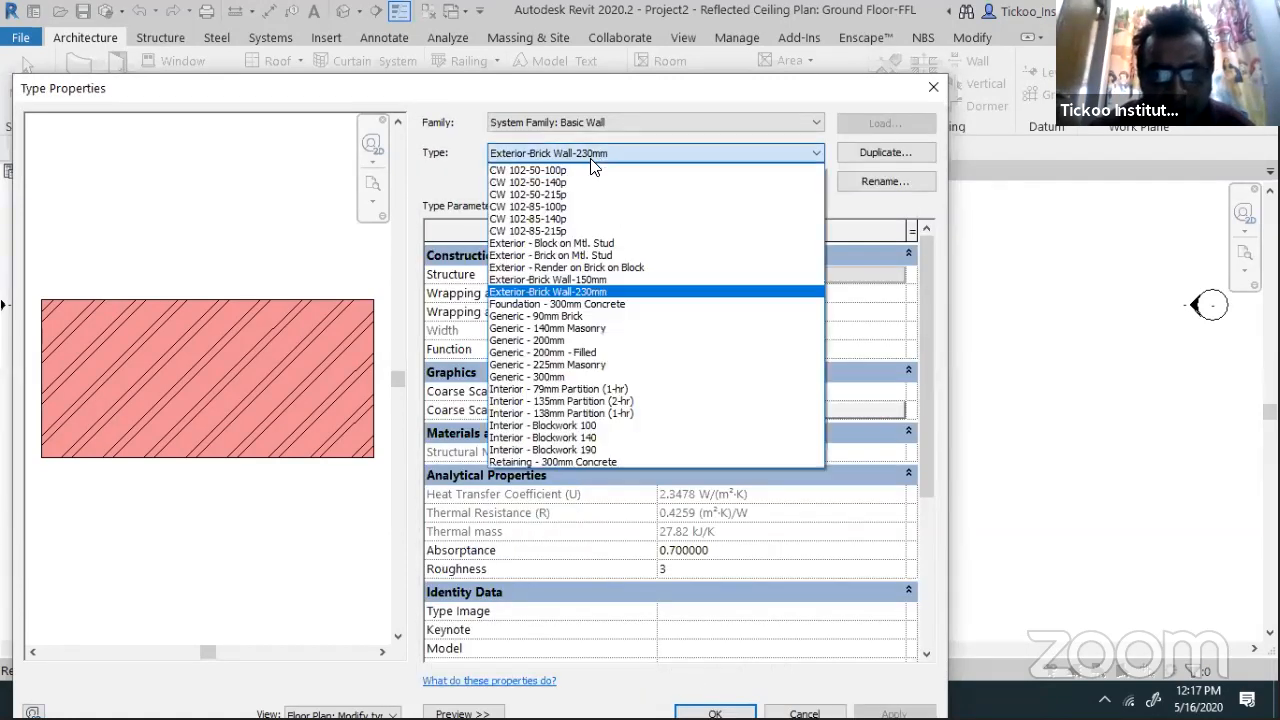
click(605, 281)
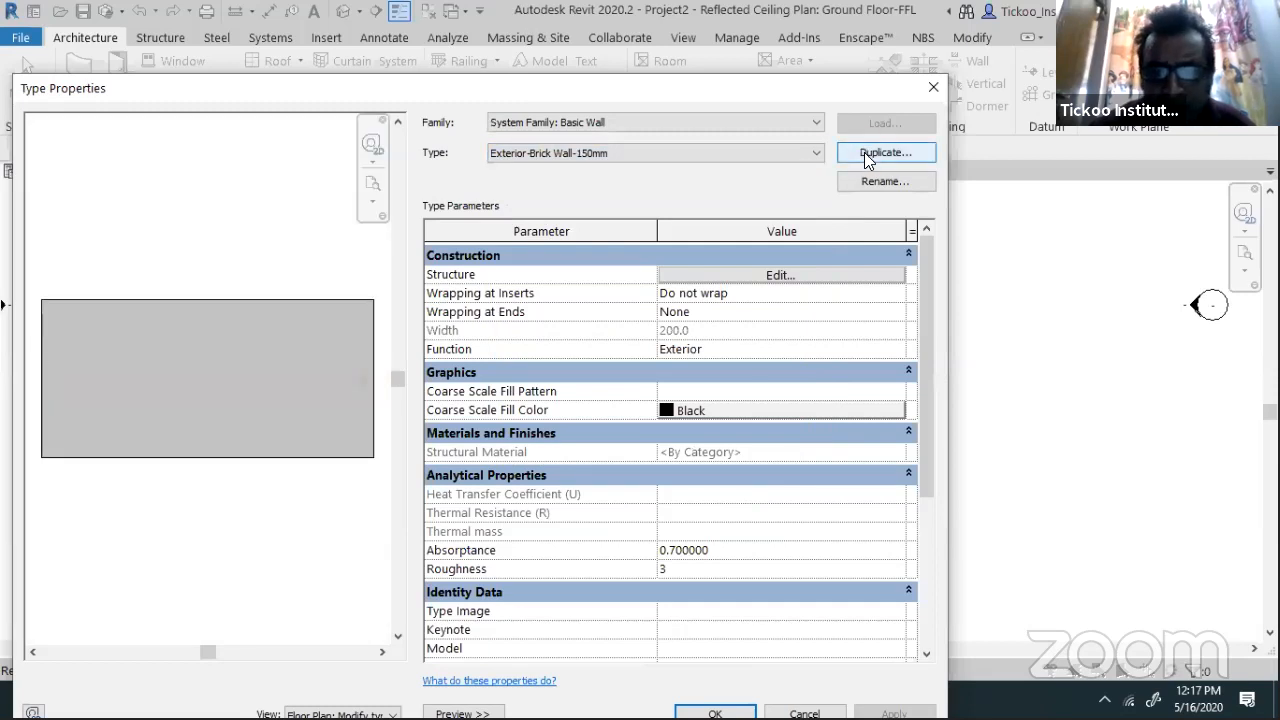
click(861, 153)
click(908, 404)
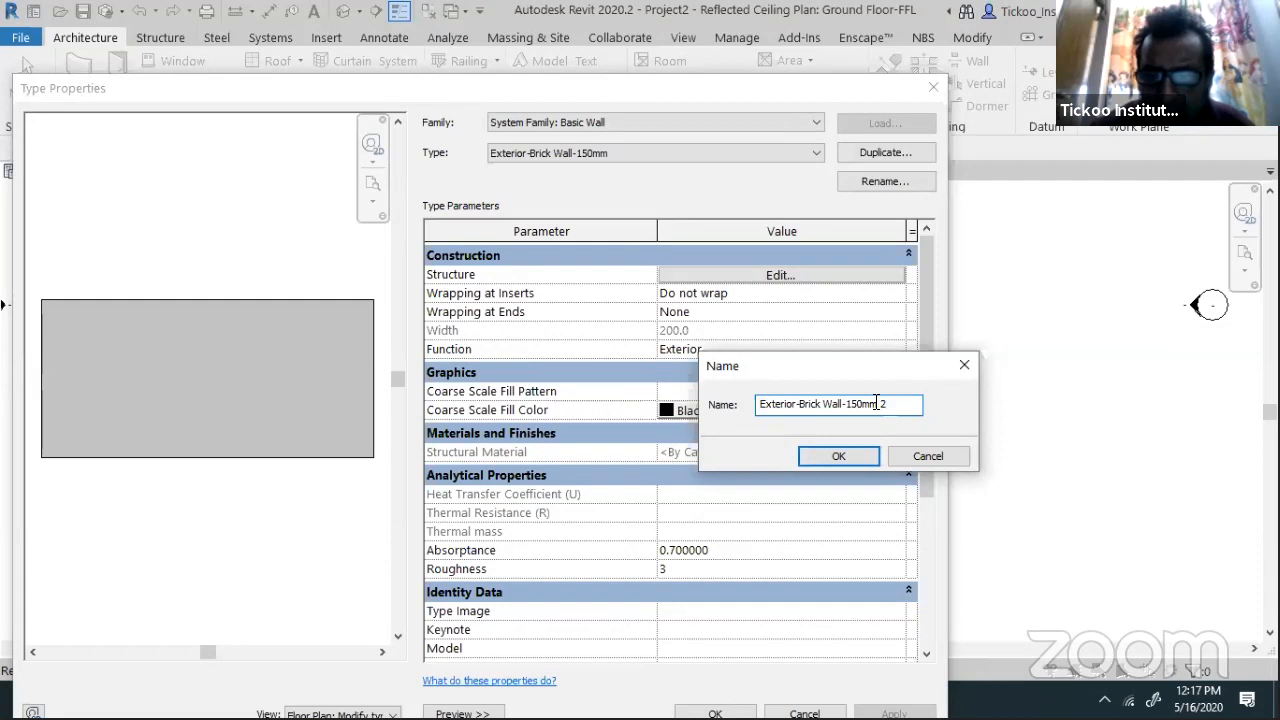
key(shift+Left)
key(shift+Left)
key(shift+Left)
key(BackSpace)
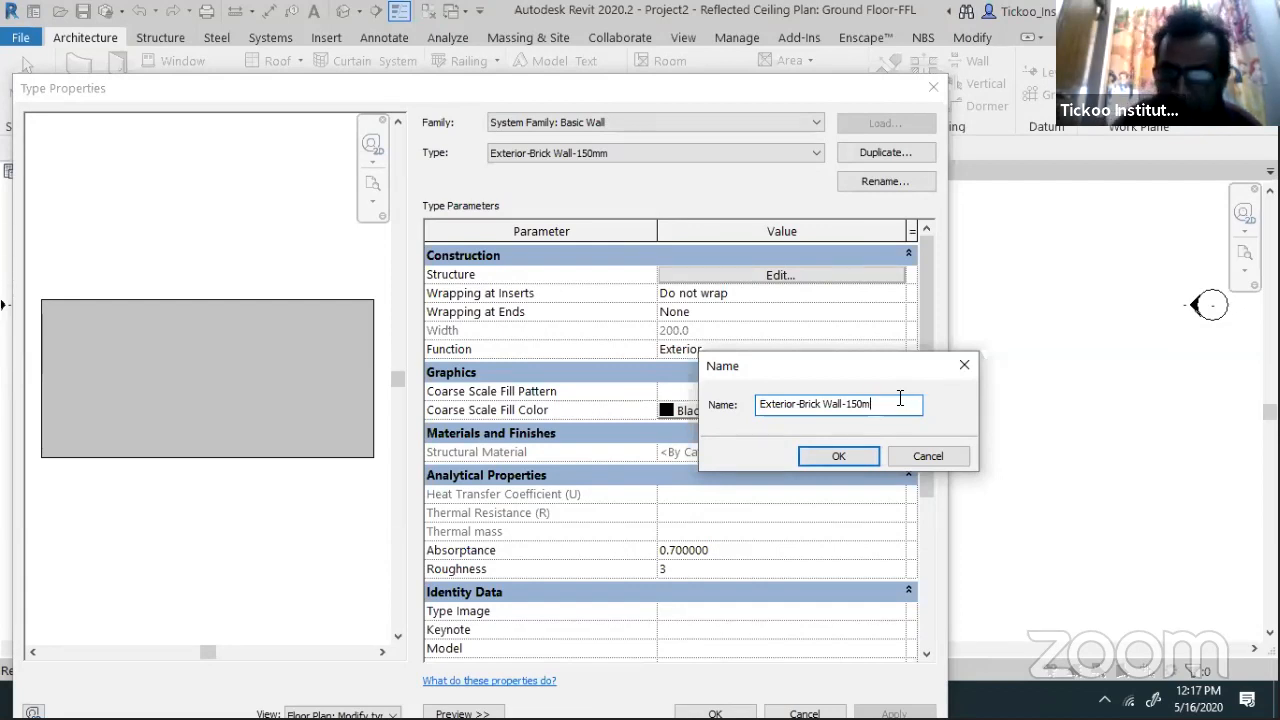
text(m)
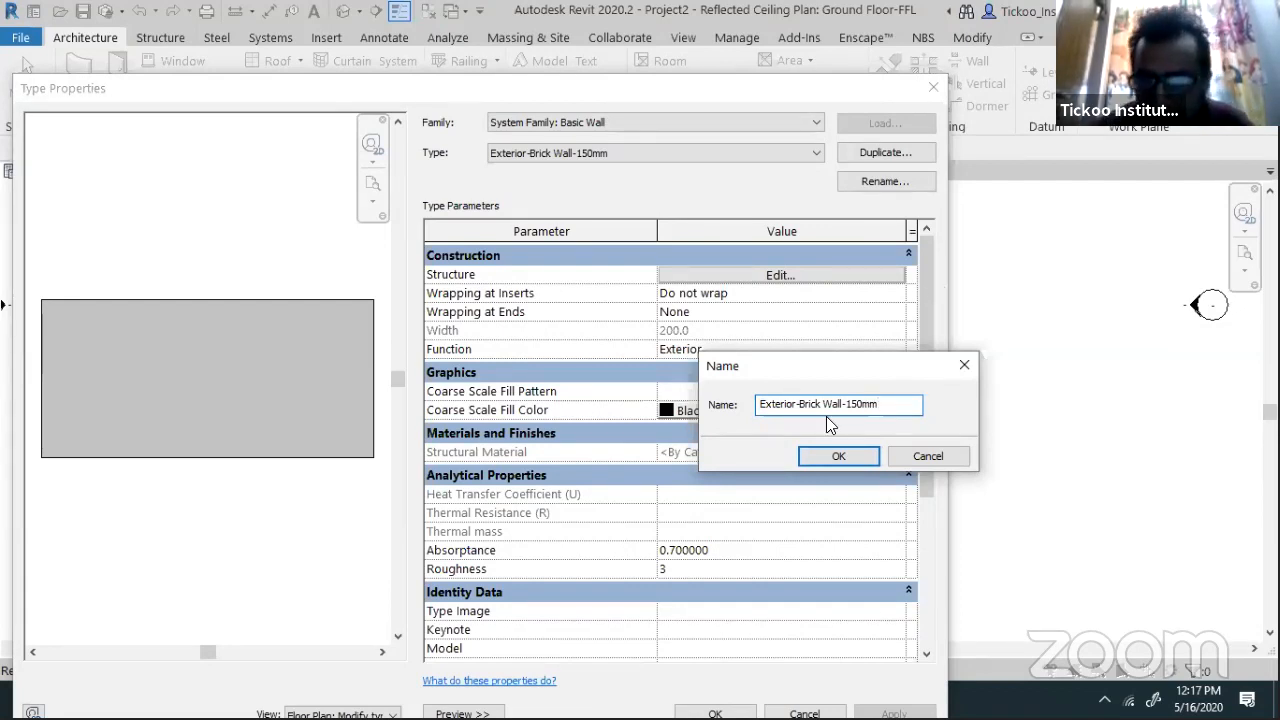
click(838, 456)
click(750, 358)
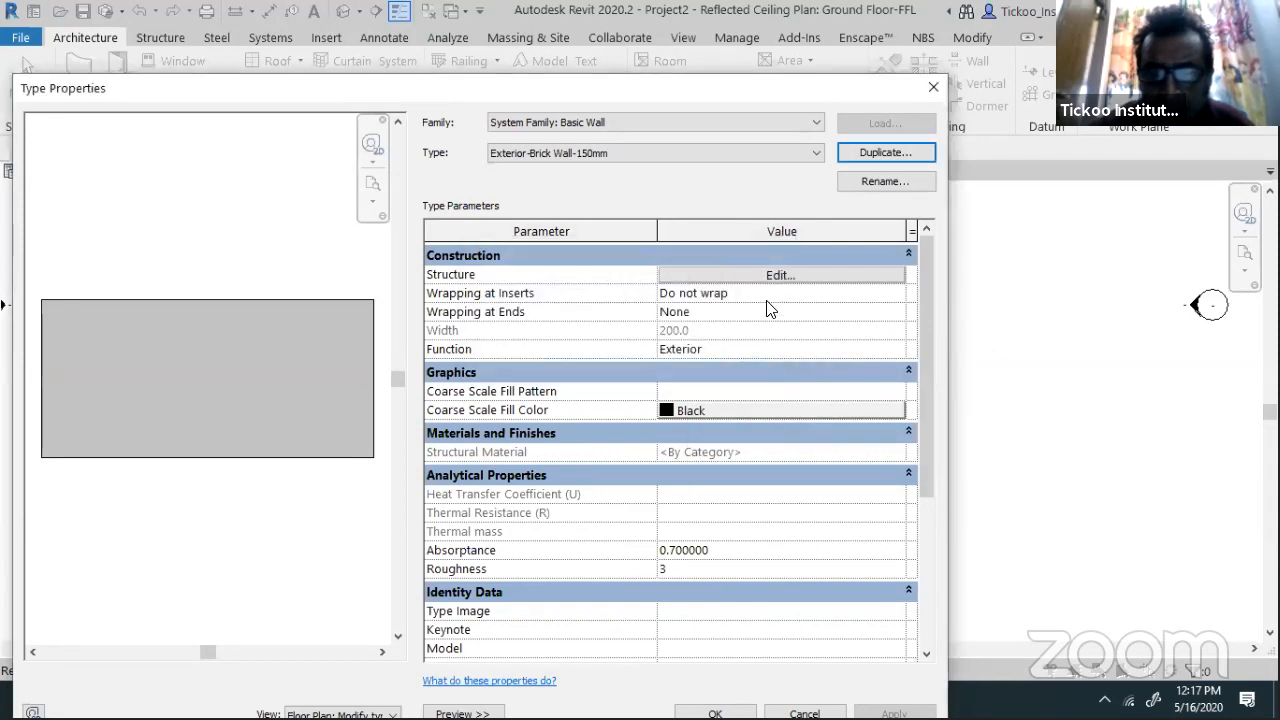
Make its structure layer 150 thick with Brick, Common material and apply
click(776, 275)
click(726, 286)
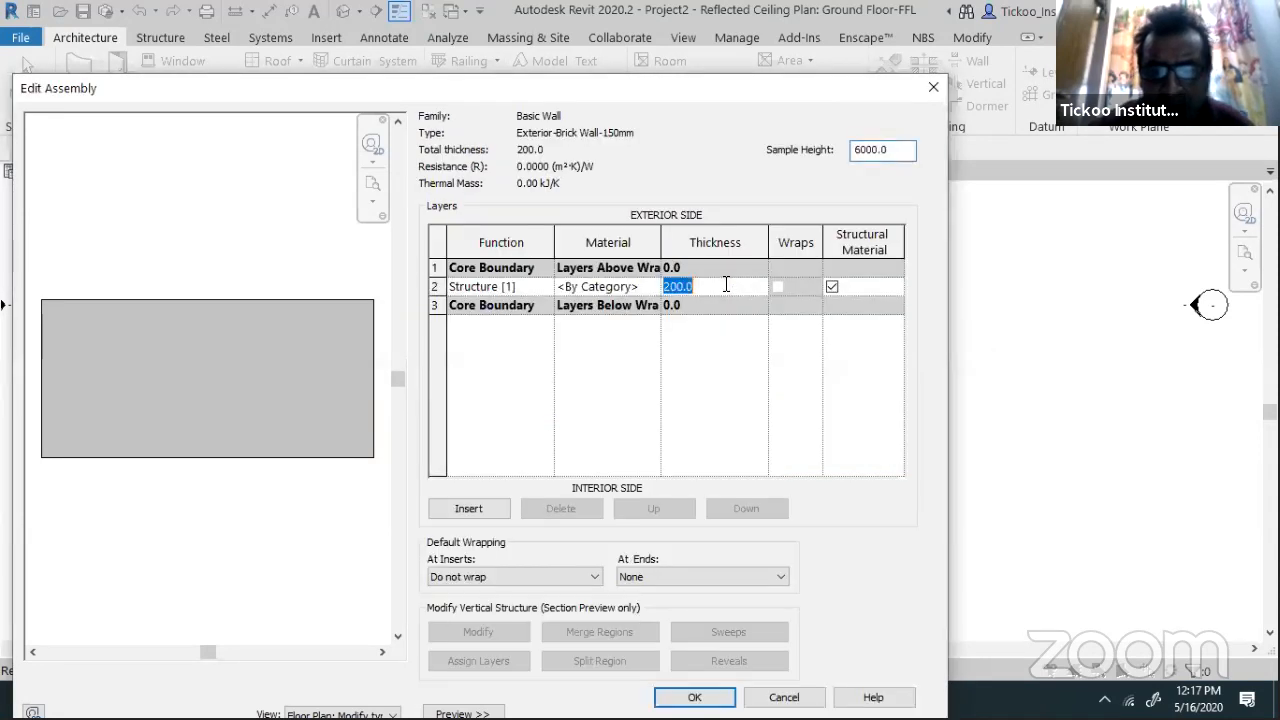
text(150)
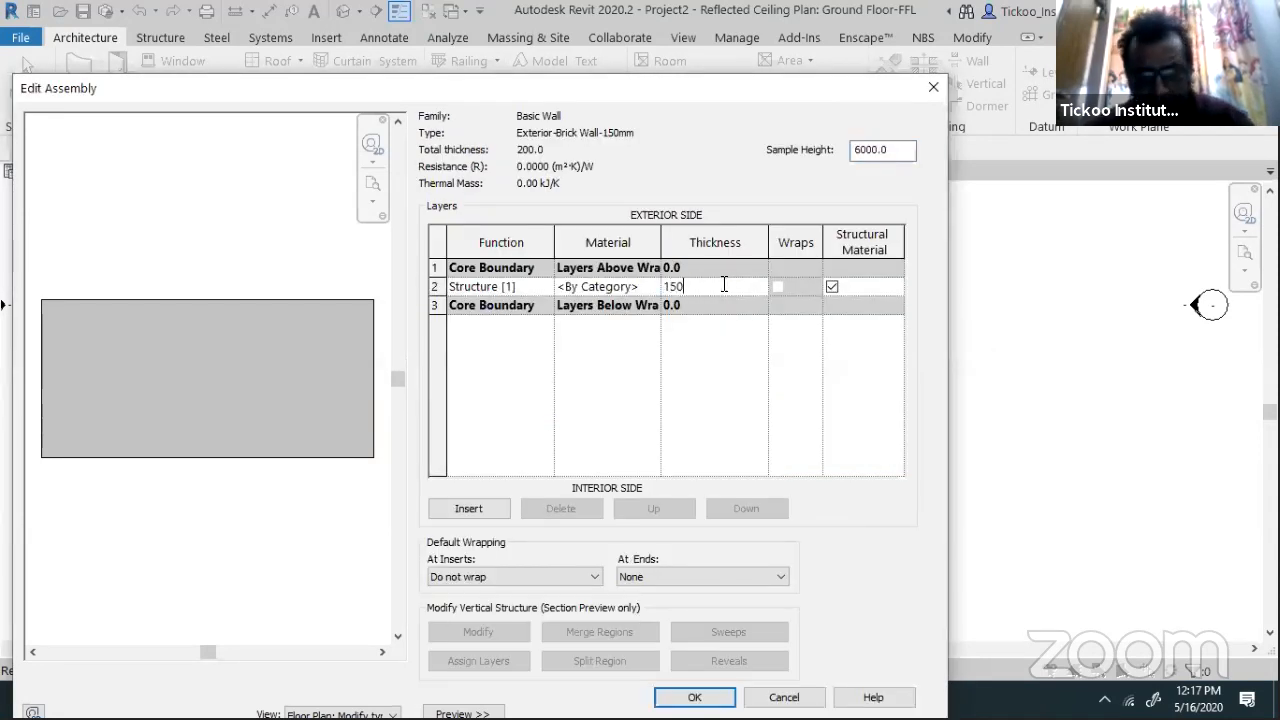
click(654, 286)
click(654, 286)
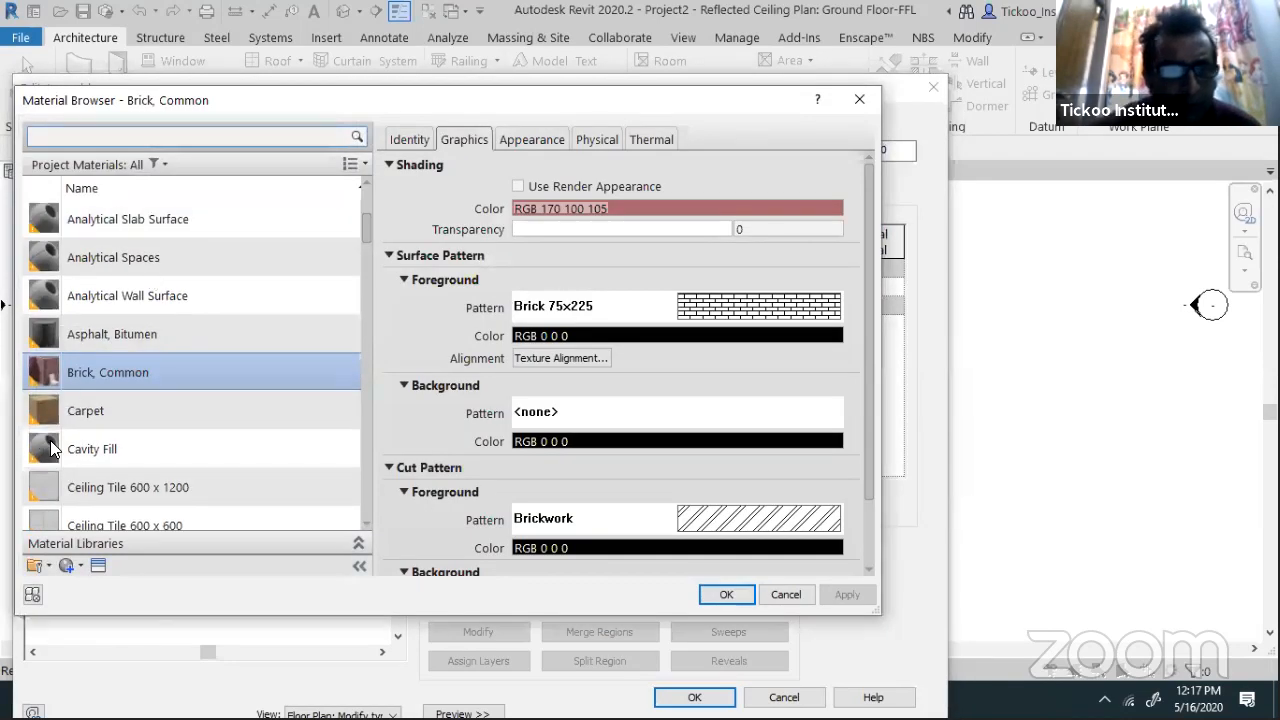
click(727, 594)
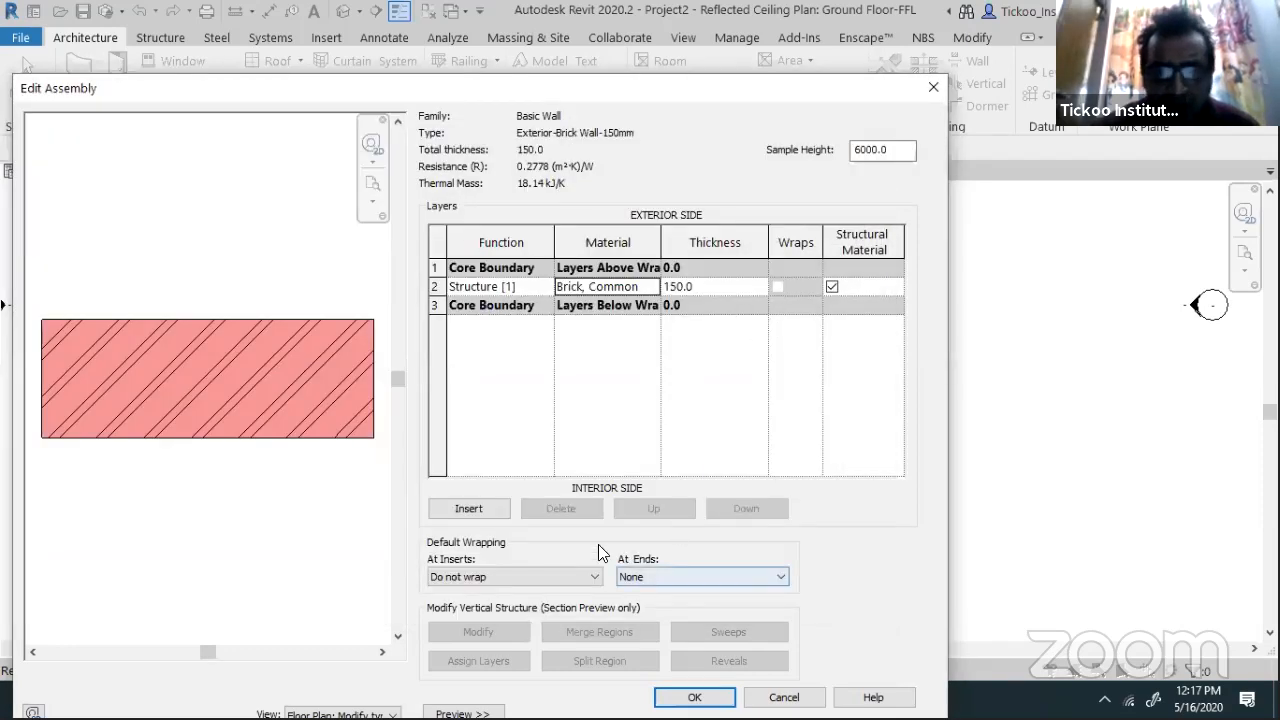
click(694, 697)
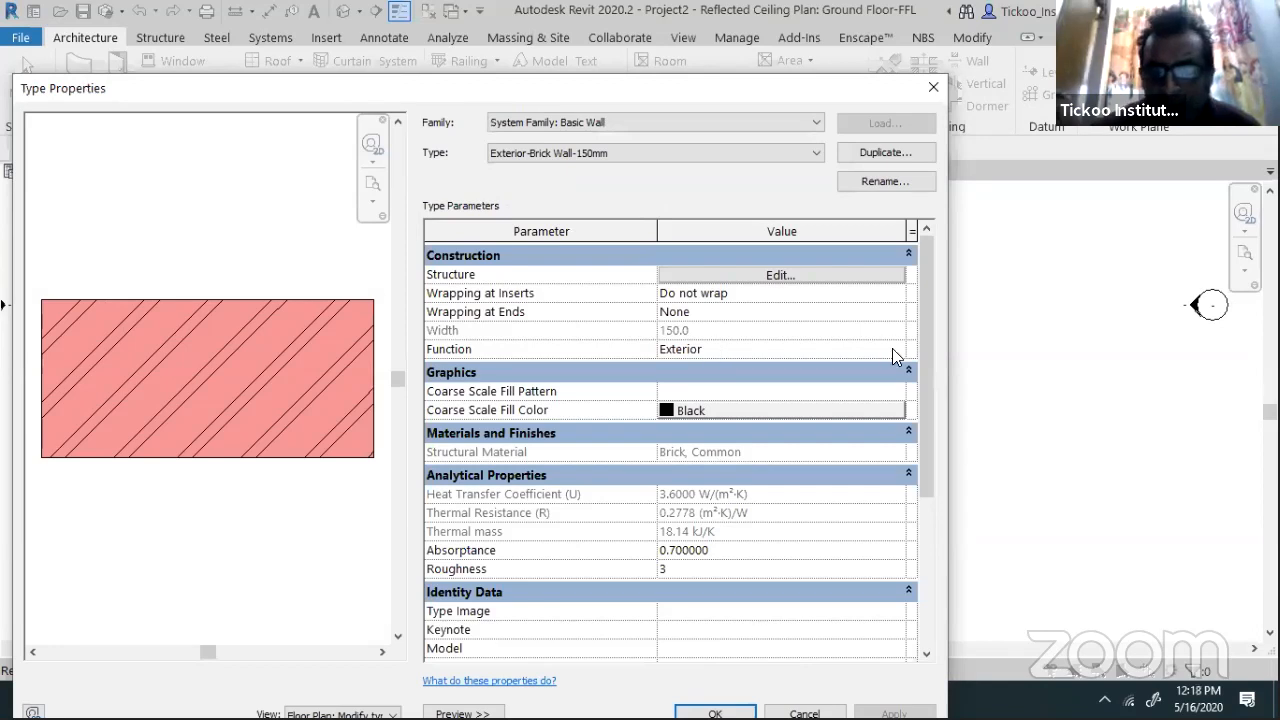
Set the 150mm brick wall type's Function to Interior
click(892, 350)
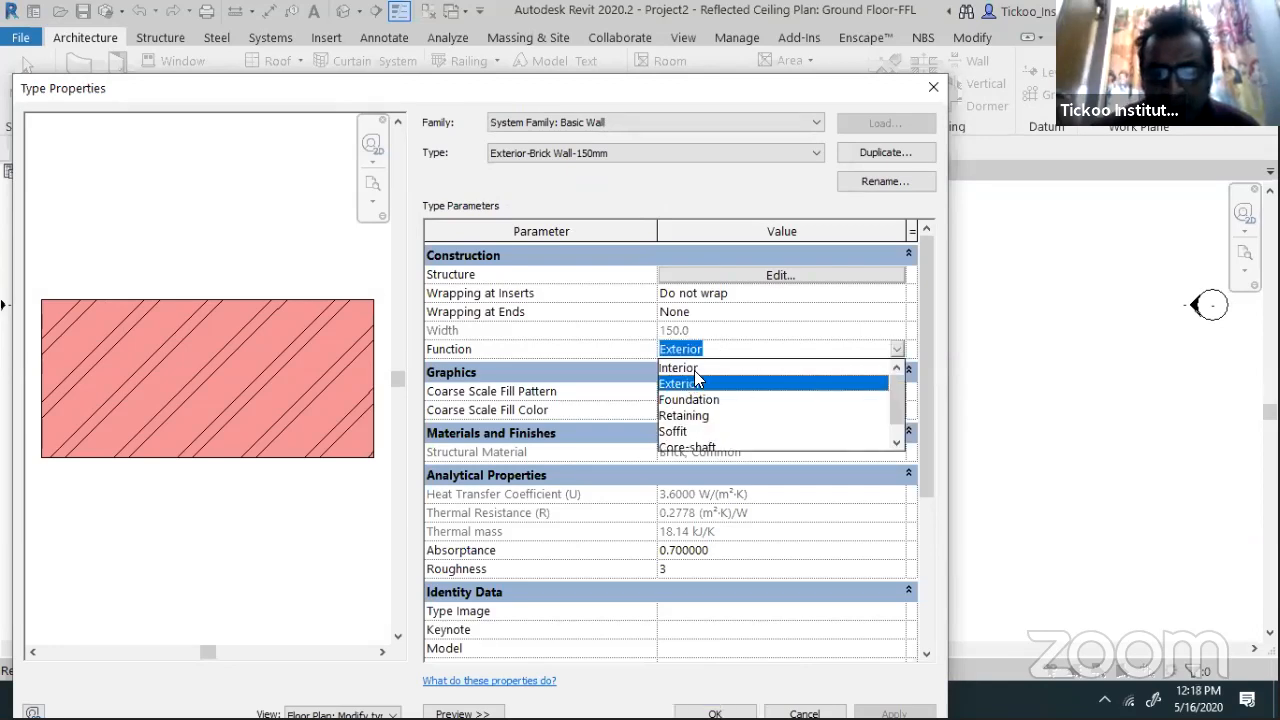
click(695, 370)
click(894, 347)
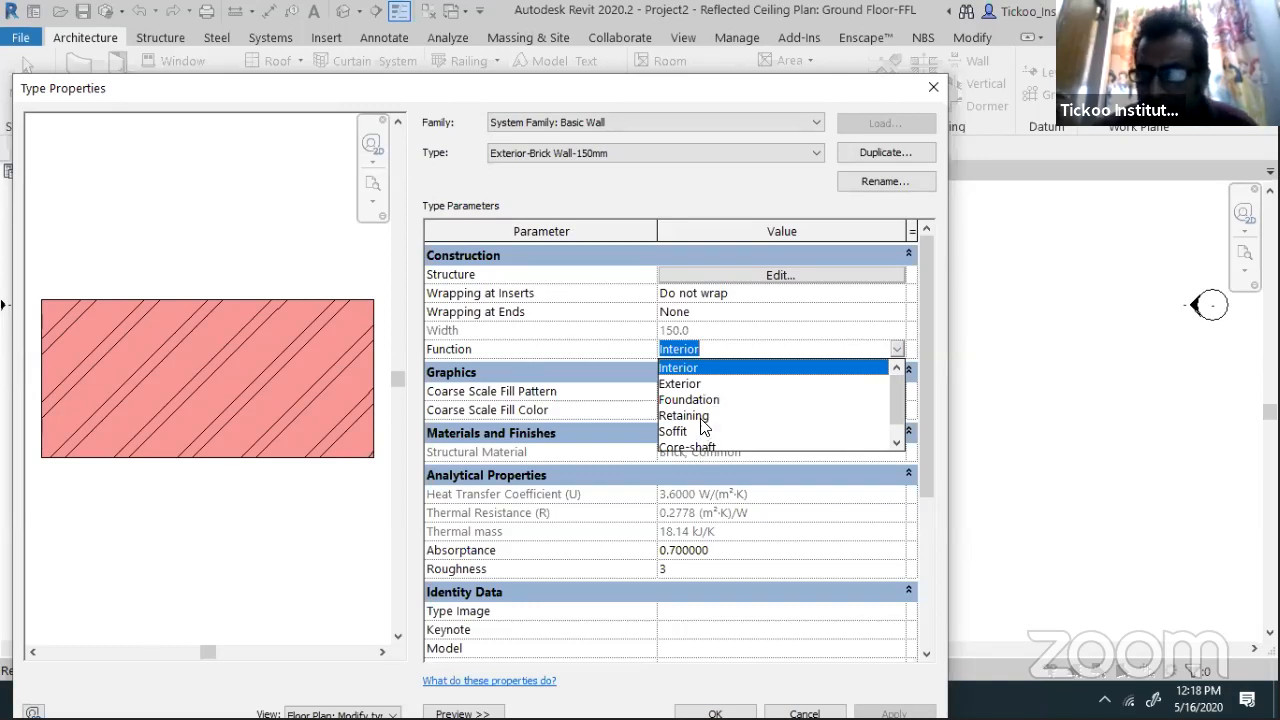
click(701, 371)
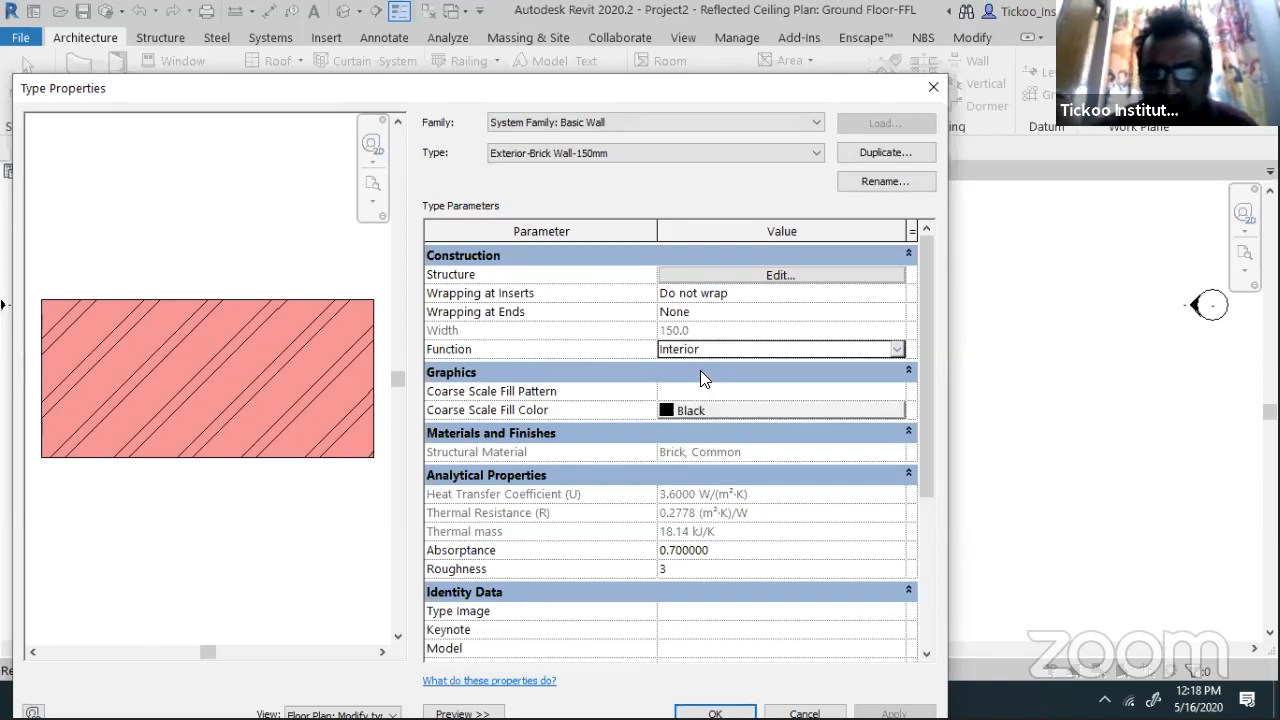
Rename the type from Exterior-Brick Wall-150mm to Interior-Brick Wall-150mm
click(870, 181)
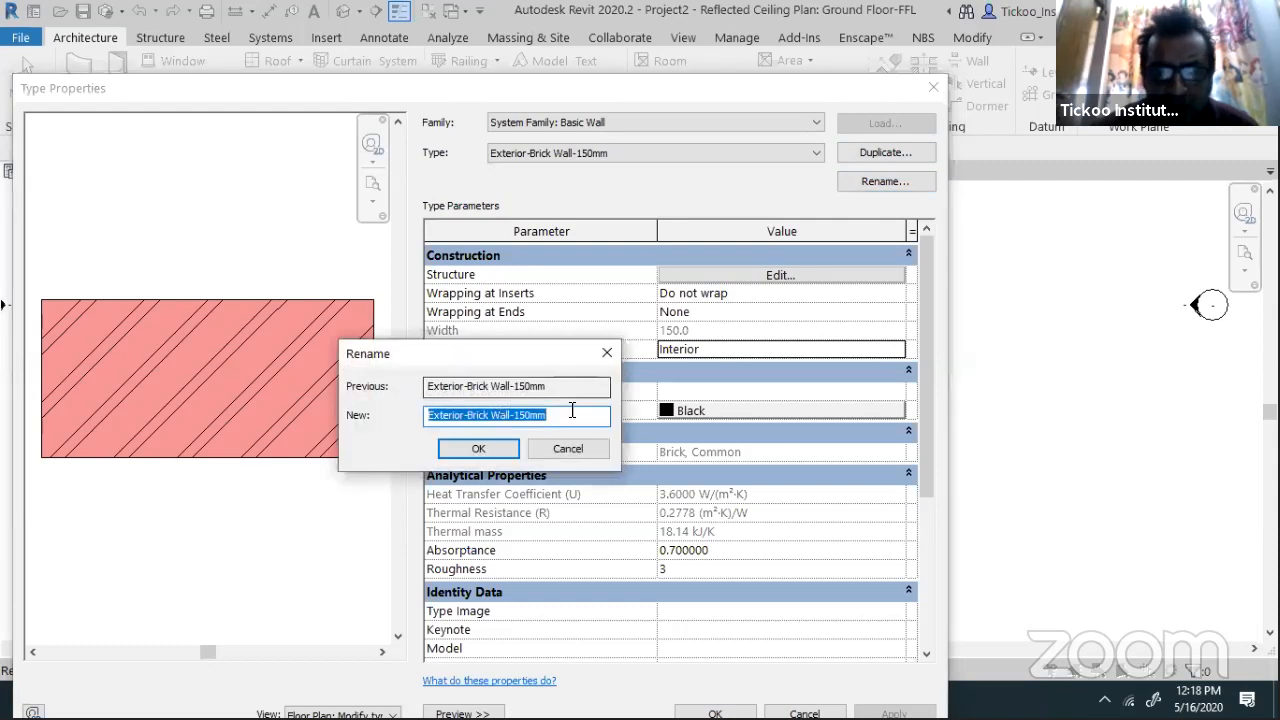
drag(467, 415, 390, 418)
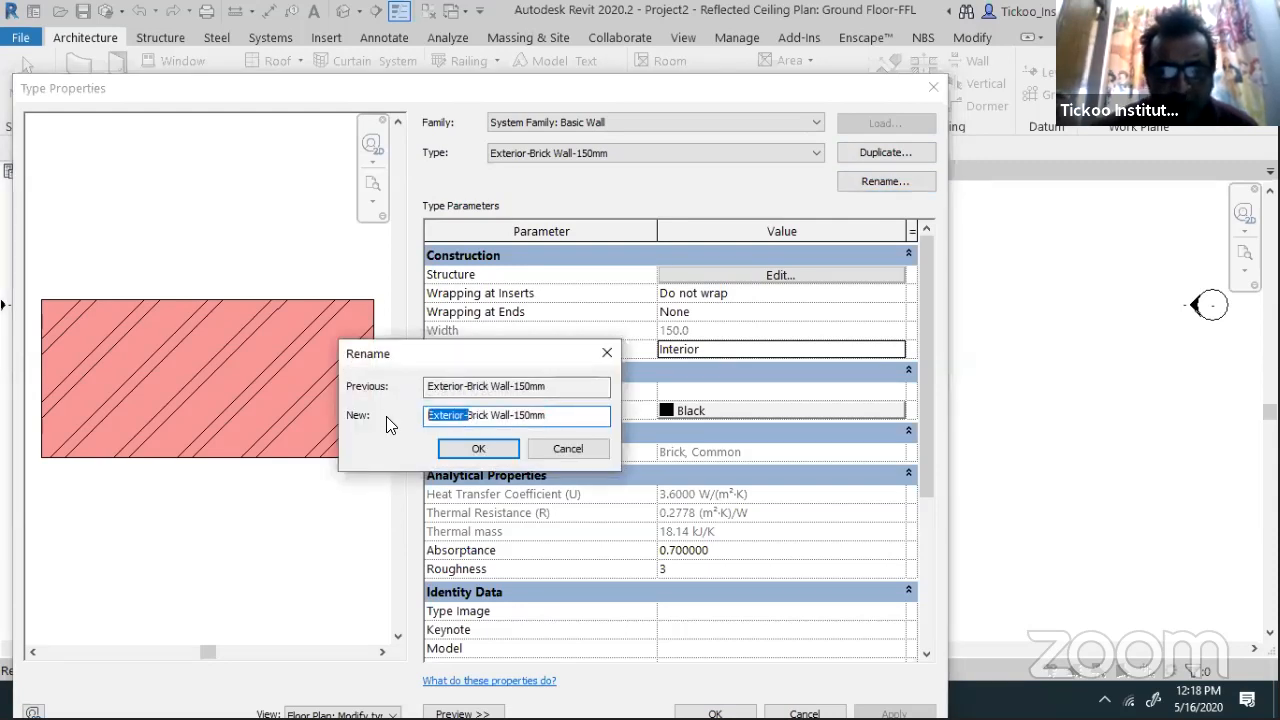
text(Interior-Brick)
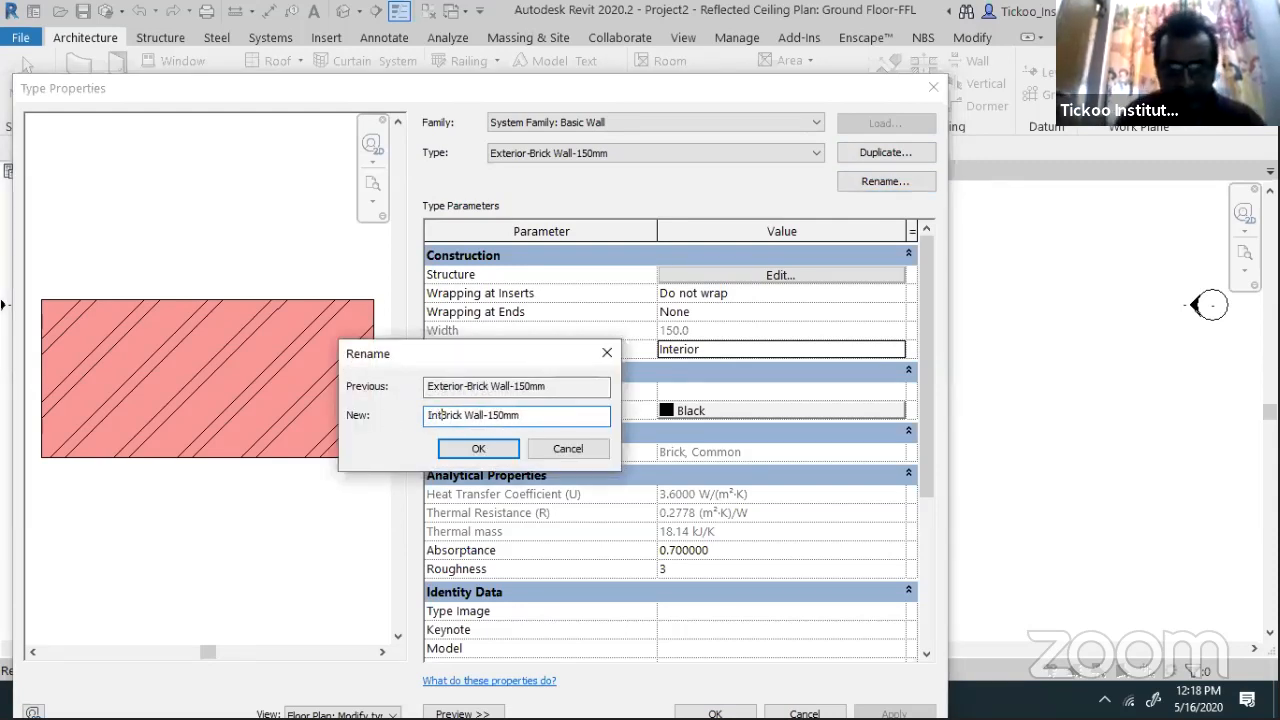
text( Wall-)
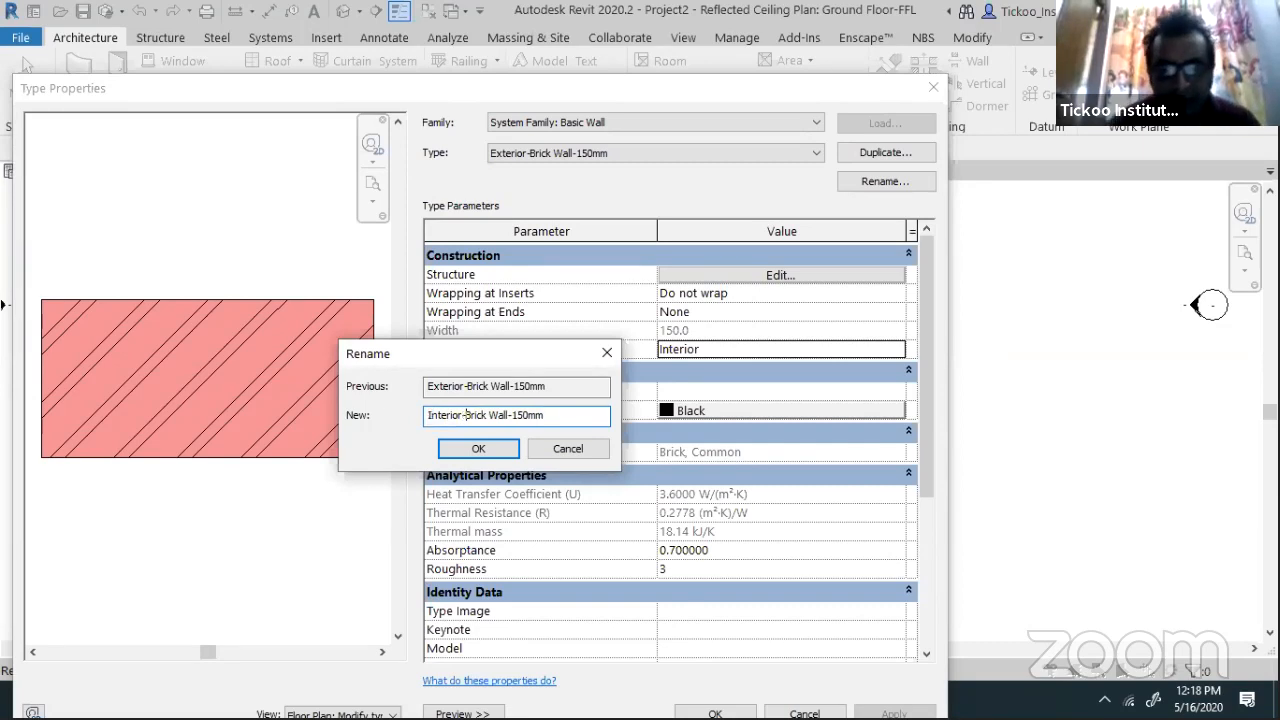
click(478, 448)
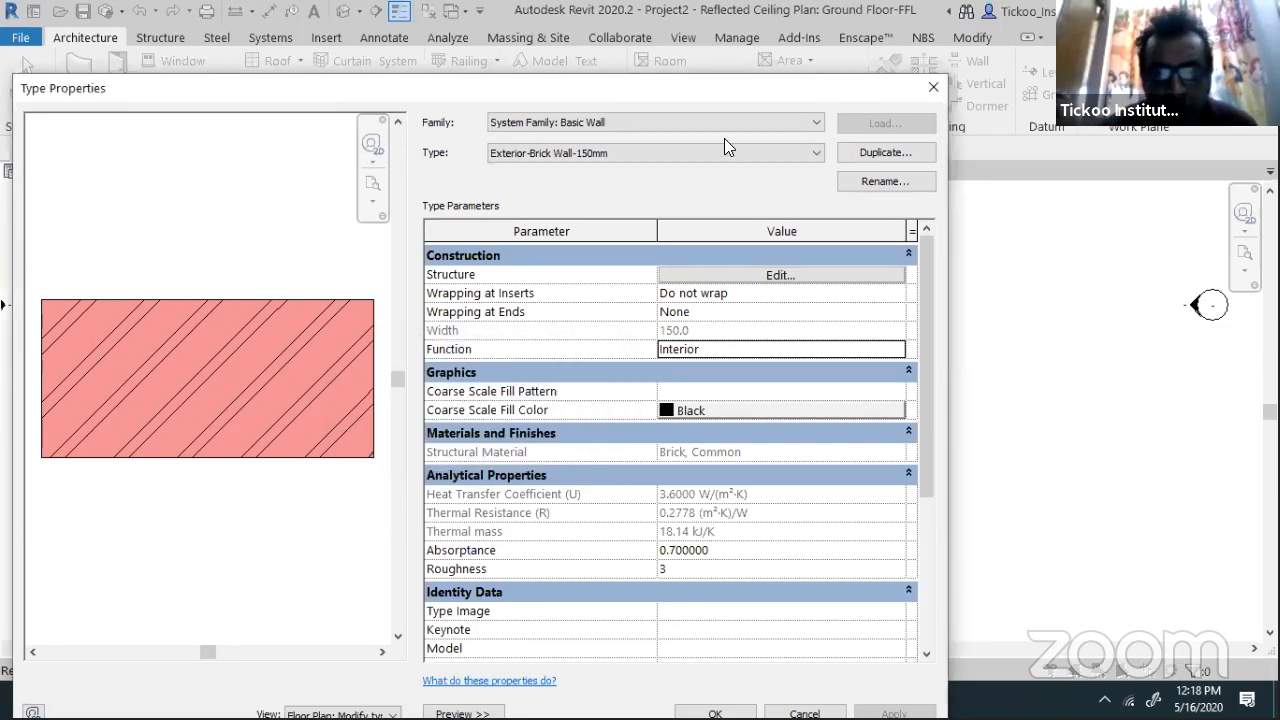
click(702, 158)
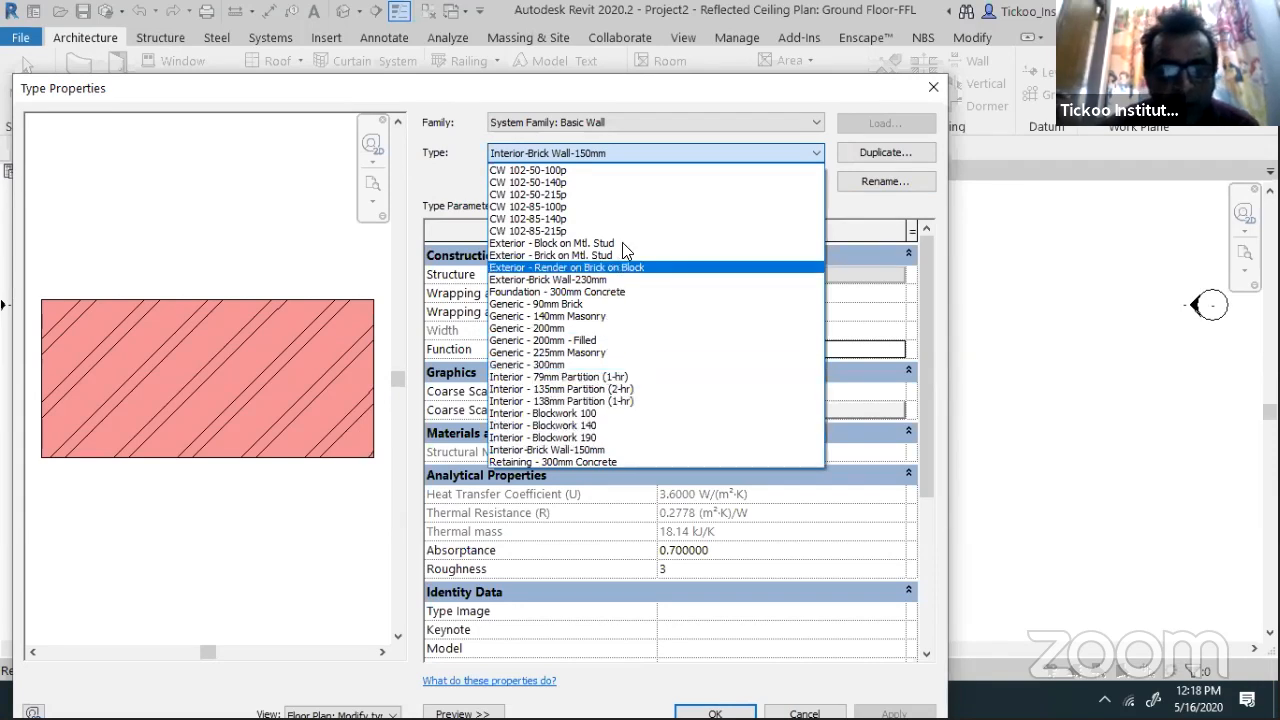
Pick Generic - 200mm and duplicate it as Wooden Partiton Wall
click(610, 279)
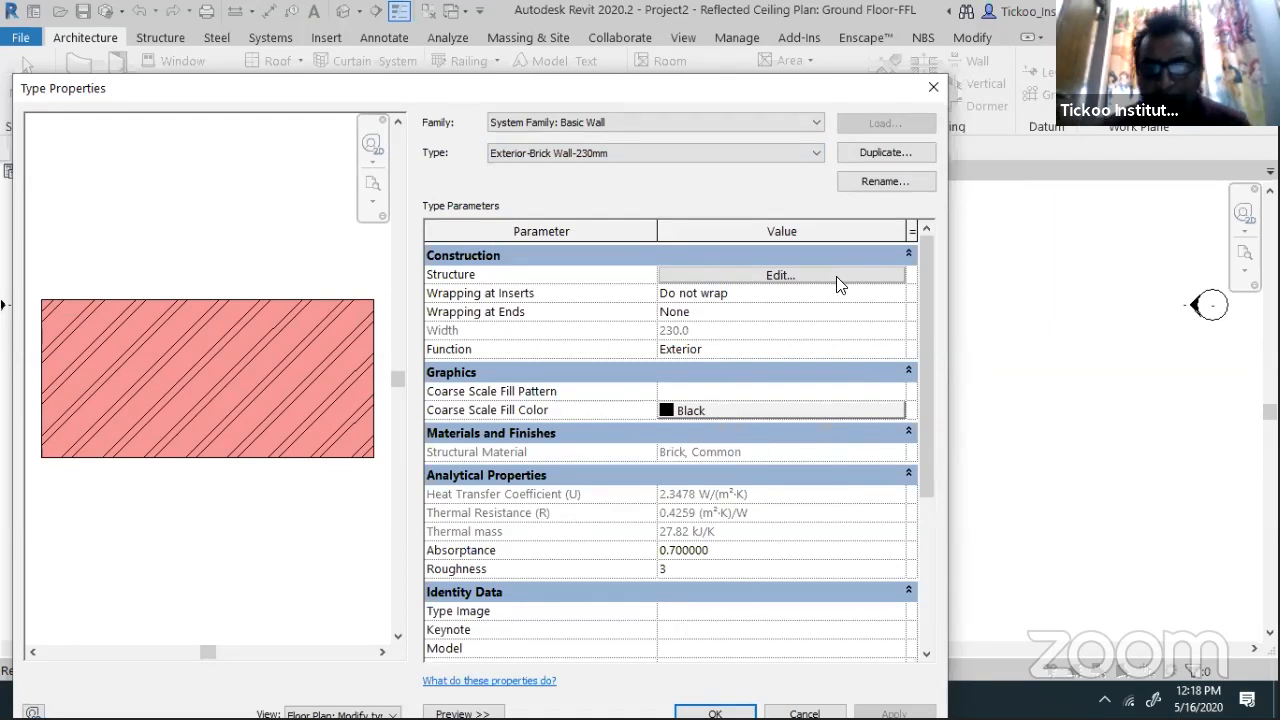
click(808, 155)
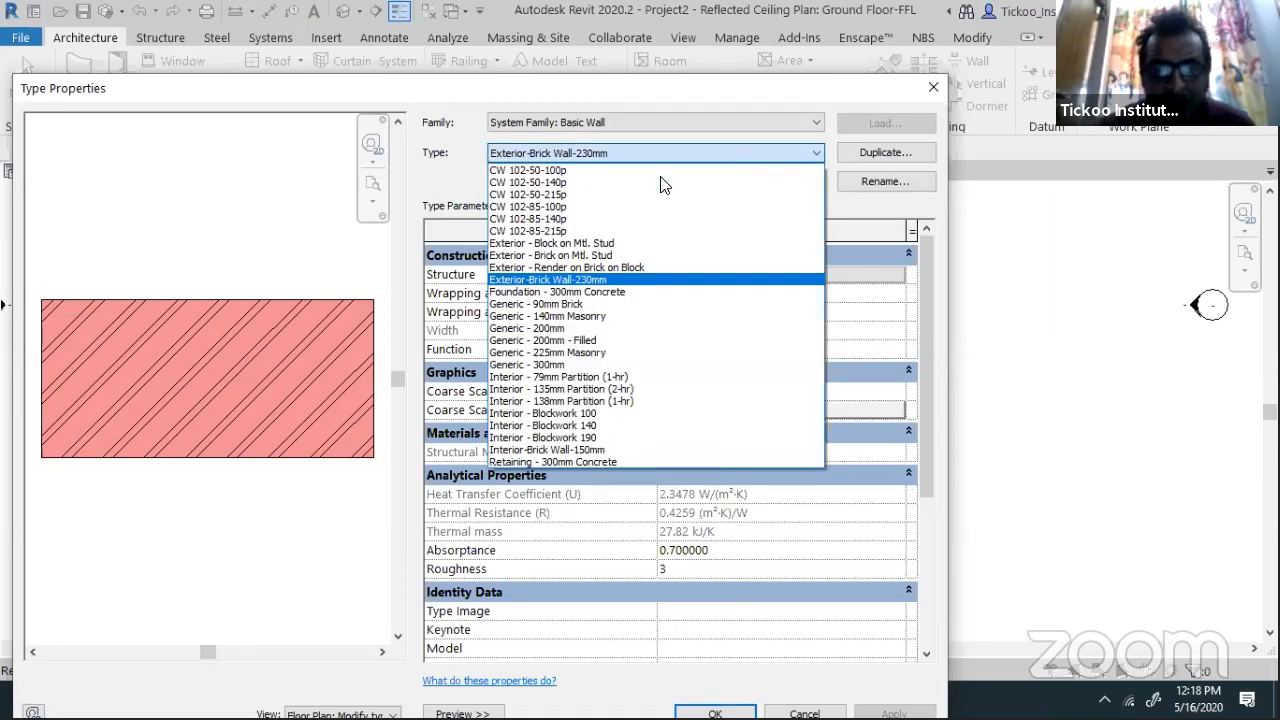
click(612, 328)
click(884, 152)
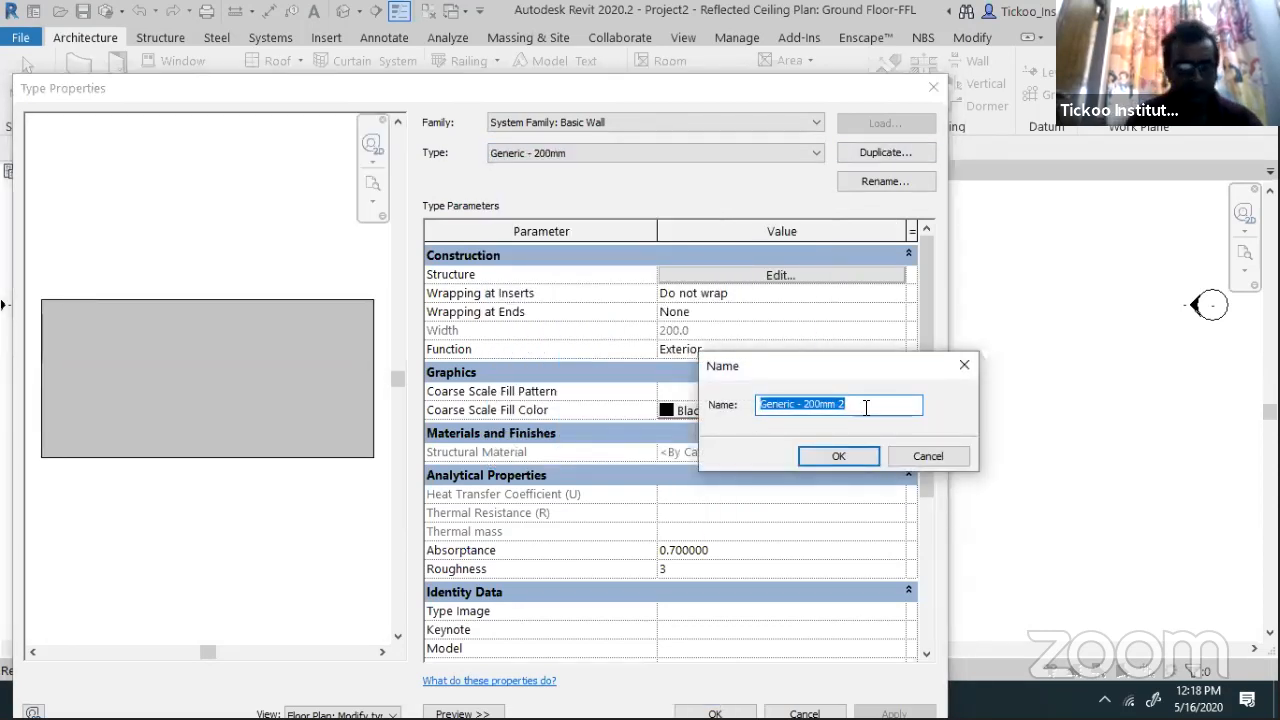
text(Wooden Partiton Wall)
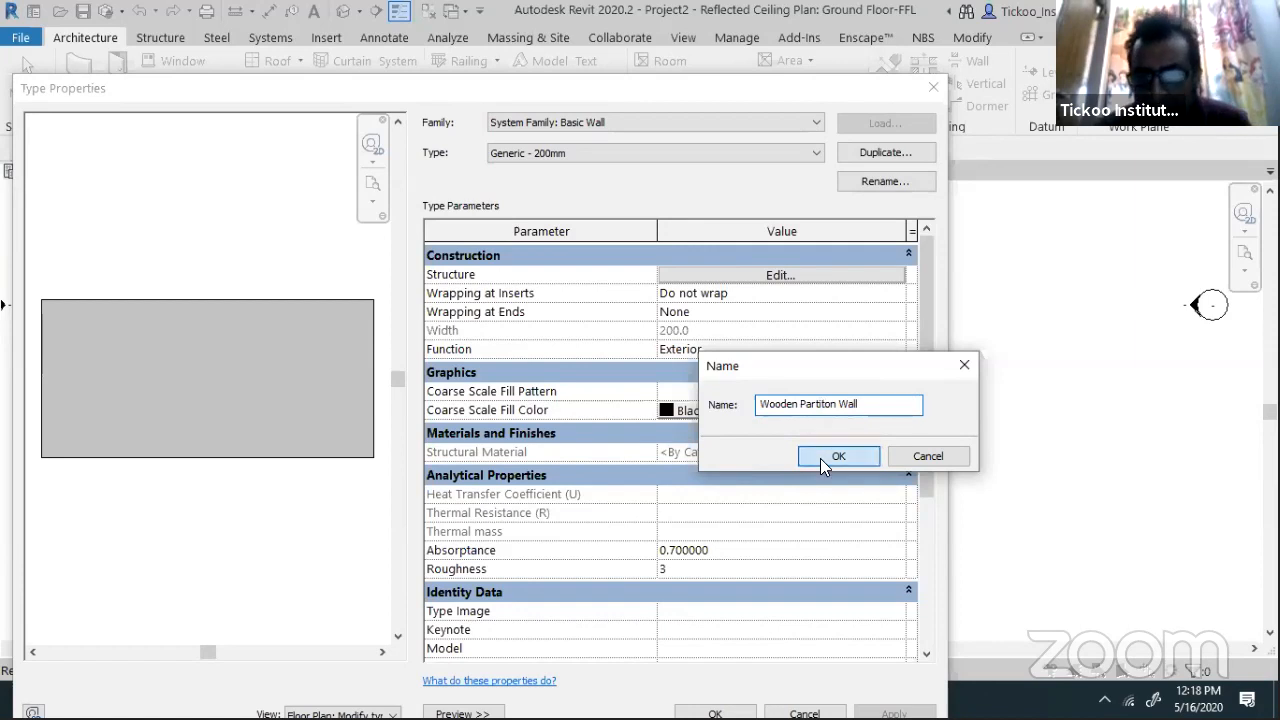
click(820, 458)
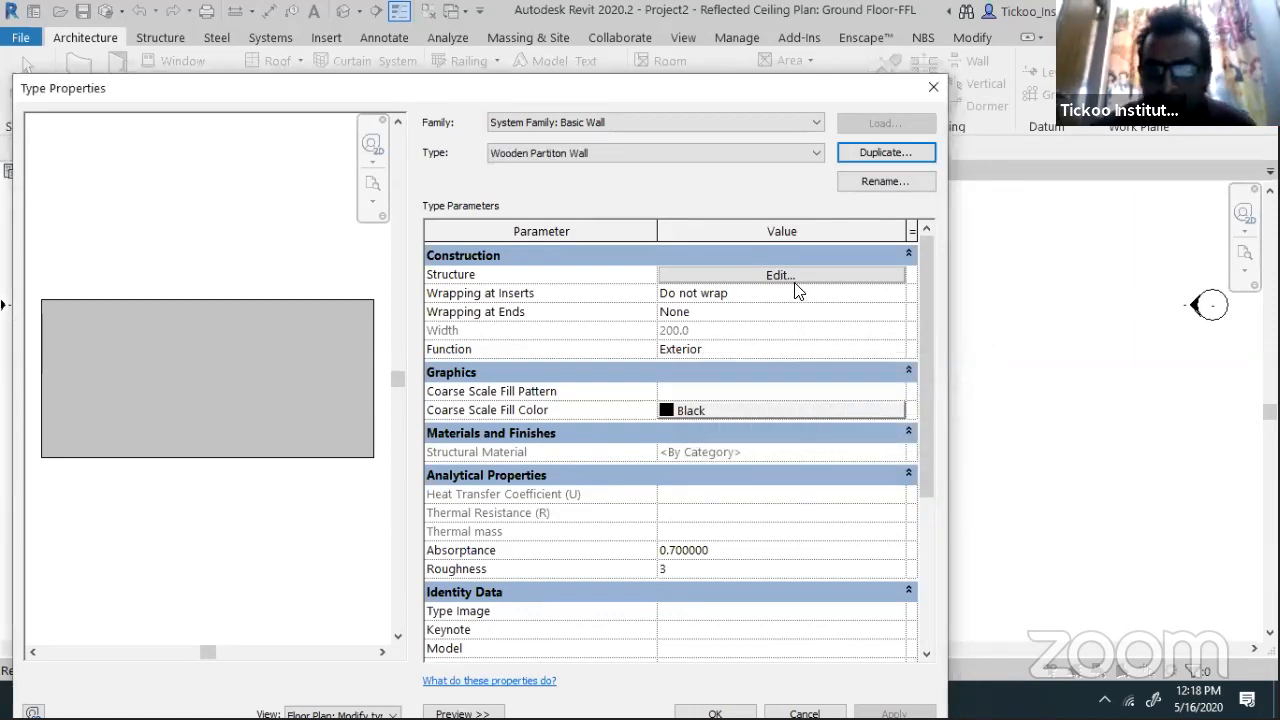
click(795, 282)
Set the structure layer to 75 thick with Plywood, Sheathing material, found by searching 'Woo'
click(717, 290)
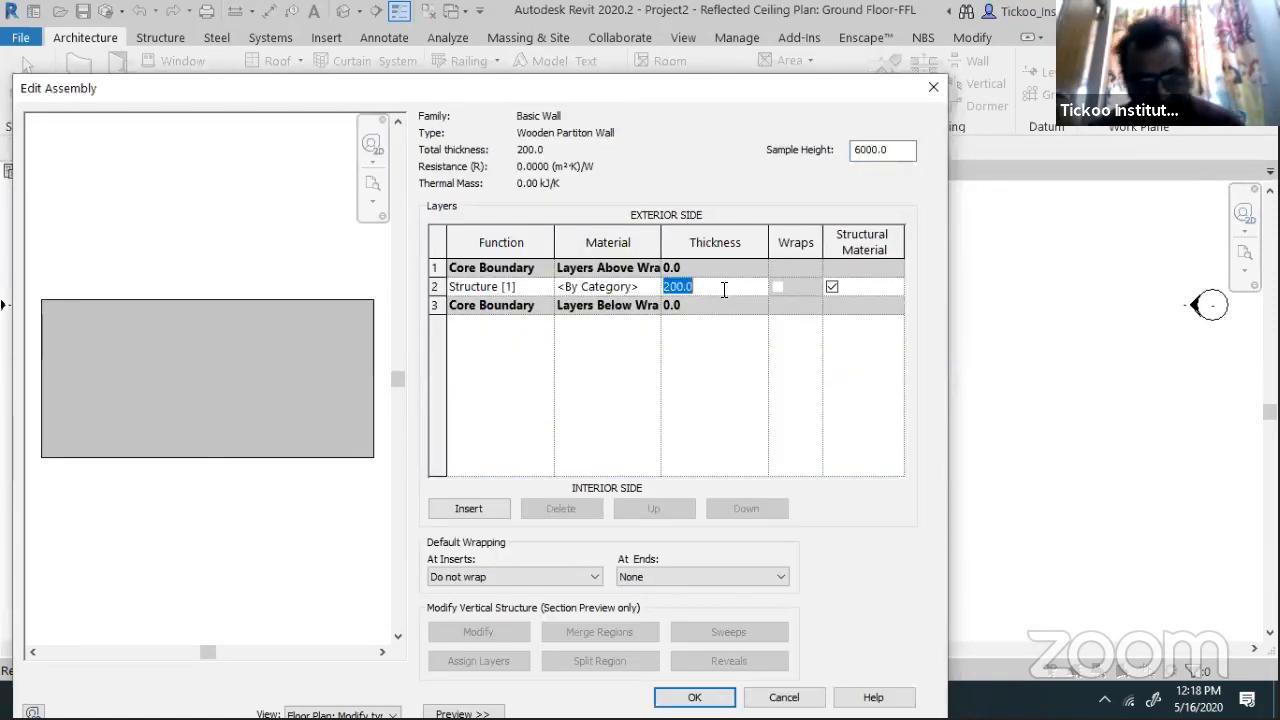
text(75)
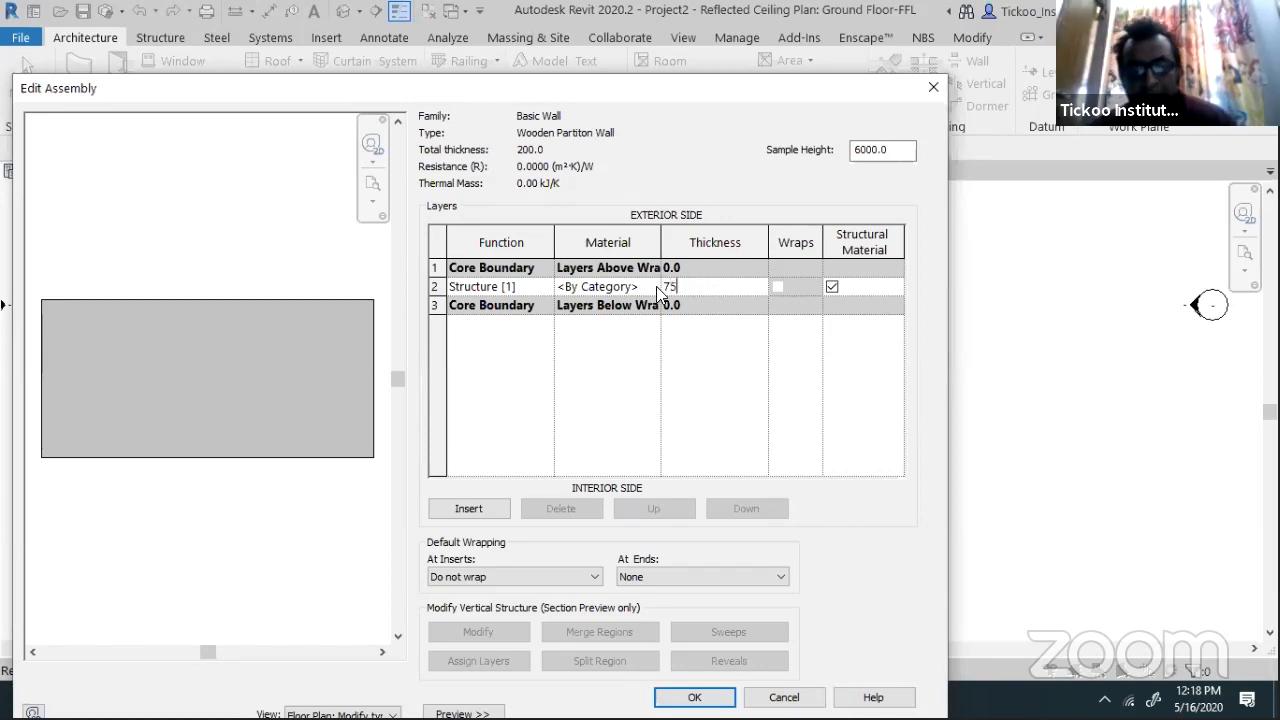
click(656, 286)
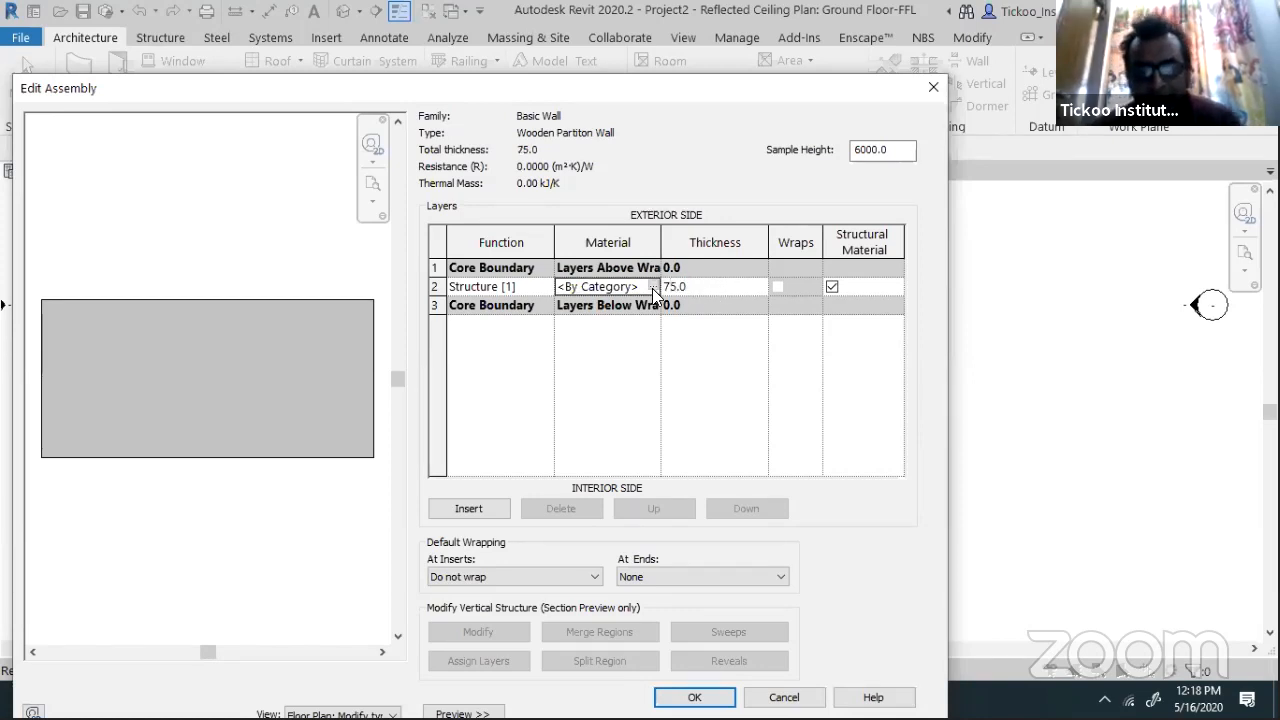
click(654, 286)
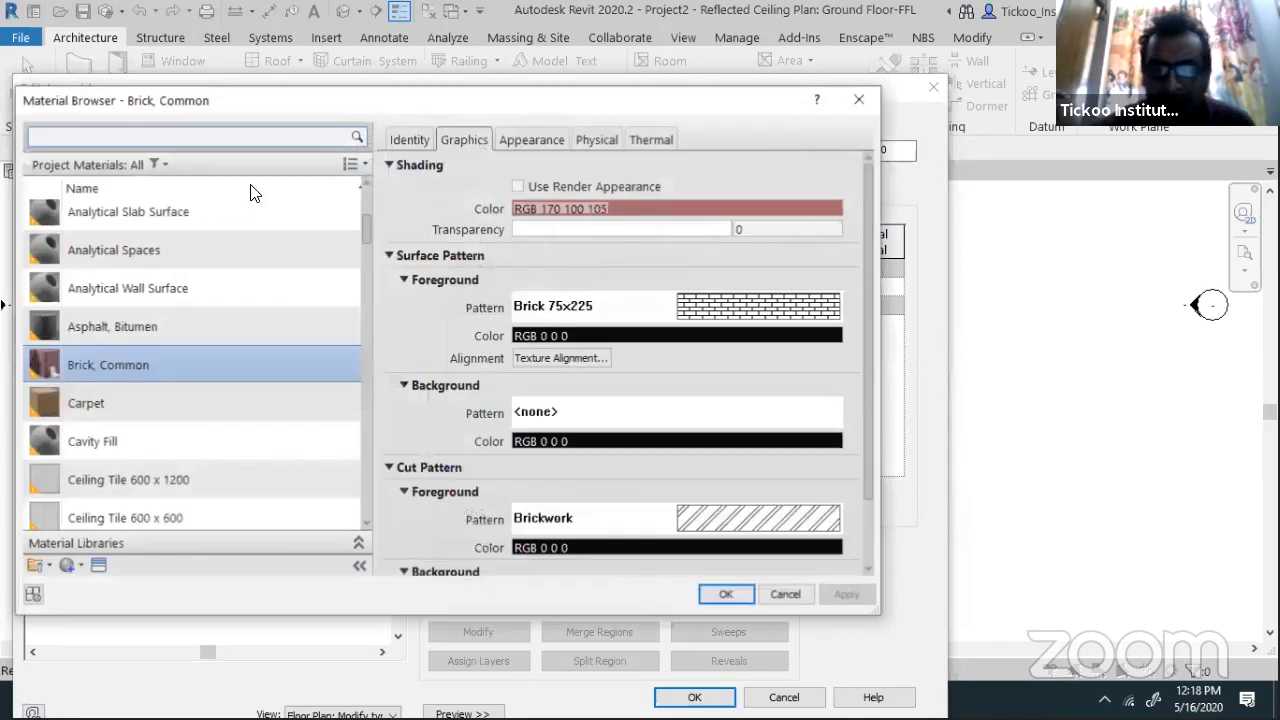
text(Woo)
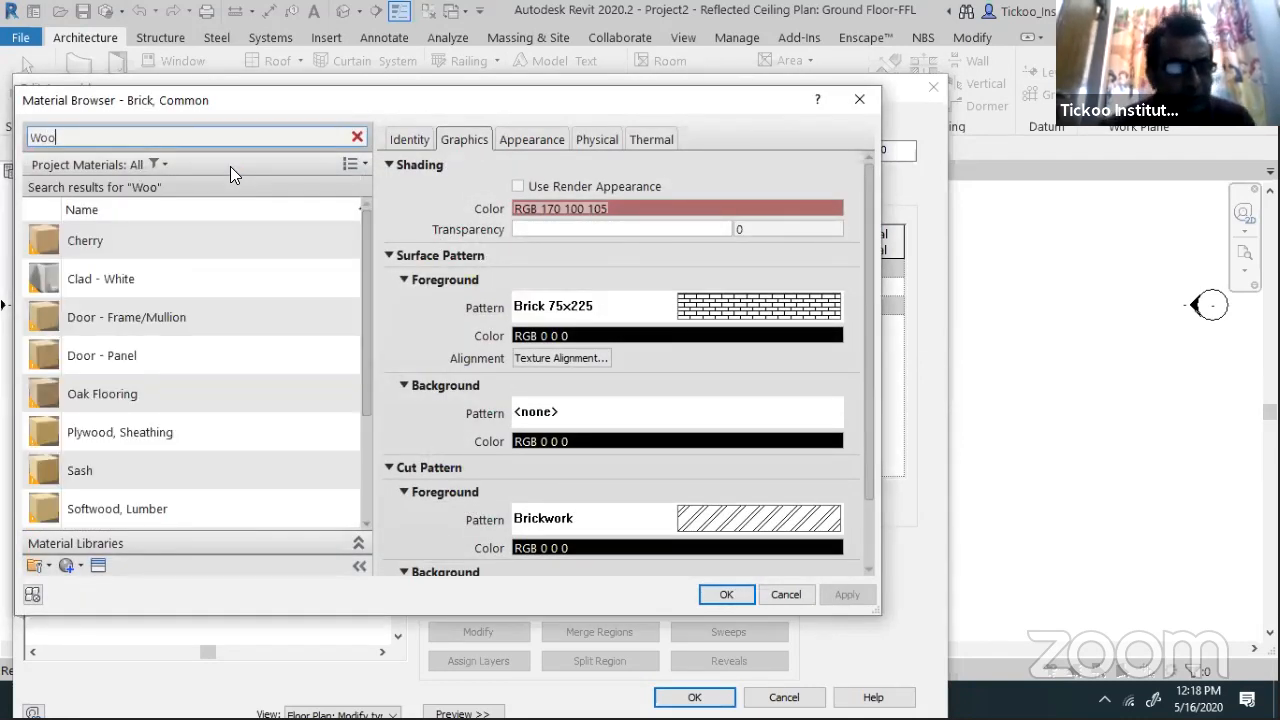
click(138, 508)
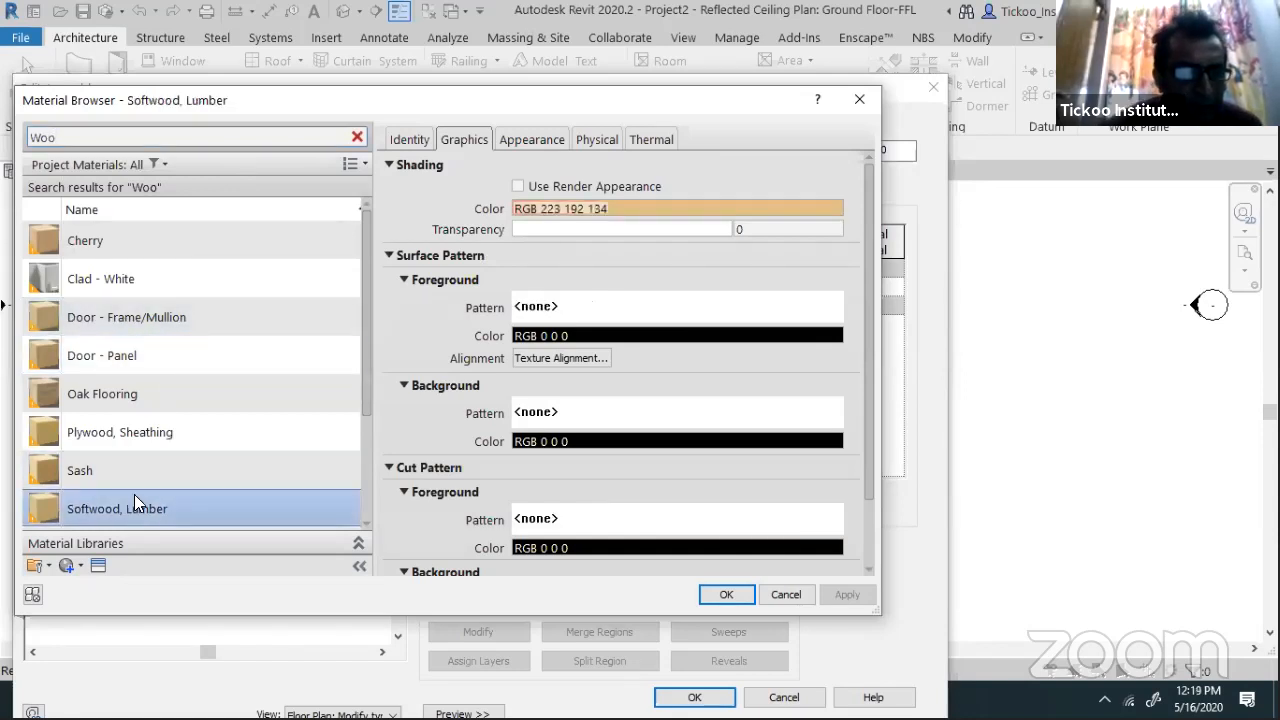
click(132, 436)
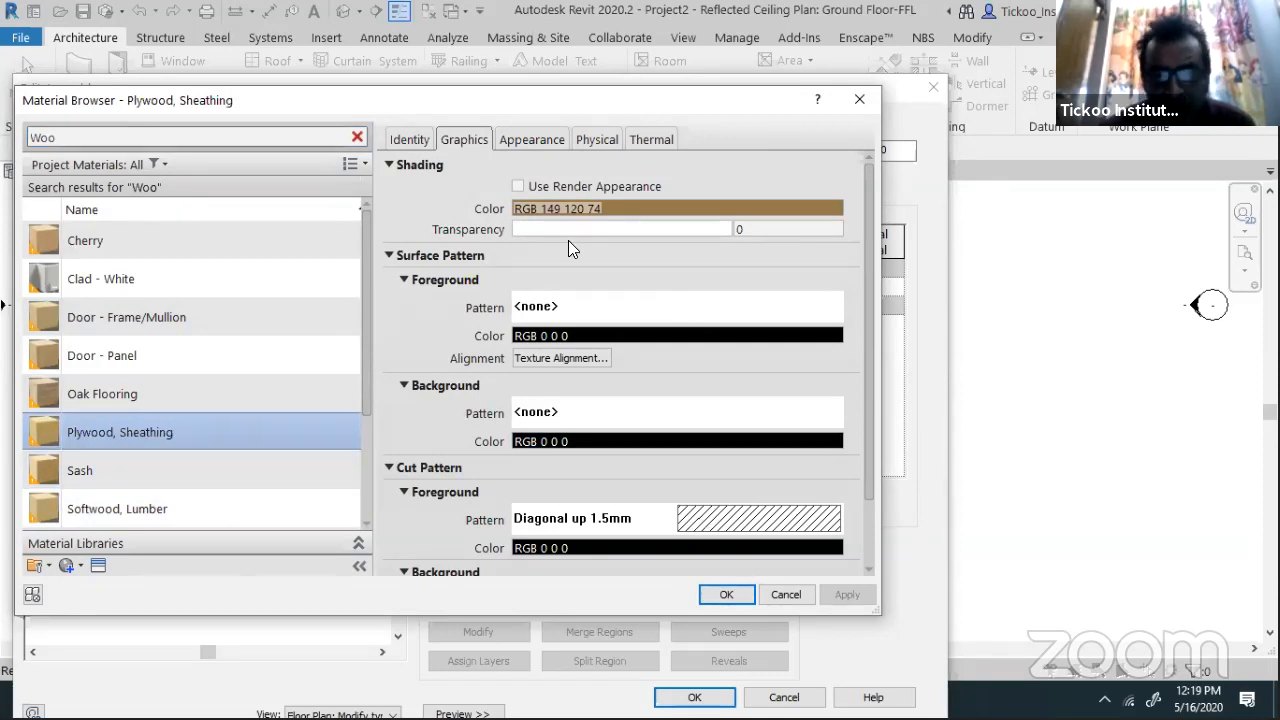
click(542, 139)
click(462, 139)
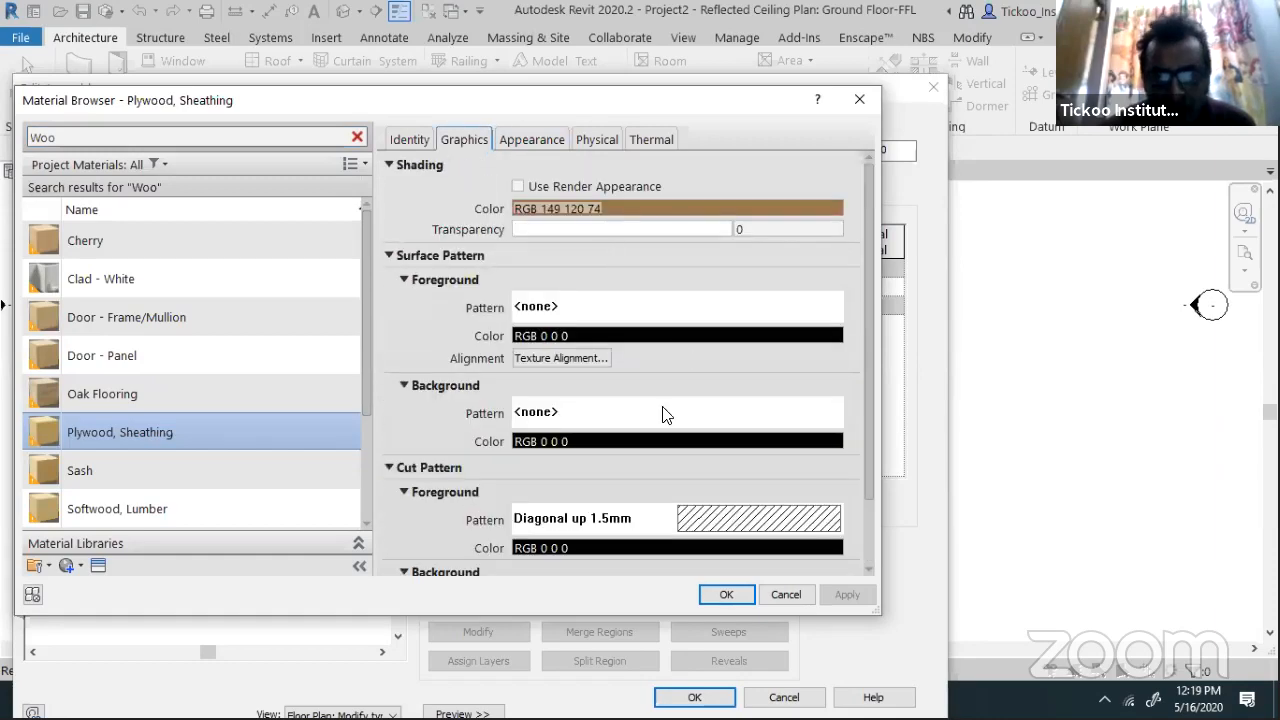
click(726, 594)
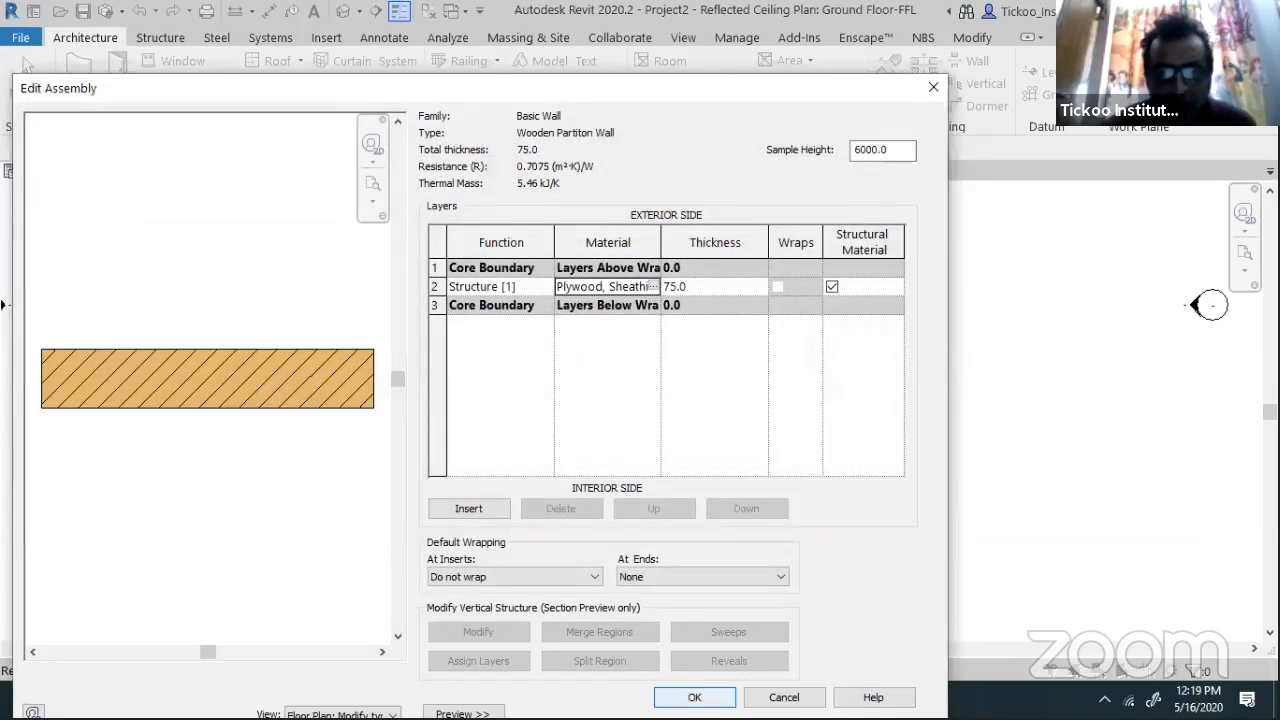
click(694, 697)
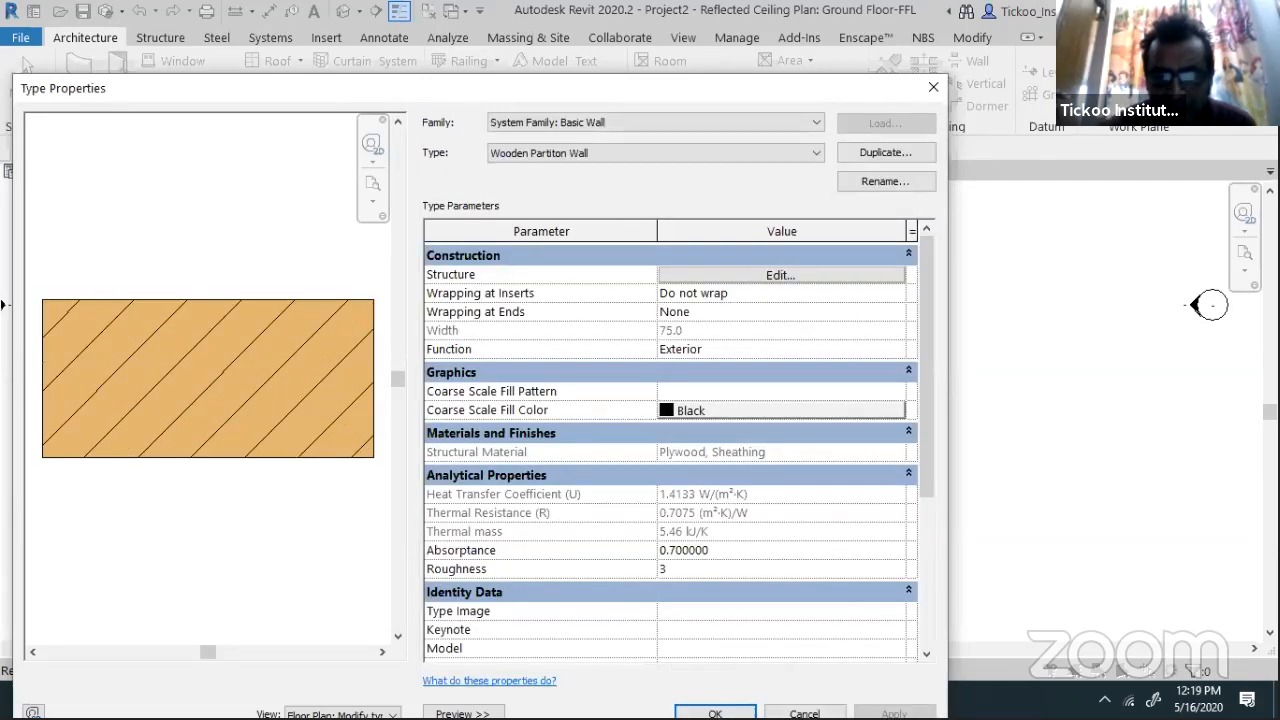
Close Type Properties and rename the wooden type to Interior- Wooden Partiton Wall
click(715, 712)
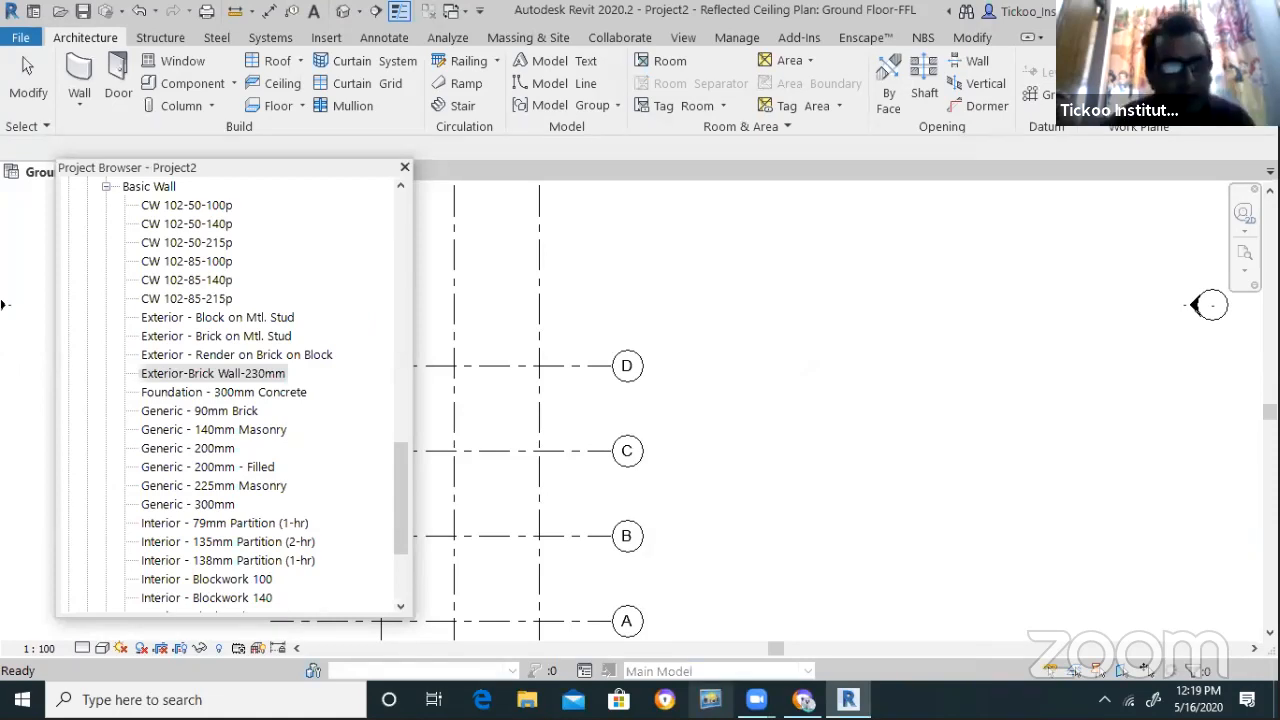
drag(402, 470, 402, 510)
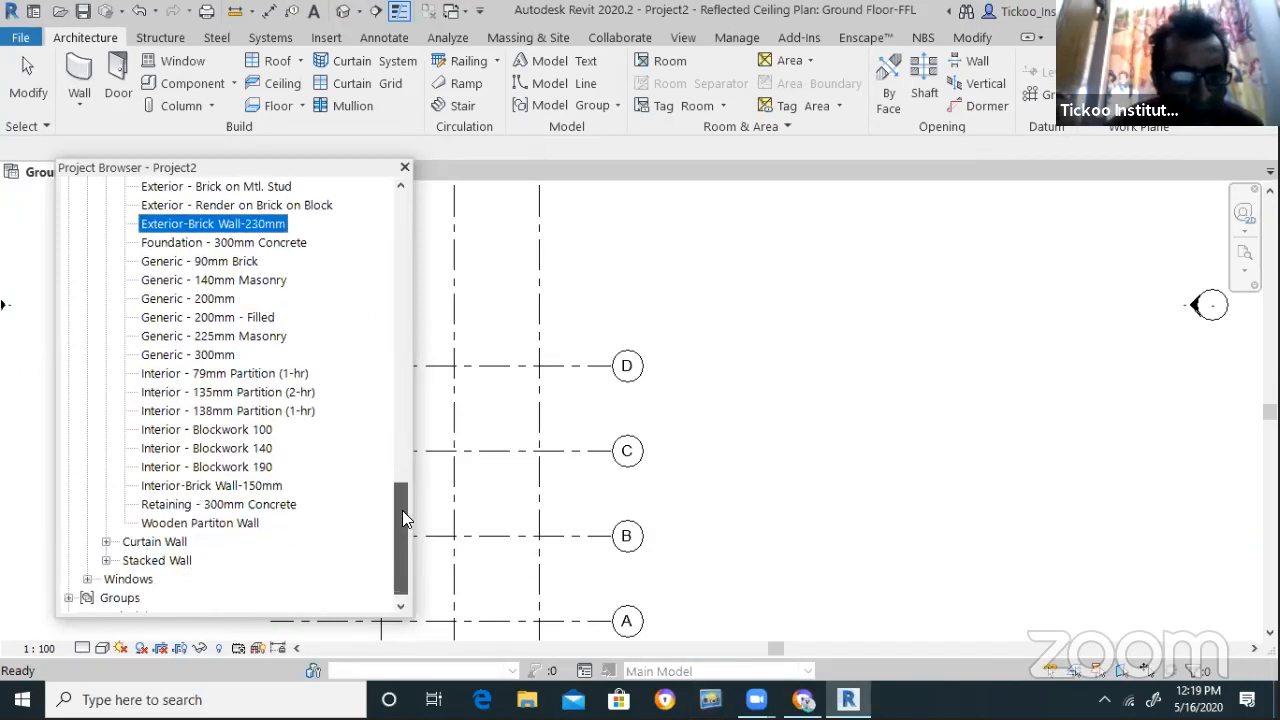
click(234, 522)
right_click(236, 522)
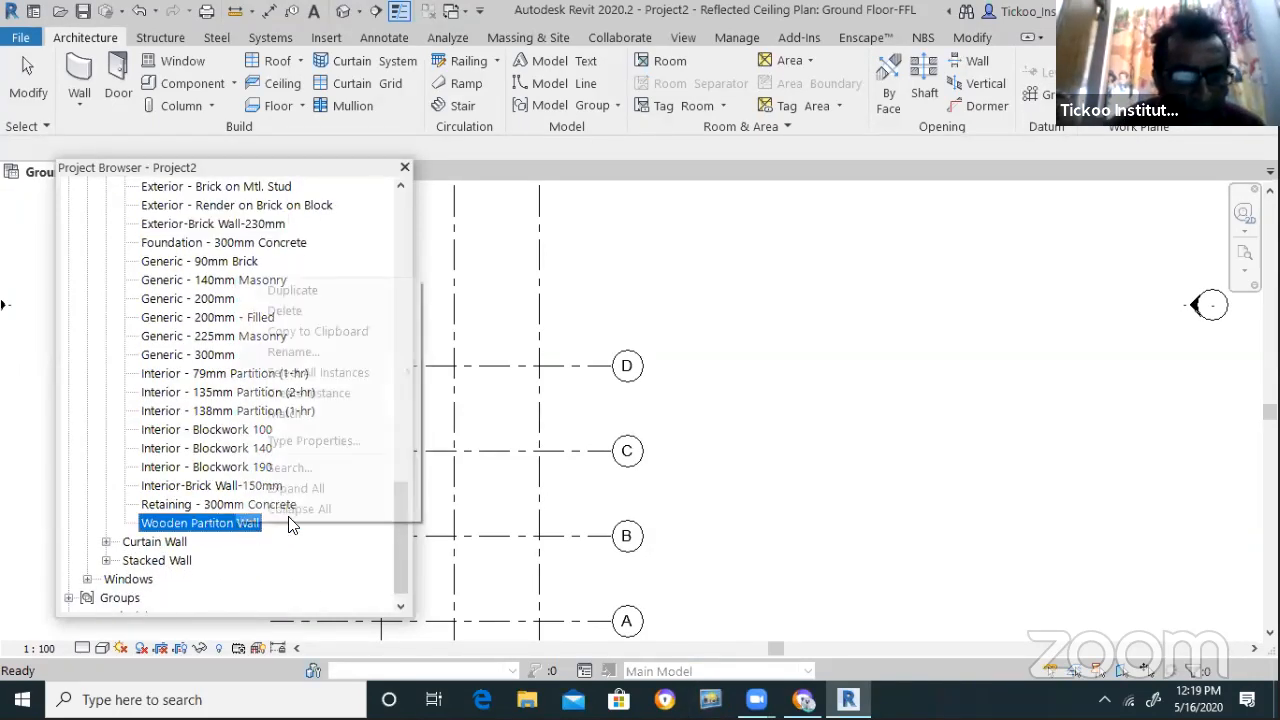
key(Return)
click(143, 521)
text(Interior-)
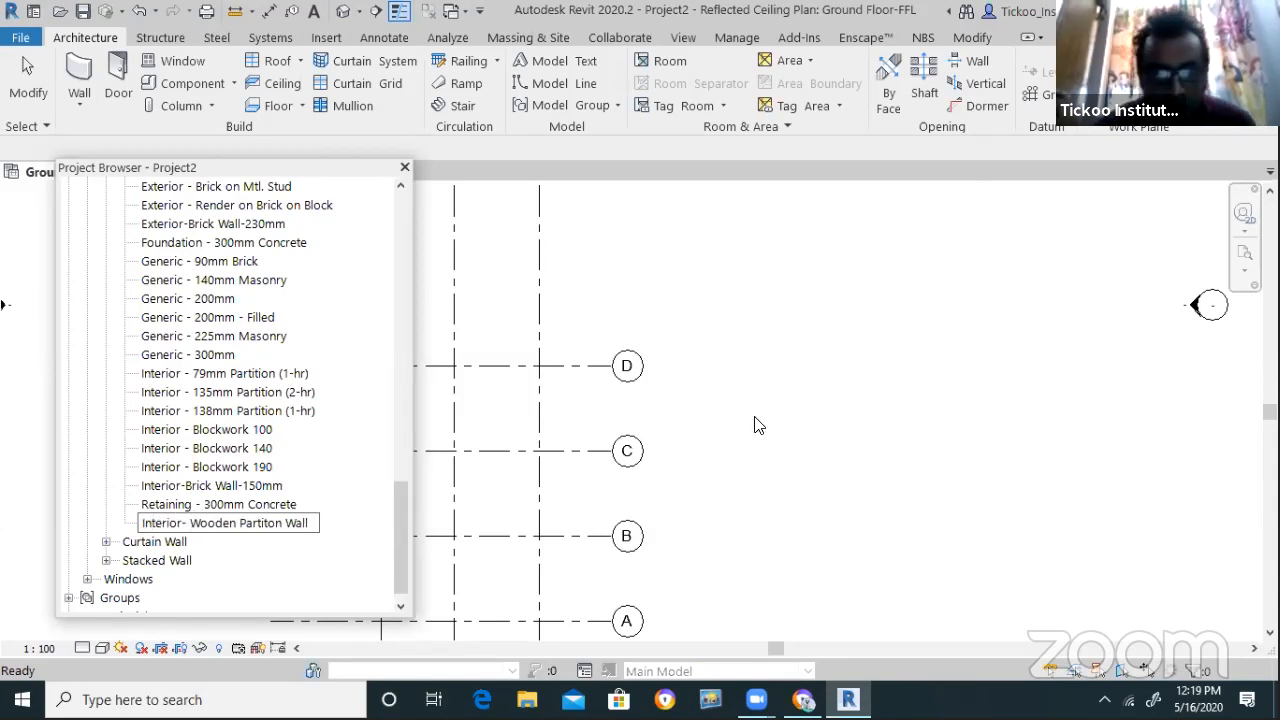
click(748, 456)
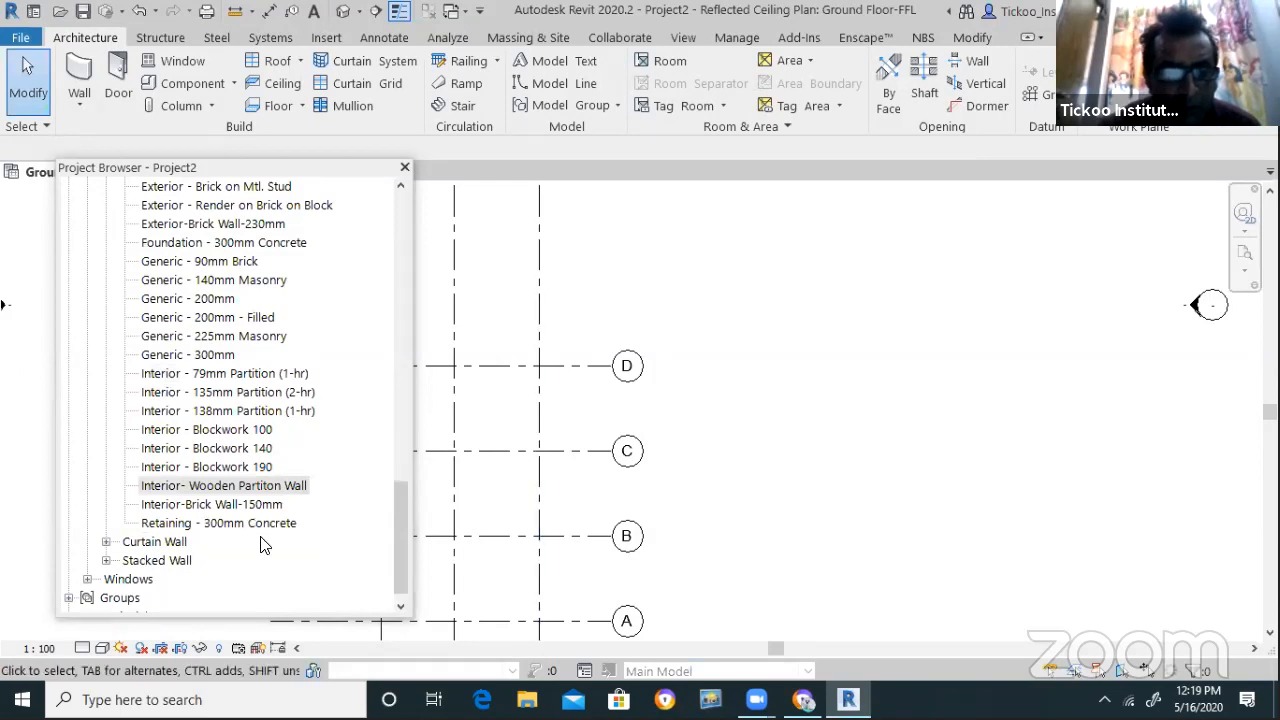
Set the view detail level to Medium and open Interior- Wooden Partiton Wall's type properties
click(84, 650)
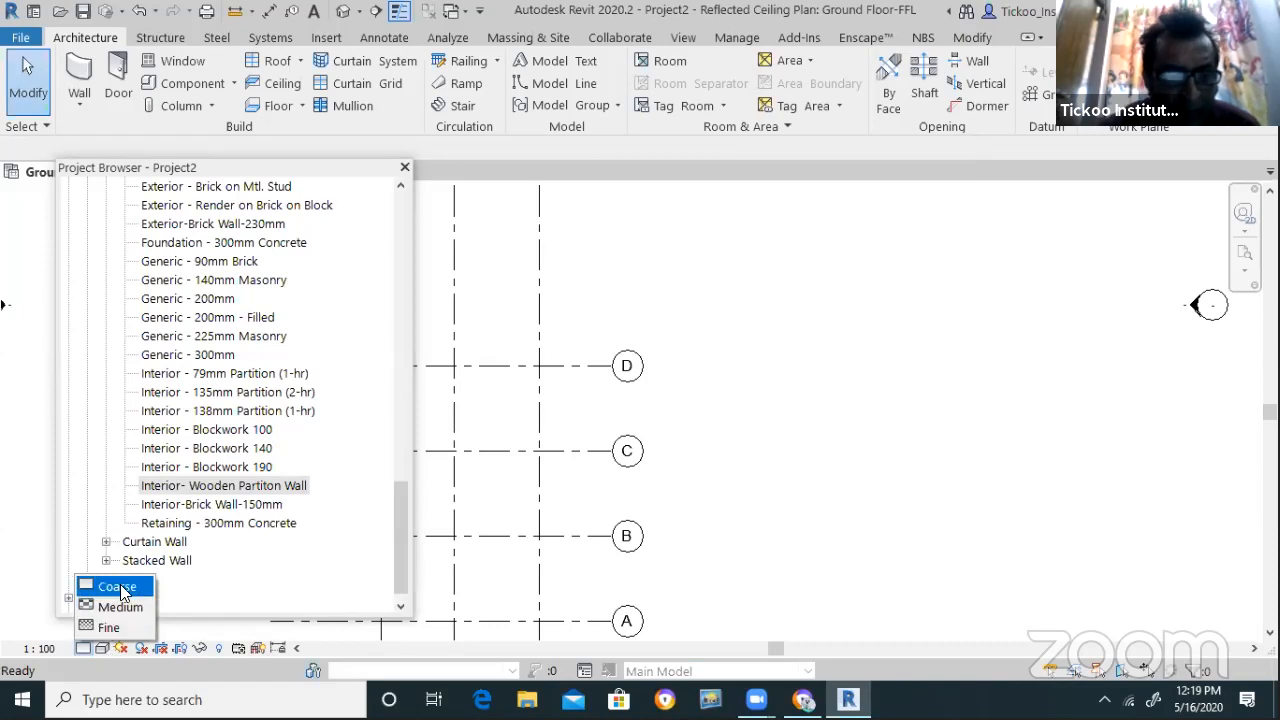
click(115, 605)
scroll(837, 521, down, 2)
scroll(837, 521, down, 1)
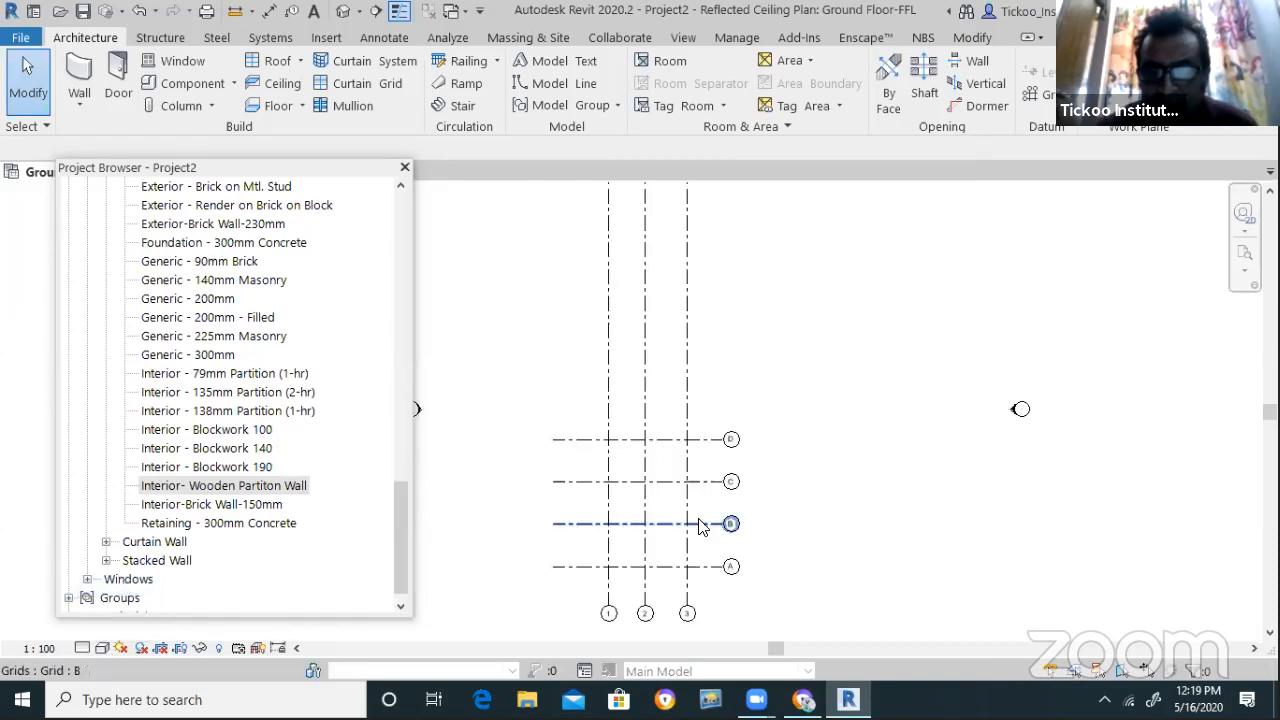
scroll(700, 520, up, 2)
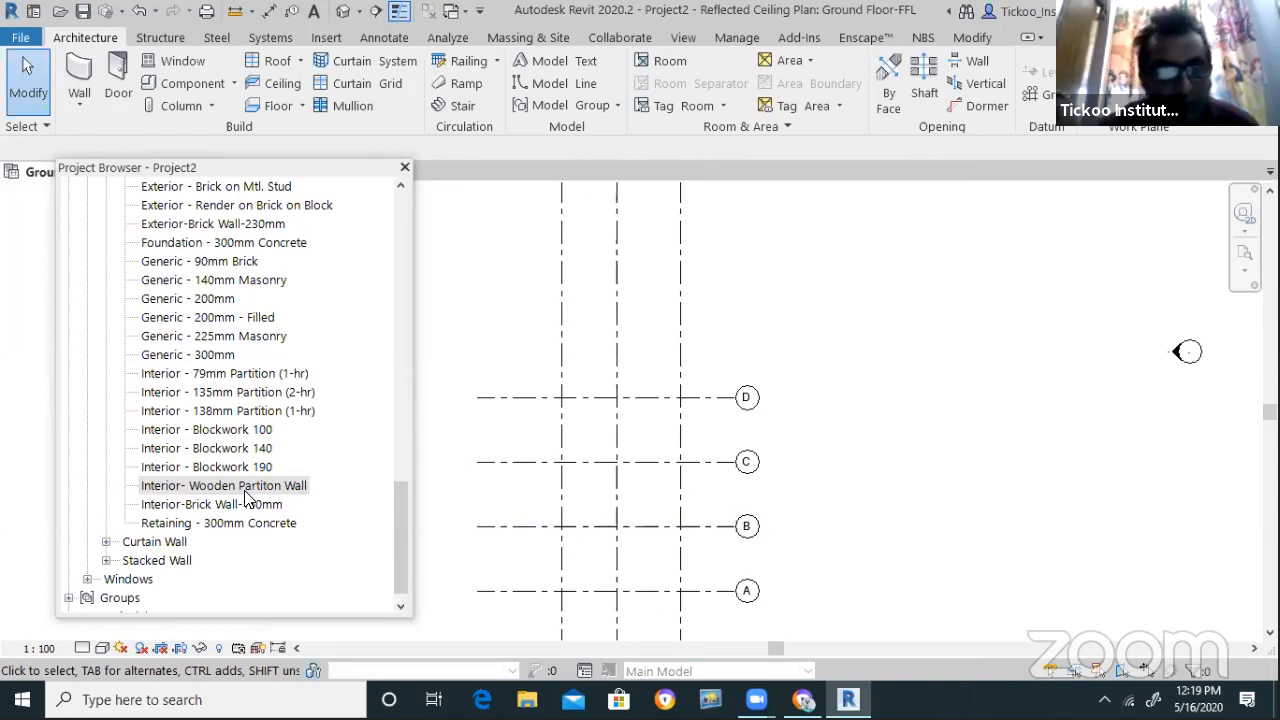
scroll(238, 507, up, 3)
scroll(238, 507, down, 1)
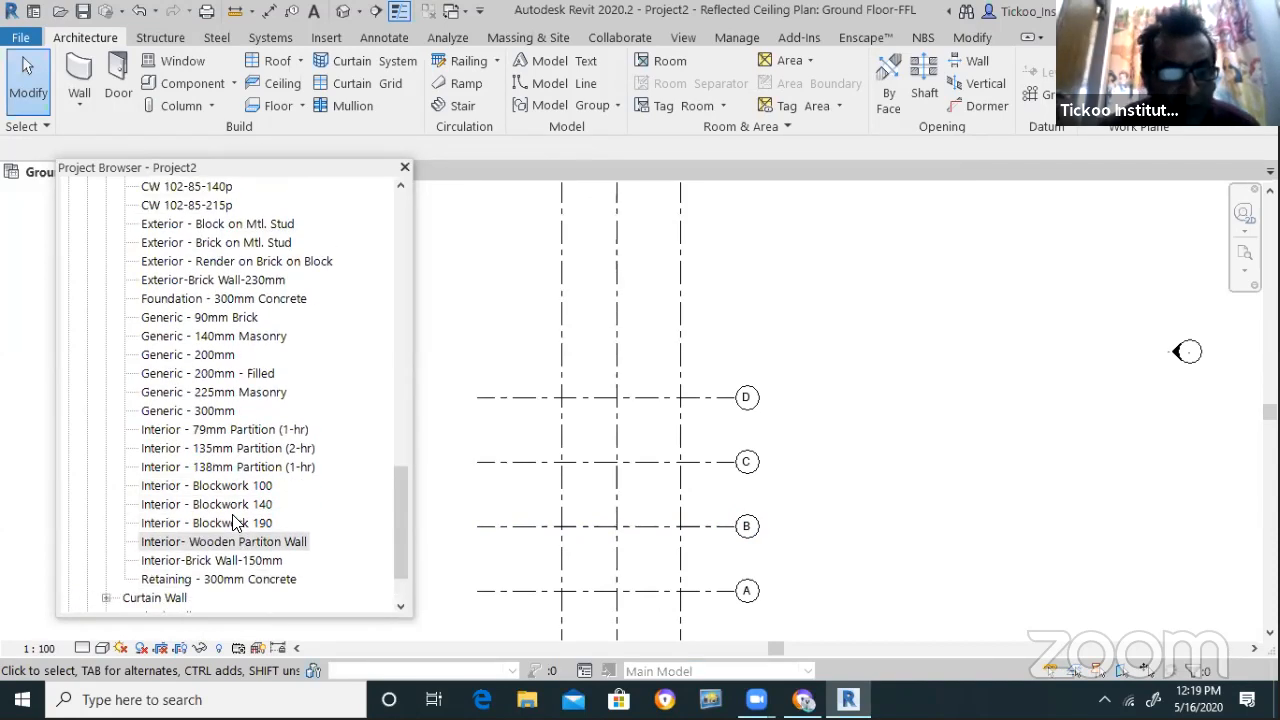
click(232, 543)
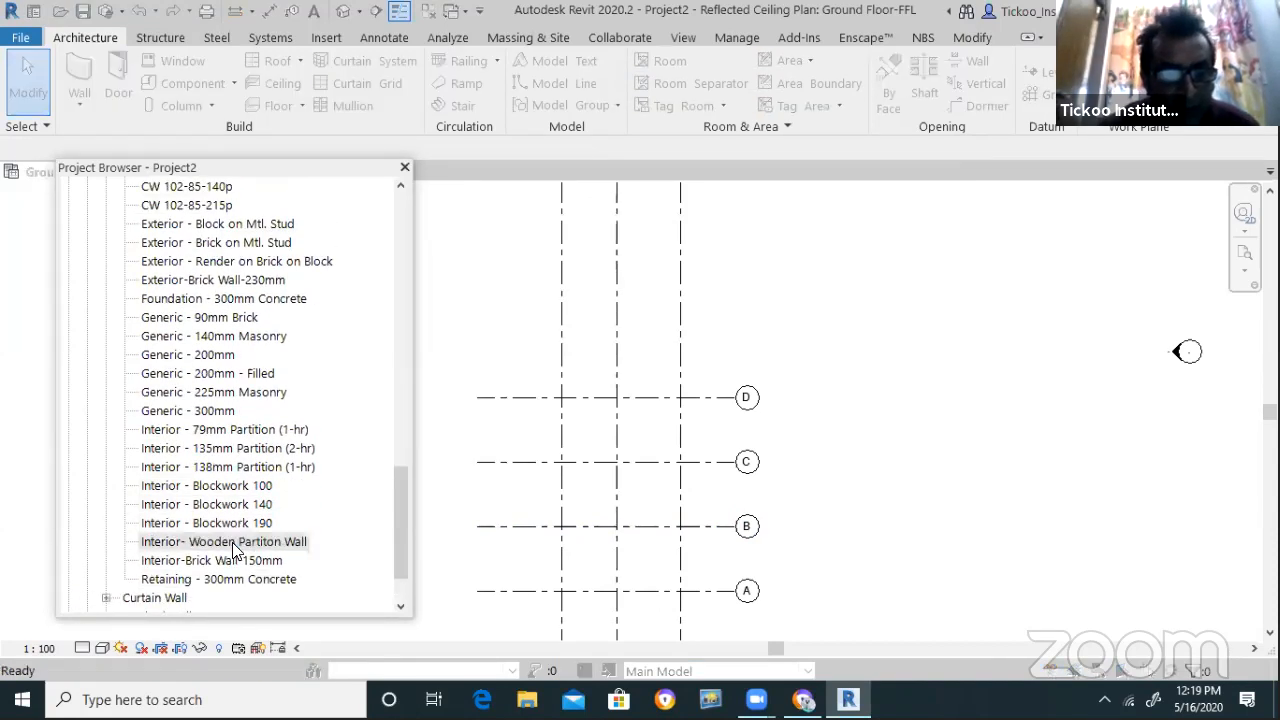
double_click(235, 548)
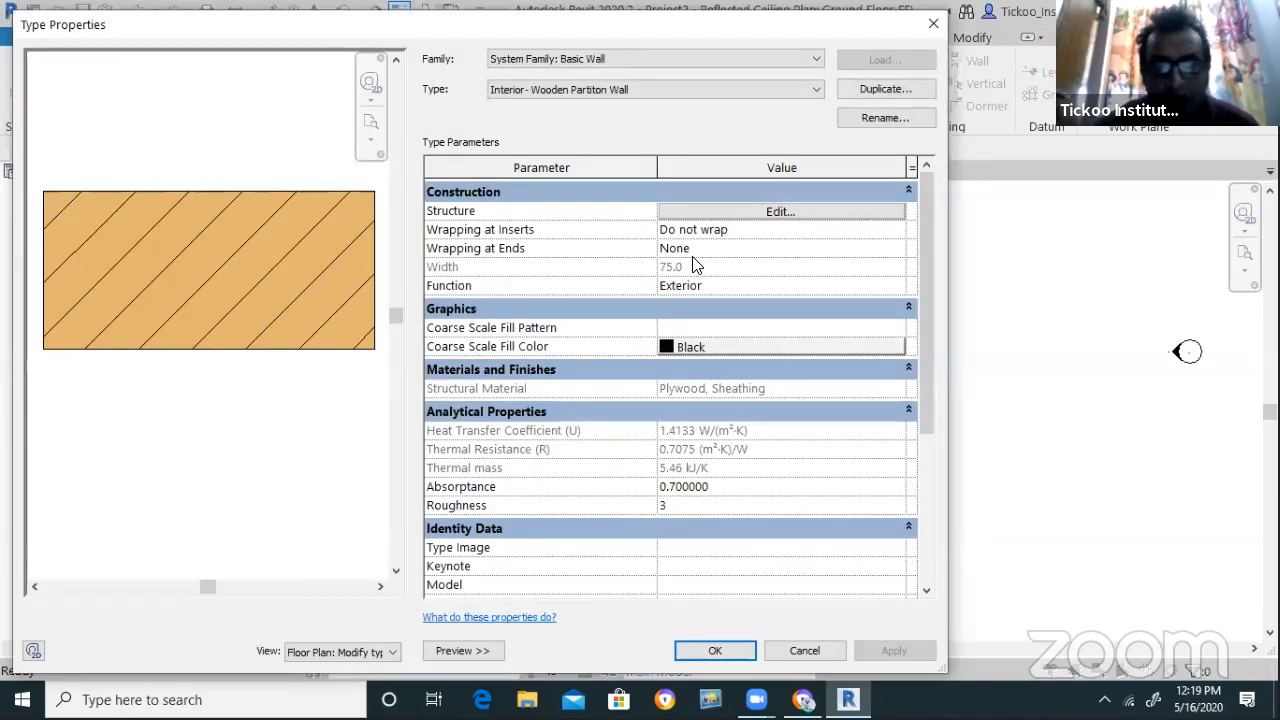
Set the coarse scale fill to <Solid fill> in orange RGB 255-128-000 and apply
click(894, 330)
click(897, 328)
click(541, 320)
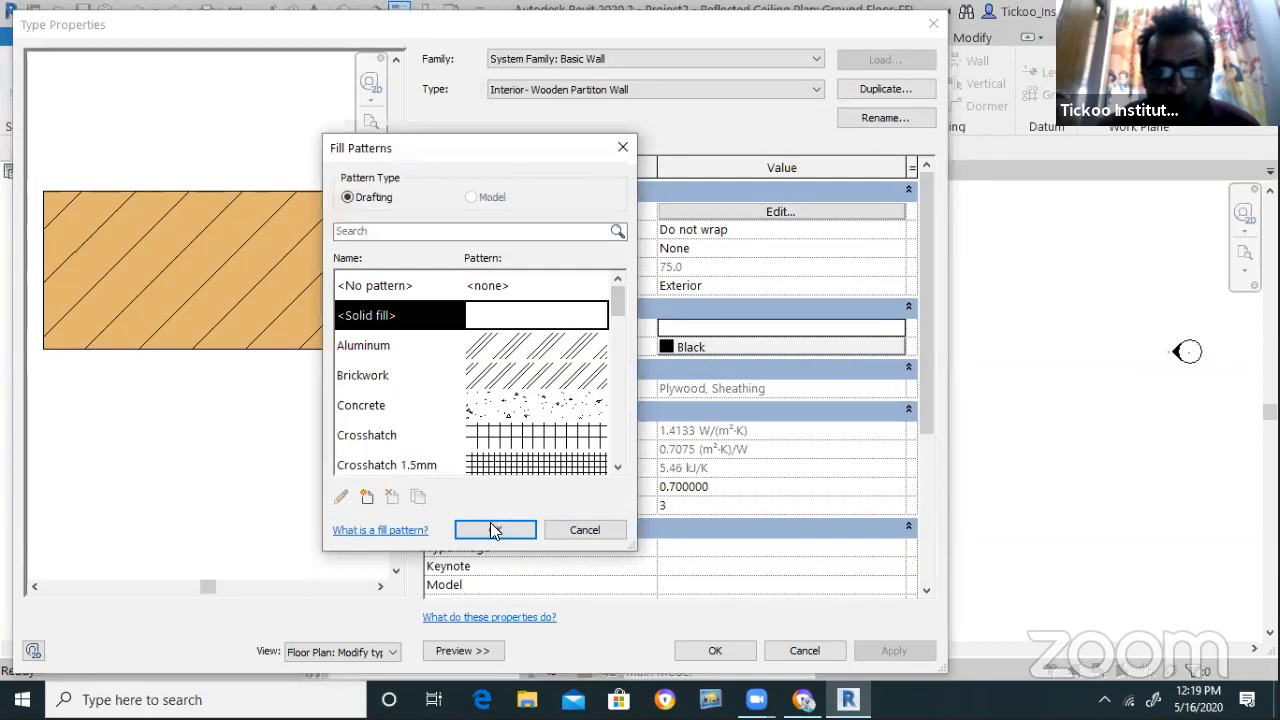
click(495, 529)
click(692, 346)
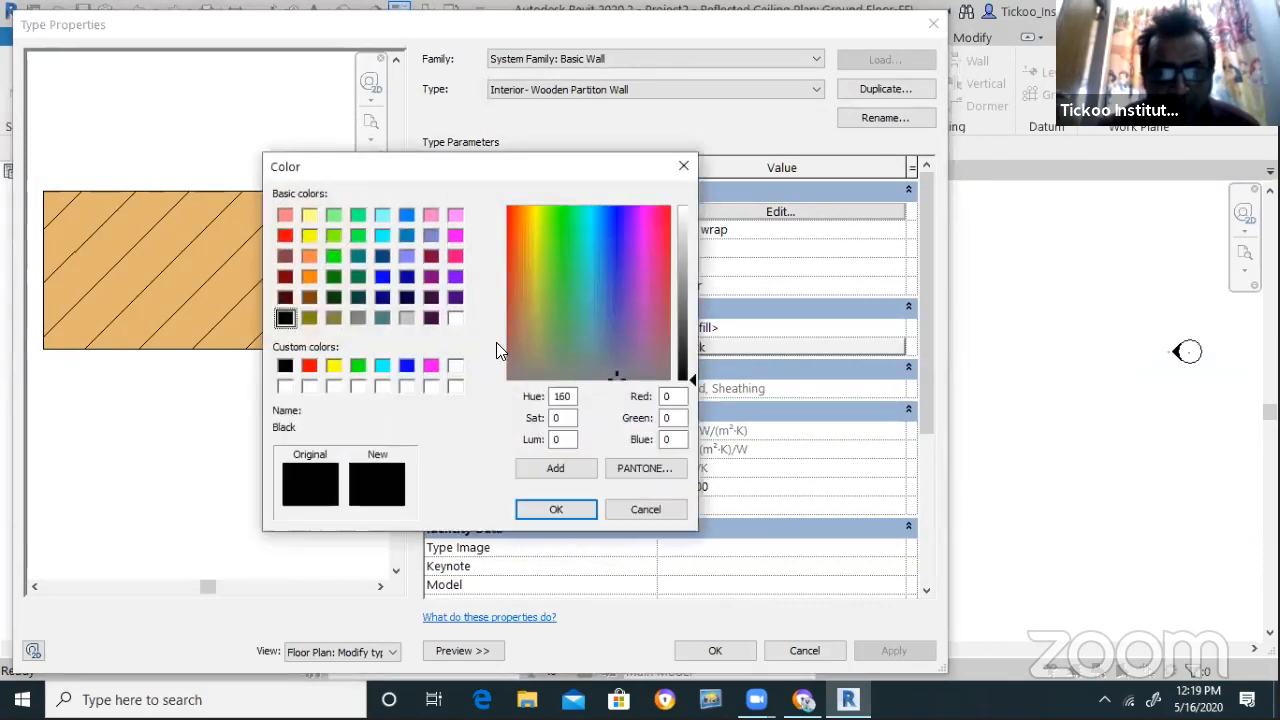
click(455, 256)
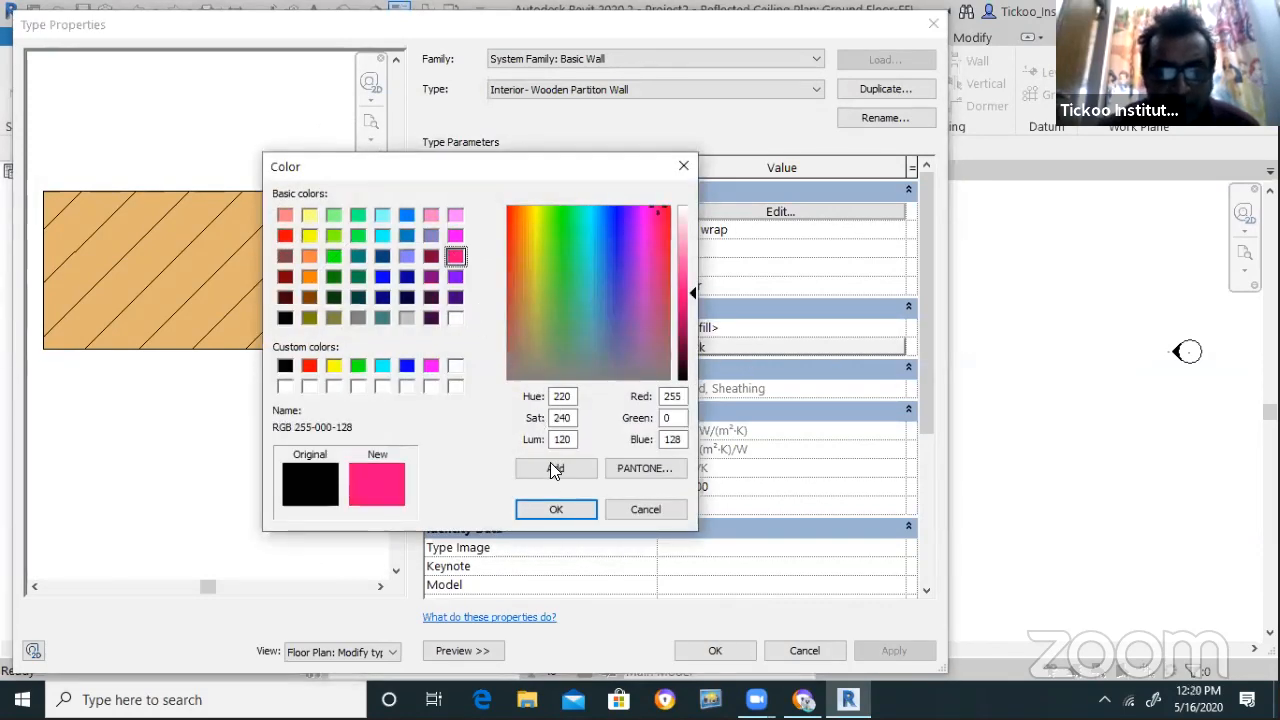
click(309, 276)
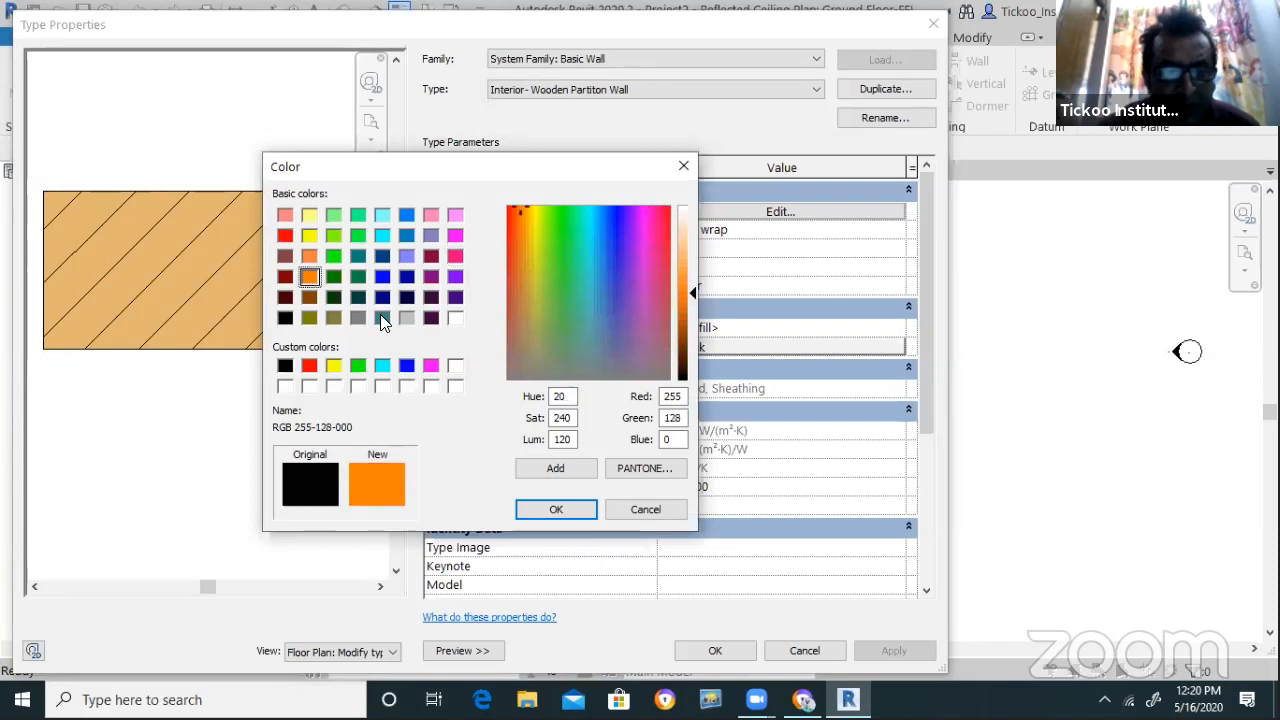
click(556, 509)
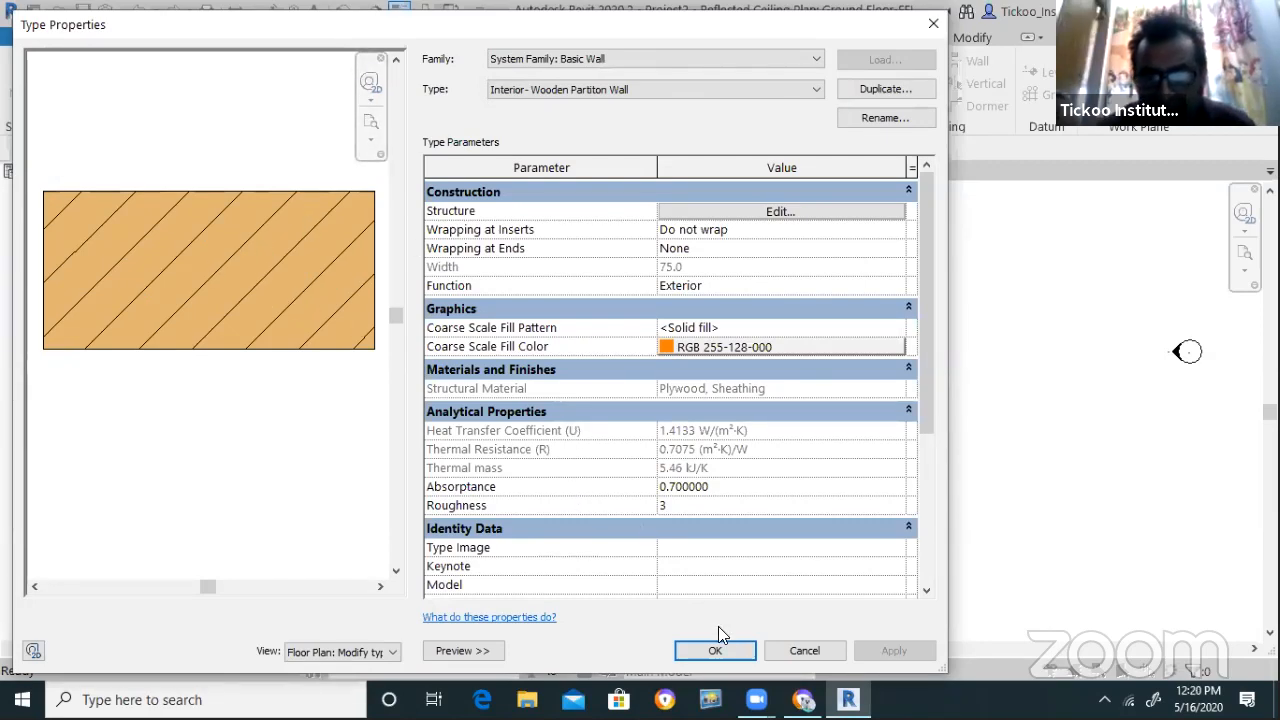
click(720, 651)
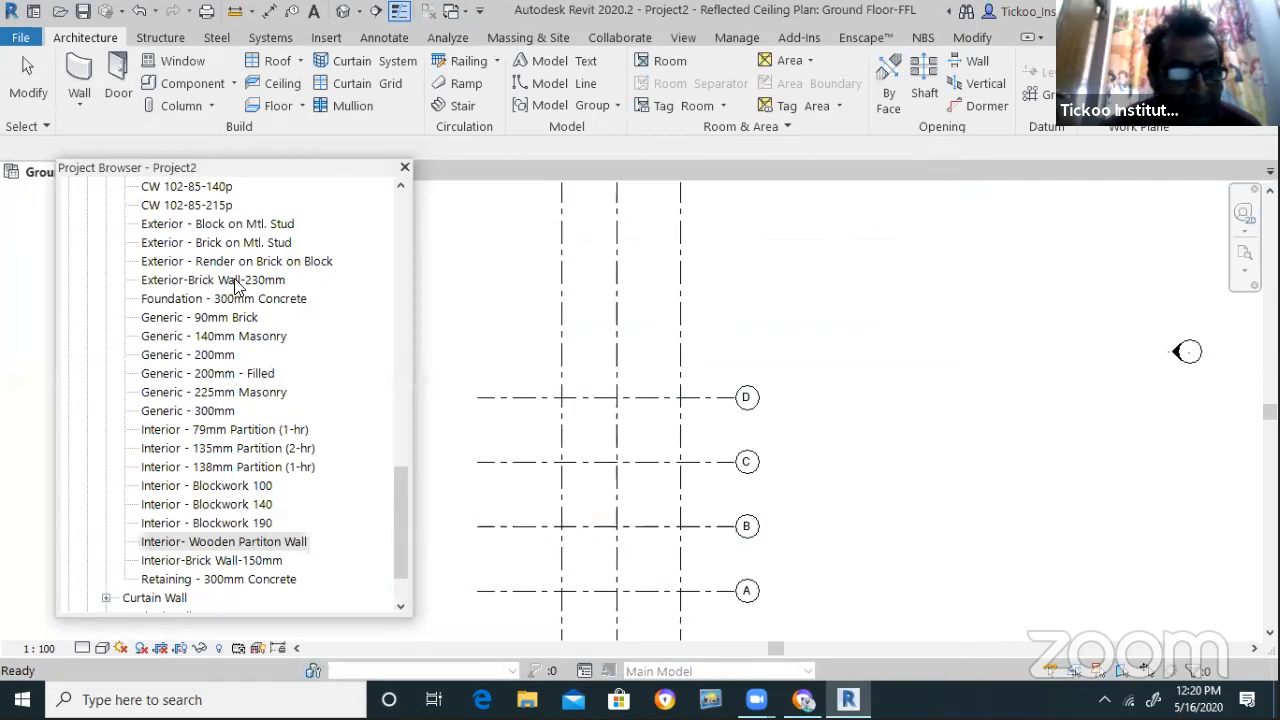
Set Interior-Brick Wall-150mm's coarse scale fill to Red with a <Solid fill> pattern
double_click(242, 561)
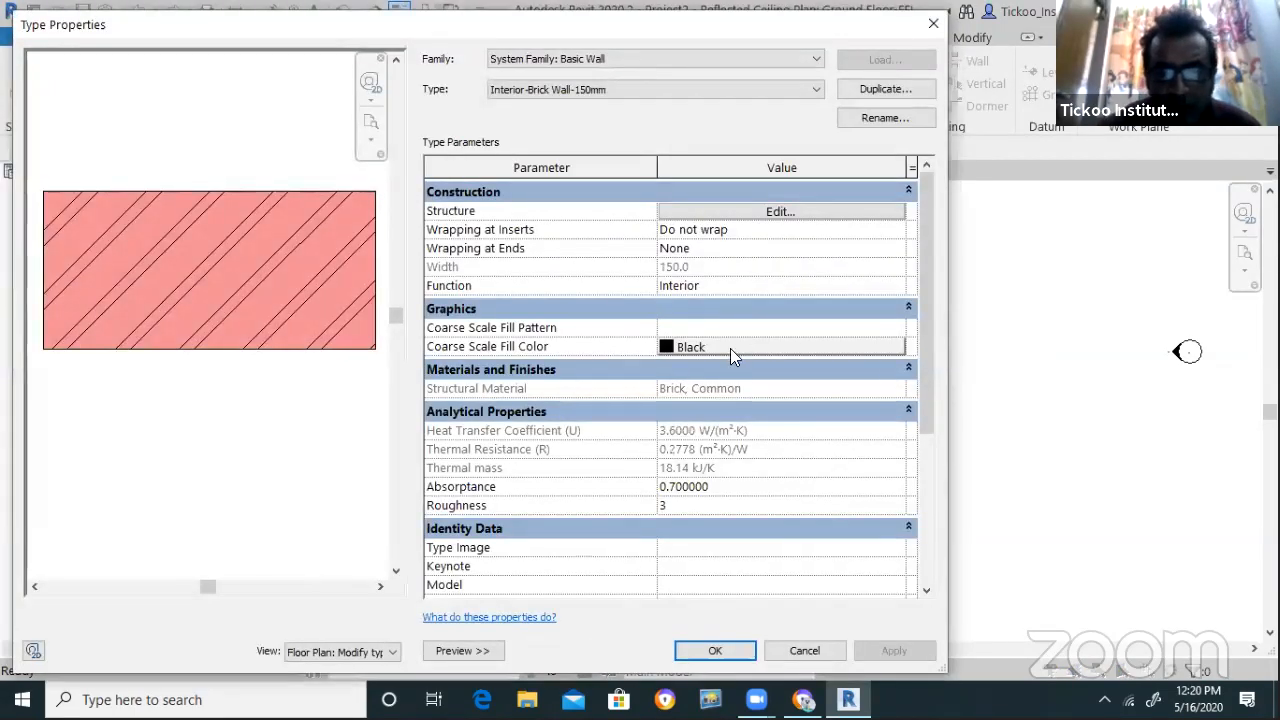
click(726, 348)
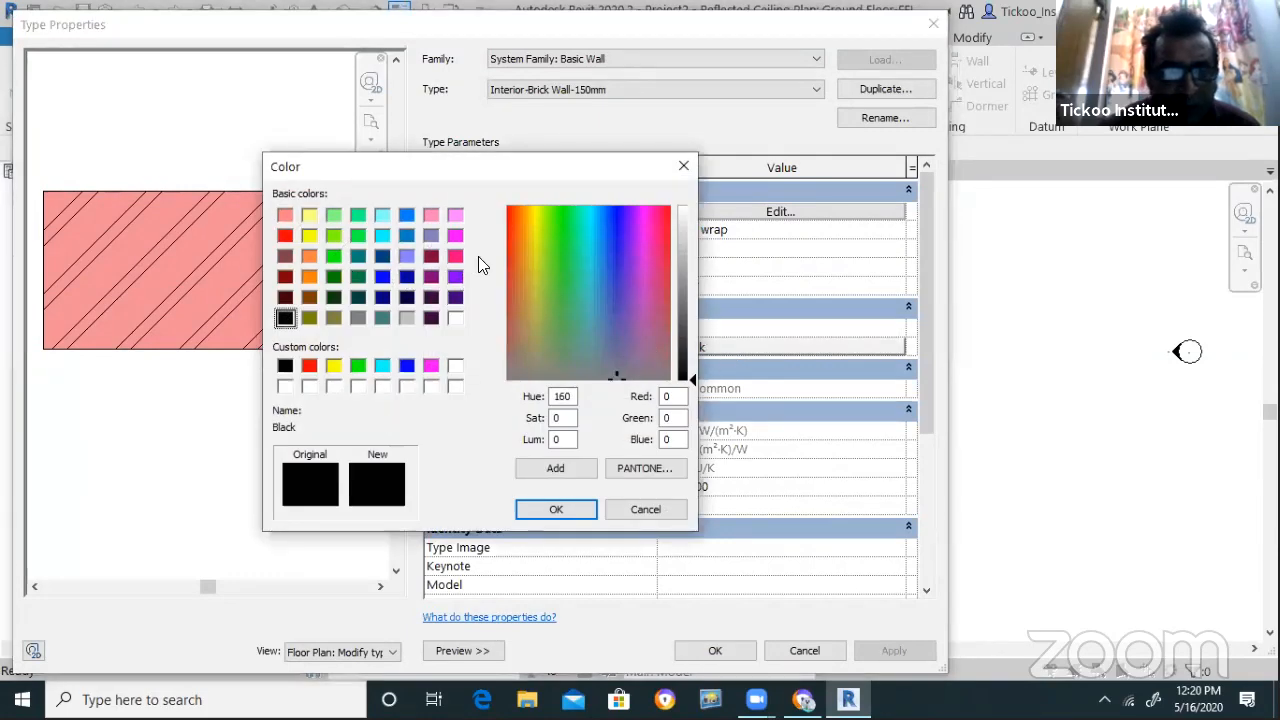
click(309, 365)
click(553, 510)
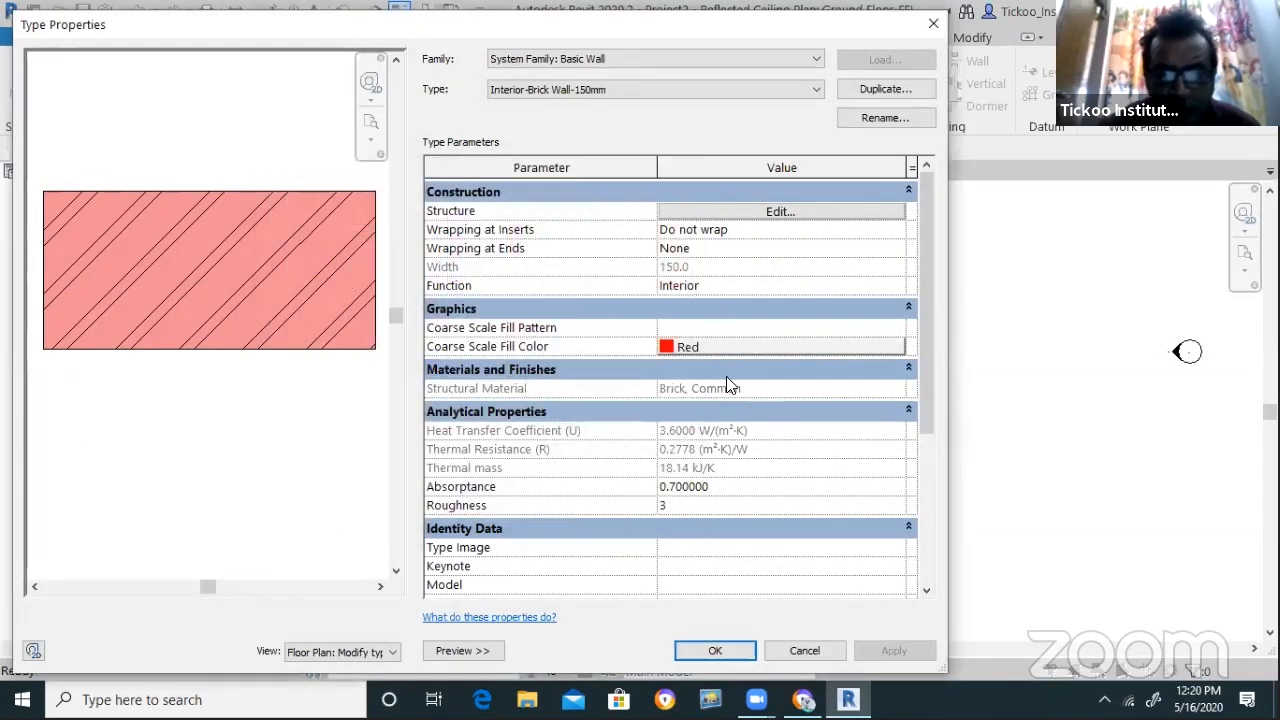
click(898, 332)
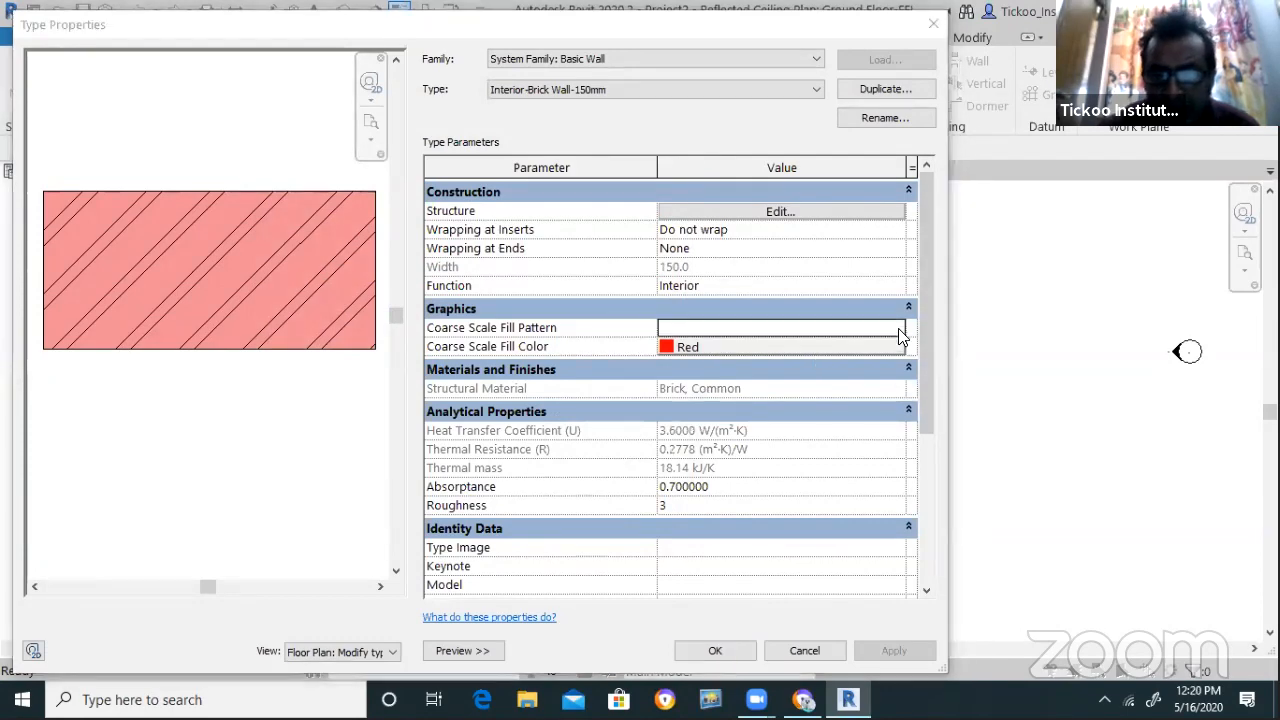
click(898, 328)
click(500, 318)
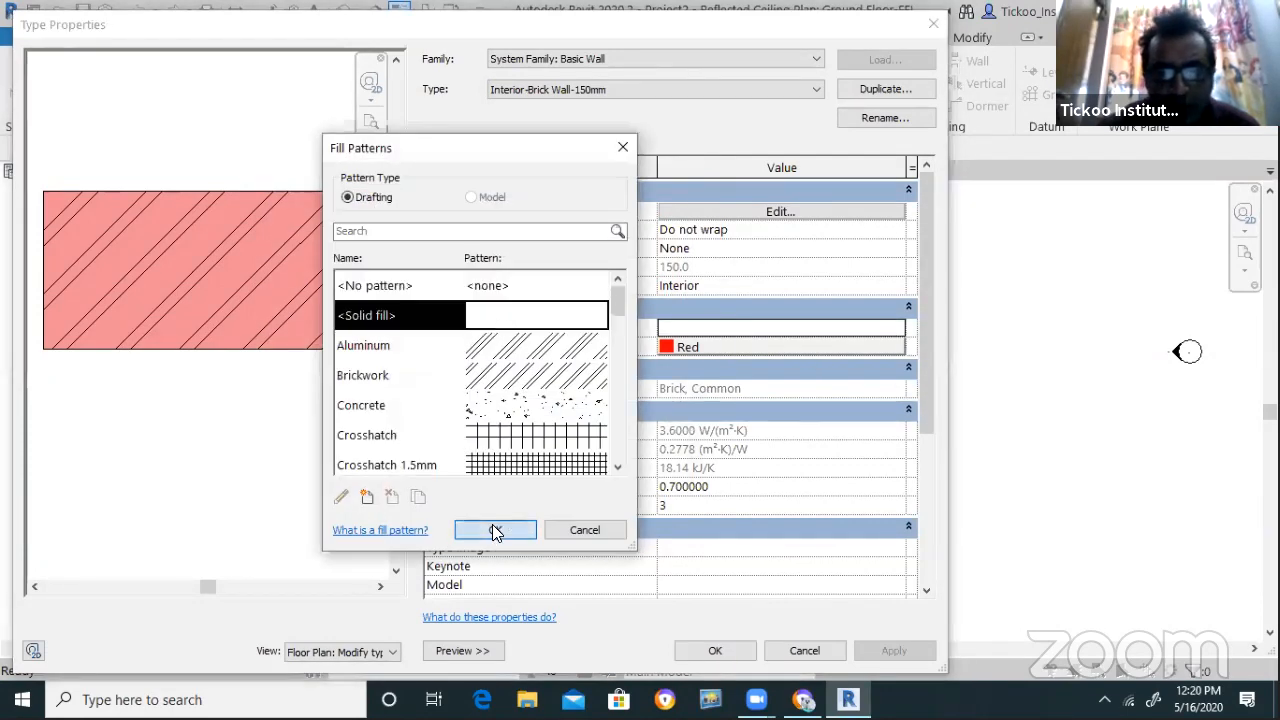
click(495, 530)
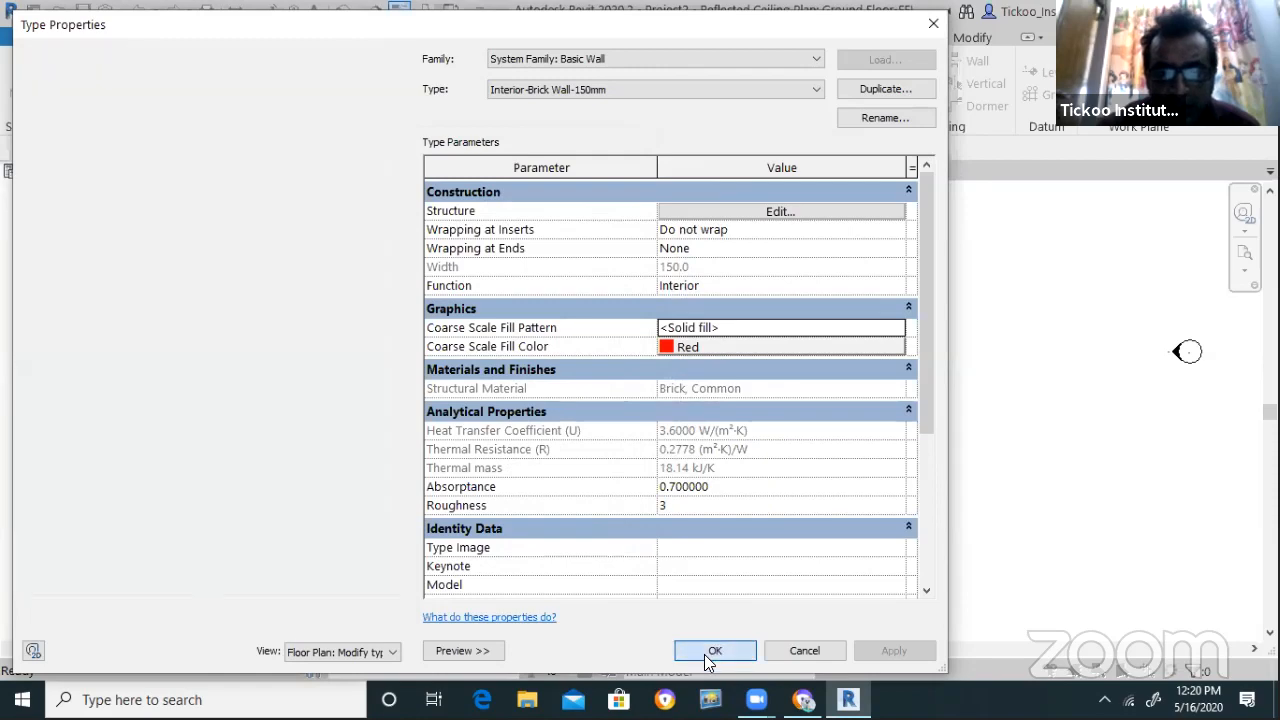
click(709, 648)
scroll(277, 420, up, 2)
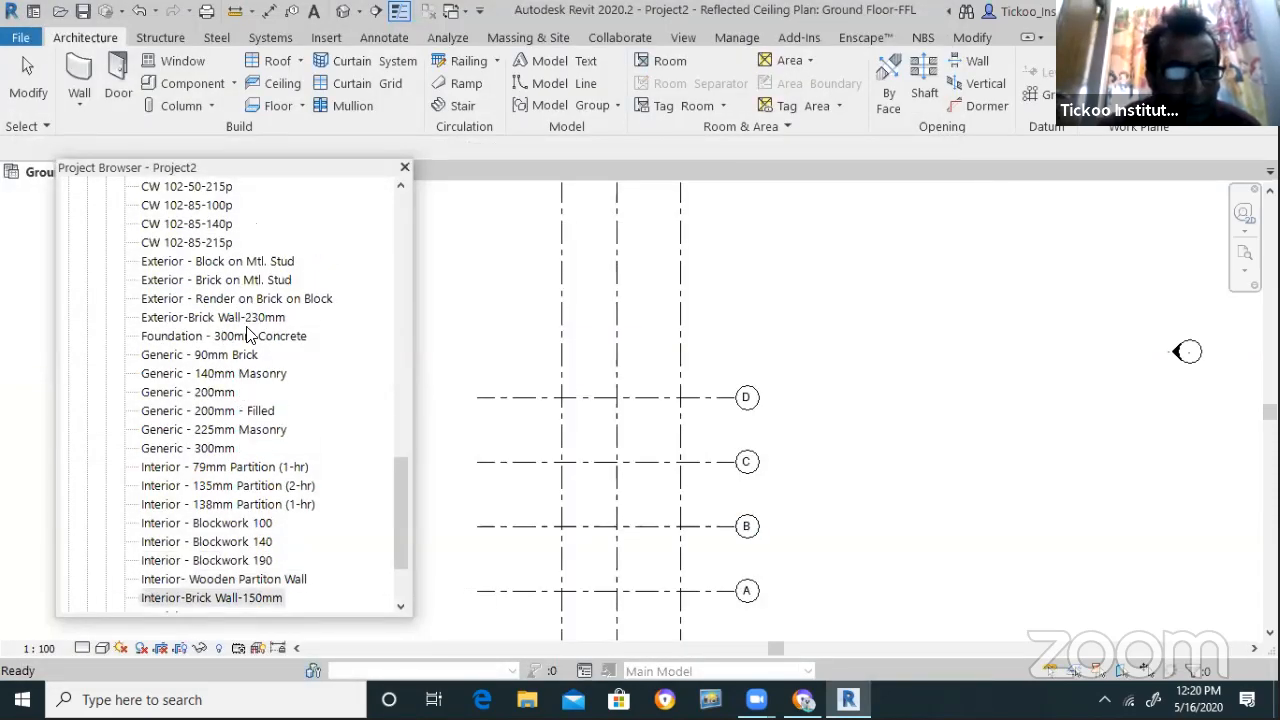
click(252, 318)
Give Exterior-Brick Wall-230mm an orange <Solid fill> coarse scale fill
double_click(272, 320)
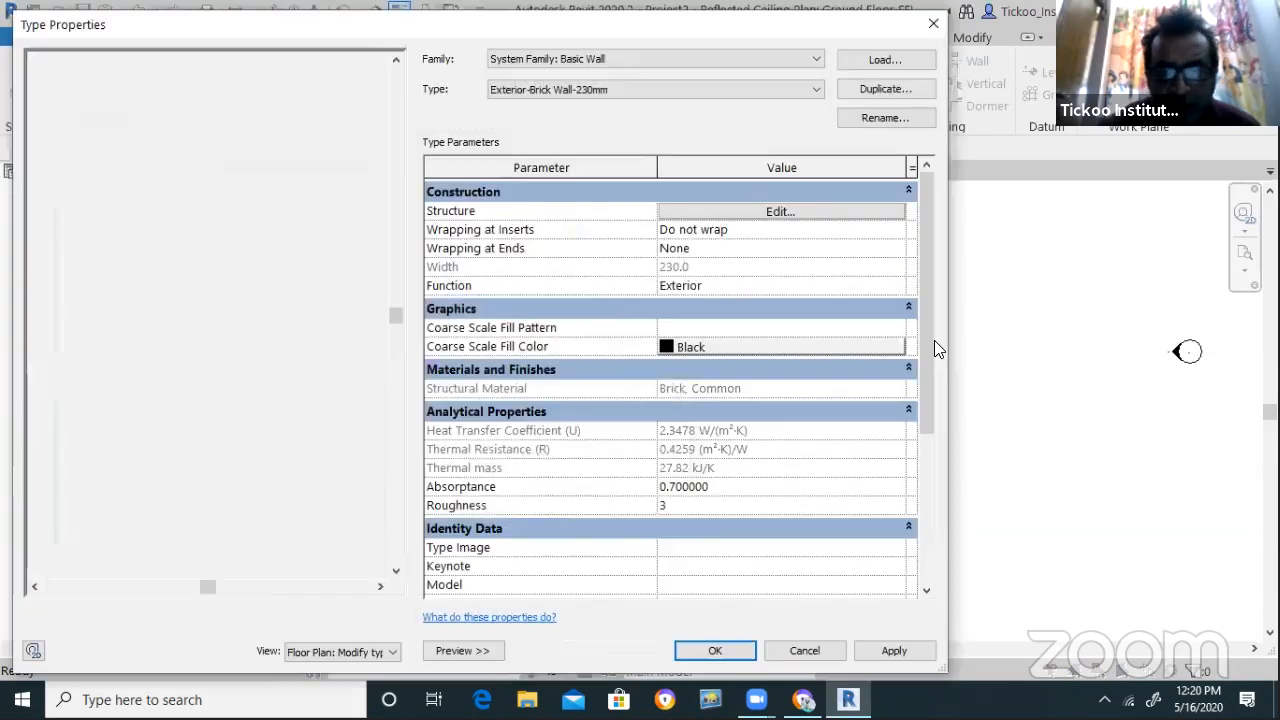
click(795, 349)
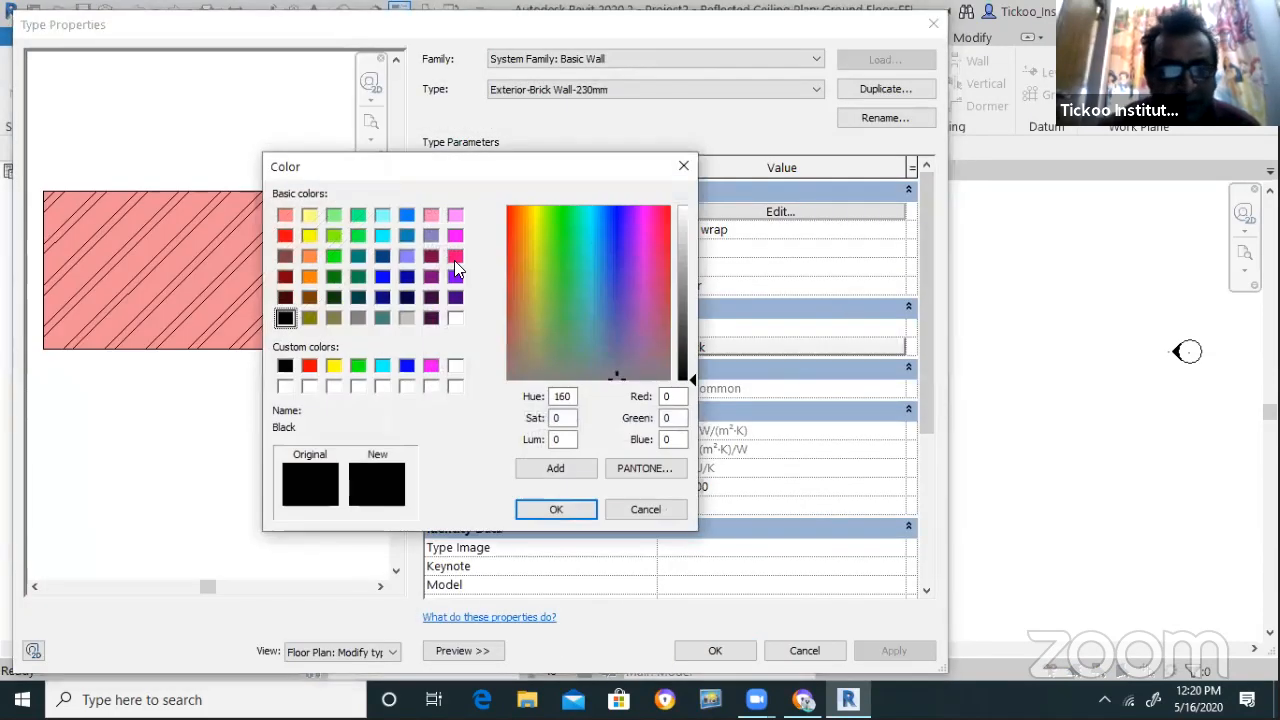
click(310, 280)
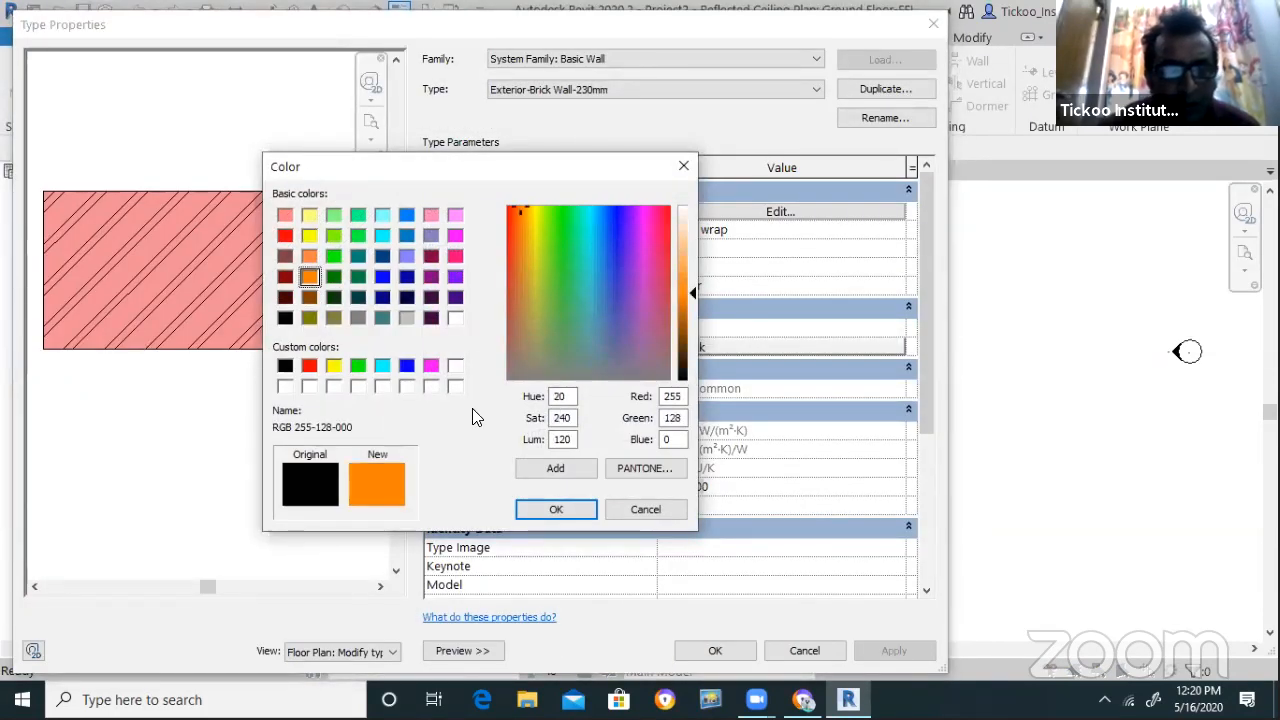
click(556, 509)
click(756, 326)
click(900, 328)
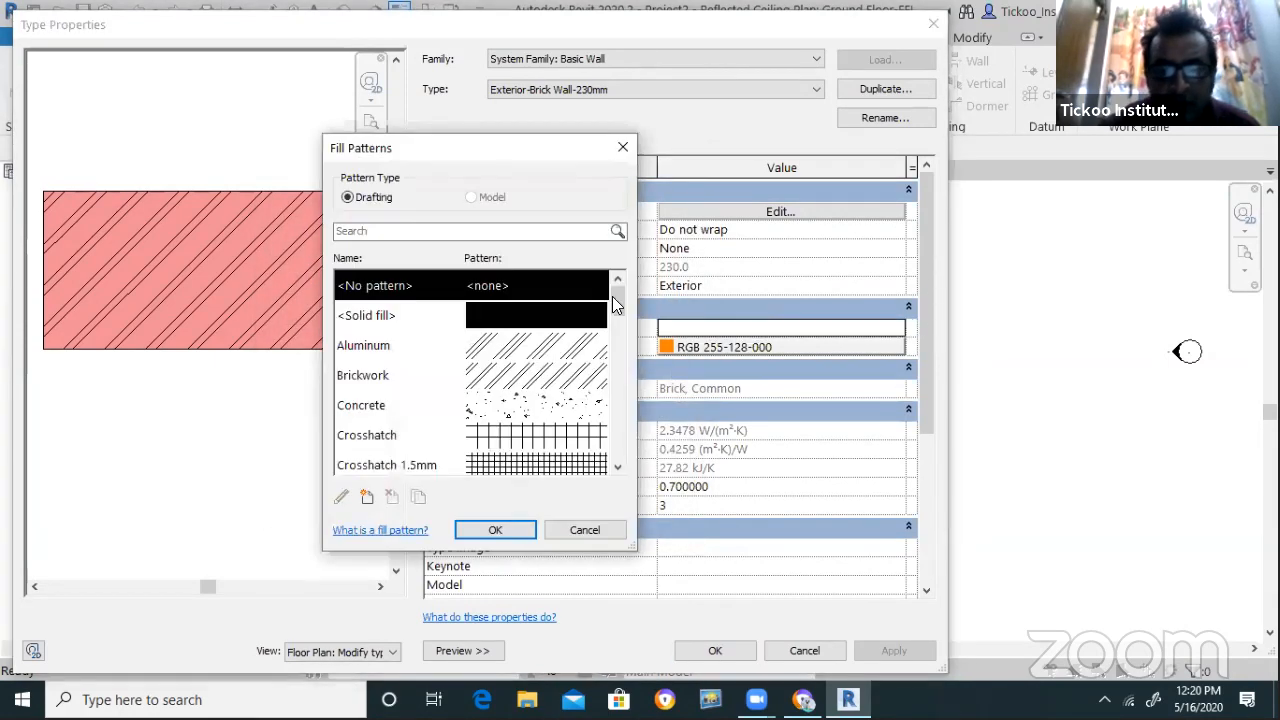
click(545, 312)
click(492, 530)
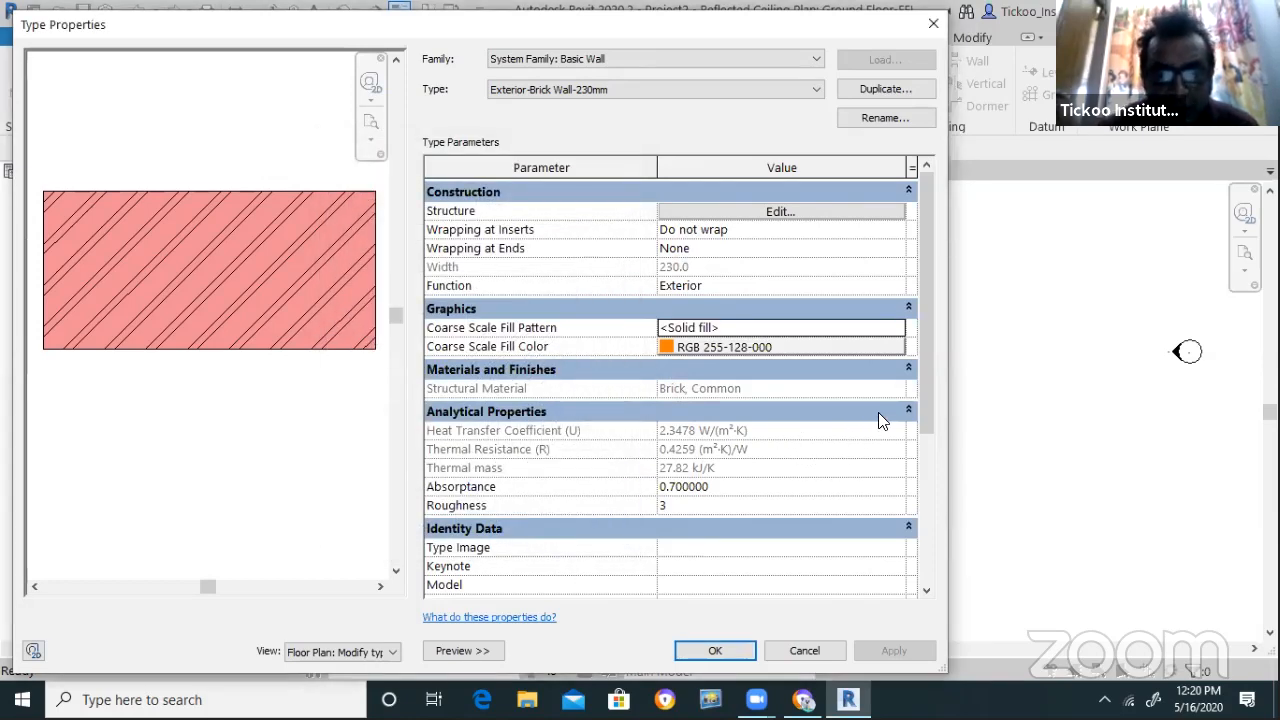
Set its Type Mark to W1 and Fire Rating to 2, dismissing the error afterwards
drag(924, 384, 874, 526)
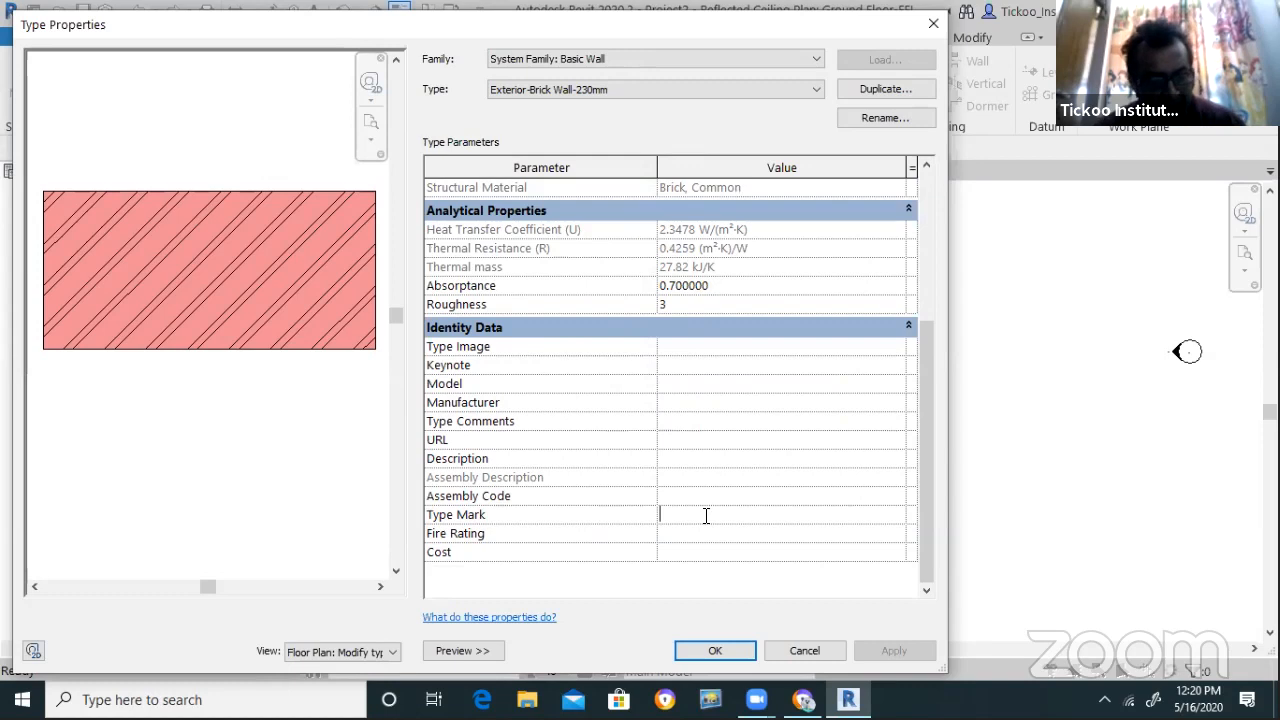
text(1)
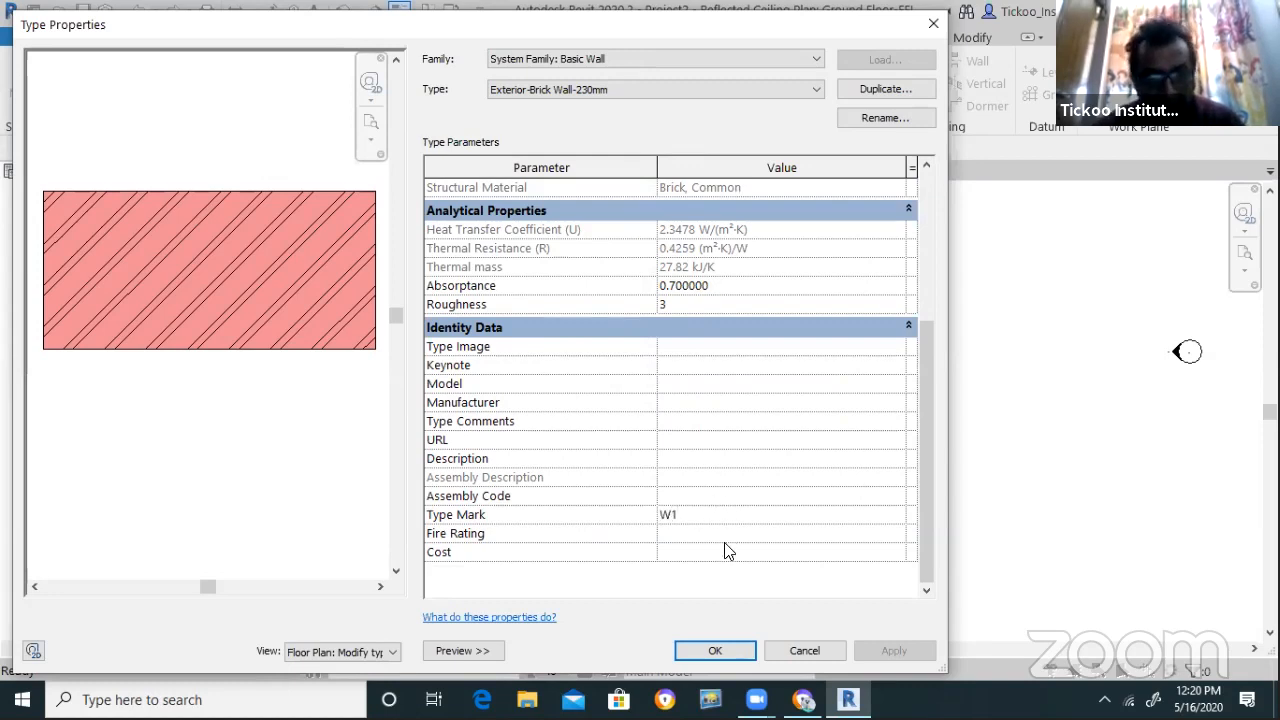
key(Tab)
text(1)
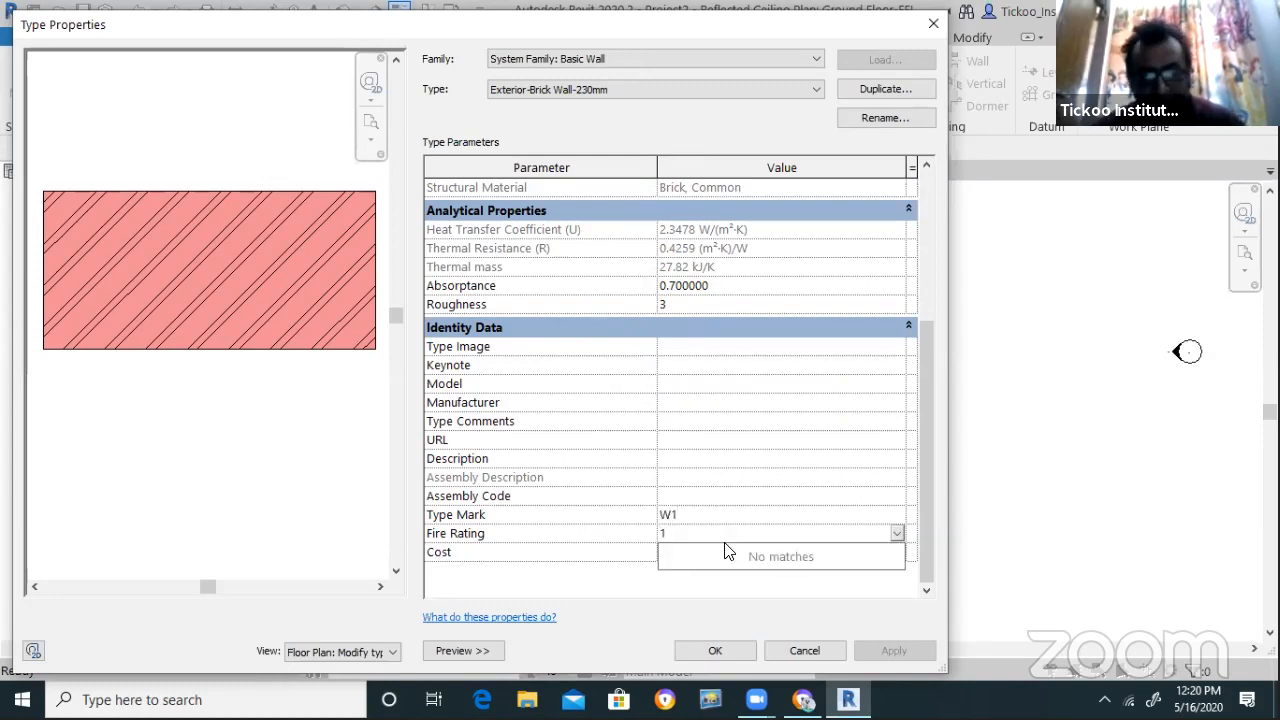
text(2)
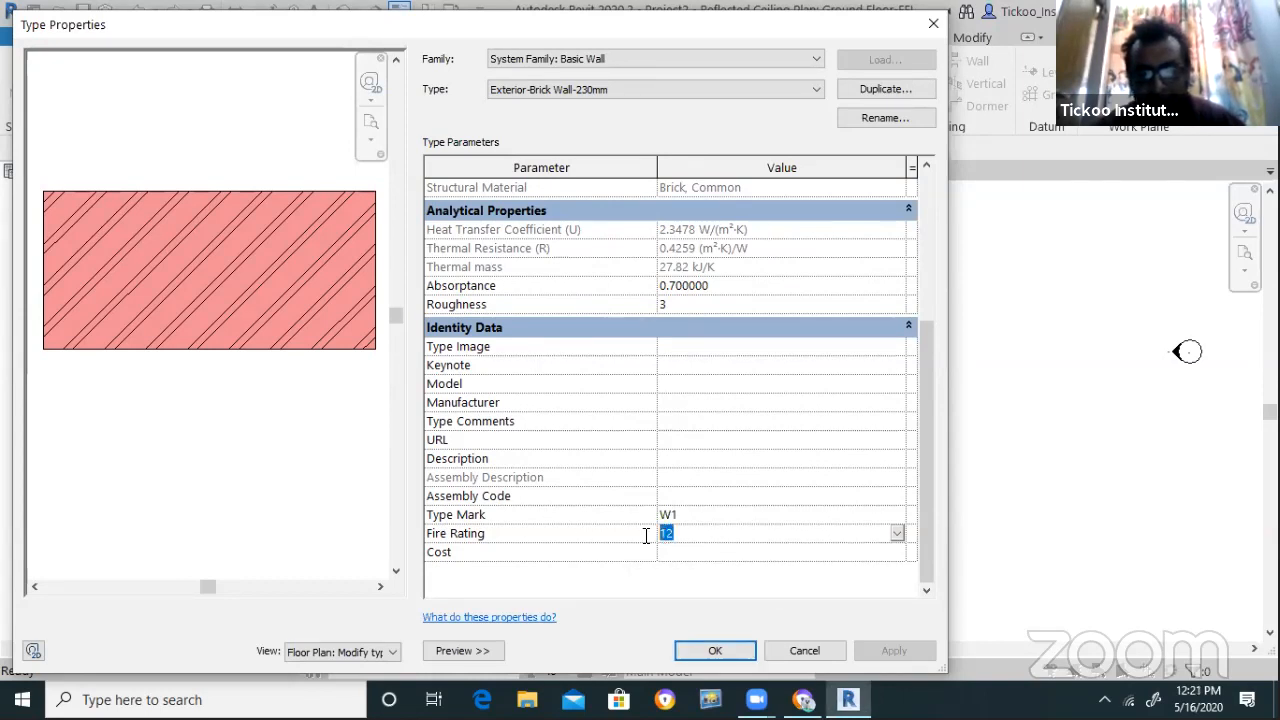
text(2)
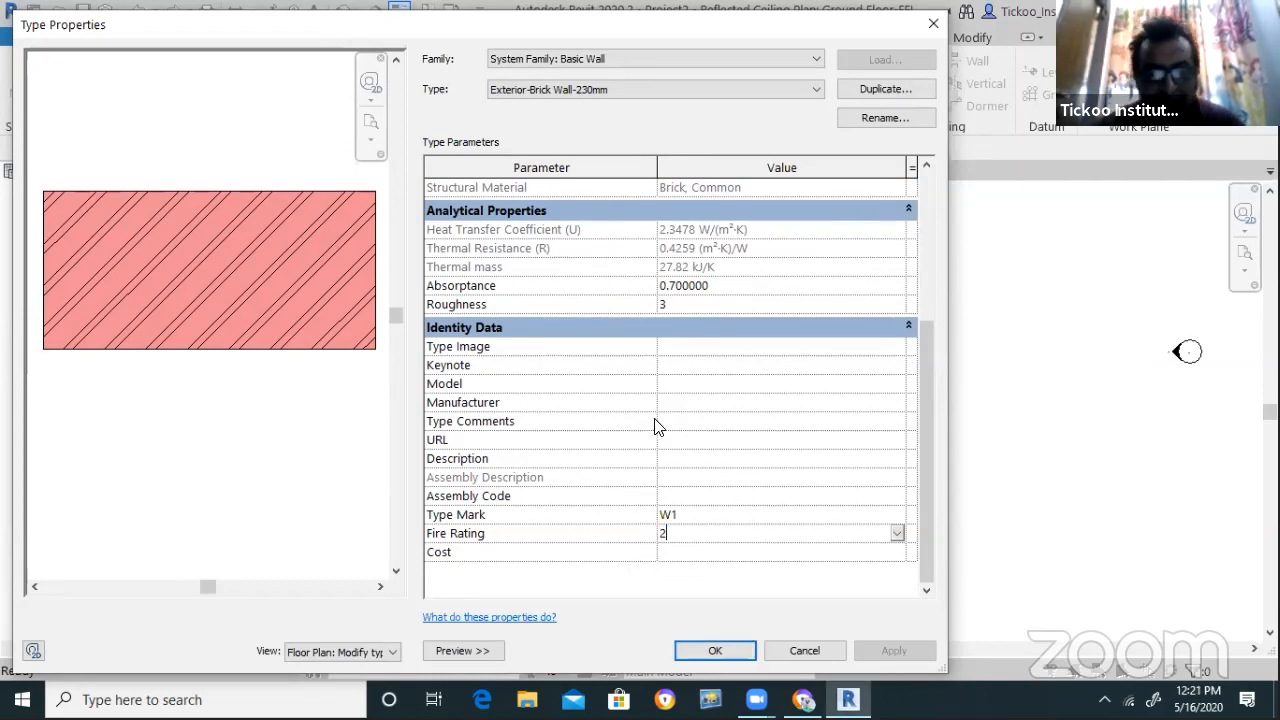
click(686, 459)
click(688, 384)
click(703, 347)
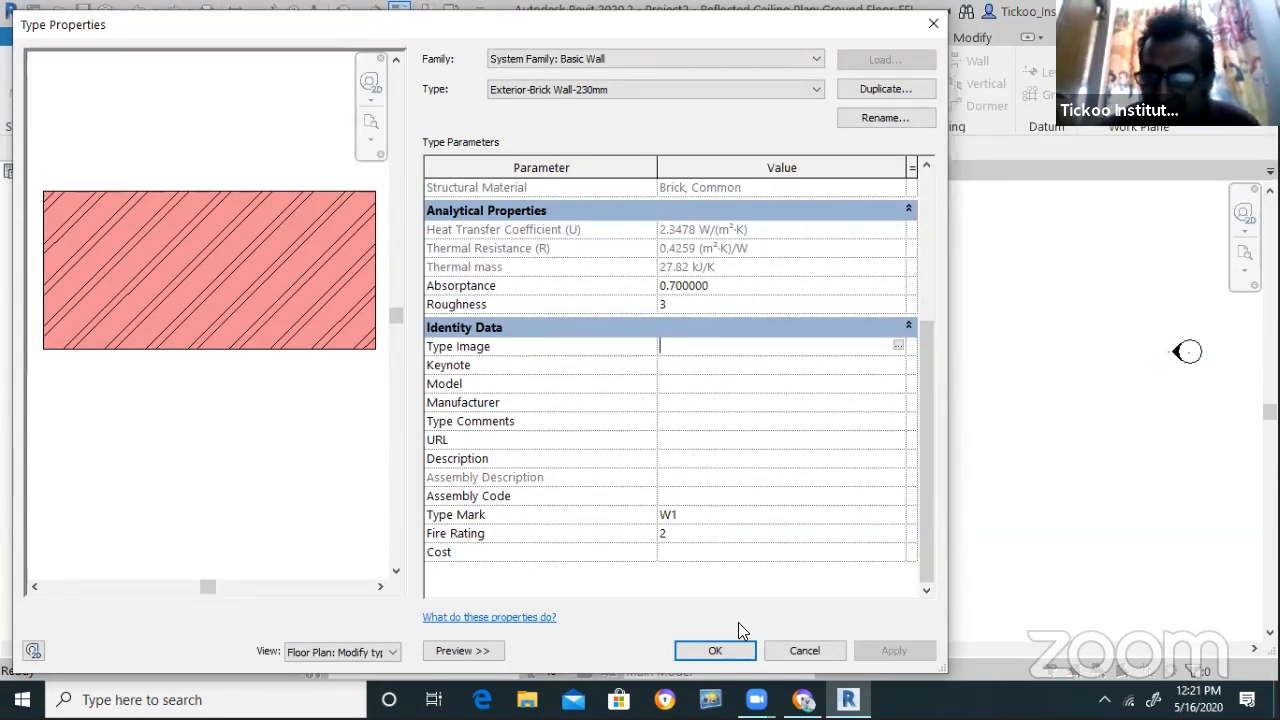
click(722, 648)
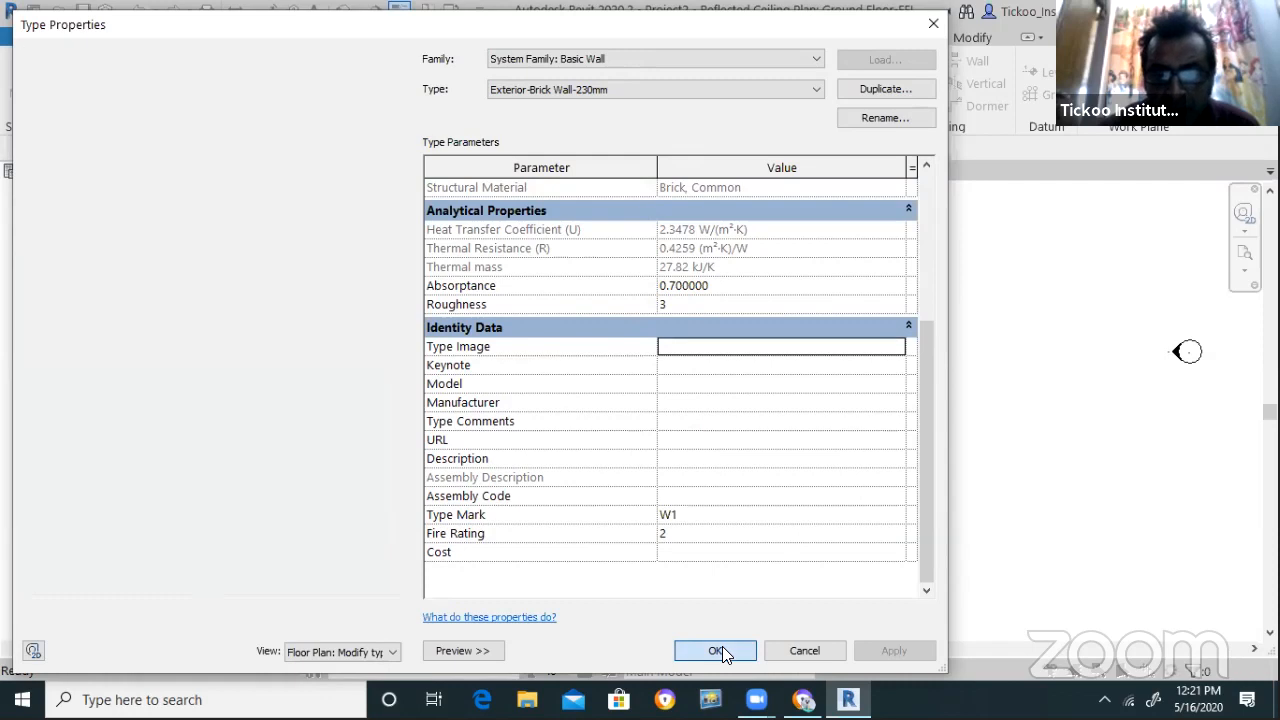
click(600, 420)
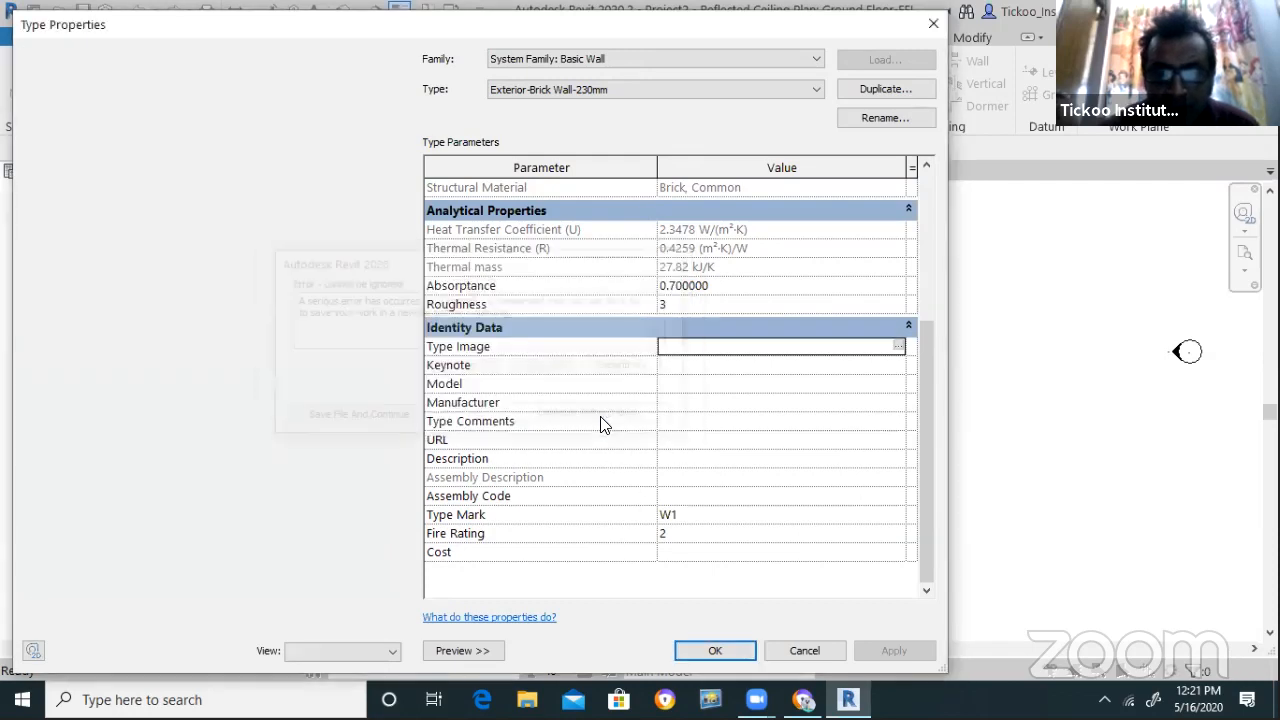
click(600, 95)
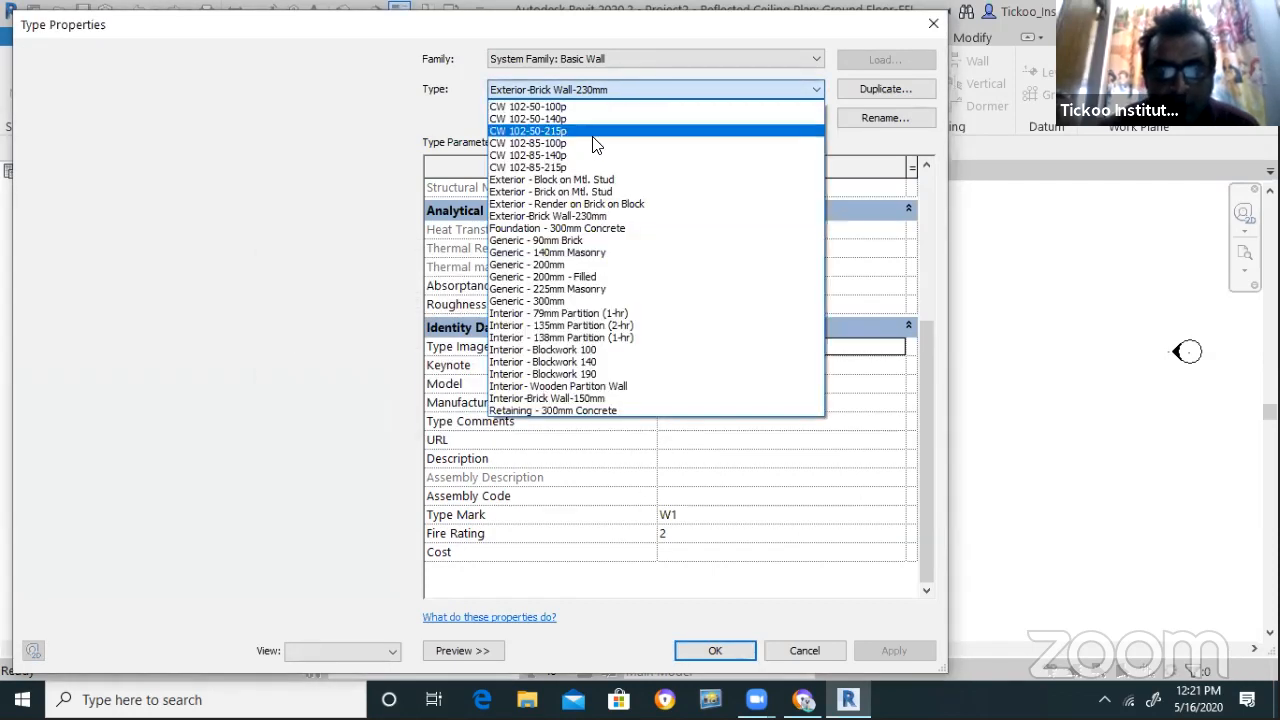
Switch to Interior-Brick Wall-150mm, enter Type Mark W2 and Fire Rating 1, and apply
click(612, 398)
scroll(700, 557, down, 3)
click(689, 514)
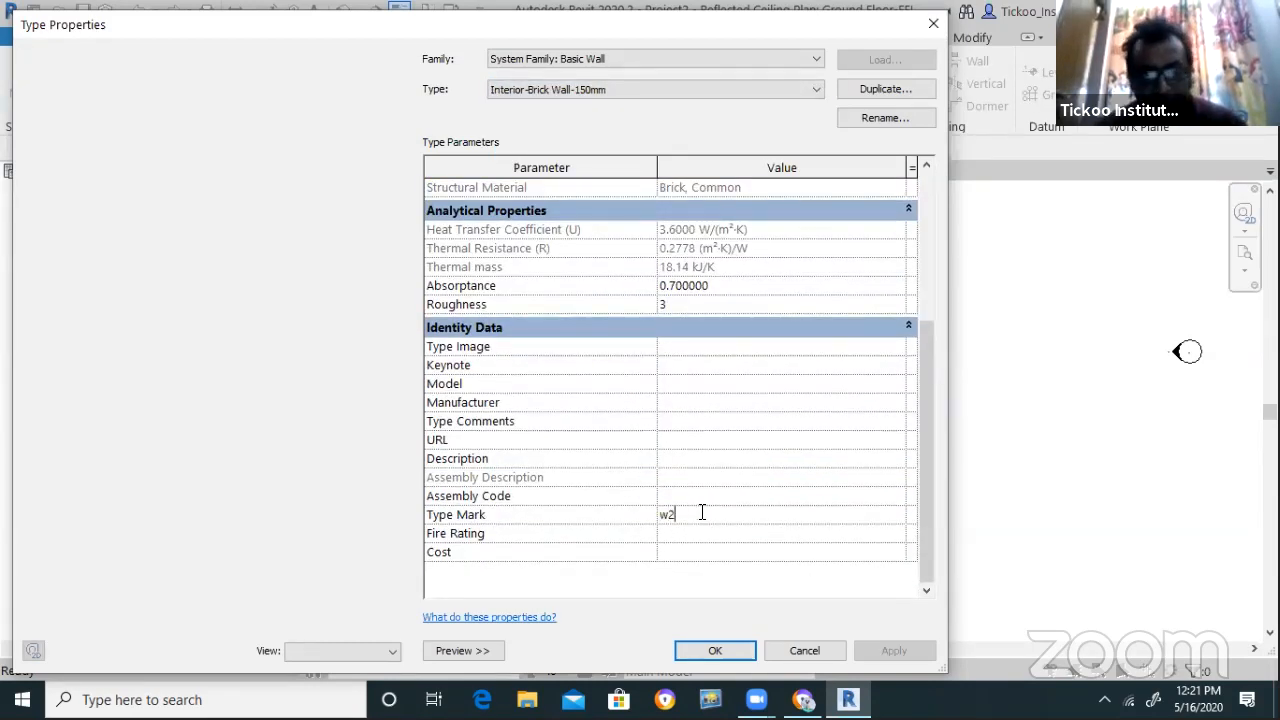
double_click(702, 512)
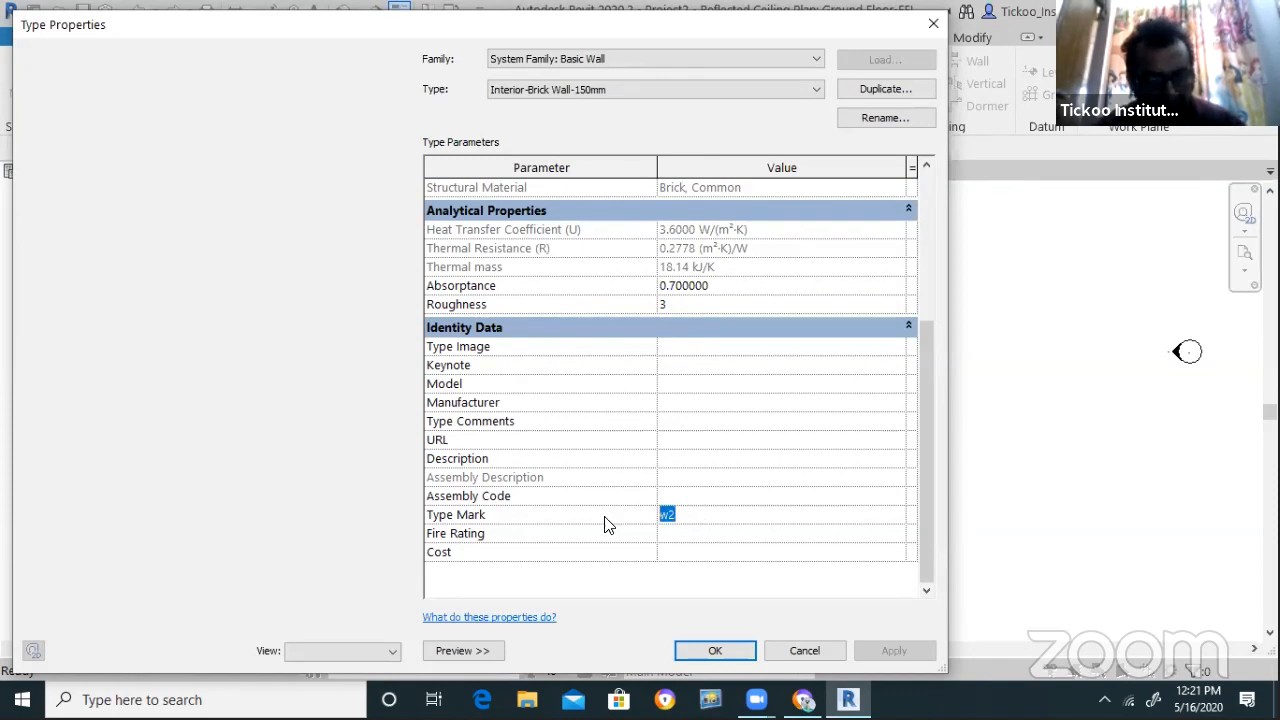
text(W2)
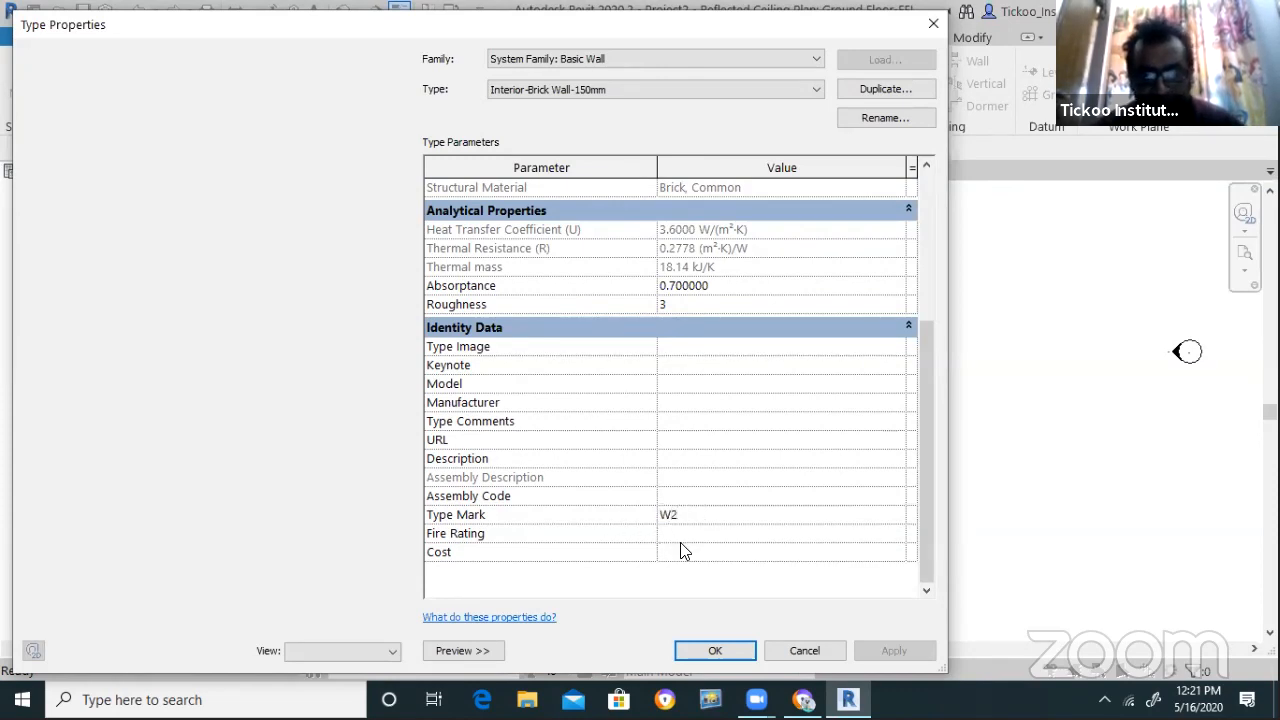
click(683, 535)
text(1)
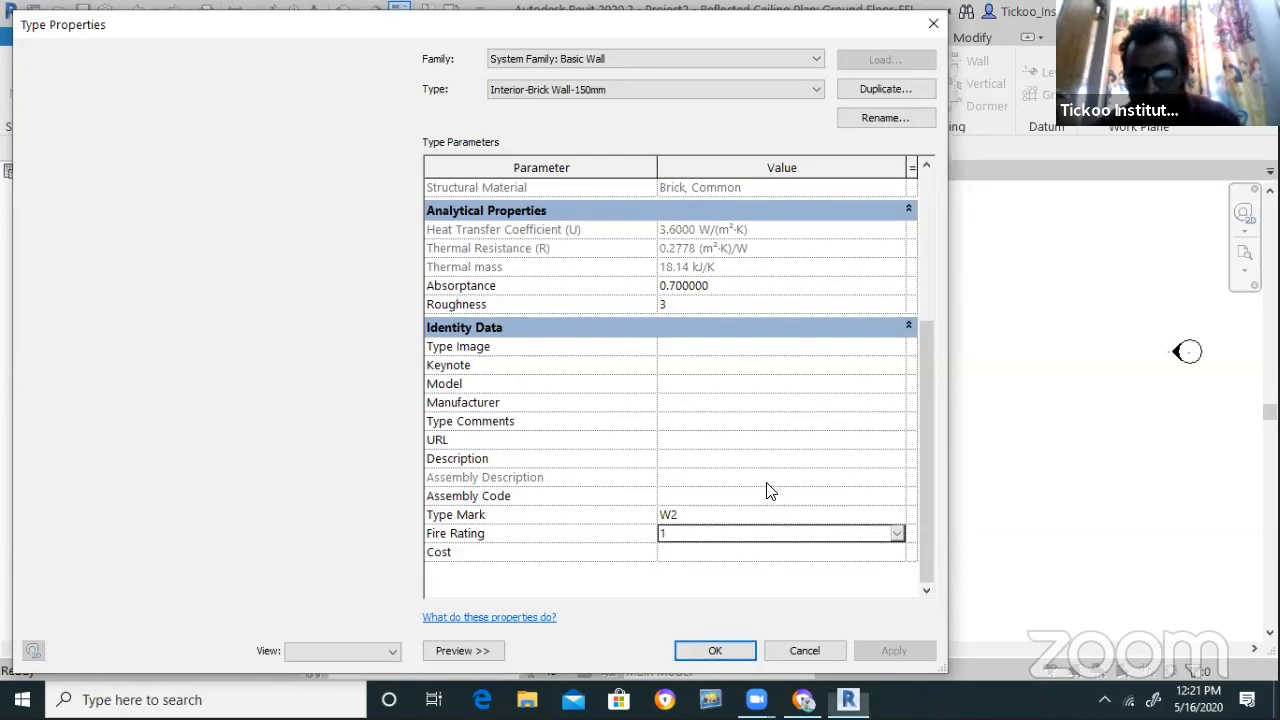
scroll(764, 482, up, 2)
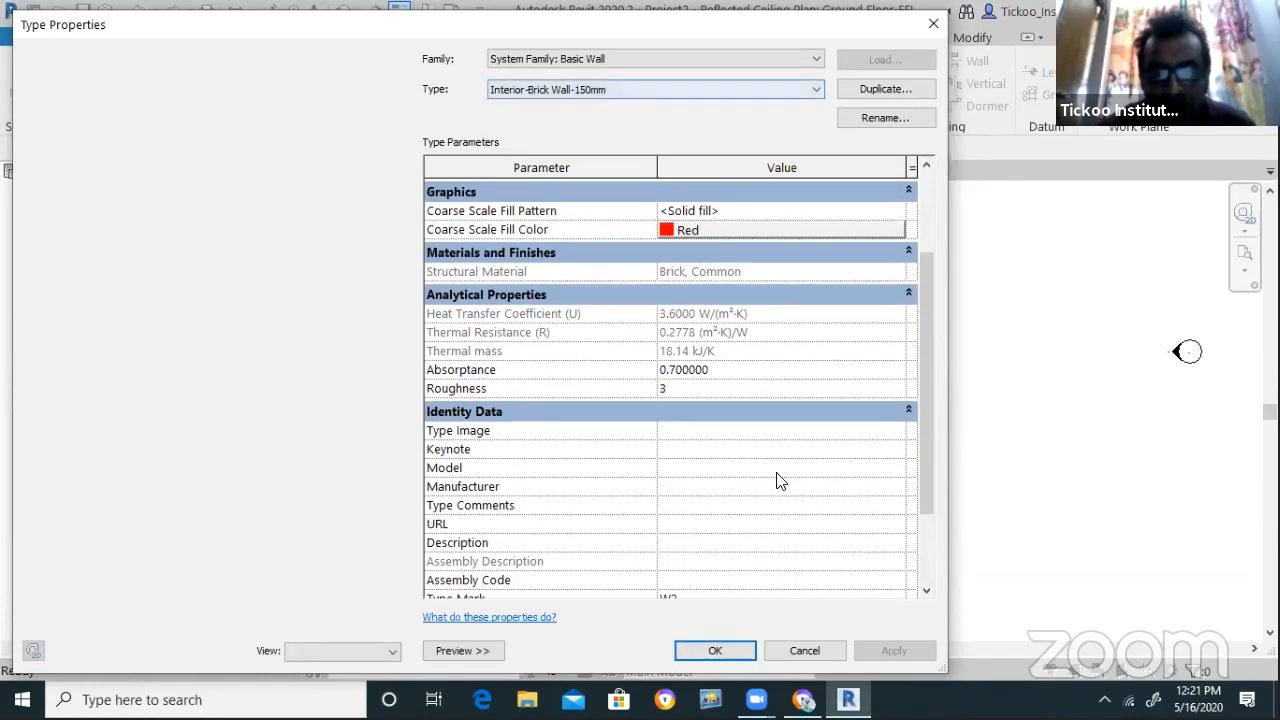
click(598, 96)
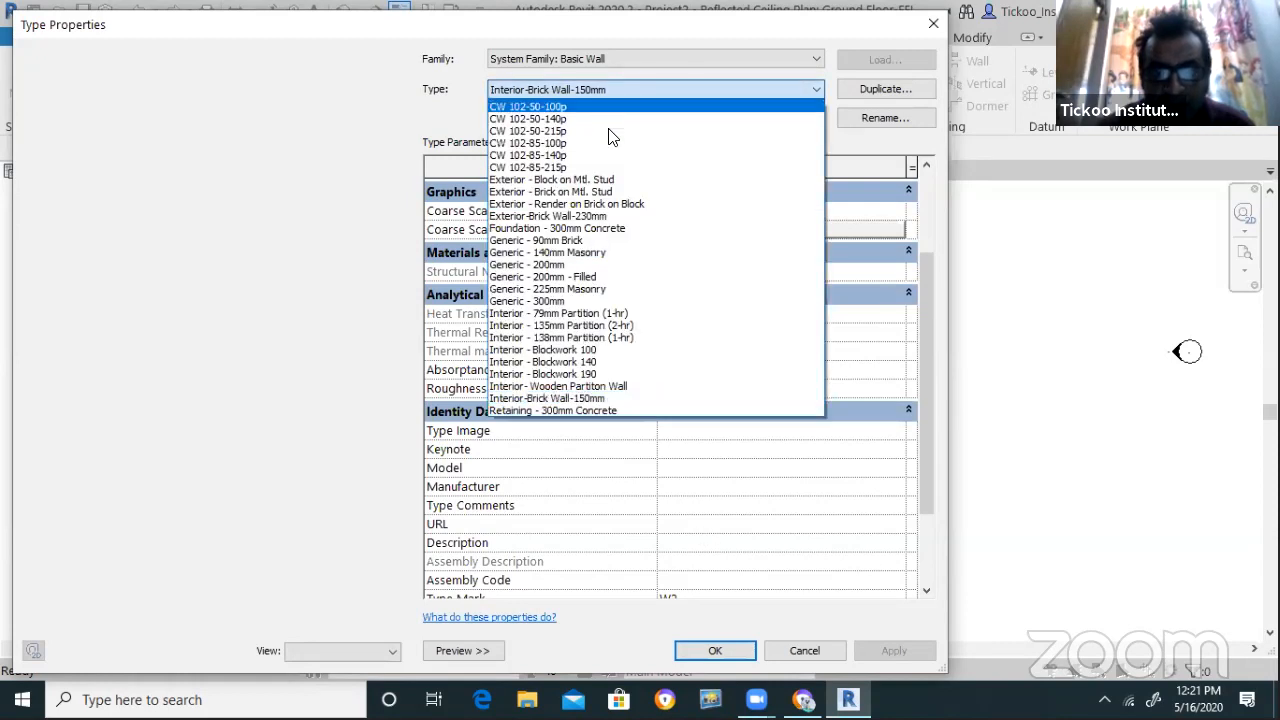
click(612, 398)
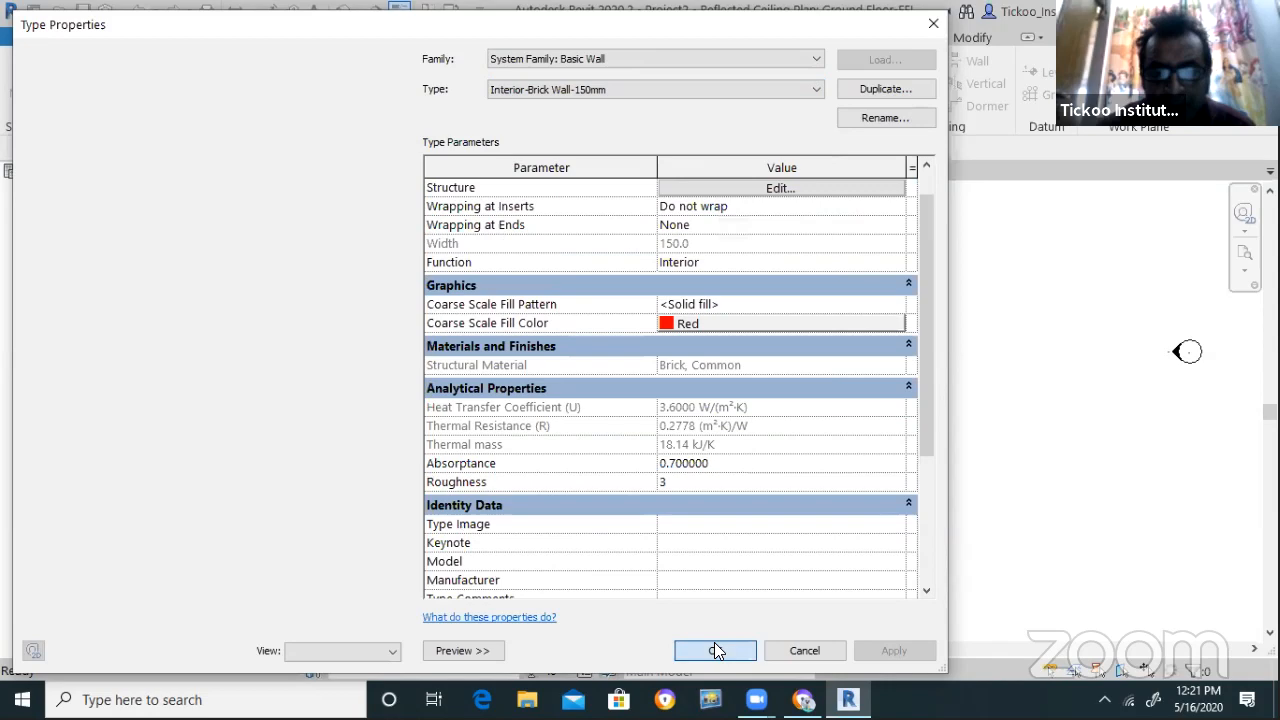
click(714, 645)
scroll(205, 522, down, 1)
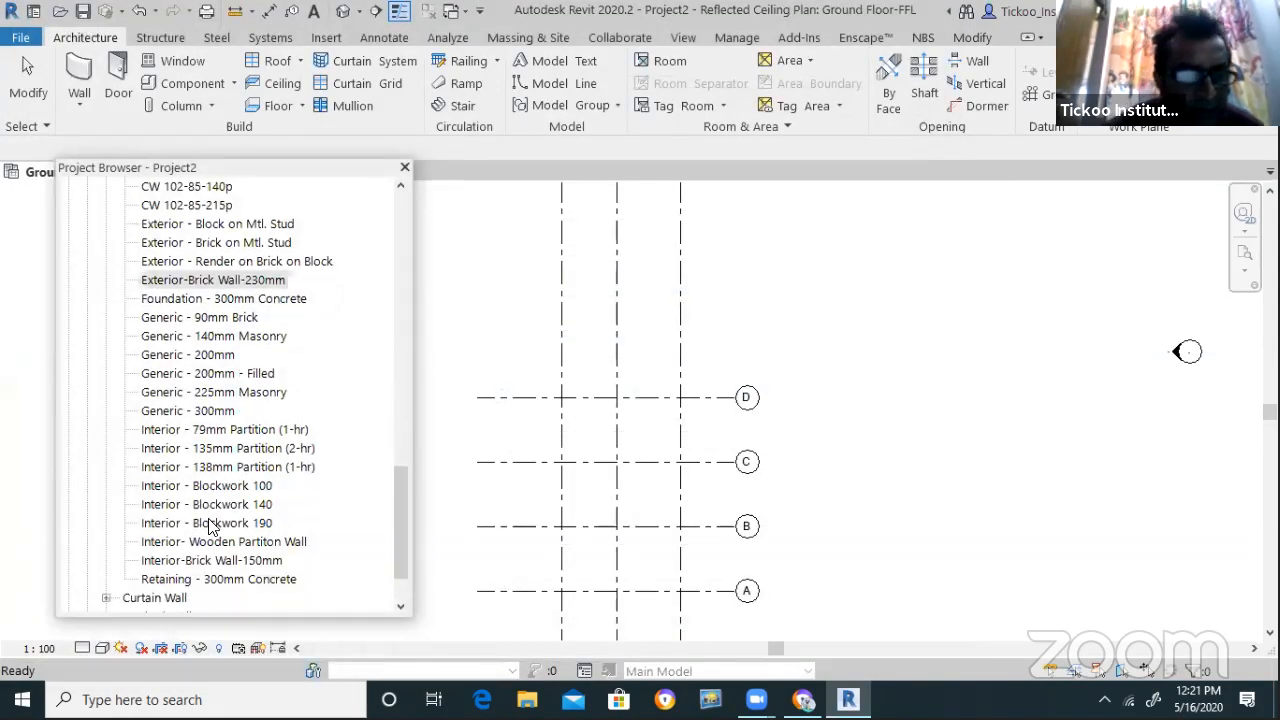
Set Interior- Wooden Partiton Wall's Fire Rating to 1 and Type Mark to W3, keeping its name
double_click(242, 538)
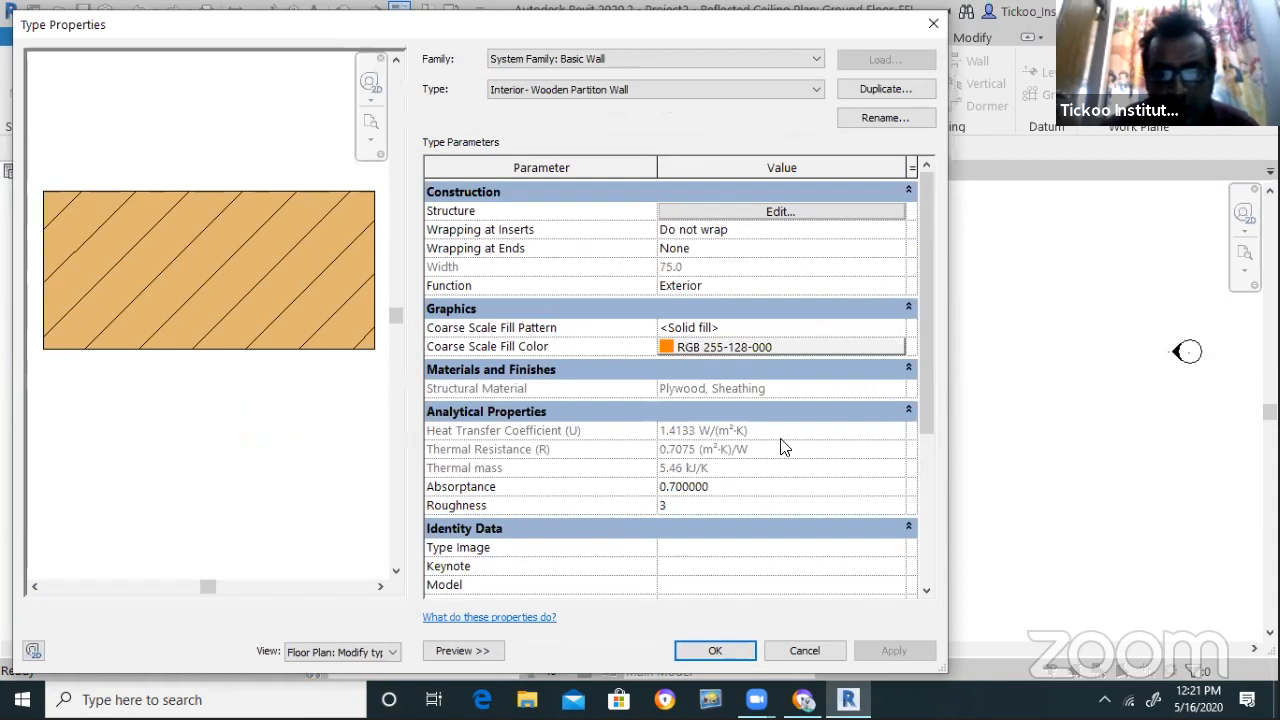
drag(922, 342, 914, 544)
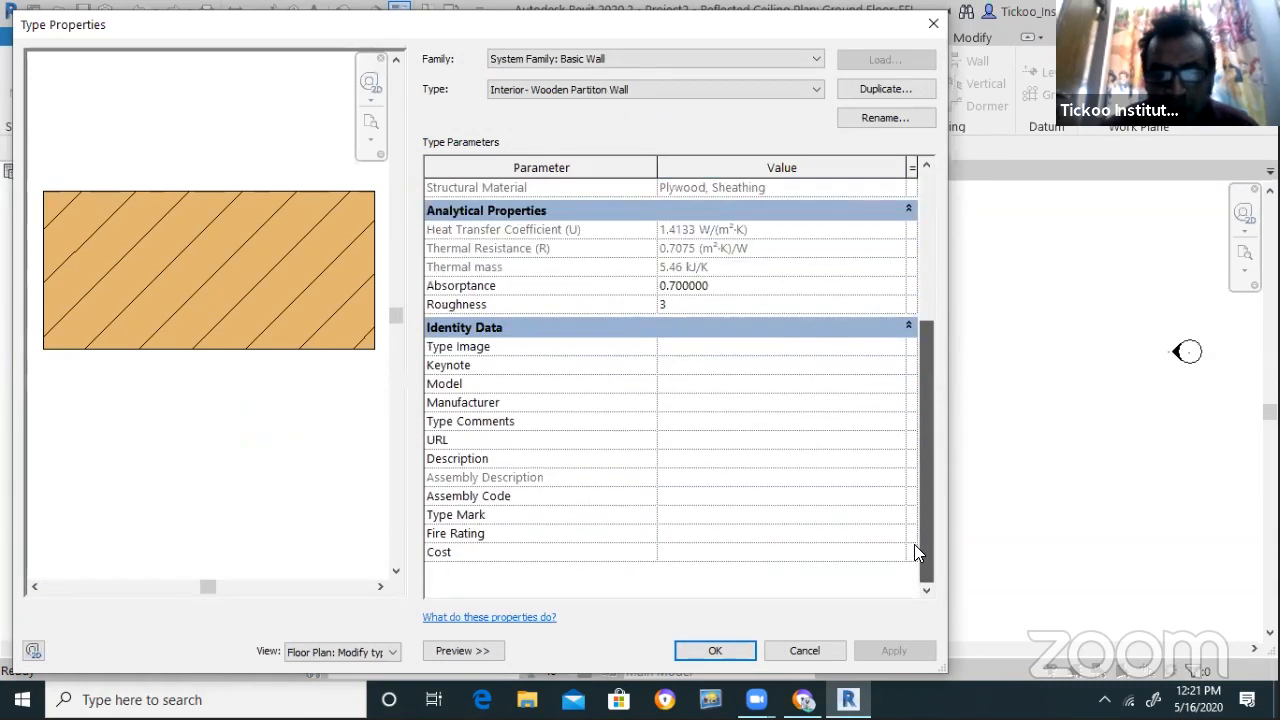
click(706, 534)
text(1)
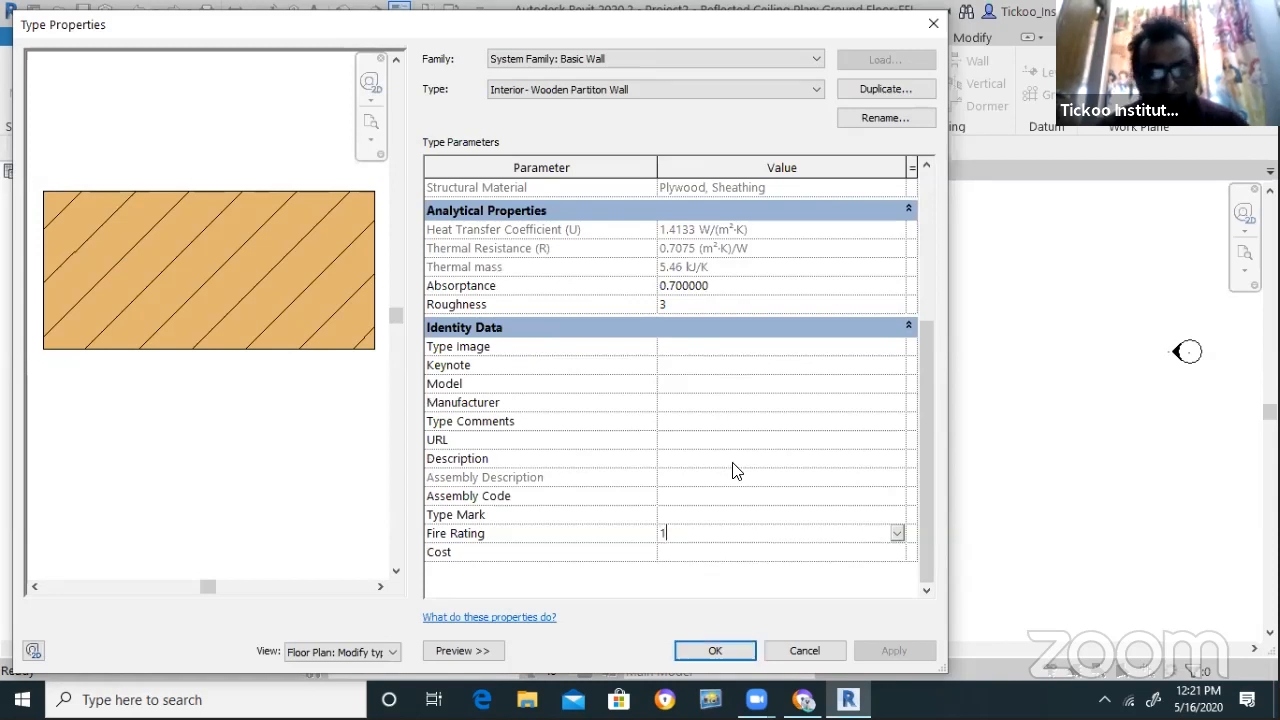
click(680, 515)
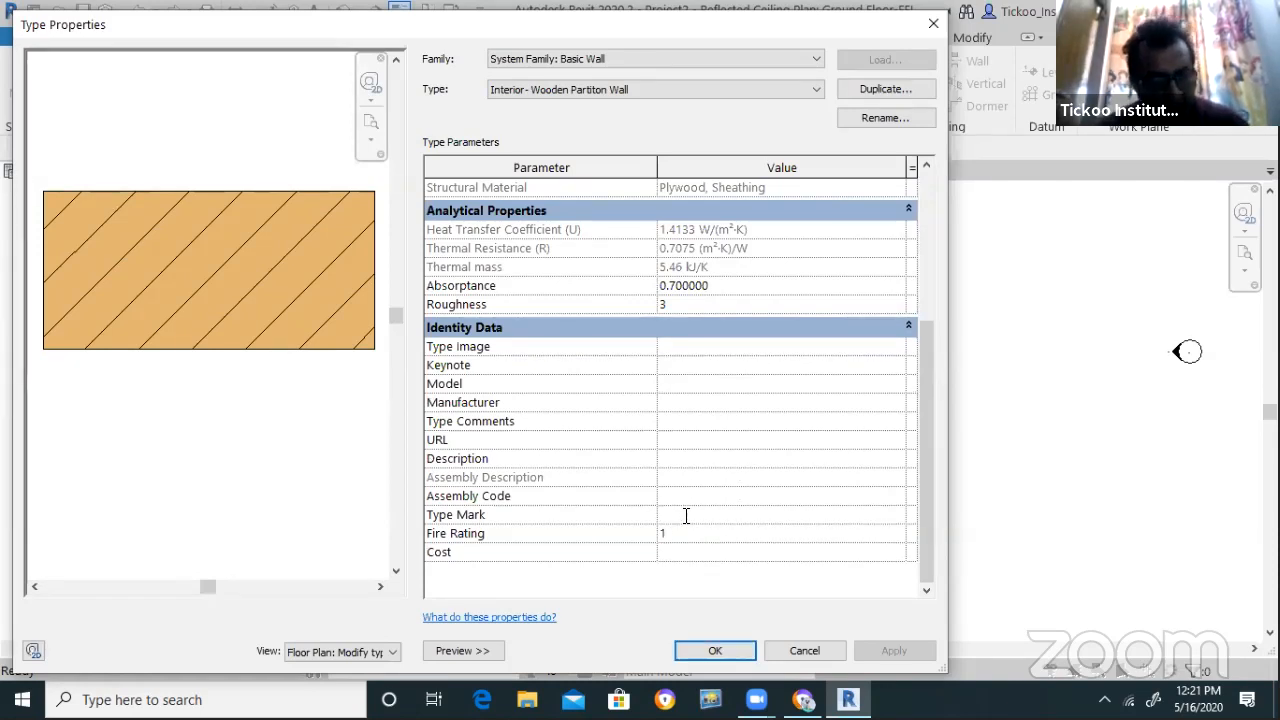
text(2)
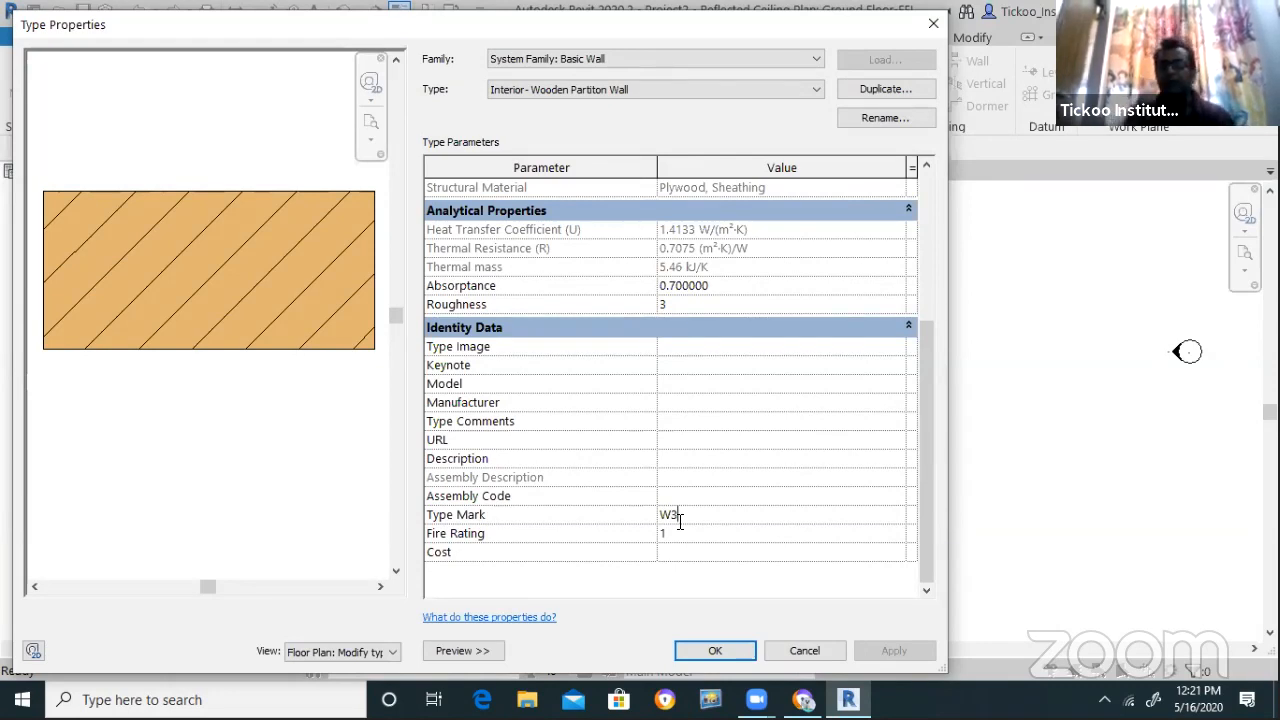
click(712, 651)
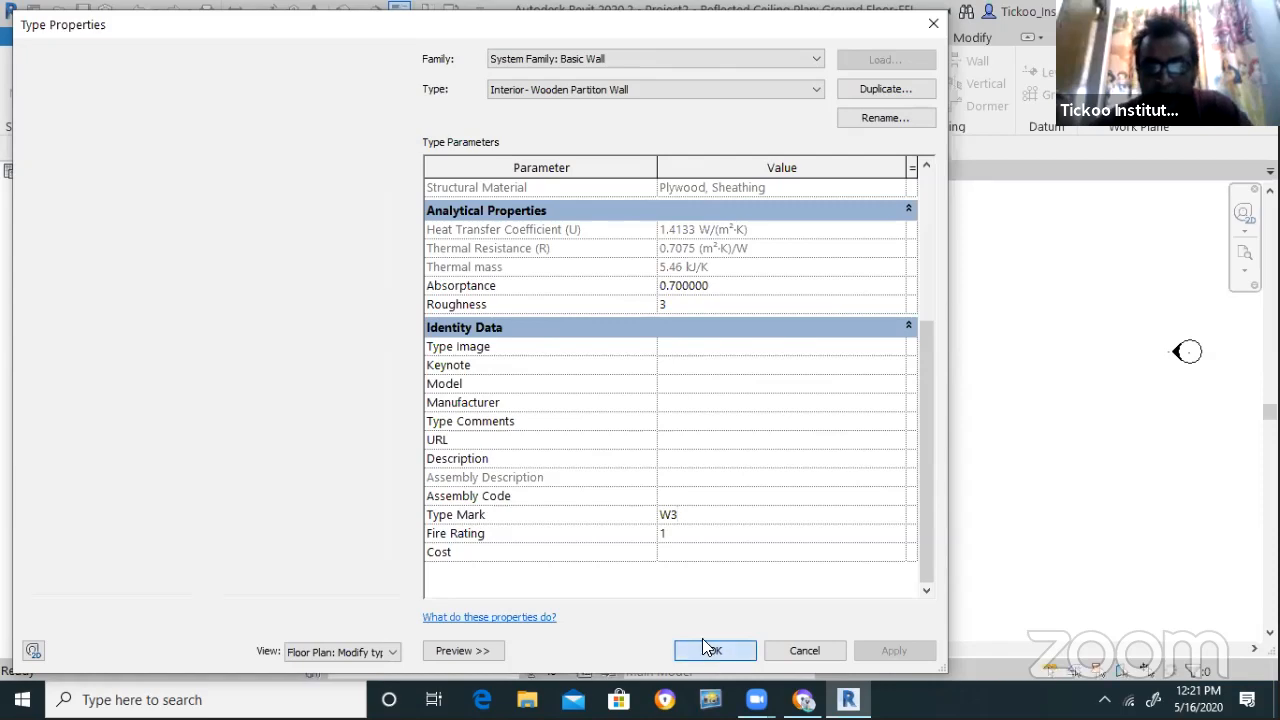
click(252, 545)
click(253, 544)
click(322, 544)
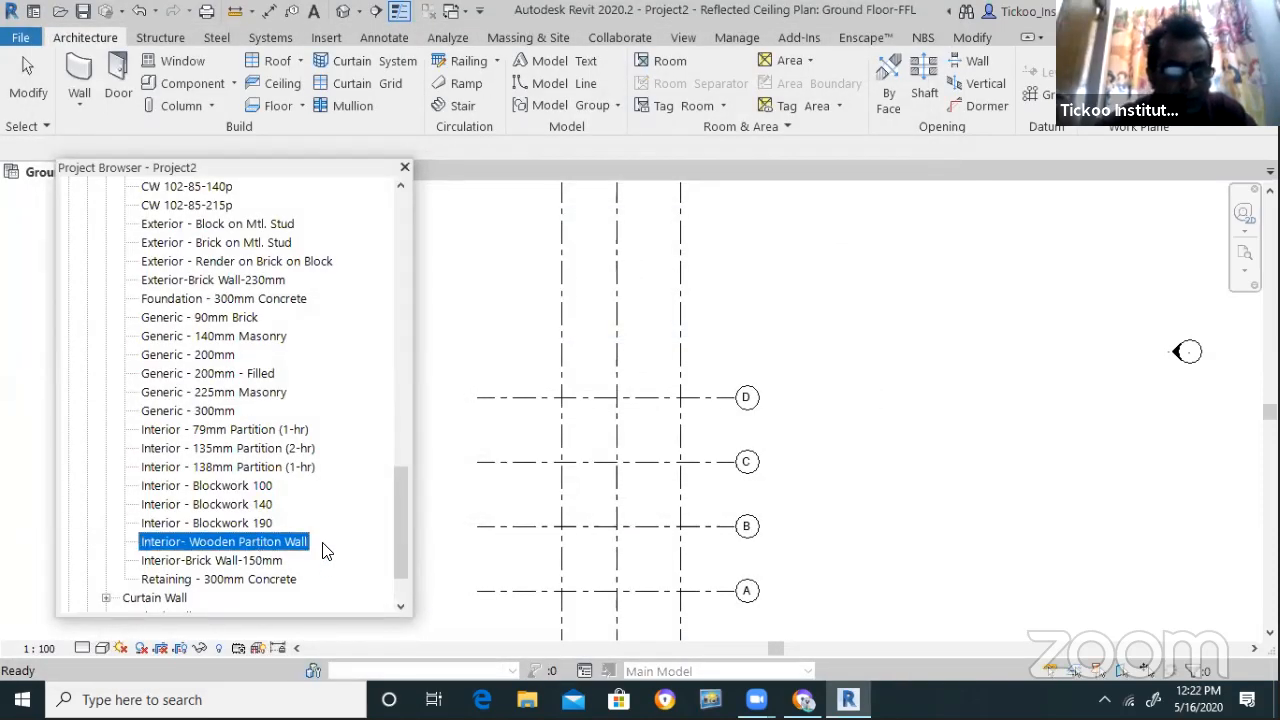
Open the Generic - 200mm type properties and enter the new name Concrete Wall -300mm
click(270, 566)
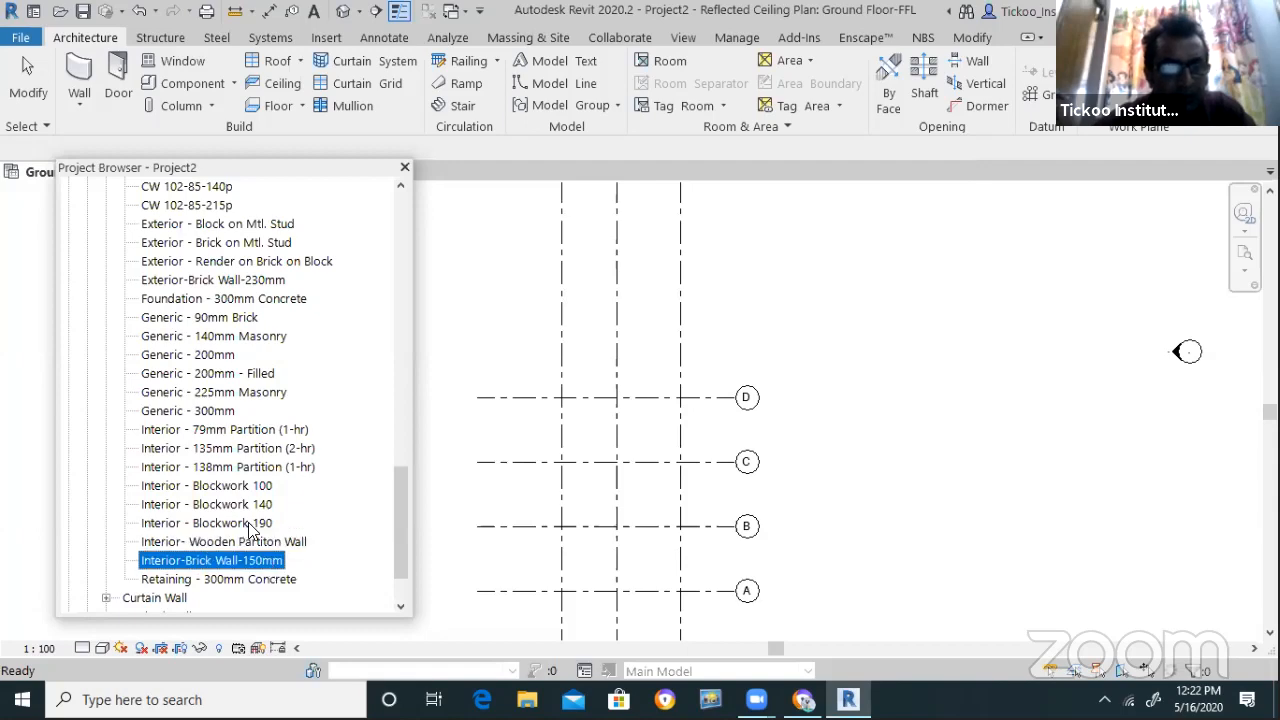
double_click(200, 355)
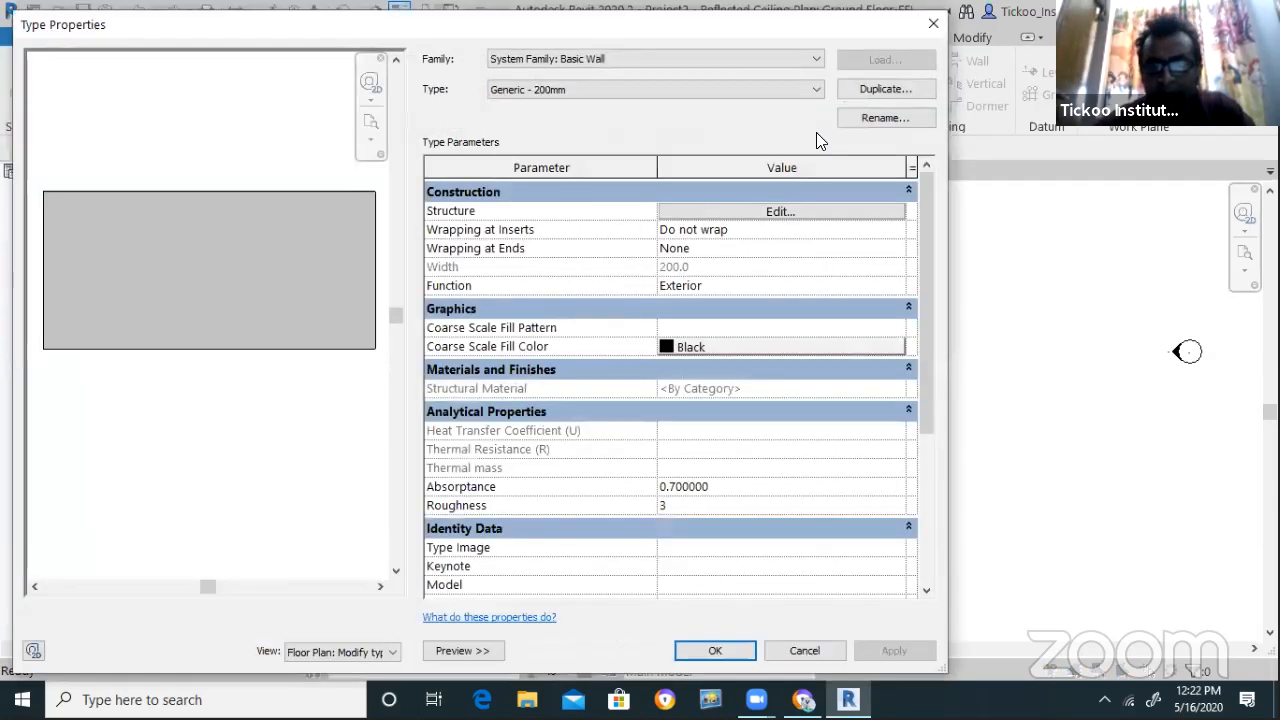
click(884, 118)
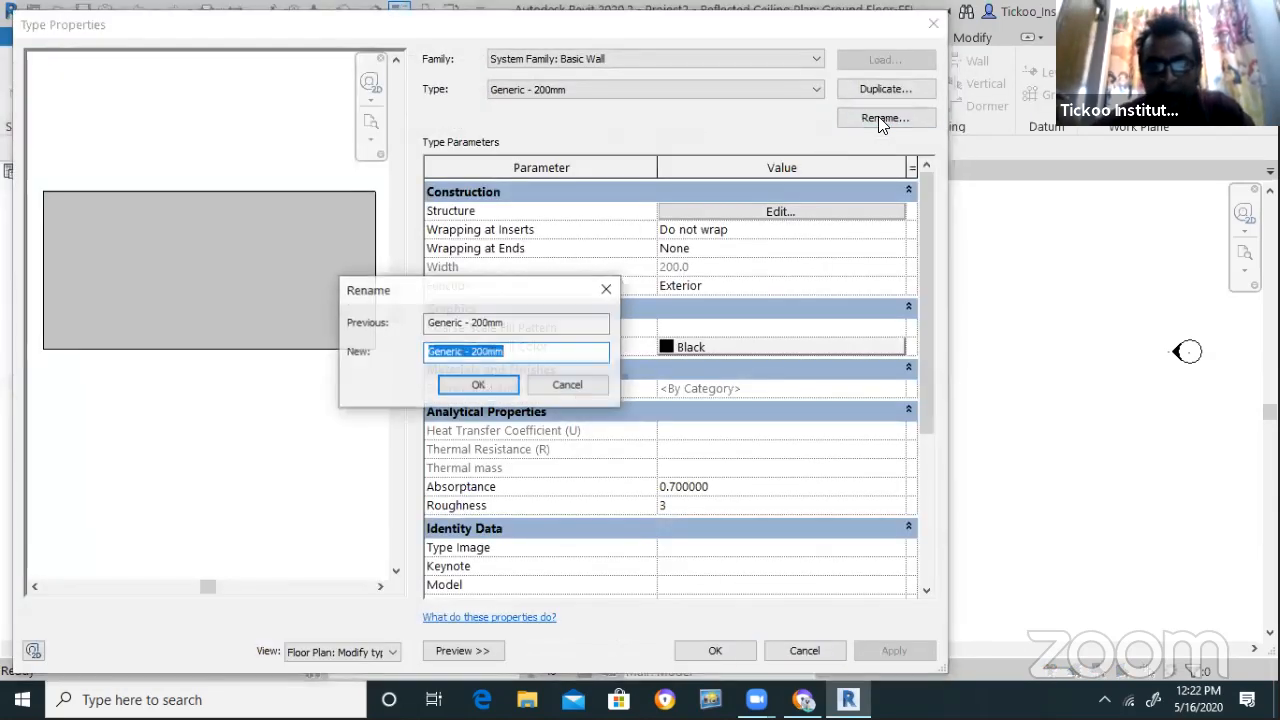
text(cONC)
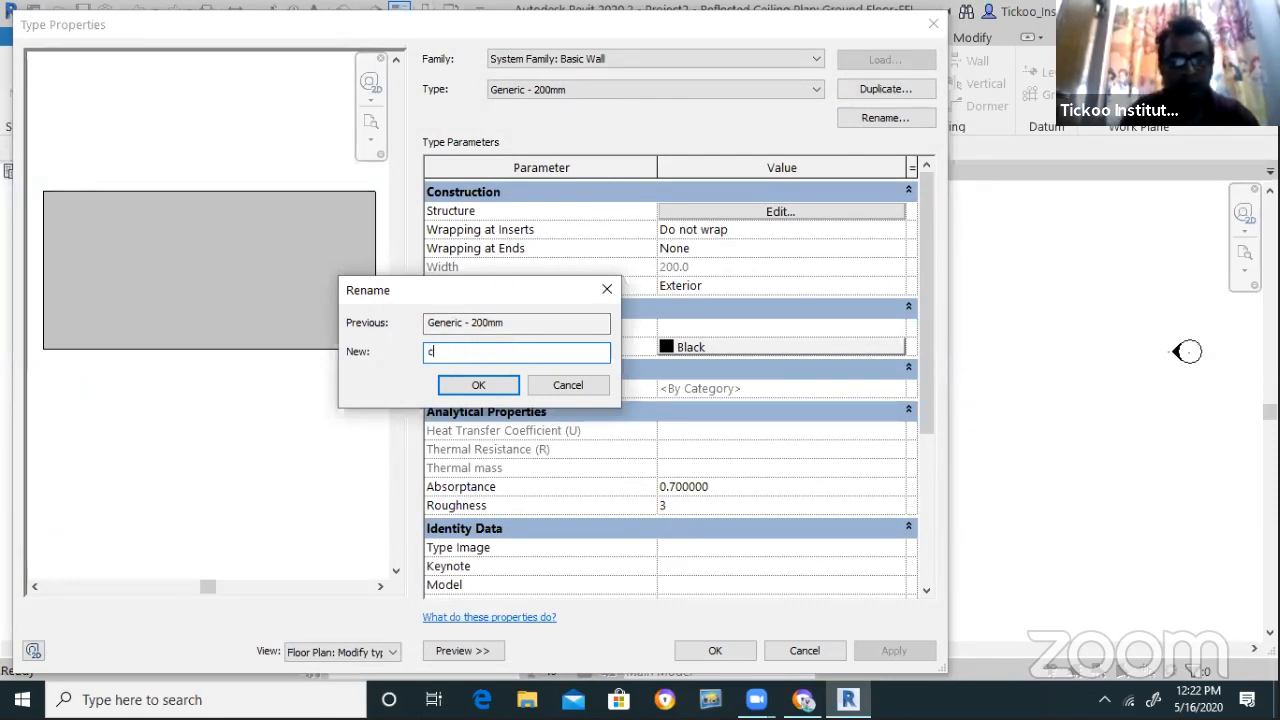
key(BackSpace)
text(Concre)
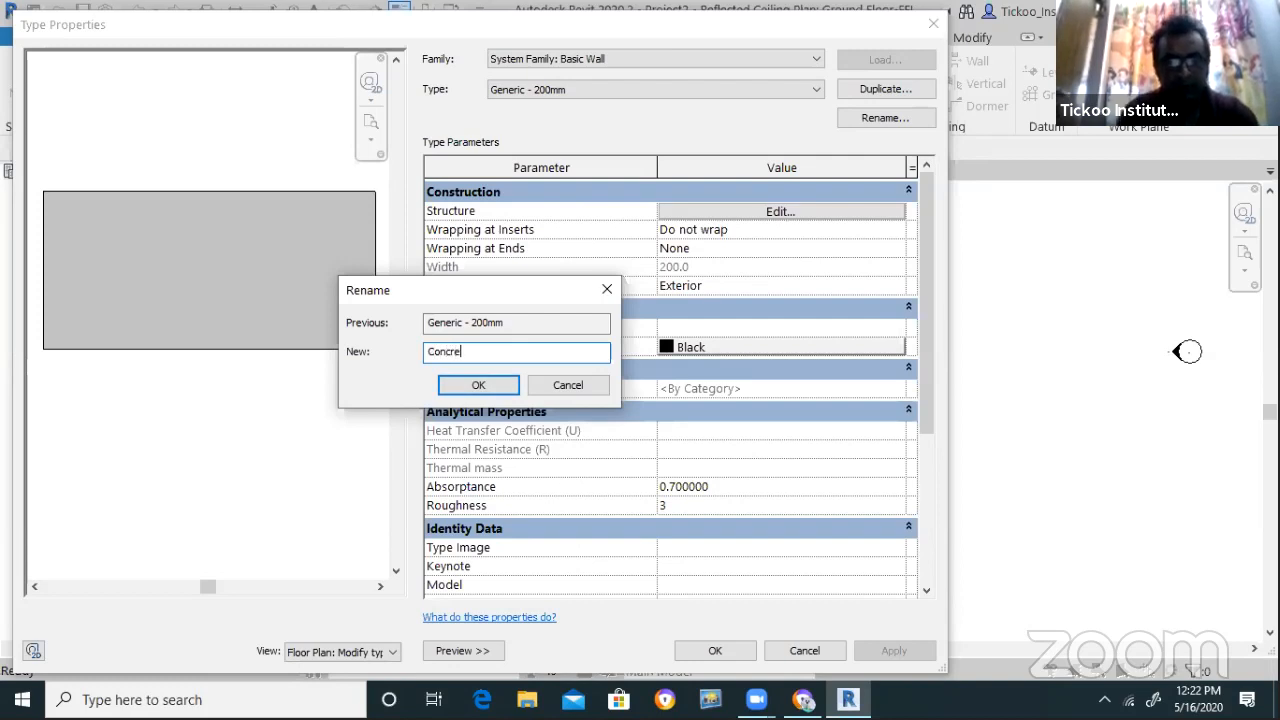
text(te Wall -300mm)
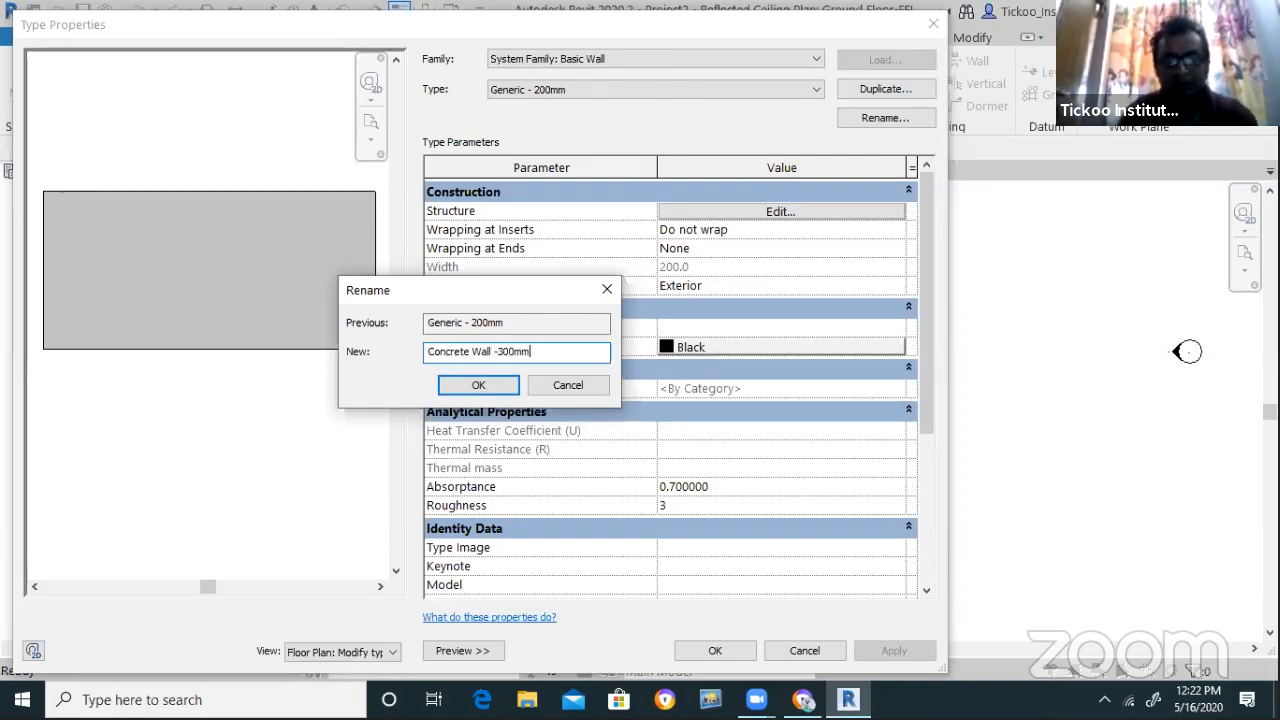
click(490, 378)
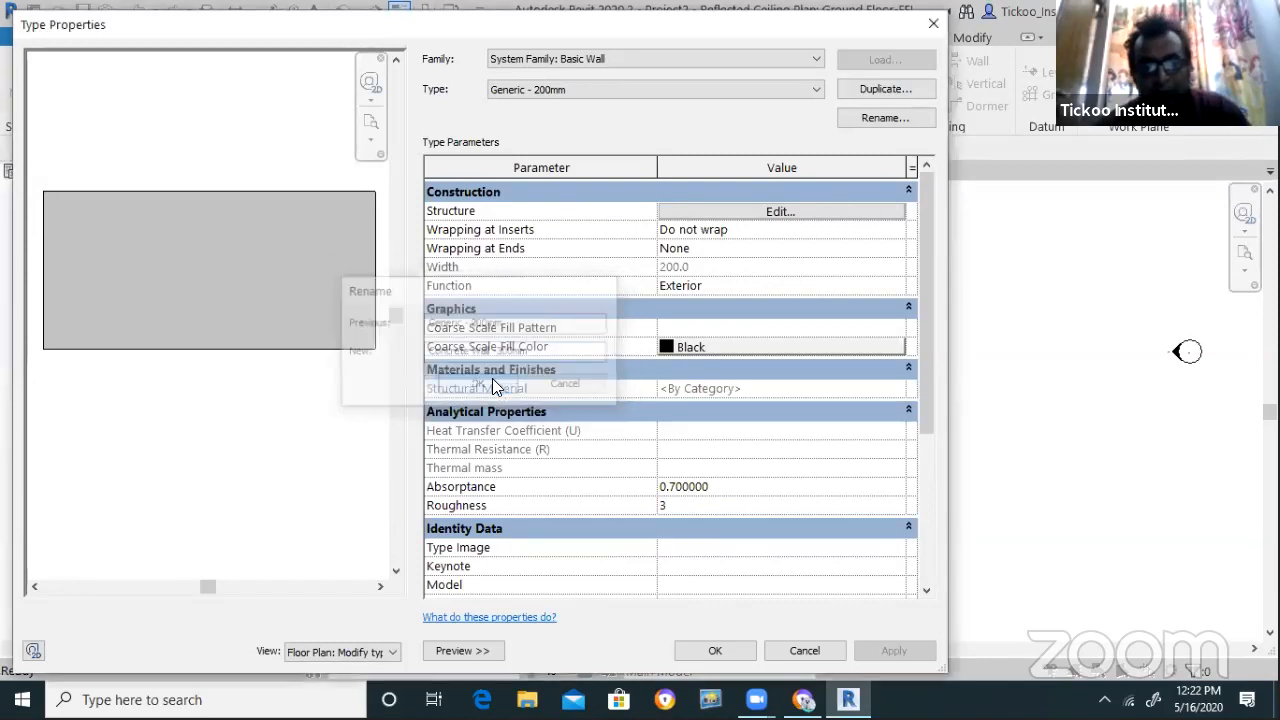
Set the wall's structure layer thickness to 300 mm
click(736, 213)
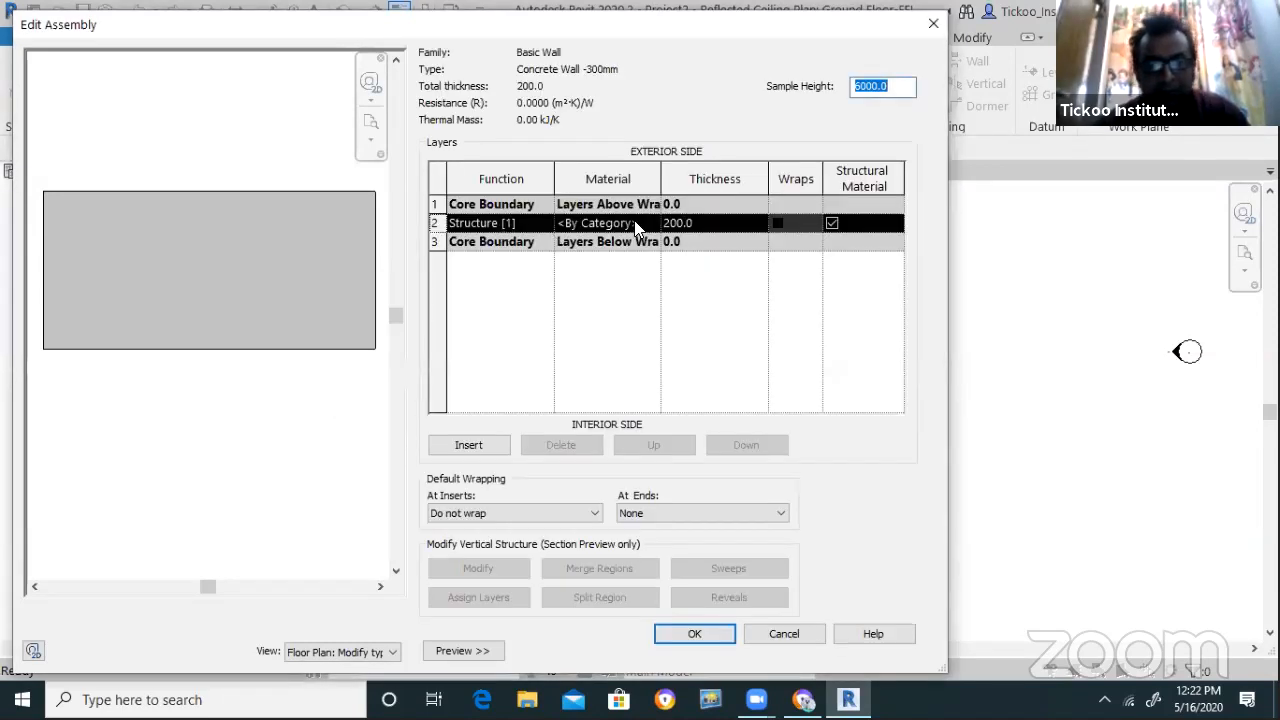
click(705, 223)
text(30)
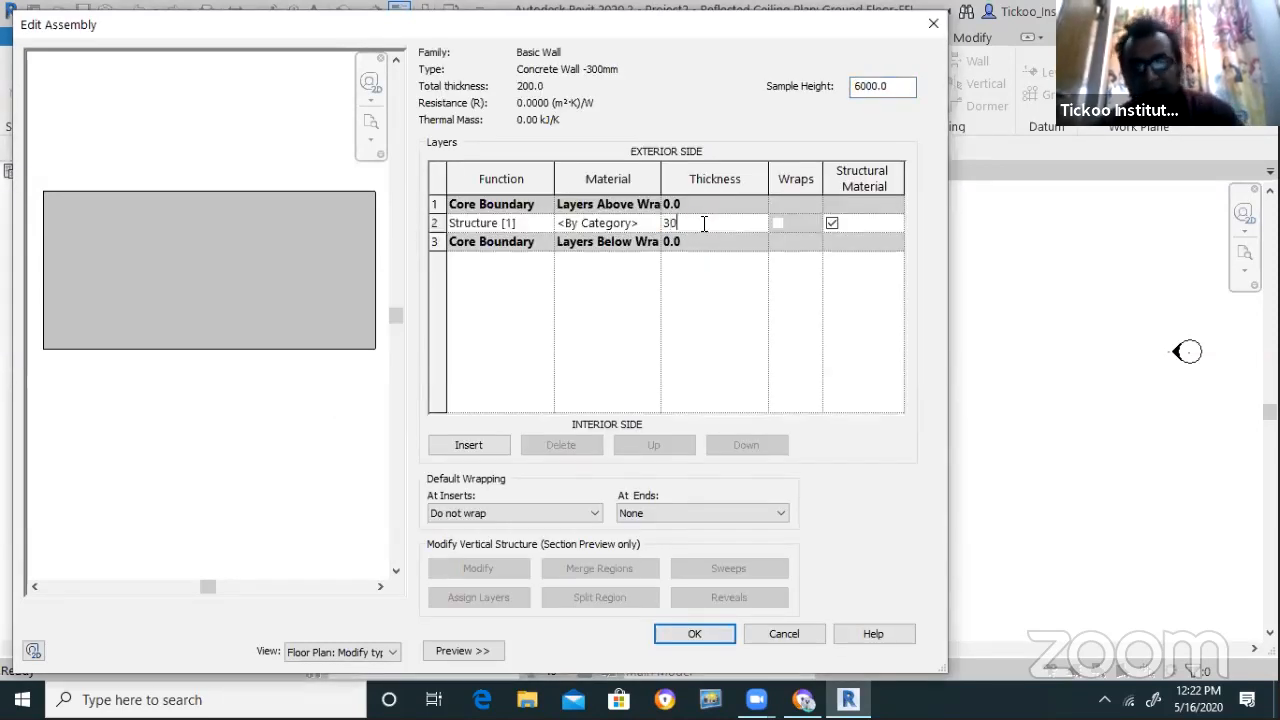
click(644, 222)
Assign Concrete, Sand/Cement Screed to the structure layer and accept the assembly
click(652, 224)
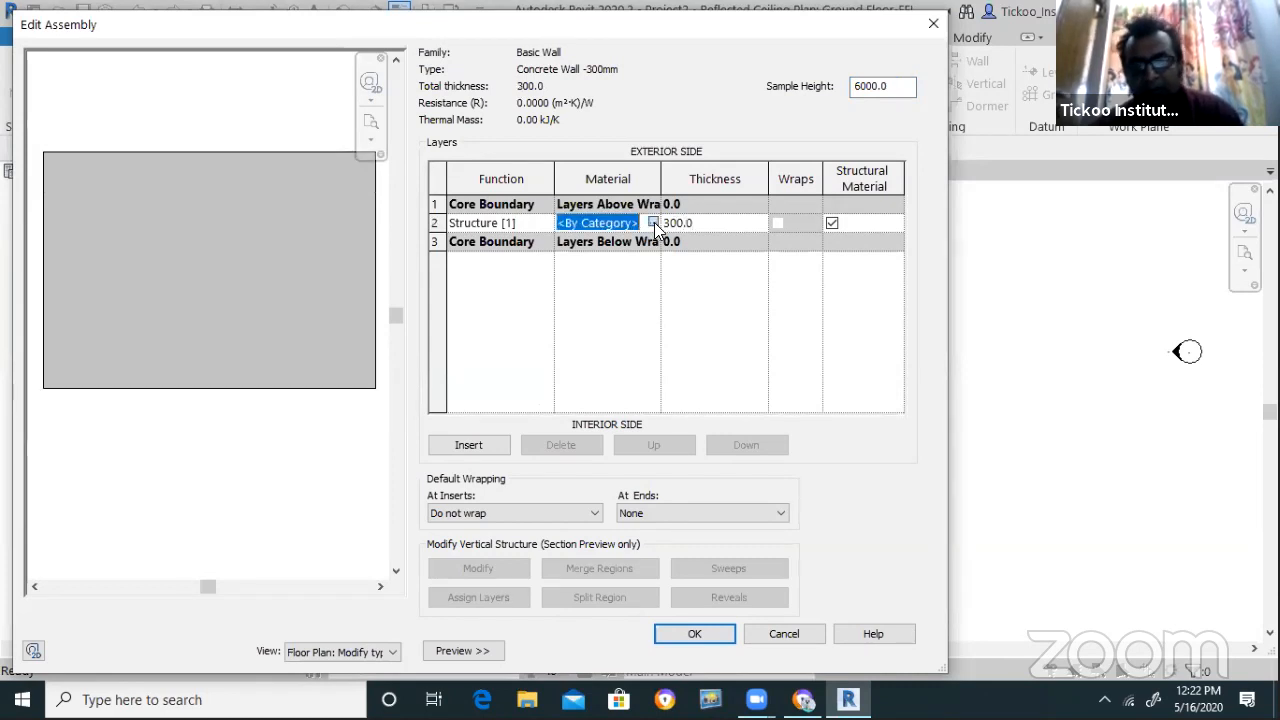
click(653, 223)
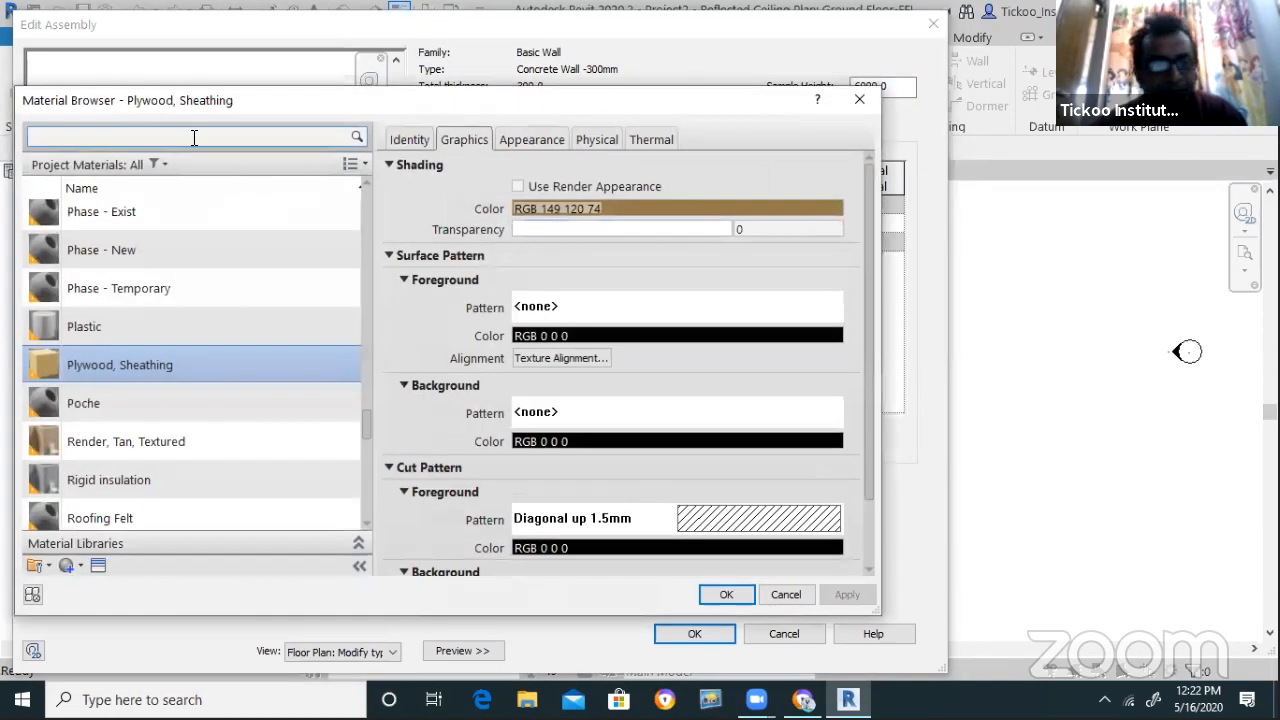
click(194, 139)
text(Con)
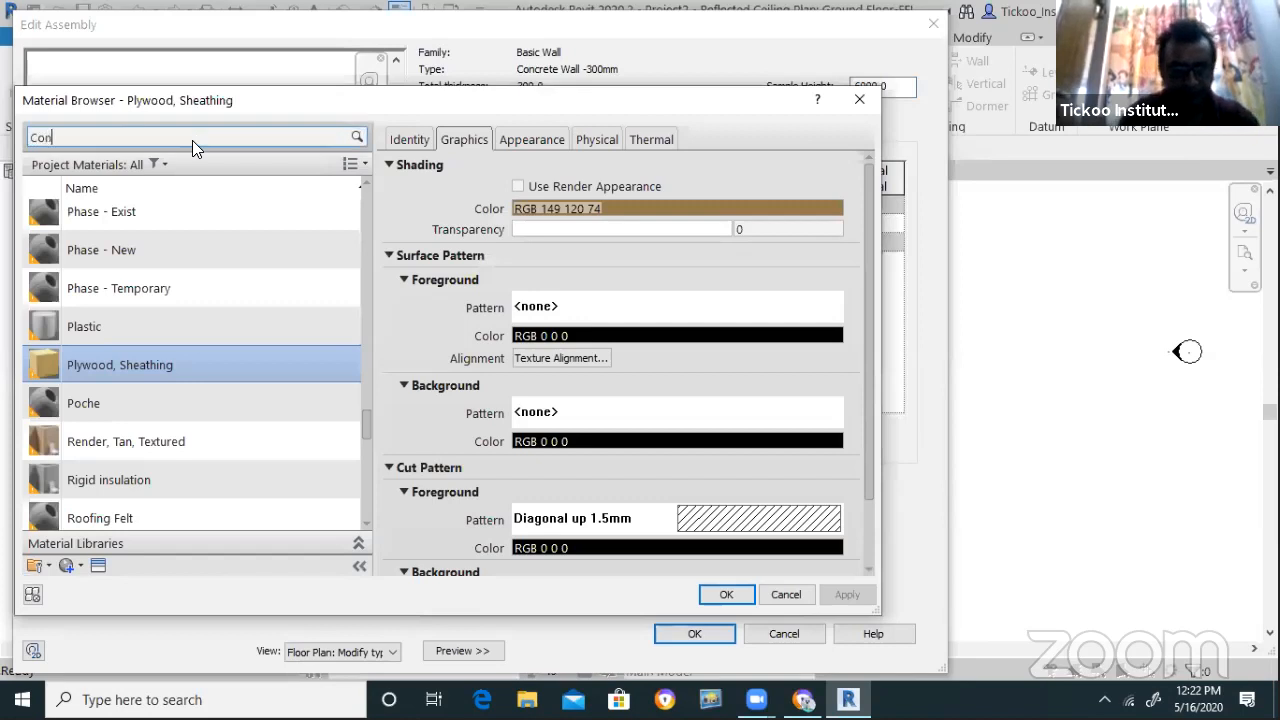
text(crete)
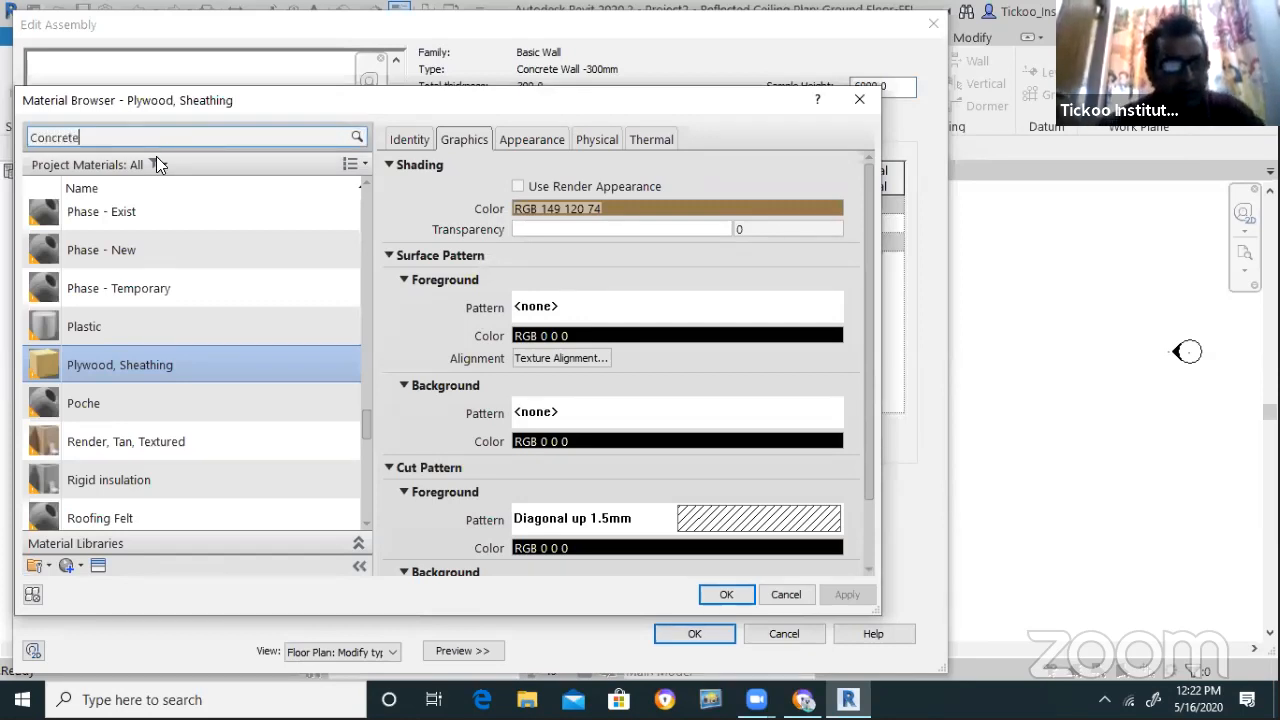
click(150, 366)
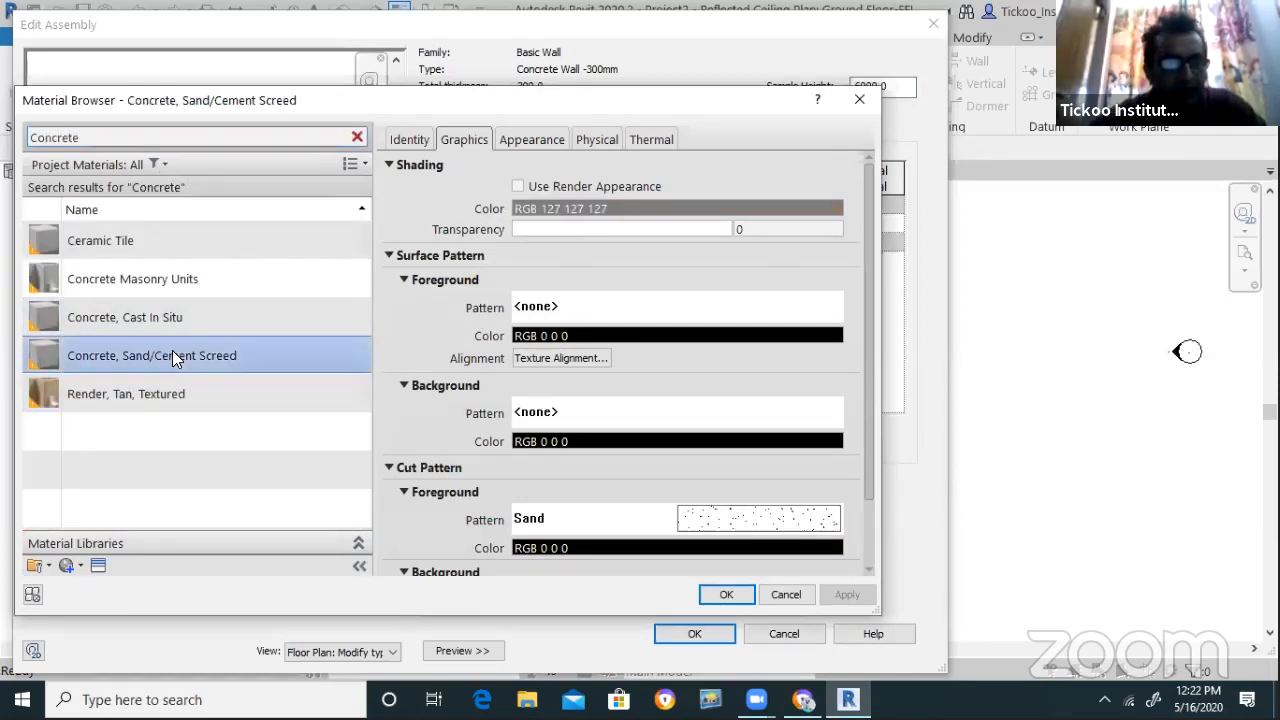
click(734, 595)
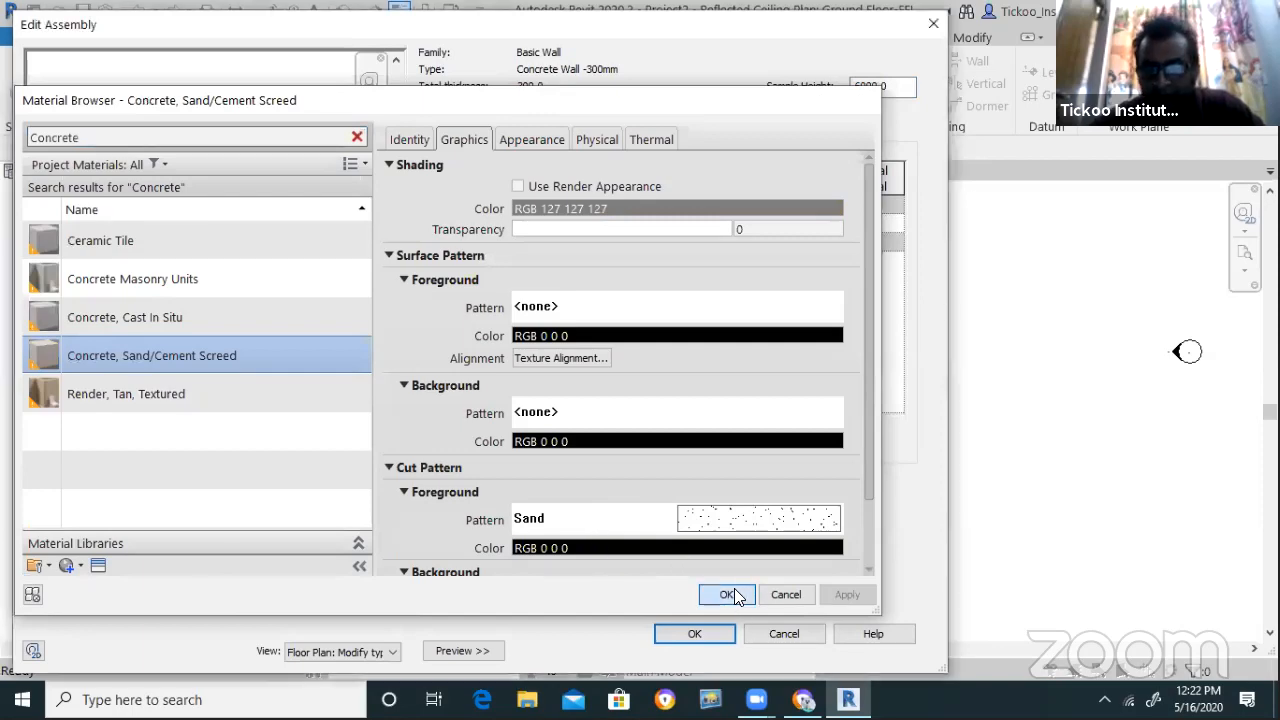
click(684, 630)
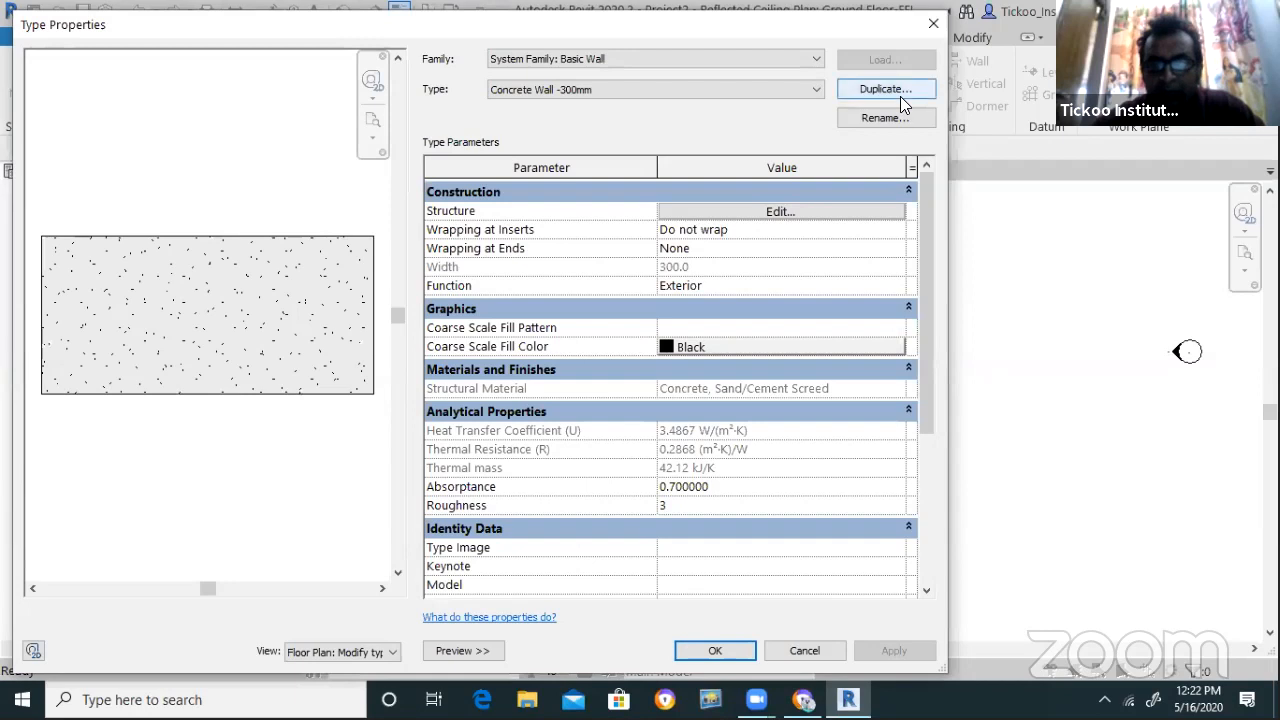
Duplicate the type as Bearing -Concrete Wall -300mm 2 with Function set to Core-shaft
click(900, 96)
click(763, 408)
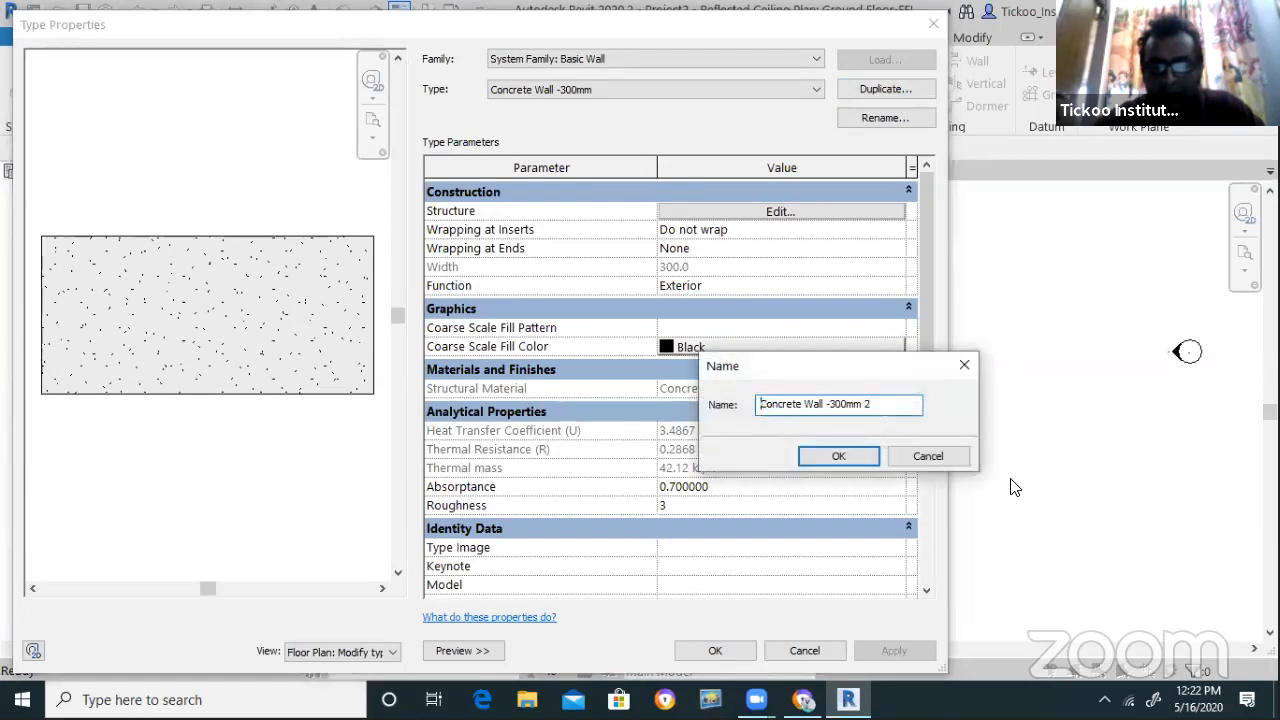
text(Br)
key(BackSpace)
key(BackSpace)
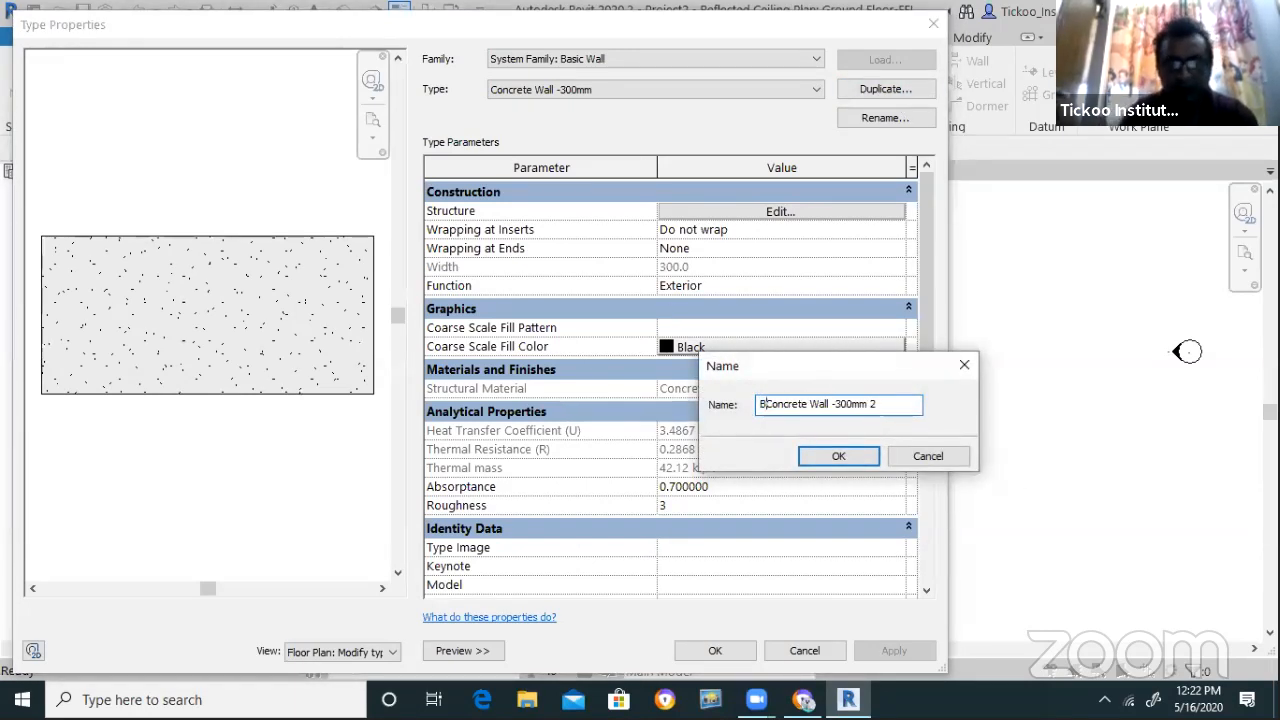
text(Bearing)
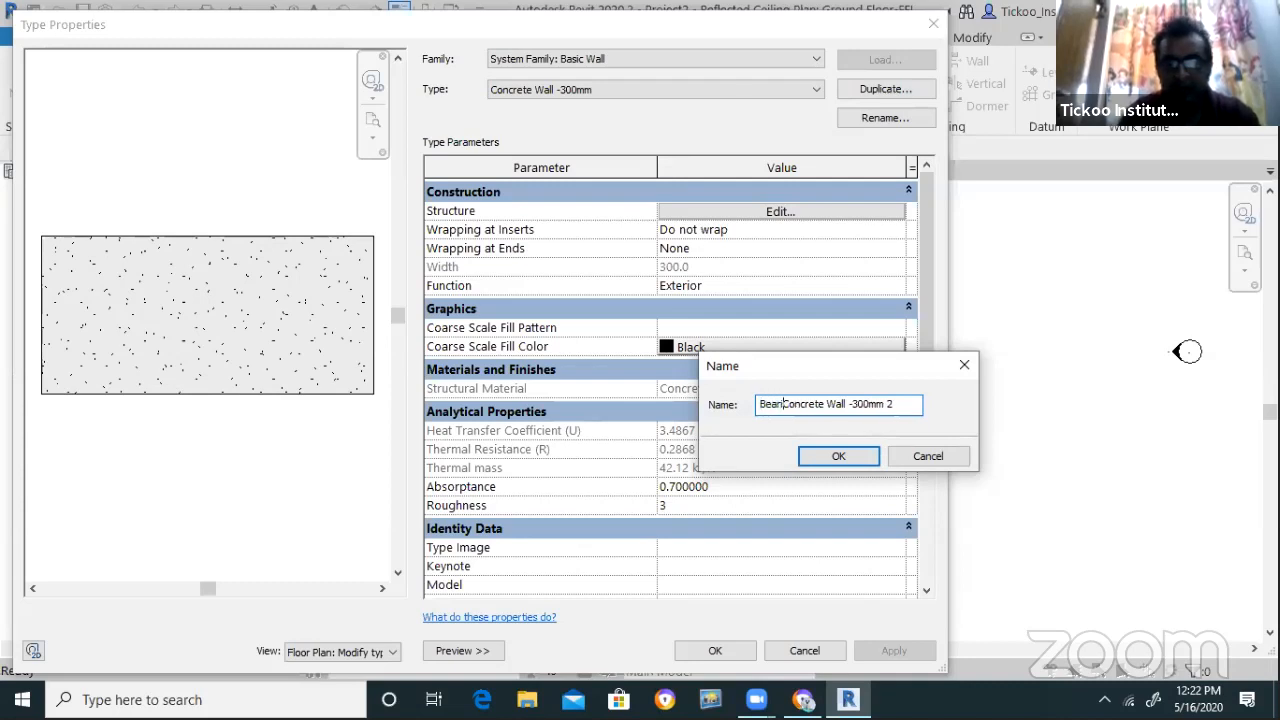
text( -)
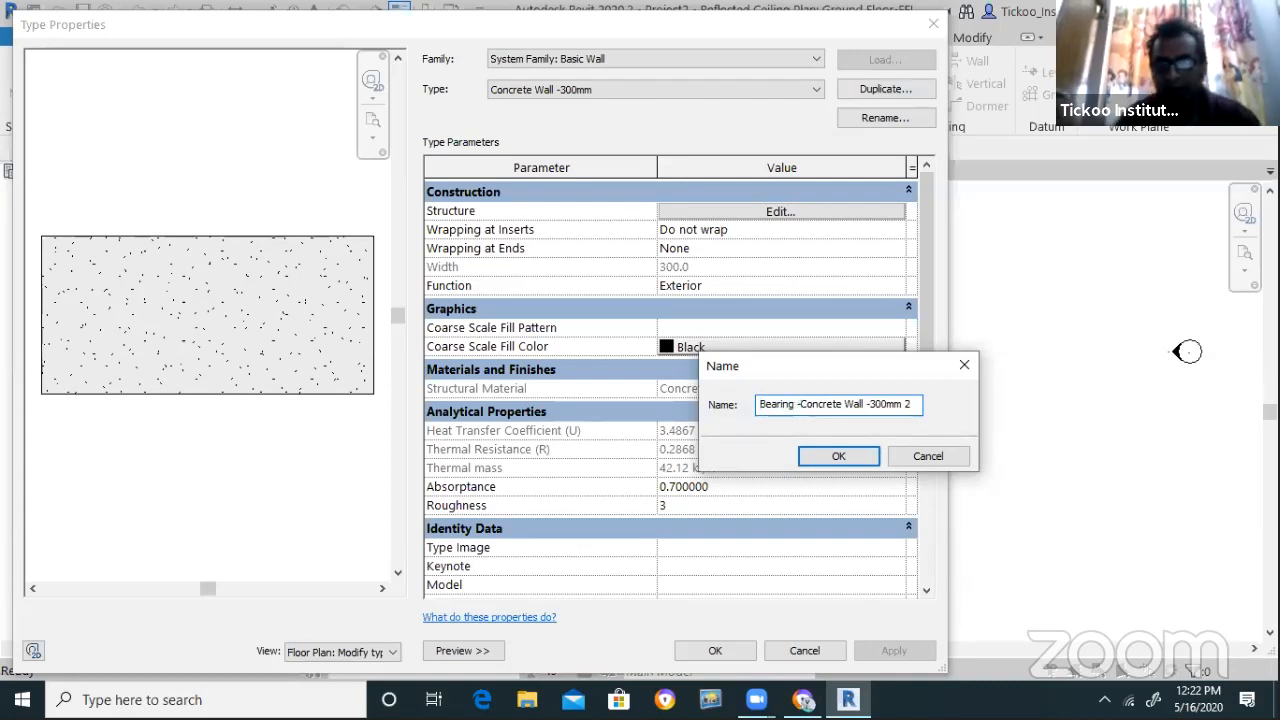
key(Return)
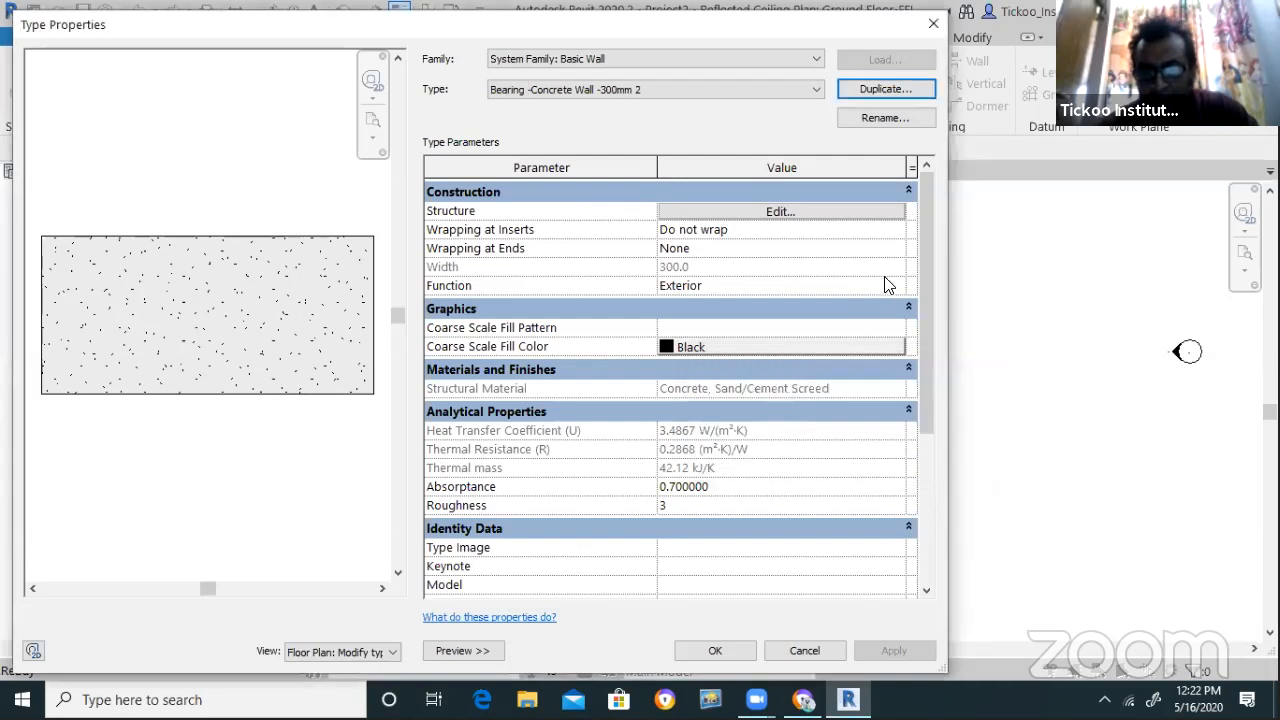
click(886, 285)
click(896, 286)
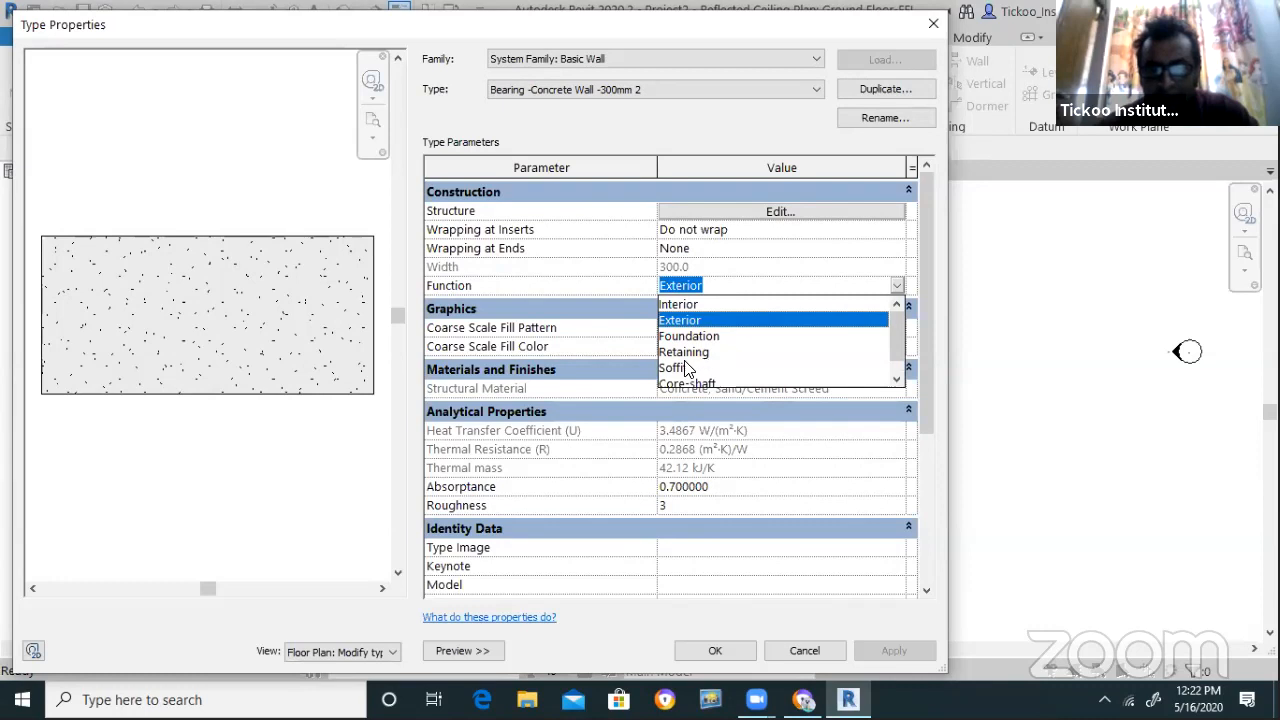
click(704, 372)
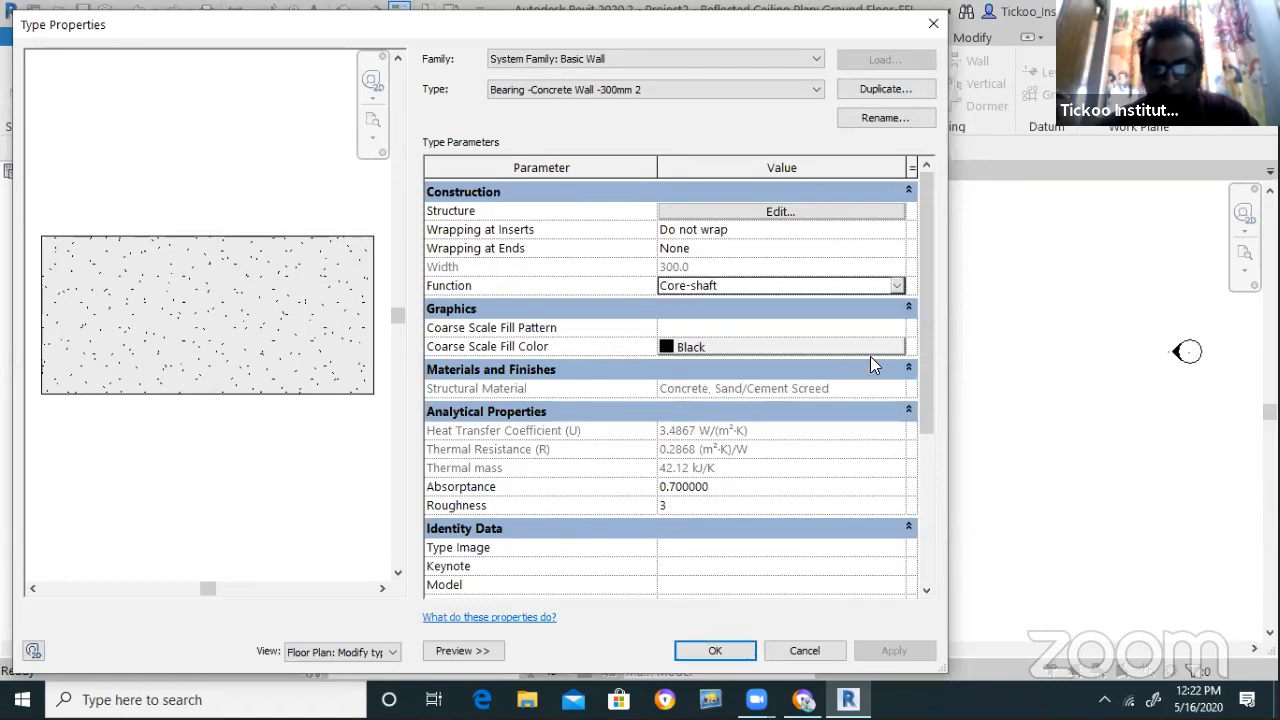
Give it a <Solid fill> coarse fill in olive RGB 128-128-064 and save
click(851, 324)
click(897, 328)
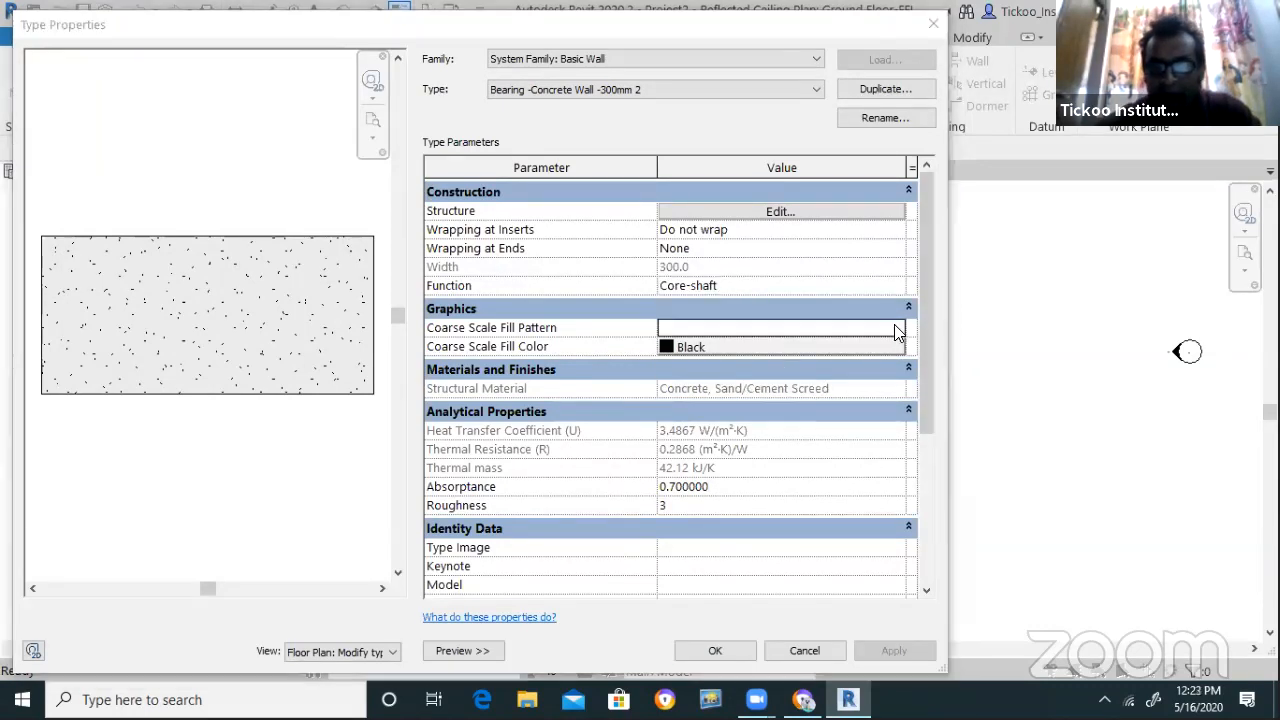
click(439, 320)
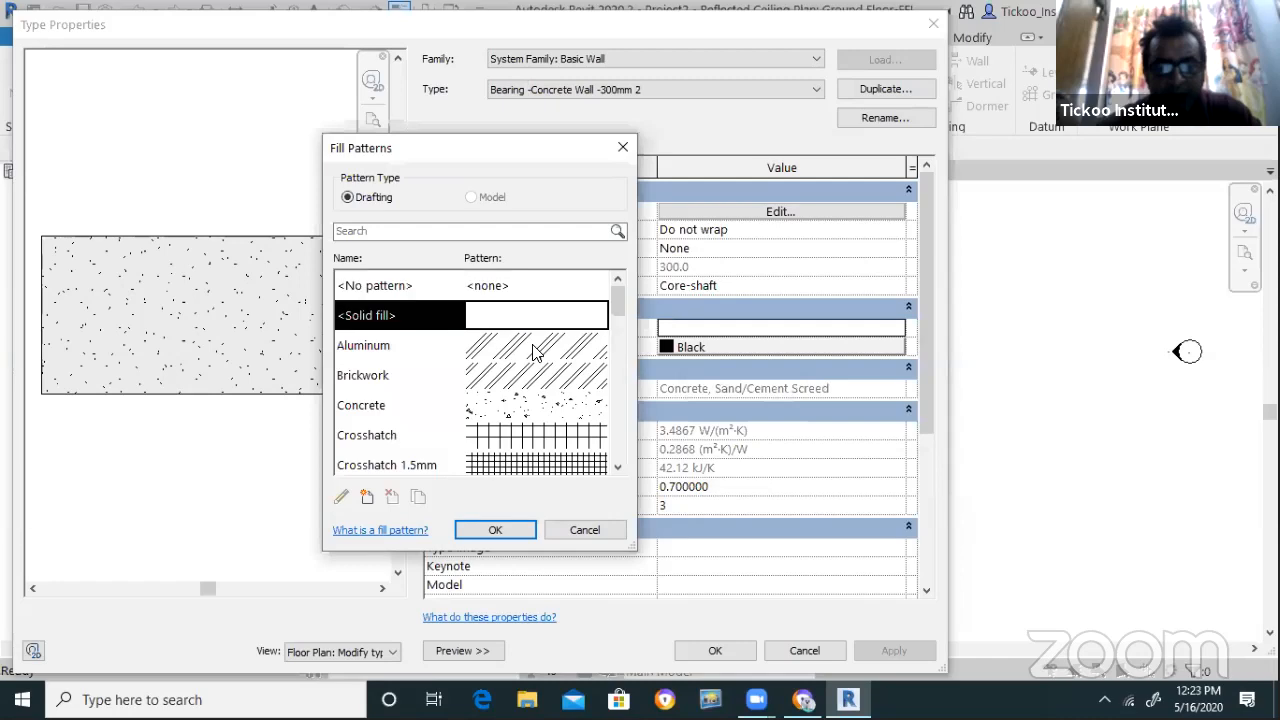
click(496, 530)
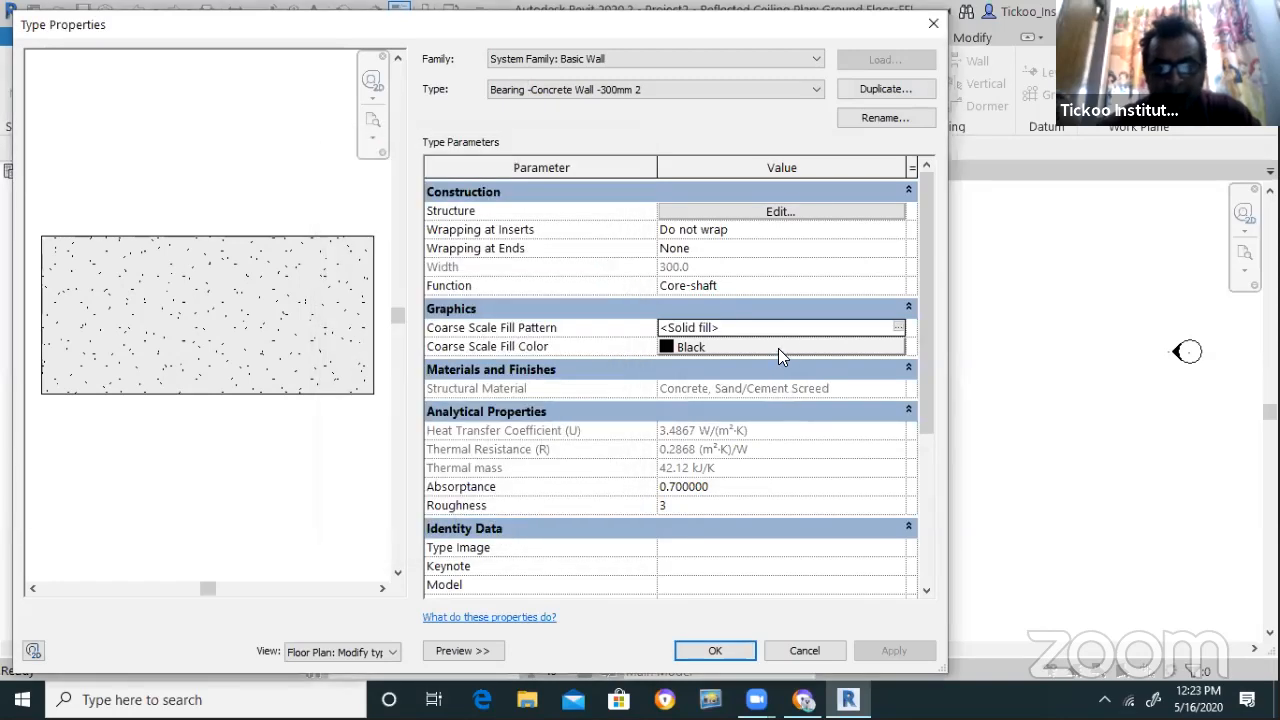
click(778, 348)
click(407, 318)
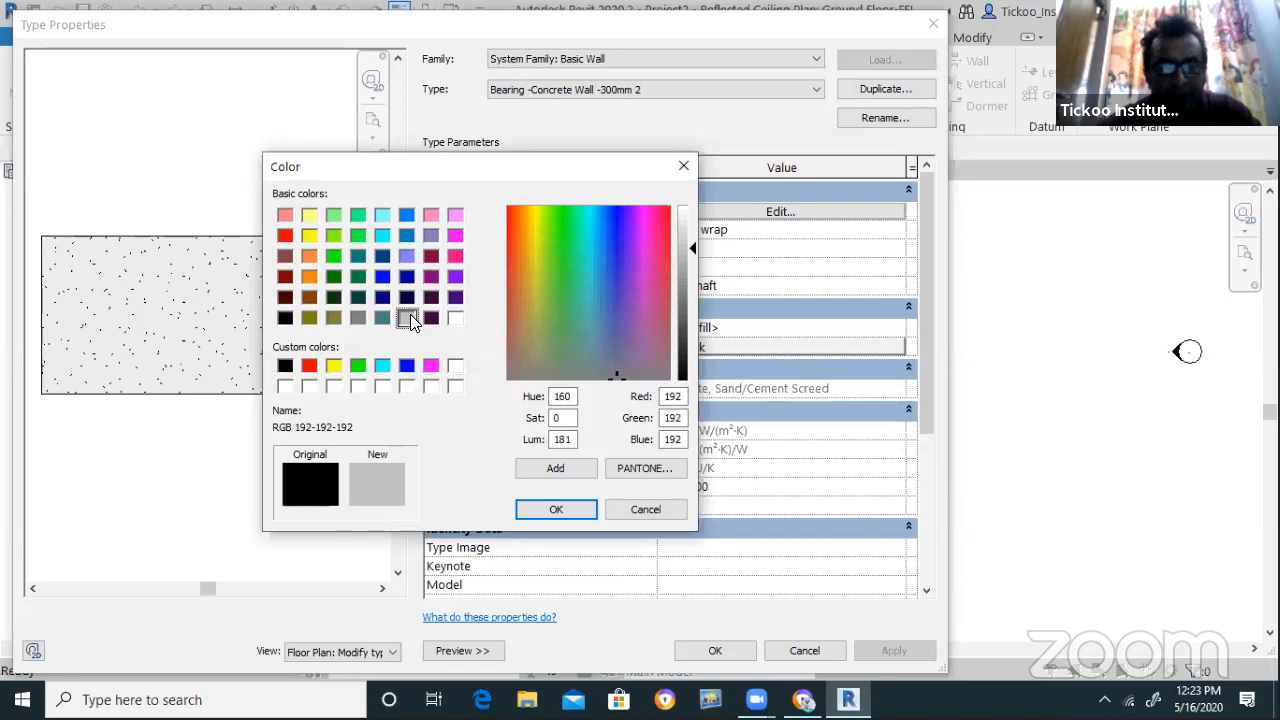
click(333, 318)
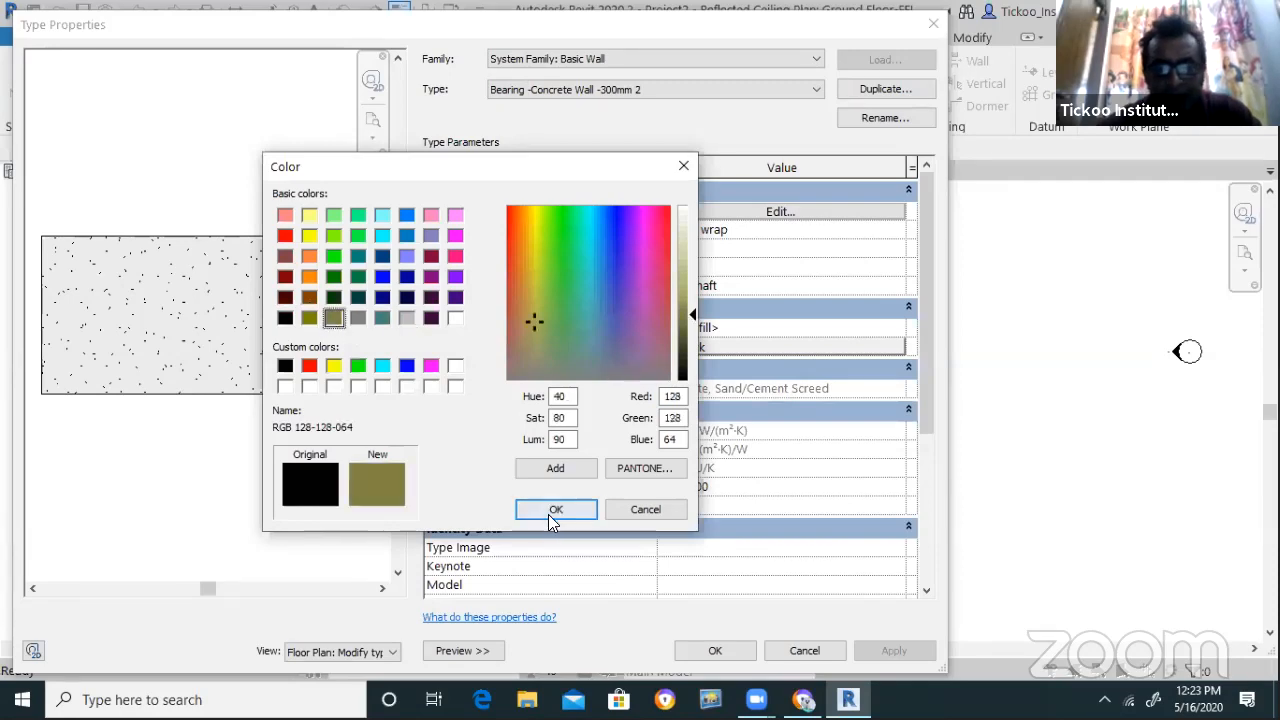
click(556, 509)
click(723, 654)
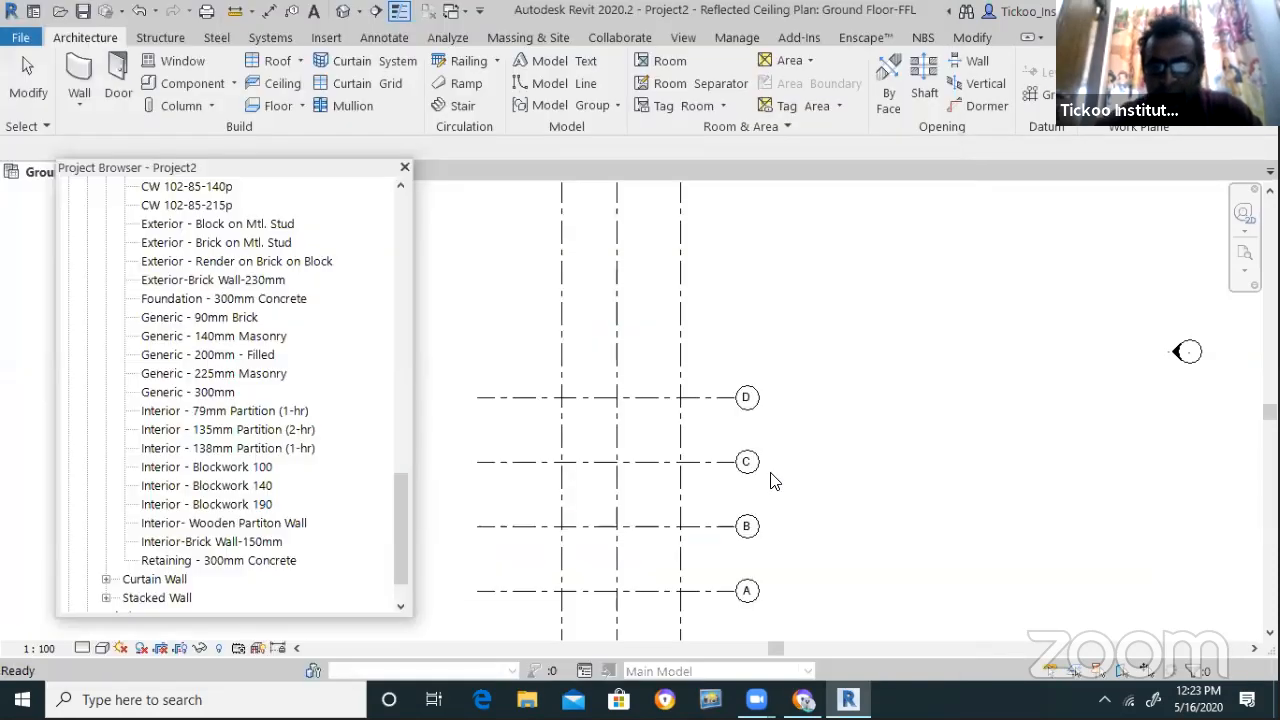
Cancel the Project Not Saved Recently reminder and move the Project Browser to show Views (all)
click(762, 424)
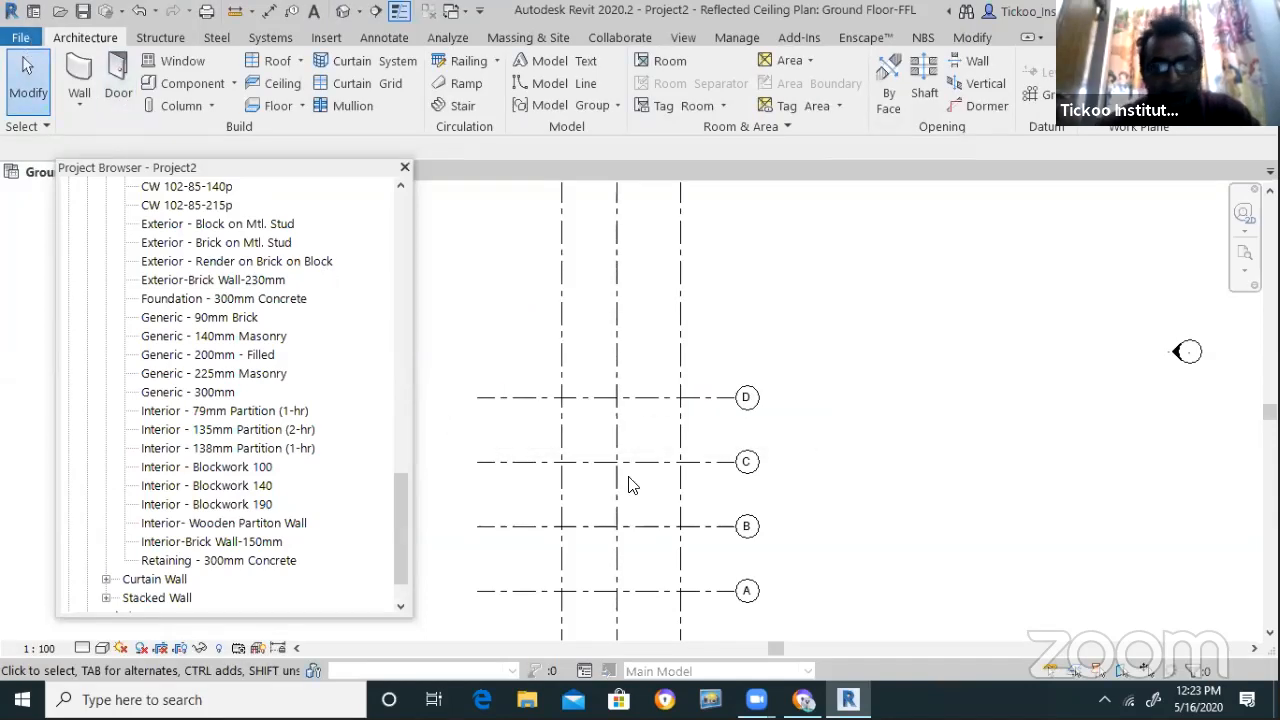
scroll(632, 480, down, 2)
scroll(691, 514, up, 3)
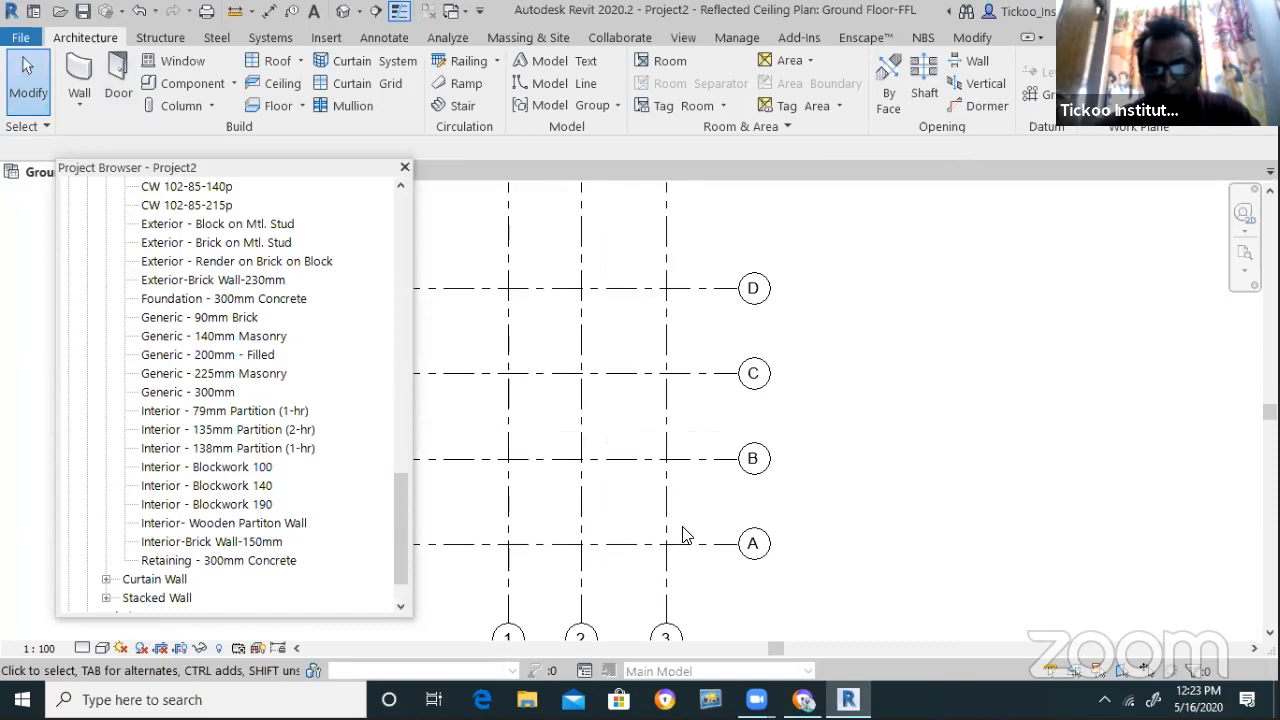
scroll(533, 590, up, 1)
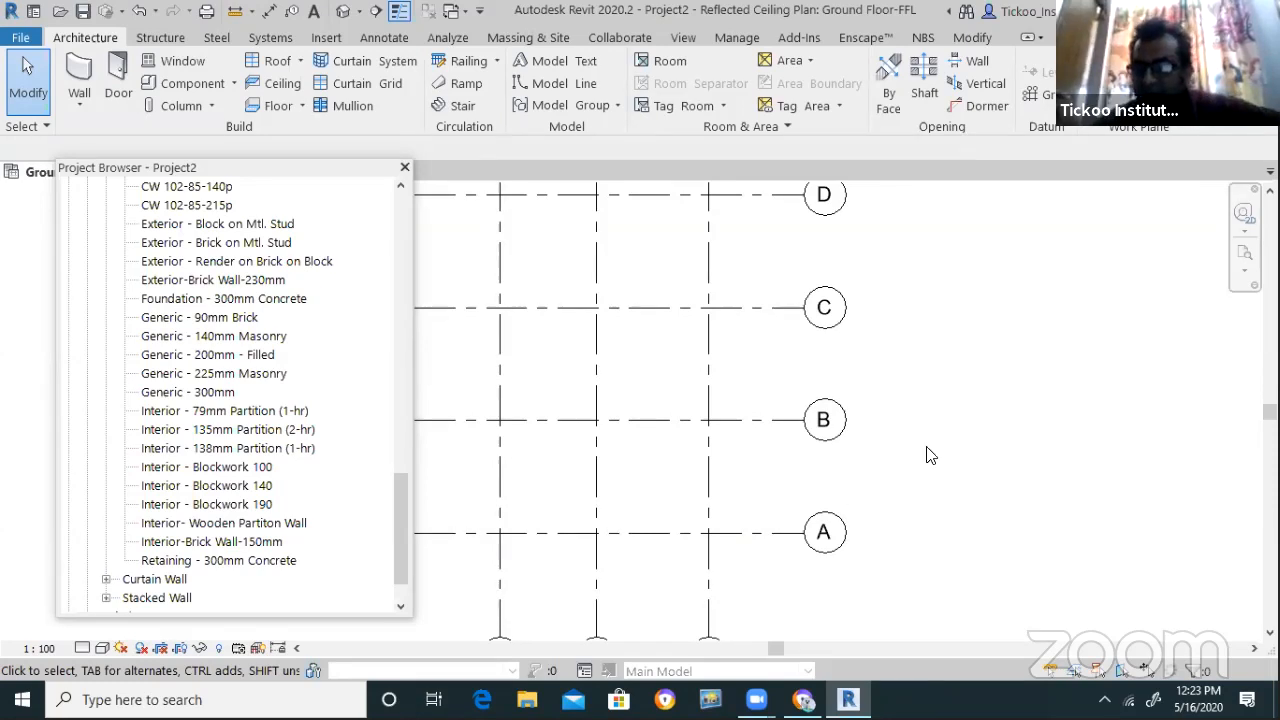
drag(320, 170, 352, 233)
drag(384, 538, 420, 251)
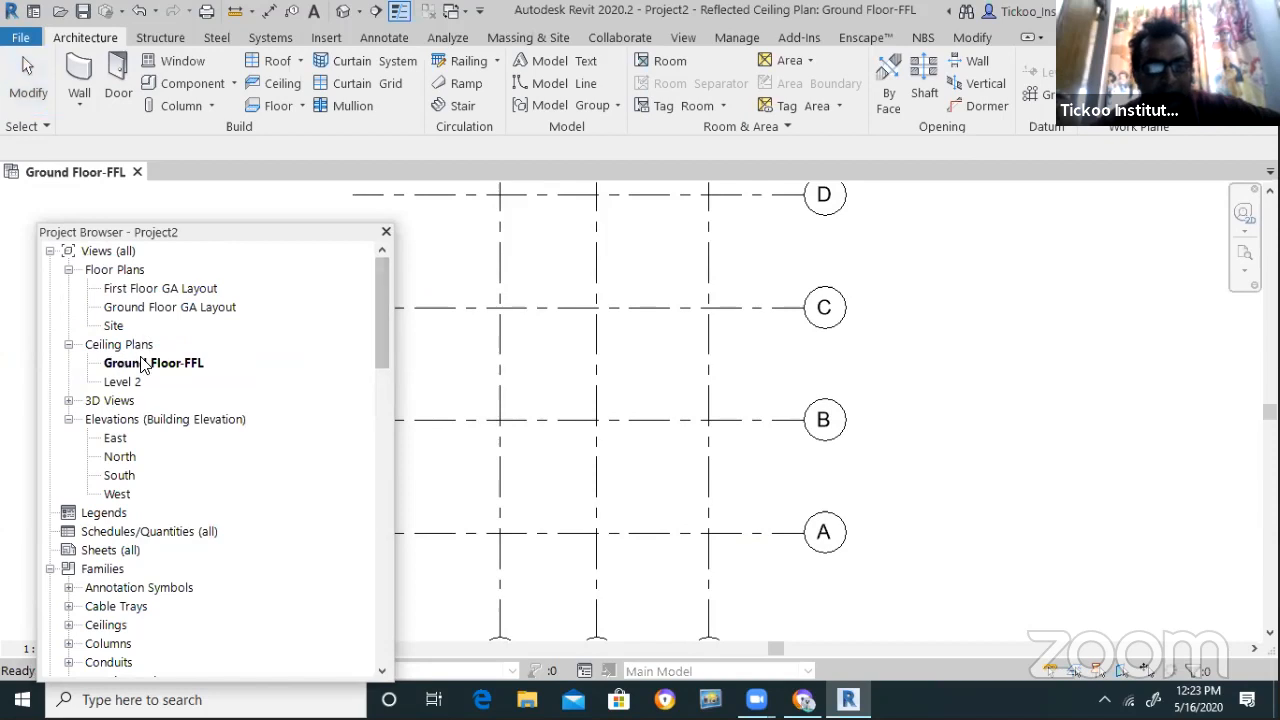
Open the Ground Floor GA Layout plan and close the Ground Floor-FFL ceiling plan tab
click(152, 310)
double_click(152, 310)
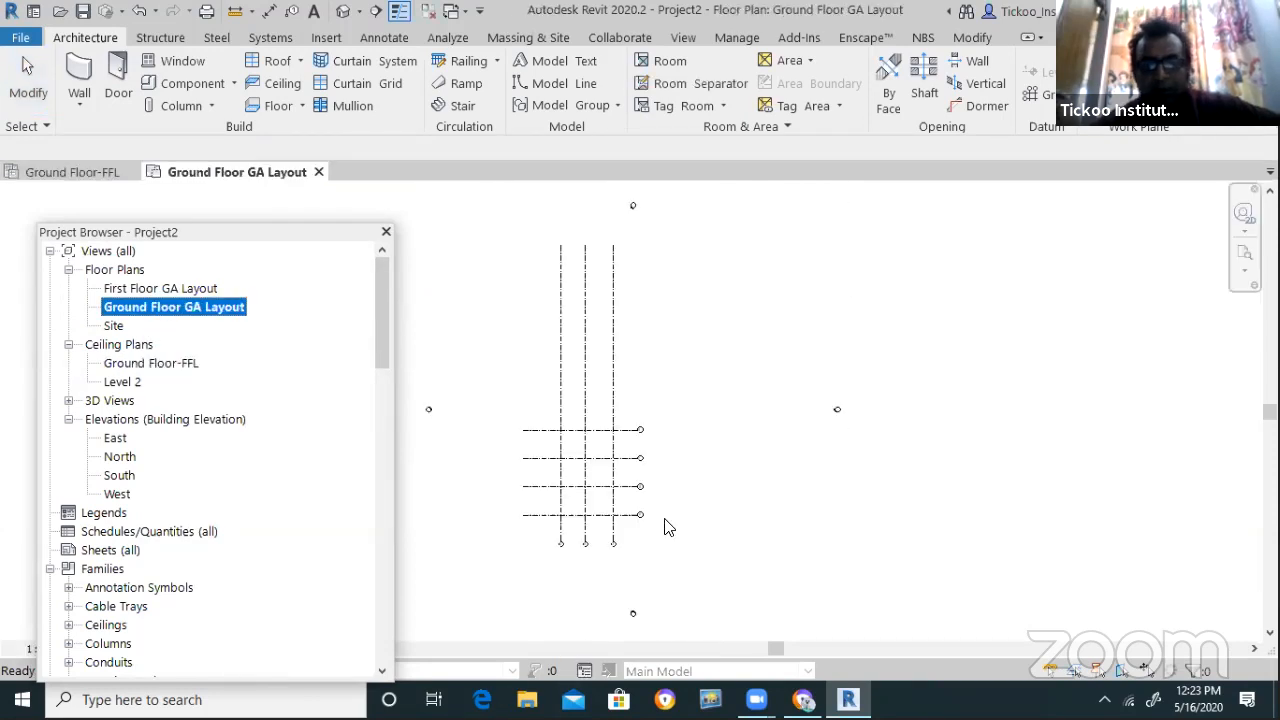
scroll(556, 518, up, 5)
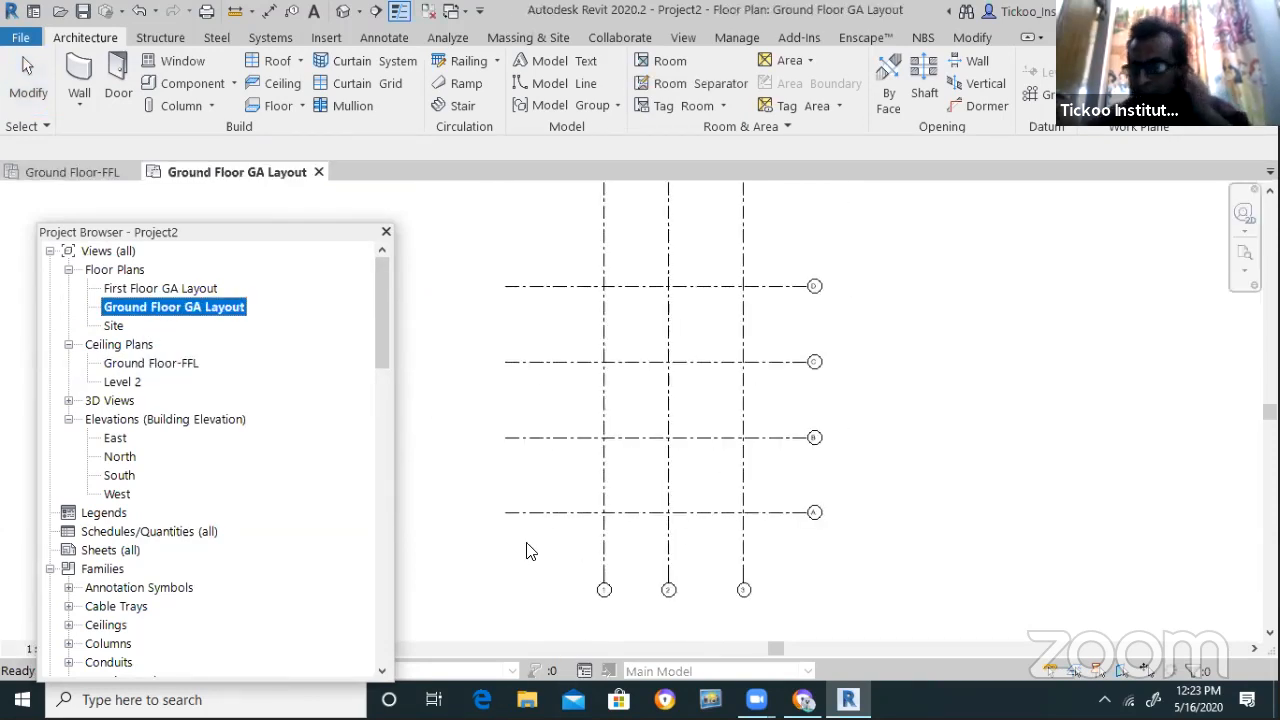
scroll(530, 552, up, 1)
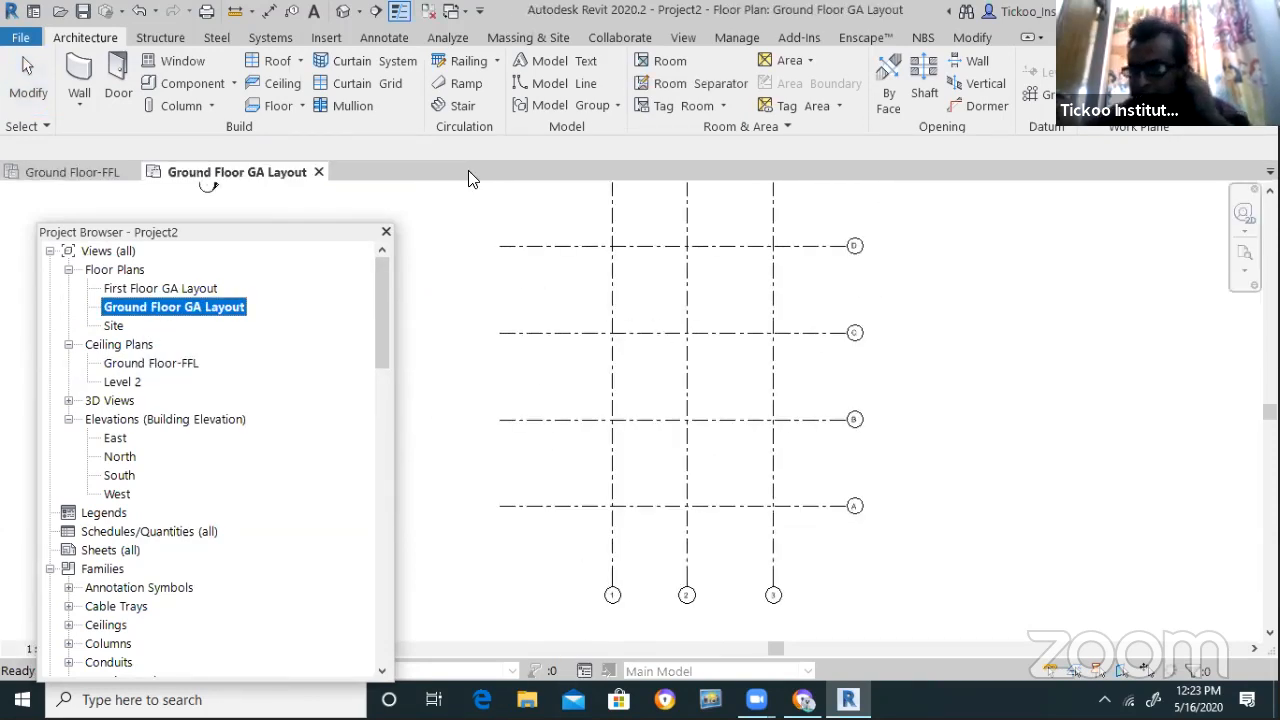
click(102, 172)
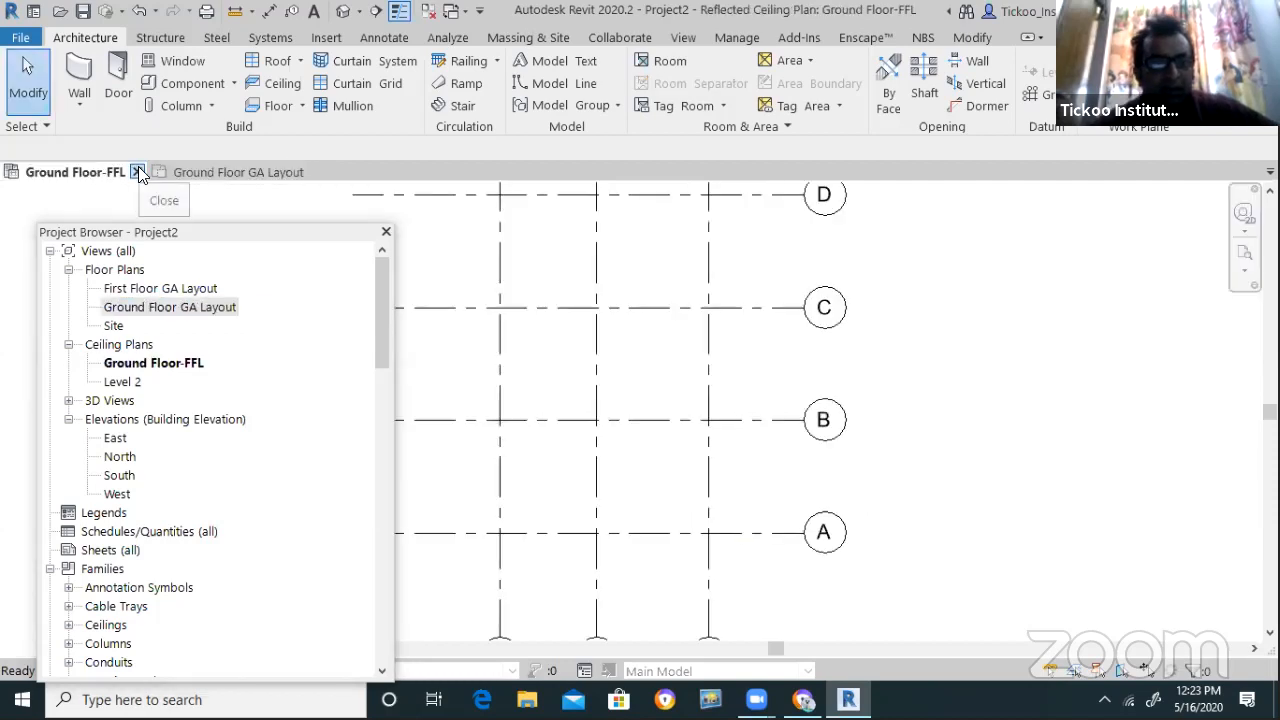
click(137, 173)
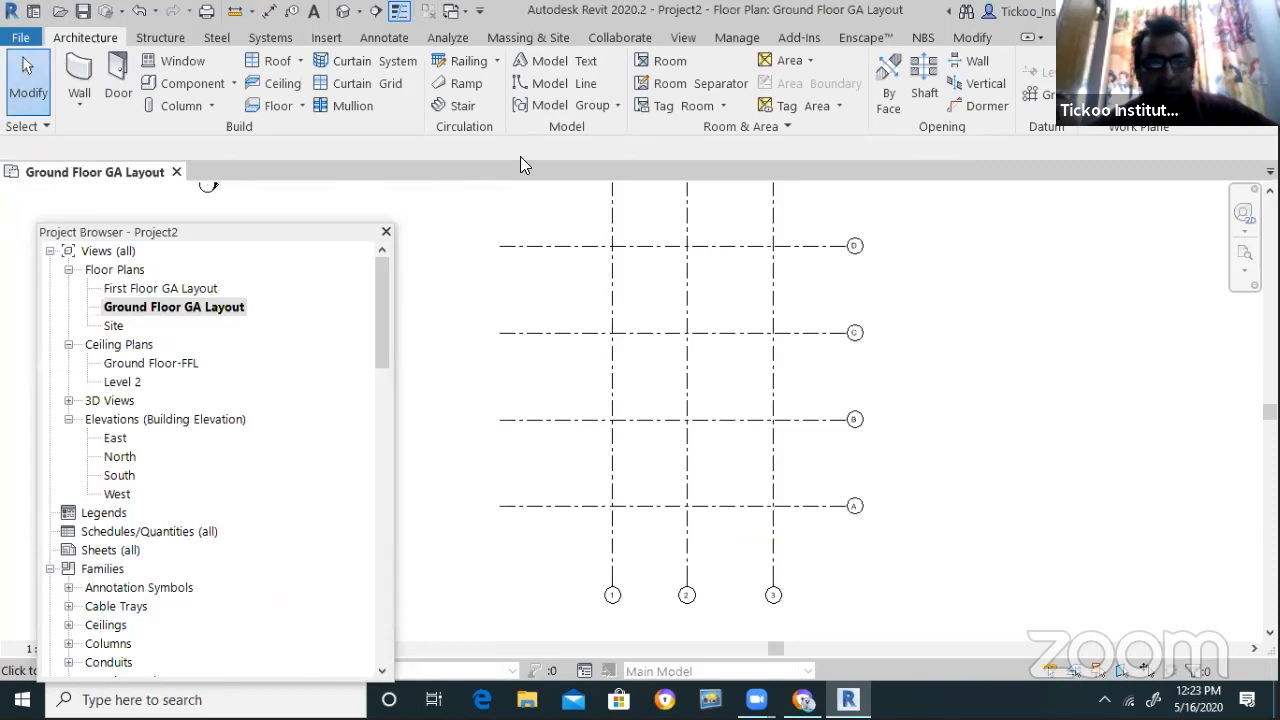
scroll(451, 371, down, 1)
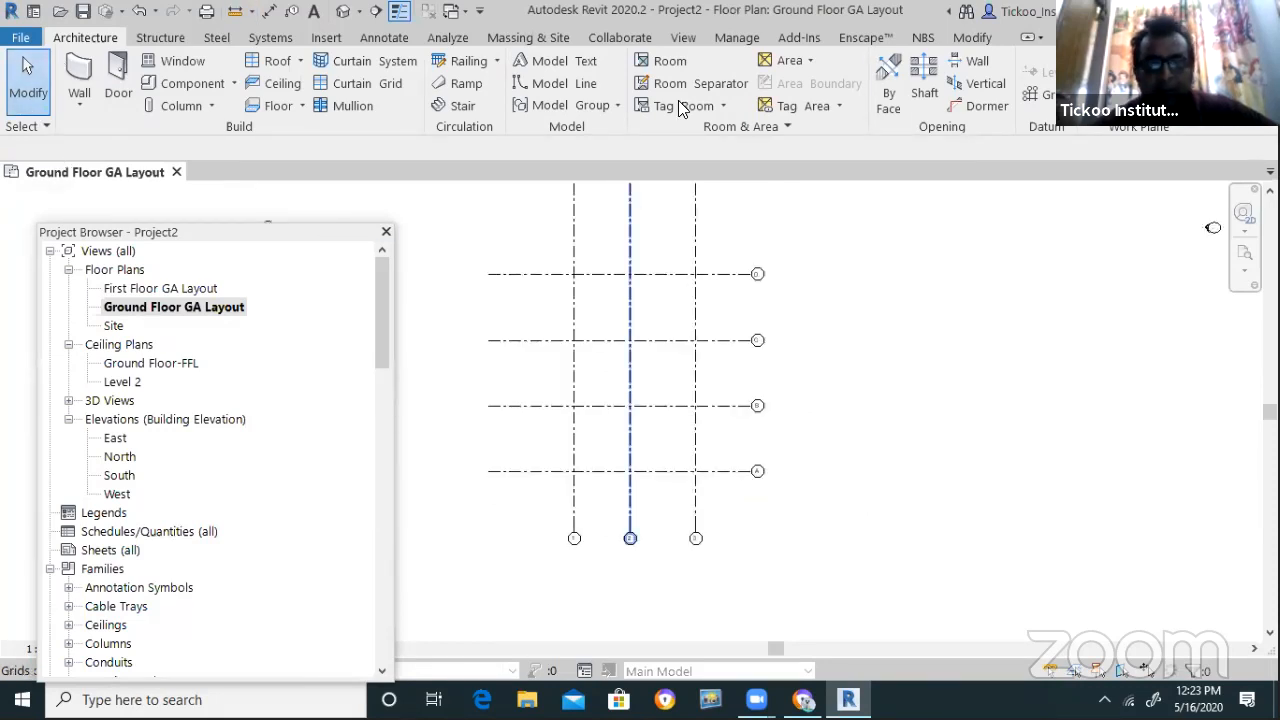
click(683, 37)
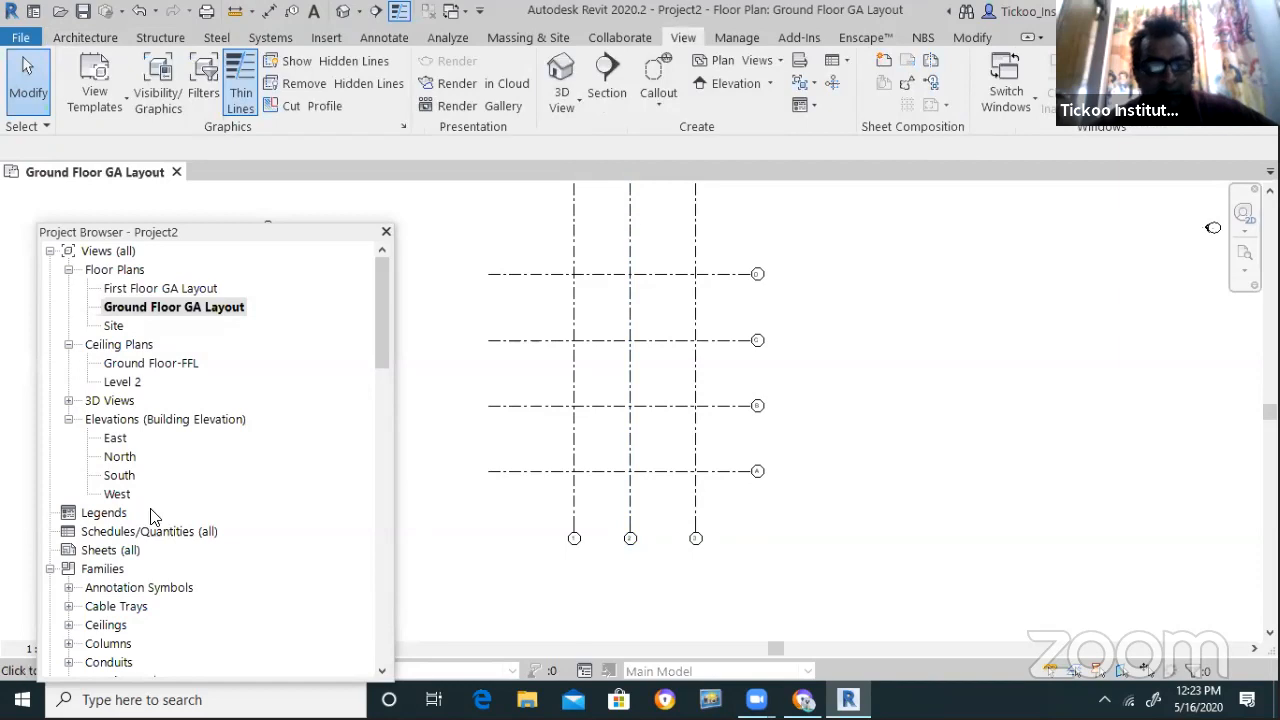
Open the North and West elevations and stretch the First Floor-FFL level line further right
double_click(117, 457)
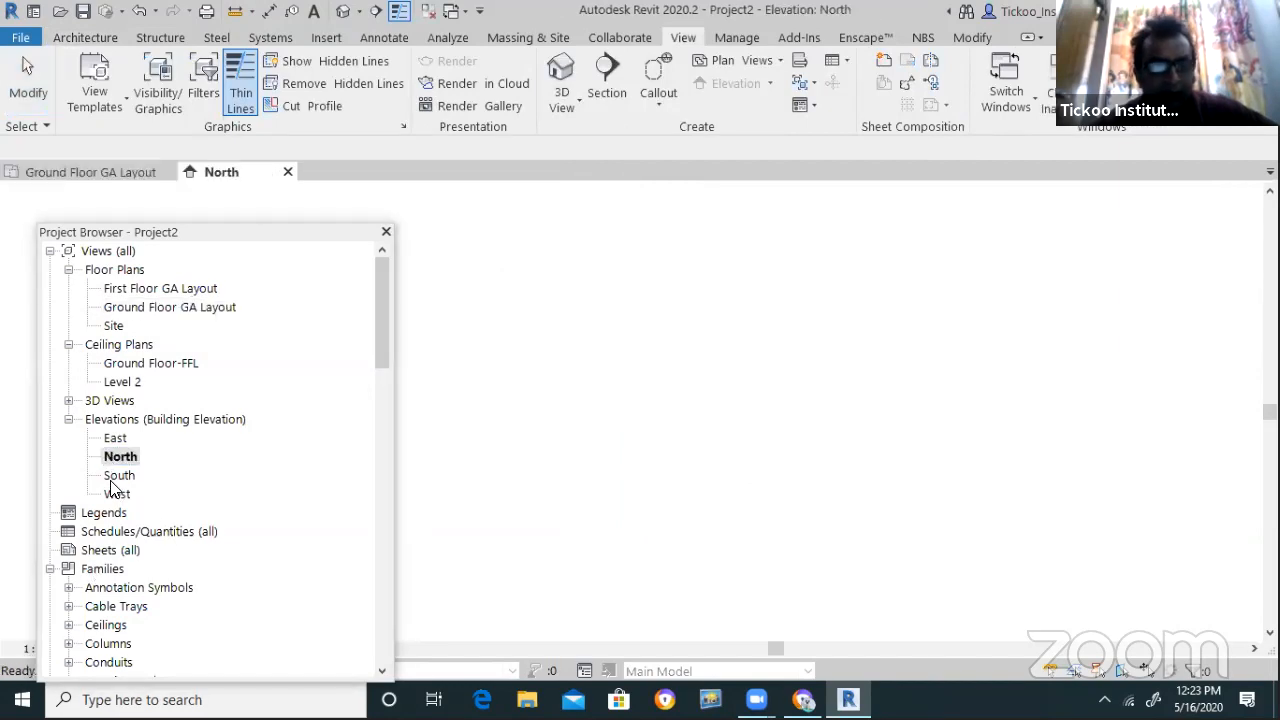
double_click(117, 494)
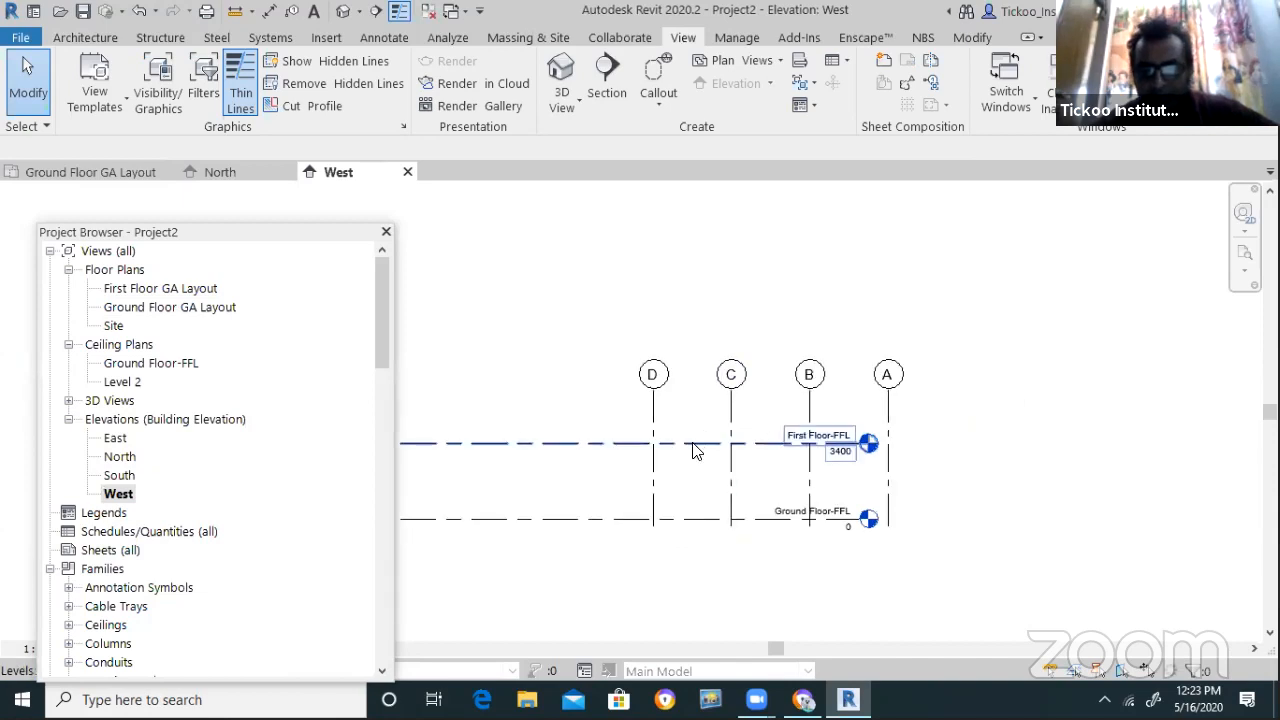
scroll(916, 514, up, 5)
click(880, 443)
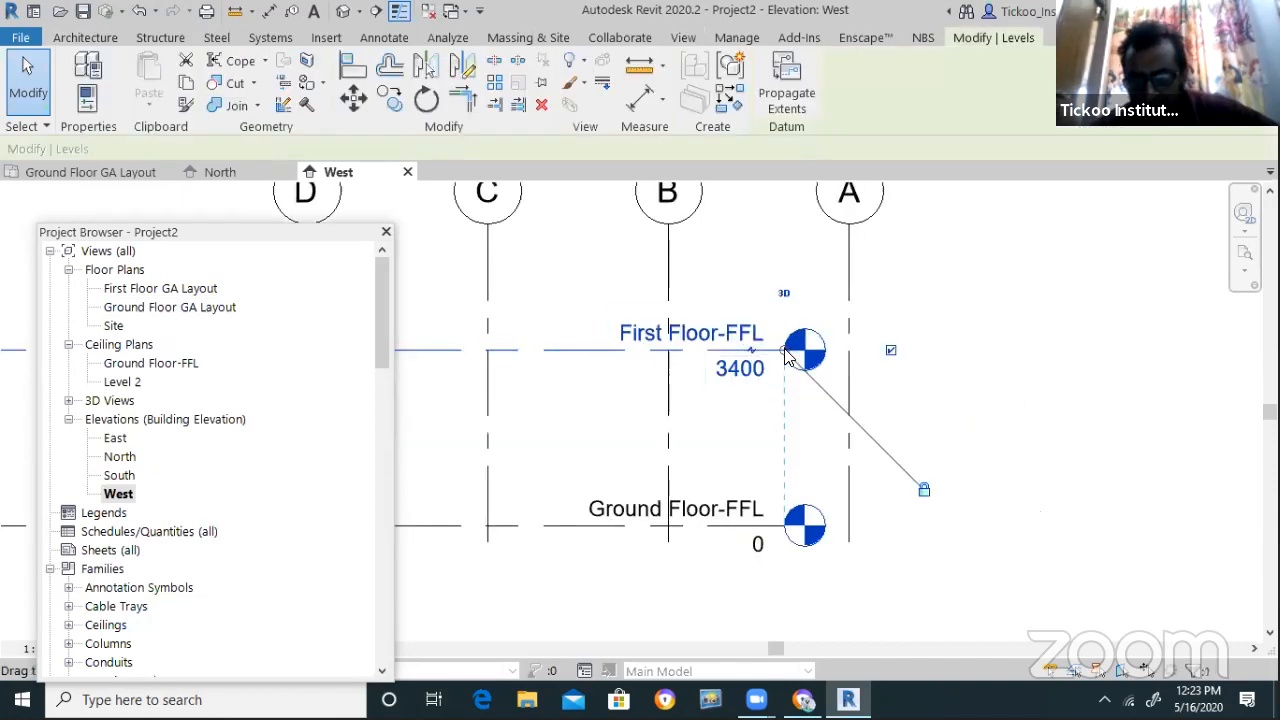
drag(921, 350, 1060, 345)
Tile the open views side by side
click(654, 614)
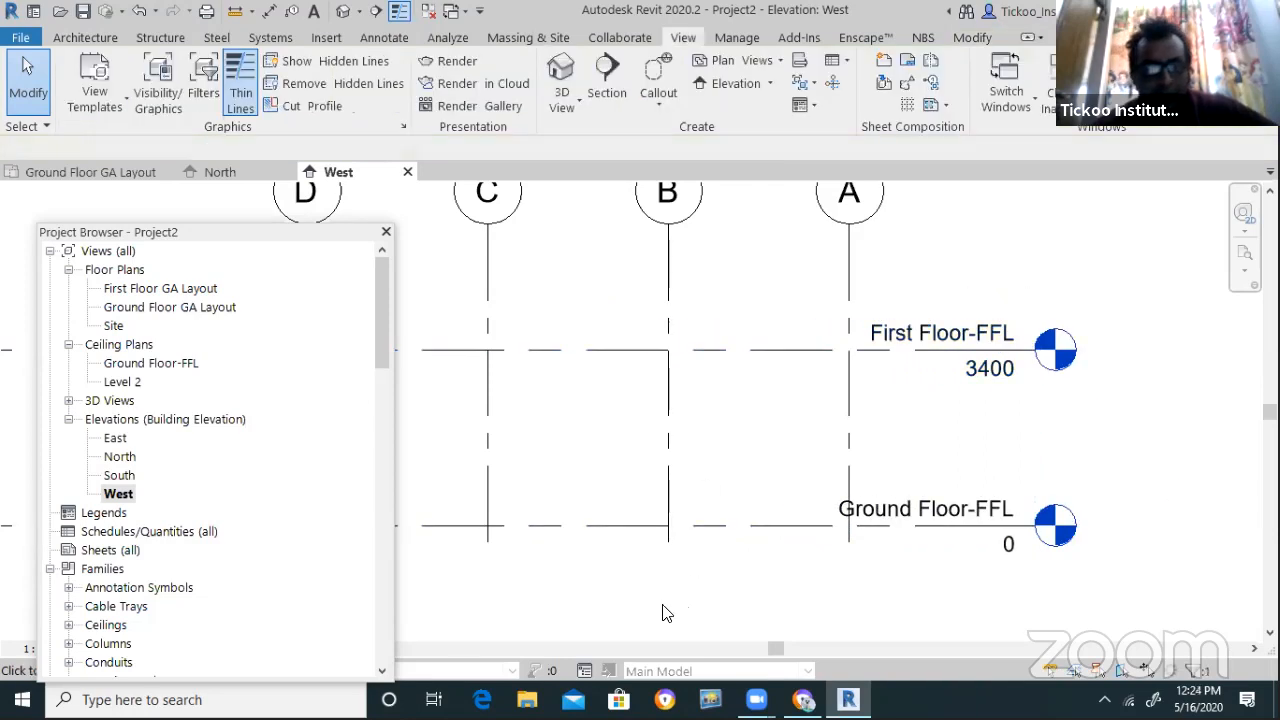
scroll(654, 614, down, 5)
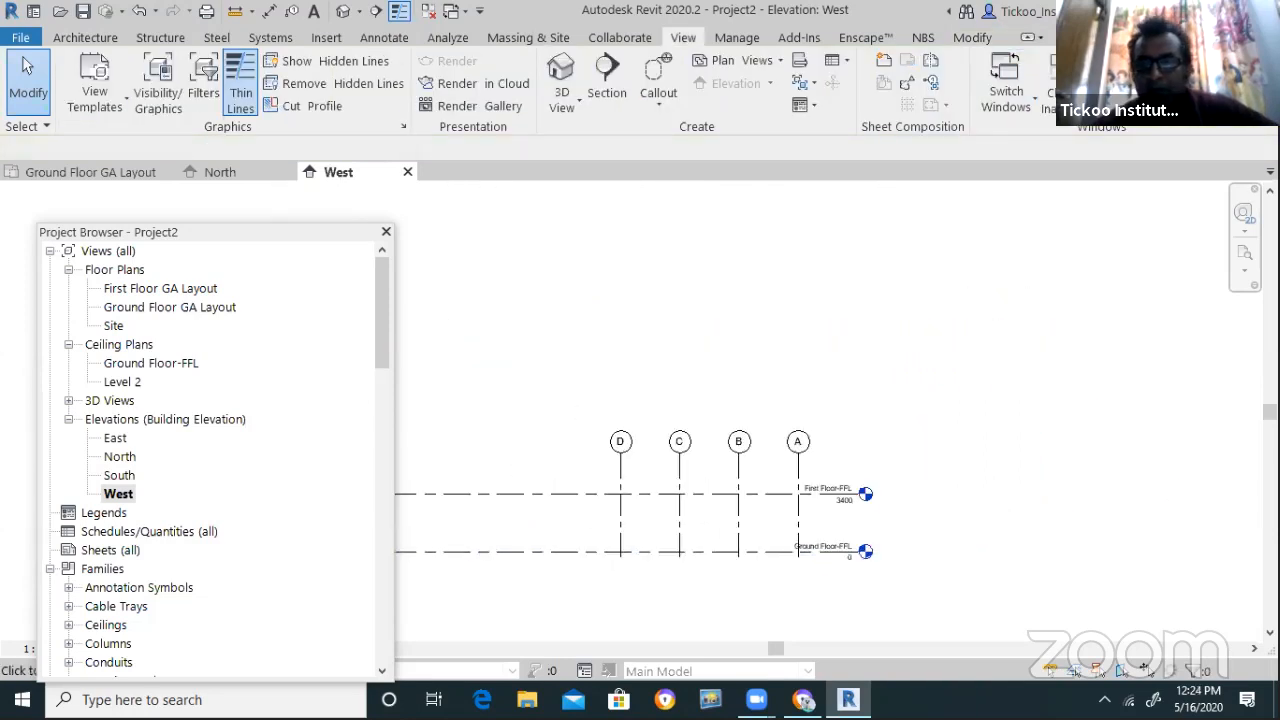
click(1148, 82)
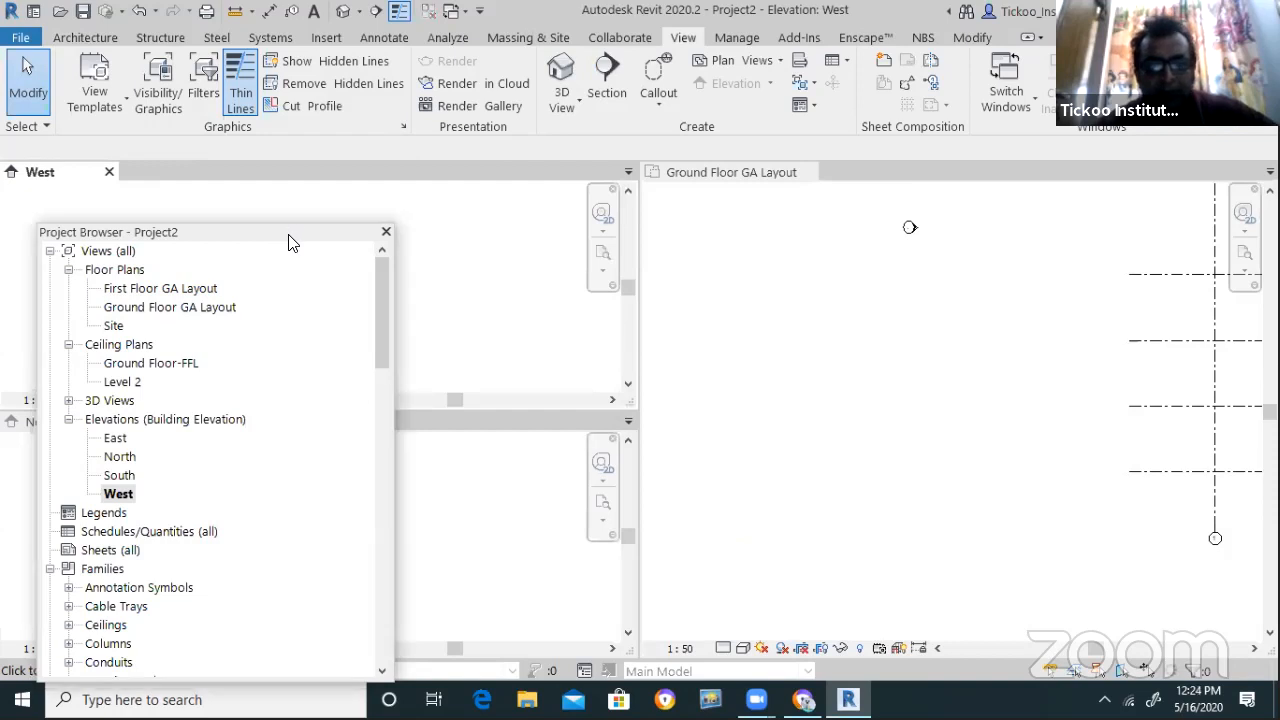
Move the Project Browser aside and ZF-fit the Ground Floor GA Layout, West and North views
drag(288, 235, 383, 517)
click(769, 397)
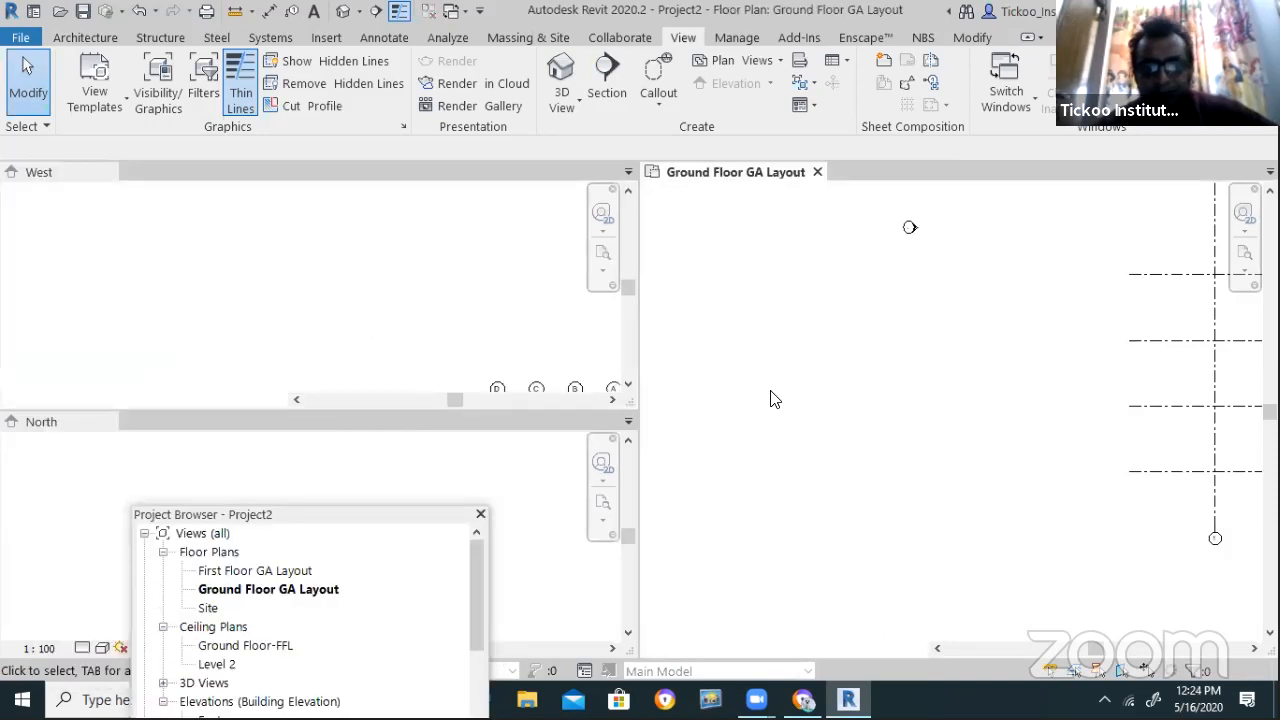
scroll(717, 363, down, 6)
key(z)
key(f)
scroll(900, 540, up, 3)
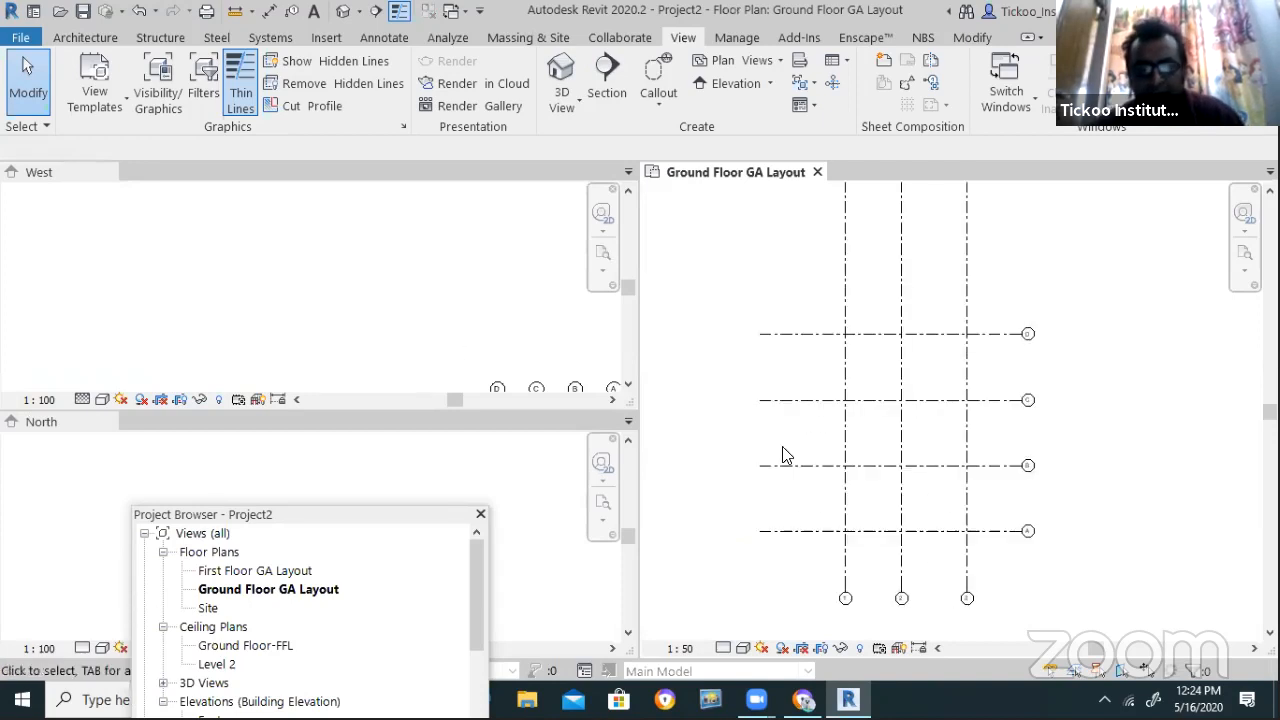
click(435, 309)
key(z)
key(f)
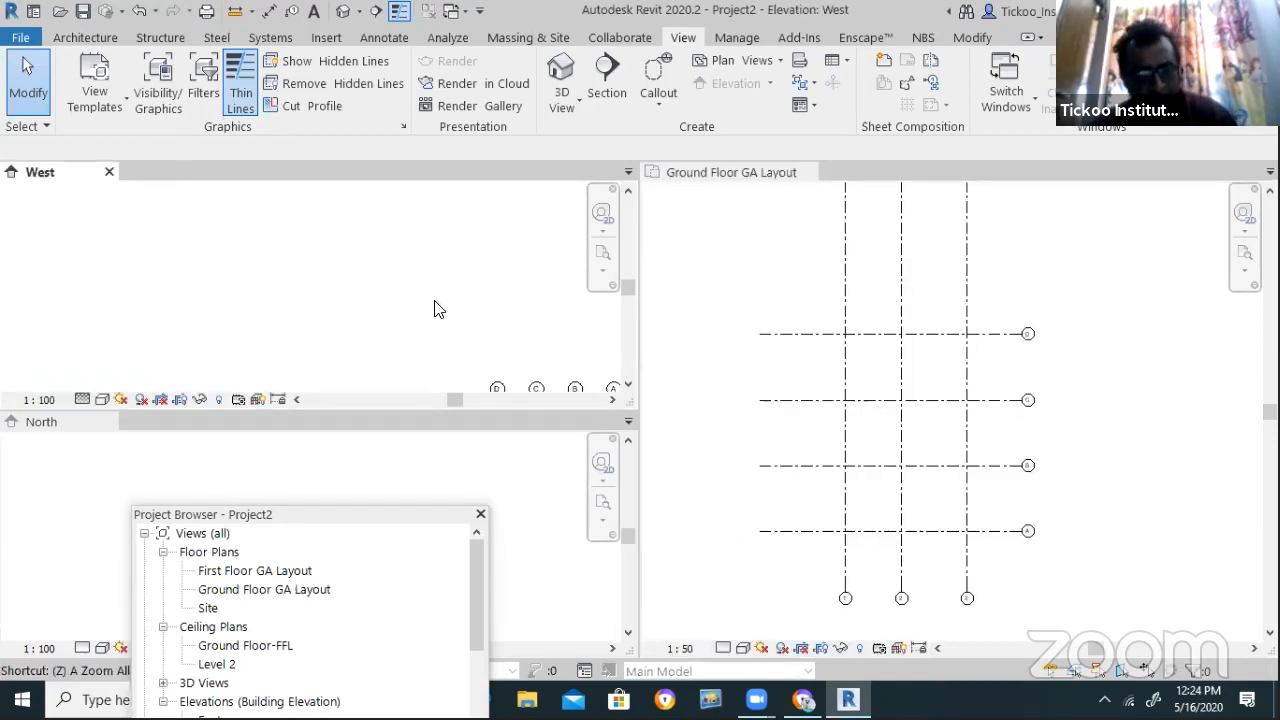
click(472, 479)
key(z)
key(f)
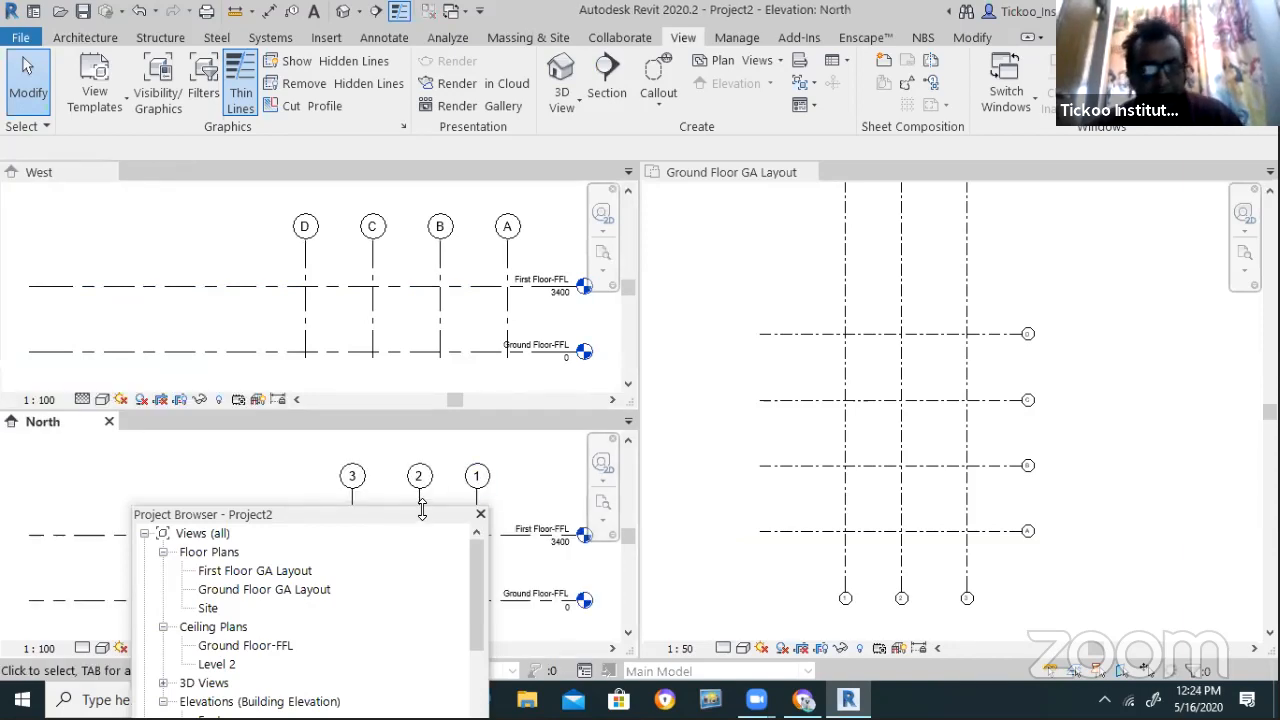
Raise the Project Browser and apply Zoom All to Fit to the West and North elevations
drag(422, 516, 382, 484)
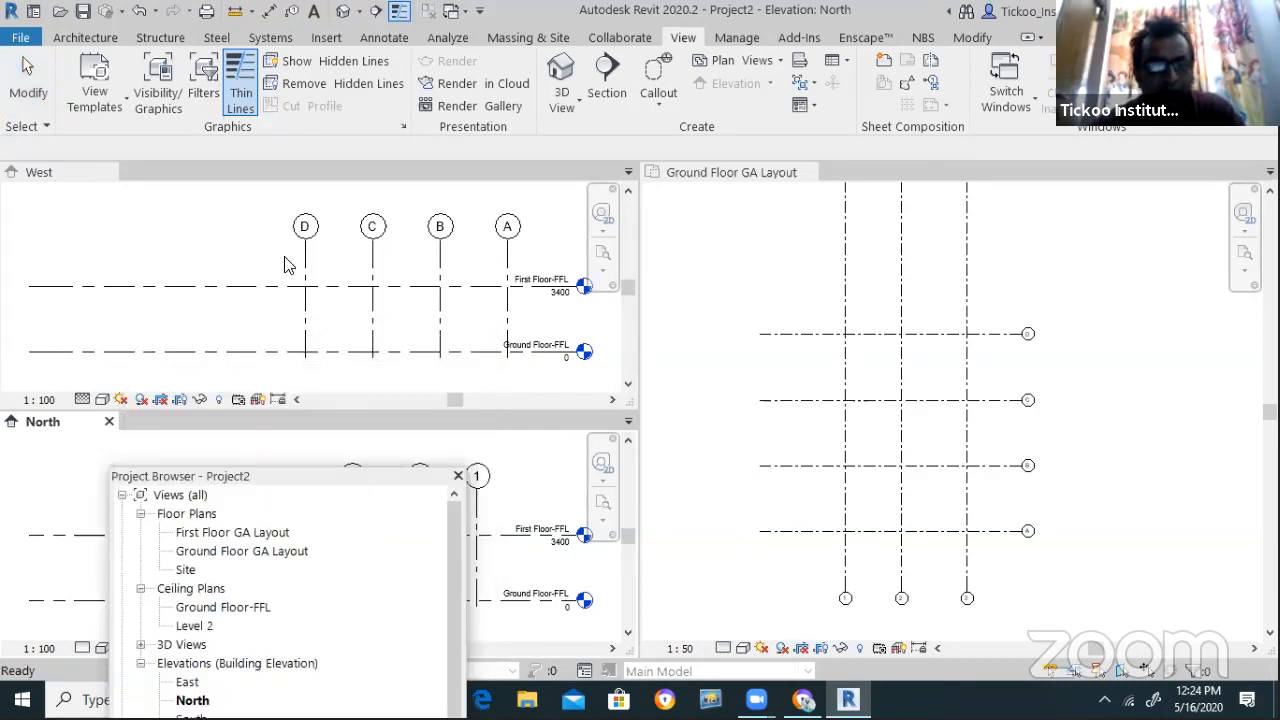
click(286, 263)
scroll(284, 283, down, 5)
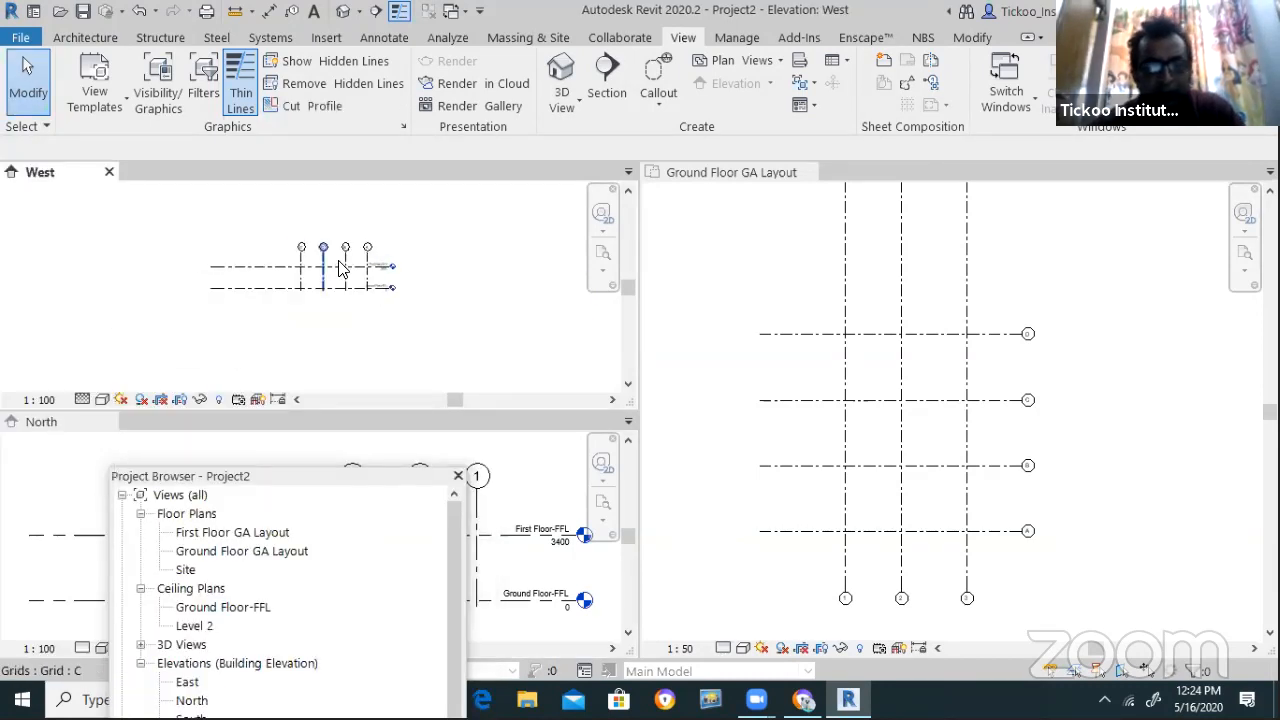
click(603, 273)
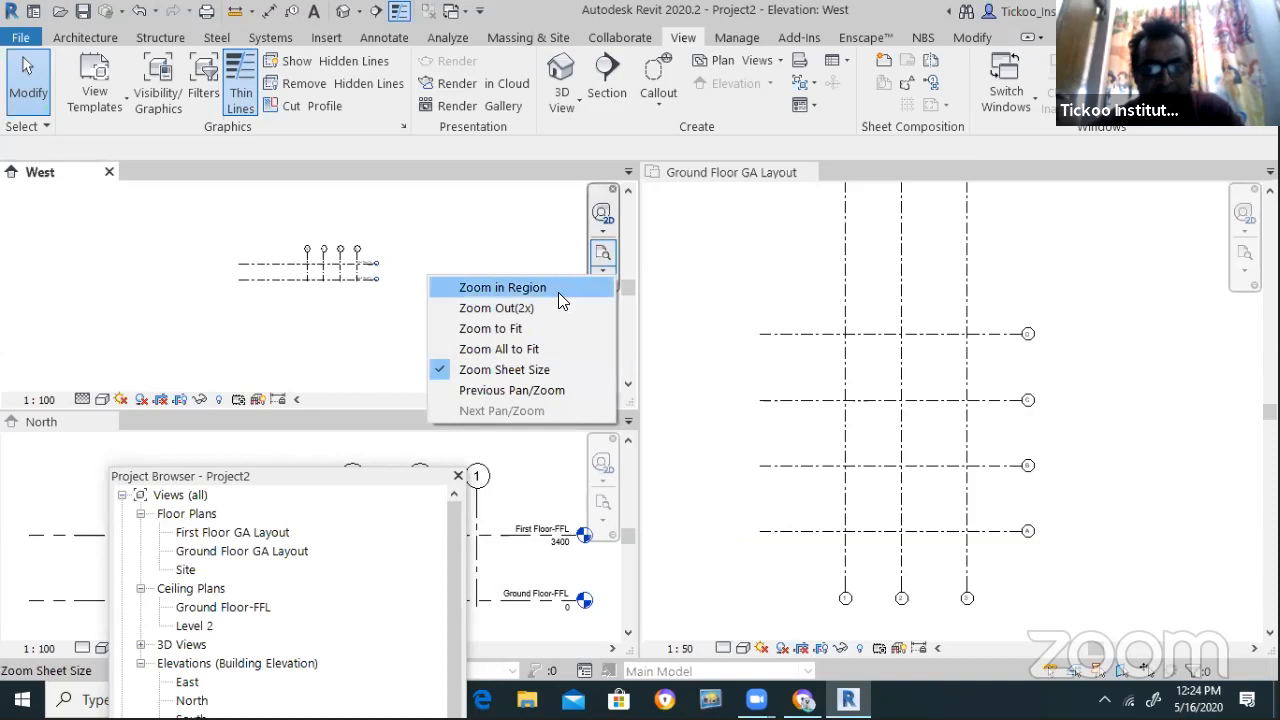
click(522, 330)
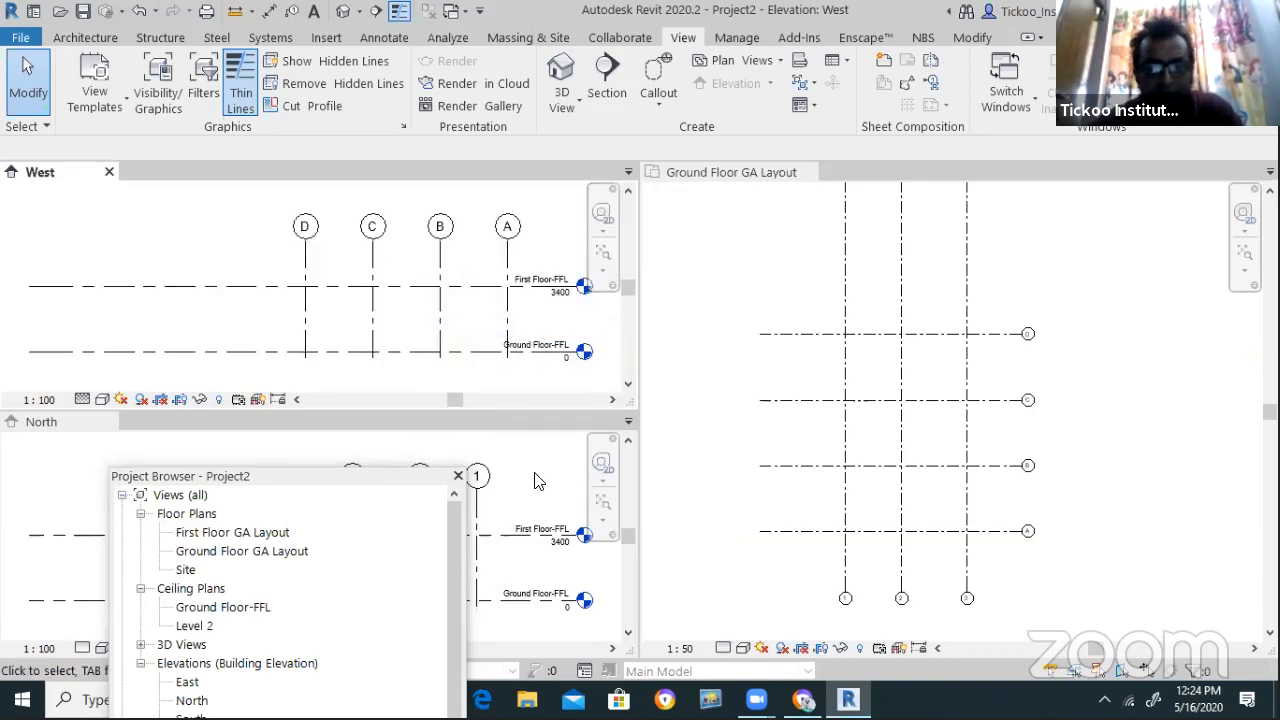
scroll(536, 478, down, 5)
click(603, 529)
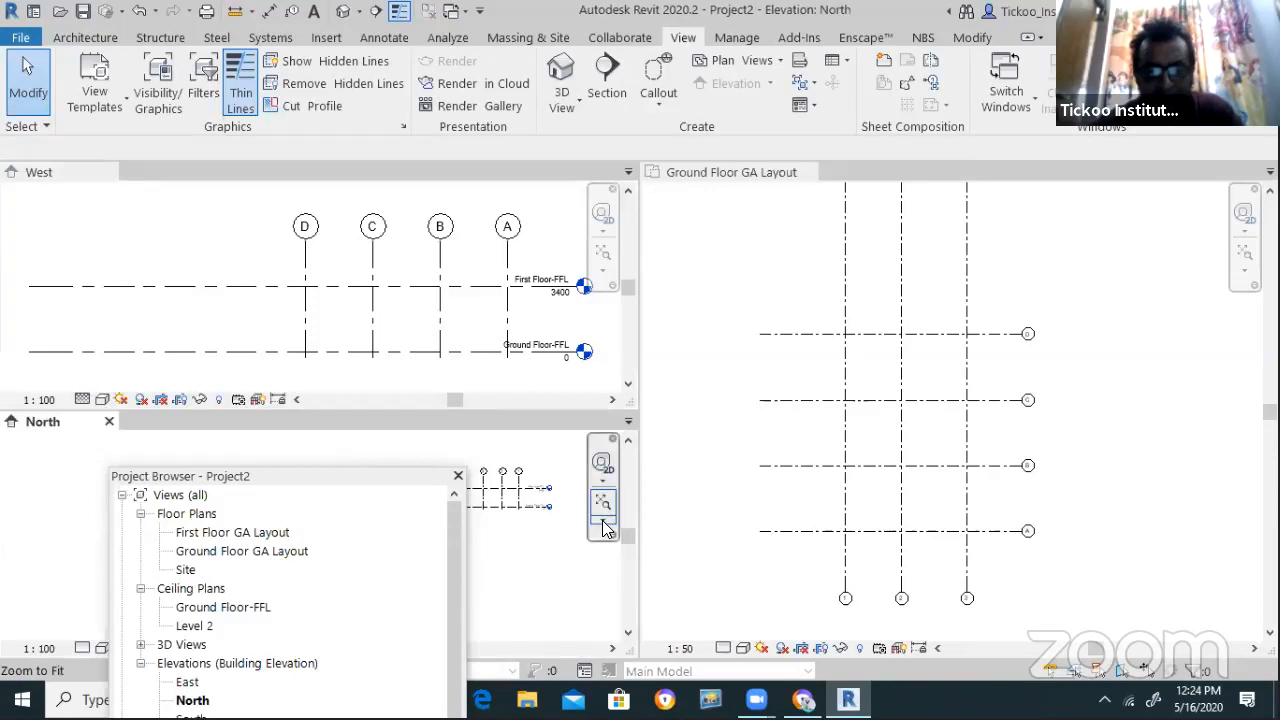
click(602, 521)
click(525, 598)
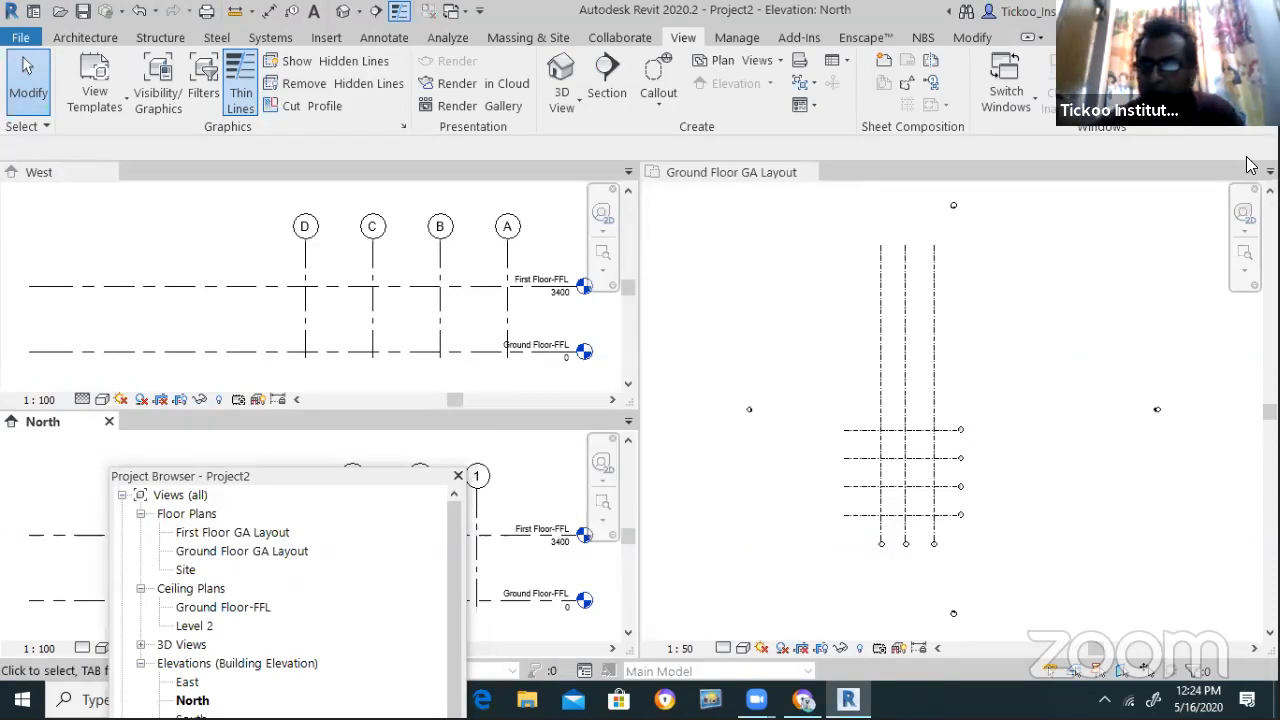
Hide the view navigation bars, nudge the Project Browser, then restore the navigation bars
click(1085, 92)
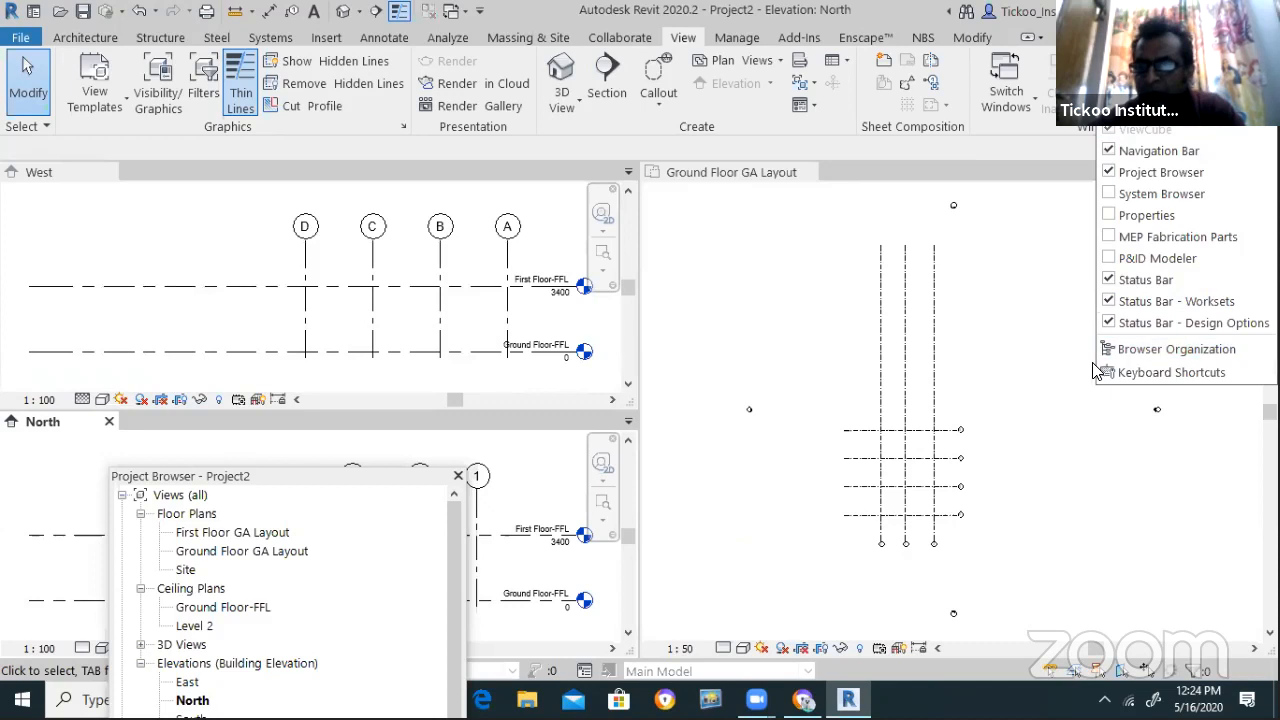
click(1110, 155)
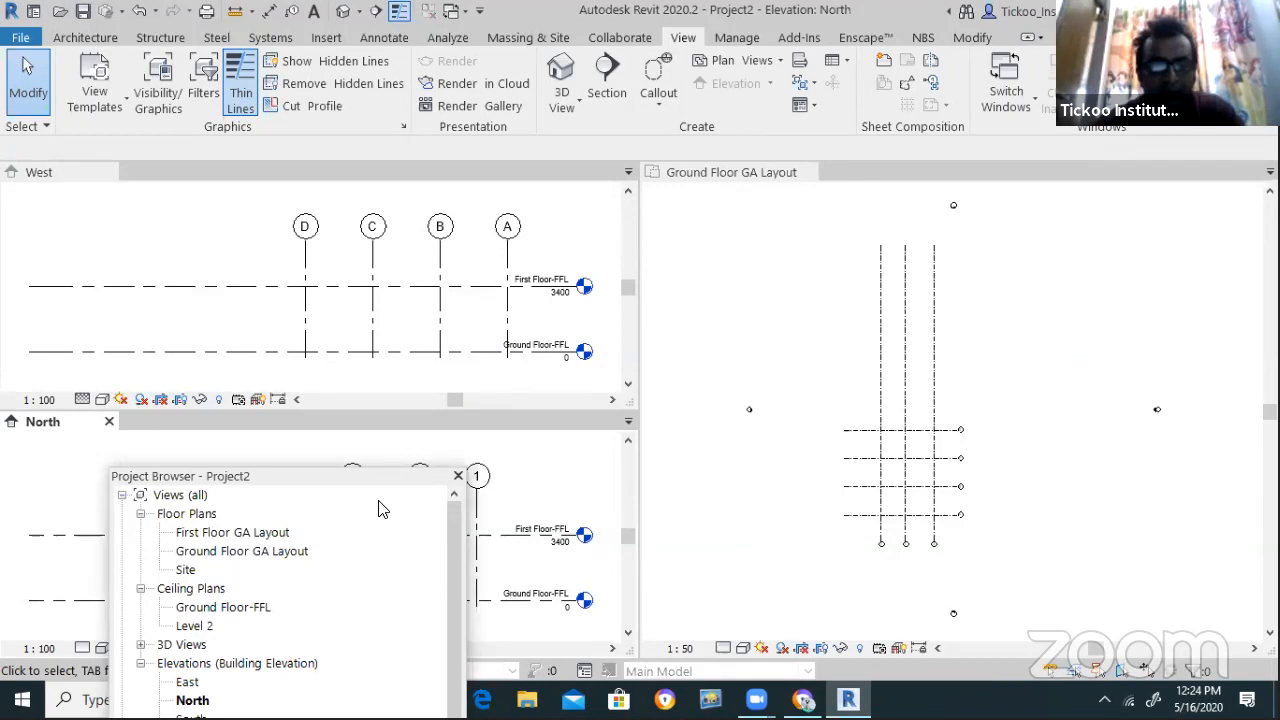
drag(342, 480, 379, 502)
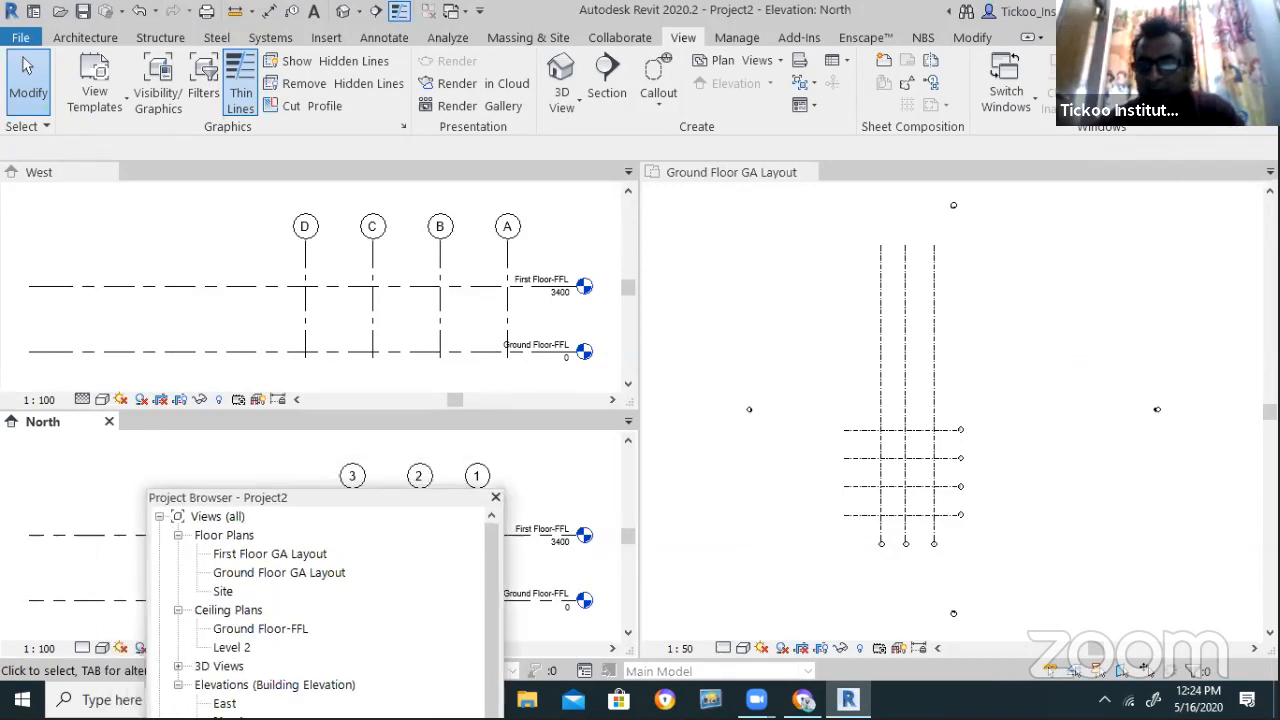
click(1078, 92)
click(1109, 152)
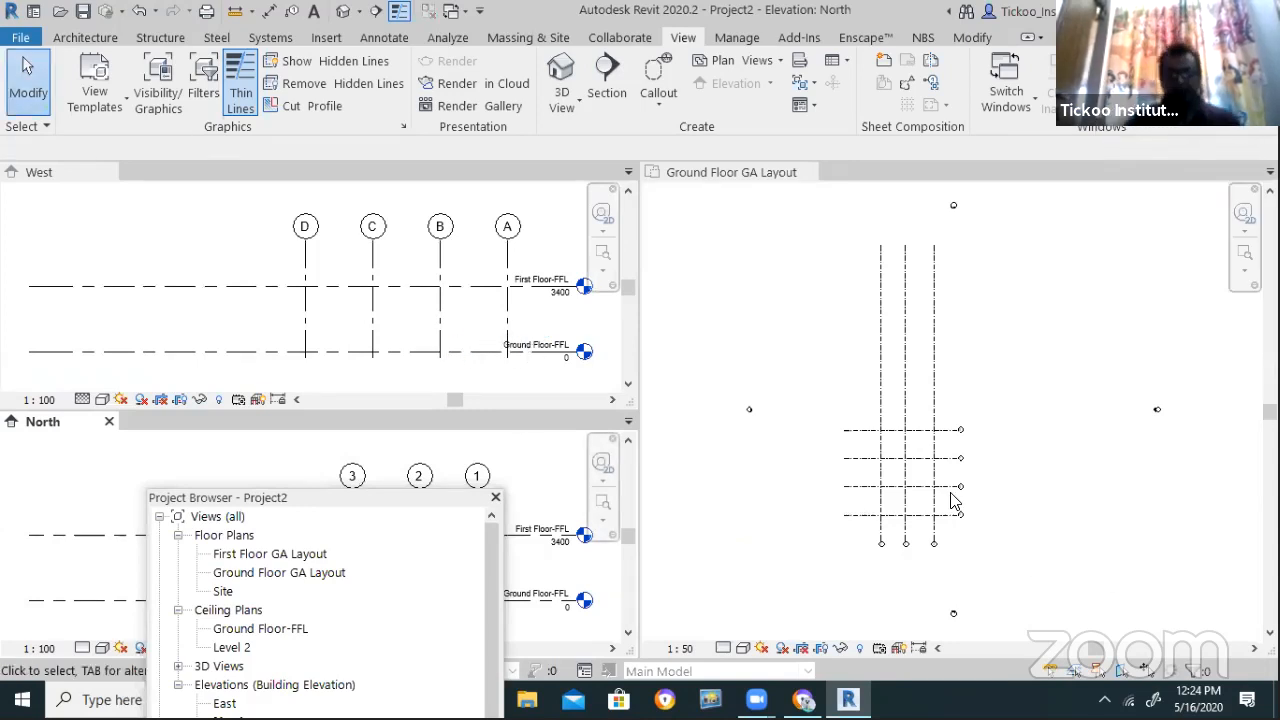
Switch to the Architecture tools and expand the wall creation options
scroll(935, 528, up, 5)
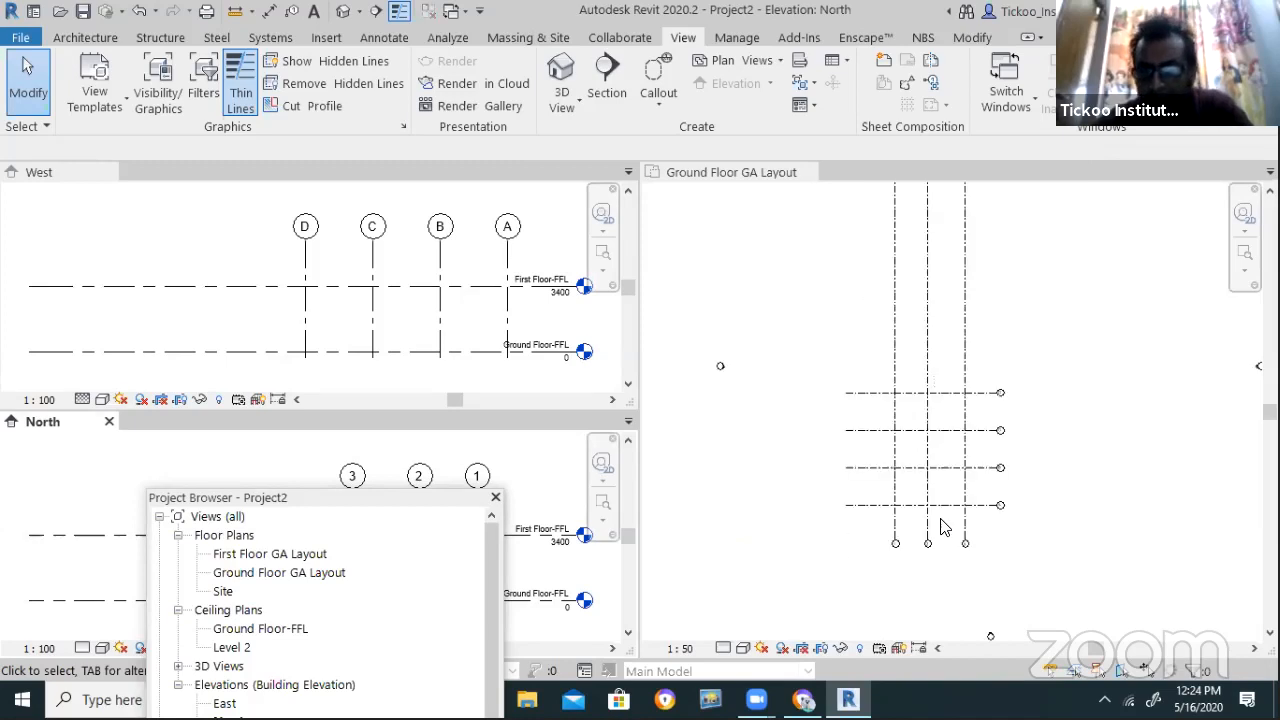
click(85, 37)
click(80, 104)
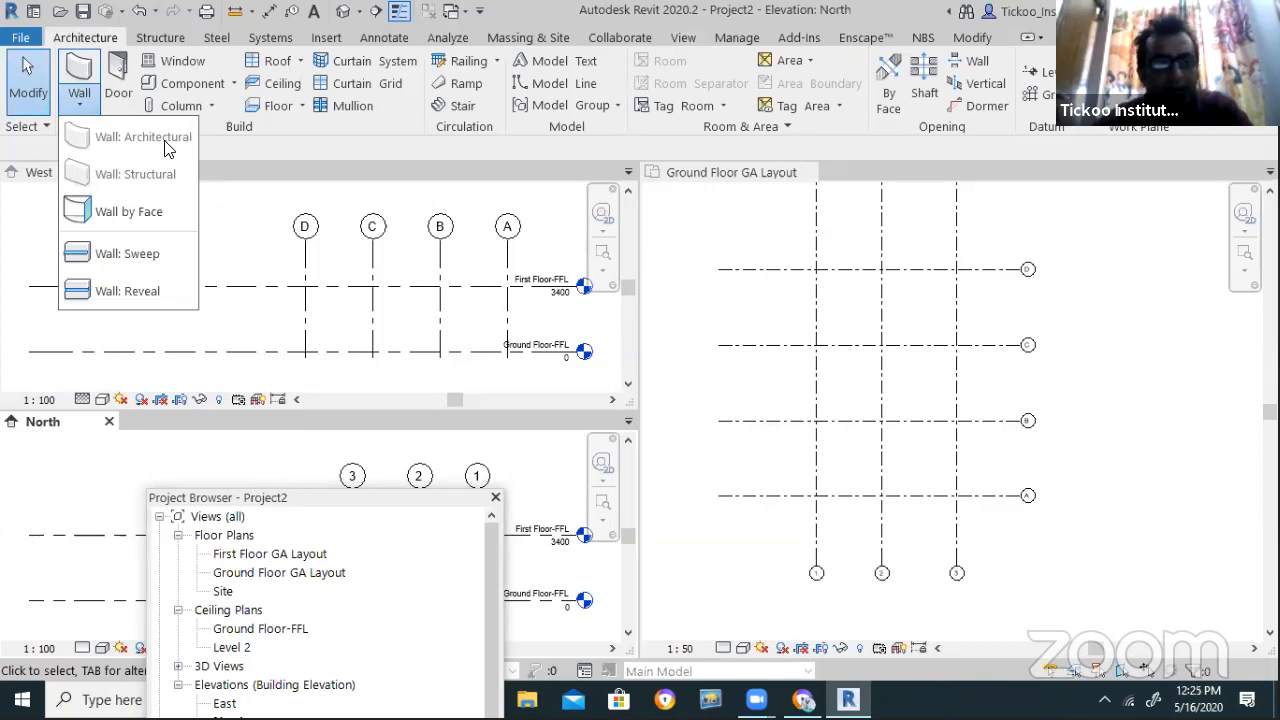
click(696, 380)
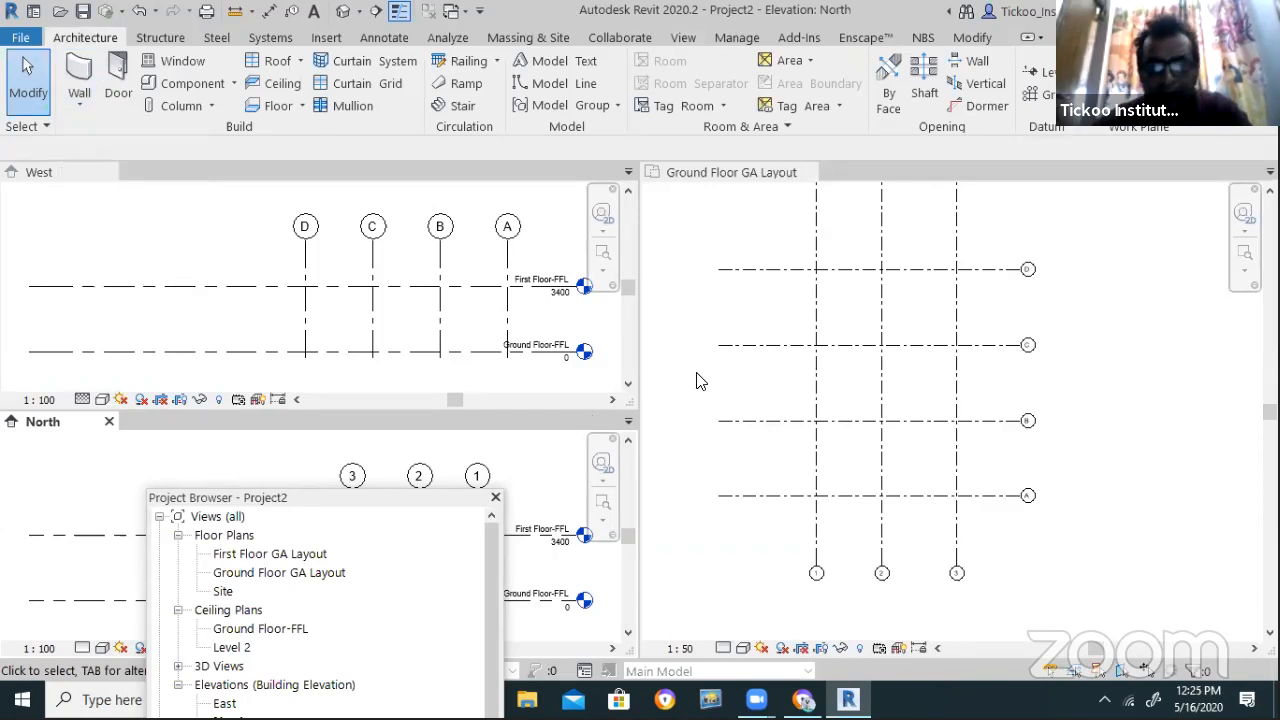
click(85, 106)
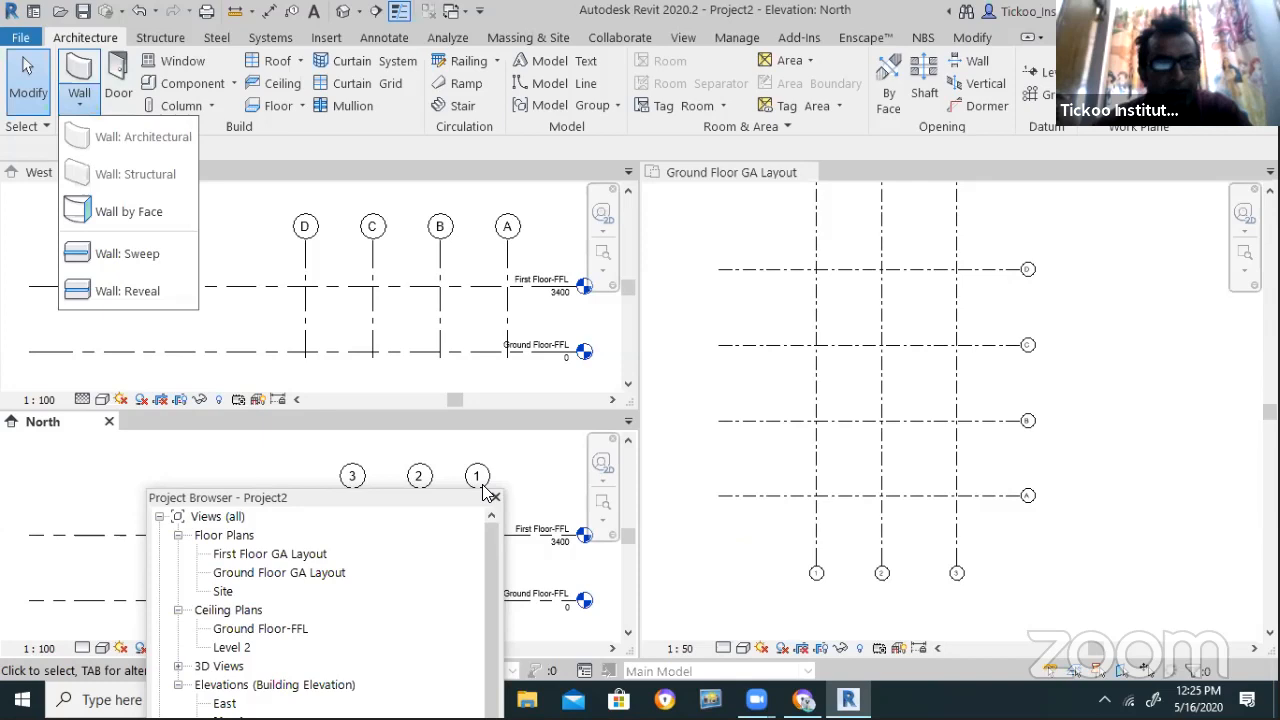
Activate the Ground Floor GA Layout plan, close the Project Browser and start the Door tool
click(835, 203)
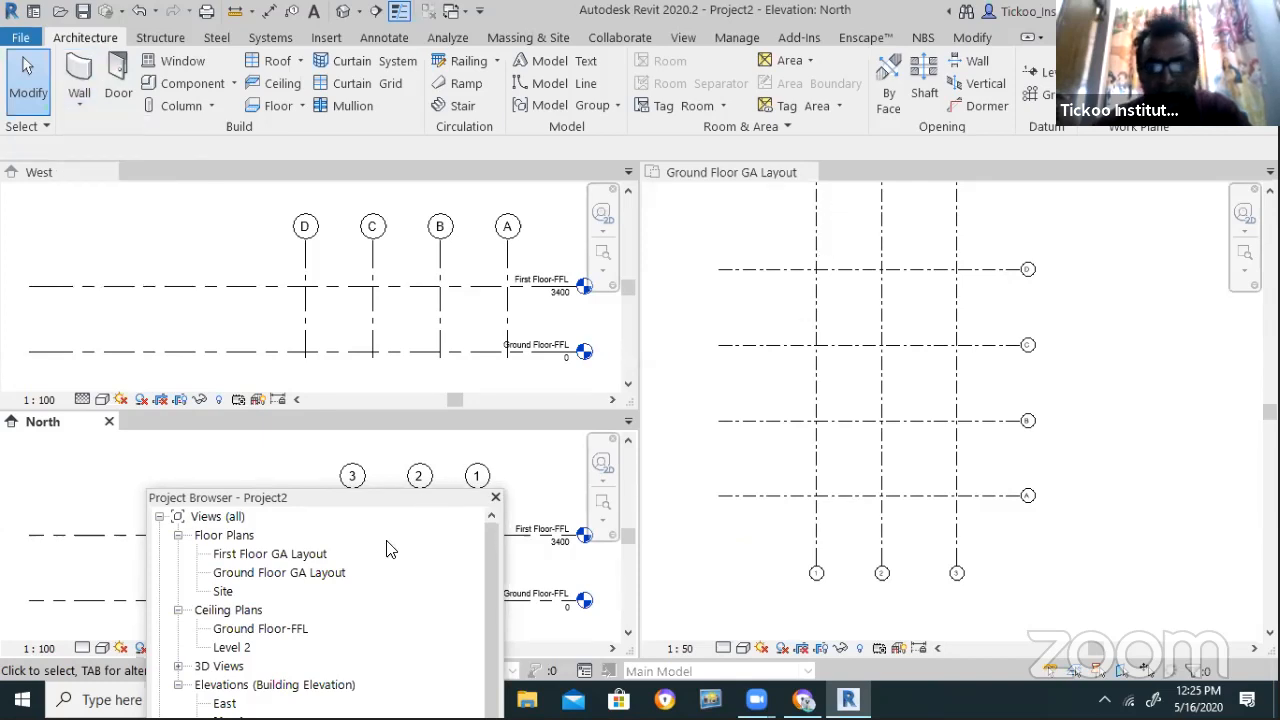
scroll(830, 416, down, 2)
click(830, 417)
scroll(979, 469, down, 1)
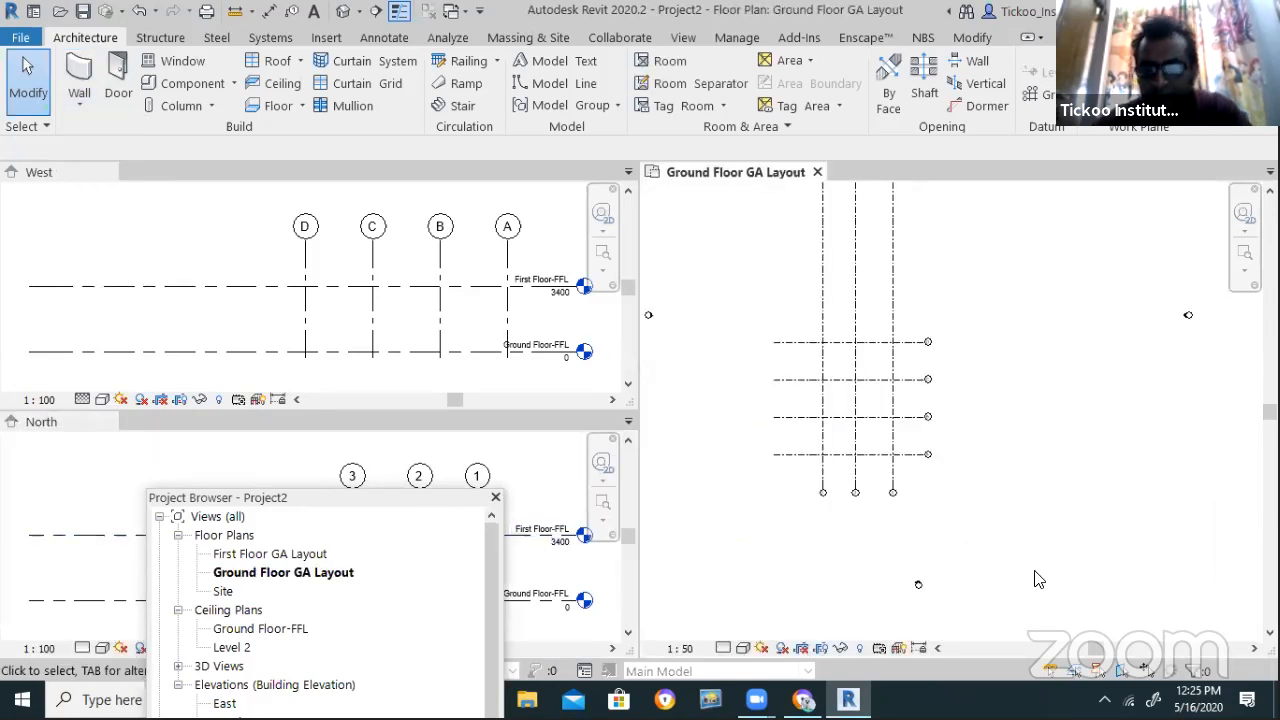
click(495, 497)
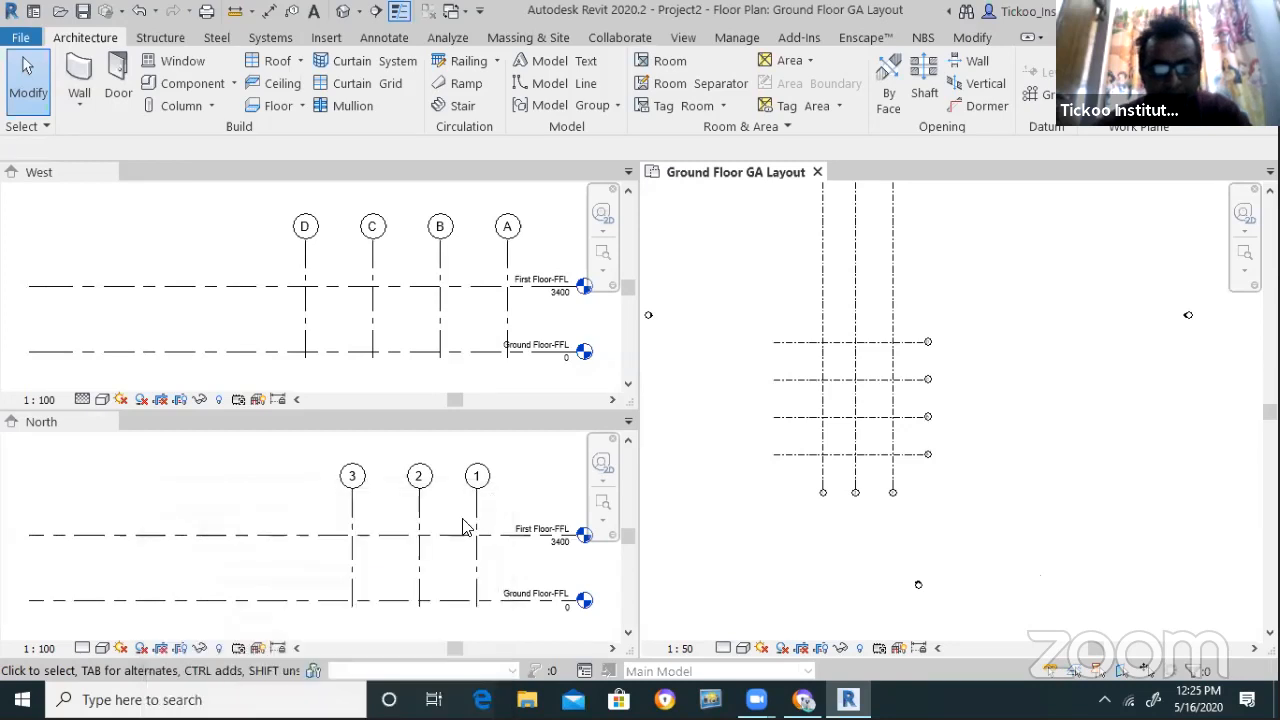
scroll(692, 545, down, 2)
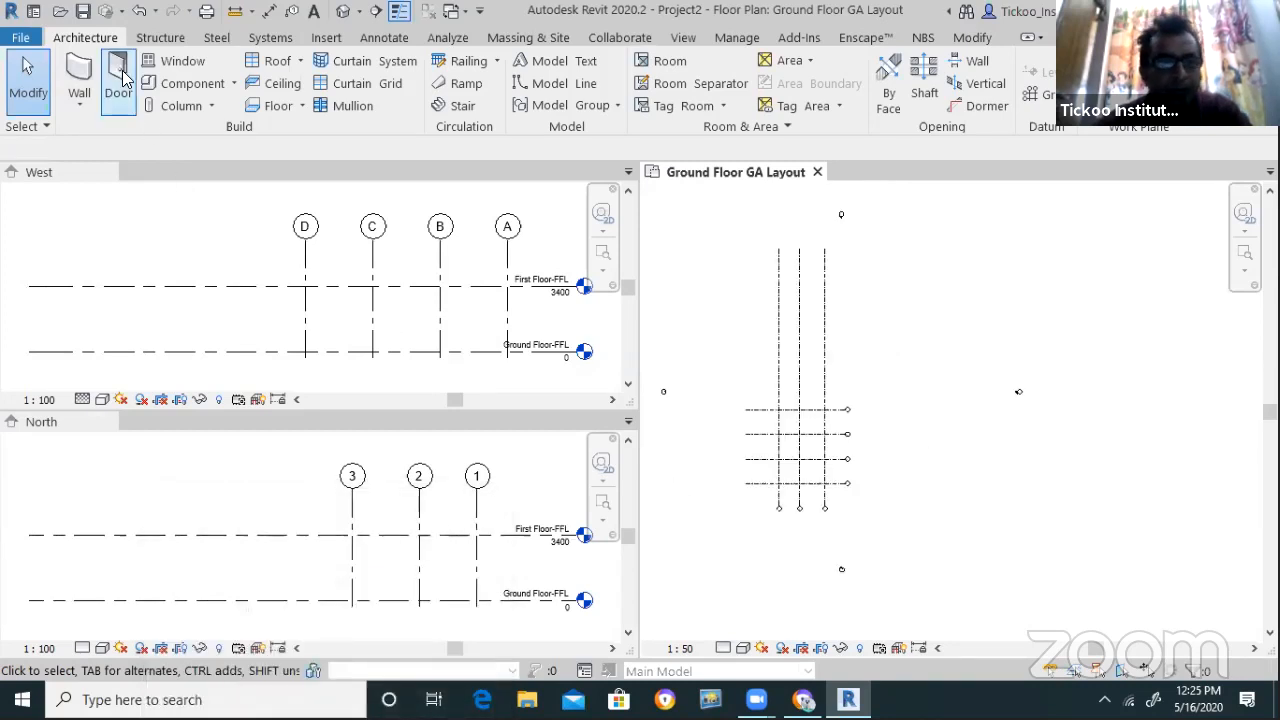
click(118, 90)
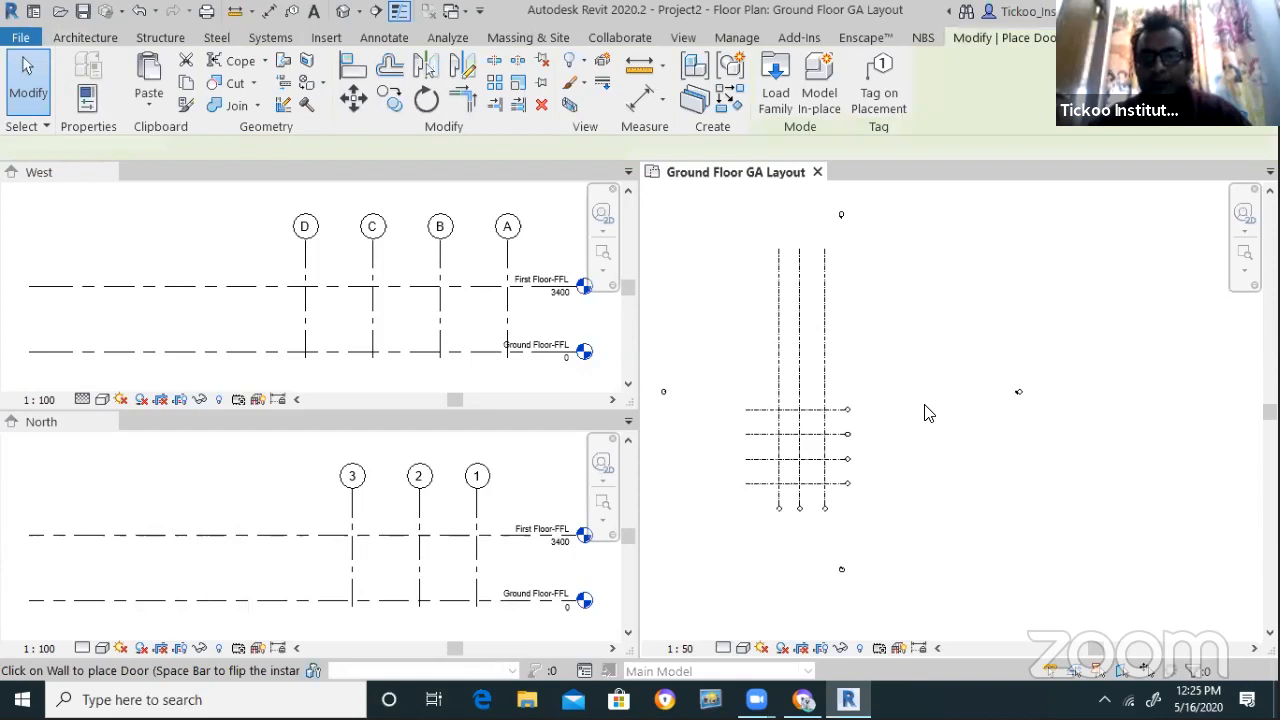
Start an architectural wall and choose the Exterior-Brick Wall-230mm type in Properties
click(85, 38)
click(84, 78)
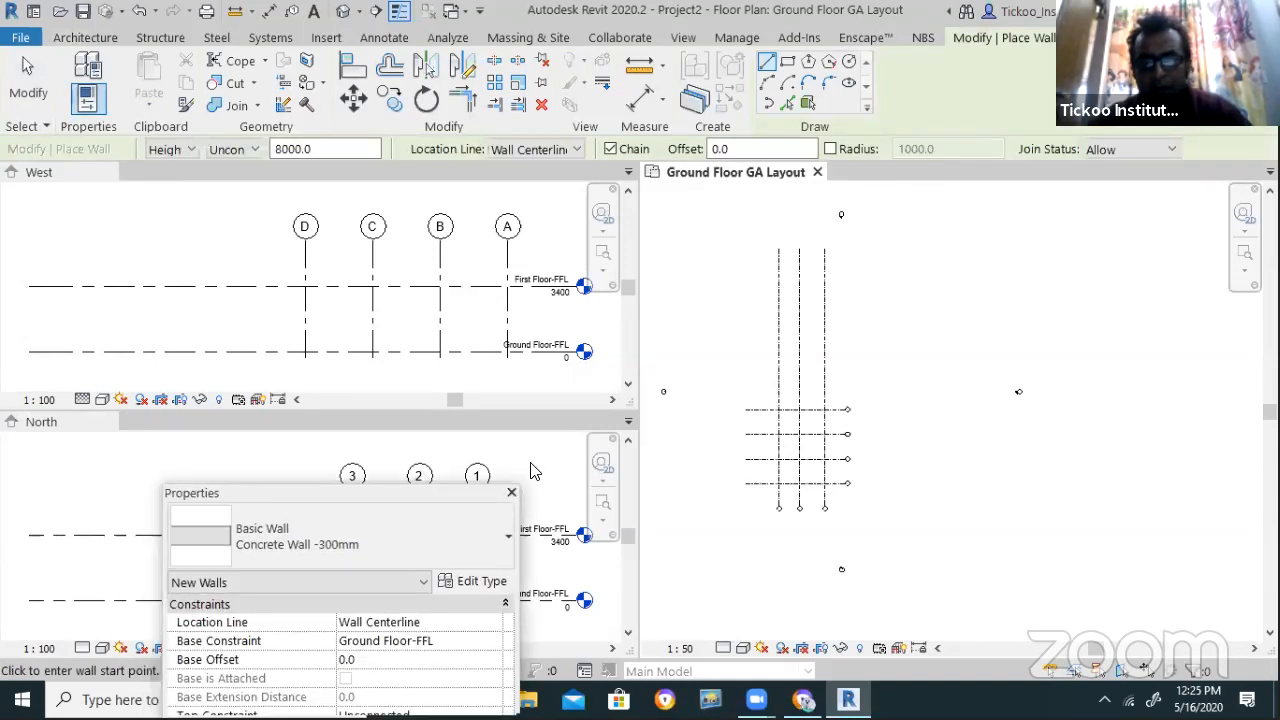
drag(438, 493, 606, 291)
scroll(786, 465, up, 2)
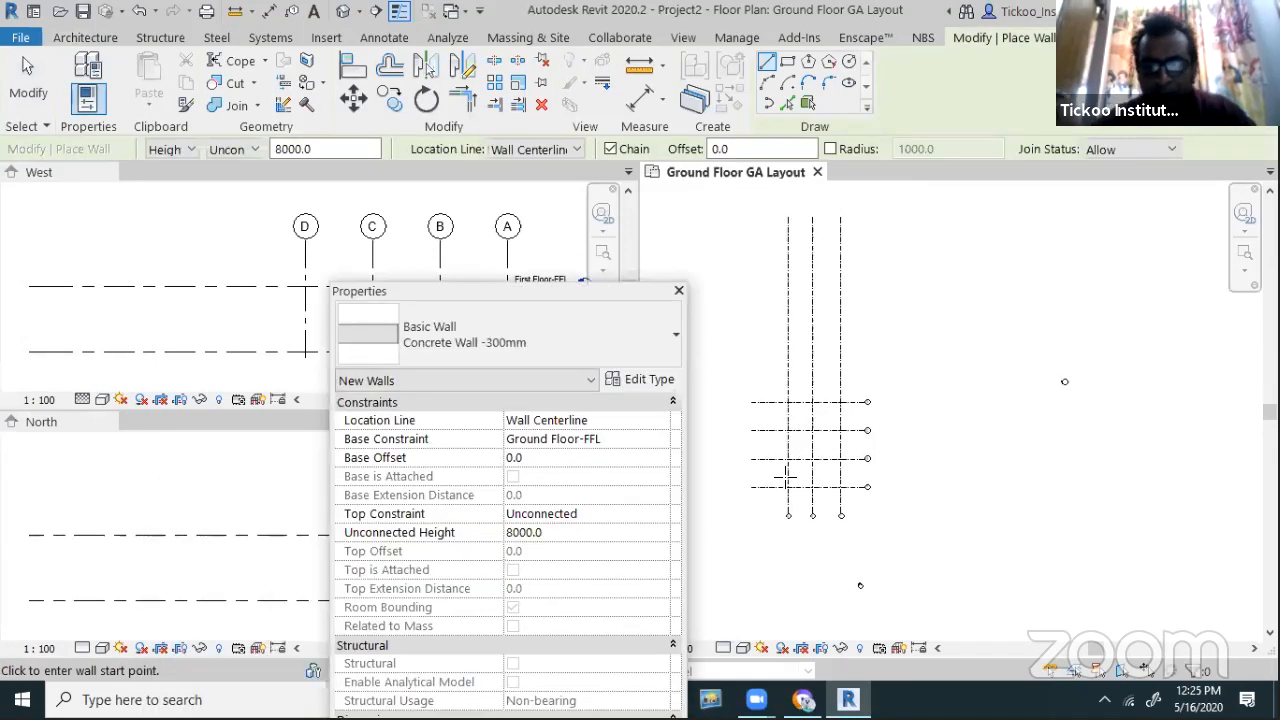
scroll(782, 455, up, 2)
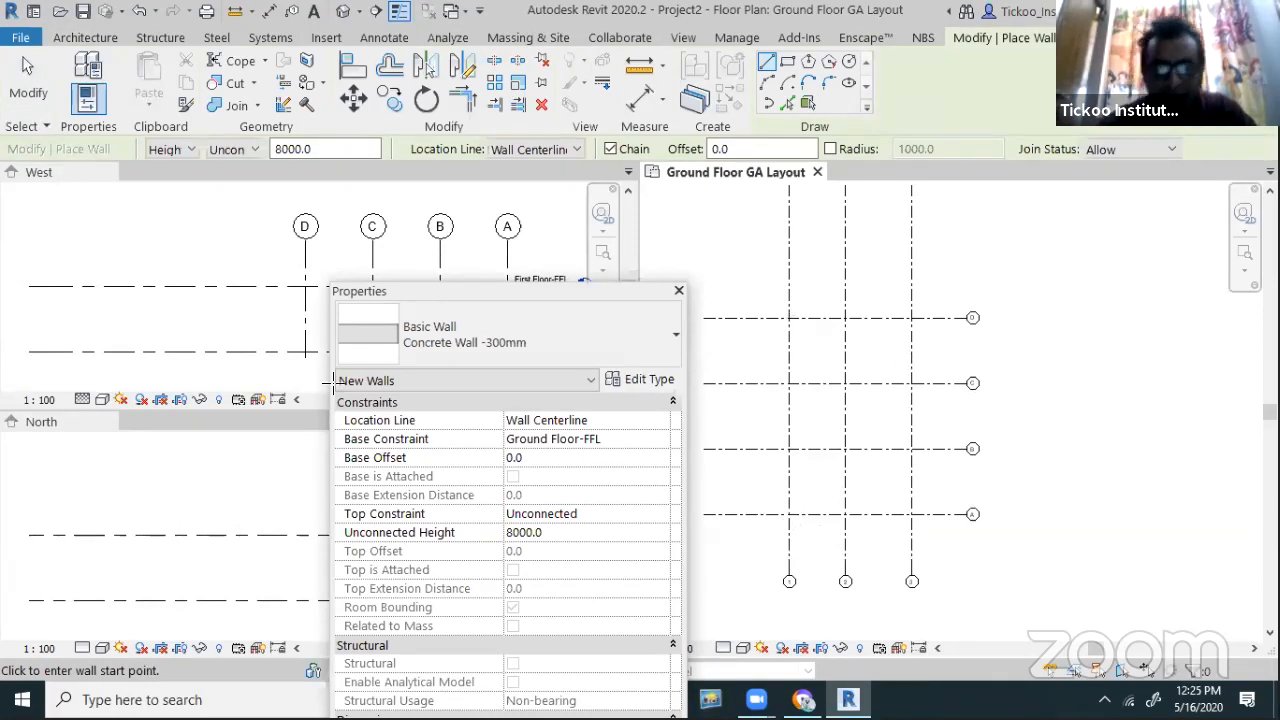
click(432, 346)
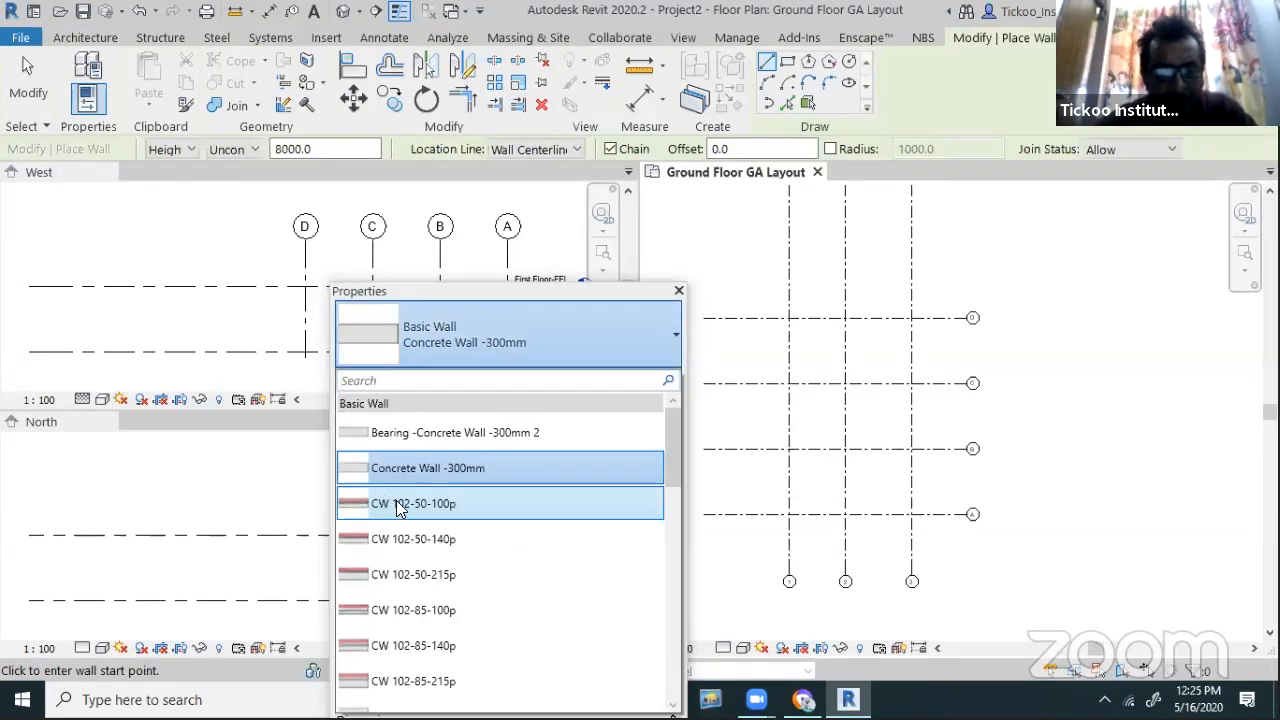
scroll(420, 550, down, 3)
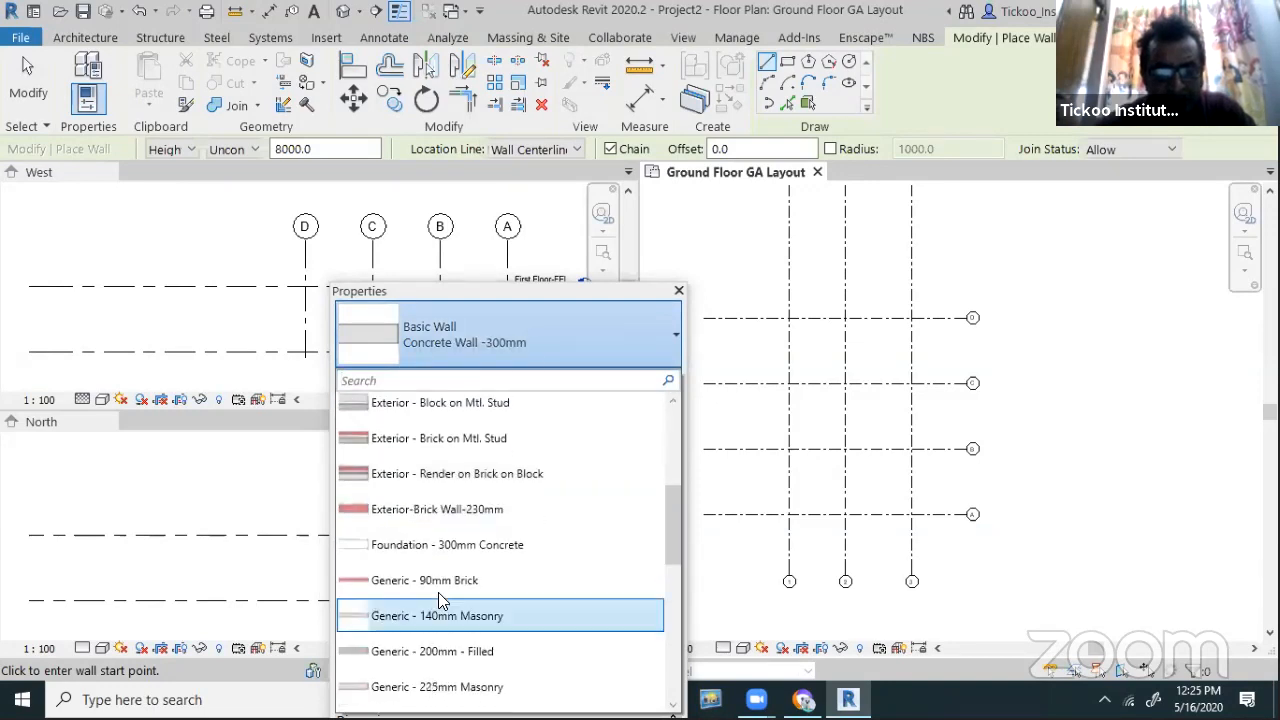
scroll(436, 570, down, 4)
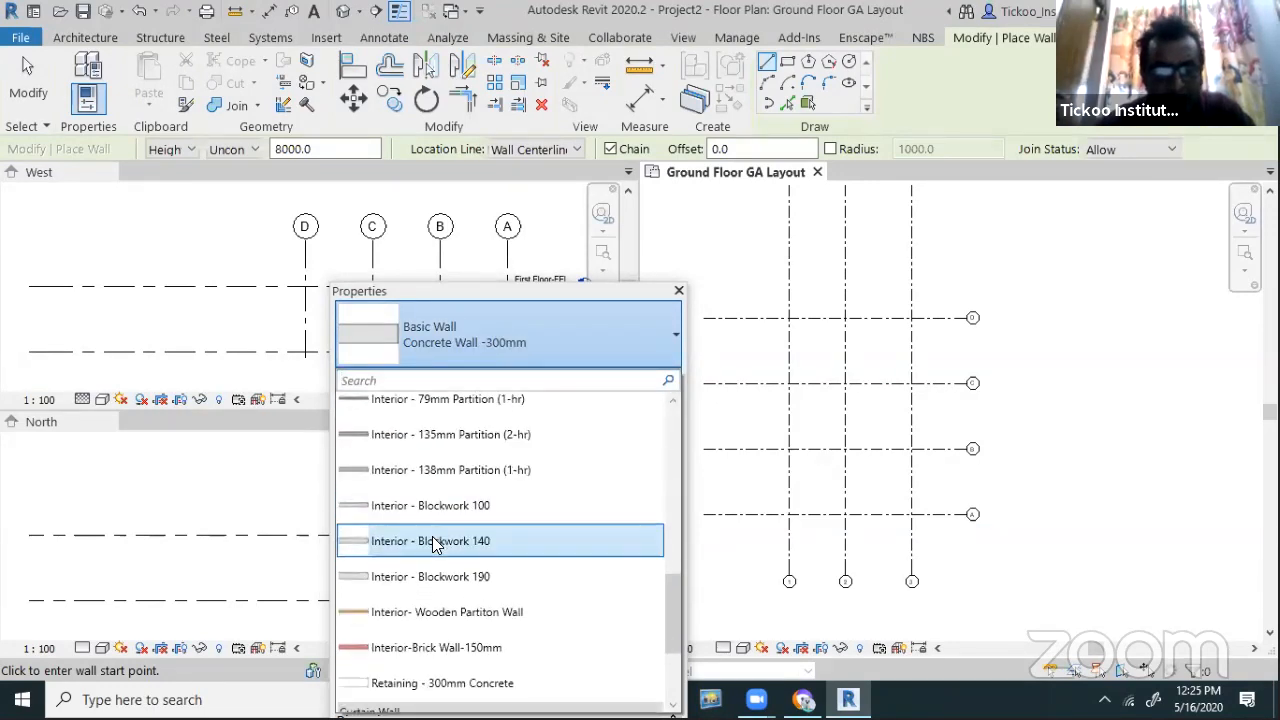
scroll(433, 538, up, 2)
scroll(436, 538, up, 1)
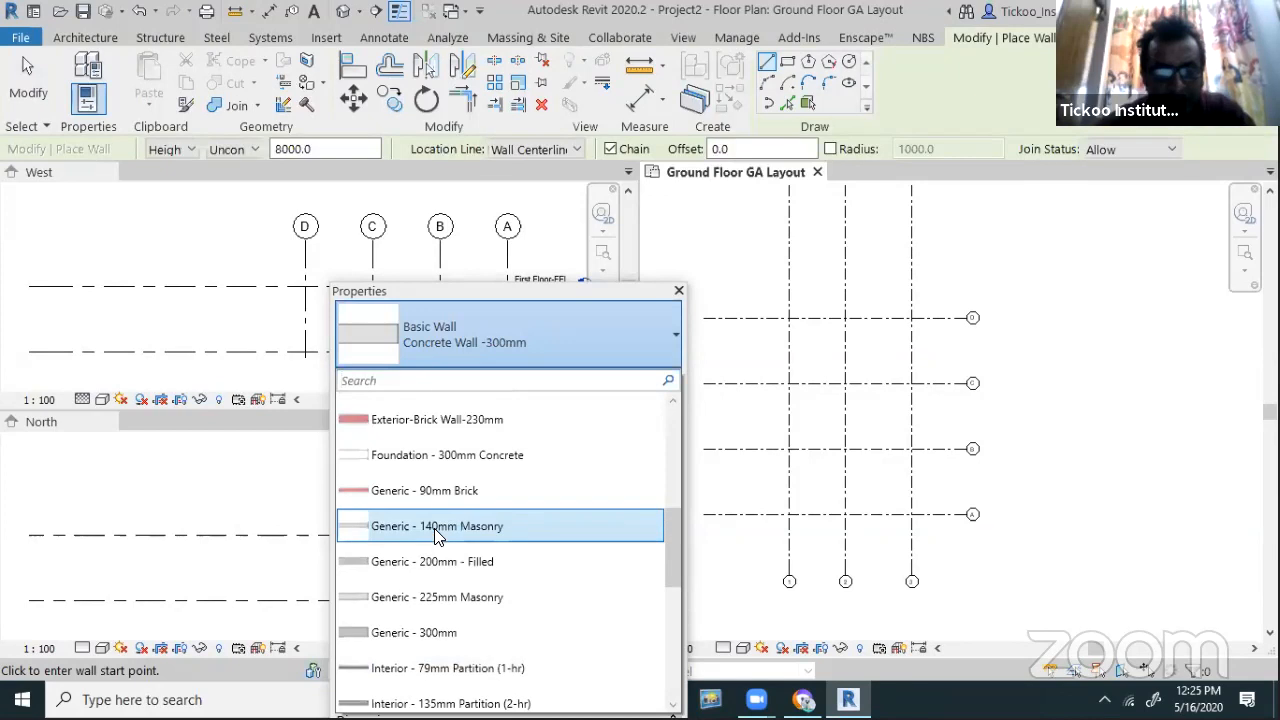
scroll(432, 543, up, 1)
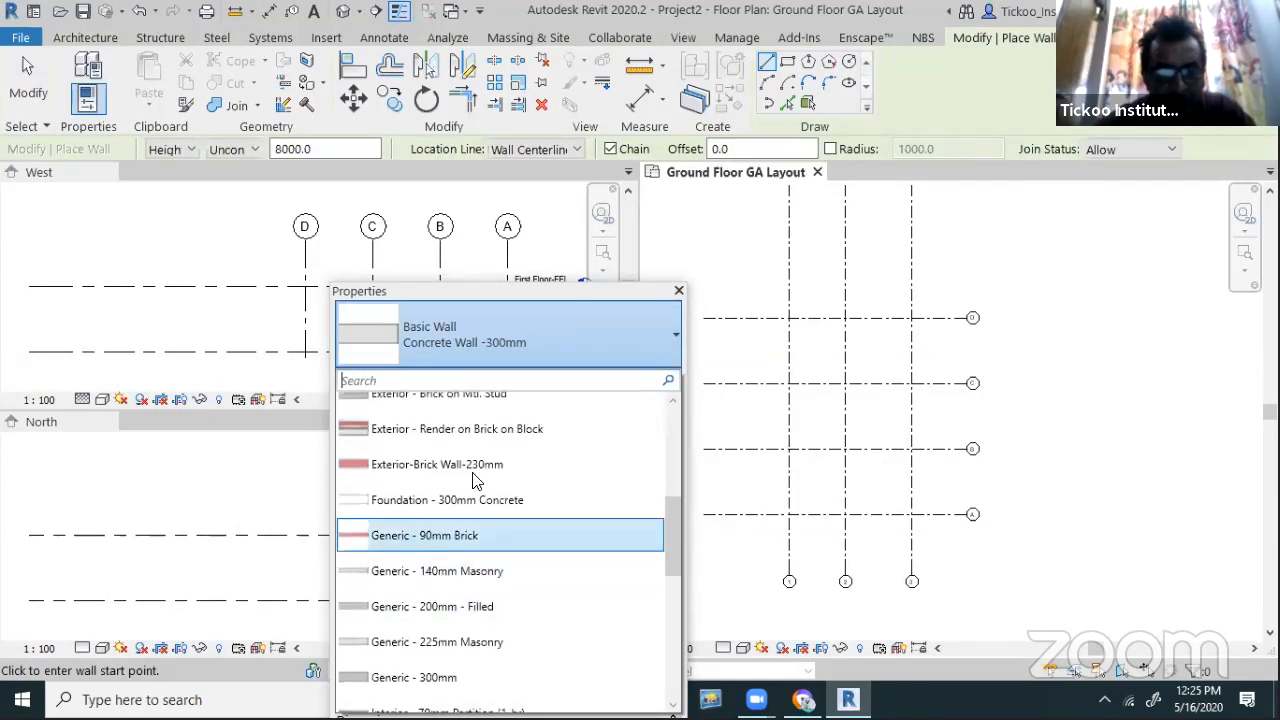
click(627, 510)
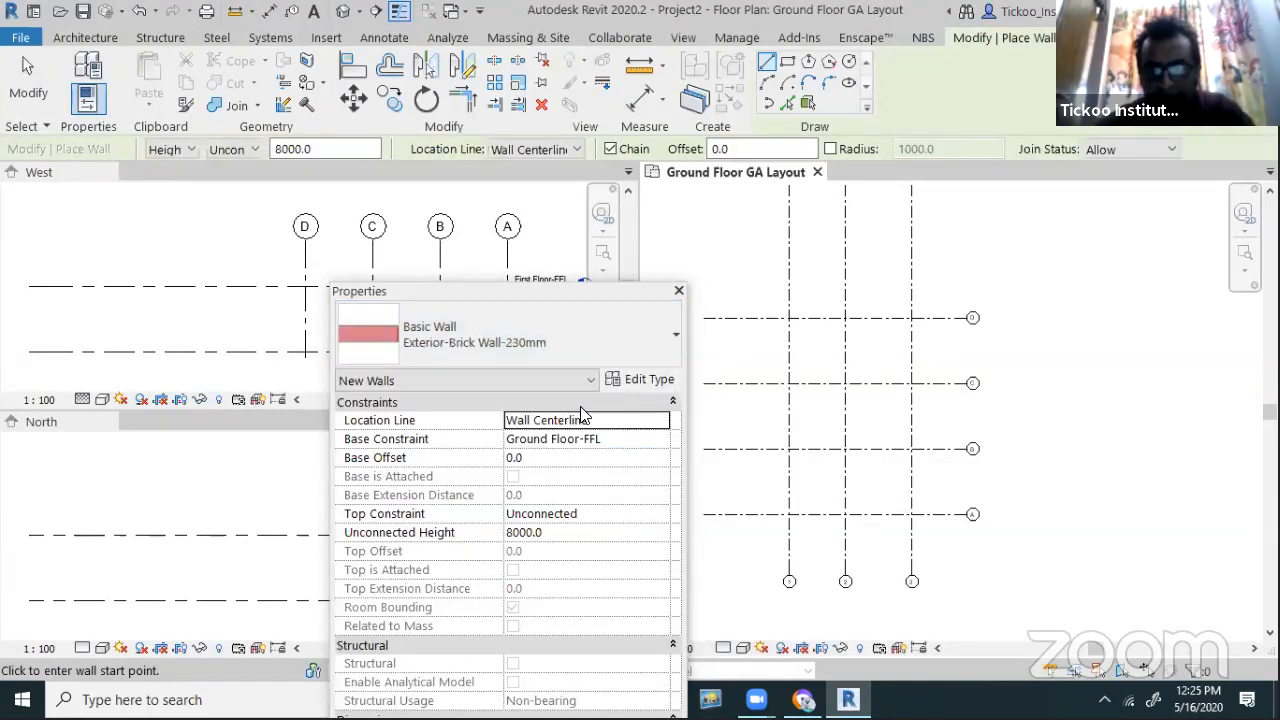
Set the plan to Coarse detail and the wall height to First Floor-FFL
click(724, 653)
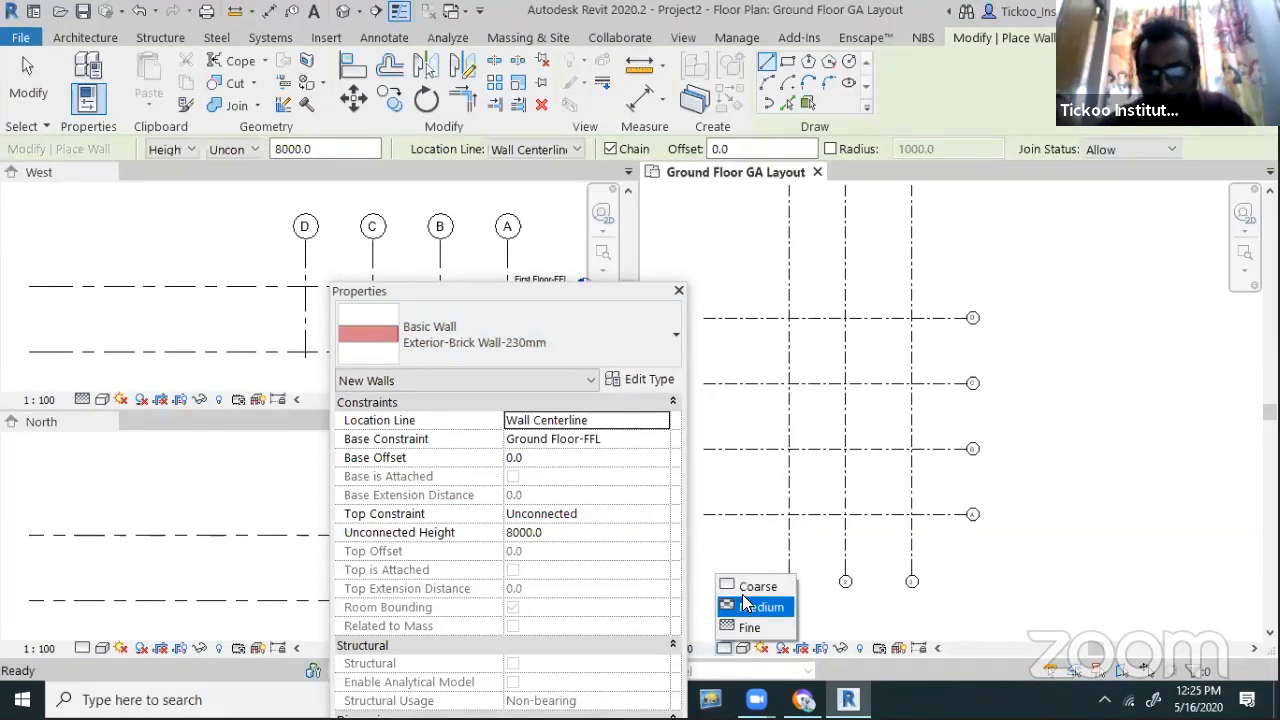
click(748, 587)
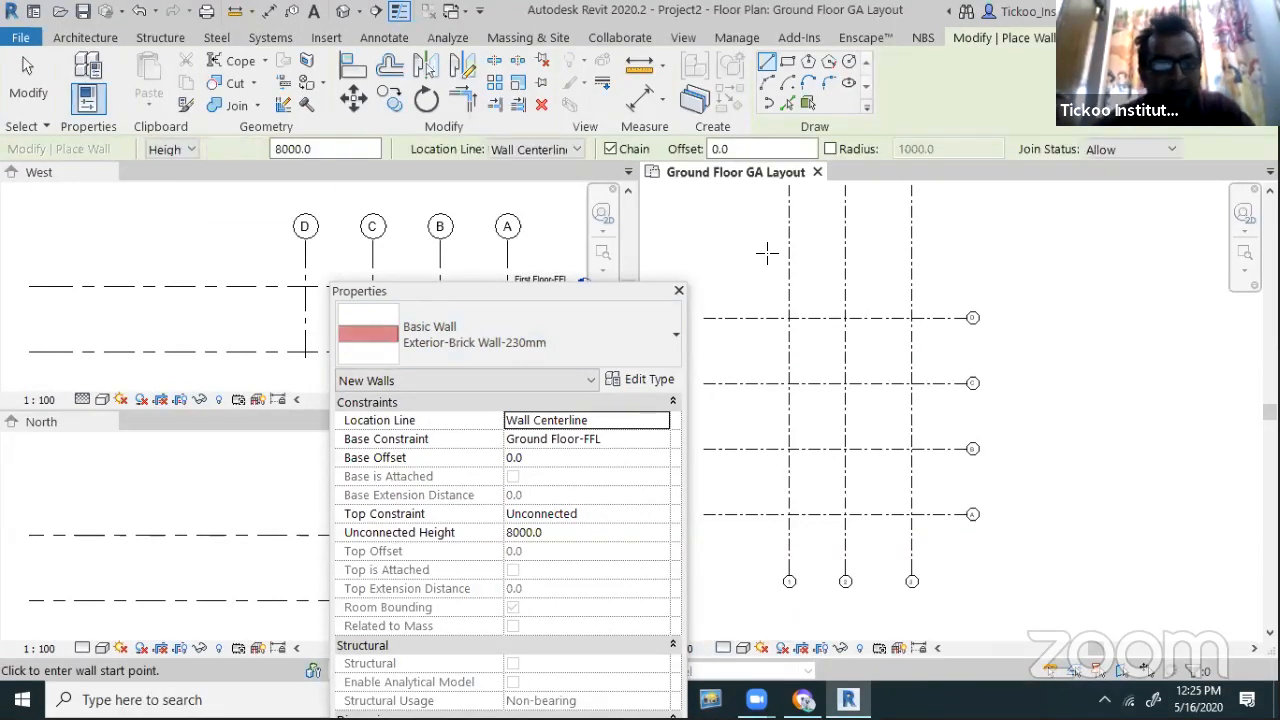
click(232, 149)
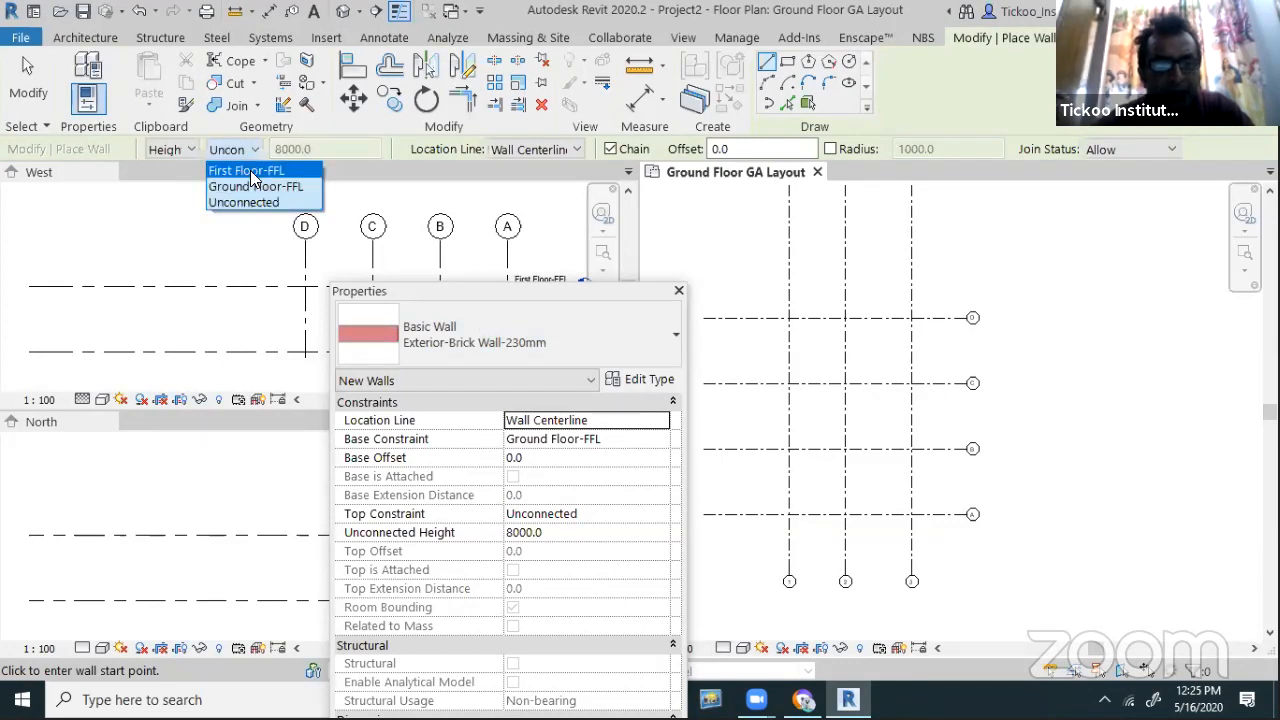
click(250, 171)
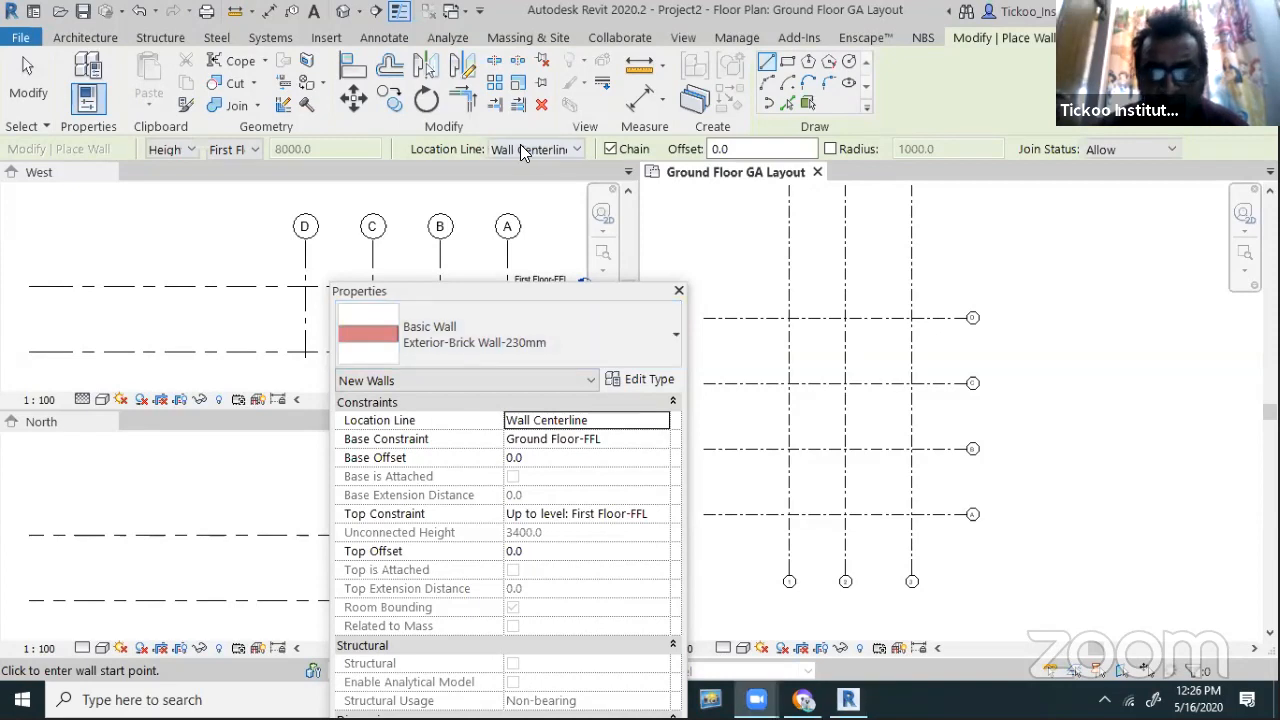
Chain brick walls through grid intersections D/1, A/1, A/3, D/3 and back to D/1
click(789, 318)
scroll(795, 440, up, 3)
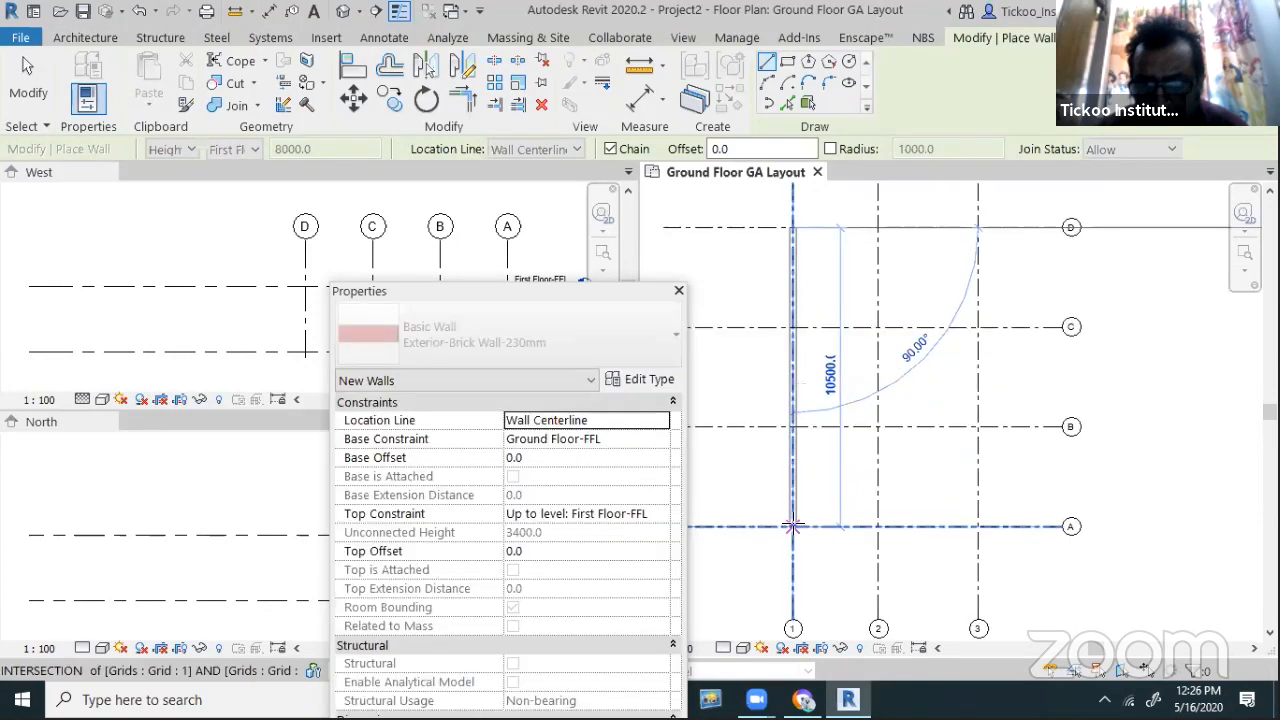
click(792, 527)
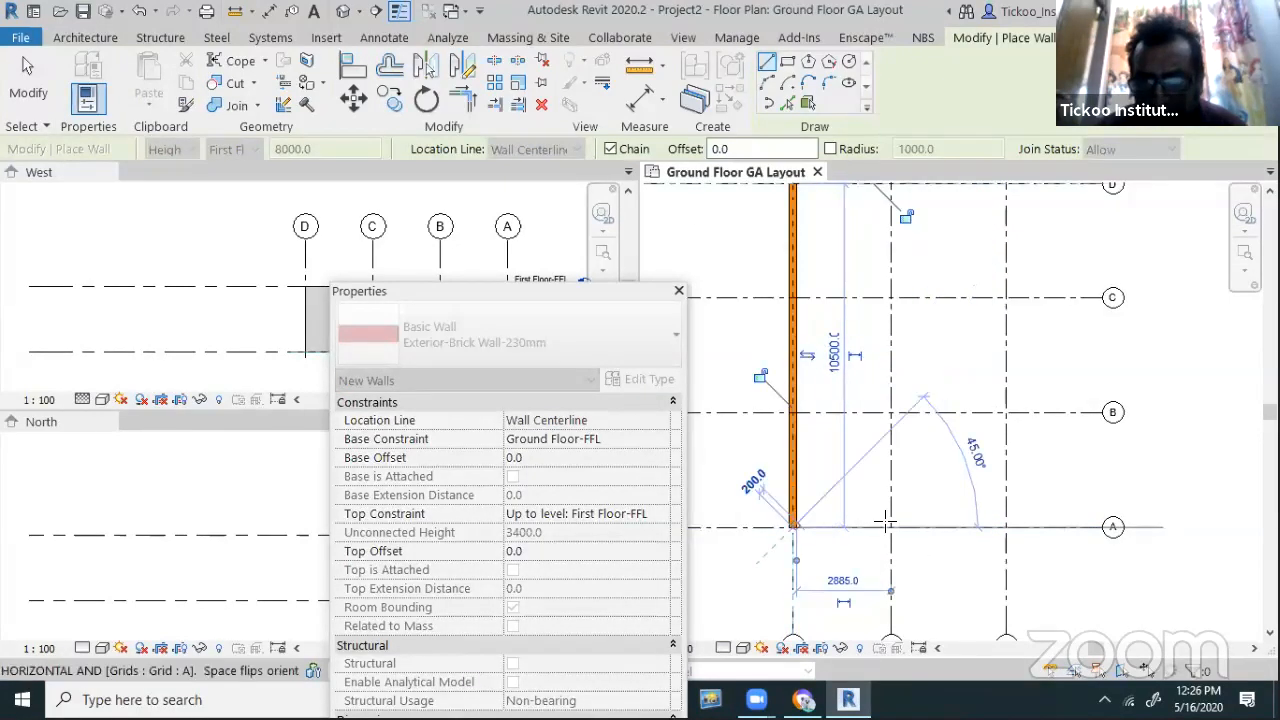
click(1006, 527)
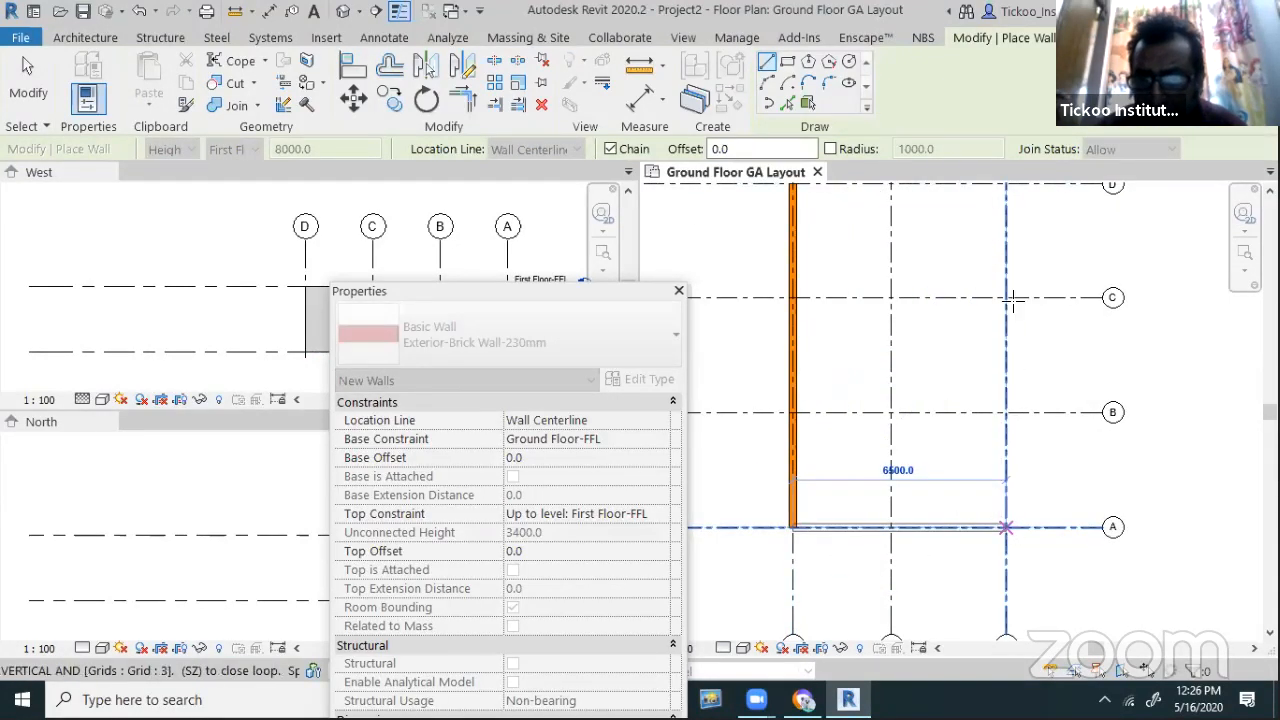
scroll(911, 492, down, 2)
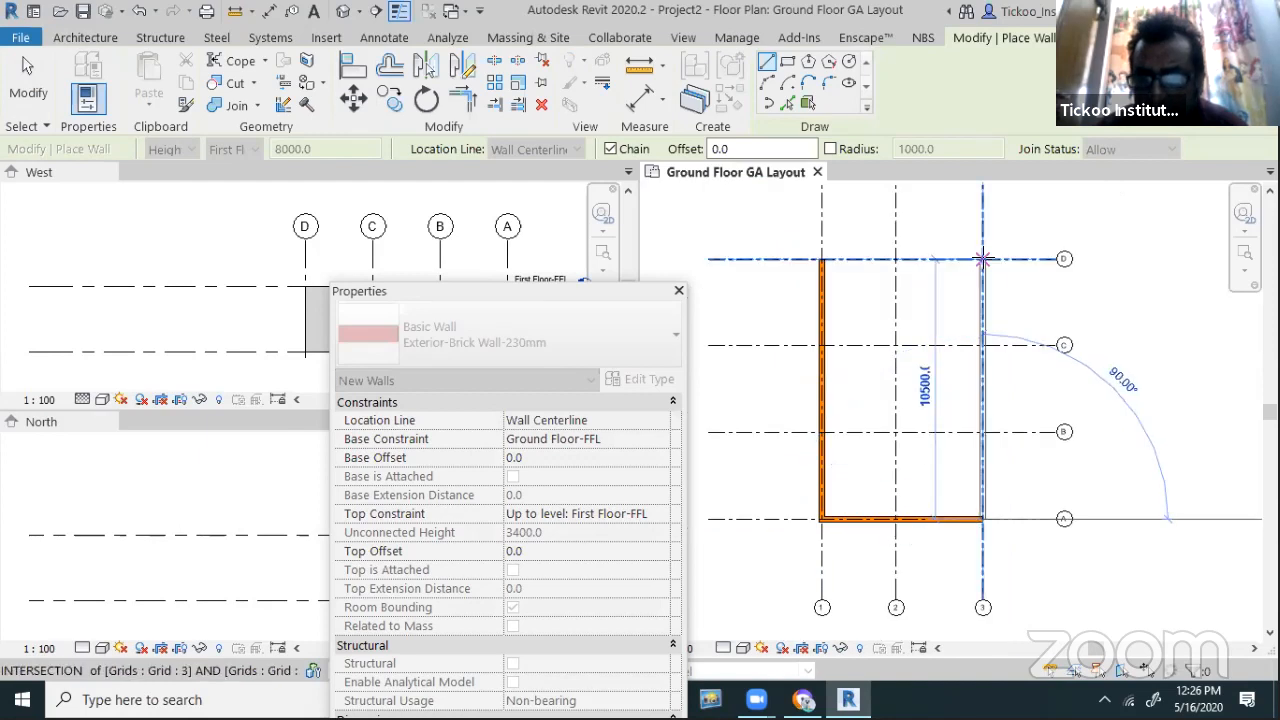
click(835, 260)
click(822, 260)
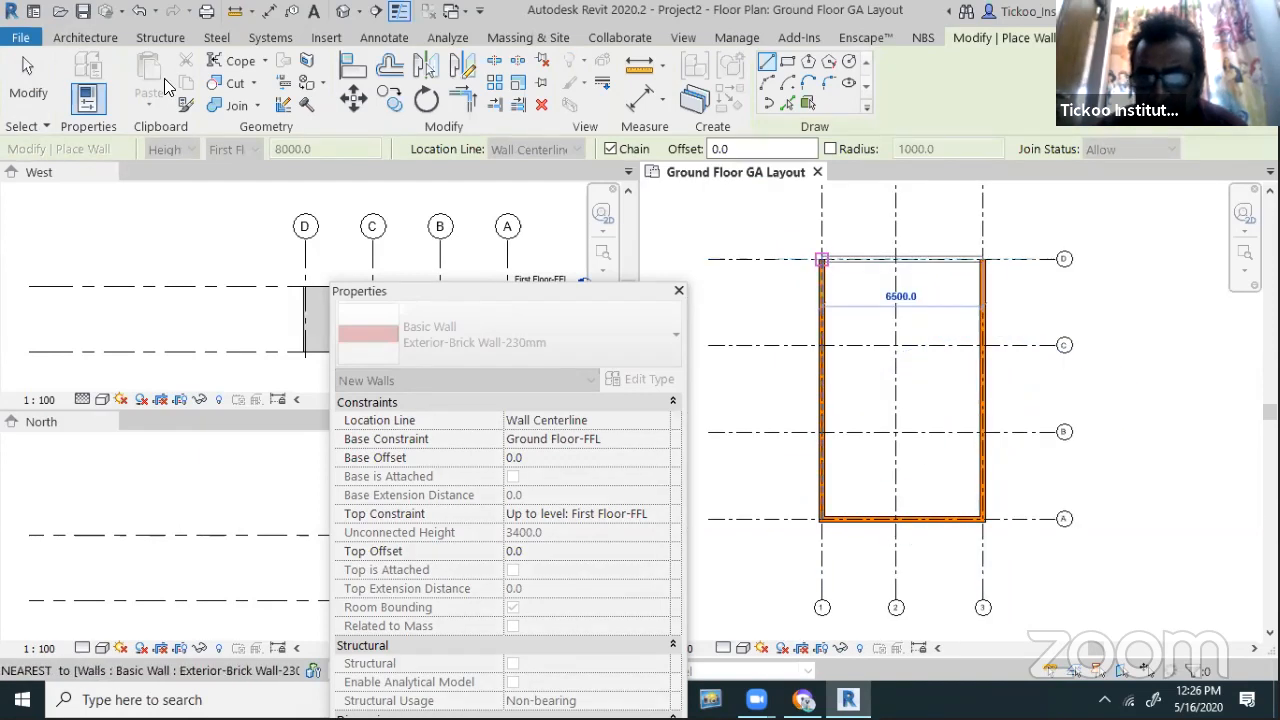
key(Escape)
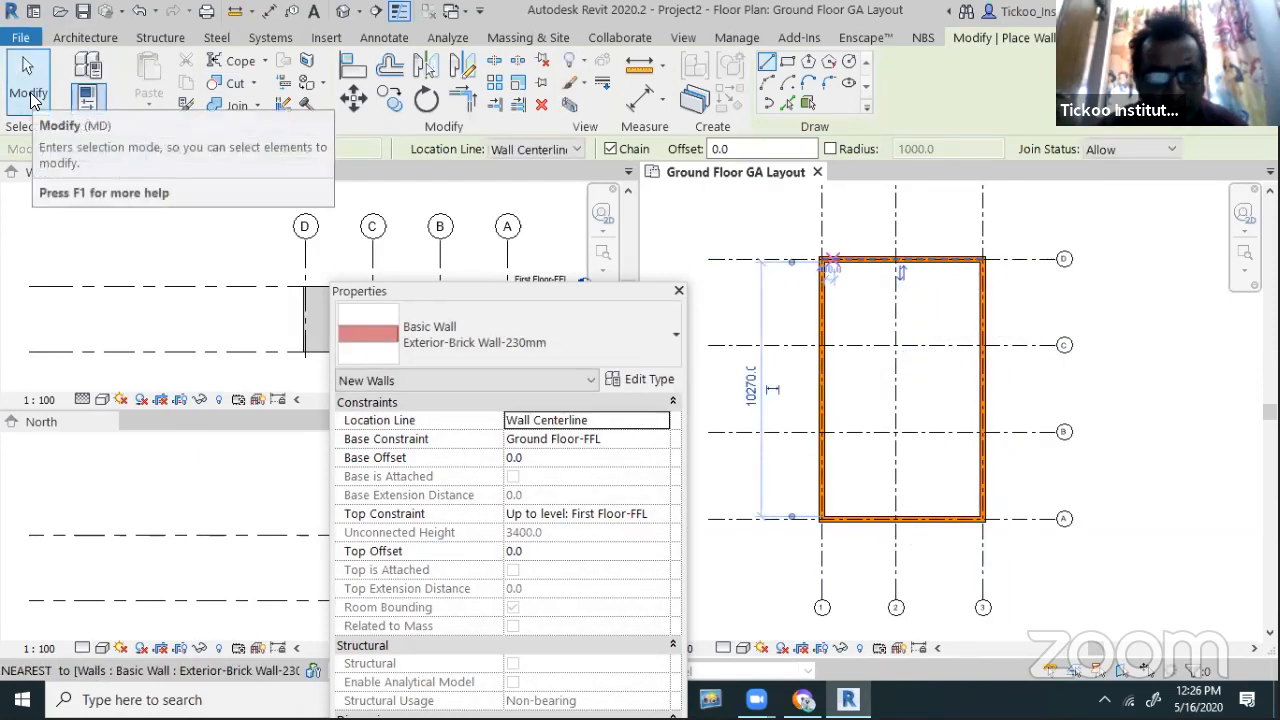
key(Escape)
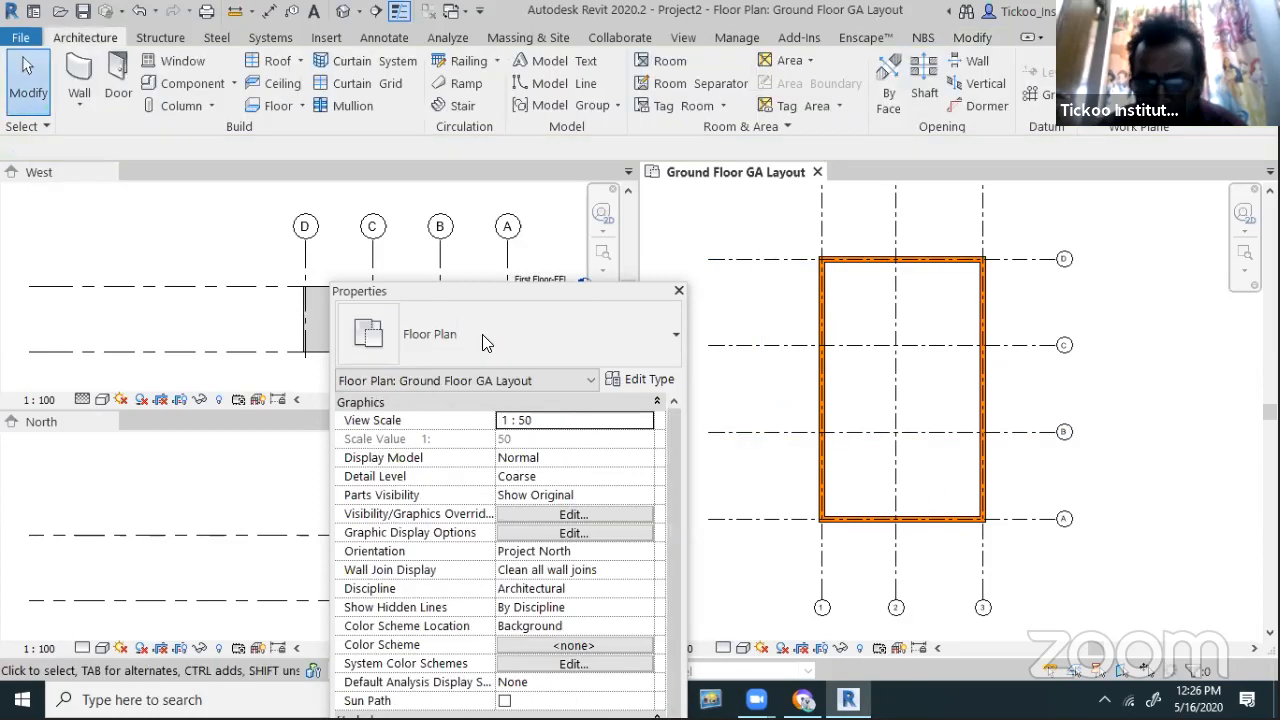
Dock the Properties palette on the right and switch detail to Fine, then back to Coarse
double_click(523, 292)
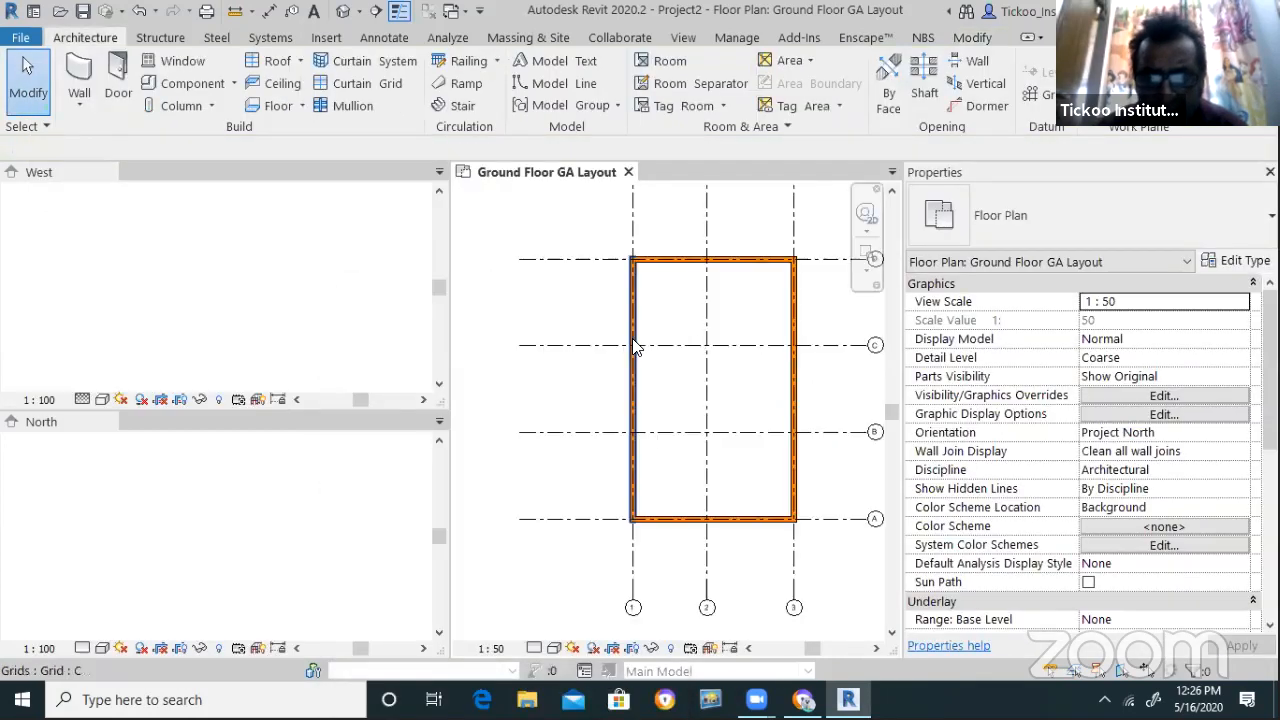
click(535, 648)
click(548, 627)
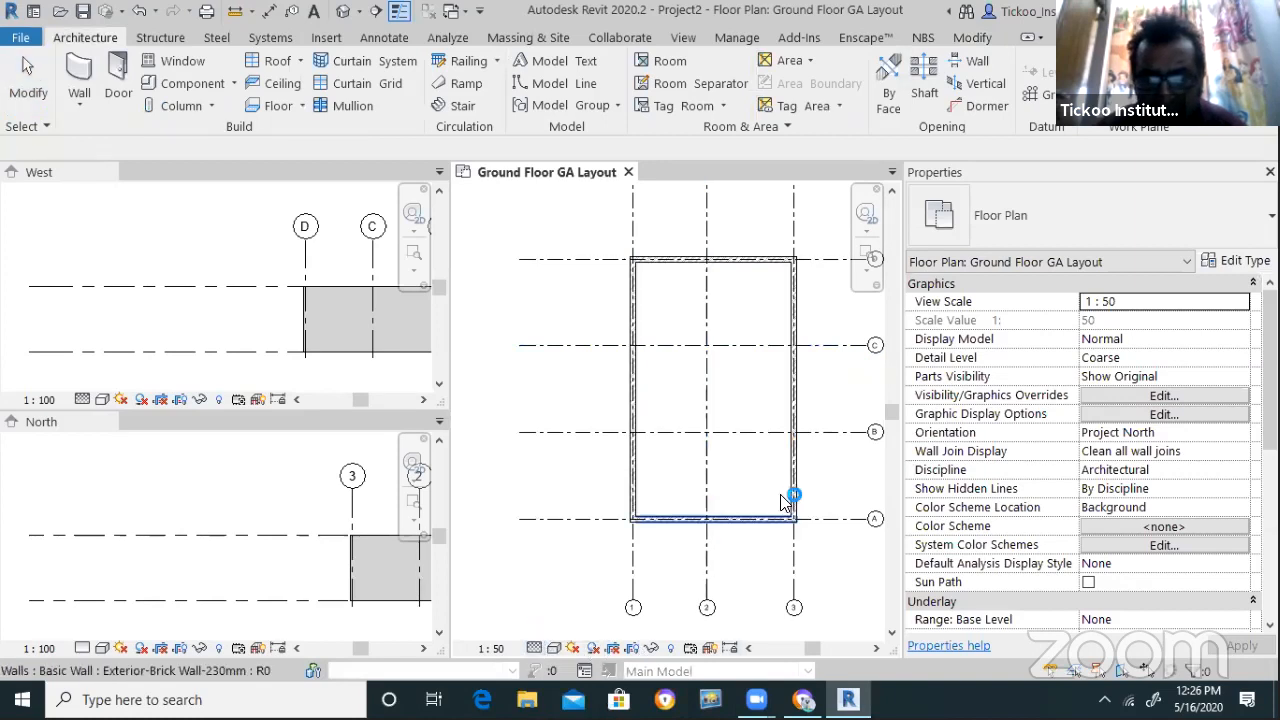
scroll(770, 515, up, 2)
scroll(843, 590, up, 1)
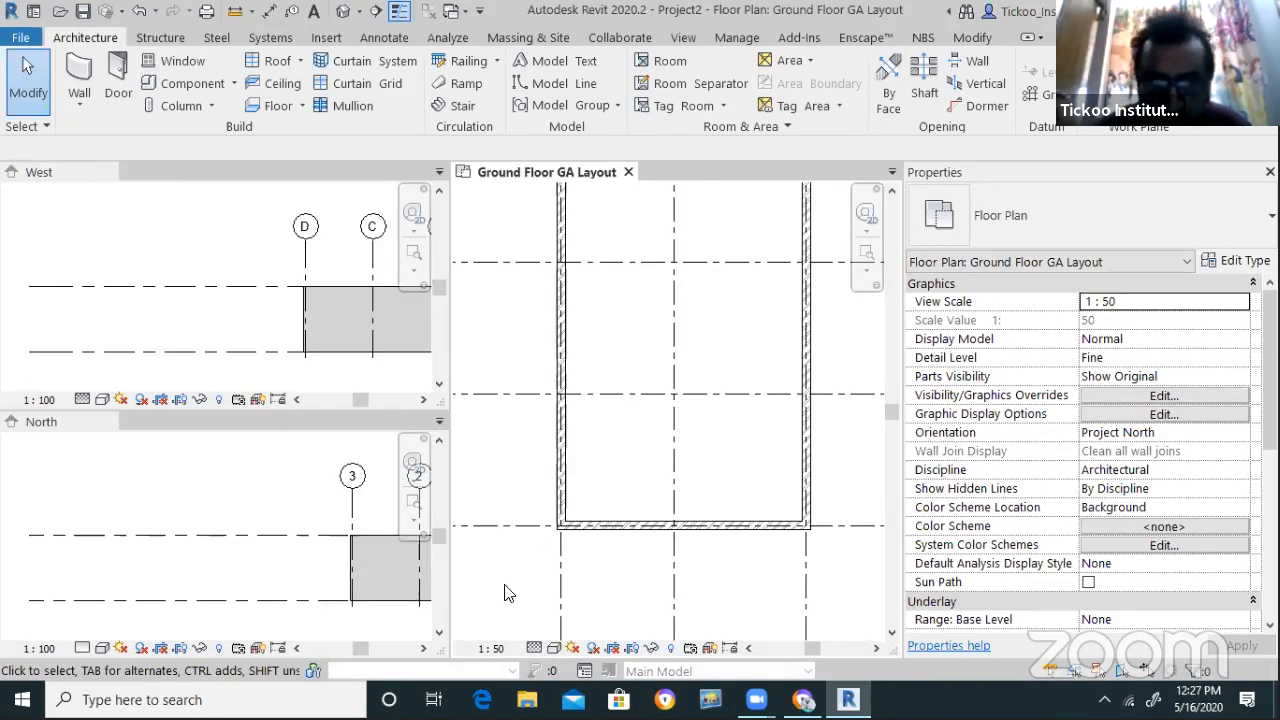
click(535, 648)
click(562, 590)
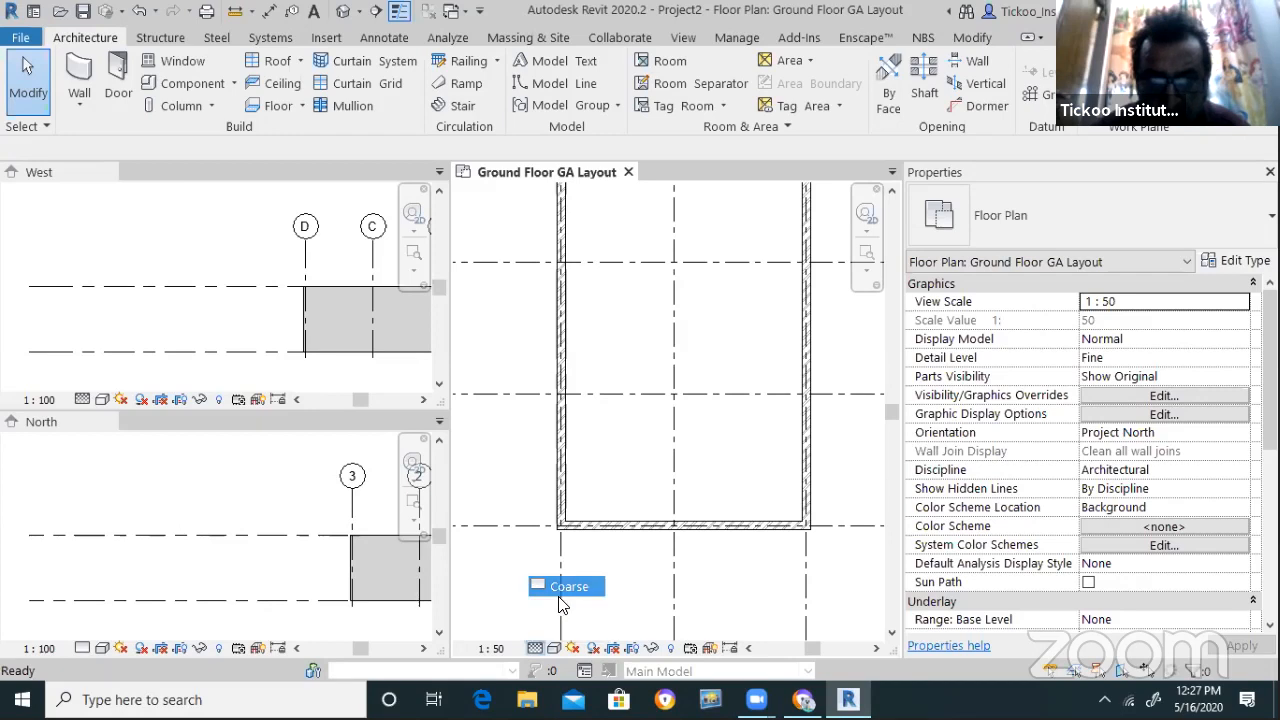
scroll(580, 575, down, 3)
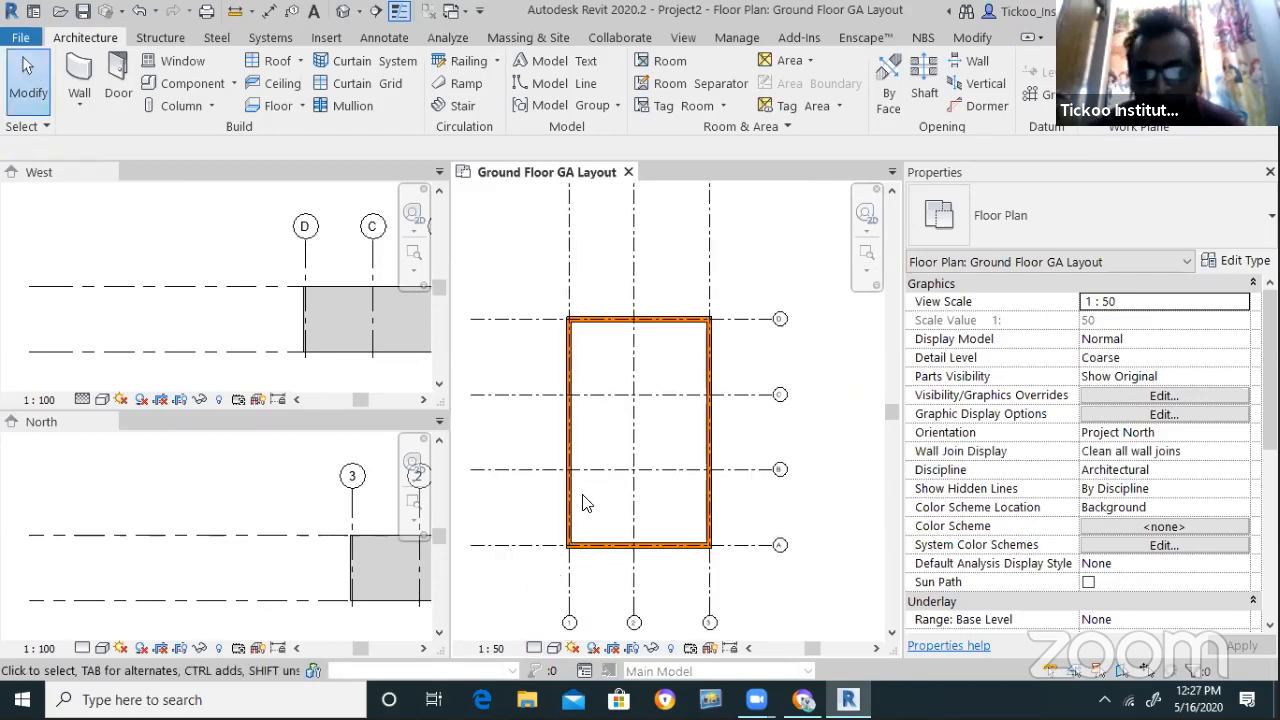
scroll(618, 423, up, 1)
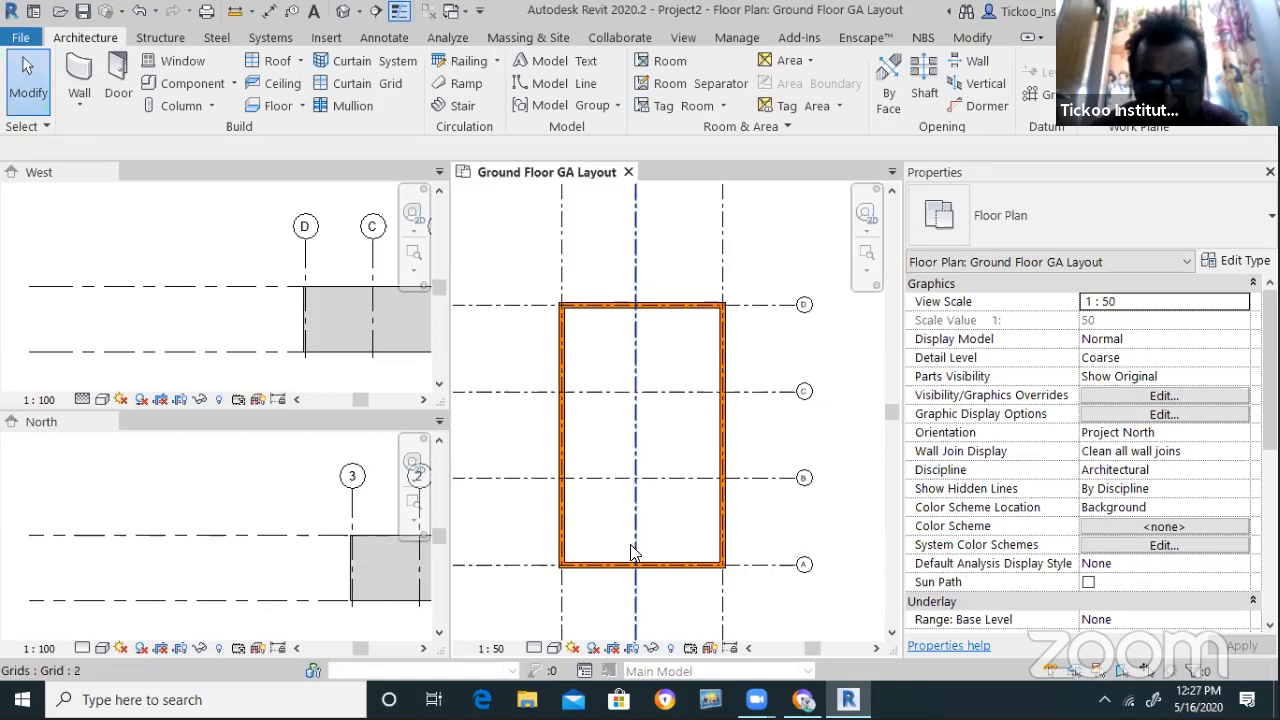
scroll(640, 613, up, 1)
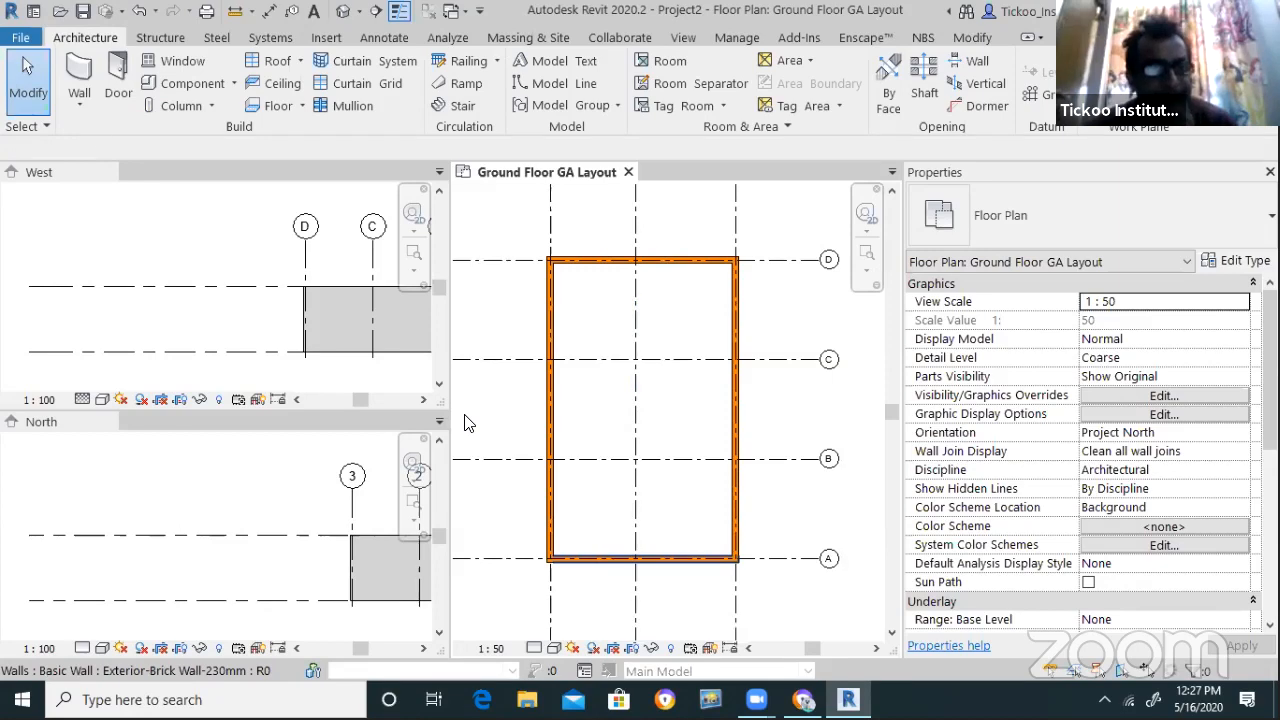
Draw an Interior-Brick Wall-150mm wall along grid 2 from the top wall at D down to A
click(79, 100)
click(129, 131)
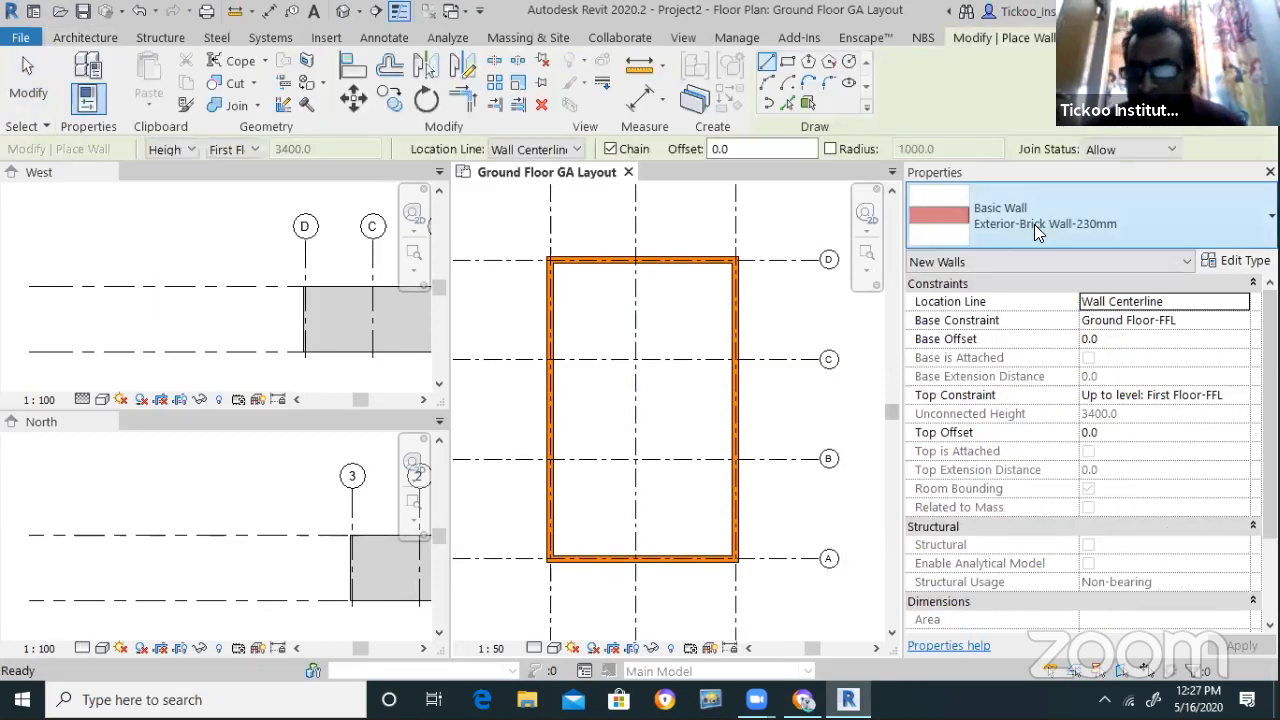
click(1034, 214)
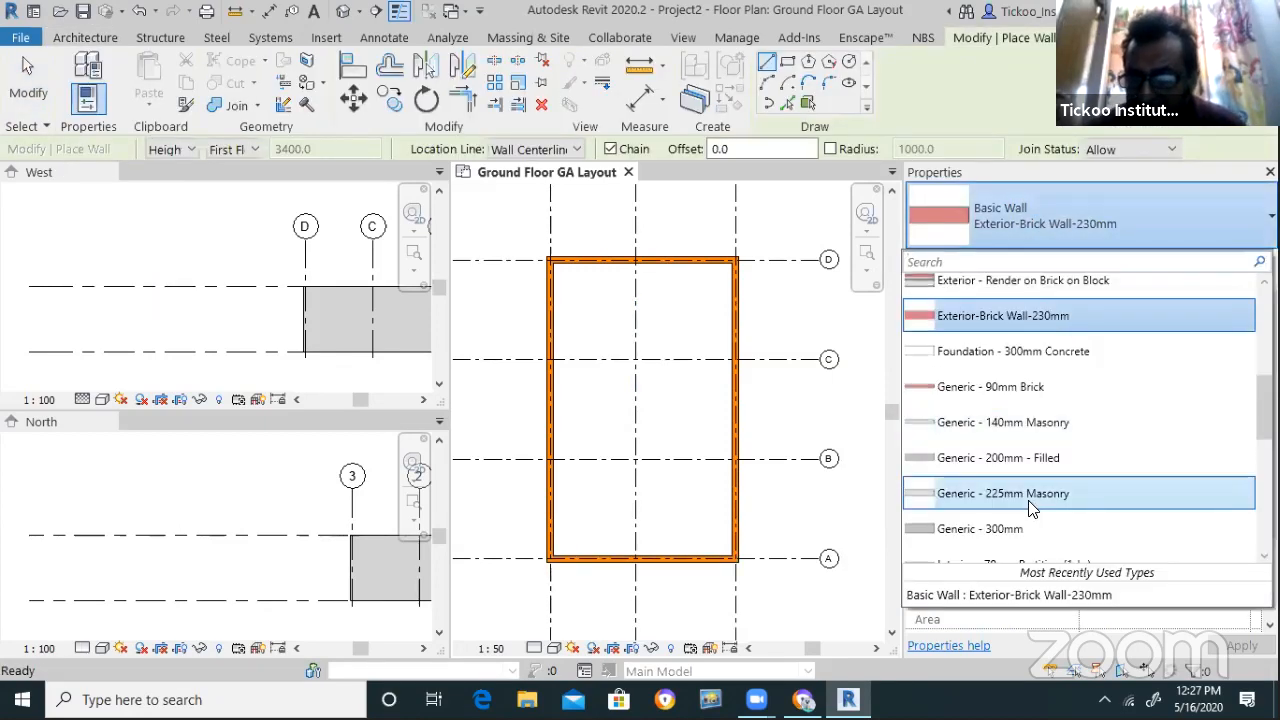
scroll(1030, 505, down, 1)
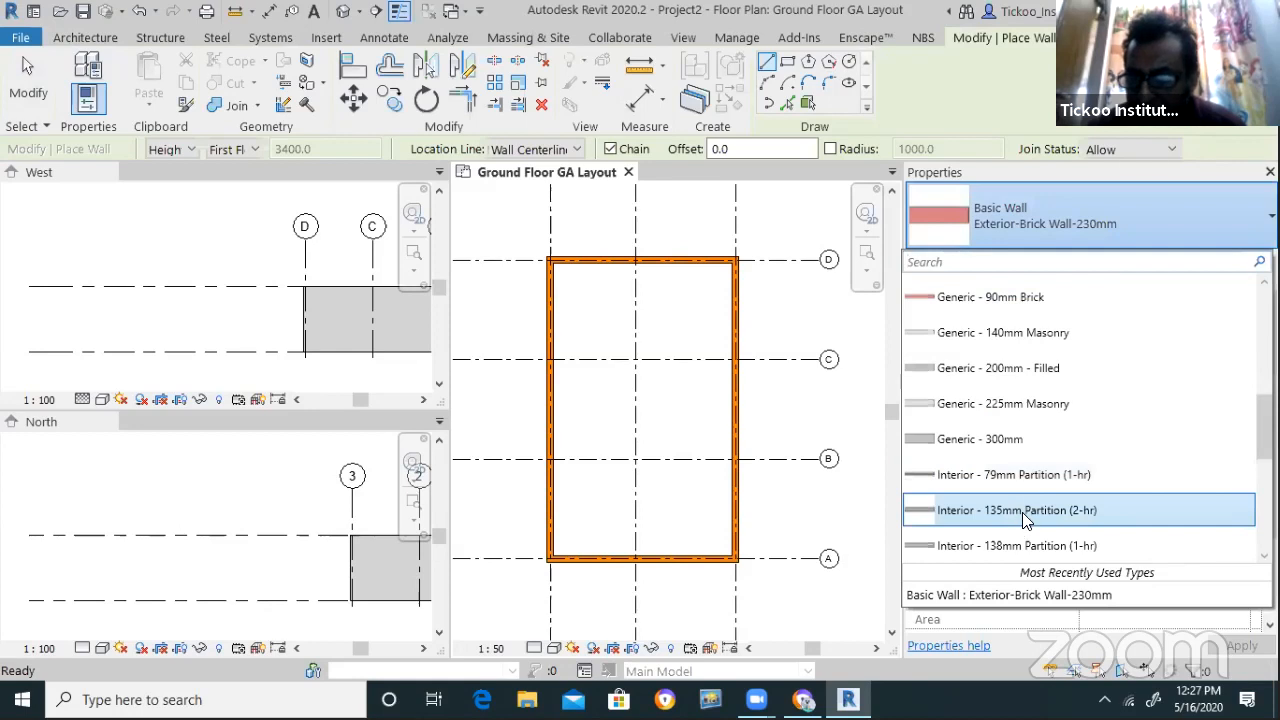
scroll(1018, 512, down, 1)
scroll(1012, 500, down, 2)
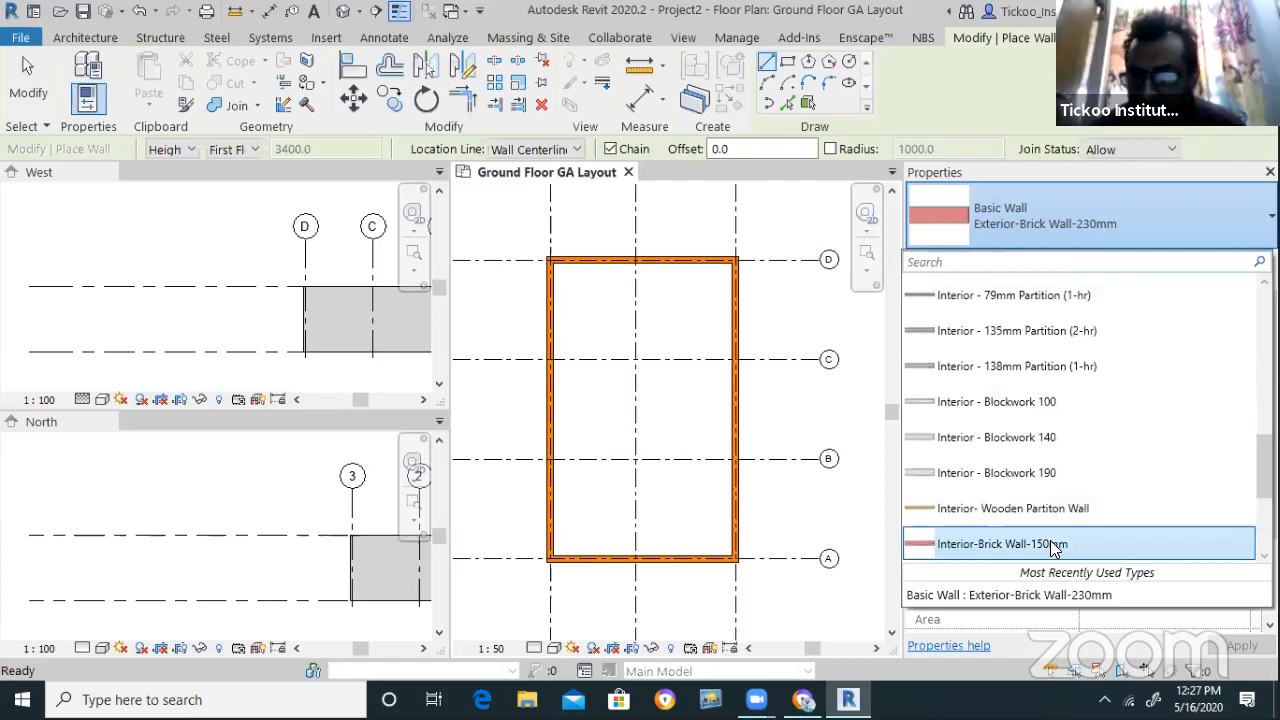
click(1055, 543)
click(635, 260)
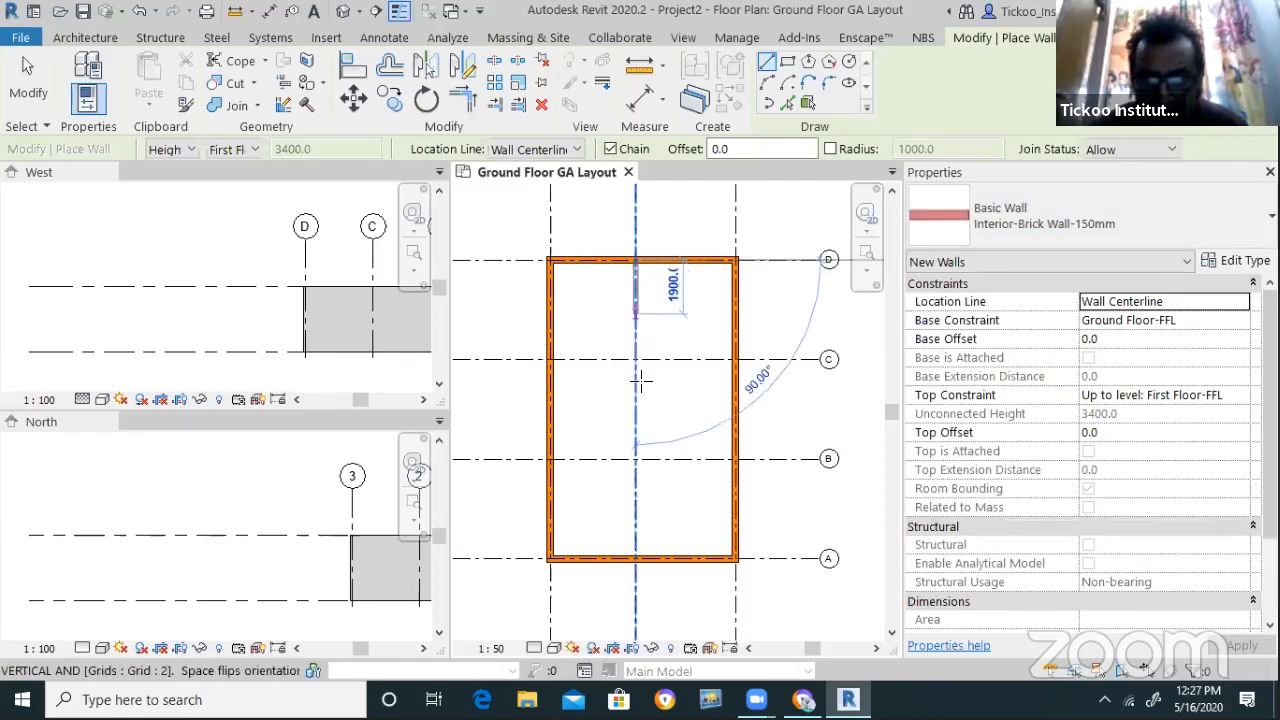
click(635, 557)
key(Escape)
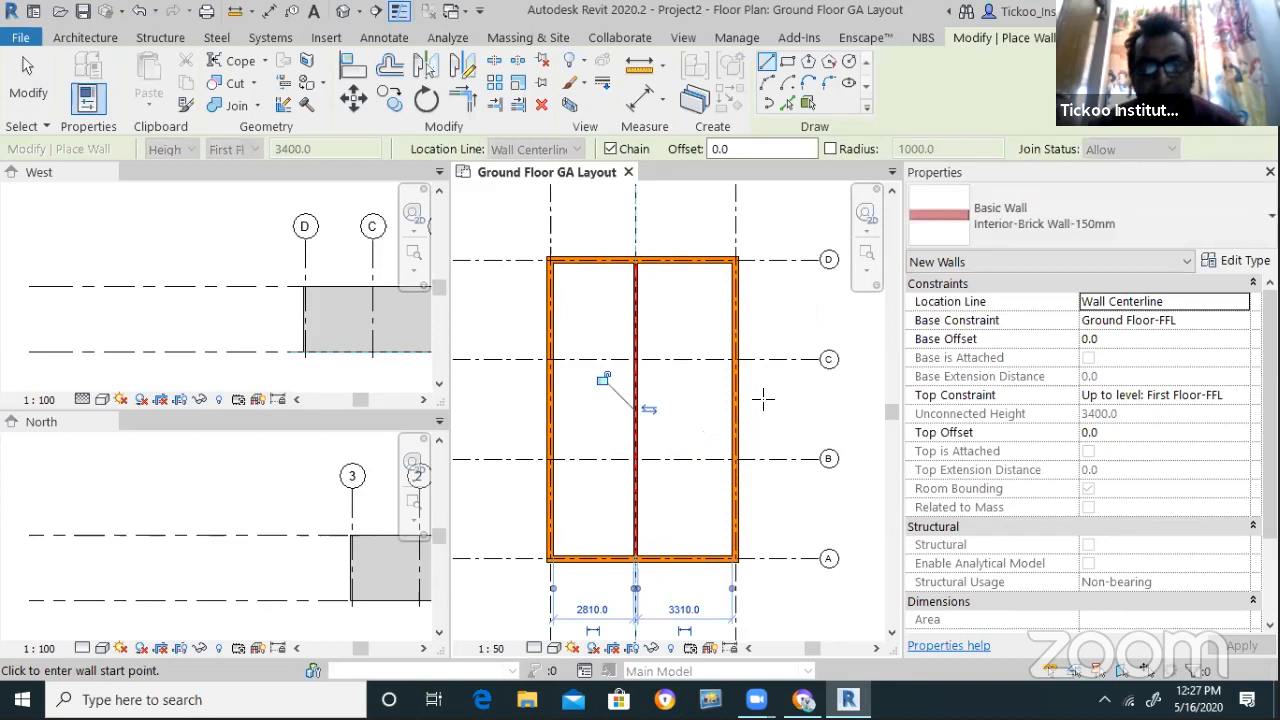
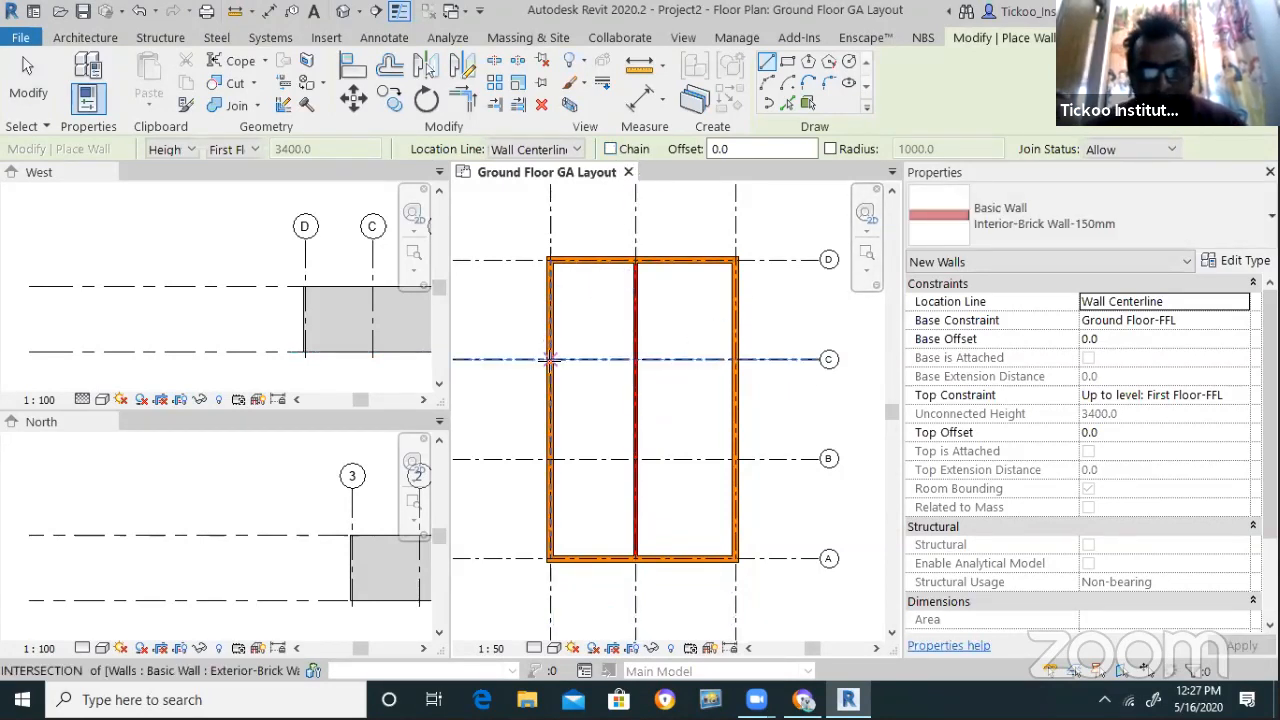
Draw brick partition walls along grids C and B from the interior wall to the left exterior wall
click(633, 357)
click(549, 359)
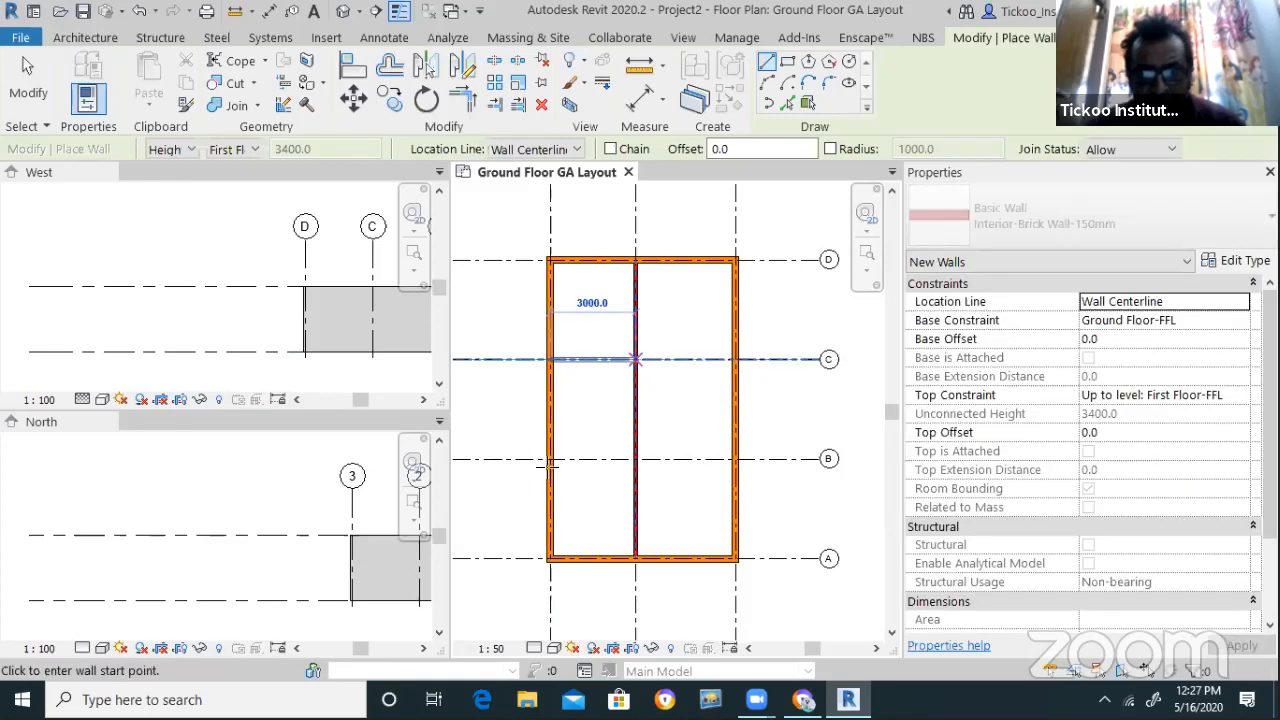
click(549, 459)
click(635, 459)
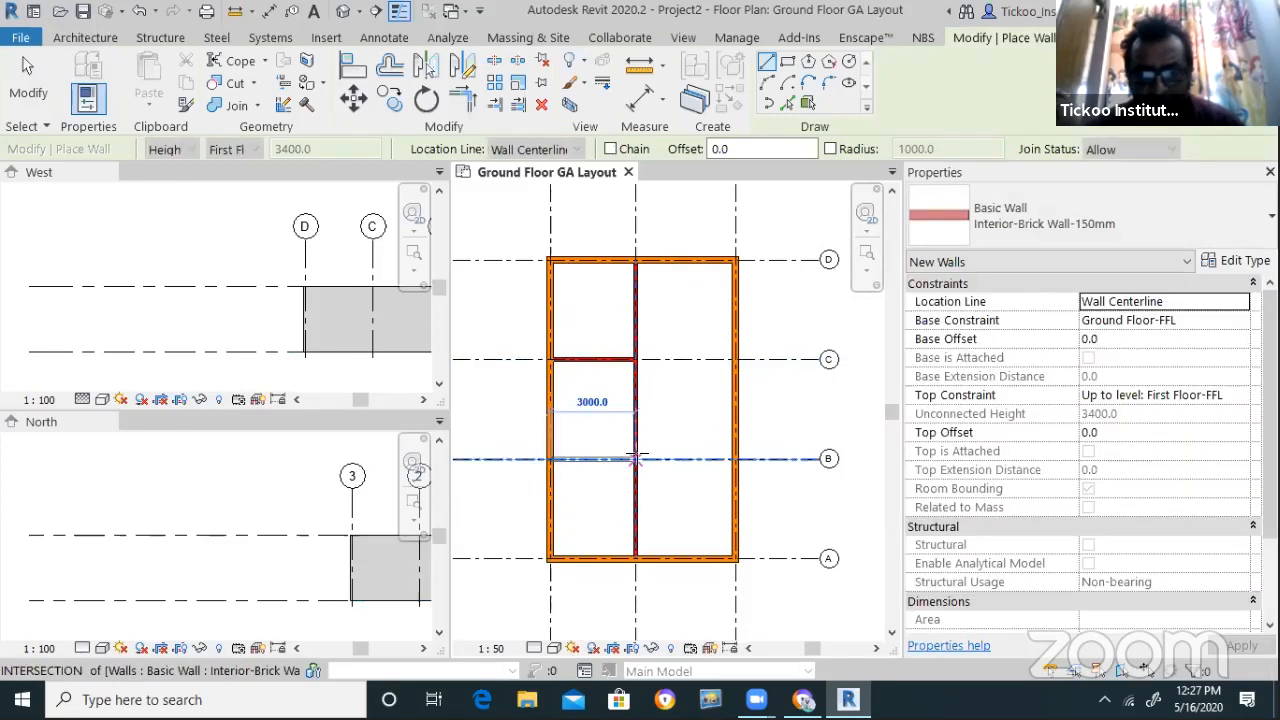
key(Escape)
key(Escape)
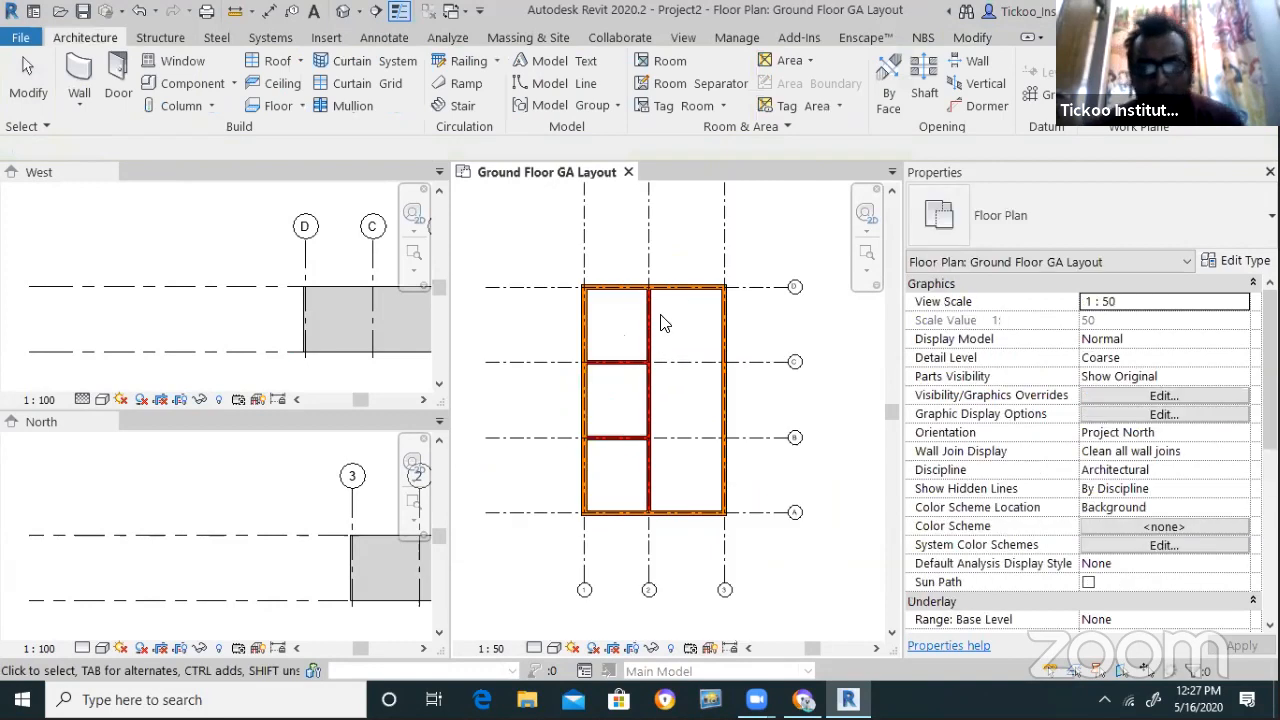
Switch the plan's detail level to Fine, then back to Coarse
scroll(663, 320, up, 2)
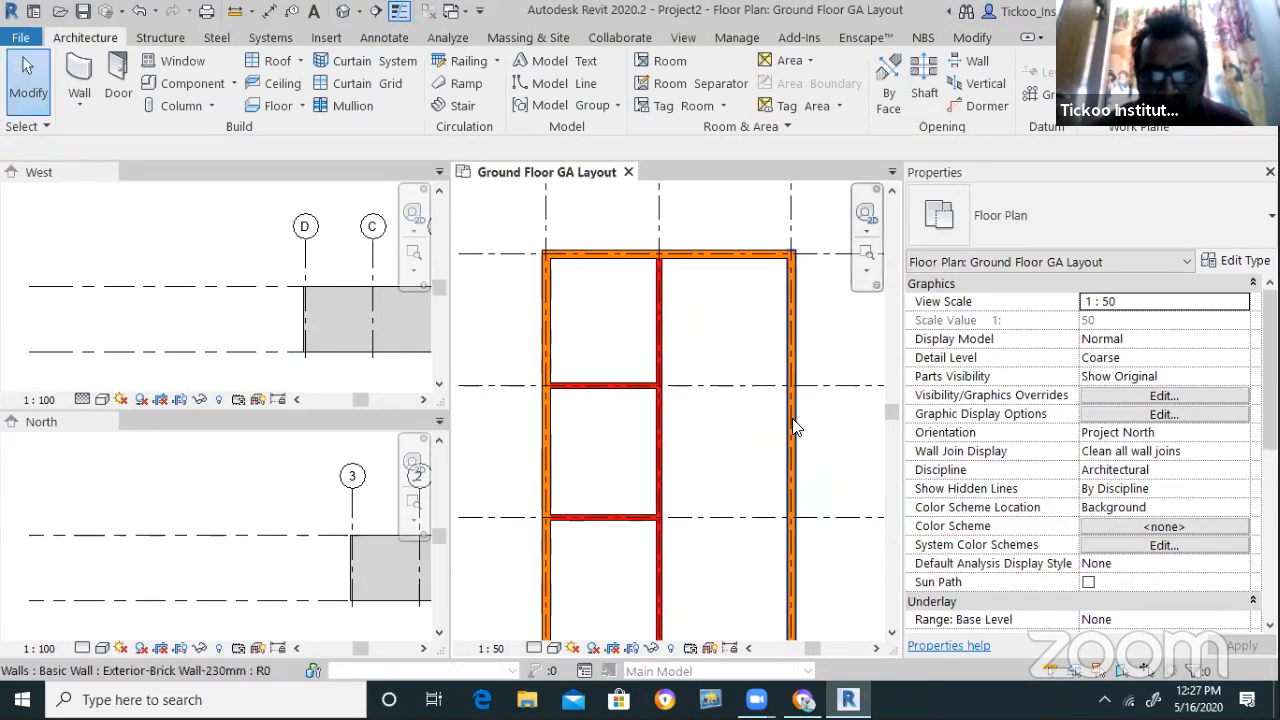
scroll(790, 425, down, 1)
click(535, 655)
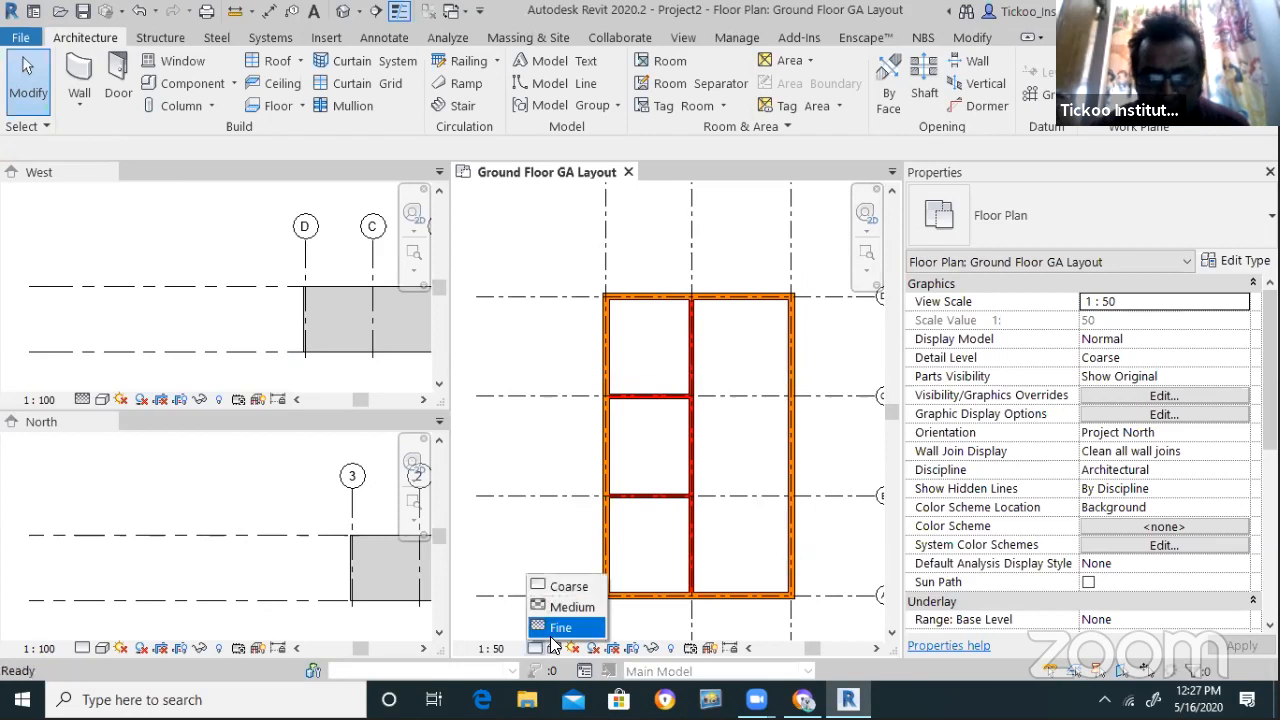
click(565, 625)
scroll(780, 630, up, 1)
scroll(780, 630, up, 1)
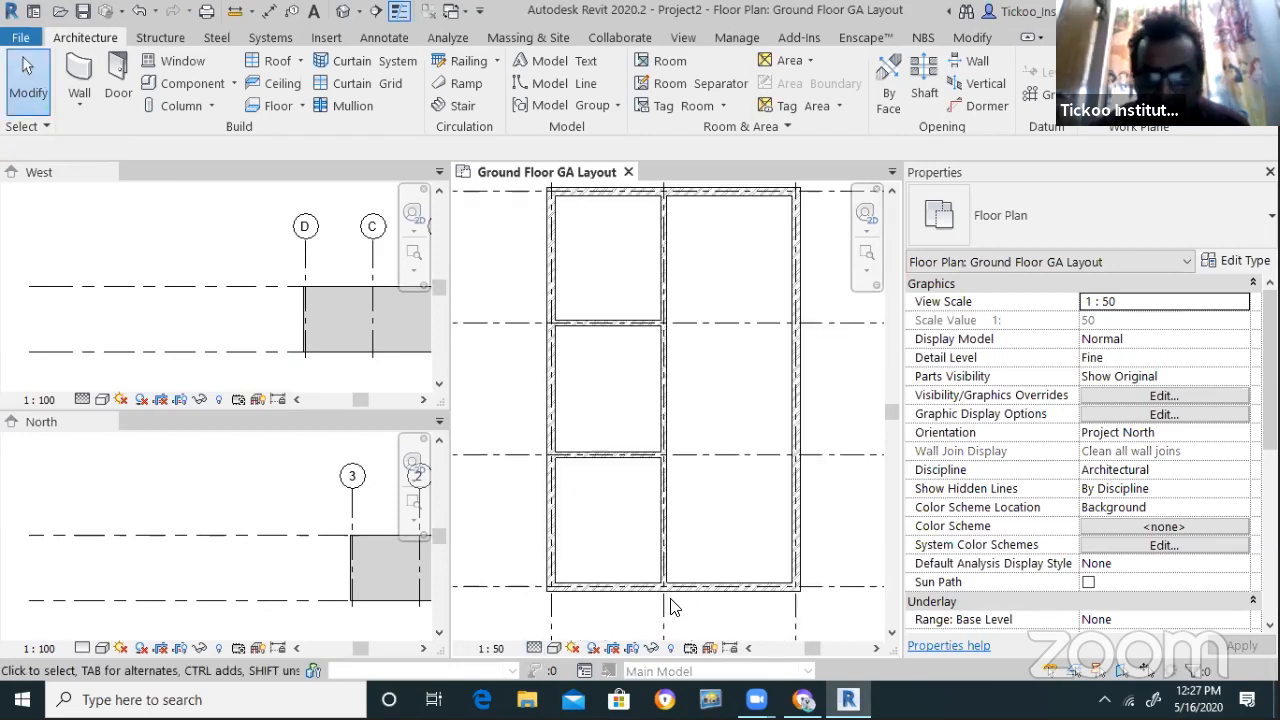
click(535, 648)
click(566, 586)
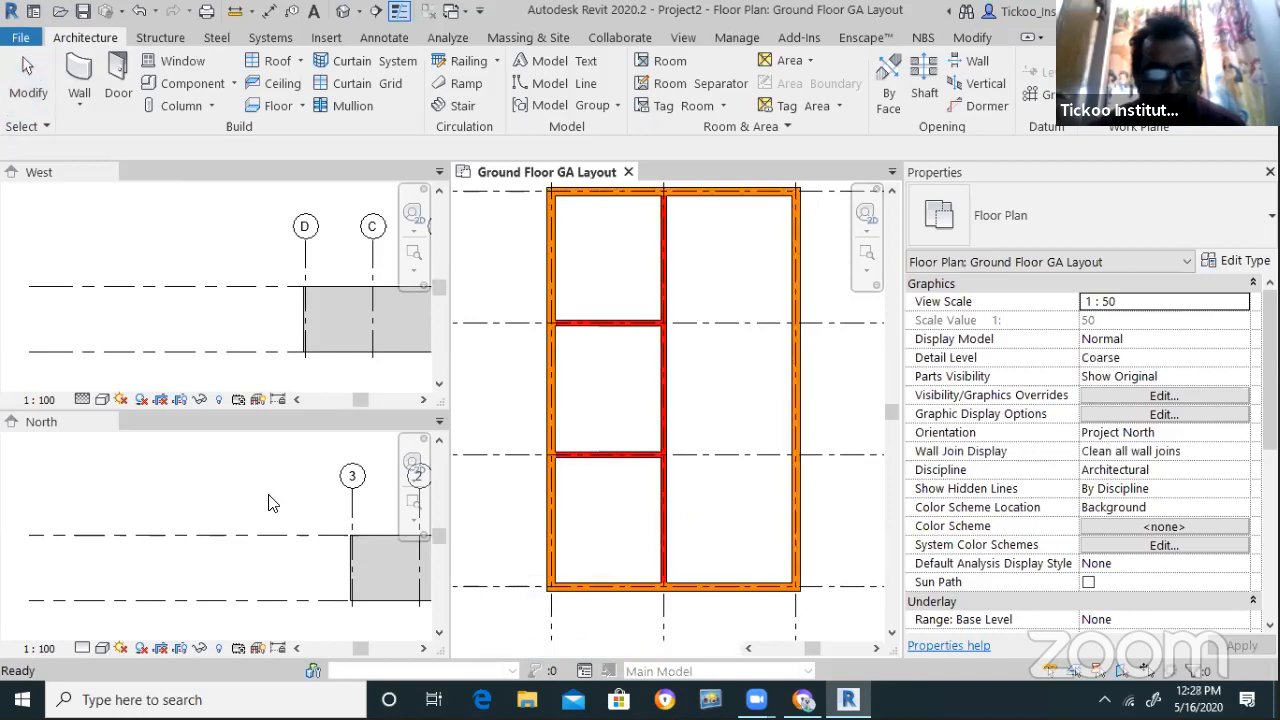
Inspect the North elevation, then close the North and West elevation views
click(294, 507)
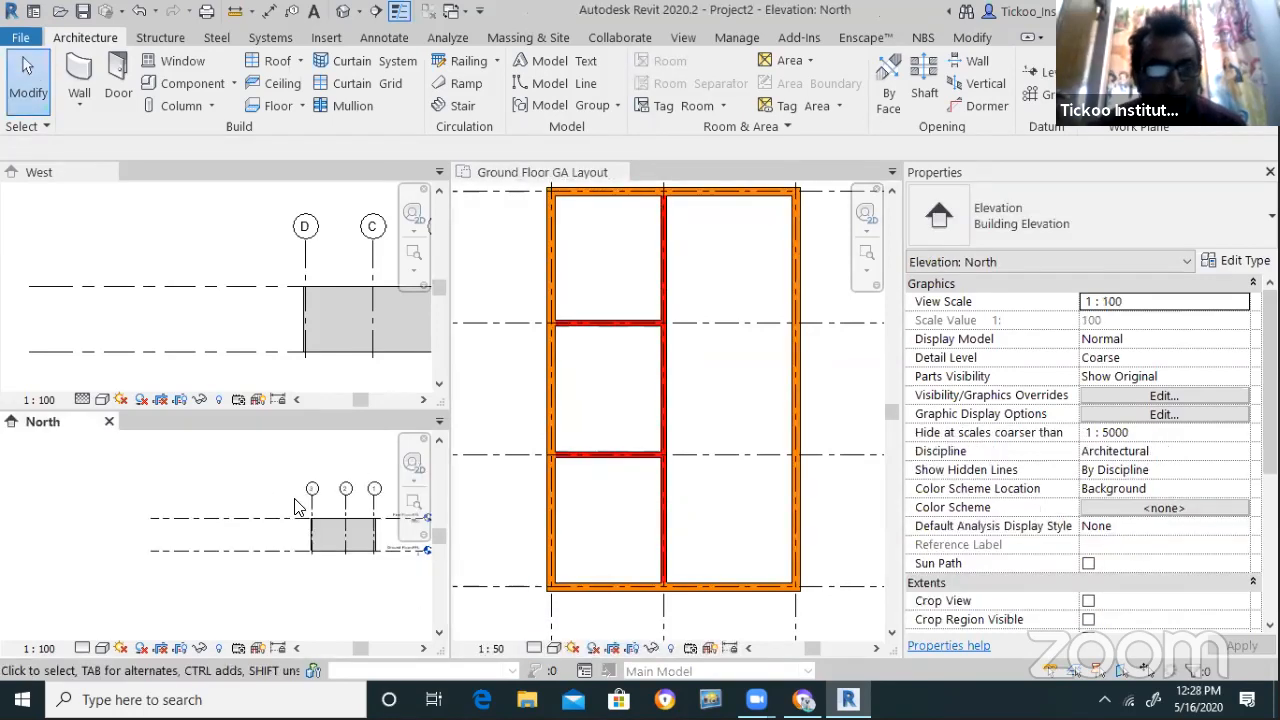
scroll(150, 327, down, 4)
scroll(380, 304, up, 2)
scroll(340, 321, up, 3)
scroll(105, 450, down, 3)
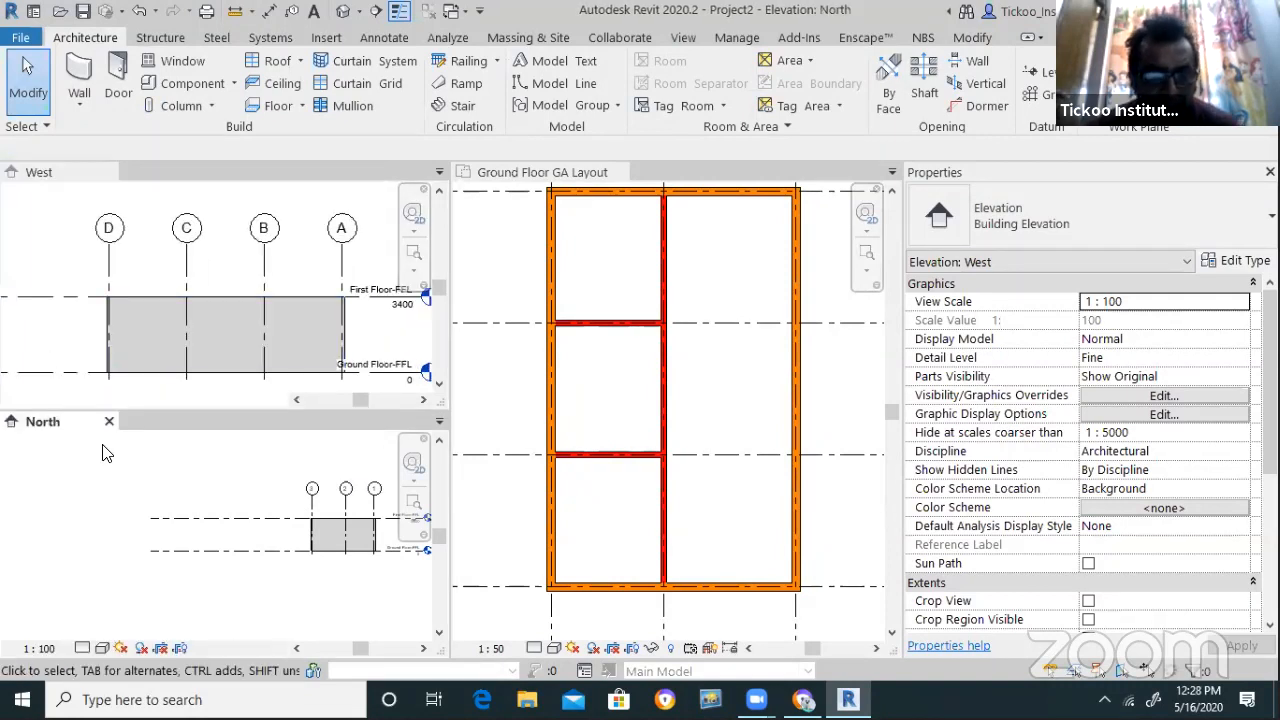
scroll(208, 520, up, 4)
scroll(226, 462, up, 4)
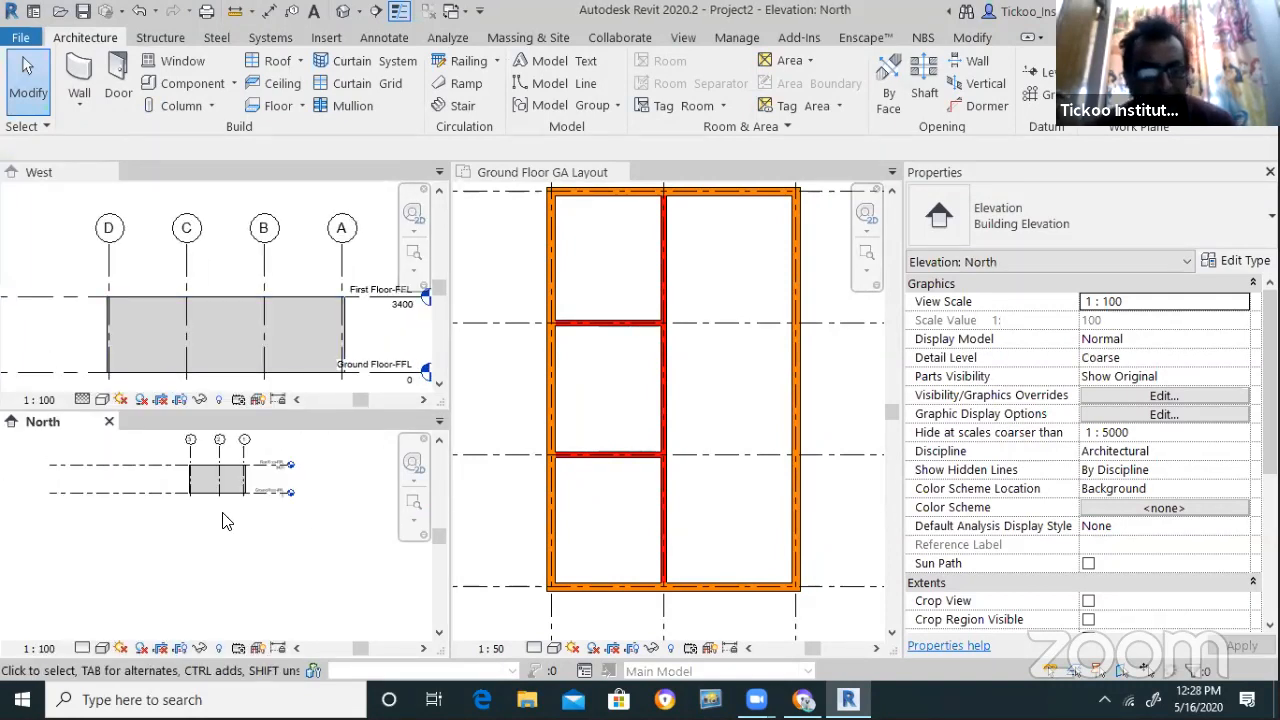
scroll(228, 498, down, 2)
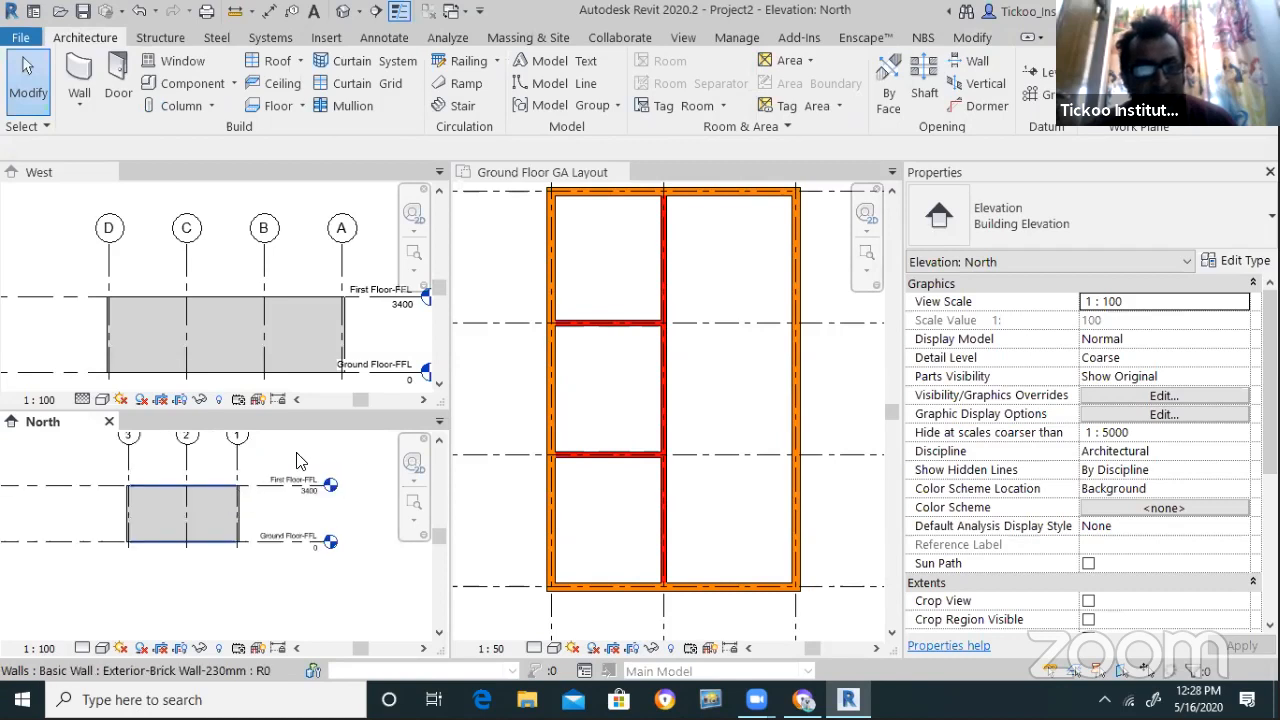
click(108, 421)
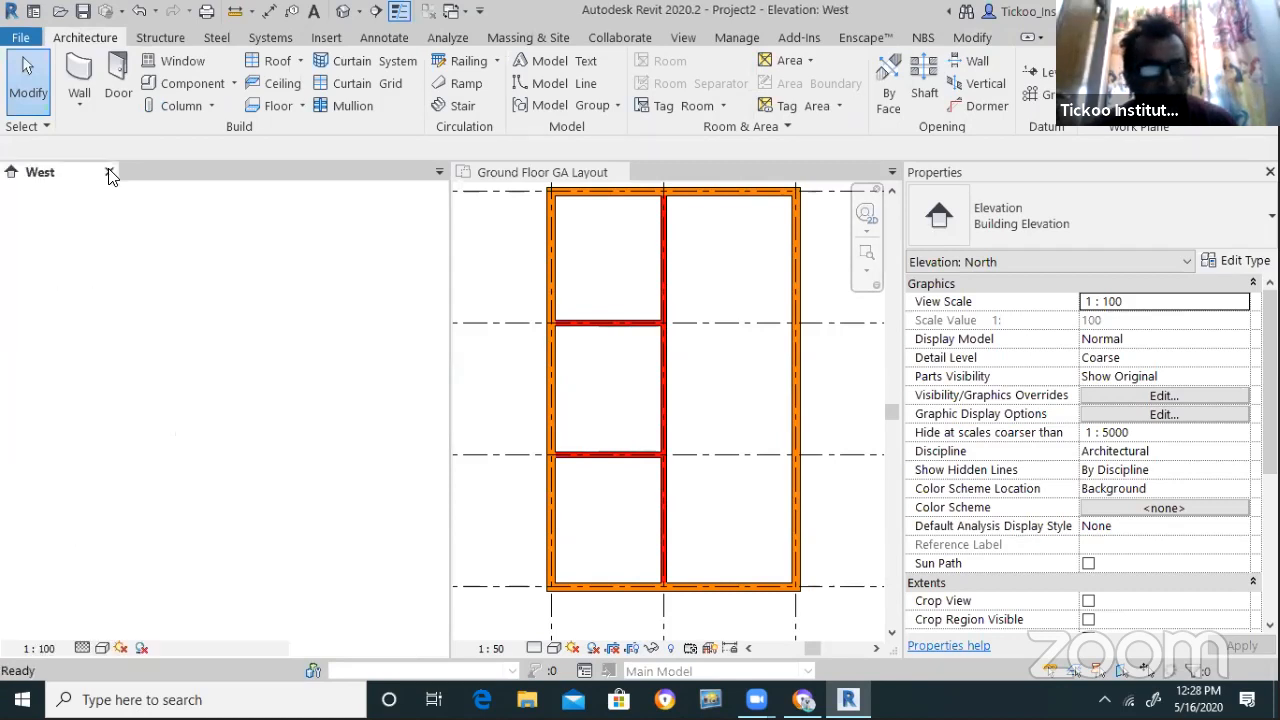
click(106, 171)
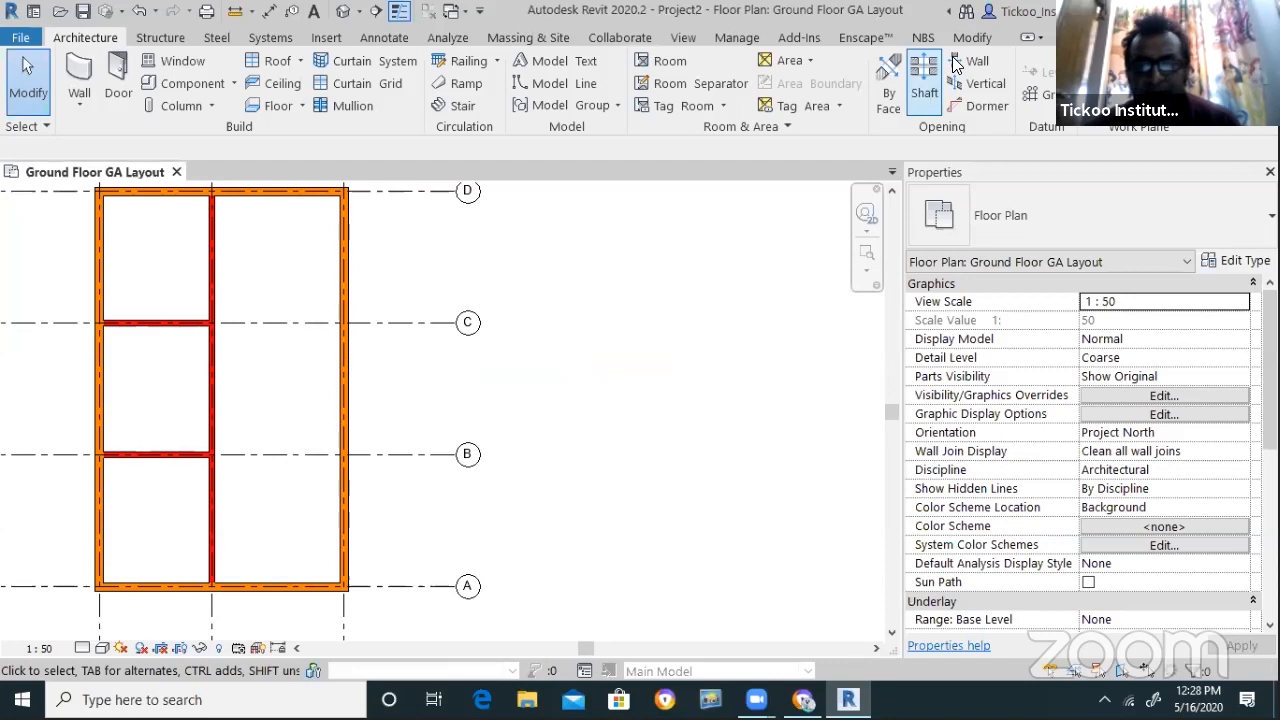
Open the default 3D view, reset it to the Home isometric and zoom in
click(683, 38)
click(561, 68)
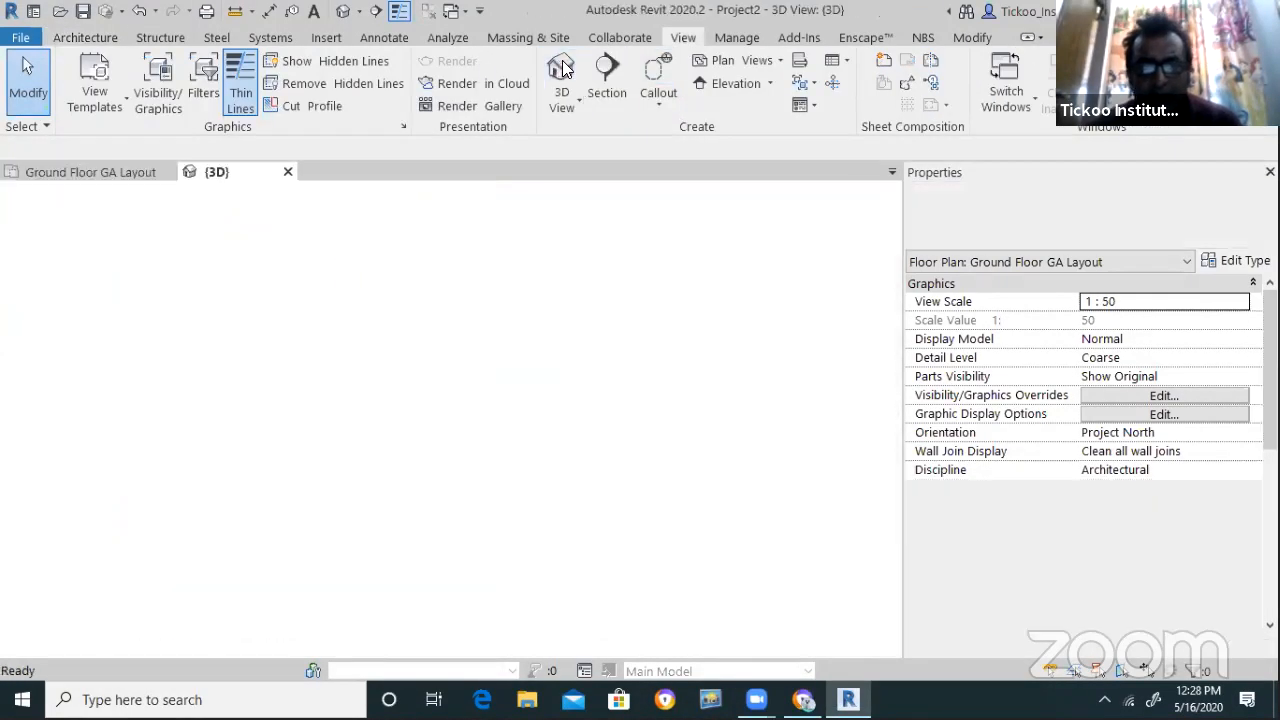
click(796, 192)
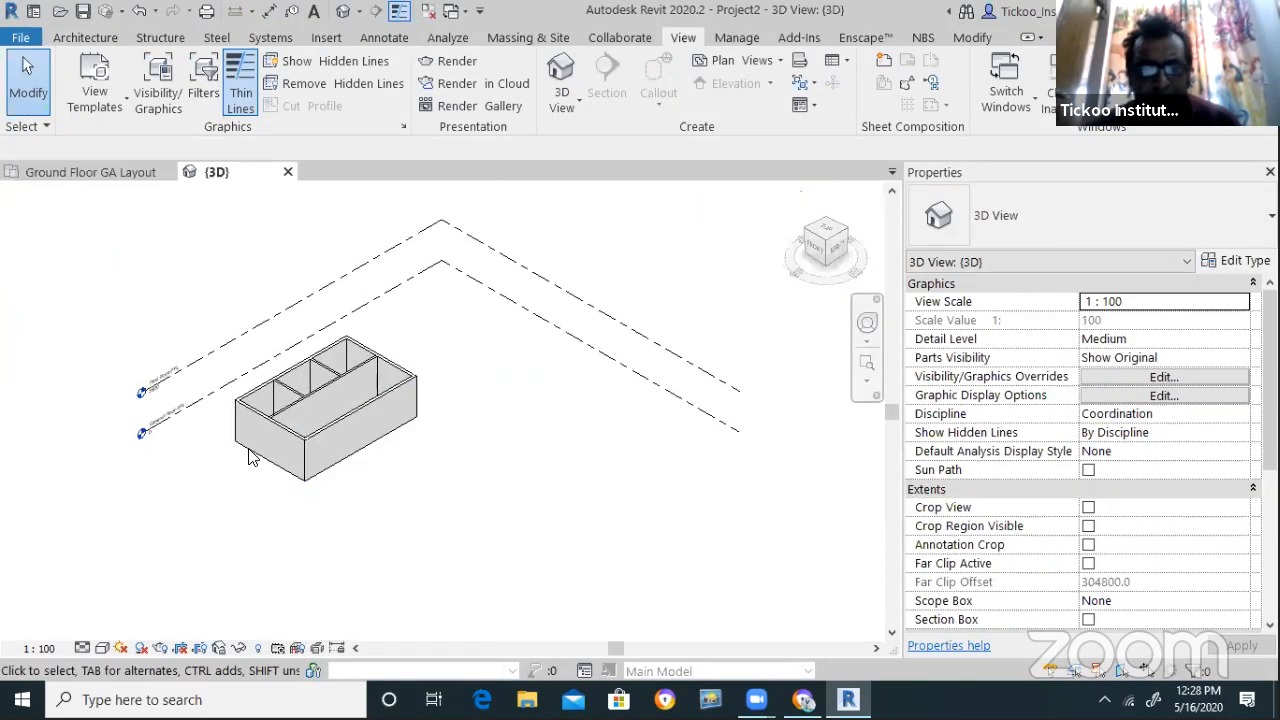
scroll(286, 429, up, 5)
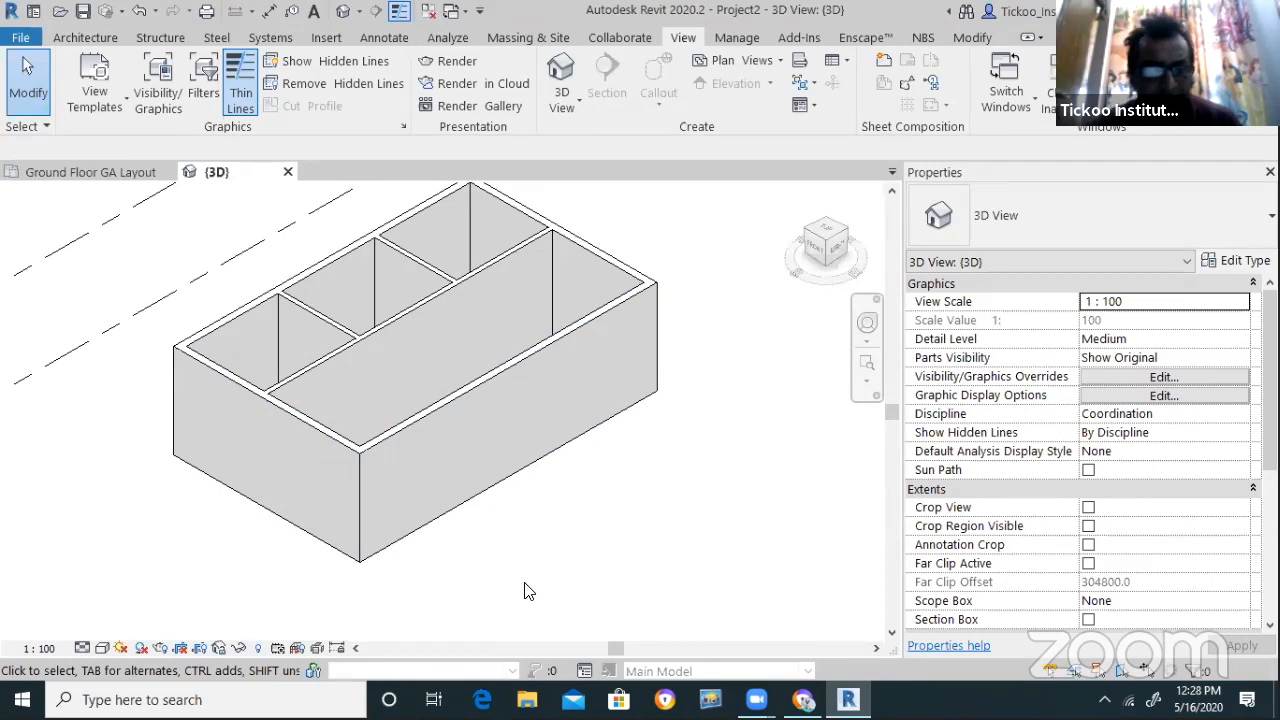
Set the 3D view's detail level to Coarse, then to Fine
click(84, 648)
click(112, 588)
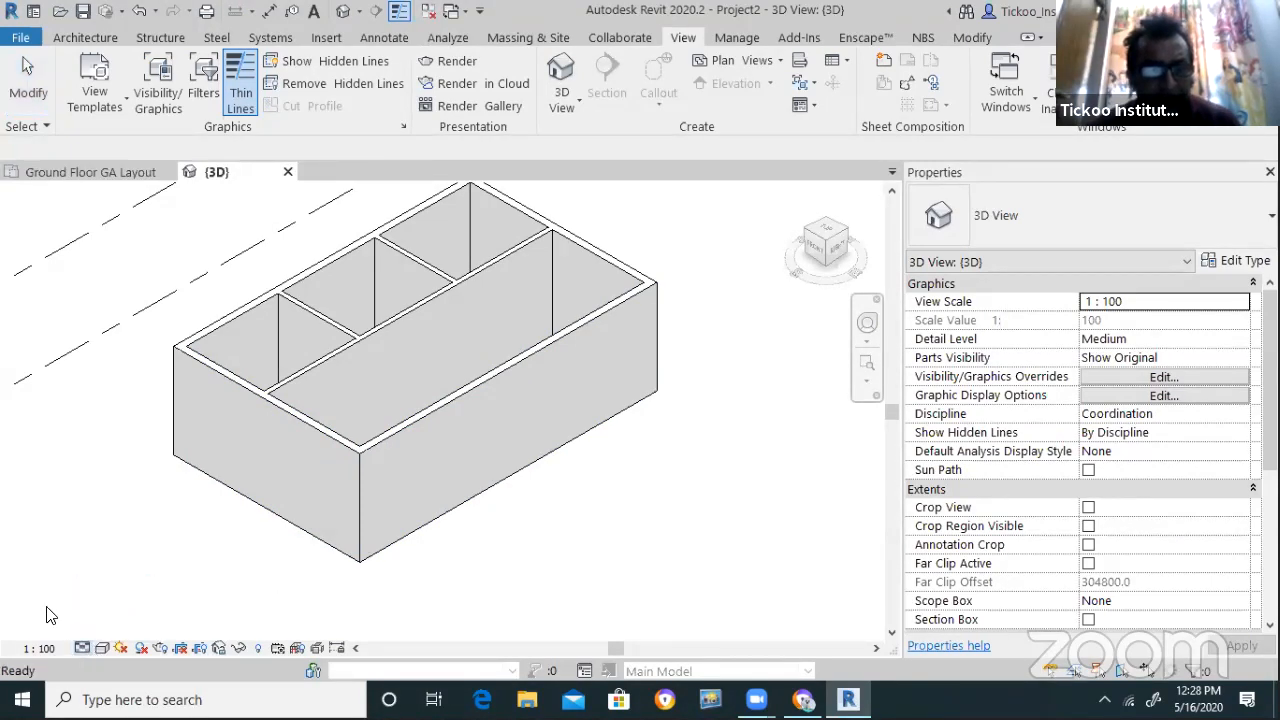
click(82, 648)
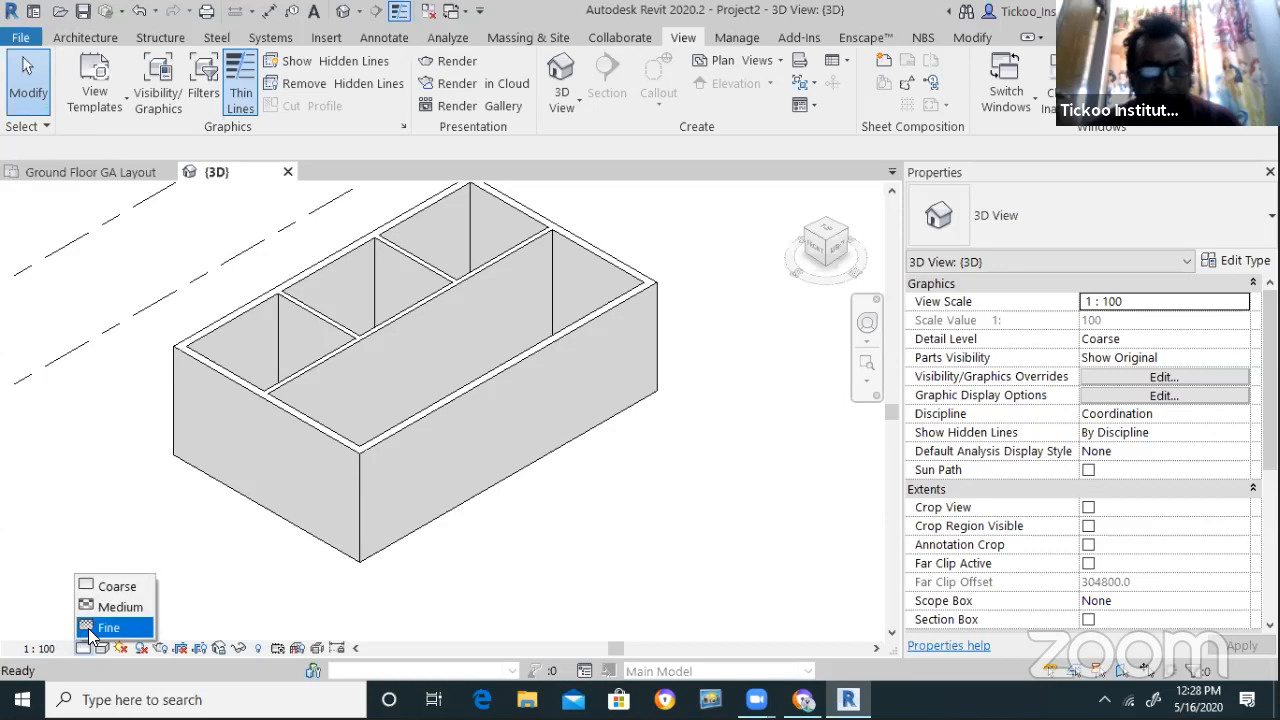
click(105, 627)
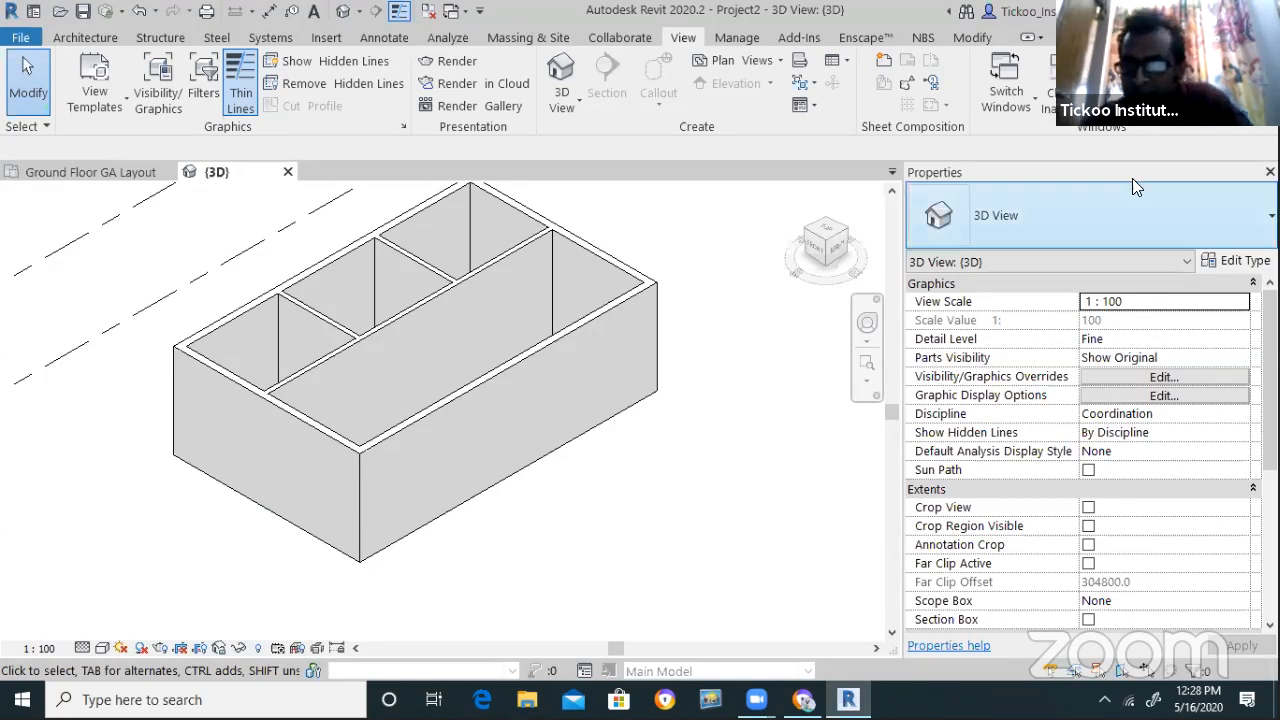
Reopen the Project Browser and rename the {3D} view to 'View 1'
right_click(706, 405)
mouse_move(940, 368)
click(1010, 372)
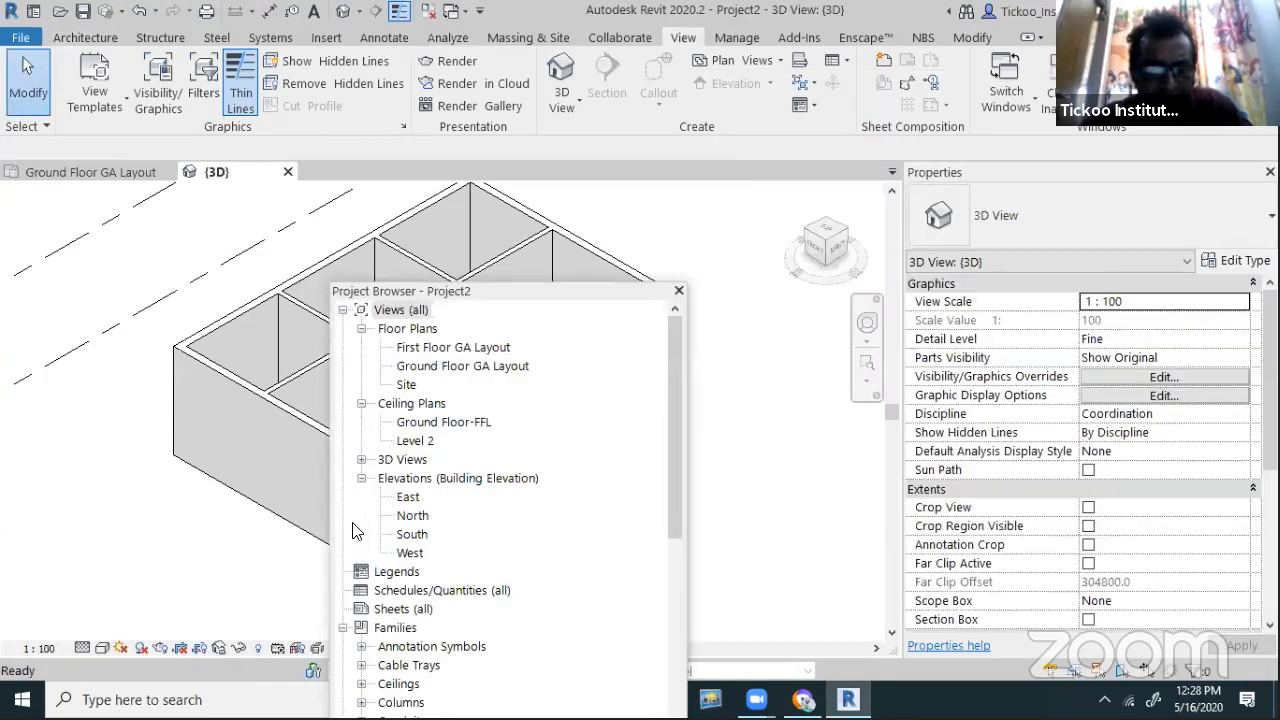
click(361, 460)
click(361, 460)
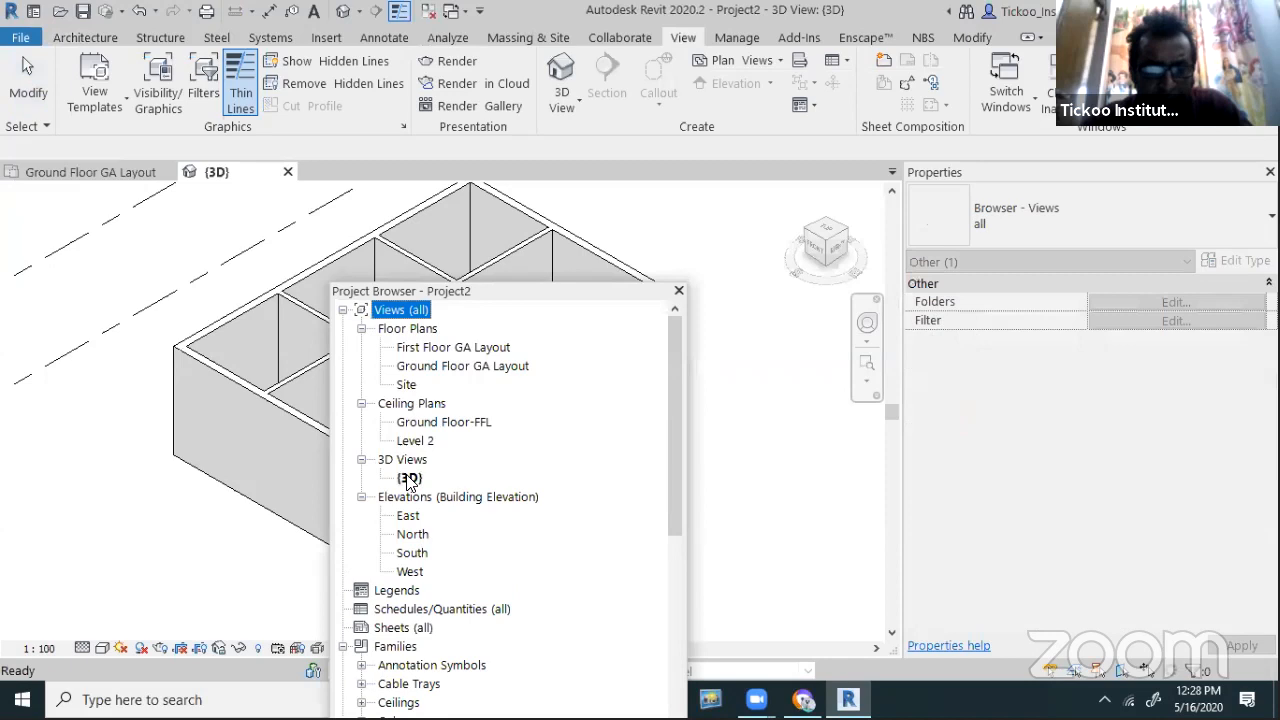
click(409, 478)
right_click(409, 478)
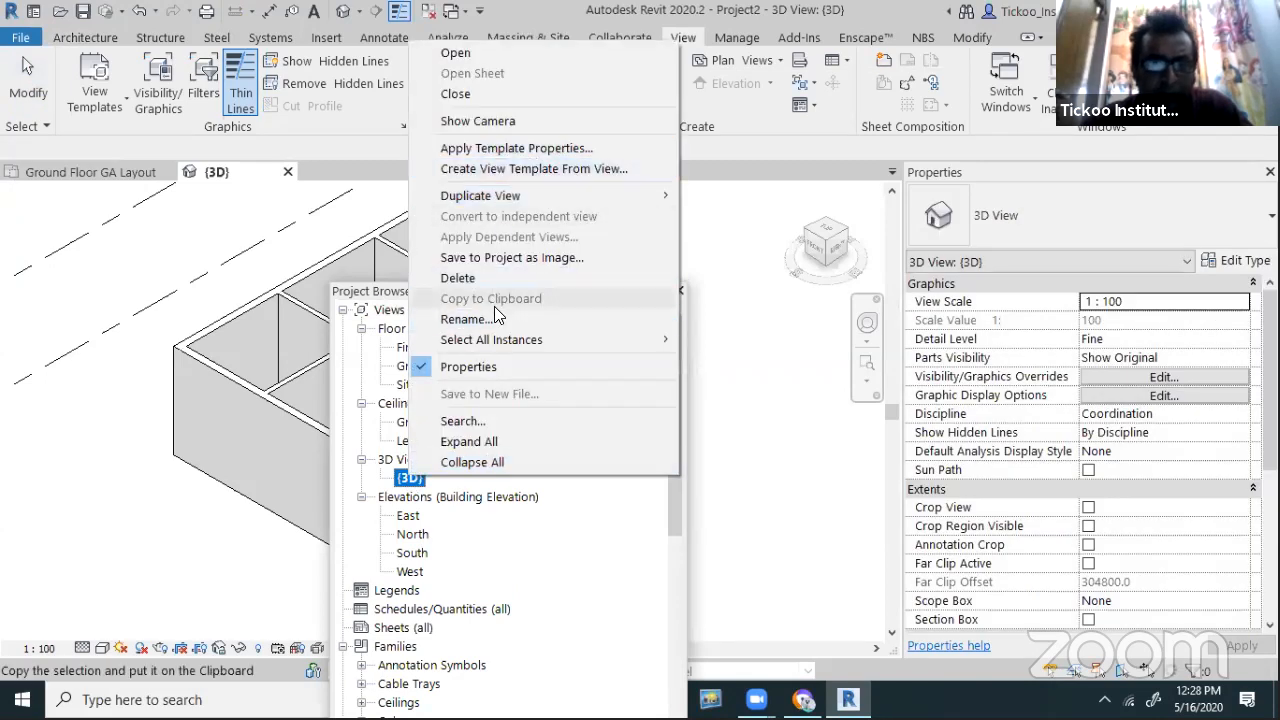
click(488, 318)
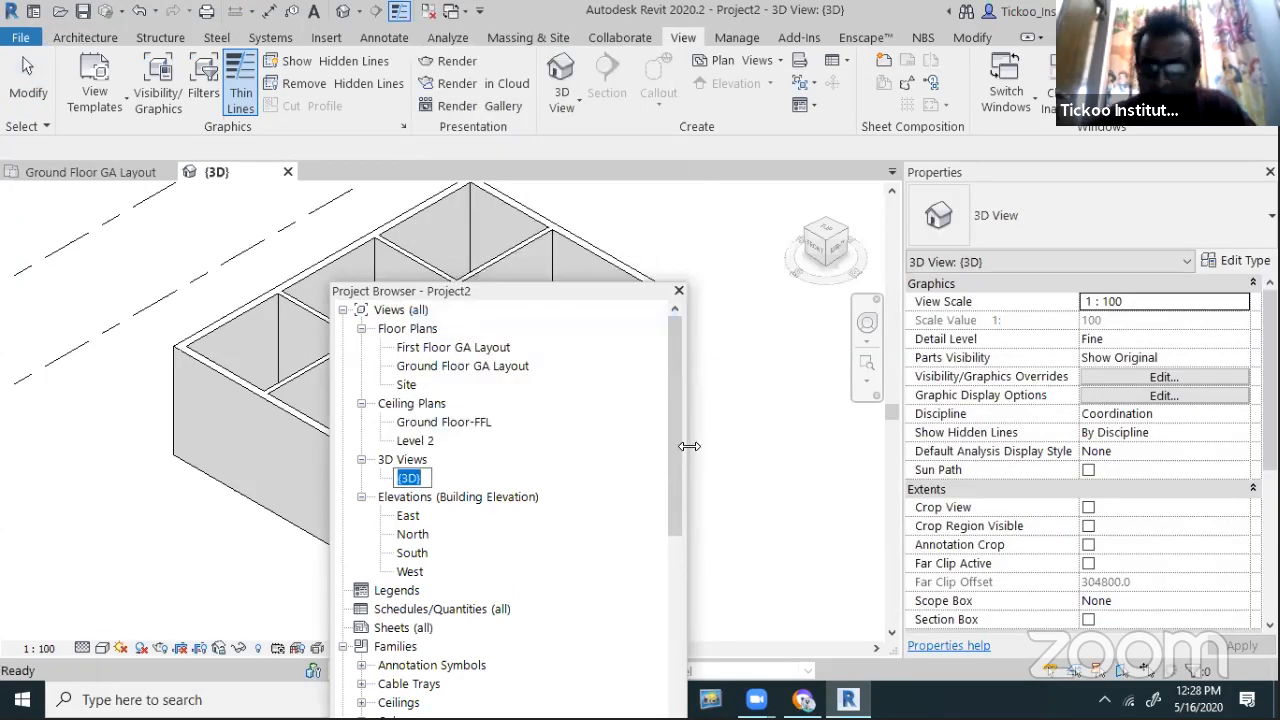
text(Vi)
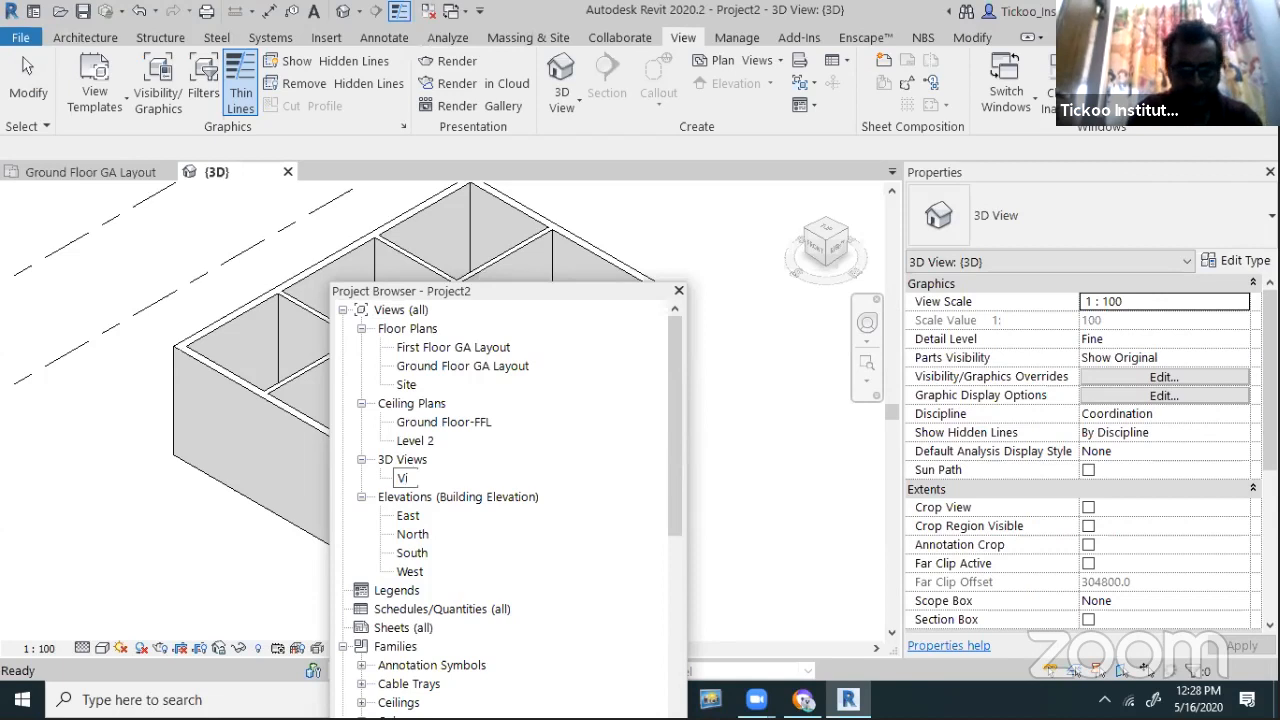
text(ew 1)
key(Return)
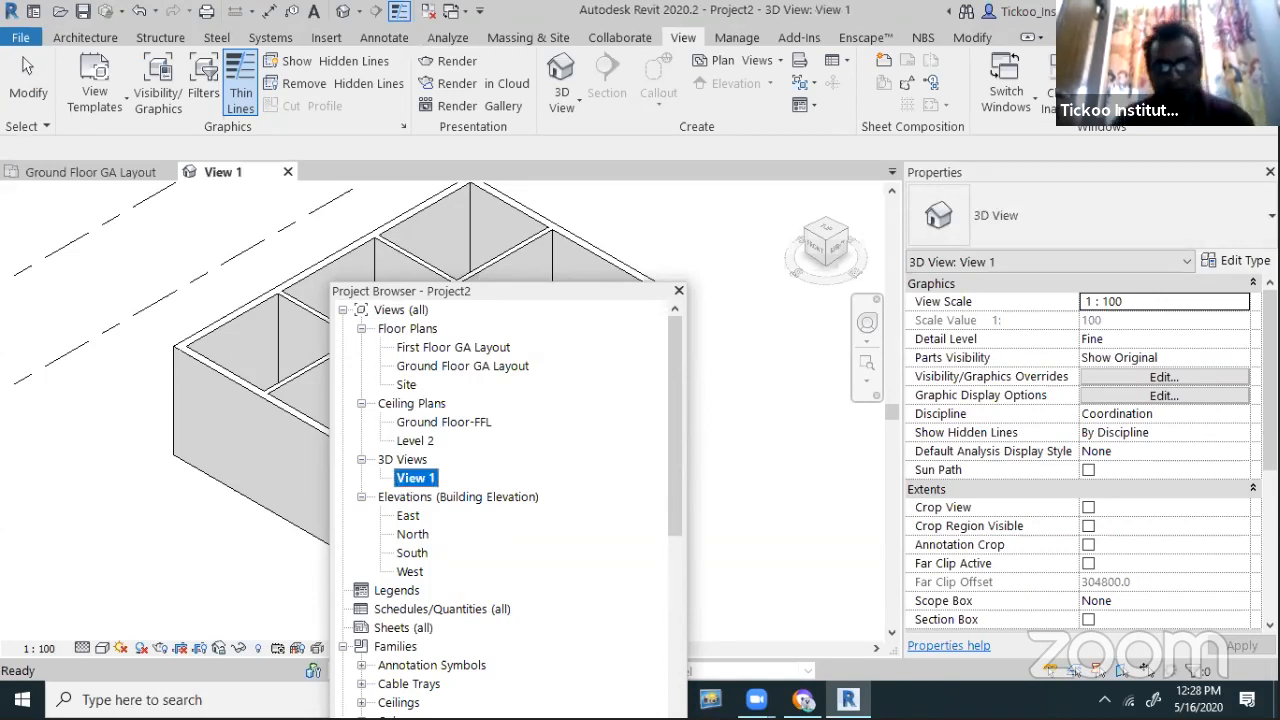
click(741, 358)
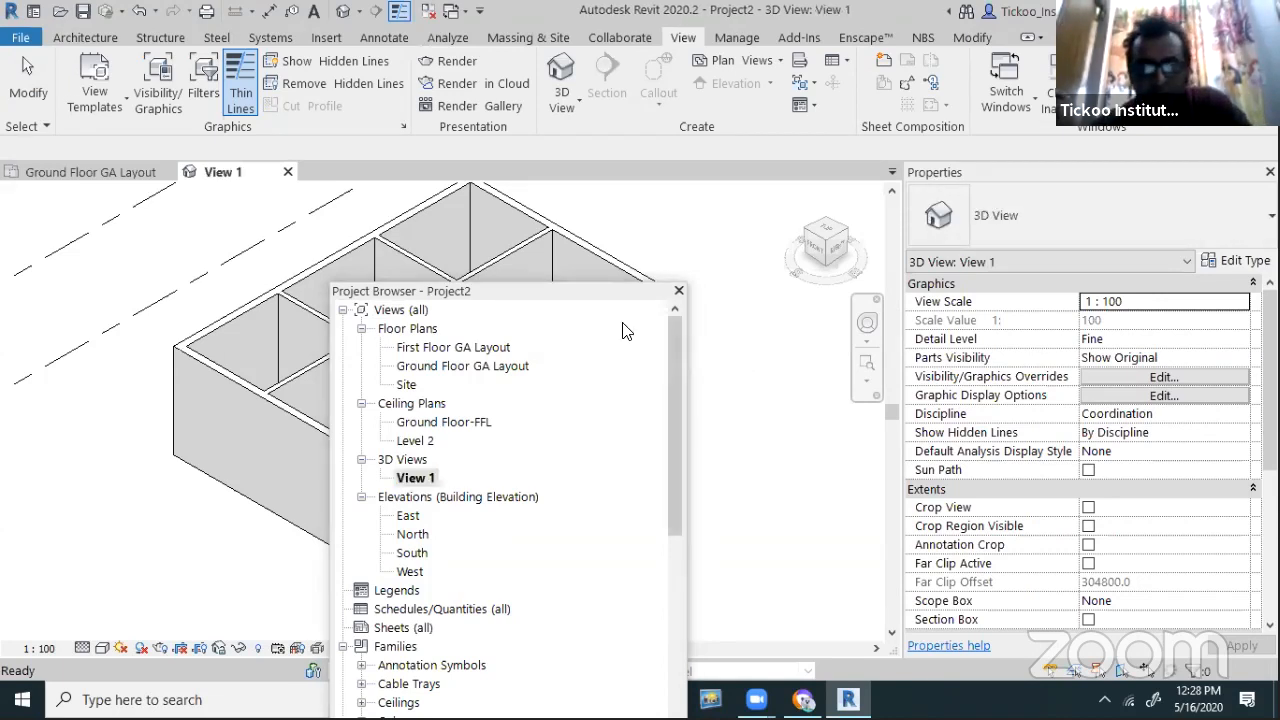
Open the Ground Floor GA Layout plan and move the Project Browser off the plan
double_click(458, 370)
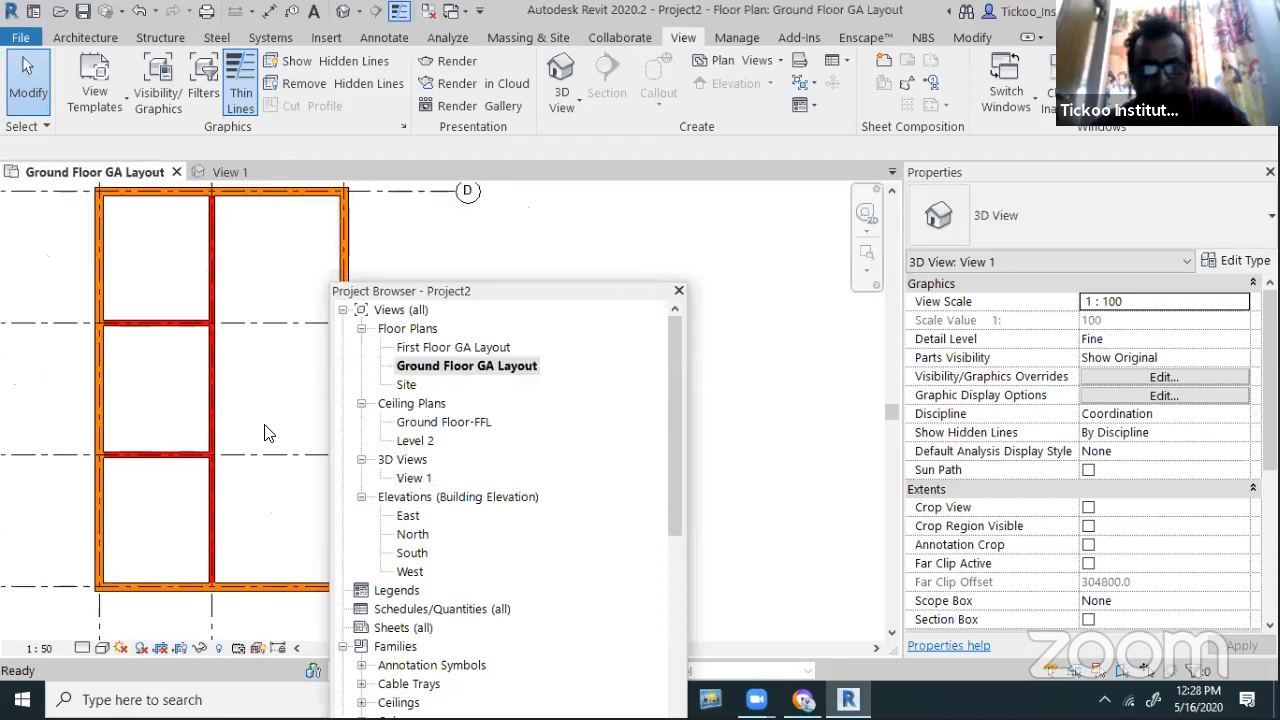
drag(505, 291, 886, 399)
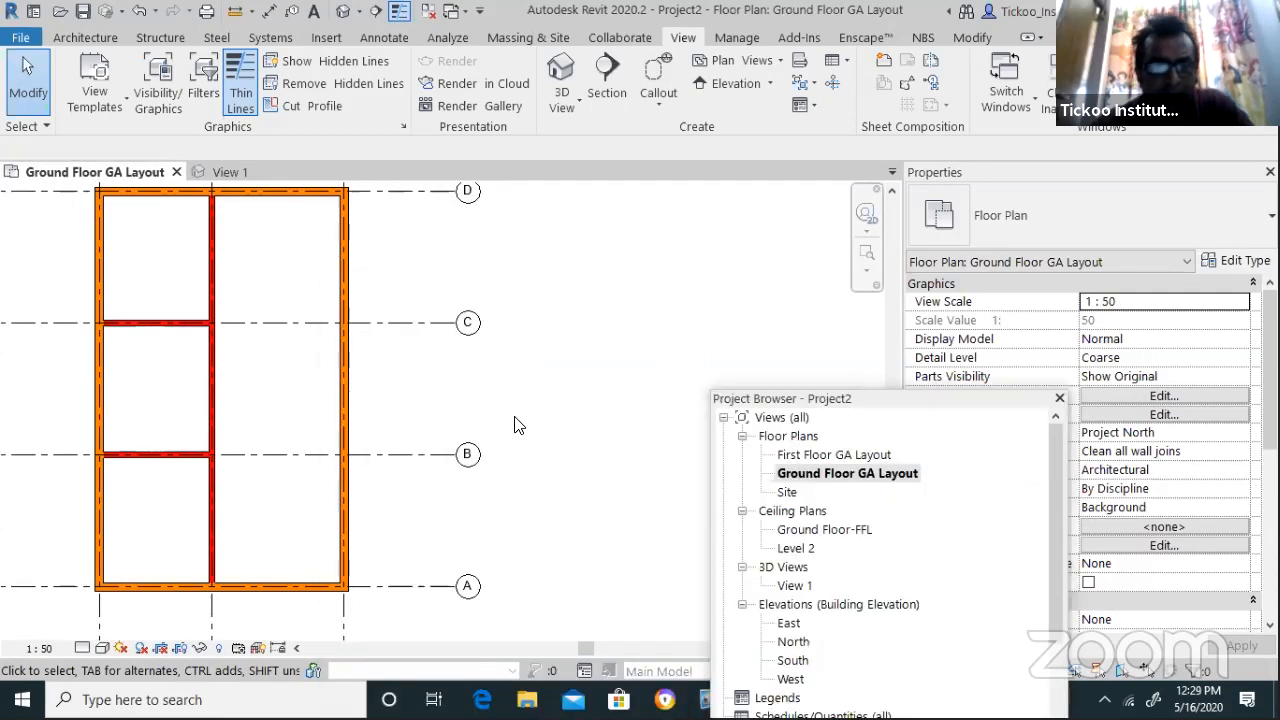
scroll(253, 483, up, 2)
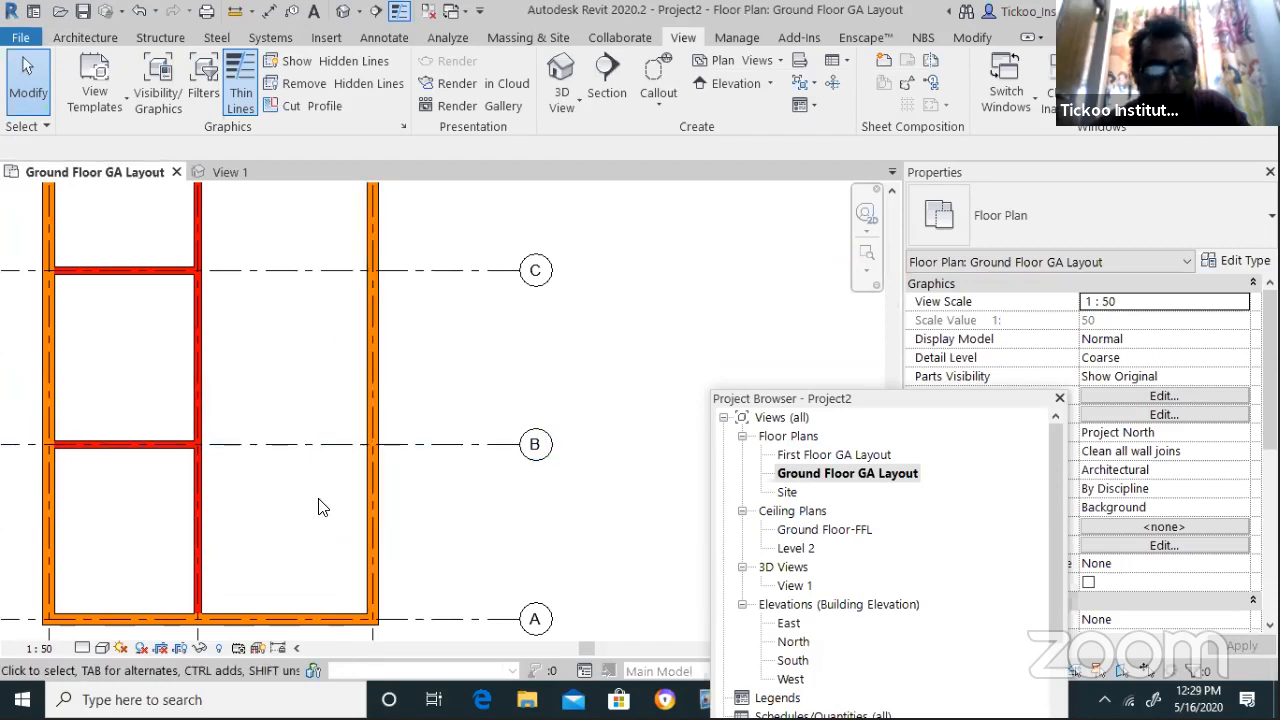
scroll(362, 510, down, 2)
scroll(466, 523, down, 3)
scroll(366, 394, up, 4)
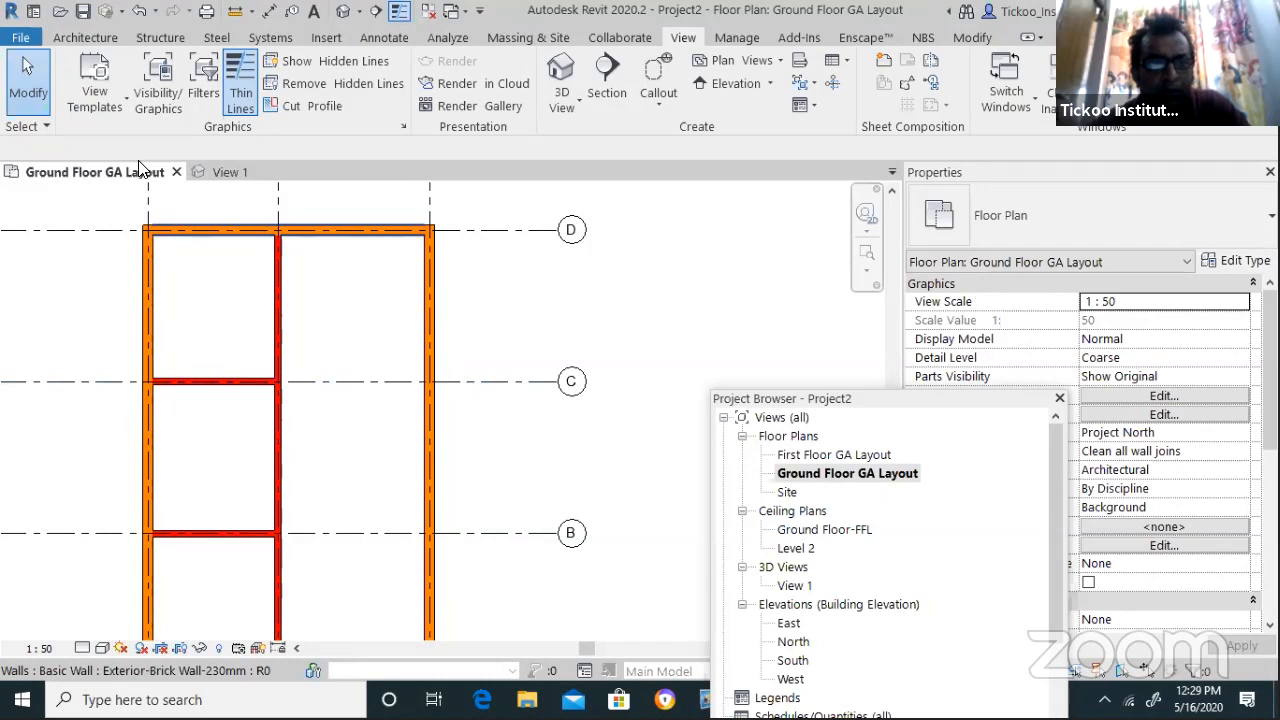
Start an architectural wall using the Interior- Wooden Partiton Wall type
click(85, 37)
click(80, 112)
click(95, 143)
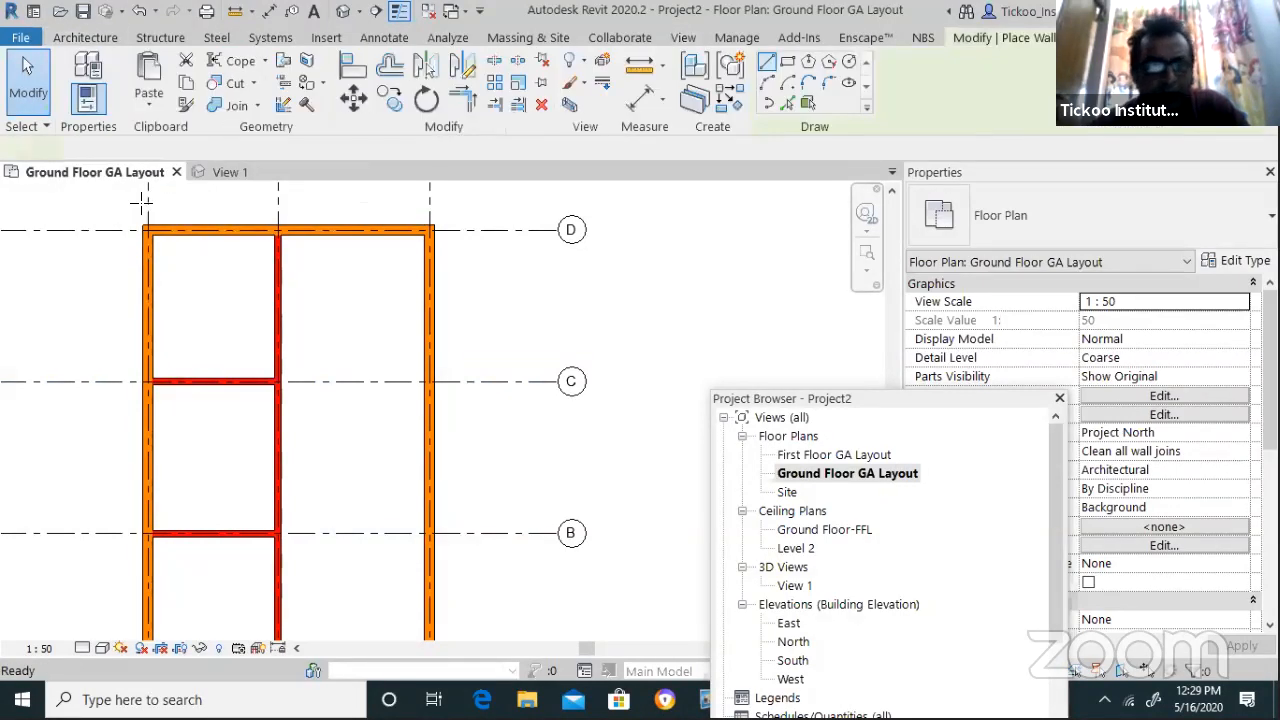
click(996, 230)
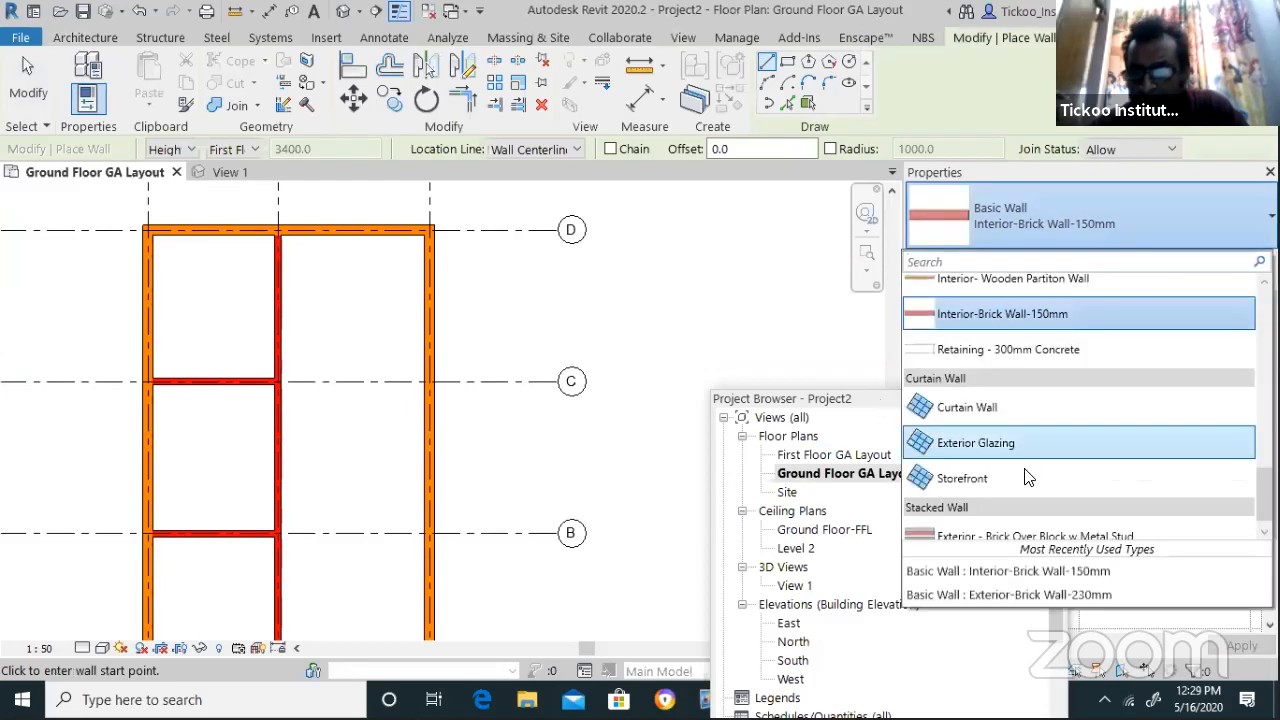
scroll(1029, 478, down, 1)
scroll(1018, 447, up, 4)
scroll(1013, 440, up, 5)
scroll(1007, 432, down, 8)
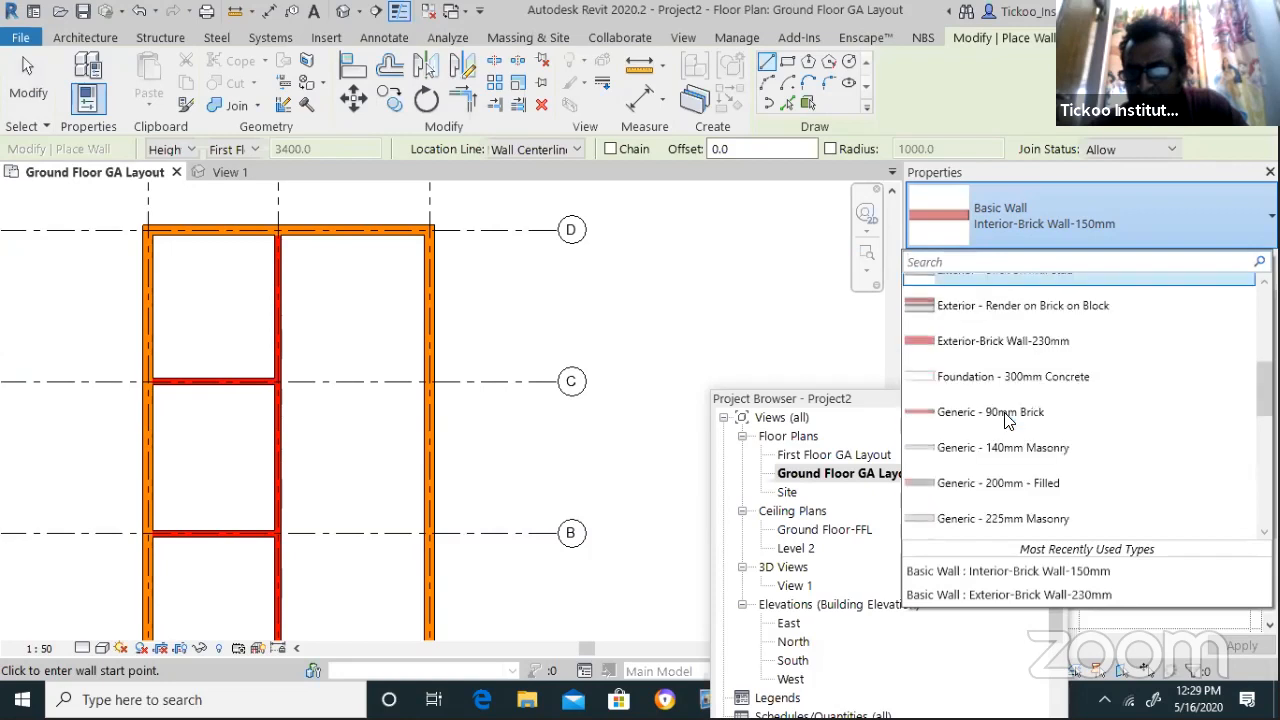
scroll(1005, 422, down, 1)
scroll(1005, 422, up, 5)
scroll(1005, 422, down, 1)
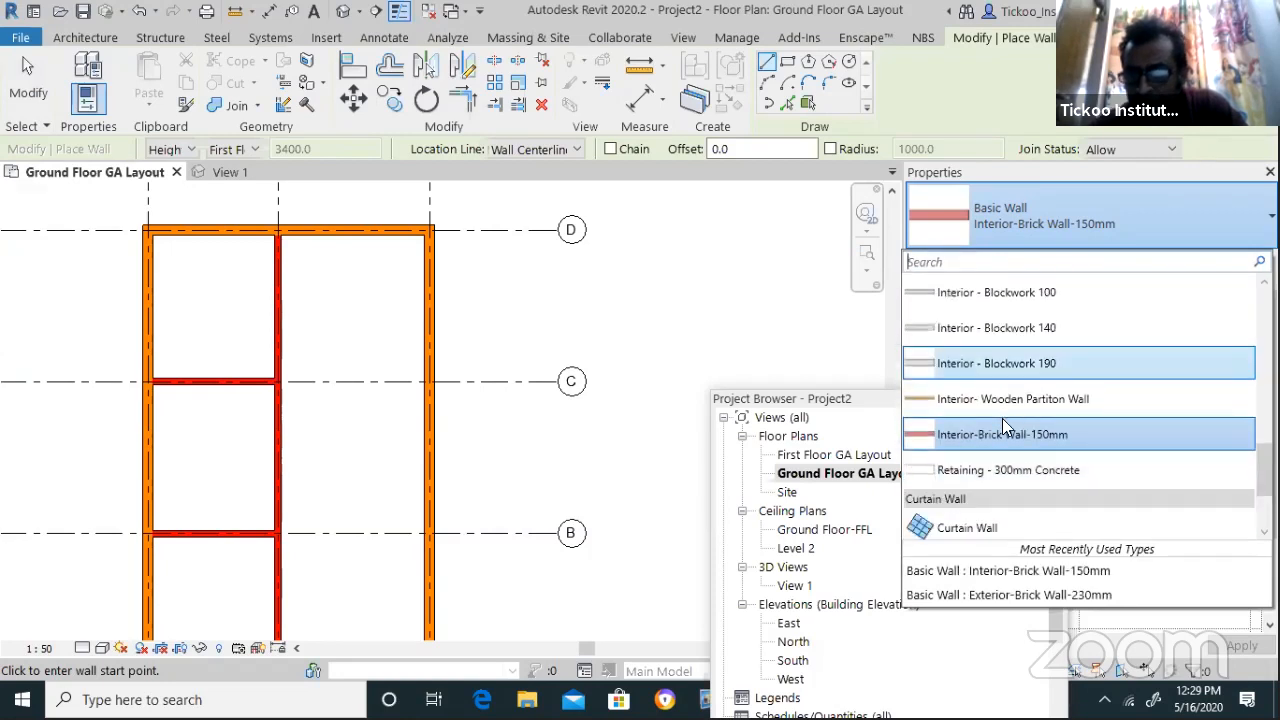
click(1024, 400)
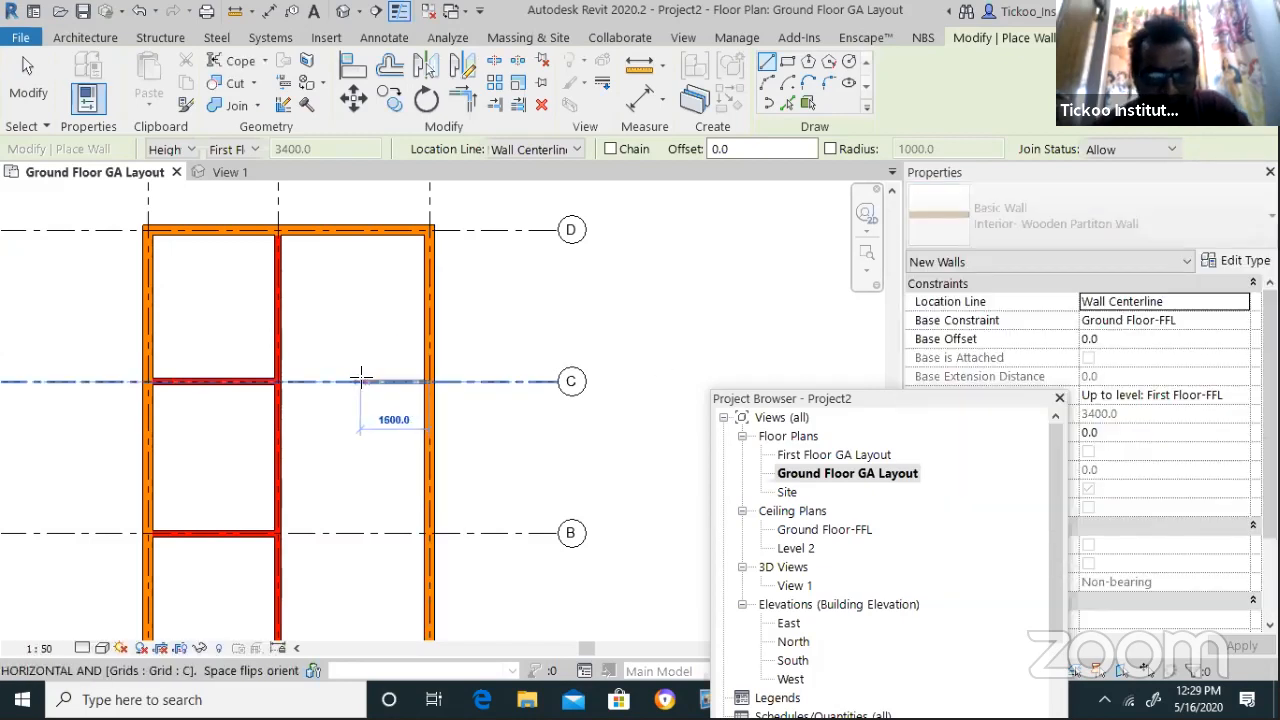
Draw a wooden partition from the wall at grid D down to grid C
click(362, 378)
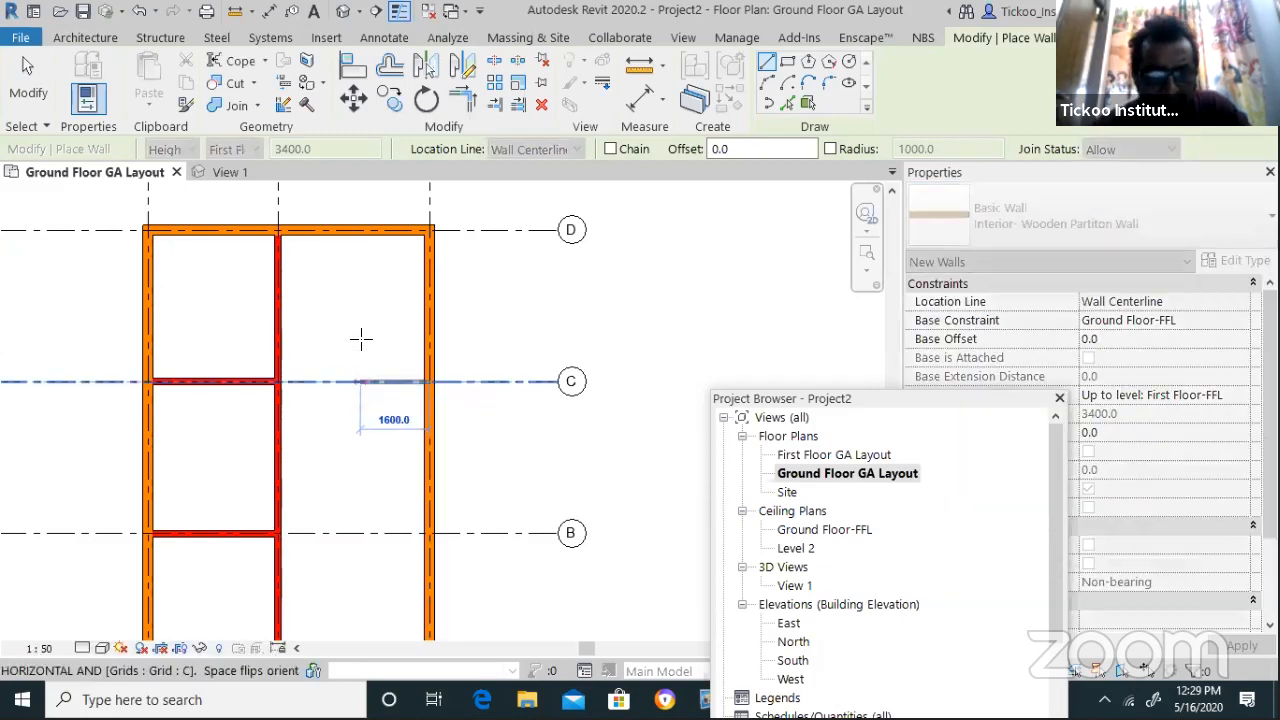
click(365, 240)
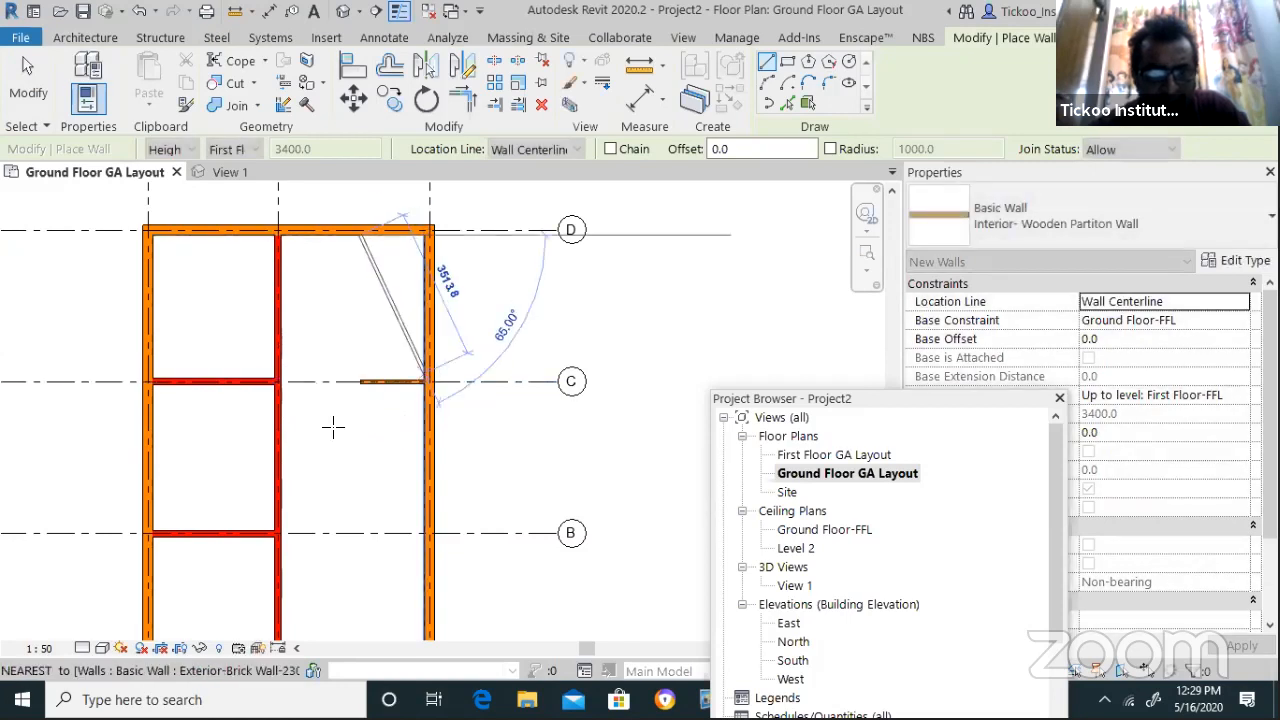
click(358, 382)
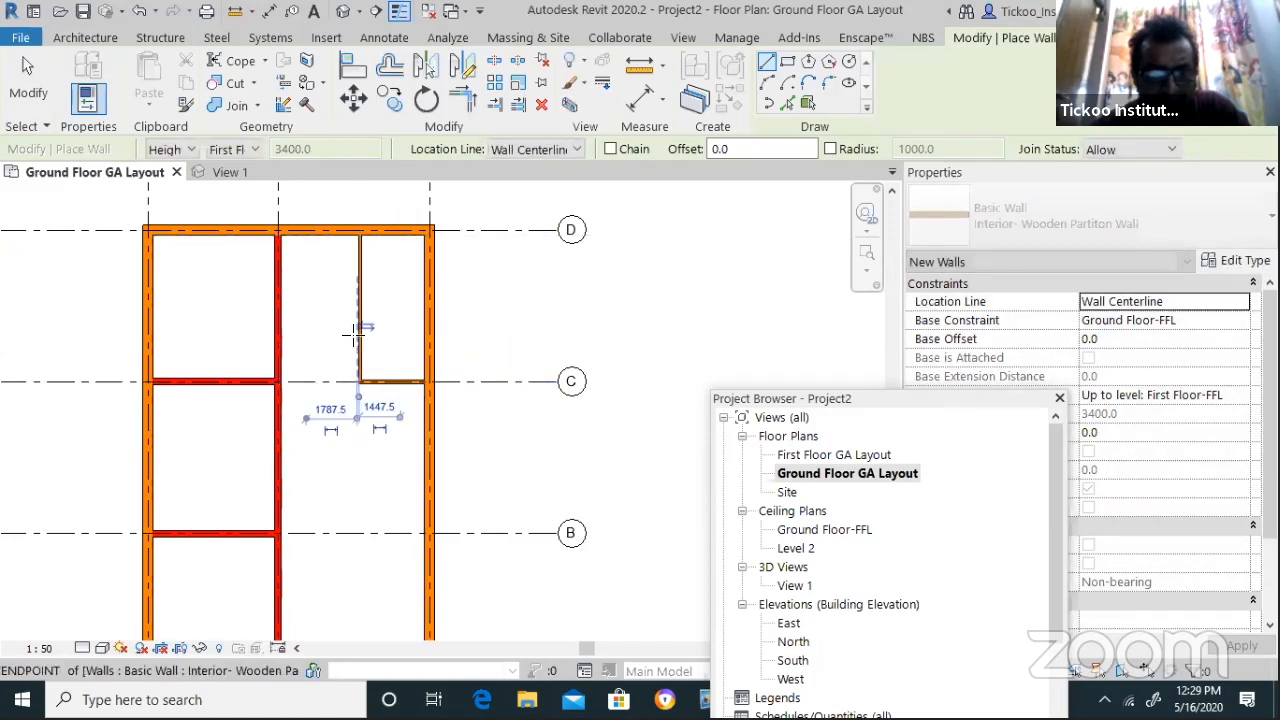
scroll(358, 390, down, 3)
click(357, 442)
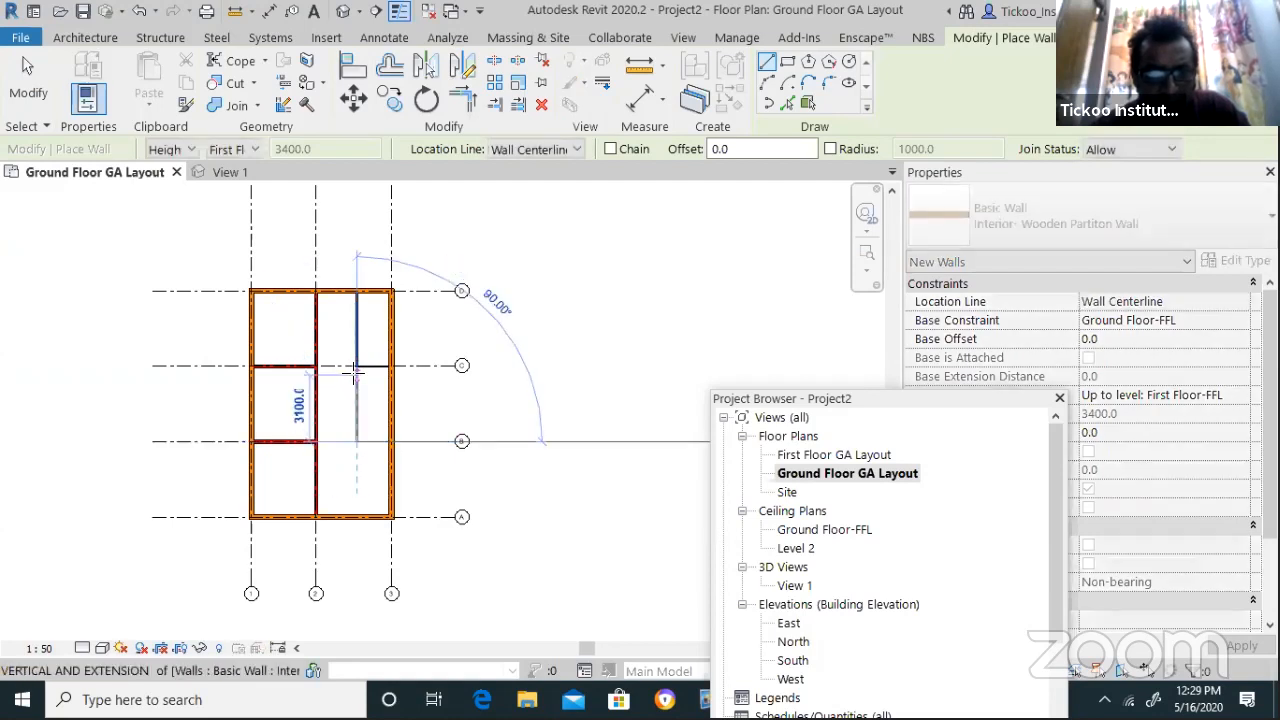
scroll(355, 452, up, 2)
key(Escape)
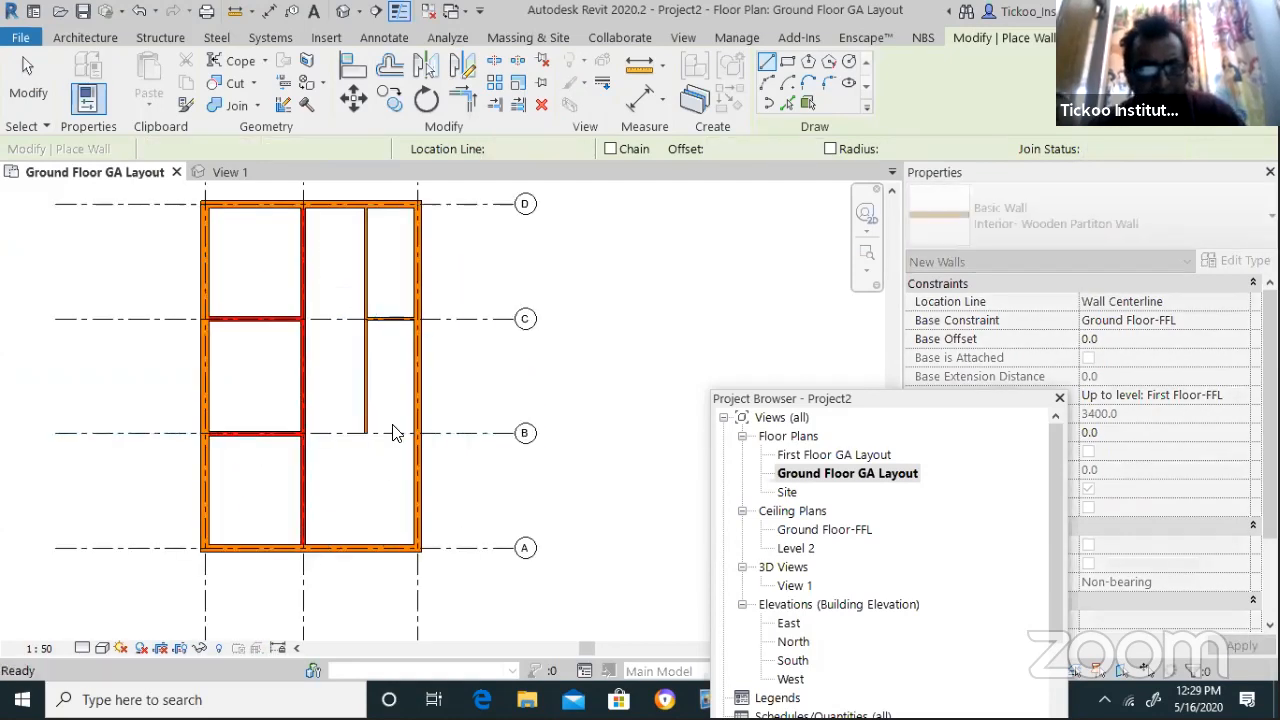
scroll(481, 431, up, 4)
key(Escape)
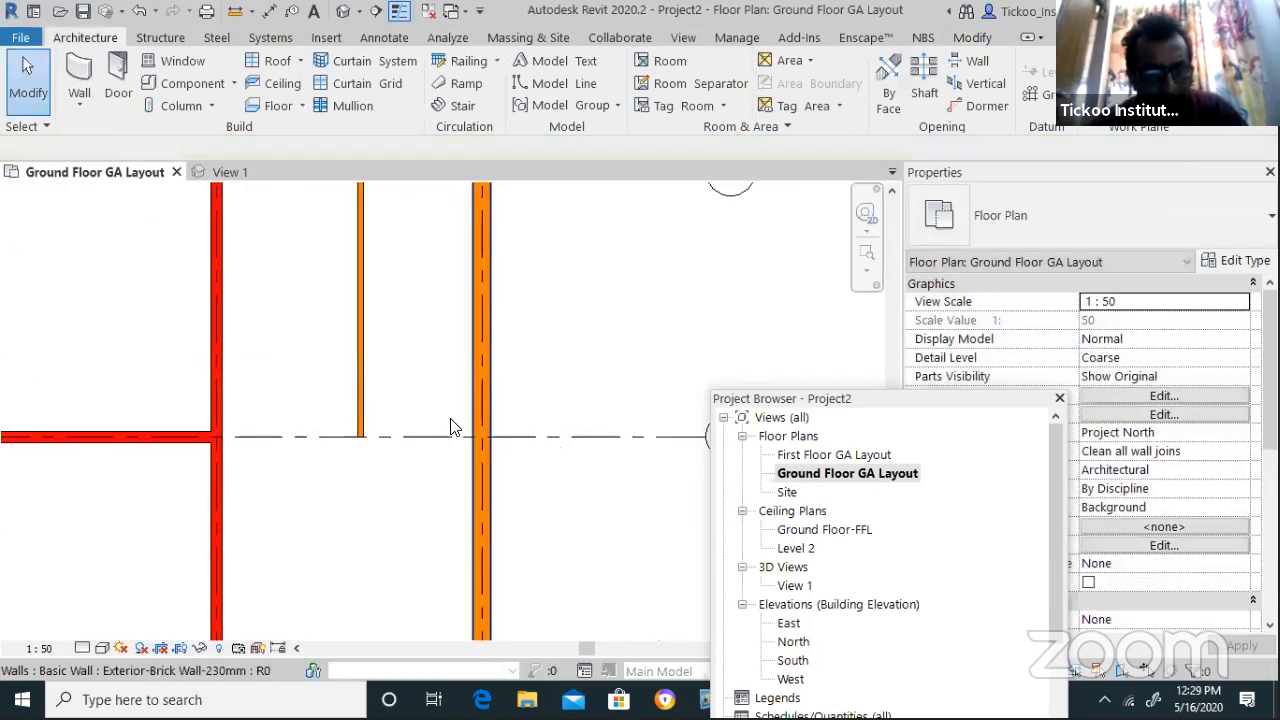
Restart walls with WA and draw a wooden partition along grid B
key(w)
key(a)
click(359, 437)
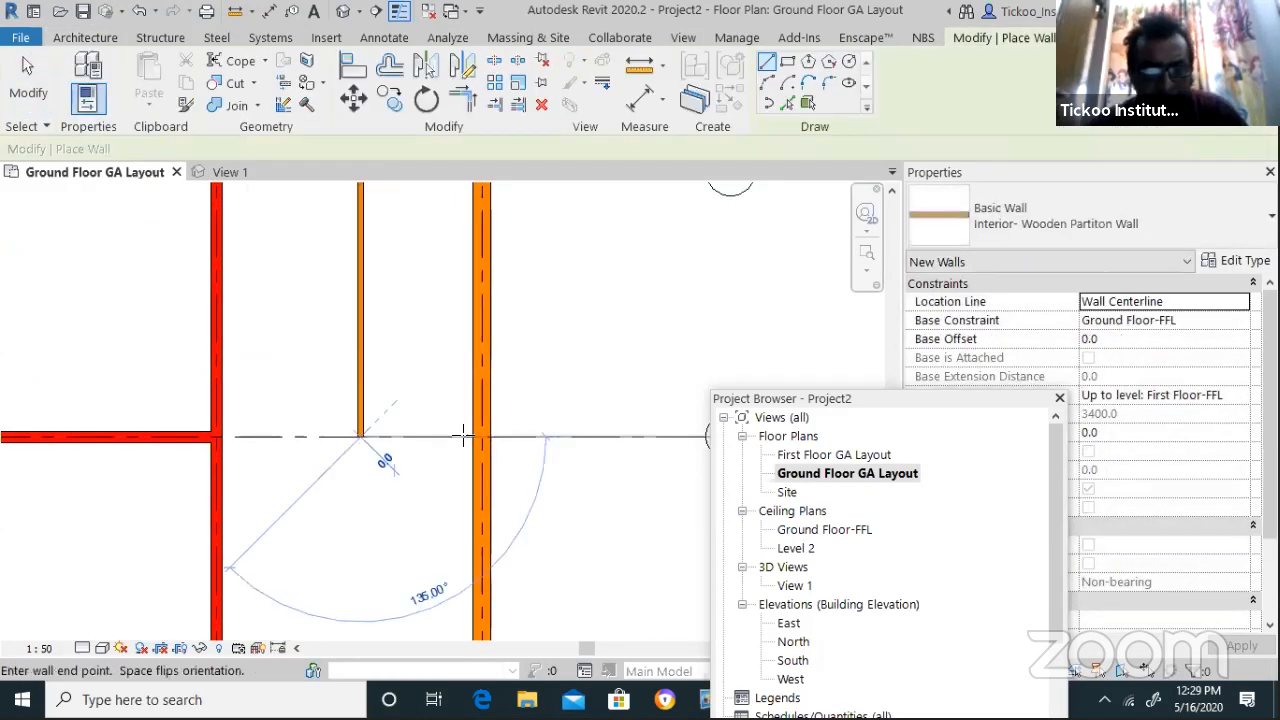
click(475, 437)
scroll(400, 380, down, 5)
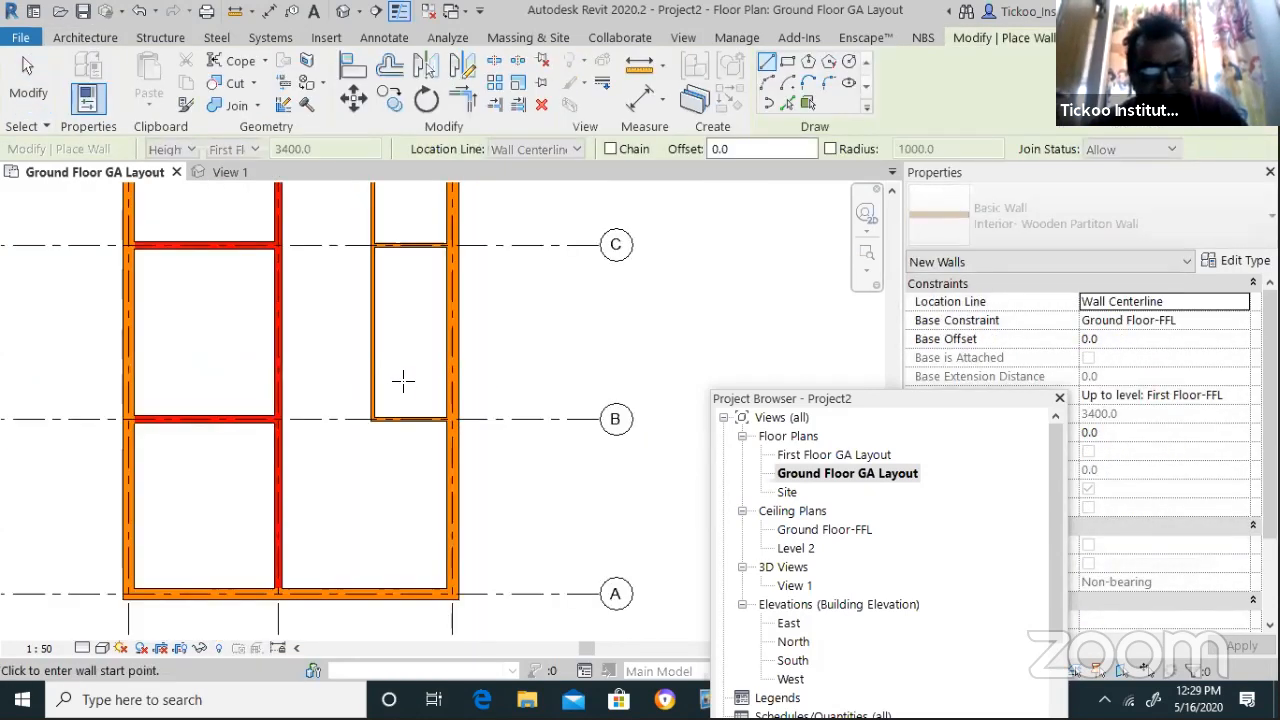
scroll(440, 437, down, 1)
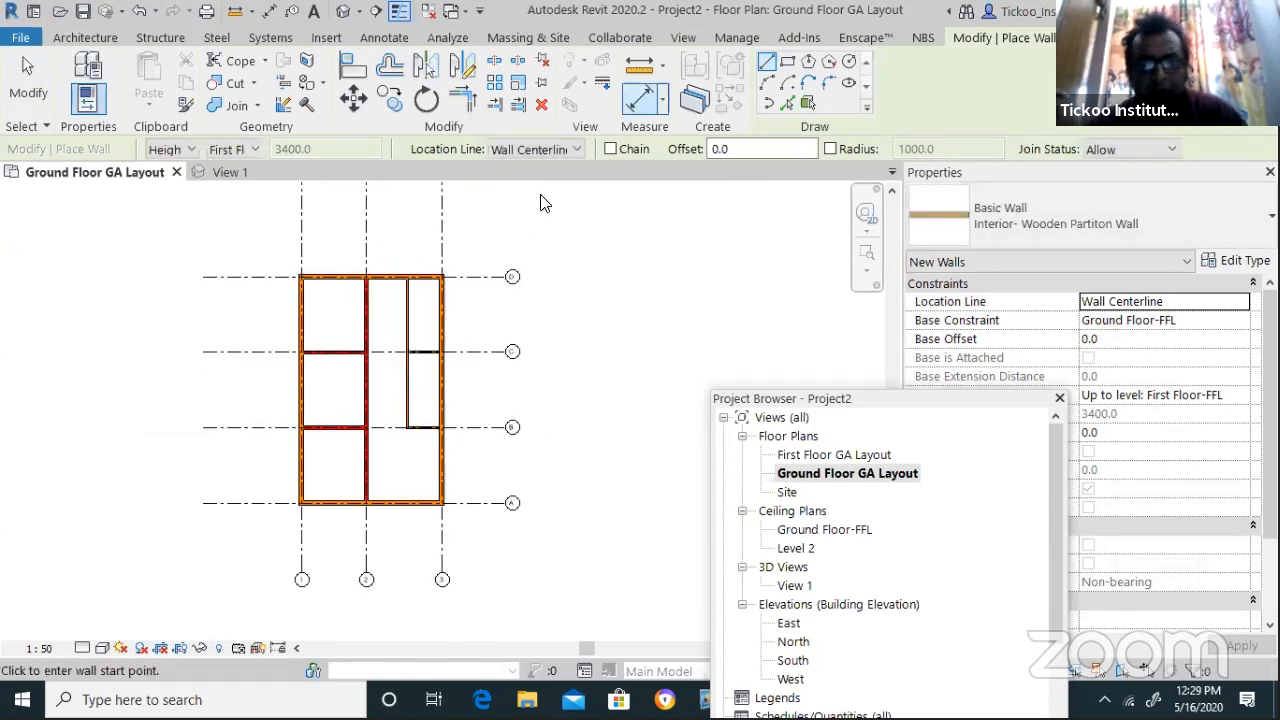
click(677, 38)
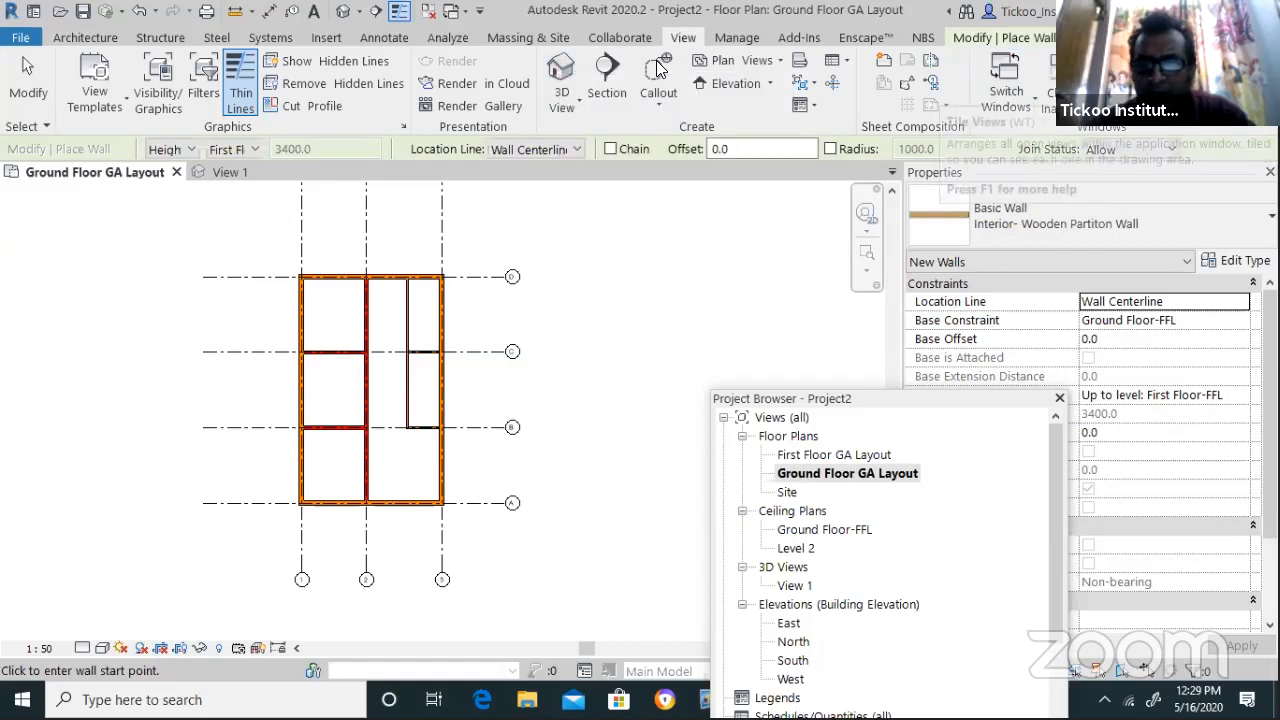
Tile the plan and 3D View 1 side by side with WT and orbit the 3D view steeper
key(w)
key(t)
scroll(482, 458, down, 2)
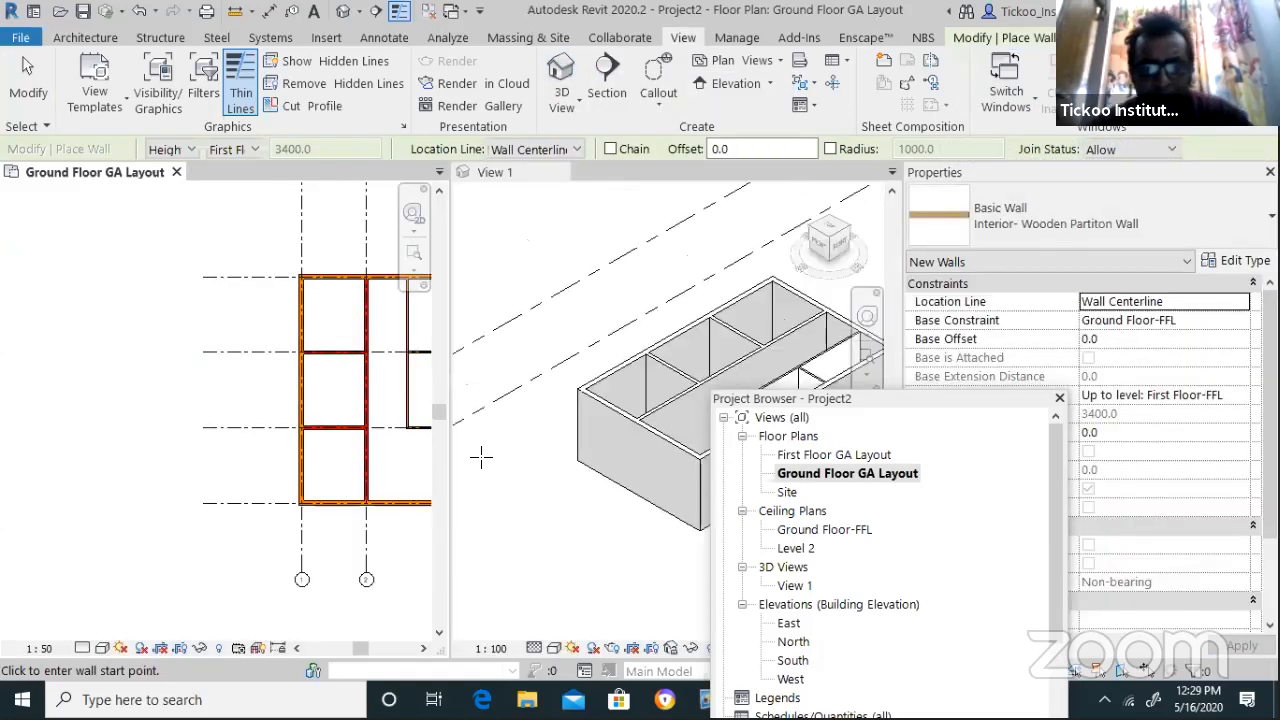
scroll(680, 460, down, 1)
key(Escape)
key(Escape)
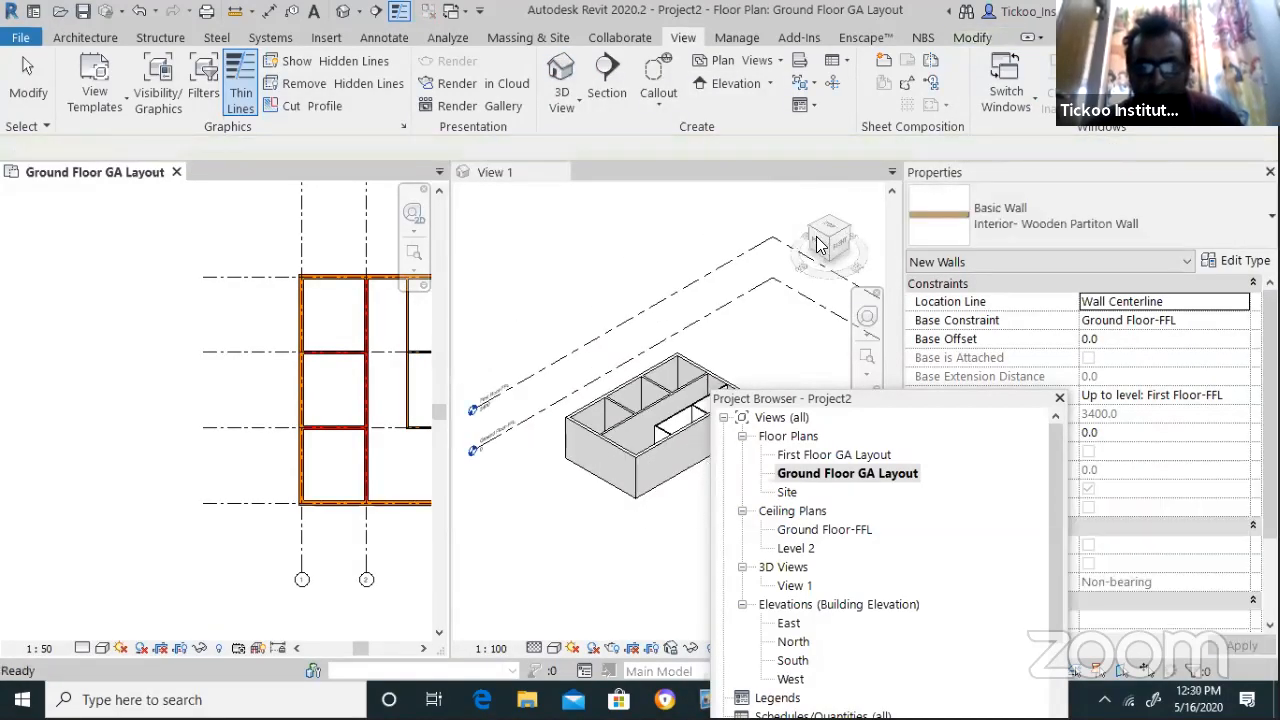
drag(834, 237, 826, 300)
scroll(700, 478, up, 5)
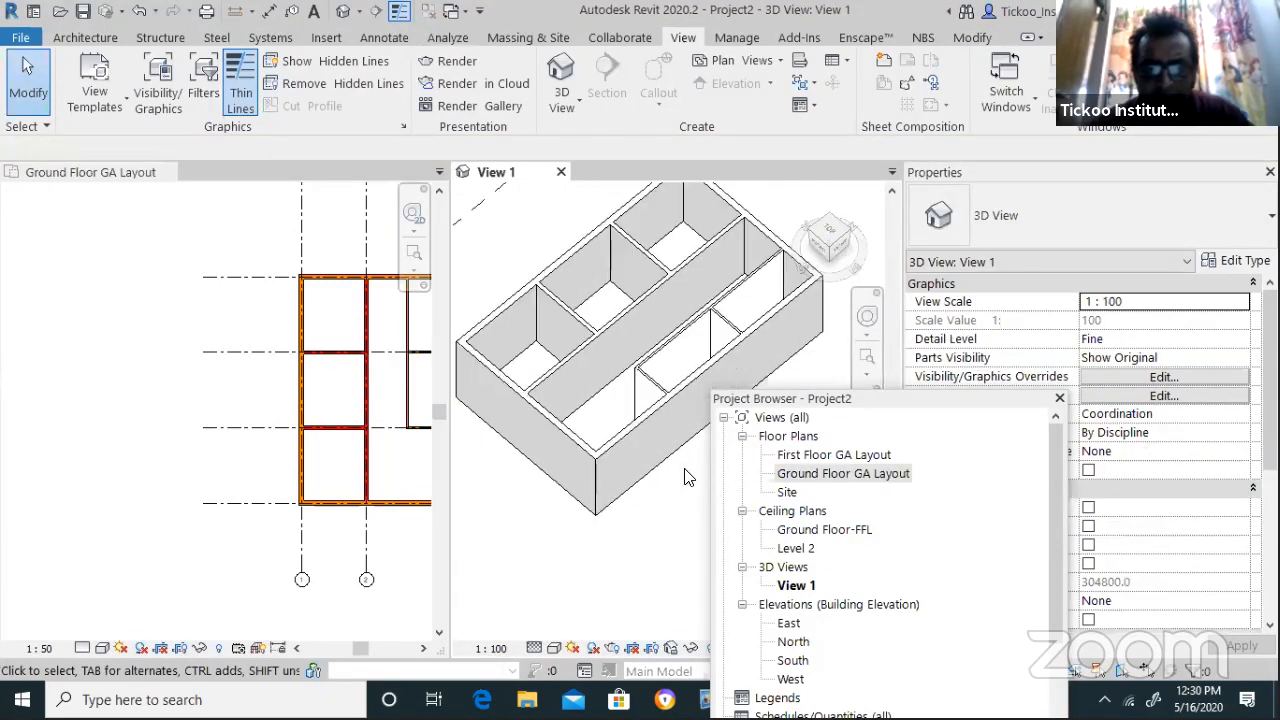
Select the new long wooden partition wall in the ground floor plan
click(38, 453)
scroll(38, 453, down, 3)
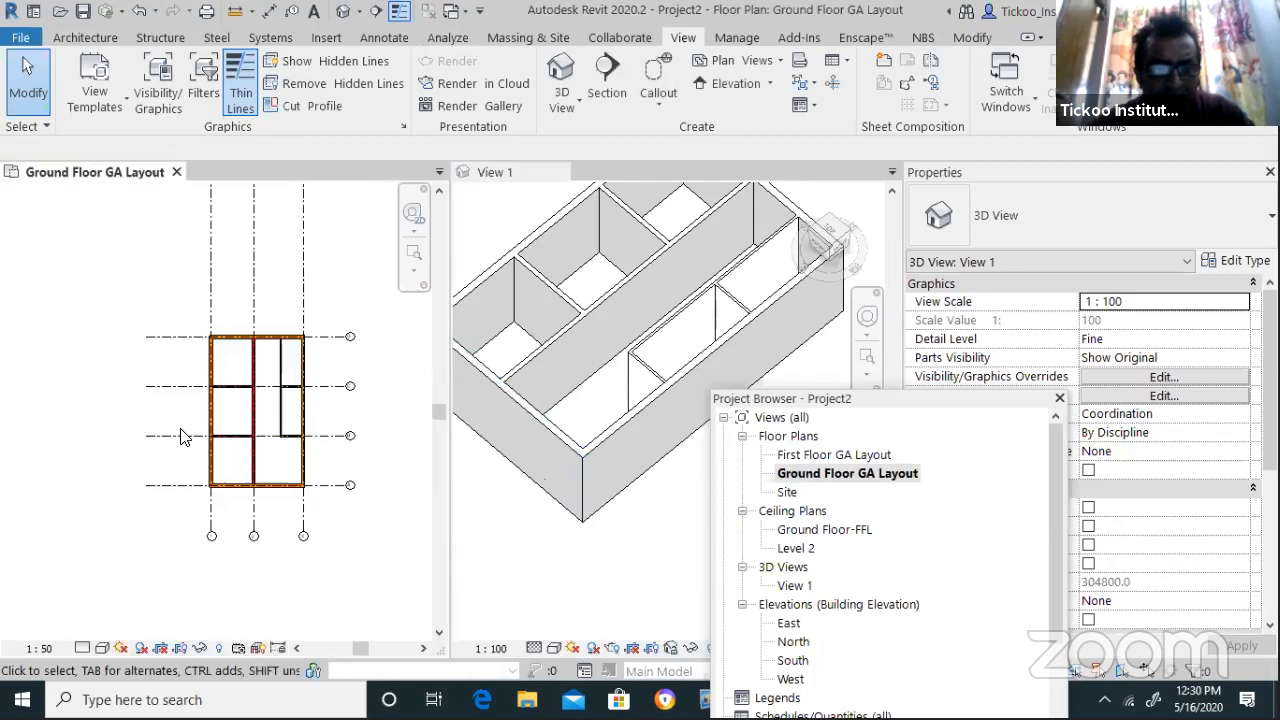
scroll(215, 412, up, 5)
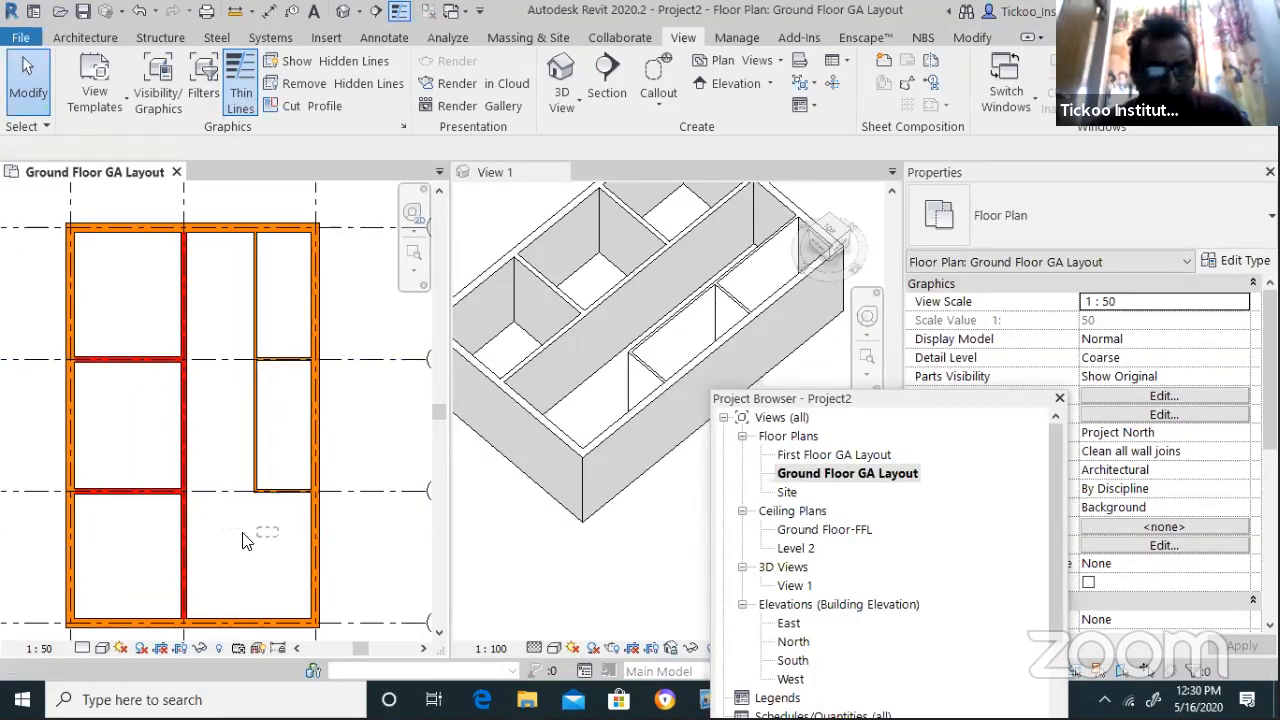
click(257, 383)
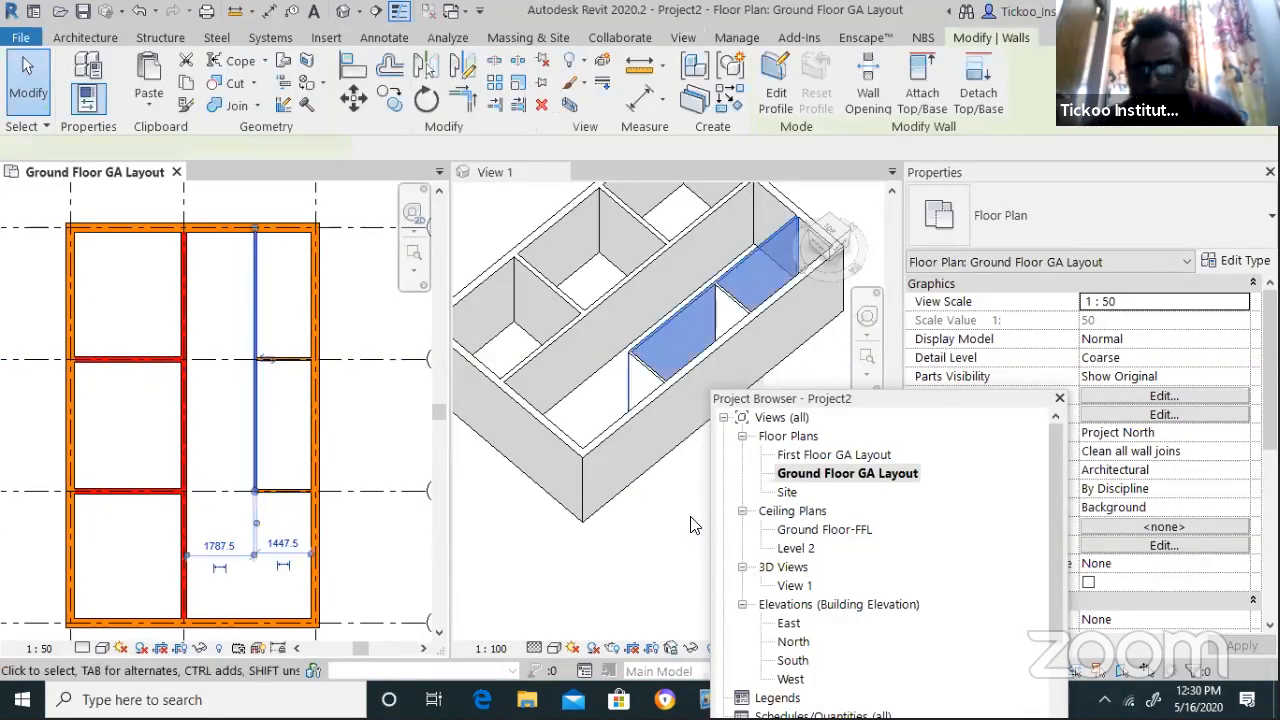
Make the long partition wall's top Unconnected with a 4' (1219.2) height
click(869, 409)
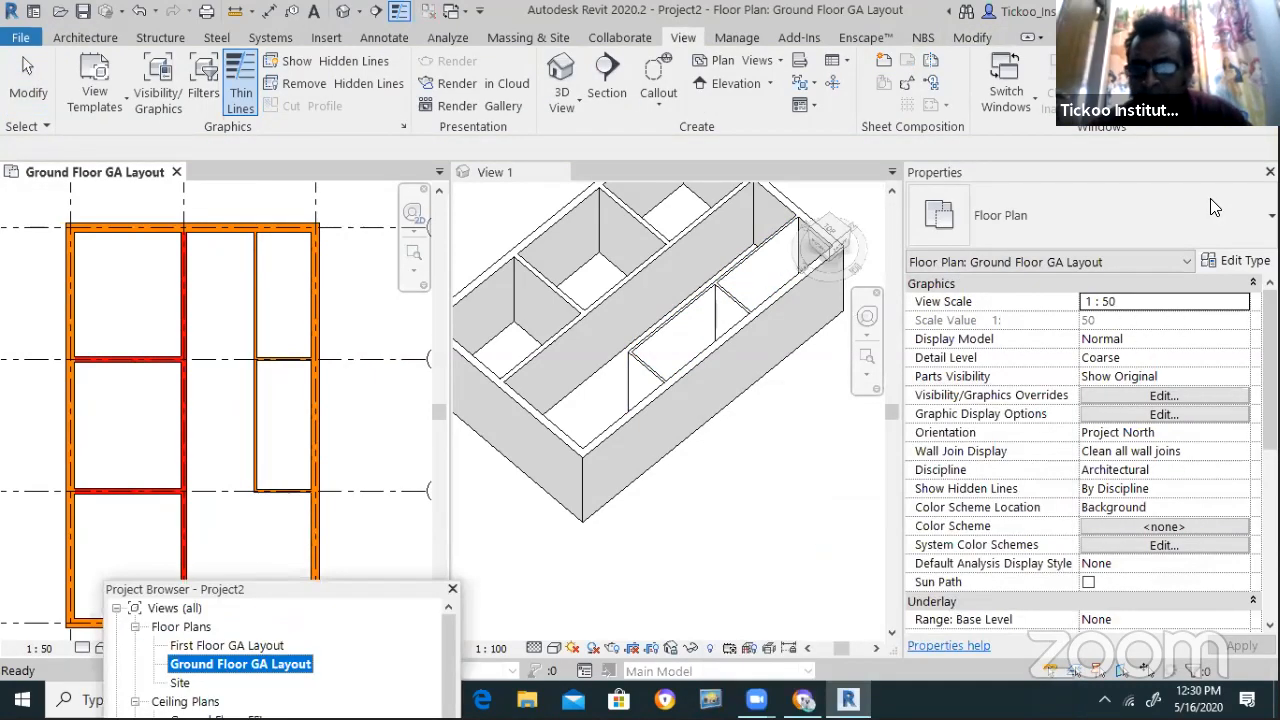
click(254, 444)
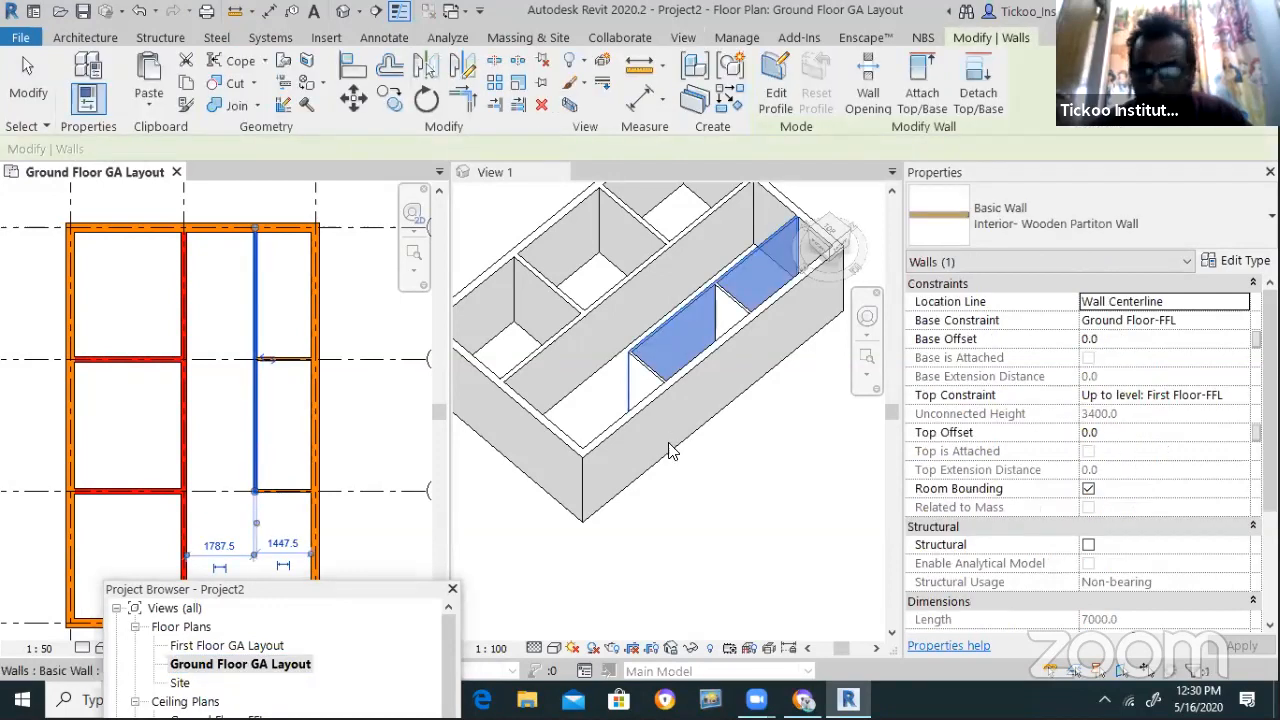
click(1250, 398)
click(1241, 395)
click(1124, 414)
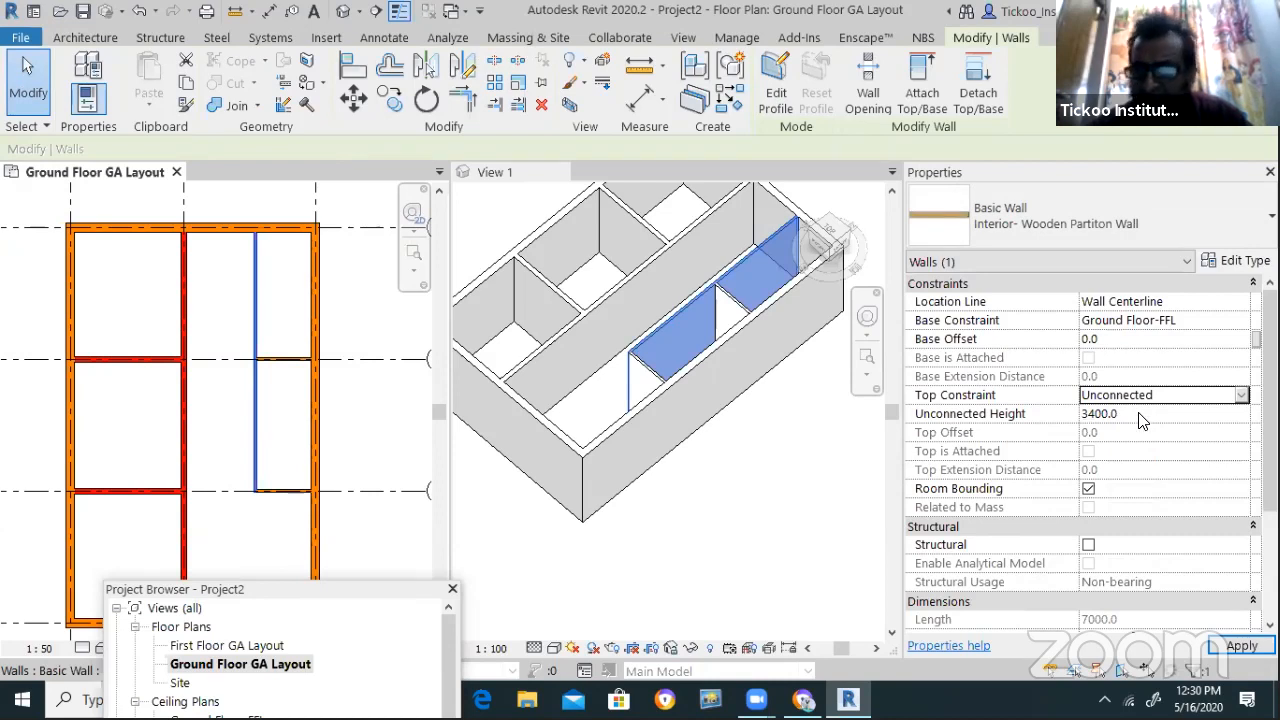
click(1139, 413)
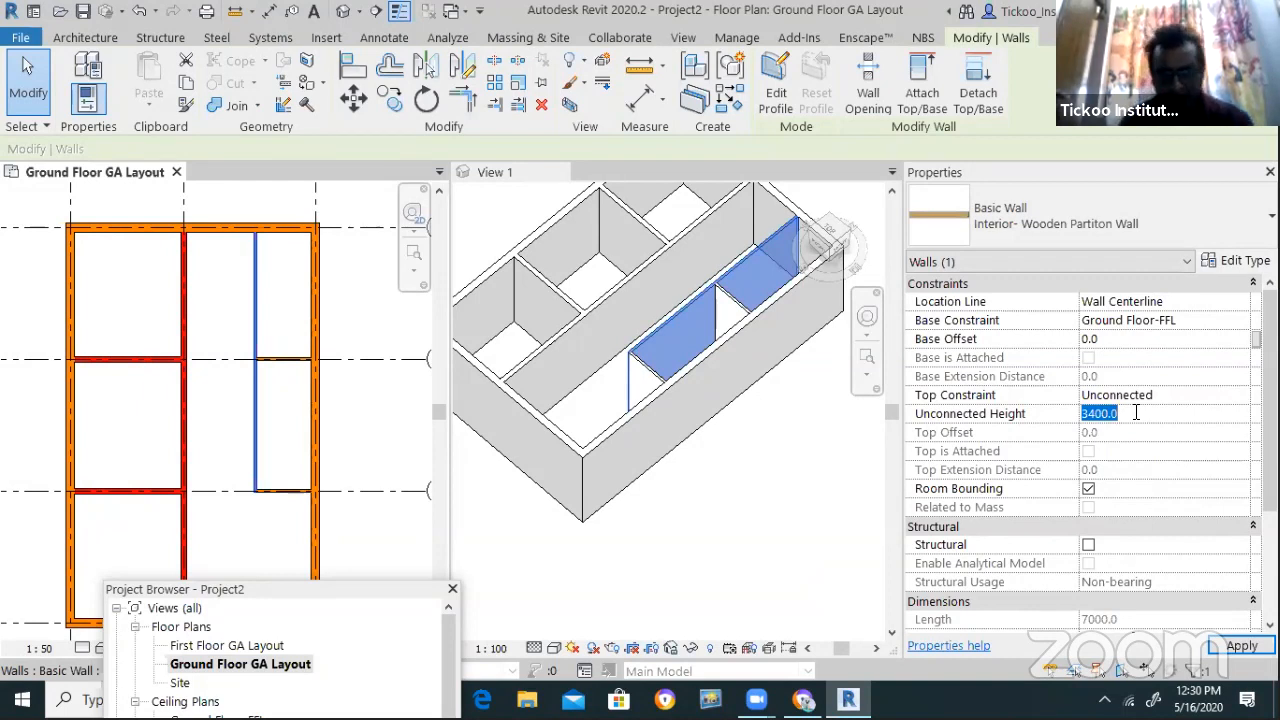
text(4')
key(Return)
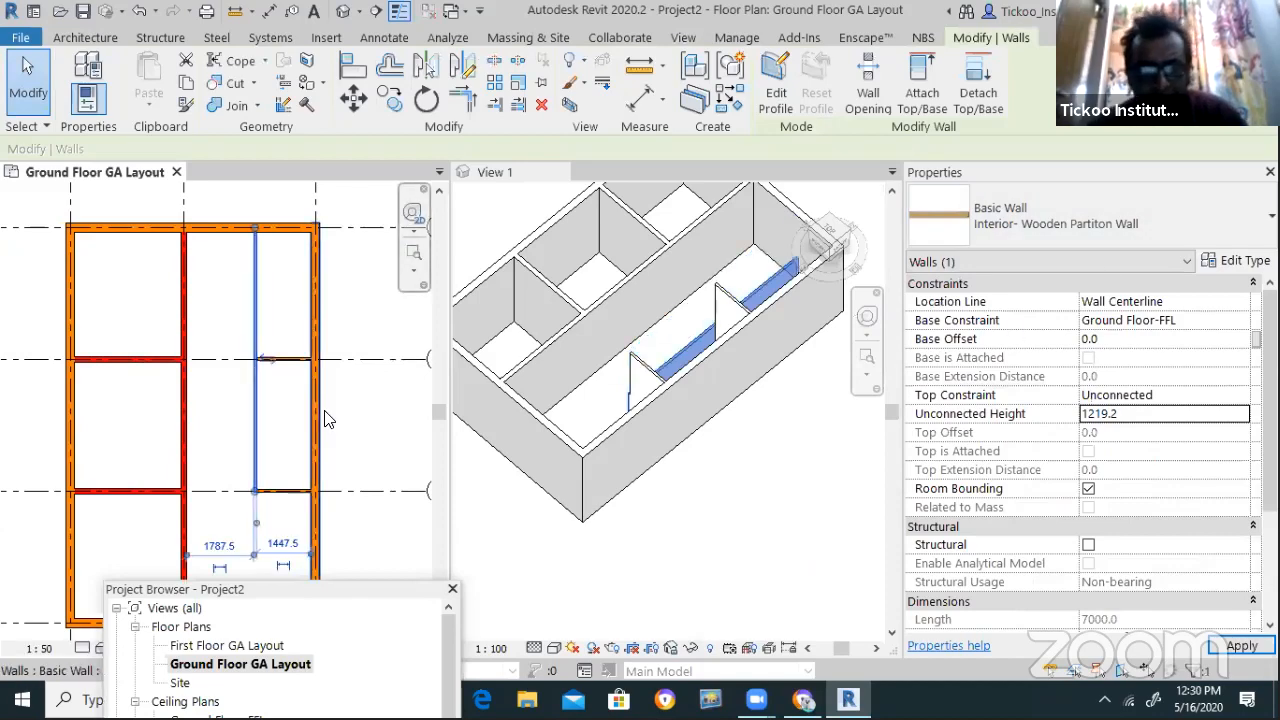
click(280, 400)
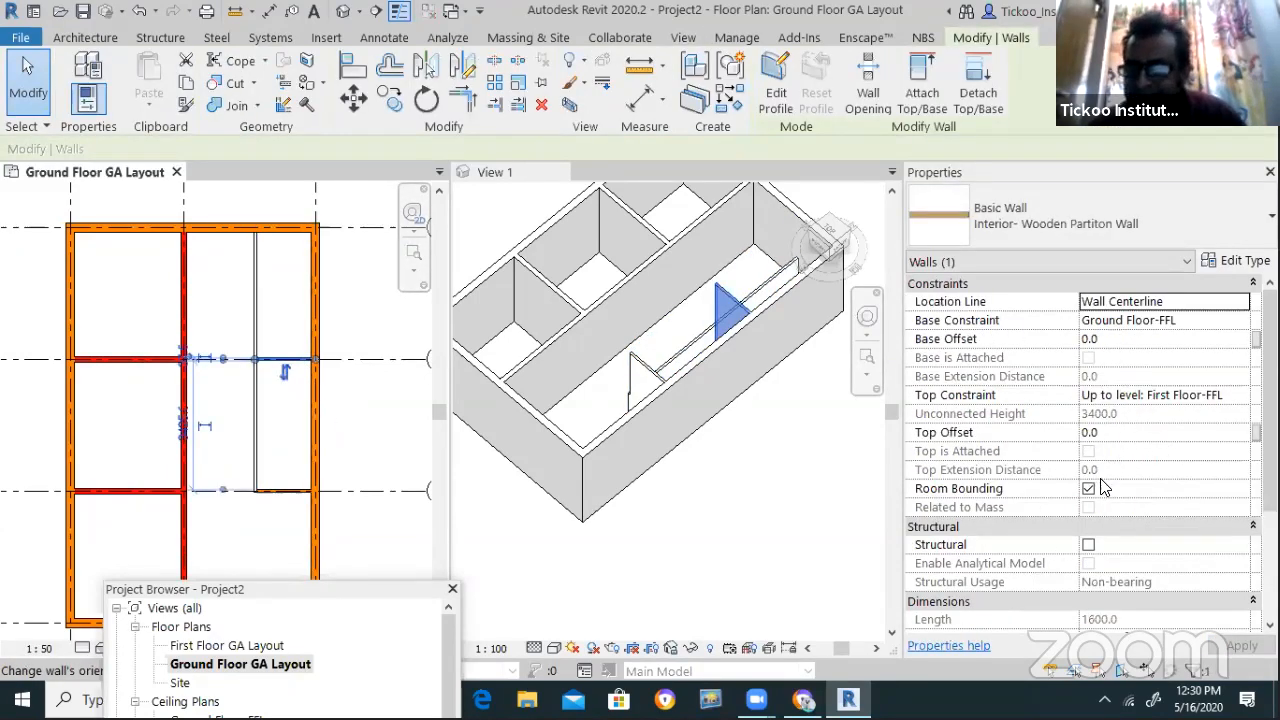
Give the grid B cross wall an unconnected 4' height and check it in the 3D view
click(1222, 395)
click(1120, 414)
click(1136, 413)
key(Return)
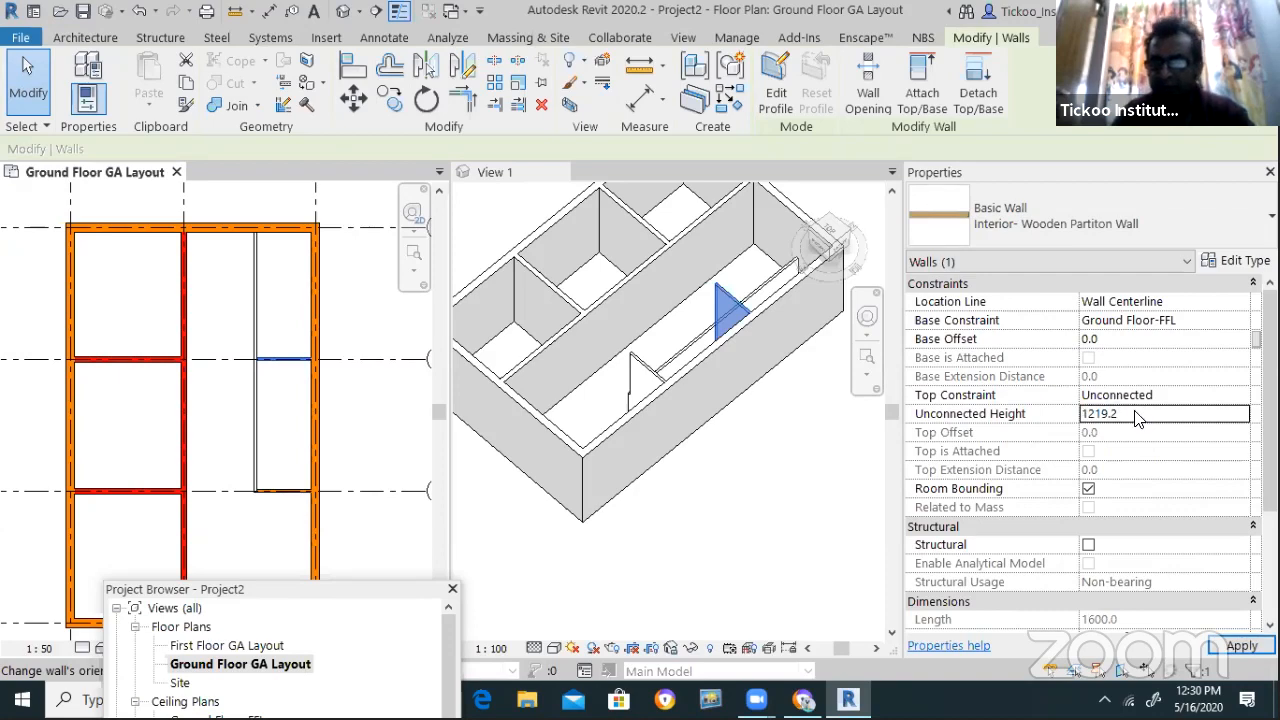
key(Escape)
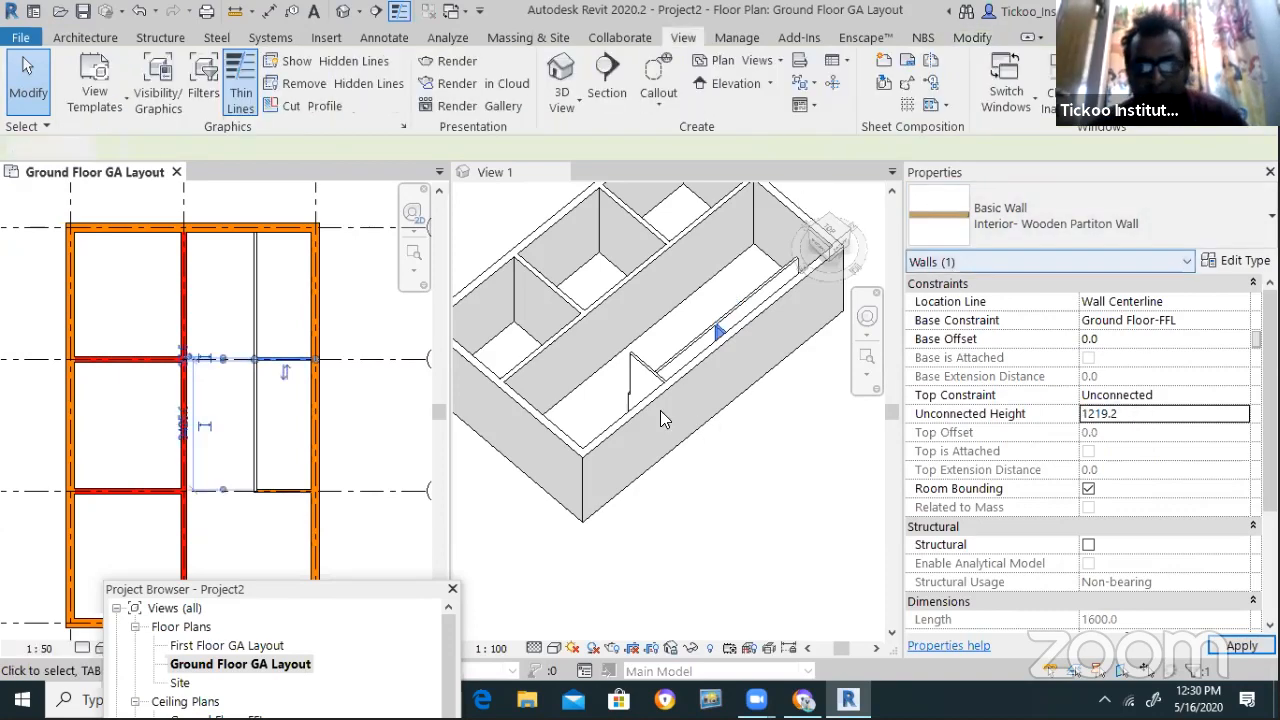
click(285, 493)
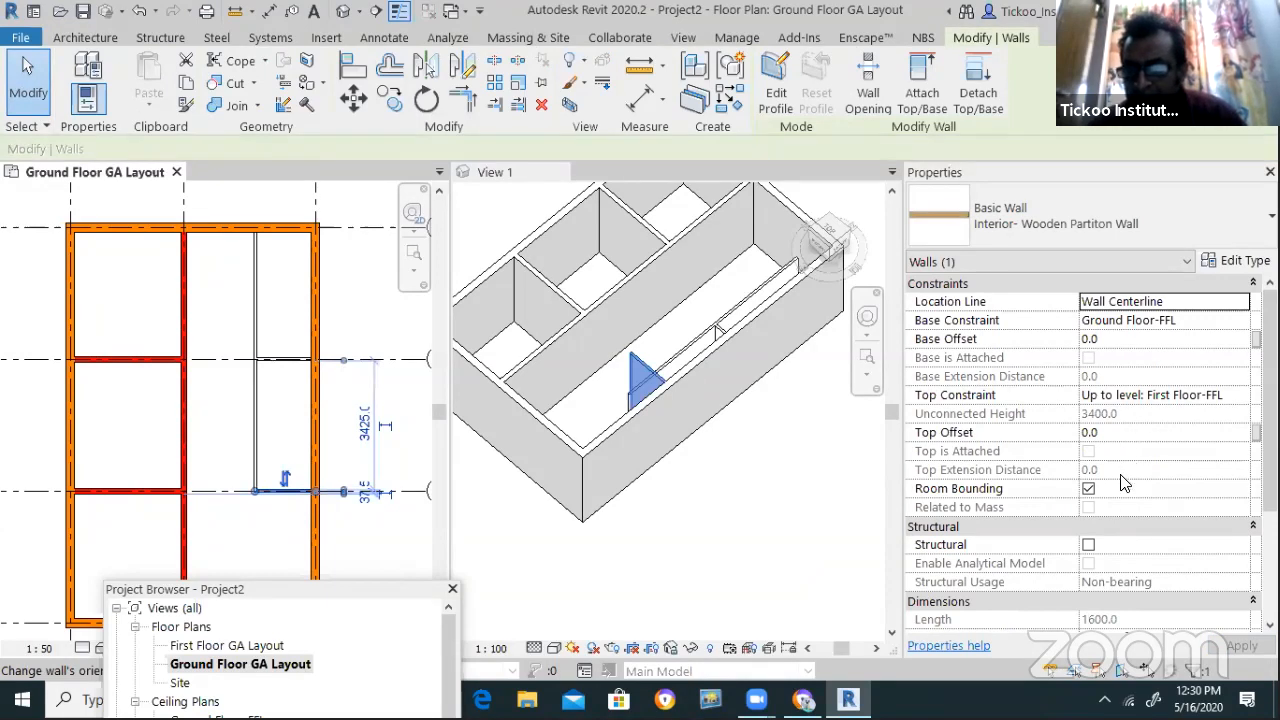
click(1200, 397)
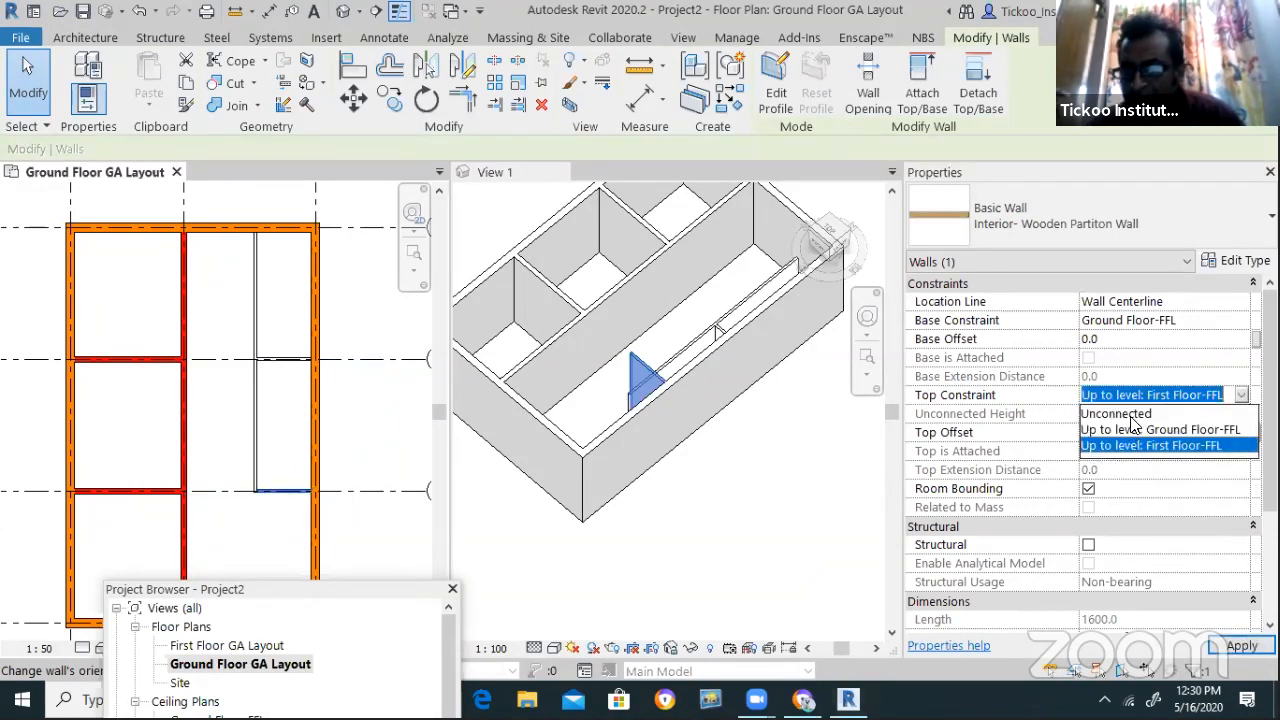
click(1131, 414)
click(1134, 416)
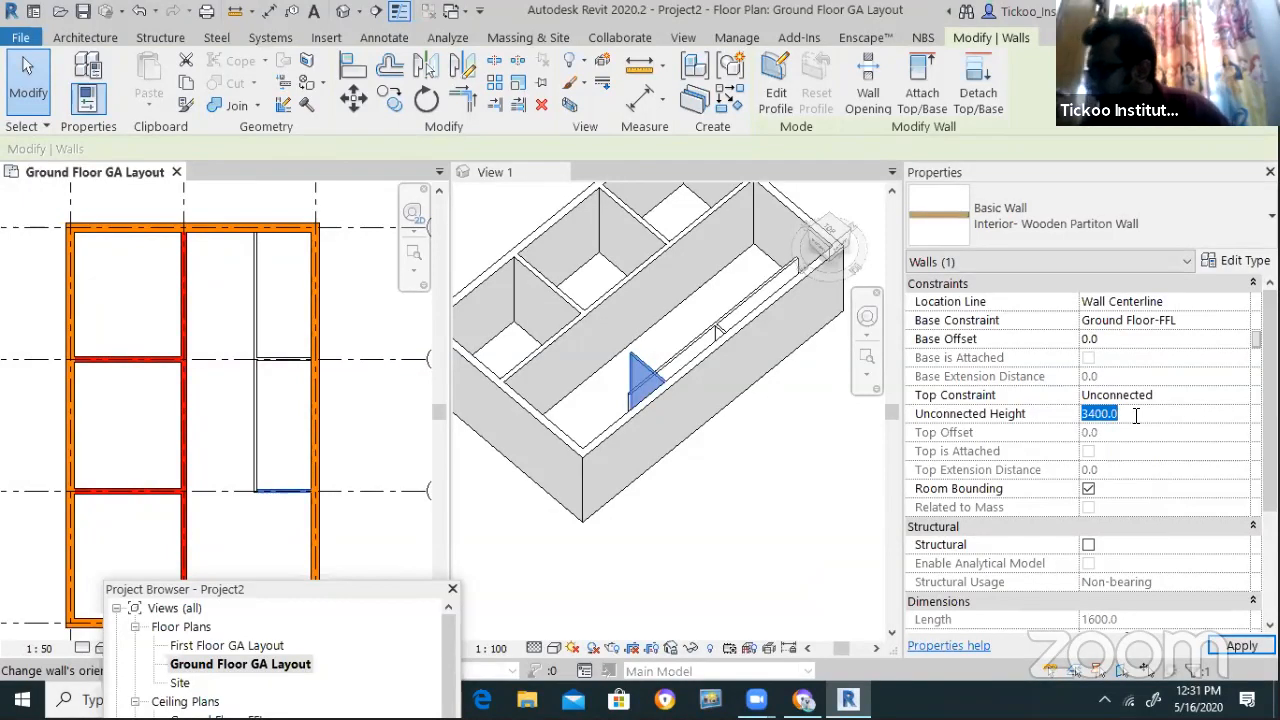
text(4')
key(Return)
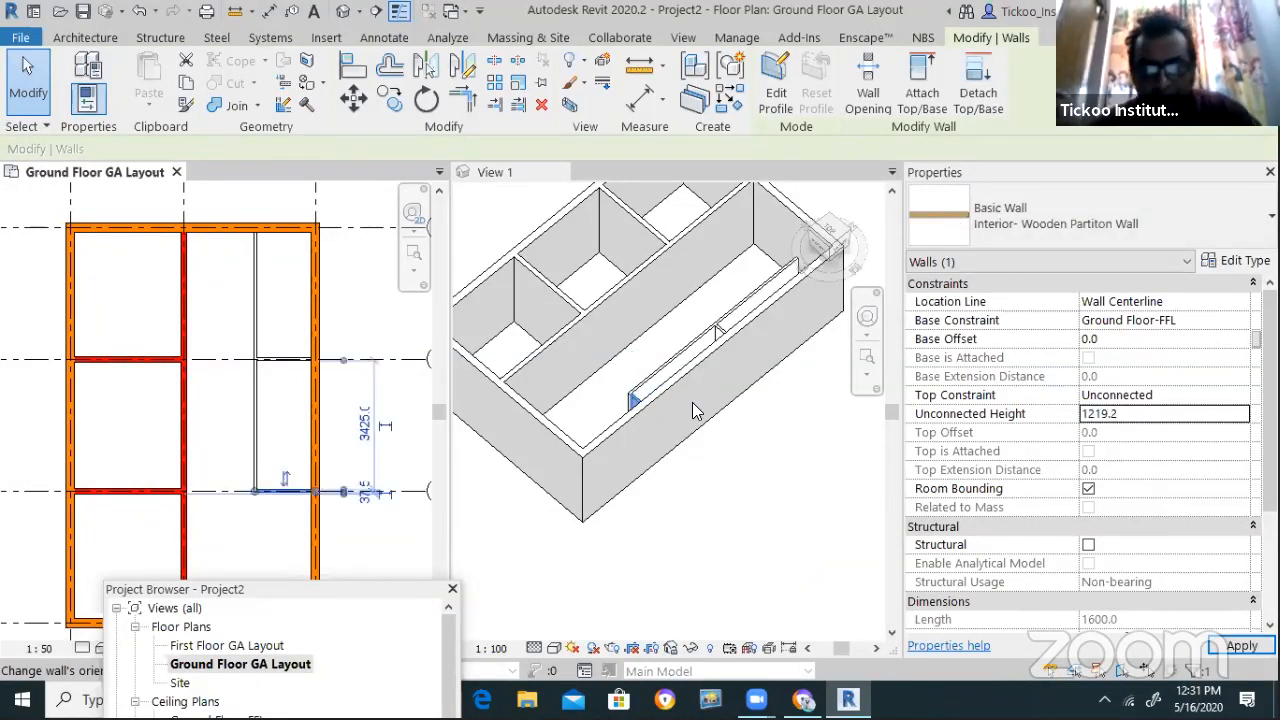
click(800, 417)
scroll(747, 460, down, 1)
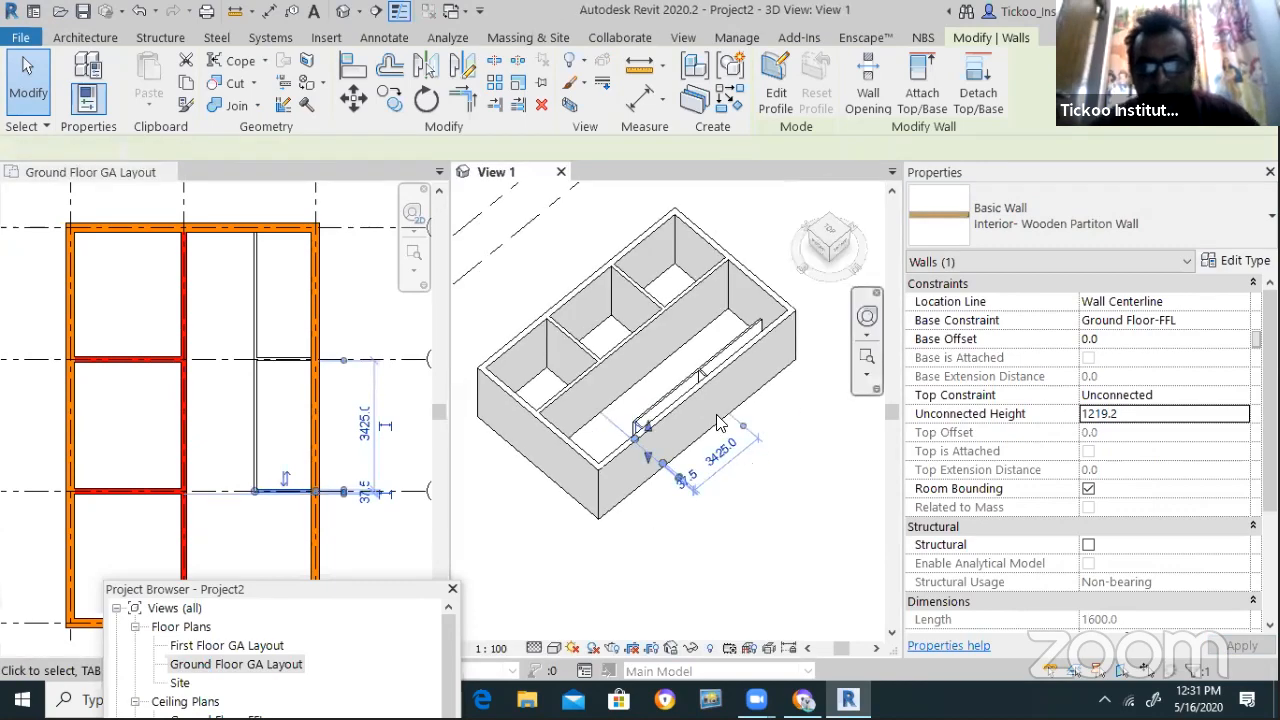
Orbit View 1 to a top-corner isometric and select the long low partition in the plan
scroll(785, 462, up, 2)
key(Escape)
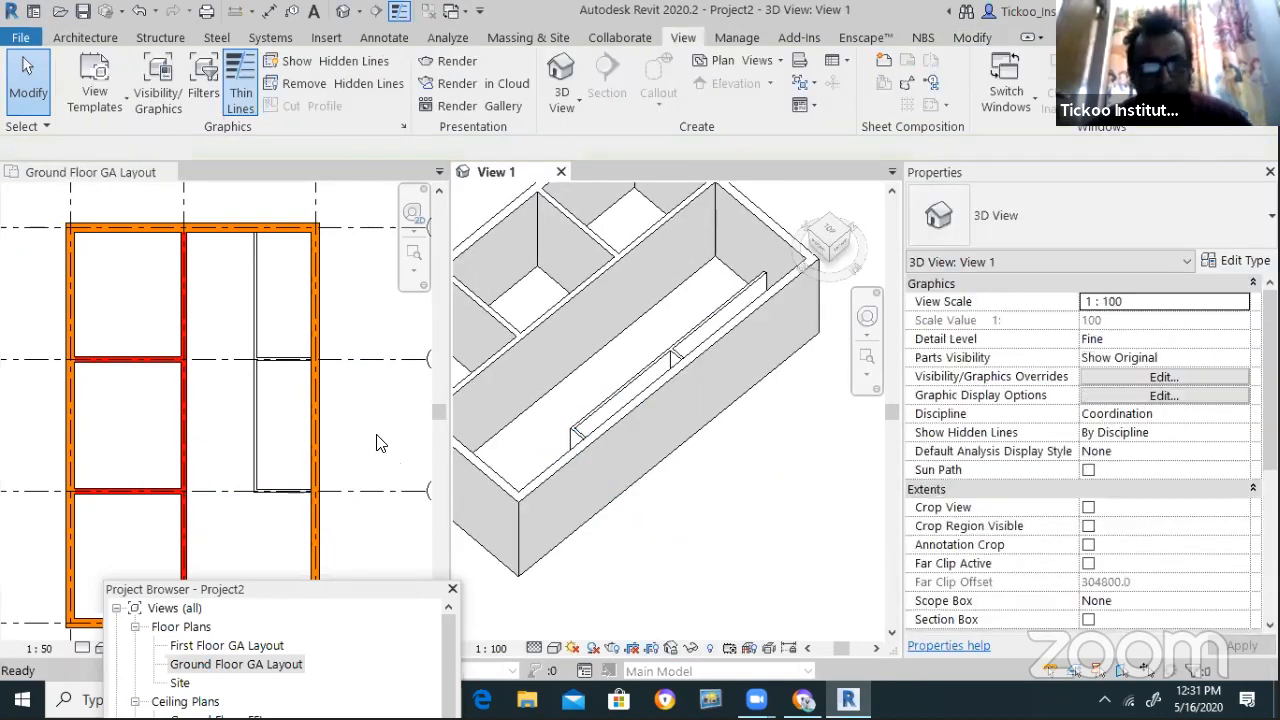
scroll(222, 461, down, 2)
scroll(258, 540, up, 1)
scroll(258, 545, up, 1)
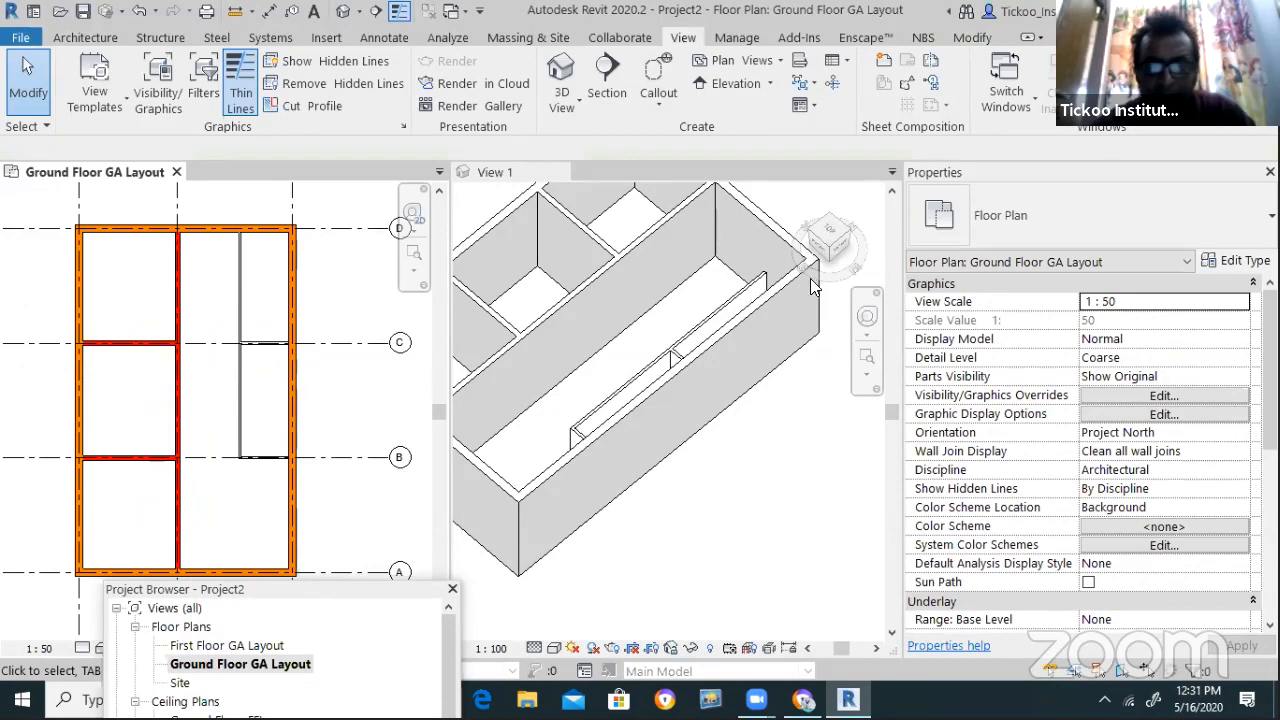
click(832, 242)
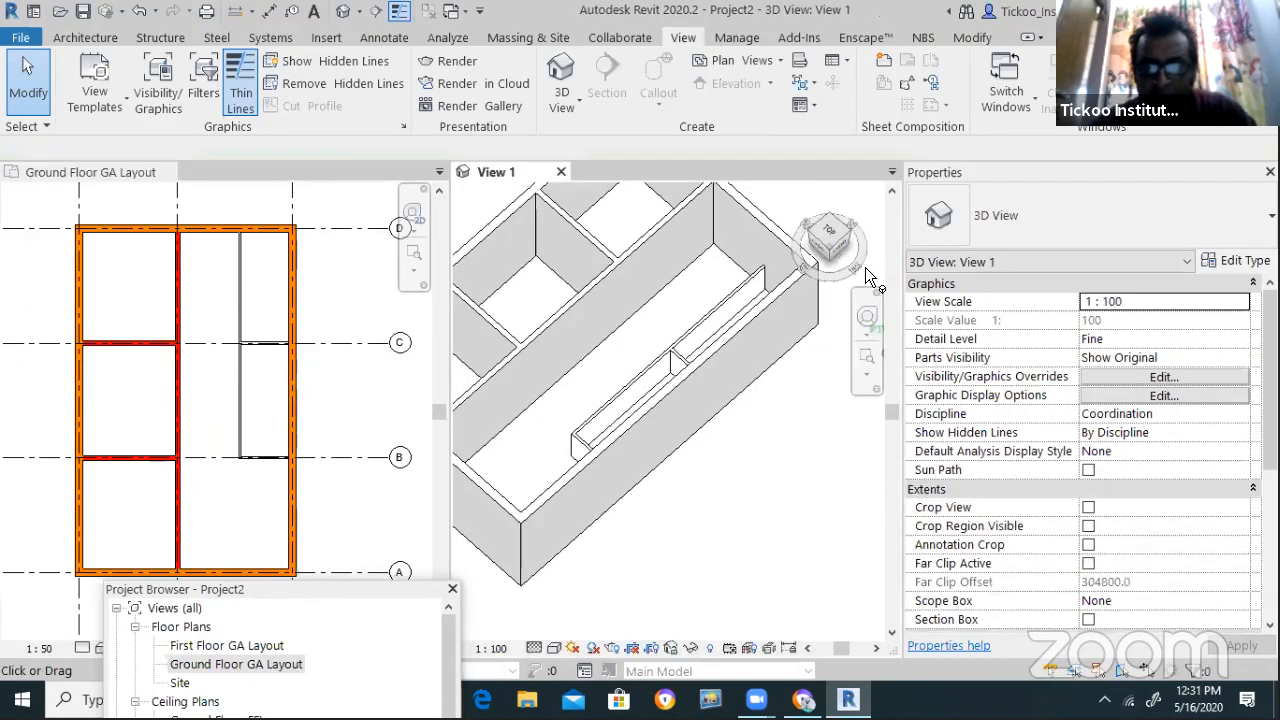
drag(903, 237, 933, 257)
click(849, 245)
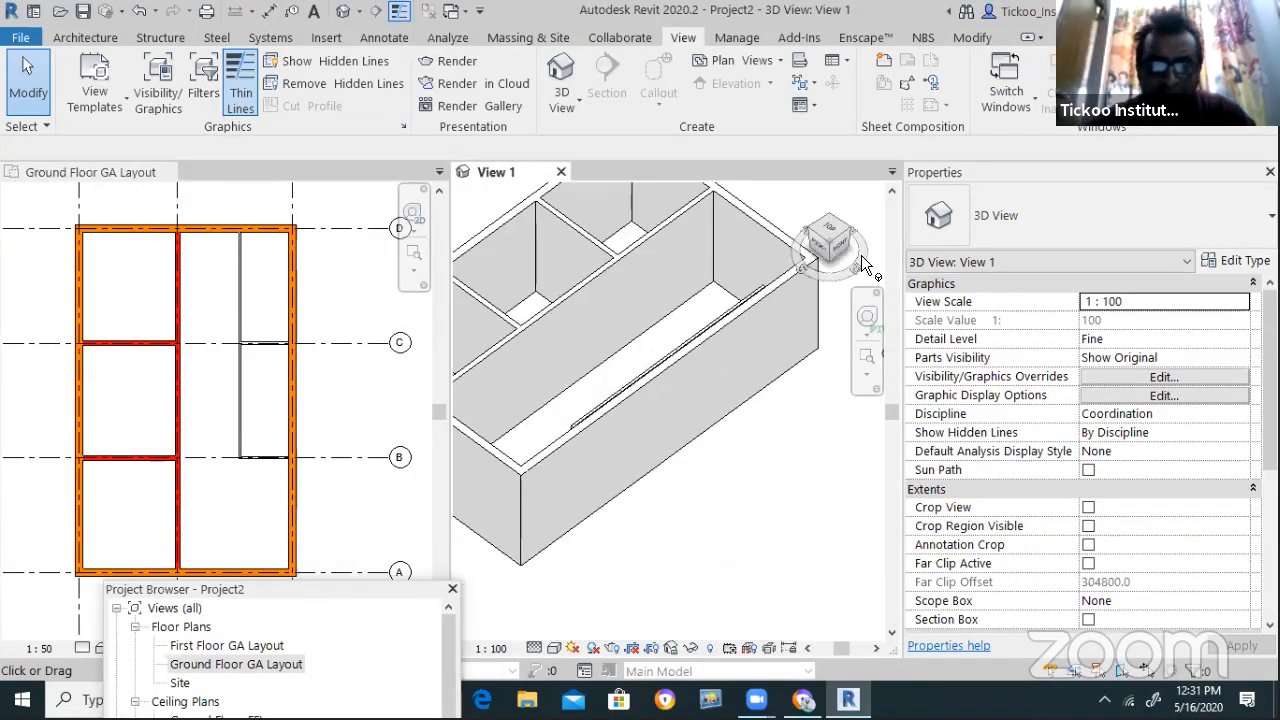
scroll(202, 391, up, 4)
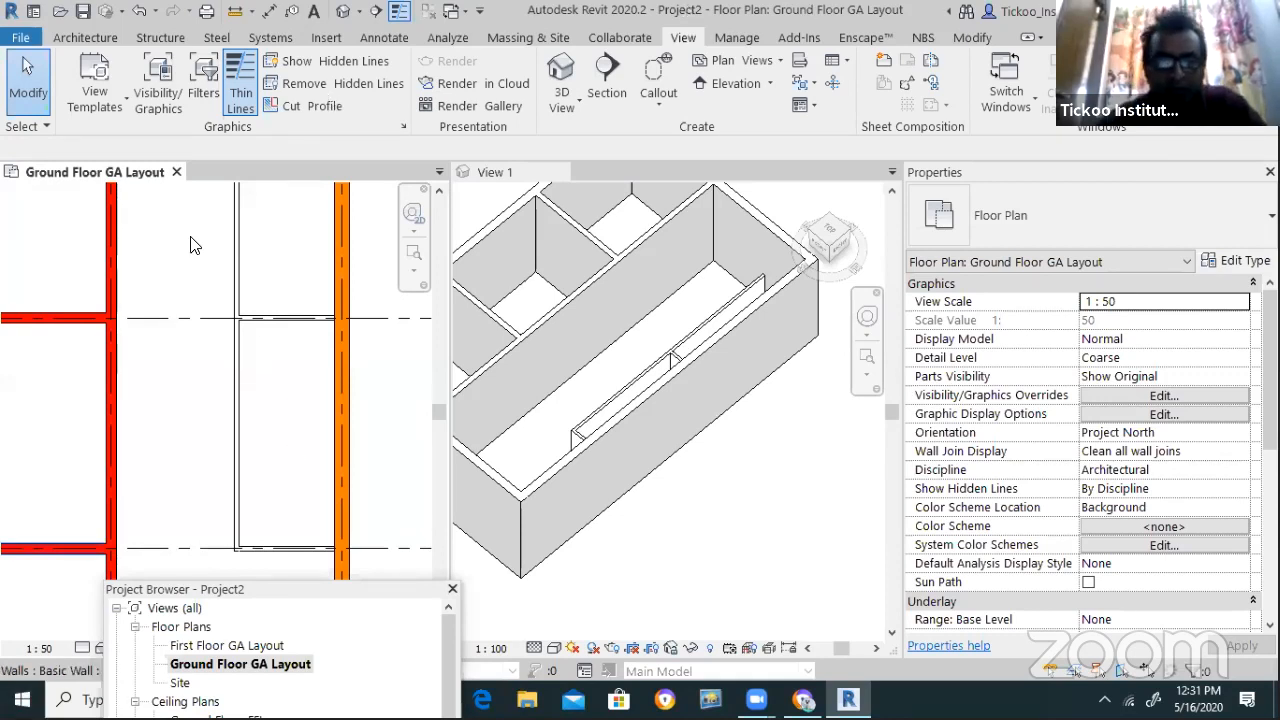
click(237, 357)
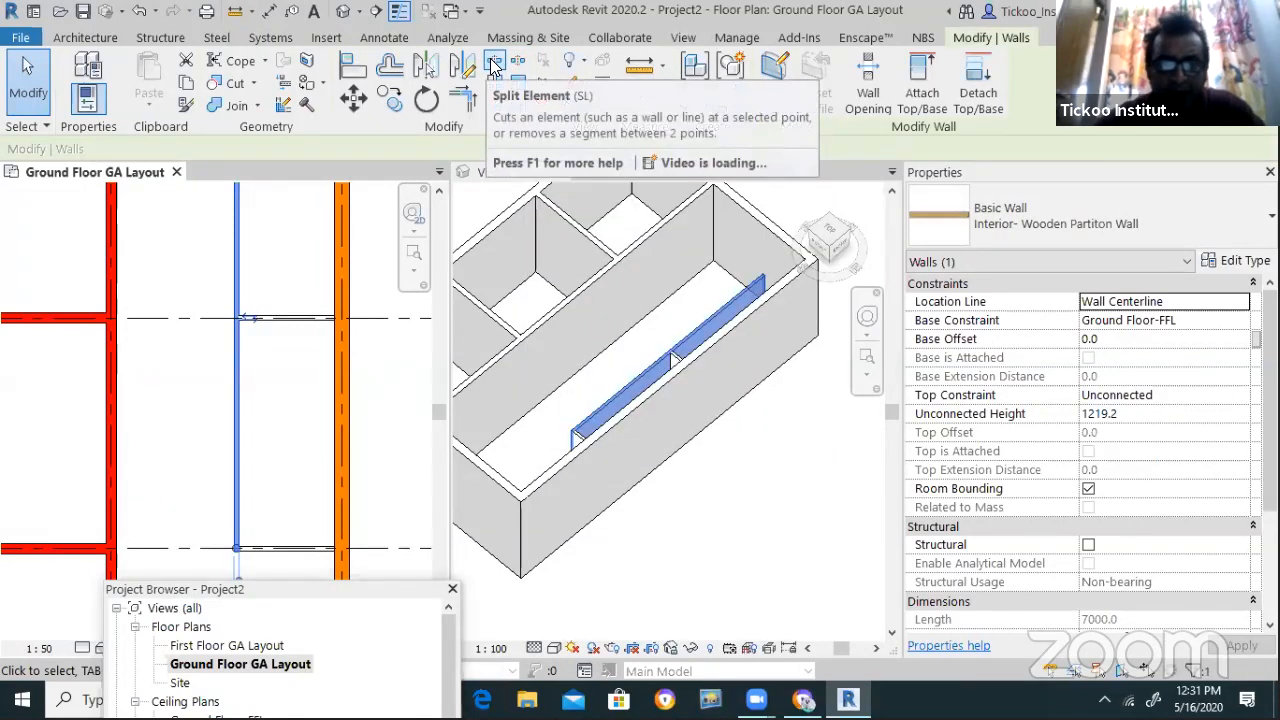
Split the low partition wall at one point and delete one of the resulting pieces
click(494, 66)
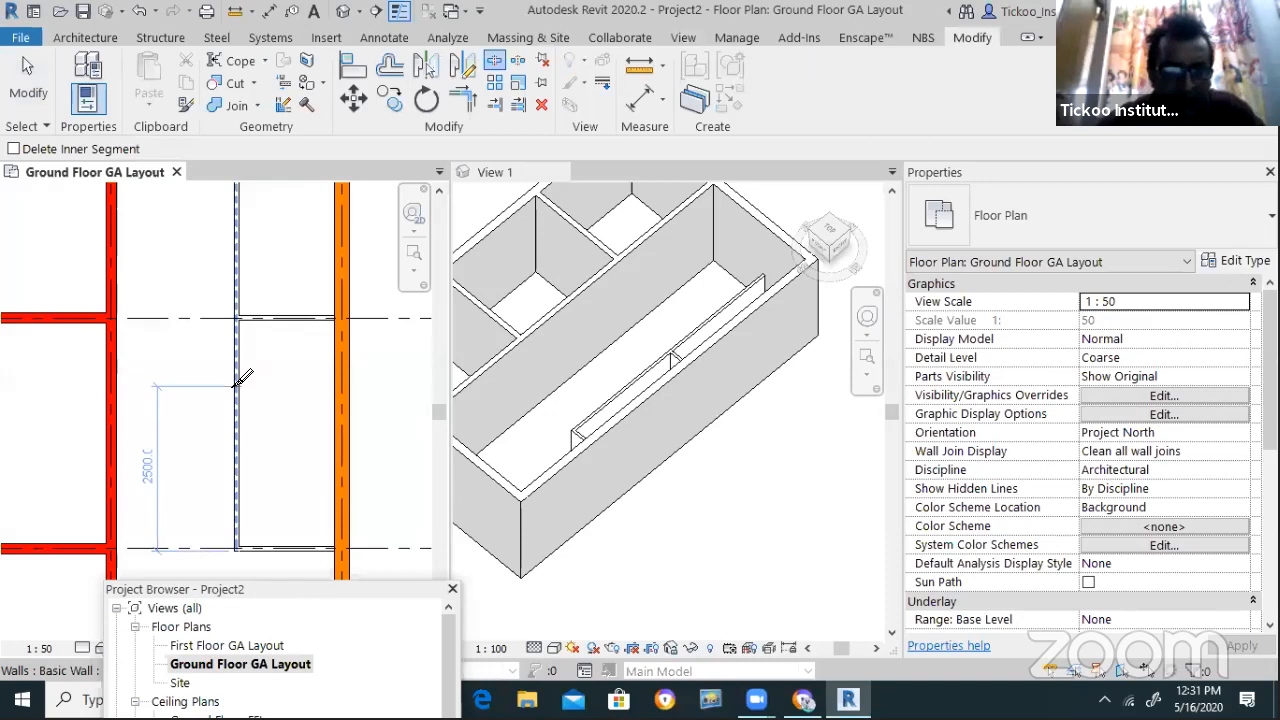
click(247, 385)
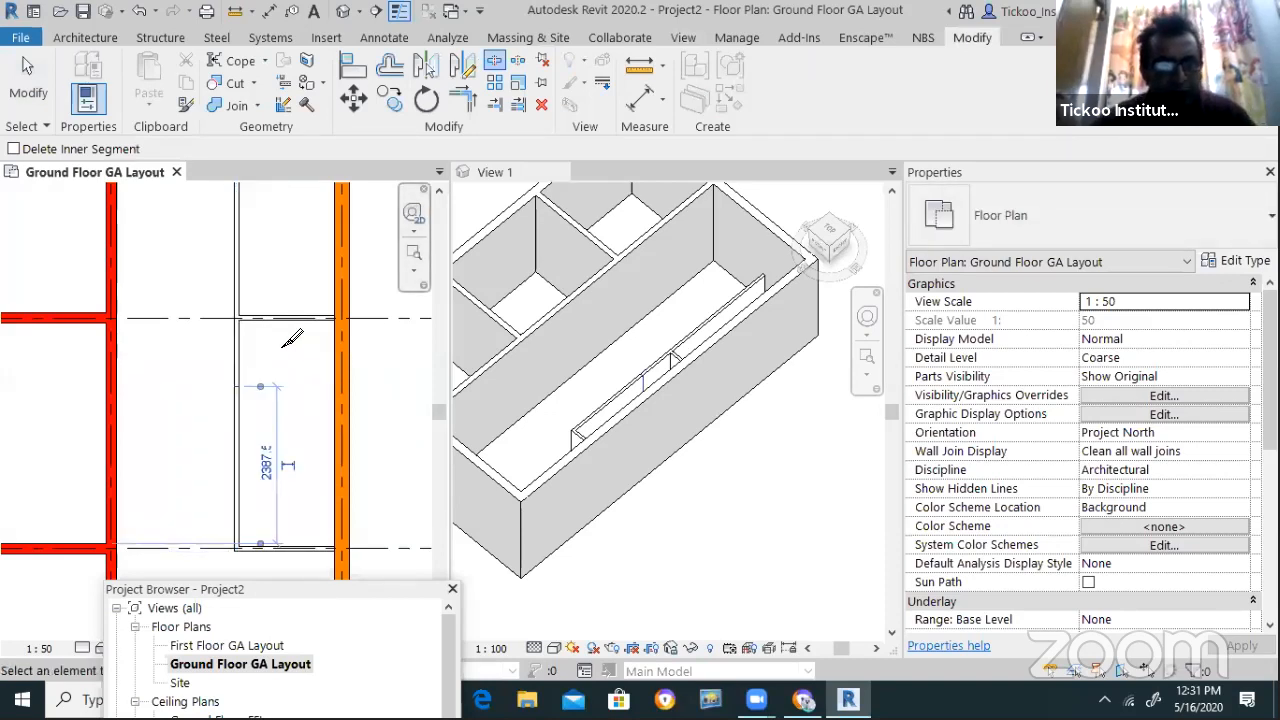
scroll(245, 362, up, 1)
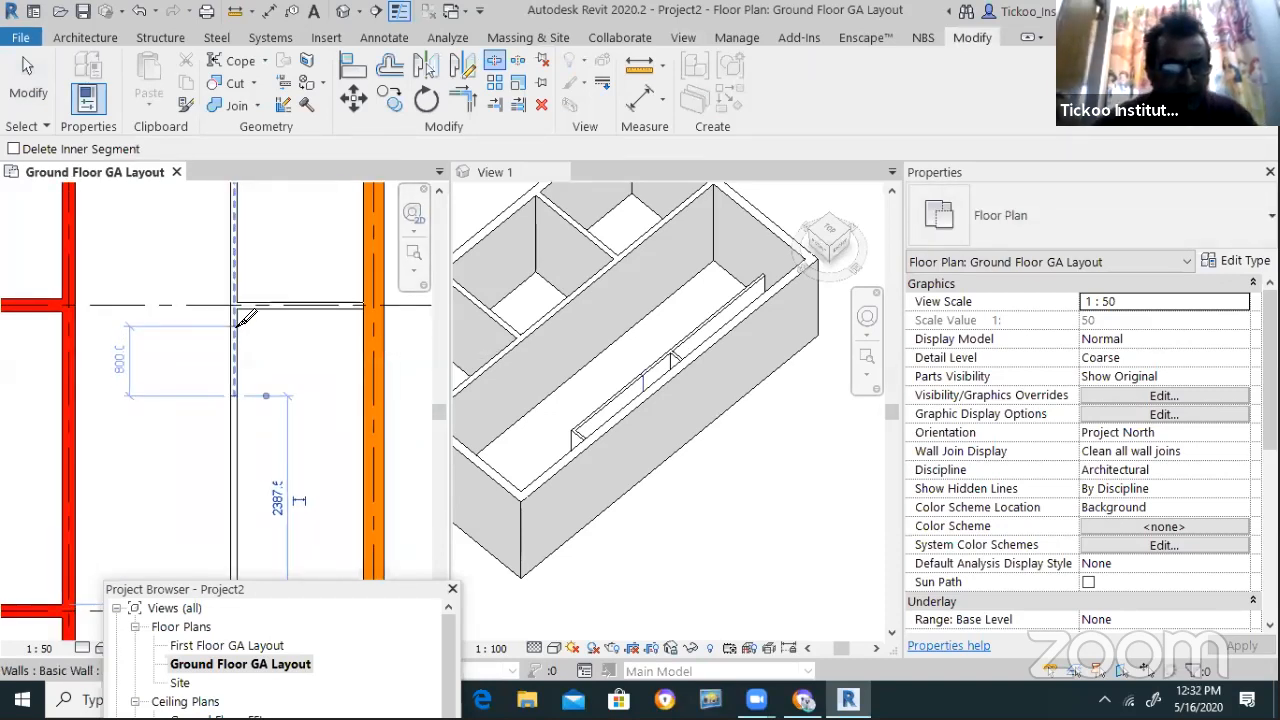
key(Escape)
key(Escape)
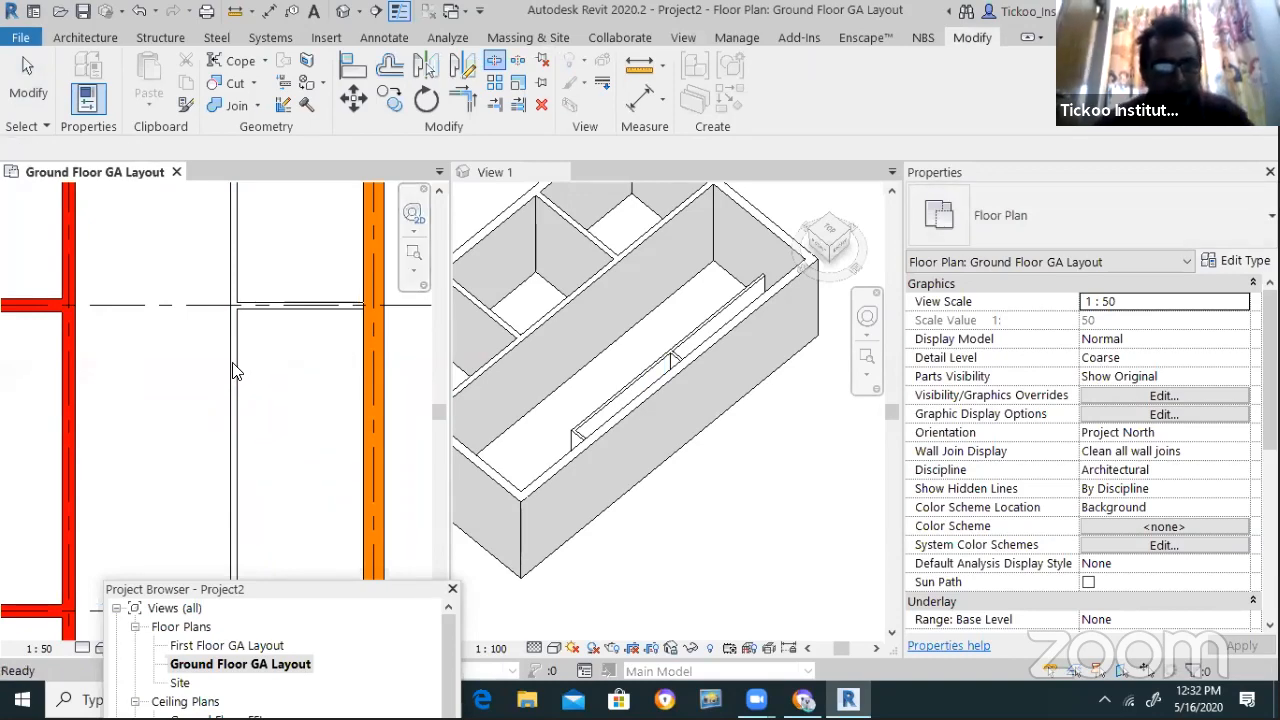
click(234, 368)
key(Delete)
scroll(250, 303, up, 1)
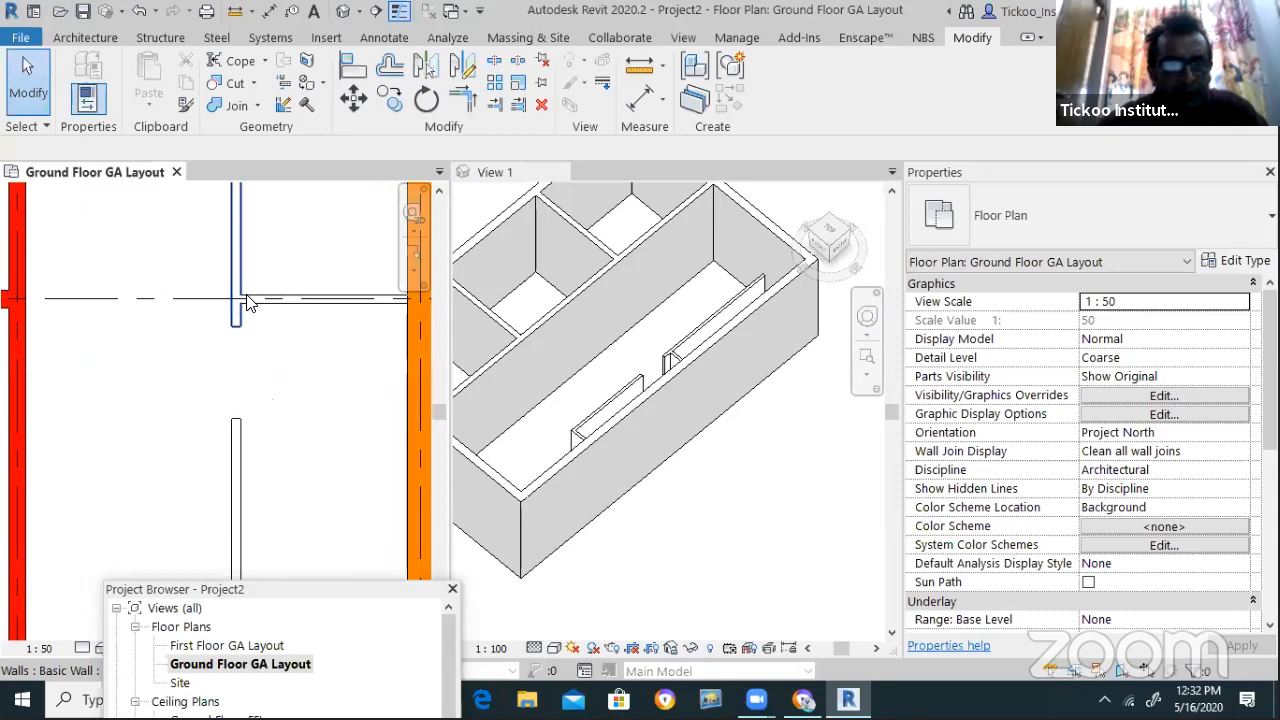
scroll(250, 303, up, 1)
Try widening the 800 gap between wall pieces to 1200, then cancel the failed edit
click(234, 338)
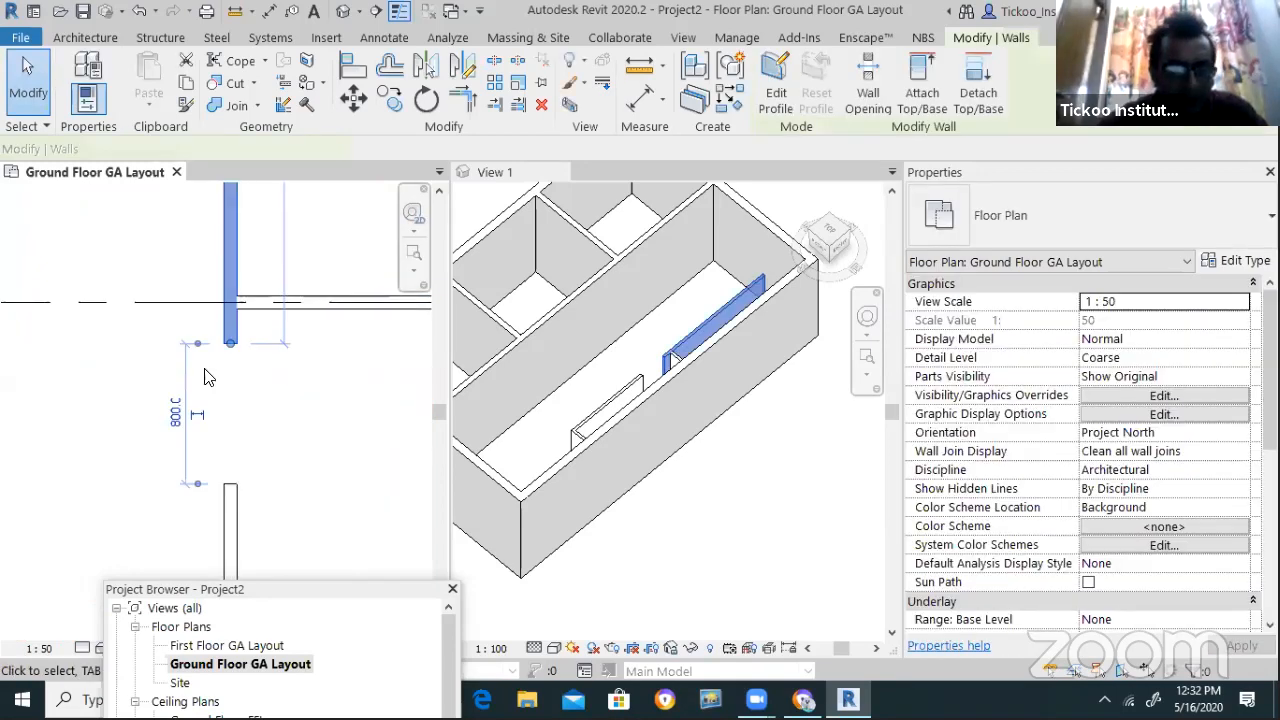
click(177, 413)
text(12)
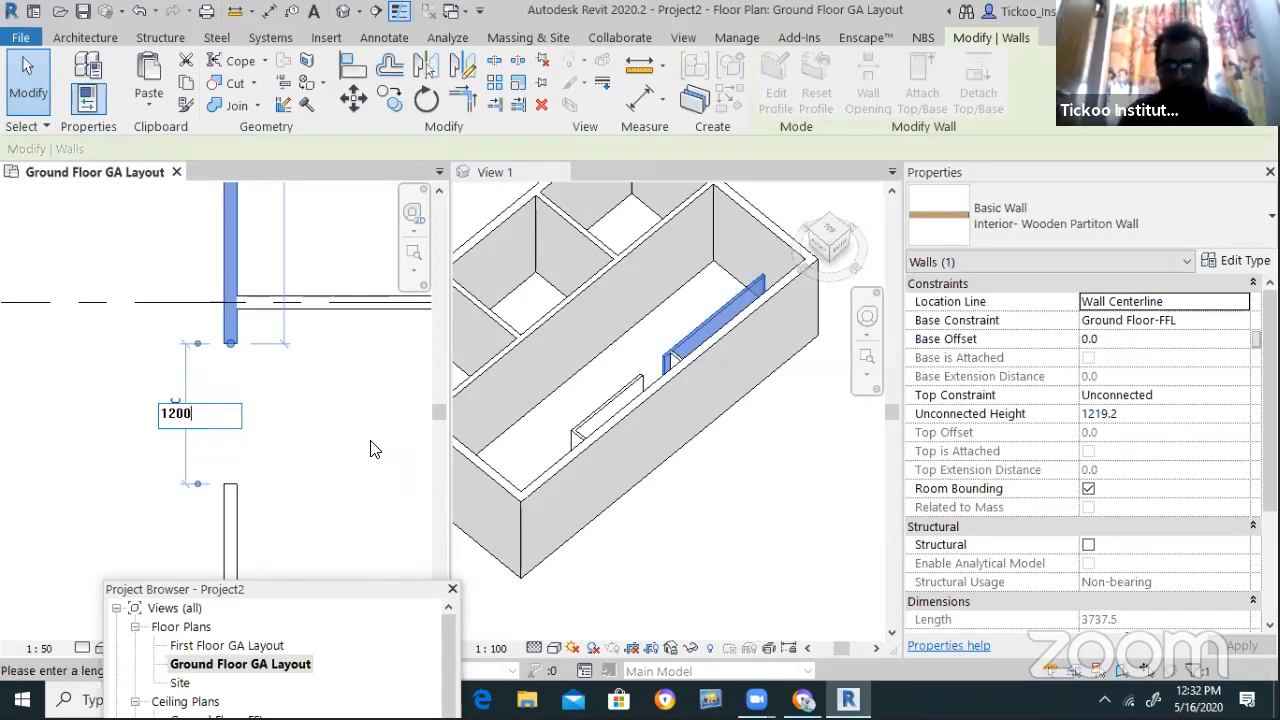
text(00)
key(Return)
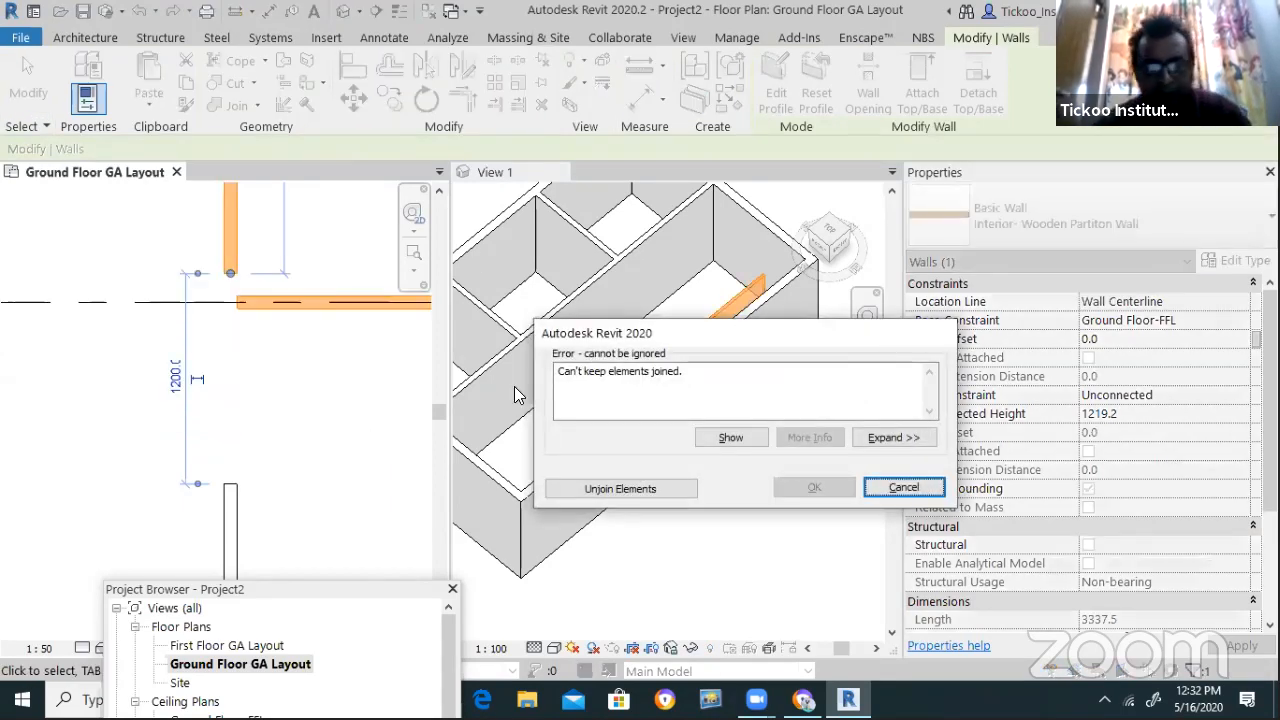
click(903, 488)
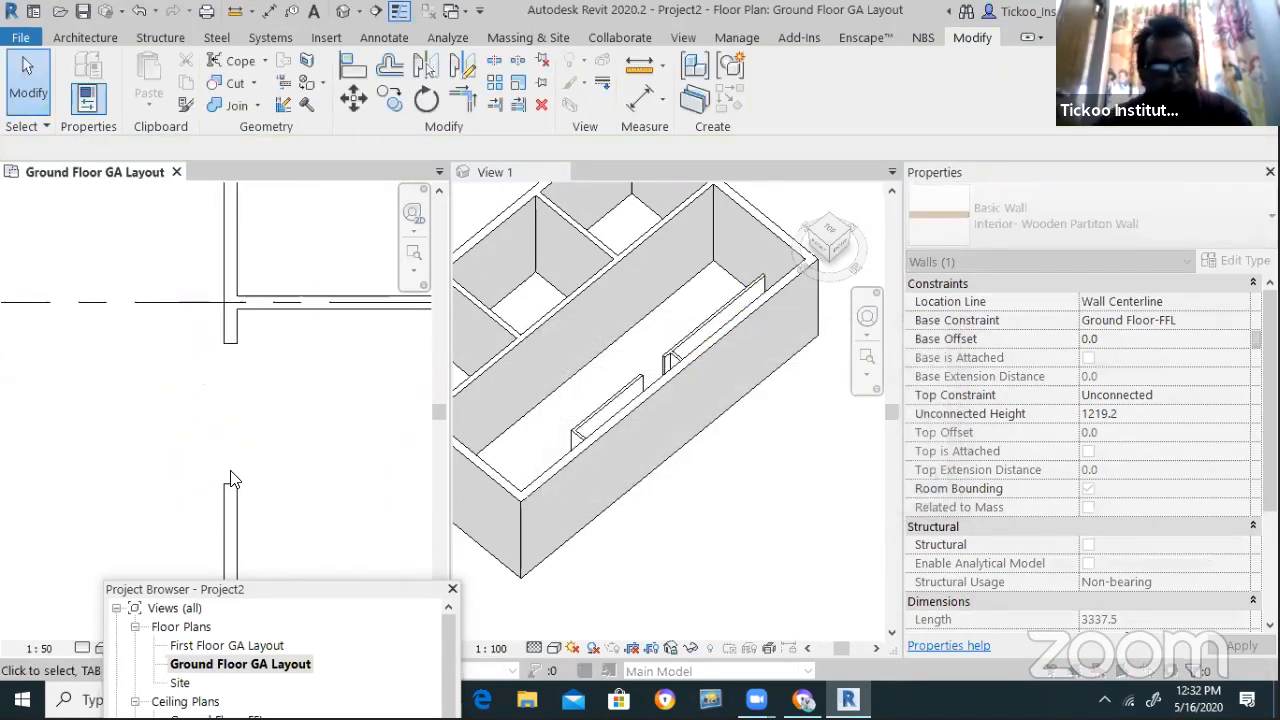
key(Escape)
click(232, 494)
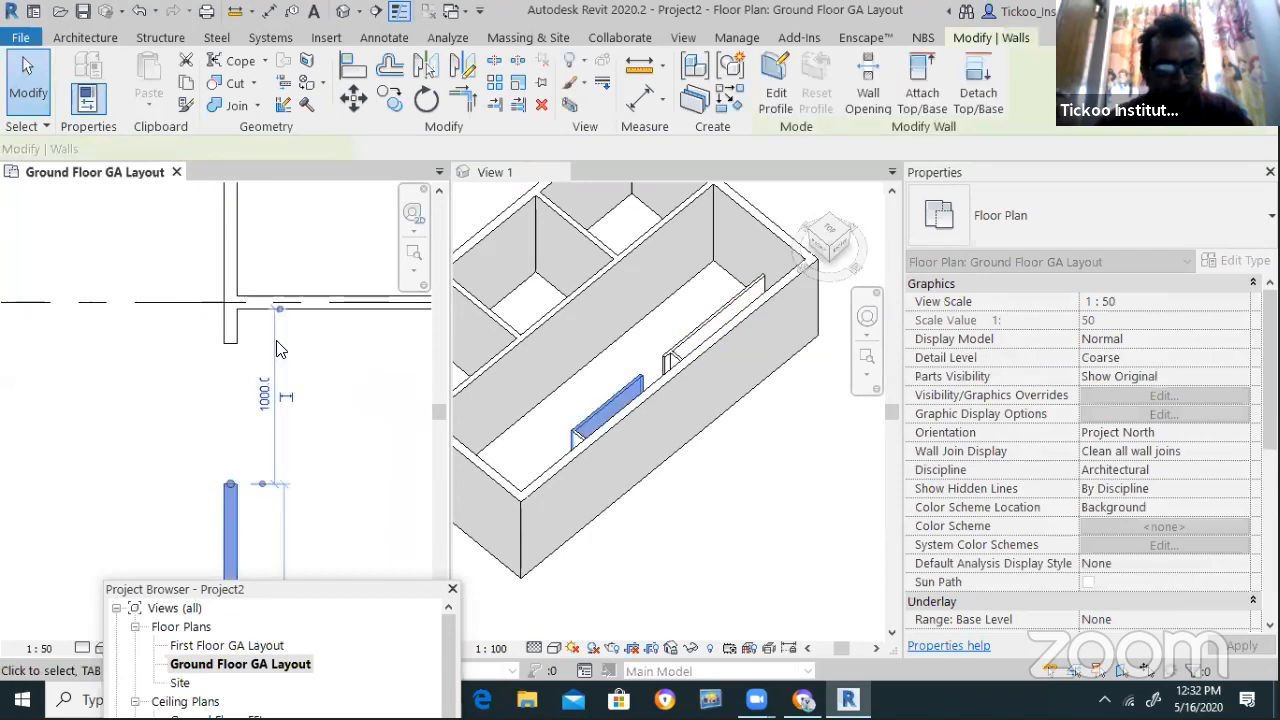
key(Escape)
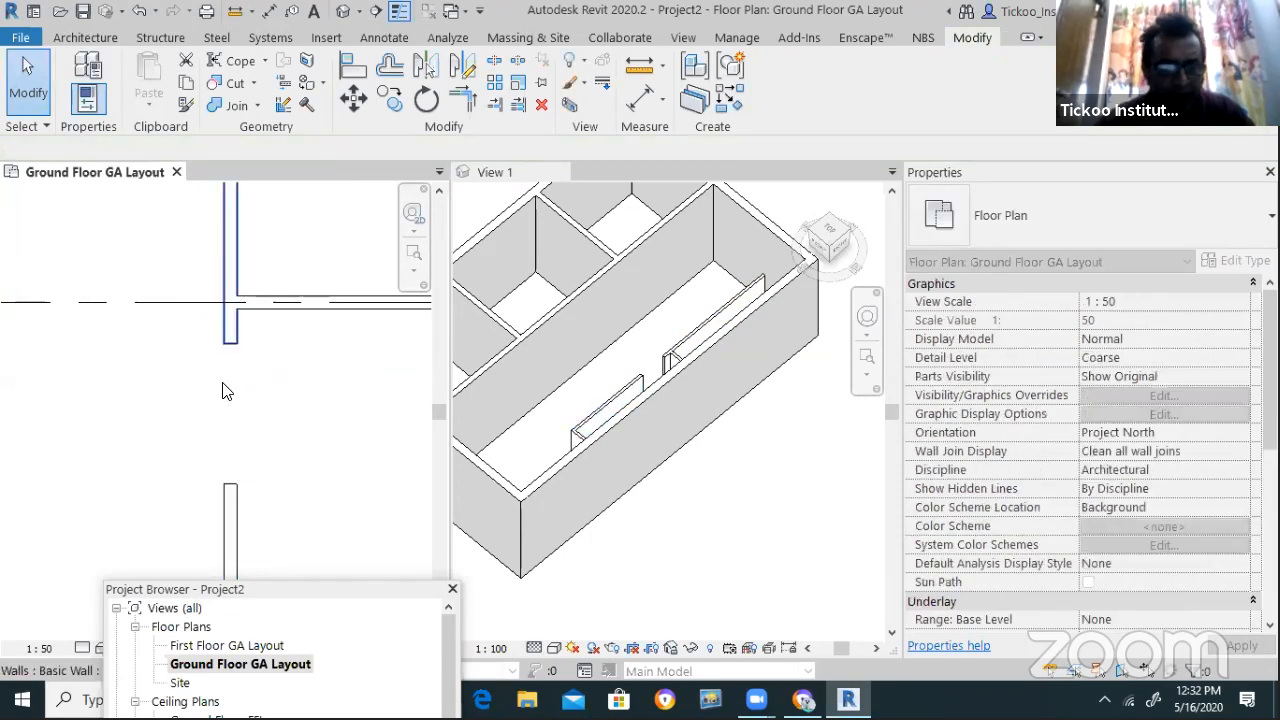
click(232, 348)
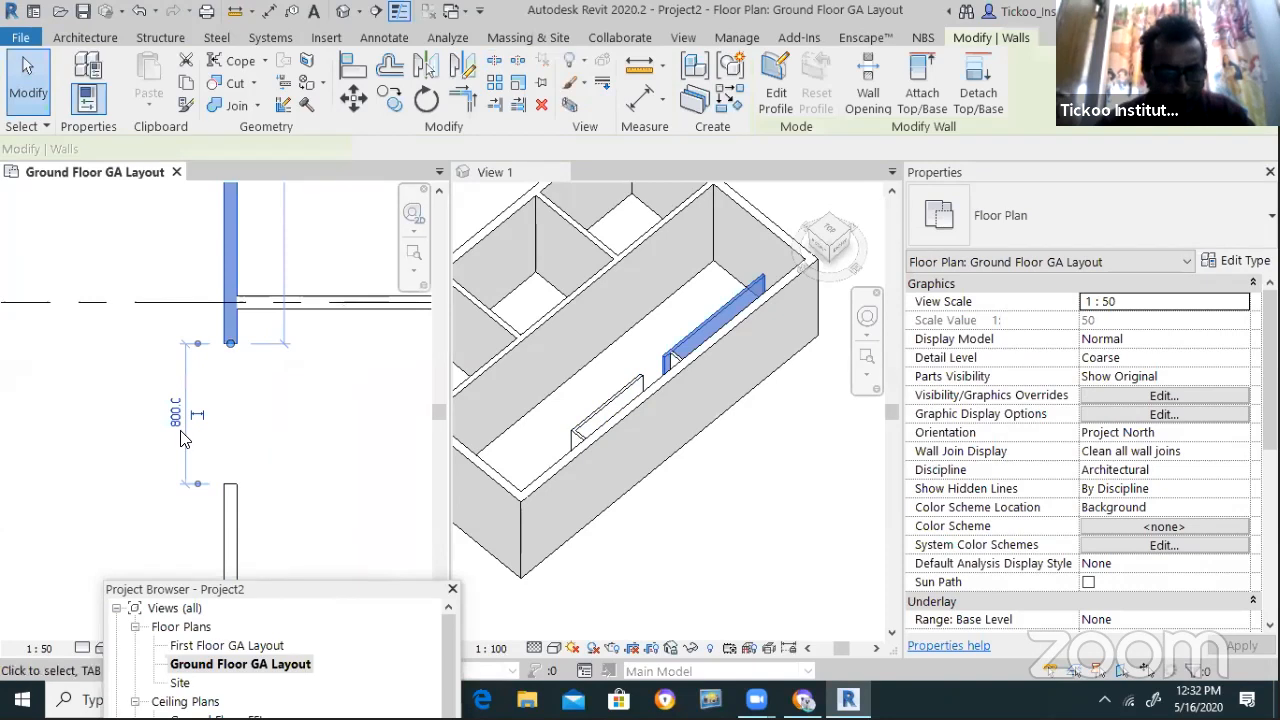
click(176, 414)
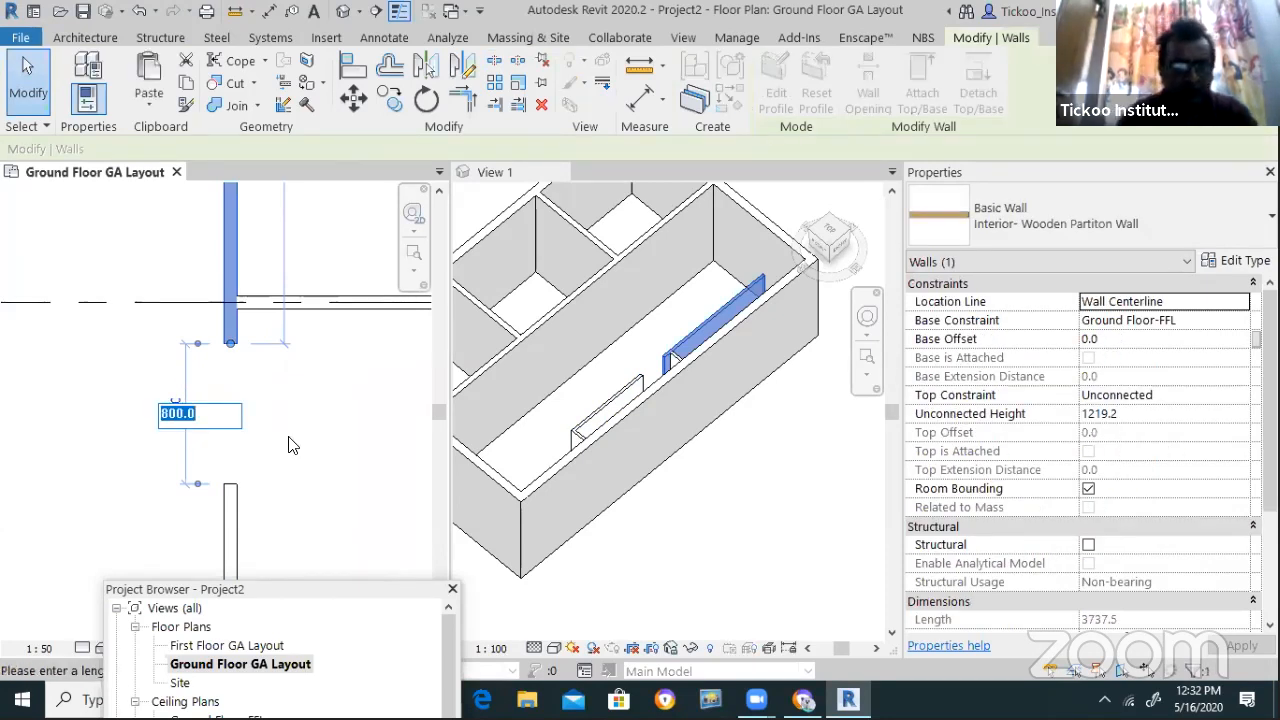
key(Escape)
key(Escape)
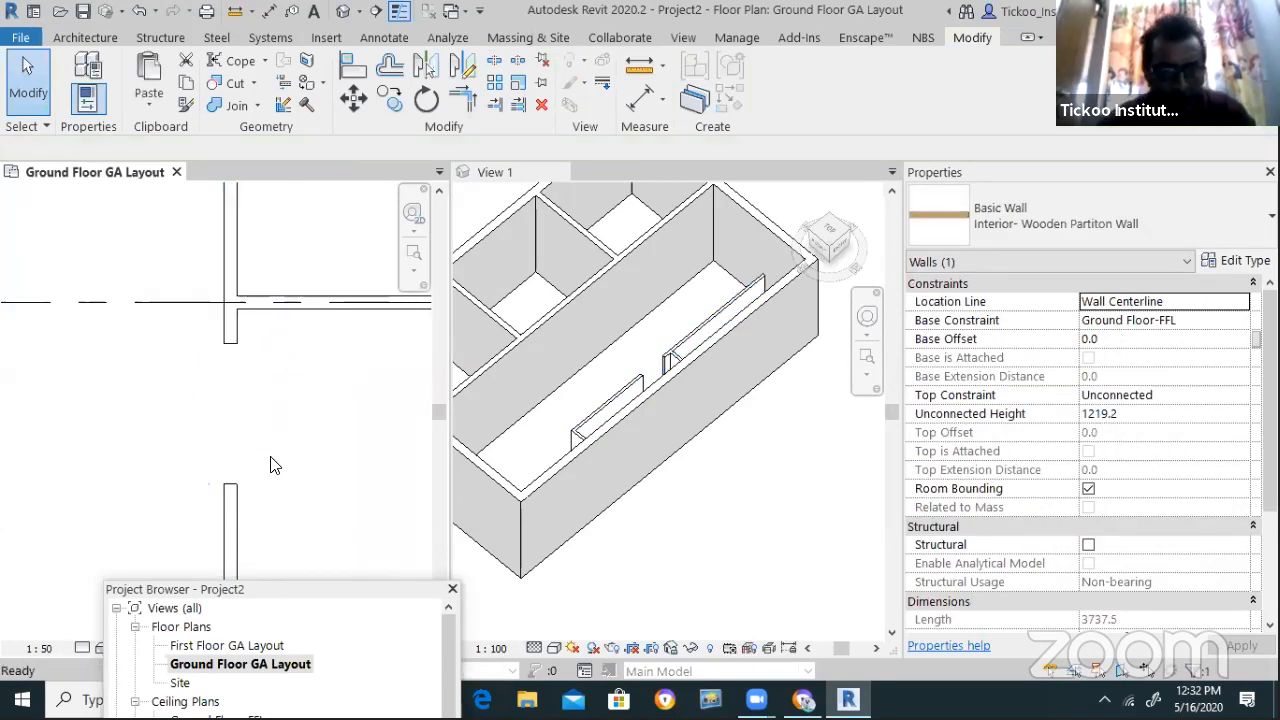
scroll(271, 457, down, 2)
Set the lower partition wall's distance from the cross wall to 2100, shortening it
click(242, 494)
click(246, 478)
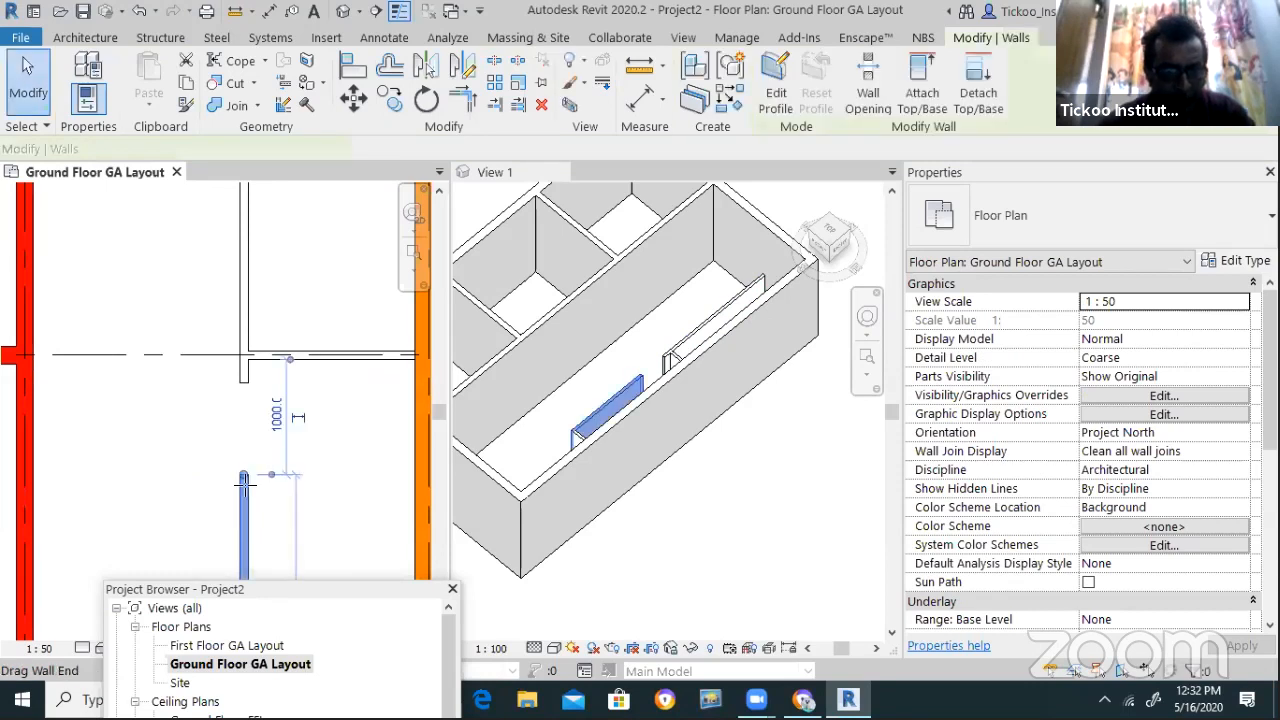
click(278, 442)
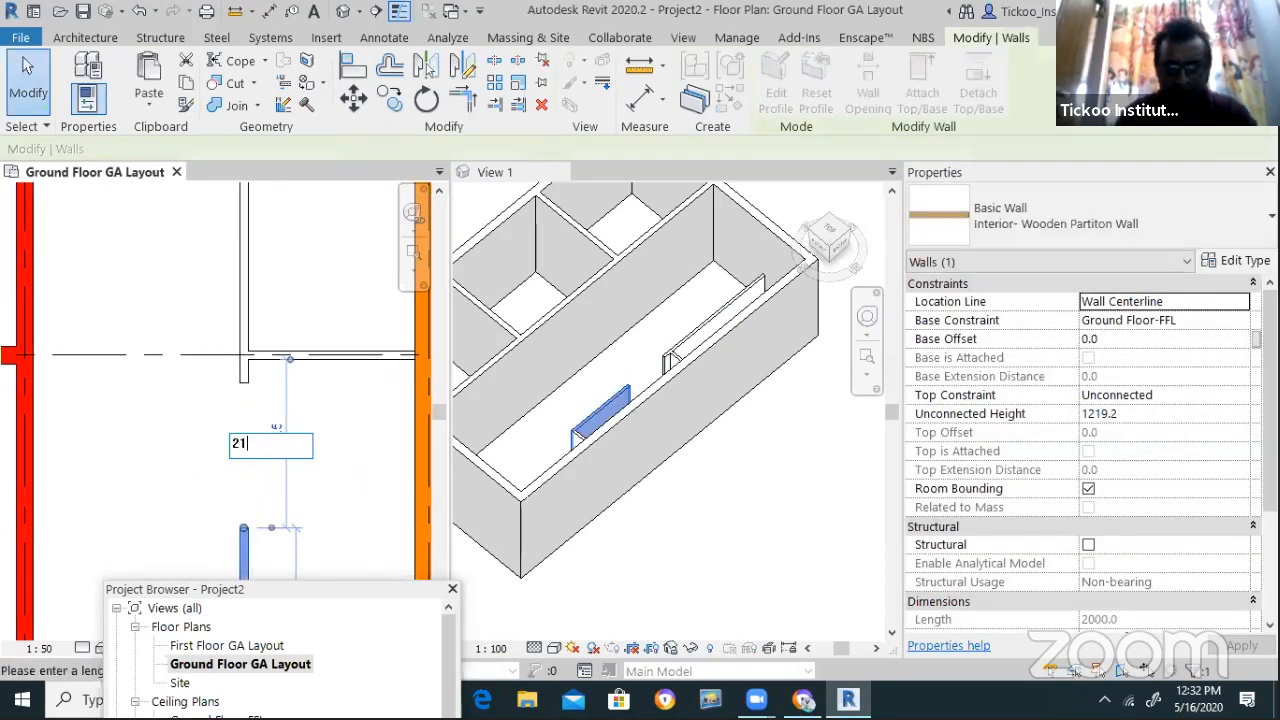
key(Return)
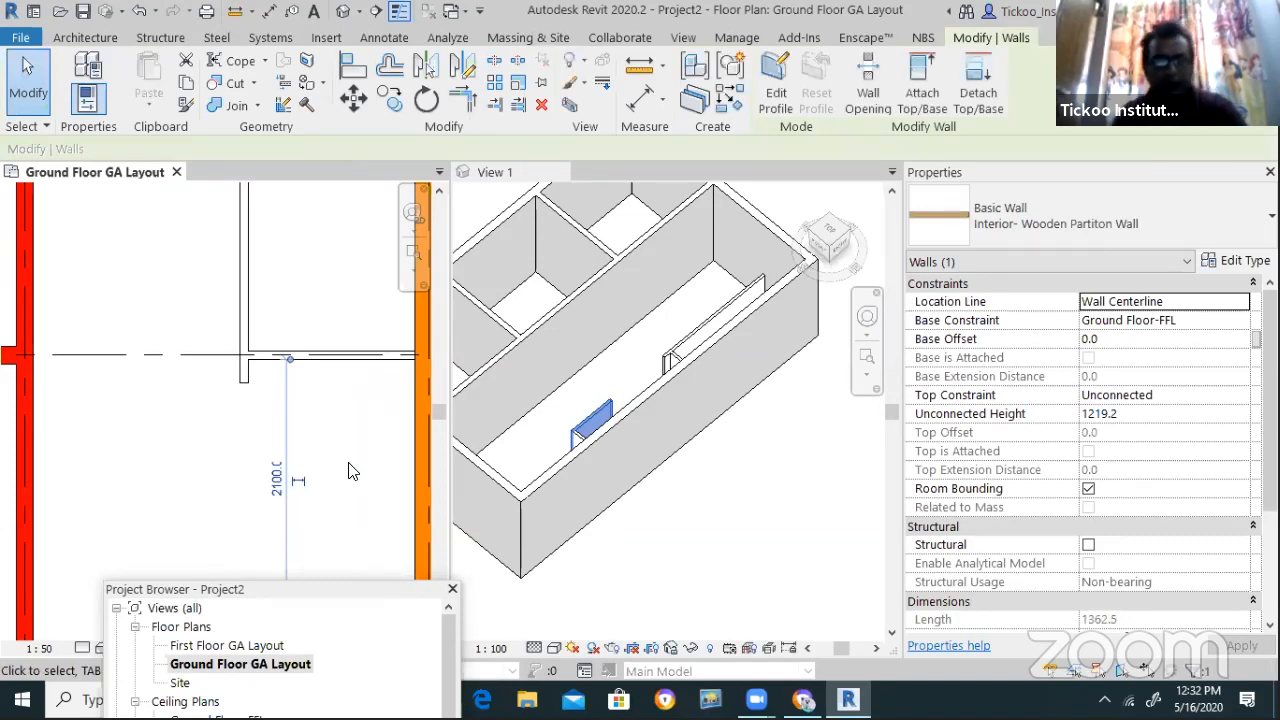
click(354, 400)
scroll(300, 388, down, 3)
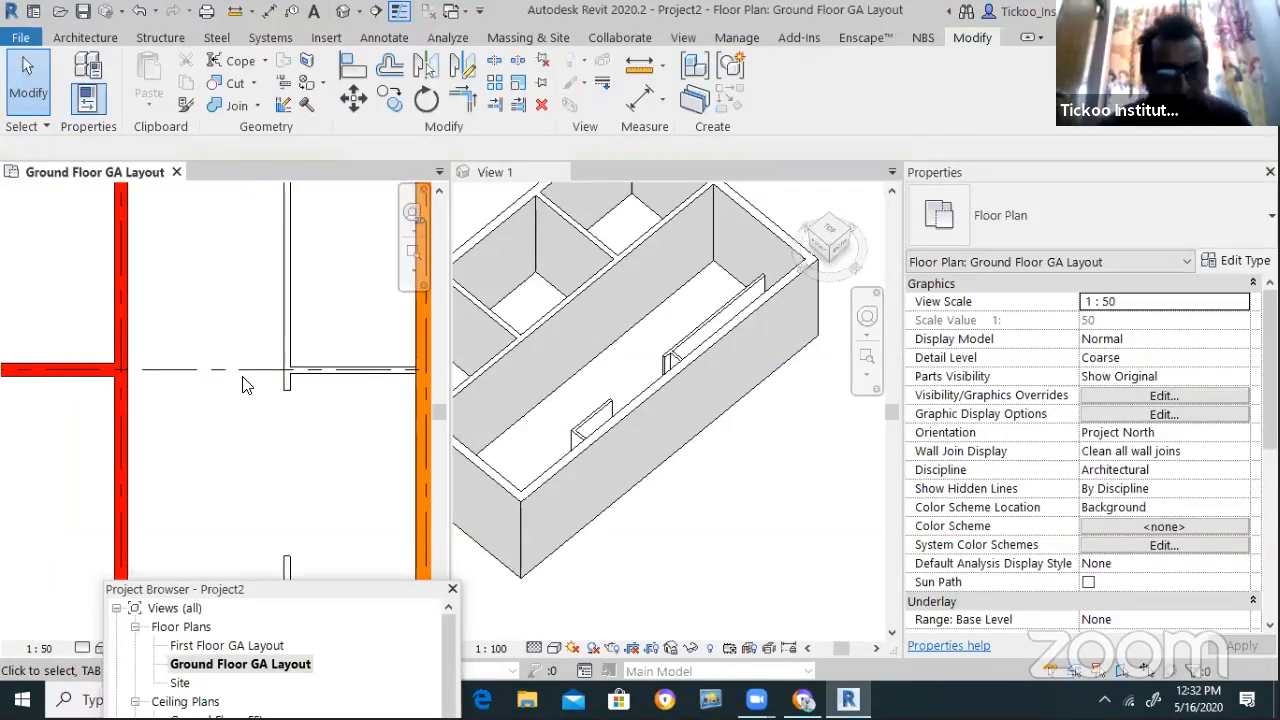
scroll(254, 454, down, 2)
scroll(290, 530, up, 3)
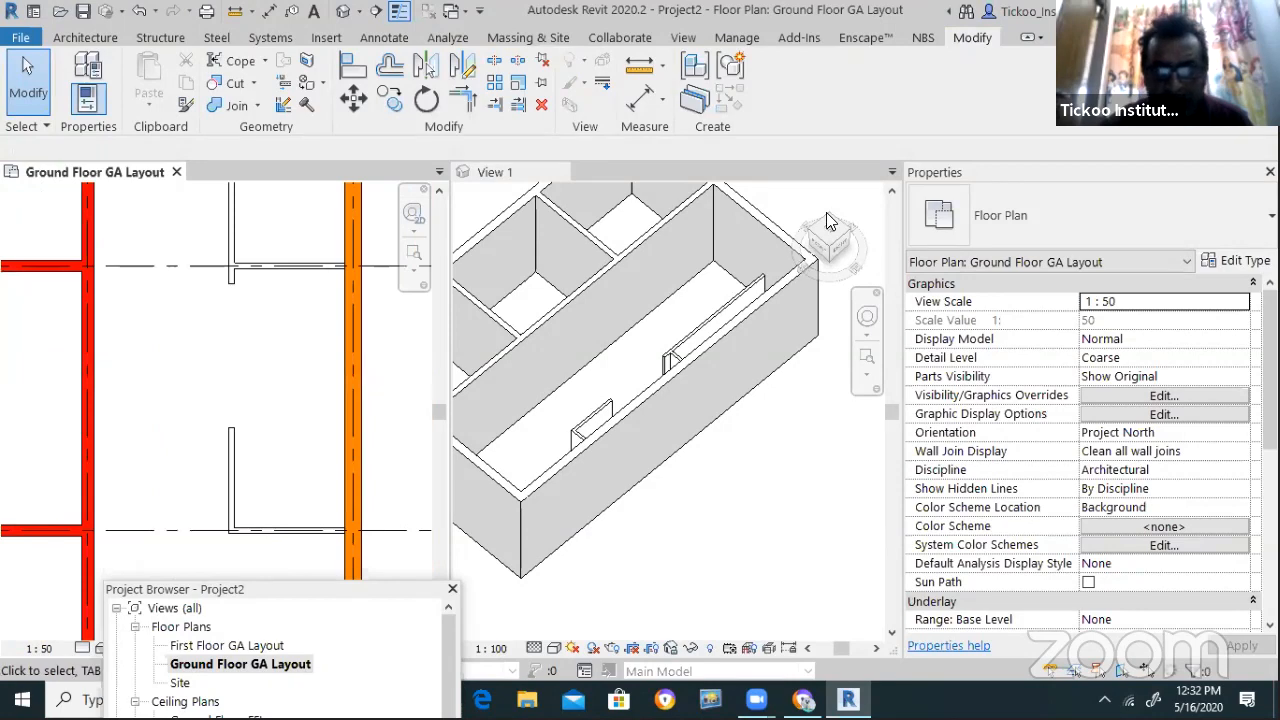
Reorient the 3D view to show the whole building and bring up the View tab's Create tools
click(812, 238)
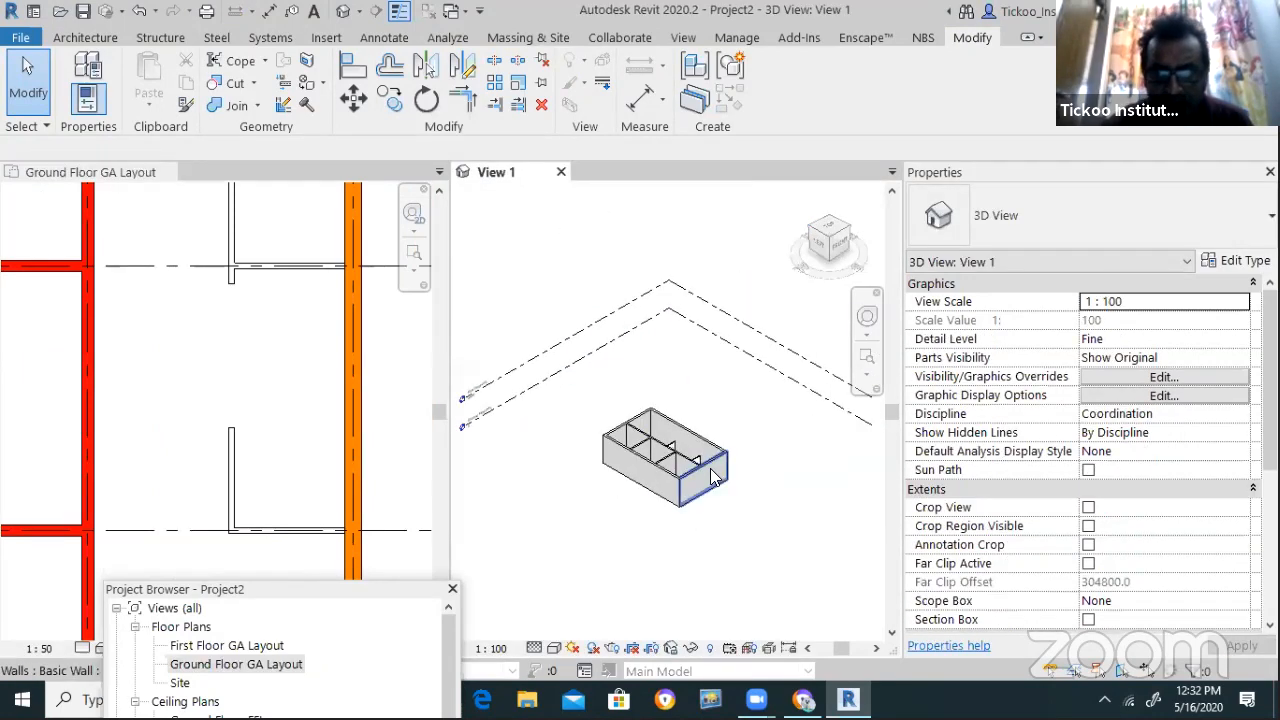
click(853, 236)
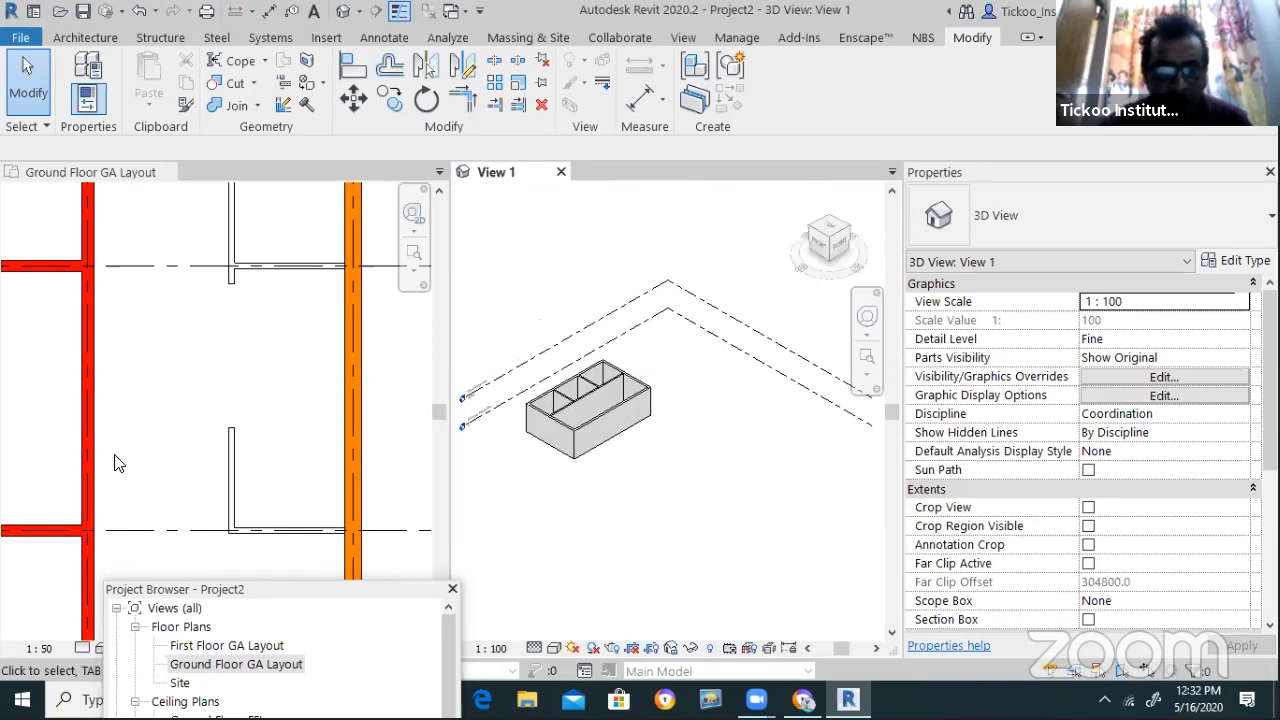
scroll(204, 405, down, 3)
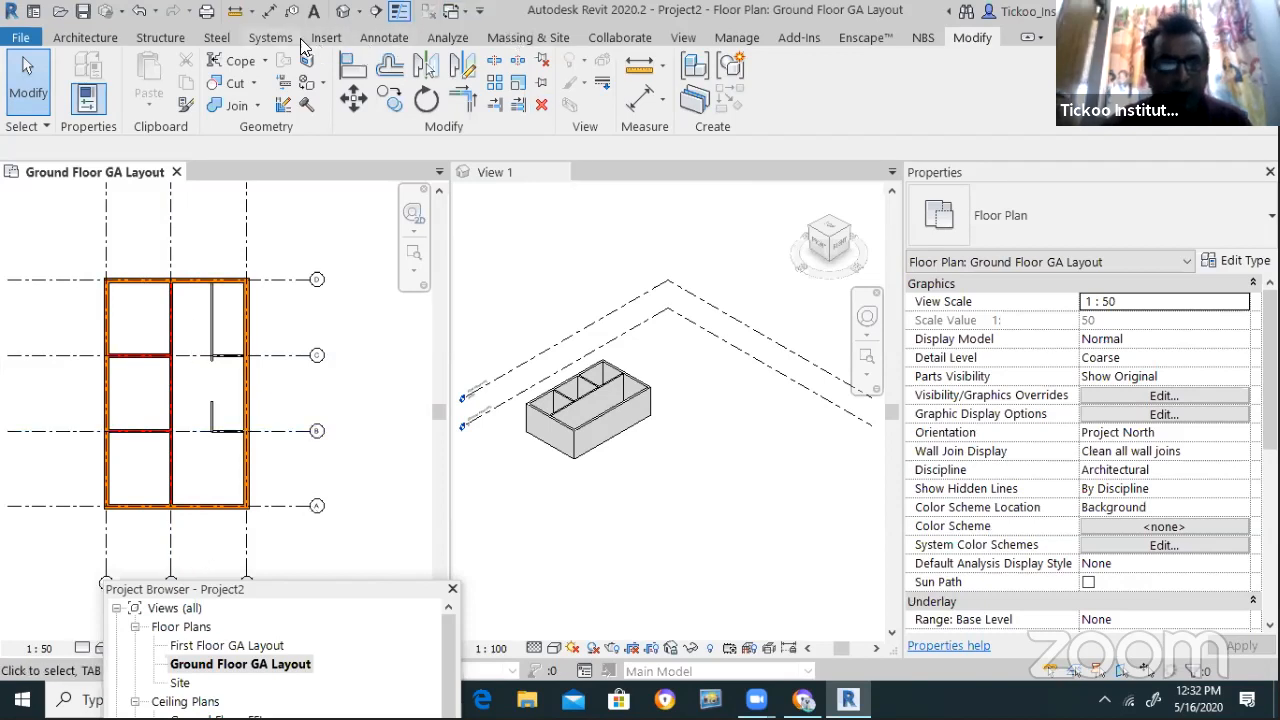
click(683, 40)
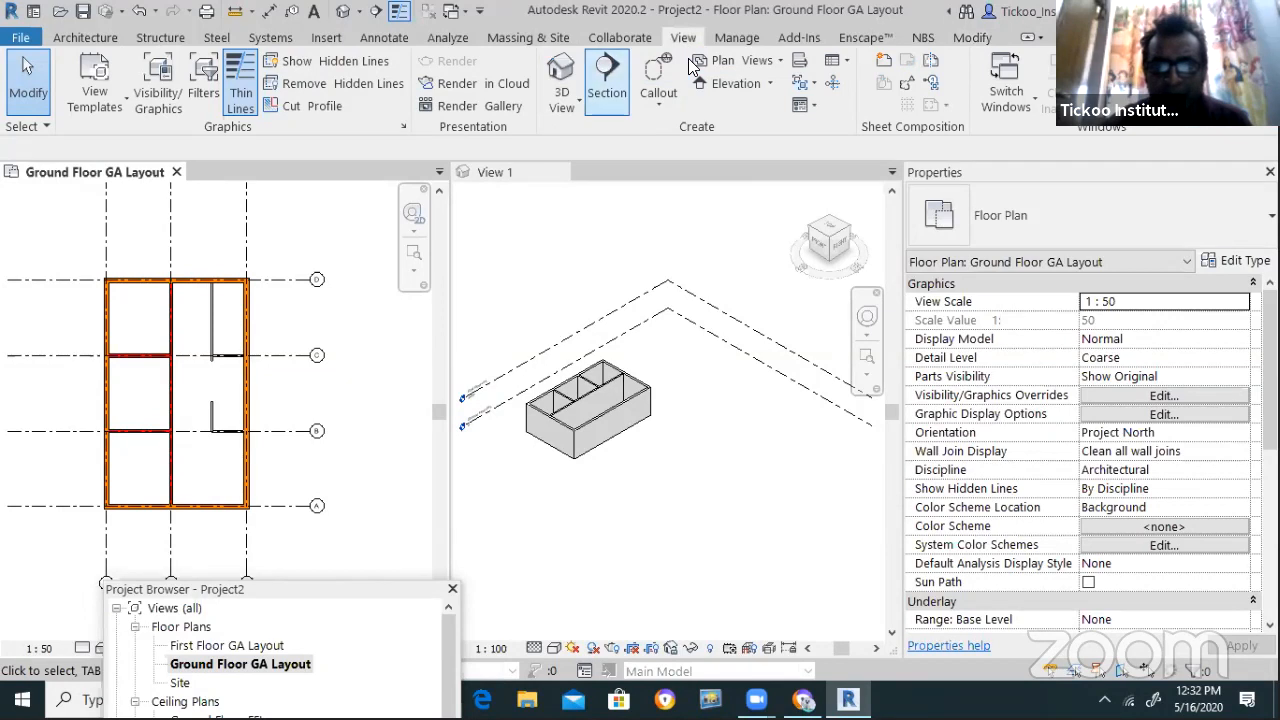
Draw a north–south section from above to below the plan with a narrowed viewing depth
click(607, 78)
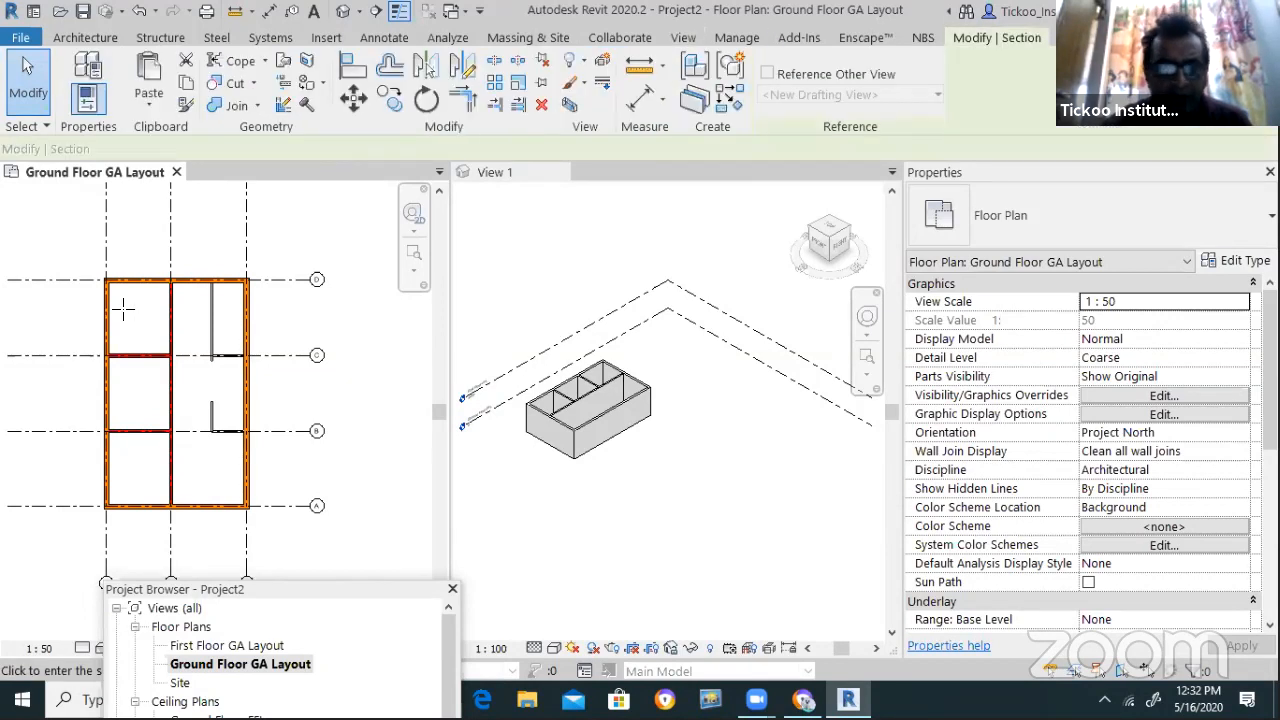
click(199, 258)
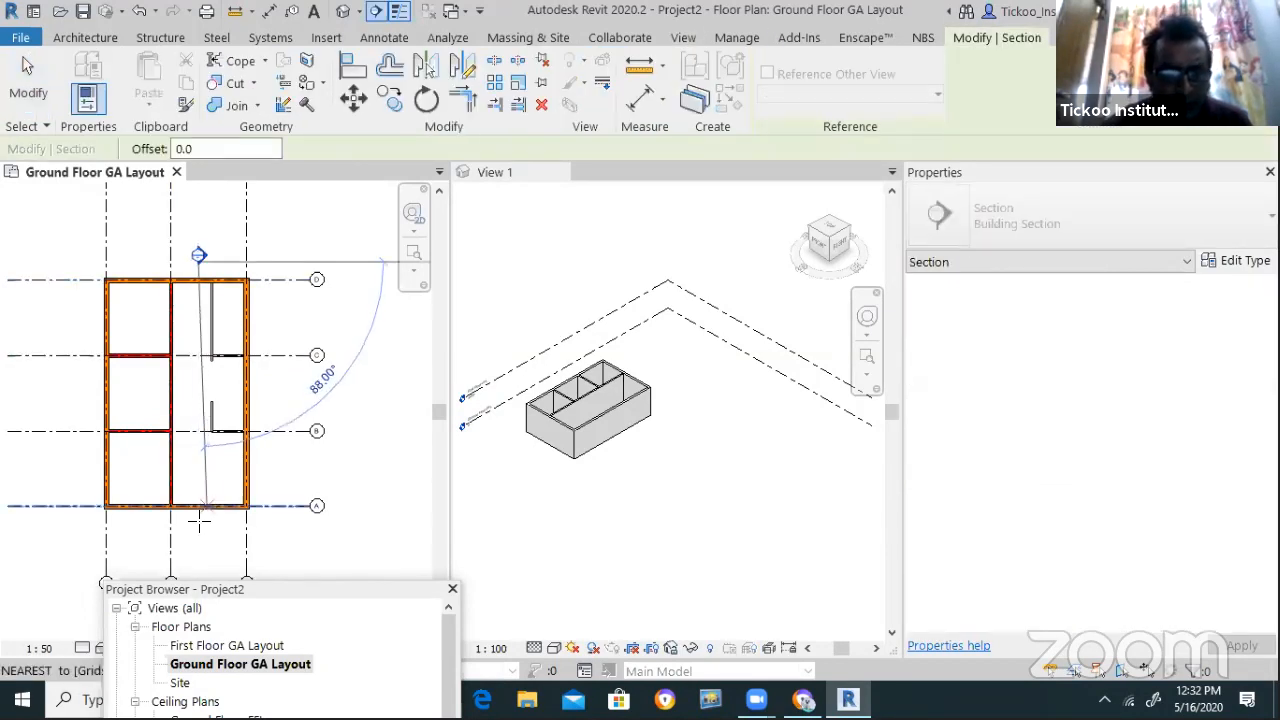
click(198, 525)
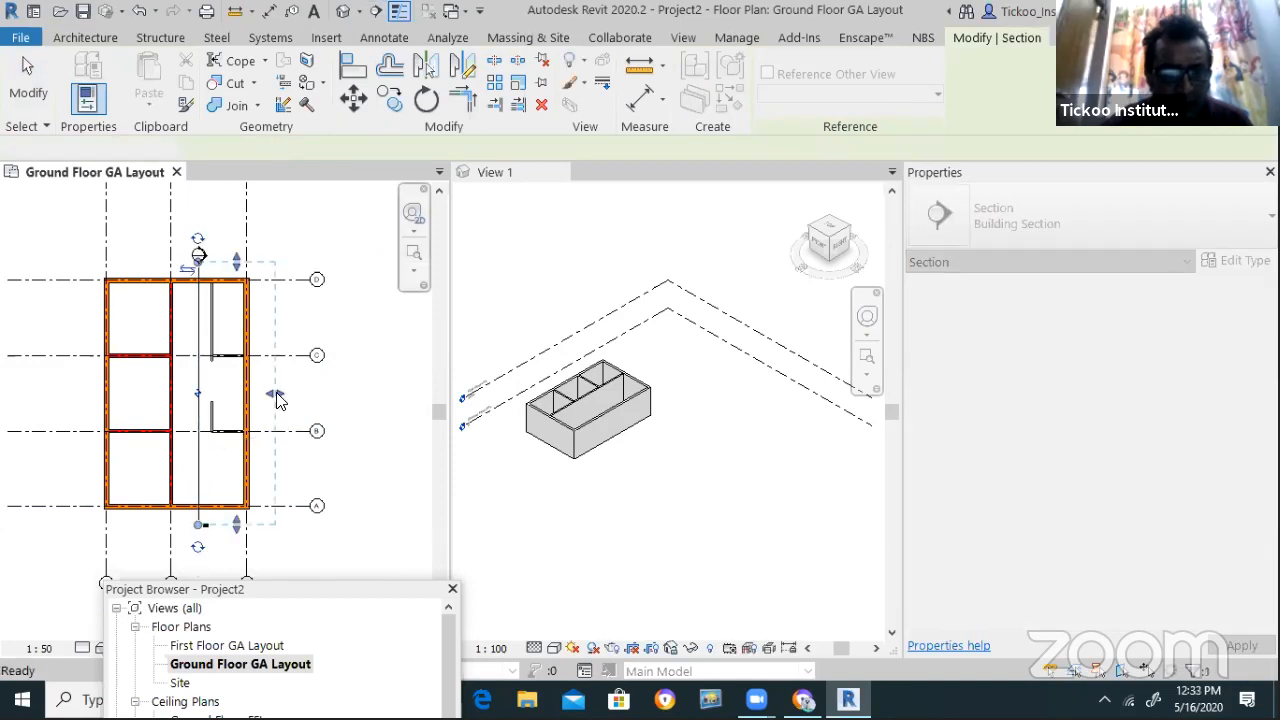
drag(252, 393, 228, 393)
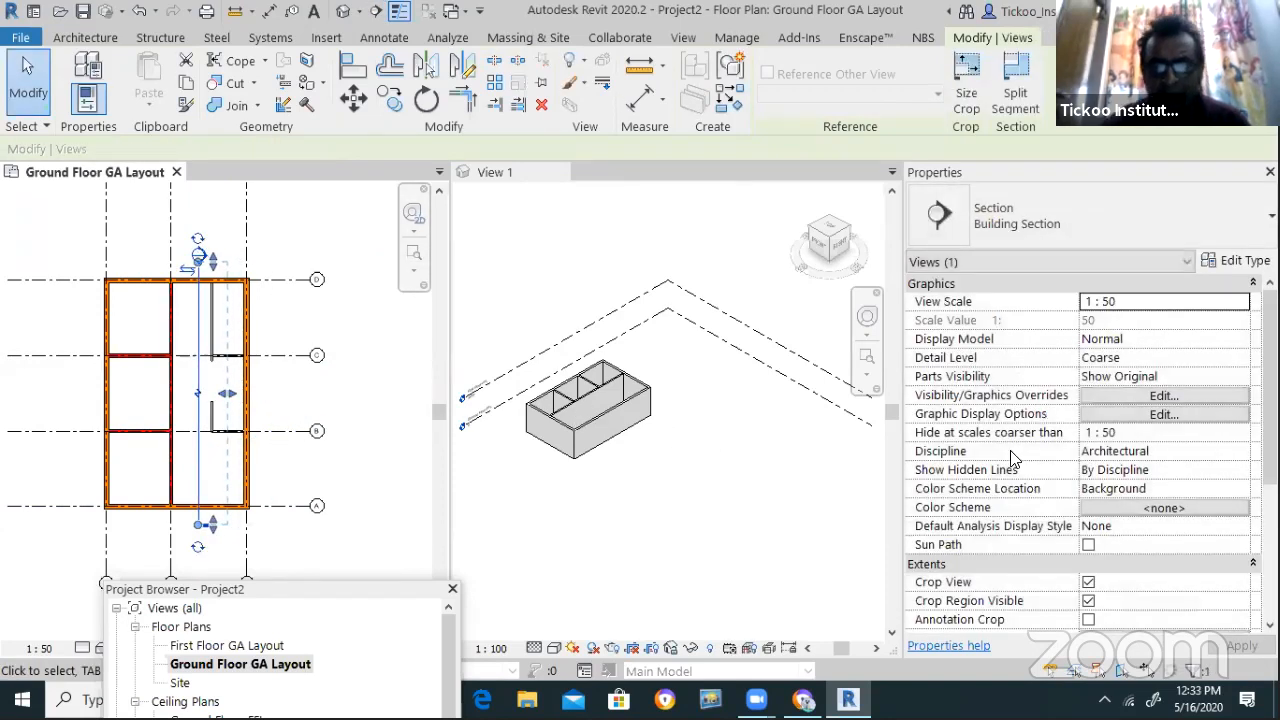
key(Escape)
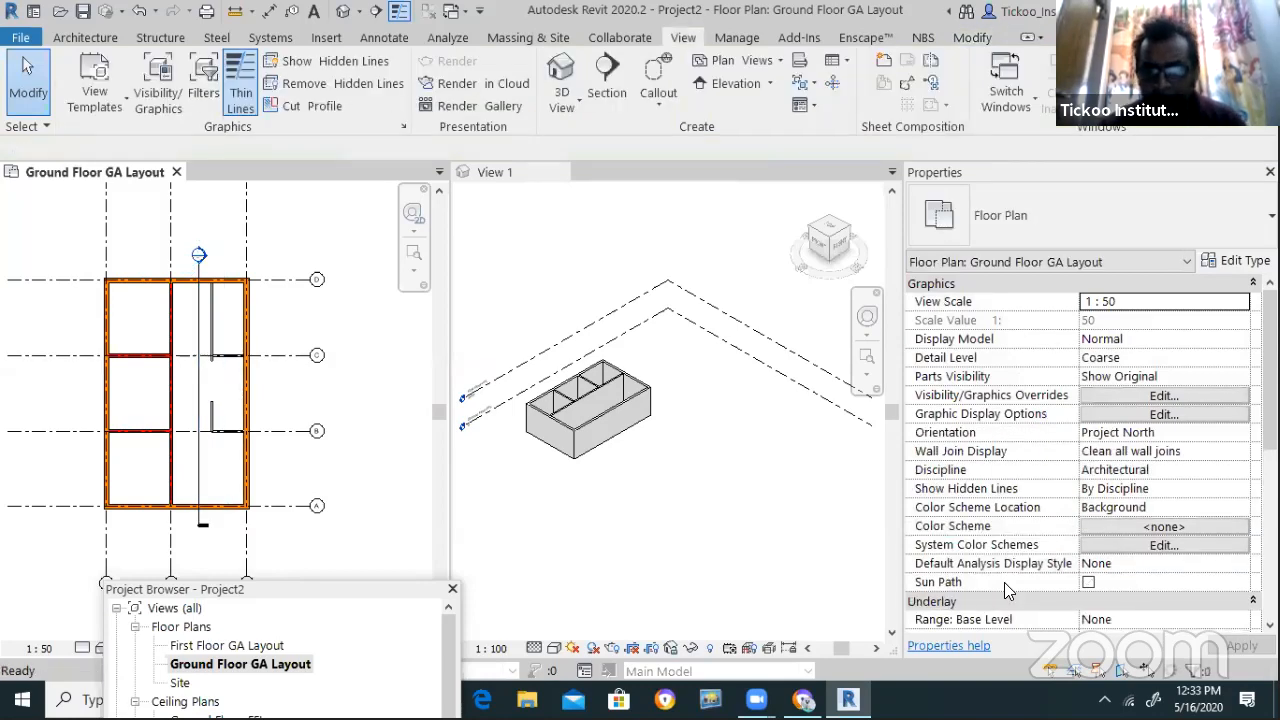
Restore the Project Browser, expand Sections and open the Section 1 view
right_click(729, 565)
mouse_move(880, 530)
click(1053, 533)
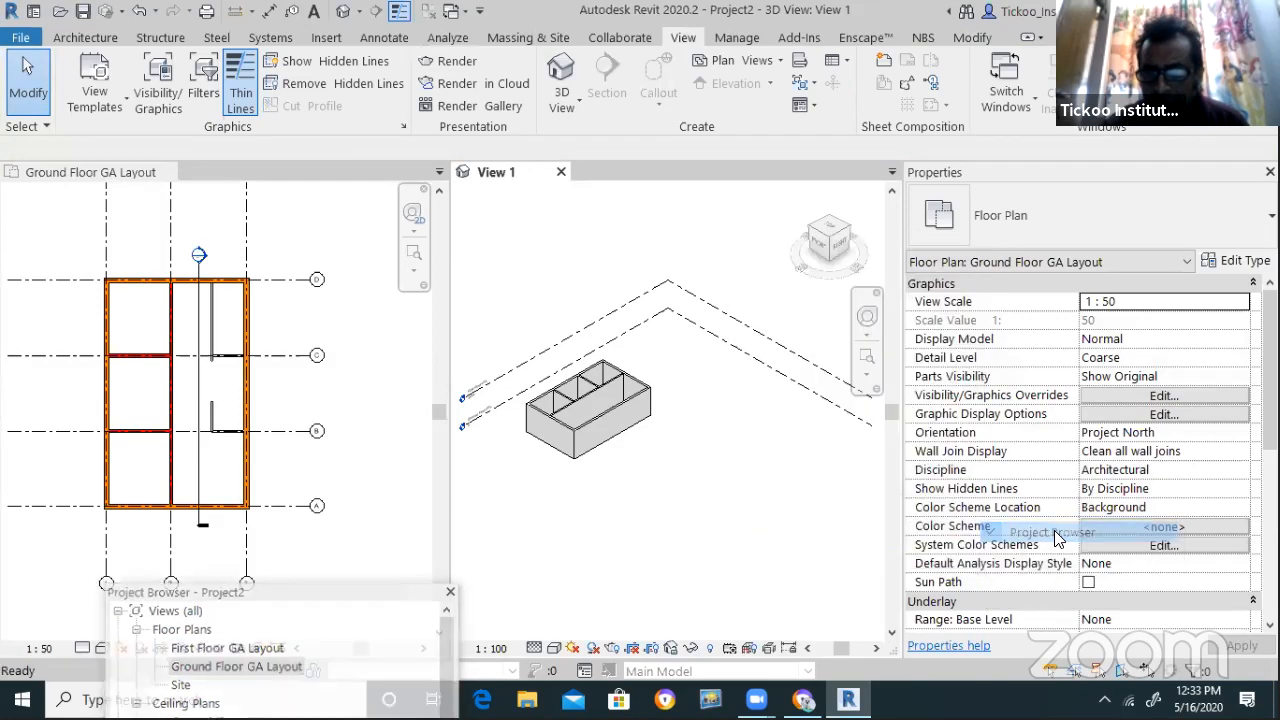
right_click(795, 512)
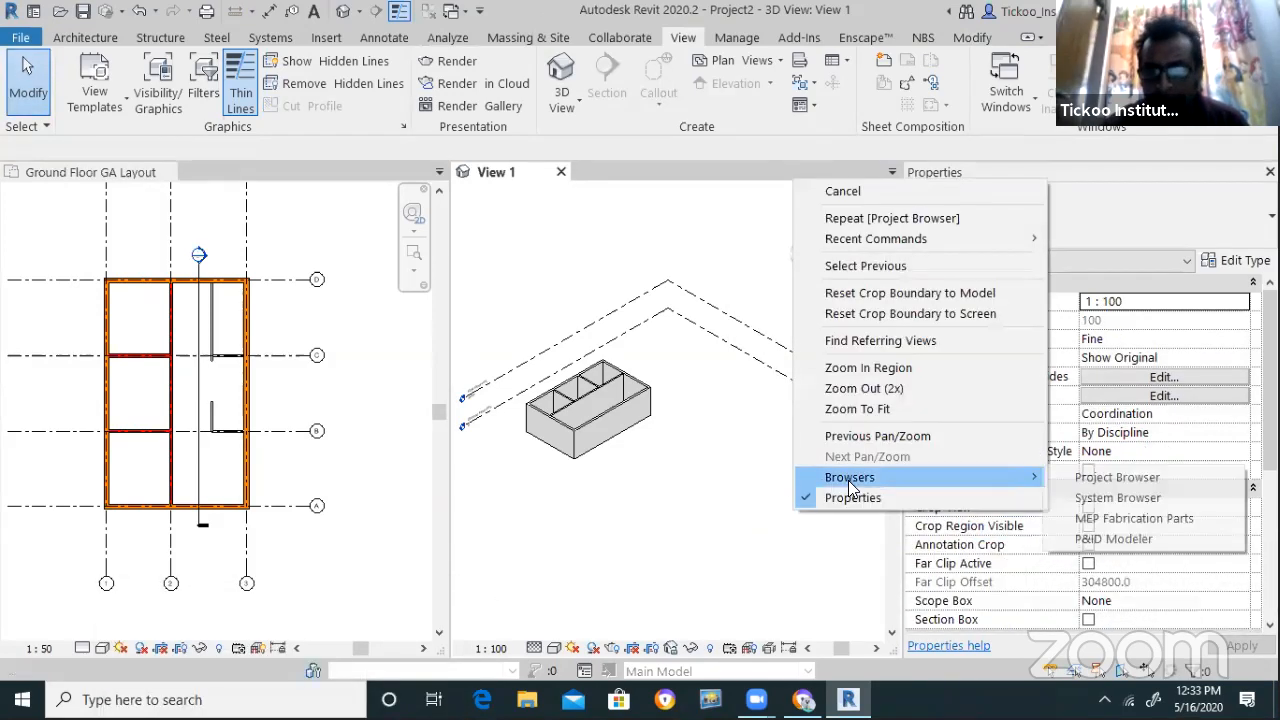
mouse_move(974, 479)
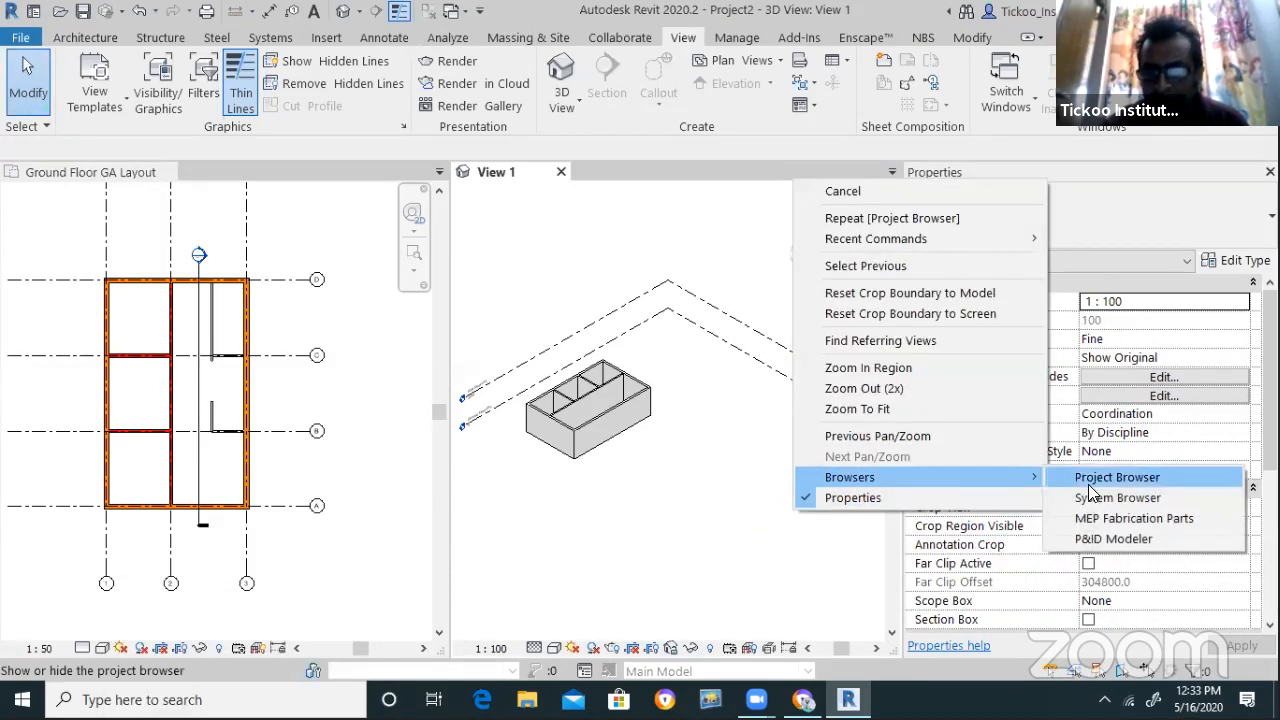
click(1110, 478)
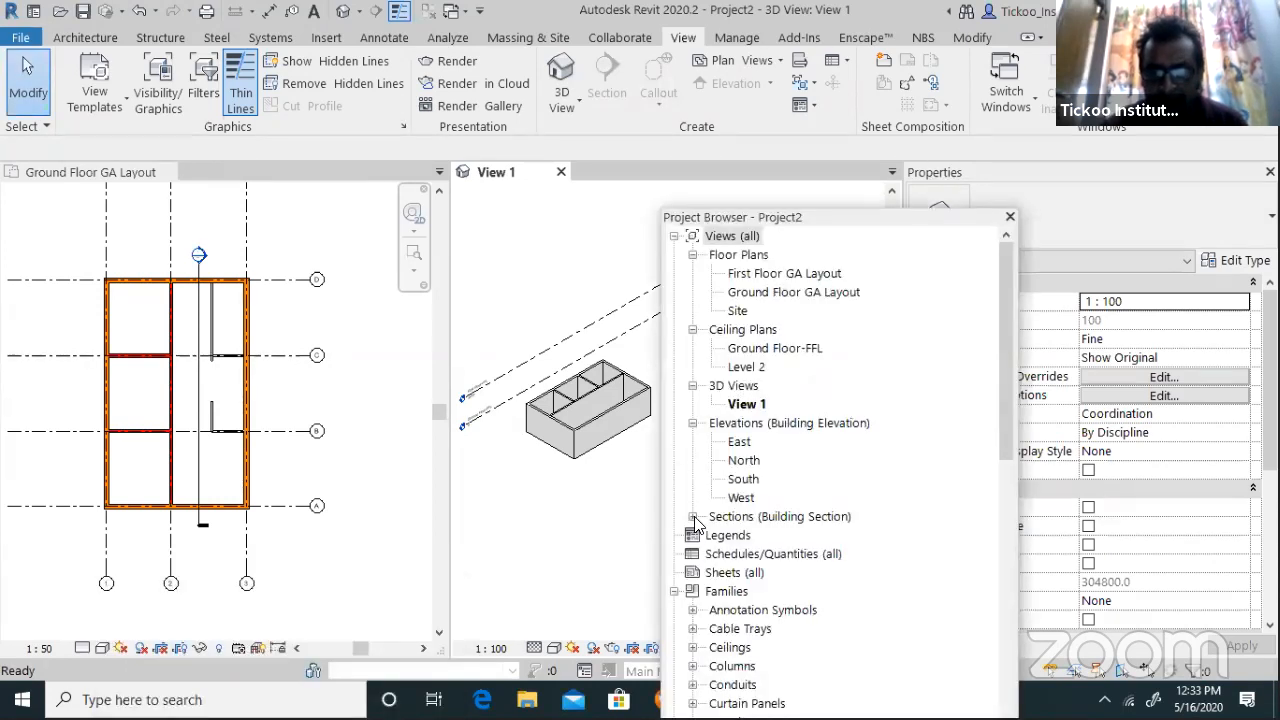
click(692, 517)
click(692, 517)
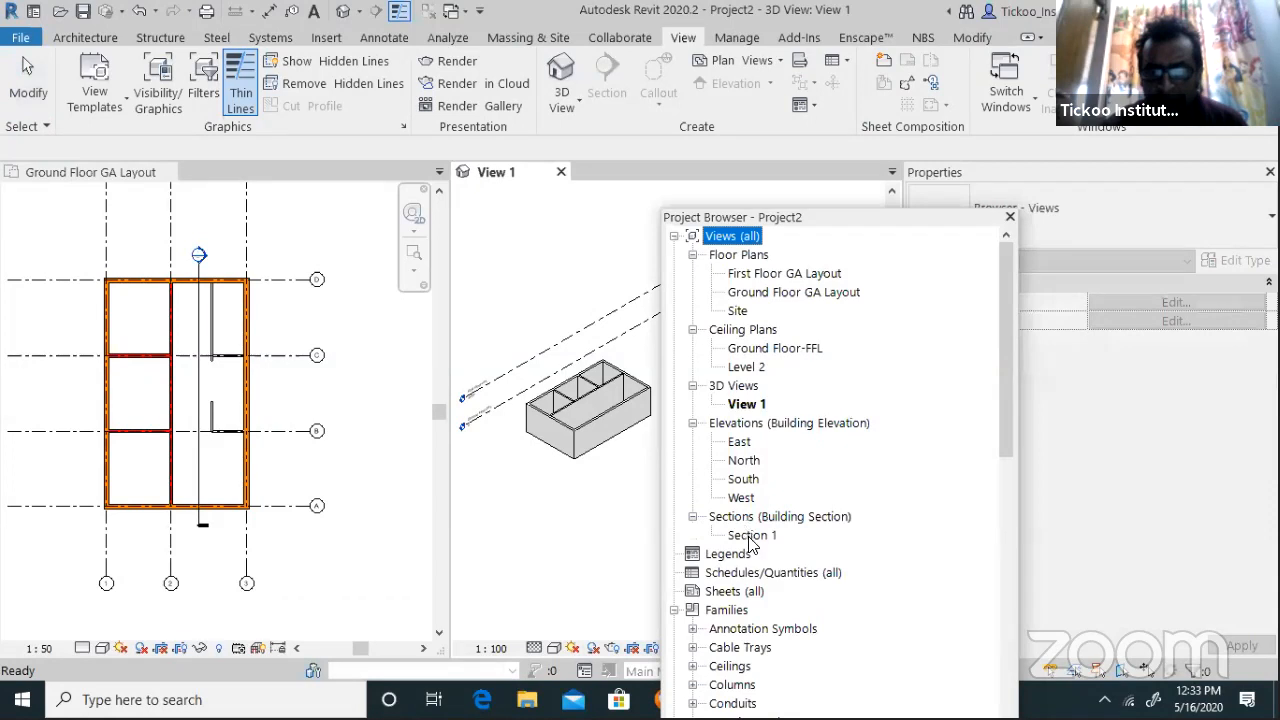
double_click(748, 537)
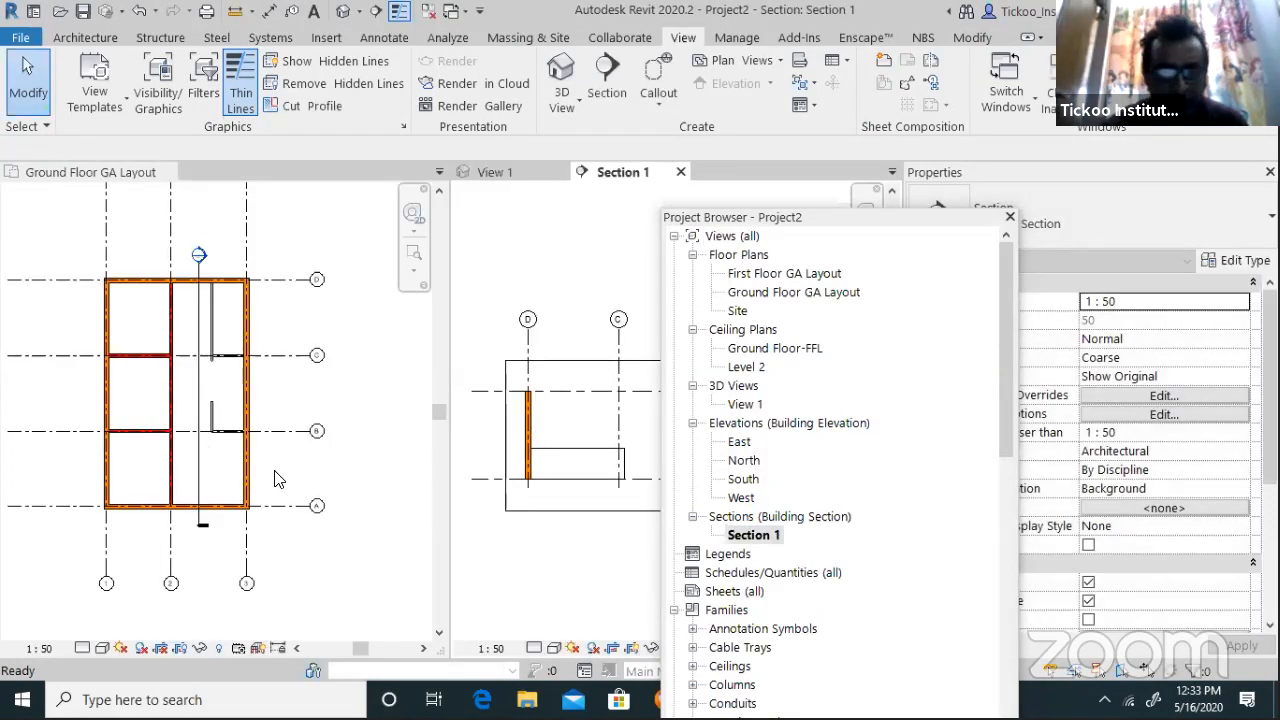
Activate the ground floor plan, move the Project Browser aside, and inspect a partition in Section 1
scroll(278, 480, down, 1)
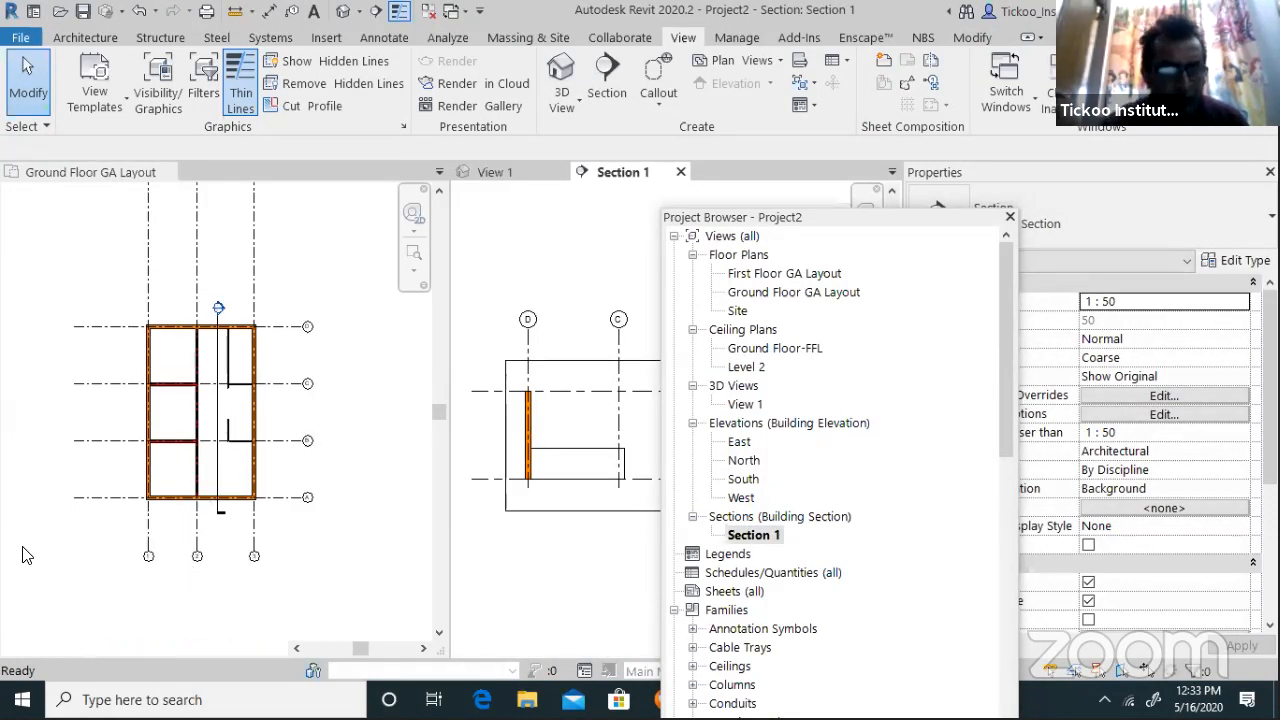
click(110, 563)
scroll(110, 563, down, 1)
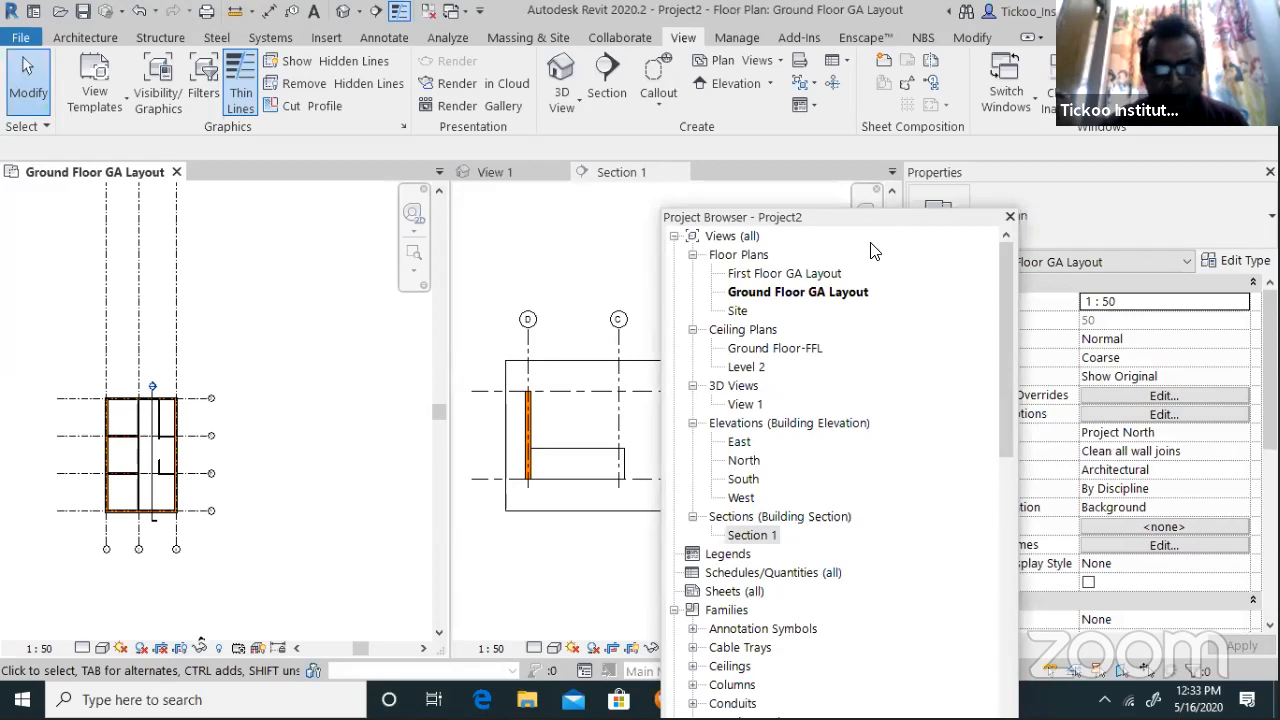
drag(866, 217, 986, 481)
scroll(656, 503, up, 3)
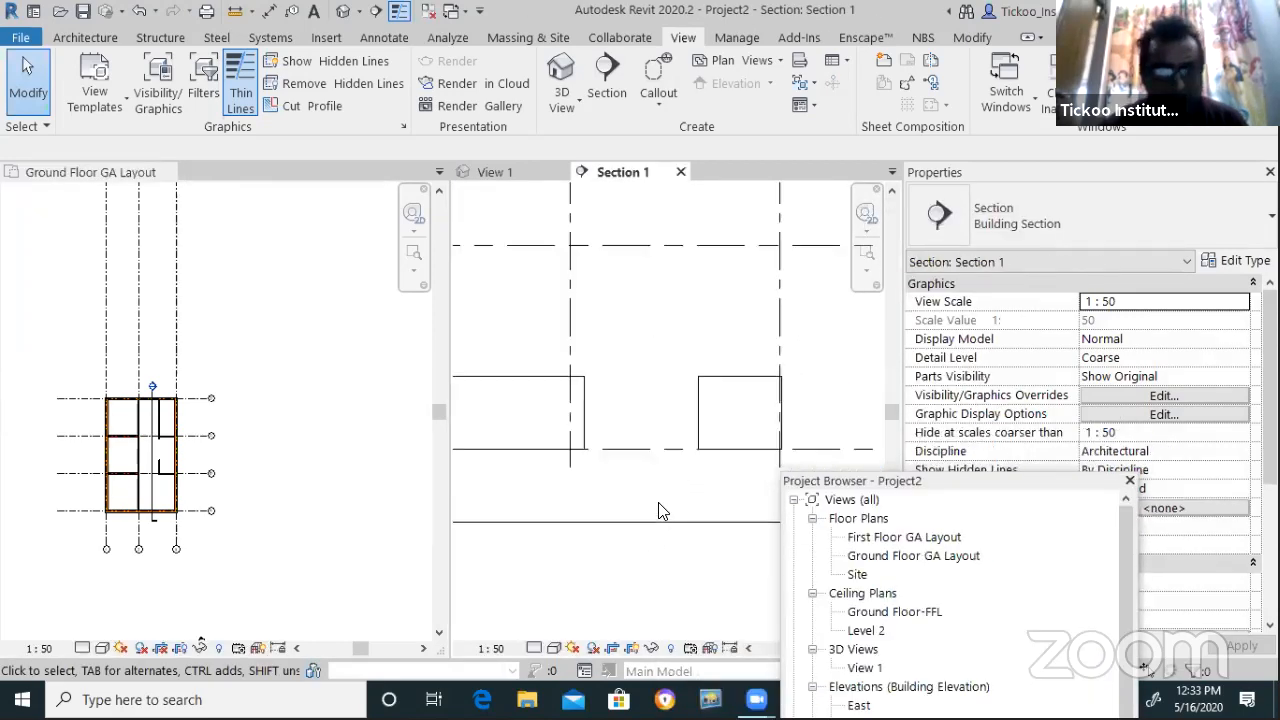
scroll(658, 510, down, 1)
scroll(170, 435, up, 4)
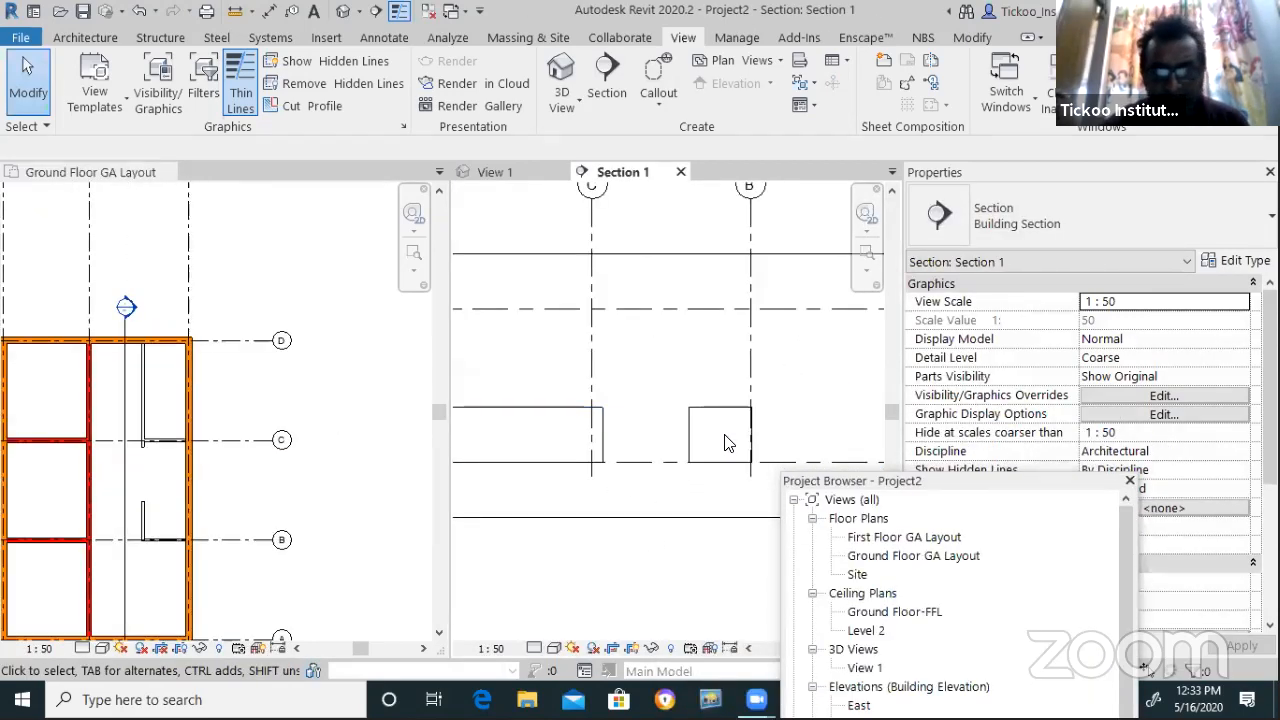
click(692, 443)
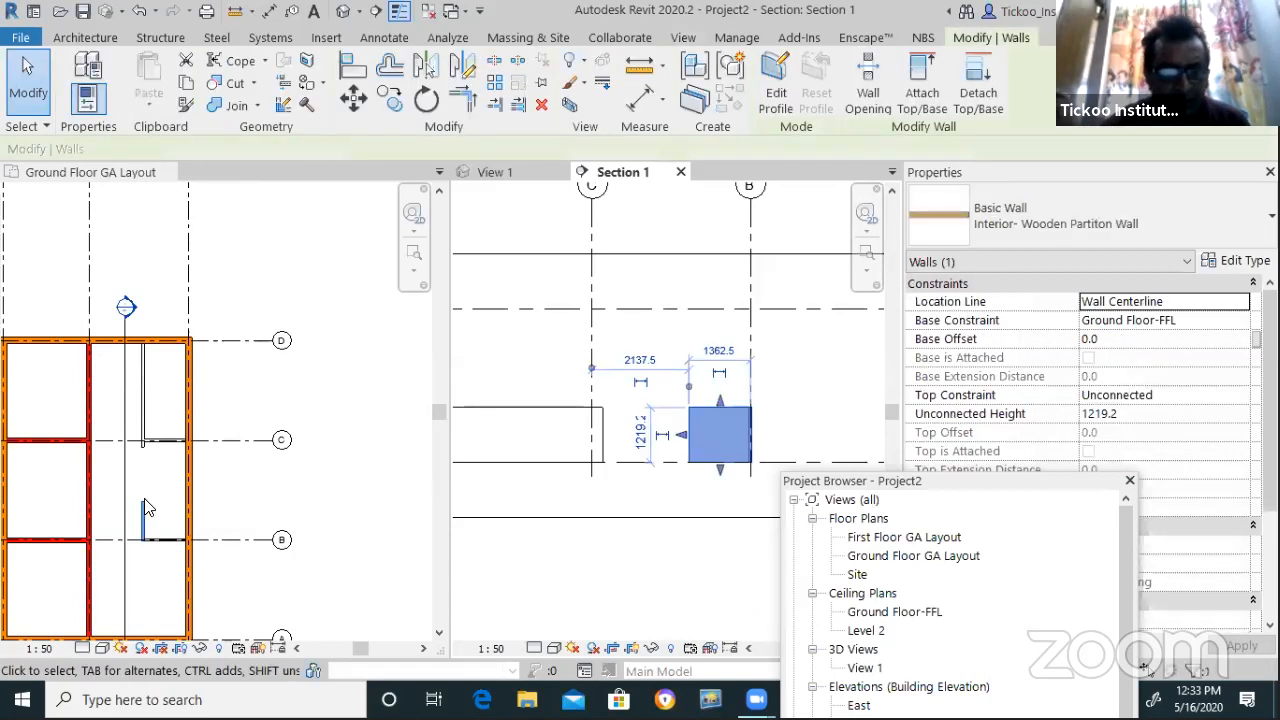
scroll(148, 425, up, 2)
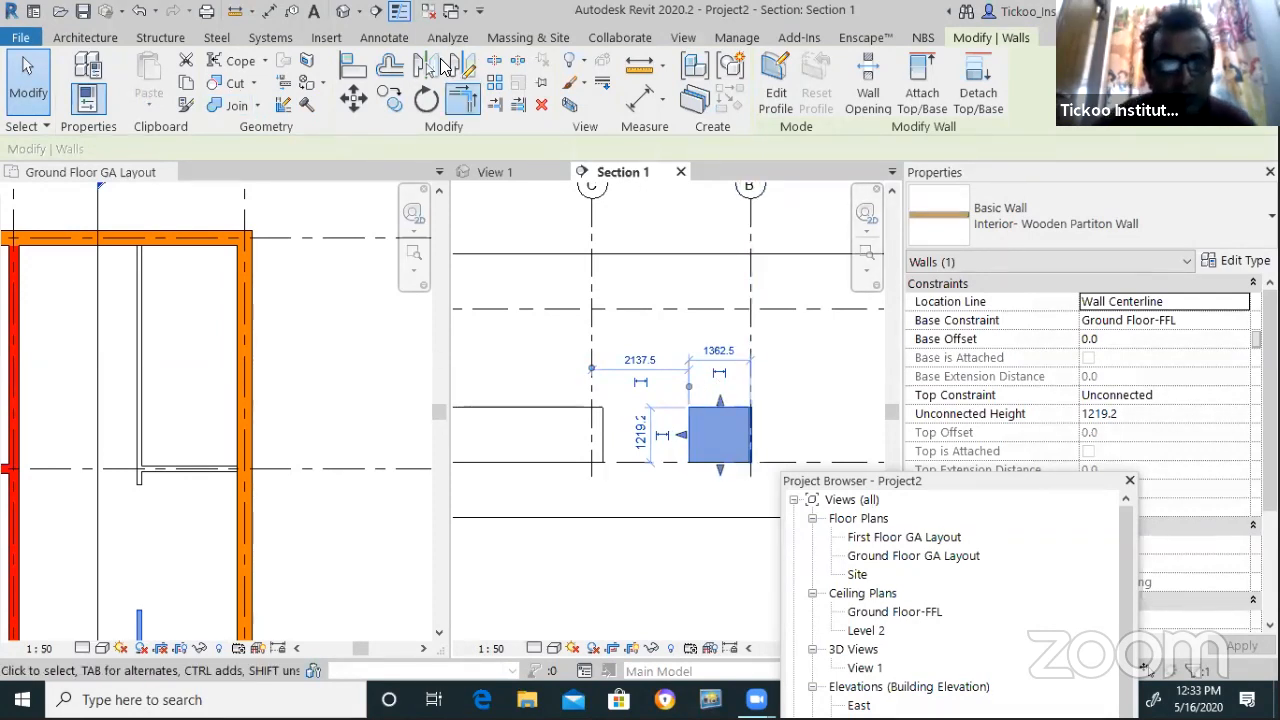
key(Escape)
Join the horizontal and vertical partition walls into a corner with Trim/Extend to Corner (TR)
key(t)
key(r)
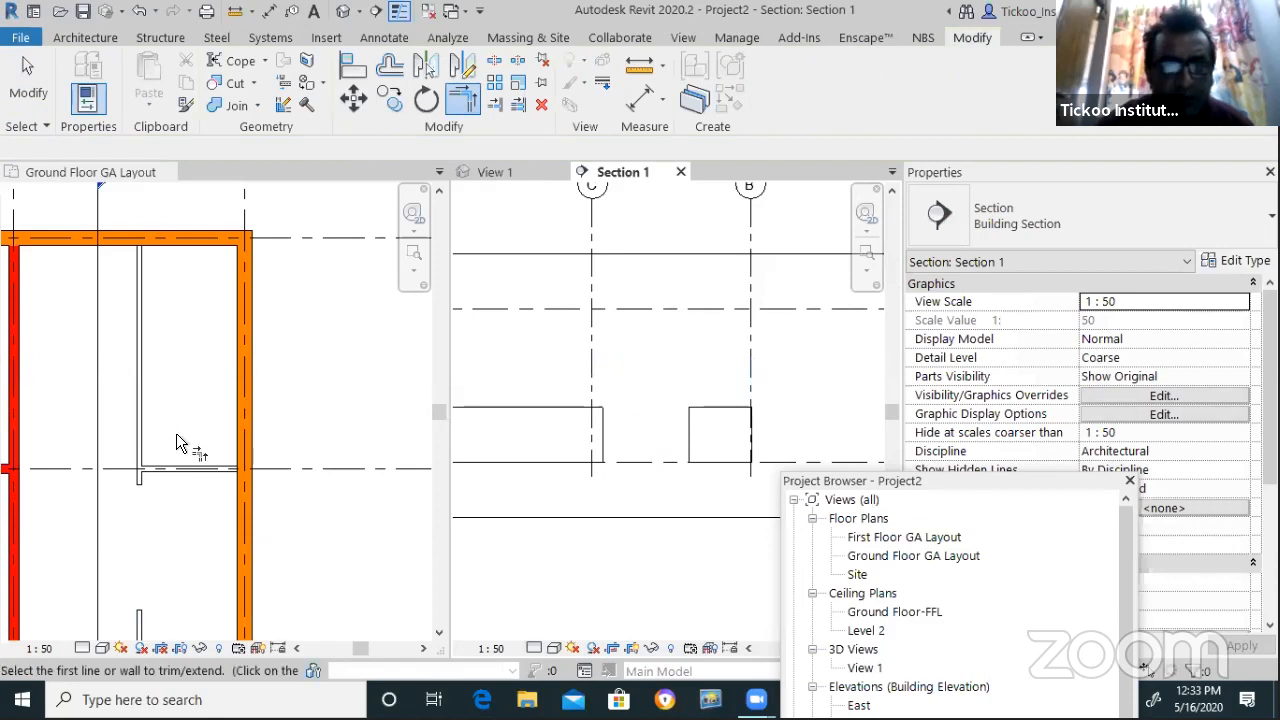
click(200, 467)
click(198, 469)
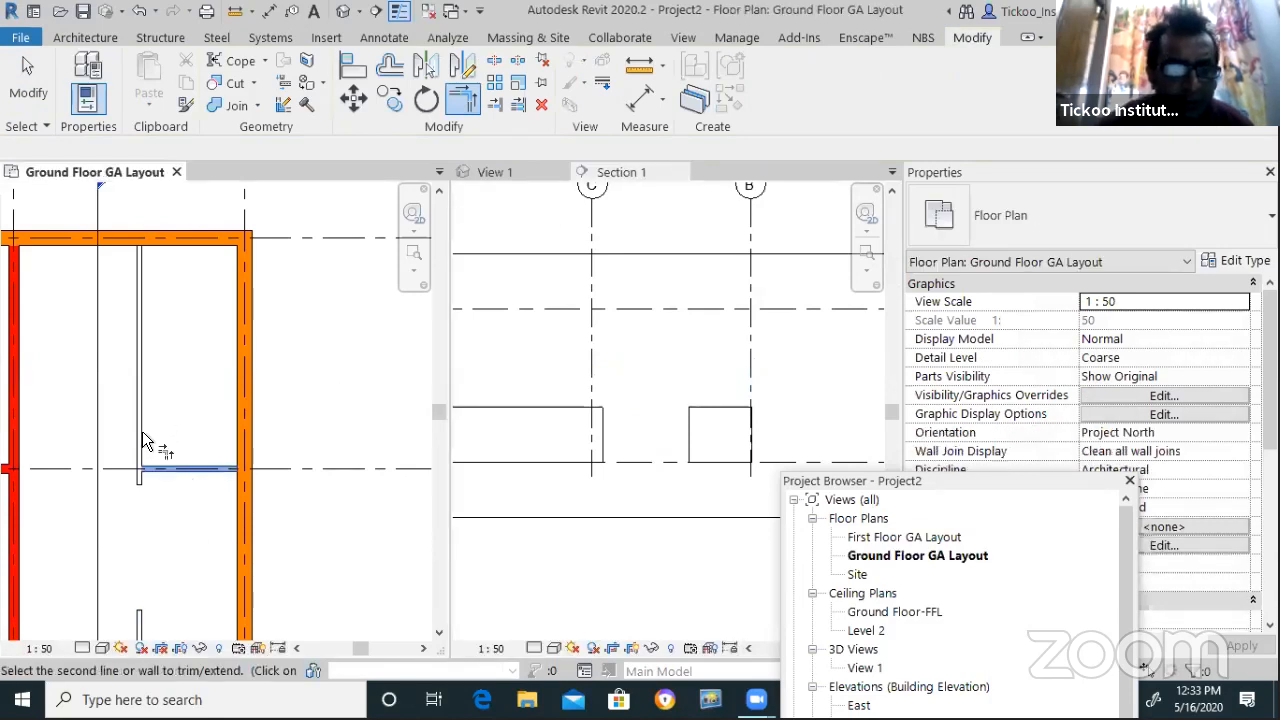
click(226, 449)
scroll(200, 445, down, 1)
scroll(658, 483, down, 2)
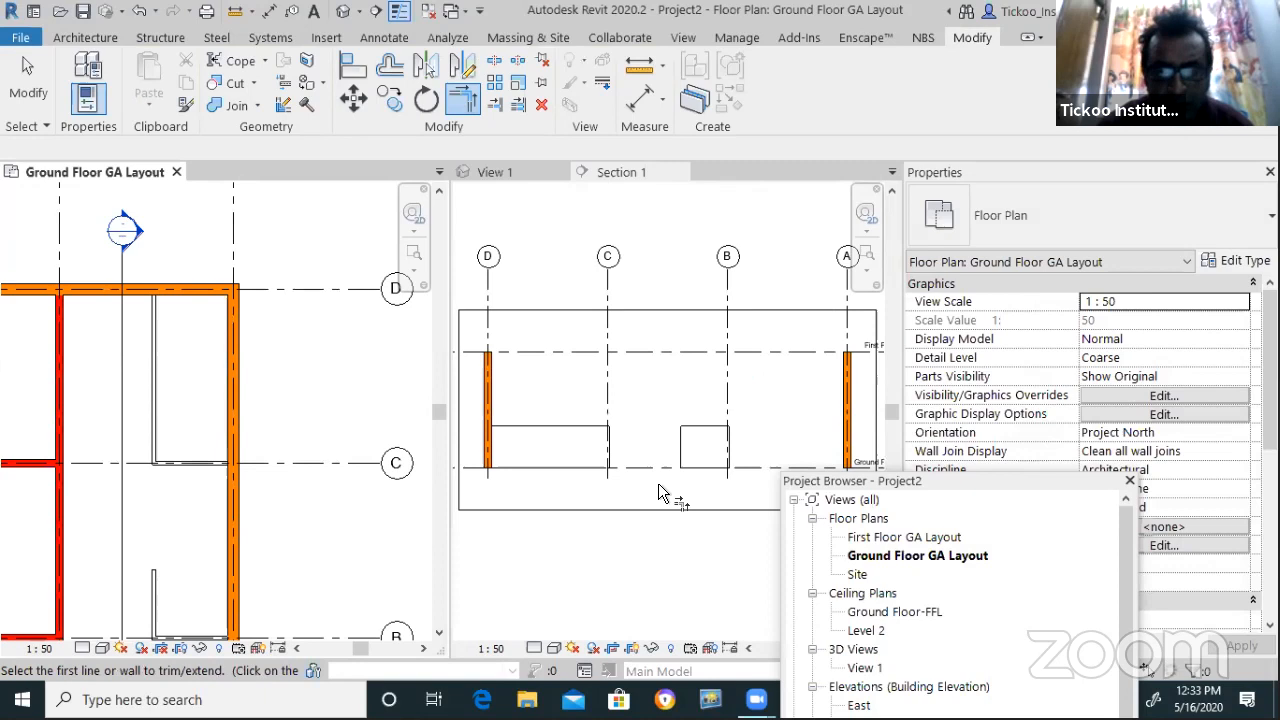
scroll(662, 489, up, 4)
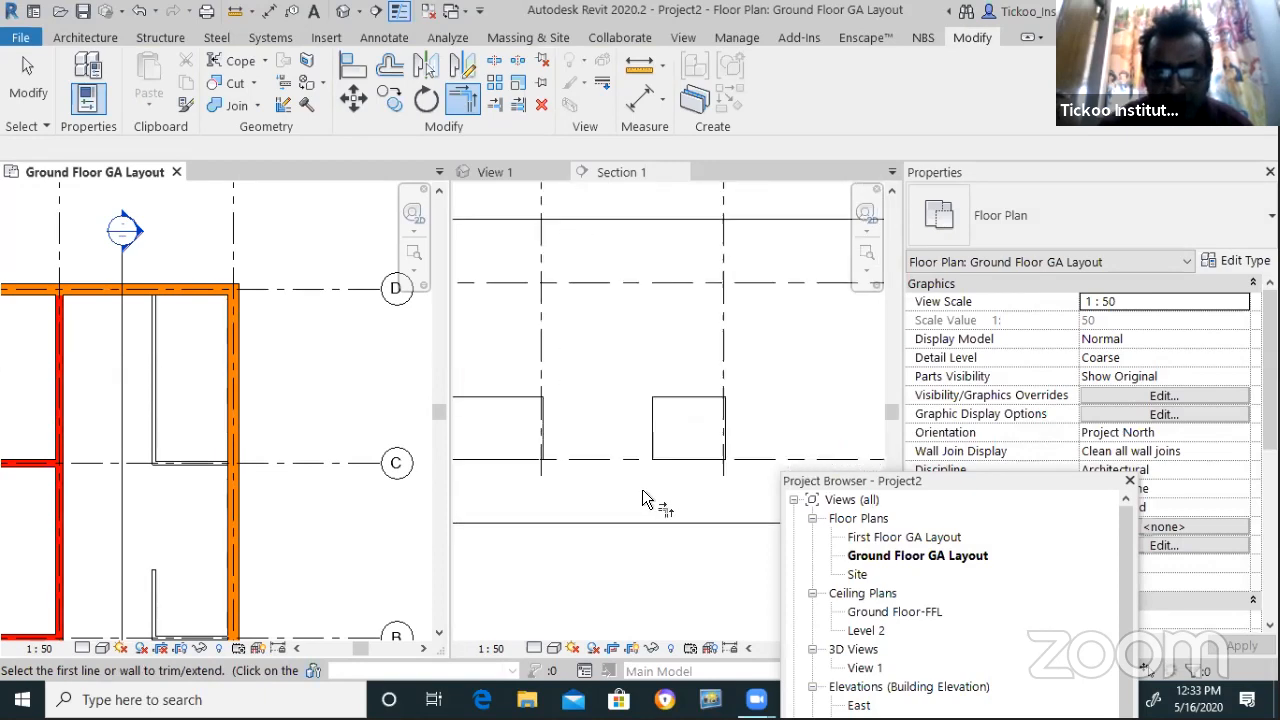
scroll(607, 480, down, 4)
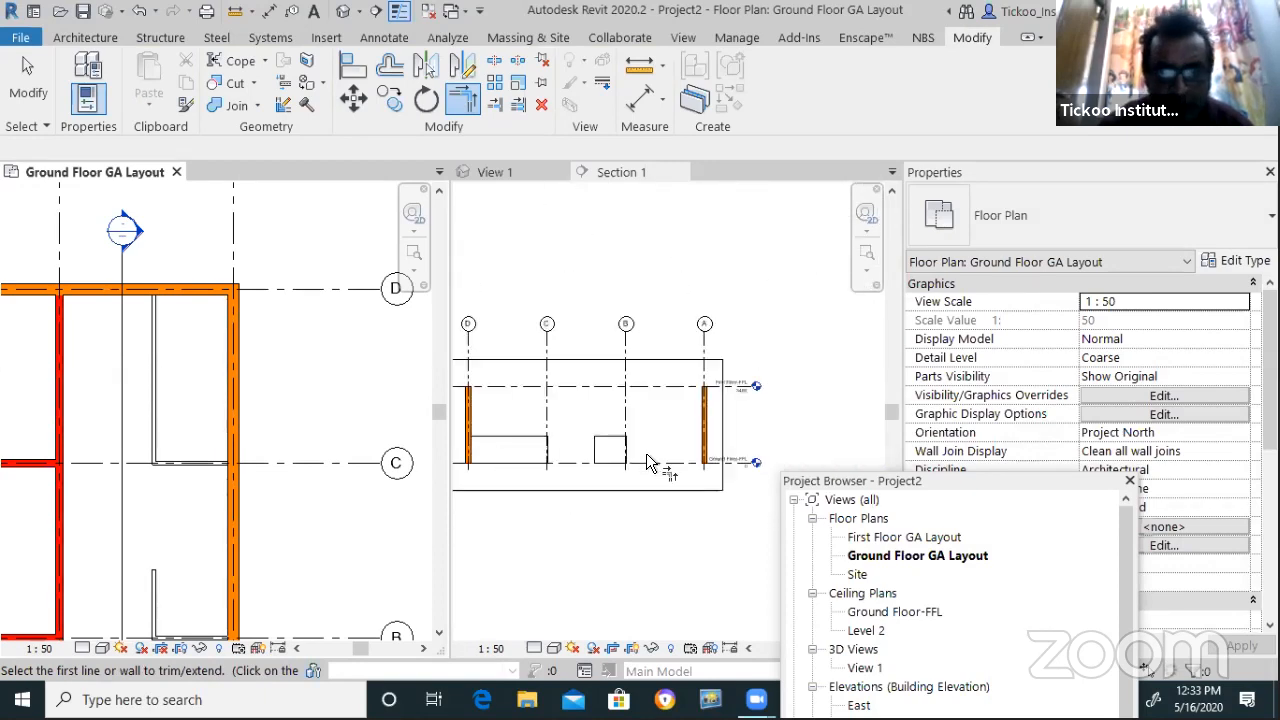
Change Section 1's visual style and select the long partition wall there
middle_drag(604, 503, 601, 511)
click(553, 648)
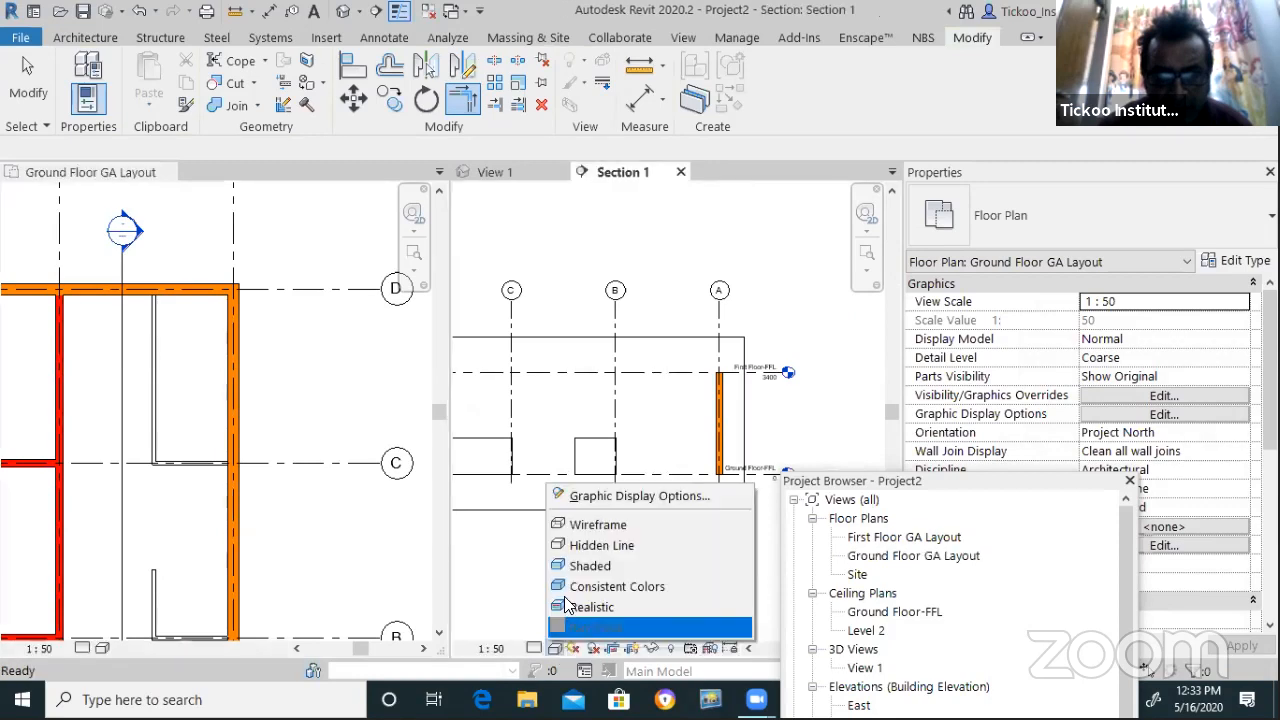
click(590, 527)
scroll(618, 499, up, 4)
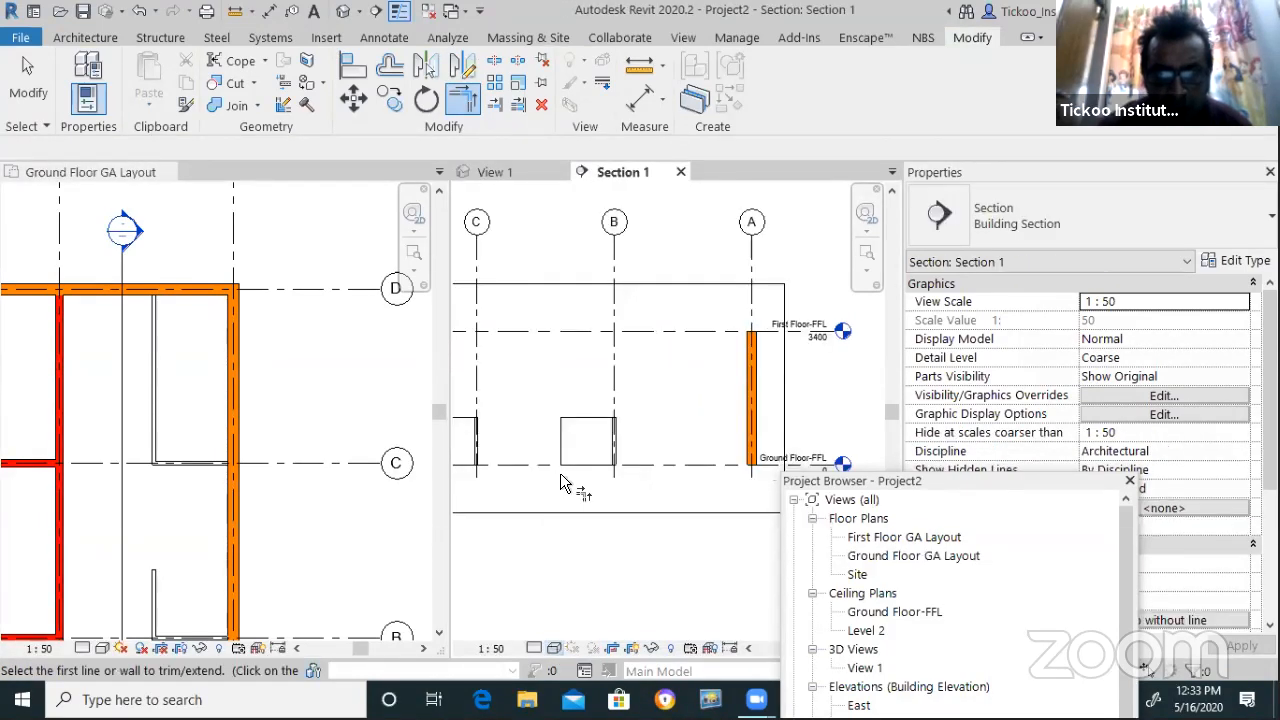
scroll(650, 476, down, 5)
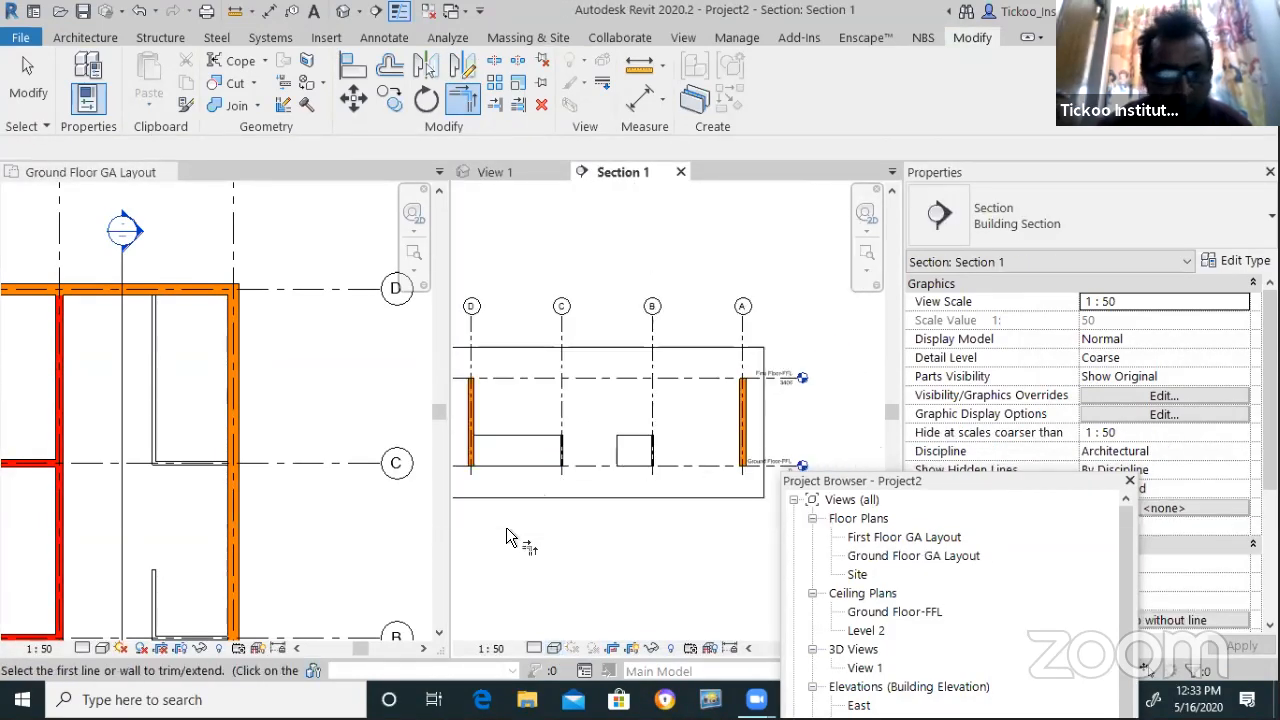
scroll(506, 527, up, 2)
scroll(560, 517, down, 2)
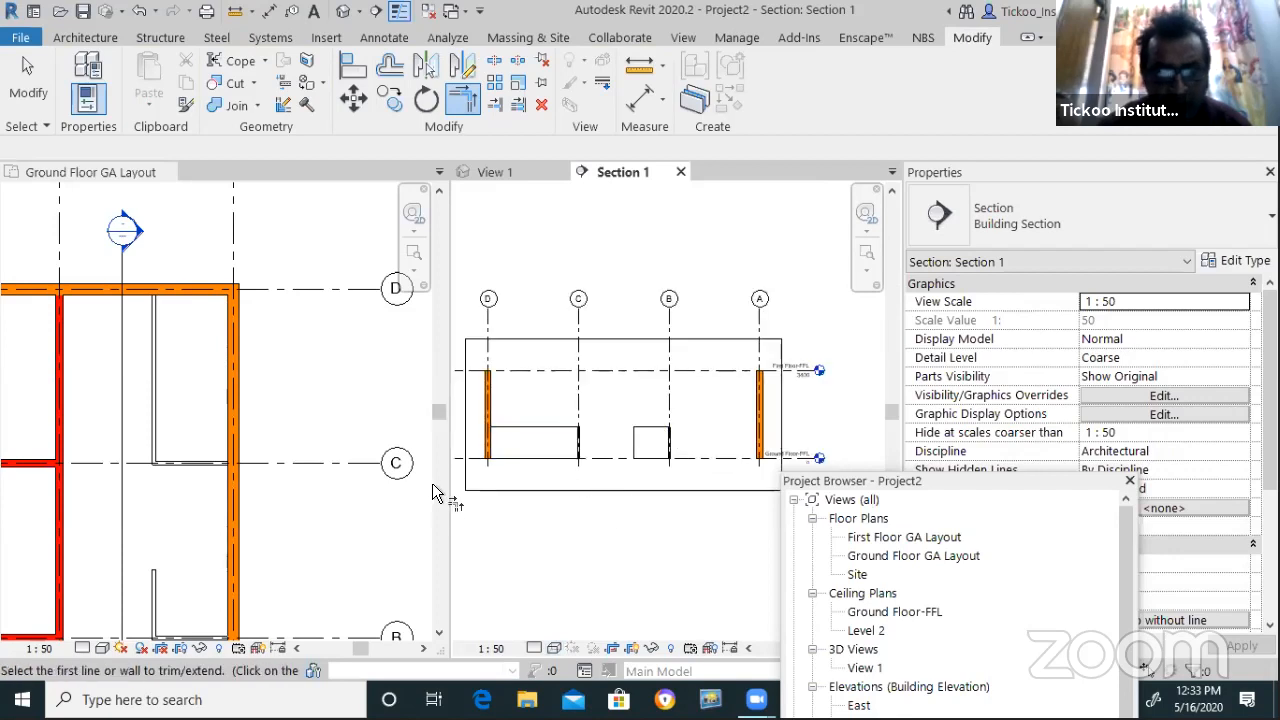
key(Escape)
scroll(512, 470, up, 2)
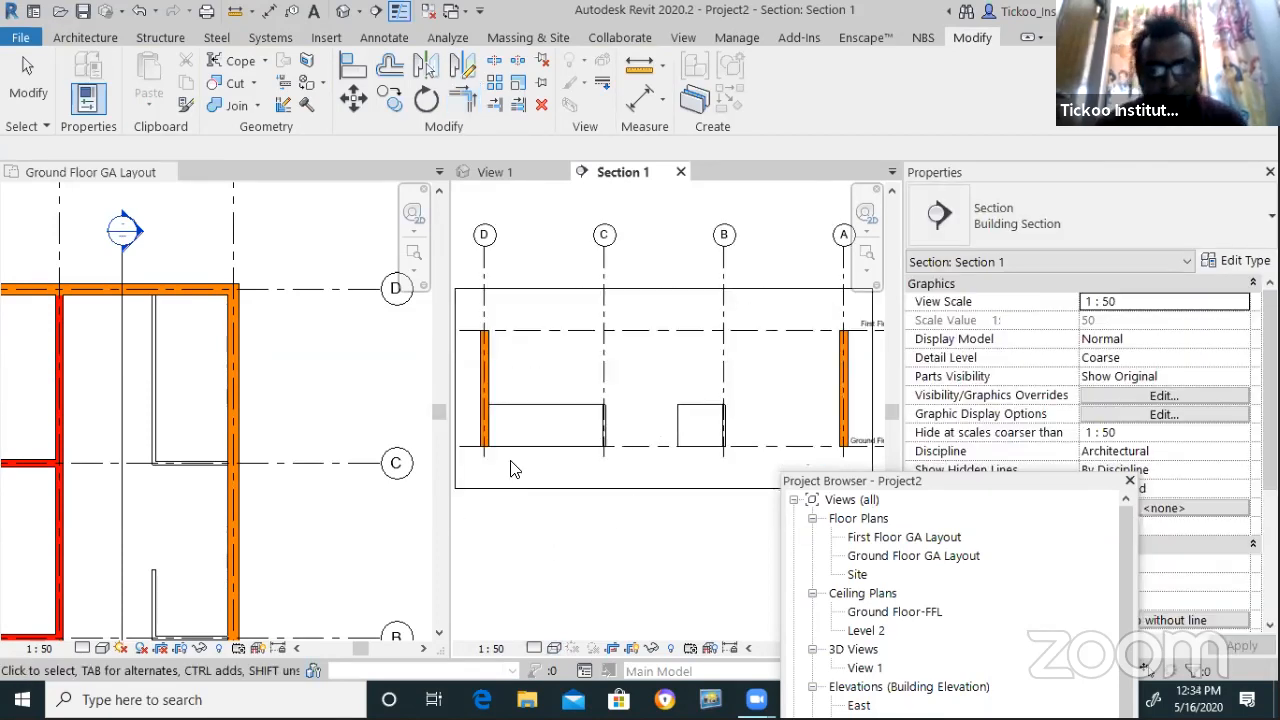
click(535, 417)
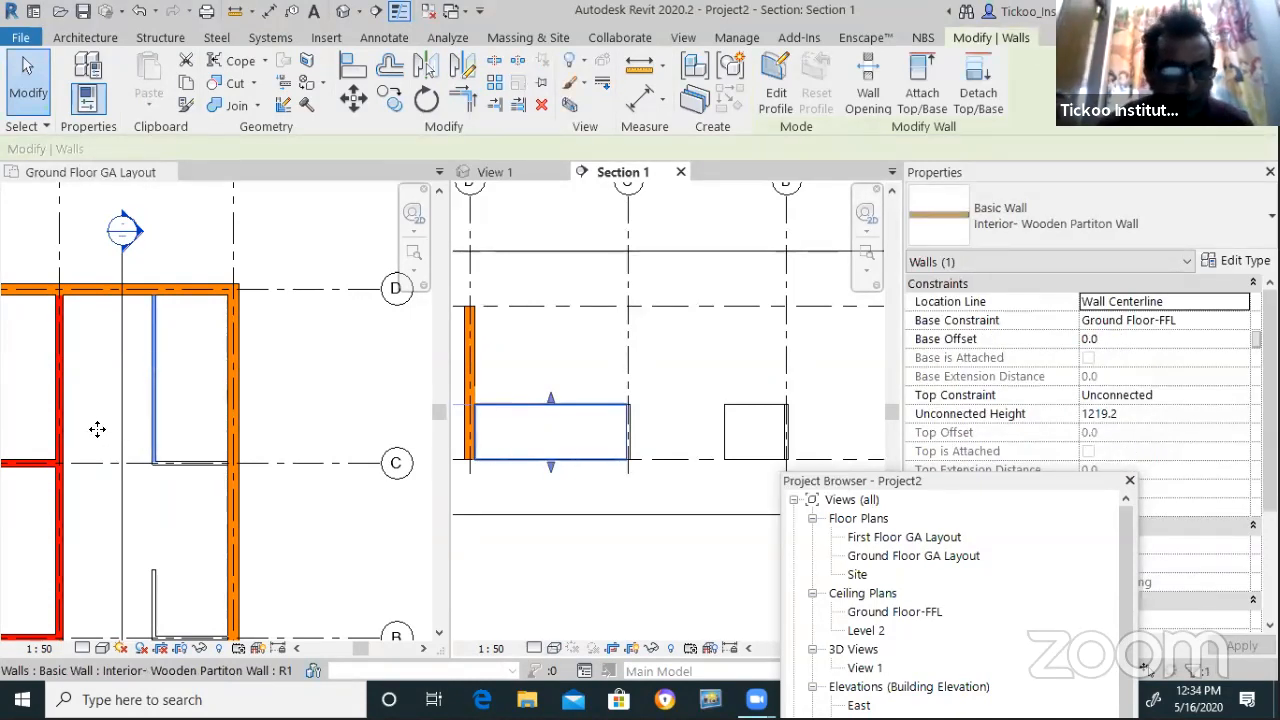
Split the wooden partition in the ground plan and delete the short leftover piece
click(170, 366)
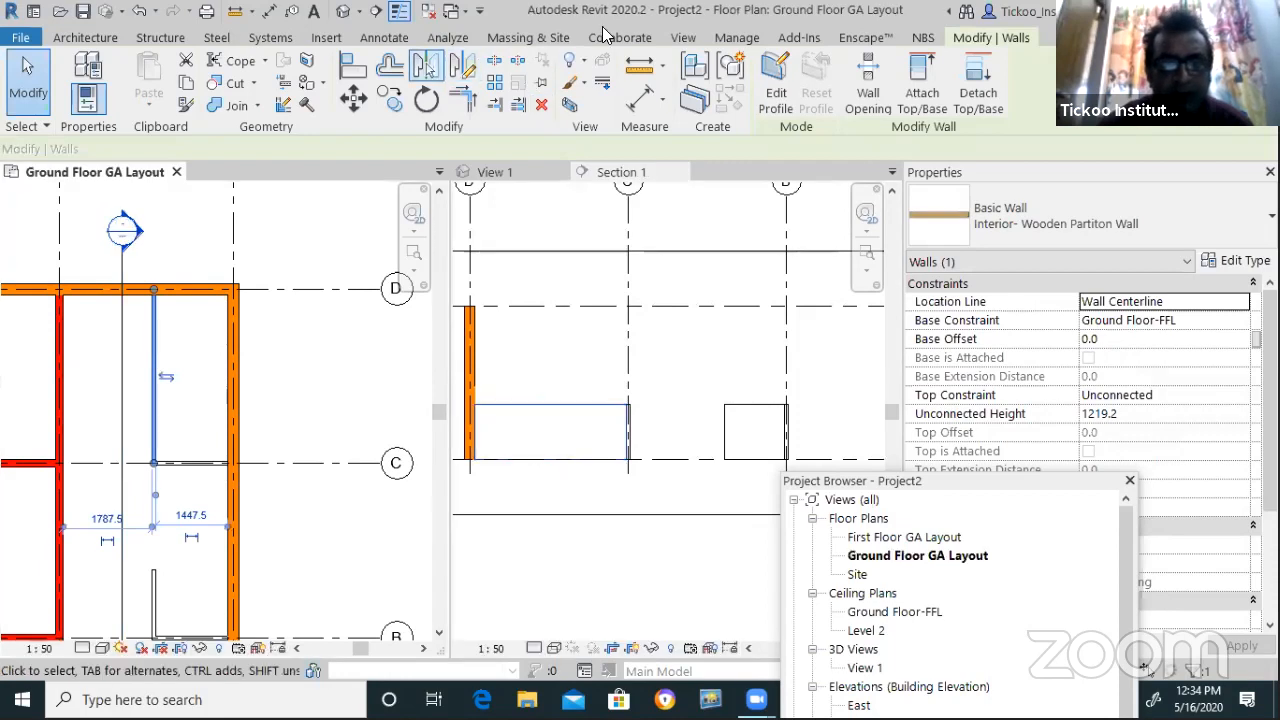
click(520, 62)
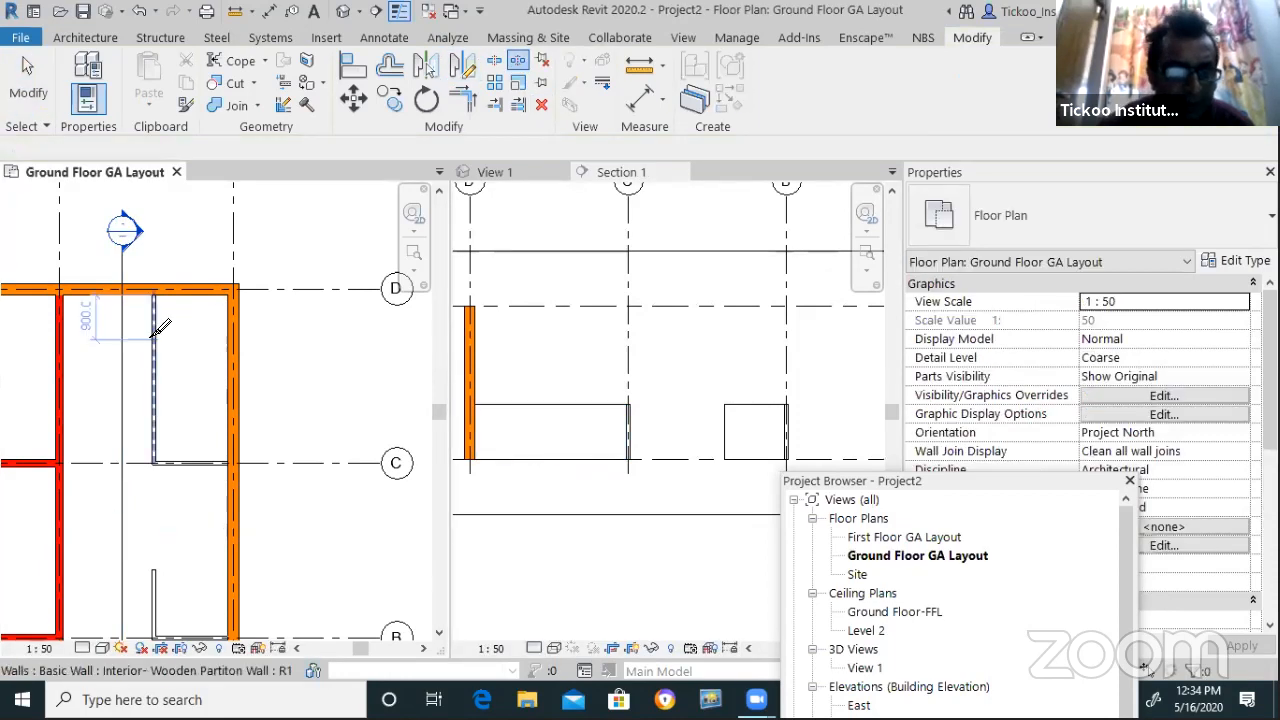
click(155, 385)
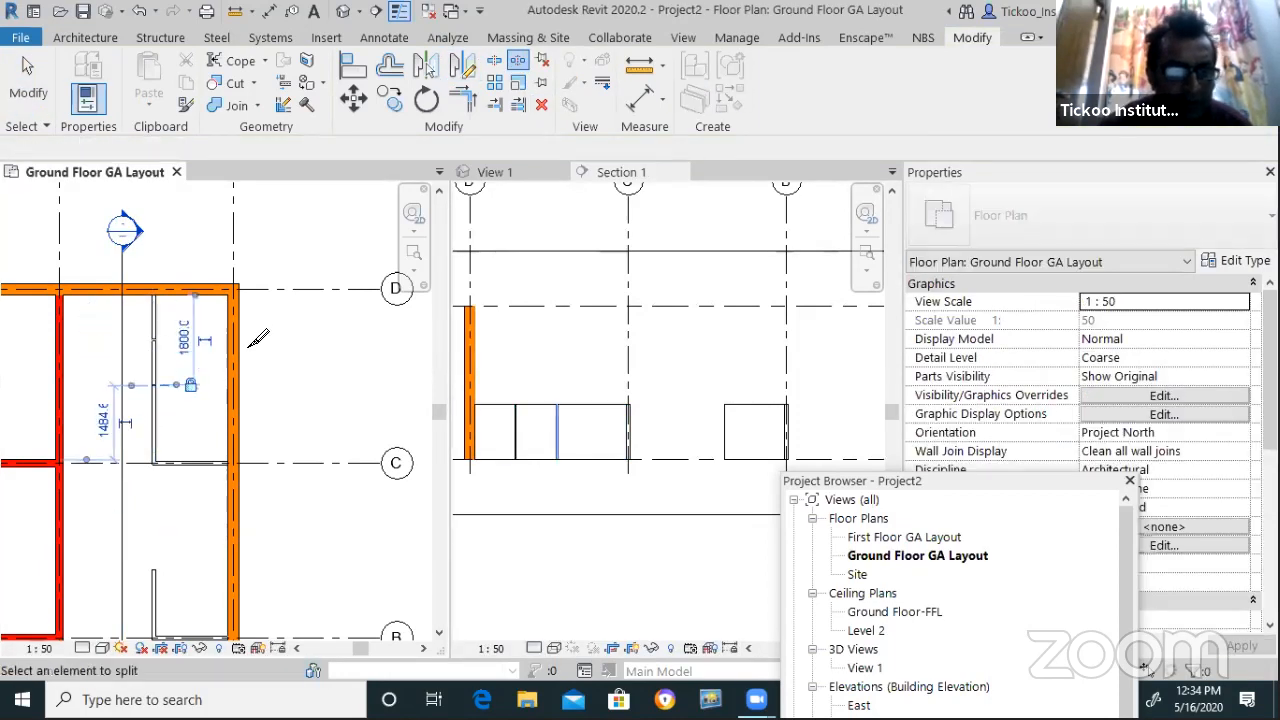
key(Escape)
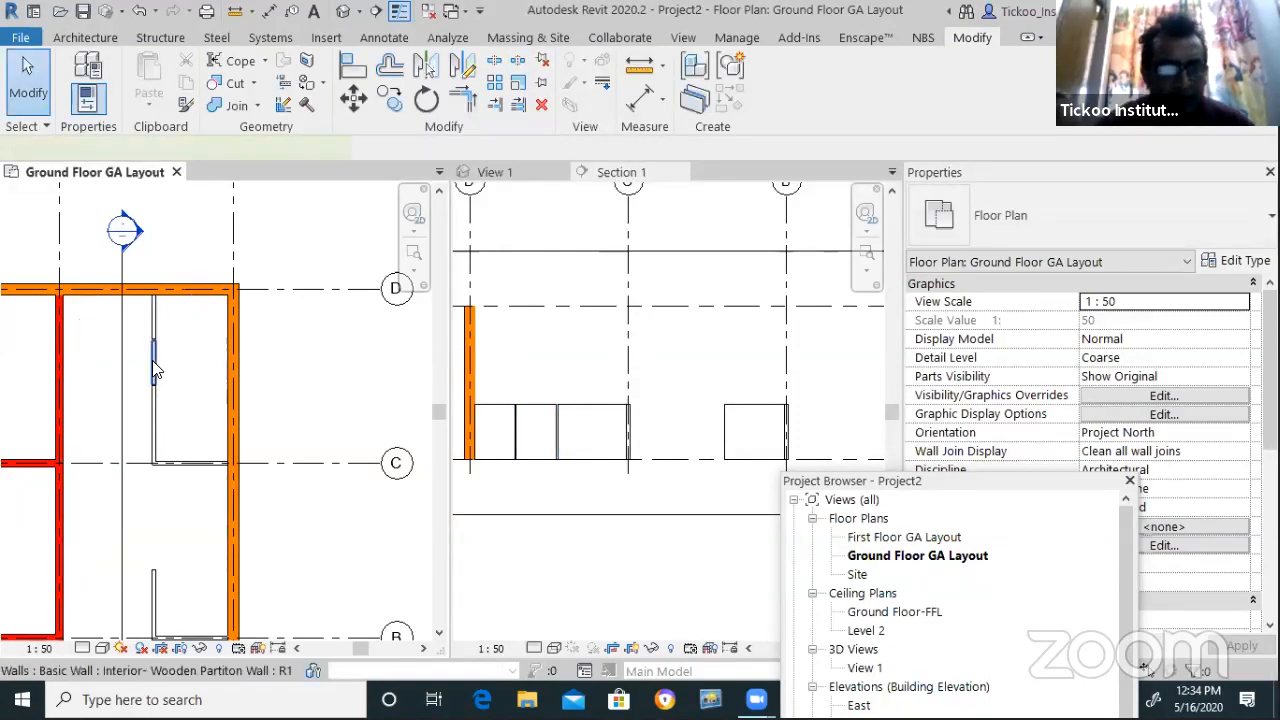
click(153, 362)
key(Delete)
scroll(110, 378, up, 2)
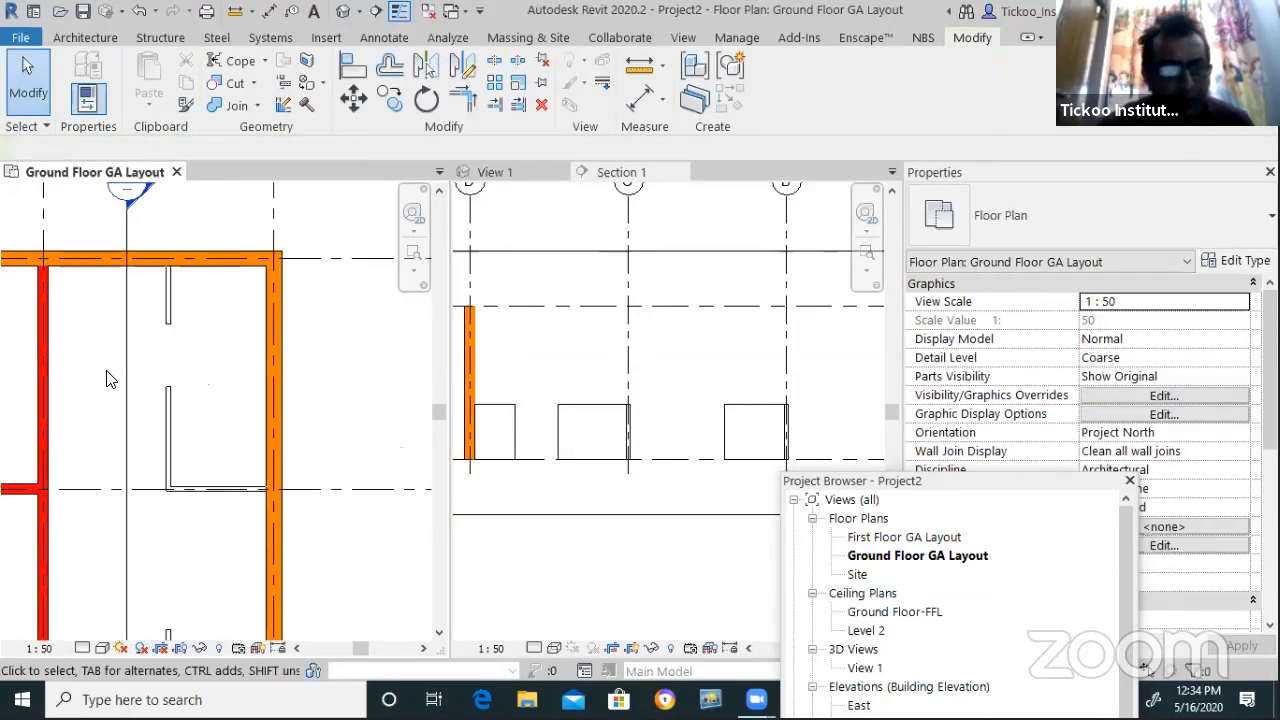
scroll(358, 409, down, 2)
scroll(573, 470, up, 2)
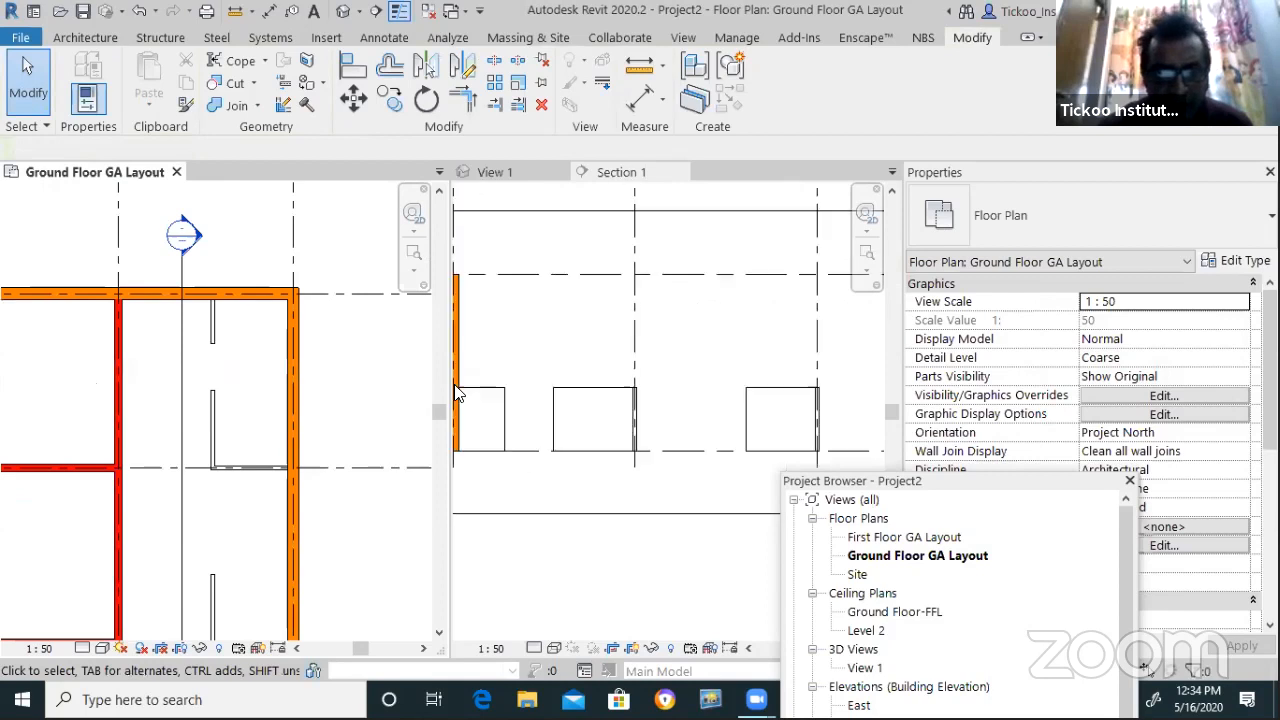
scroll(688, 458, down, 1)
scroll(522, 430, up, 2)
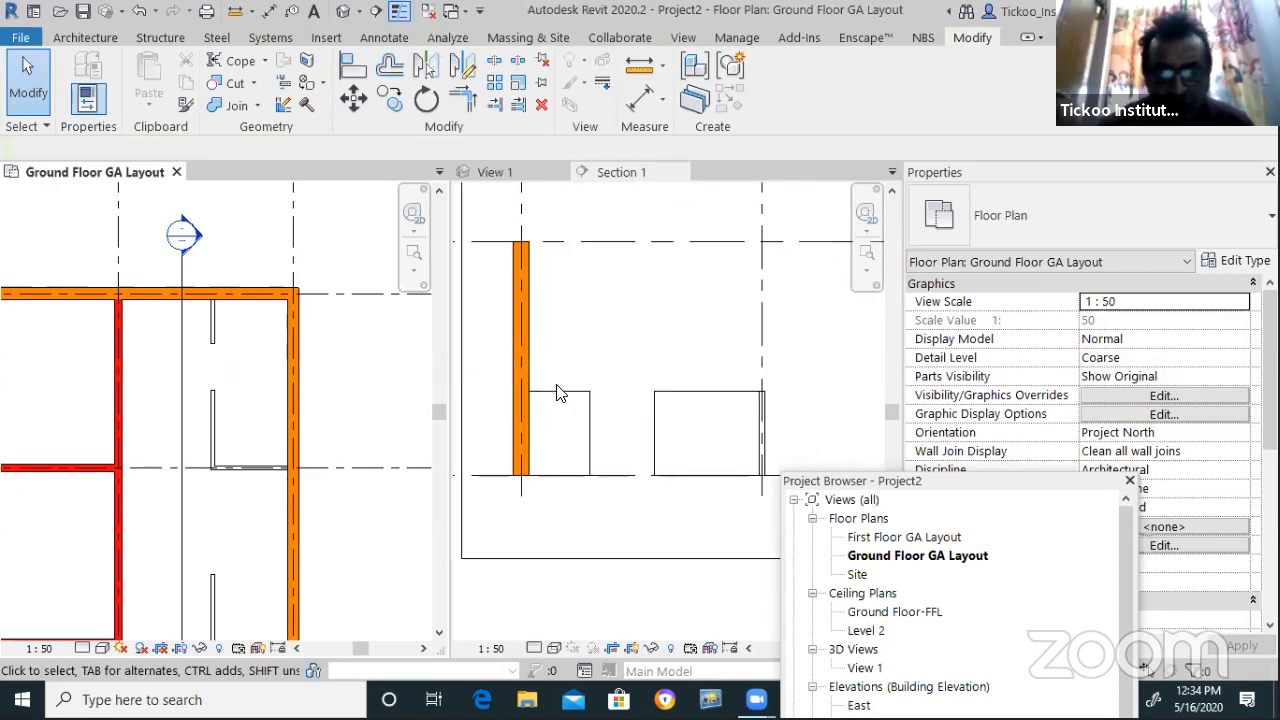
Activate Section 1 and select the wooden partition wall for profile editing
click(560, 400)
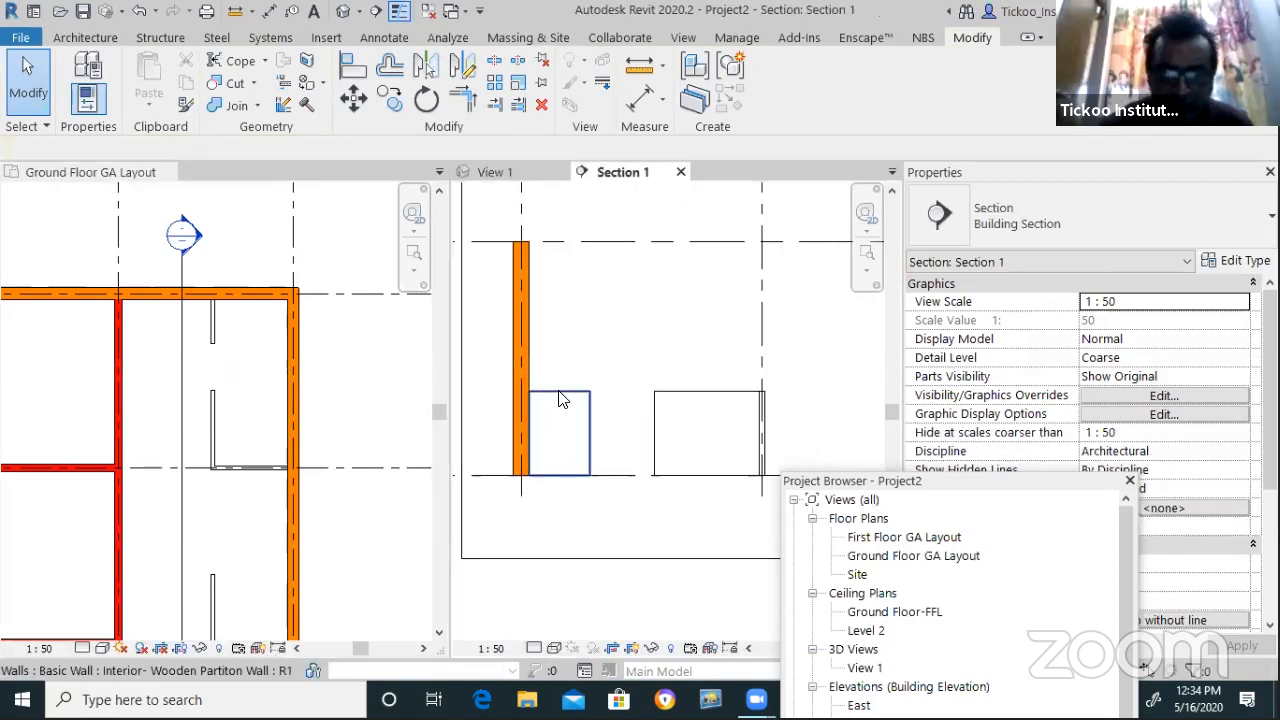
click(560, 400)
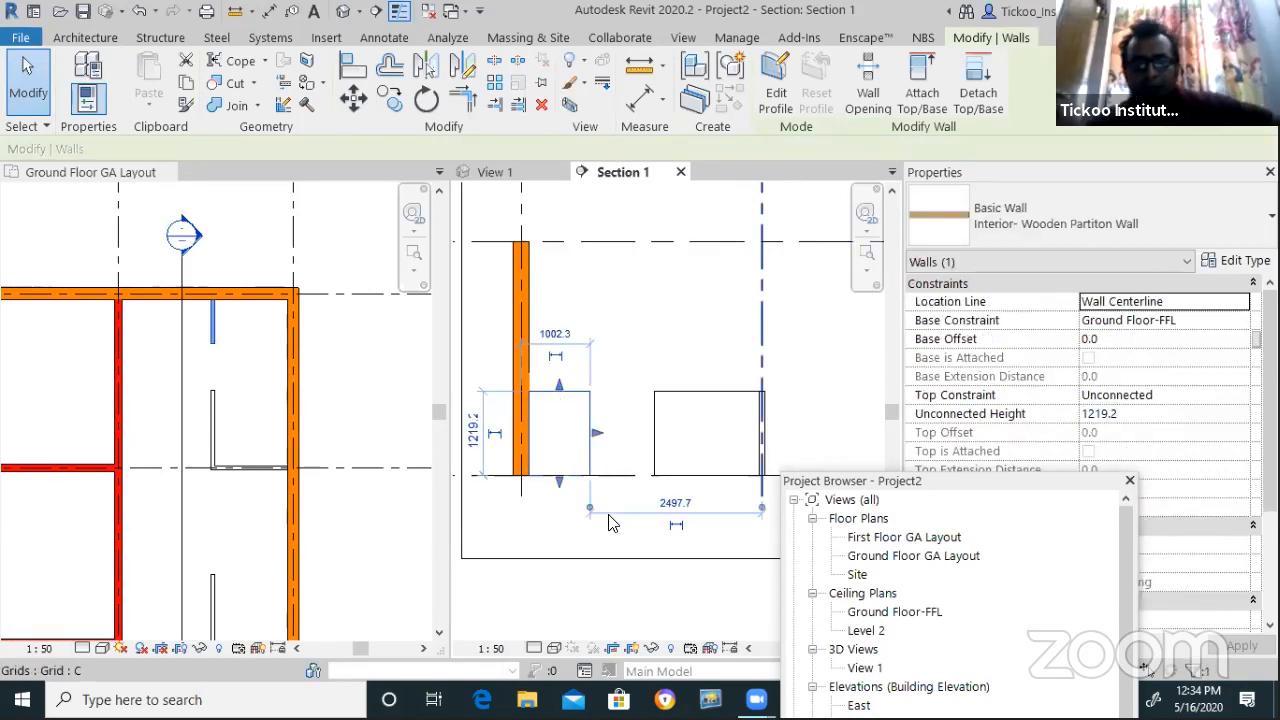
scroll(545, 418, up, 4)
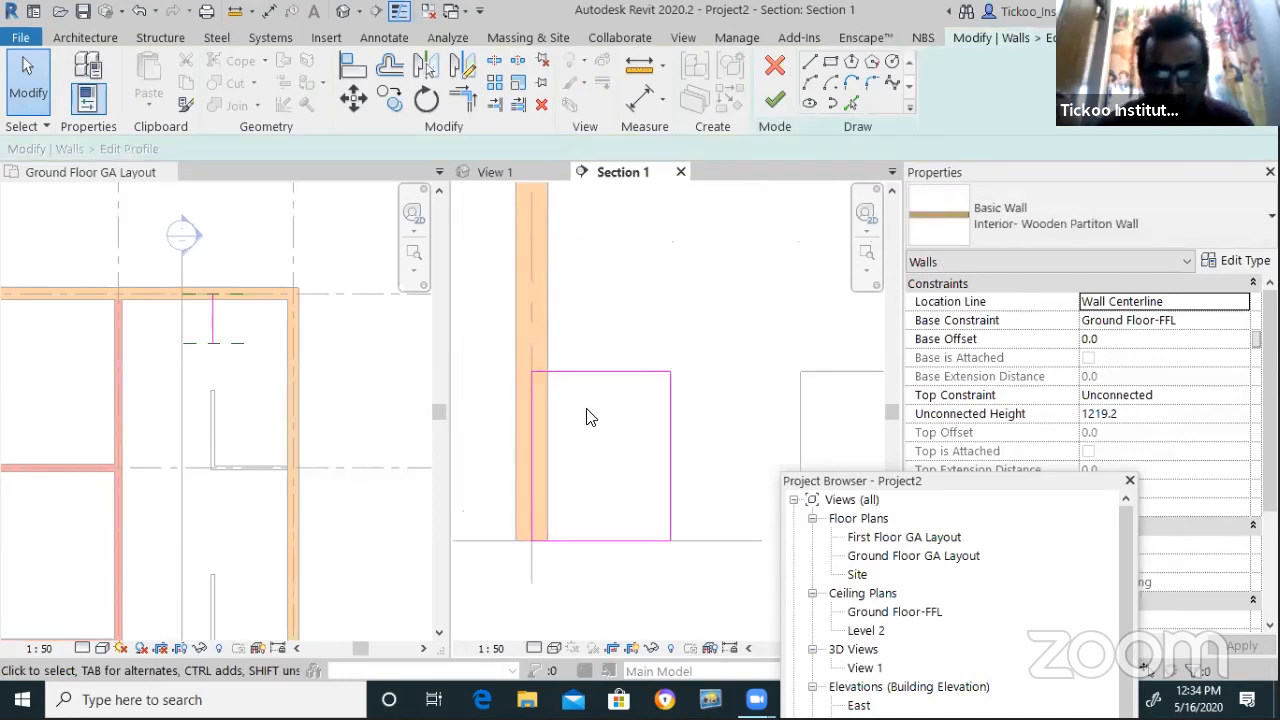
Align the profile sketch's left edge to the brick wall face, removing conflicting constraints
click(535, 445)
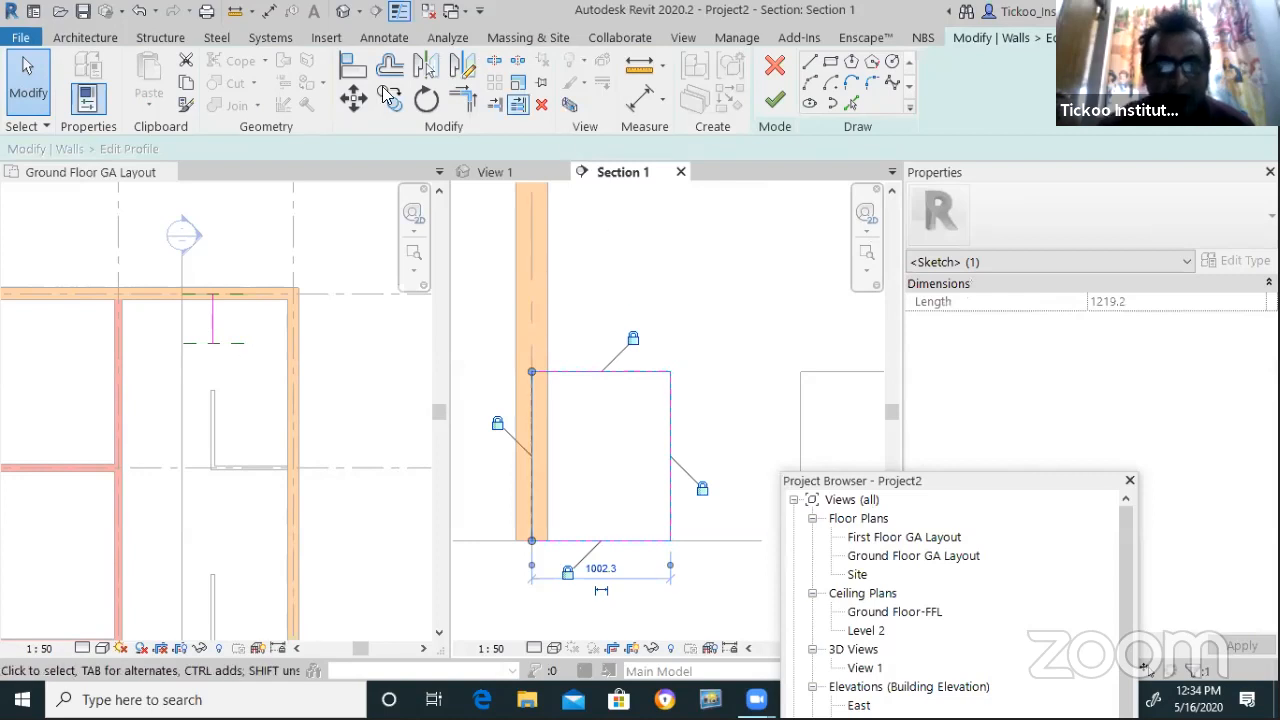
click(352, 65)
click(548, 417)
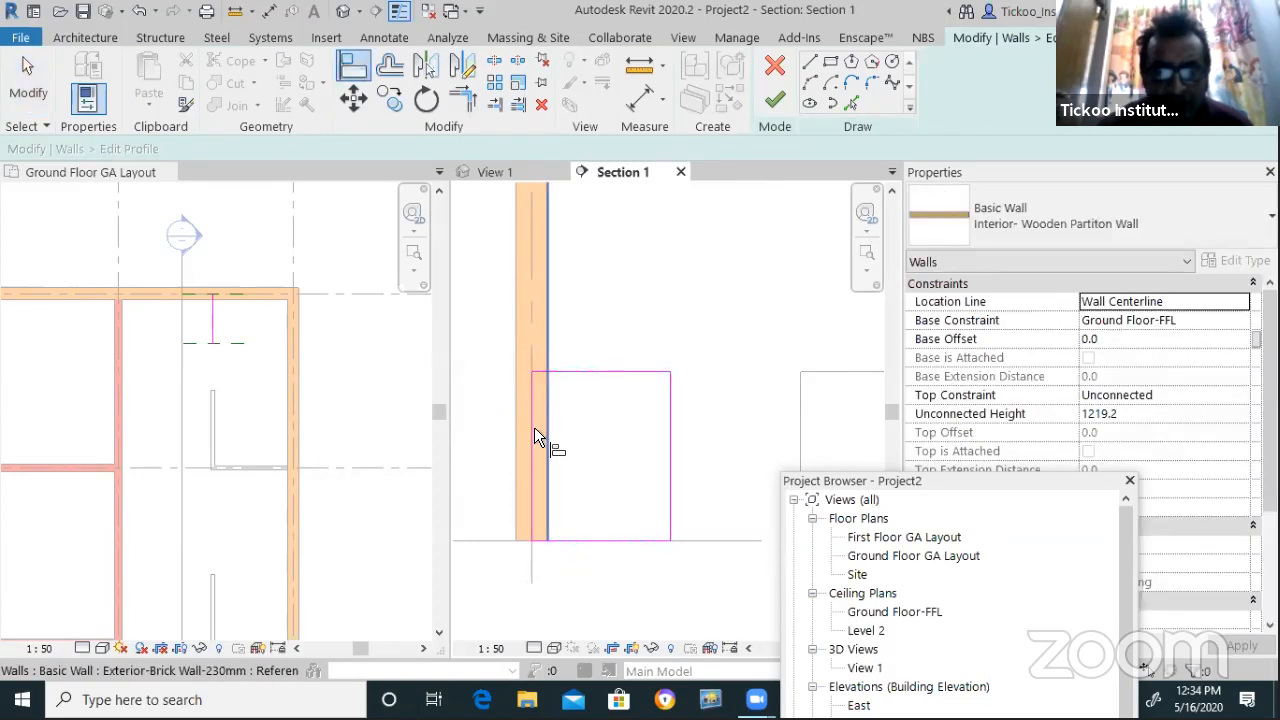
click(534, 430)
click(648, 488)
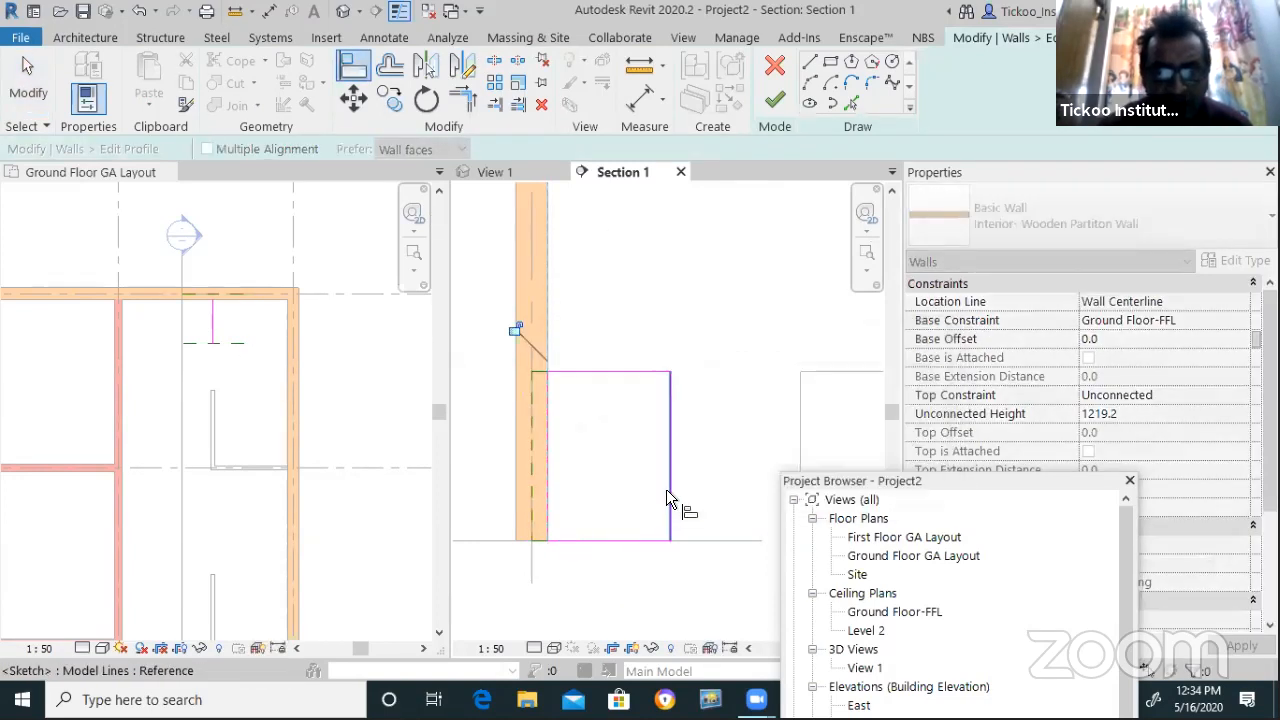
scroll(606, 465, down, 1)
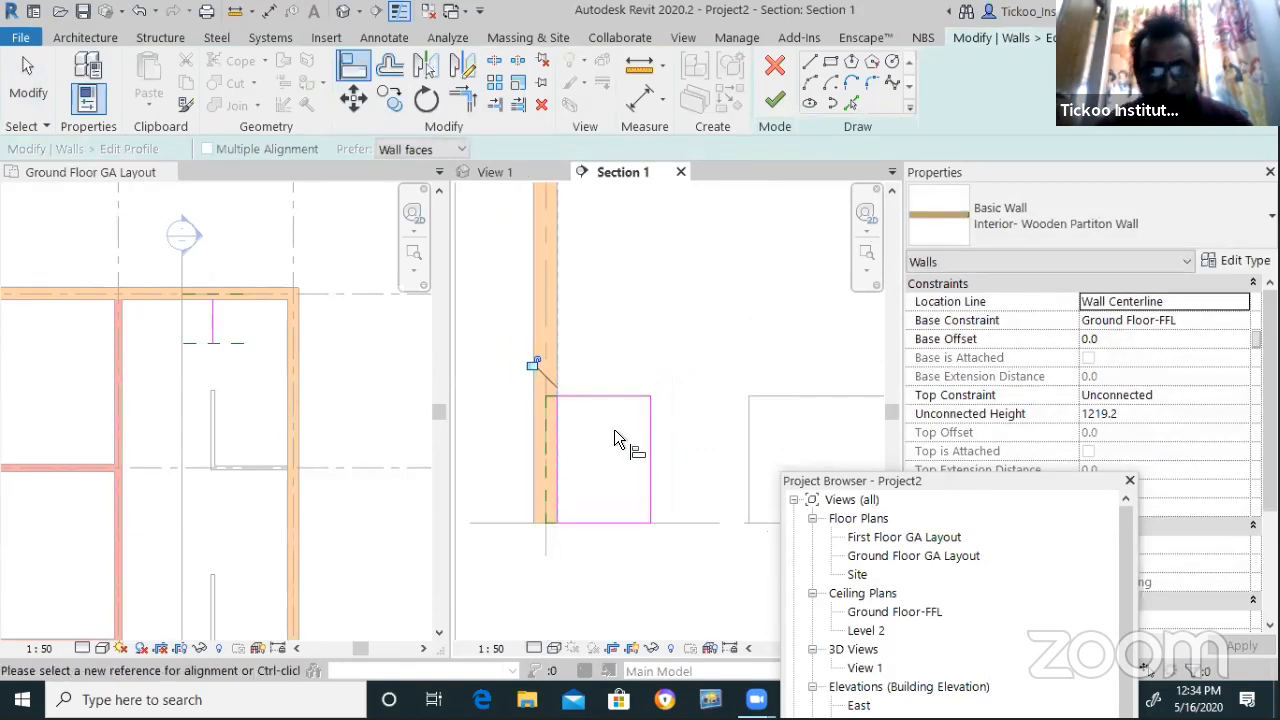
key(Escape)
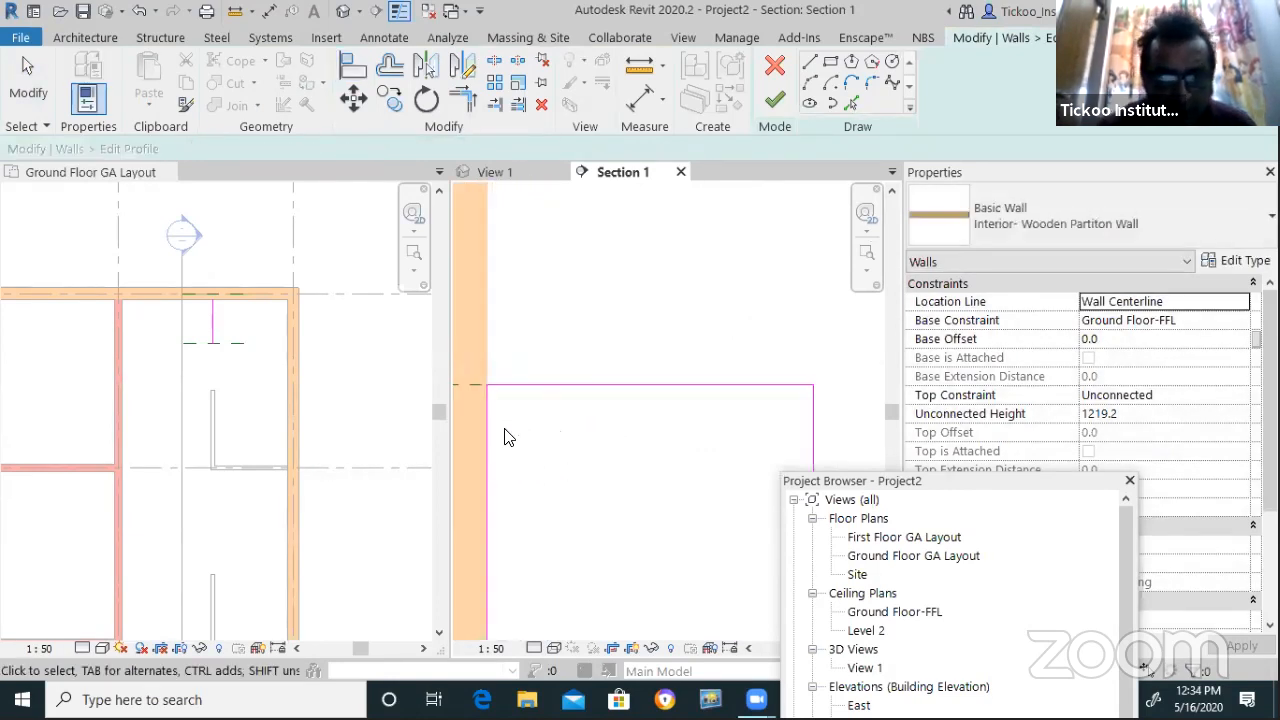
scroll(694, 408, down, 1)
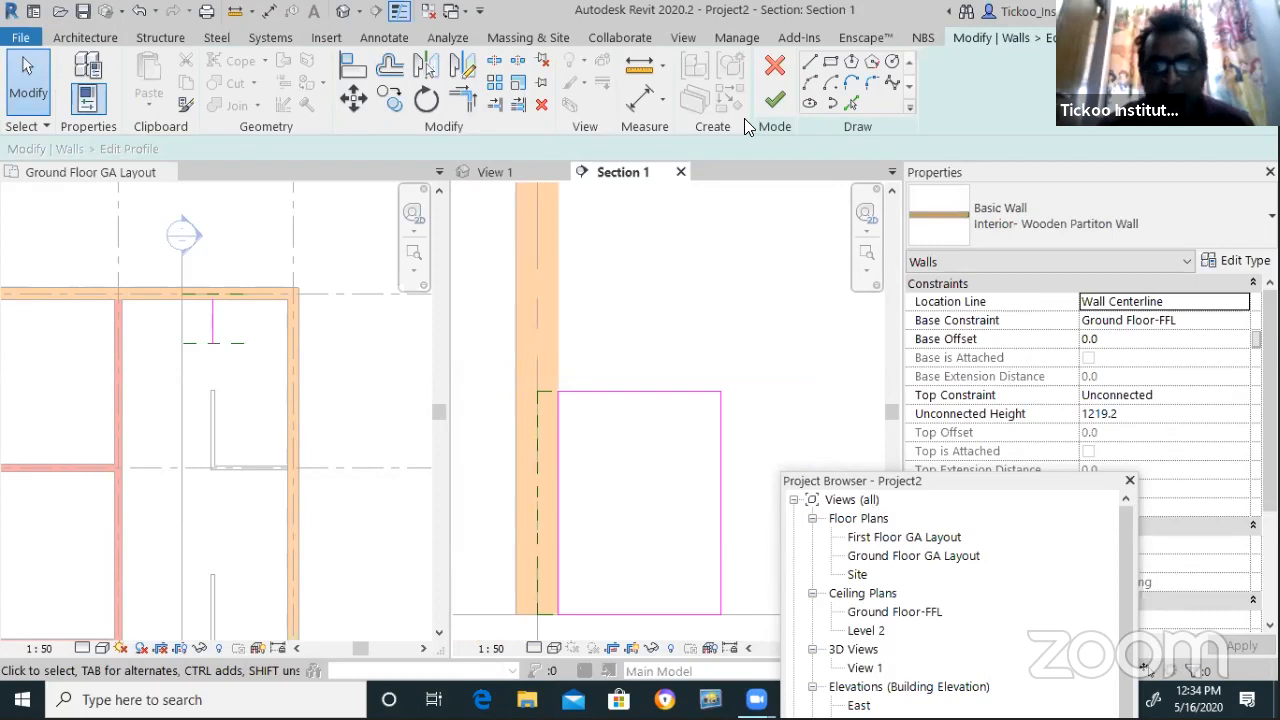
Sketch a Start-End-Radius arc from the brick wall edge and a chained line down to the profile corner
click(810, 85)
click(558, 303)
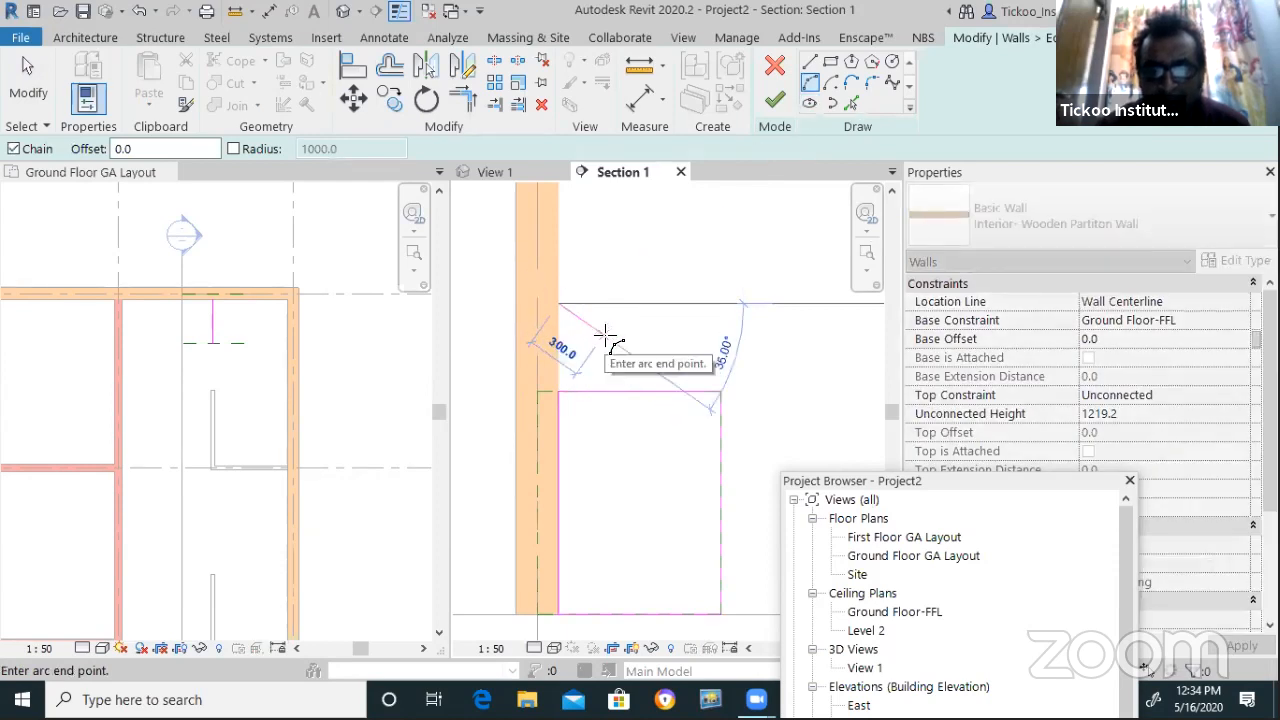
click(606, 335)
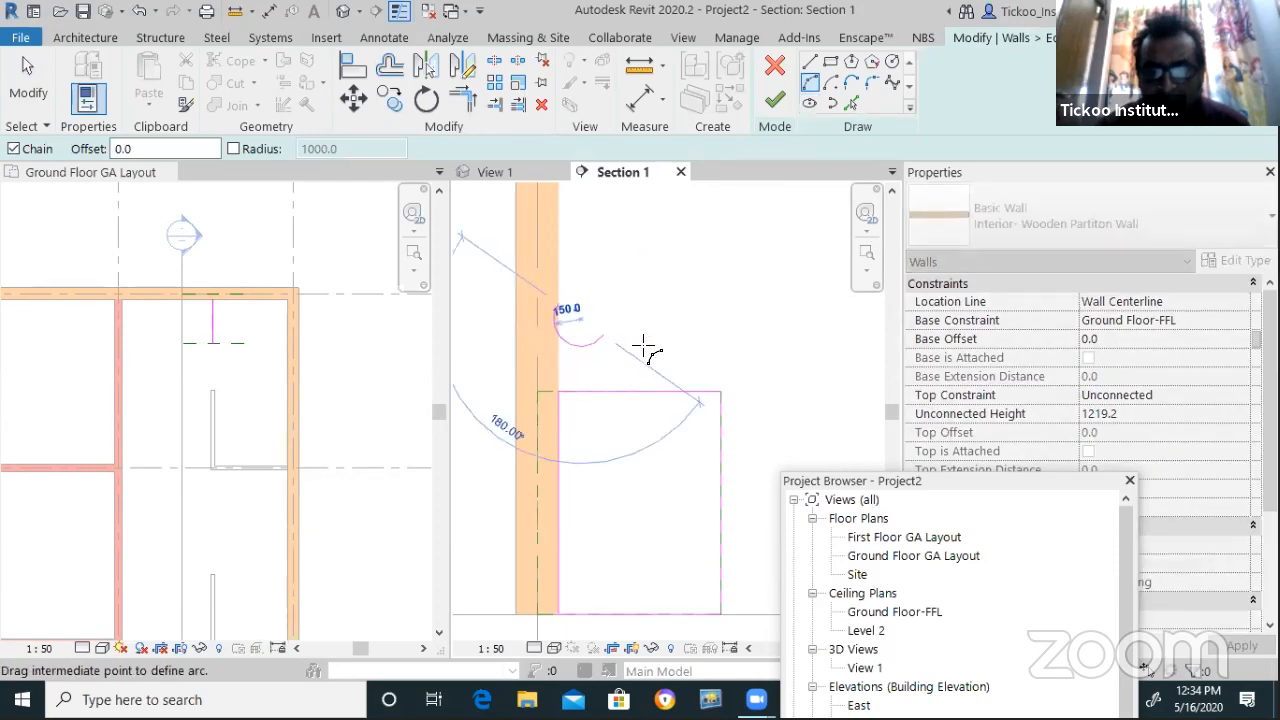
scroll(593, 330, up, 1)
click(593, 331)
click(840, 103)
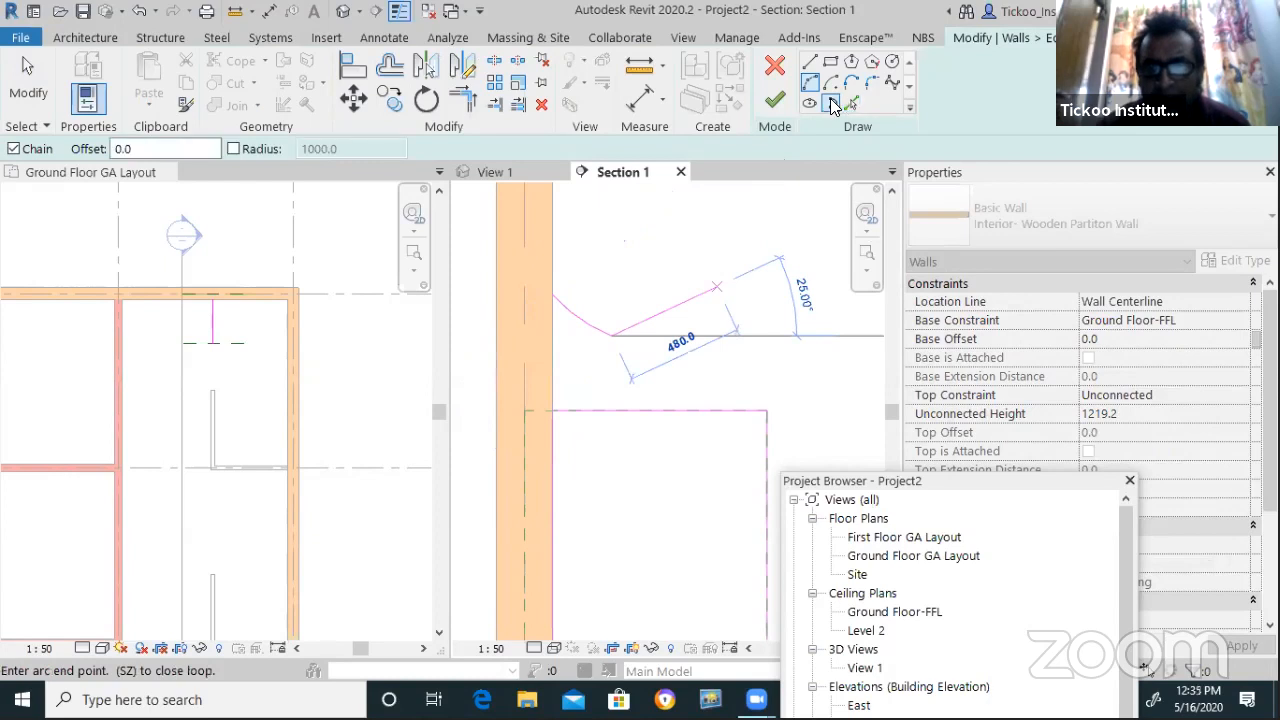
click(892, 85)
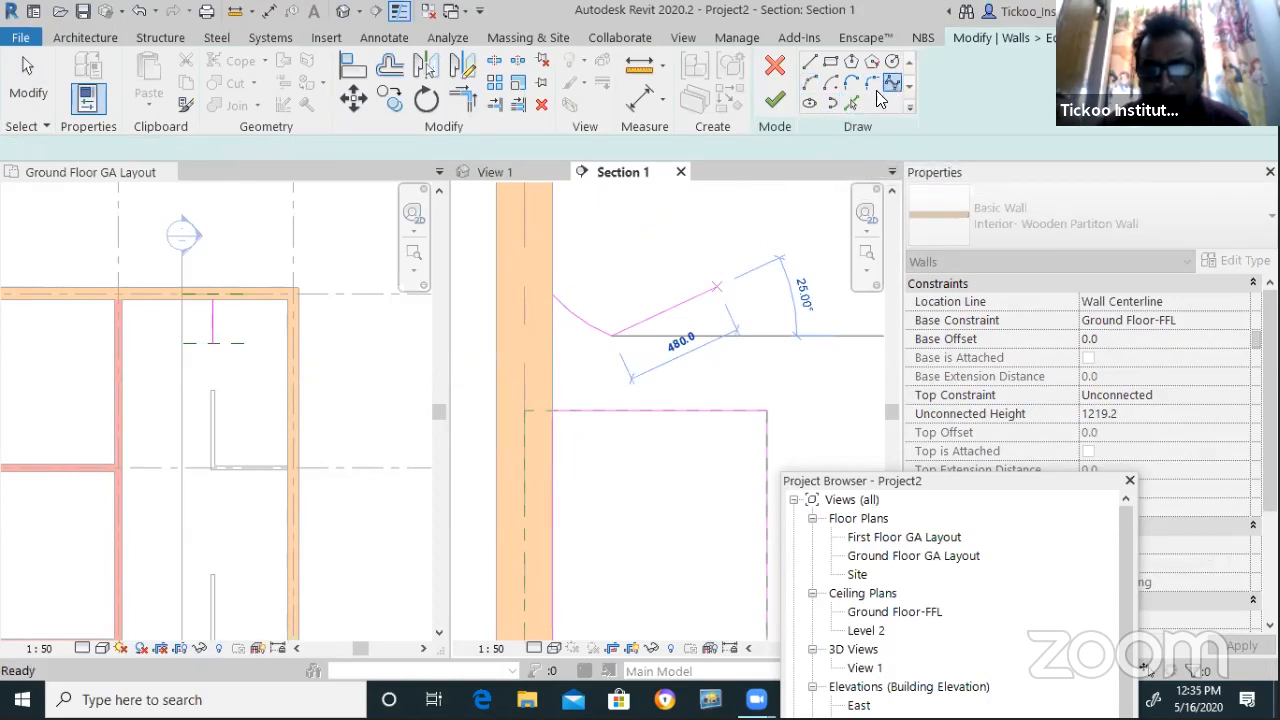
click(767, 411)
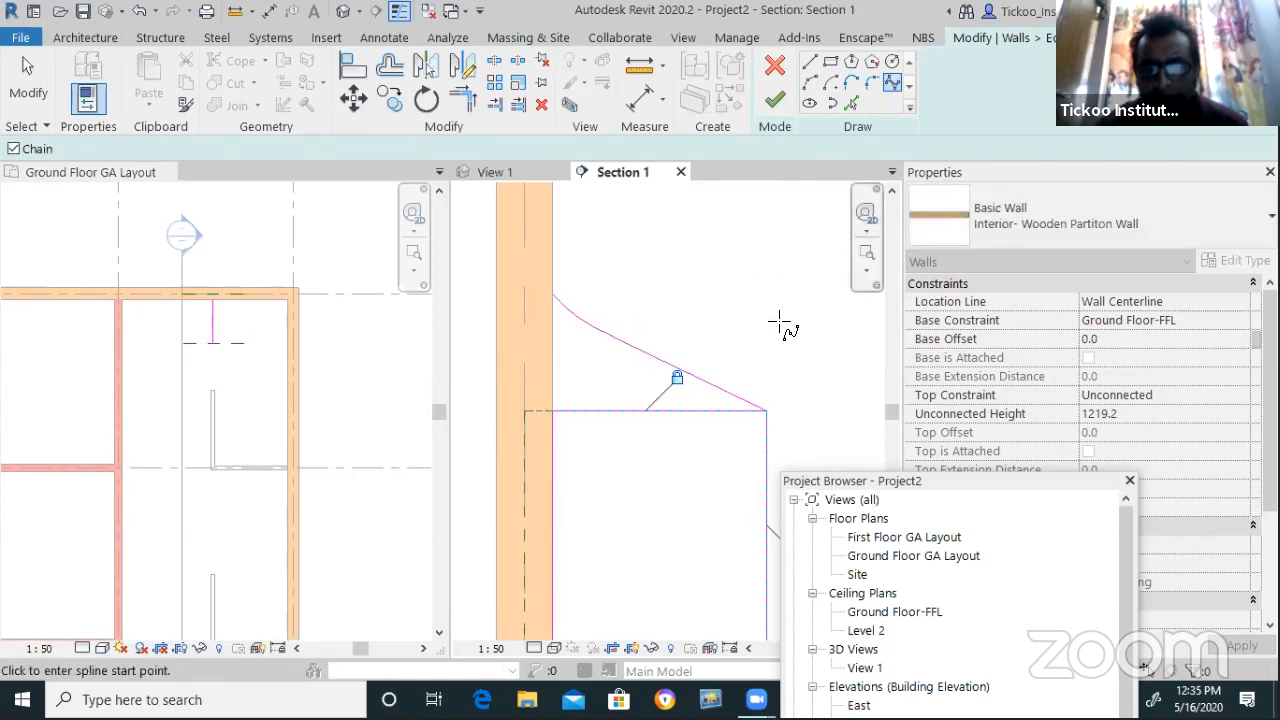
scroll(780, 323, down, 2)
scroll(754, 320, up, 2)
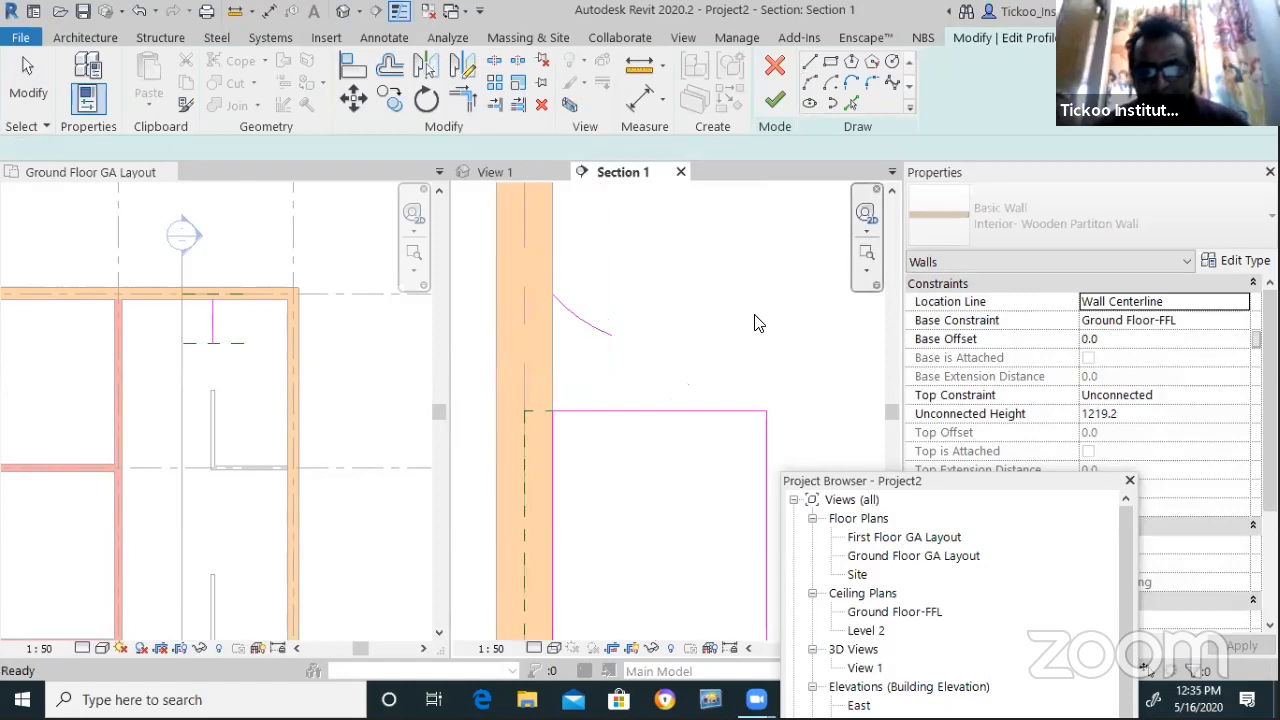
click(850, 83)
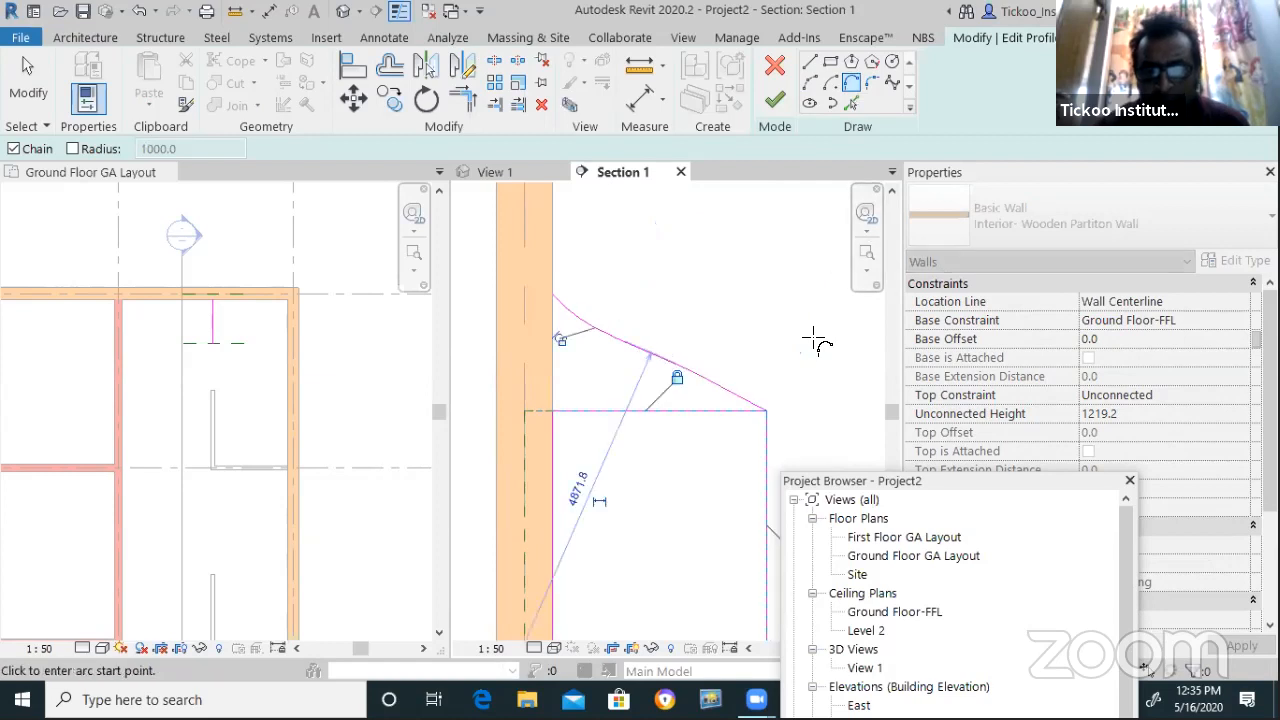
scroll(814, 343, down, 2)
key(Escape)
key(Escape)
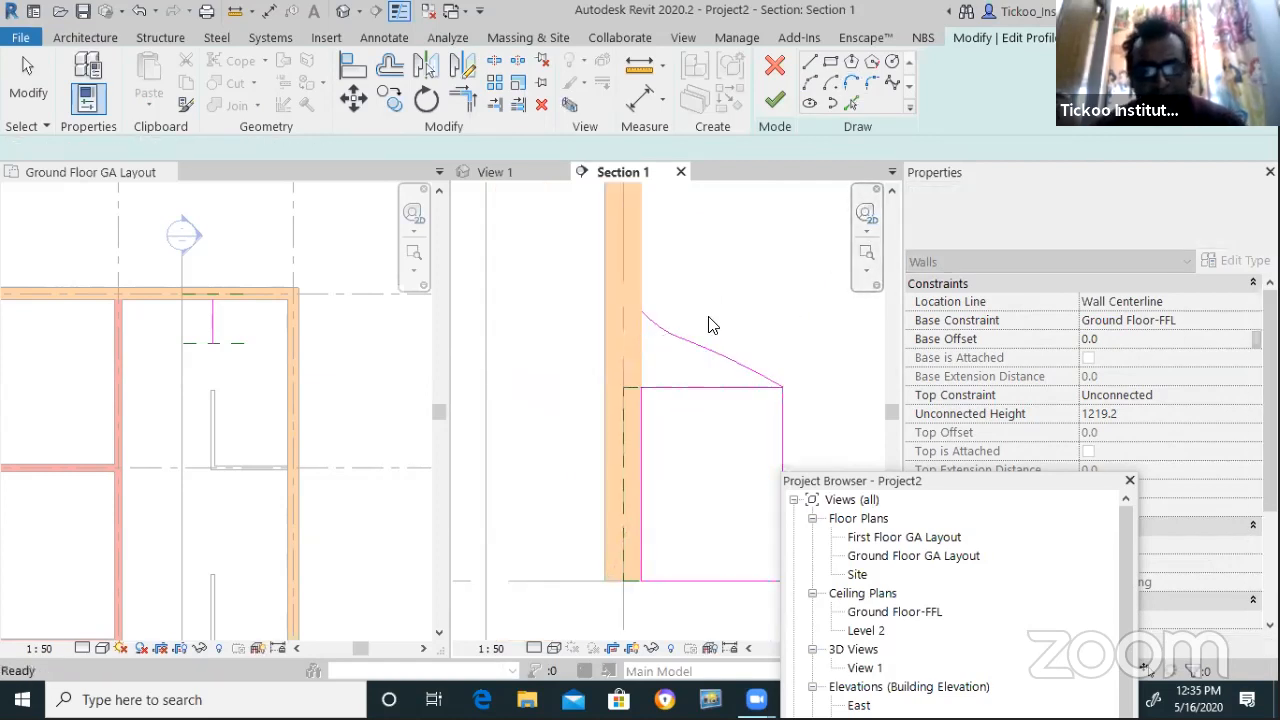
scroll(712, 330, up, 2)
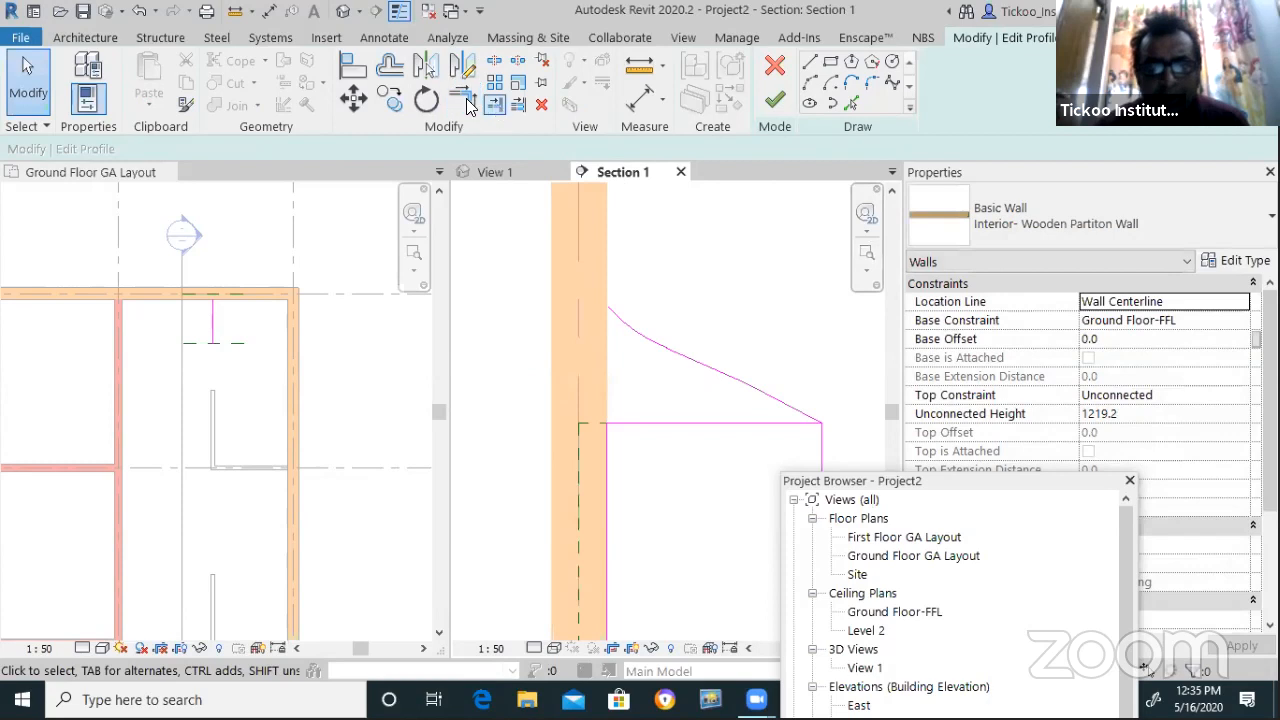
Extend the vertical profile edge to meet the arc and finish the profile edit
click(463, 97)
click(606, 457)
click(624, 319)
key(Escape)
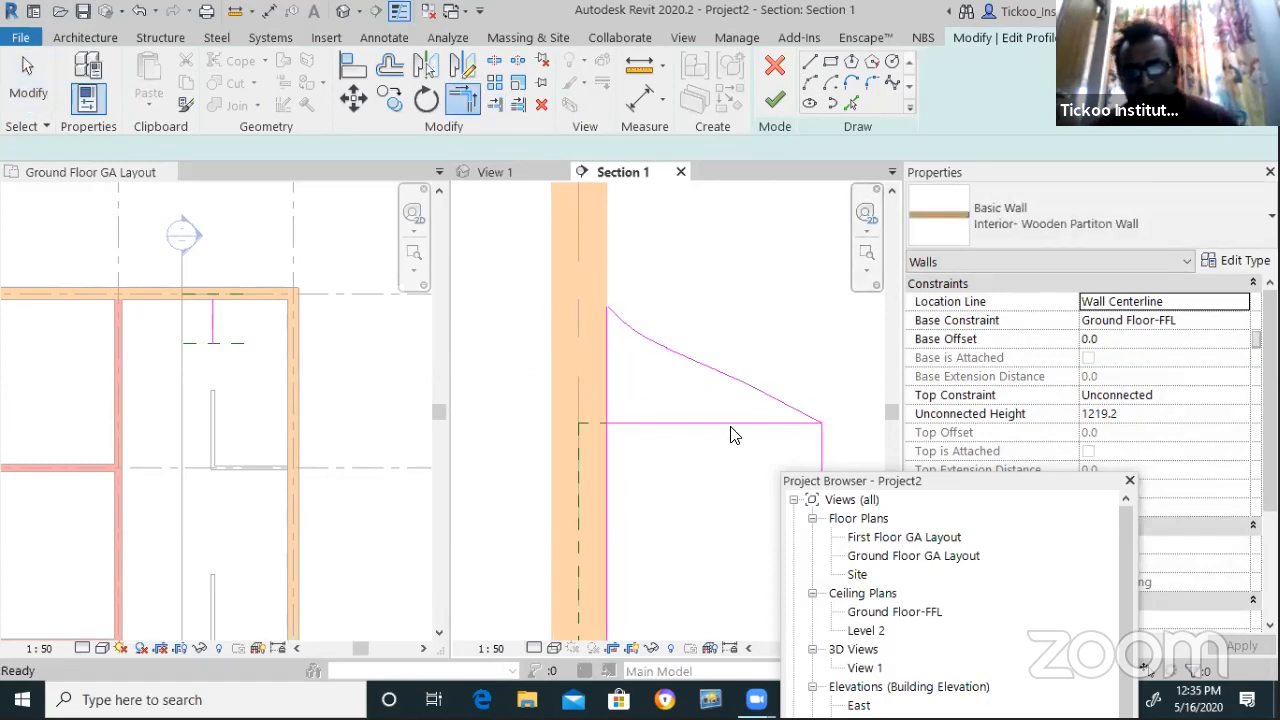
scroll(814, 449, up, 1)
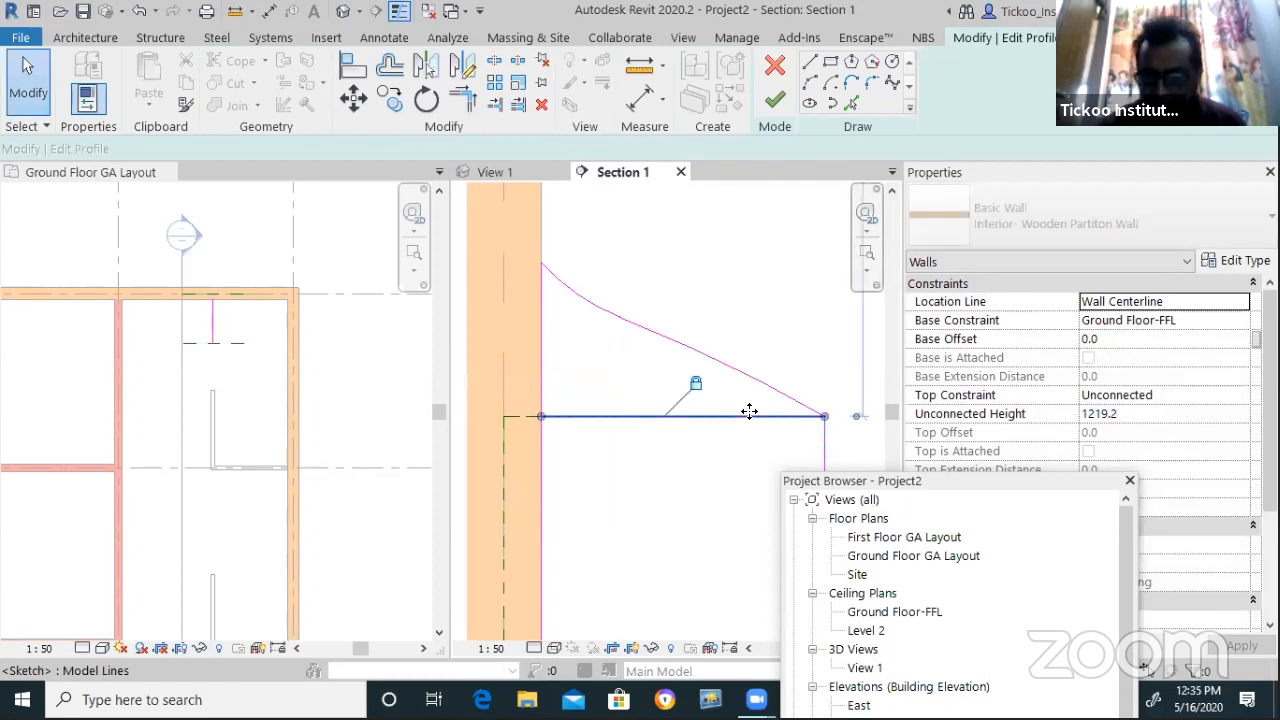
click(750, 416)
key(Escape)
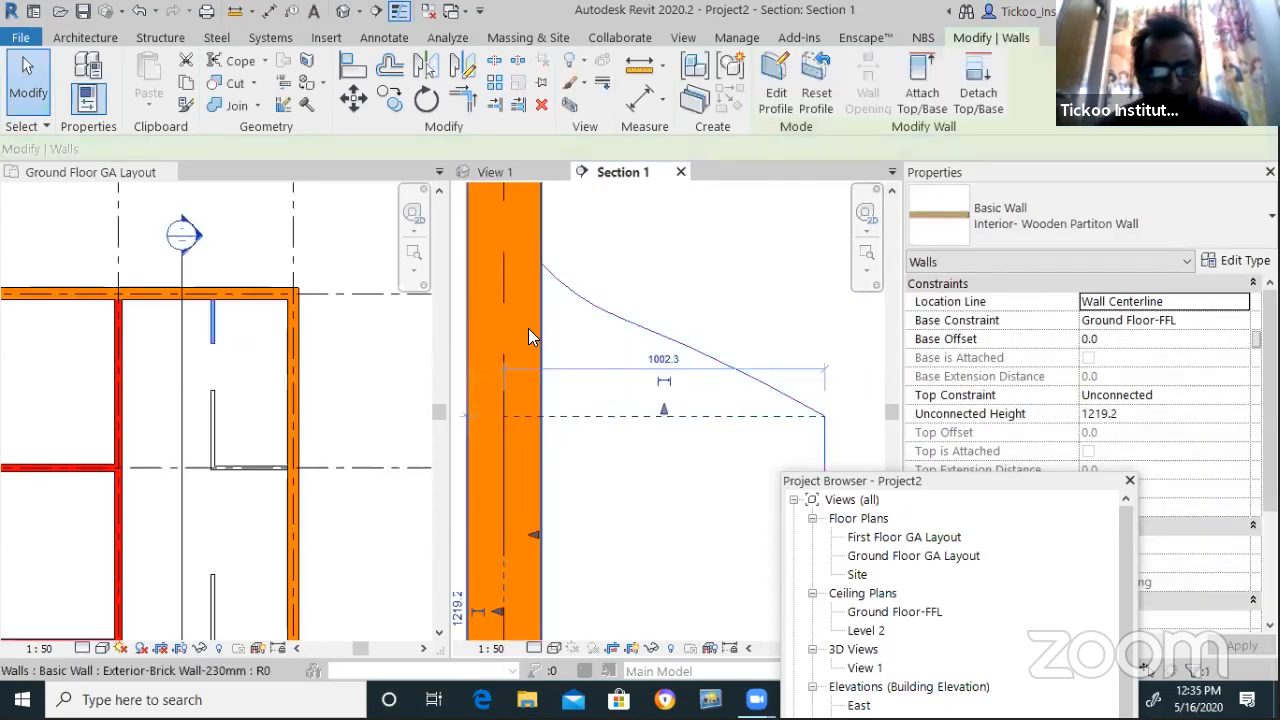
click(604, 329)
Open a default 3D view and orbit it to inspect the partitions from front-left and above
scroll(226, 420, down, 4)
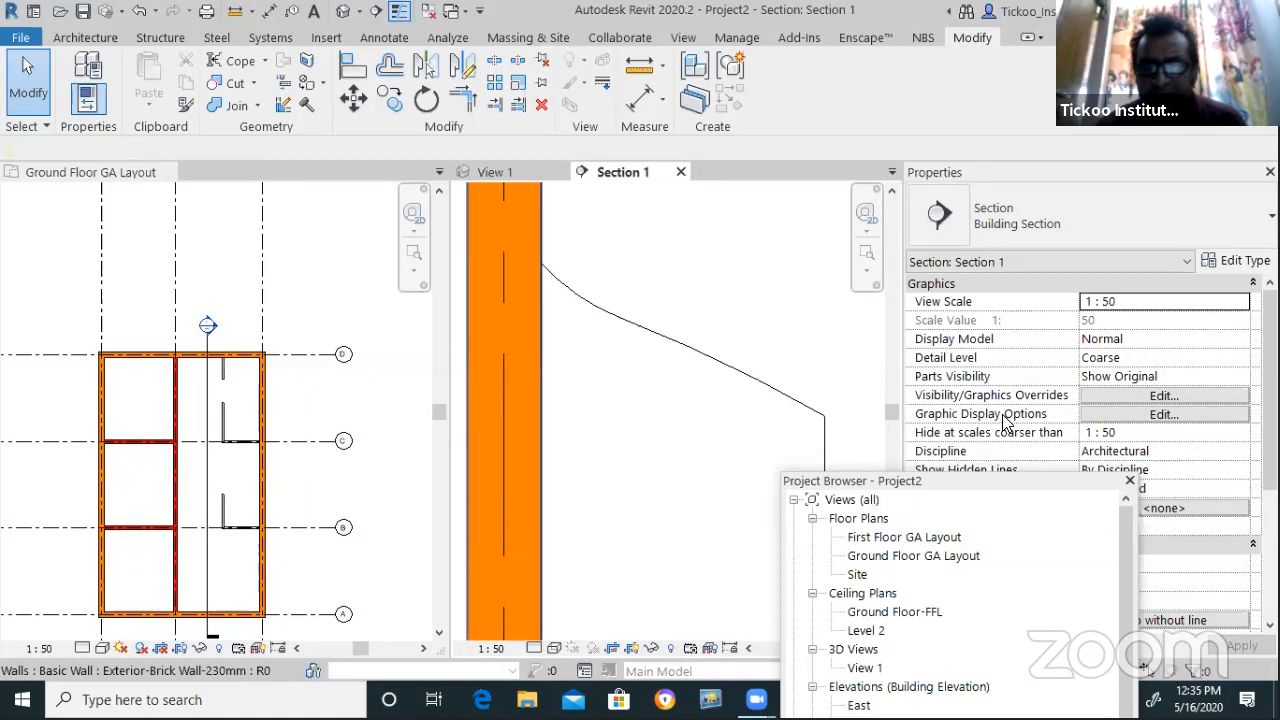
scroll(611, 351, down, 2)
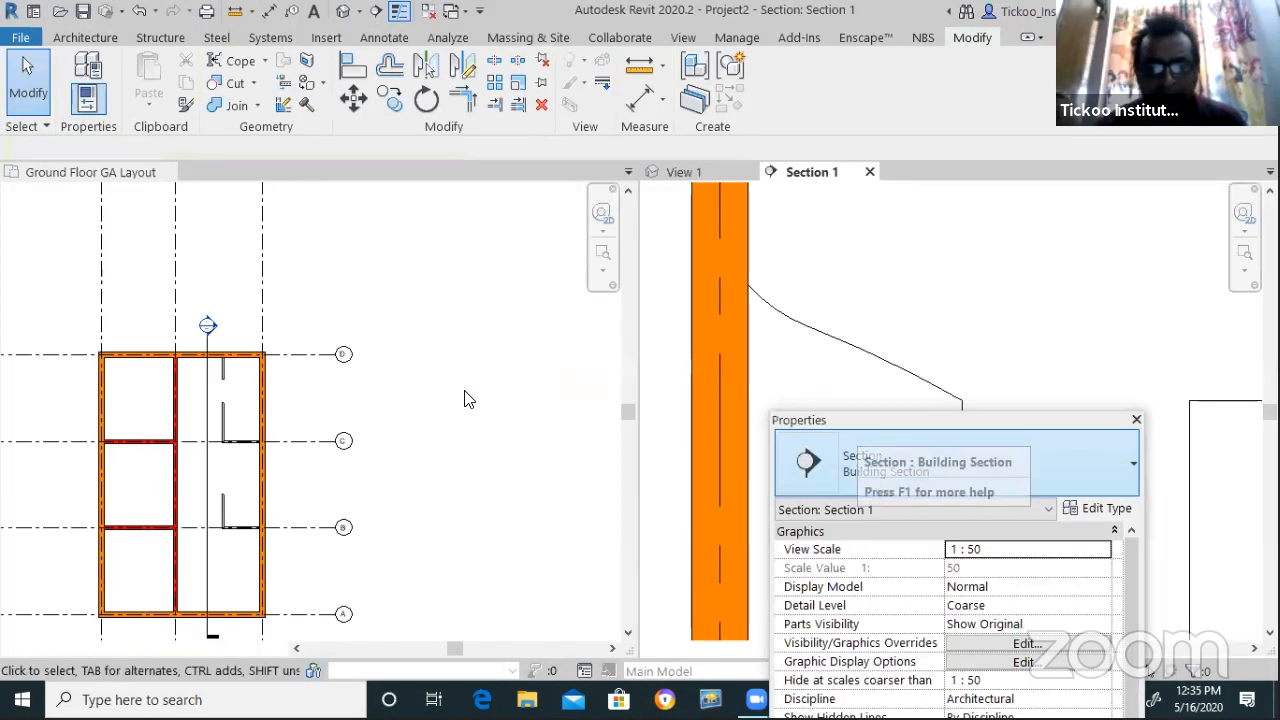
scroll(465, 392, down, 2)
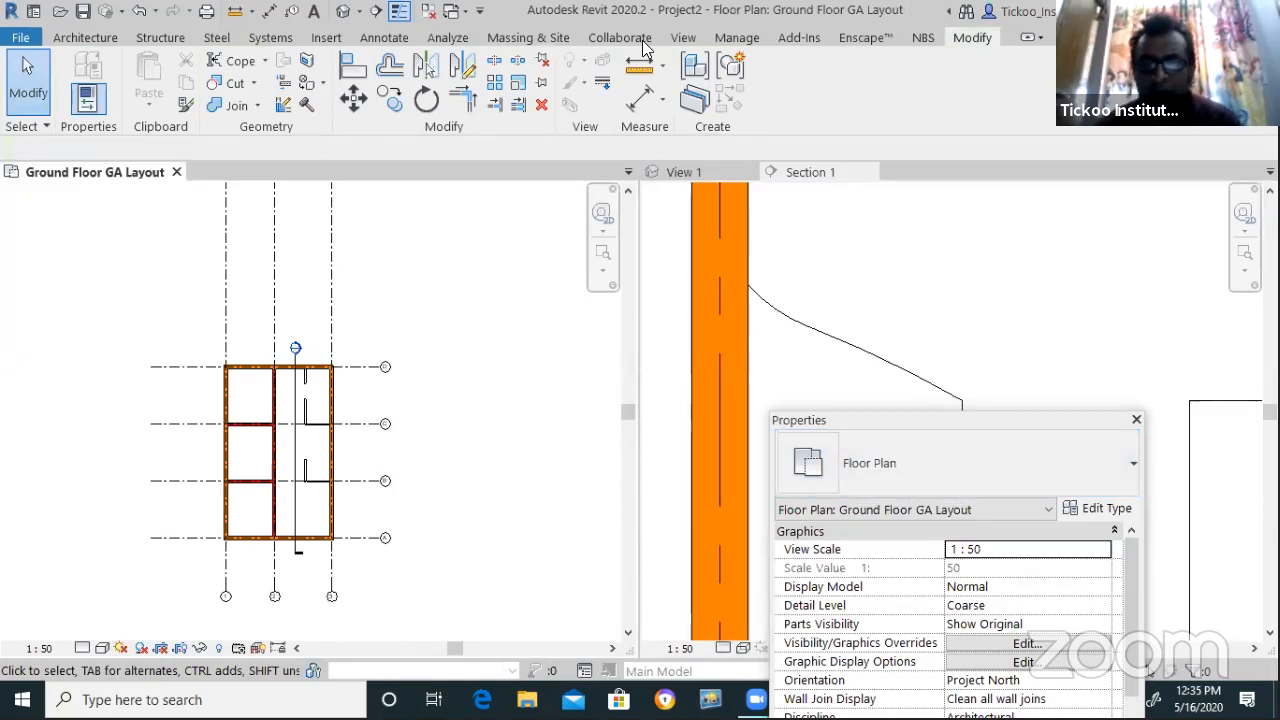
click(680, 37)
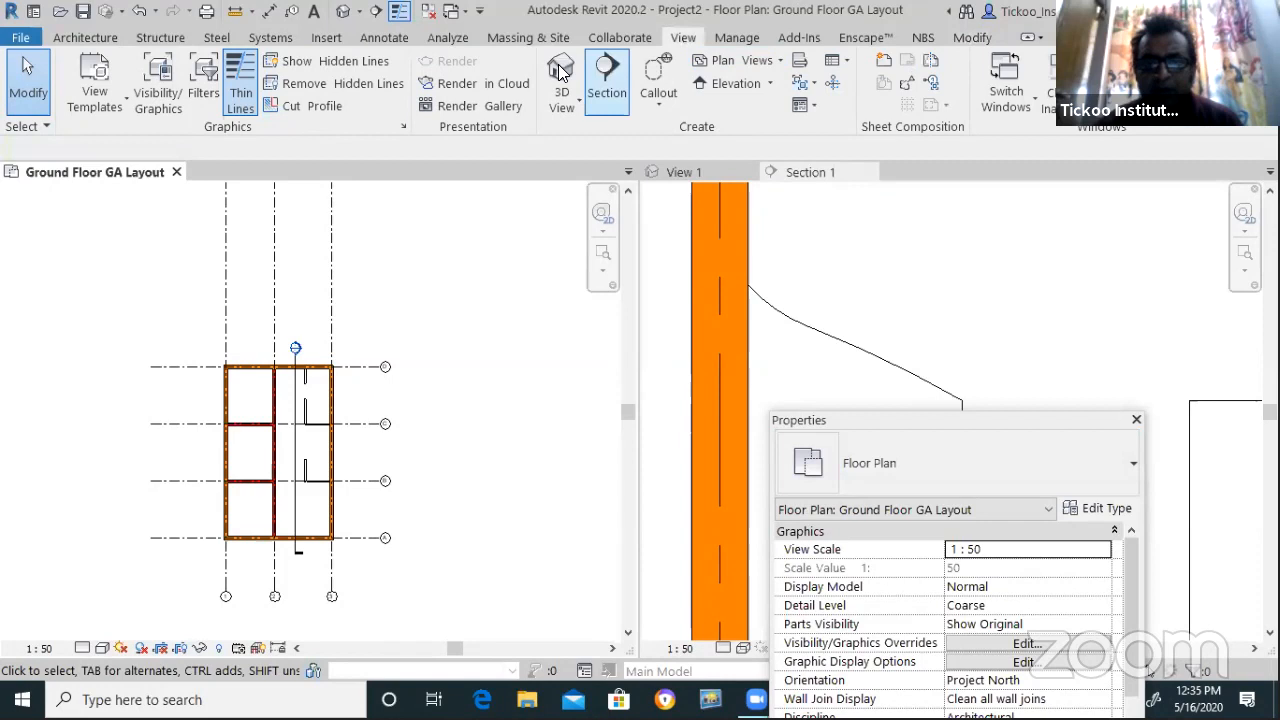
click(556, 74)
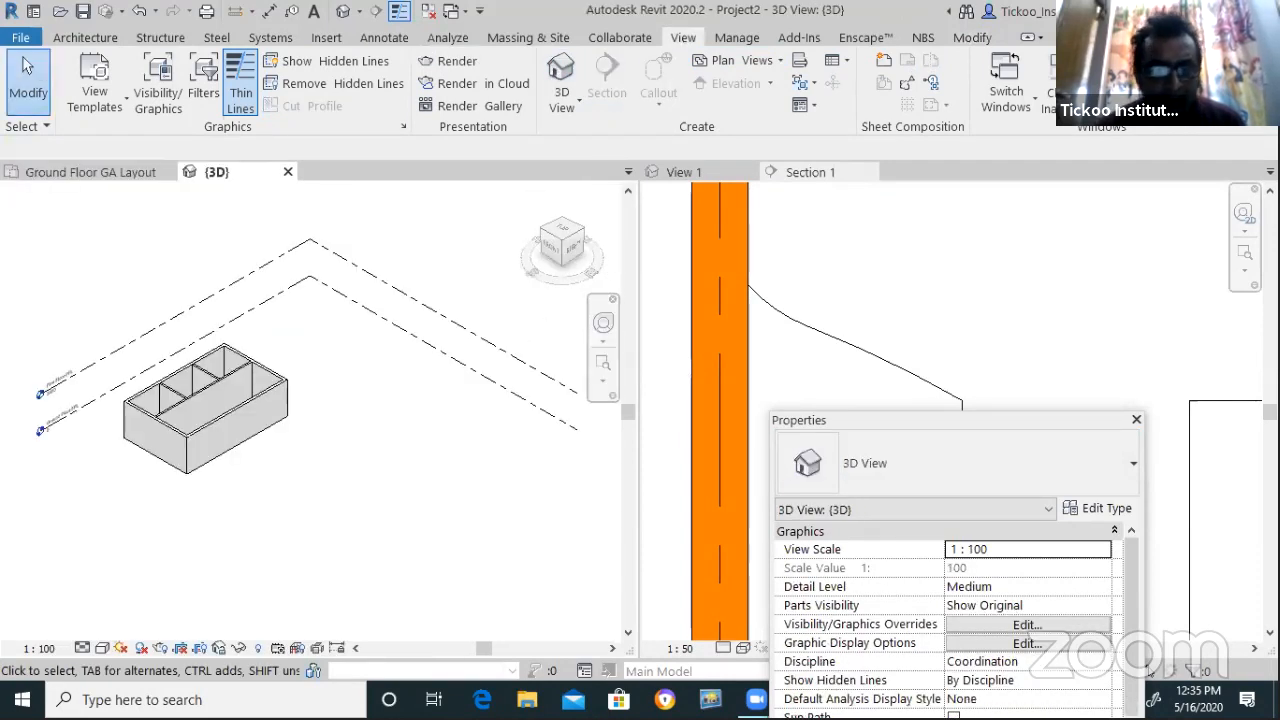
scroll(210, 400, up, 3)
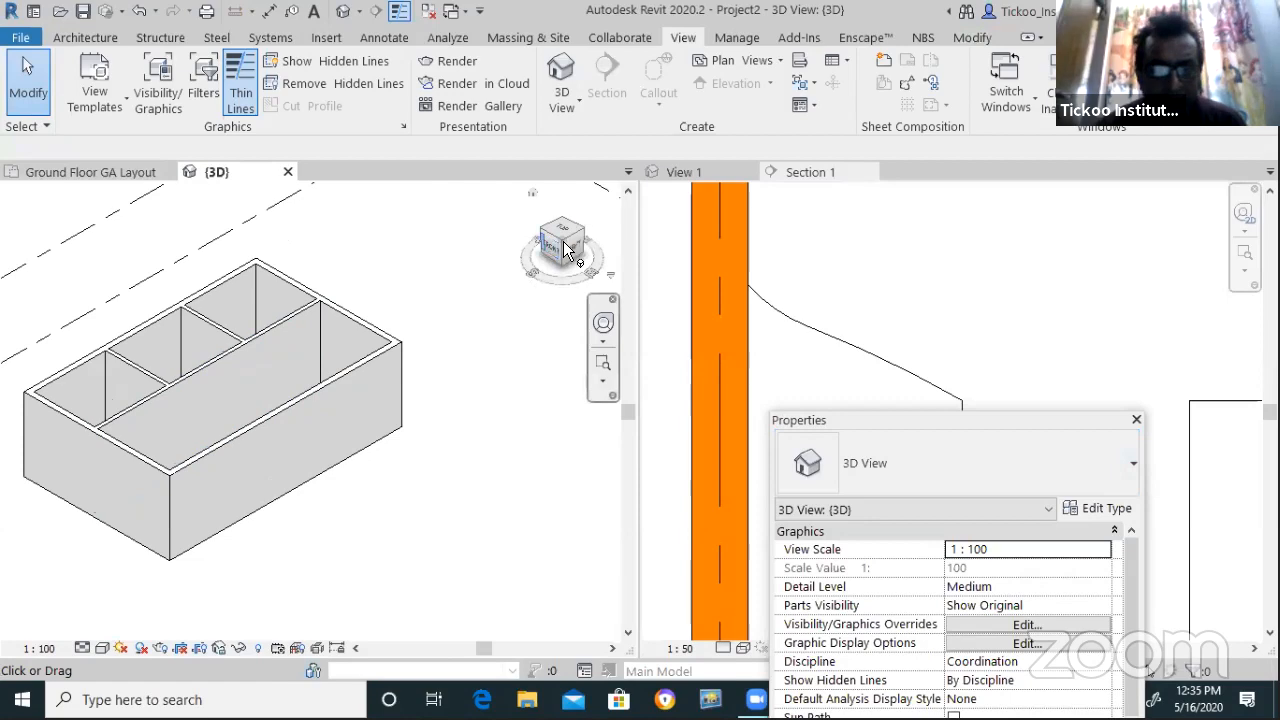
mouse_move(571, 283)
mouse_down()
mouse_move(6, 275)
mouse_move(87, 259)
mouse_move(108, 268)
mouse_up()
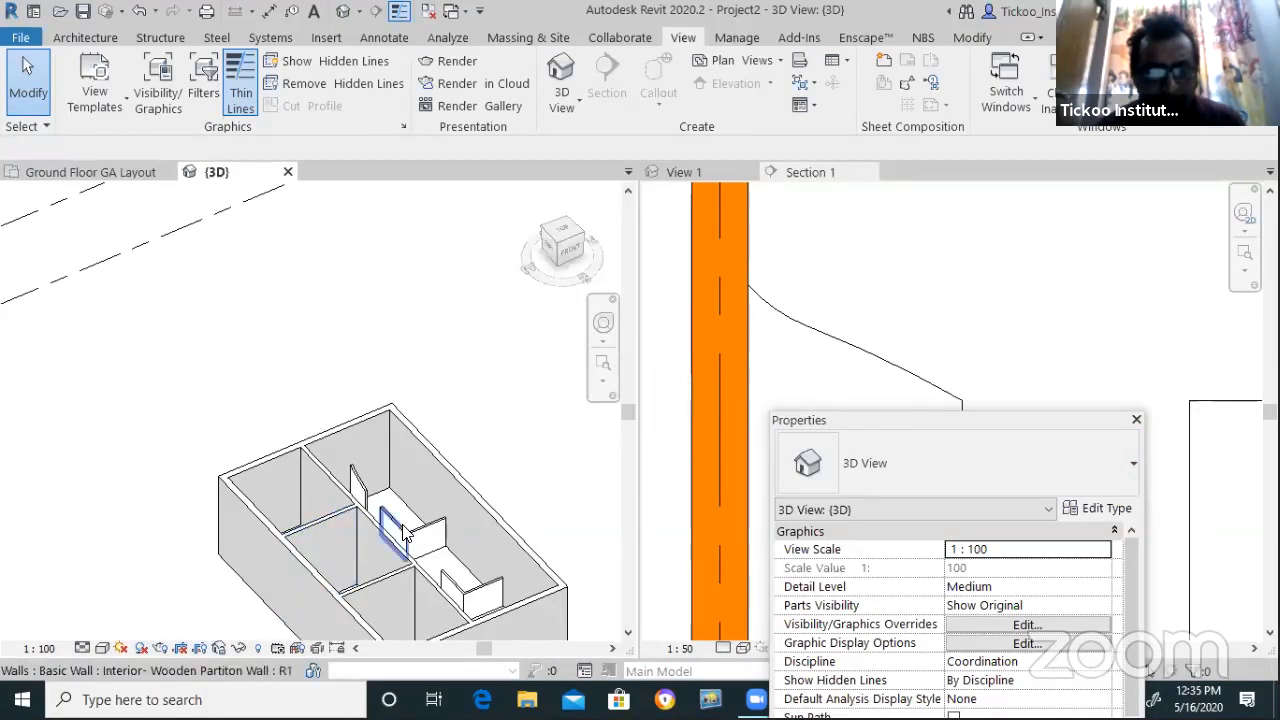
scroll(400, 522, up, 5)
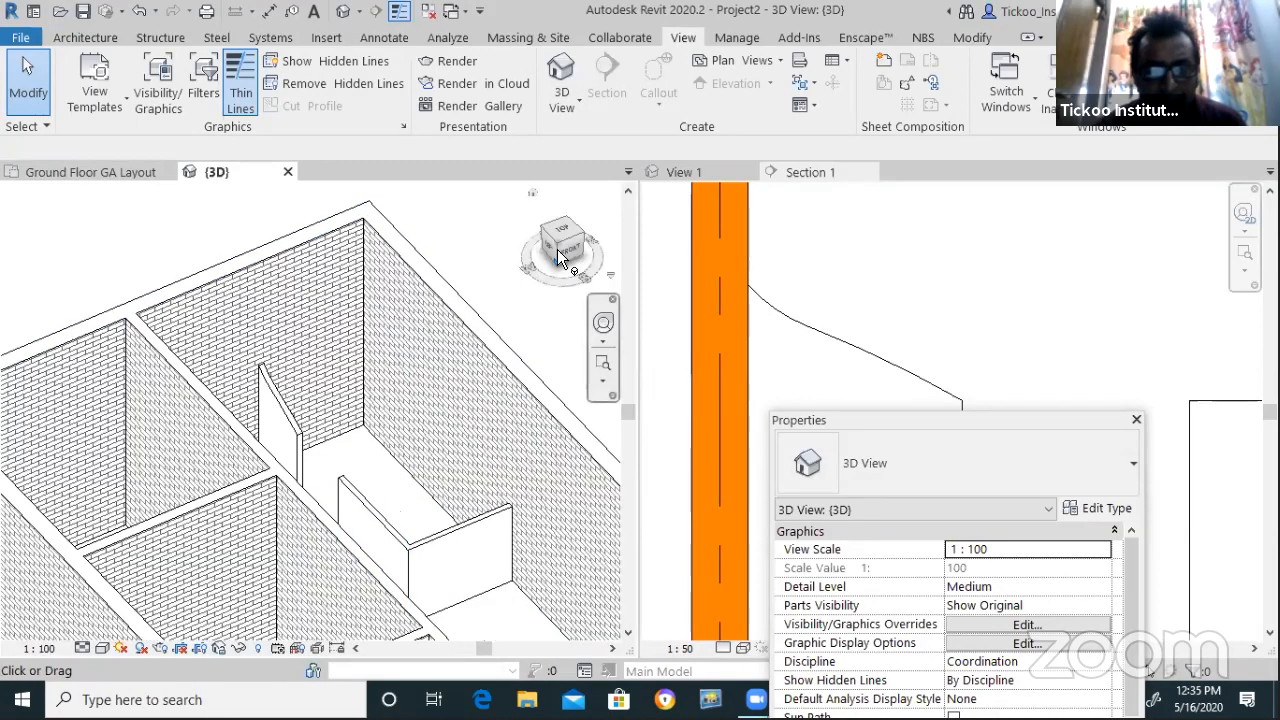
mouse_move(548, 283)
mouse_down()
mouse_move(486, 286)
mouse_move(480, 274)
mouse_move(591, 240)
mouse_up()
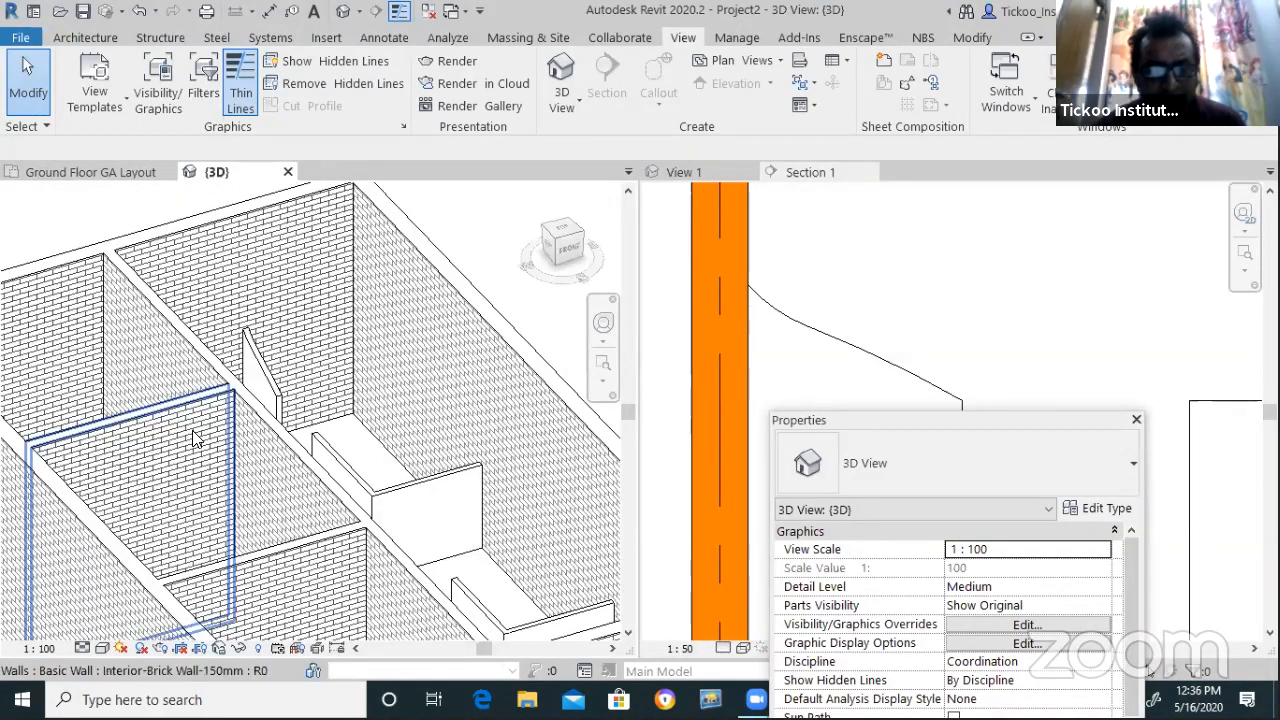
scroll(195, 437, down, 2)
scroll(258, 387, down, 3)
scroll(346, 518, up, 2)
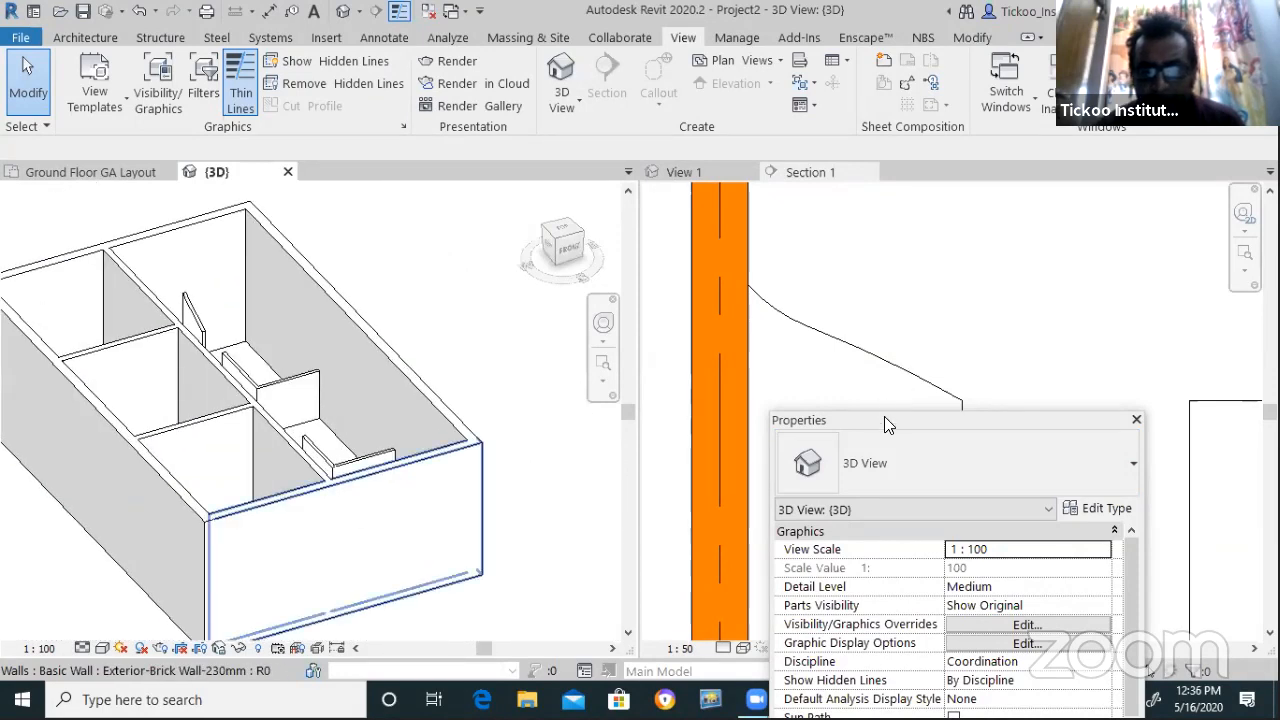
Move the Properties palette aside and select all building walls with a crossing window
drag(866, 418, 620, 120)
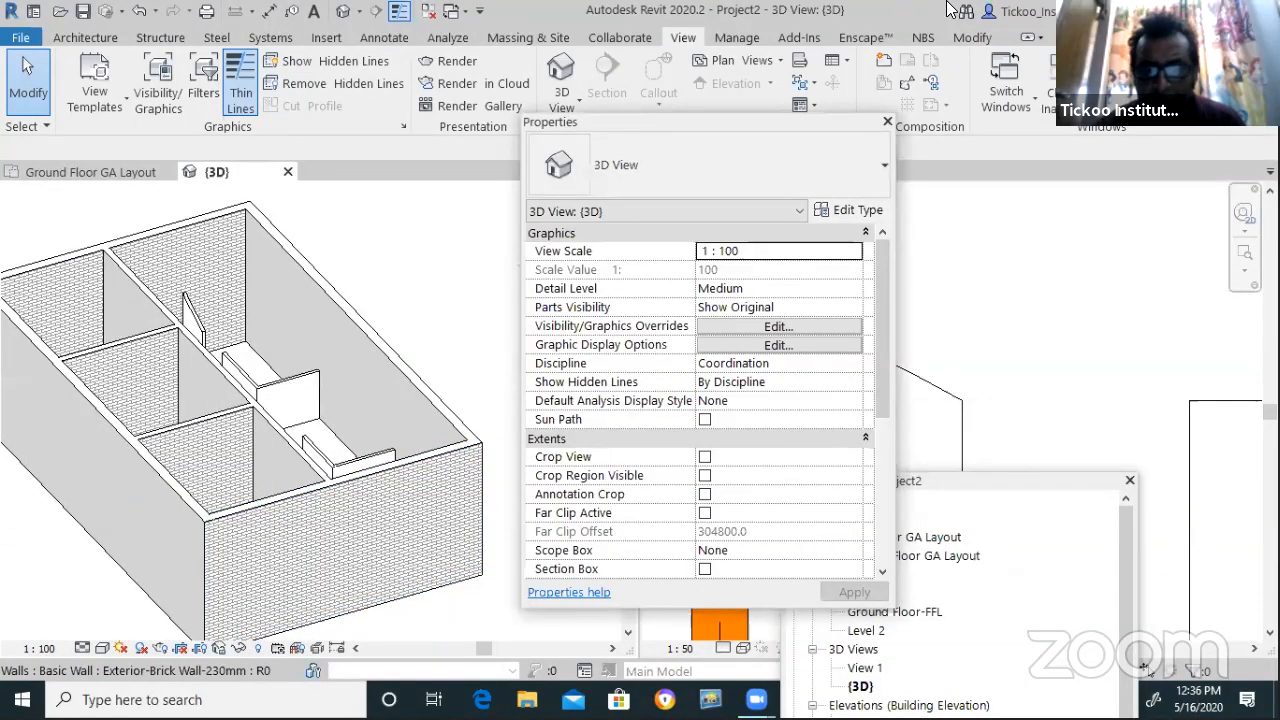
drag(878, 398, 852, 572)
scroll(852, 572, up, 4)
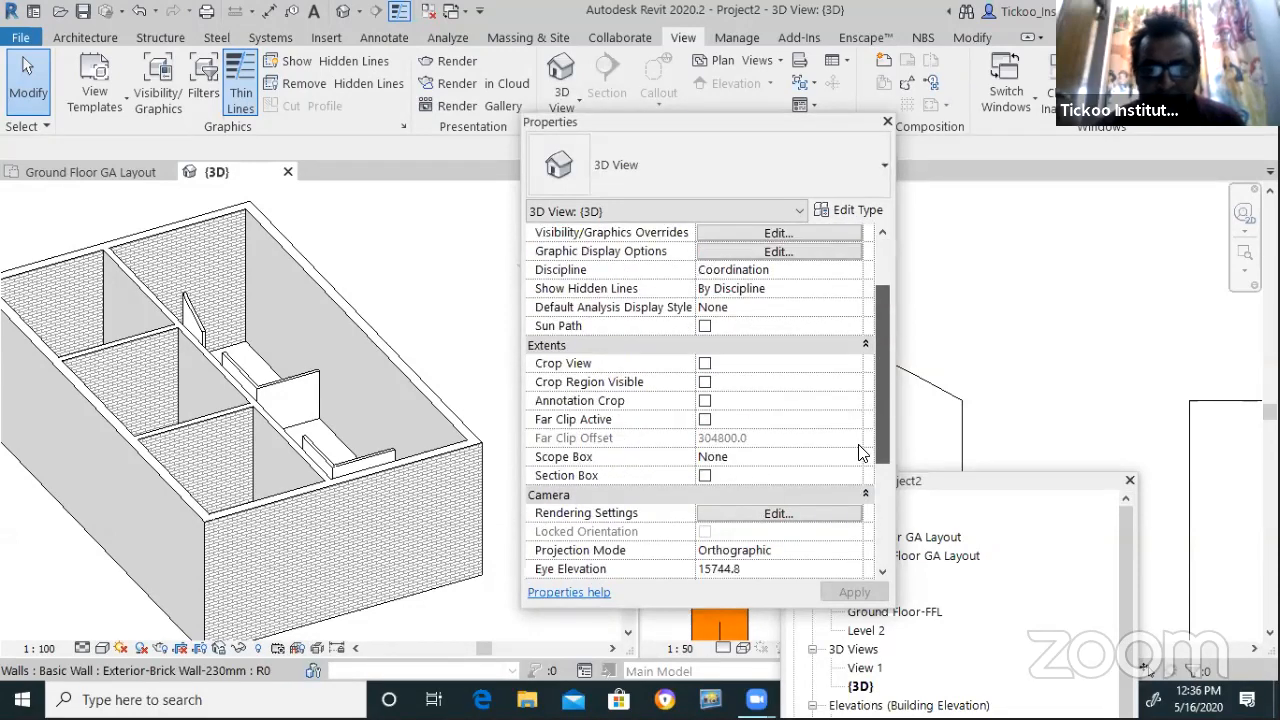
scroll(326, 483, down, 2)
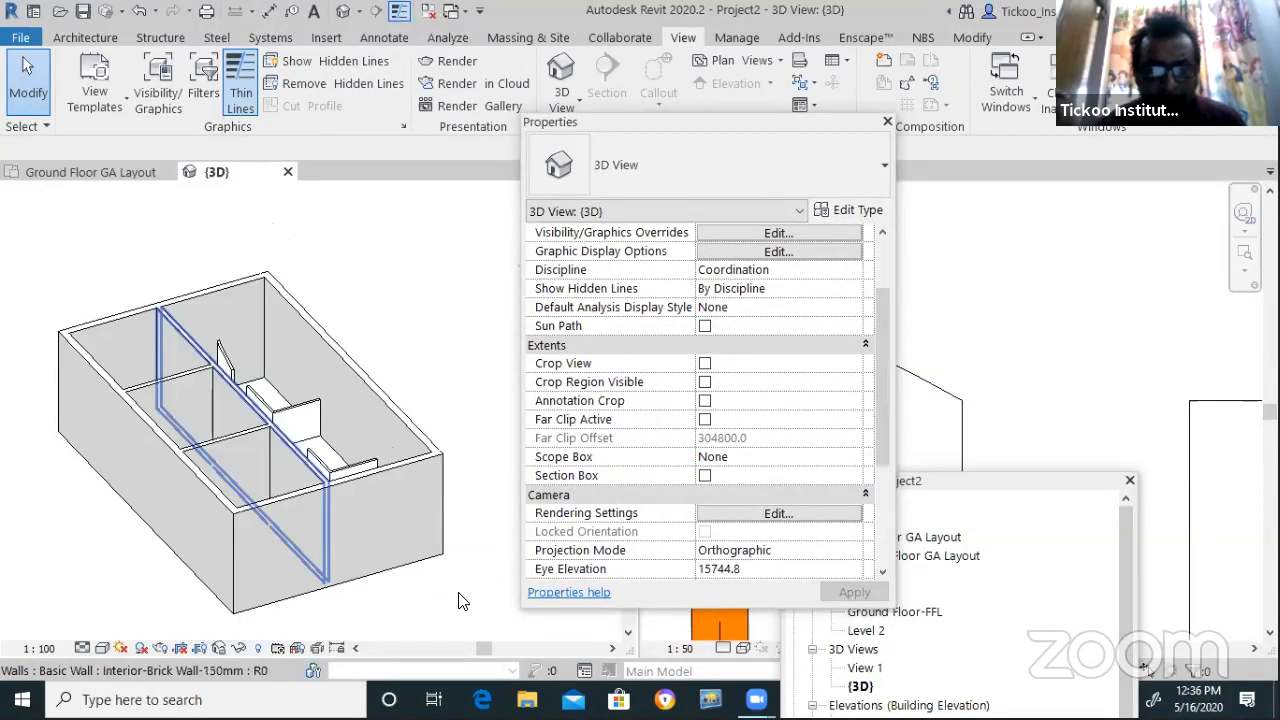
drag(457, 604, 70, 294)
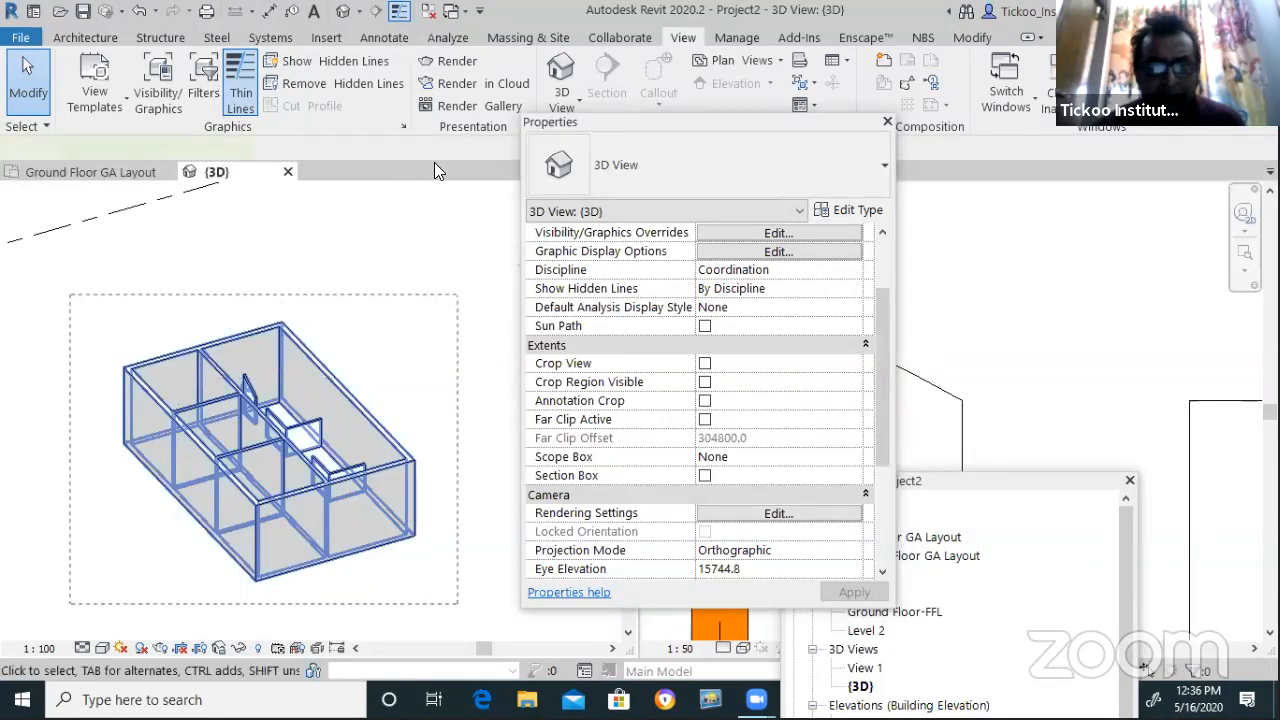
Apply a section box to the selected walls and shrink it to the strip of partition rooms
click(574, 100)
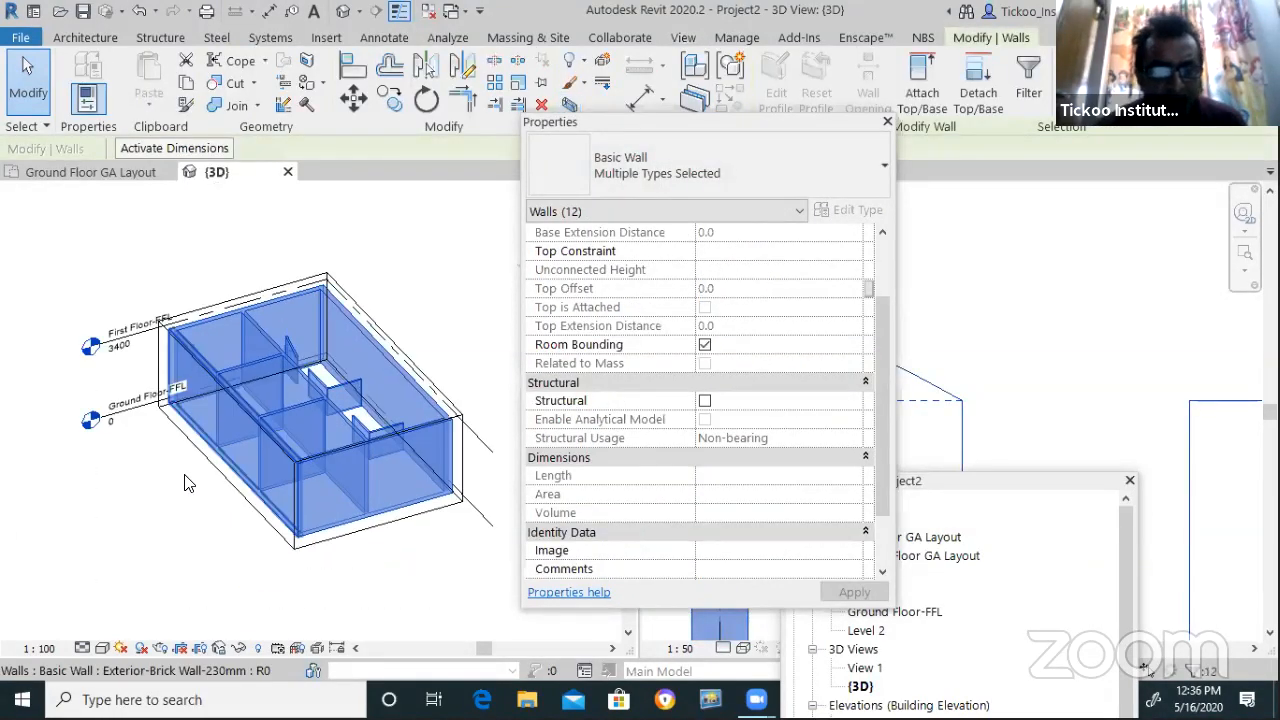
click(205, 480)
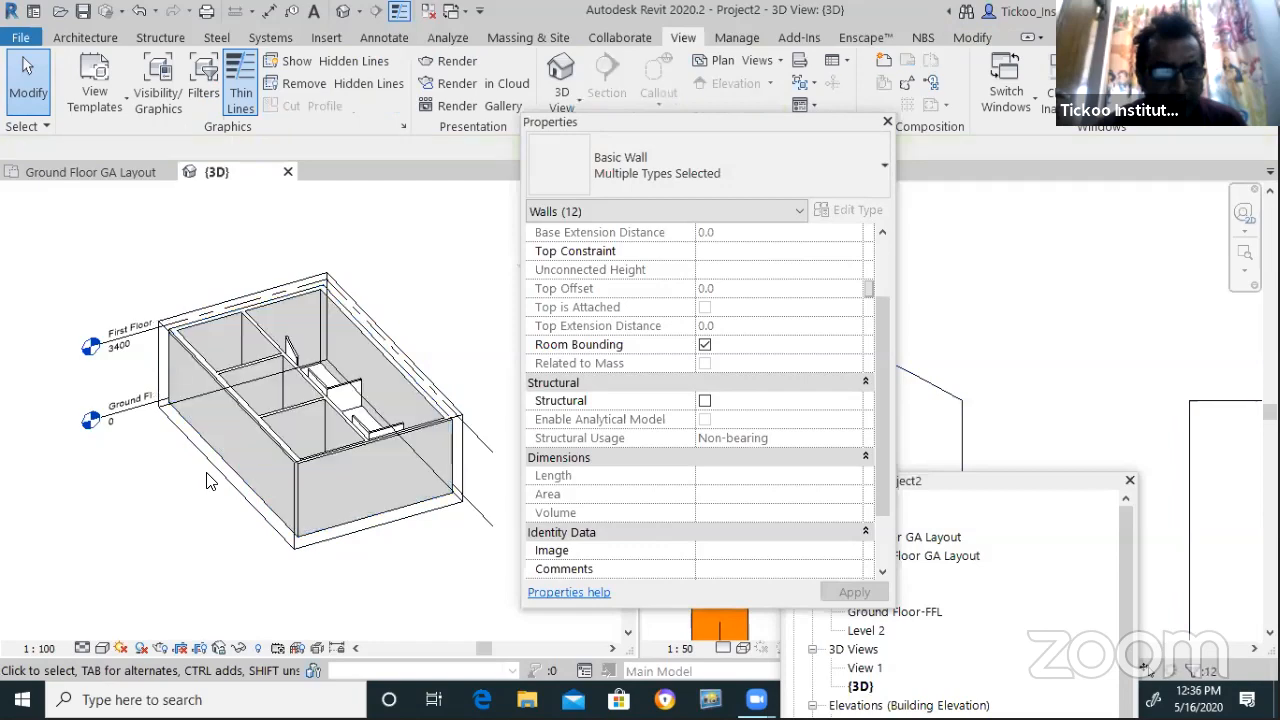
click(222, 448)
drag(222, 434, 310, 360)
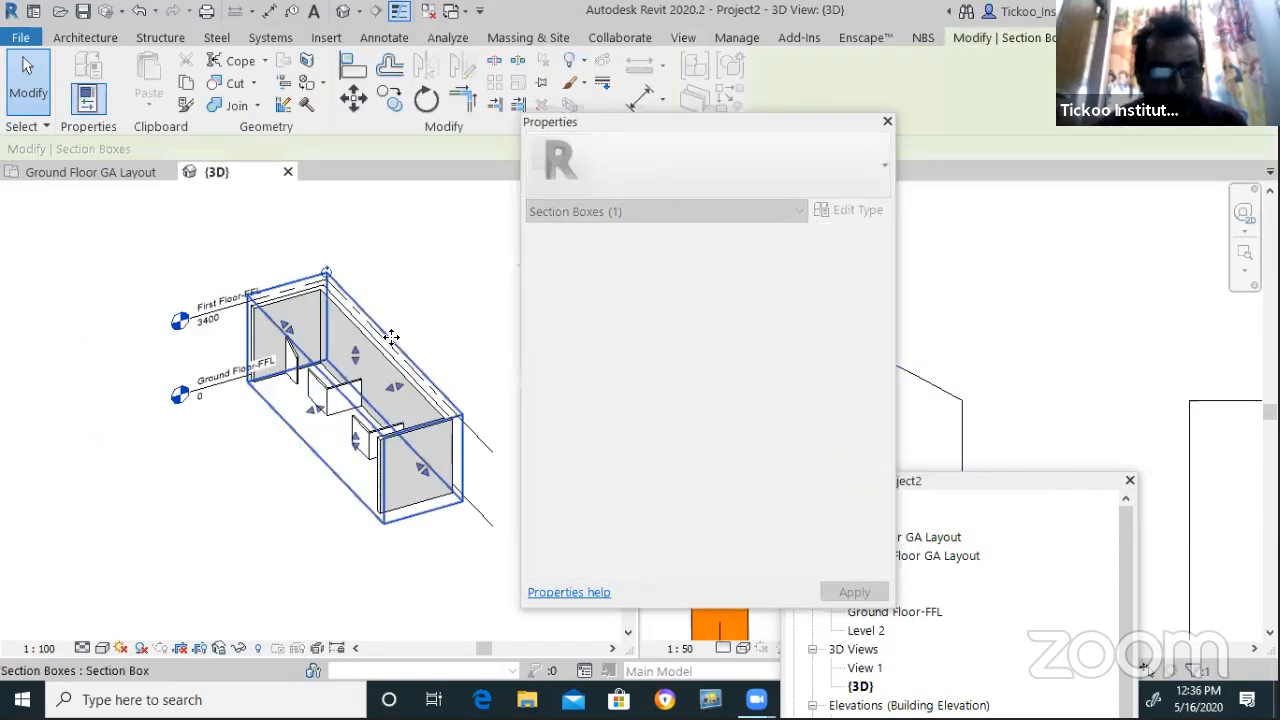
click(457, 366)
scroll(400, 348, up, 3)
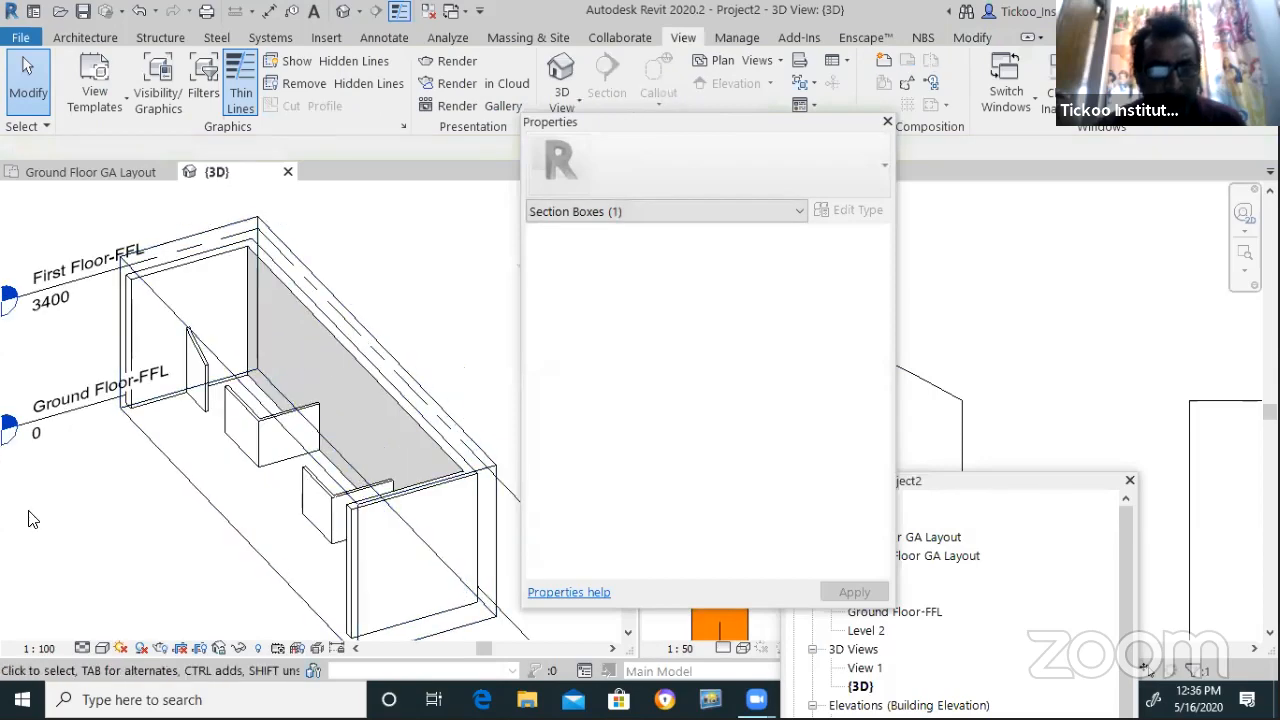
click(28, 518)
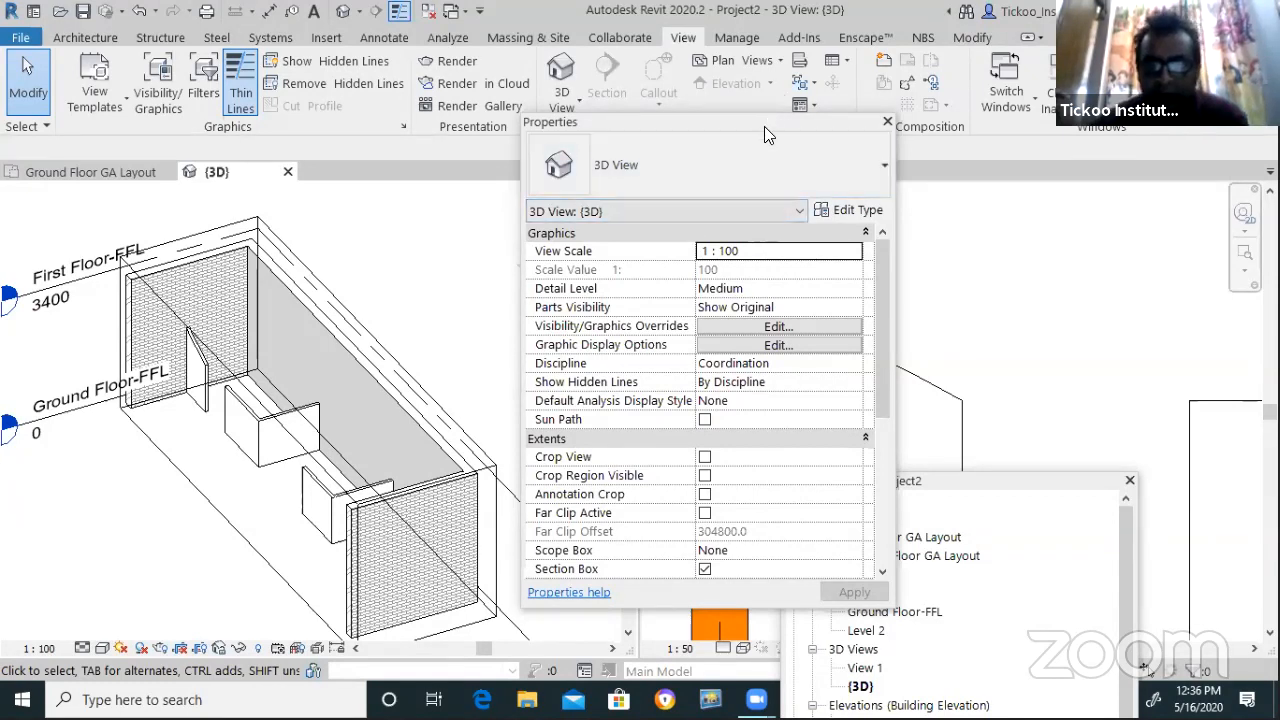
Reorient the 3D view to an isometric angle that shows the level markers
drag(764, 126, 664, 633)
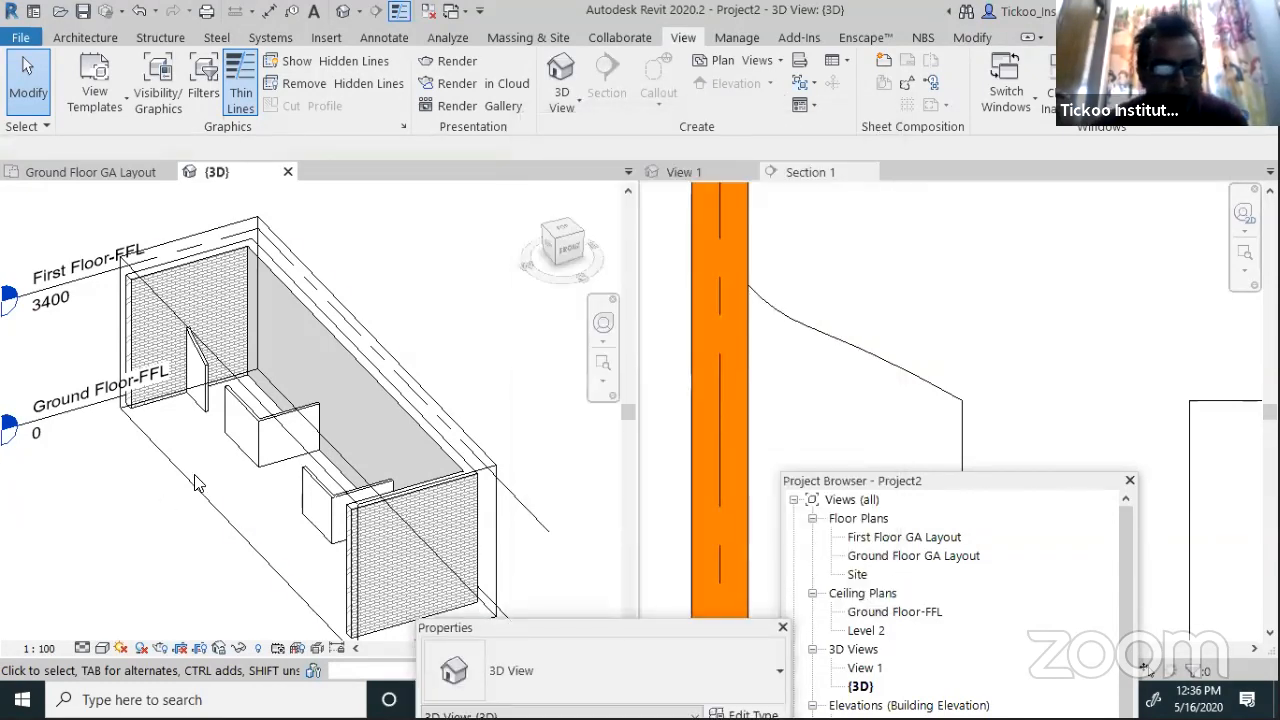
scroll(196, 483, down, 2)
click(540, 230)
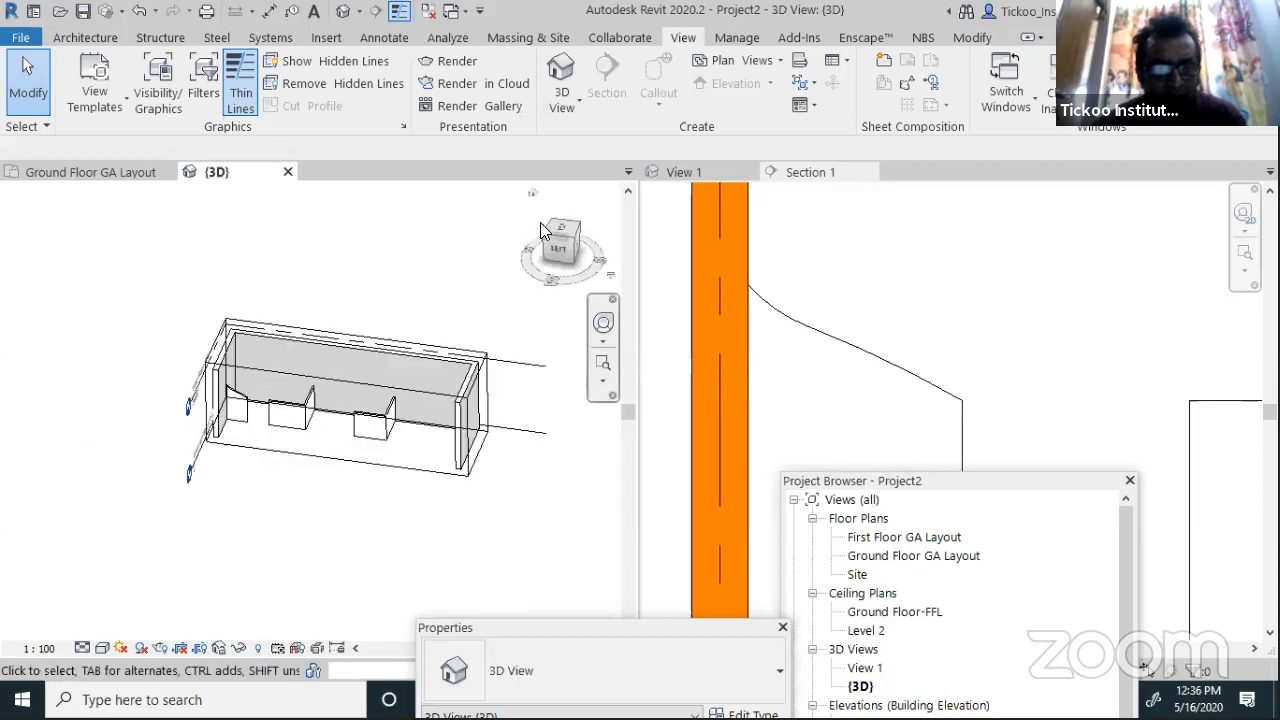
scroll(350, 427, up, 1)
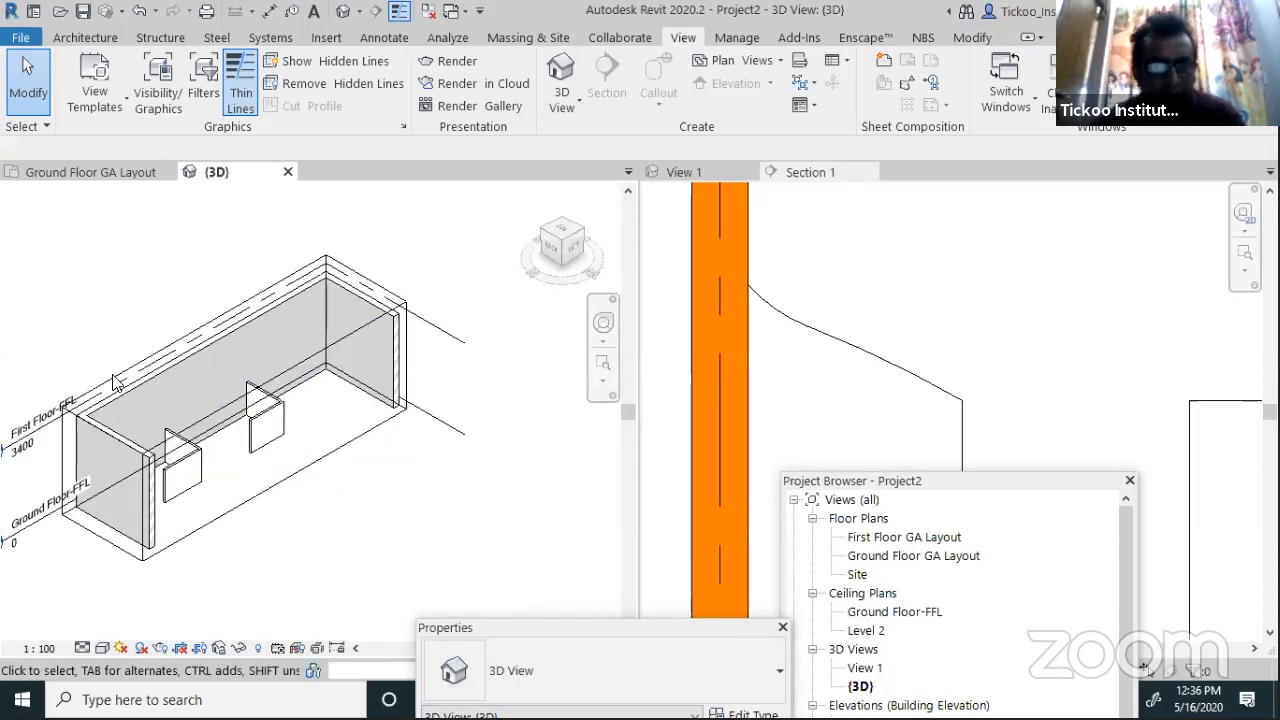
scroll(114, 382, up, 1)
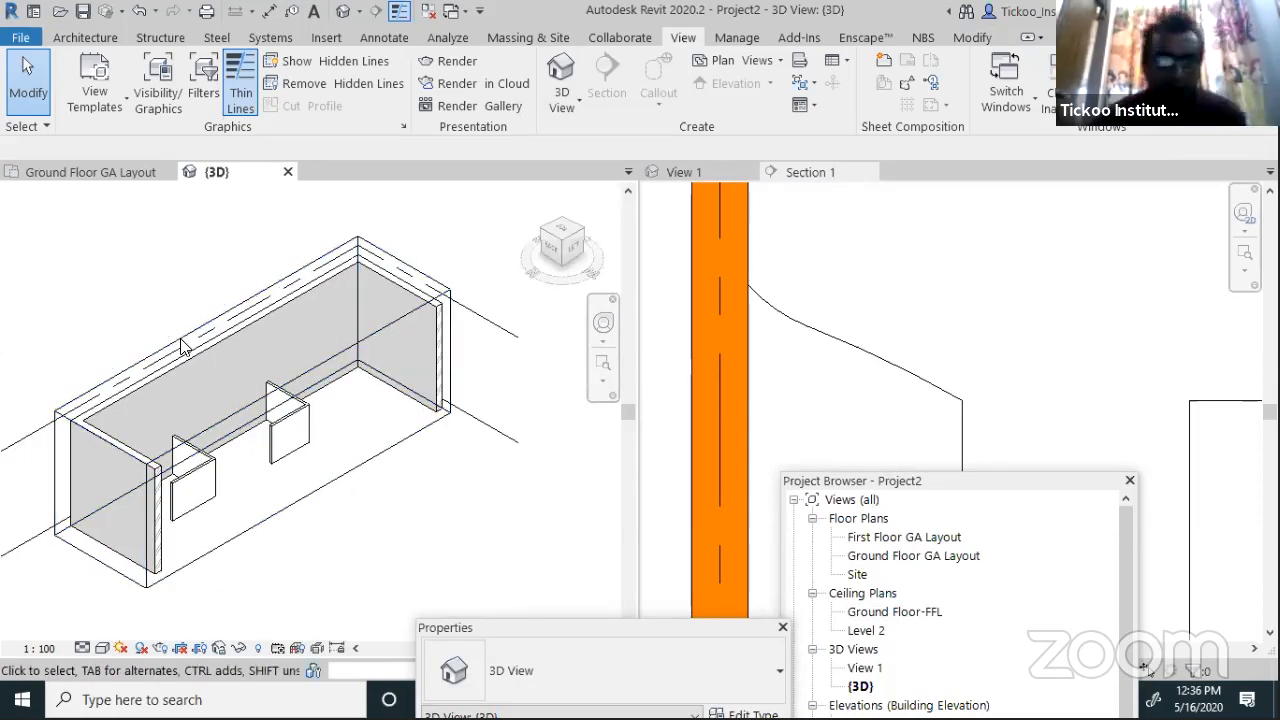
scroll(176, 597, up, 3)
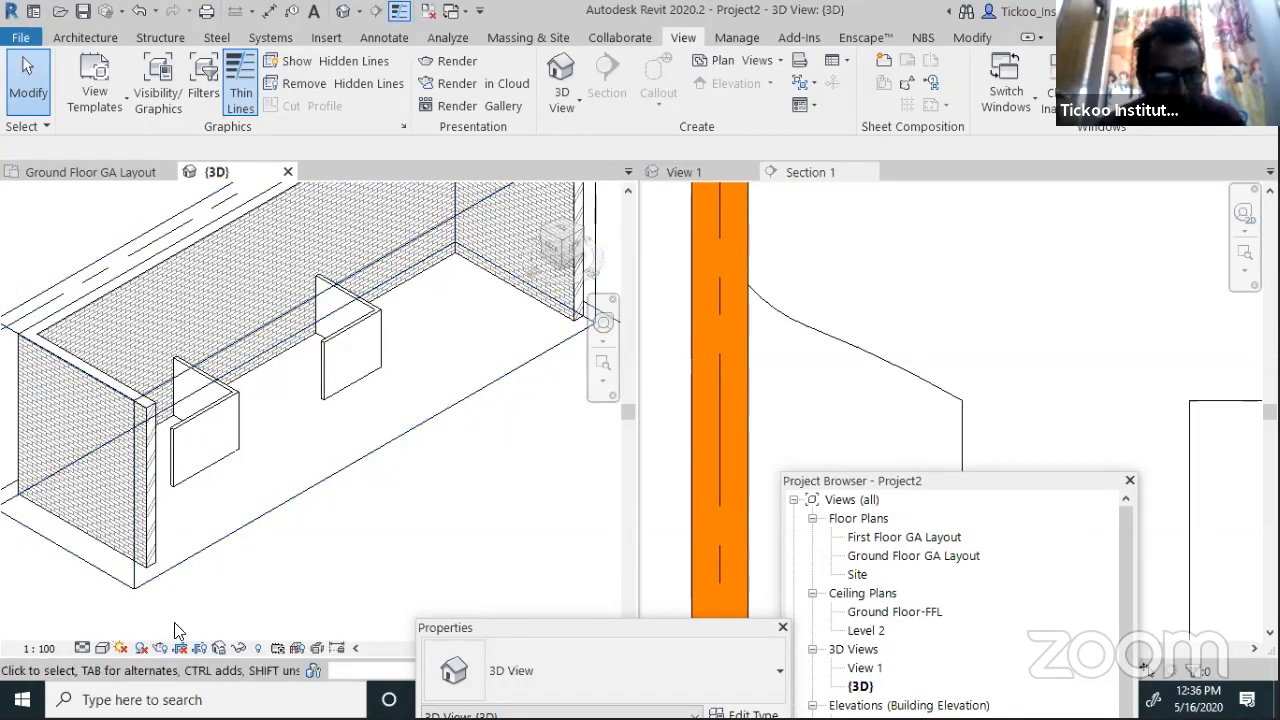
scroll(302, 582, down, 2)
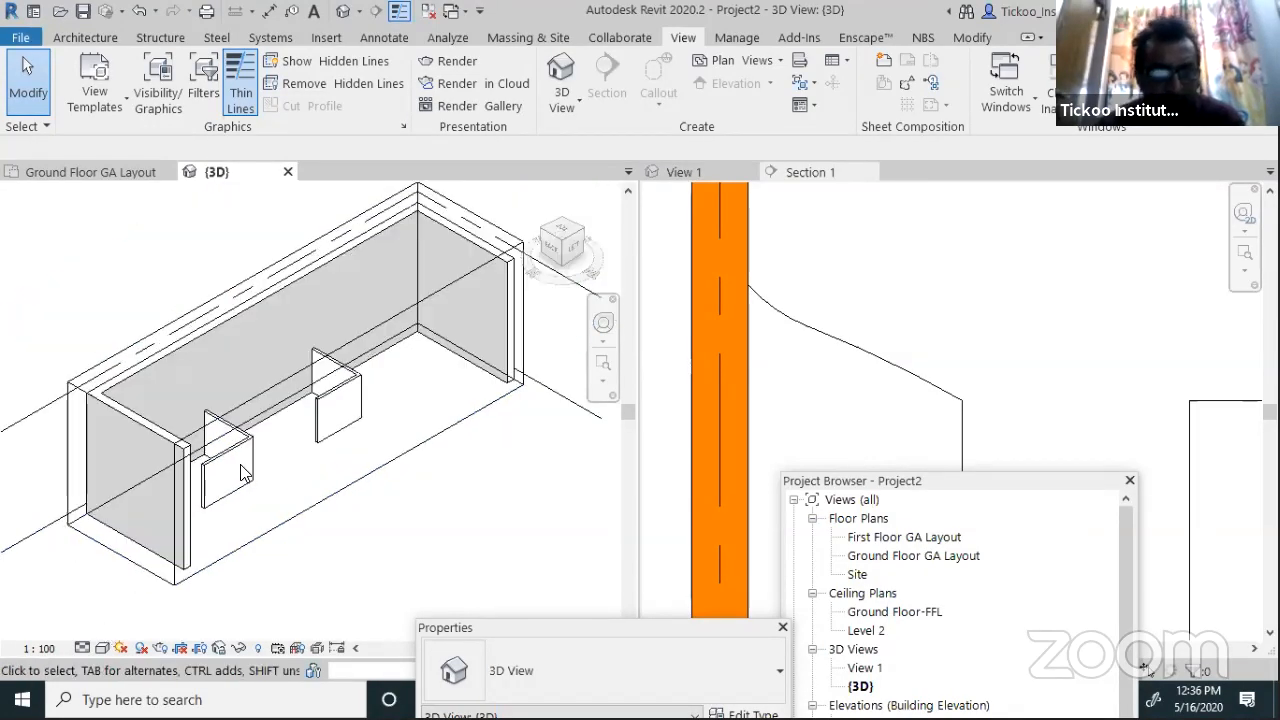
click(581, 230)
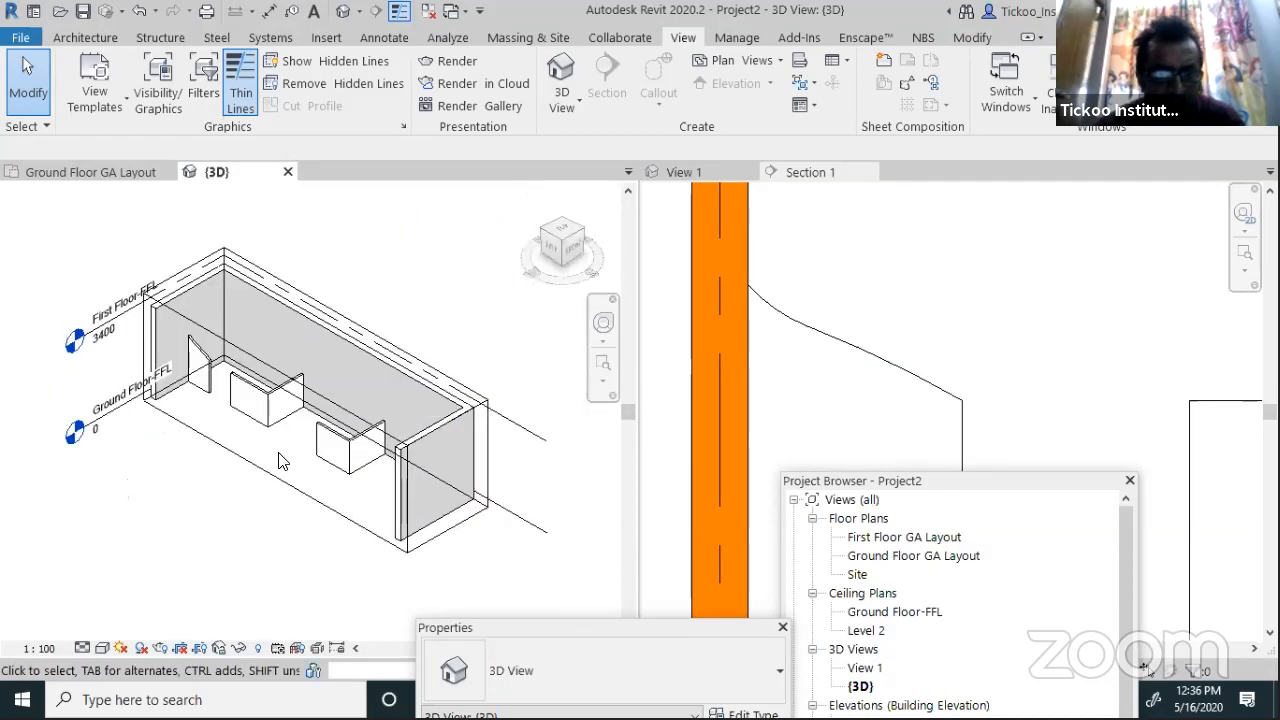
click(104, 648)
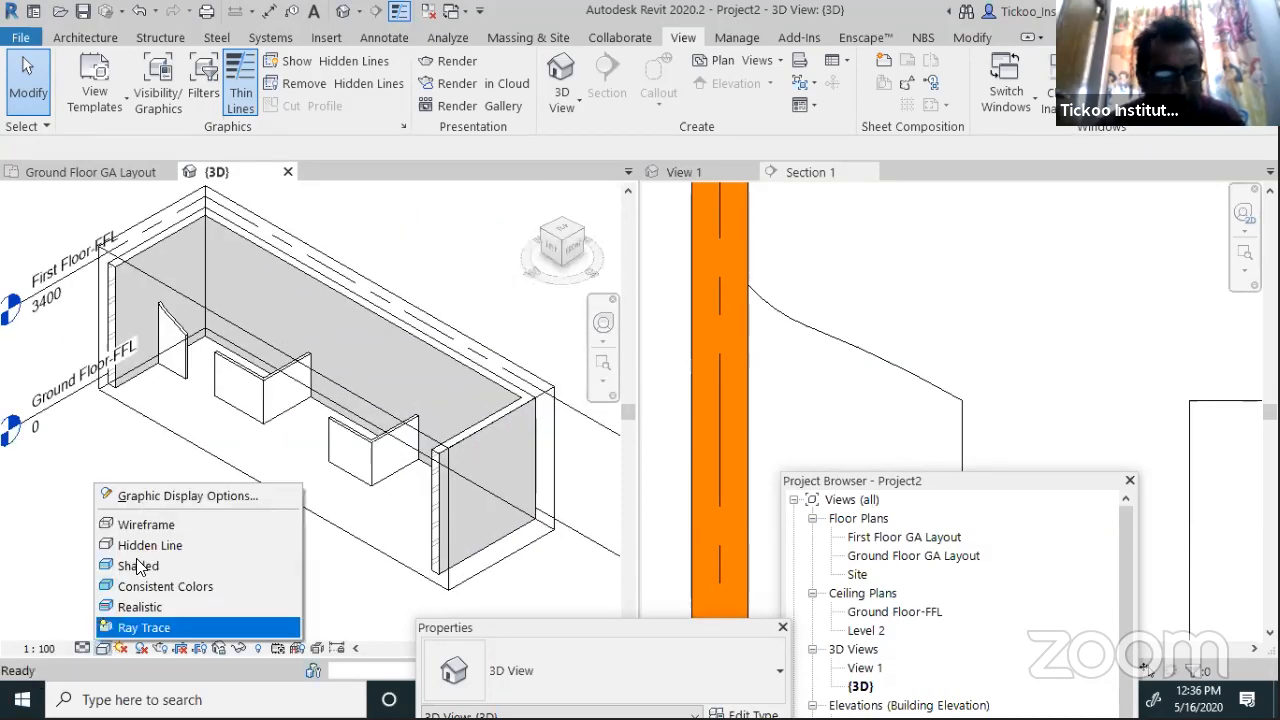
In Graphic Display Options, show ambient shadows and set the background to Gradient
click(146, 498)
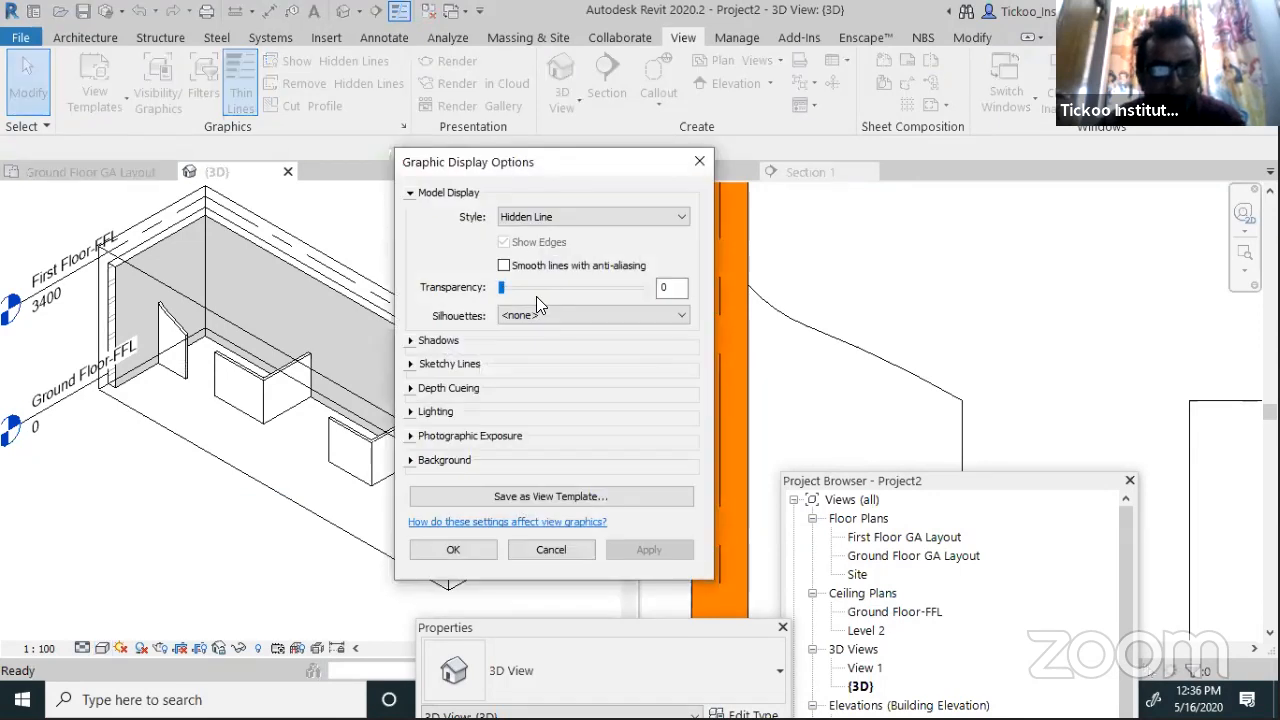
click(542, 220)
click(540, 237)
click(534, 315)
click(508, 330)
click(410, 342)
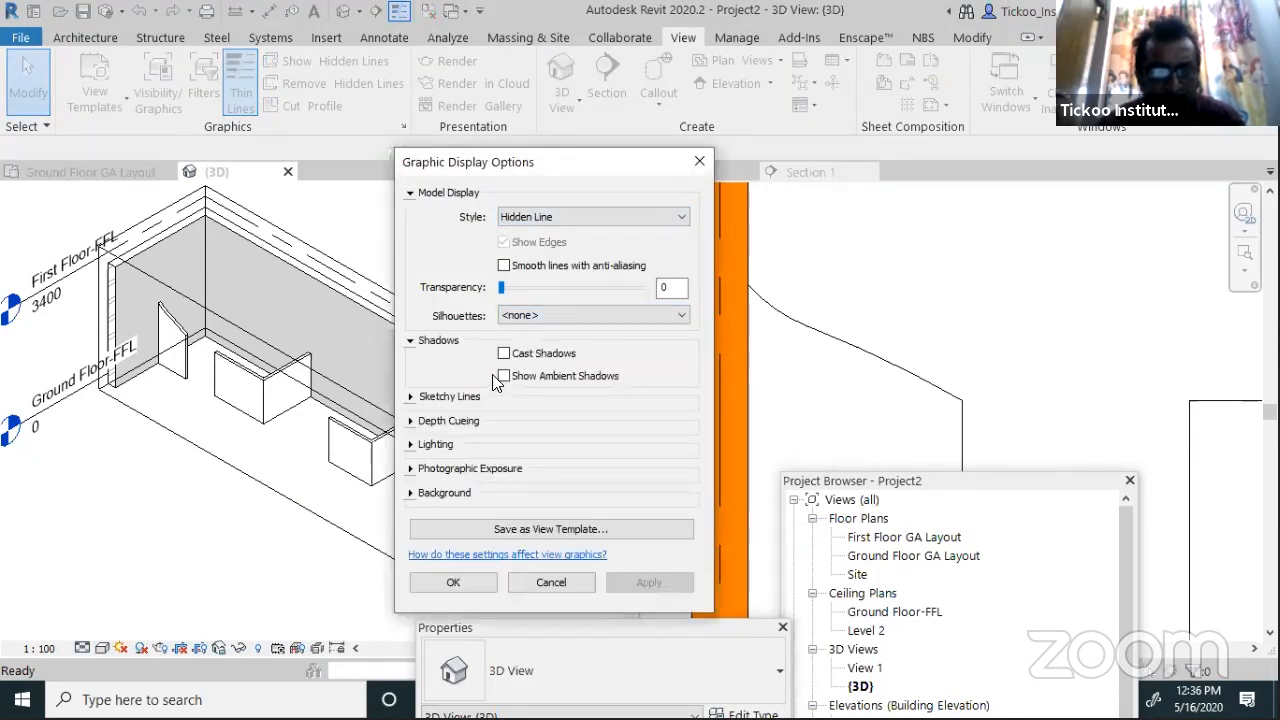
click(418, 493)
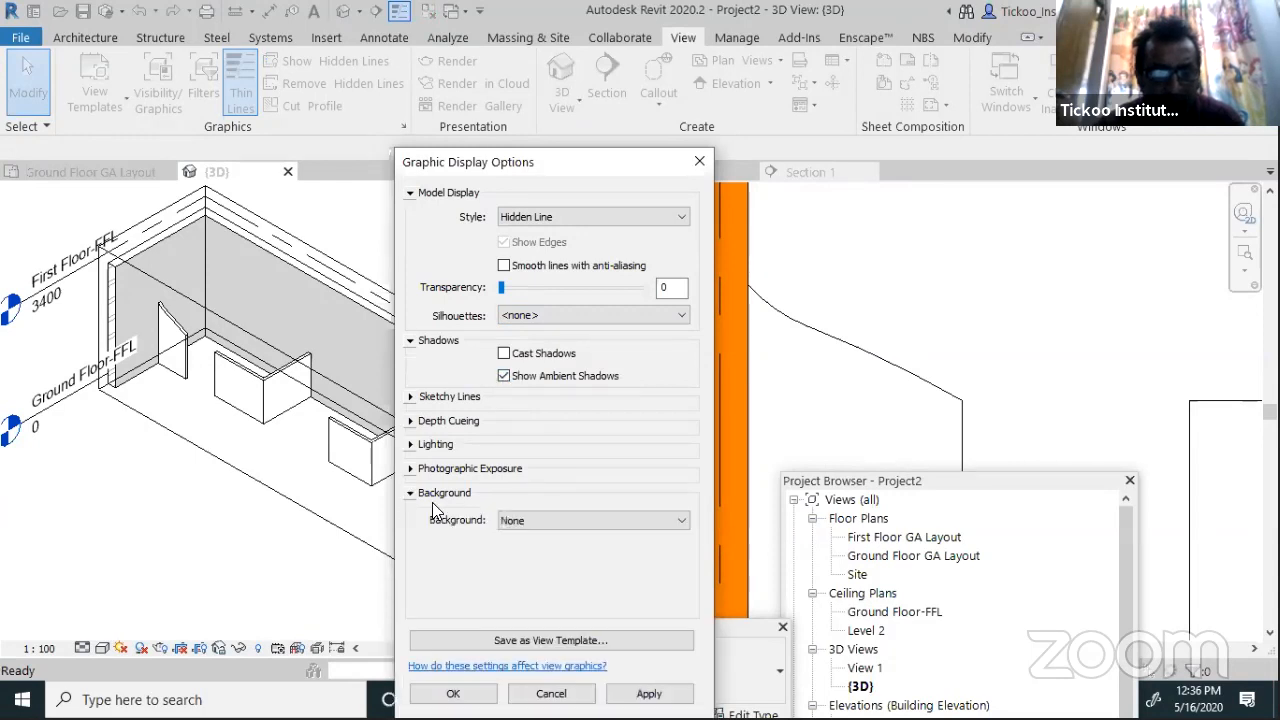
click(552, 522)
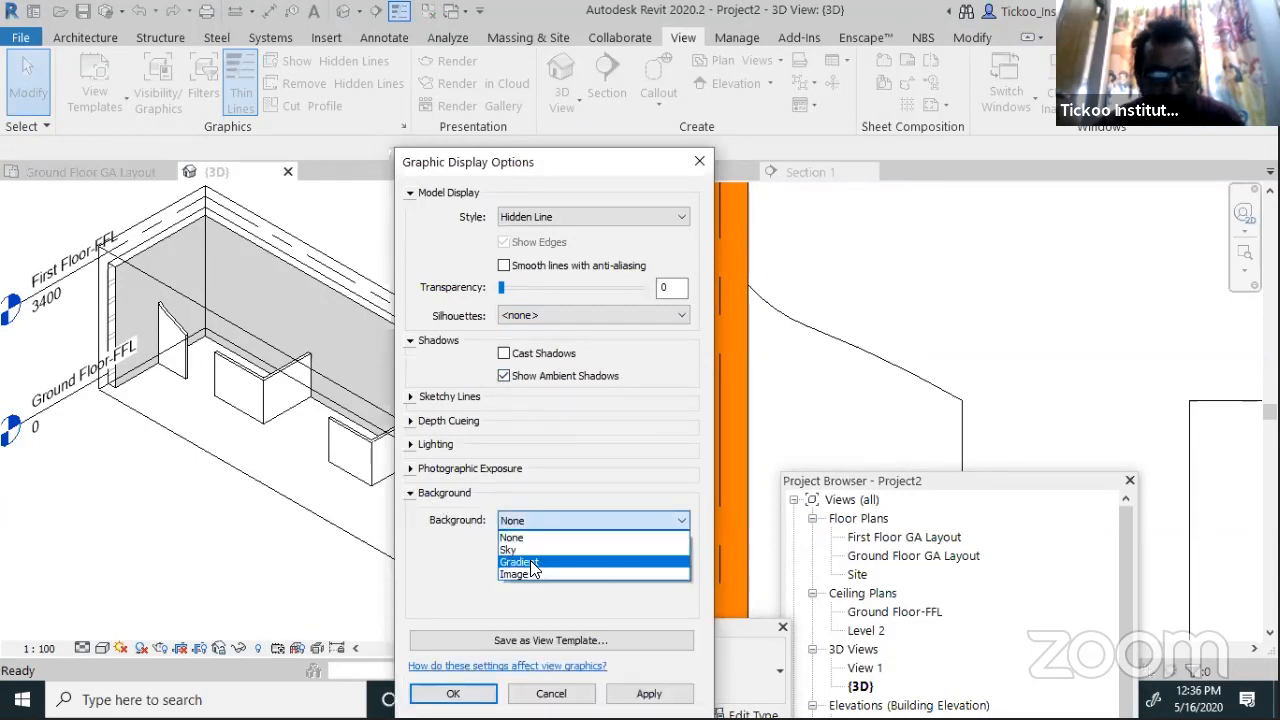
click(528, 561)
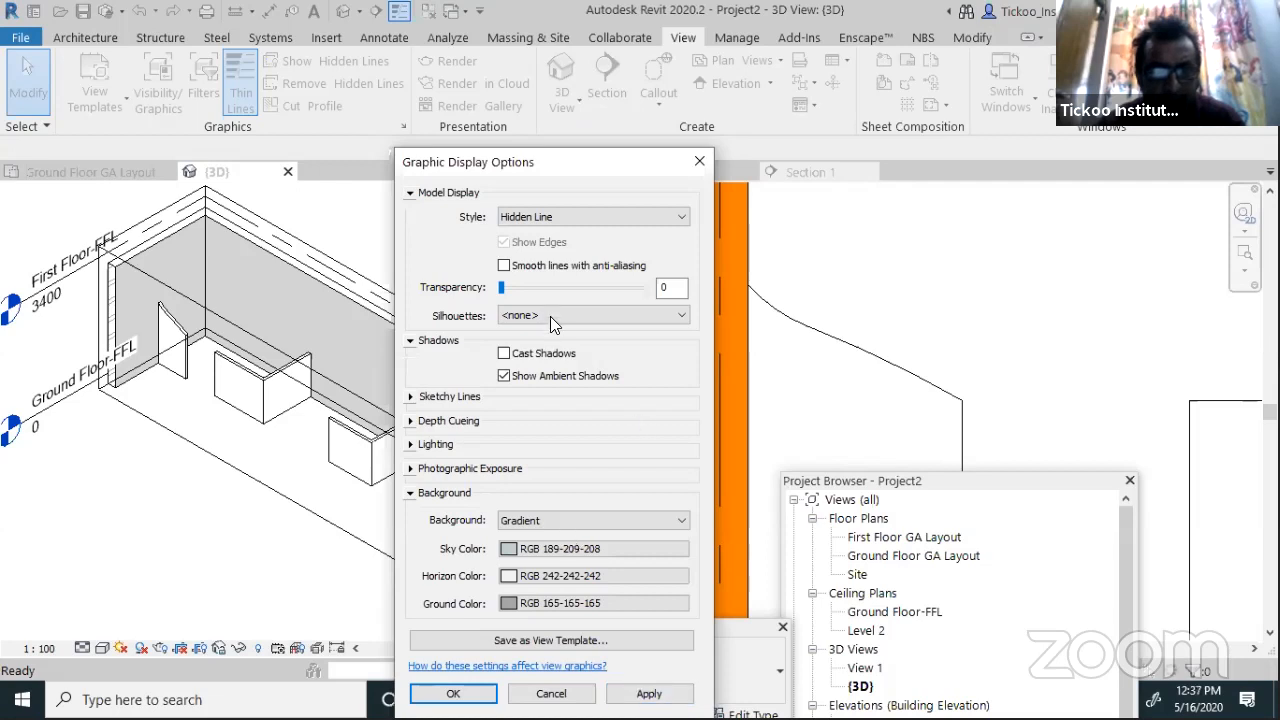
Switch the model display style to Shaded and apply the display settings
click(558, 218)
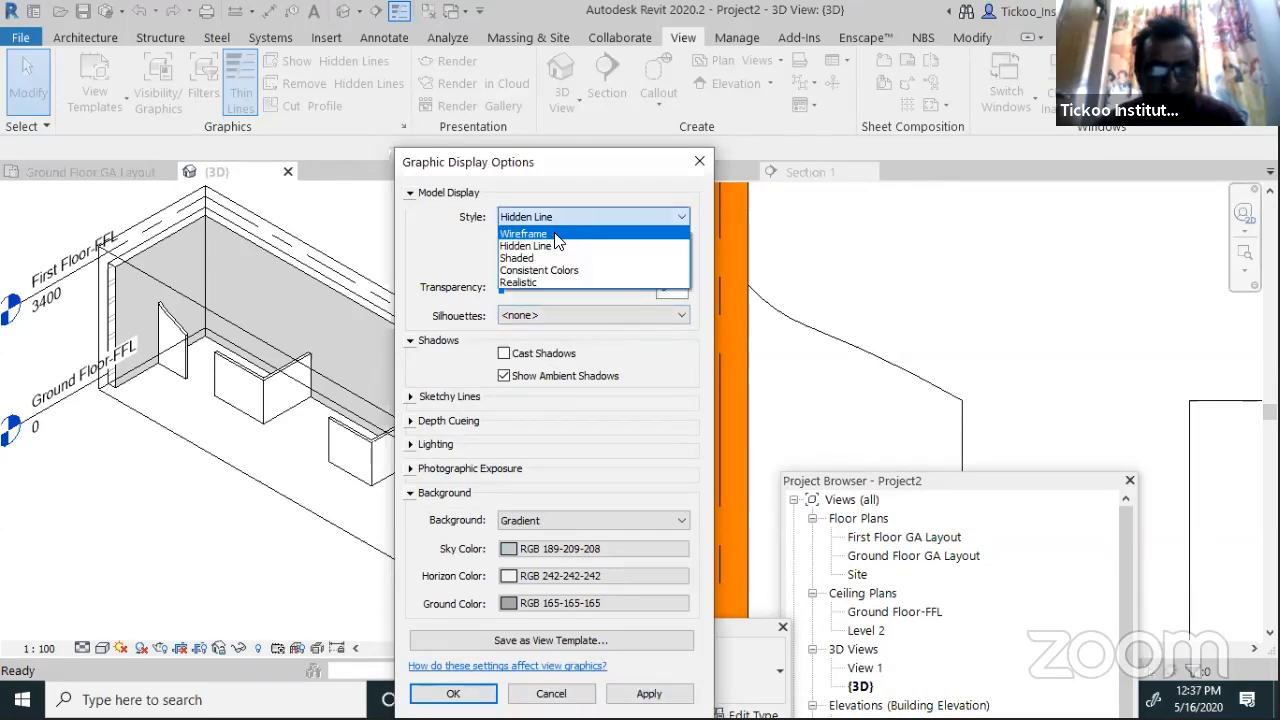
click(575, 257)
click(649, 694)
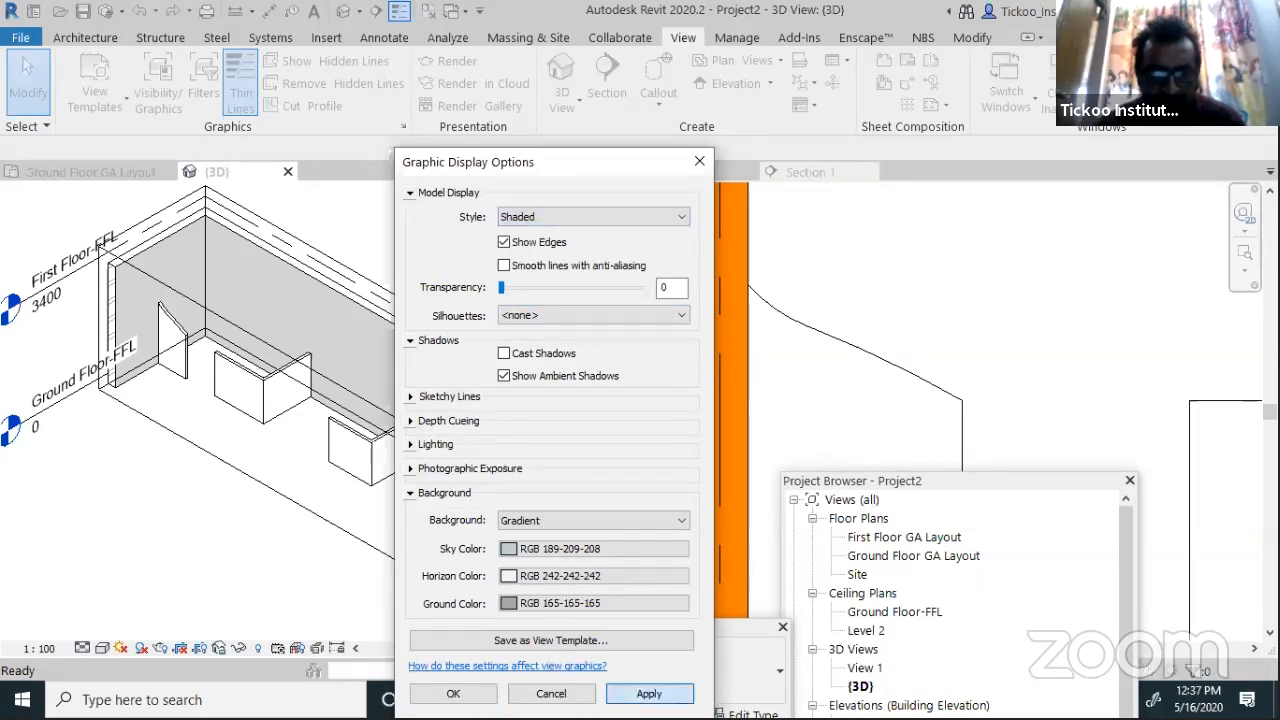
click(455, 694)
scroll(290, 298, up, 4)
scroll(292, 300, up, 2)
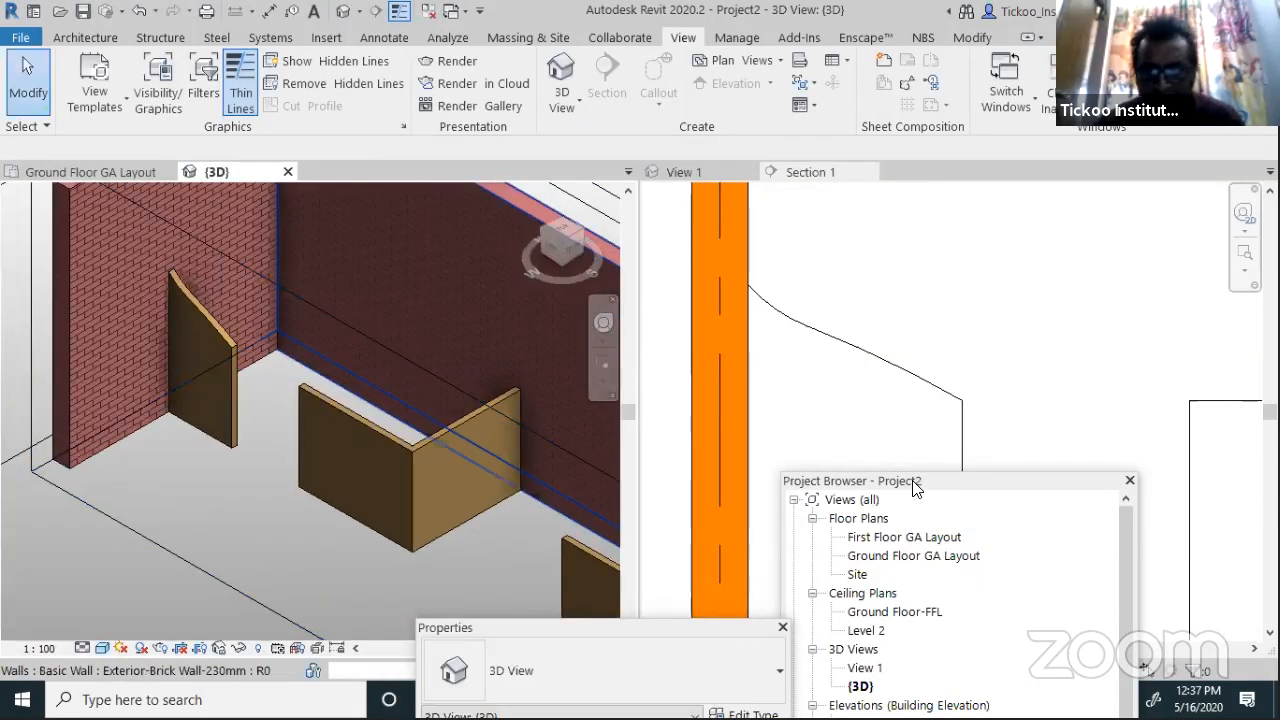
Edit the wooden partition's profile in Section 1 and delete its sloped top line
click(870, 443)
click(878, 356)
click(779, 96)
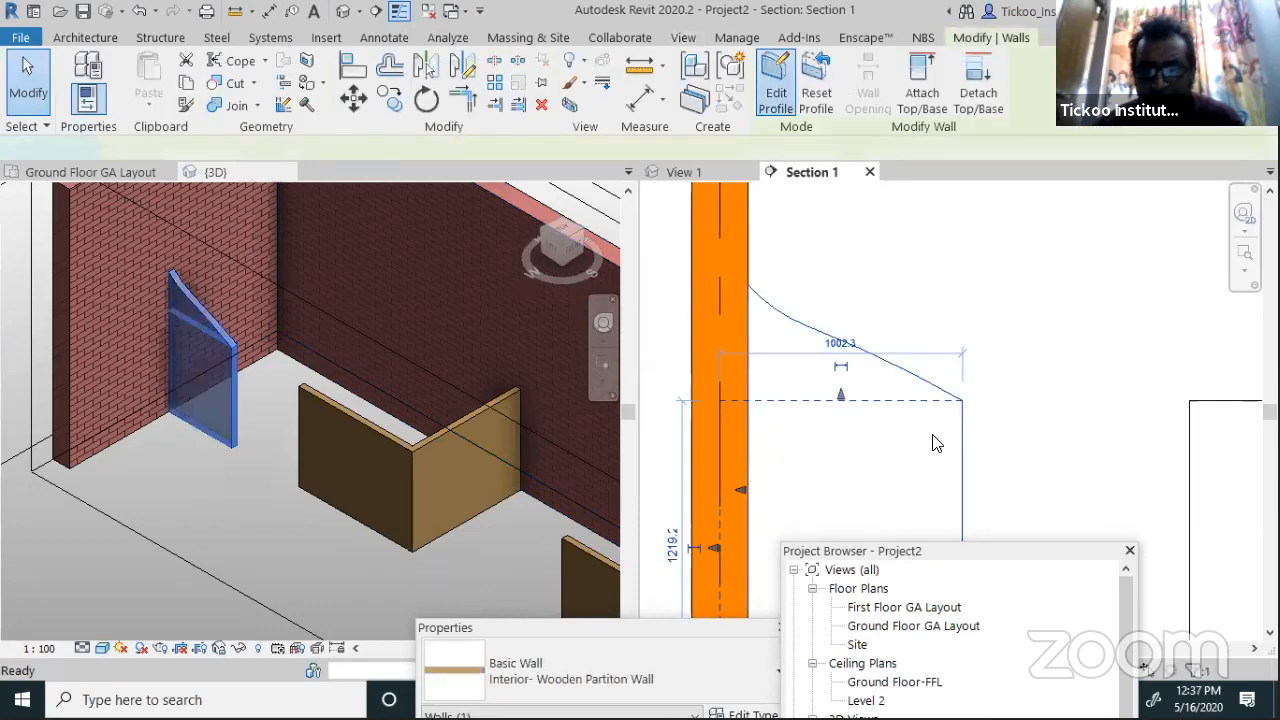
click(848, 350)
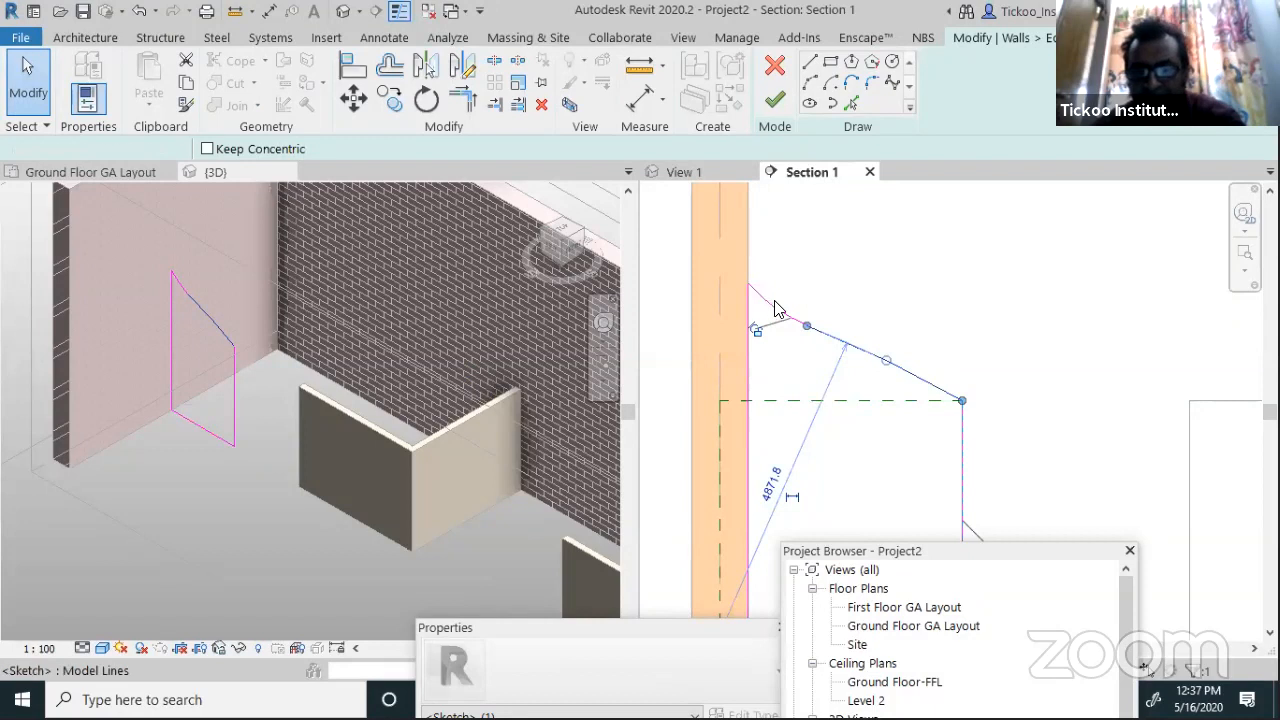
key(Delete)
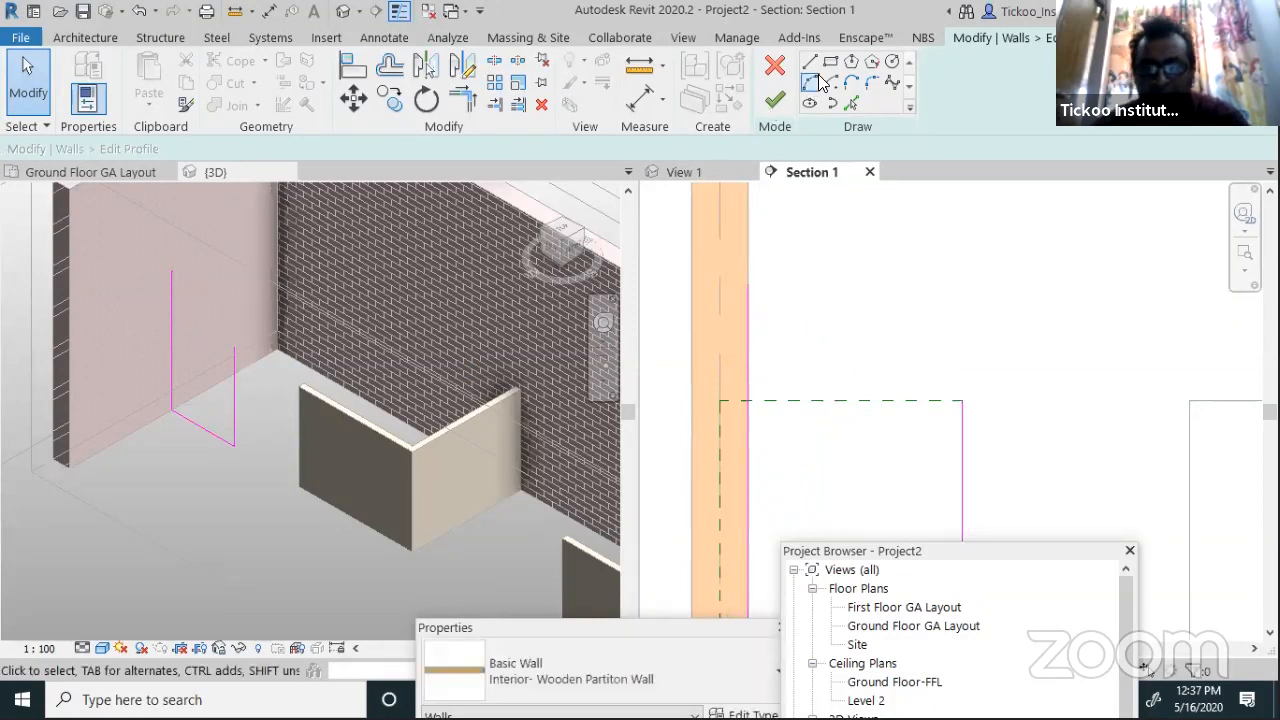
Draw a start-end-radius arc from the wall face to the opening corner and finish the profile
click(811, 83)
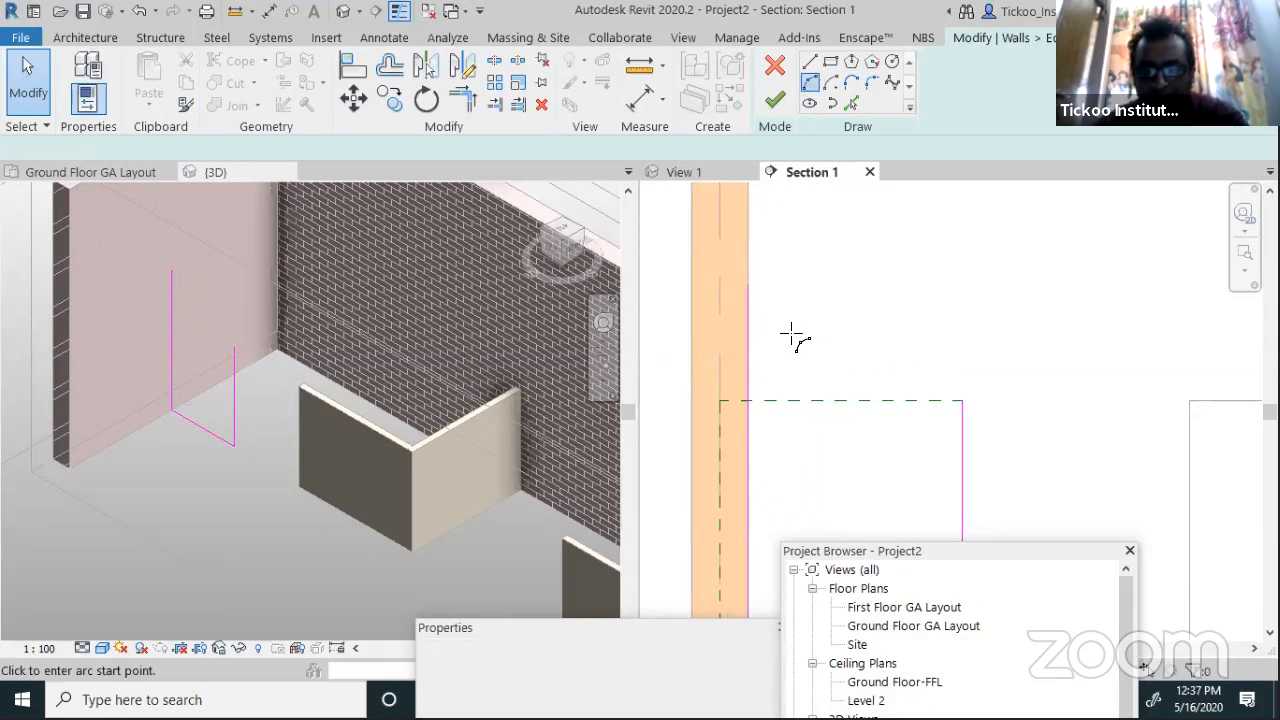
click(748, 286)
click(961, 401)
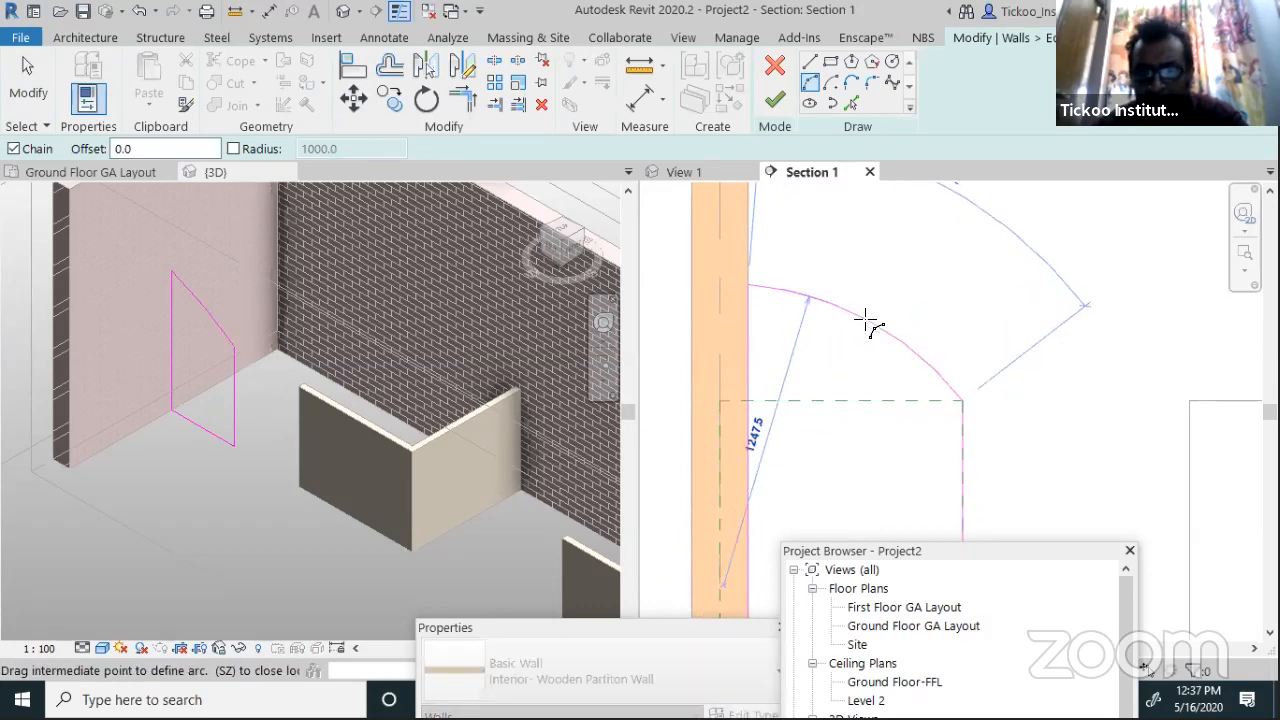
click(866, 324)
click(775, 99)
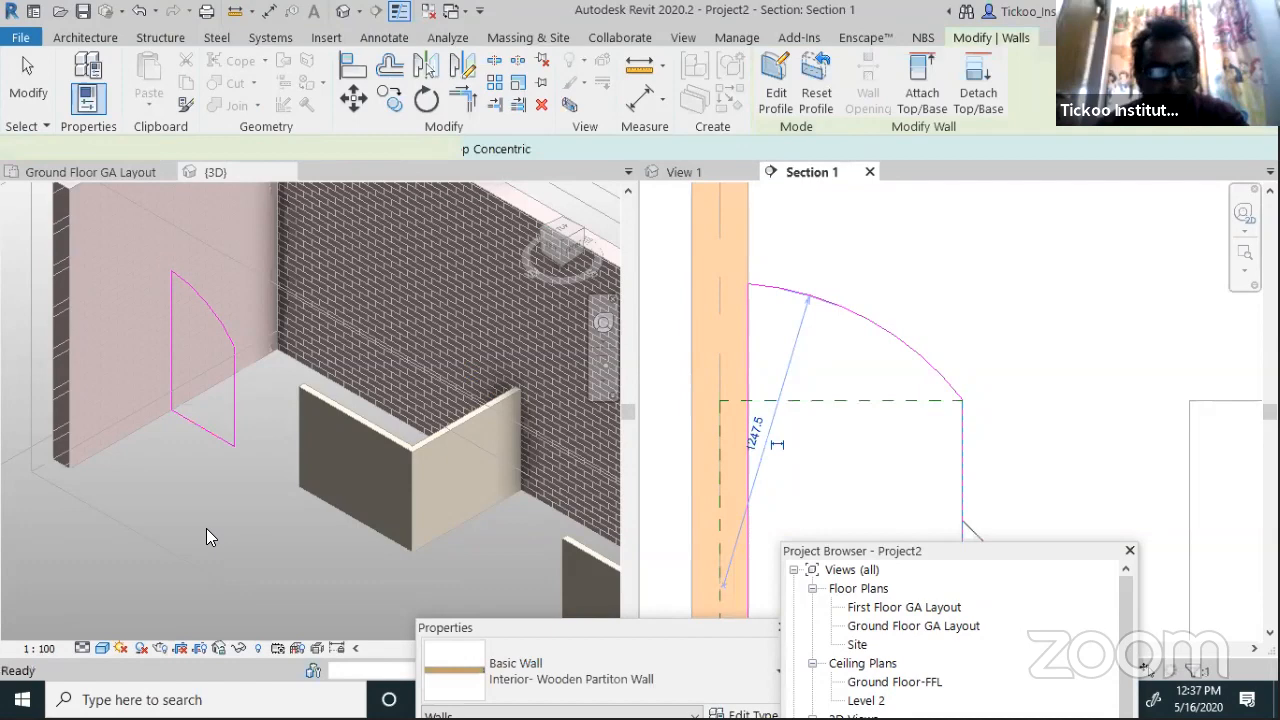
click(128, 524)
Tile Section 1, the Ground Floor GA Layout plan, {3D} and View 1 side by side
click(146, 503)
scroll(88, 484, down, 3)
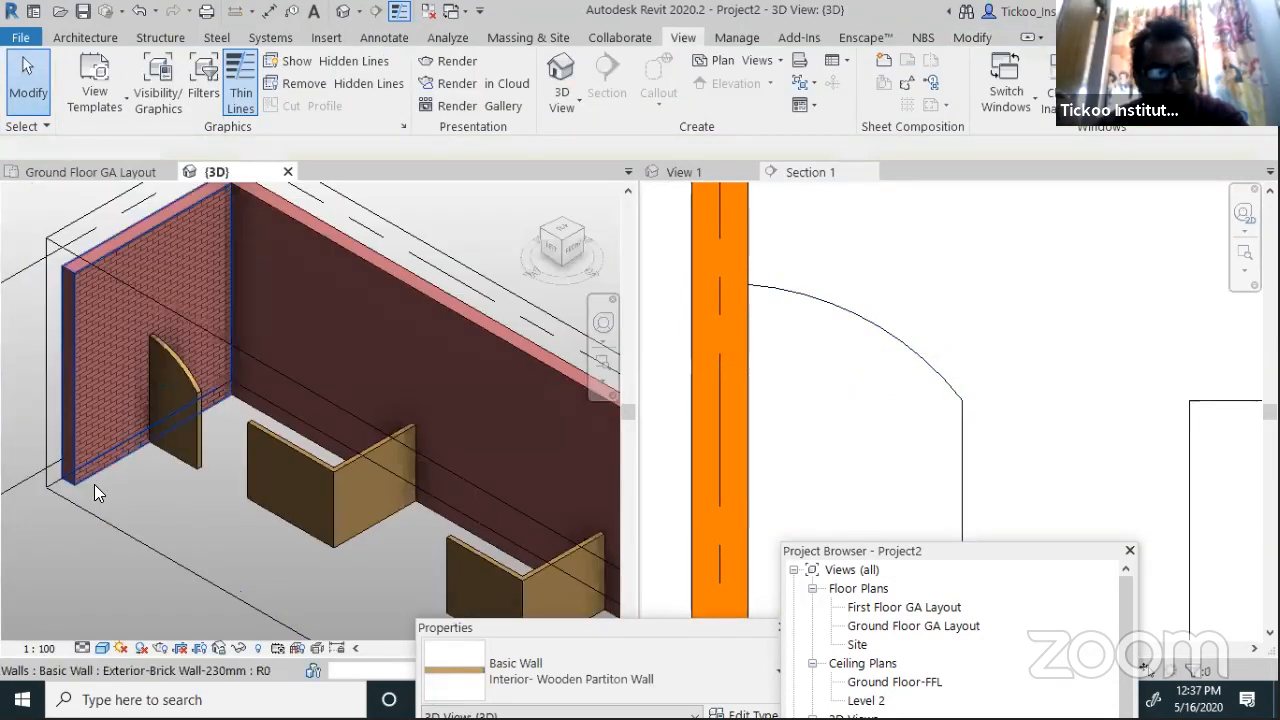
scroll(216, 548, up, 2)
scroll(216, 550, up, 1)
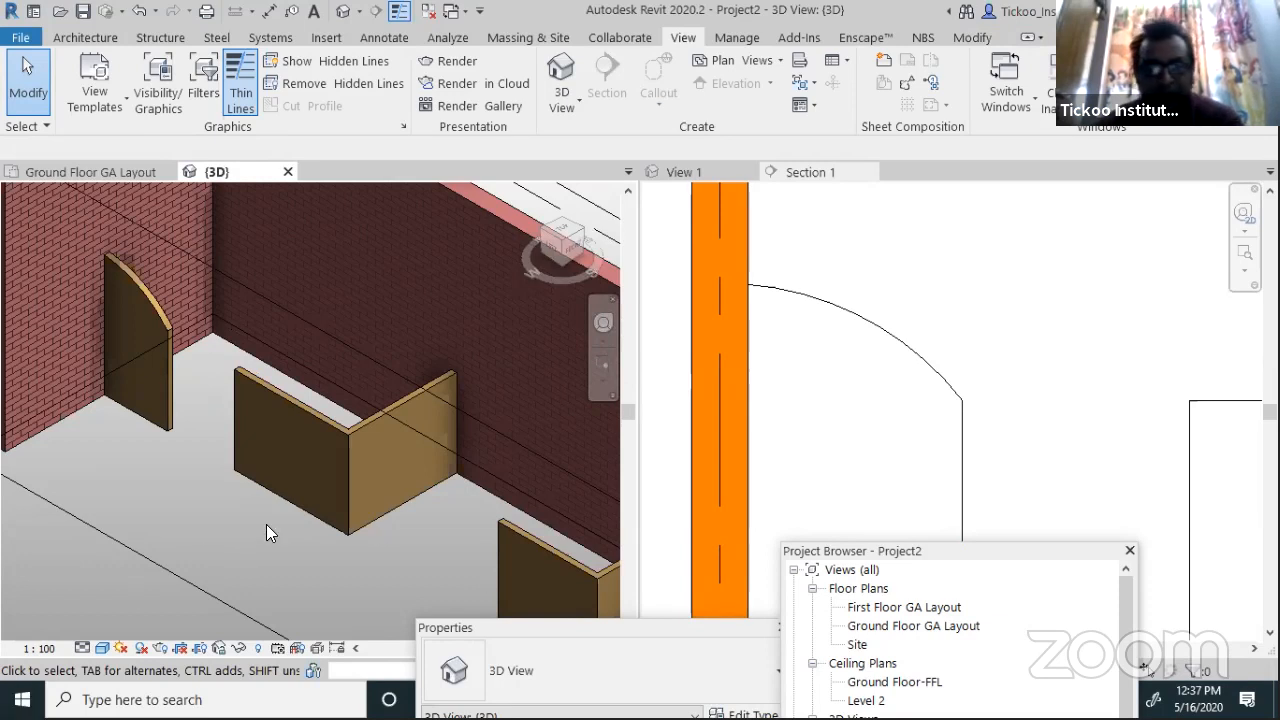
scroll(248, 496, down, 3)
scroll(208, 448, up, 4)
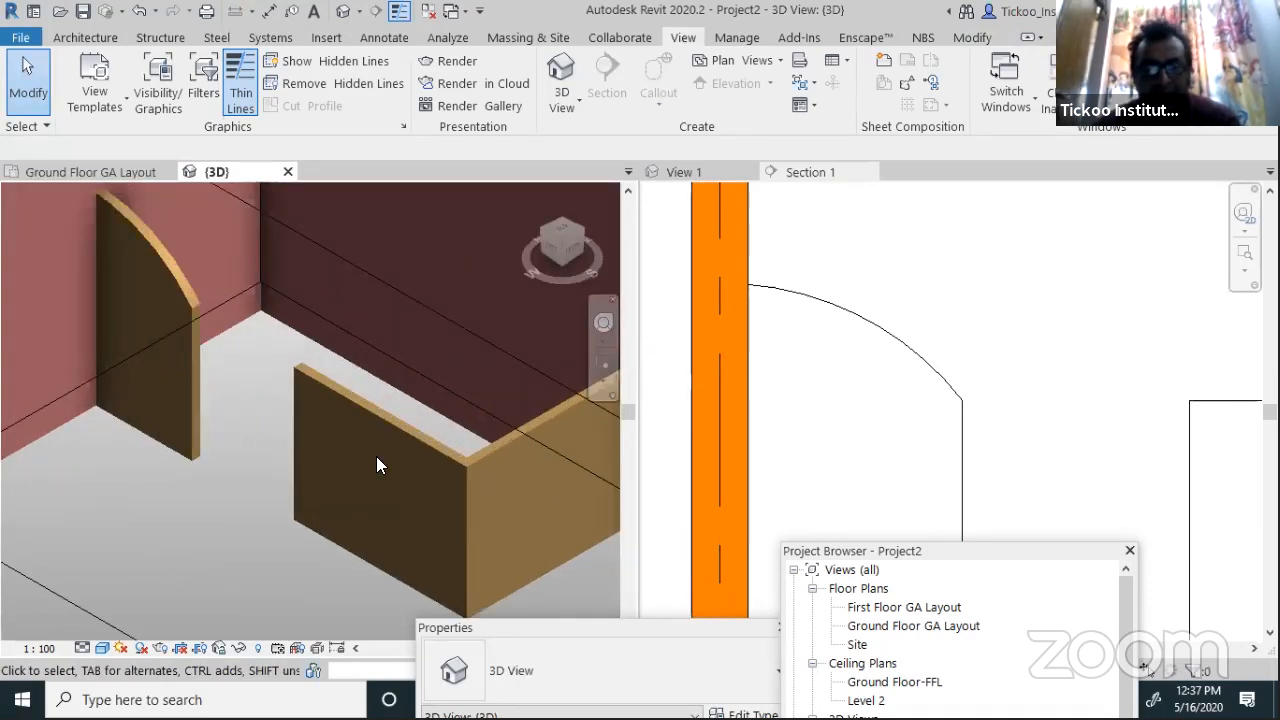
click(866, 431)
scroll(849, 397, down, 3)
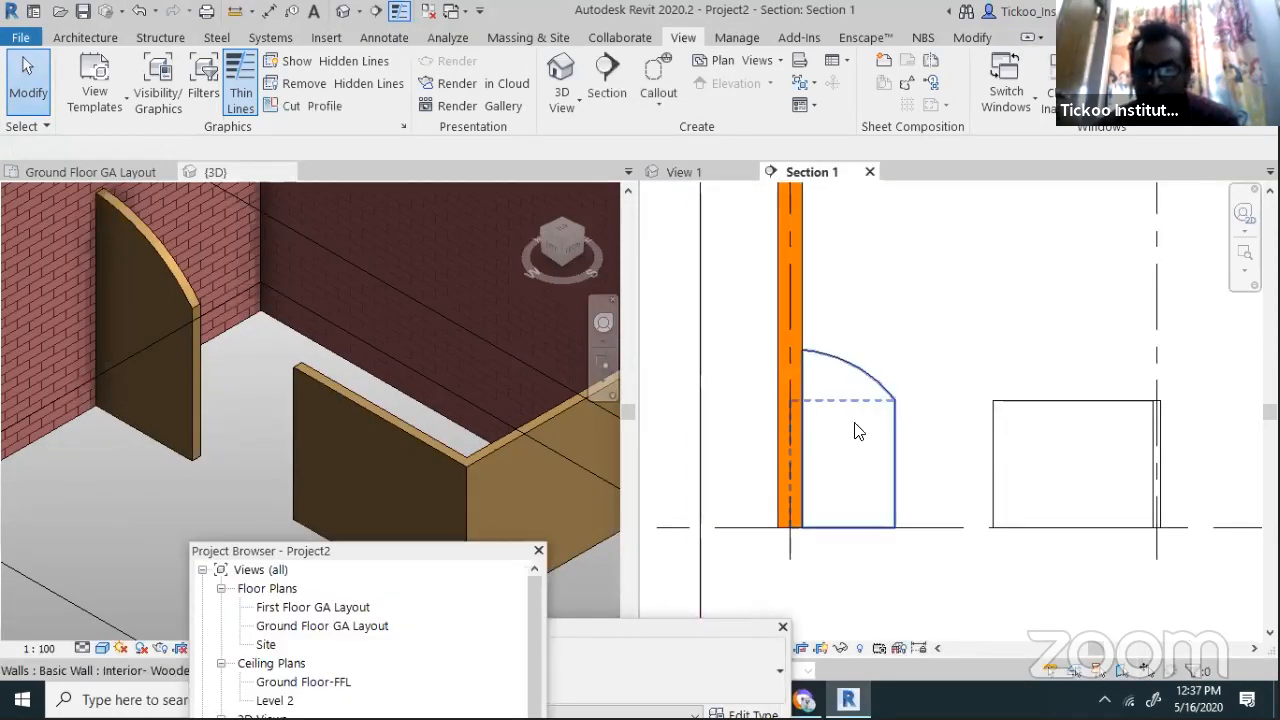
scroll(855, 431, down, 2)
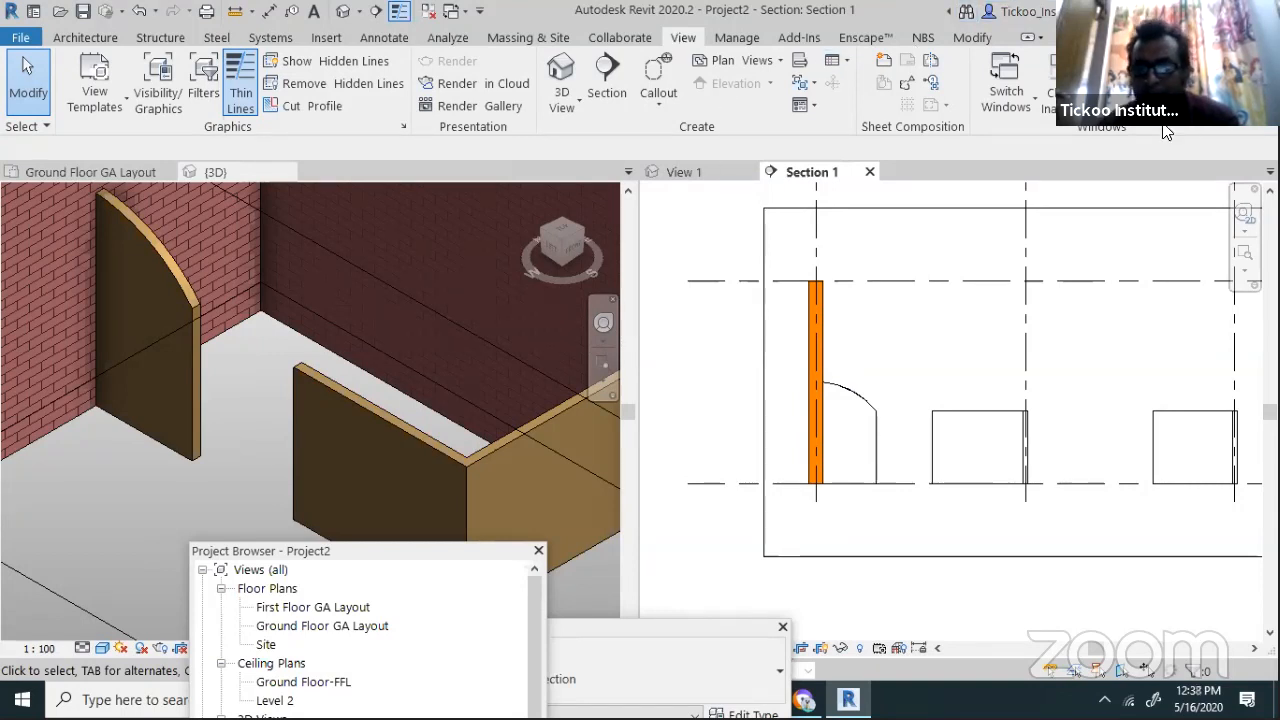
click(1141, 84)
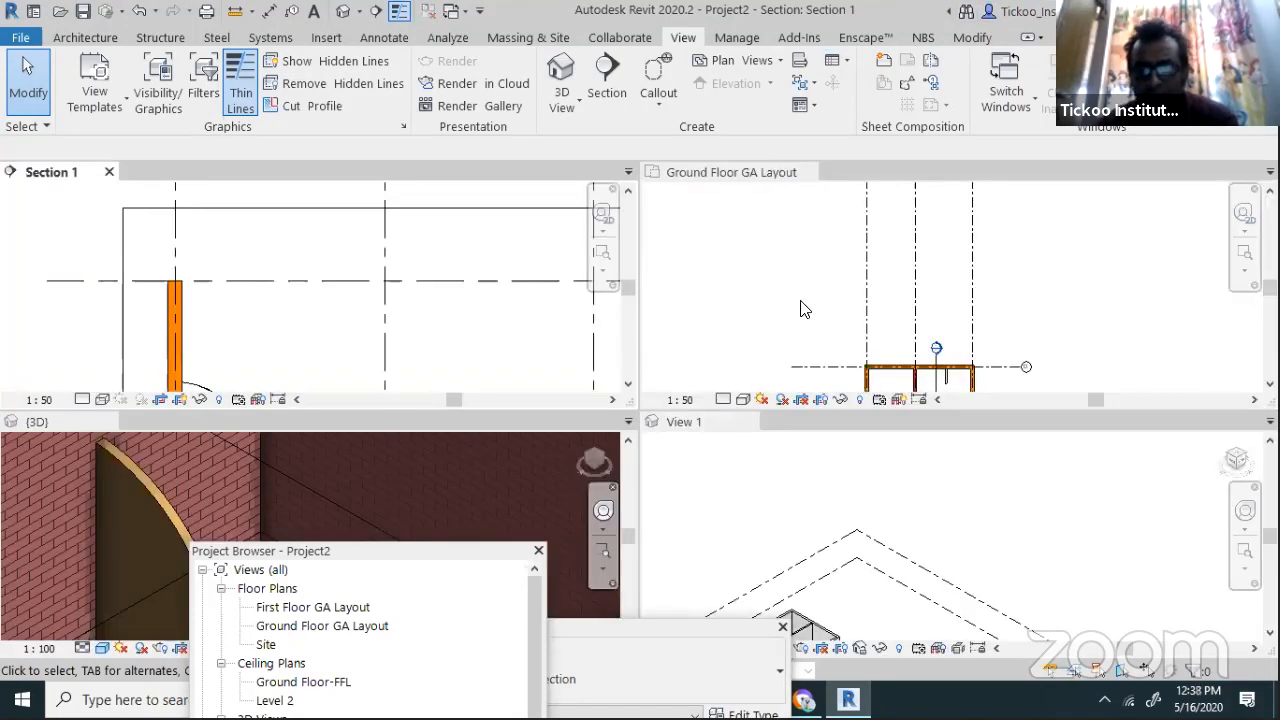
Zoom around the ground floor plan and 3D view to inspect the right bay
click(843, 249)
scroll(877, 269, down, 2)
scroll(890, 350, up, 4)
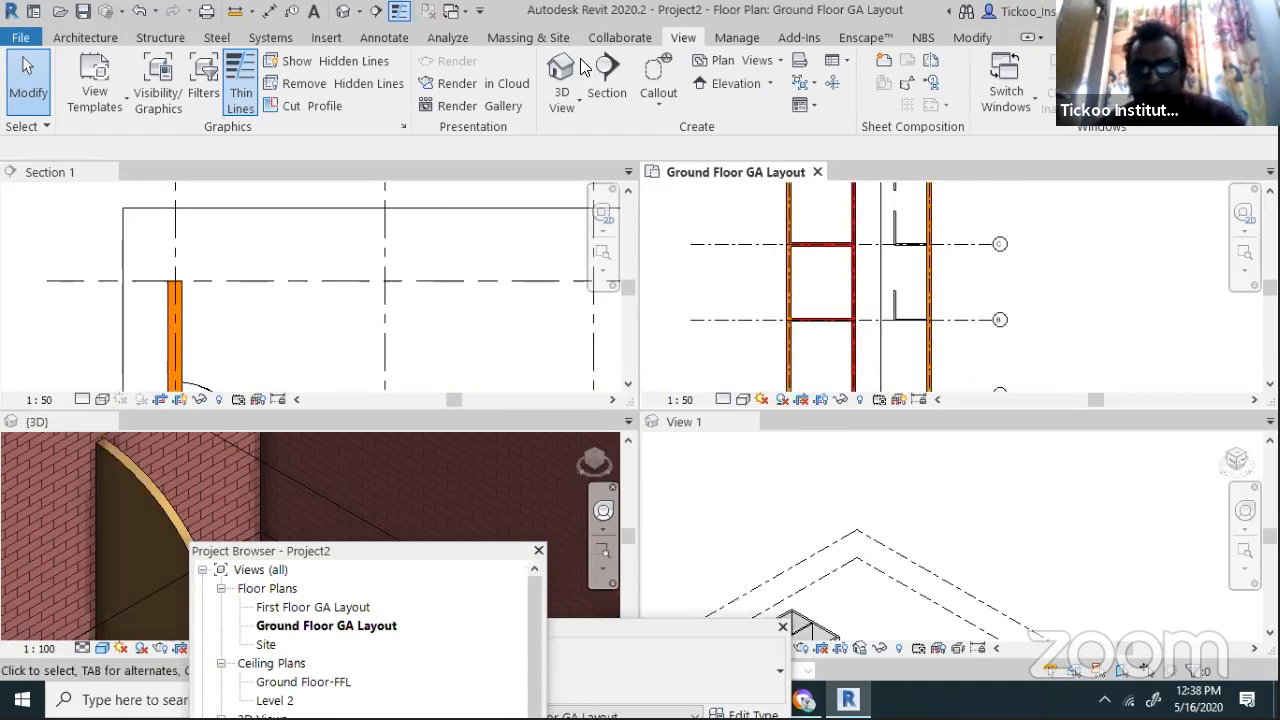
click(562, 68)
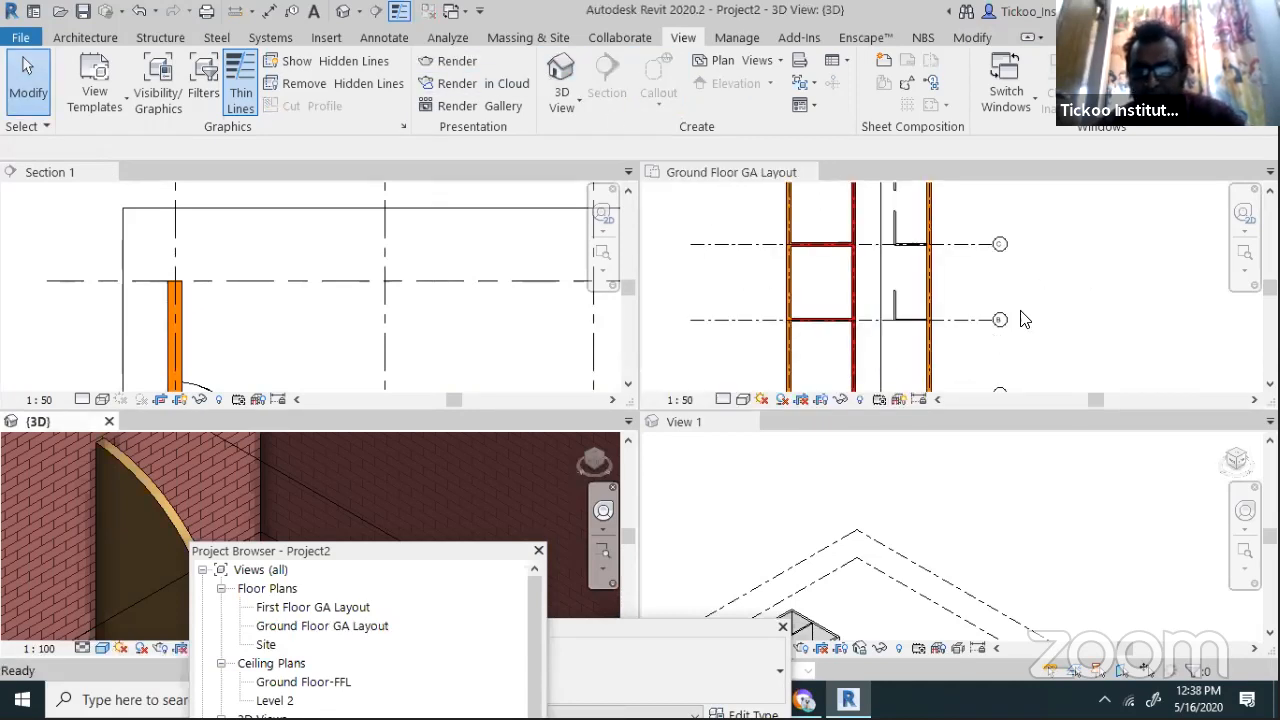
scroll(956, 286, down, 2)
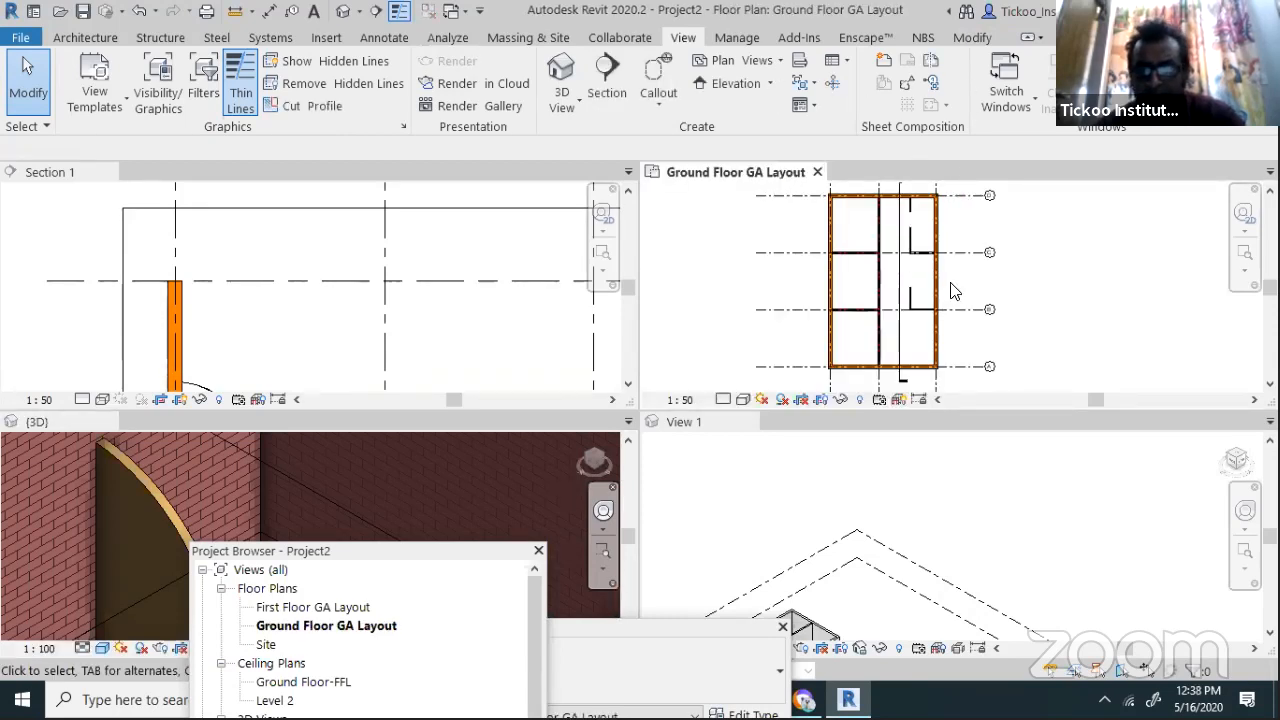
scroll(942, 293, up, 2)
scroll(910, 384, down, 2)
scroll(928, 253, up, 3)
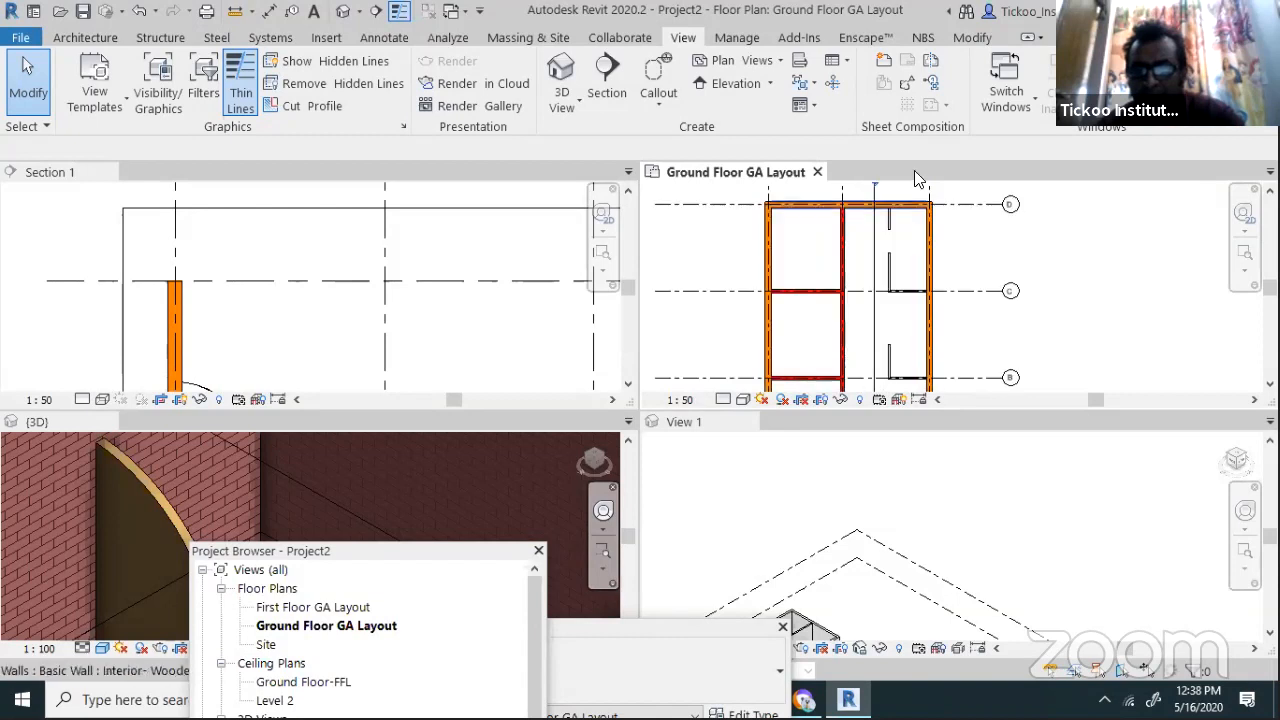
scroll(920, 257, up, 3)
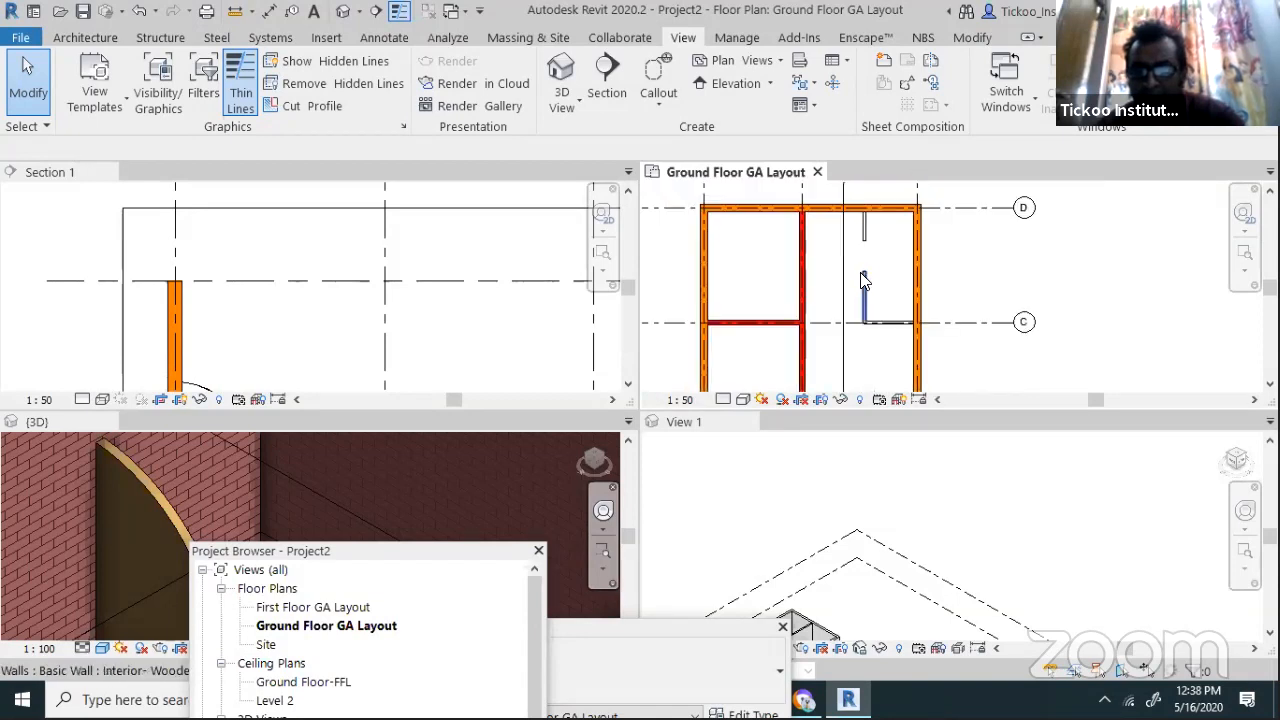
scroll(865, 283, down, 1)
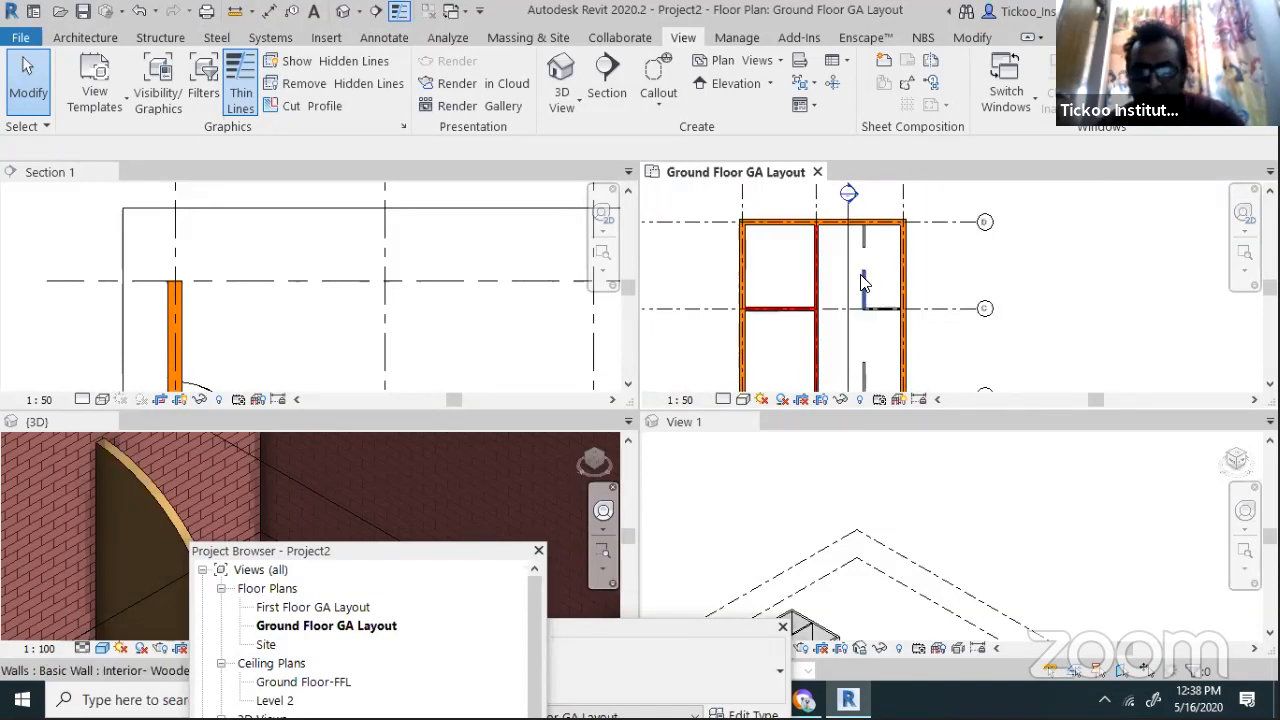
scroll(865, 283, up, 1)
click(562, 424)
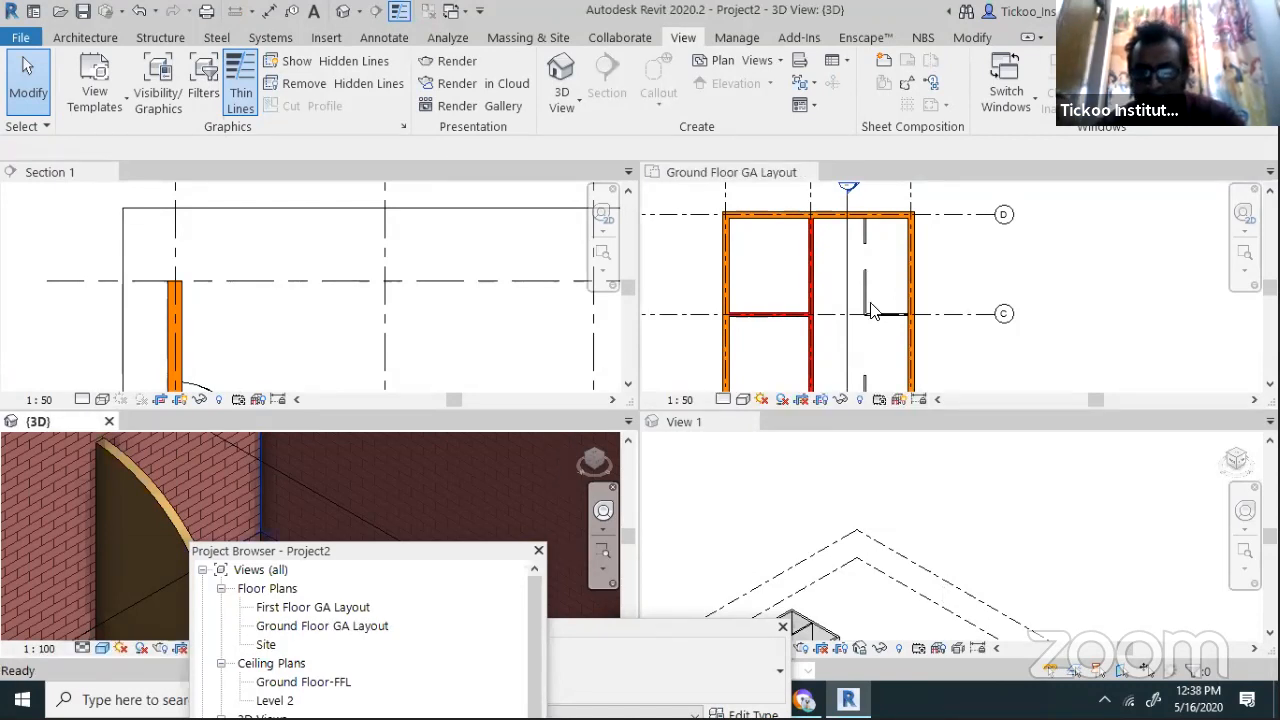
Delete the short wooden wall pieces in the right bay of the ground floor plan
click(866, 245)
click(866, 249)
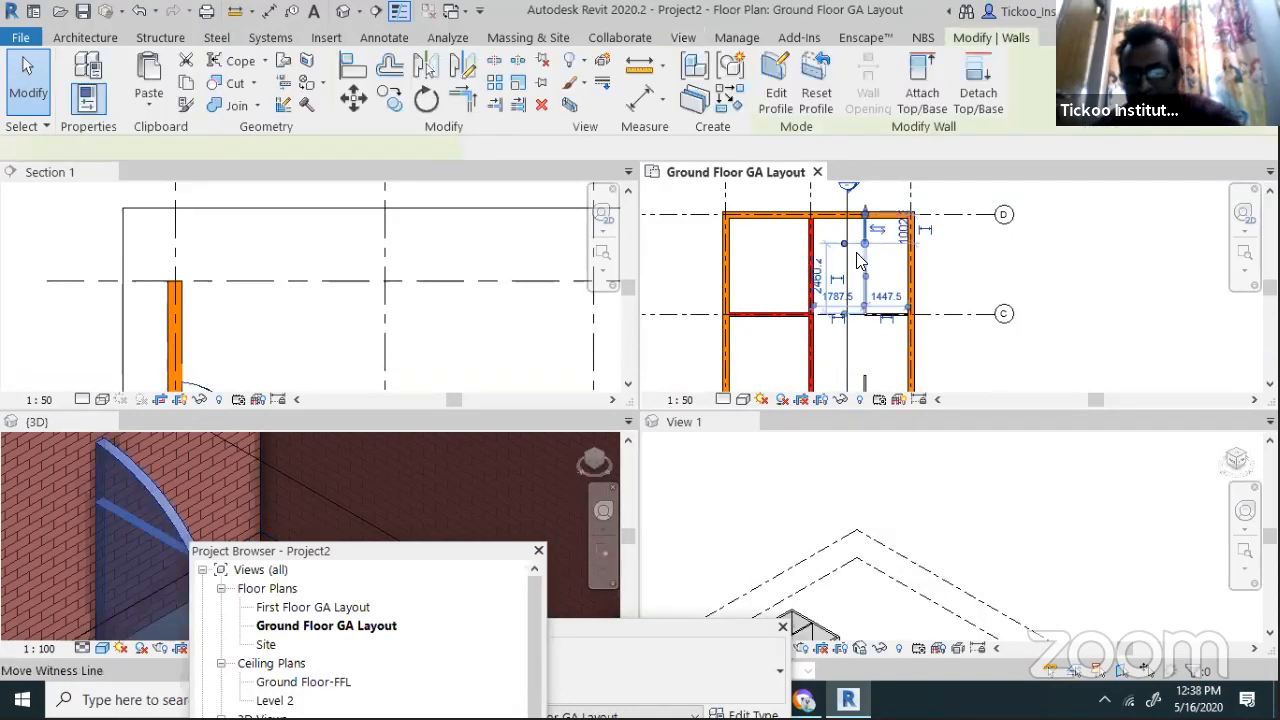
key(Delete)
click(882, 315)
key(Escape)
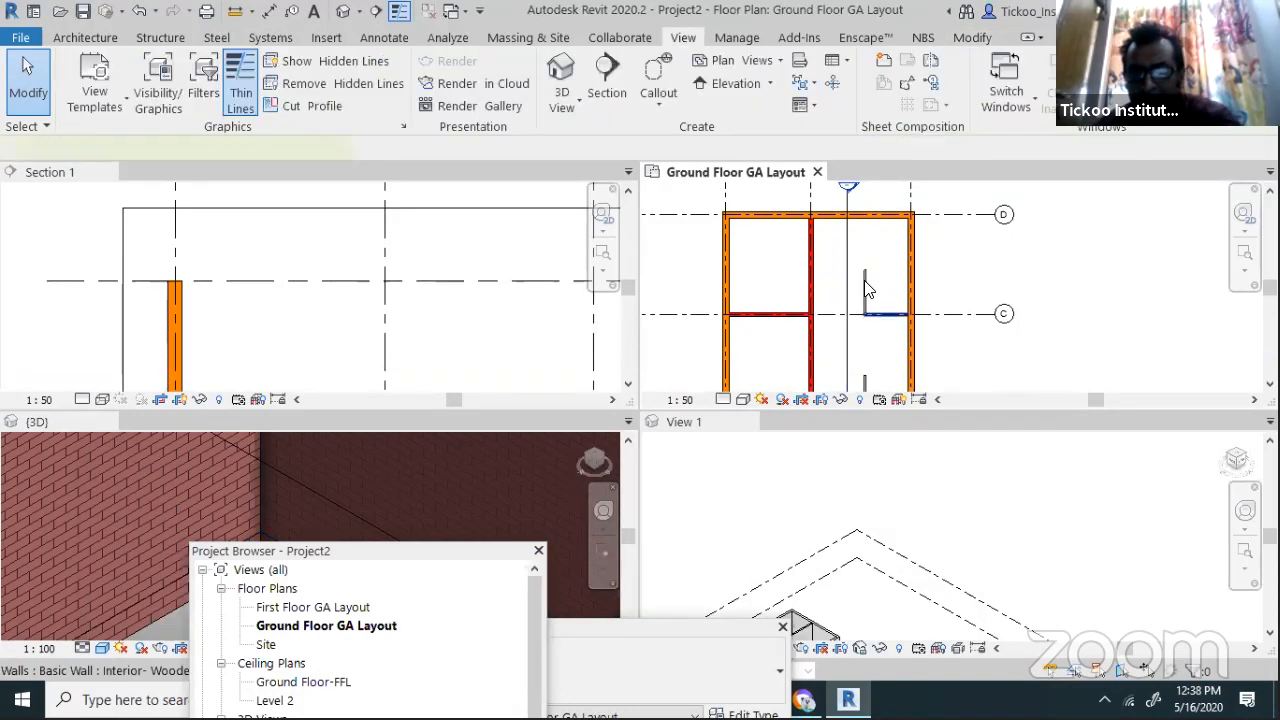
scroll(855, 260, down, 2)
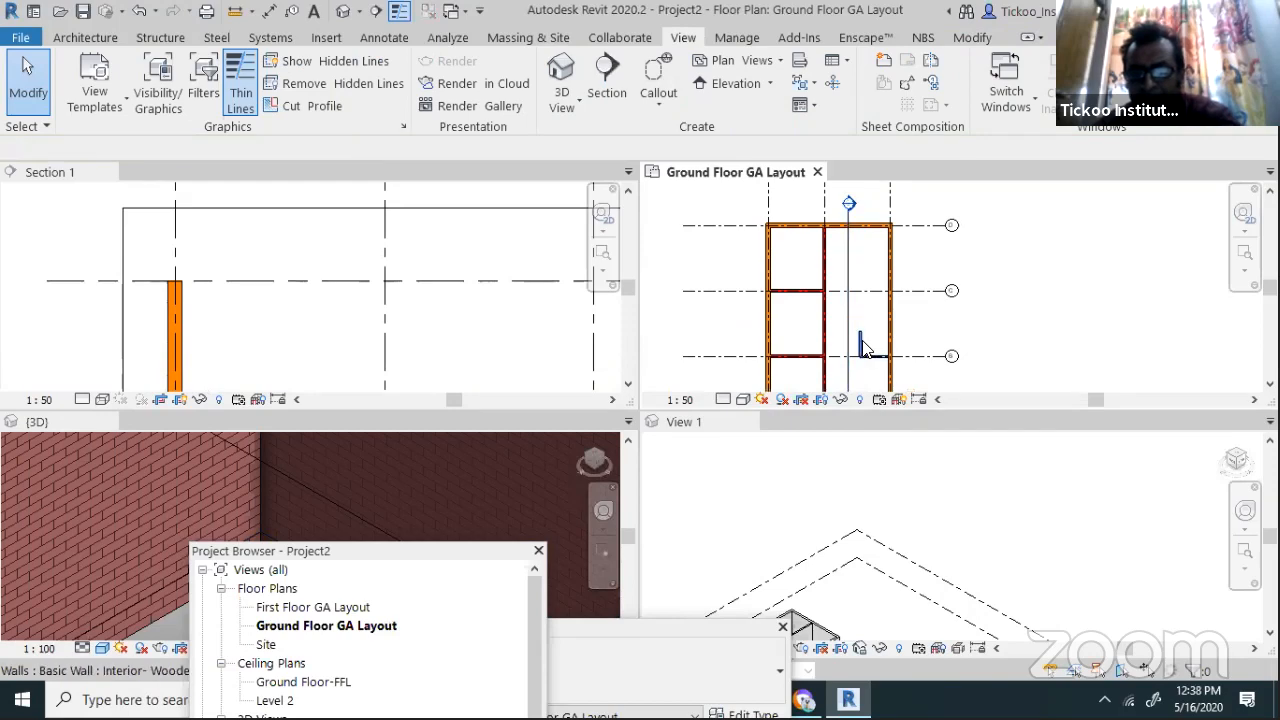
key(Delete)
Close the View 1 tab after checking Section 1
click(371, 277)
scroll(368, 277, down, 4)
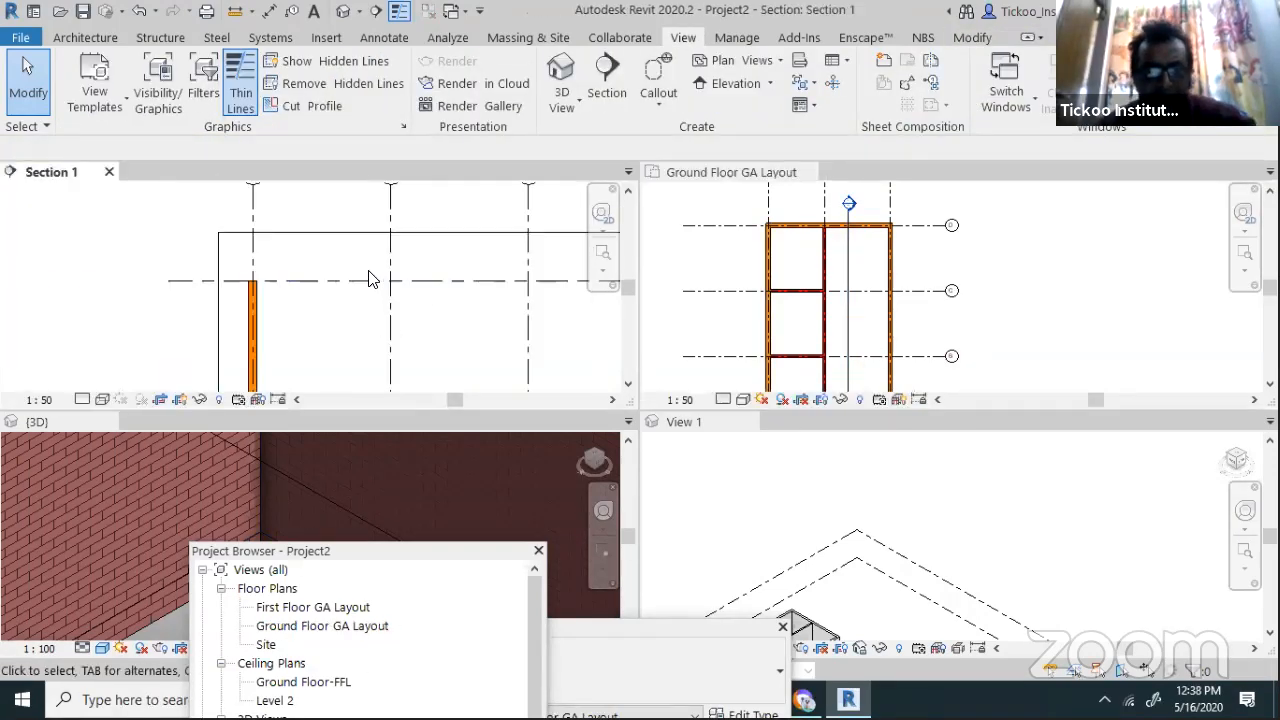
scroll(368, 278, down, 1)
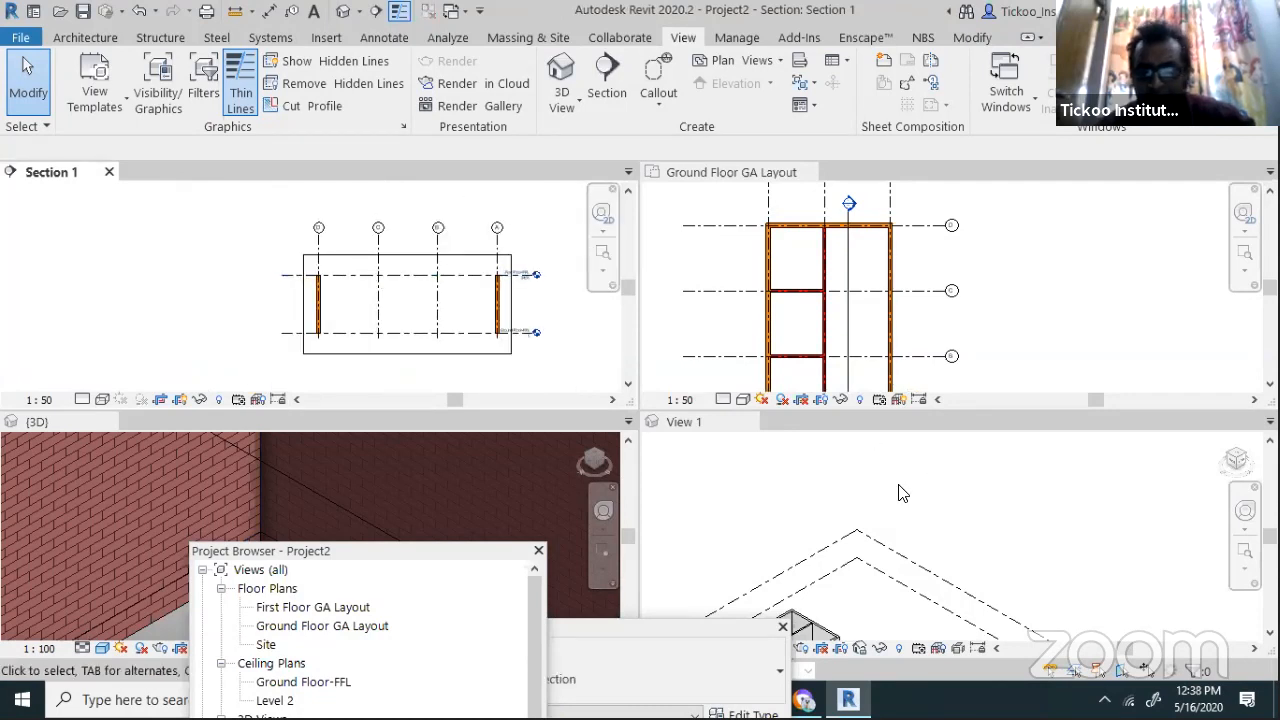
click(903, 492)
scroll(840, 583, down, 3)
scroll(836, 578, up, 4)
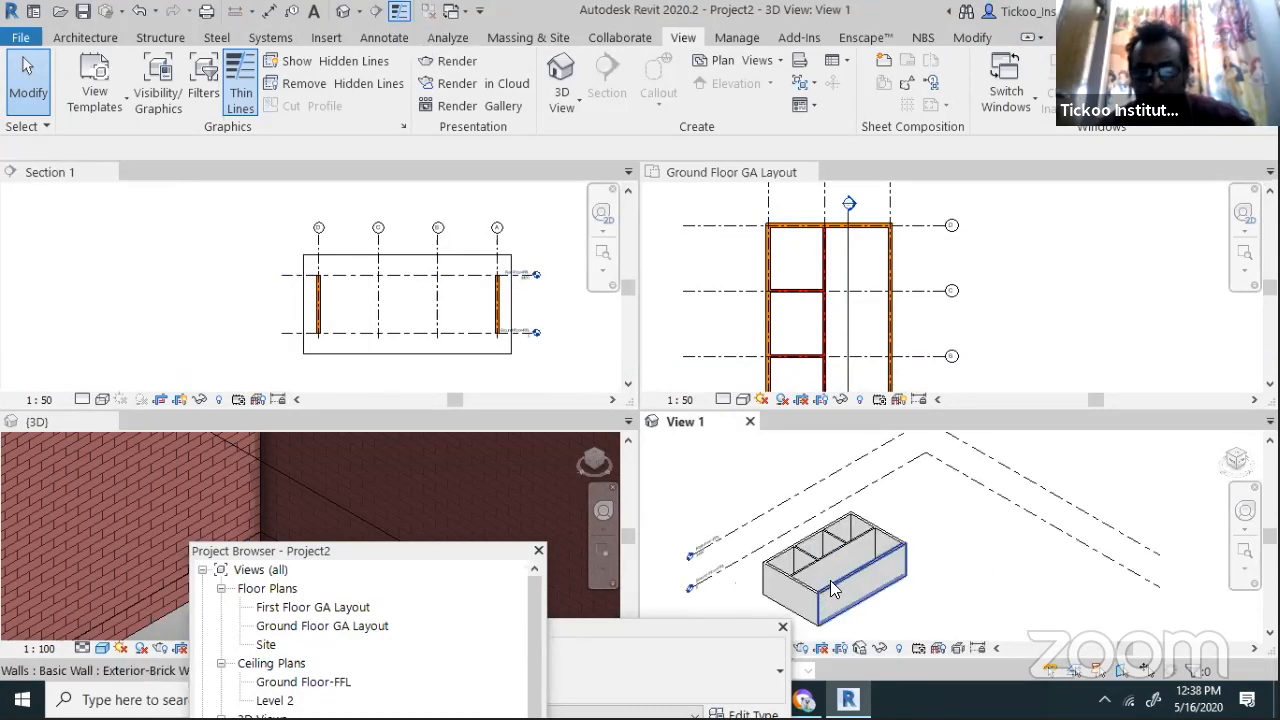
click(750, 423)
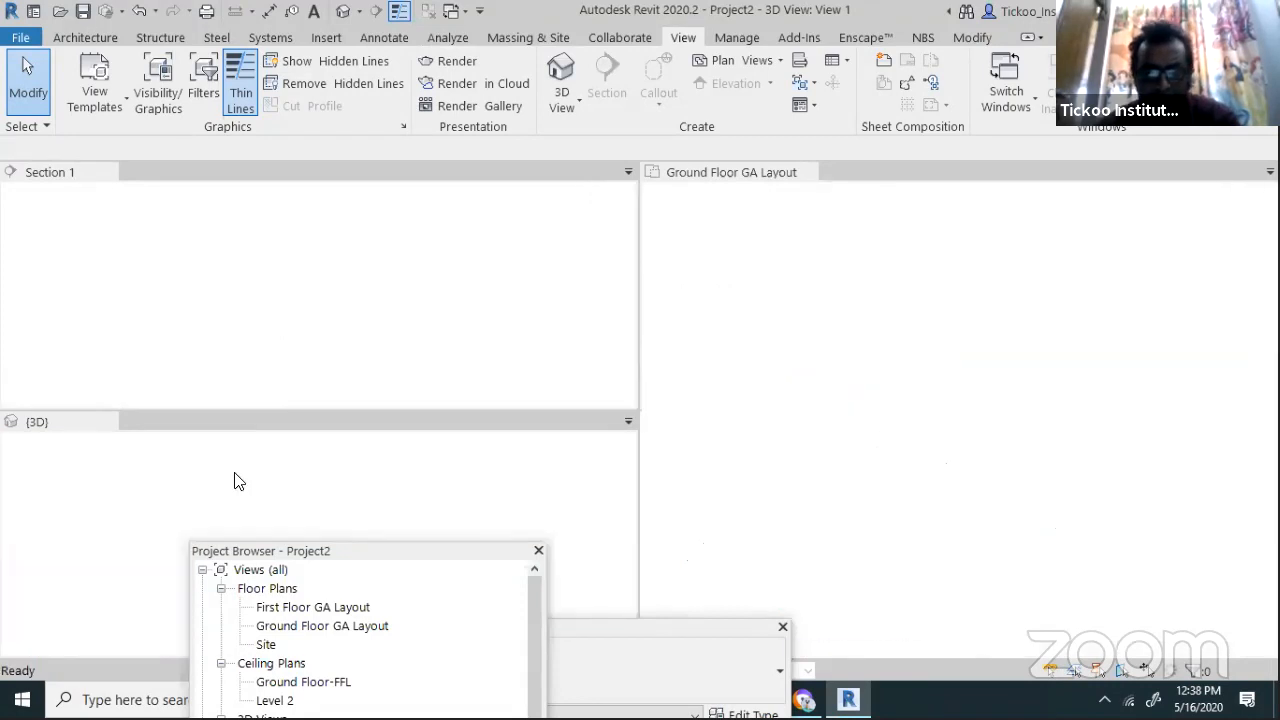
Orbit the 3D view to the section box corner and move the project browser aside
scroll(180, 475, down, 4)
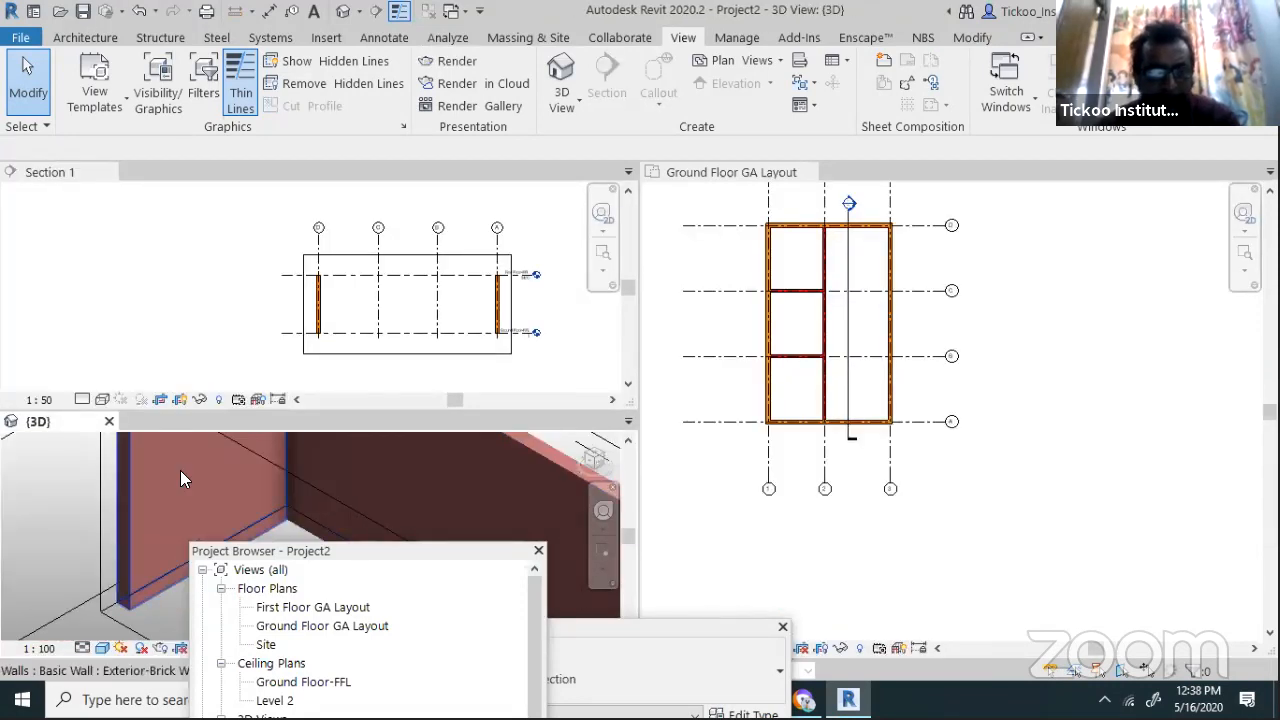
shift+middle_drag(180, 470, 451, 557)
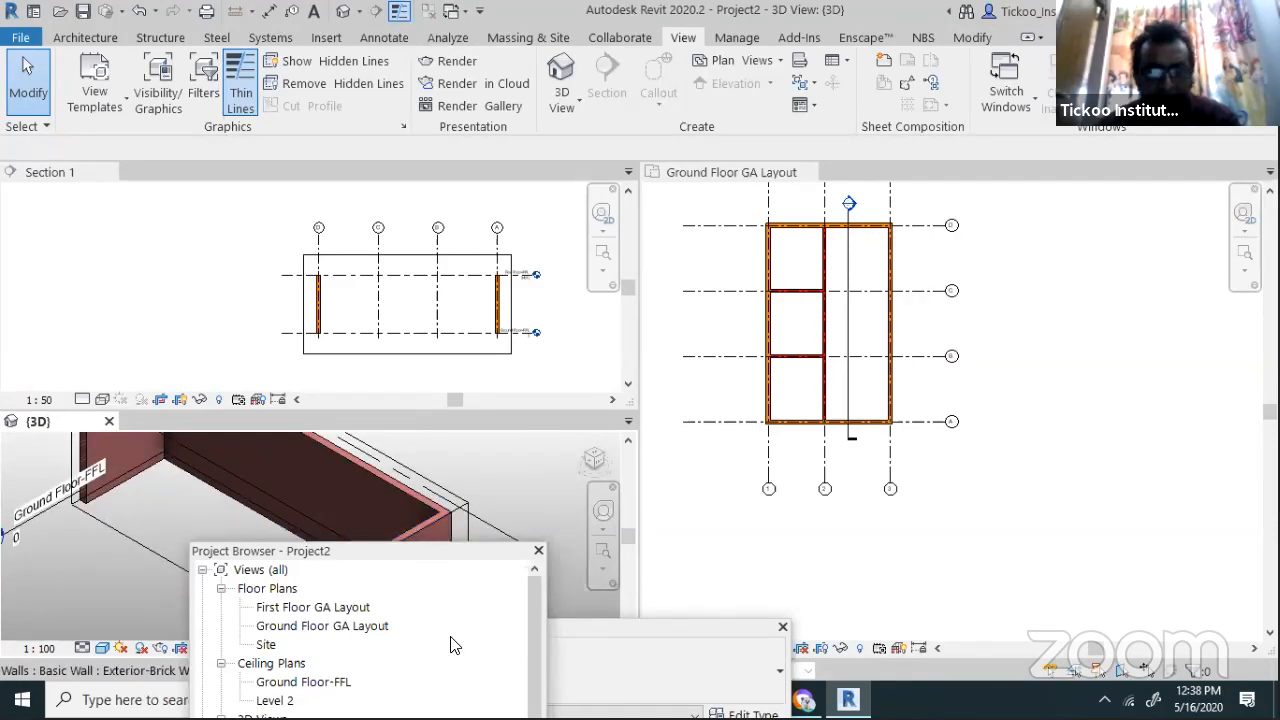
drag(452, 551, 676, 627)
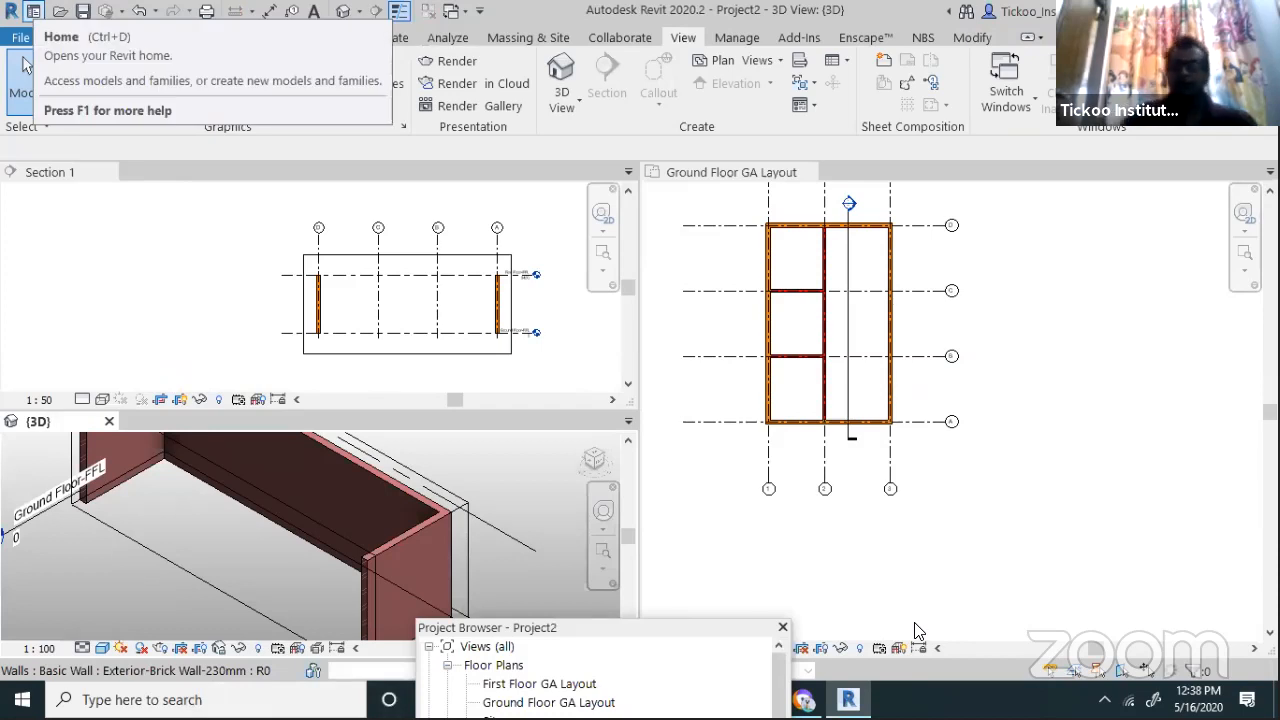
scroll(820, 222, up, 3)
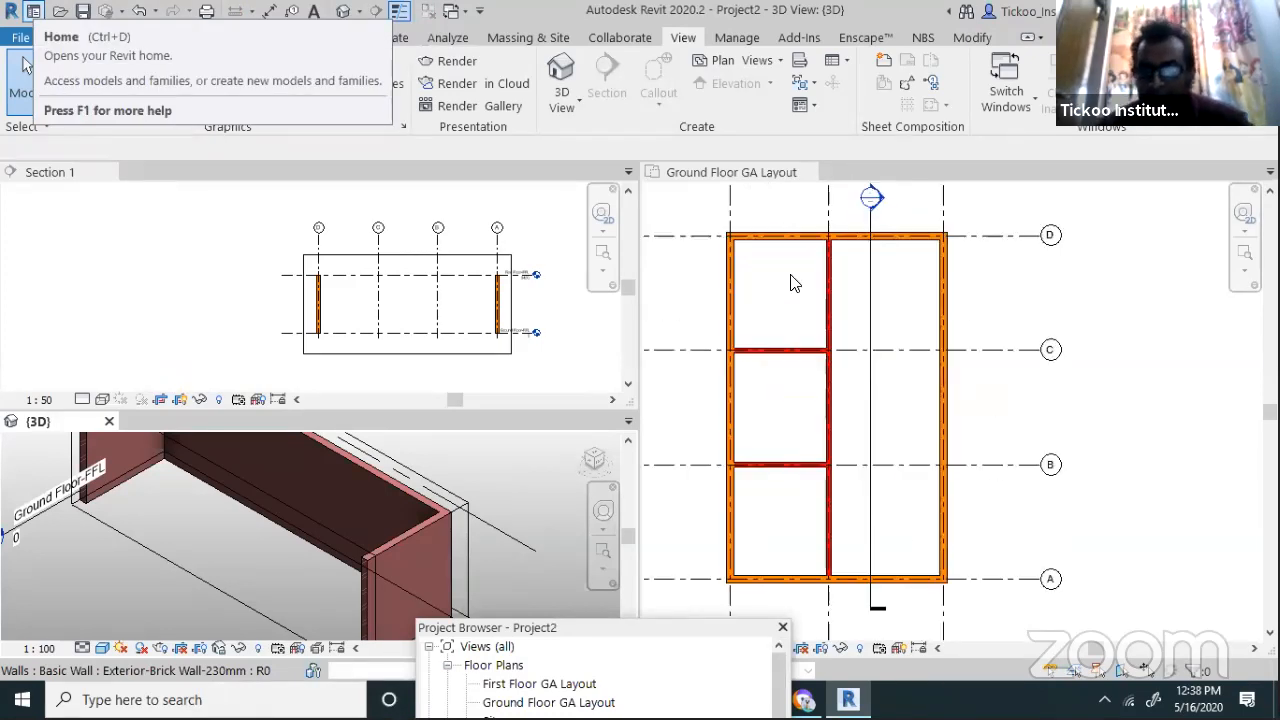
scroll(766, 346, down, 1)
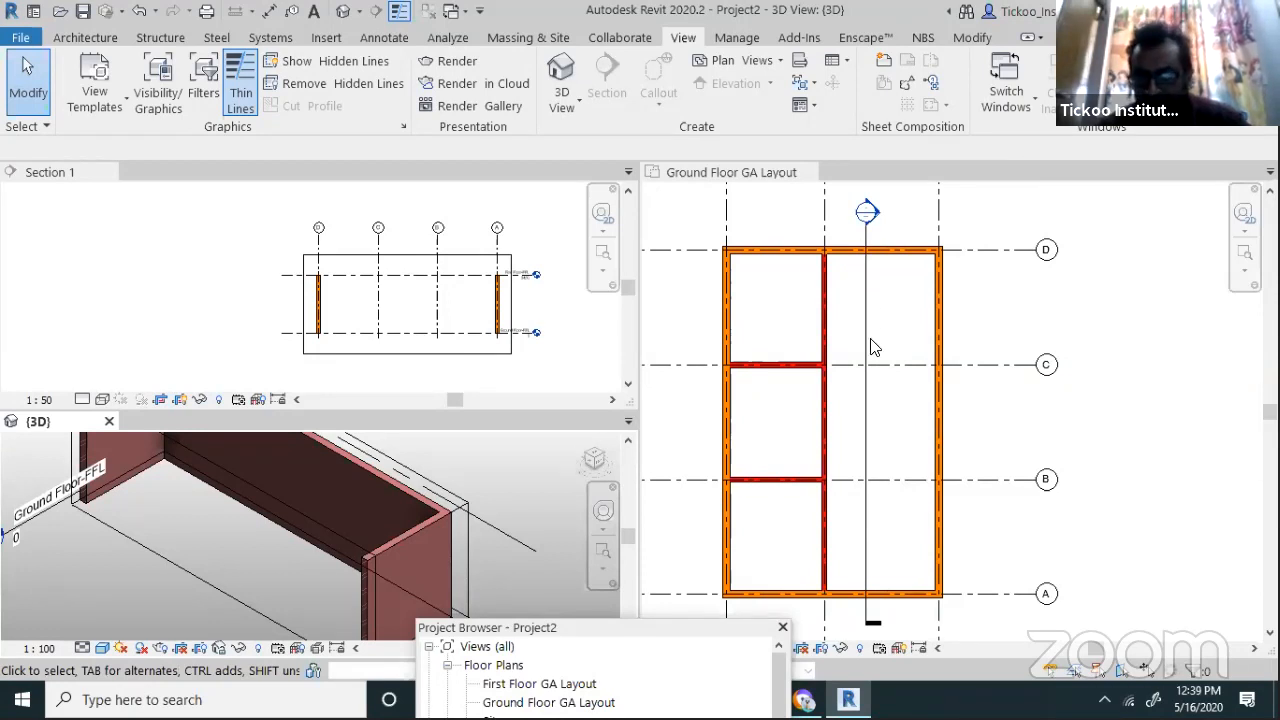
scroll(976, 500, up, 1)
scroll(775, 440, down, 1)
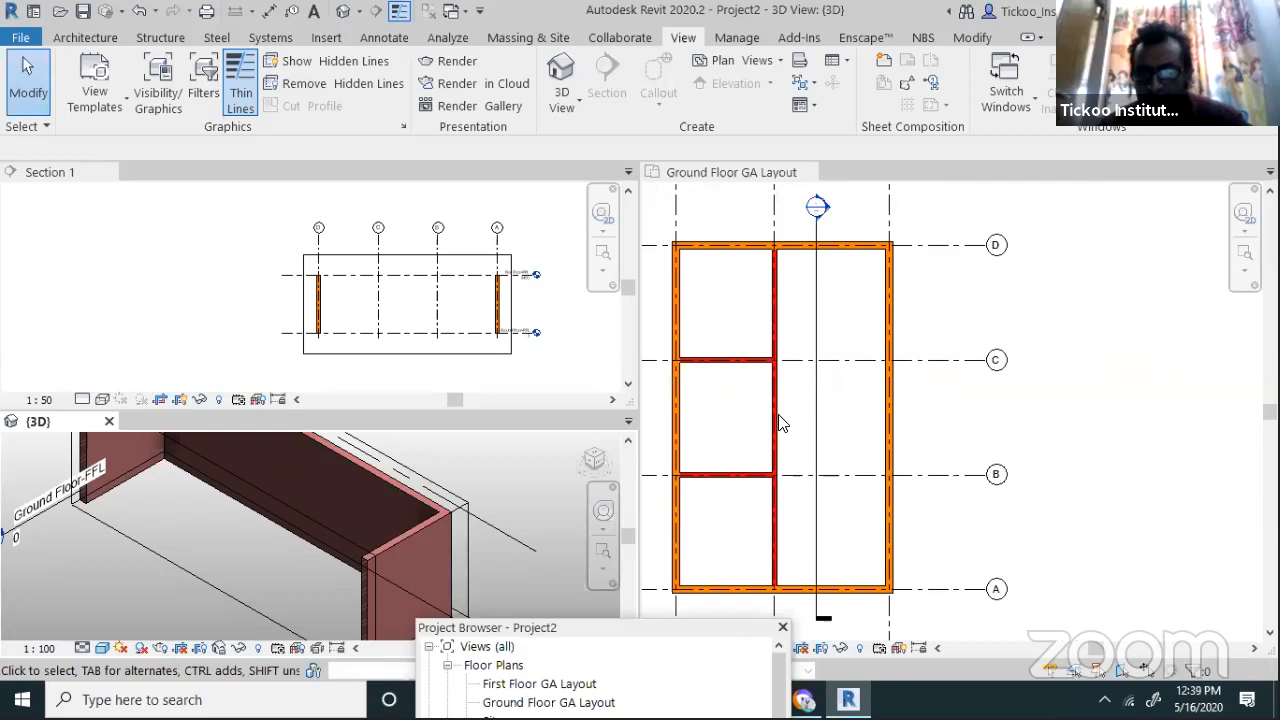
Delete the Section 1 line from the ground floor plan, confirming the warning
click(816, 428)
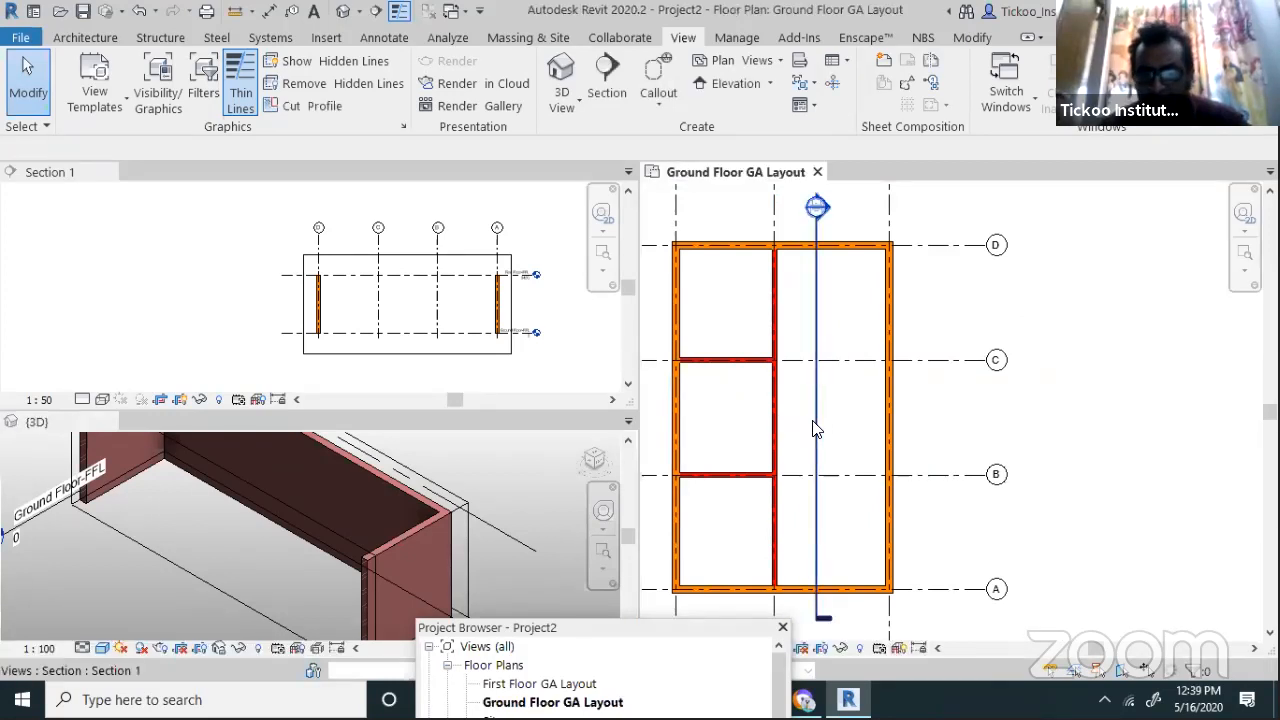
click(816, 411)
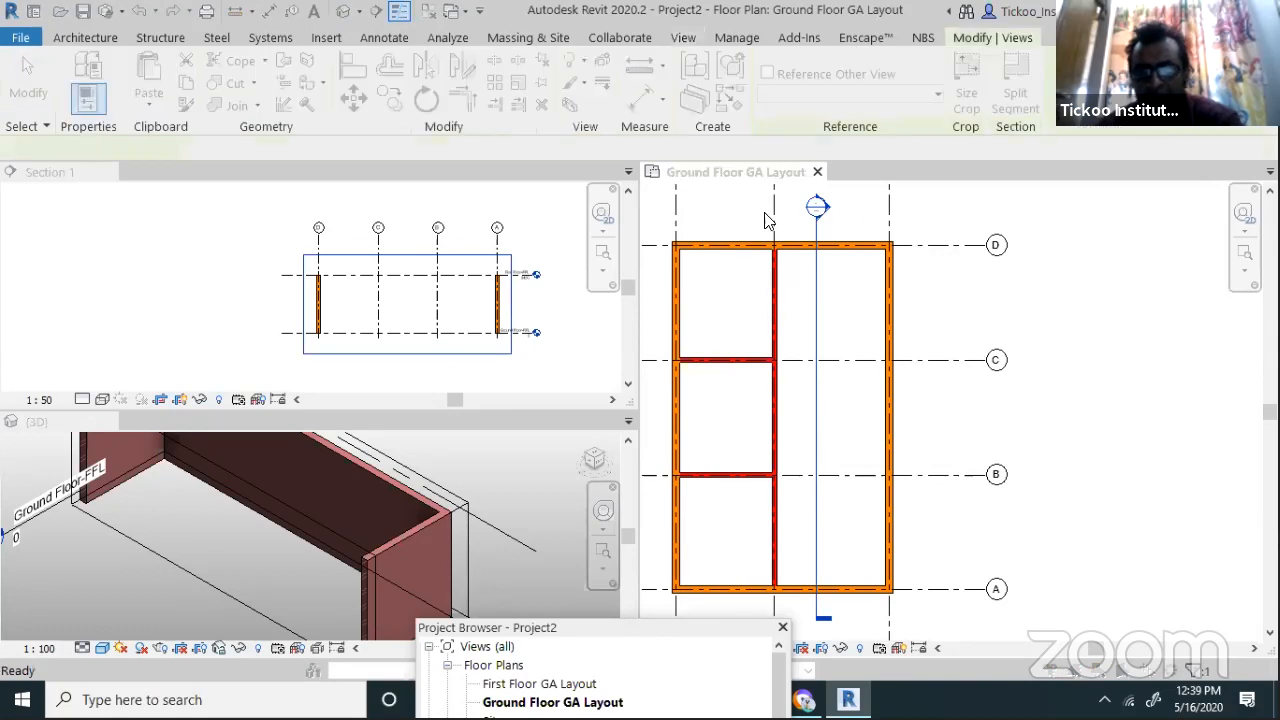
key(Delete)
click(707, 412)
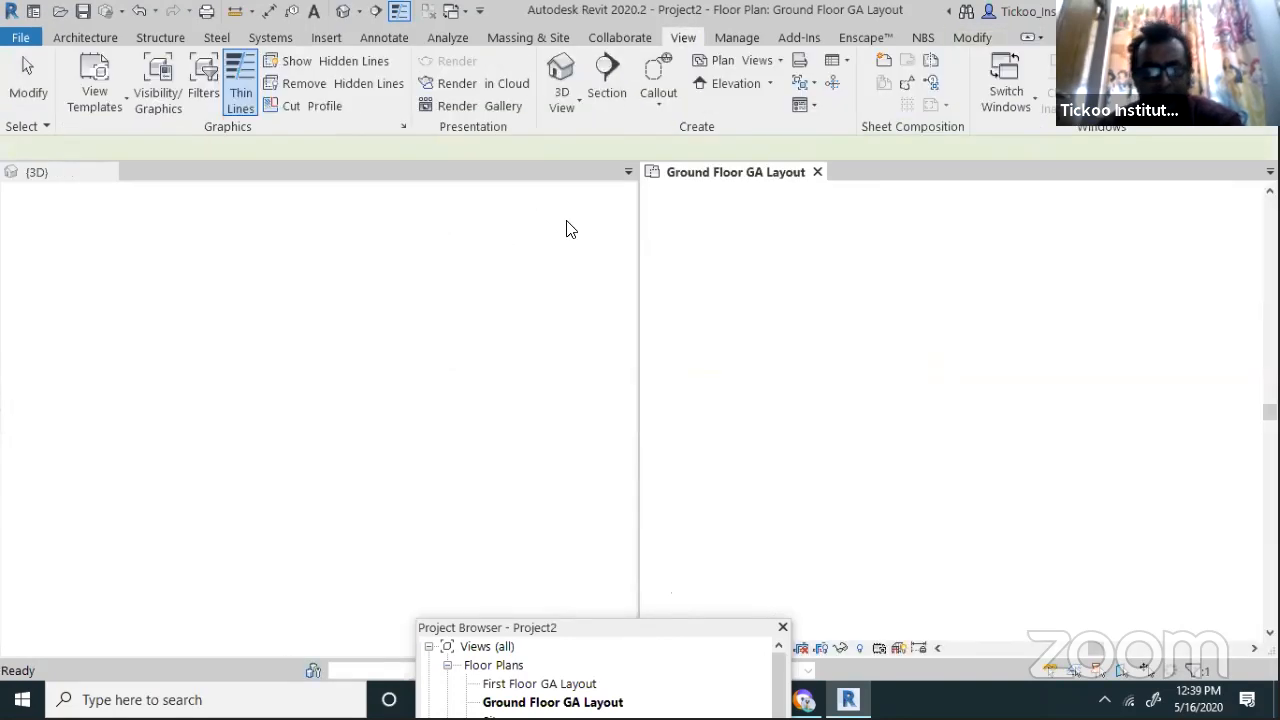
Orbit the 3D view and drag the section box's top grip well above the walls
scroll(362, 454, down, 2)
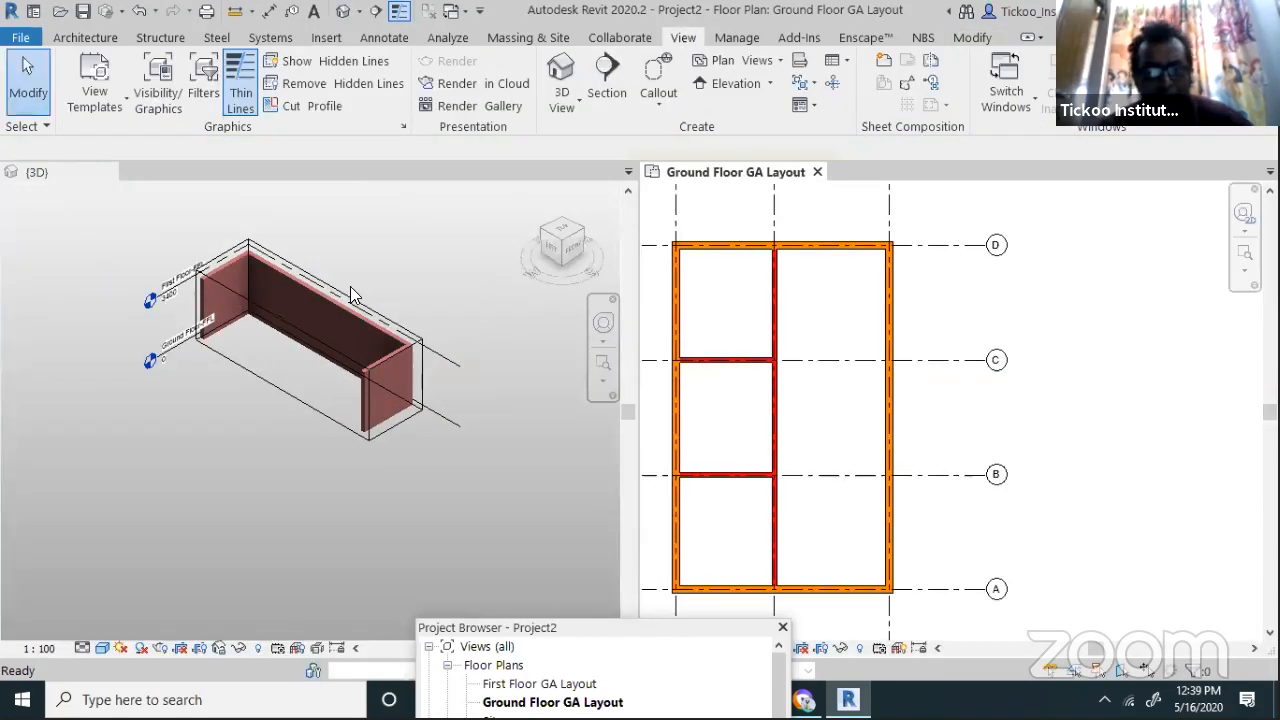
shift+middle_drag(350, 286, 436, 290)
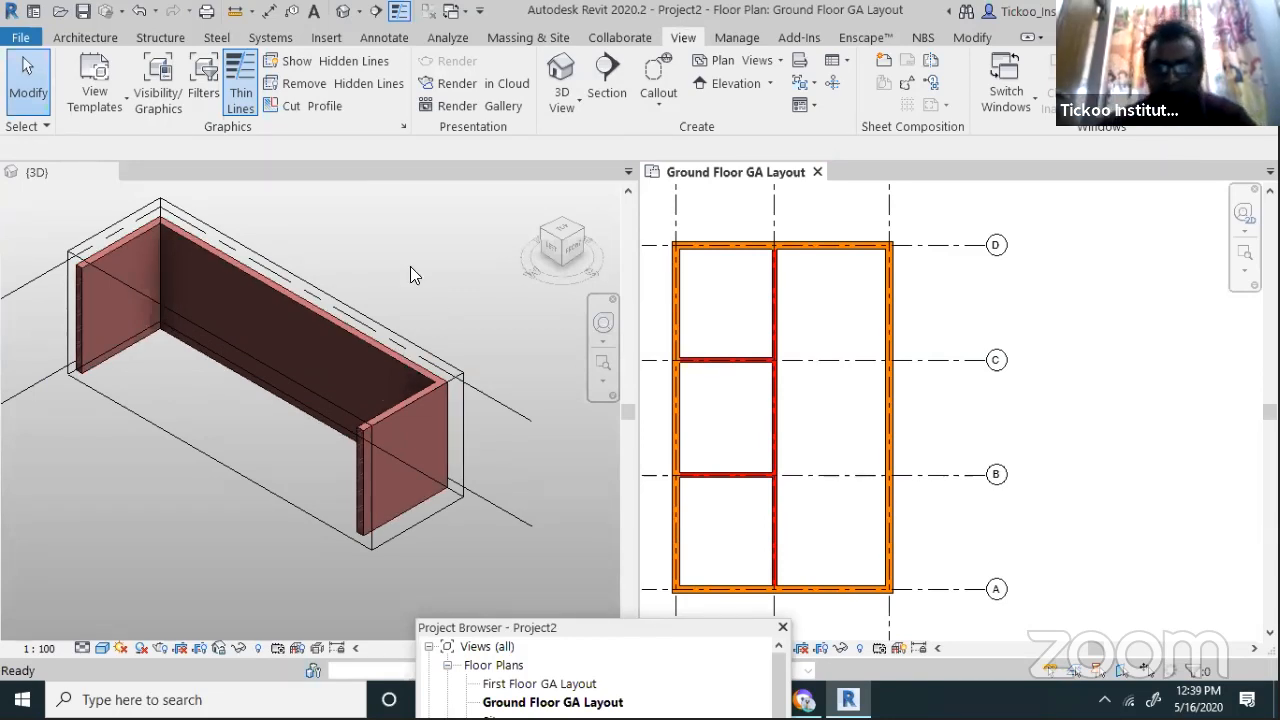
click(85, 38)
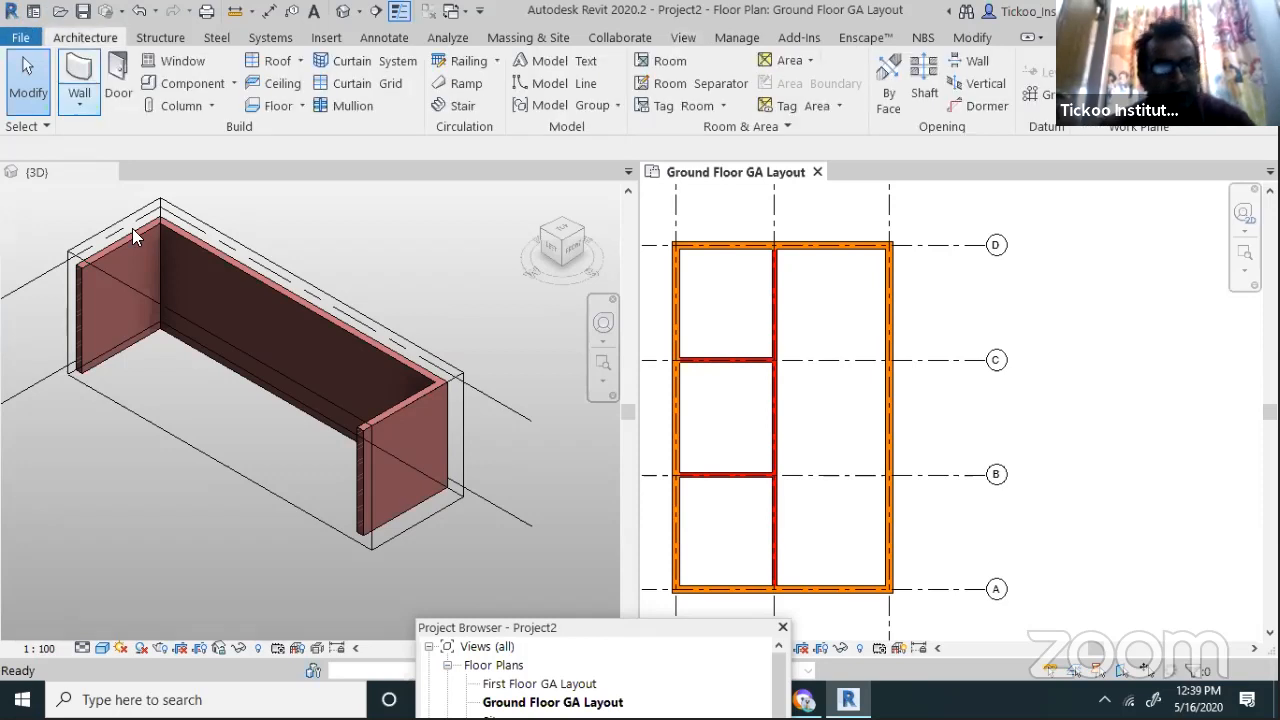
click(486, 331)
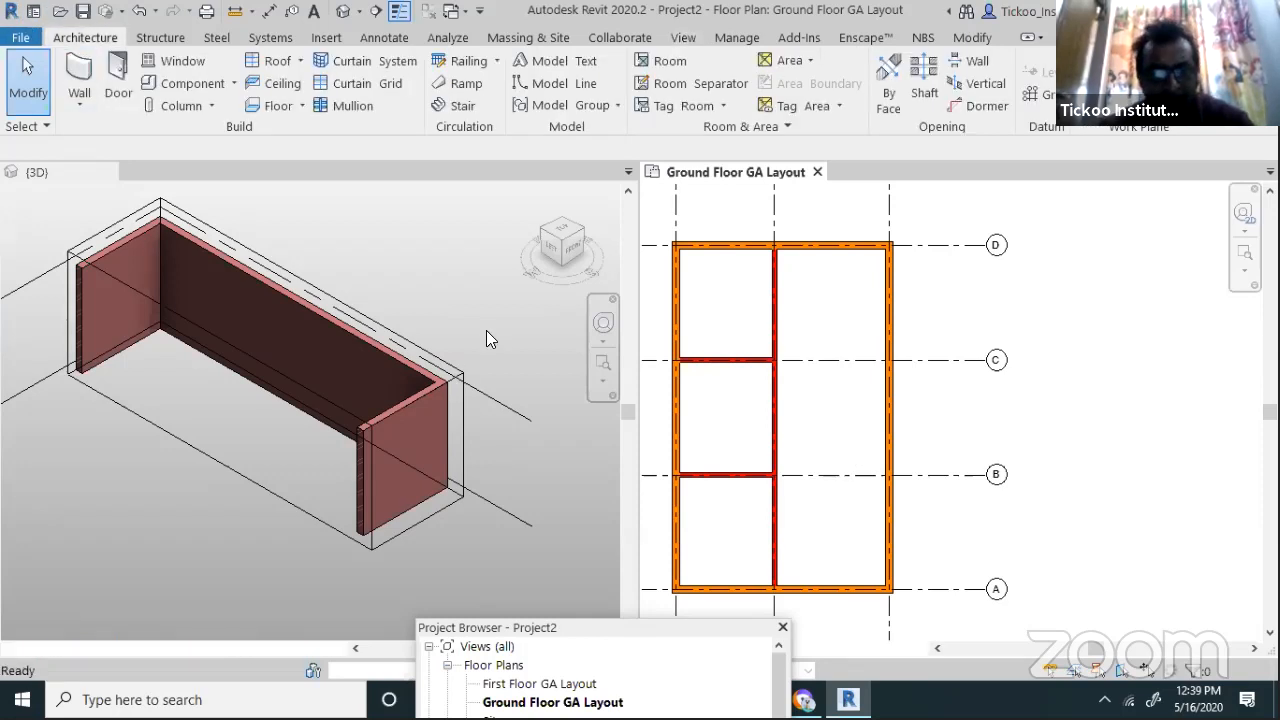
click(460, 369)
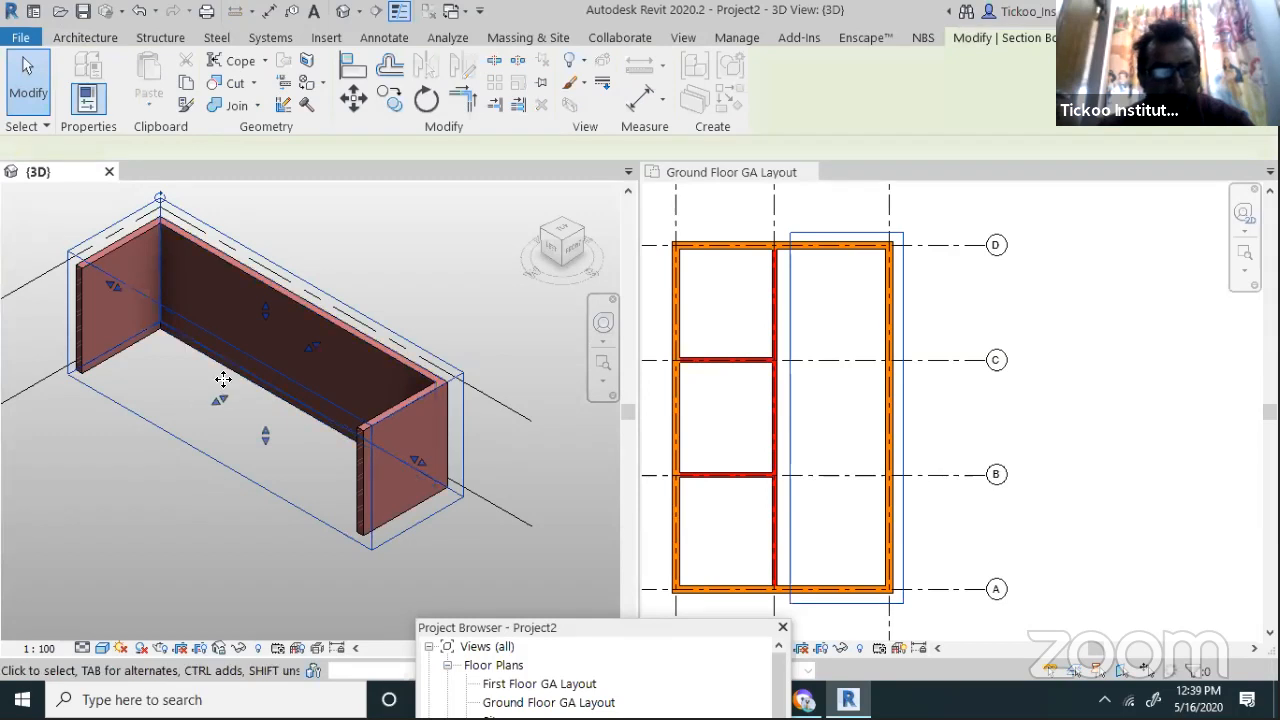
drag(264, 308, 286, 210)
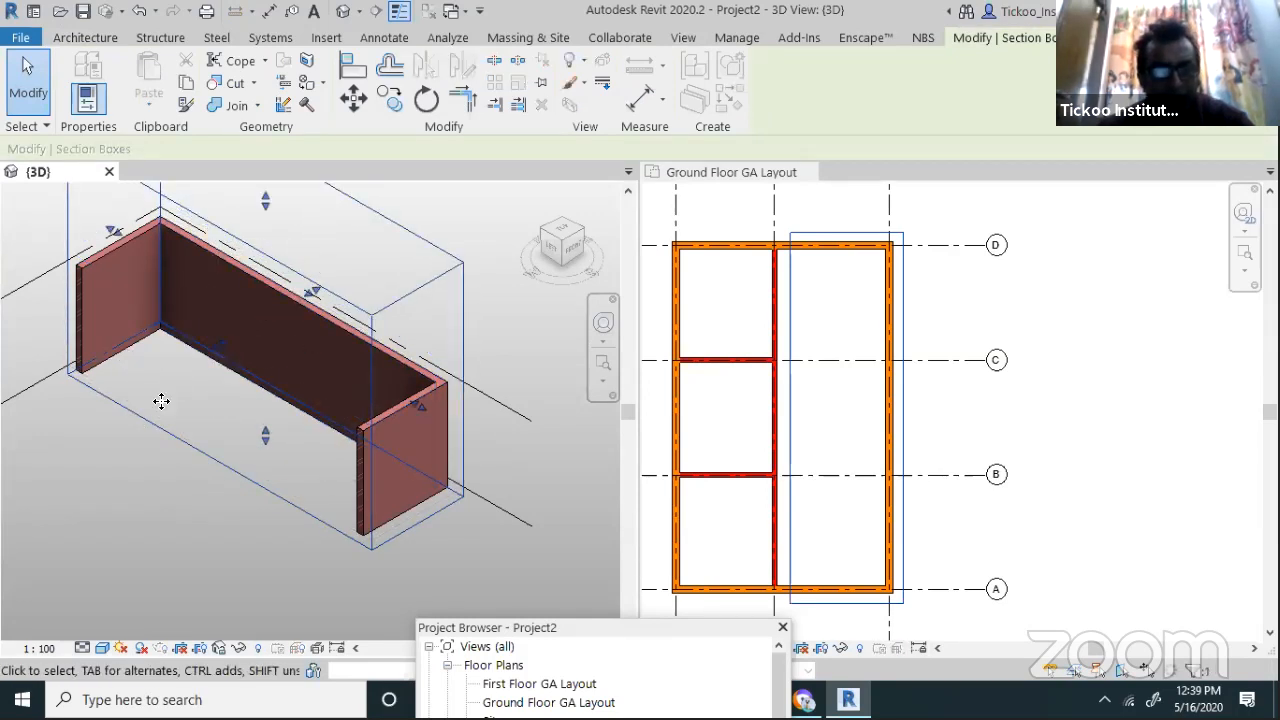
Deselect the section box from the Ground Floor GA Layout plan
scroll(361, 399, down, 1)
scroll(389, 387, up, 1)
click(960, 432)
scroll(975, 440, down, 1)
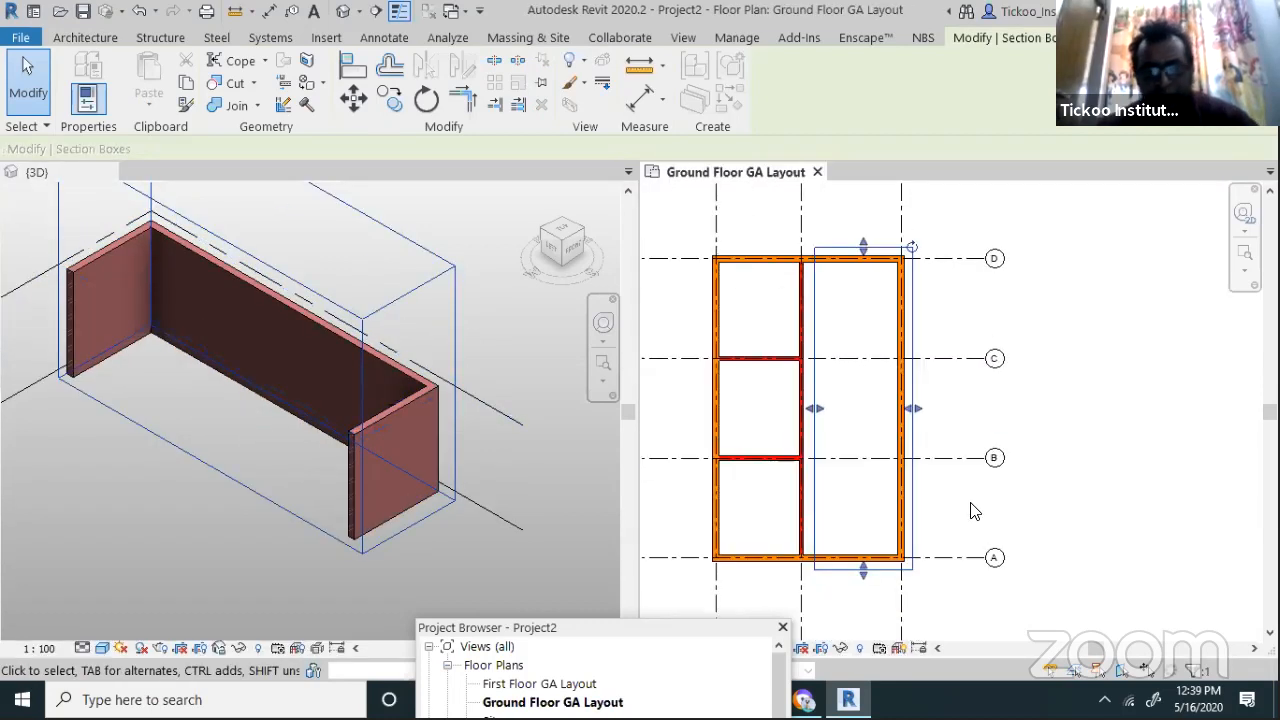
click(970, 505)
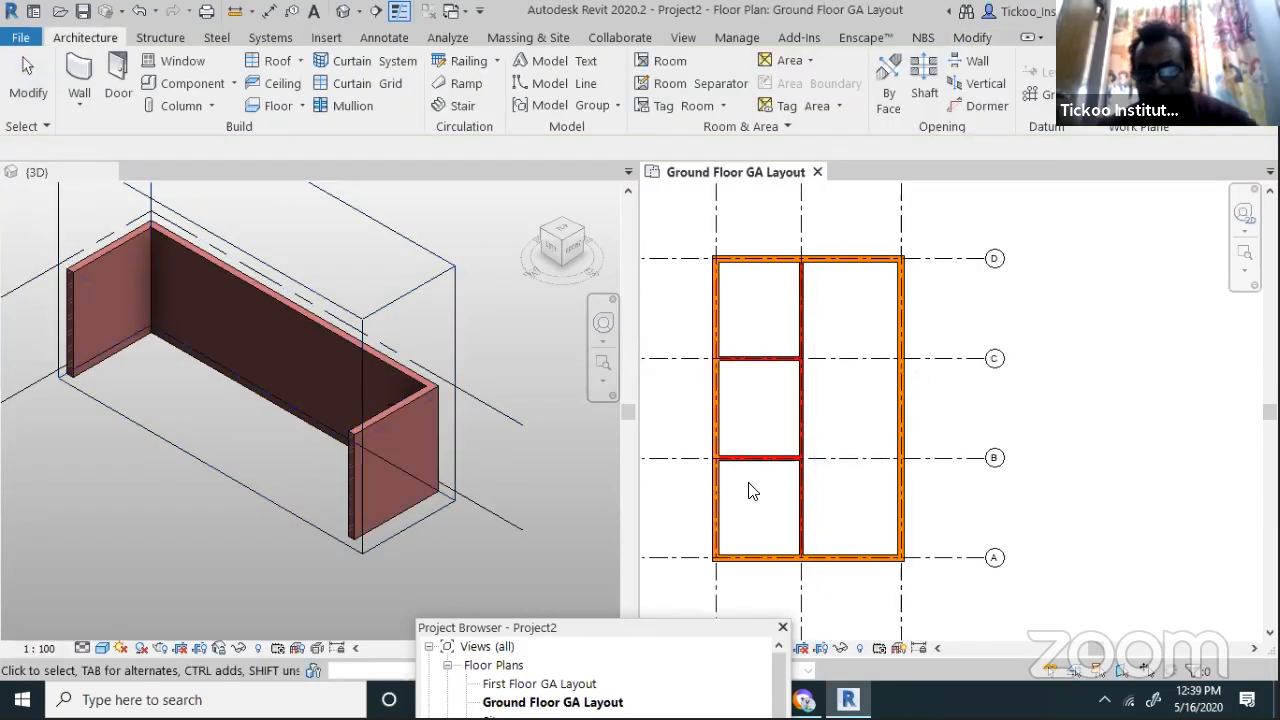
scroll(760, 480, down, 1)
scroll(938, 342, up, 1)
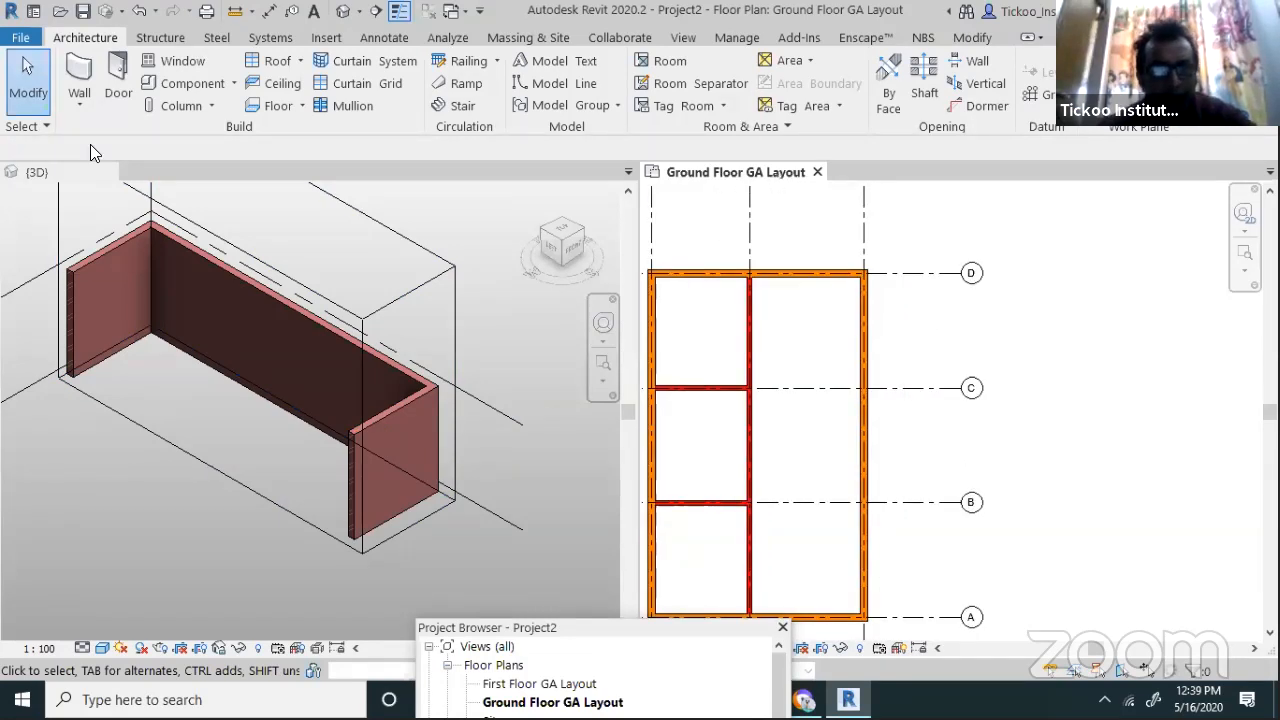
click(79, 80)
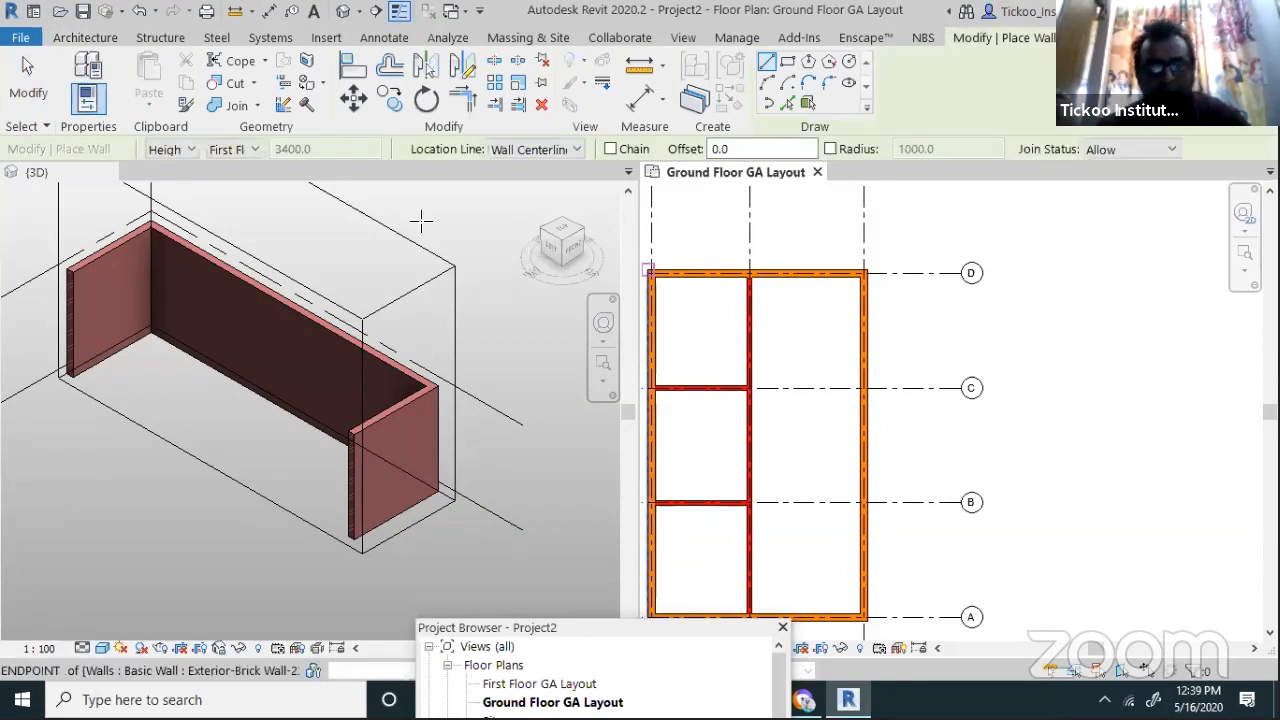
Draw an Interior- Wooden Partiton Wall north–south across the right bay between the exterior walls
click(88, 102)
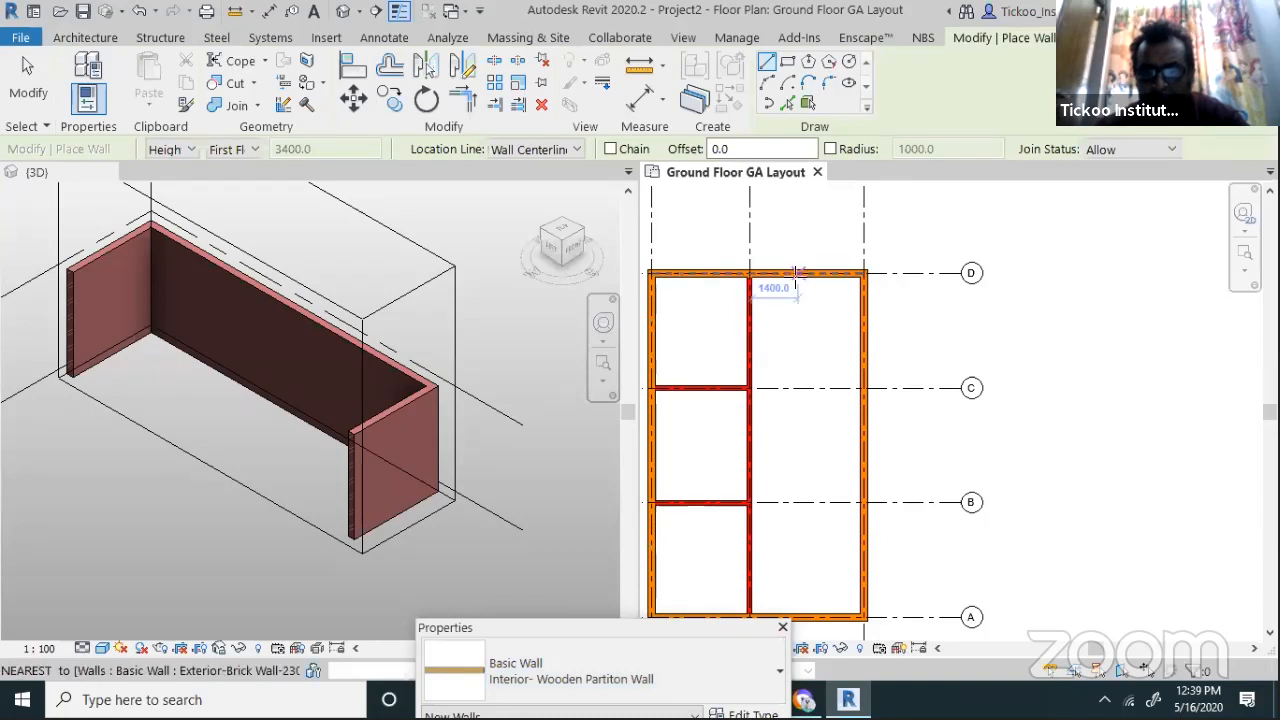
click(795, 272)
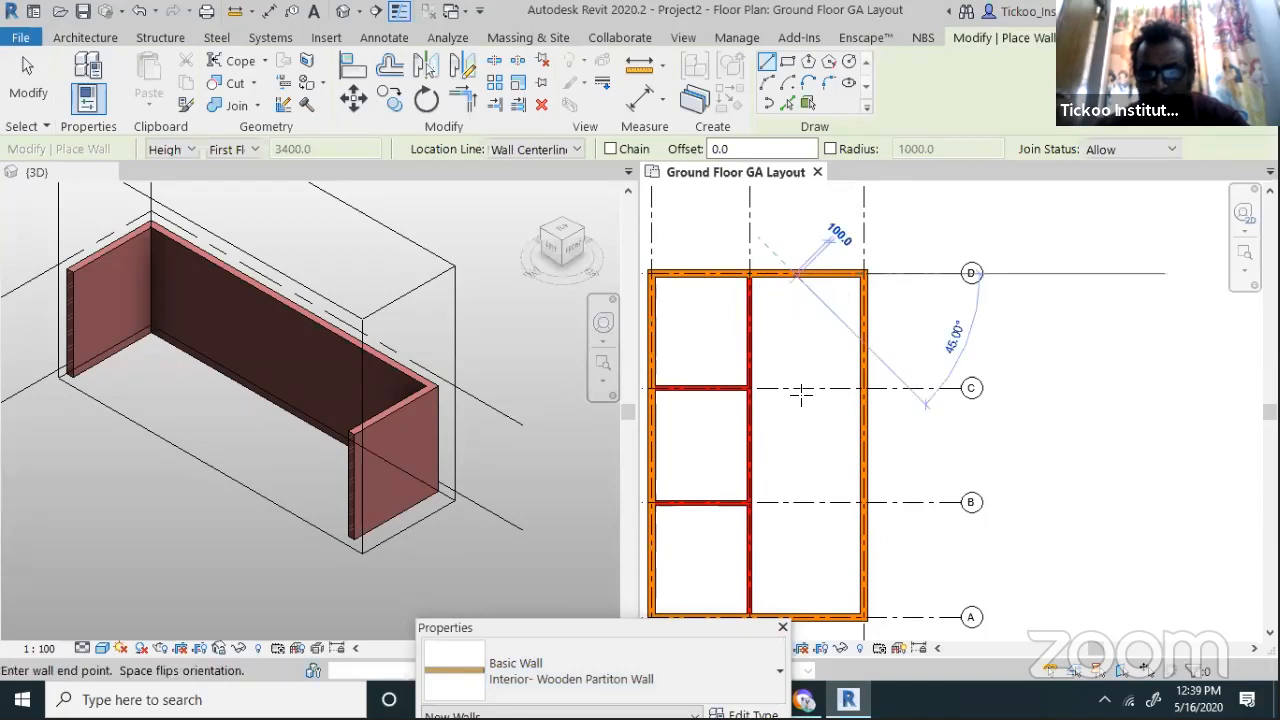
click(795, 612)
scroll(785, 373, up, 2)
scroll(788, 364, up, 2)
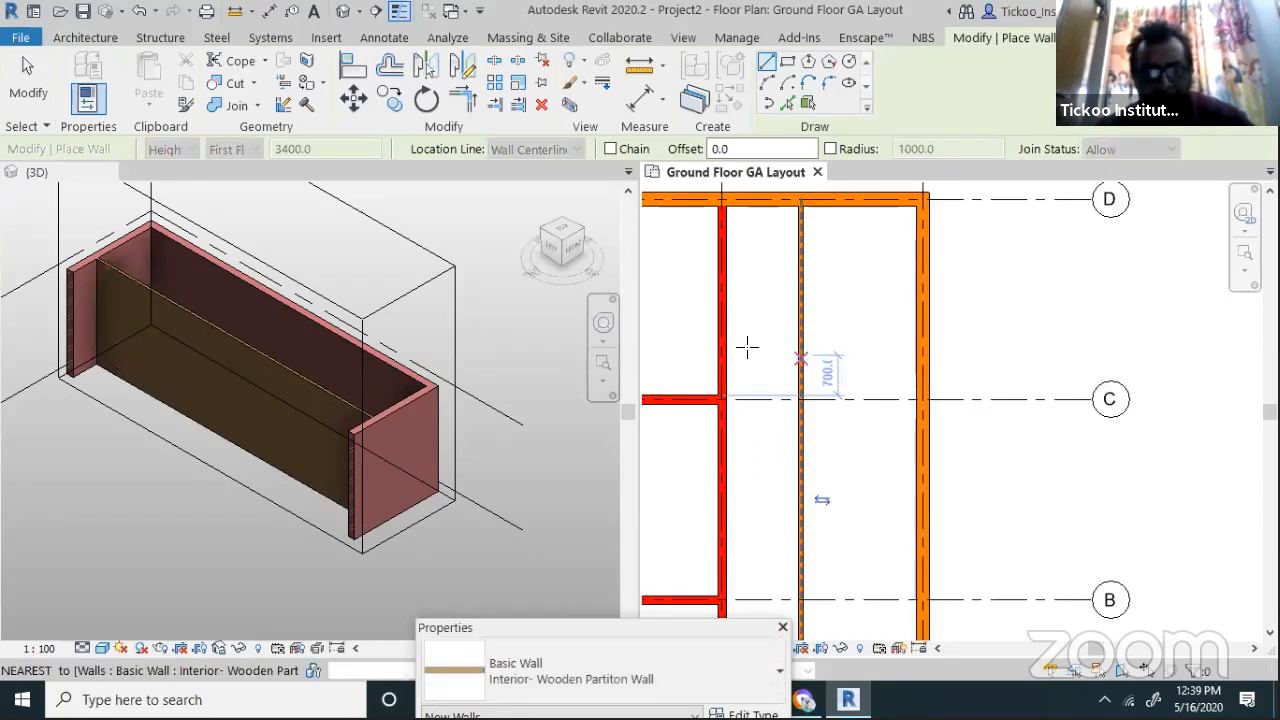
key(Escape)
scroll(64, 282, up, 5)
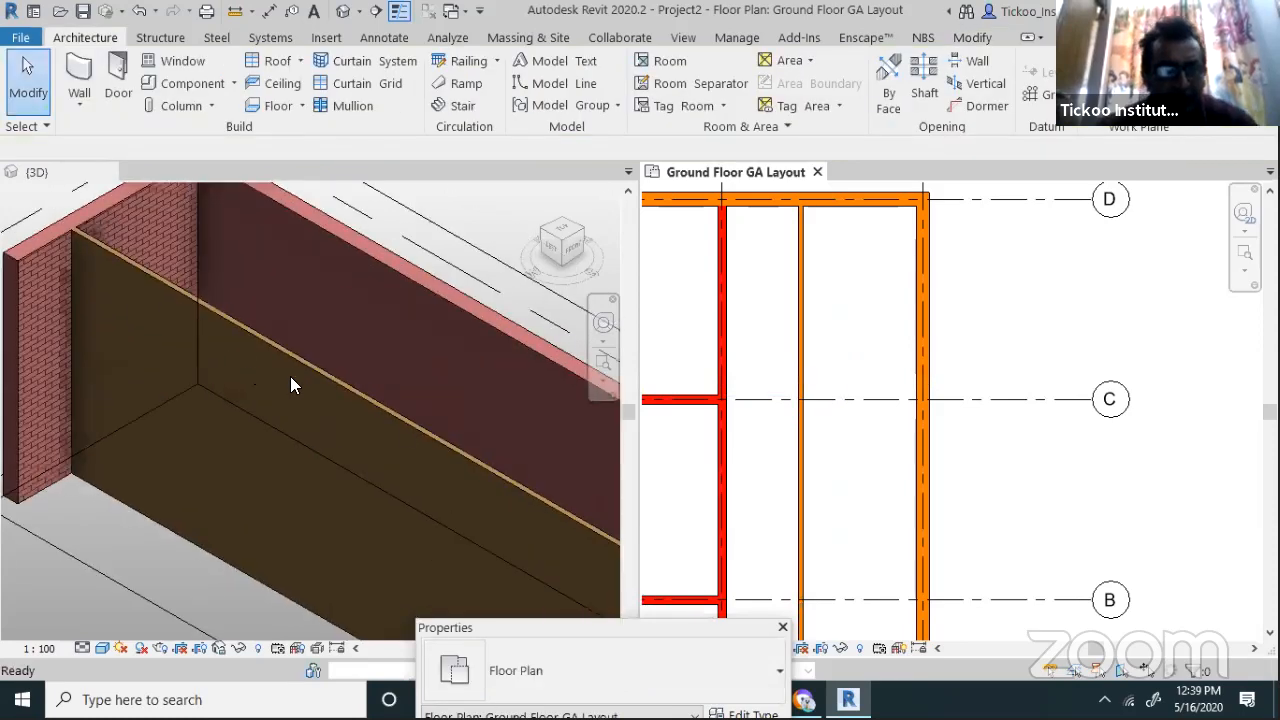
scroll(186, 334, down, 4)
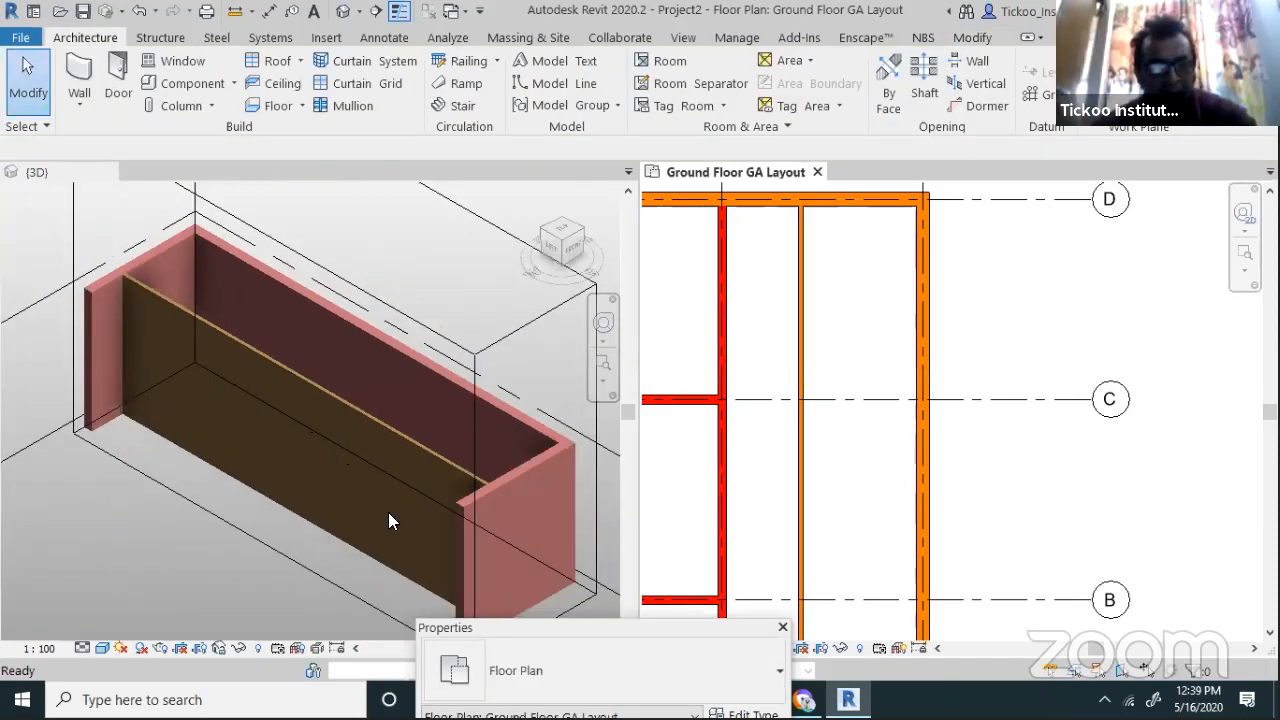
Change the partition's 1262.5 temporary dimension to 1500, leaving 1735 on its right
click(806, 324)
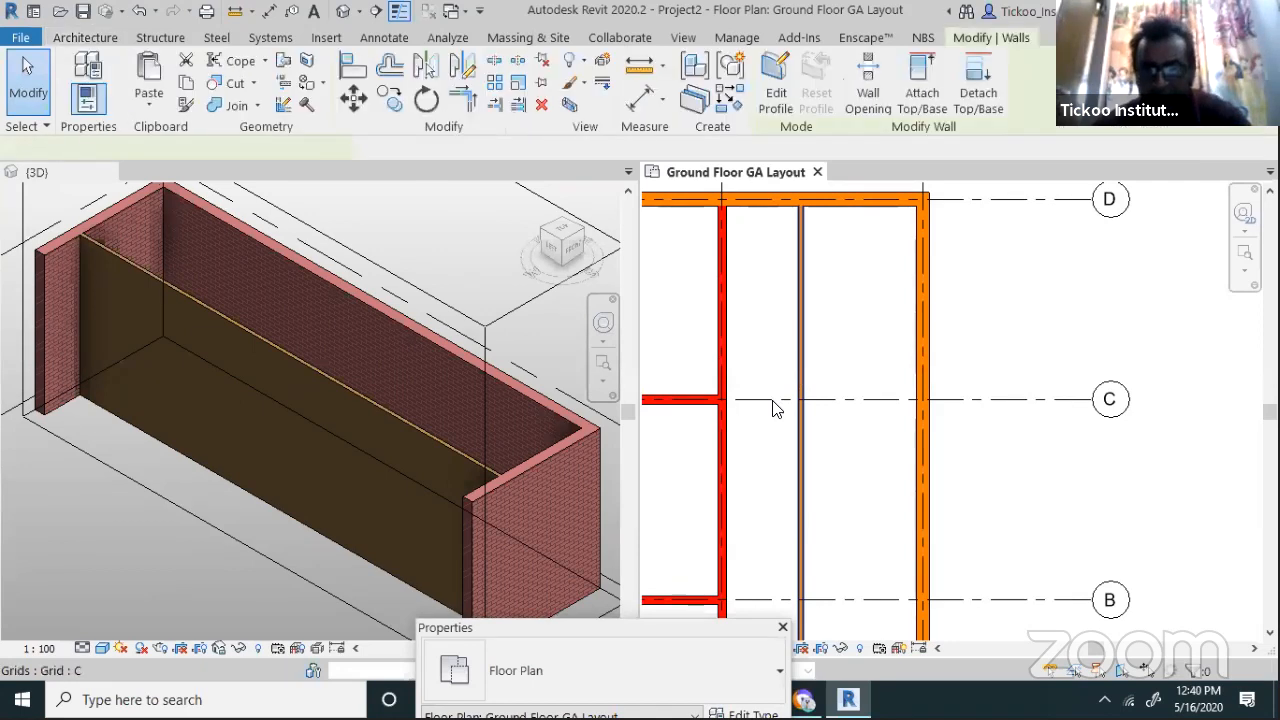
scroll(762, 400, down, 3)
scroll(770, 600, up, 4)
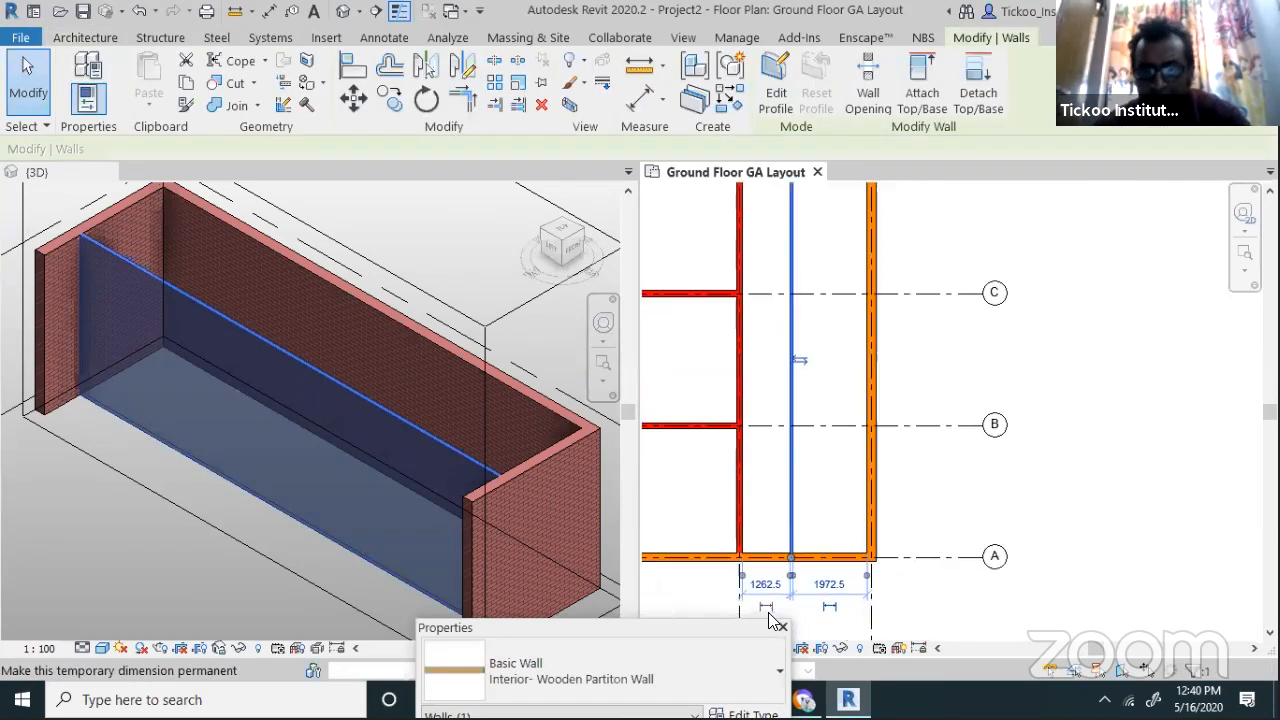
scroll(755, 599, up, 3)
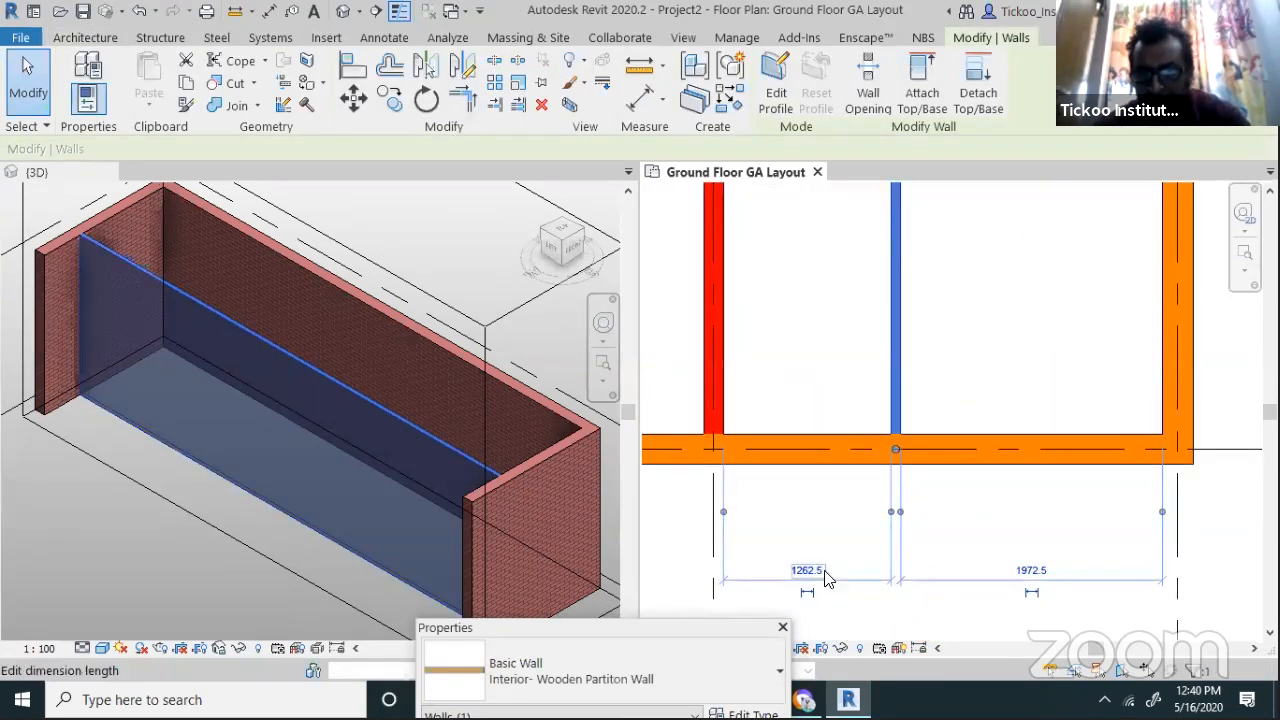
click(808, 574)
text(1500)
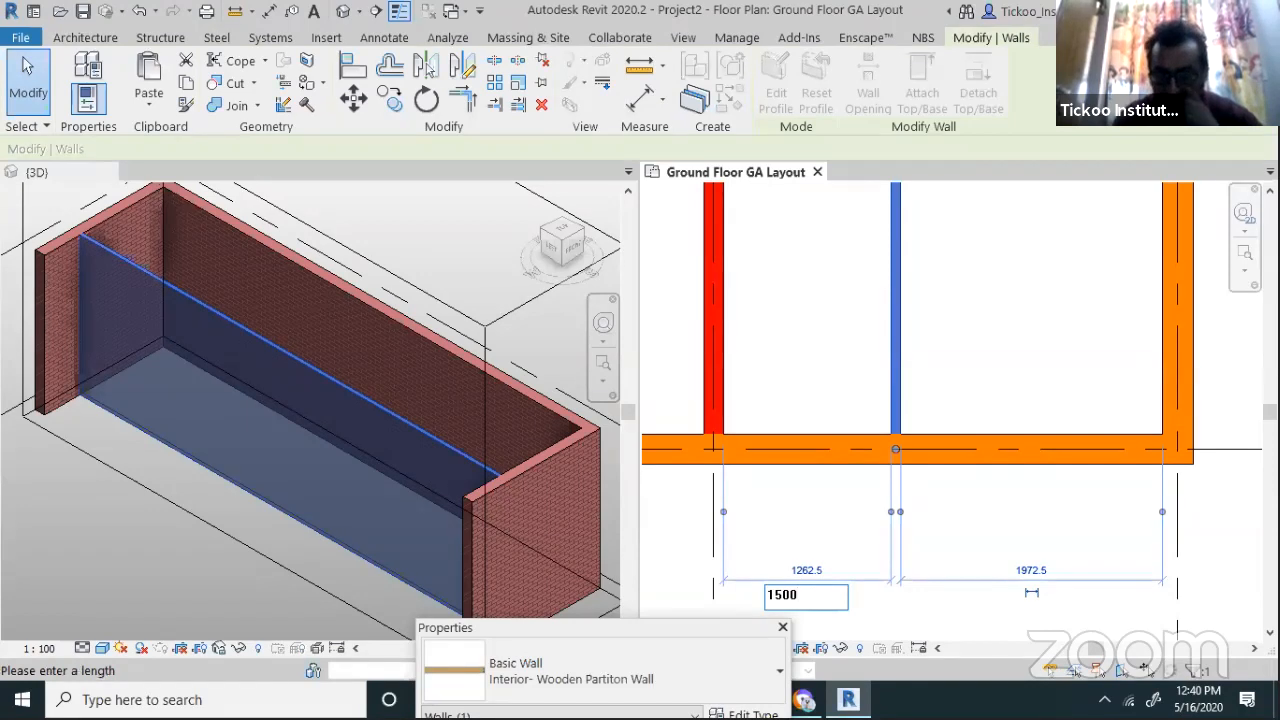
key(Return)
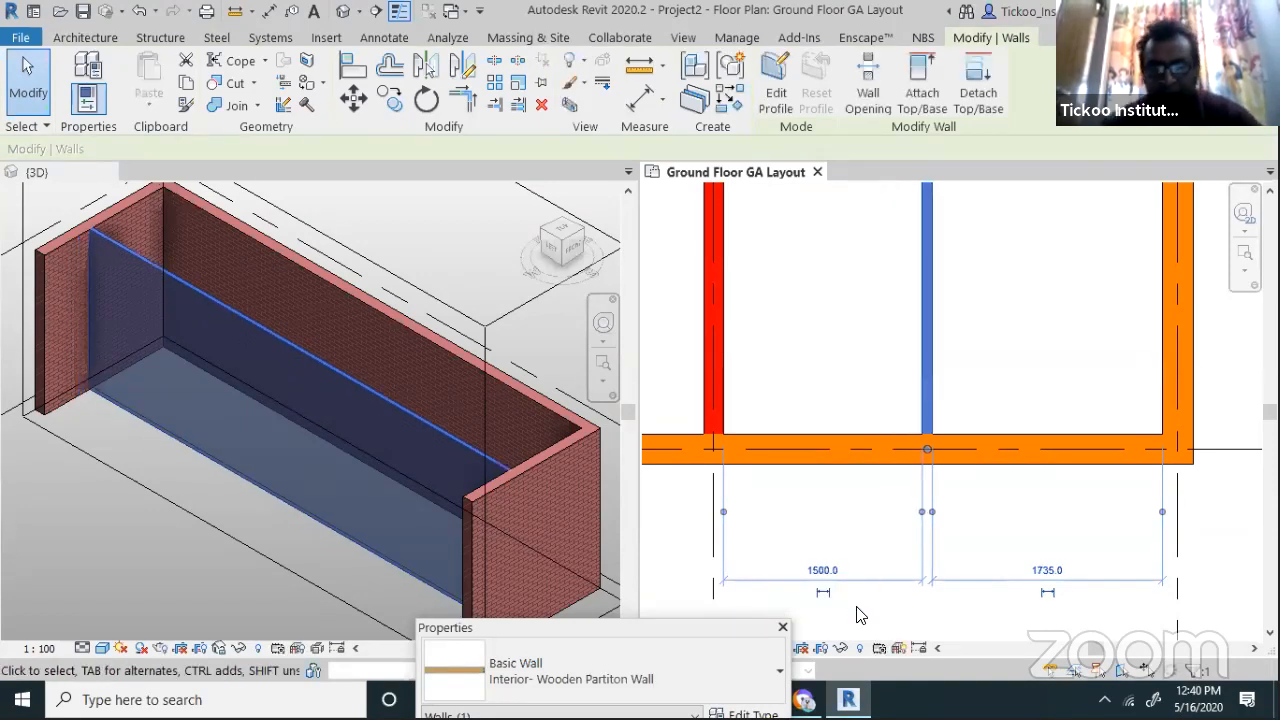
key(Escape)
scroll(855, 515, down, 5)
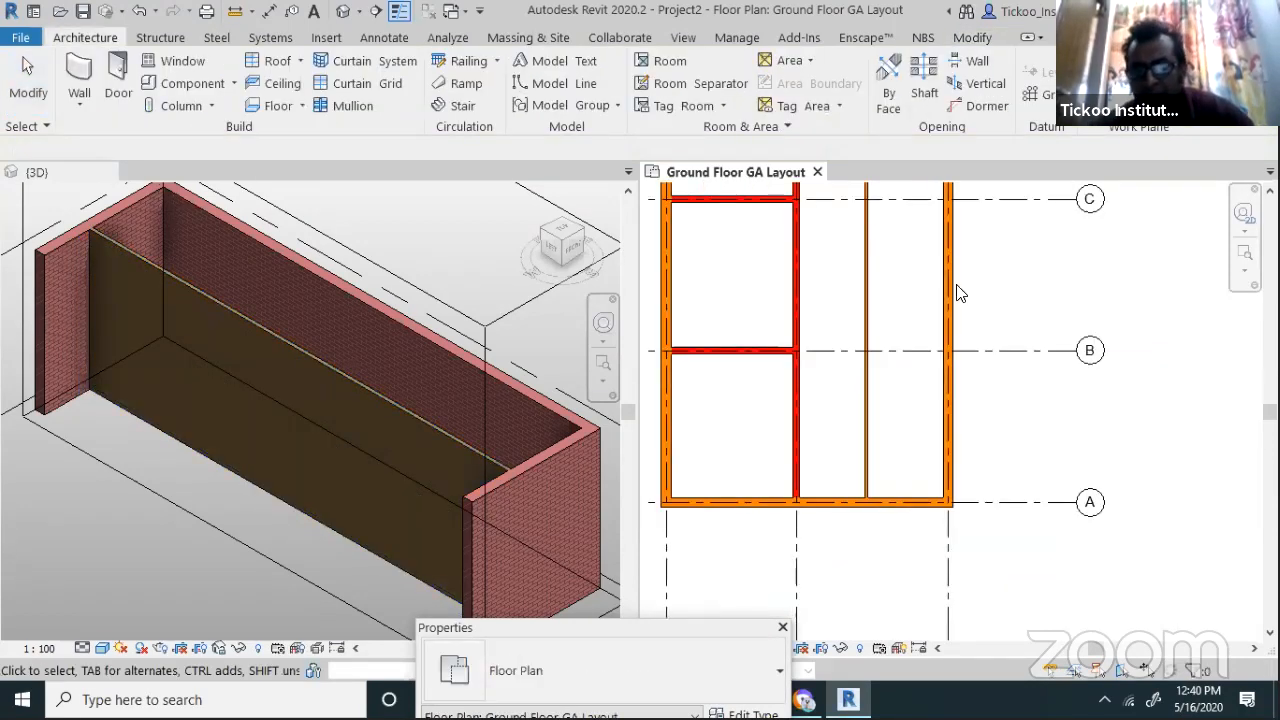
Offset a copy of the top wall 5m (5000) below it
scroll(900, 203, down, 1)
scroll(963, 349, up, 4)
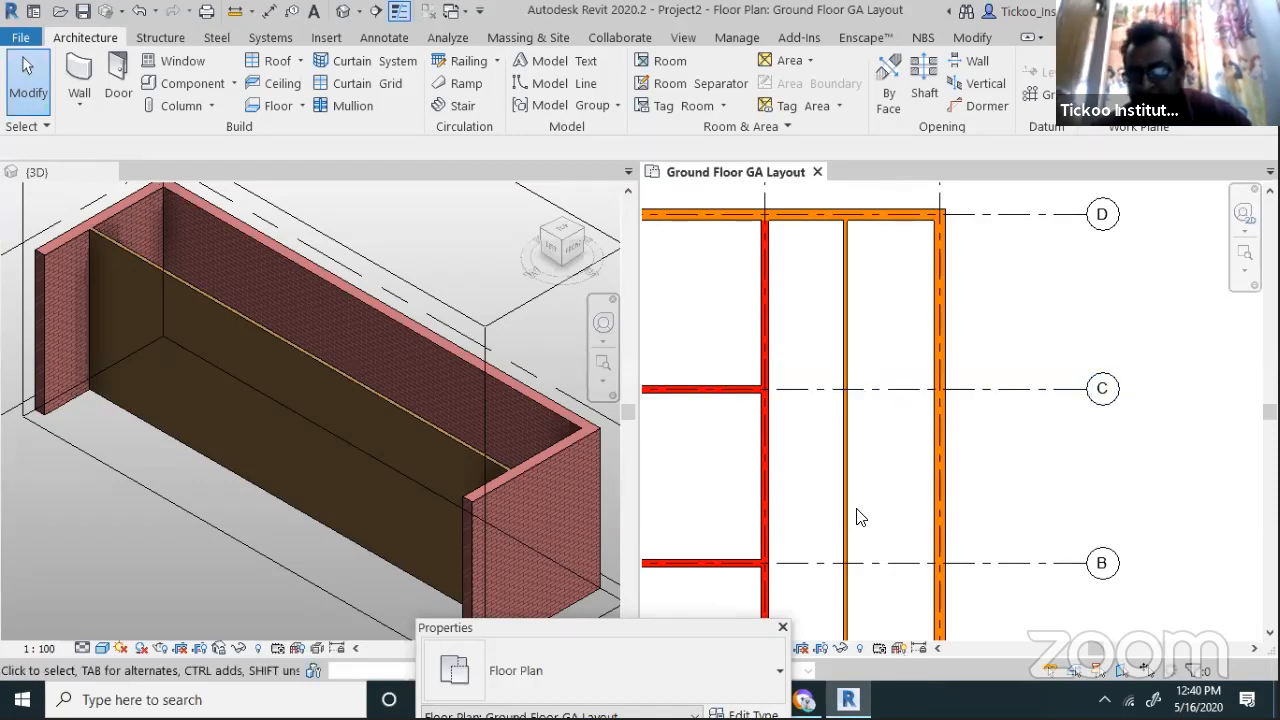
scroll(858, 515, down, 2)
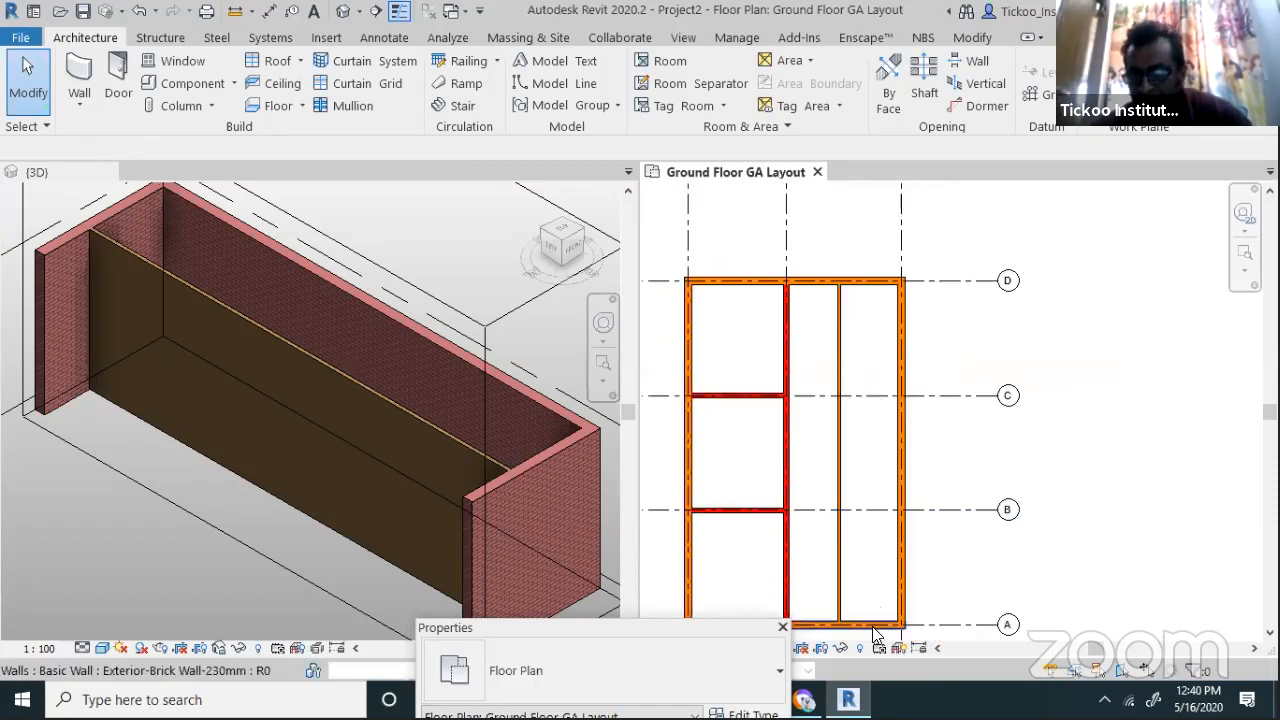
scroll(869, 621, up, 2)
scroll(869, 619, down, 1)
scroll(887, 502, down, 3)
scroll(914, 341, up, 3)
scroll(918, 348, up, 1)
key(w)
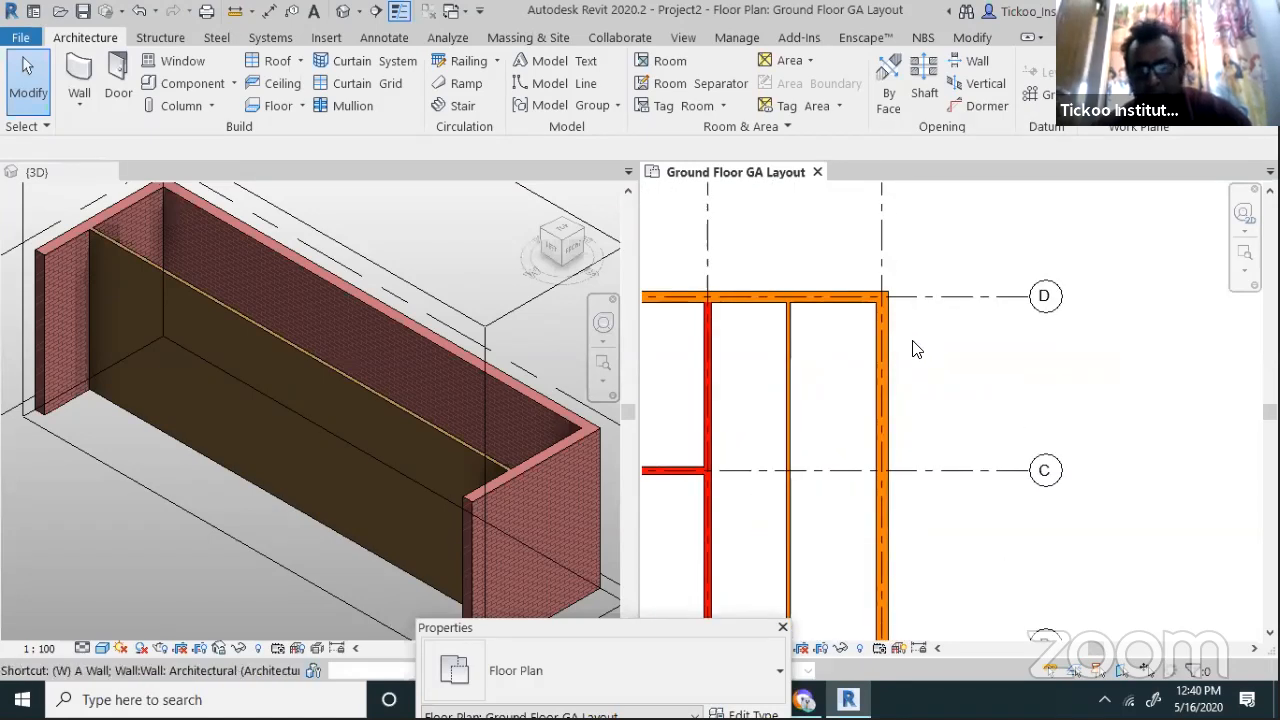
click(972, 37)
click(390, 65)
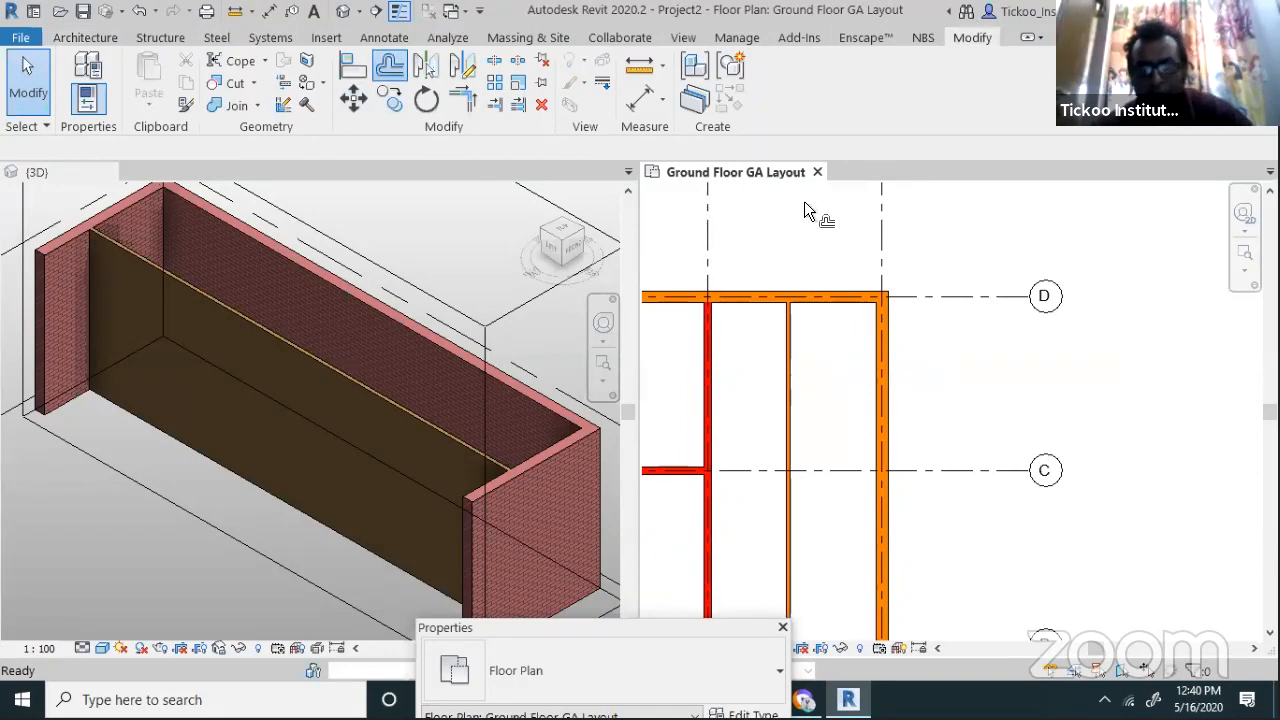
double_click(256, 148)
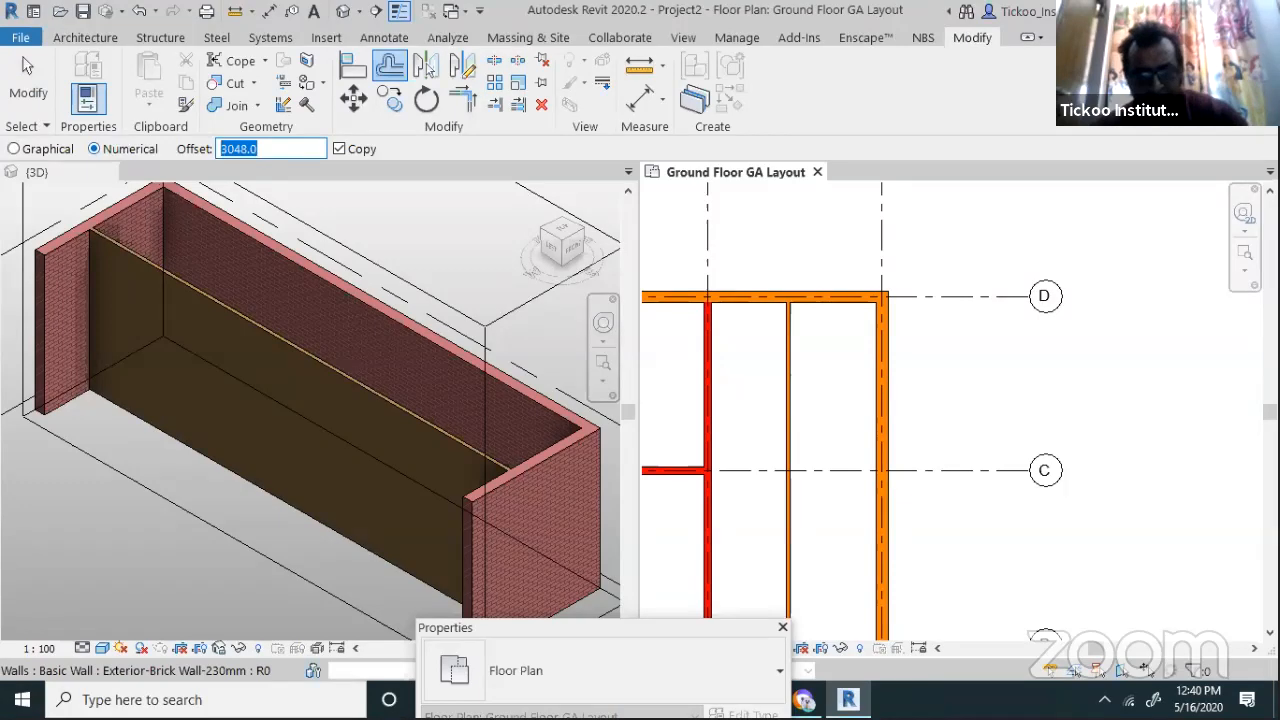
text(5m)
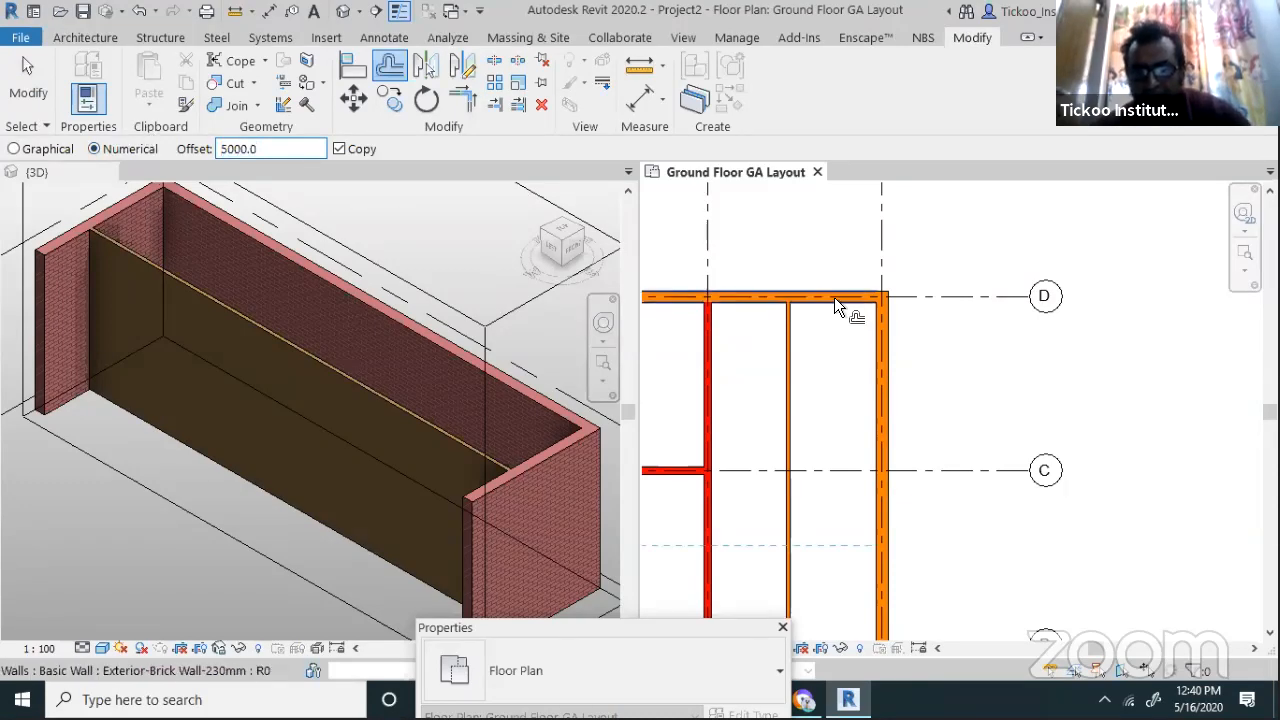
click(834, 297)
key(Escape)
Drag the left end of the wall below grid C back to the thin vertical partition
scroll(886, 372, down, 3)
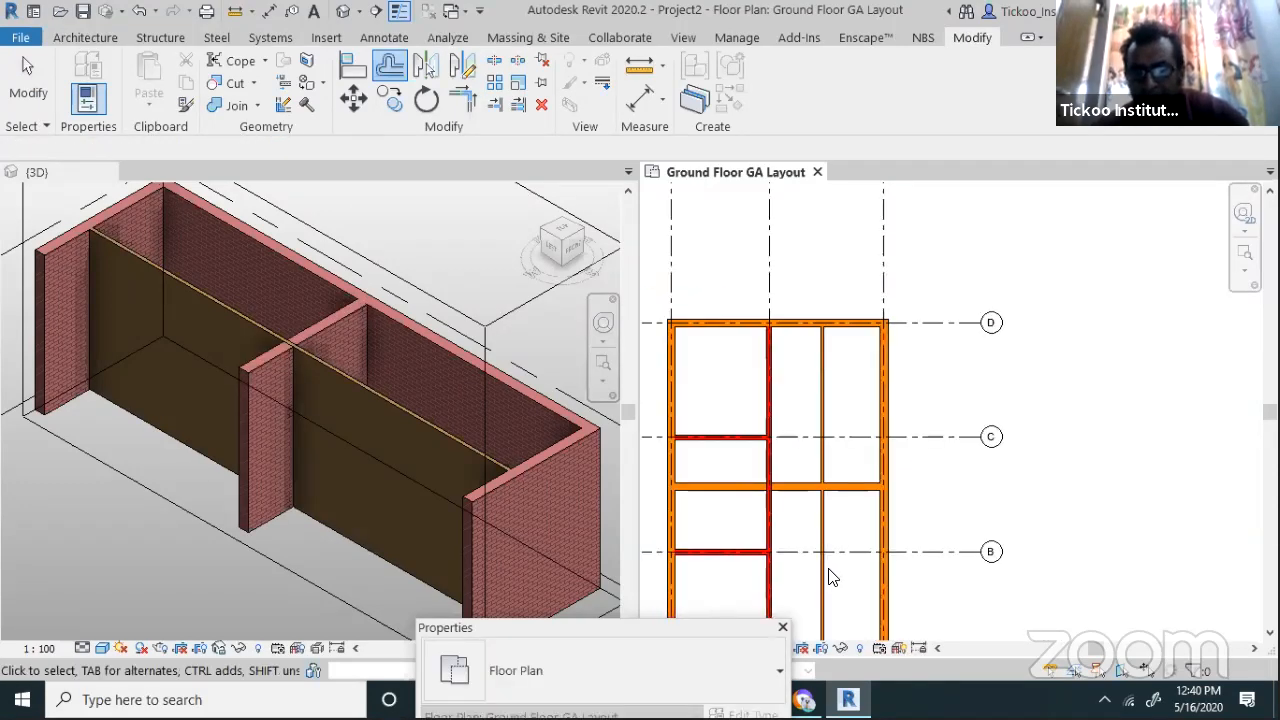
scroll(829, 570, up, 2)
click(898, 462)
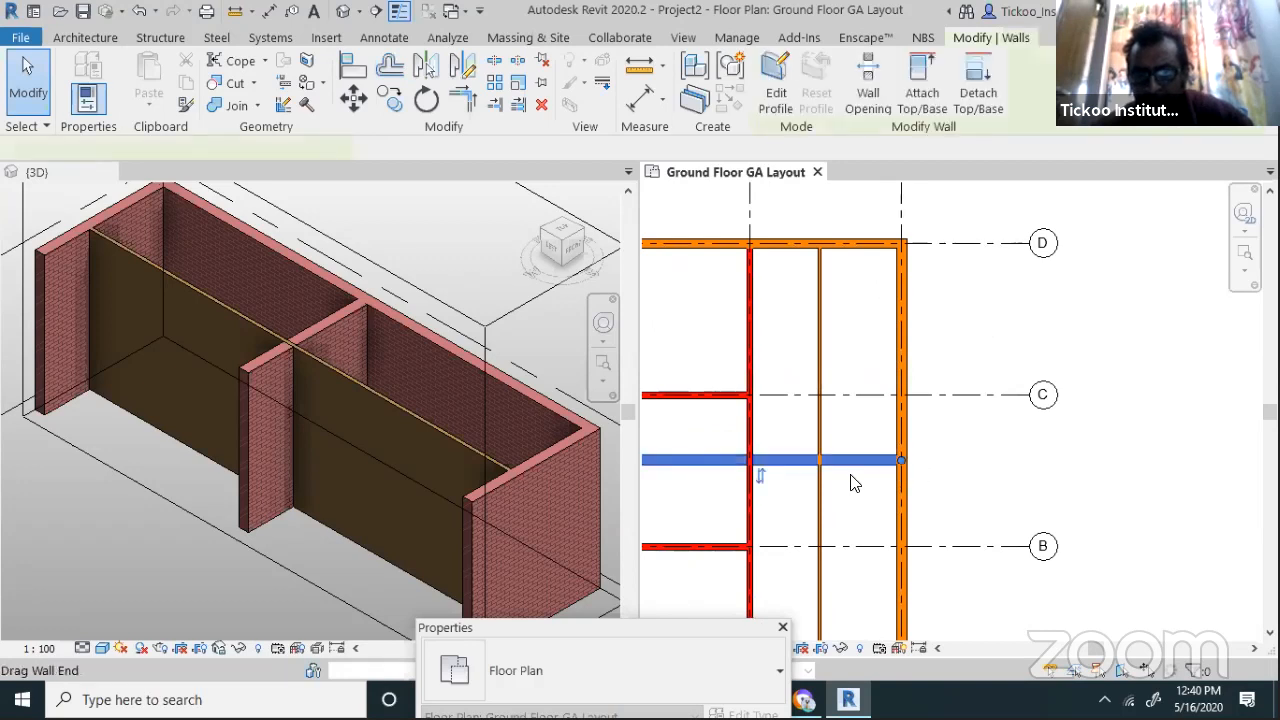
scroll(900, 464, down, 2)
drag(825, 460, 843, 461)
scroll(849, 471, up, 2)
key(Escape)
click(843, 445)
key(Escape)
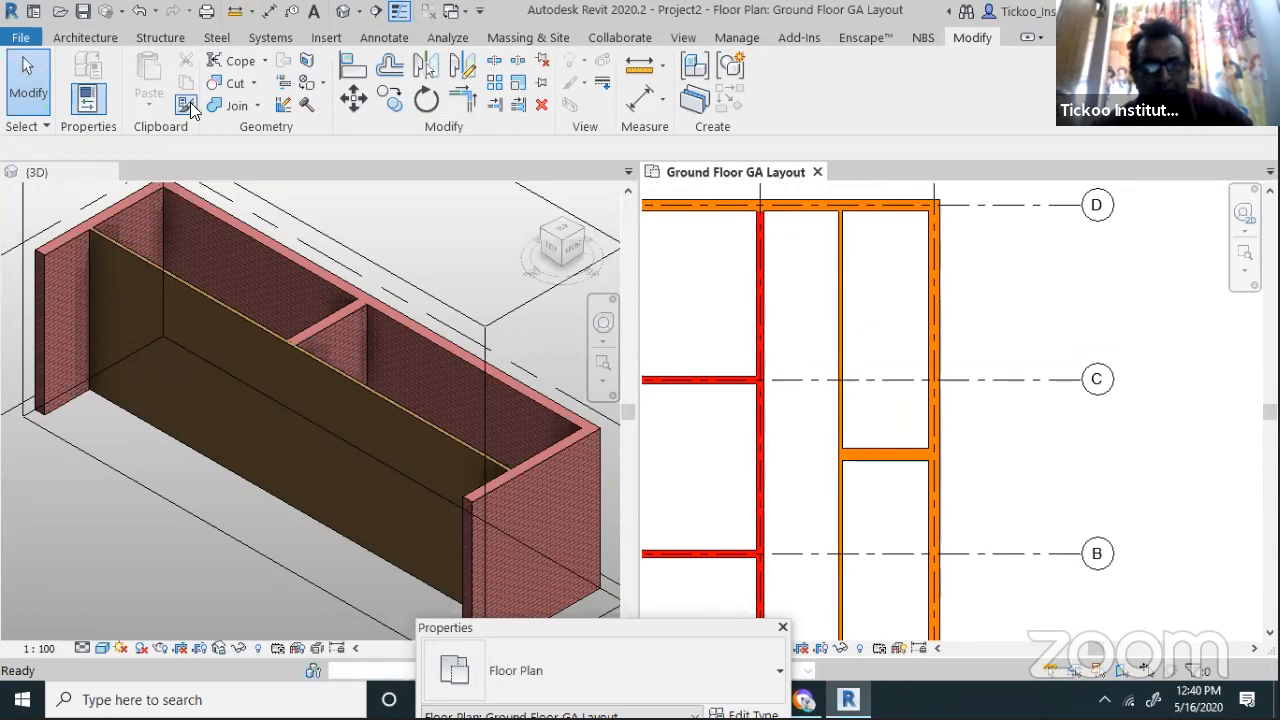
Use MA to give the short horizontal wall the thin vertical partition's wall type
key(m)
key(a)
click(842, 345)
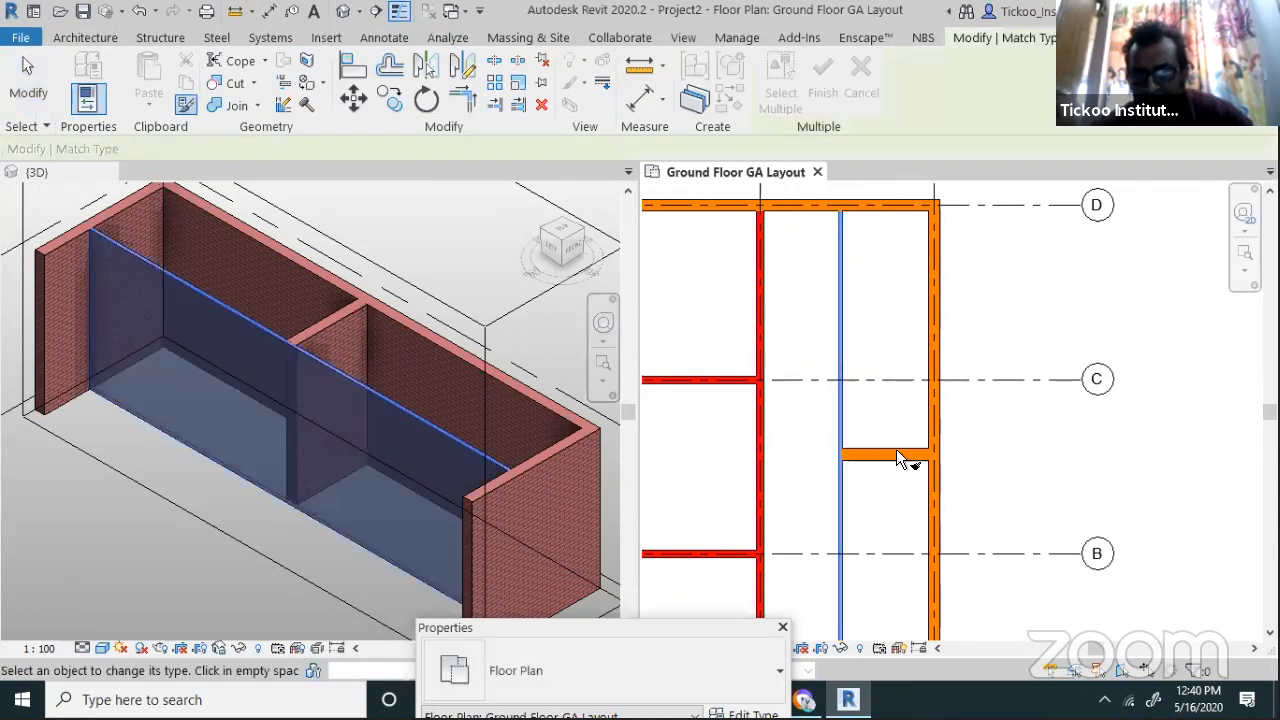
click(896, 452)
key(Escape)
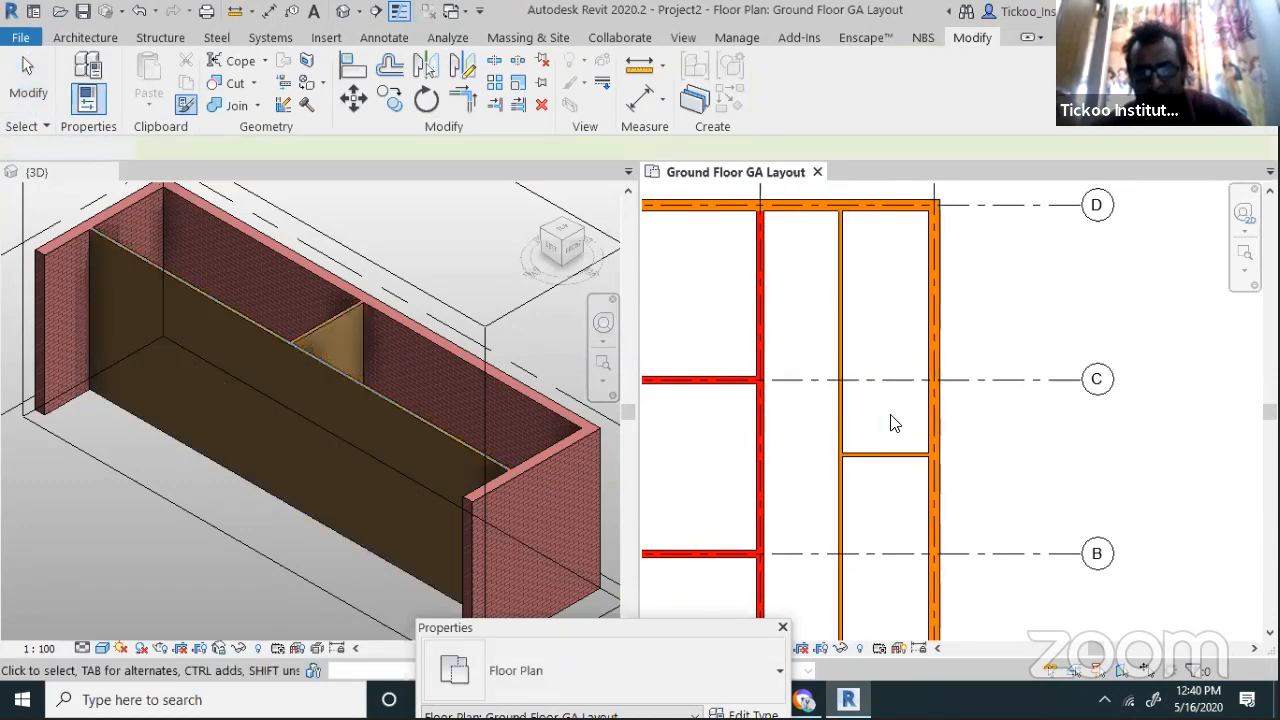
Check the short wall's properties and move the Properties panel over the 3D view
click(899, 455)
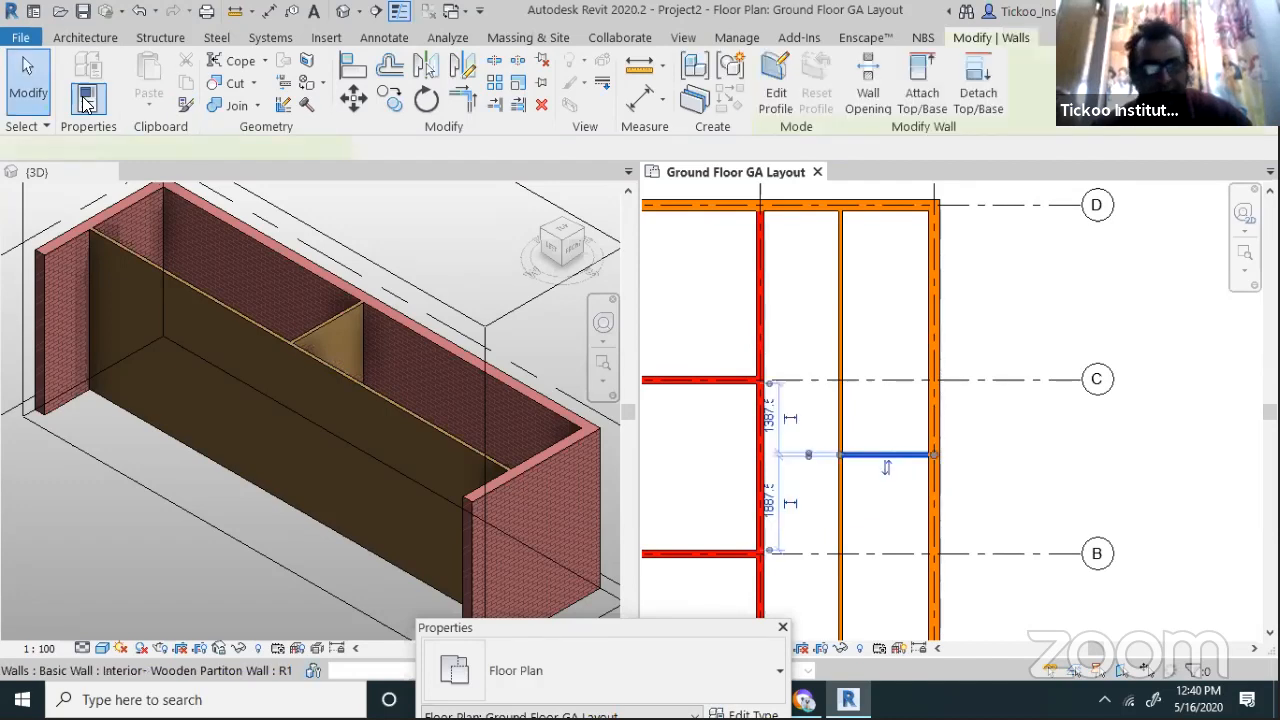
click(86, 116)
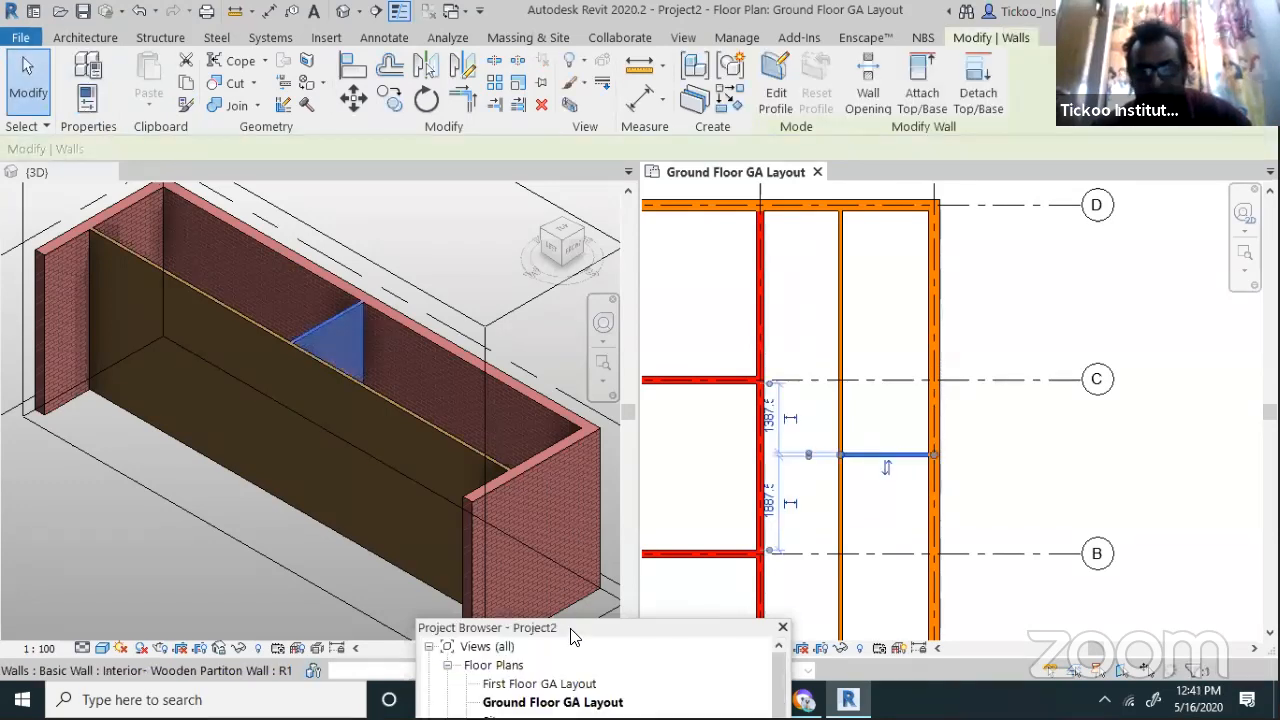
click(86, 105)
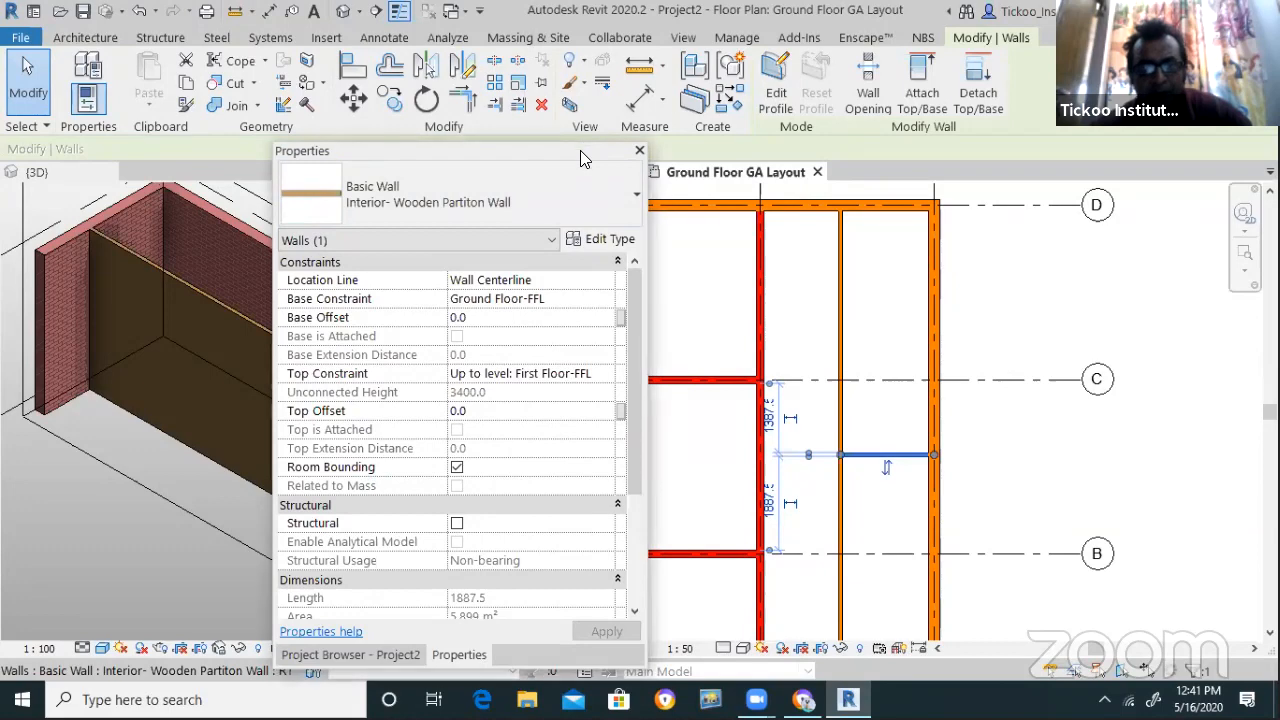
drag(488, 291, 430, 290)
click(874, 365)
Reselect the short wall between grids C and B, then switch to the annotation tools
scroll(853, 322, down, 4)
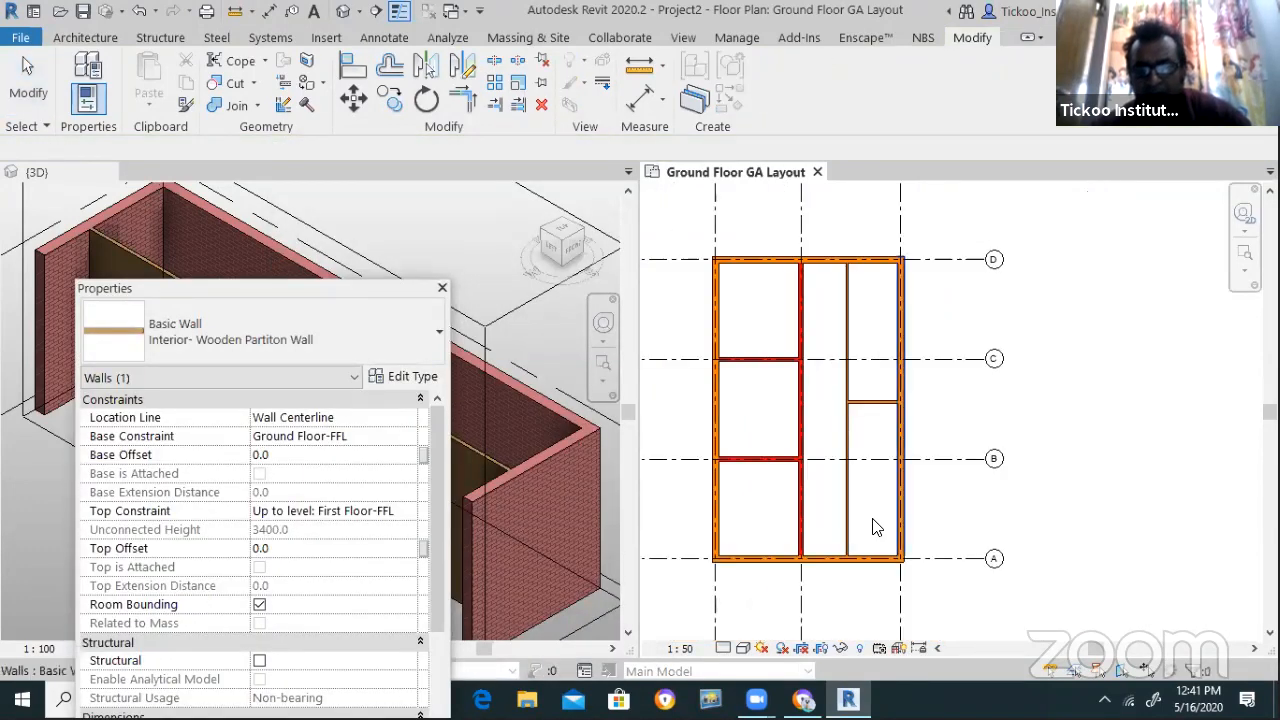
scroll(874, 517, up, 3)
scroll(880, 480, up, 1)
scroll(885, 450, down, 3)
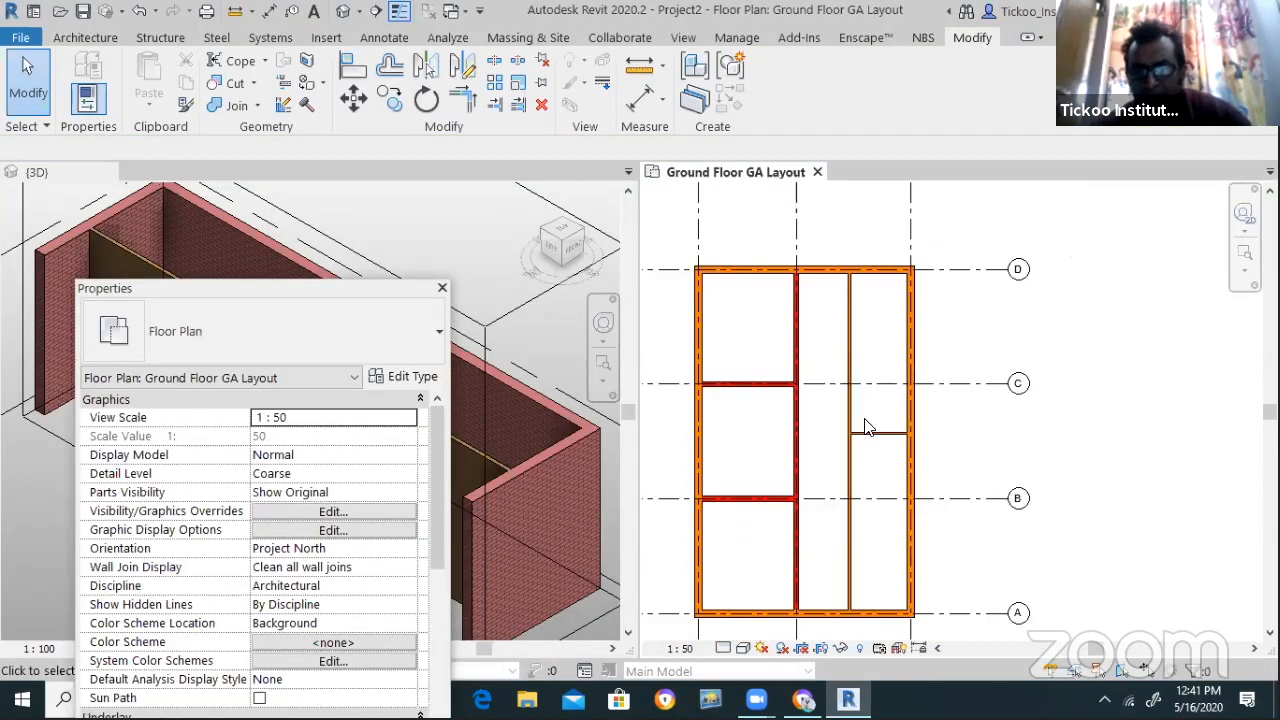
scroll(938, 335, up, 2)
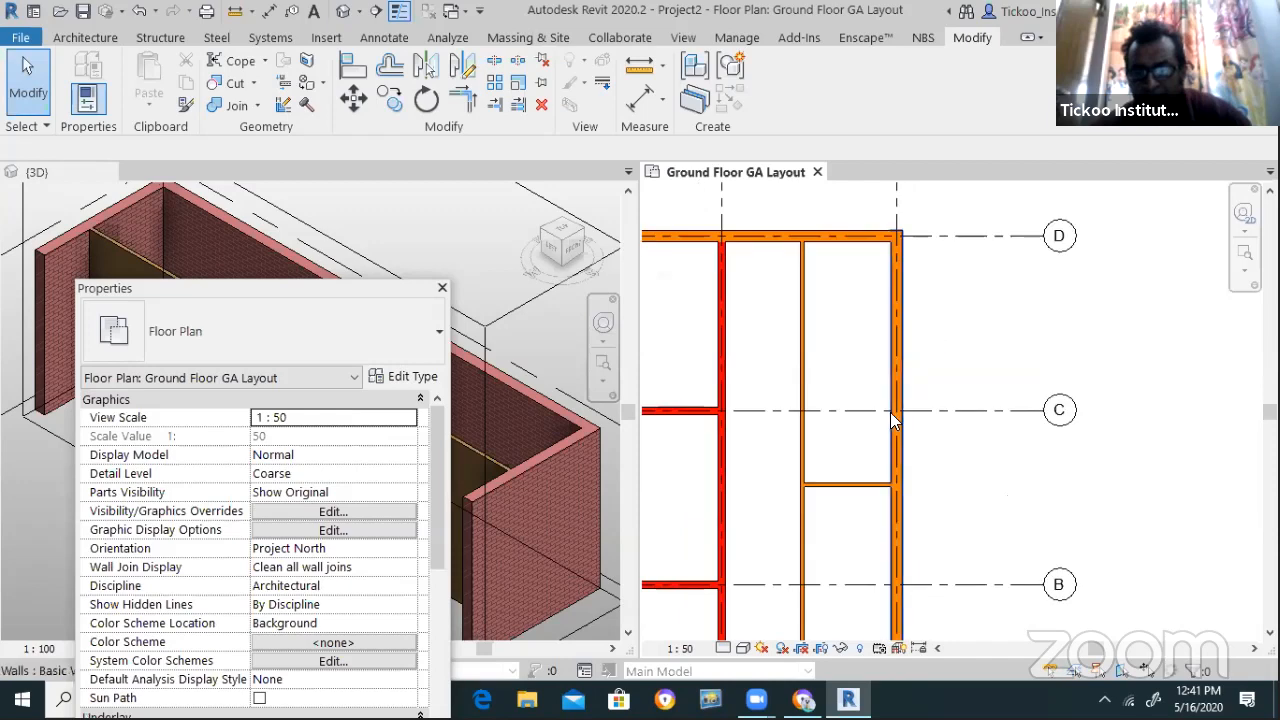
click(870, 485)
click(923, 345)
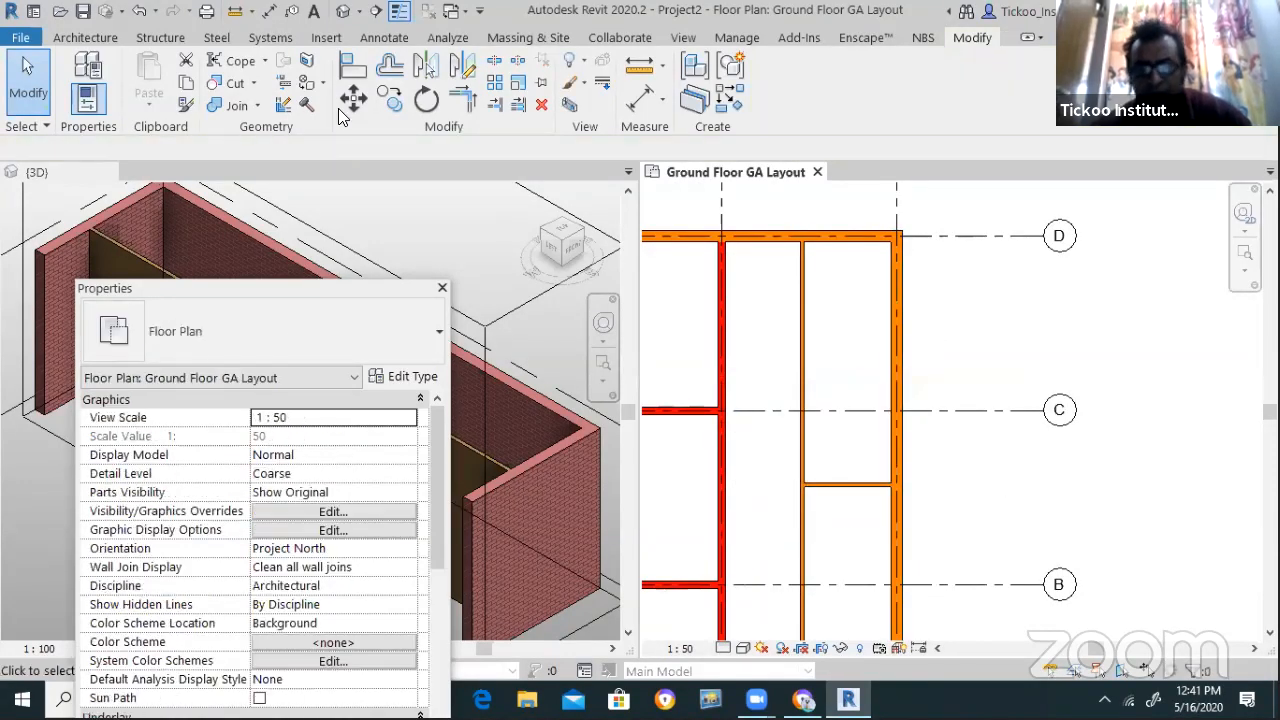
click(384, 37)
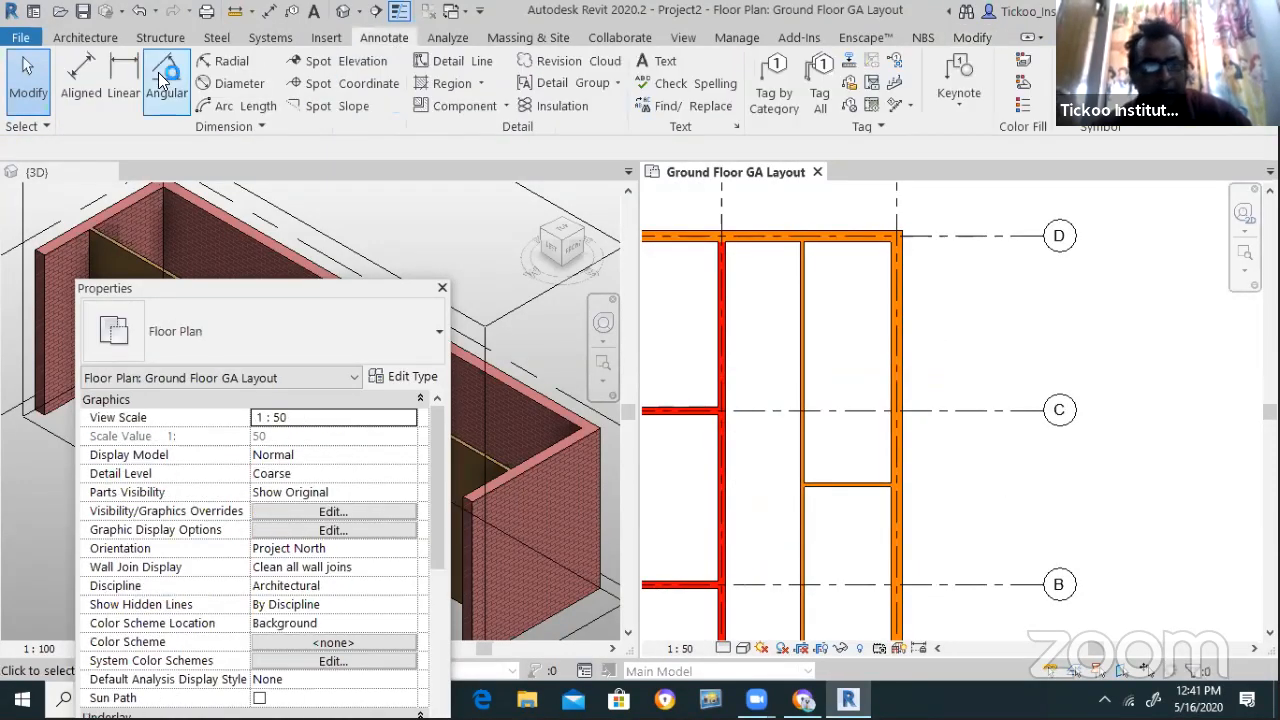
Place an aligned dimension (4848) between the top wall and the short partition
click(81, 80)
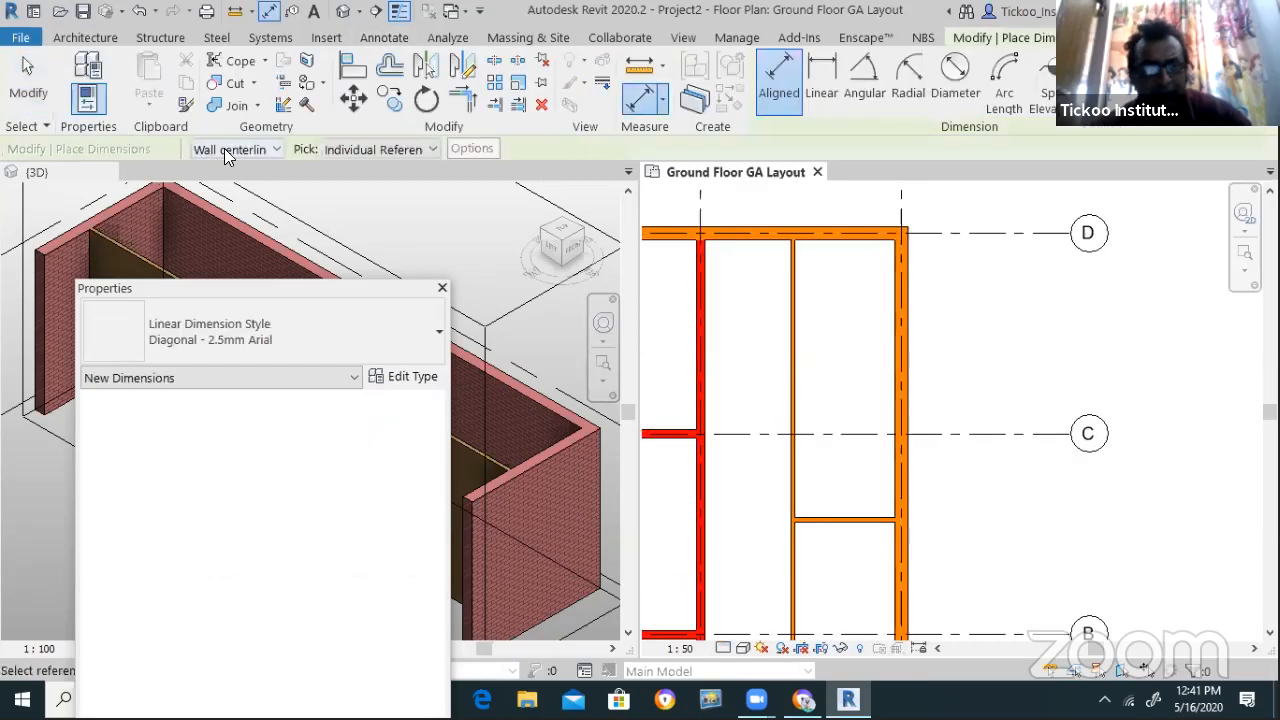
click(224, 148)
click(826, 241)
click(836, 513)
click(749, 493)
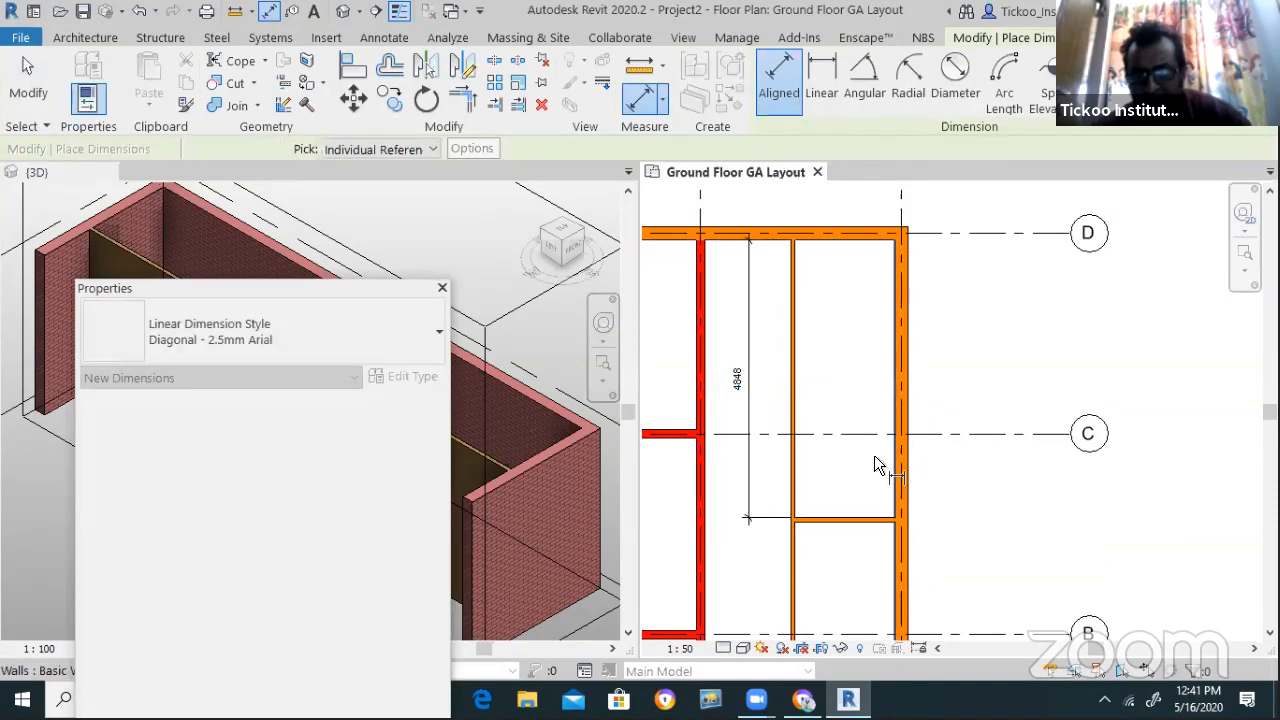
key(Escape)
key(Escape)
Change the dimension to 3.5m, moving the partition up to 3500 below the top wall
click(845, 519)
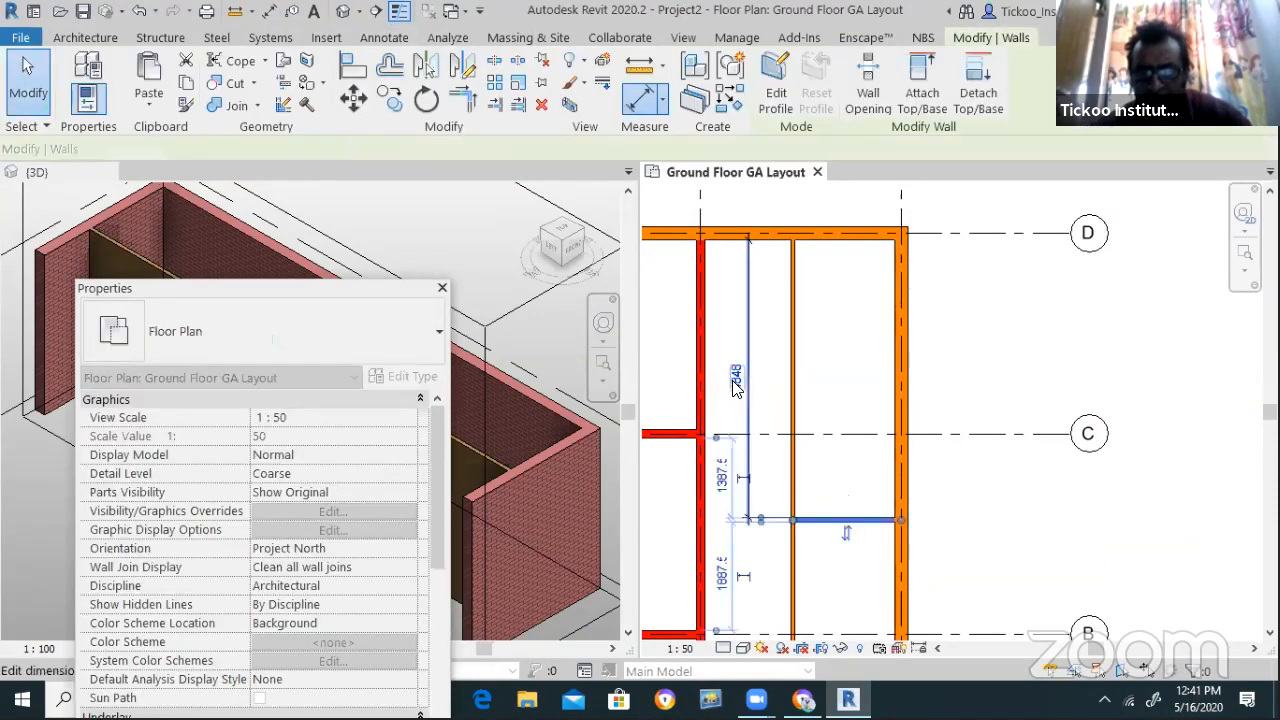
click(737, 378)
text(3)
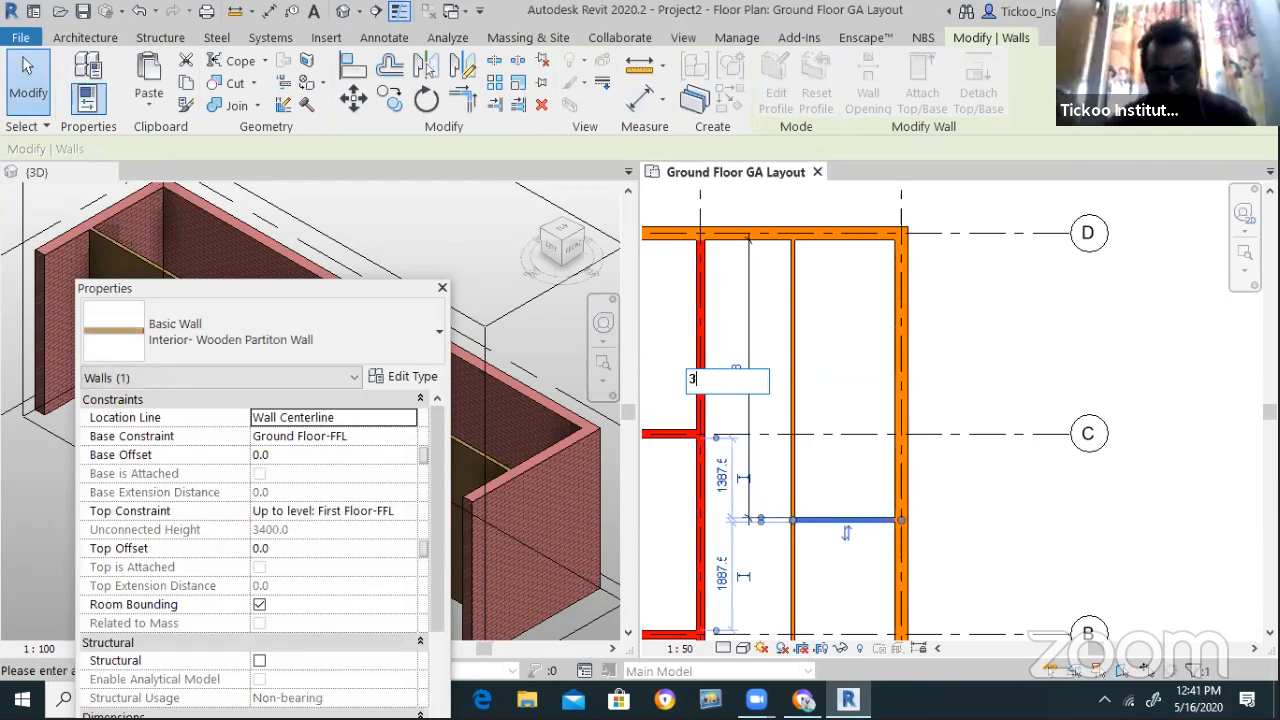
text(.5m)
key(Return)
key(Escape)
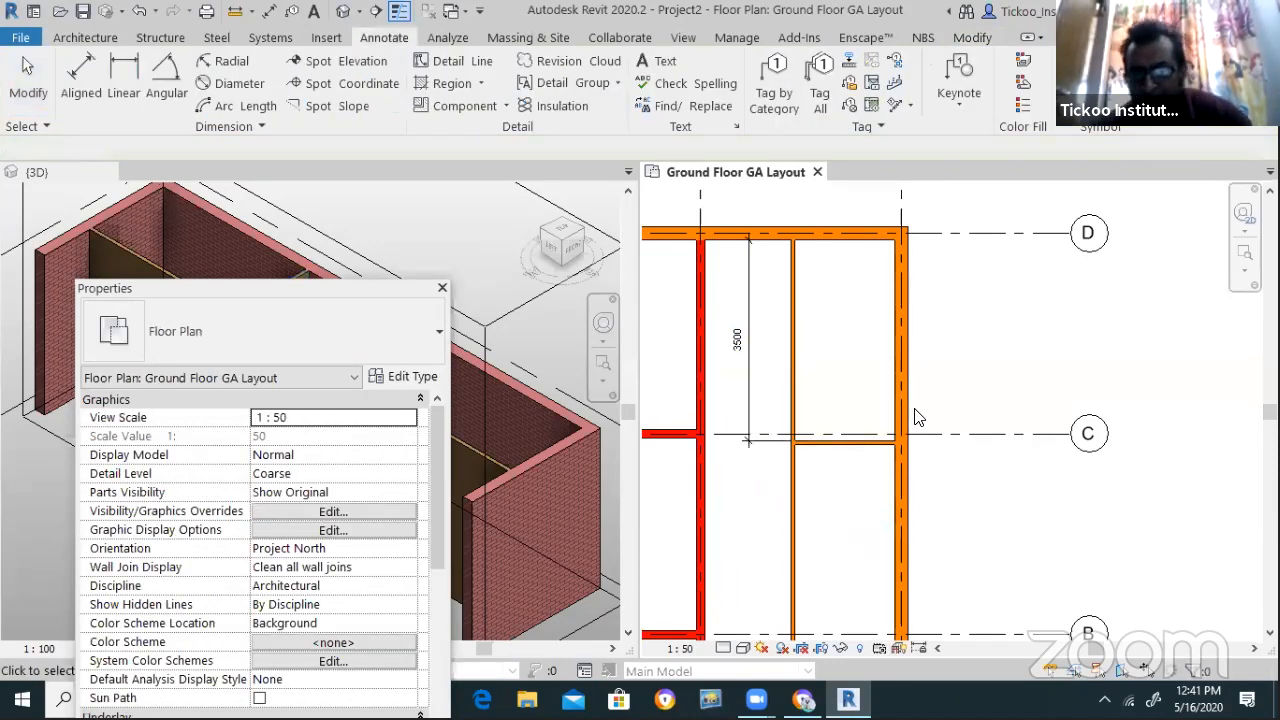
scroll(762, 214, down, 1)
scroll(822, 258, down, 1)
scroll(852, 384, up, 1)
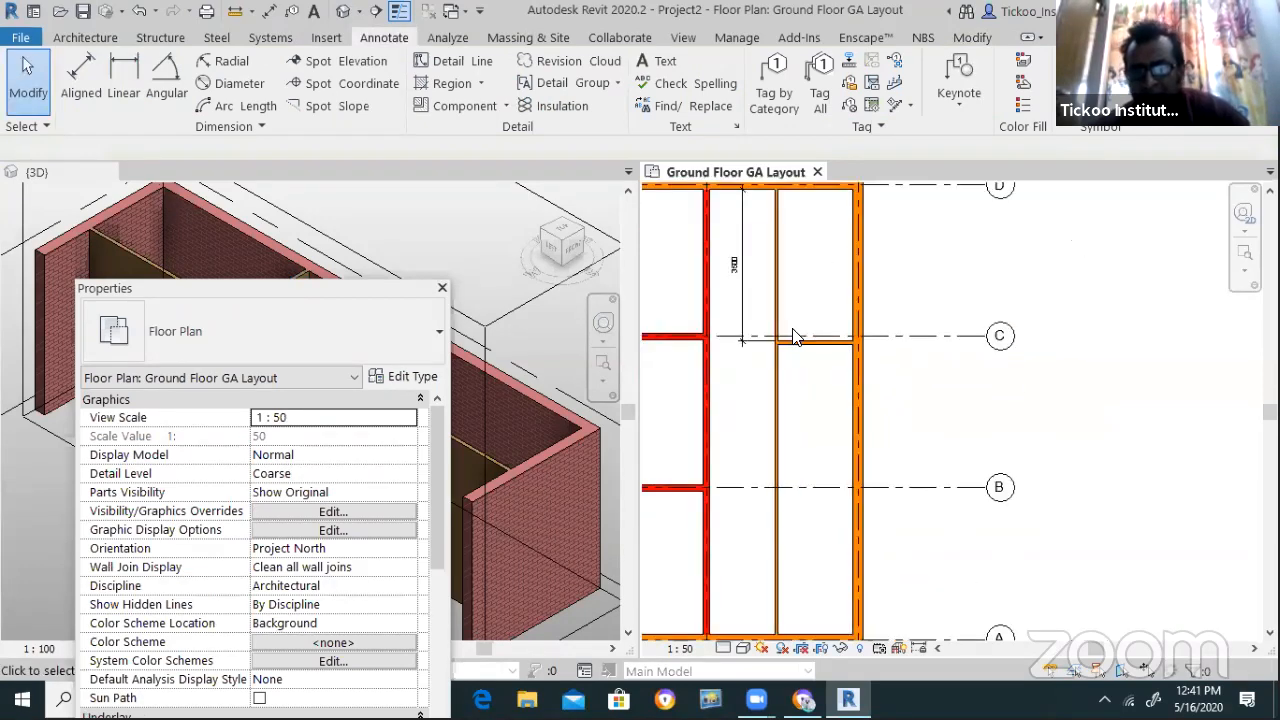
click(810, 345)
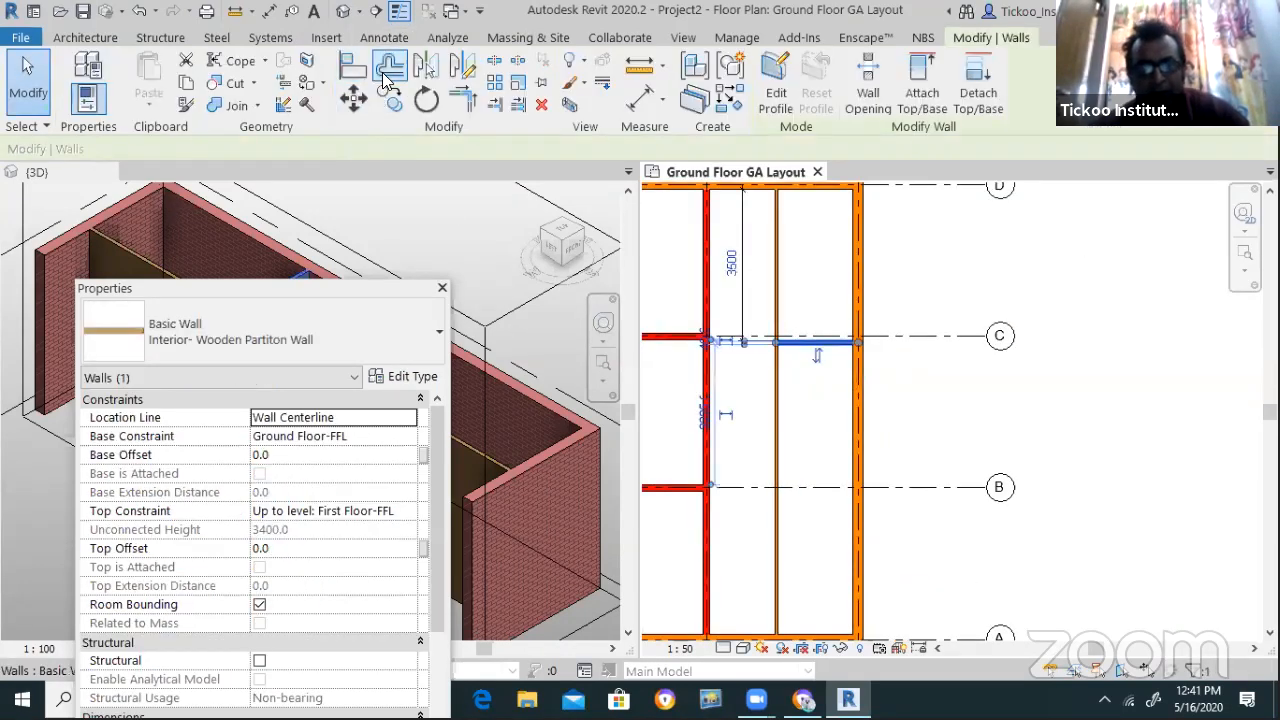
Offset a copy of the cross partition 3000 below it
click(390, 68)
drag(270, 148, 186, 148)
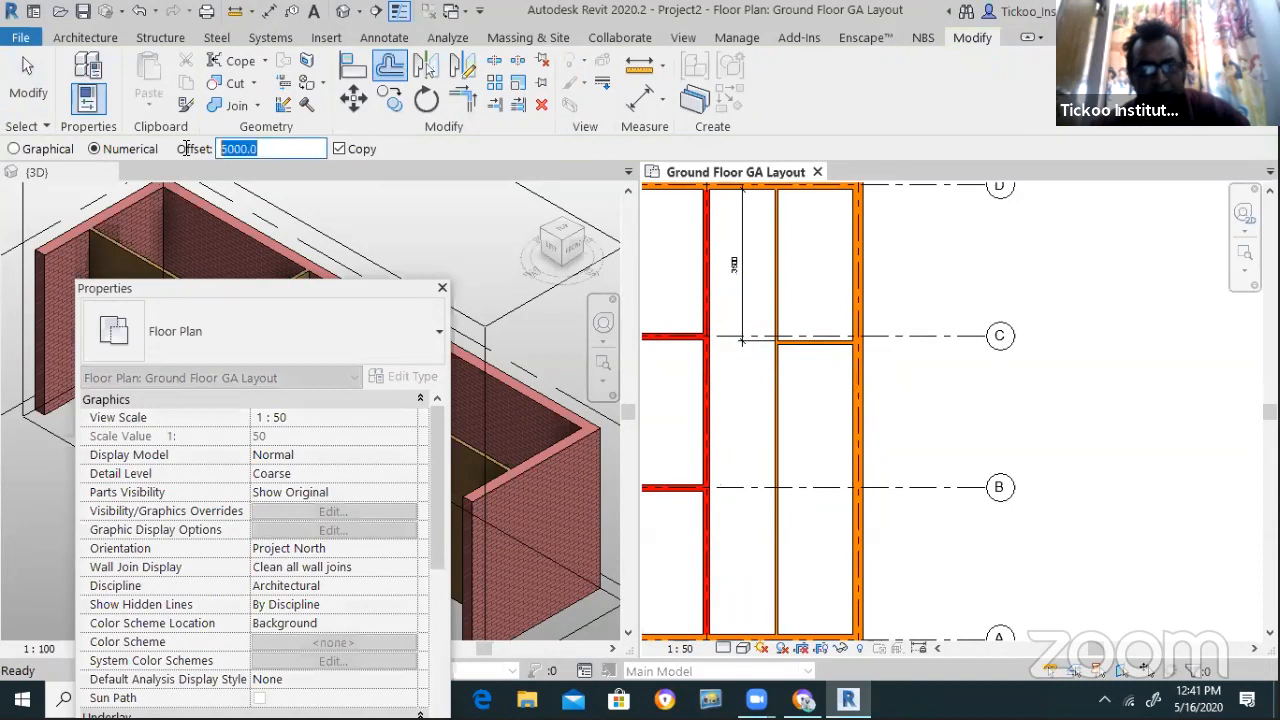
text(3000)
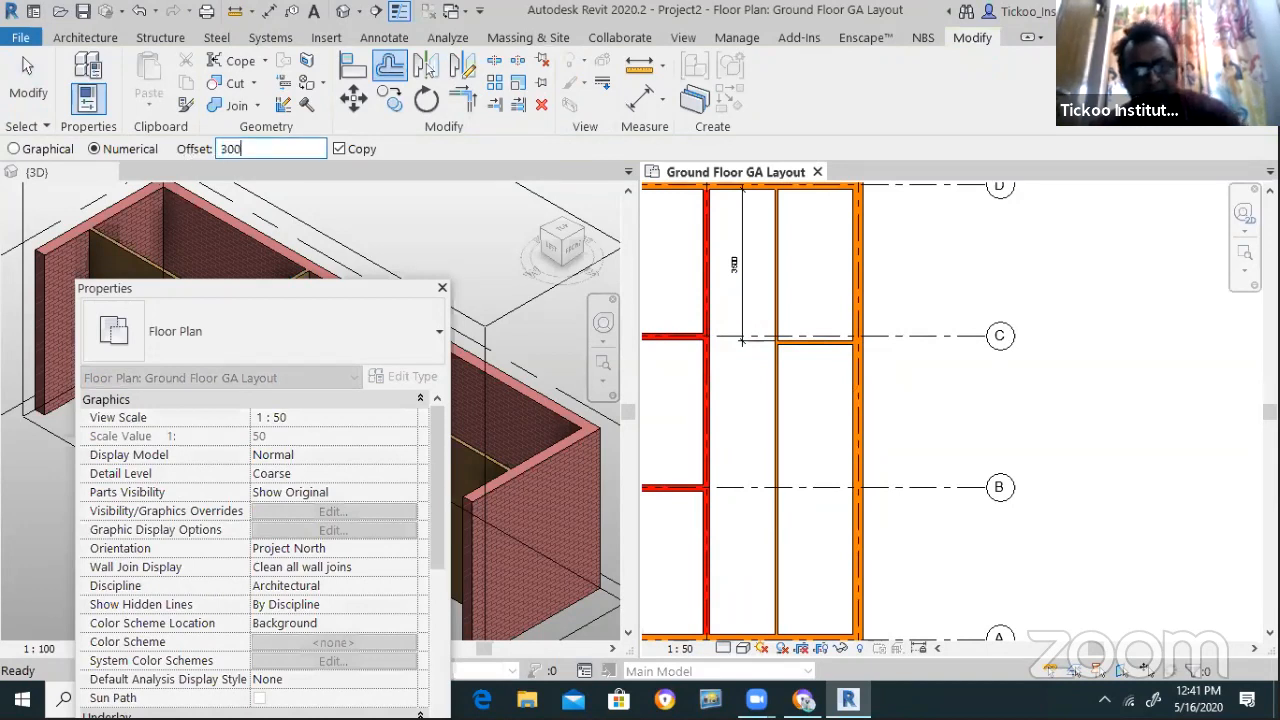
click(810, 348)
key(Escape)
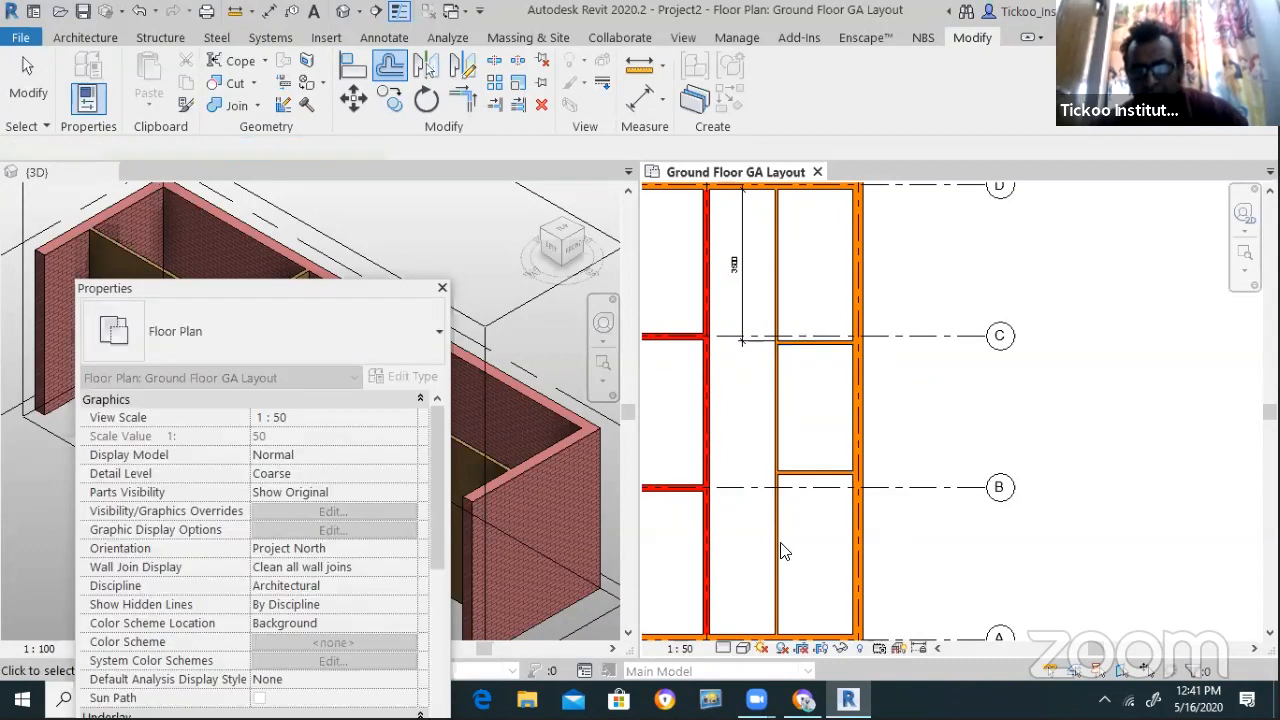
key(Escape)
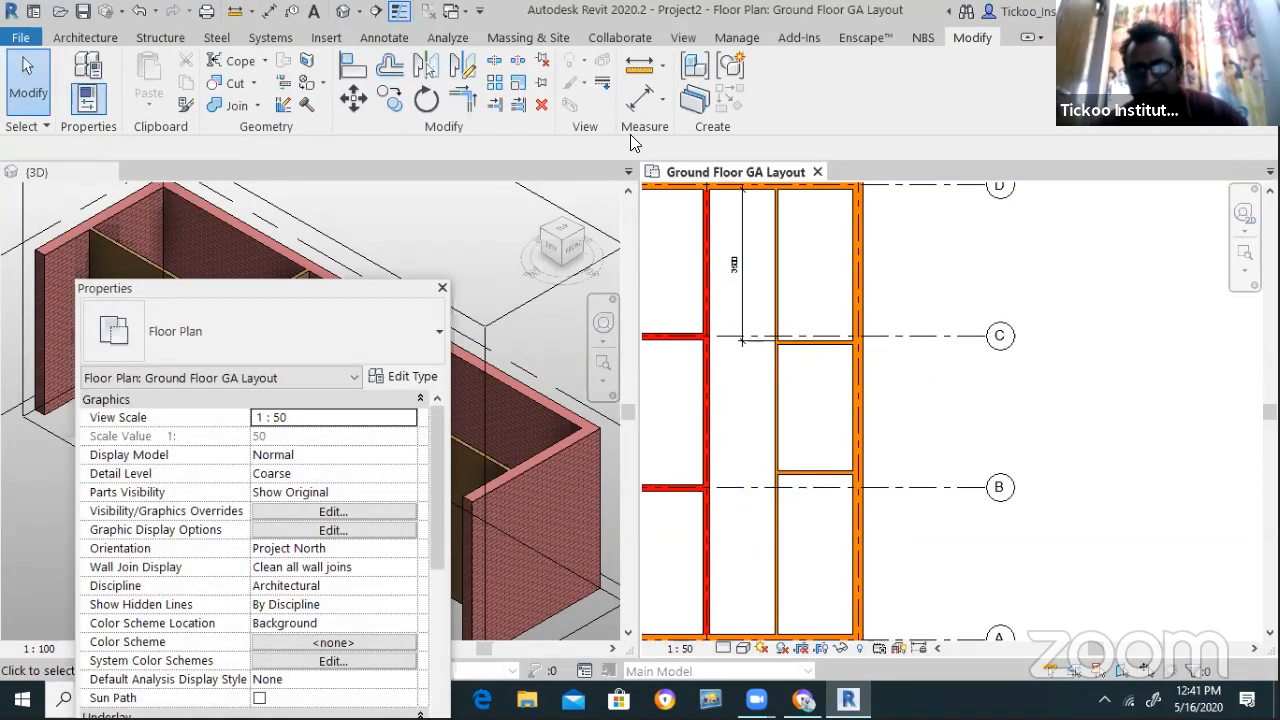
Trim the thin vertical partition to a corner at the new lower wall
click(470, 106)
click(798, 452)
click(806, 475)
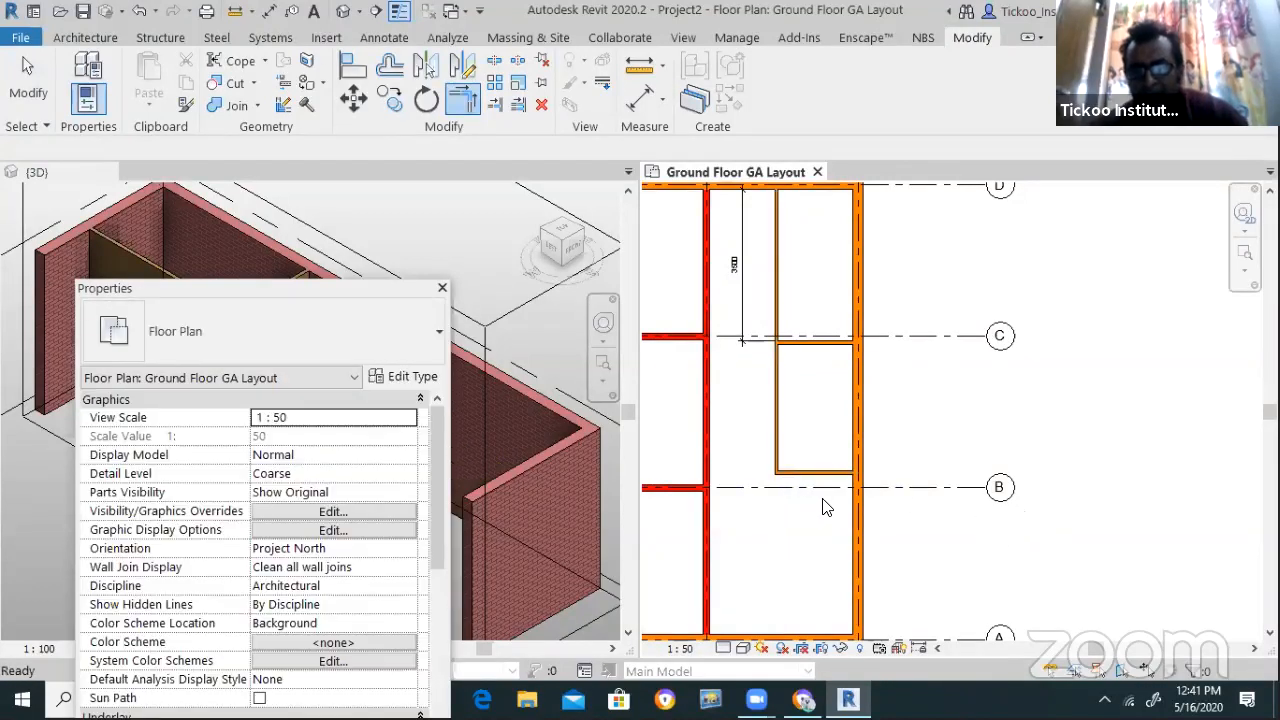
key(Escape)
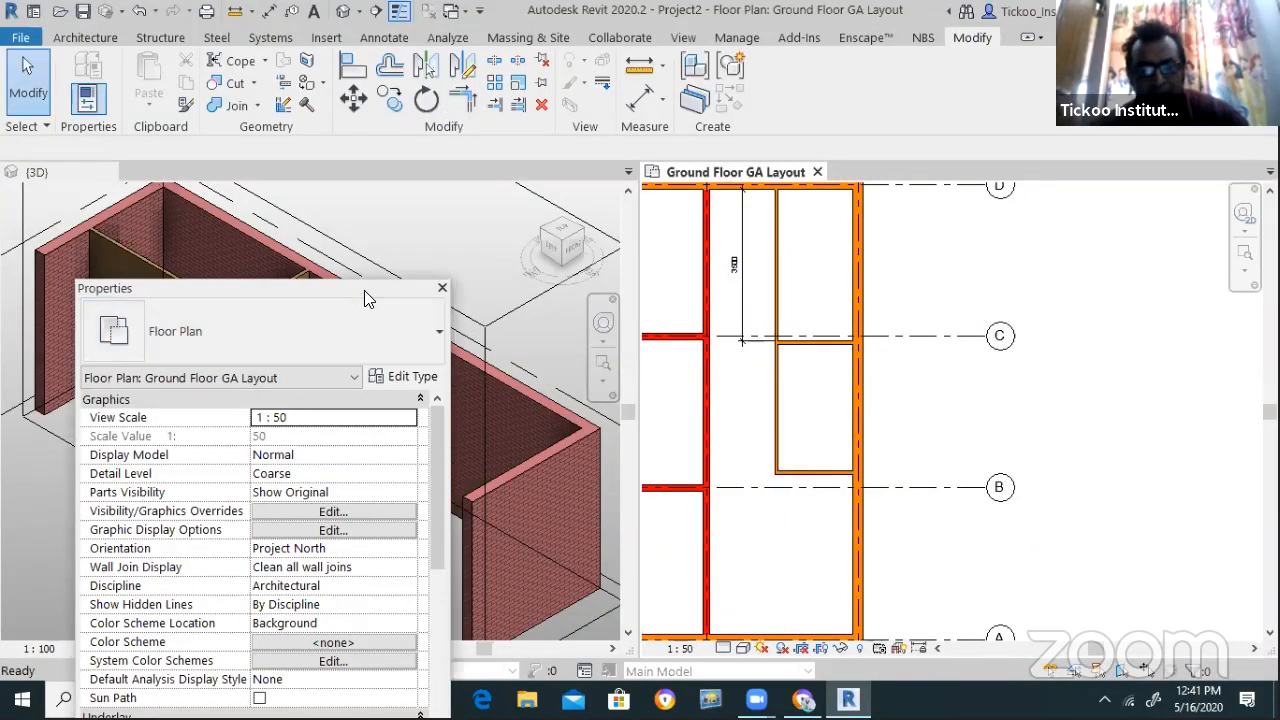
drag(364, 290, 286, 550)
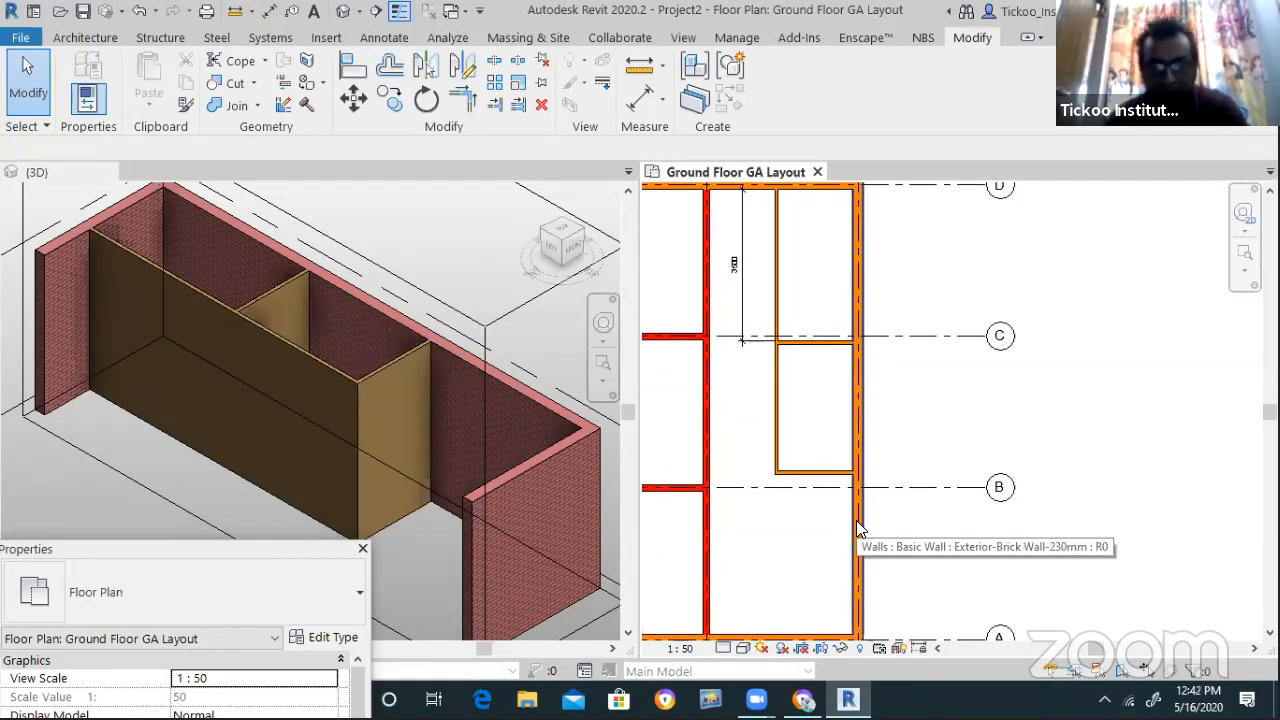
scroll(790, 445, up, 1)
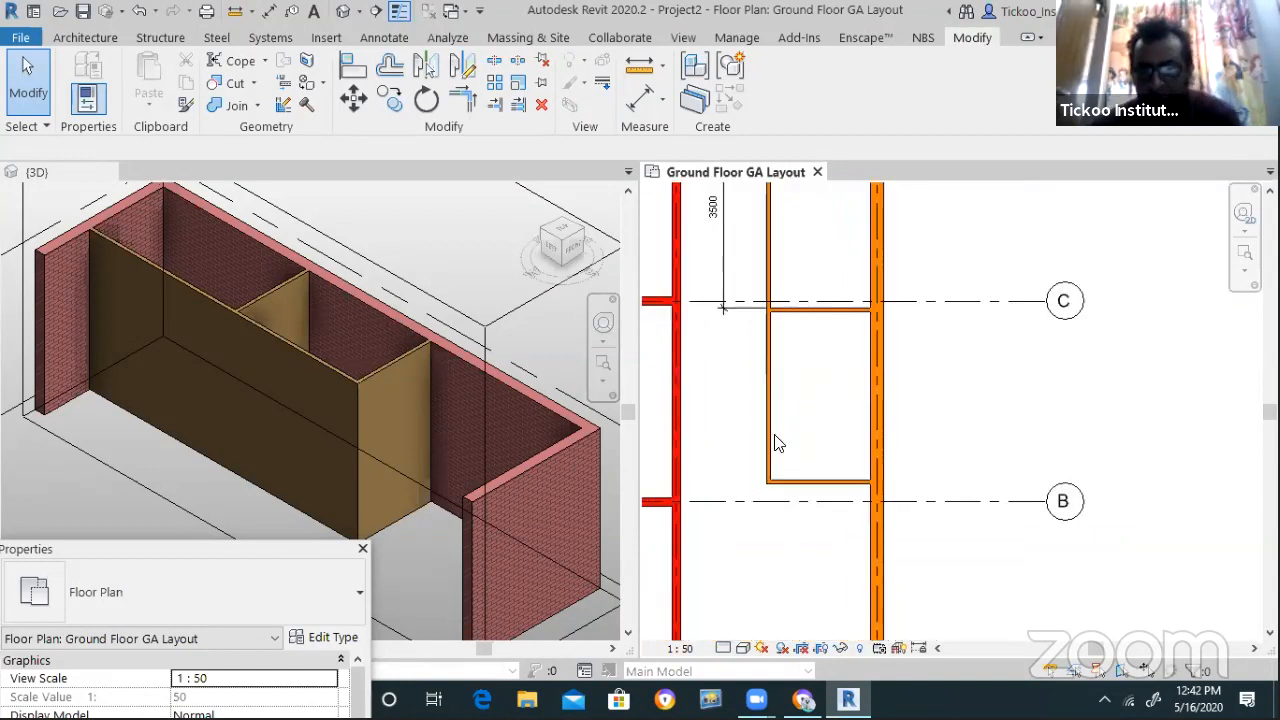
scroll(814, 514, down, 1)
scroll(820, 400, up, 1)
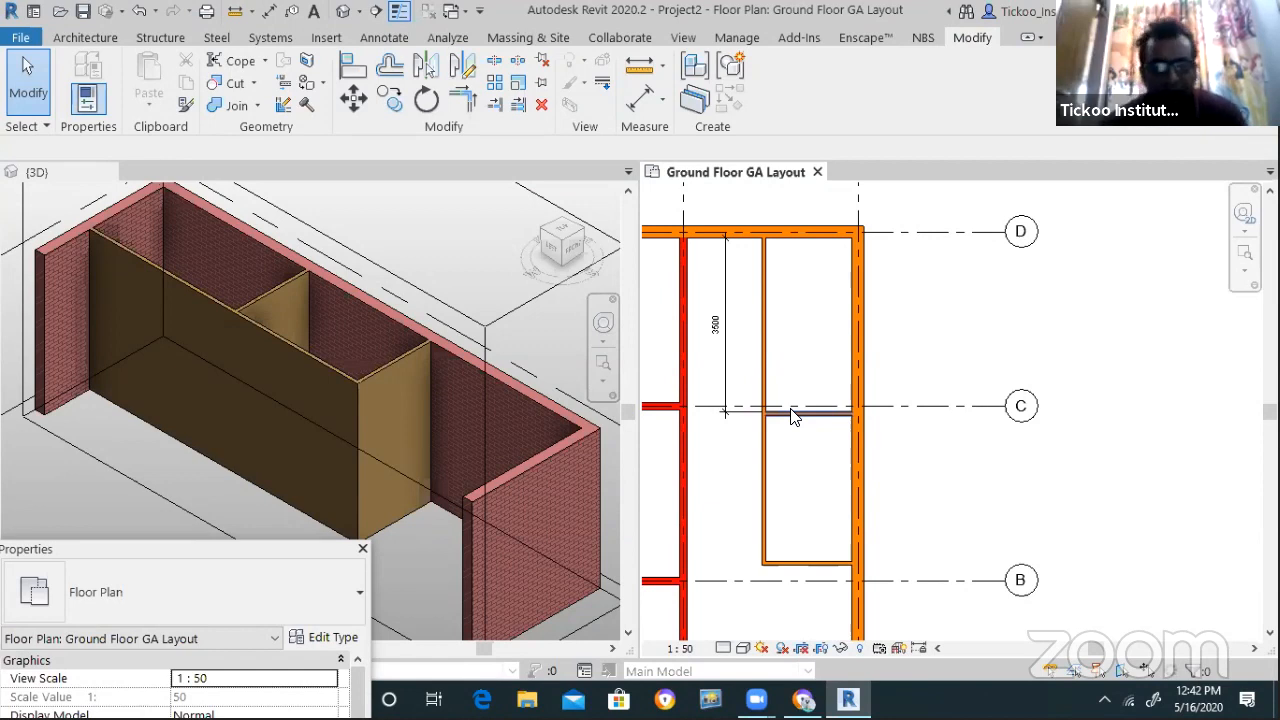
click(462, 65)
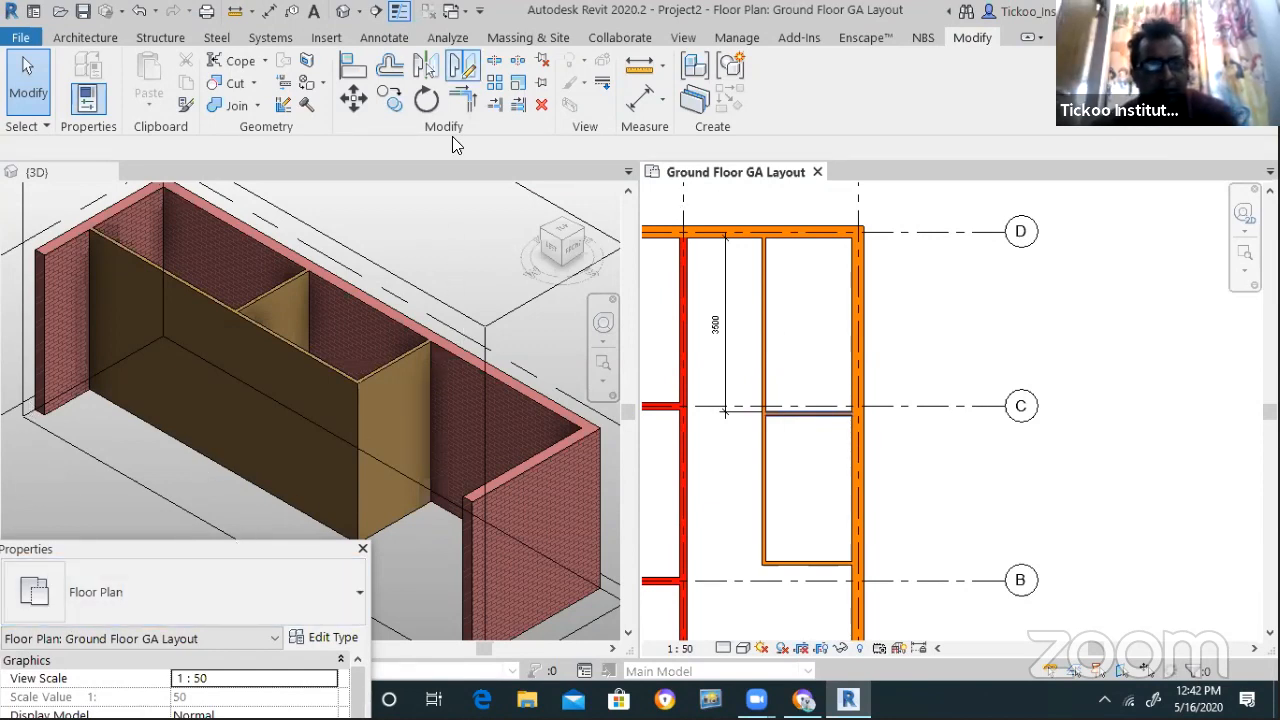
key(Escape)
key(Escape)
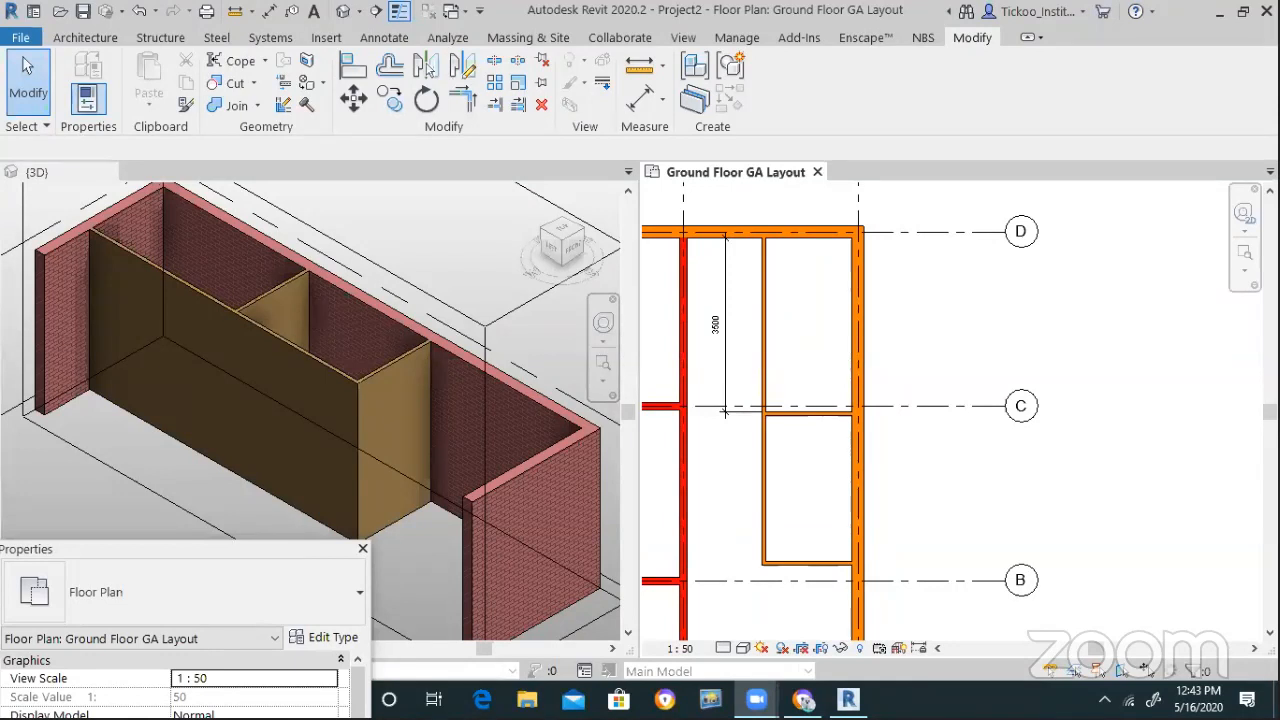
scroll(1040, 500, down, 3)
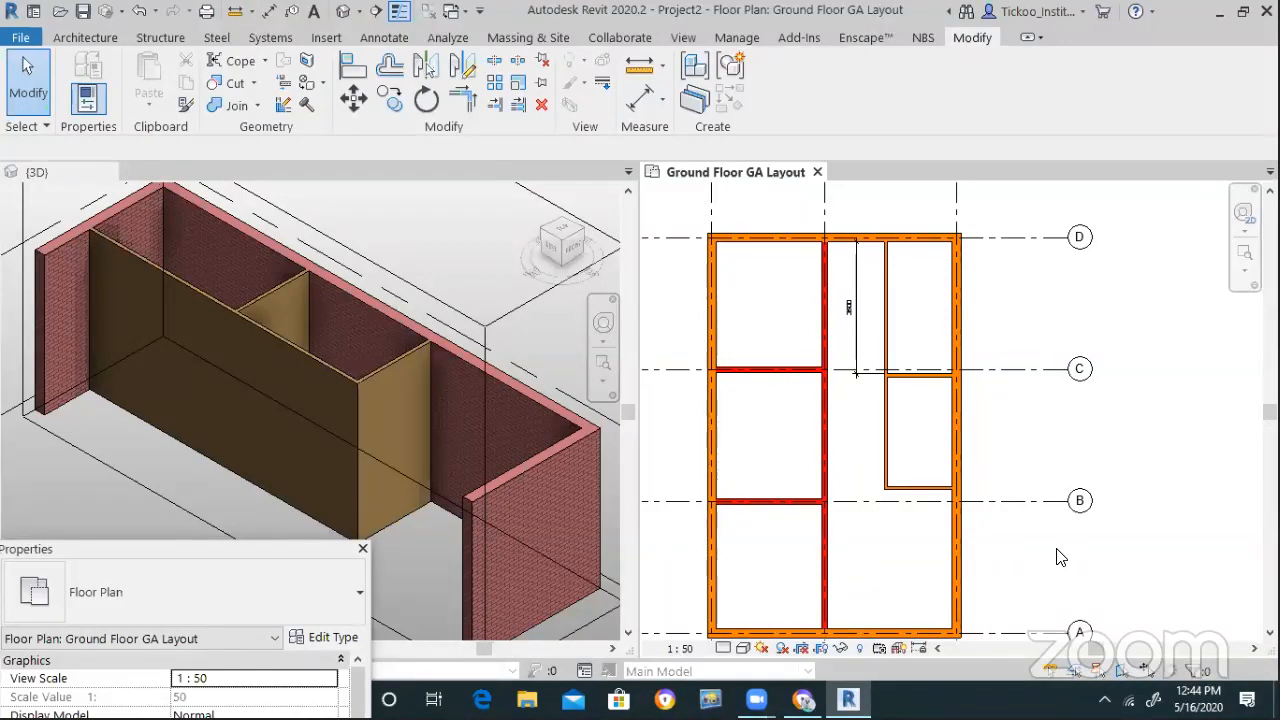
Select the right-hand exterior brick wall in the Ground Floor GA Layout plan
click(712, 298)
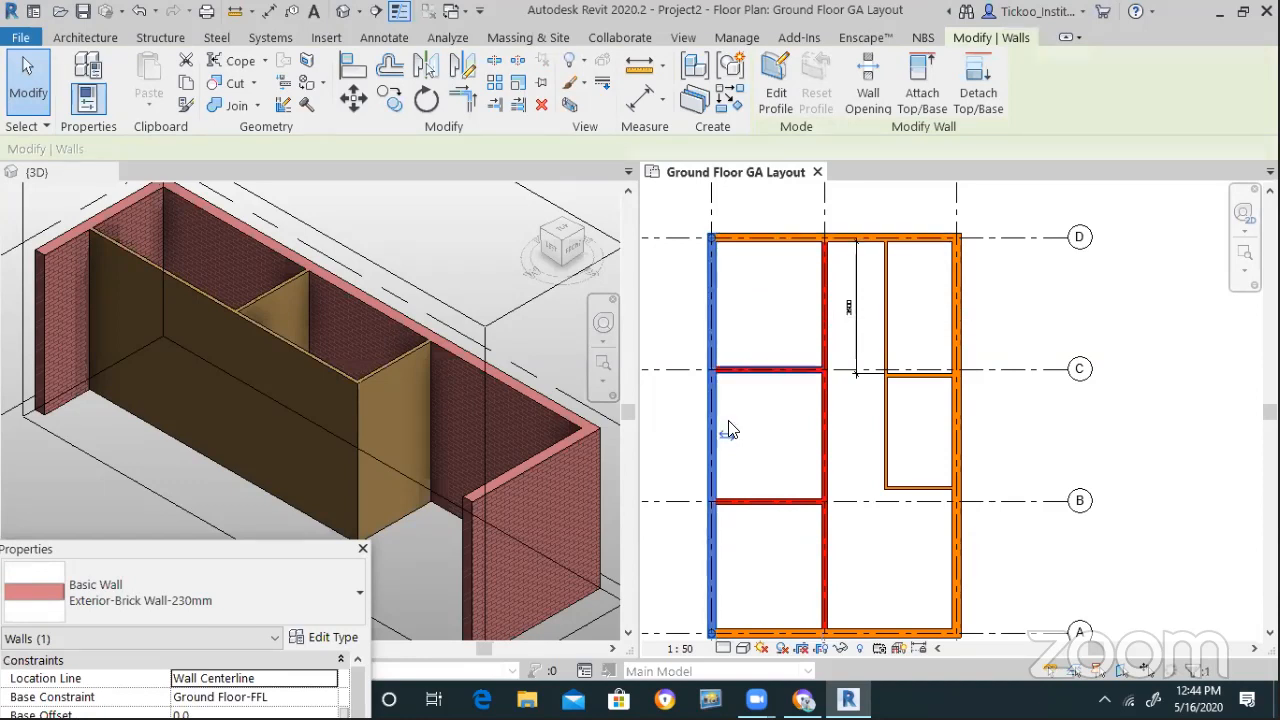
scroll(730, 475, up, 3)
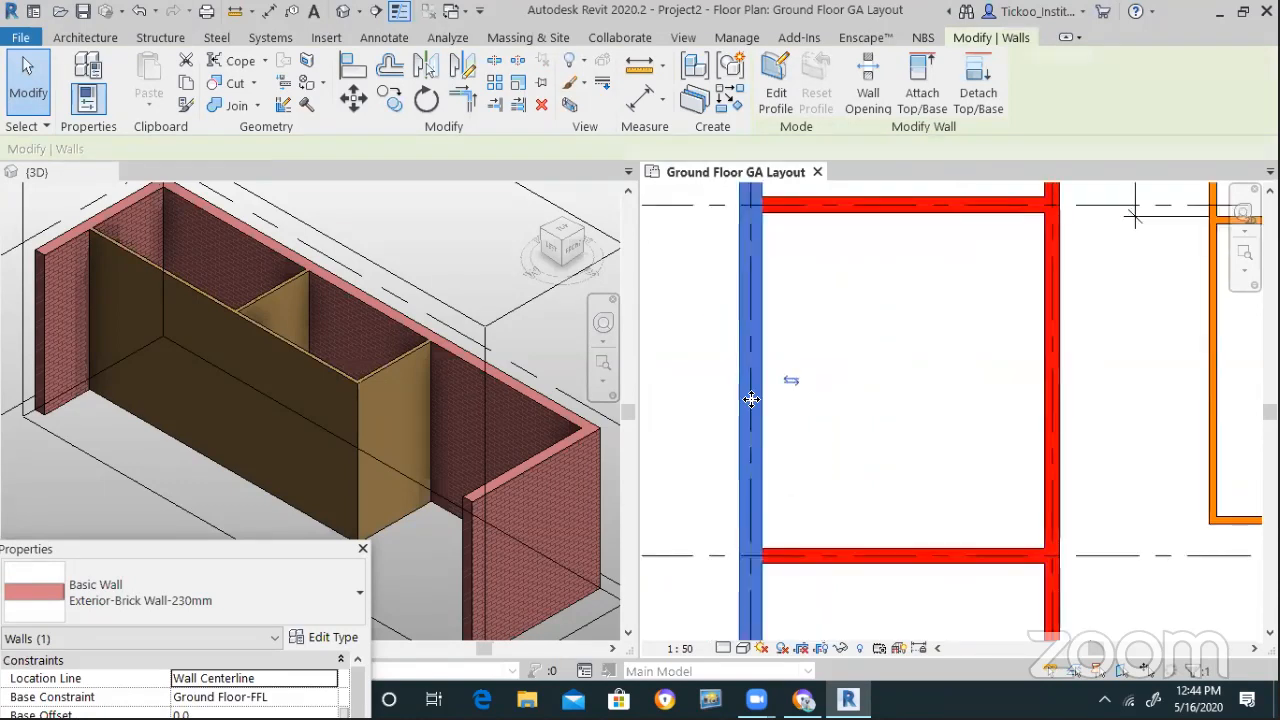
scroll(735, 397, down, 4)
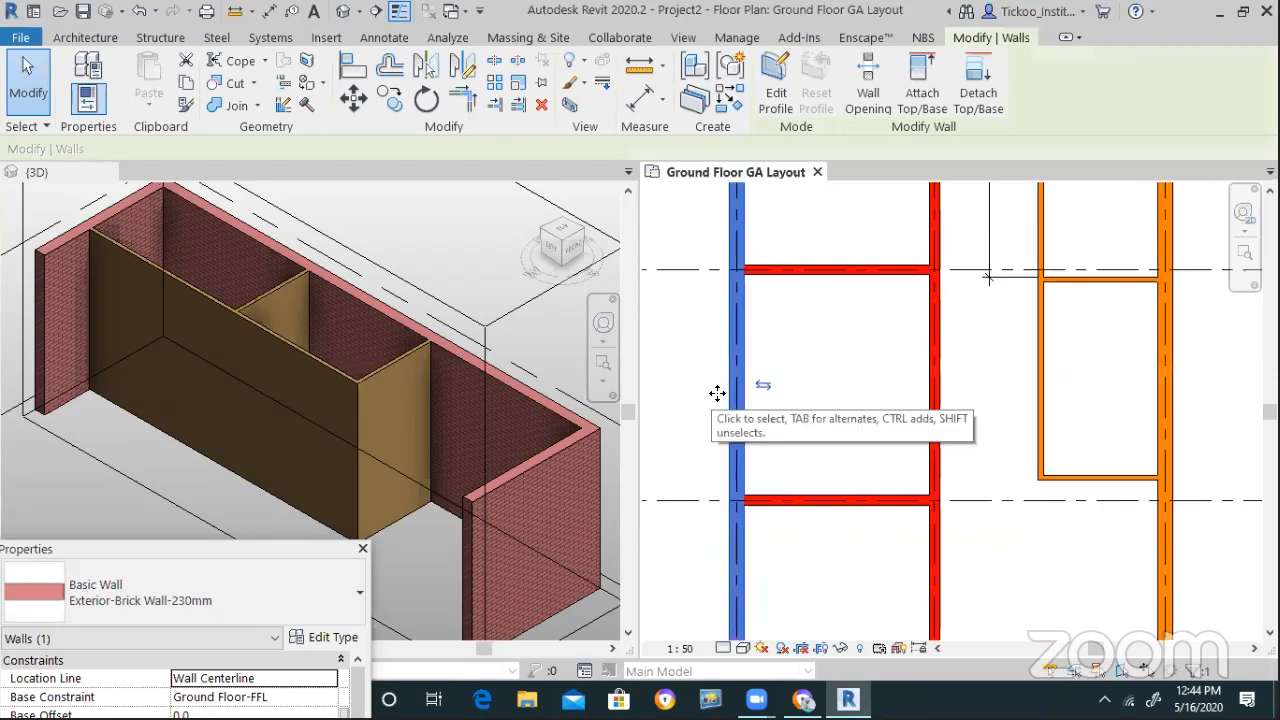
scroll(735, 397, down, 2)
click(1005, 386)
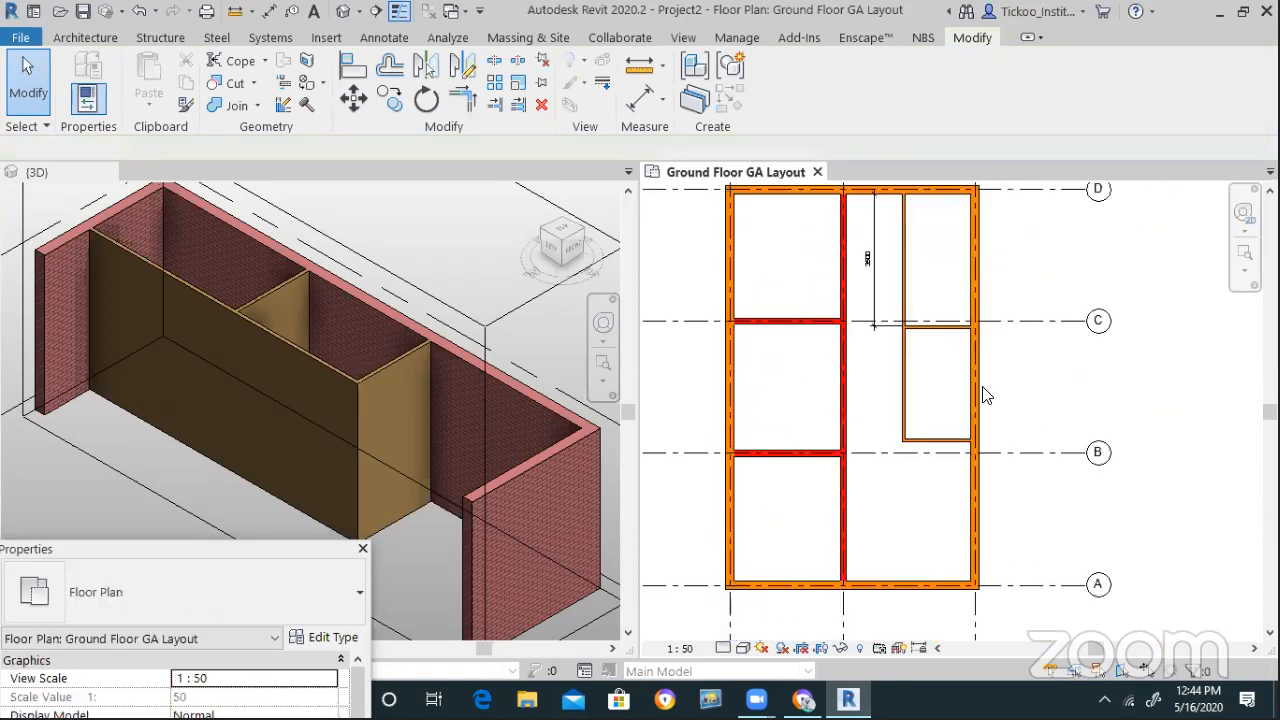
click(974, 392)
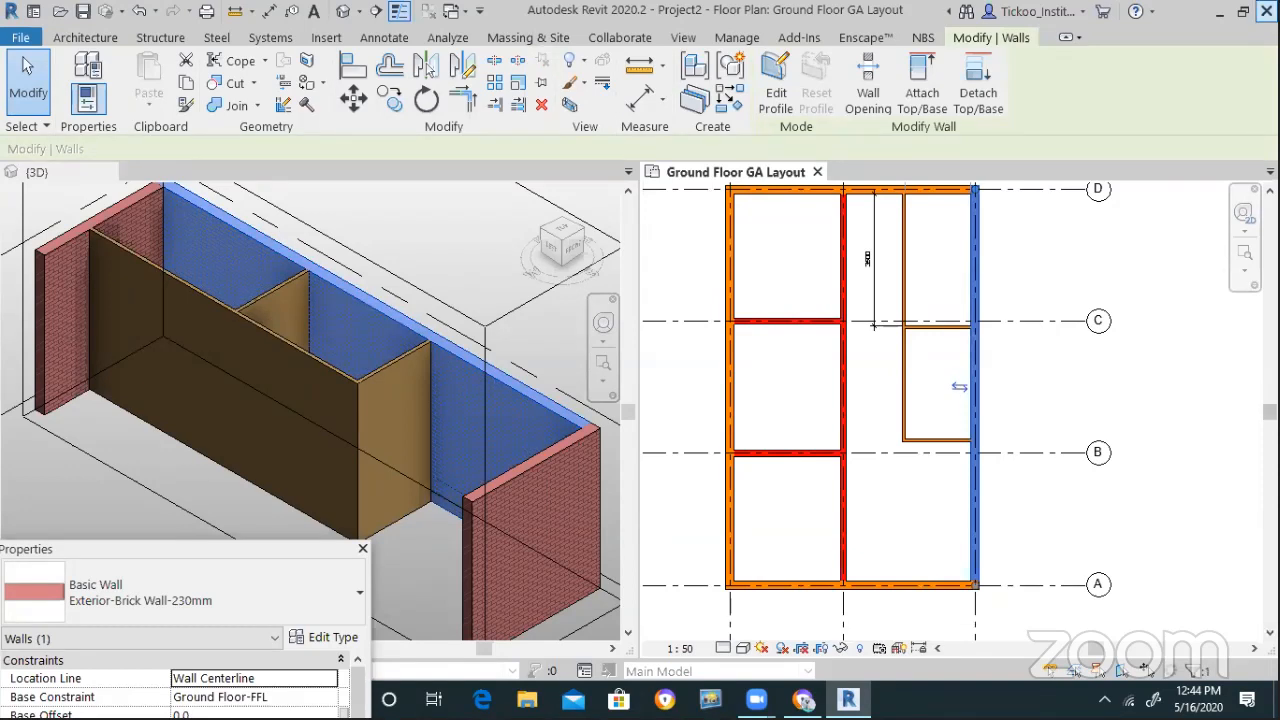
Open the Exterior-Brick Wall-230mm type's structure and insert a new layer
click(1077, 4)
click(89, 92)
click(322, 638)
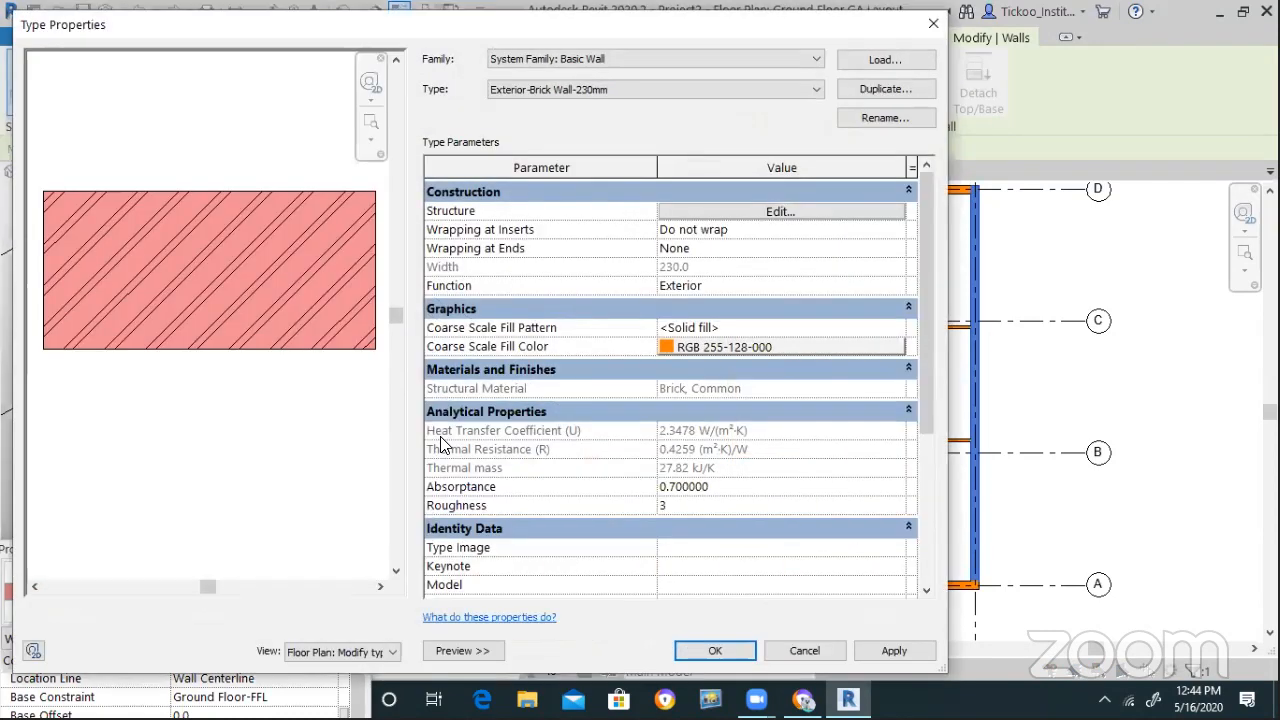
click(780, 212)
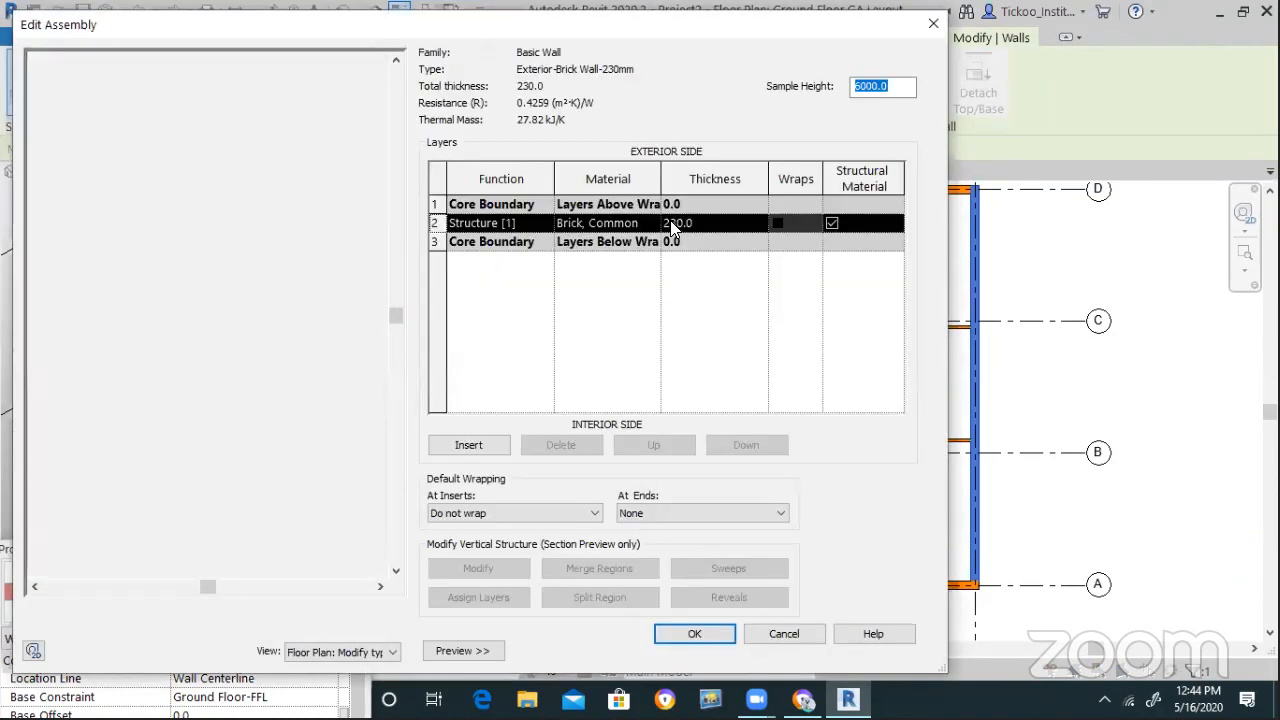
click(466, 445)
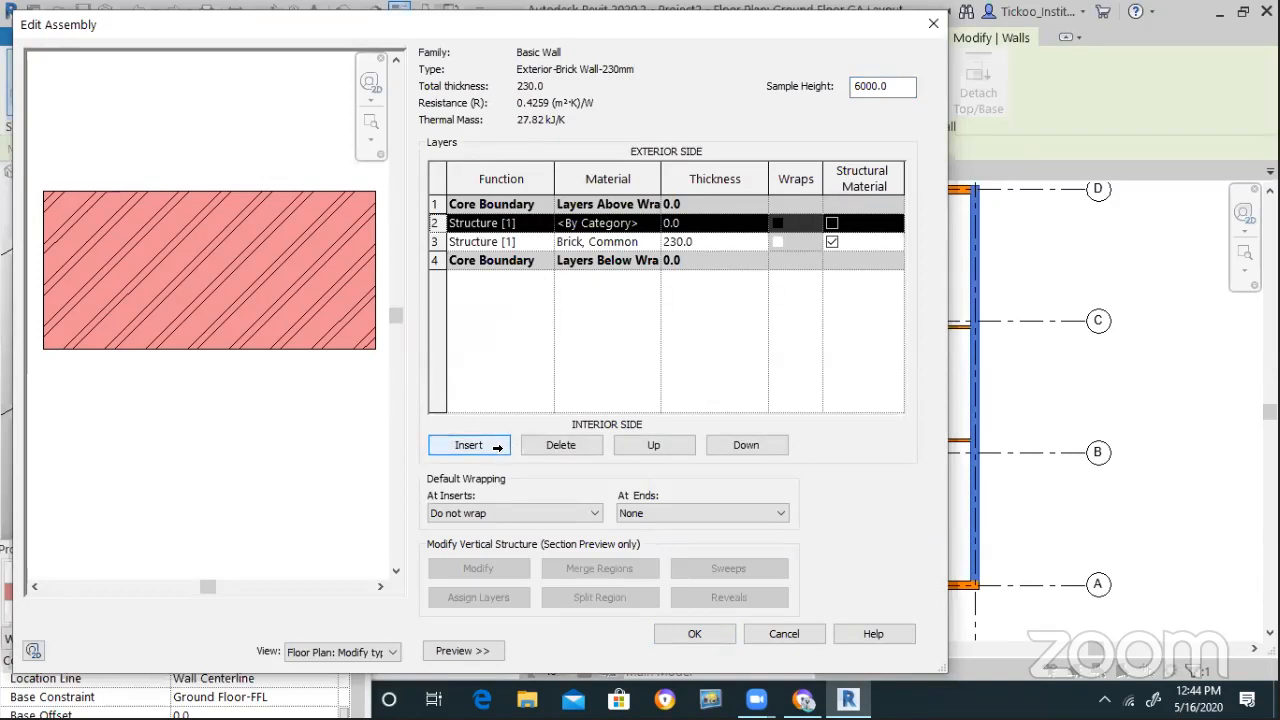
click(648, 444)
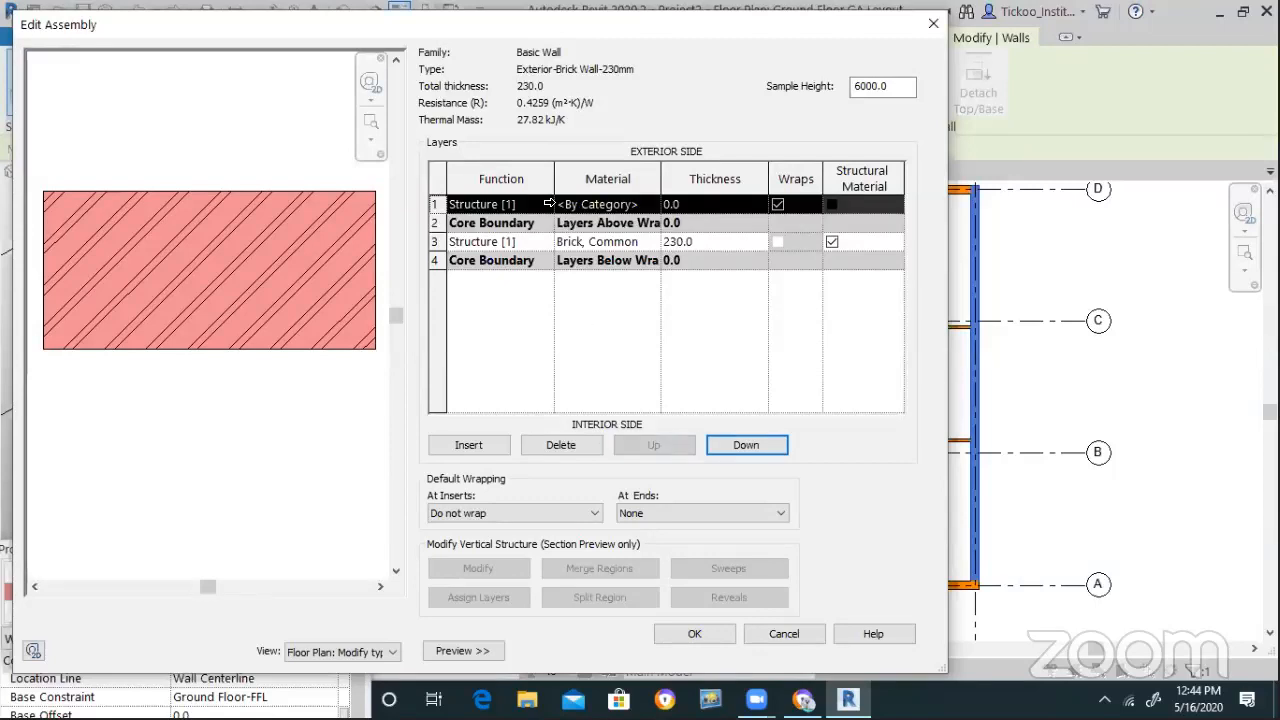
Make the new layer a Finish 1 [4] layer 15.0 thick
click(545, 204)
click(497, 270)
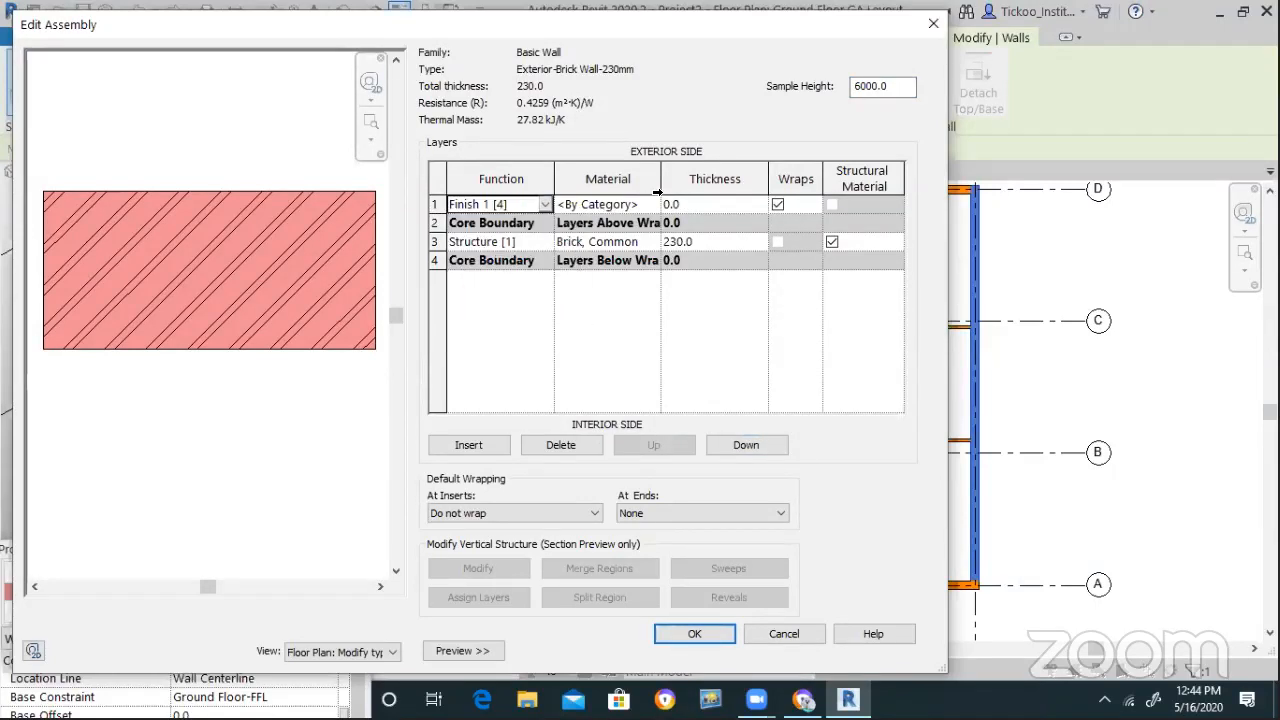
click(727, 206)
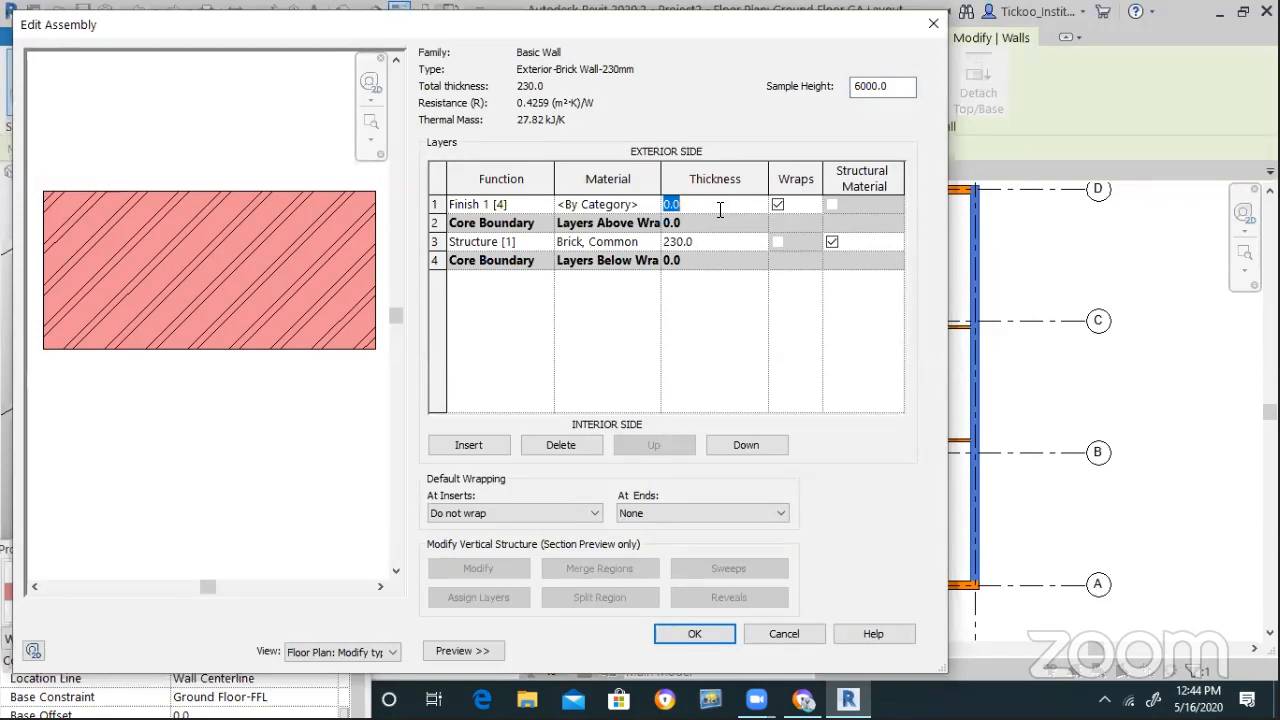
text(15)
key(Return)
click(514, 204)
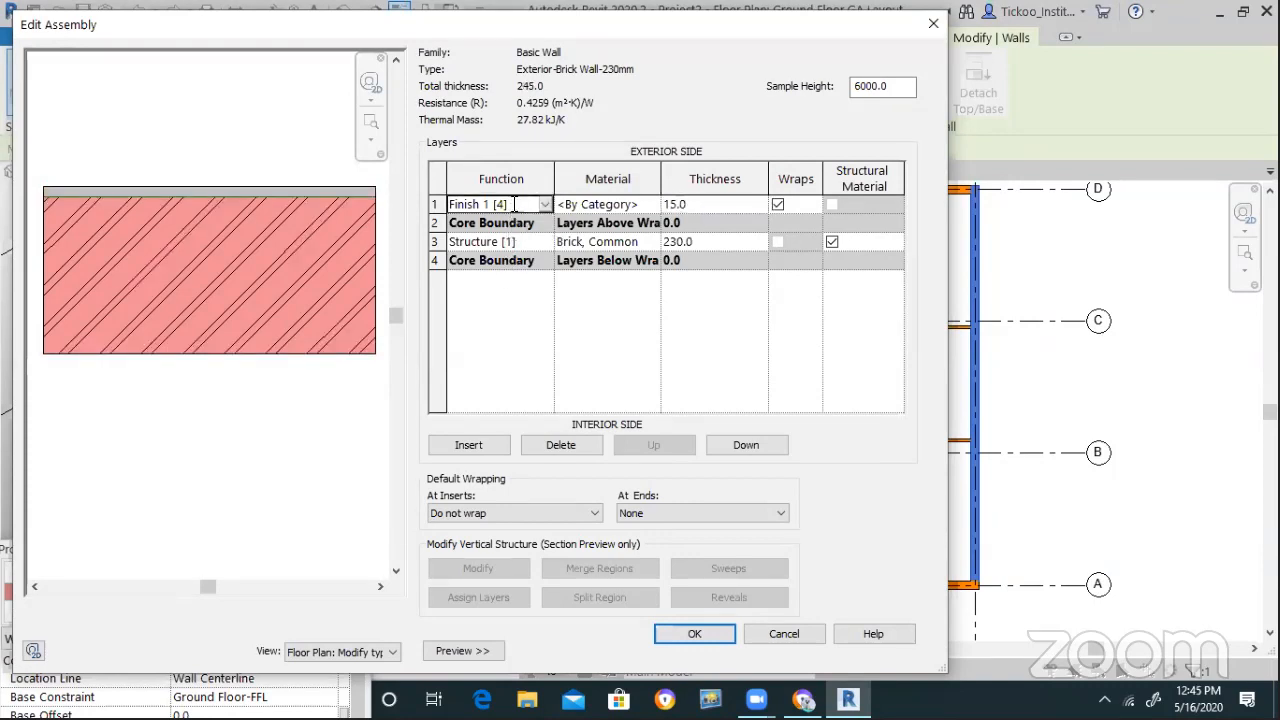
Move the finish layer below the core to the interior side, totalling 245.0
click(438, 204)
click(746, 445)
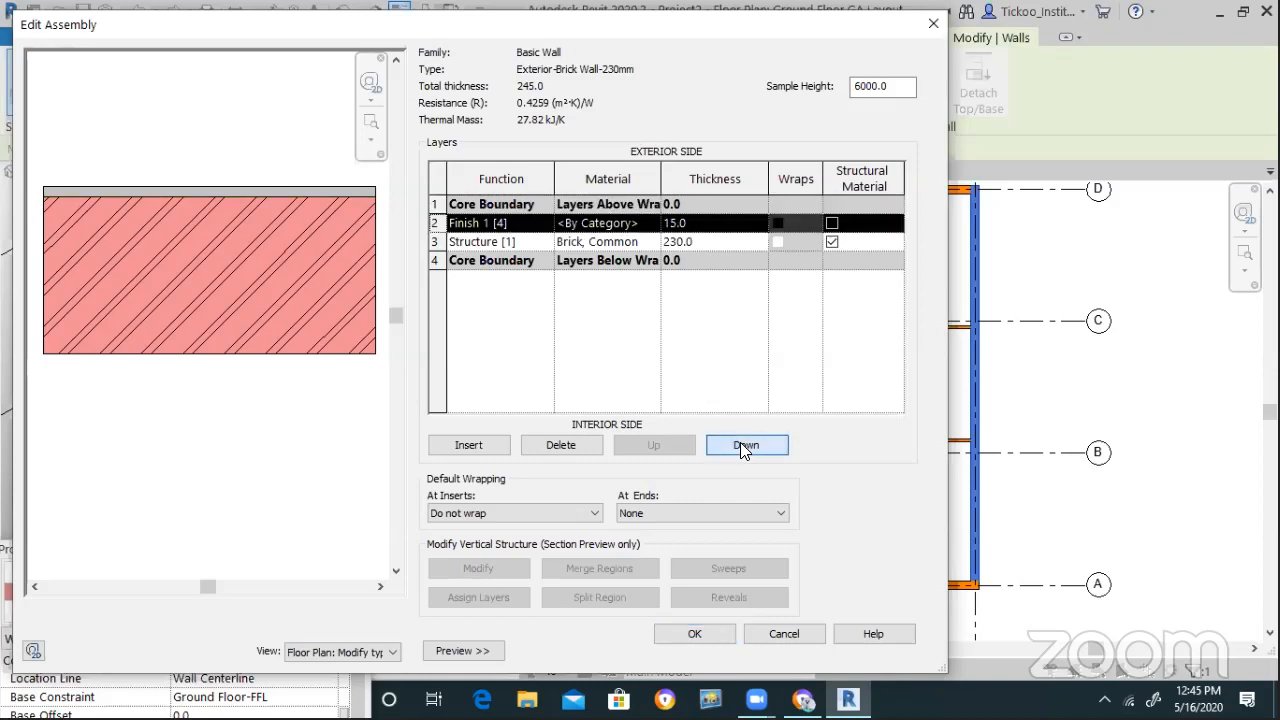
click(746, 445)
click(746, 445)
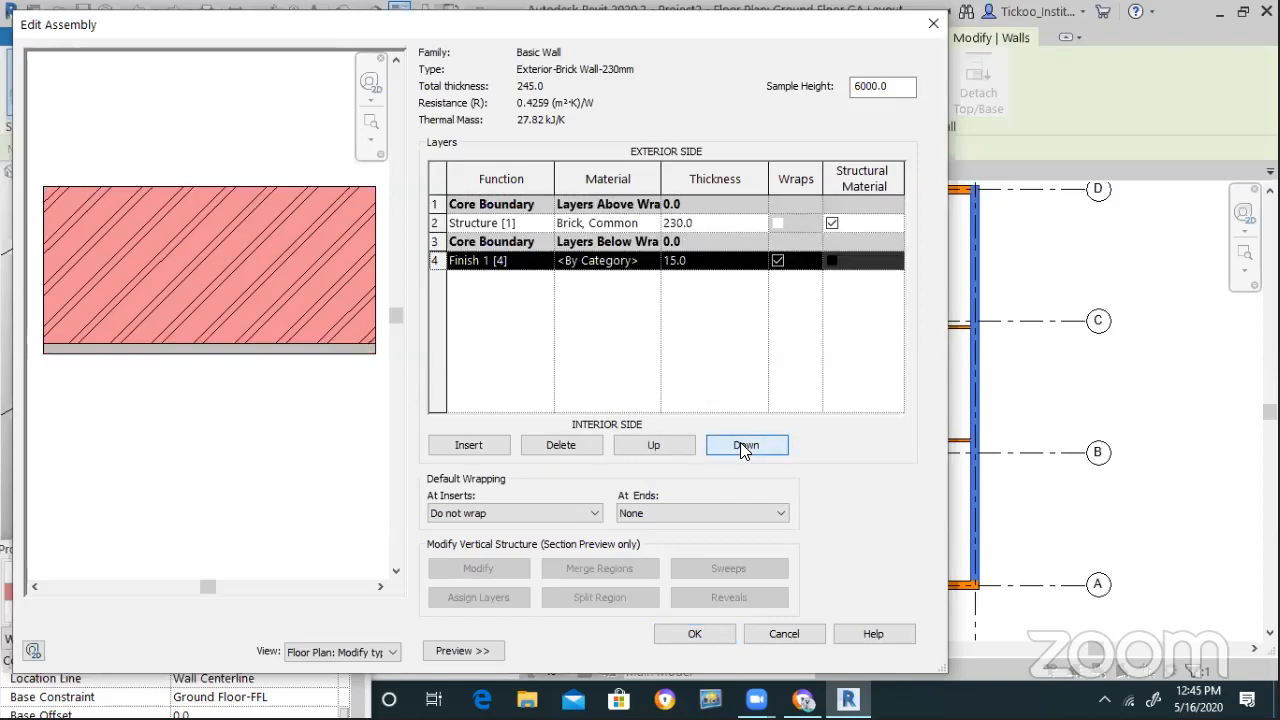
click(645, 261)
click(651, 260)
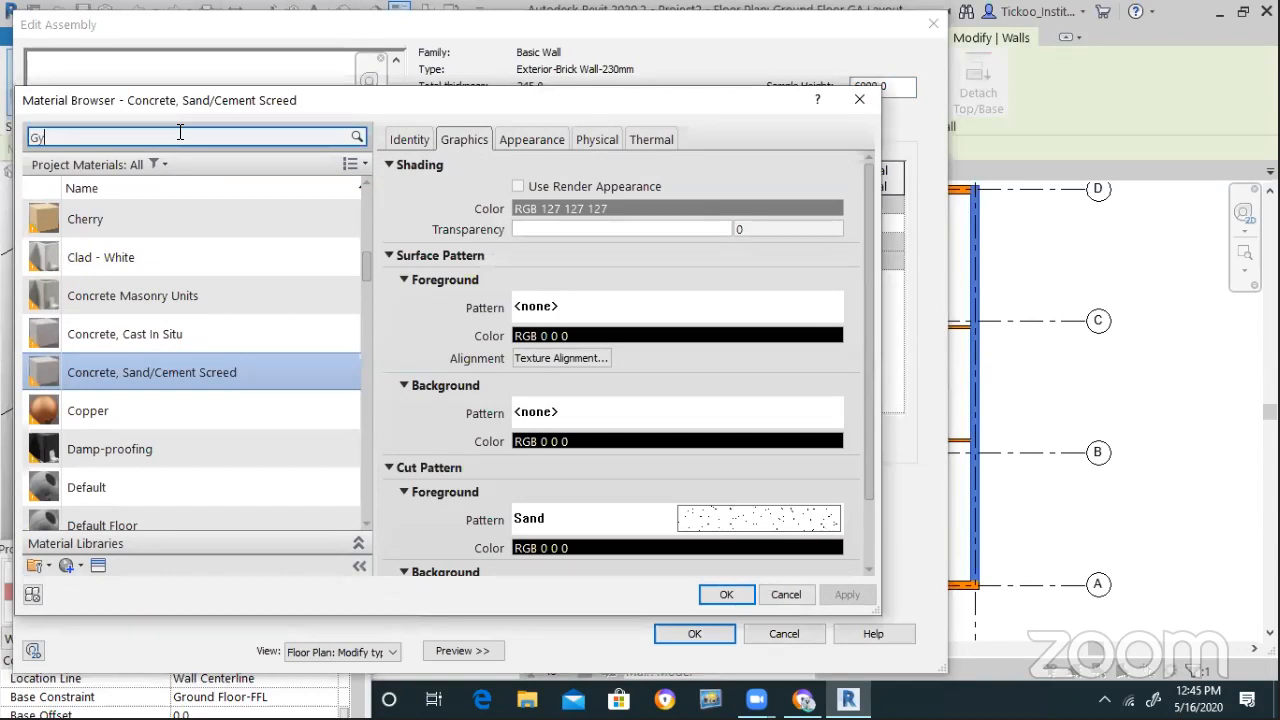
Assign Gypsum Wall Board to the finish layer, recheck the structure, and apply the wall type
click(120, 240)
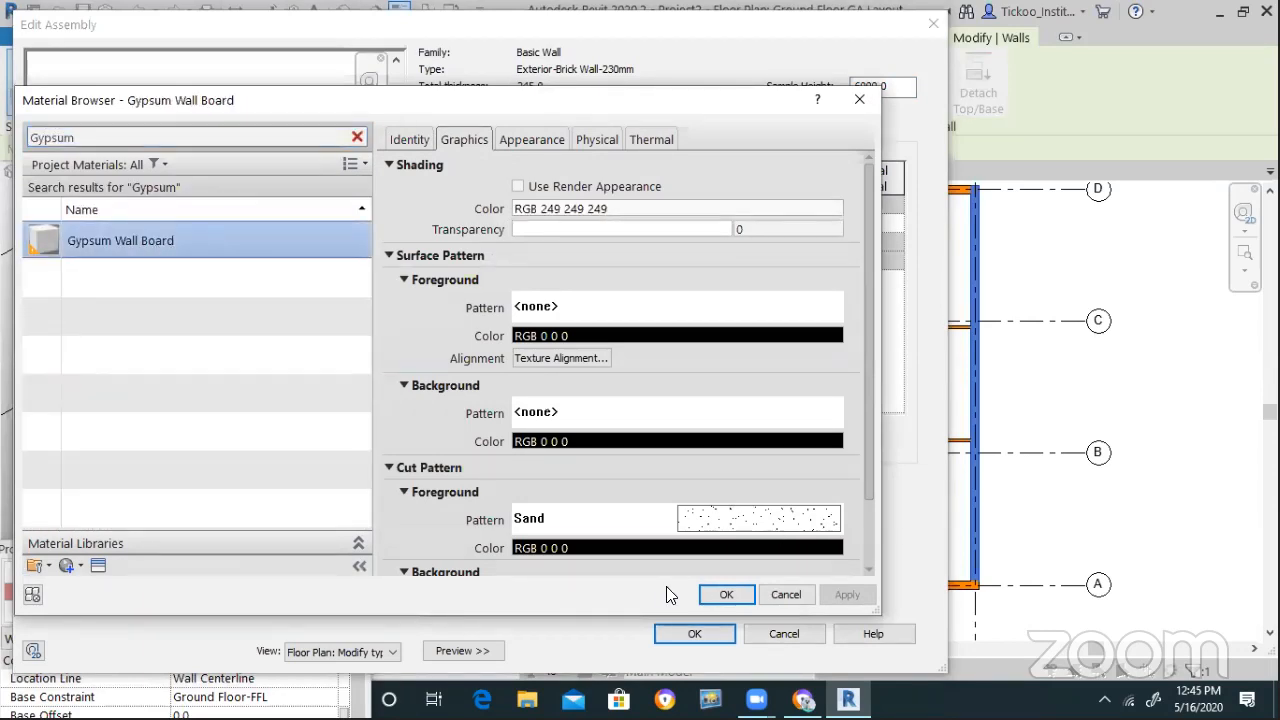
click(726, 594)
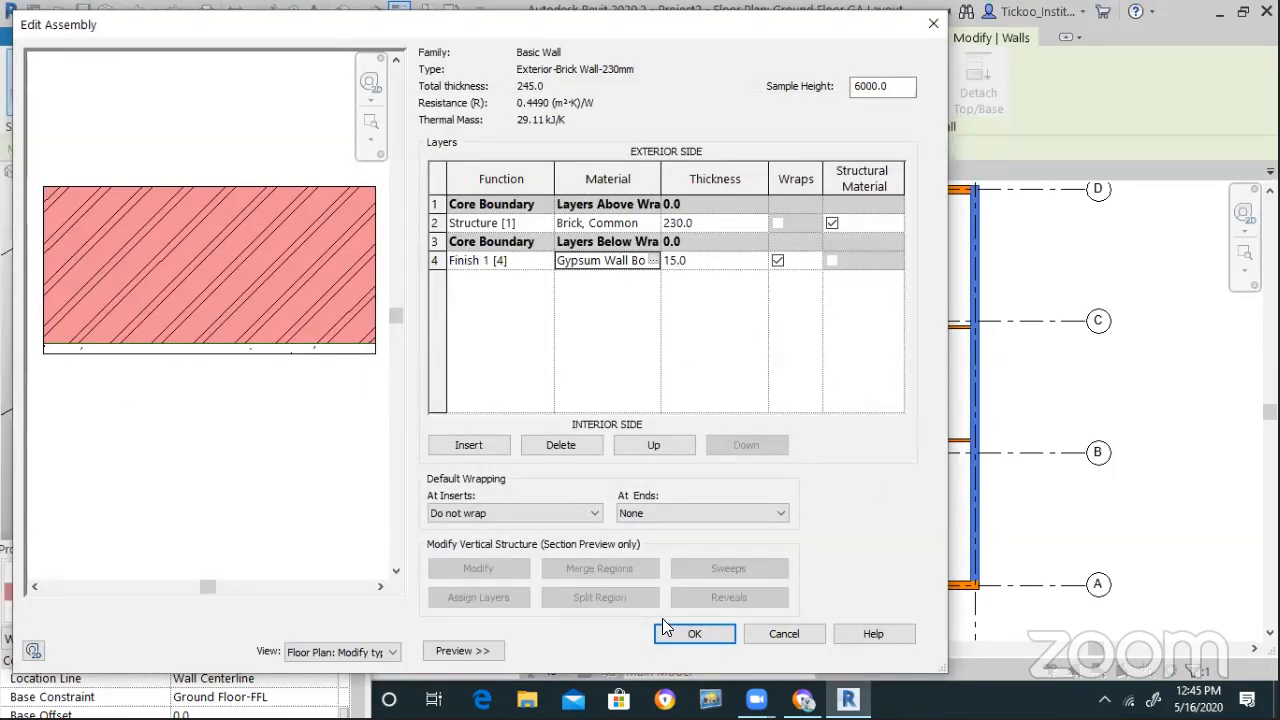
click(708, 633)
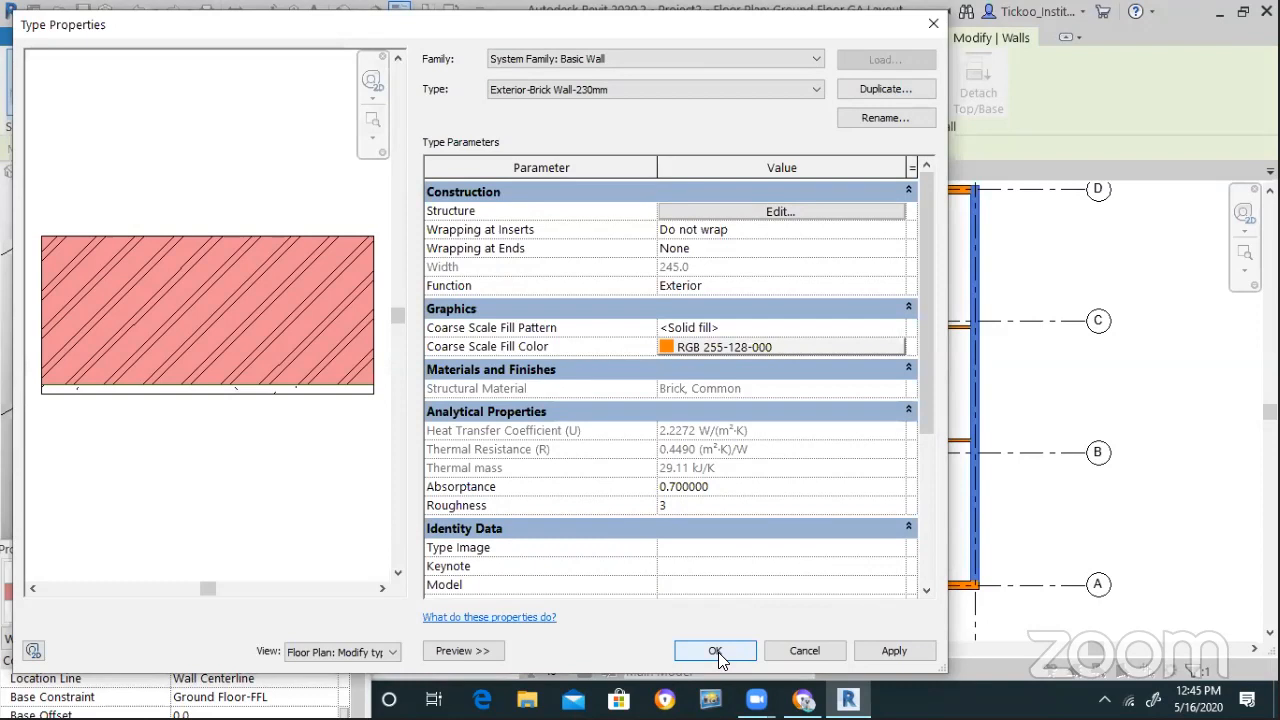
click(720, 210)
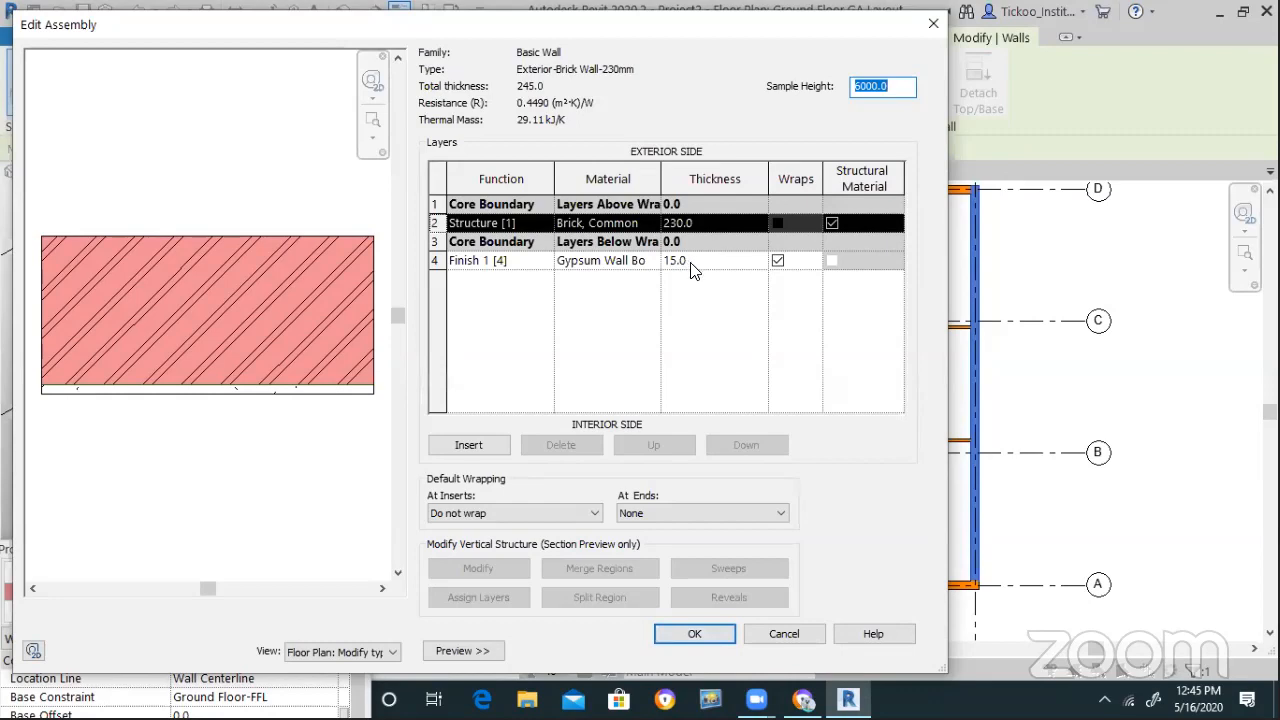
click(700, 634)
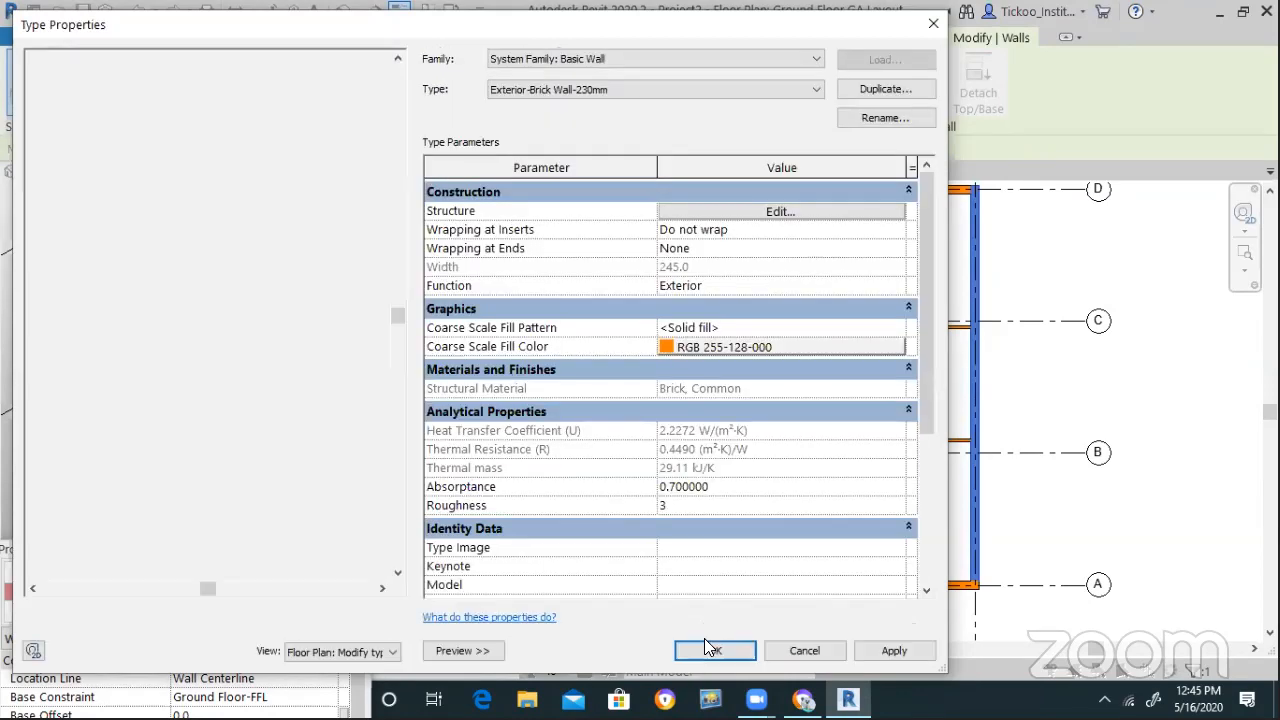
key(Return)
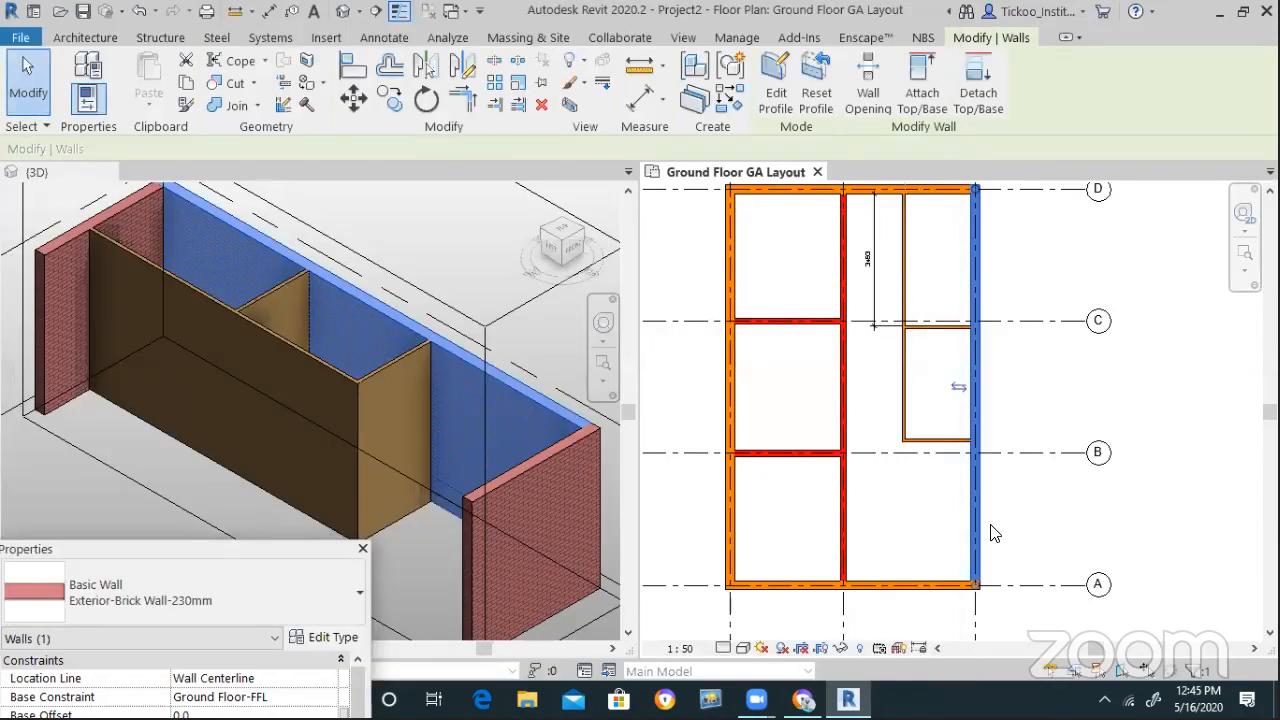
Set the plan view to a finer detail level so wall layers show
scroll(1003, 598, up, 2)
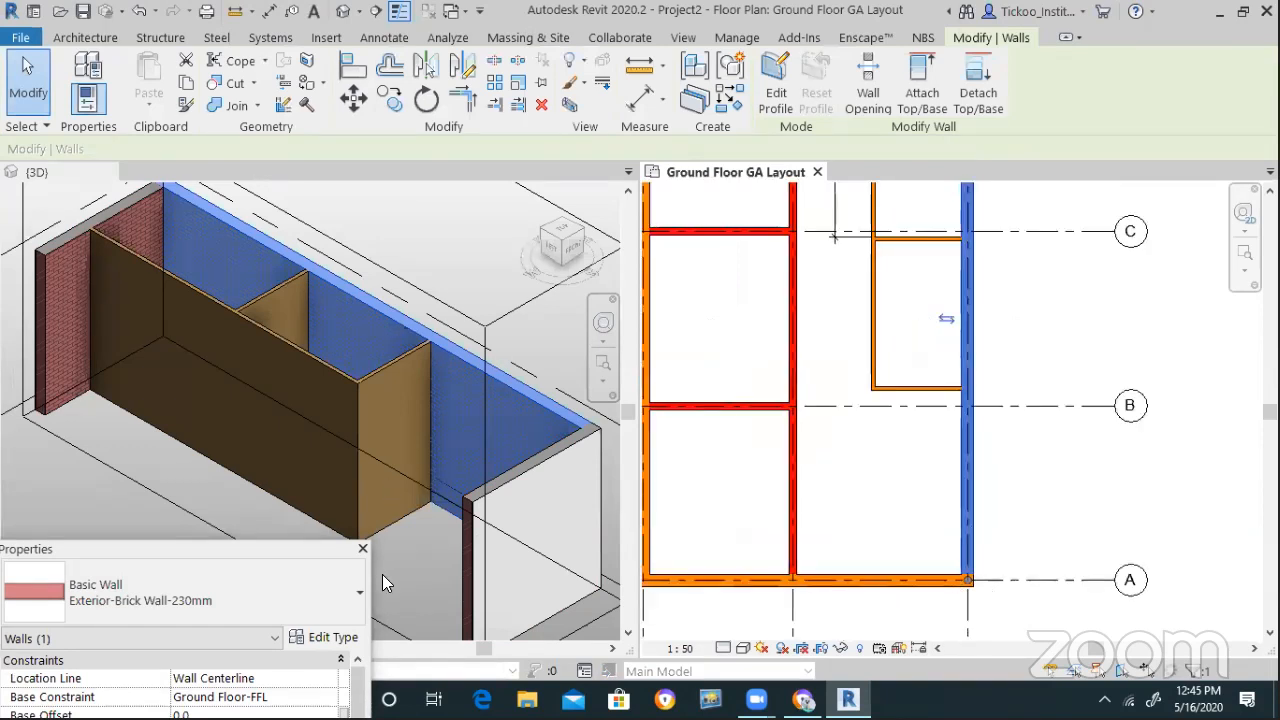
click(462, 321)
click(464, 295)
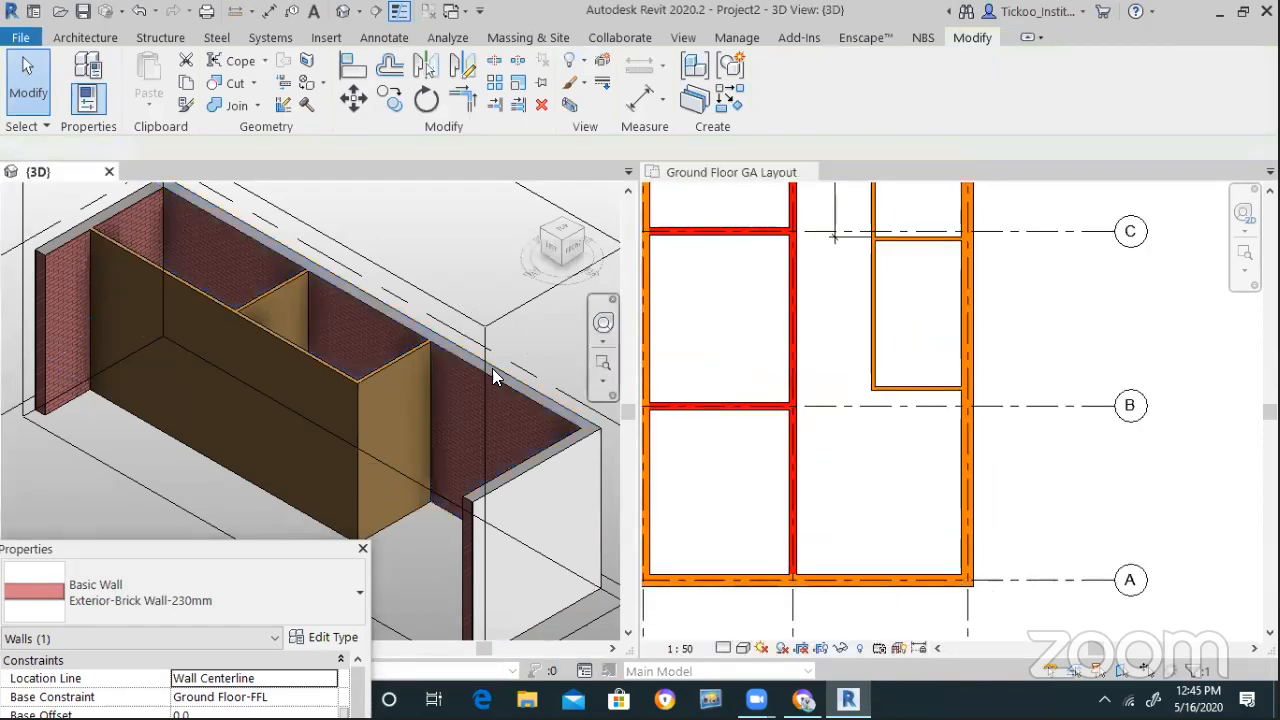
scroll(990, 505, up, 1)
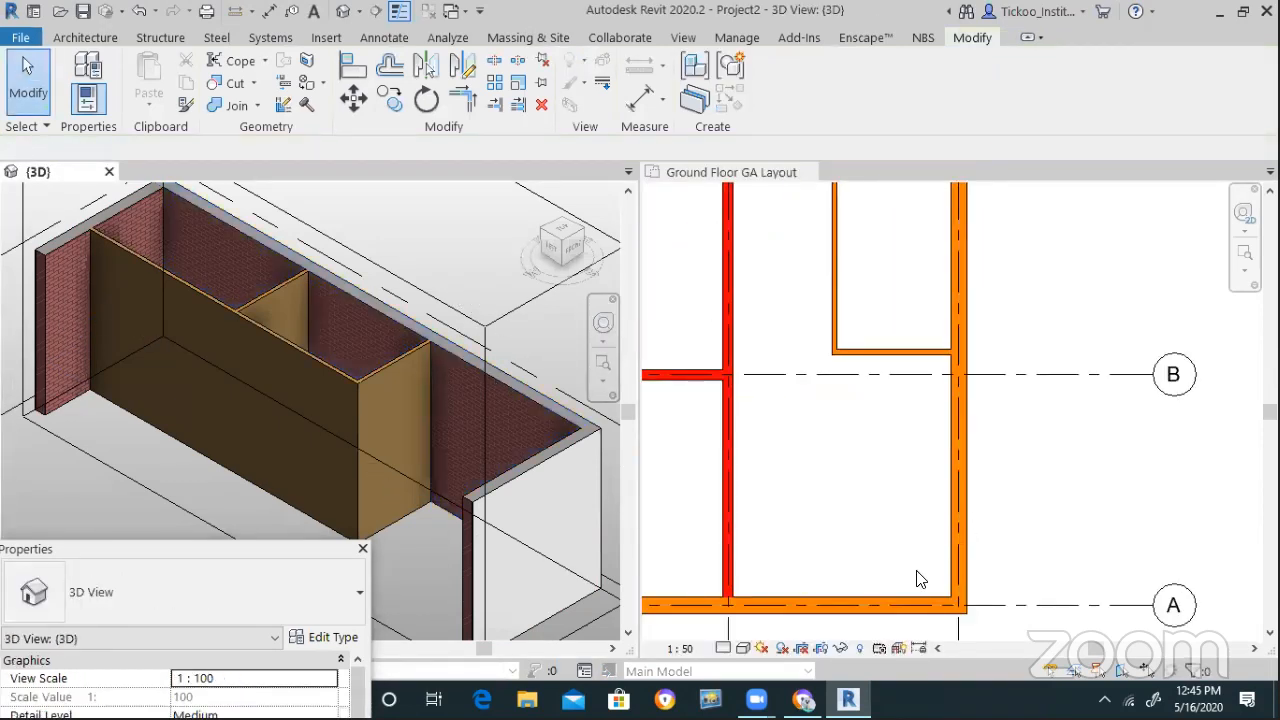
click(723, 648)
click(748, 622)
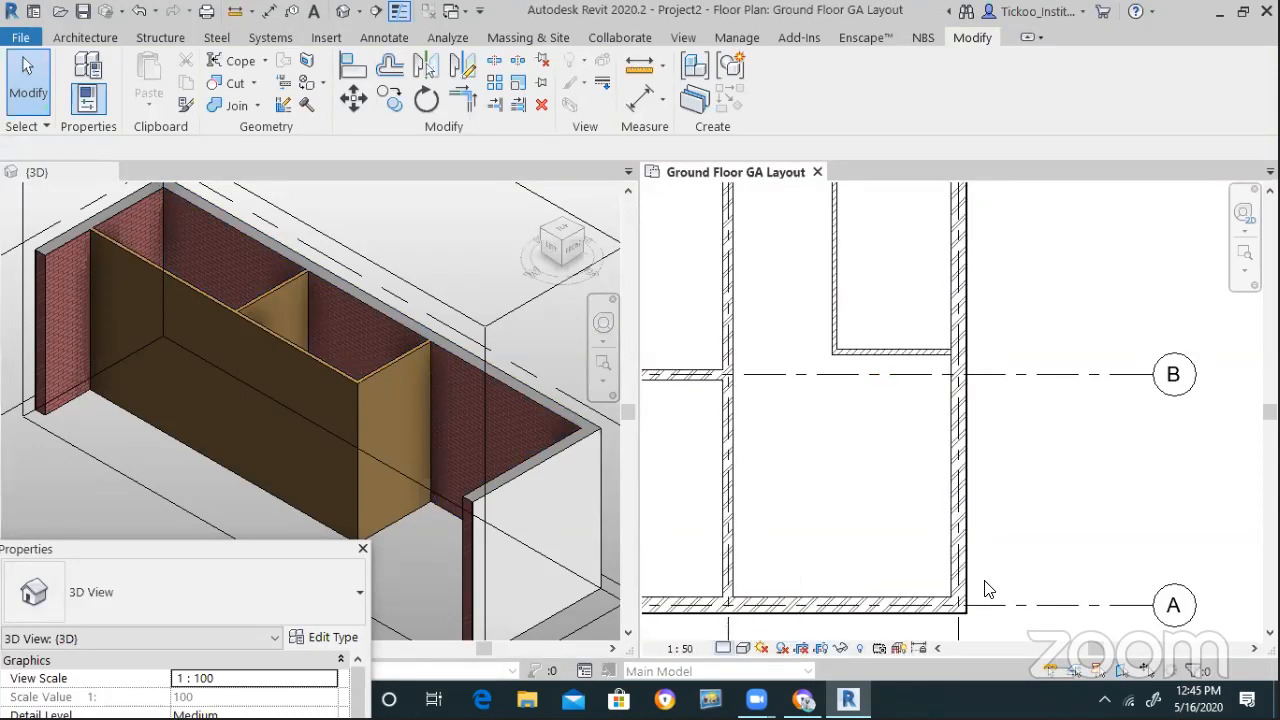
scroll(960, 628, up, 1)
scroll(995, 580, up, 1)
Flip the right exterior wall so its gypsum finish faces the interior
click(984, 590)
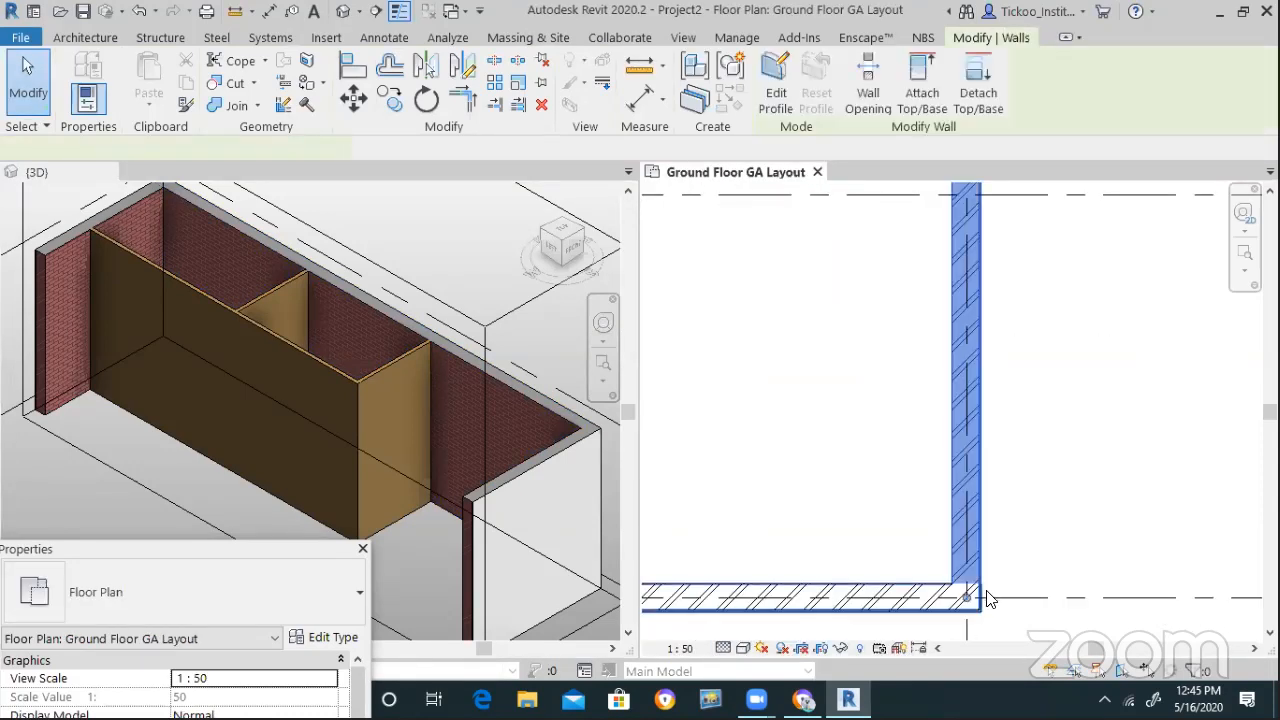
scroll(1000, 560, down, 3)
scroll(985, 385, up, 4)
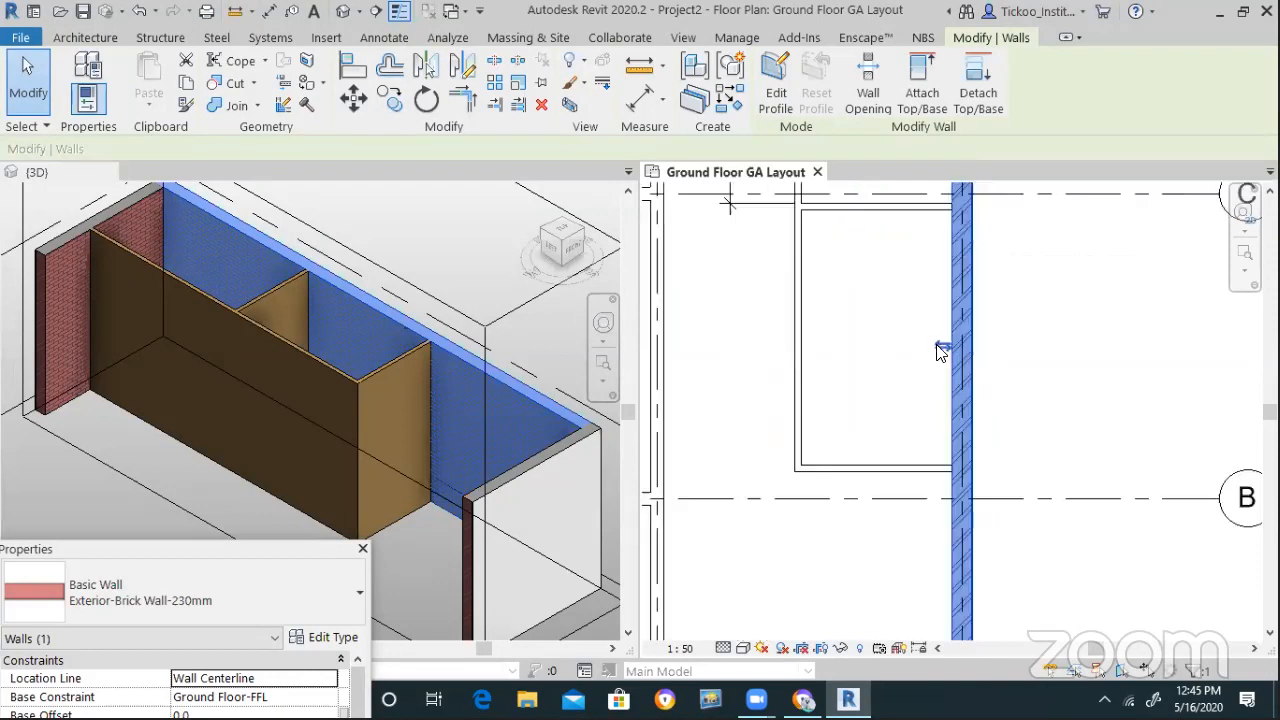
scroll(948, 340, up, 1)
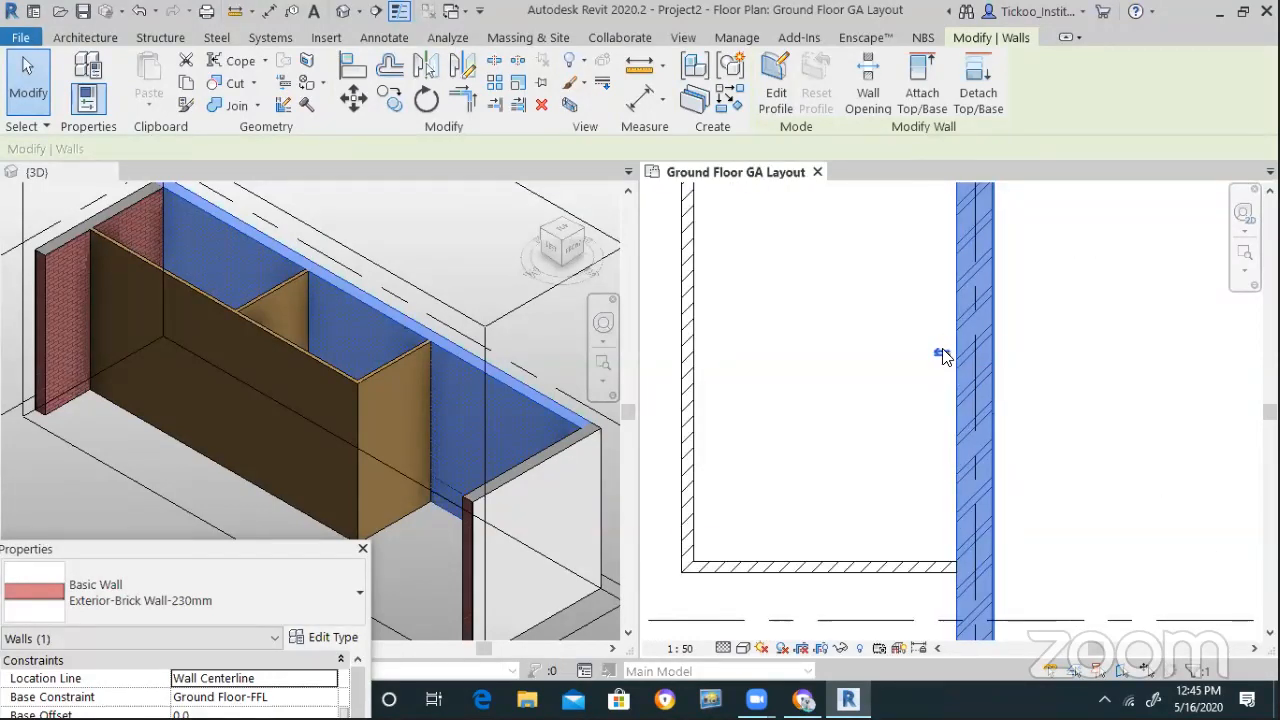
click(941, 353)
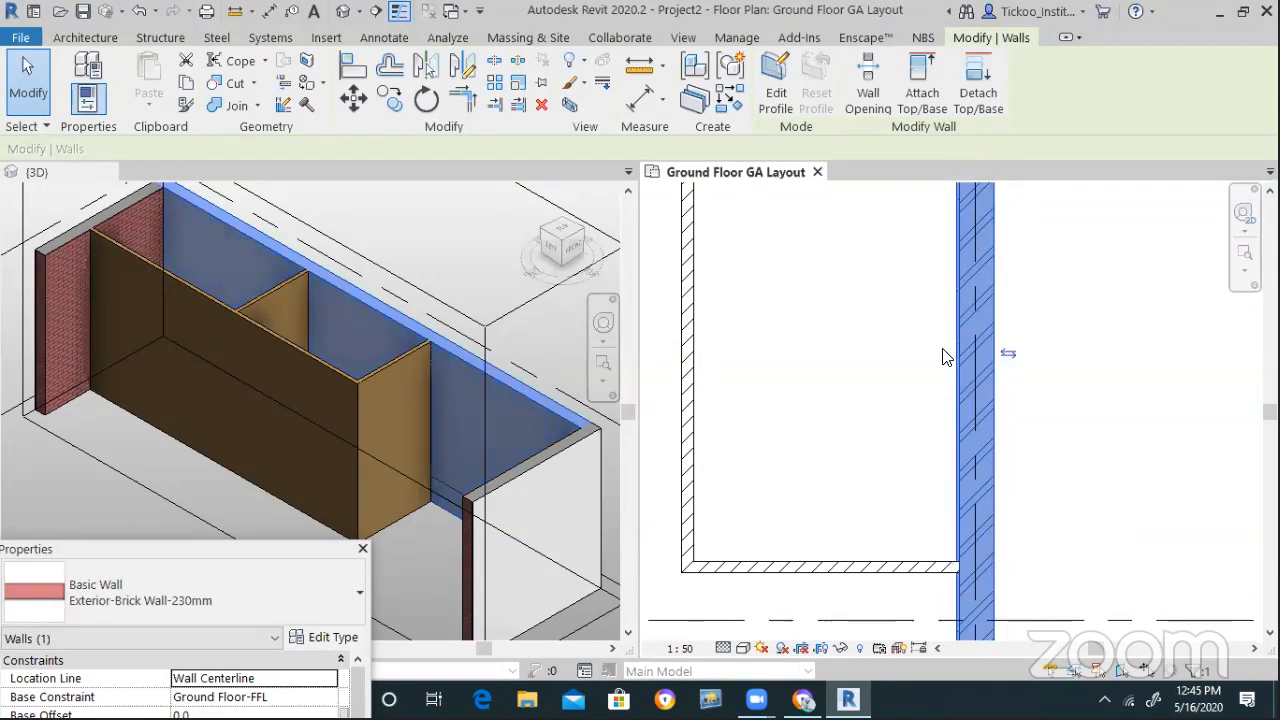
click(1036, 392)
scroll(975, 458, up, 2)
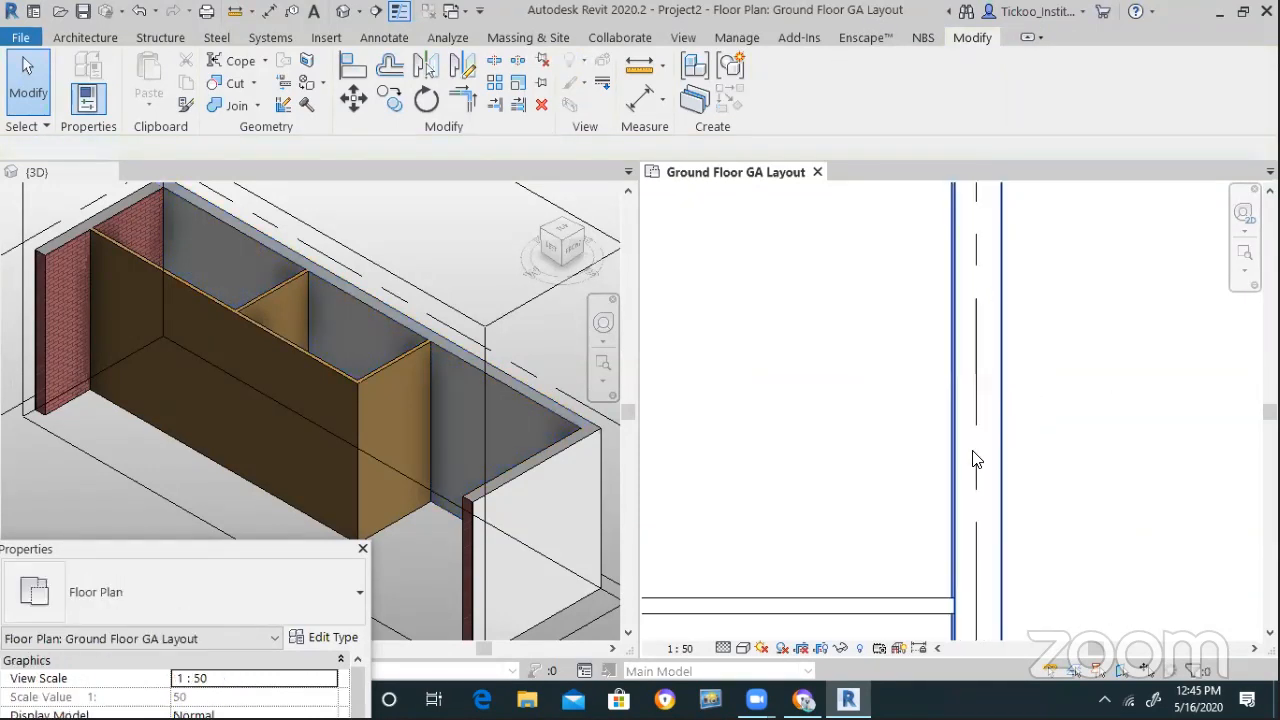
scroll(903, 438, down, 2)
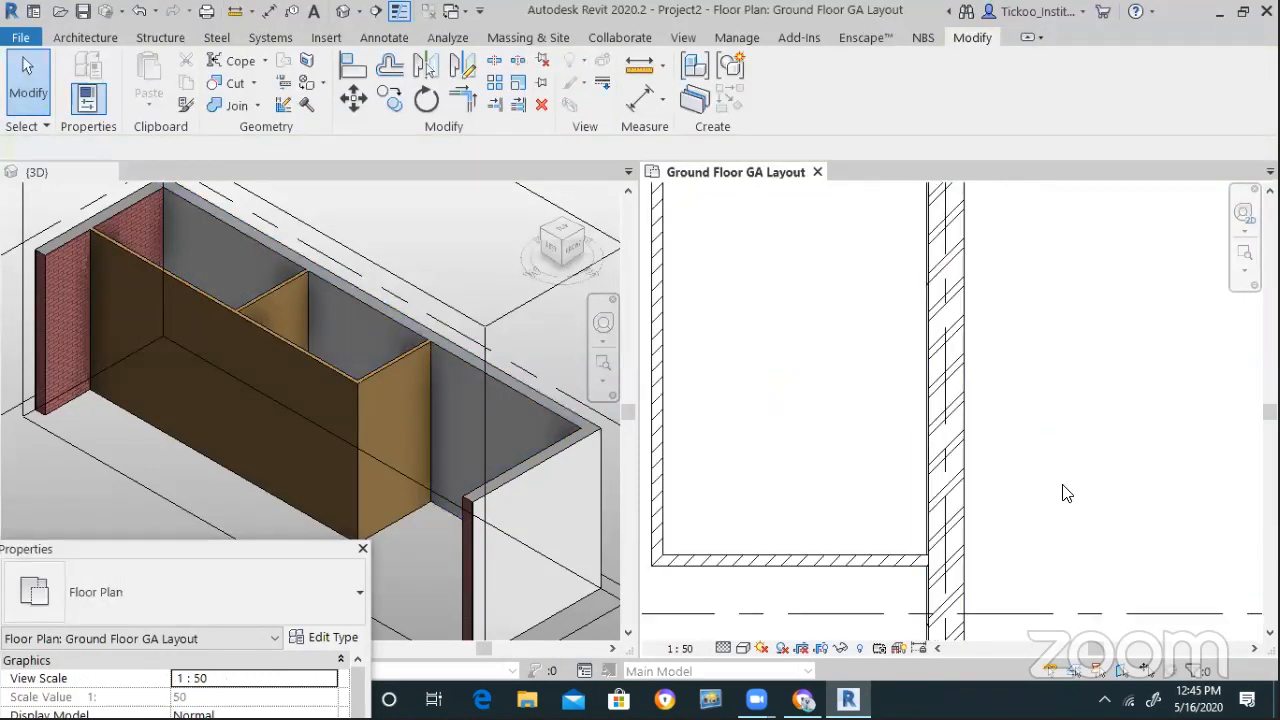
scroll(867, 437, down, 3)
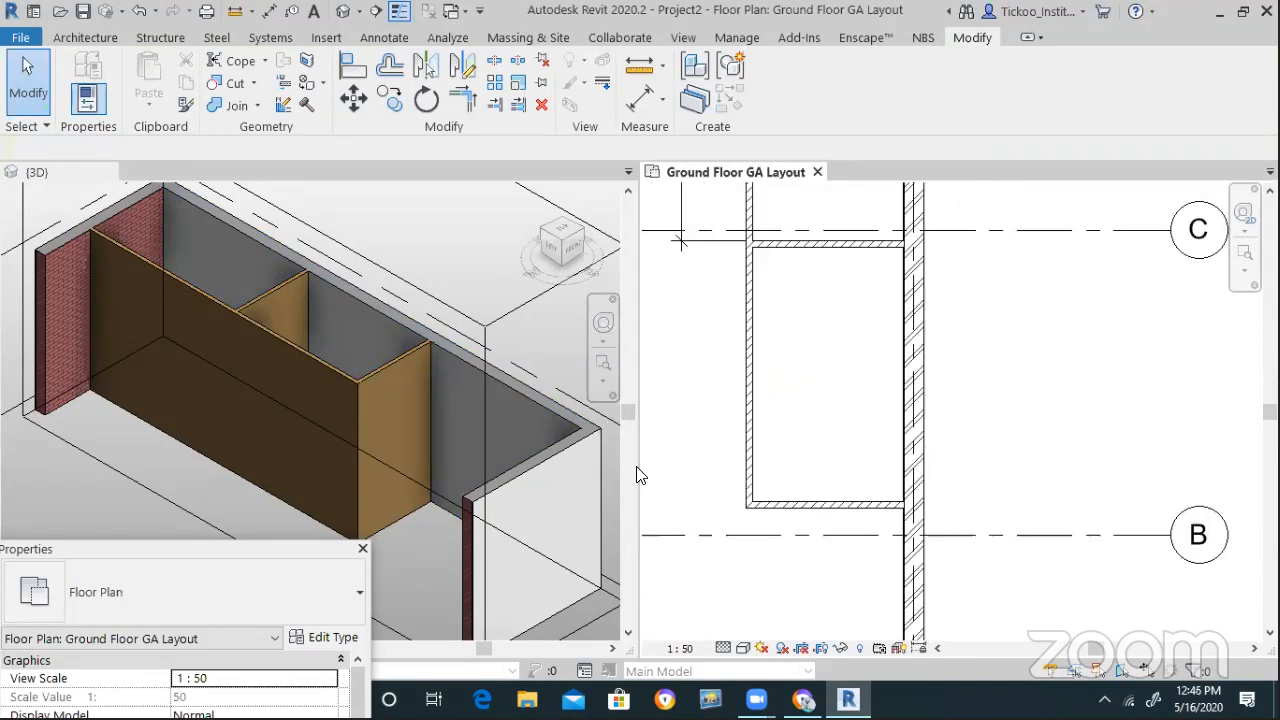
scroll(955, 550, up, 2)
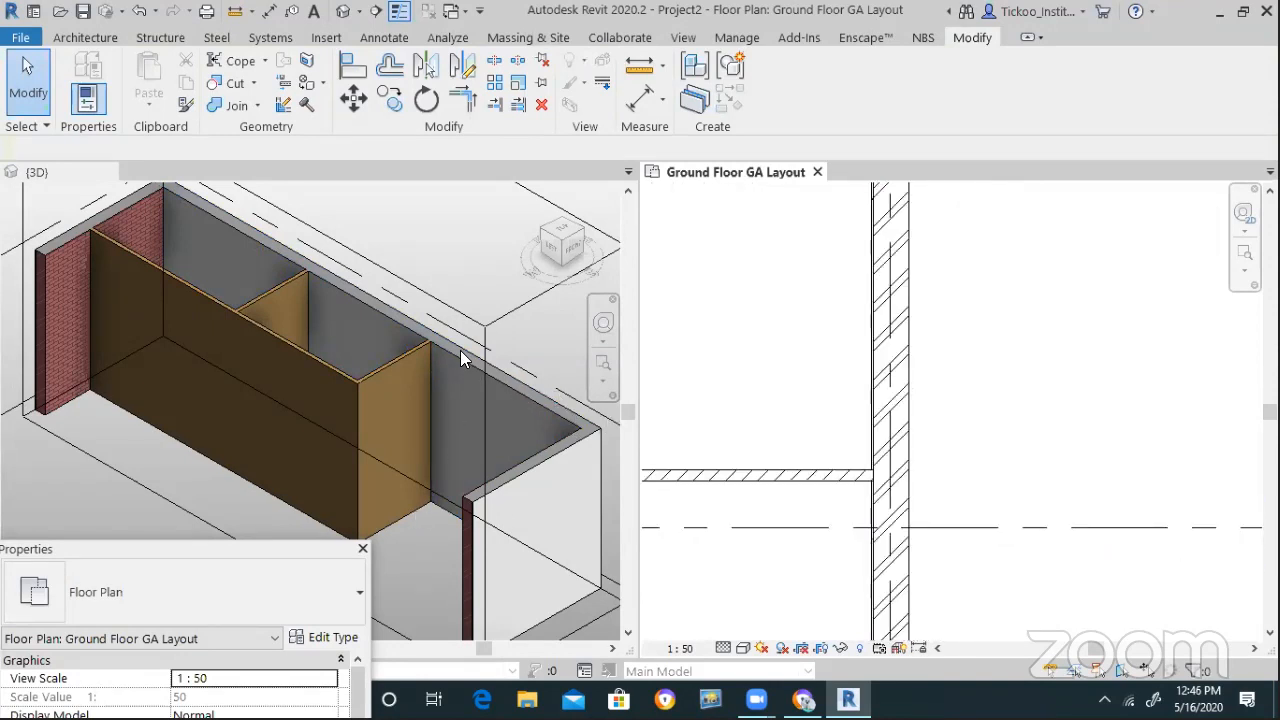
Inspect the wall along grid A in the plan and 3D views
click(386, 298)
scroll(386, 298, down, 3)
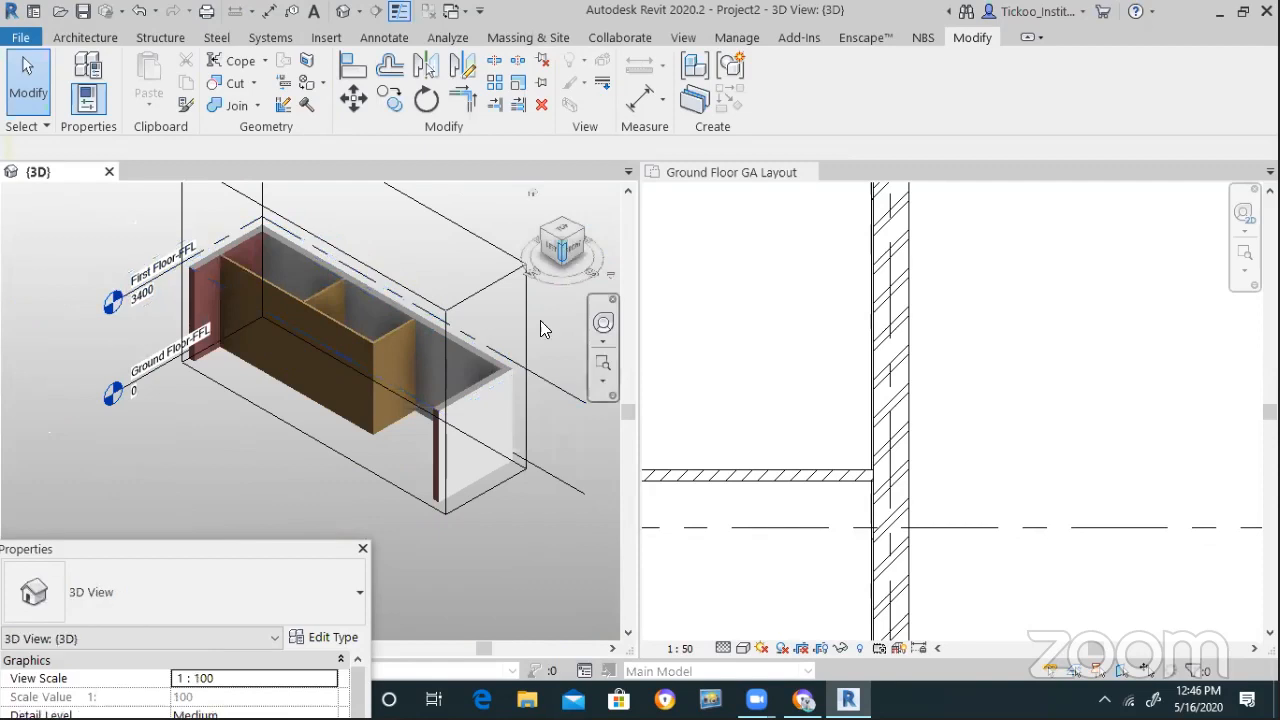
scroll(885, 420, down, 5)
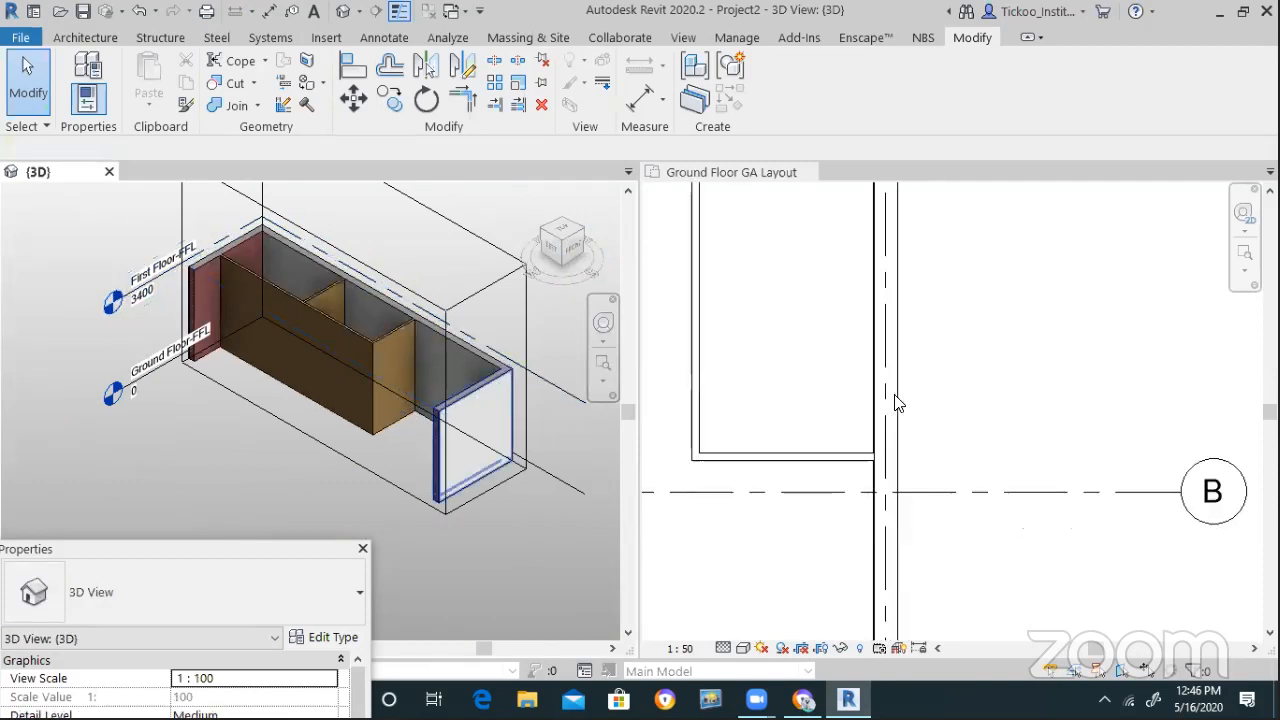
scroll(868, 533, up, 3)
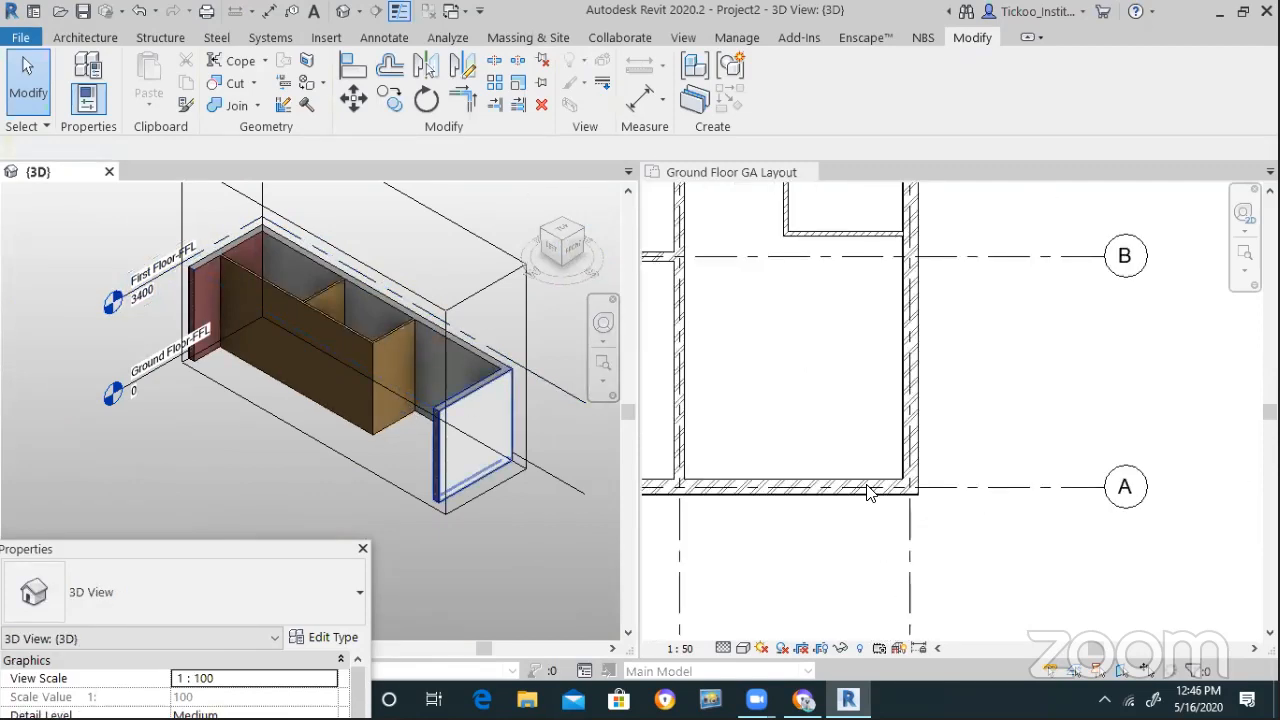
click(766, 509)
scroll(843, 507, down, 2)
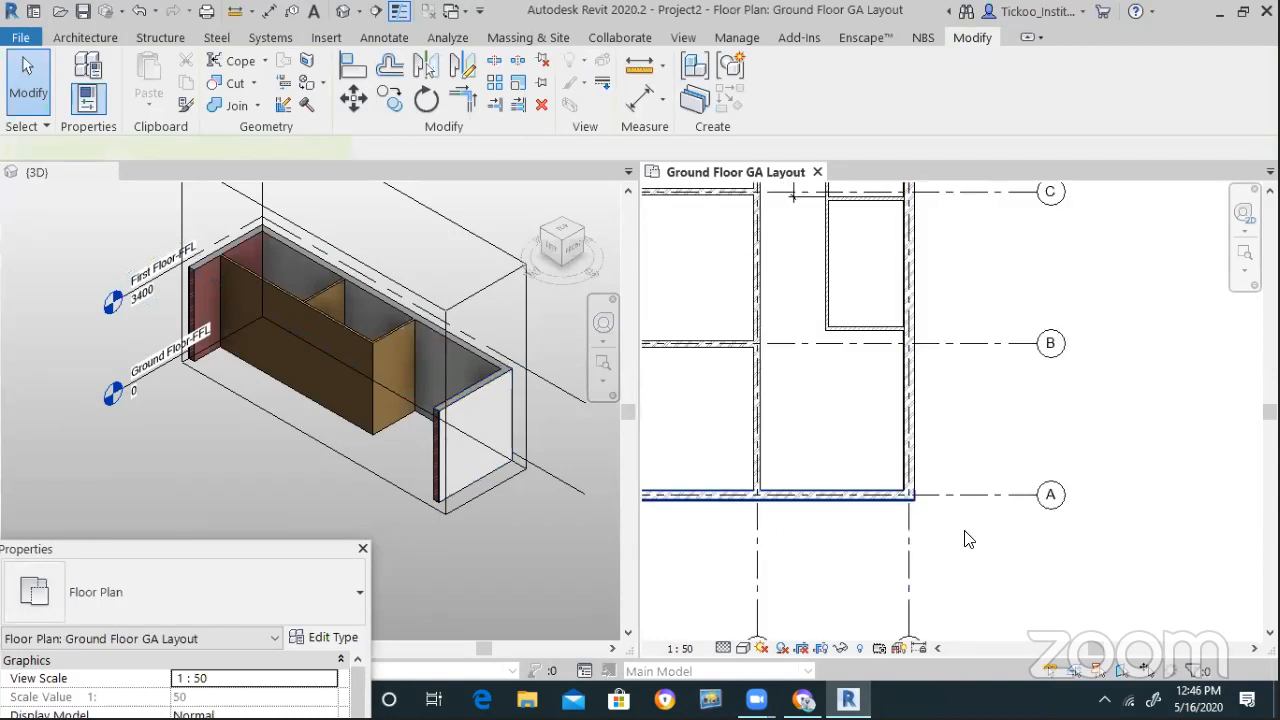
click(845, 498)
scroll(869, 529, down, 2)
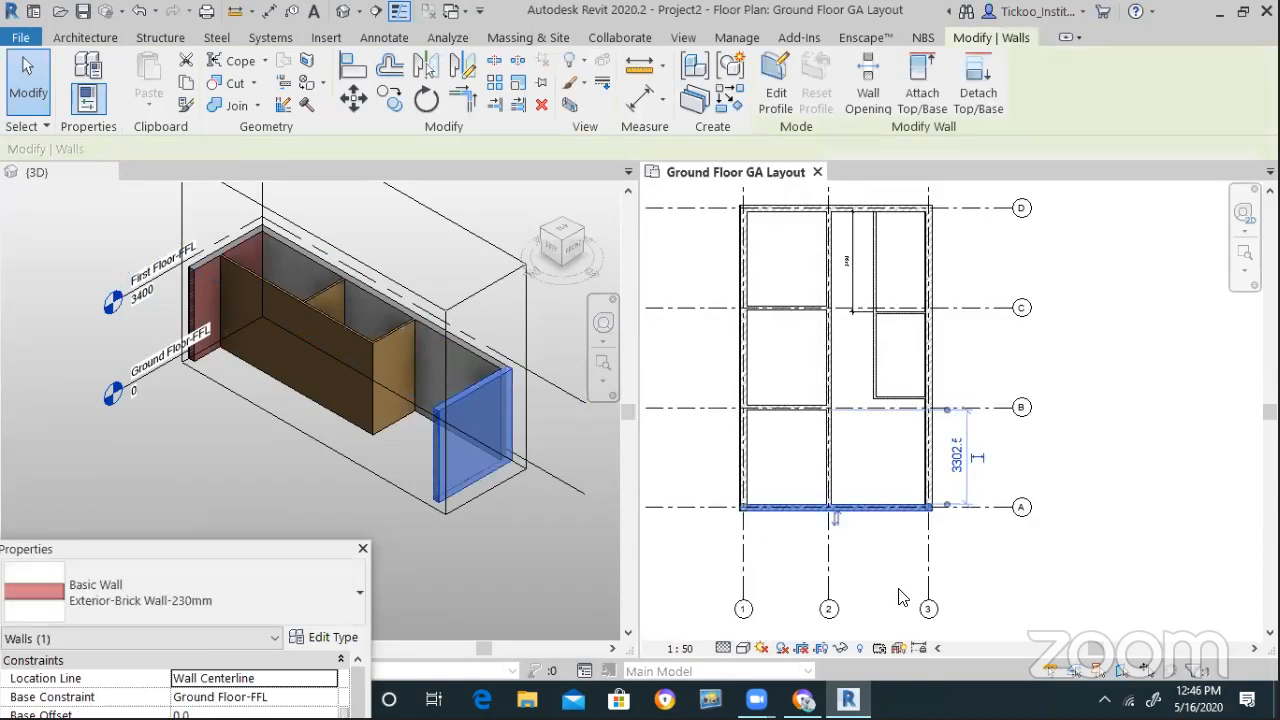
click(957, 523)
scroll(935, 490, up, 4)
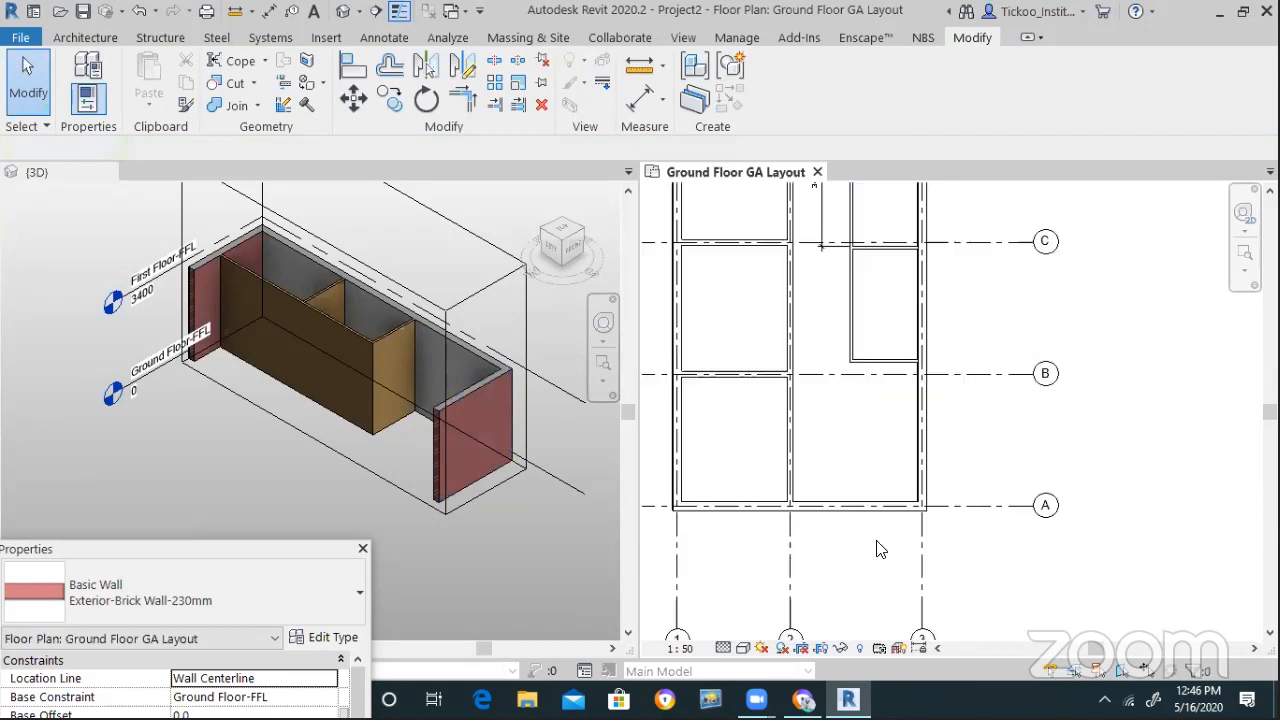
scroll(940, 482, up, 4)
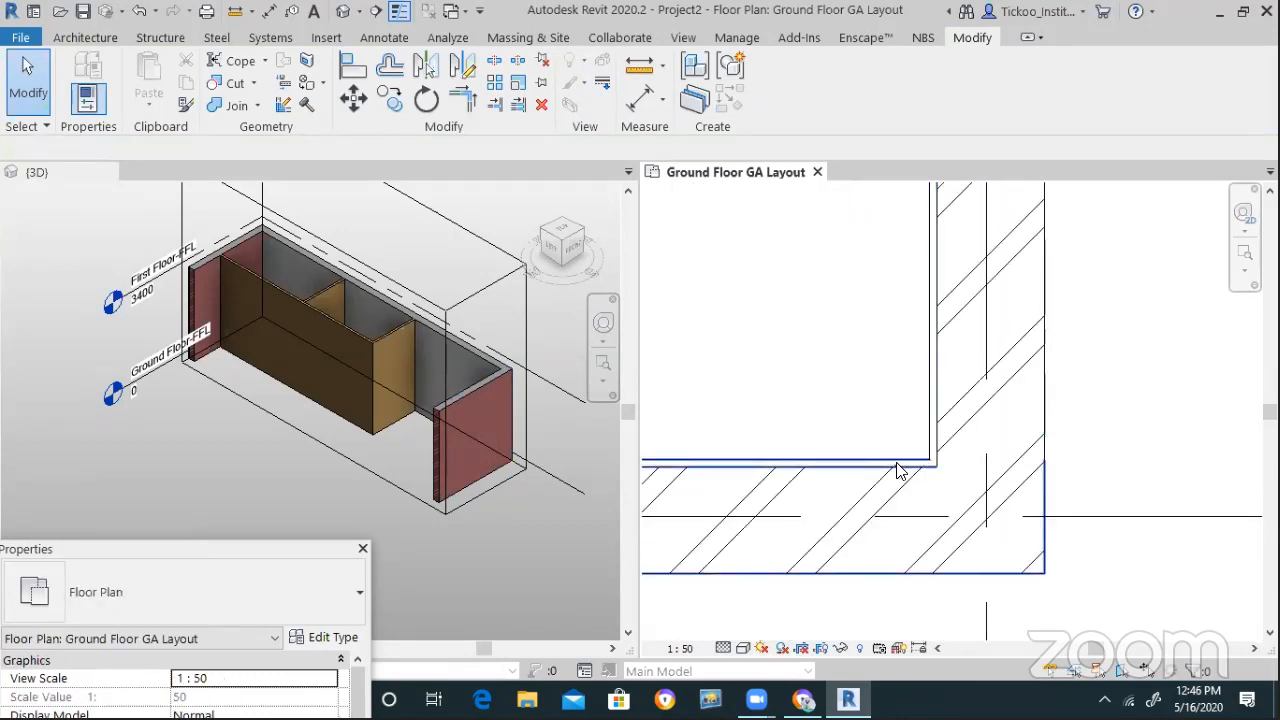
scroll(883, 514, down, 3)
scroll(410, 330, up, 3)
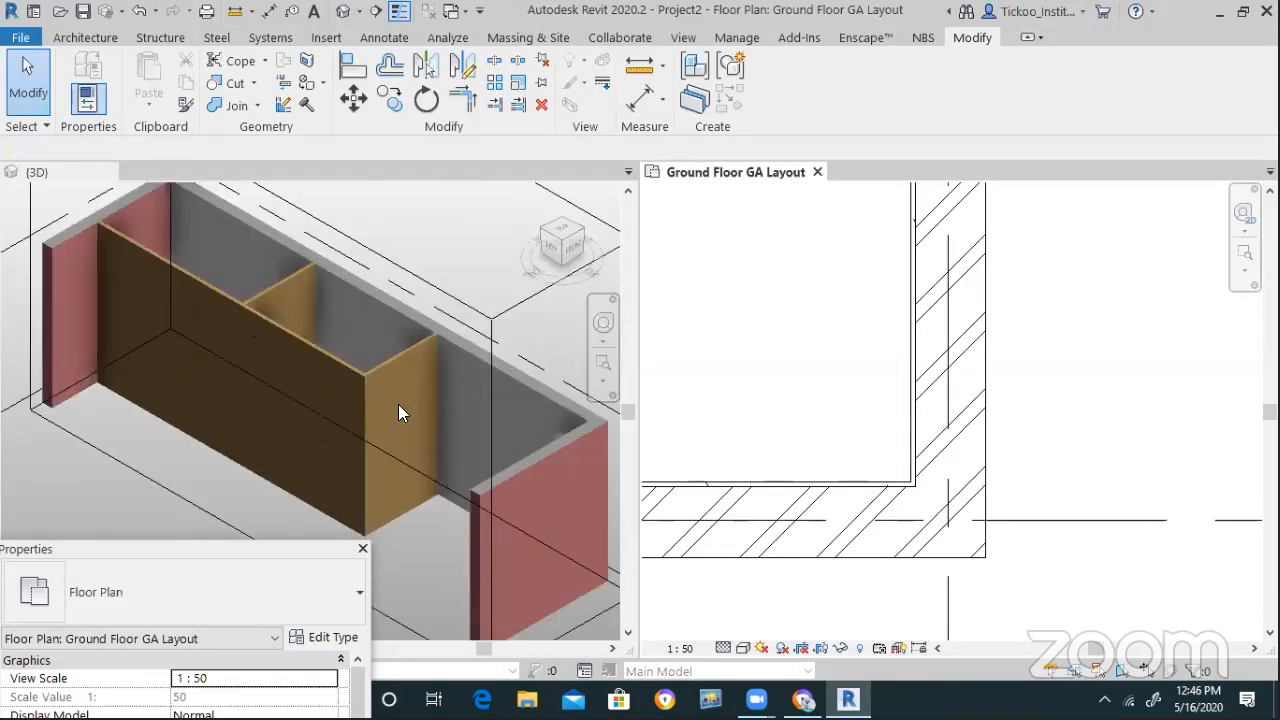
scroll(371, 380, down, 5)
scroll(457, 337, up, 1)
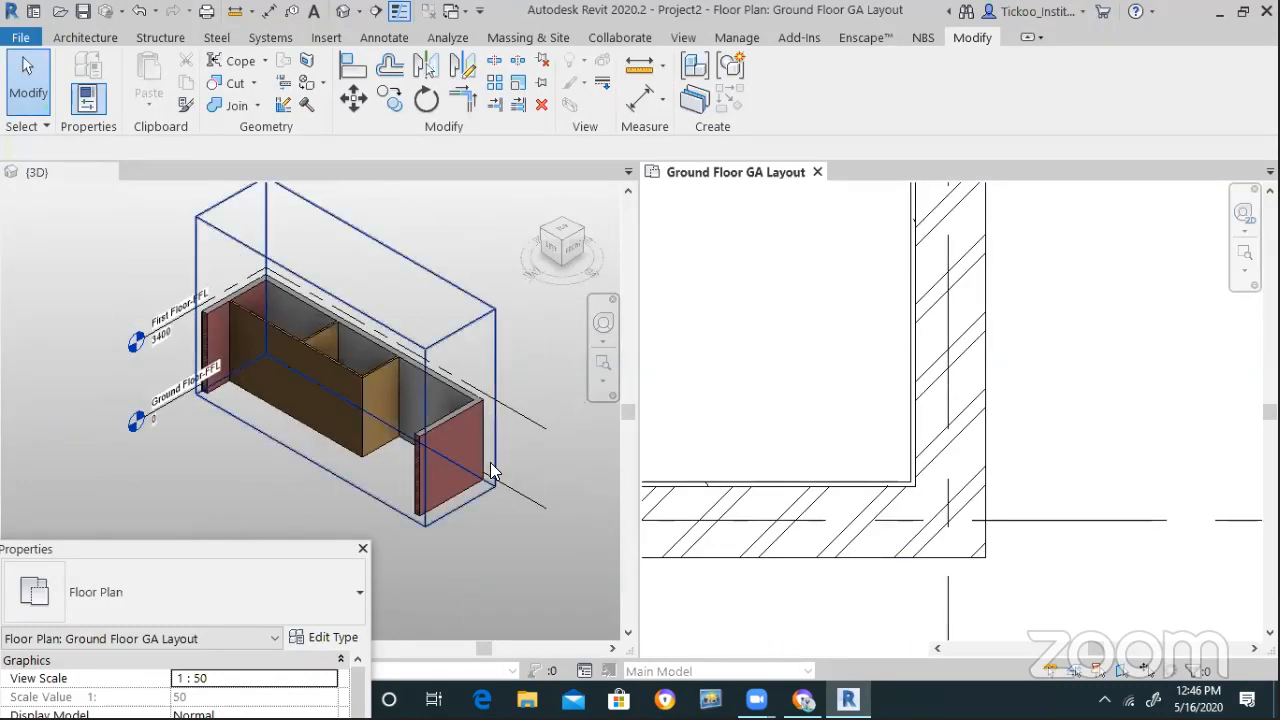
Pull the 3D section box inward to cut away the grid A end wall
click(458, 458)
scroll(466, 510, up, 2)
scroll(466, 494, up, 3)
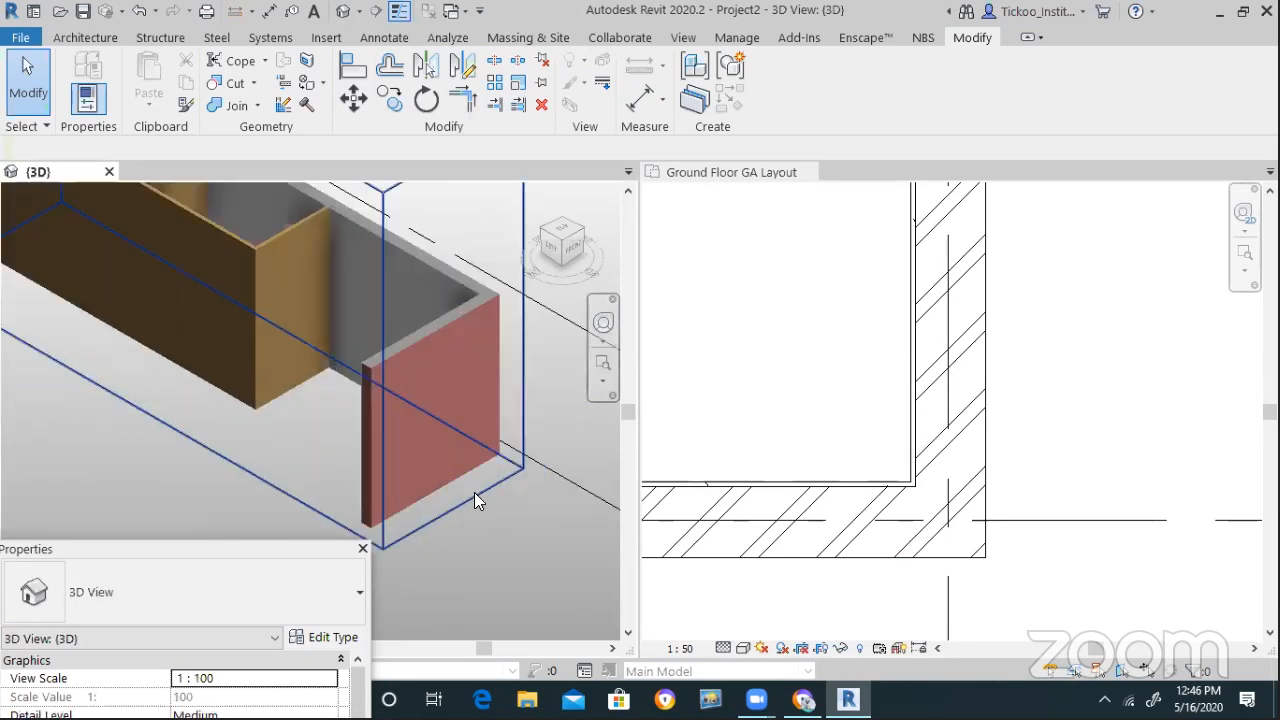
click(477, 497)
drag(454, 328, 397, 297)
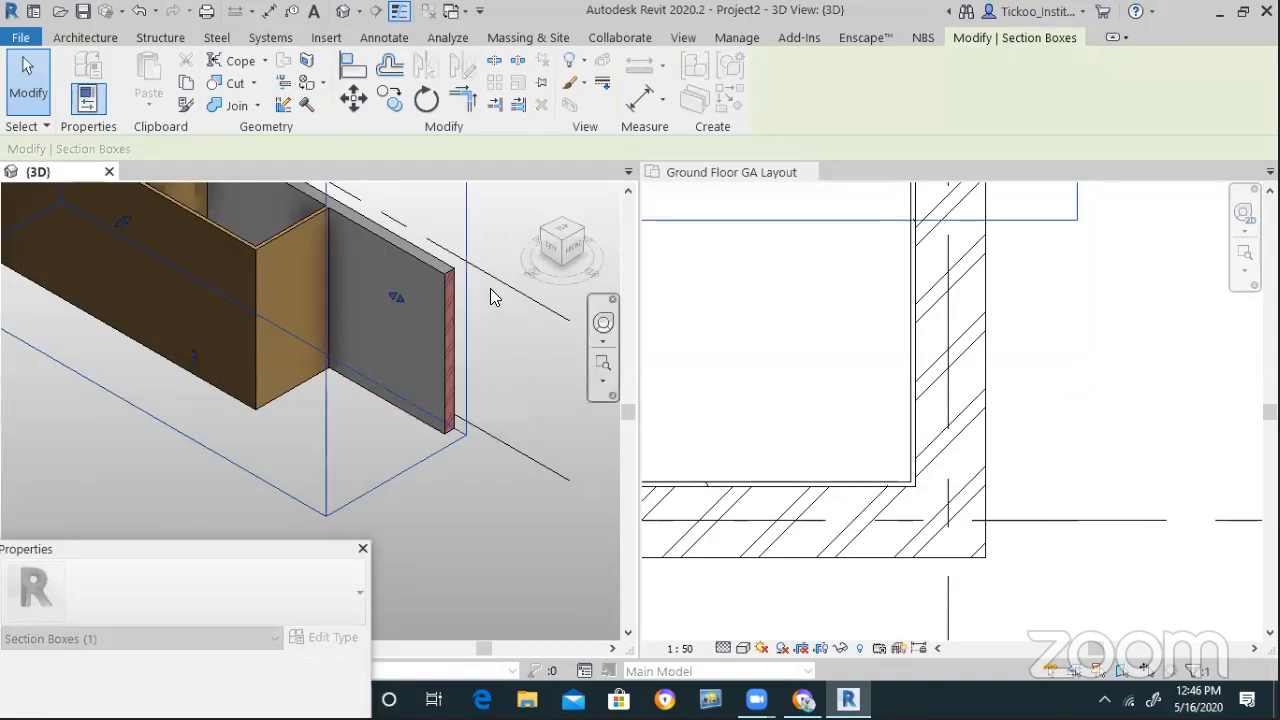
scroll(492, 286, up, 5)
scroll(412, 246, up, 2)
scroll(338, 232, up, 6)
scroll(412, 332, down, 2)
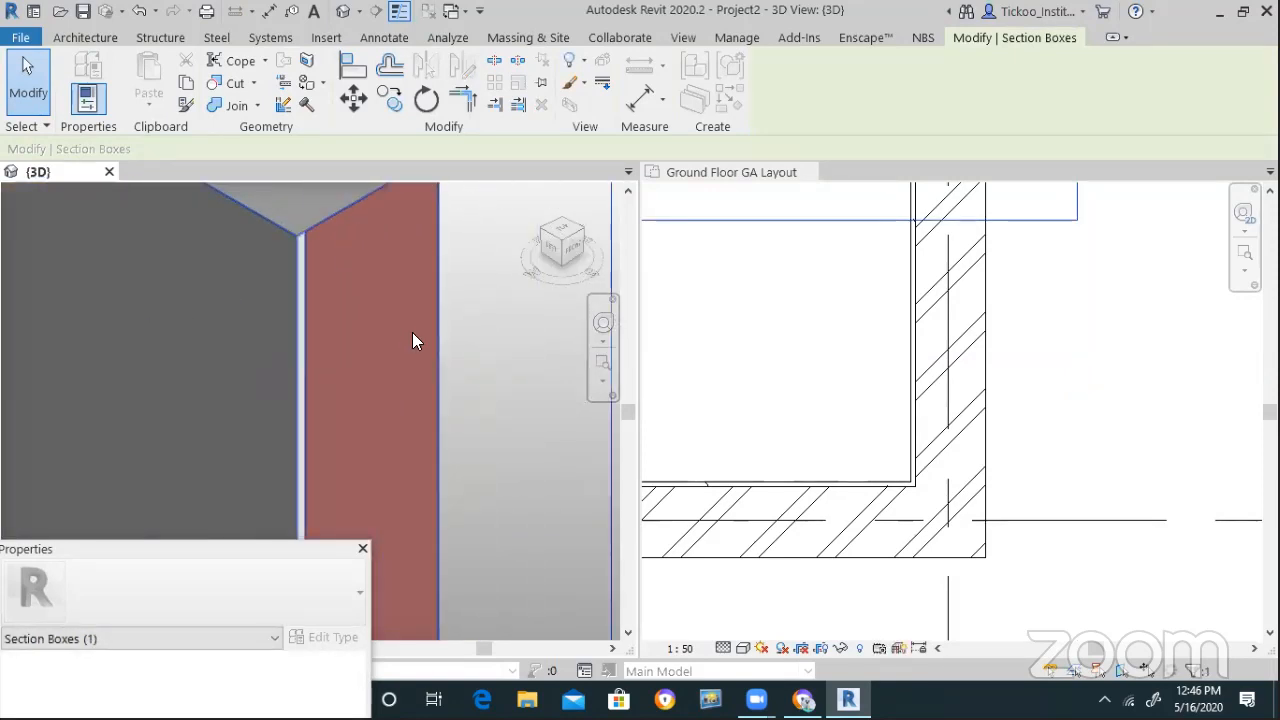
scroll(480, 340, down, 6)
scroll(482, 340, down, 4)
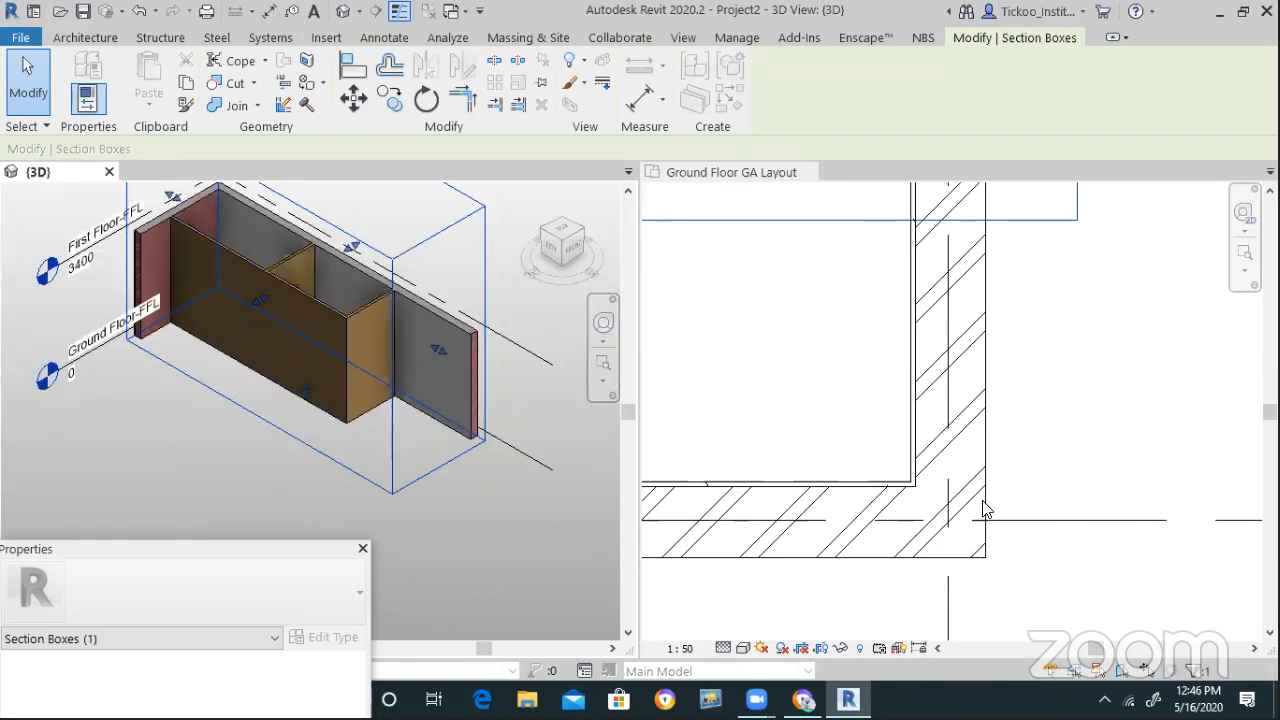
scroll(1056, 506, down, 5)
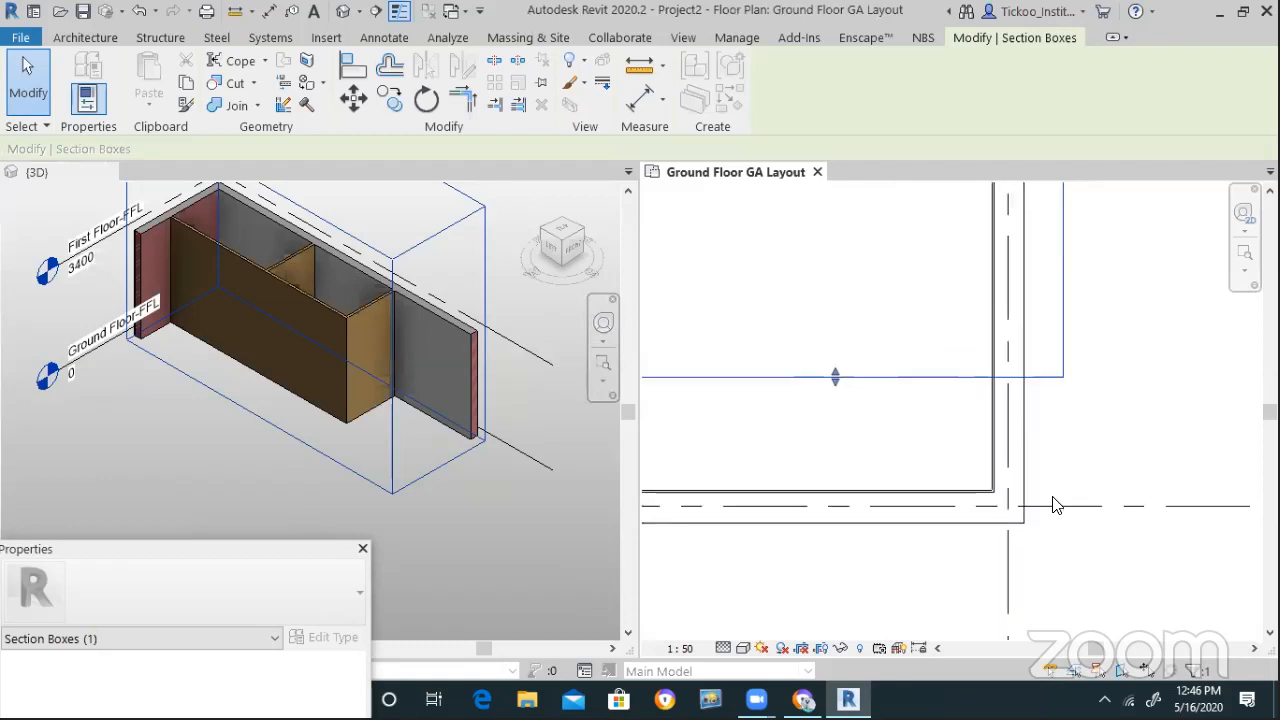
scroll(1045, 508, down, 2)
scroll(1029, 514, up, 6)
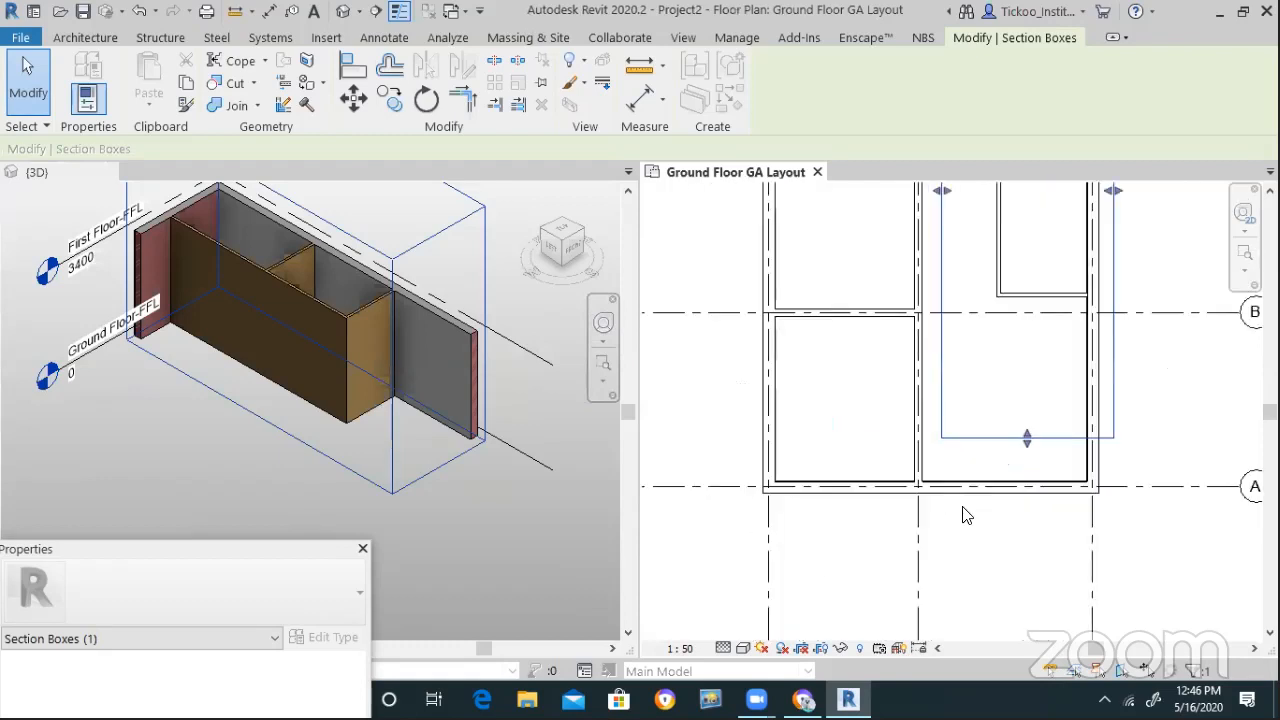
Check the left exterior wall and the grid D wall in the plan, then reselect the section box
click(759, 446)
scroll(807, 587, down, 2)
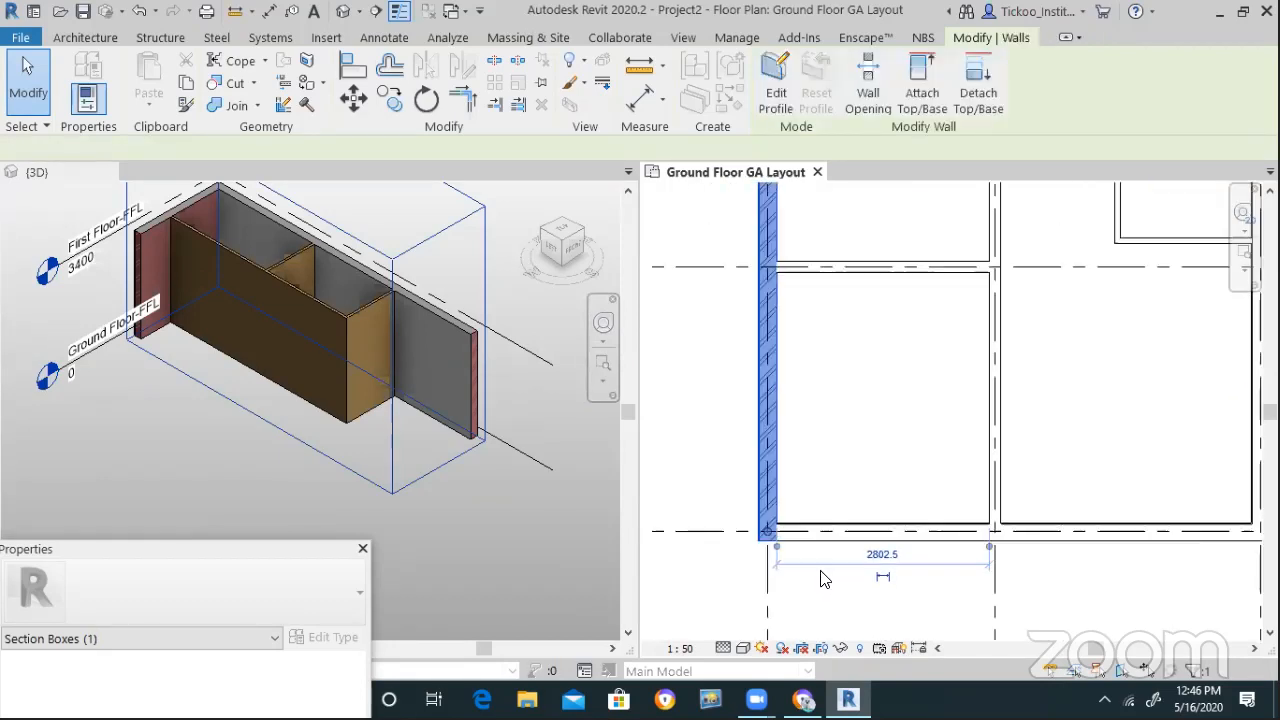
scroll(815, 561, down, 3)
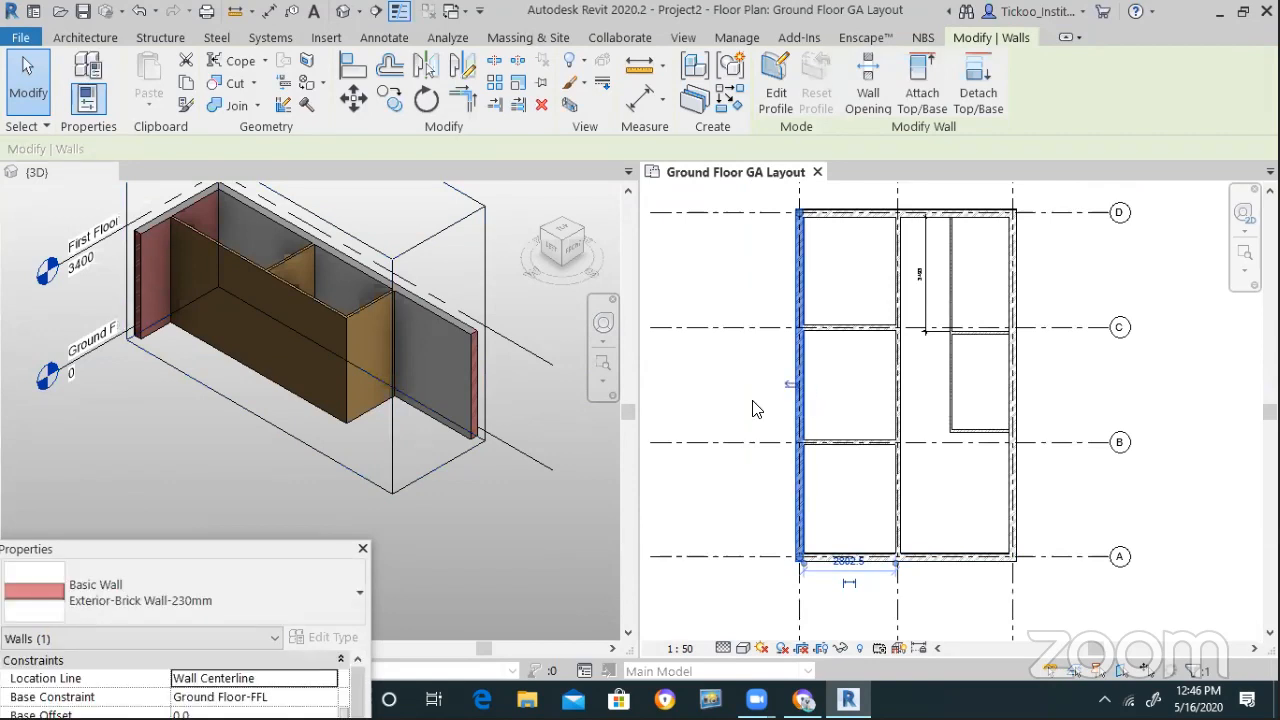
click(818, 387)
scroll(800, 387, up, 4)
click(791, 372)
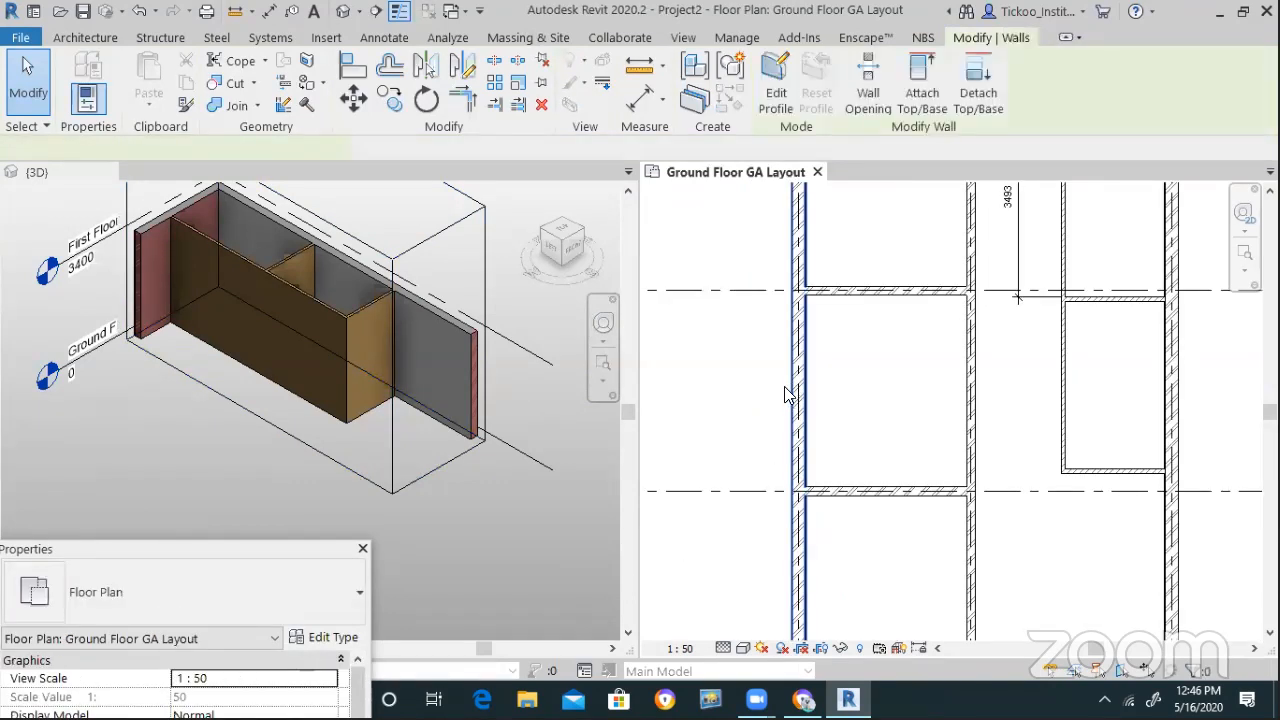
scroll(741, 466, down, 3)
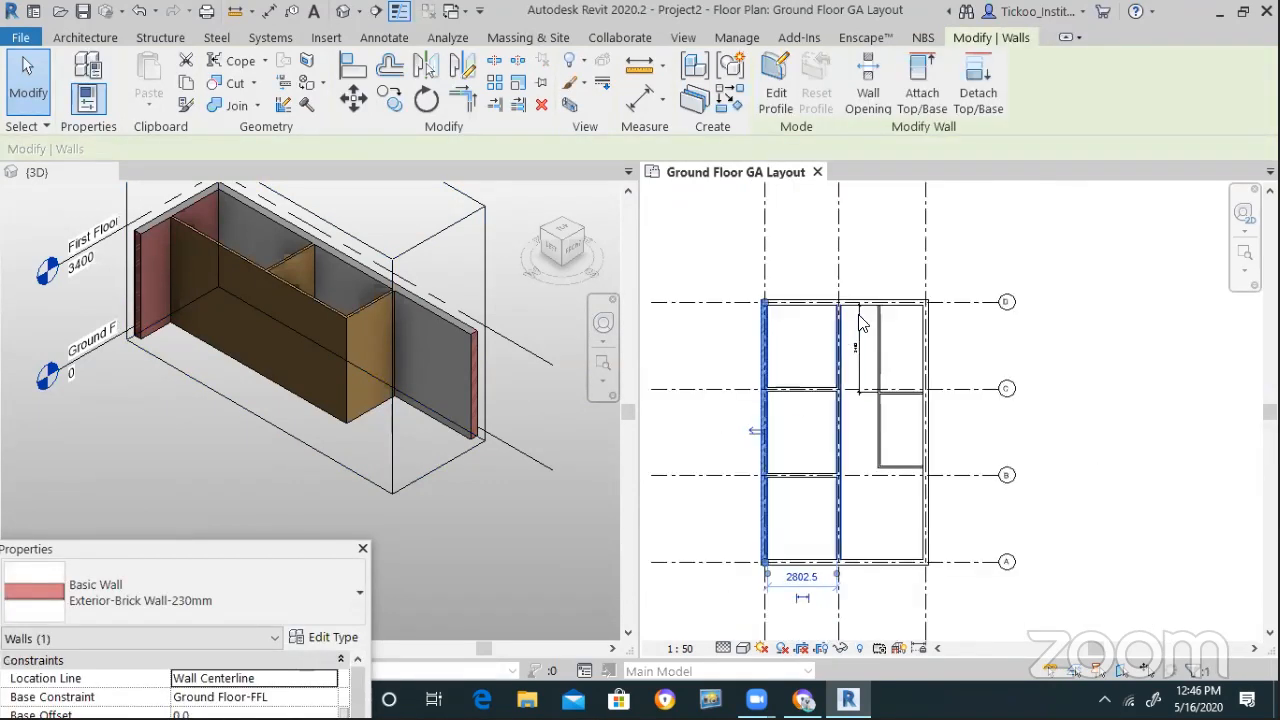
scroll(880, 330, up, 5)
click(932, 365)
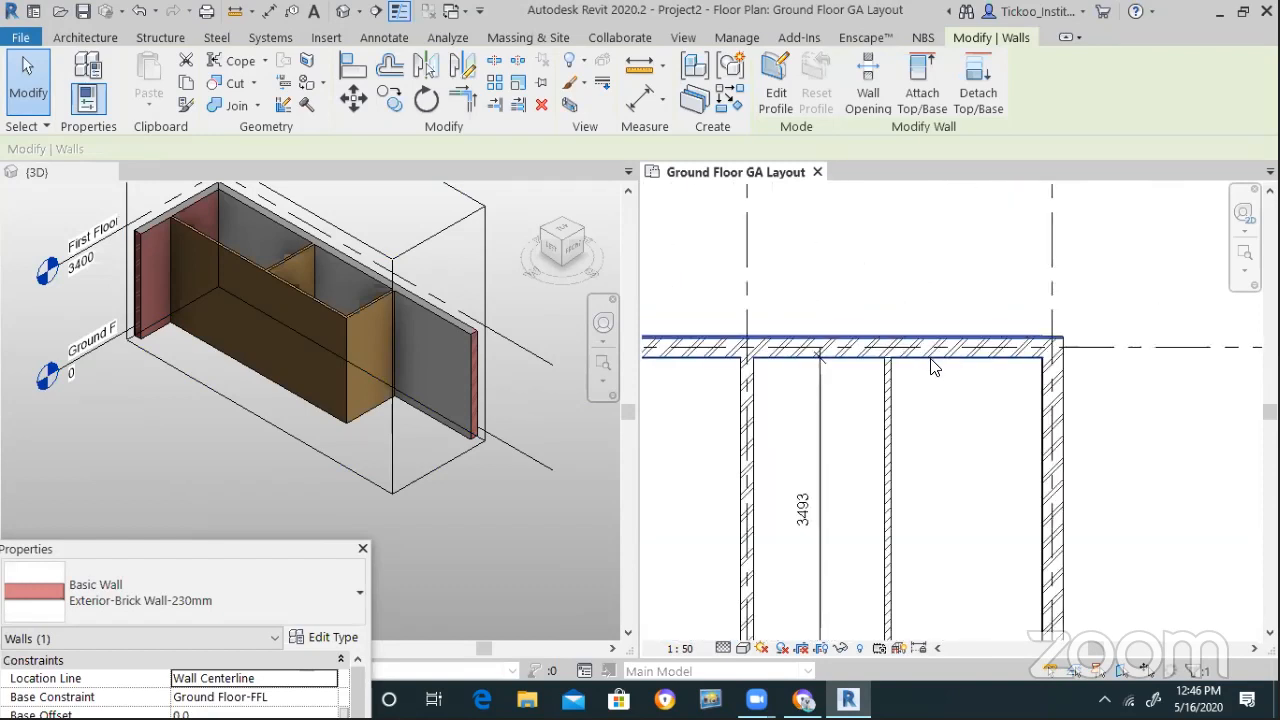
click(826, 289)
scroll(880, 300, down, 4)
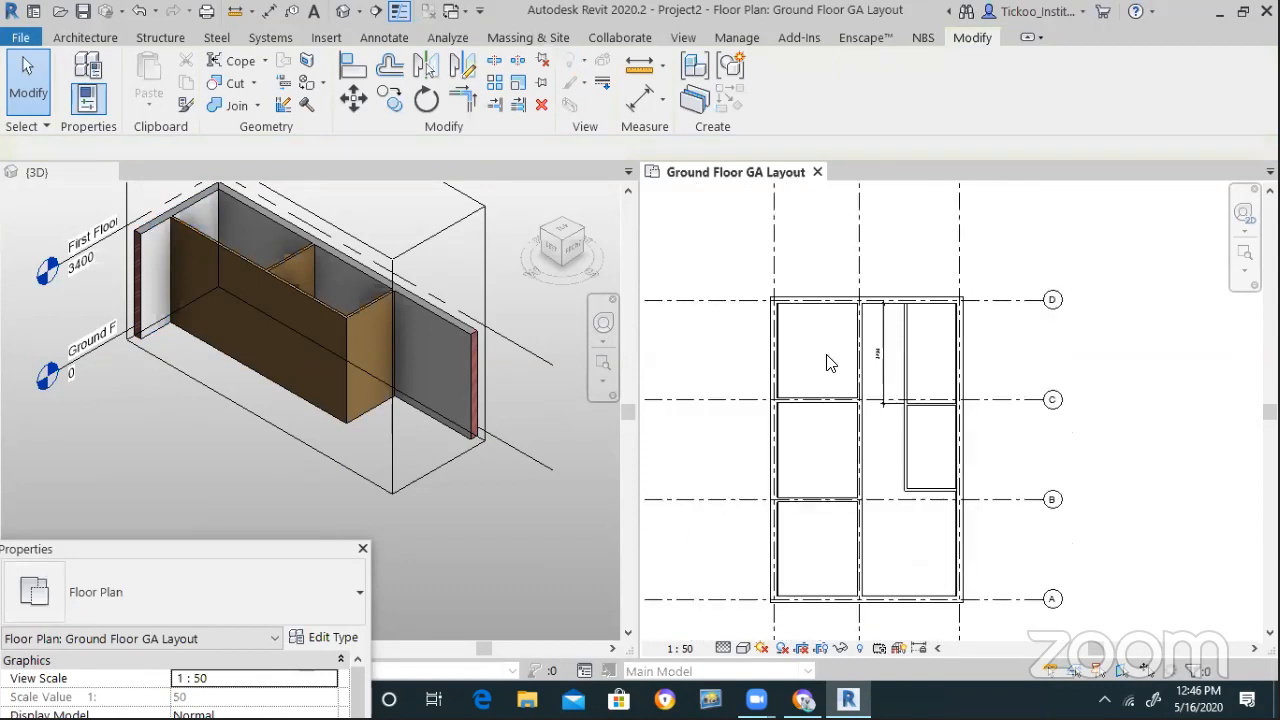
scroll(815, 440, up, 4)
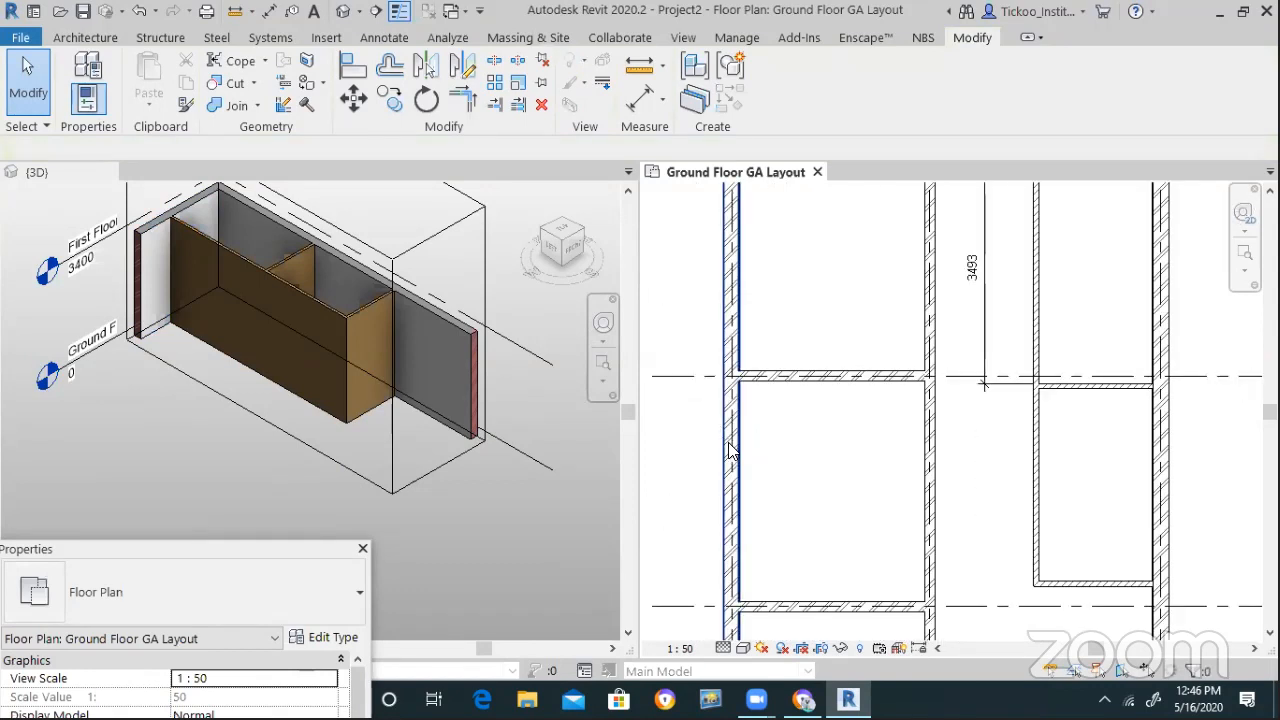
scroll(787, 393, up, 1)
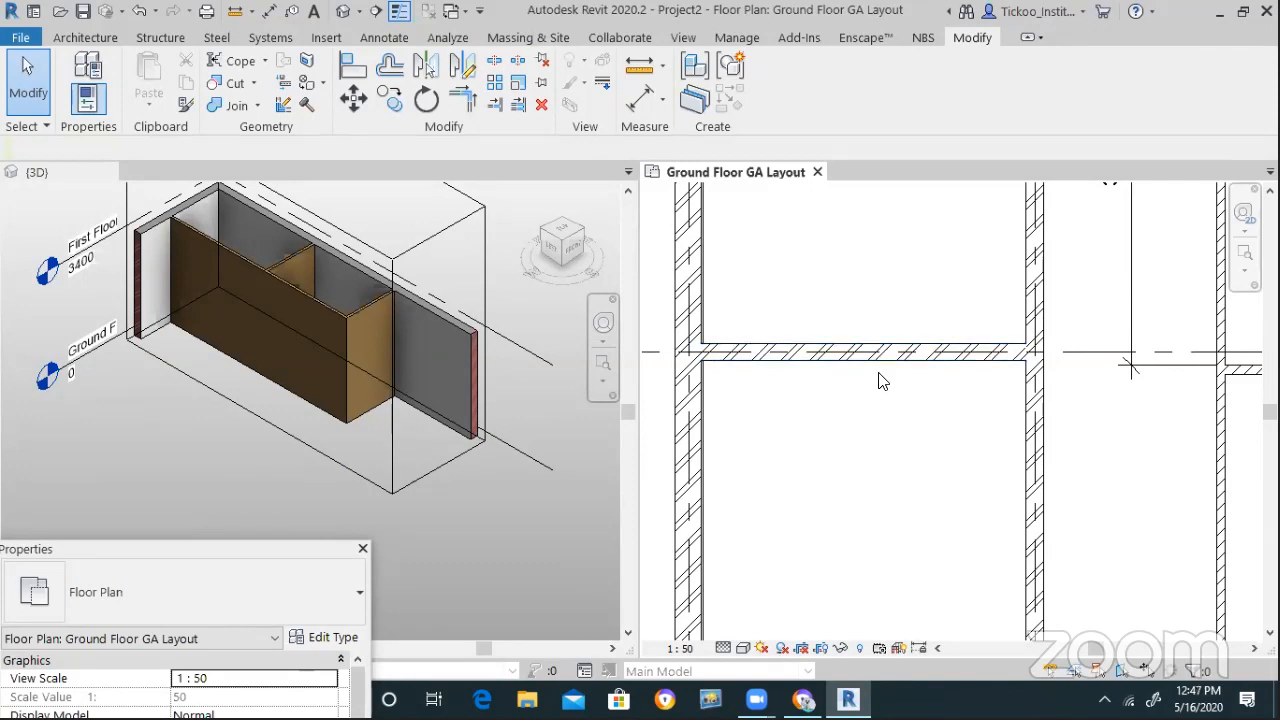
click(348, 465)
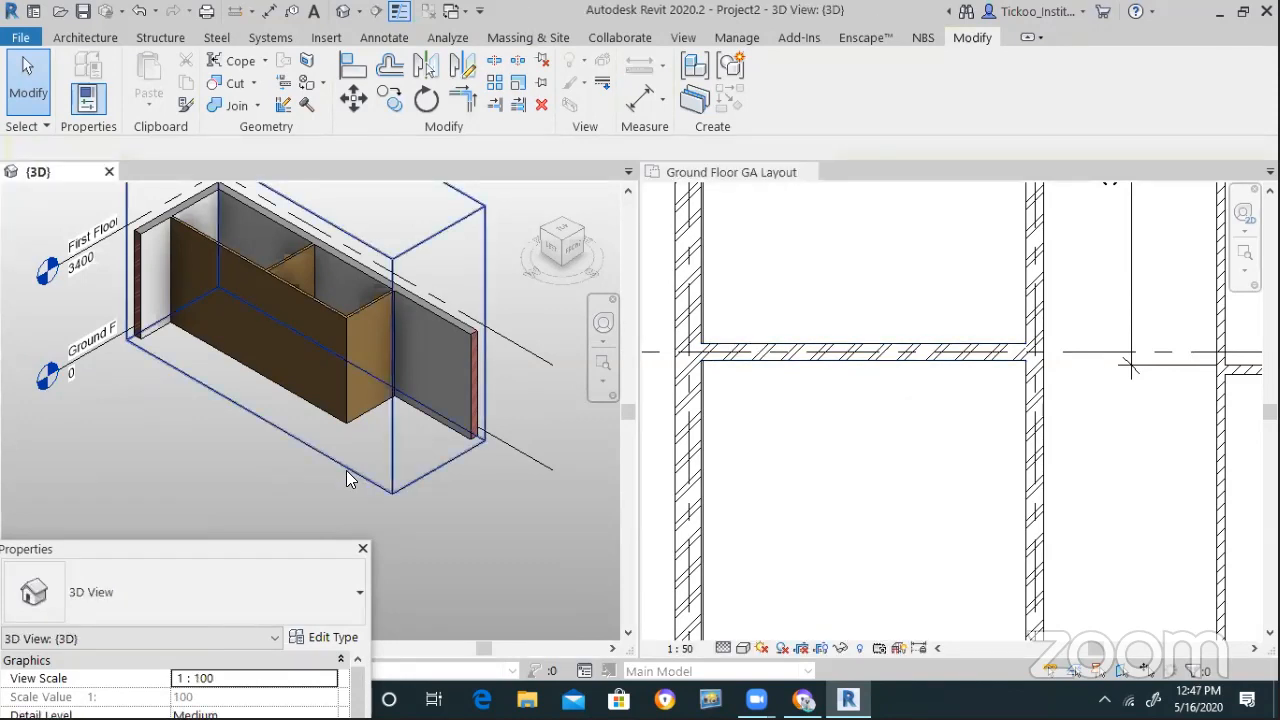
Stretch the 3D section box outward to reveal the partition walls beside the casework
scroll(216, 382, up, 5)
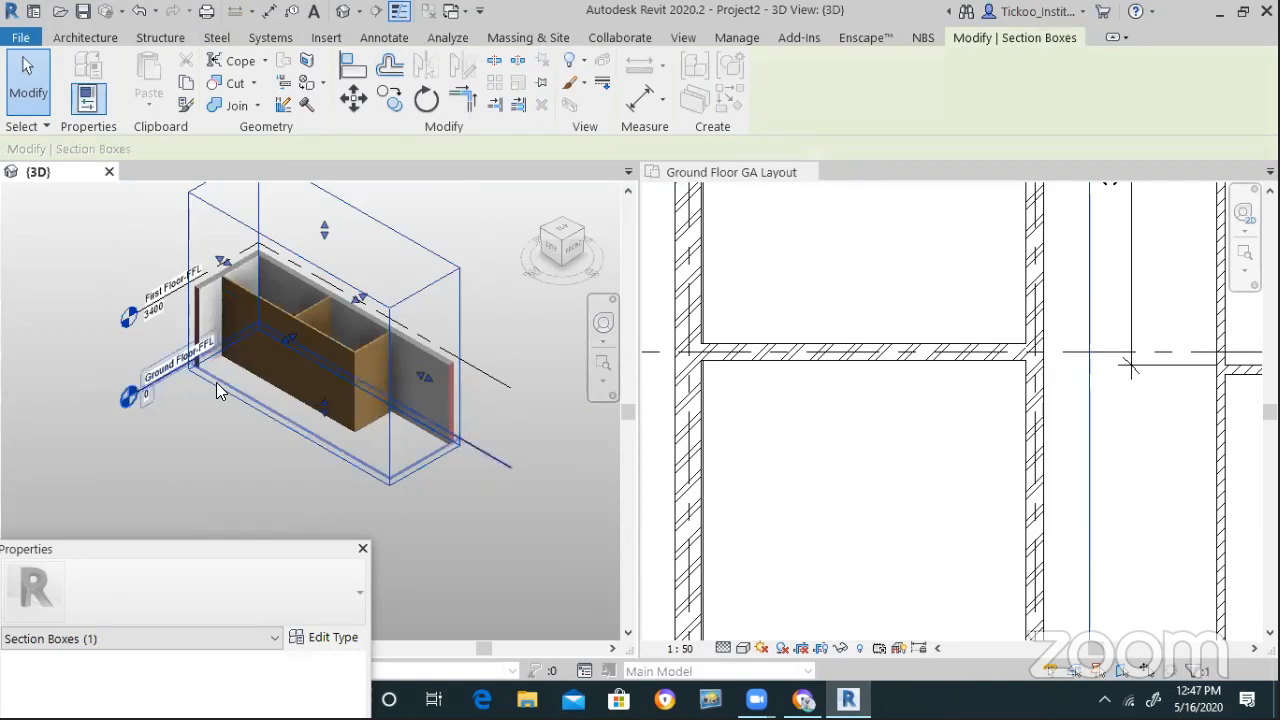
drag(356, 276, 222, 350)
scroll(222, 350, down, 5)
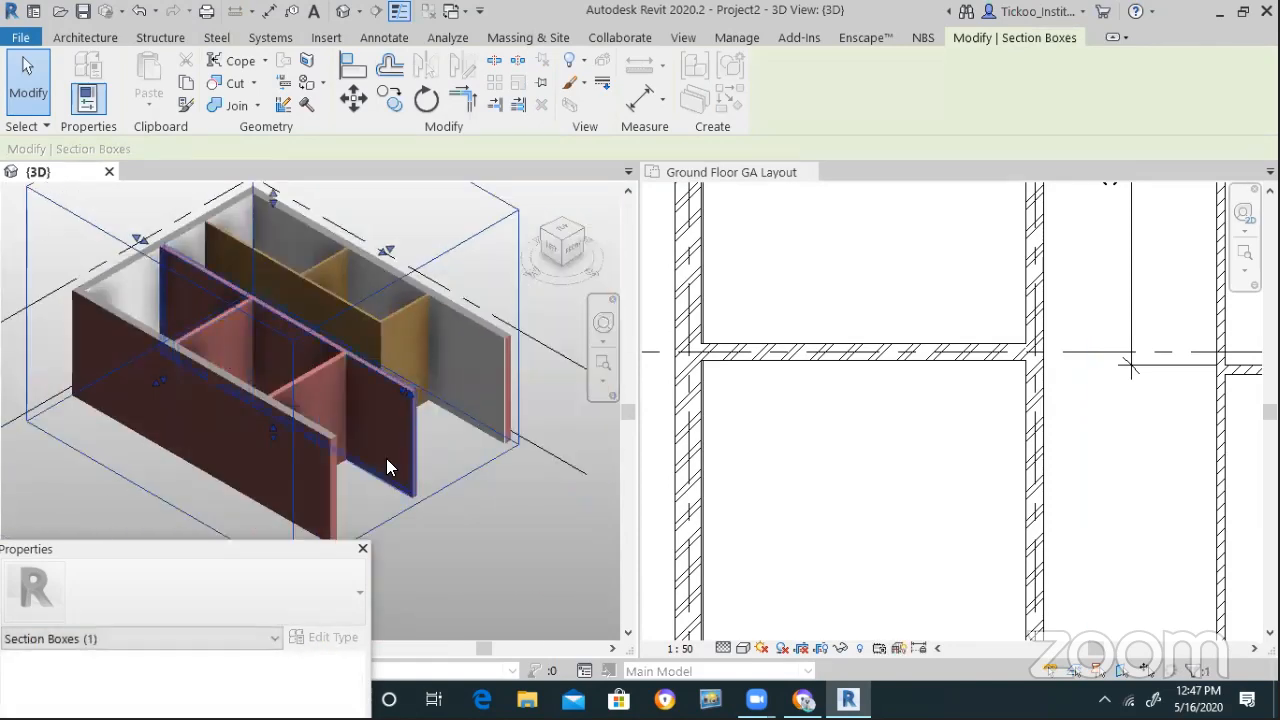
click(408, 518)
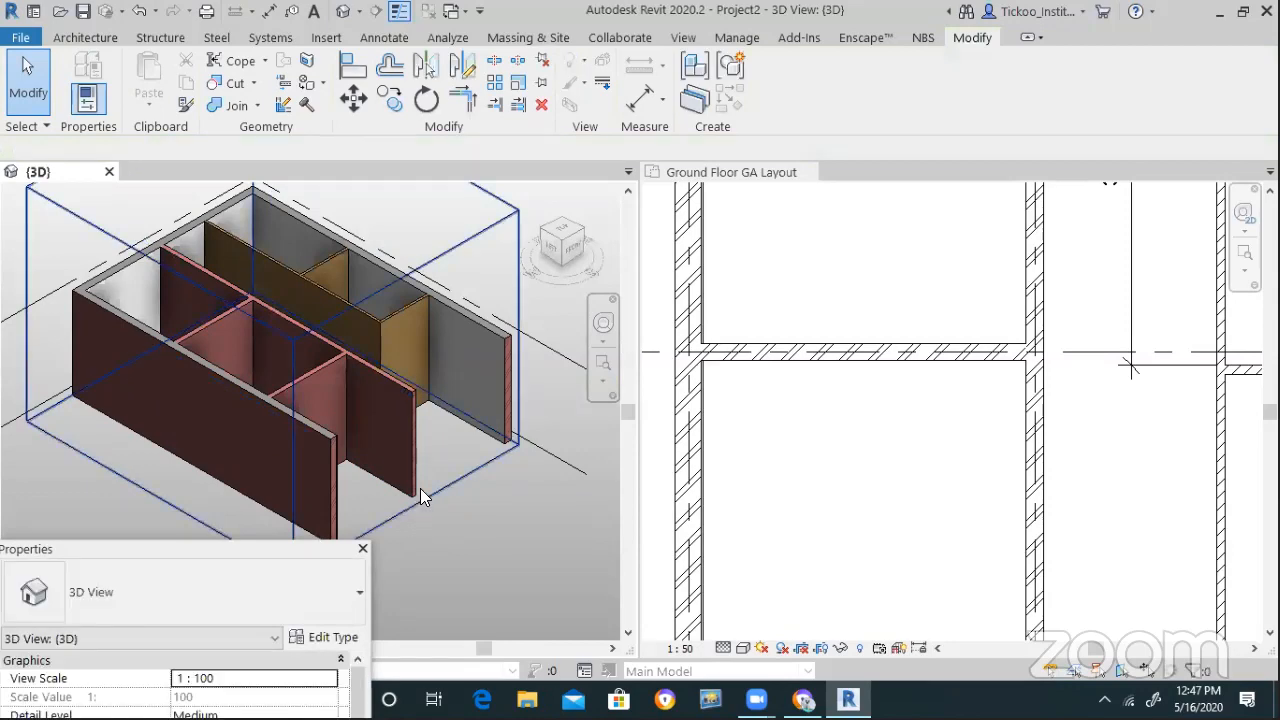
mouse_move(557, 250)
mouse_down()
mouse_move(553, 270)
mouse_move(490, 268)
mouse_move(402, 236)
mouse_move(508, 219)
mouse_move(600, 227)
mouse_up()
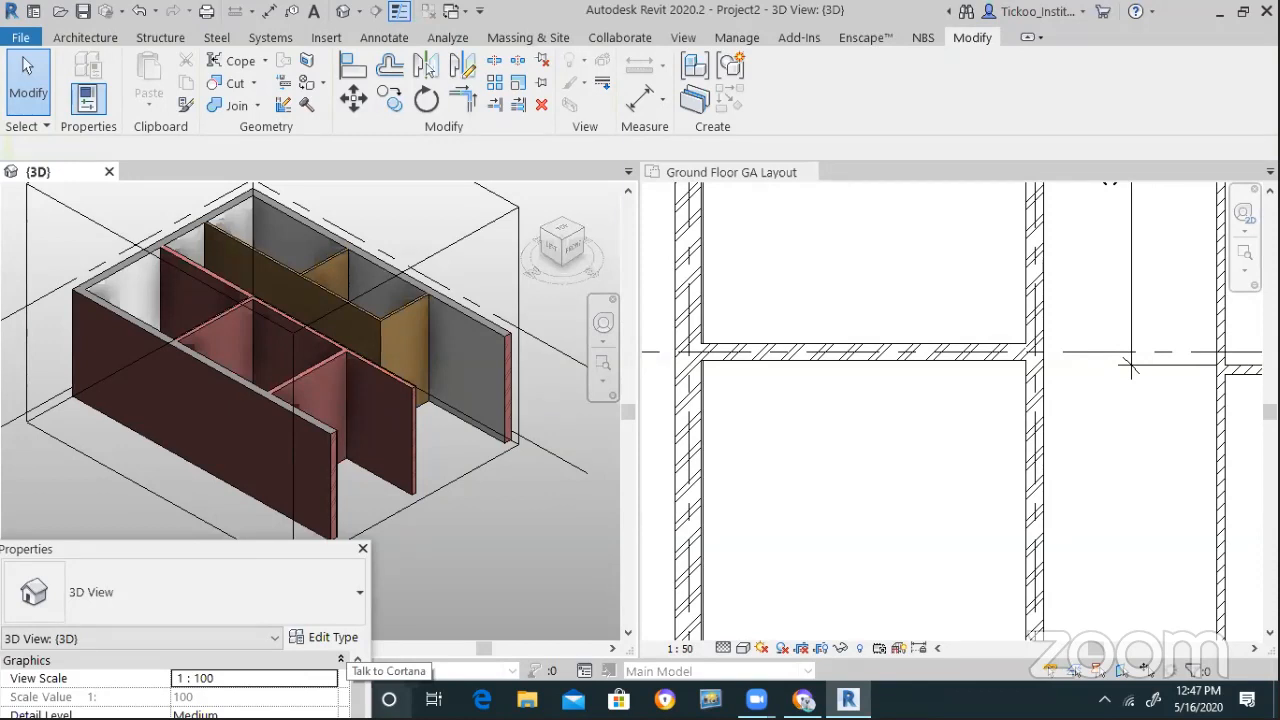
click(797, 453)
scroll(807, 432, down, 3)
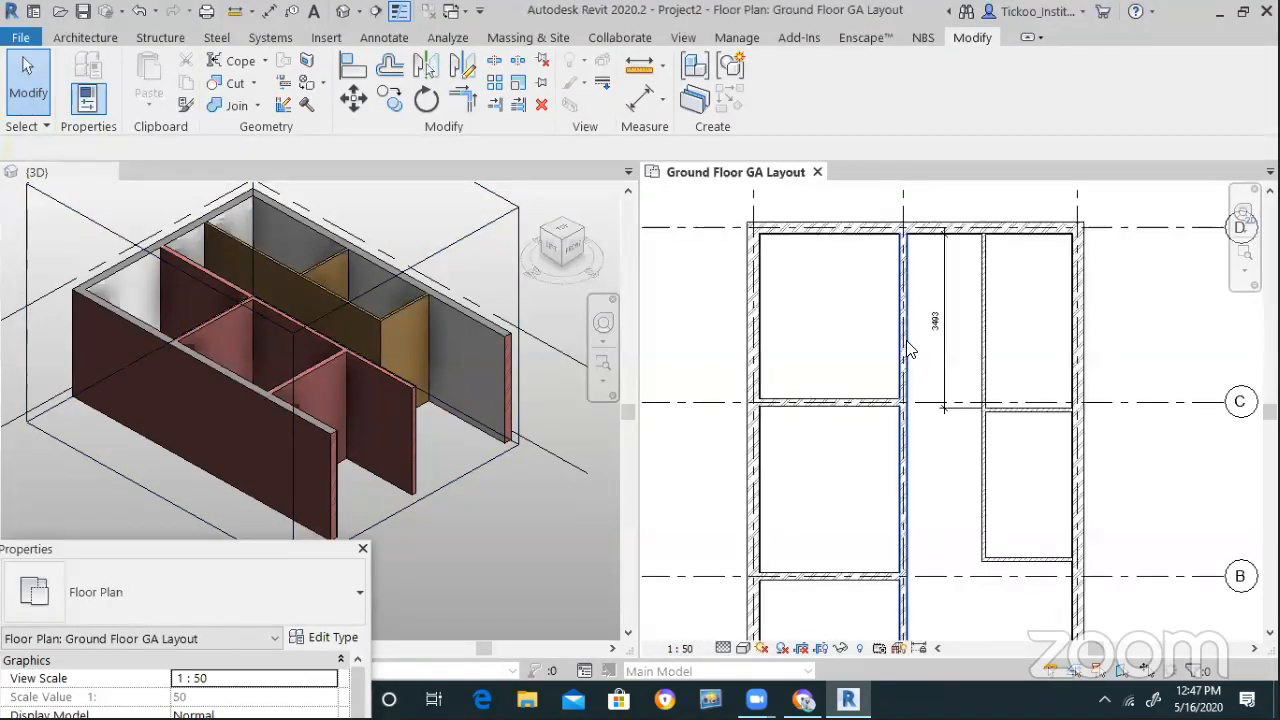
Add a Finish 1 [4] Gypsum Wall Board layer to the exterior face of Interior-Brick Wall-150mm
click(906, 349)
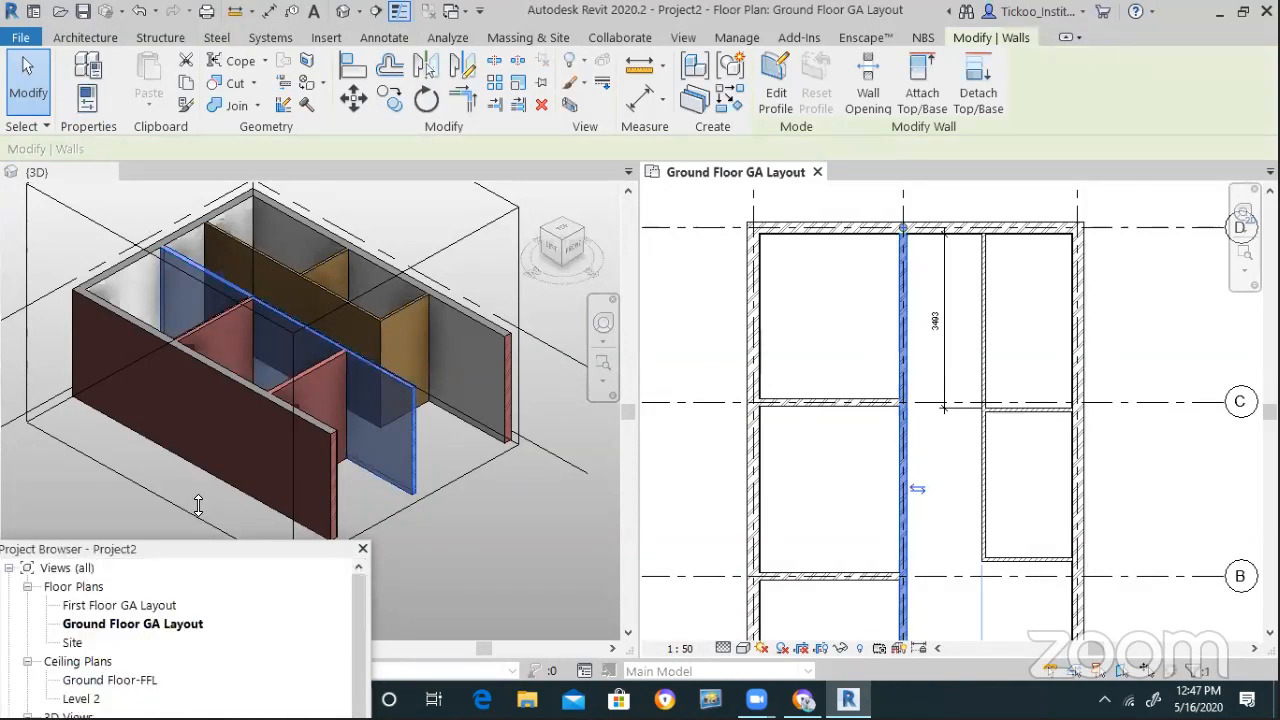
key(p)
key(p)
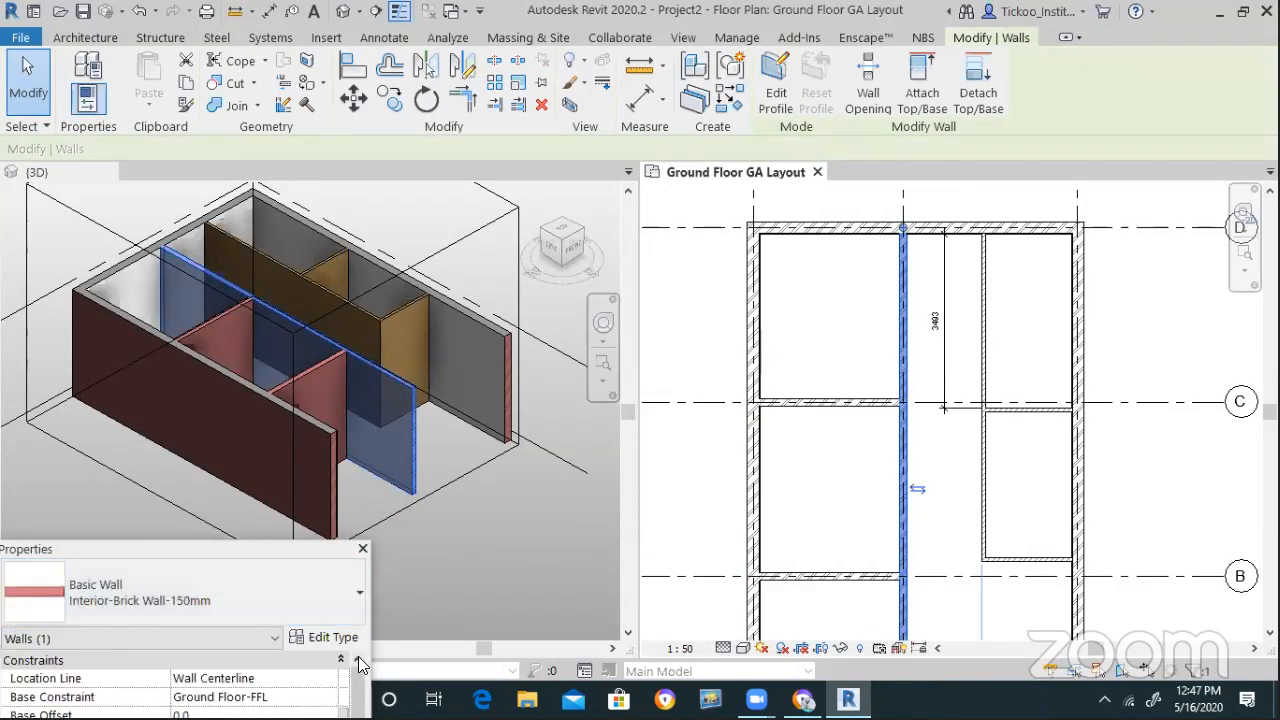
click(344, 640)
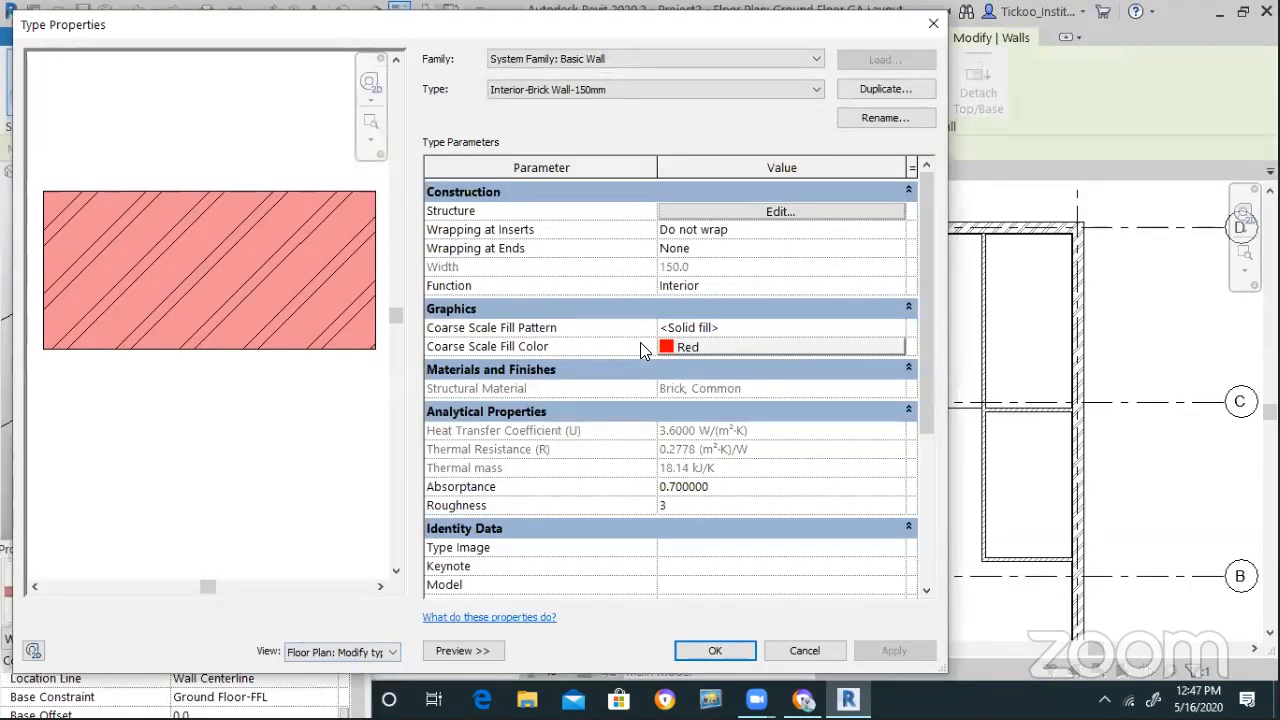
click(886, 209)
click(470, 444)
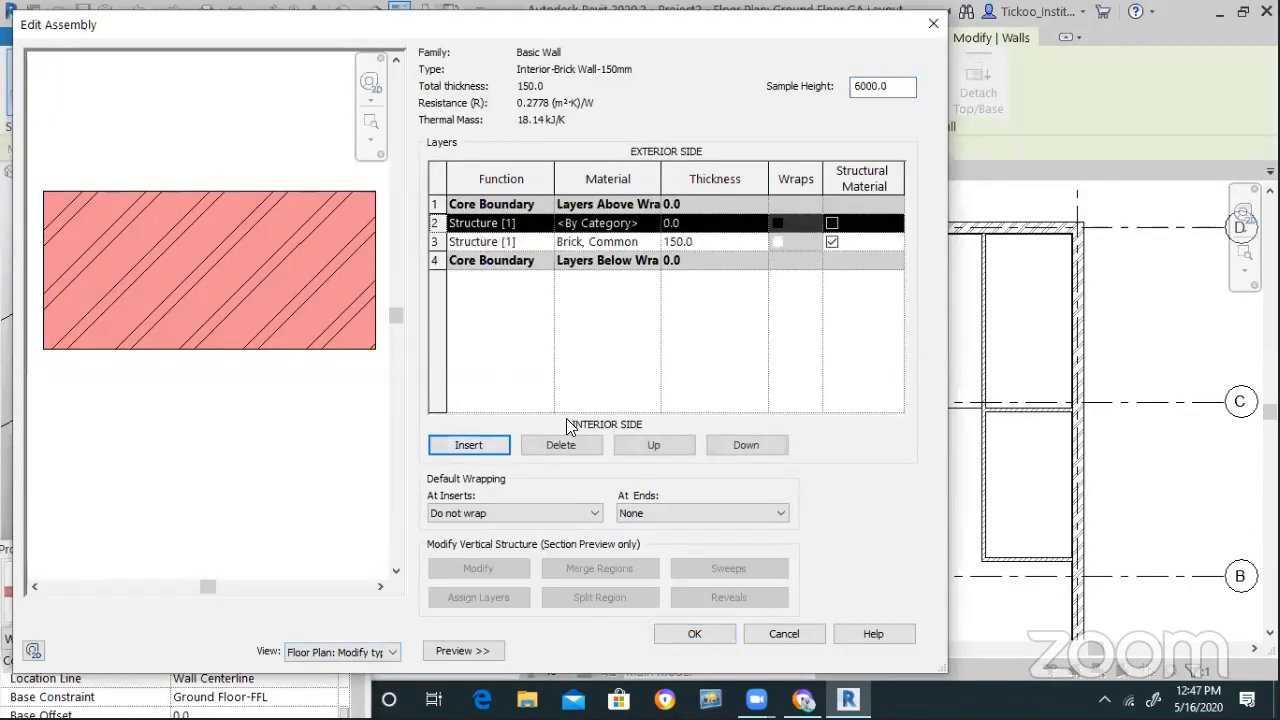
click(642, 447)
click(549, 206)
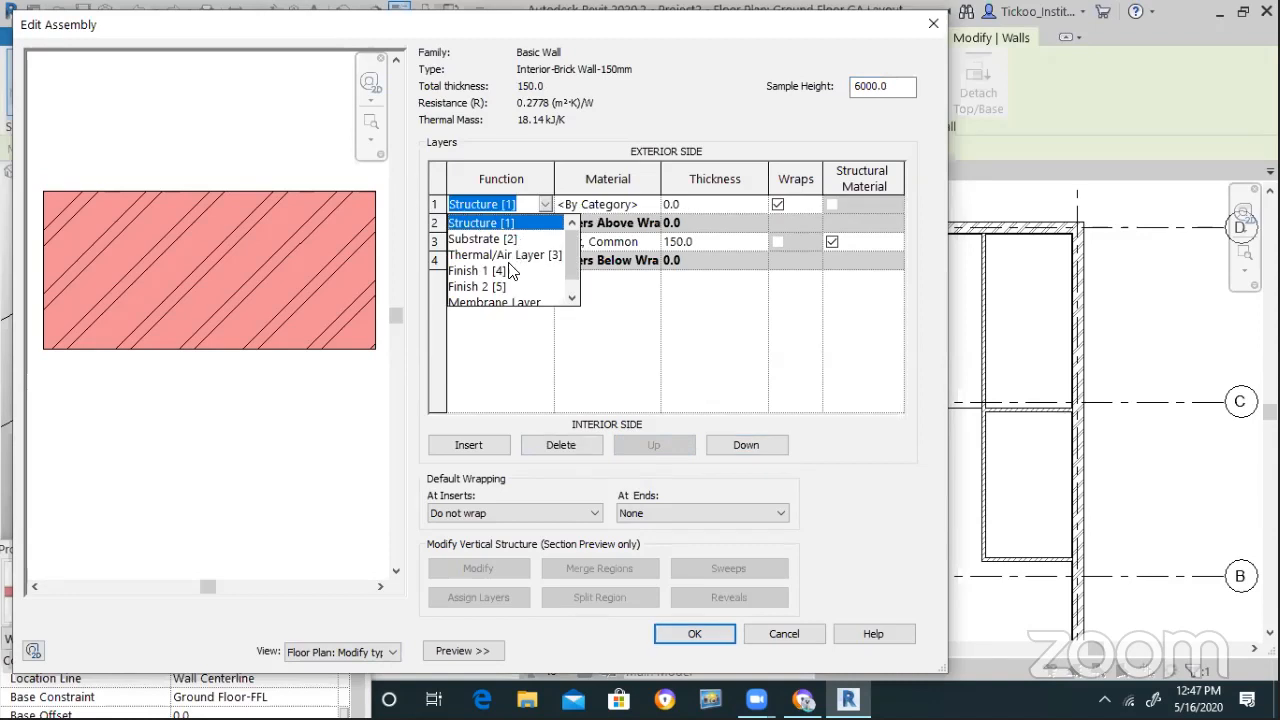
click(505, 272)
drag(688, 206, 597, 207)
text(15)
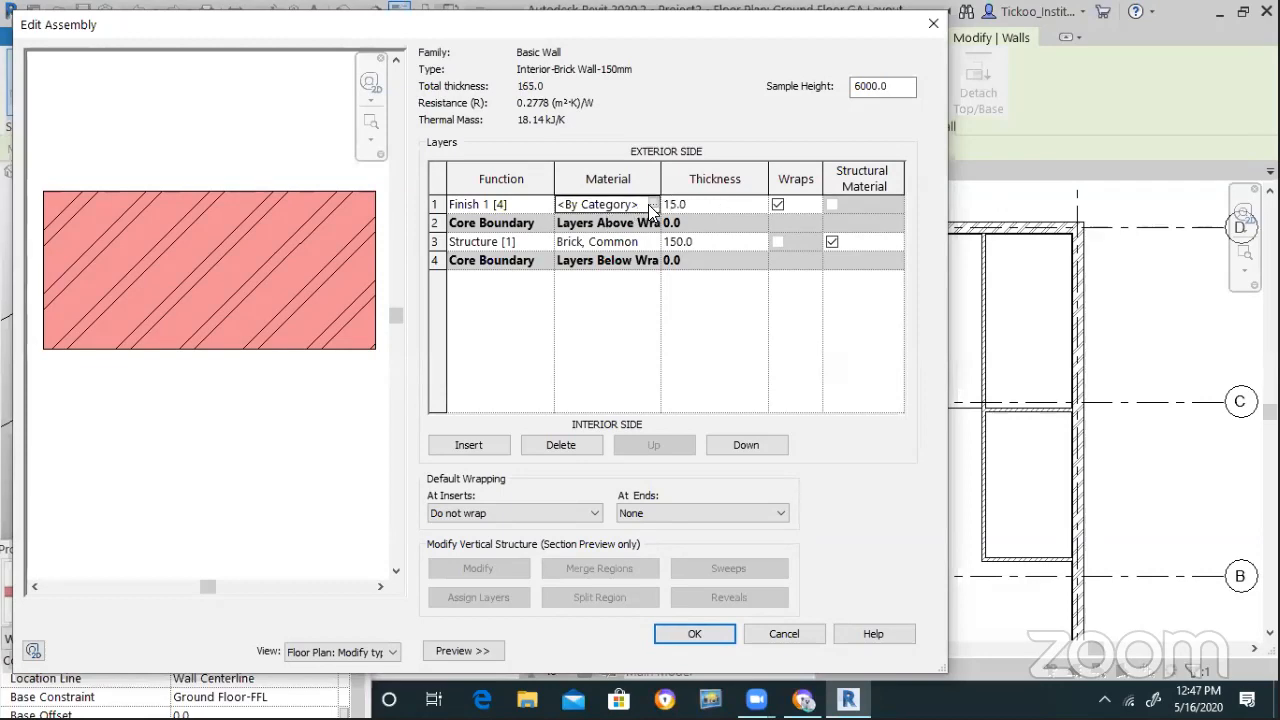
click(648, 204)
click(648, 204)
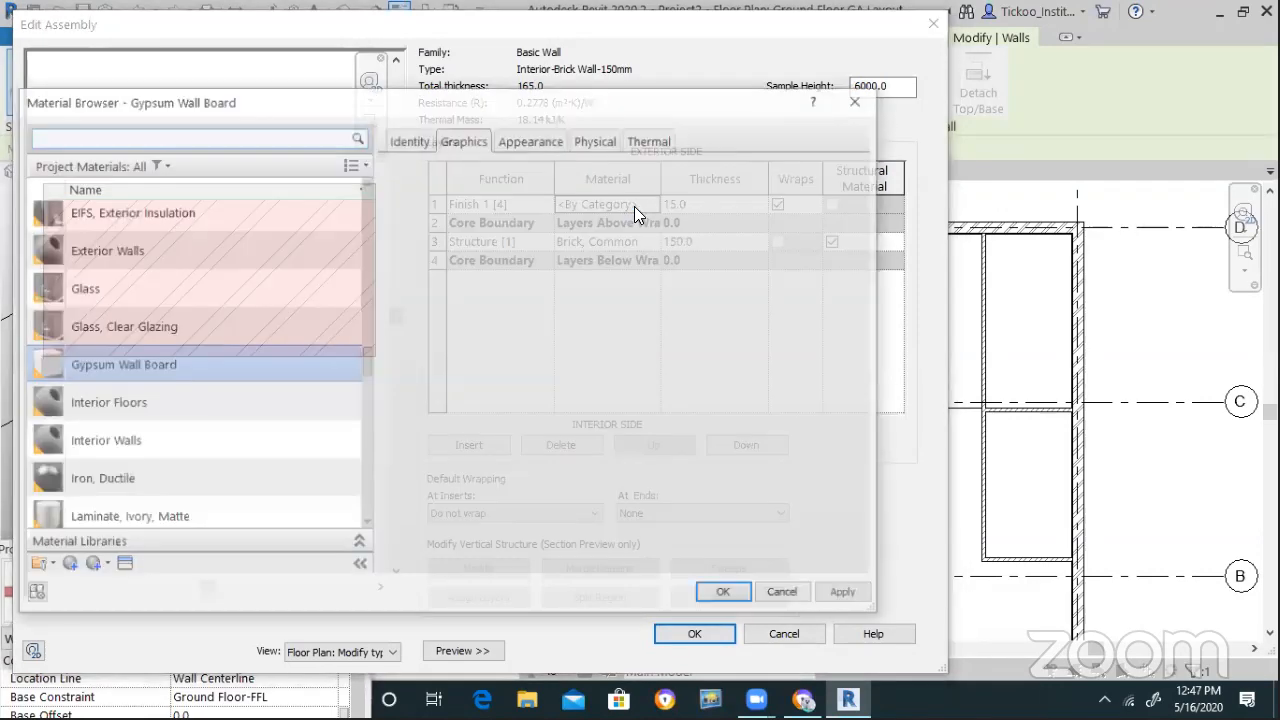
double_click(210, 364)
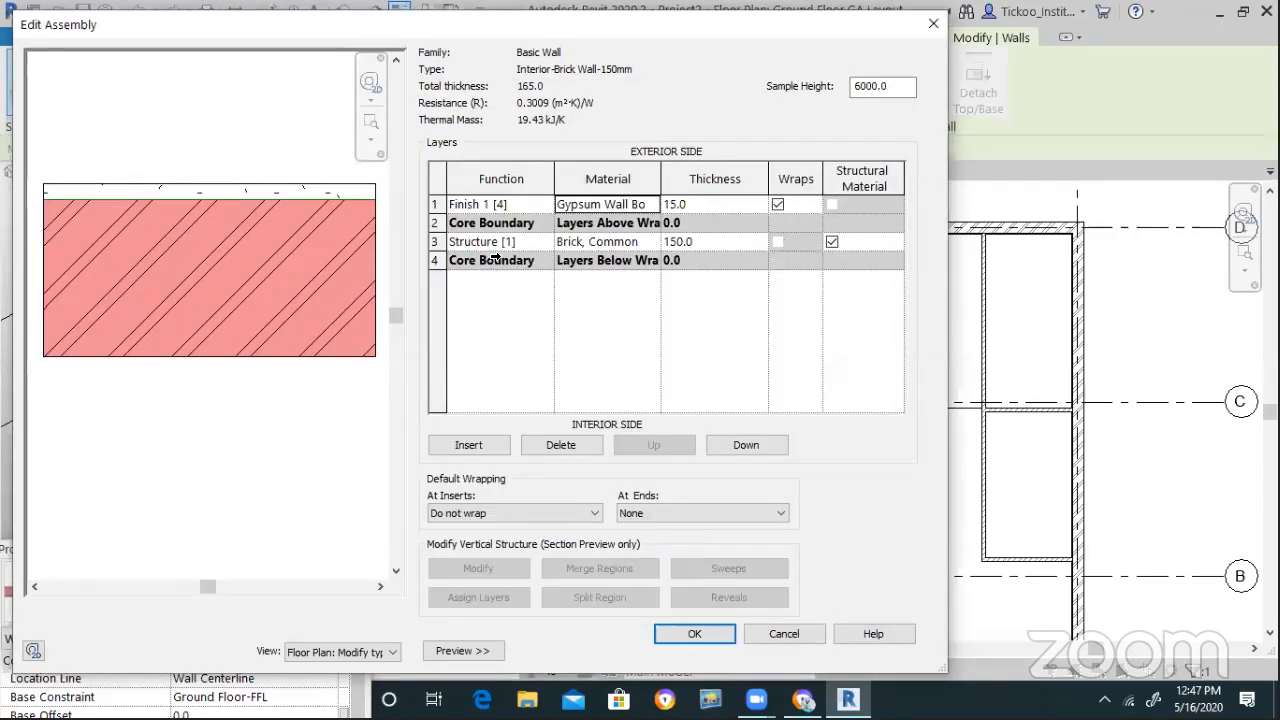
Add a 15 mm Finish 2 [5] Gypsum Wall Board layer to the interior face and apply the type
click(470, 446)
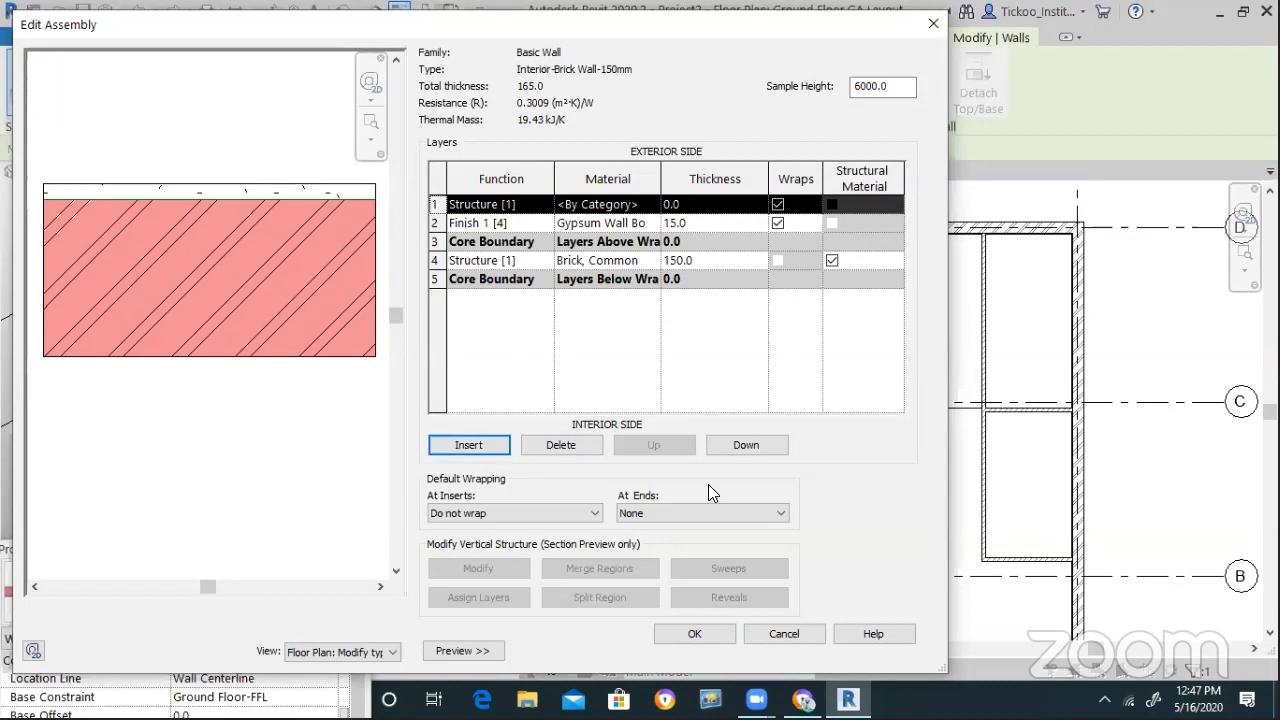
click(745, 449)
click(745, 449)
click(745, 449)
click(745, 449)
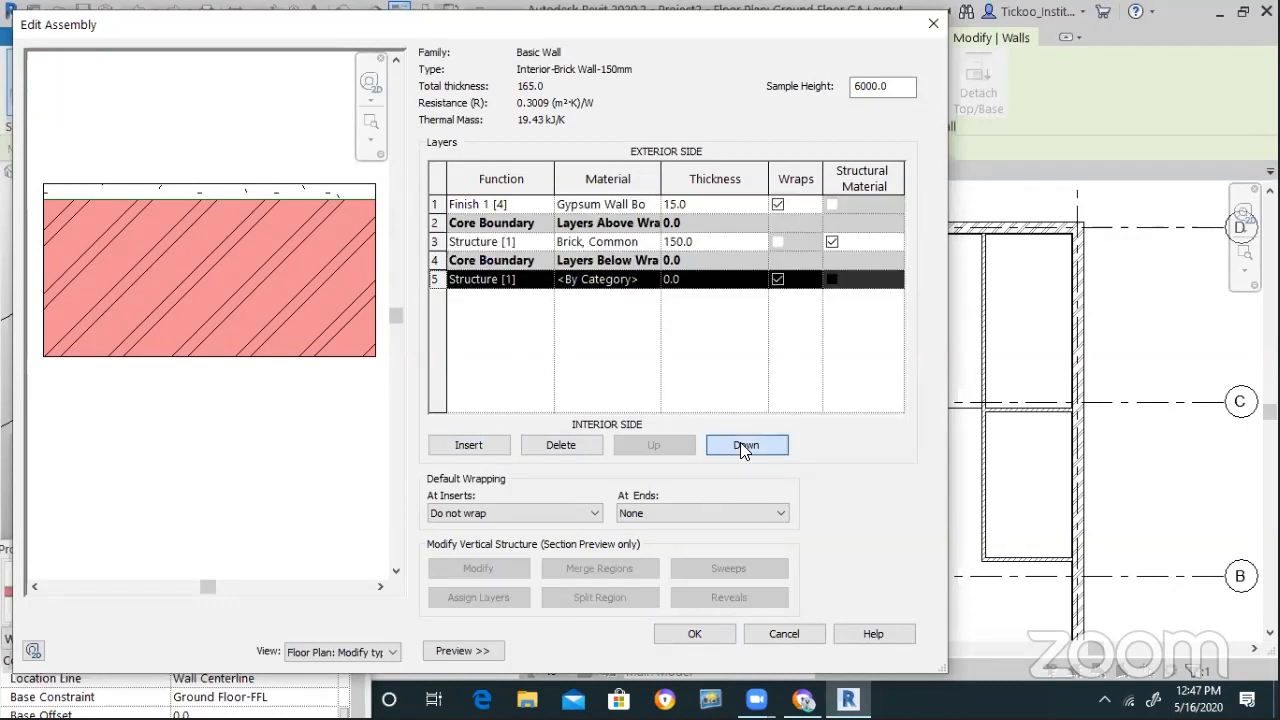
click(545, 281)
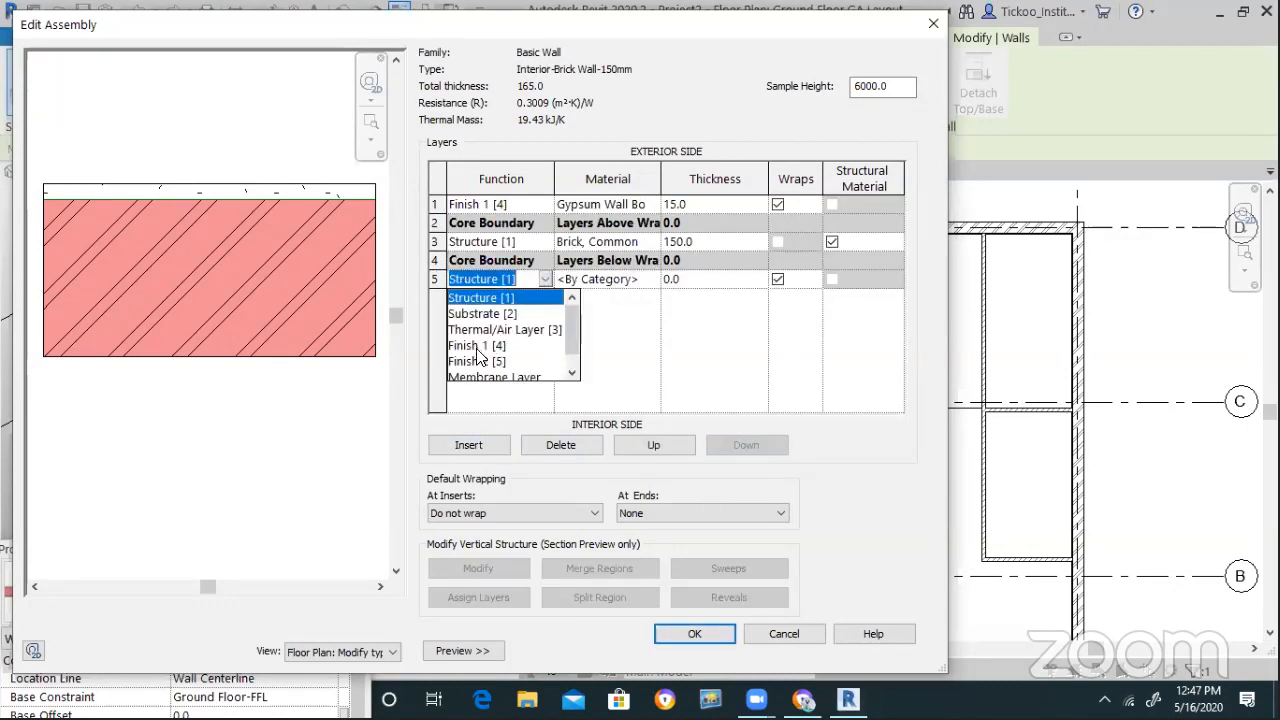
click(478, 361)
click(650, 281)
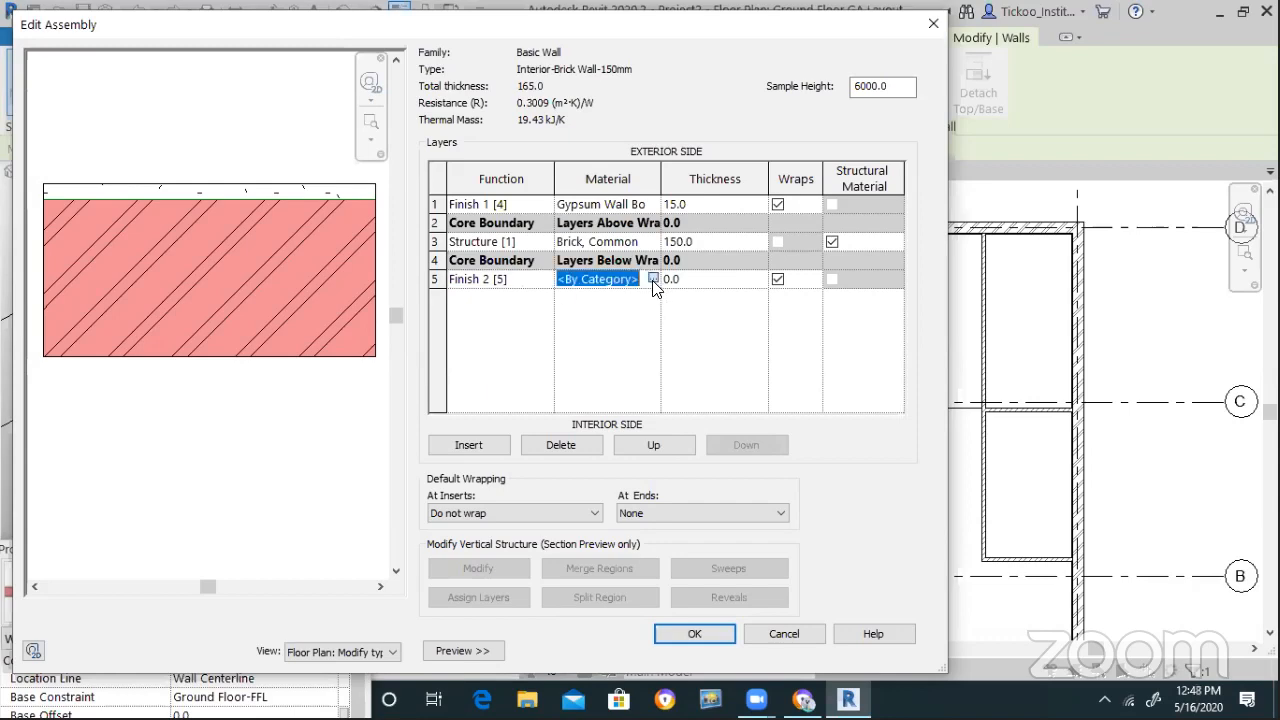
click(653, 280)
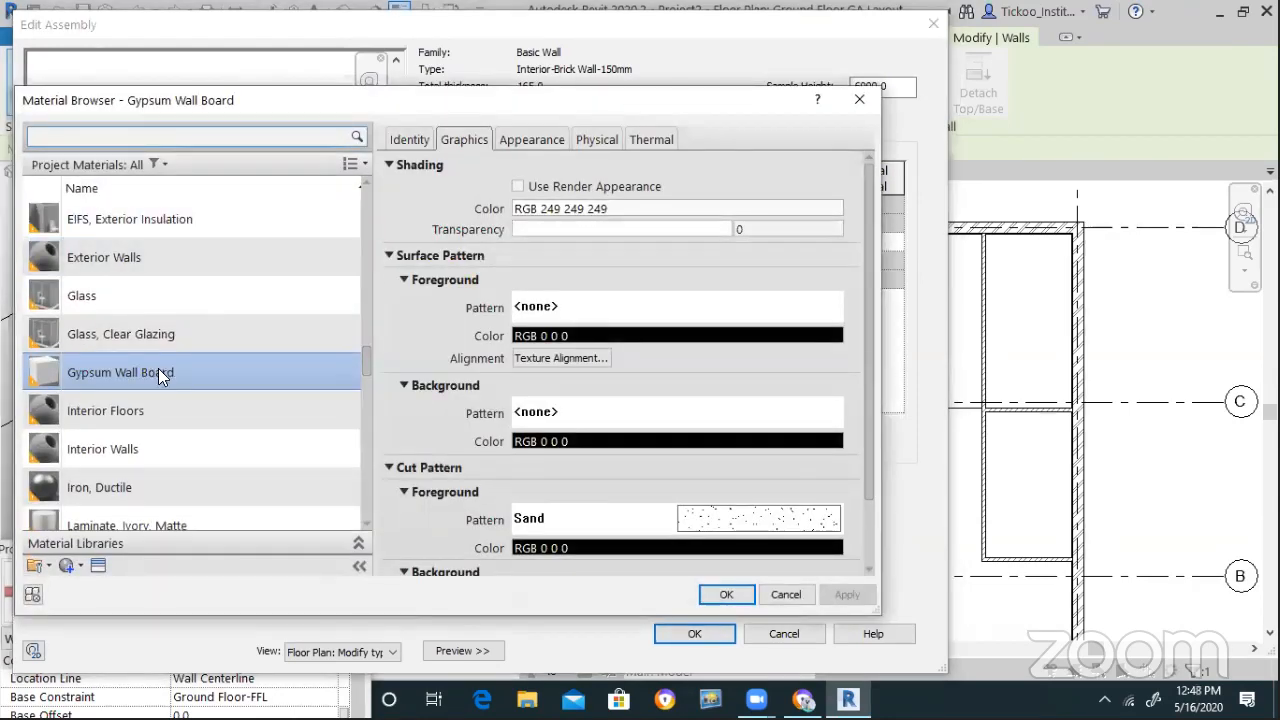
double_click(158, 368)
click(738, 281)
text(15)
click(698, 636)
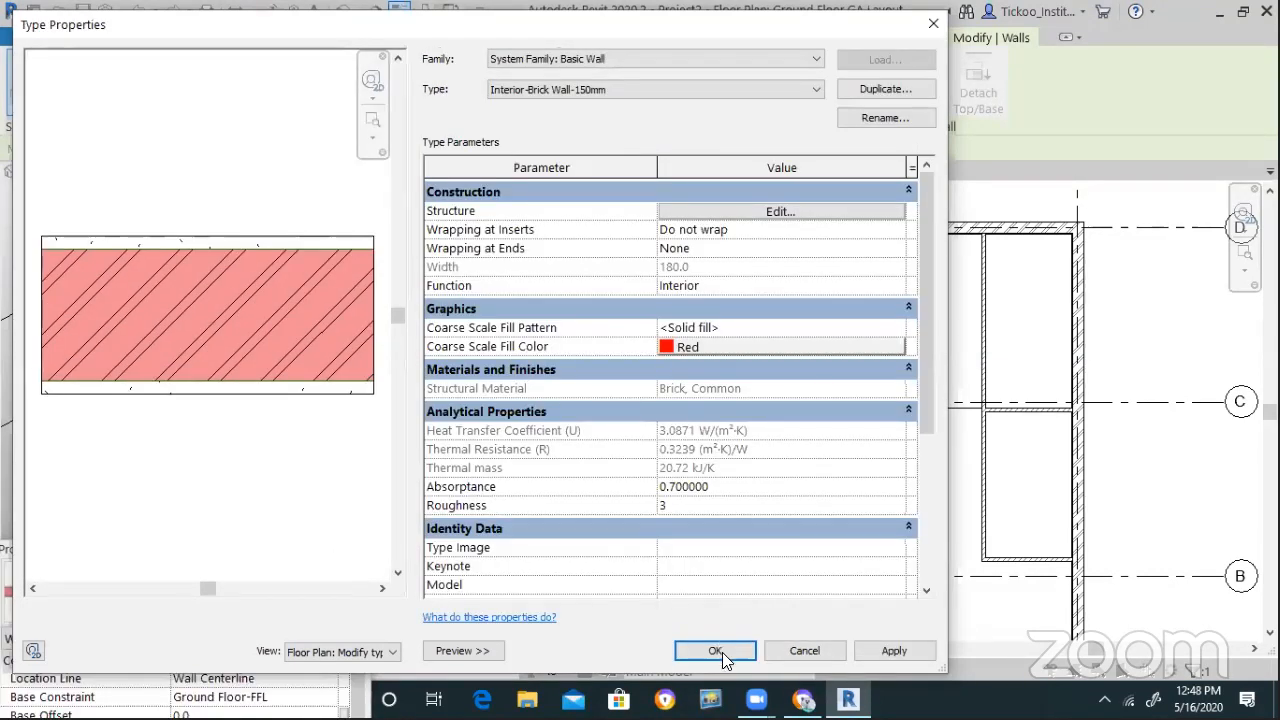
click(716, 651)
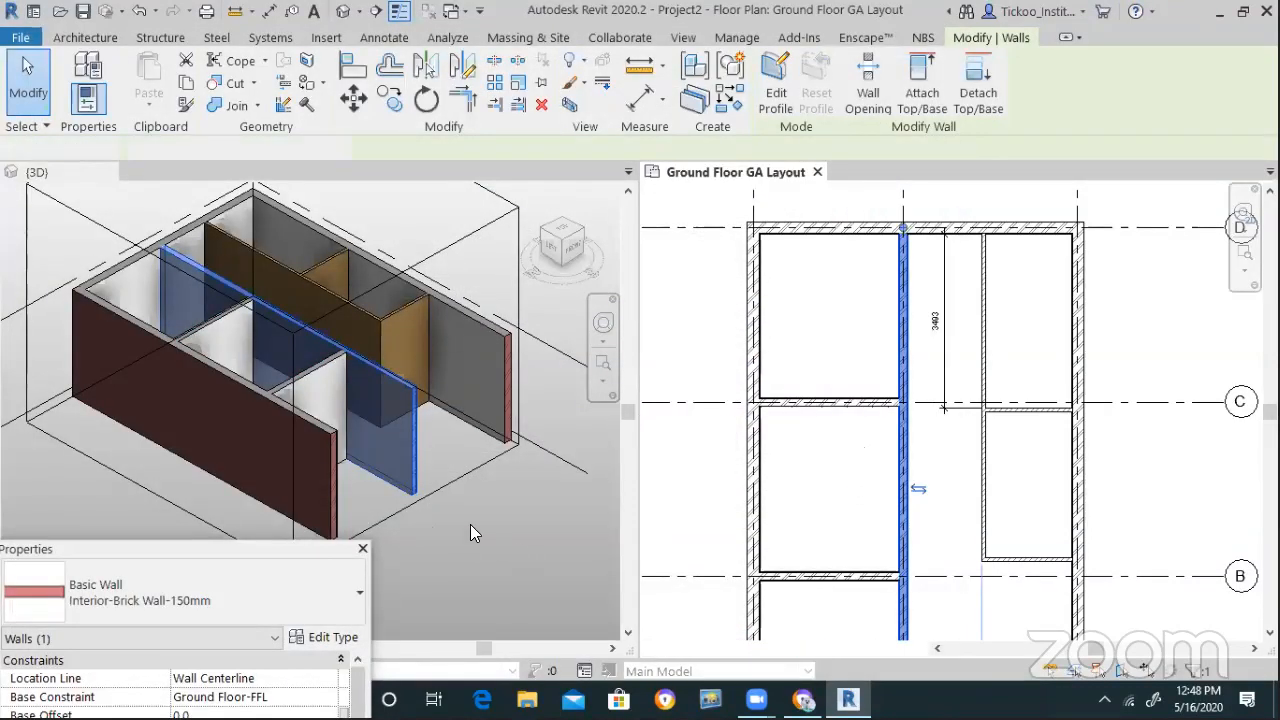
click(304, 322)
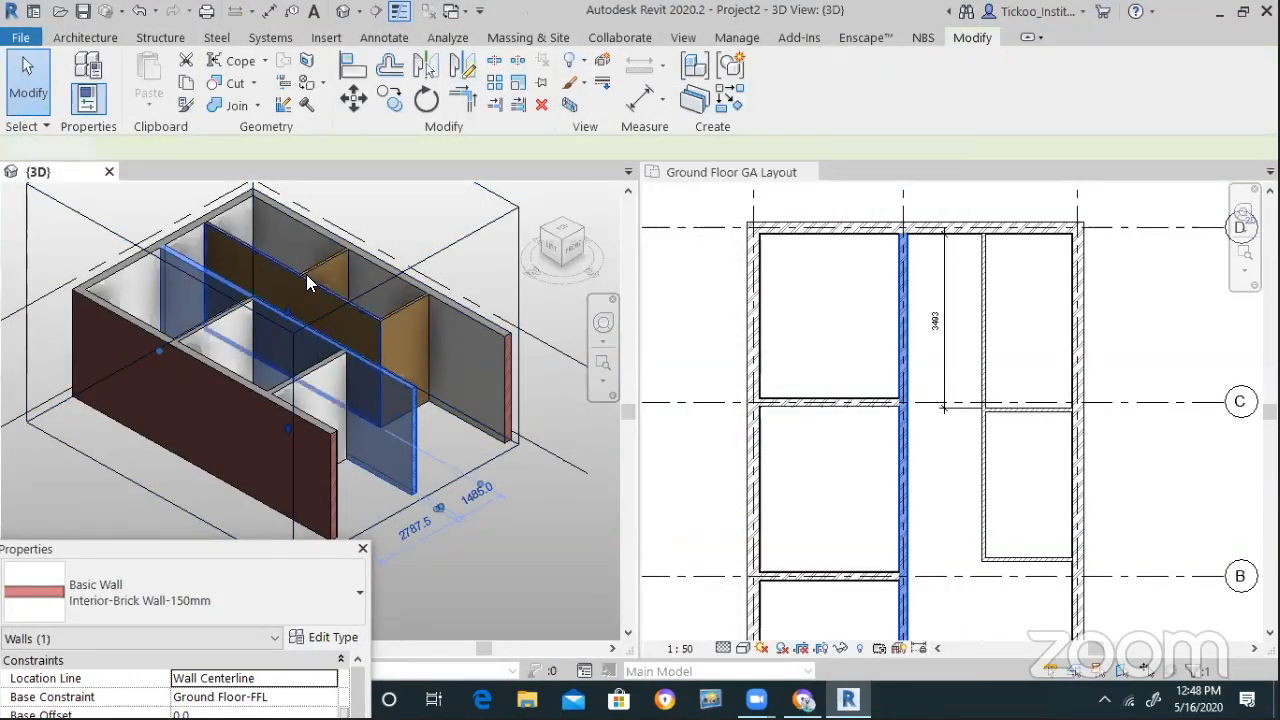
key(Escape)
scroll(400, 406, up, 4)
scroll(484, 456, up, 5)
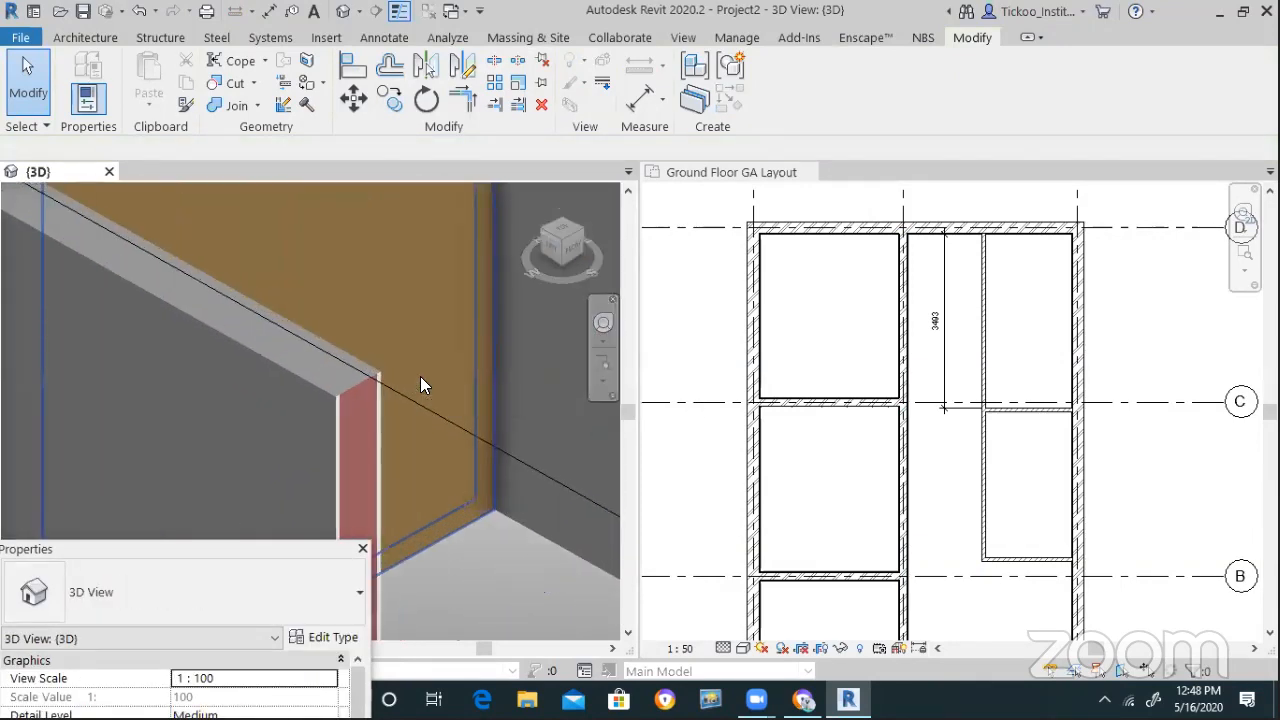
scroll(420, 380, up, 2)
scroll(420, 390, down, 3)
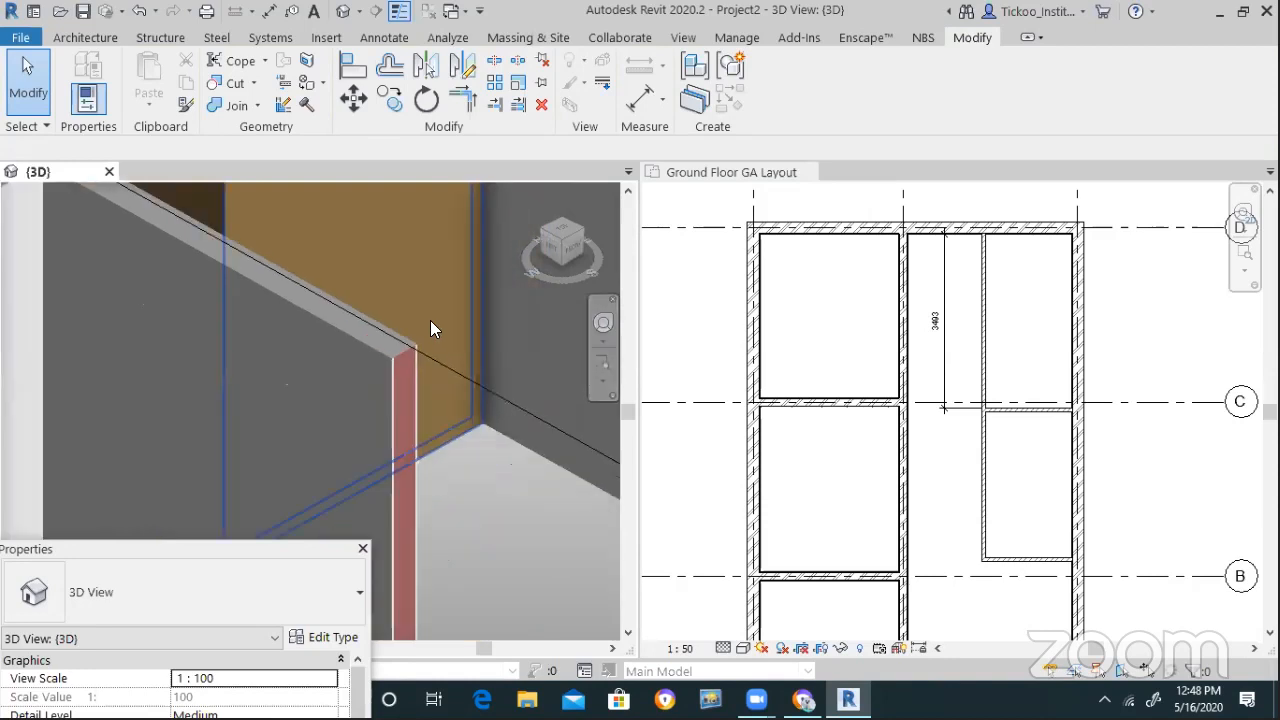
scroll(323, 335, down, 4)
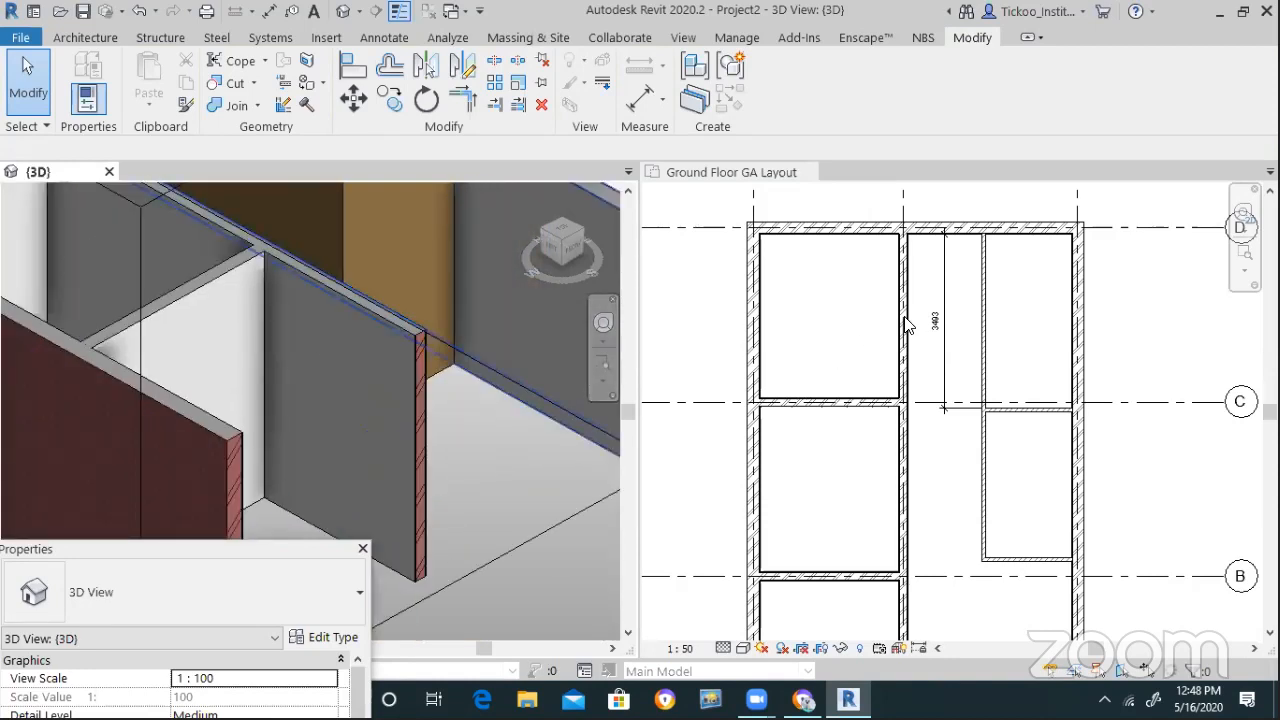
click(907, 325)
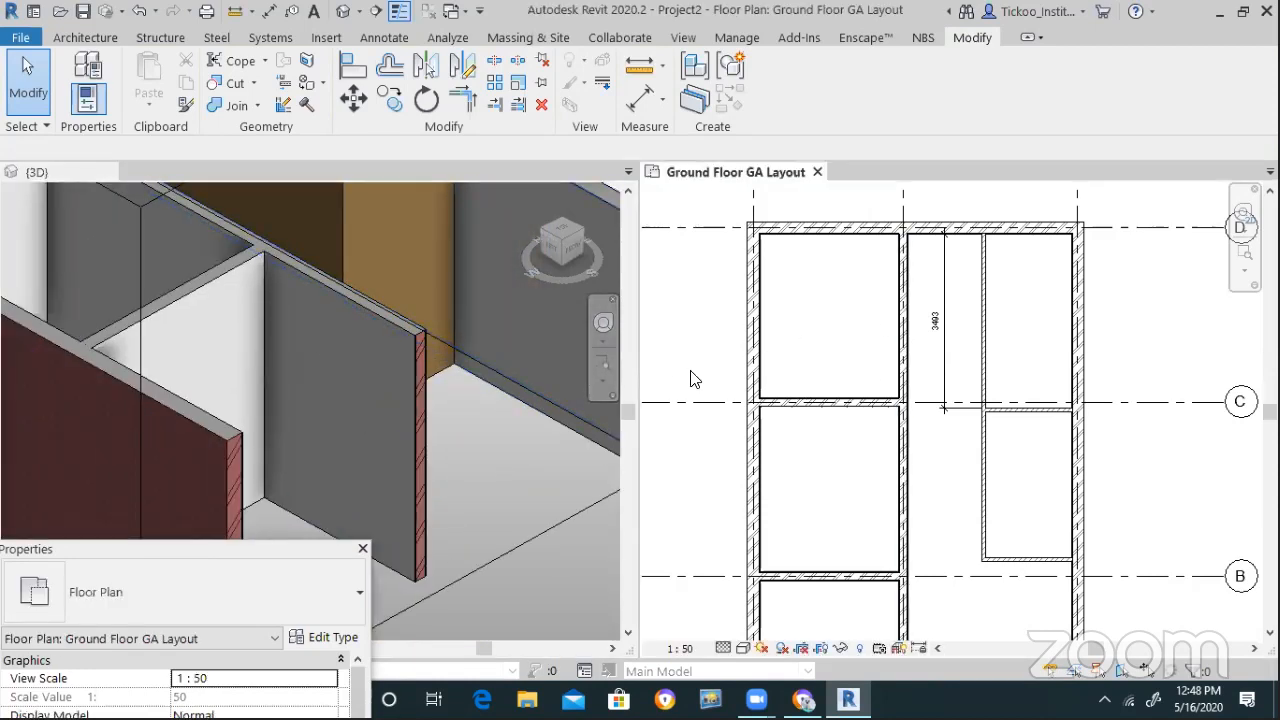
scroll(695, 378, down, 2)
scroll(298, 328, down, 2)
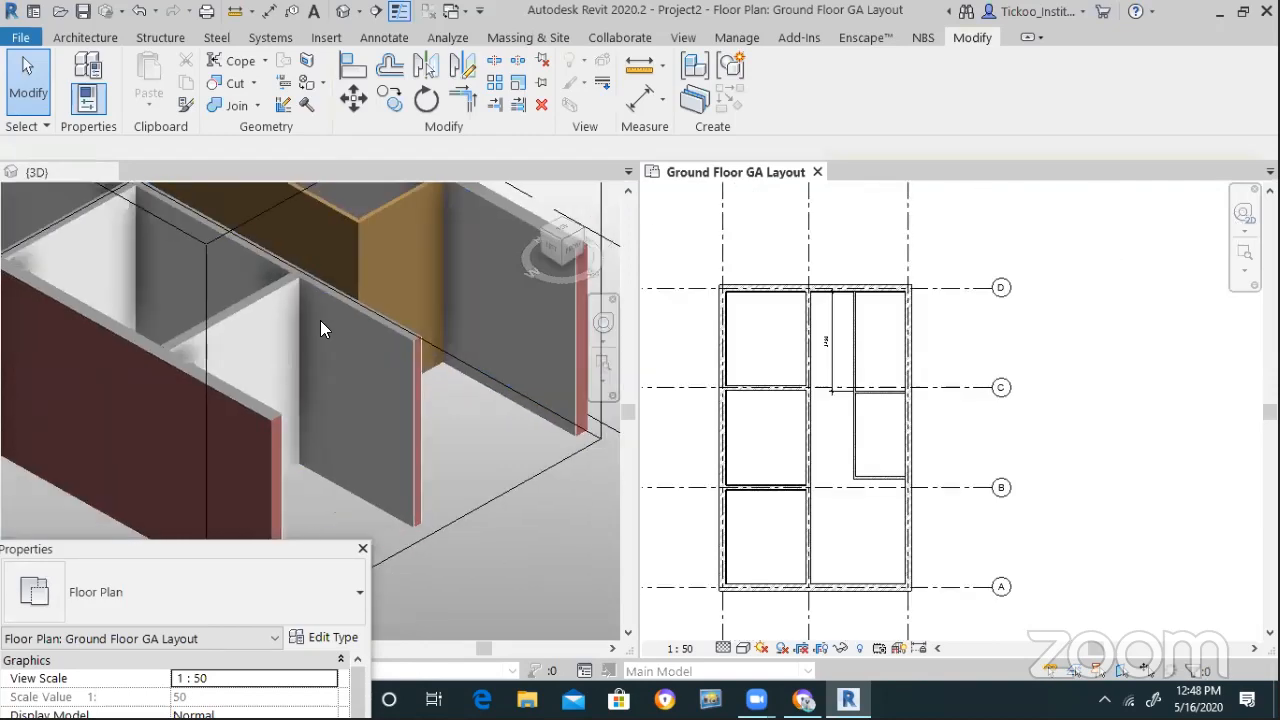
scroll(332, 415, down, 3)
scroll(432, 345, up, 3)
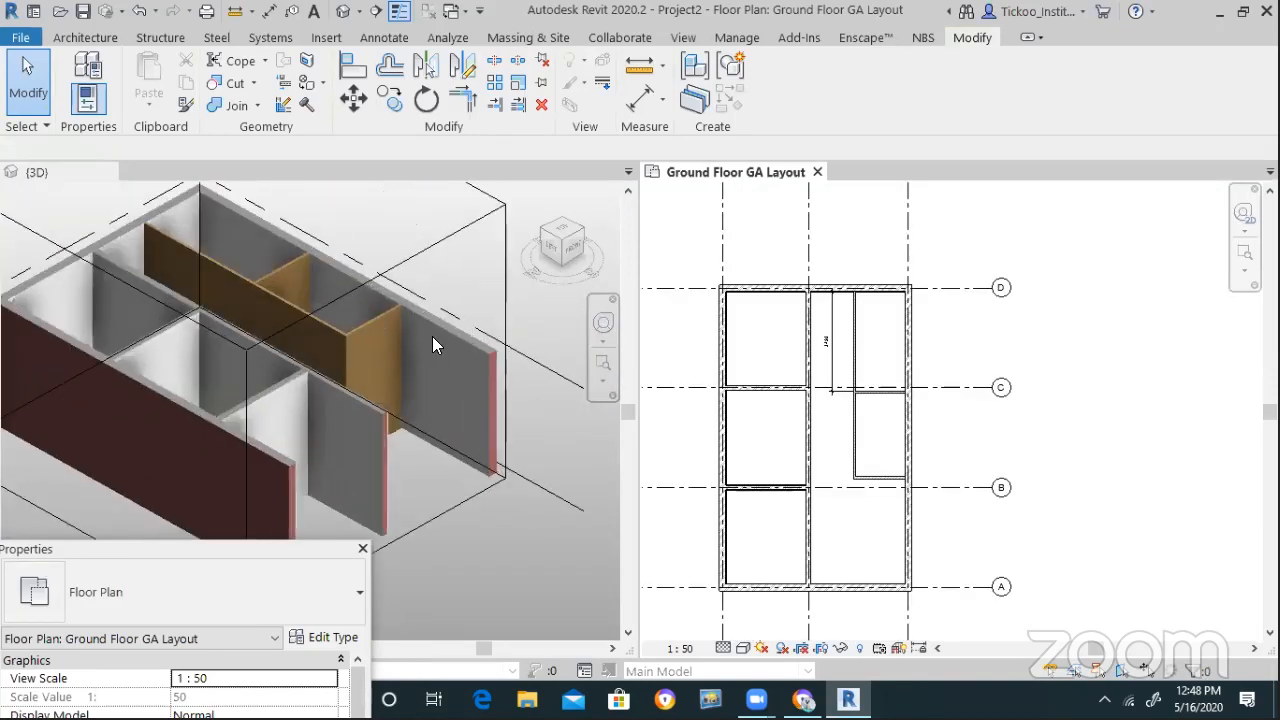
scroll(604, 502, up, 2)
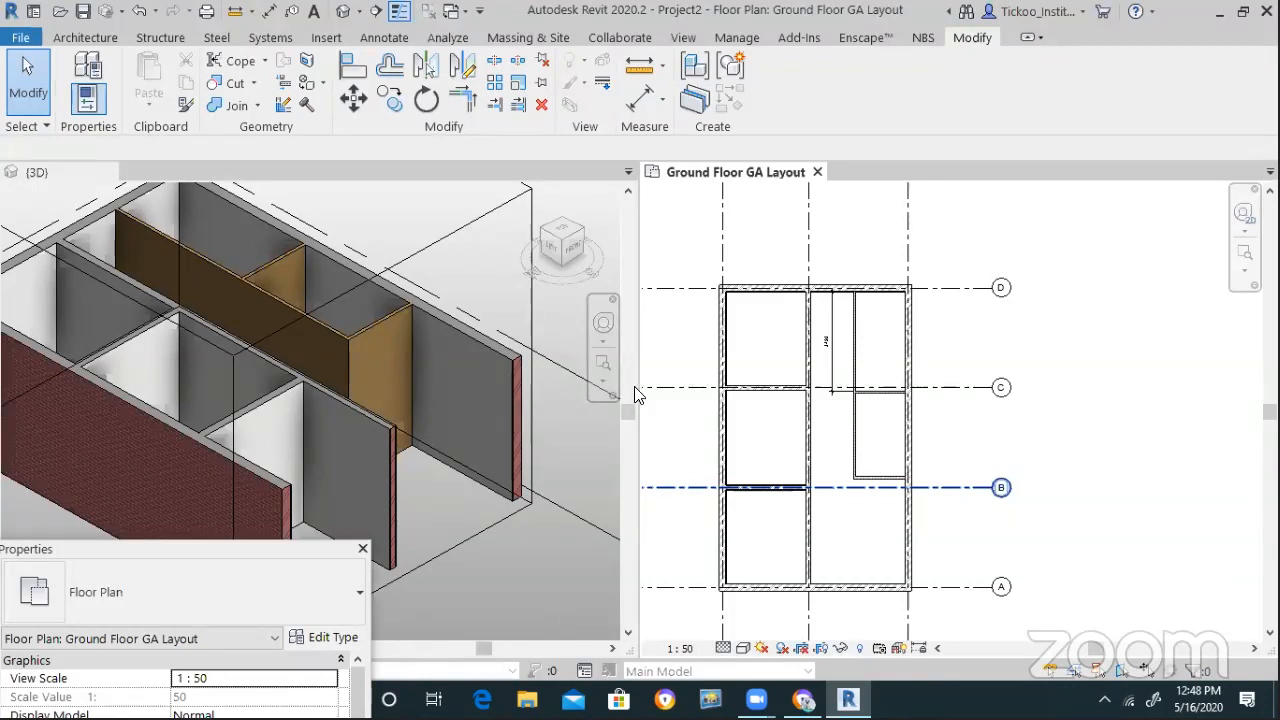
scroll(709, 354, up, 2)
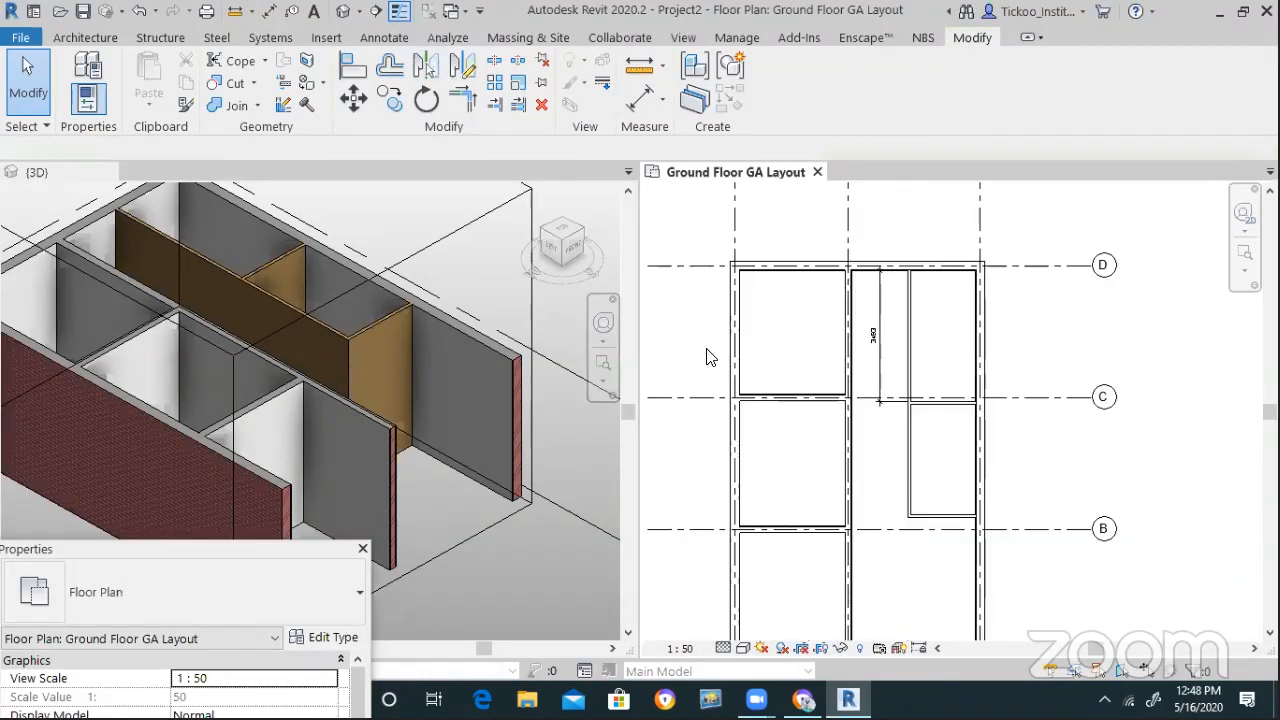
scroll(866, 350, up, 3)
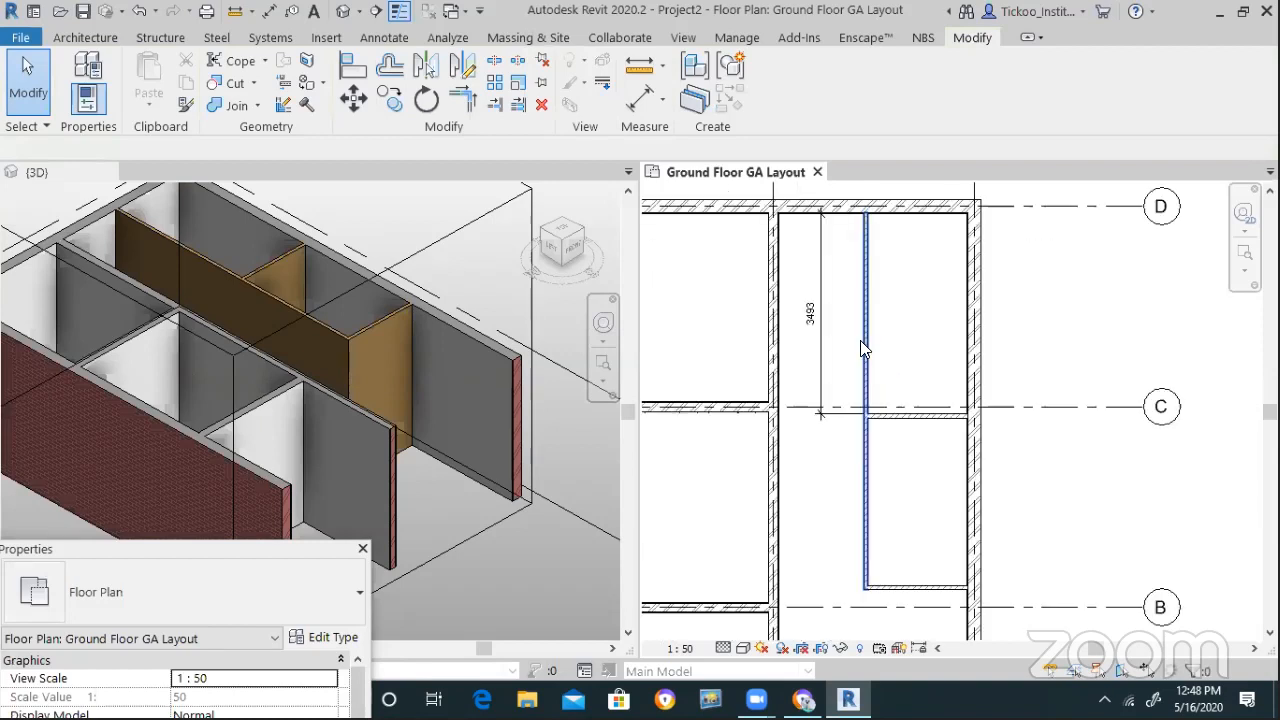
click(863, 341)
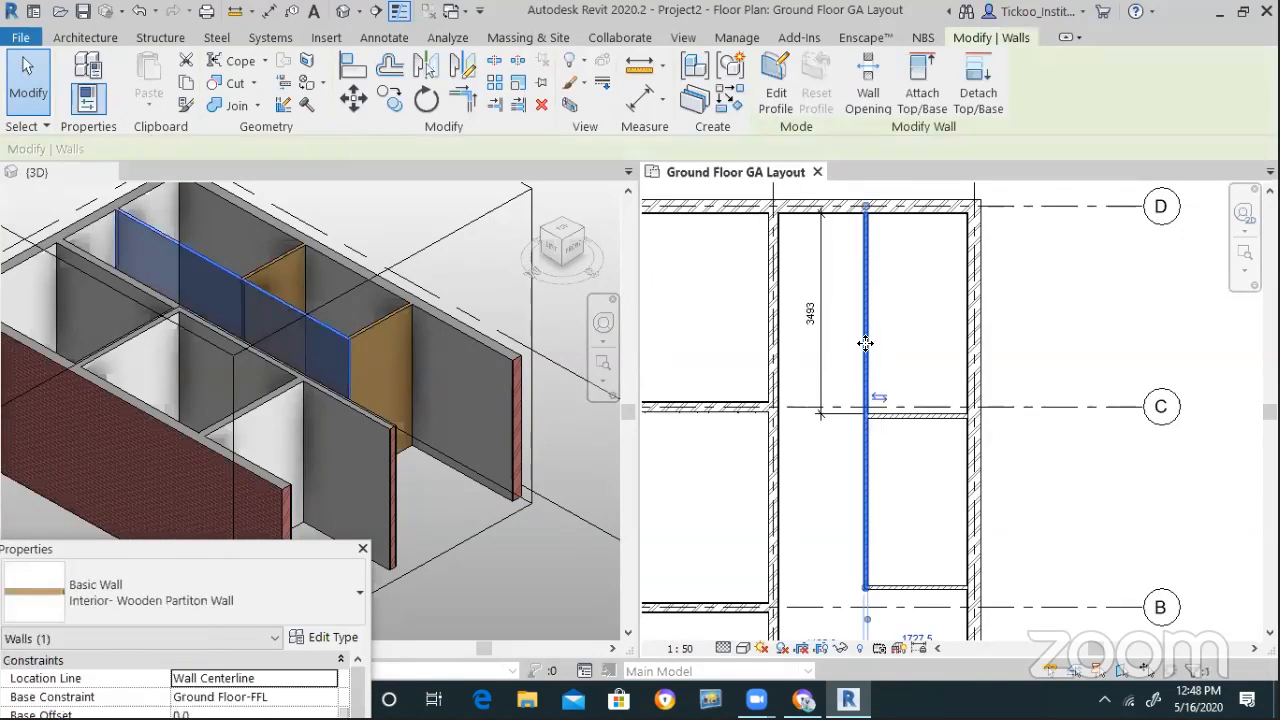
key(Escape)
scroll(891, 451, down, 1)
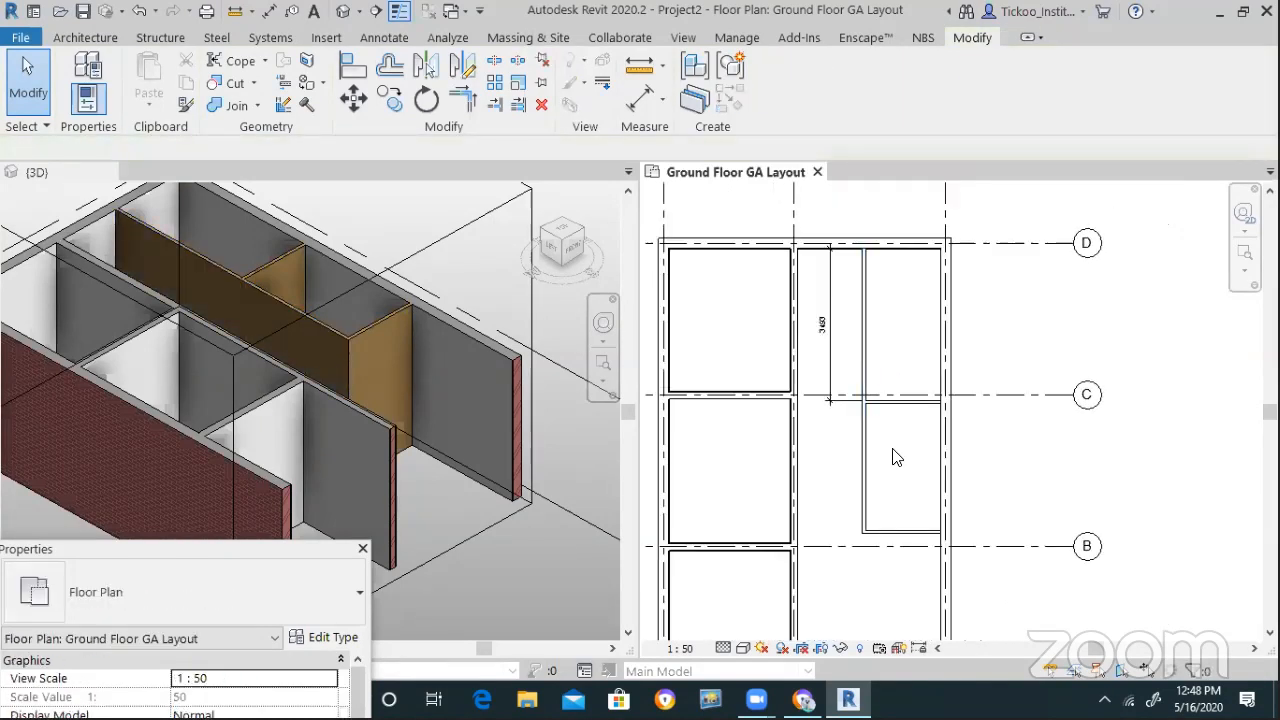
scroll(857, 420, up, 1)
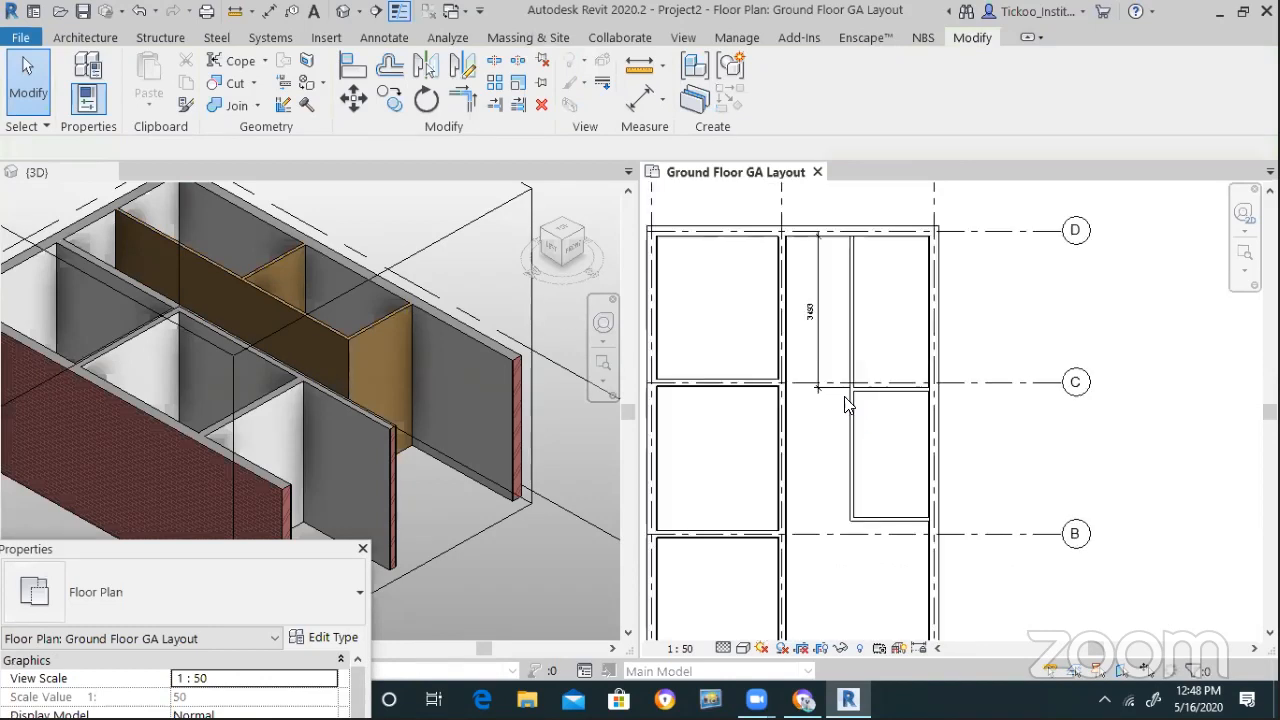
scroll(850, 412, down, 2)
scroll(840, 408, up, 1)
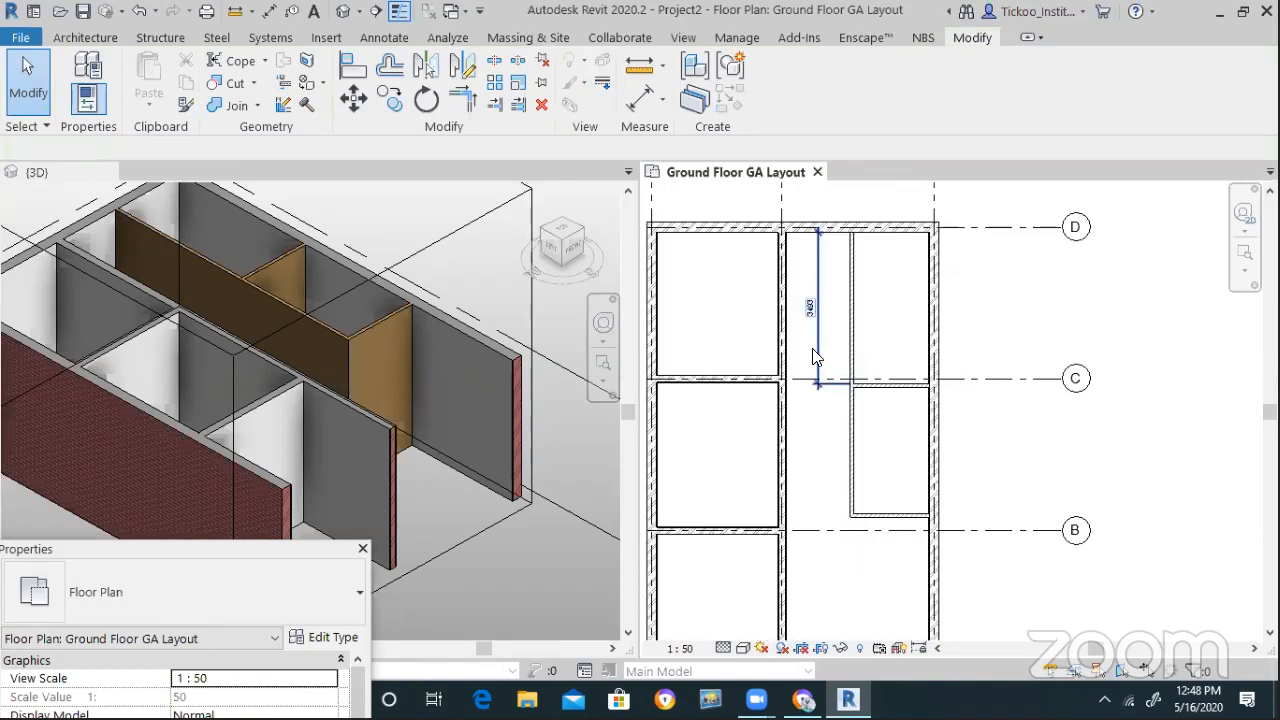
click(841, 352)
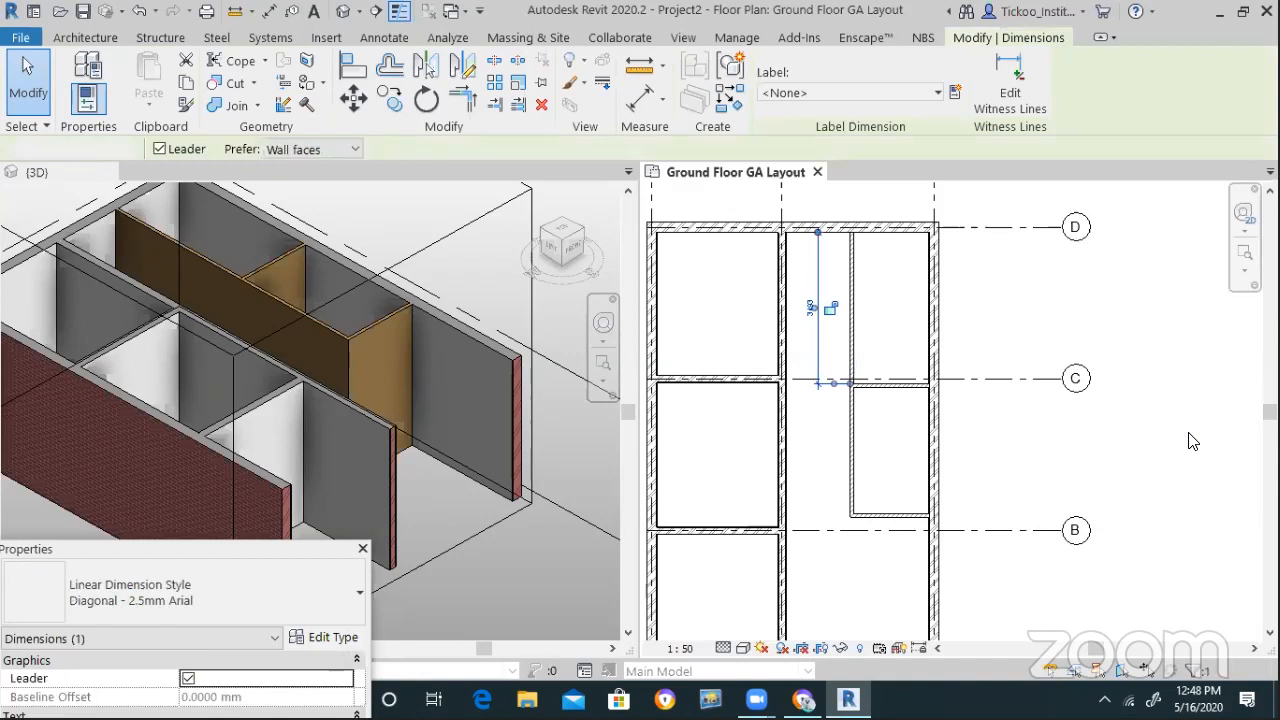
key(Delete)
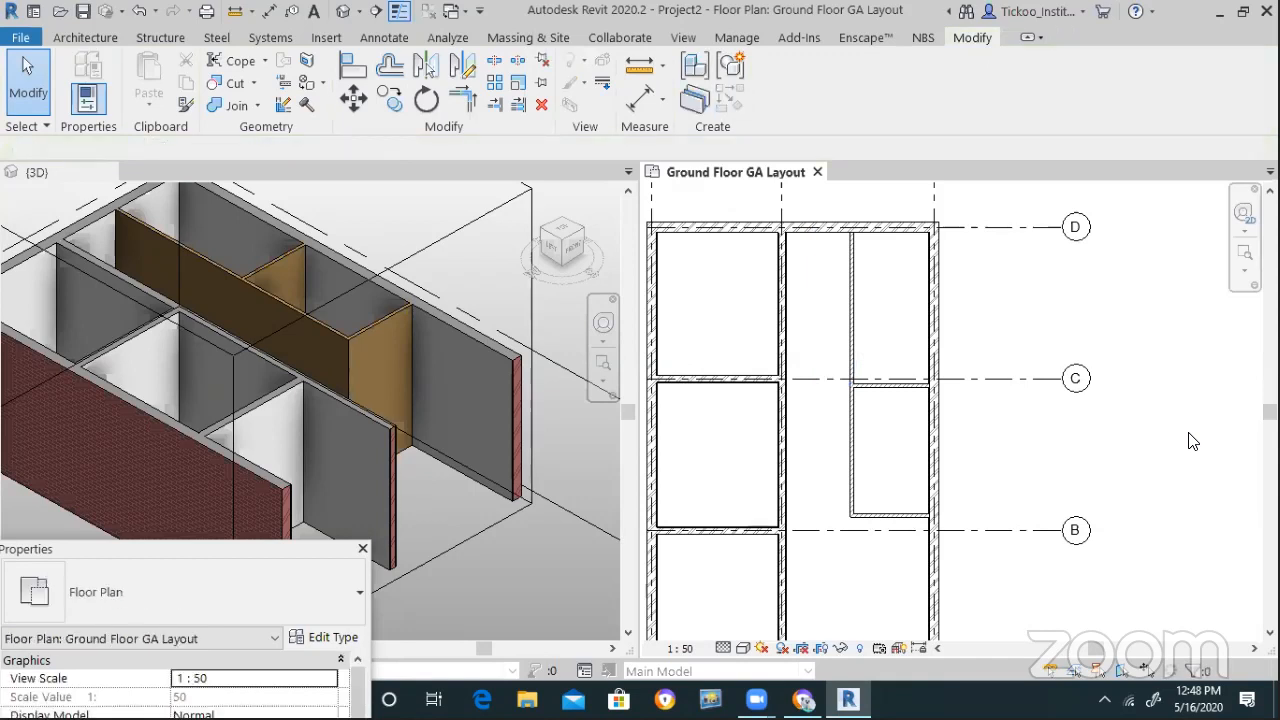
scroll(771, 484, up, 1)
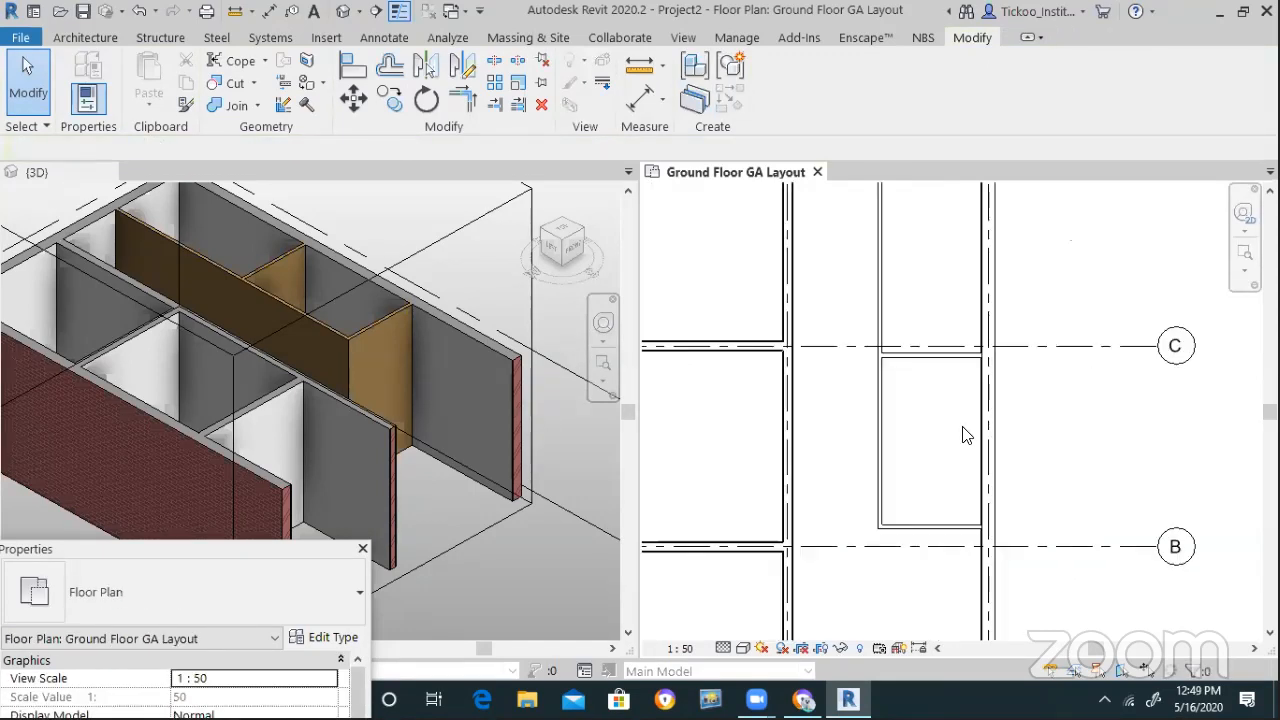
scroll(820, 446, up, 1)
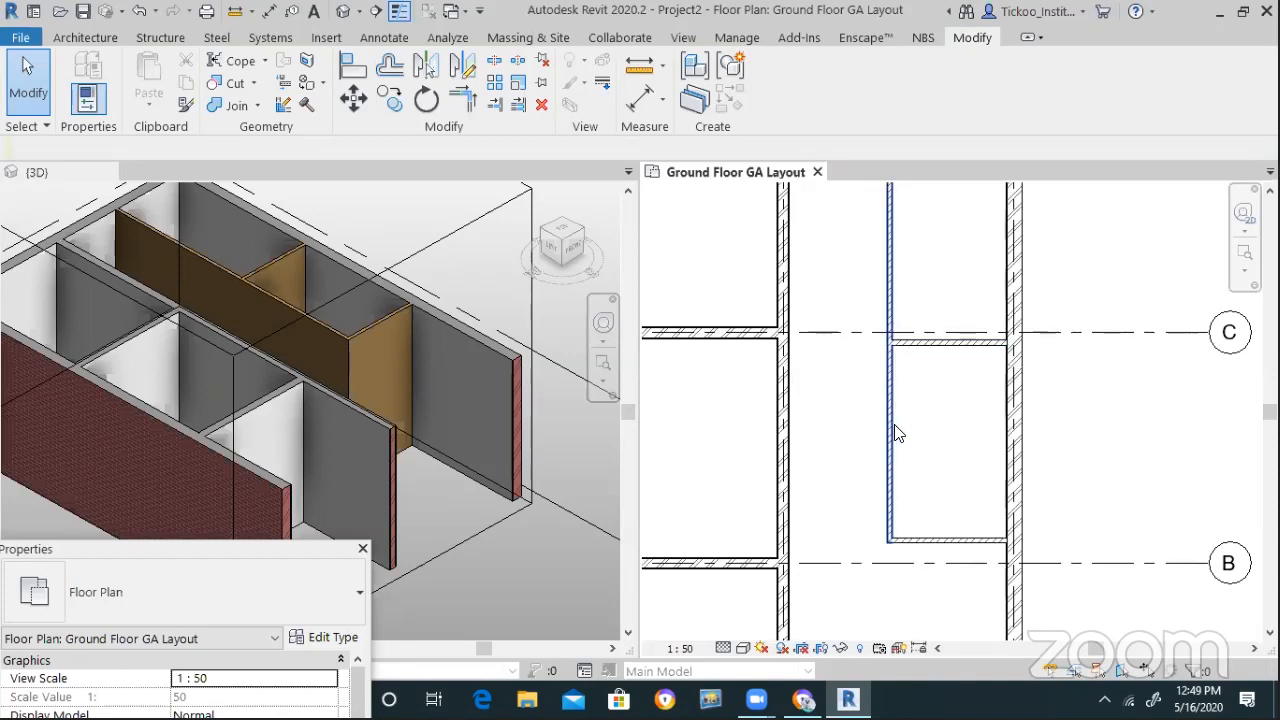
click(895, 401)
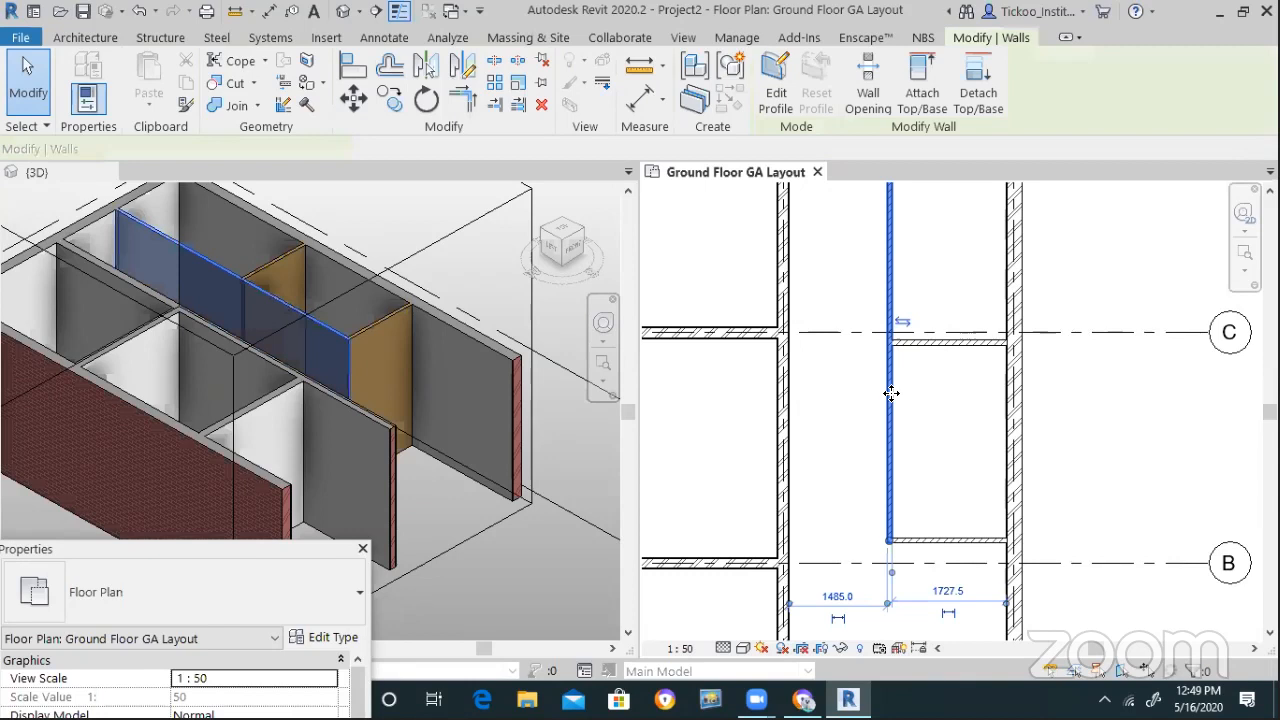
scroll(921, 575, up, 1)
scroll(921, 575, up, 1)
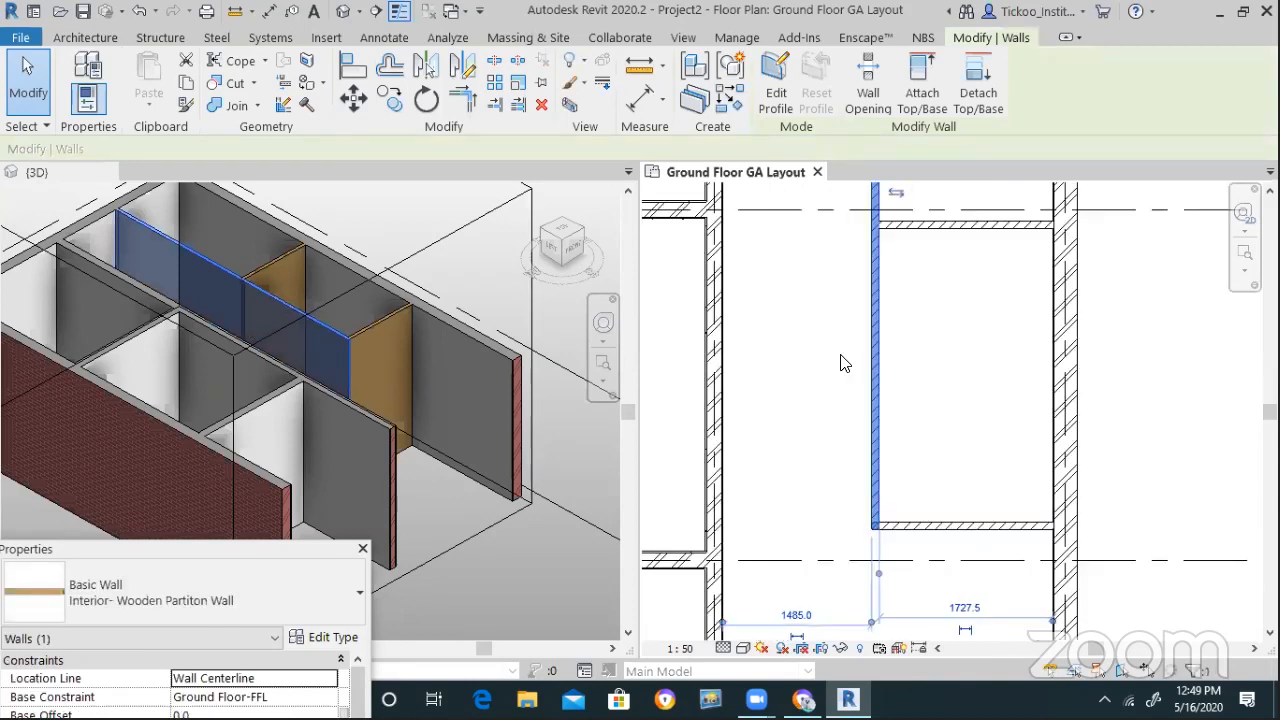
click(779, 431)
scroll(751, 480, down, 2)
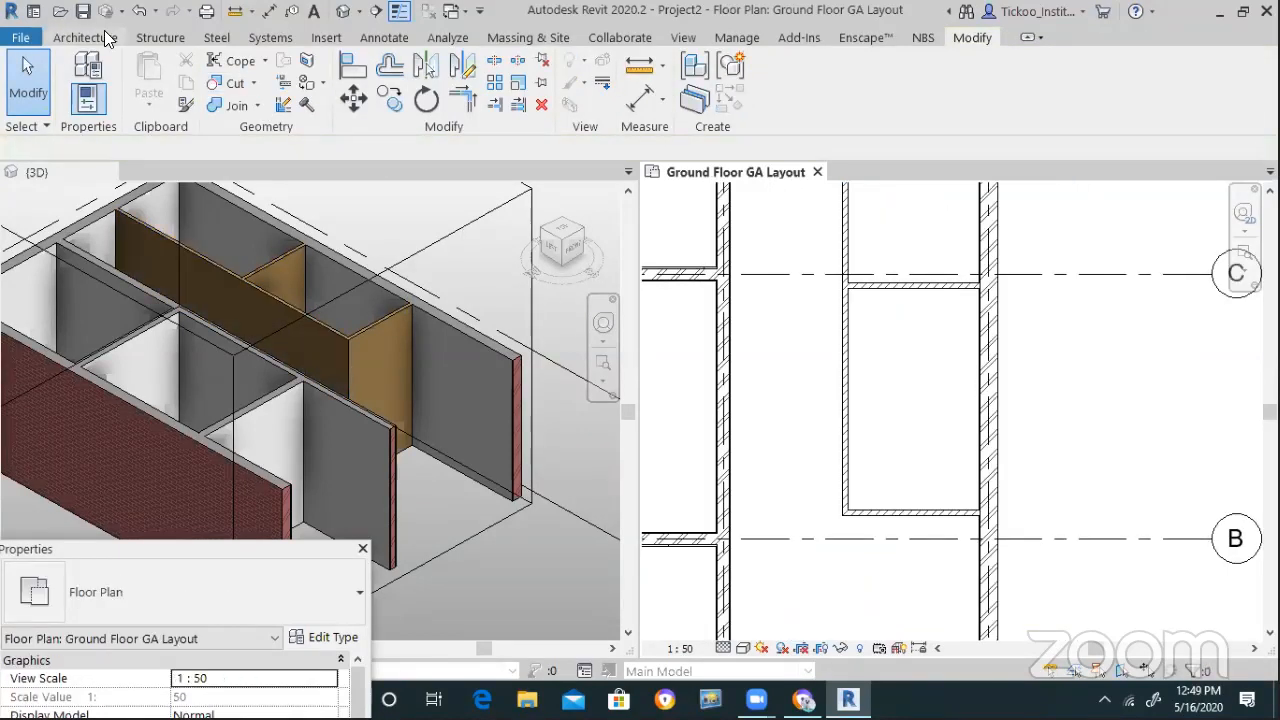
click(104, 32)
click(978, 62)
scroll(800, 357, up, 2)
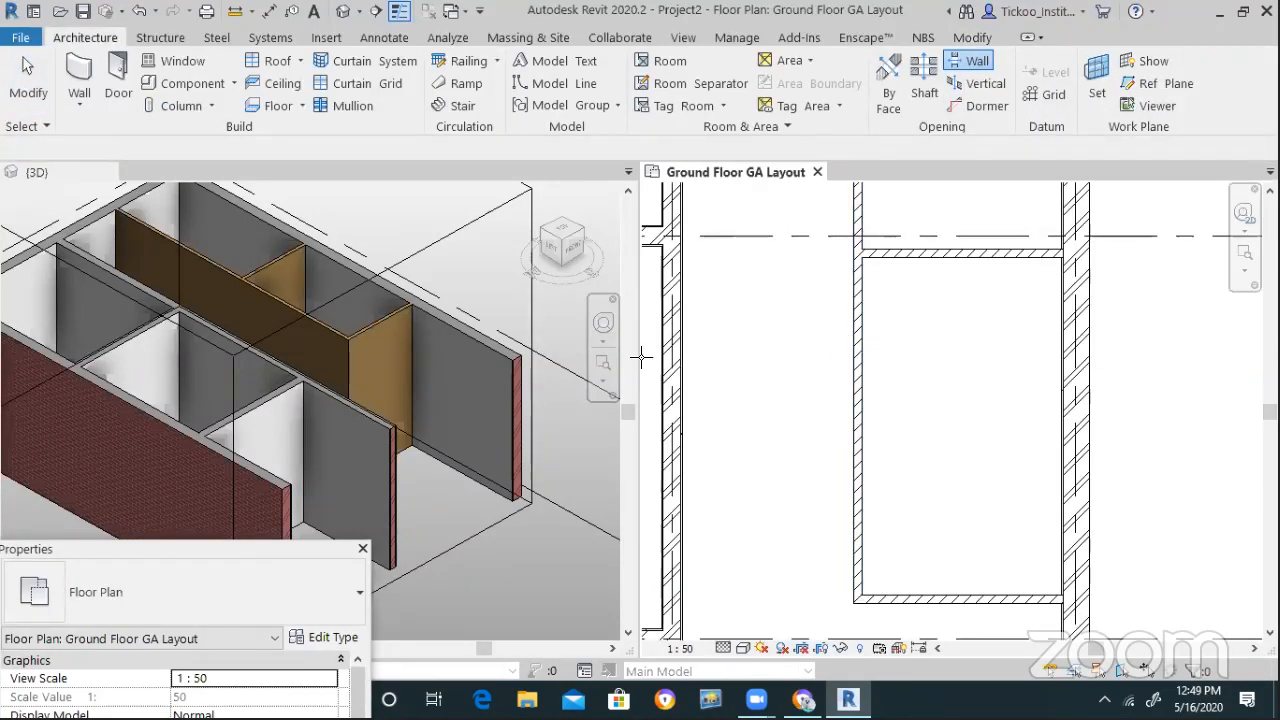
scroll(702, 348, down, 1)
scroll(577, 362, down, 1)
key(Escape)
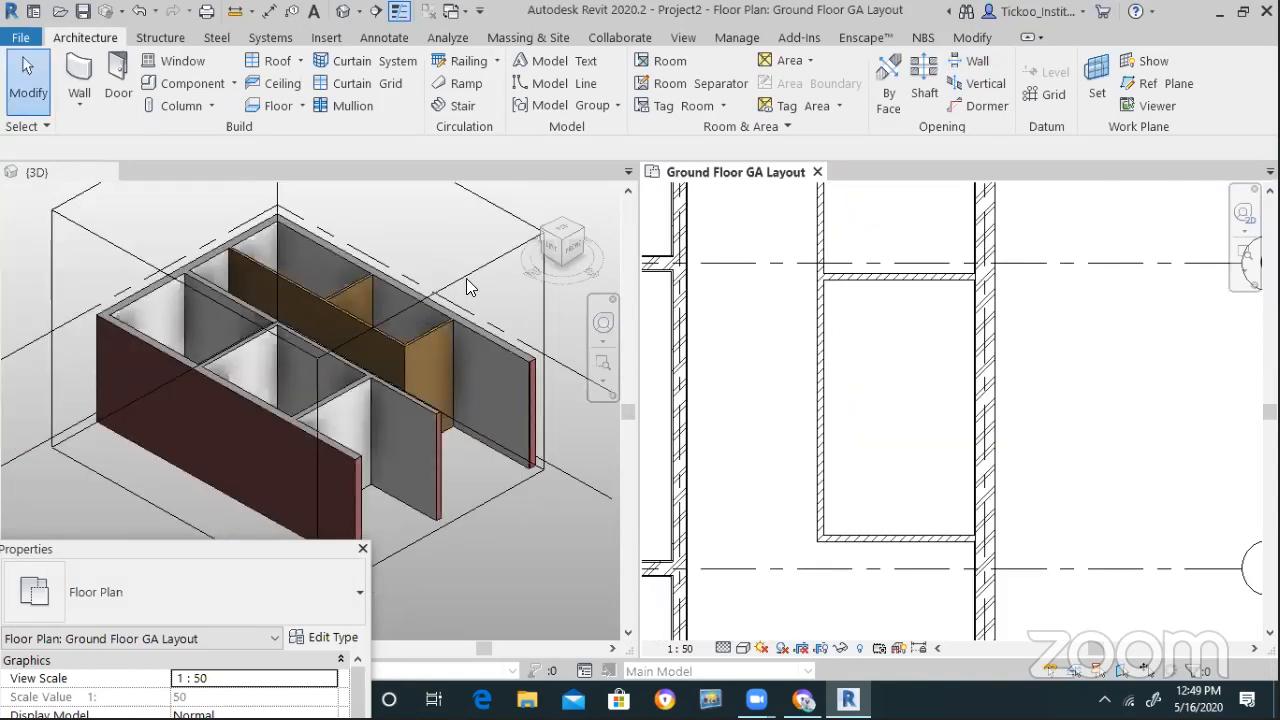
Drag the section box's front faces inward to clip away the walls in front of the wooden partition
click(472, 271)
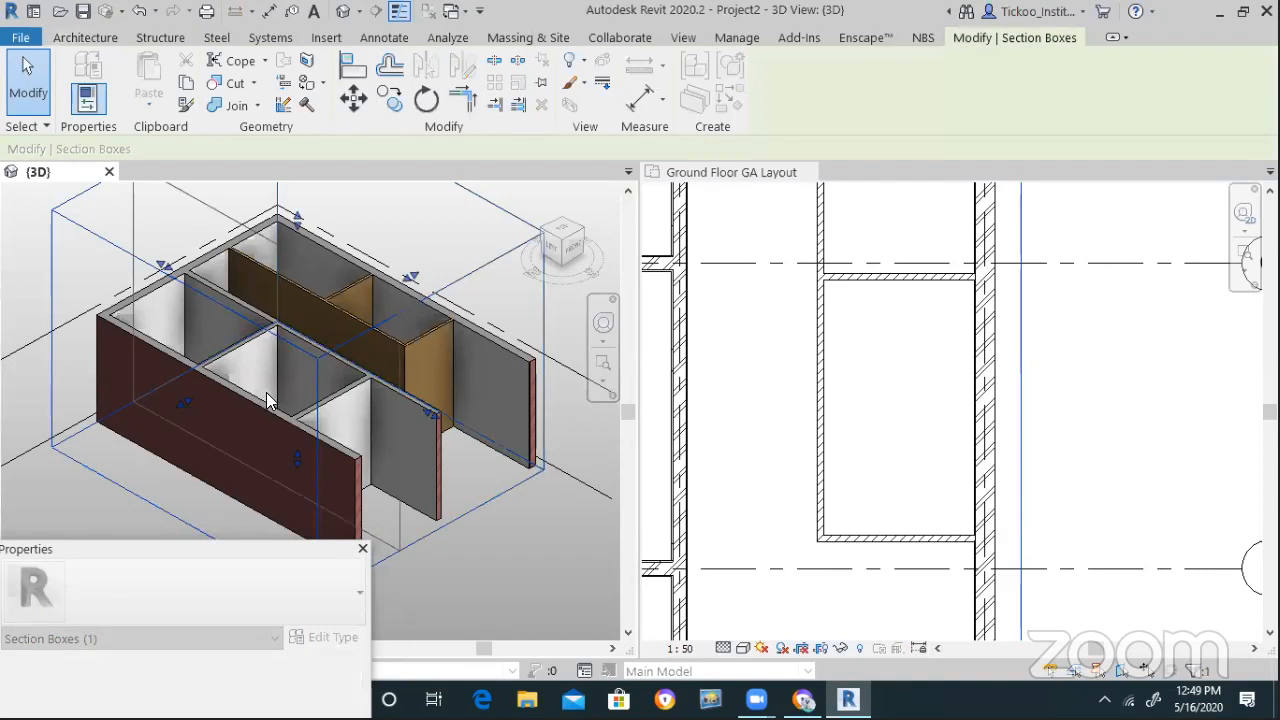
drag(266, 392, 270, 382)
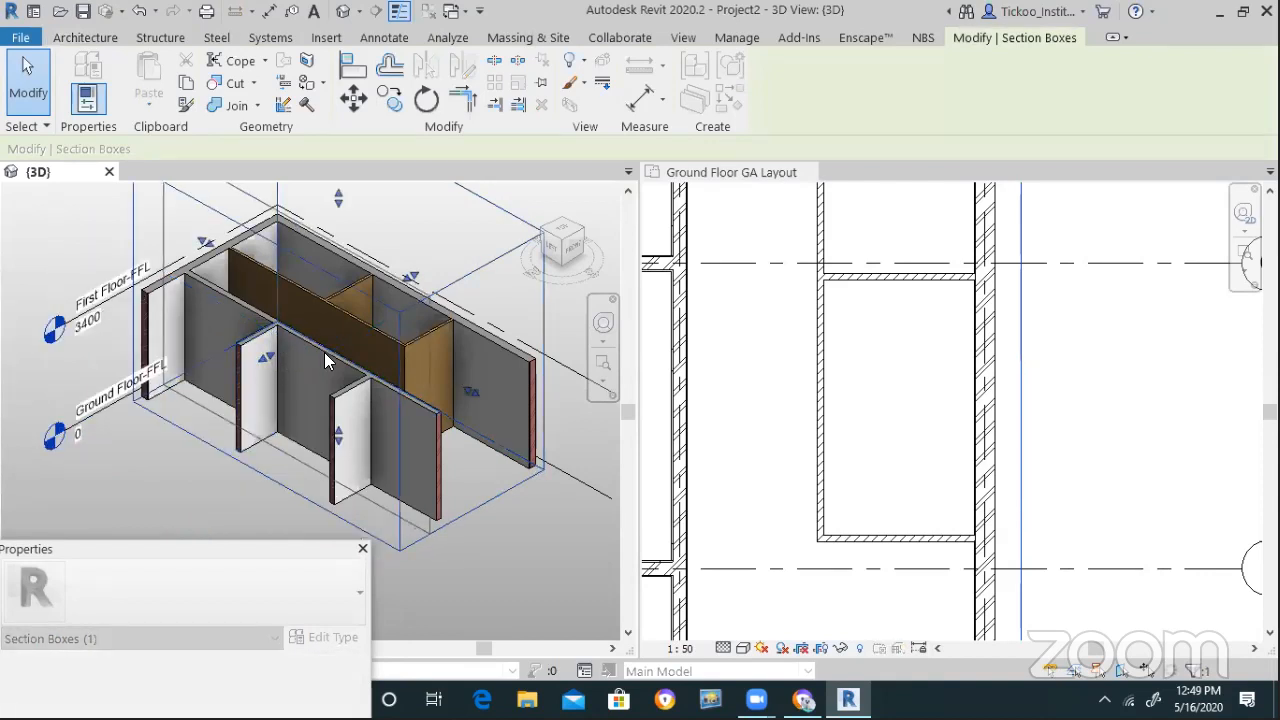
scroll(340, 350, up, 4)
drag(231, 319, 166, 378)
scroll(142, 402, down, 2)
click(522, 574)
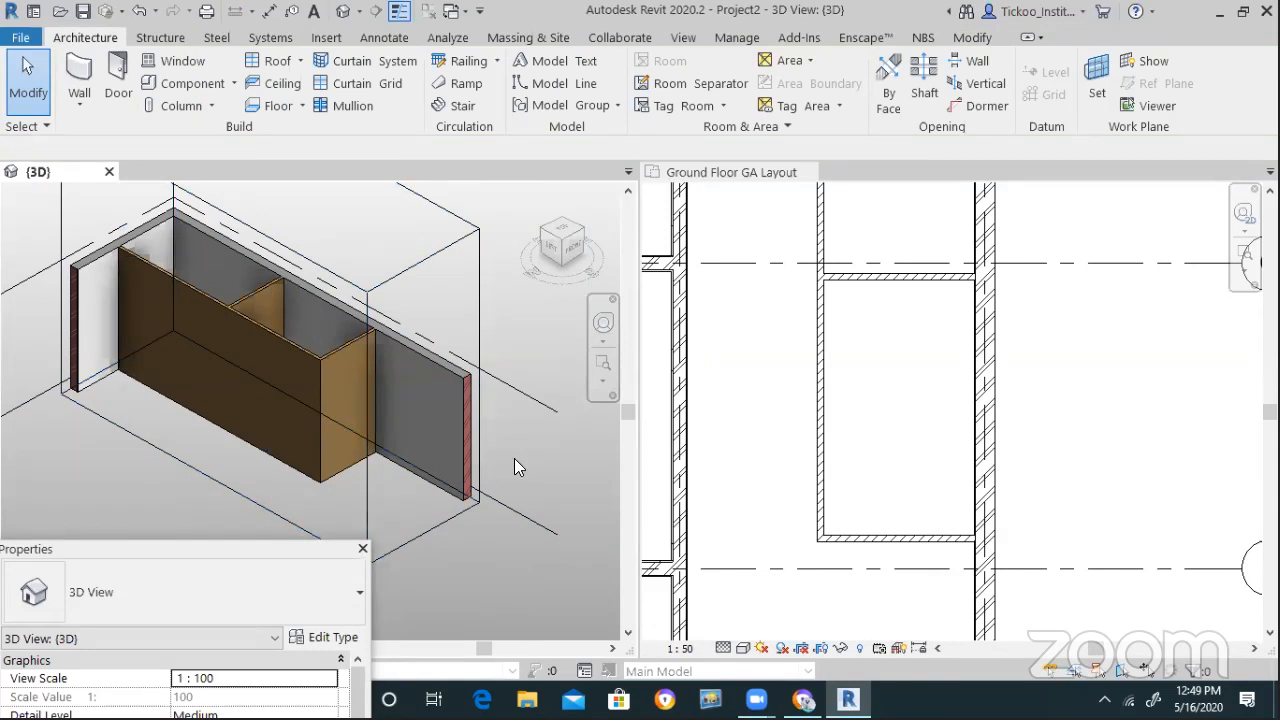
click(966, 66)
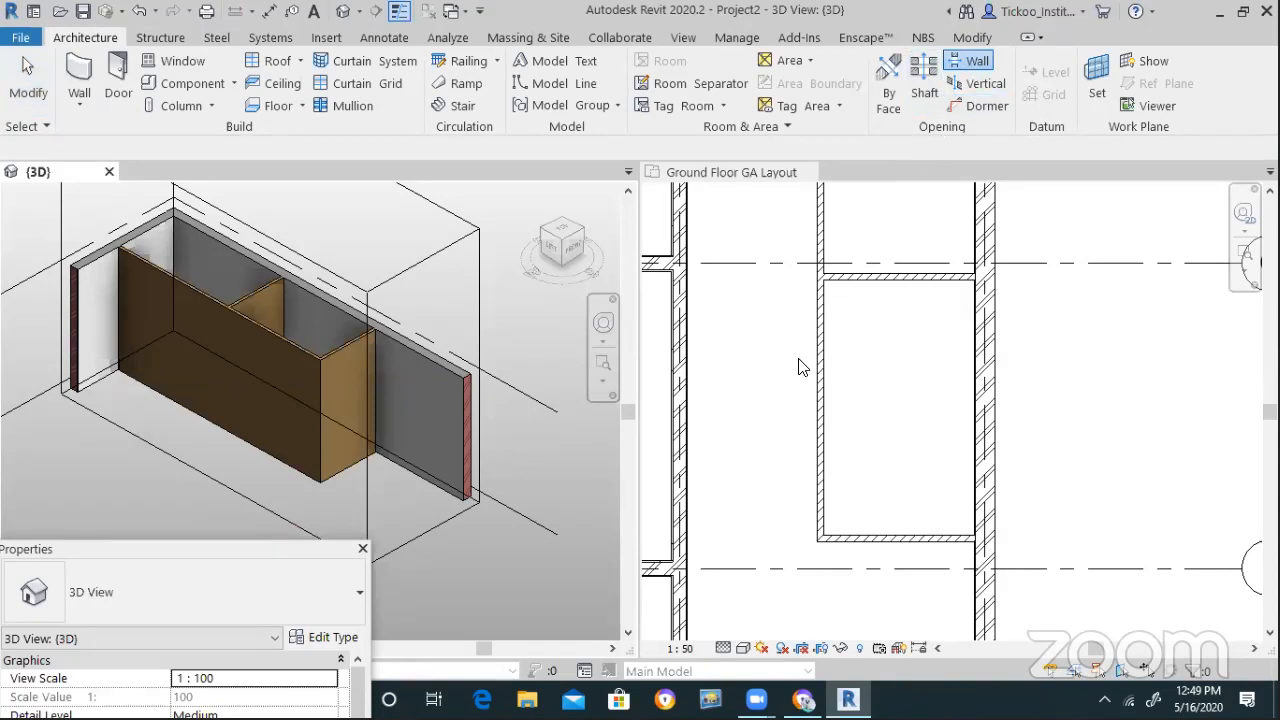
Draw a rectangular opening across the wooden partition in the ground floor plan
click(822, 328)
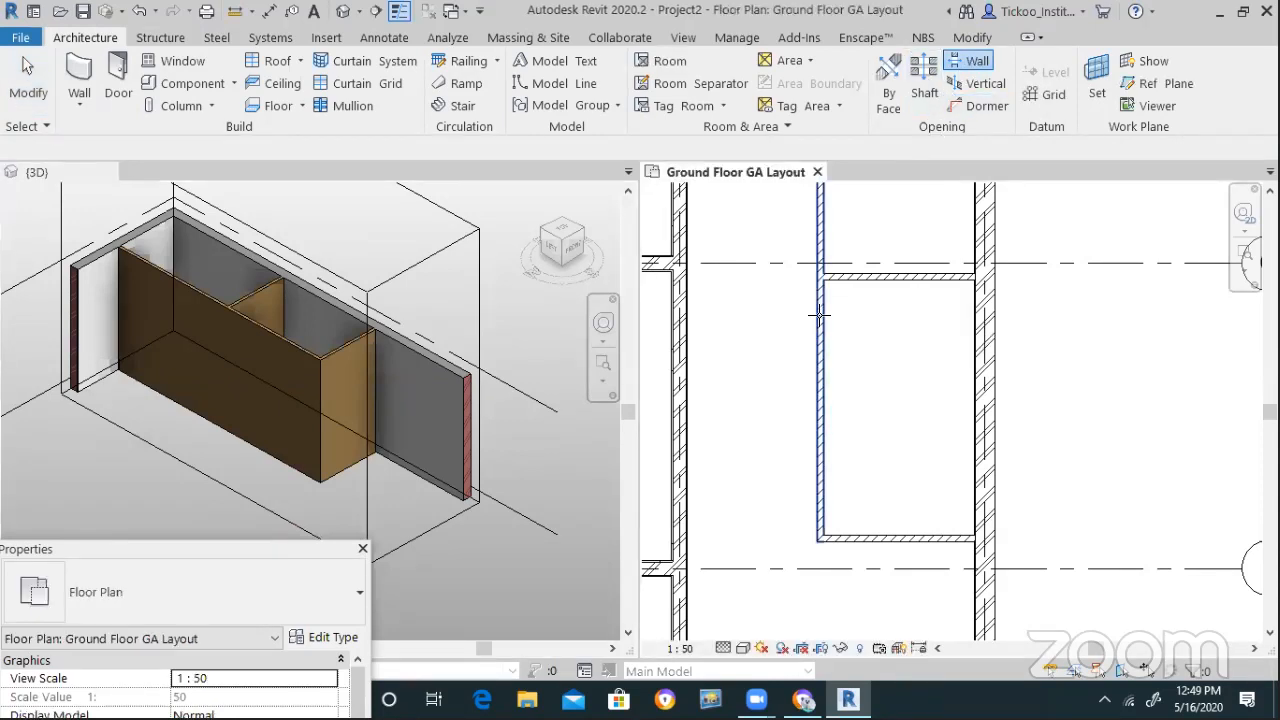
click(821, 330)
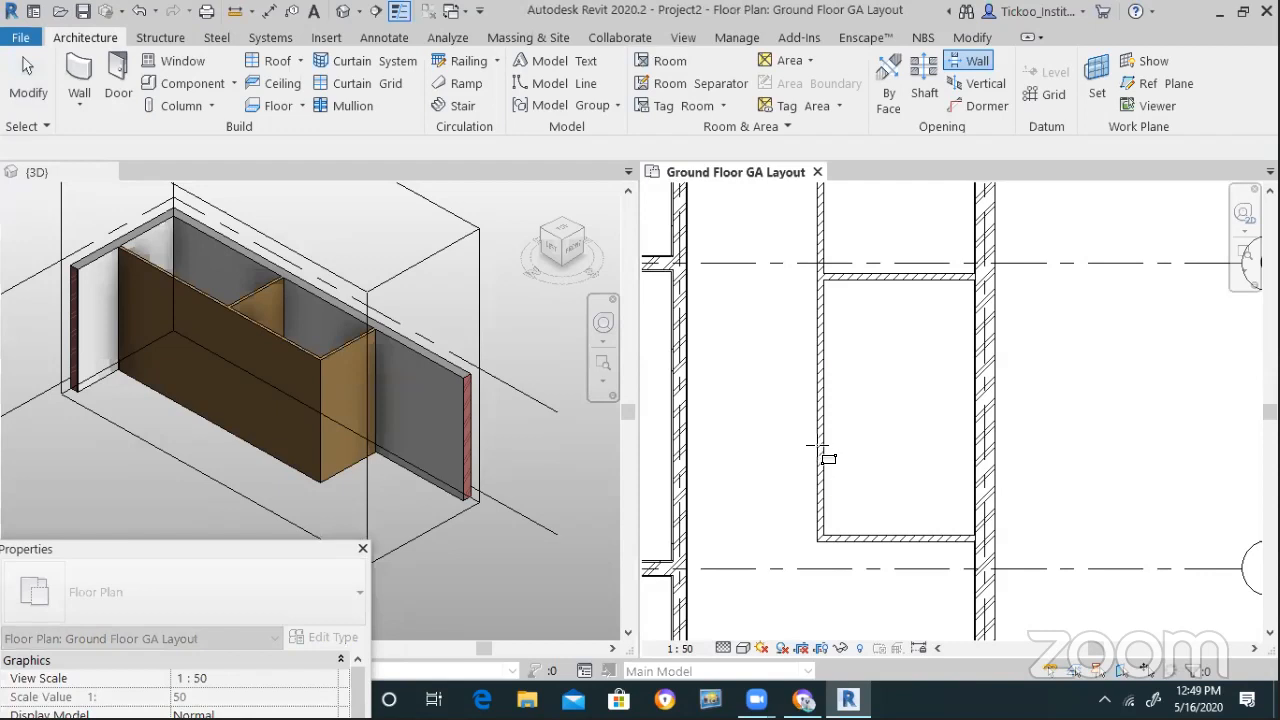
click(821, 301)
click(821, 470)
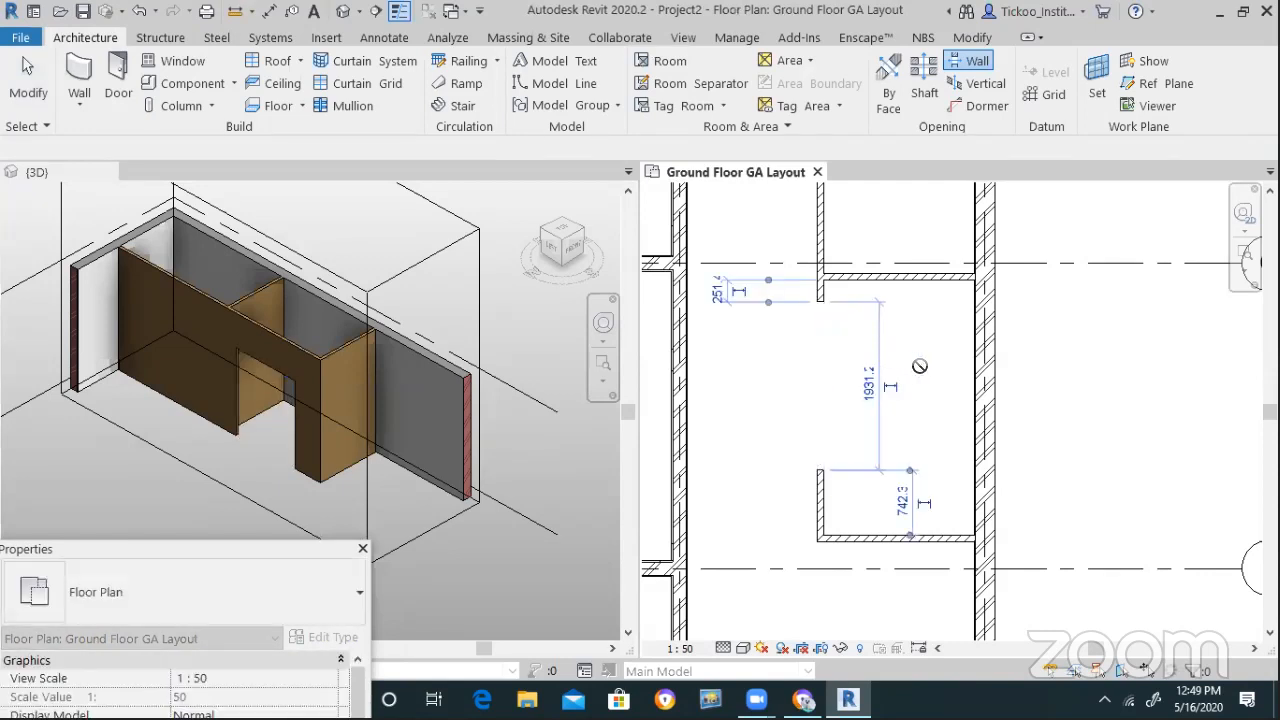
key(Escape)
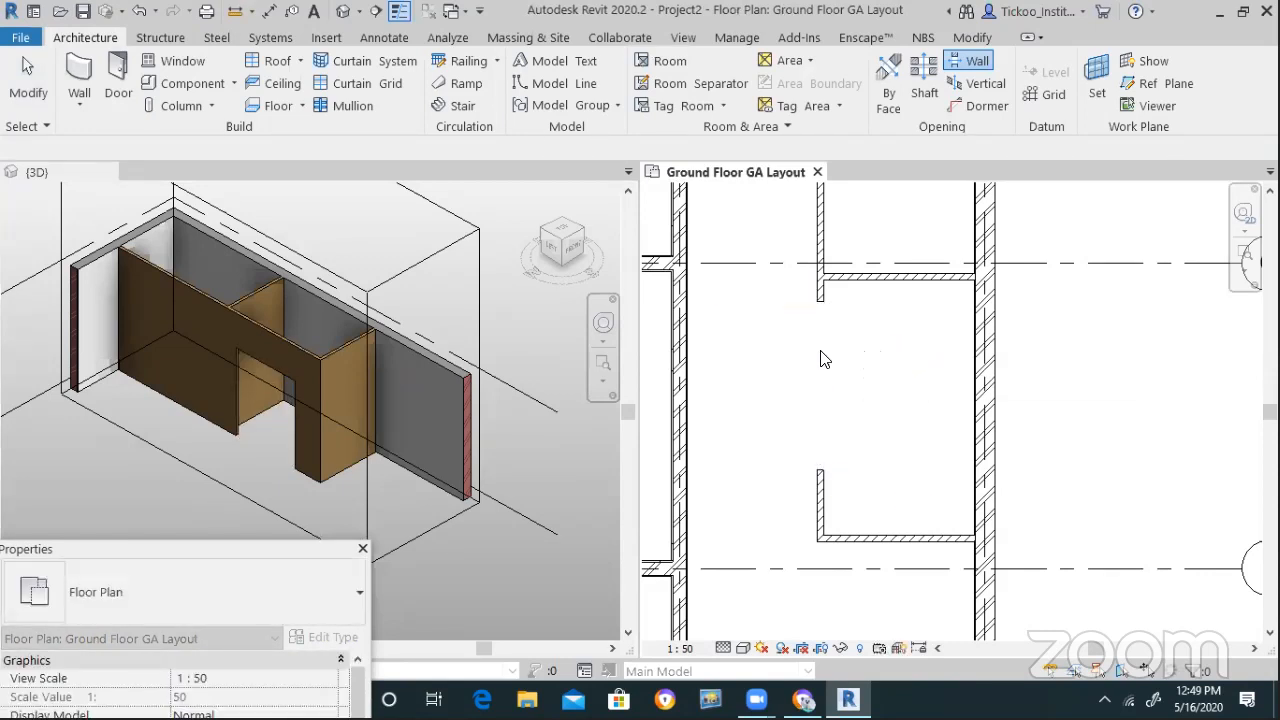
key(Escape)
Change the opening's upper distance from 251.4 to 450
click(825, 322)
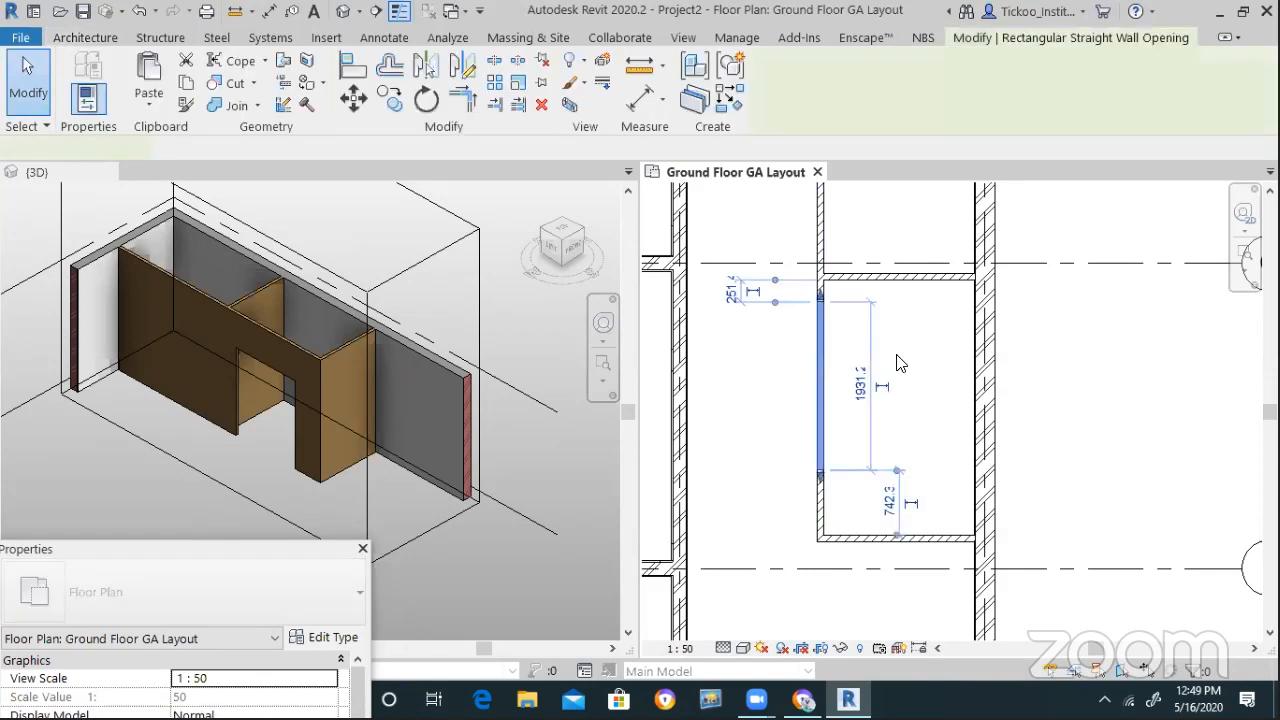
scroll(808, 303, up, 4)
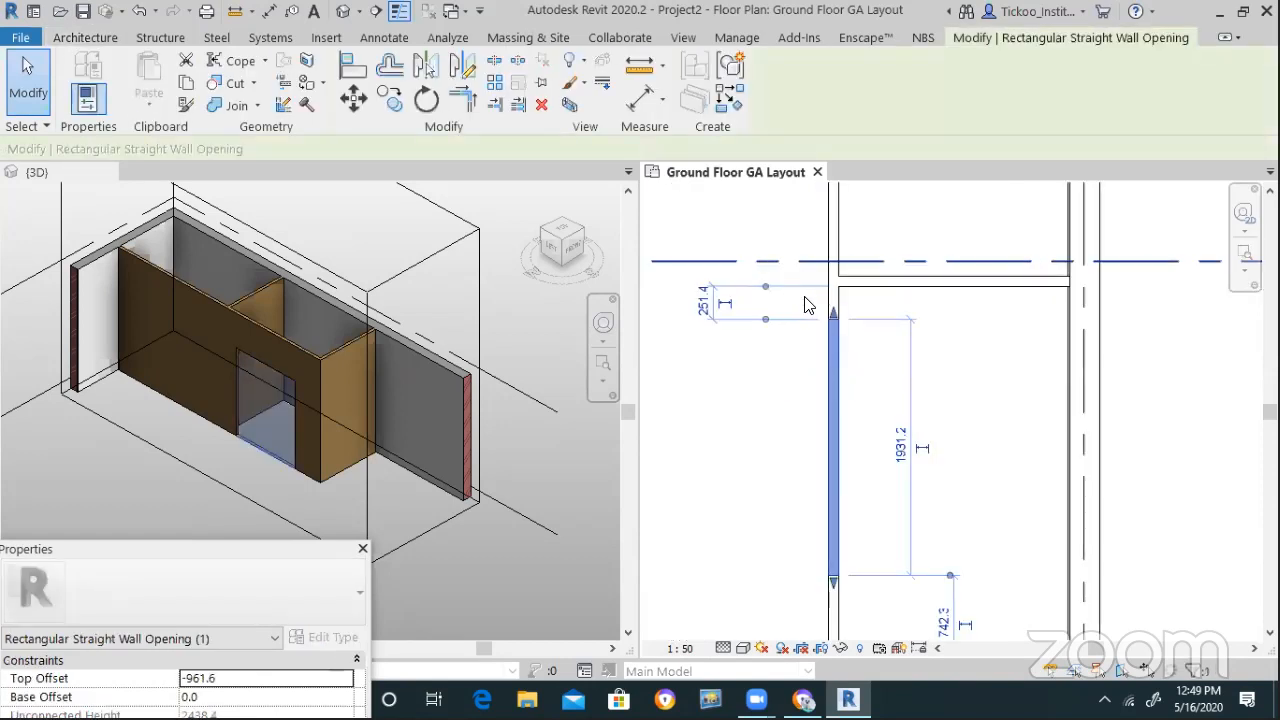
click(665, 317)
key(BackSpace)
text(450)
key(Return)
Set the distance below the opening from 543.8 to 450 and hide the Properties palette
scroll(785, 407, down, 3)
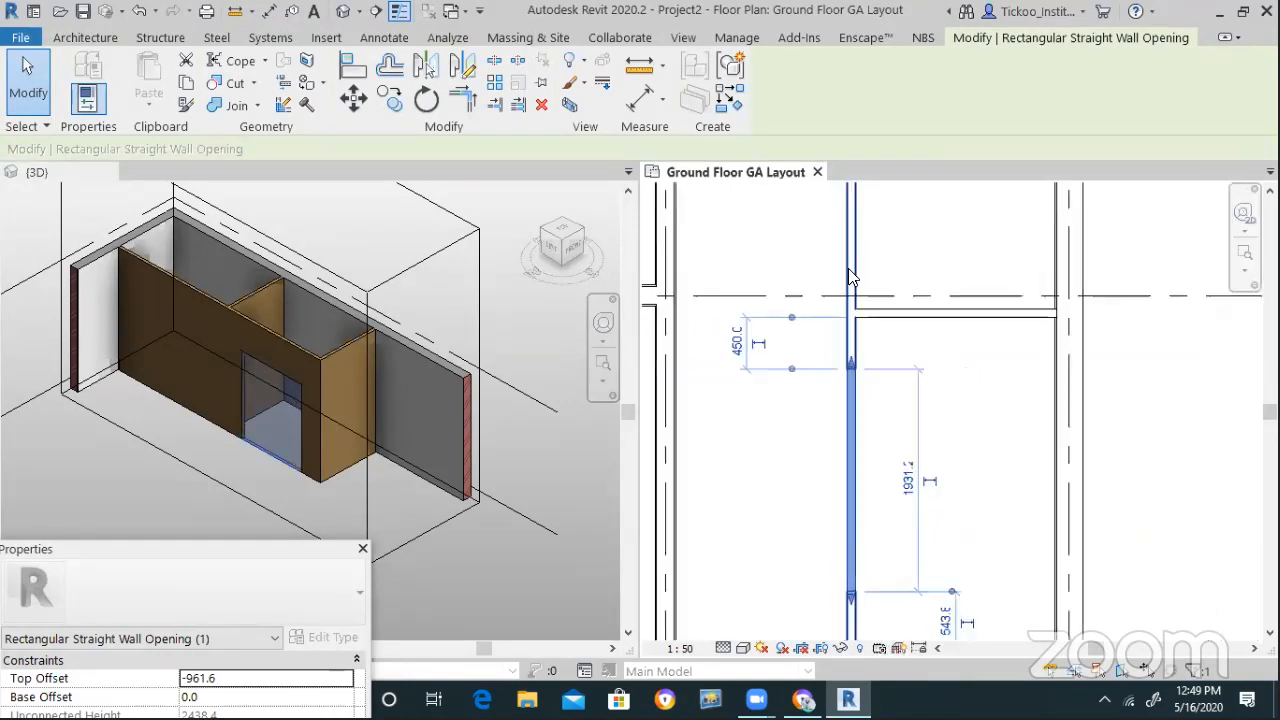
scroll(894, 526, up, 3)
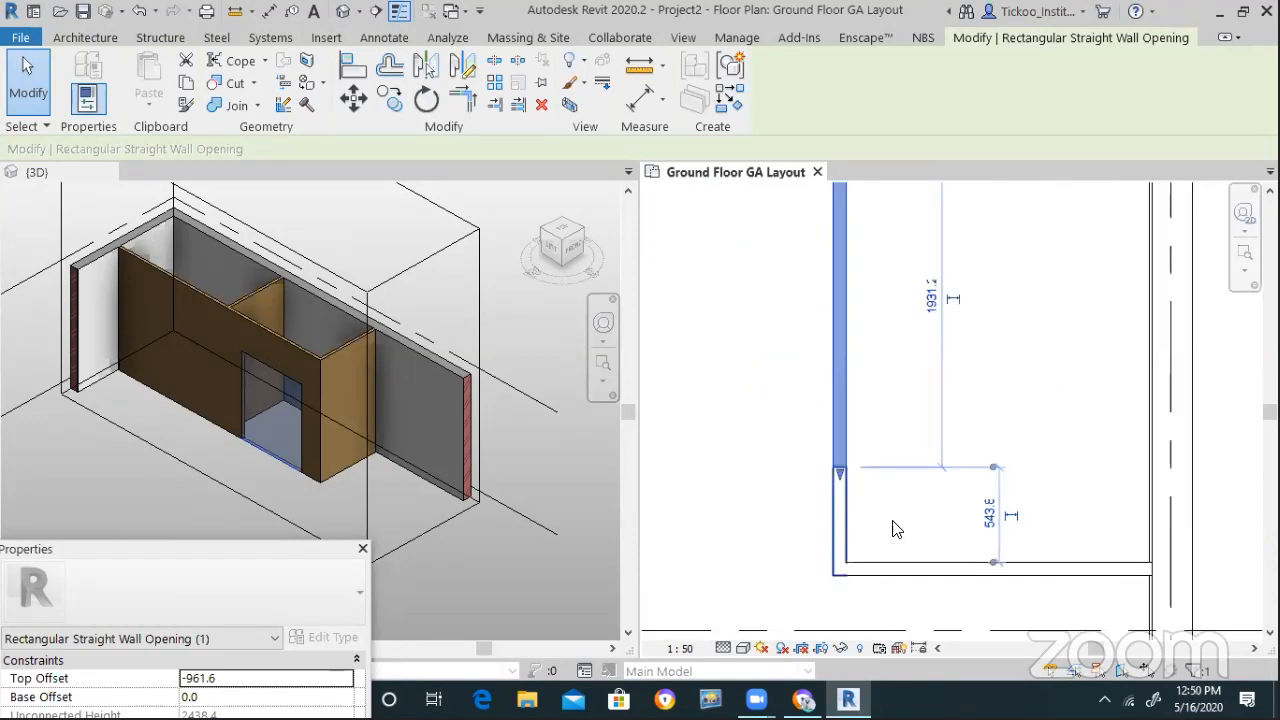
click(990, 514)
text(450)
key(Return)
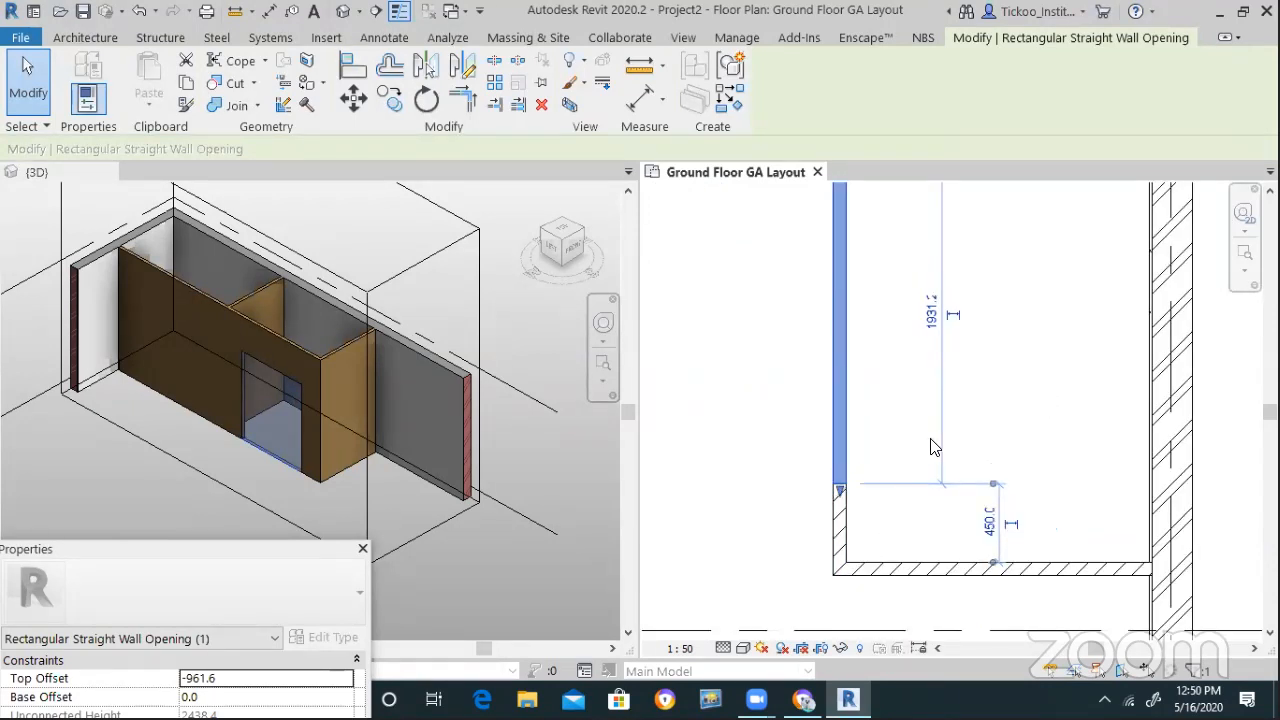
scroll(842, 486, down, 2)
key(Escape)
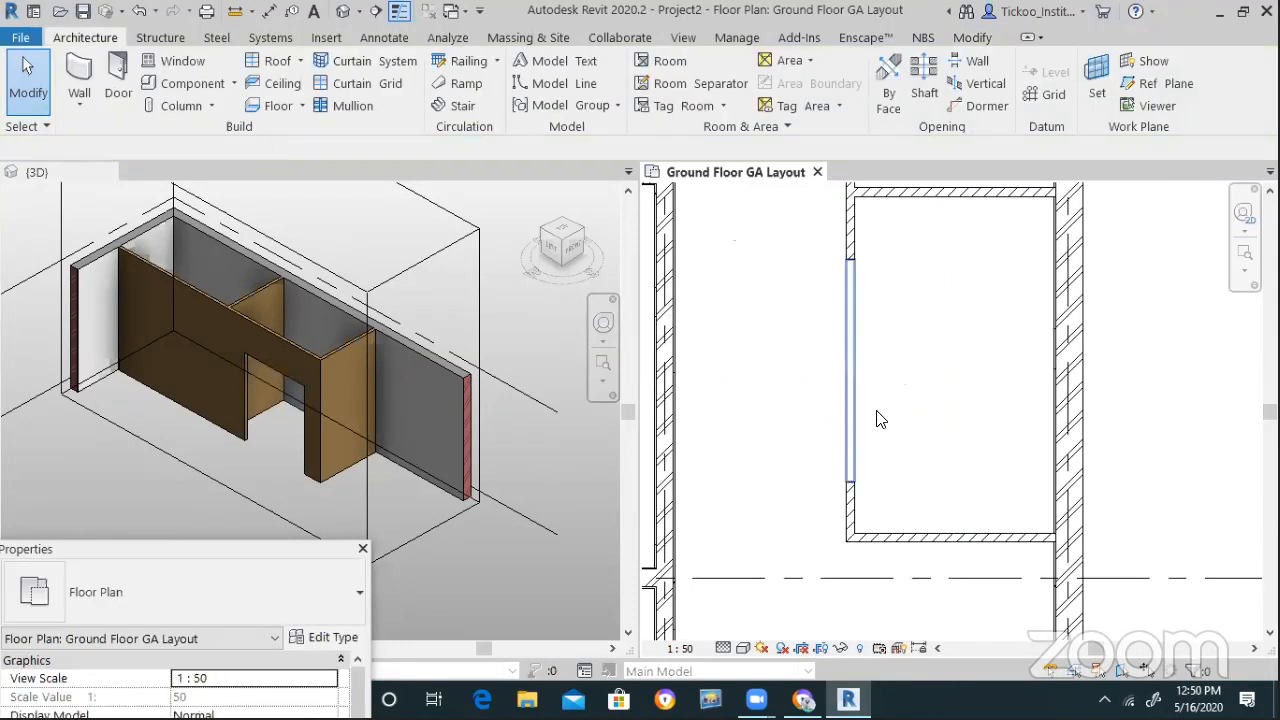
click(852, 408)
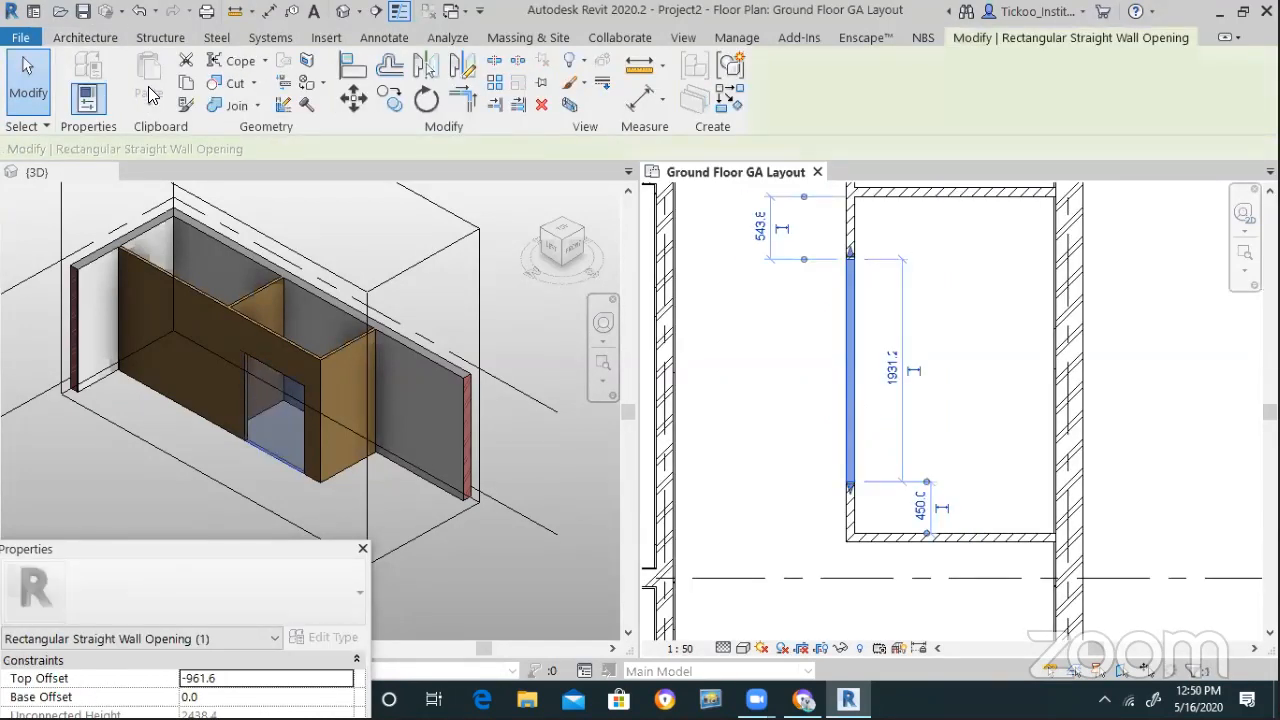
click(88, 97)
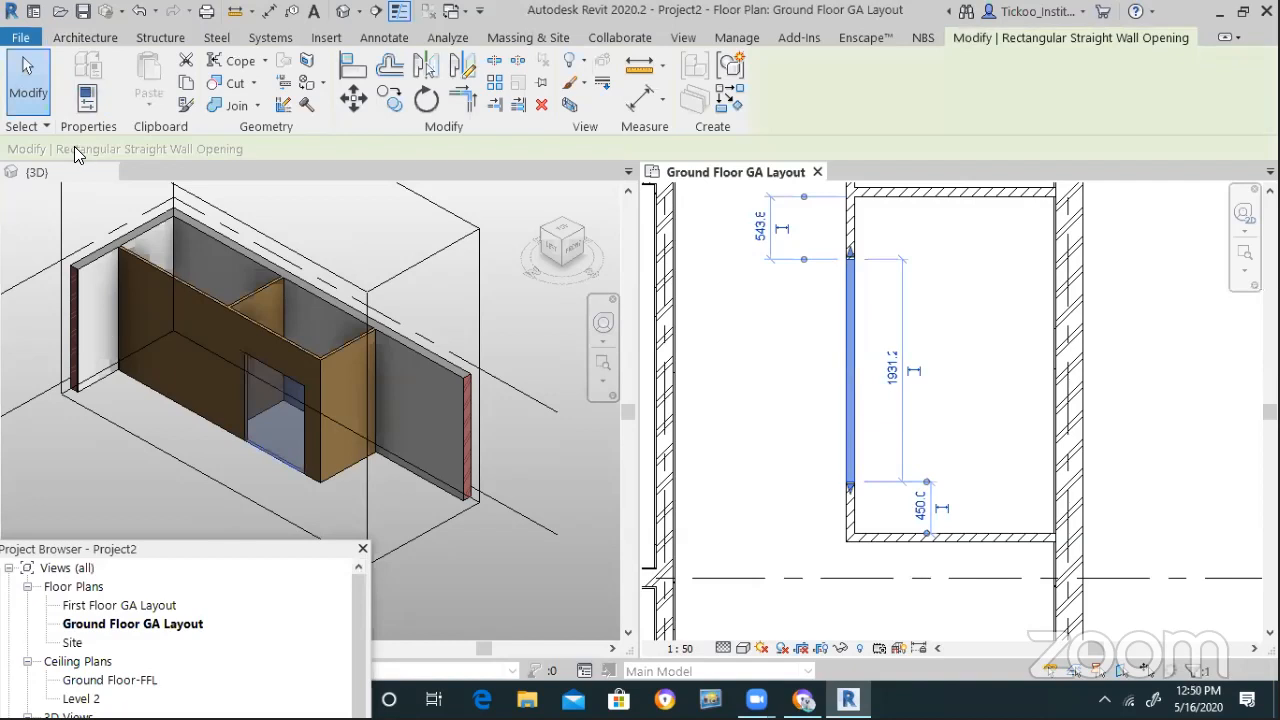
Make the opening's top Unconnected with an Unconnected Height of 2100
click(86, 106)
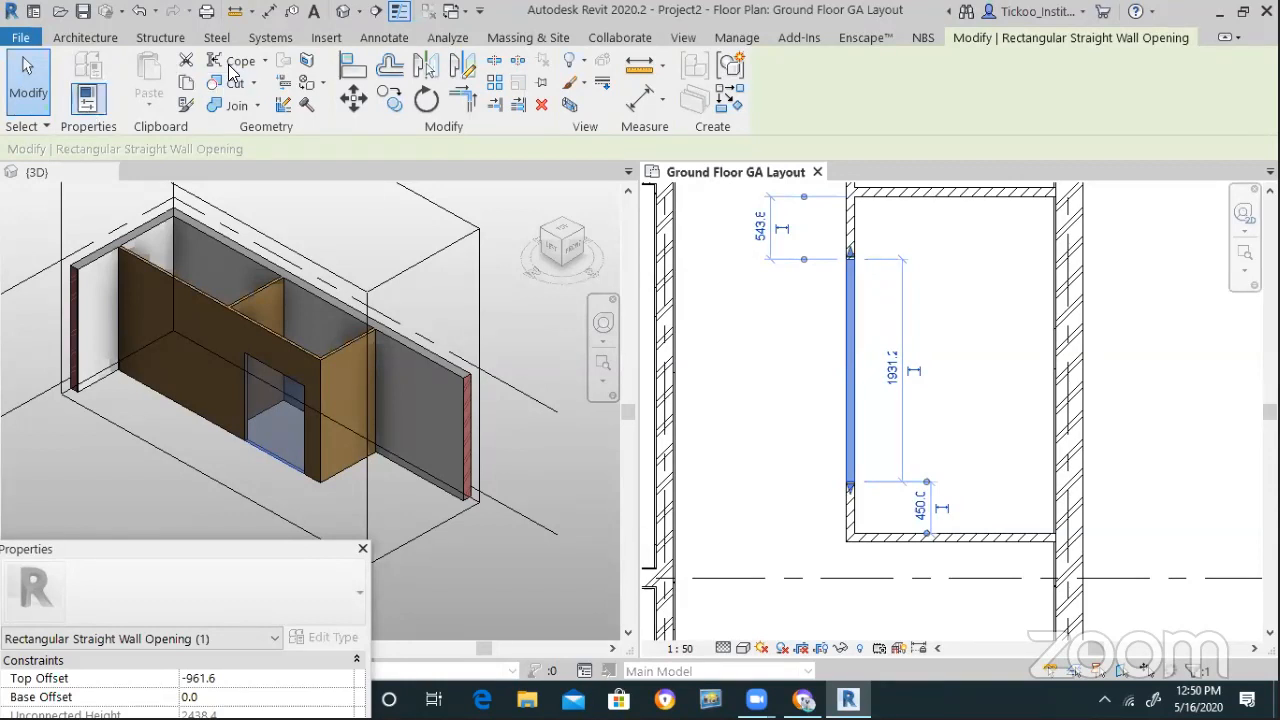
drag(207, 551, 318, 203)
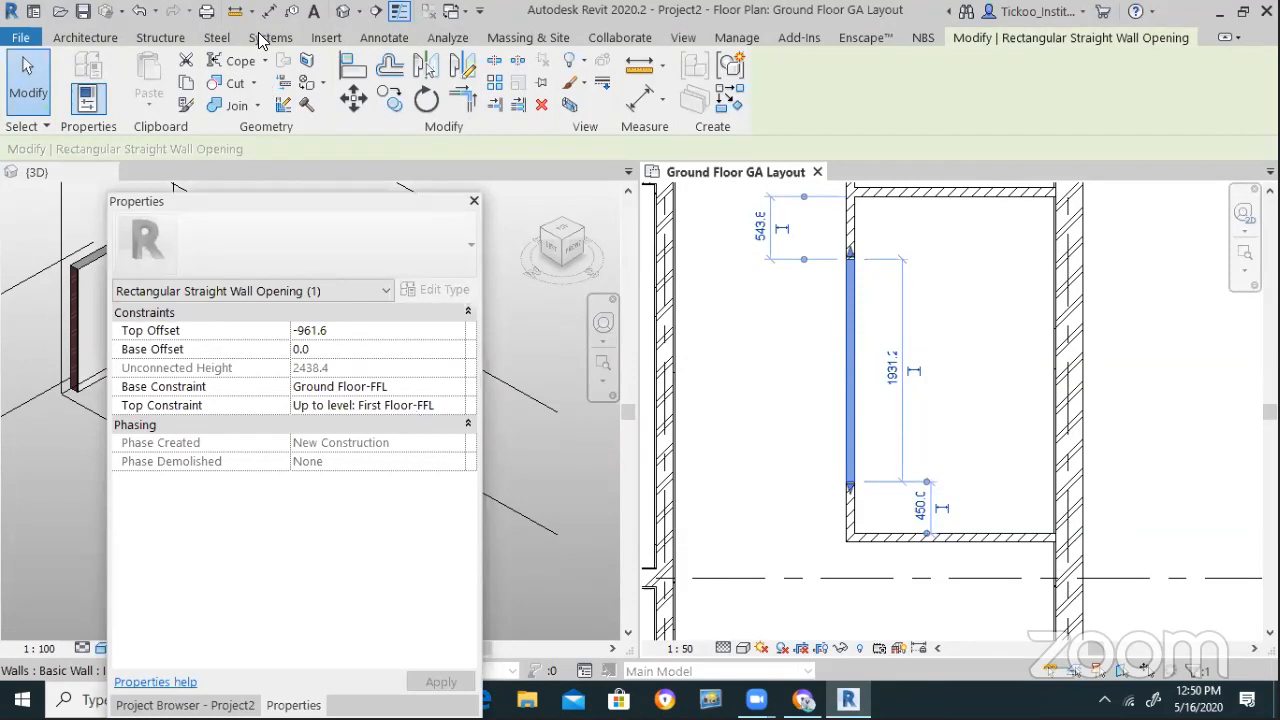
click(455, 408)
click(456, 411)
click(456, 411)
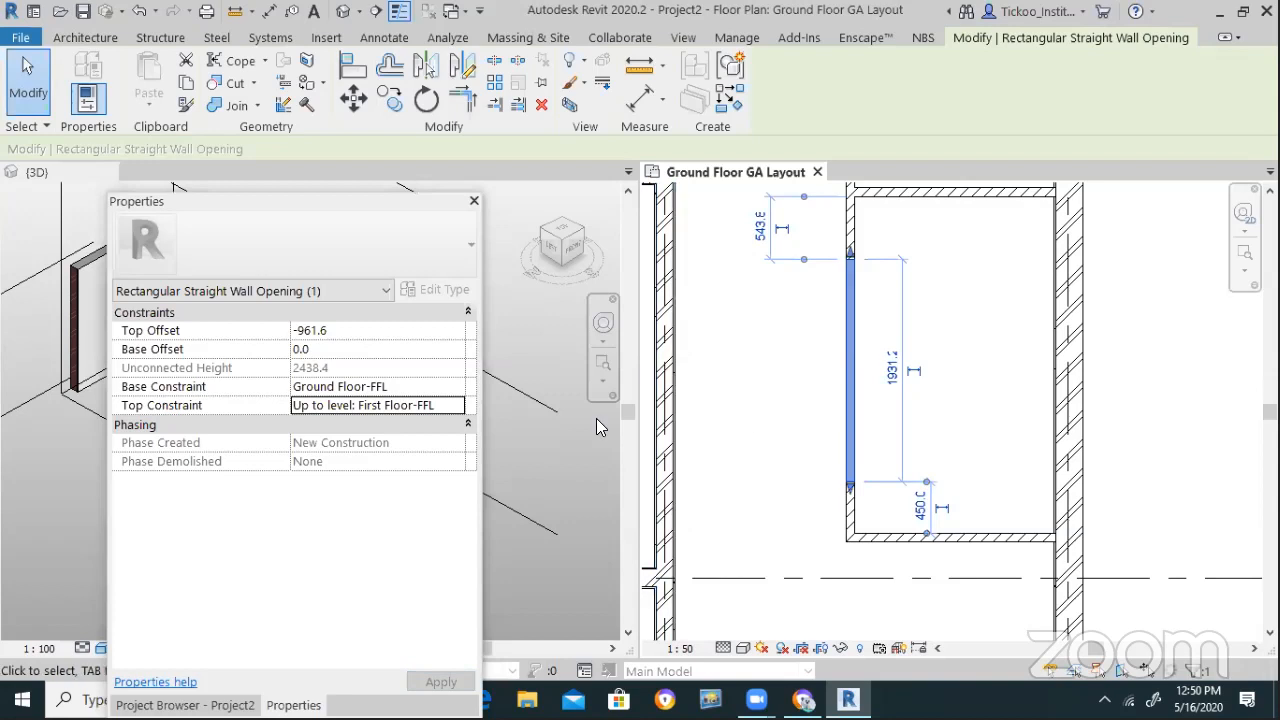
click(358, 333)
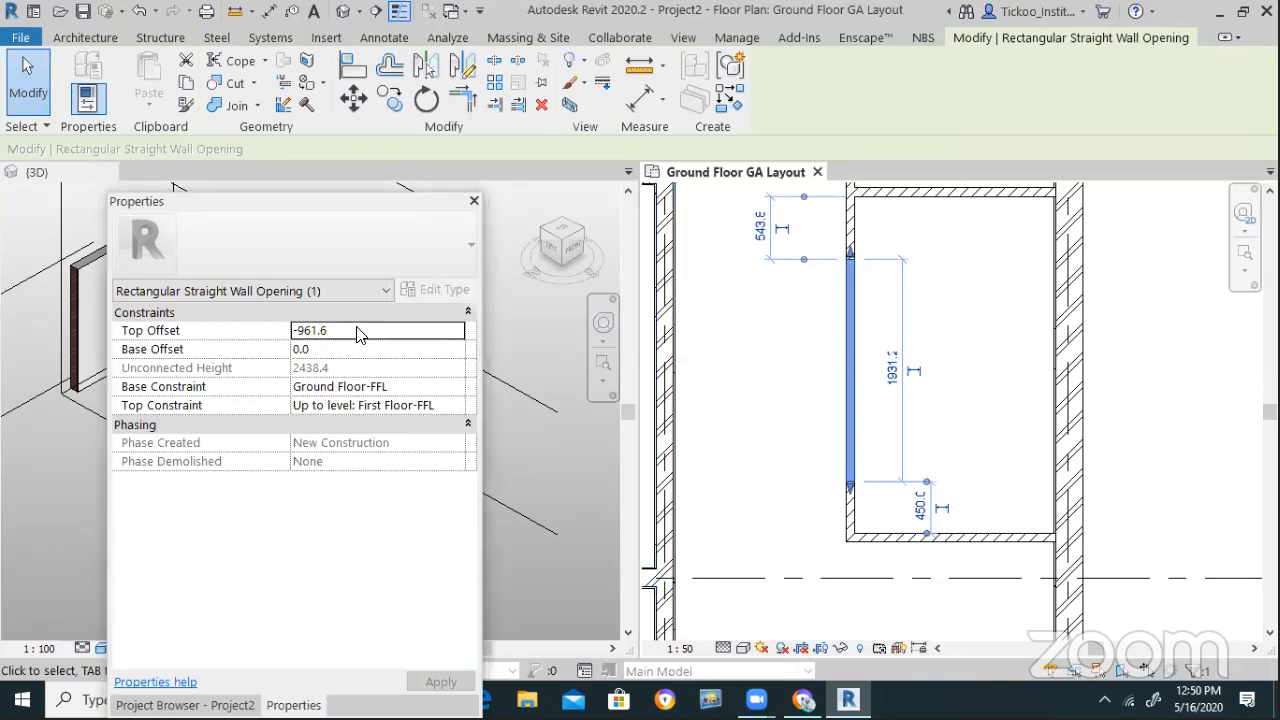
click(457, 410)
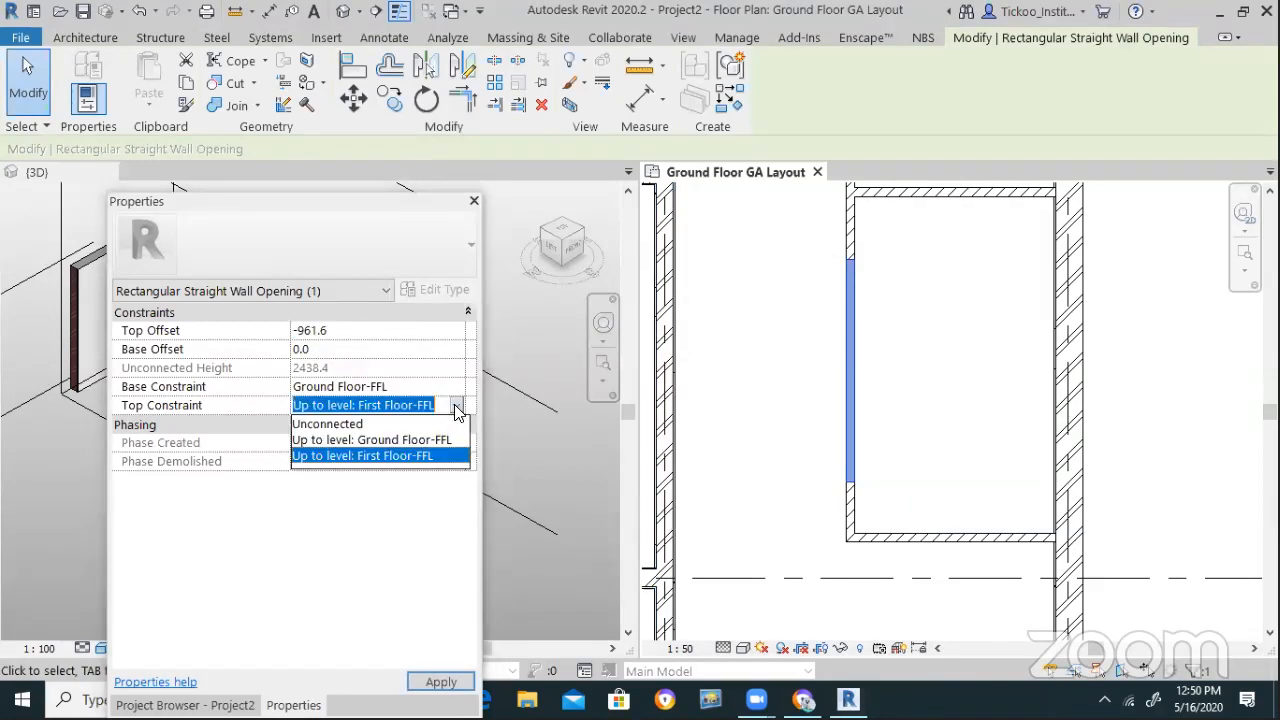
click(356, 424)
click(349, 368)
text(2100)
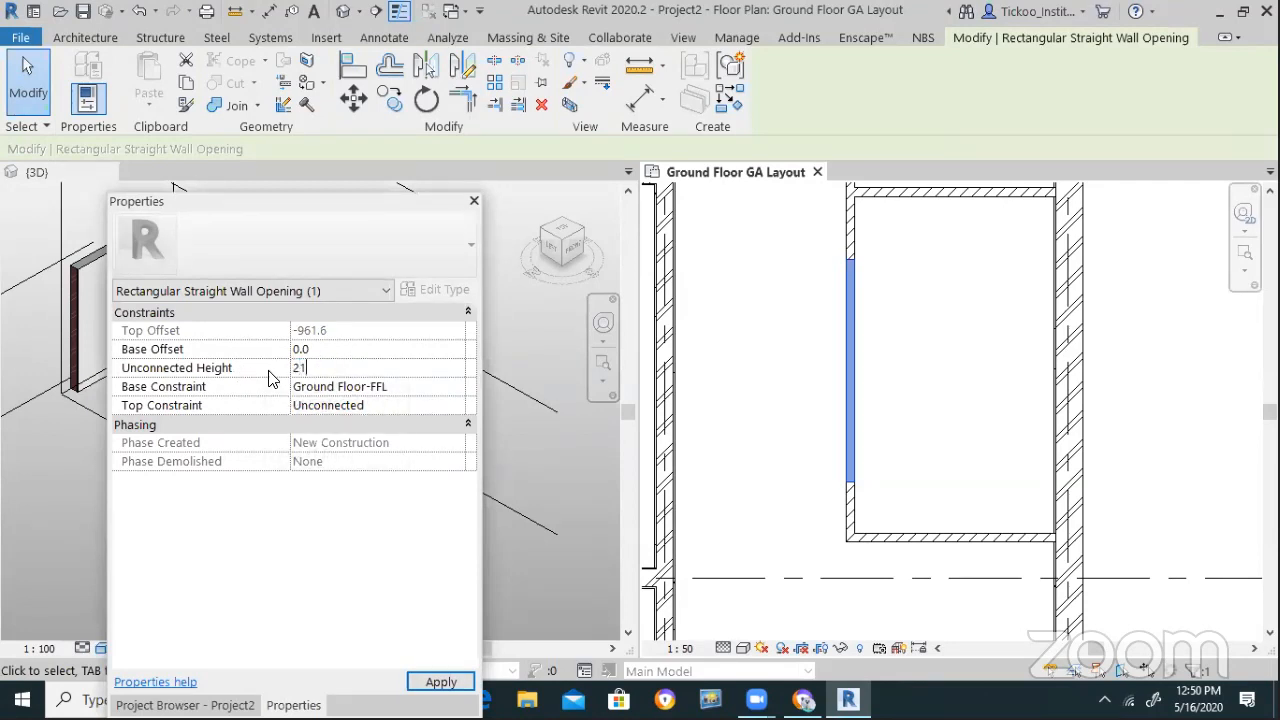
click(441, 681)
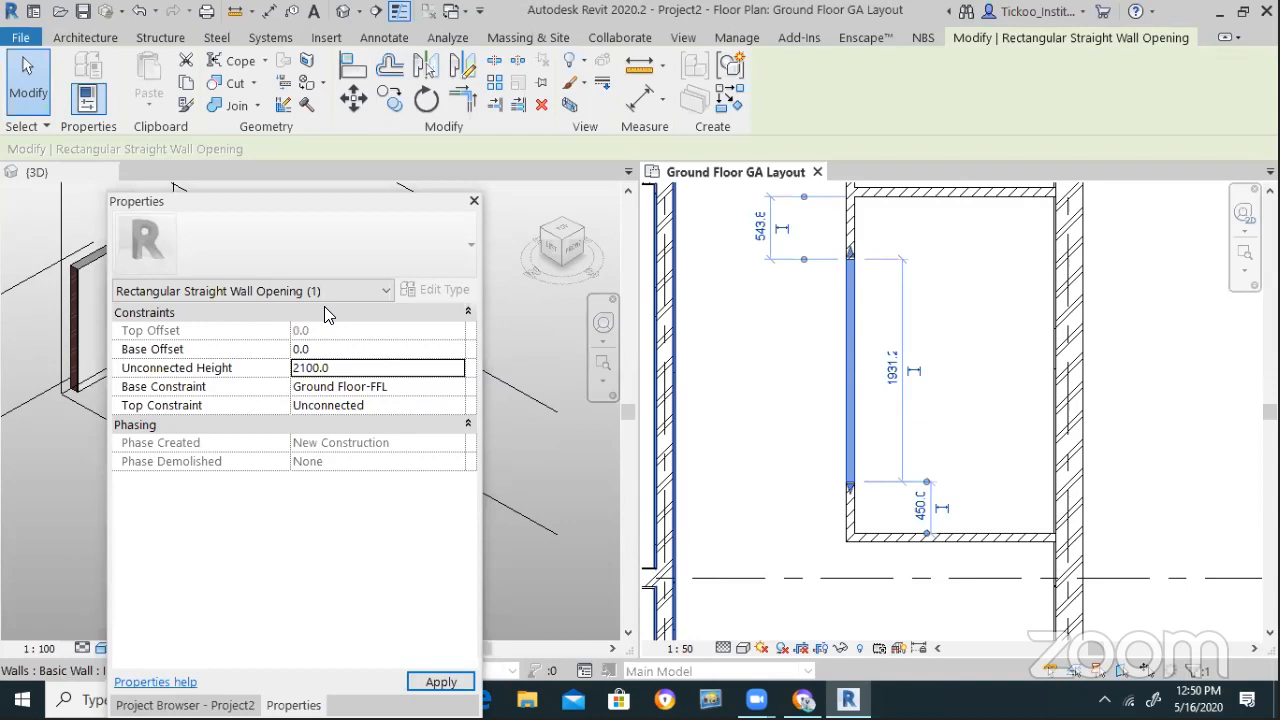
In the 3D view, select the opening and drag its top grip down toward 1500
drag(300, 201, 268, 522)
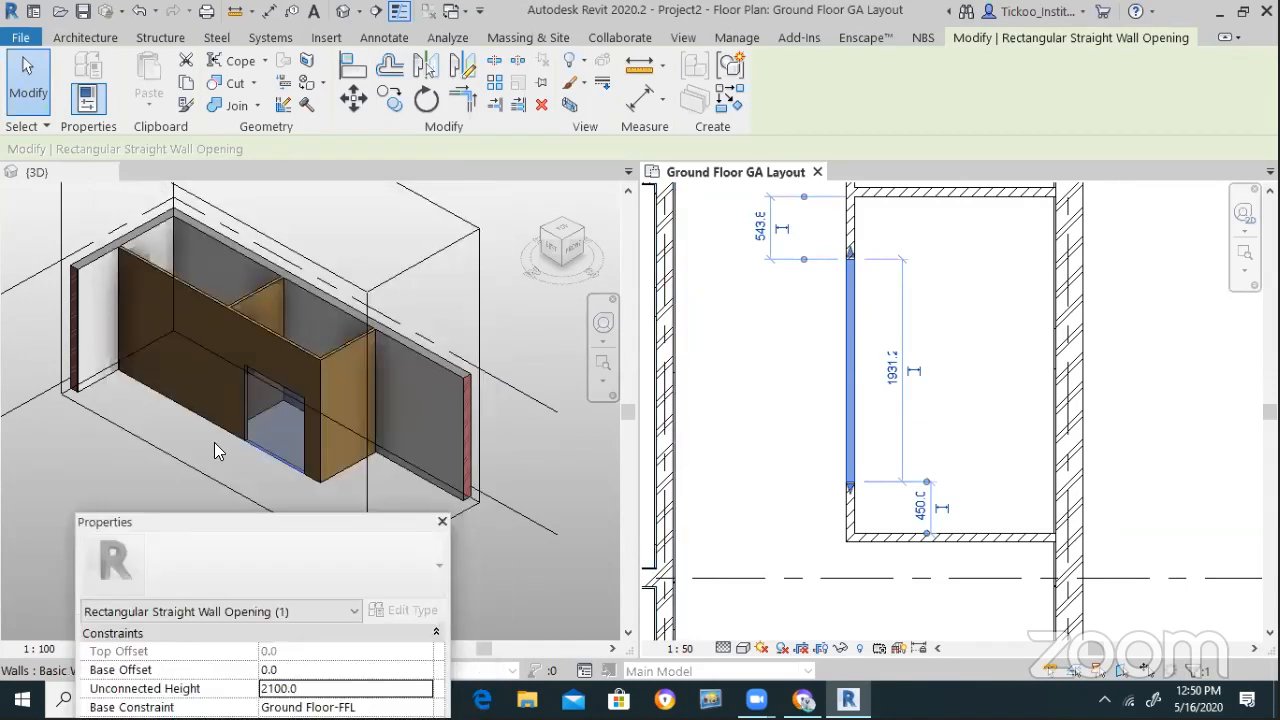
click(114, 467)
click(540, 456)
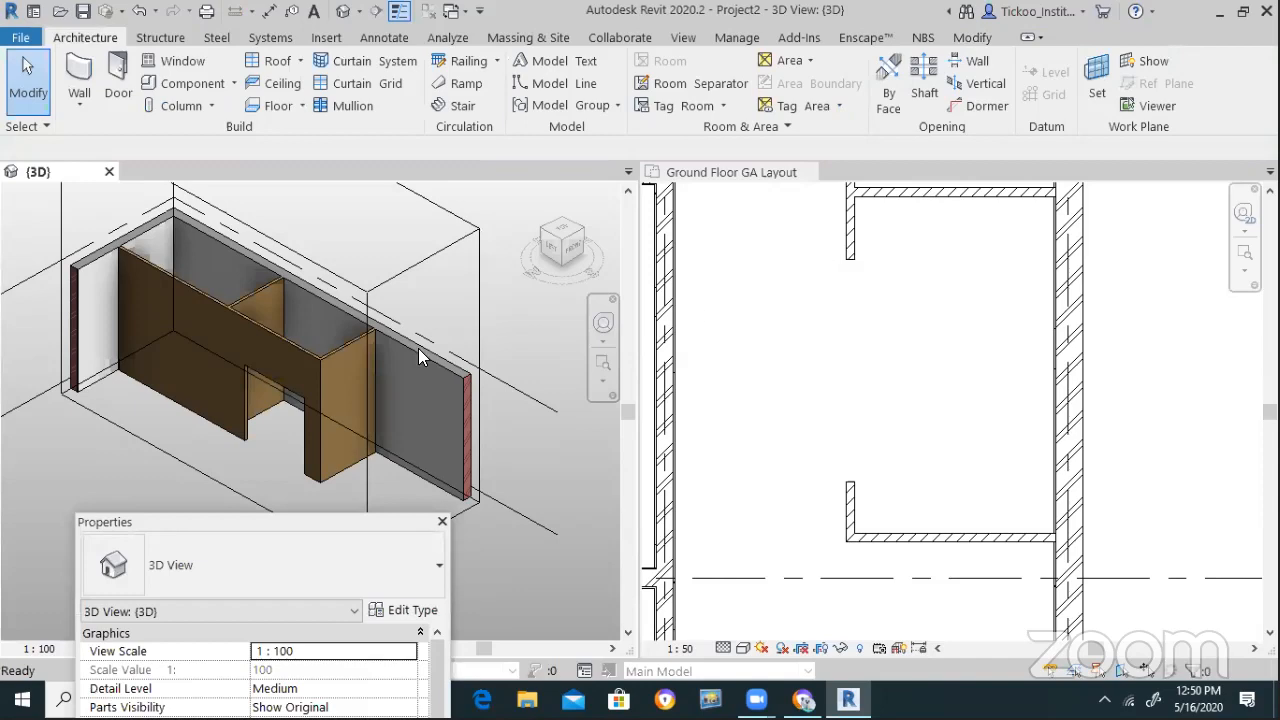
scroll(266, 410, up, 3)
click(262, 470)
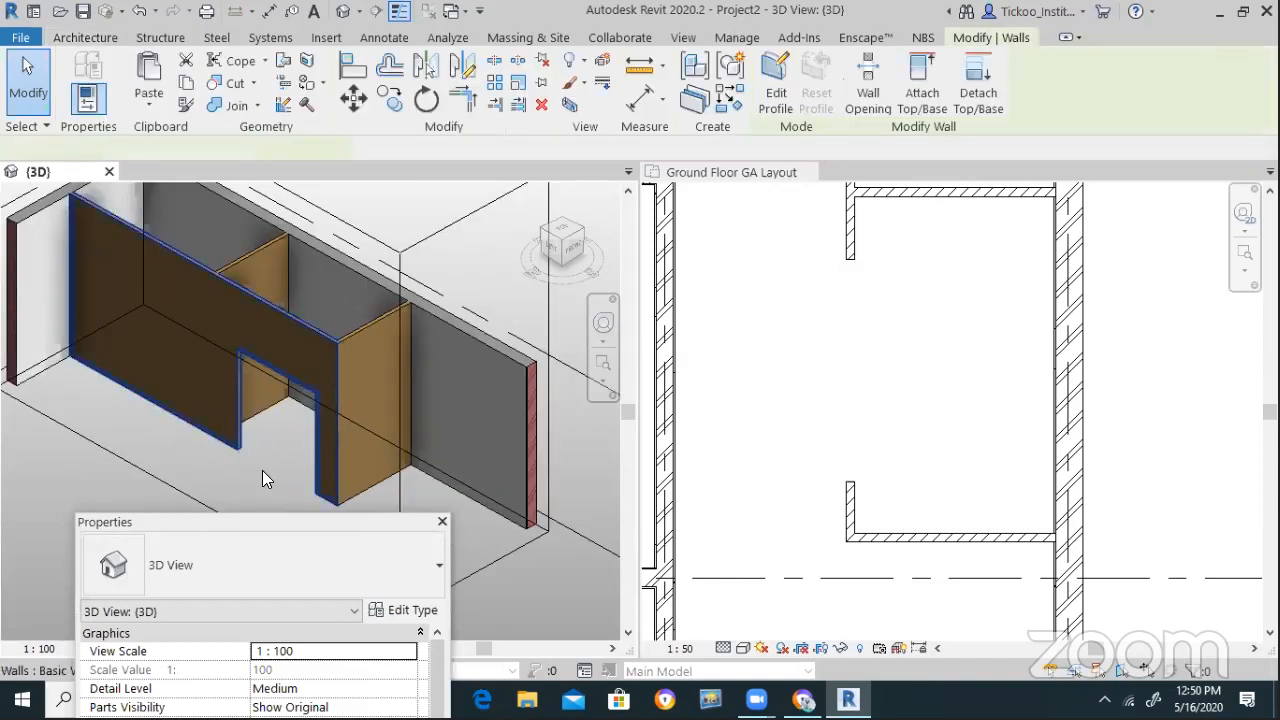
click(252, 472)
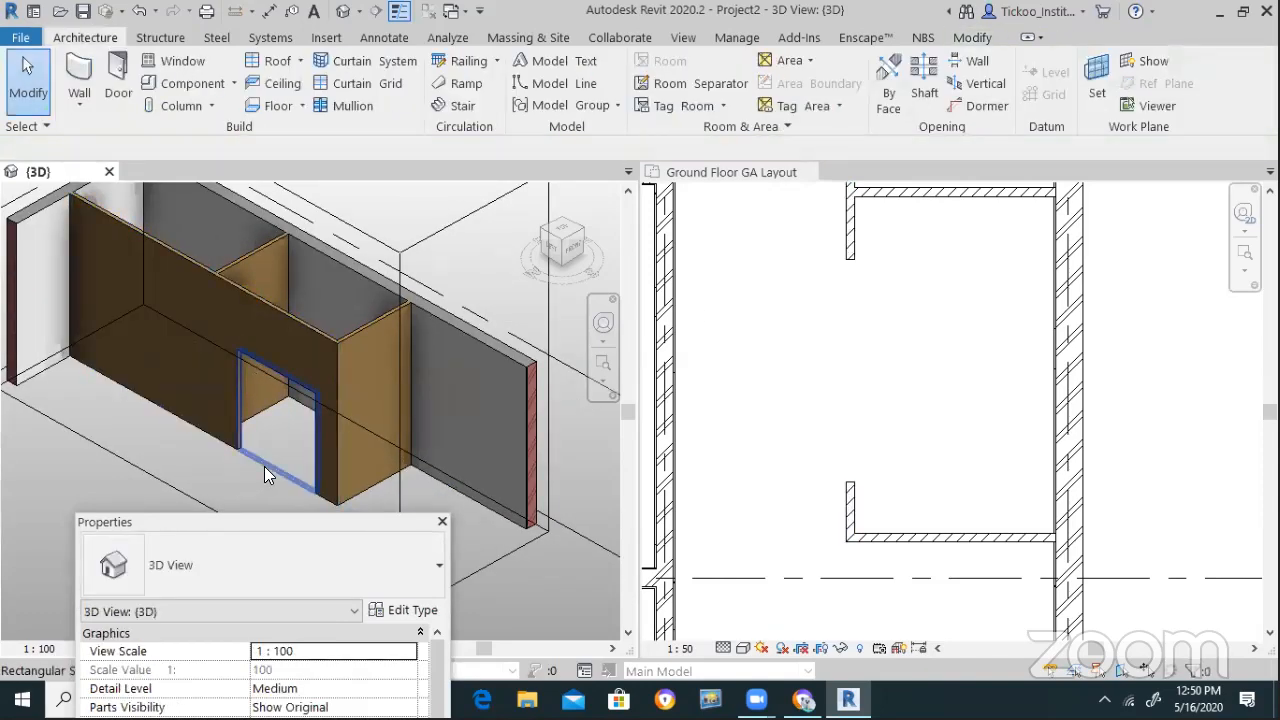
click(264, 466)
scroll(300, 400, up, 3)
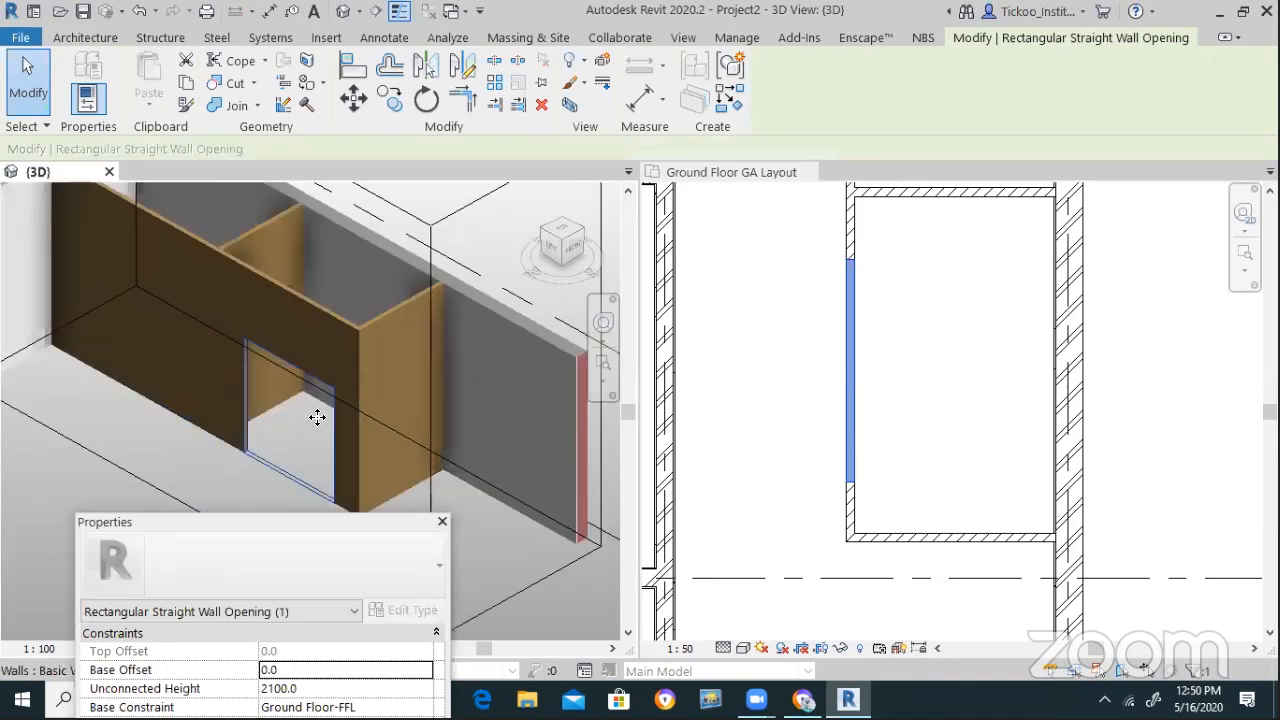
drag(300, 384, 305, 354)
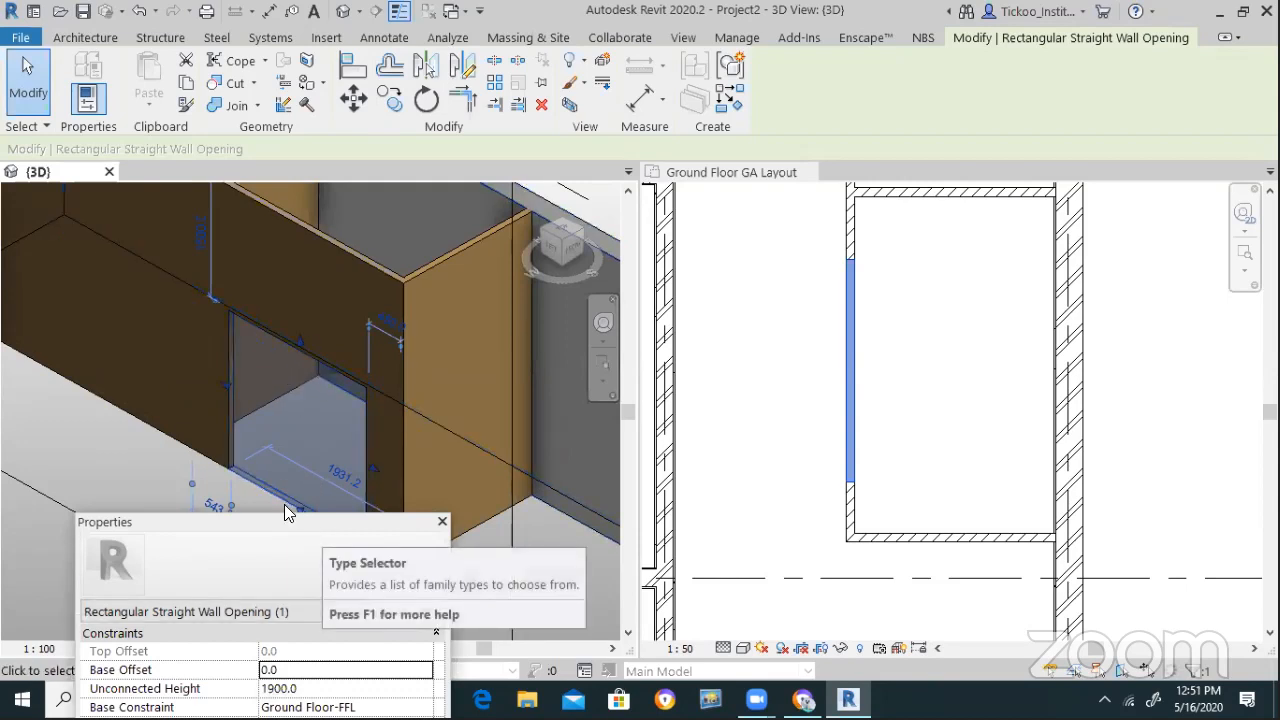
Tie the opening's top to First Floor-FFL with a -600 top offset
drag(284, 521, 325, 254)
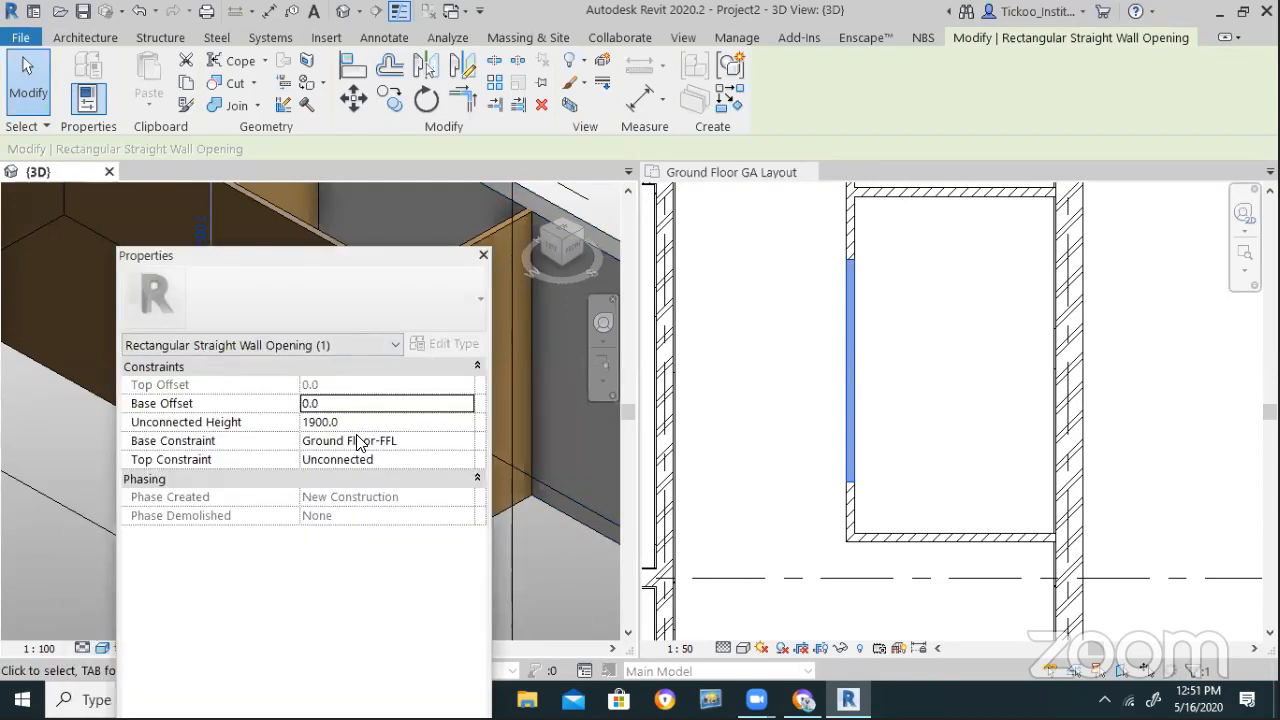
click(467, 421)
click(462, 458)
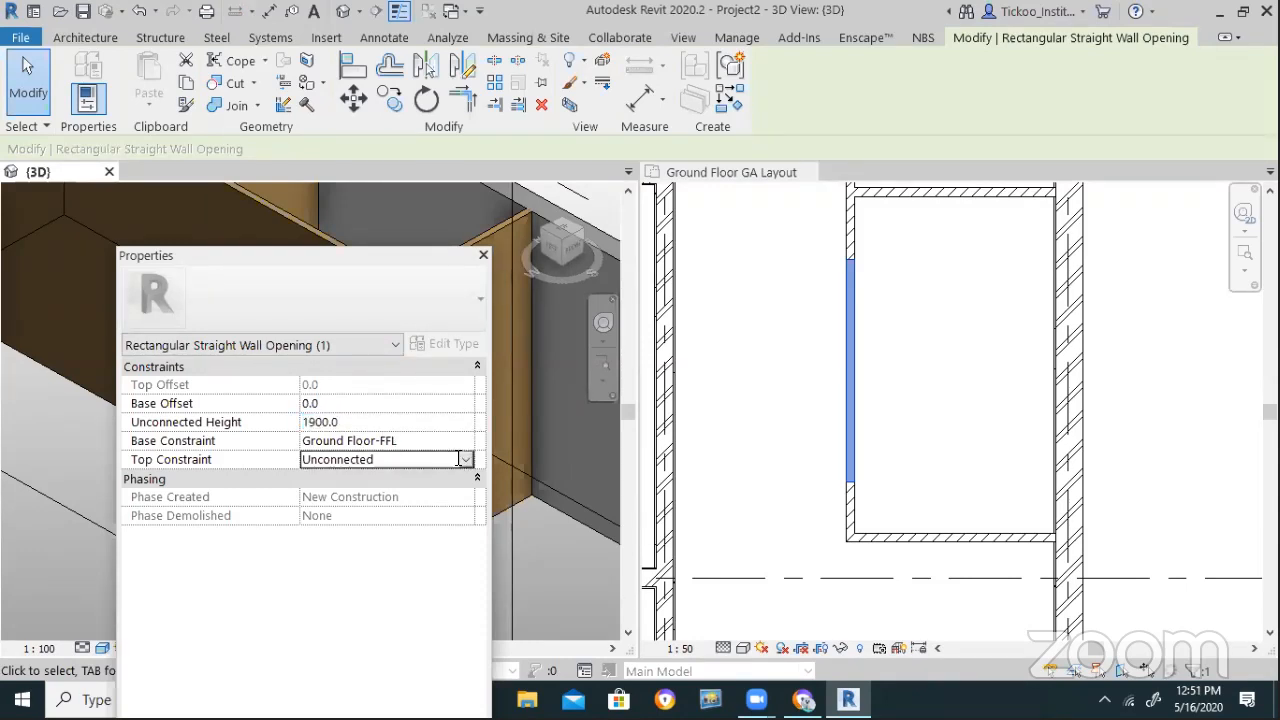
click(464, 458)
click(378, 511)
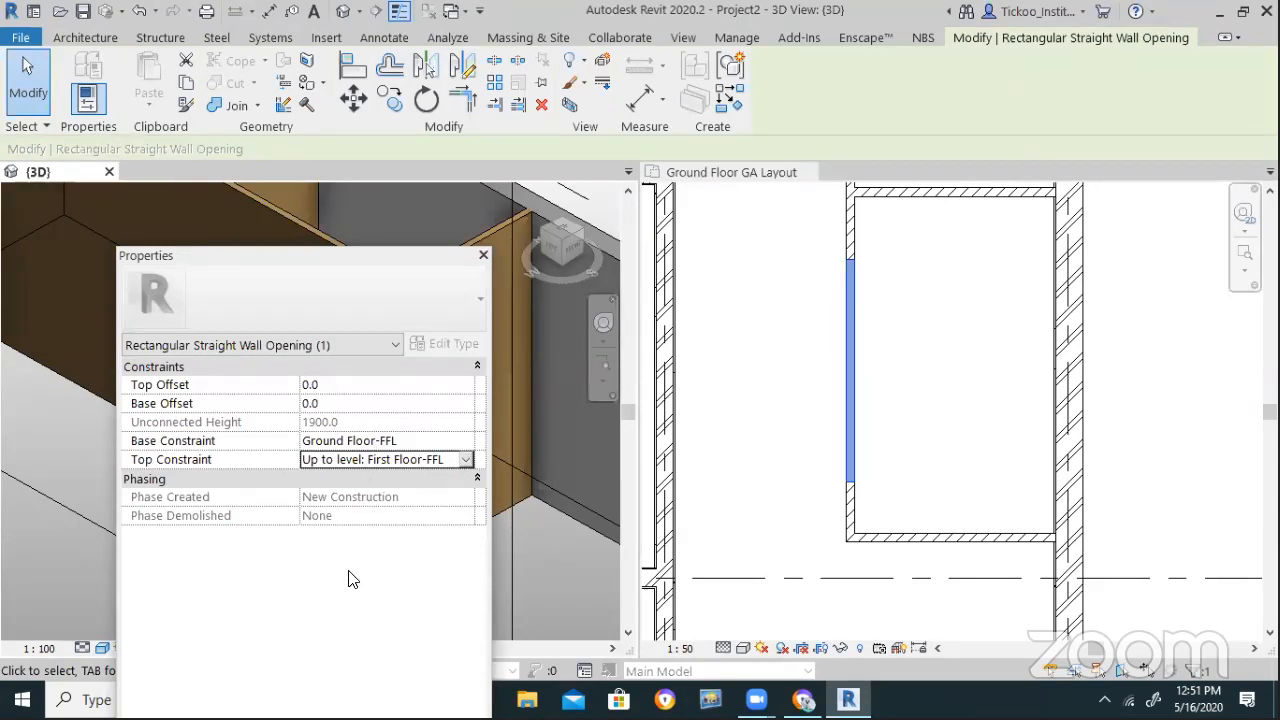
click(354, 385)
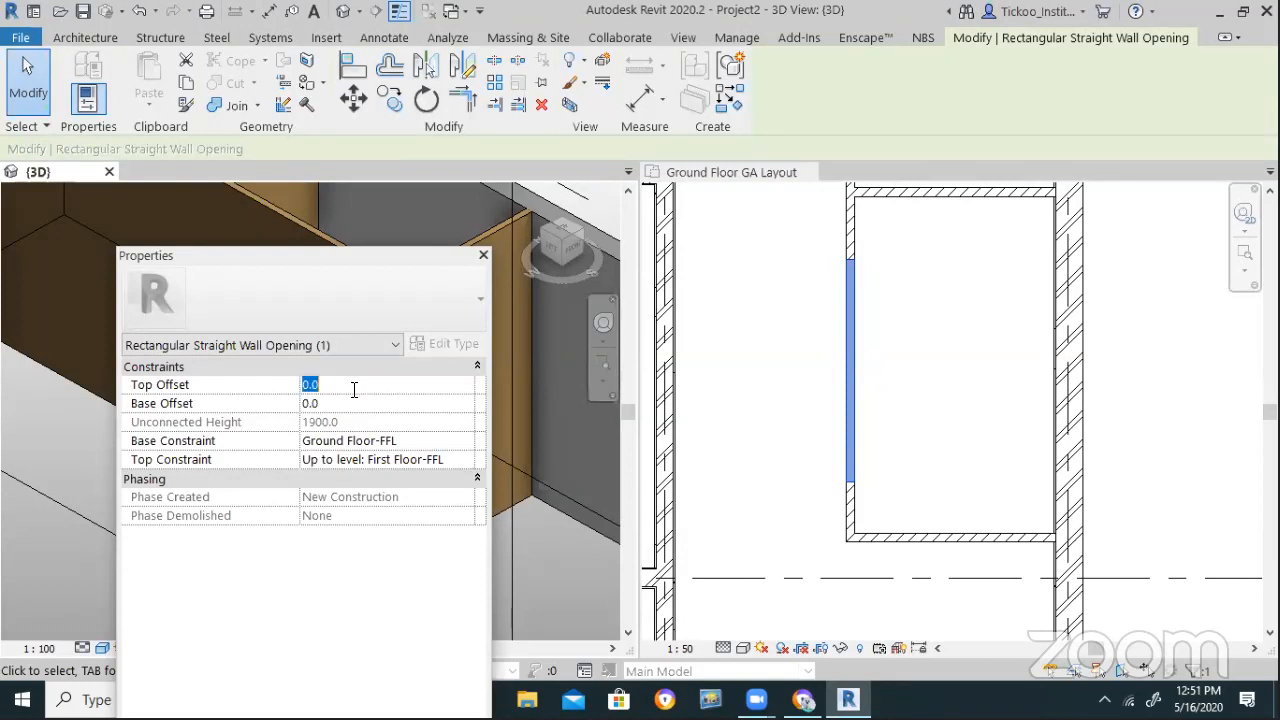
text(-600)
key(Return)
Give the opening a 900 base offset and close the Properties panel
click(398, 402)
text(900)
key(Return)
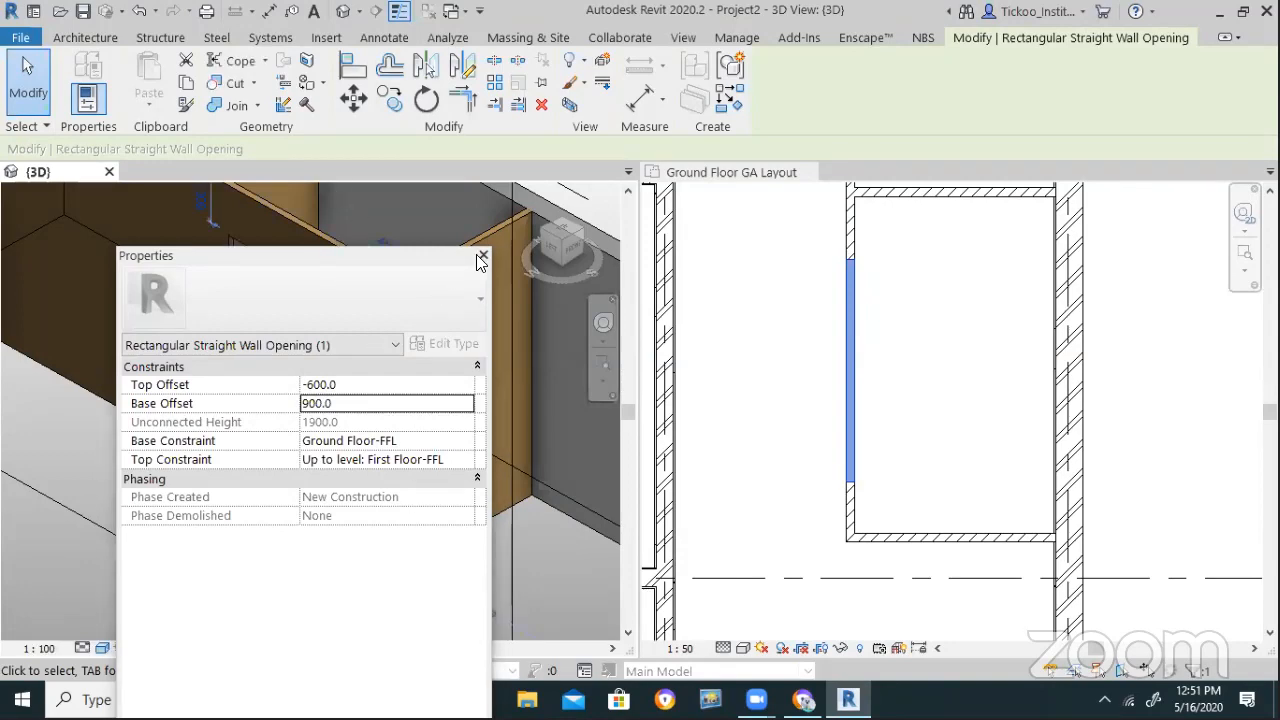
click(483, 255)
click(230, 512)
scroll(342, 528, down, 1)
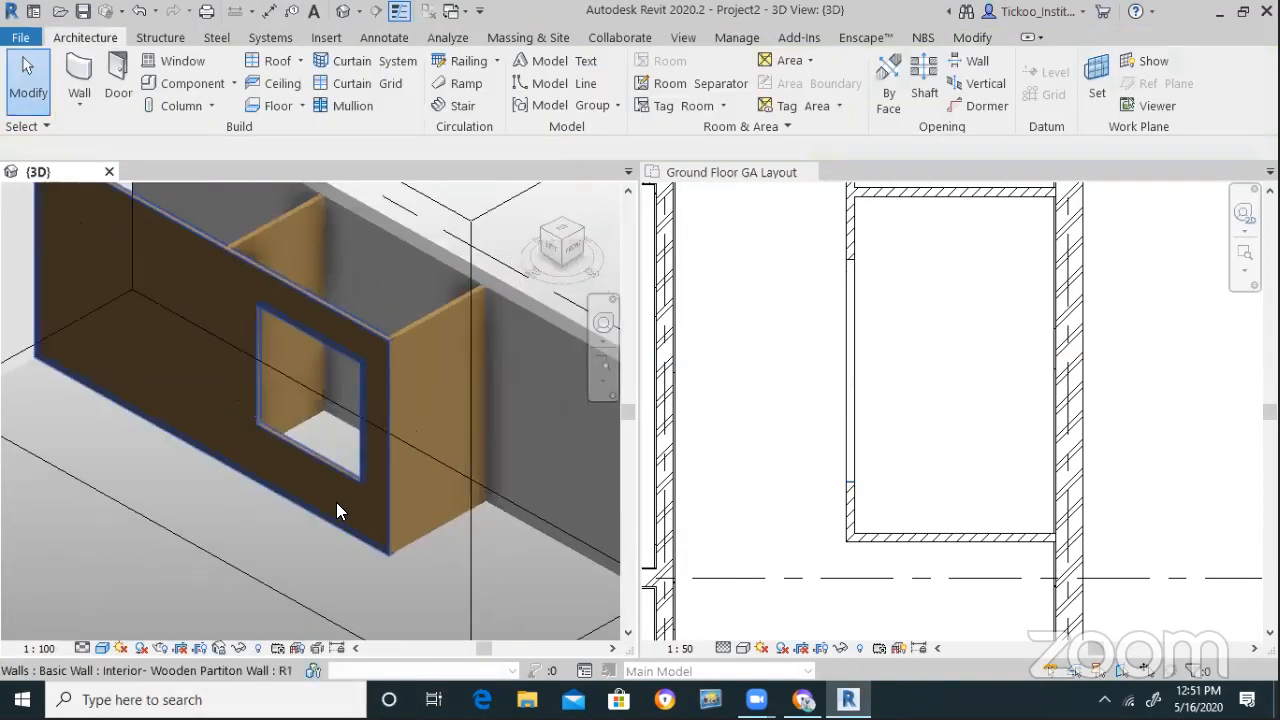
Copy the window opening further up the wall in the Ground Floor GA Layout plan
click(855, 348)
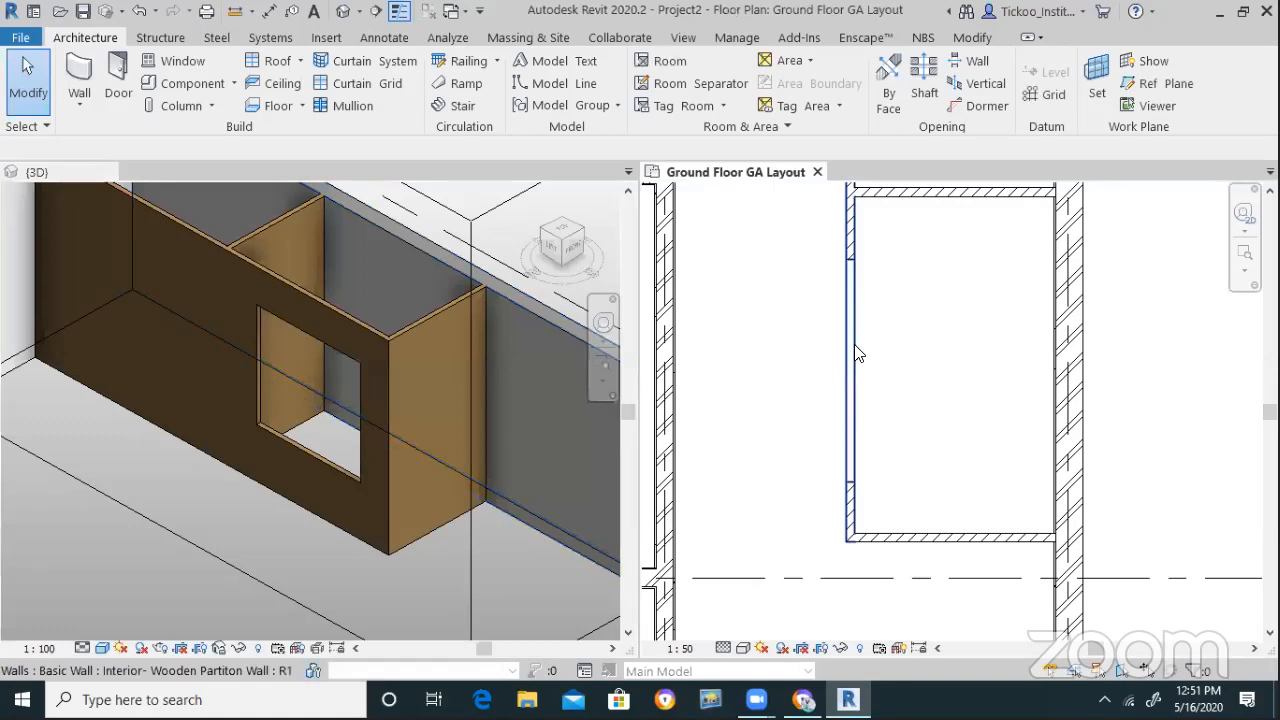
scroll(306, 338, up, 3)
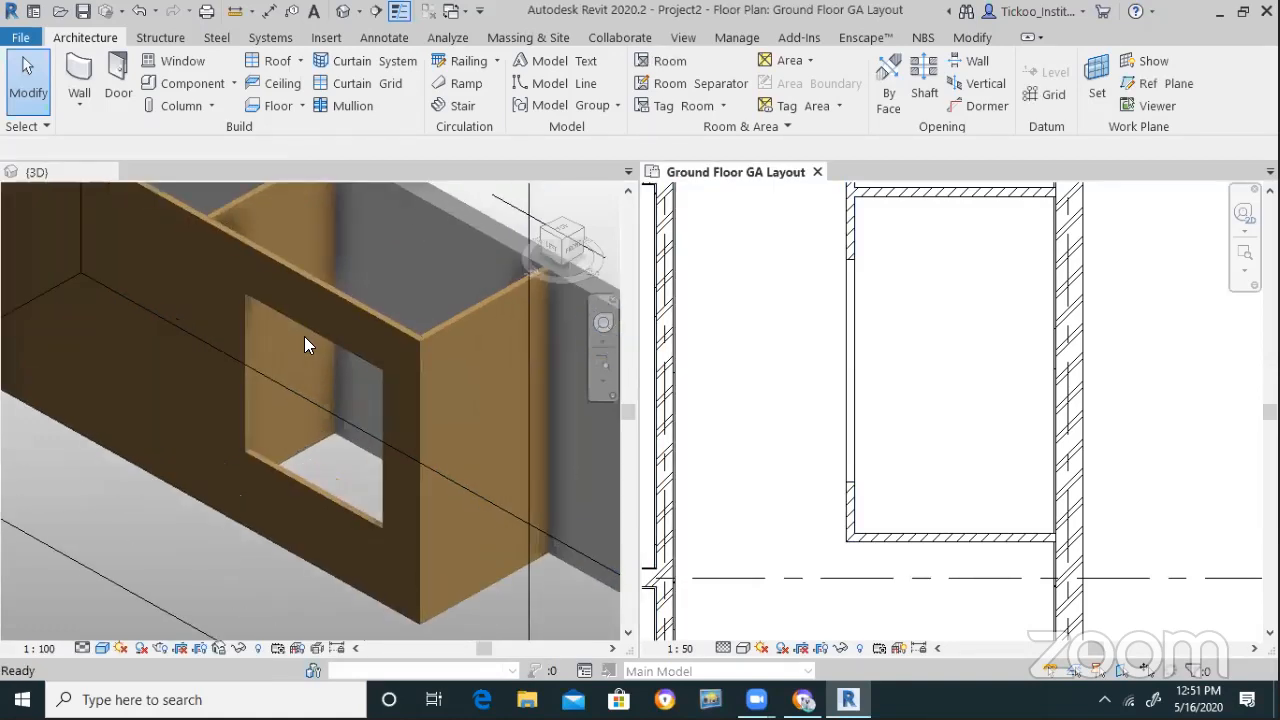
scroll(258, 436, down, 3)
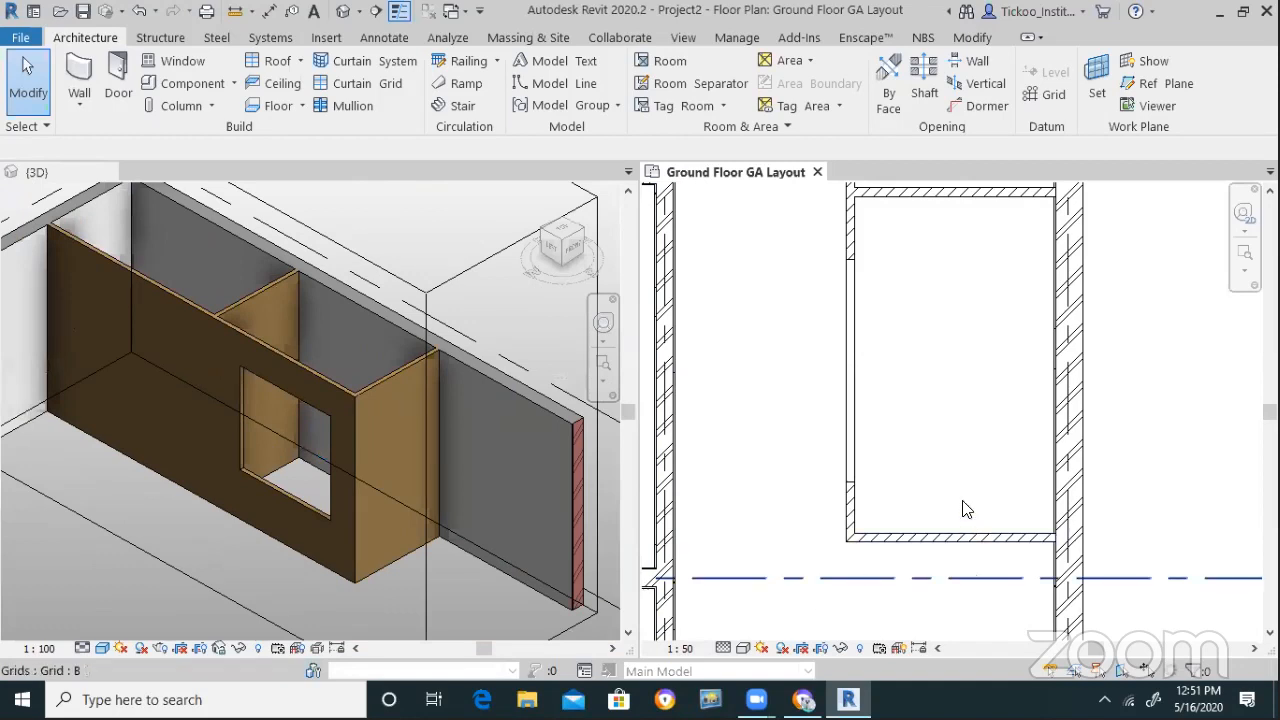
scroll(853, 605, down, 1)
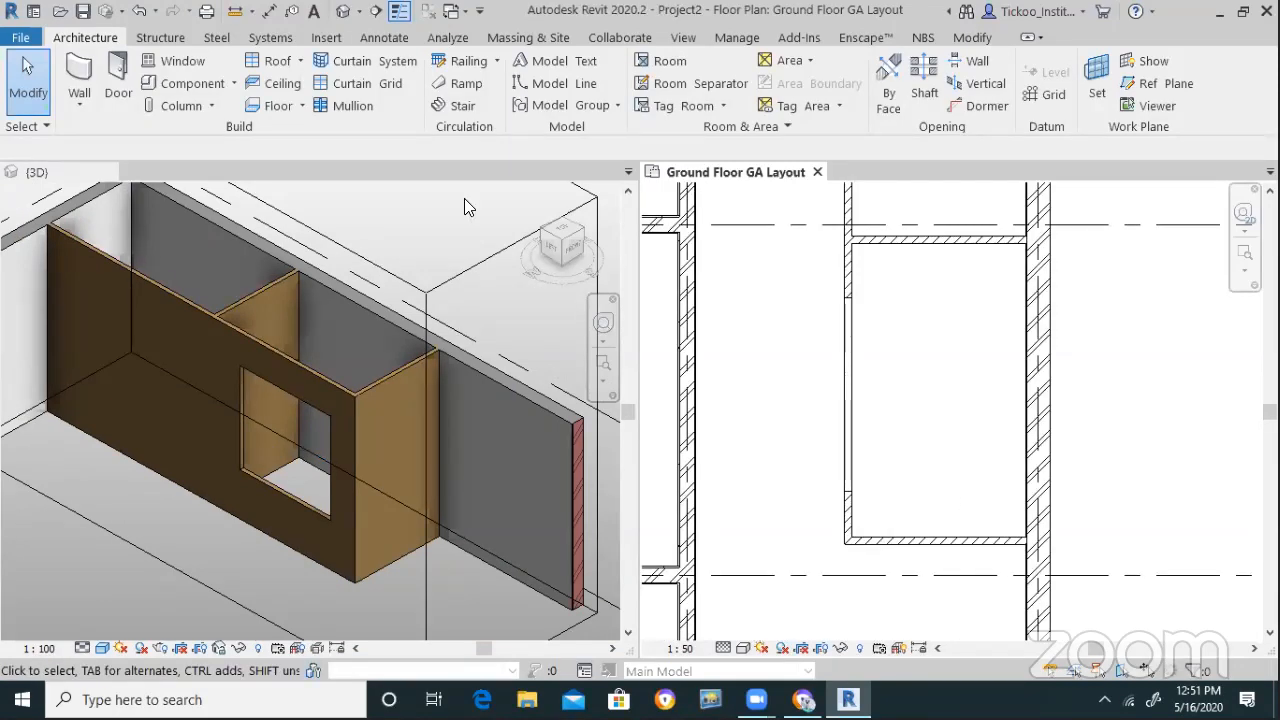
click(831, 437)
click(391, 99)
click(852, 393)
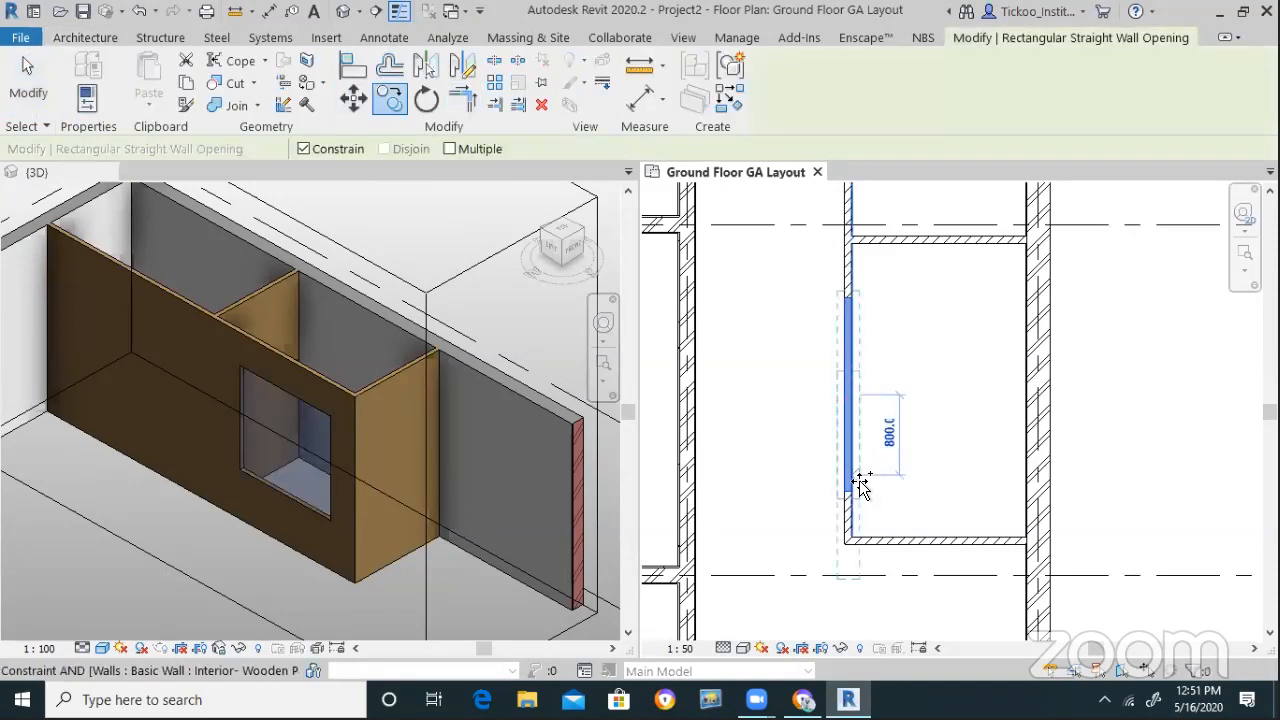
scroll(857, 486, down, 3)
click(935, 243)
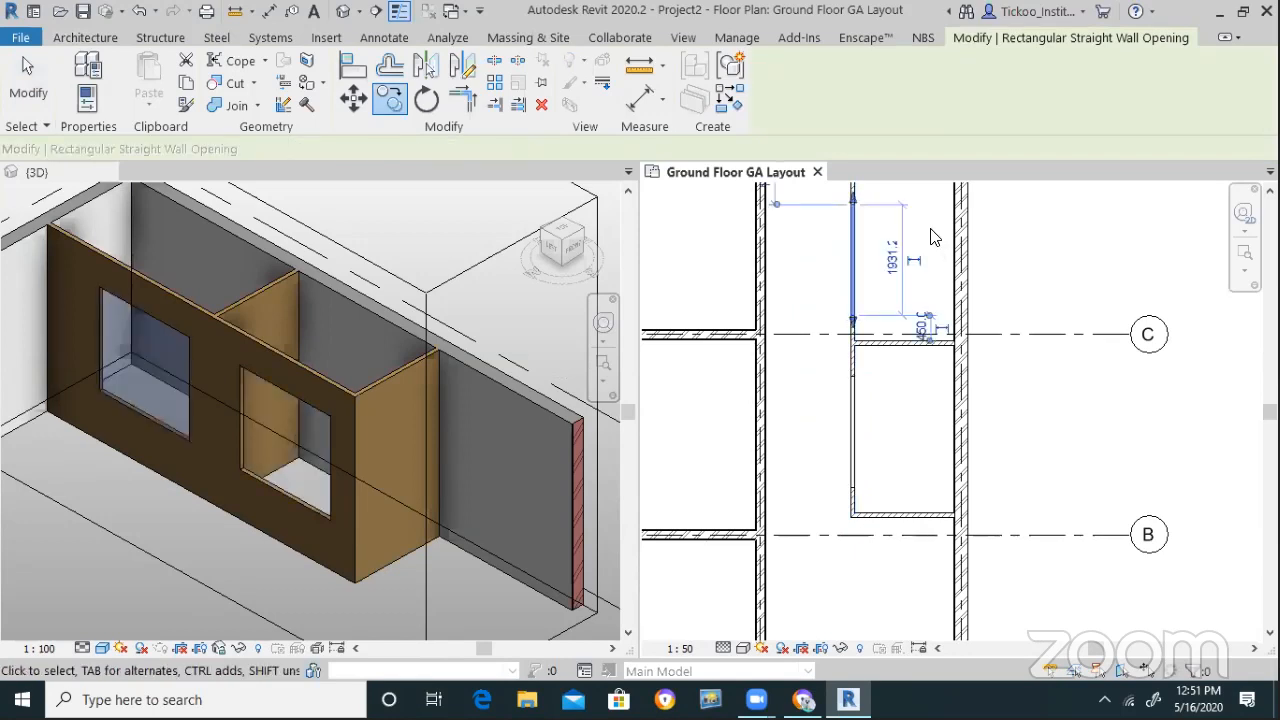
key(Escape)
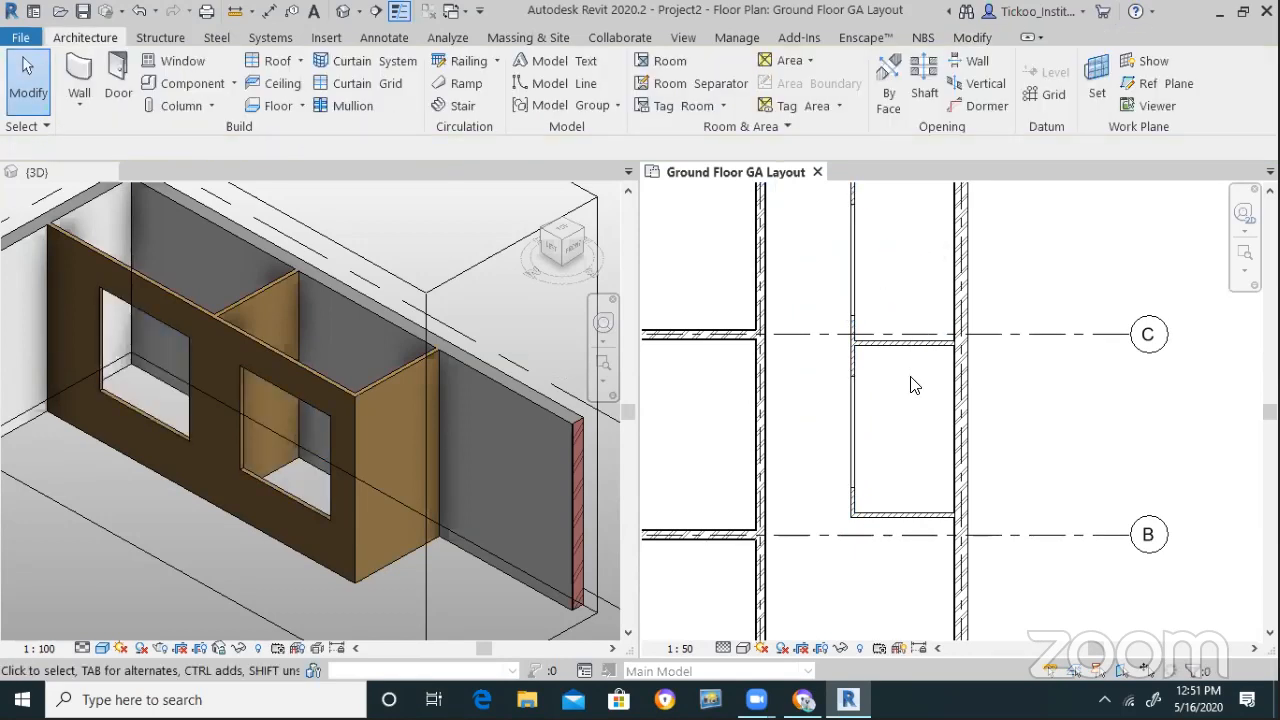
Drag the copied opening's end upward to lengthen it along the wall
scroll(905, 386, down, 2)
scroll(900, 277, up, 3)
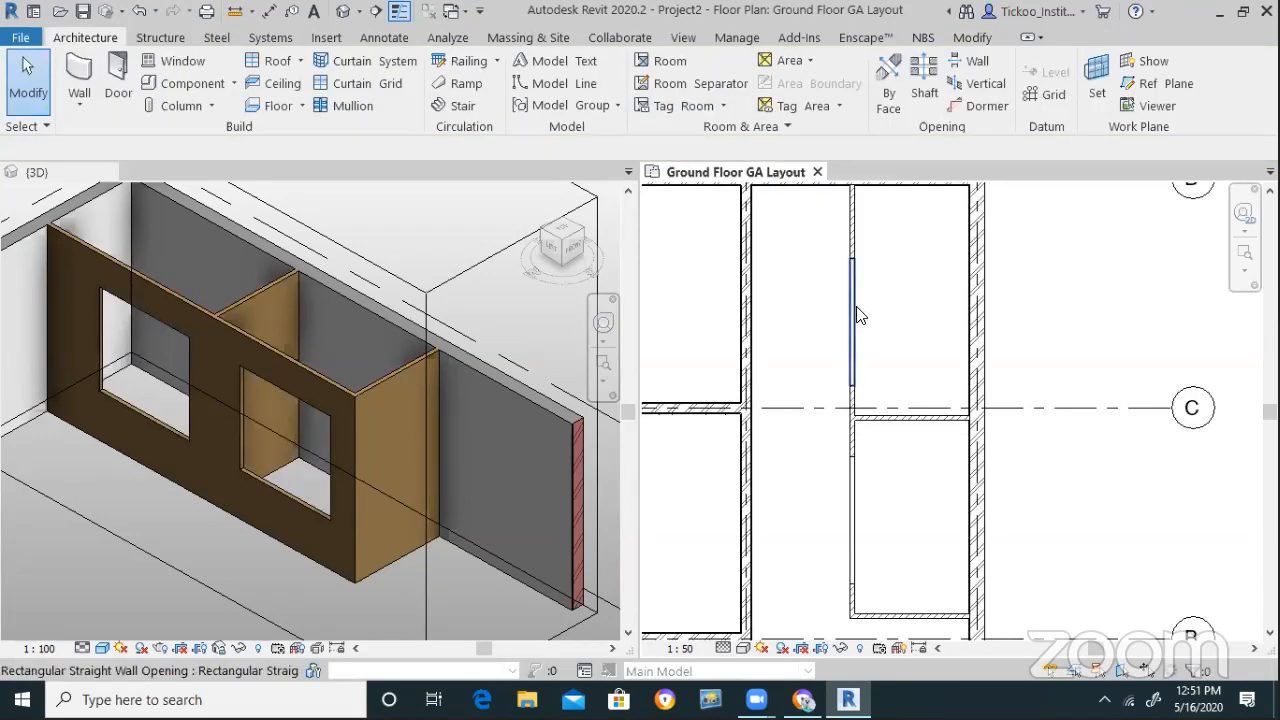
click(854, 308)
drag(854, 258, 854, 208)
click(1026, 240)
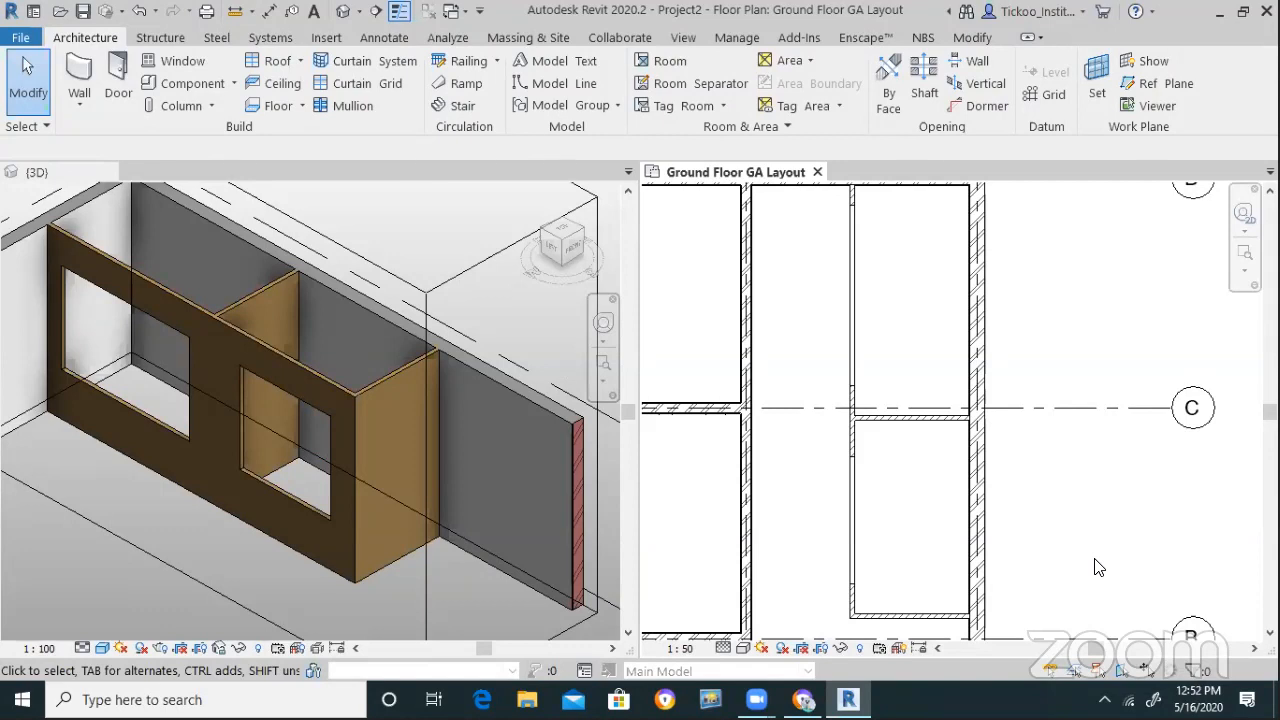
click(426, 256)
scroll(382, 258, down, 4)
scroll(444, 346, up, 2)
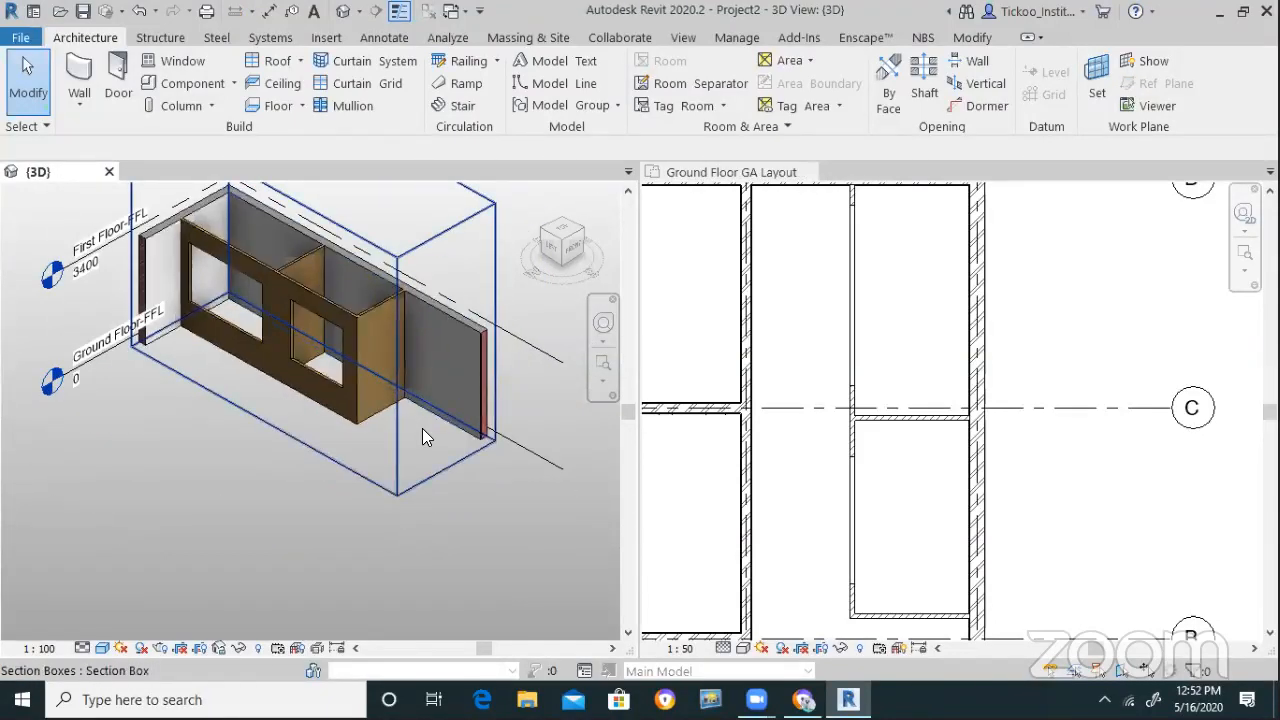
click(541, 229)
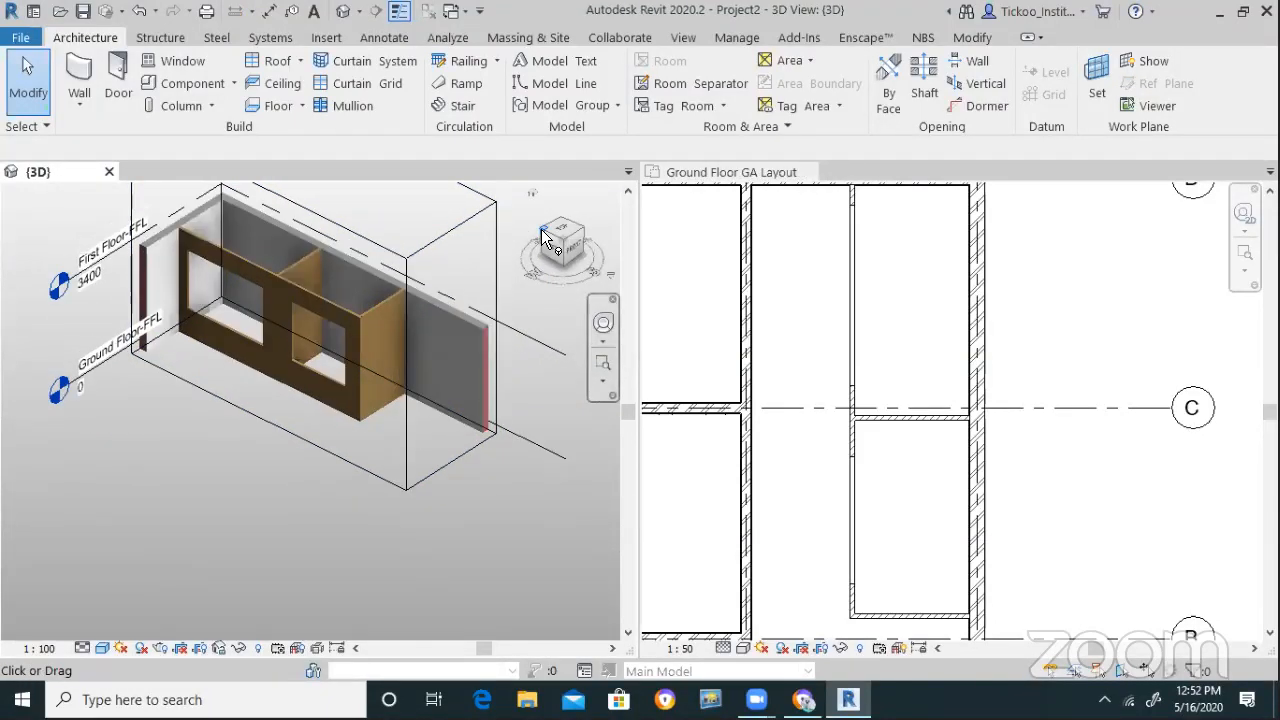
scroll(380, 392, up, 3)
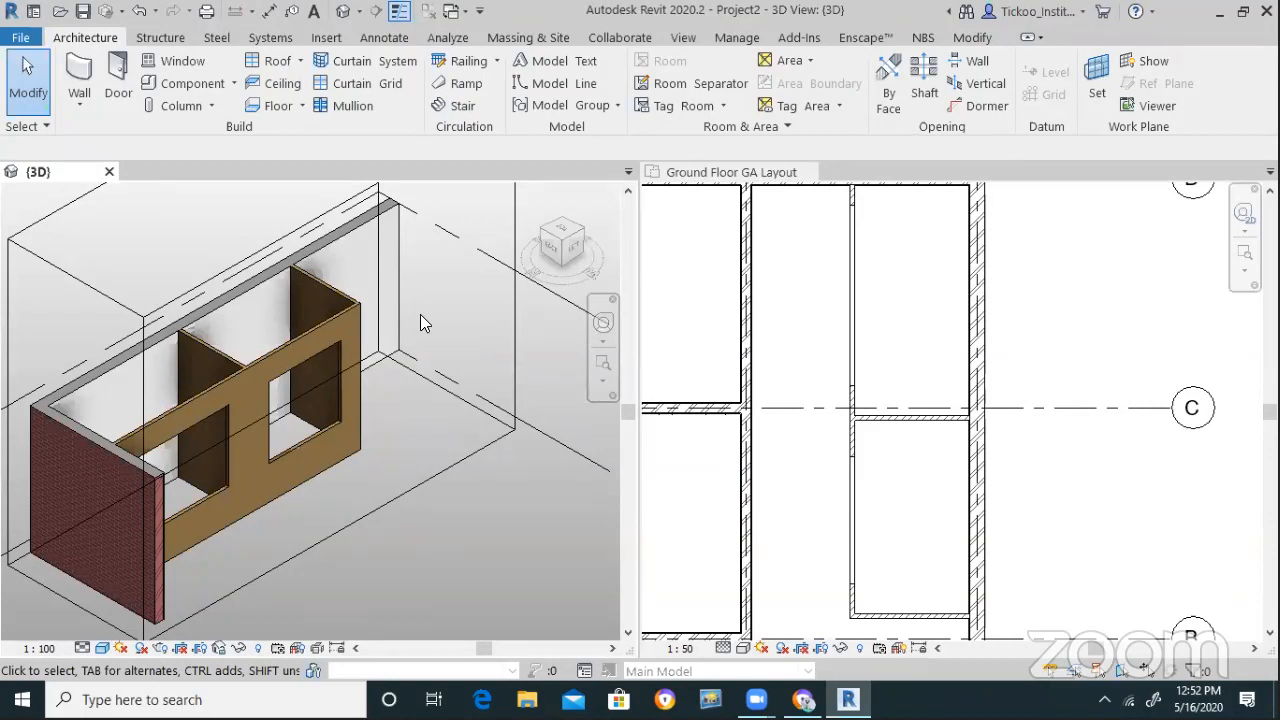
scroll(963, 477, down, 3)
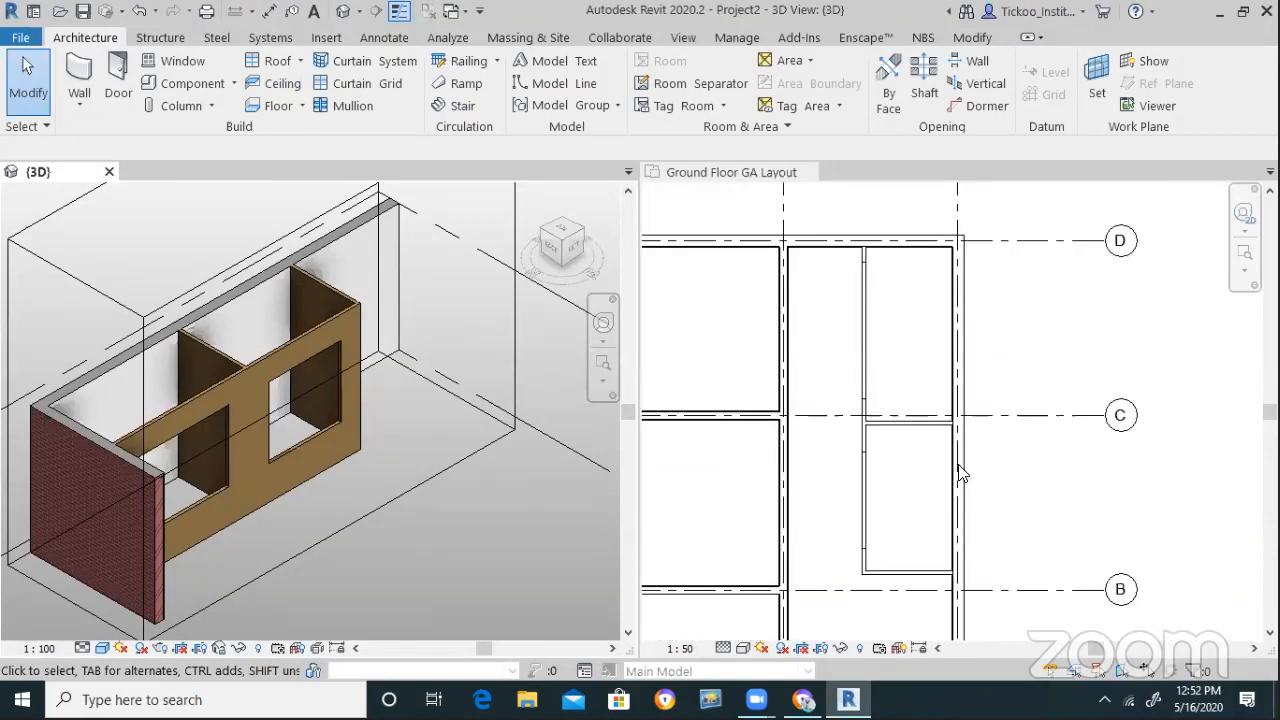
scroll(958, 505, down, 1)
scroll(920, 523, up, 2)
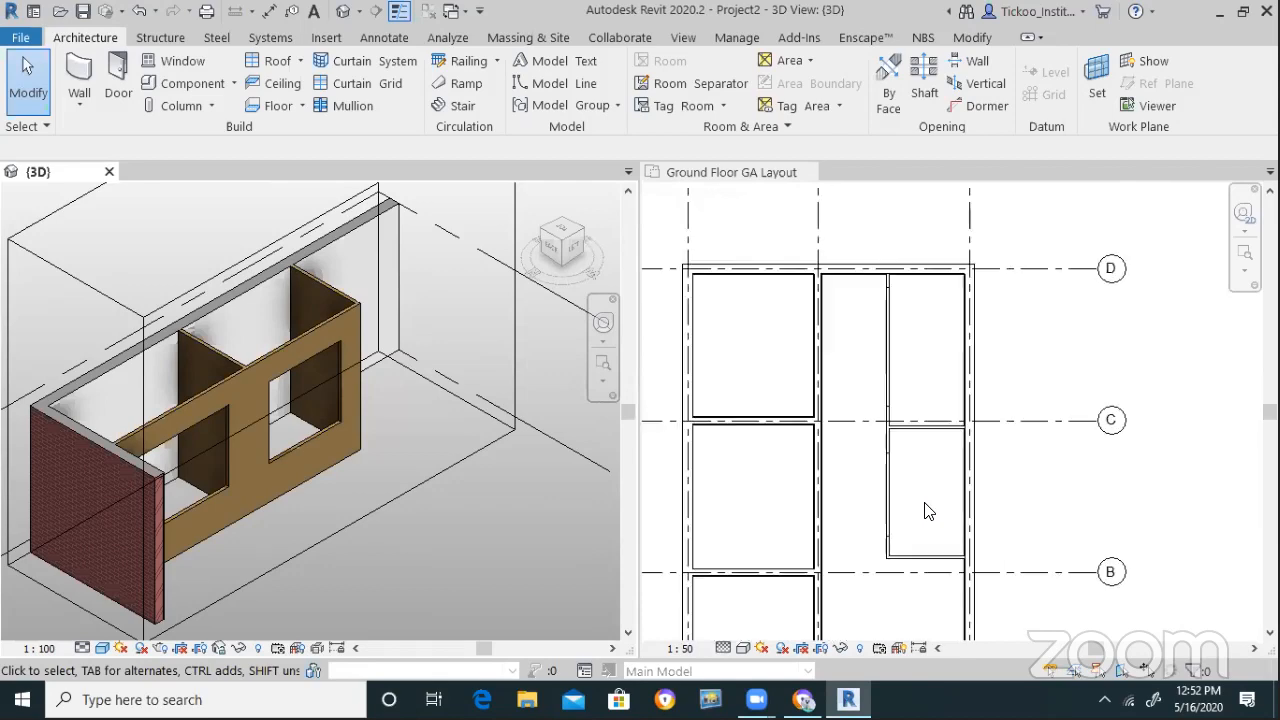
click(458, 460)
click(422, 536)
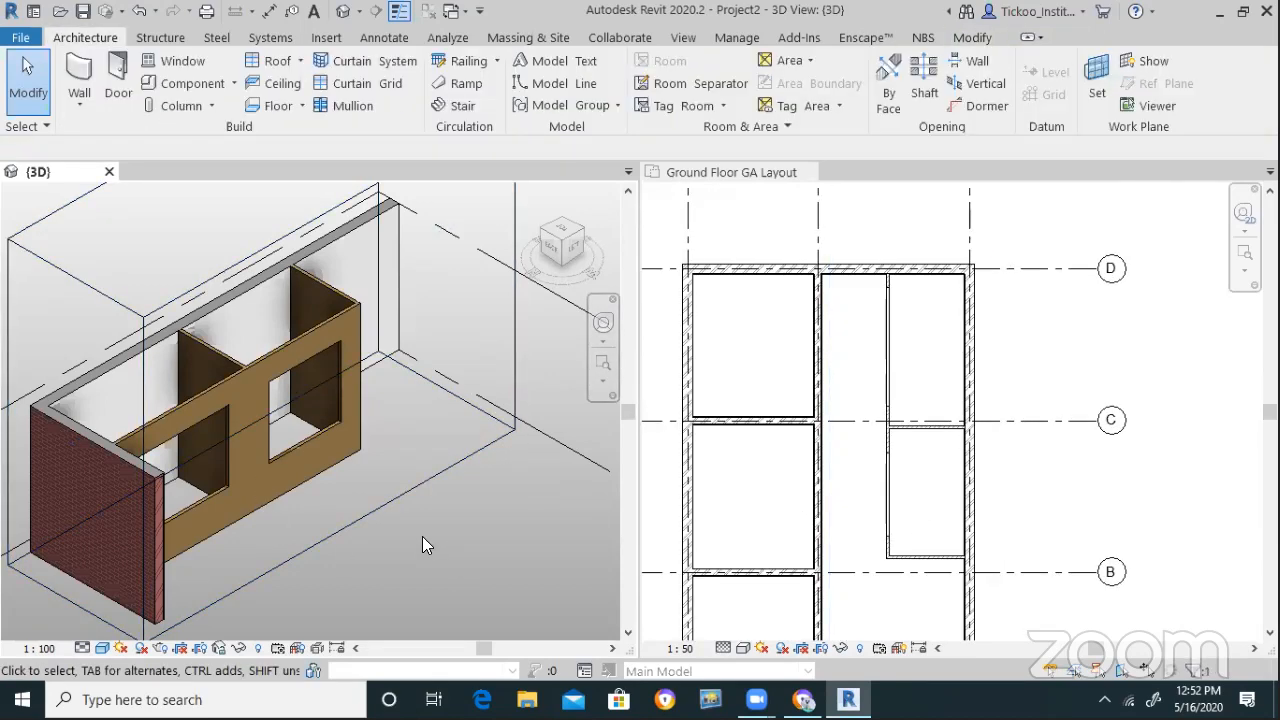
shift+middle_drag(422, 536, 910, 443)
click(990, 240)
scroll(975, 248, down, 2)
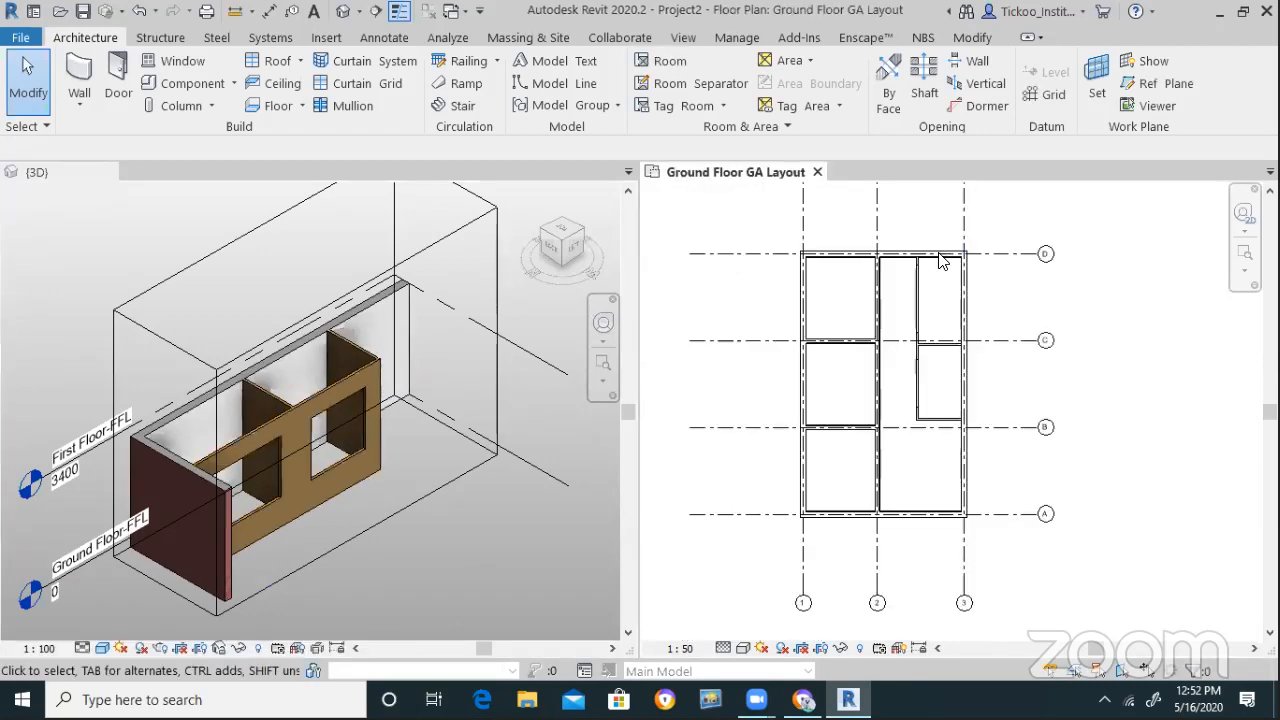
scroll(927, 517, up, 2)
scroll(904, 298, up, 2)
scroll(934, 502, down, 3)
scroll(922, 371, up, 2)
scroll(934, 382, up, 3)
scroll(920, 380, down, 4)
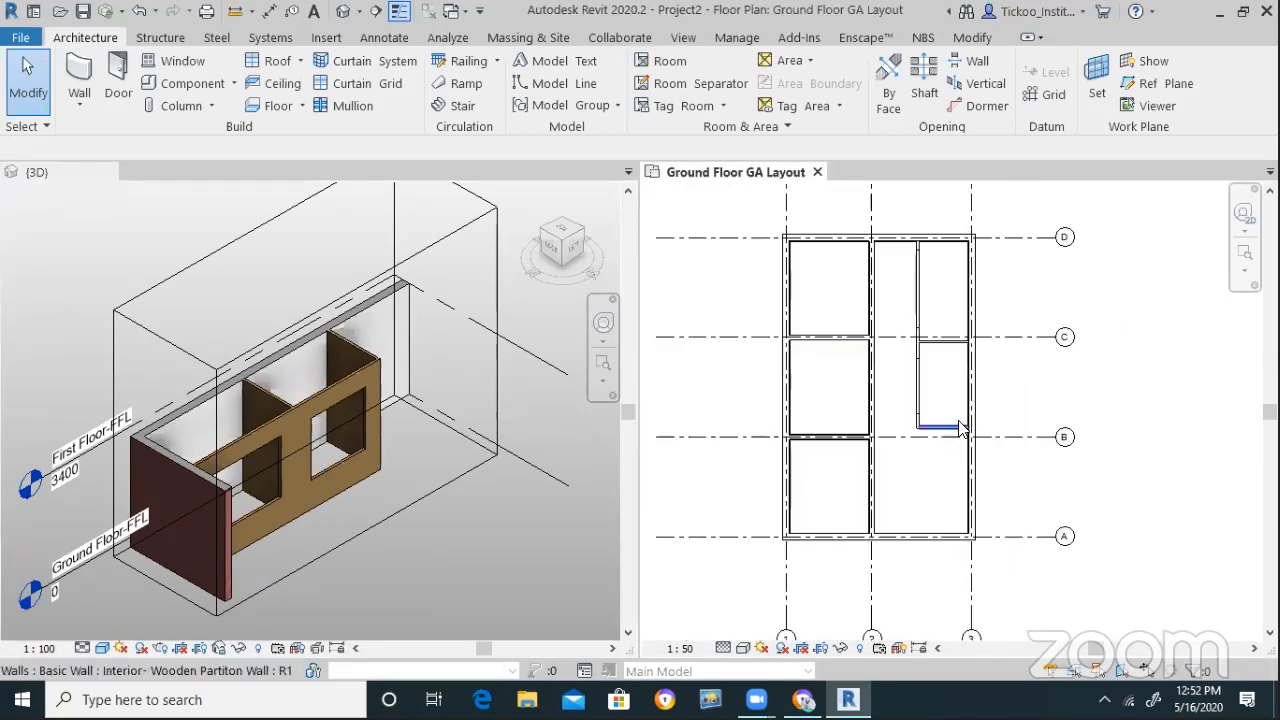
scroll(970, 388, up, 3)
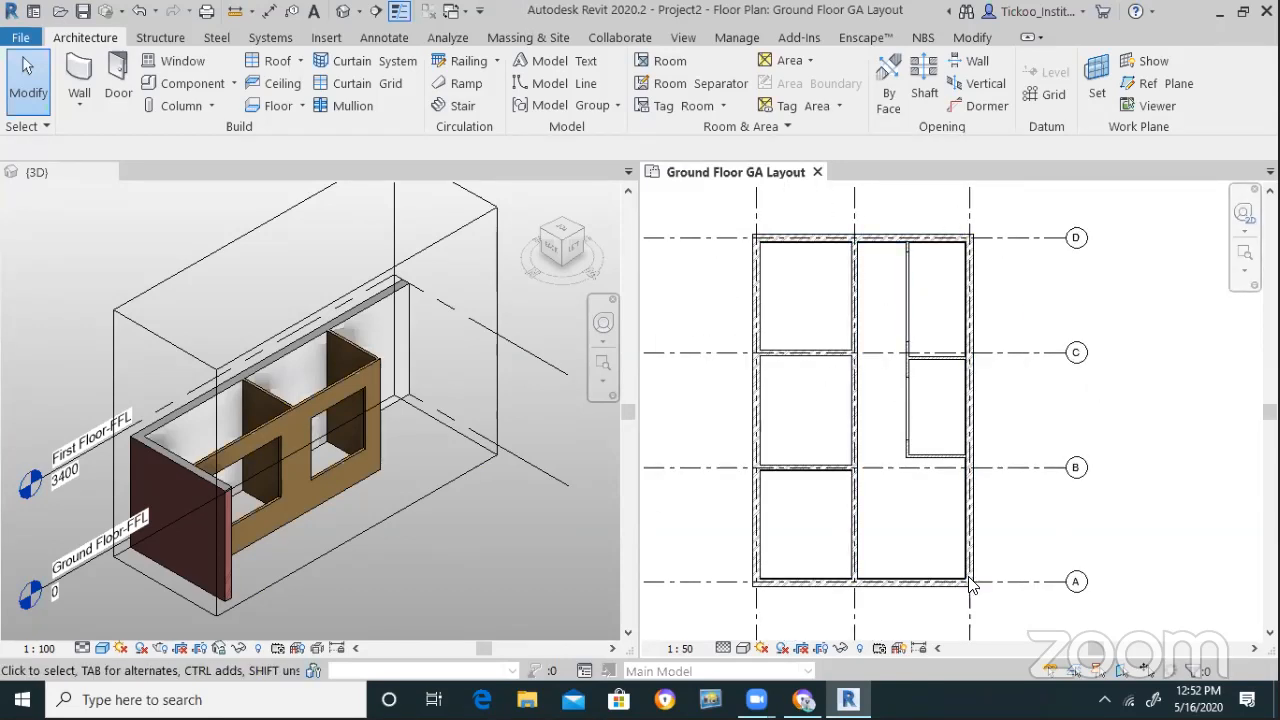
scroll(935, 556, up, 2)
scroll(922, 560, down, 2)
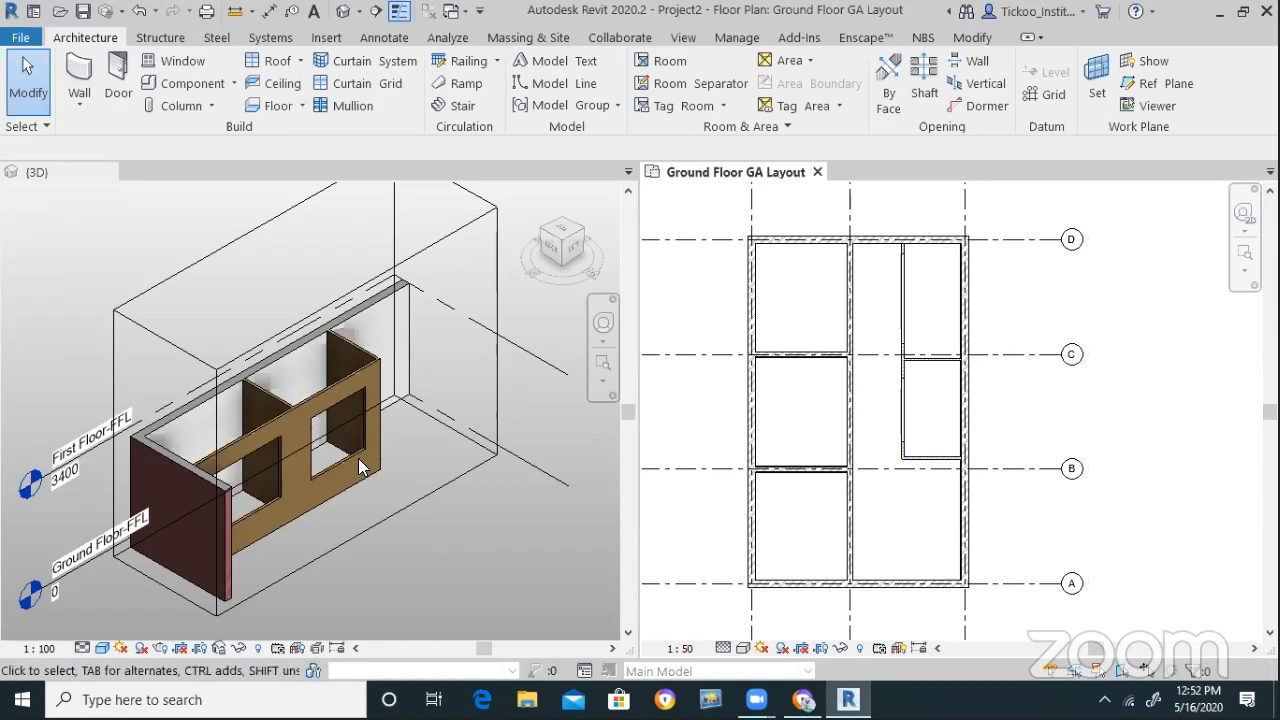
click(441, 487)
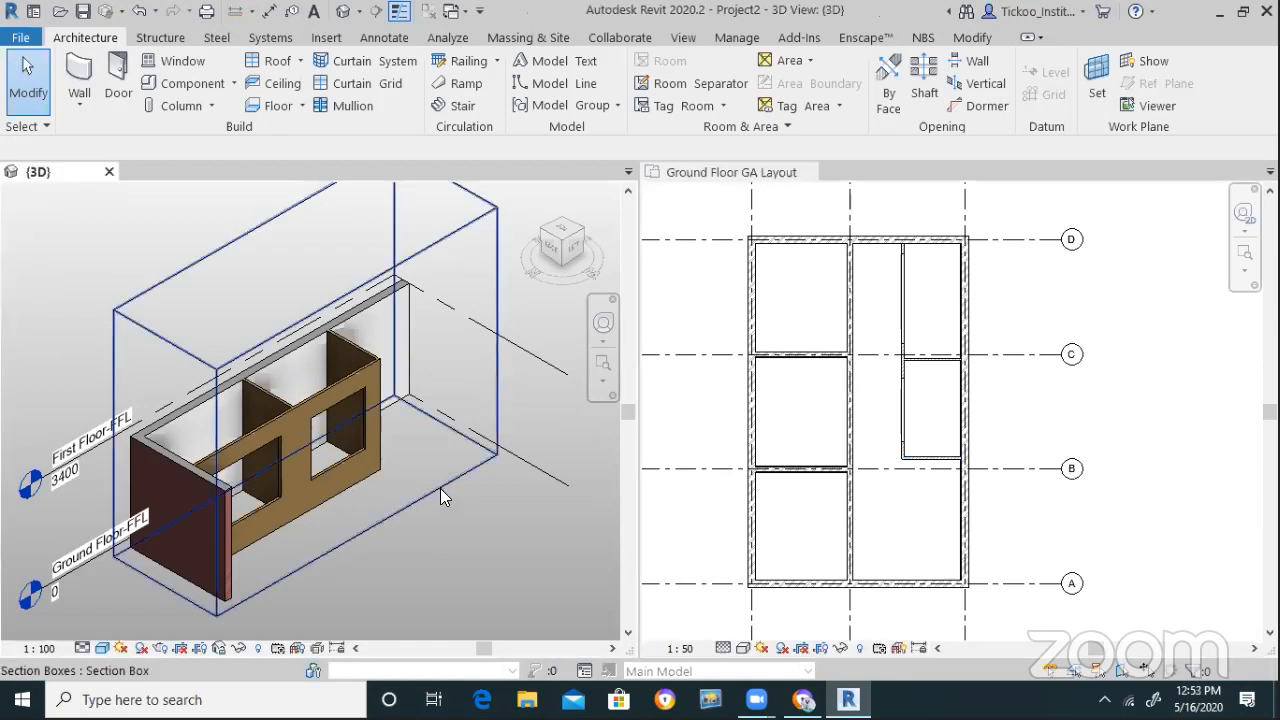
click(495, 527)
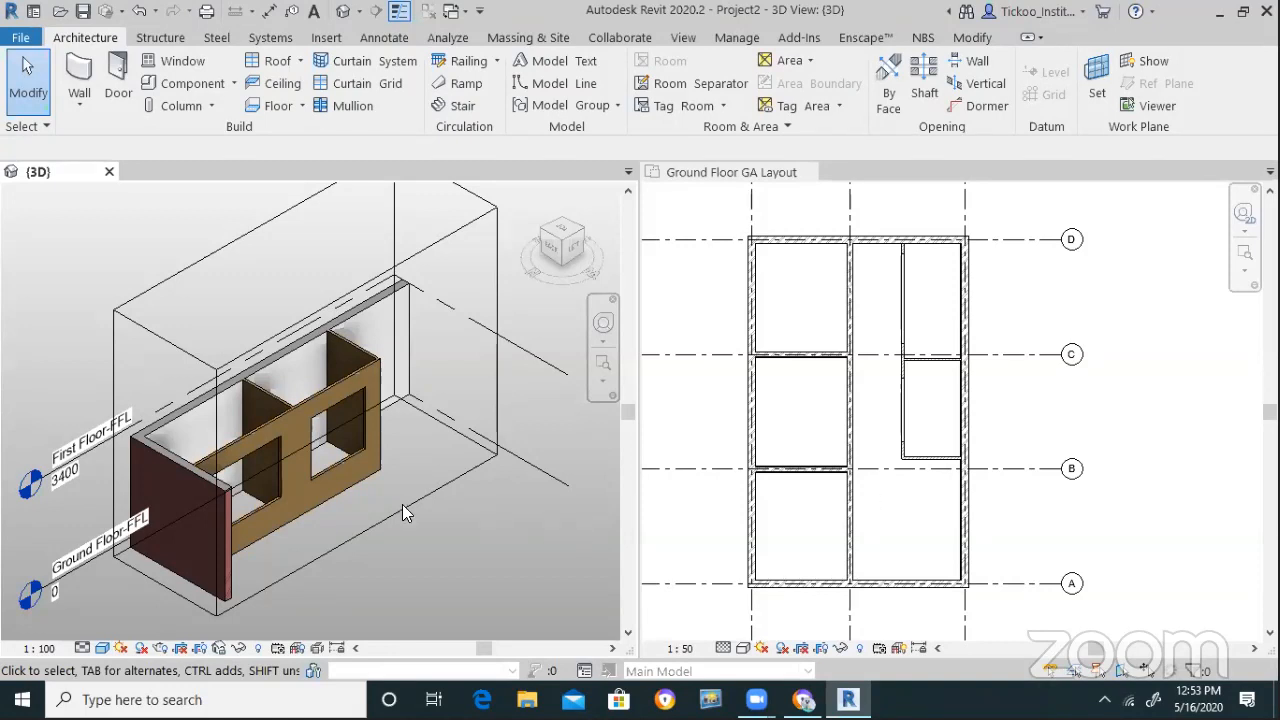
Start a structural floor, dismiss the save reminder, and cancel the sketch
click(302, 106)
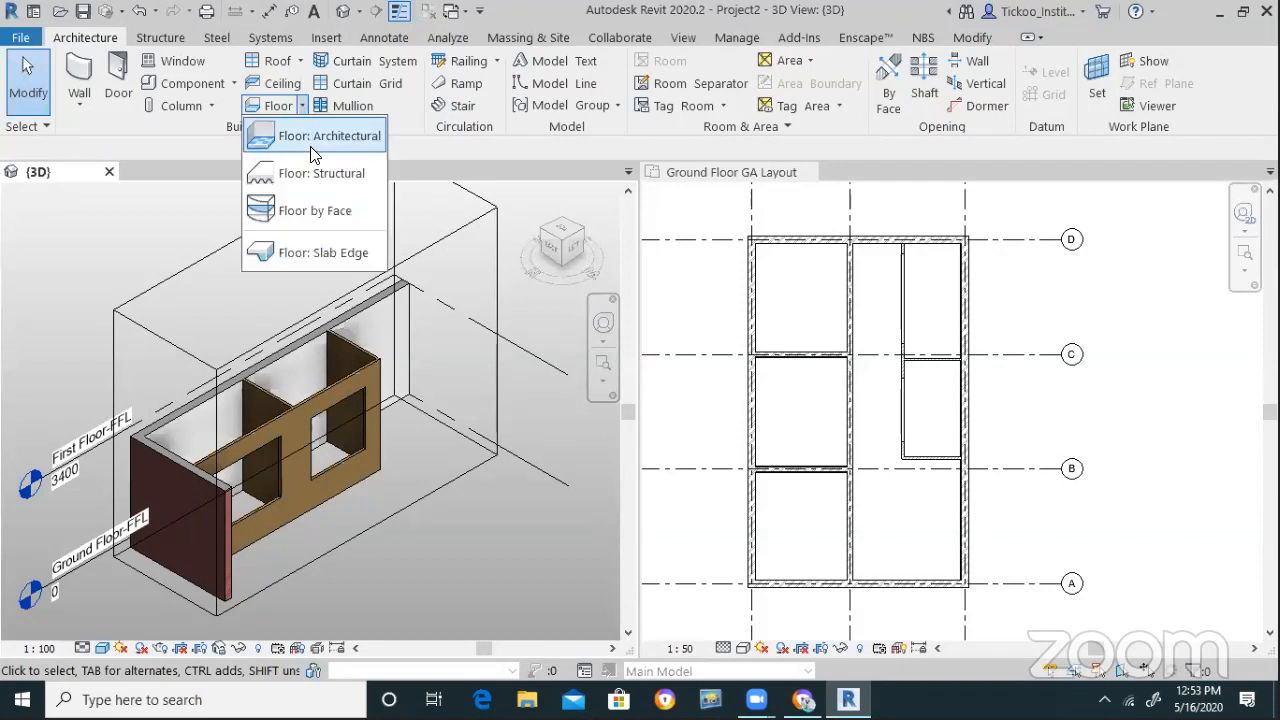
click(321, 175)
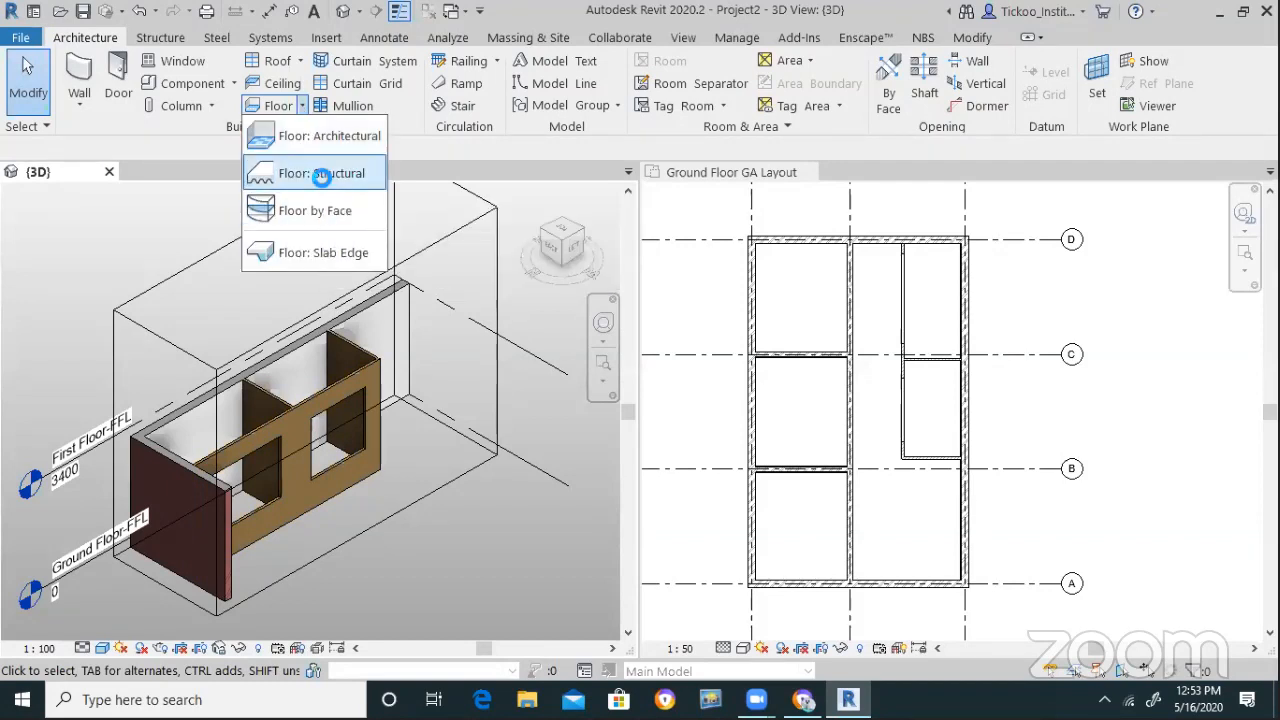
click(764, 425)
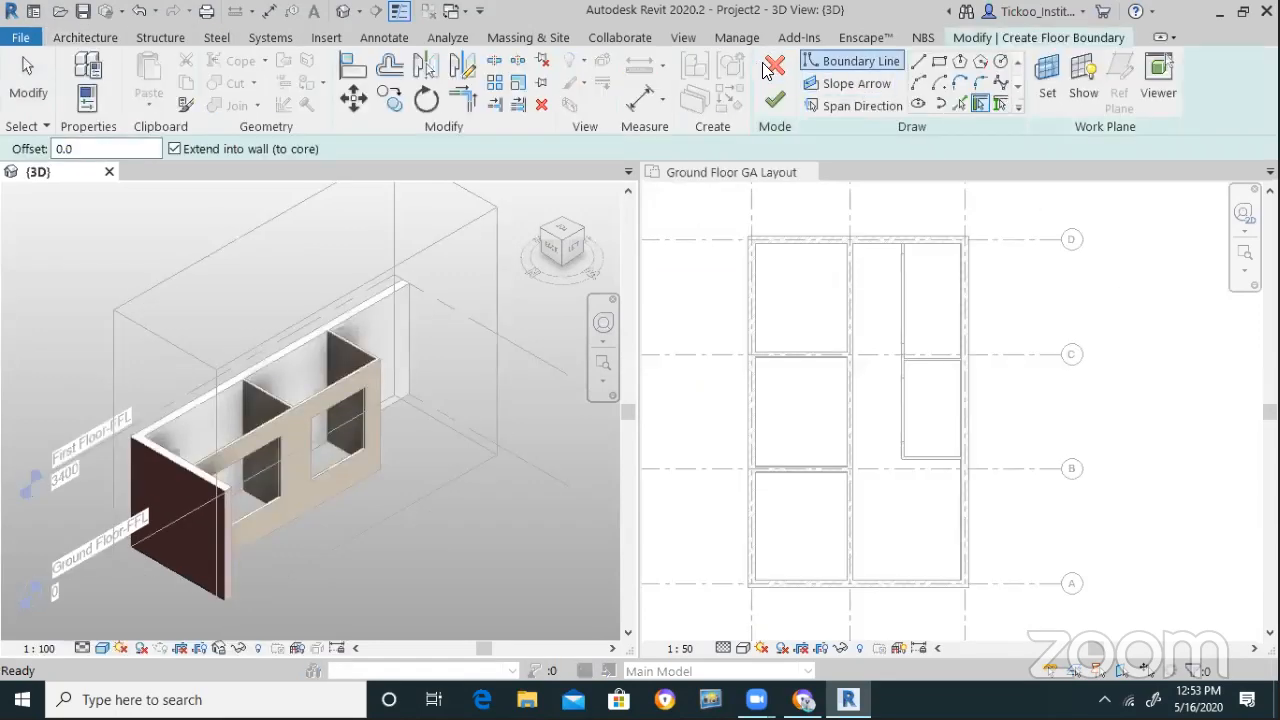
click(772, 66)
Restore the Project Browser through the view's Browsers menu
right_click(1120, 290)
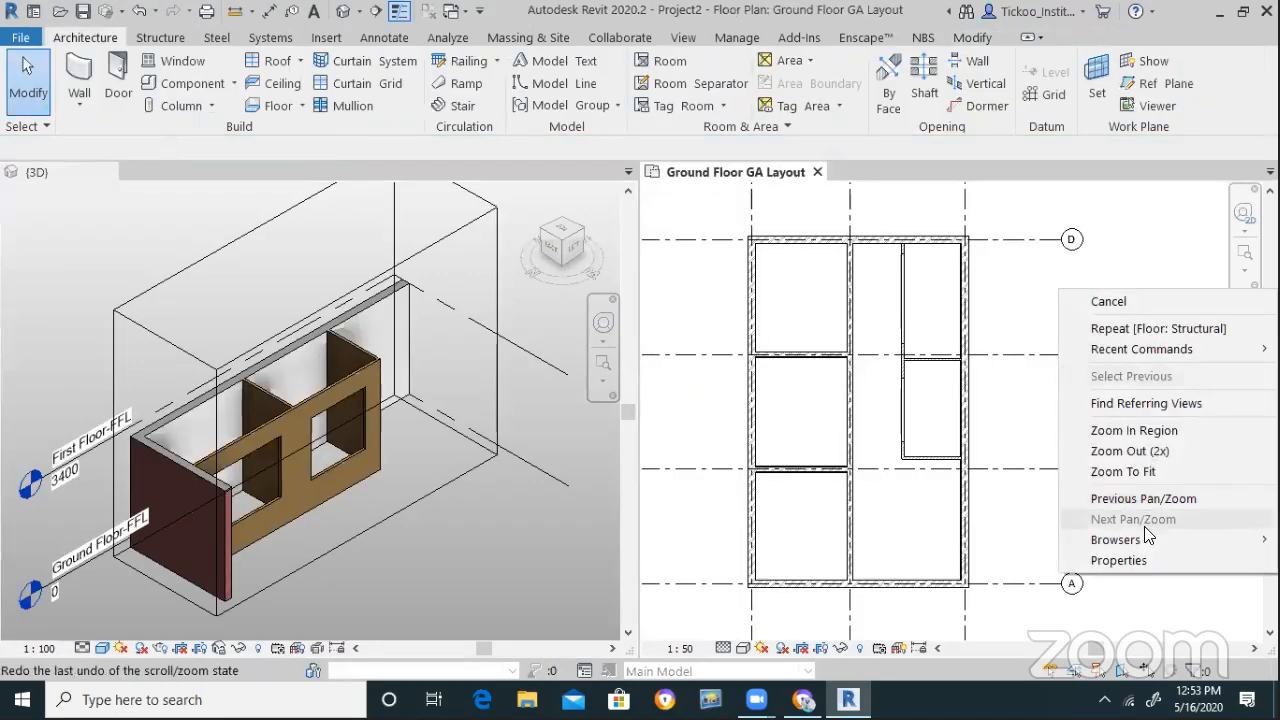
mouse_move(1142, 538)
click(960, 540)
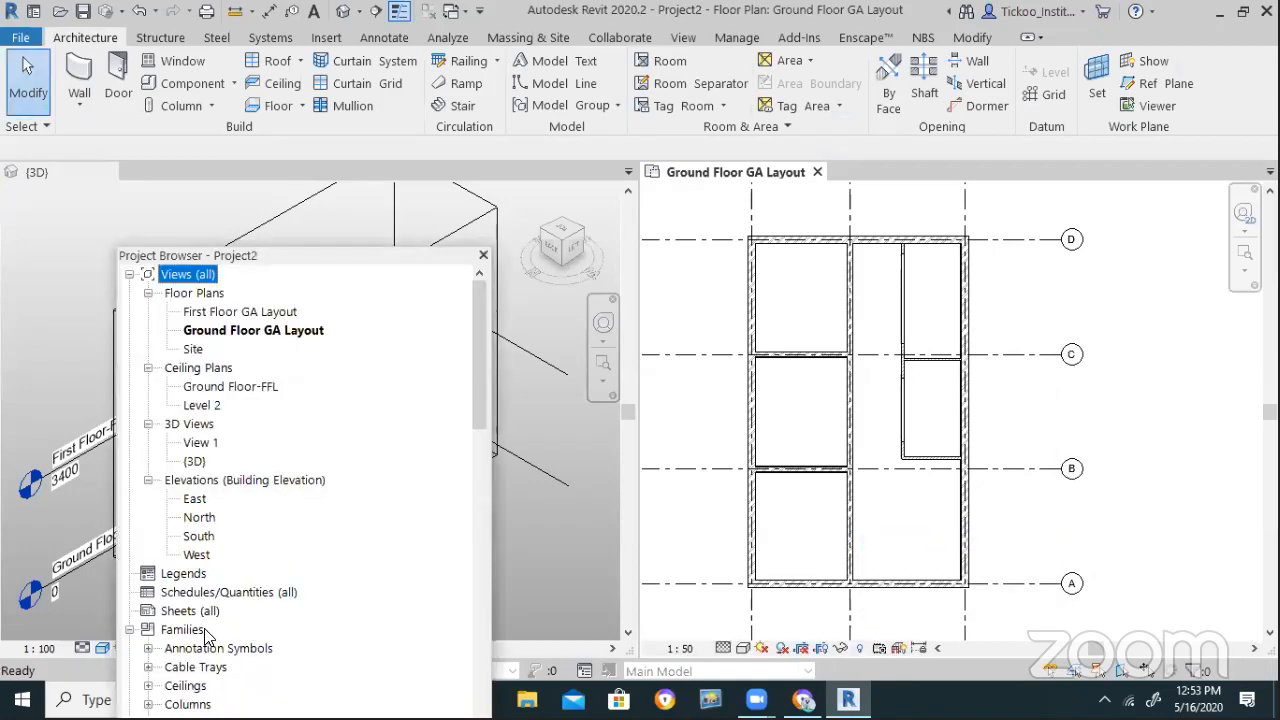
Expand Families > Floors > Floor to list the floor types
scroll(205, 637, down, 7)
scroll(210, 628, down, 3)
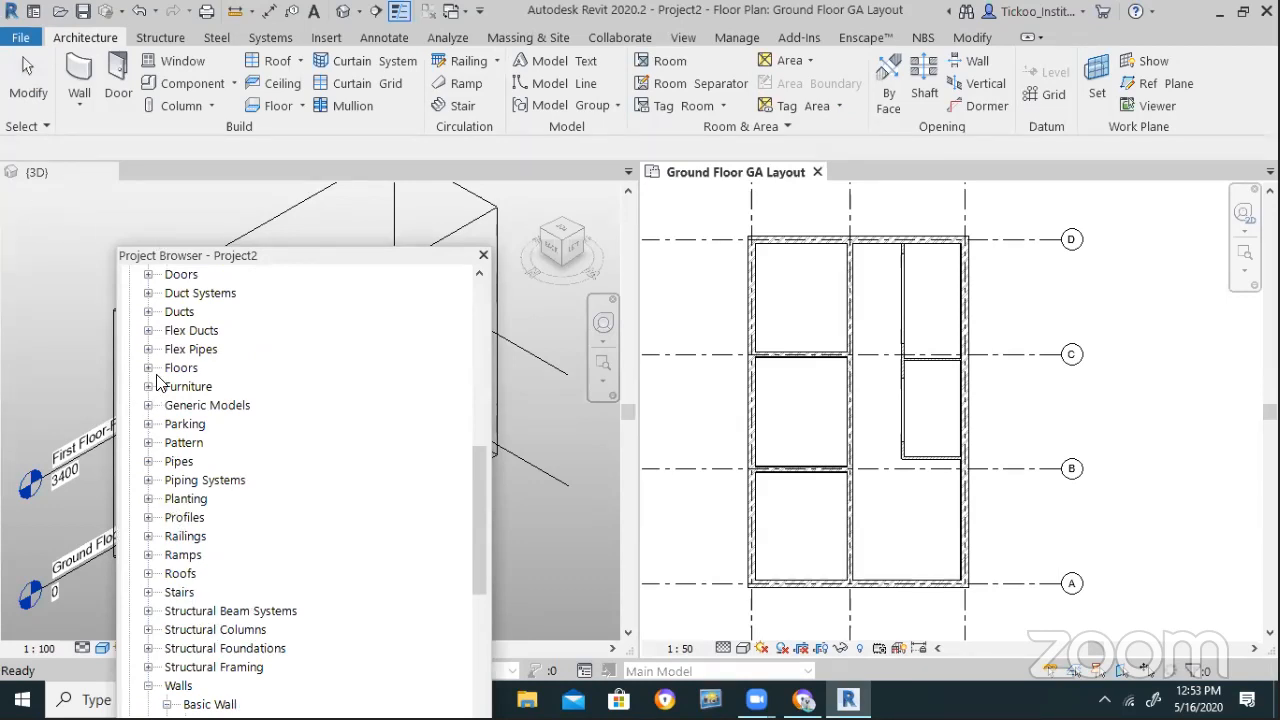
click(148, 368)
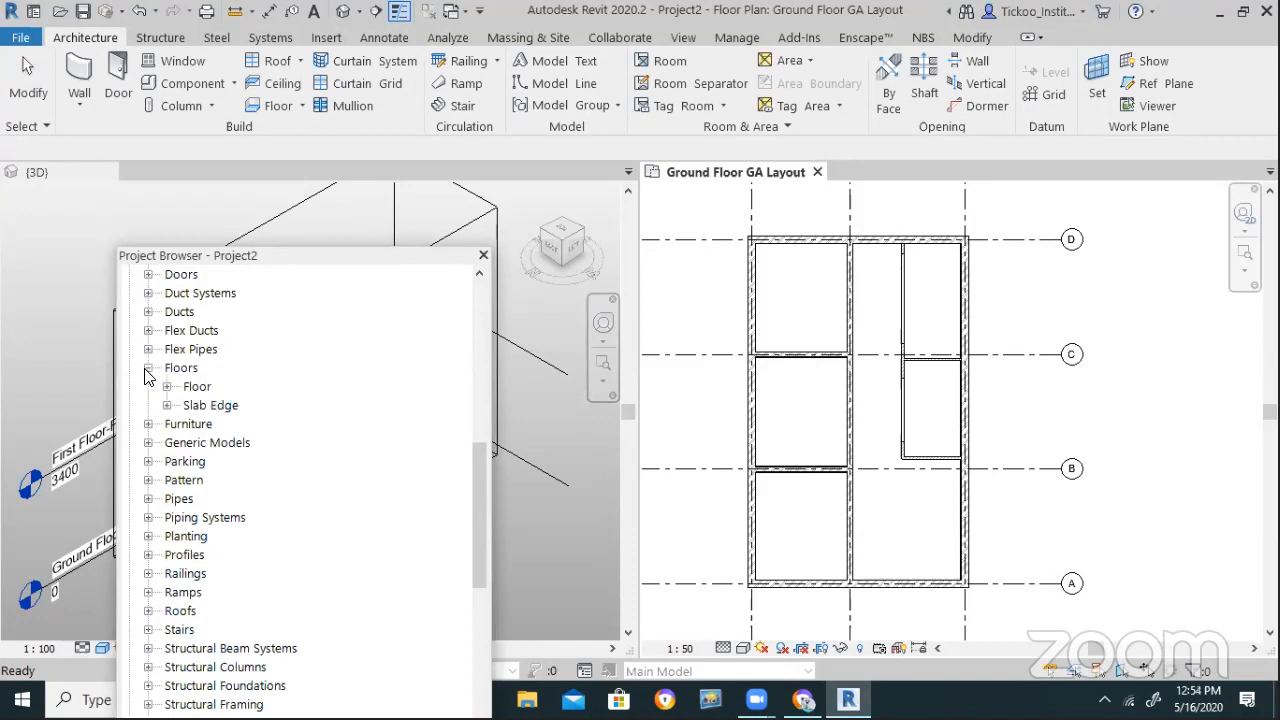
click(148, 368)
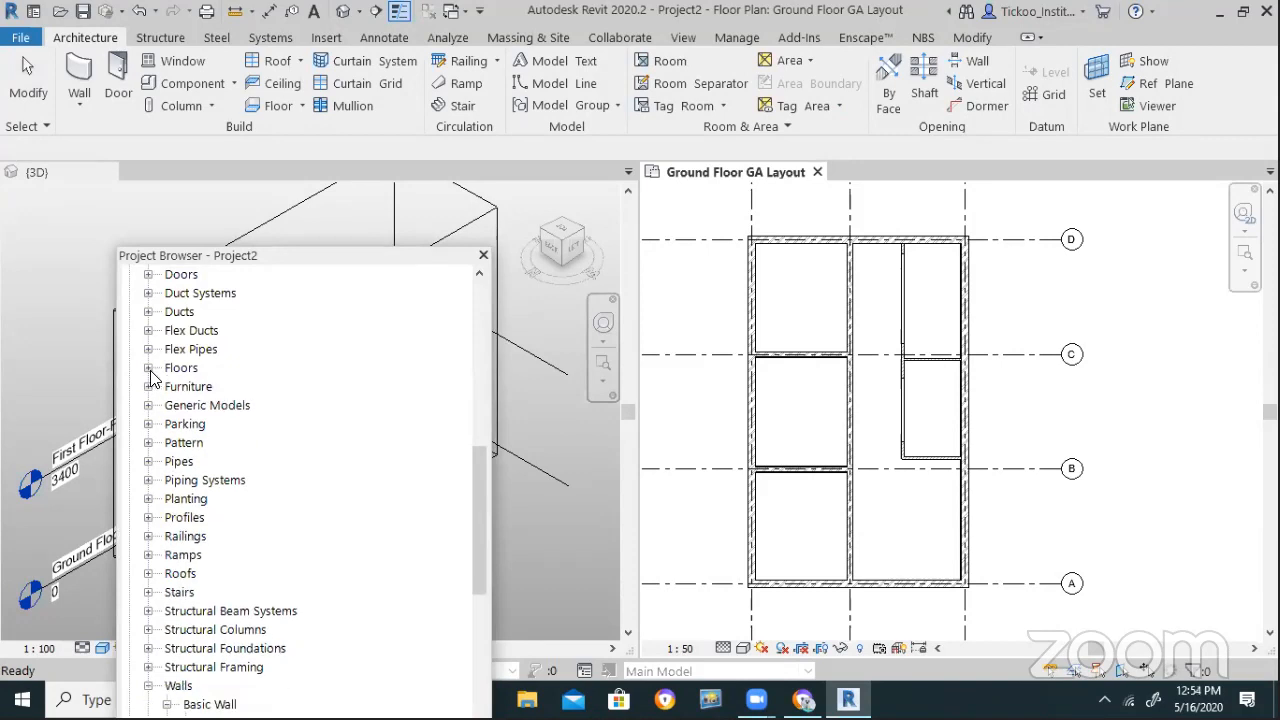
click(148, 368)
click(167, 386)
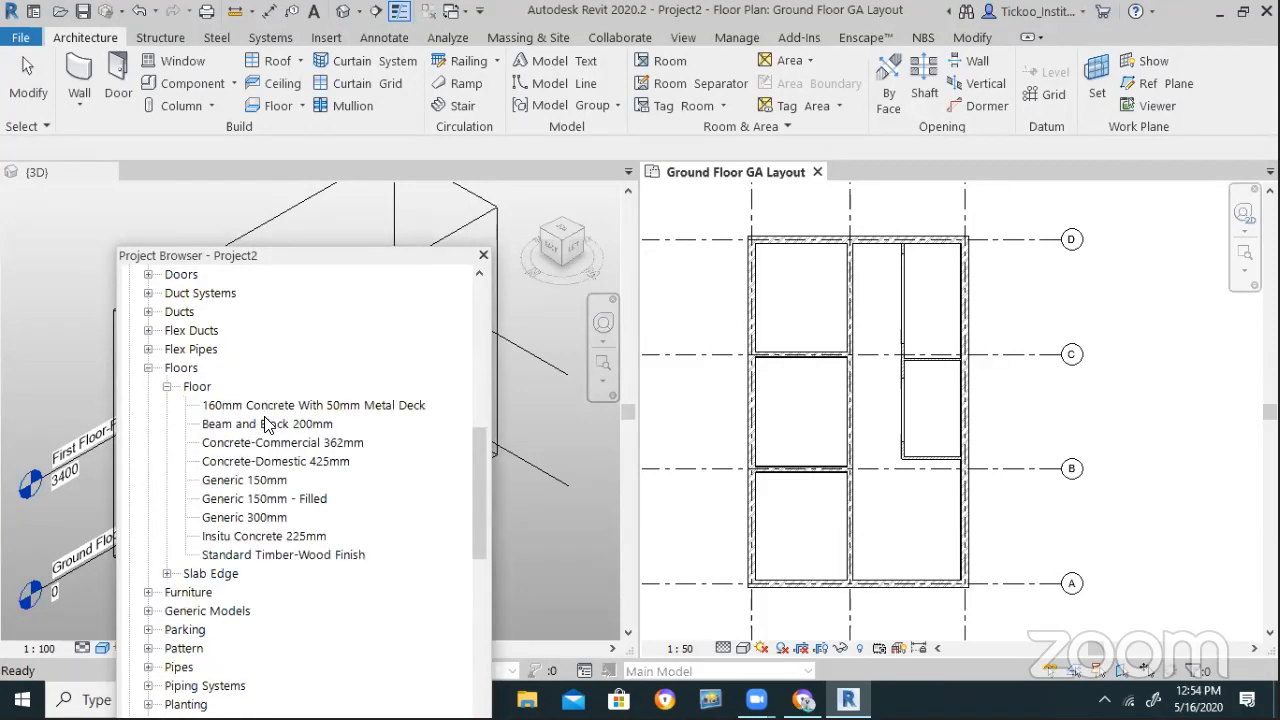
click(272, 521)
Try renaming Generic 150mm to Slab-150mm, then dismiss the error
click(265, 482)
right_click(265, 482)
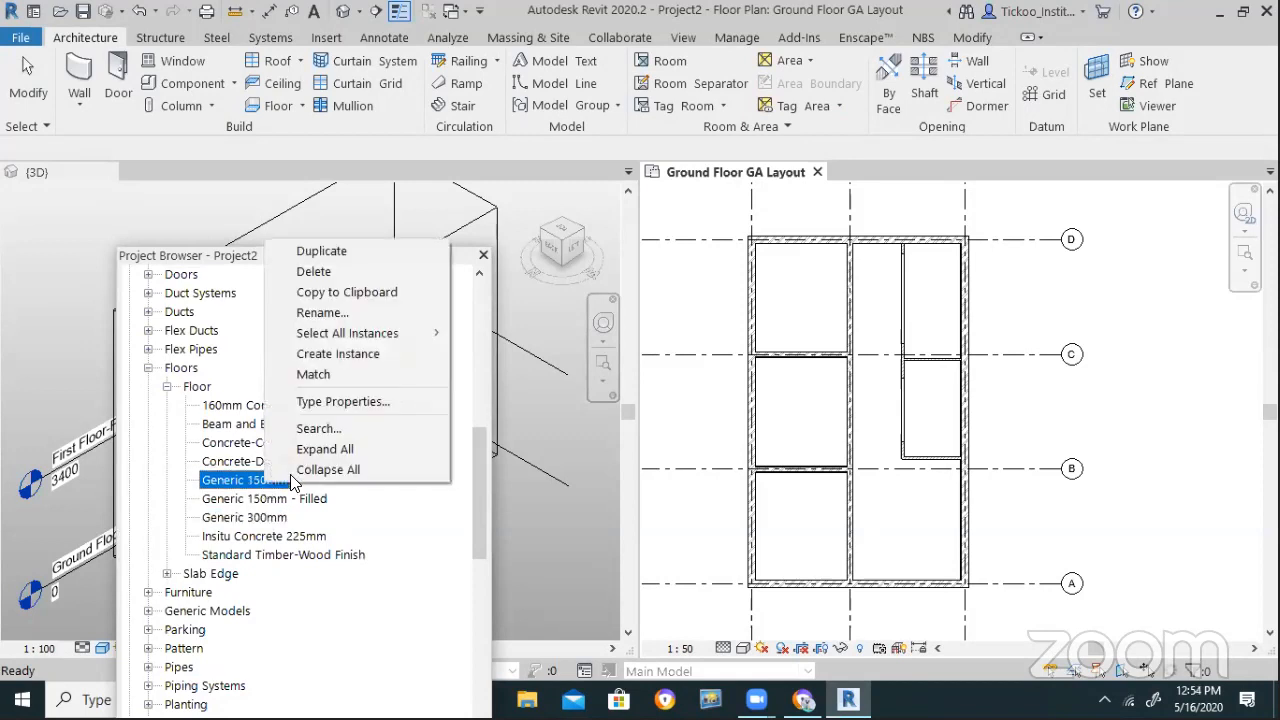
click(330, 312)
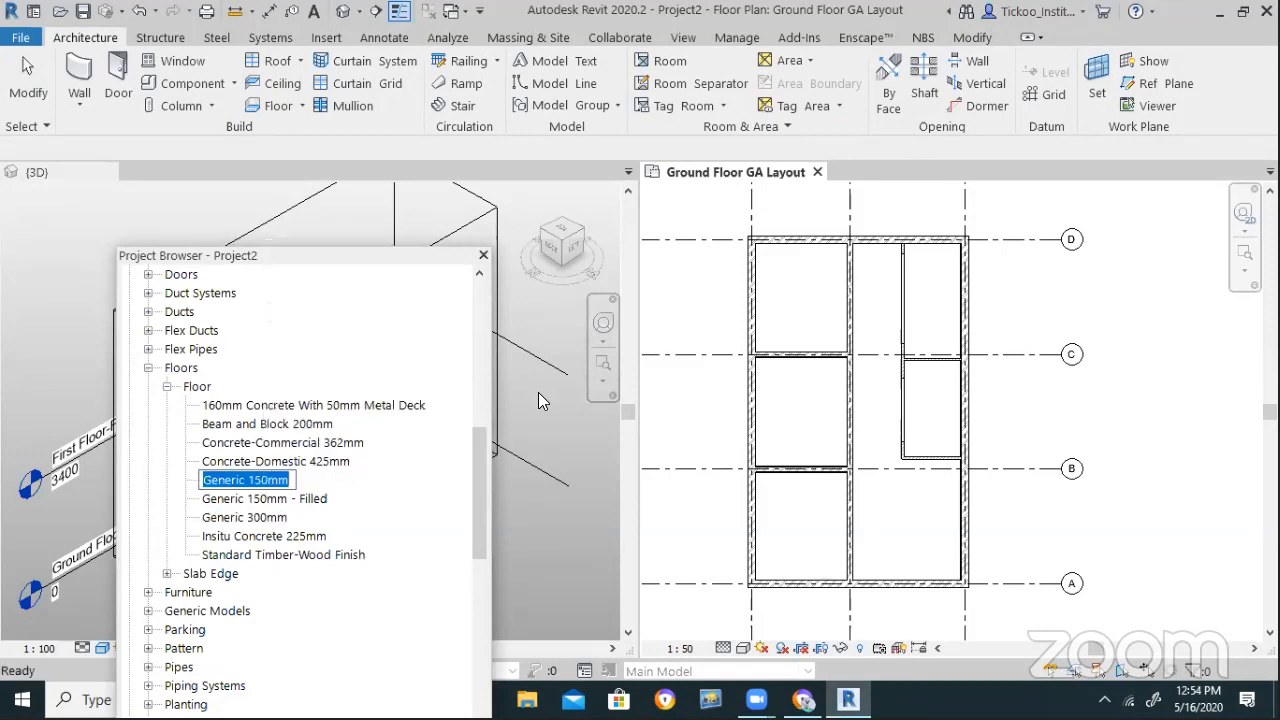
text(Slab-1)
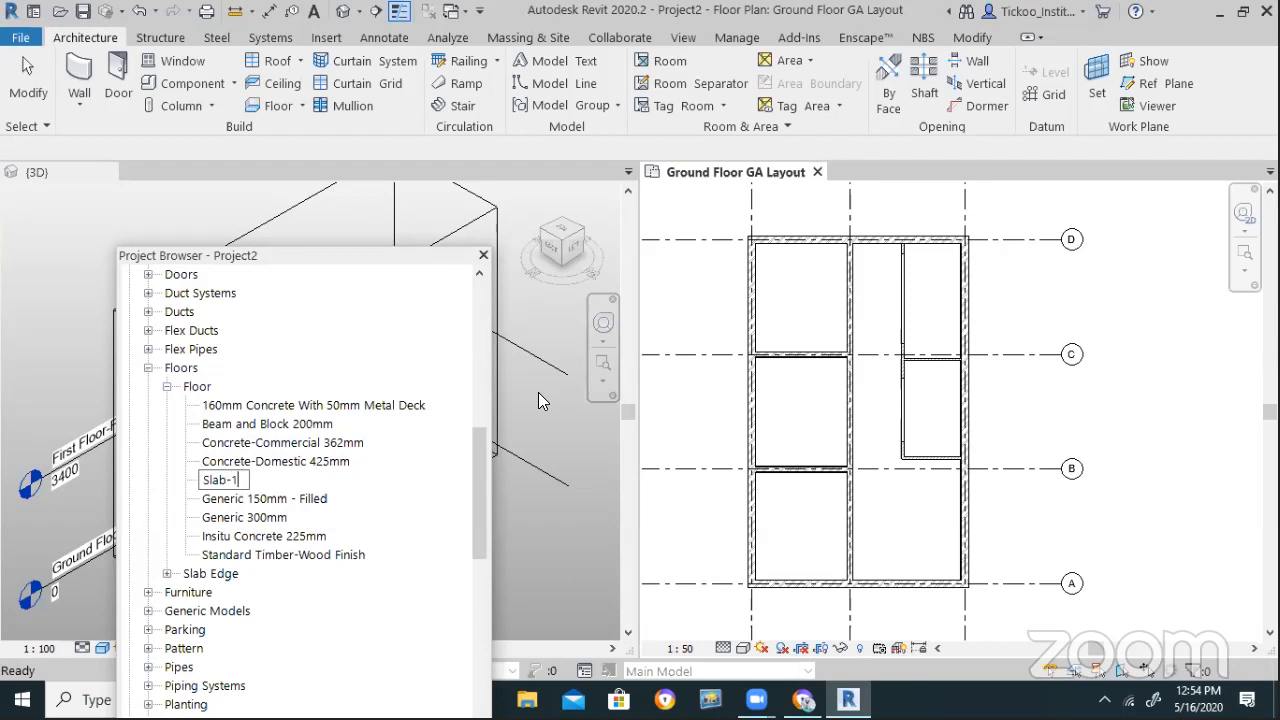
text(50mm / p)
key(BackSpace)
key(Return)
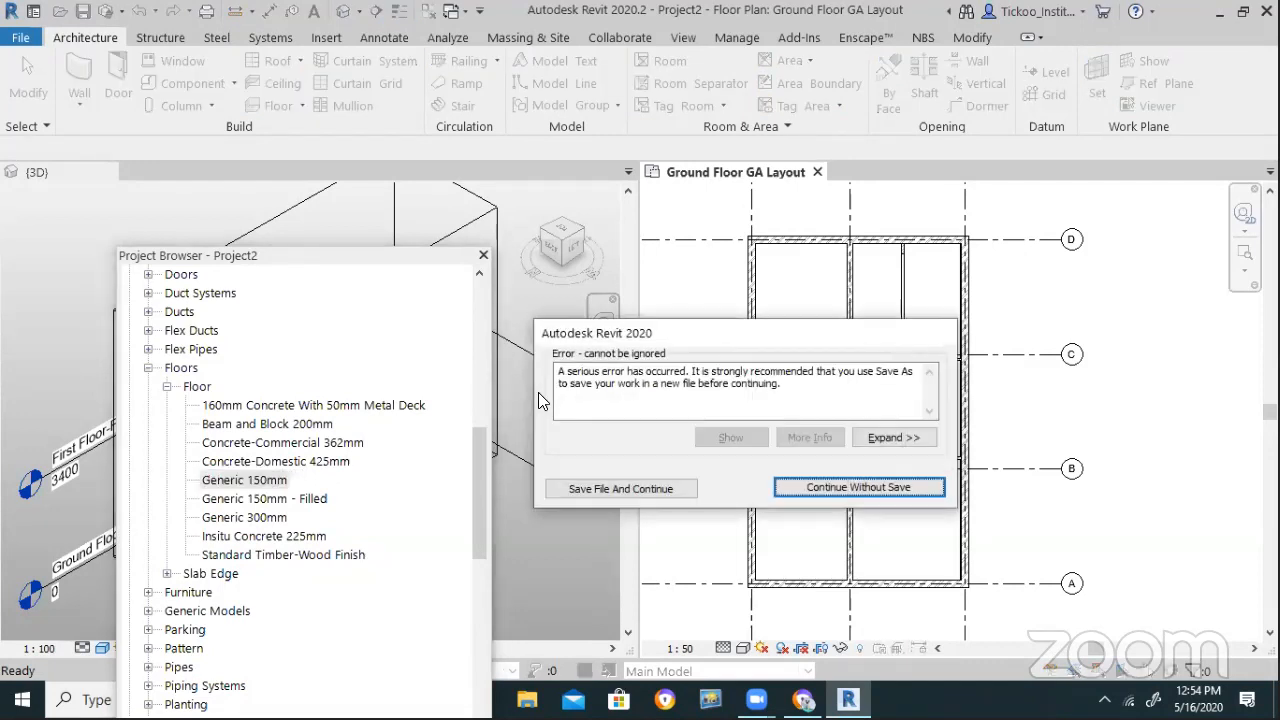
click(820, 488)
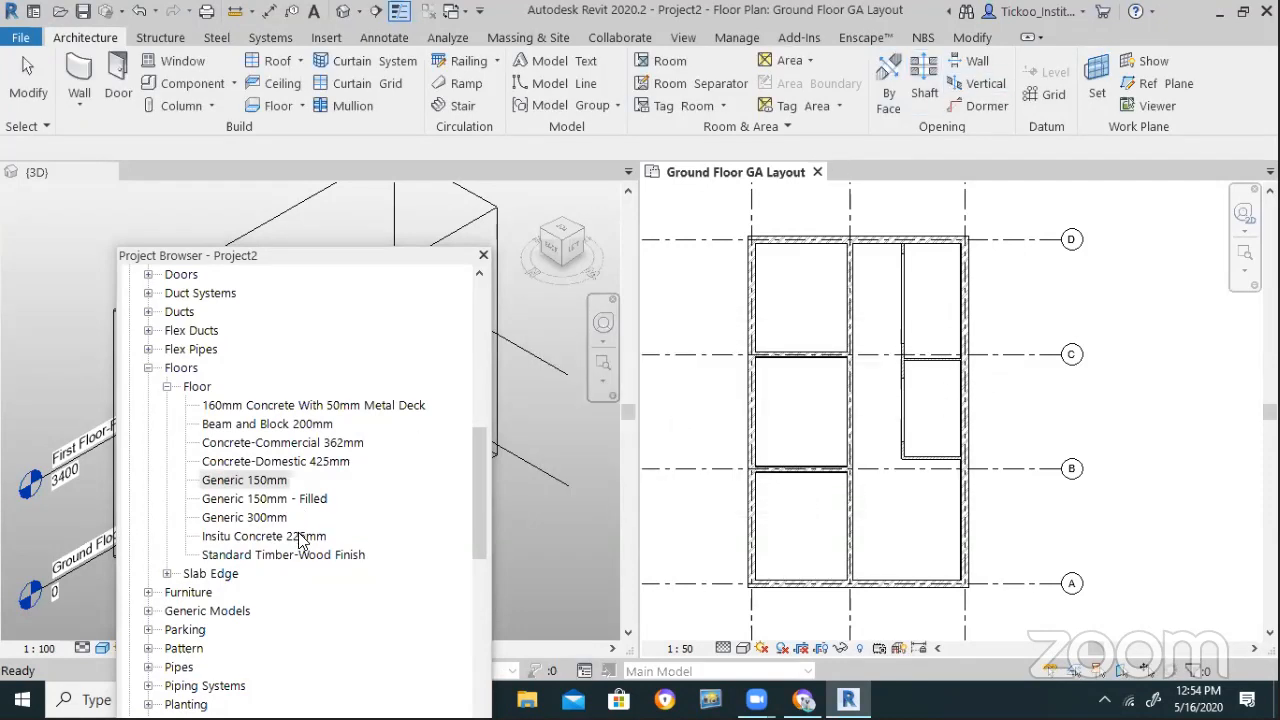
Duplicate the Generic 150mm floor type to create Generic 150mm 2
right_click(263, 488)
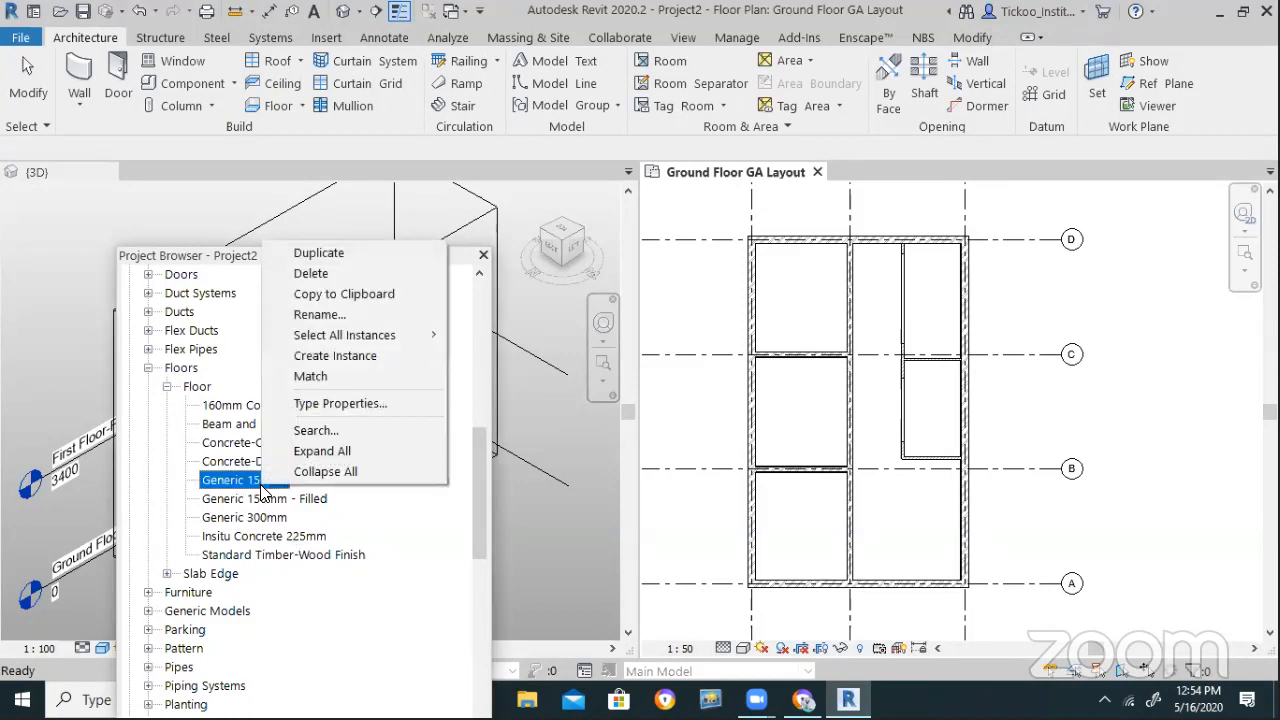
click(346, 252)
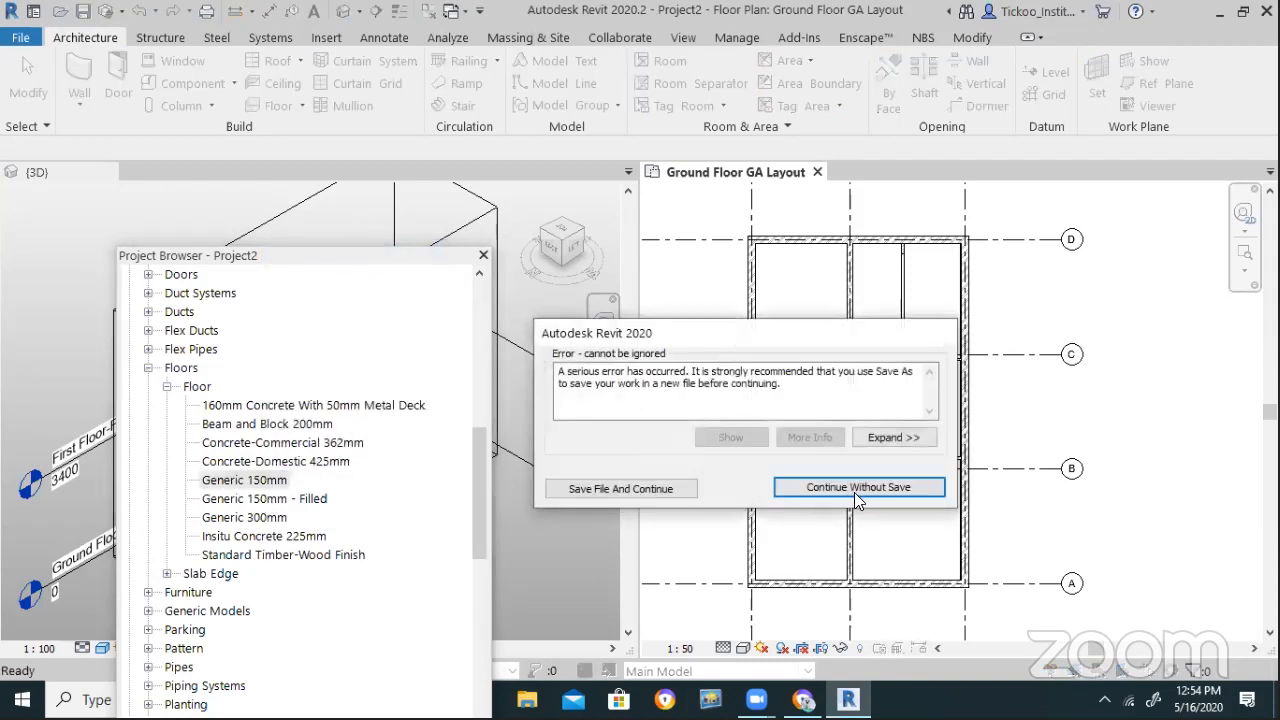
click(854, 490)
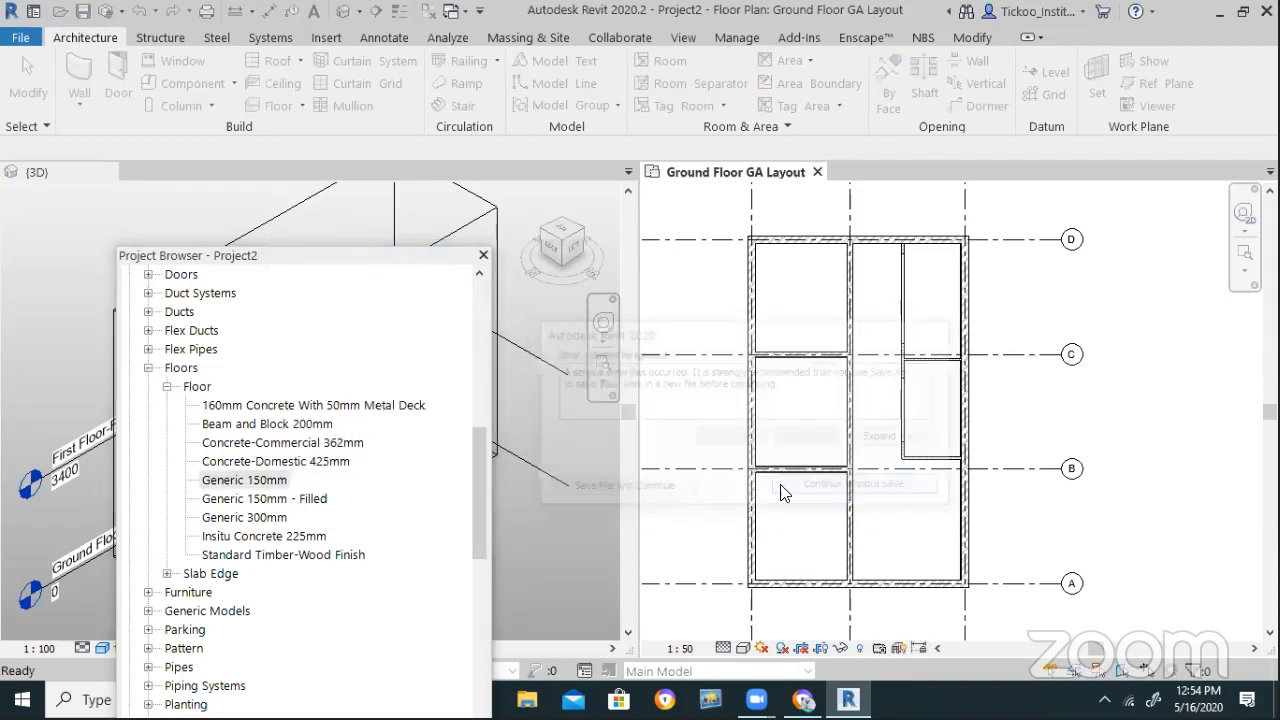
right_click(266, 482)
click(362, 246)
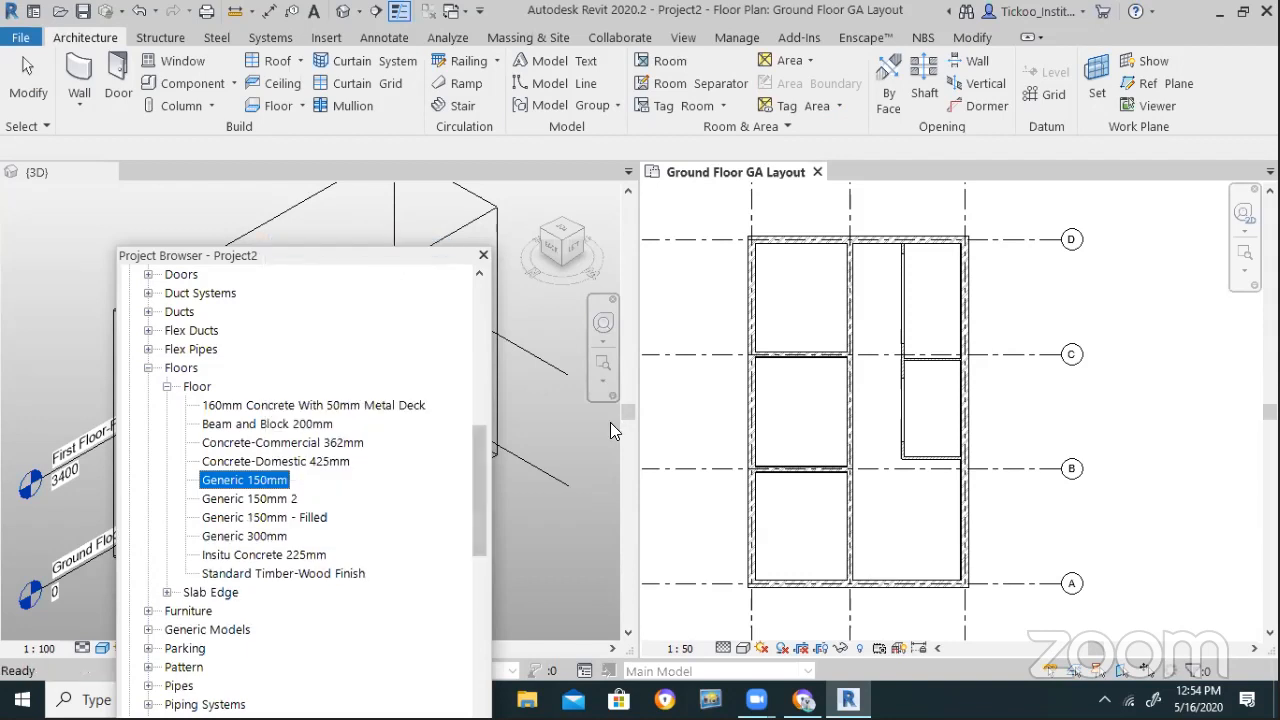
Rename Generic 150mm 2 to Slab-150mm
right_click(278, 498)
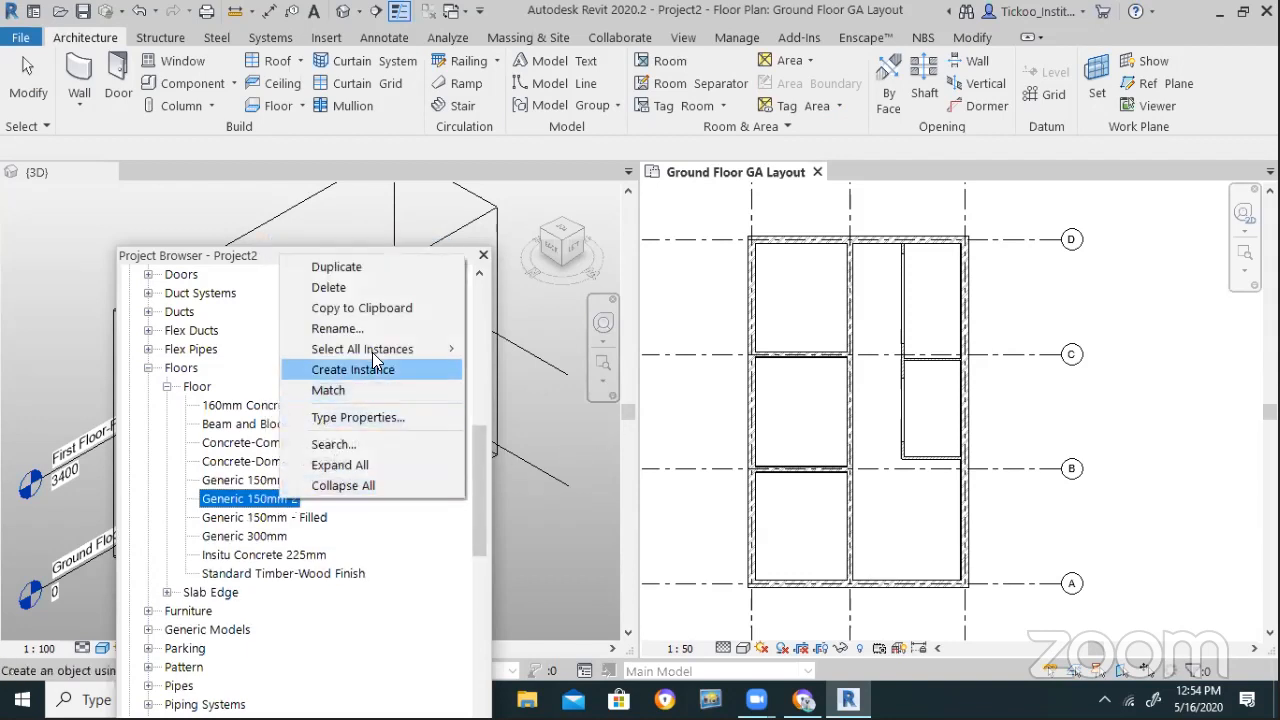
click(388, 329)
text(Slab-150mm)
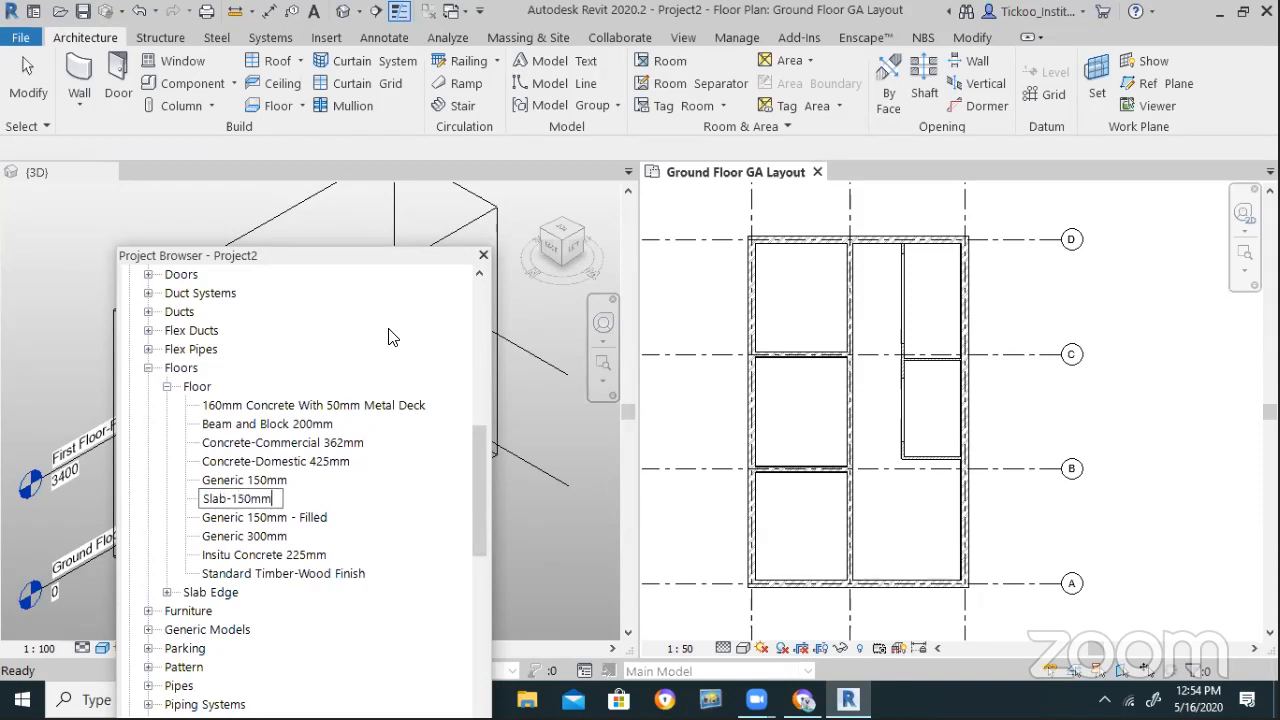
key(Return)
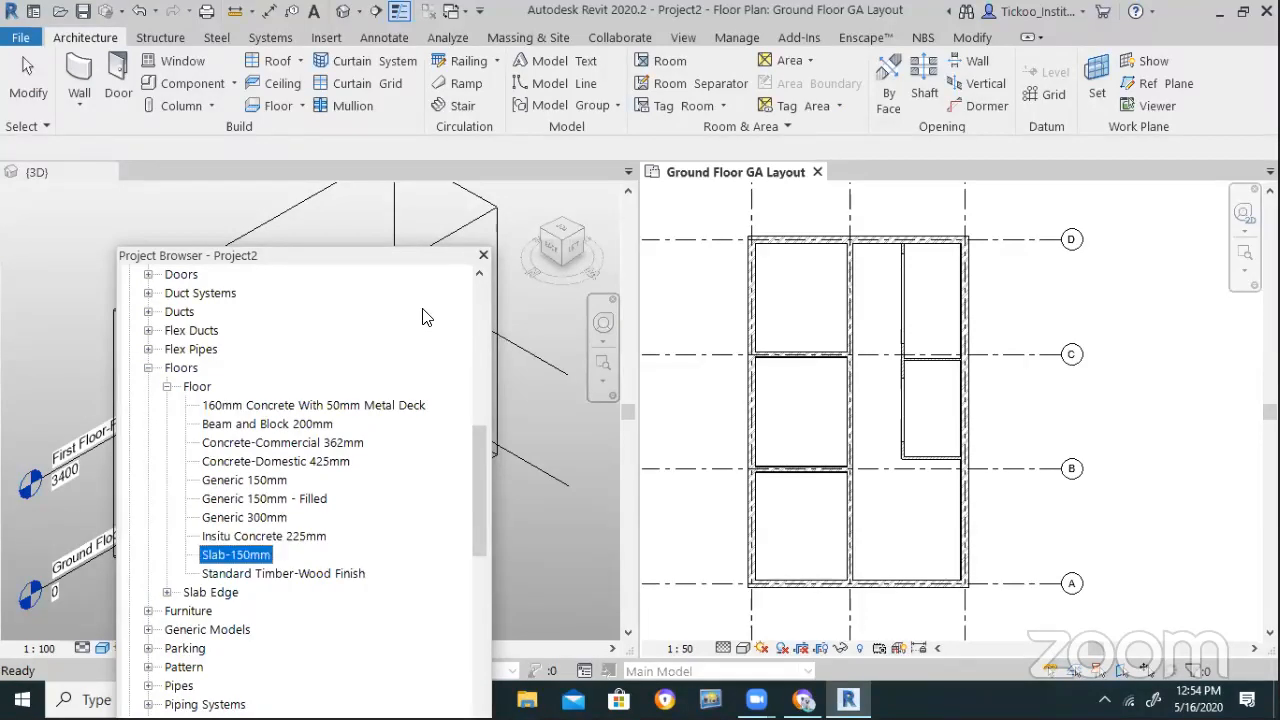
double_click(248, 556)
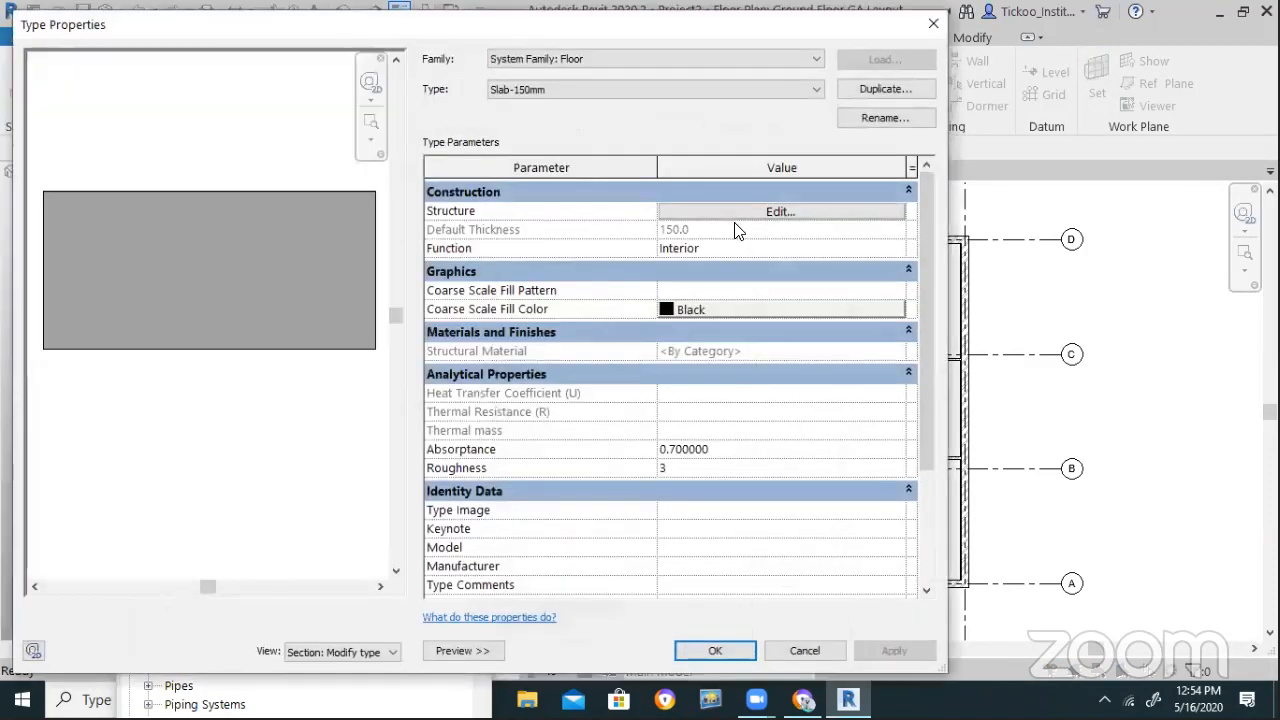
click(735, 216)
click(670, 222)
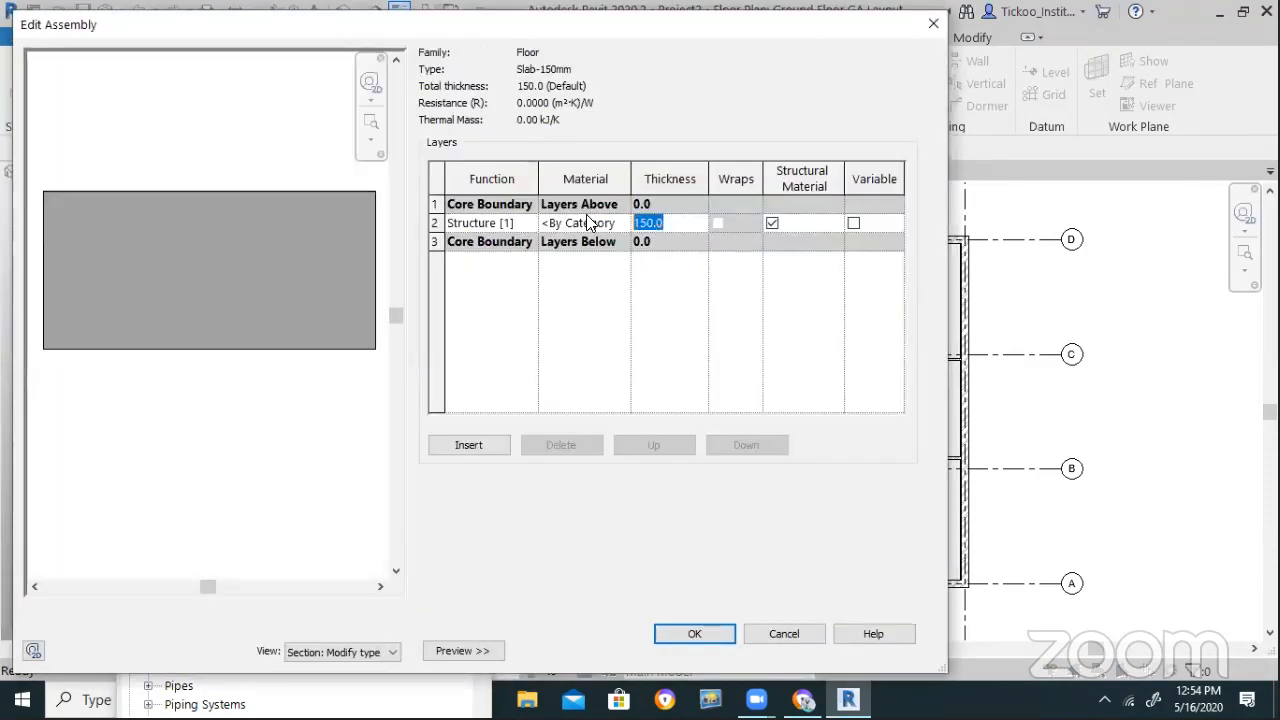
click(700, 633)
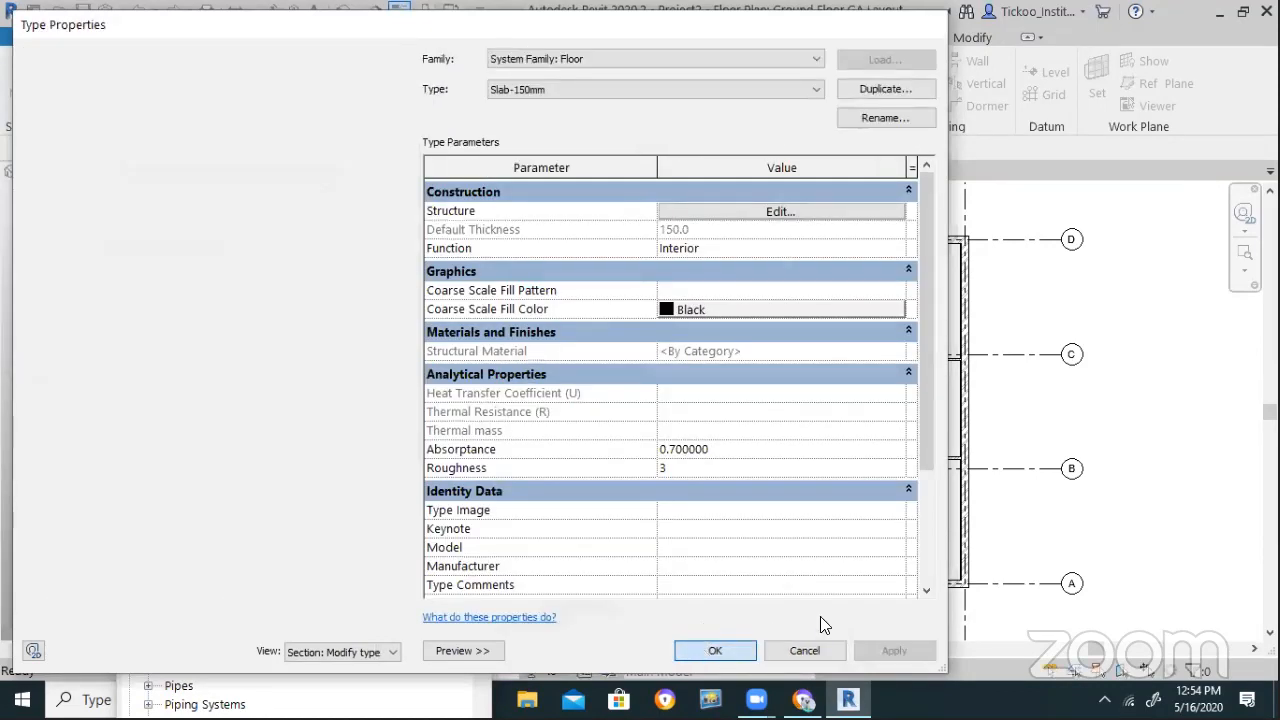
click(812, 650)
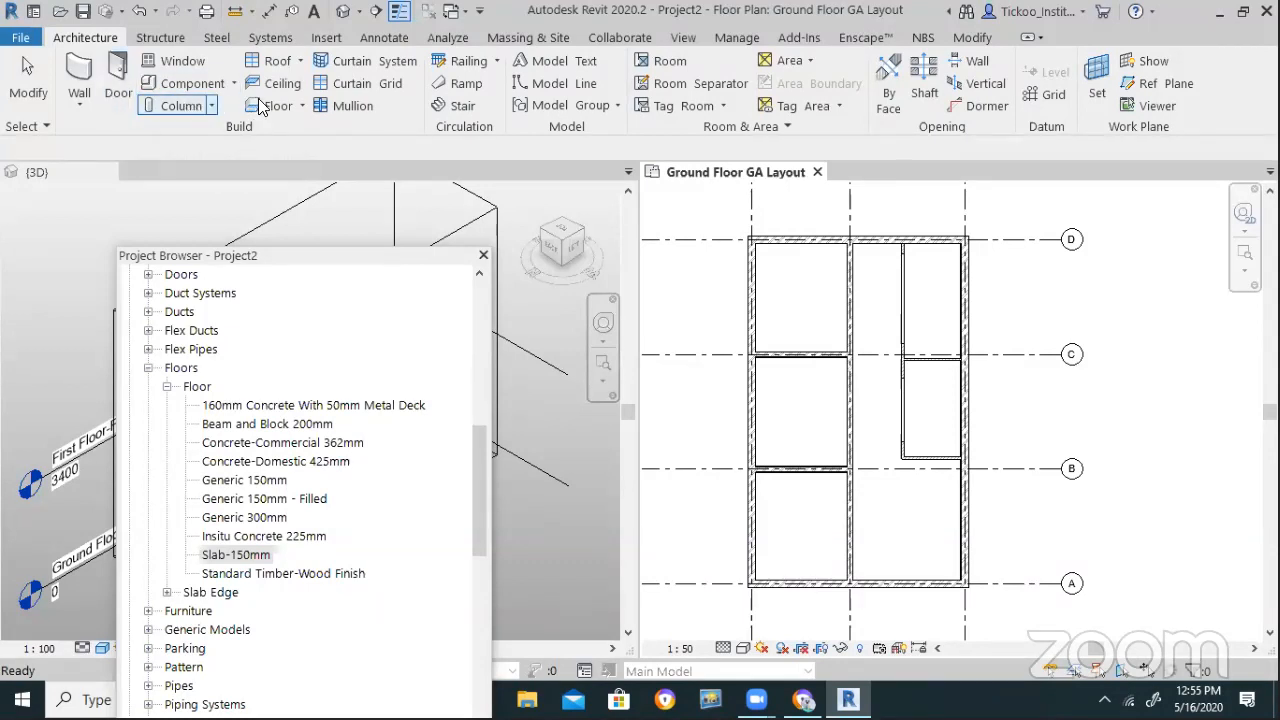
Start an architectural floor using the Slab-150mm floor type
click(301, 106)
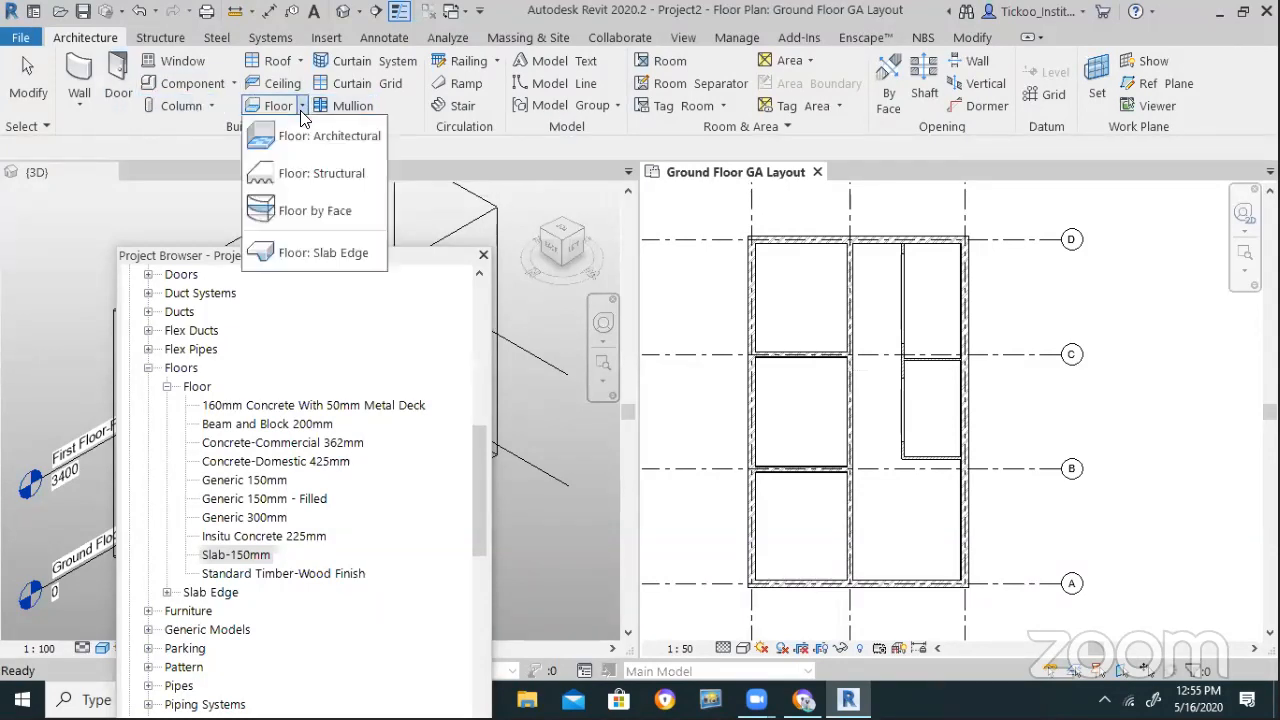
click(316, 172)
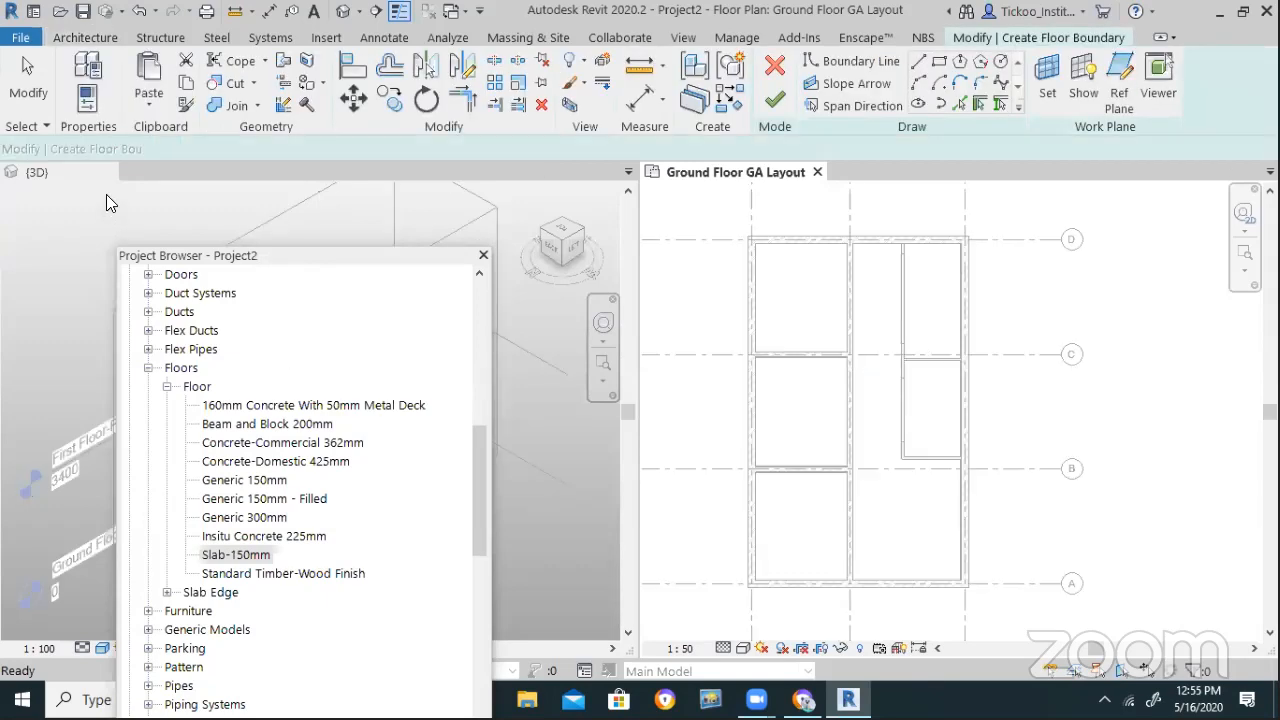
click(88, 88)
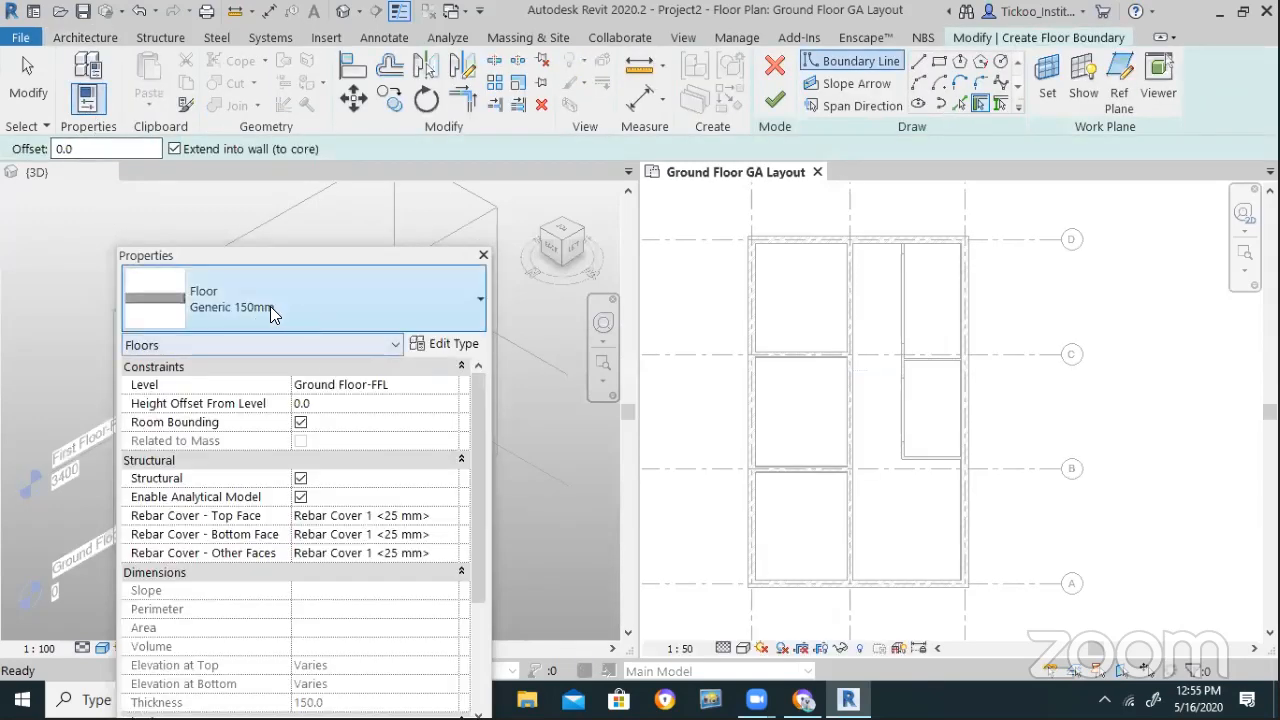
click(270, 306)
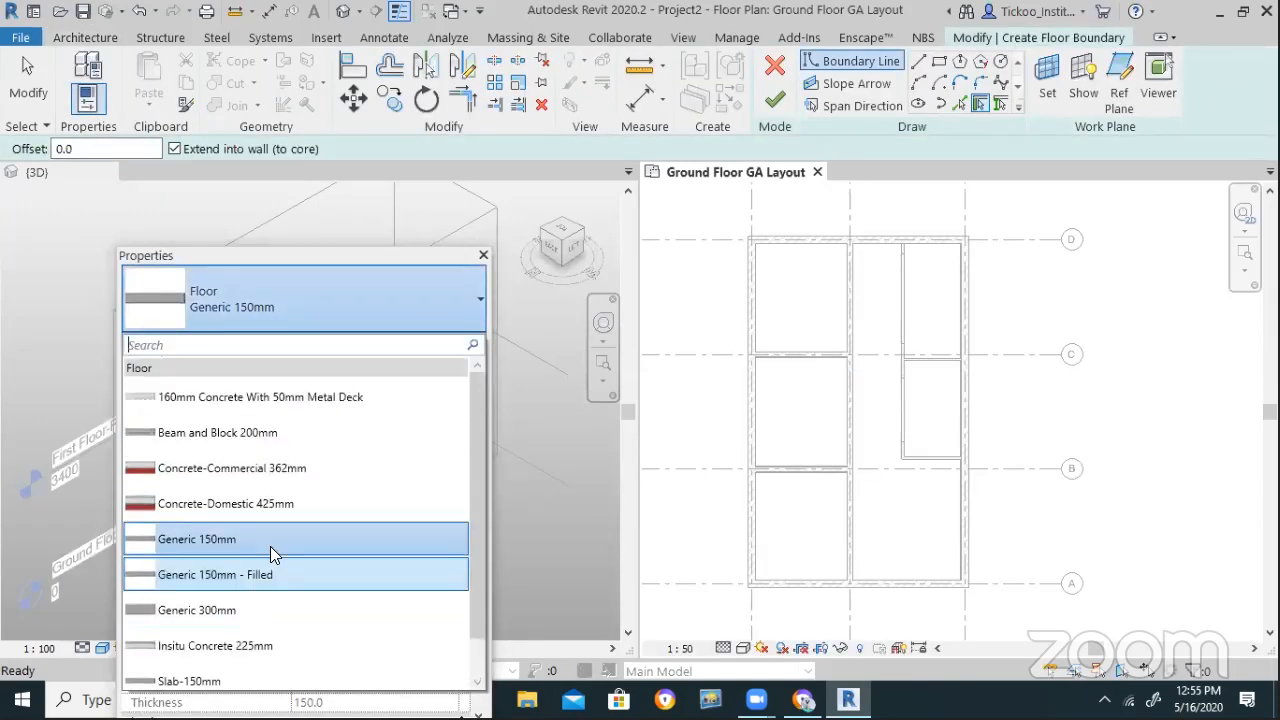
scroll(272, 544, down, 1)
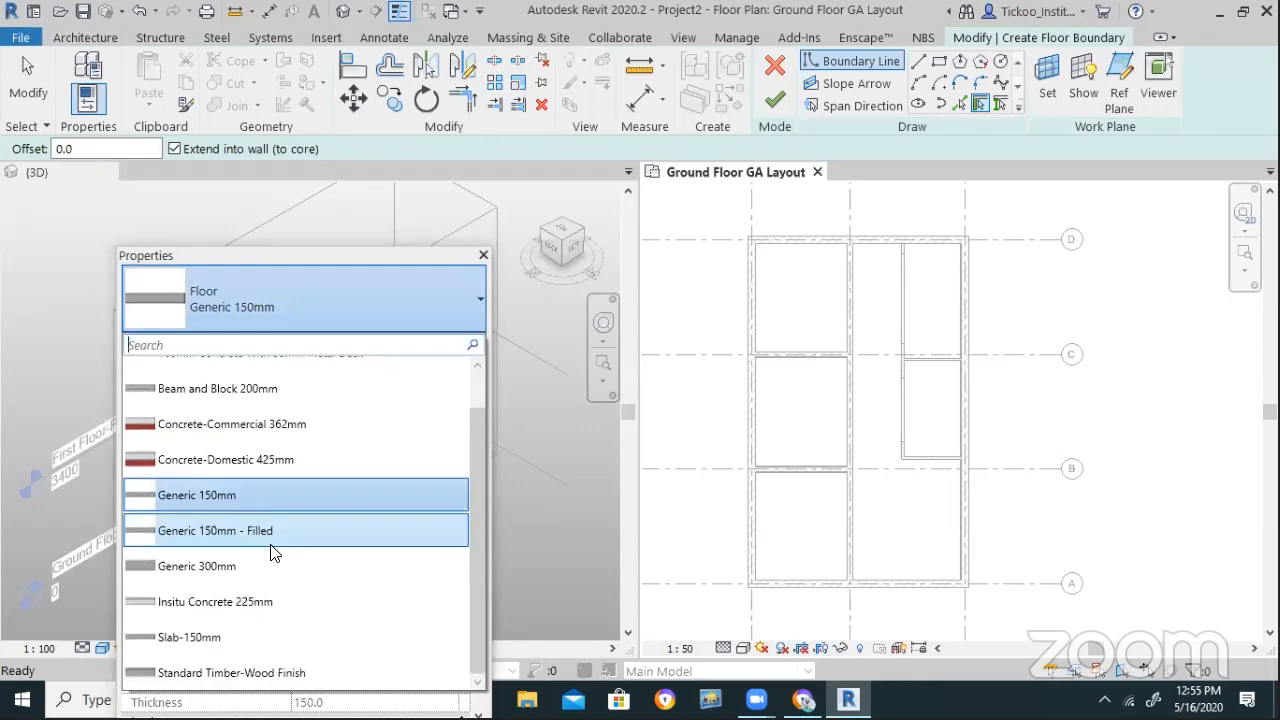
click(220, 636)
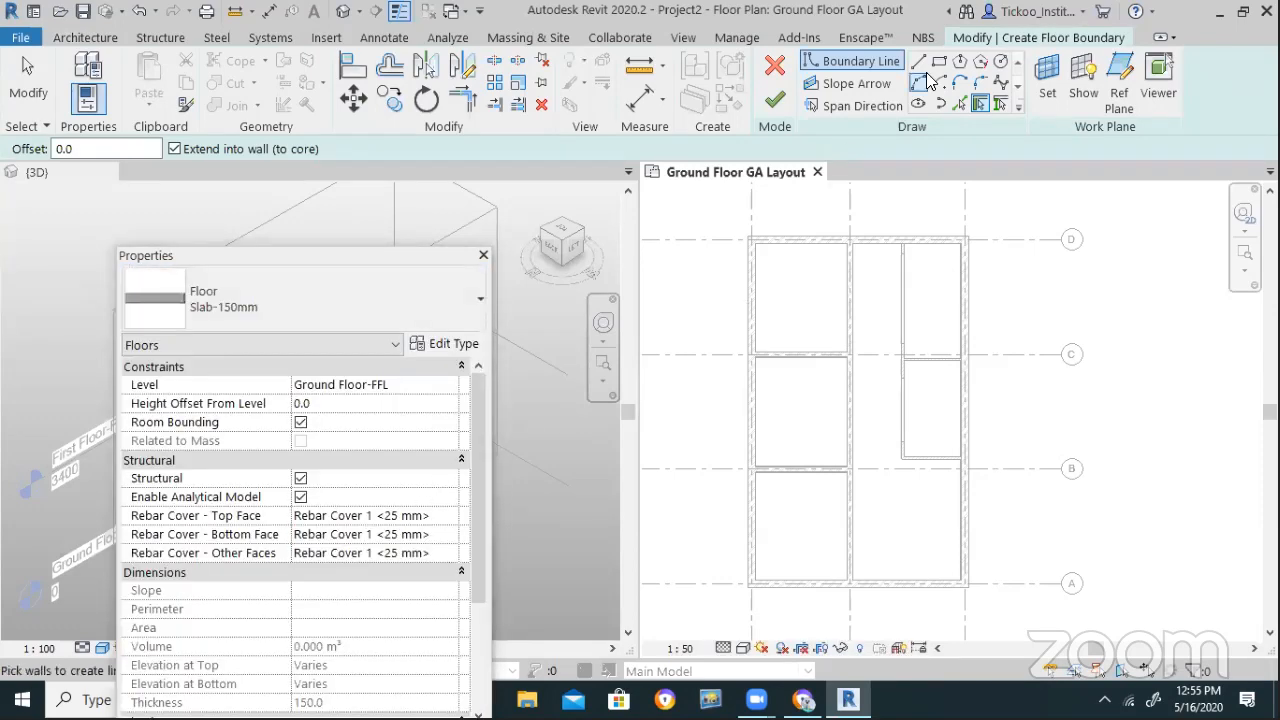
Sketch a line boundary around the ground floor wall corners and finish the 72.475 m² floor
click(924, 62)
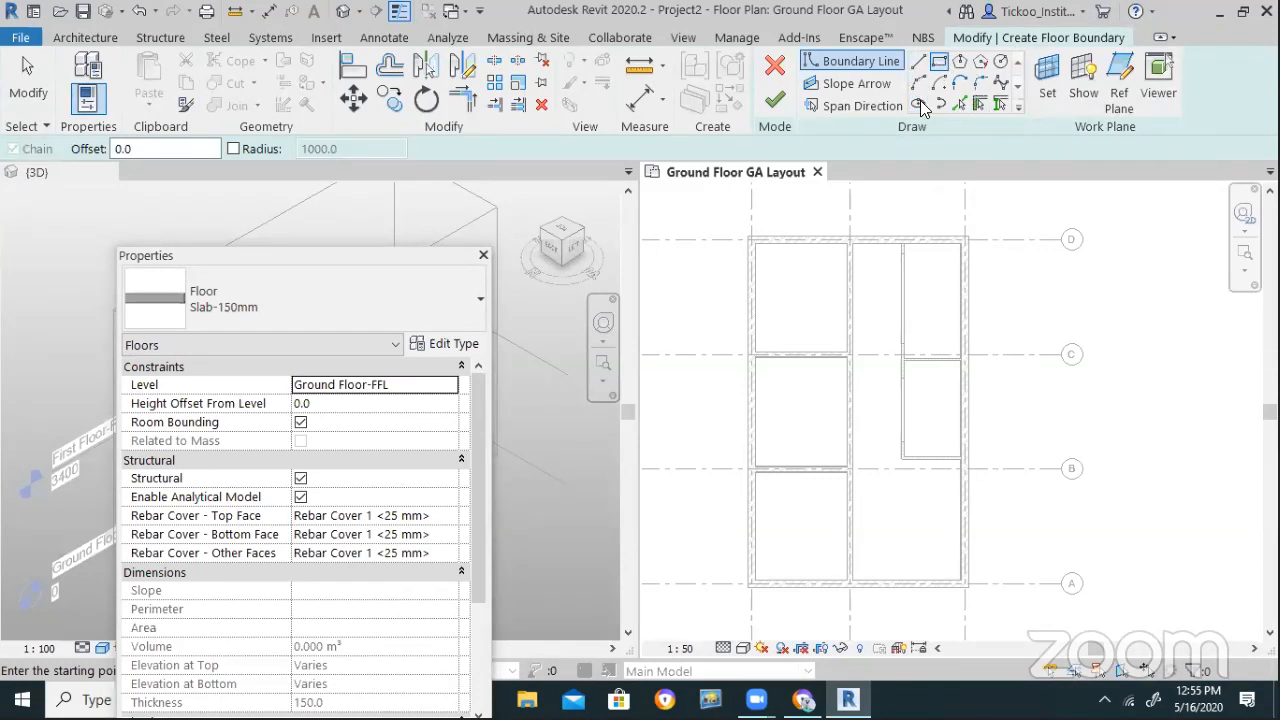
scroll(731, 229, up, 4)
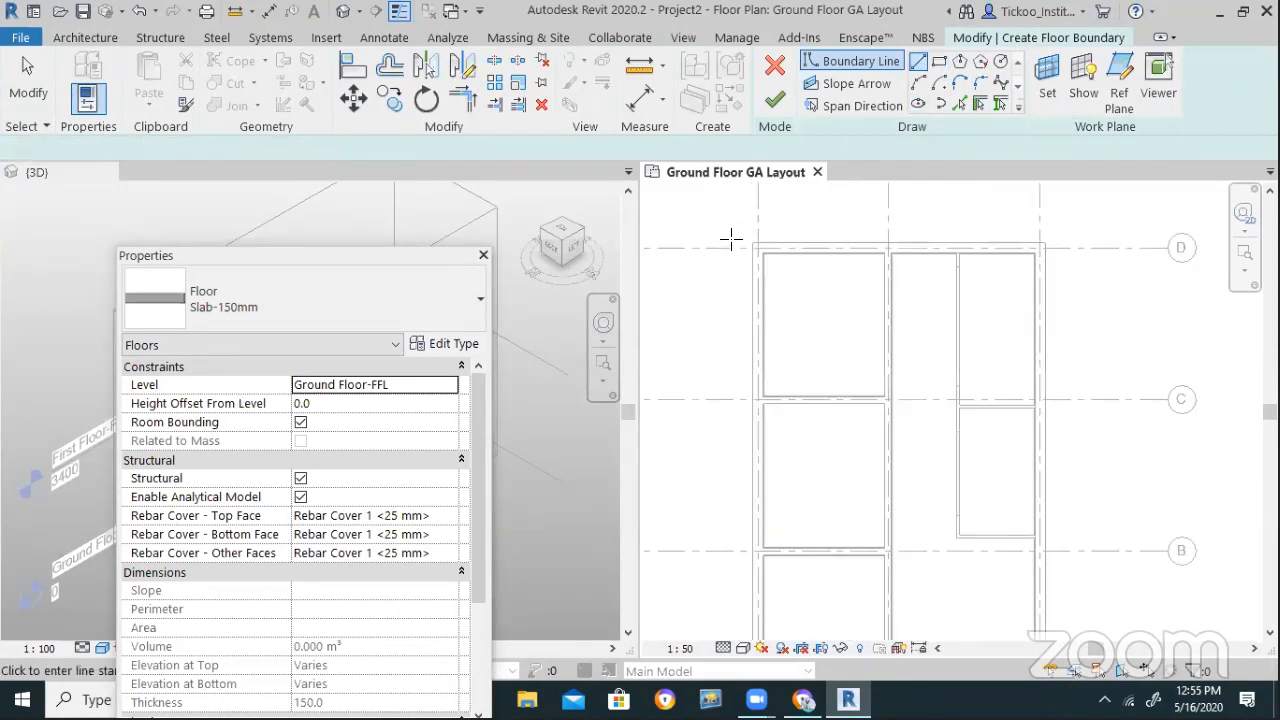
click(767, 251)
scroll(752, 213, down, 5)
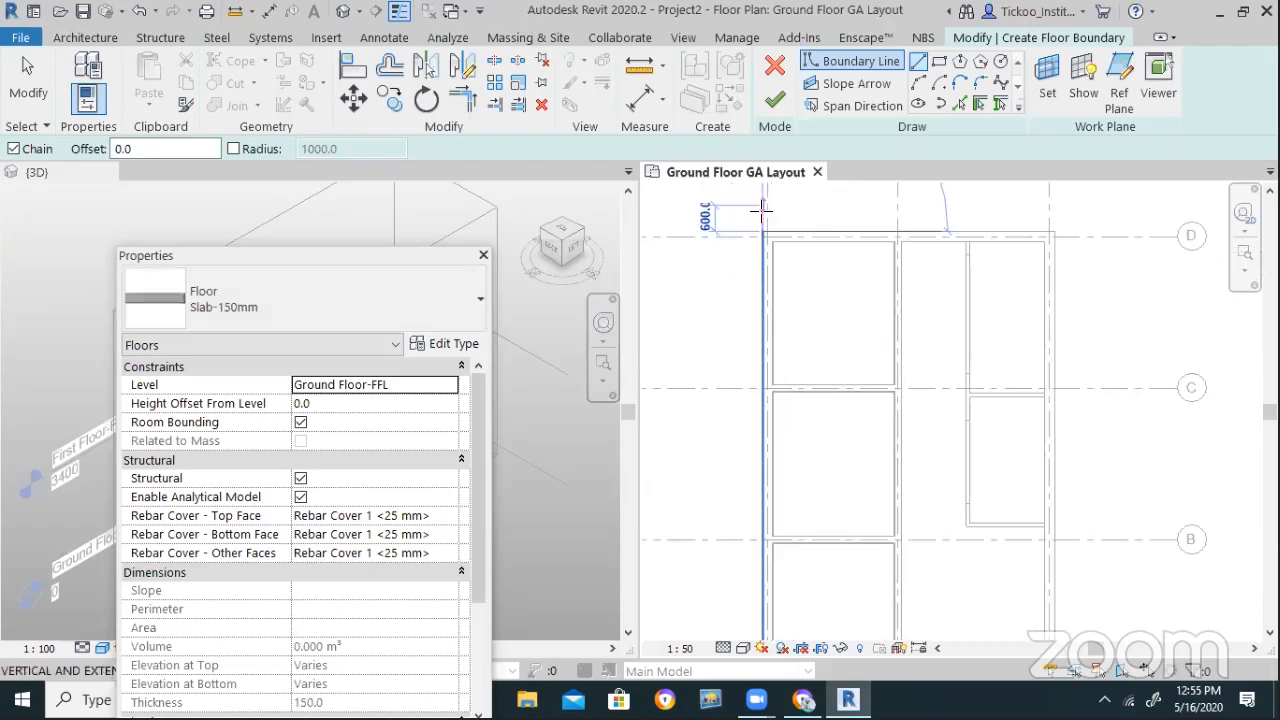
scroll(745, 533, up, 3)
click(773, 520)
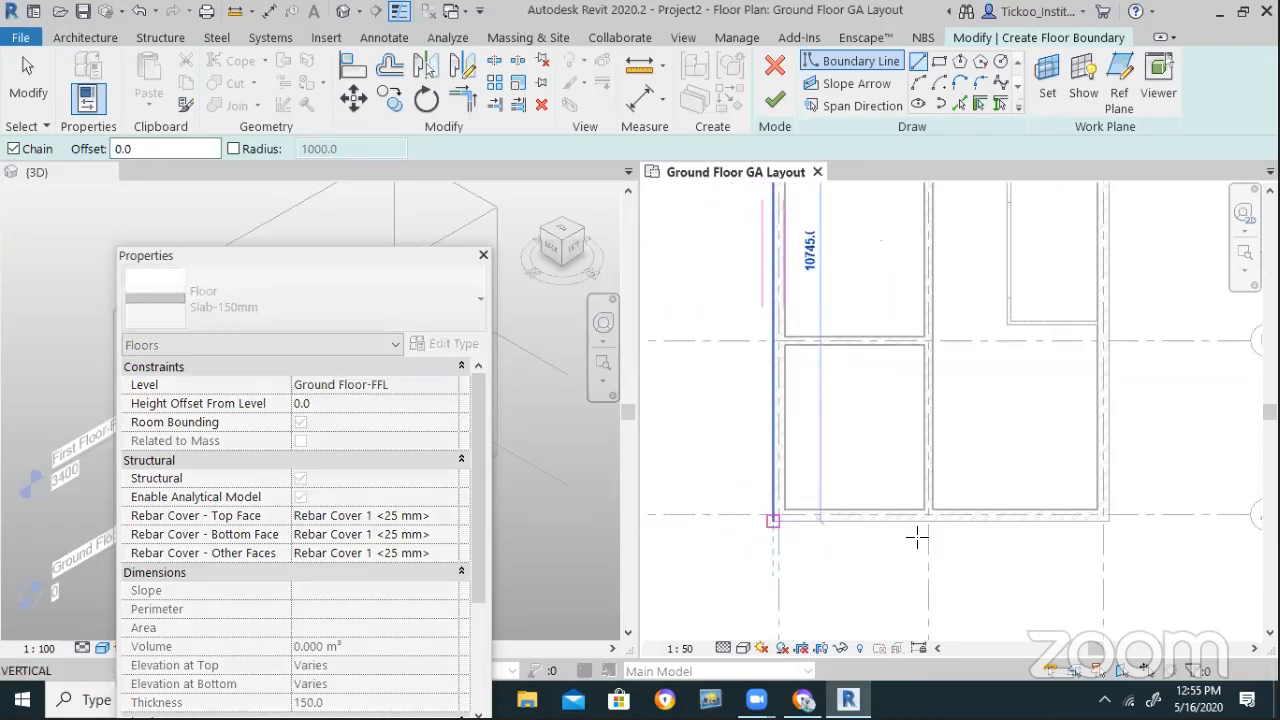
click(1104, 518)
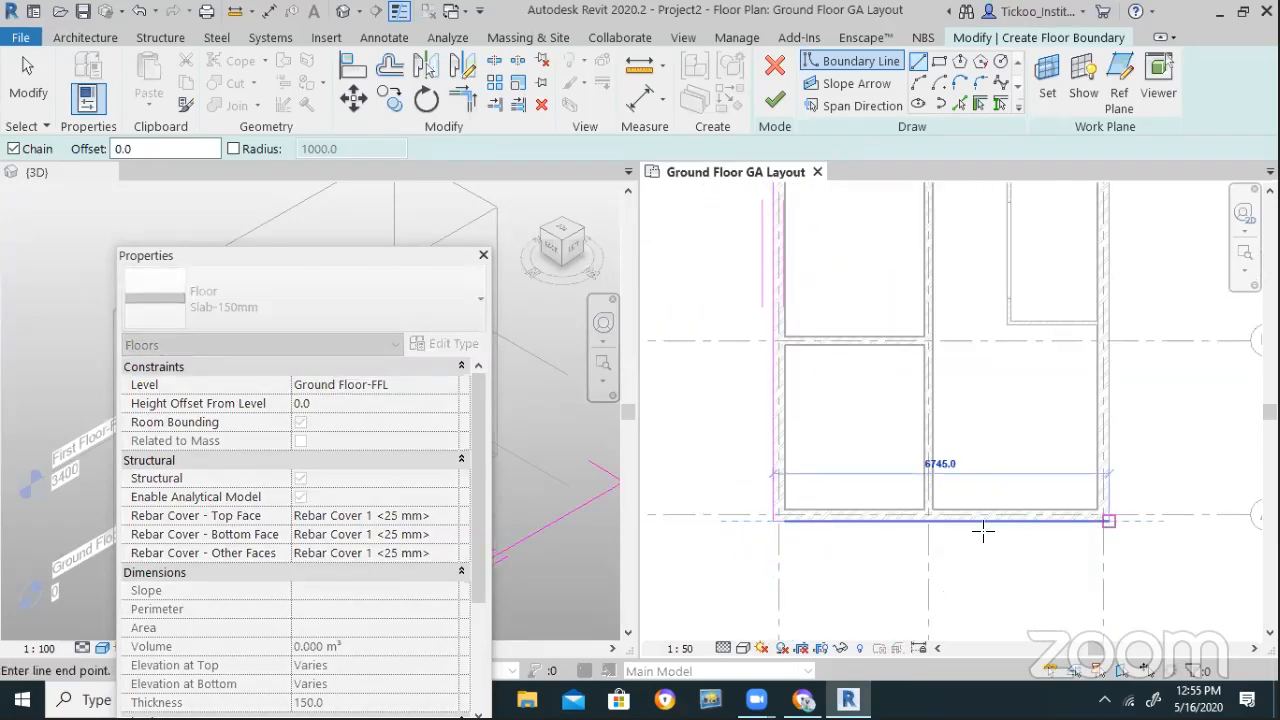
scroll(983, 531, down, 2)
scroll(1080, 380, down, 2)
scroll(1029, 263, up, 3)
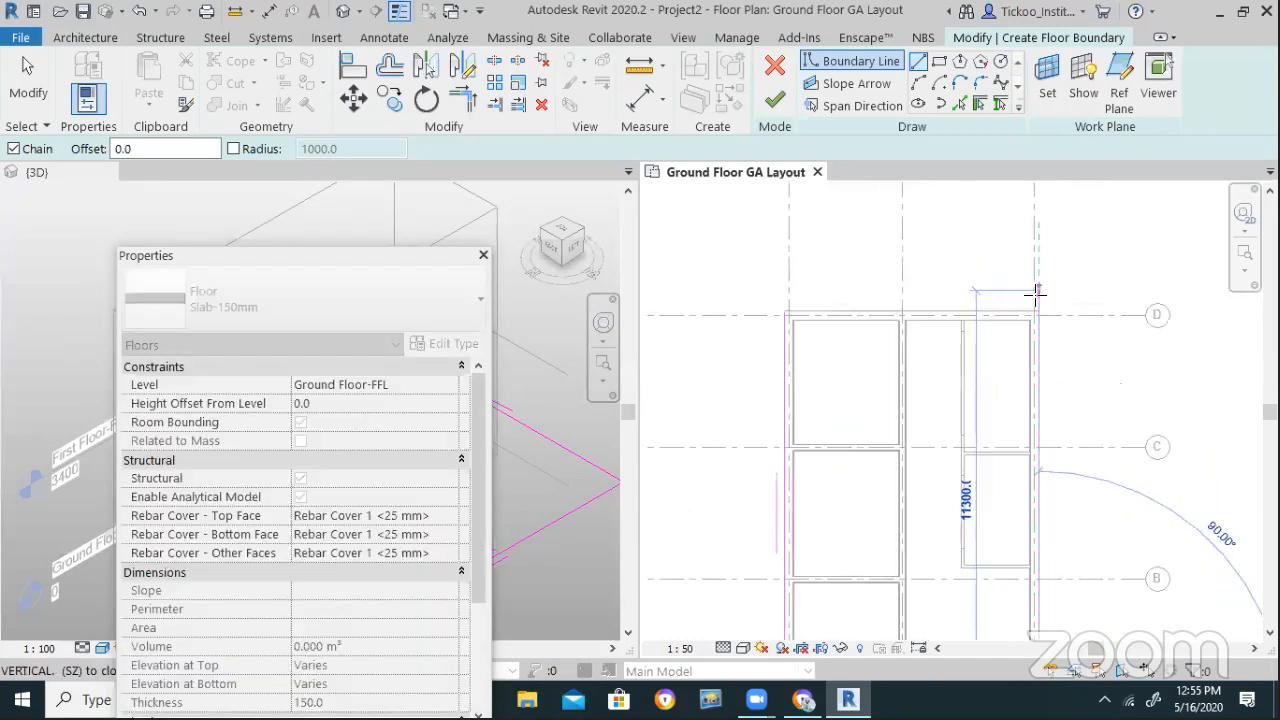
click(1038, 316)
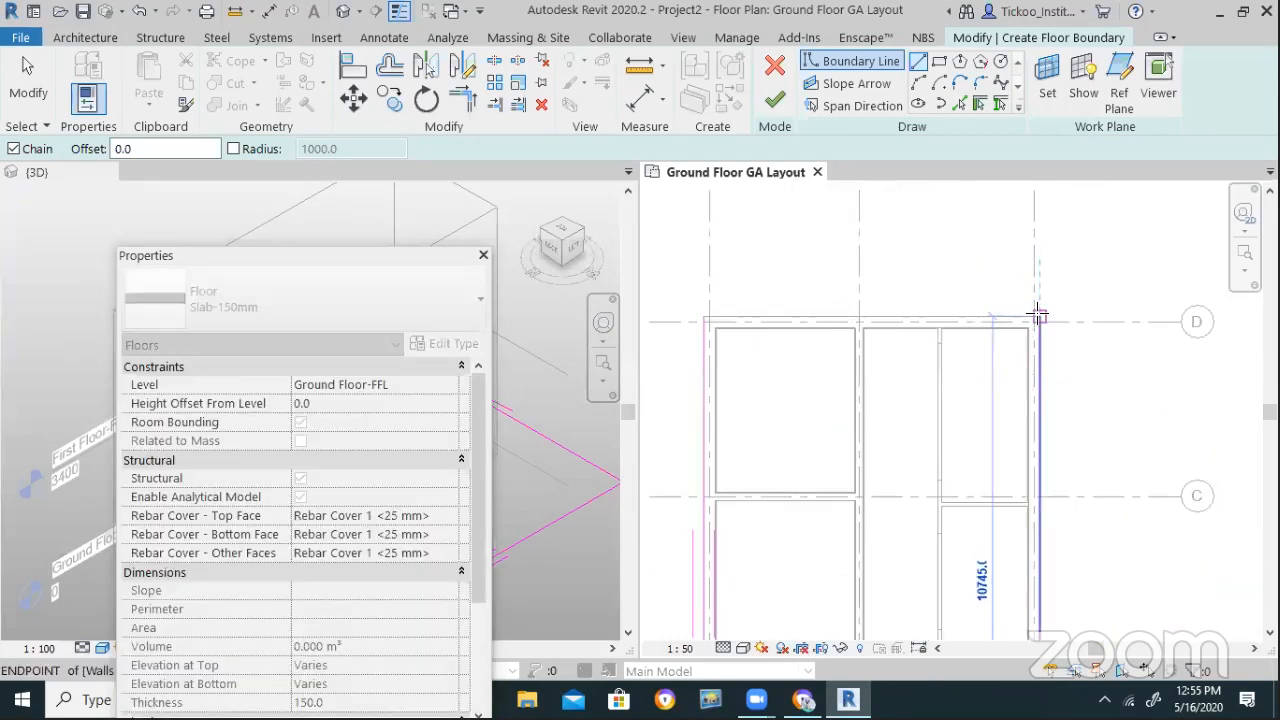
click(704, 318)
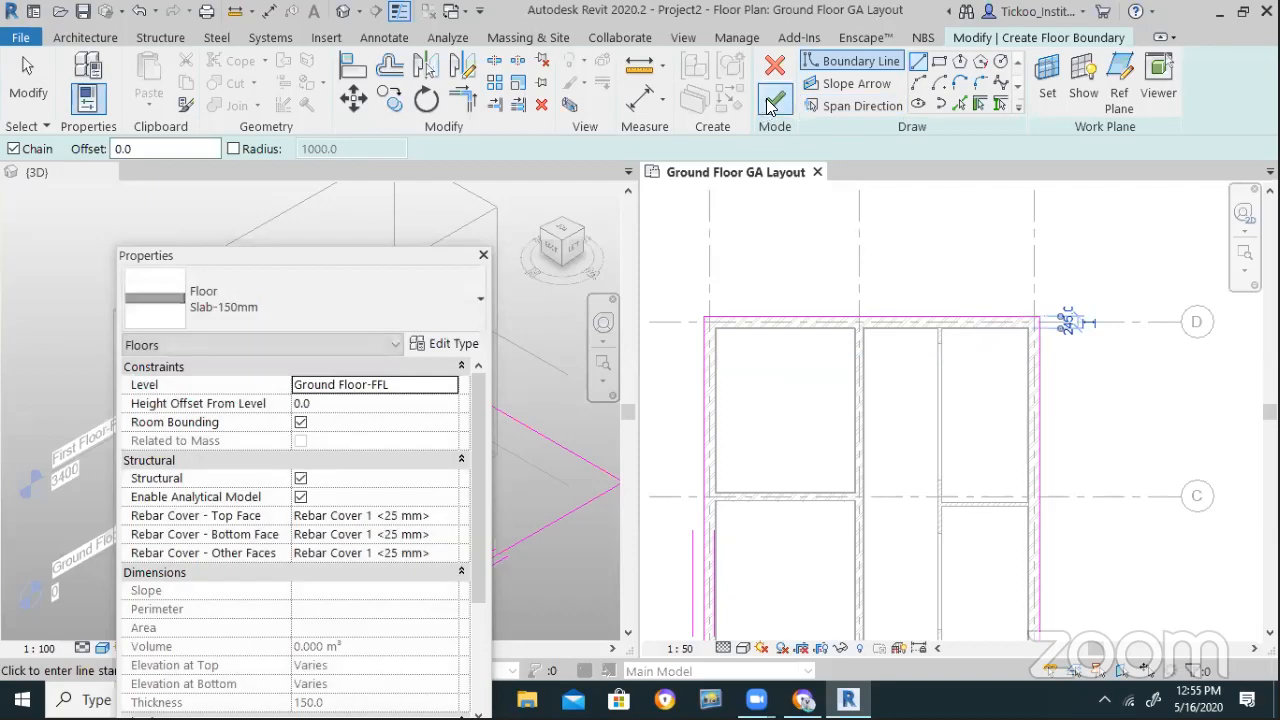
click(775, 104)
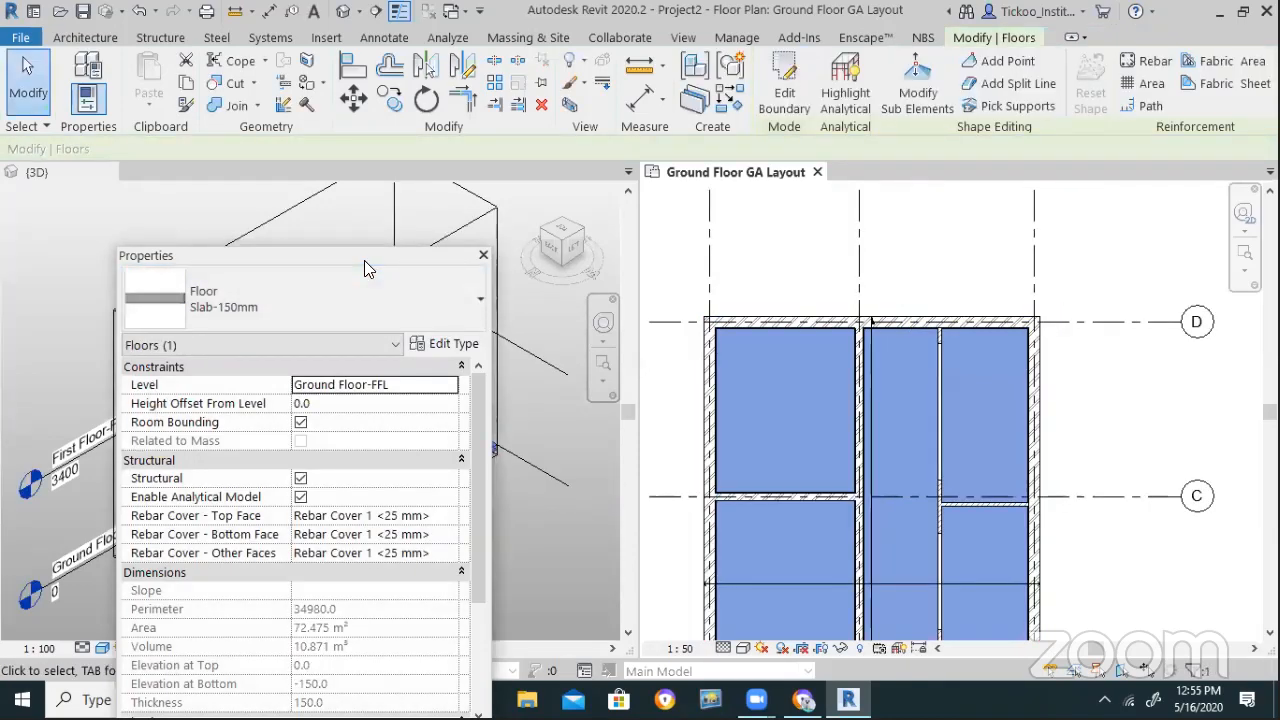
Deselect the new floor and open the North elevation from the project views
drag(364, 260, 902, 296)
key(Escape)
scroll(320, 580, up, 5)
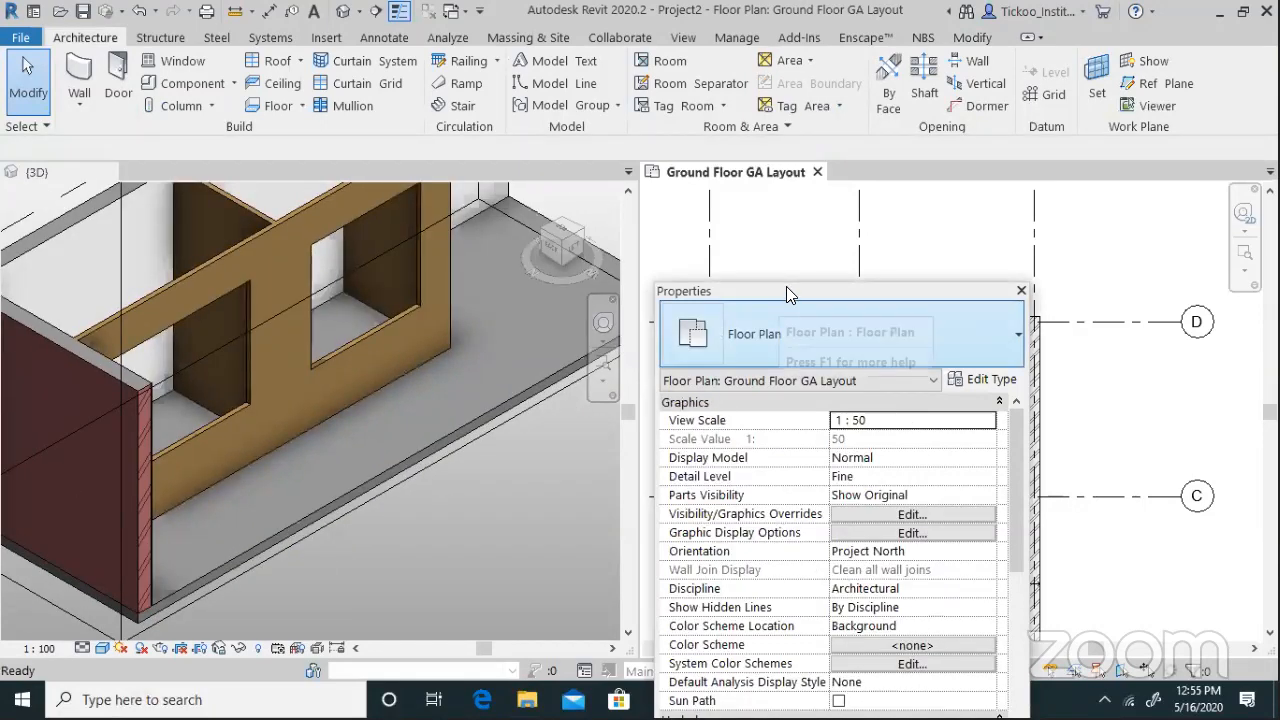
drag(786, 289, 493, 22)
click(505, 528)
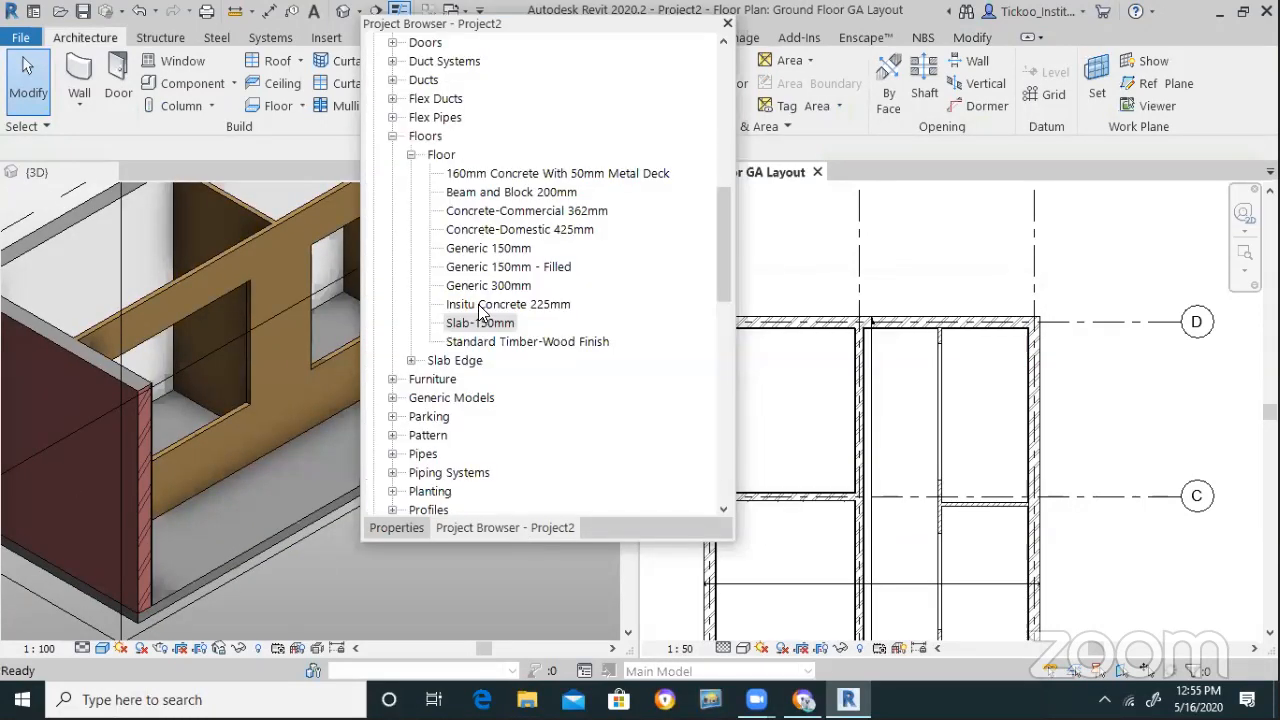
scroll(507, 410, up, 6)
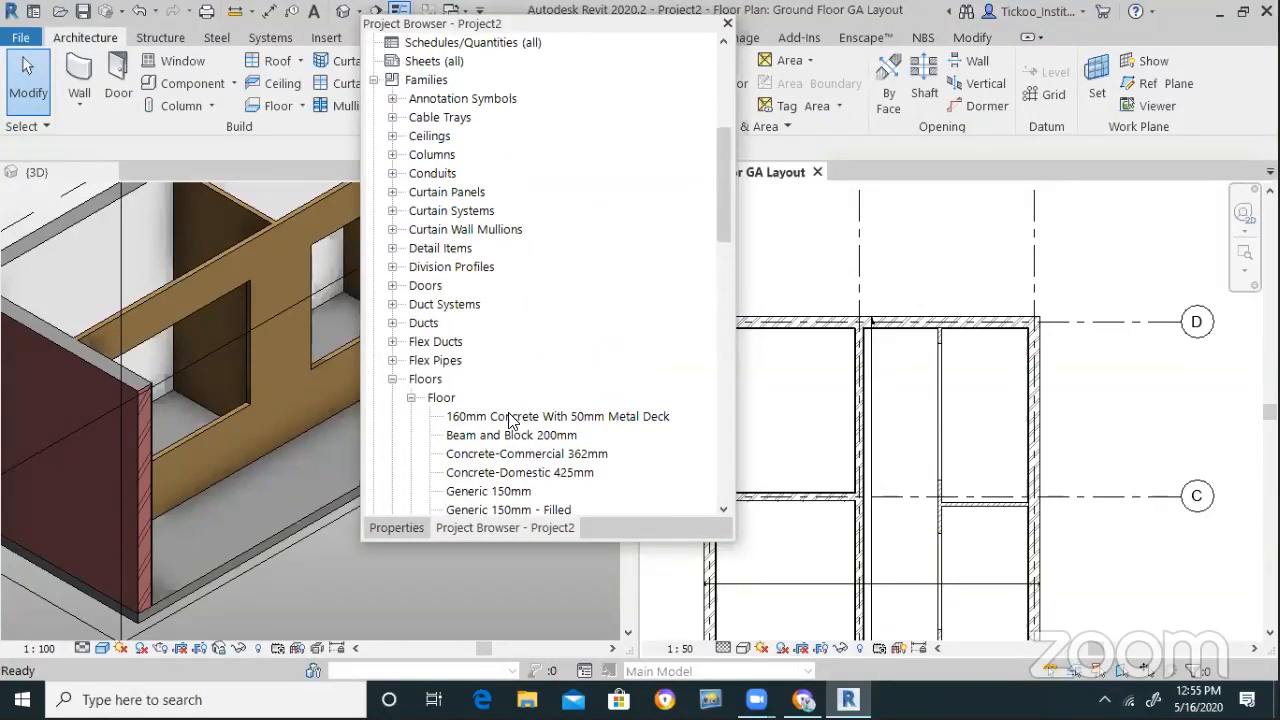
scroll(507, 416, up, 4)
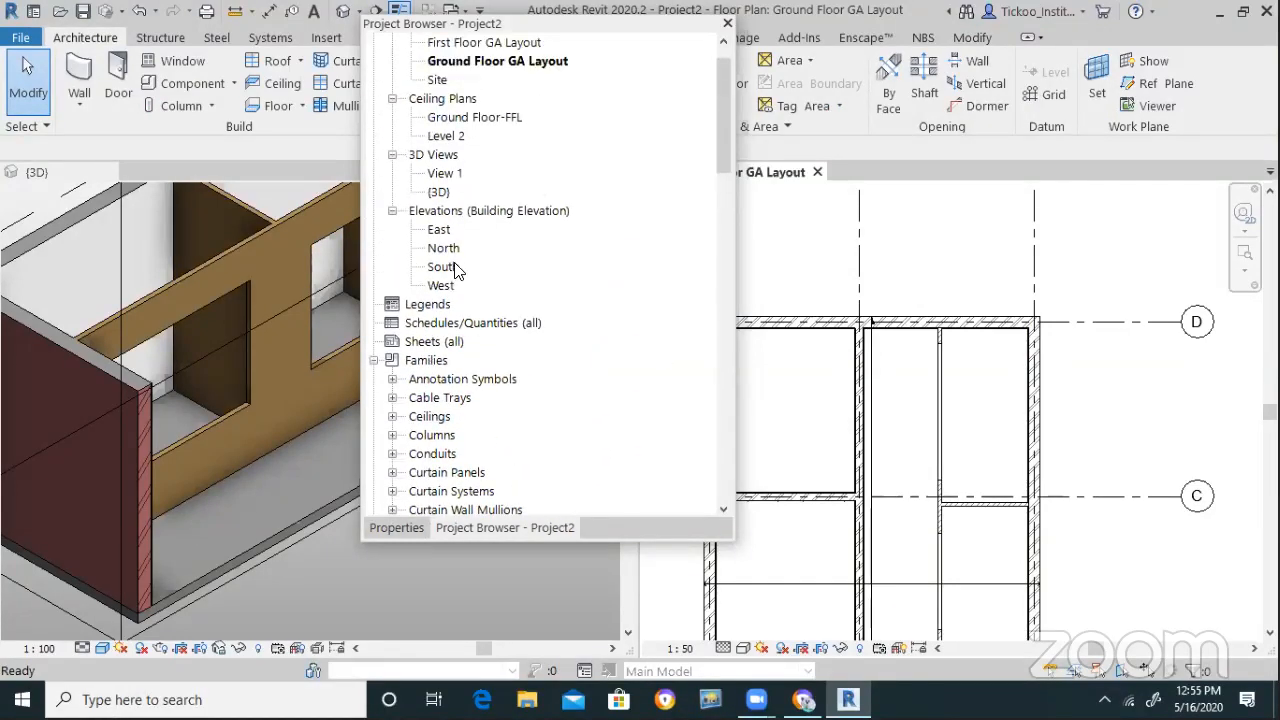
double_click(443, 248)
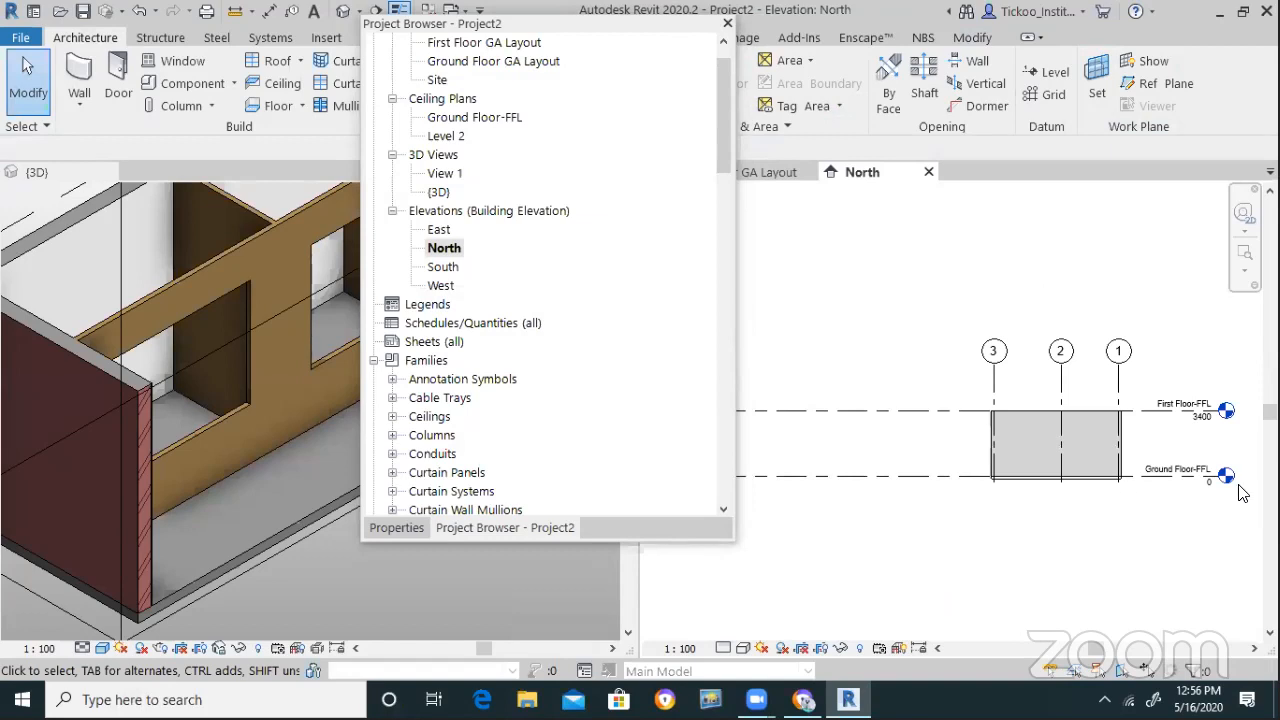
scroll(1140, 515, up, 3)
Change the level name ending from FFL to TOS, renaming the matching views too
double_click(1118, 432)
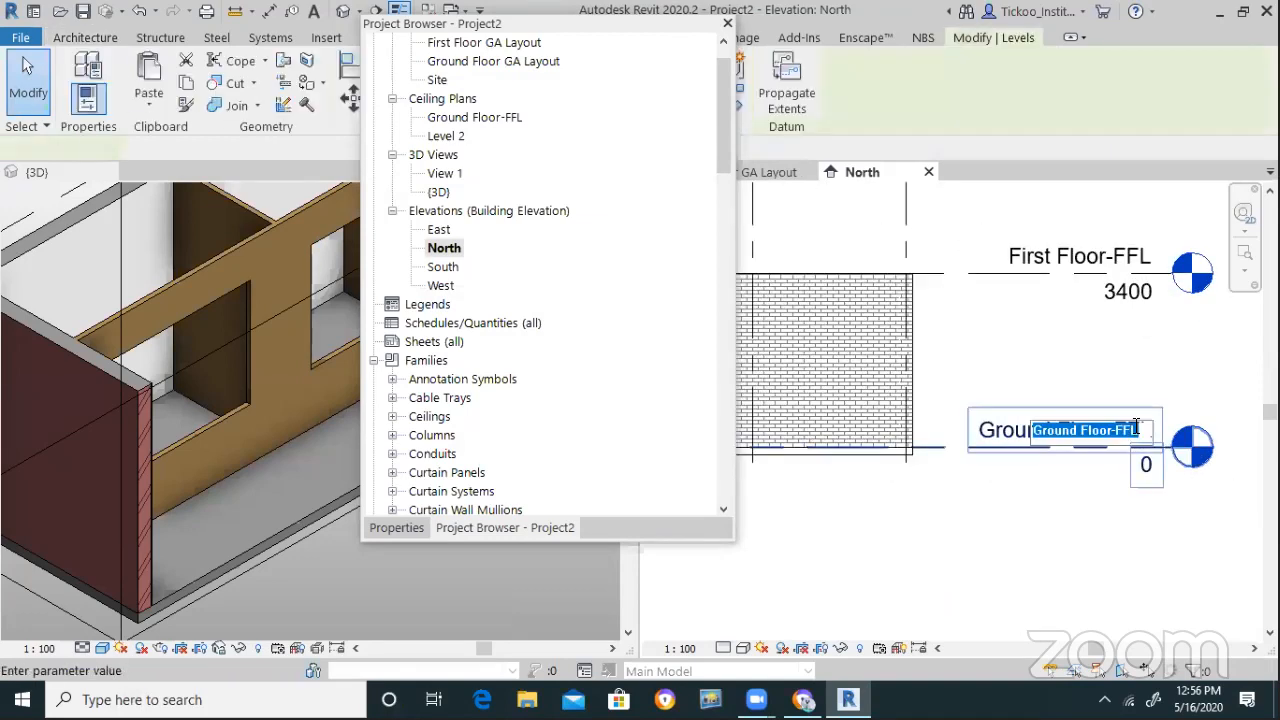
click(1118, 432)
click(1148, 430)
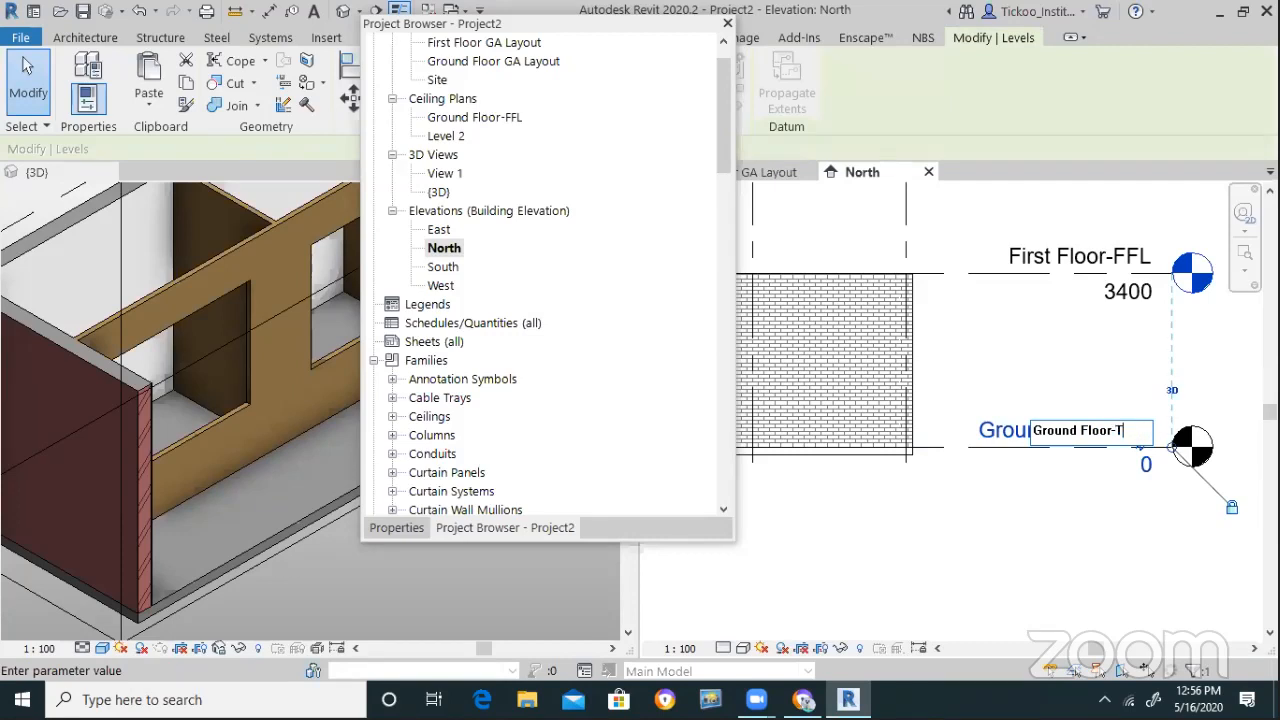
text(TOS)
key(Return)
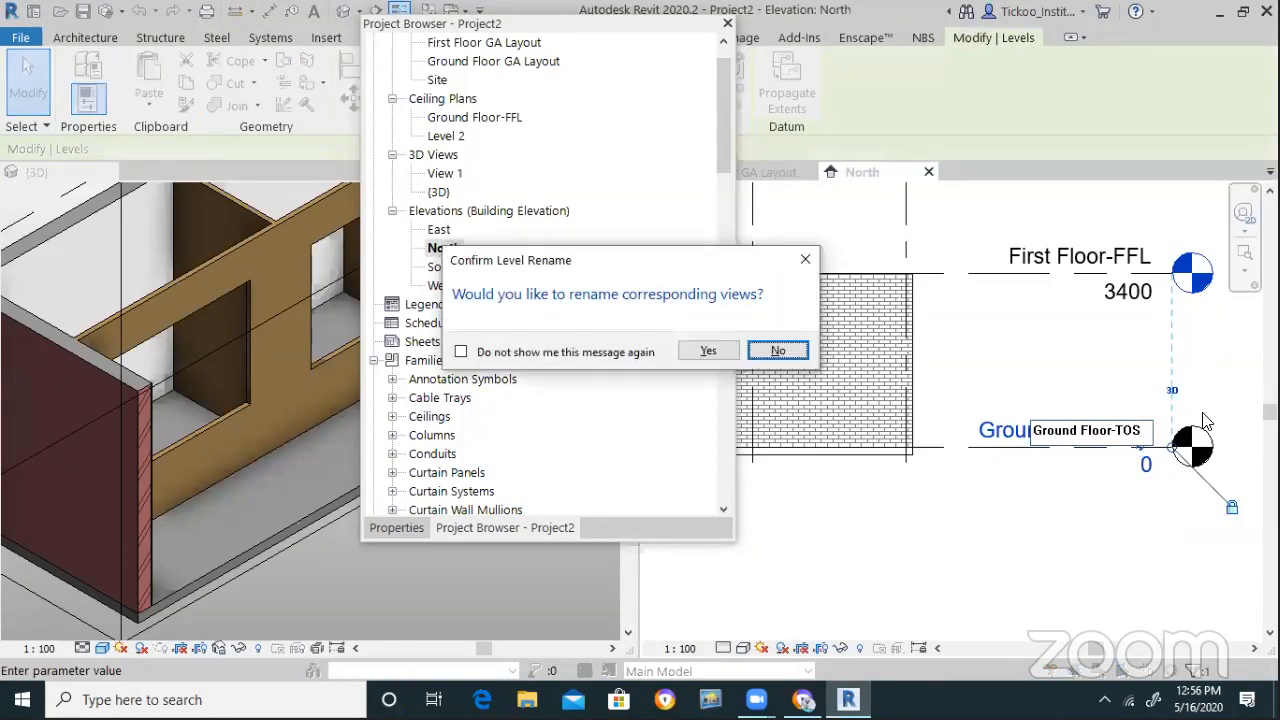
click(706, 350)
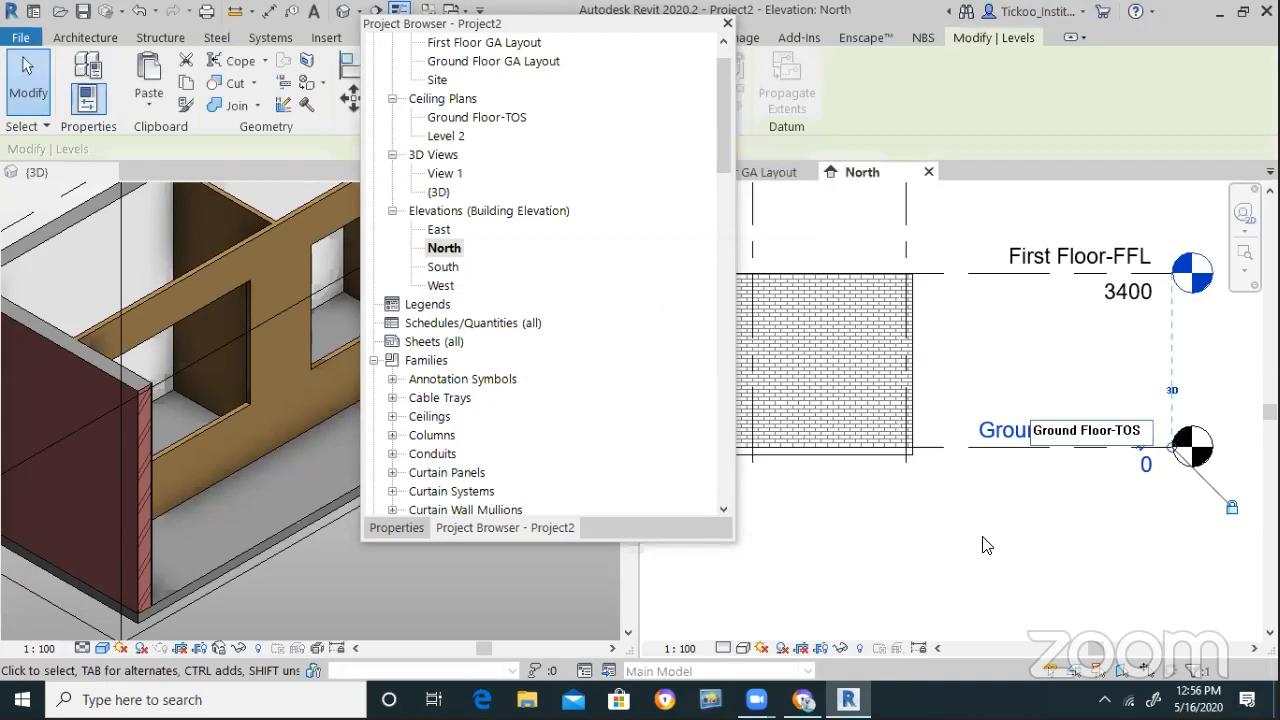
click(1040, 518)
scroll(1066, 508, down, 2)
scroll(1066, 508, up, 1)
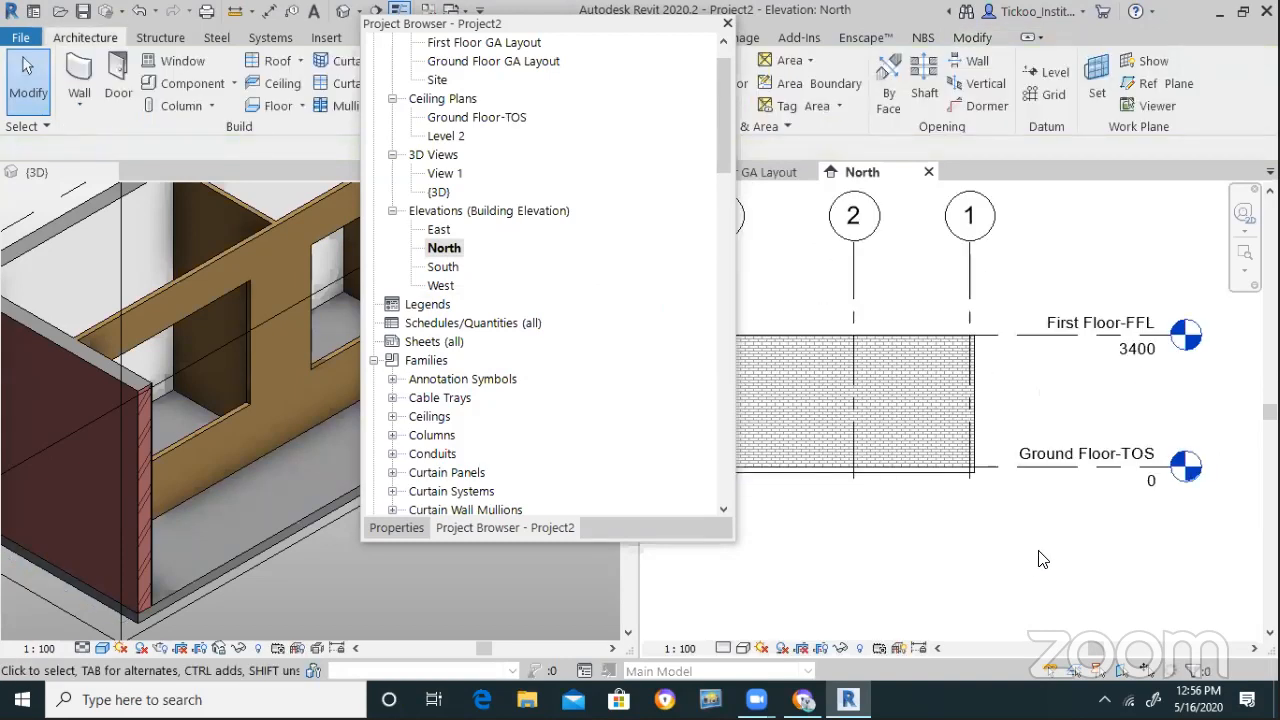
Place a new level at elevation 800 with the Level (LL) tool
key(l)
key(l)
scroll(1055, 534, down, 2)
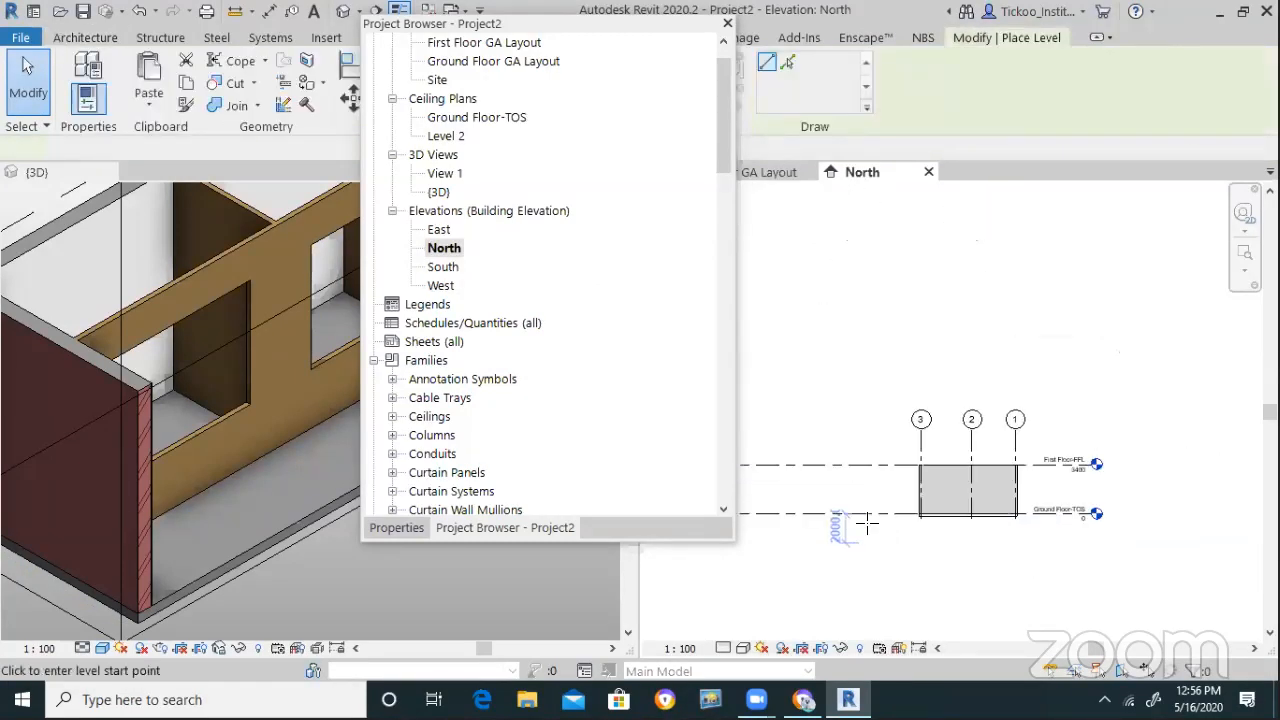
click(1162, 492)
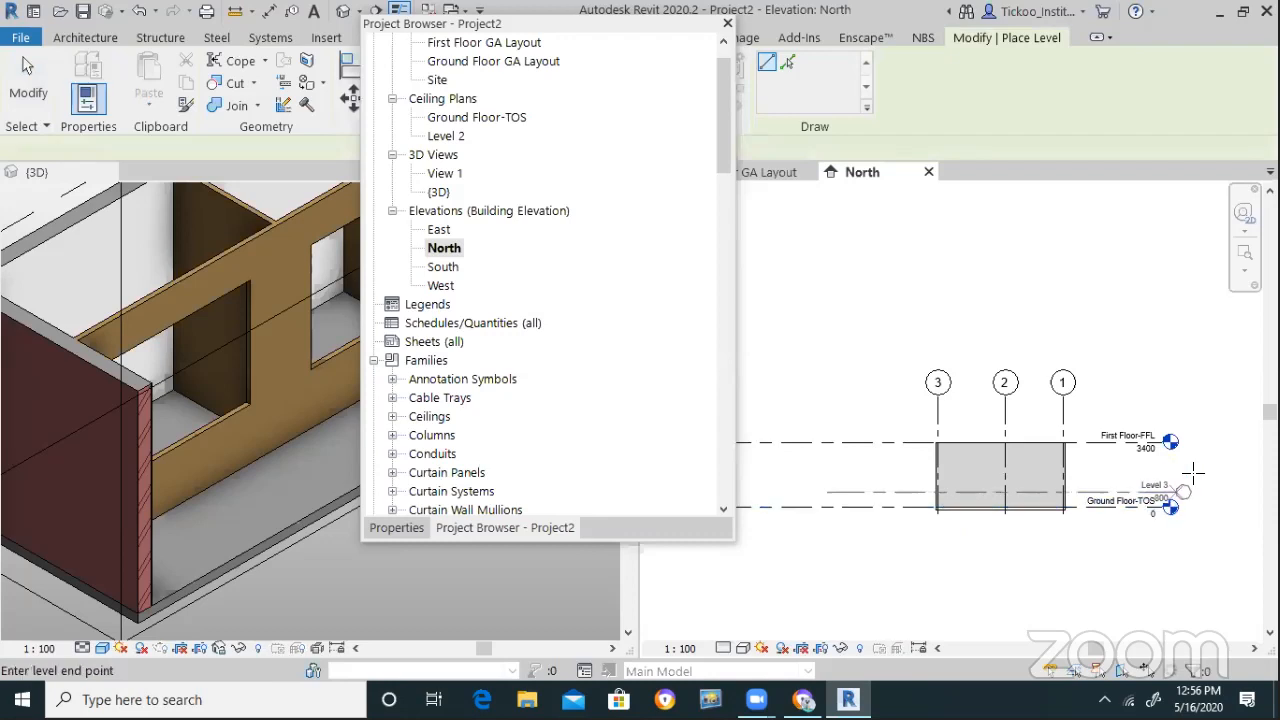
scroll(1165, 535, up, 3)
scroll(1165, 535, up, 1)
key(Escape)
key(Escape)
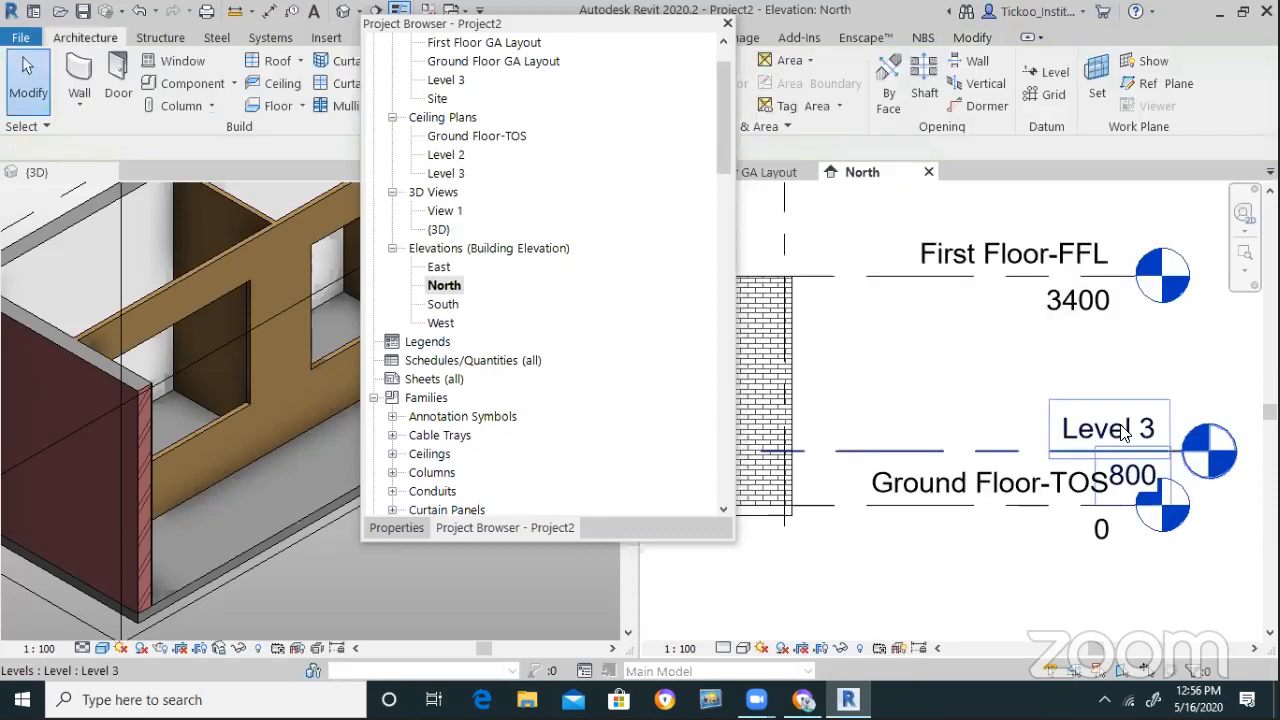
Rename Level 3 to Ground Floor-FFL, renaming its views too, and open its floor plan
double_click(1146, 430)
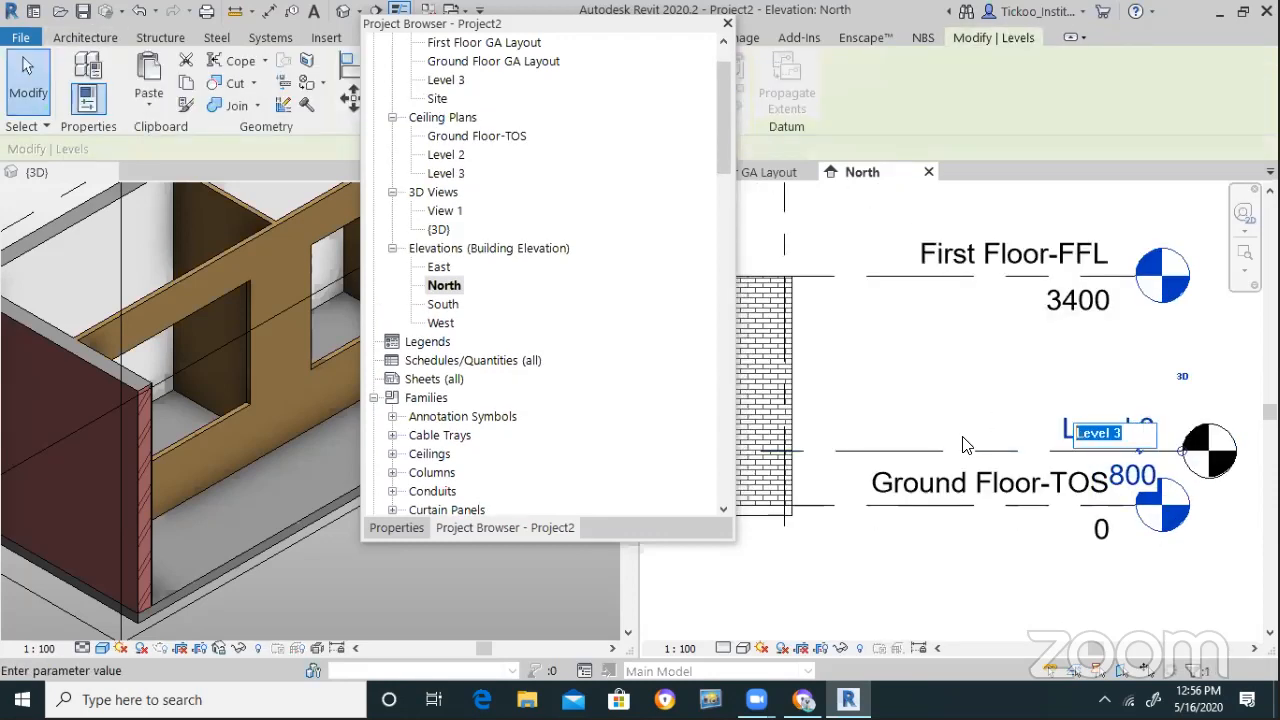
text(G)
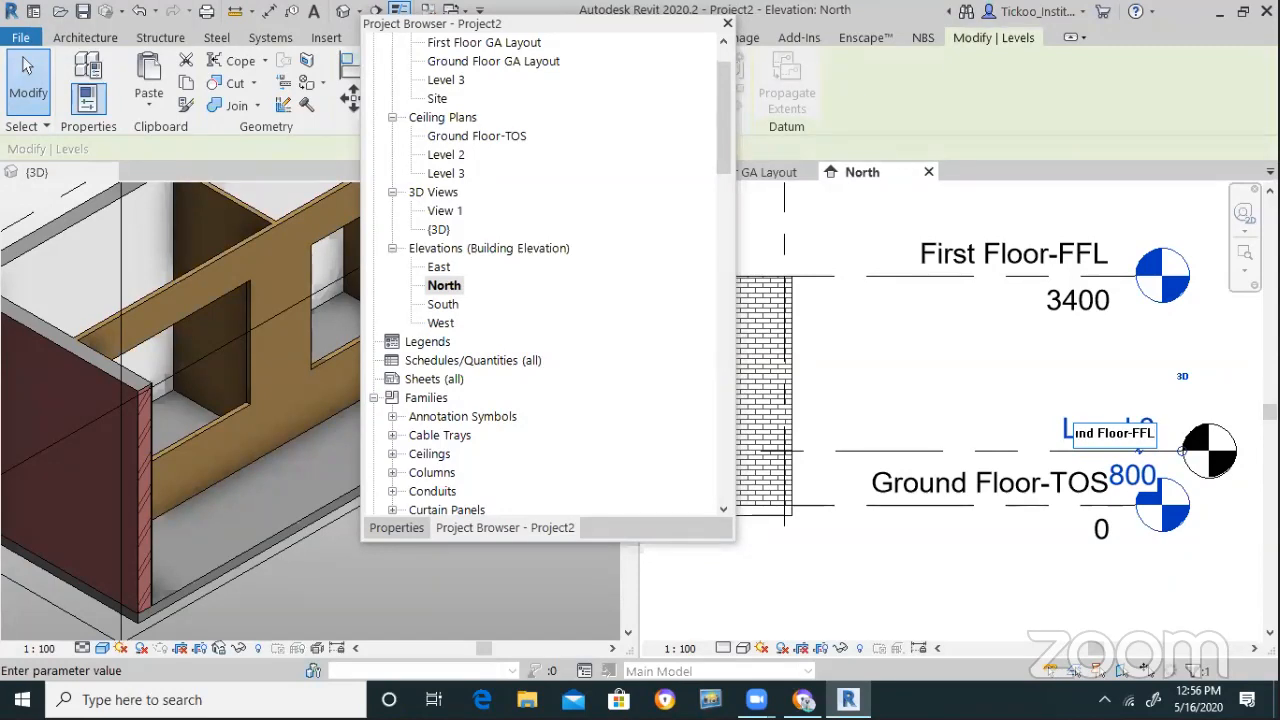
click(964, 436)
click(704, 352)
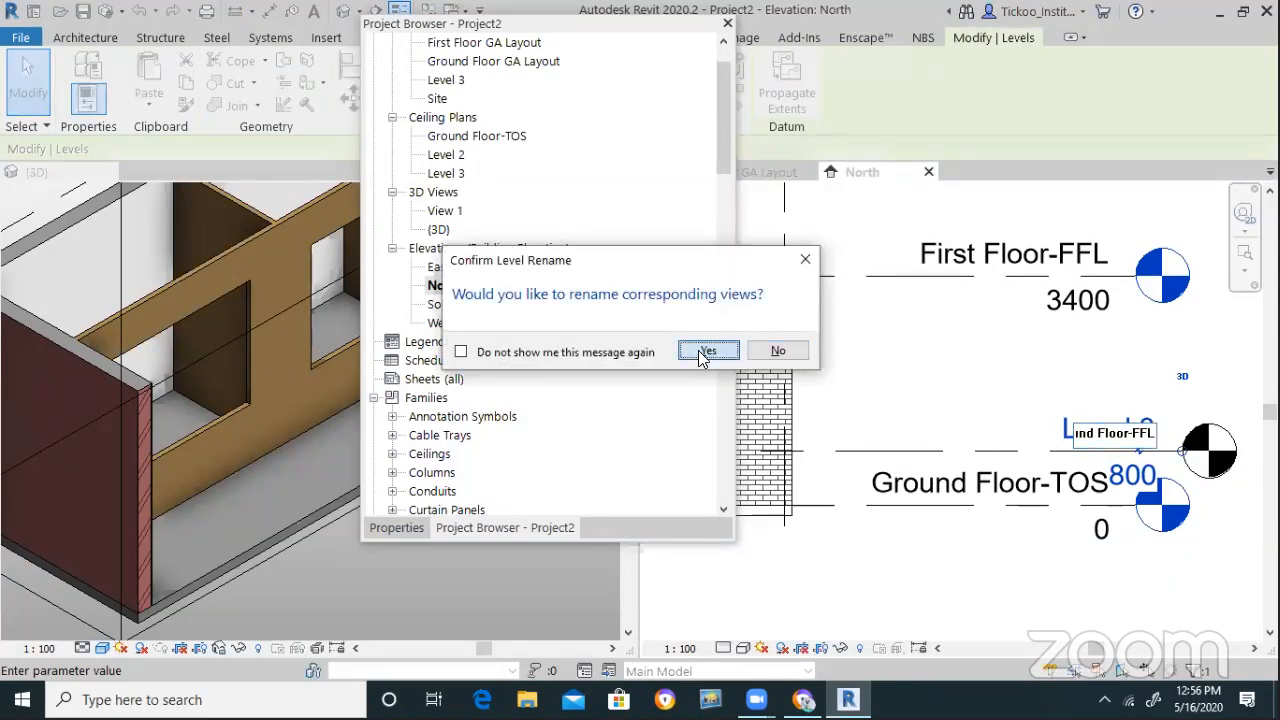
click(490, 62)
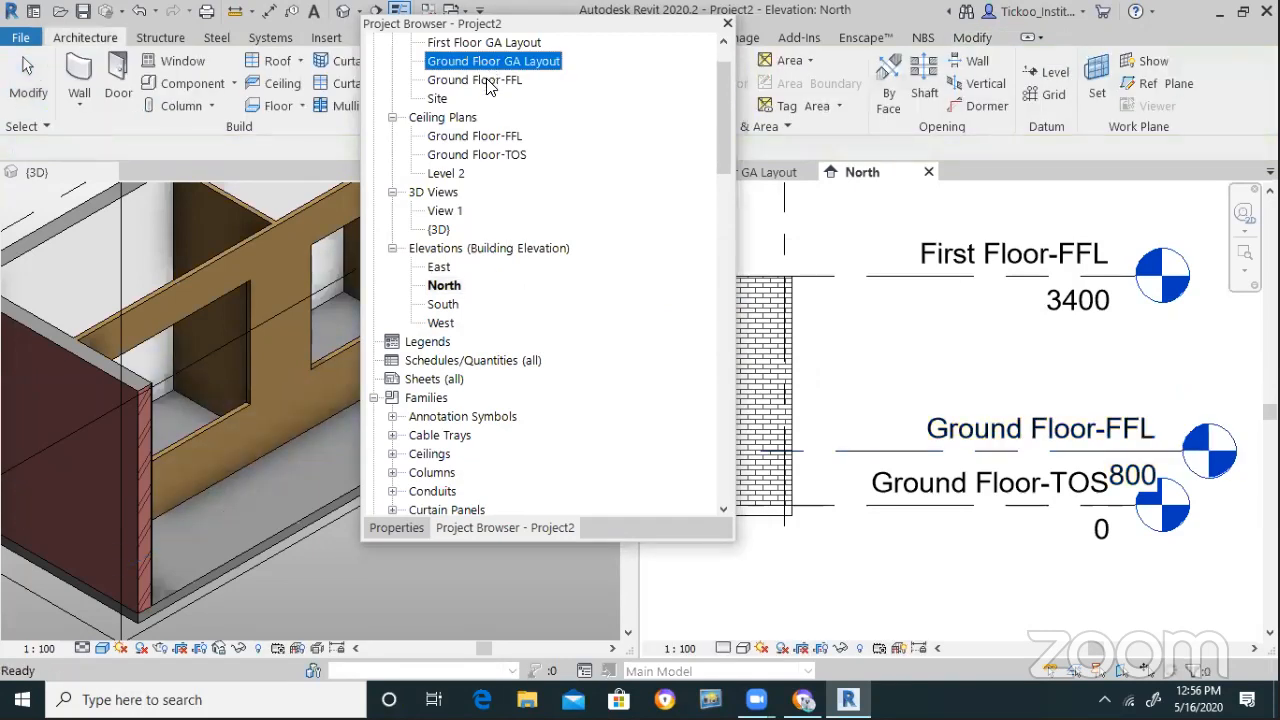
double_click(478, 80)
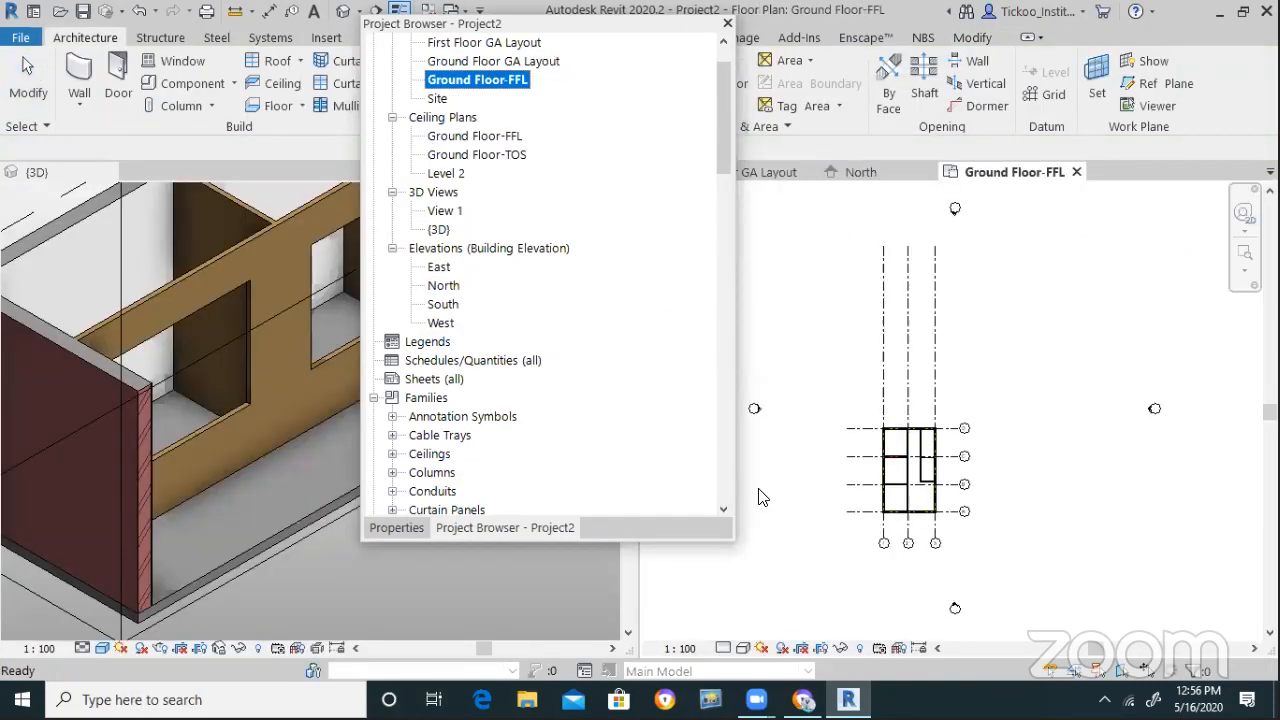
scroll(865, 507, up, 5)
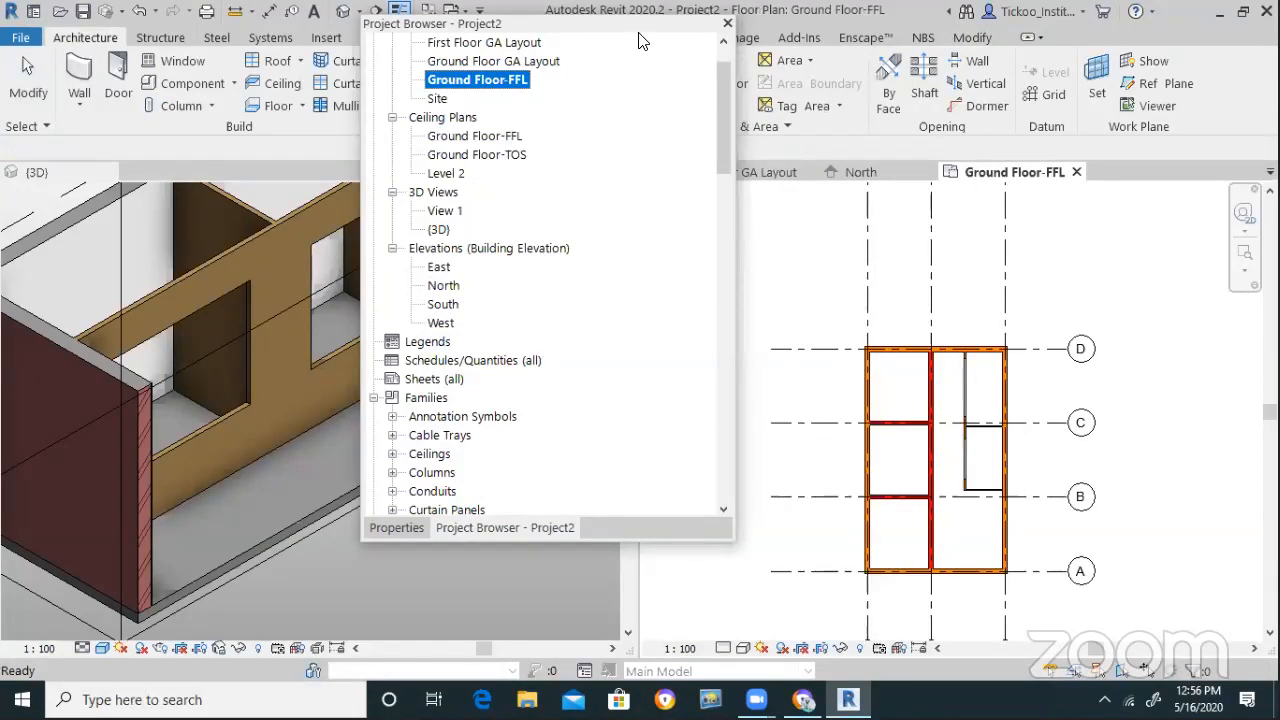
drag(649, 23, 543, 537)
click(480, 416)
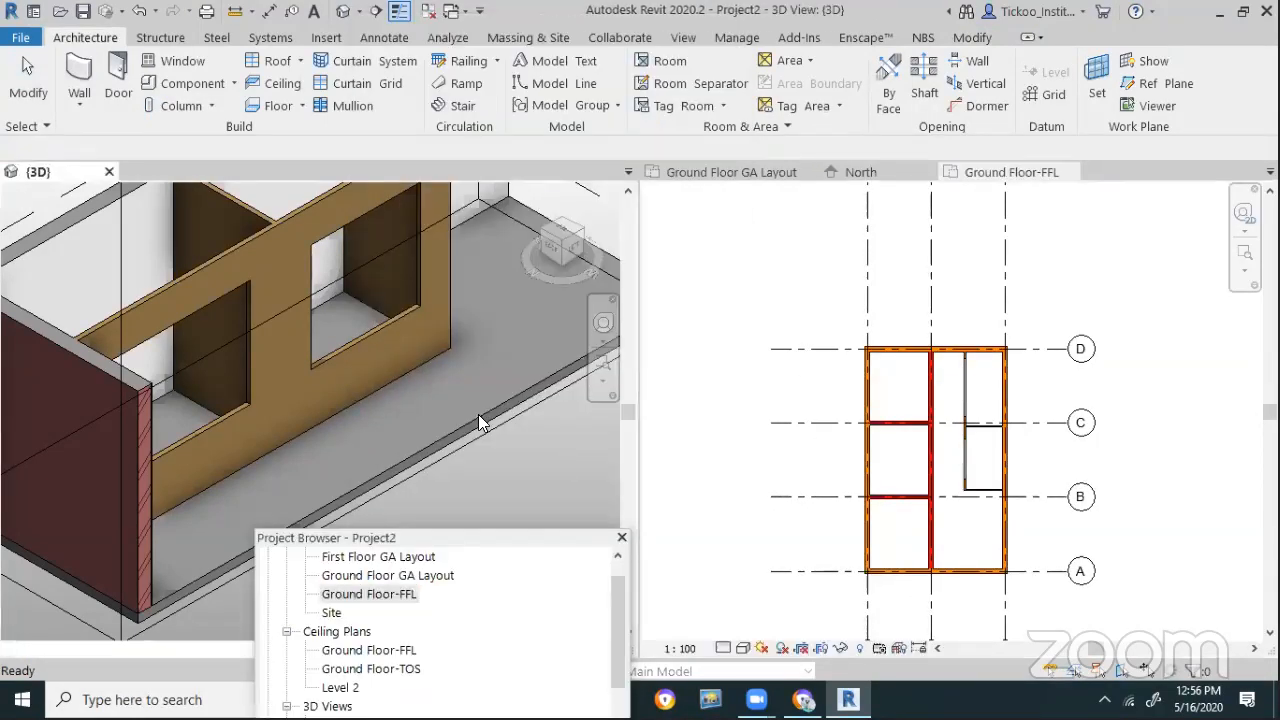
click(480, 416)
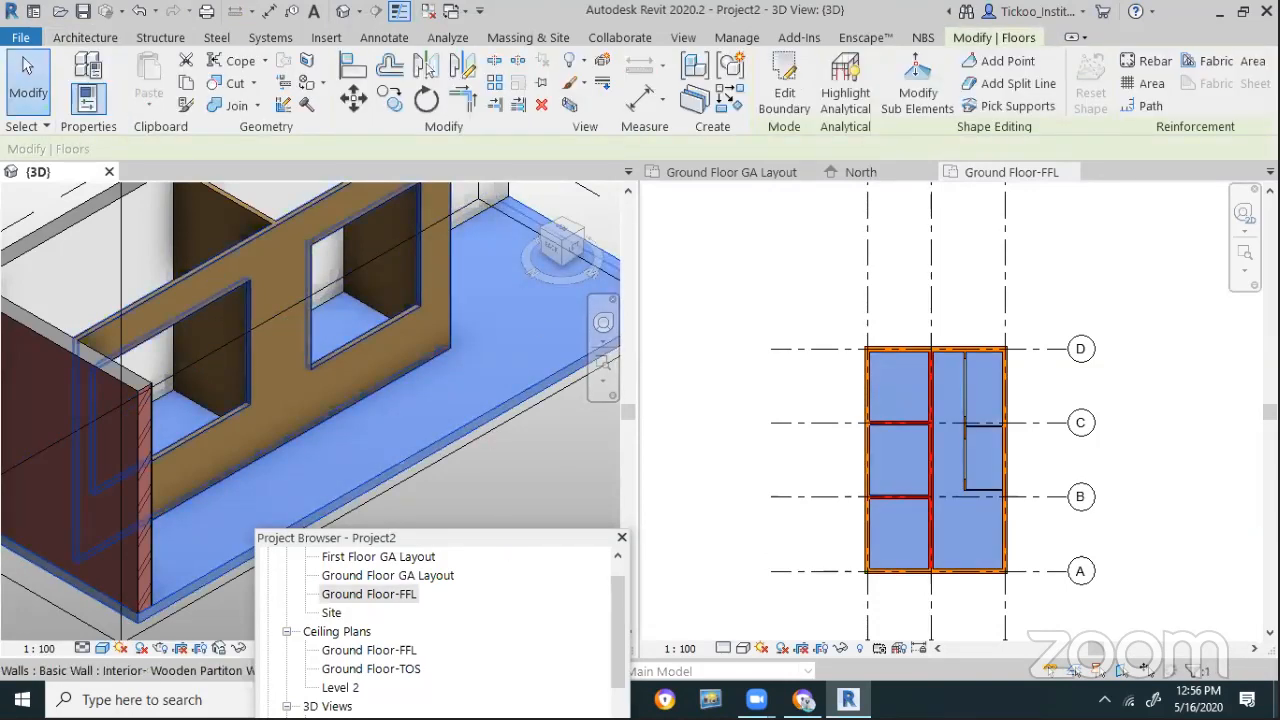
click(88, 96)
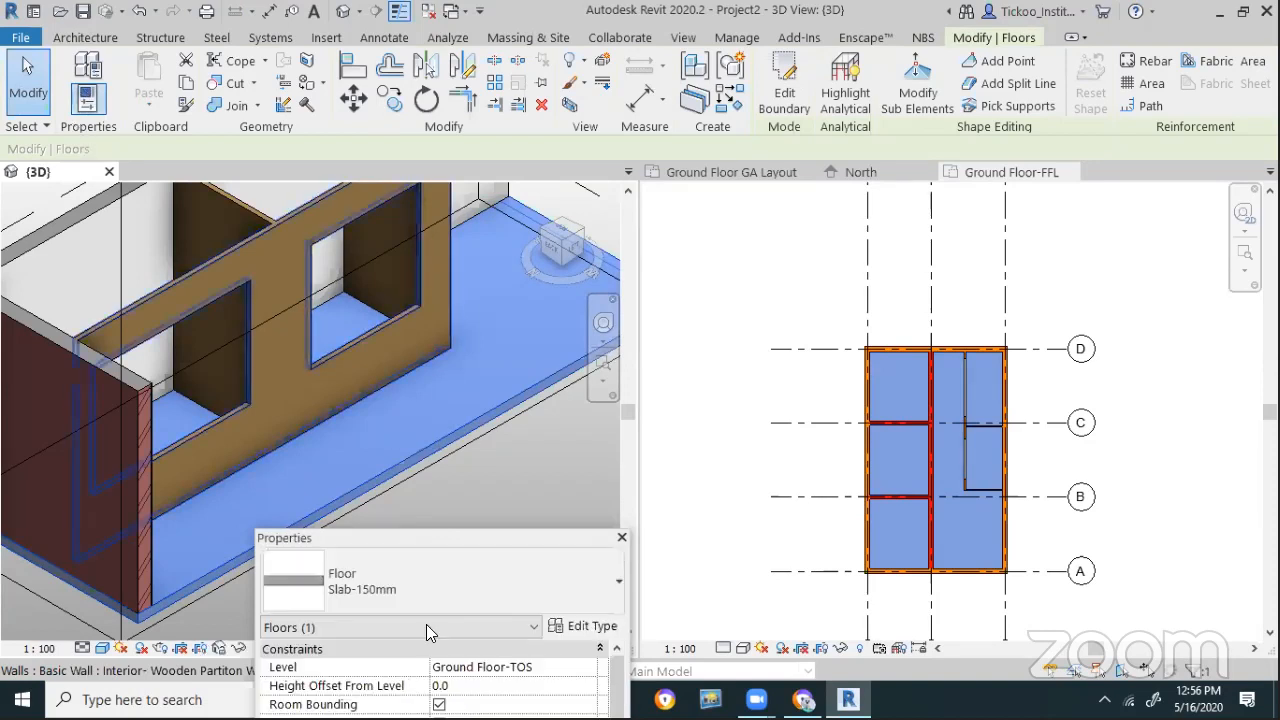
drag(492, 543, 469, 425)
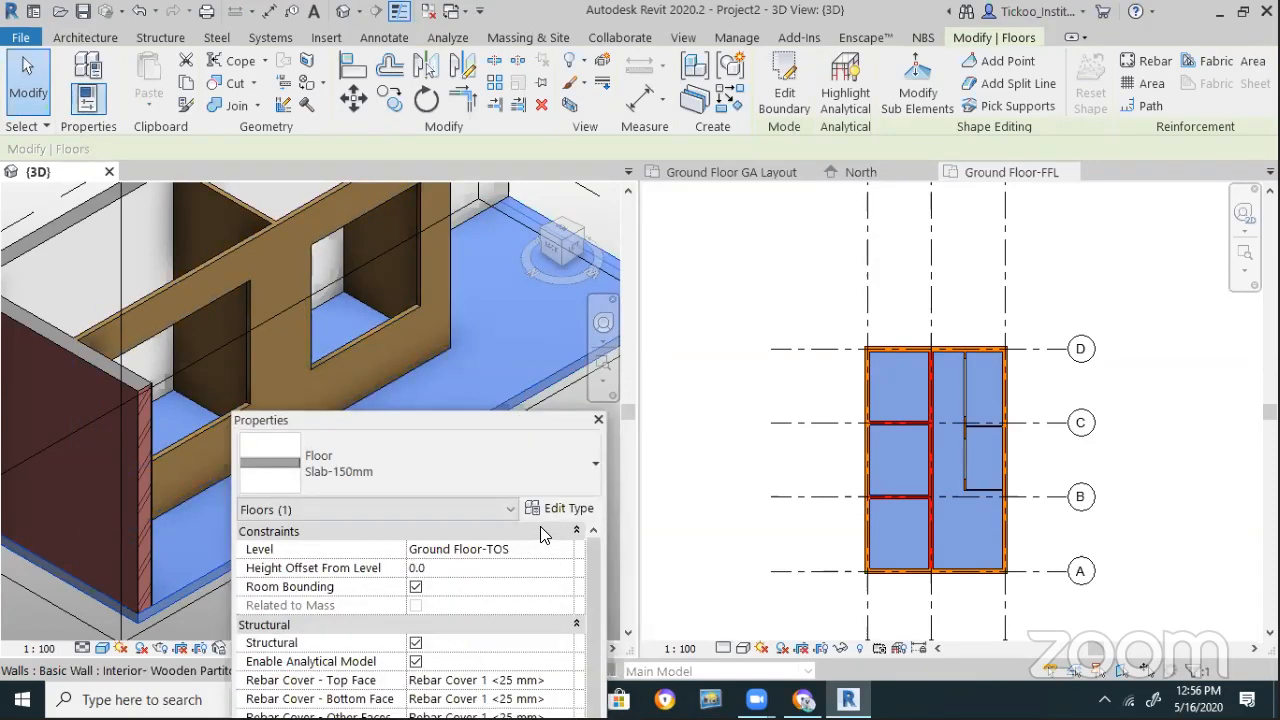
key(Escape)
drag(530, 428, 538, 631)
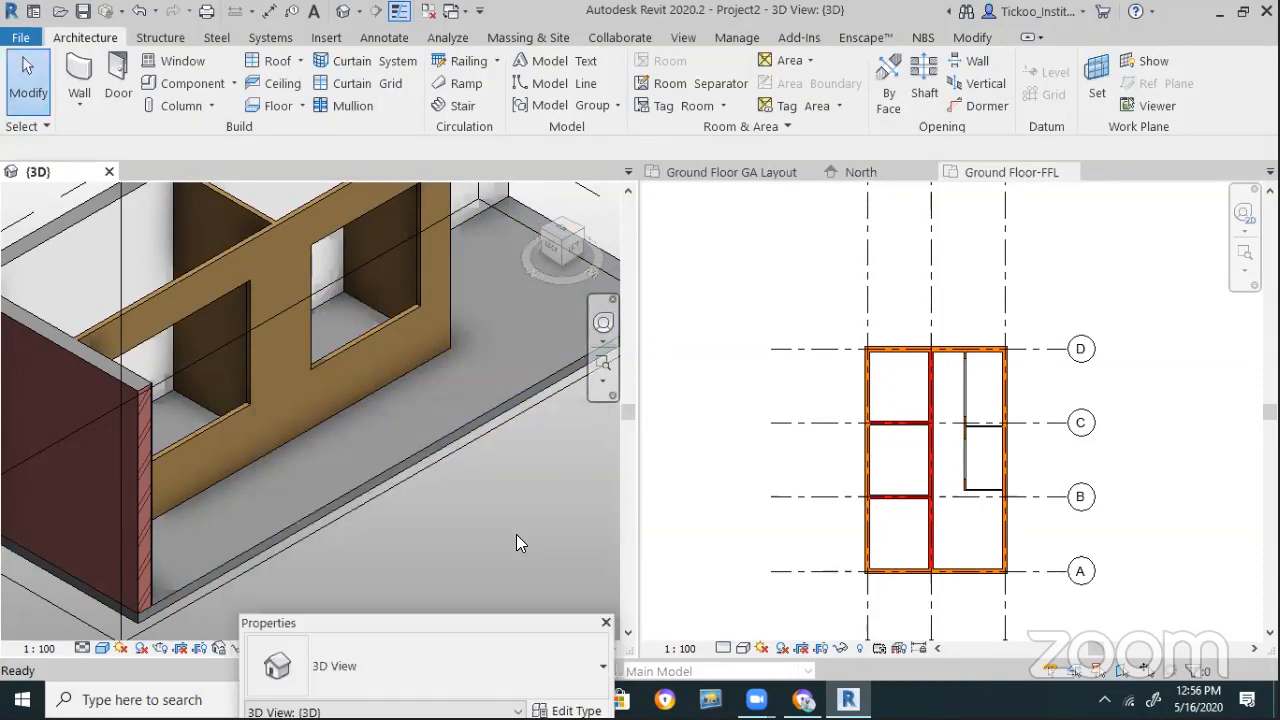
click(350, 368)
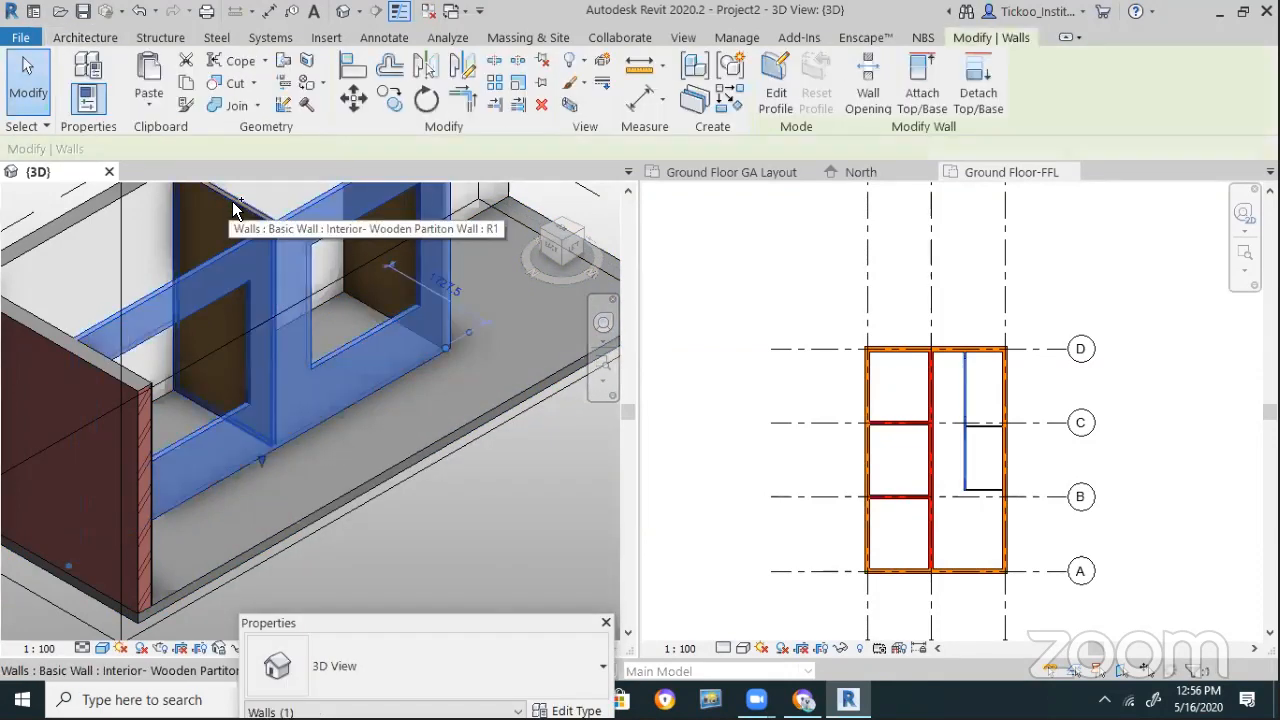
ctrl+click(986, 400)
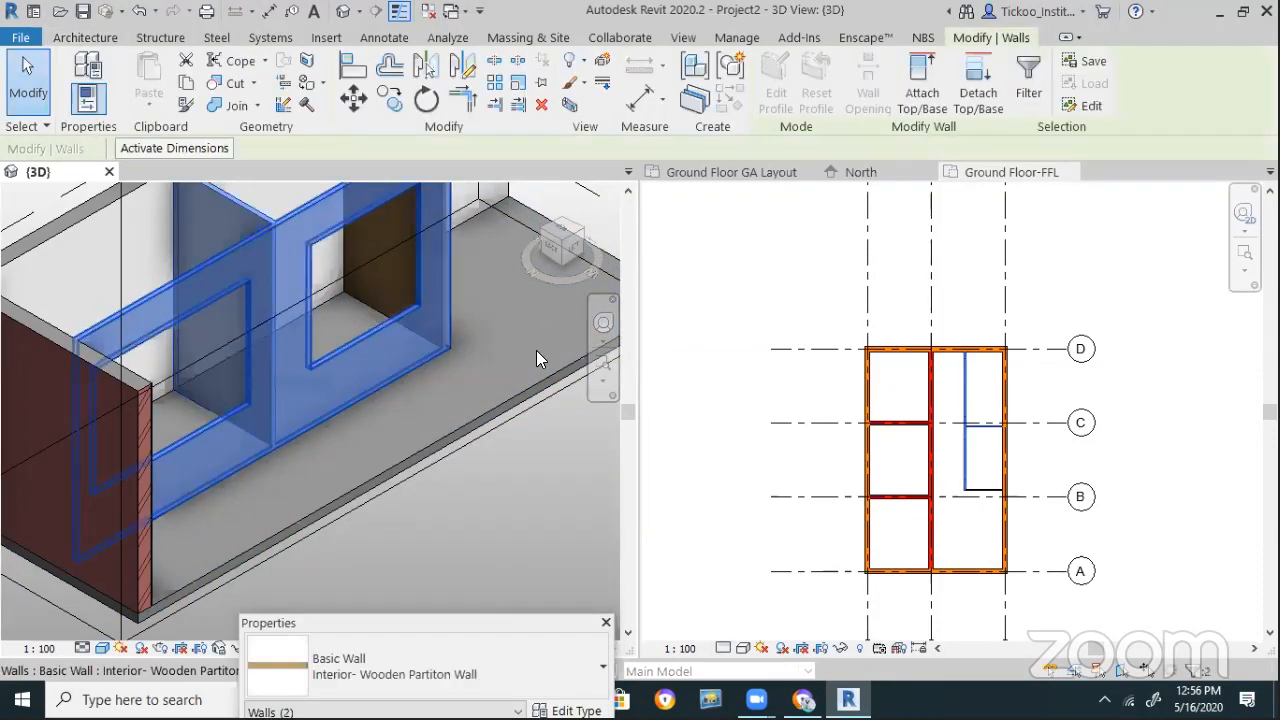
drag(512, 606, 478, 205)
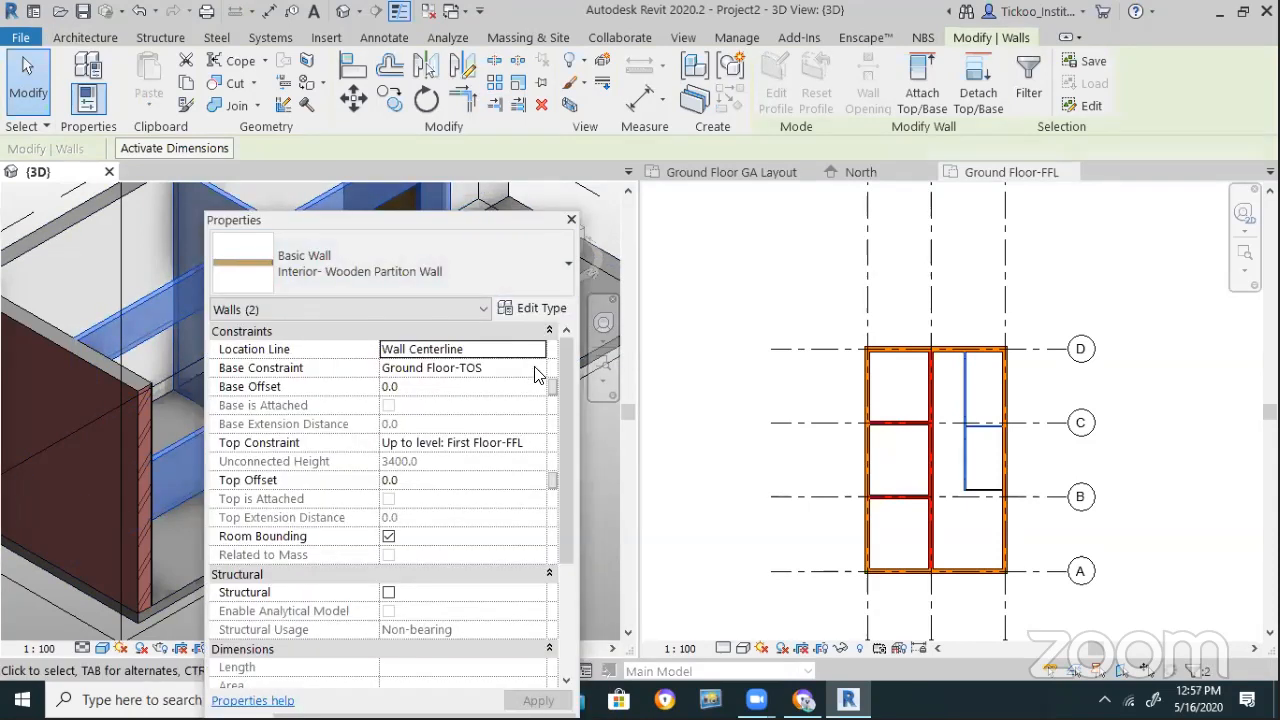
click(536, 370)
click(441, 404)
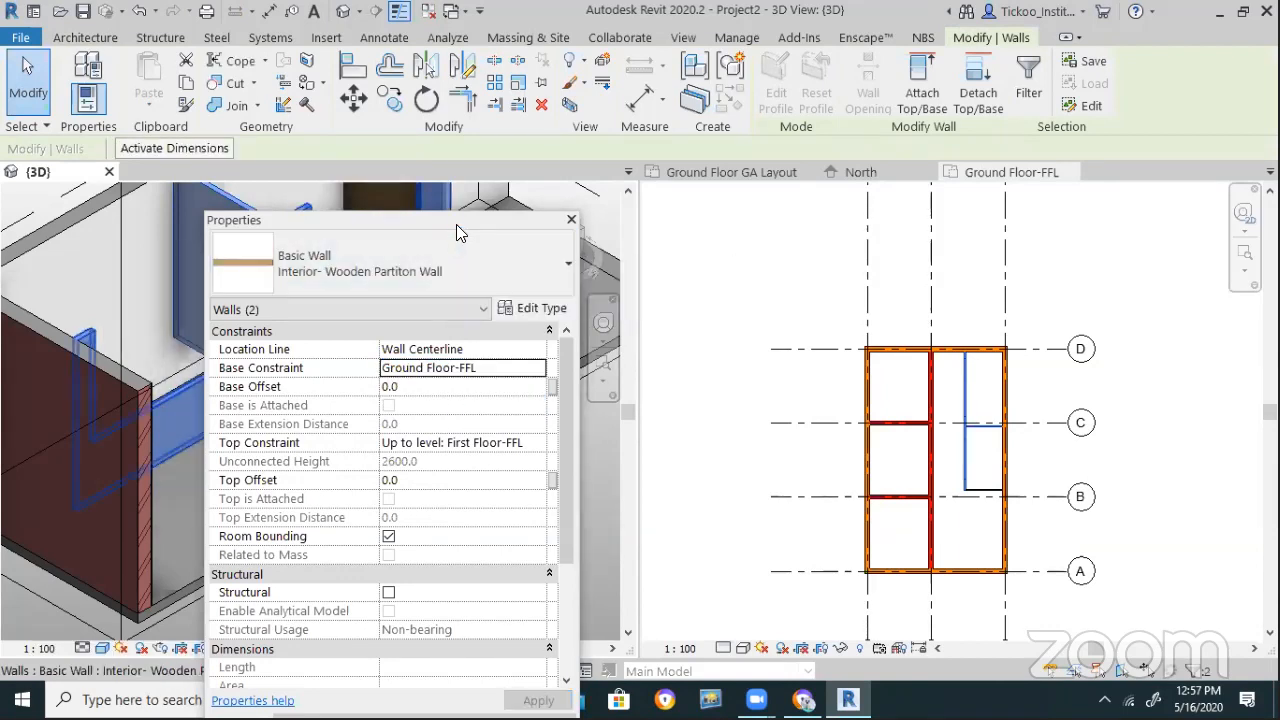
drag(456, 231, 478, 545)
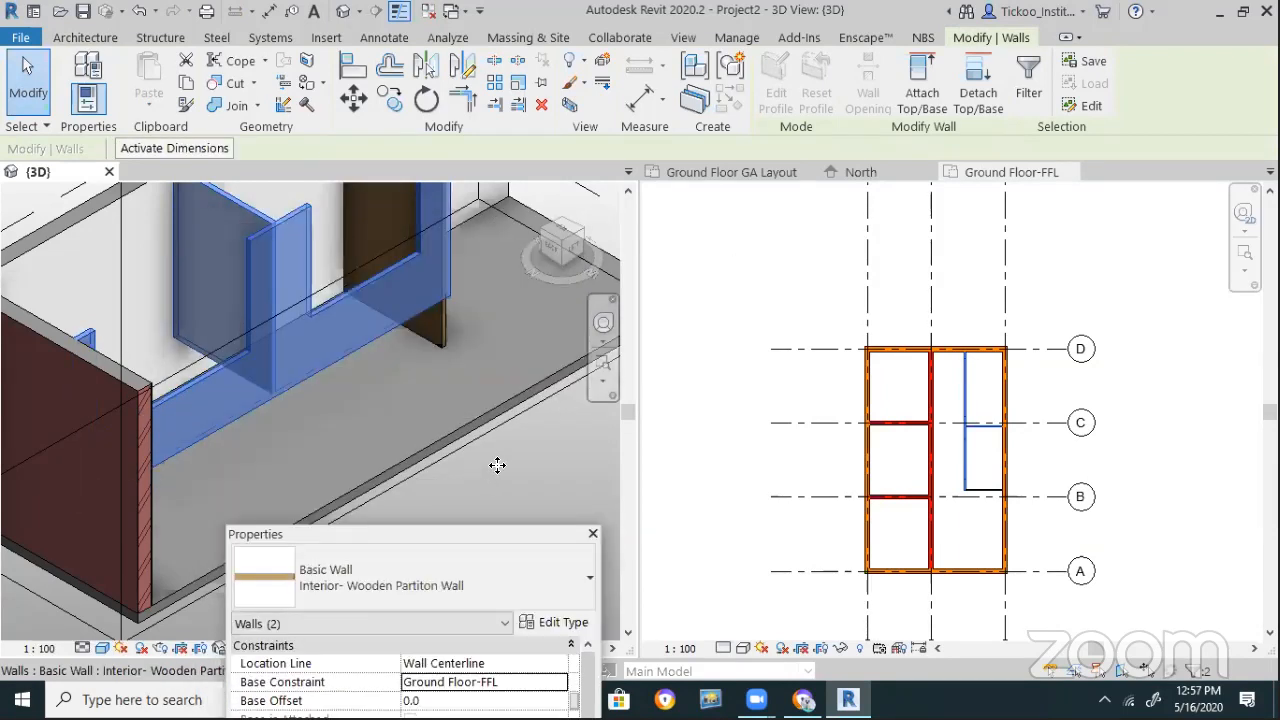
key(Escape)
drag(492, 535, 452, 95)
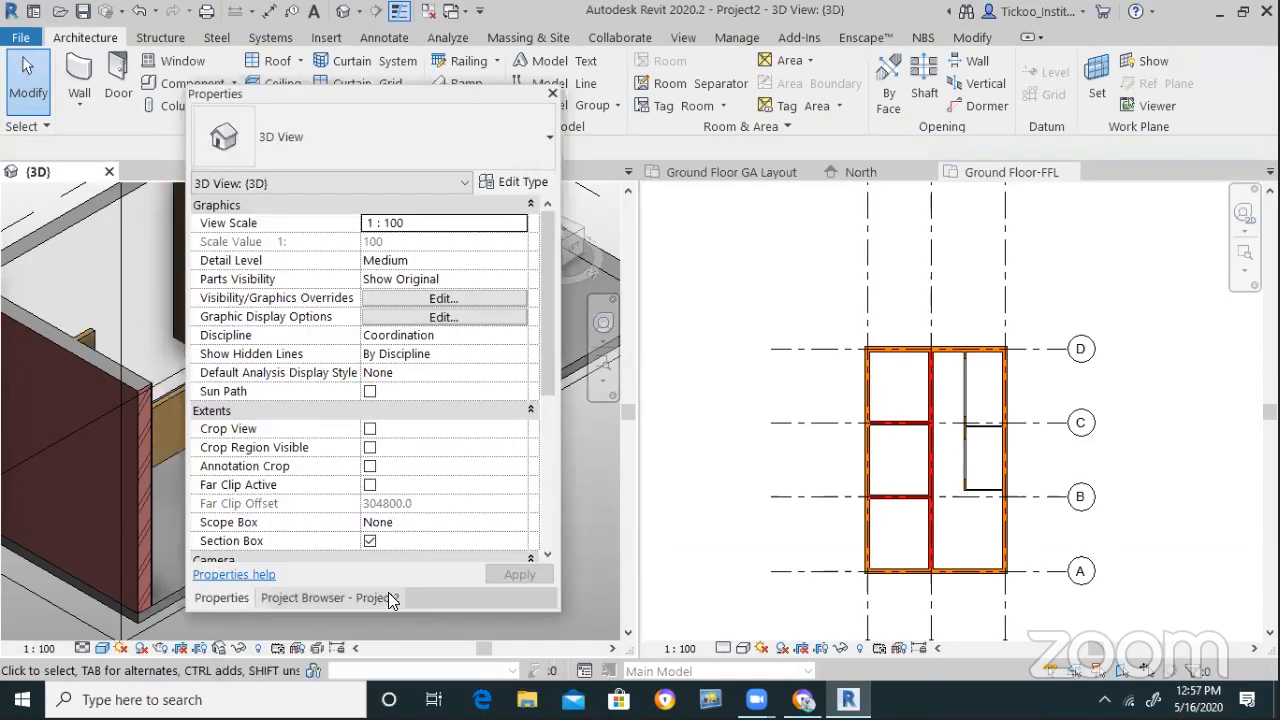
In the North elevation, change the Ground Floor-FFL level's elevation from 800 to 75
click(388, 597)
double_click(269, 355)
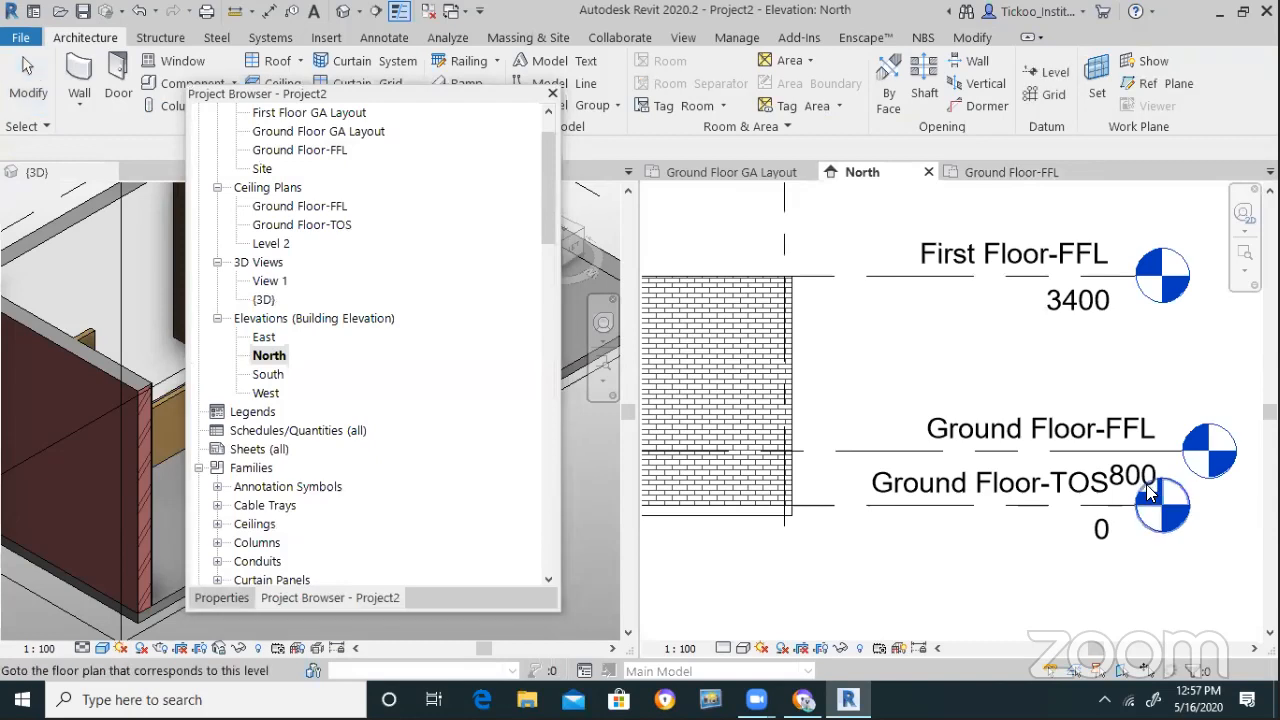
double_click(1146, 484)
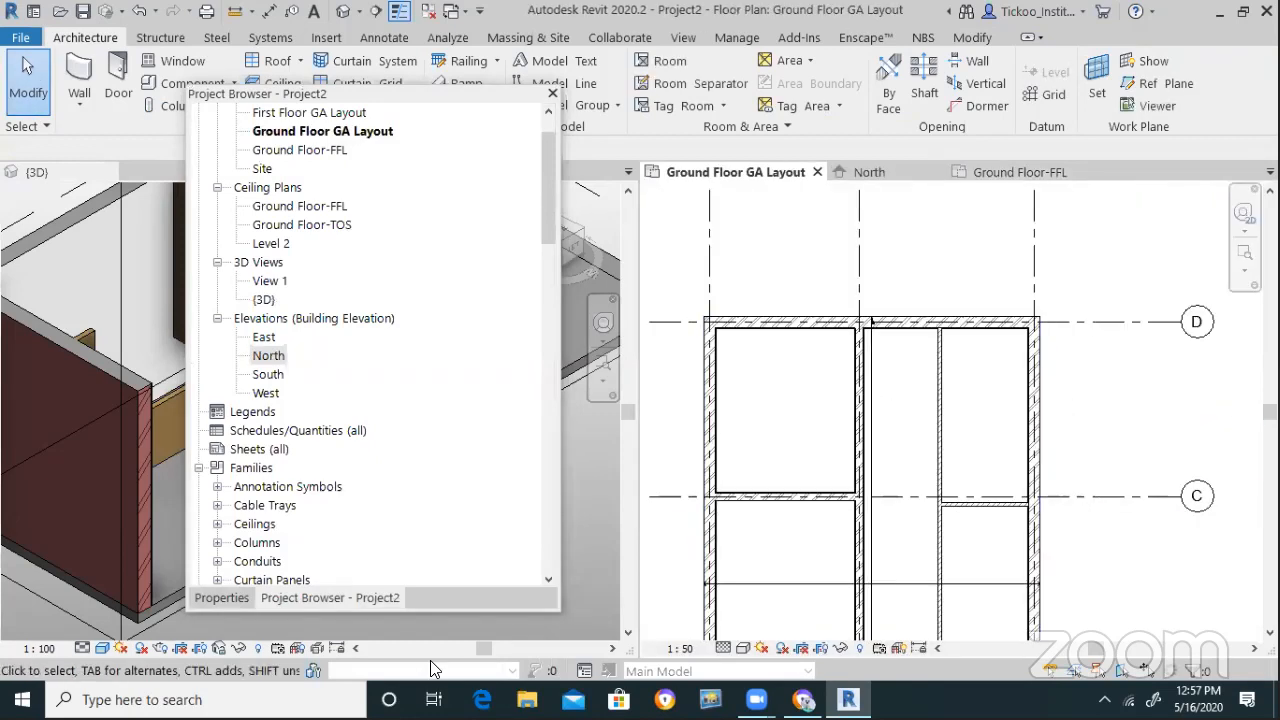
double_click(256, 358)
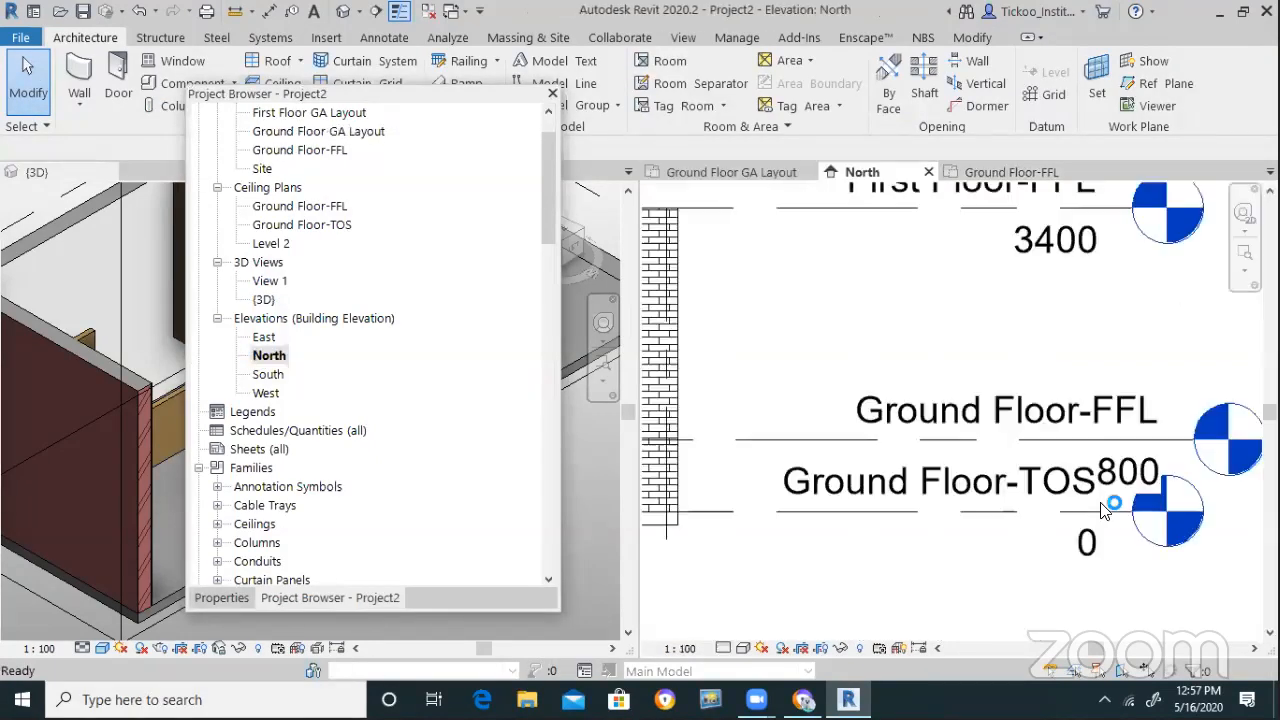
click(1128, 470)
click(1128, 470)
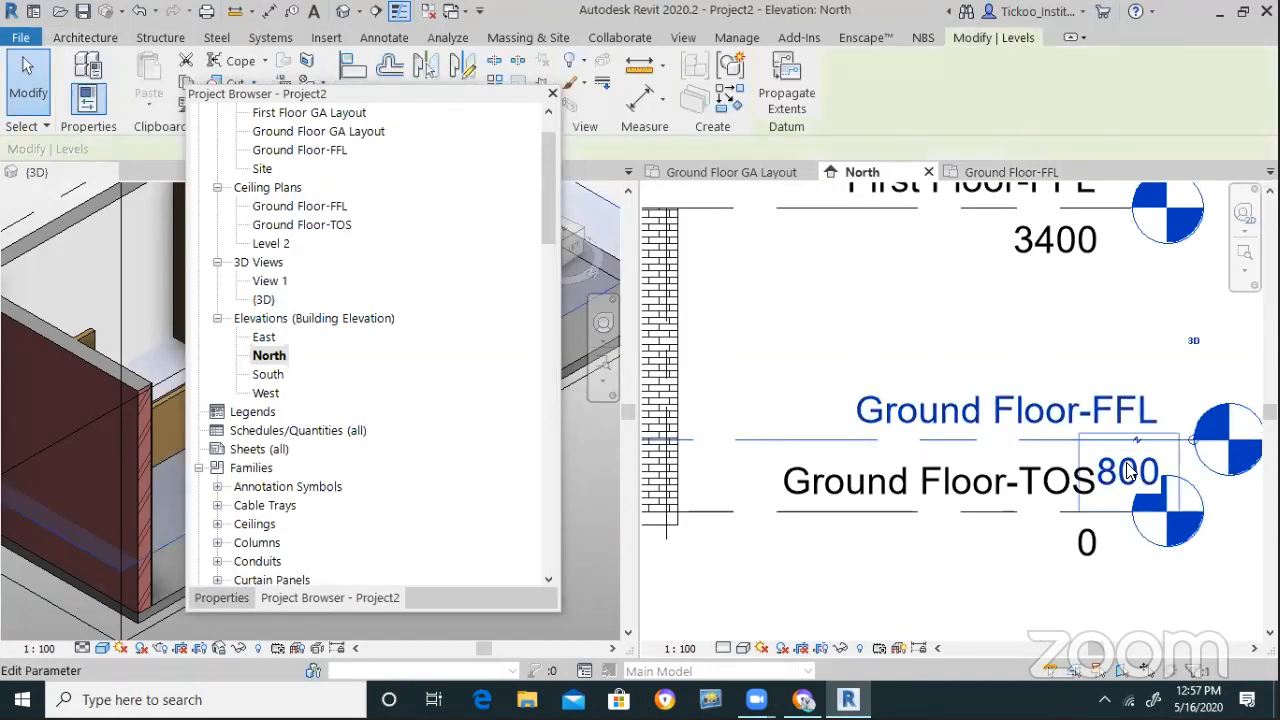
click(1130, 466)
text(7)
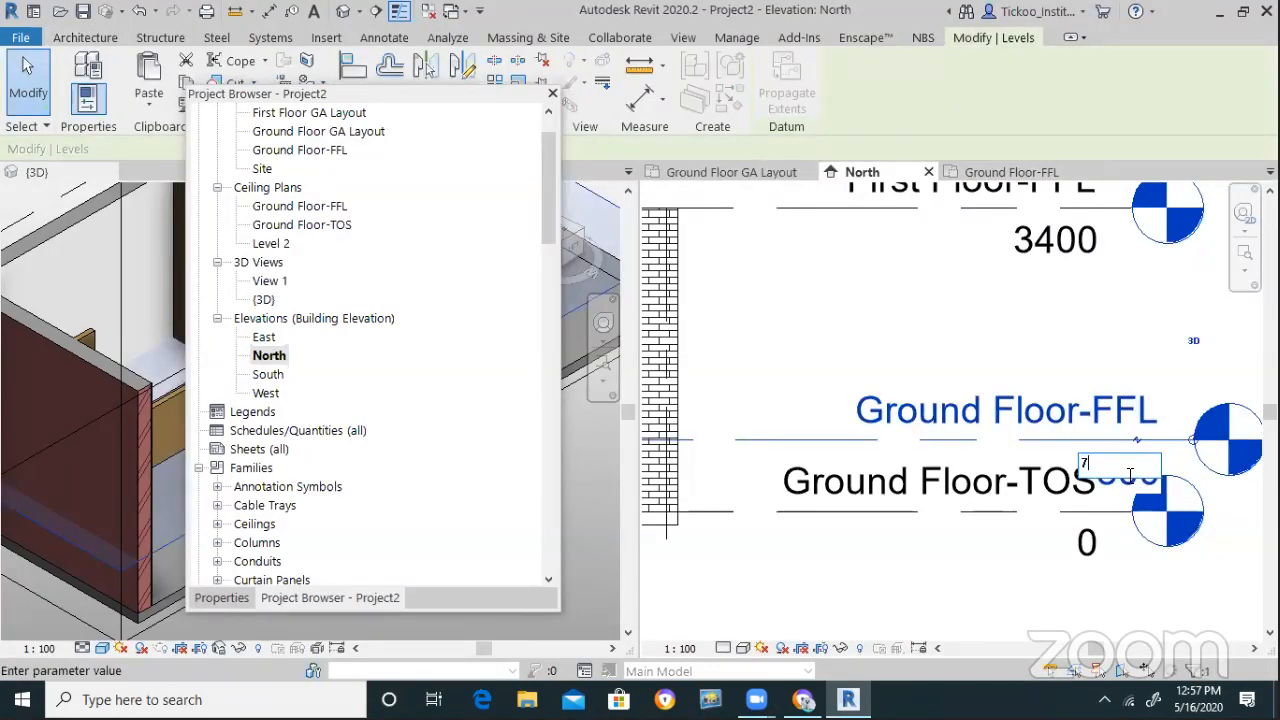
text(5)
key(Return)
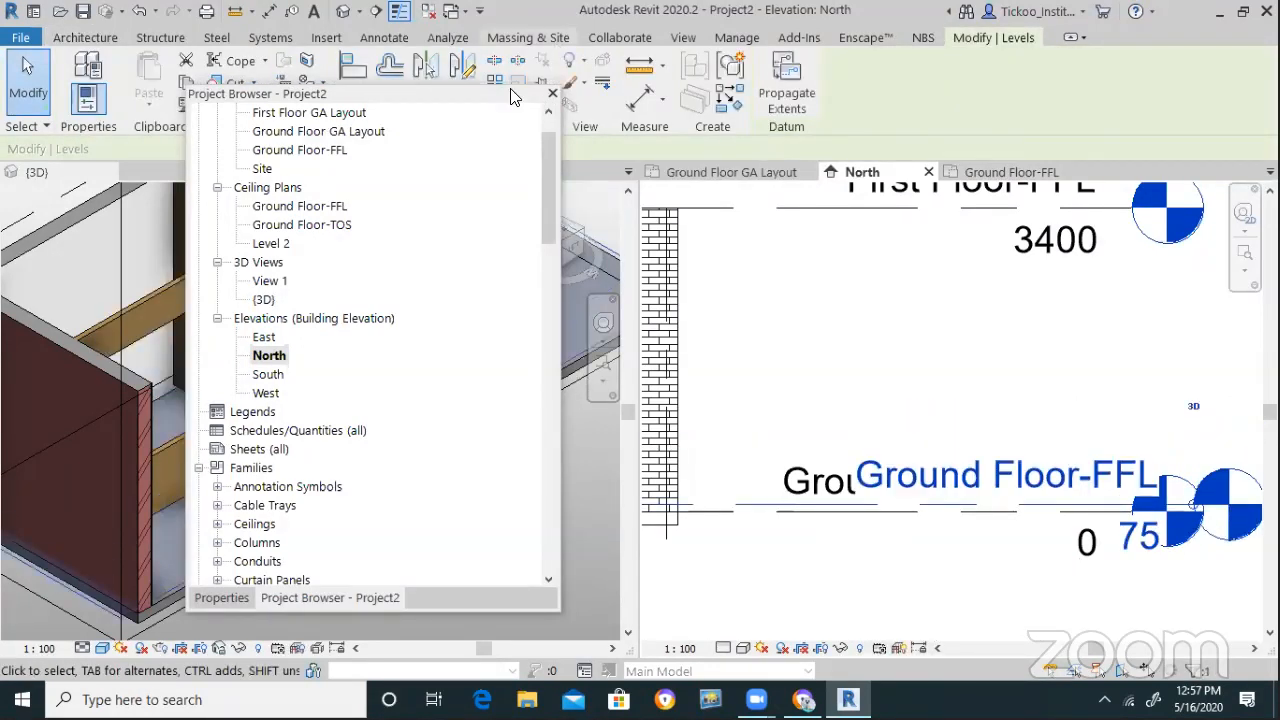
Set the North elevation view scale to 1 : 50
click(552, 93)
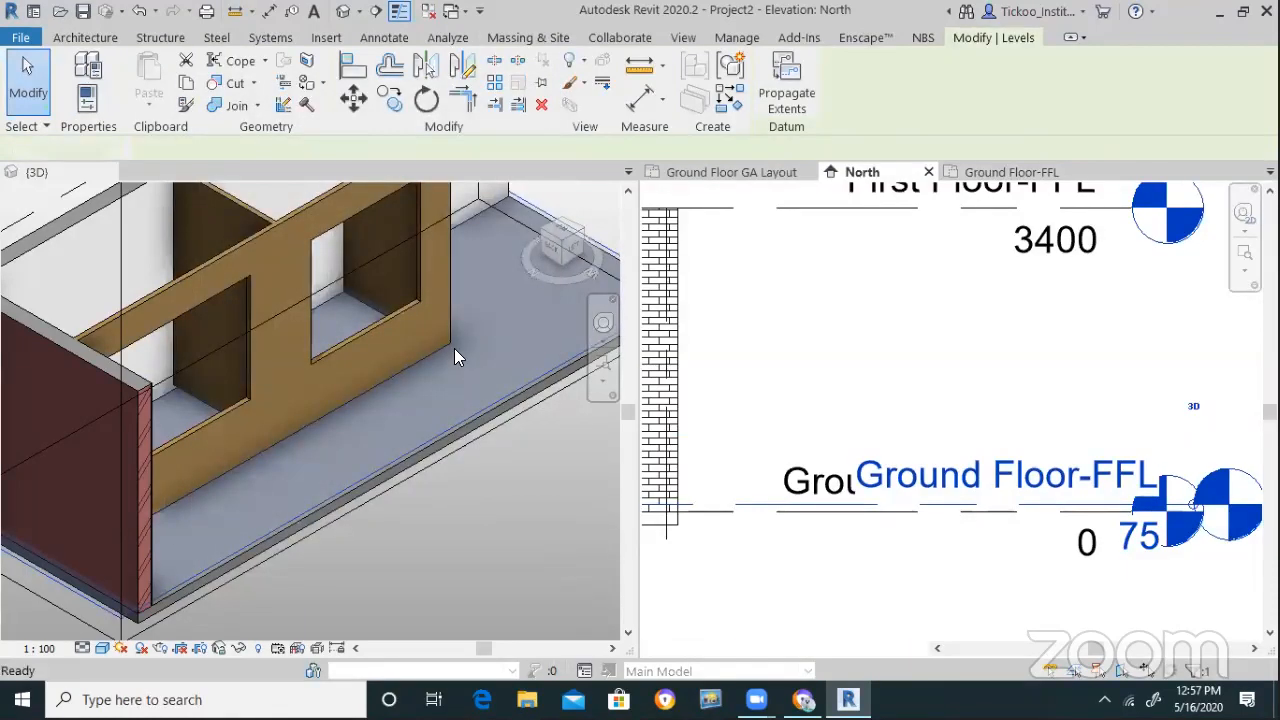
scroll(466, 350, up, 3)
scroll(466, 342, up, 2)
scroll(388, 402, down, 4)
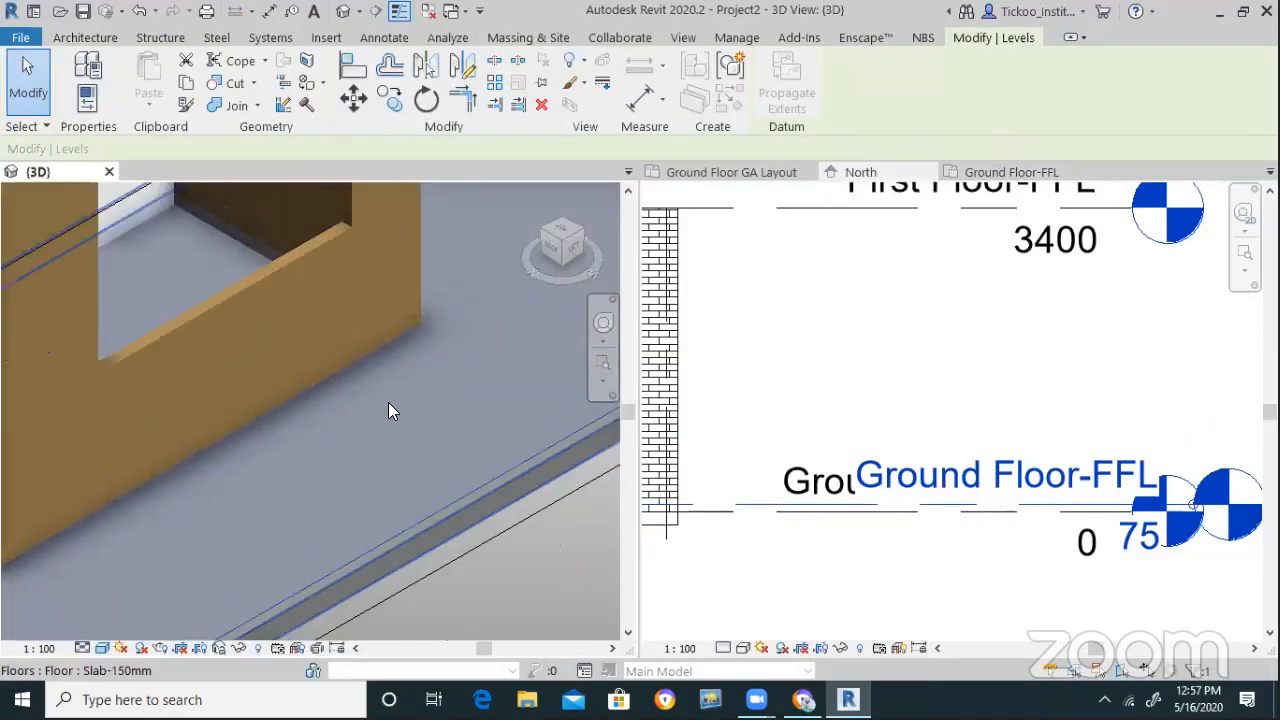
scroll(440, 472, down, 4)
click(552, 527)
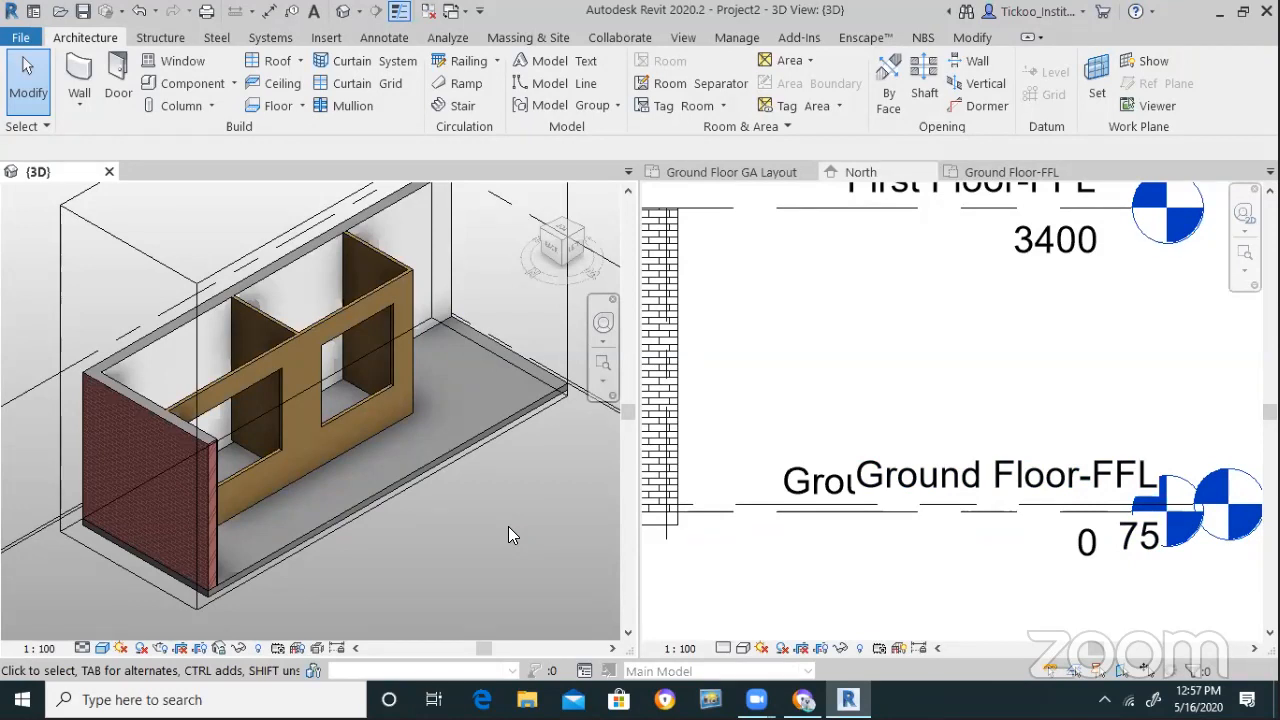
click(985, 368)
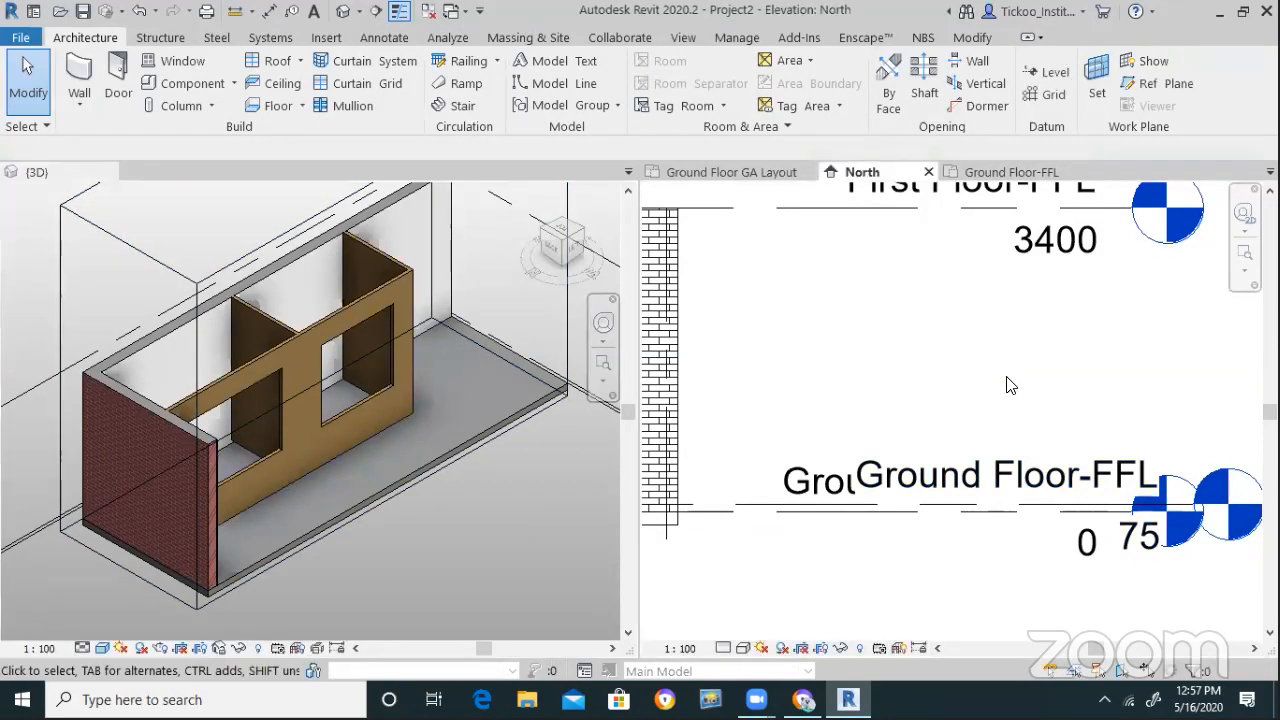
scroll(1003, 372, down, 2)
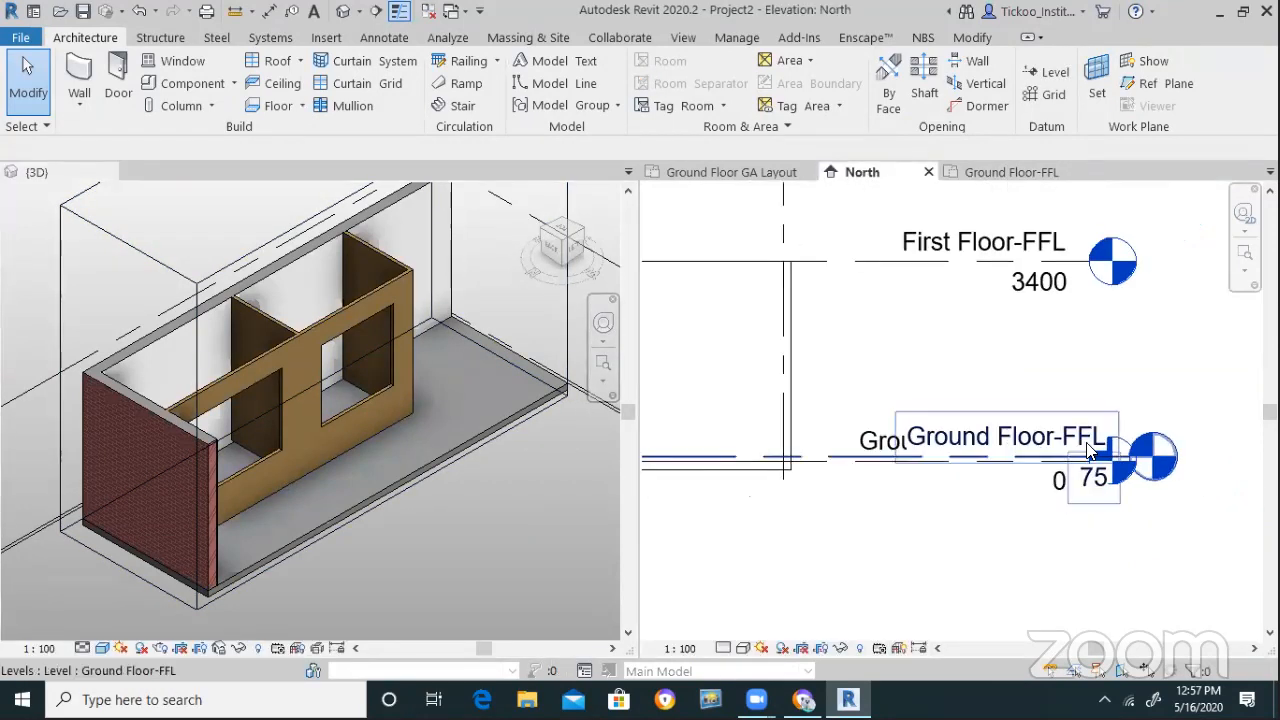
click(680, 648)
click(690, 504)
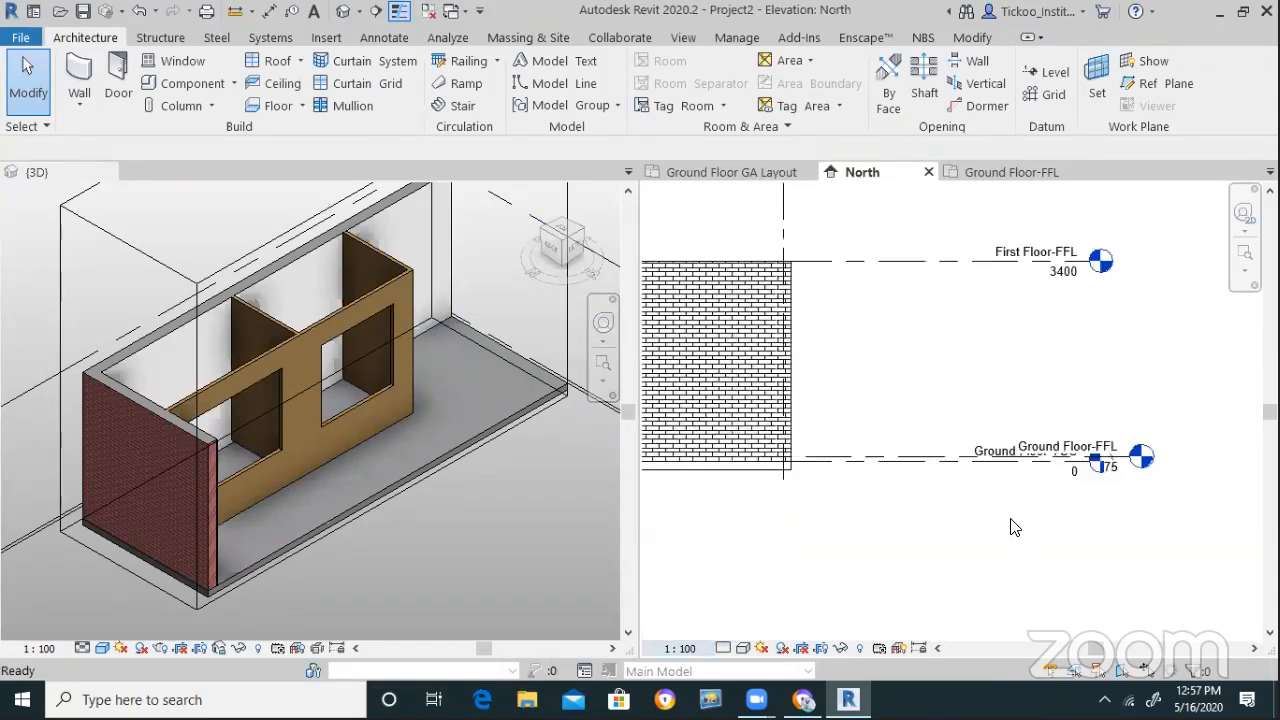
Add an elbow to the Ground Floor-TOS level head
click(991, 466)
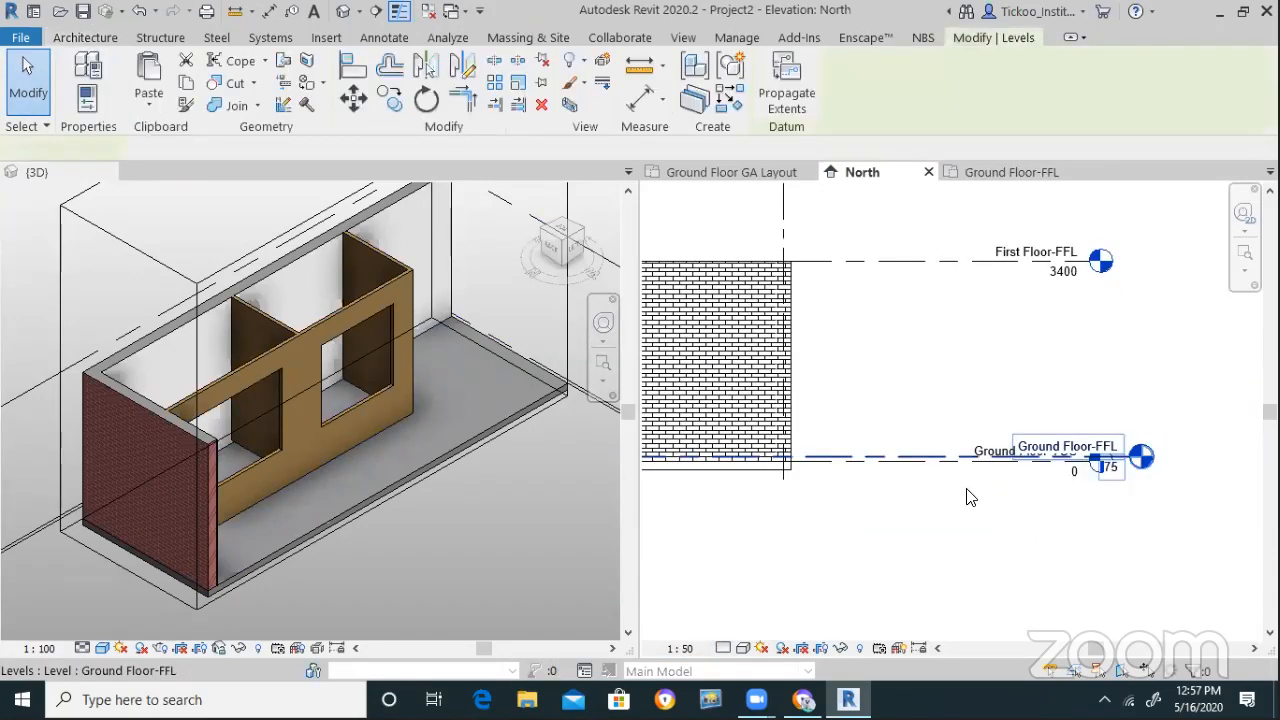
scroll(985, 470, up, 2)
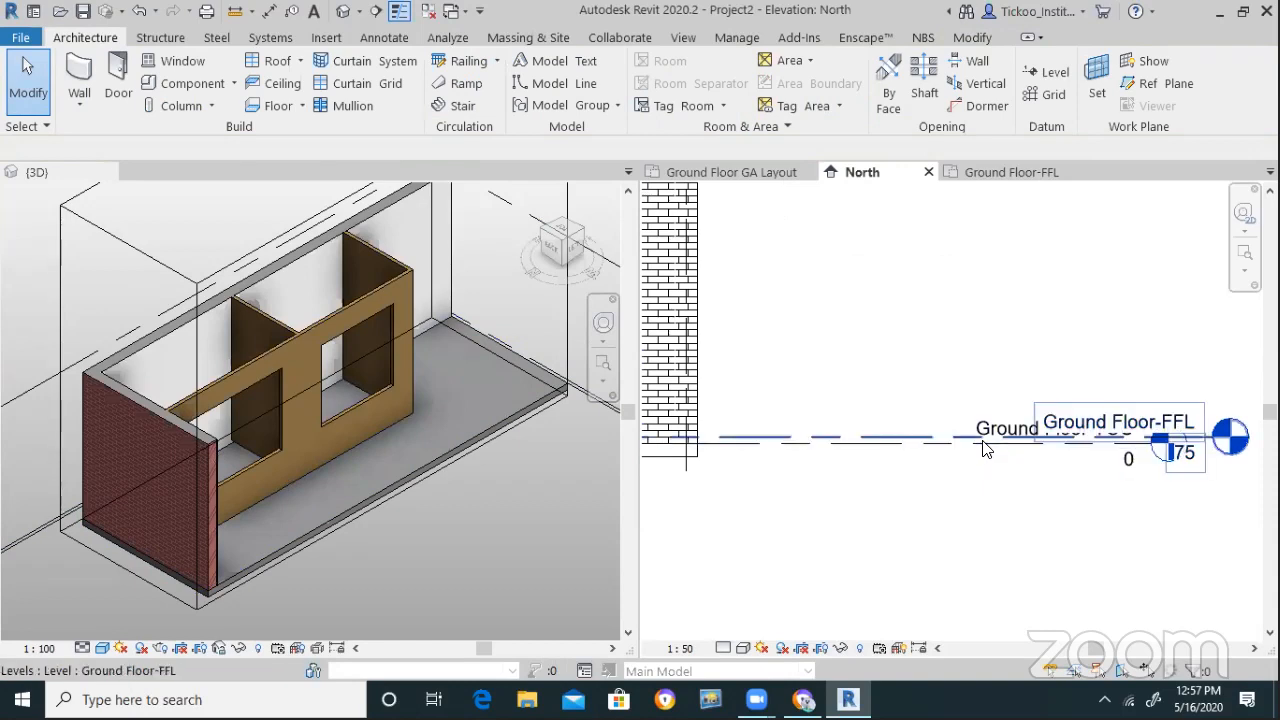
click(1112, 456)
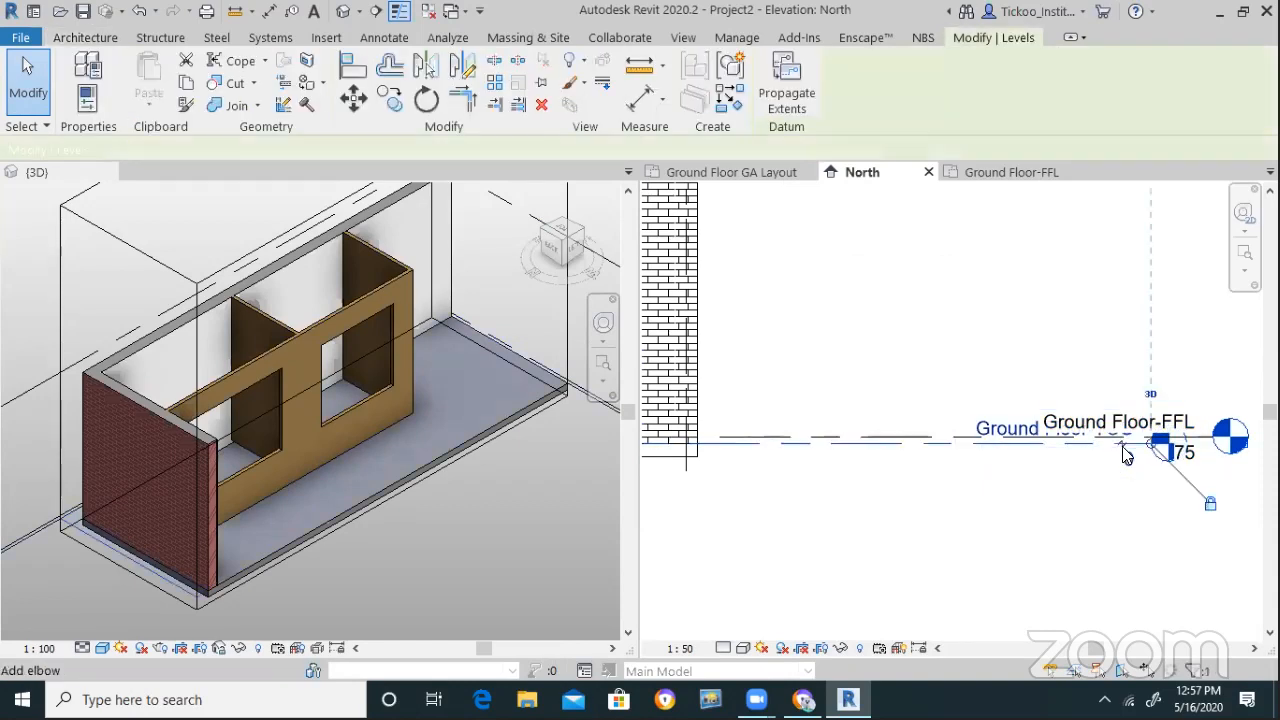
click(1127, 456)
click(1069, 549)
scroll(958, 559, down, 3)
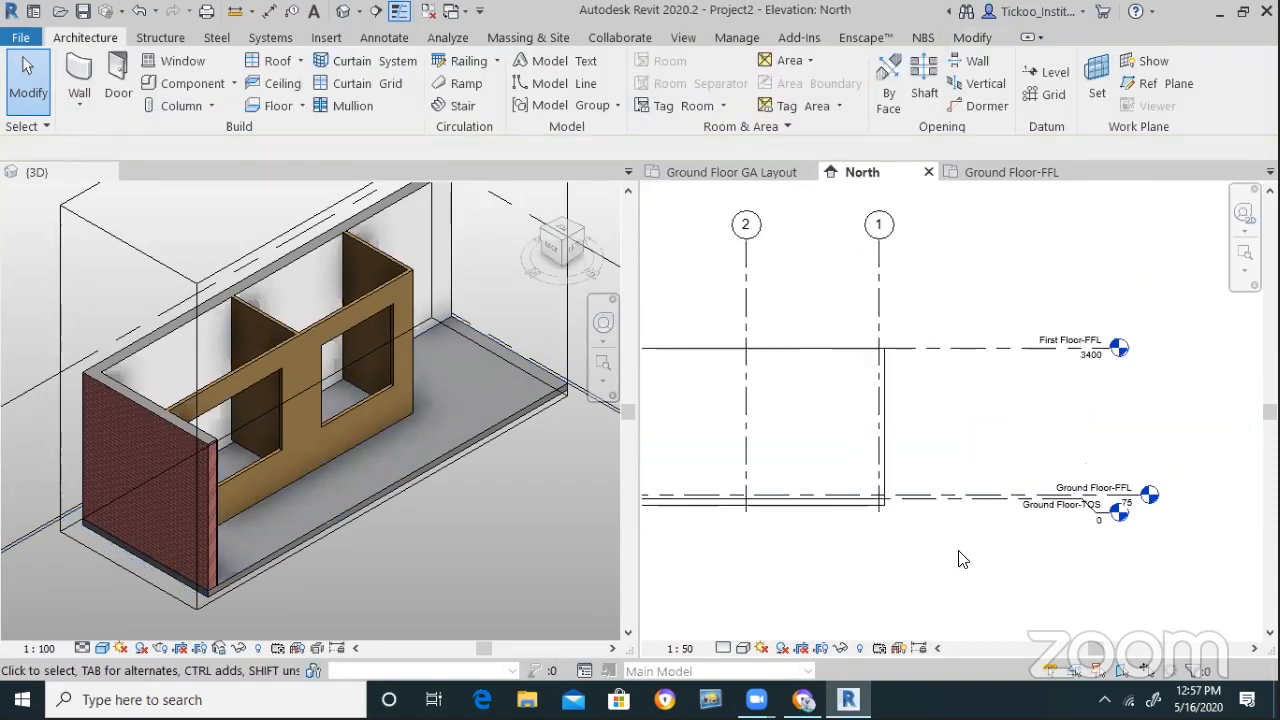
scroll(958, 555, down, 1)
Turn the 3D view to a front-left corner angle and select the wooden partition wall
click(482, 516)
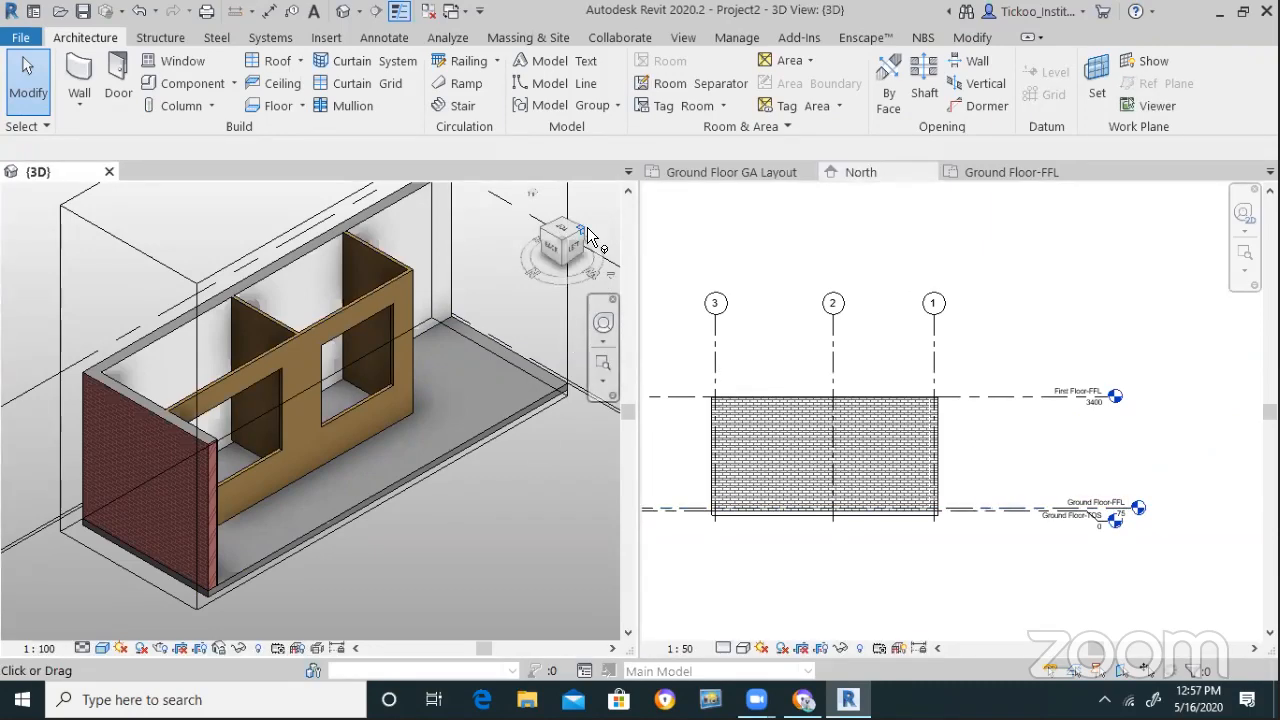
click(586, 229)
scroll(345, 467, up, 3)
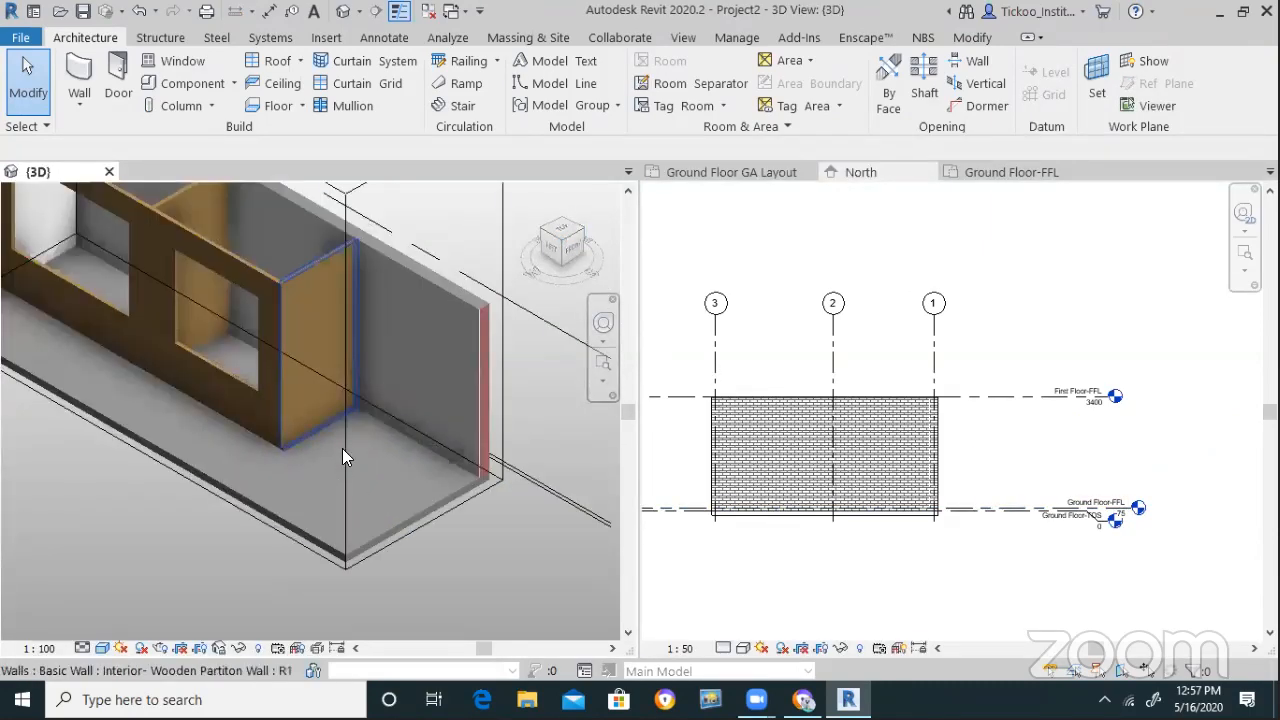
scroll(300, 455, up, 3)
scroll(292, 418, down, 2)
scroll(290, 422, up, 2)
scroll(290, 425, down, 1)
click(300, 420)
scroll(438, 456, down, 3)
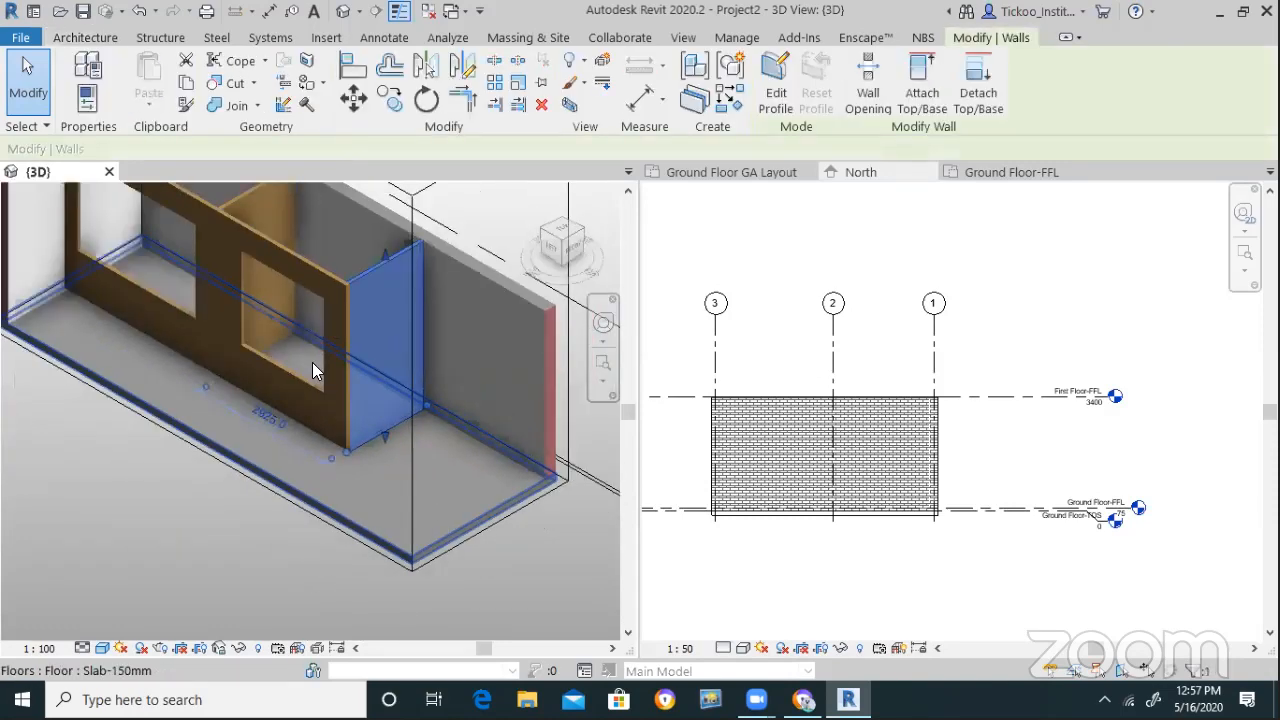
Select both partition walls and set their Base Constraint to Ground Floor-TOS
ctrl+click(264, 317)
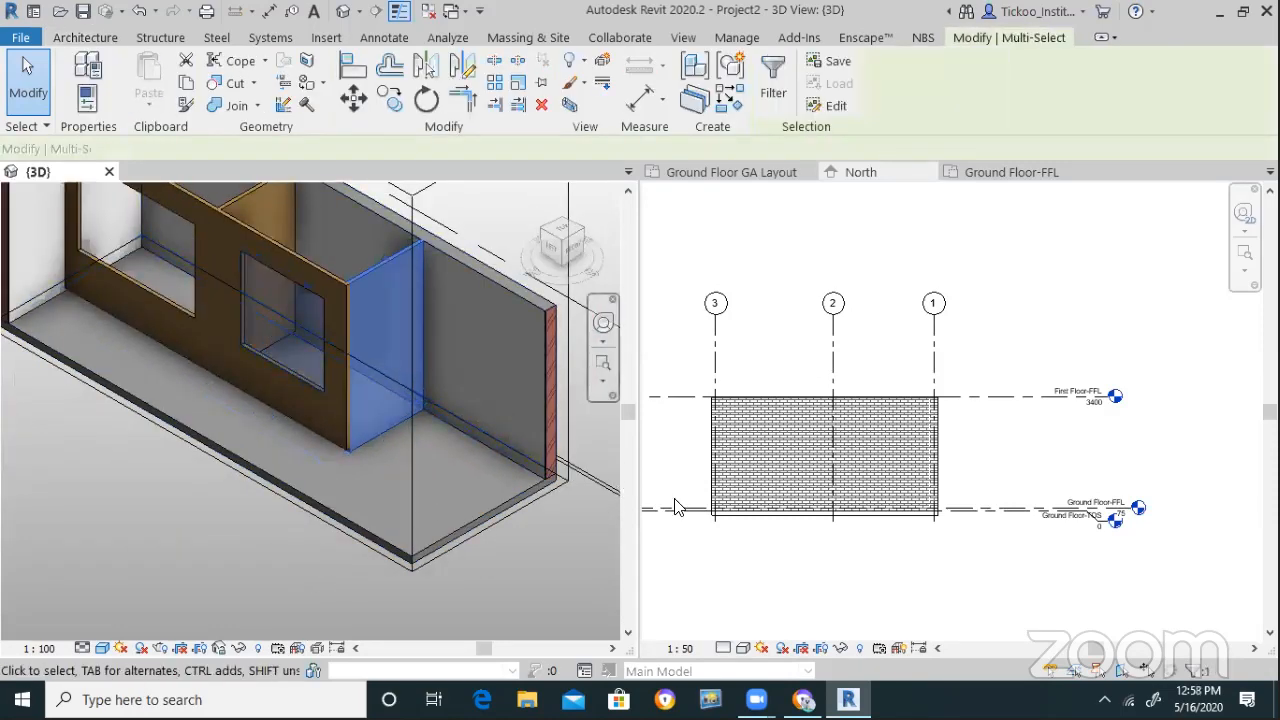
scroll(542, 376, down, 2)
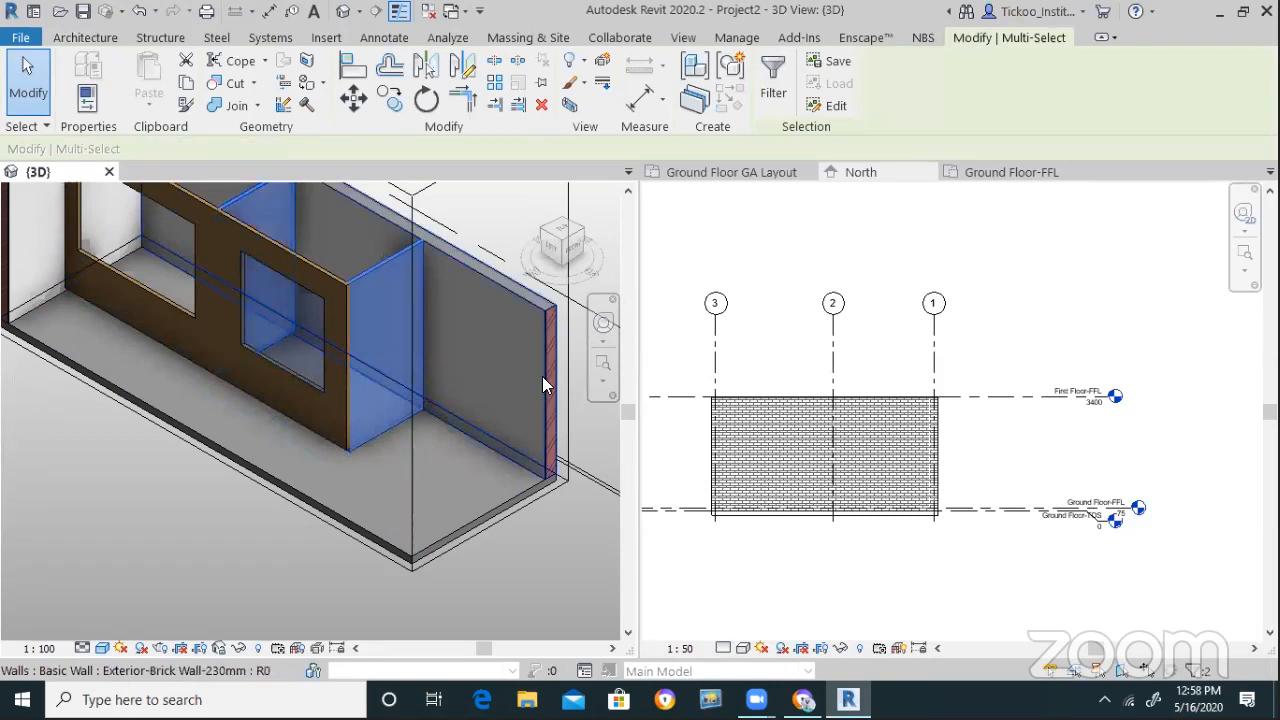
scroll(454, 452, down, 3)
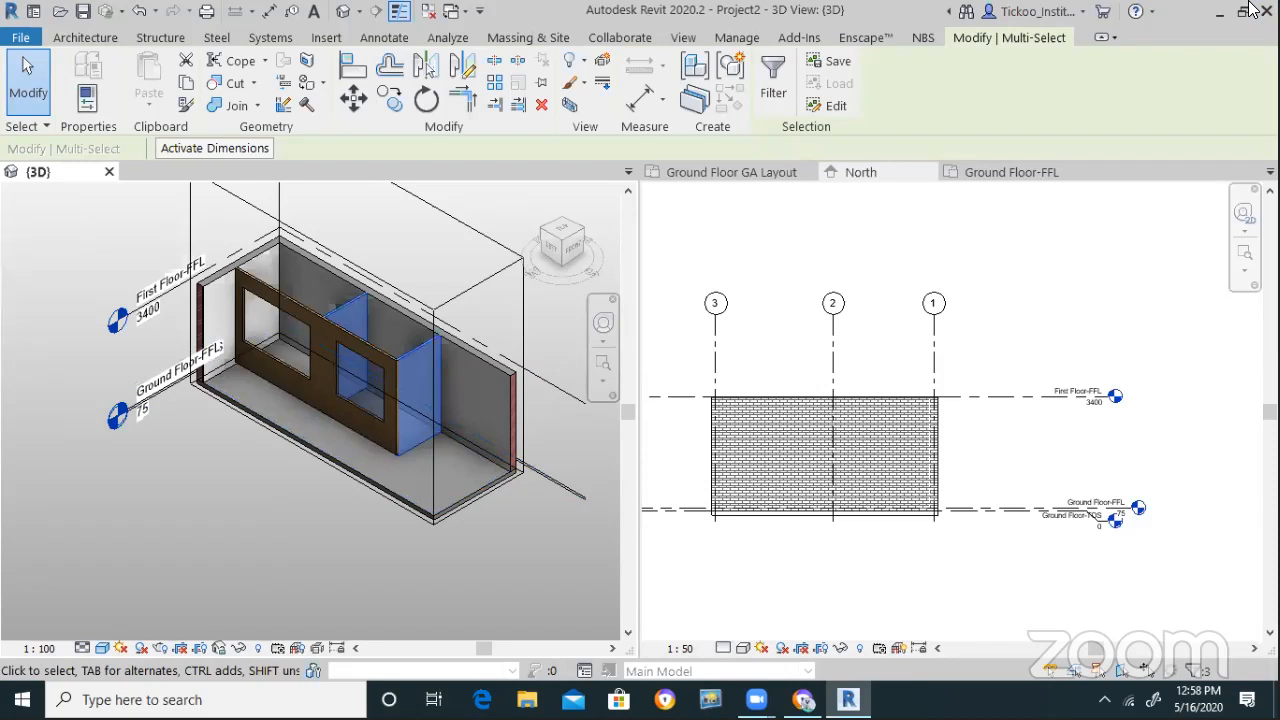
click(87, 100)
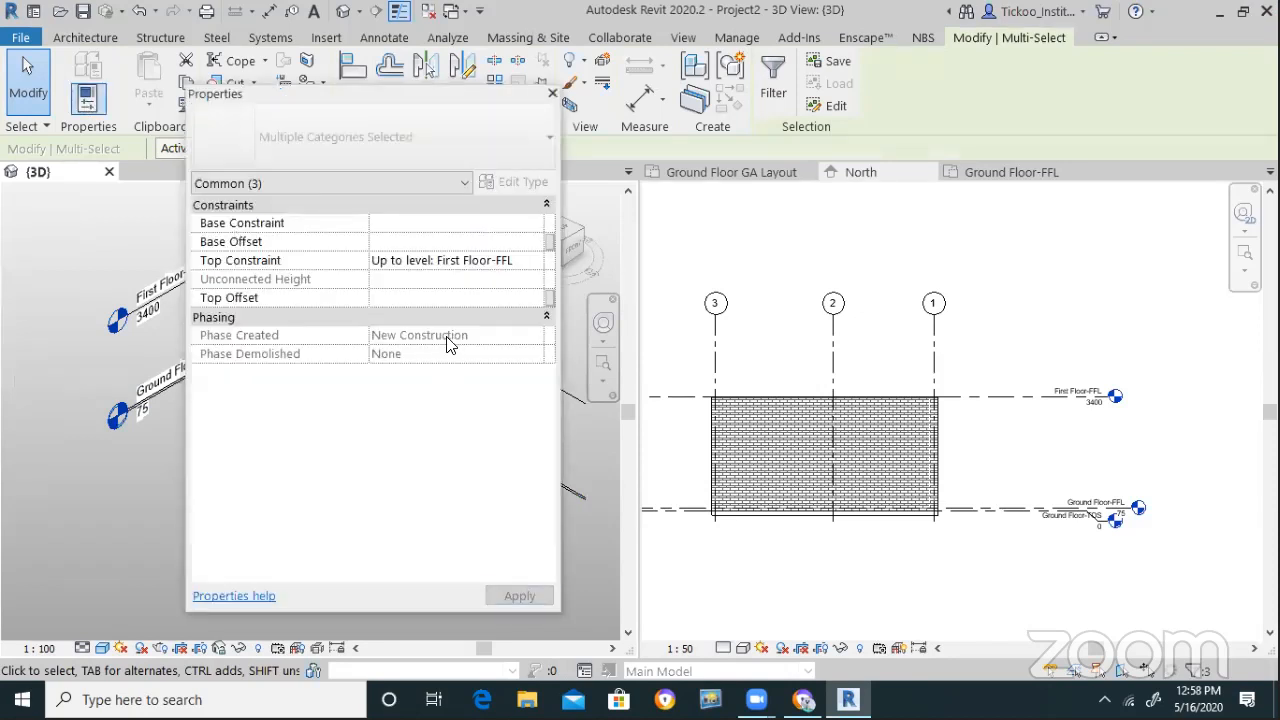
click(528, 226)
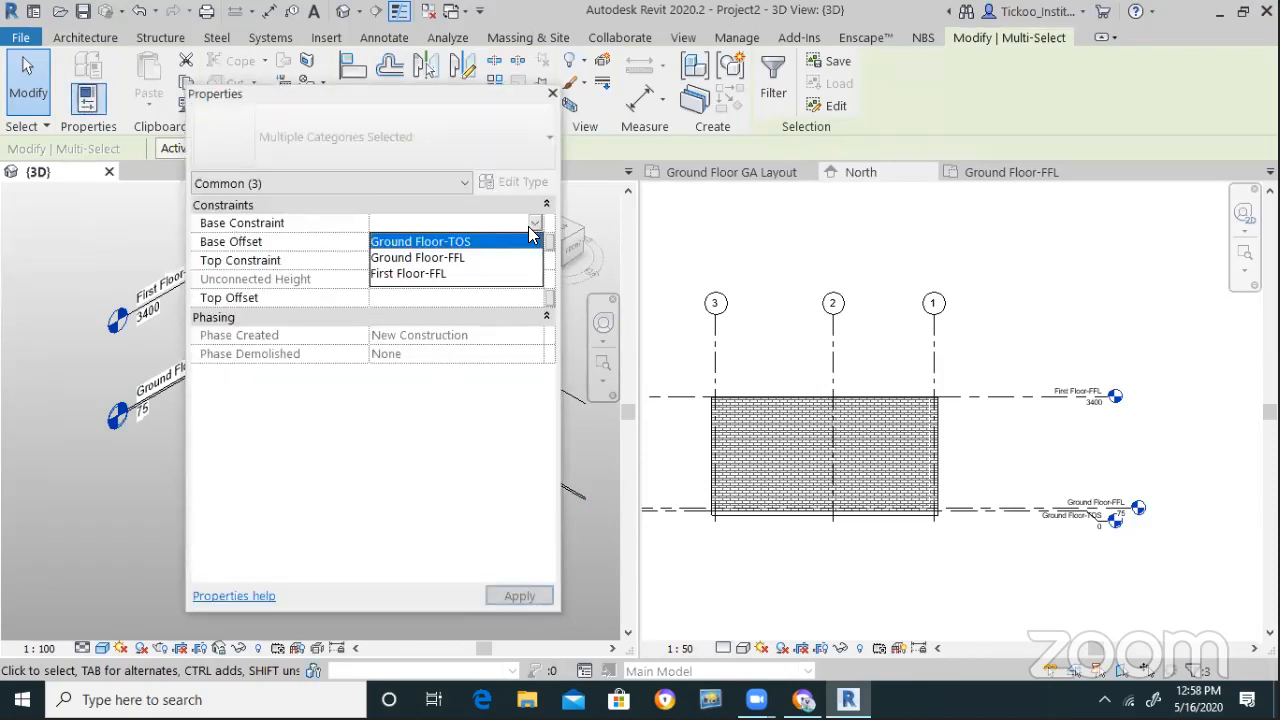
click(437, 274)
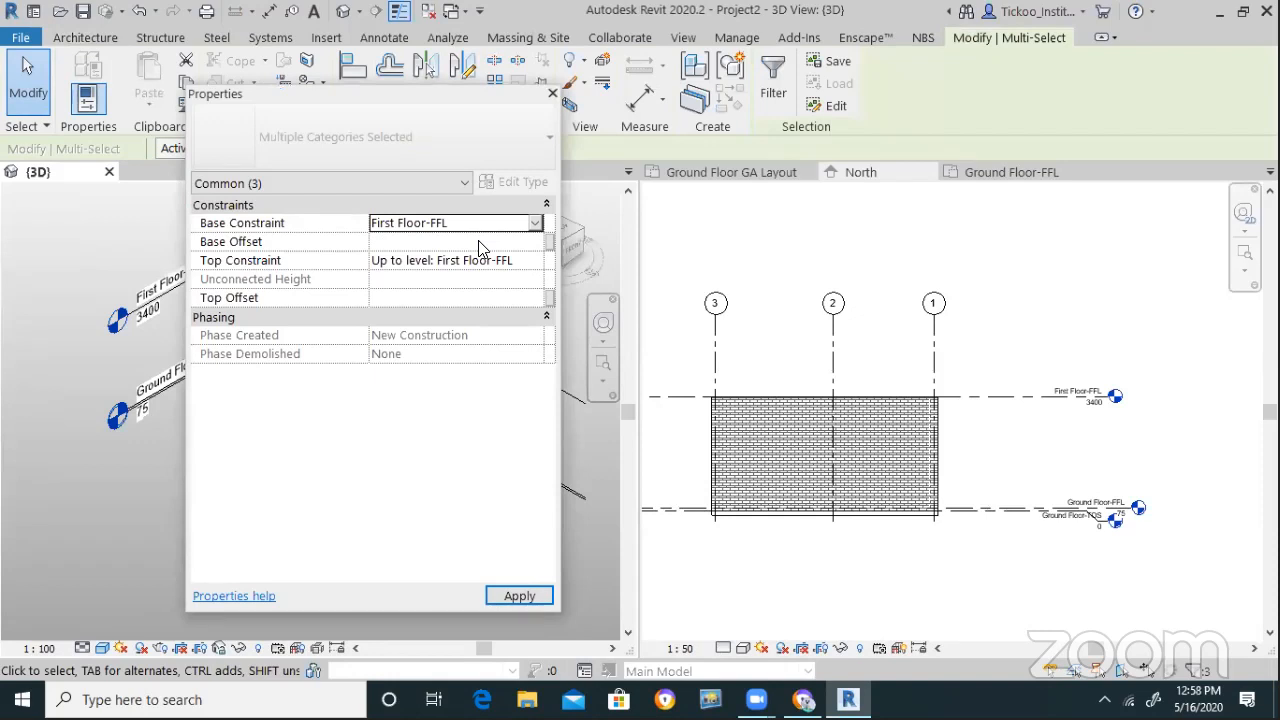
click(535, 223)
click(437, 242)
click(518, 597)
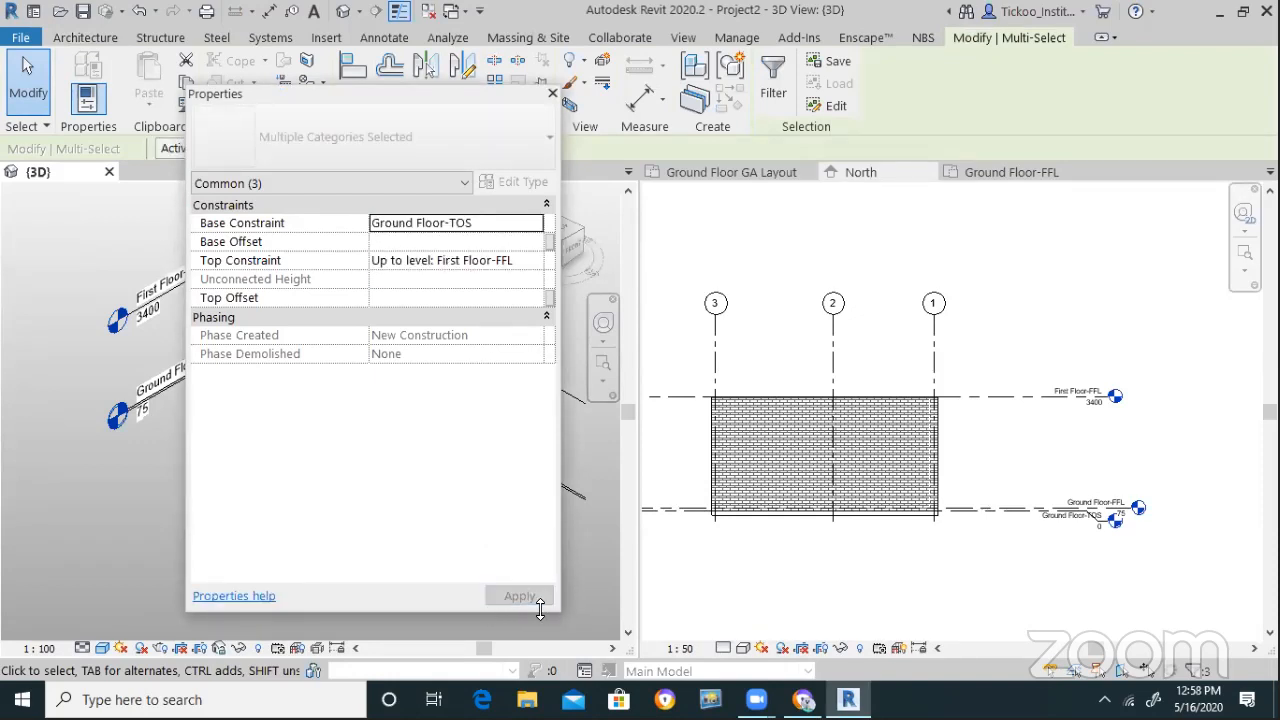
click(552, 93)
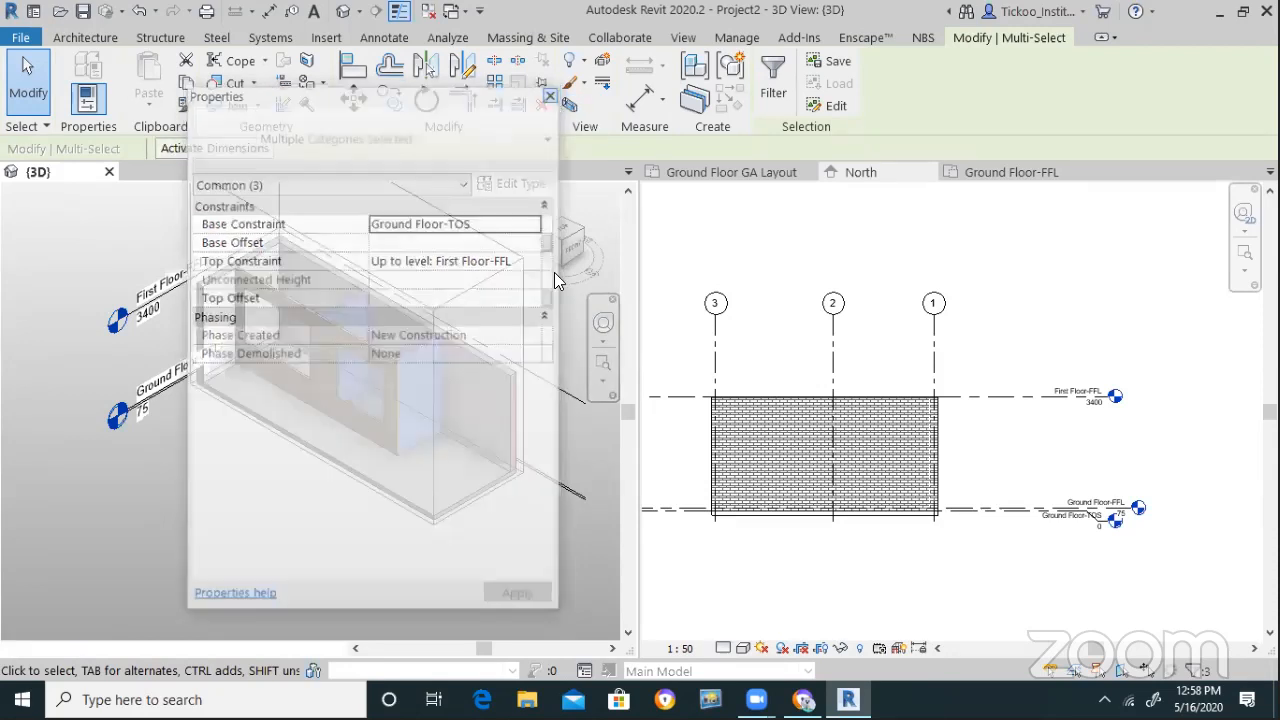
click(520, 617)
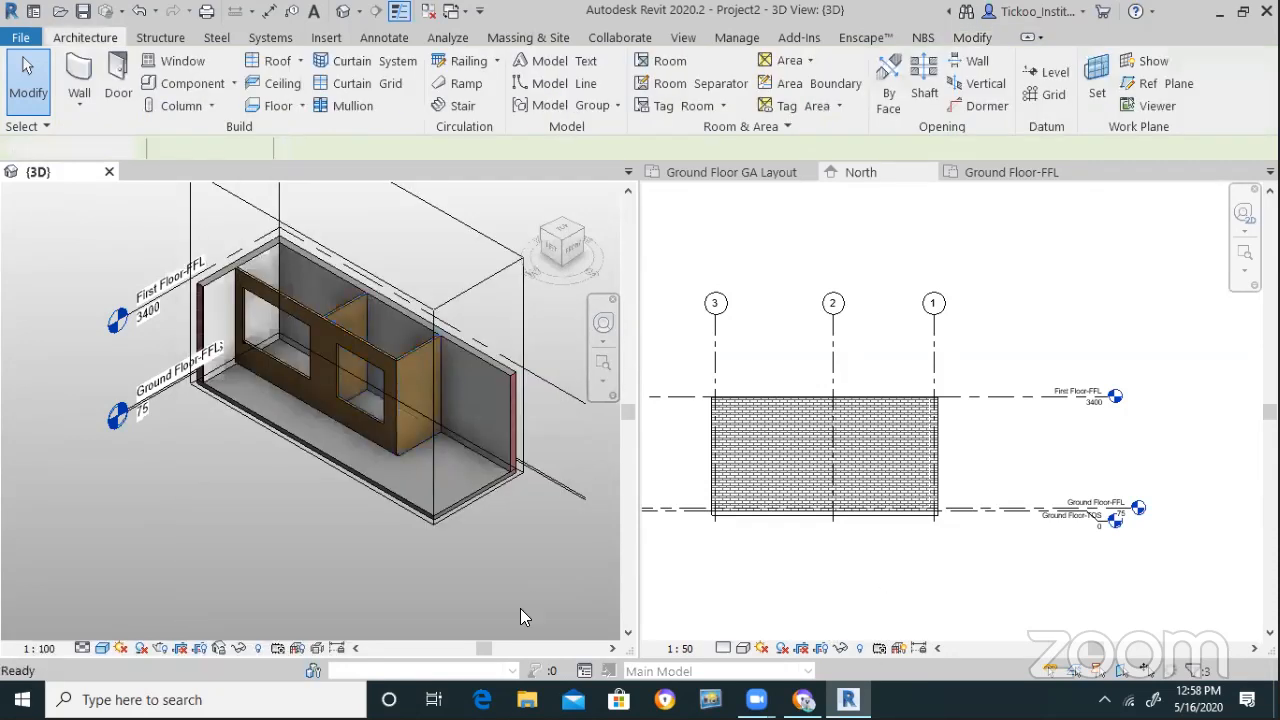
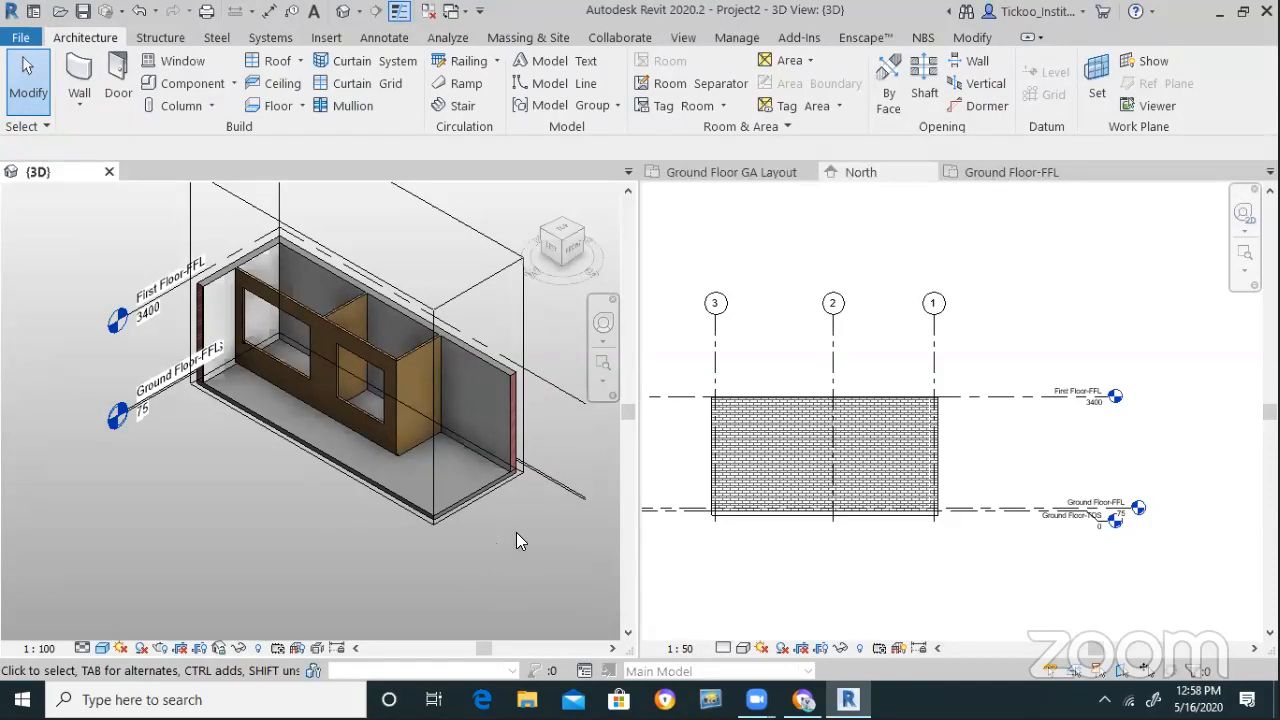
Rename the First Floor-FFL level to First Floor-TOS
scroll(1089, 399, up, 2)
scroll(1089, 399, up, 1)
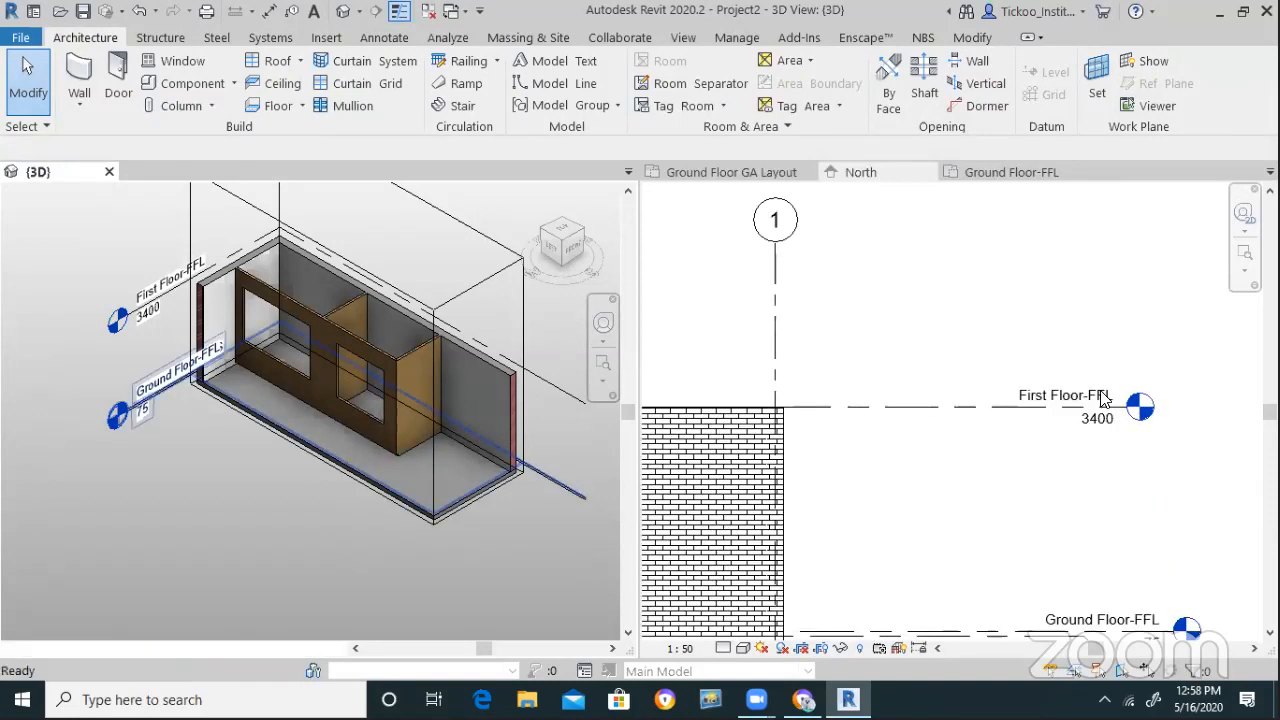
click(1093, 395)
click(1097, 393)
drag(1077, 391, 1126, 390)
text(T)
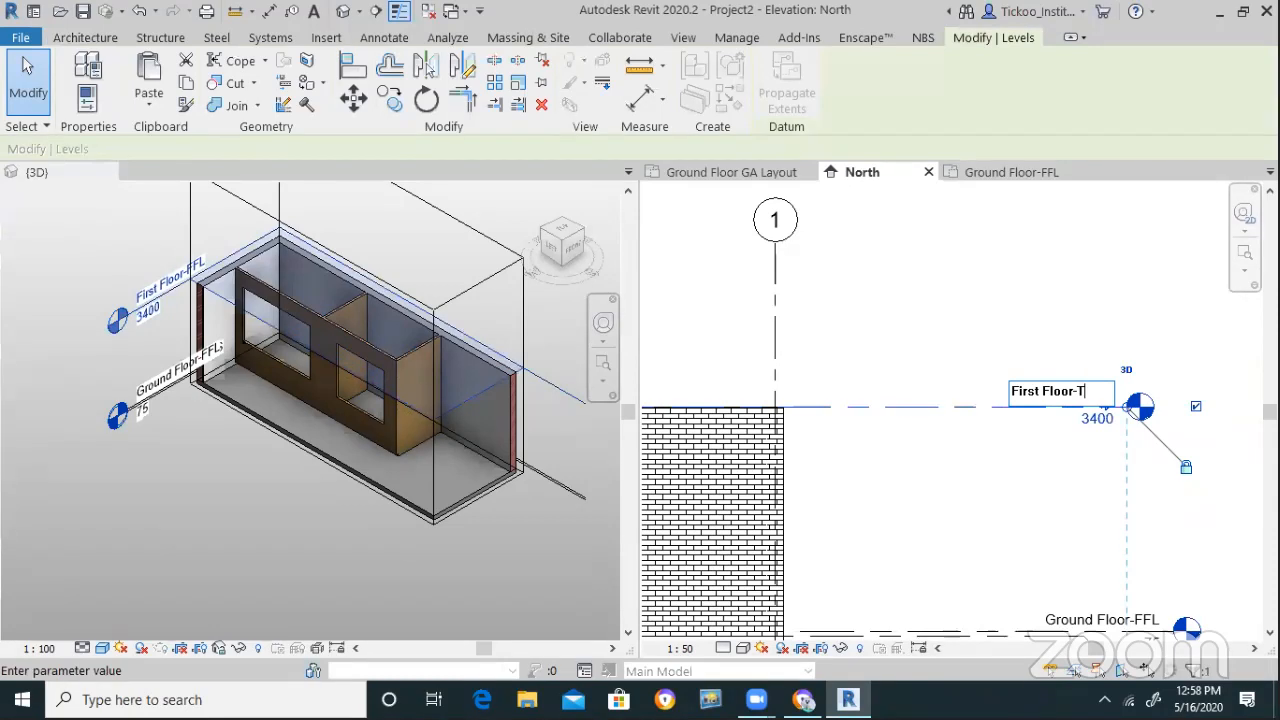
text(OS)
key(Return)
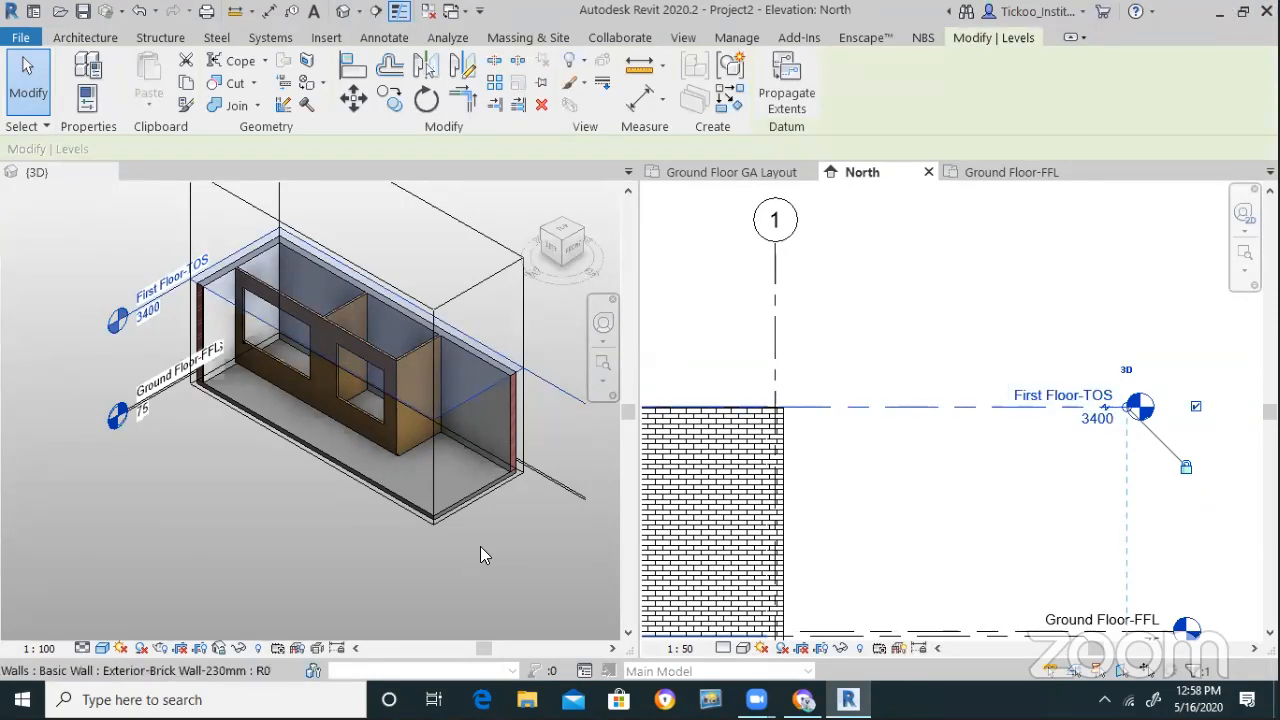
Copy the ground floor slab and paste it aligned to the First Floor-TOS level
click(465, 491)
click(466, 480)
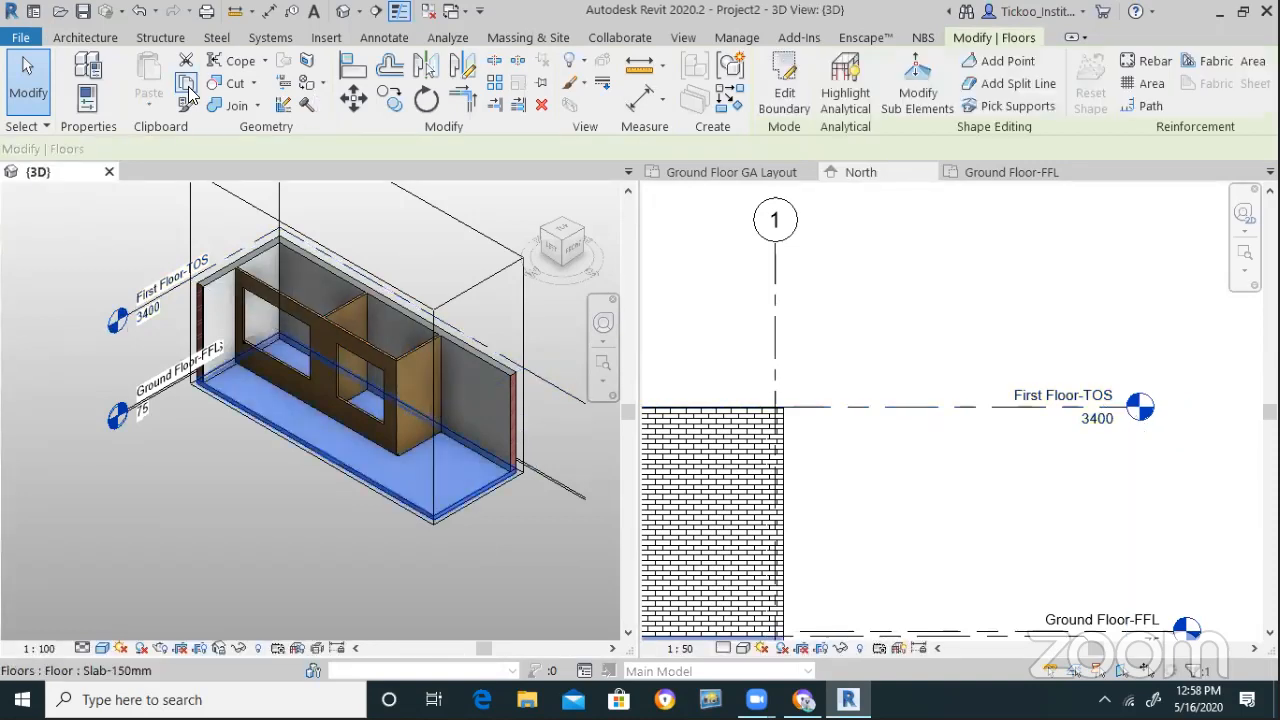
click(186, 84)
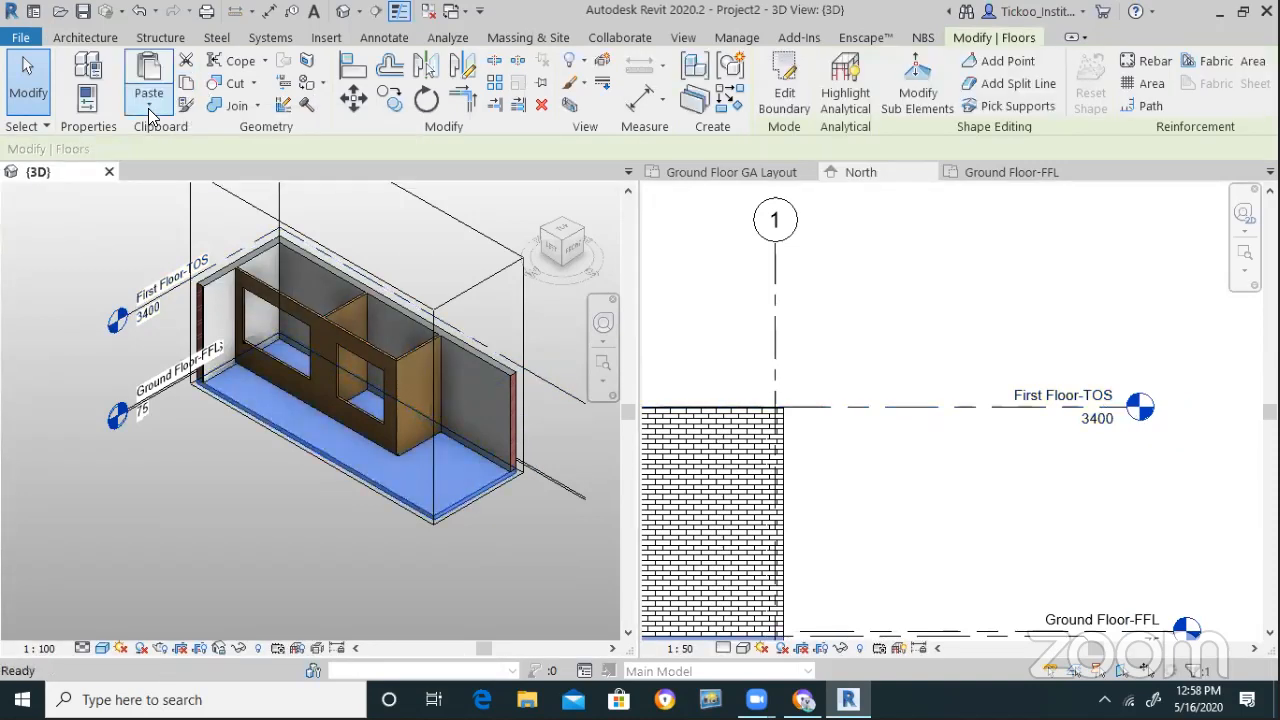
click(148, 100)
click(184, 178)
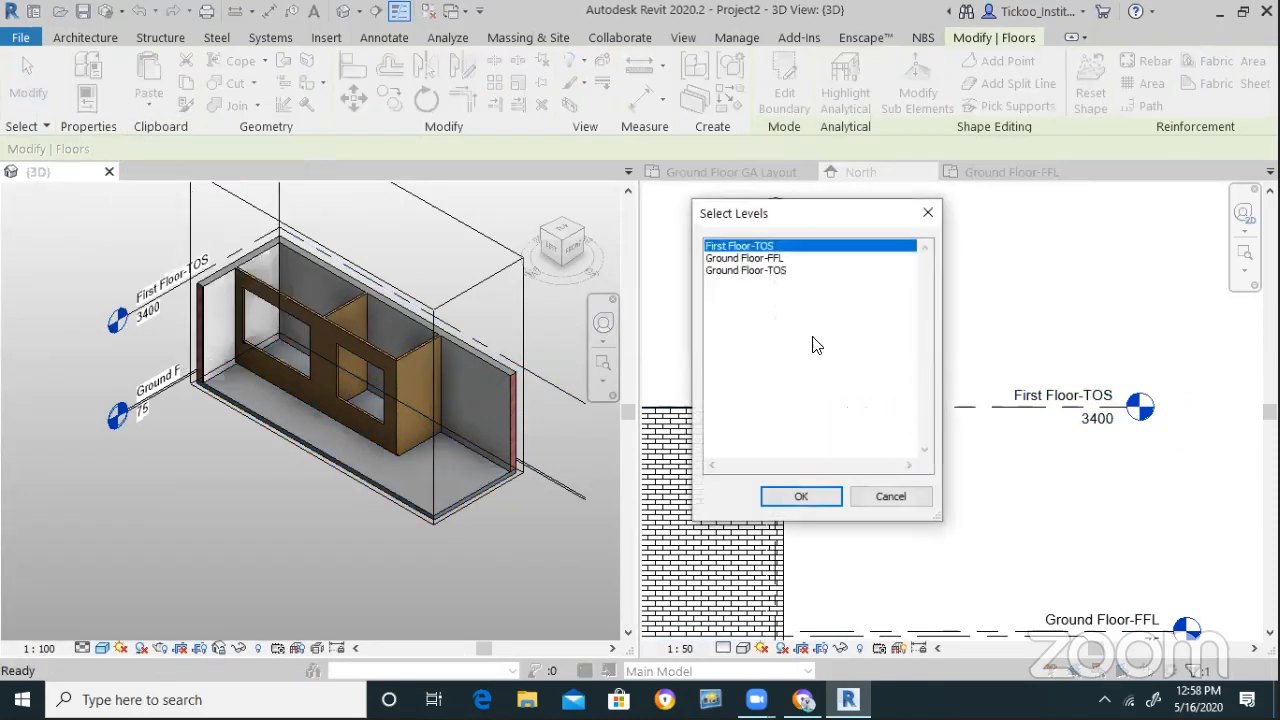
click(800, 497)
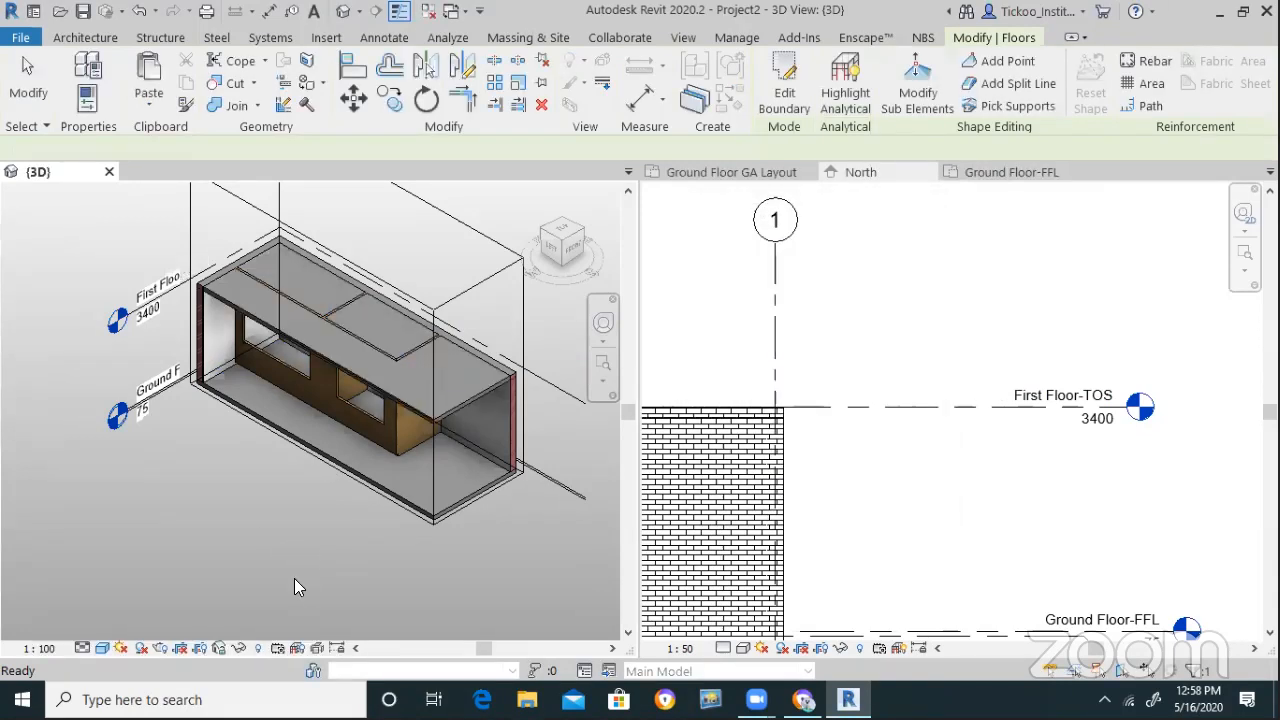
click(522, 537)
Inspect a brick wall under the copied slab in the 3D view
scroll(536, 364, up, 5)
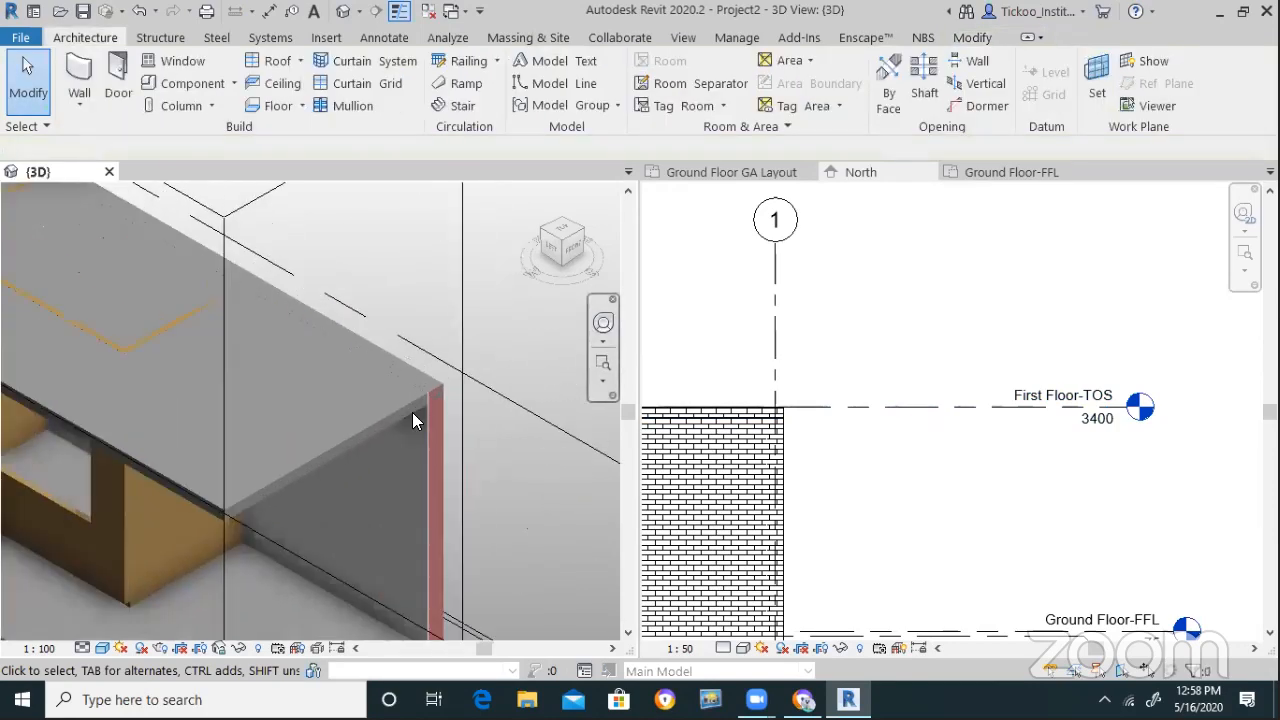
scroll(466, 422, up, 3)
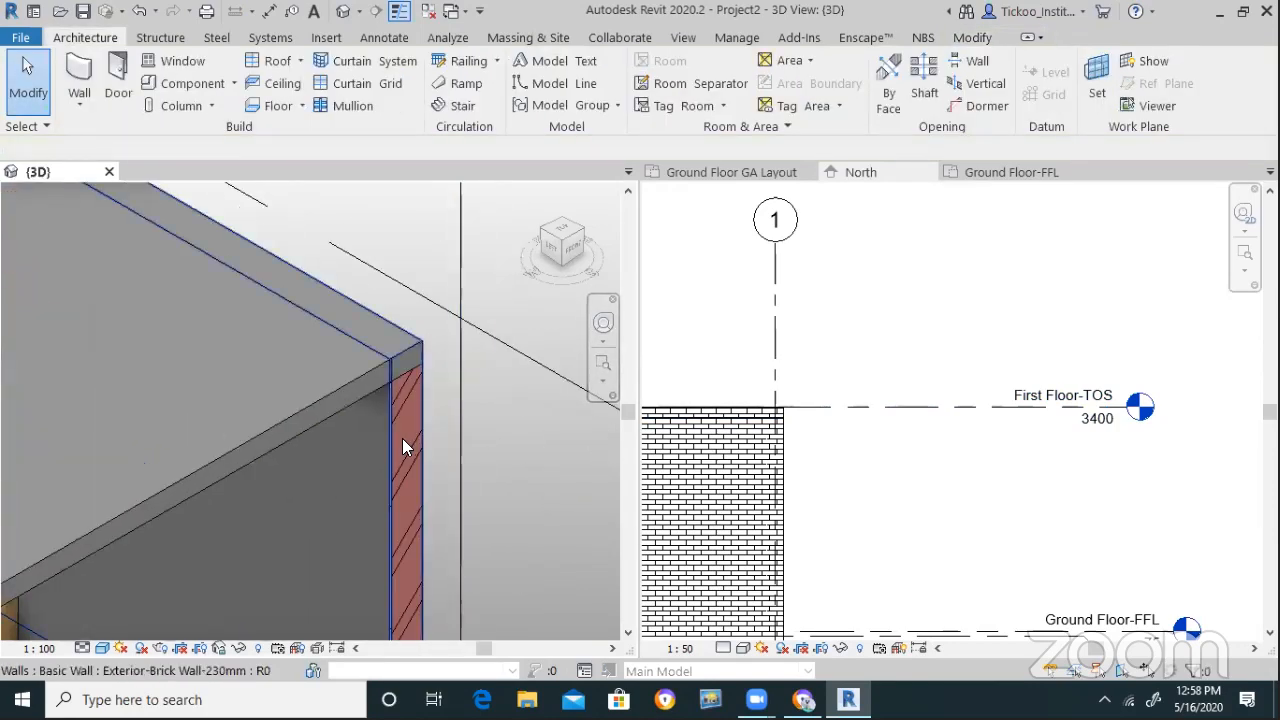
click(396, 428)
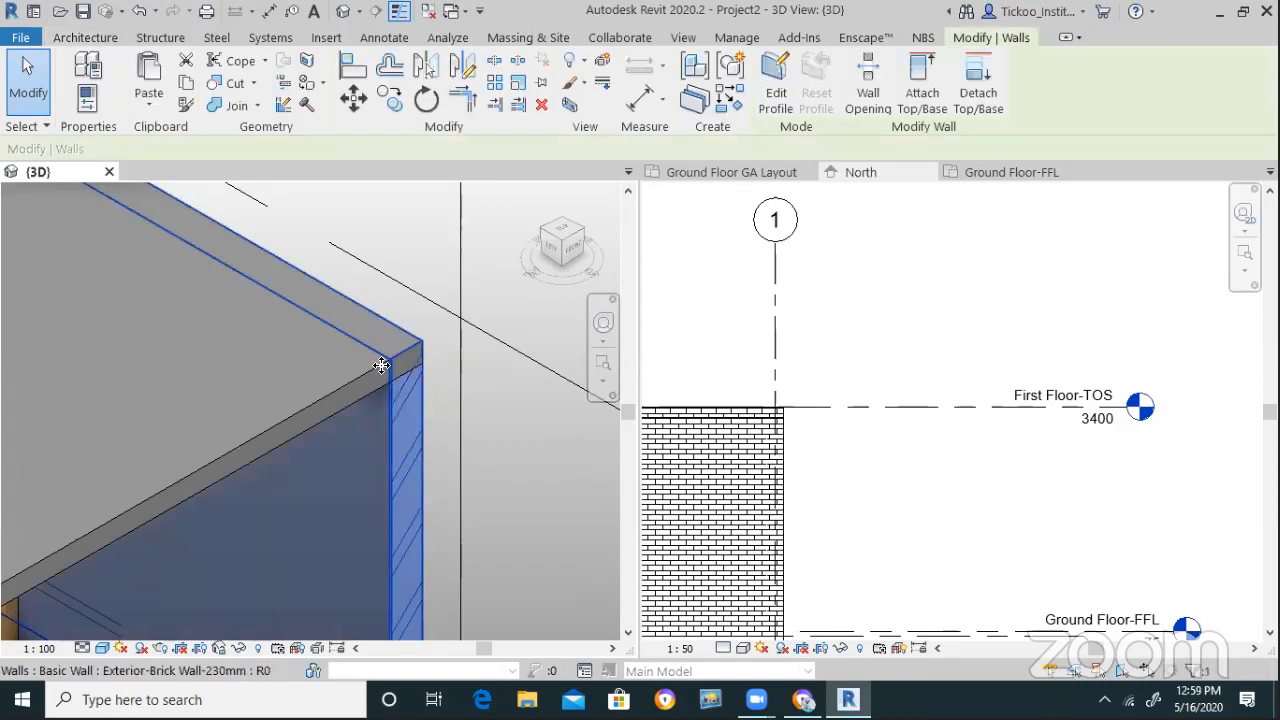
click(434, 262)
scroll(474, 346, down, 2)
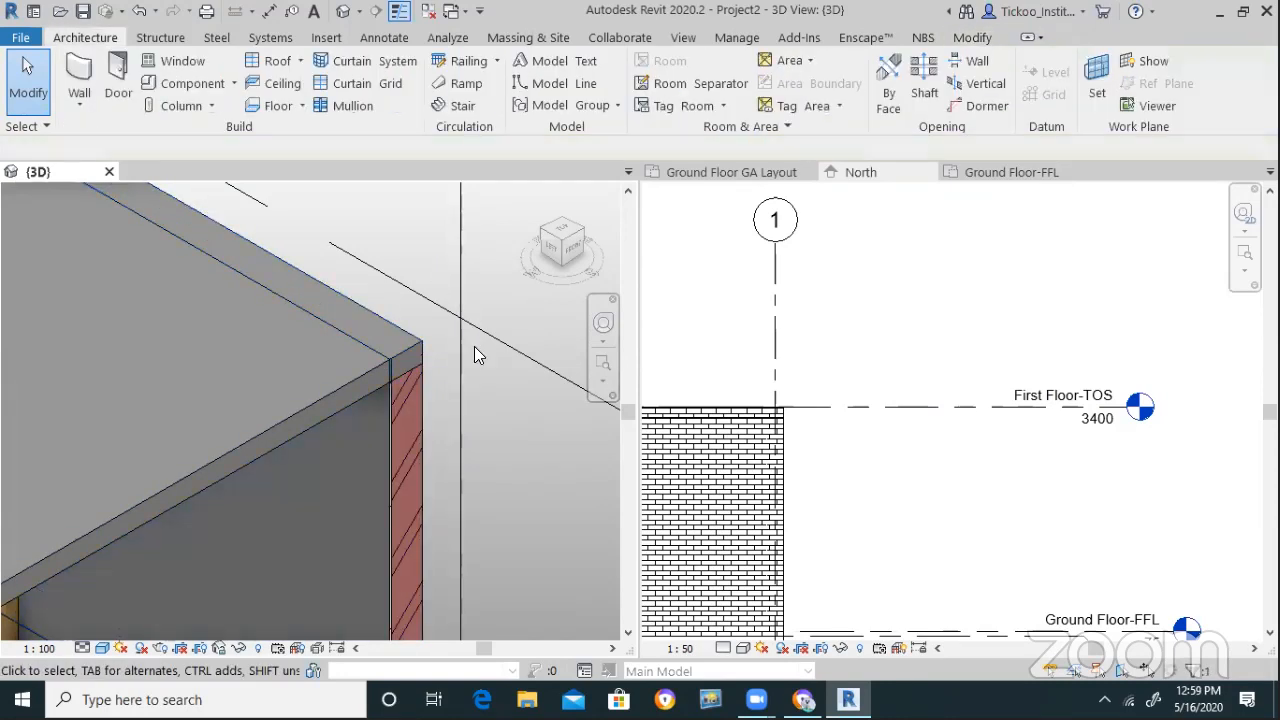
scroll(446, 384, down, 2)
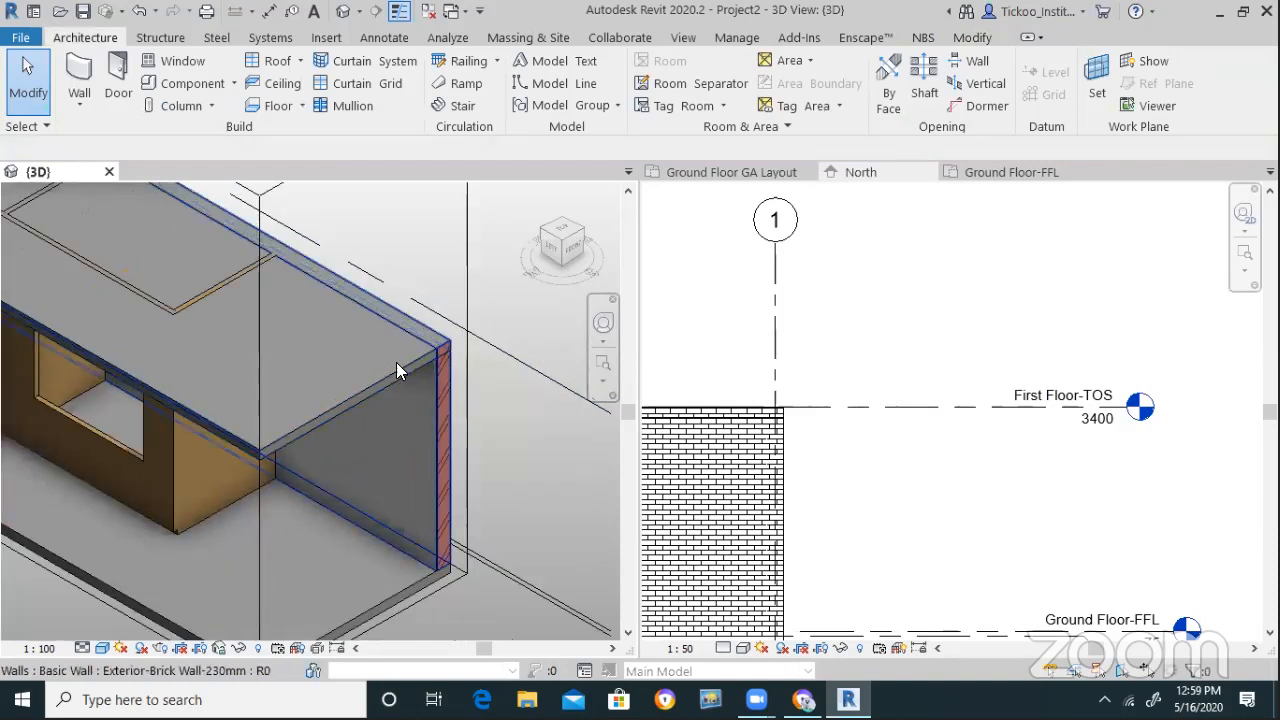
scroll(840, 430, up, 4)
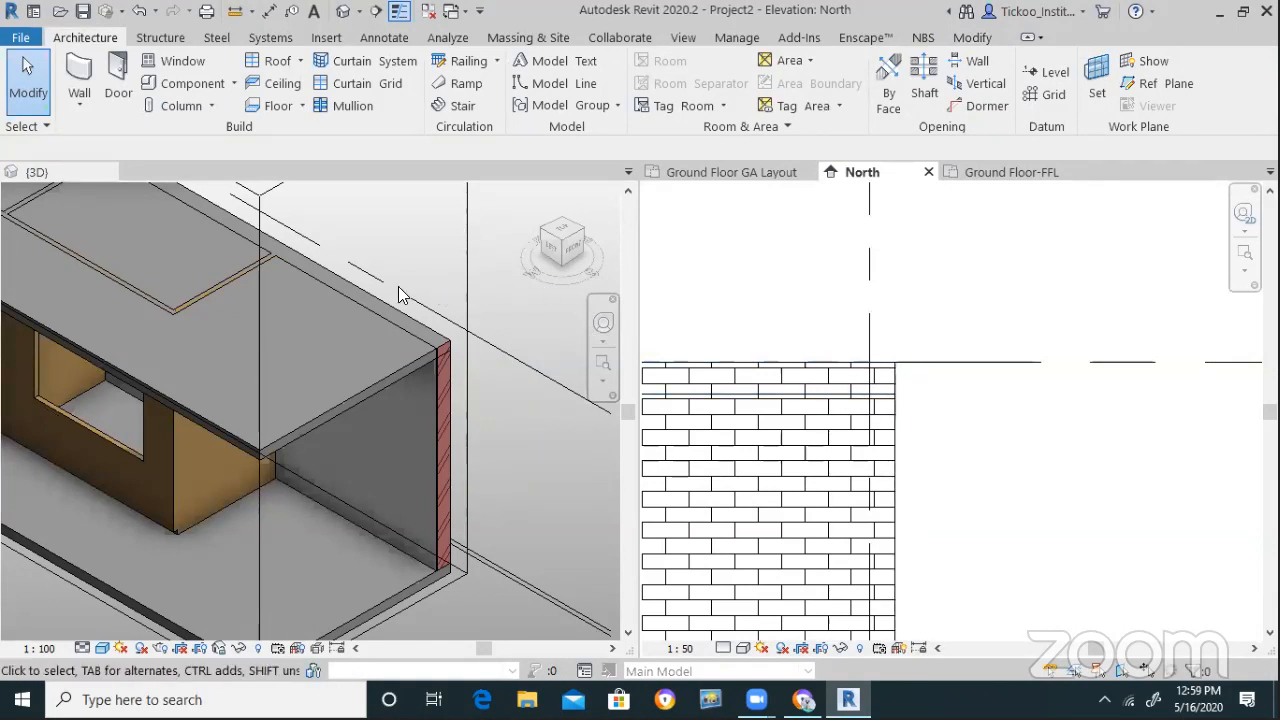
click(453, 285)
scroll(503, 287, down, 1)
Tile all open views side by side
scroll(975, 380, down, 5)
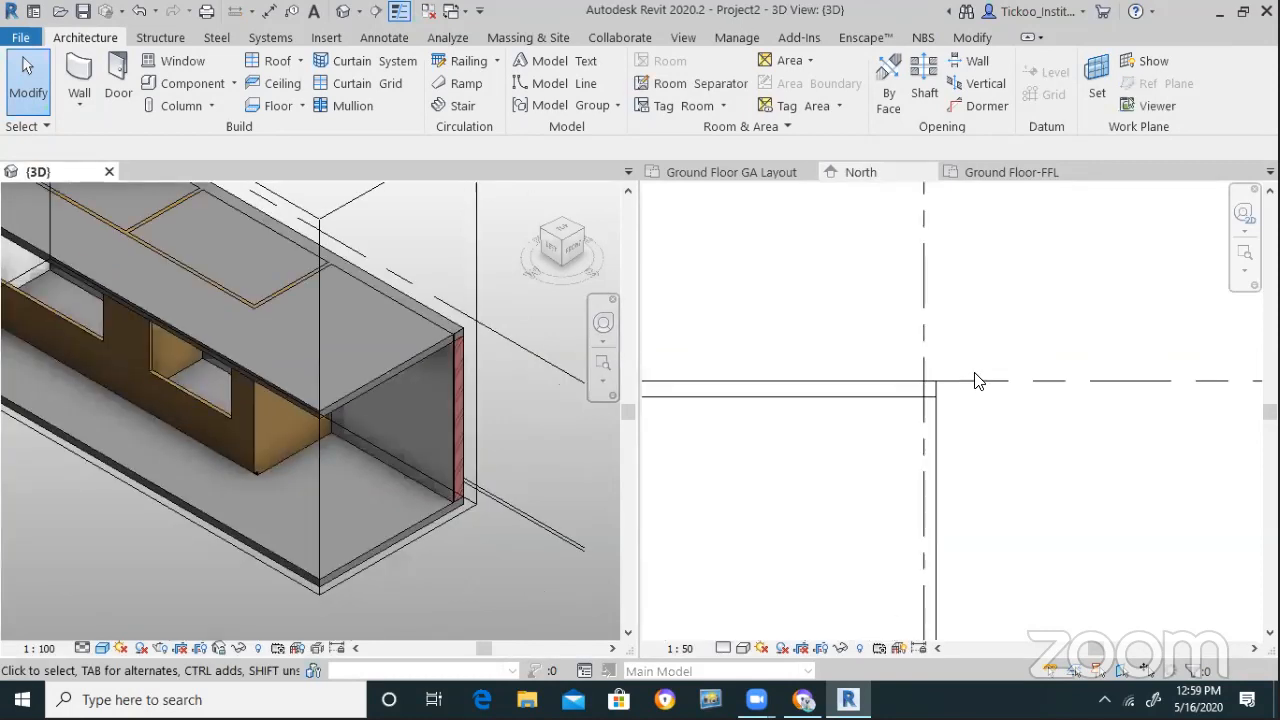
scroll(978, 380, down, 3)
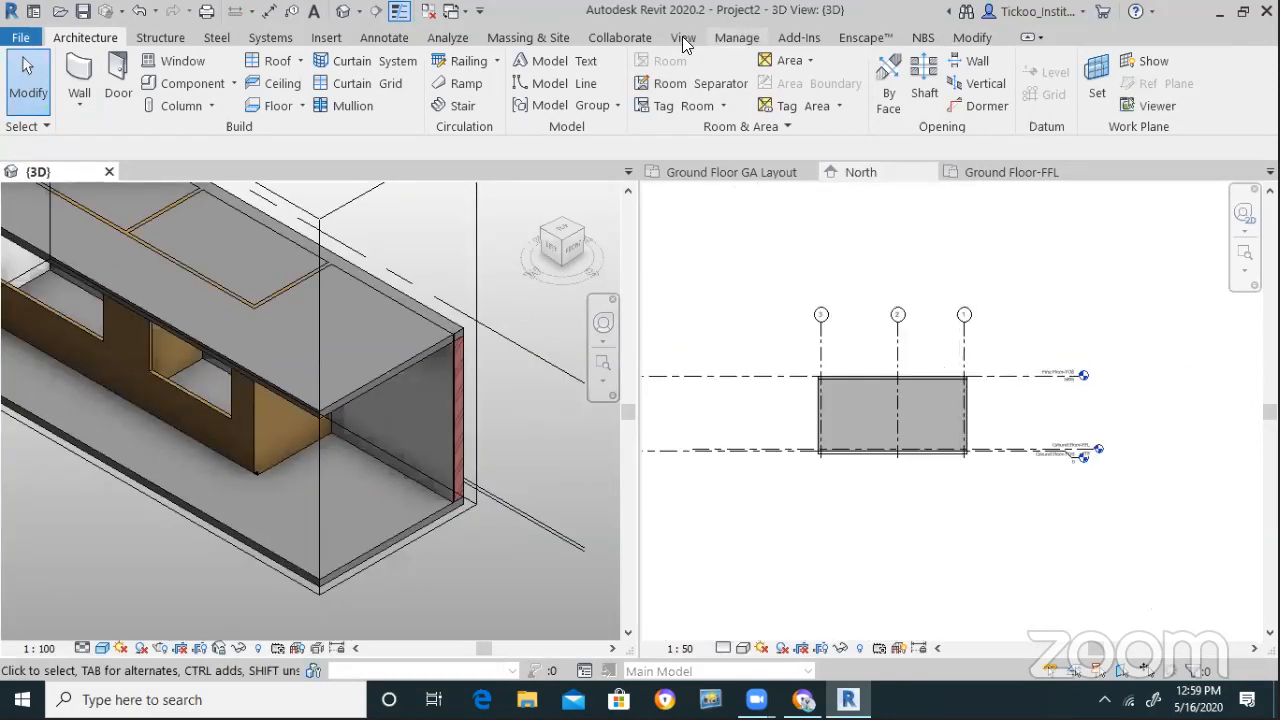
click(683, 37)
click(1138, 95)
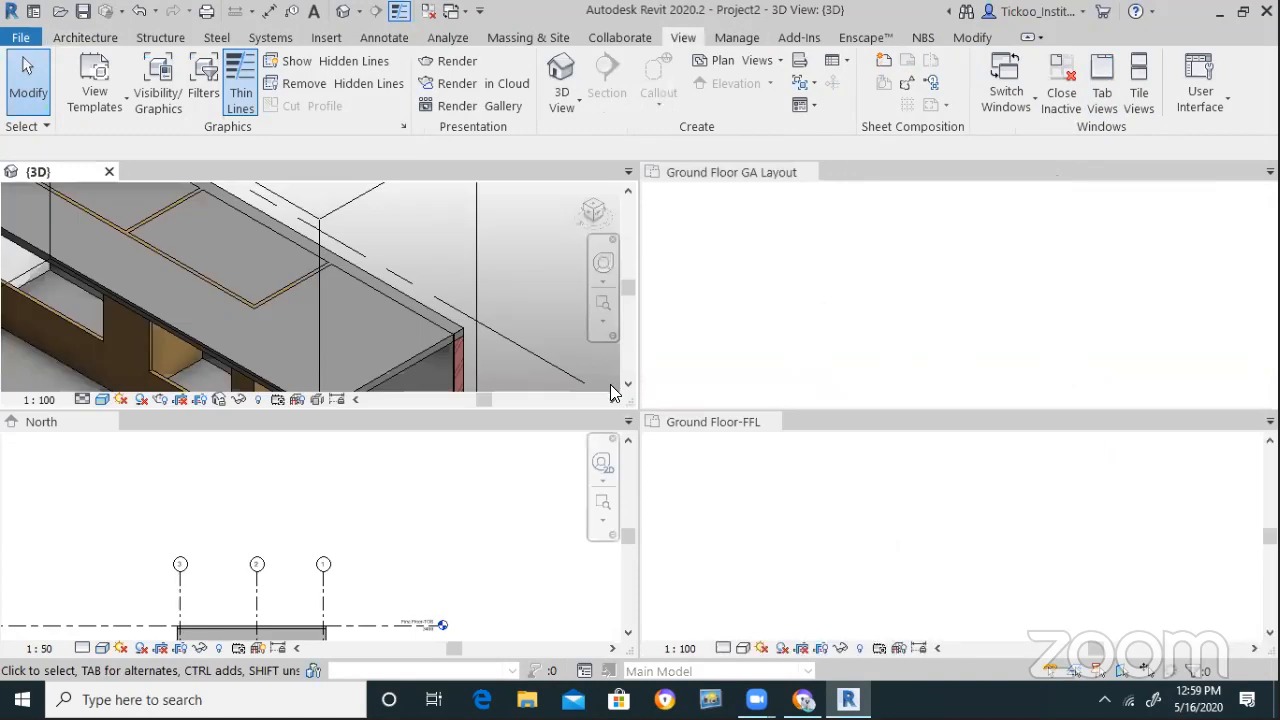
Draw a section line straight across the building in the Ground Floor GA Layout plan
click(898, 262)
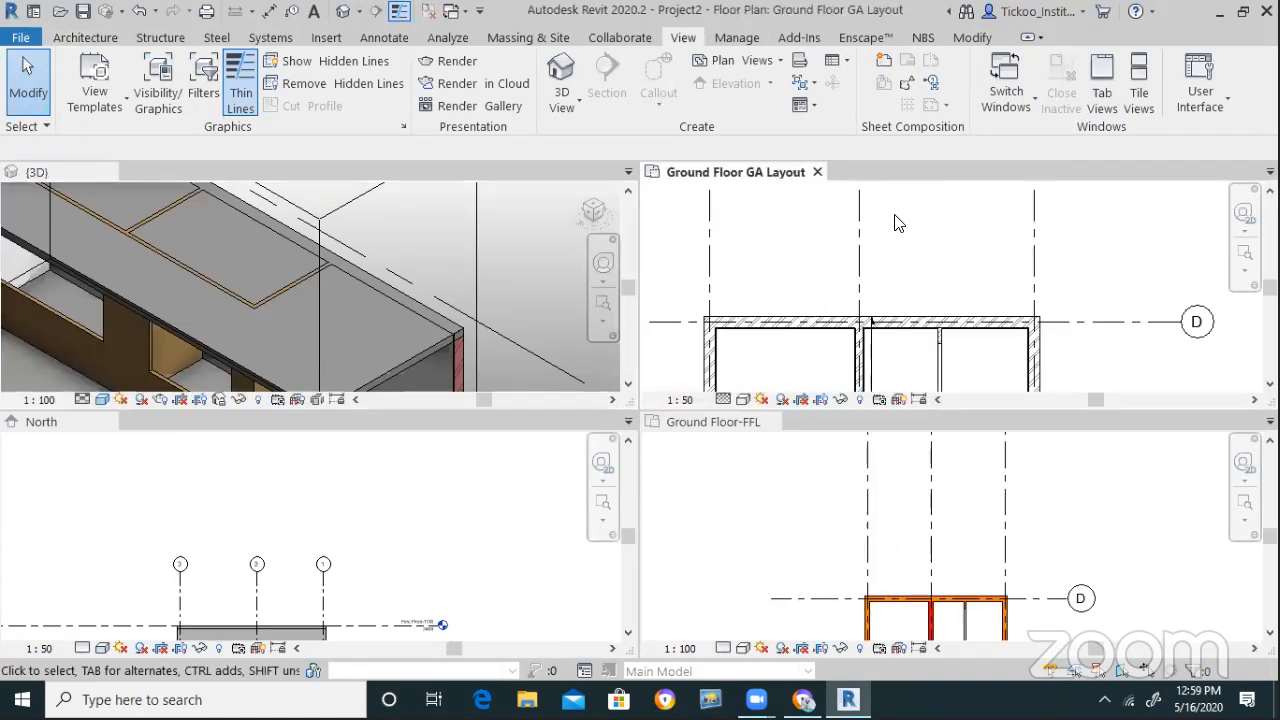
scroll(895, 220, down, 4)
scroll(903, 392, down, 1)
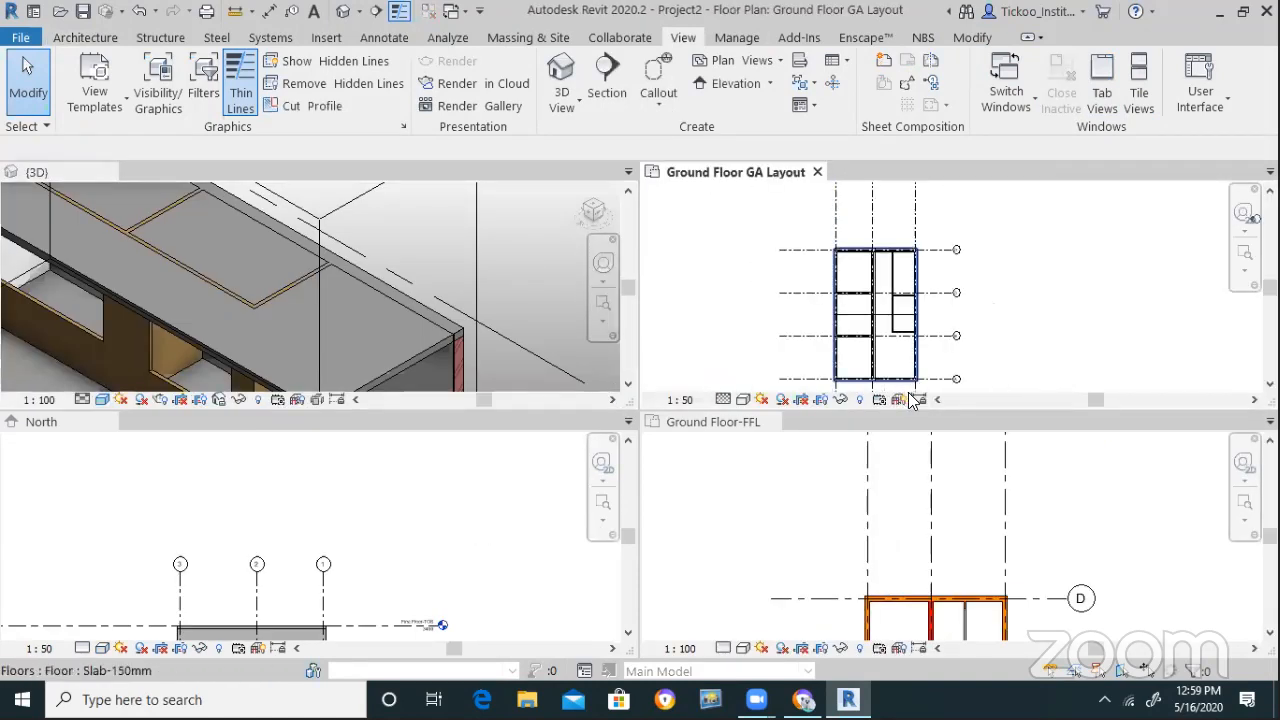
scroll(935, 378, up, 1)
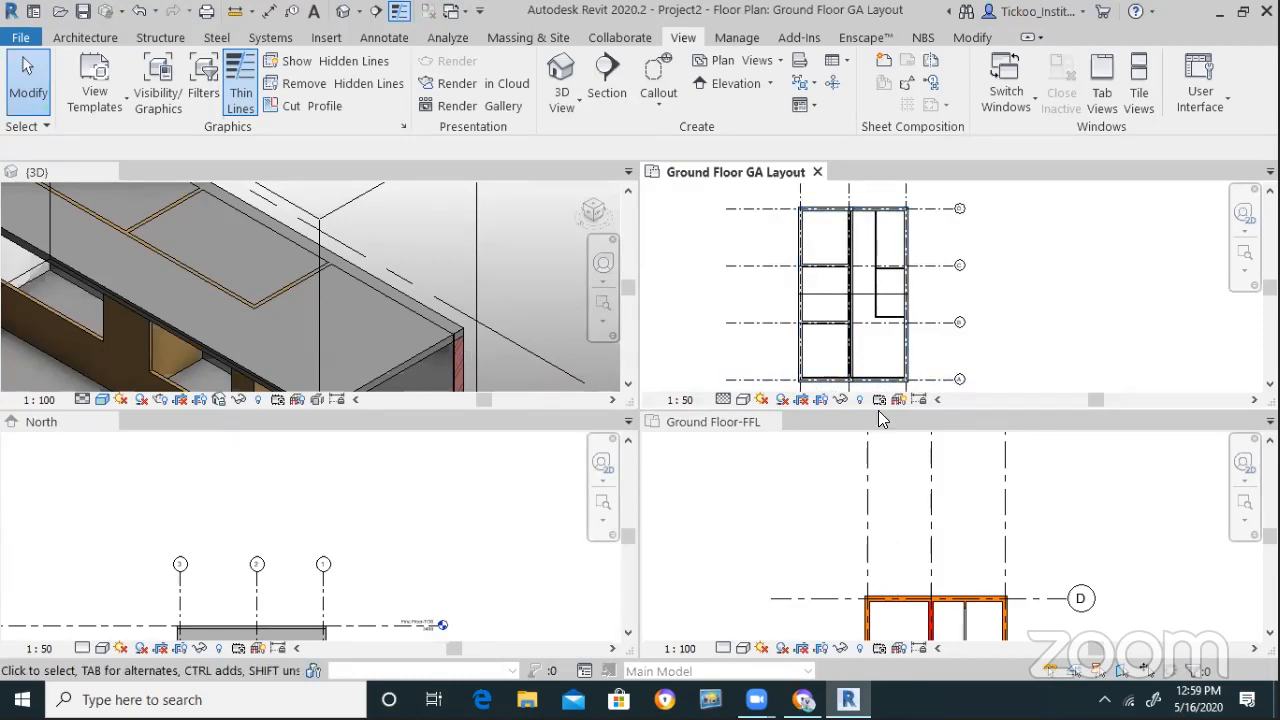
scroll(919, 362, up, 3)
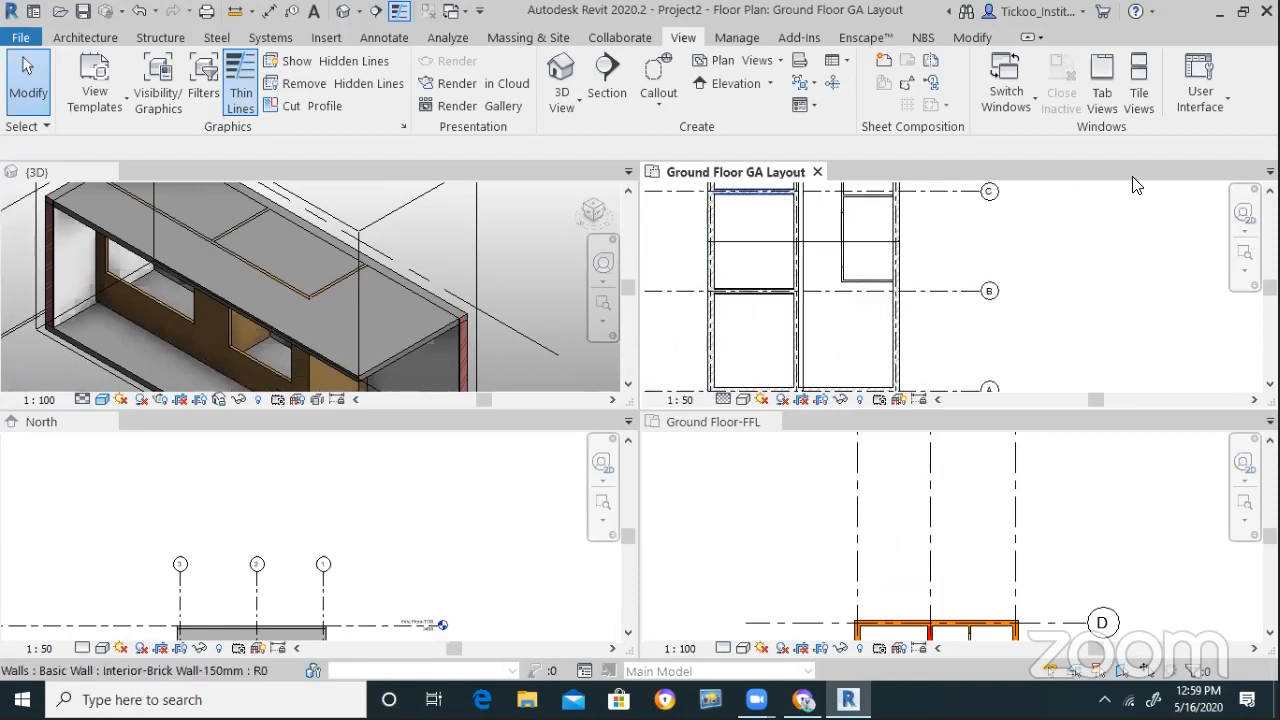
click(606, 72)
click(665, 351)
click(955, 351)
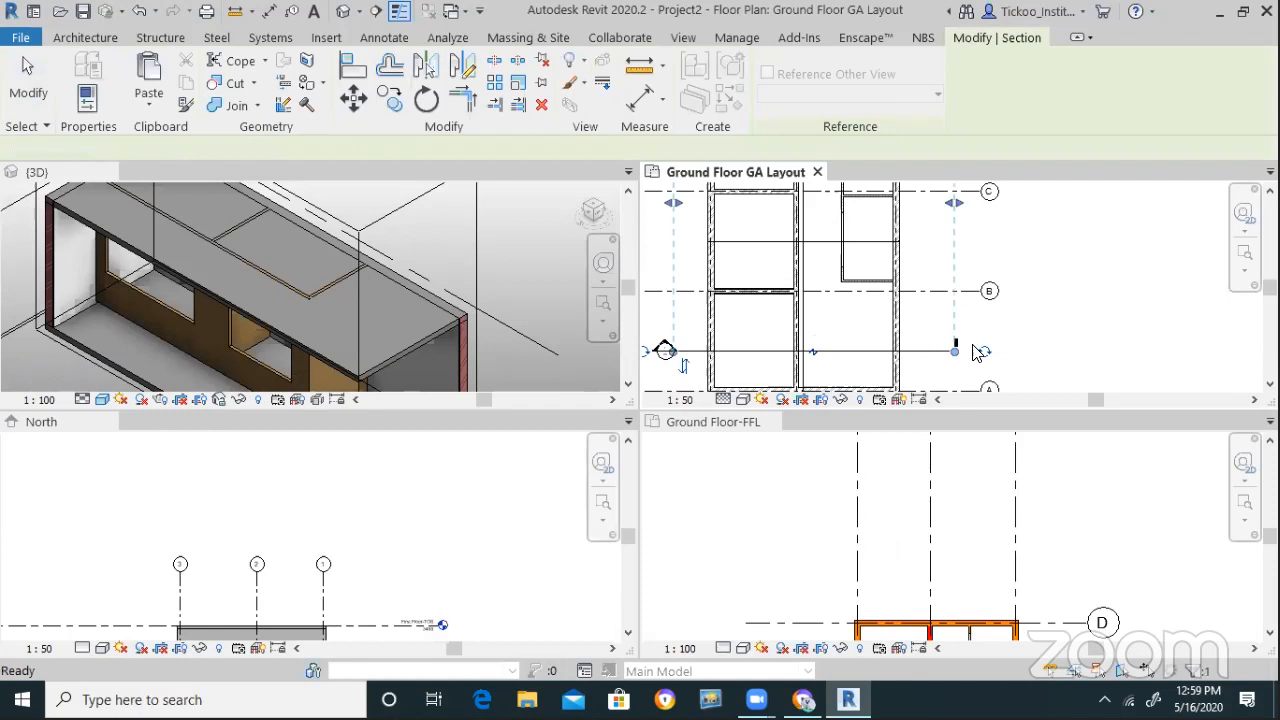
scroll(977, 352, down, 3)
scroll(879, 281, down, 1)
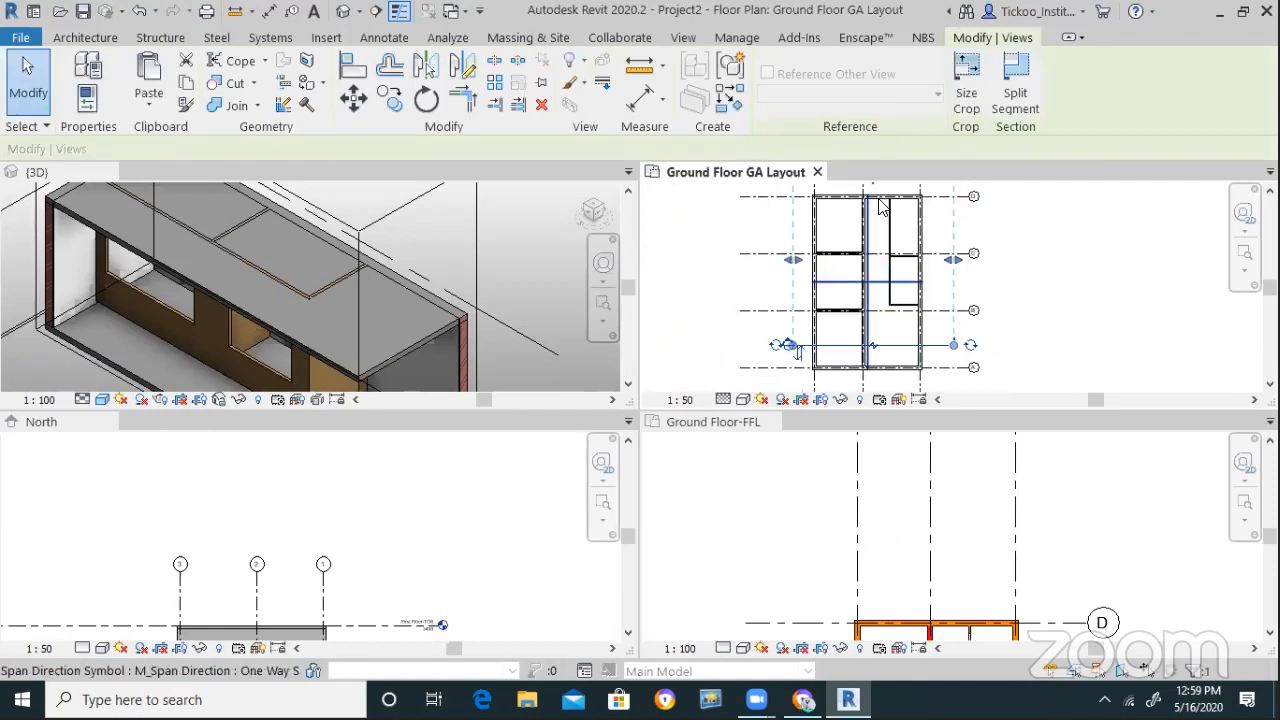
scroll(868, 204, down, 1)
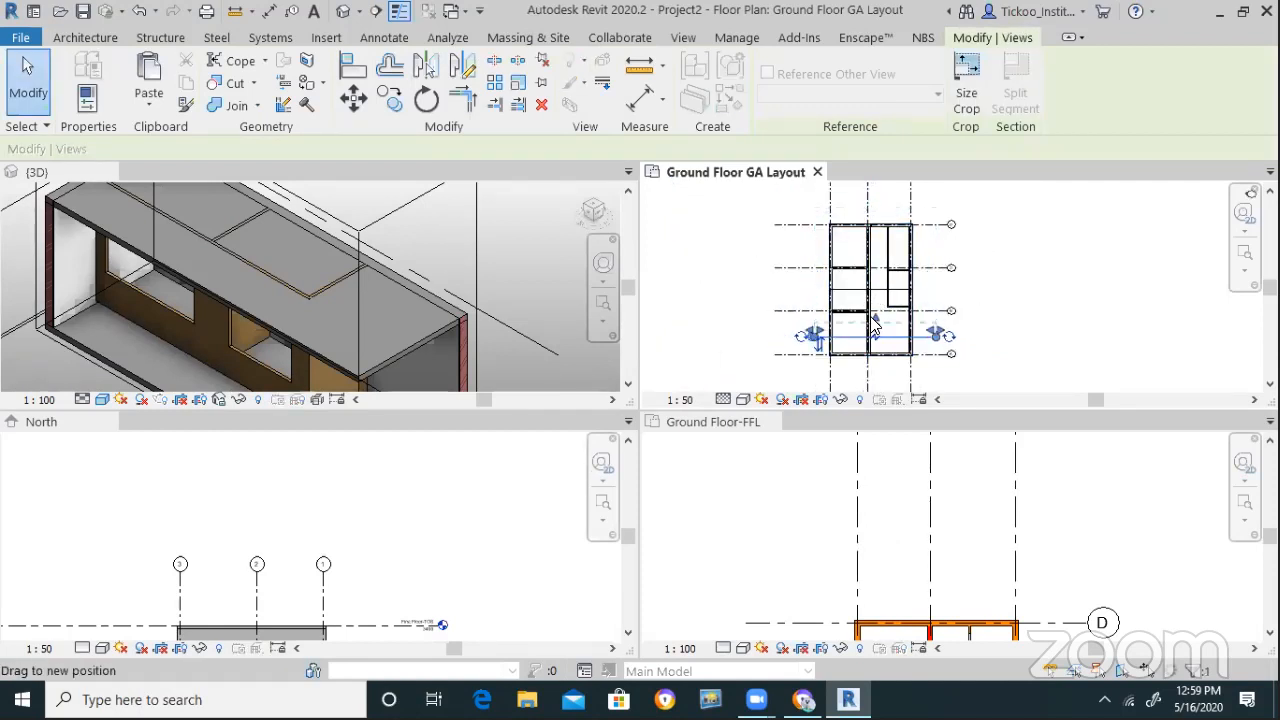
key(Escape)
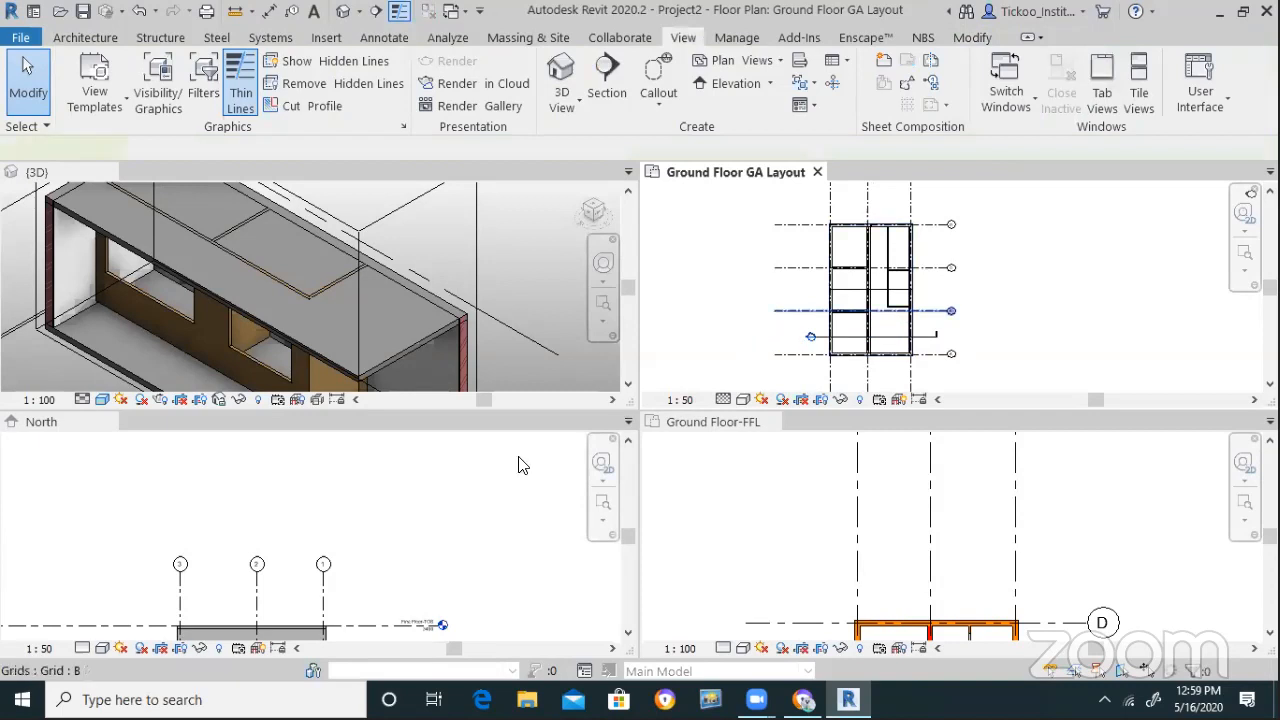
Open the new Section 1 view from its section head
click(518, 465)
click(108, 422)
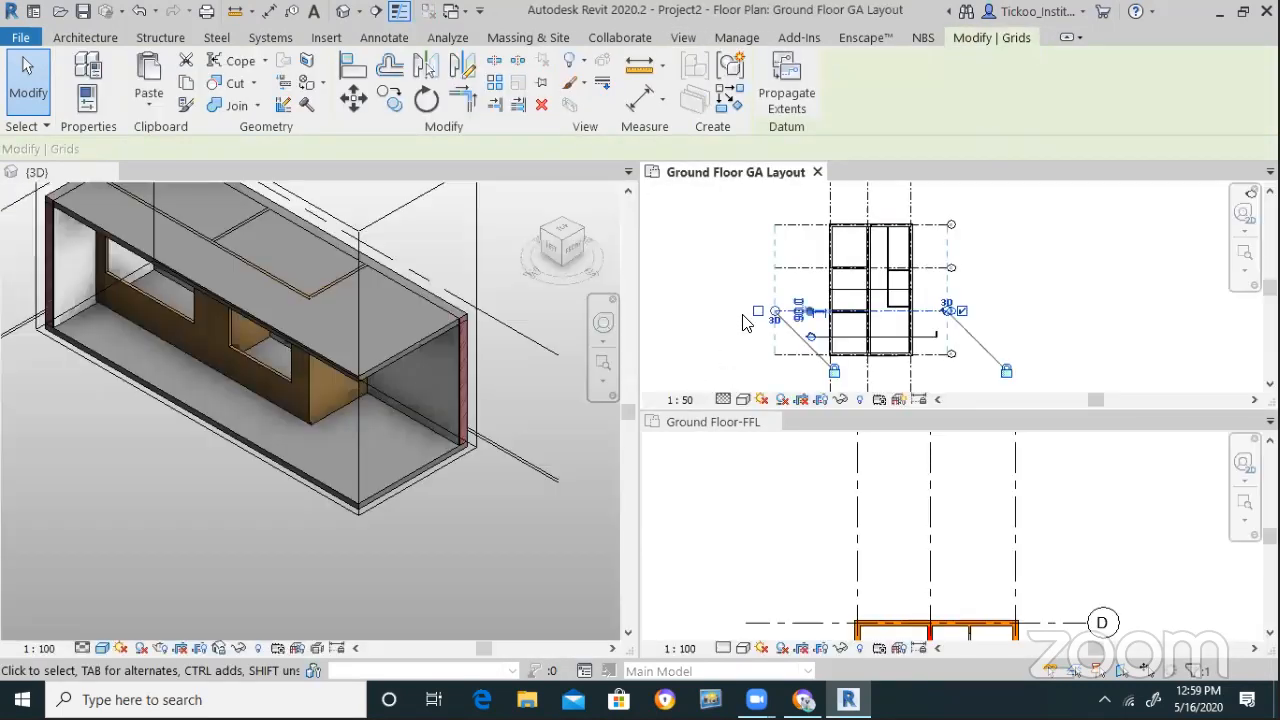
click(727, 299)
scroll(790, 360, up, 4)
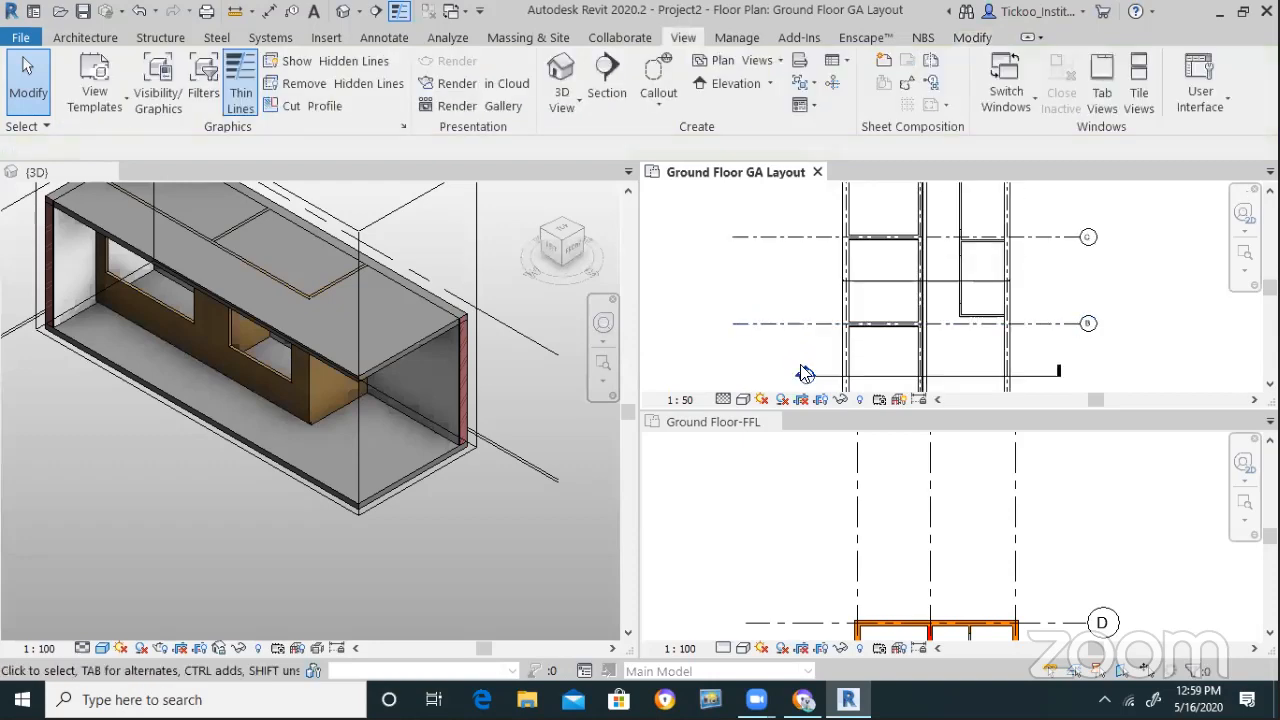
double_click(808, 378)
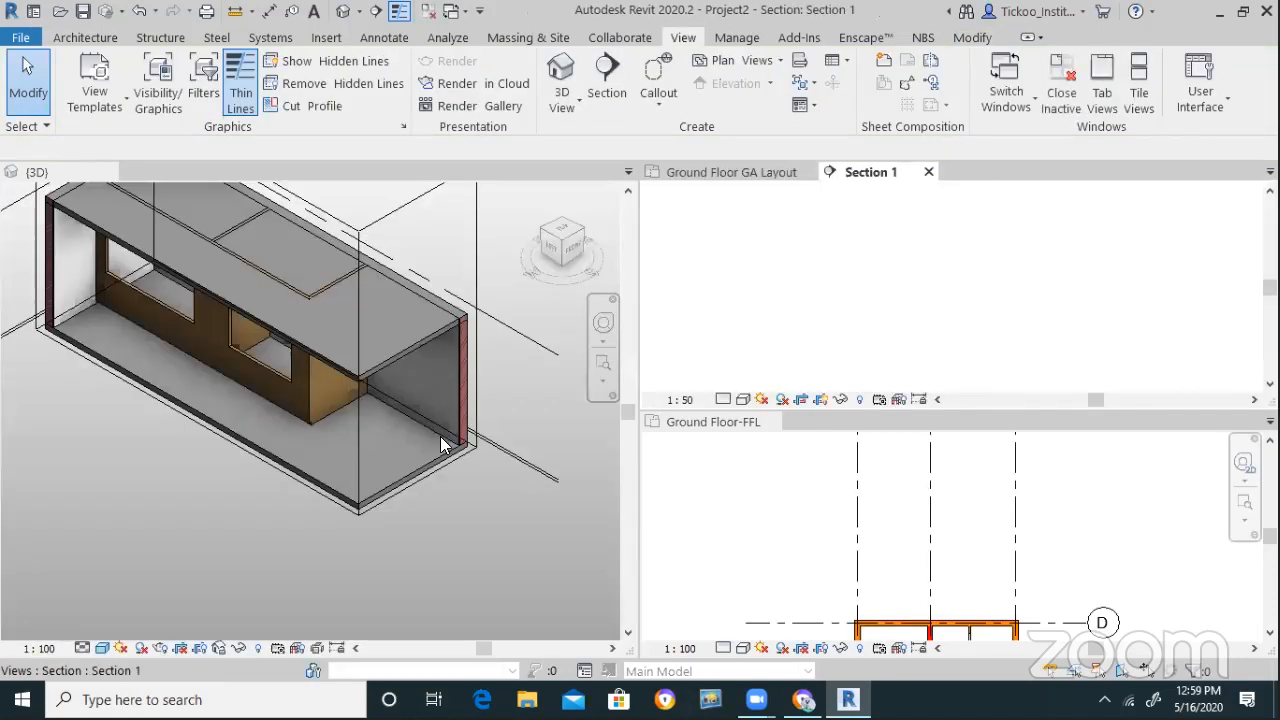
Enlarge the 3D view's section box outward
scroll(874, 262, up, 5)
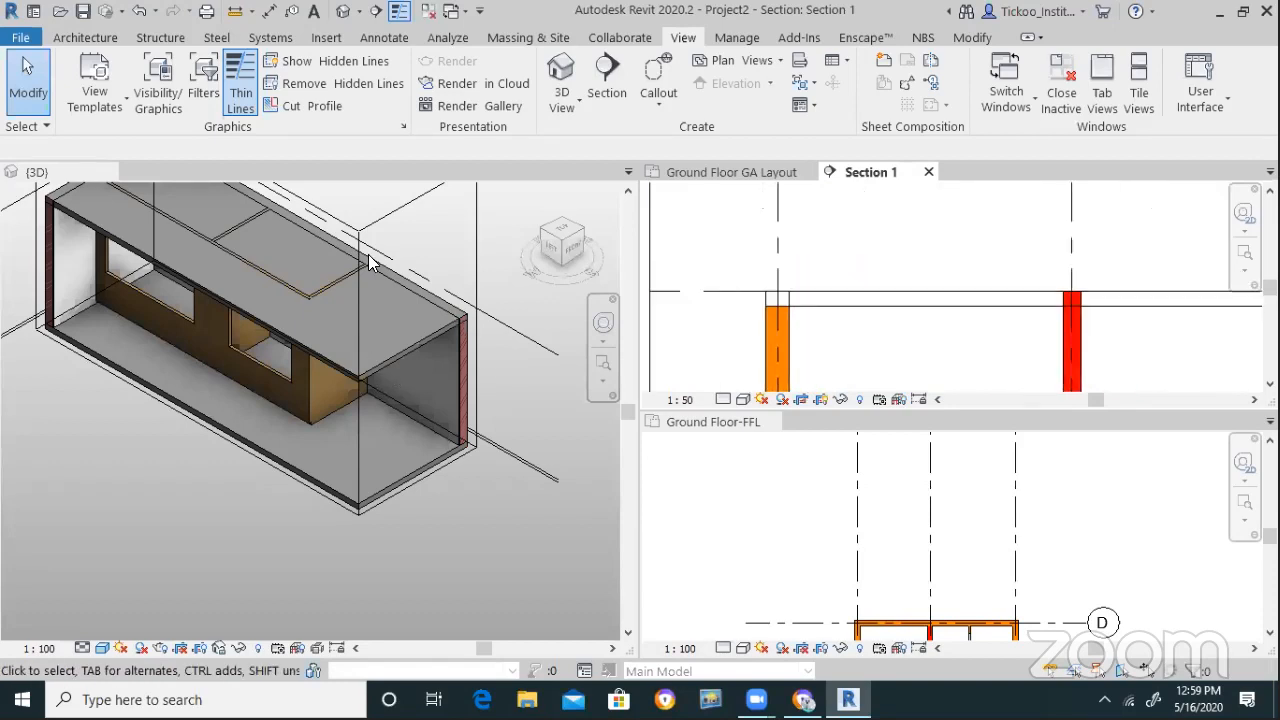
click(402, 206)
click(477, 388)
scroll(404, 405, down, 3)
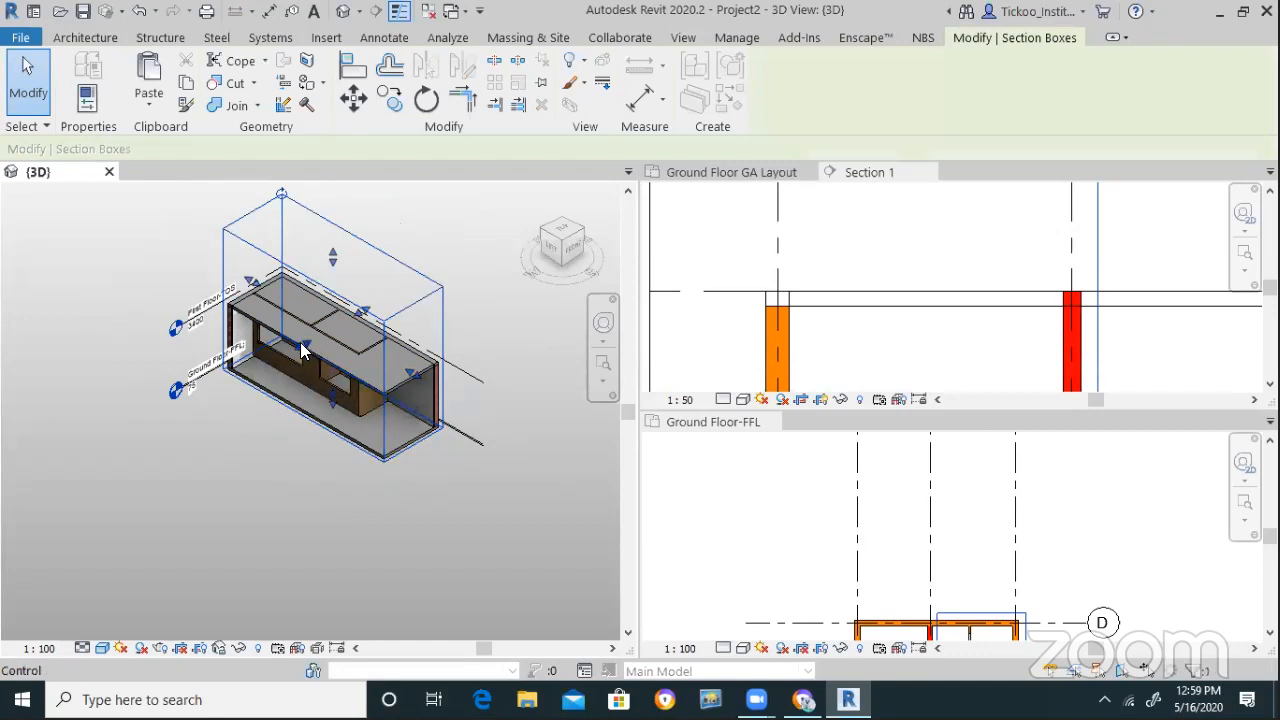
drag(303, 345, 211, 443)
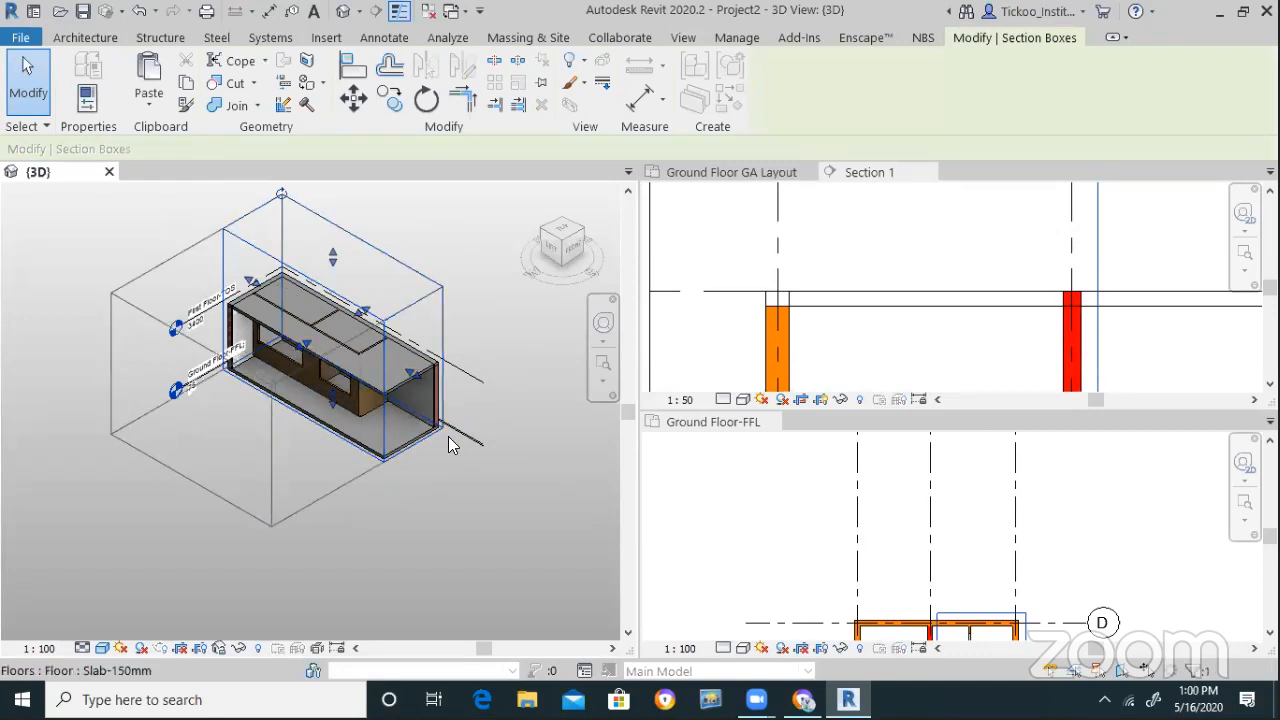
scroll(430, 440, up, 5)
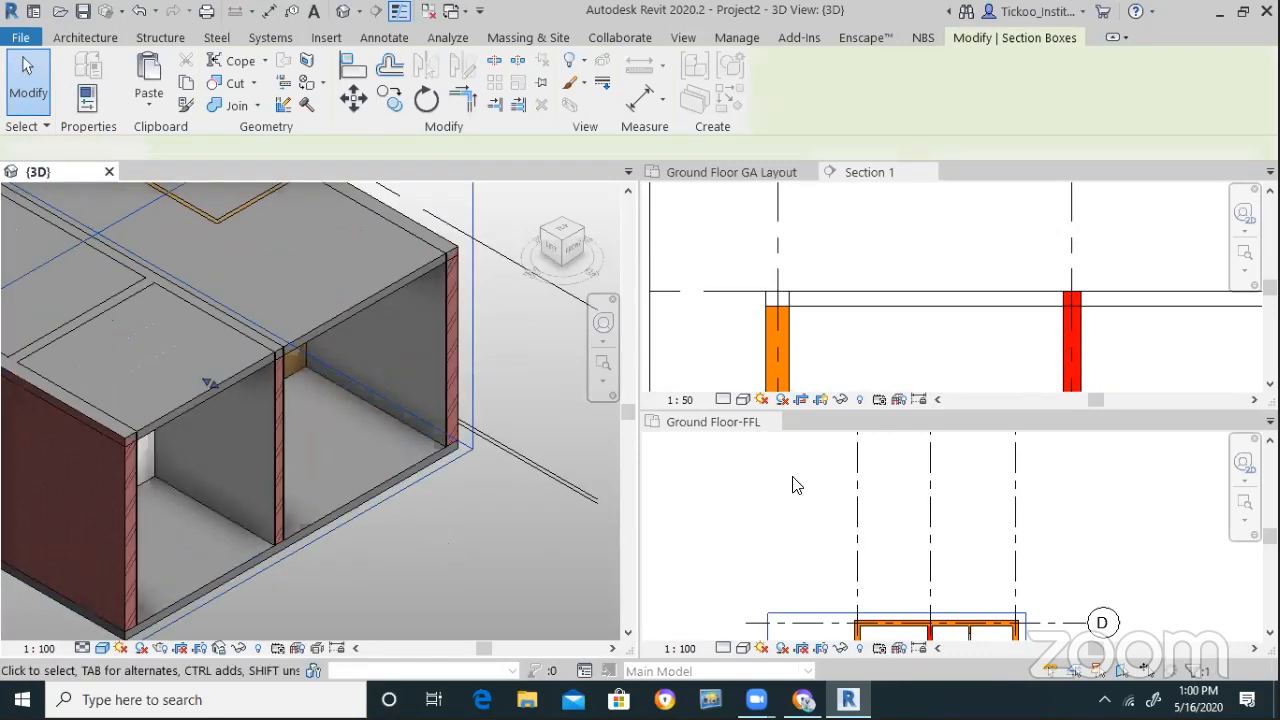
click(540, 532)
Set the interior brick partition's Top Offset to -150 in Section 1
click(886, 249)
scroll(886, 245, down, 5)
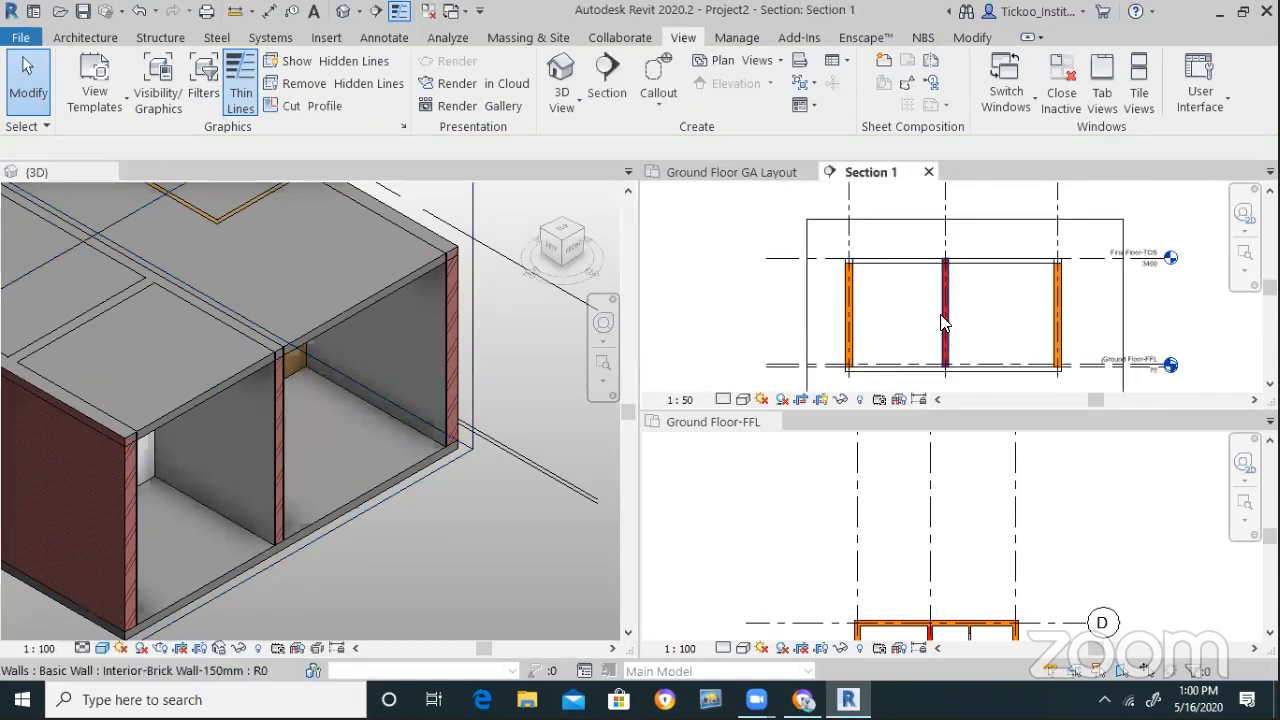
click(948, 307)
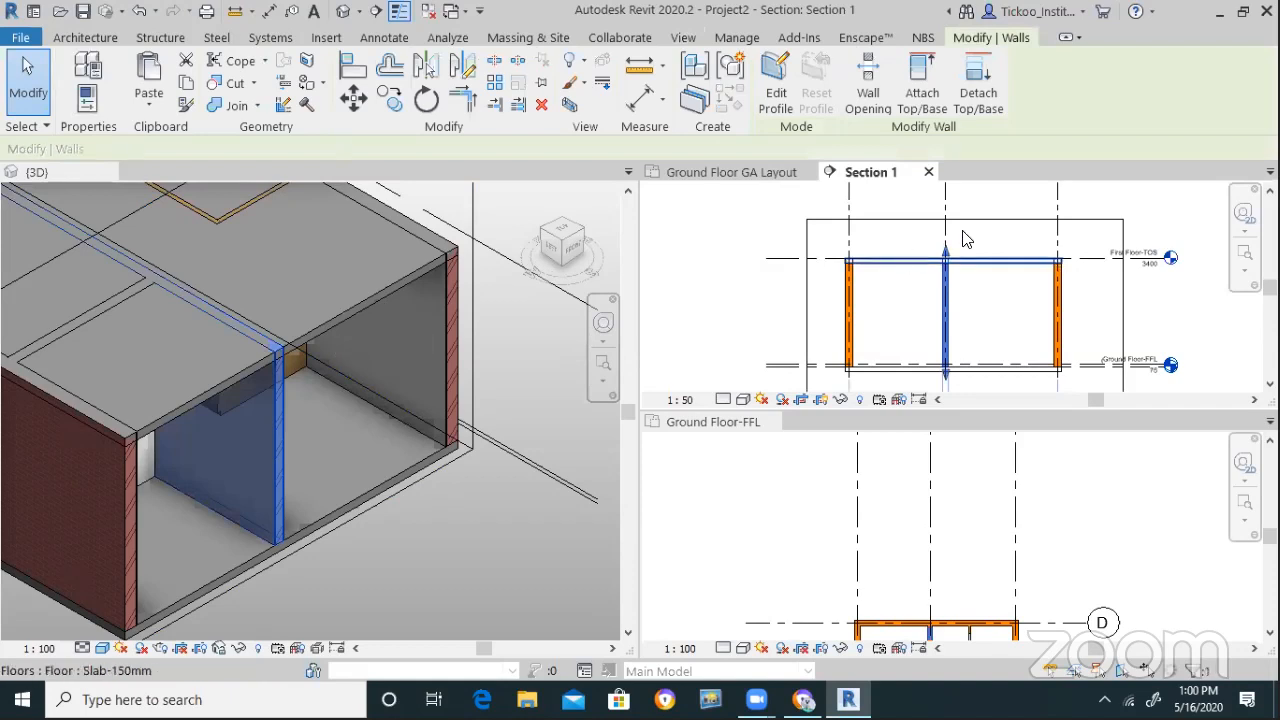
scroll(957, 243, up, 3)
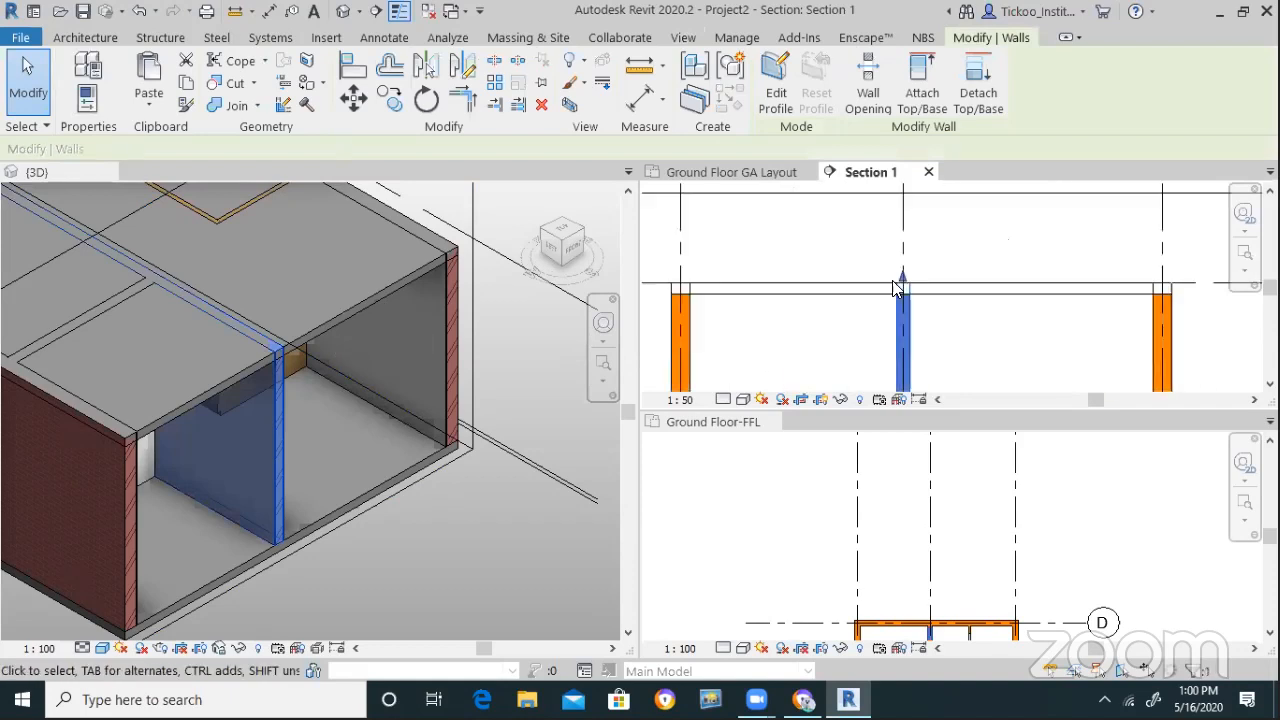
click(85, 100)
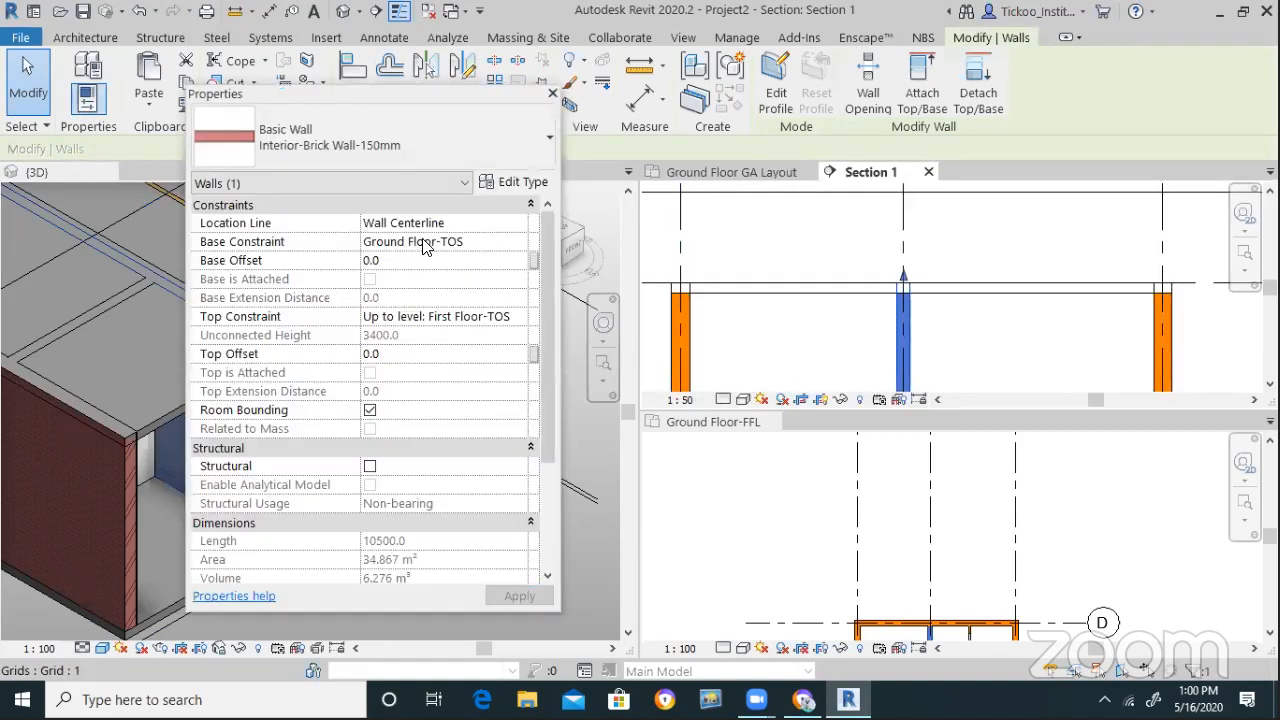
click(402, 353)
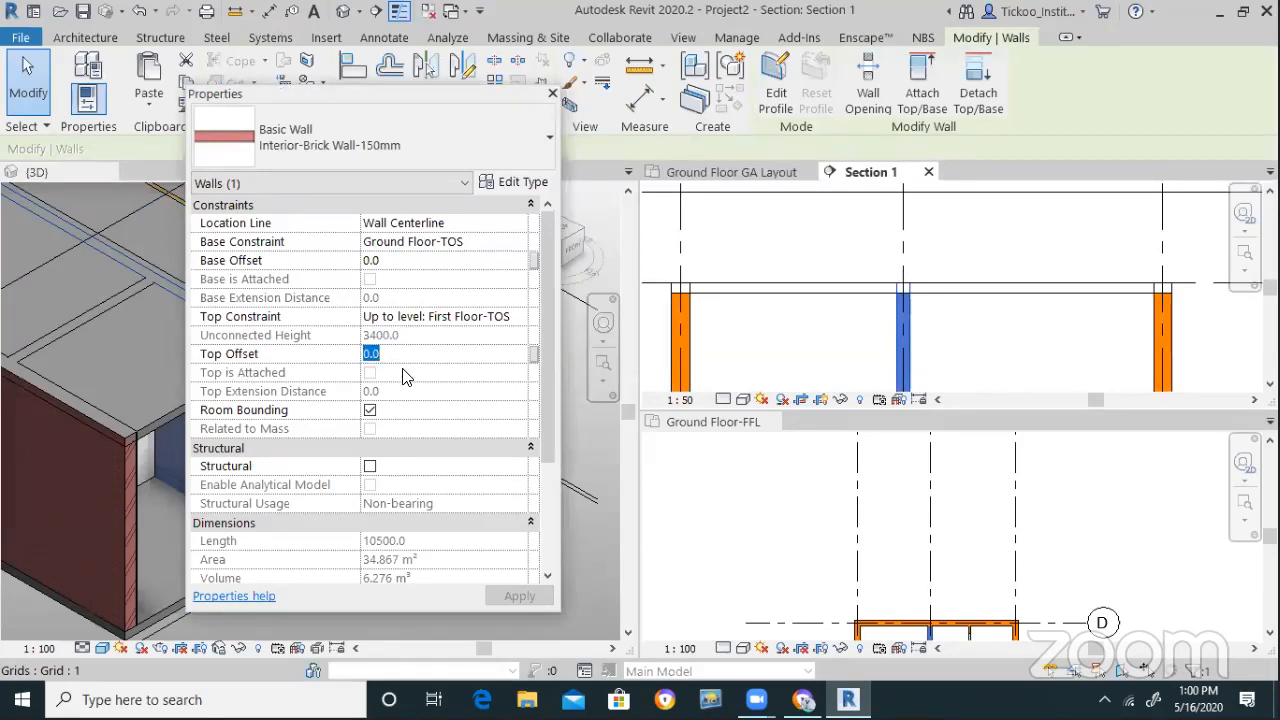
text(-)
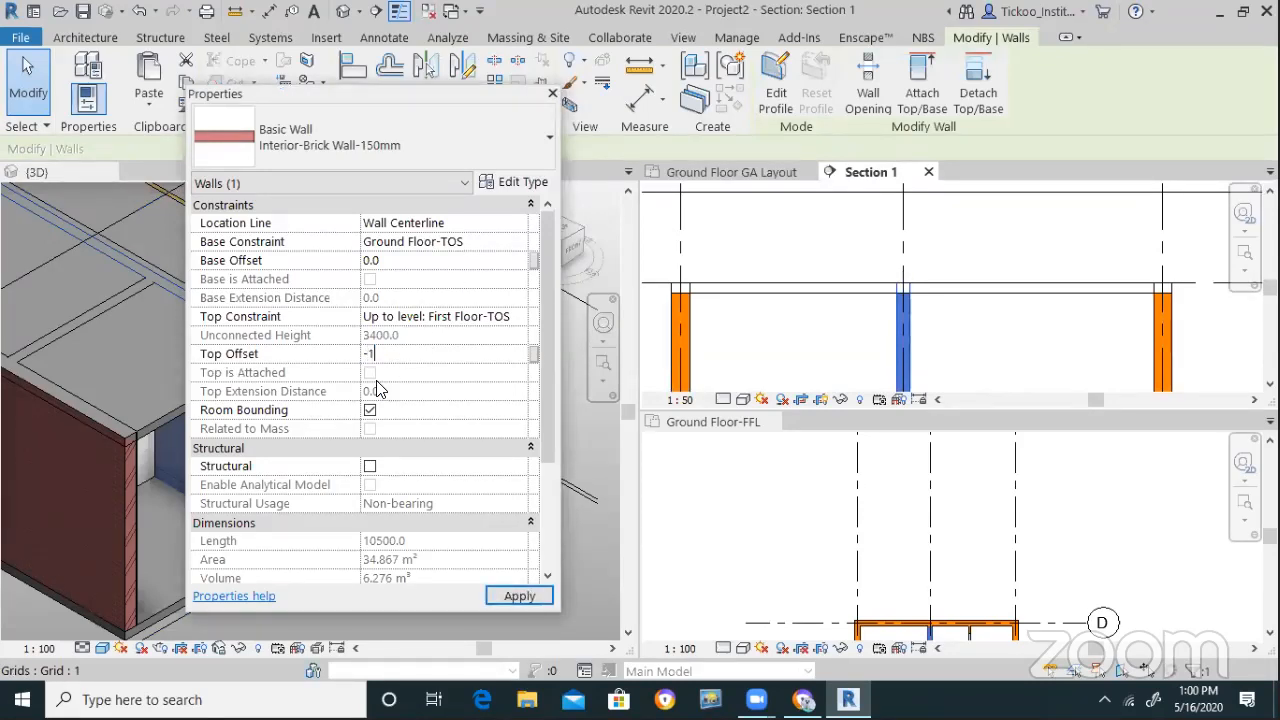
text(150)
key(Return)
Give the first-floor slab a Height Offset From Level of 100.0
click(955, 332)
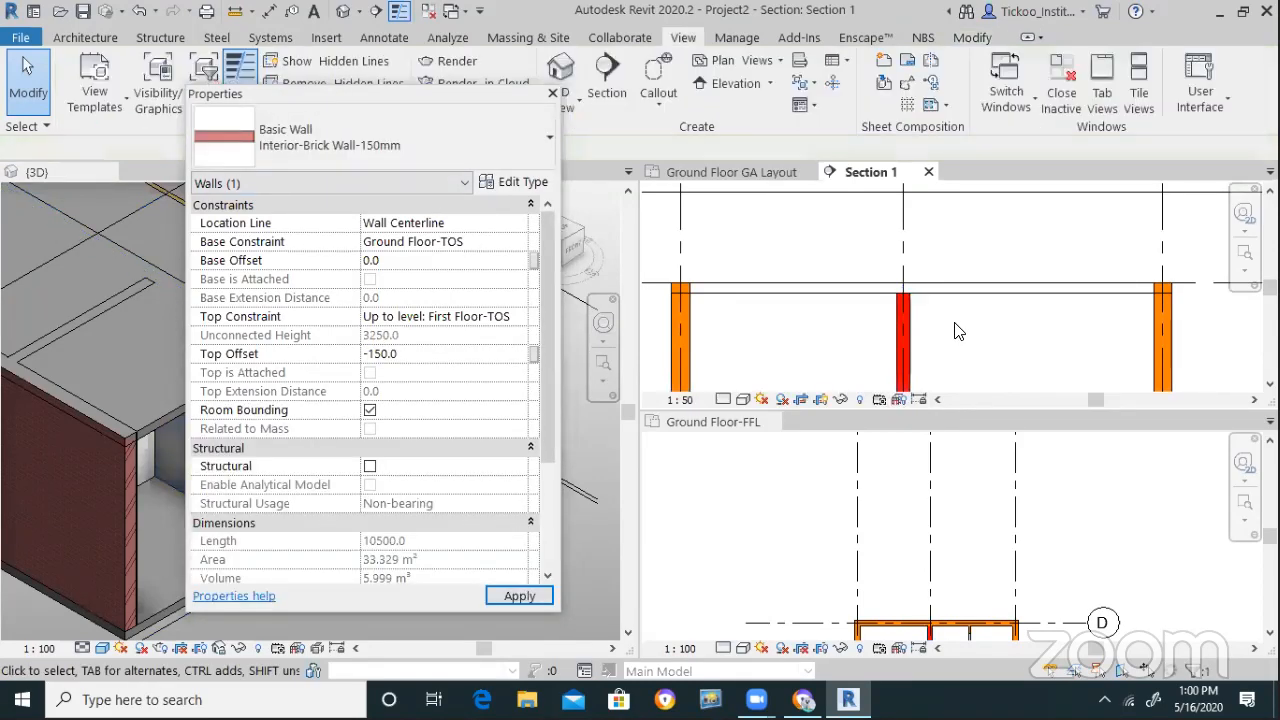
click(971, 291)
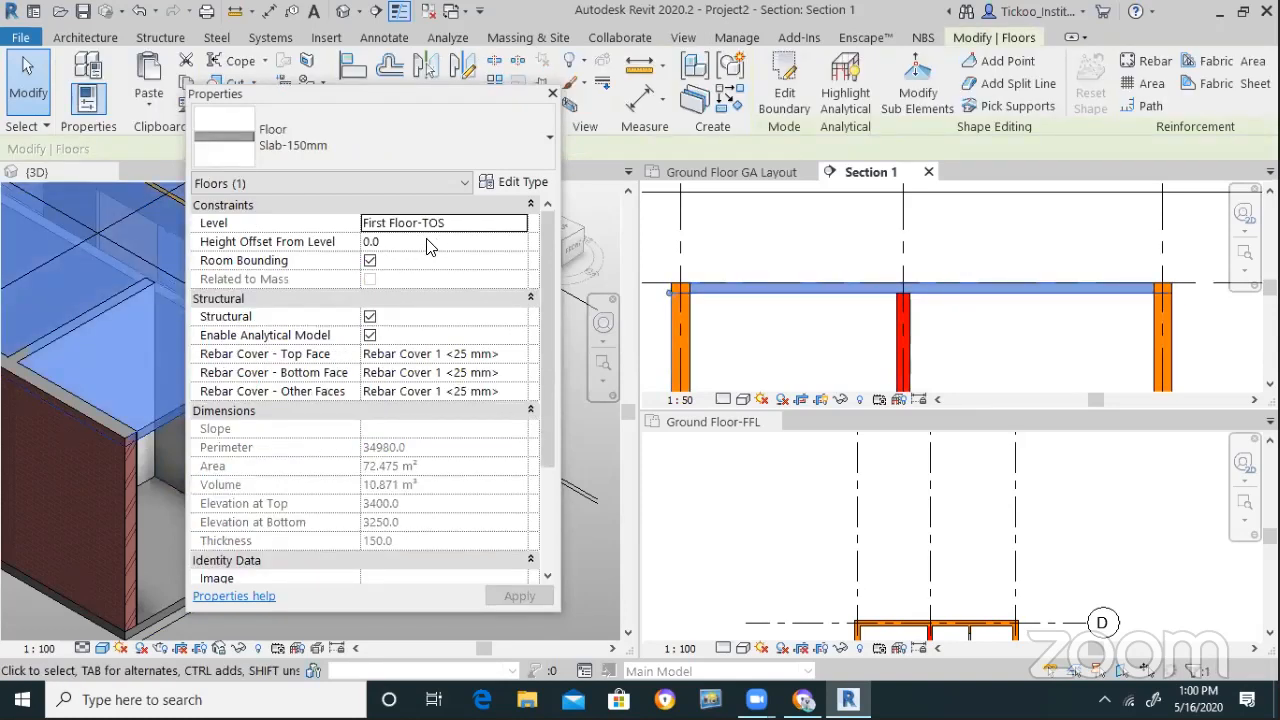
click(428, 243)
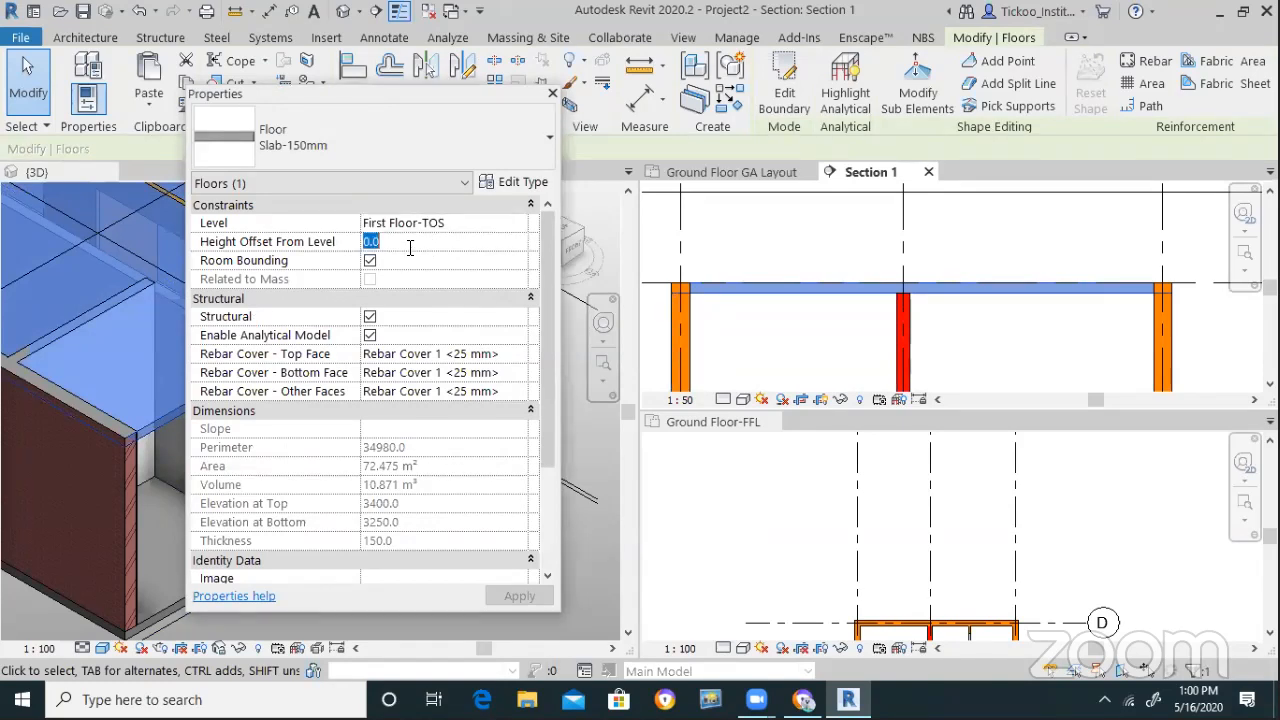
text(100.0)
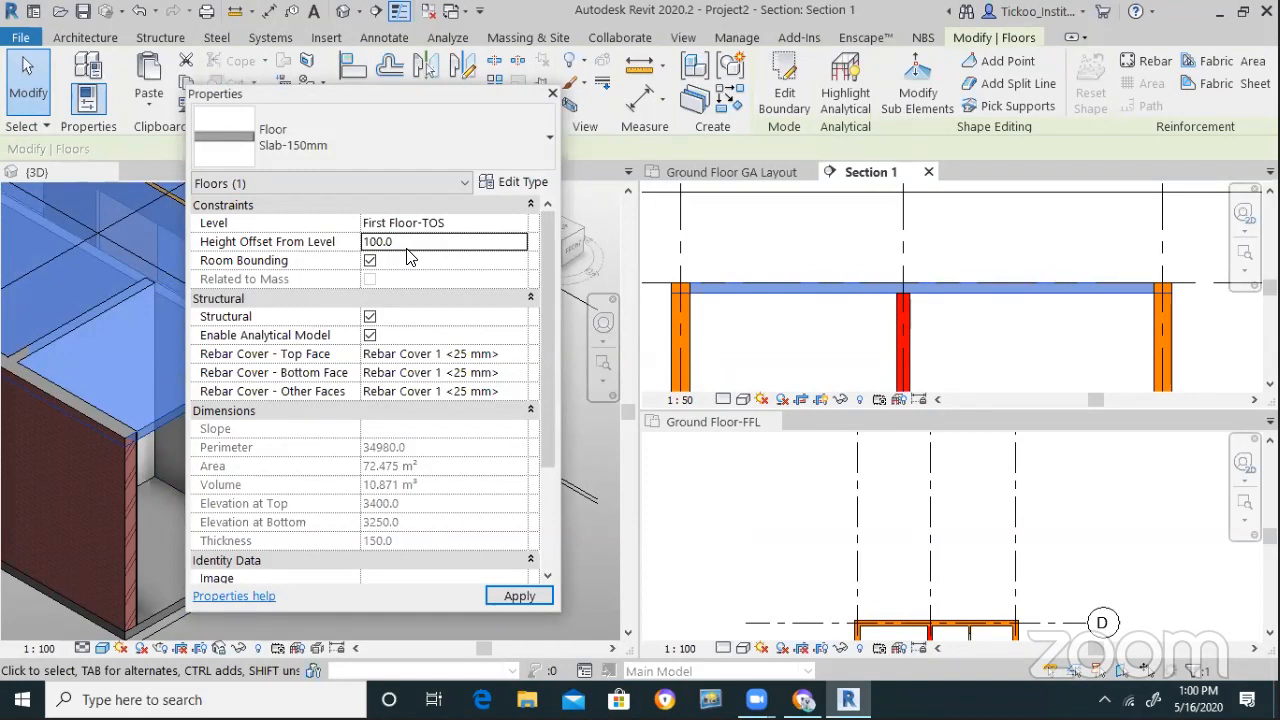
click(519, 596)
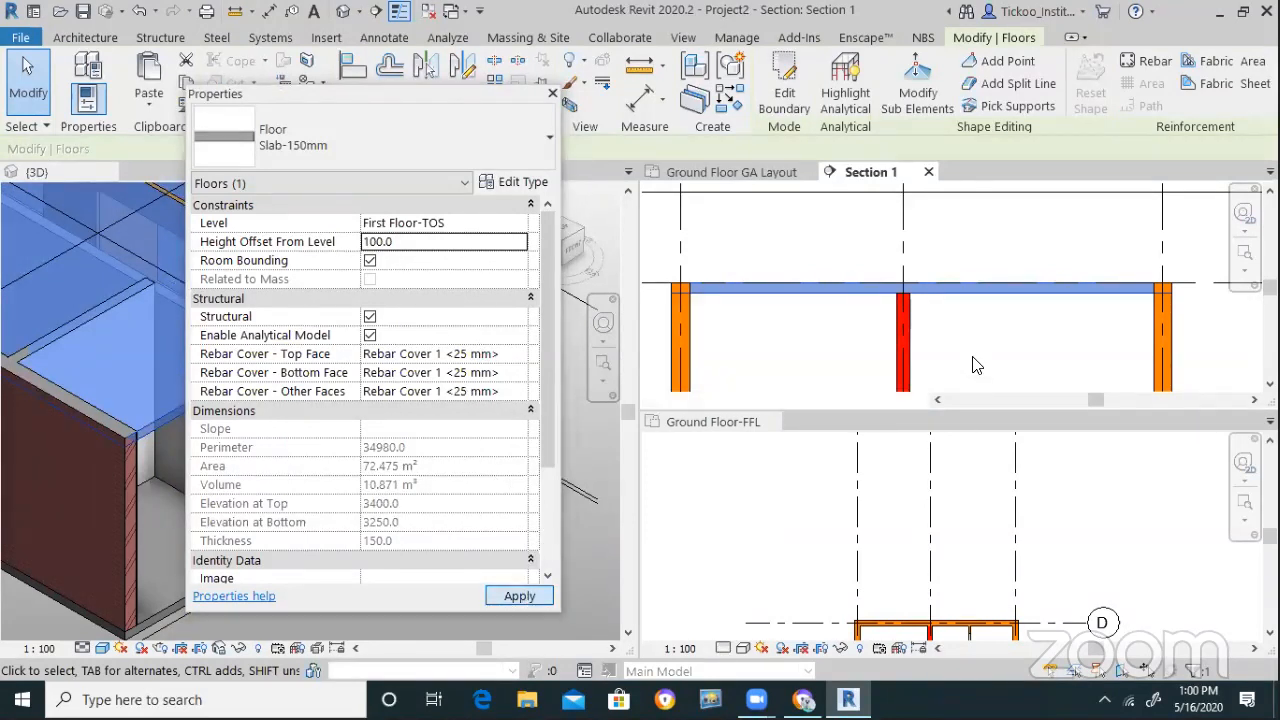
click(975, 353)
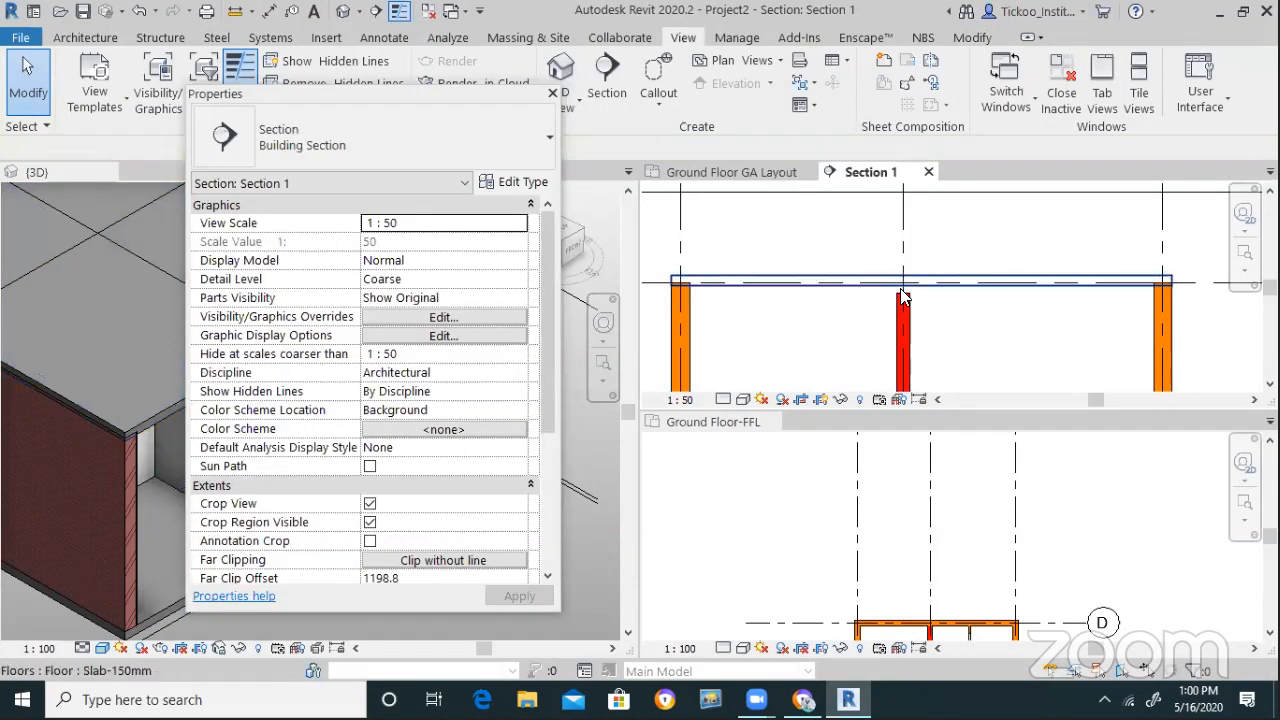
click(551, 94)
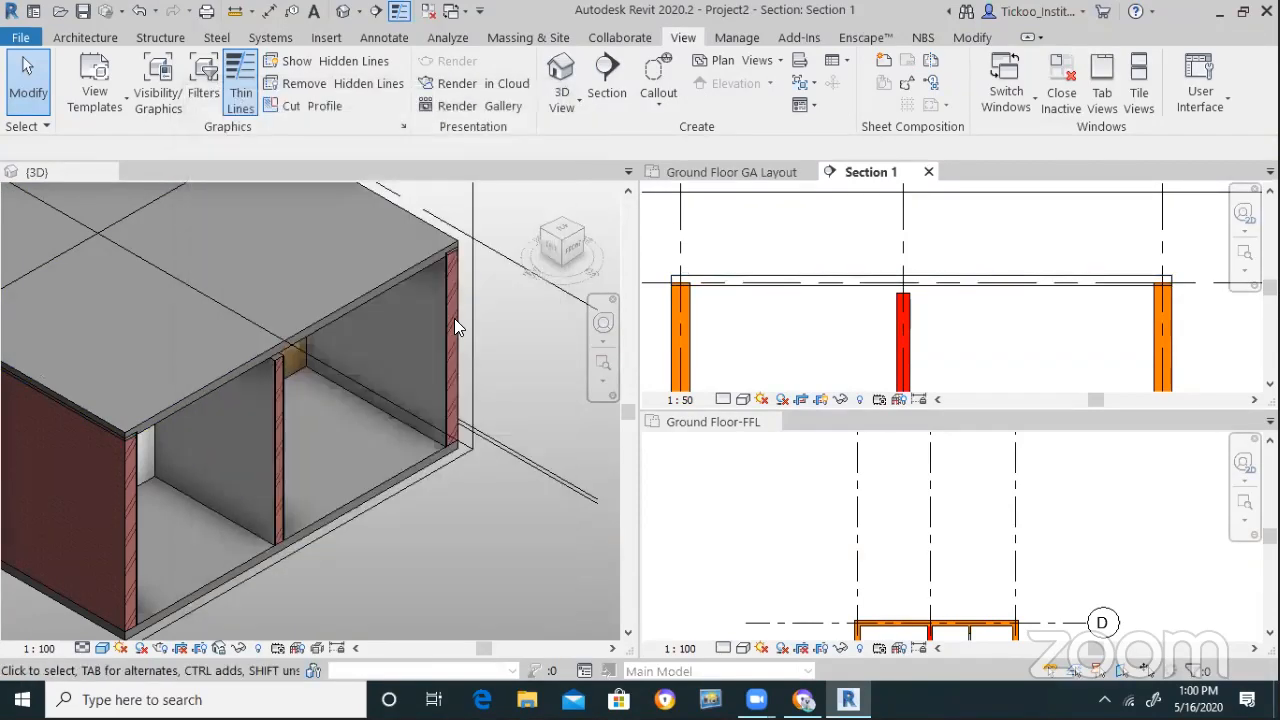
Attach the interior partition's top to the first-floor slab
click(906, 324)
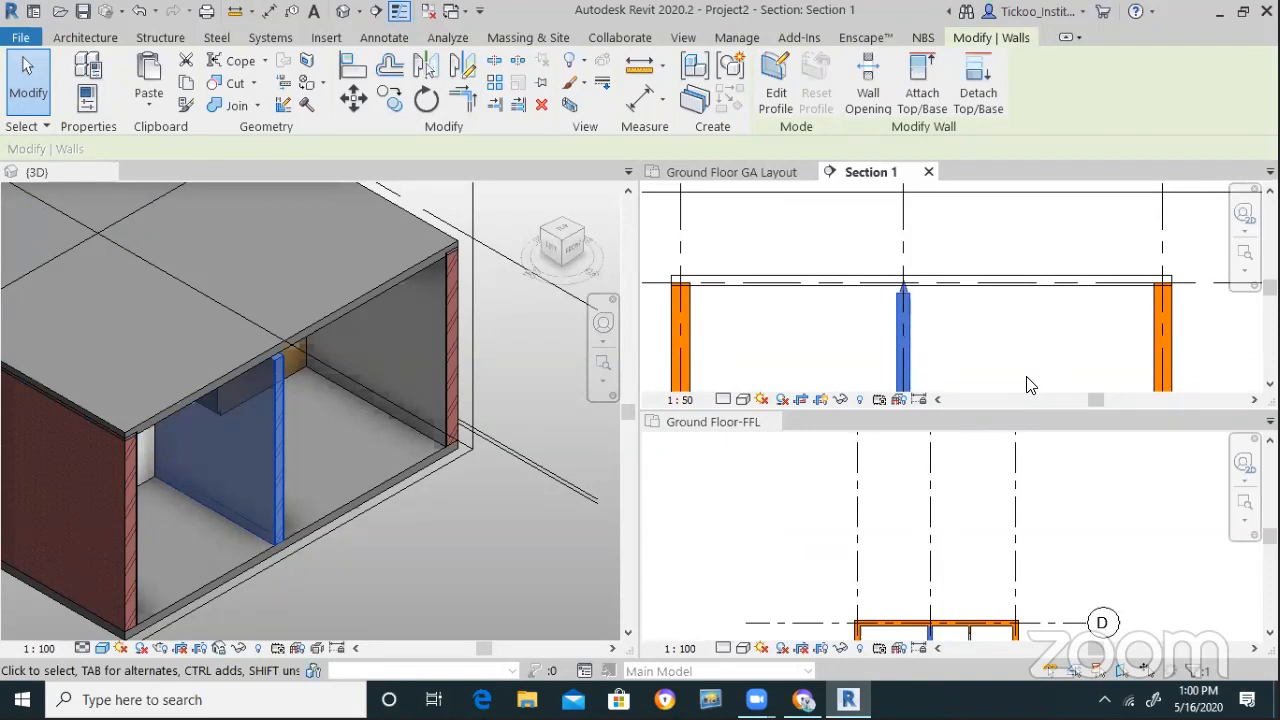
click(814, 334)
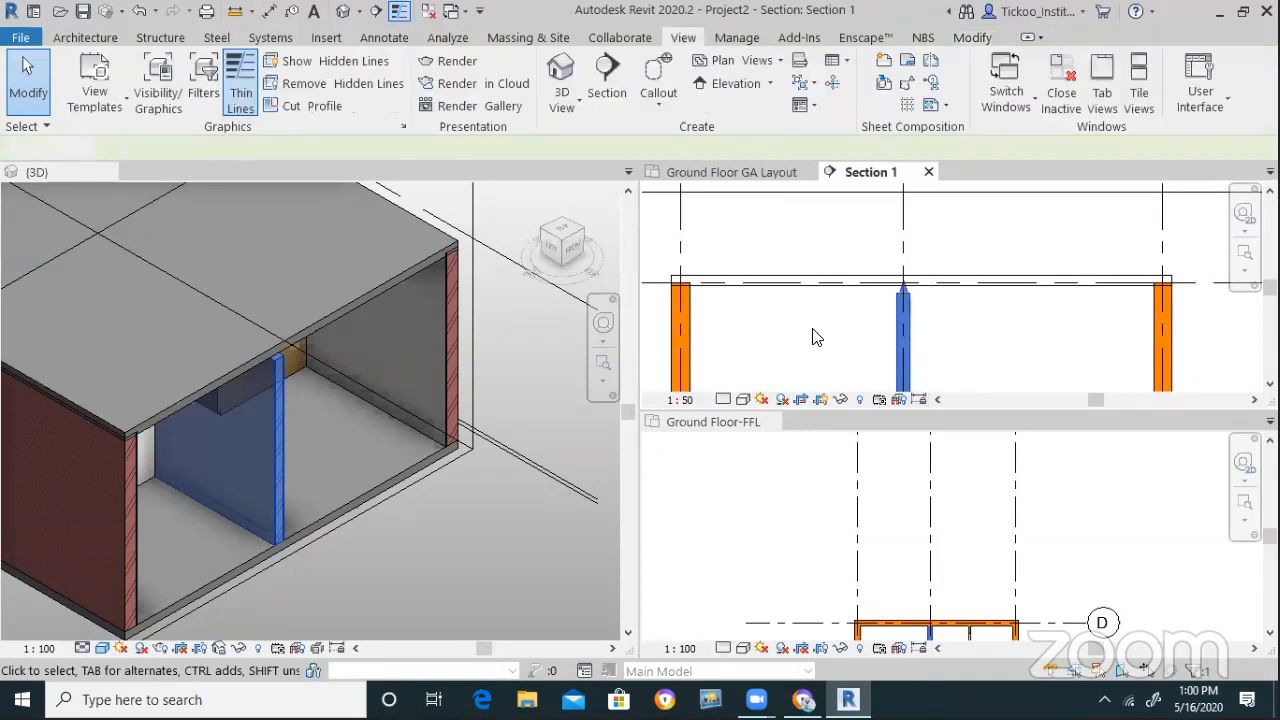
scroll(810, 328, down, 3)
click(866, 322)
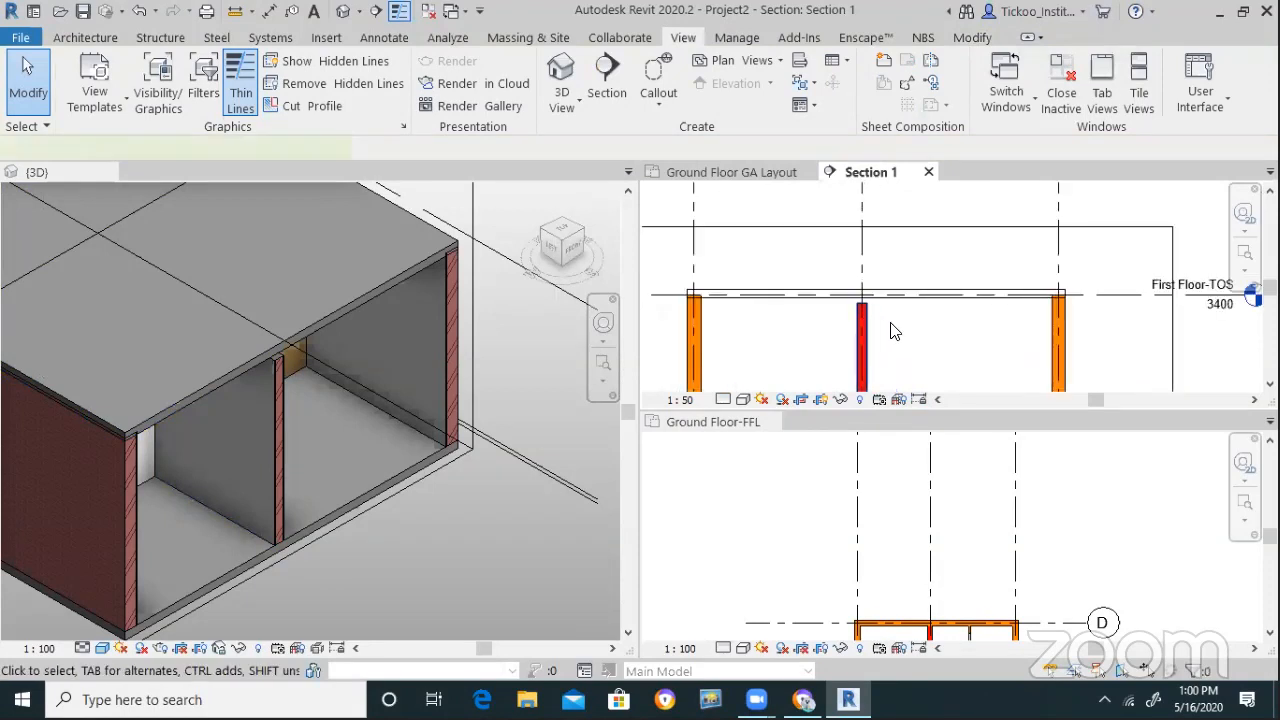
click(930, 92)
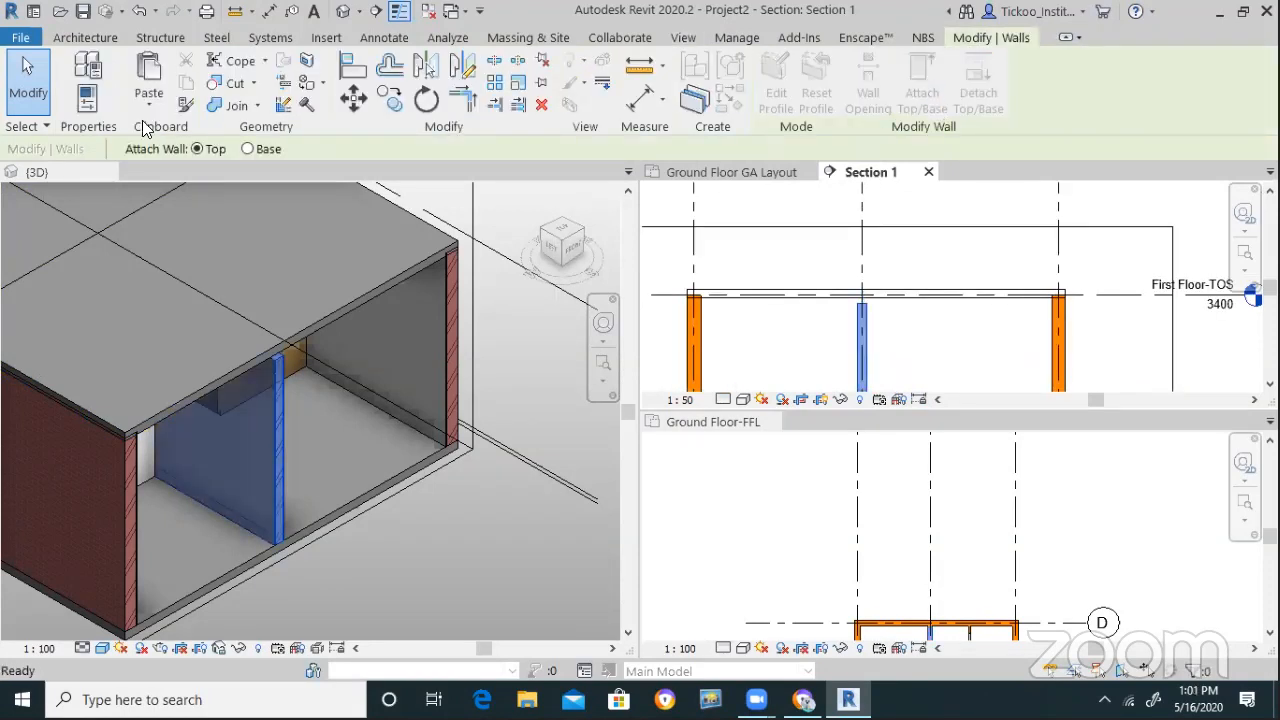
click(818, 301)
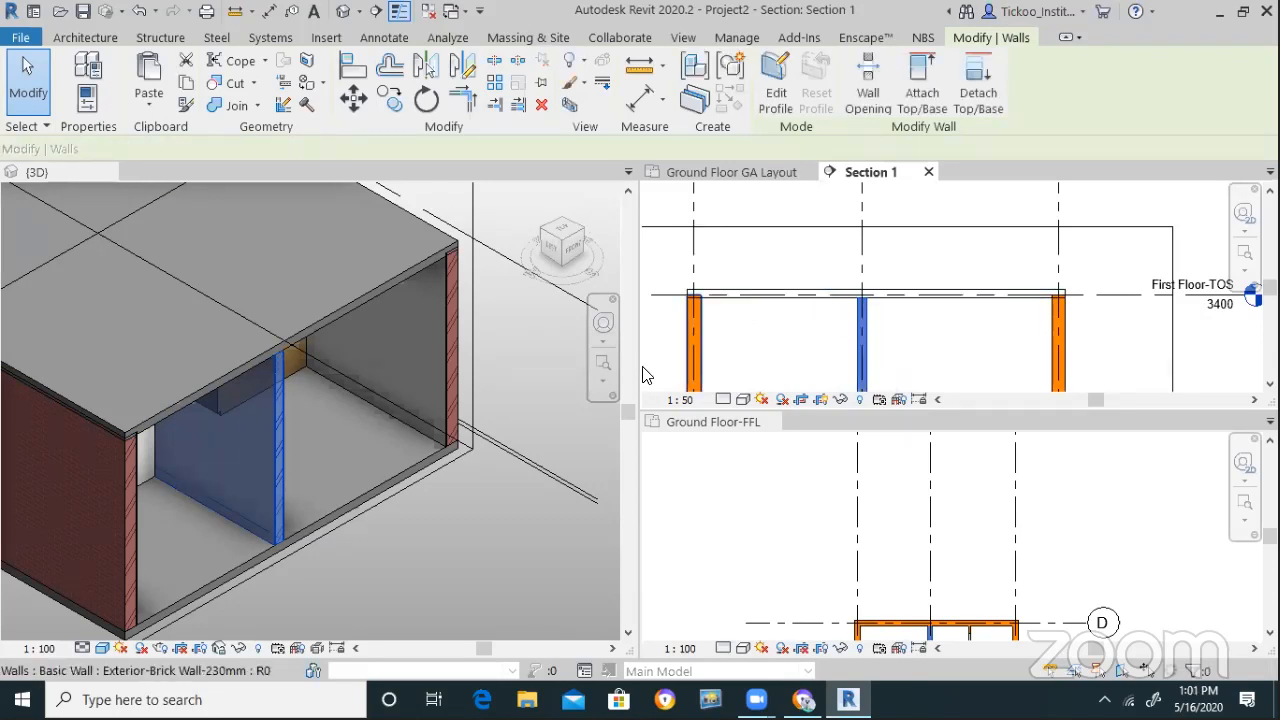
Attach the right exterior brick wall's top to the floor slab
click(452, 330)
click(922, 80)
click(770, 300)
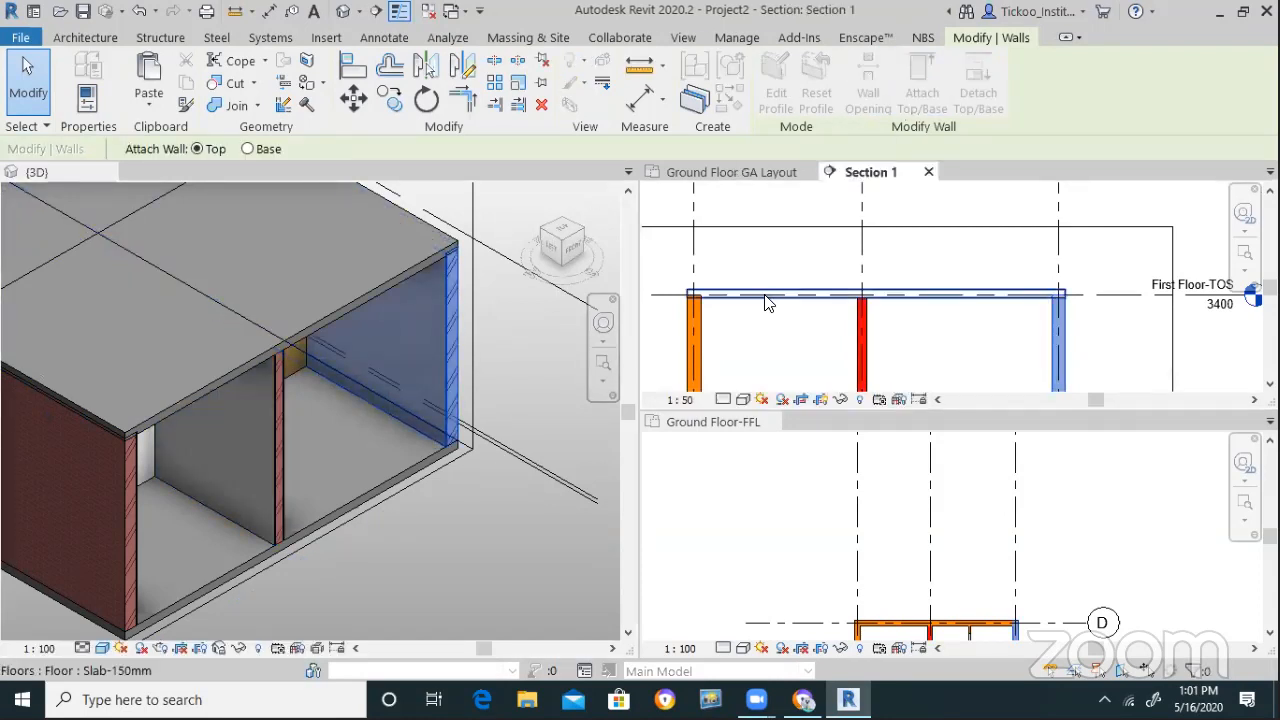
scroll(470, 260, up, 8)
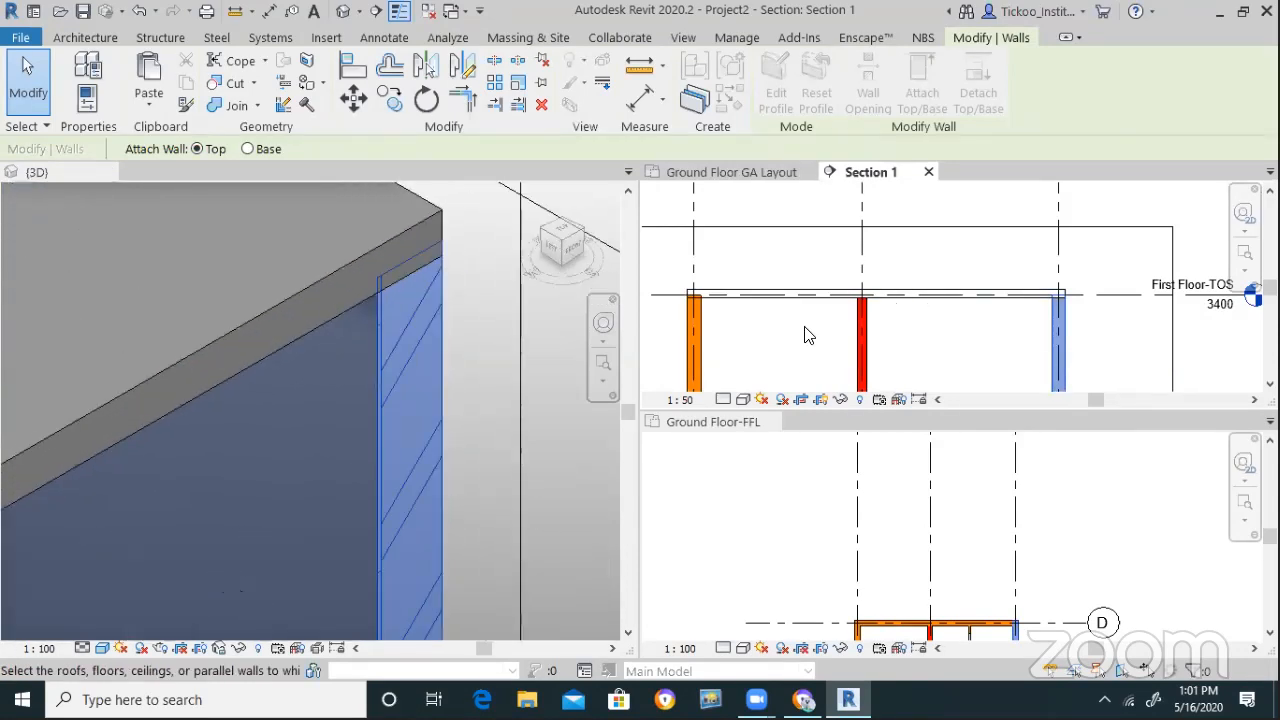
click(830, 289)
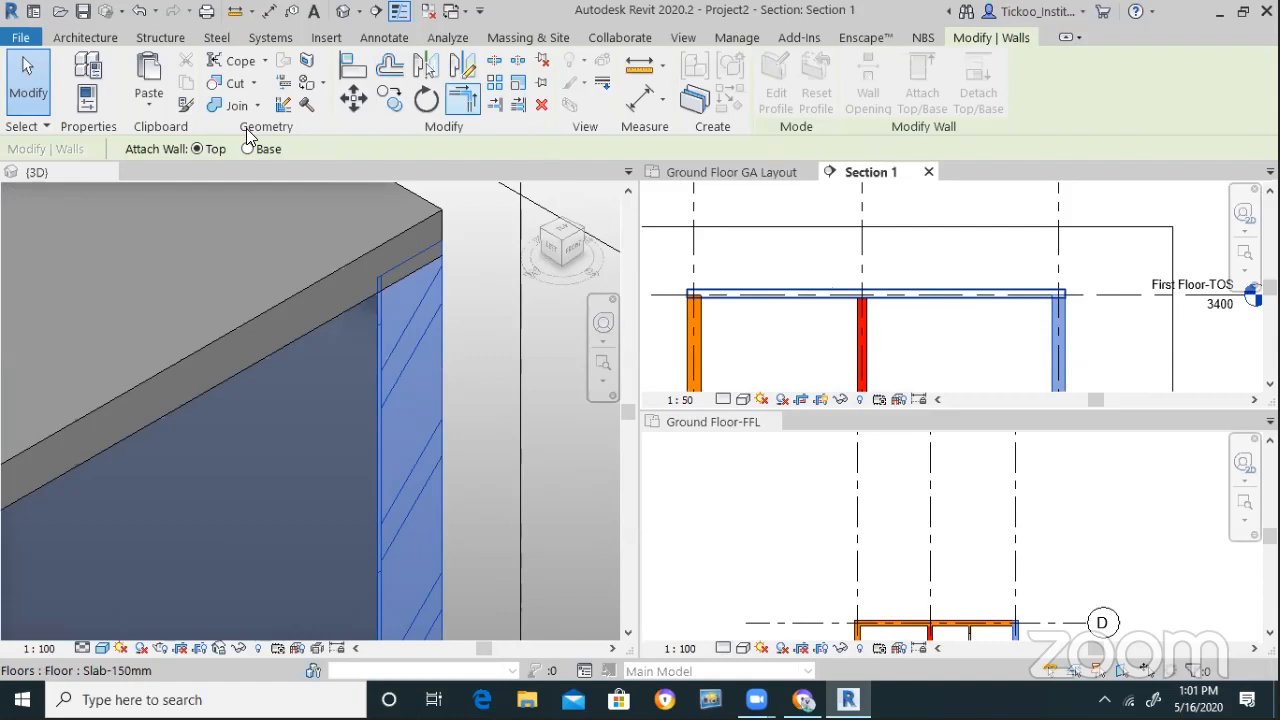
click(848, 293)
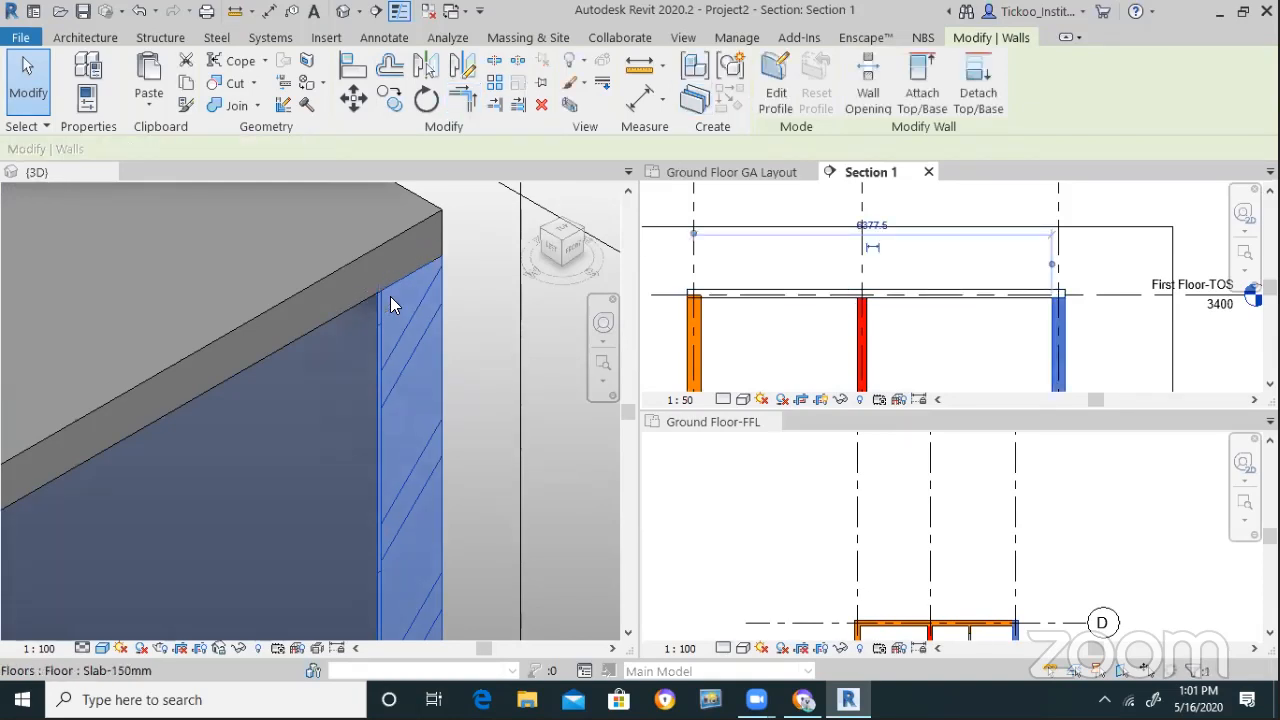
shift+middle_drag(508, 291, 624, 271)
scroll(556, 268, down, 5)
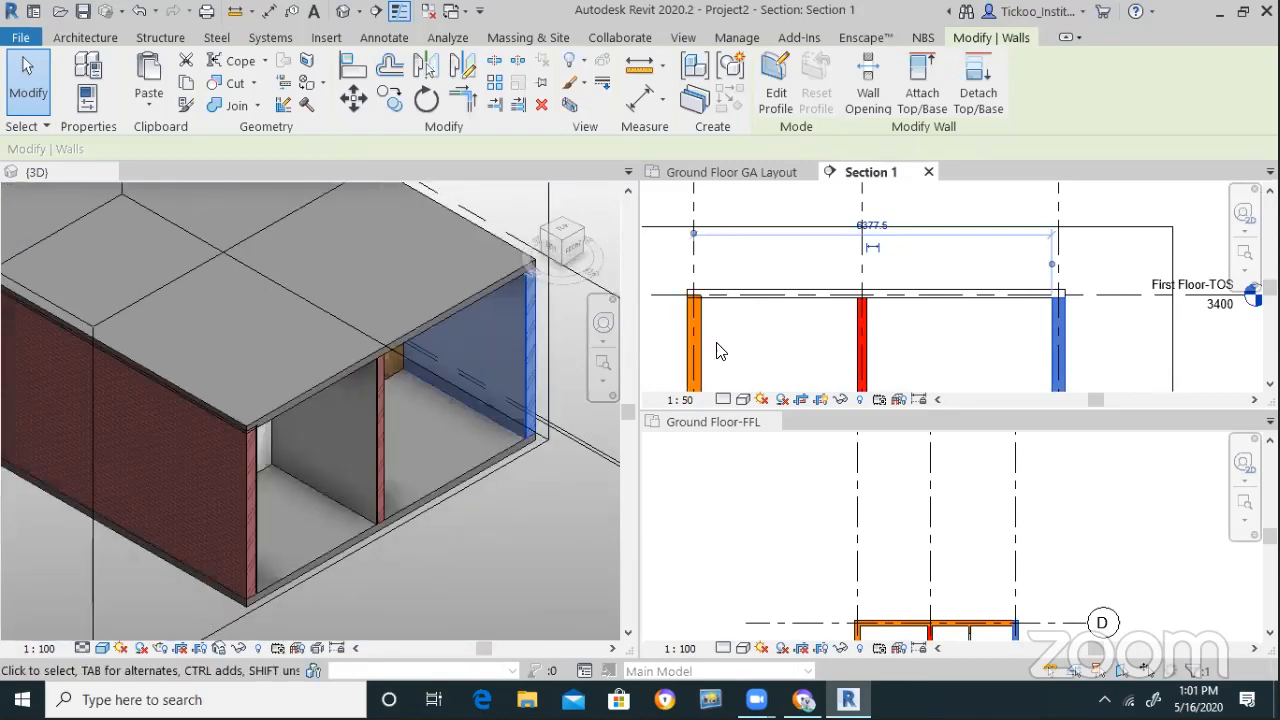
click(717, 345)
Attach the left exterior brick wall's top to the floor slab
click(694, 350)
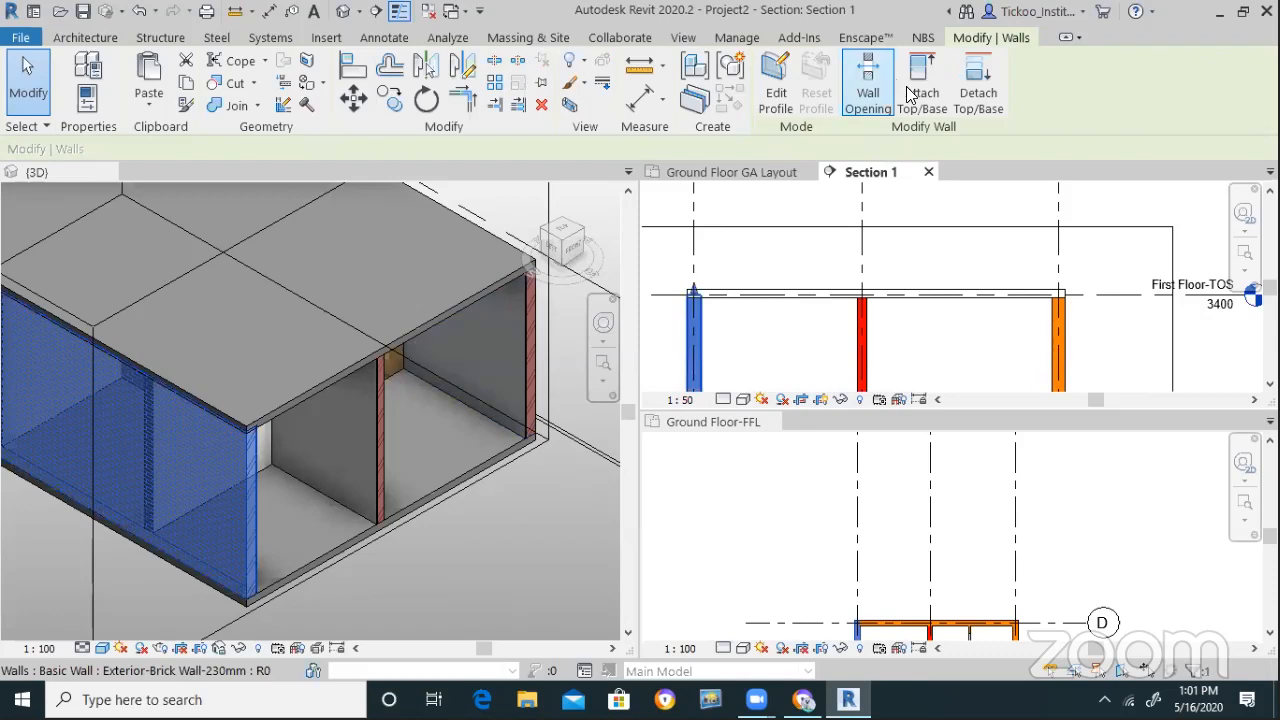
click(921, 93)
click(232, 437)
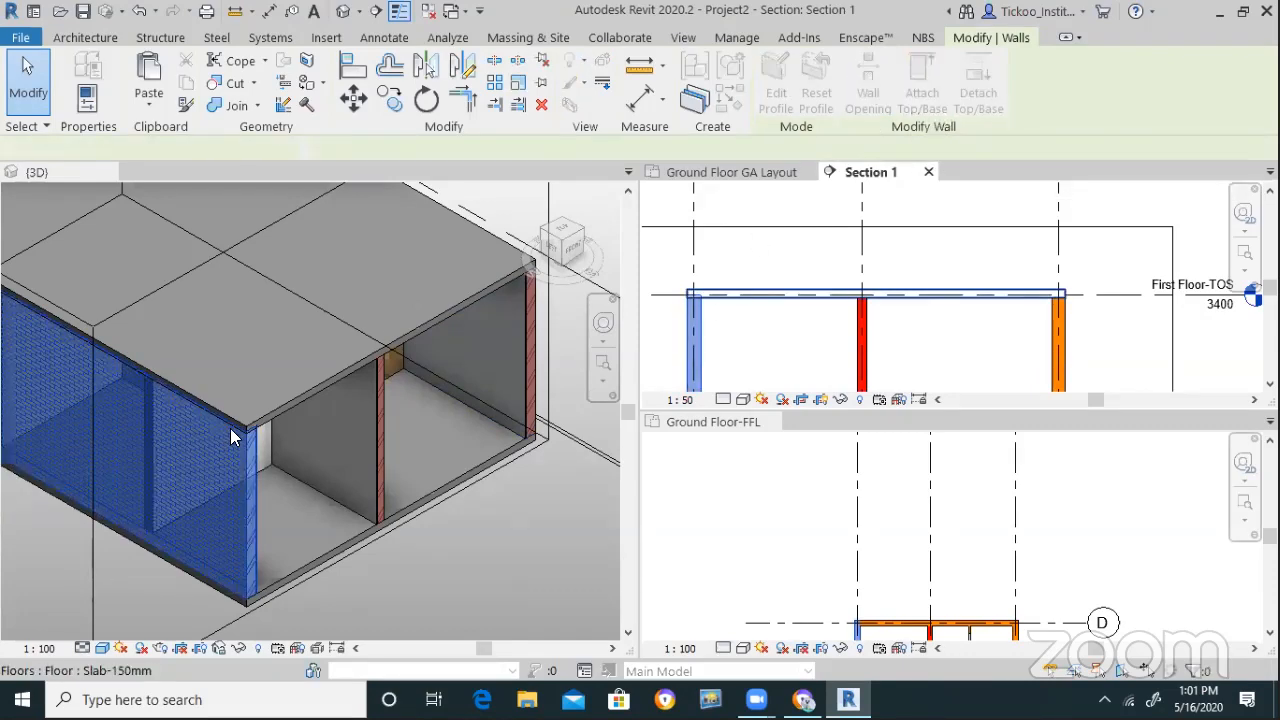
scroll(258, 444, up, 5)
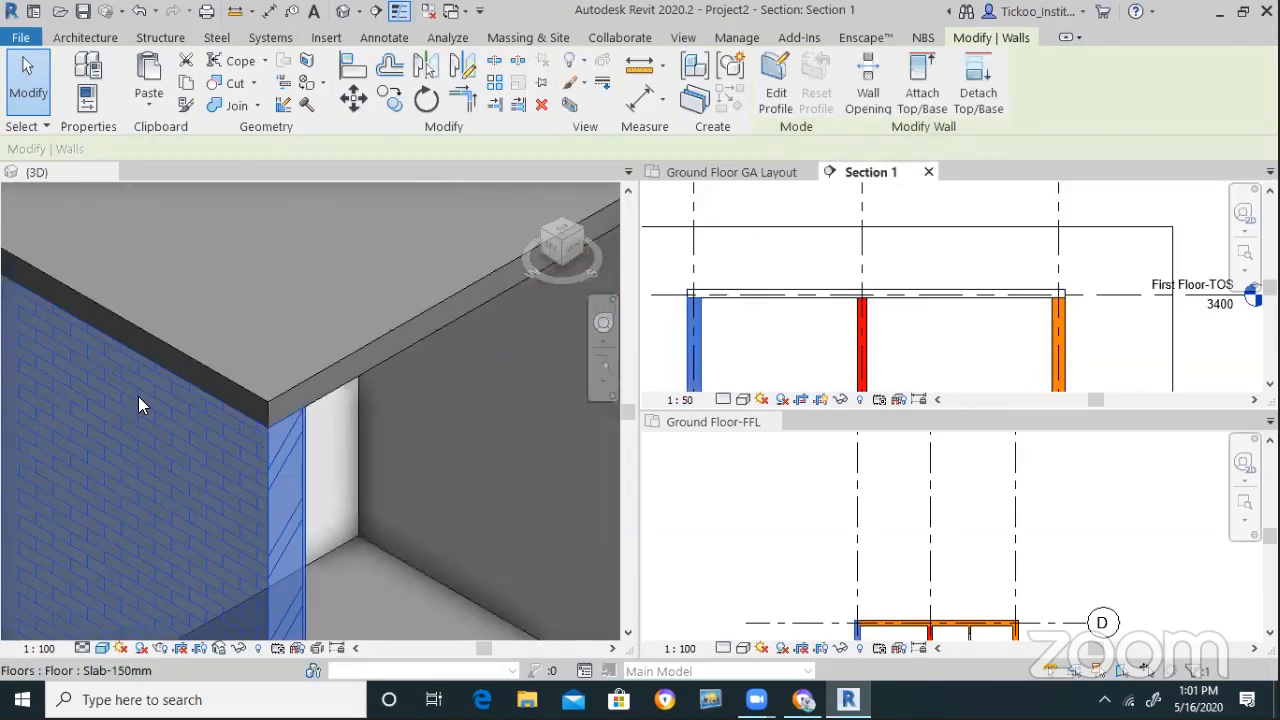
scroll(232, 350, down, 8)
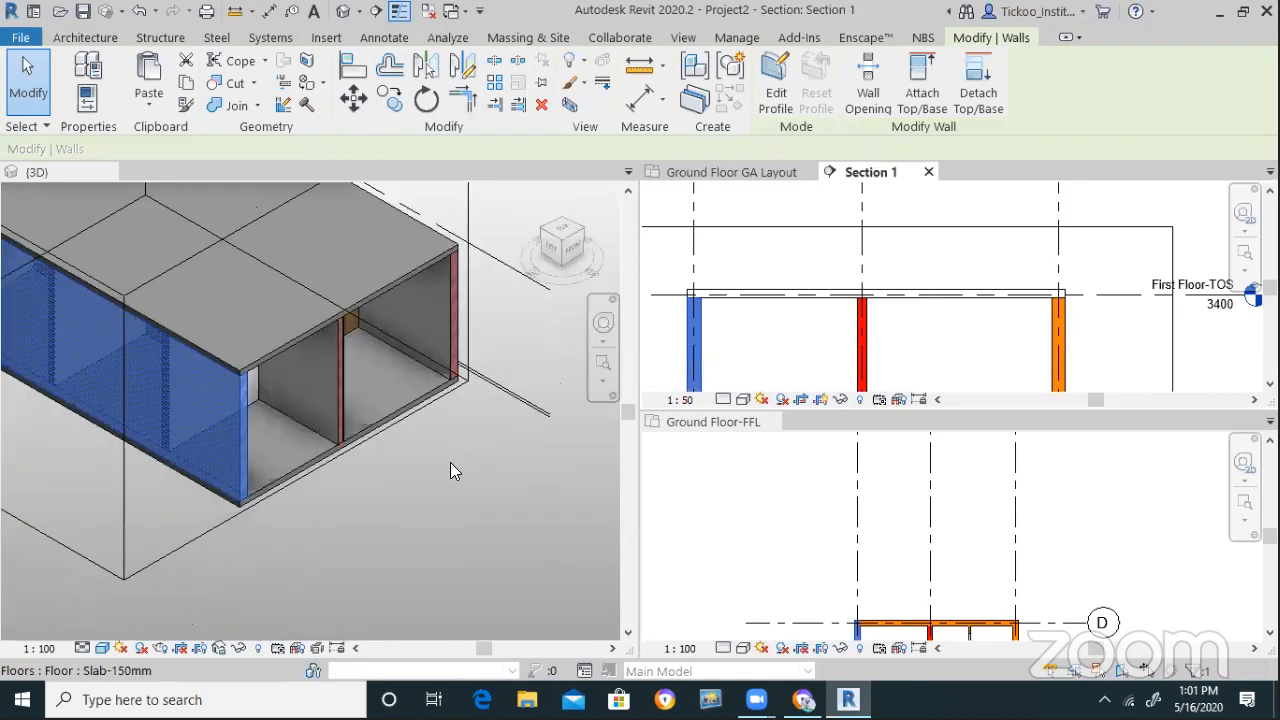
shift+middle_drag(376, 502, 192, 528)
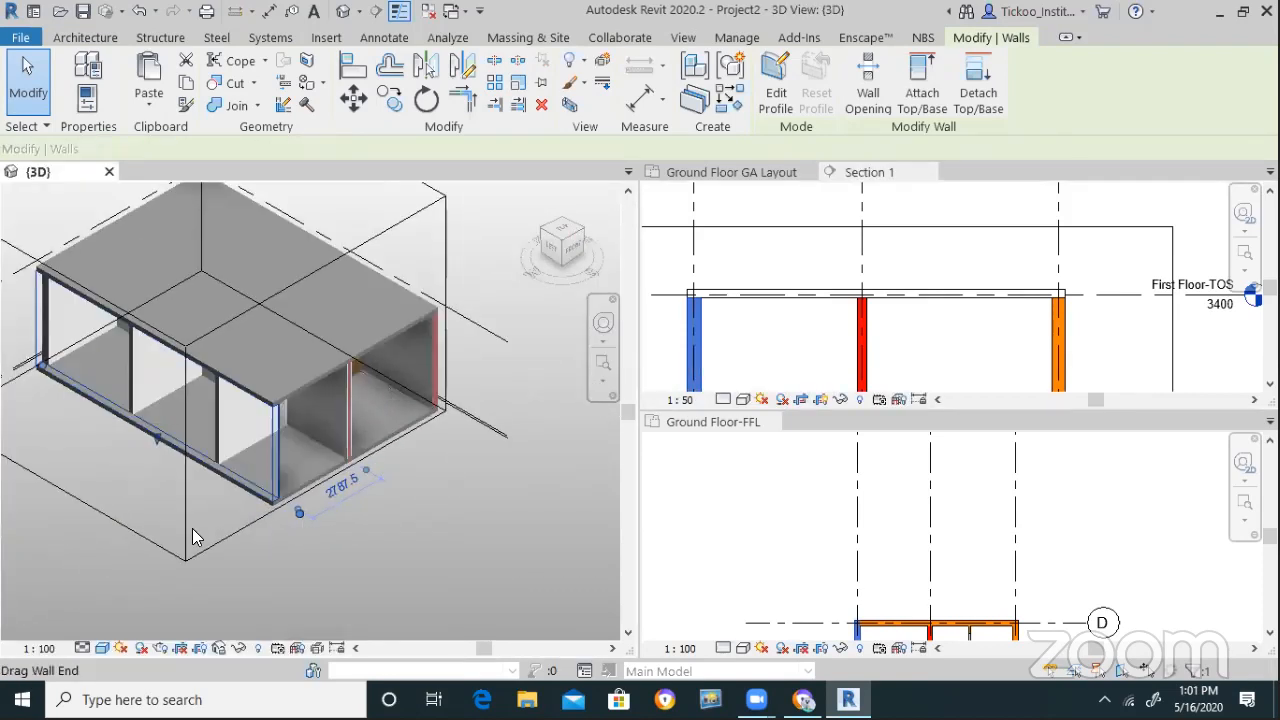
Cut back the section box and attach an interior brick wall's top to the slab
click(210, 548)
drag(324, 380, 266, 351)
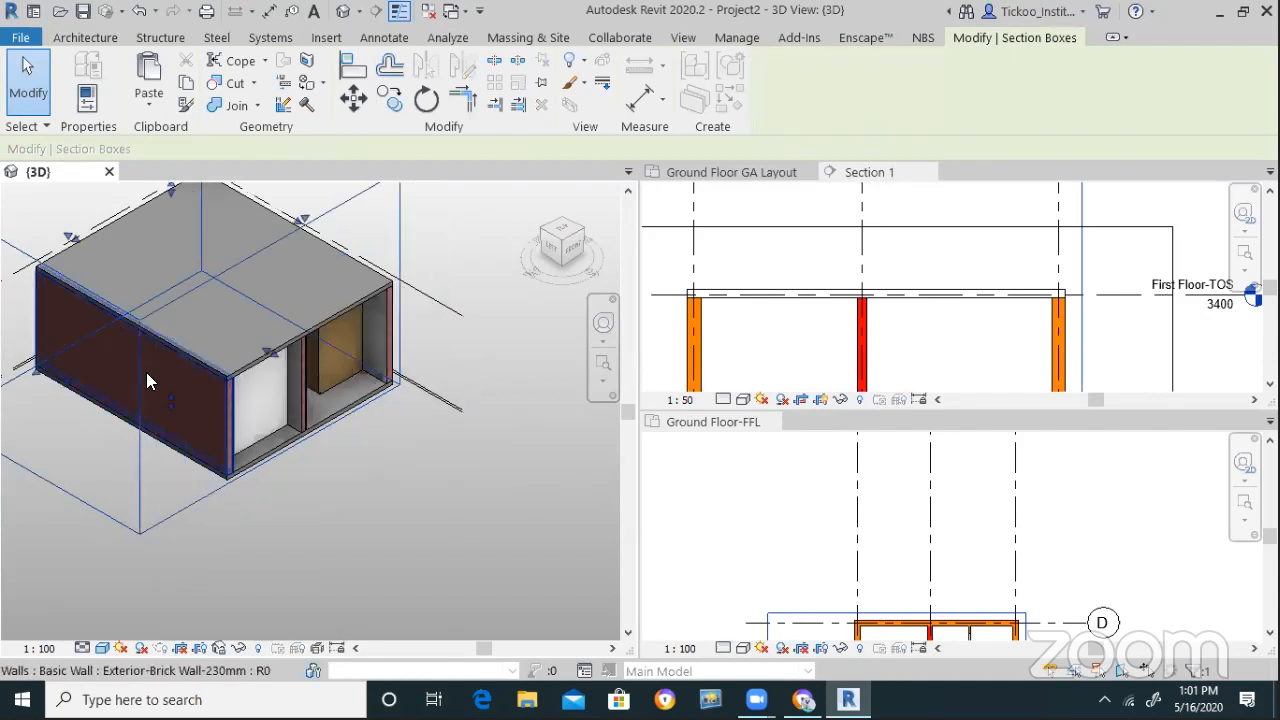
scroll(146, 372, up, 2)
click(304, 396)
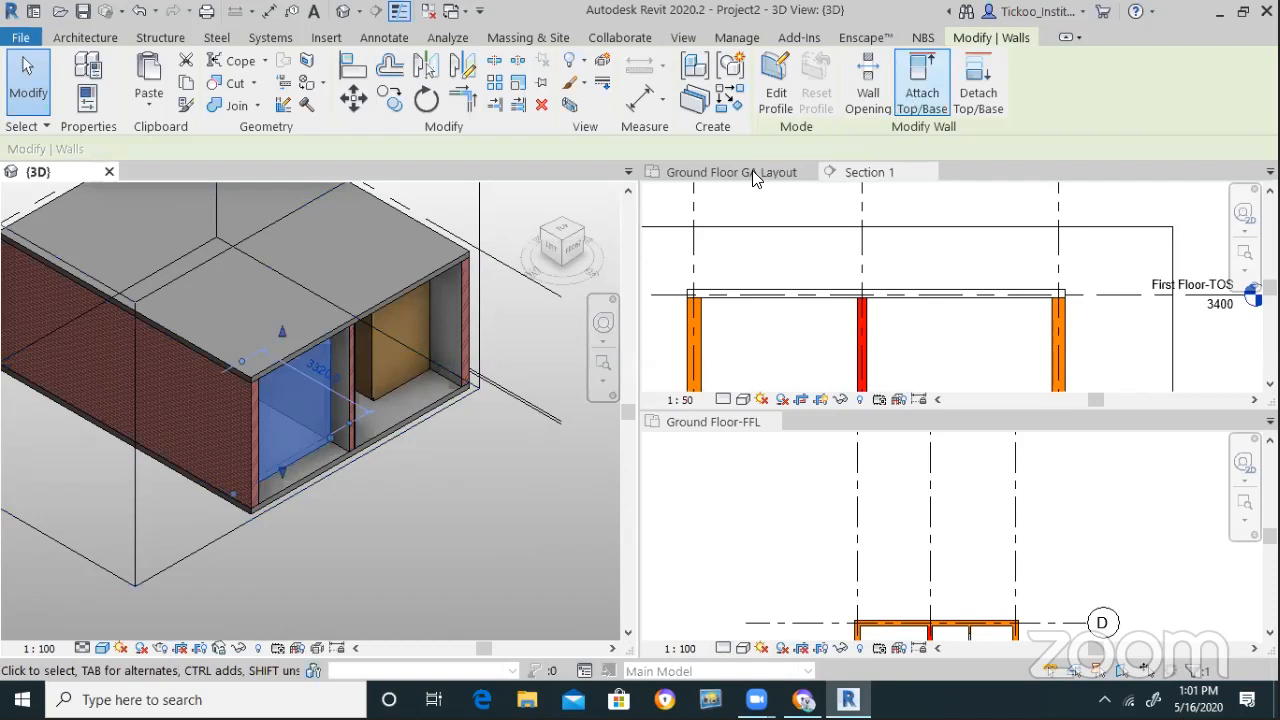
click(394, 294)
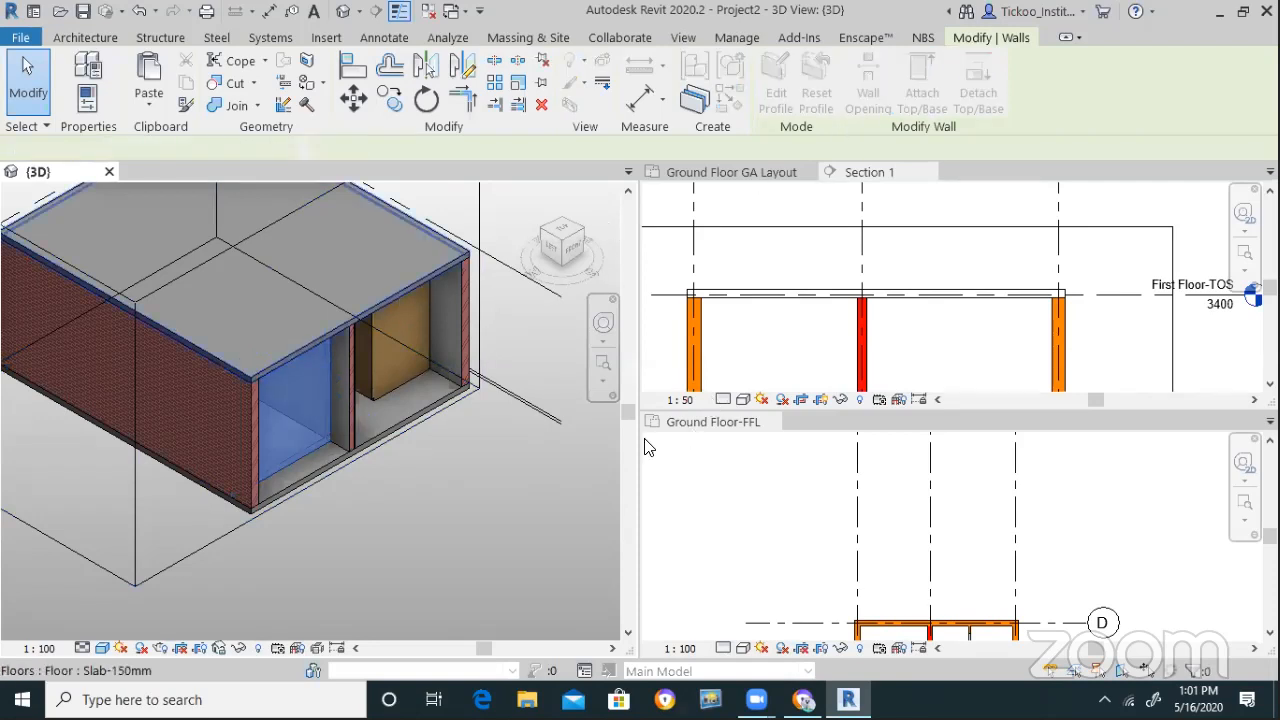
key(Escape)
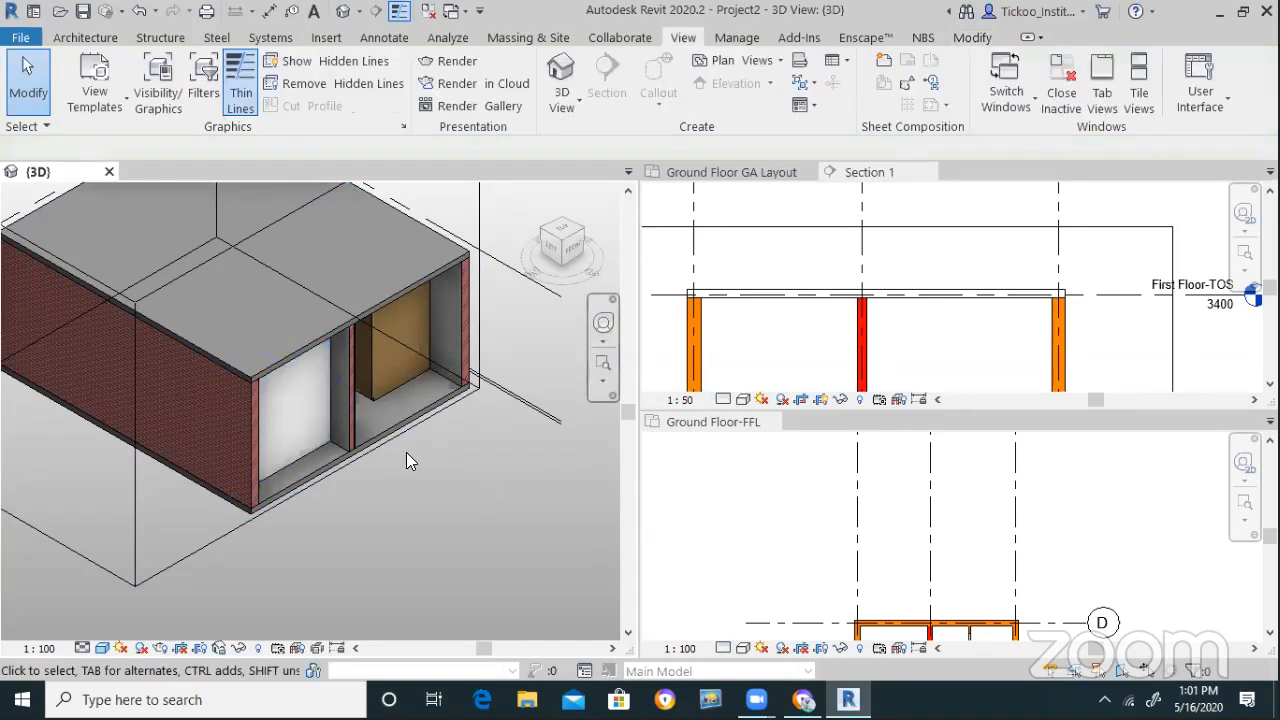
scroll(496, 476, down, 2)
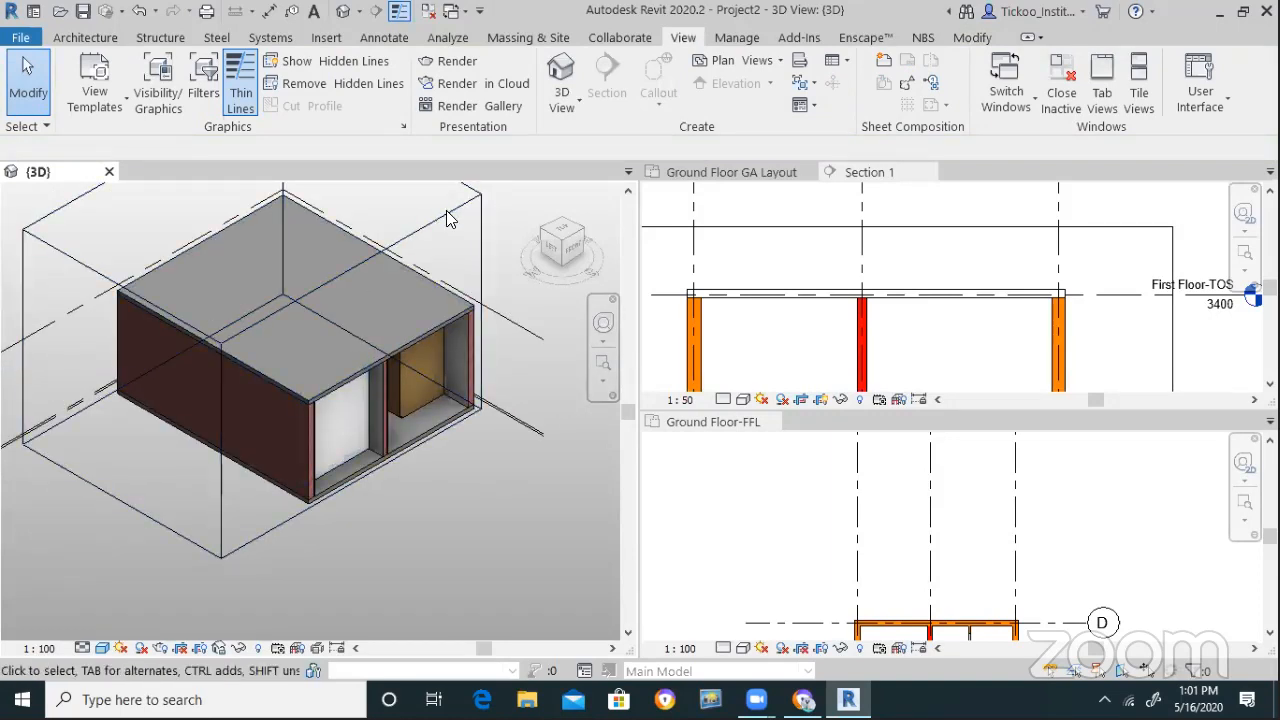
Pull the section box in and attach the interior wall to the floor slab
click(362, 381)
drag(362, 380, 149, 360)
scroll(326, 424, up, 4)
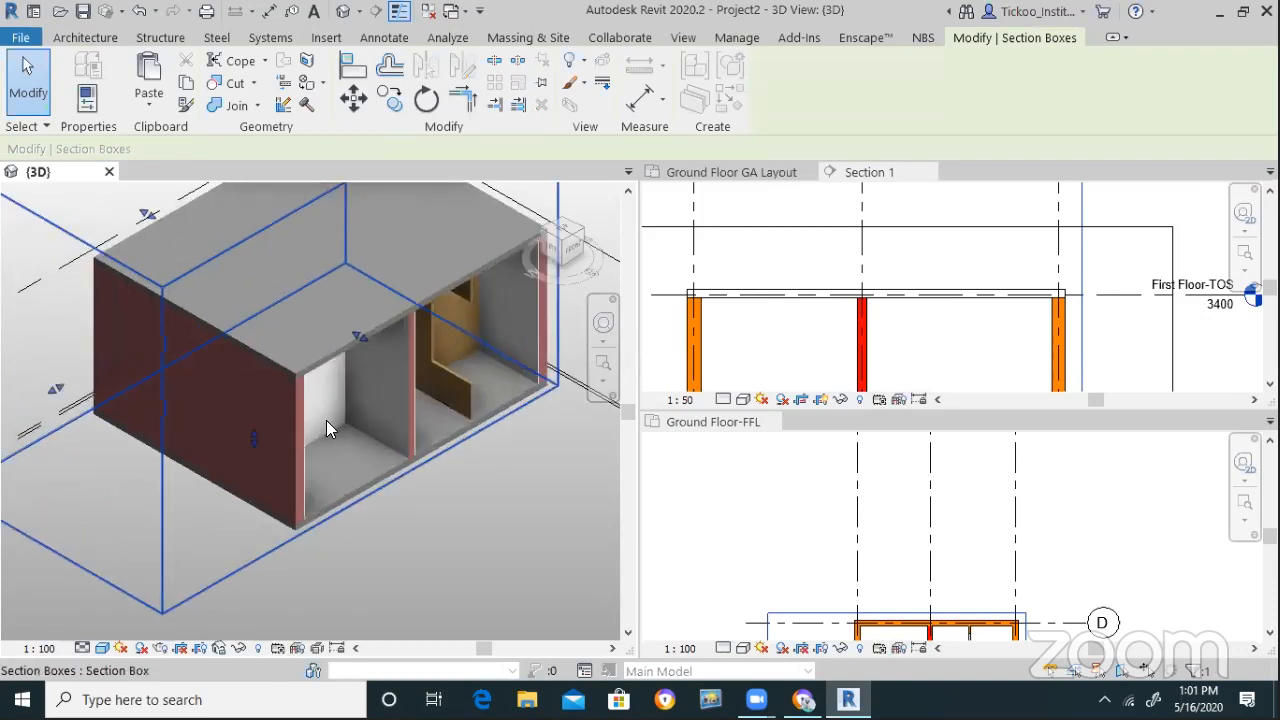
click(866, 286)
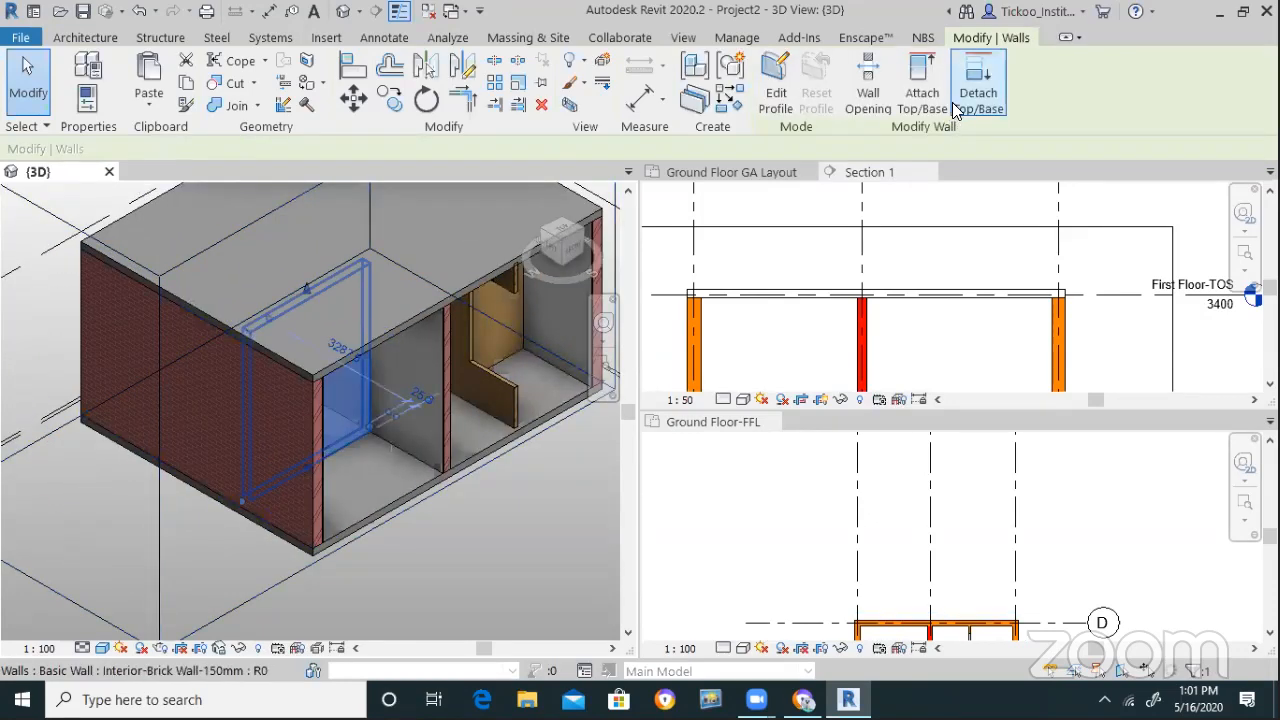
click(405, 332)
click(456, 526)
scroll(340, 556, down, 4)
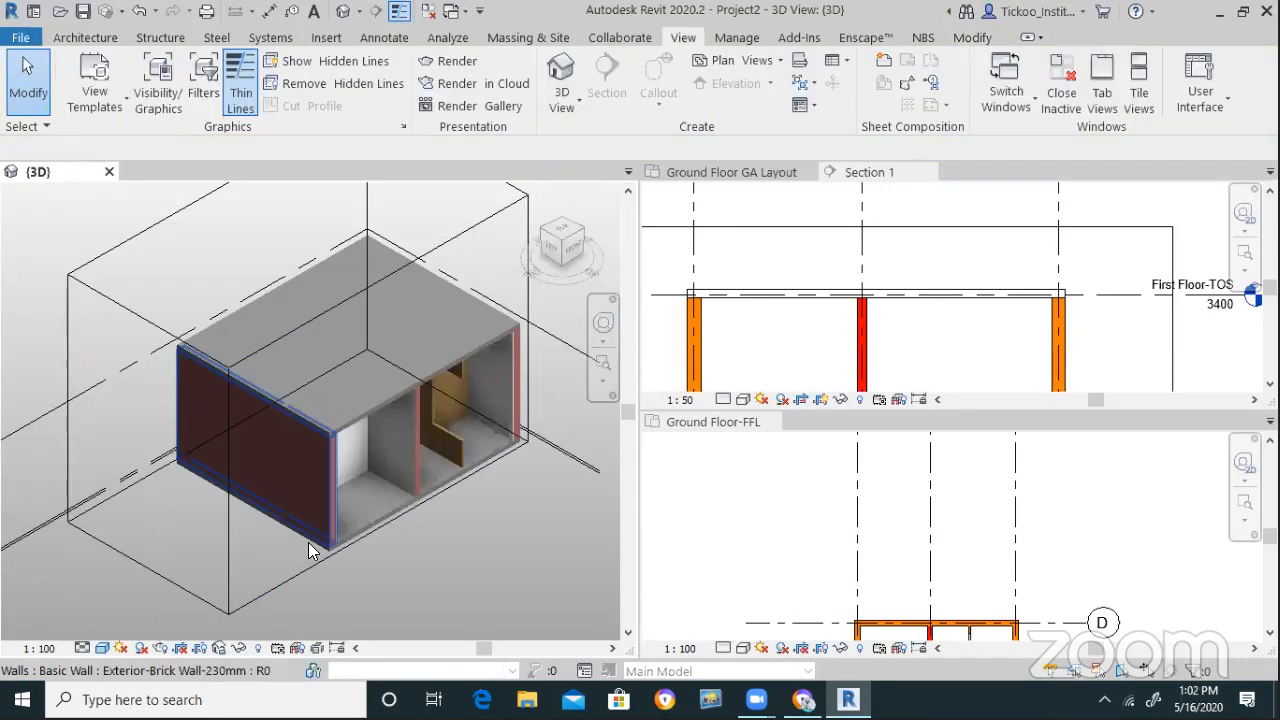
Reposition the section box faces to recut through the room
click(296, 570)
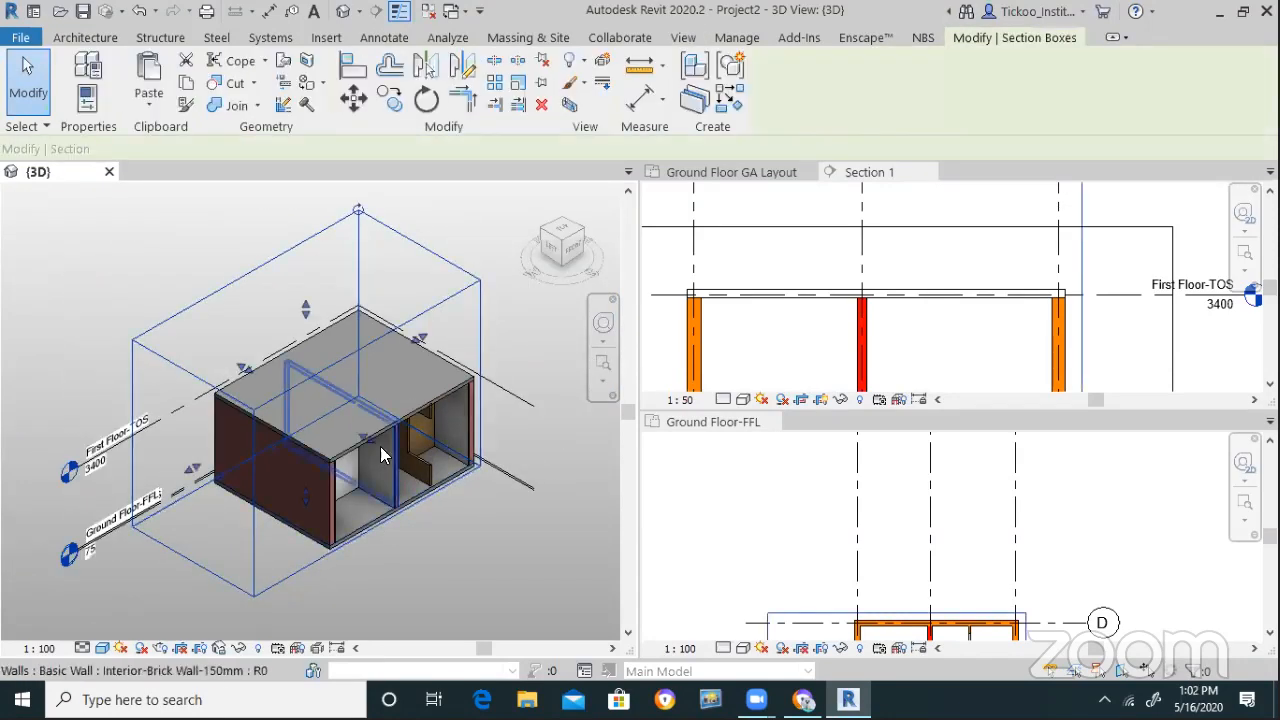
drag(349, 429, 335, 420)
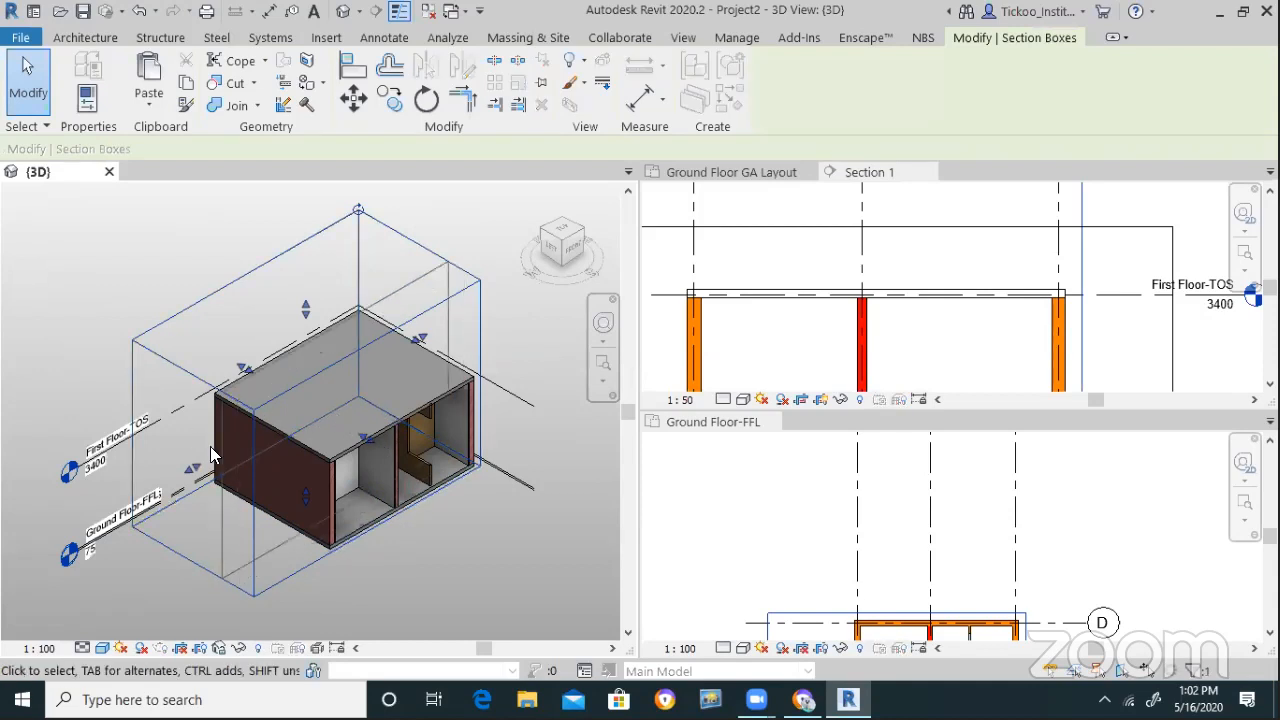
scroll(289, 449, up, 1)
scroll(350, 414, up, 2)
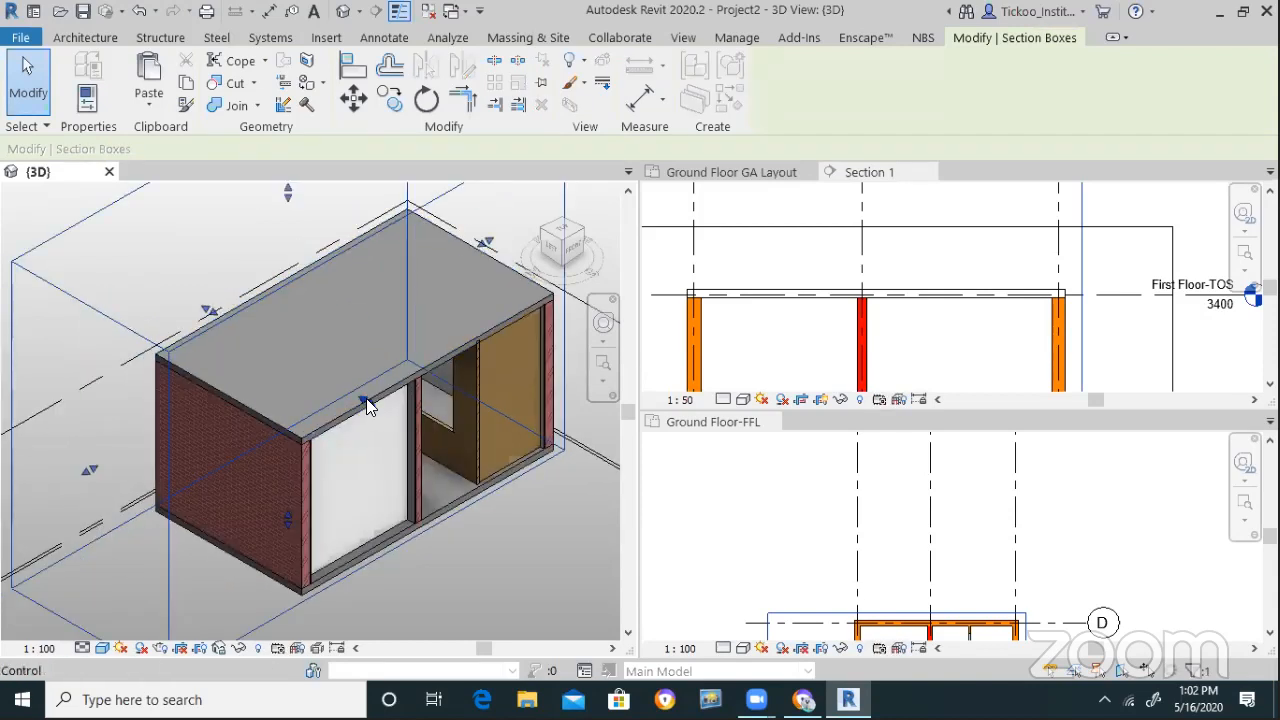
drag(90, 468, 270, 482)
scroll(388, 416, up, 5)
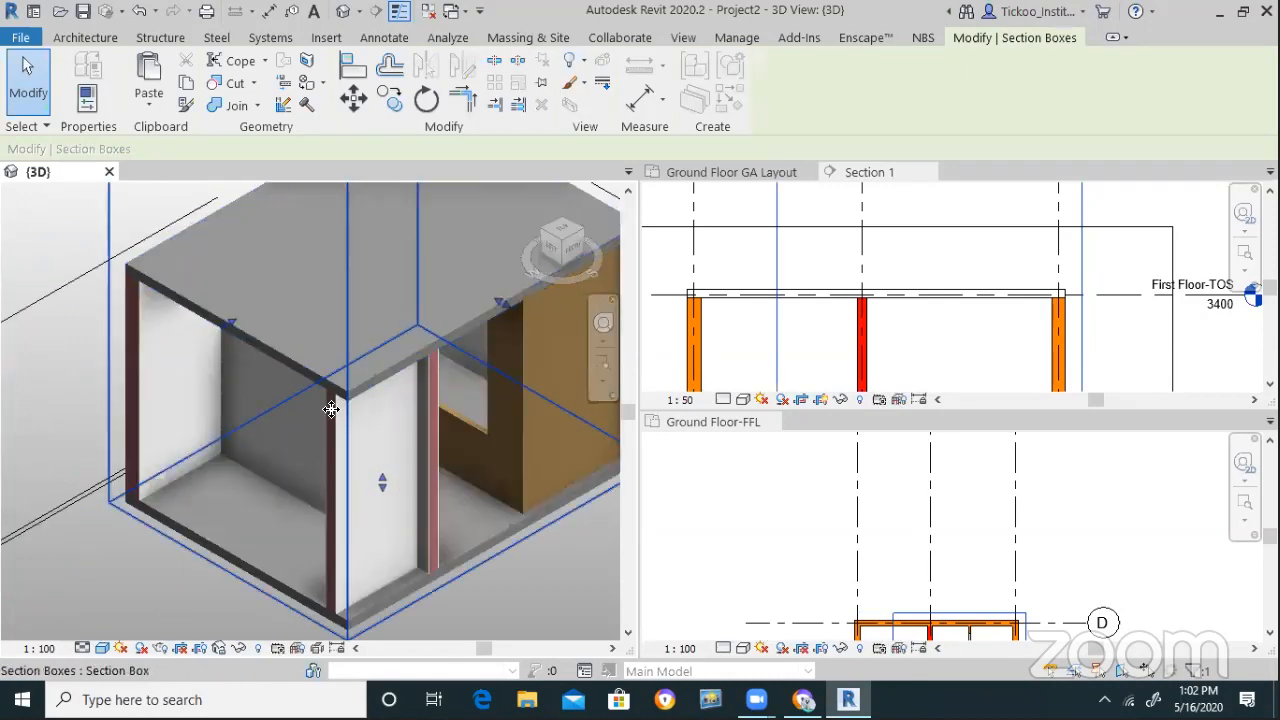
scroll(338, 398, up, 2)
scroll(260, 452, down, 2)
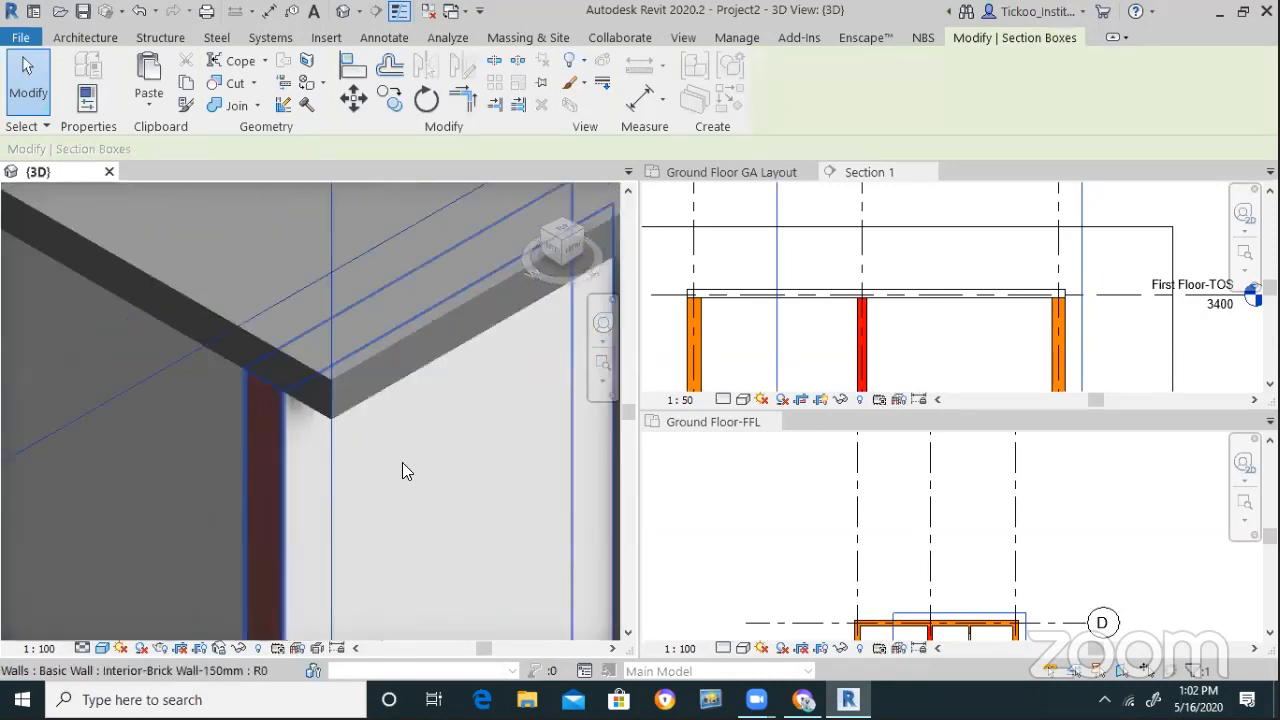
scroll(272, 440, down, 4)
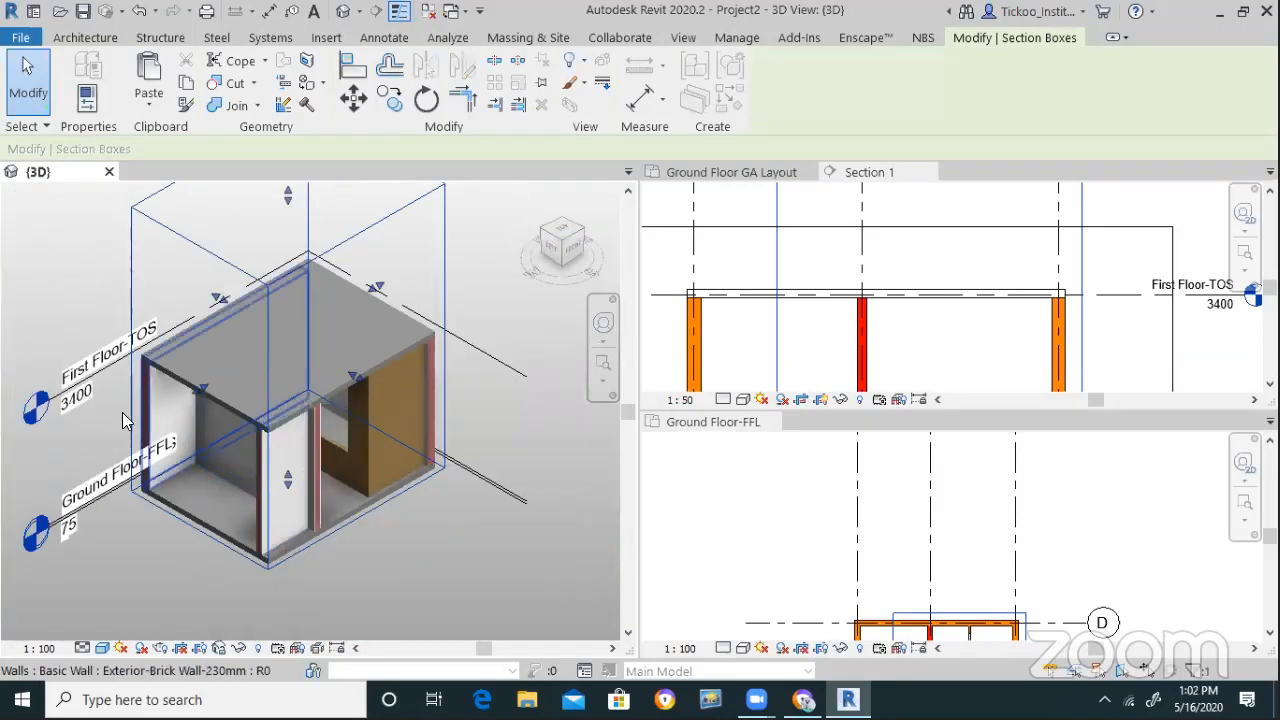
scroll(152, 340, up, 5)
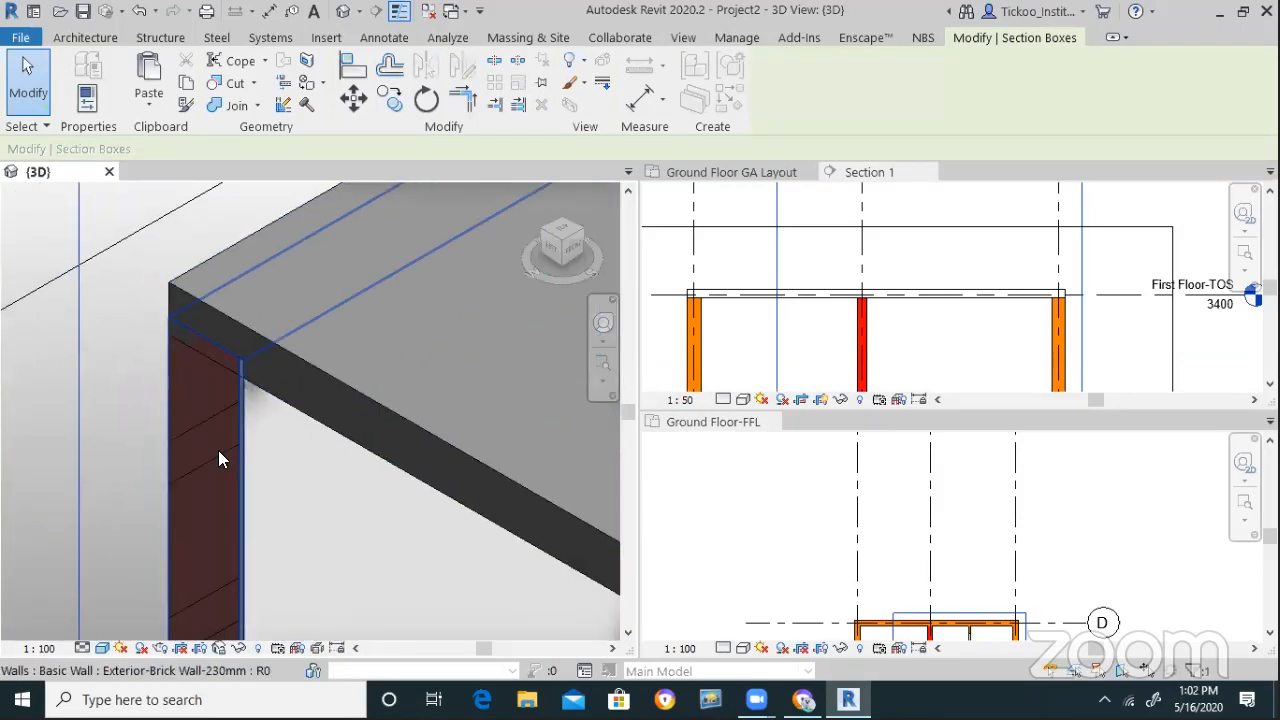
Inspect the exterior brick wall and the floor slab resting on it
click(226, 452)
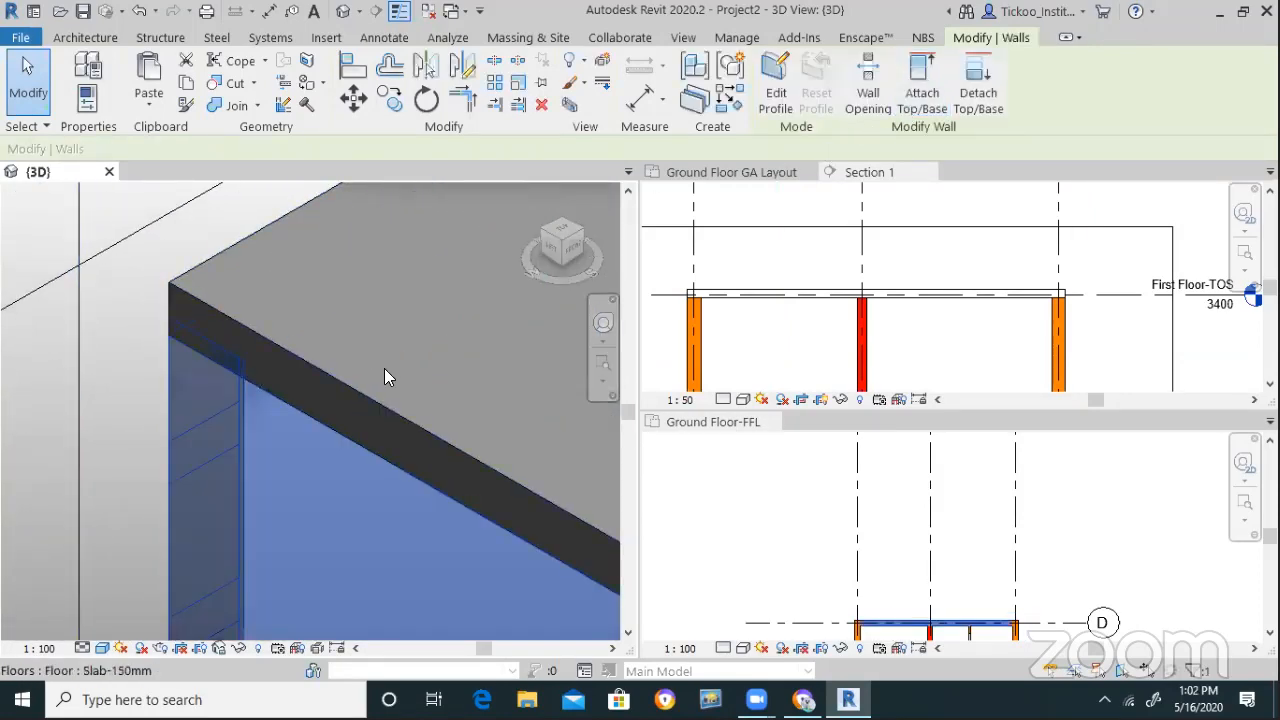
click(378, 412)
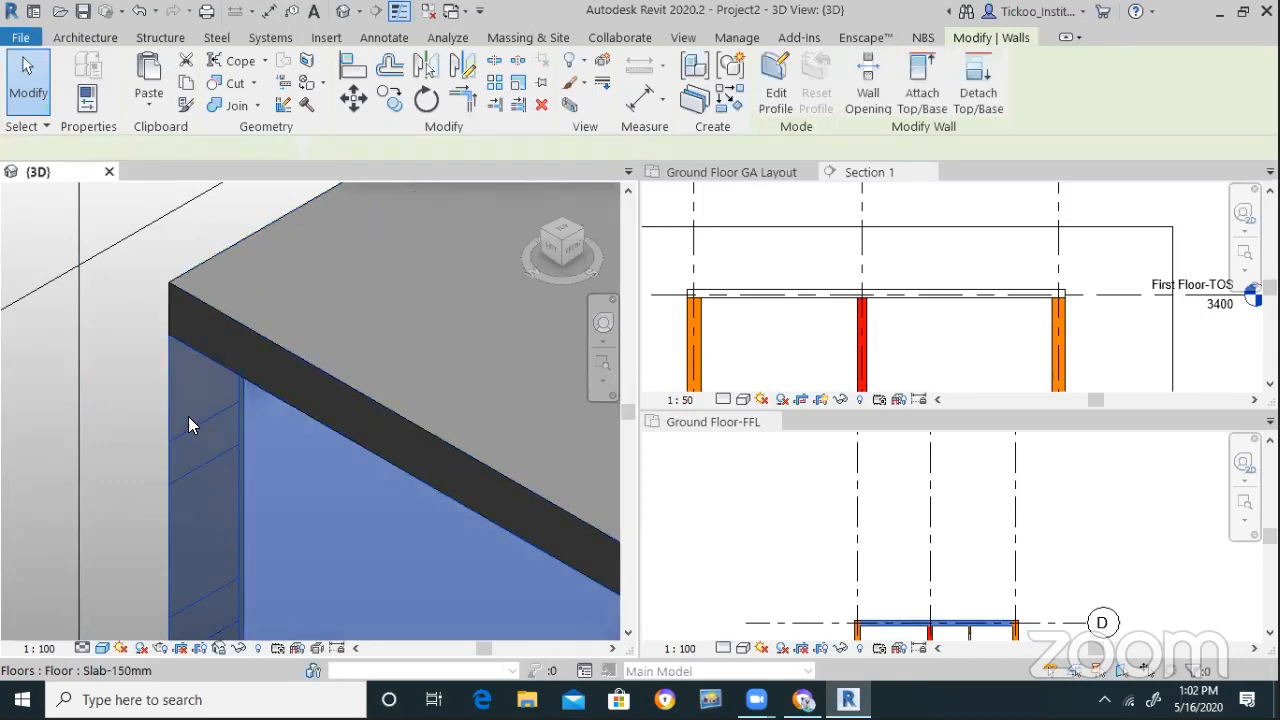
key(Escape)
scroll(98, 264, down, 6)
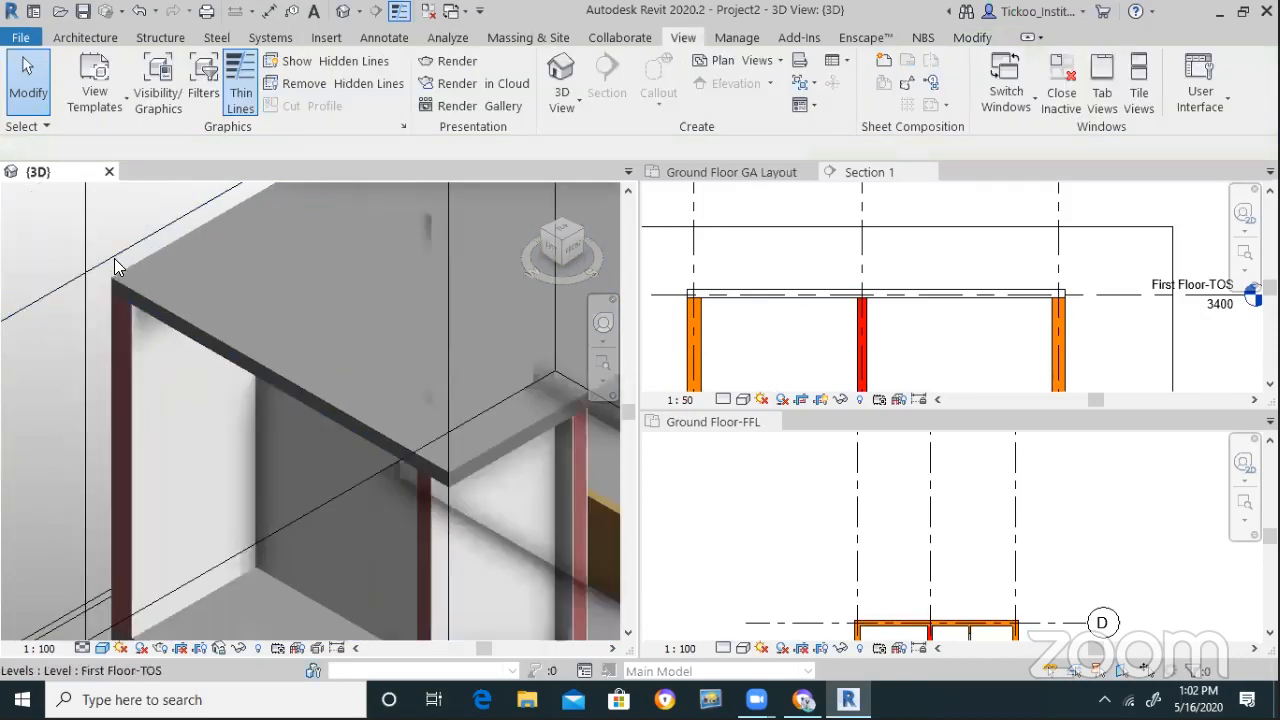
scroll(250, 440, up, 4)
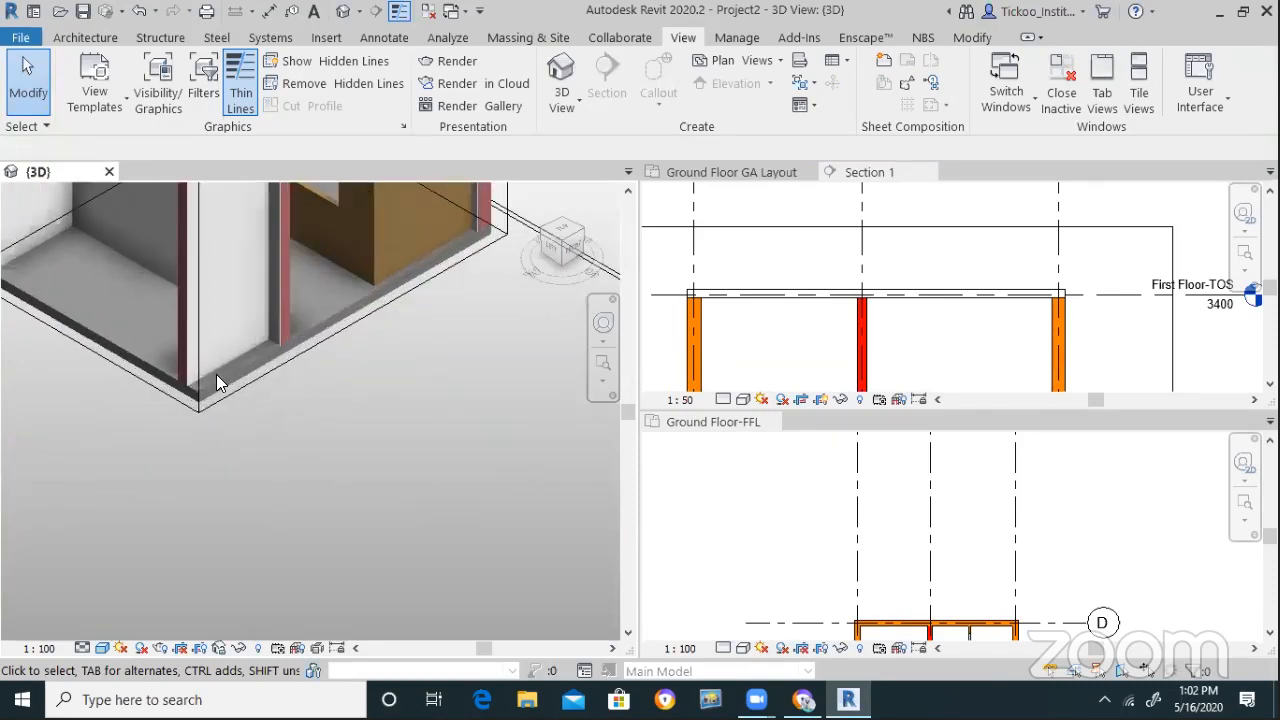
Check the interior brick partition's Top Offset value in Properties
click(286, 302)
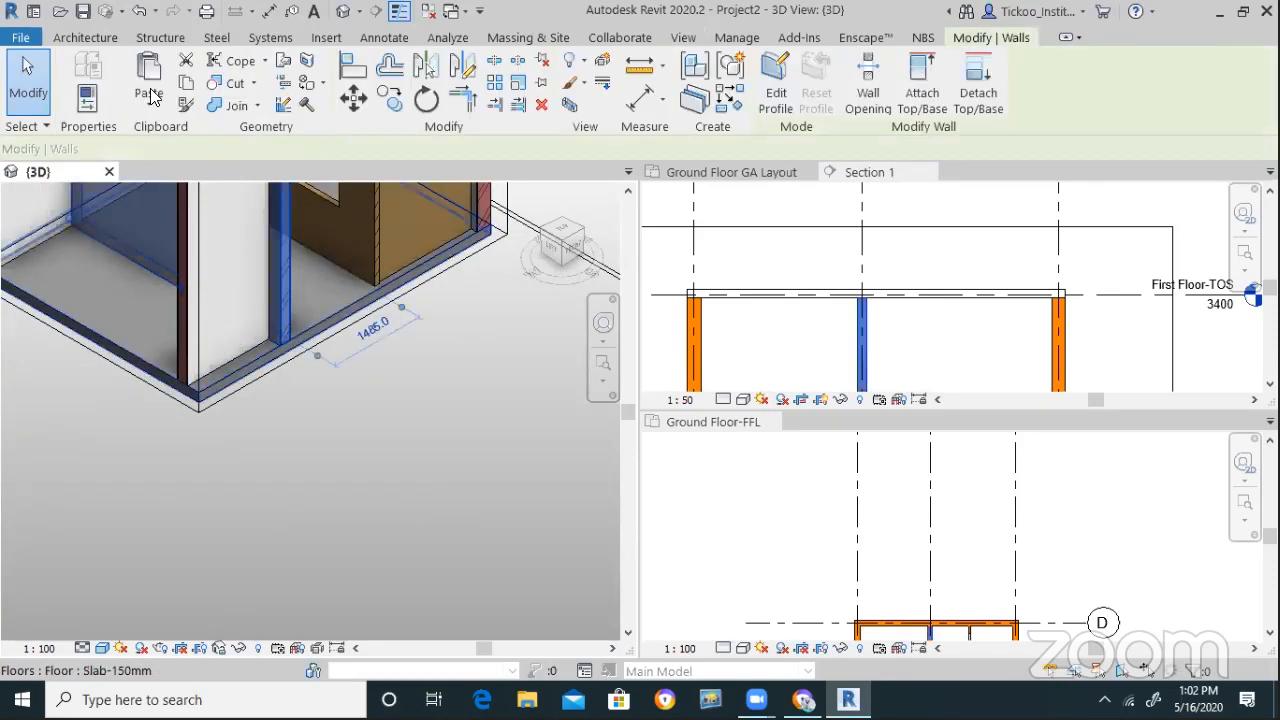
click(86, 98)
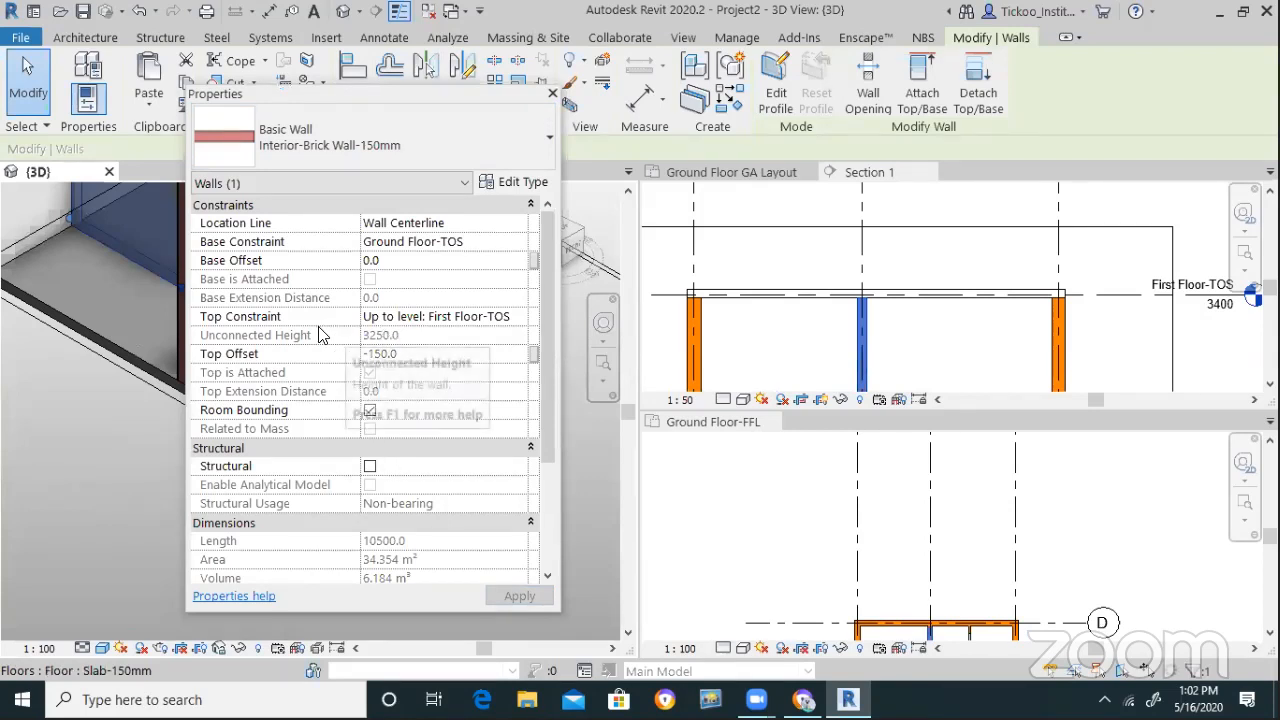
click(396, 357)
drag(407, 354, 352, 353)
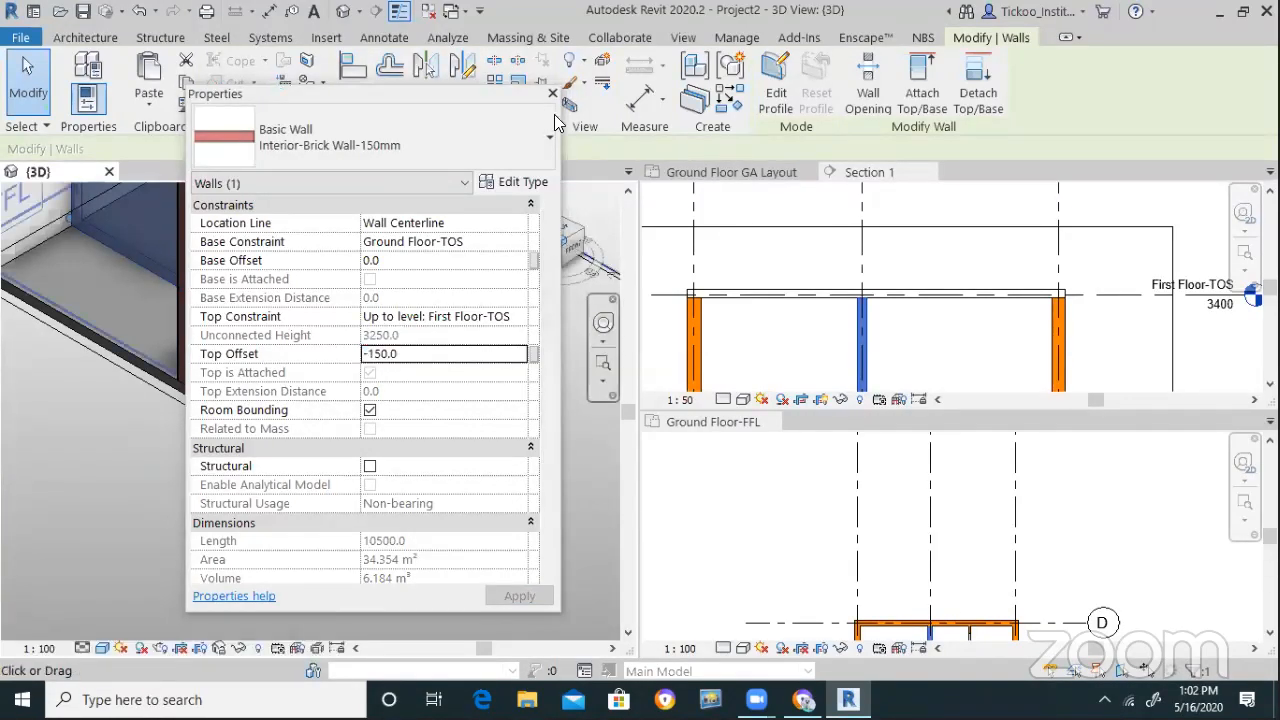
click(552, 94)
click(337, 541)
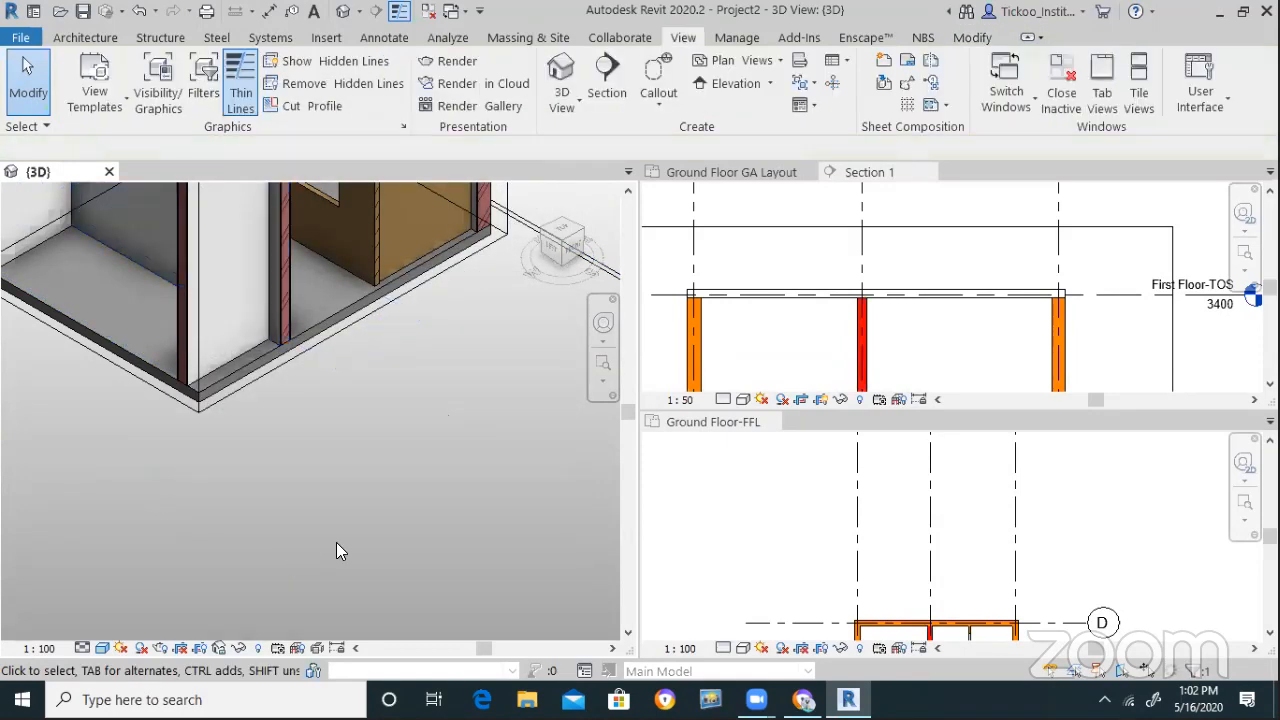
Check the floor slab, then bring up the 3D view's context menu
scroll(335, 538, down, 3)
scroll(310, 345, up, 1)
scroll(304, 324, up, 5)
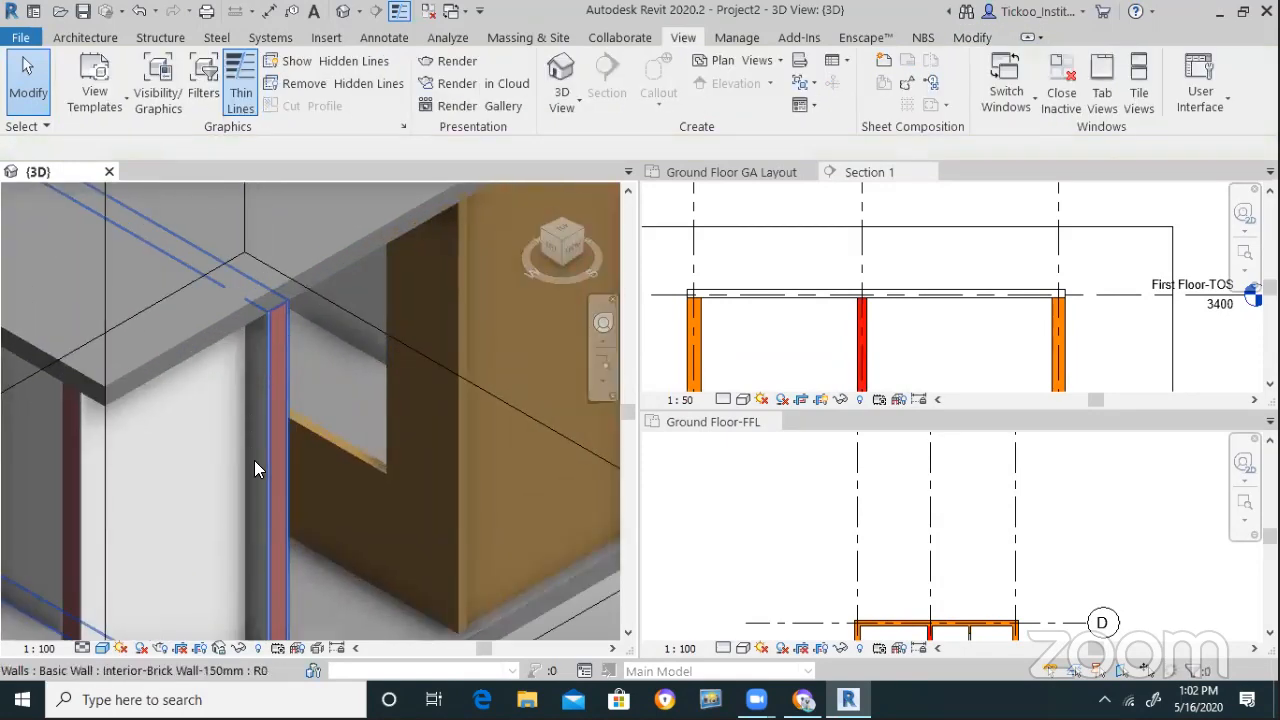
scroll(316, 447, down, 5)
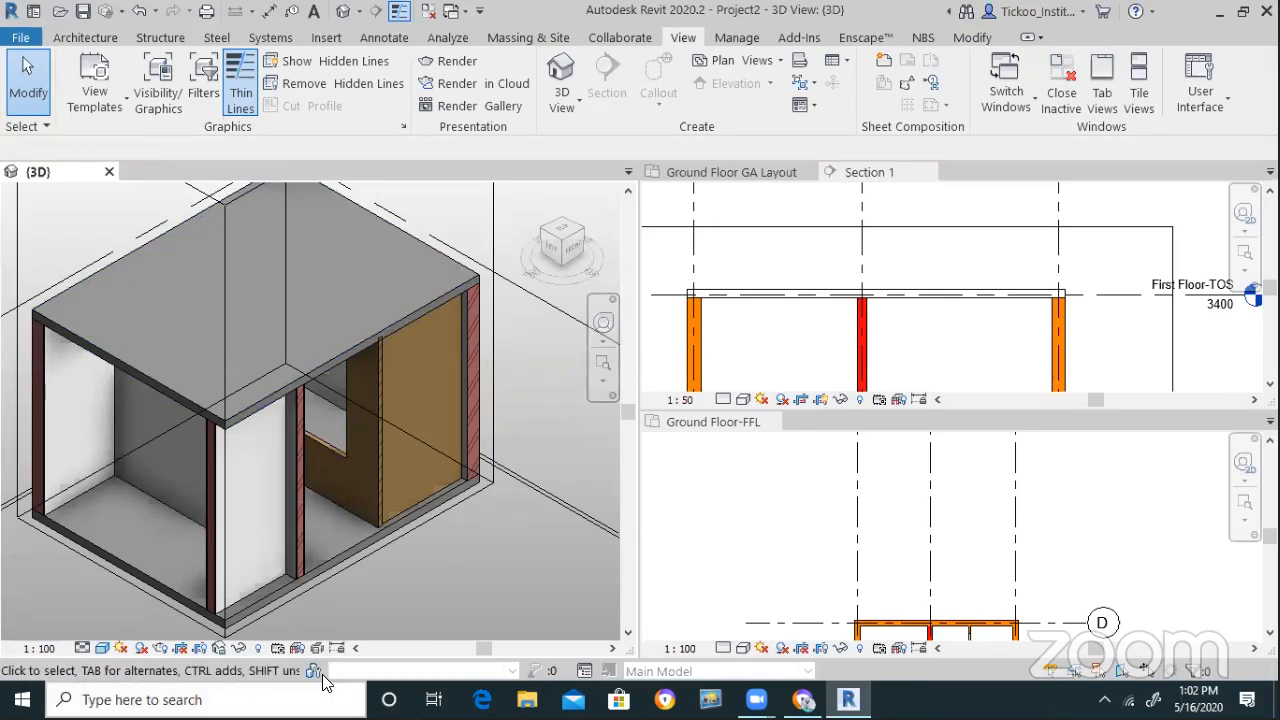
scroll(330, 590, down, 1)
scroll(364, 506, down, 1)
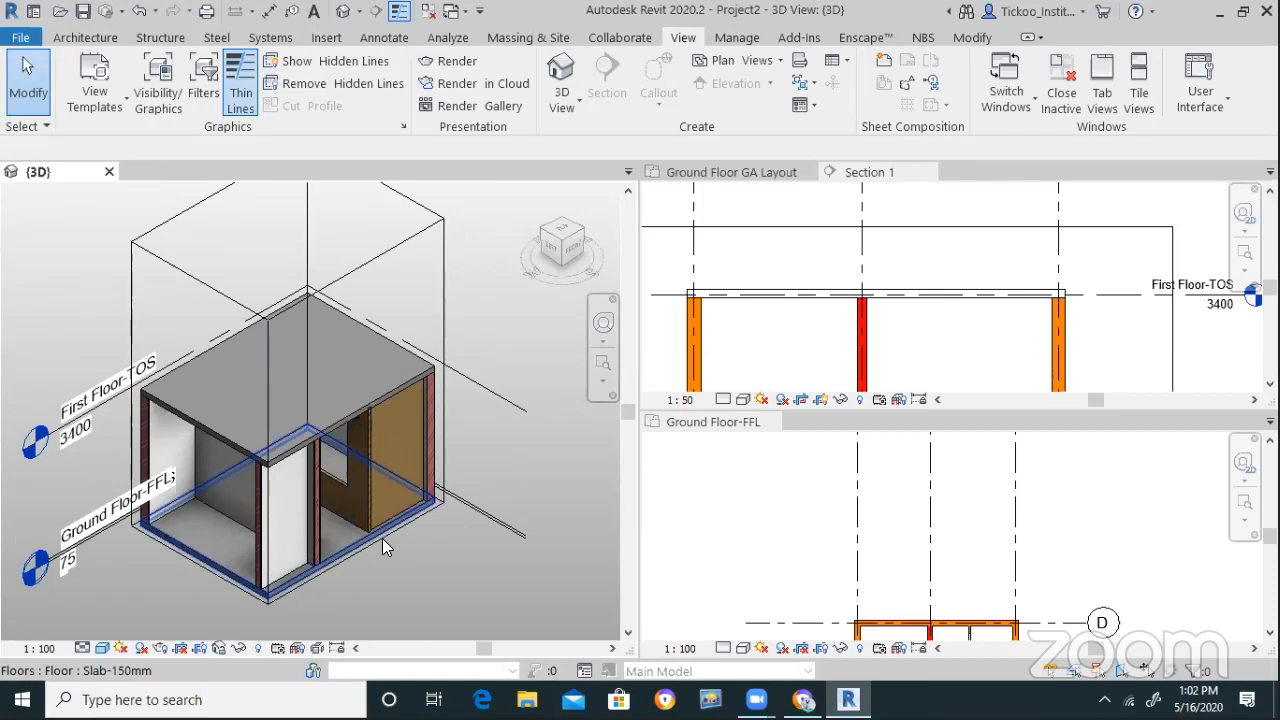
click(377, 543)
click(462, 550)
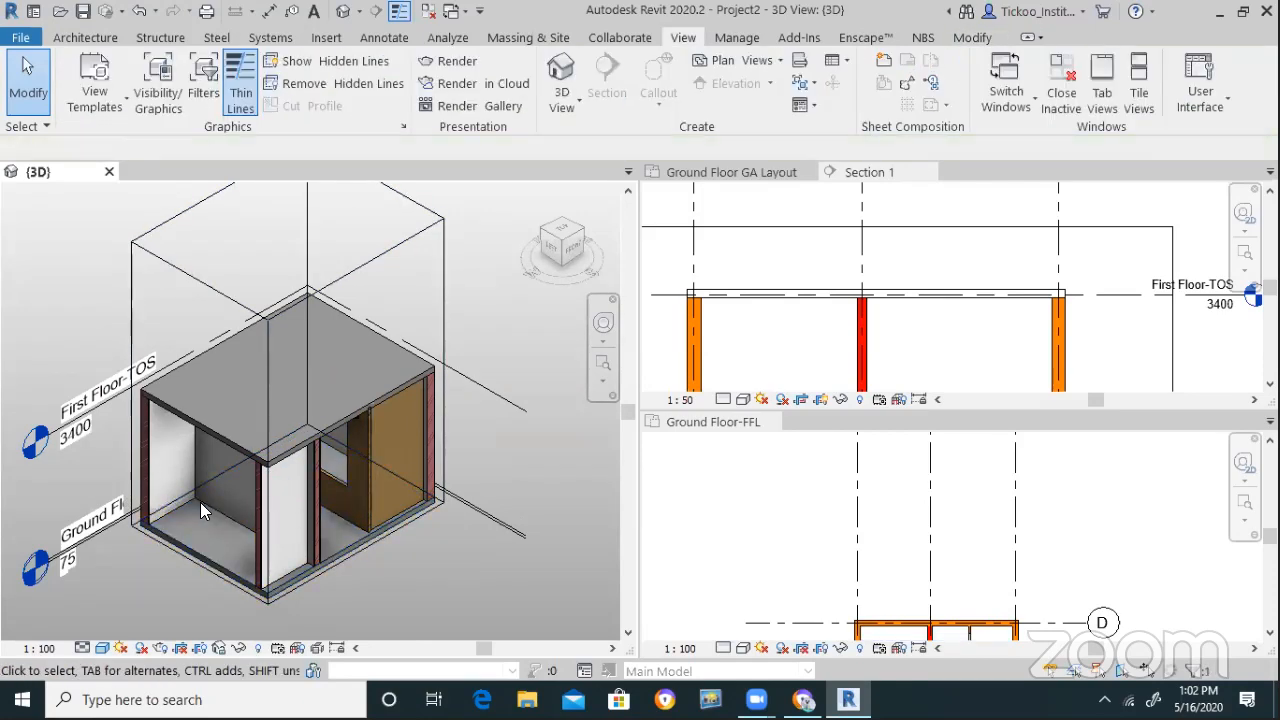
scroll(414, 538, down, 3)
scroll(417, 546, up, 2)
right_click(494, 406)
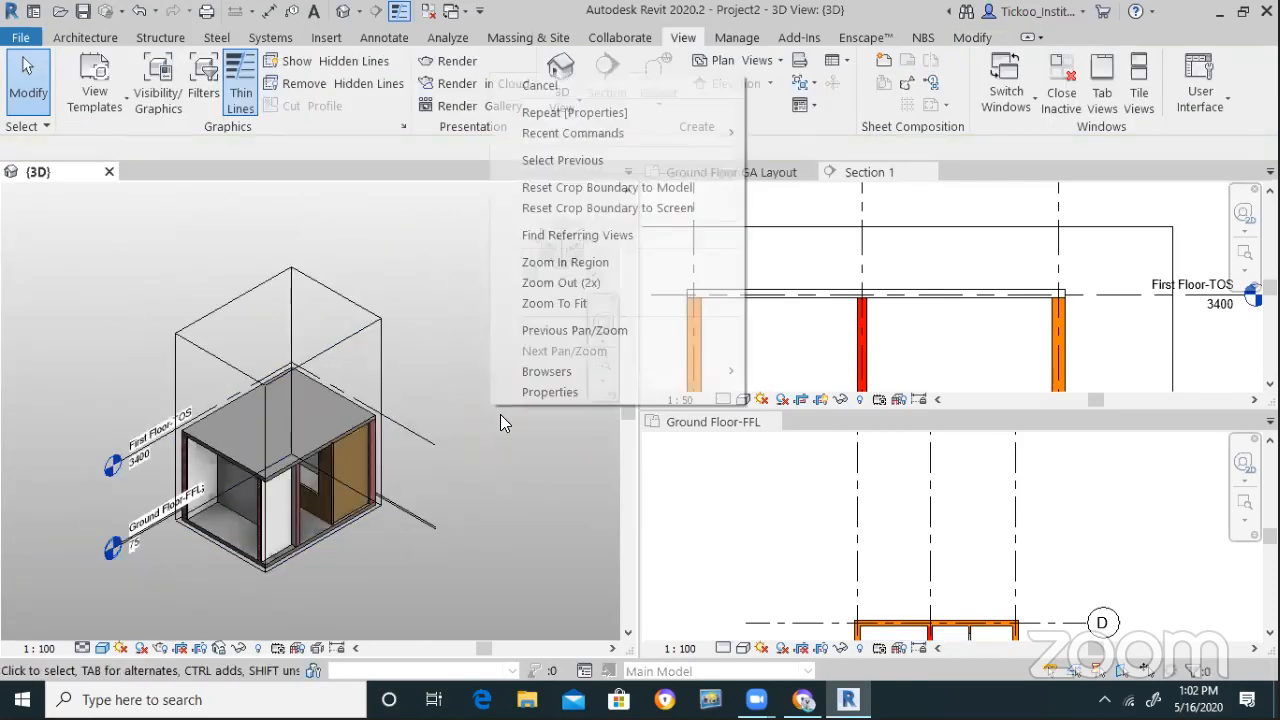
Turn off the 3D view's existing section box in its view properties
click(530, 393)
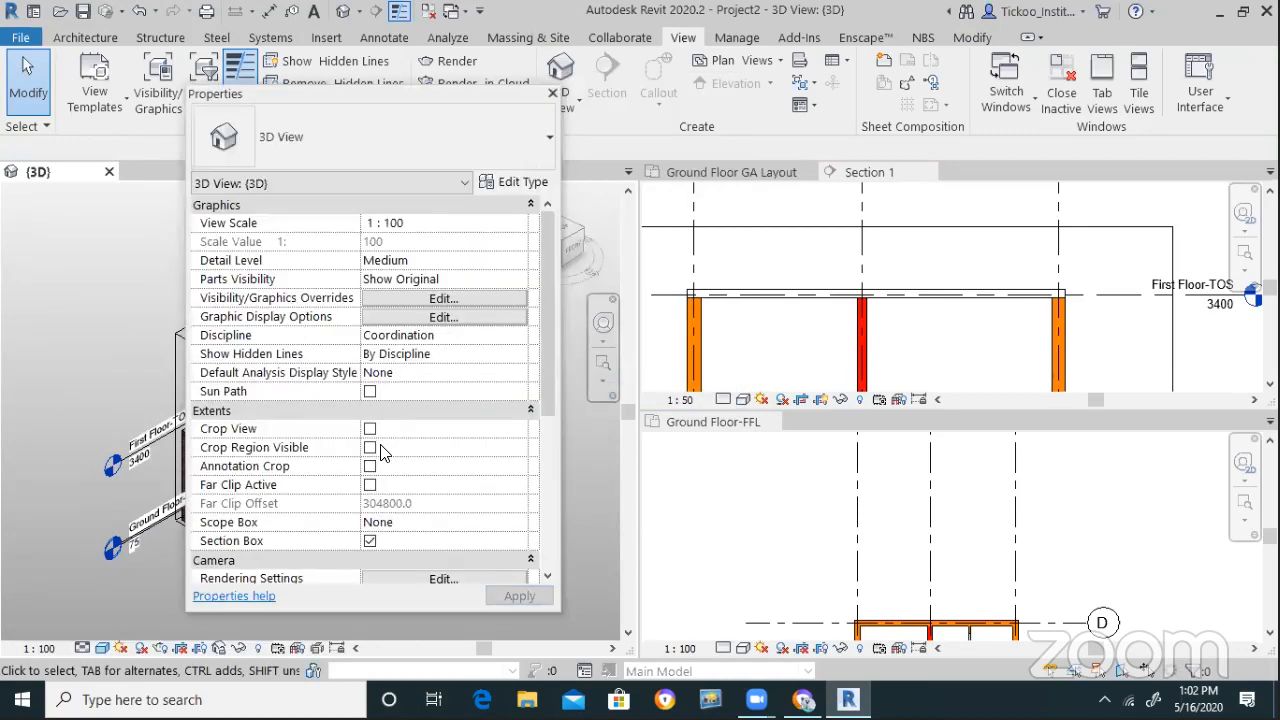
click(370, 541)
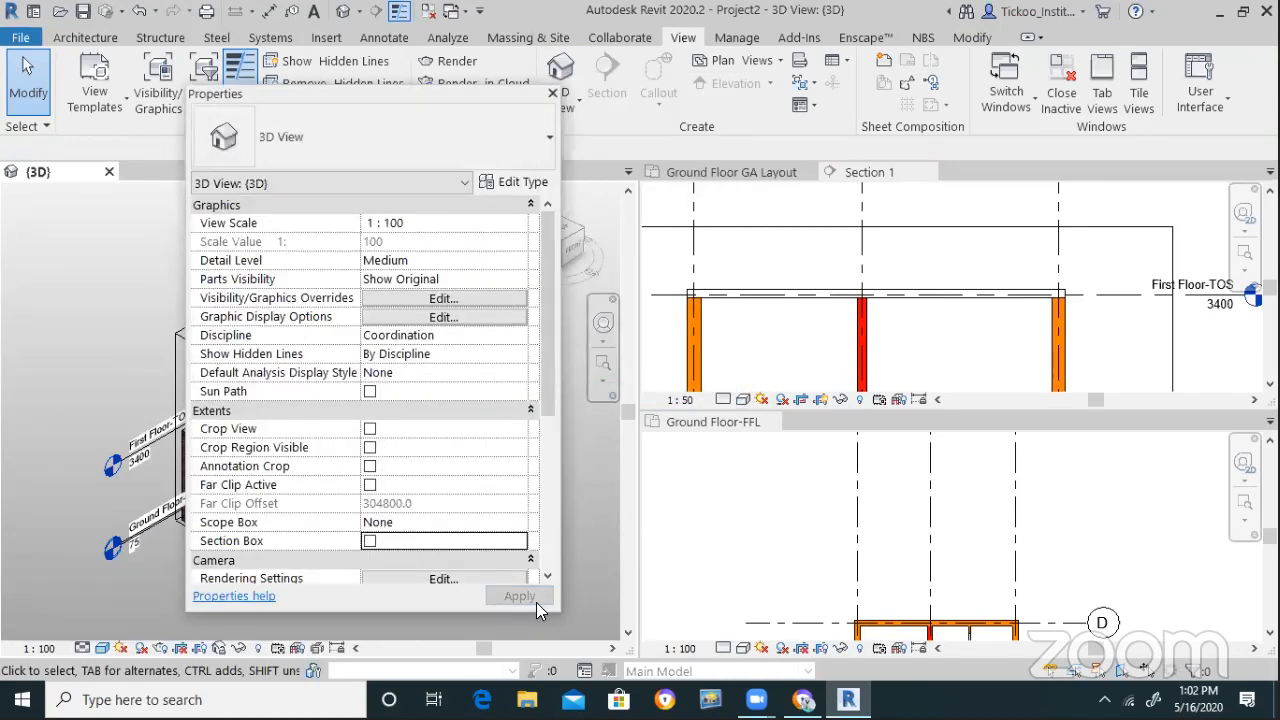
click(518, 596)
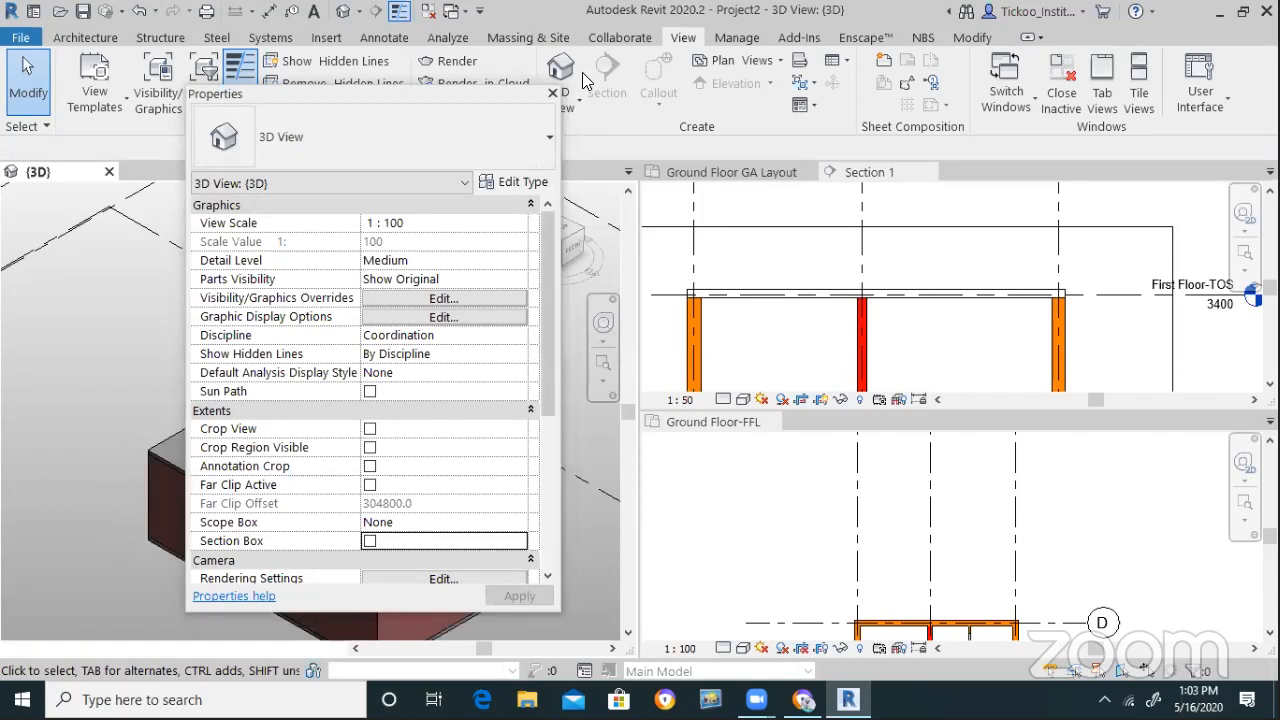
click(552, 93)
Window-select the whole building and fit a new section box around it with BX
scroll(318, 388, down, 2)
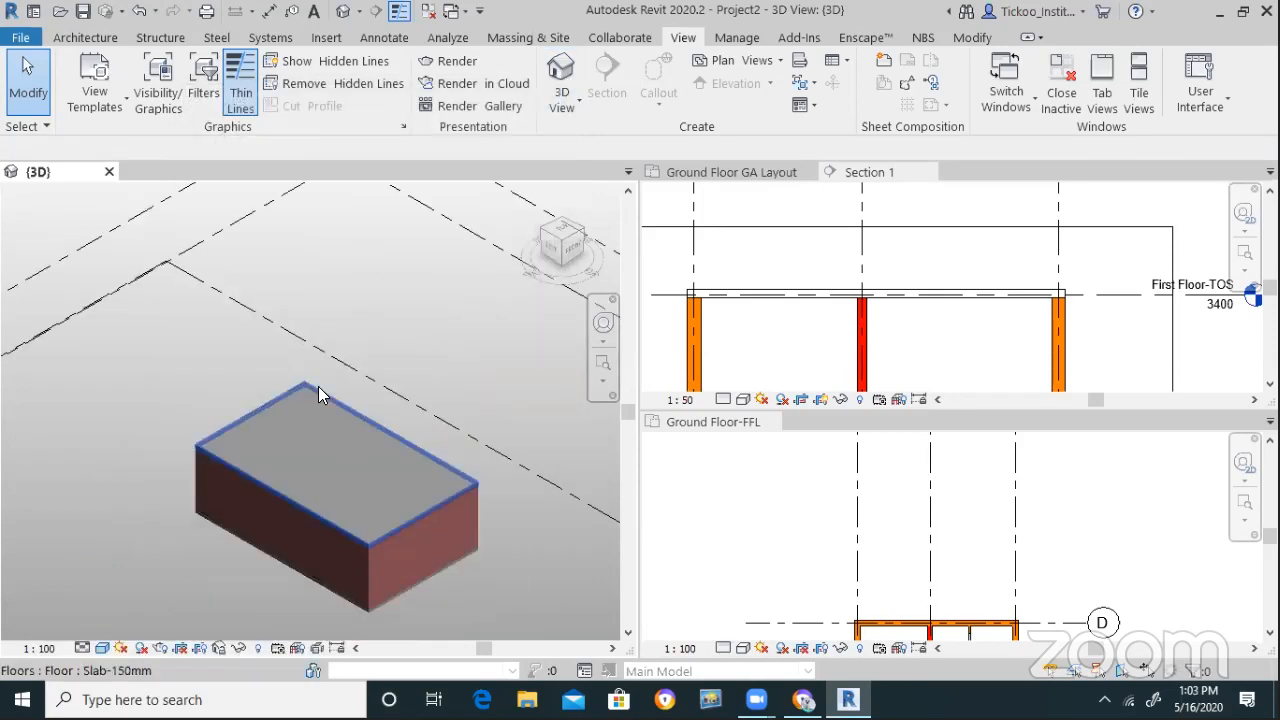
scroll(390, 536, up, 3)
scroll(406, 550, down, 2)
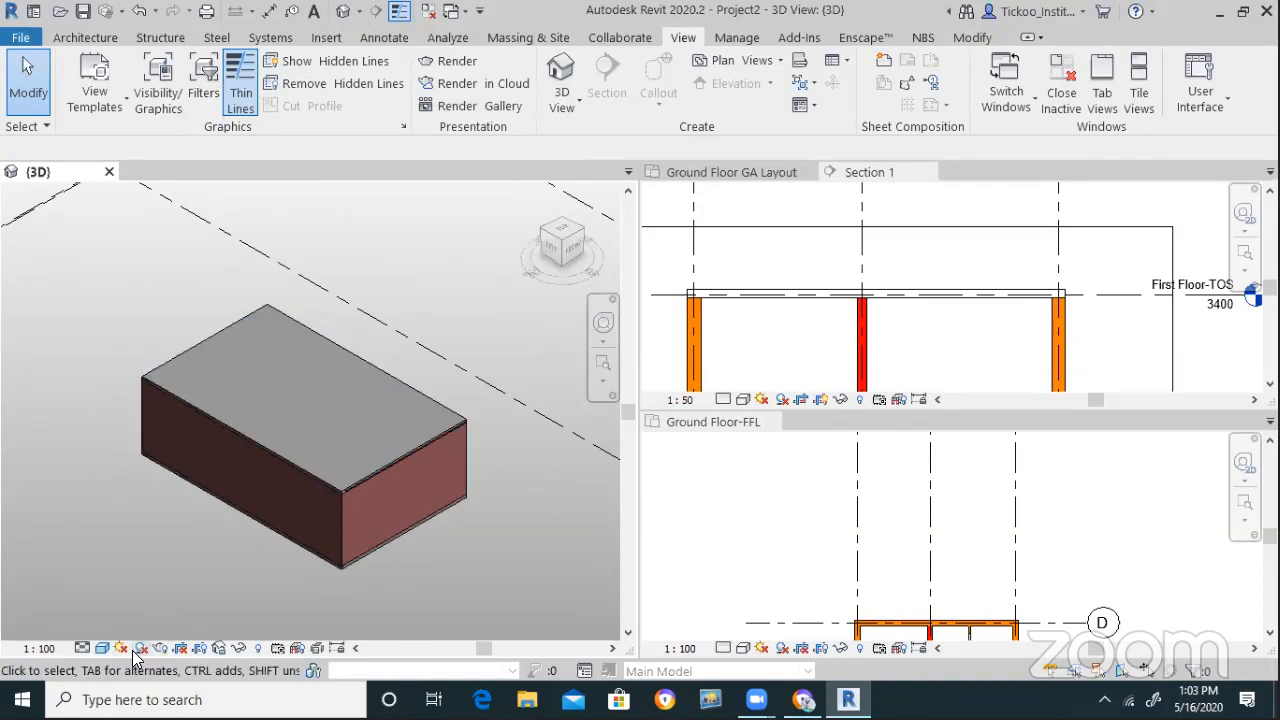
drag(90, 258, 486, 570)
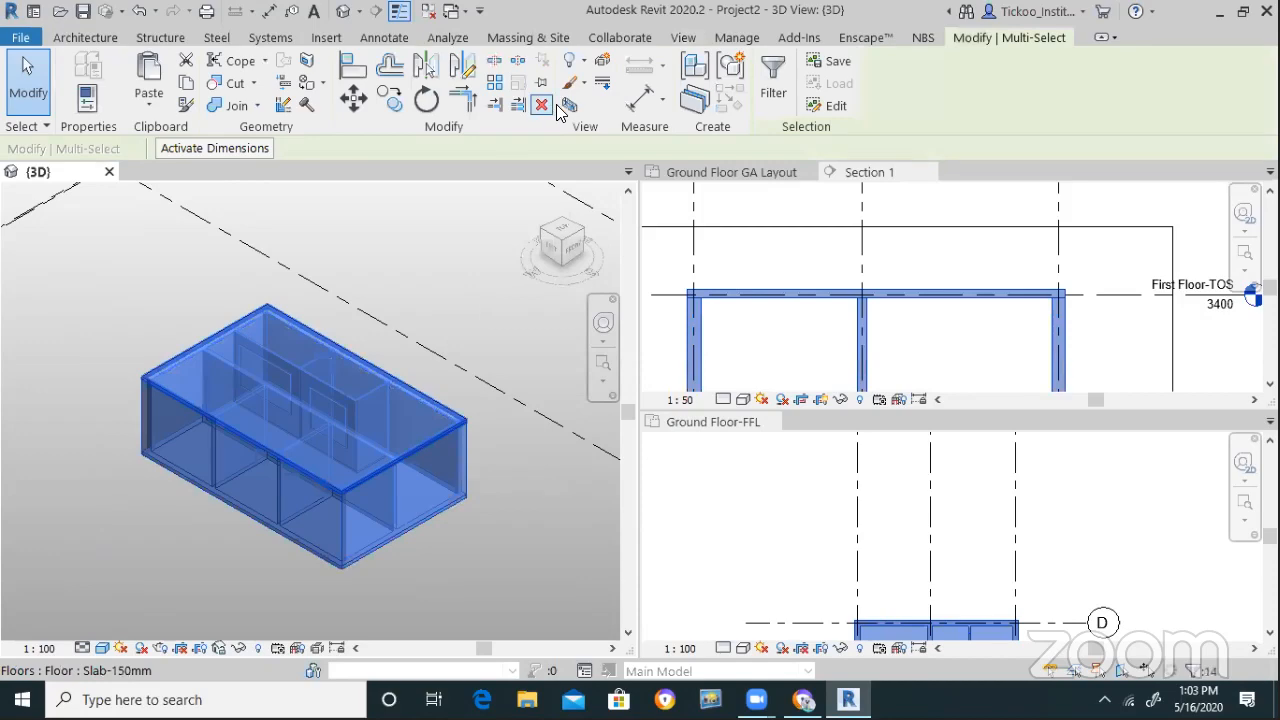
key(b)
key(x)
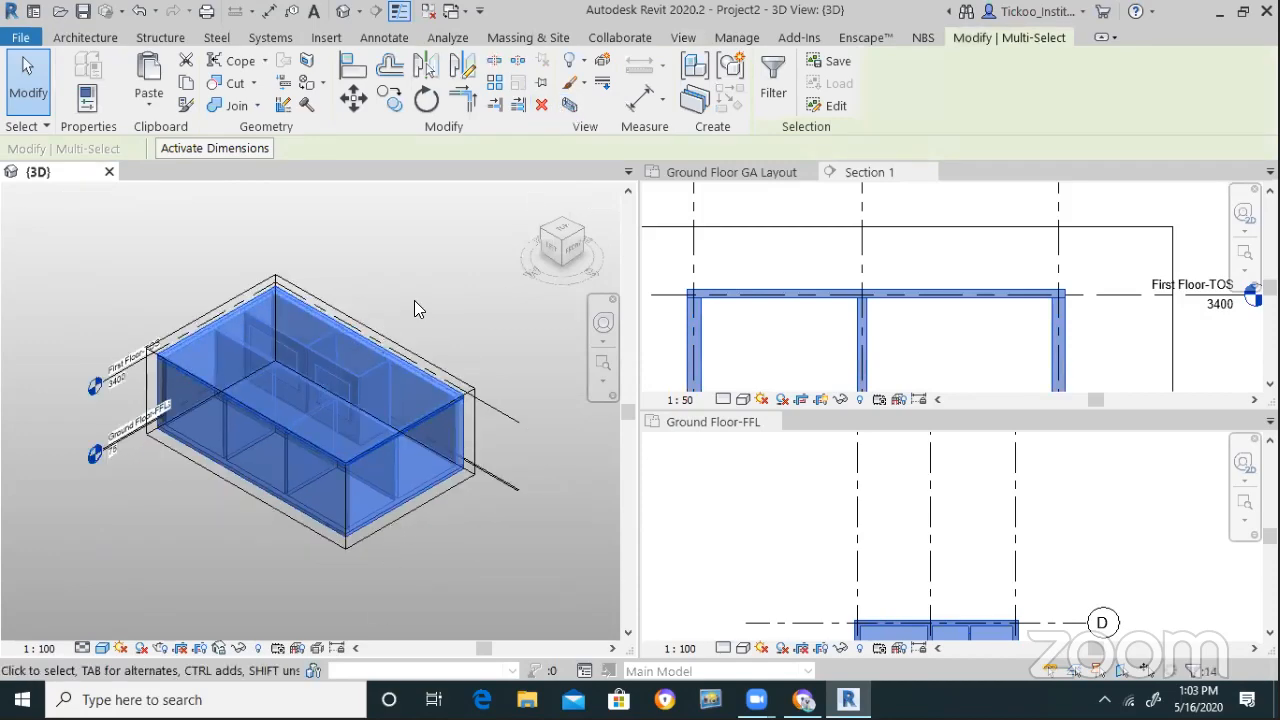
scroll(411, 289, up, 4)
key(Escape)
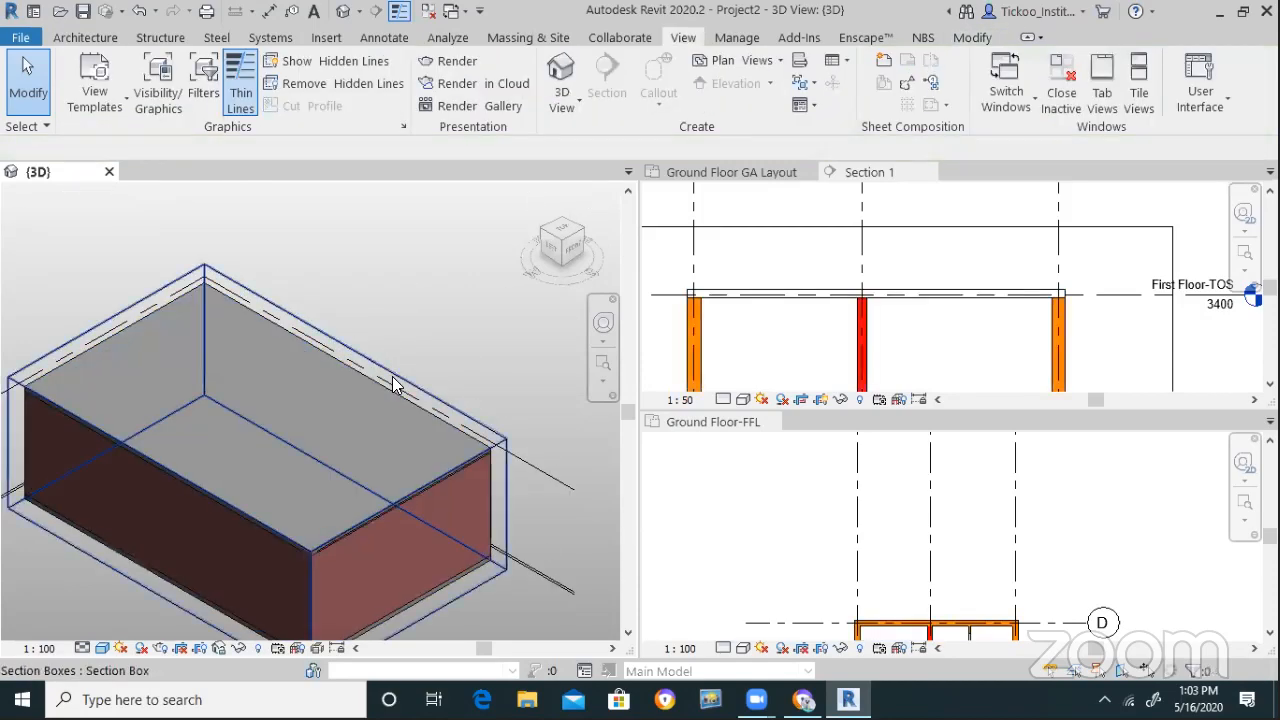
Drag the section box's top grip down so it cuts through the walls
click(228, 390)
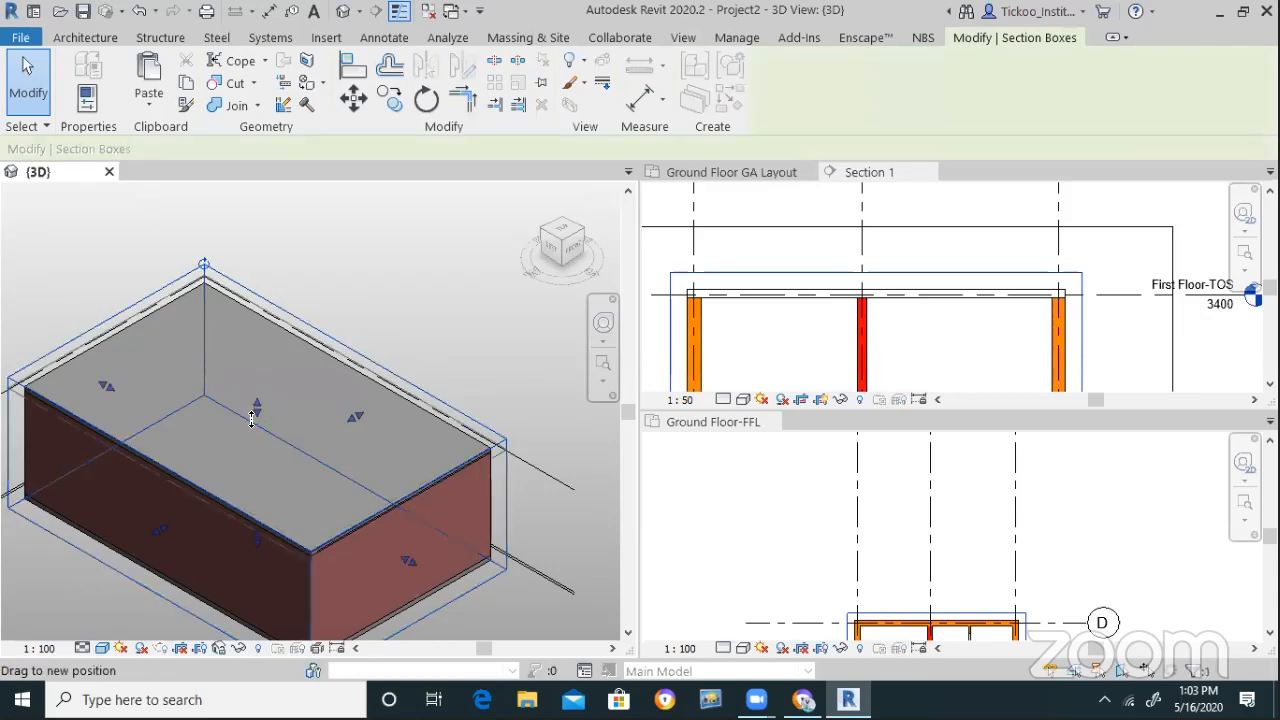
drag(257, 407, 257, 421)
click(464, 304)
Orbit the cut model to an isometric angle showing the ground floor rooms
mouse_move(562, 241)
mouse_down()
mouse_move(558, 288)
mouse_move(488, 274)
mouse_move(398, 284)
mouse_move(591, 276)
mouse_up()
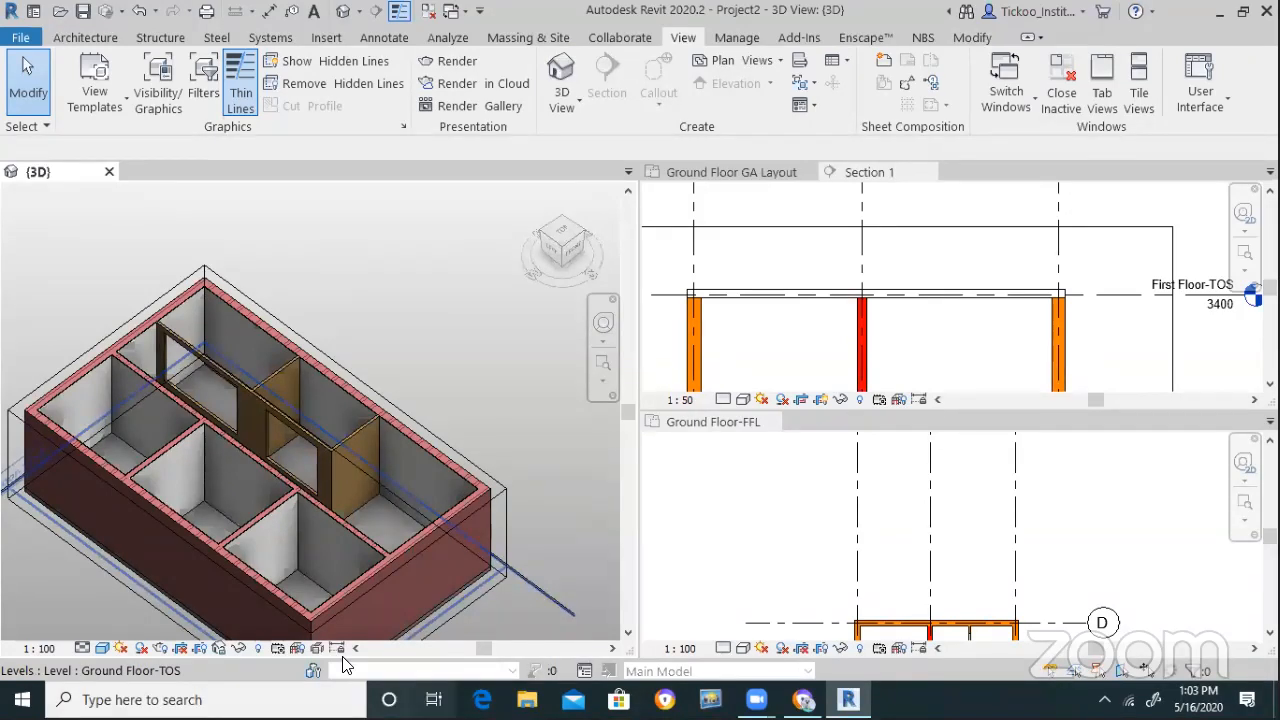
shift+middle_drag(382, 494, 507, 580)
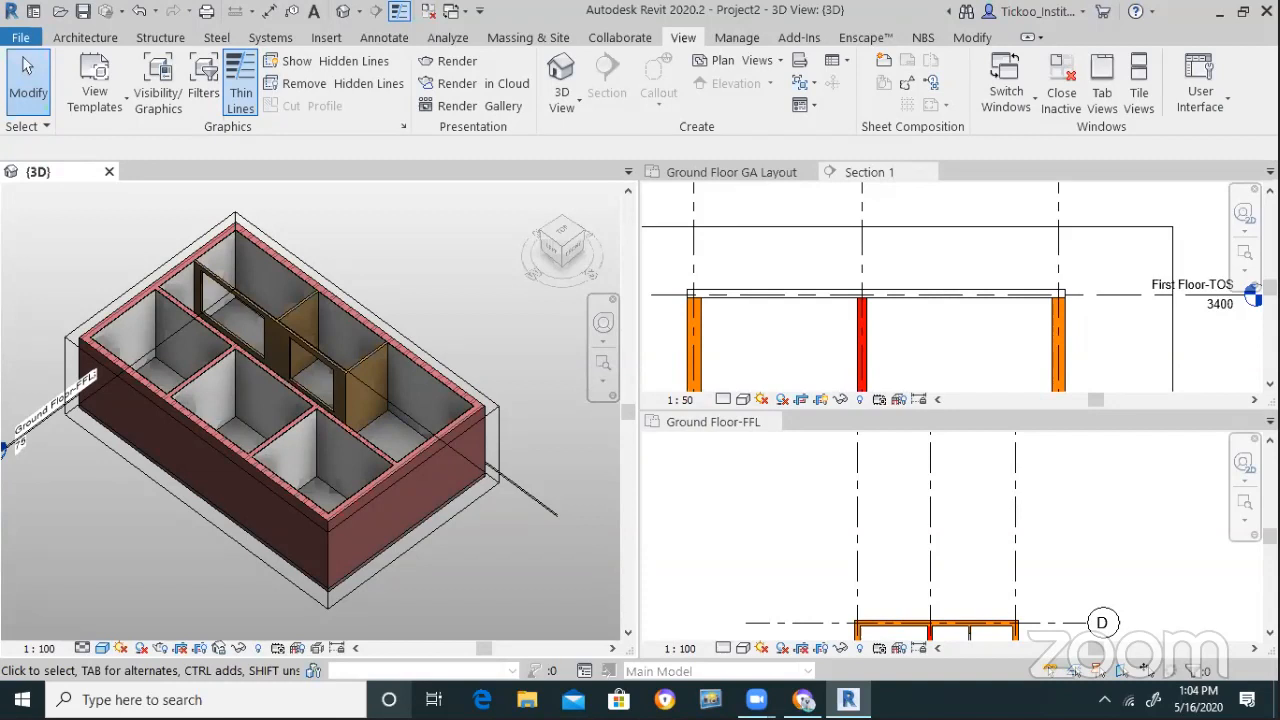
click(90, 38)
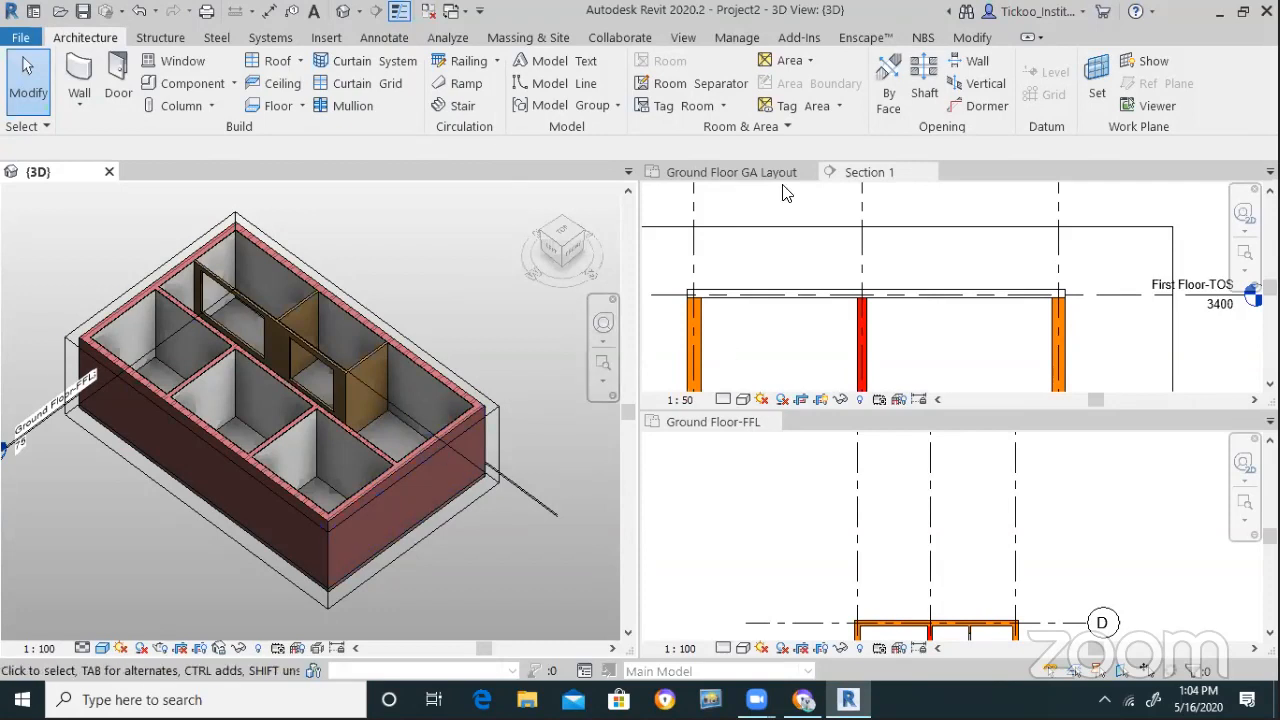
Close the {3D}, Section 1 and Ground Floor GA Layout views, keeping Ground Floor-FFL open
click(785, 248)
scroll(790, 260, down, 4)
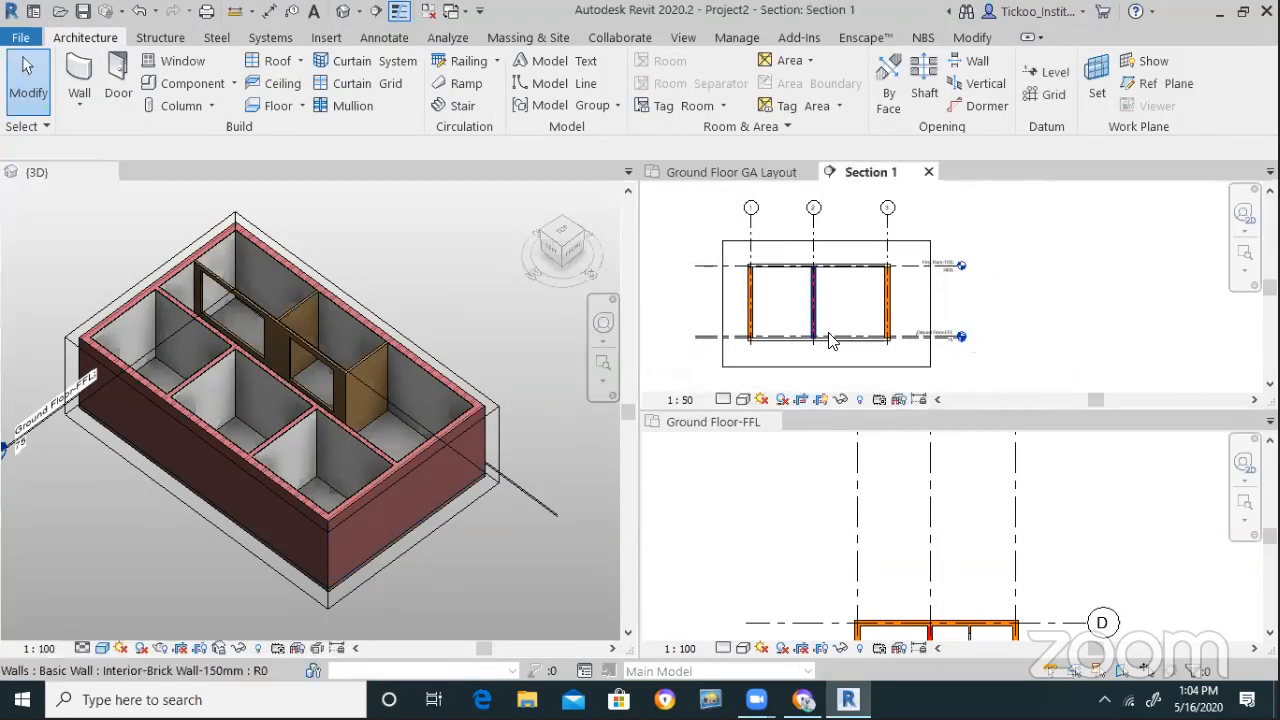
click(815, 525)
scroll(815, 525, down, 5)
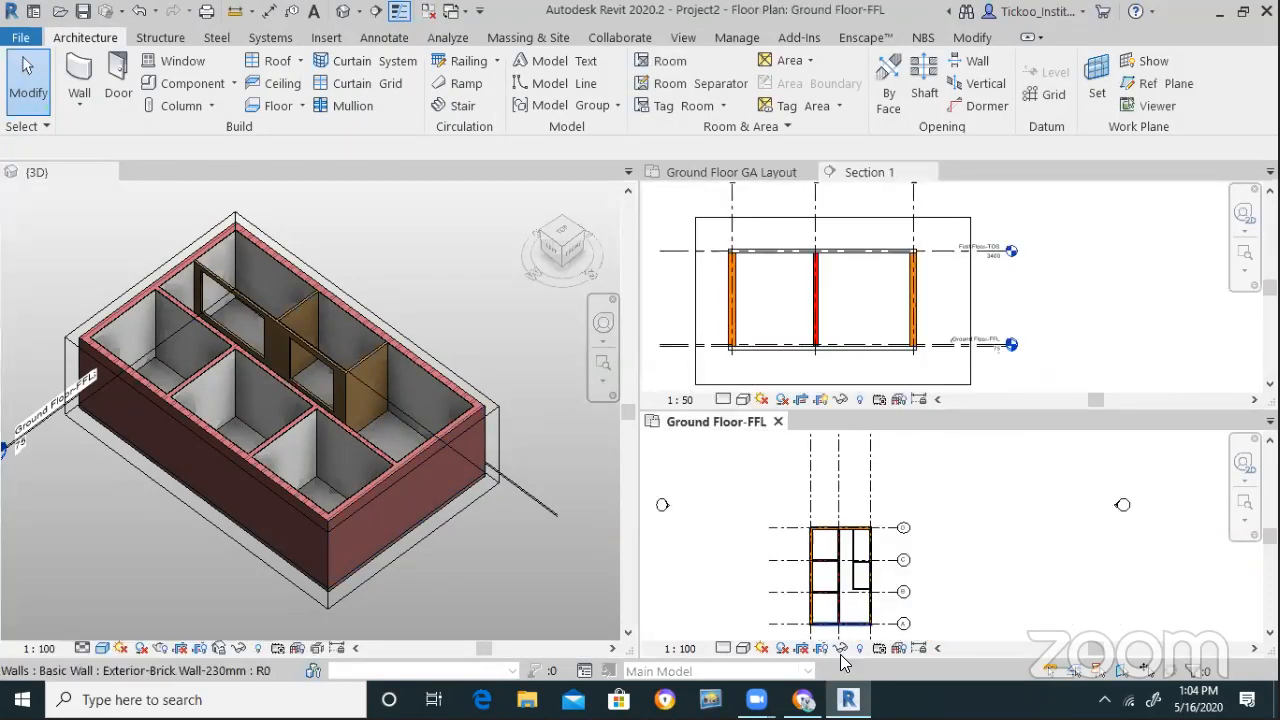
scroll(858, 622, up, 4)
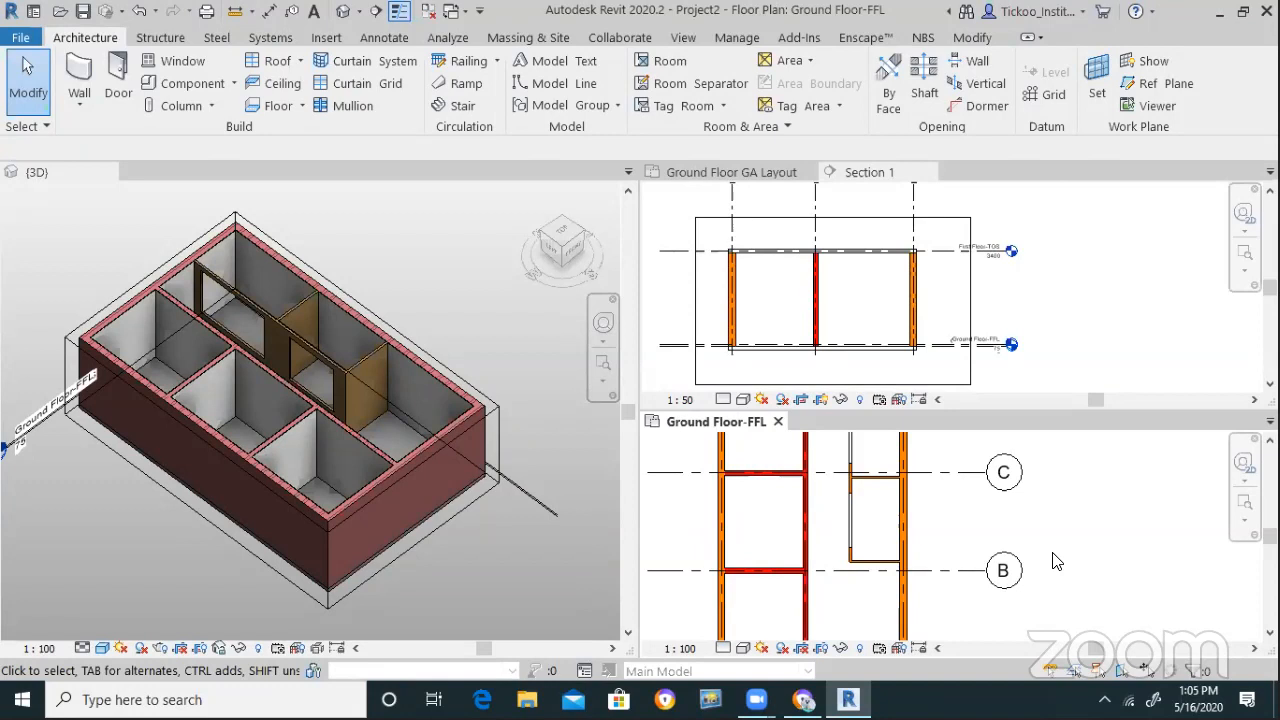
click(408, 296)
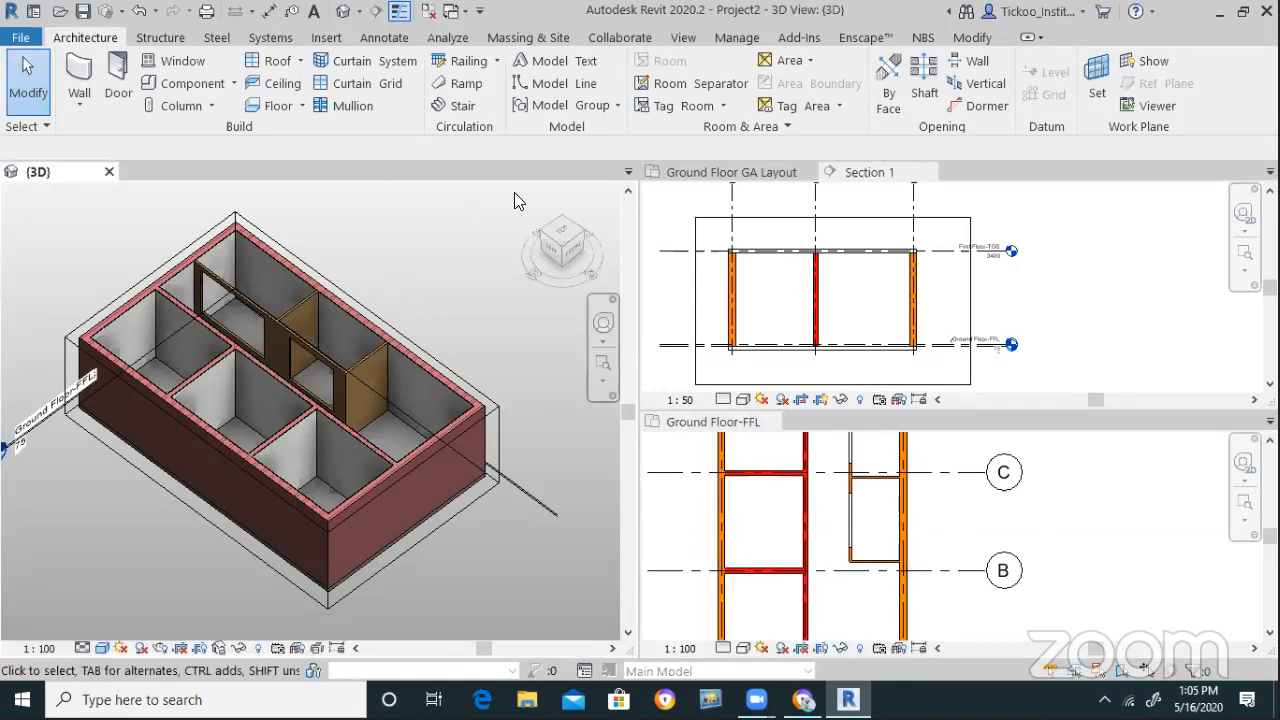
click(109, 172)
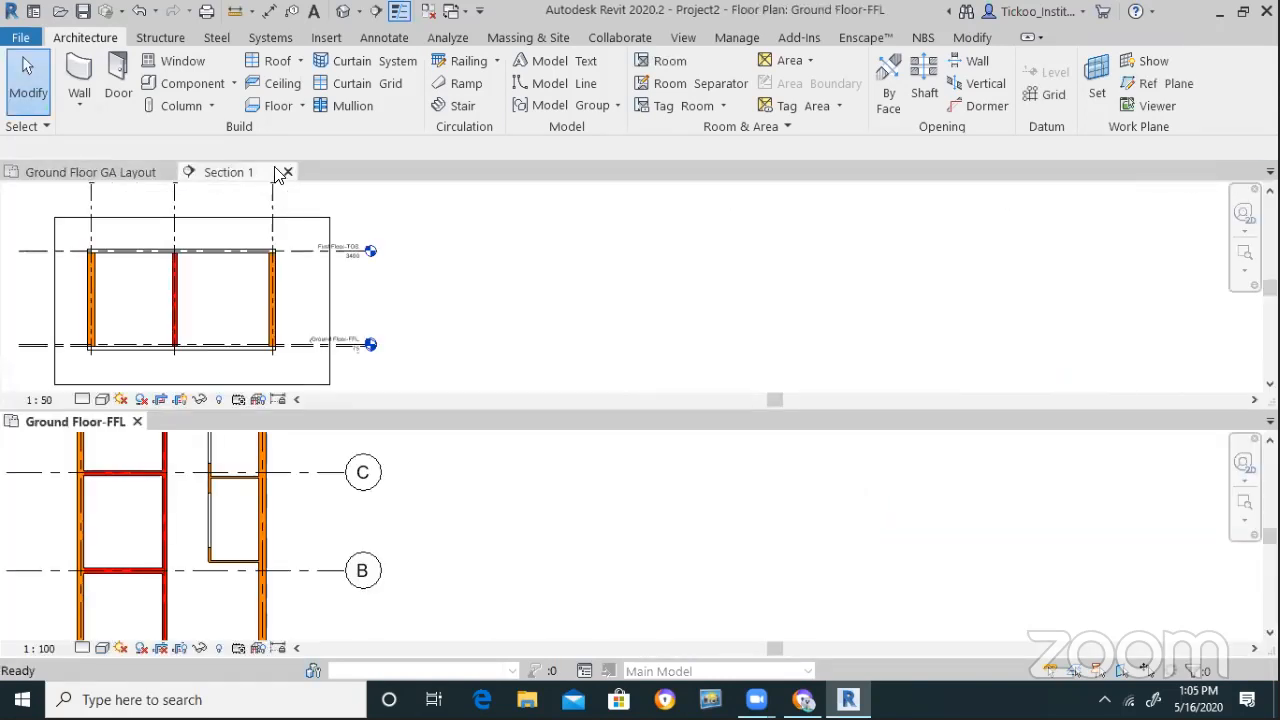
click(287, 173)
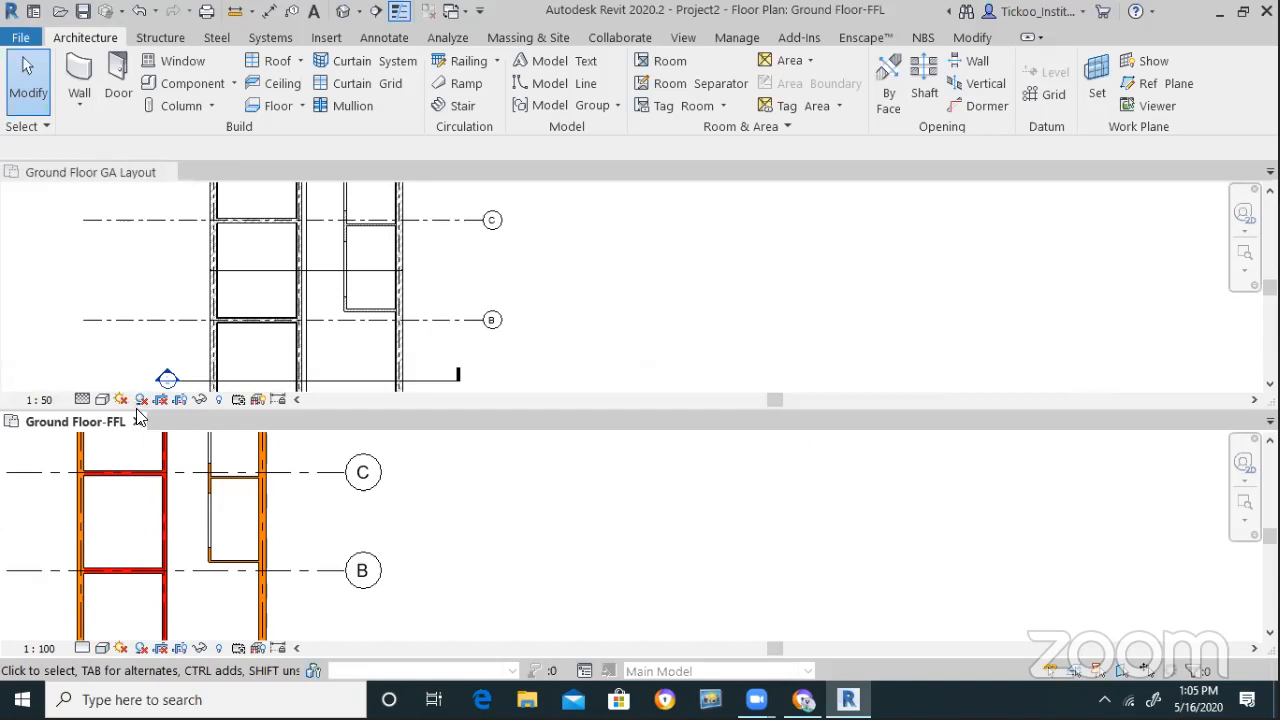
click(167, 178)
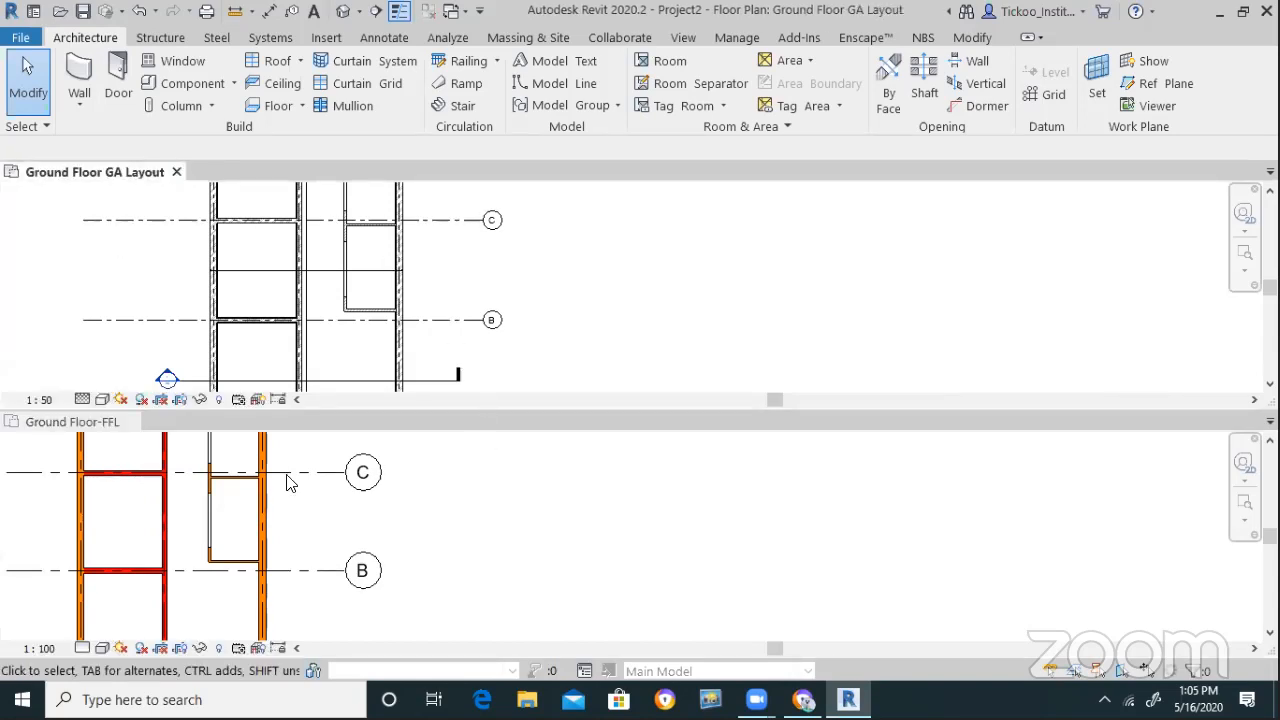
click(176, 172)
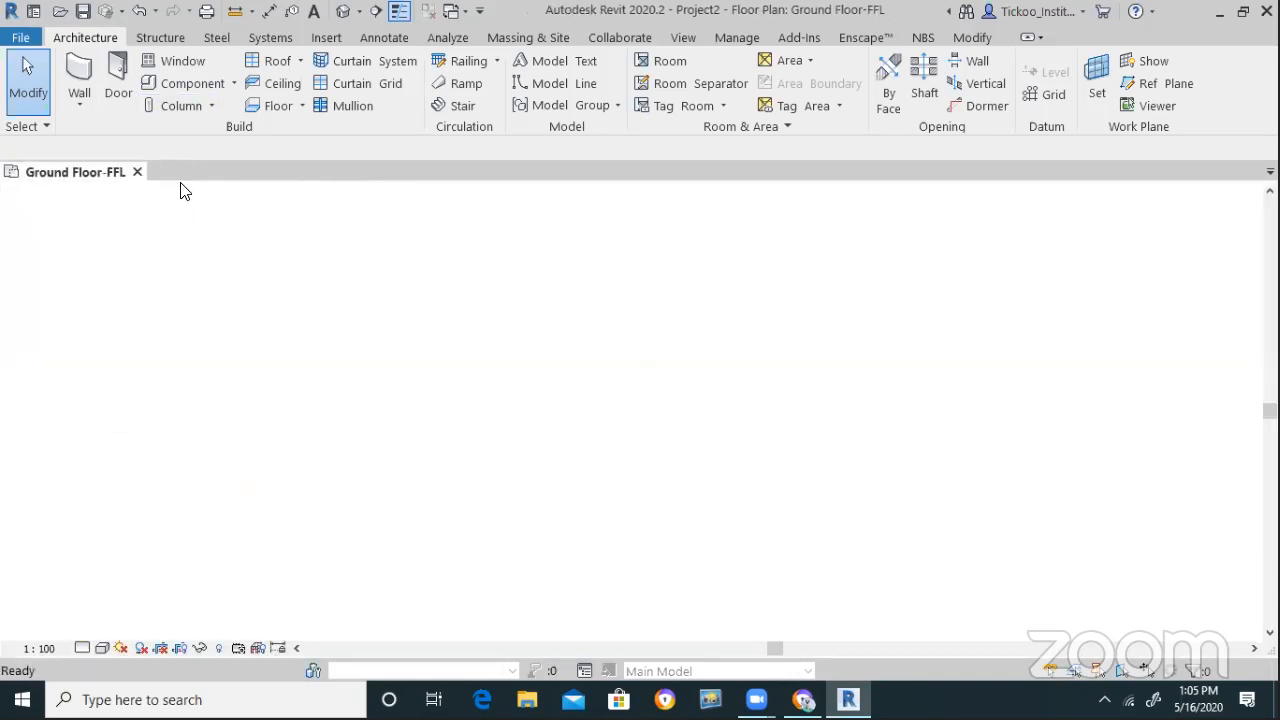
scroll(588, 490, down, 2)
scroll(251, 277, up, 5)
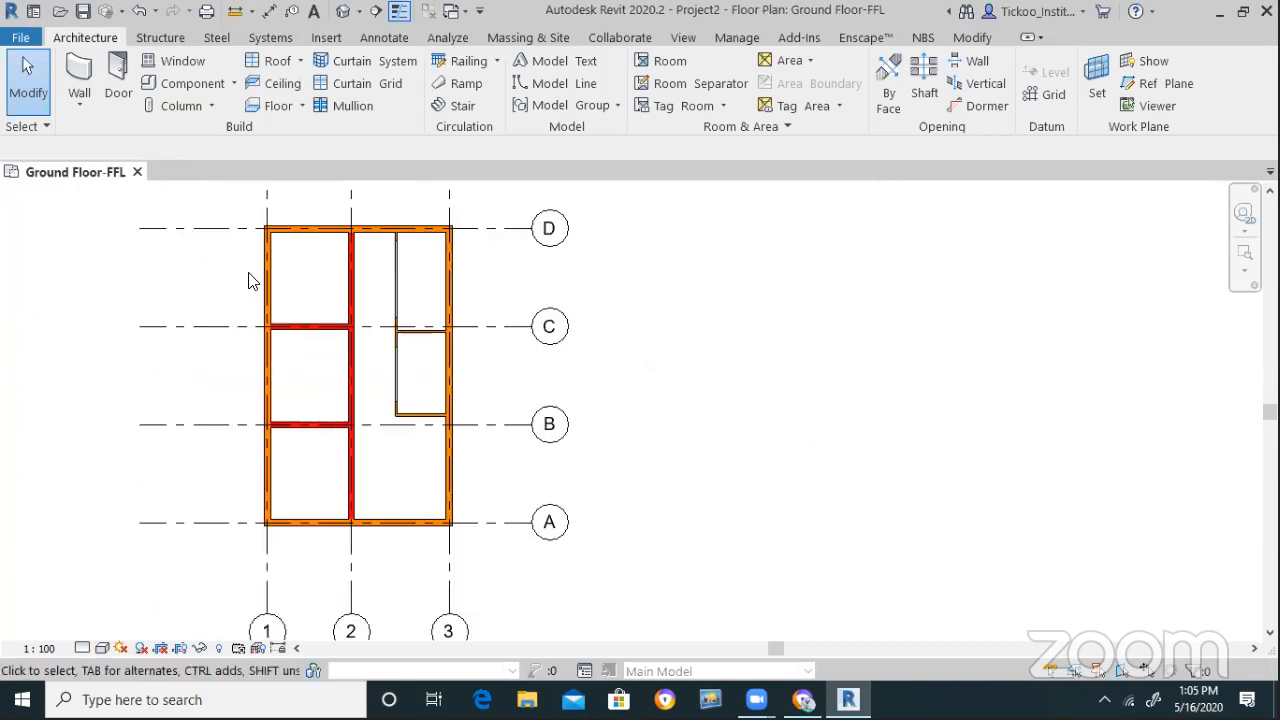
scroll(362, 418, down, 2)
scroll(371, 380, up, 2)
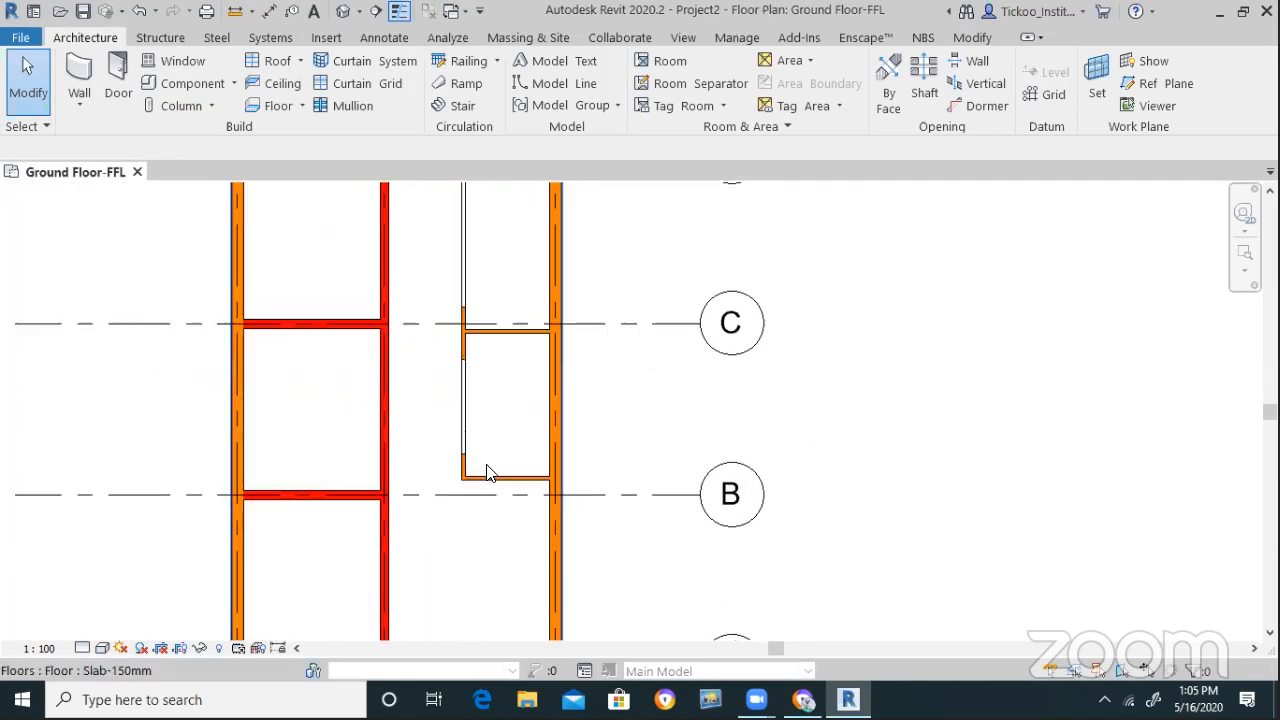
scroll(490, 476, down, 1)
scroll(430, 500, down, 1)
scroll(392, 530, up, 2)
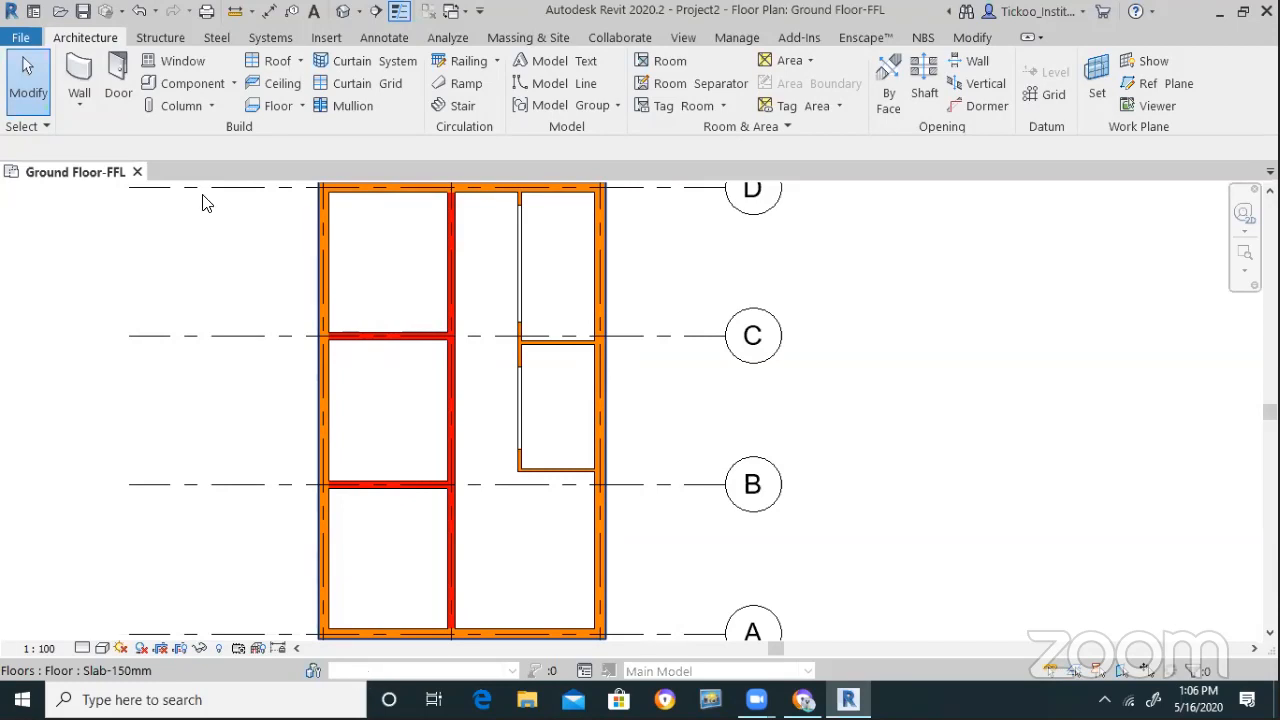
click(684, 40)
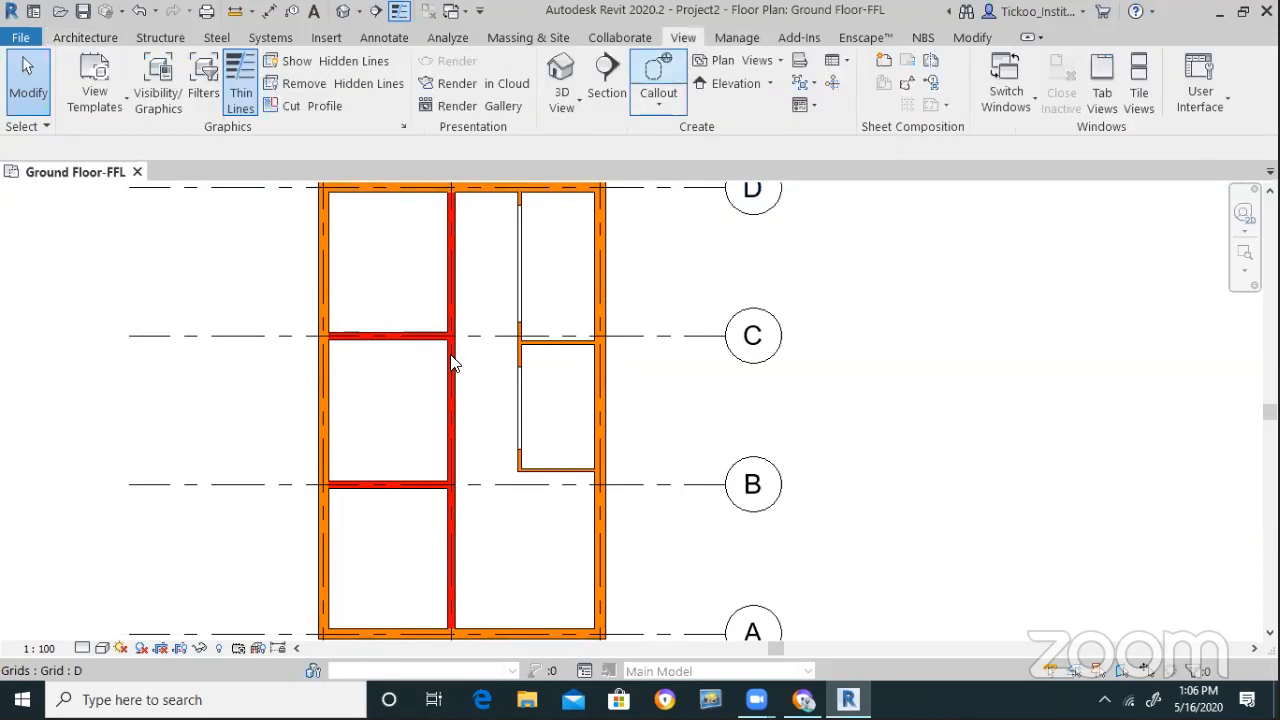
Start a camera from the 3D View list, then cancel that first attempt
click(580, 104)
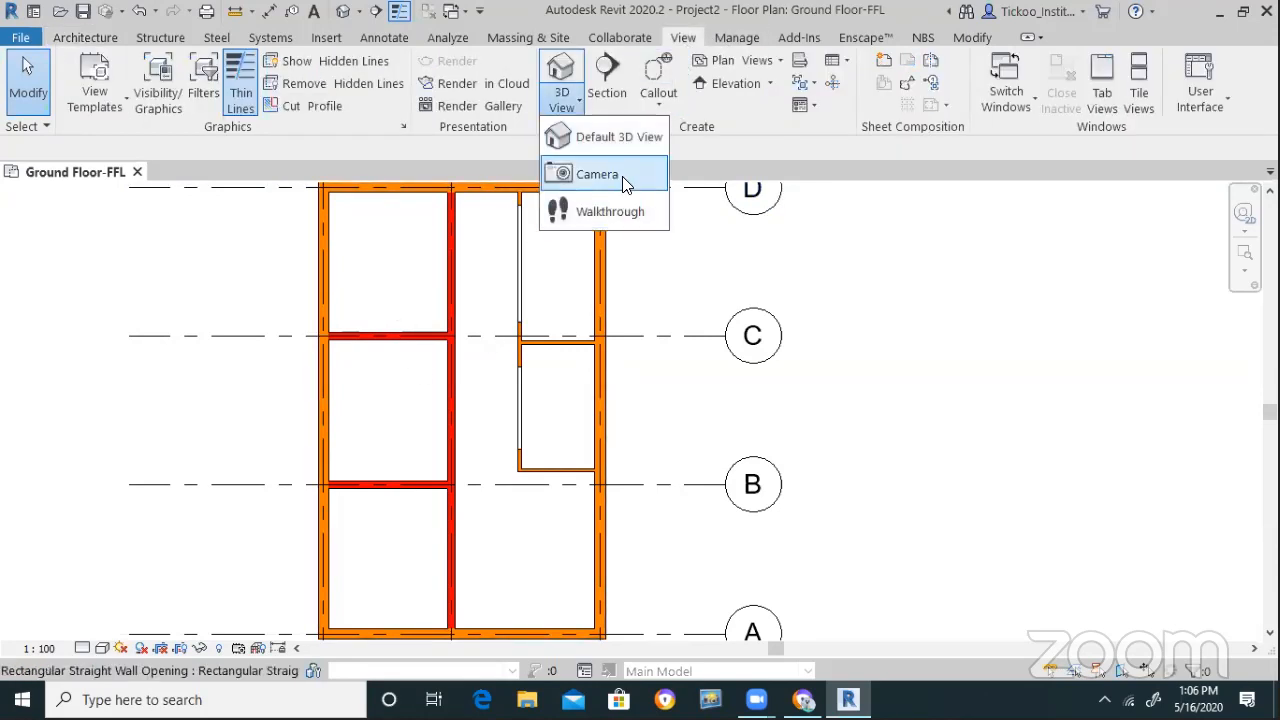
click(590, 171)
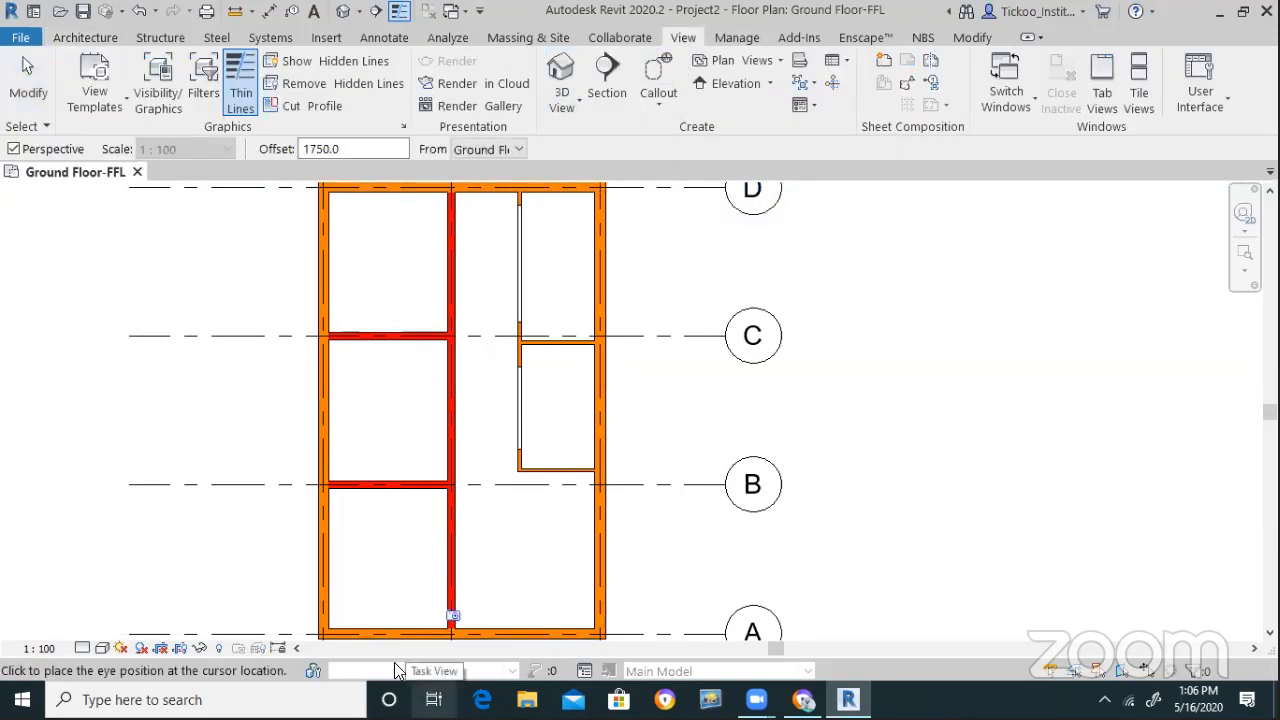
click(97, 84)
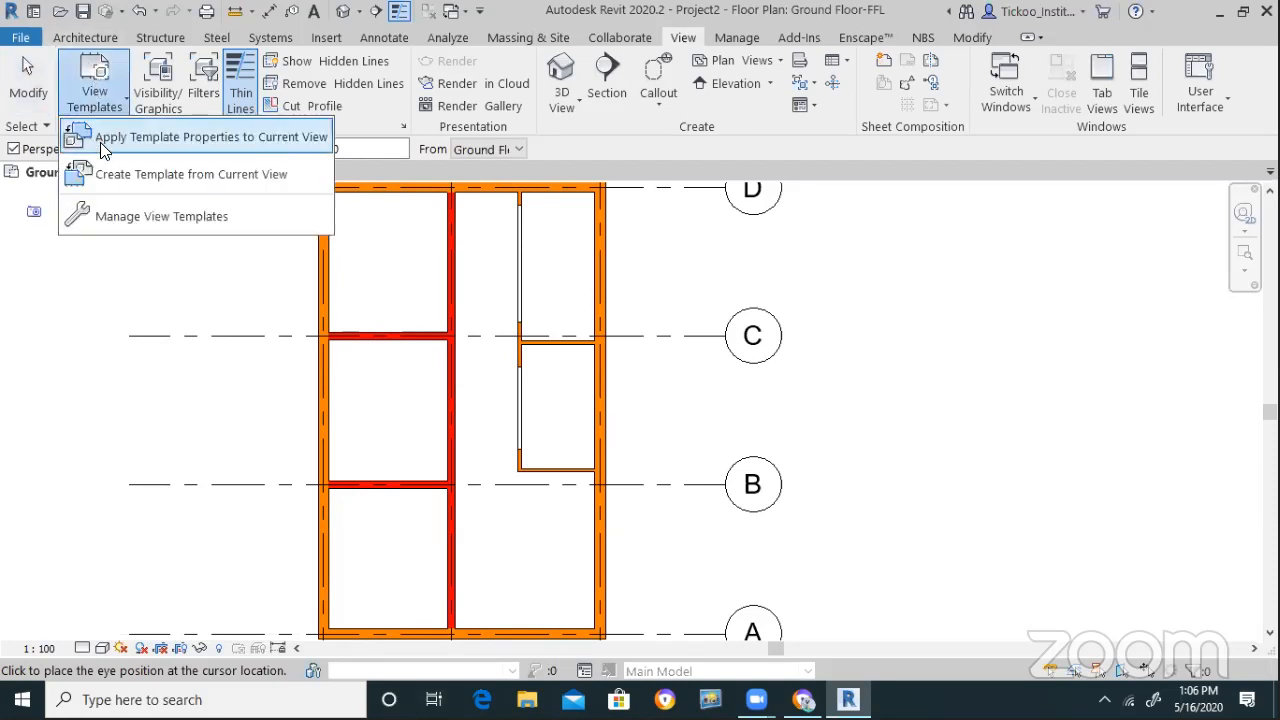
key(Escape)
key(Escape)
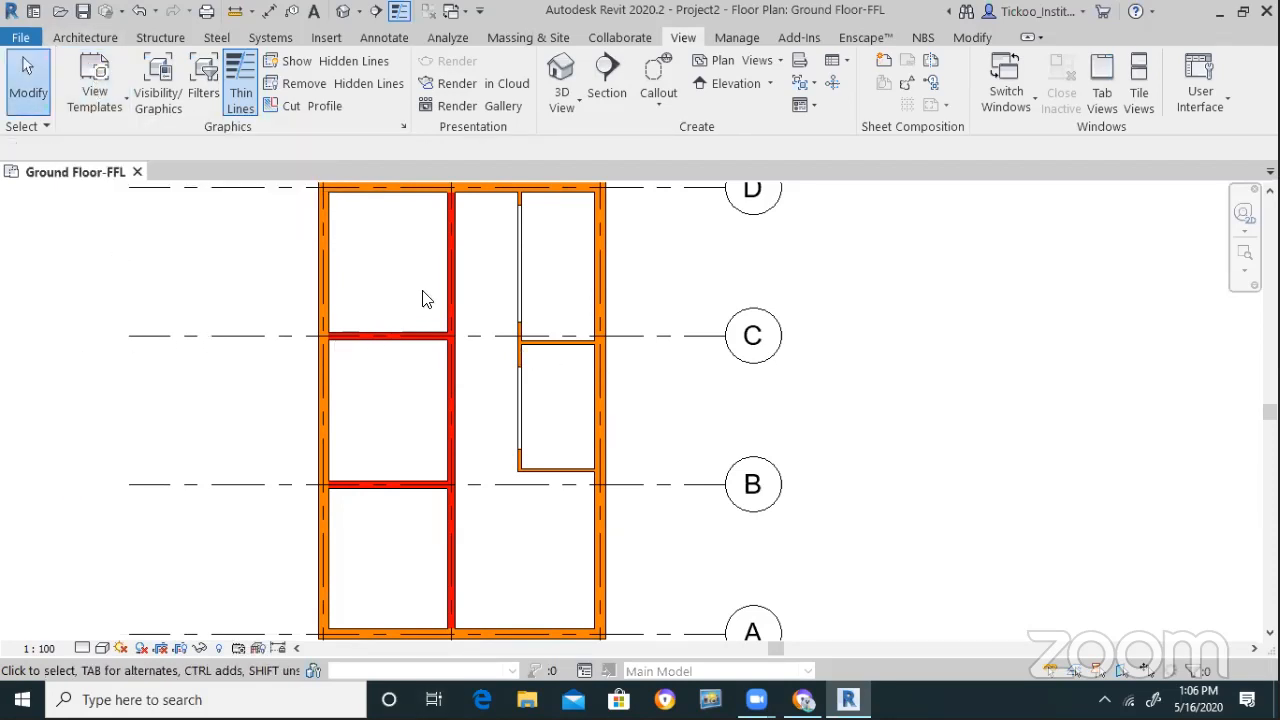
Place a camera 5' above Ground Floor-FFL, eye near grid A, aimed toward grid D
click(562, 92)
click(575, 175)
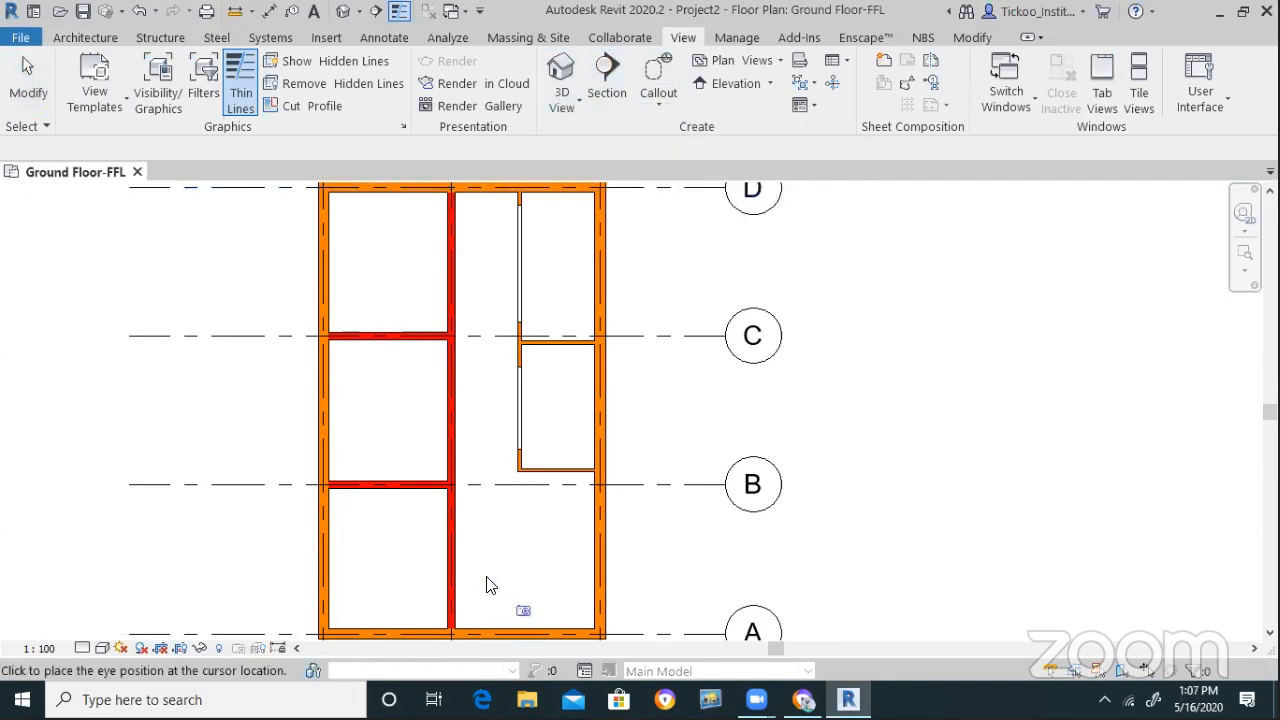
drag(361, 146, 260, 136)
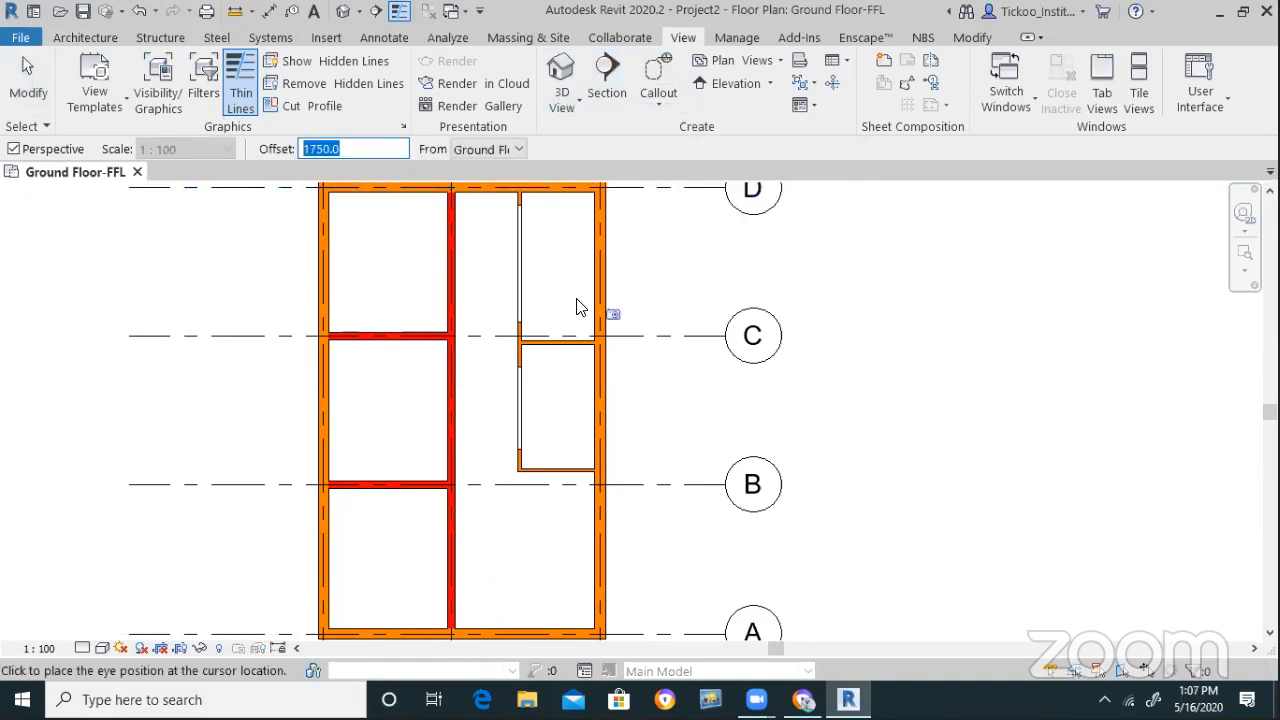
text(5)
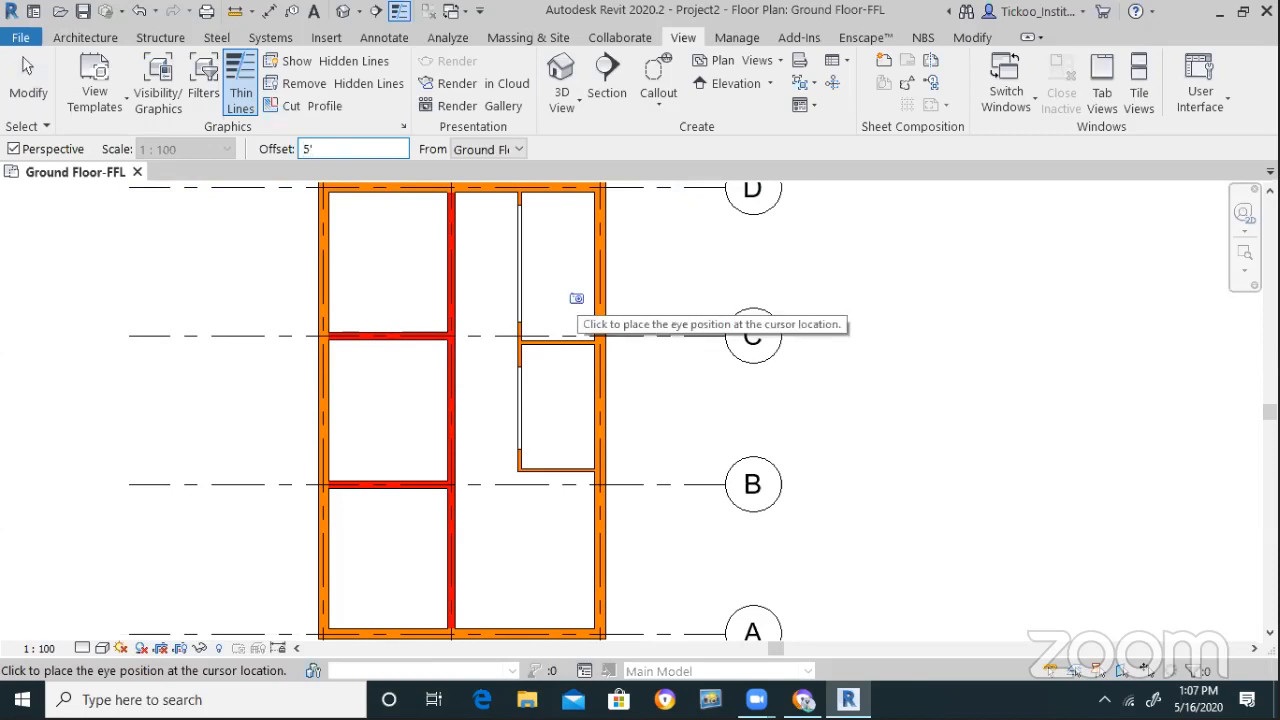
click(504, 149)
click(514, 186)
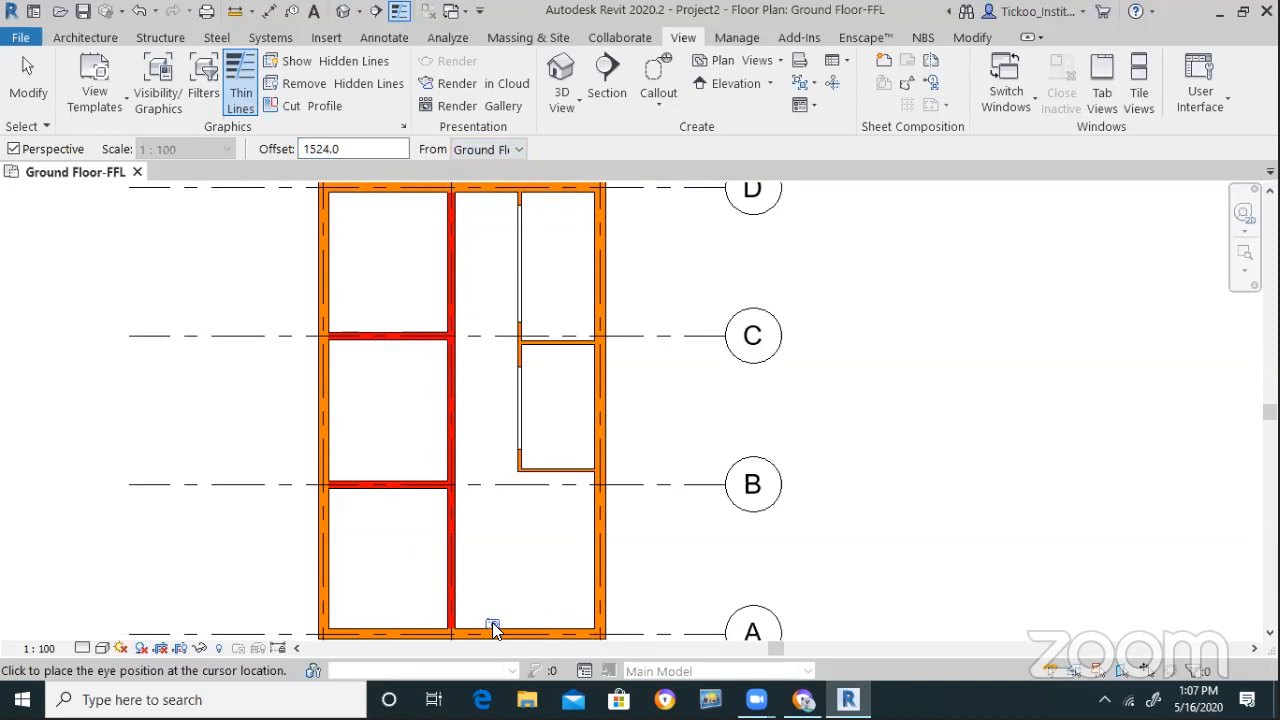
click(494, 614)
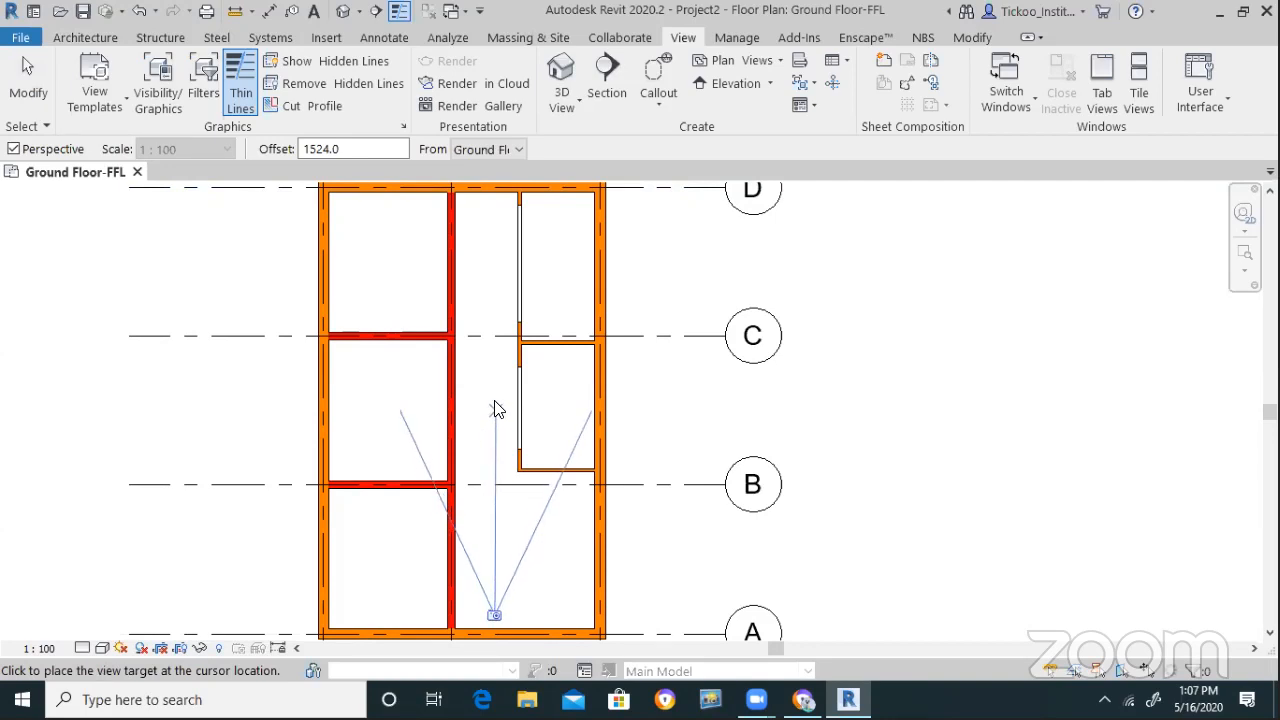
click(493, 200)
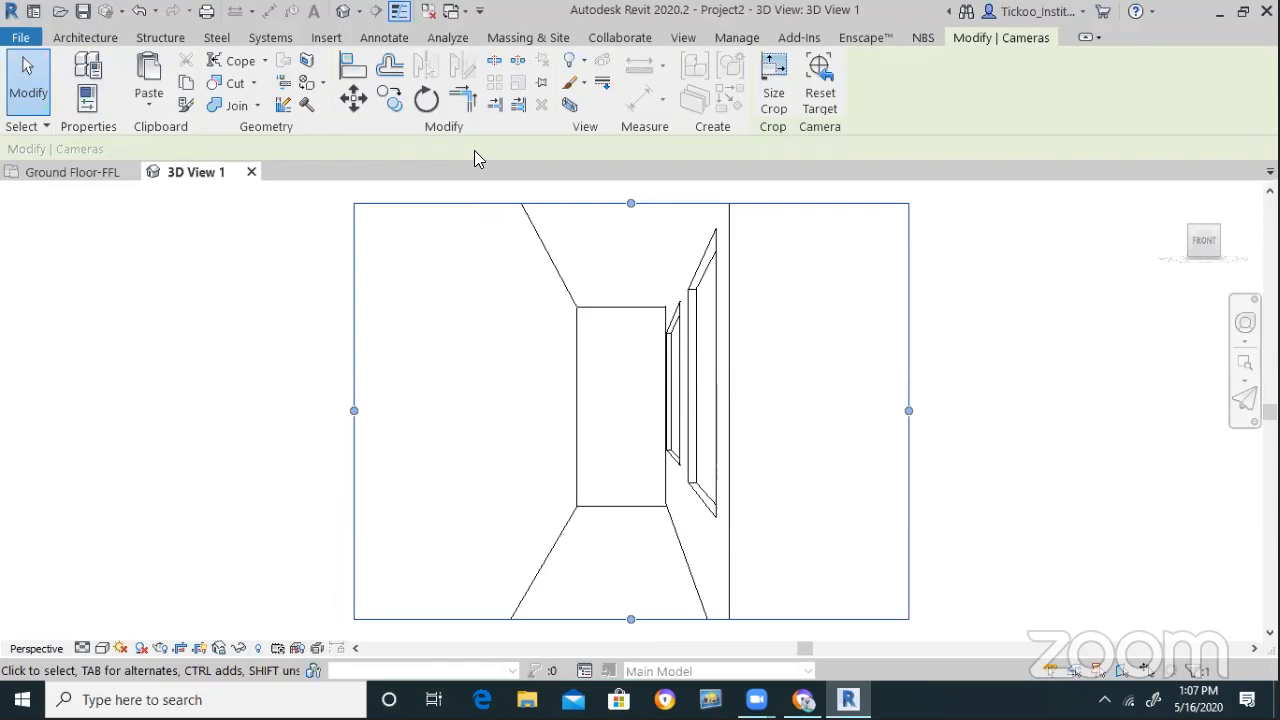
Set the camera view to Shaded and tile it beside the Ground Floor-FFL plan
click(102, 648)
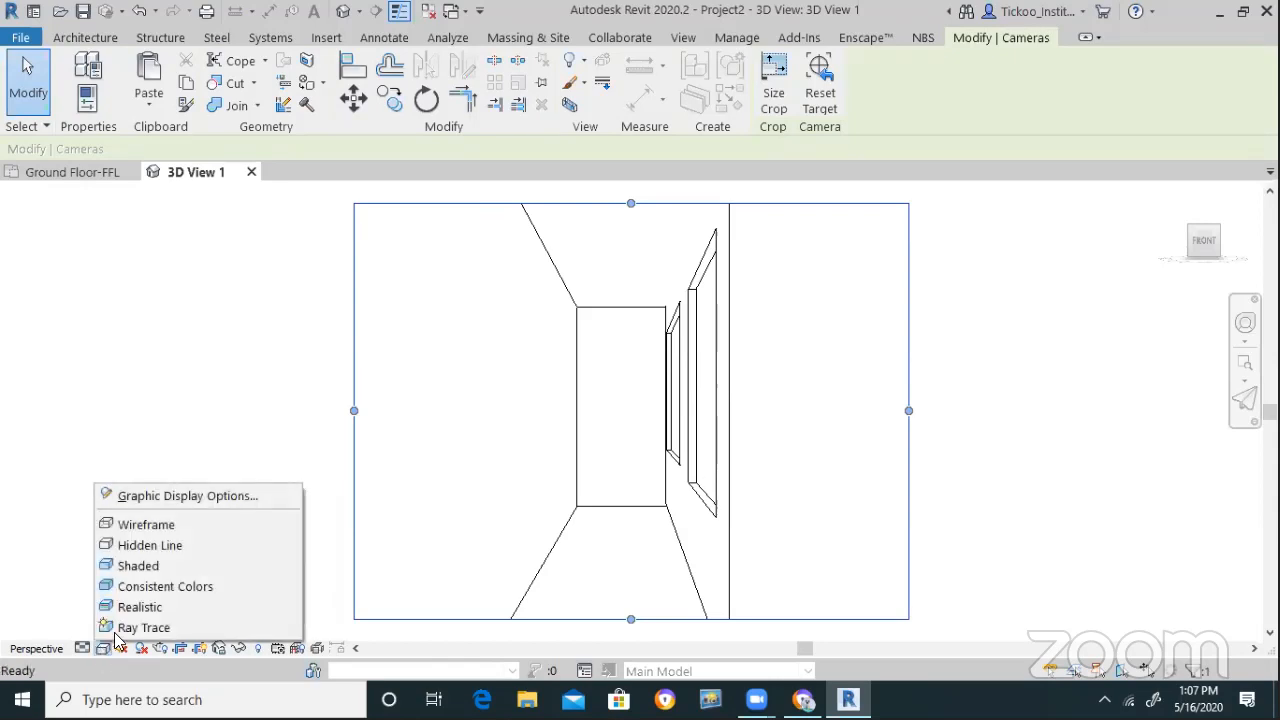
click(145, 568)
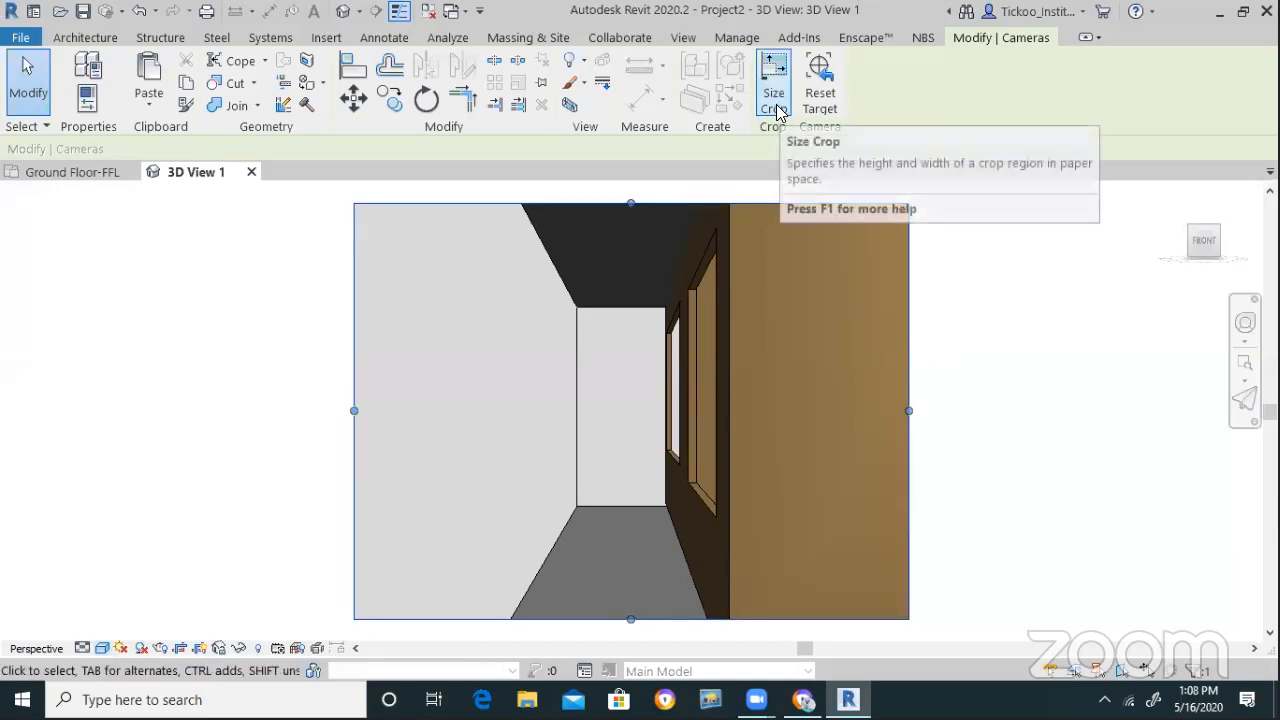
key(Escape)
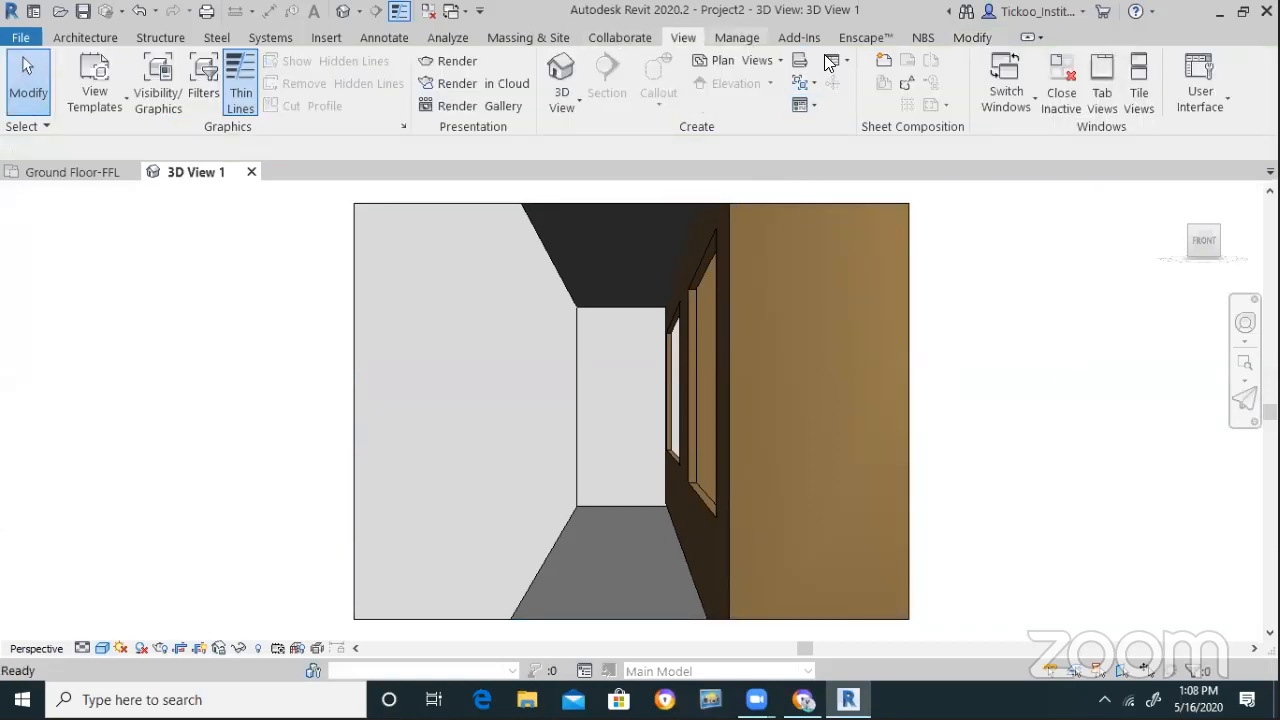
click(1150, 100)
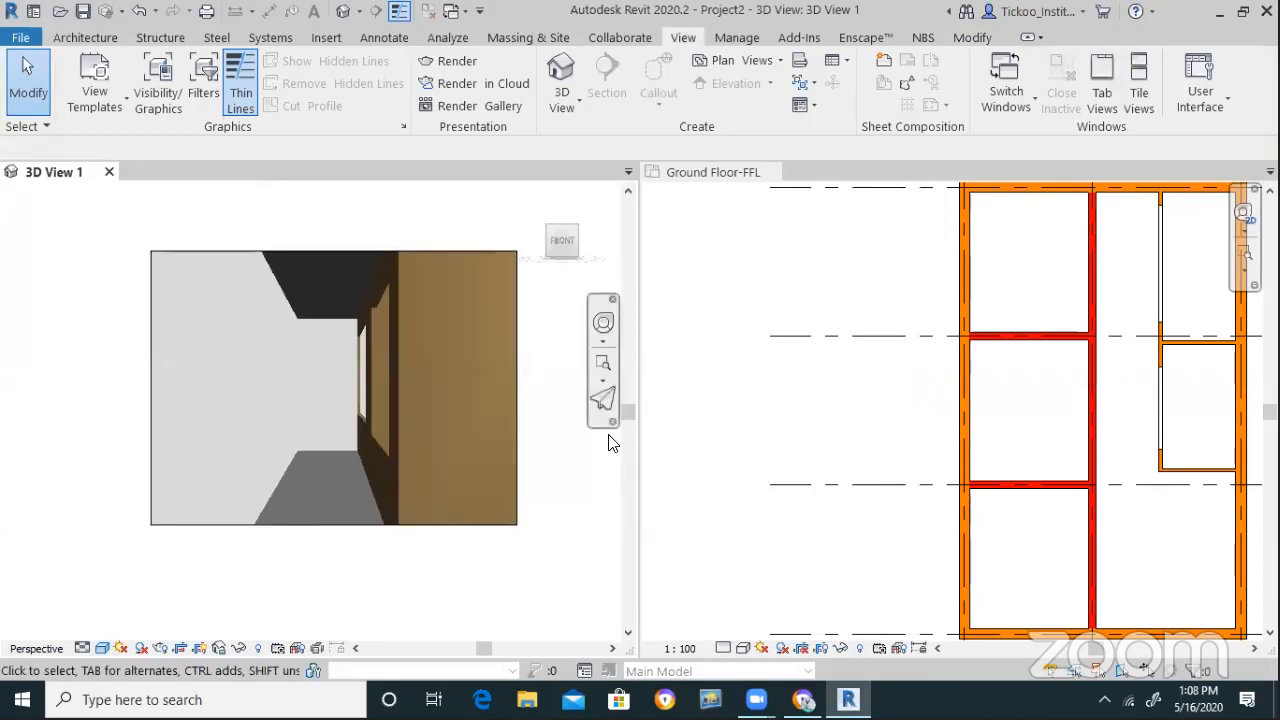
Open the Project Browser from the Ground Floor-FFL plan's context menu
click(726, 323)
scroll(726, 323, down, 4)
scroll(903, 343, up, 5)
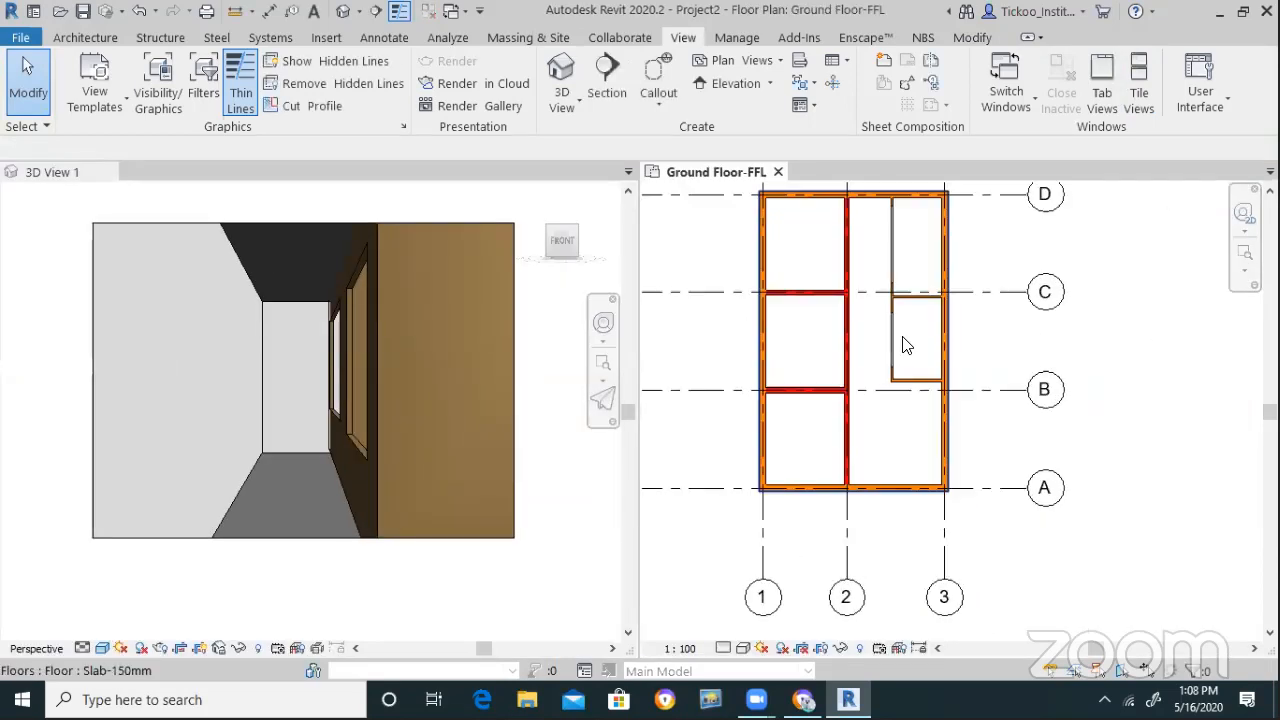
right_click(1077, 240)
mouse_move(1117, 488)
click(1006, 488)
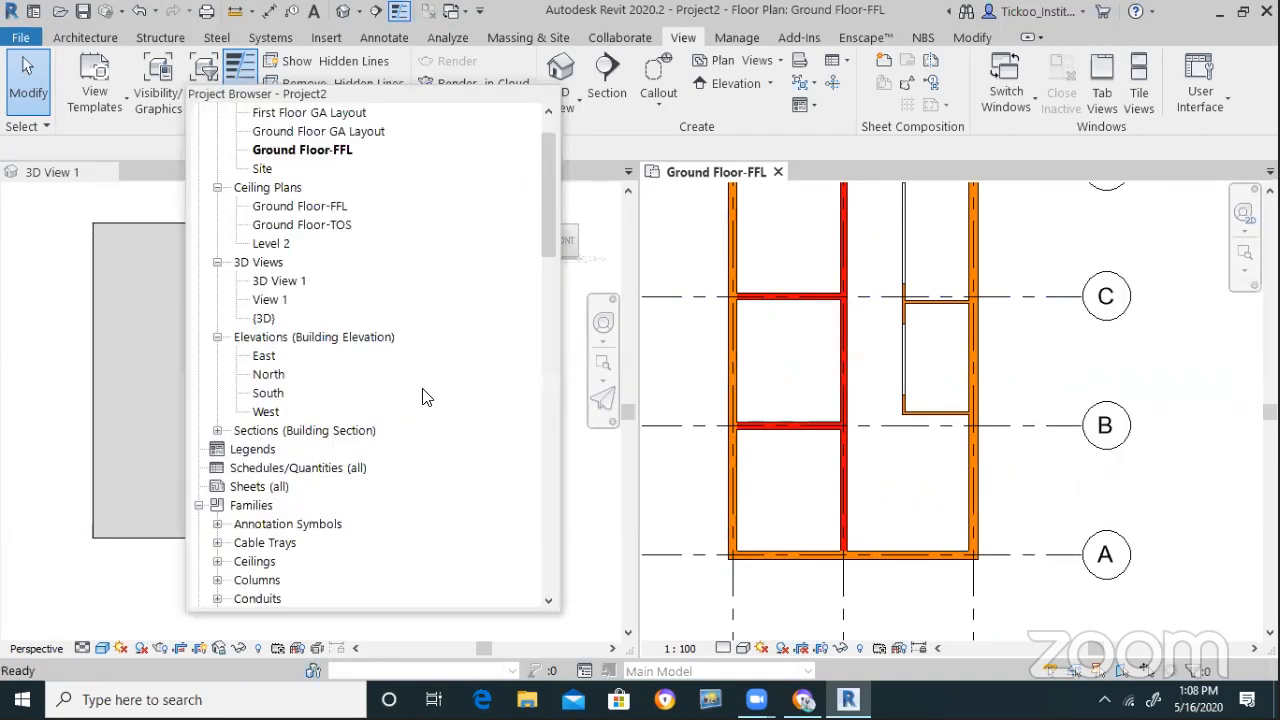
Rename 3D View 1 to 'Camera View' in the Project Browser
click(272, 284)
right_click(274, 284)
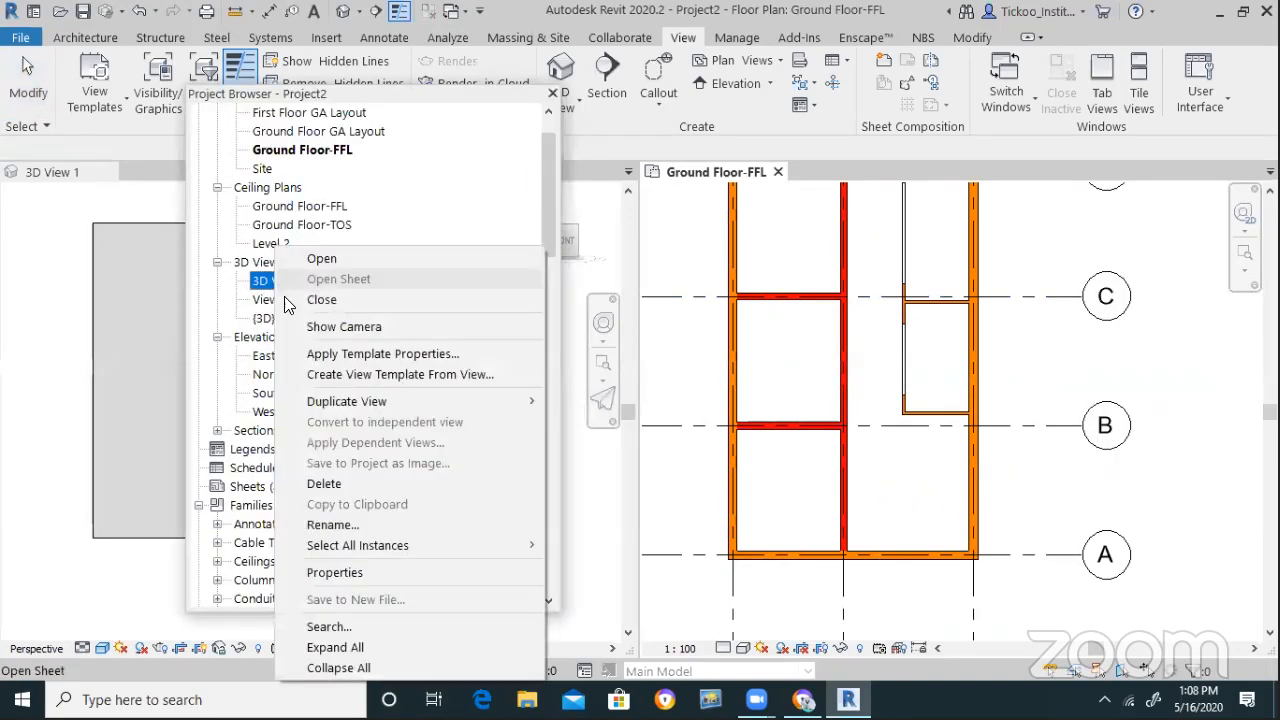
click(340, 525)
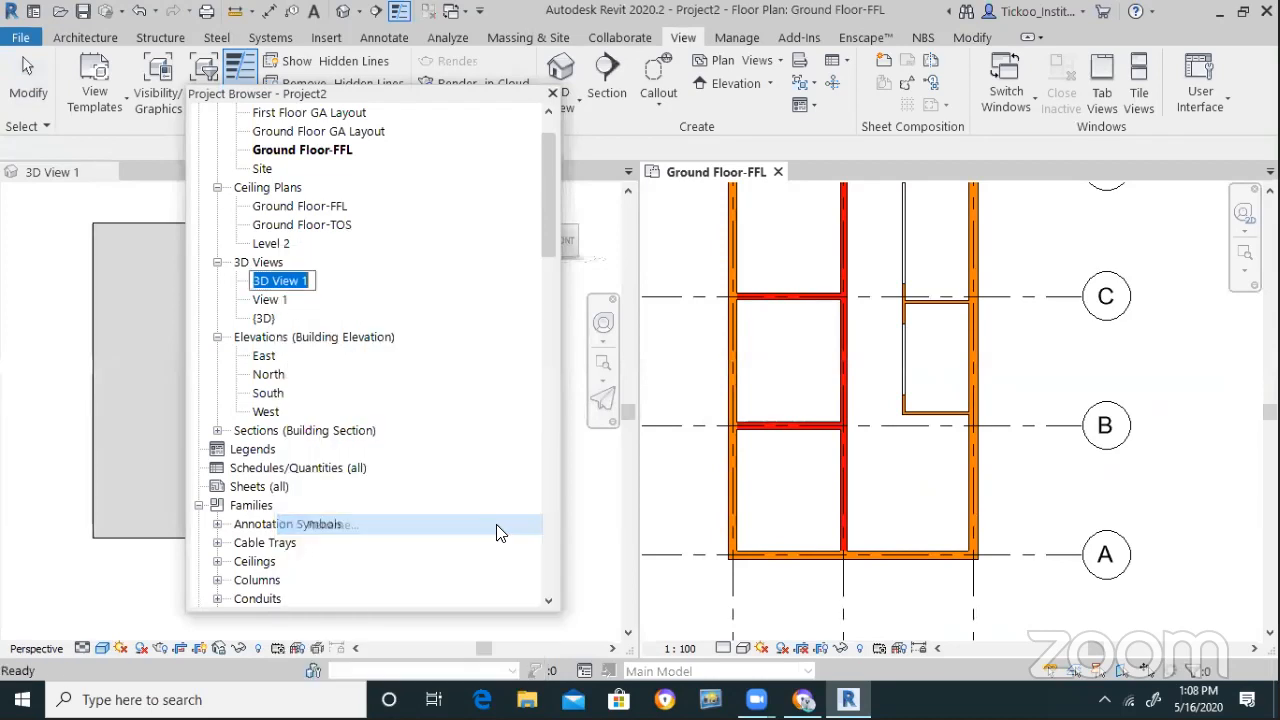
text(Camer)
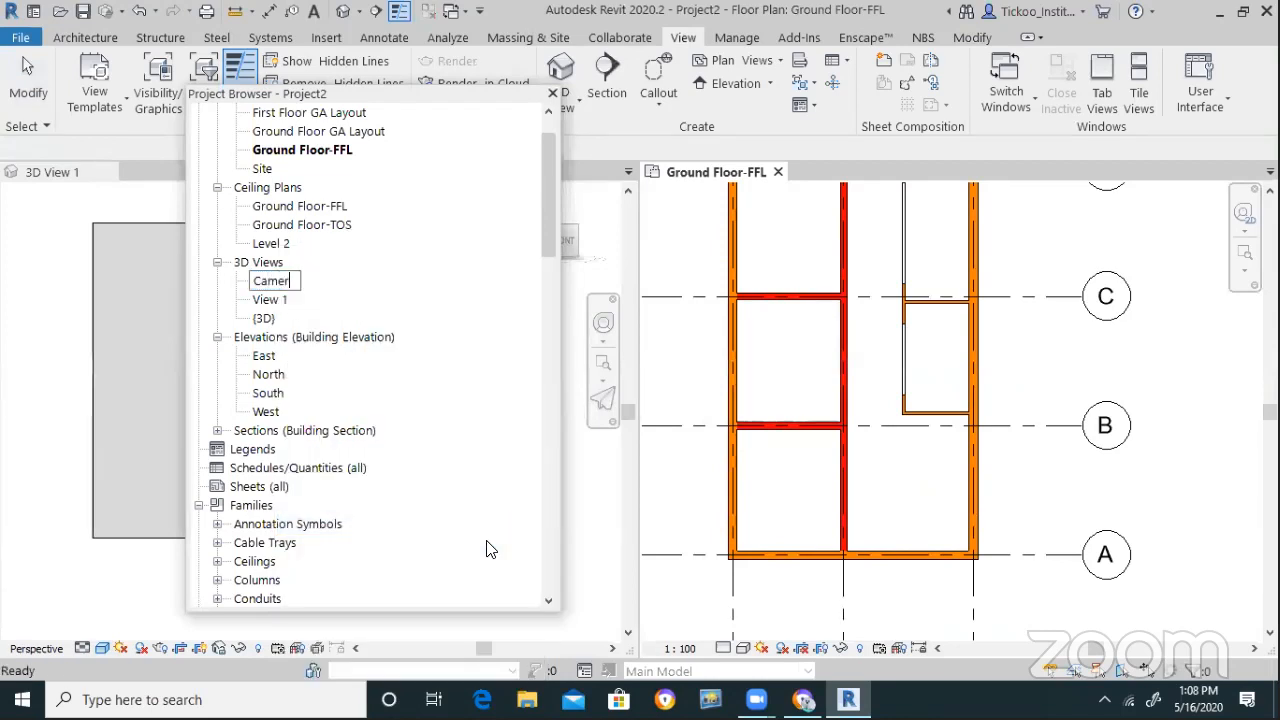
text(a View)
key(Return)
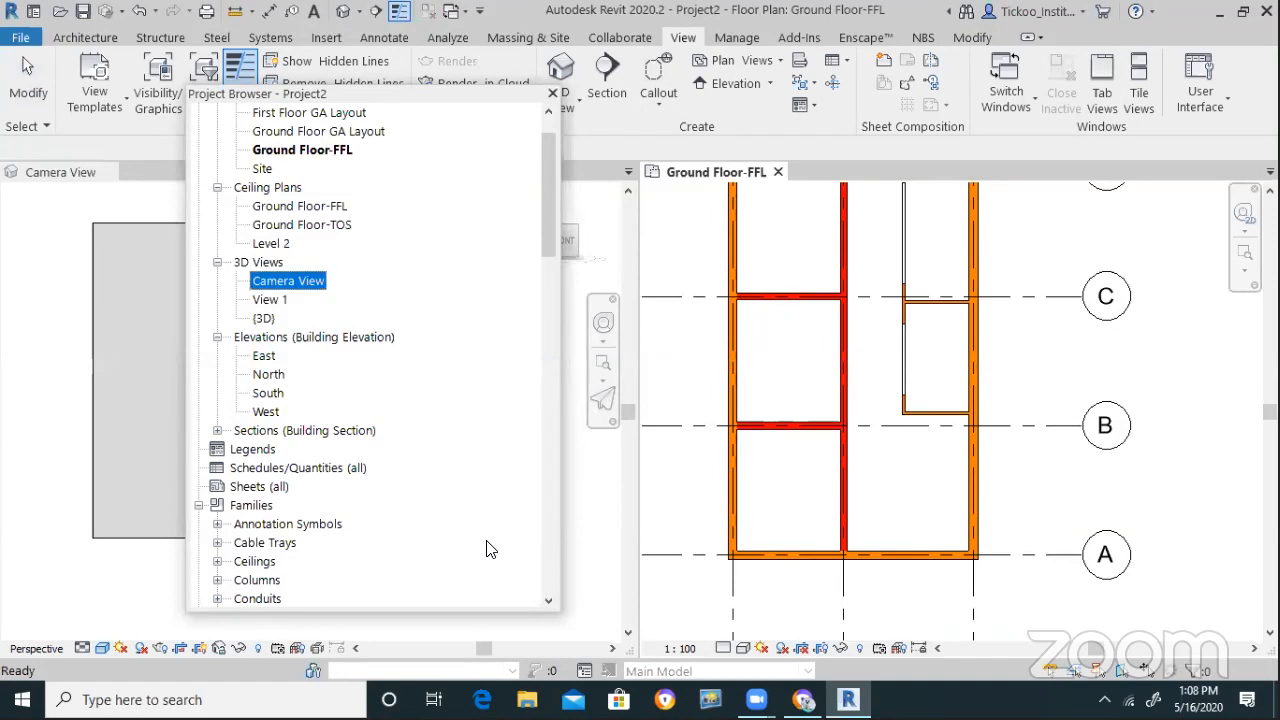
right_click(296, 287)
Show Camera View's camera in the plan and move the Project Browser to the upper right
click(370, 323)
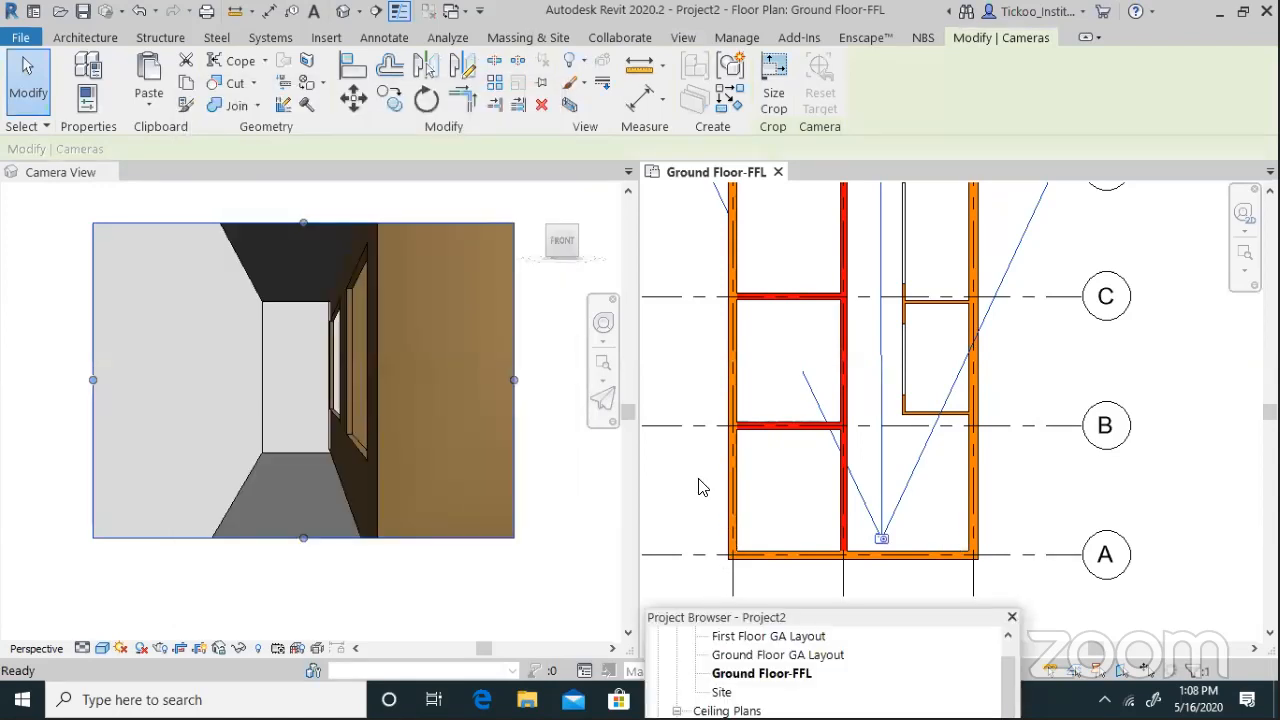
click(703, 487)
scroll(735, 495, down, 3)
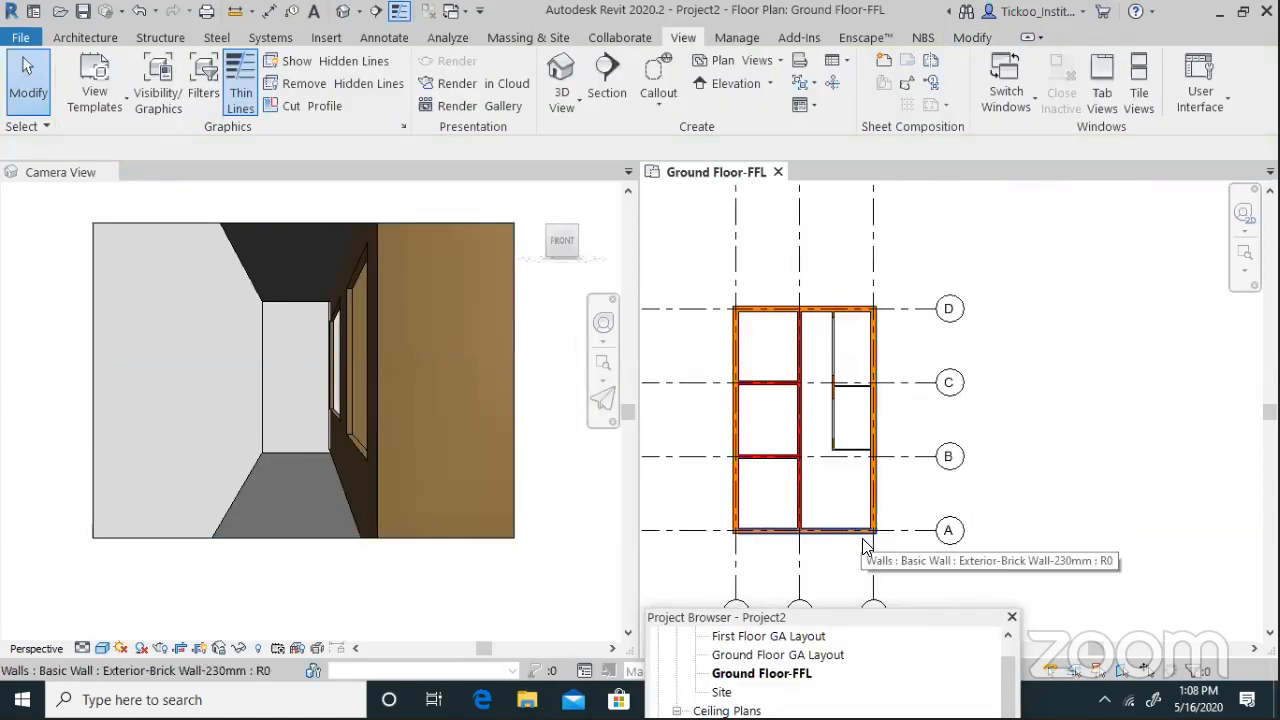
scroll(866, 546, up, 1)
right_click(1058, 477)
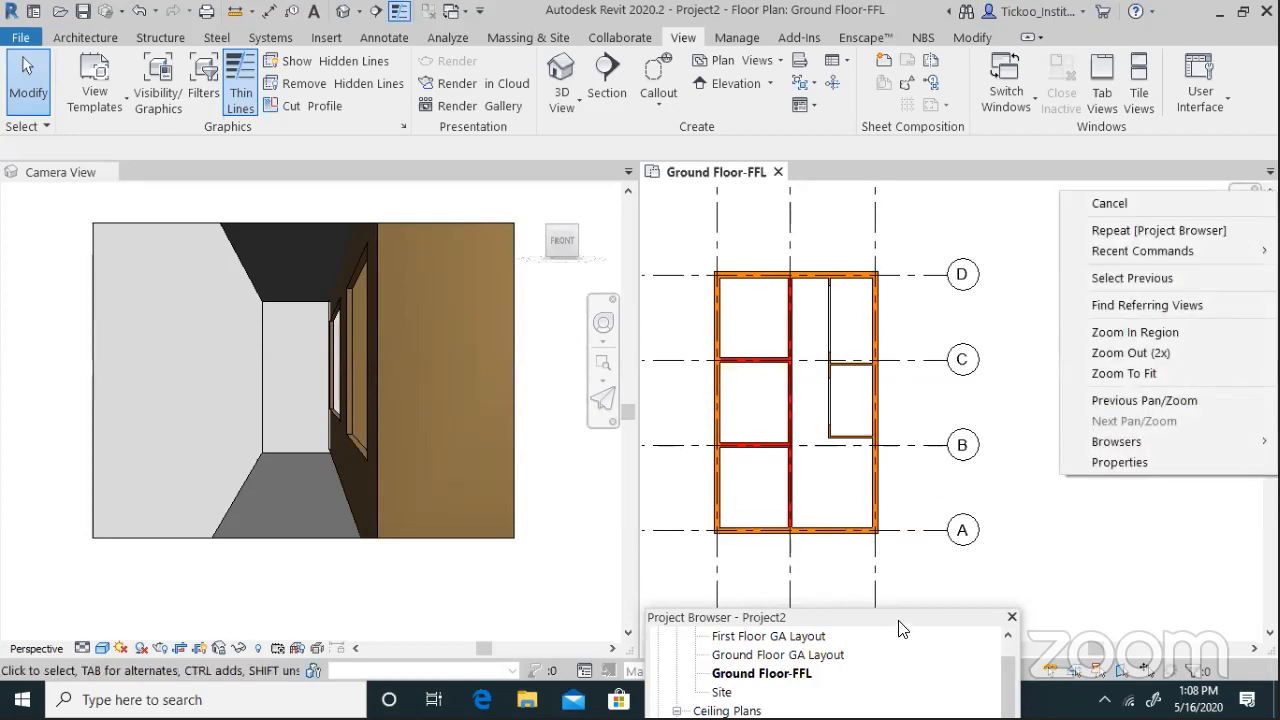
click(902, 618)
drag(902, 618, 1147, 160)
Show Camera View's camera again and nudge its eye point slightly near grid 2
right_click(1008, 347)
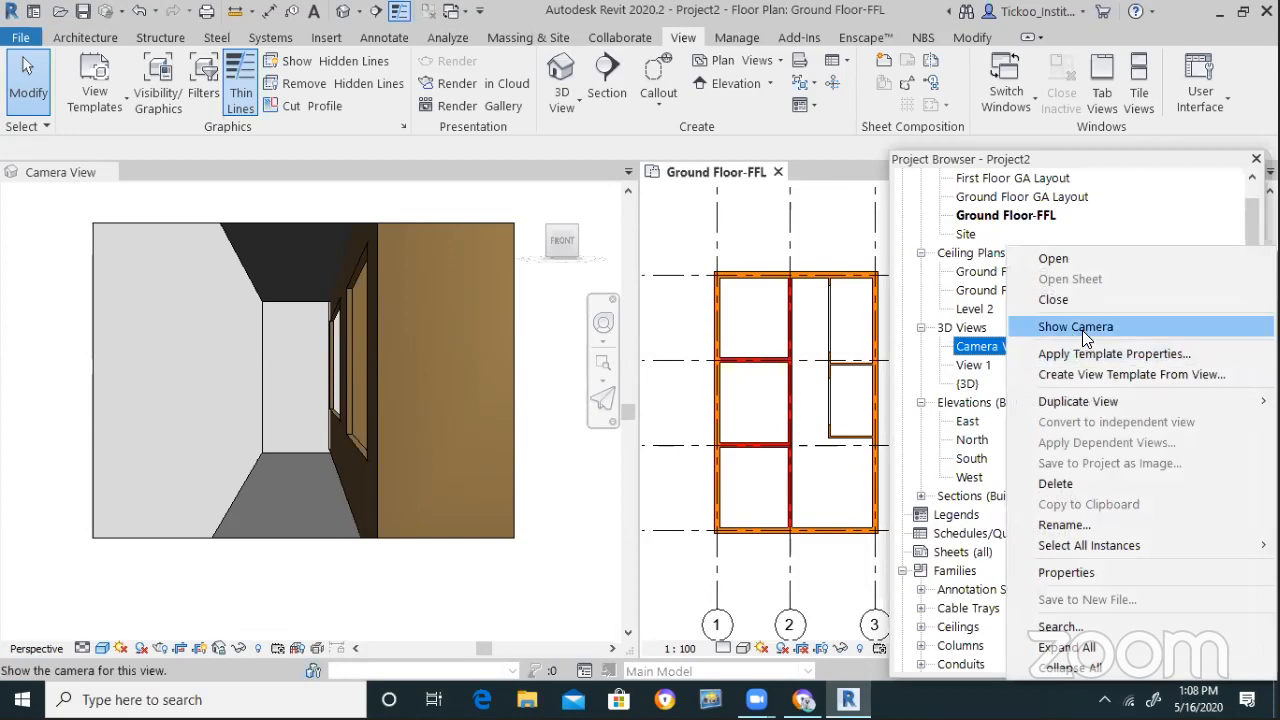
click(1082, 330)
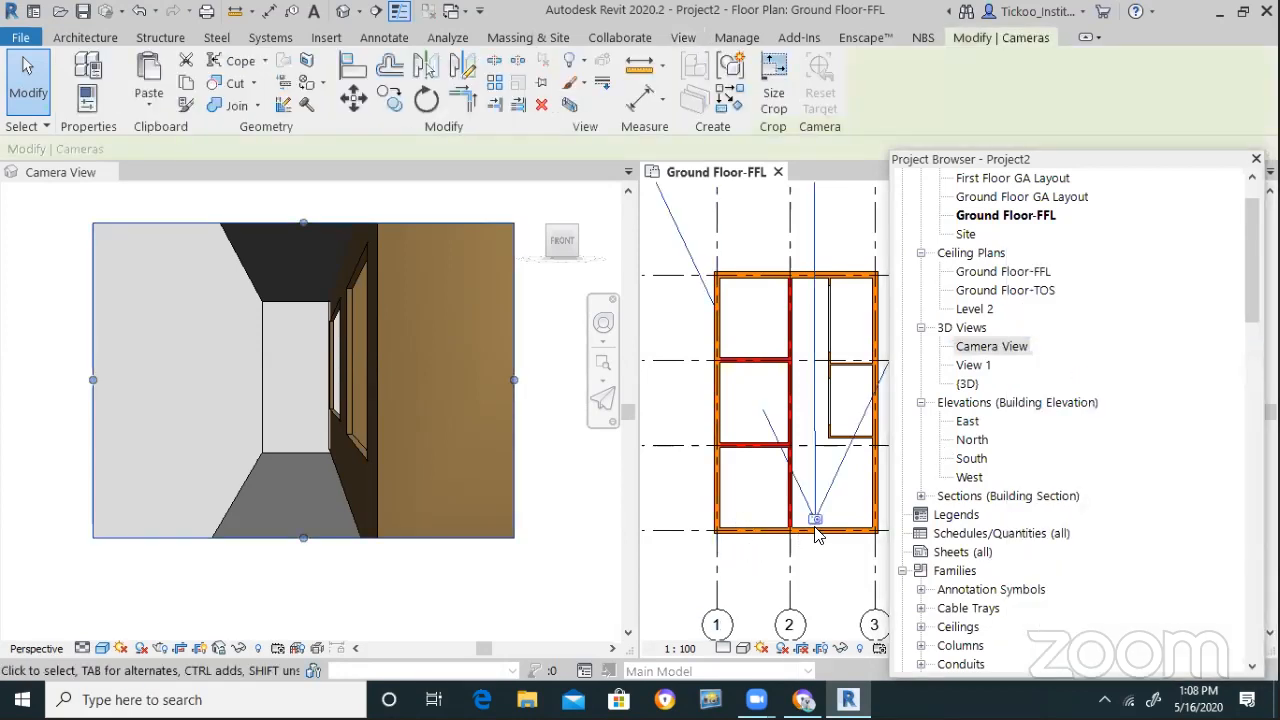
mouse_move(818, 522)
mouse_down()
mouse_move(853, 532)
mouse_move(802, 523)
mouse_up()
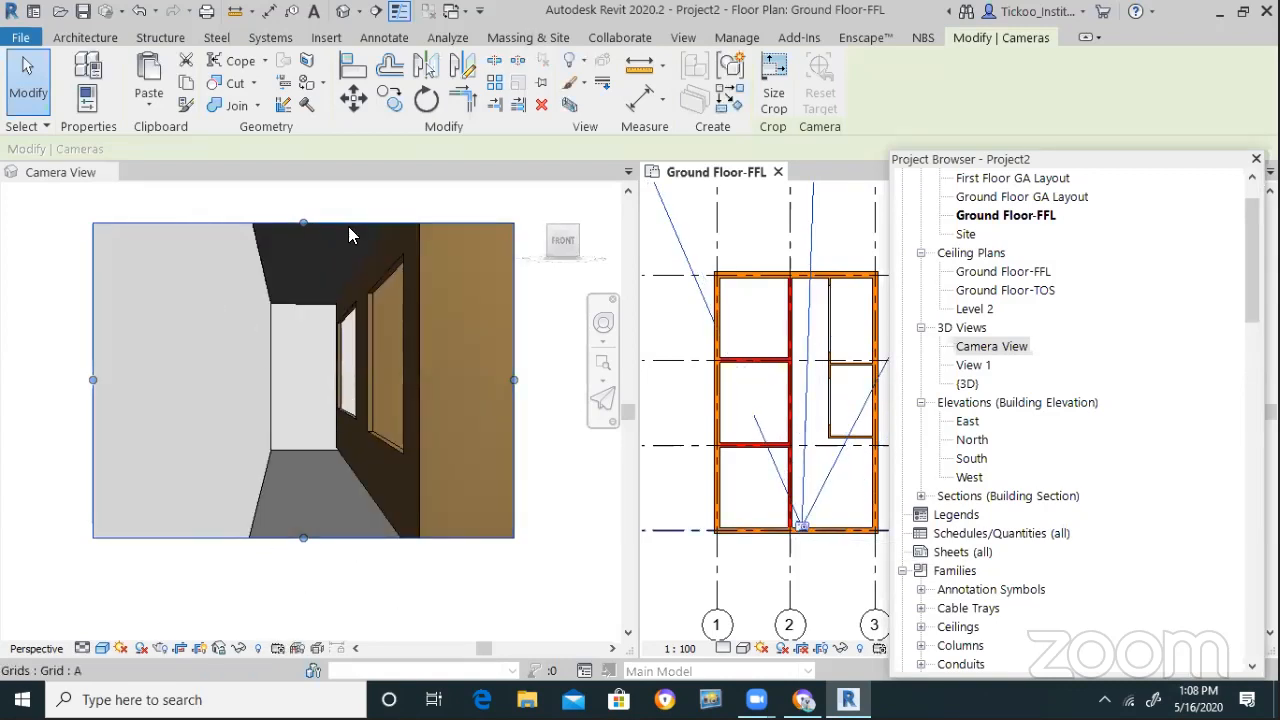
scroll(712, 580, down, 3)
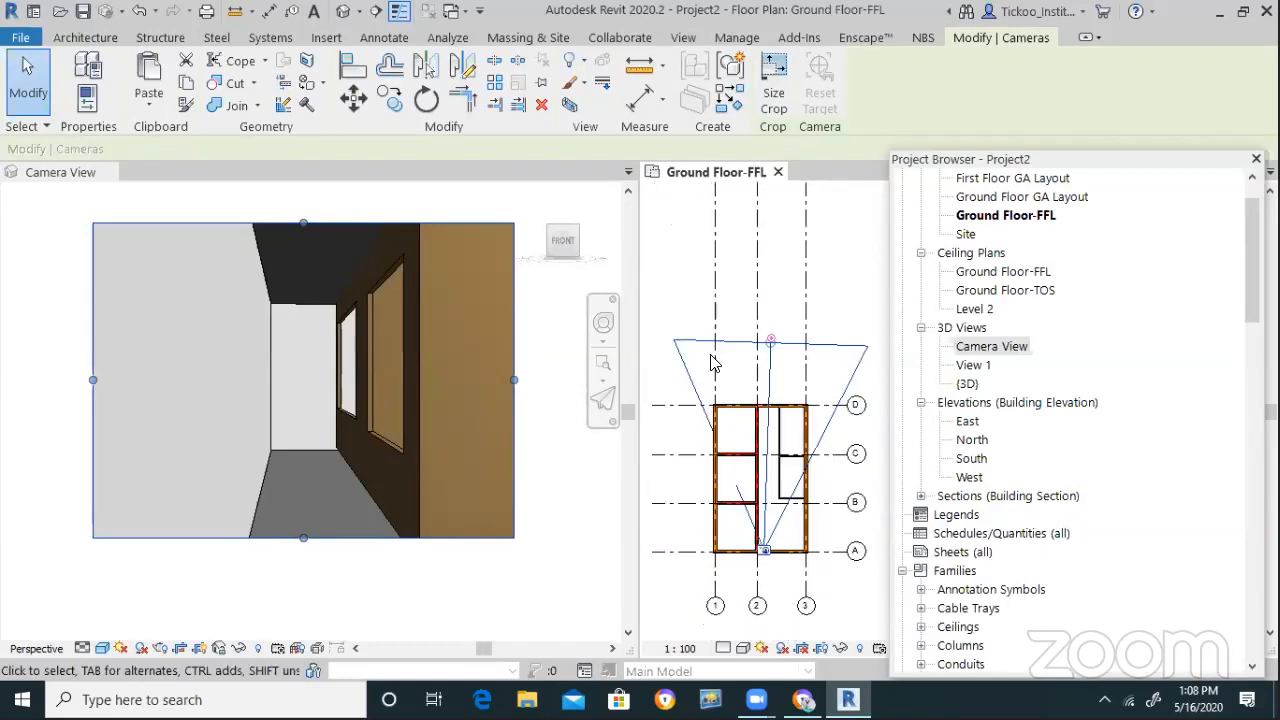
Set the crop region to 300 mm wide by 225 mm high, then recheck the values
click(776, 108)
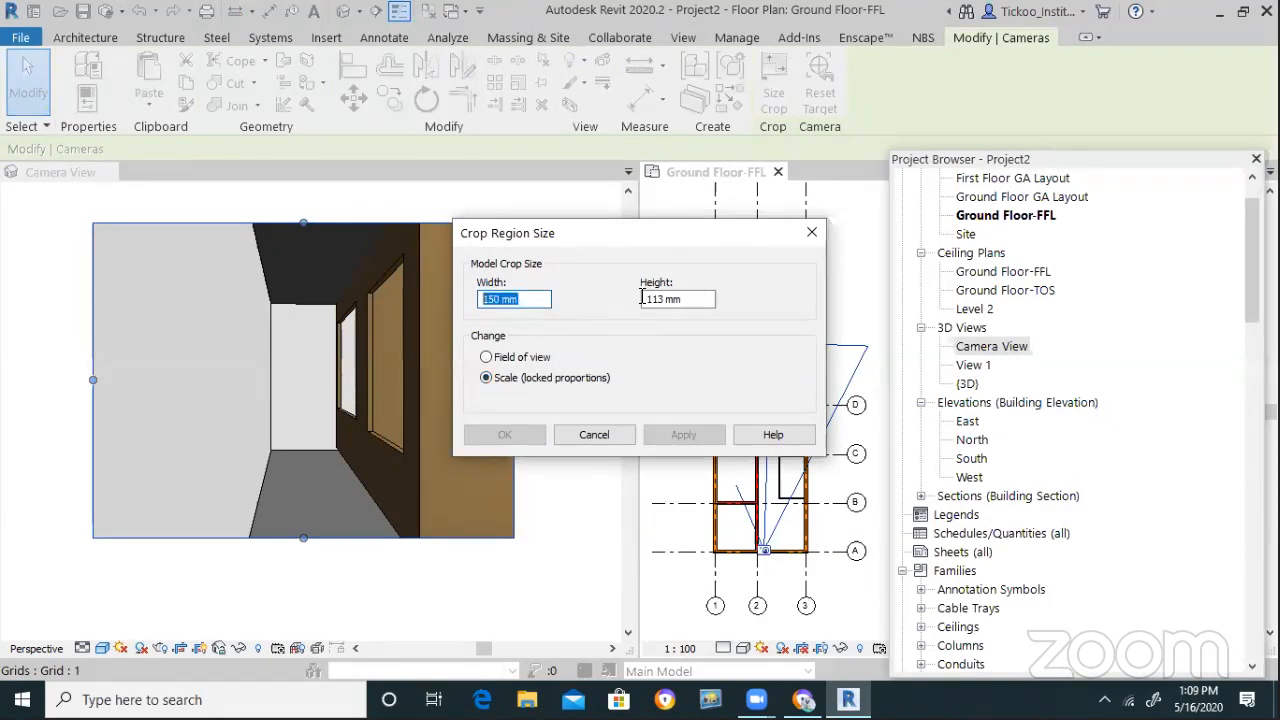
key(Tab)
click(536, 301)
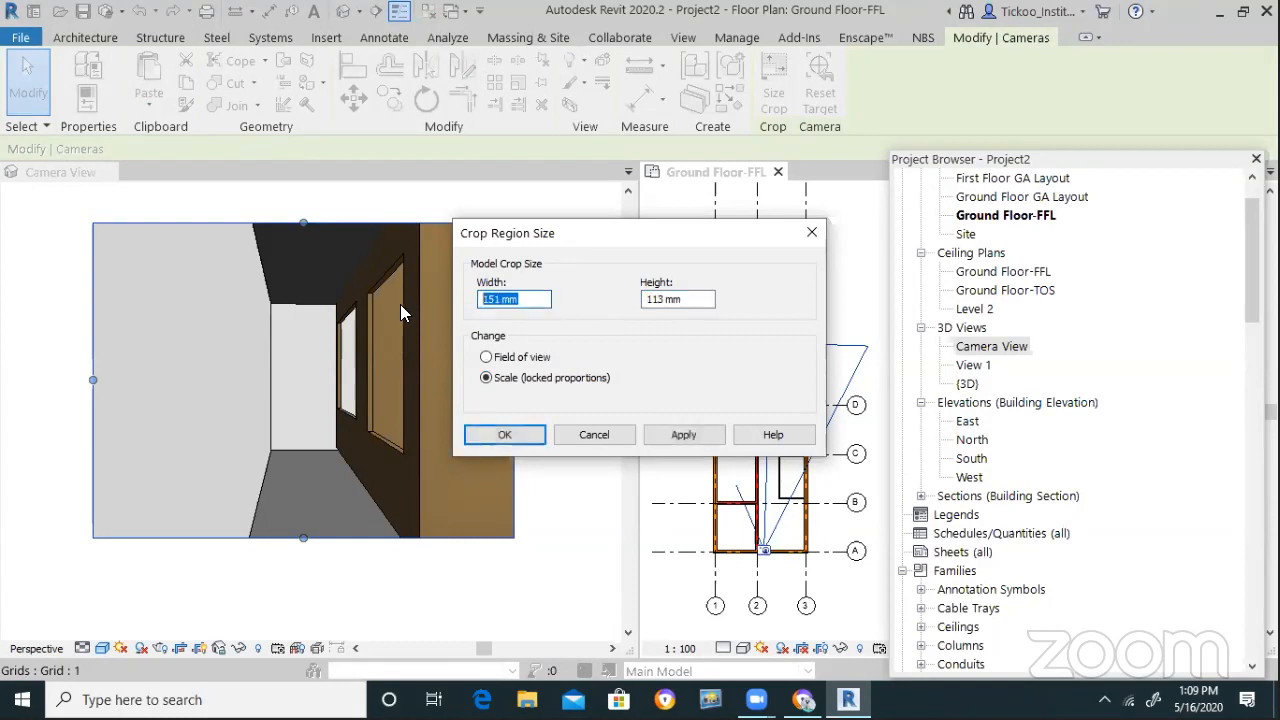
text(300)
click(704, 294)
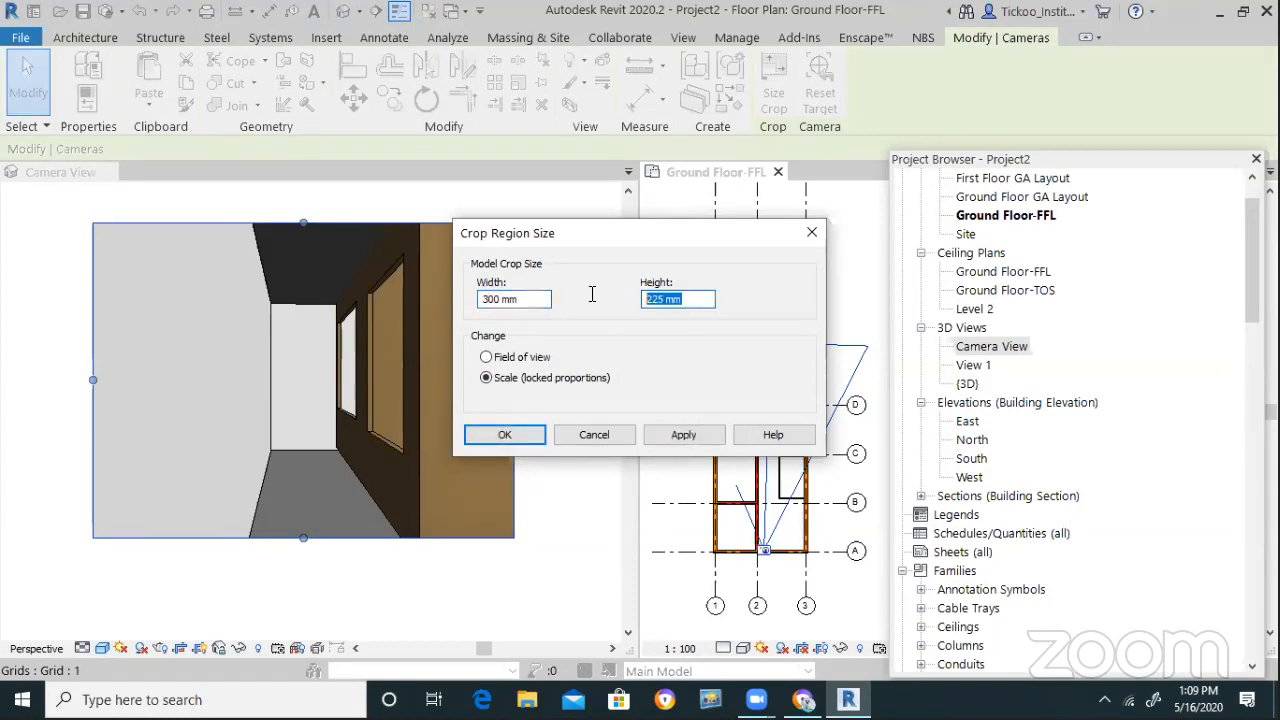
text(15)
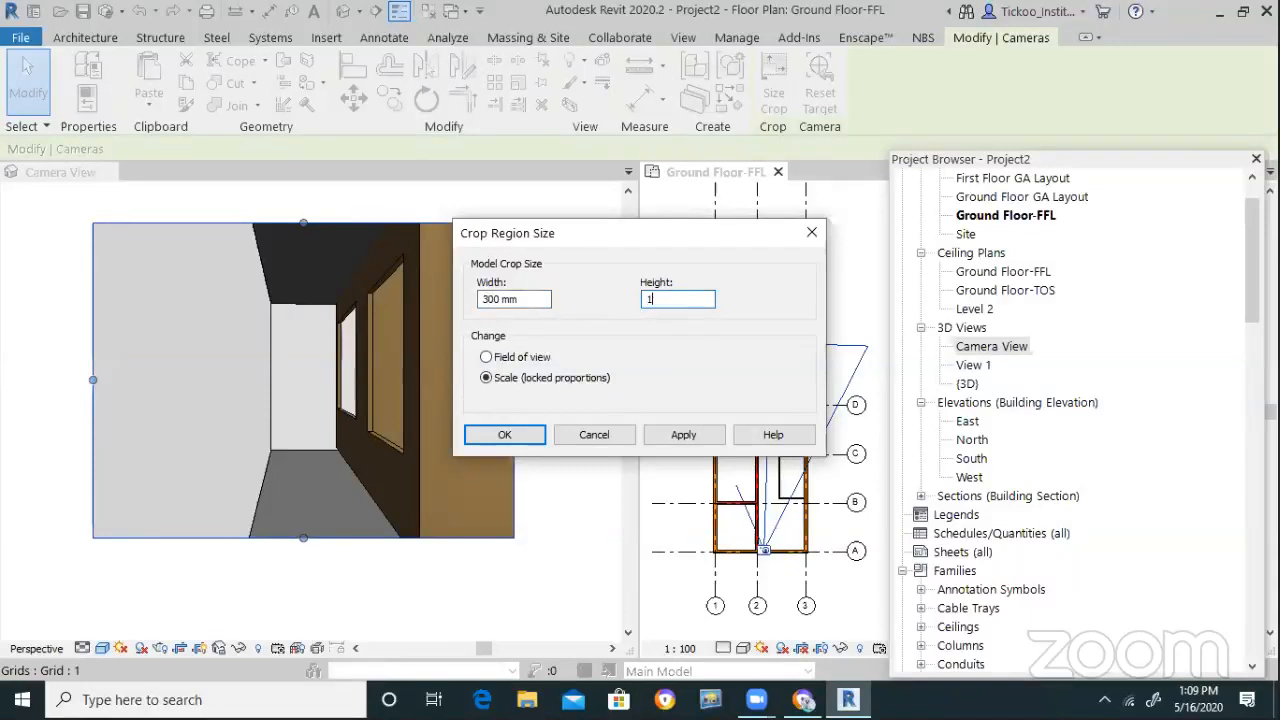
key(Return)
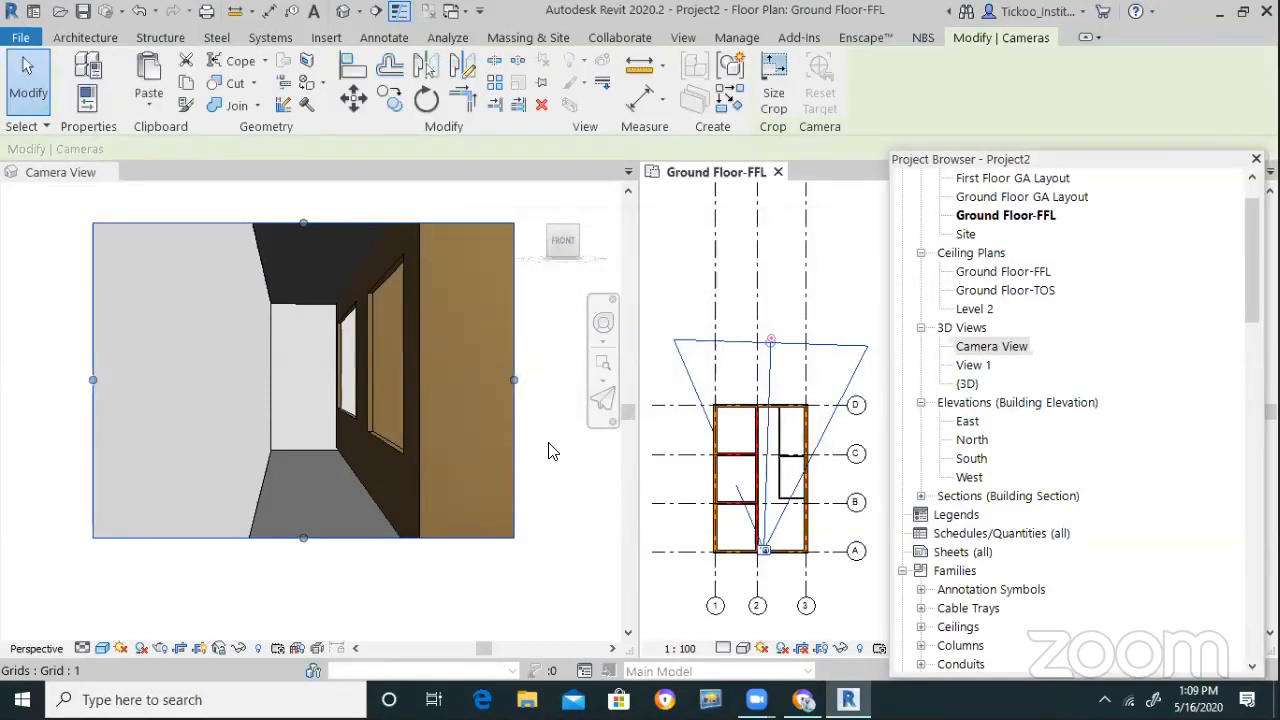
click(773, 88)
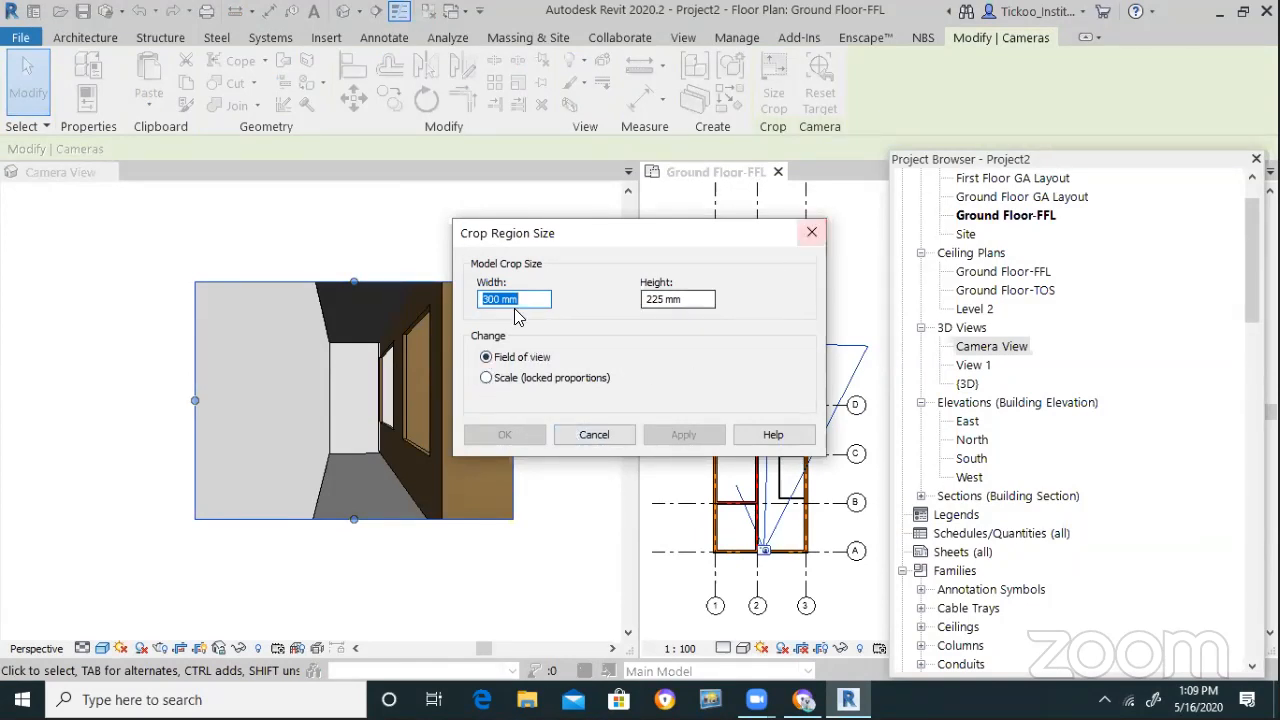
click(812, 232)
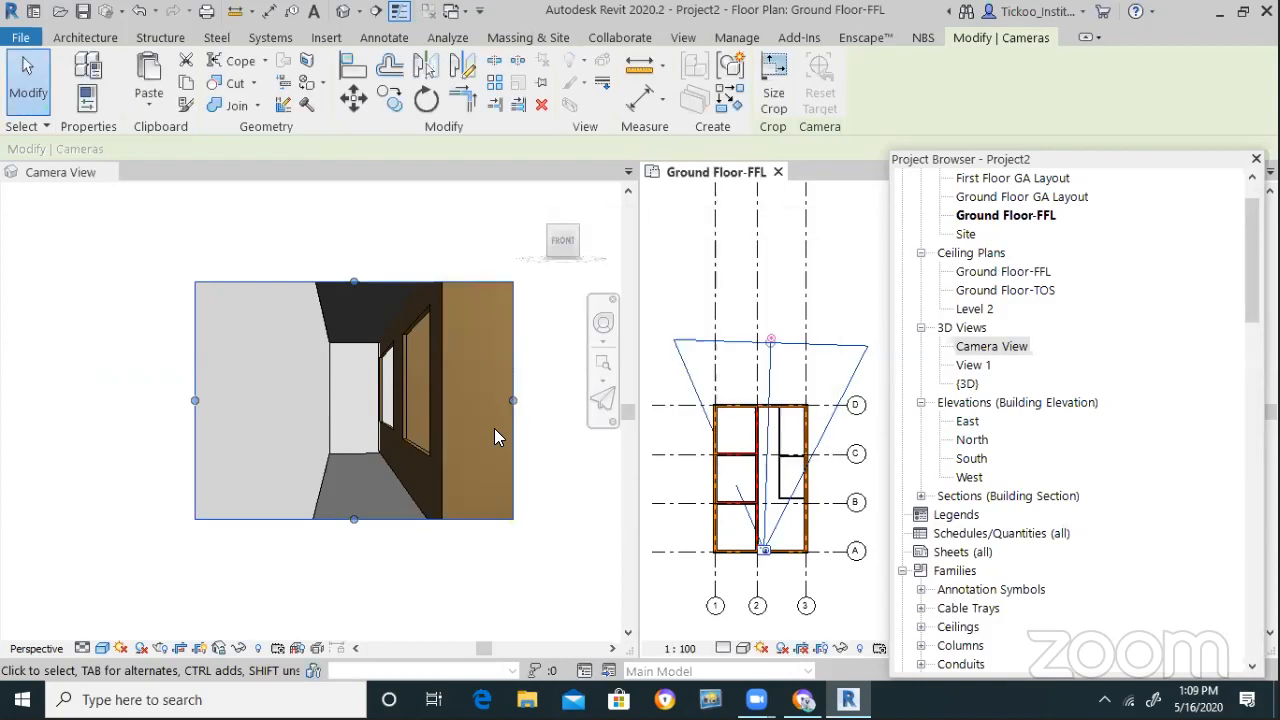
Drag Camera View's crop frame outward on the left, top, right and bottom
click(75, 401)
drag(195, 401, 121, 400)
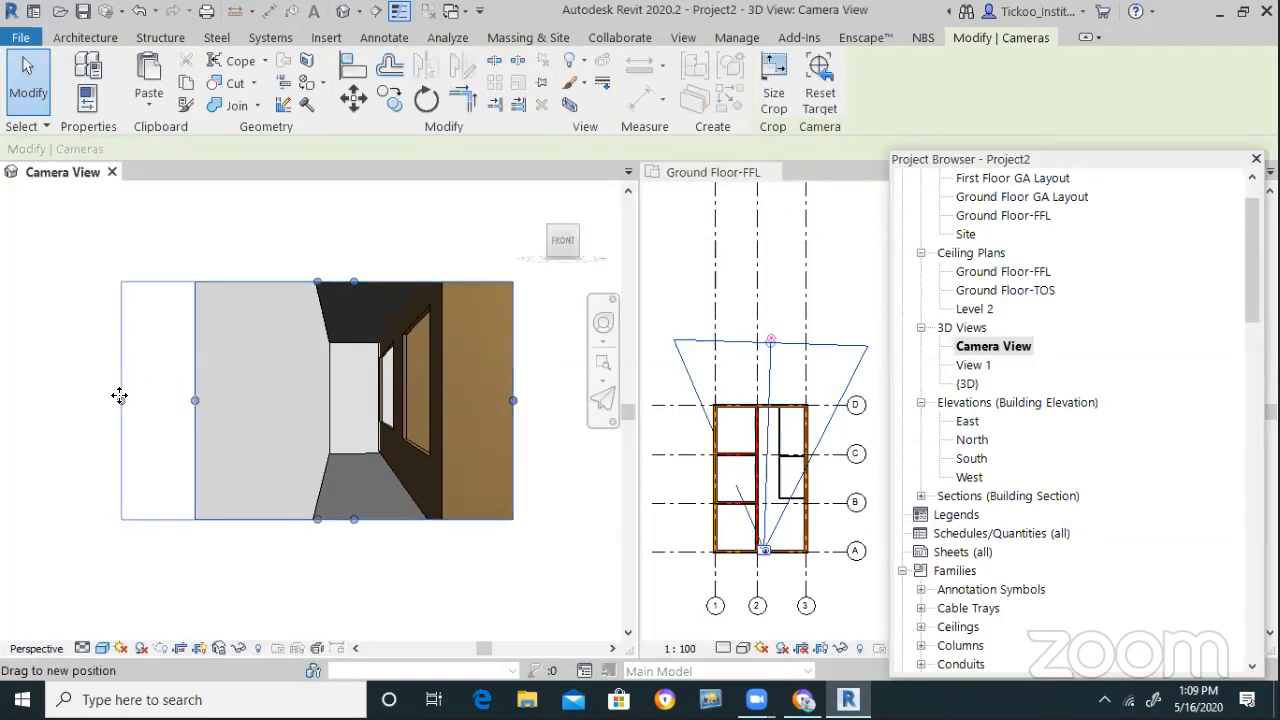
drag(317, 283, 485, 246)
drag(513, 382, 567, 367)
drag(344, 520, 344, 558)
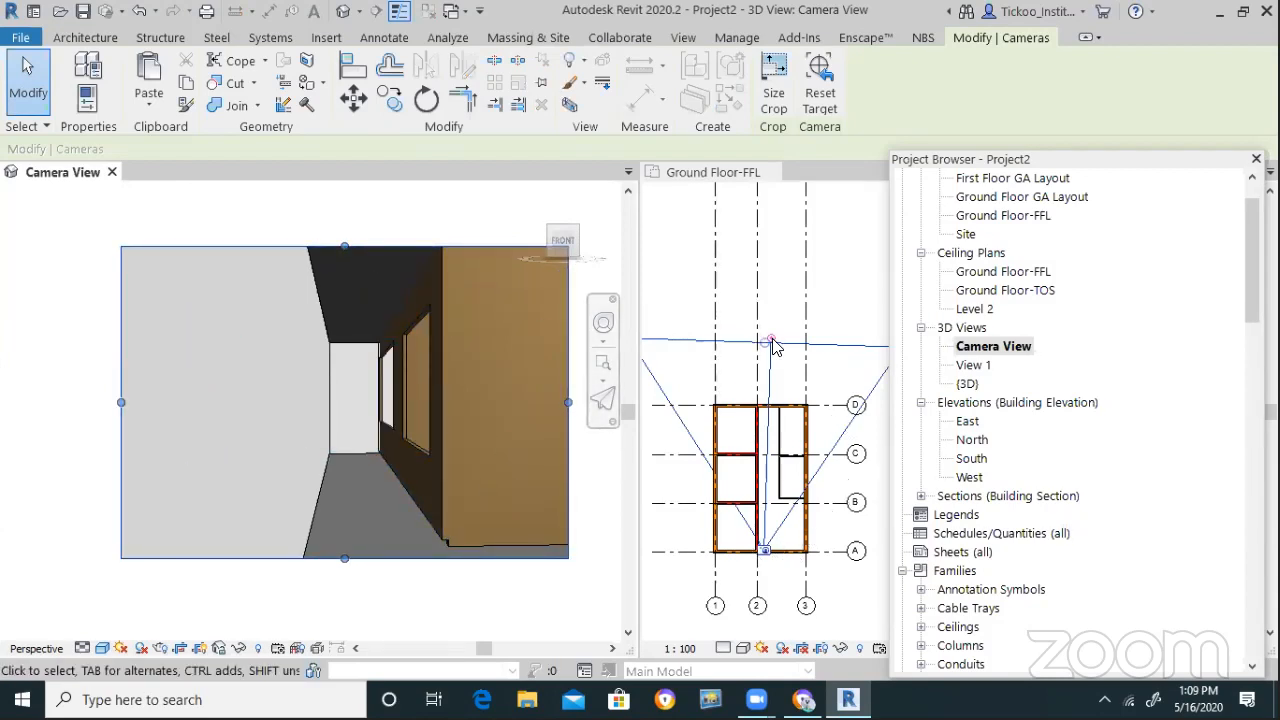
Pull the camera's target and far clip line back to about grid C in the plan
drag(771, 338, 771, 430)
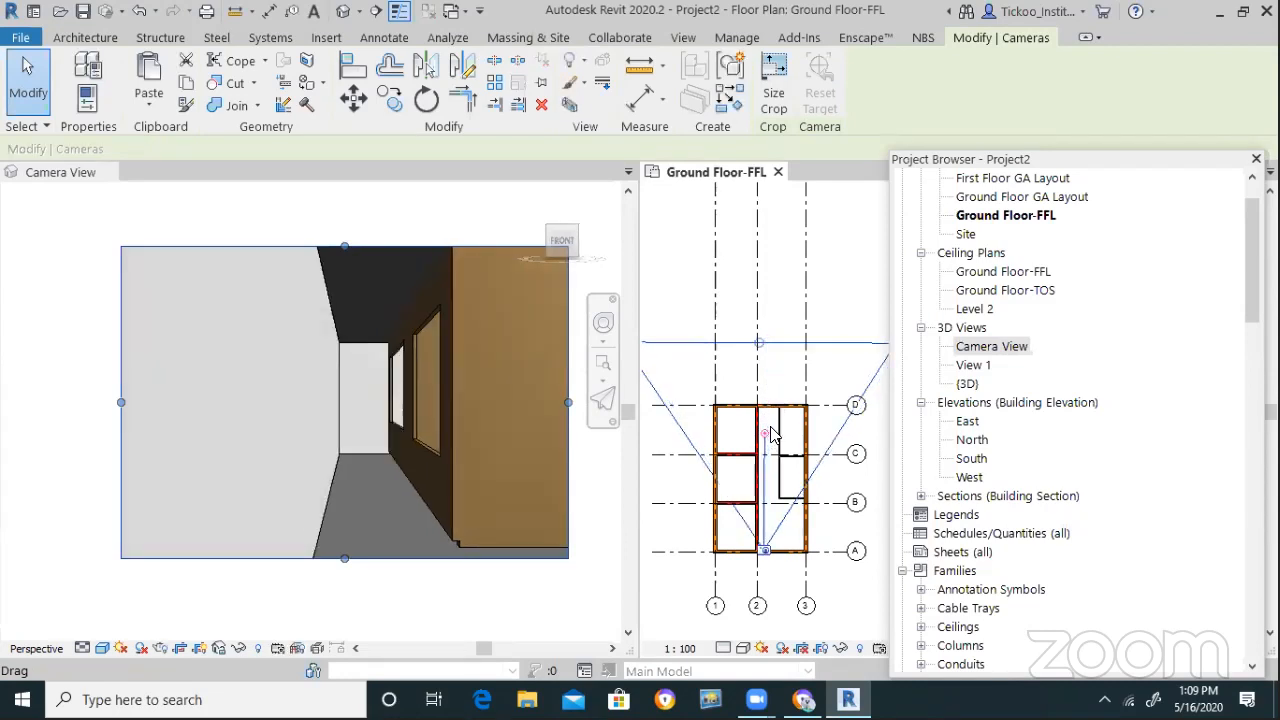
drag(762, 345, 765, 459)
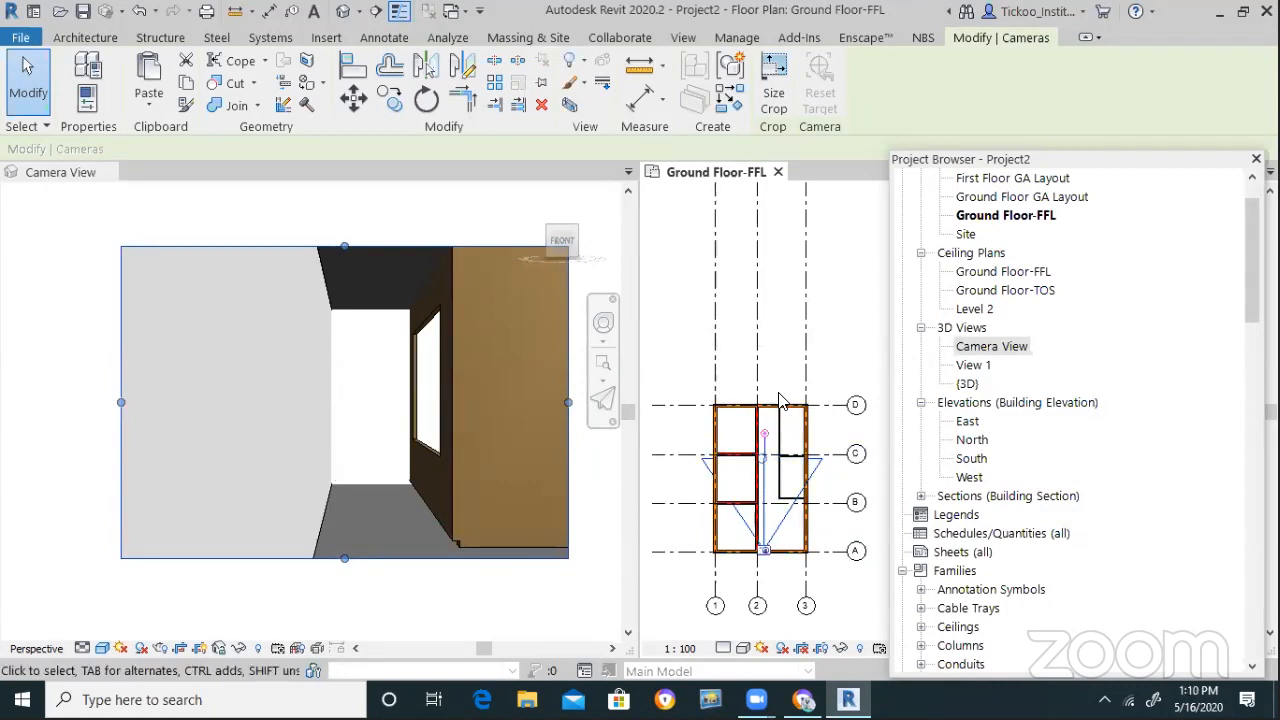
right_click(850, 288)
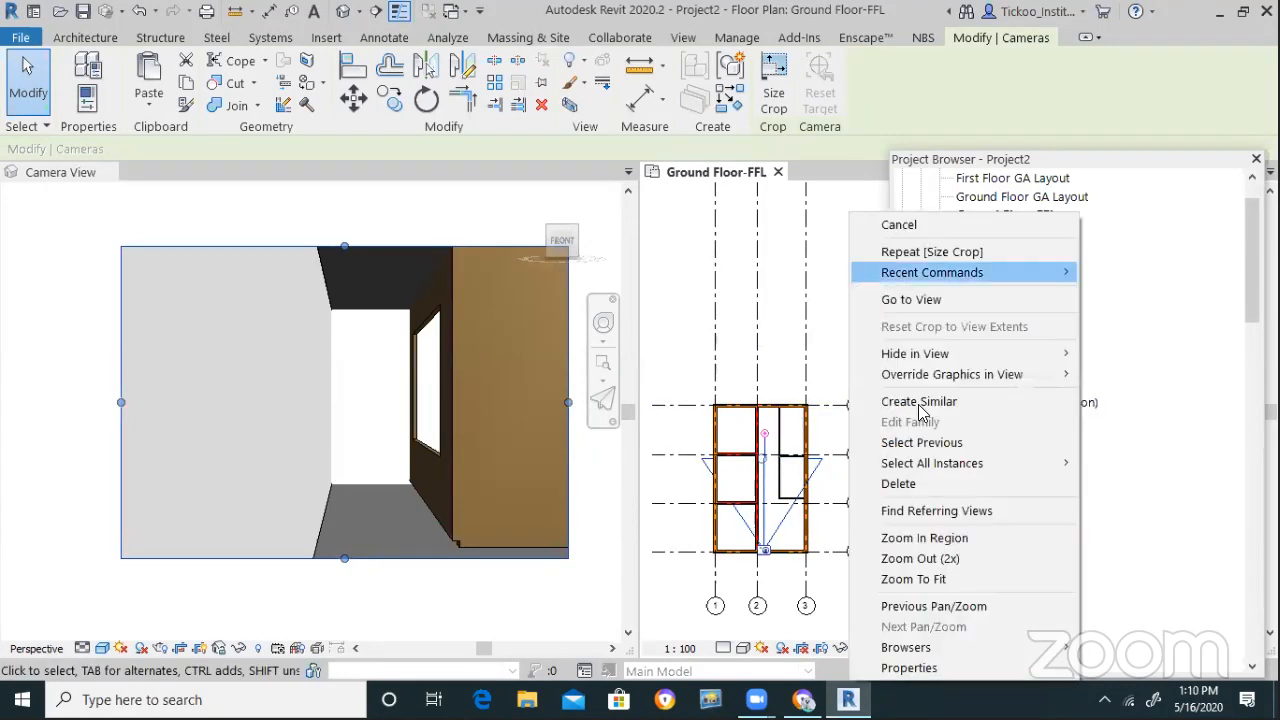
Uncheck Far Clip Active in the camera's properties, keeping Perspective projection, and apply
click(926, 669)
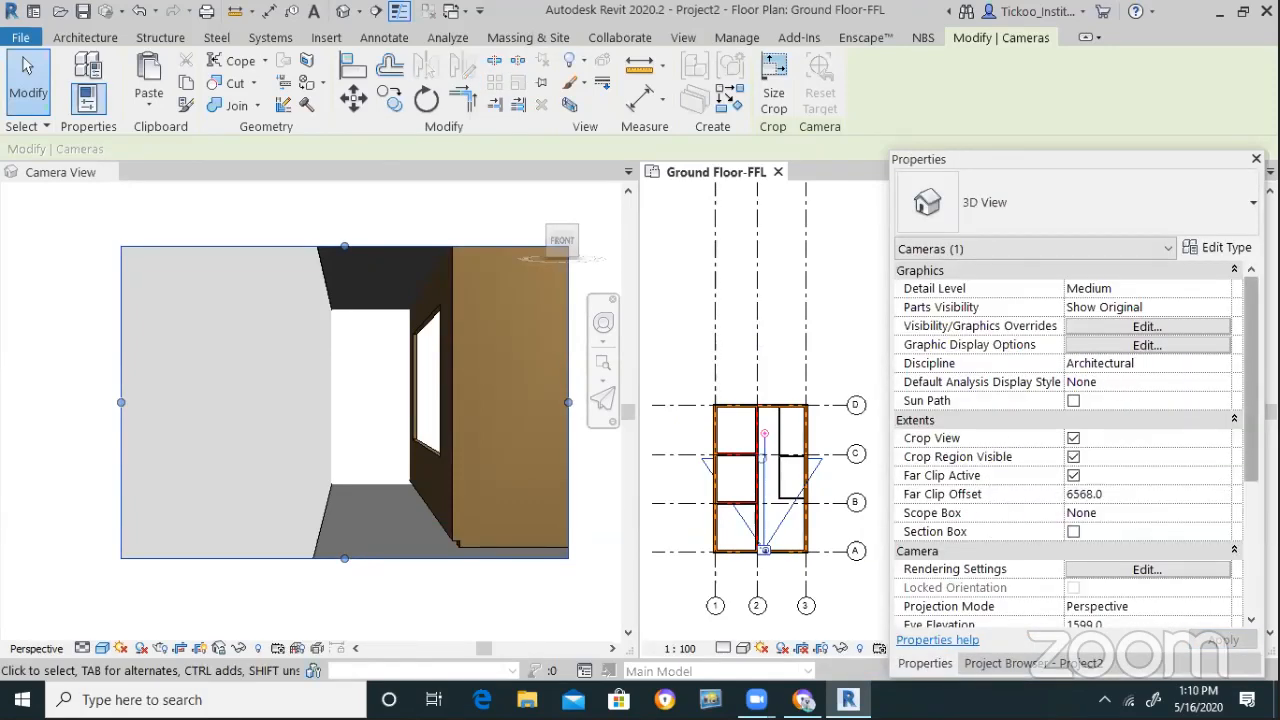
scroll(1077, 450, down, 3)
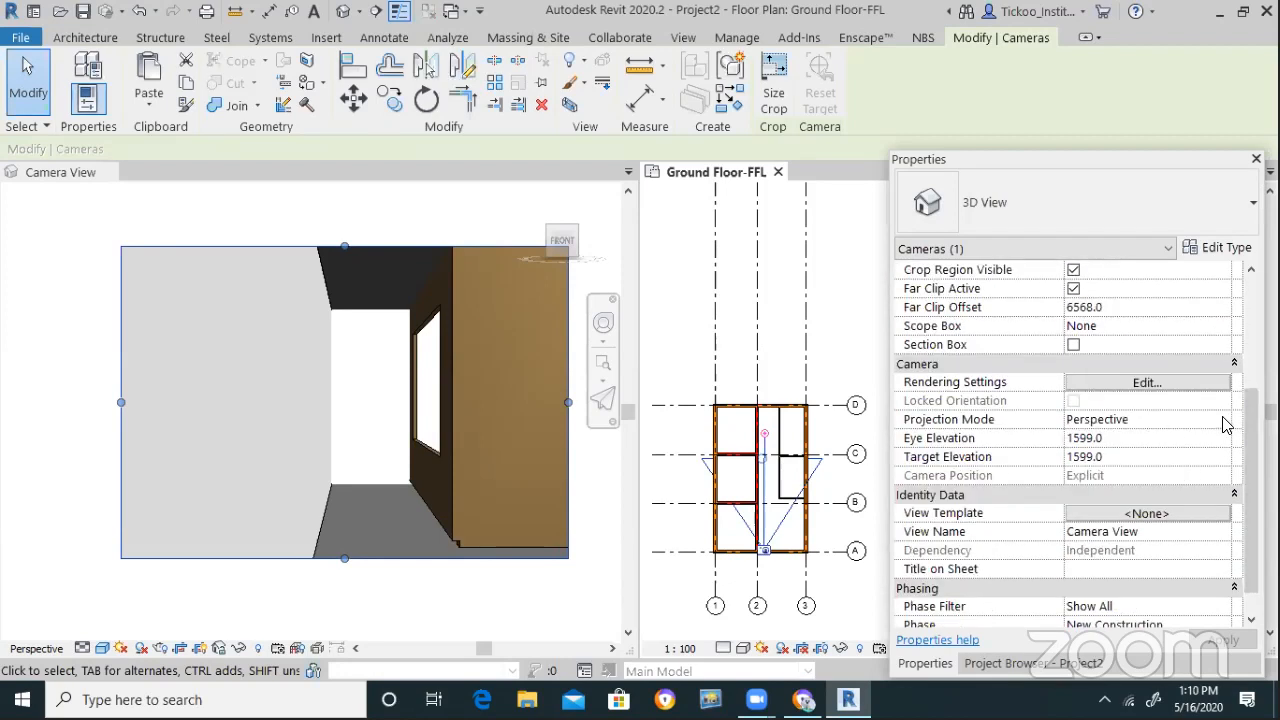
click(1227, 423)
click(1136, 456)
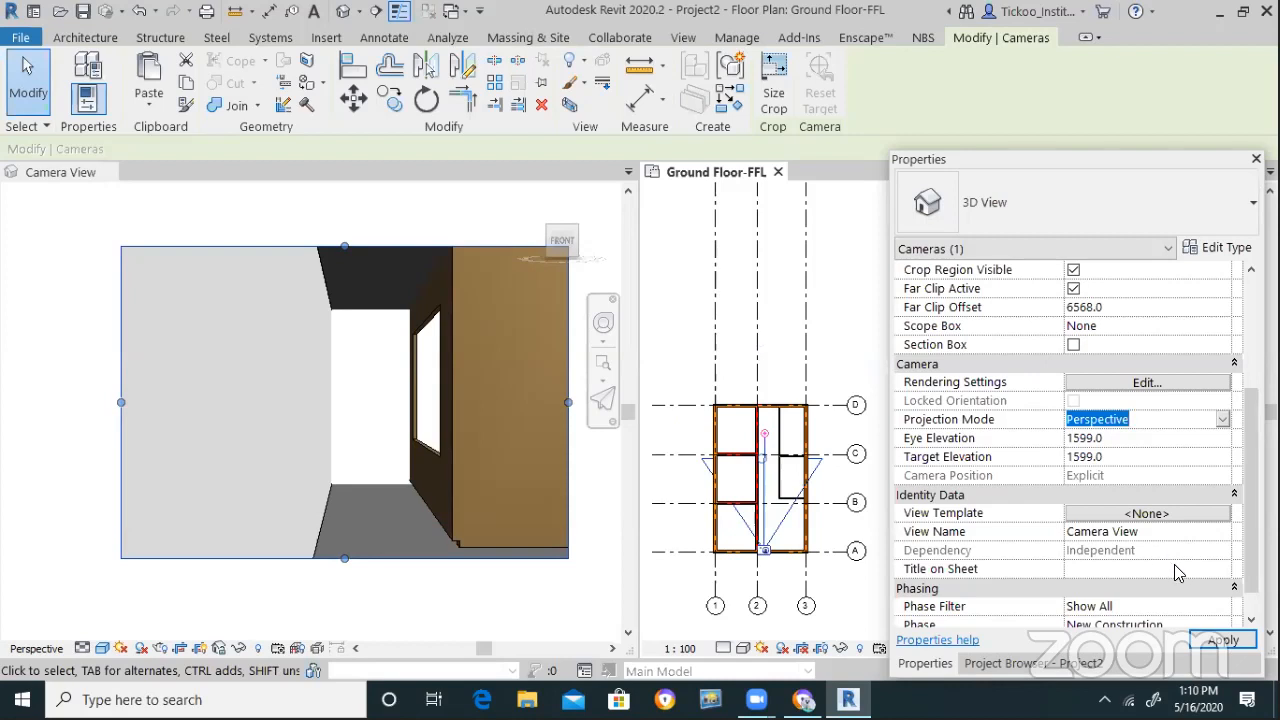
scroll(1252, 490, down, 1)
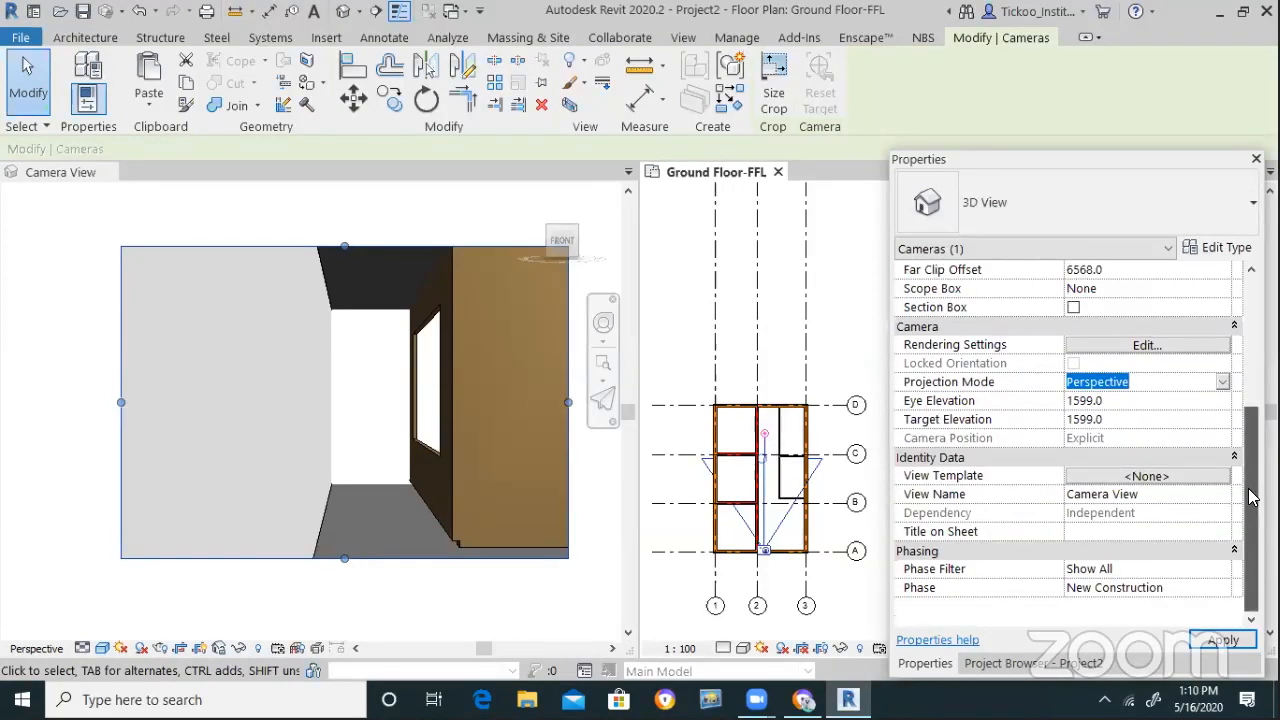
scroll(1252, 497, up, 3)
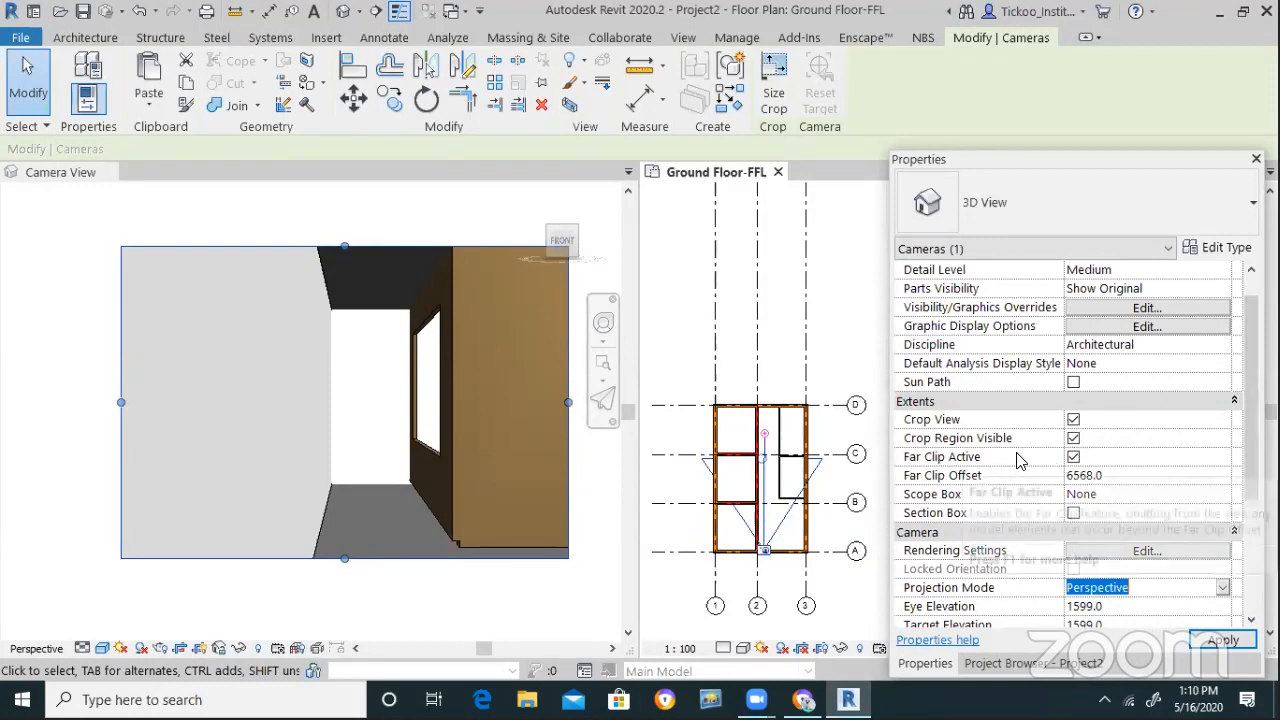
drag(757, 457, 746, 462)
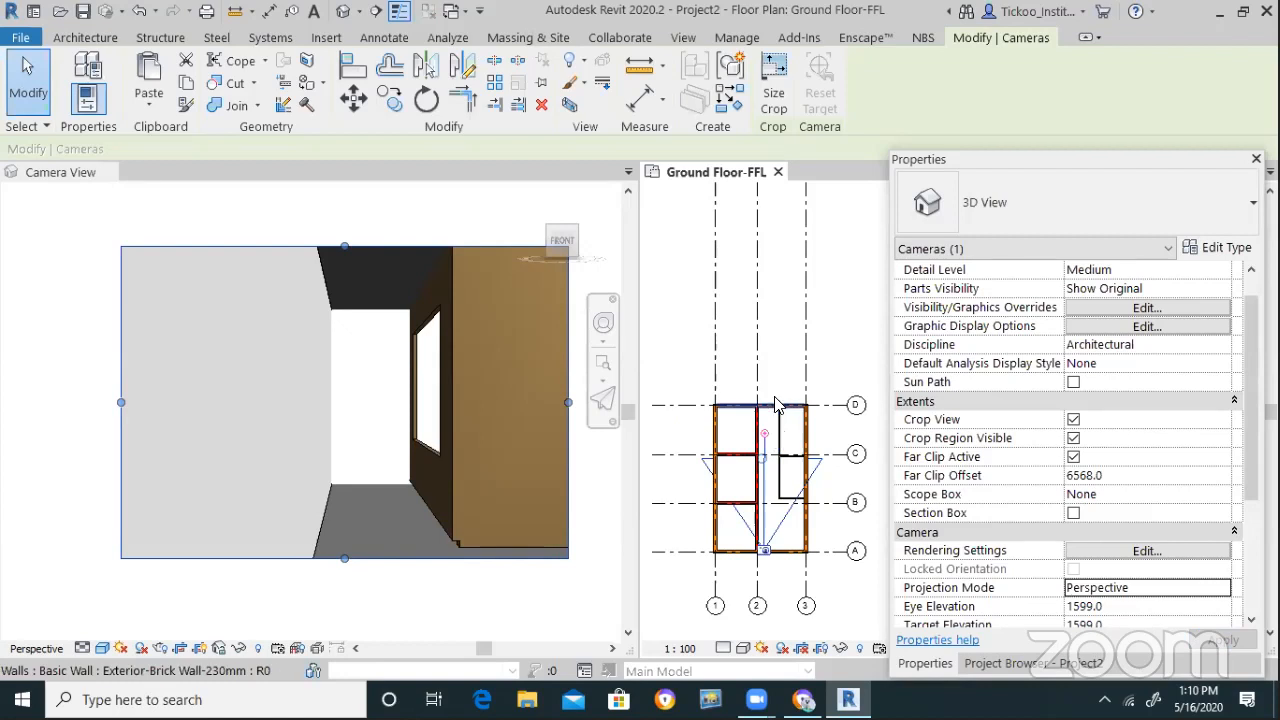
click(1073, 457)
click(1222, 641)
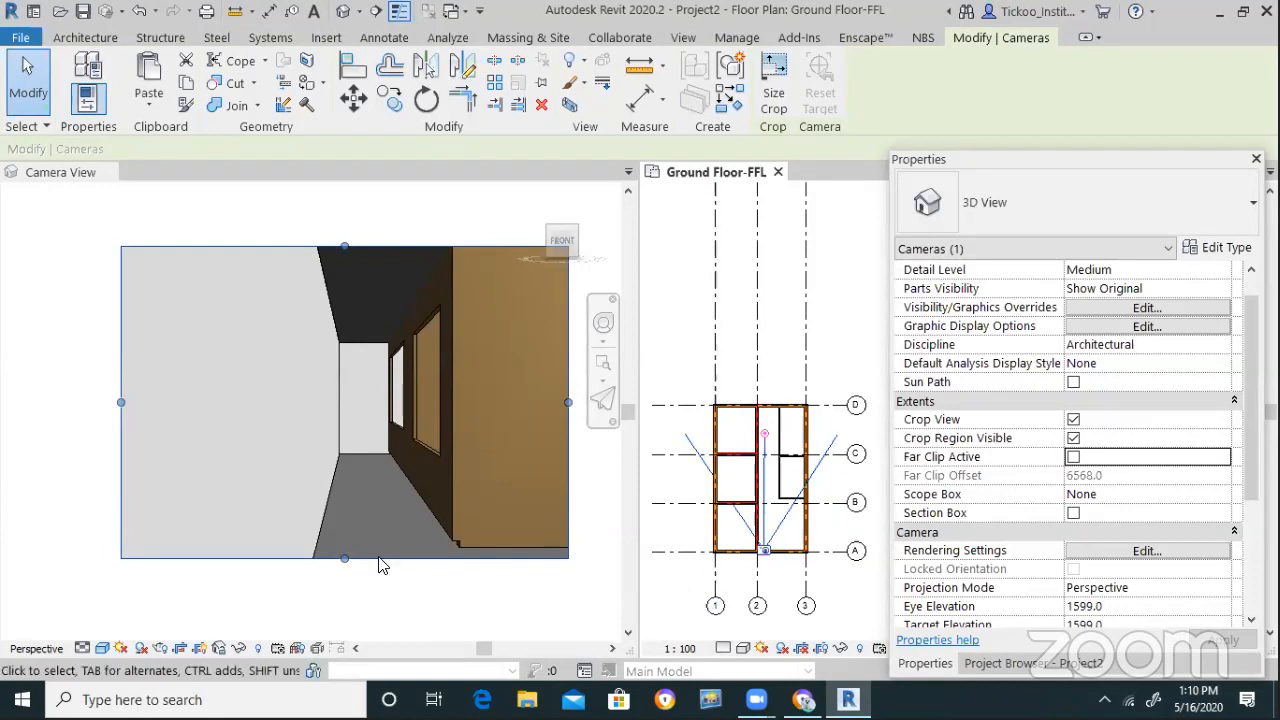
click(474, 542)
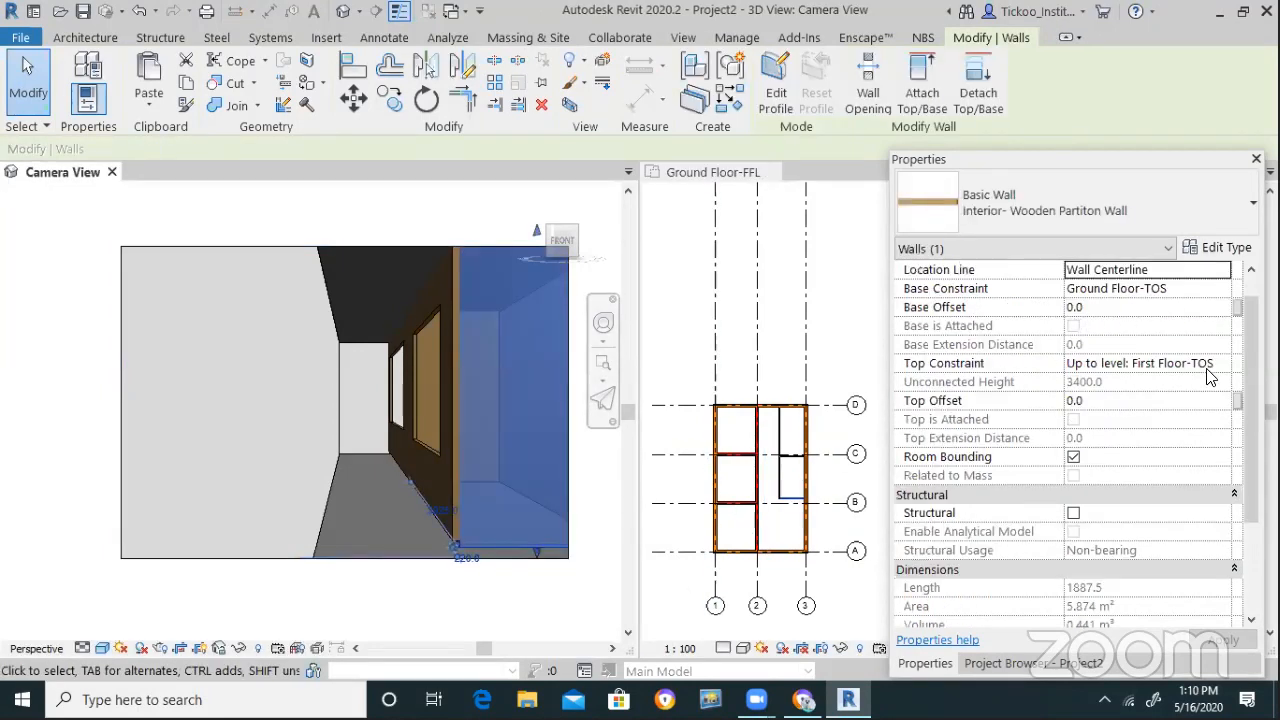
Set the wooden partition wall's Base Constraint to Ground Floor-FFL
click(1217, 369)
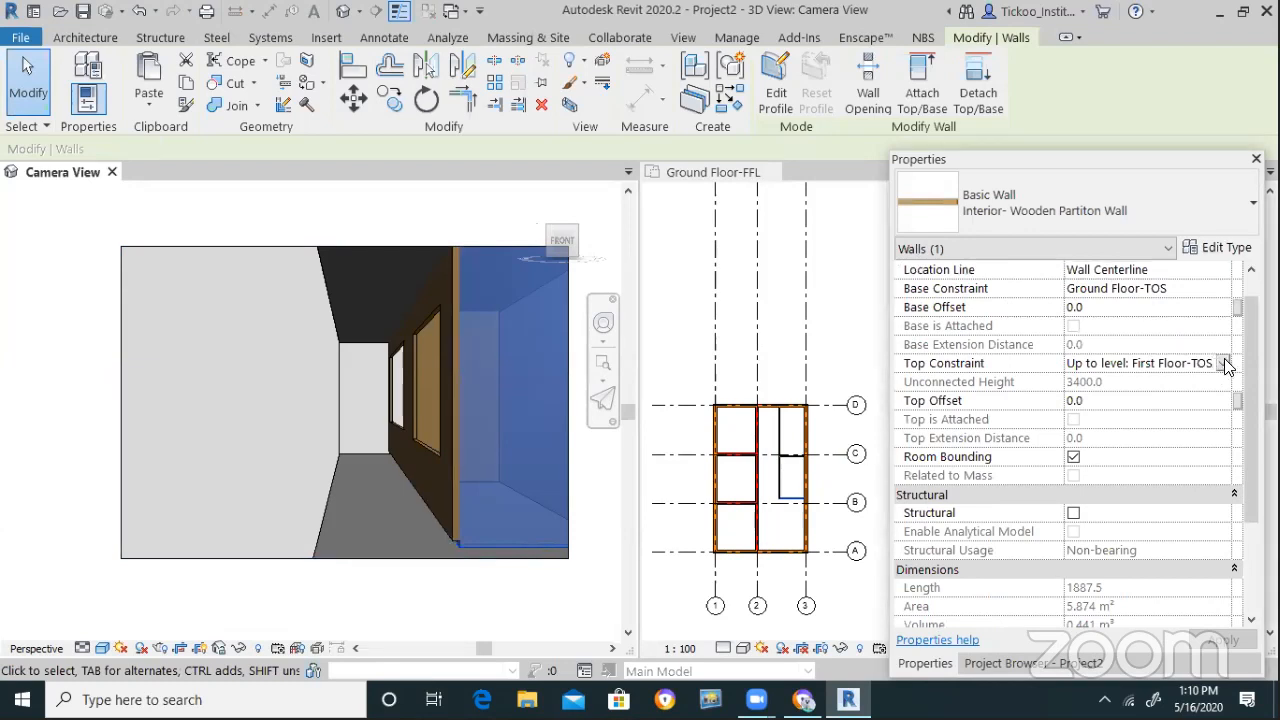
click(1216, 289)
click(1222, 288)
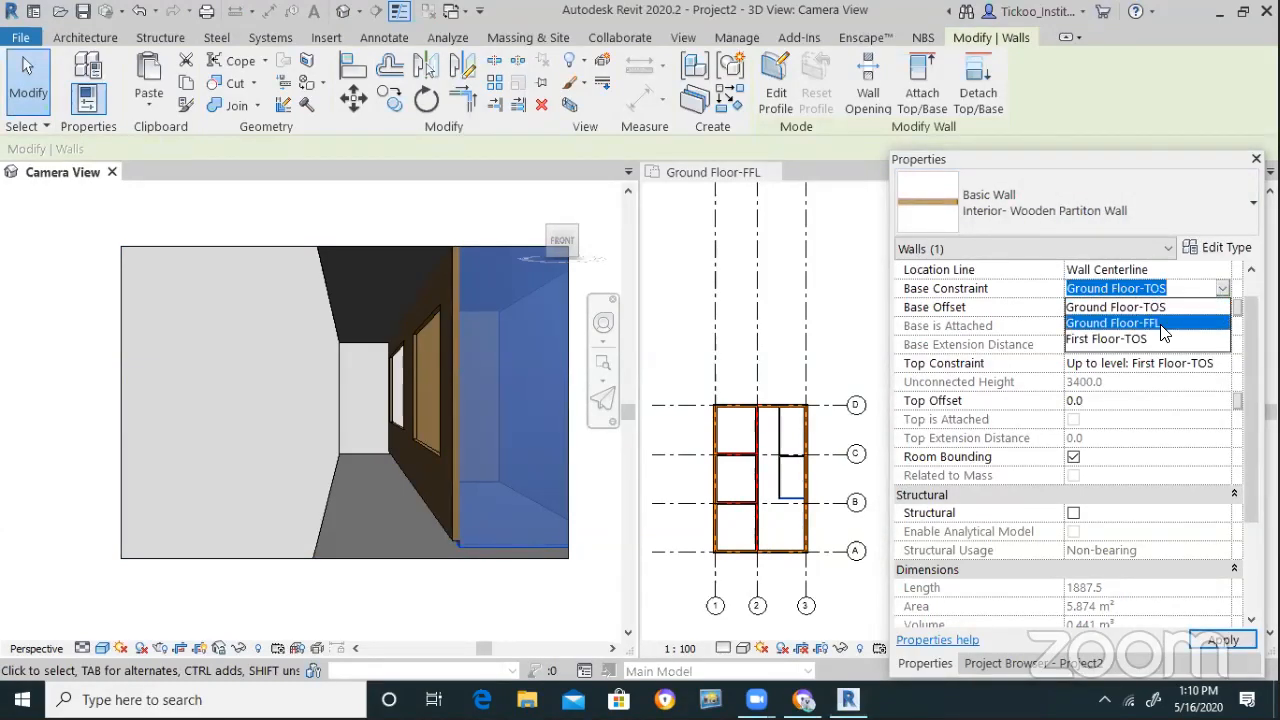
click(1163, 333)
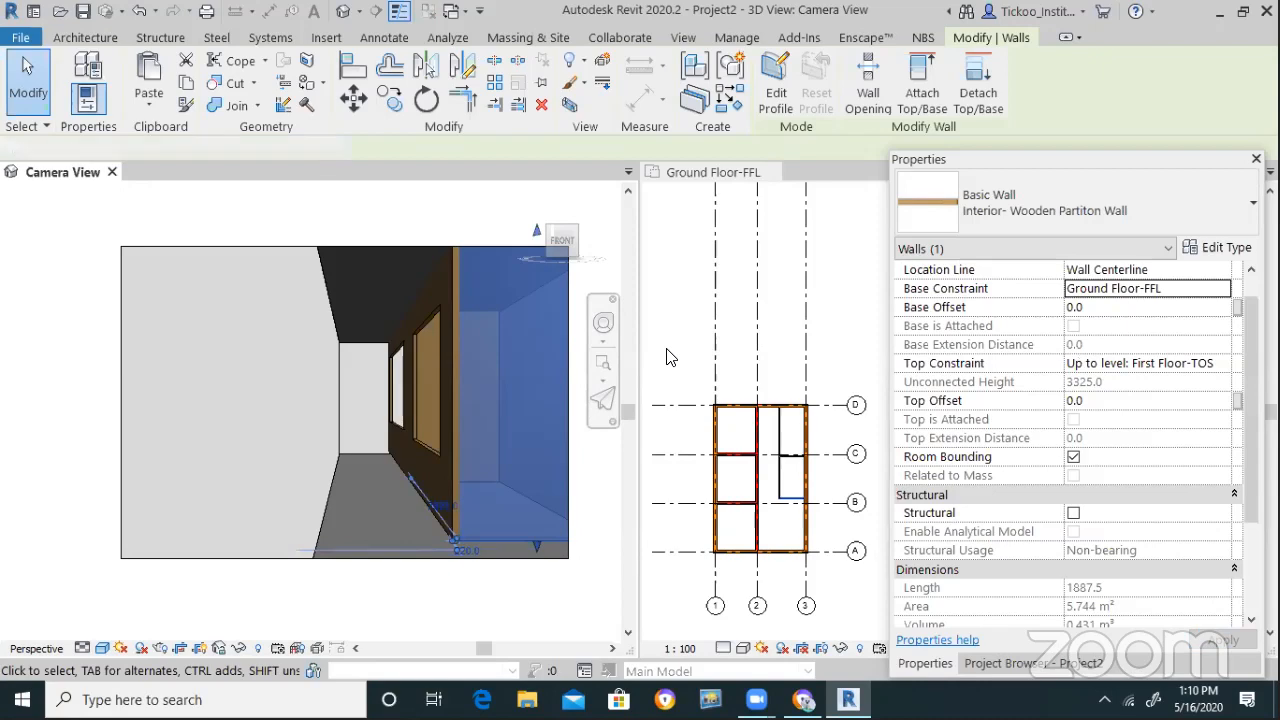
In the Ground Floor-FFL plan, shorten the interior brick wall by pulling its lower end up
click(670, 357)
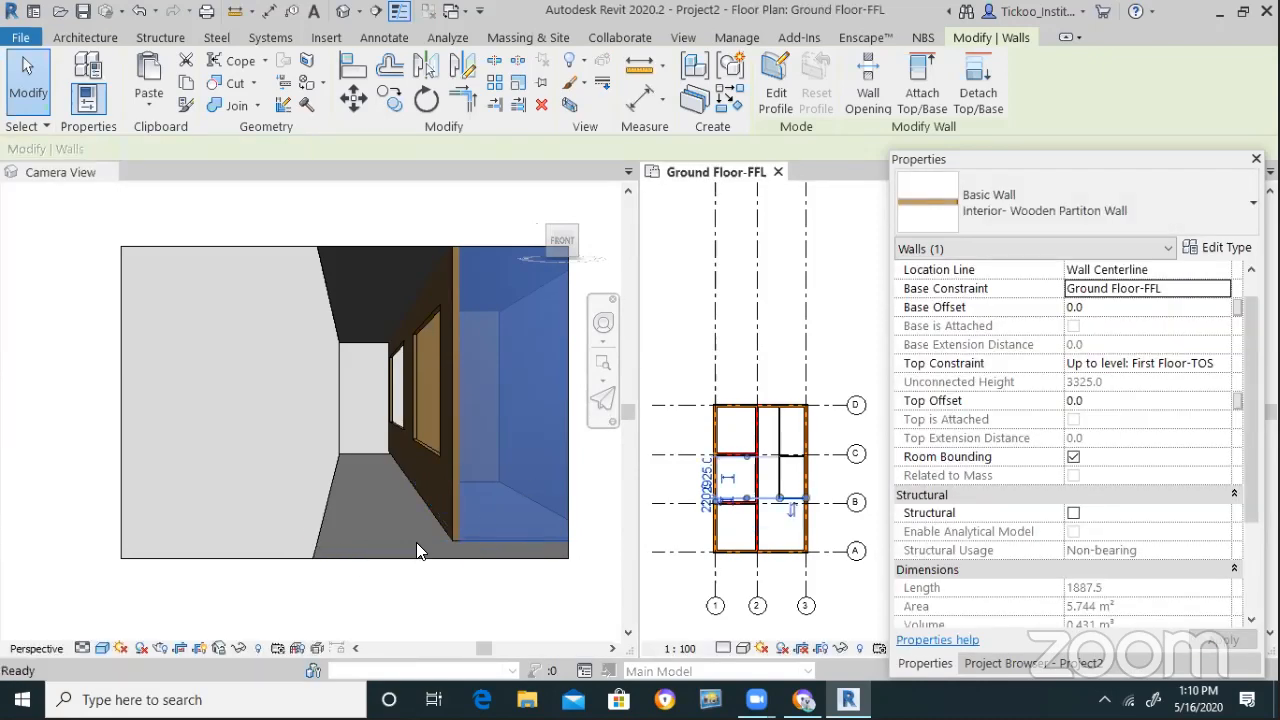
key(Escape)
scroll(738, 562, up, 1)
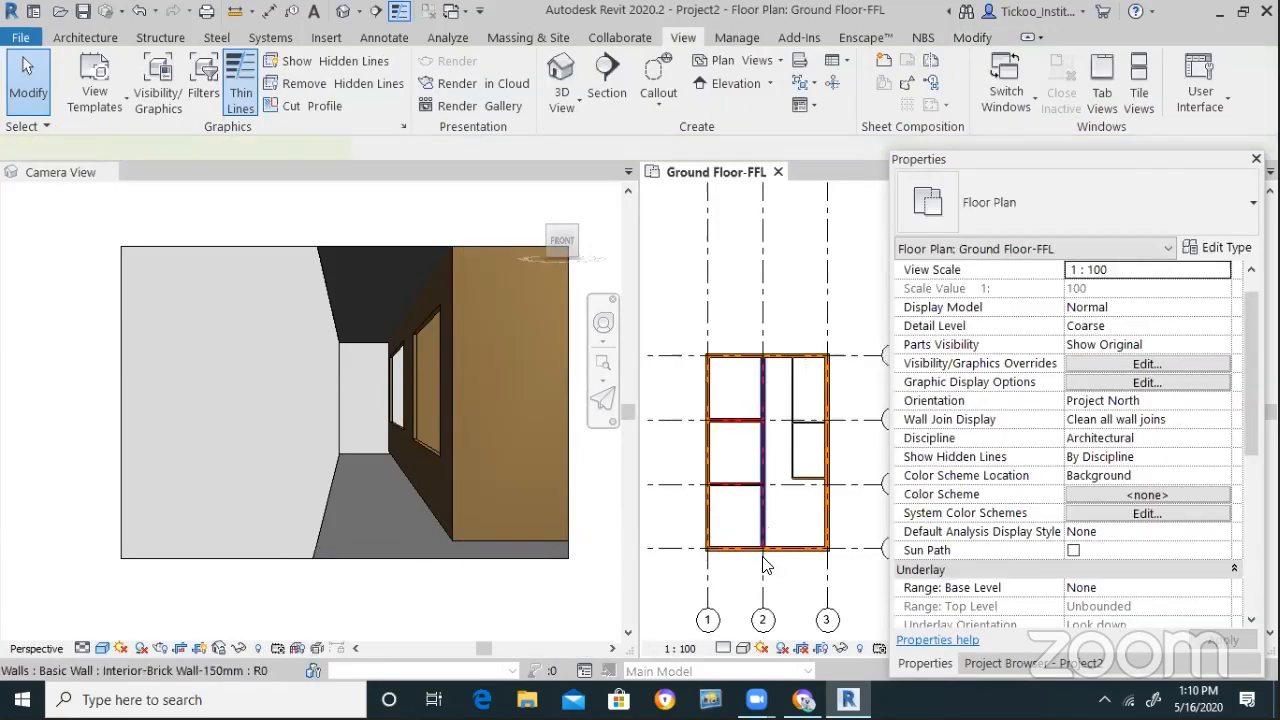
click(762, 557)
drag(763, 552, 693, 510)
key(Escape)
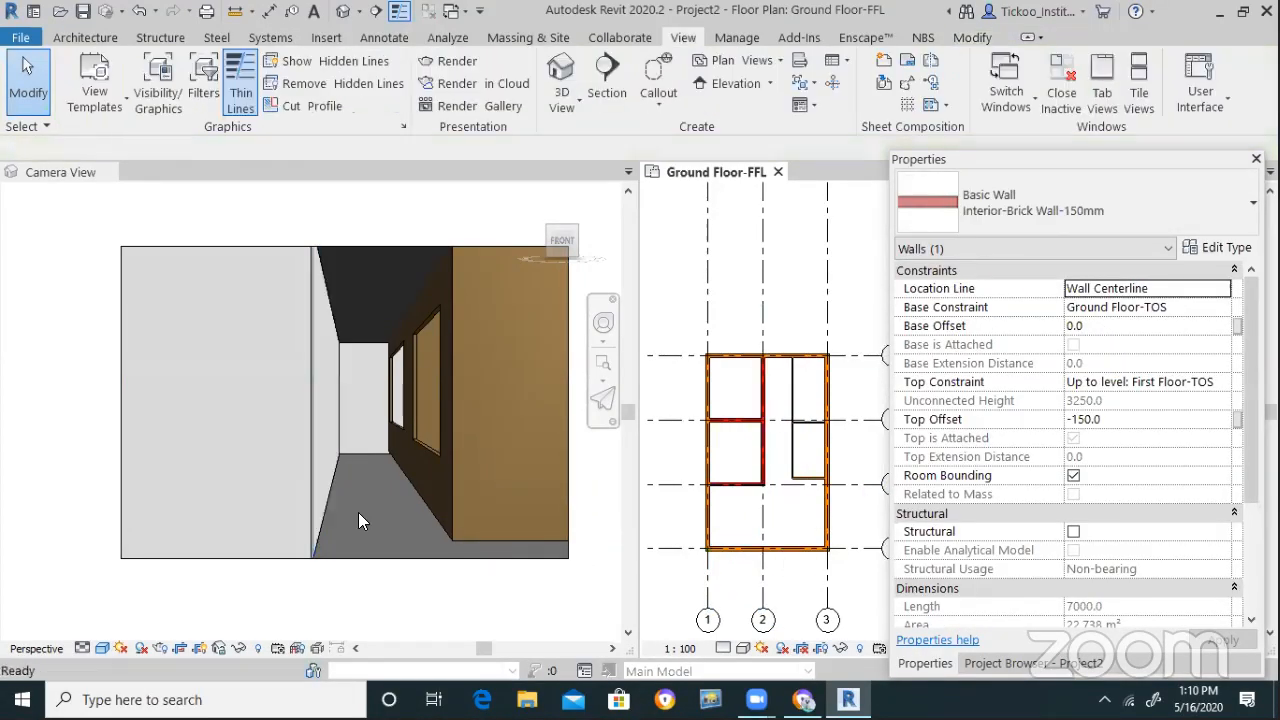
scroll(348, 453, down, 2)
scroll(456, 512, down, 2)
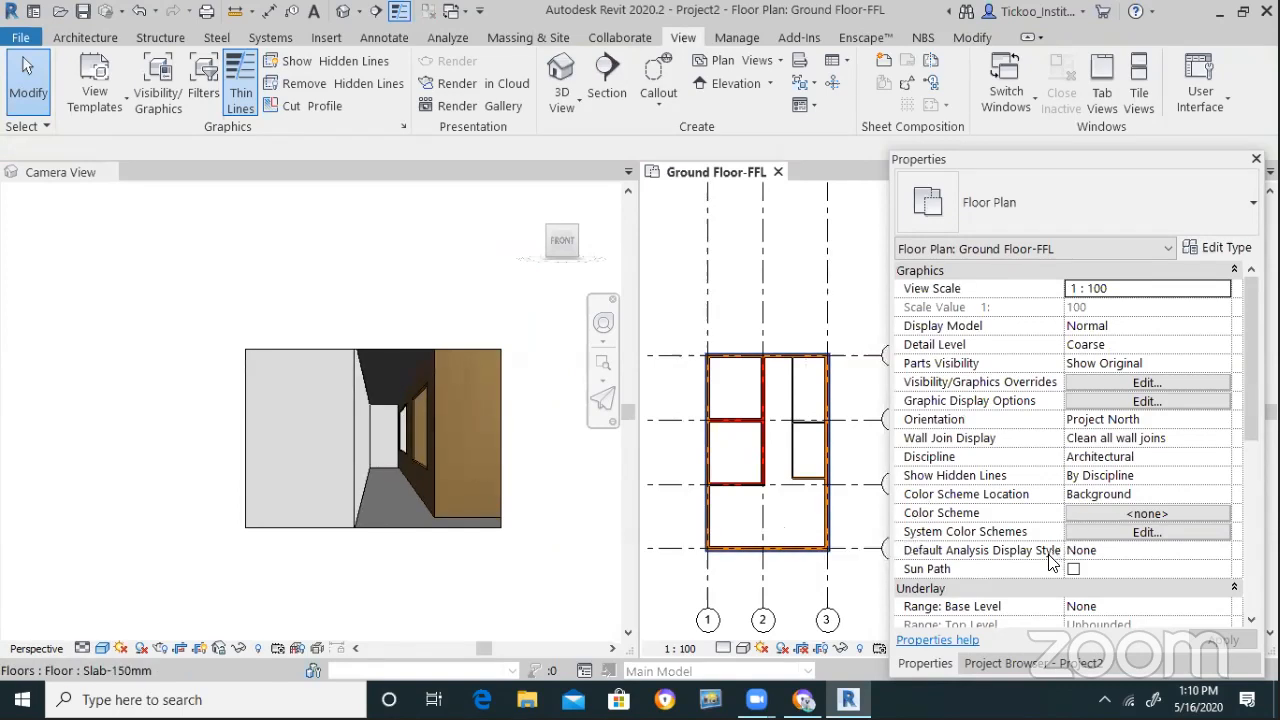
click(1030, 663)
click(996, 348)
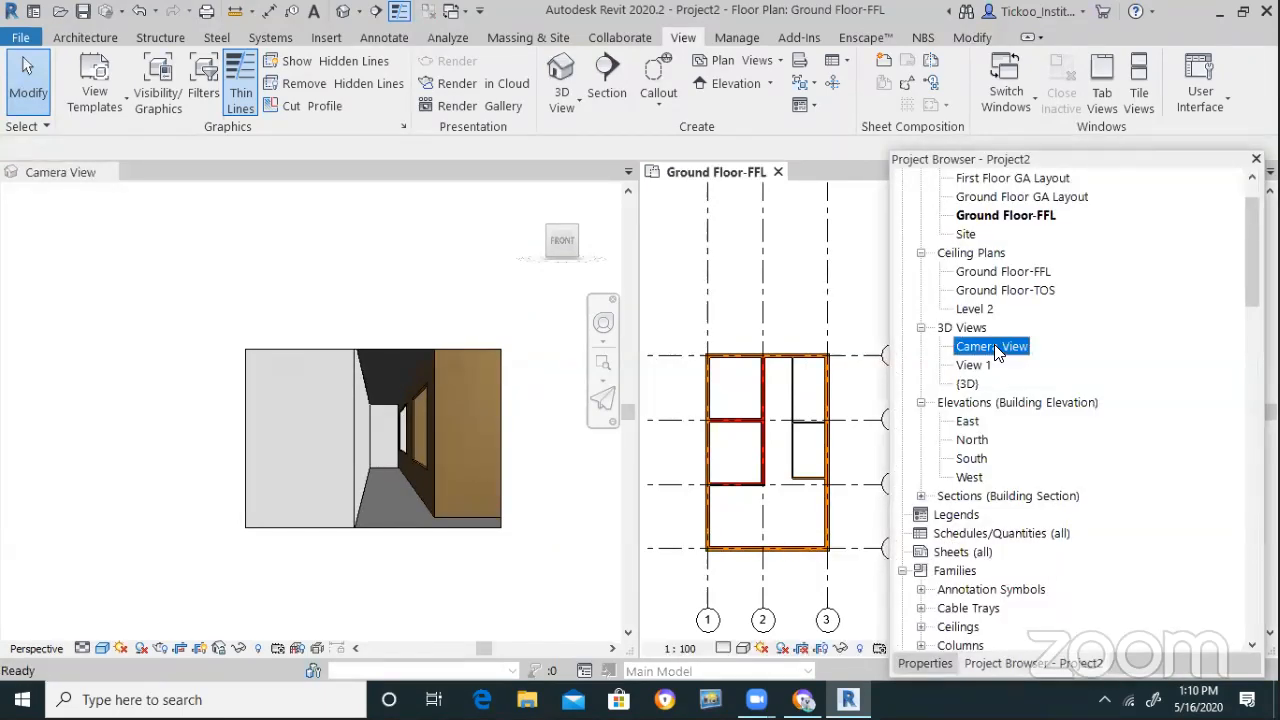
Show the Camera View camera in the plan, nudge it right and swing its target down-right
right_click(996, 348)
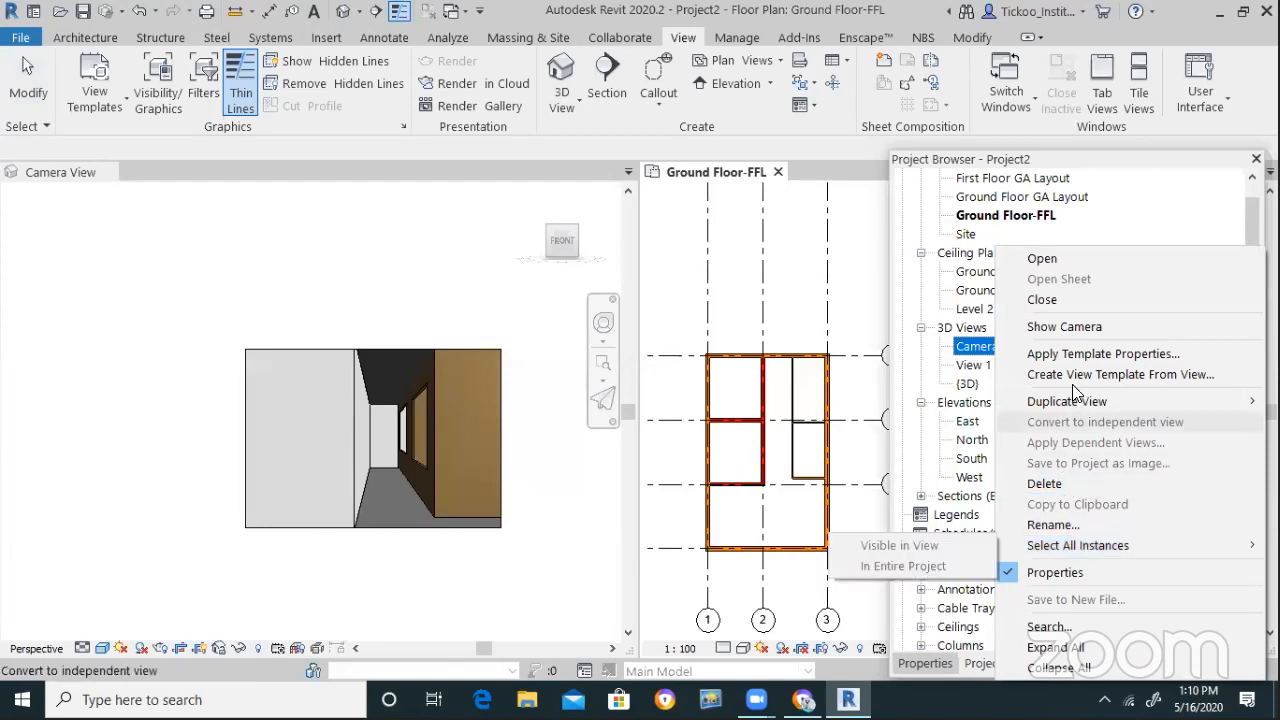
click(1066, 328)
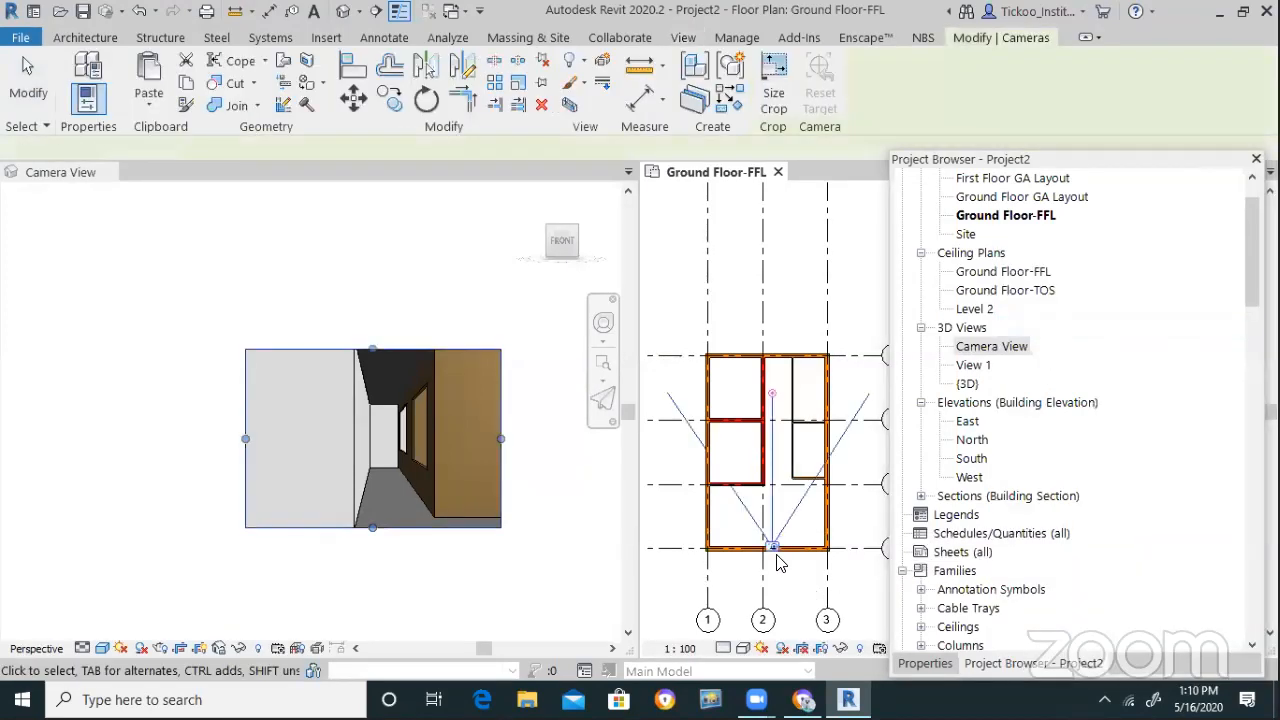
mouse_move(800, 550)
mouse_down()
mouse_move(779, 547)
mouse_move(806, 543)
mouse_up()
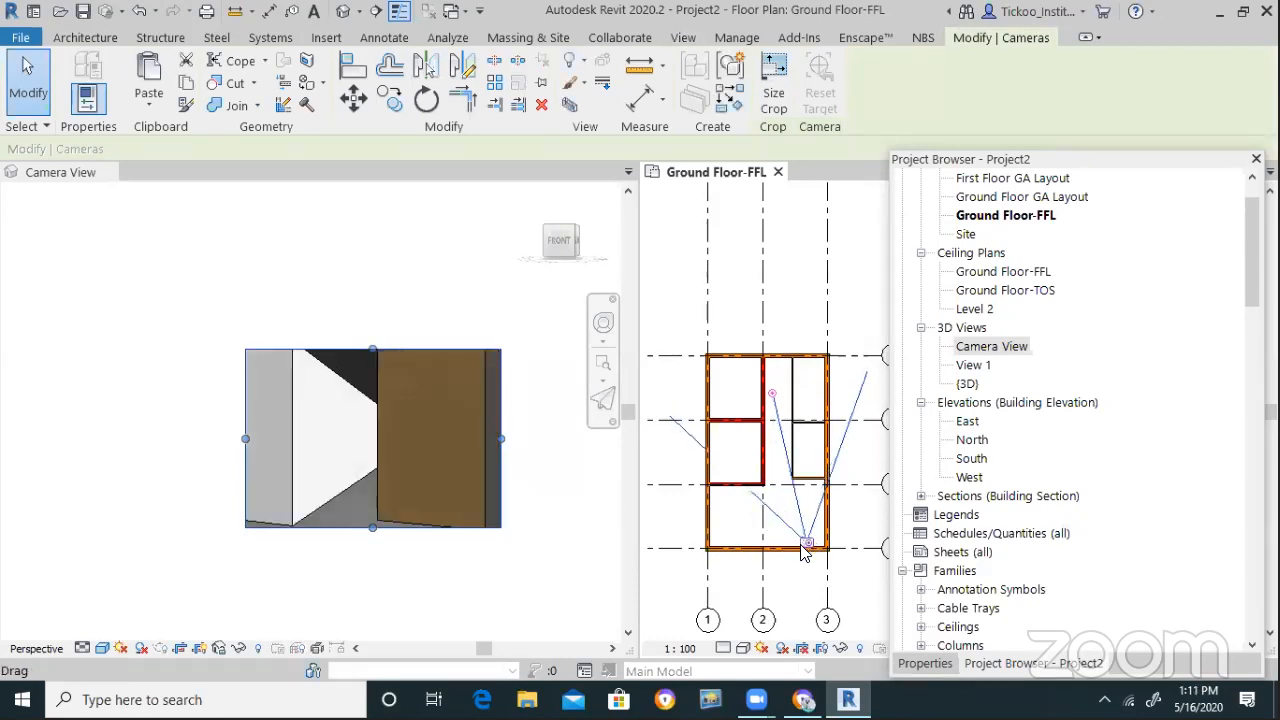
drag(772, 393, 797, 440)
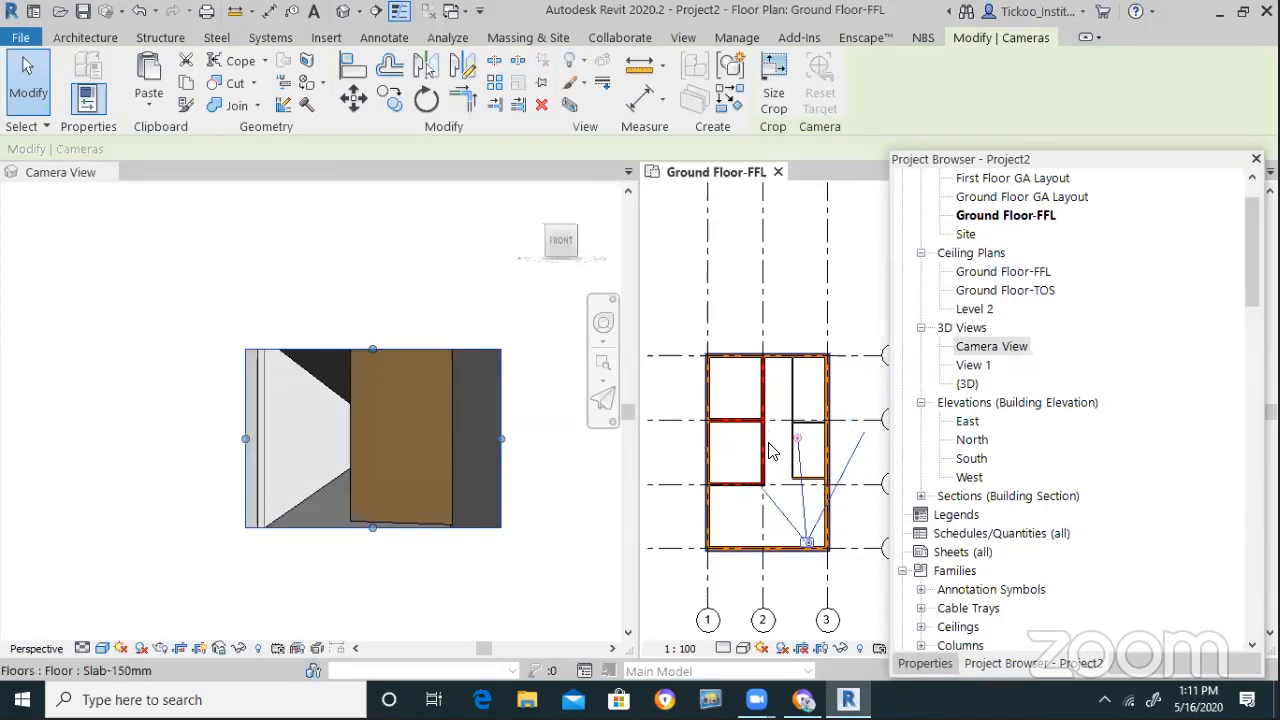
Enlarge the Camera View crop frame upward, to both sides and downward
click(370, 348)
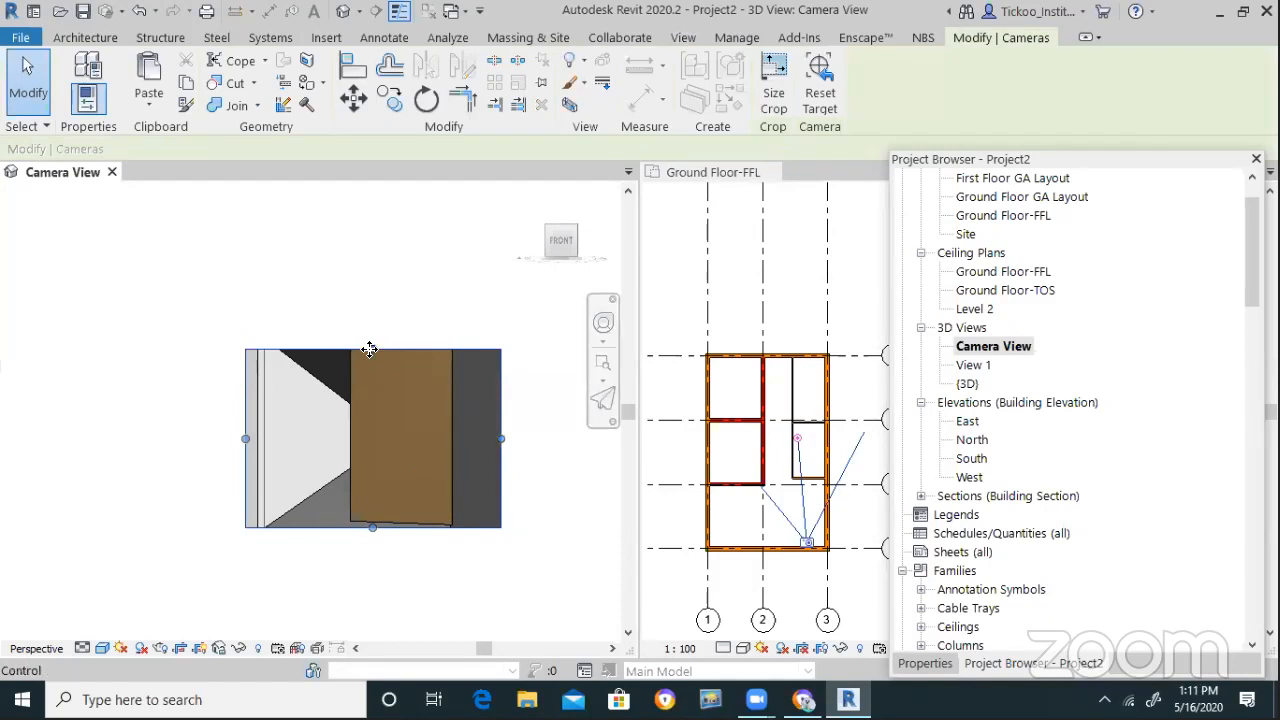
drag(370, 348, 369, 304)
drag(531, 415, 546, 417)
drag(244, 417, 179, 418)
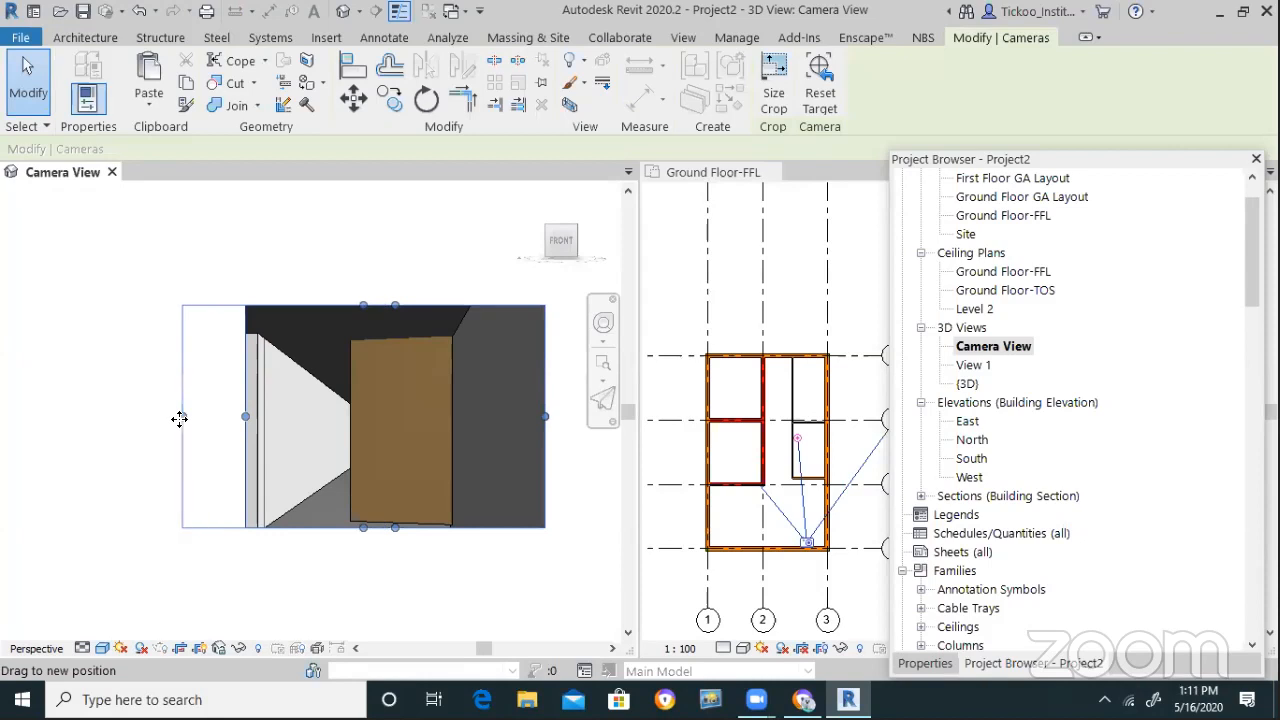
drag(358, 529, 358, 554)
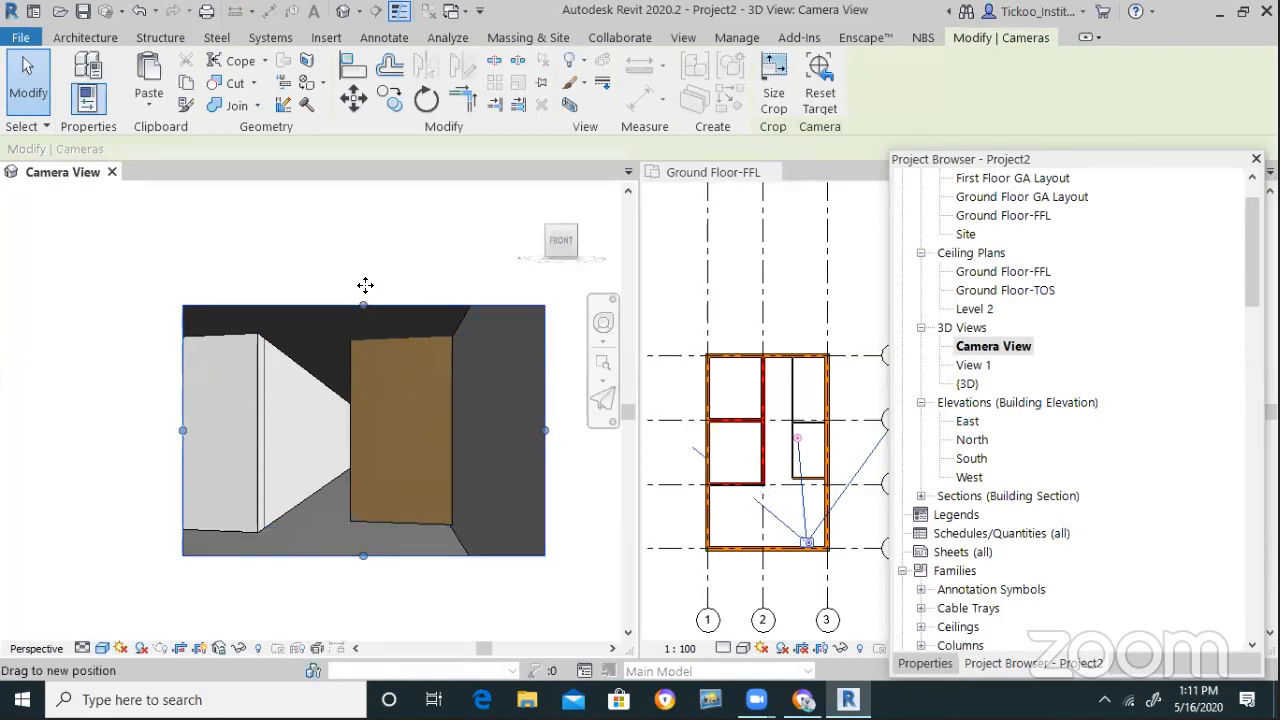
drag(365, 285, 366, 286)
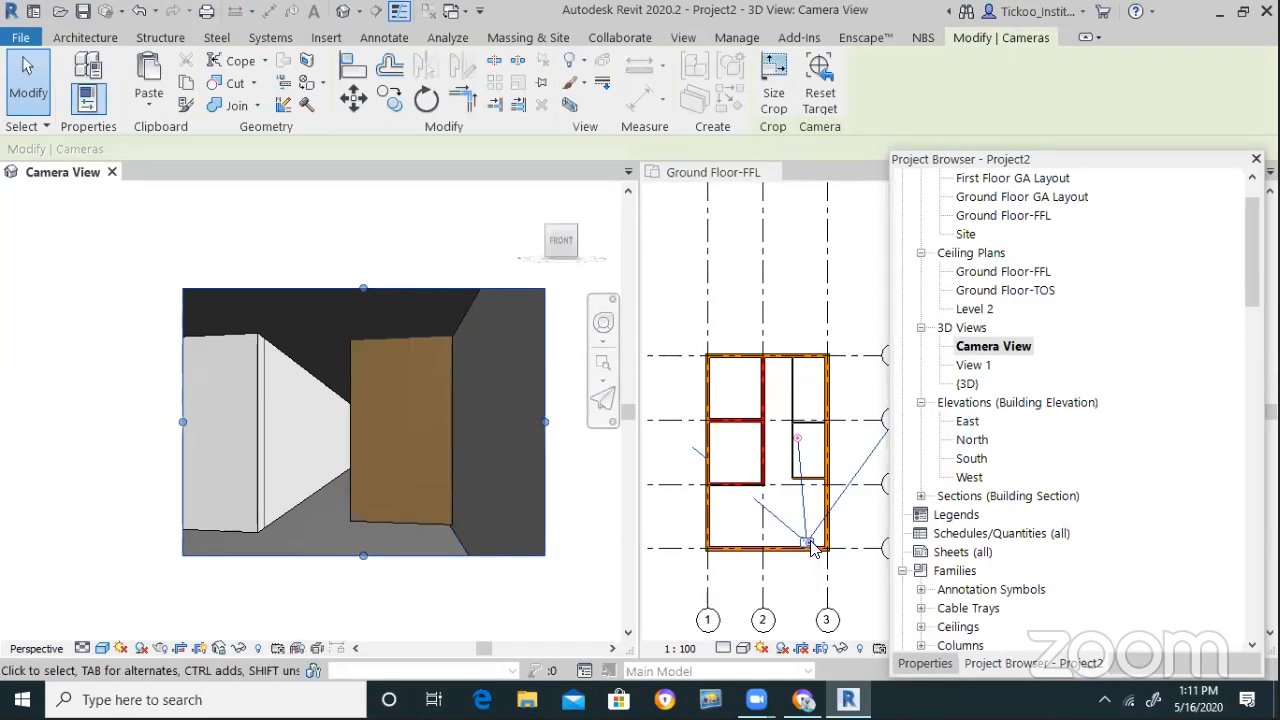
Move the camera up and left in the Ground Floor-FFL plan
click(810, 545)
drag(810, 545, 778, 533)
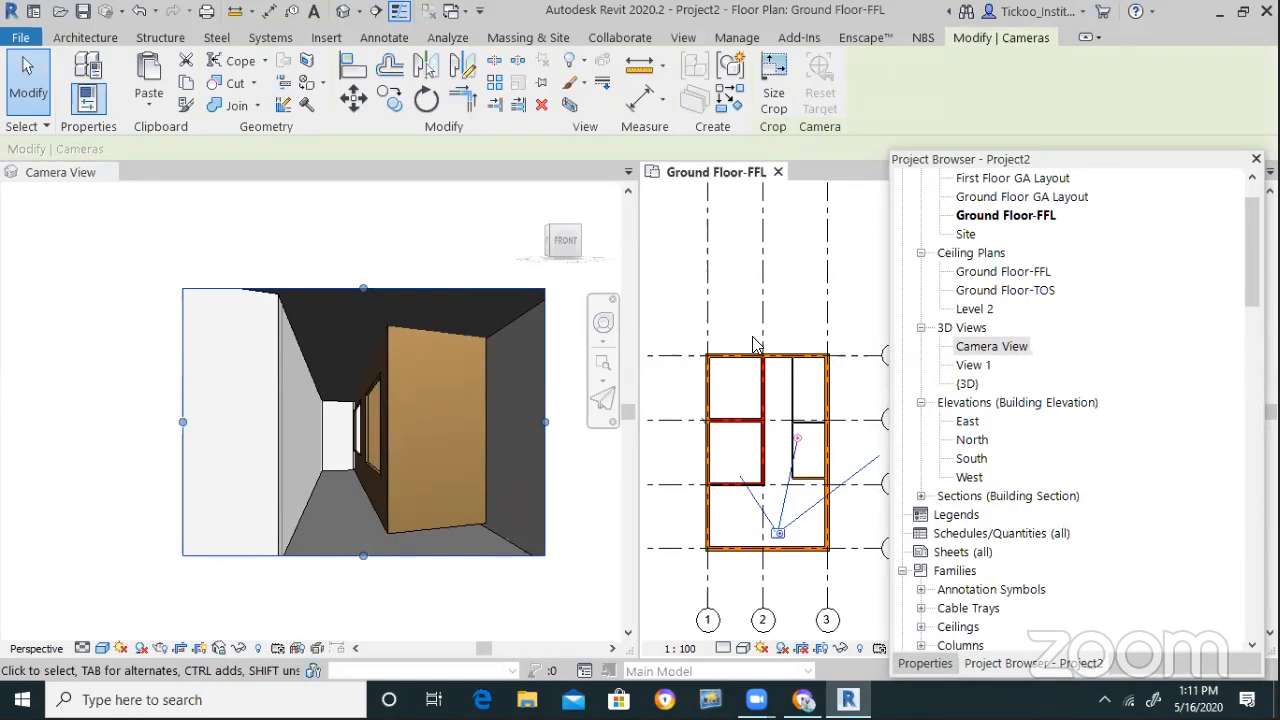
scroll(548, 502, up, 2)
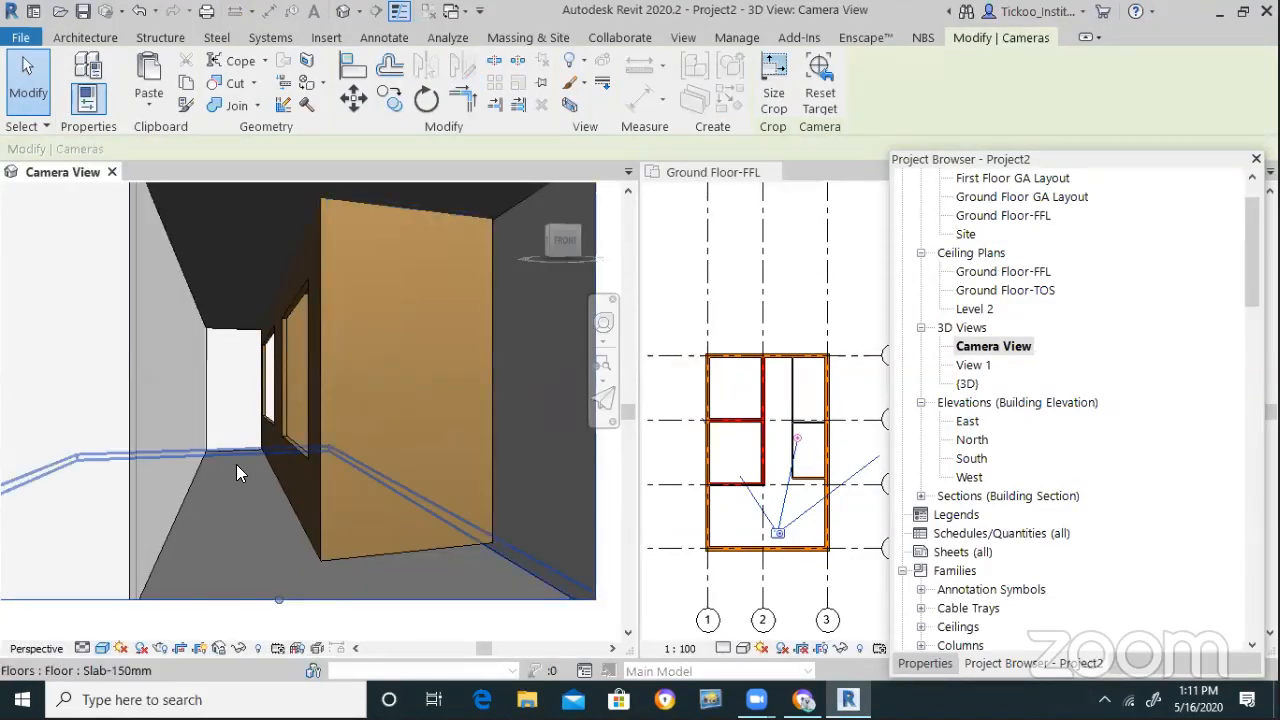
scroll(284, 373, down, 2)
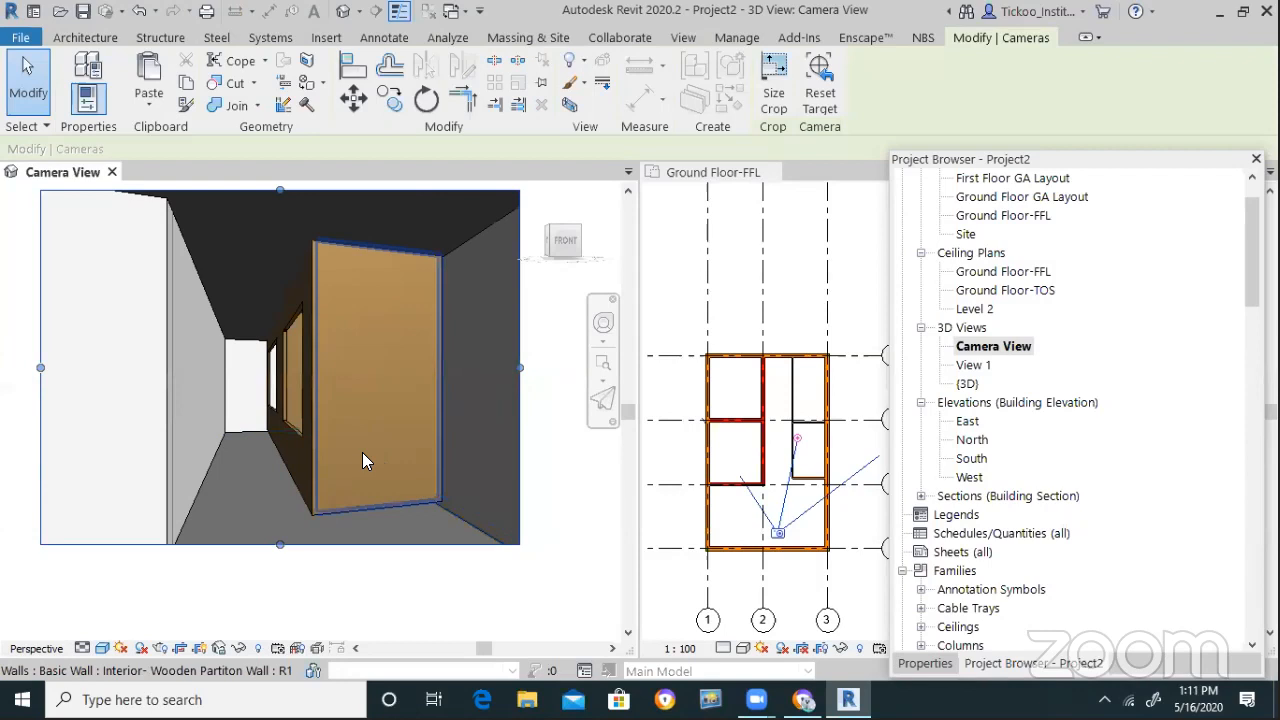
scroll(540, 489, down, 1)
scroll(264, 458, up, 1)
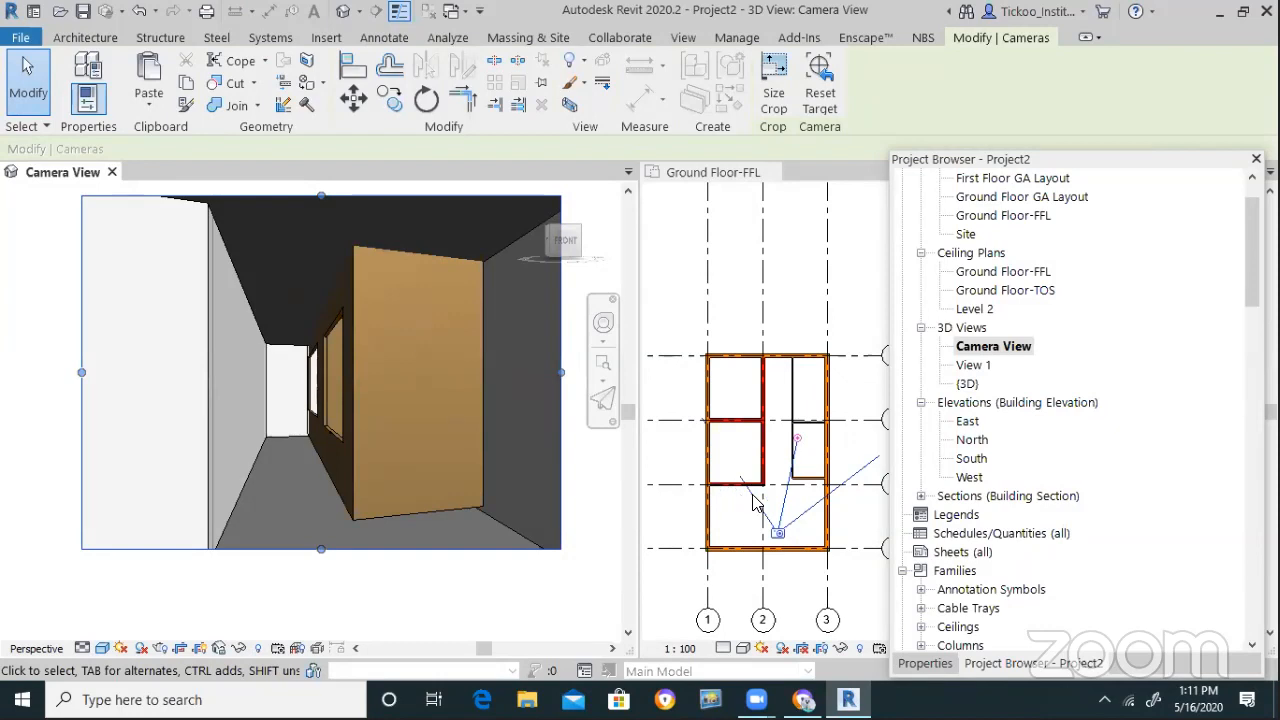
scroll(755, 503, up, 2)
scroll(260, 458, down, 2)
scroll(333, 455, up, 1)
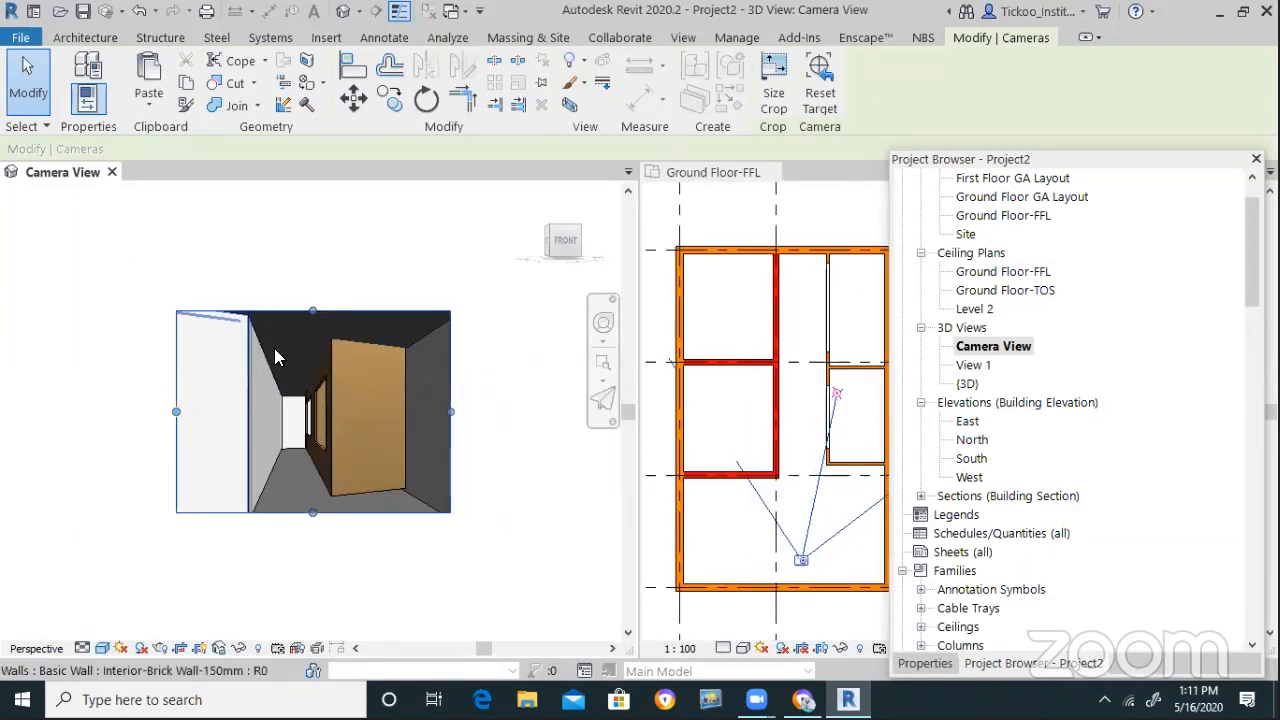
Widen the Camera View crop frame further on all four sides
drag(319, 235, 319, 232)
drag(177, 372, 88, 372)
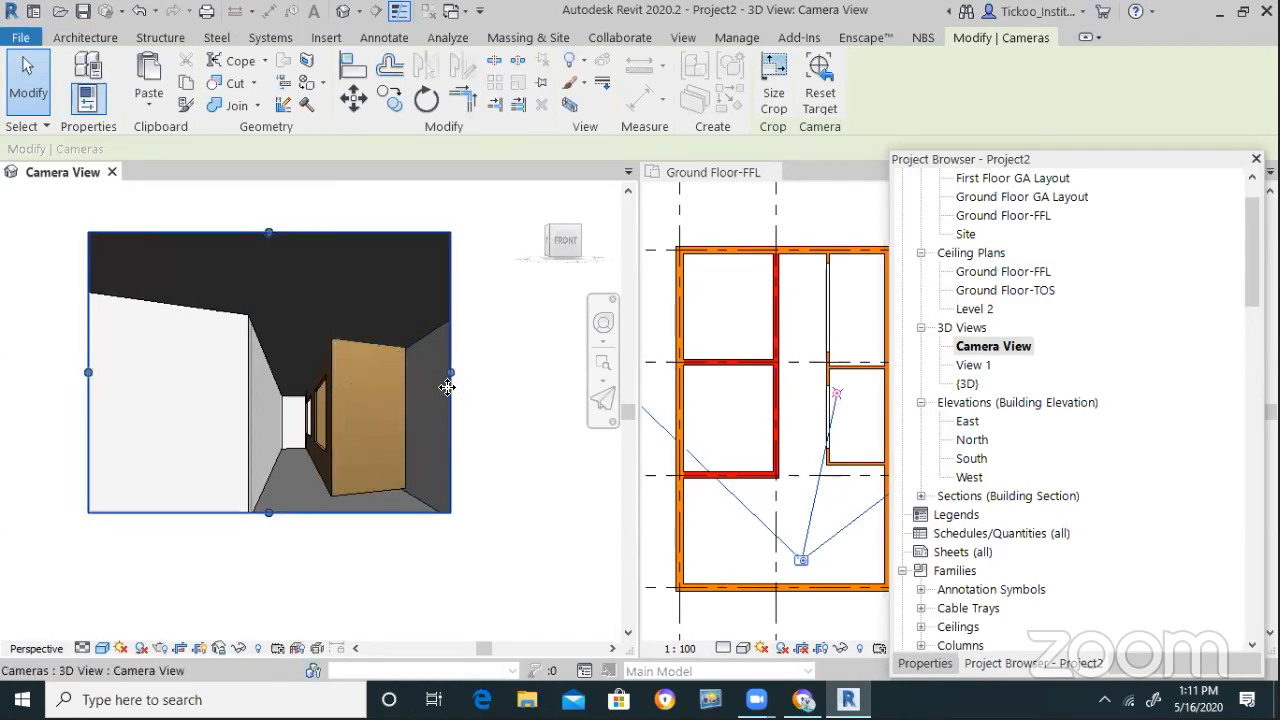
drag(453, 376, 481, 376)
drag(284, 513, 284, 543)
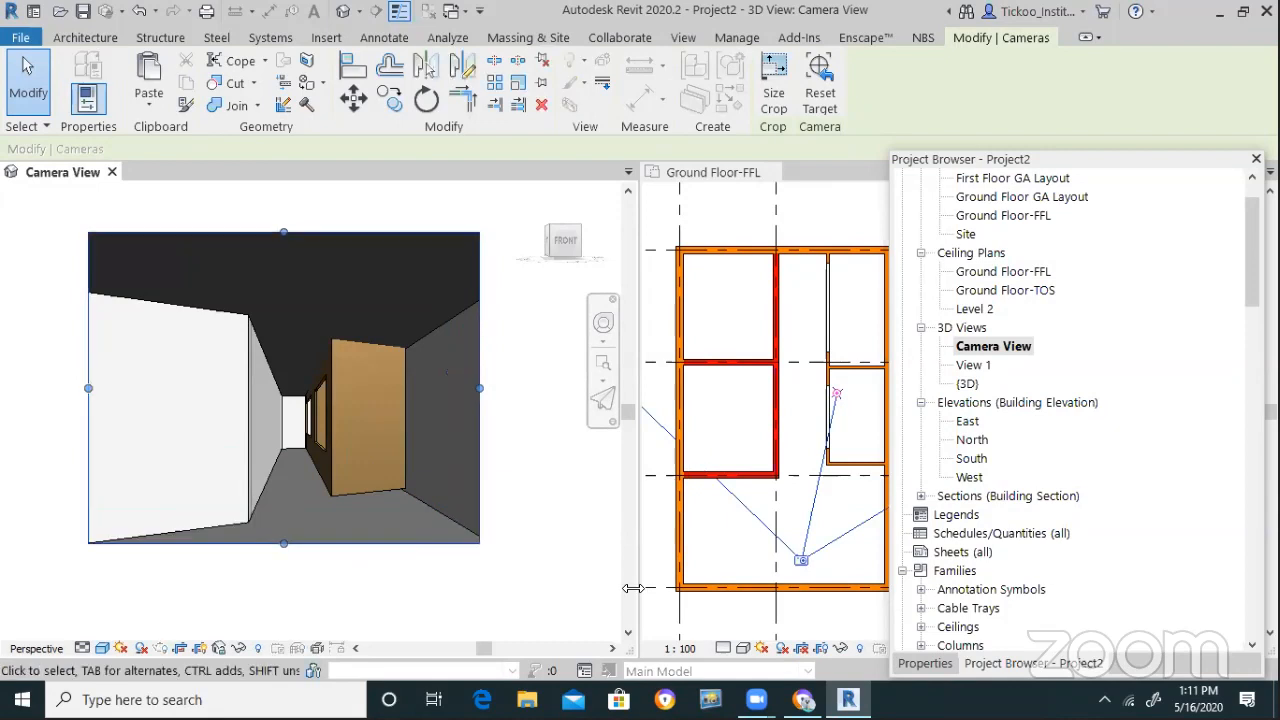
Re-aim the camera target down the corridor from the floor plan
click(800, 562)
drag(830, 395, 819, 440)
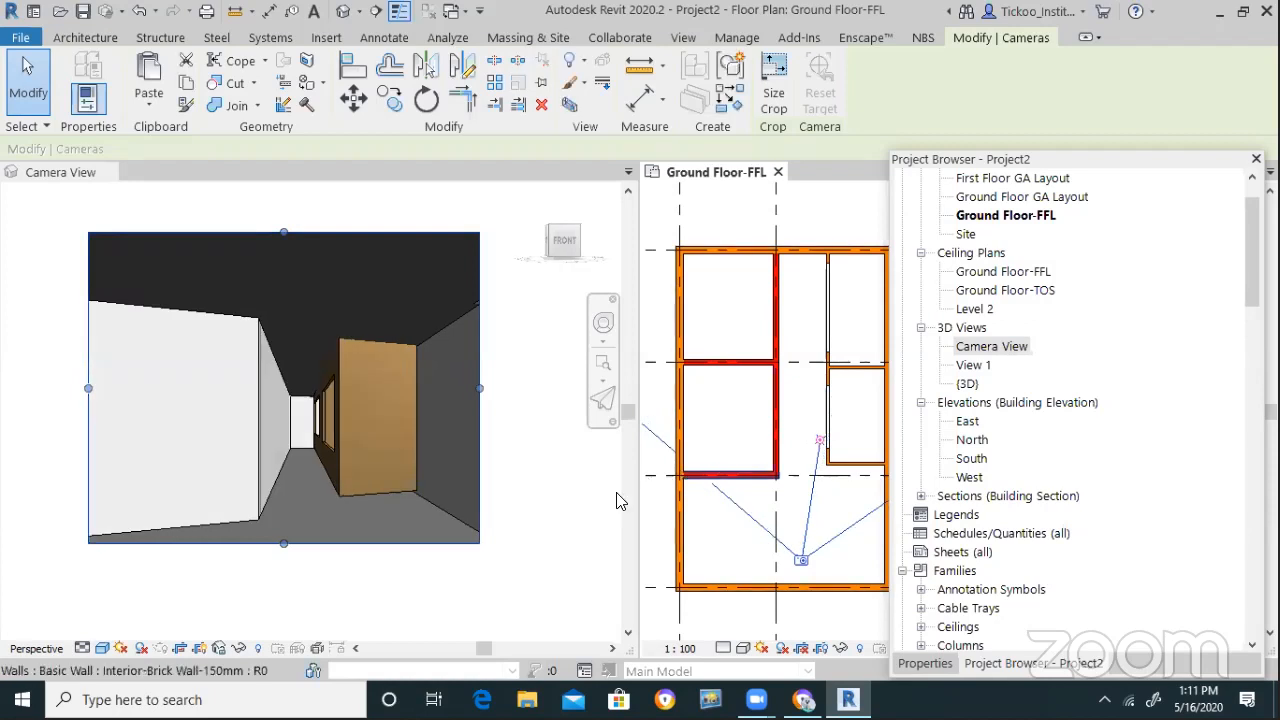
scroll(734, 543, down, 1)
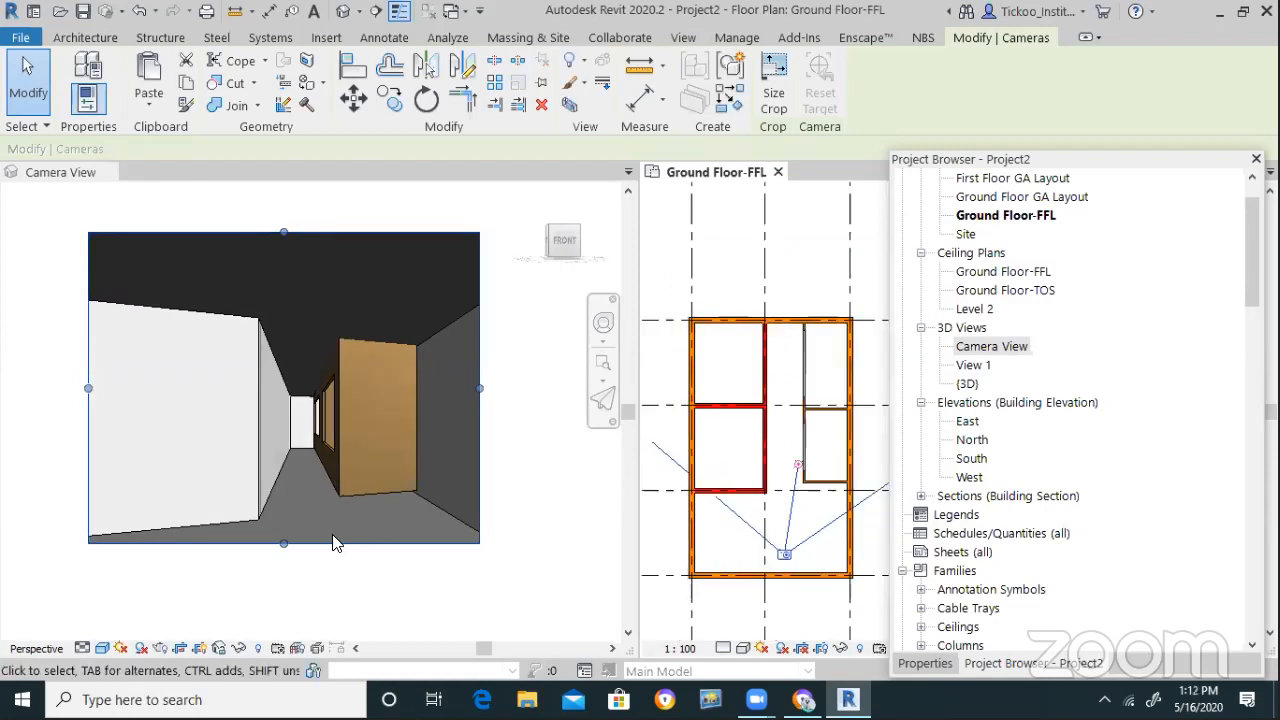
click(404, 630)
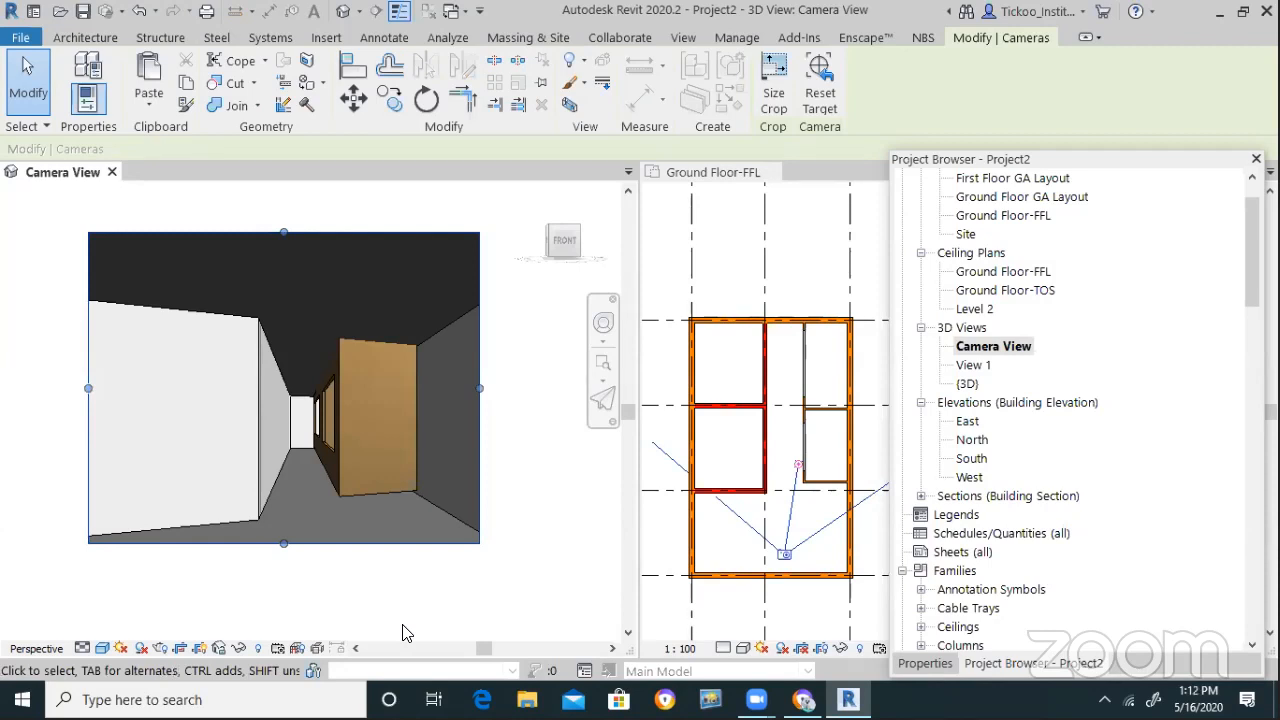
Use the SteeringWheel to walk the camera down the corridor and raise its height
click(603, 323)
mouse_move(360, 424)
mouse_down()
mouse_move(340, 420)
mouse_move(372, 414)
mouse_move(350, 414)
mouse_move(356, 428)
mouse_move(378, 400)
mouse_up()
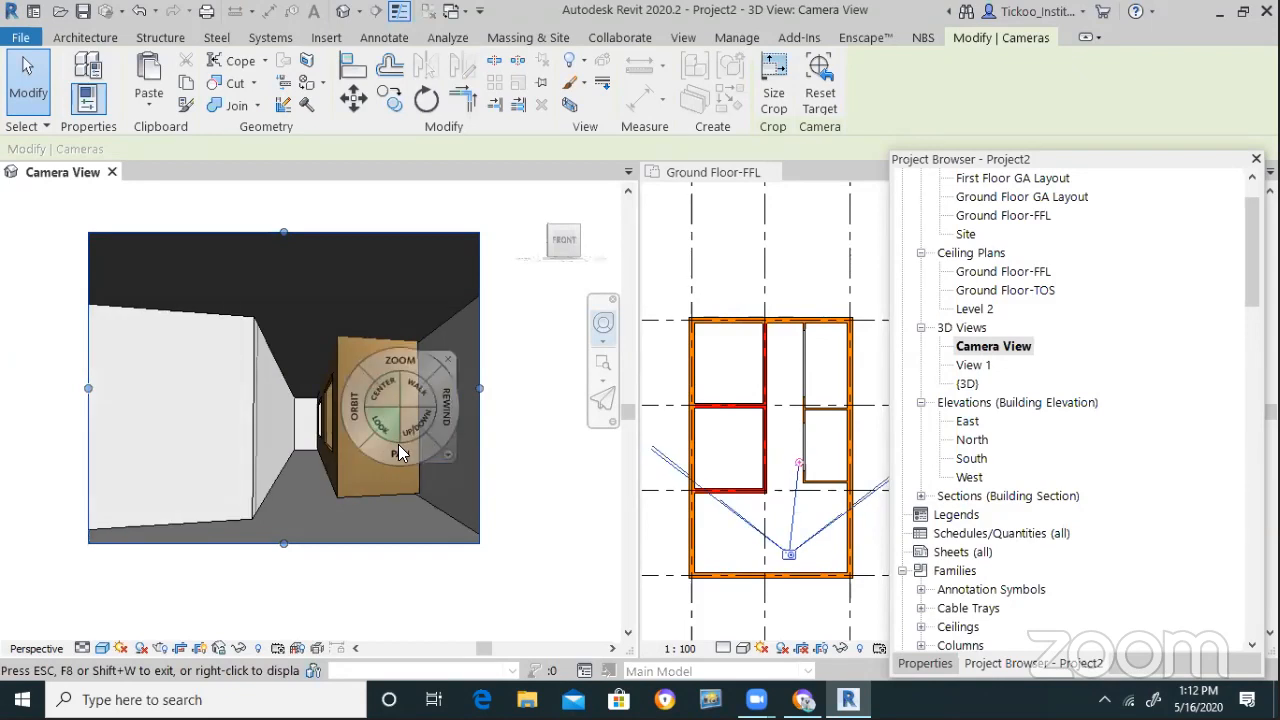
drag(314, 552, 322, 590)
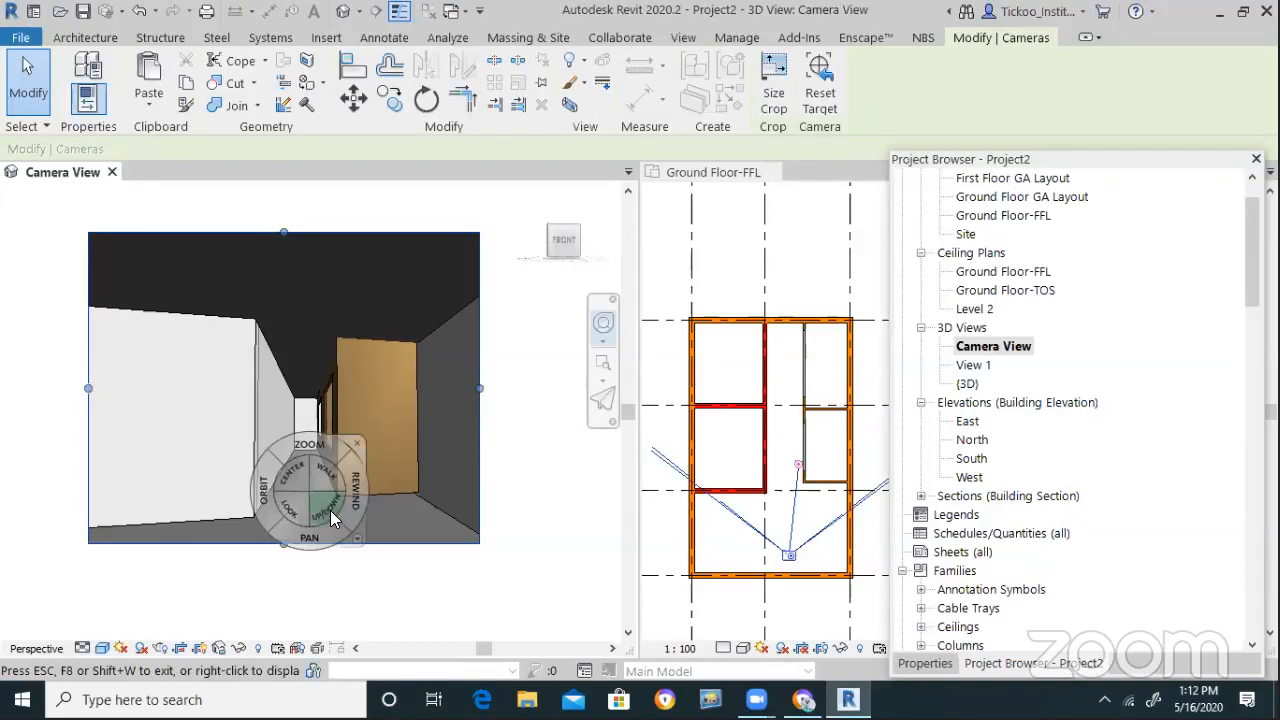
drag(320, 513, 331, 470)
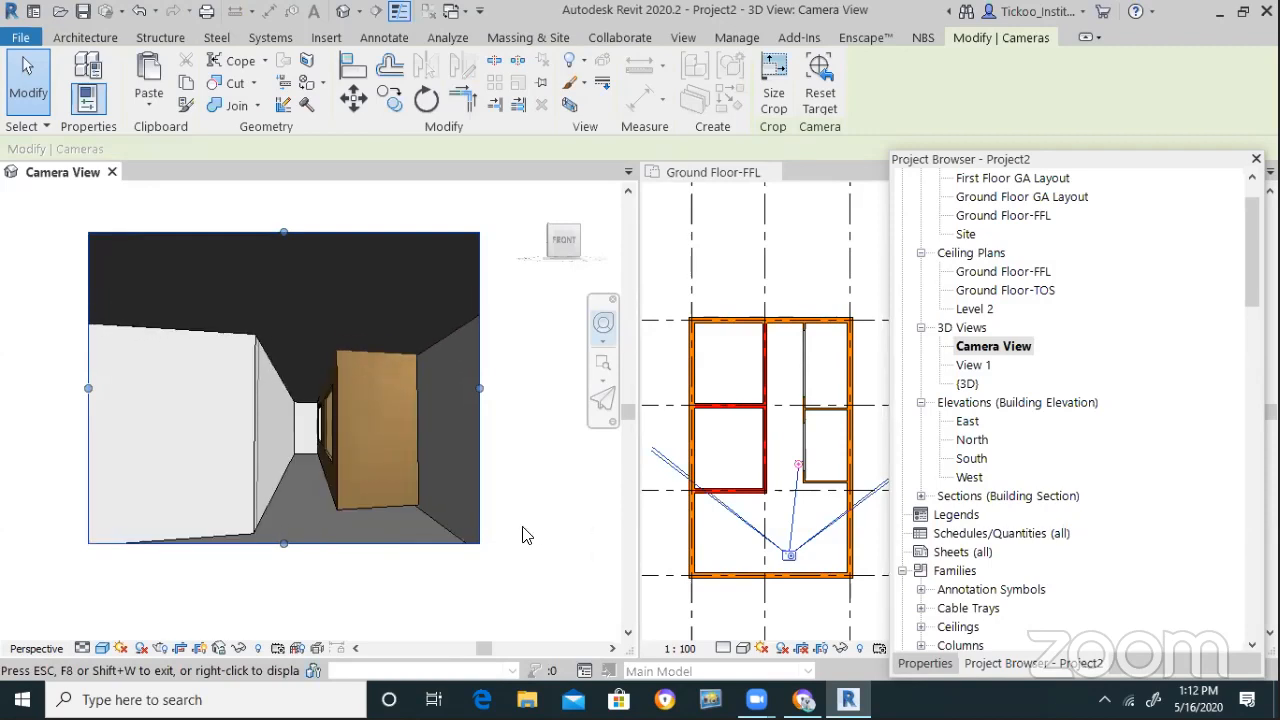
key(Escape)
key(Escape)
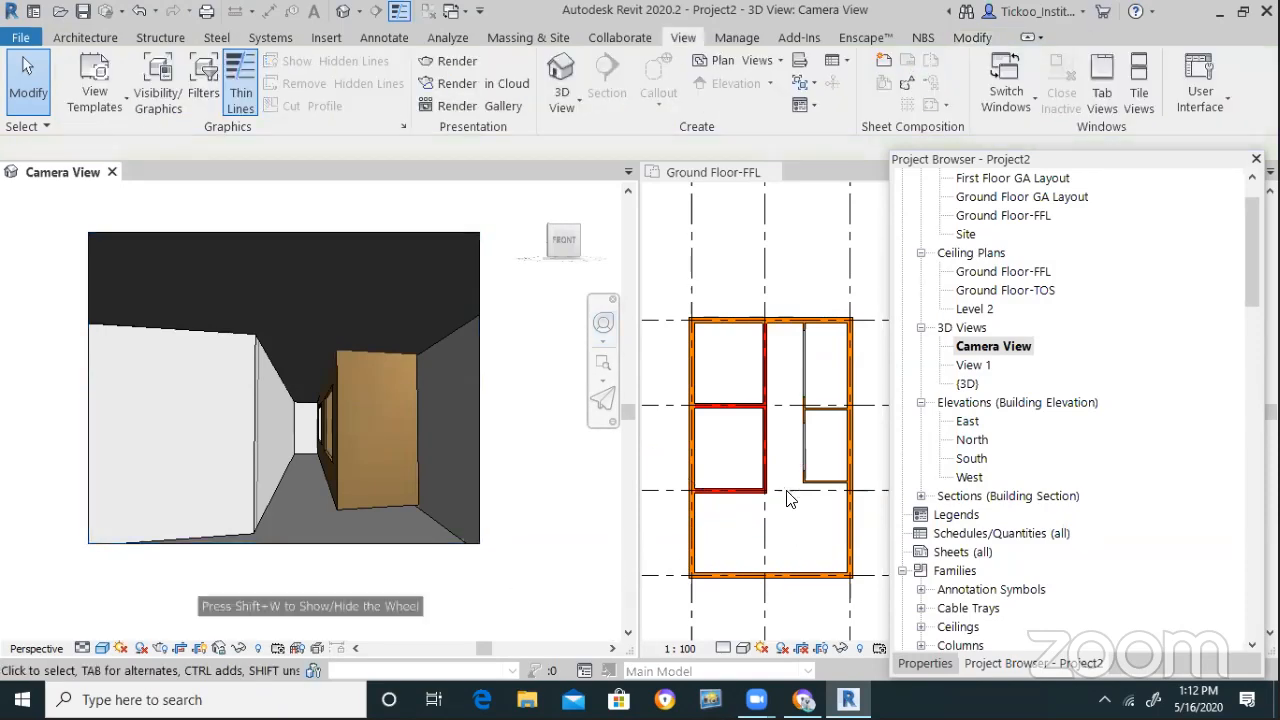
Show the Camera View camera in the plan and drag its target further up
click(787, 498)
click(786, 500)
right_click(786, 500)
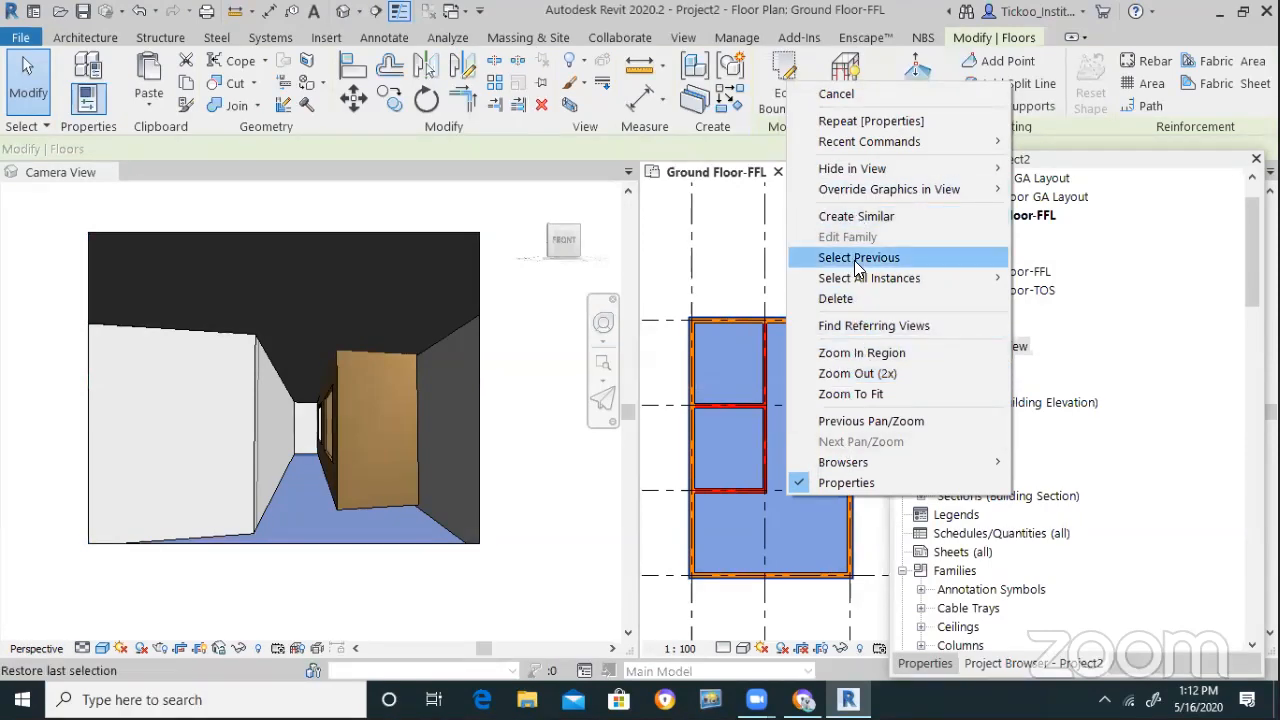
click(728, 278)
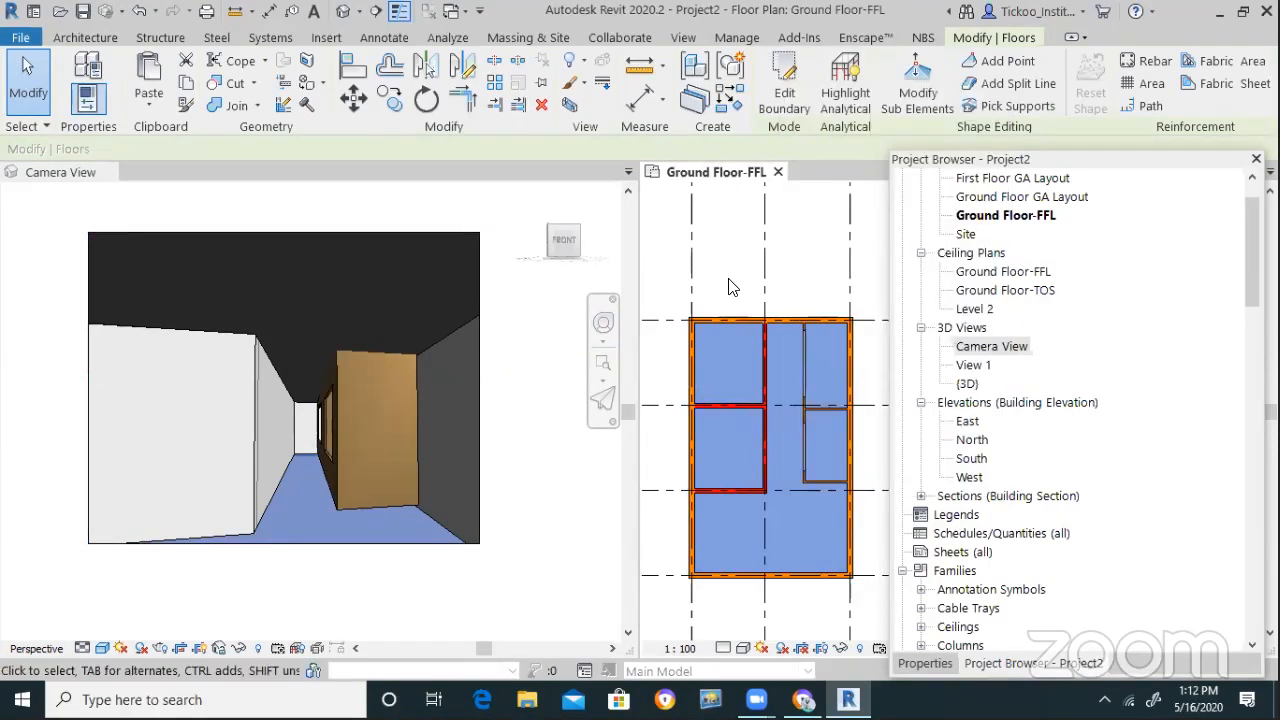
right_click(728, 287)
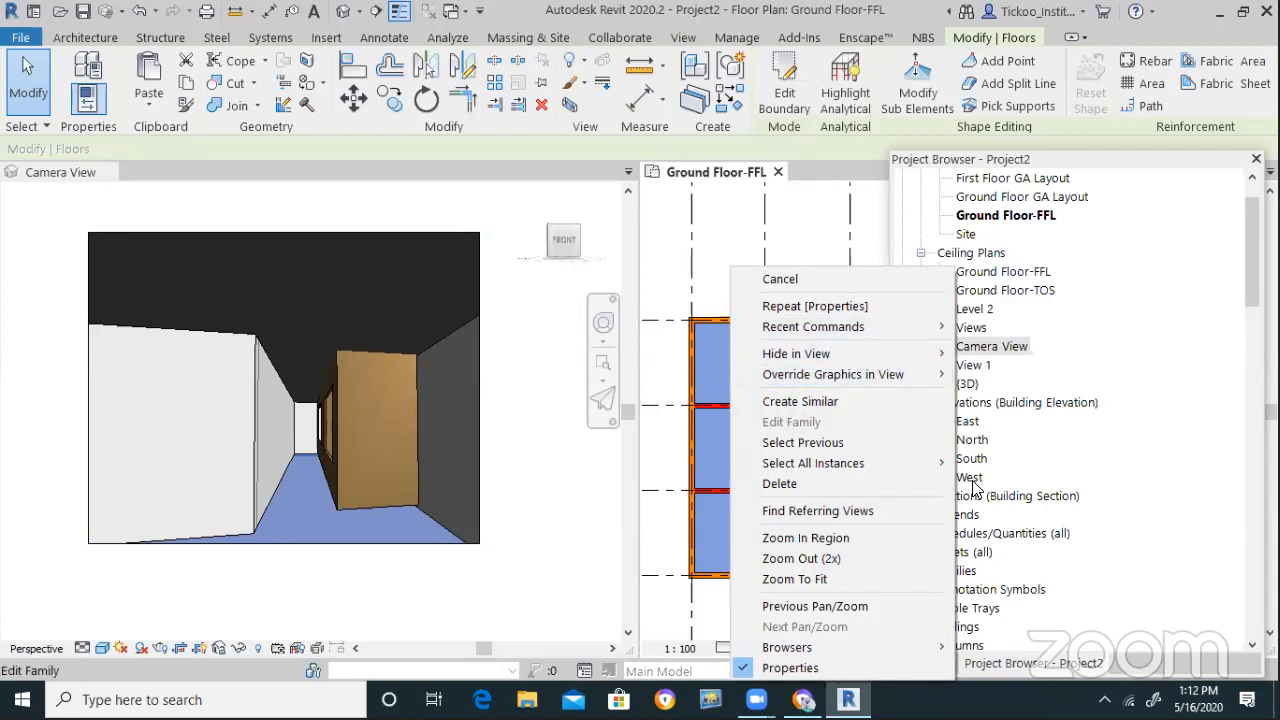
key(Escape)
key(Escape)
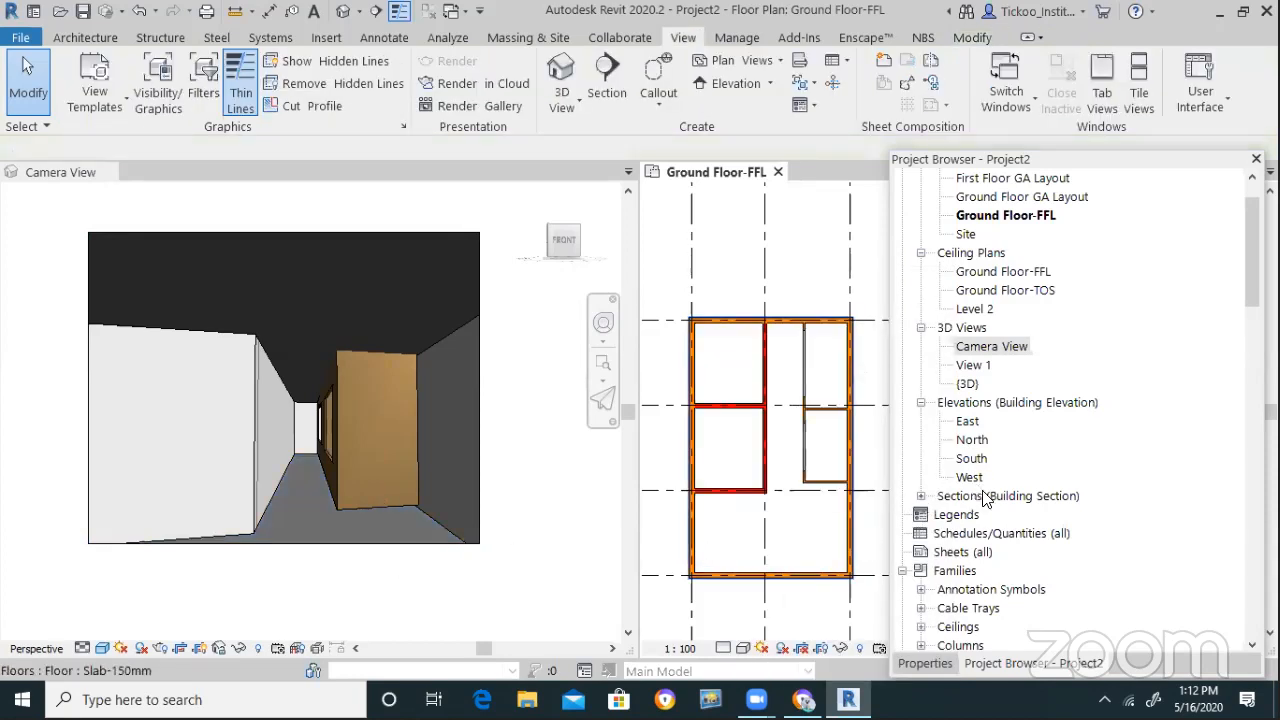
right_click(973, 348)
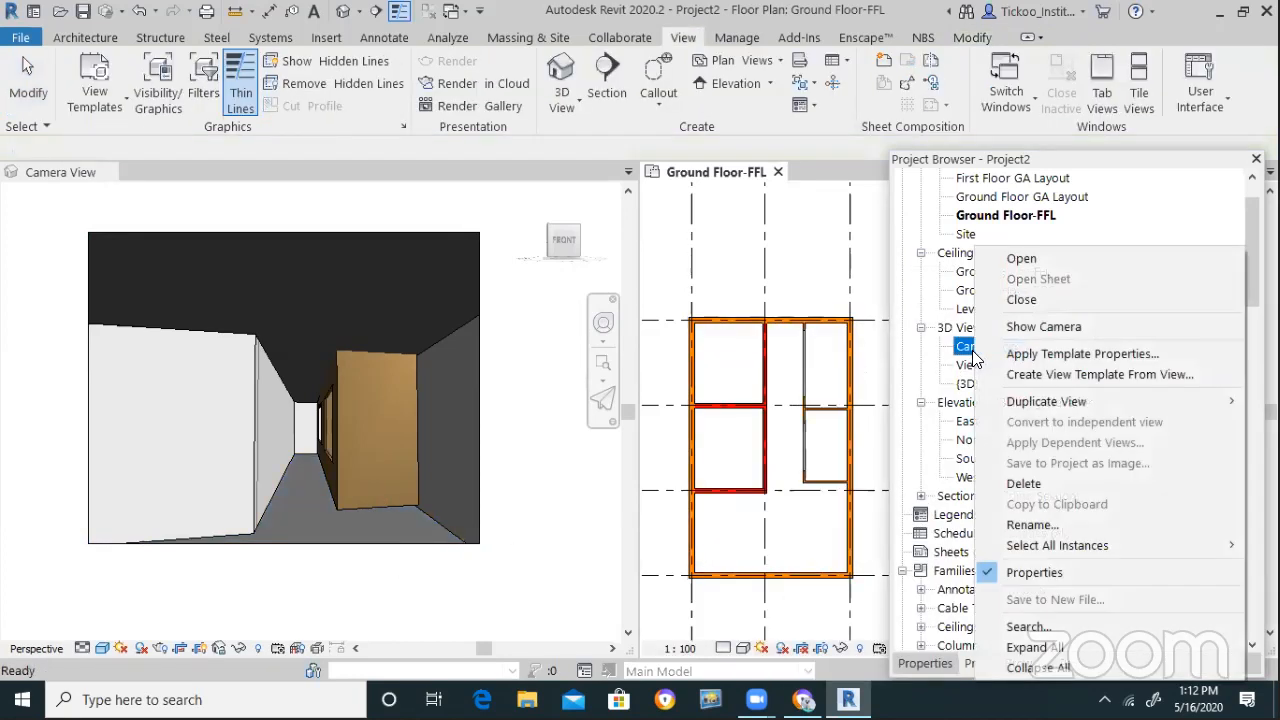
click(1042, 327)
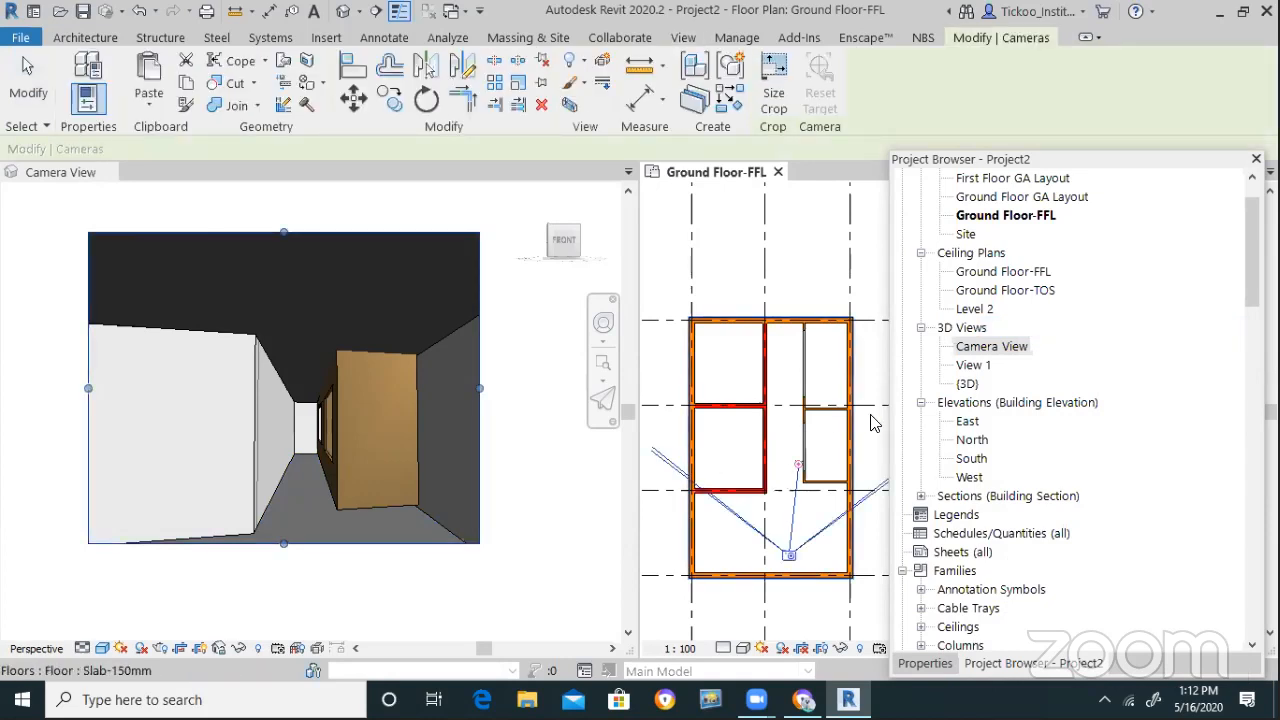
right_click(790, 558)
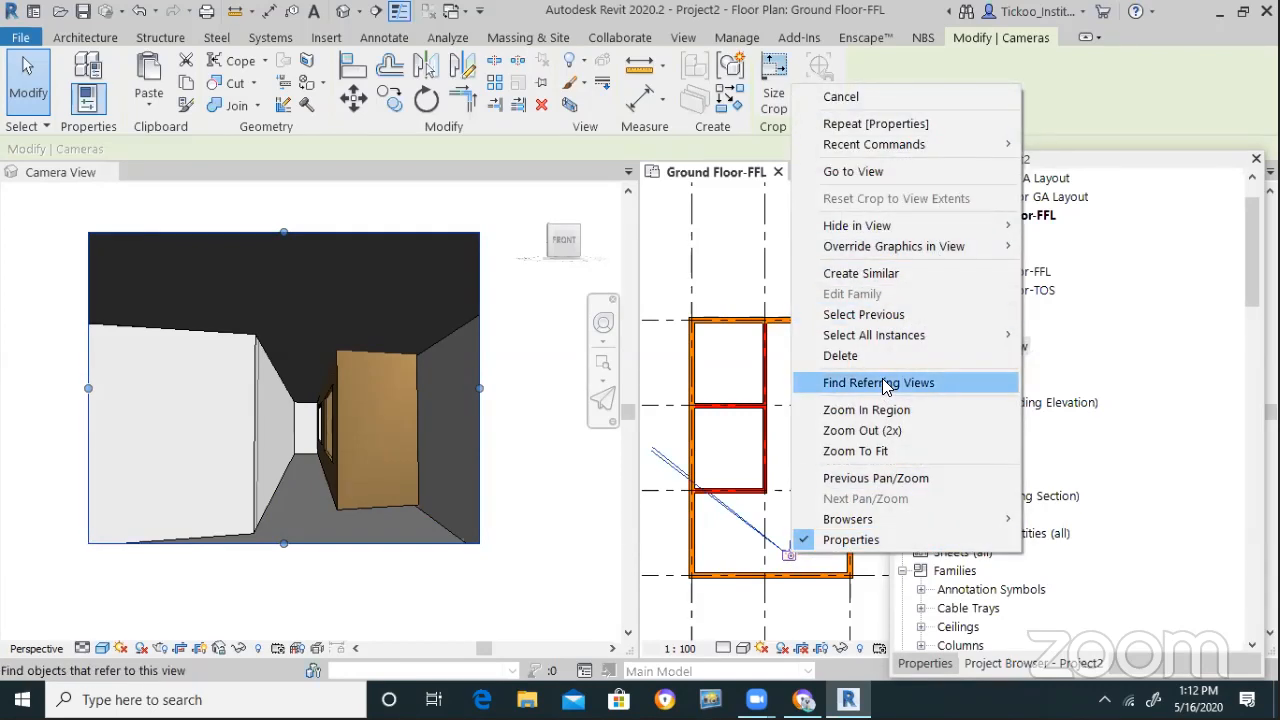
click(822, 98)
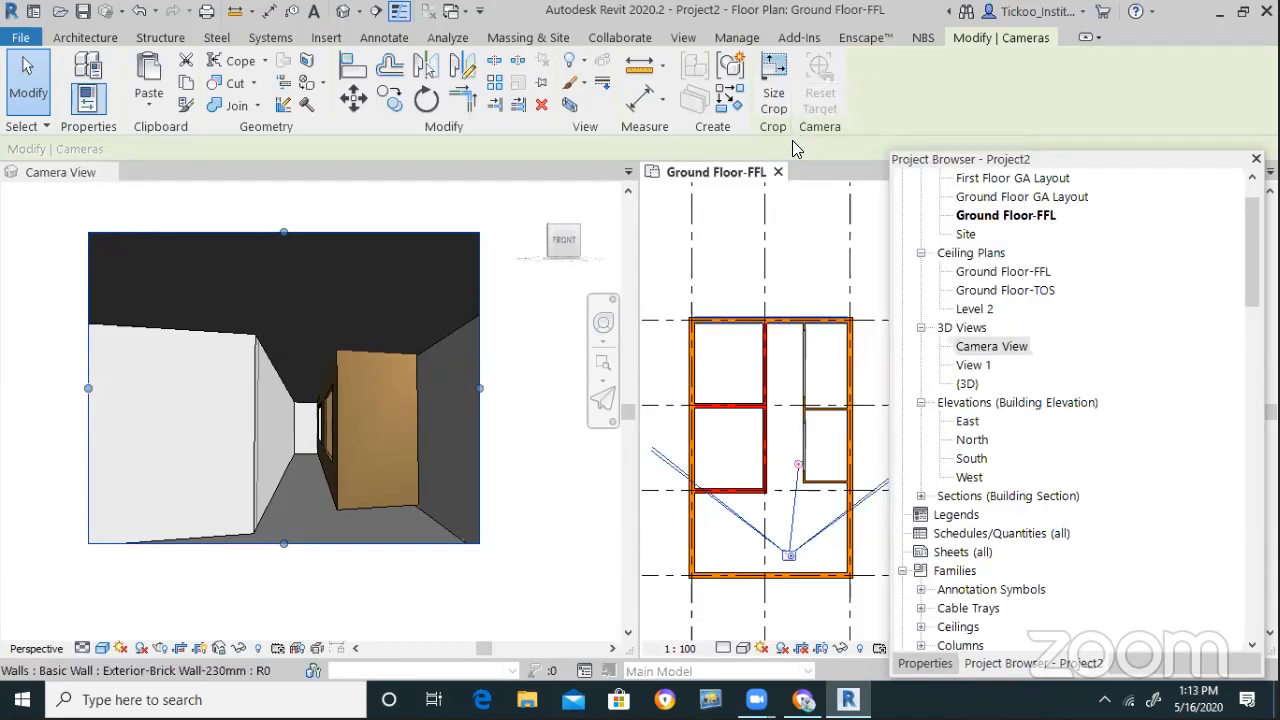
drag(797, 465, 783, 405)
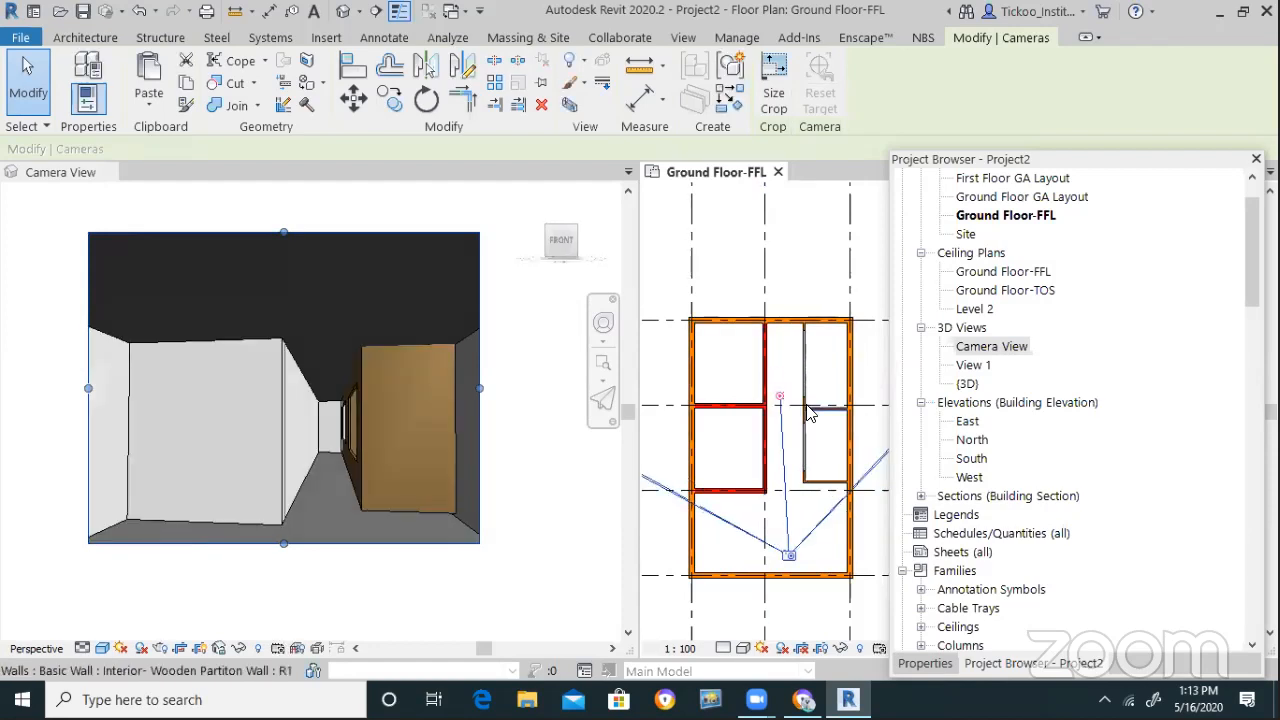
Go back to Camera View from the camera's shortcut menu
right_click(786, 565)
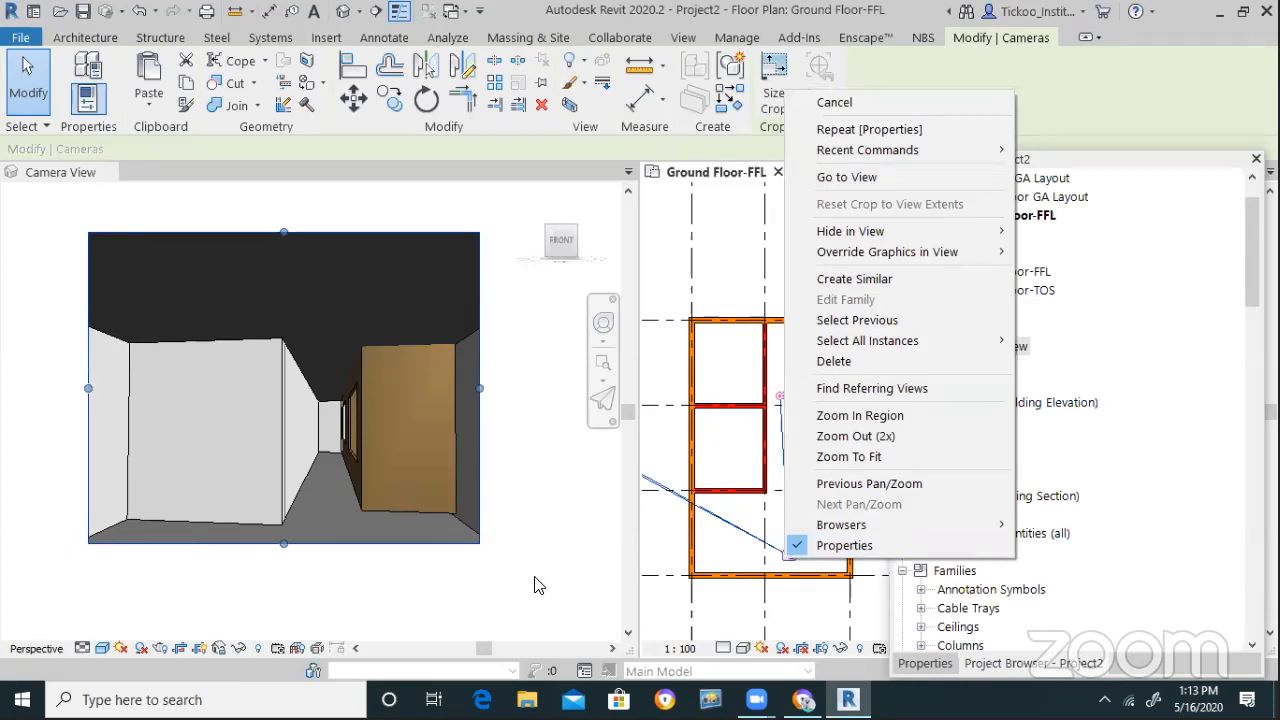
click(412, 514)
click(400, 516)
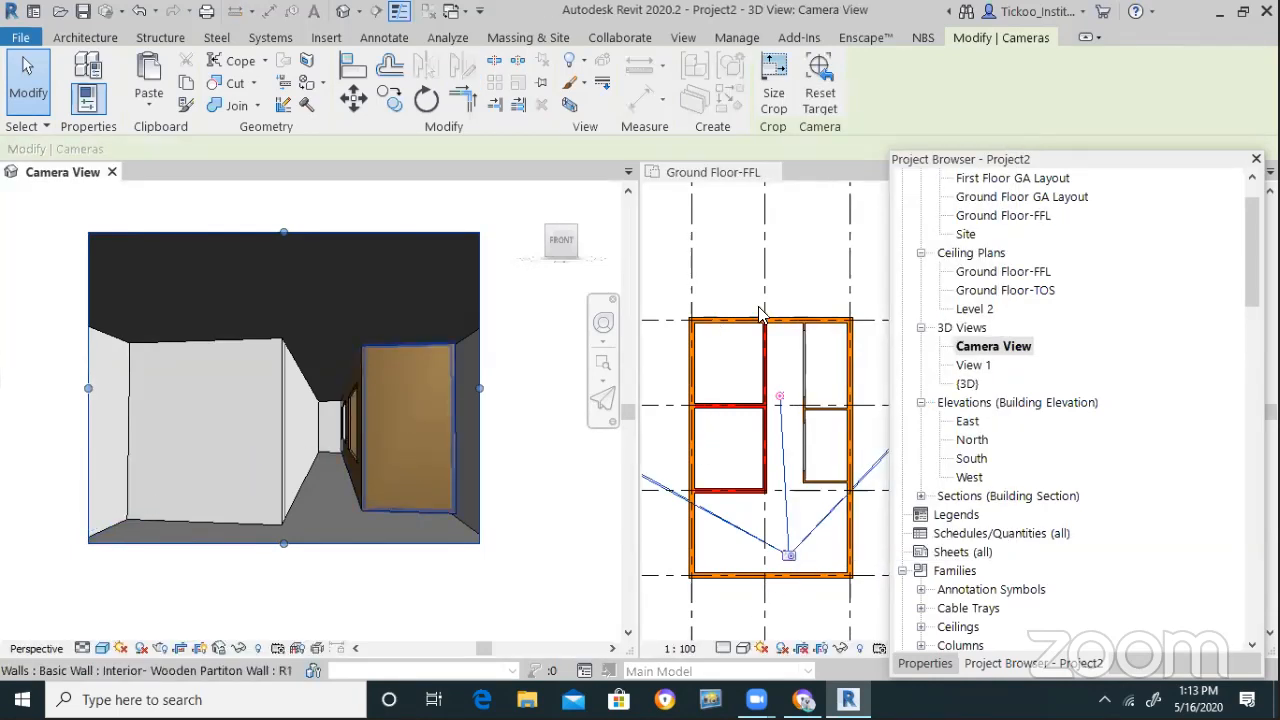
click(822, 98)
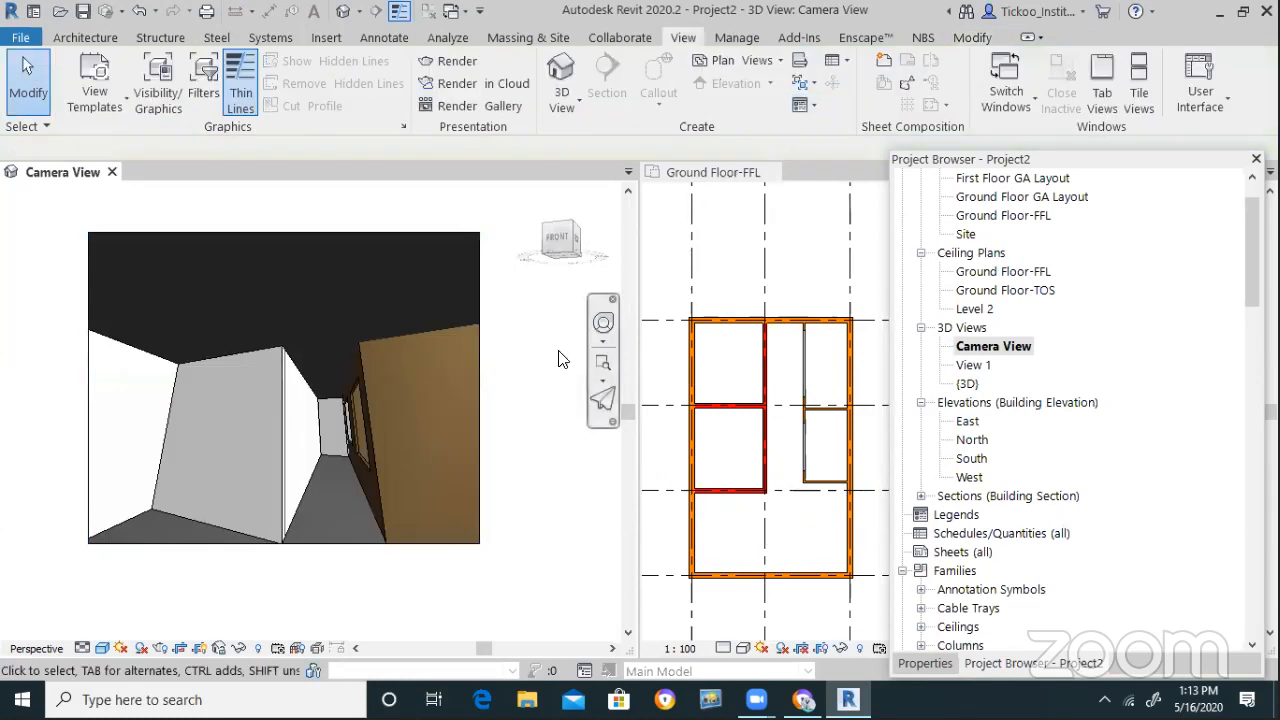
Orbit Camera View with the navigation wheel, then delete Camera View from the project
click(602, 326)
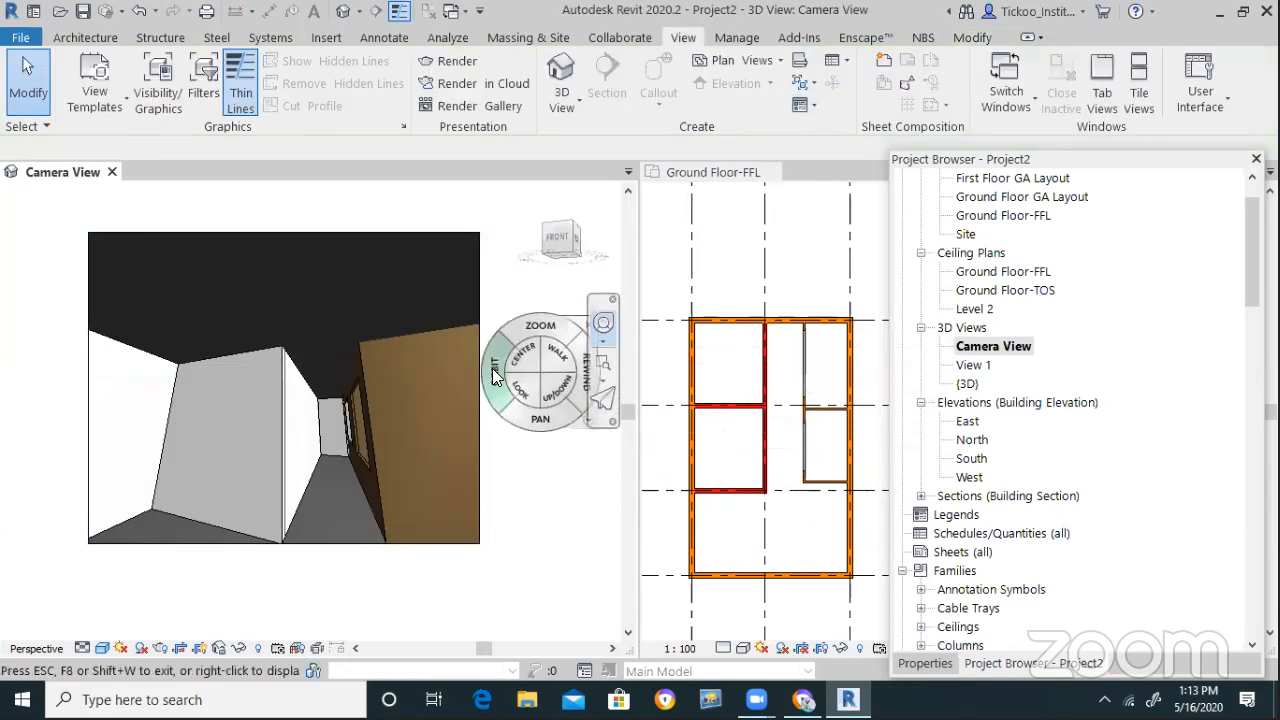
drag(494, 385, 366, 444)
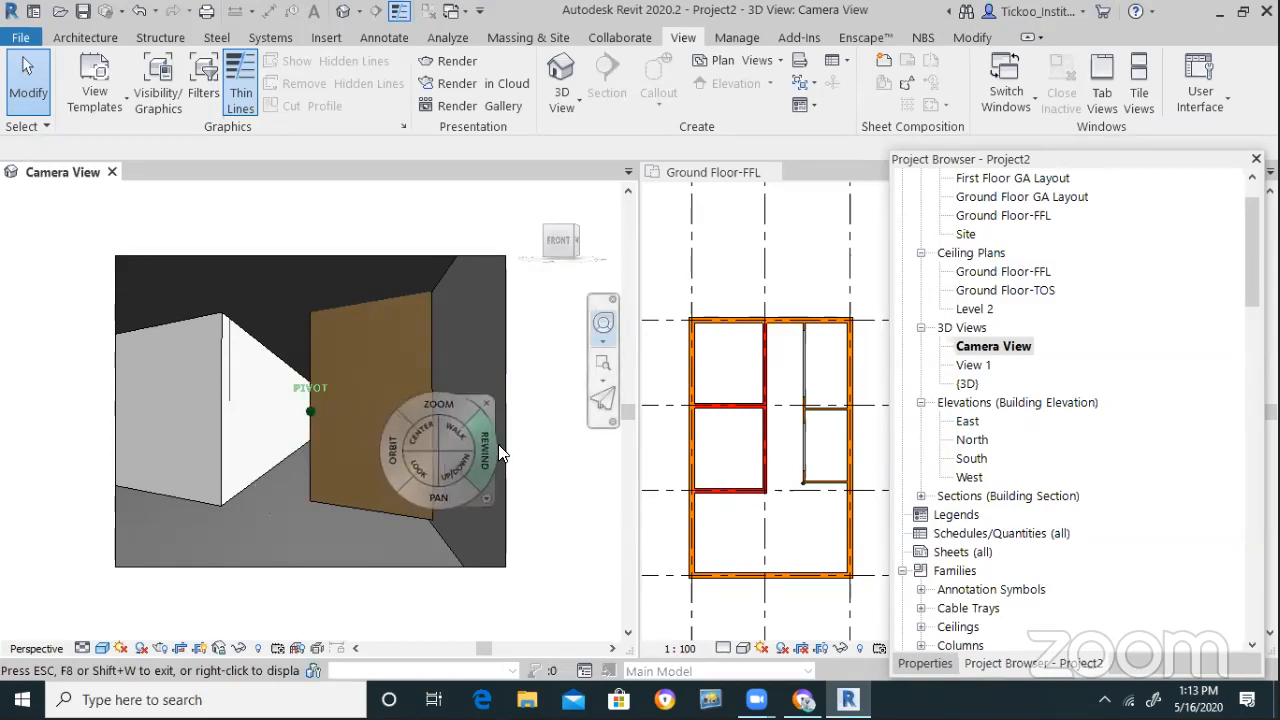
click(491, 401)
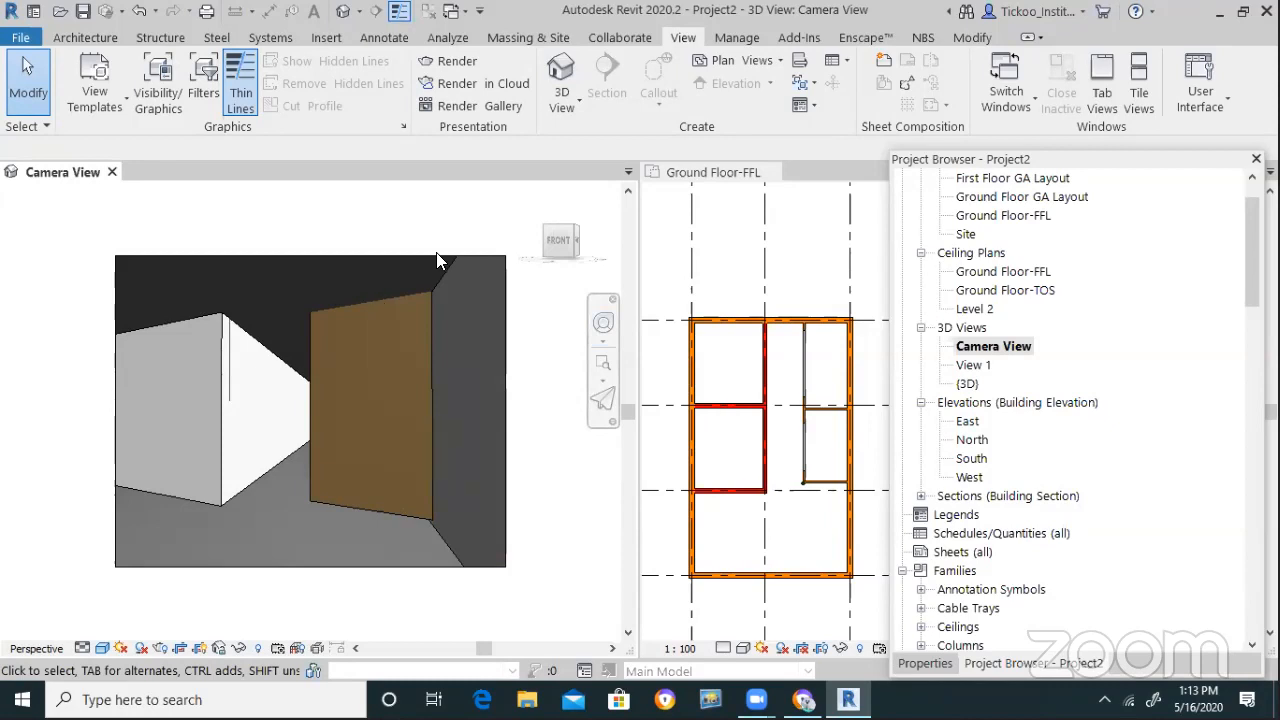
right_click(995, 350)
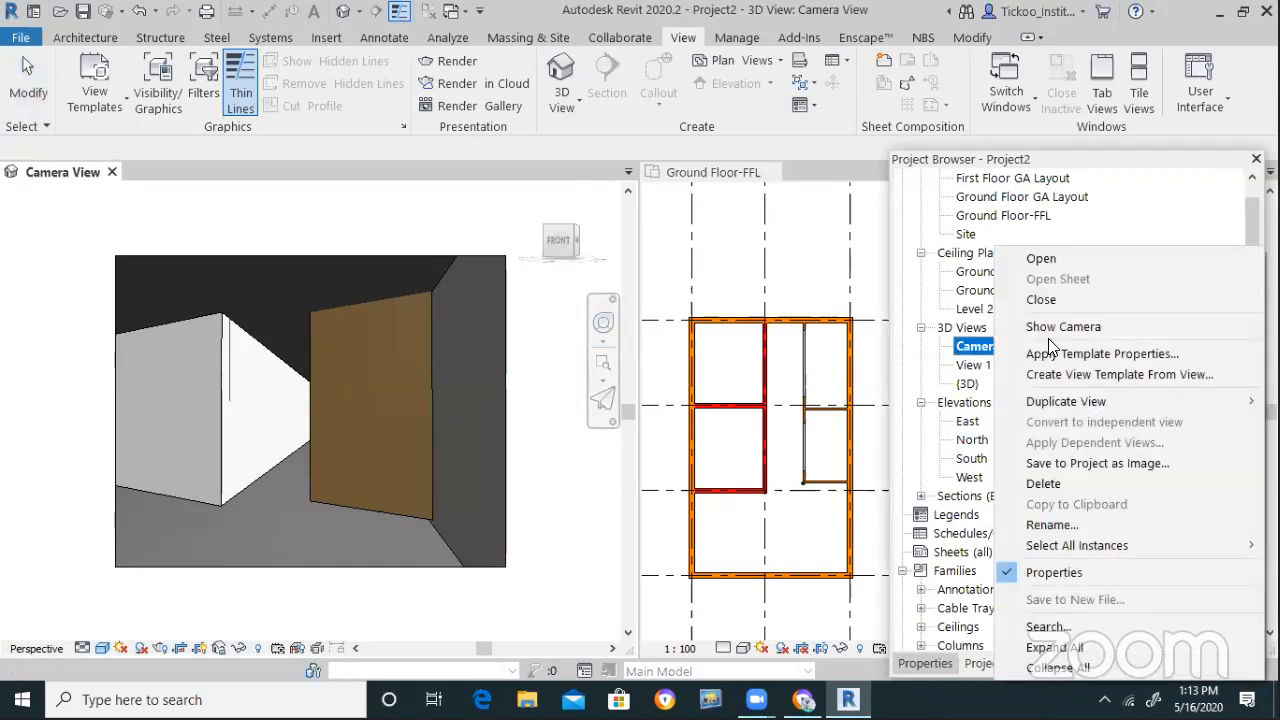
click(1040, 485)
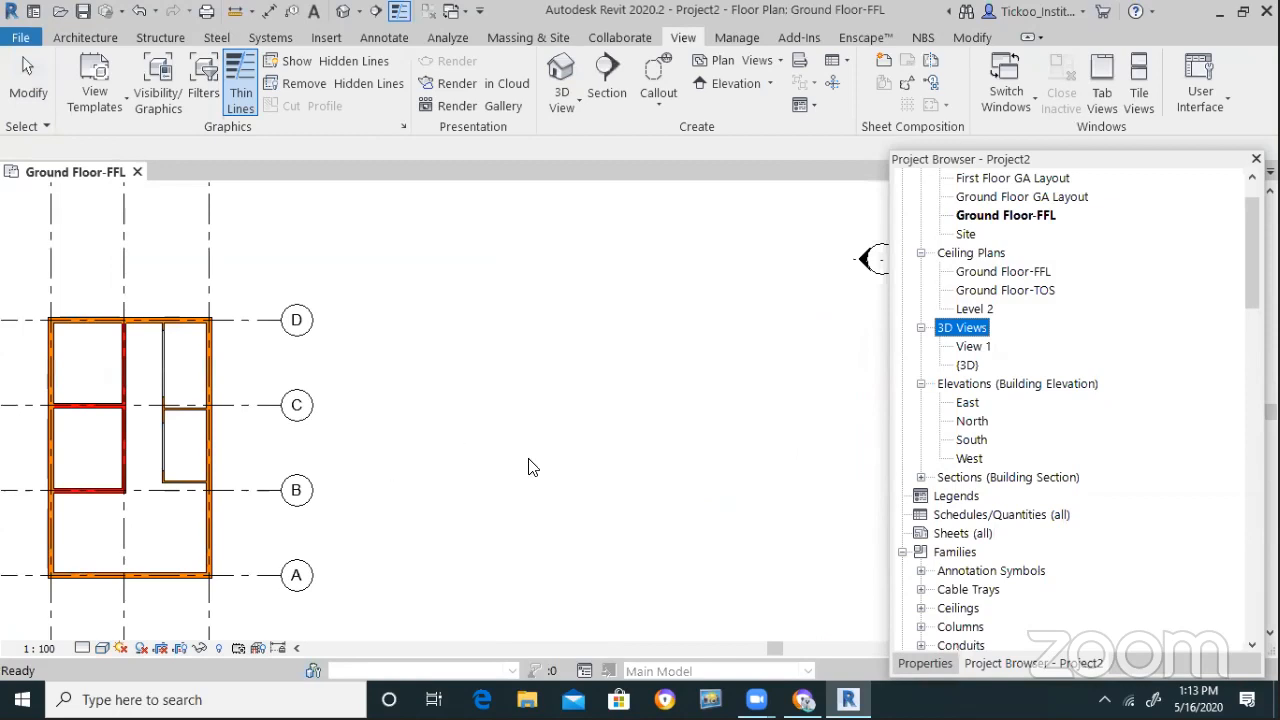
Place a new camera 1750 above Ground Floor-FFL, eye at grid 1/A, aimed into the room
scroll(214, 557, down, 2)
scroll(380, 514, up, 5)
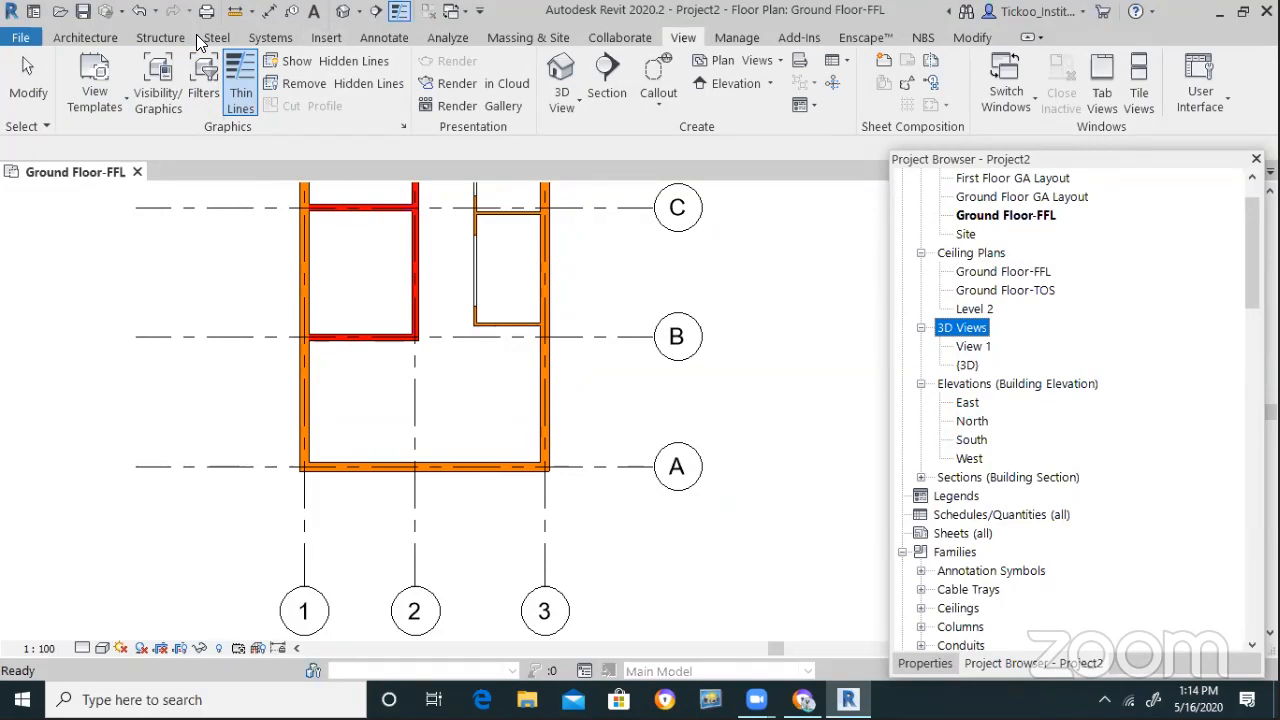
click(562, 100)
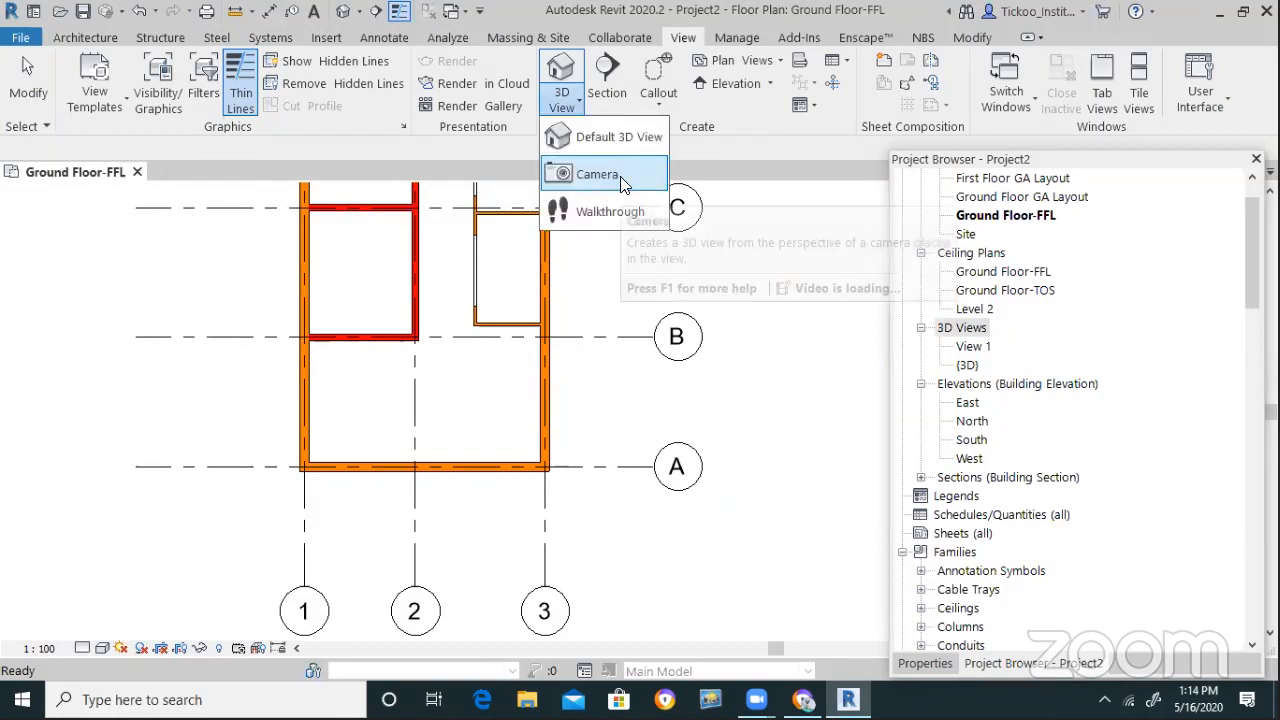
click(598, 175)
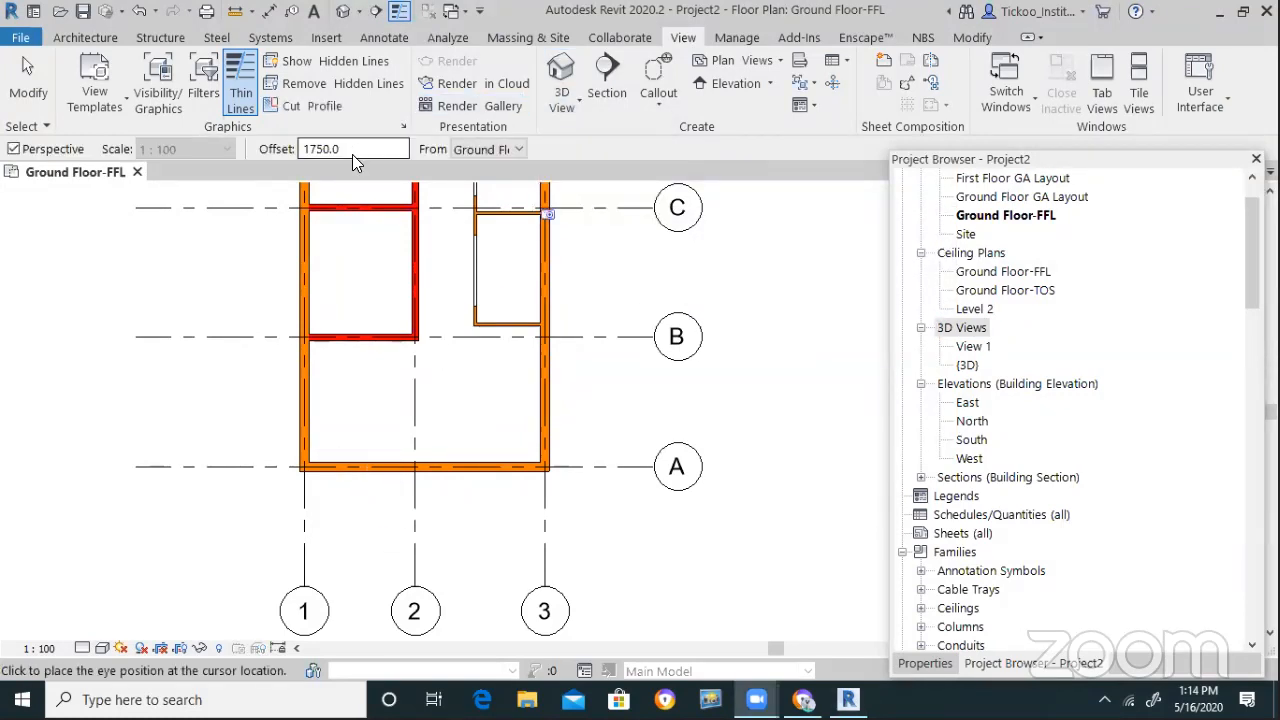
click(506, 148)
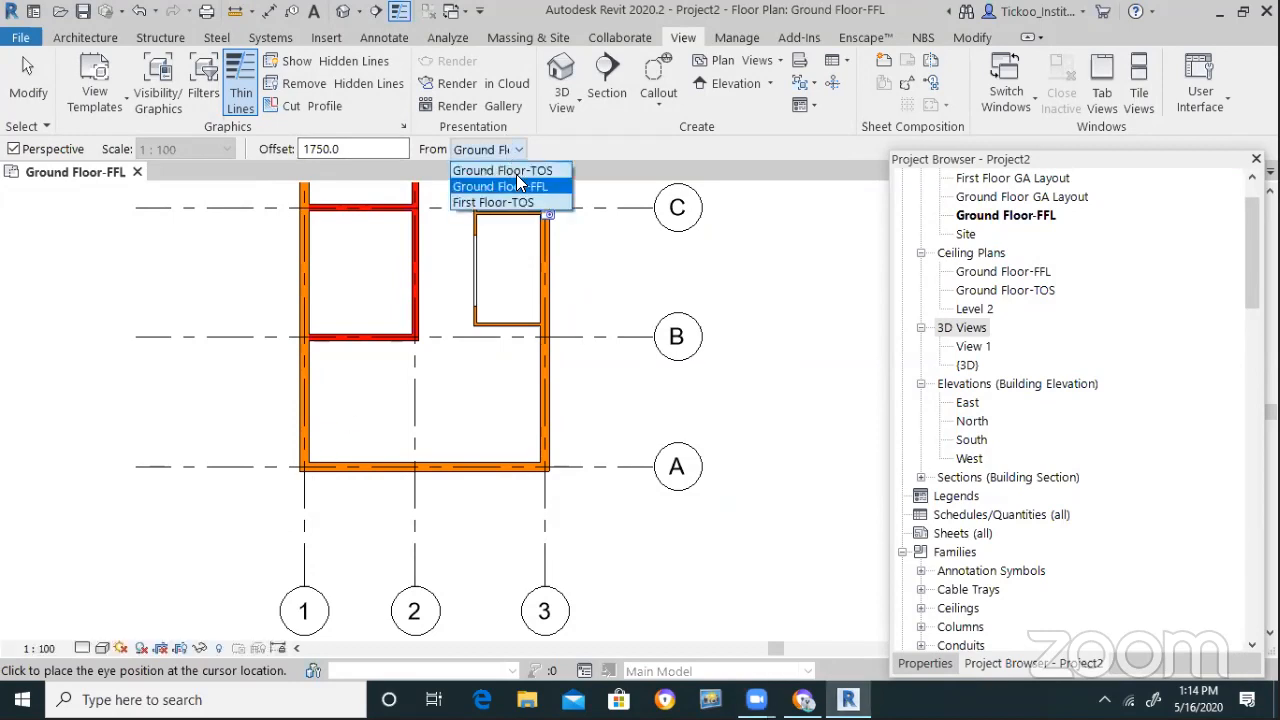
click(522, 183)
click(324, 452)
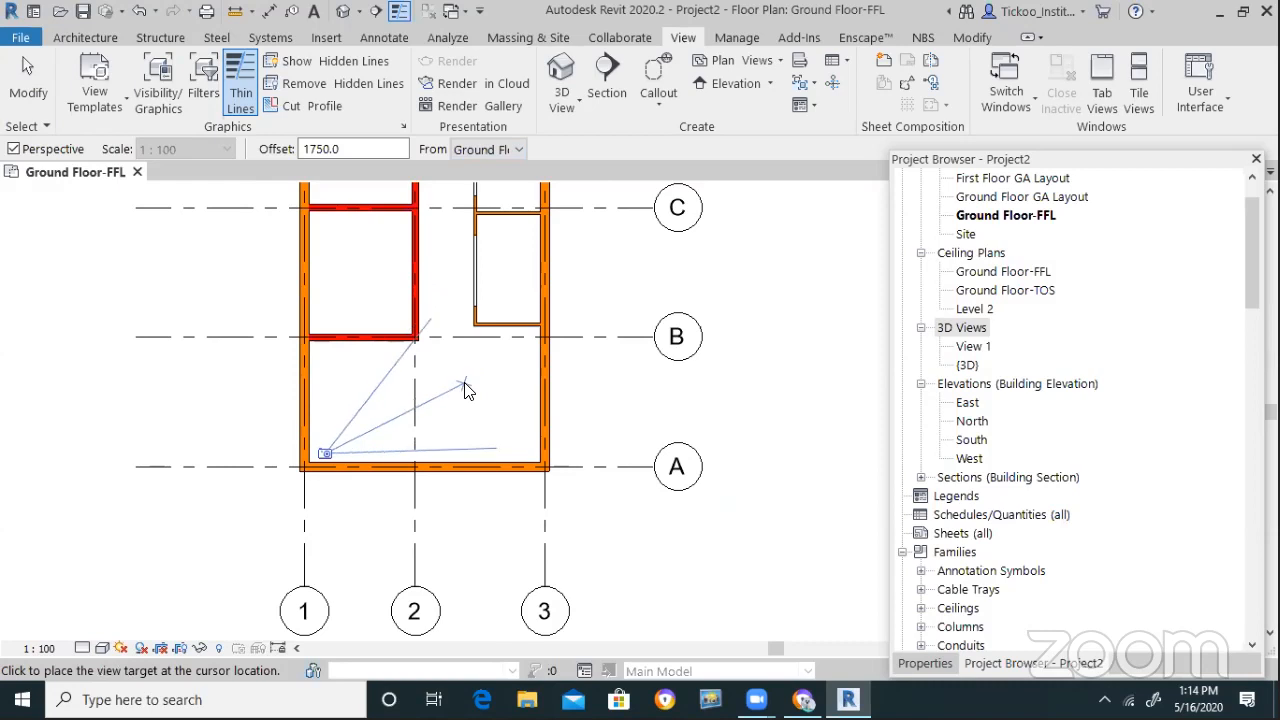
click(458, 390)
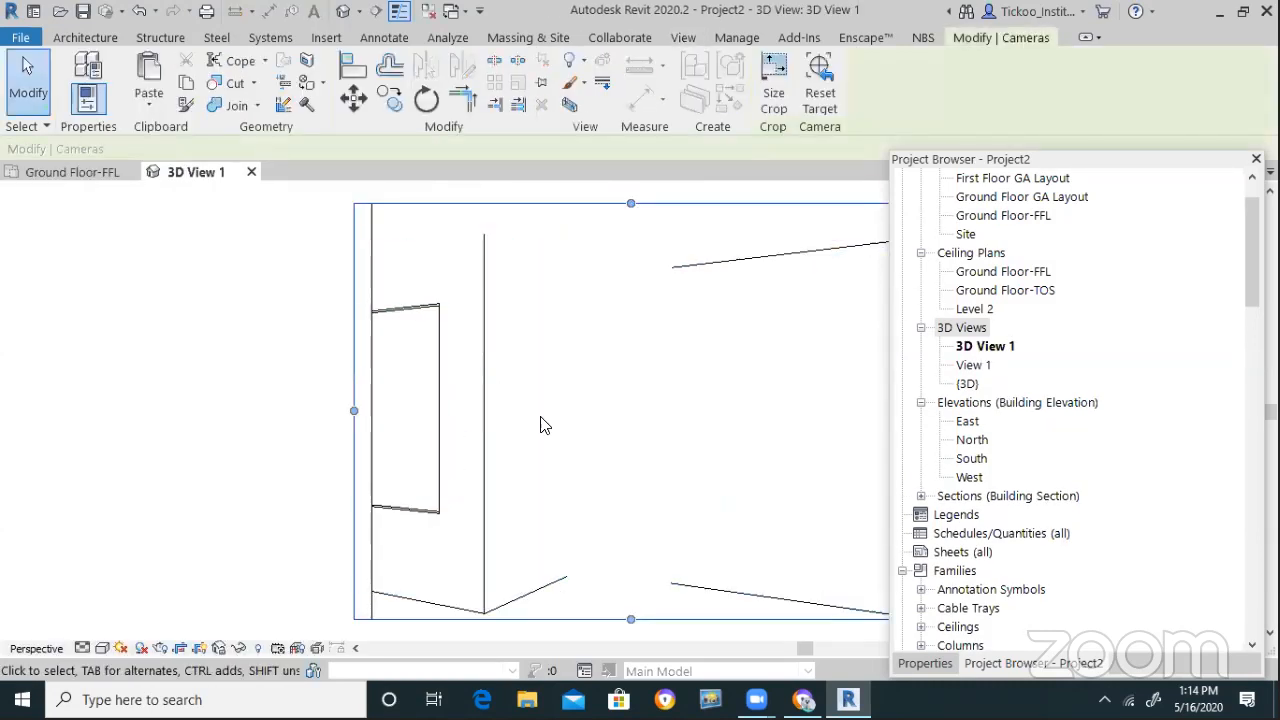
Rename 3D View 1 to 'Entrance View' and turn off the Properties palette
right_click(975, 347)
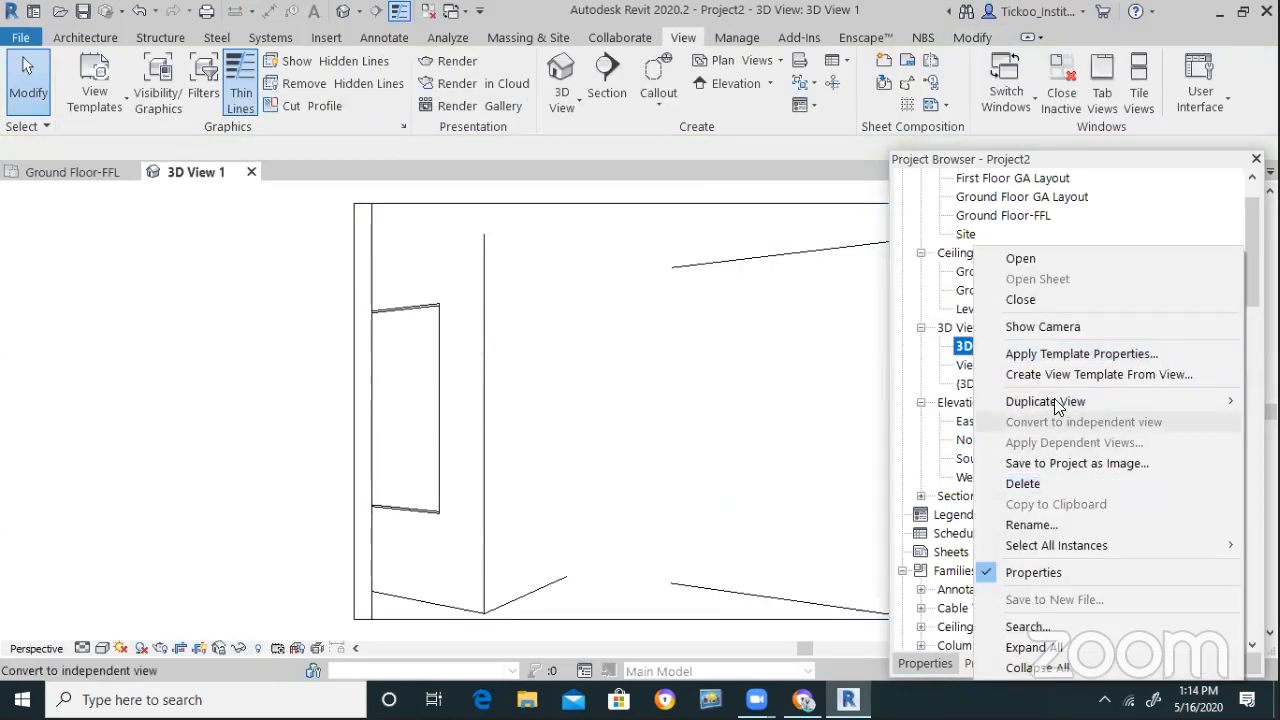
click(1052, 527)
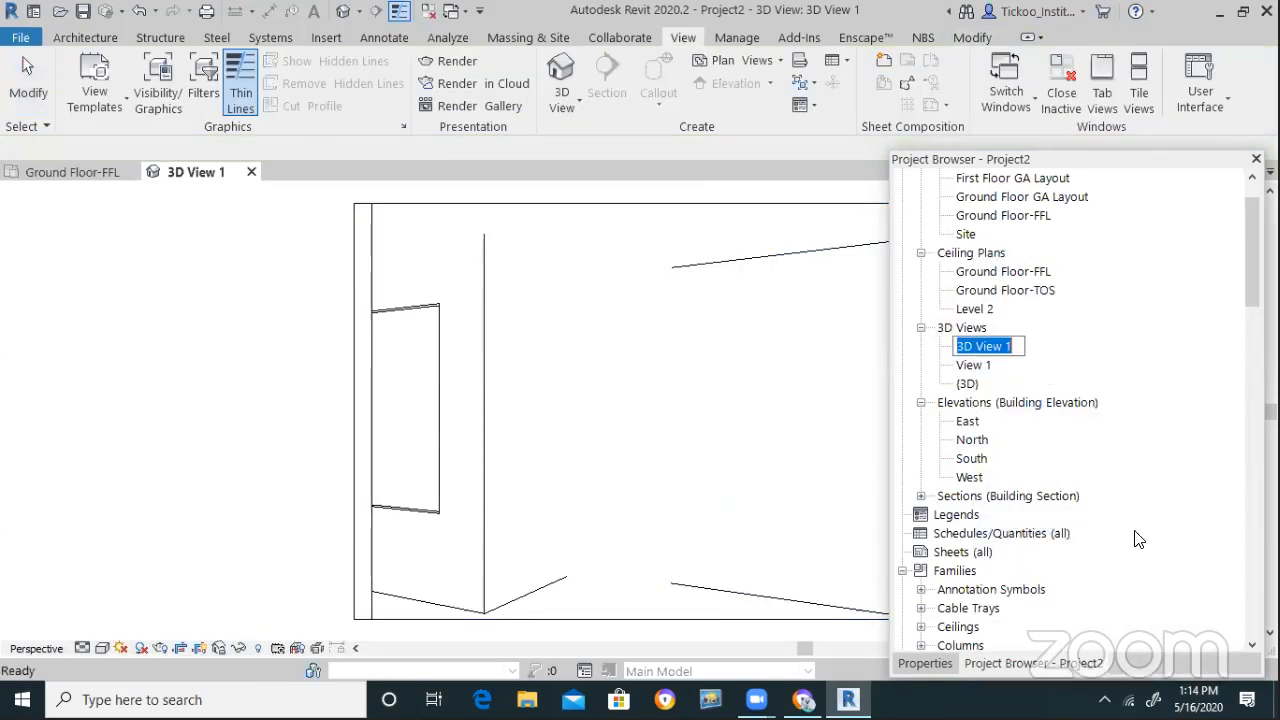
text(Entrance)
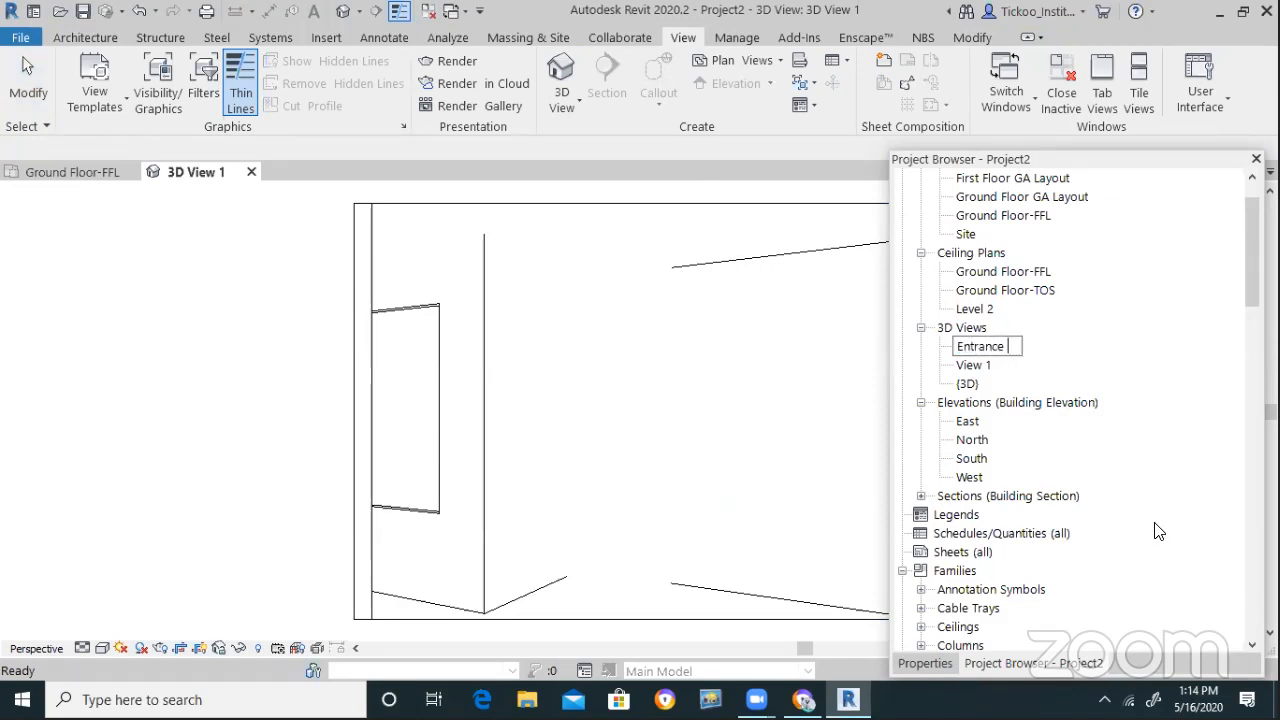
key(Return)
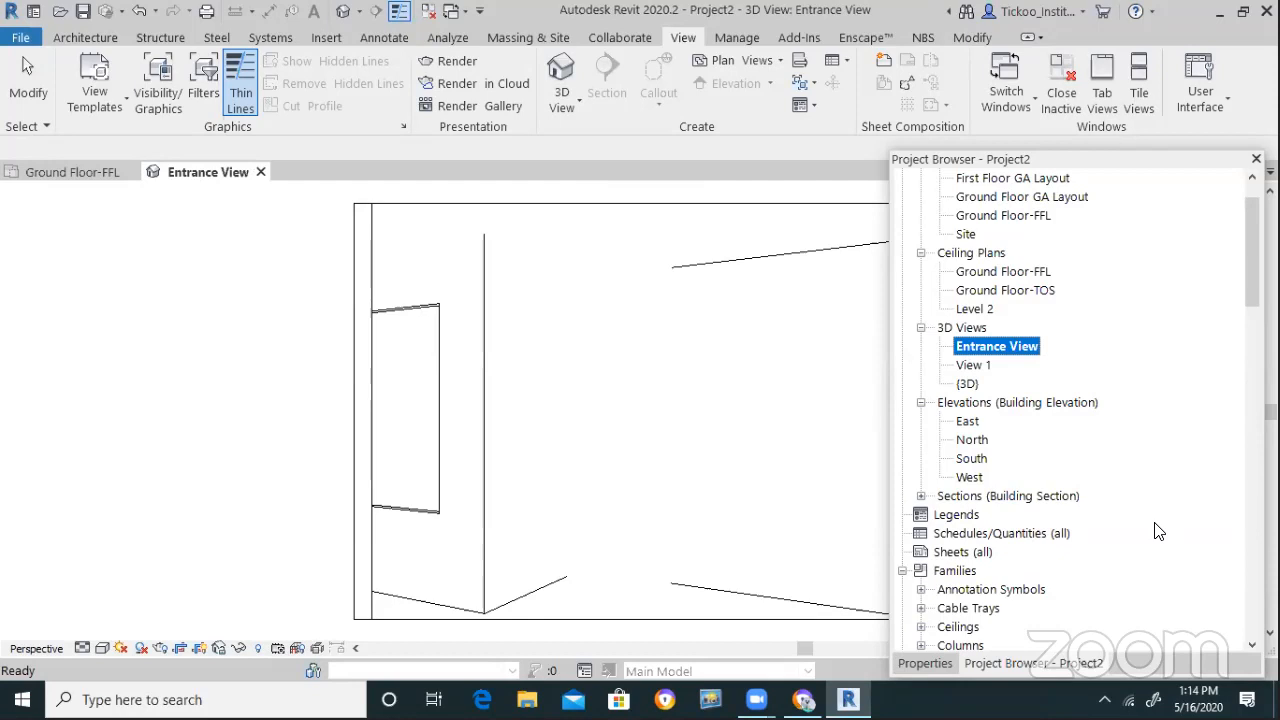
right_click(306, 365)
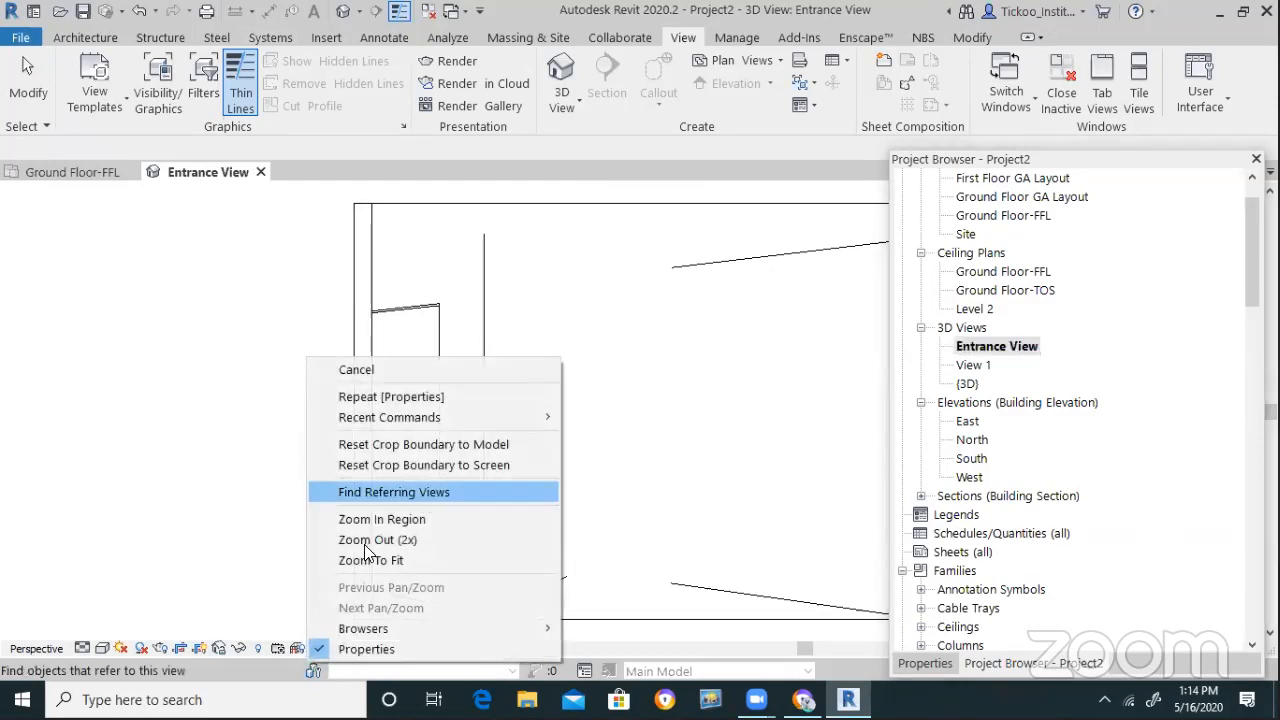
click(424, 648)
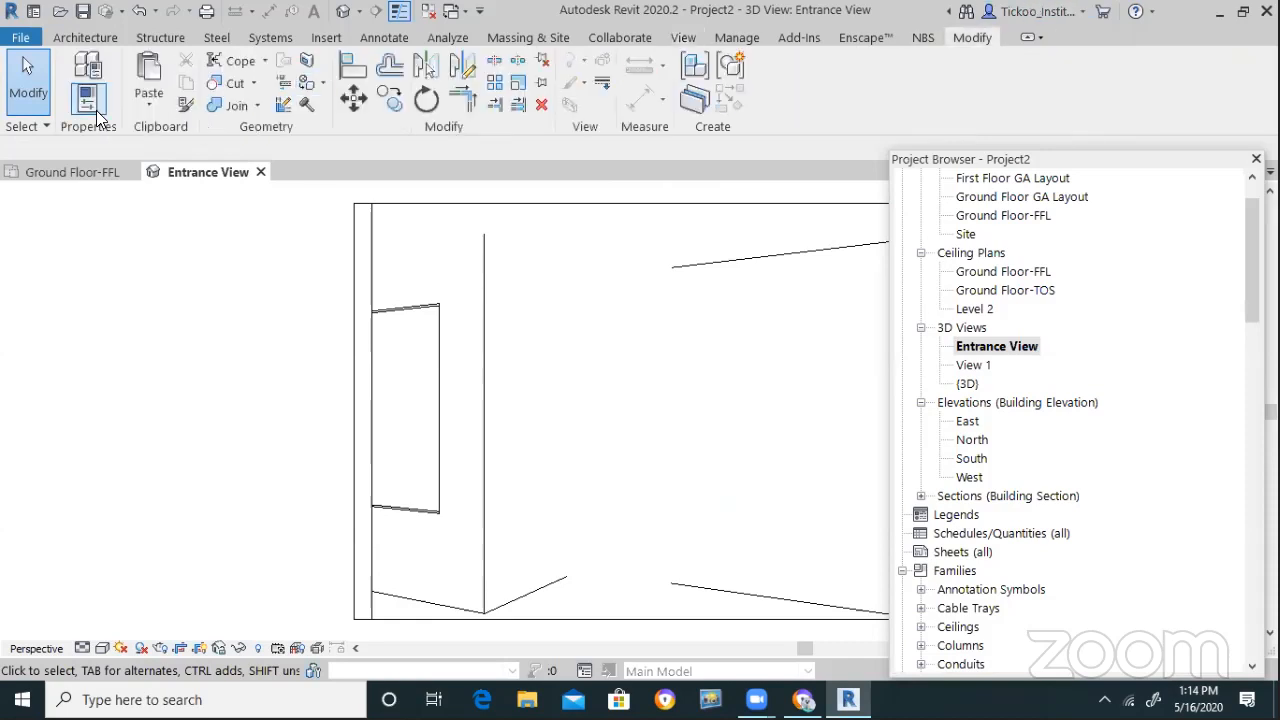
Turn off Far Clip Active for the Entrance View
click(96, 108)
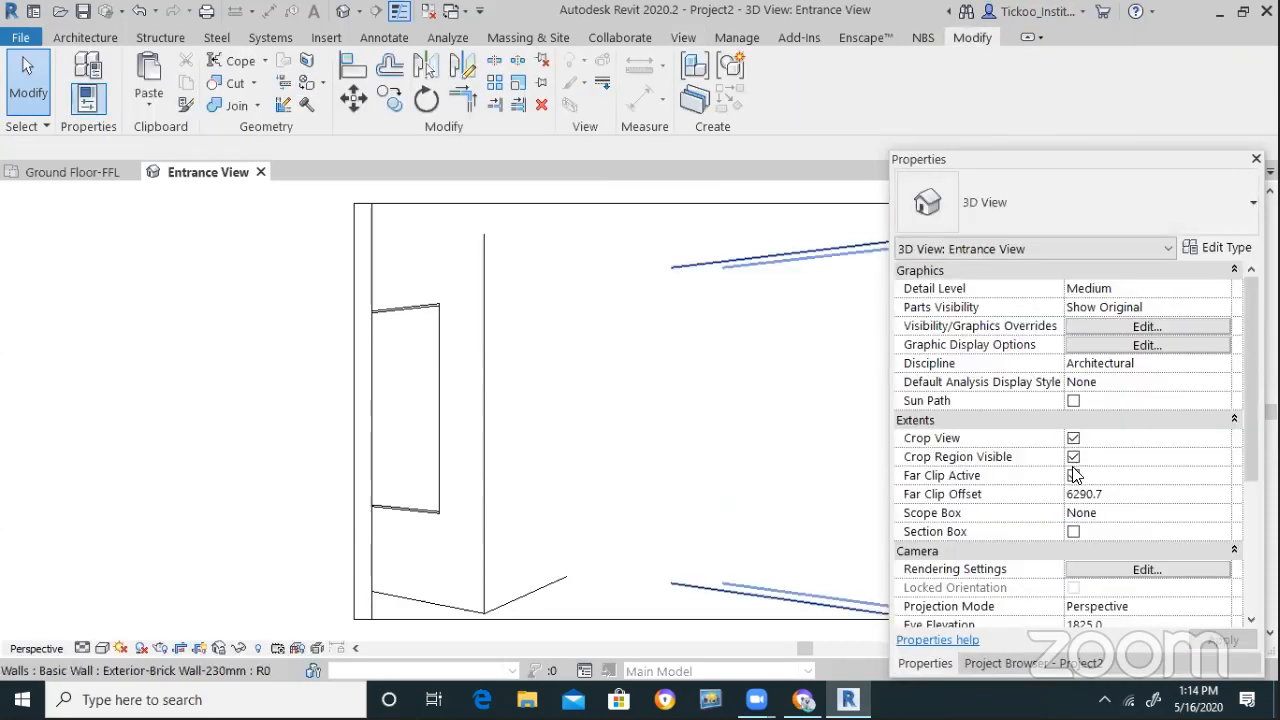
click(1073, 476)
click(1073, 476)
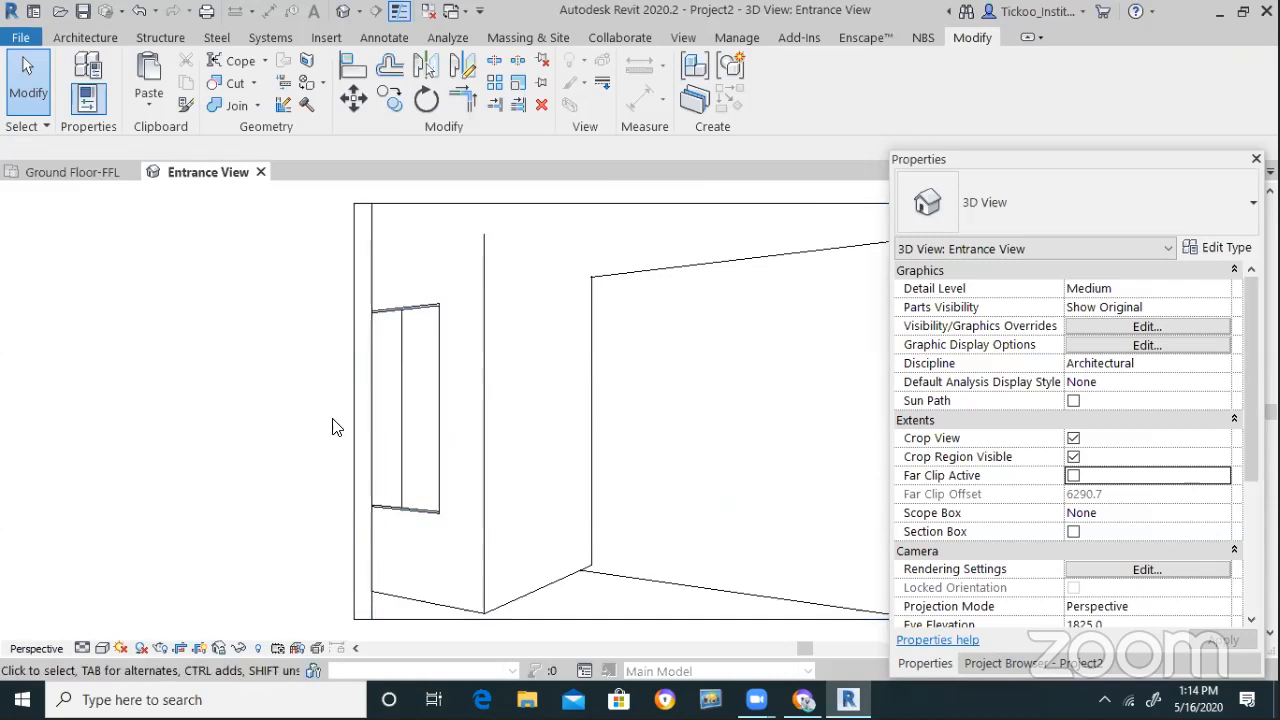
Drag the Entrance View crop region out to the left, bottom and right
scroll(100, 333, down, 2)
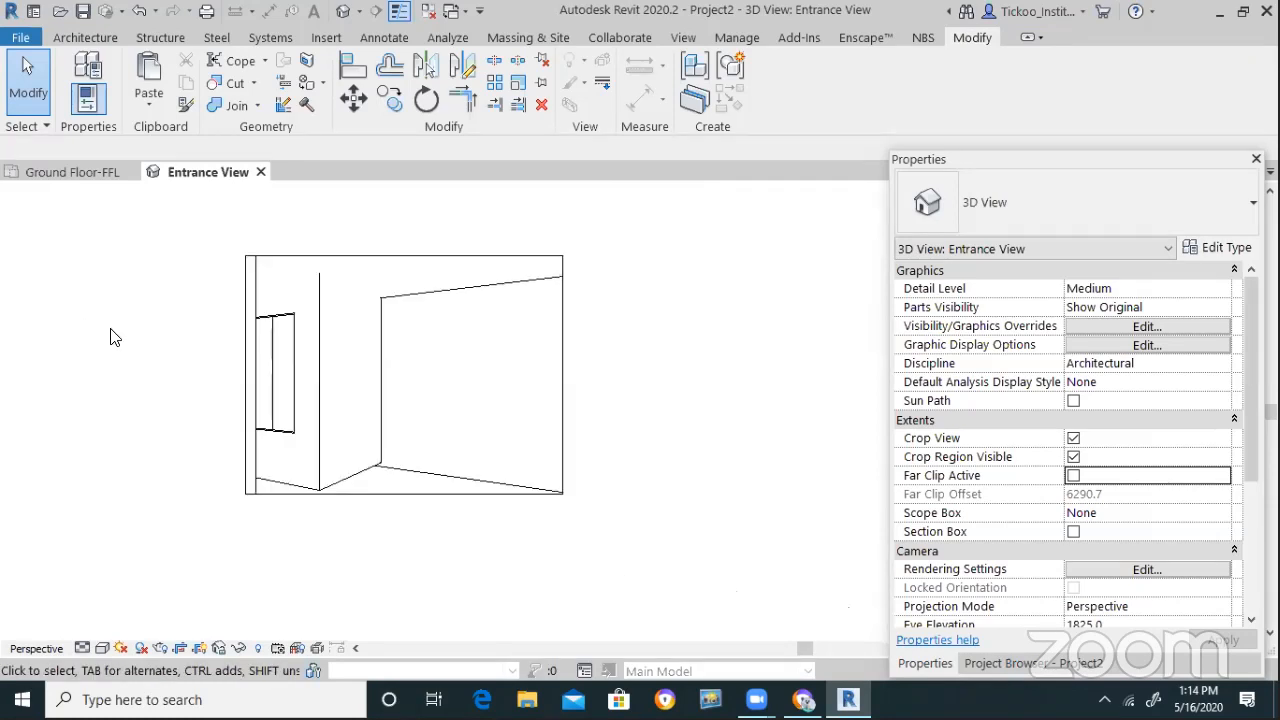
click(257, 385)
drag(263, 366, 101, 340)
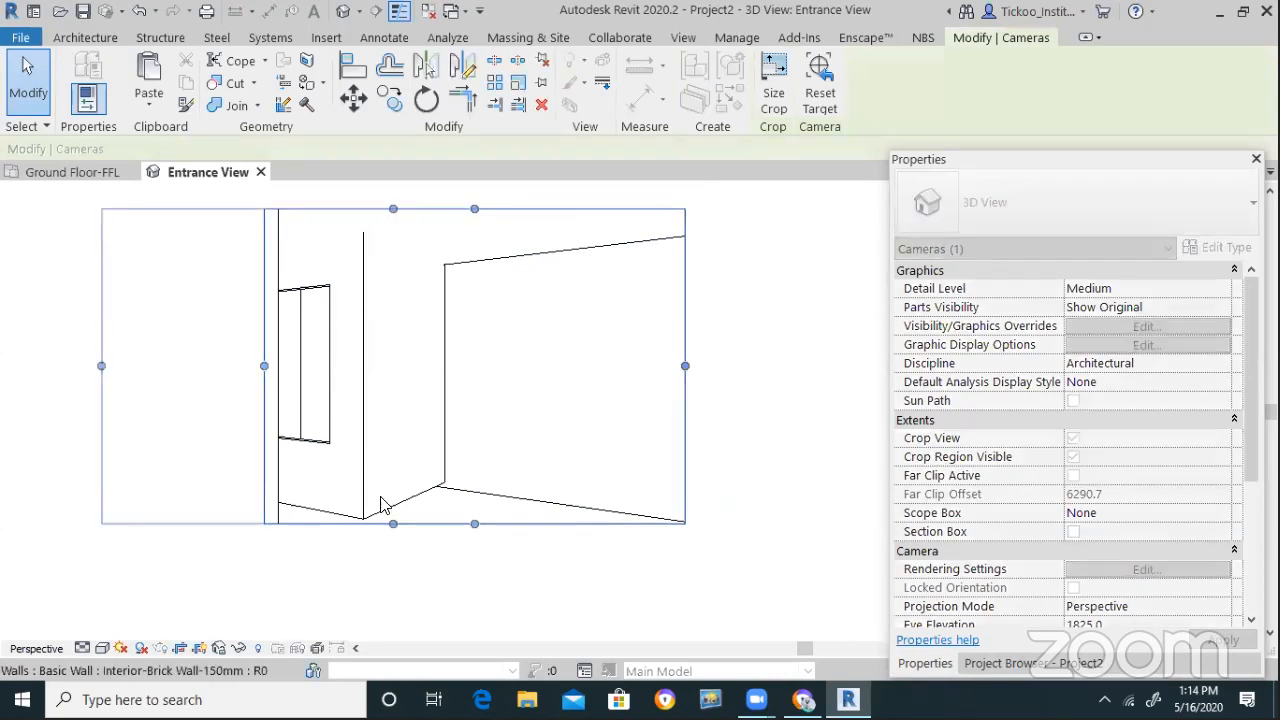
drag(393, 523, 397, 593)
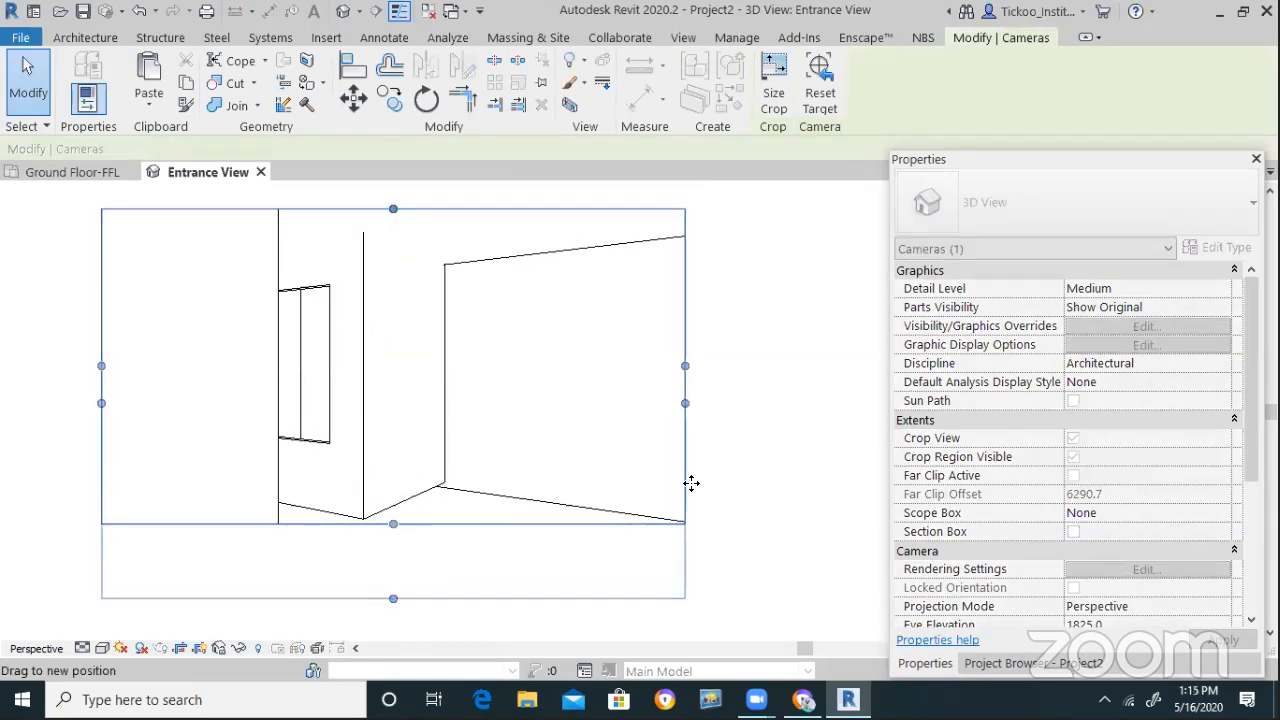
drag(685, 400, 796, 401)
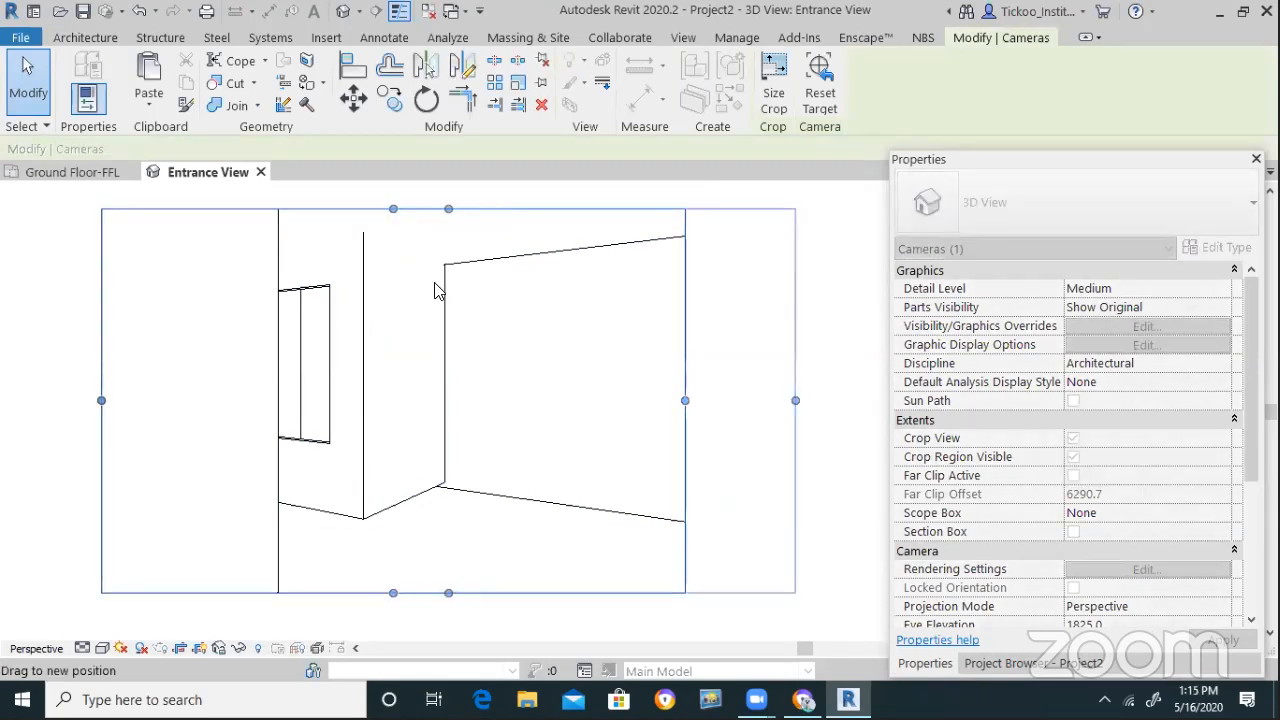
Set the visual style to Shaded, then nudge the camera eye in the Ground Floor-FFL plan
click(102, 648)
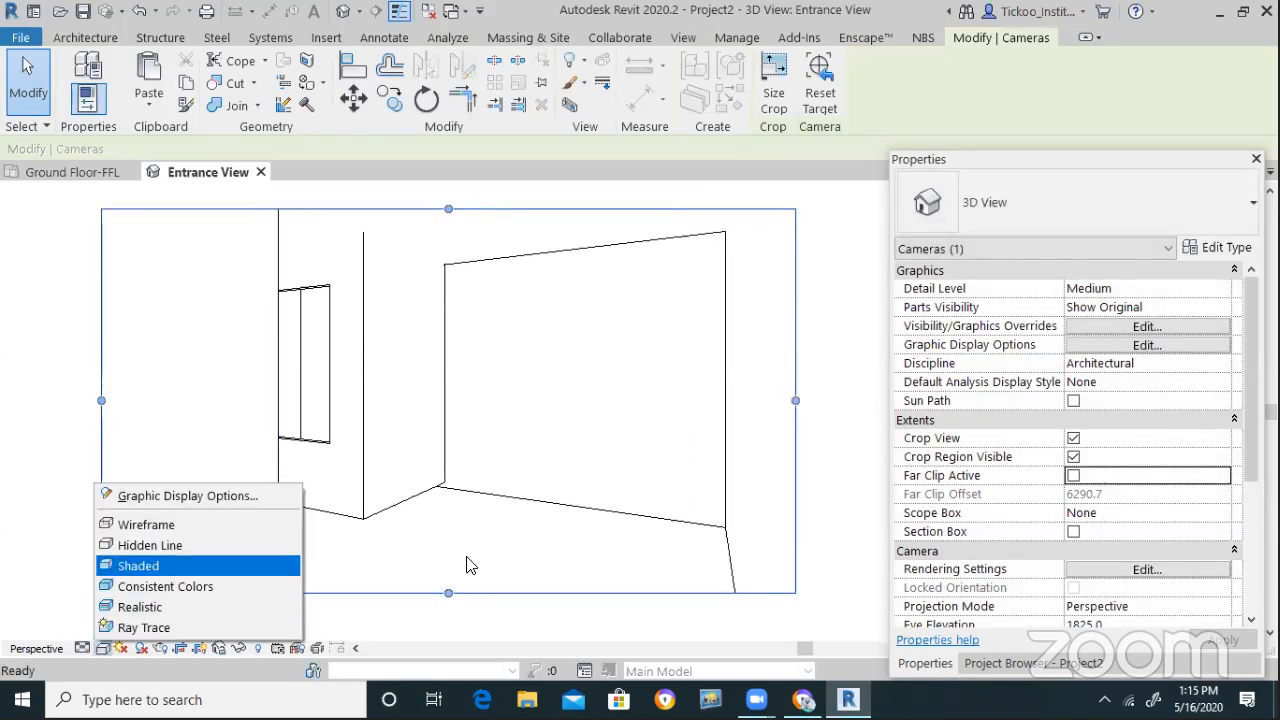
click(135, 563)
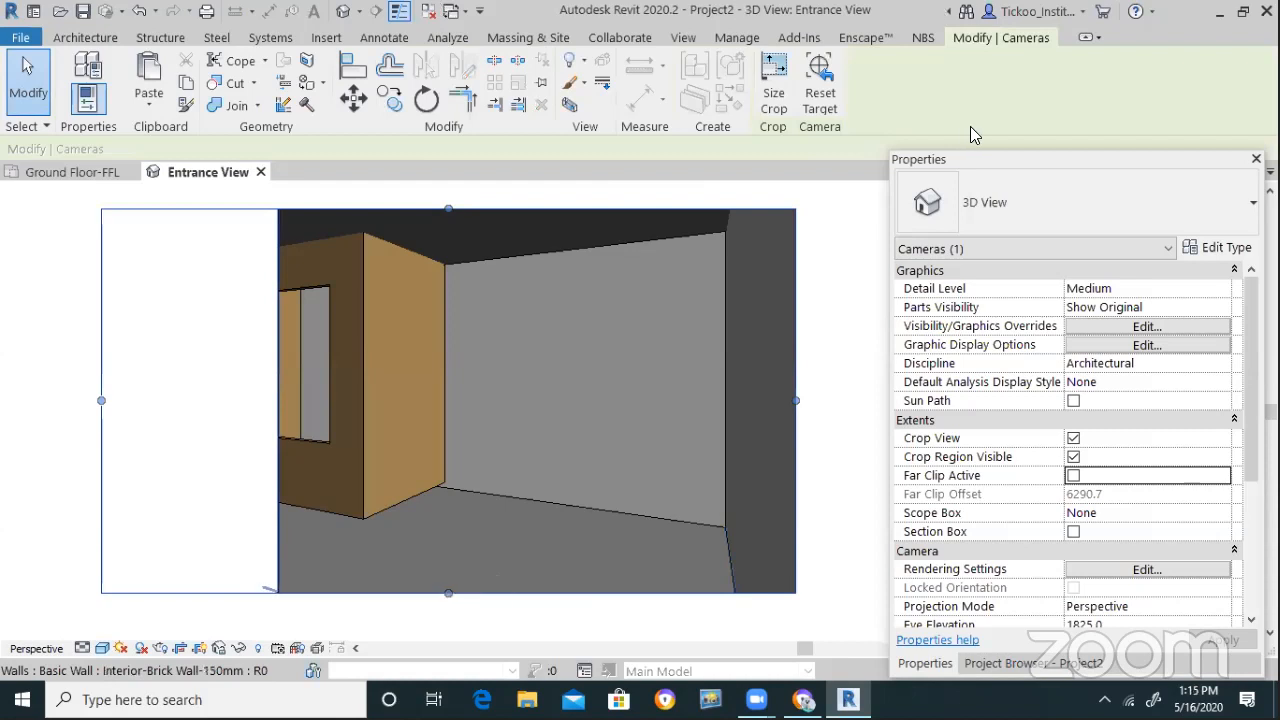
click(62, 172)
drag(324, 453, 315, 408)
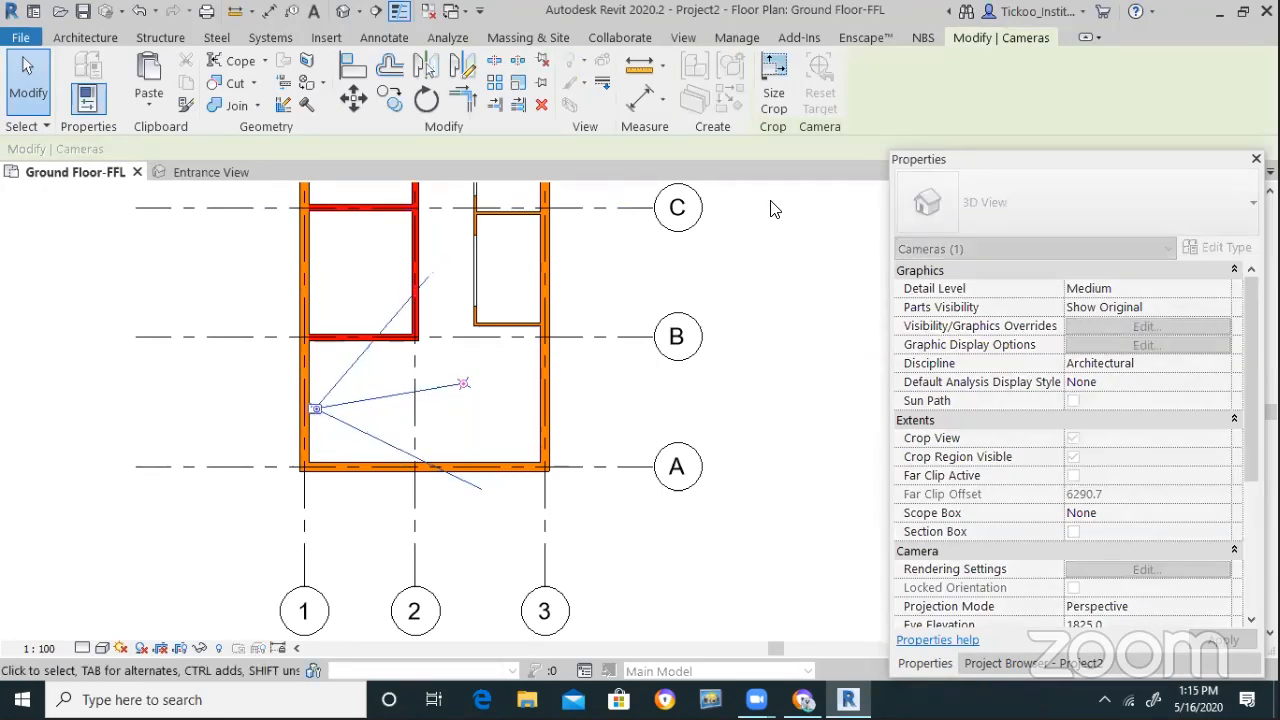
Tile the Ground Floor-FFL plan and Entrance View side by side
click(683, 37)
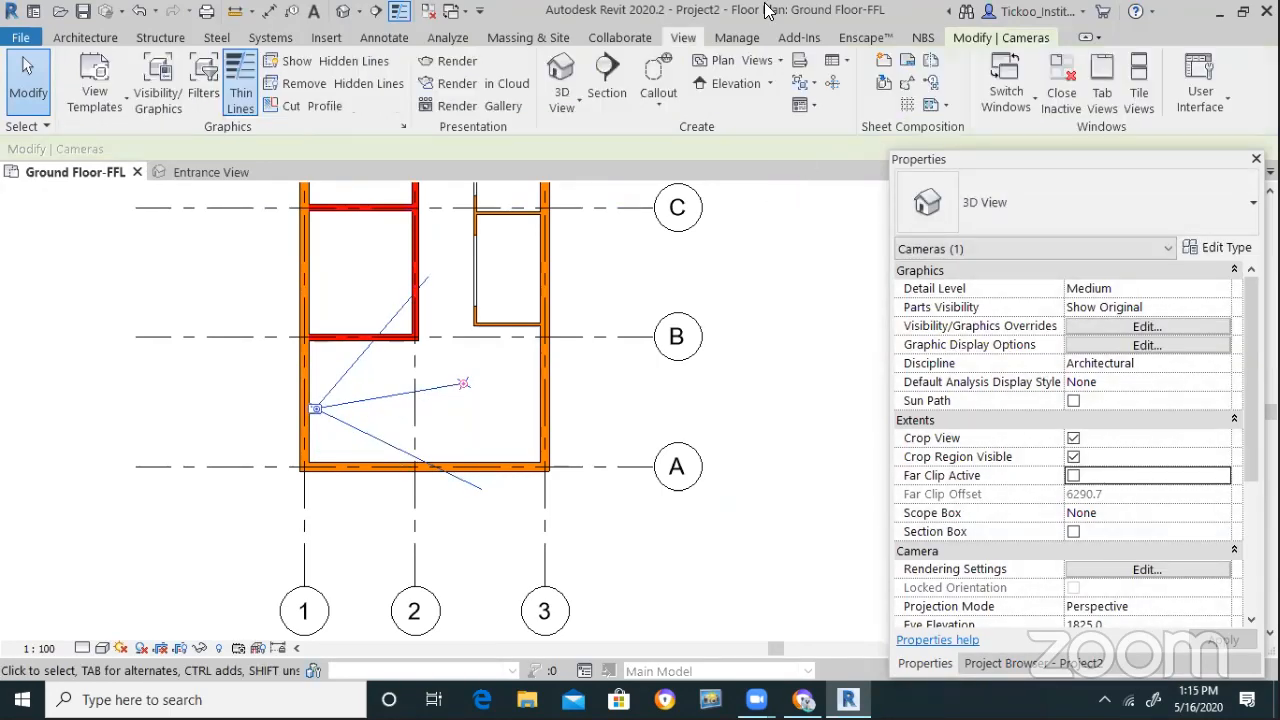
click(1141, 100)
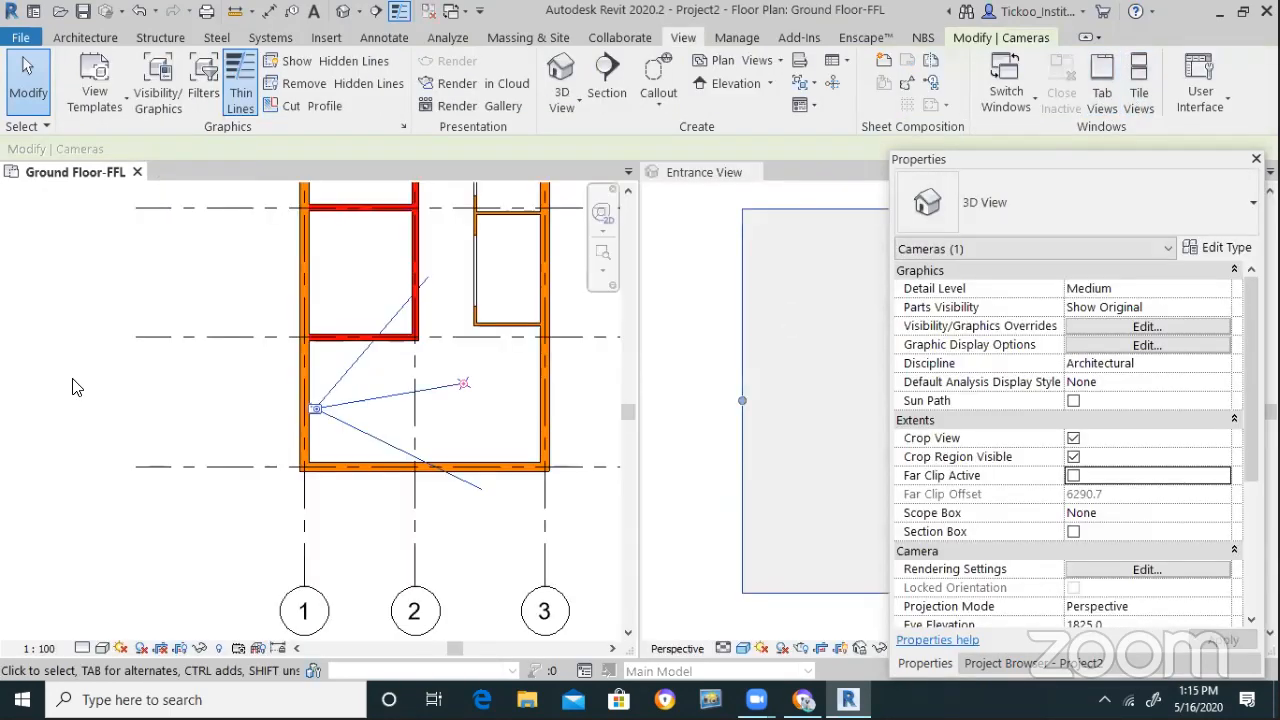
click(680, 427)
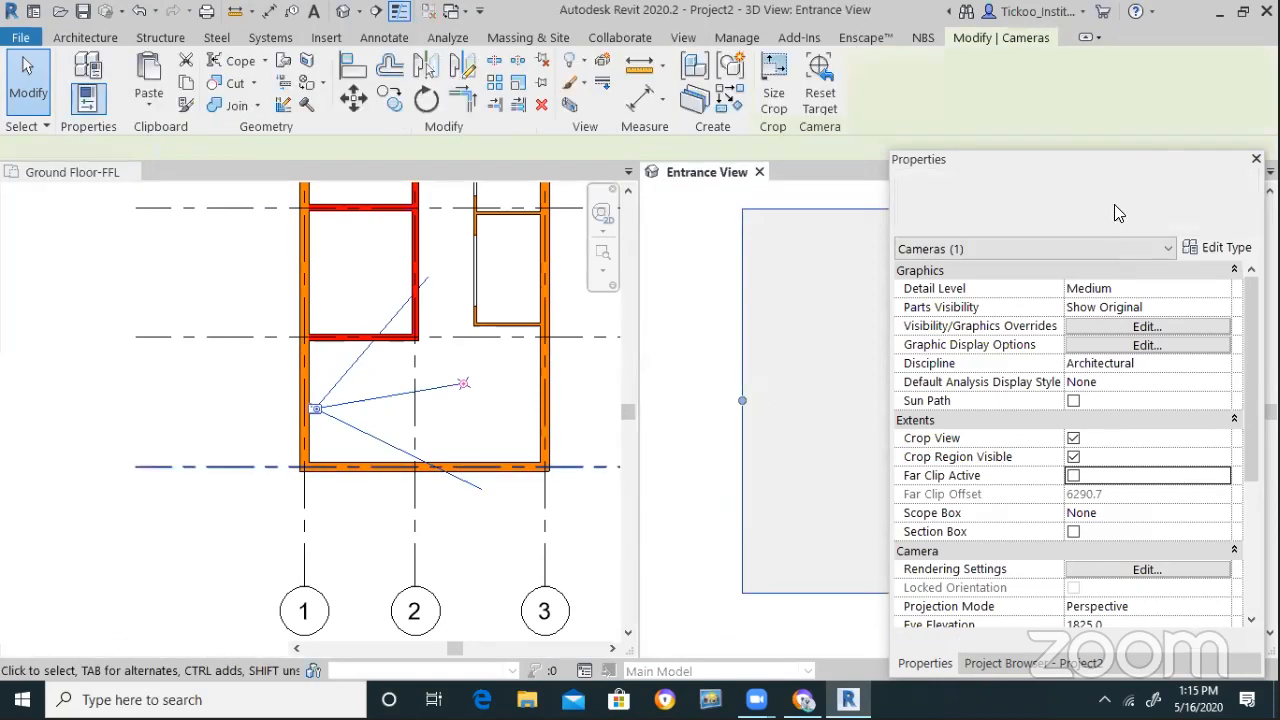
drag(1142, 160, 1080, 518)
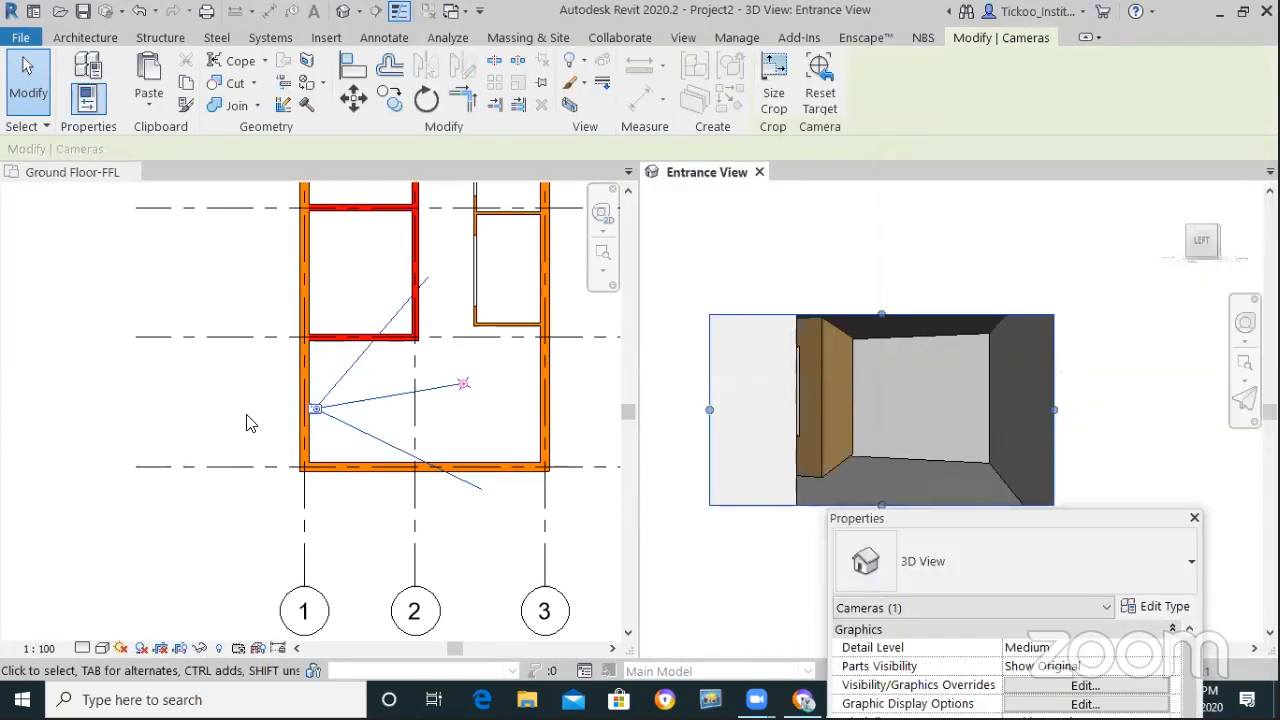
click(320, 428)
click(398, 400)
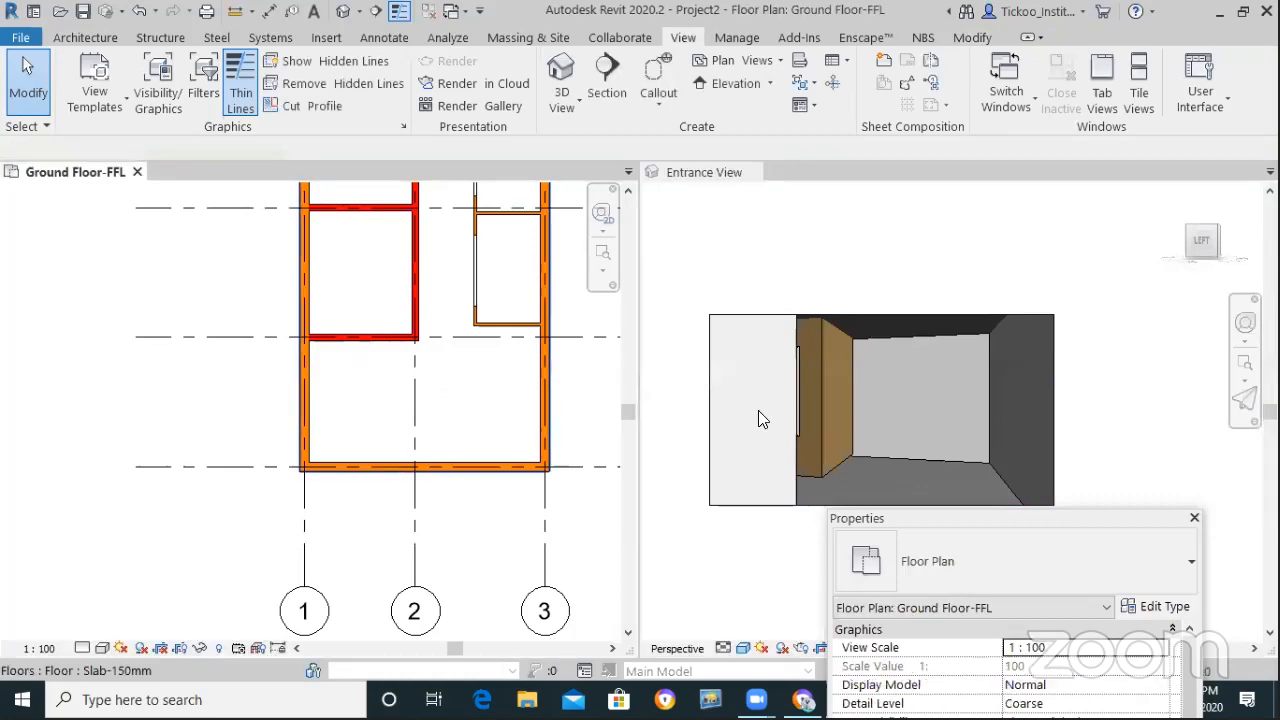
drag(960, 520, 912, 39)
Show the Entrance View camera in the plan and re-aim its target further into the room
click(920, 540)
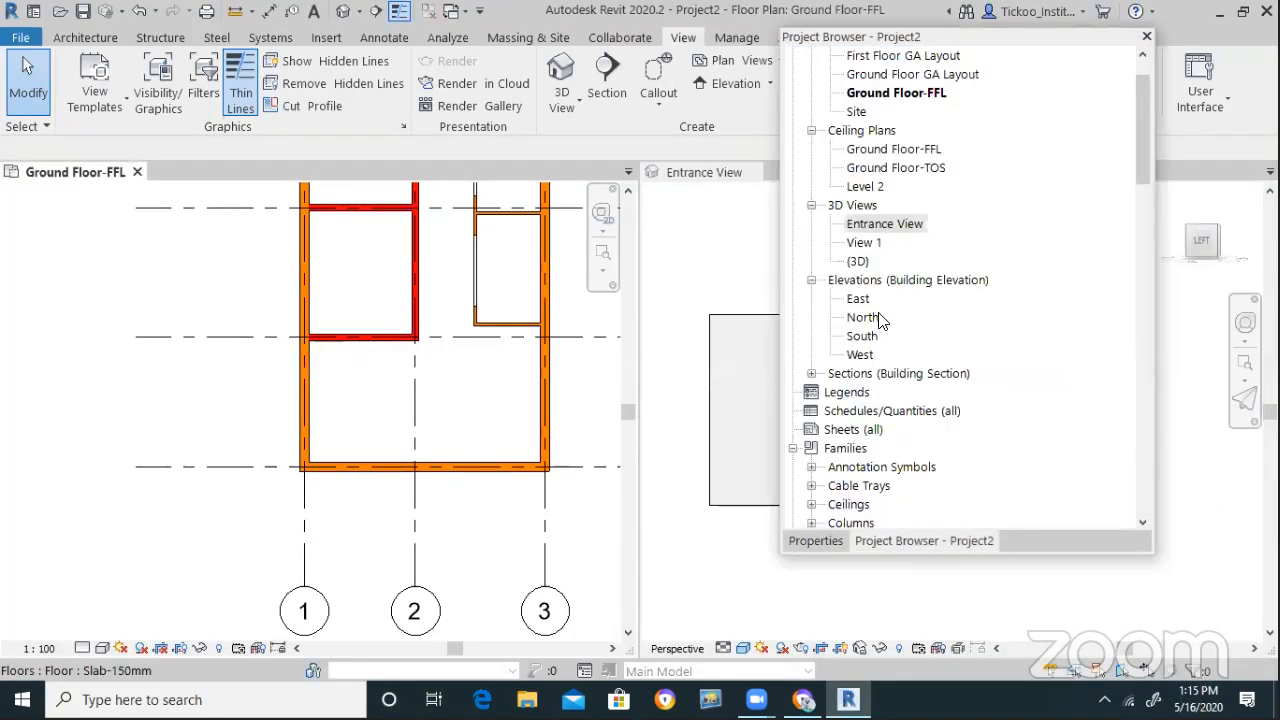
right_click(882, 230)
click(965, 310)
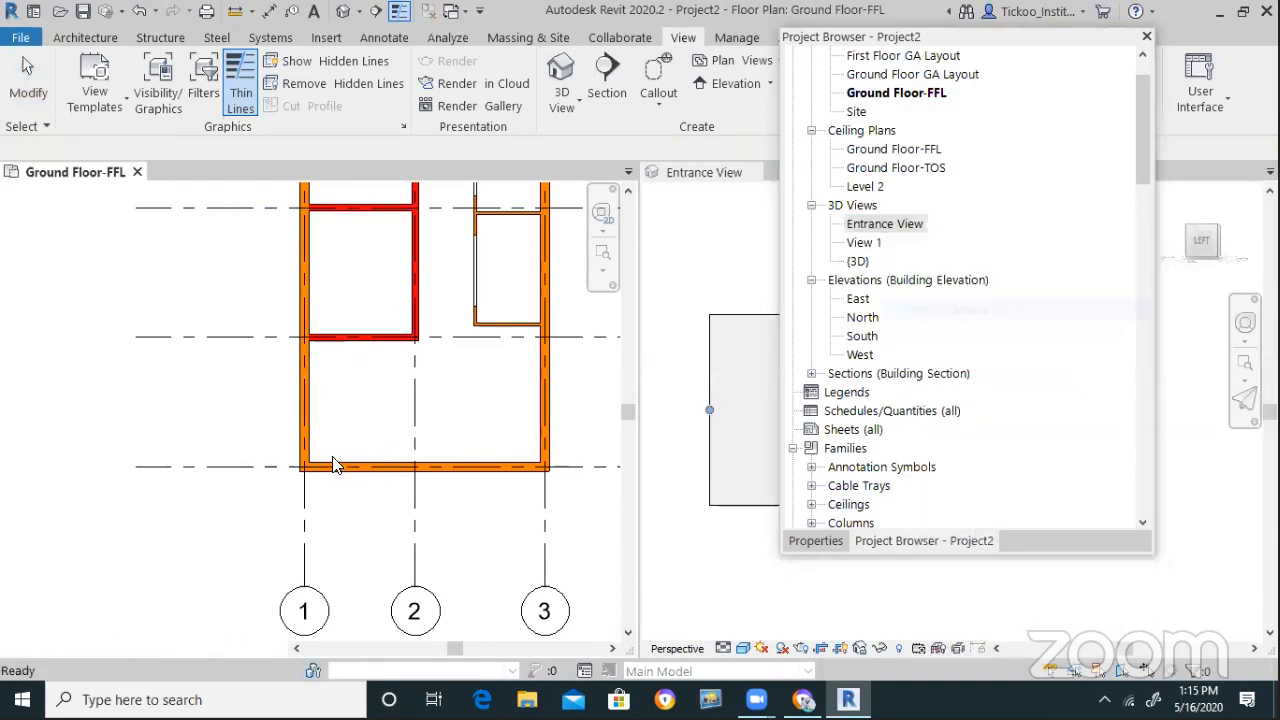
drag(465, 385, 482, 410)
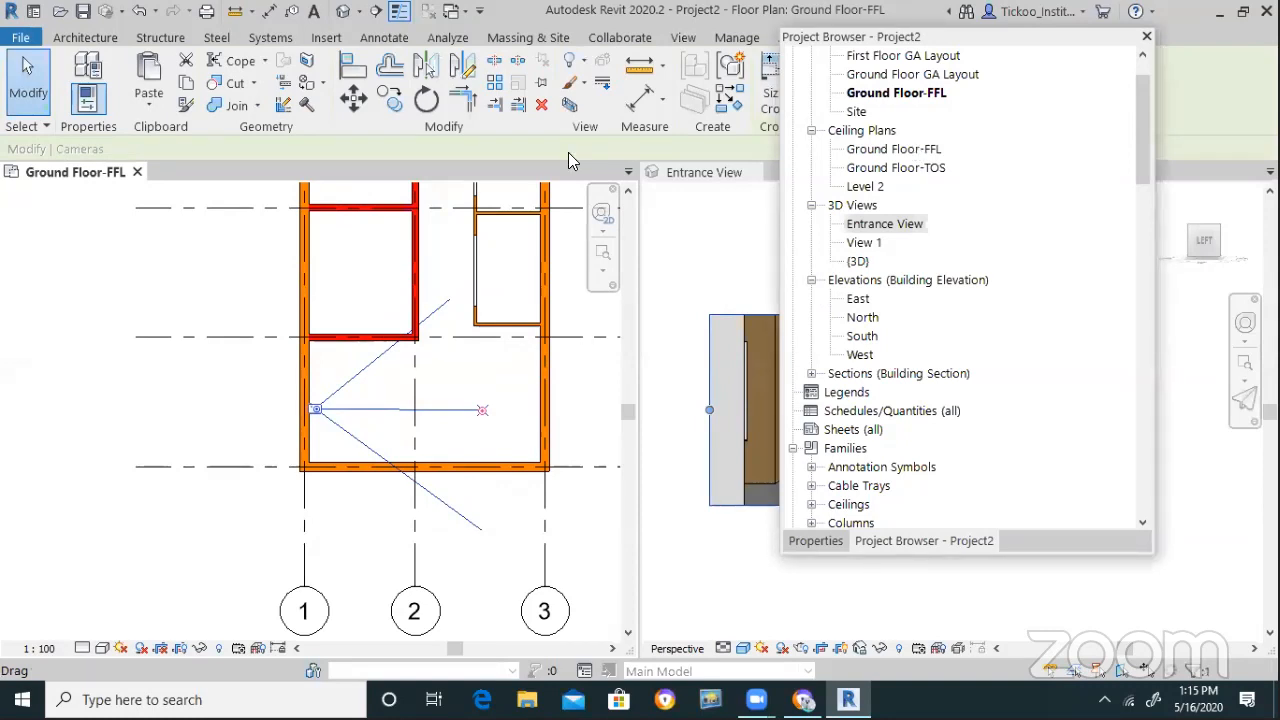
Raise the top edge of the Entrance View crop region and close the Project Browser
drag(960, 37, 241, 385)
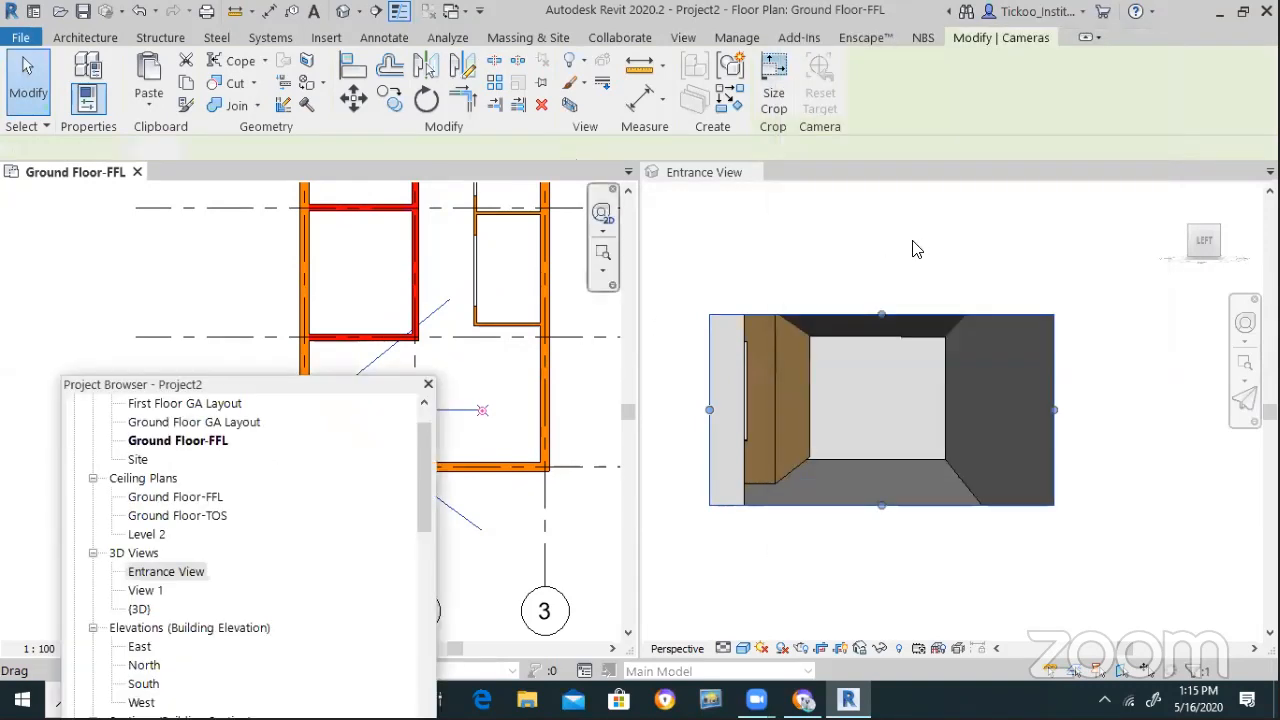
click(881, 316)
drag(884, 316, 888, 296)
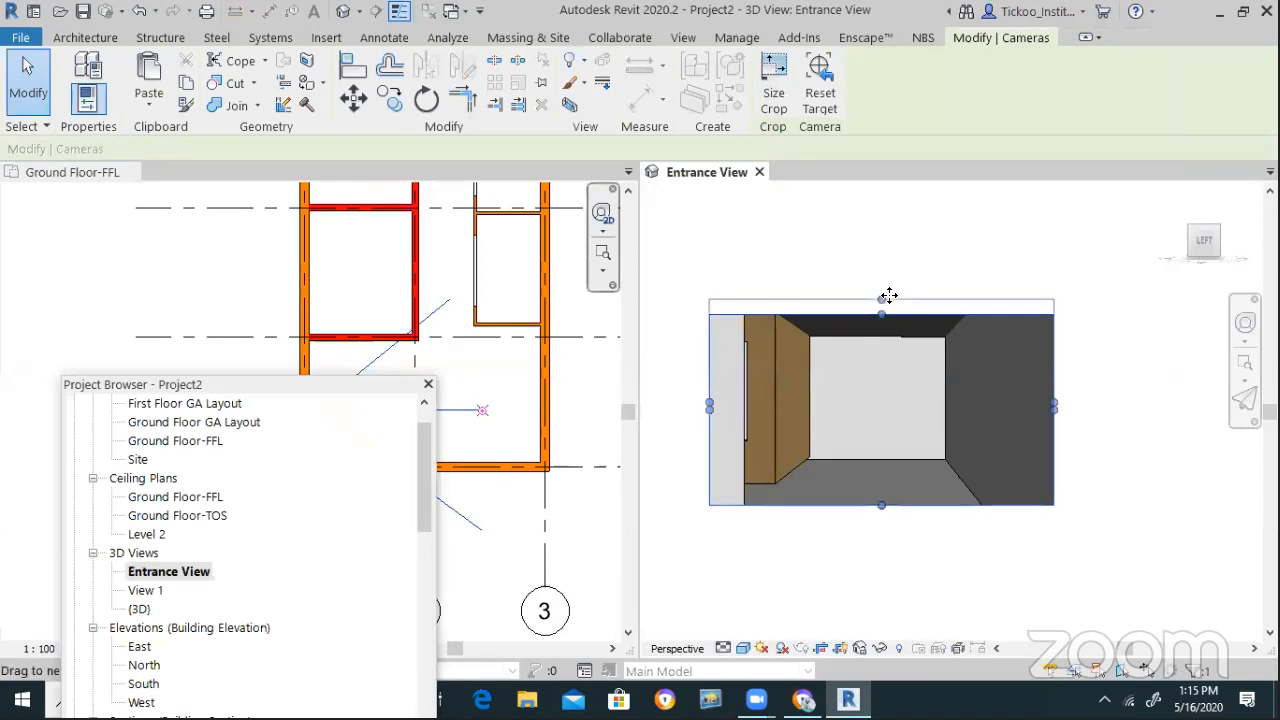
click(1101, 368)
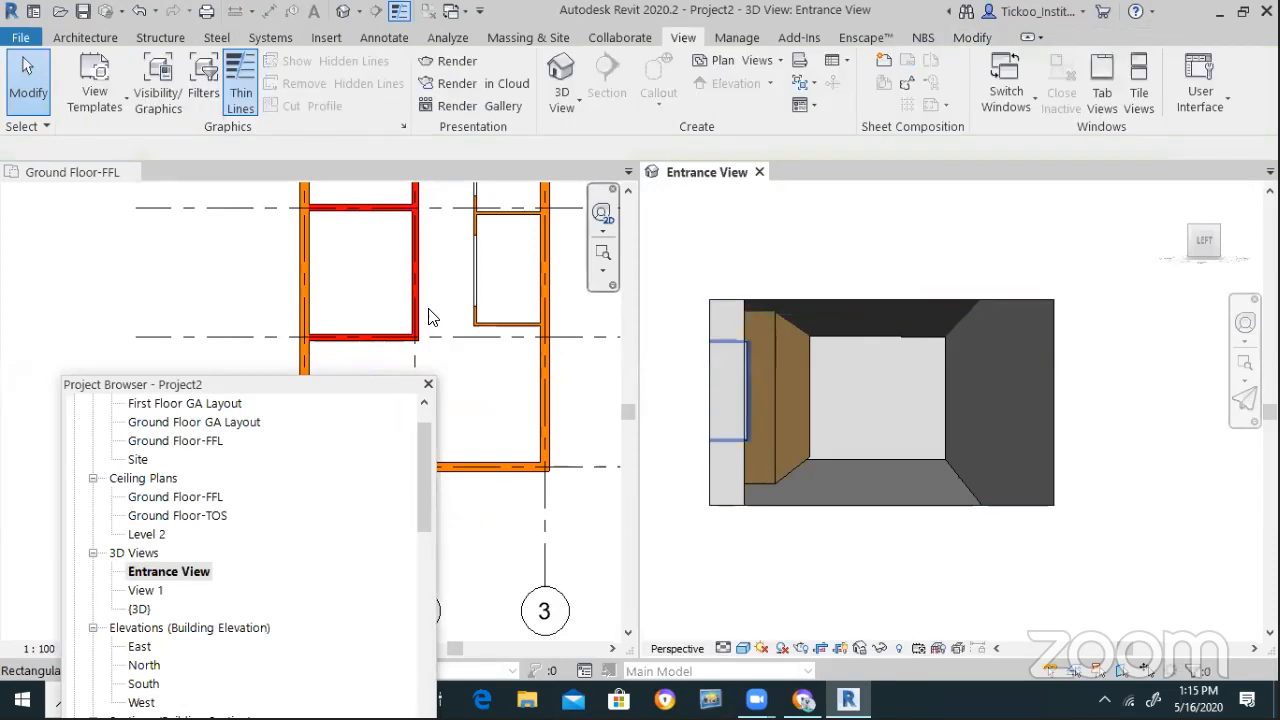
click(428, 384)
click(173, 440)
scroll(250, 456, down, 5)
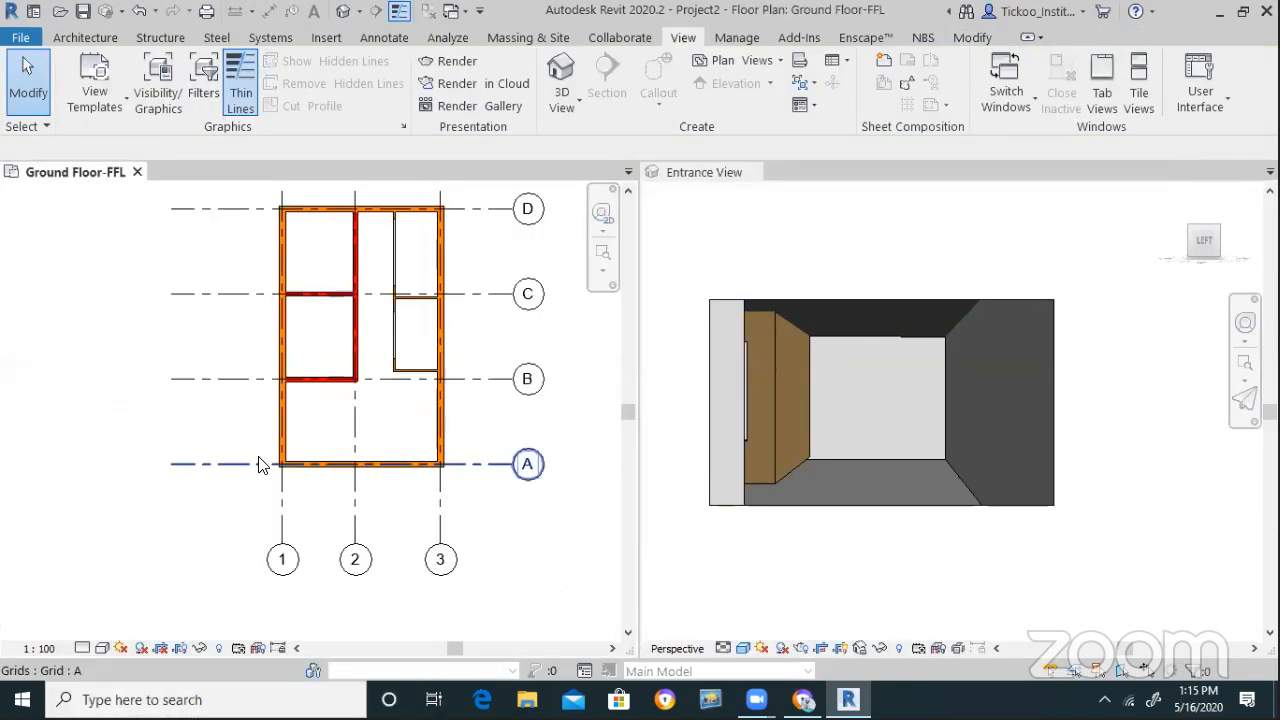
scroll(364, 340, up, 3)
click(1146, 400)
scroll(966, 490, up, 2)
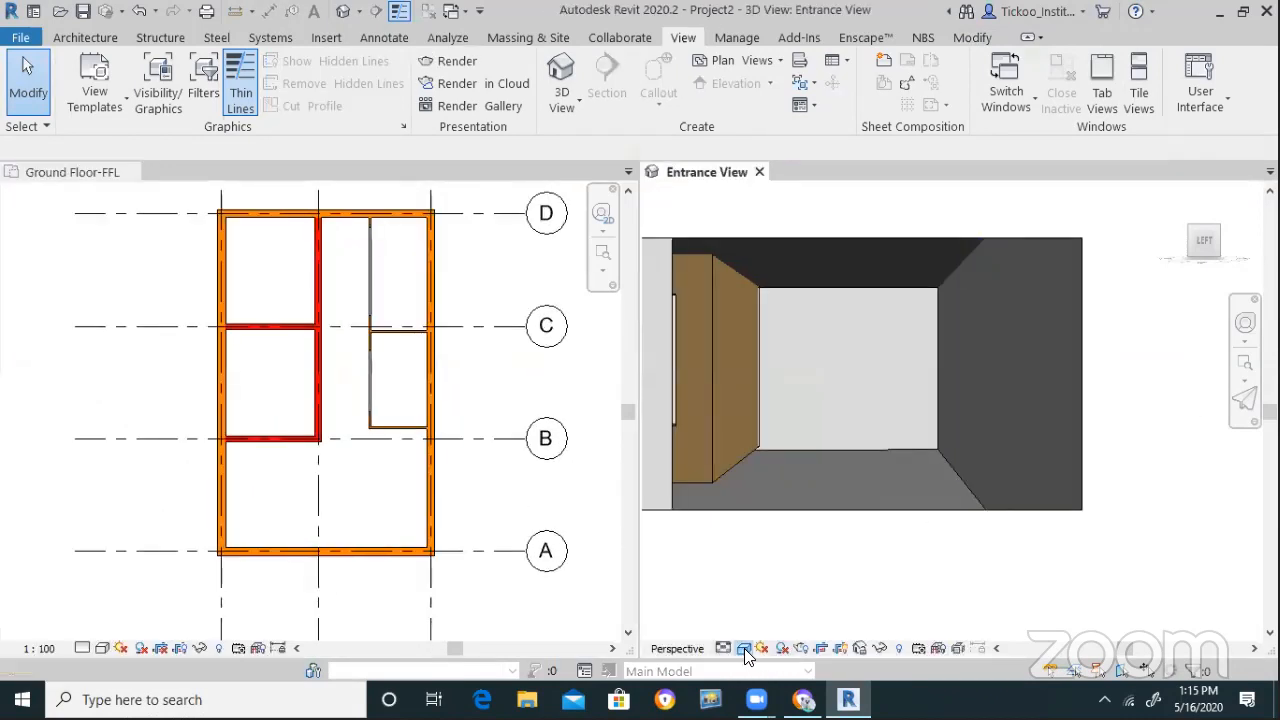
Enable Show Ambient Shadows in the Entrance View's Graphic Display Options and apply it
click(743, 648)
click(810, 496)
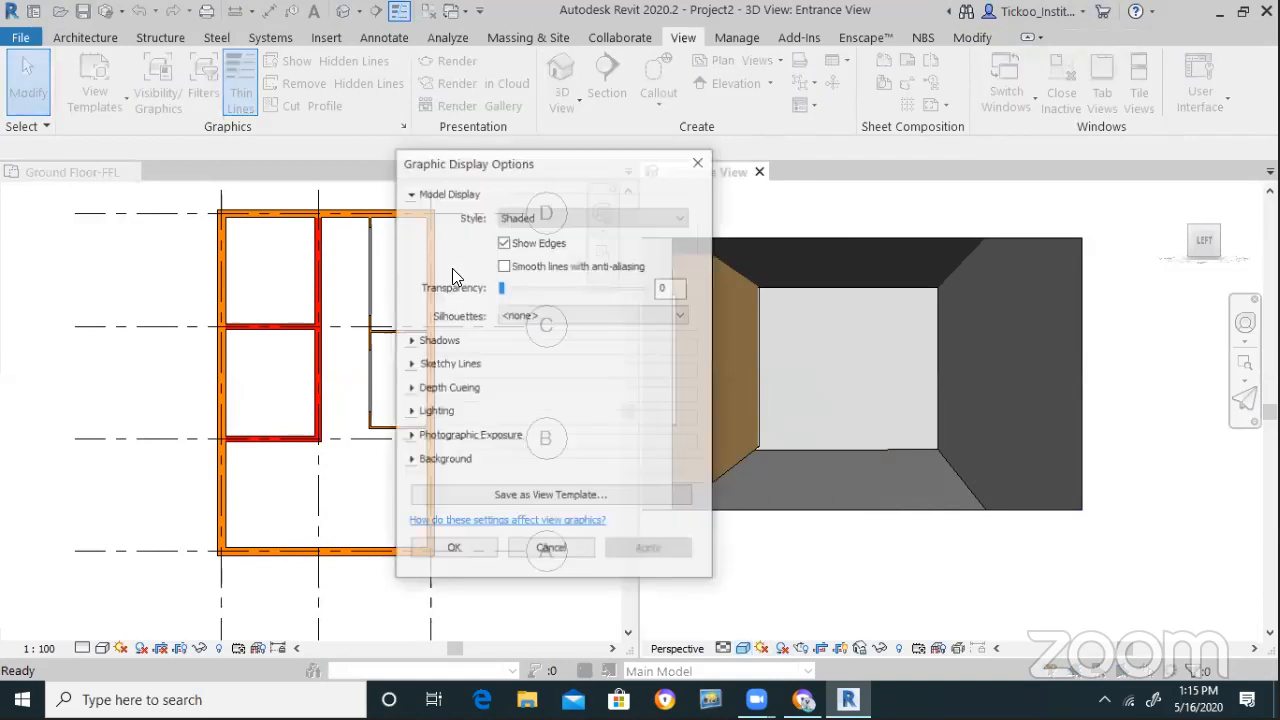
click(410, 341)
click(504, 376)
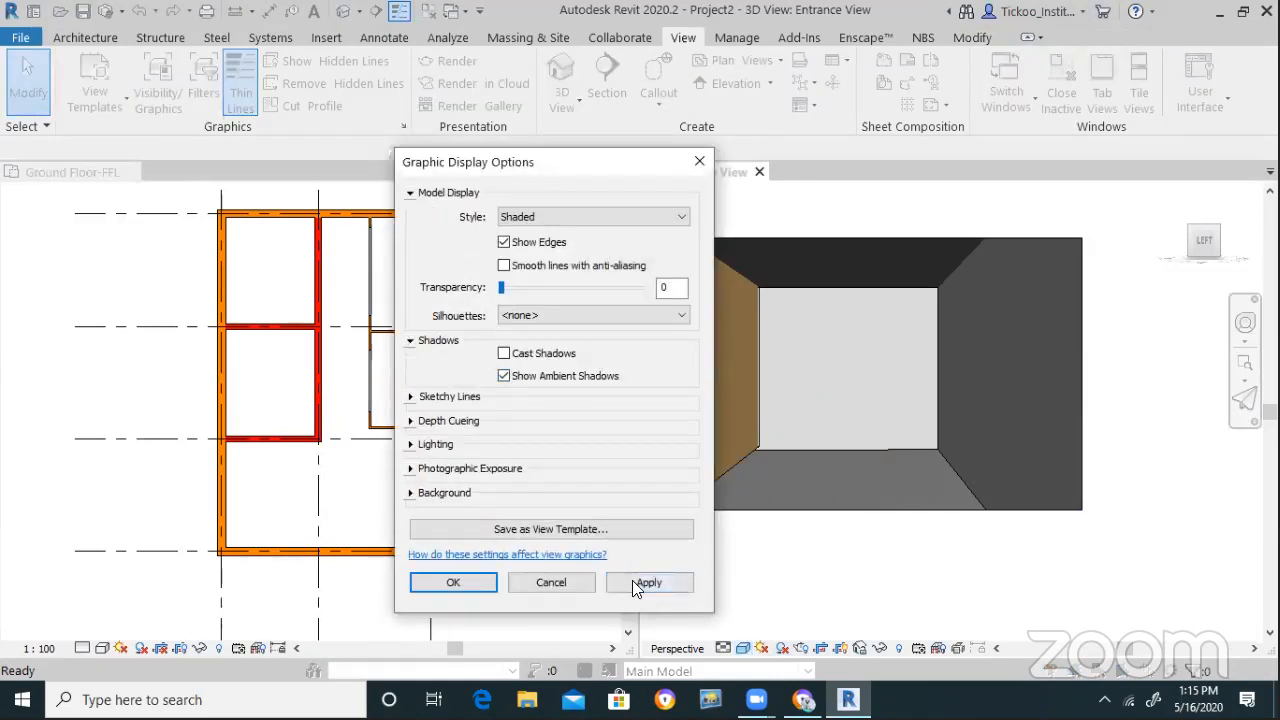
click(644, 584)
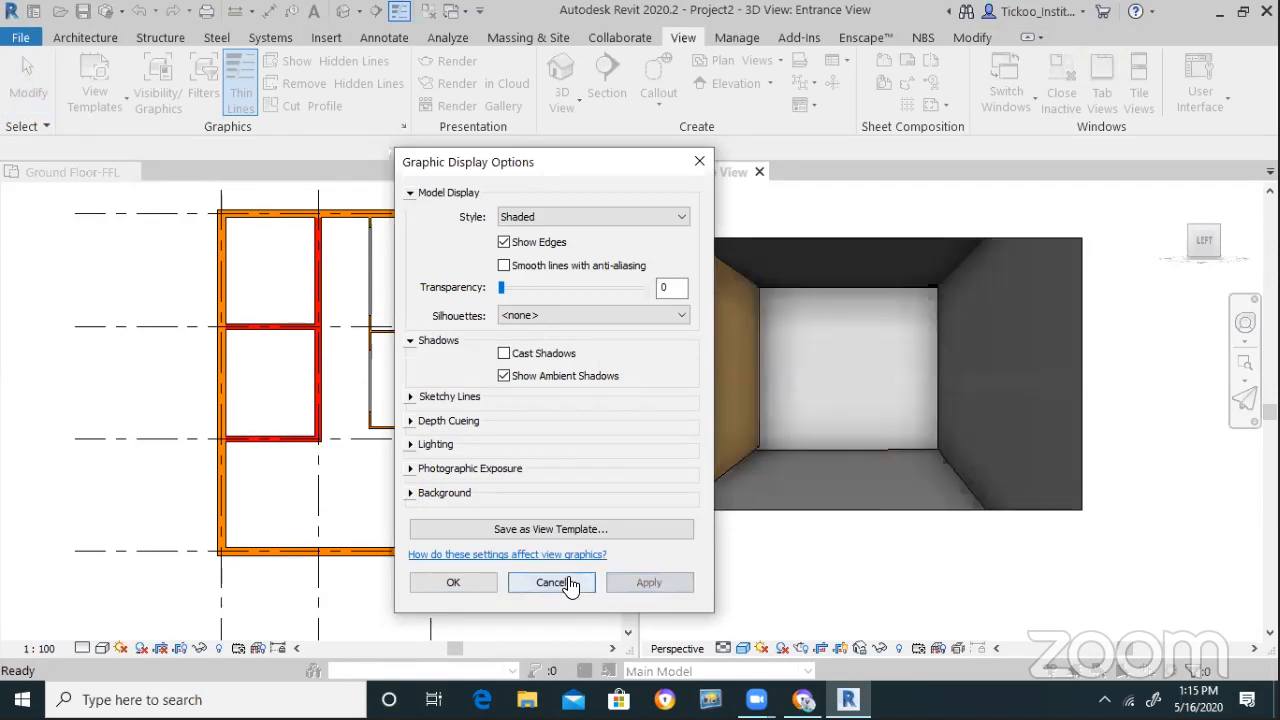
click(455, 582)
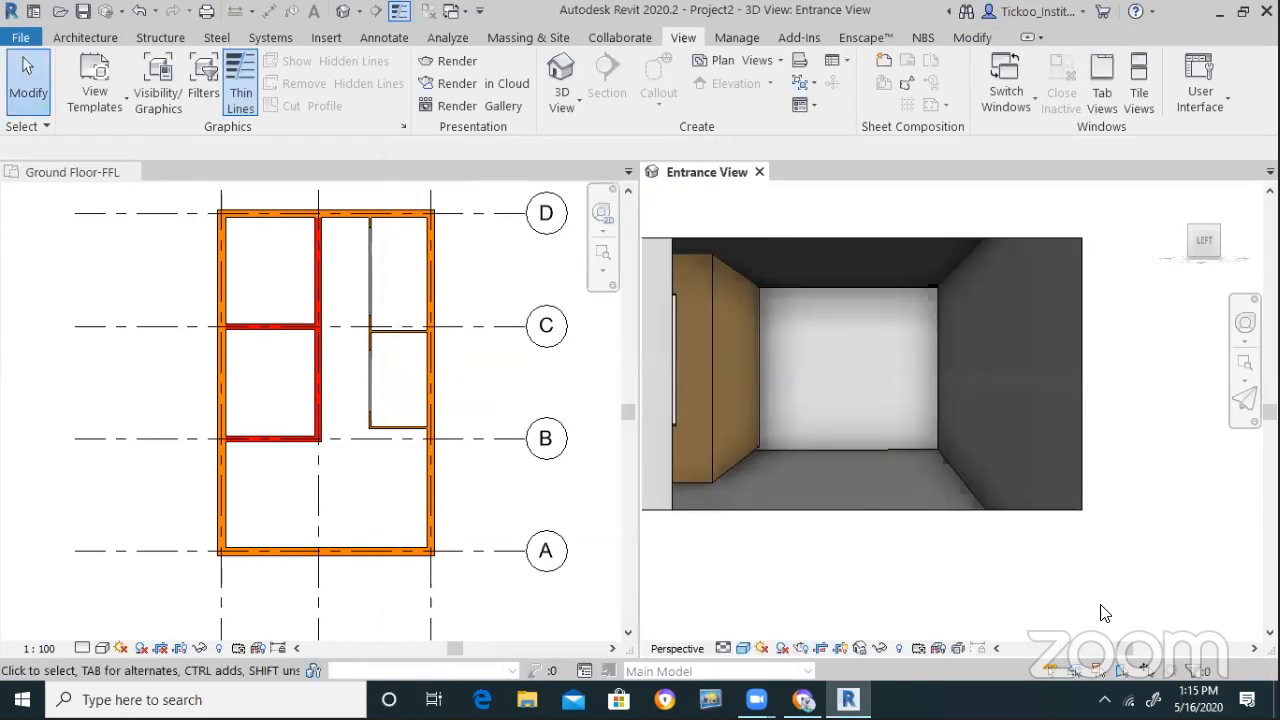
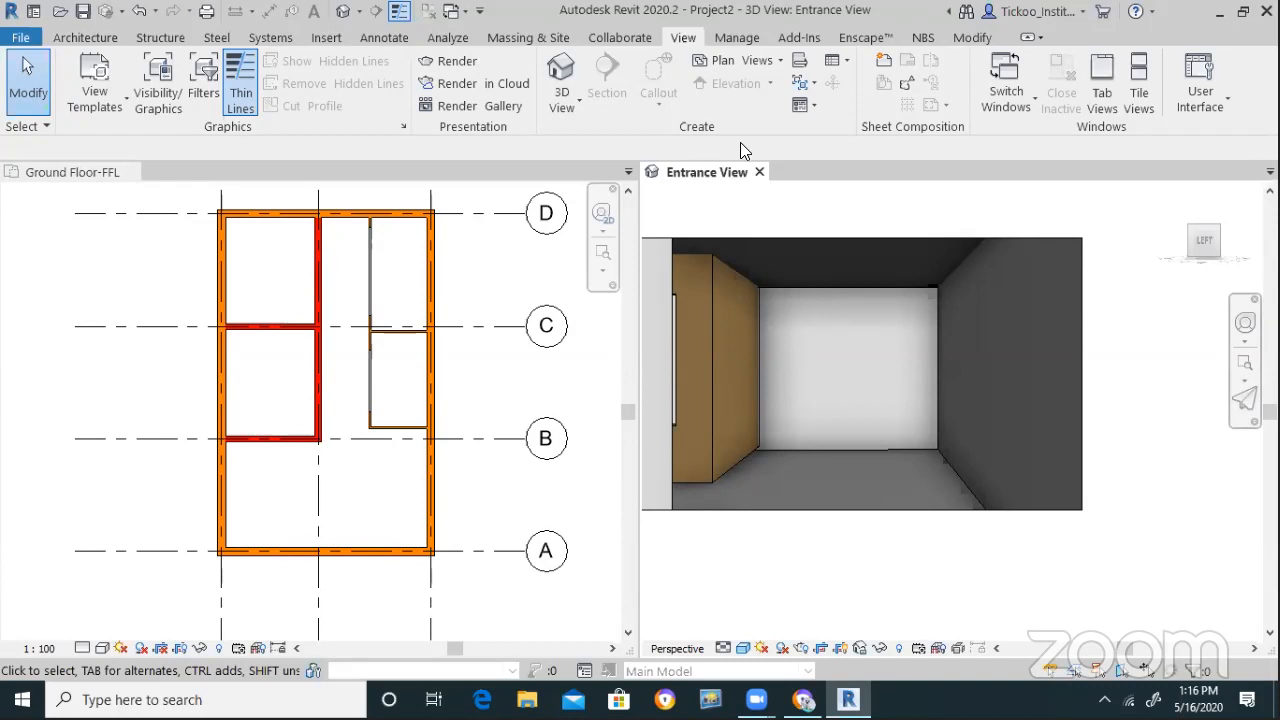
Zoom the Entrance View and switch the ribbon to the Architecture tools
scroll(922, 307, down, 2)
scroll(888, 330, up, 1)
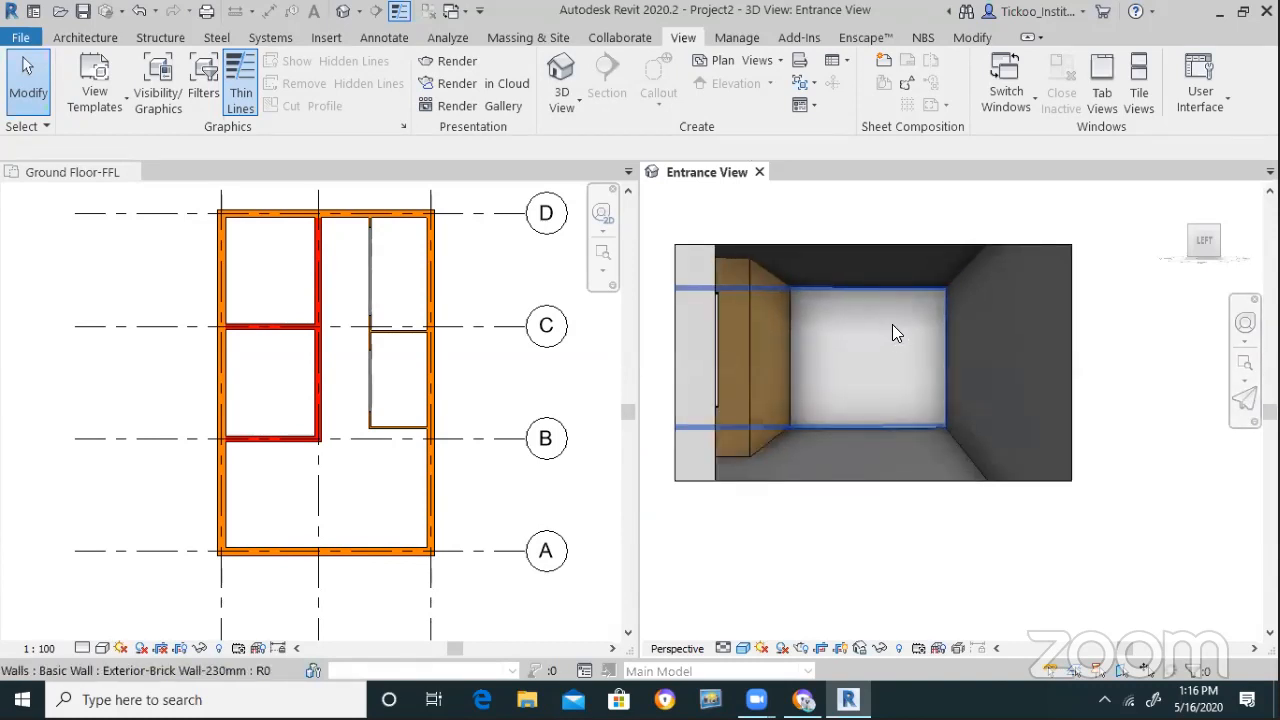
scroll(892, 324, up, 2)
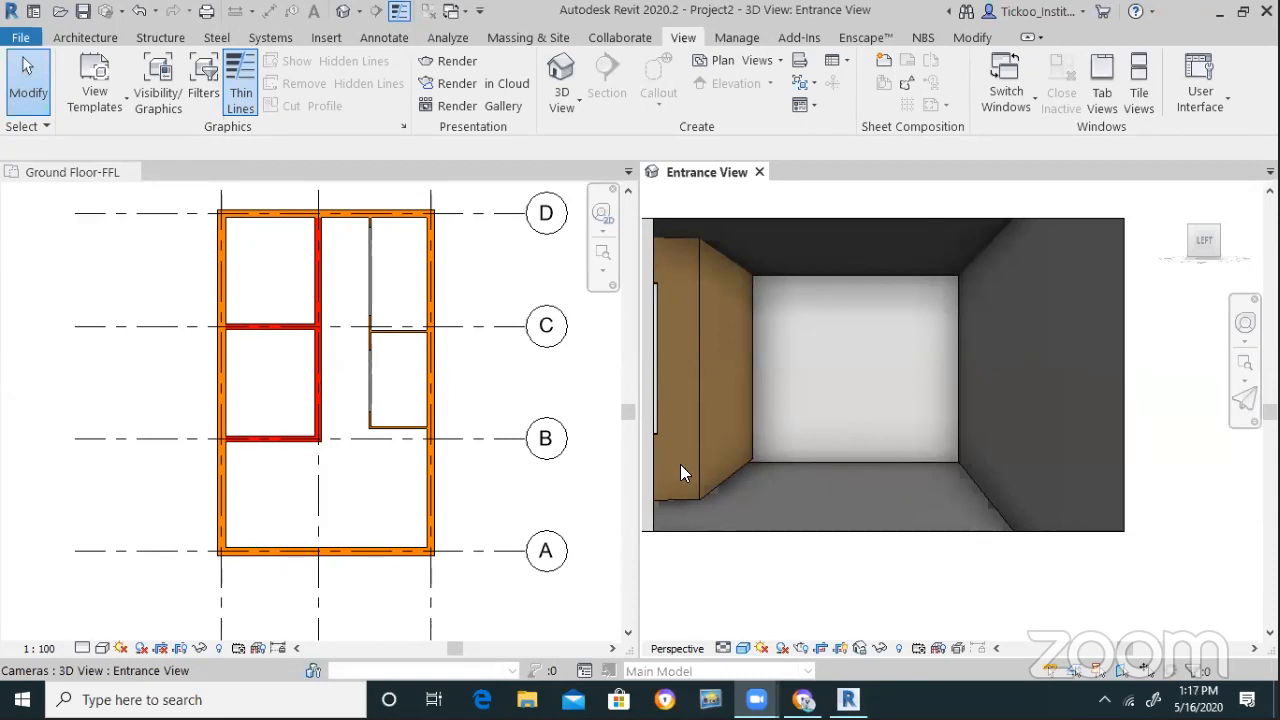
click(86, 38)
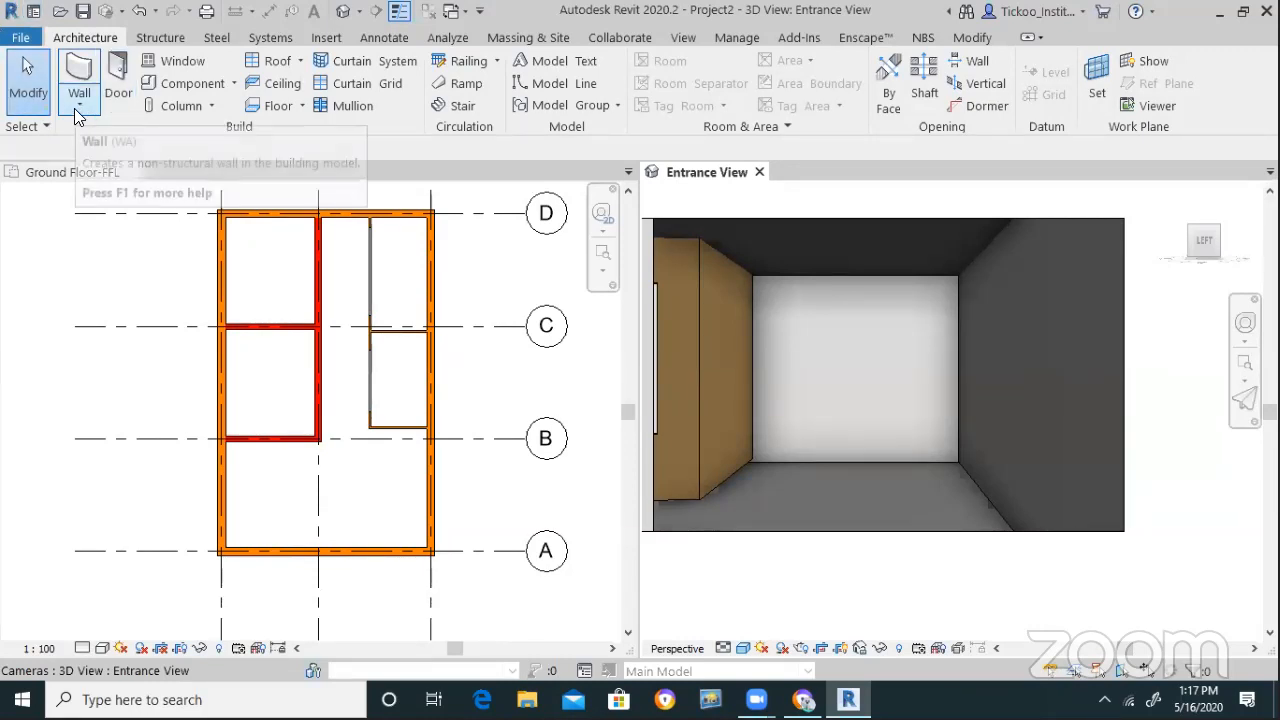
Start an architectural floor and set its Level to Ground Floor-FFL
click(302, 105)
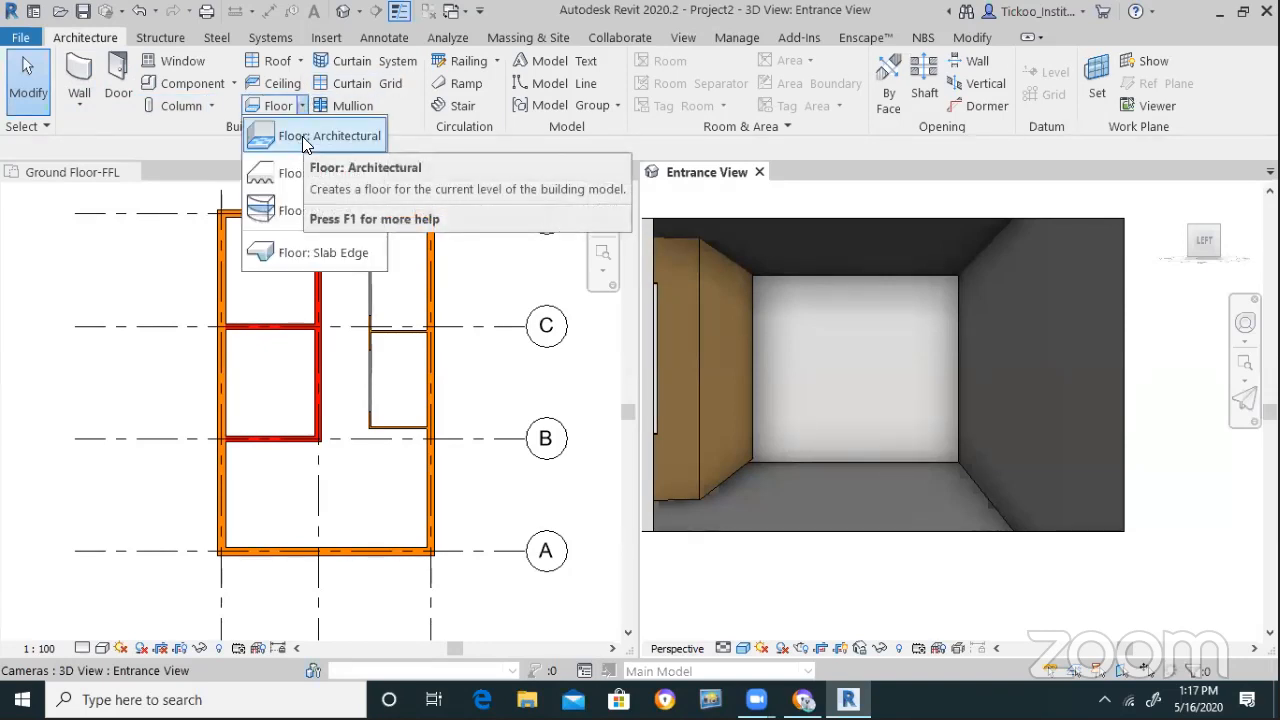
click(302, 136)
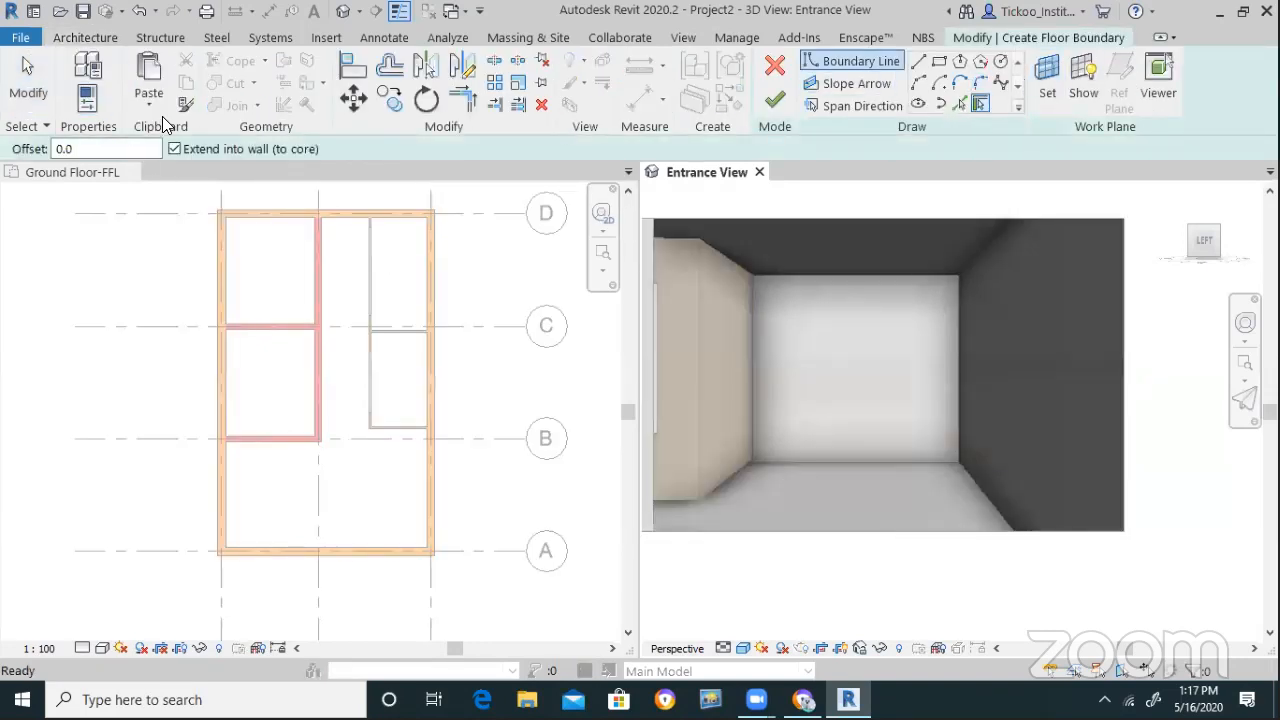
click(96, 104)
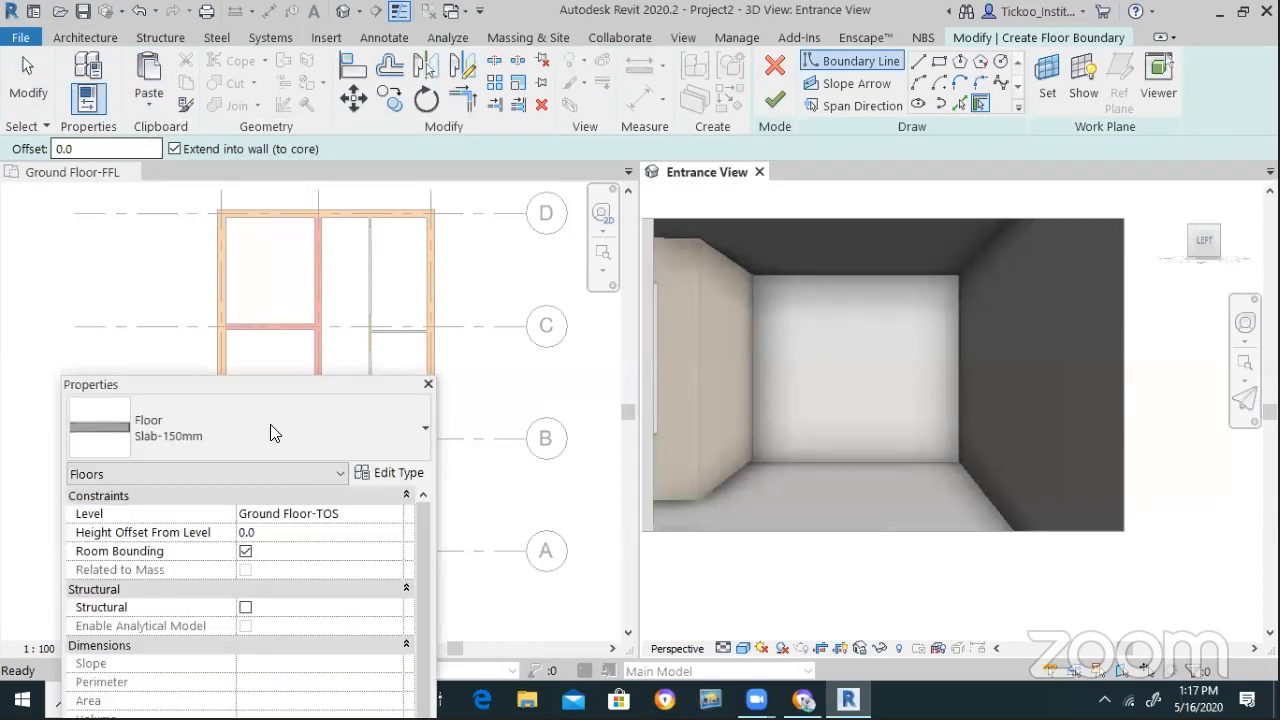
click(397, 515)
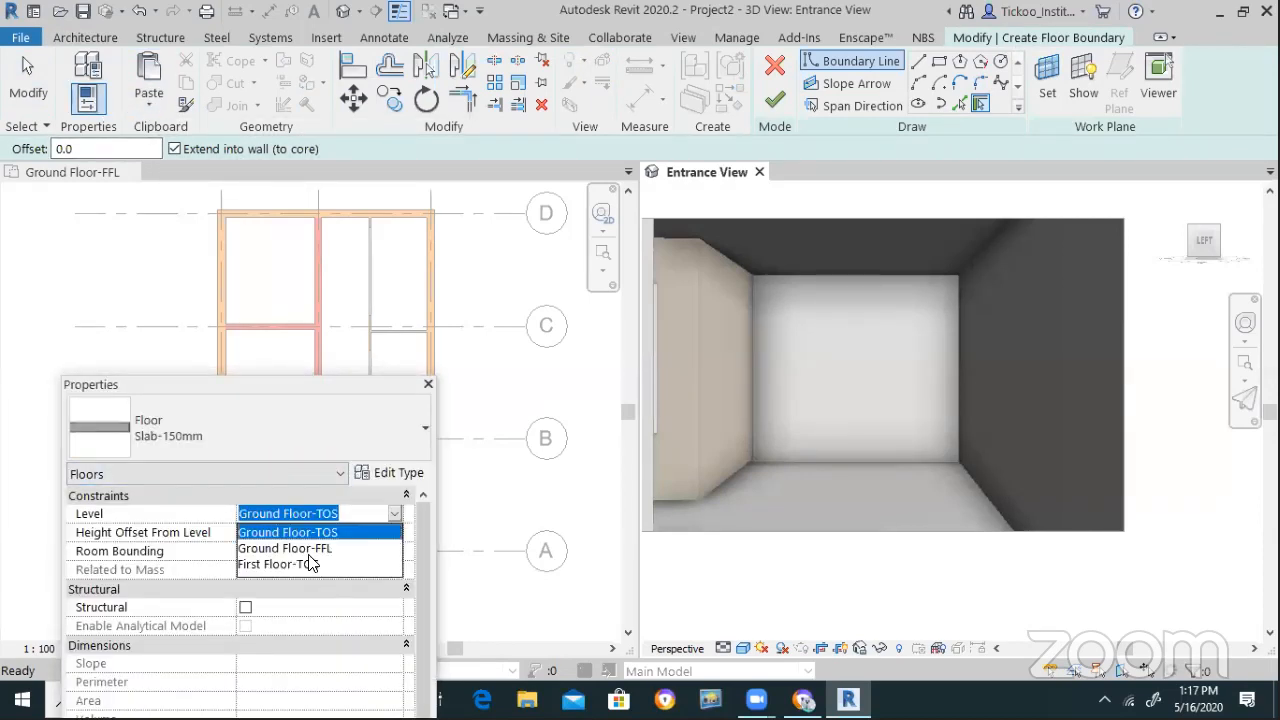
click(316, 549)
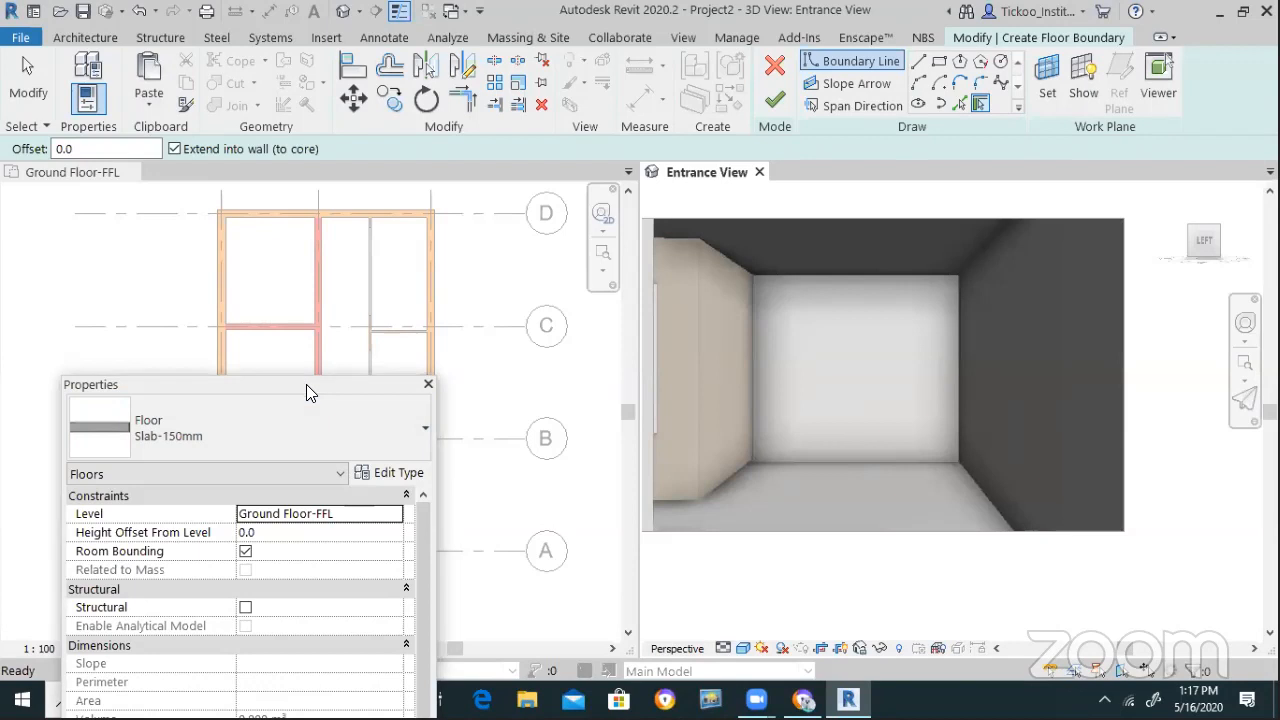
drag(306, 384, 354, 569)
With the Line tool, sketch the floor boundary's top and left edges along the inner wall faces
click(918, 61)
scroll(316, 204, up, 5)
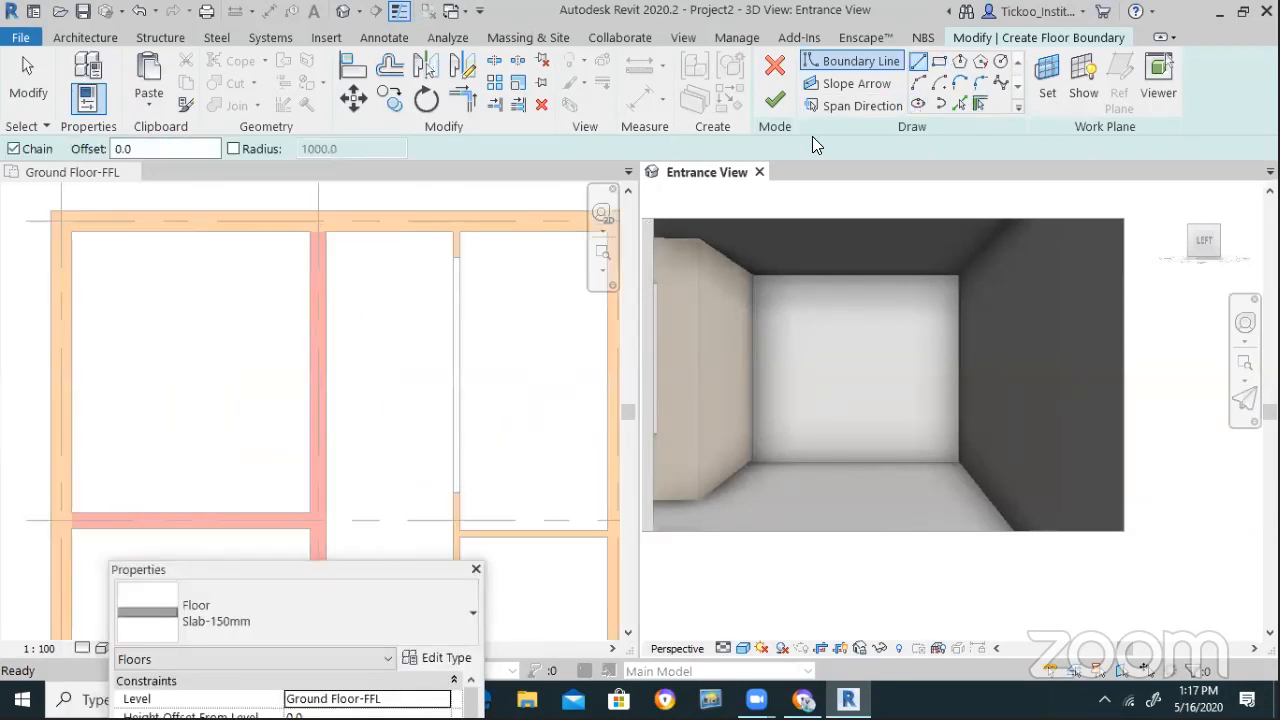
click(304, 274)
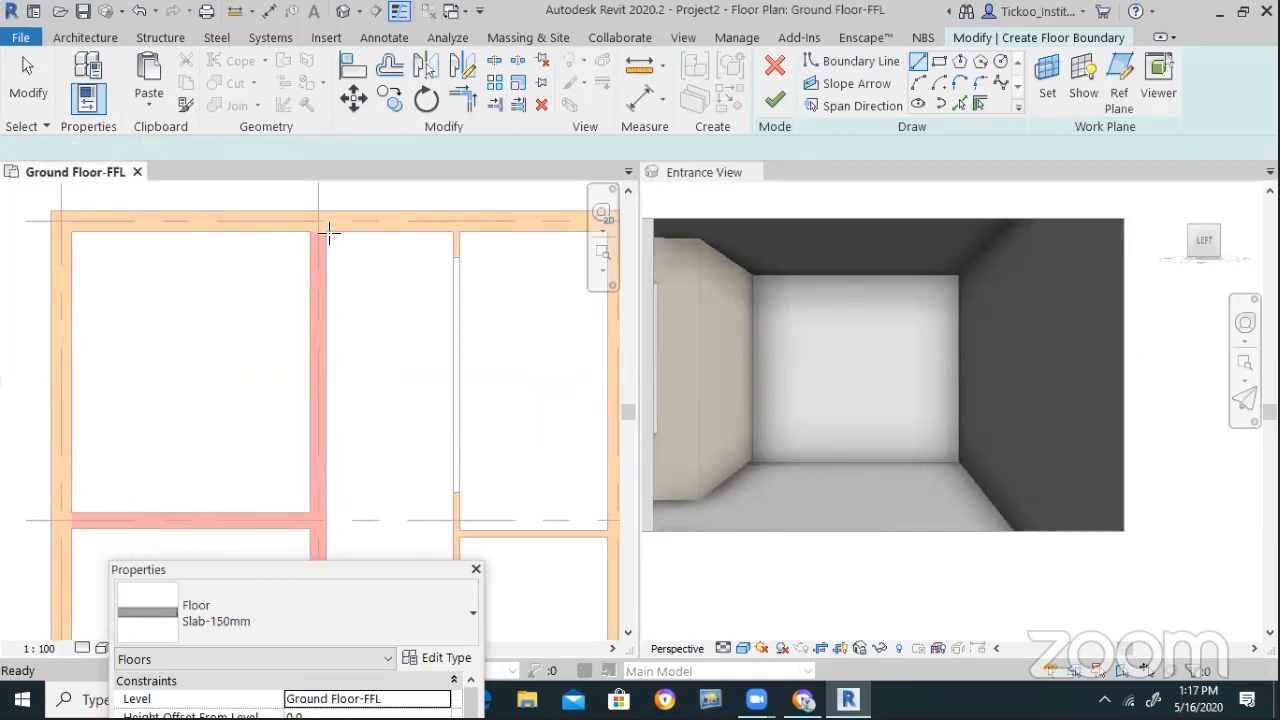
click(325, 231)
scroll(329, 200, down, 4)
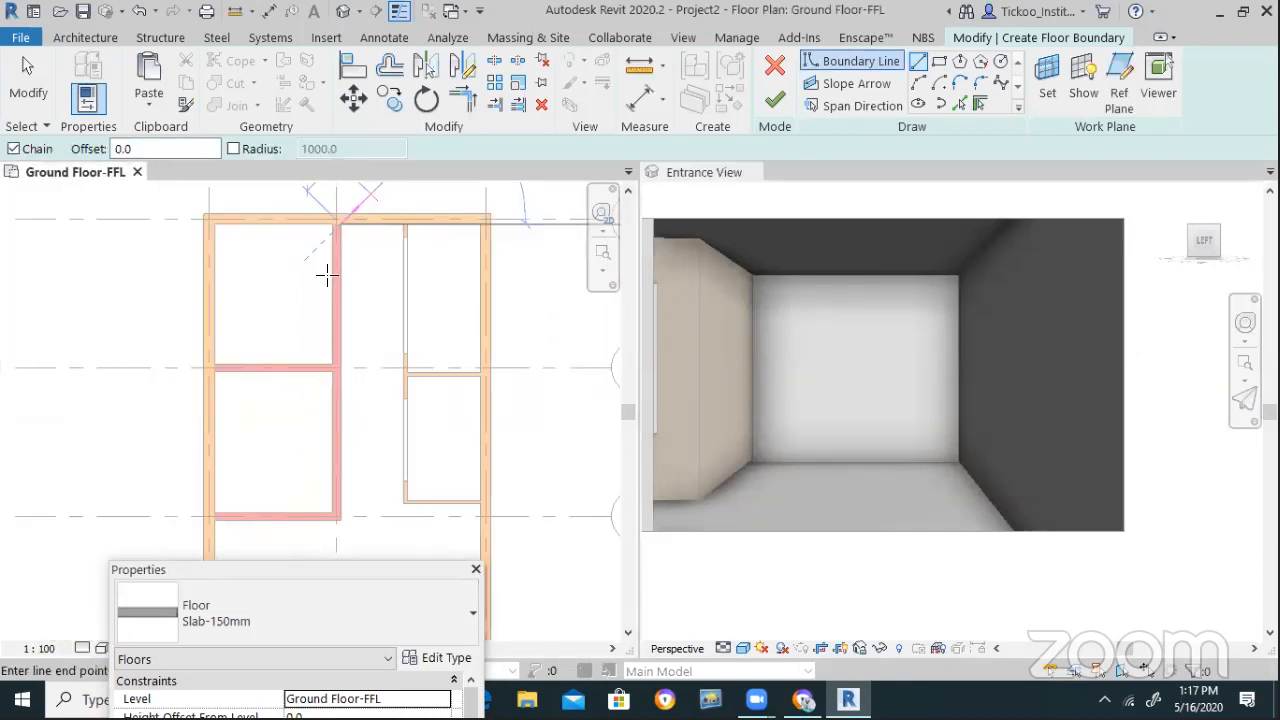
scroll(330, 446, up, 5)
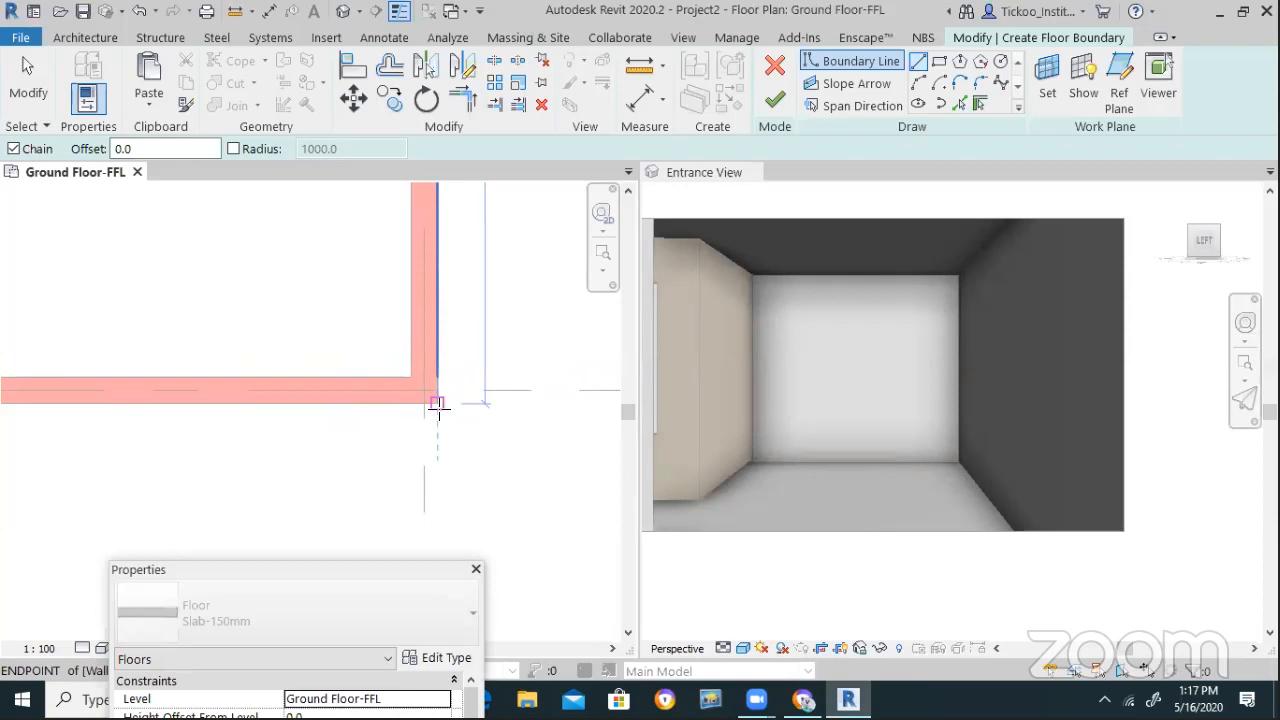
click(440, 405)
scroll(486, 406, down, 3)
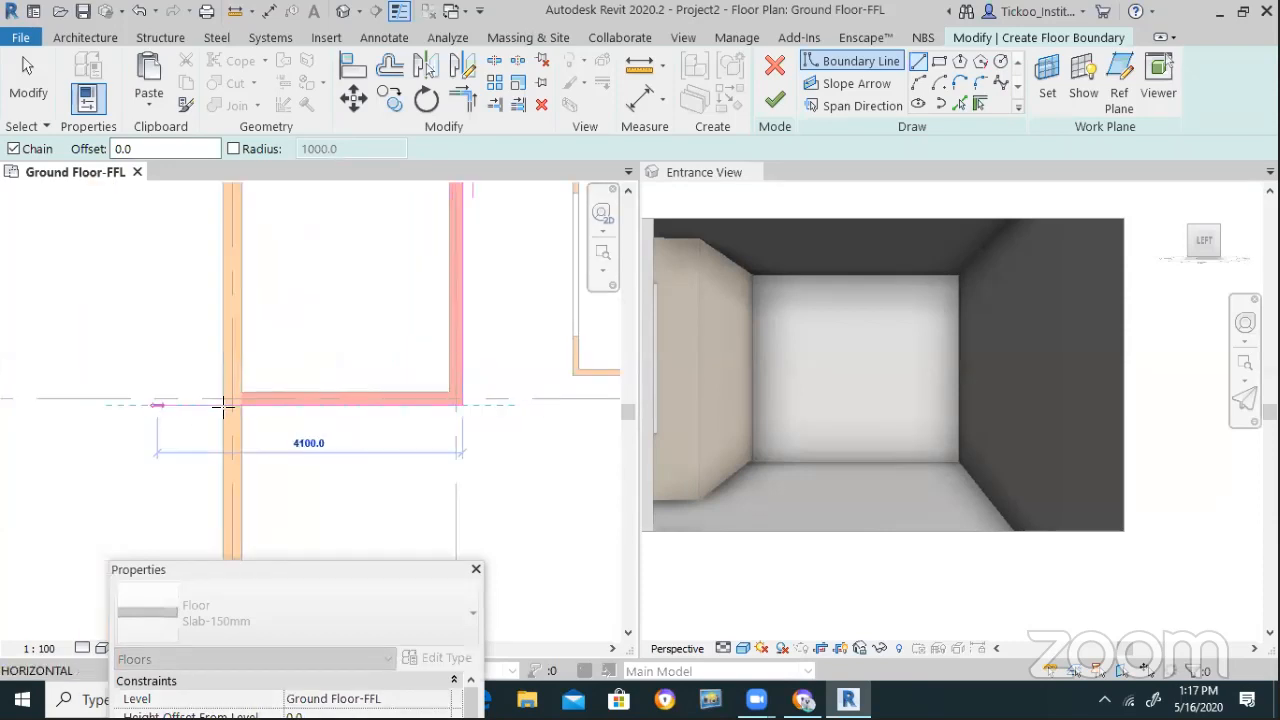
click(240, 405)
scroll(286, 323, down, 3)
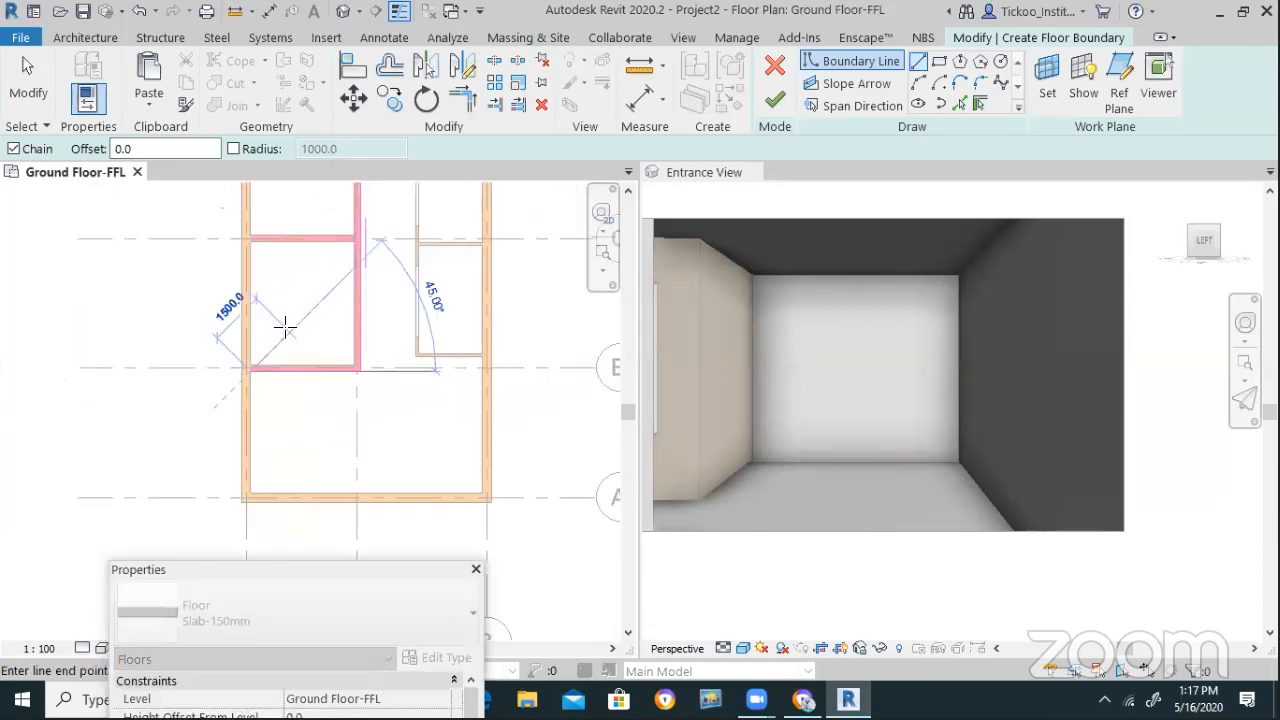
scroll(265, 440, up, 3)
click(250, 437)
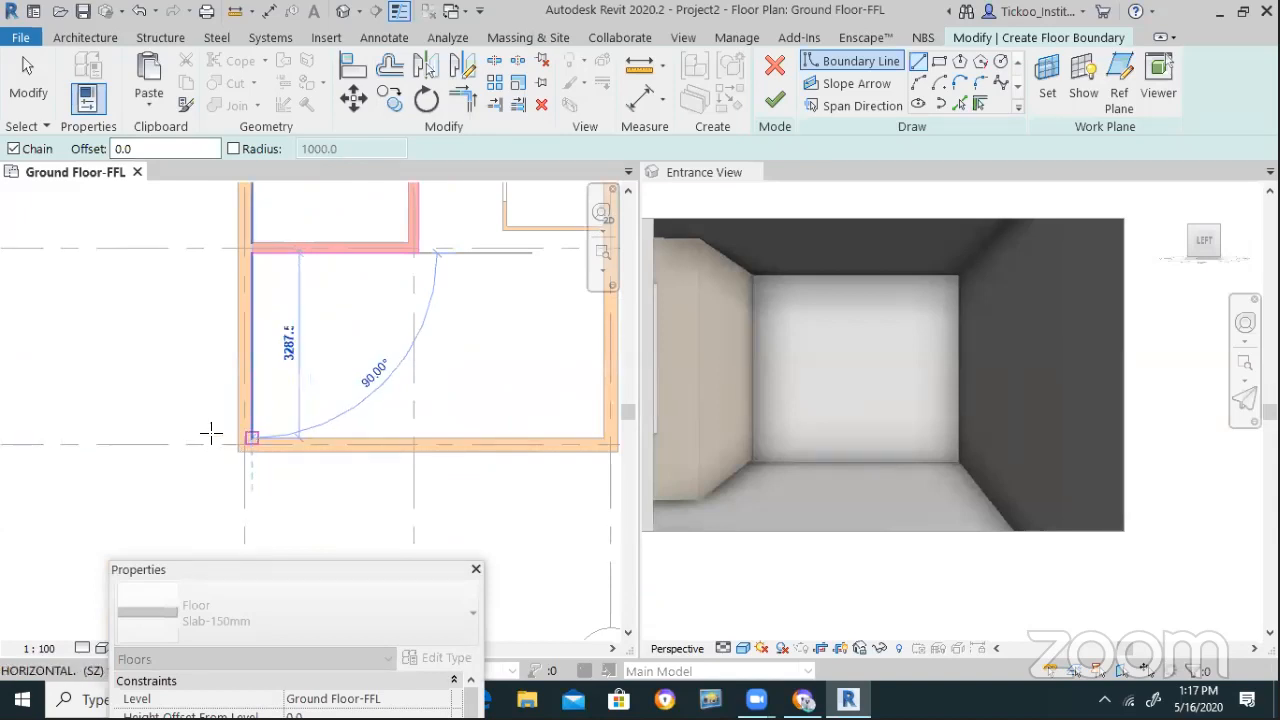
Continue the boundary along the bottom and right walls, closing it at the starting corner
scroll(215, 432, down, 2)
scroll(400, 436, up, 3)
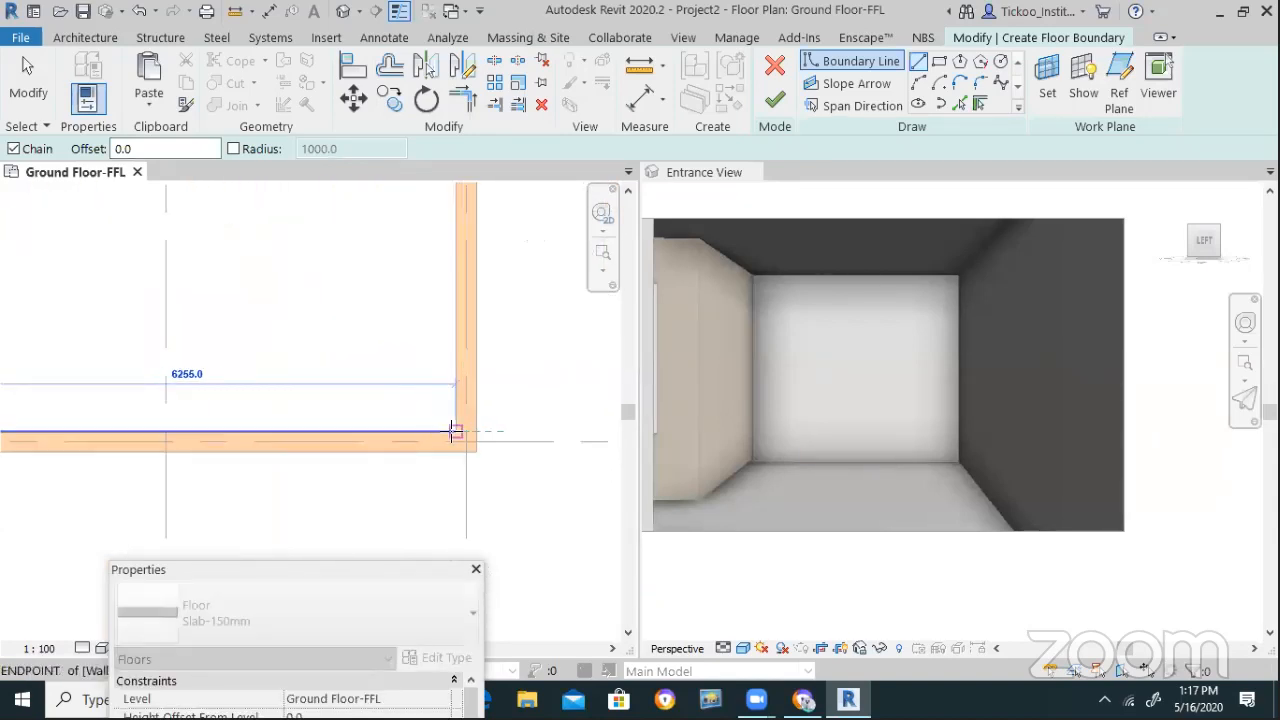
click(452, 432)
scroll(430, 450, up, 3)
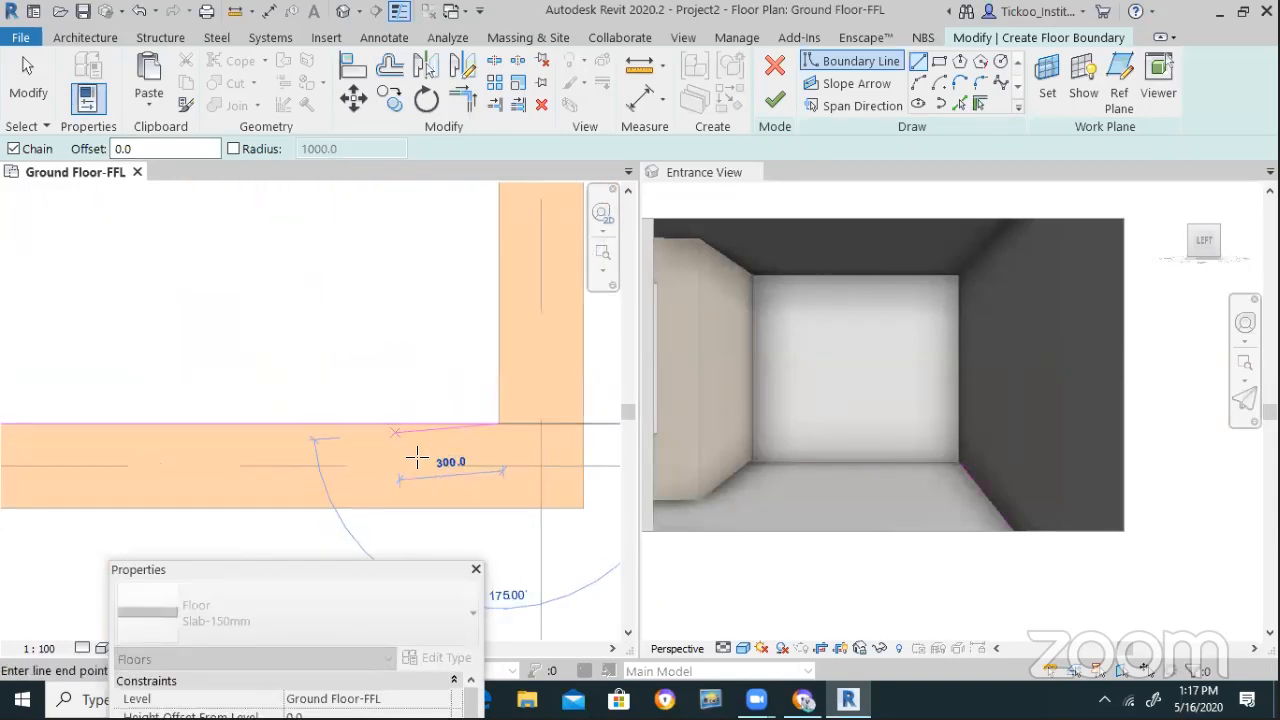
scroll(467, 483, down, 3)
scroll(485, 288, up, 4)
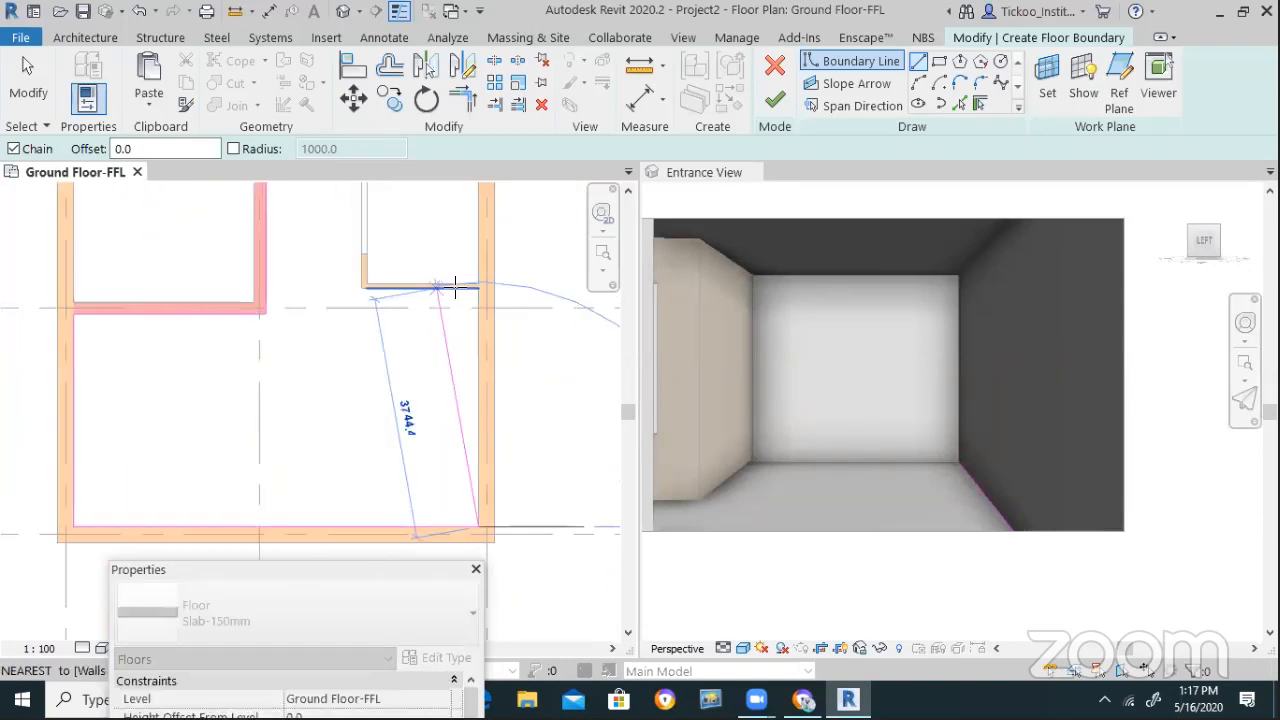
scroll(486, 291, up, 1)
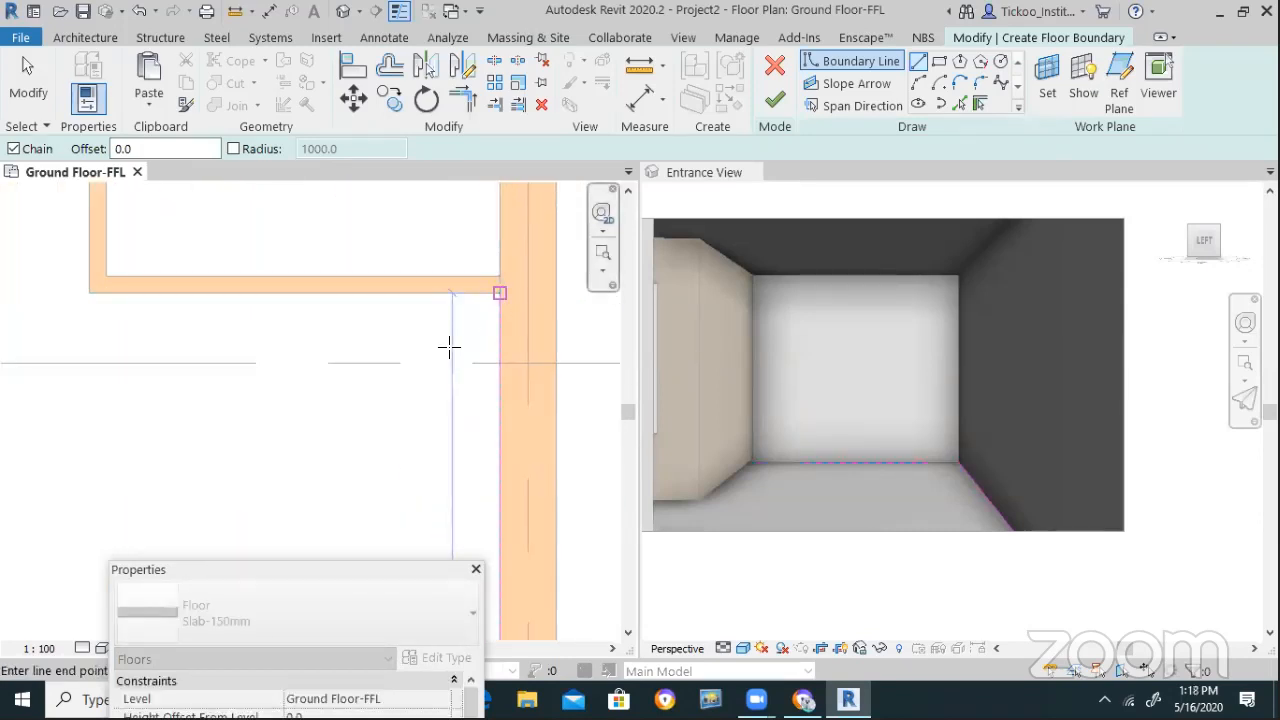
scroll(453, 371, down, 2)
scroll(337, 349, up, 2)
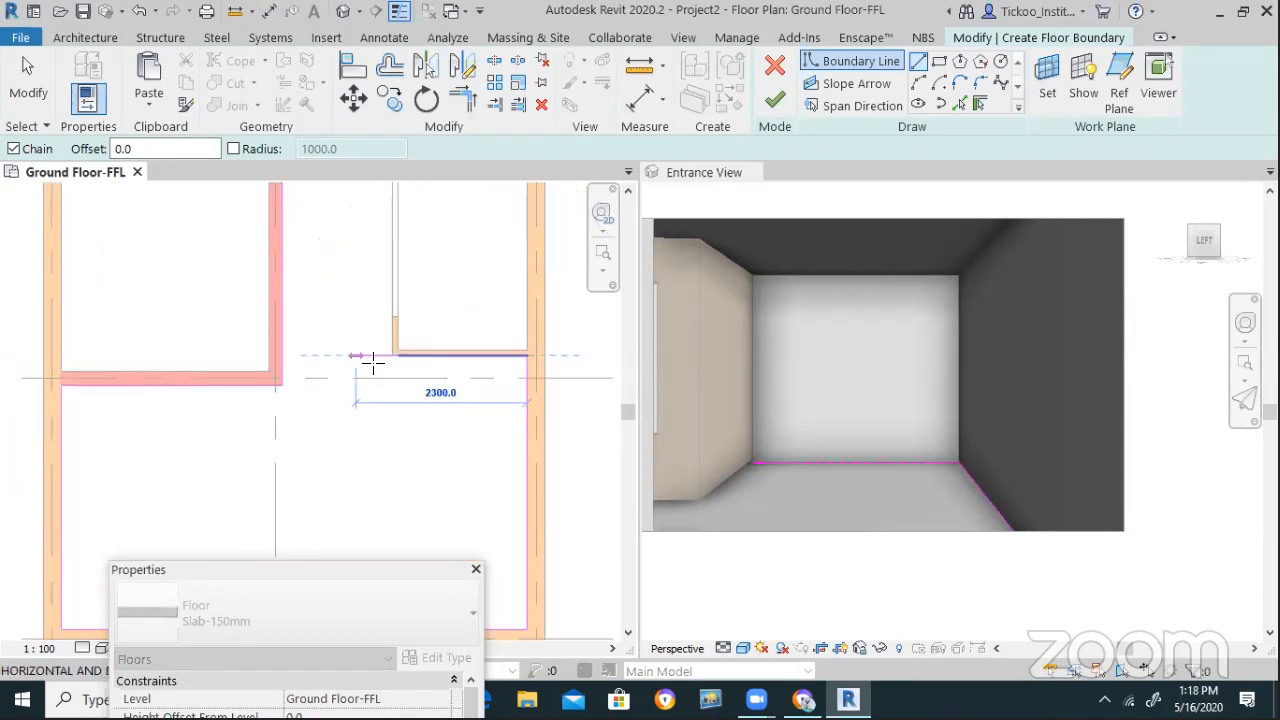
click(392, 355)
scroll(386, 451, down, 3)
scroll(386, 451, down, 2)
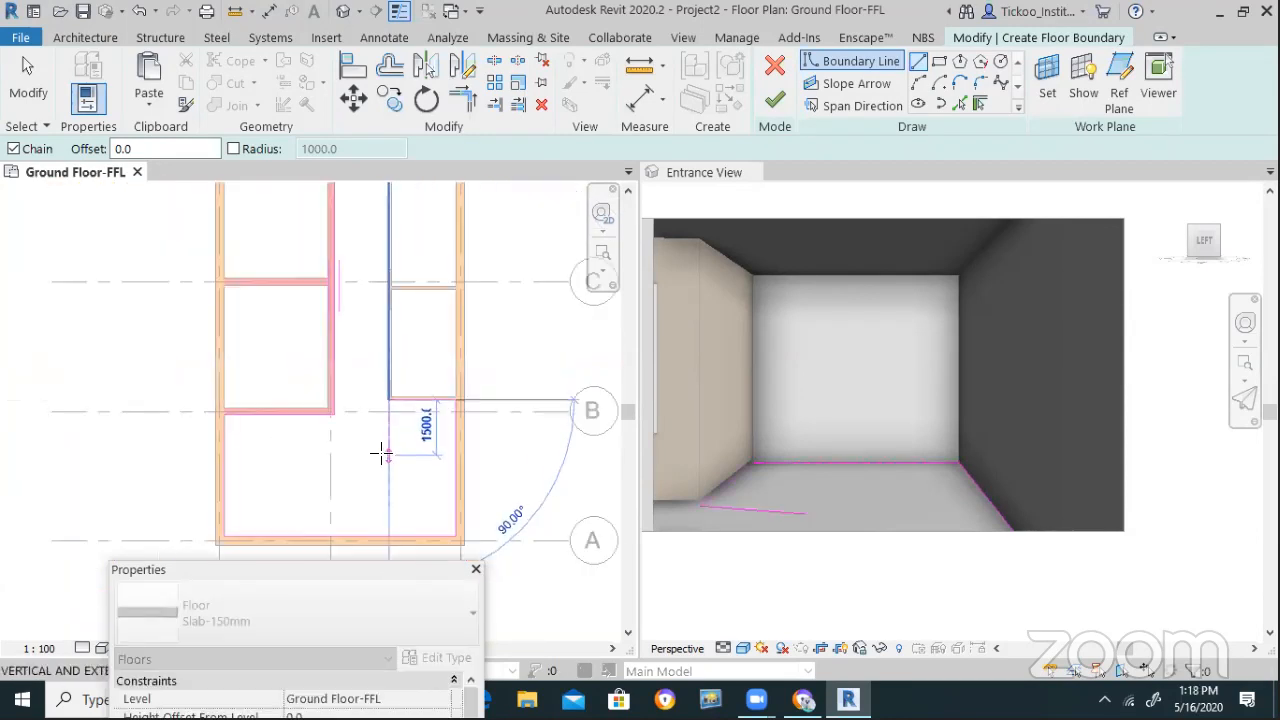
scroll(383, 260, down, 1)
scroll(370, 225, up, 1)
scroll(367, 218, up, 3)
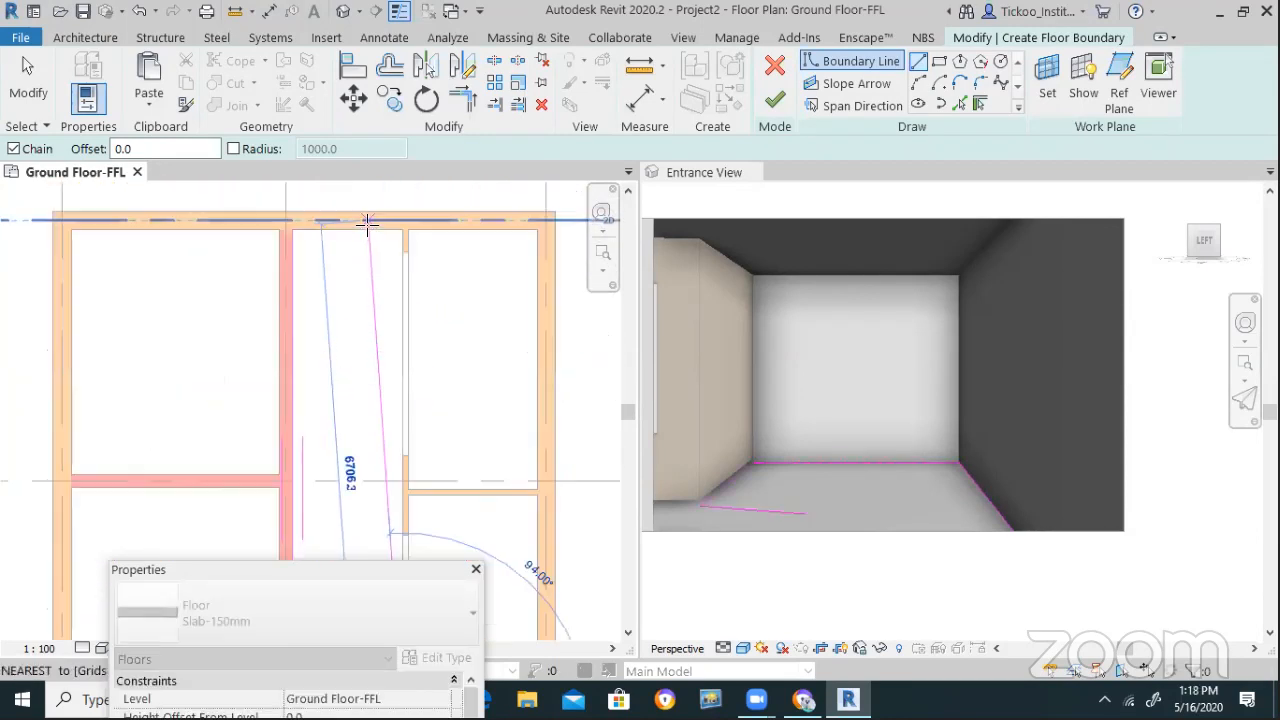
click(407, 241)
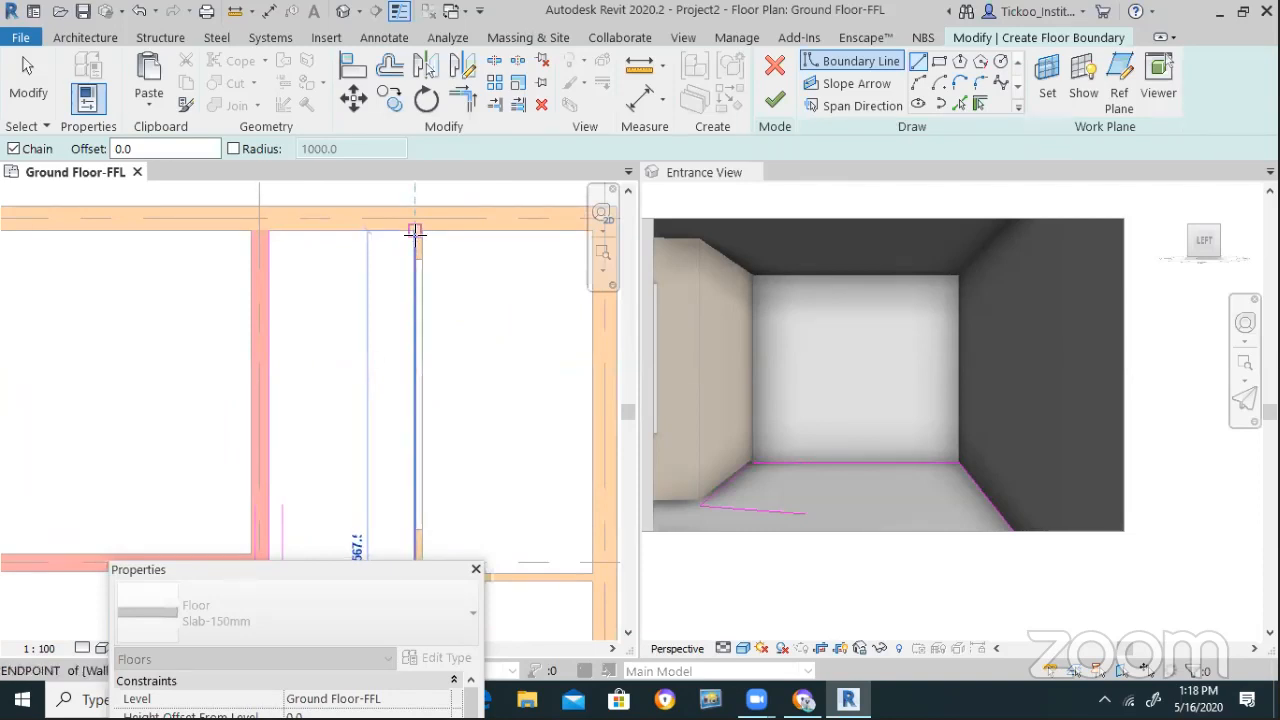
click(267, 230)
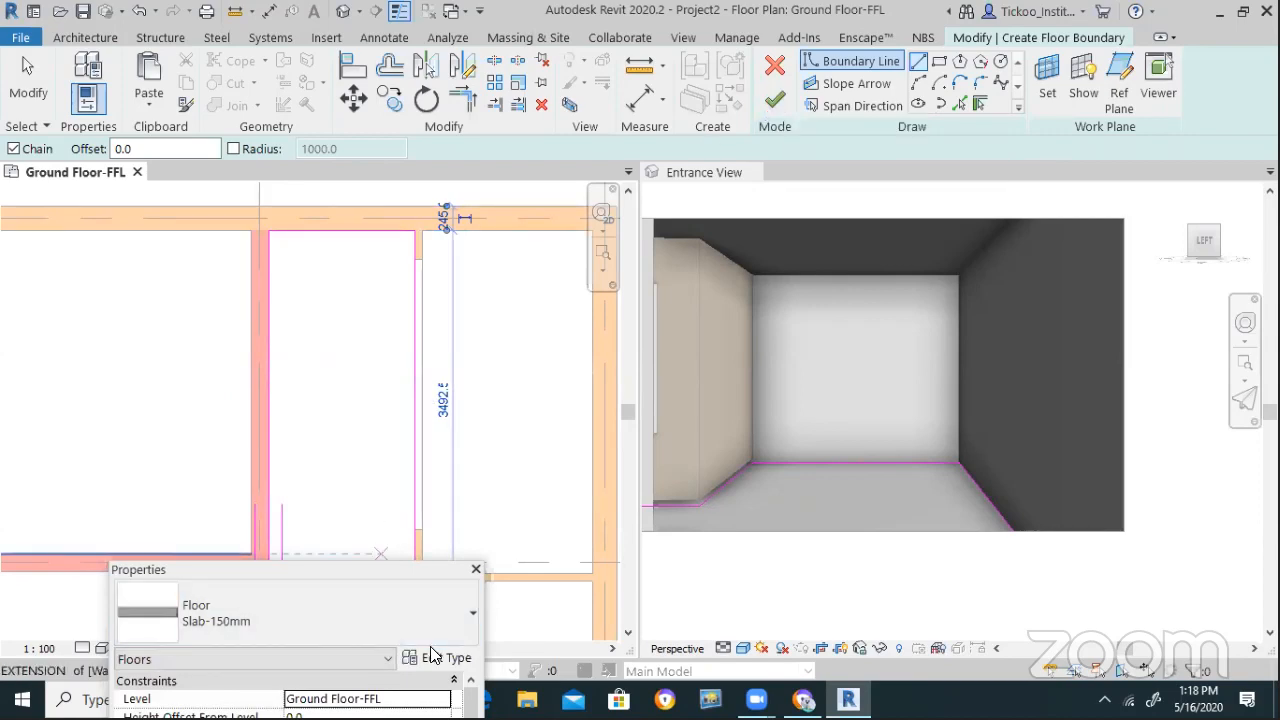
click(441, 662)
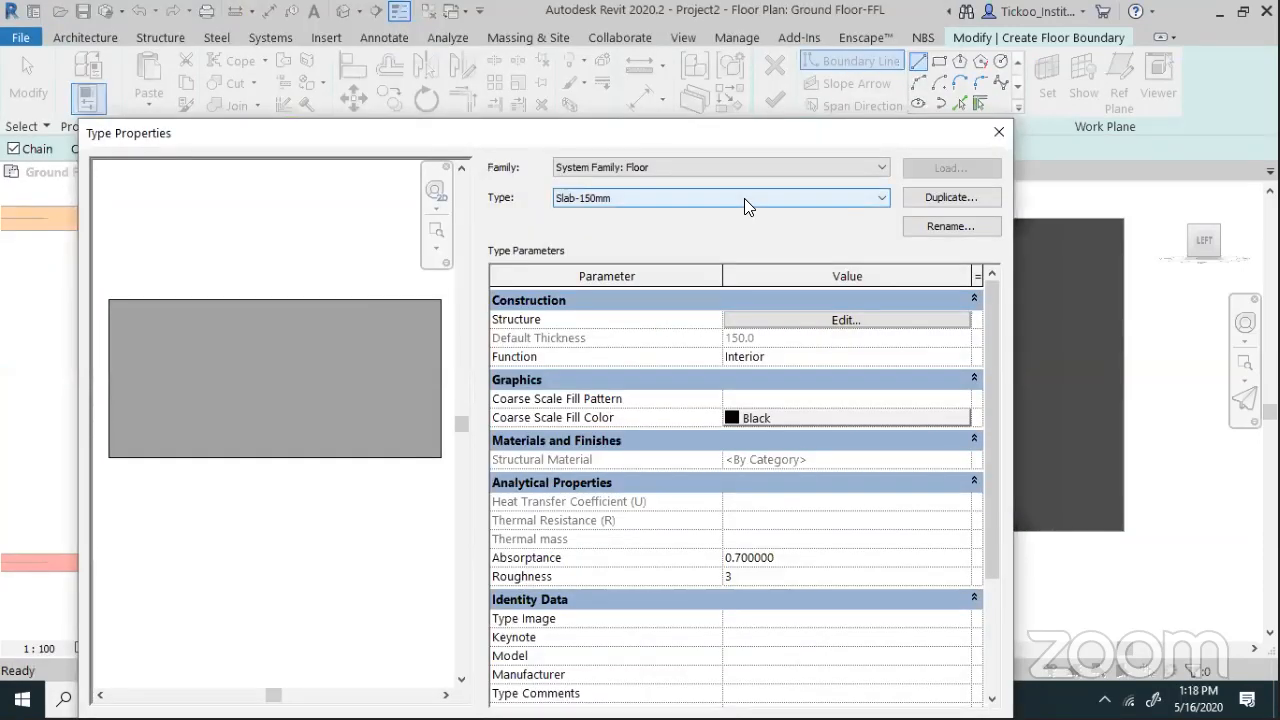
Duplicate the Generic 150mm floor type as 'Marble on PCC' and continue past the error
click(744, 198)
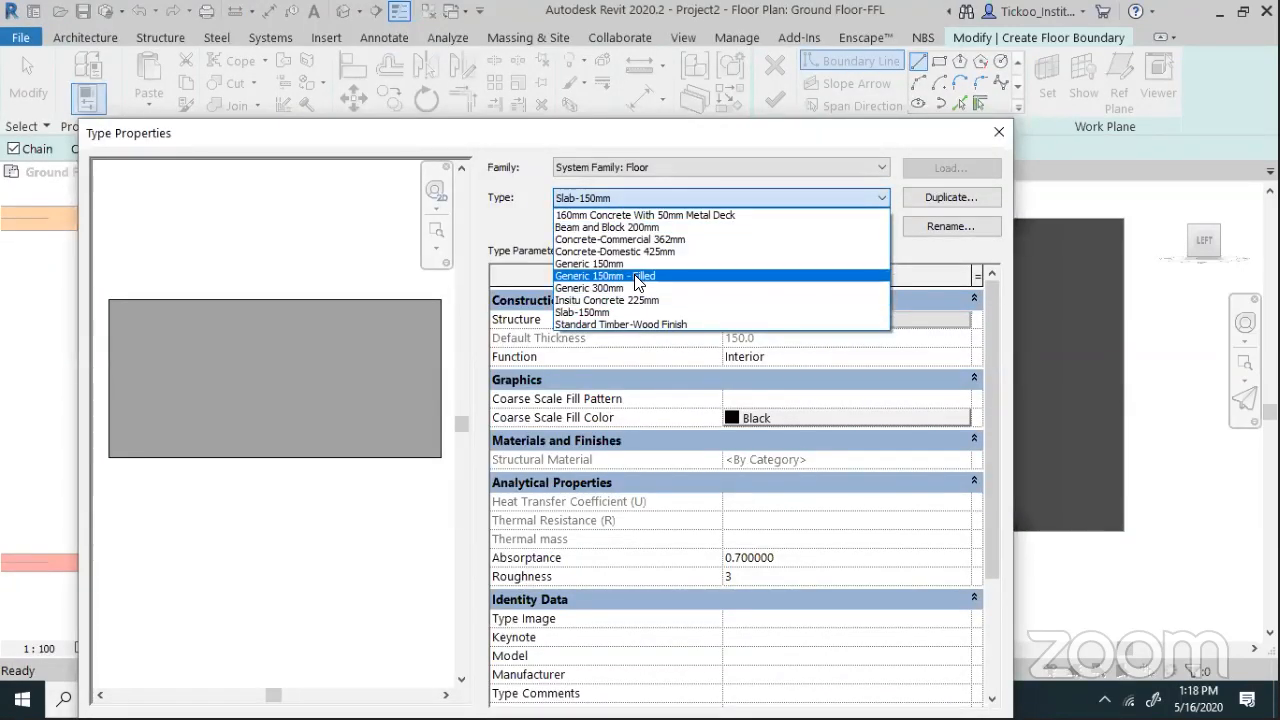
click(639, 265)
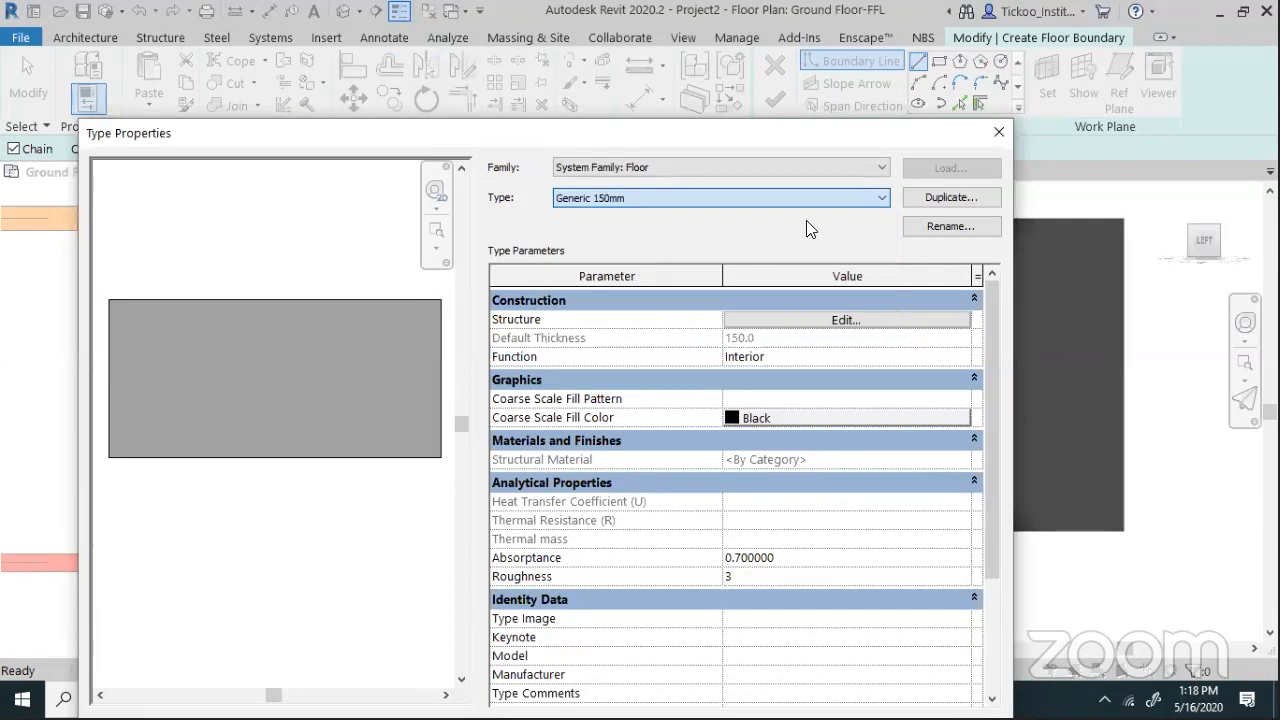
click(928, 199)
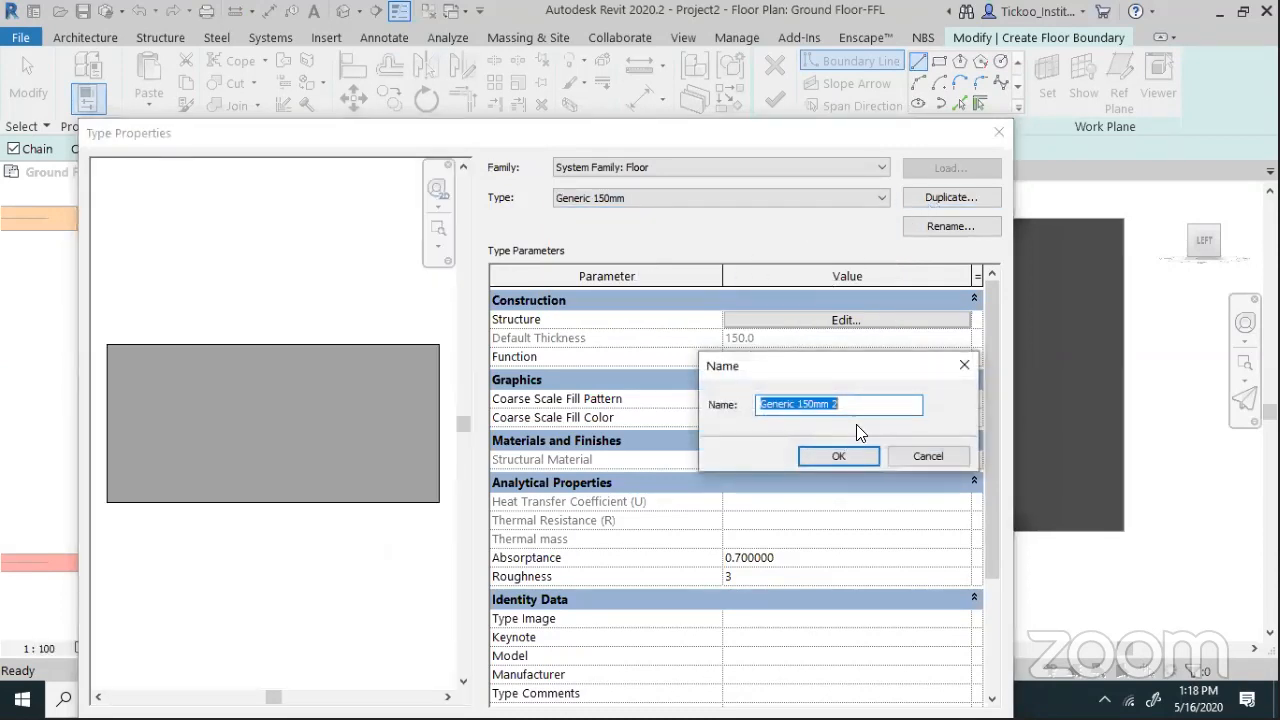
text(Marble on PC)
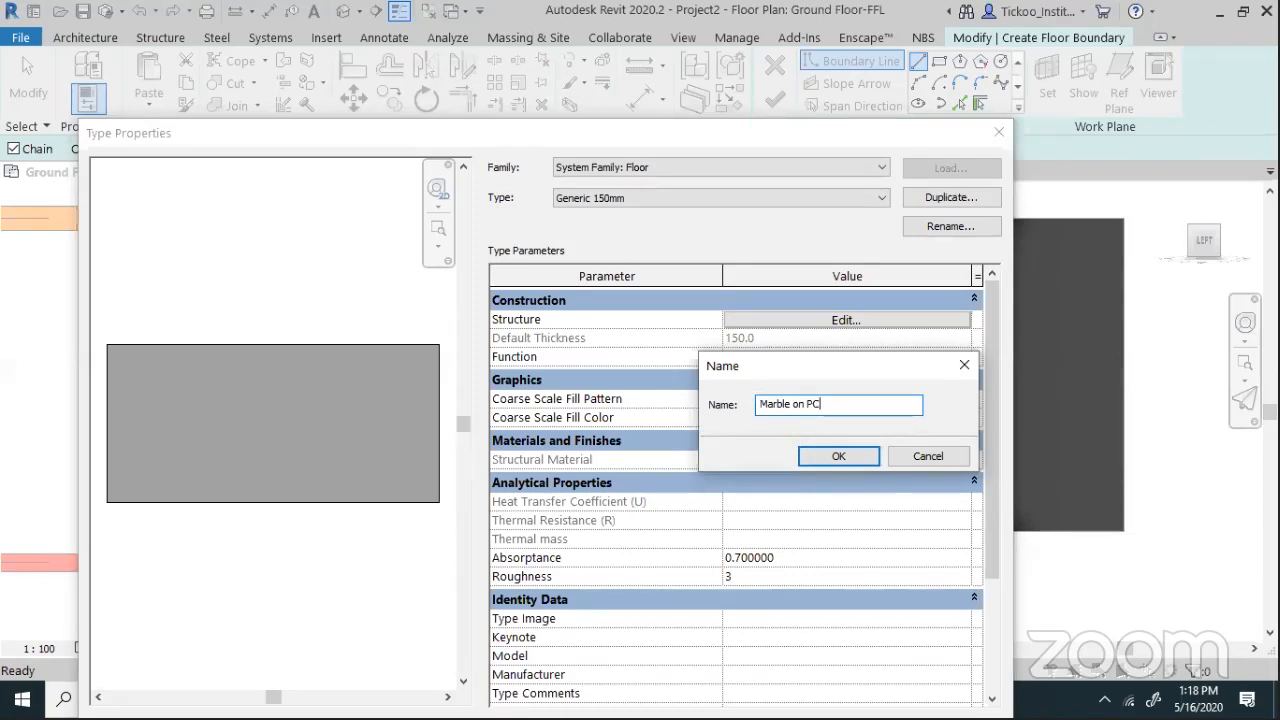
click(826, 456)
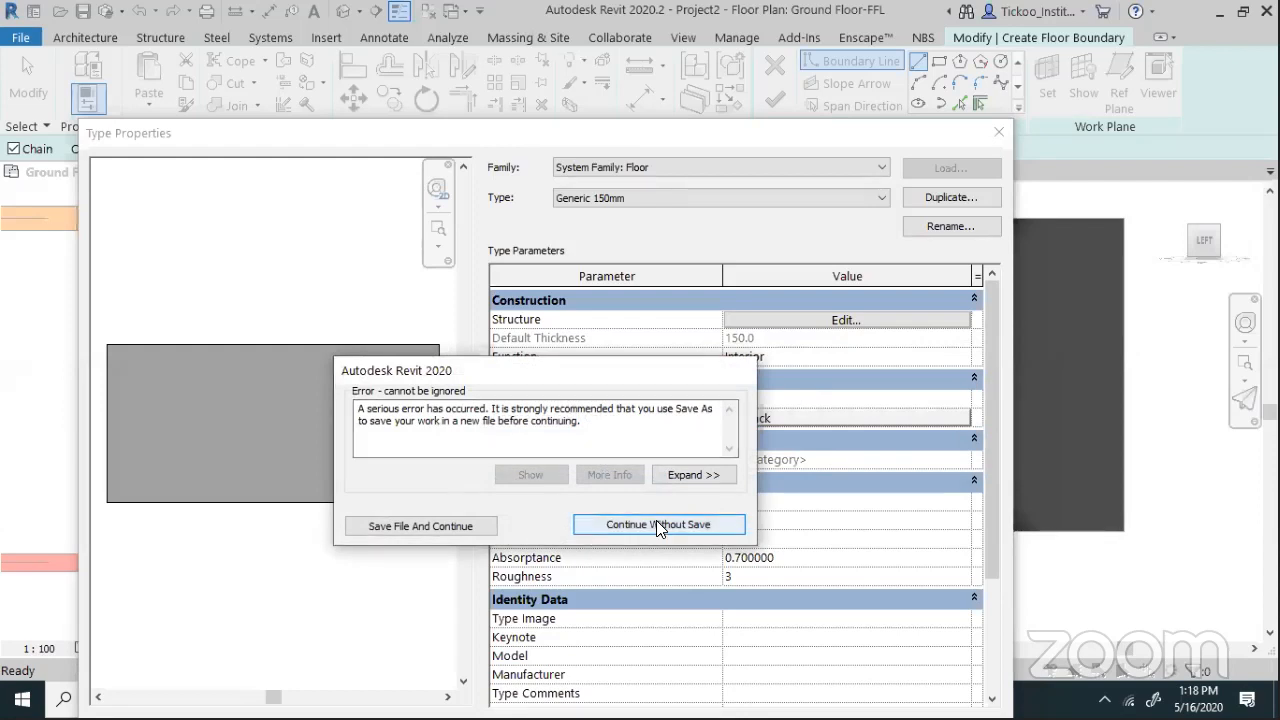
click(657, 526)
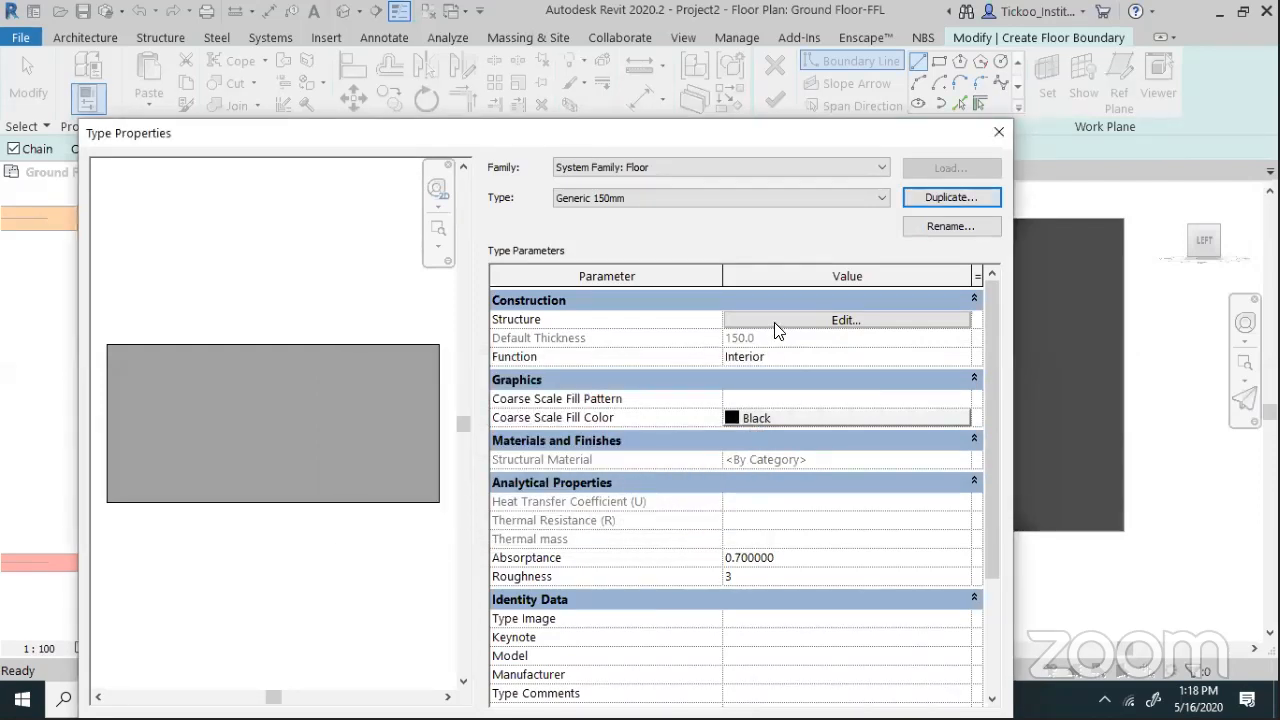
Retry the Generic 150mm duplicate, dismiss the error, and select the structure layer's 150.0 thickness
click(858, 200)
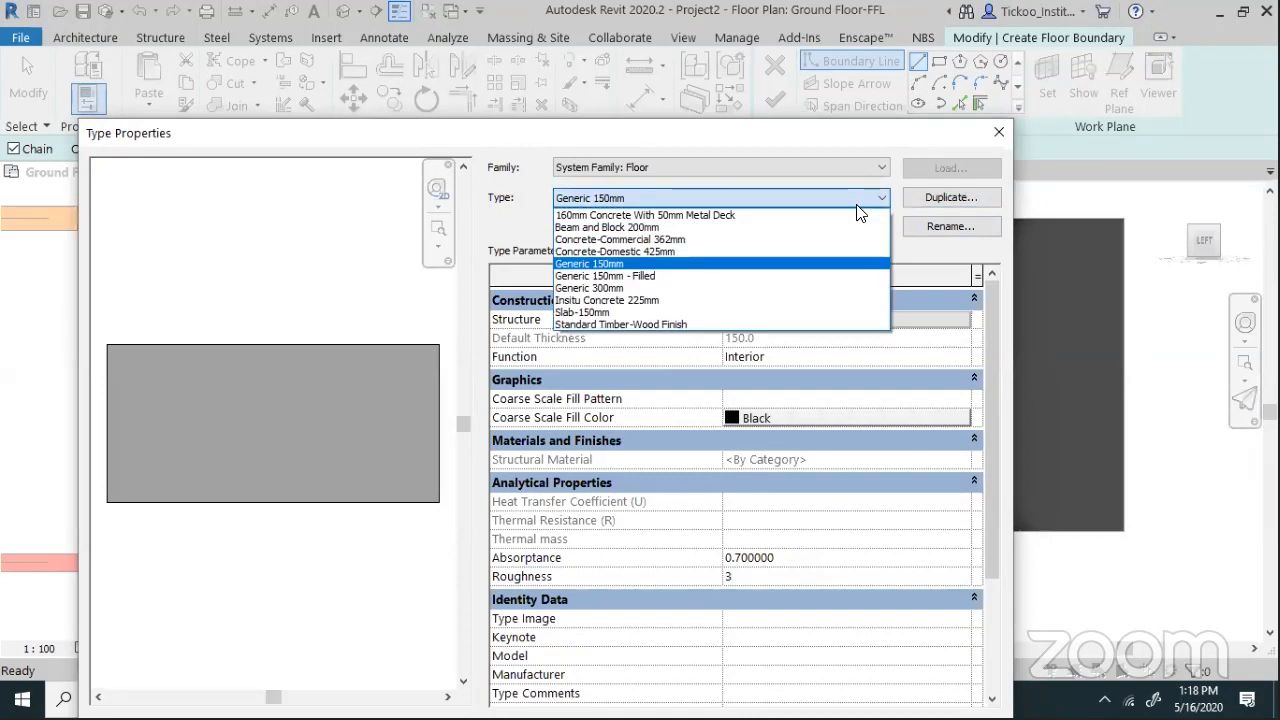
click(858, 205)
click(928, 198)
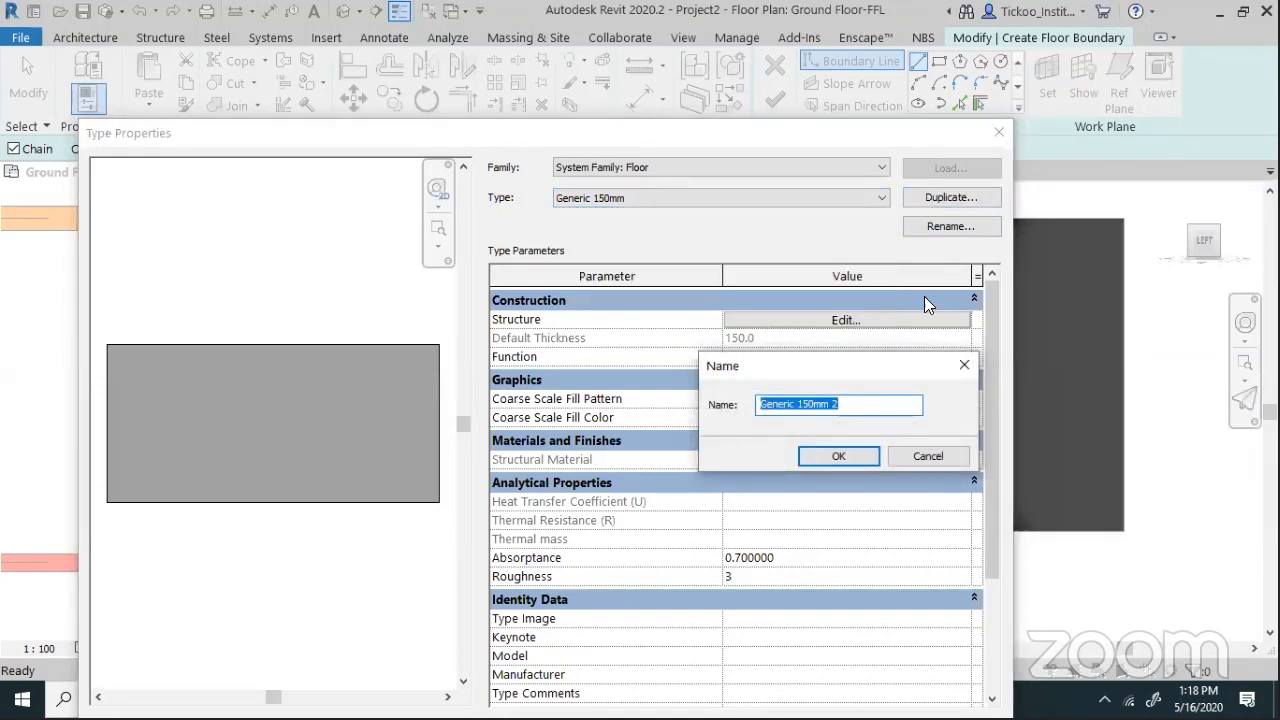
text(Marbl o)
key(BackSpace)
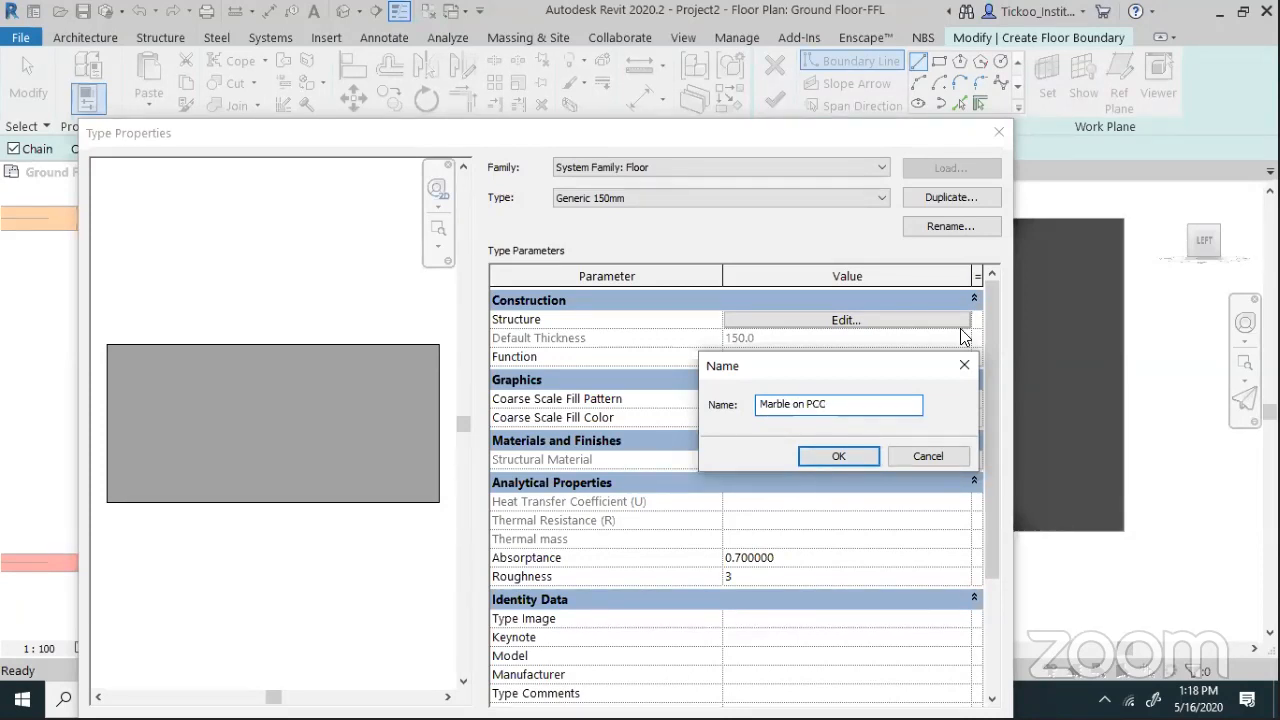
click(839, 457)
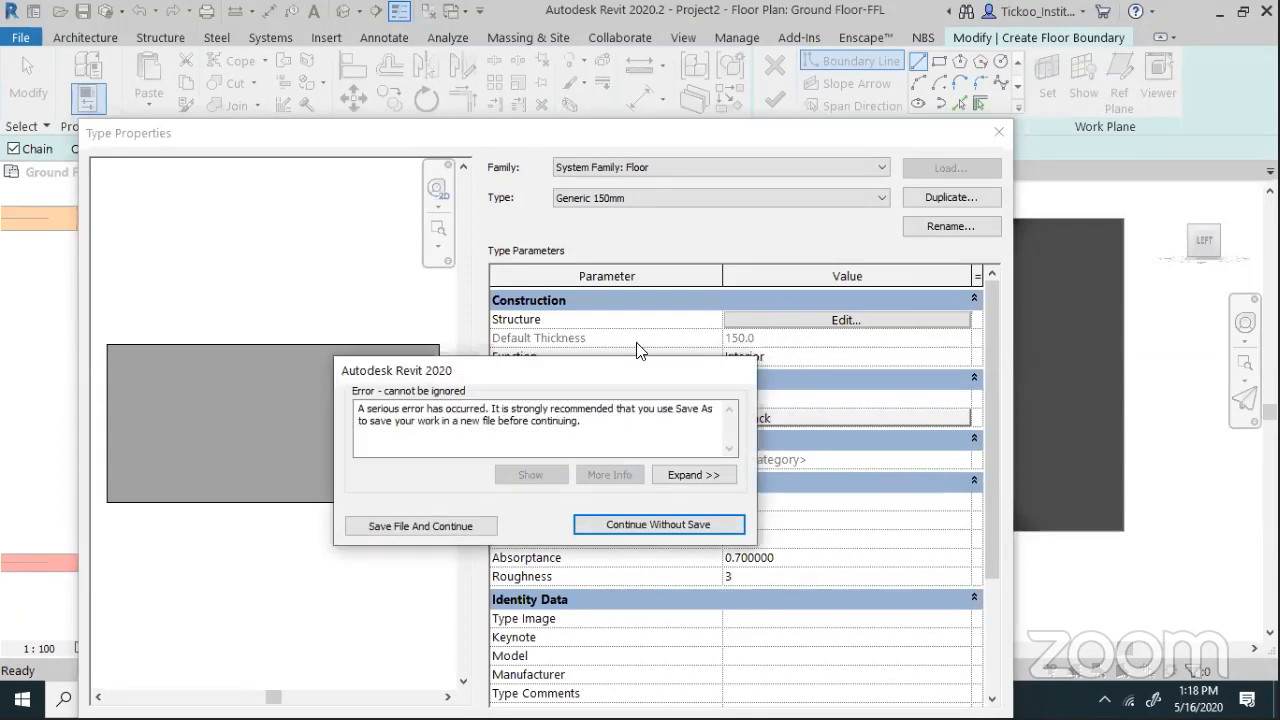
click(610, 527)
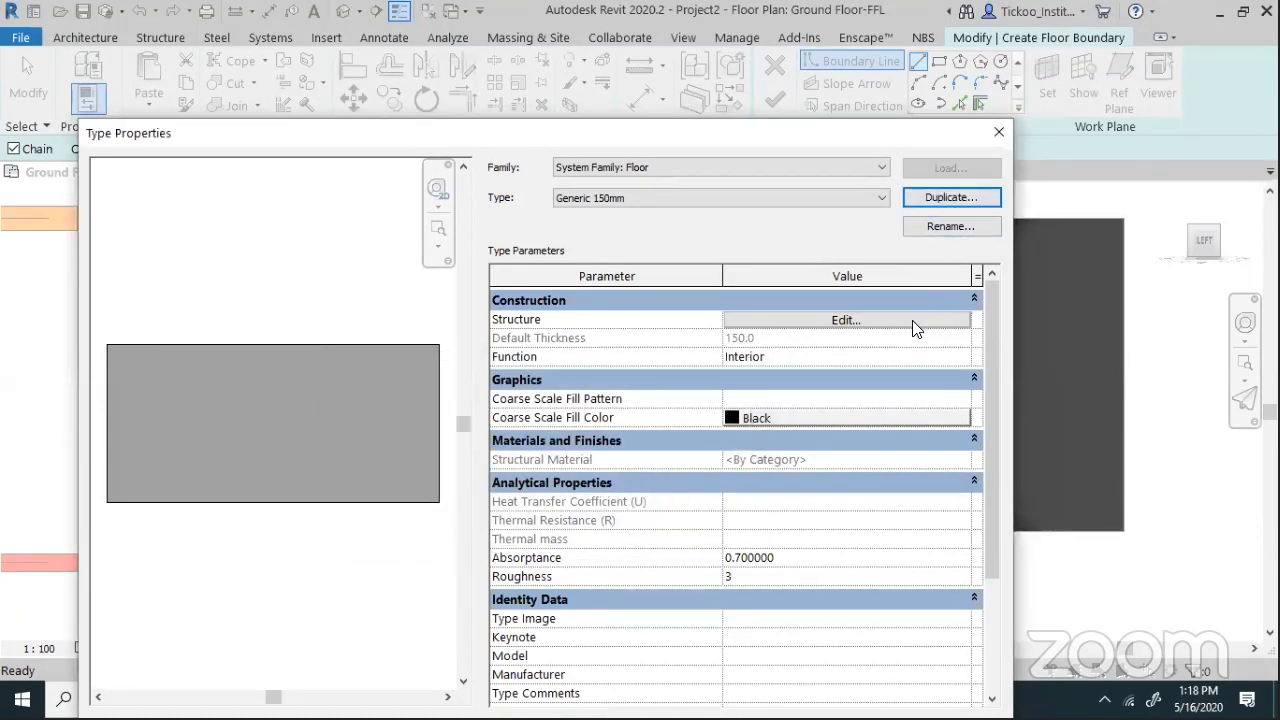
click(913, 322)
click(746, 338)
drag(754, 336, 616, 321)
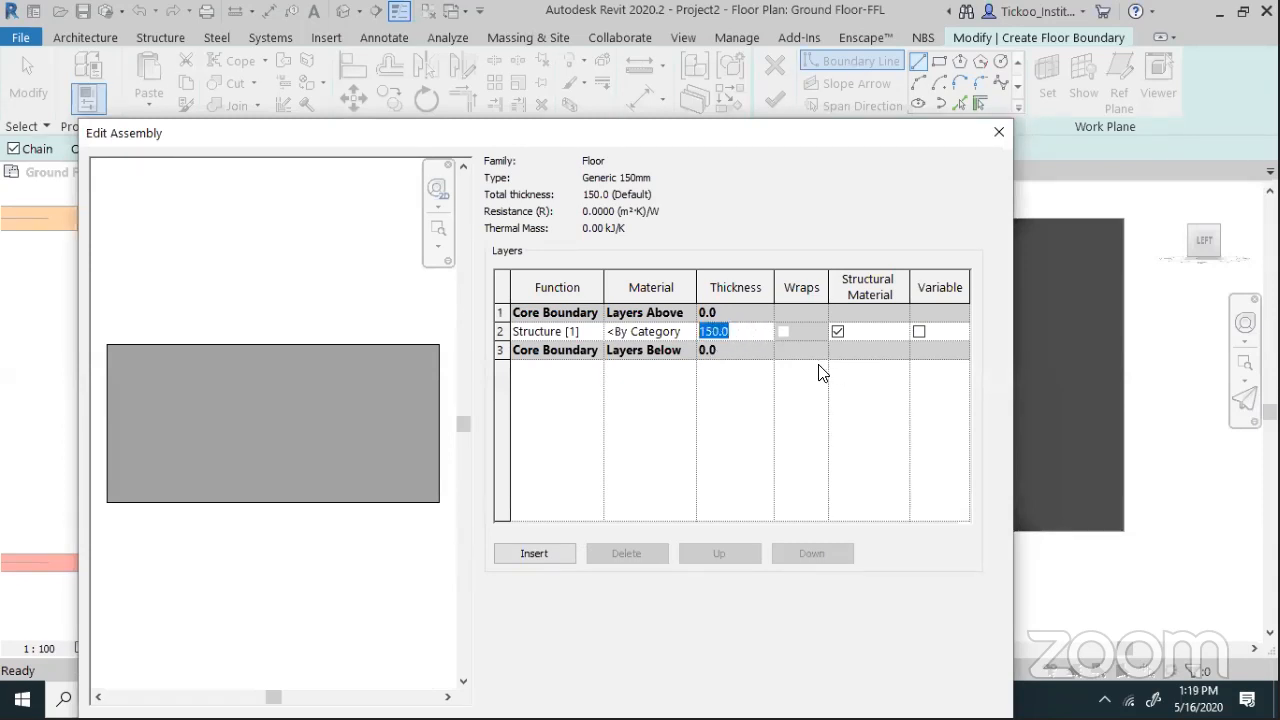
Set the structure layer to 50 mm with Concrete, Sand/Cement Screed material
text(50)
click(687, 336)
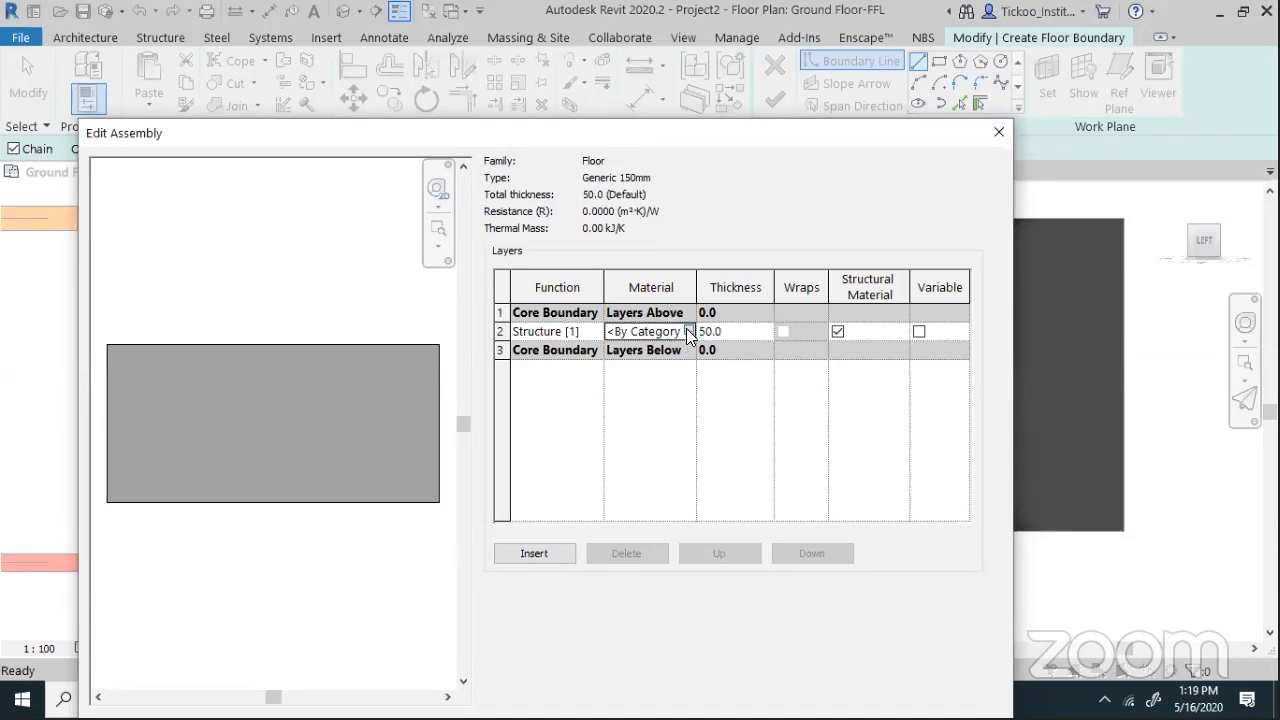
click(688, 333)
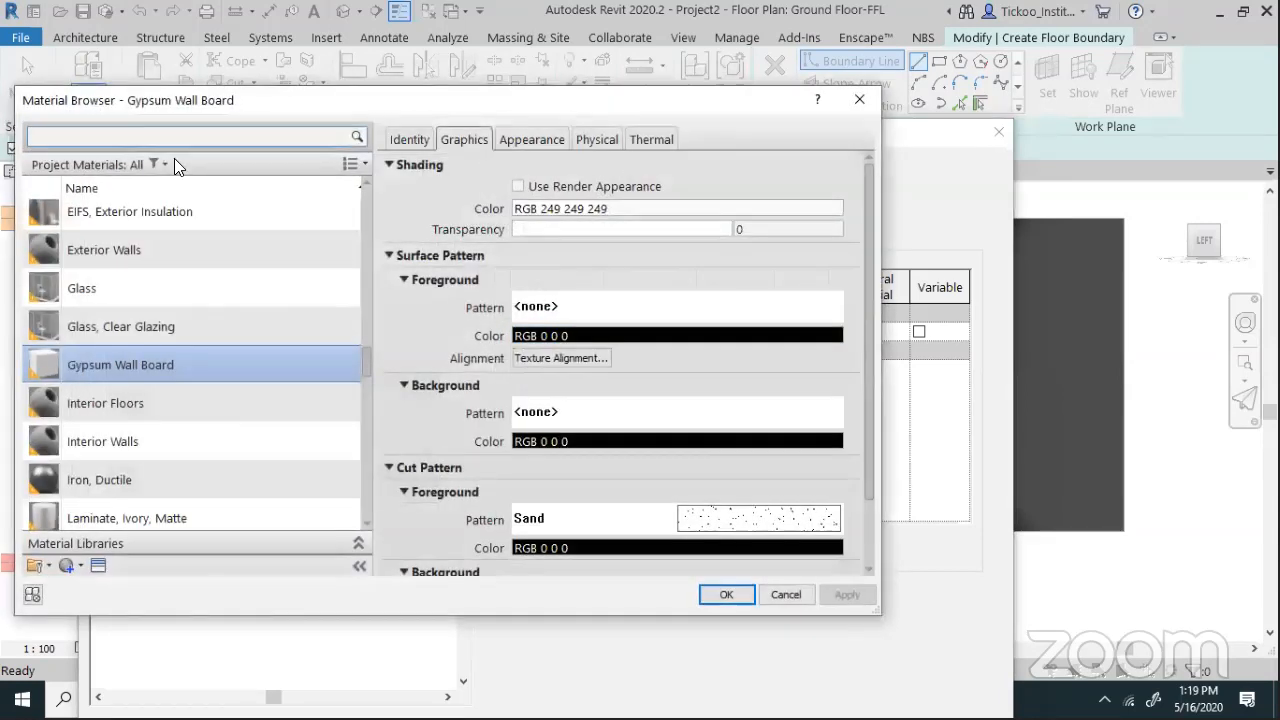
click(202, 135)
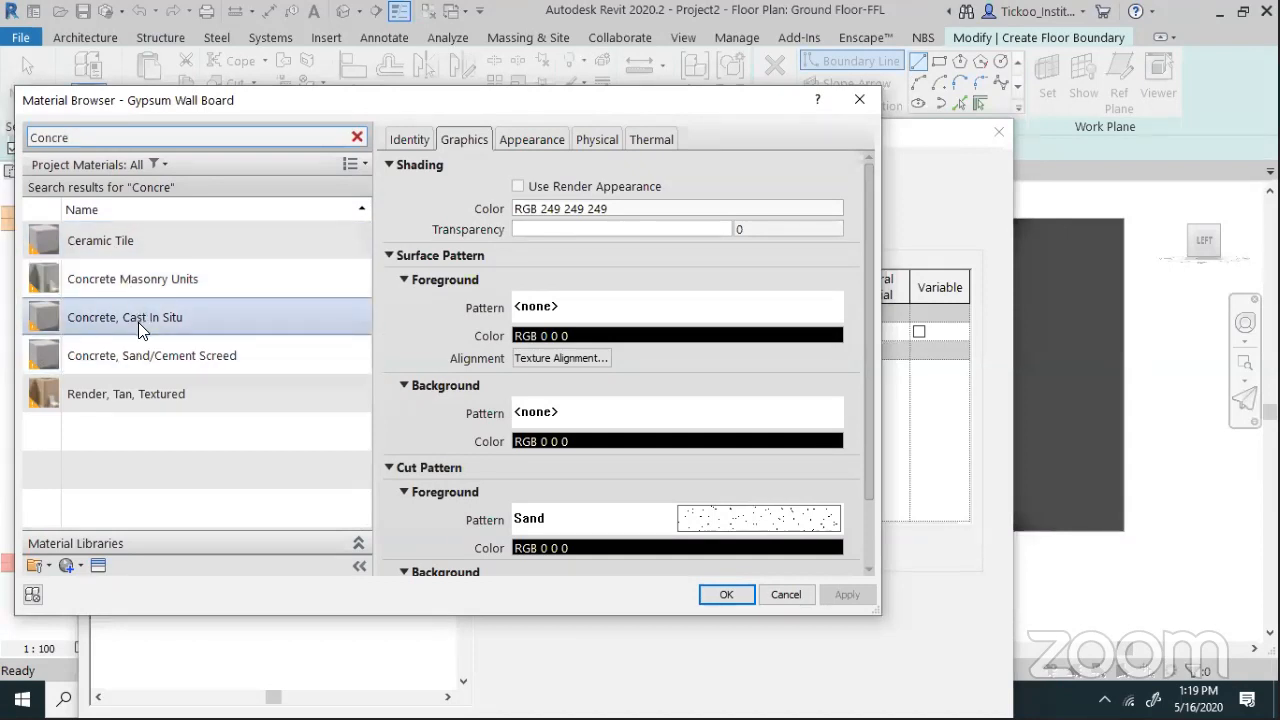
click(152, 357)
click(726, 595)
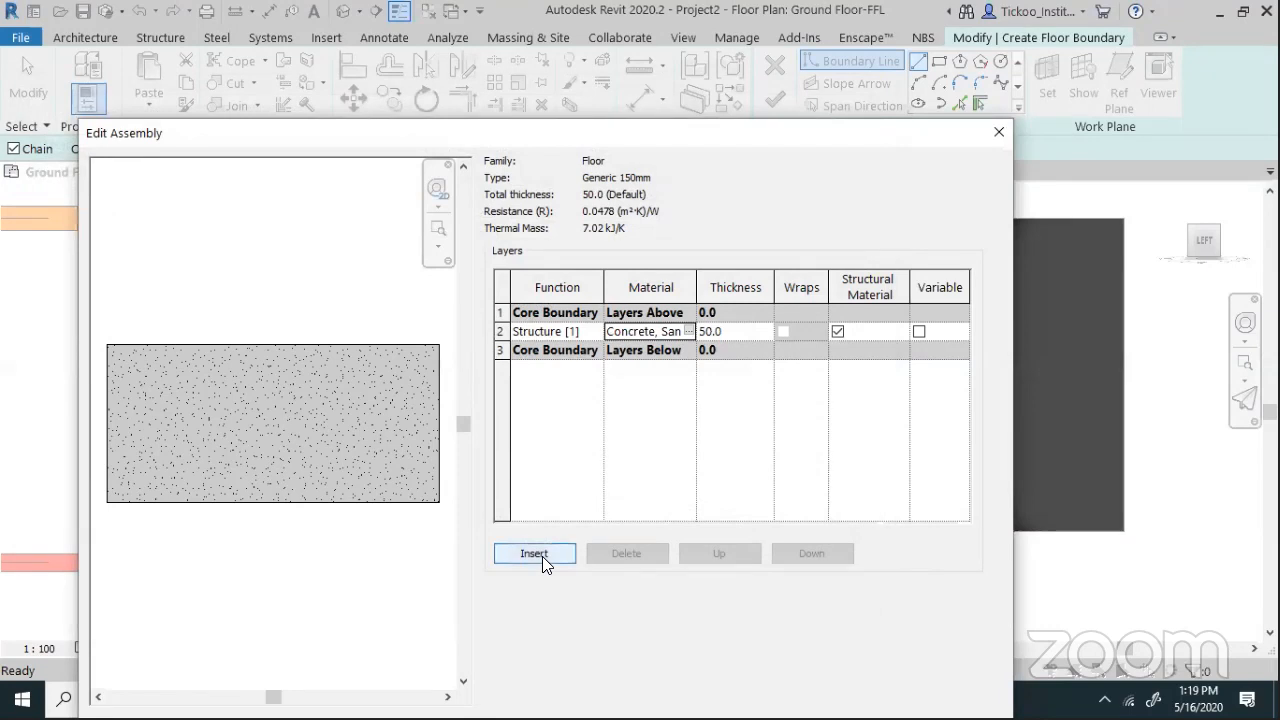
Insert a new layer, move it to the top, and give it 15 mm thickness
click(542, 556)
click(708, 554)
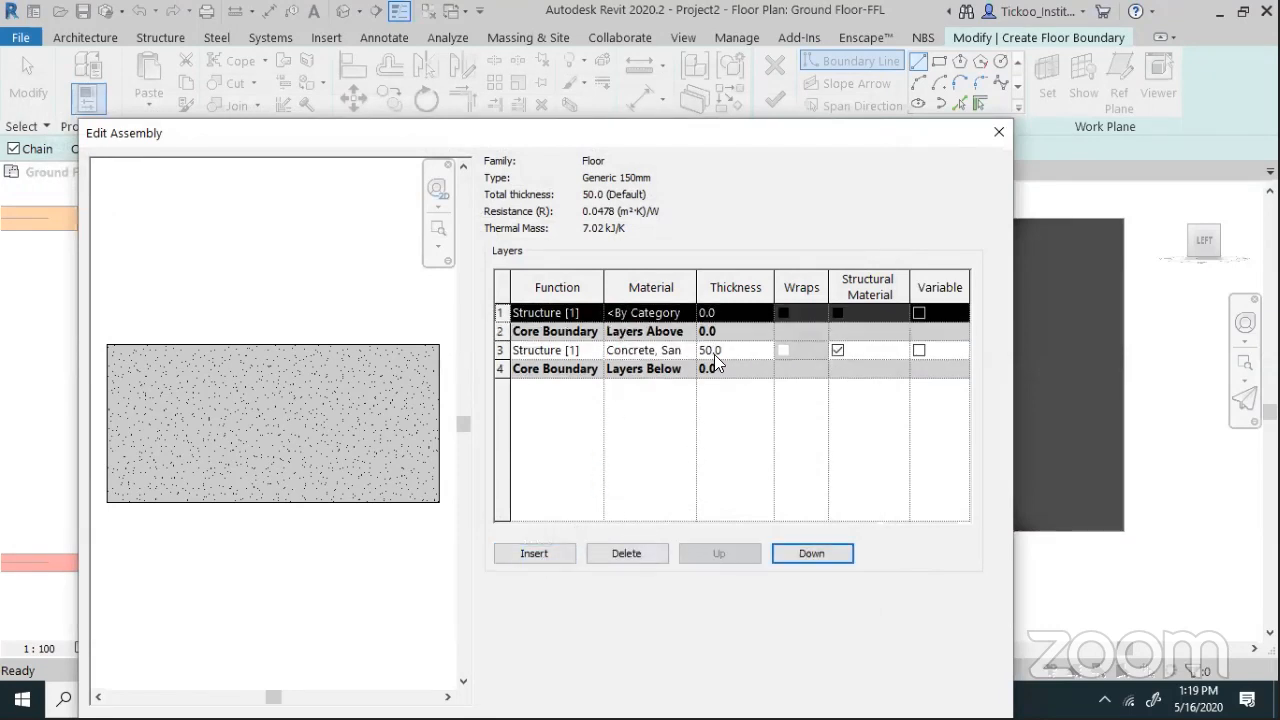
click(724, 312)
text(15)
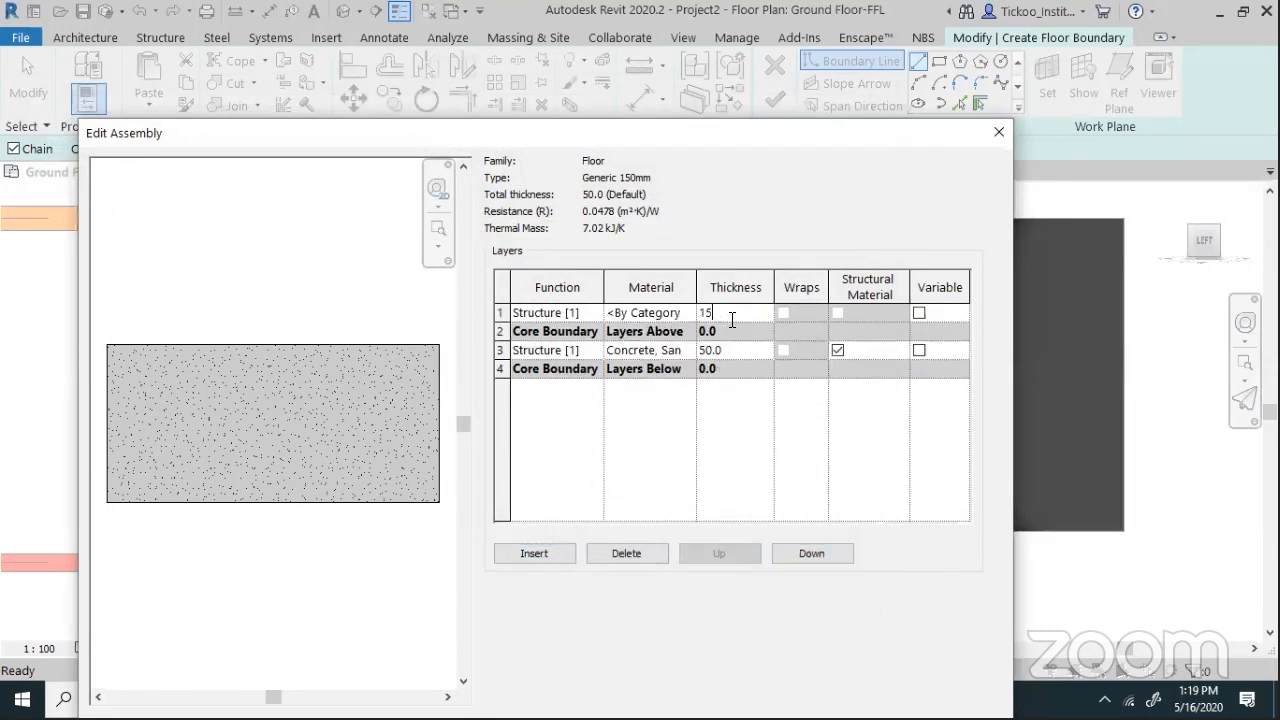
click(688, 312)
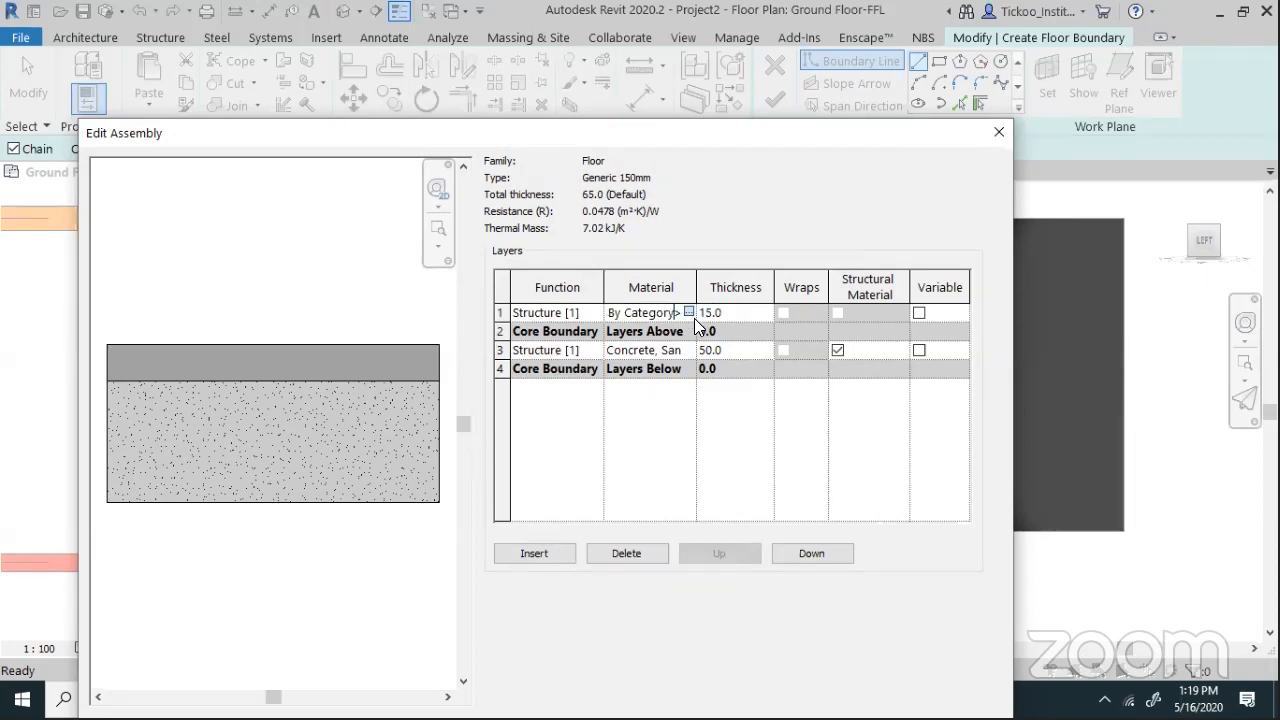
click(689, 312)
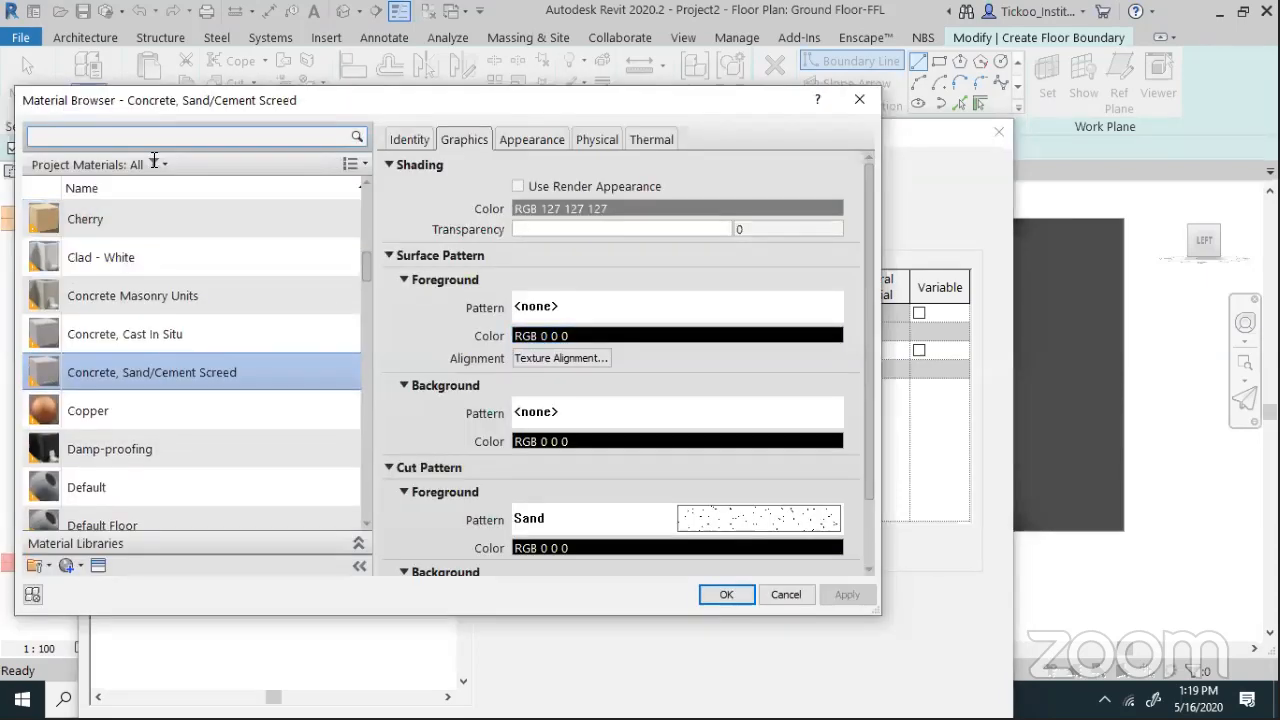
Search materials for Marble, Stone and Floor, then assign Oak Flooring to the top layer
text(Marble)
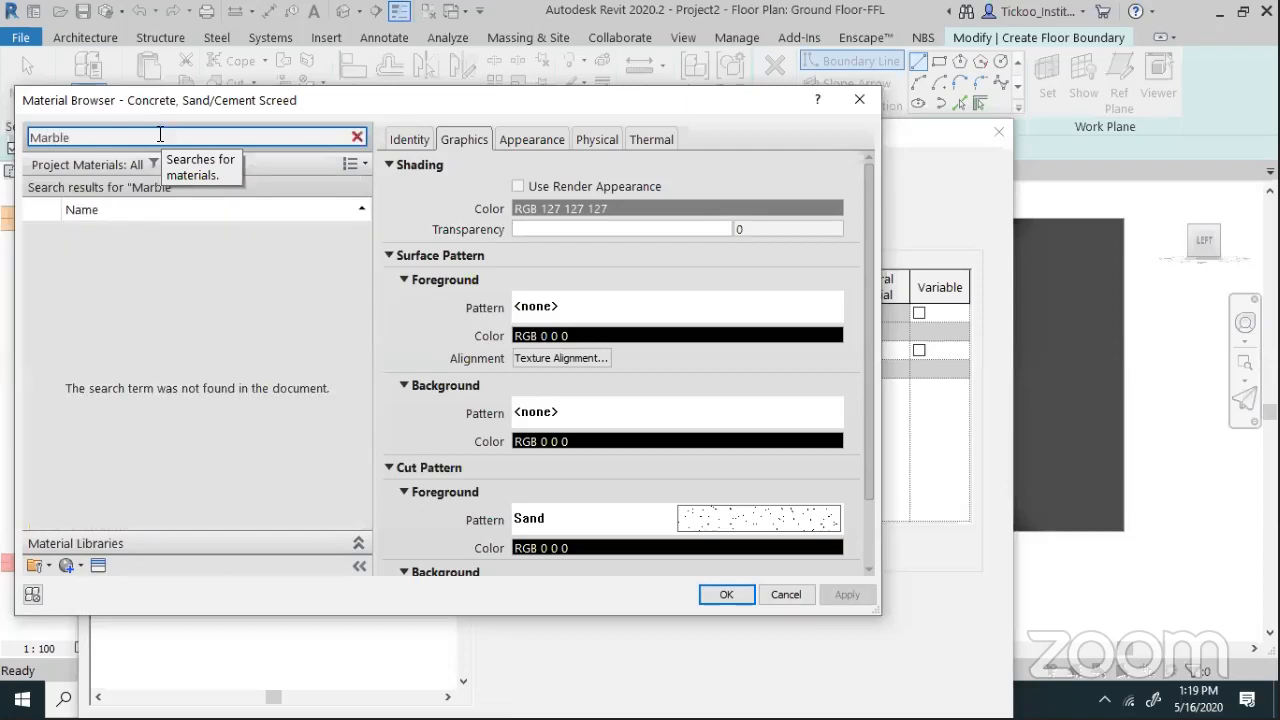
double_click(34, 137)
text(Ston)
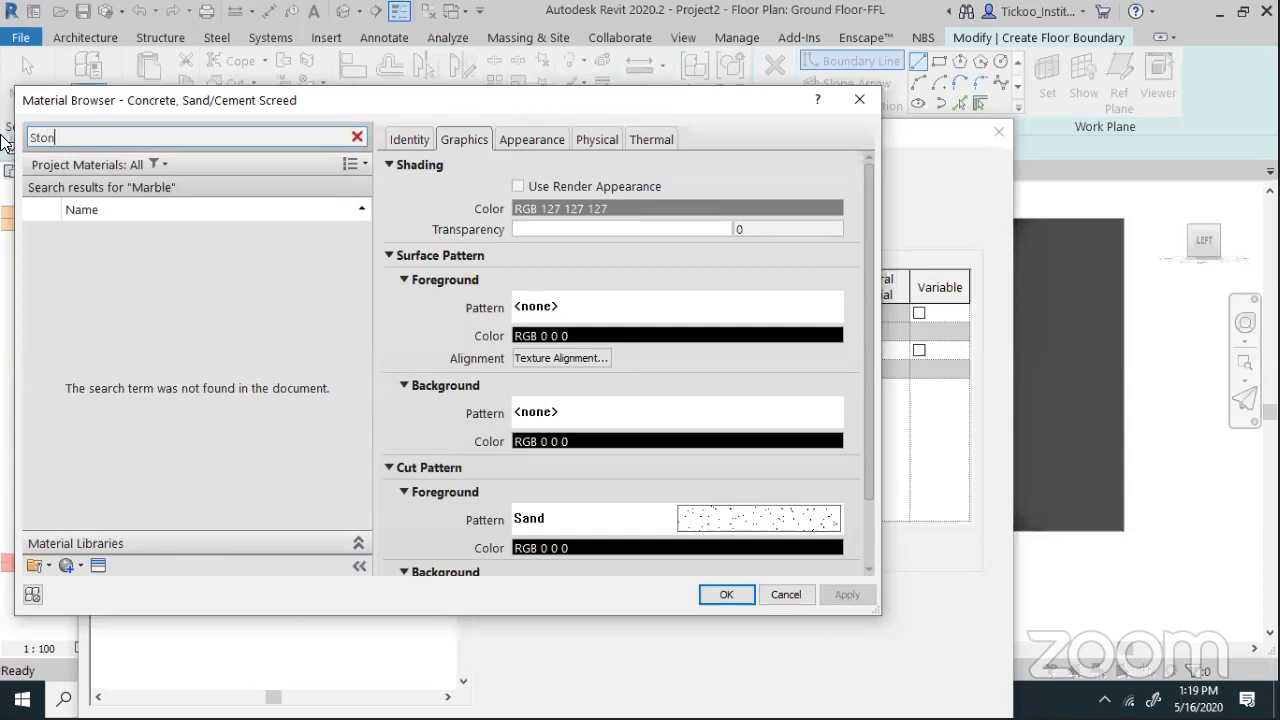
text(e)
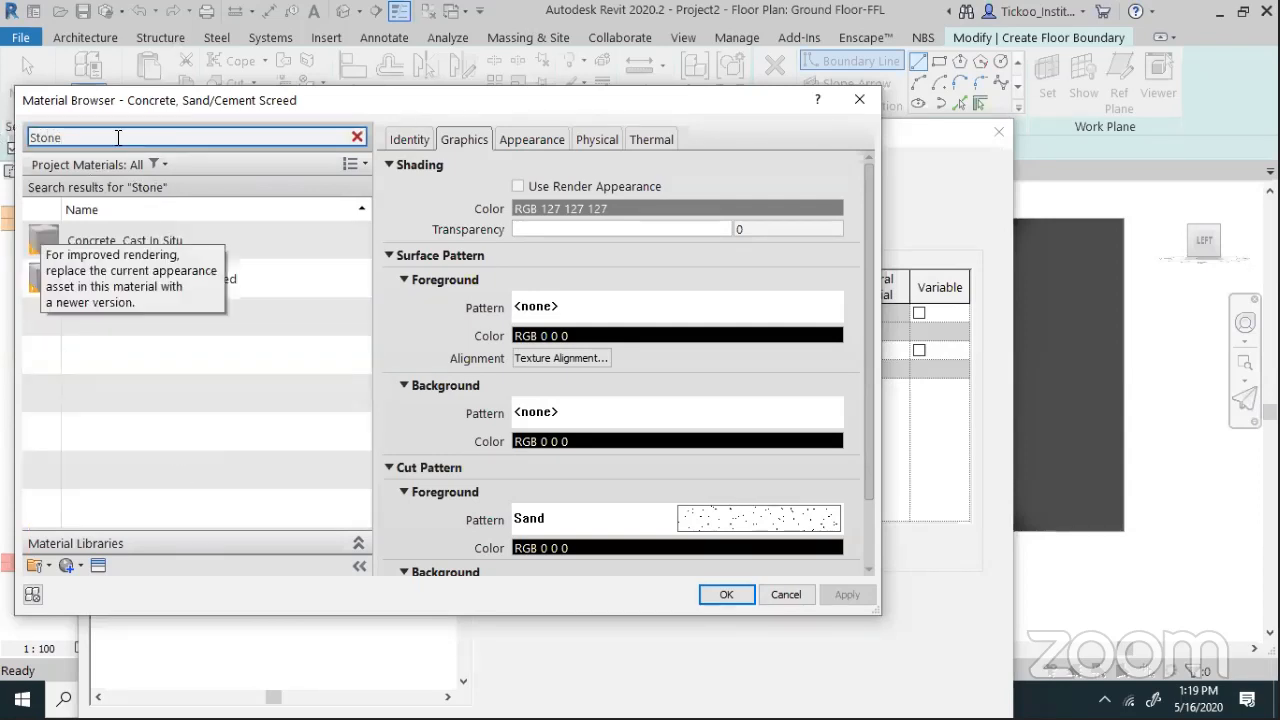
drag(108, 142, 16, 142)
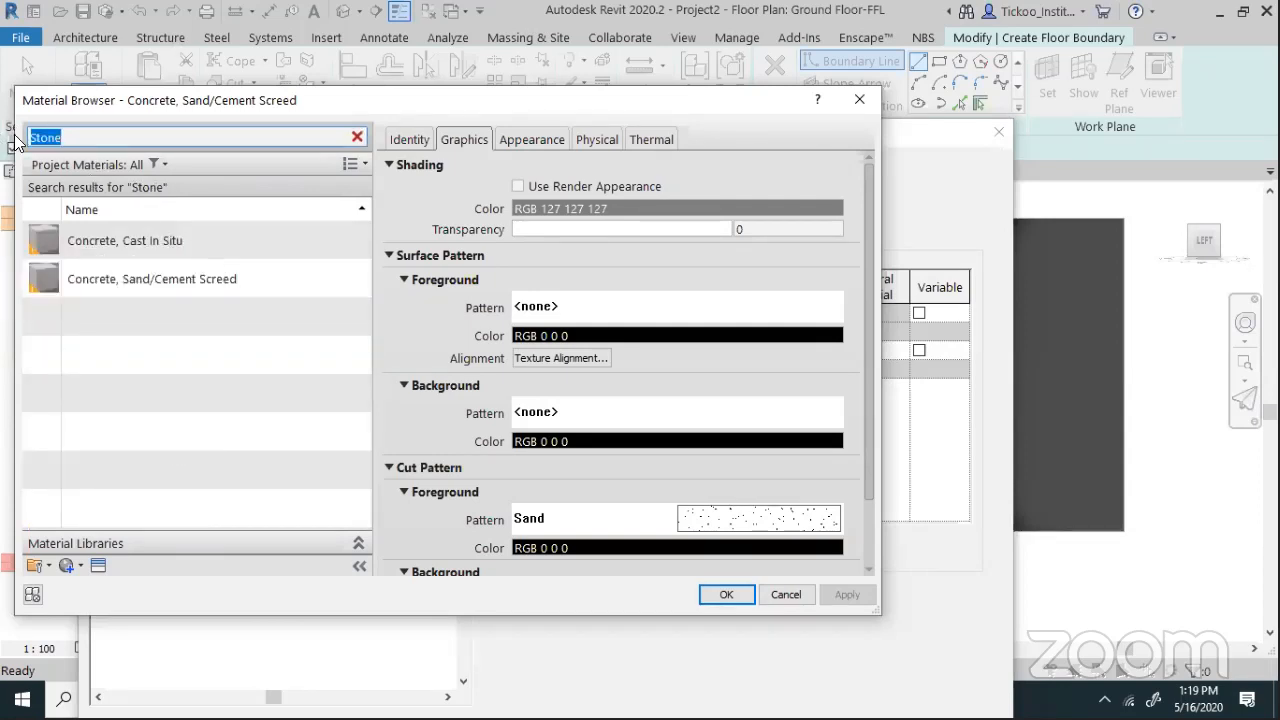
text(Floor)
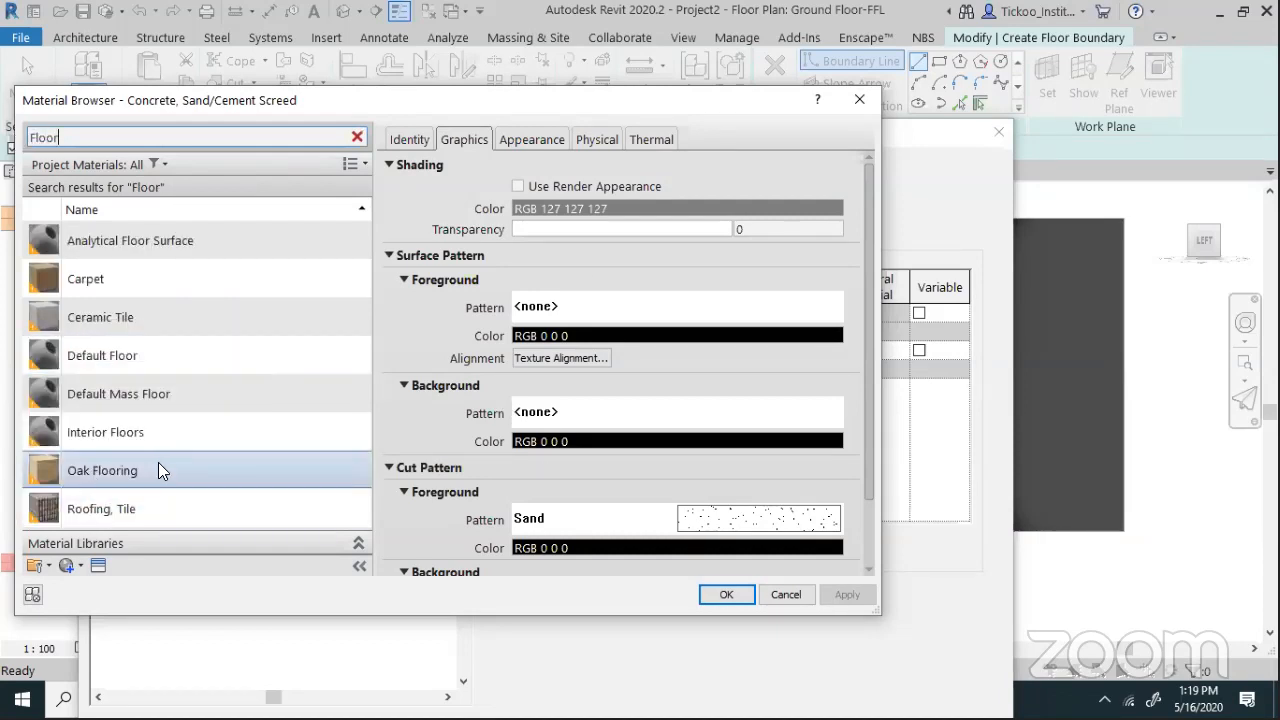
click(128, 326)
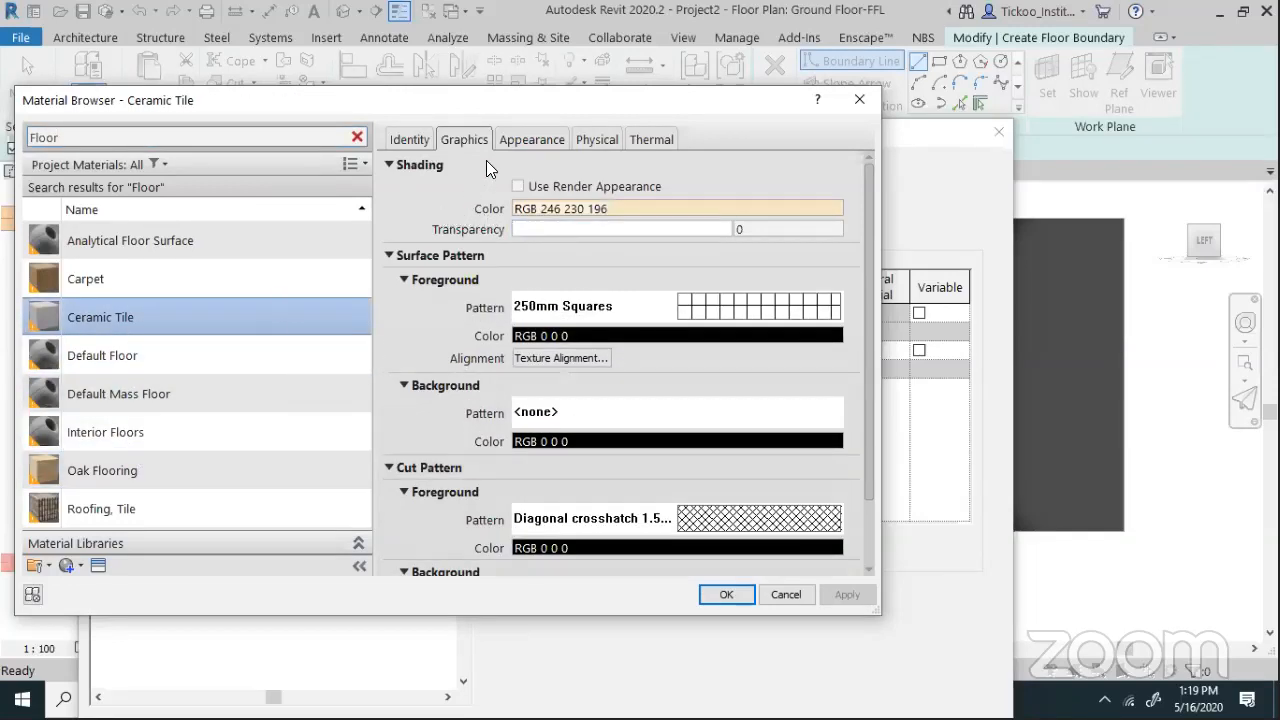
click(522, 144)
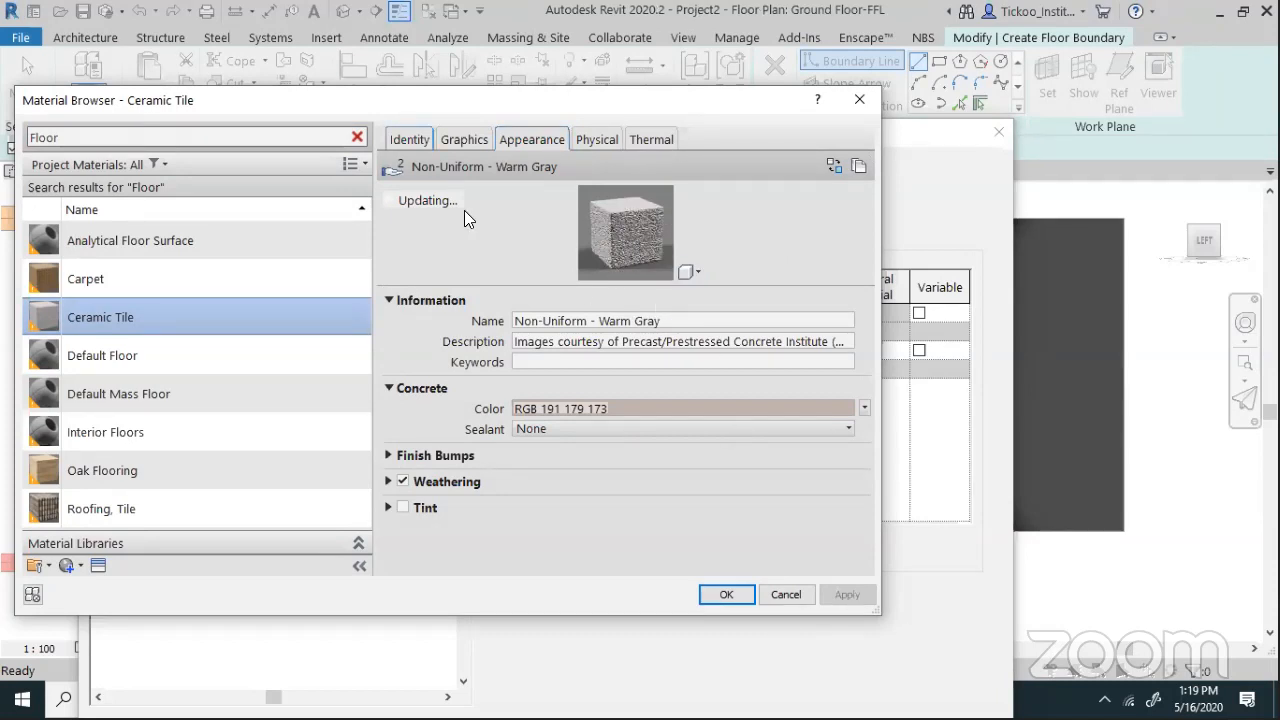
click(120, 470)
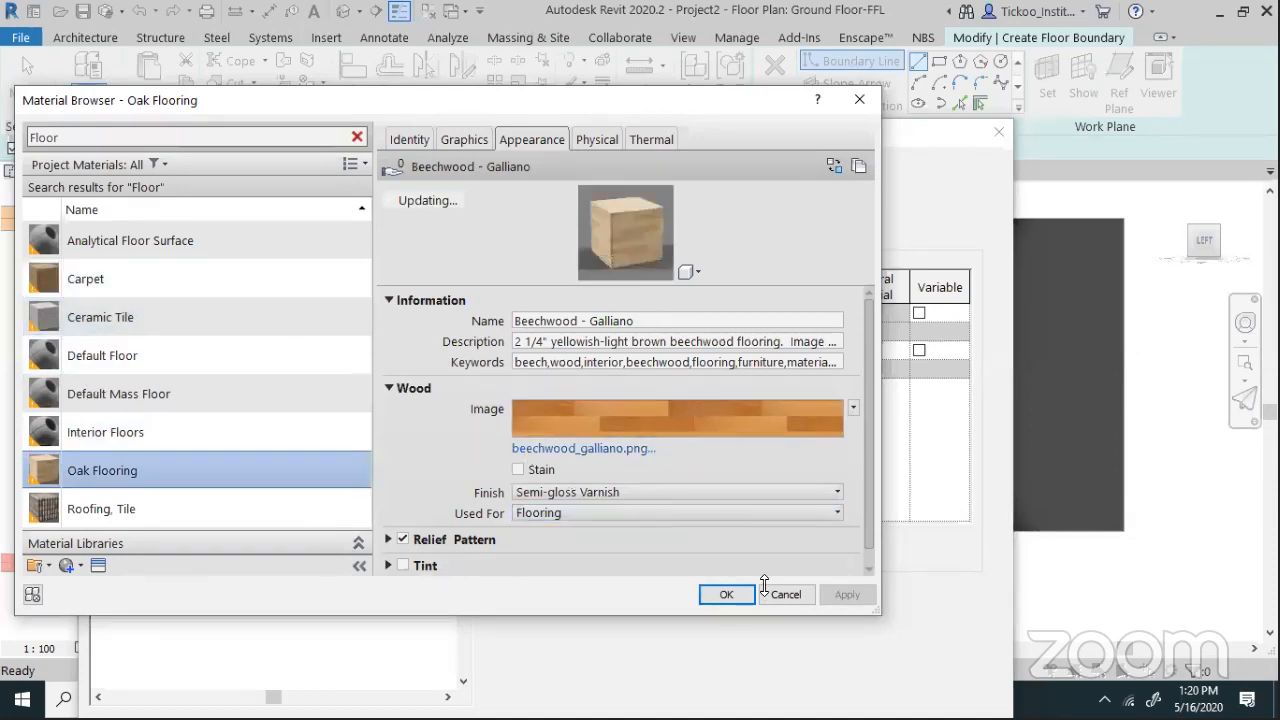
click(726, 595)
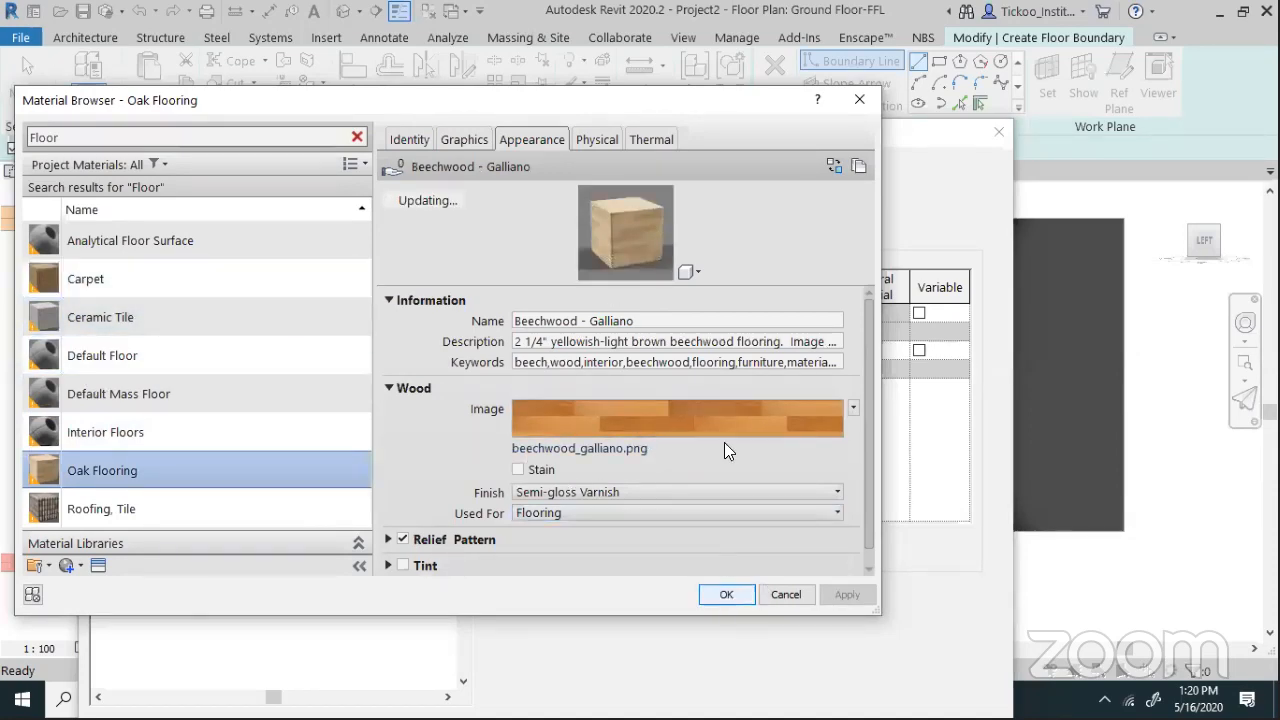
Change the top layer to 25 mm and apply the assembly, dismissing the error
click(738, 312)
text(25)
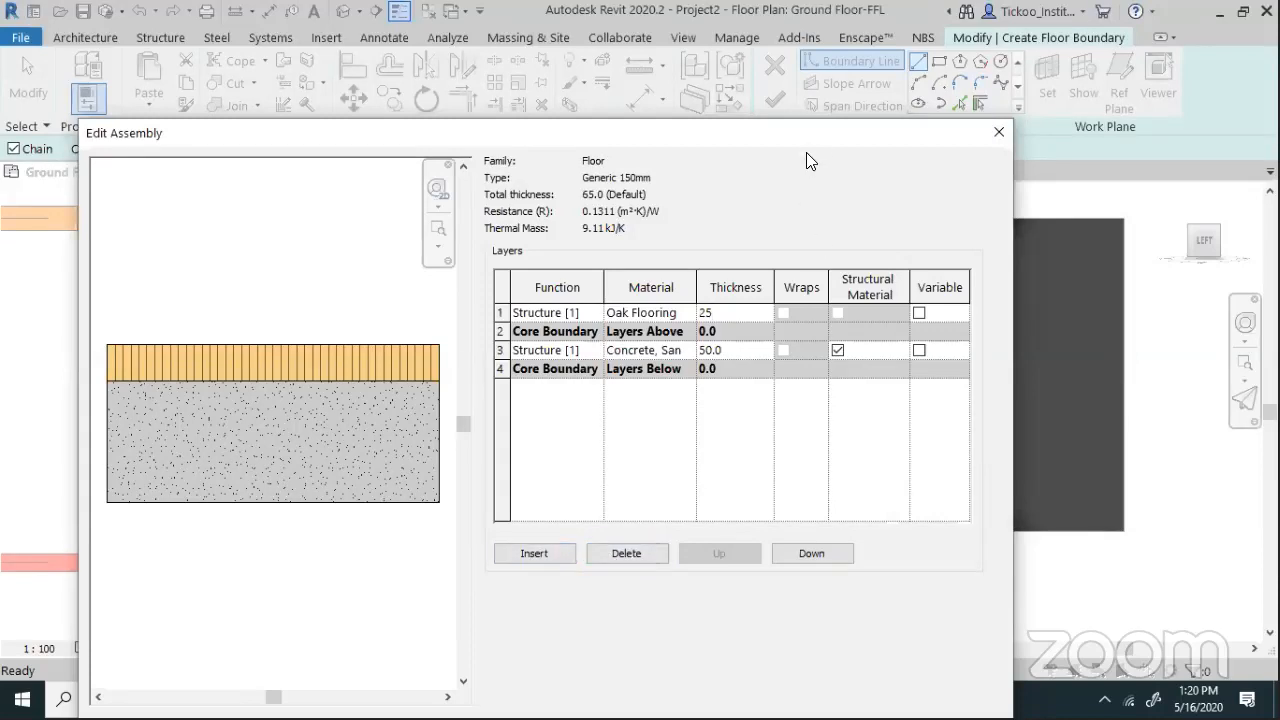
drag(818, 125, 813, 6)
click(760, 622)
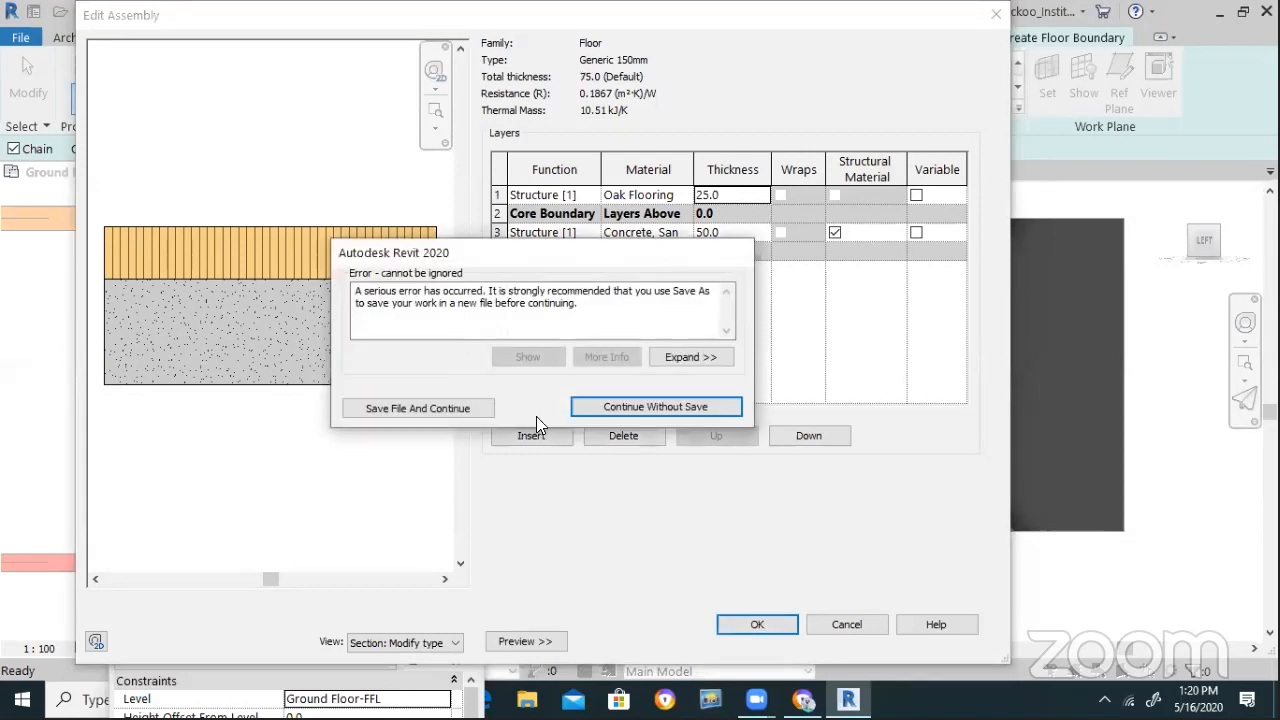
click(660, 407)
Reopen the layer editor and set the structure layer thickness to 50
click(760, 622)
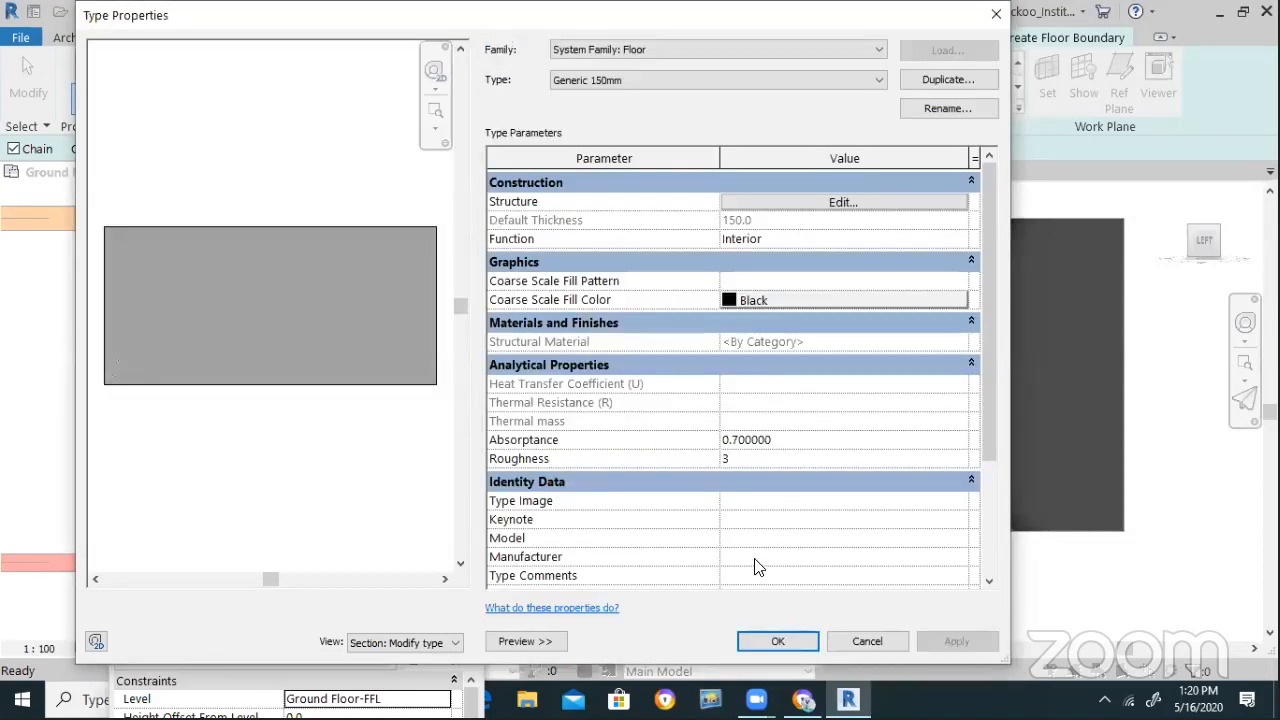
click(782, 203)
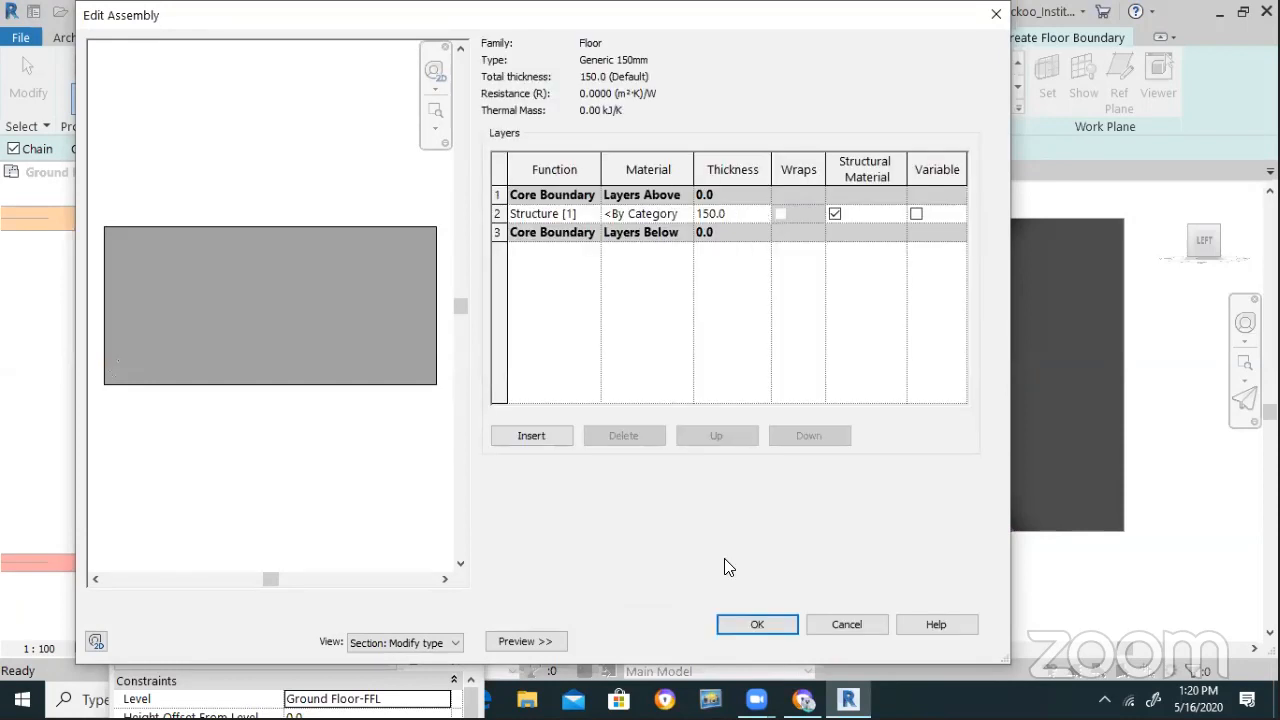
click(745, 624)
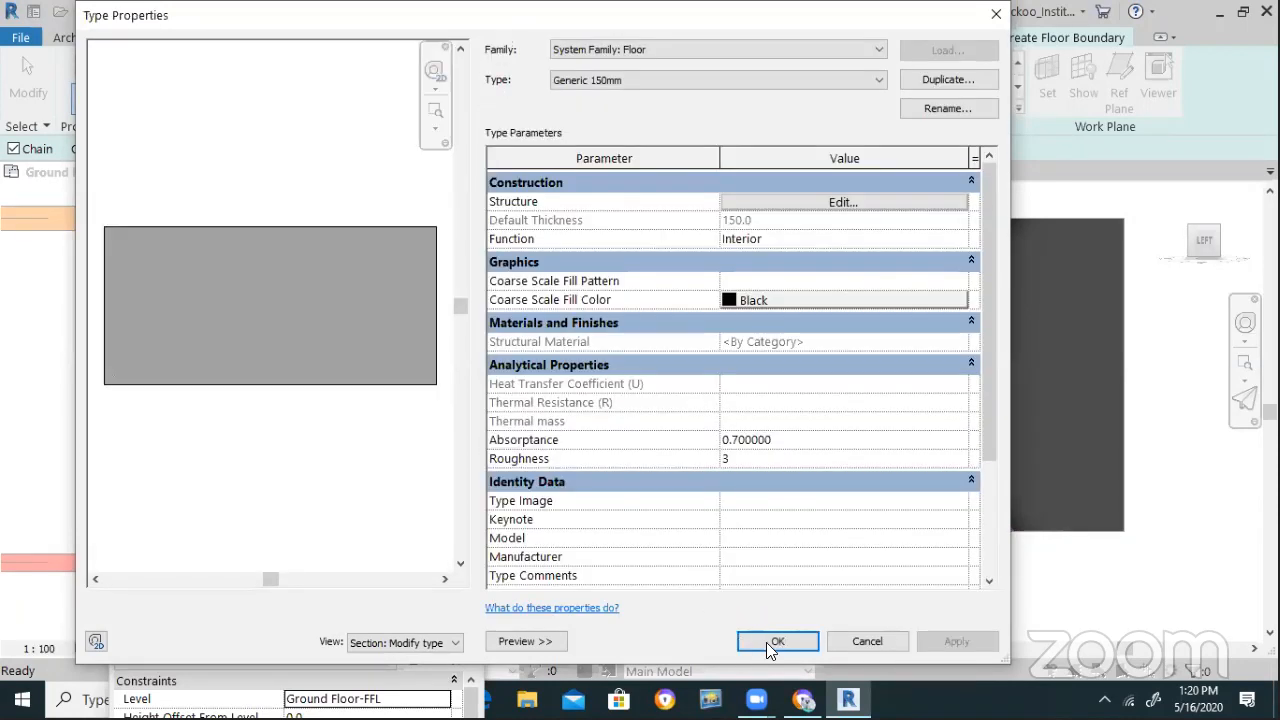
click(812, 203)
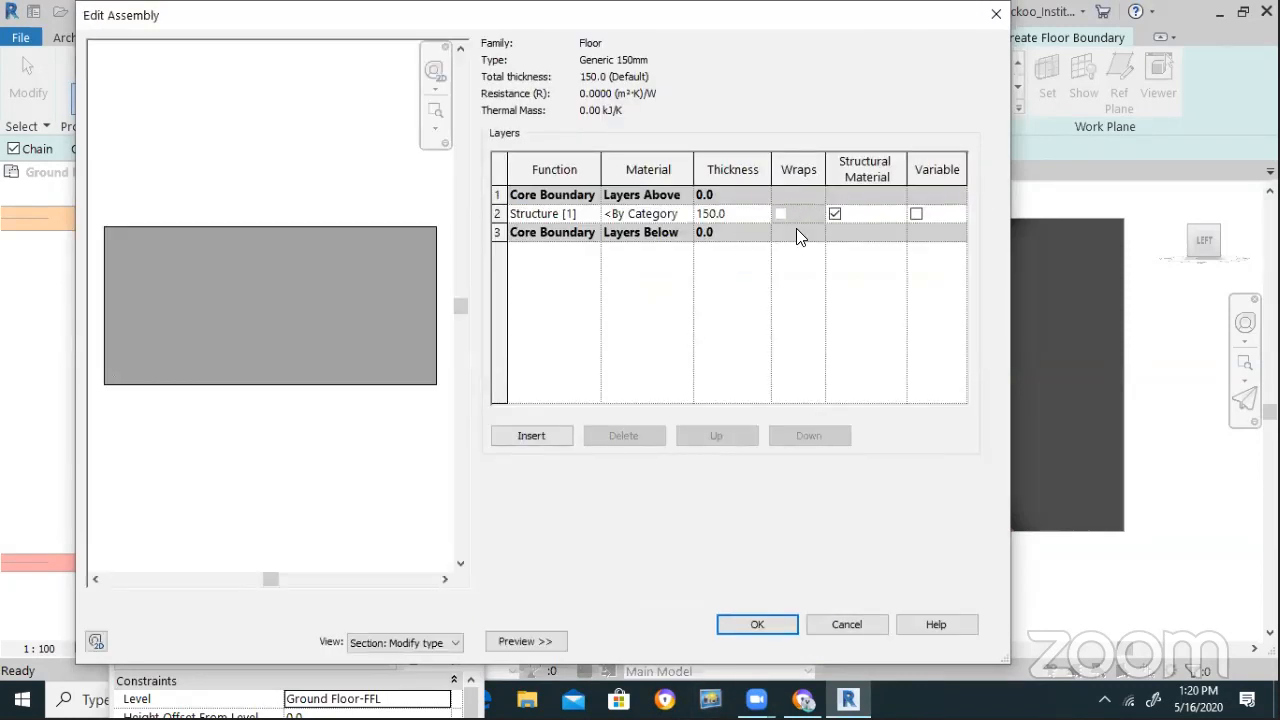
click(756, 216)
text(50)
Add a top Finish 2 [5] layer 25 mm thick and accept the layers
click(548, 435)
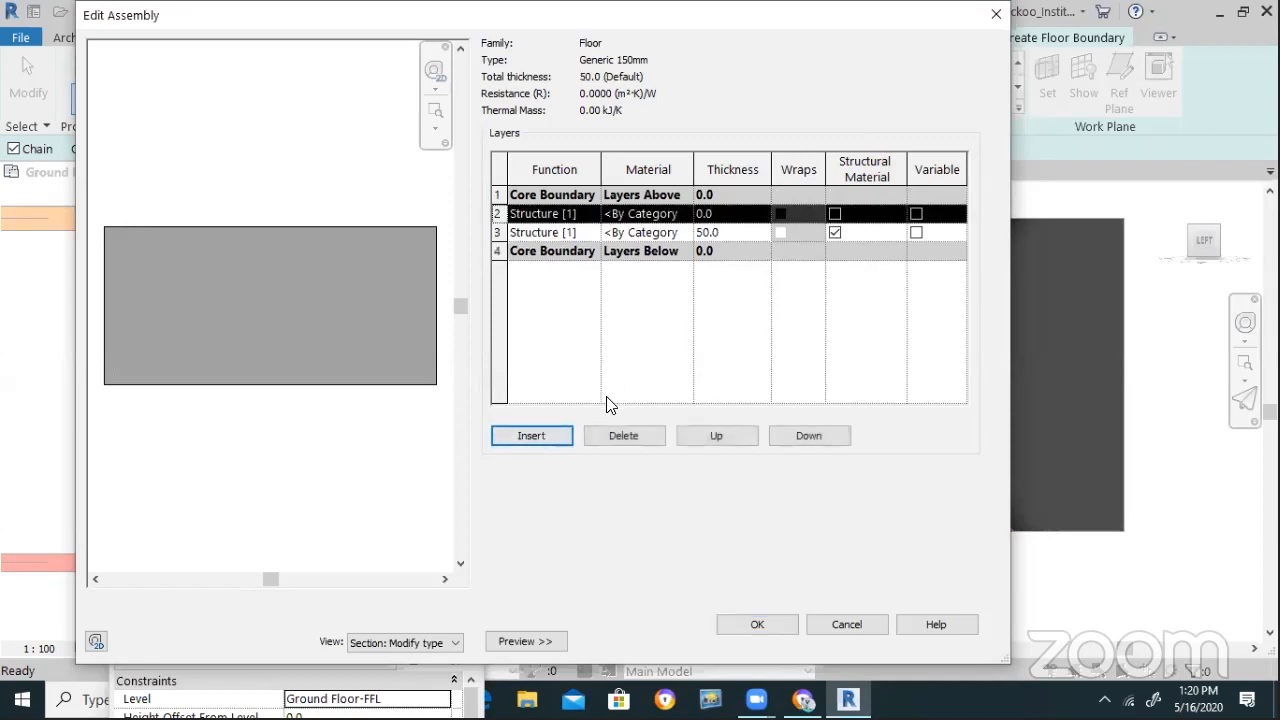
click(710, 435)
click(560, 194)
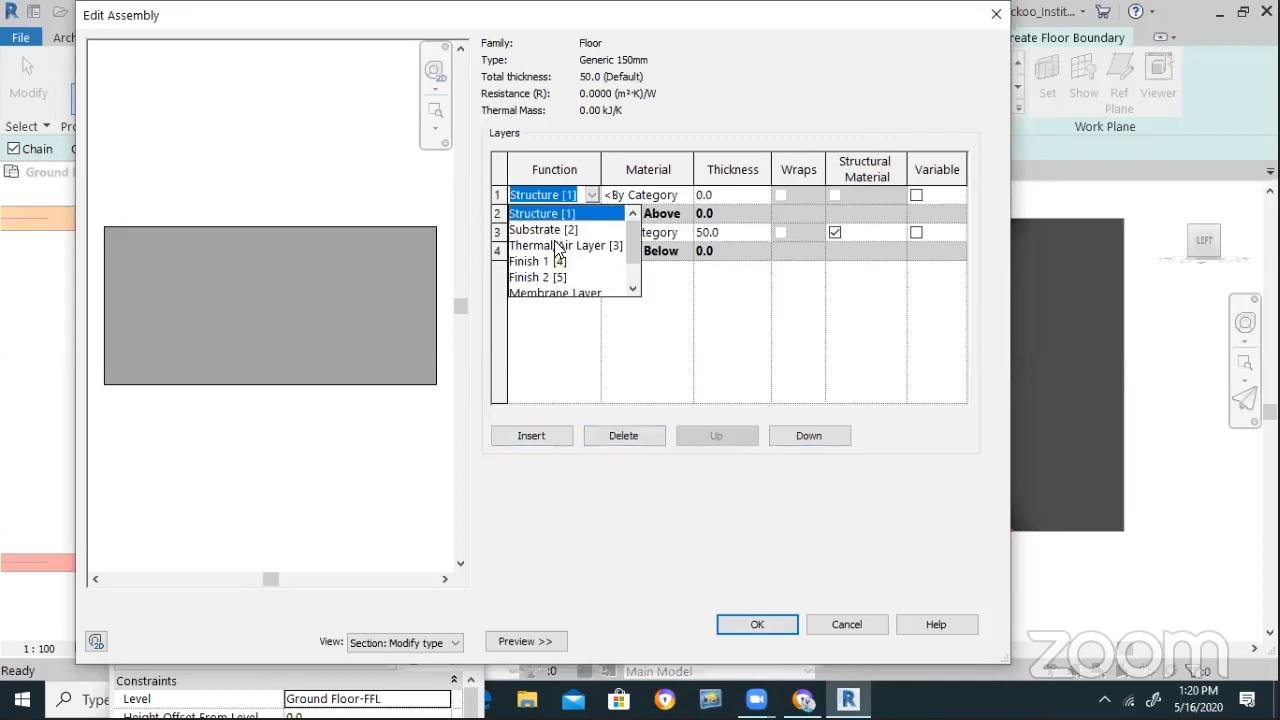
click(553, 278)
click(731, 198)
text(25)
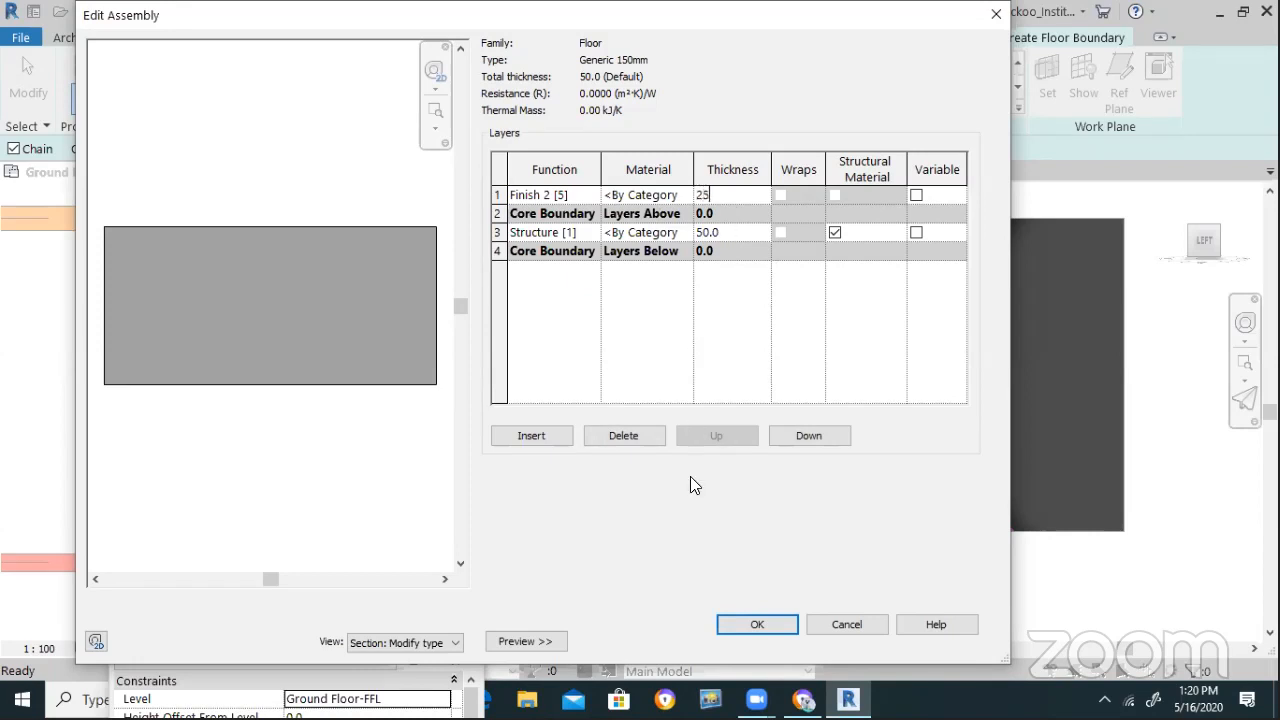
click(758, 625)
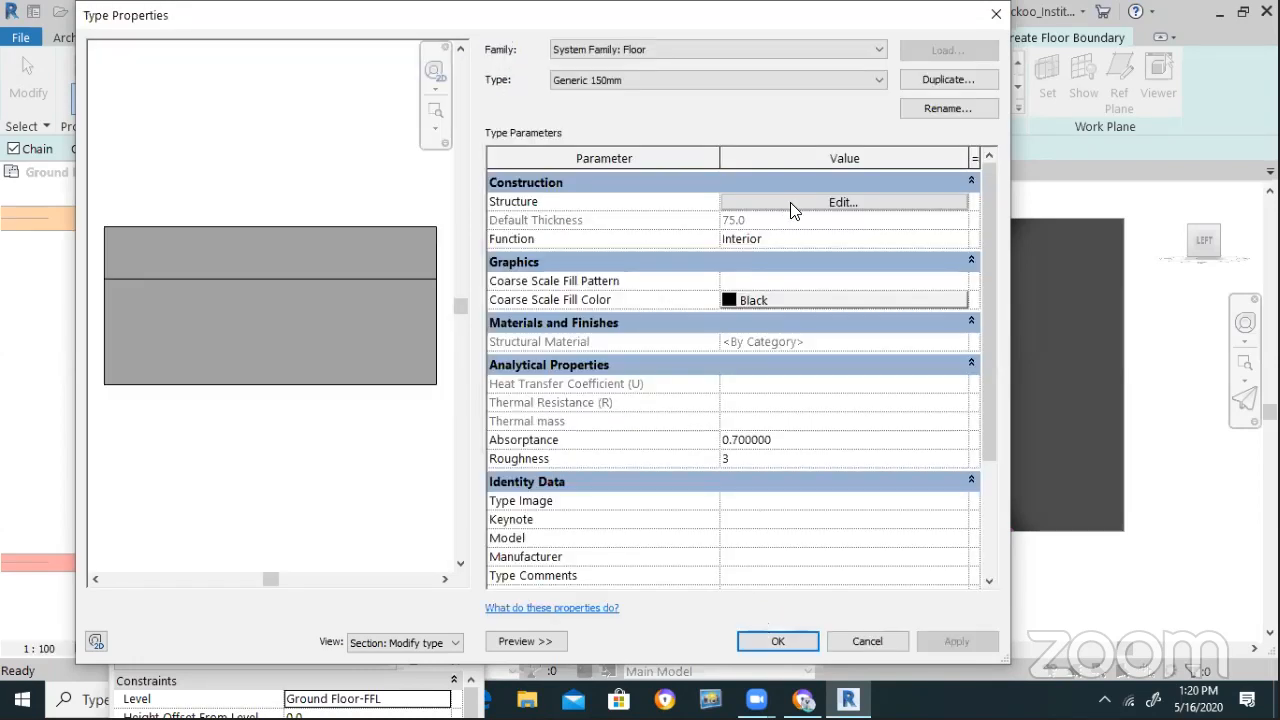
Assign Concrete, Sand/Cement Screed as the structure layer's material
click(790, 202)
click(660, 233)
click(685, 231)
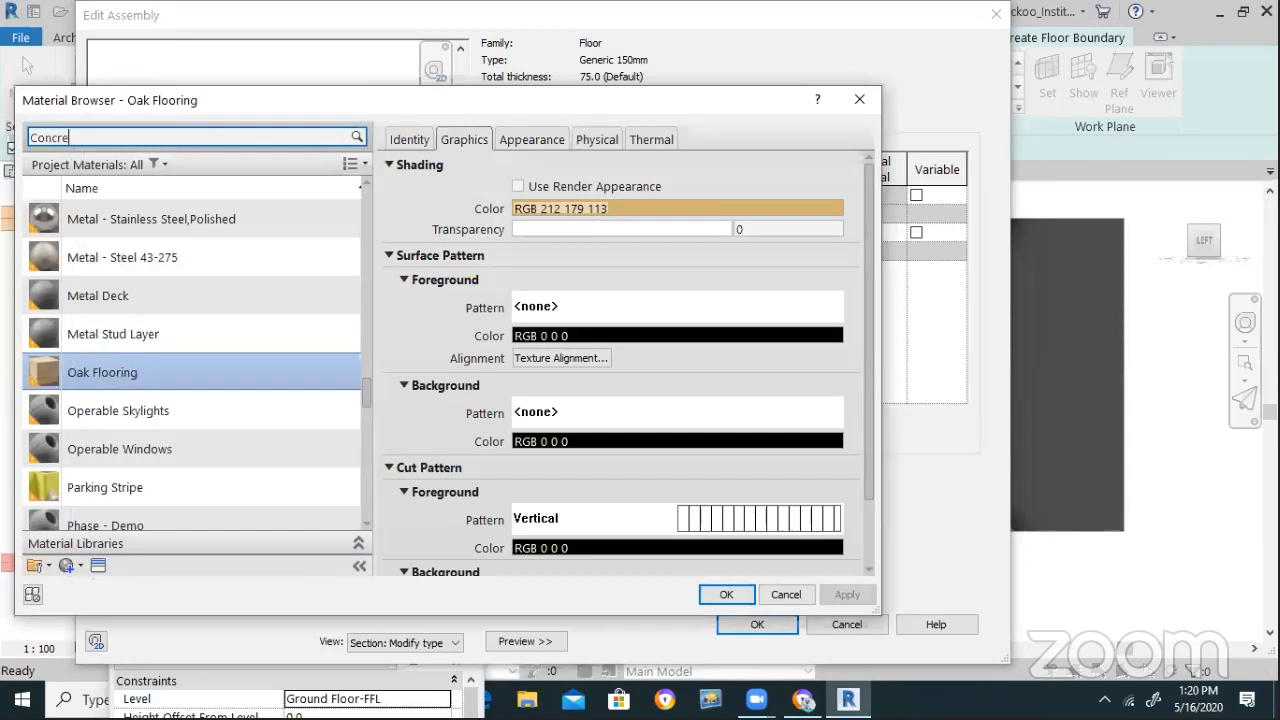
click(160, 354)
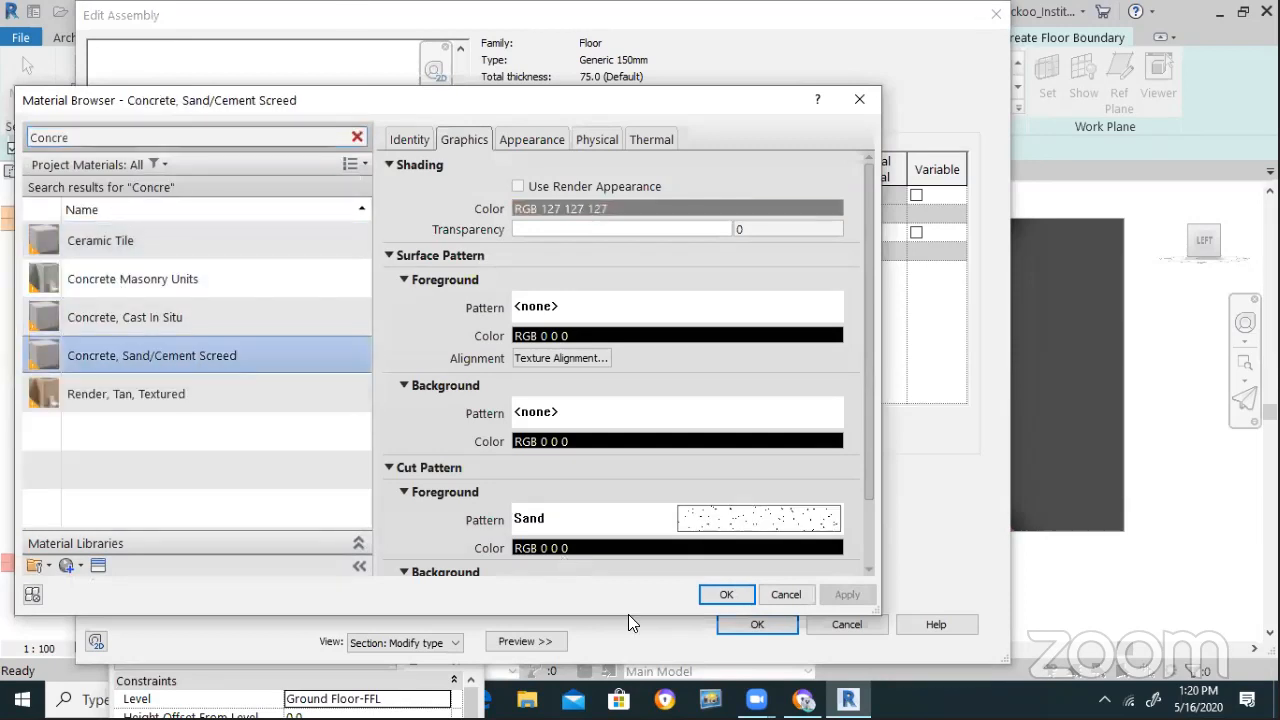
click(722, 594)
Assign Oak Flooring to the finish layer and apply the floor type changes
click(684, 196)
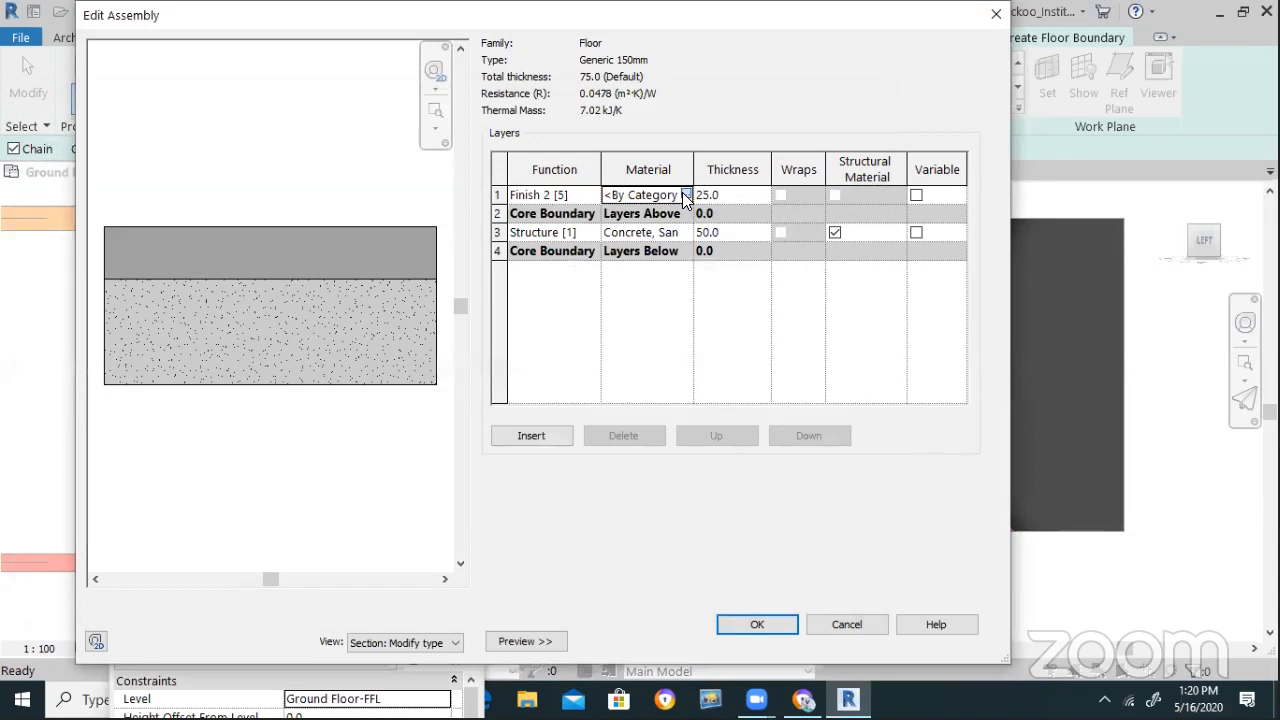
click(684, 196)
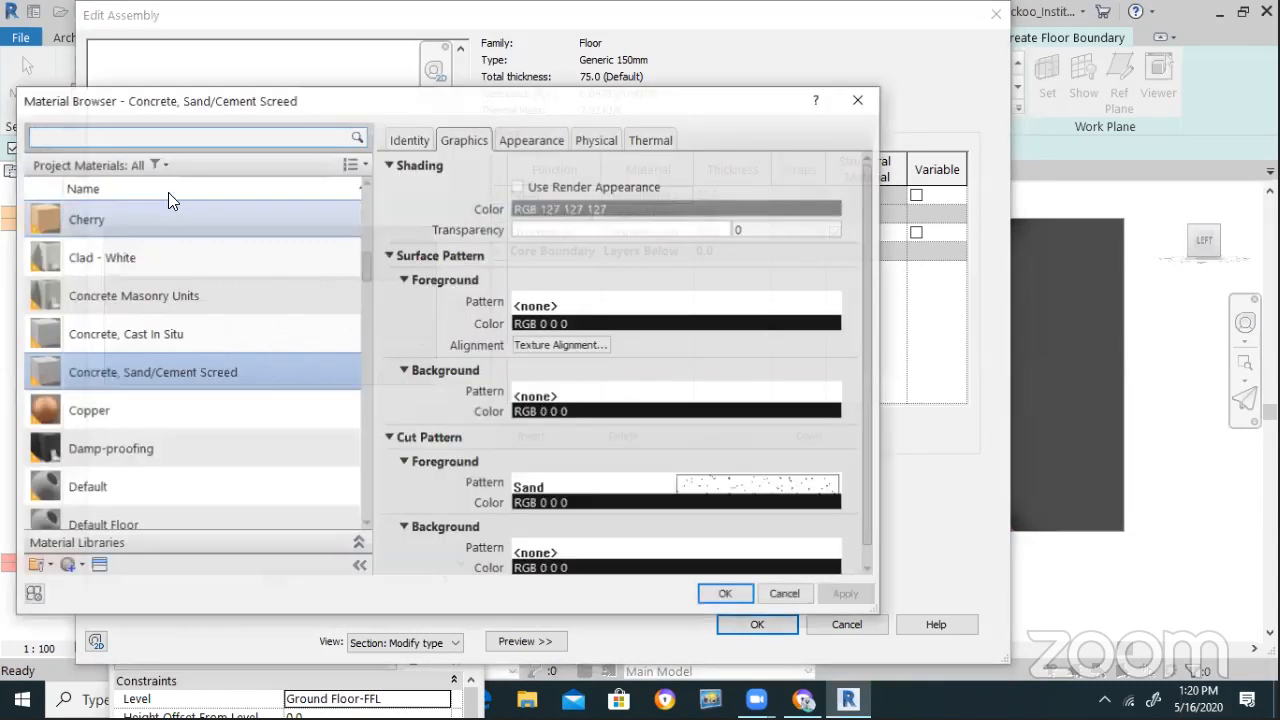
click(188, 139)
text(Floor)
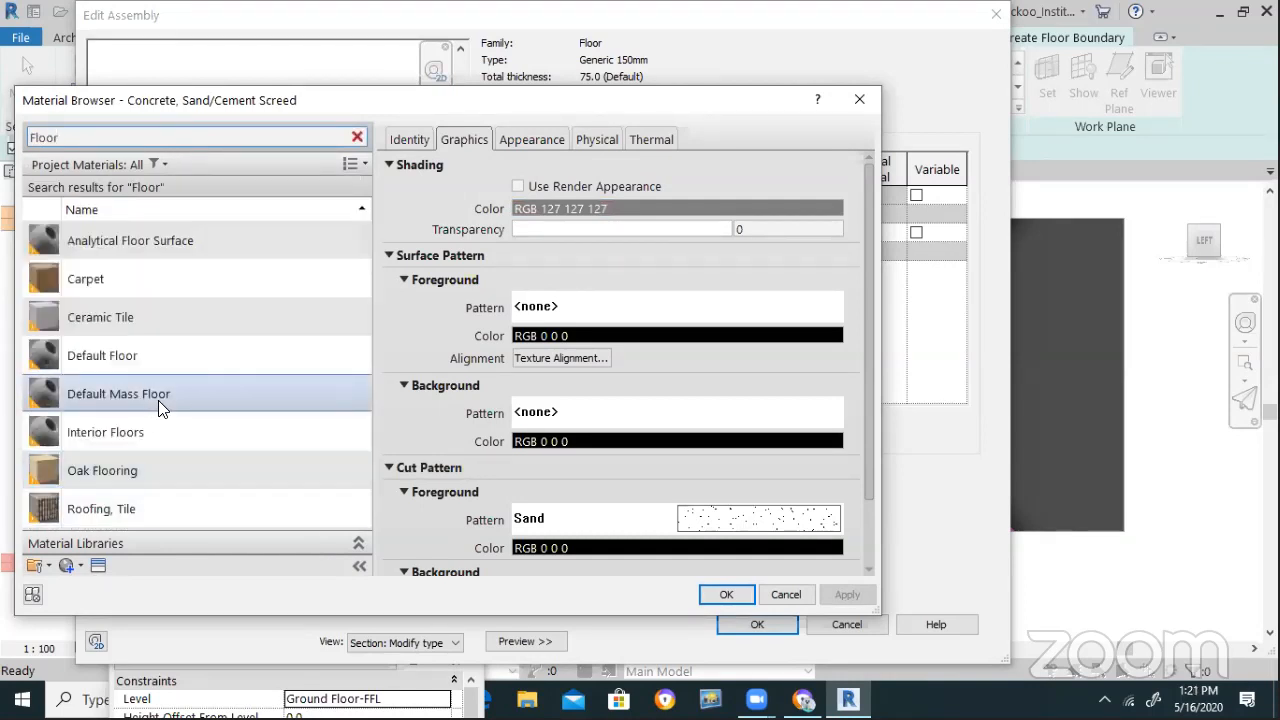
click(104, 470)
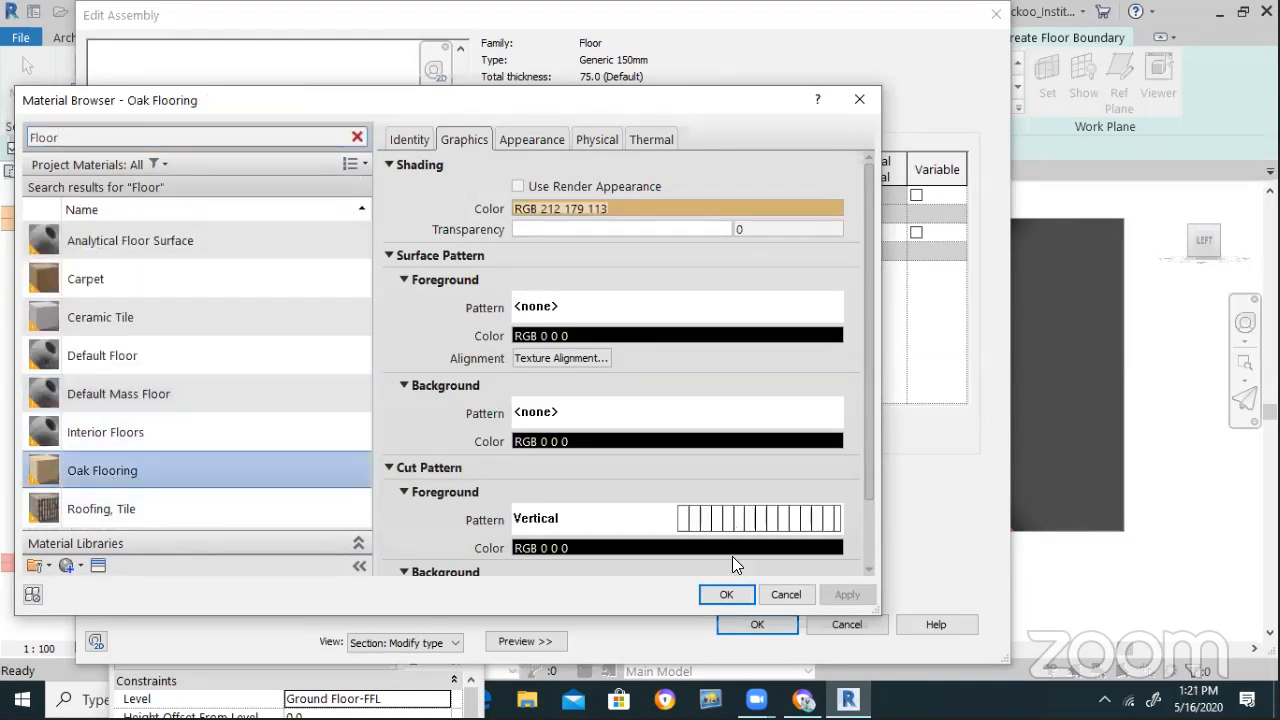
click(726, 594)
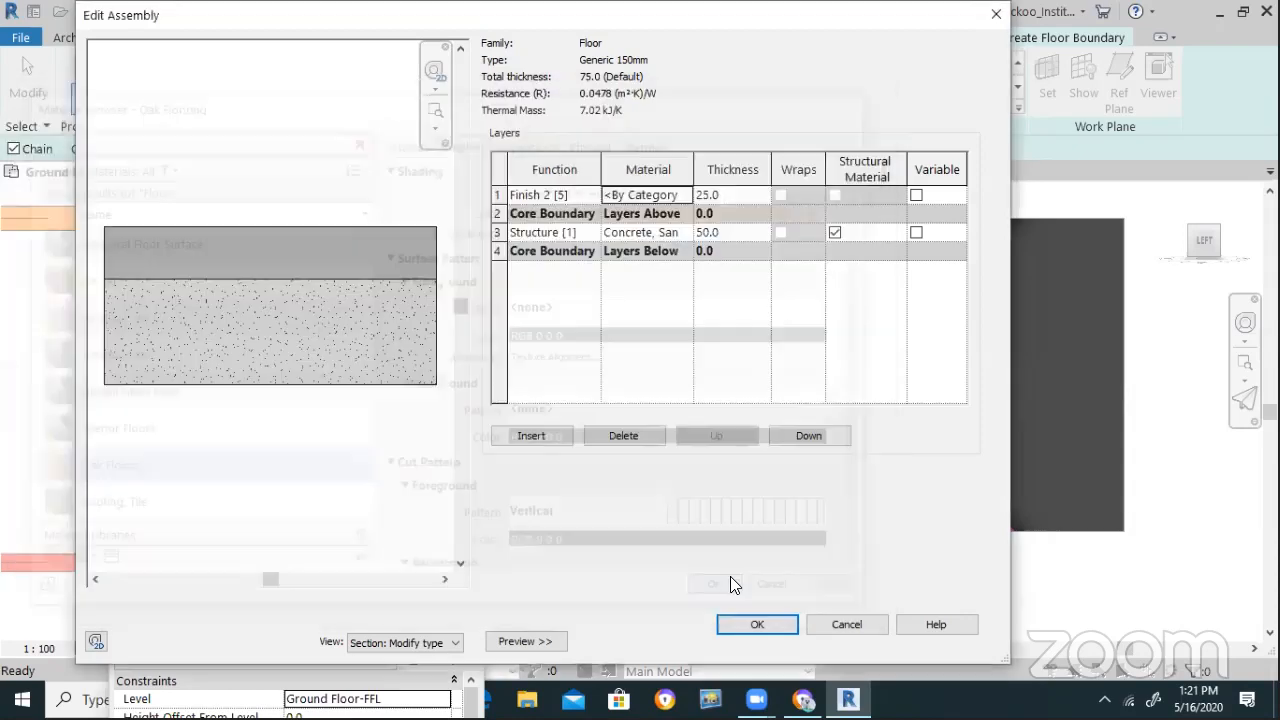
click(758, 626)
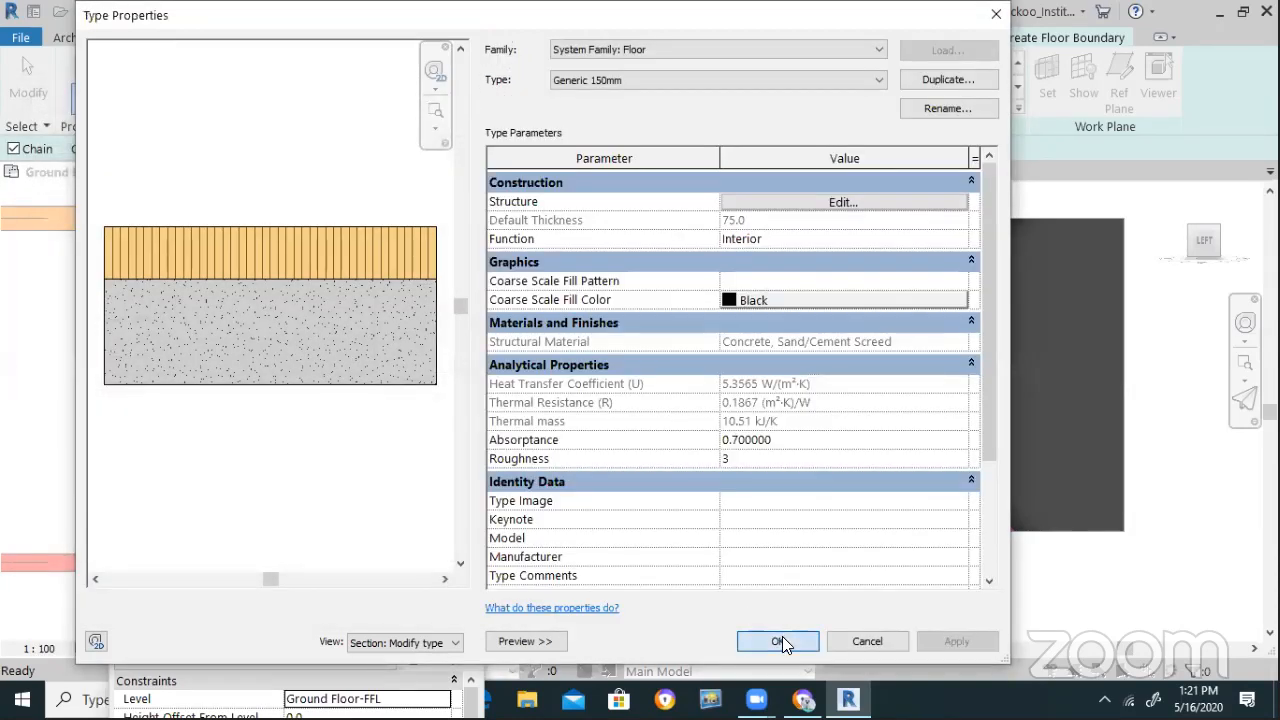
click(780, 641)
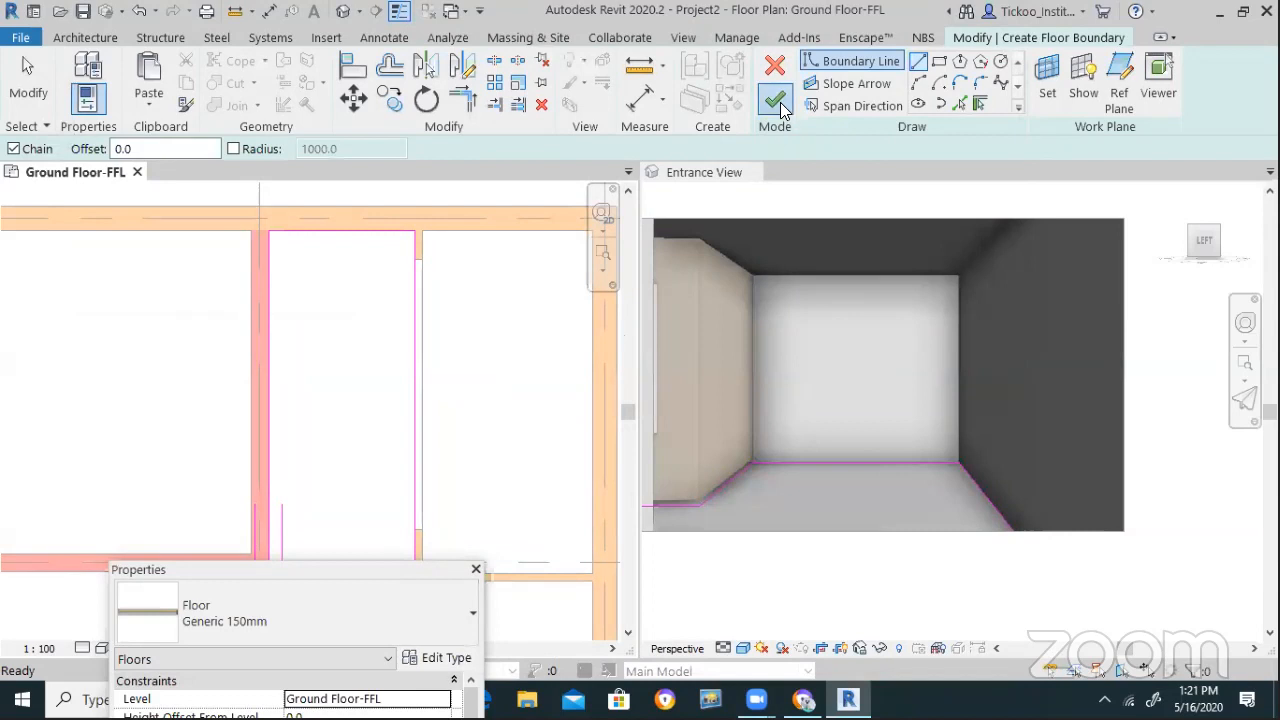
Finish the floor sketch and make the Entrance View active
click(777, 100)
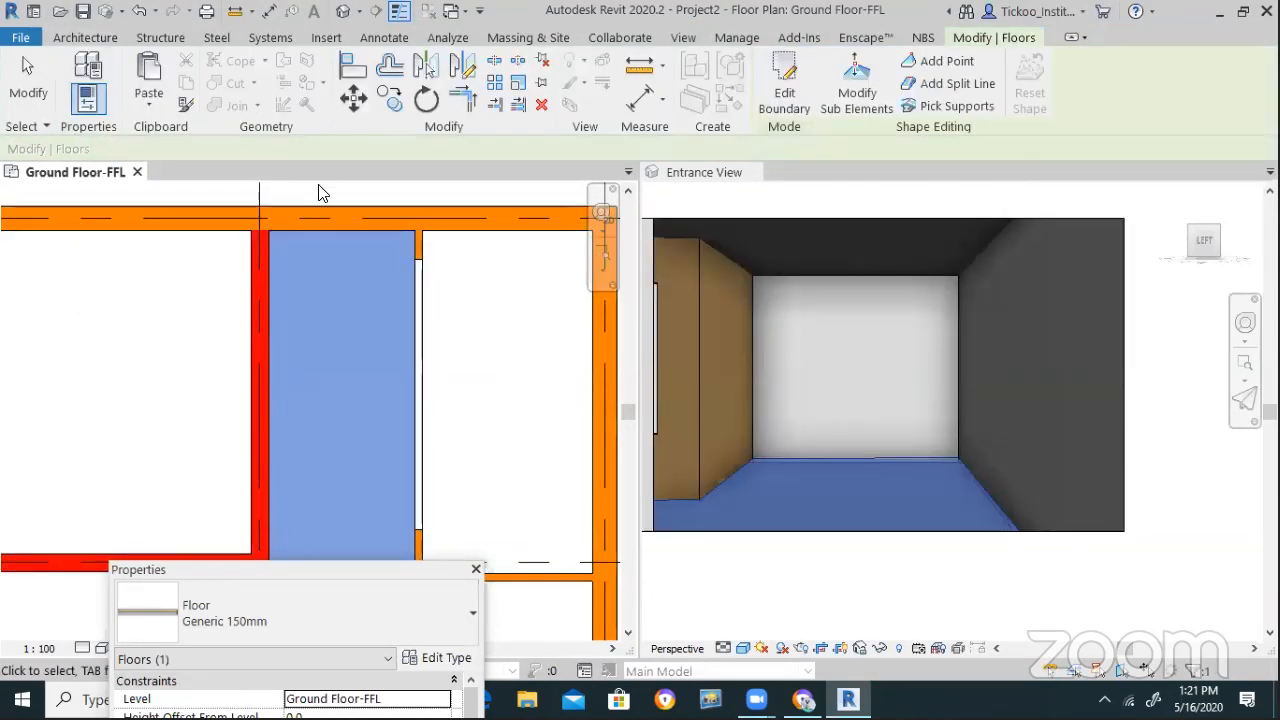
click(941, 491)
key(Escape)
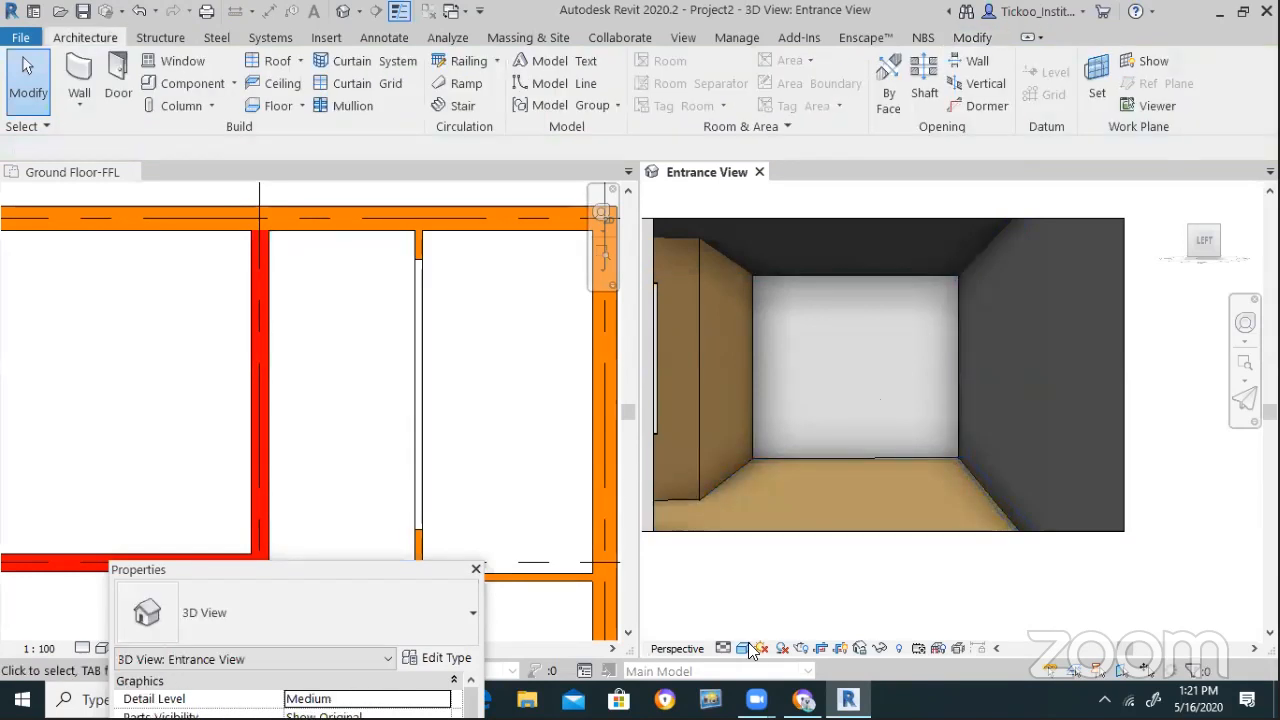
Preview the Entrance View in Ray Trace, return it to Realistic, then activate Ground Floor-FFL
click(752, 648)
click(845, 626)
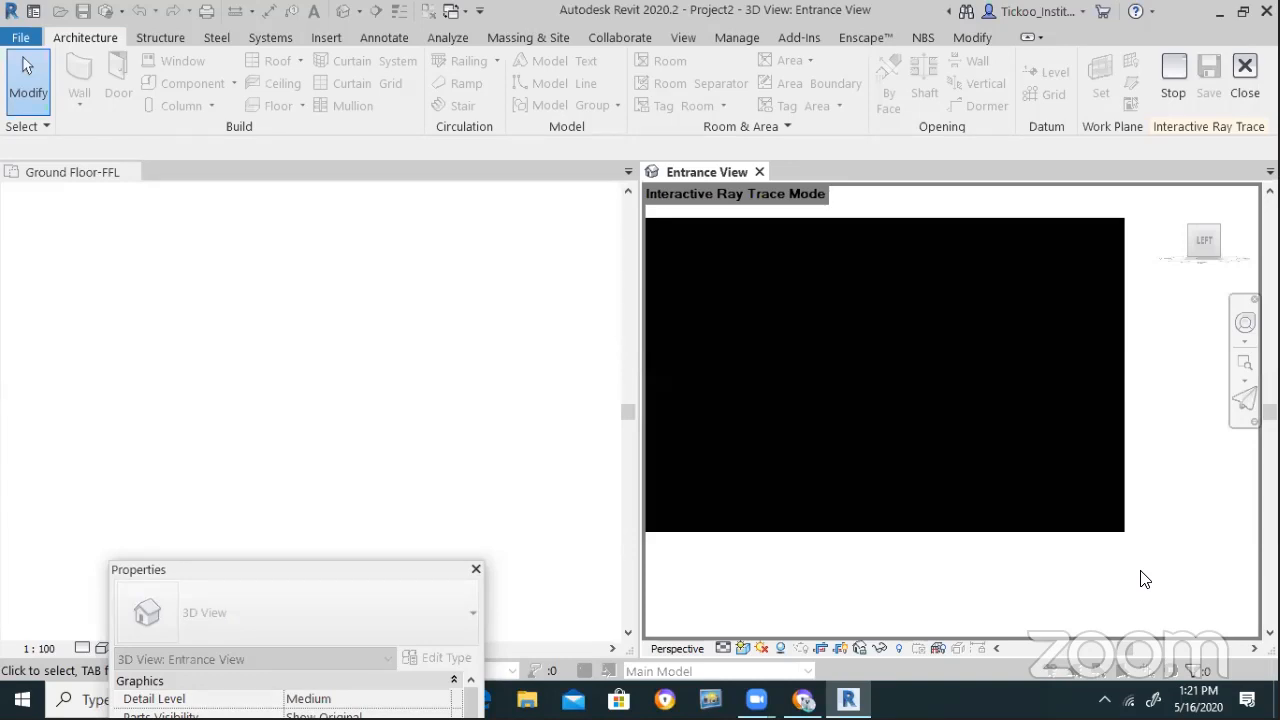
click(740, 648)
click(782, 606)
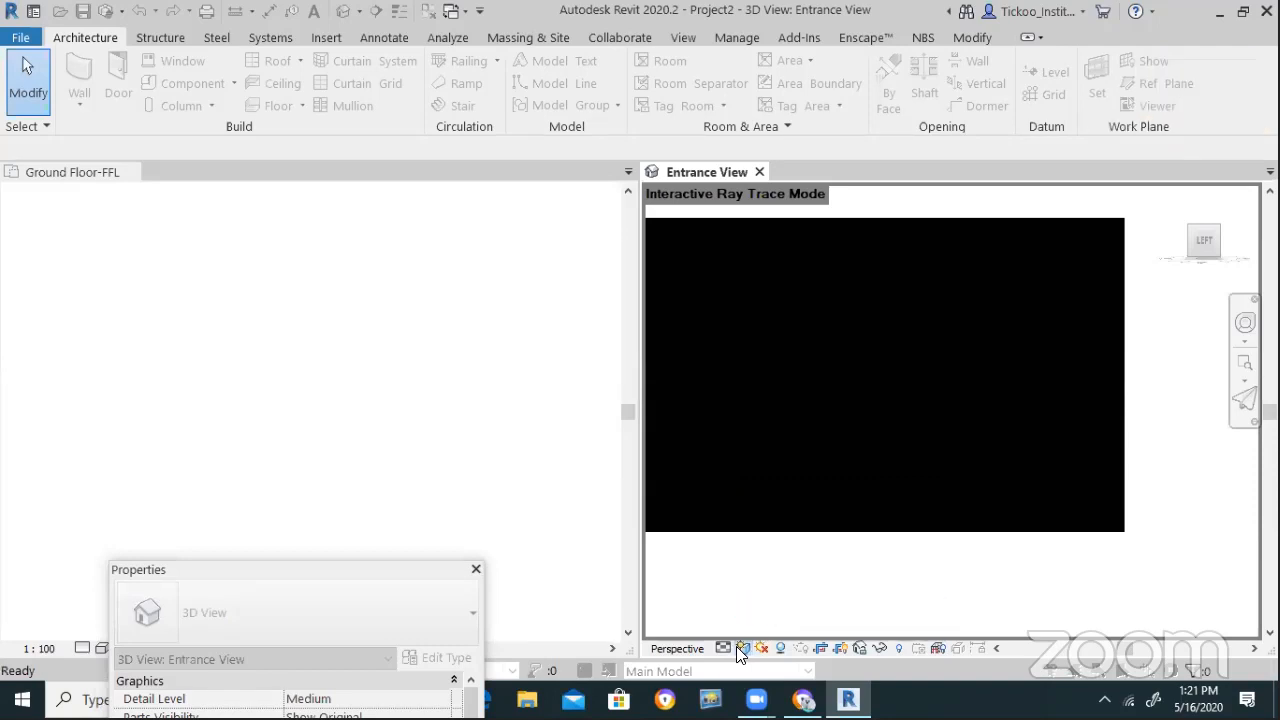
click(468, 491)
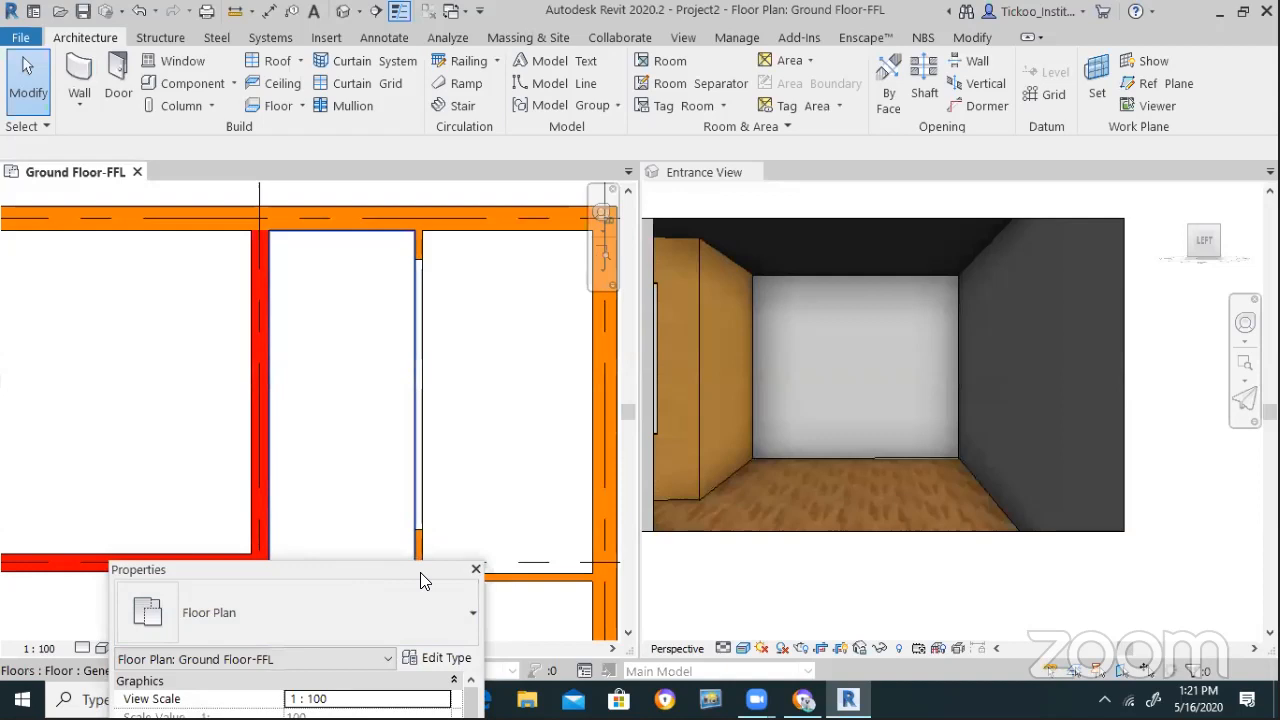
drag(420, 572, 751, 608)
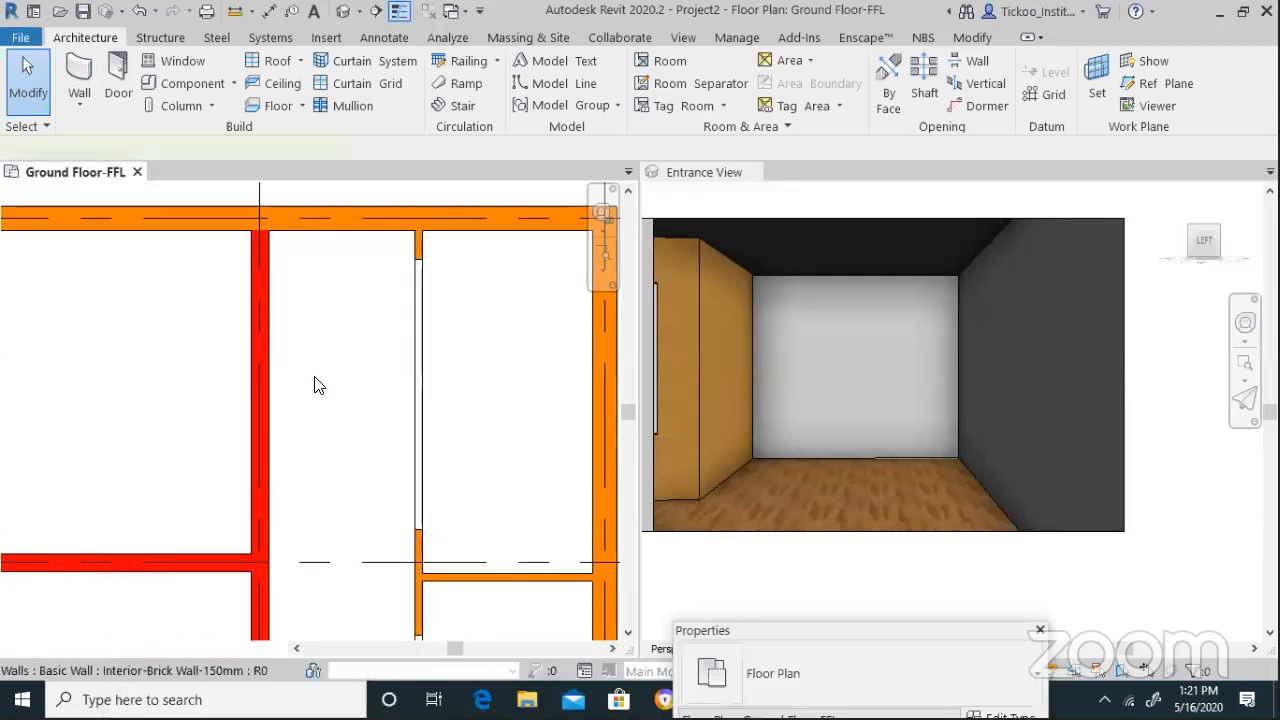
click(314, 385)
scroll(316, 384, down, 2)
scroll(300, 383, down, 3)
scroll(289, 414, down, 2)
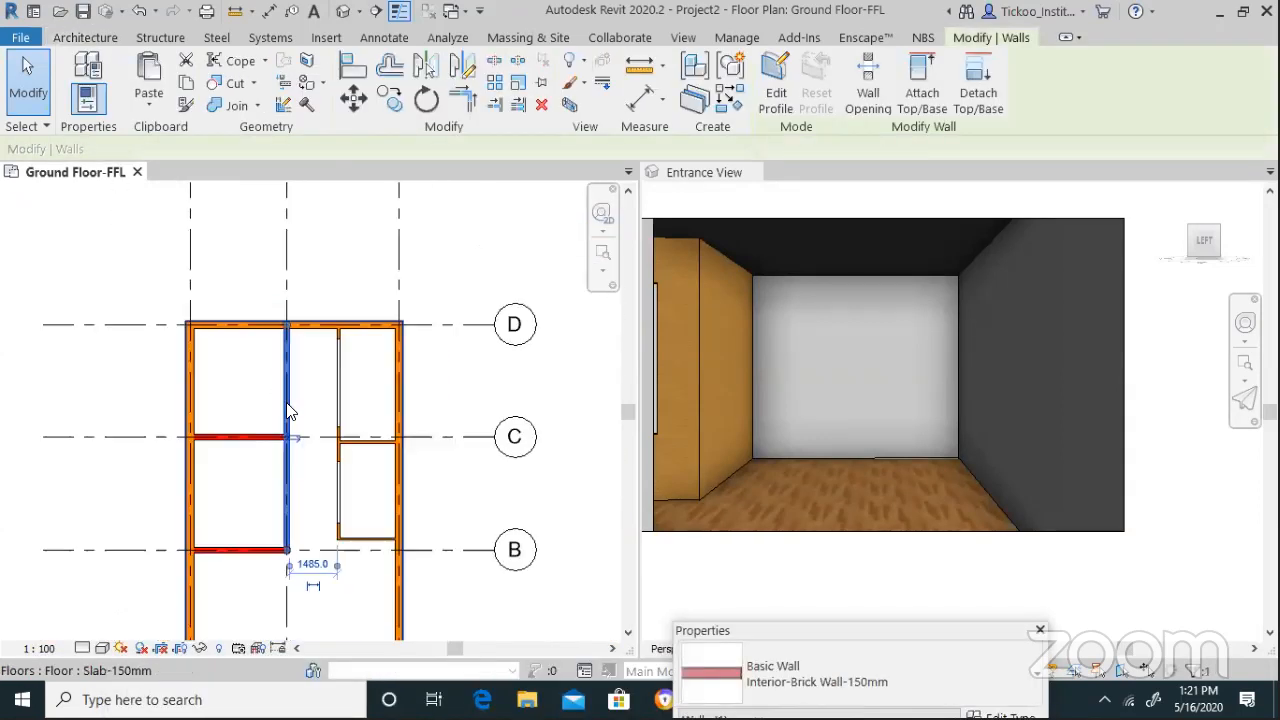
click(449, 451)
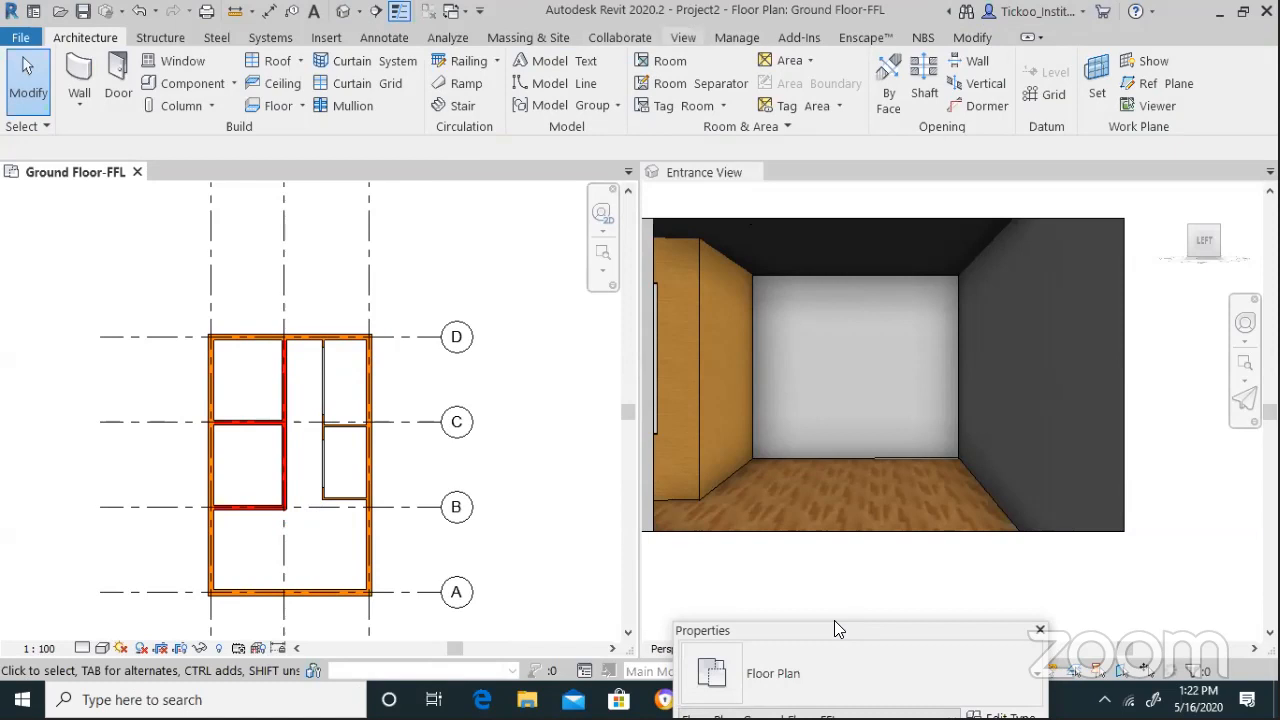
click(683, 38)
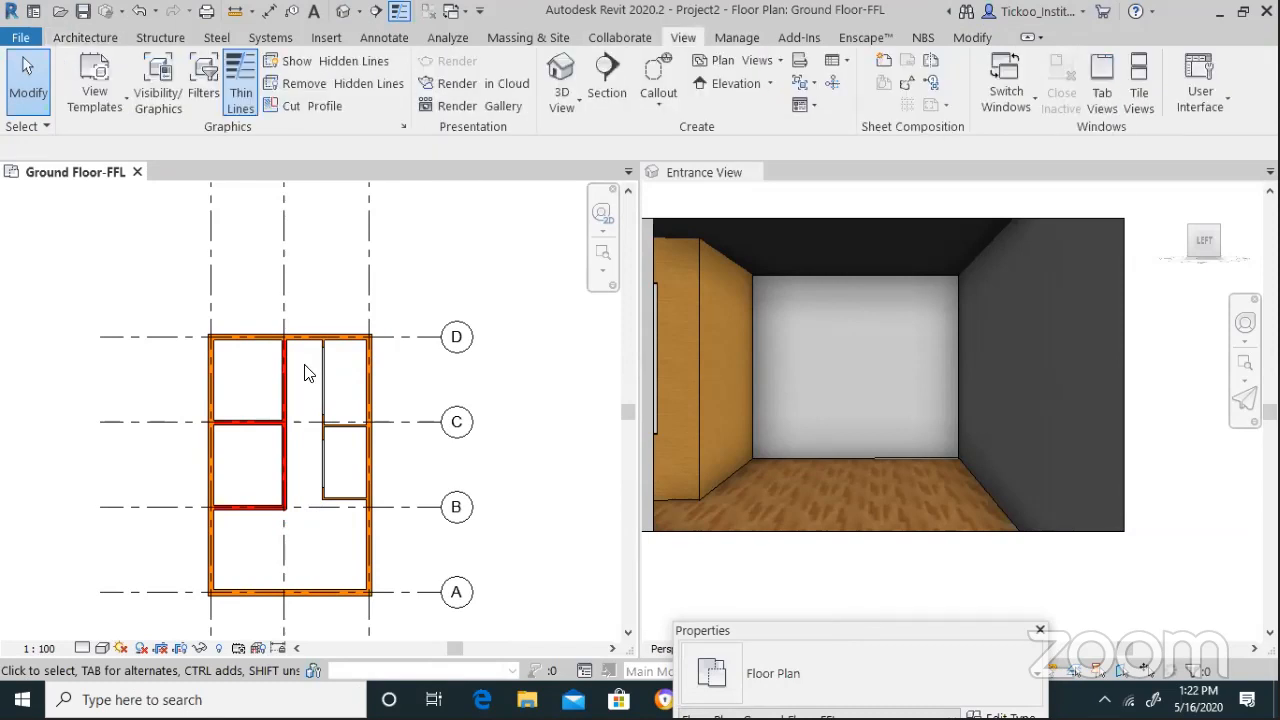
key(3)
key(d)
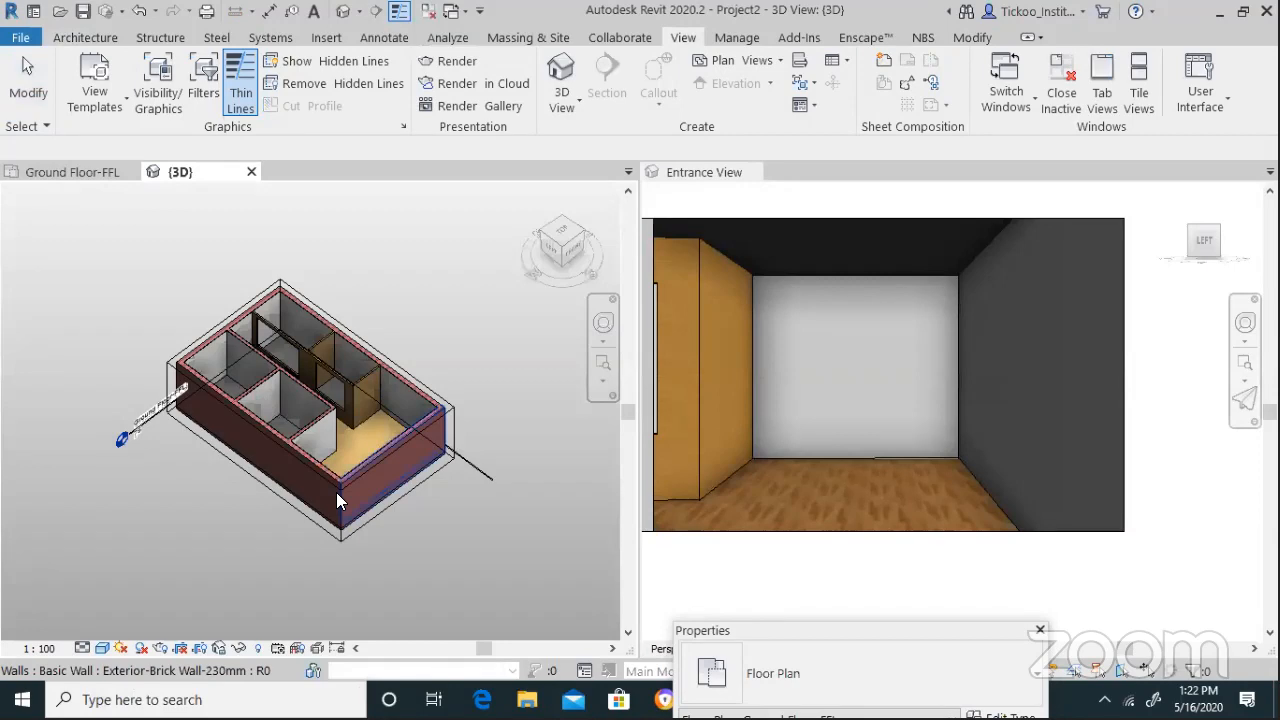
scroll(370, 475, up, 5)
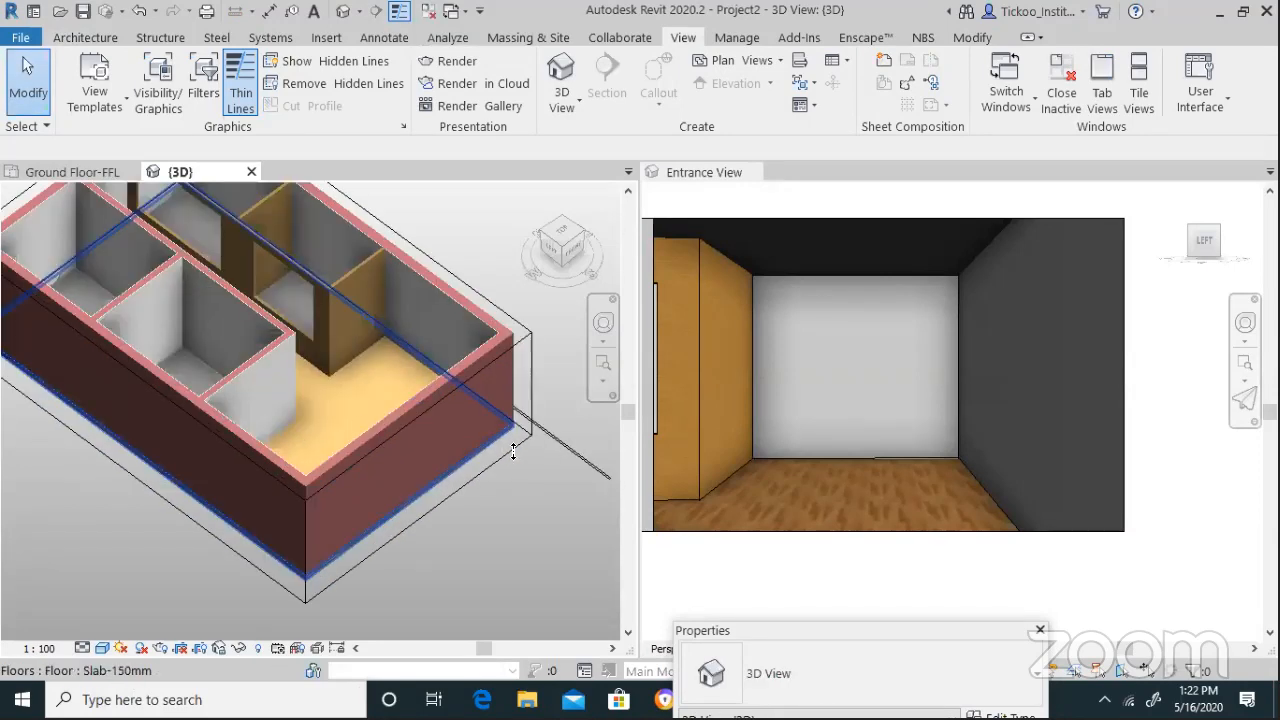
click(461, 488)
drag(129, 419, 267, 318)
scroll(370, 484, up, 1)
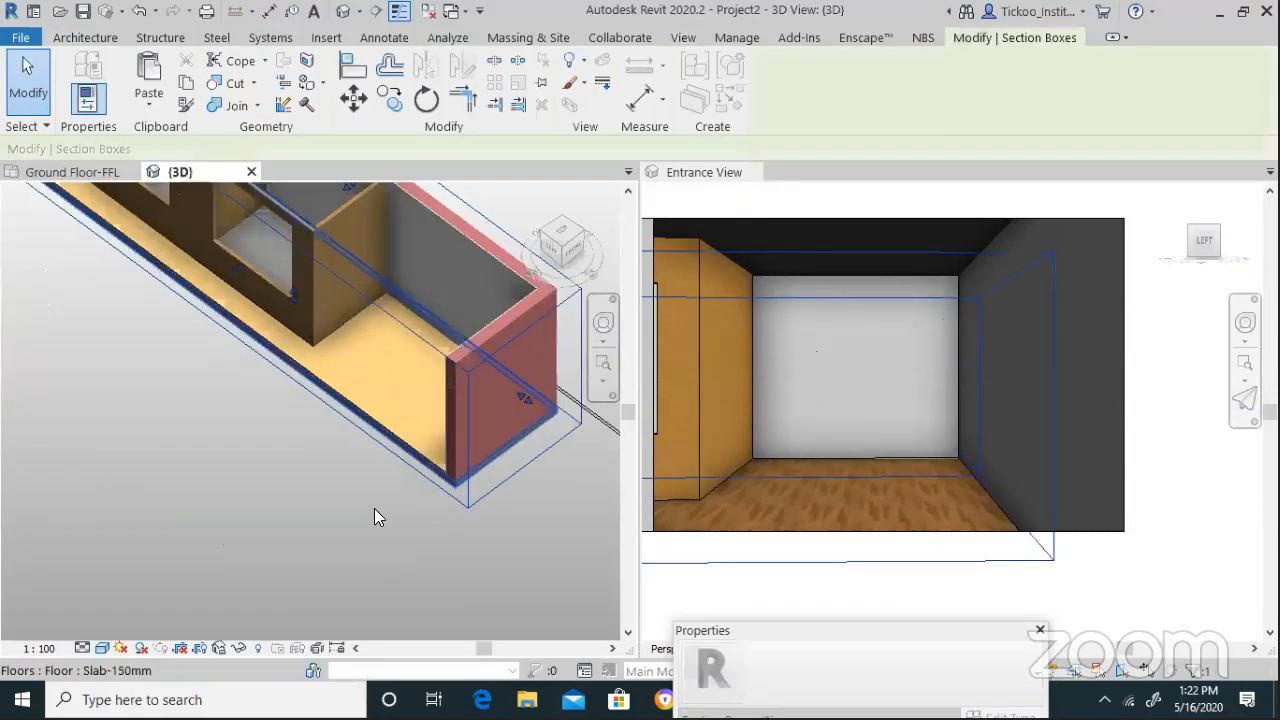
scroll(374, 508, up, 8)
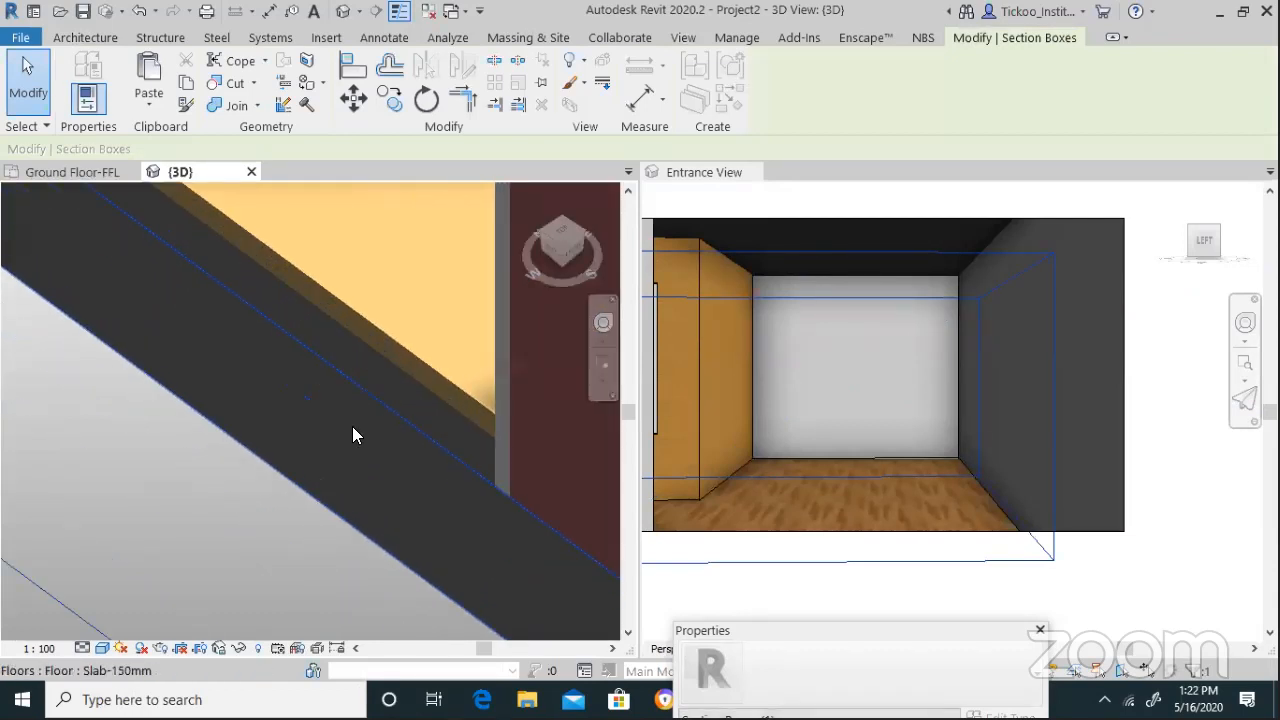
scroll(145, 465, down, 2)
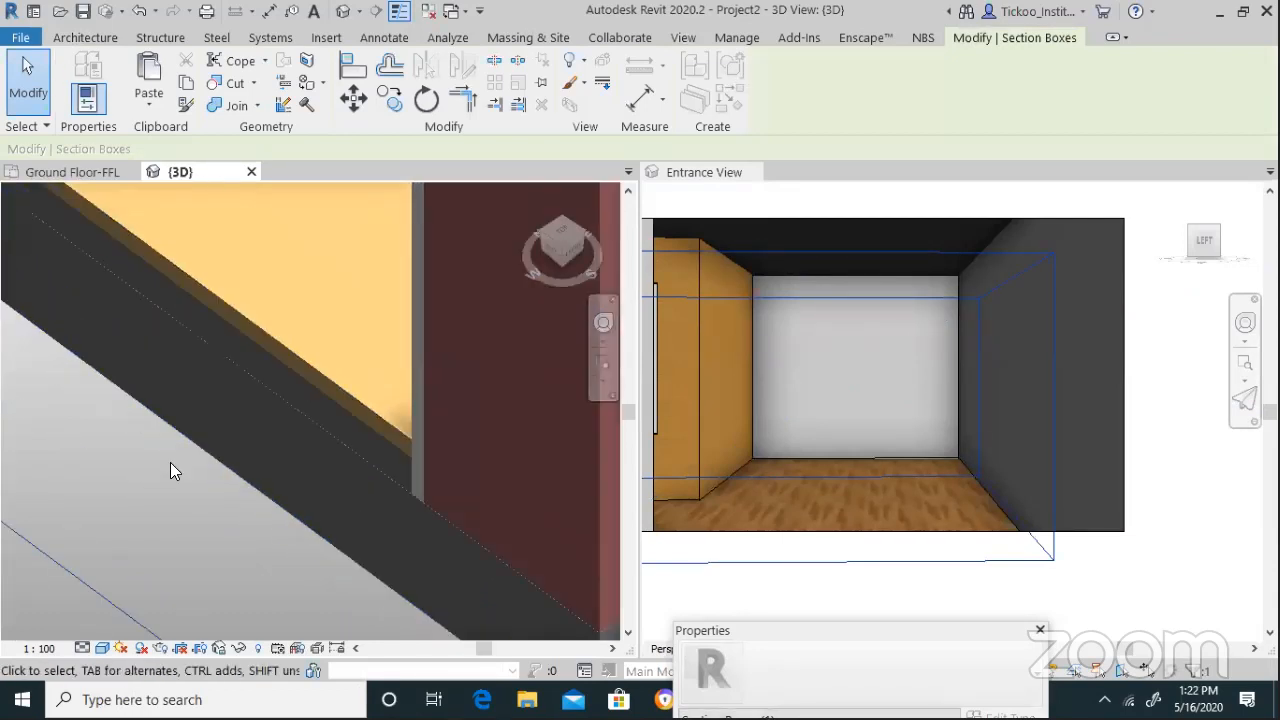
scroll(374, 500, down, 3)
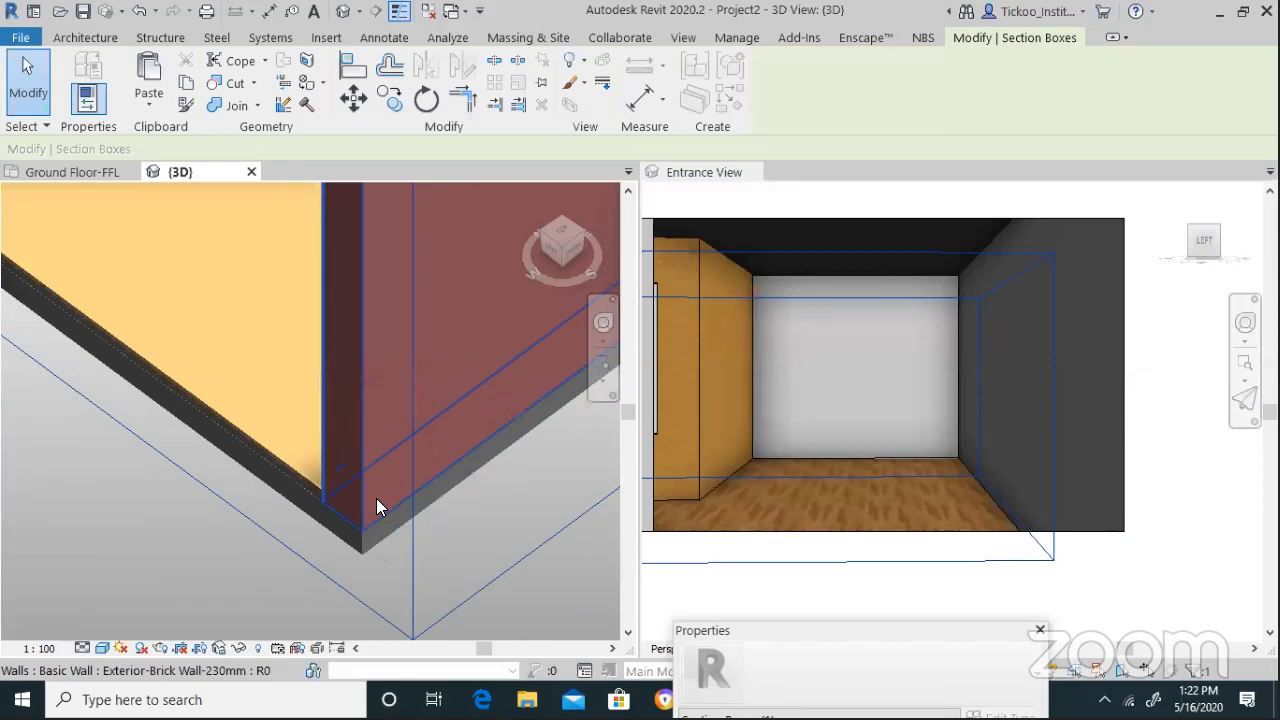
scroll(376, 498, down, 5)
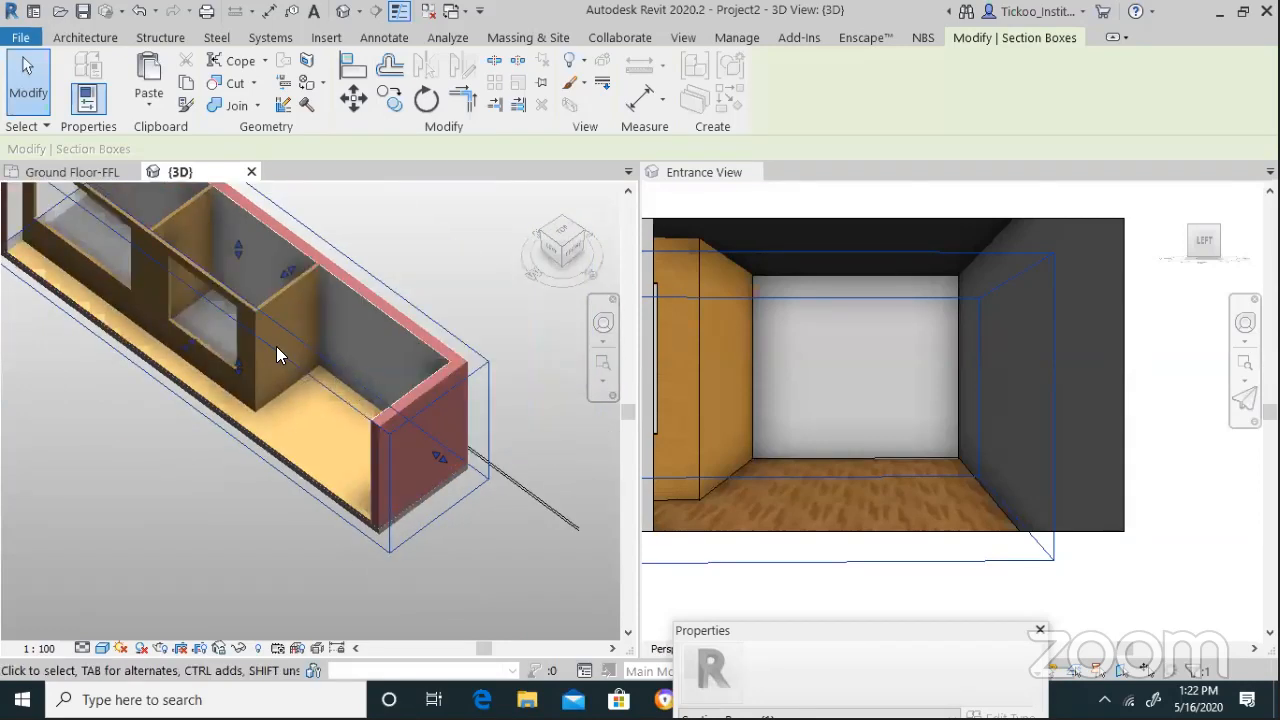
scroll(250, 350, up, 6)
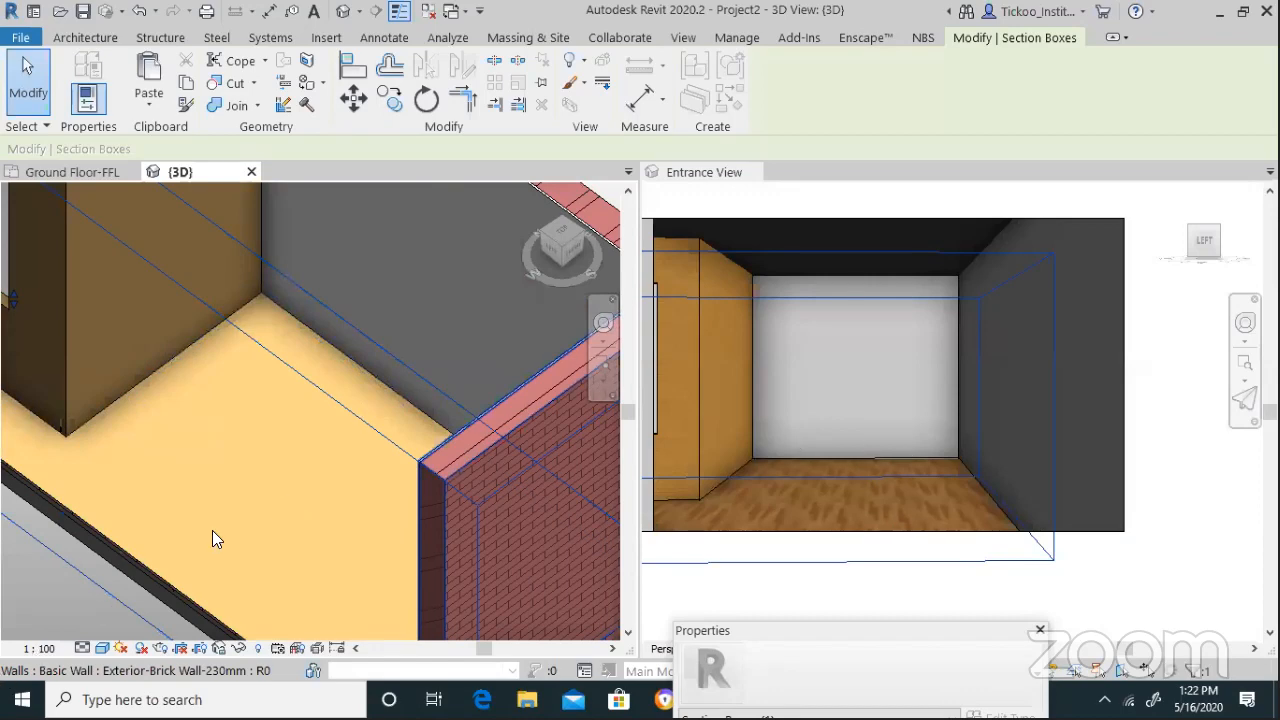
key(Escape)
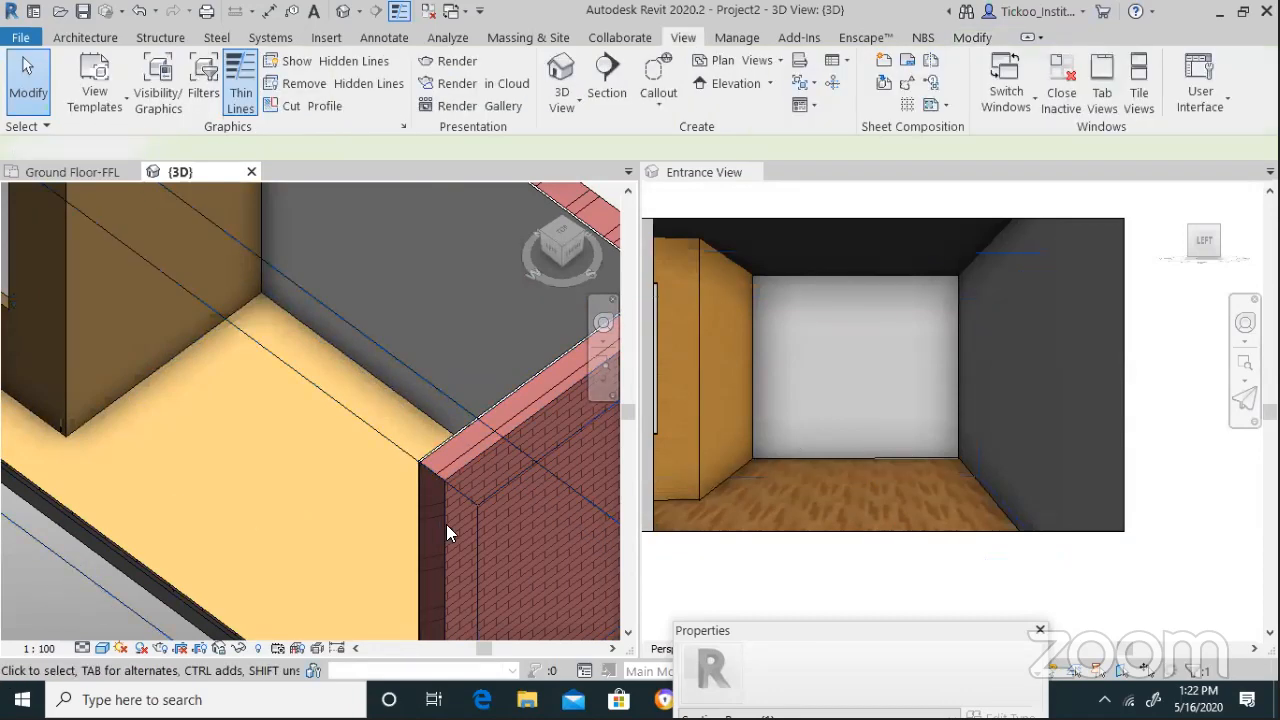
scroll(420, 564, down, 5)
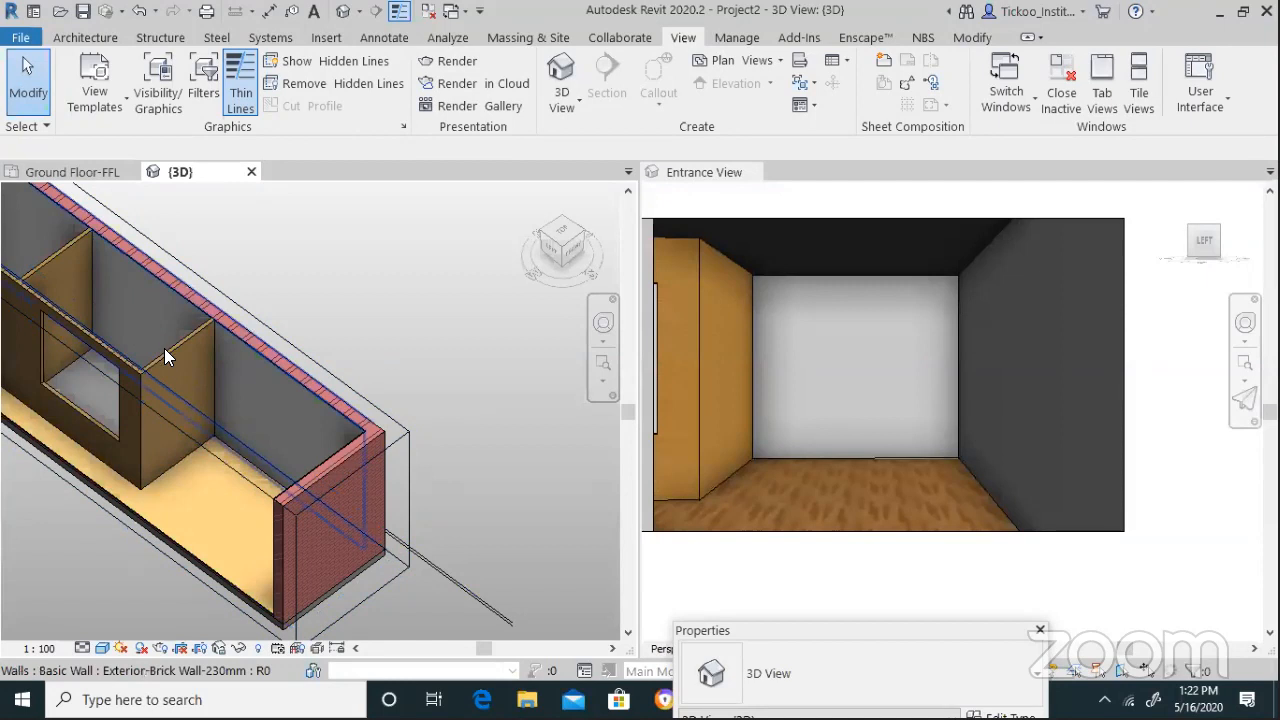
click(100, 365)
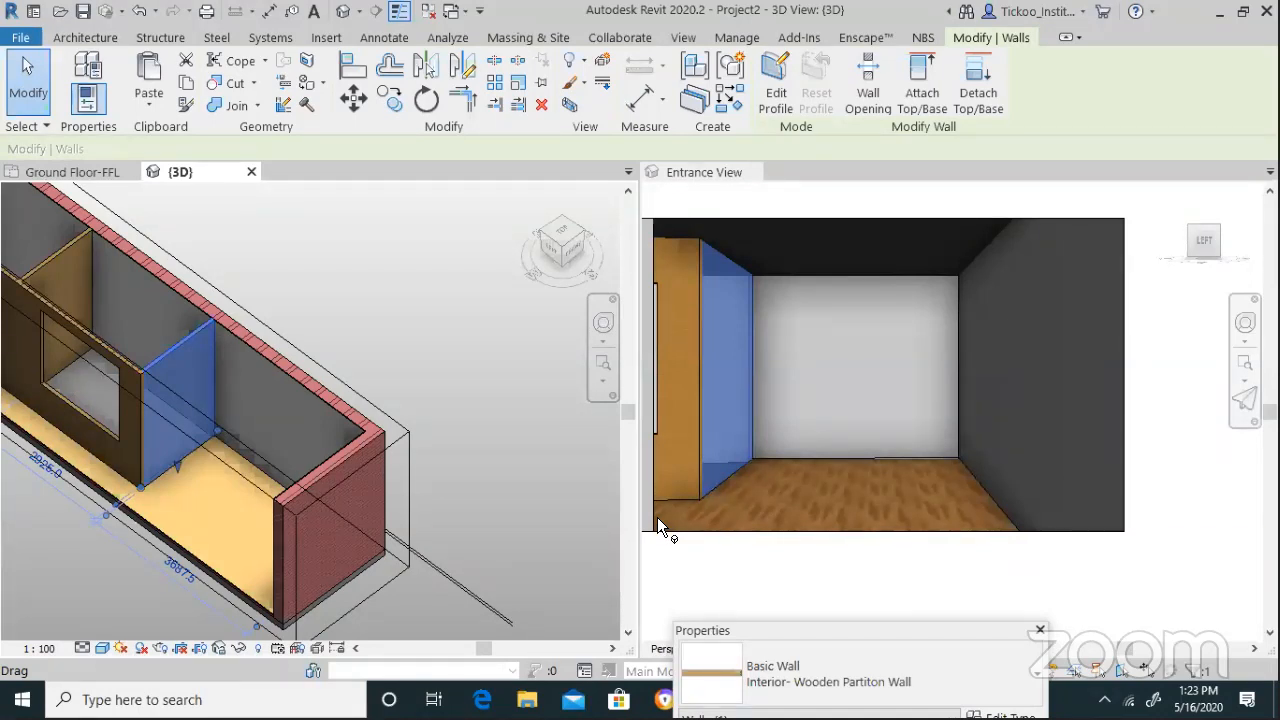
click(368, 333)
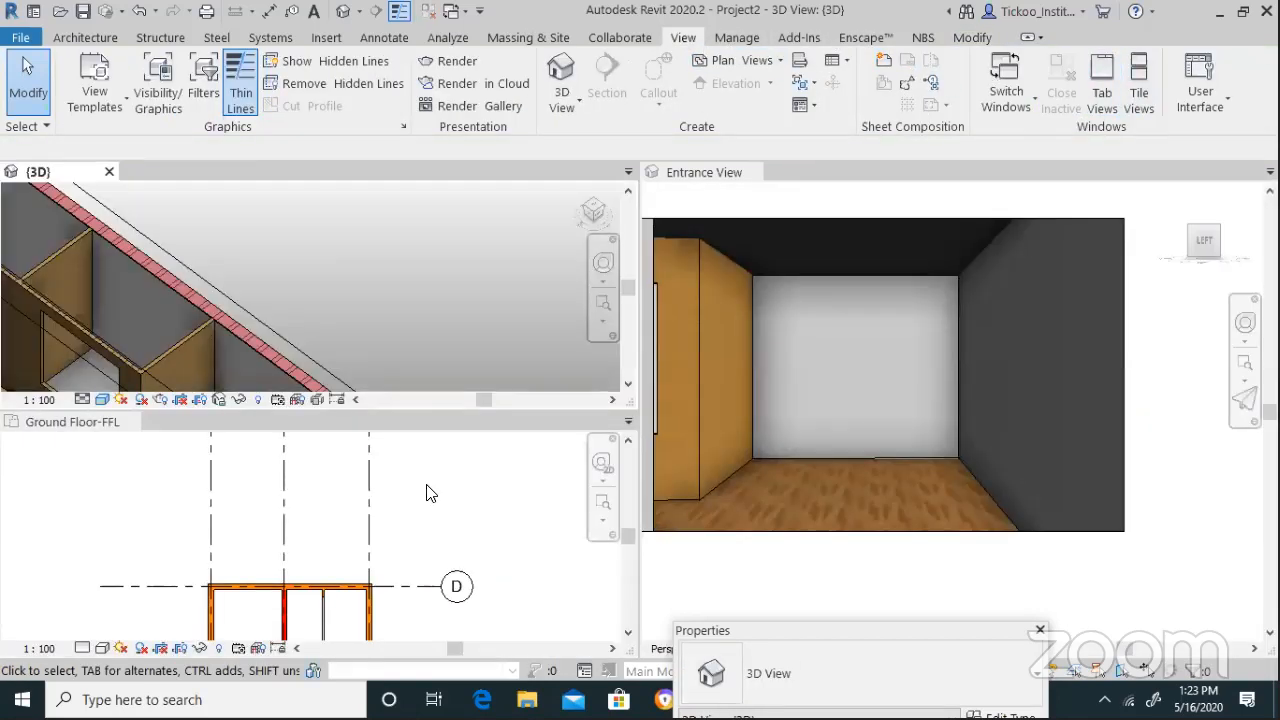
From the Ground Floor-FFL plan, restore the Project Browser and cancel the save reminder
click(422, 478)
scroll(378, 482, down, 3)
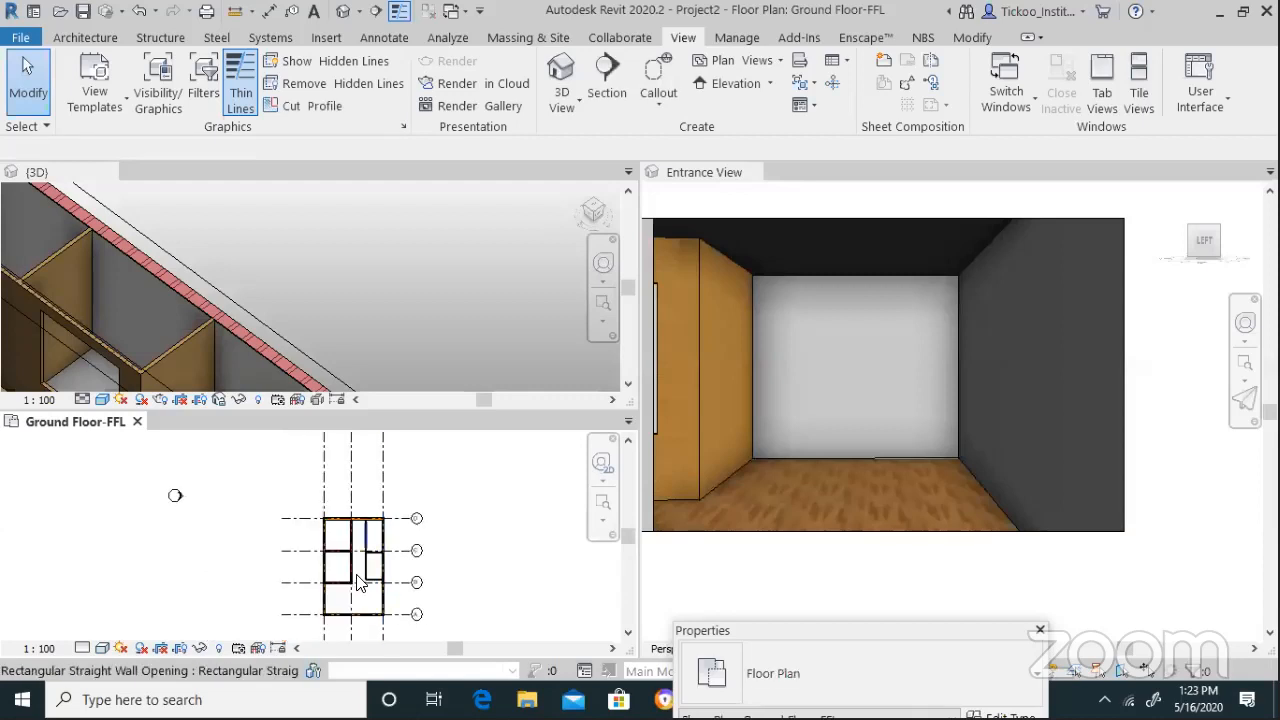
scroll(380, 585, up, 3)
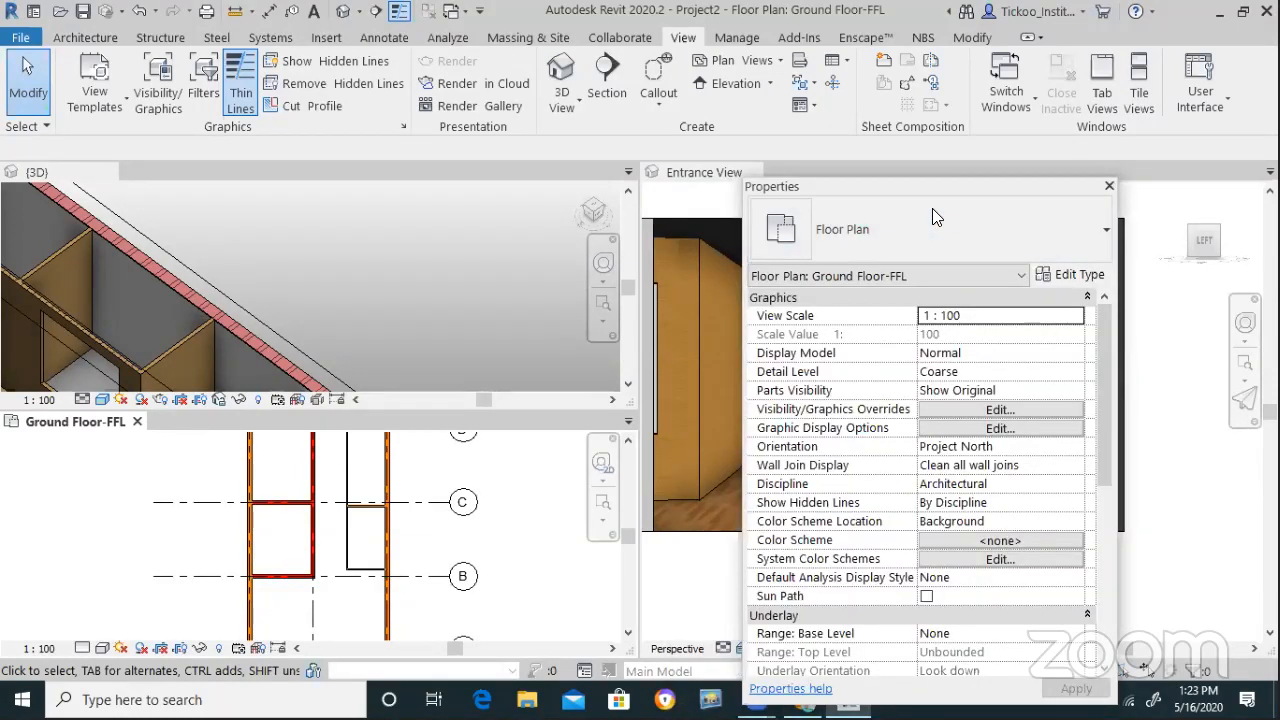
right_click(553, 556)
mouse_move(614, 521)
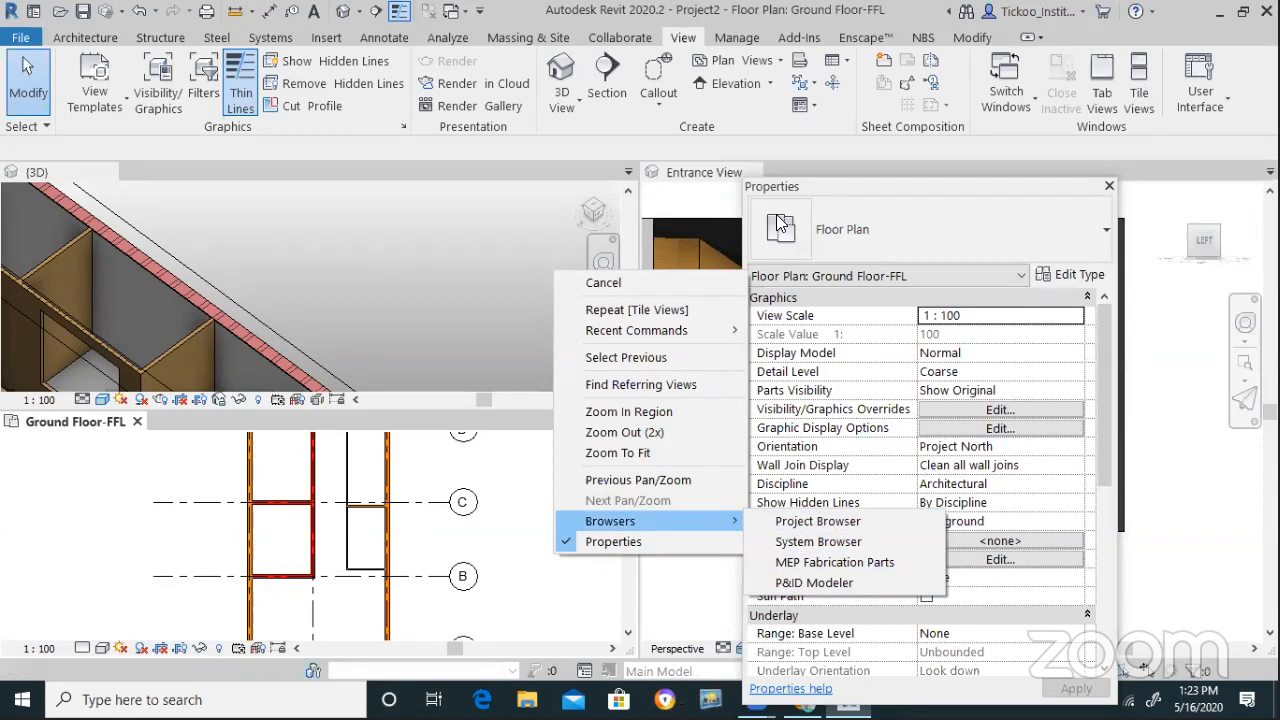
click(508, 492)
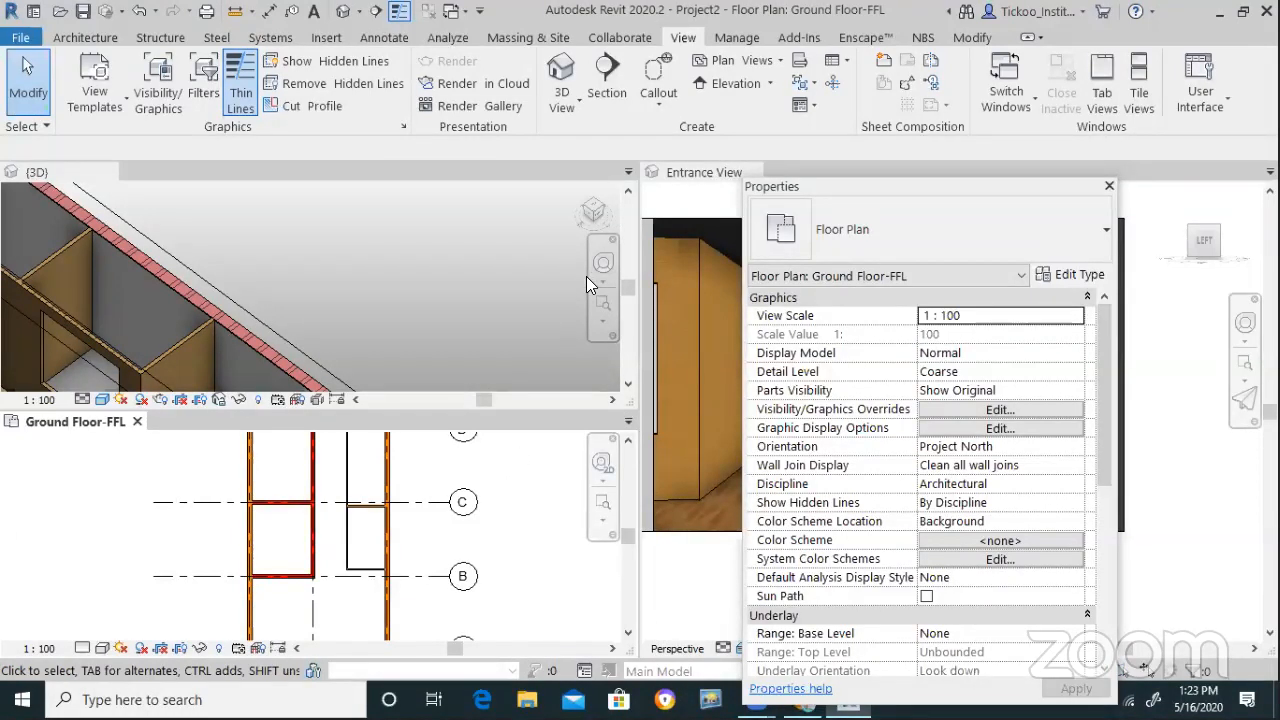
right_click(488, 472)
mouse_move(676, 440)
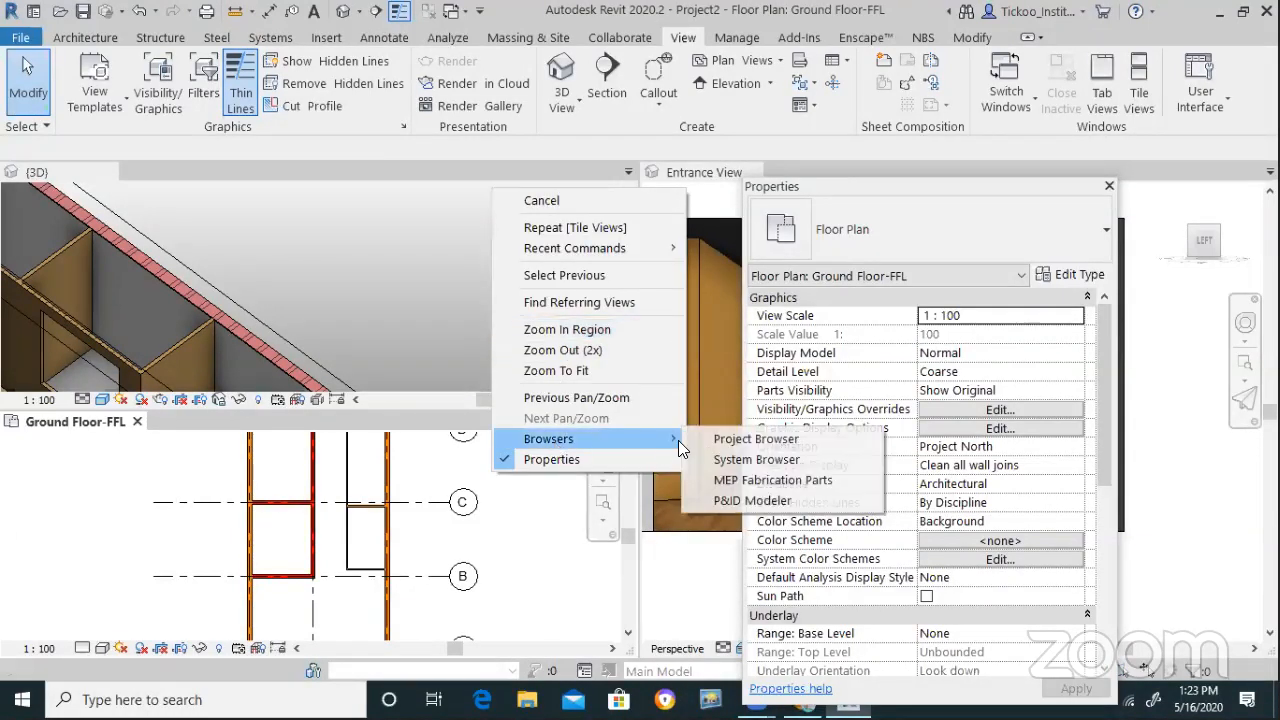
click(718, 442)
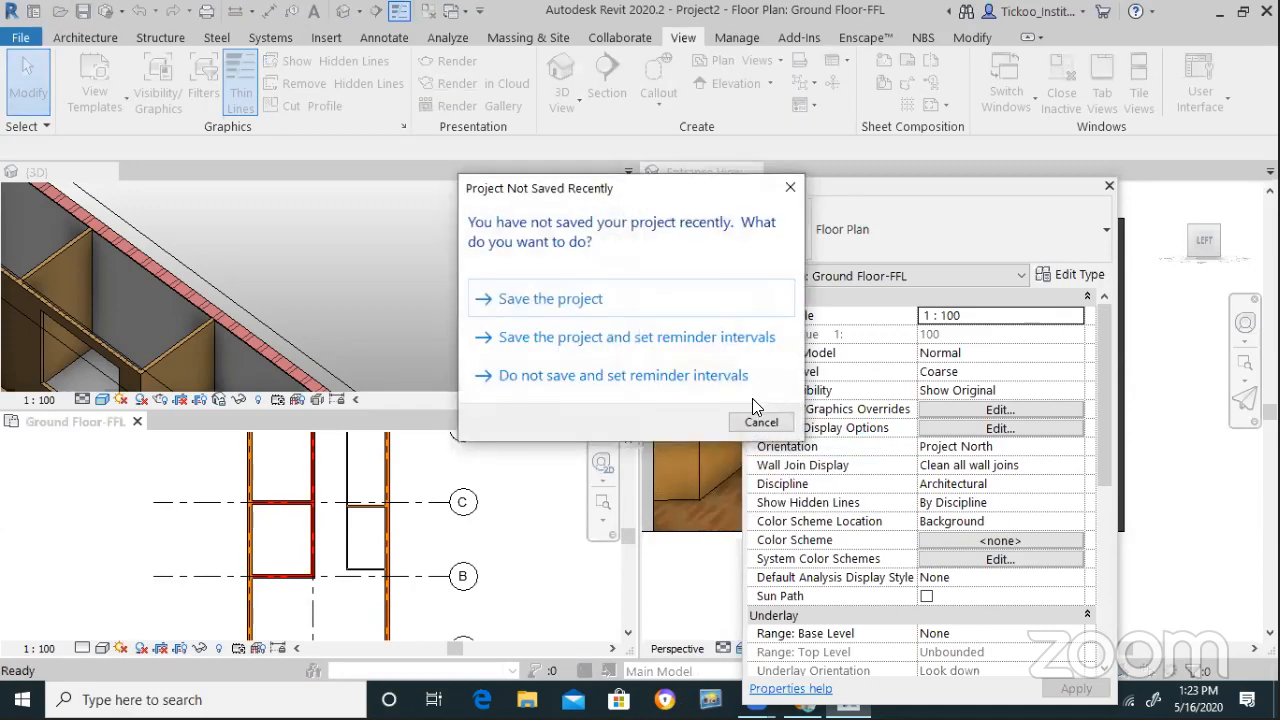
click(758, 423)
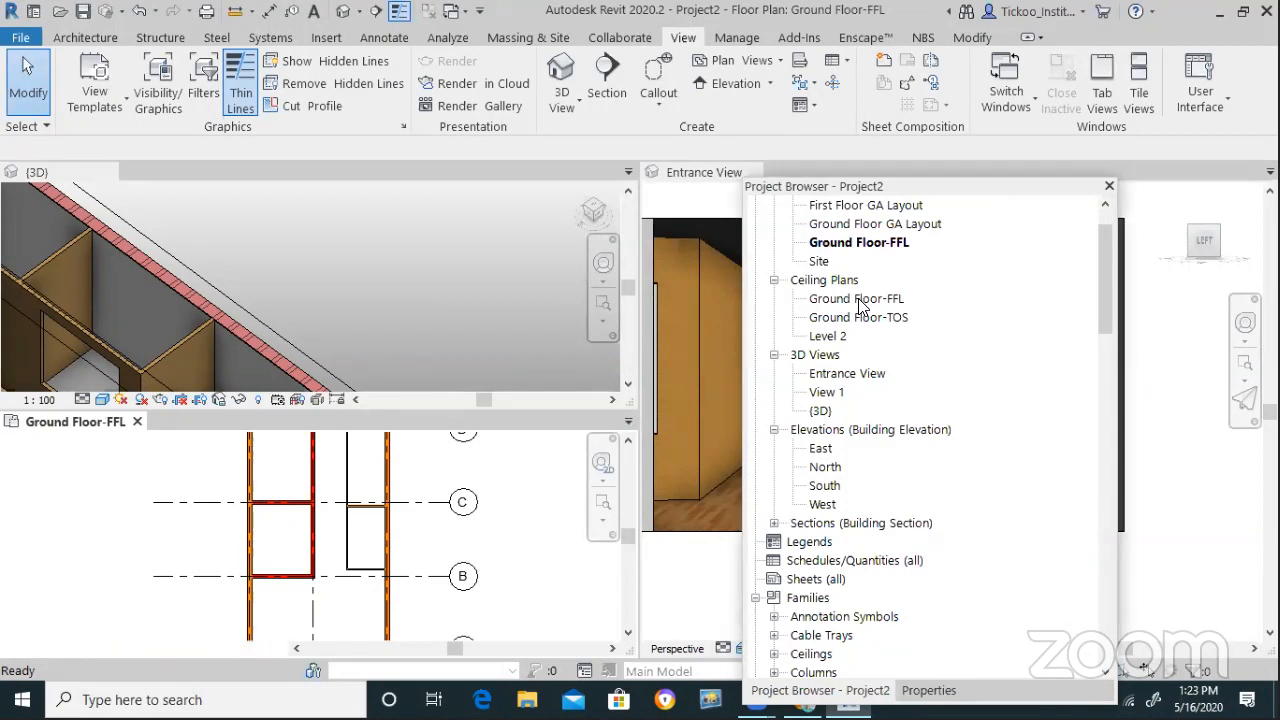
Open the Ground Floor-FFL ceiling plan, zoom it to fit, and show the Architecture tools
click(860, 300)
double_click(860, 302)
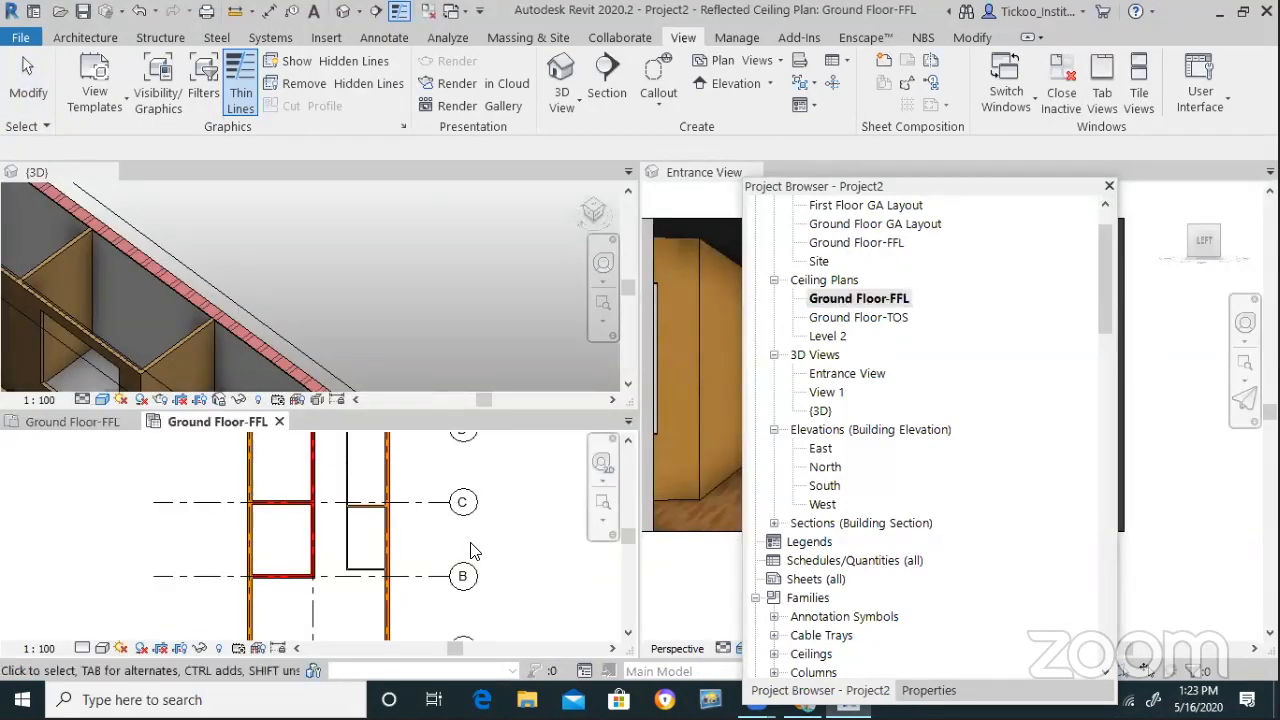
scroll(422, 541, down, 2)
scroll(392, 588, up, 3)
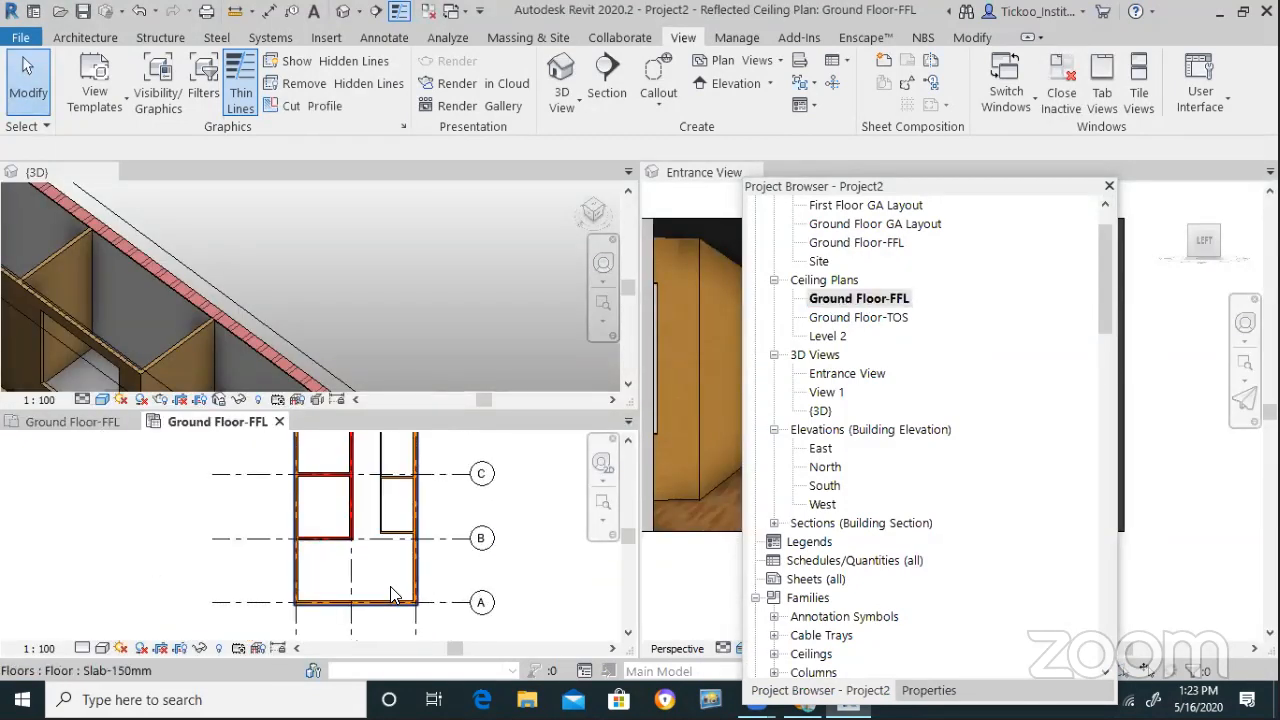
scroll(380, 550, down, 3)
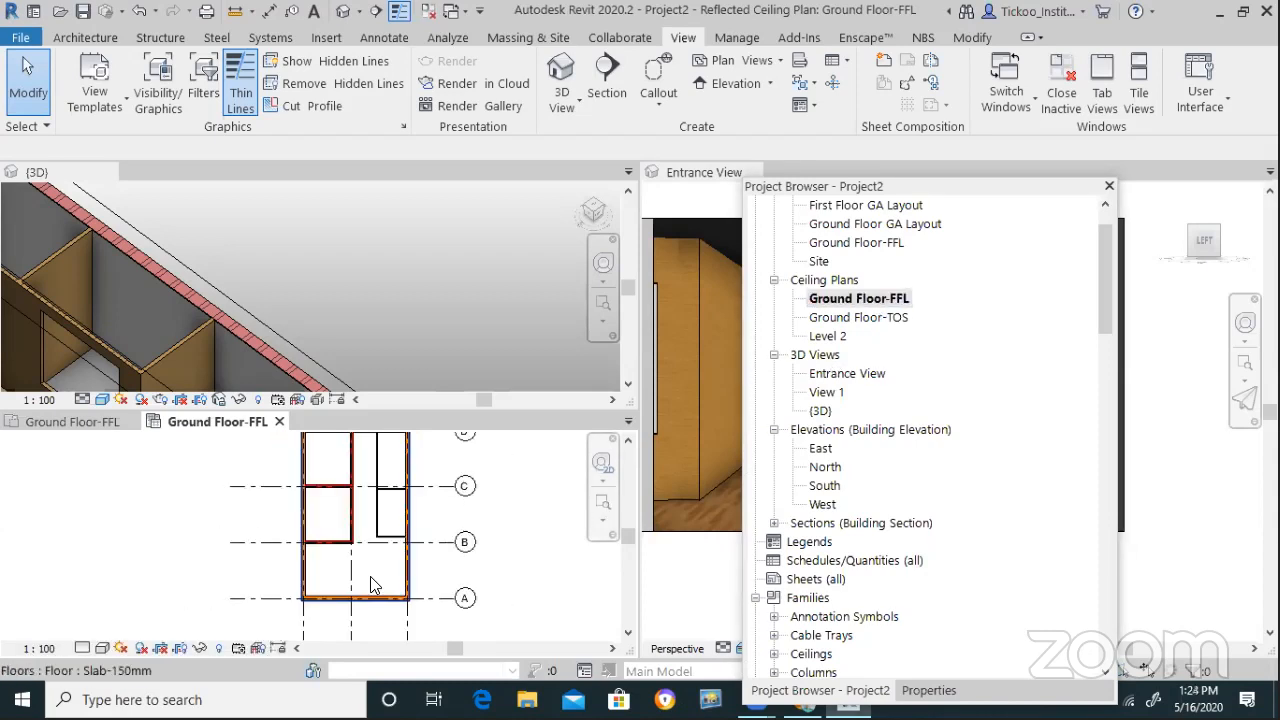
scroll(380, 550, up, 1)
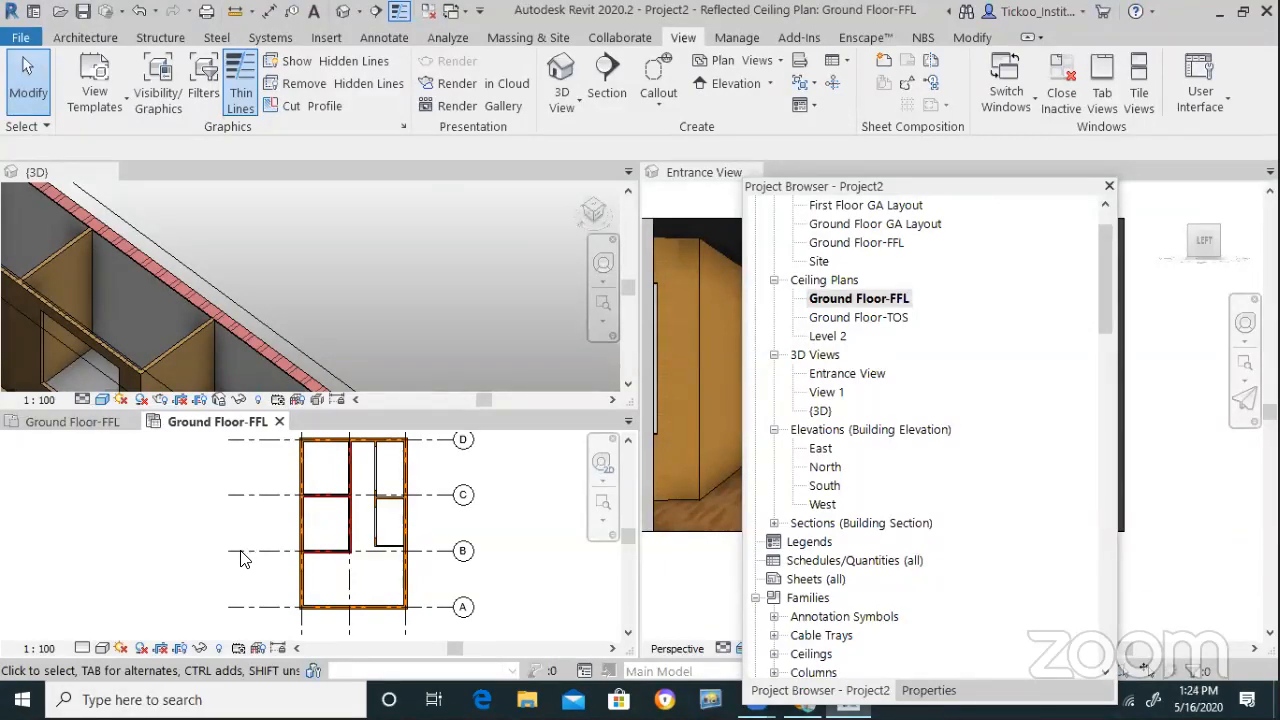
scroll(400, 550, up, 2)
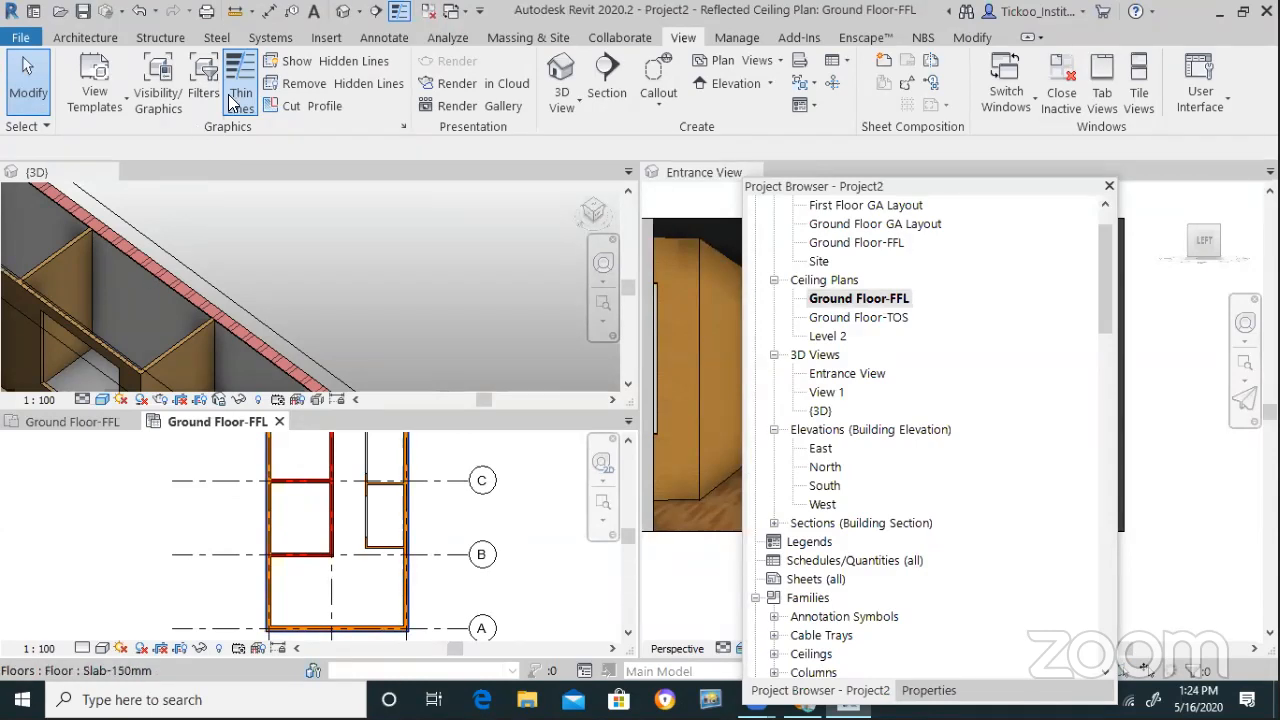
click(86, 38)
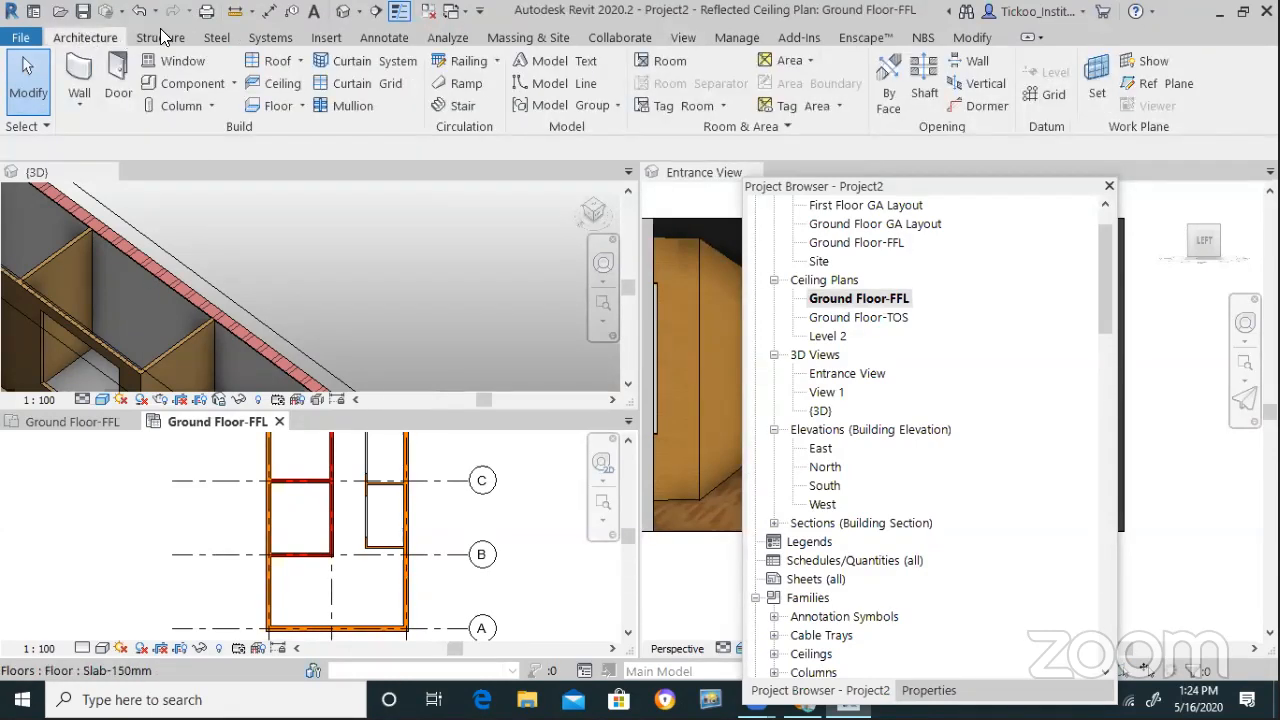
Start a Compound Ceiling 600 x 600mm Grid with an 8'3 height offset from level
click(165, 40)
click(86, 38)
click(275, 84)
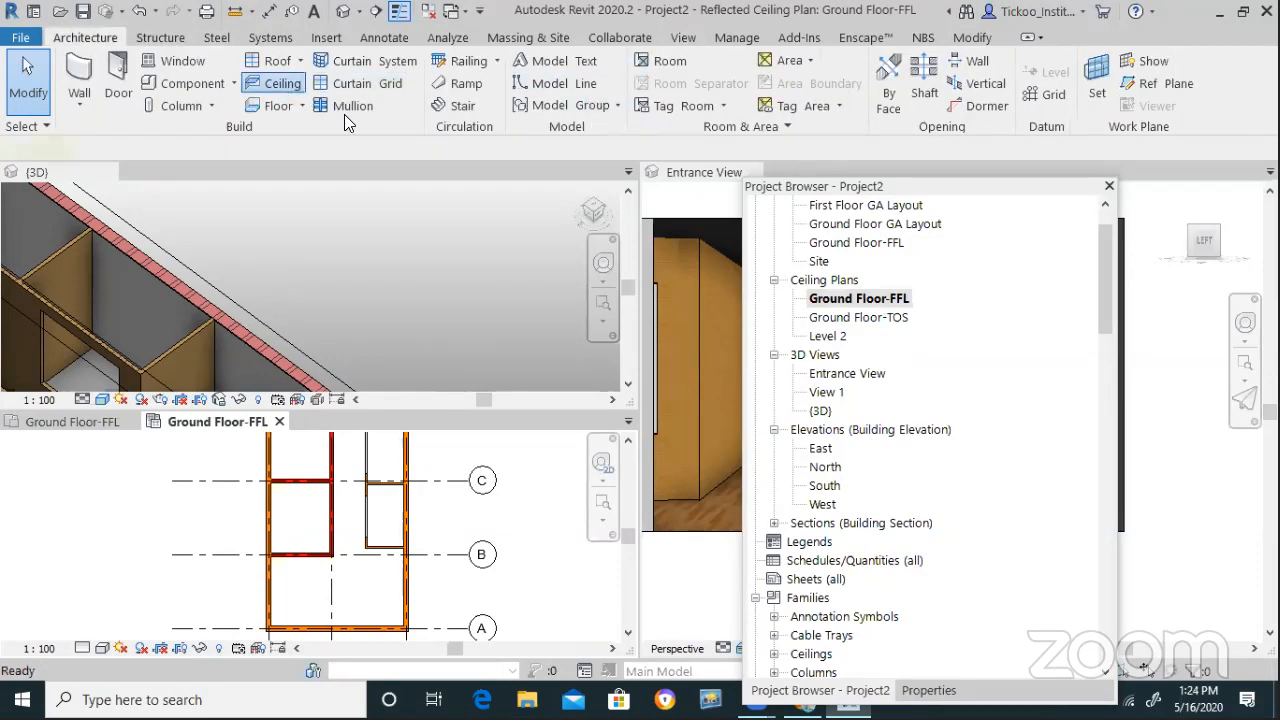
click(929, 690)
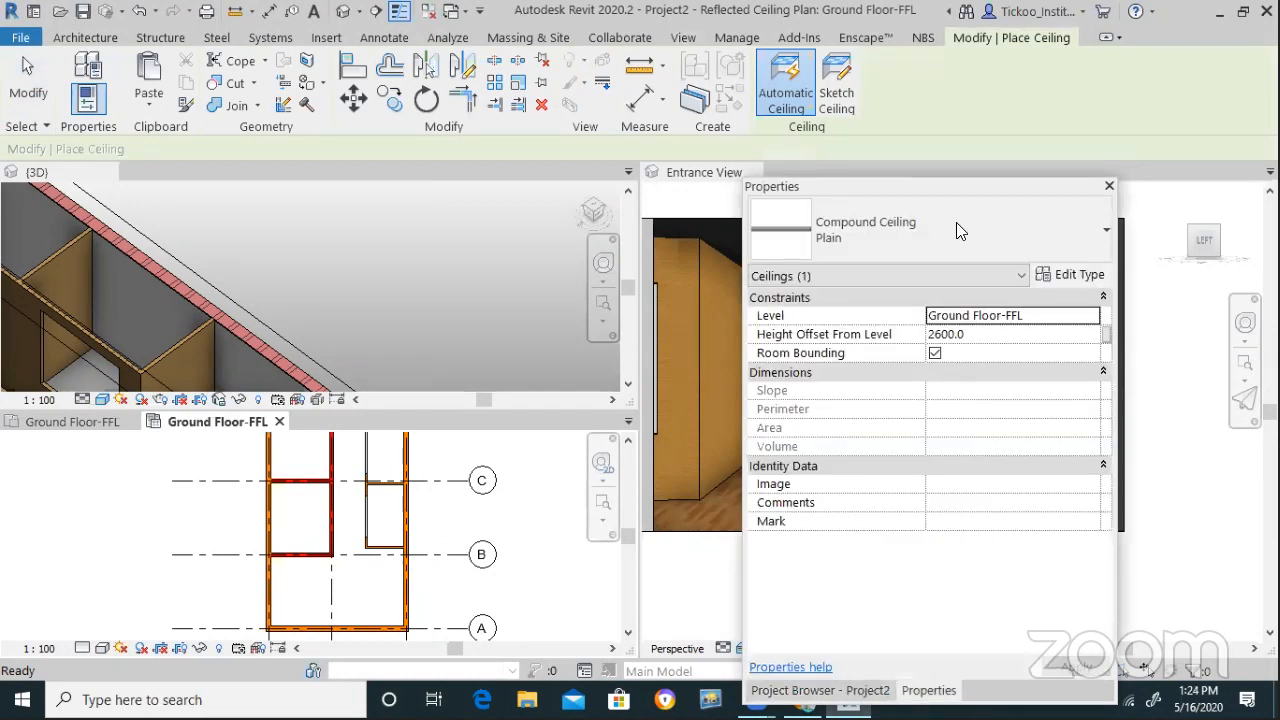
click(914, 238)
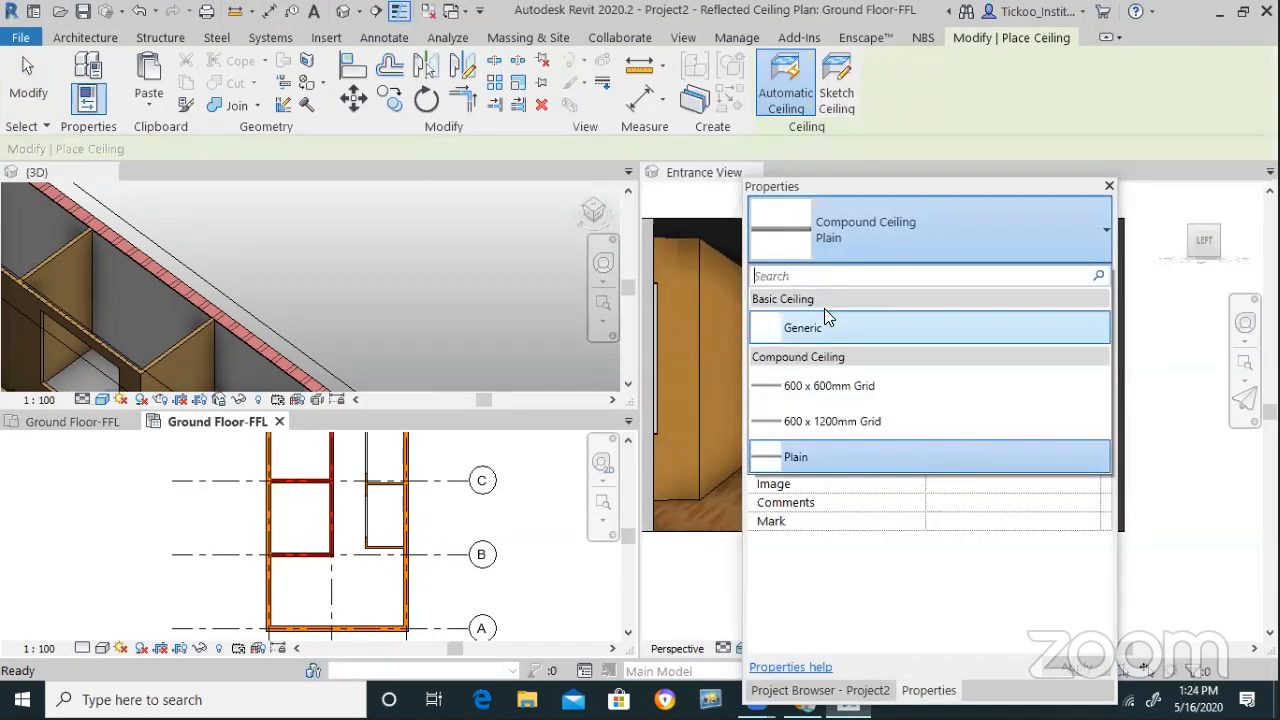
click(843, 388)
click(1000, 335)
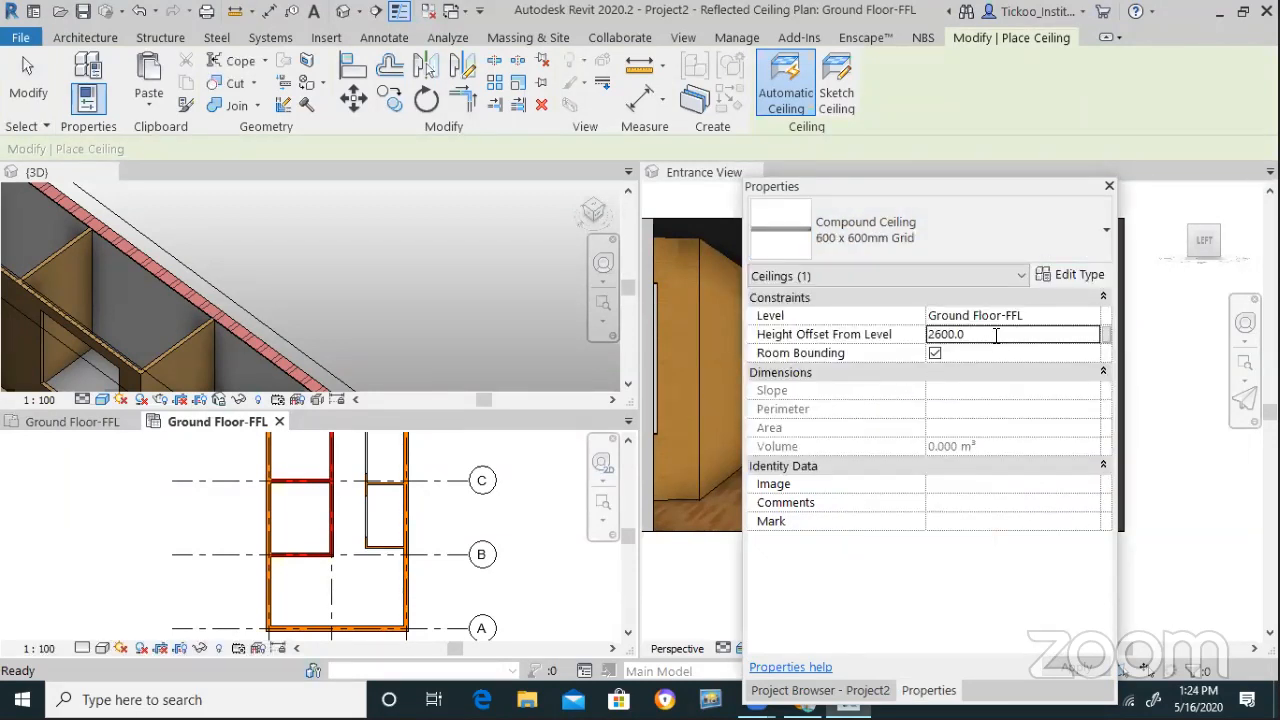
double_click(1000, 335)
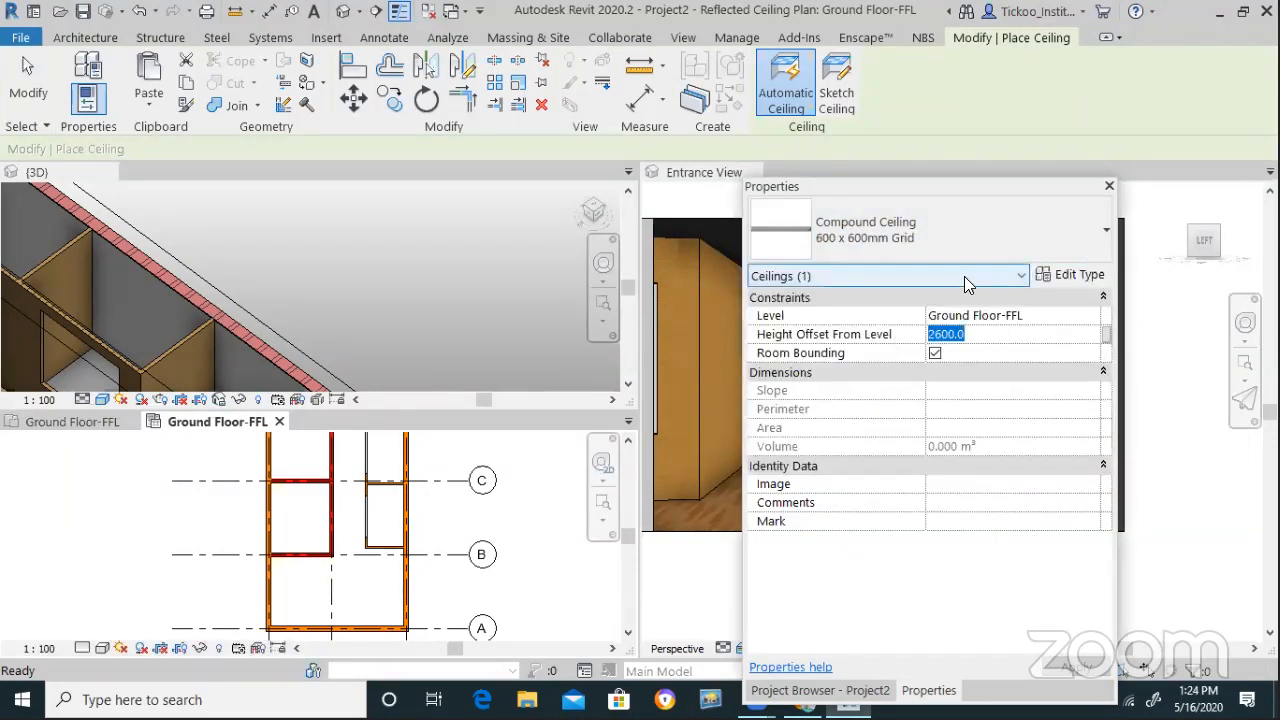
text(8'3)
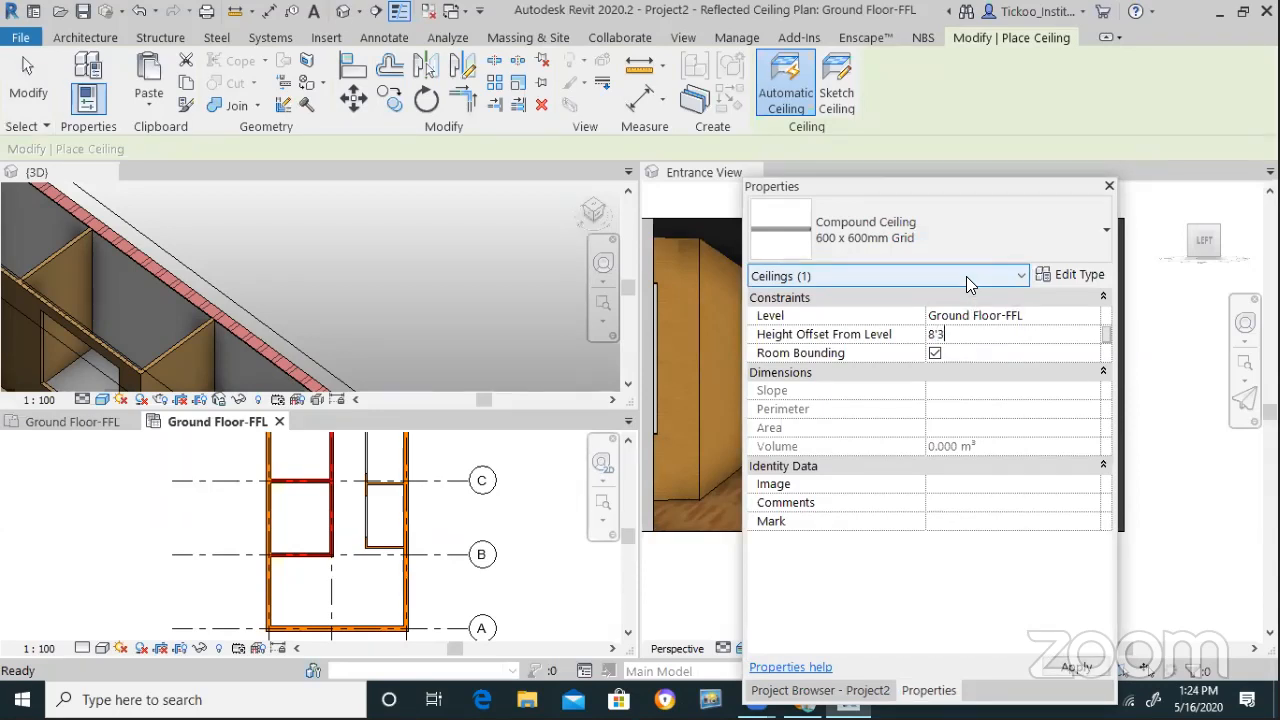
key(Return)
Place the grid ceiling in the L-shaped room and the room below grid B
click(314, 585)
scroll(313, 580, down, 3)
scroll(316, 585, up, 3)
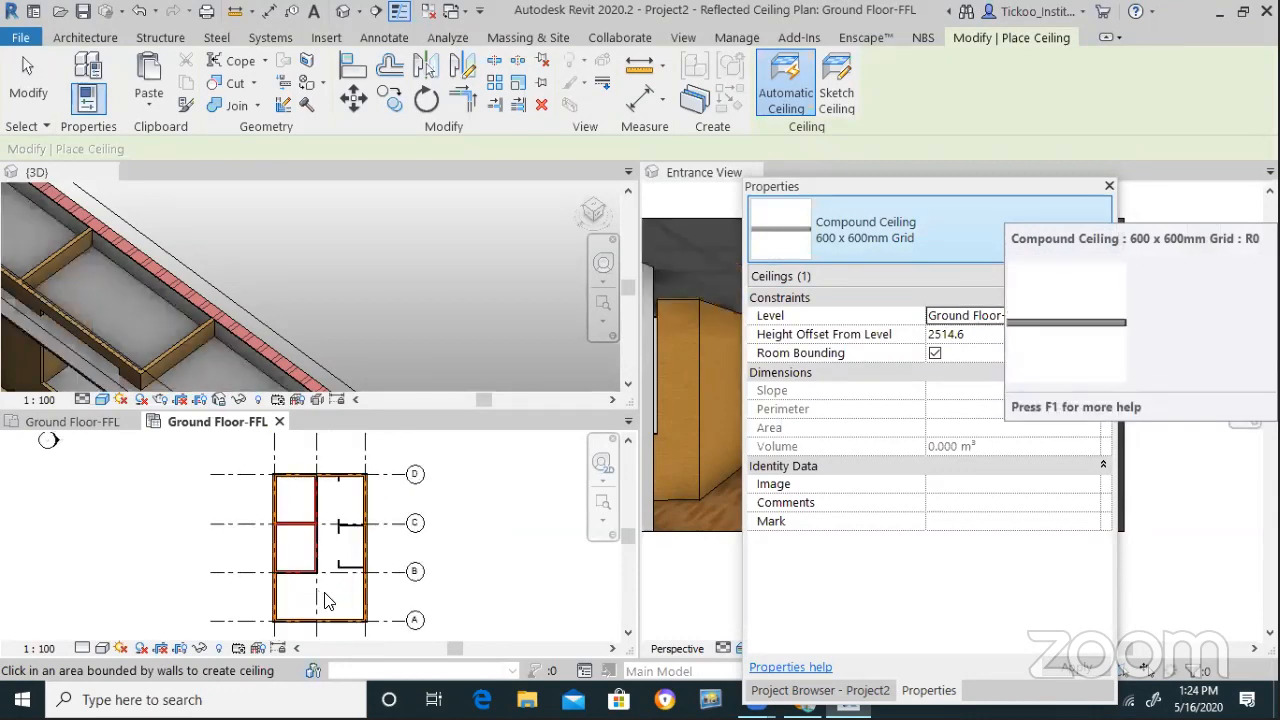
scroll(332, 605, up, 2)
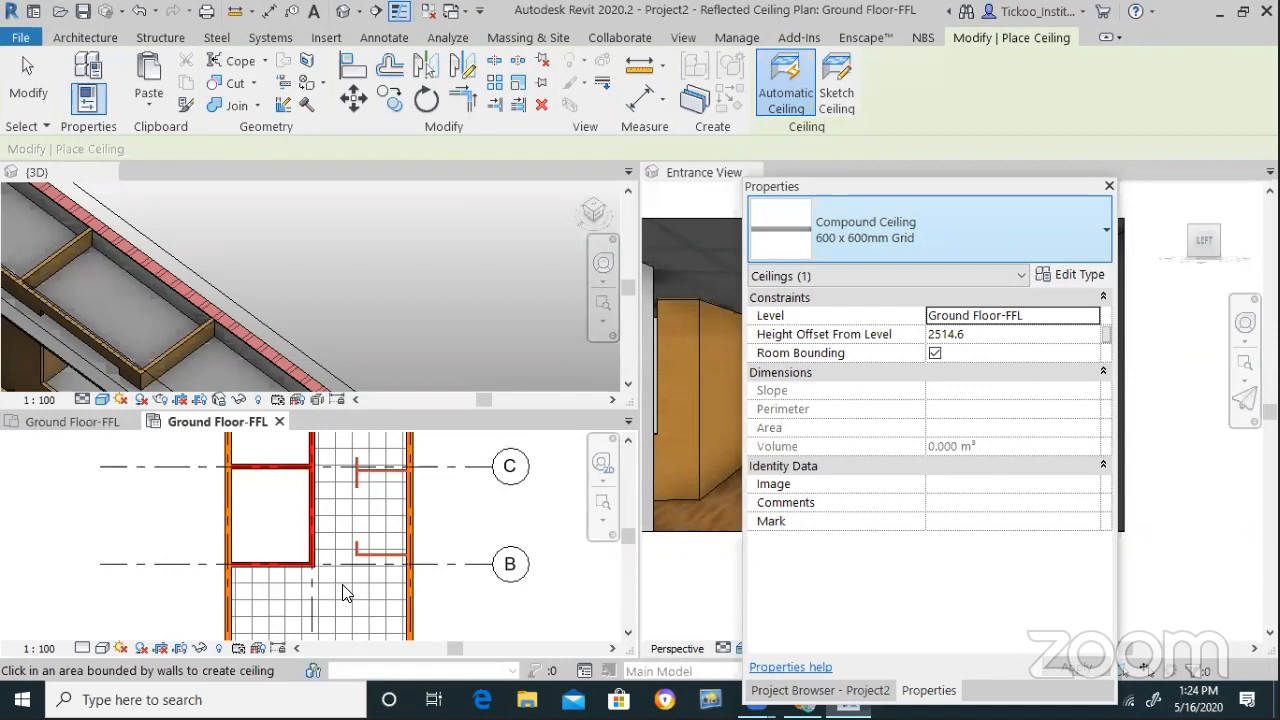
click(379, 585)
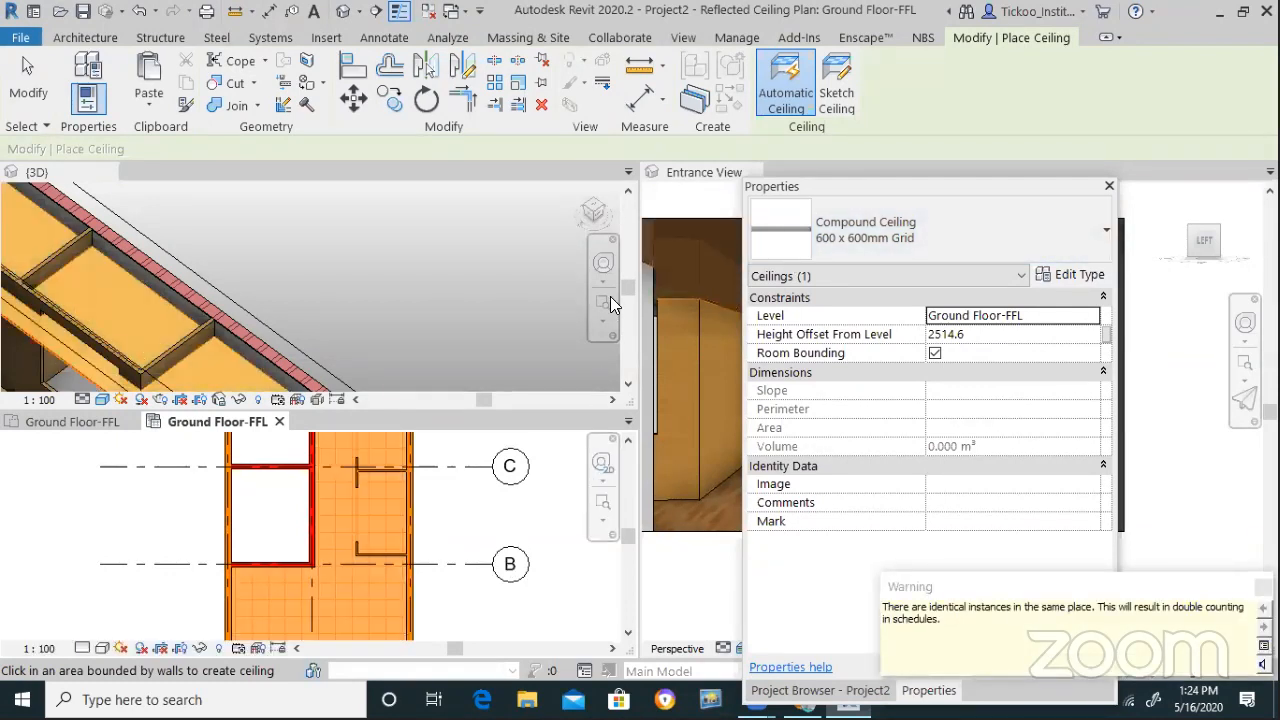
key(Escape)
key(Escape)
click(372, 302)
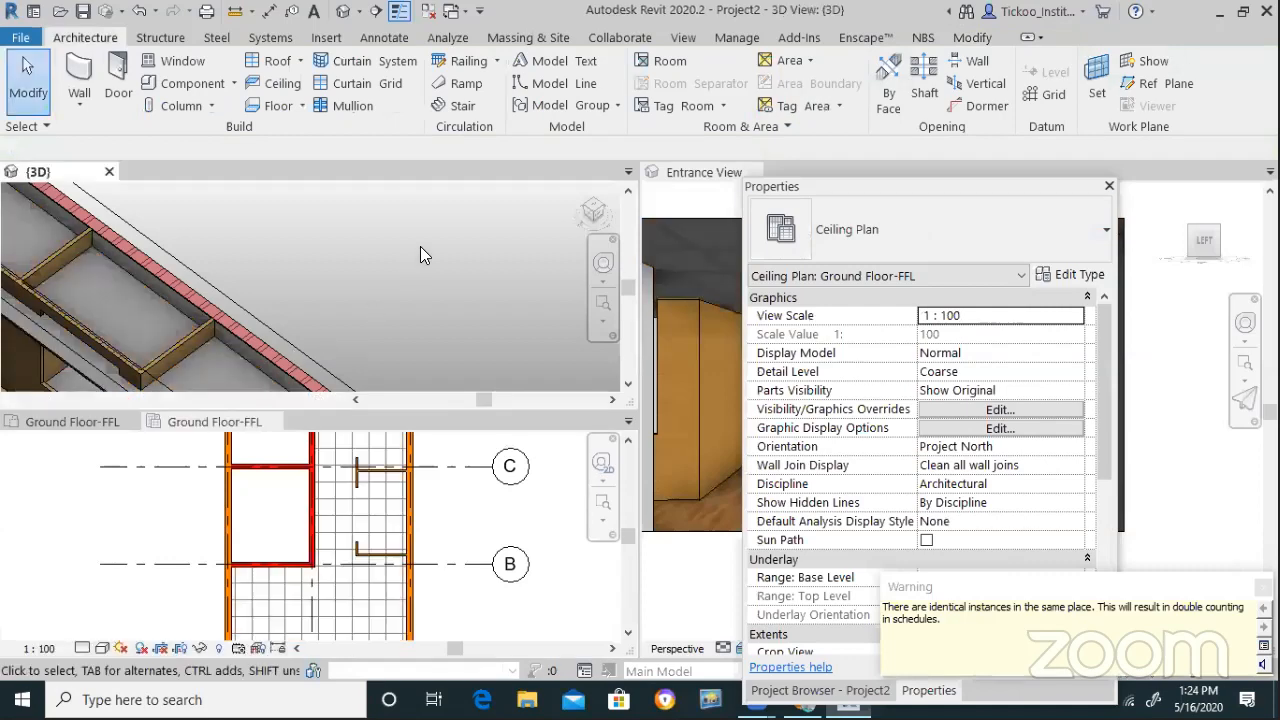
Try attaching the wooden partition wall's top to the ceiling, releasing the missed target
scroll(420, 246, down, 2)
scroll(215, 308, up, 2)
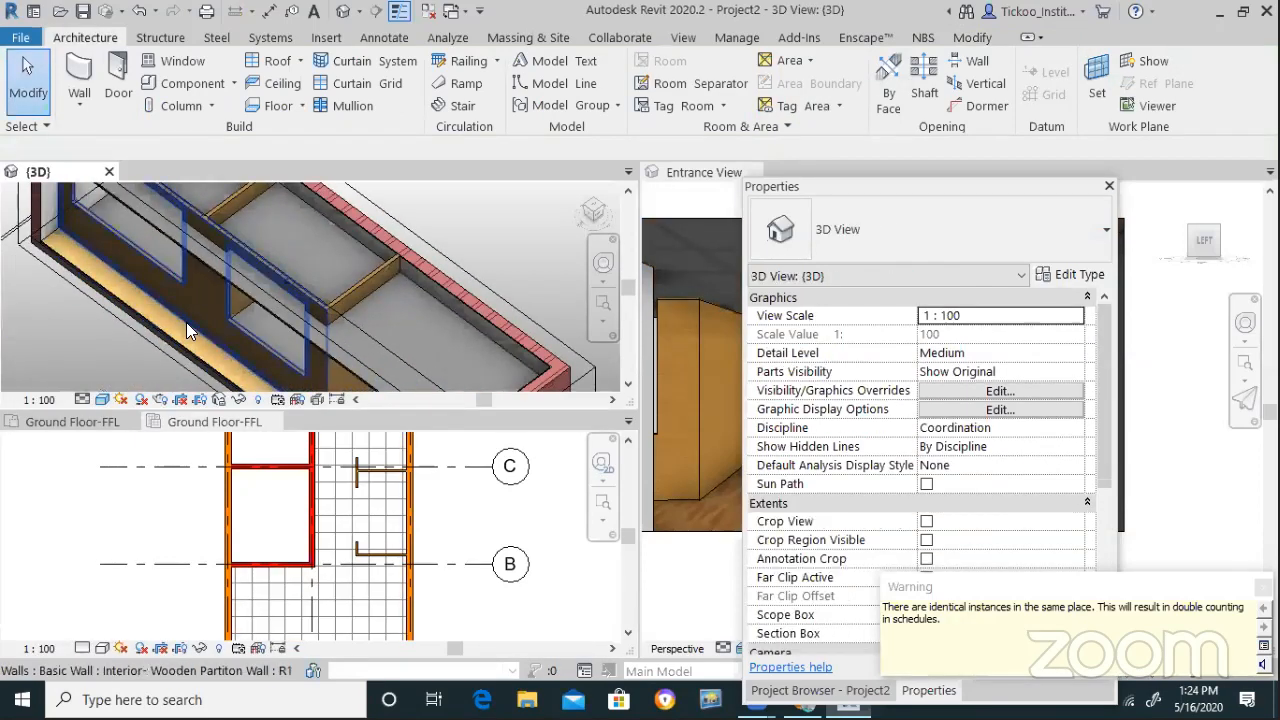
scroll(198, 334, up, 3)
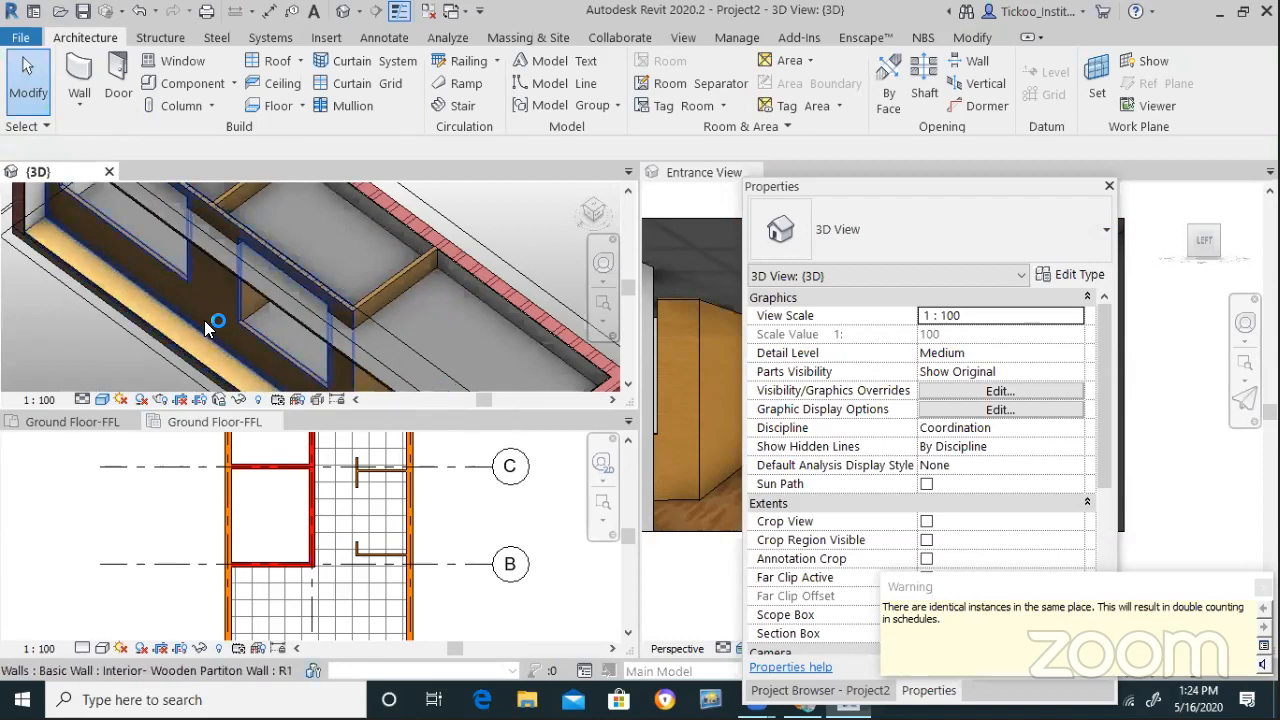
click(204, 320)
click(921, 95)
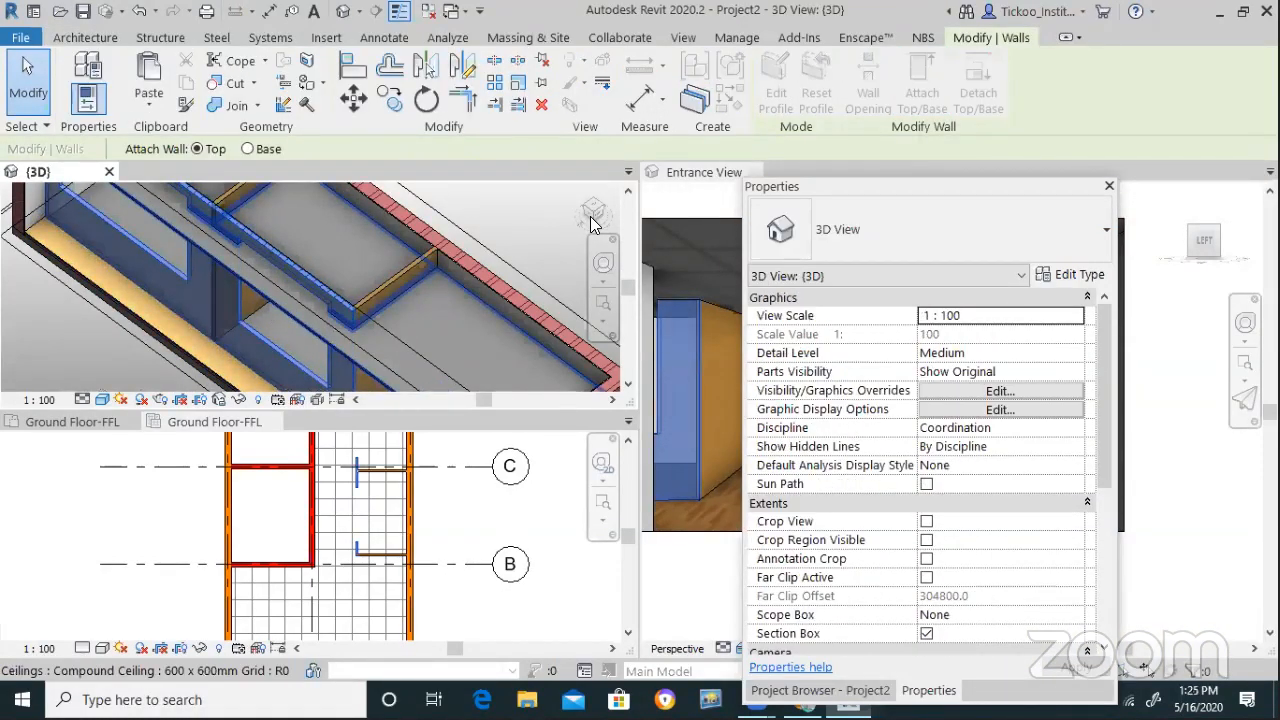
click(591, 219)
click(632, 490)
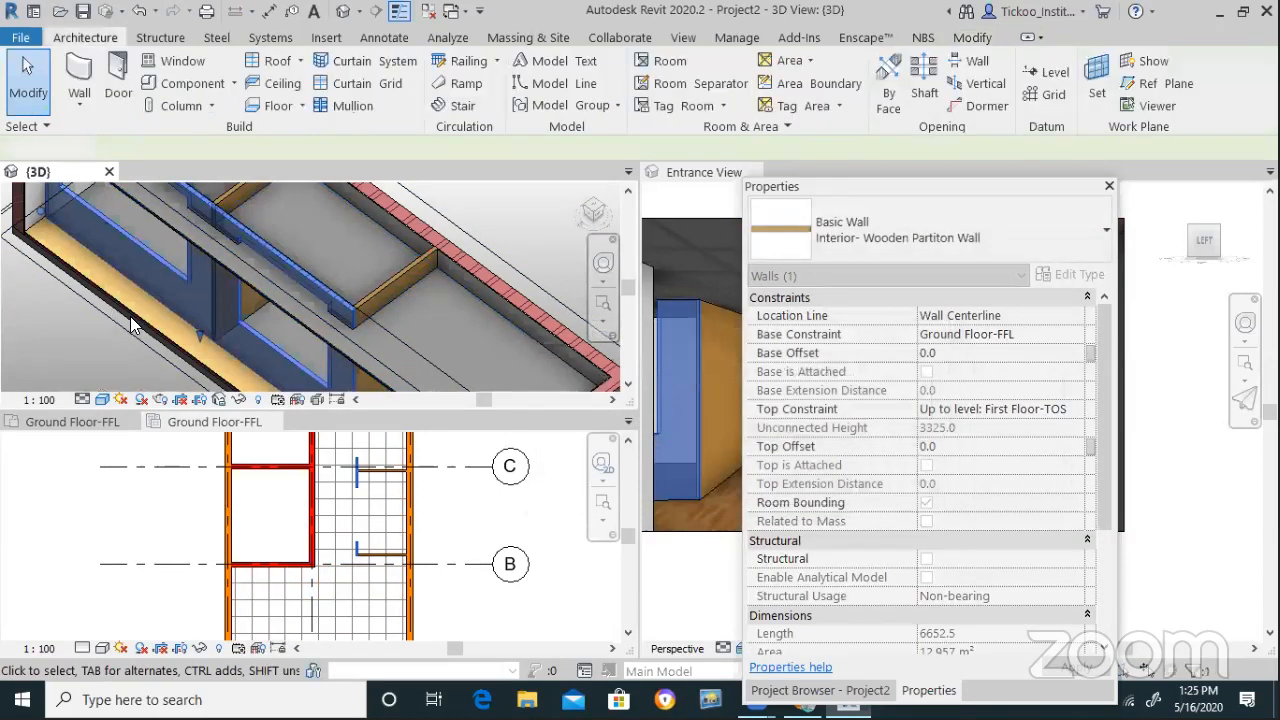
click(130, 316)
click(274, 318)
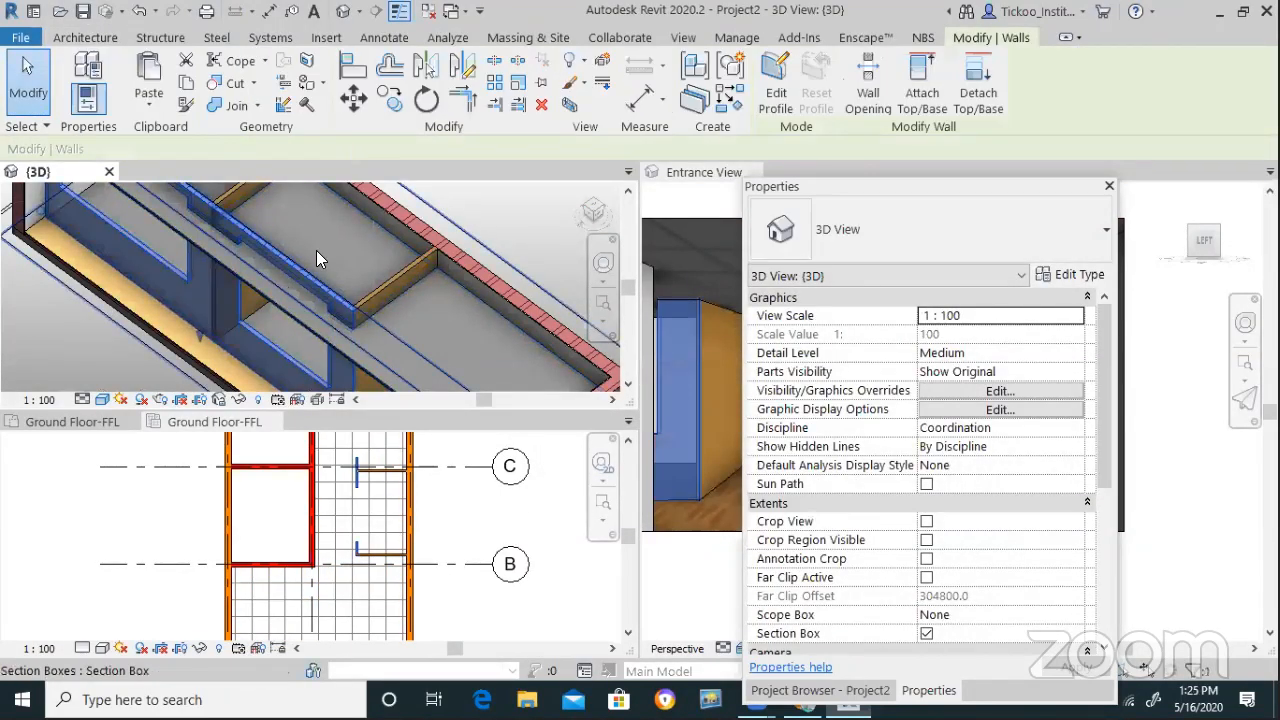
key(Escape)
Reselect the partition walls and the Generic 150mm floor, then retry the top attachment twice
scroll(250, 351, up, 2)
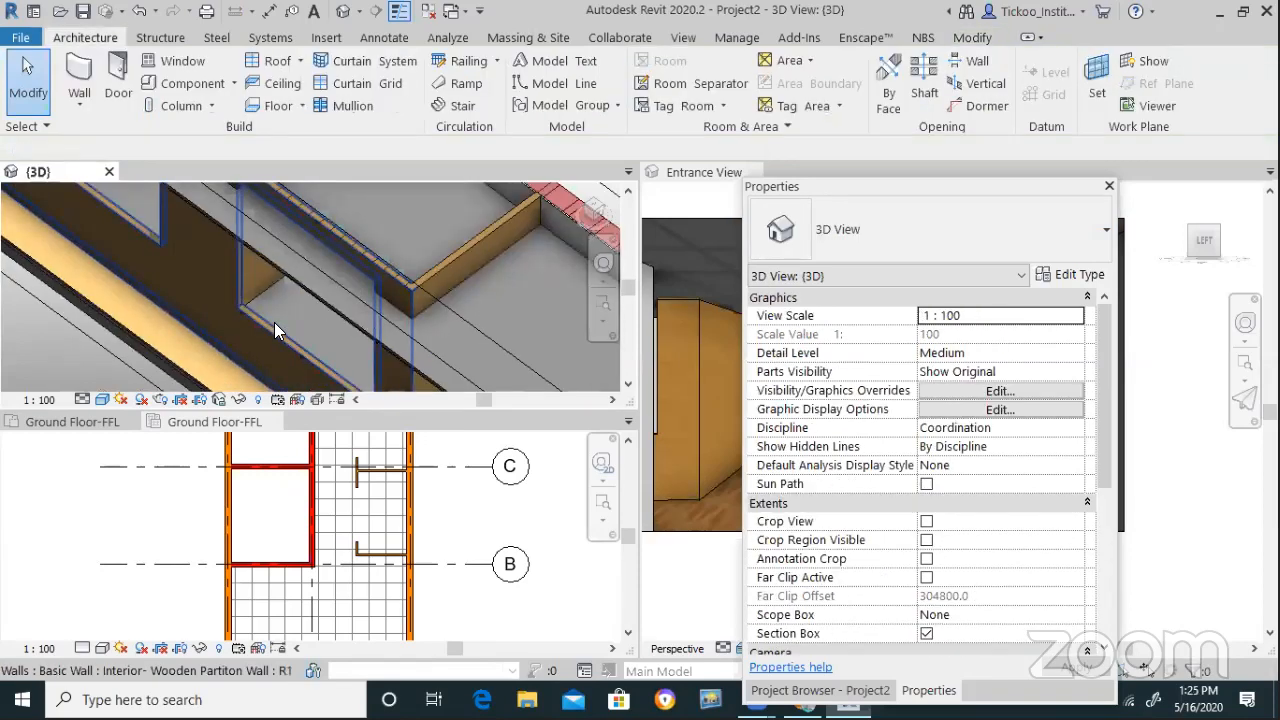
click(304, 258)
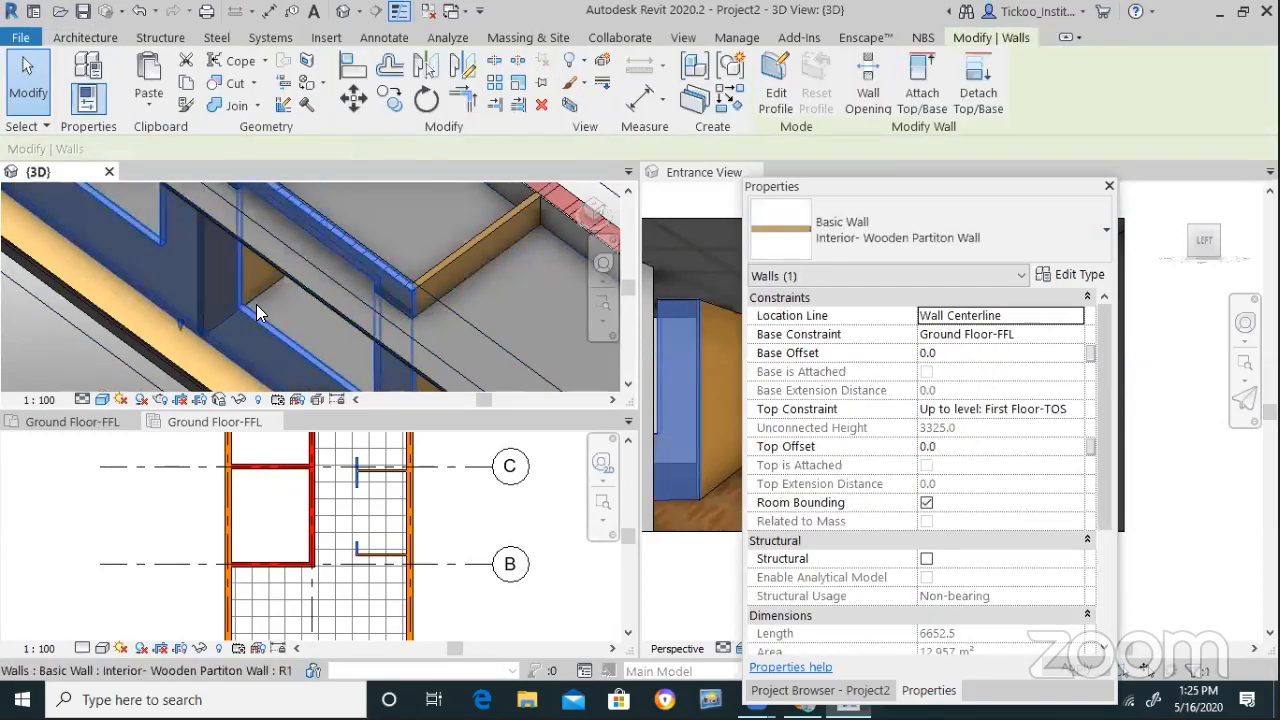
key(Escape)
scroll(290, 346, down, 3)
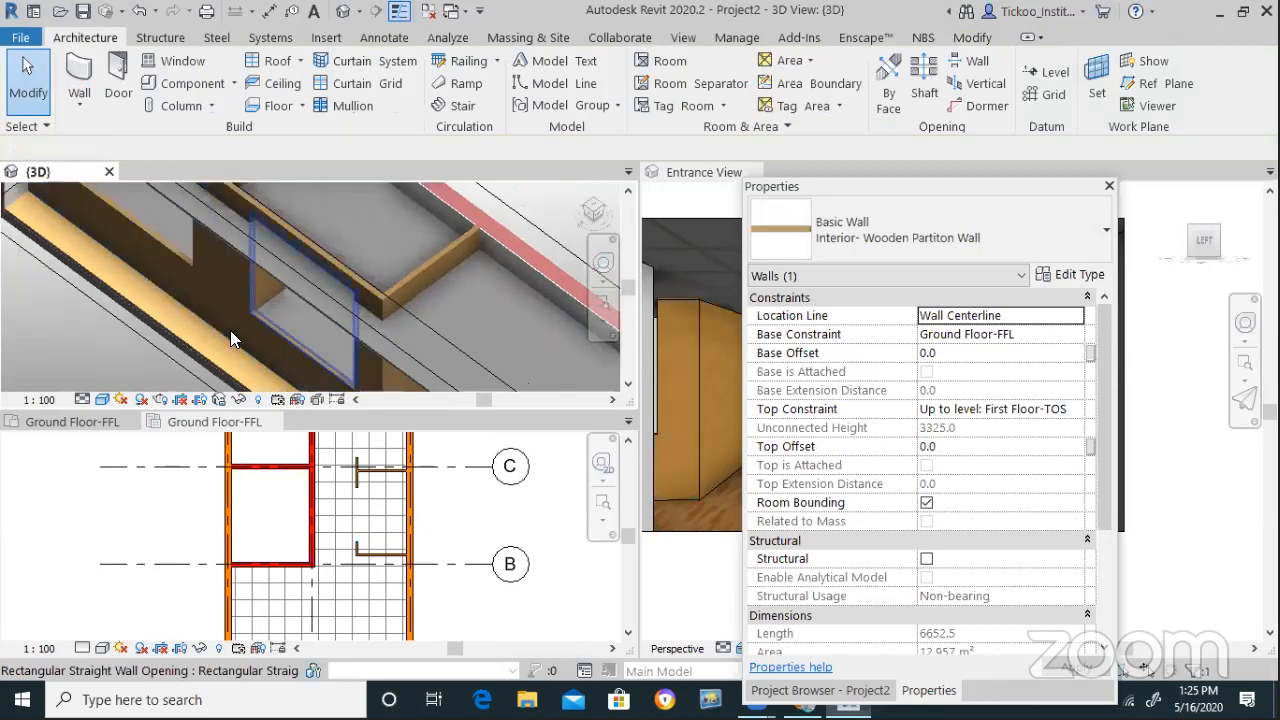
scroll(316, 348, up, 5)
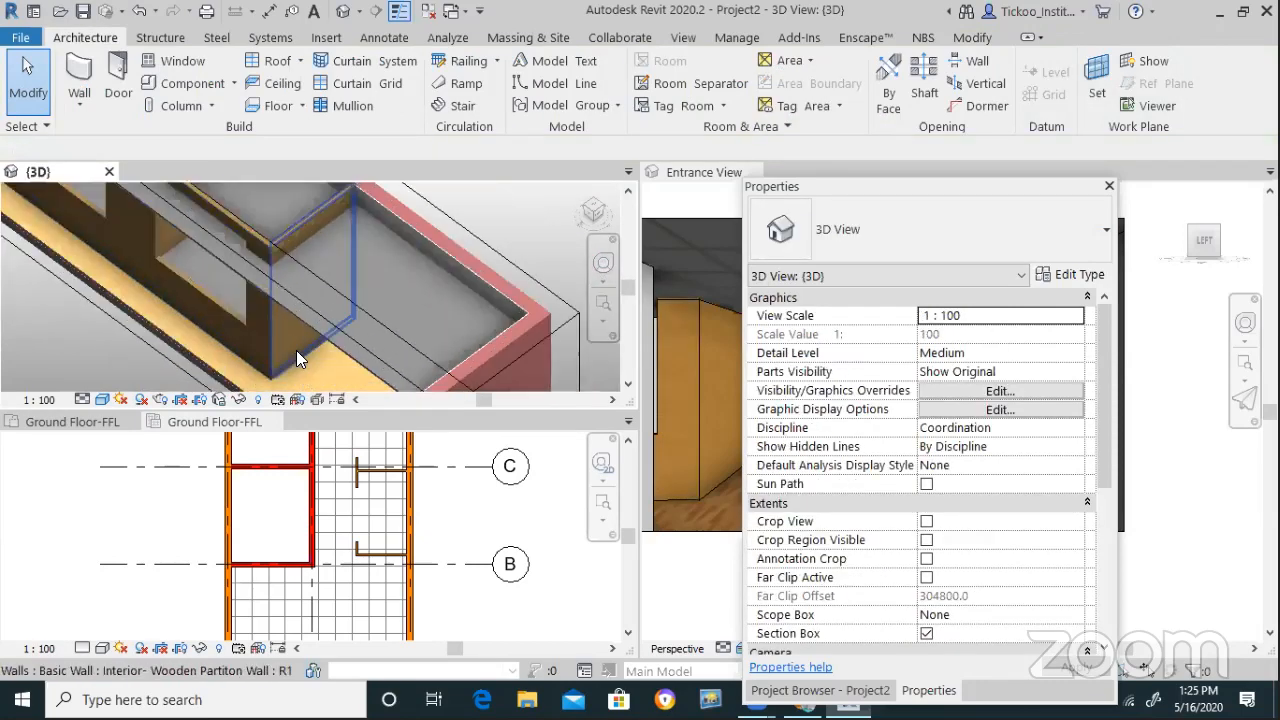
click(296, 356)
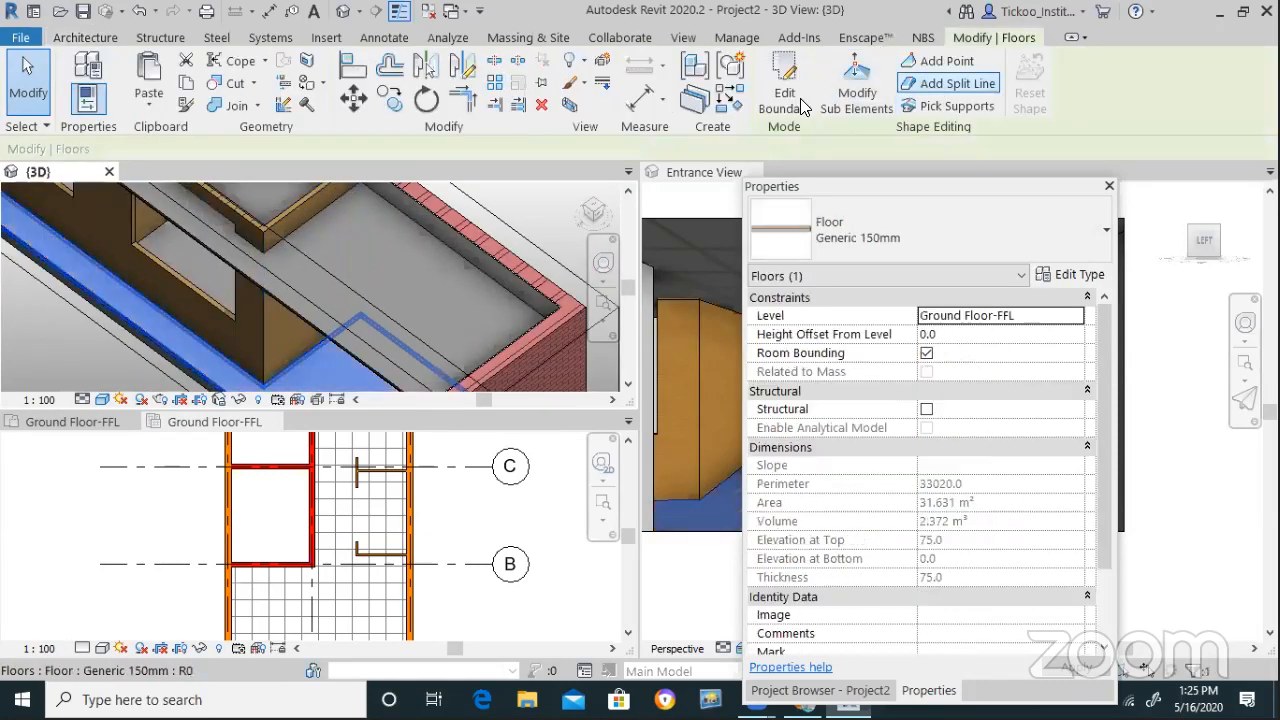
key(Escape)
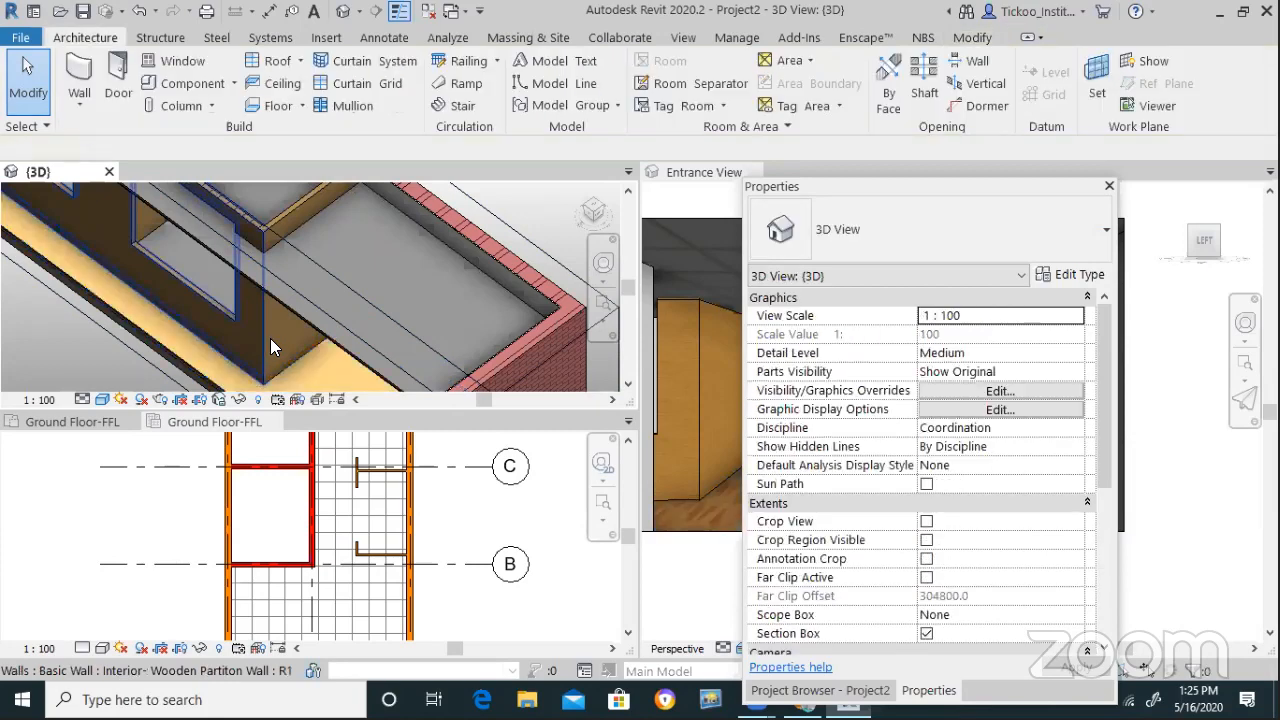
click(296, 222)
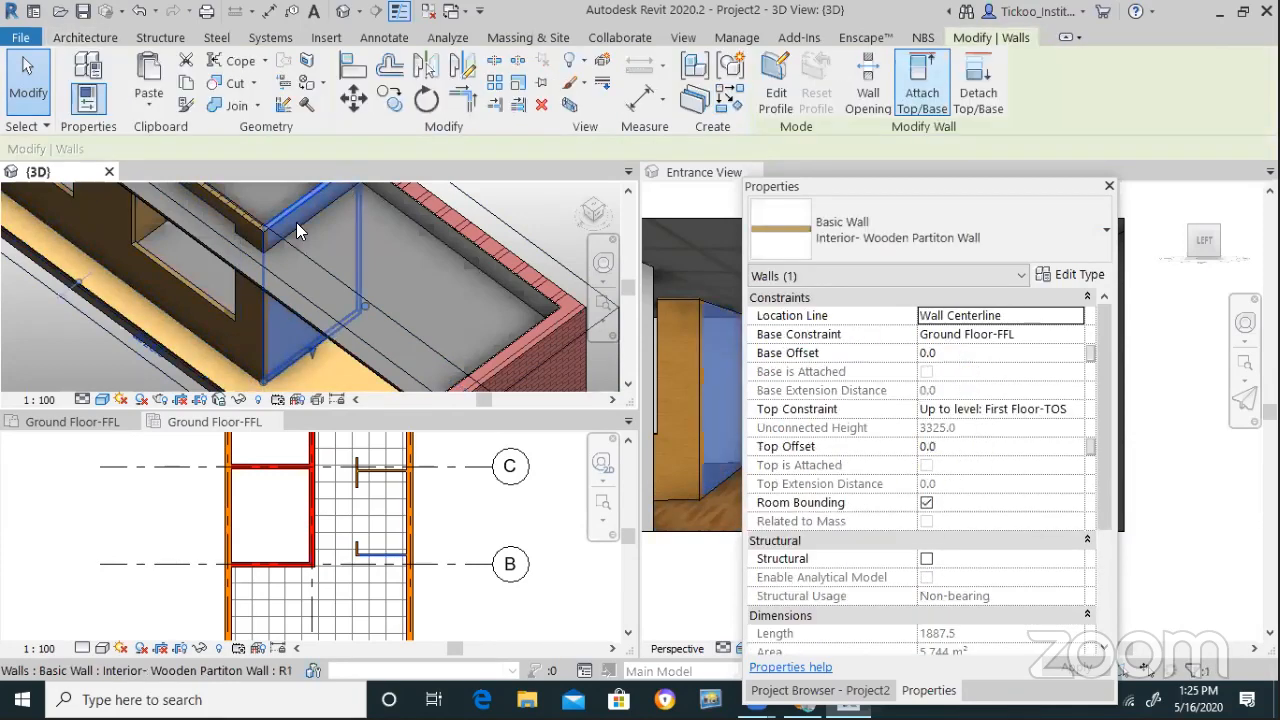
click(922, 92)
click(430, 354)
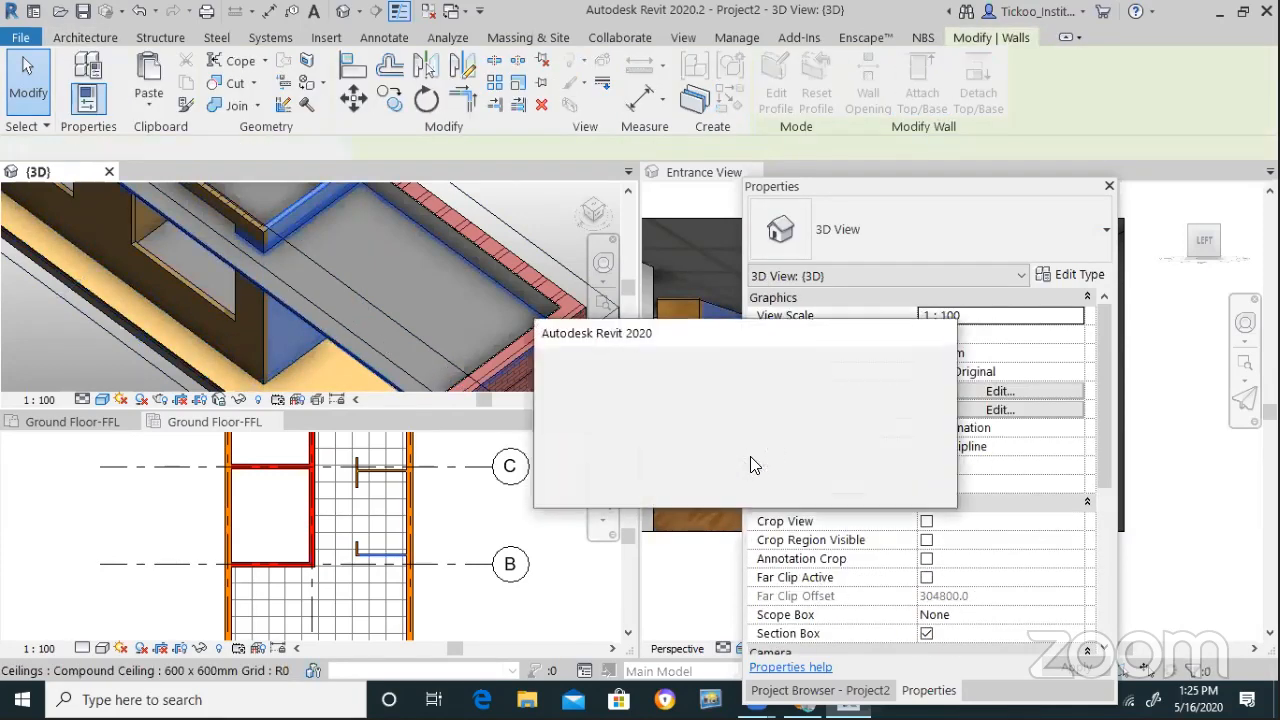
click(591, 487)
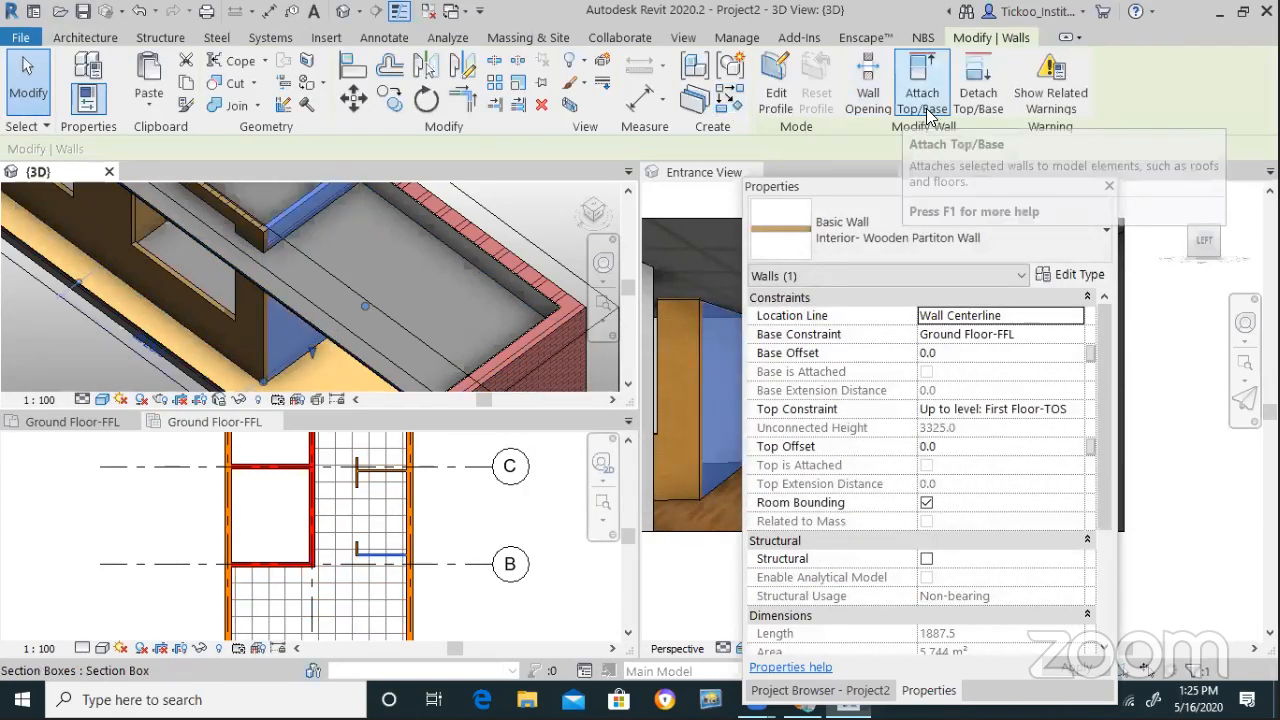
click(922, 88)
click(305, 320)
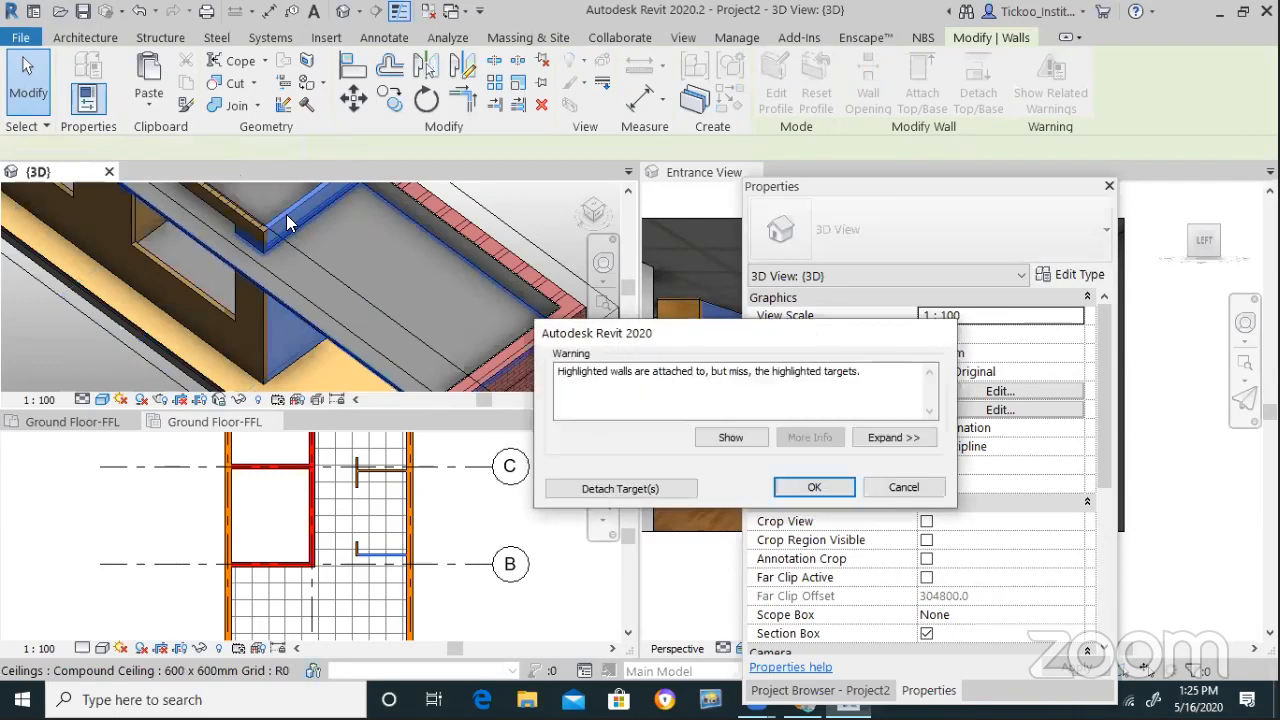
click(672, 488)
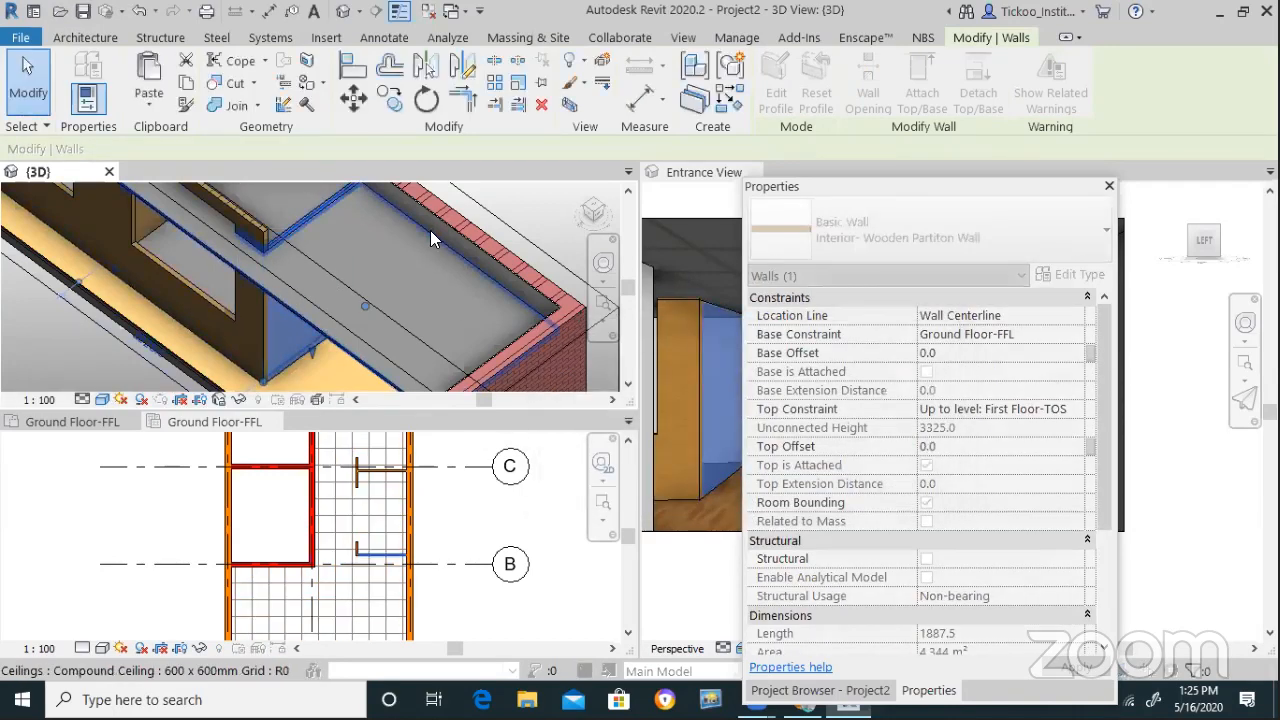
Attach the wooden partition wall's top to the ceiling, accepting the warning
scroll(356, 200, up, 2)
scroll(358, 213, up, 1)
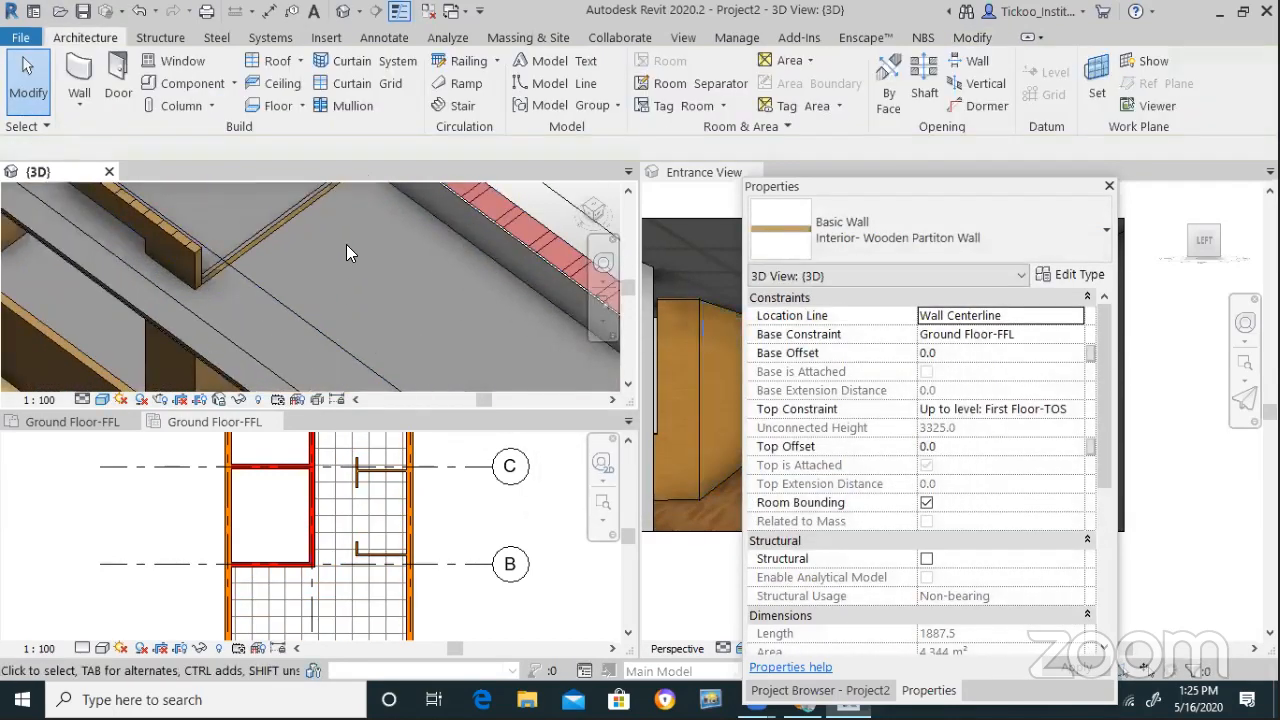
scroll(340, 243, down, 2)
click(240, 332)
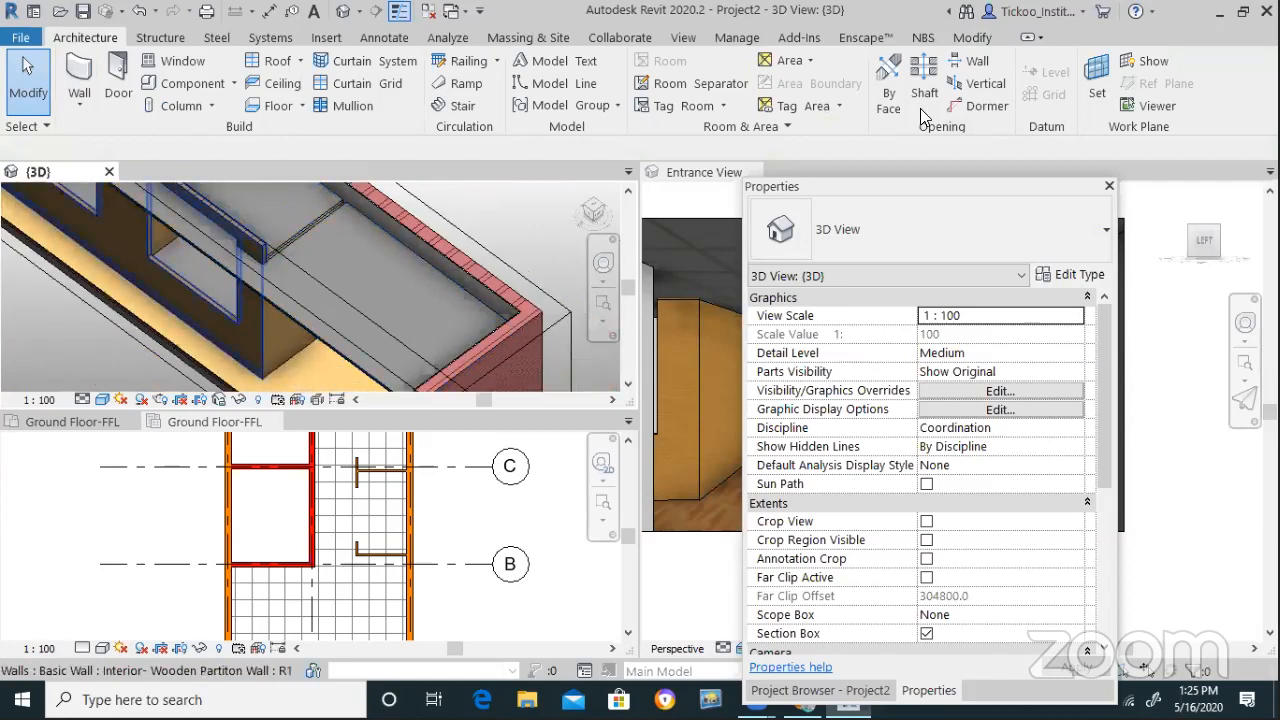
click(920, 92)
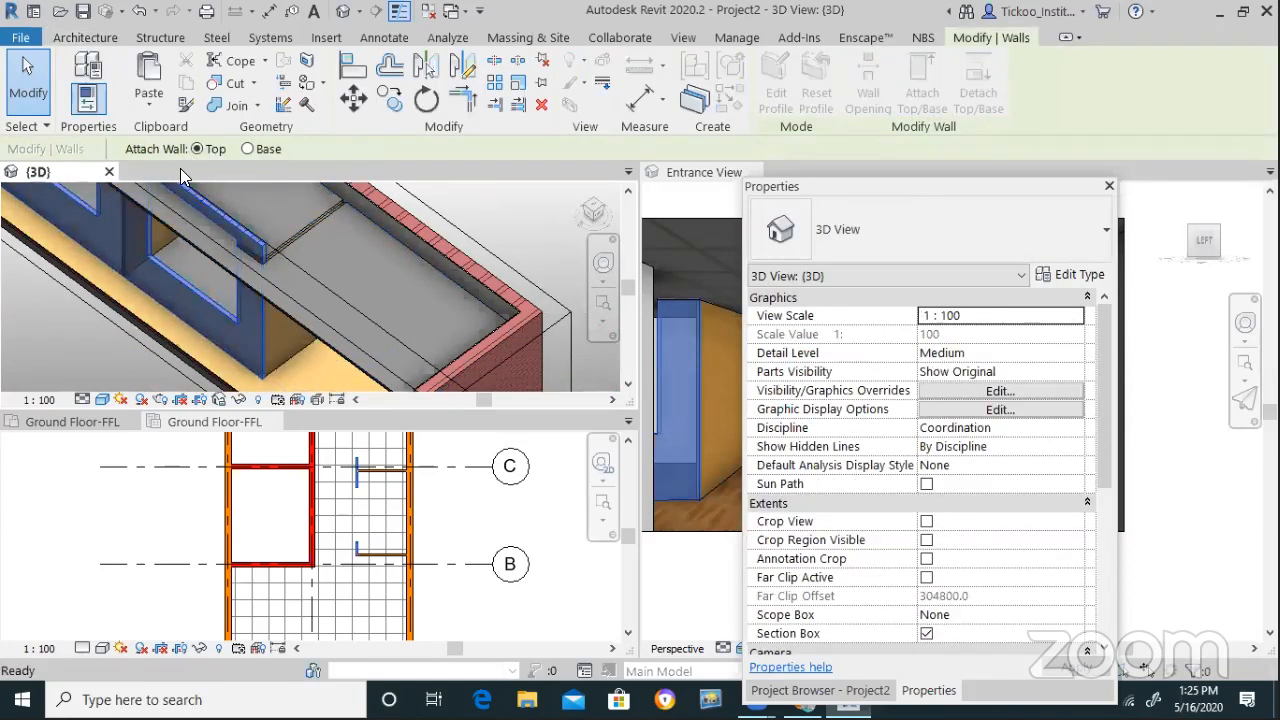
click(256, 282)
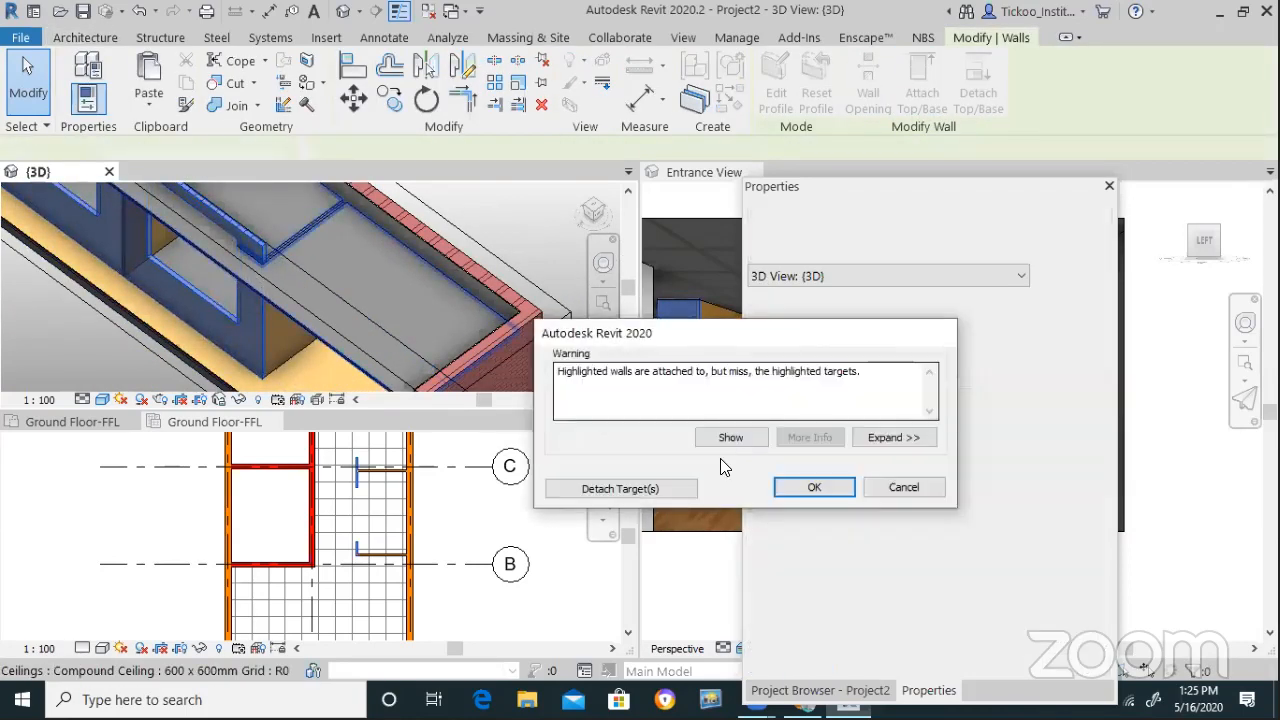
click(799, 493)
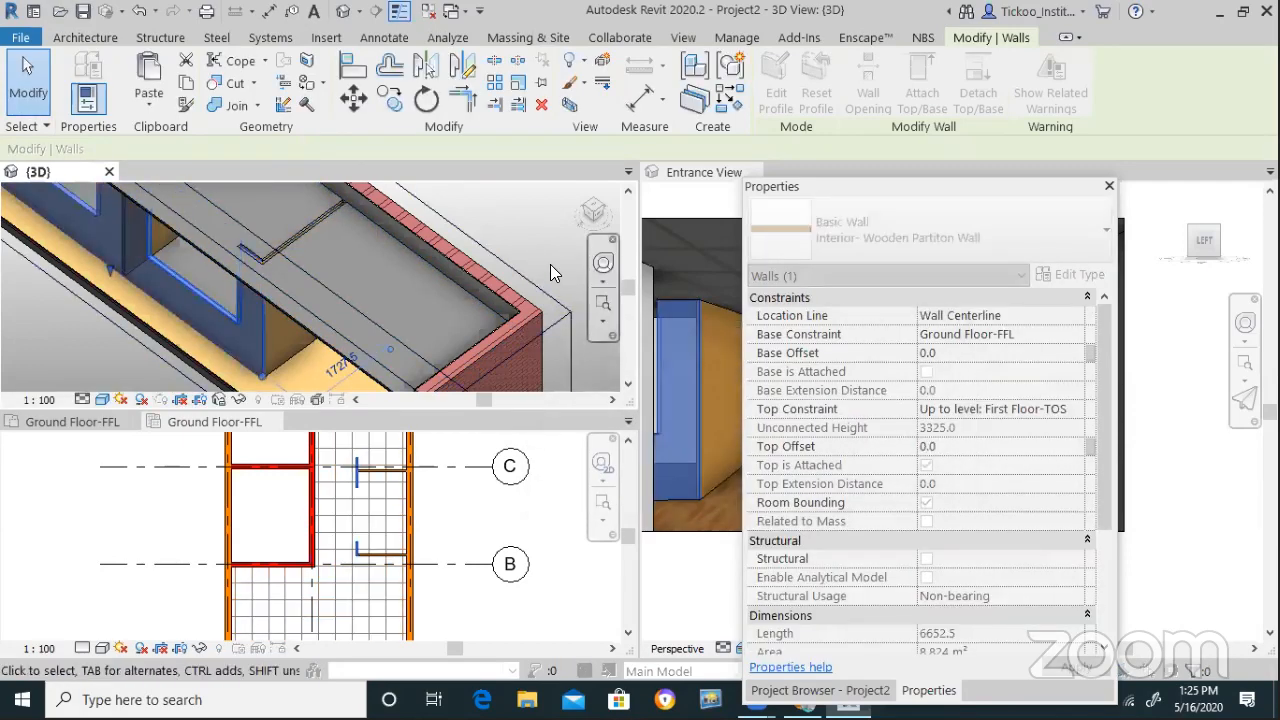
scroll(550, 262, down, 1)
click(537, 267)
Attach a second wooden partition wall's top to the ceiling as well
scroll(510, 300, down, 1)
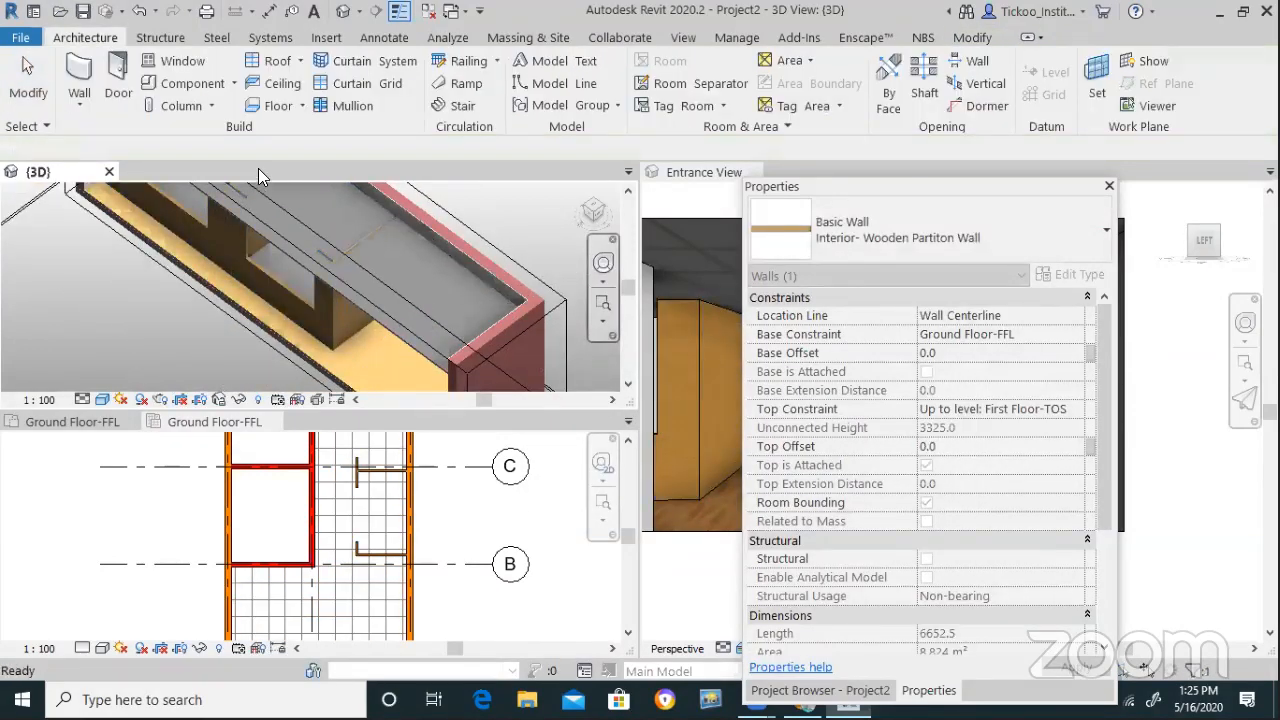
scroll(362, 187, up, 1)
scroll(320, 200, up, 4)
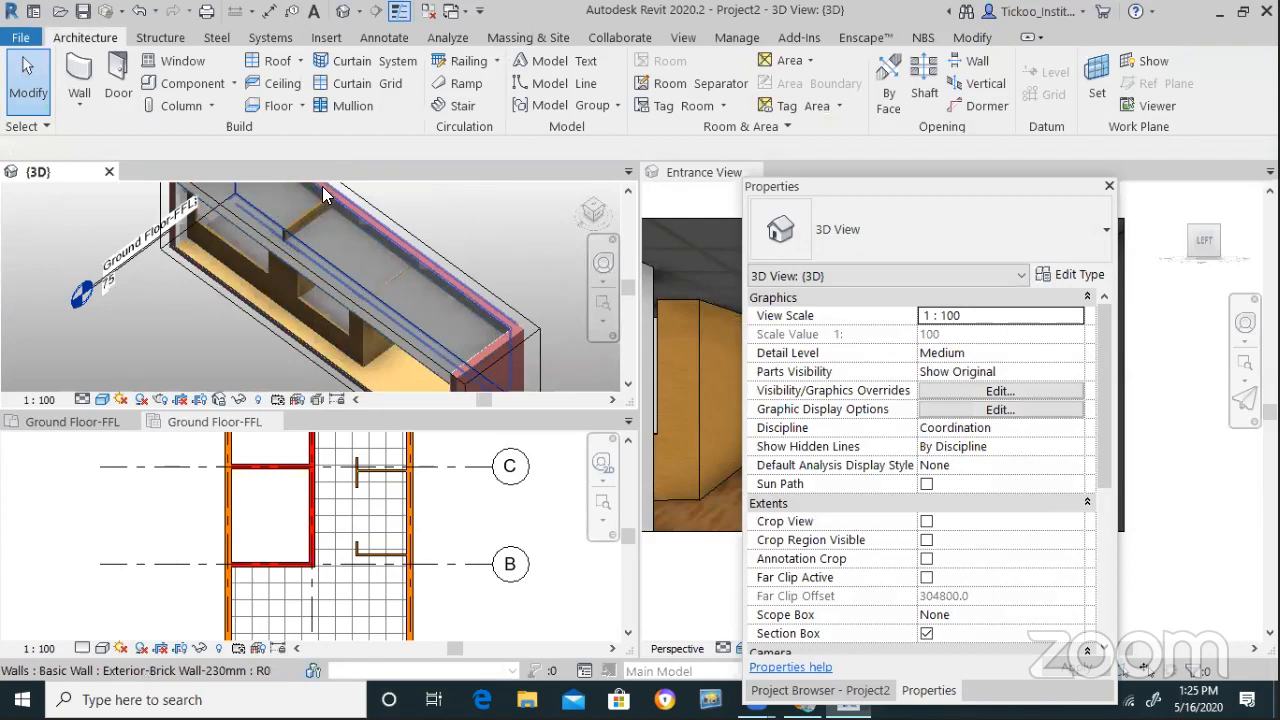
click(308, 216)
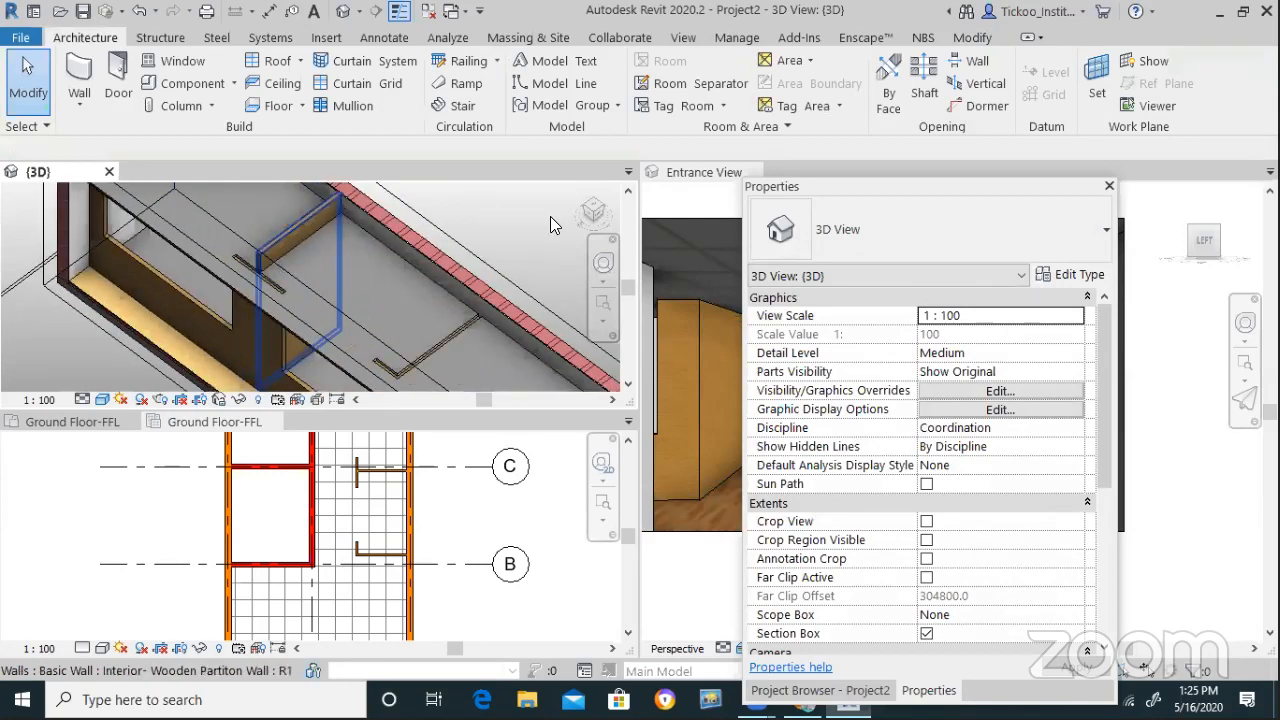
click(921, 92)
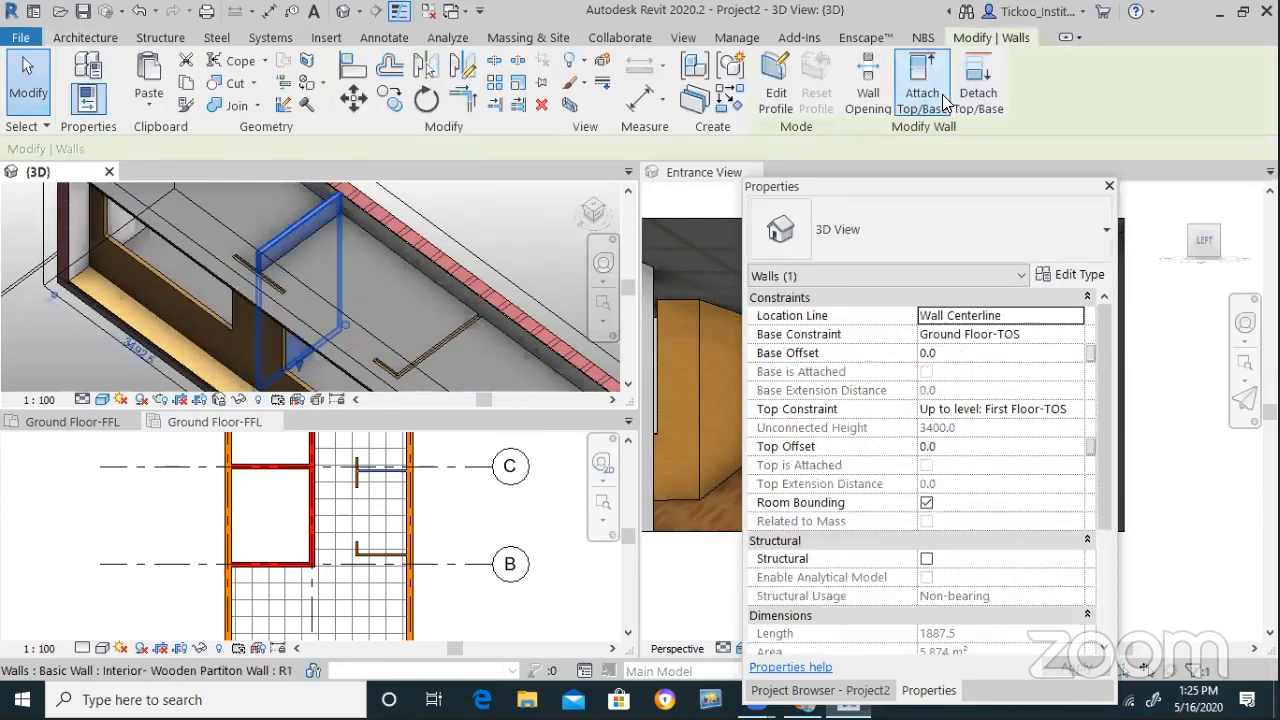
click(809, 494)
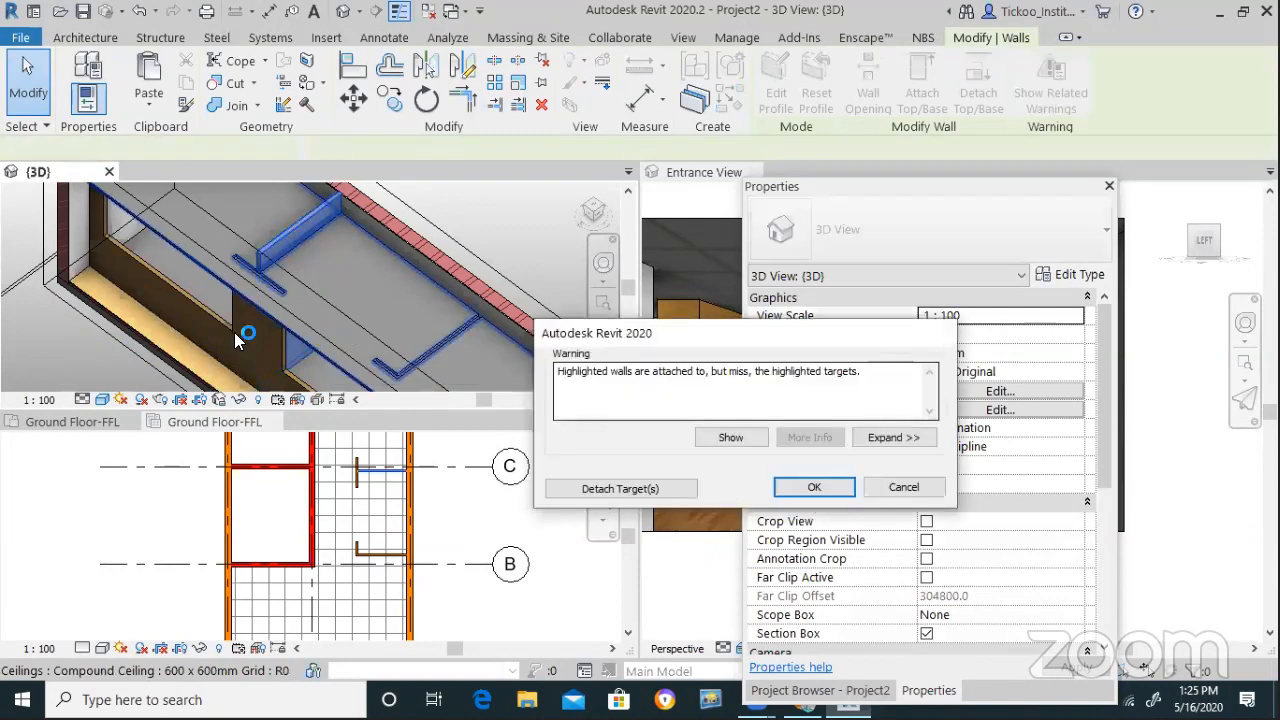
click(120, 299)
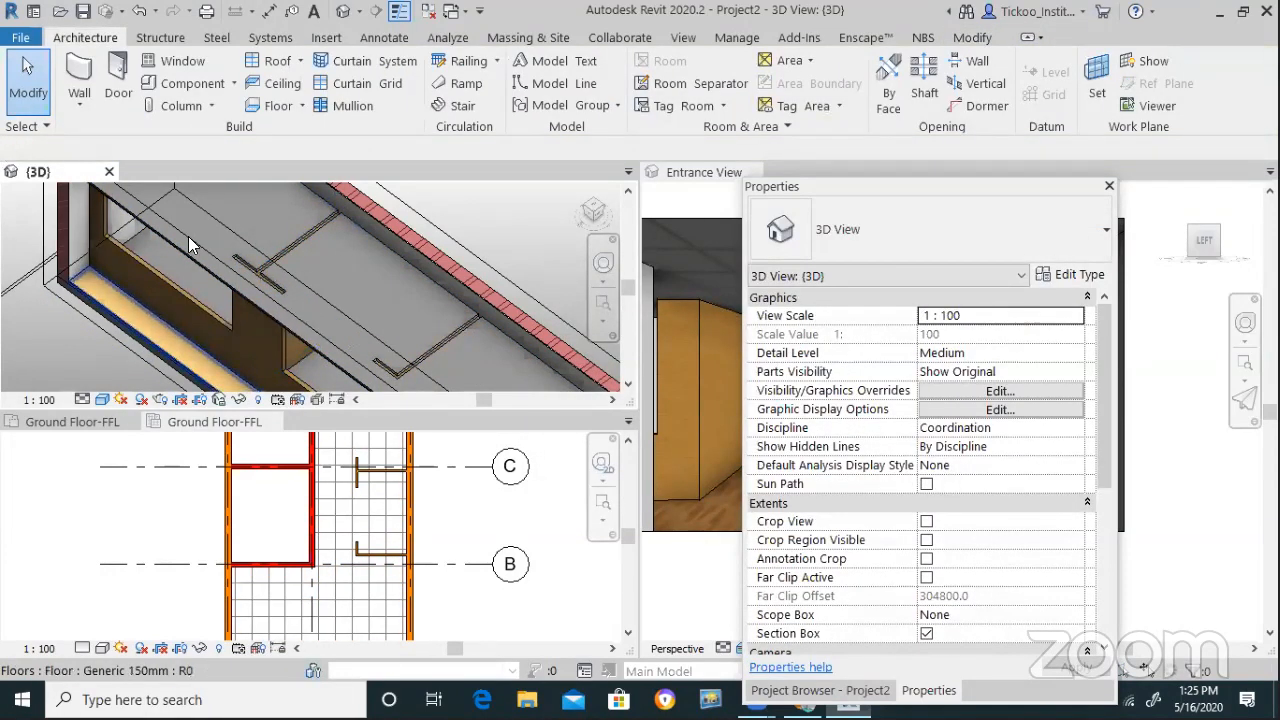
Lower the partition opening's top edge until its Top Offset reads -1804.8
shift+middle_drag(192, 236, 282, 344)
click(282, 344)
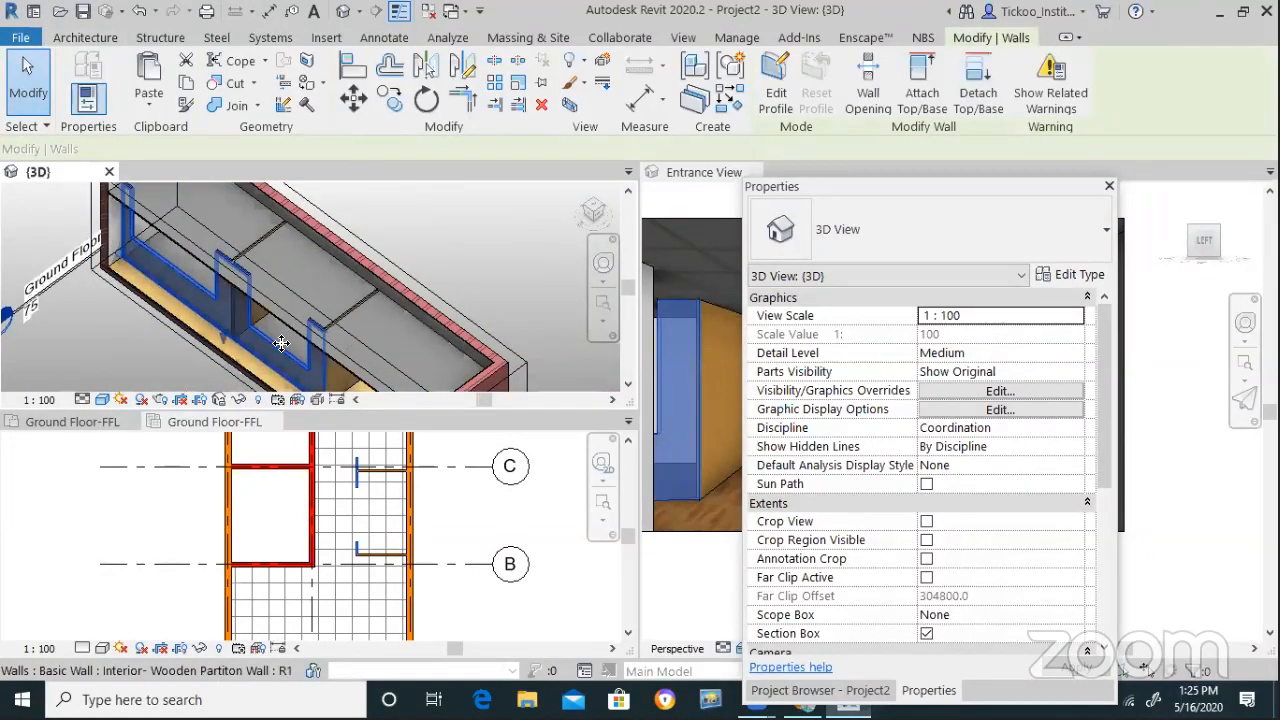
scroll(270, 347, up, 1)
key(Escape)
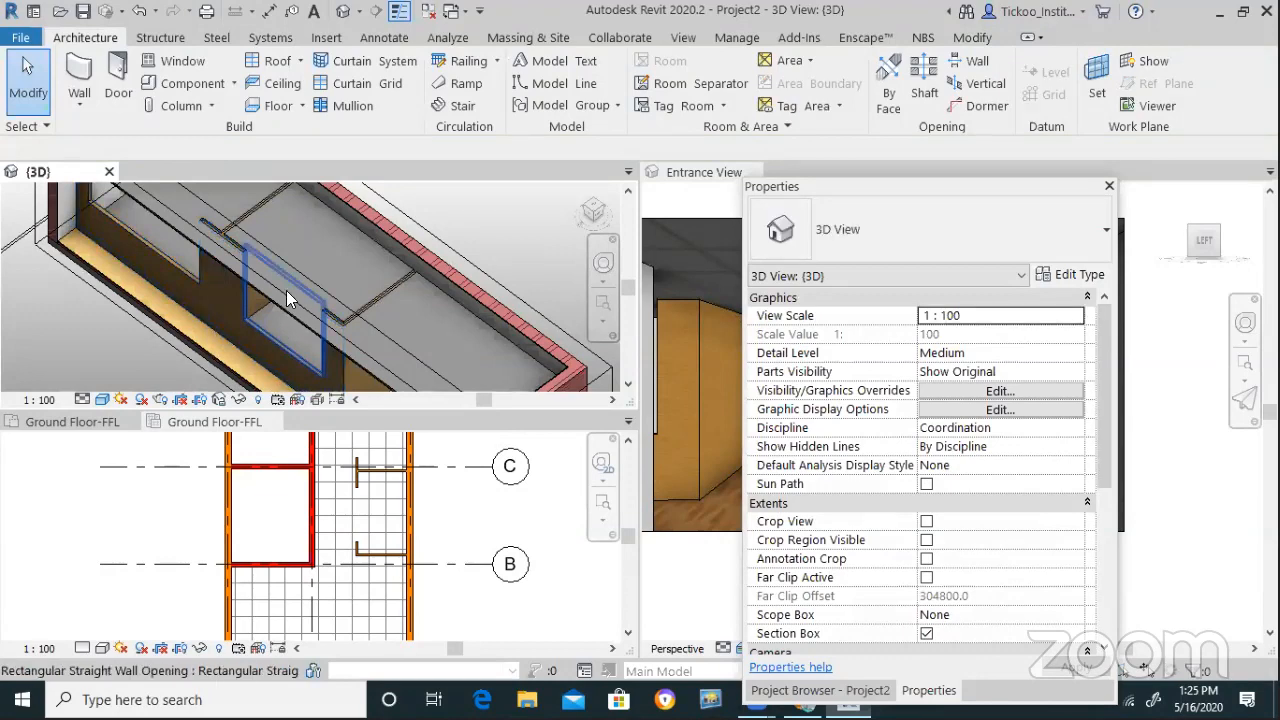
click(287, 291)
drag(288, 268, 180, 256)
key(Escape)
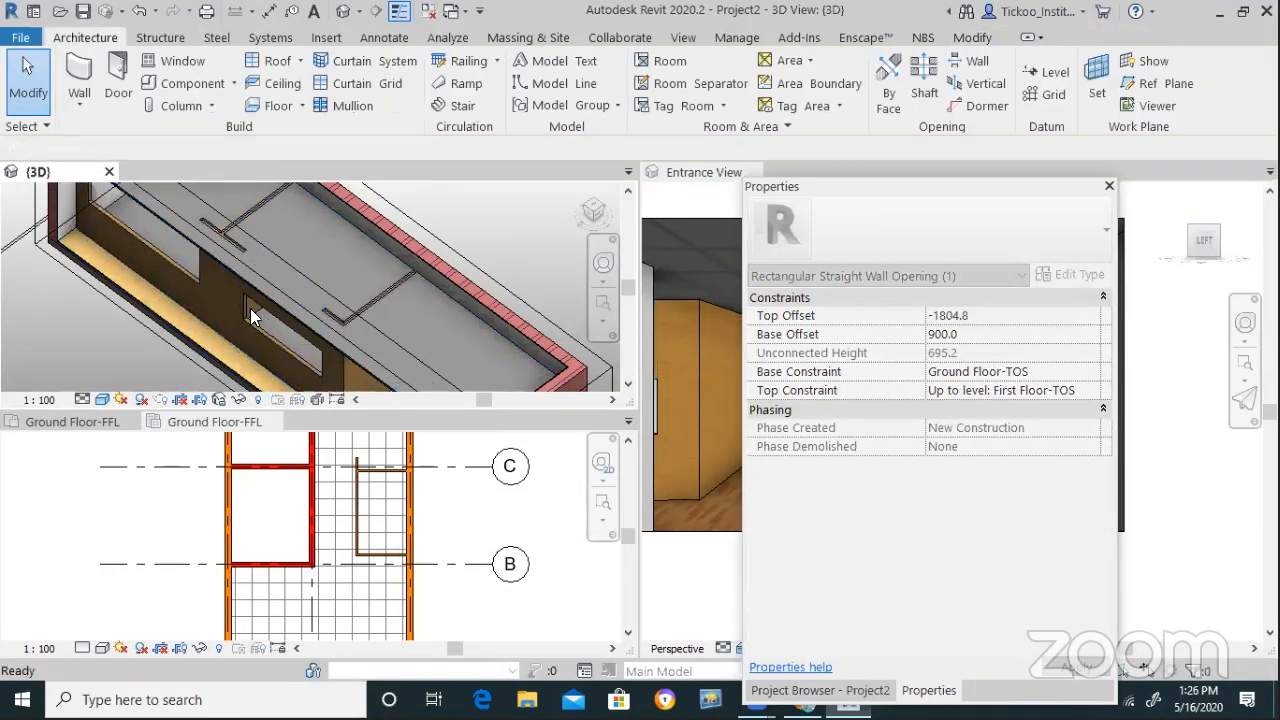
Reshape the upper-left partition opening to Base Offset 975 and Top Offset -2152.5
click(194, 208)
scroll(194, 208, down, 3)
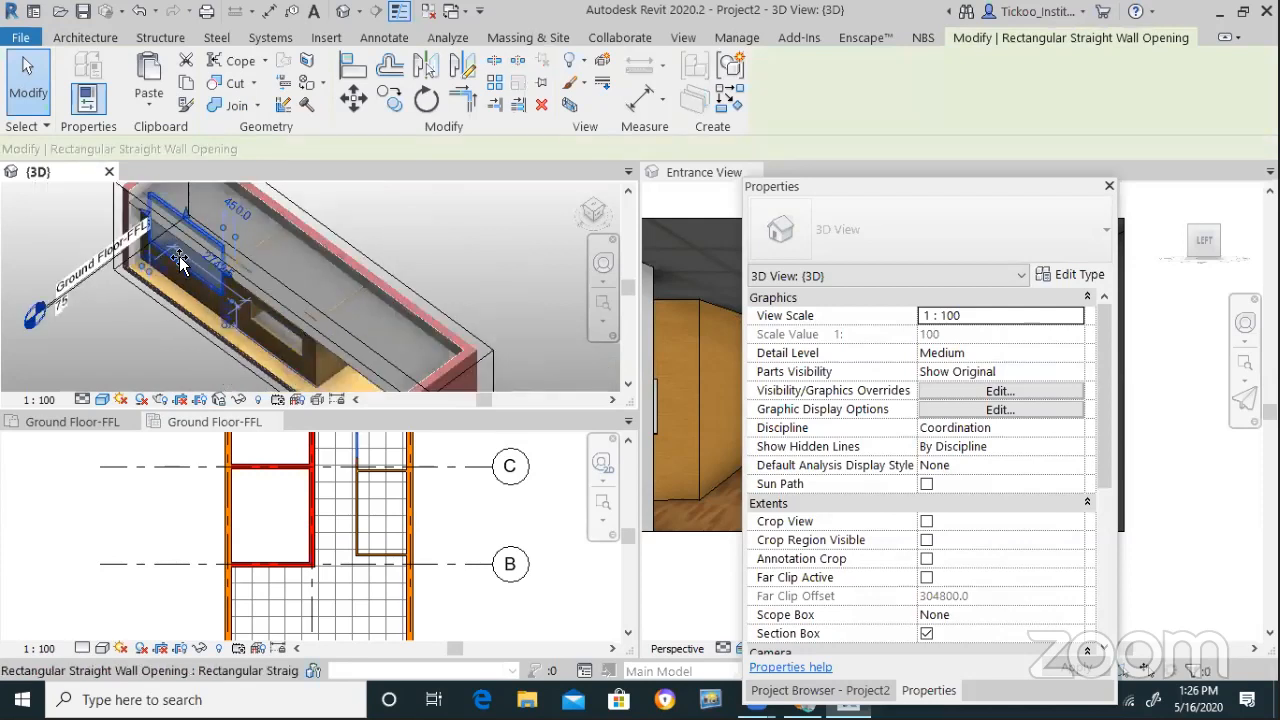
scroll(179, 260, up, 2)
drag(183, 253, 187, 247)
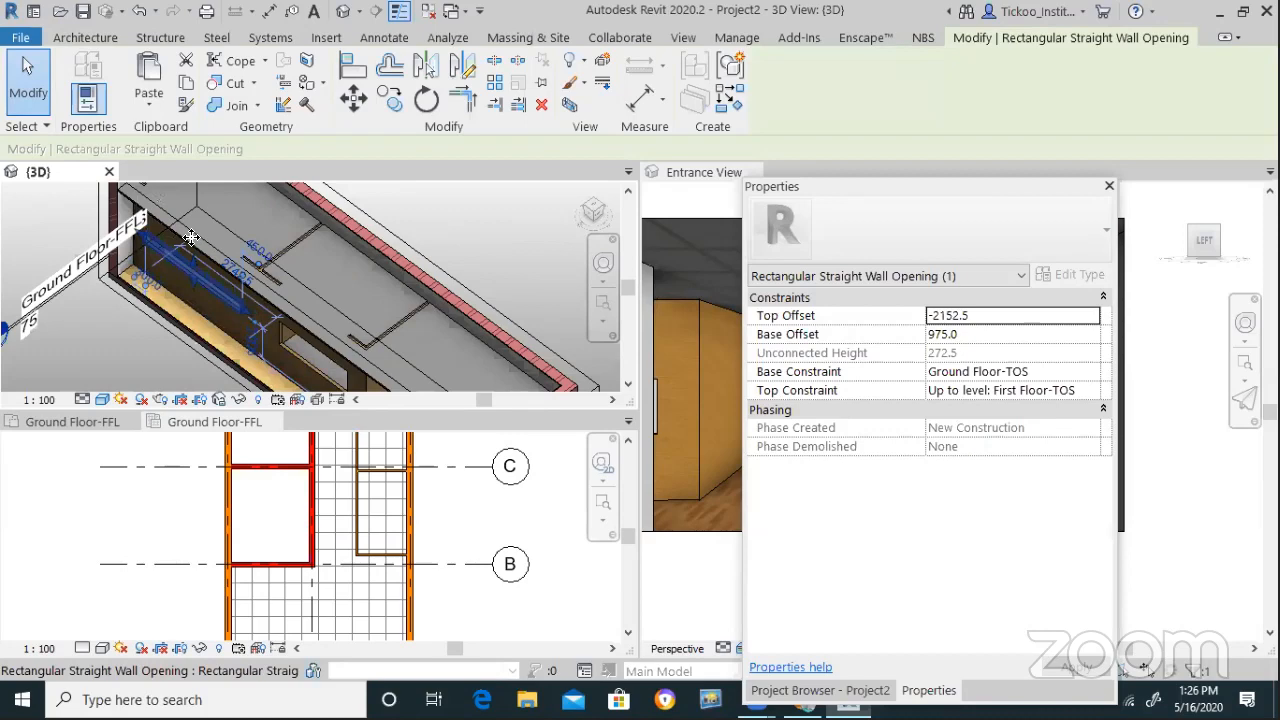
key(Escape)
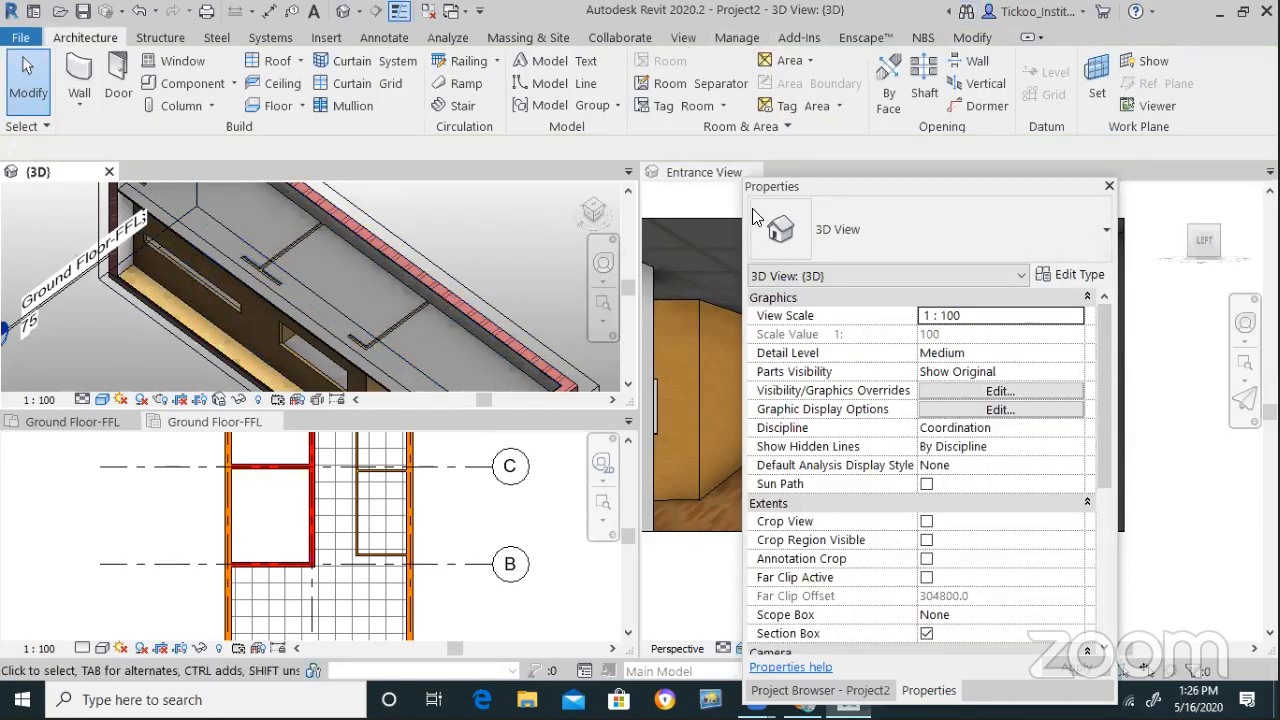
Open the Section 1 view from the Project Browser's Sections list
click(683, 37)
click(826, 690)
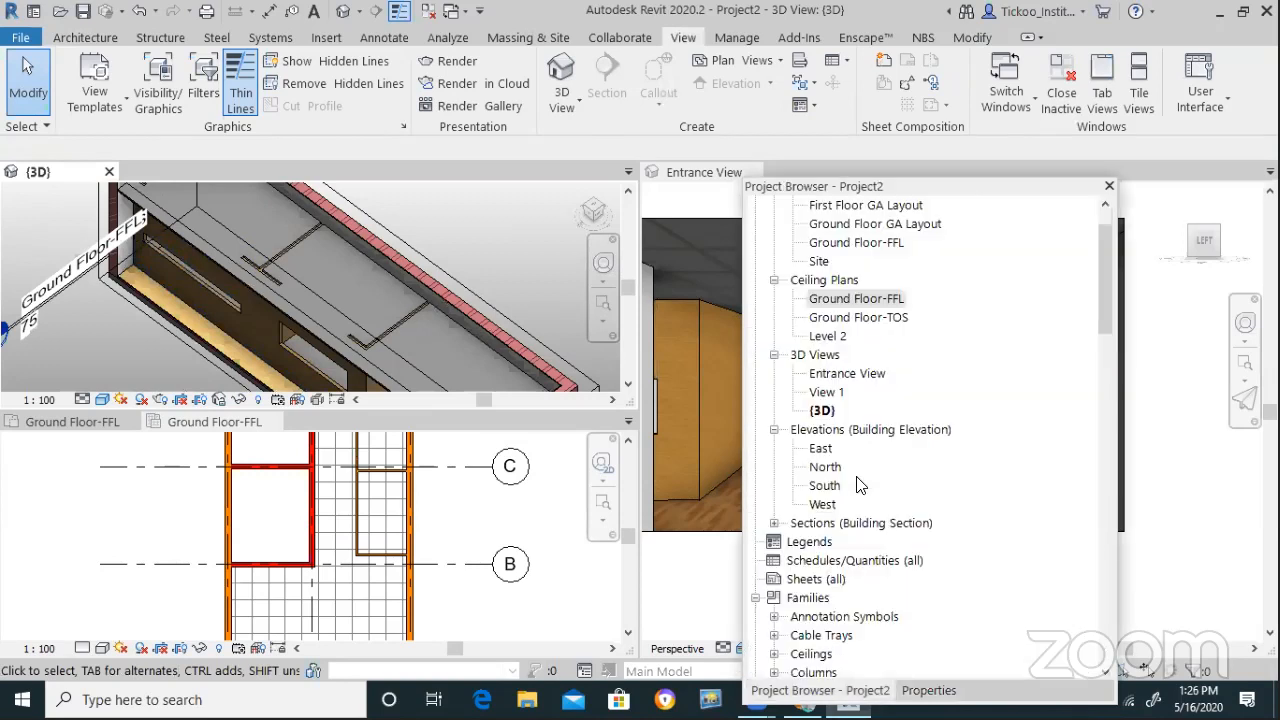
scroll(835, 490, down, 1)
click(773, 504)
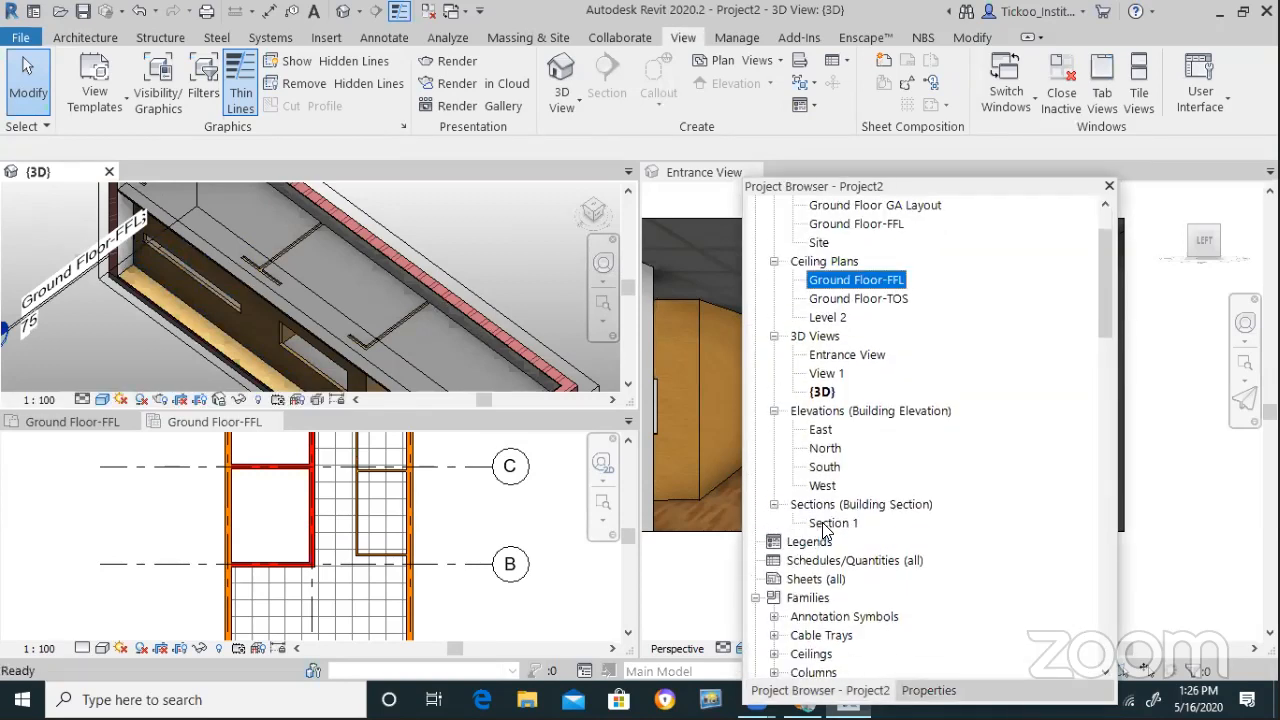
double_click(835, 523)
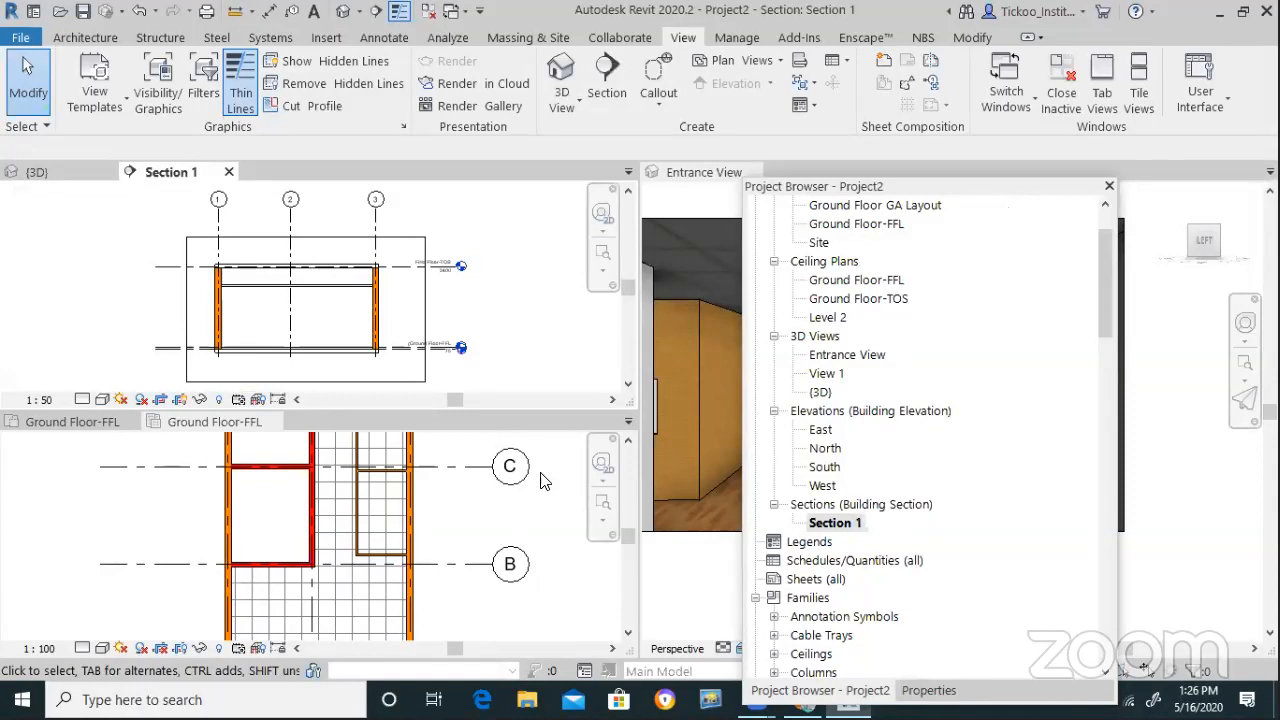
Draw Section 2 across the Ground Floor-FFL ceiling plan
click(336, 565)
scroll(352, 558, down, 4)
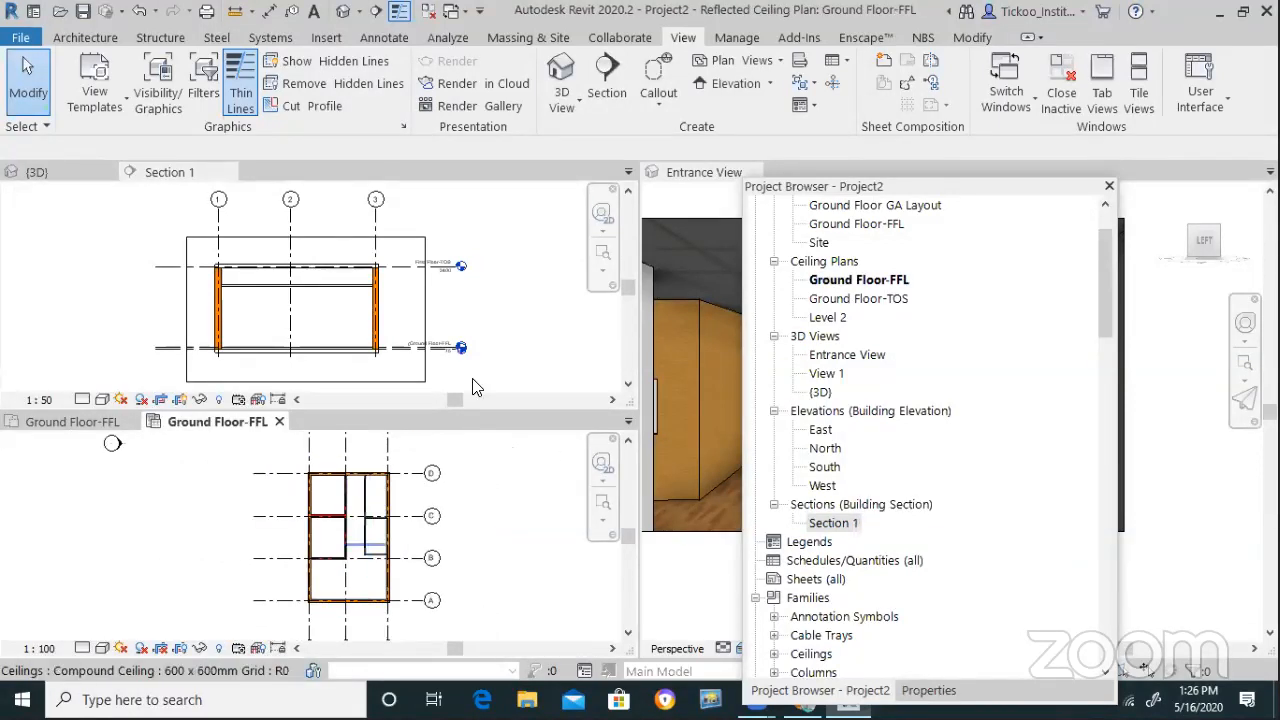
click(607, 80)
click(358, 458)
click(350, 627)
scroll(390, 580, up, 1)
scroll(420, 516, up, 1)
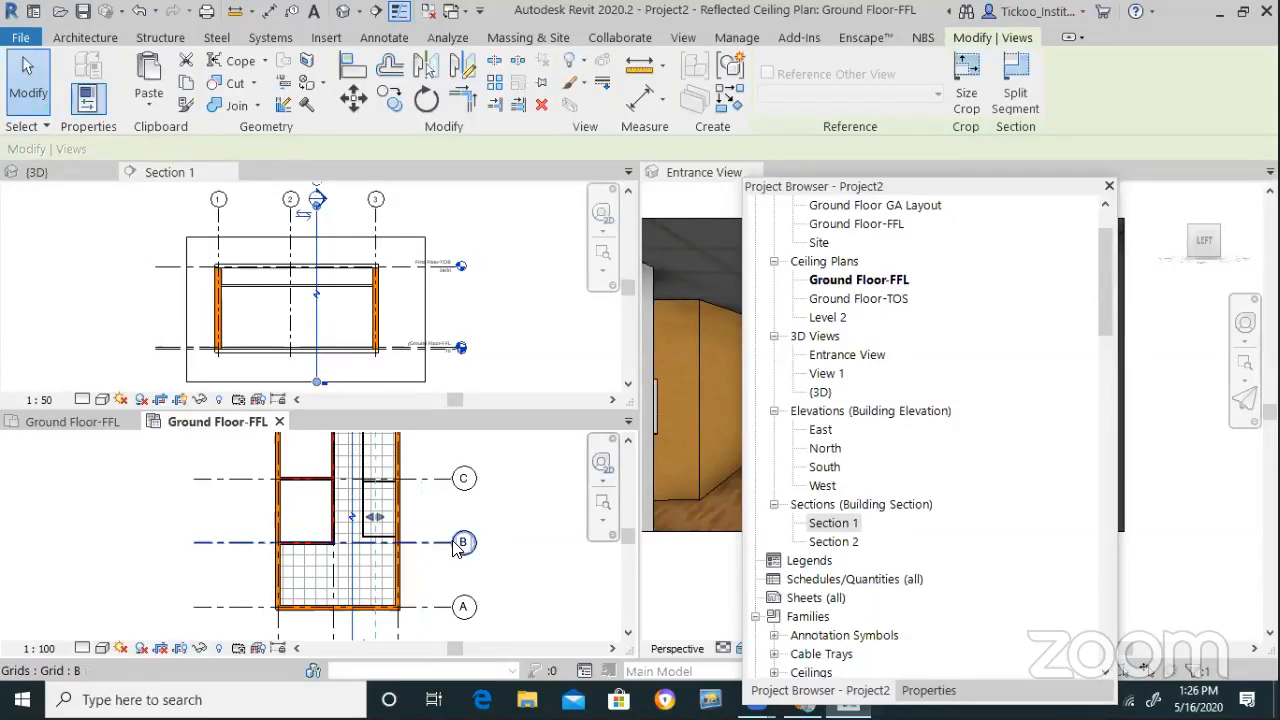
click(505, 551)
Drag the left opening's top edge upward in Section 2 to enlarge it
scroll(505, 551, down, 2)
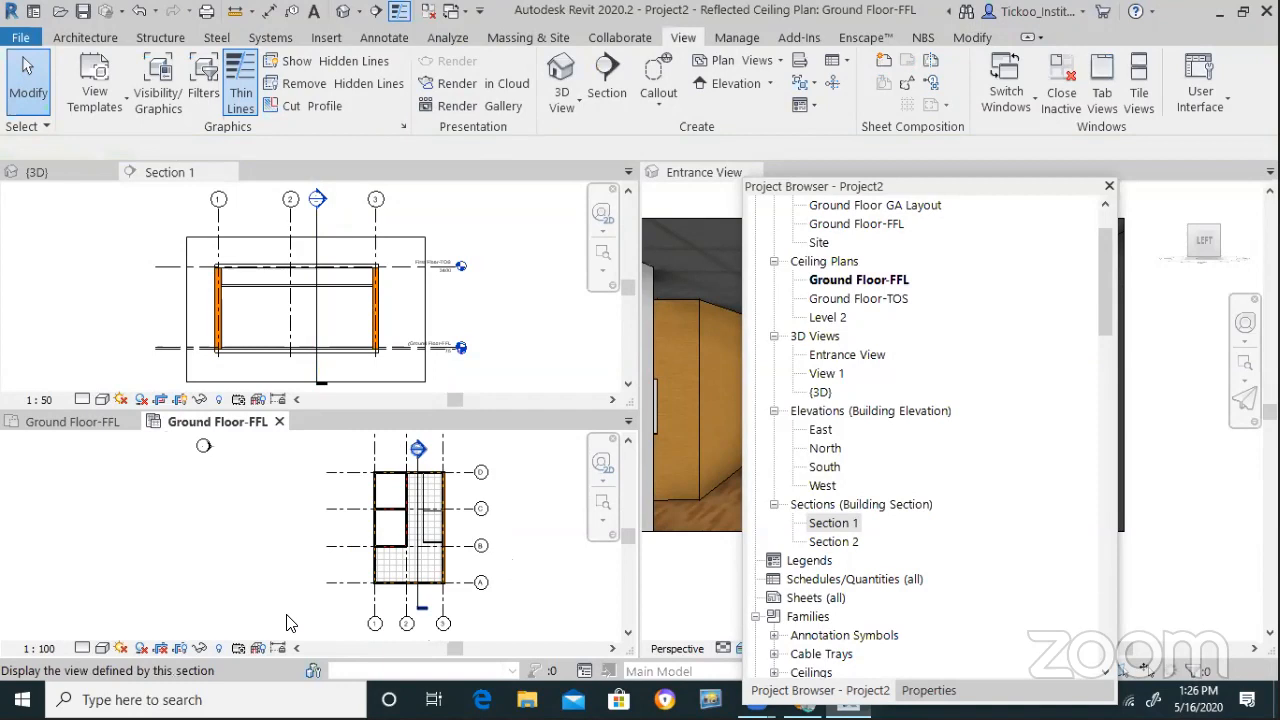
click(209, 545)
drag(208, 538, 216, 510)
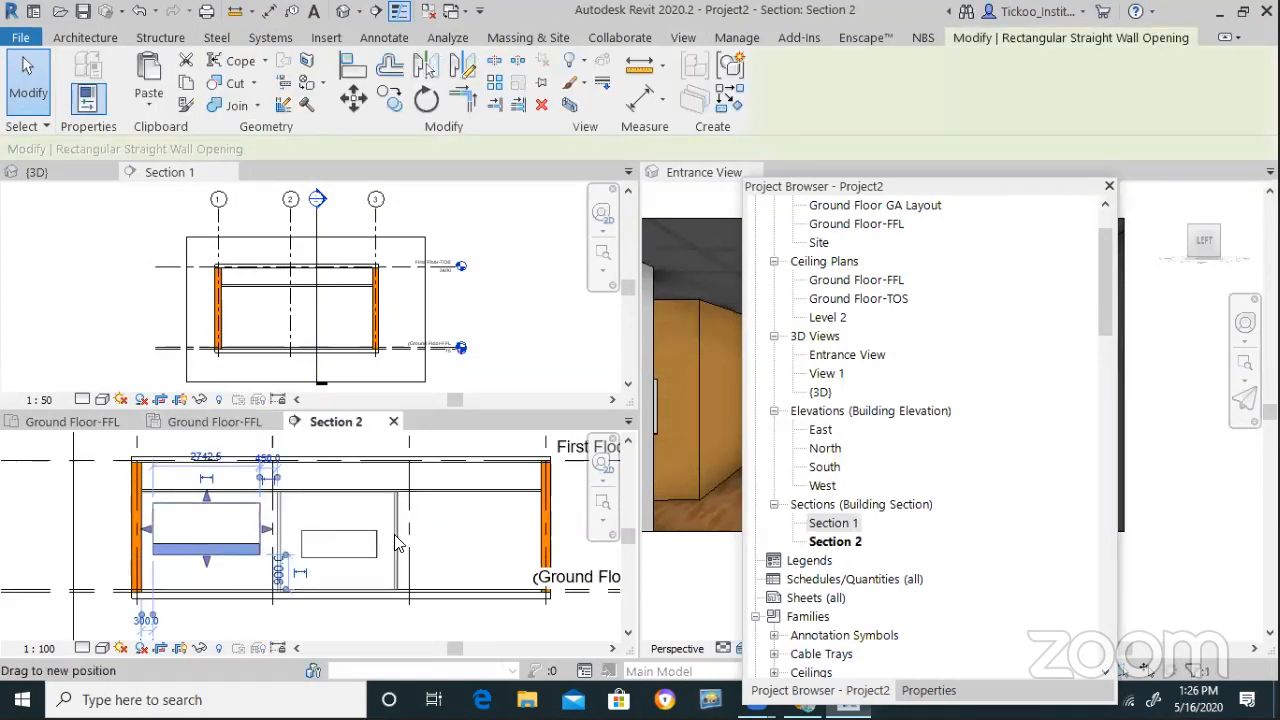
Tab-select the left opening and confirm its sill height stays at 900.0
click(340, 542)
scroll(224, 548, up, 2)
key(Escape)
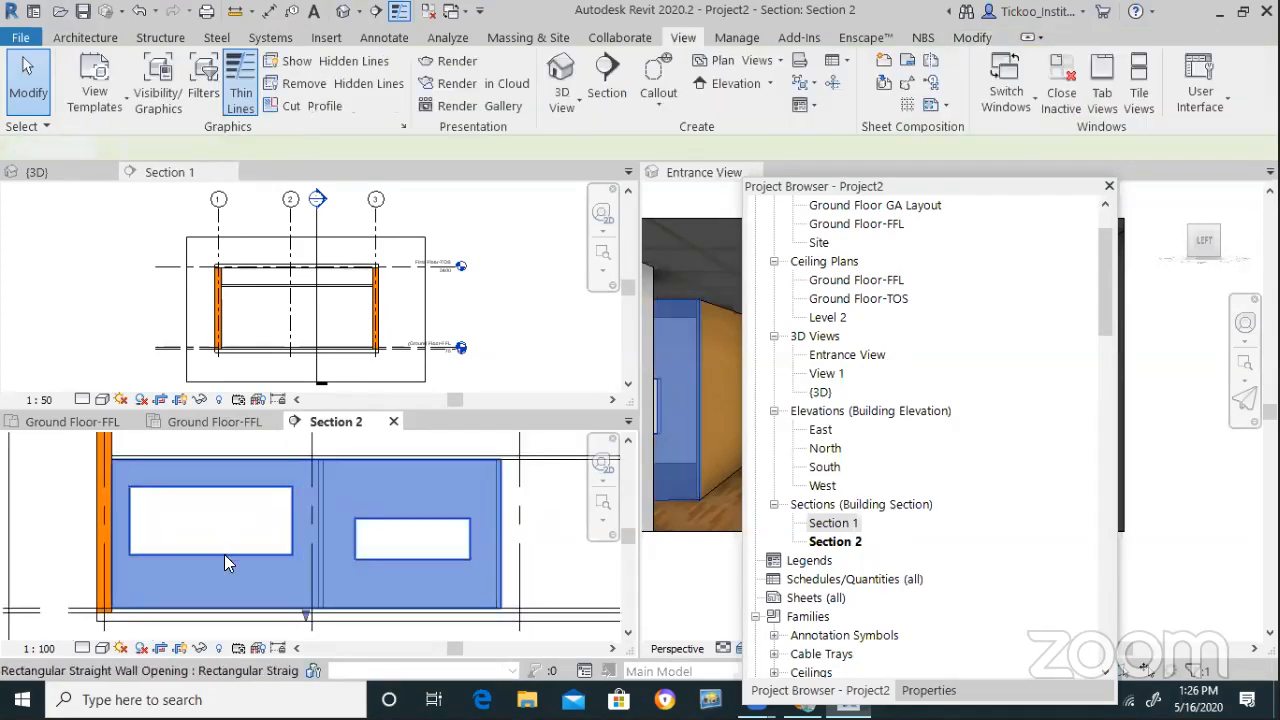
click(218, 571)
key(Escape)
click(256, 506)
key(Escape)
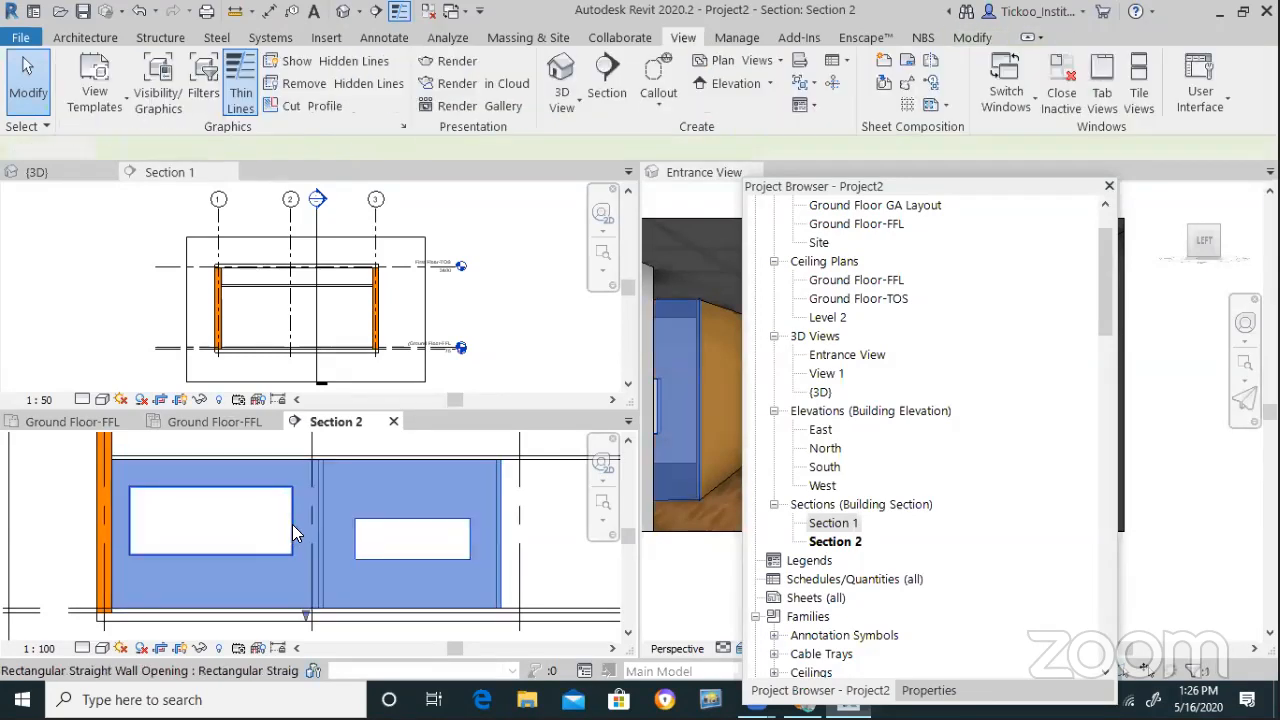
key(Tab)
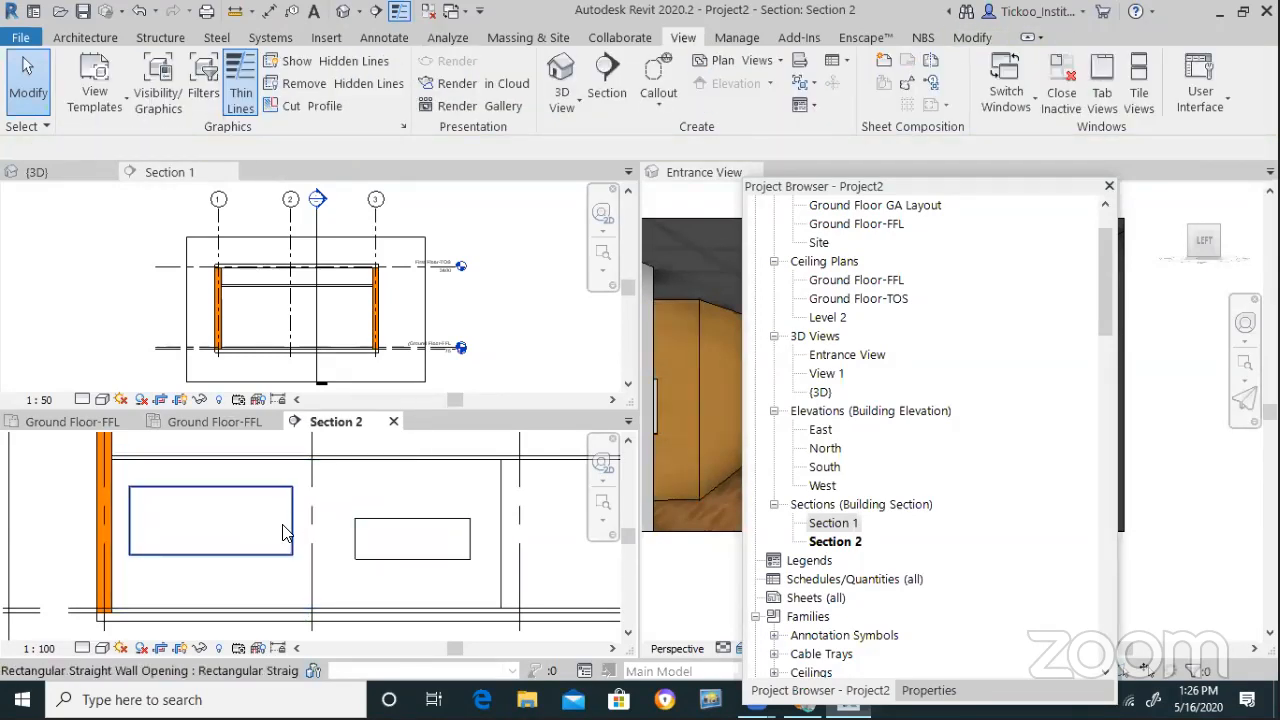
click(277, 525)
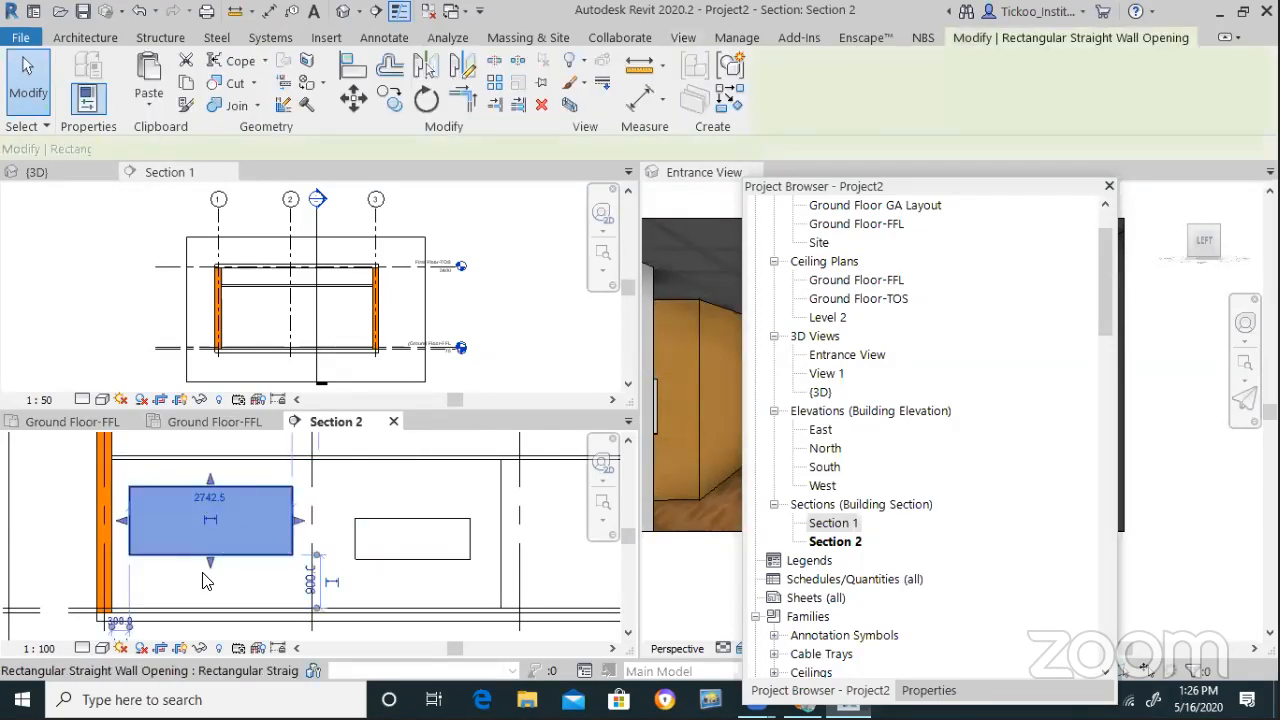
click(312, 577)
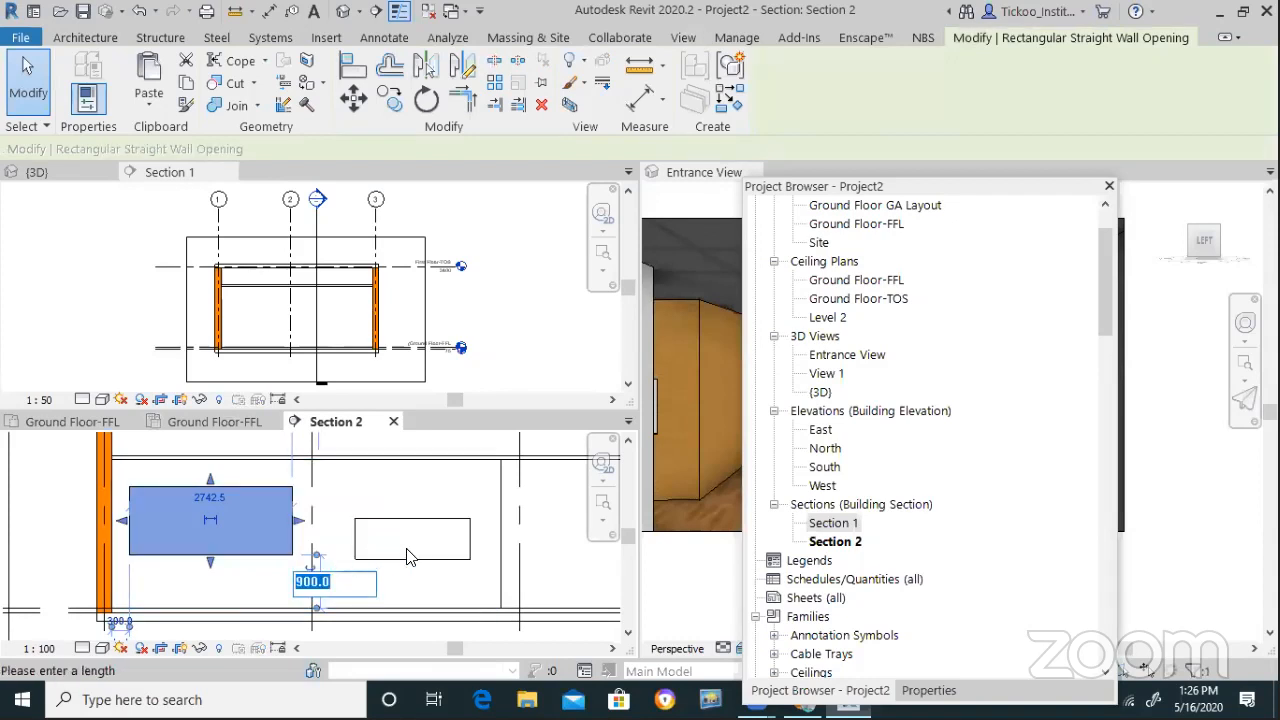
key(Escape)
key(Escape)
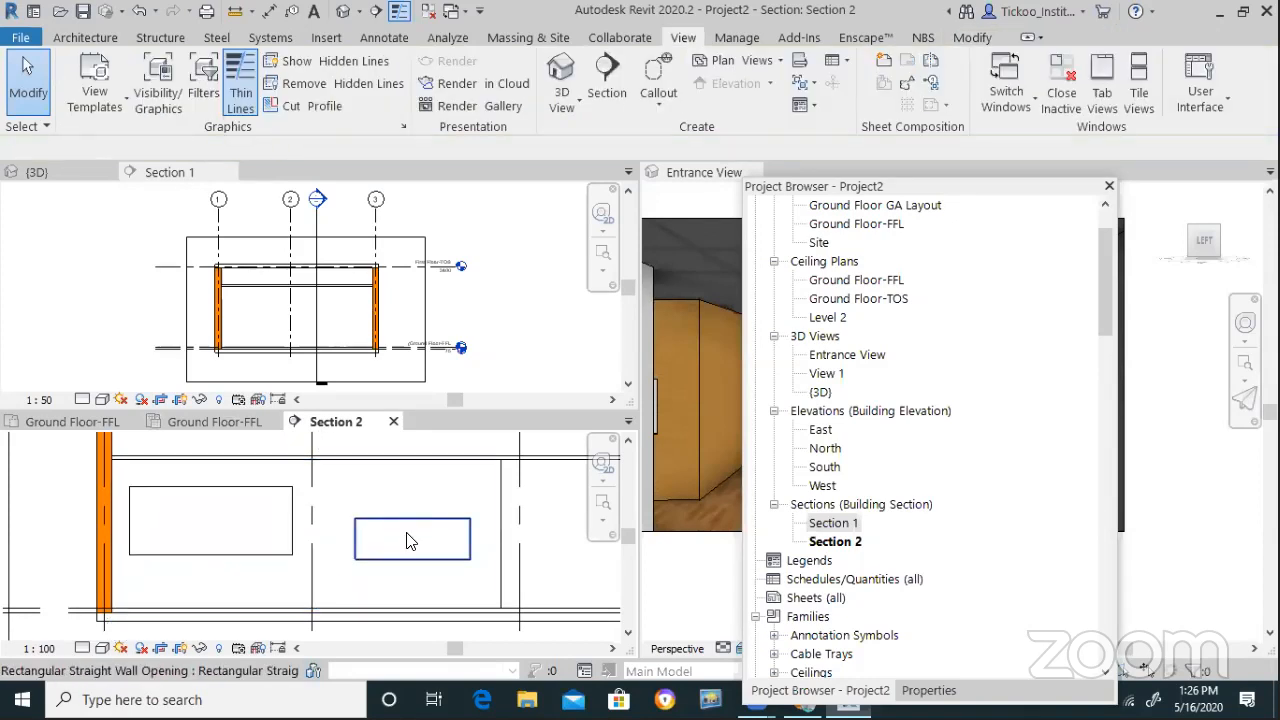
Change the right opening's sill height from 825.0 to 900 and raise its top edge
click(399, 567)
click(493, 590)
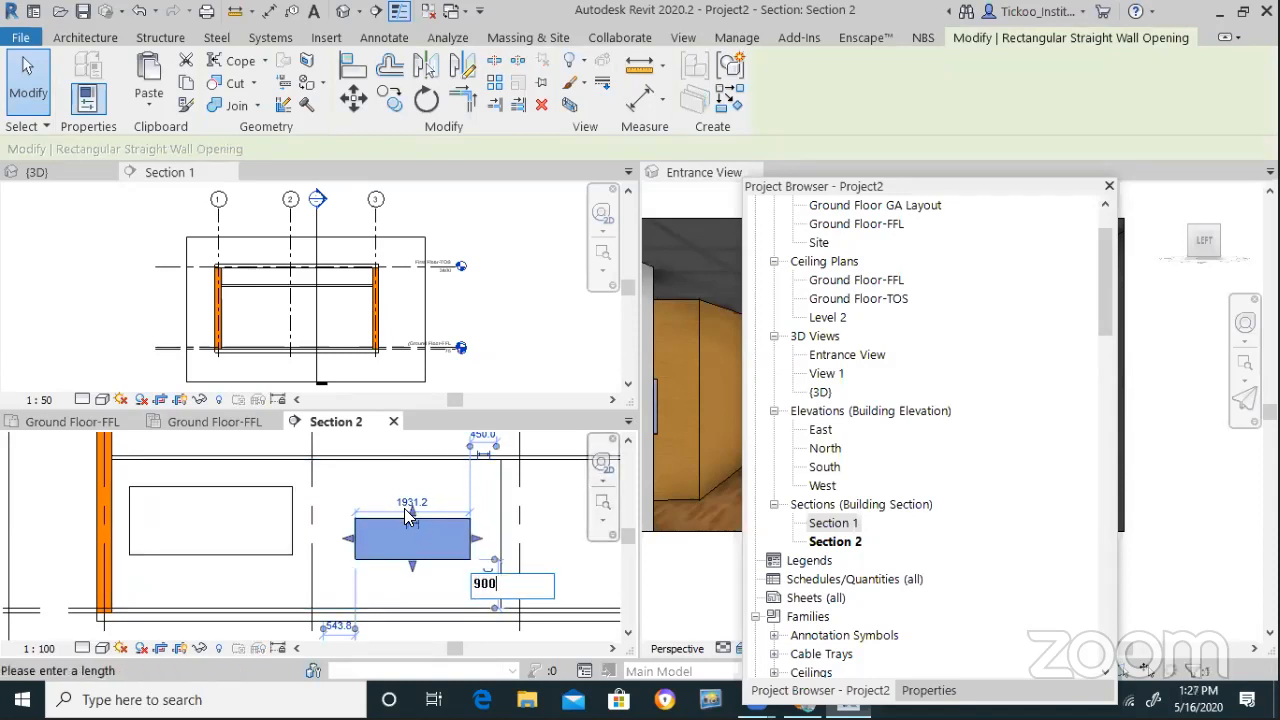
key(Return)
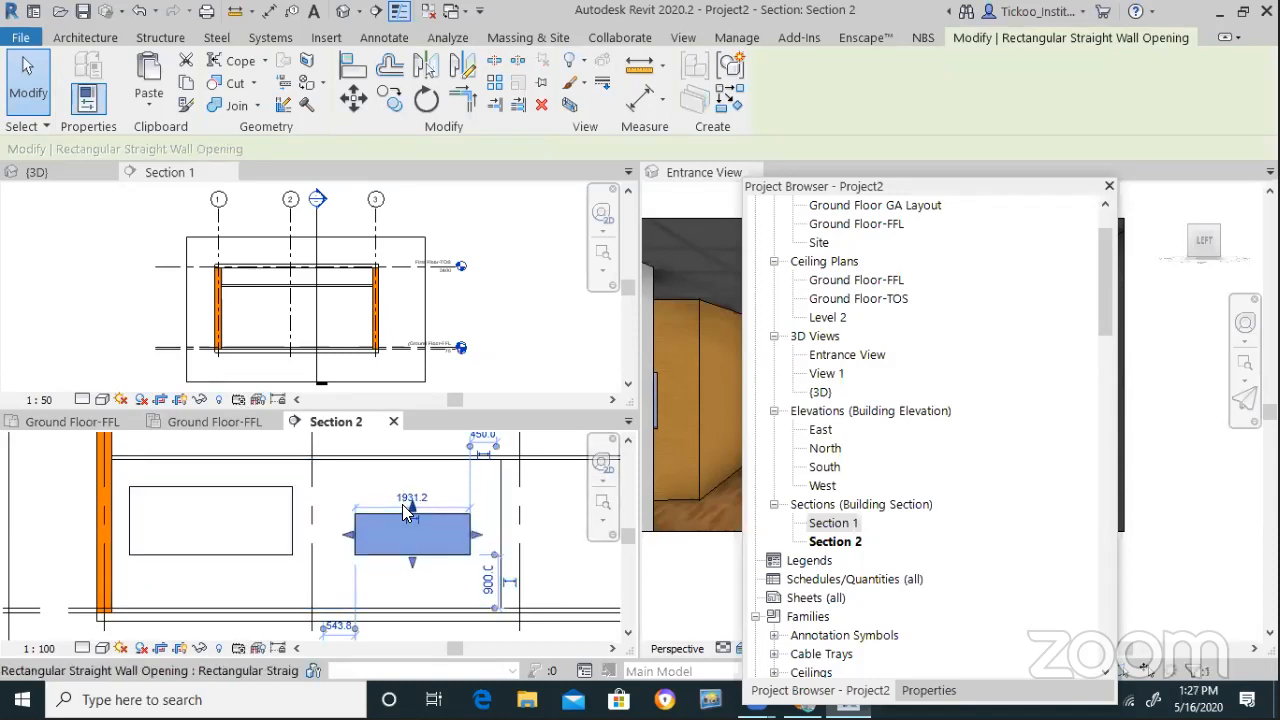
click(416, 498)
drag(418, 508, 420, 491)
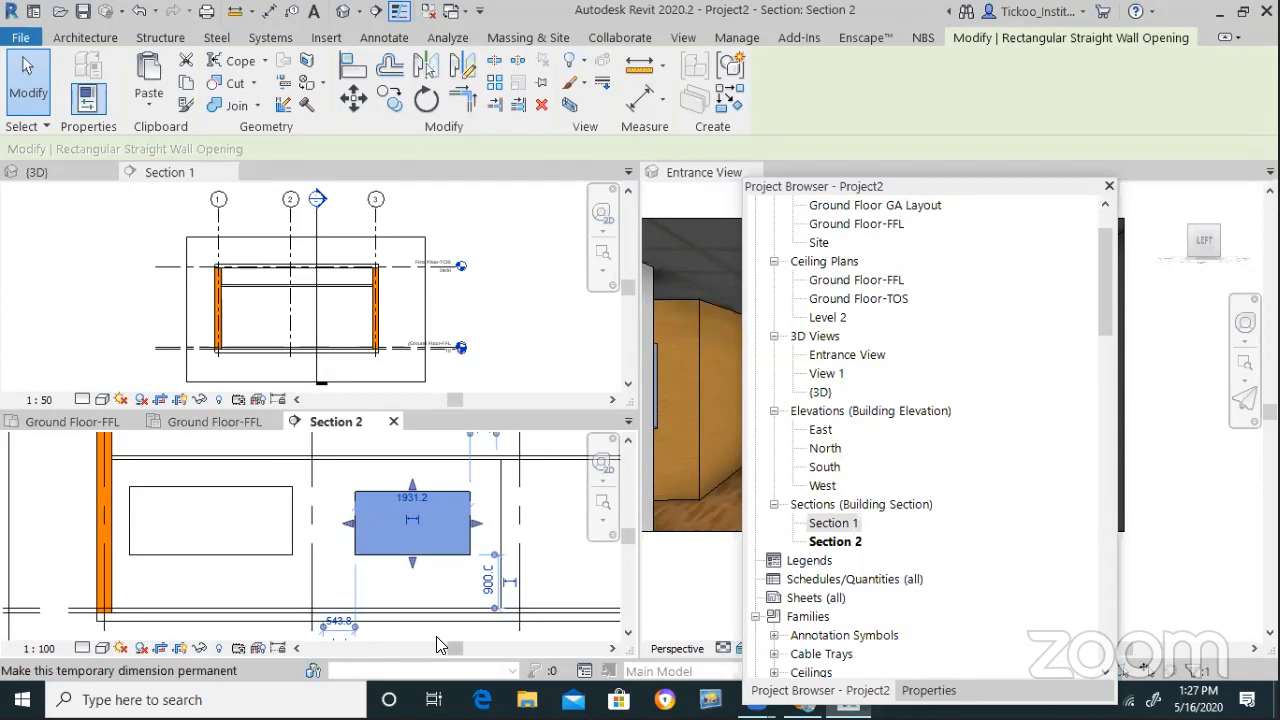
click(337, 531)
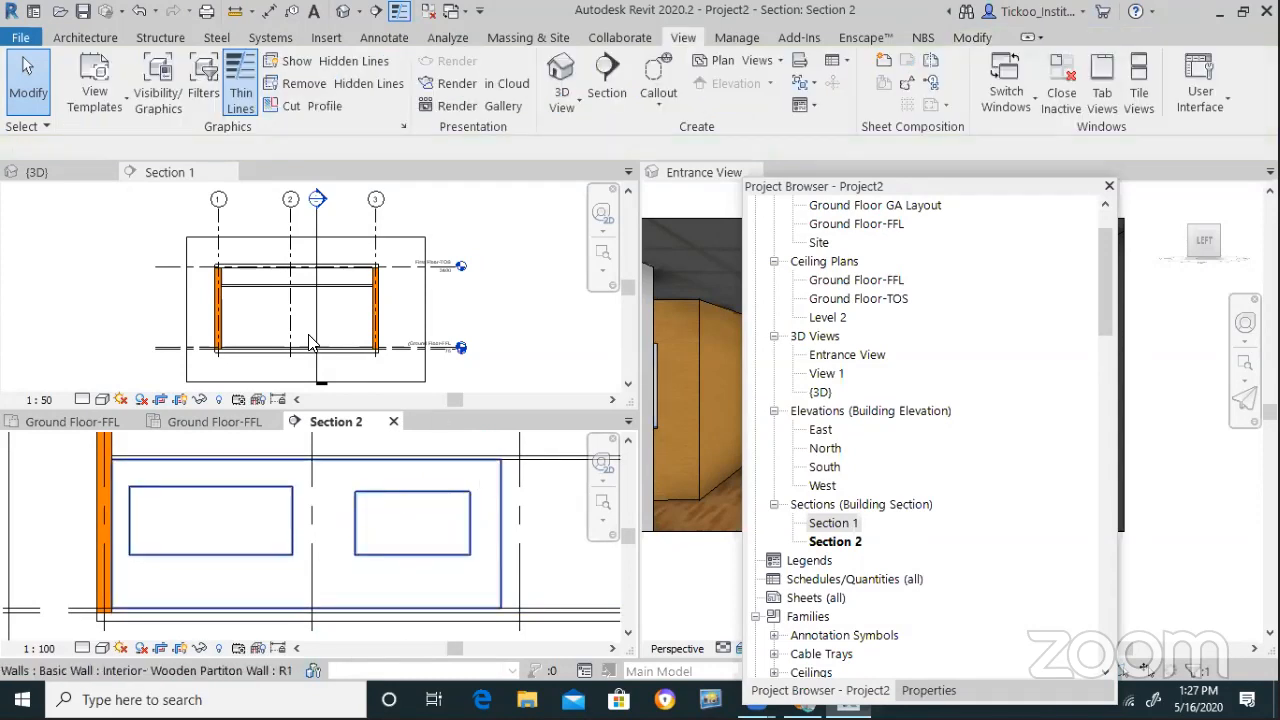
Zoom through Section 1 and Section 2 to inspect the openings, then activate the Entrance View
scroll(309, 338, up, 1)
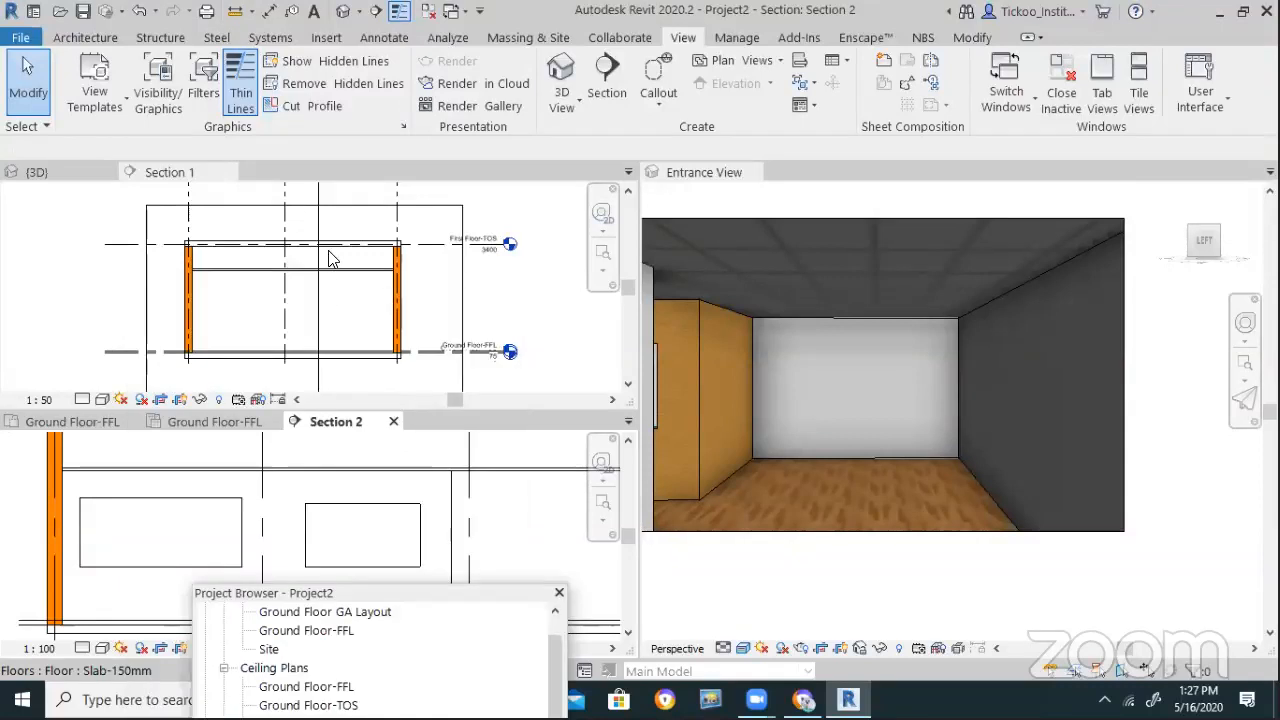
scroll(318, 261, up, 4)
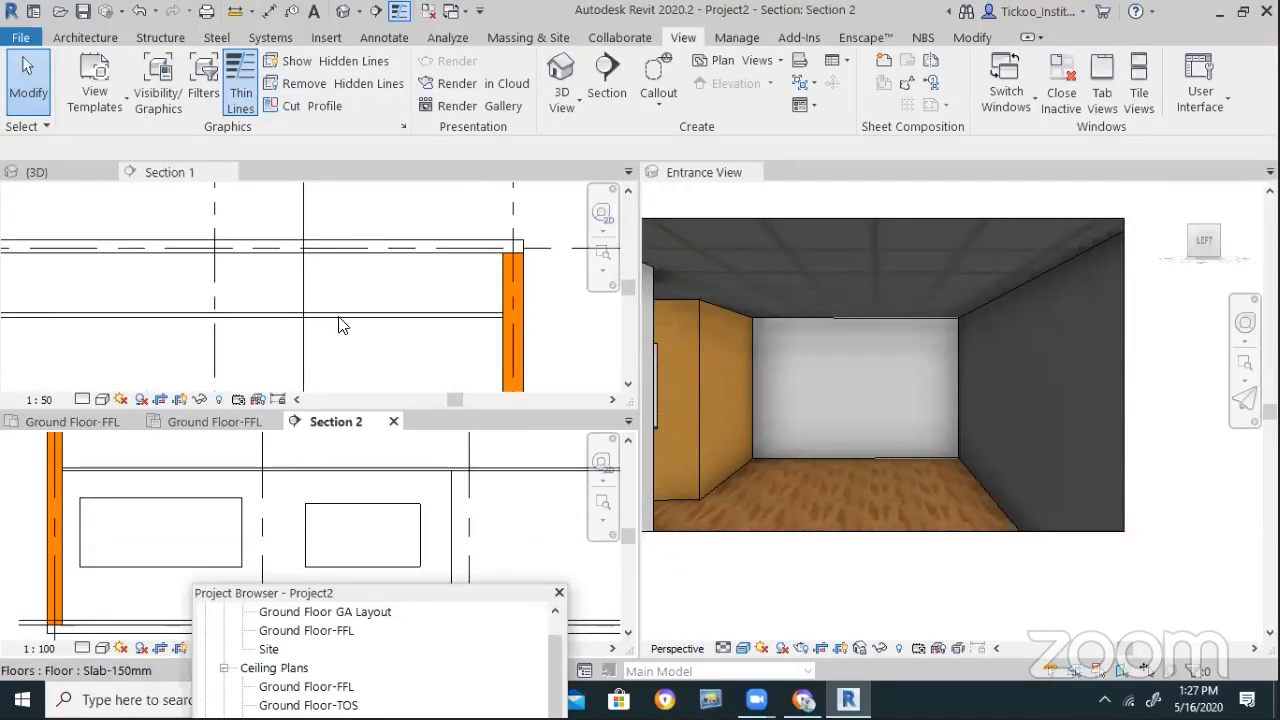
scroll(376, 335, down, 3)
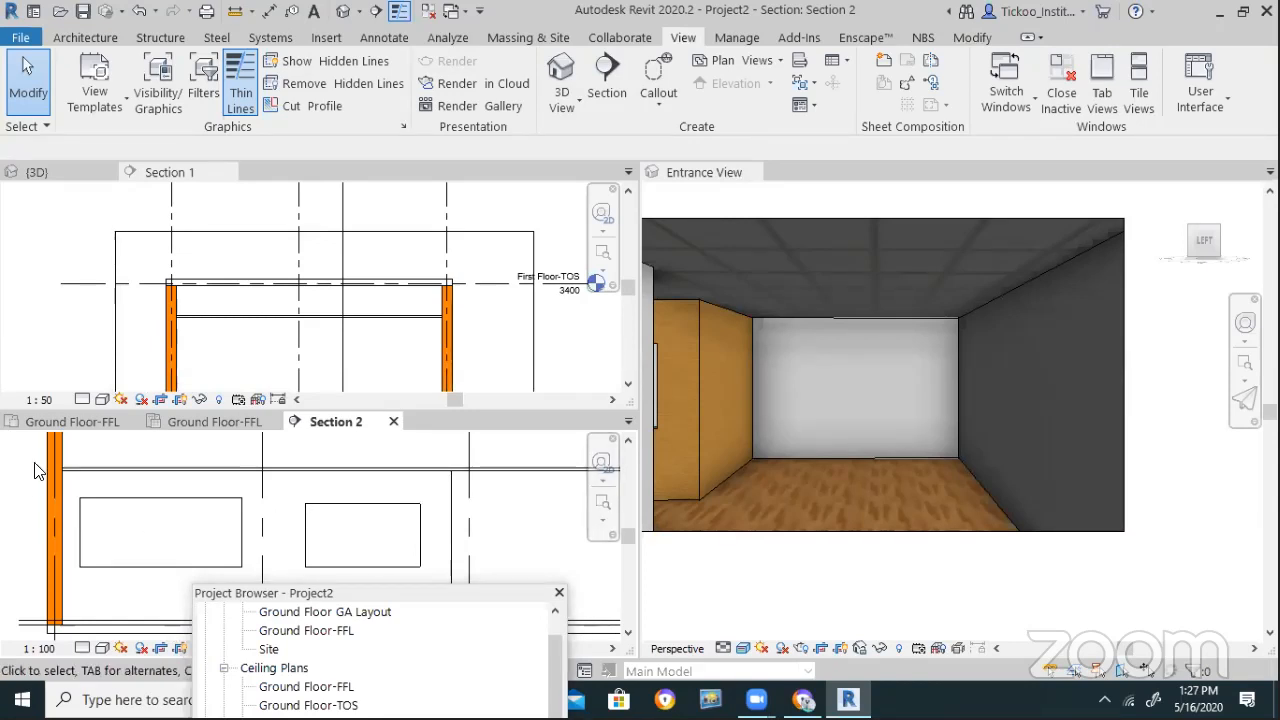
scroll(34, 470, down, 3)
scroll(205, 508, up, 3)
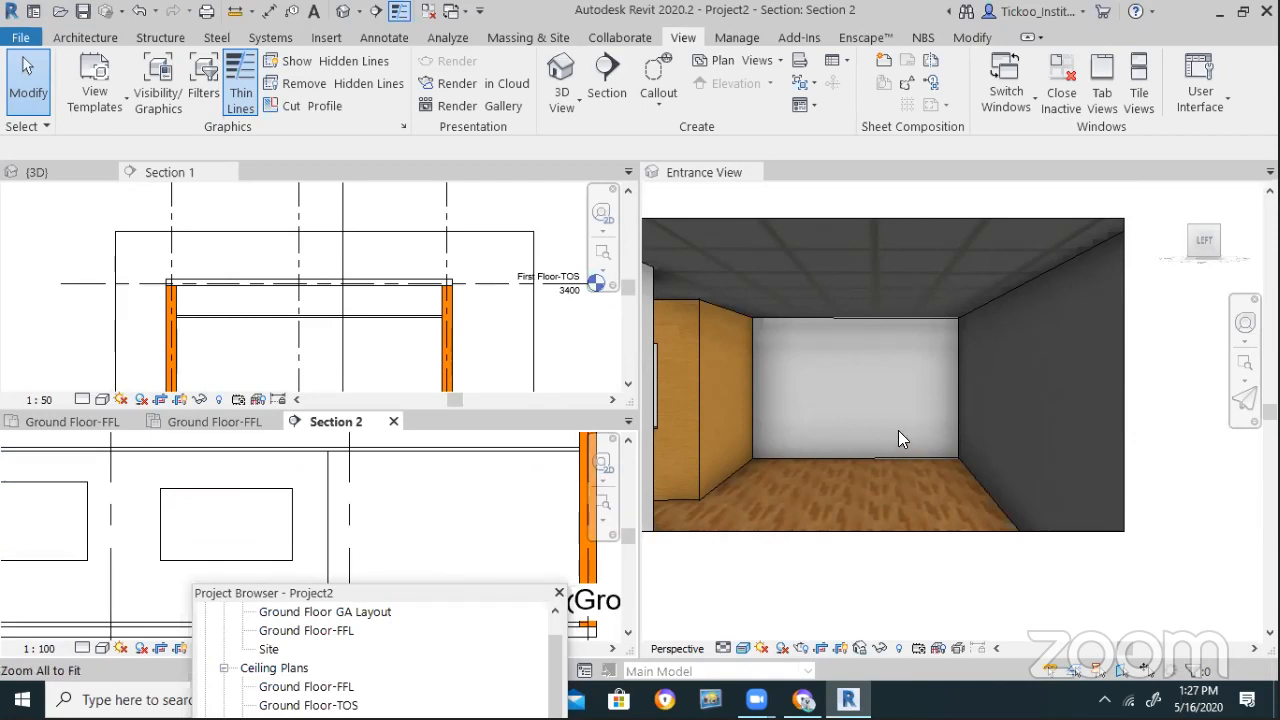
click(945, 612)
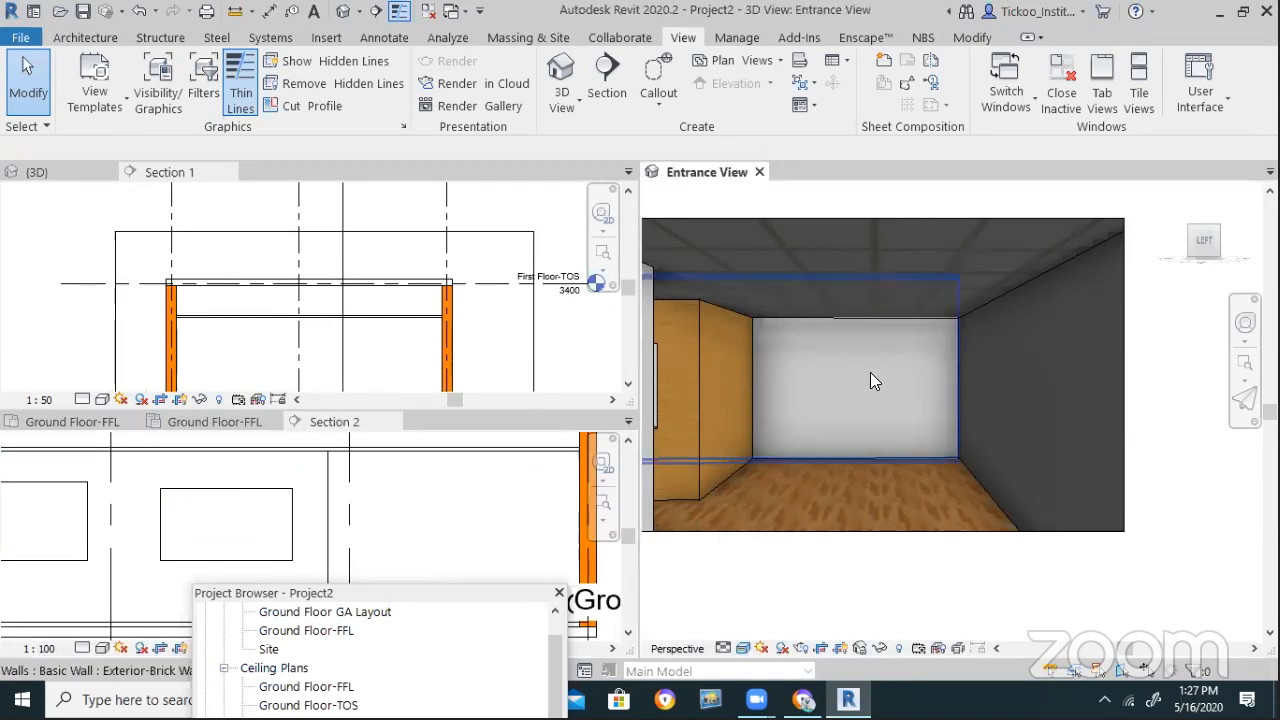
Select the Entrance View walls and walk through the room with the SteeringWheel
click(880, 461)
key(Escape)
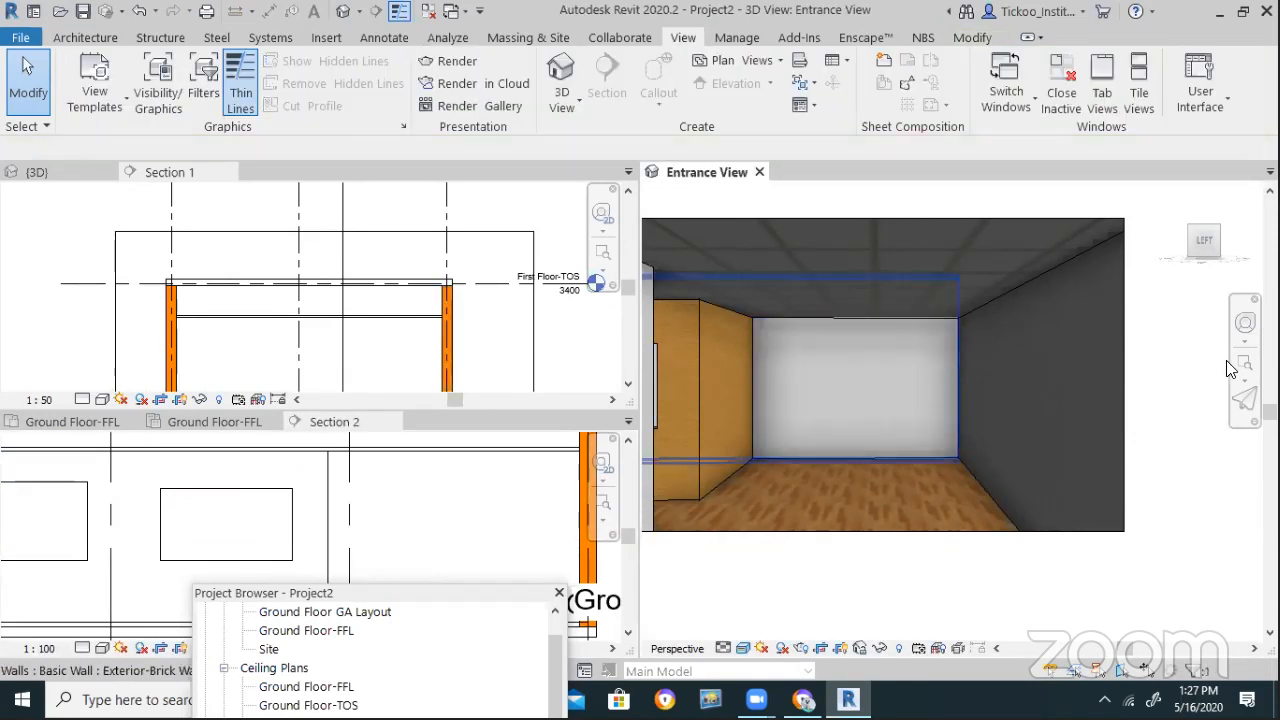
click(1040, 392)
click(1247, 326)
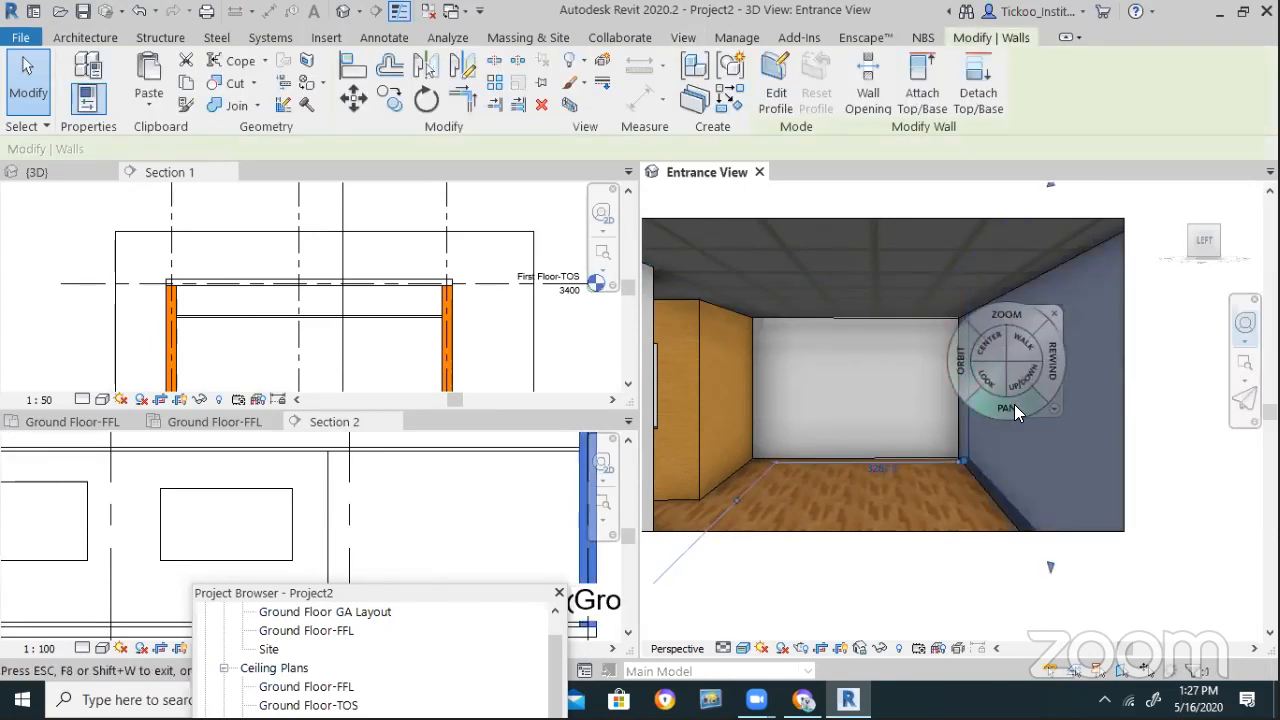
drag(1022, 340, 948, 588)
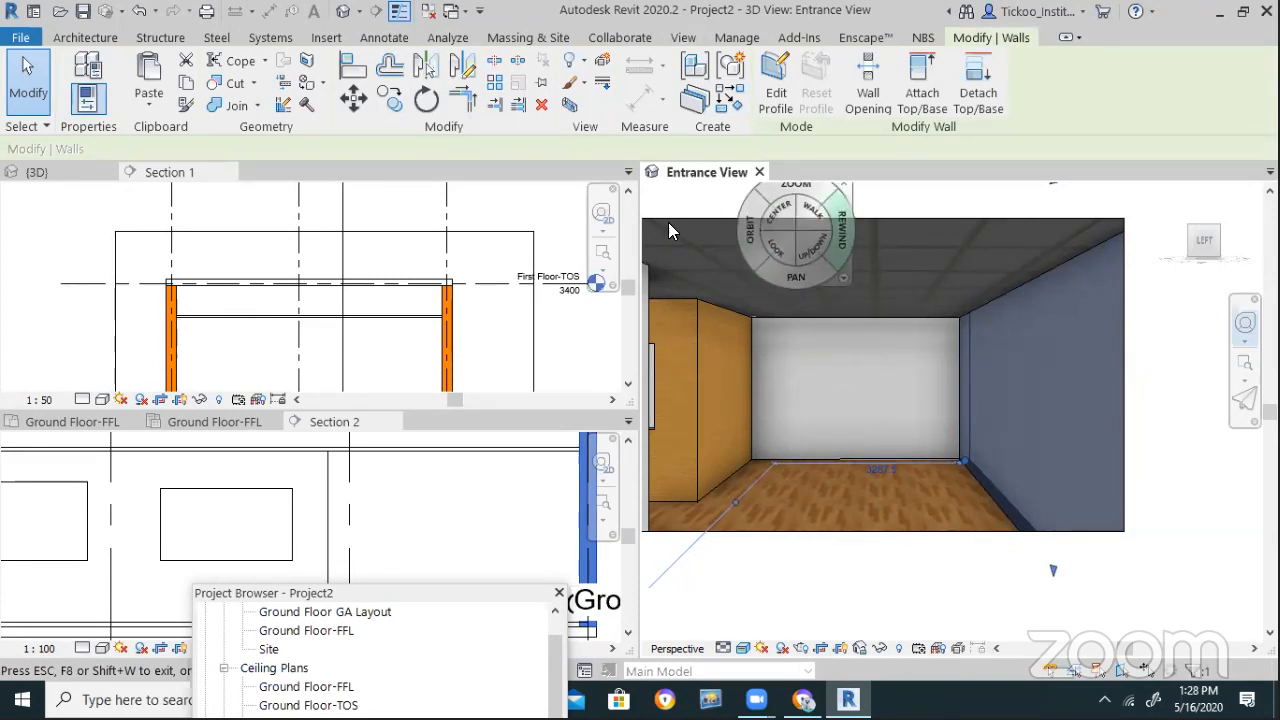
click(934, 265)
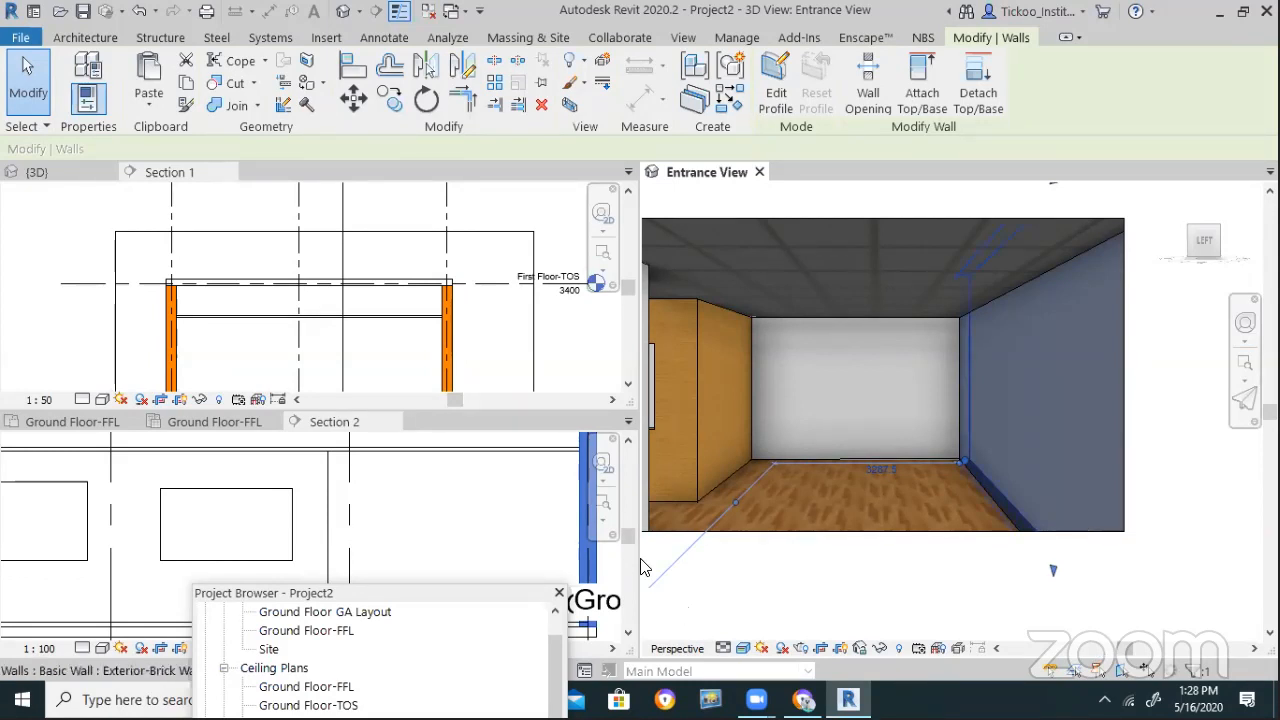
Move the Project Browser aside and make Section 2 the active view
drag(406, 597, 411, 593)
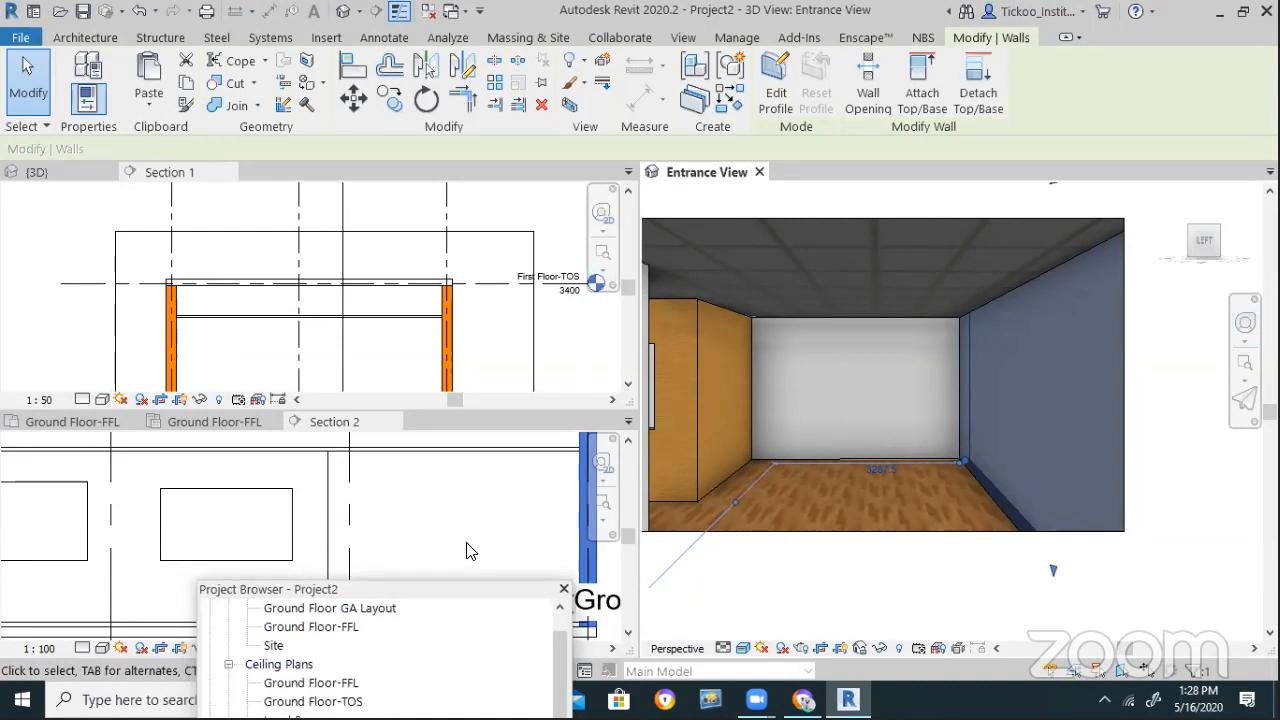
drag(766, 305, 920, 184)
click(462, 497)
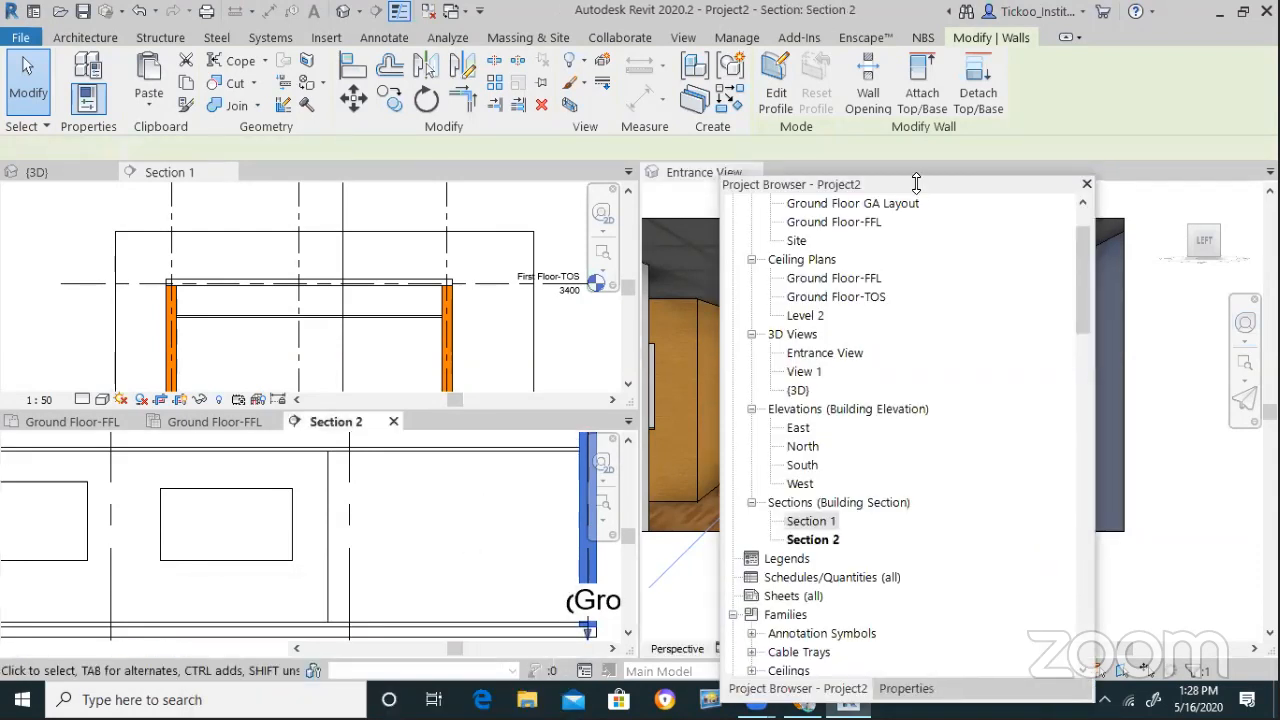
Zoom around Section 1 and the Ground Floor-FFL ceiling plan to check them
key(Escape)
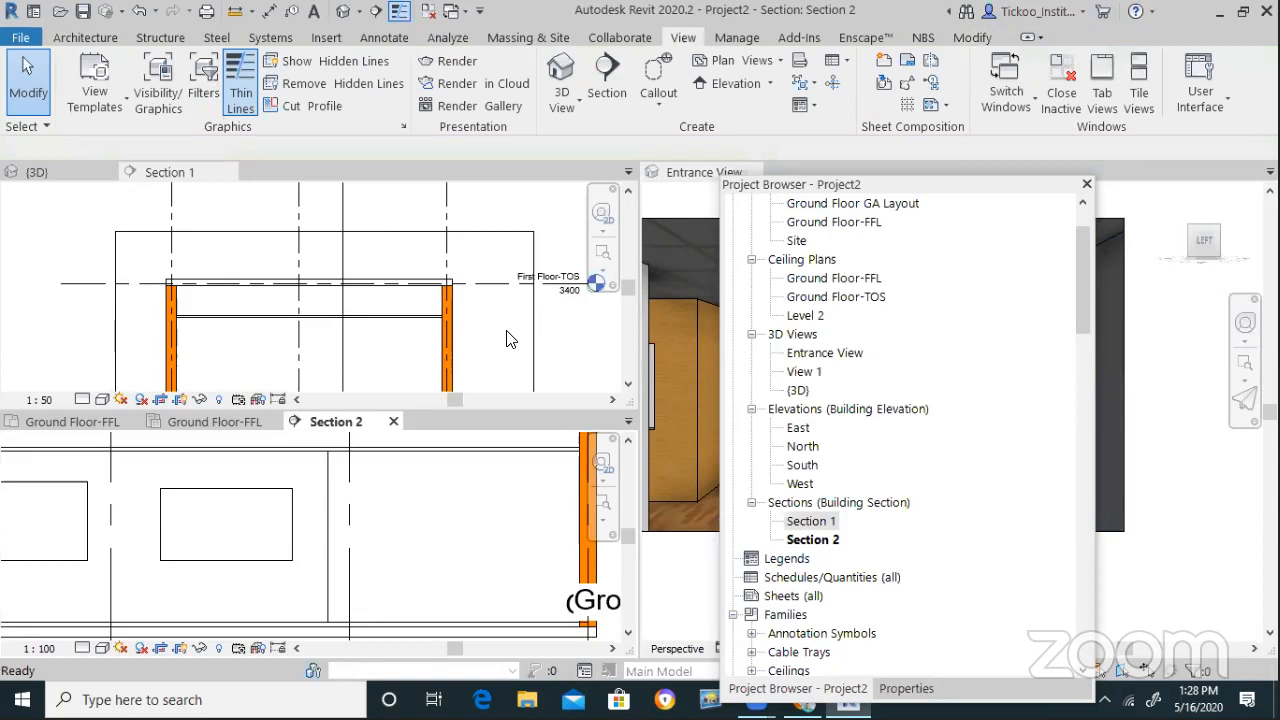
click(183, 265)
scroll(183, 265, down, 3)
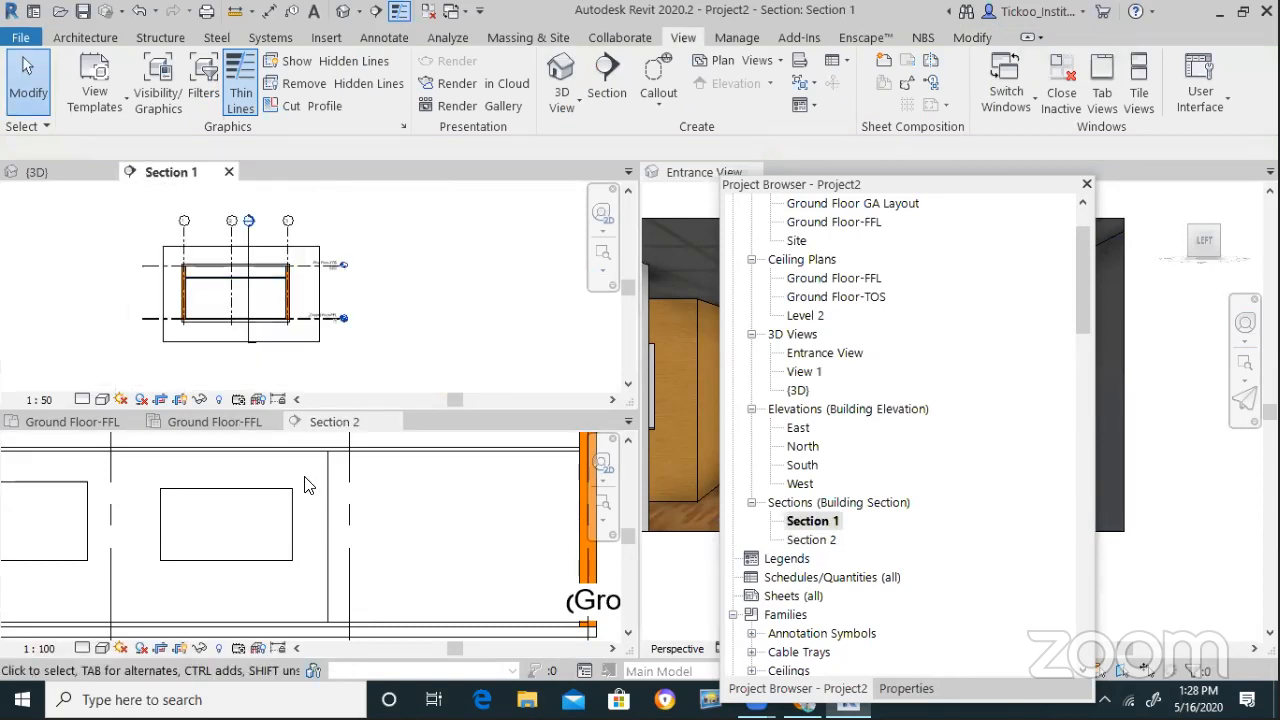
scroll(86, 206, up, 2)
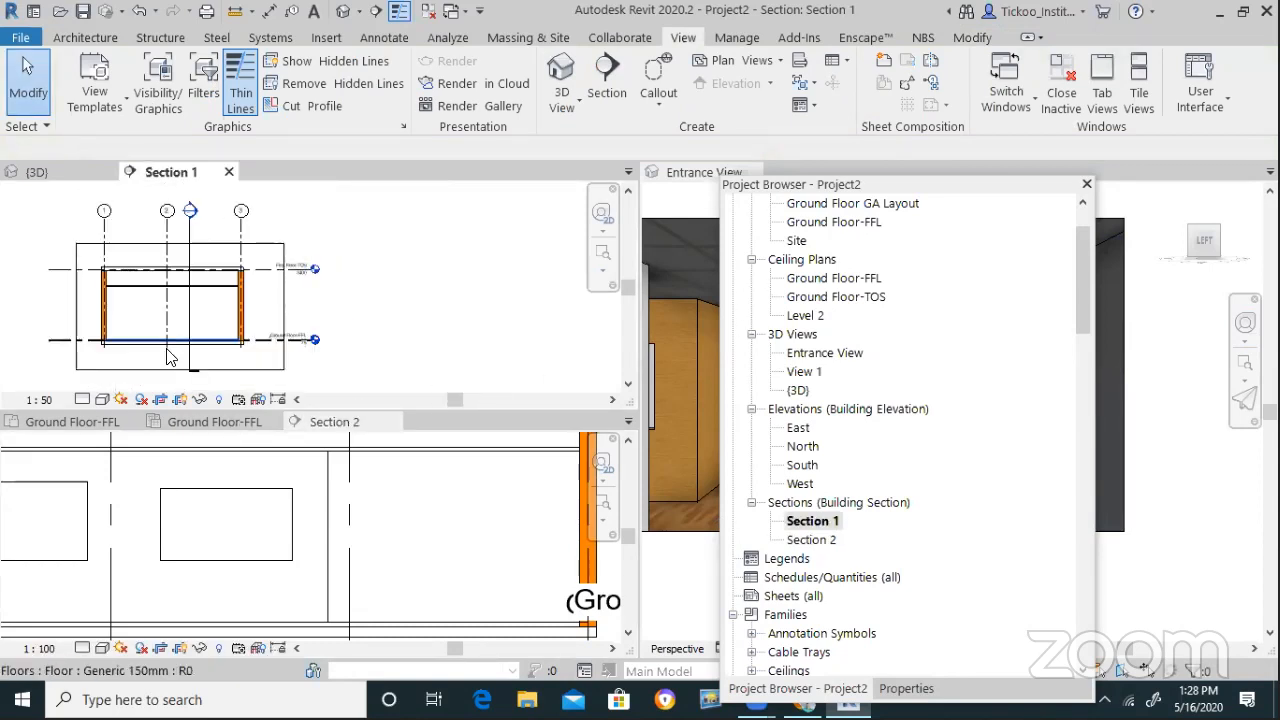
click(214, 421)
scroll(345, 555, up, 5)
scroll(340, 578, down, 3)
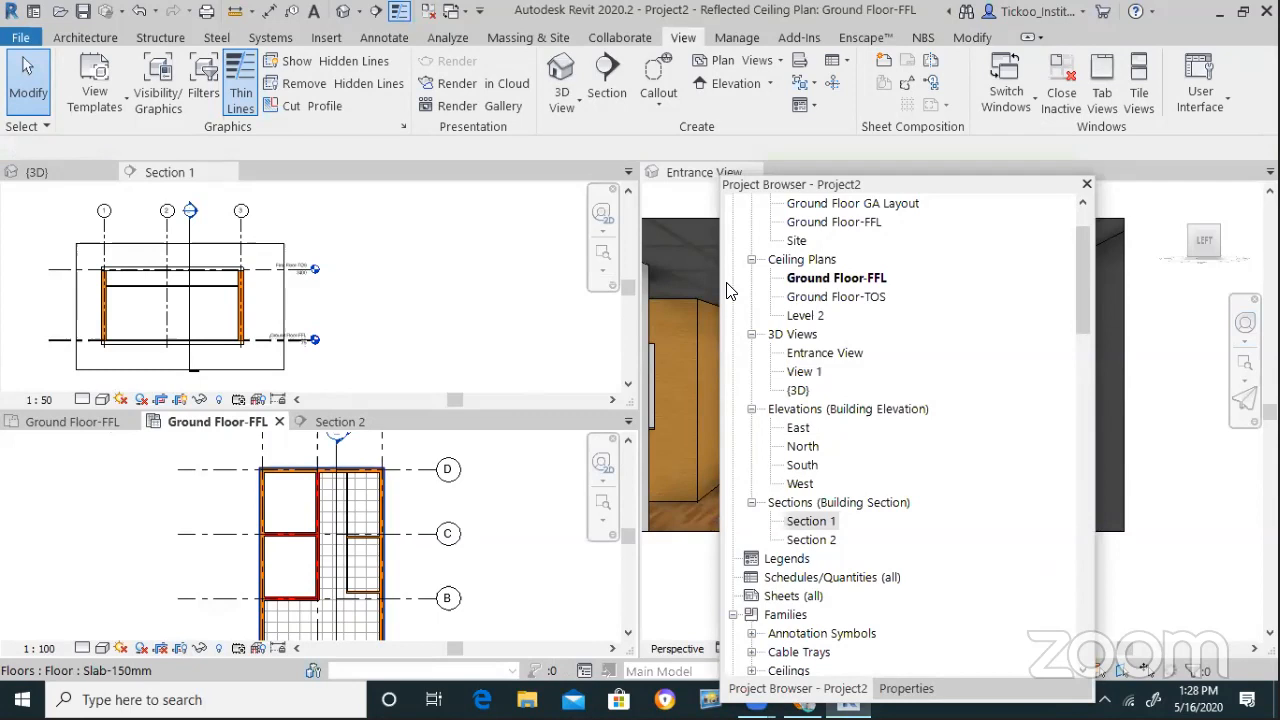
drag(760, 184, 515, 557)
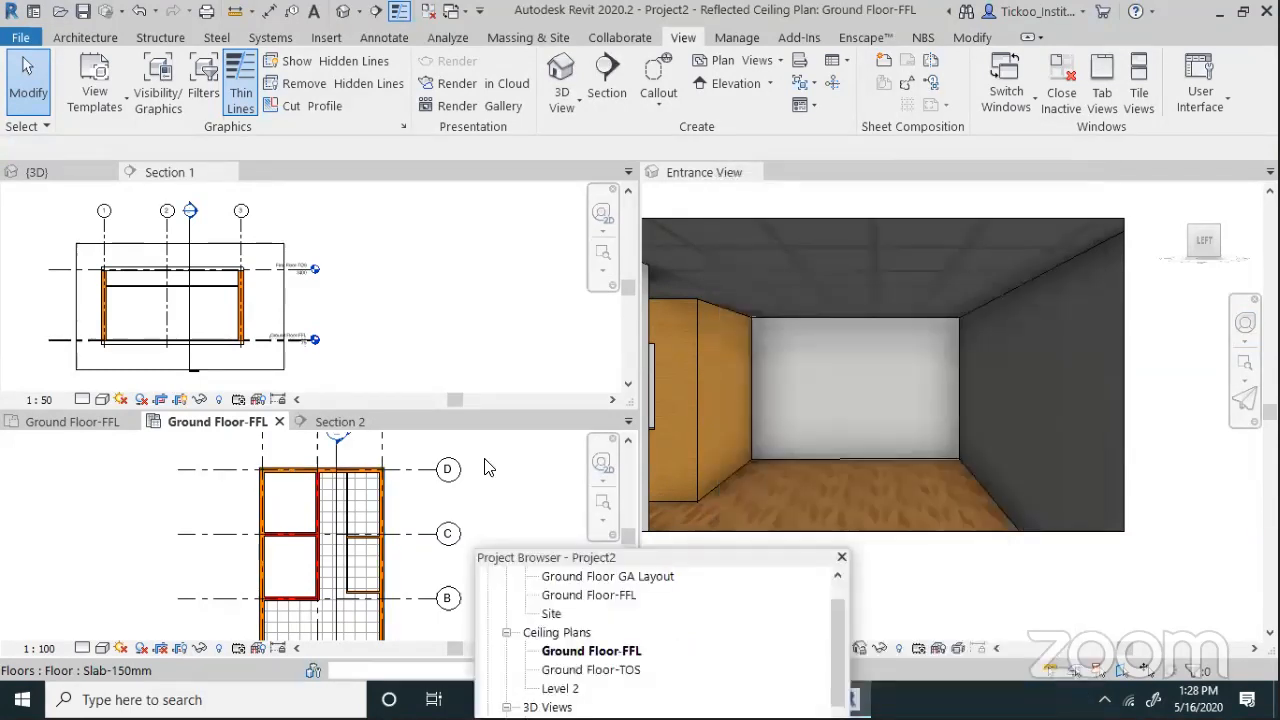
scroll(210, 592, down, 2)
scroll(200, 600, up, 5)
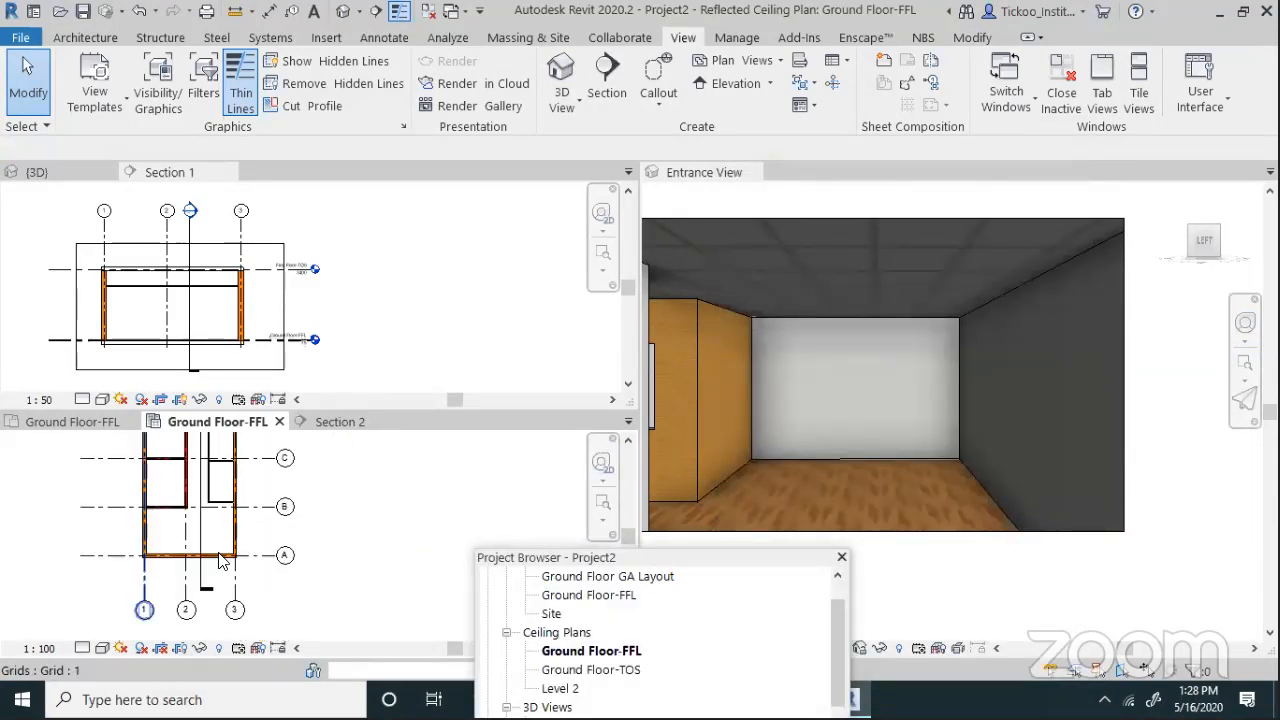
scroll(170, 615, up, 2)
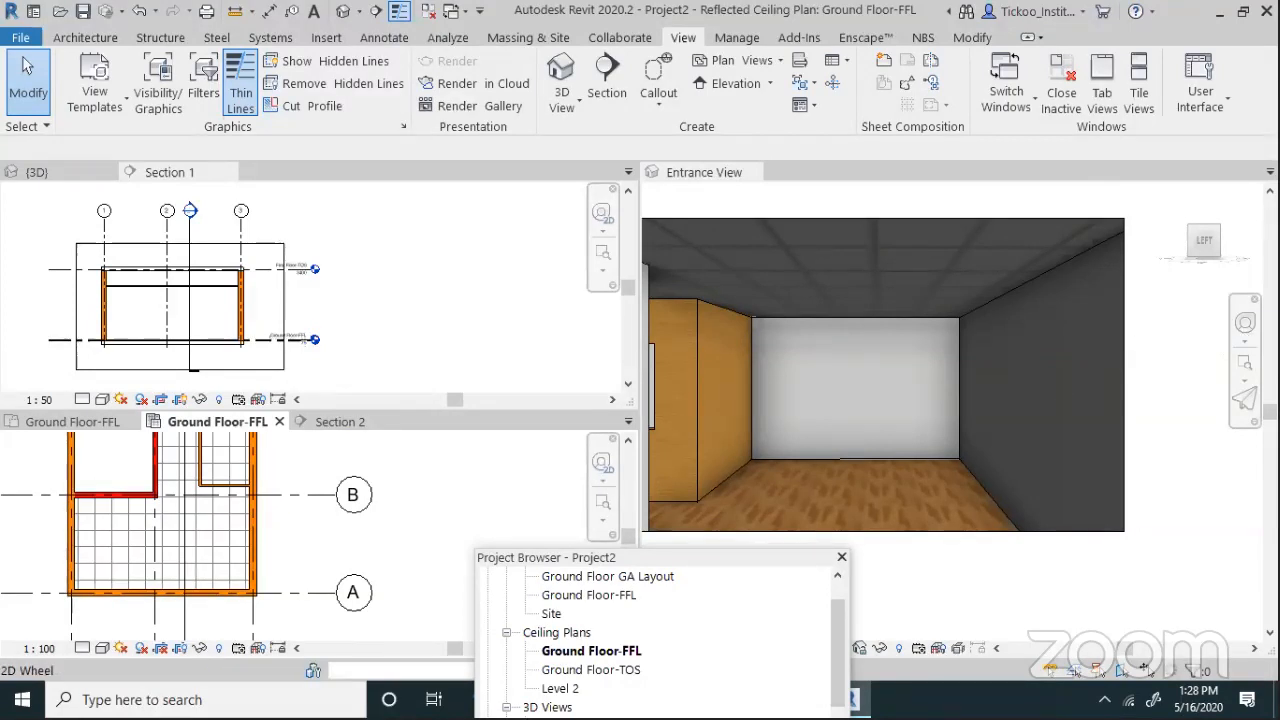
Walk the Entrance View camera forward up to the brick wall
click(904, 324)
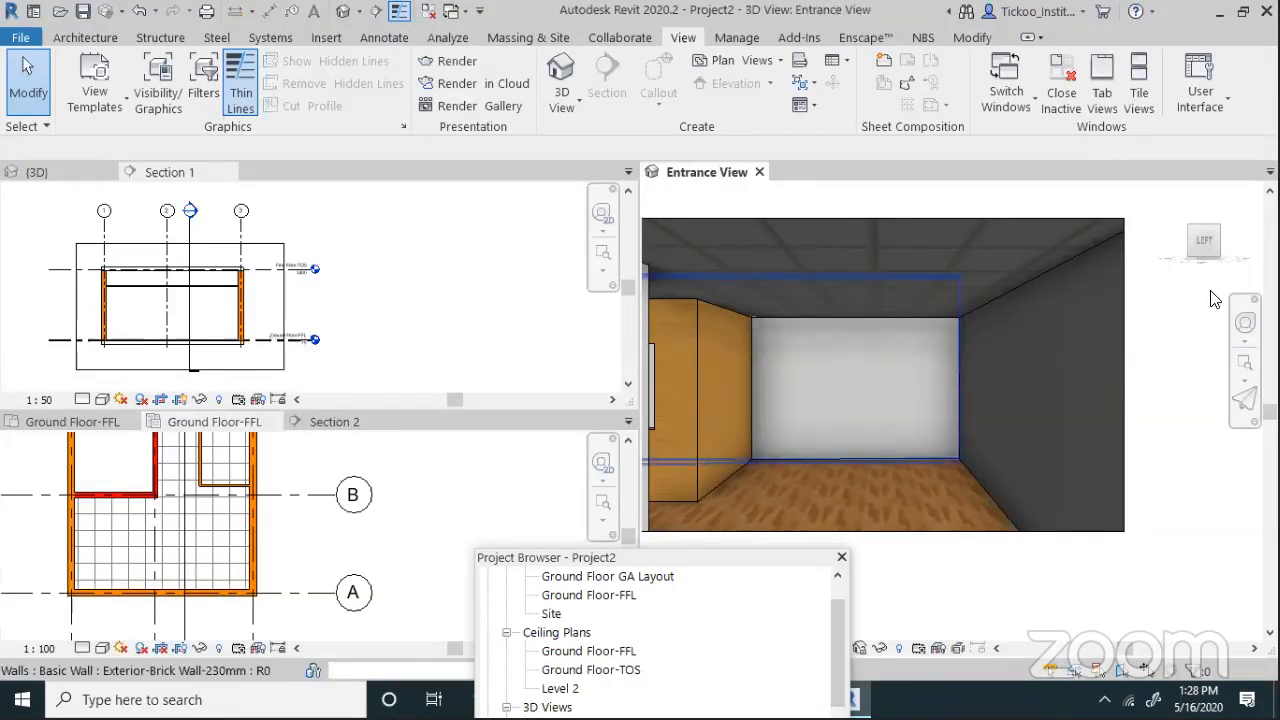
click(1244, 325)
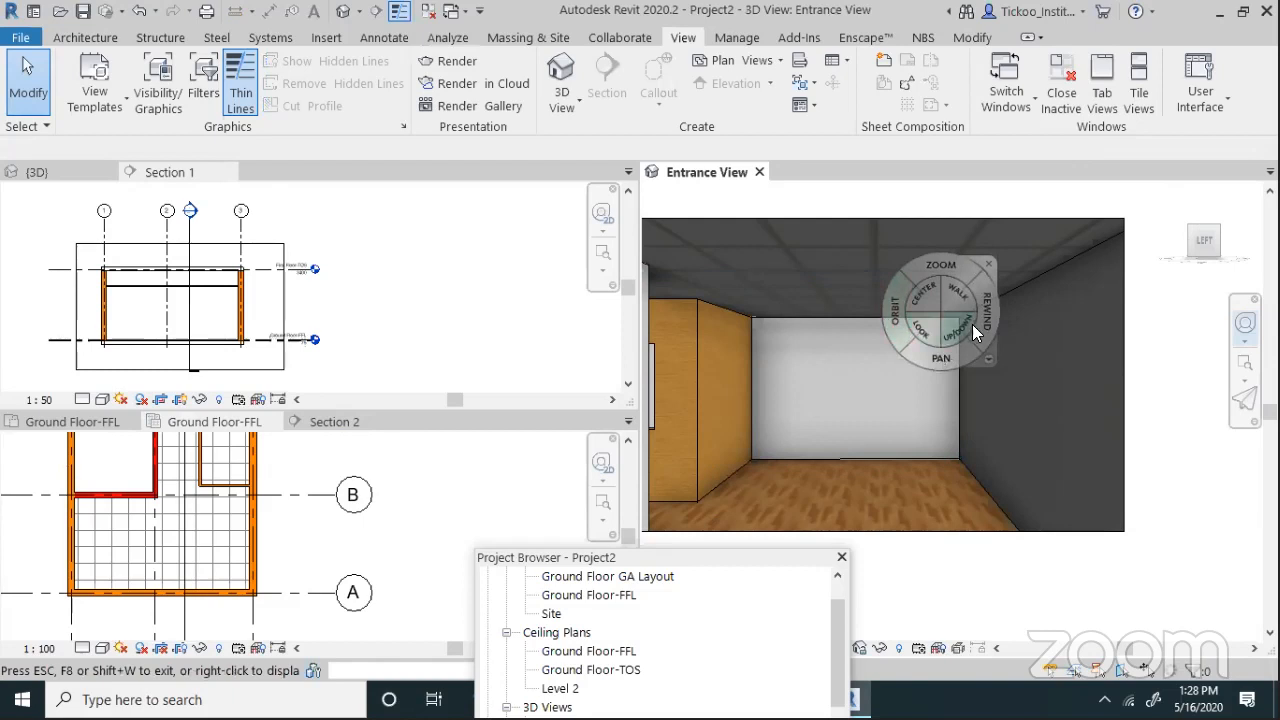
drag(956, 304, 950, 532)
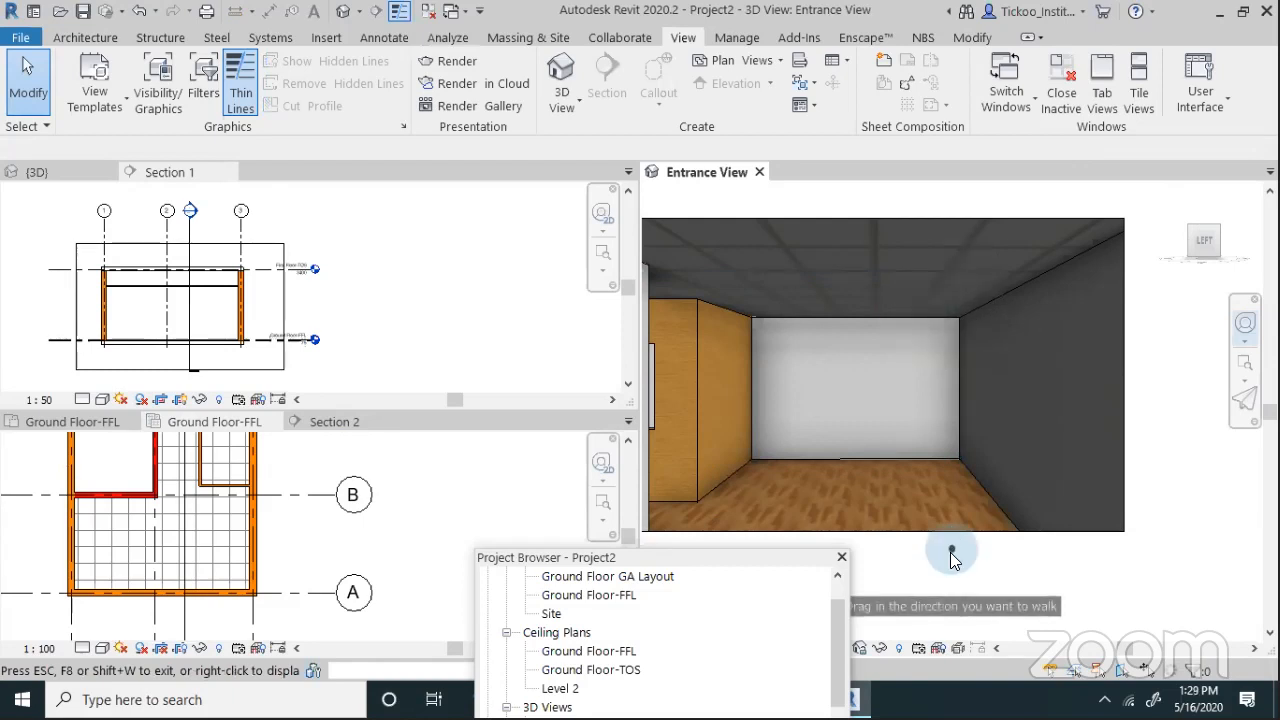
mouse_move(950, 578)
mouse_down()
mouse_move(952, 623)
mouse_move(924, 580)
mouse_move(952, 546)
mouse_move(954, 507)
mouse_move(950, 585)
mouse_up()
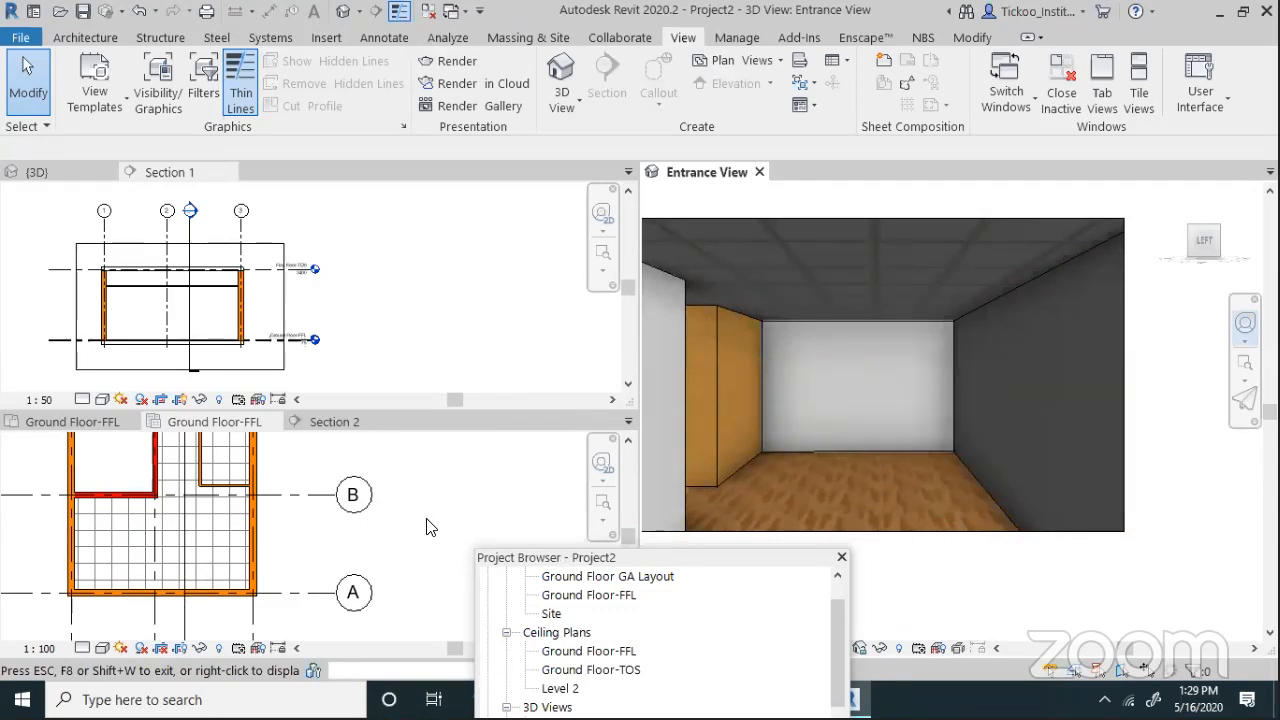
Show the Entrance View camera on the Ground Floor-FFL ceiling plan
double_click(590, 651)
double_click(598, 563)
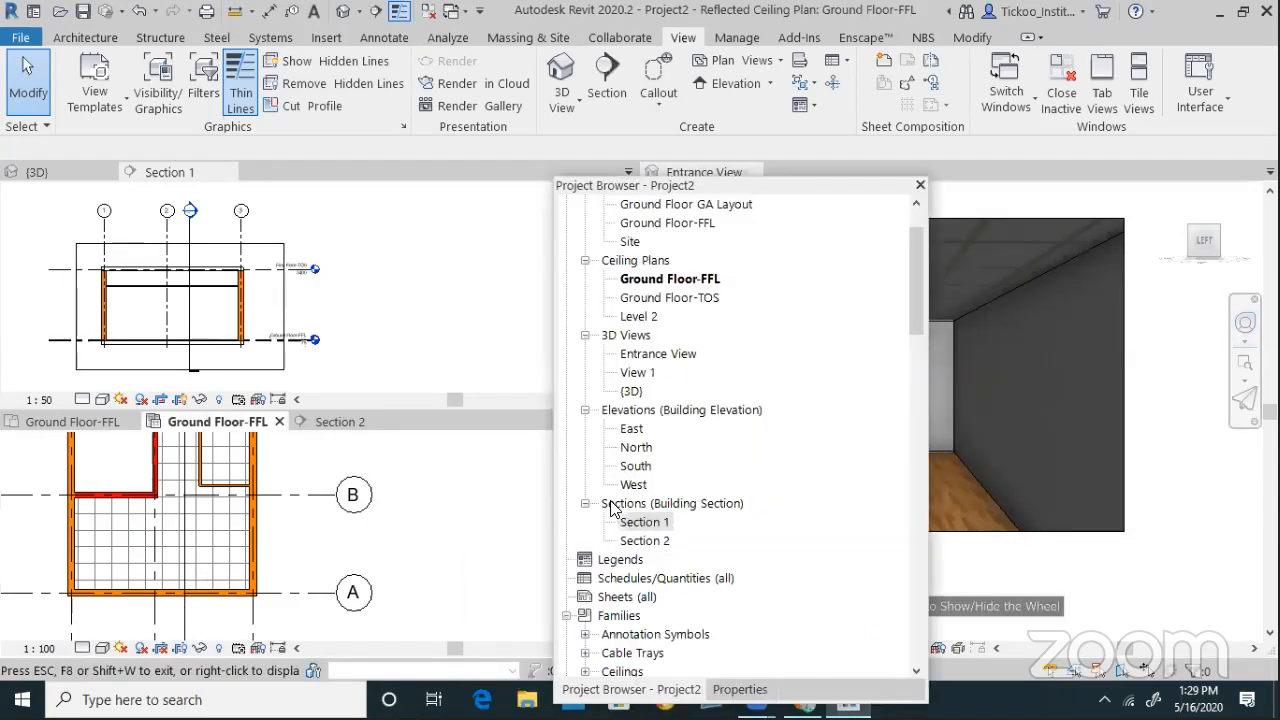
right_click(646, 358)
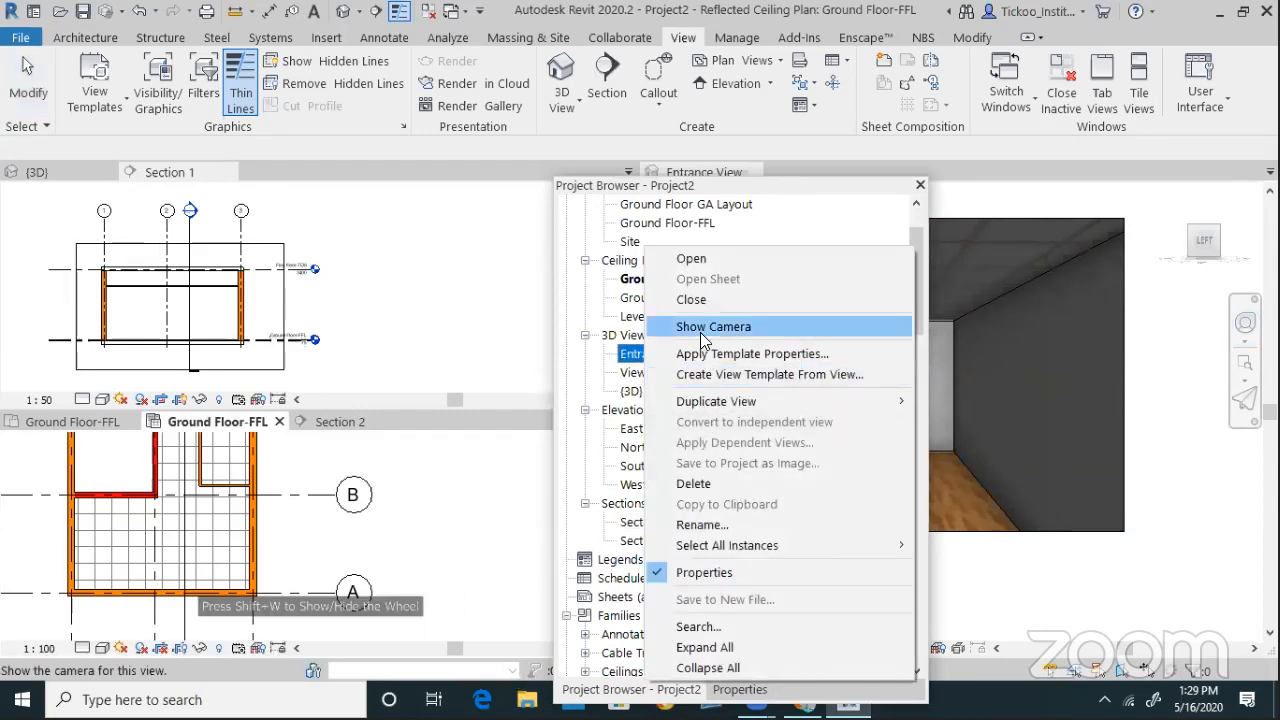
click(700, 335)
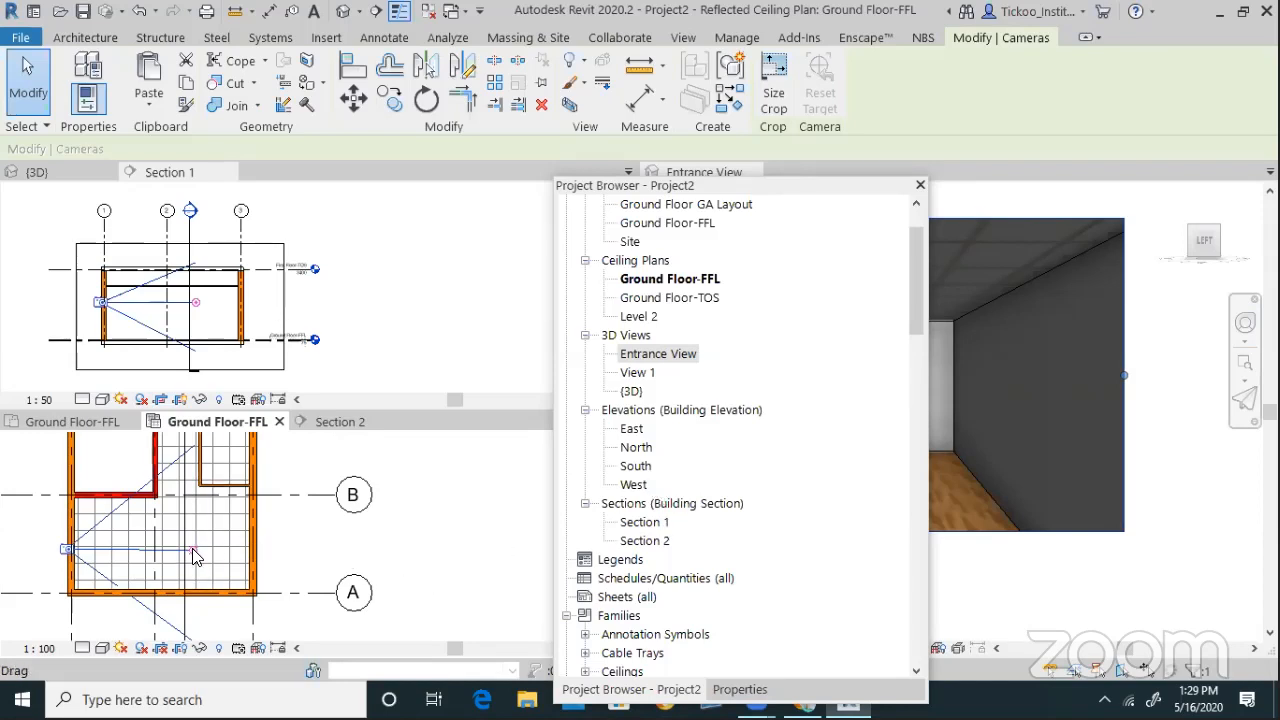
Move the camera target to the right wall and reposition the camera in plan
drag(258, 555, 257, 549)
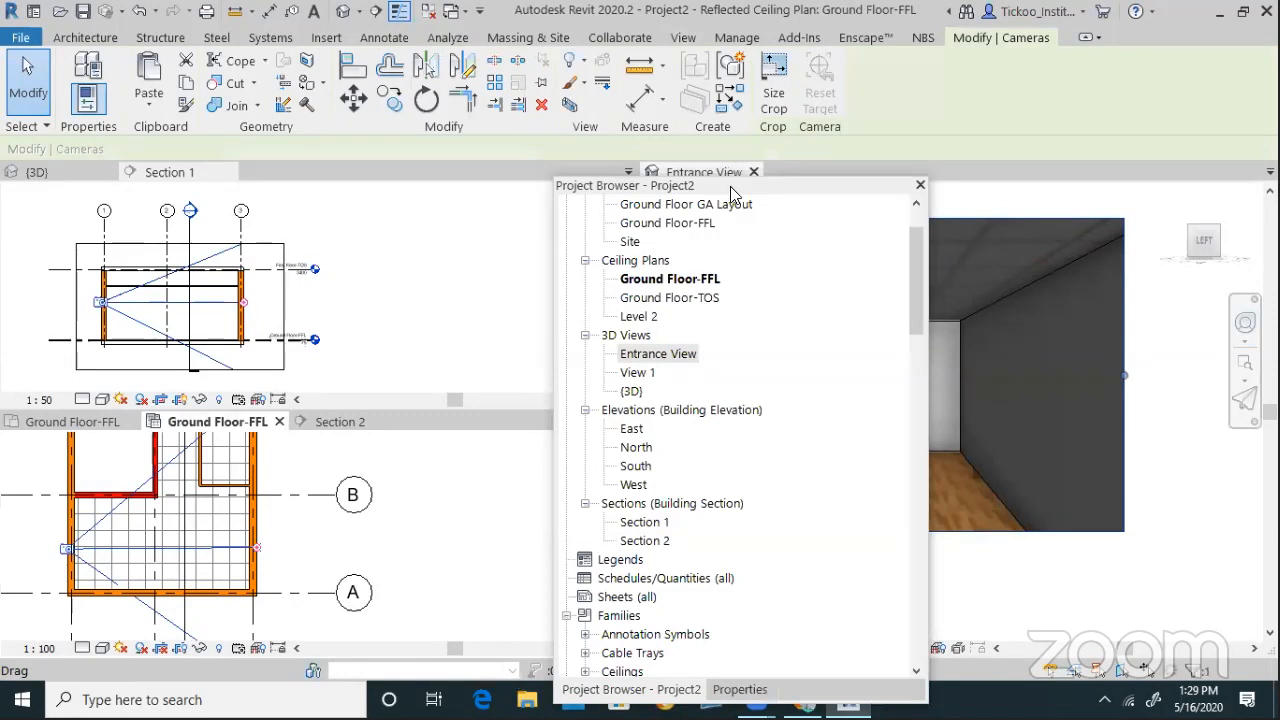
drag(650, 188, 603, 497)
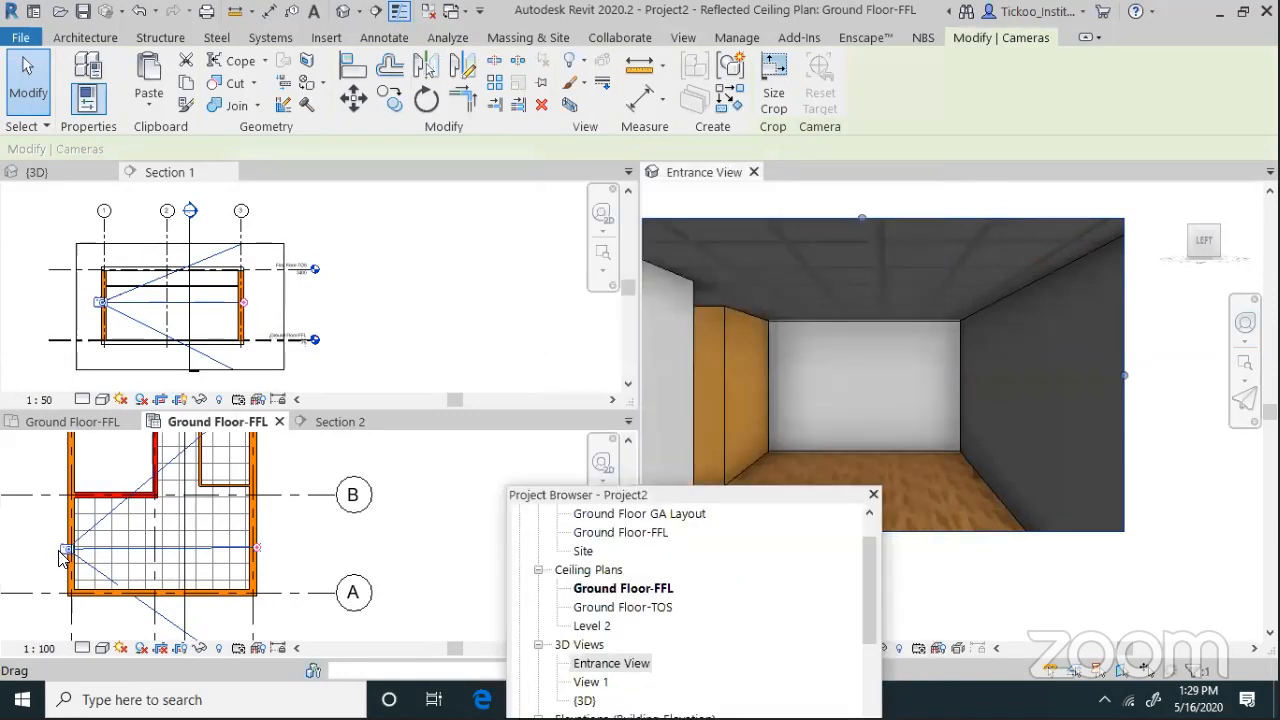
drag(72, 540, 69, 540)
Finish placing the Entrance View camera and clear the left wall selection
click(3, 525)
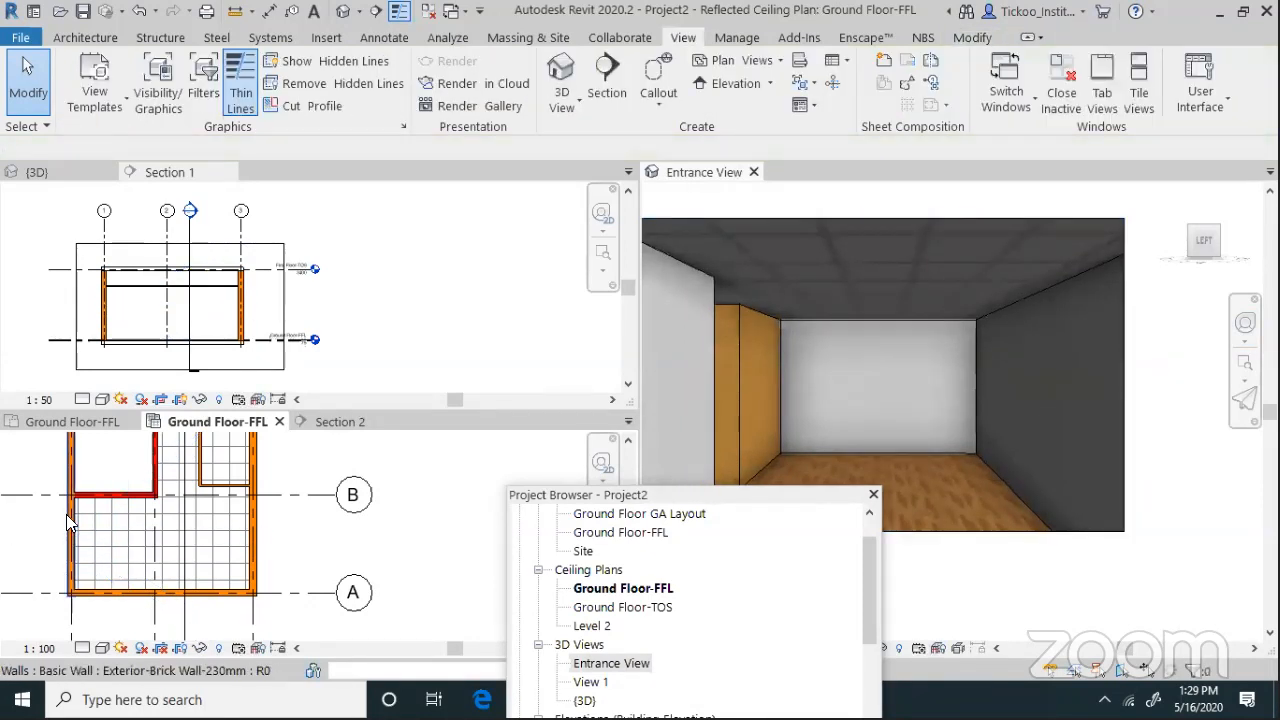
click(66, 514)
right_click(66, 514)
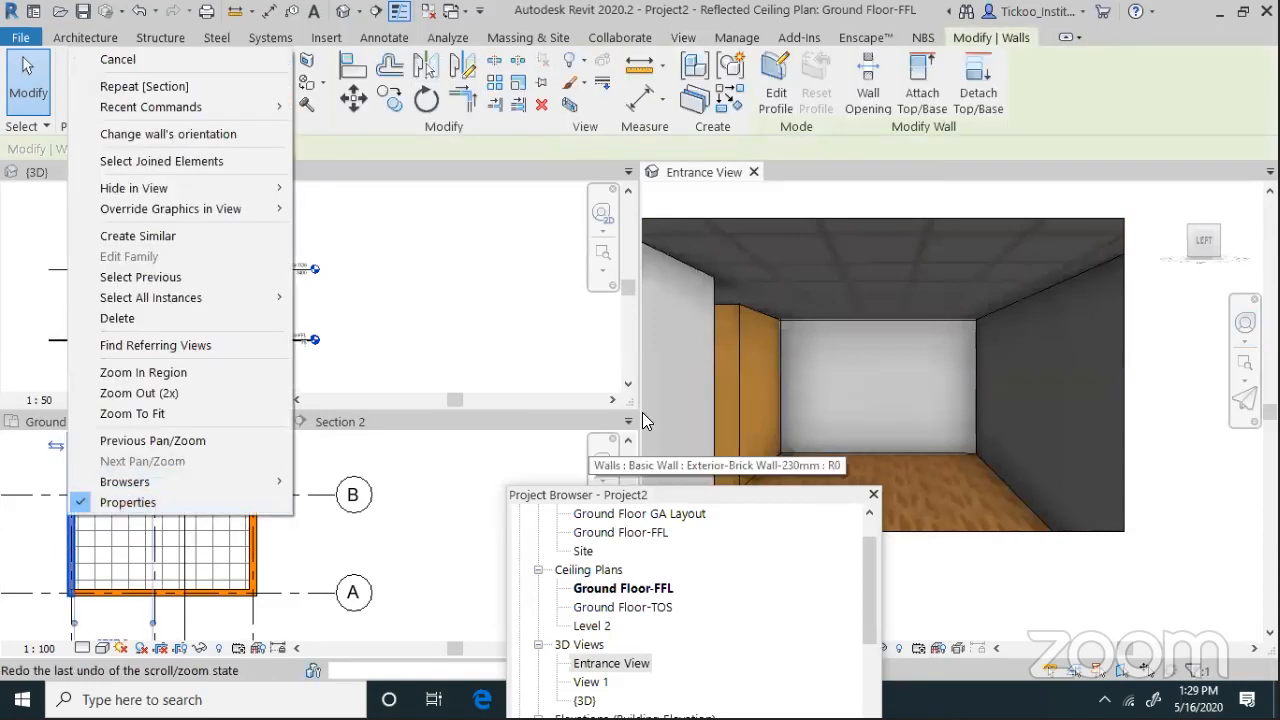
click(696, 348)
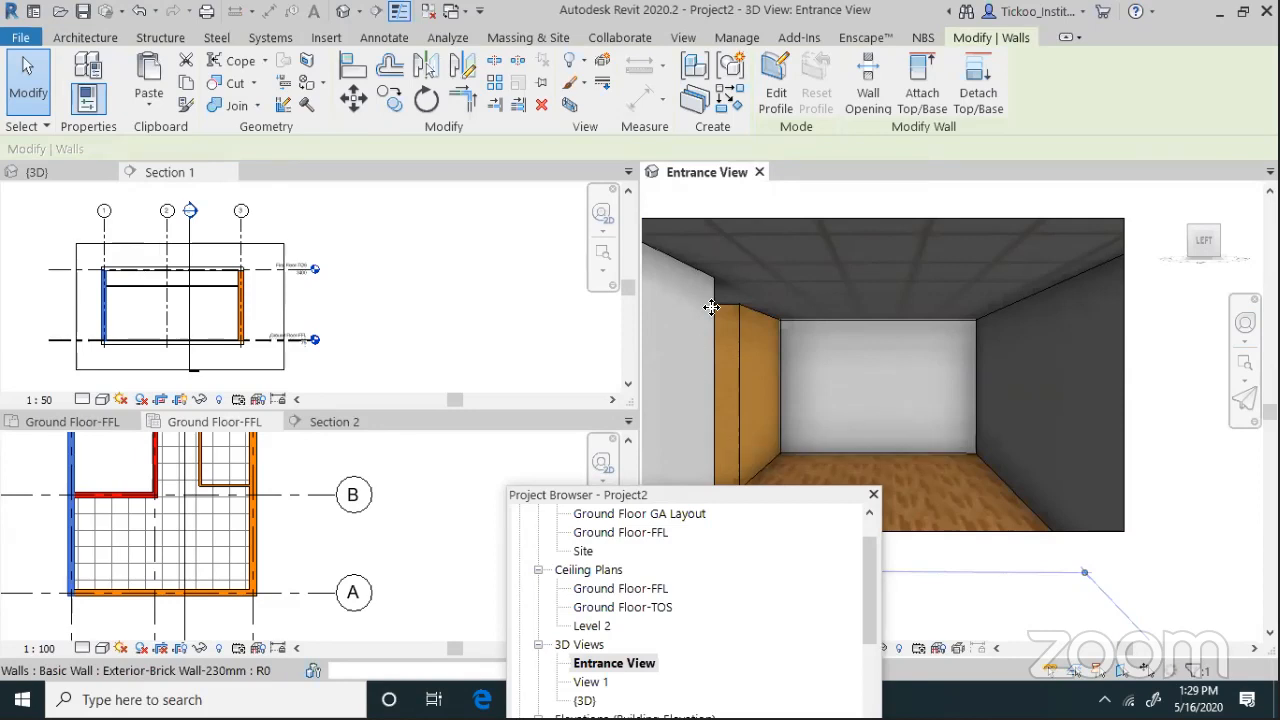
key(Escape)
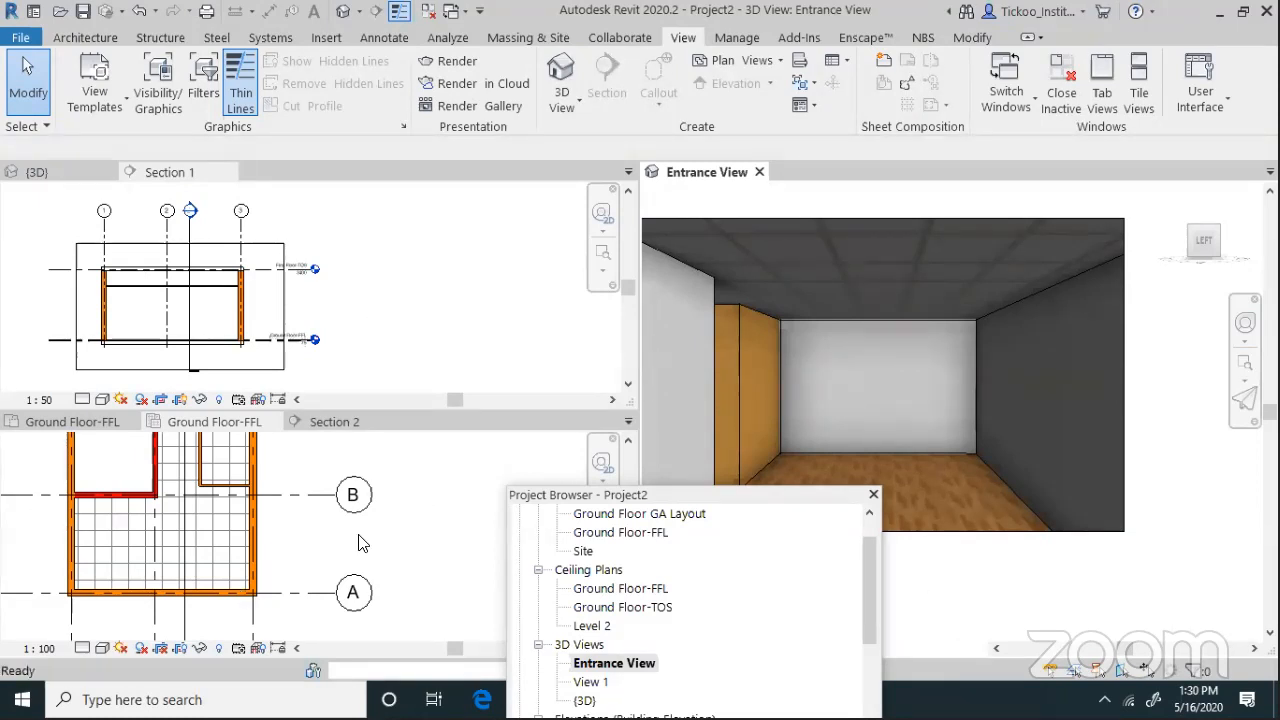
Return to the re-centred Ground Floor-FFL ceiling plan with the Architecture tools showing
click(58, 632)
middle_drag(63, 633, 197, 597)
scroll(197, 597, up, 1)
scroll(222, 616, down, 1)
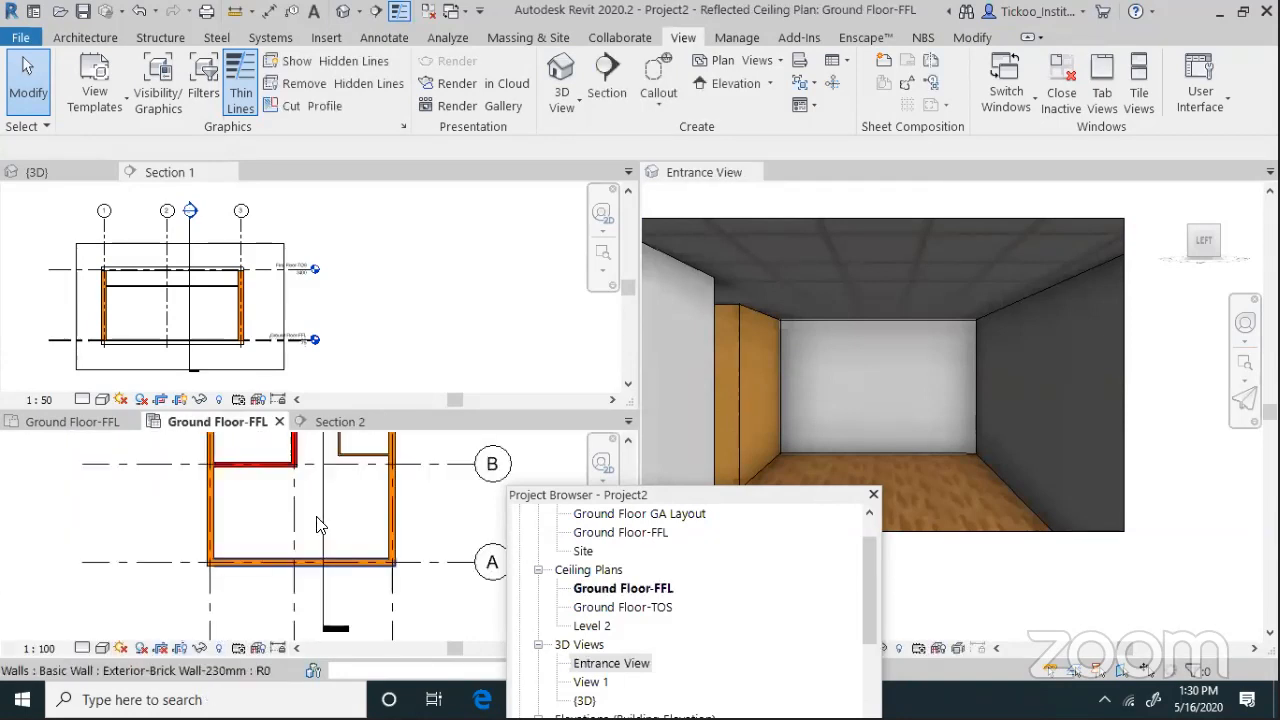
scroll(410, 447, up, 2)
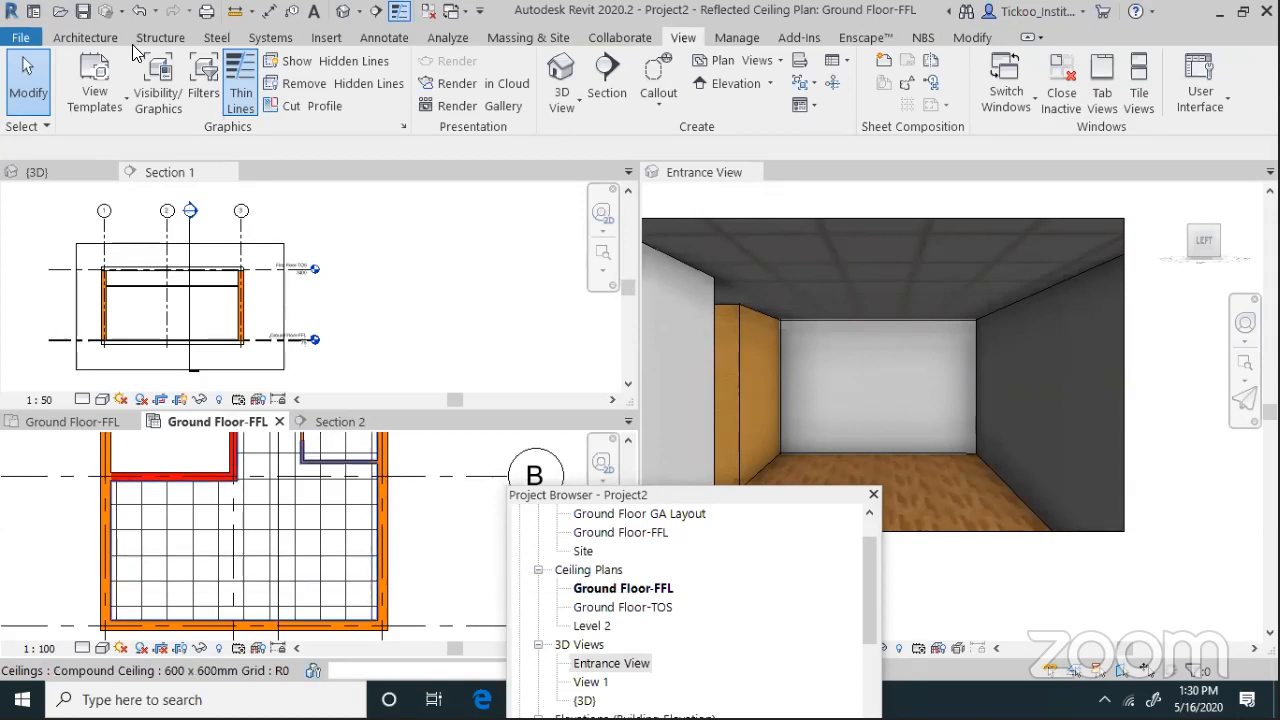
click(72, 42)
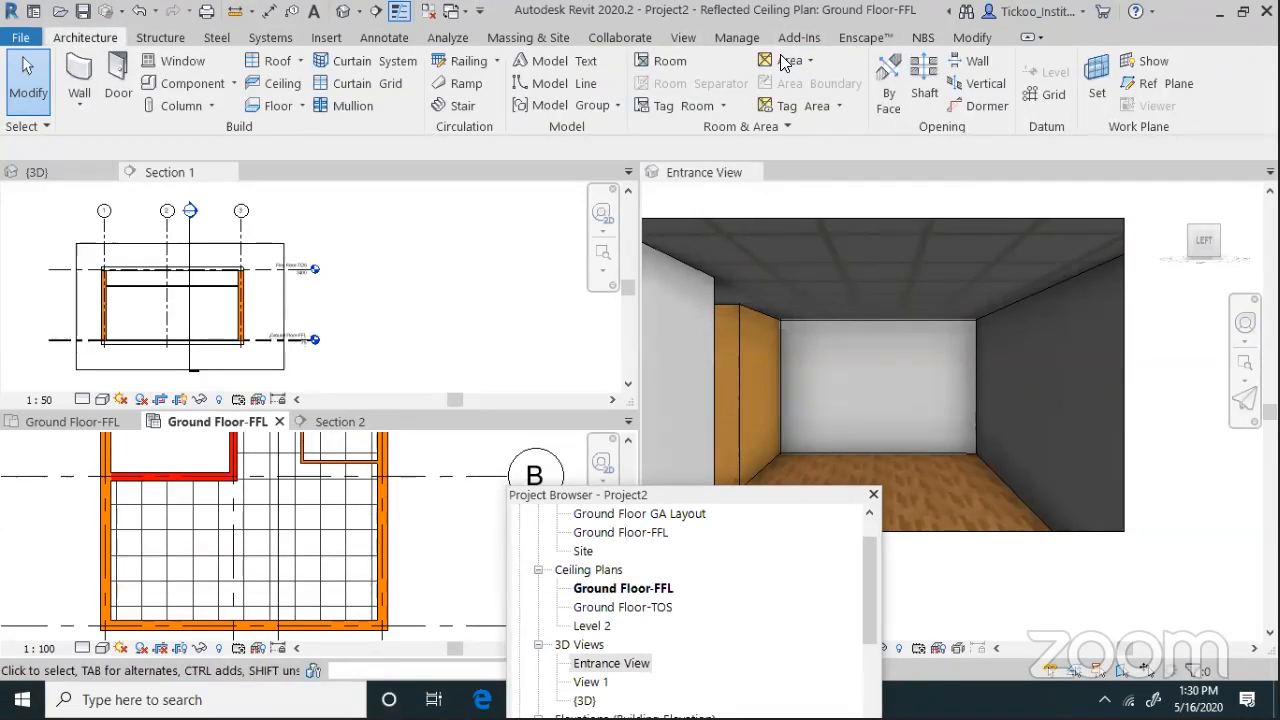
drag(715, 492, 400, 211)
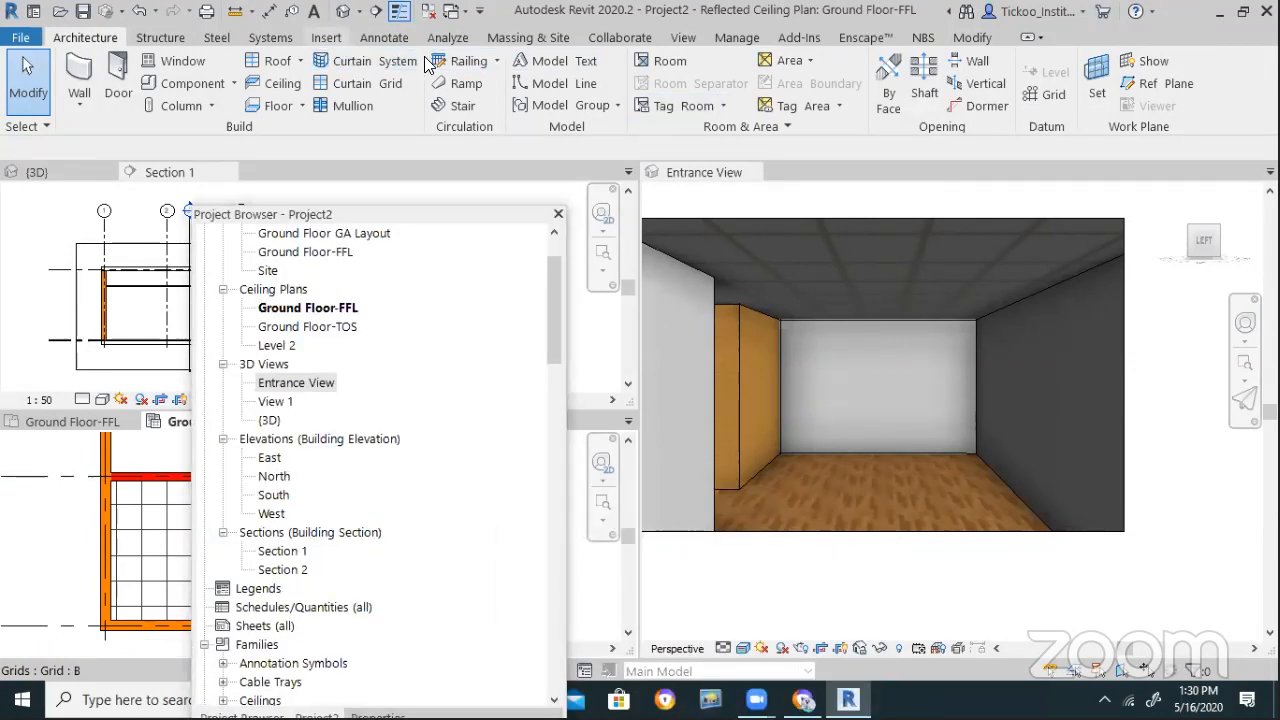
Load Family from the US Metric library's Doors > Residential folder
click(326, 37)
click(818, 80)
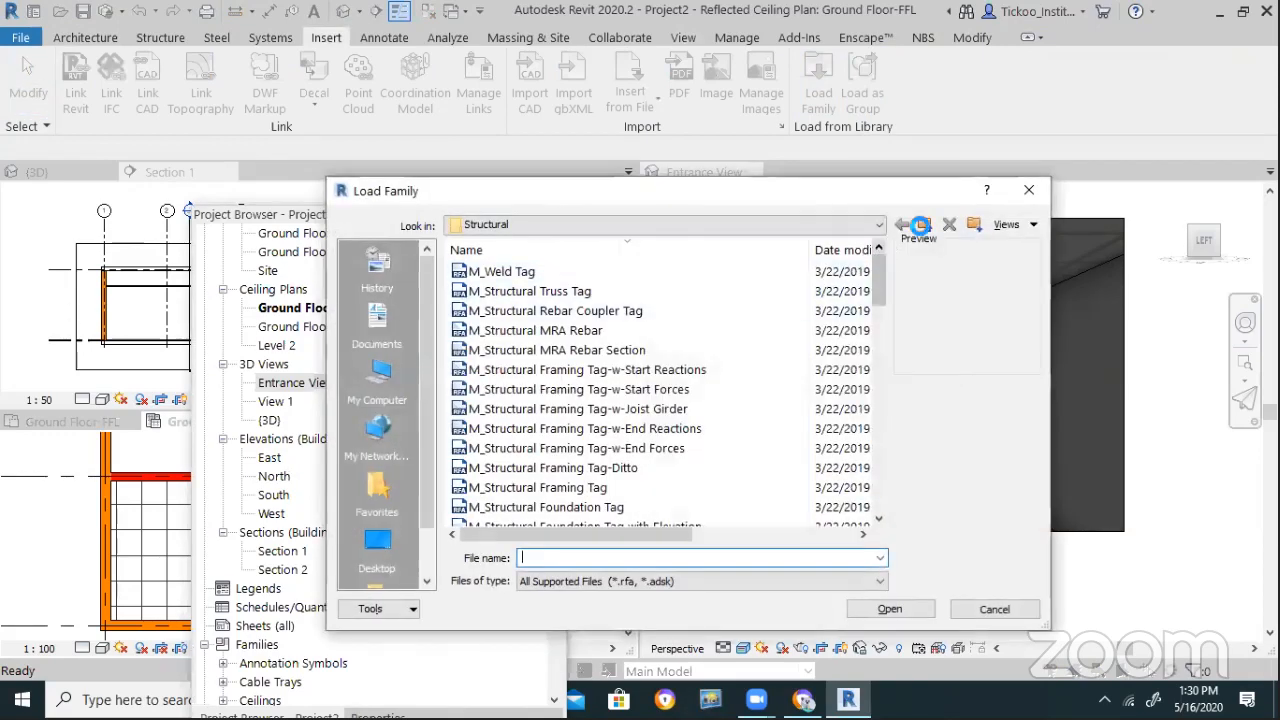
click(923, 228)
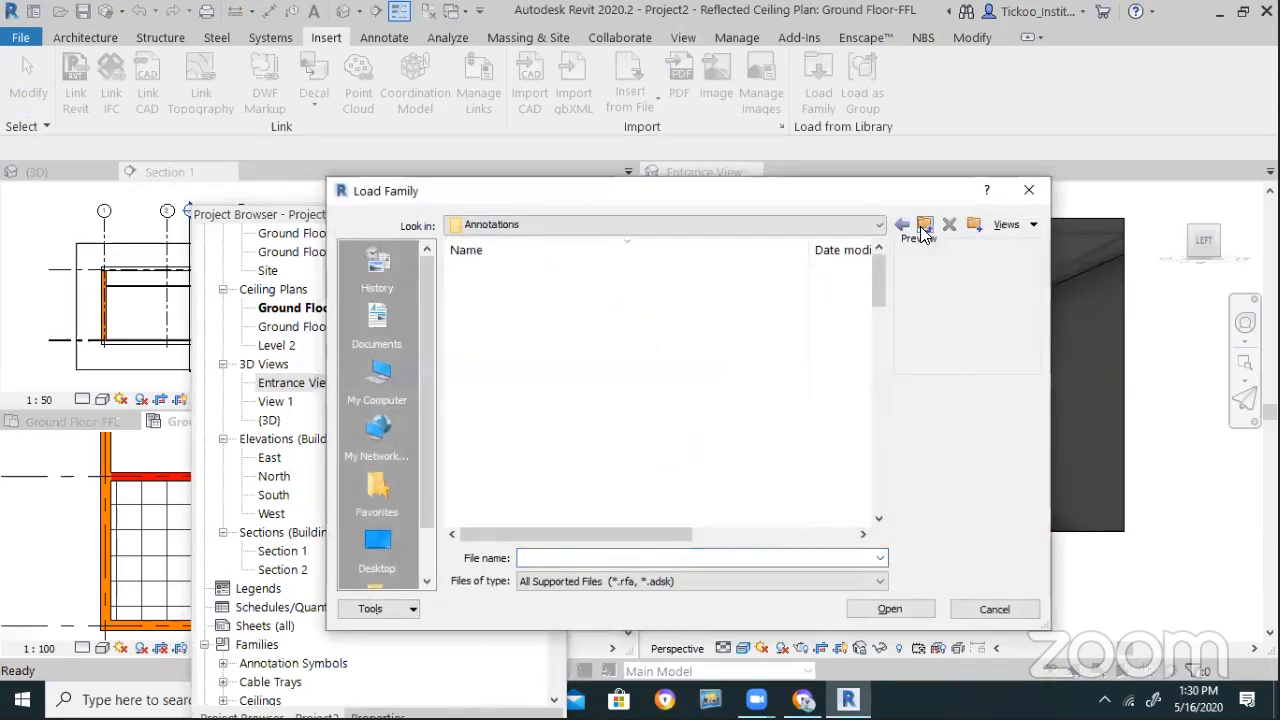
click(923, 228)
scroll(578, 375, down, 6)
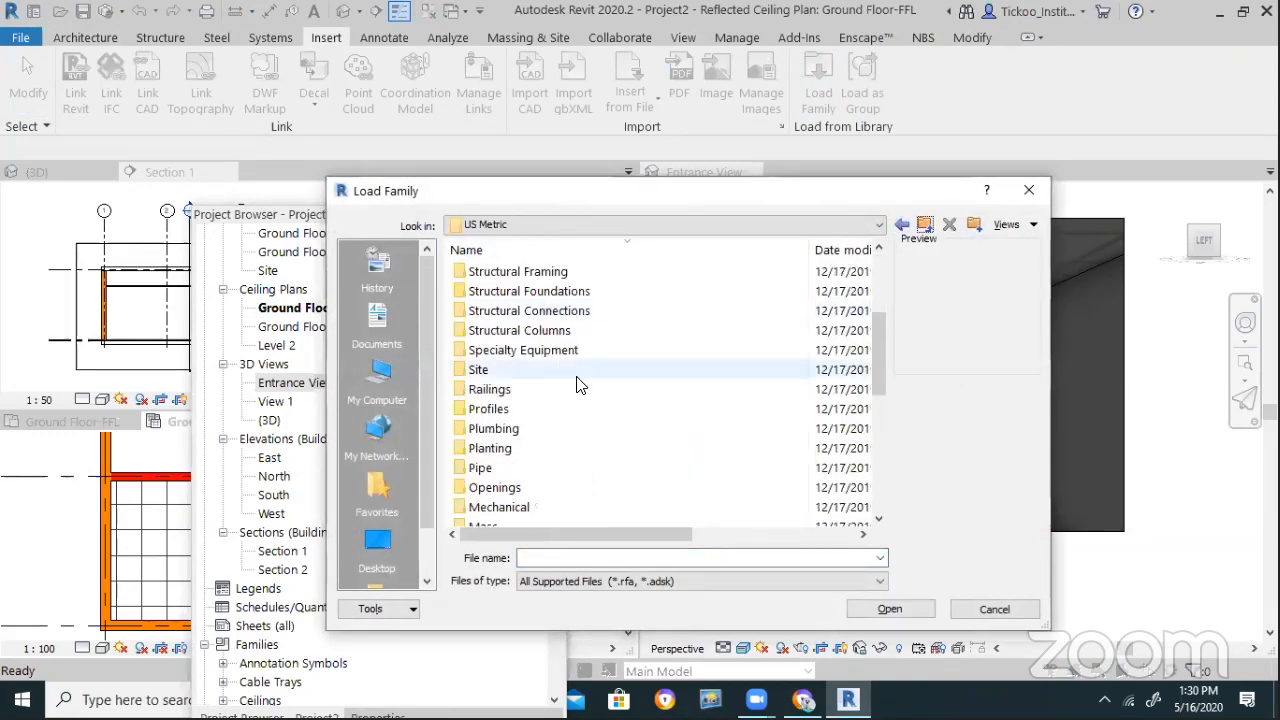
scroll(578, 378, down, 3)
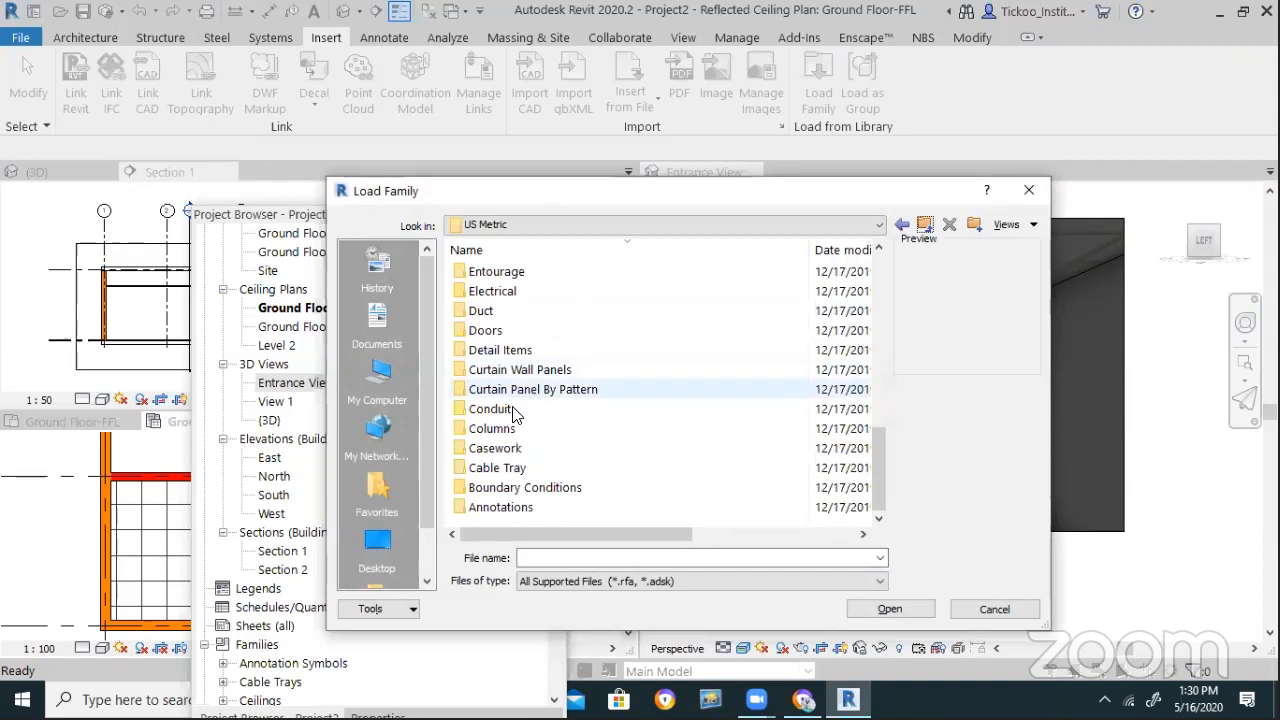
double_click(505, 331)
scroll(560, 385, down, 1)
double_click(518, 465)
Select M_Door-Interior-Single-Full Glass-Wood.rfa and preview the neighbouring residential and exterior doors
click(600, 291)
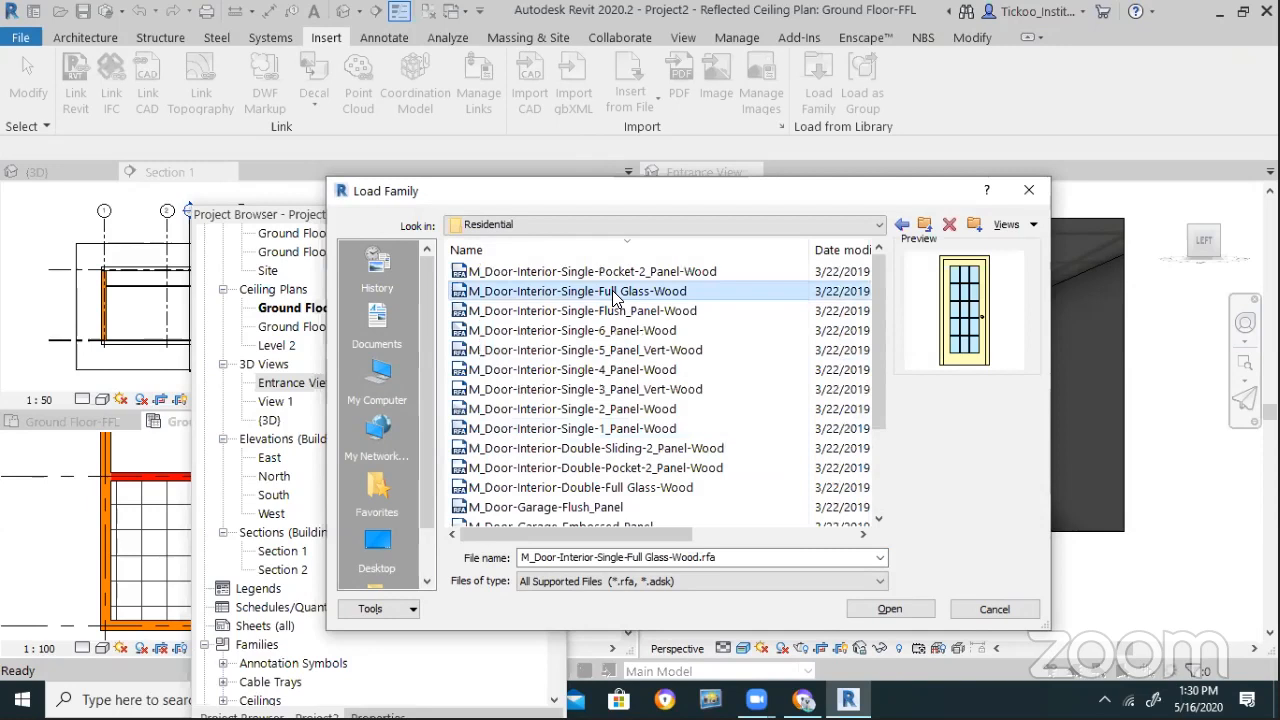
key(shift+Up)
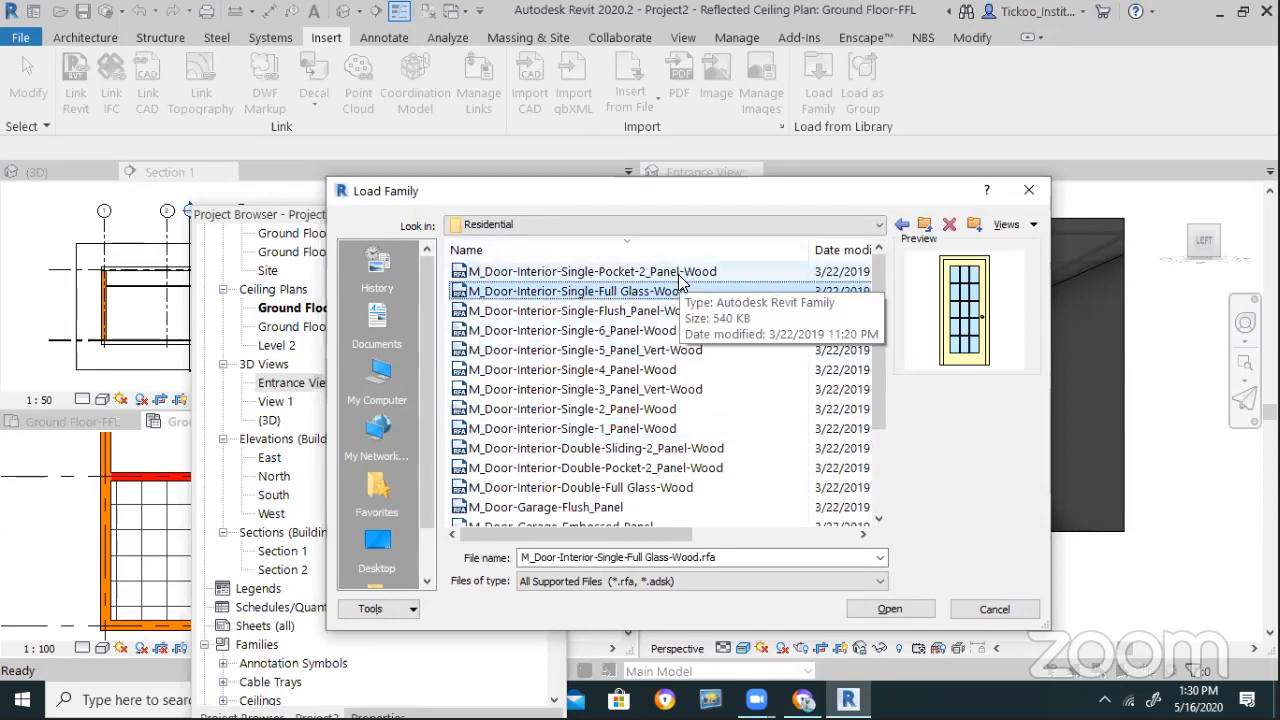
key(Down)
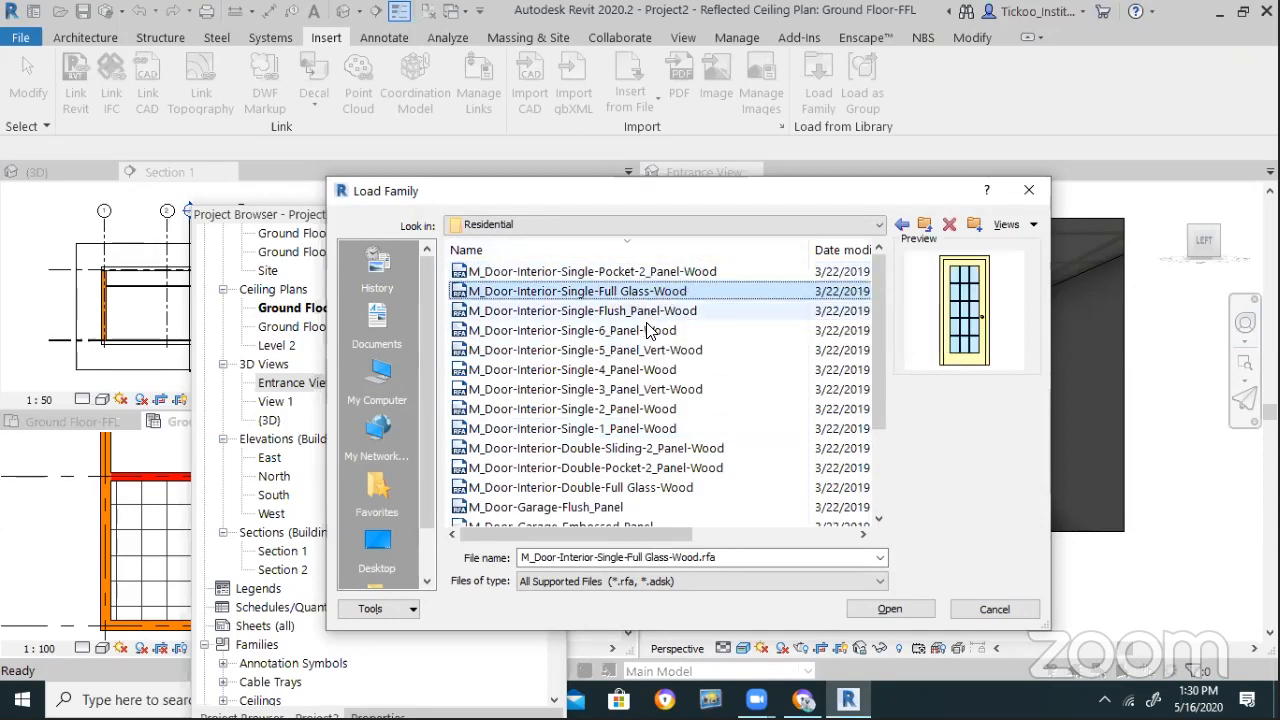
key(shift+Down)
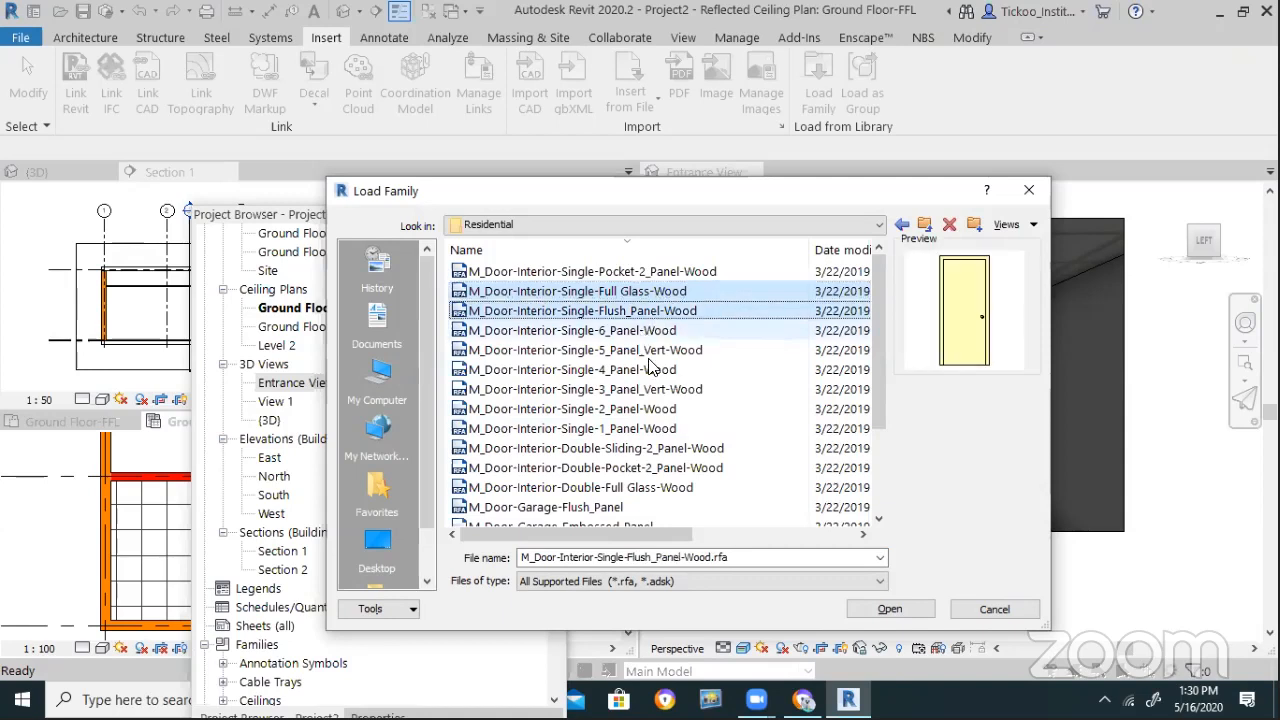
key(shift+Down)
click(606, 487)
scroll(610, 495, down, 2)
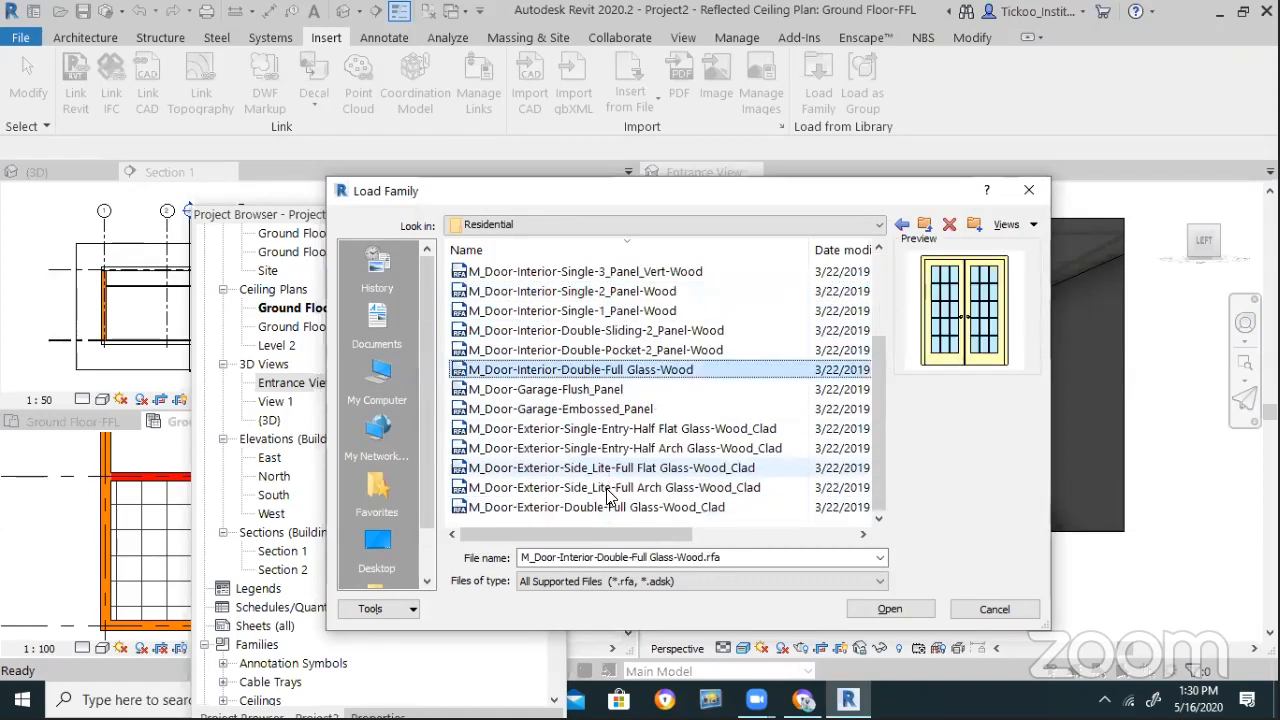
click(620, 508)
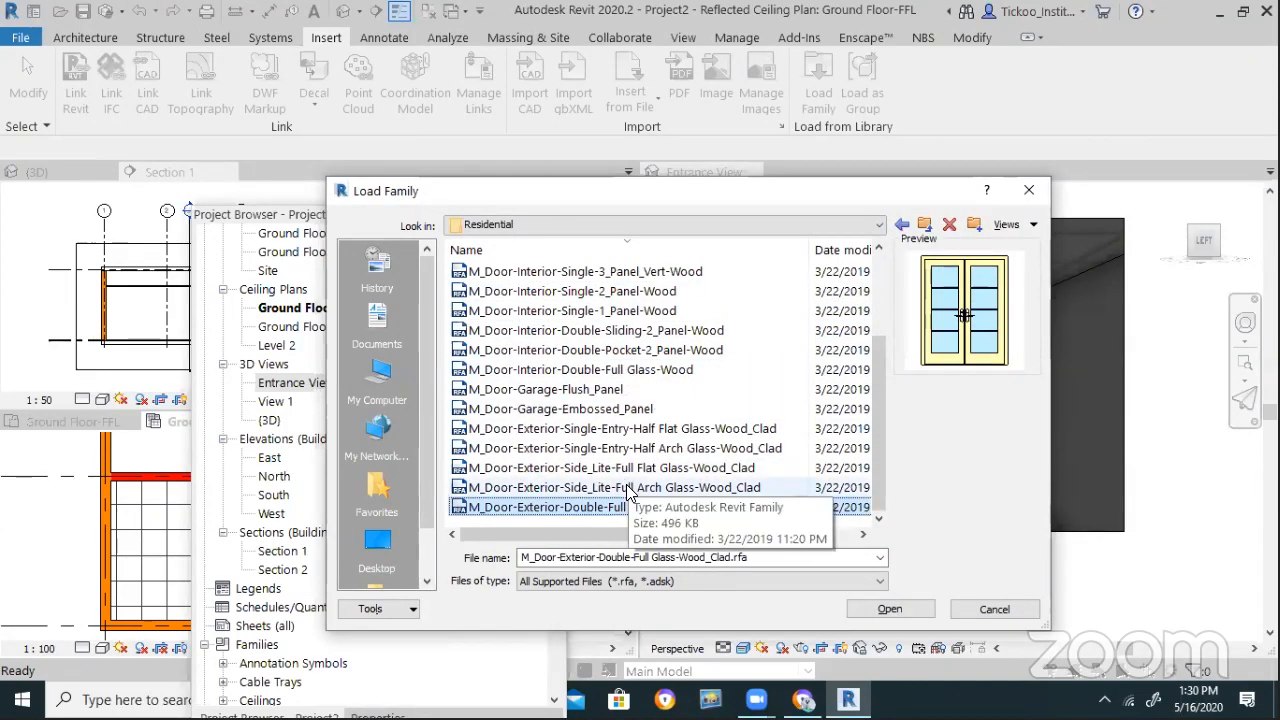
click(630, 487)
click(635, 468)
click(640, 428)
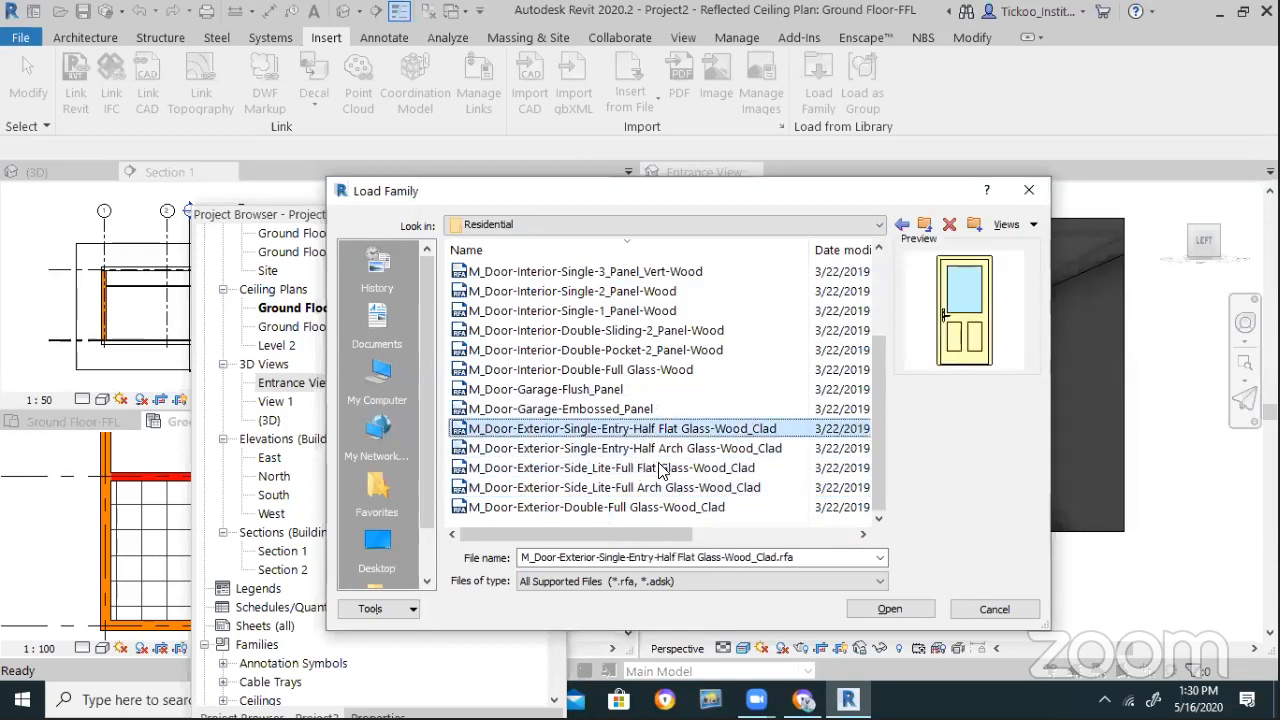
click(660, 448)
click(660, 428)
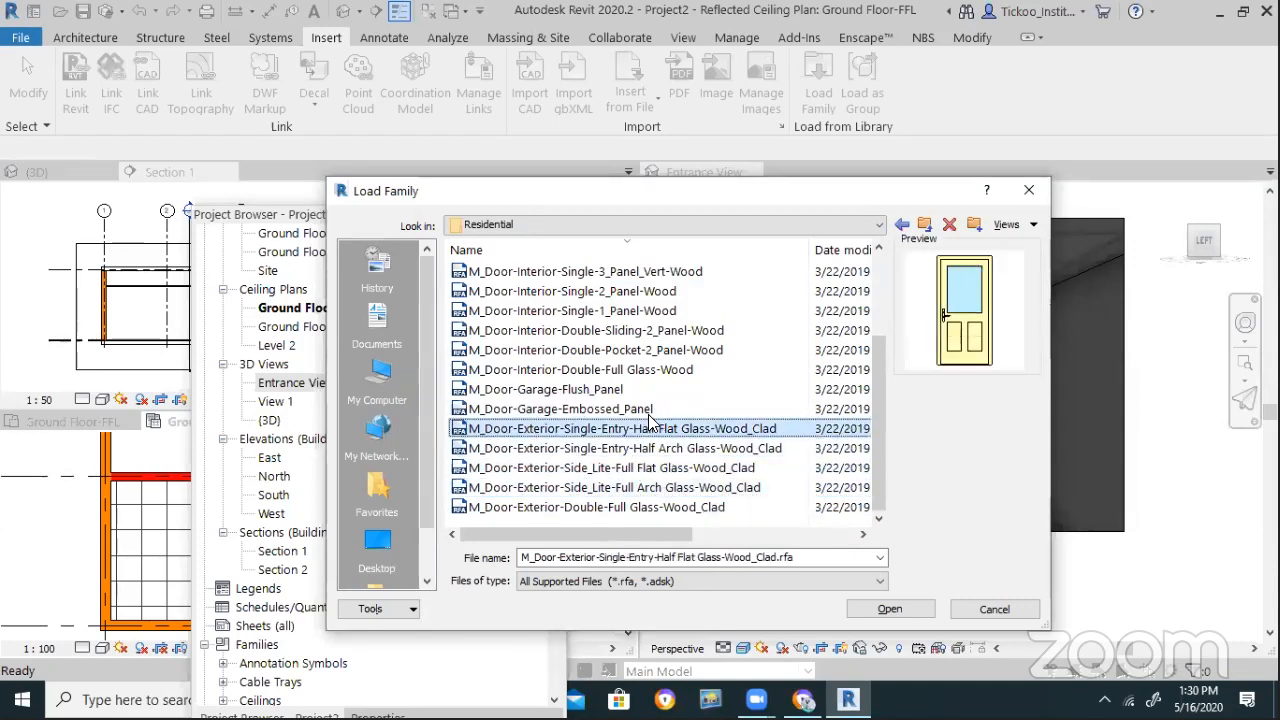
click(582, 409)
click(582, 389)
click(587, 369)
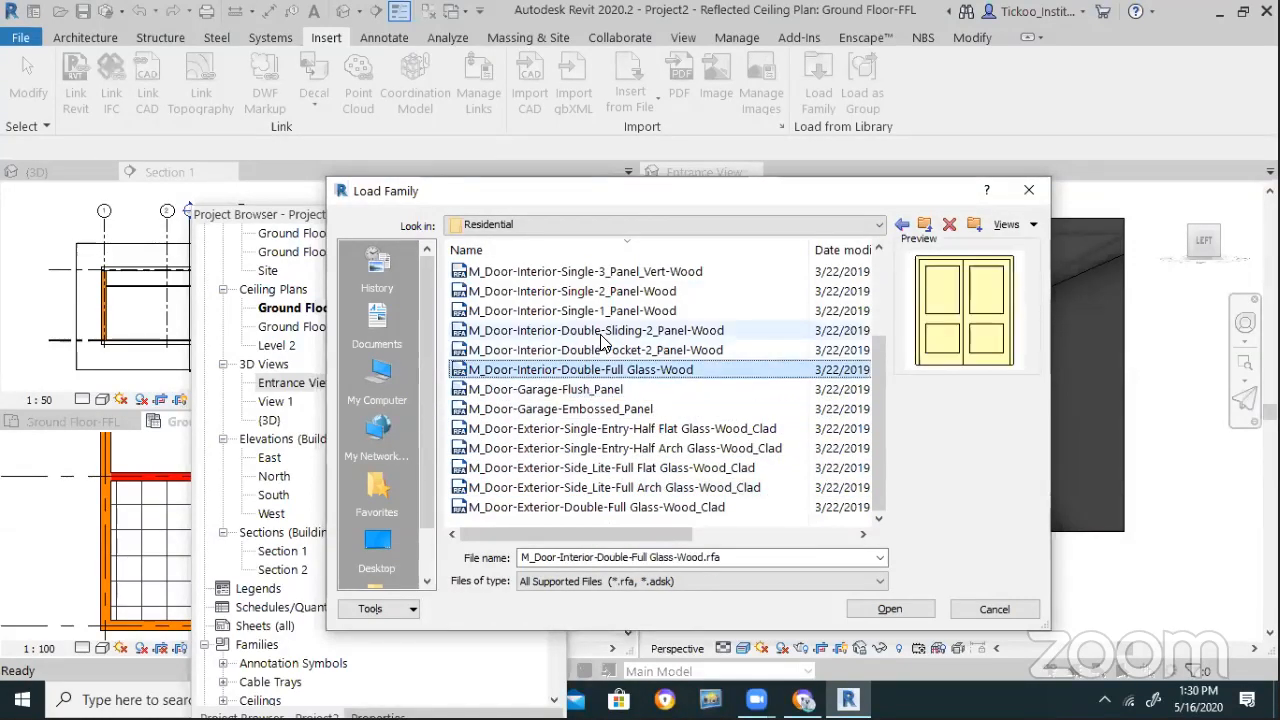
click(615, 331)
click(620, 311)
Compare the single panel wood doors, then settle on M_Door-Interior-Single-Full Glass-Wood.rfa
scroll(670, 322, up, 2)
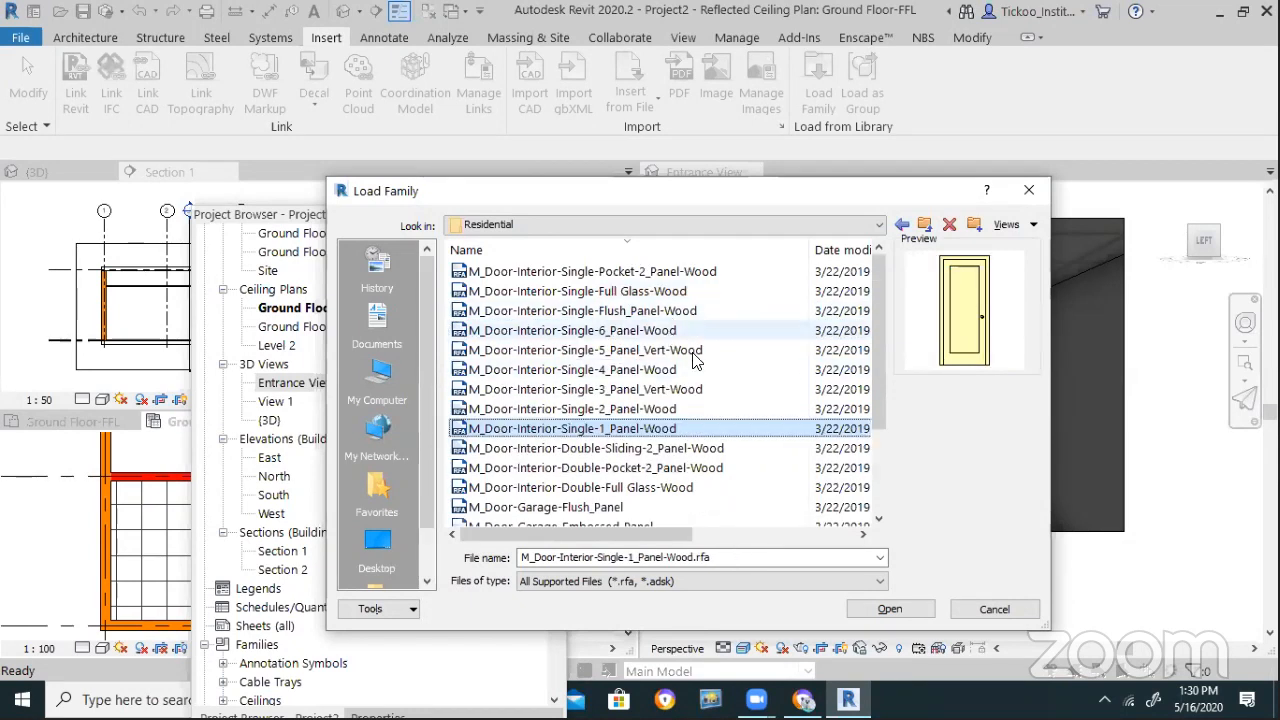
click(615, 409)
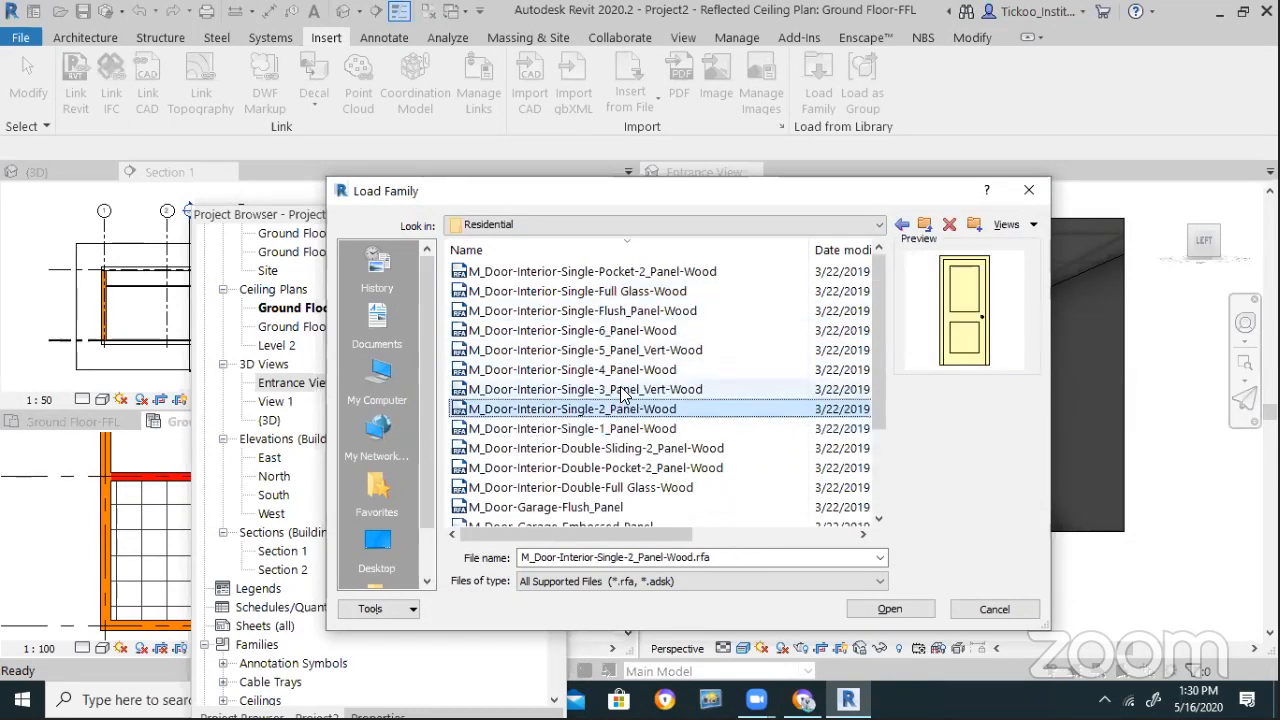
click(620, 389)
click(622, 369)
click(625, 350)
click(636, 311)
click(640, 350)
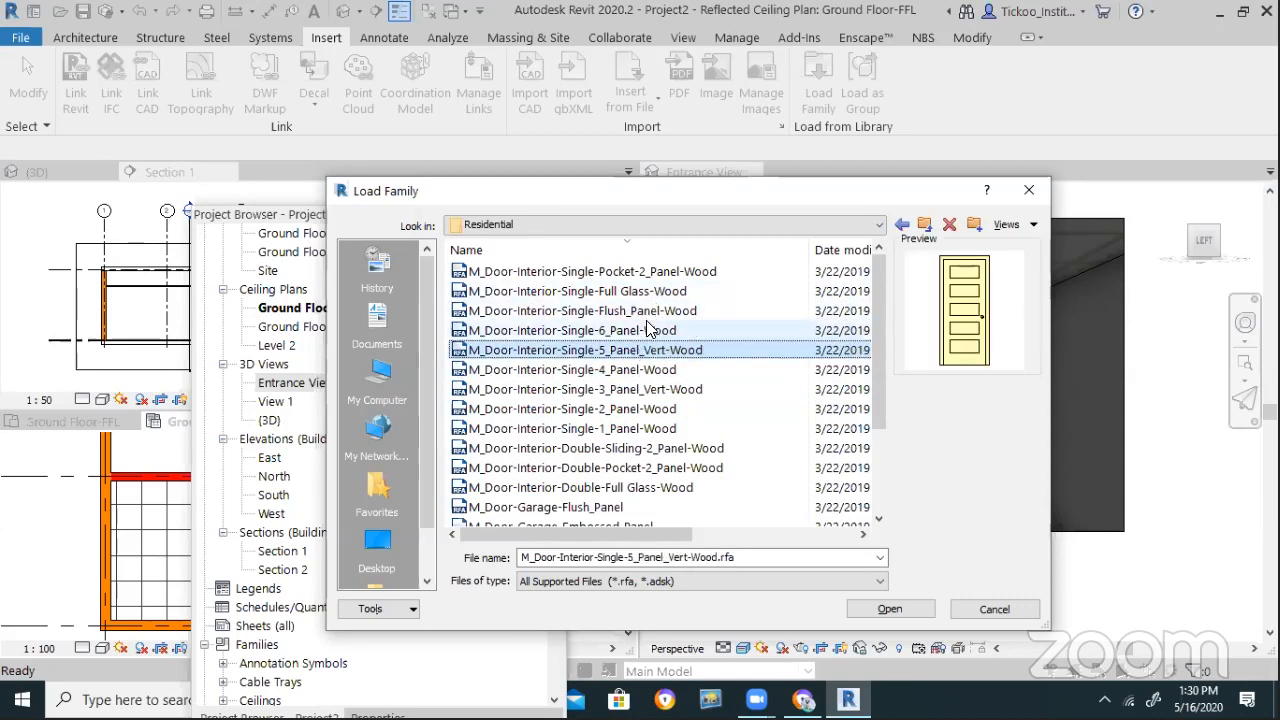
click(645, 330)
click(655, 292)
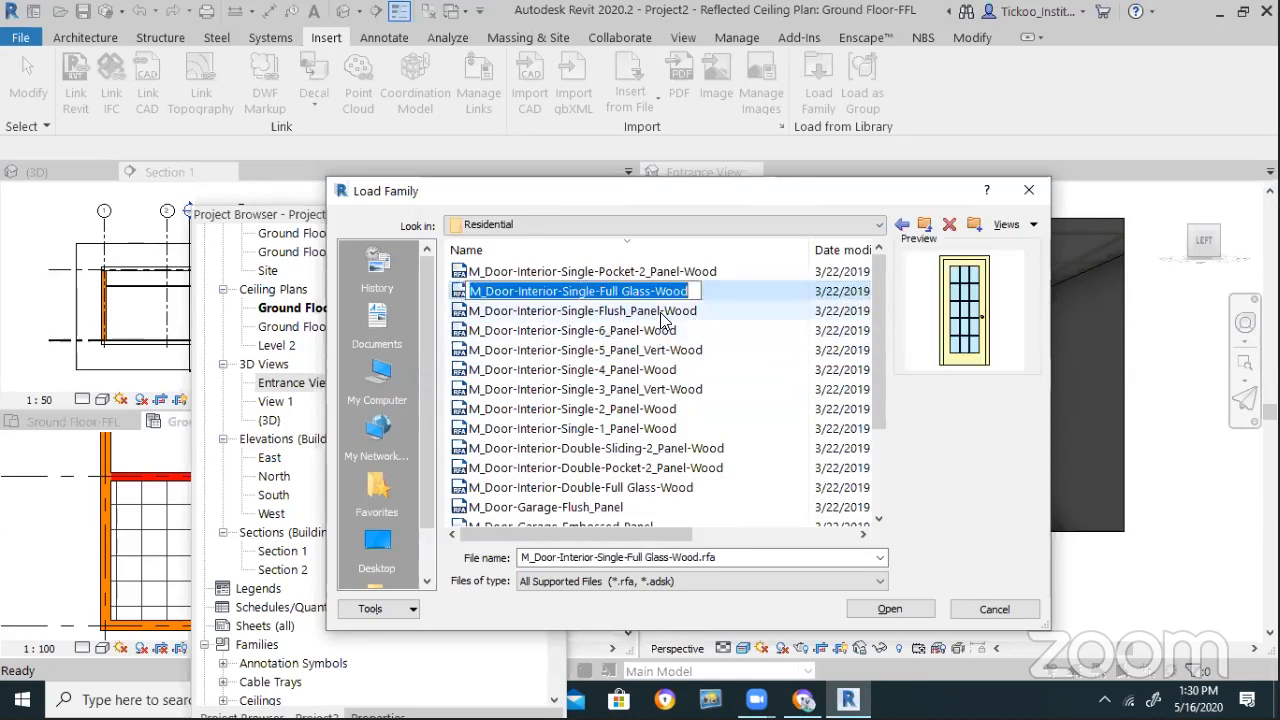
click(658, 311)
click(668, 291)
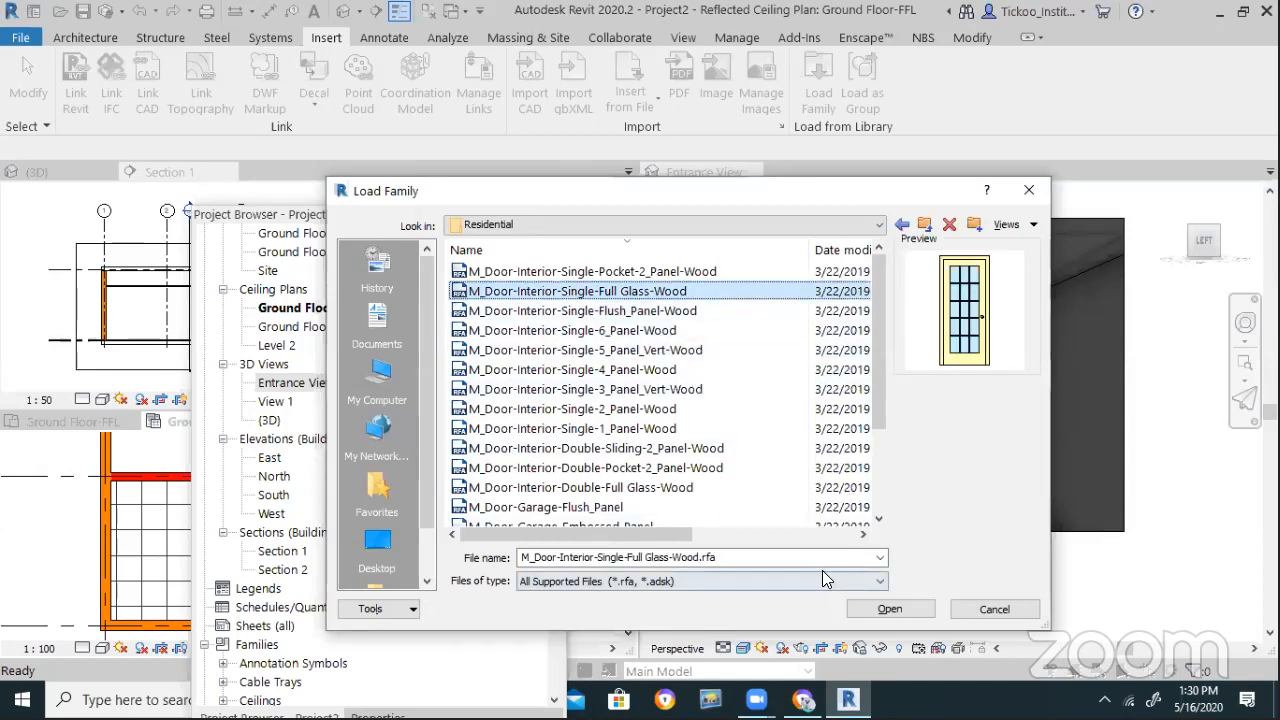
Open the chosen family and pick among its 450–700 x 2000mm types
click(859, 610)
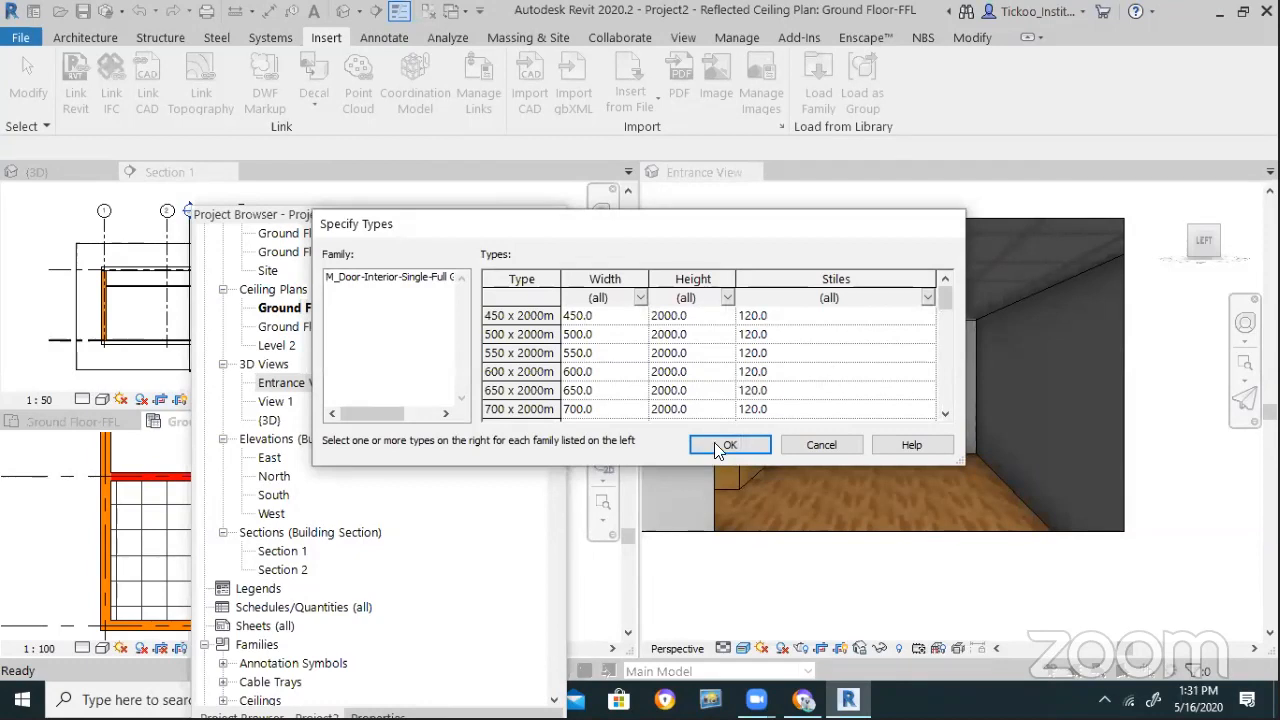
click(522, 316)
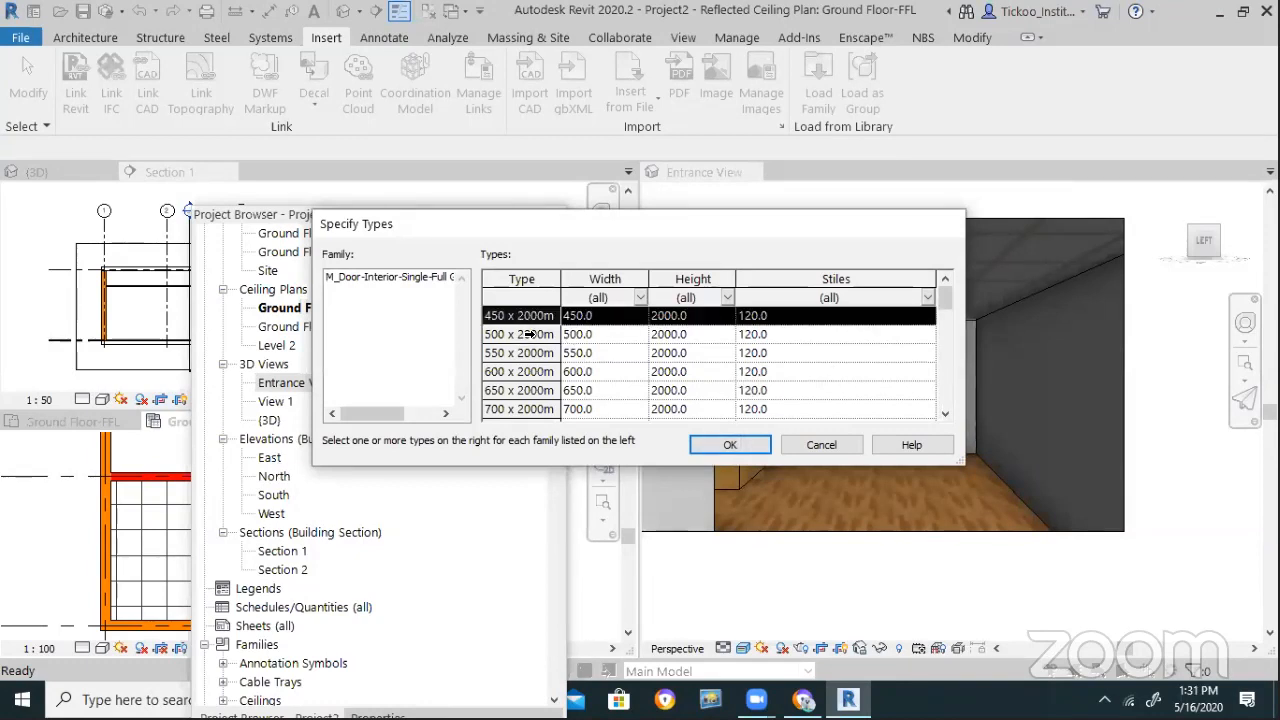
ctrl+click(528, 334)
ctrl+click(524, 371)
ctrl+click(522, 390)
ctrl+click(522, 409)
ctrl+click(524, 360)
scroll(556, 385, down, 2)
scroll(540, 371, up, 1)
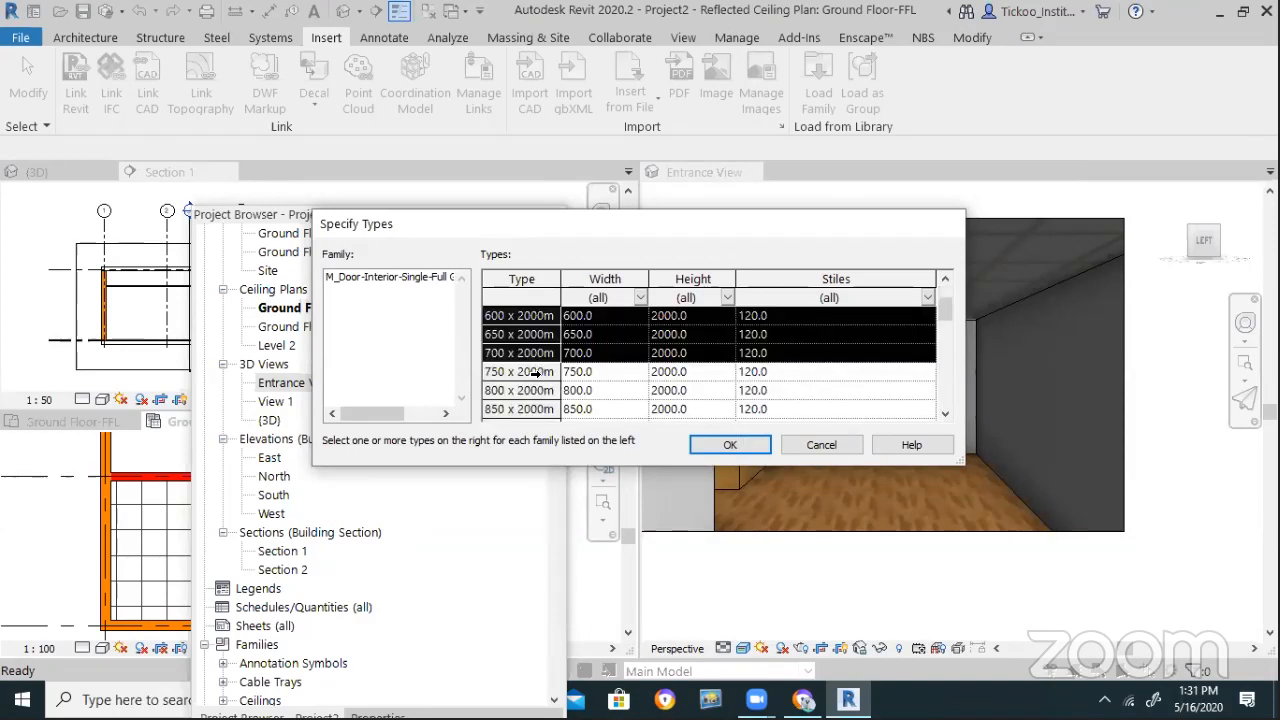
Load the family with only its 900 x 2000mm type selected
ctrl+click(538, 371)
ctrl+click(534, 390)
click(536, 390)
ctrl+click(537, 371)
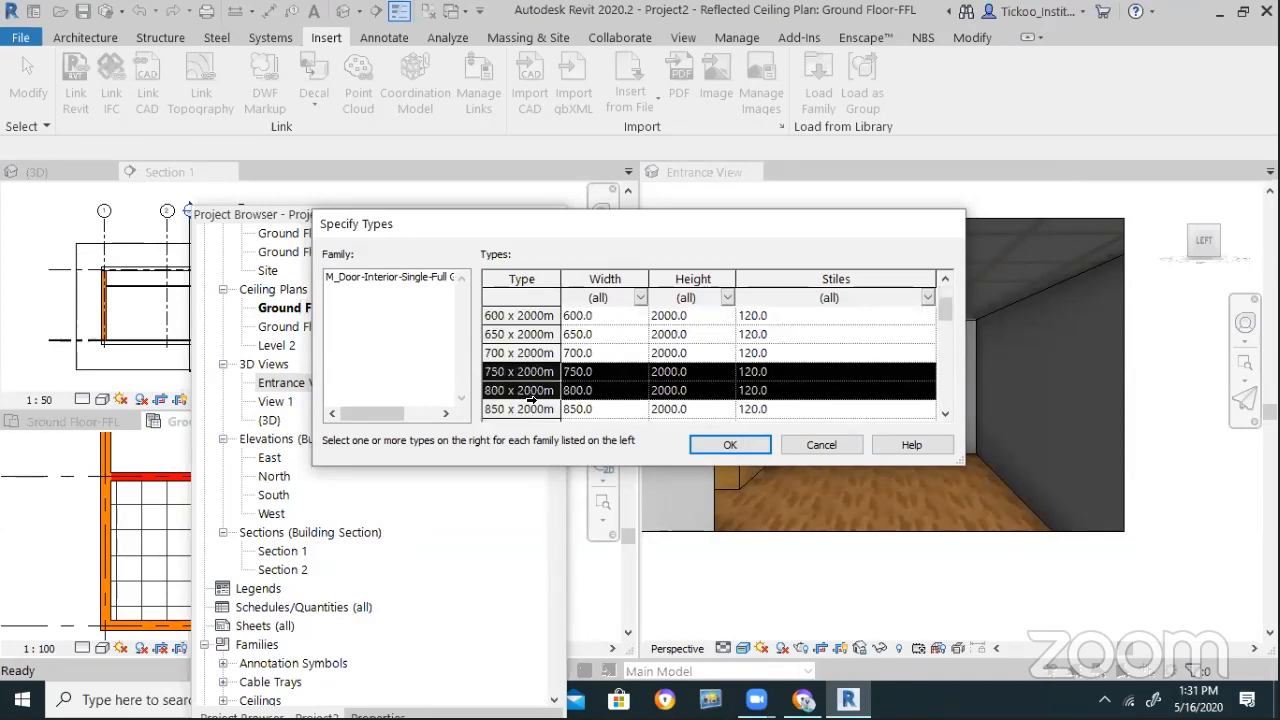
ctrl+click(527, 409)
scroll(537, 396, down, 1)
click(527, 372)
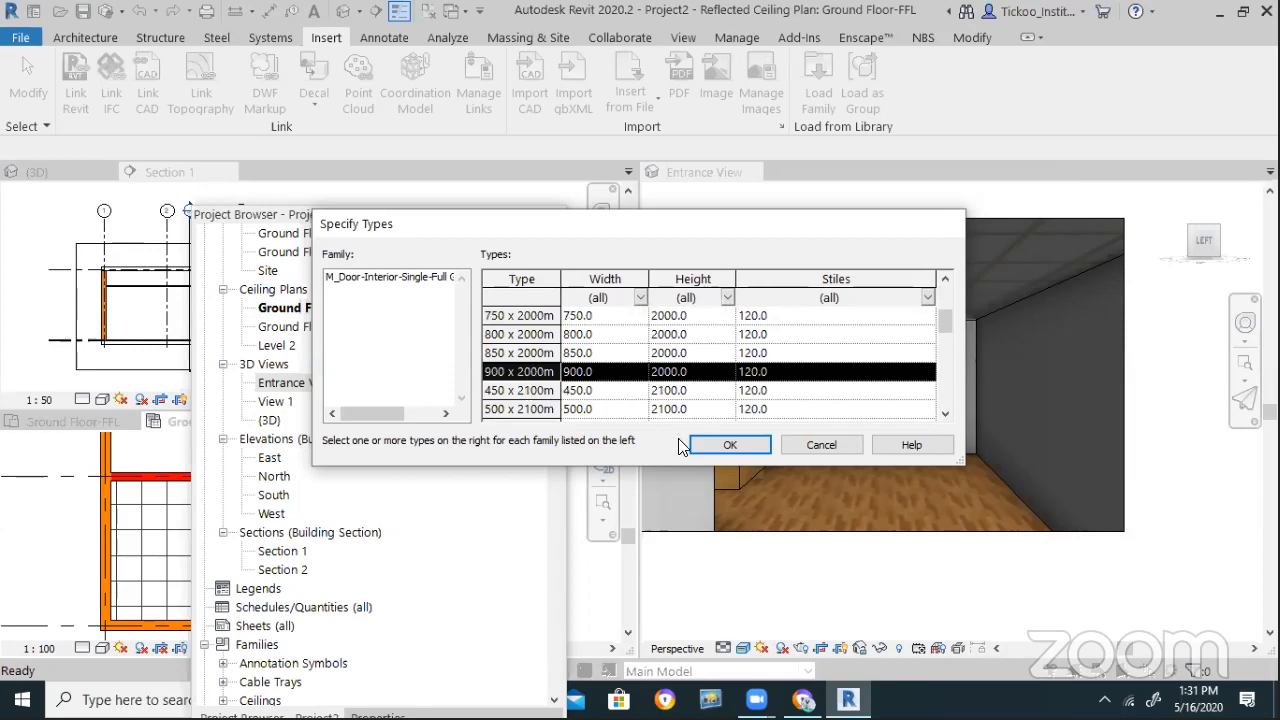
click(727, 445)
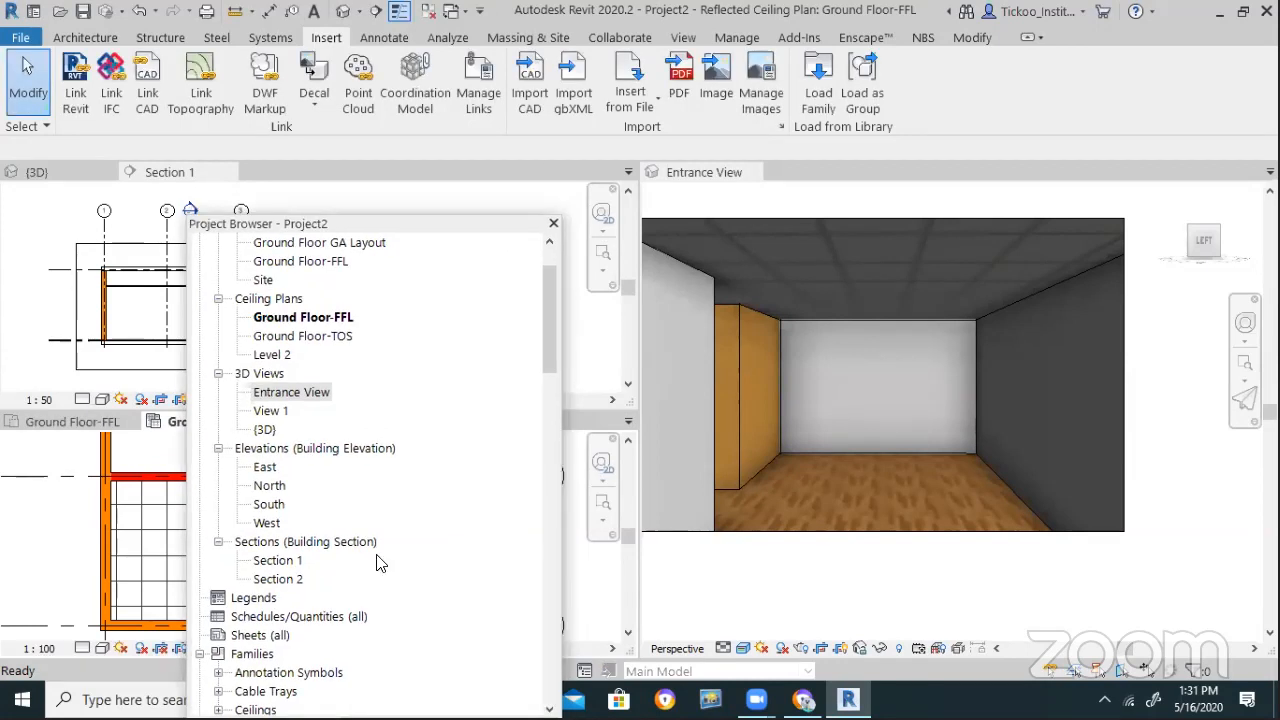
Move the Project Browser aside and start the Architecture Door tool
drag(377, 555, 357, 602)
scroll(485, 530, down, 4)
scroll(377, 523, up, 3)
scroll(390, 535, down, 4)
scroll(400, 535, up, 1)
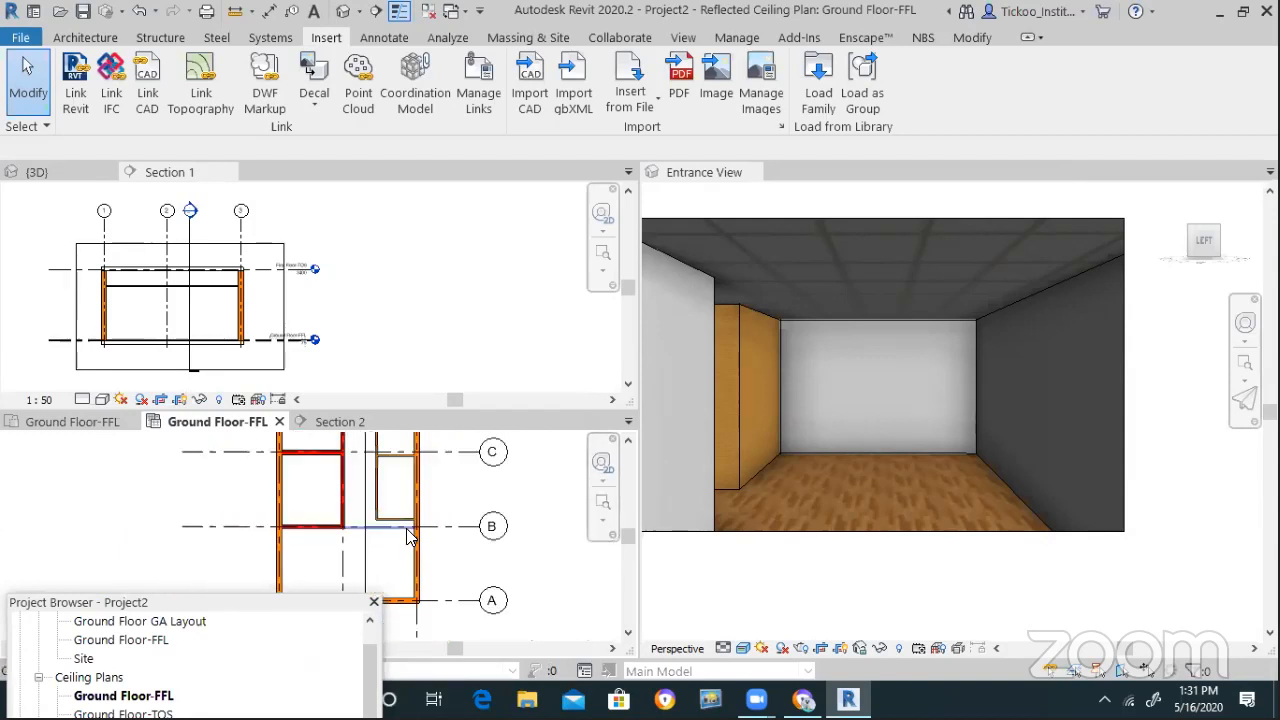
click(85, 37)
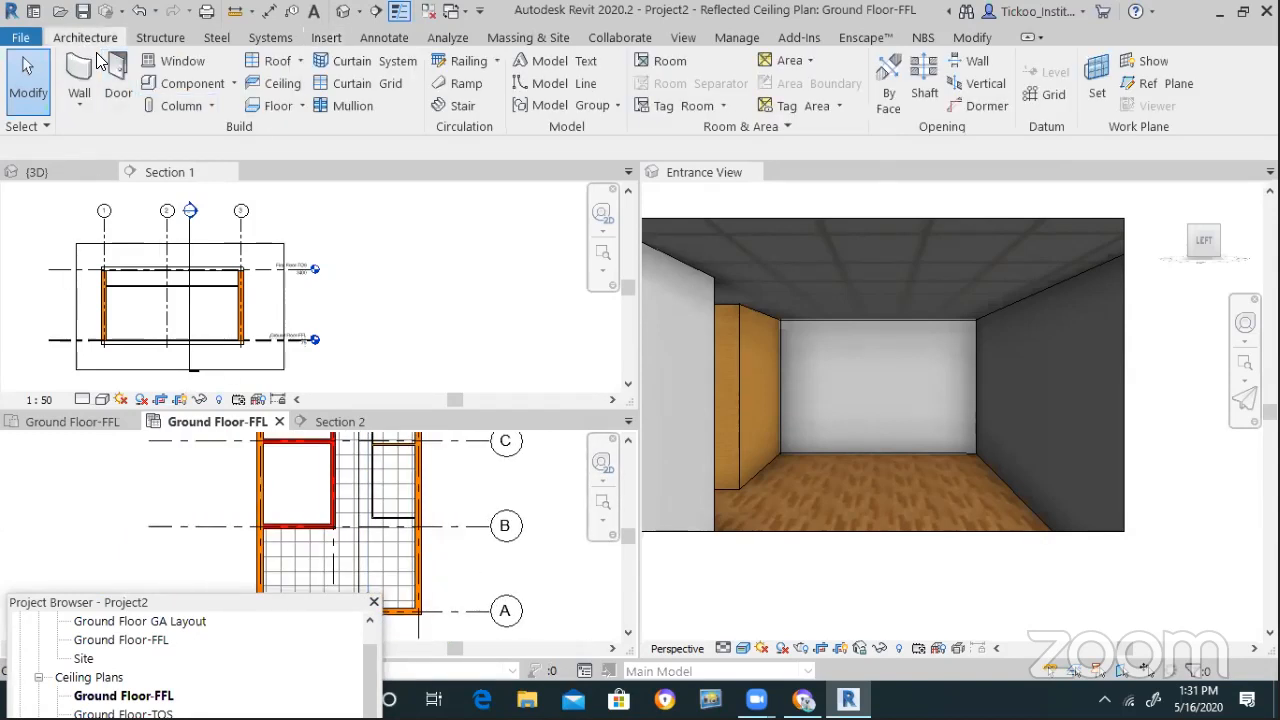
click(116, 70)
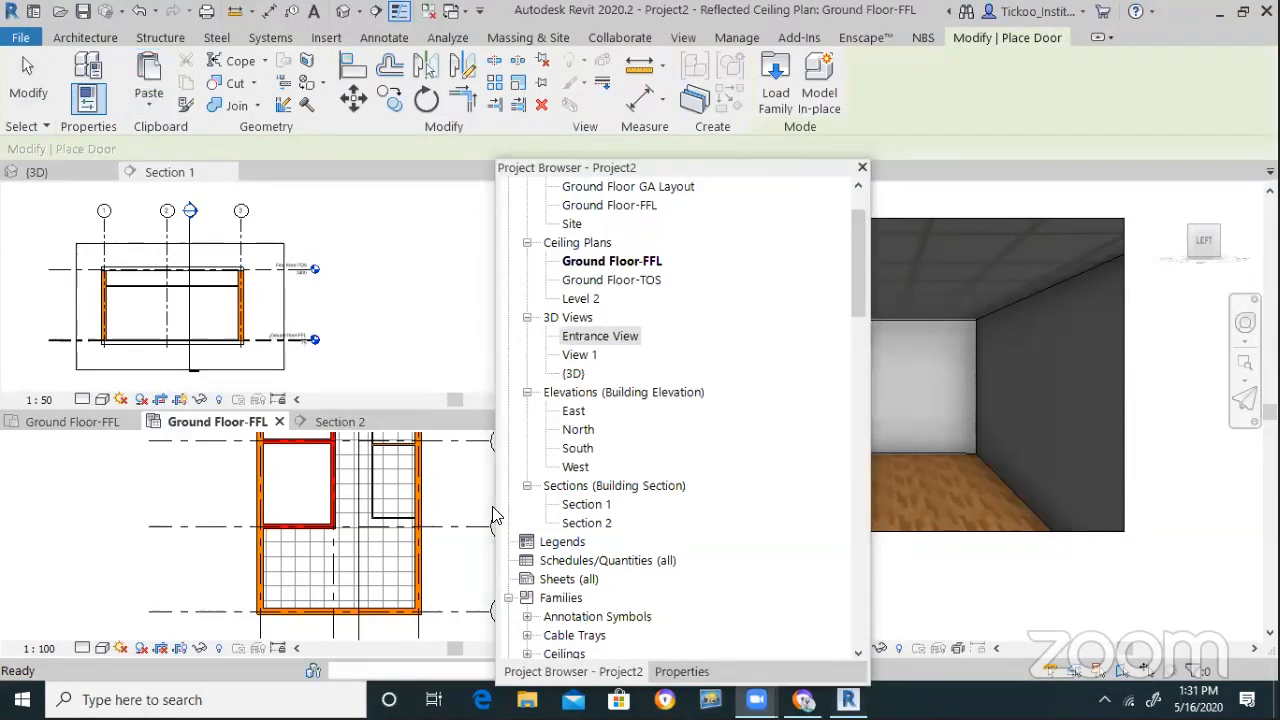
Show Properties for the 900 x 2000mm Full Glass-Wood door: sill 0.0, head 2000.0
click(86, 110)
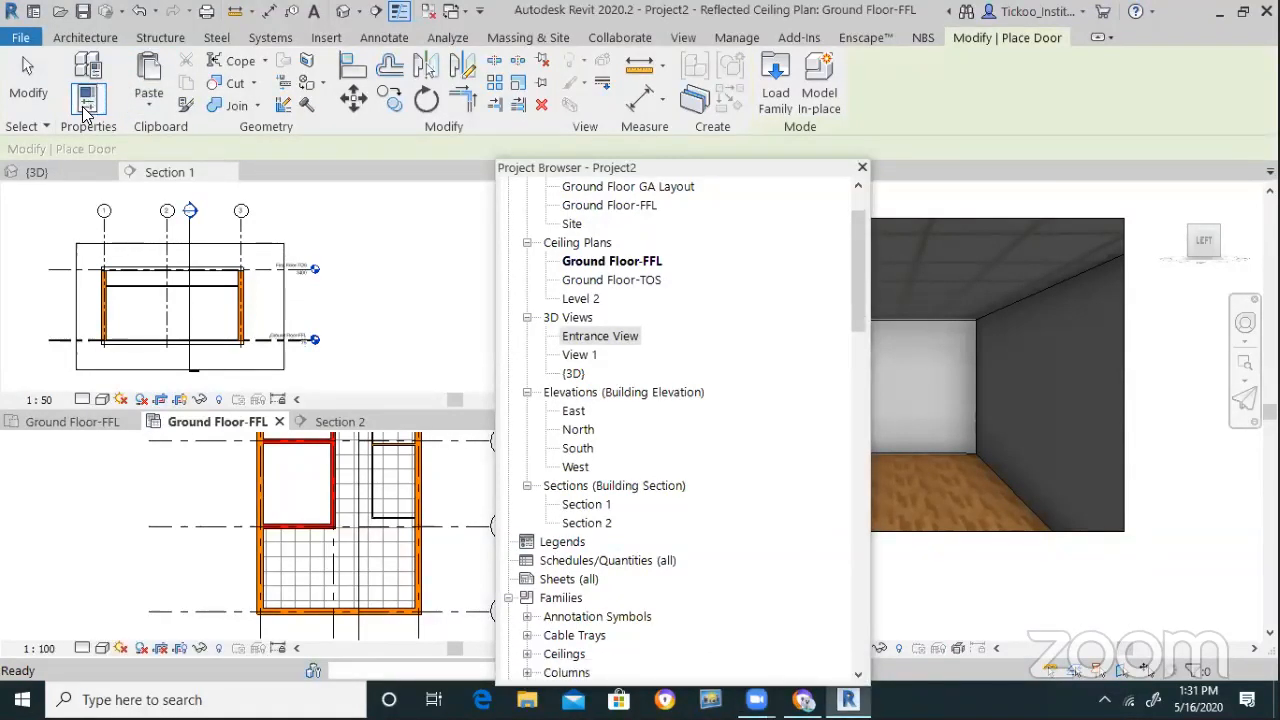
click(84, 110)
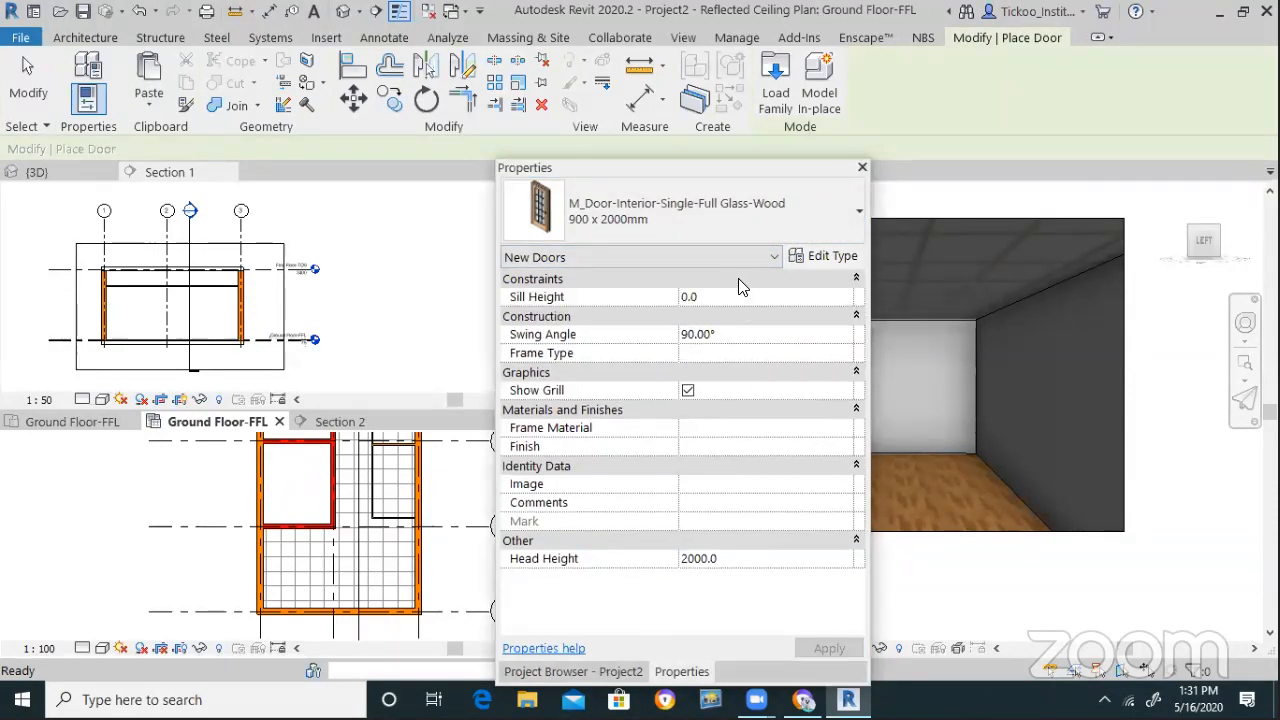
click(738, 279)
click(855, 279)
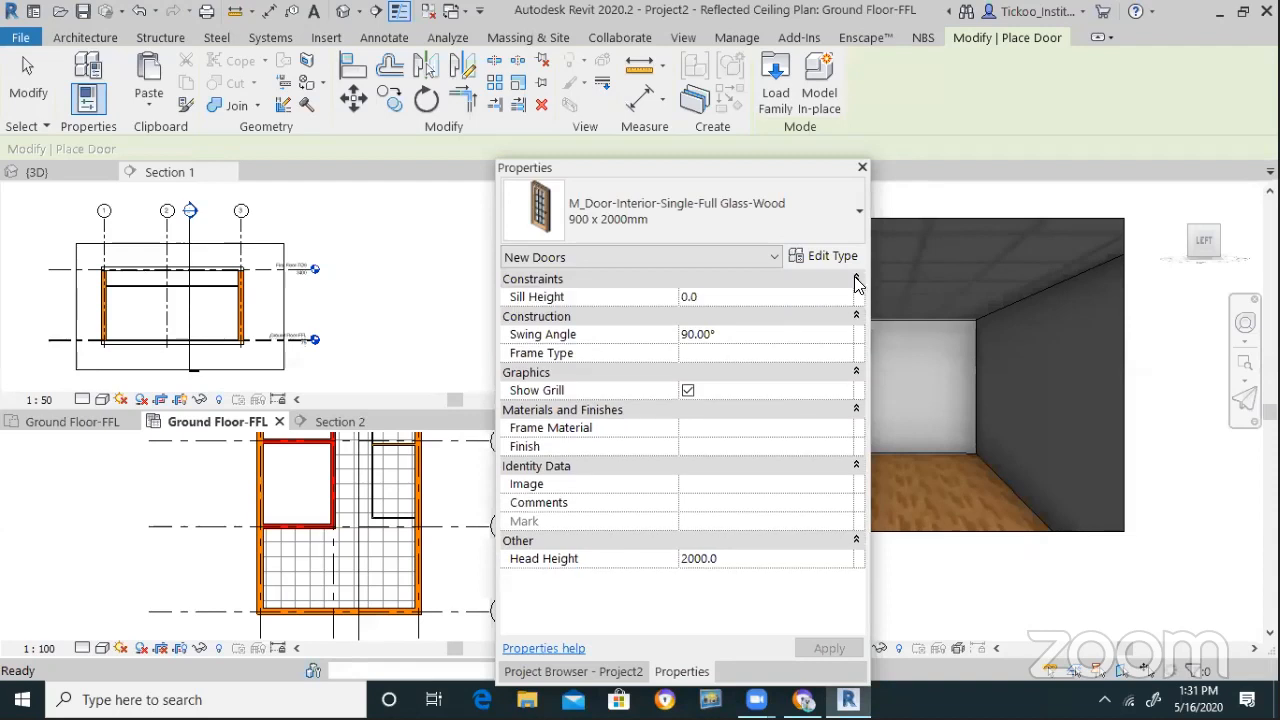
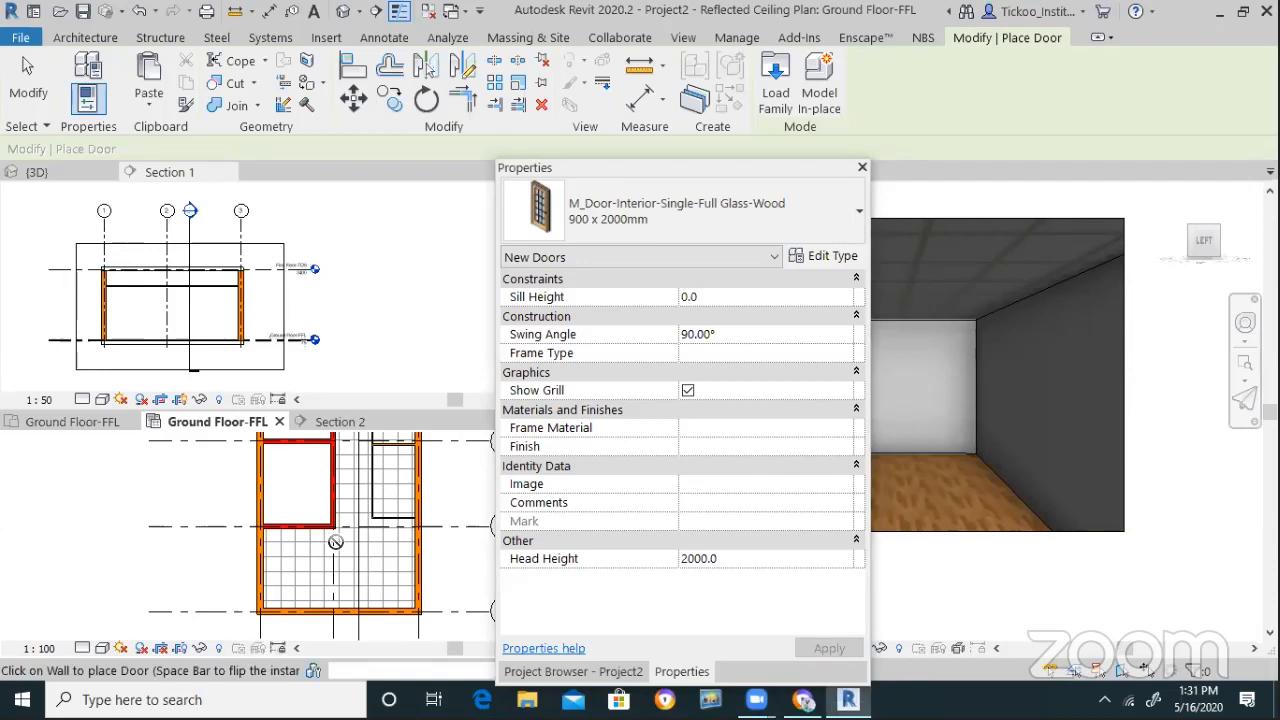
Place the 900 x 2000mm full-glass wood door in the wall and dismiss the hidden-elements warning
scroll(410, 508, up, 5)
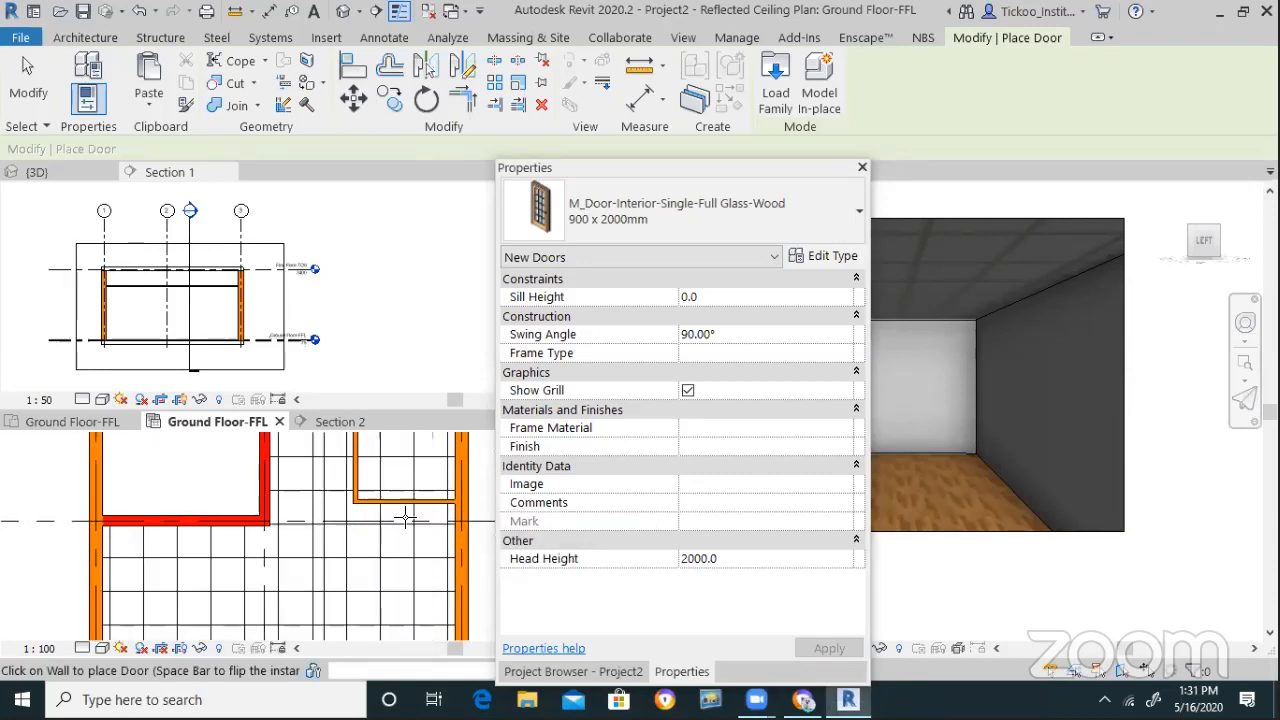
click(423, 531)
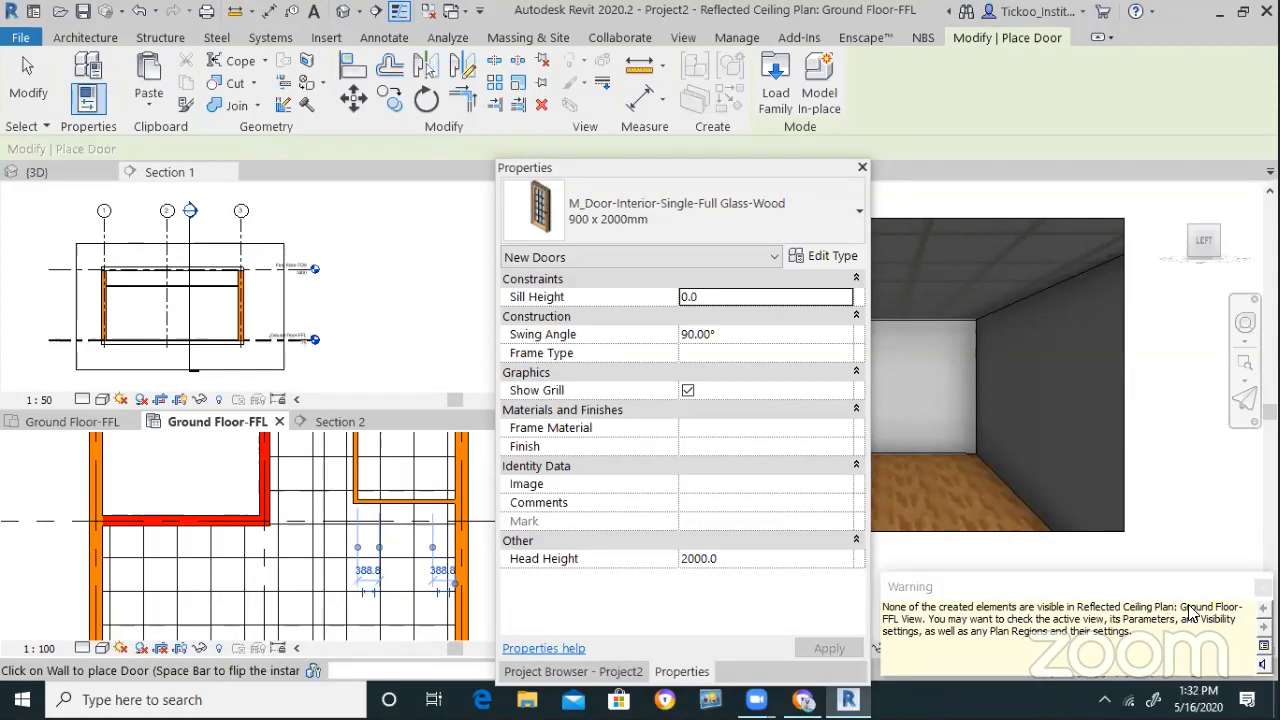
click(1263, 587)
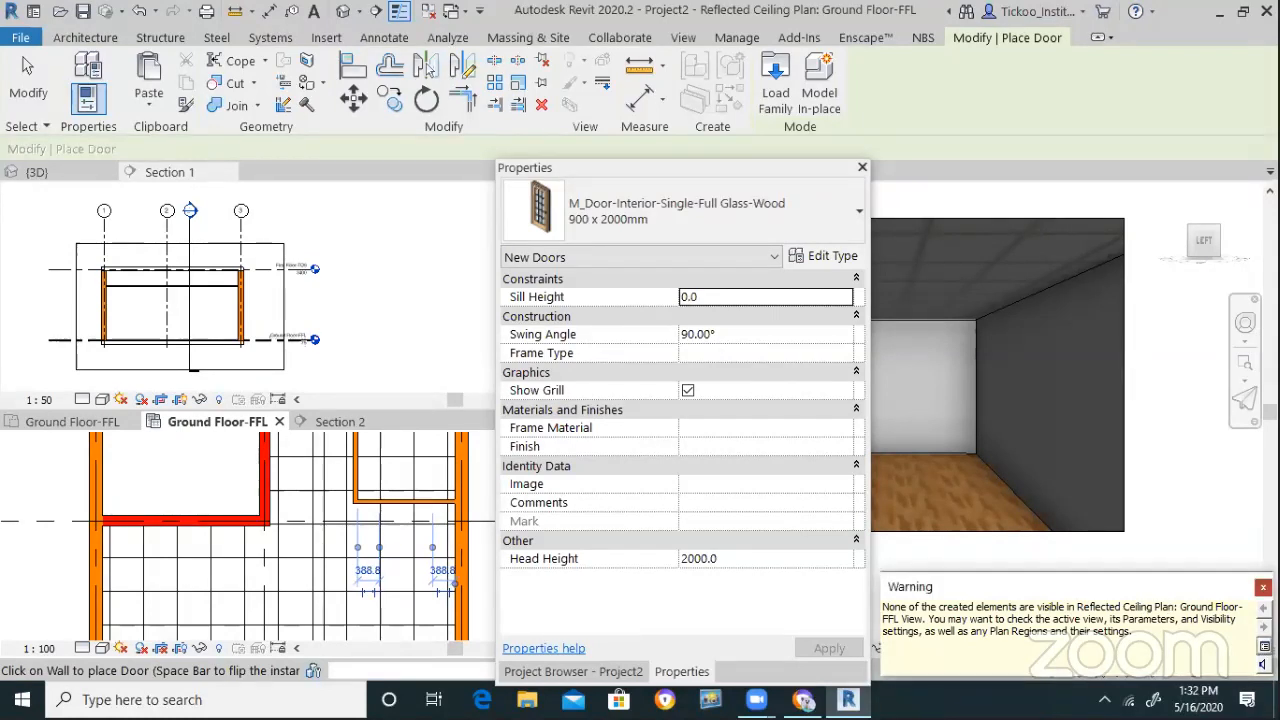
Switch to the Ground Floor-FFL plan, move Properties off the Entrance View, and stop placing doors
click(88, 421)
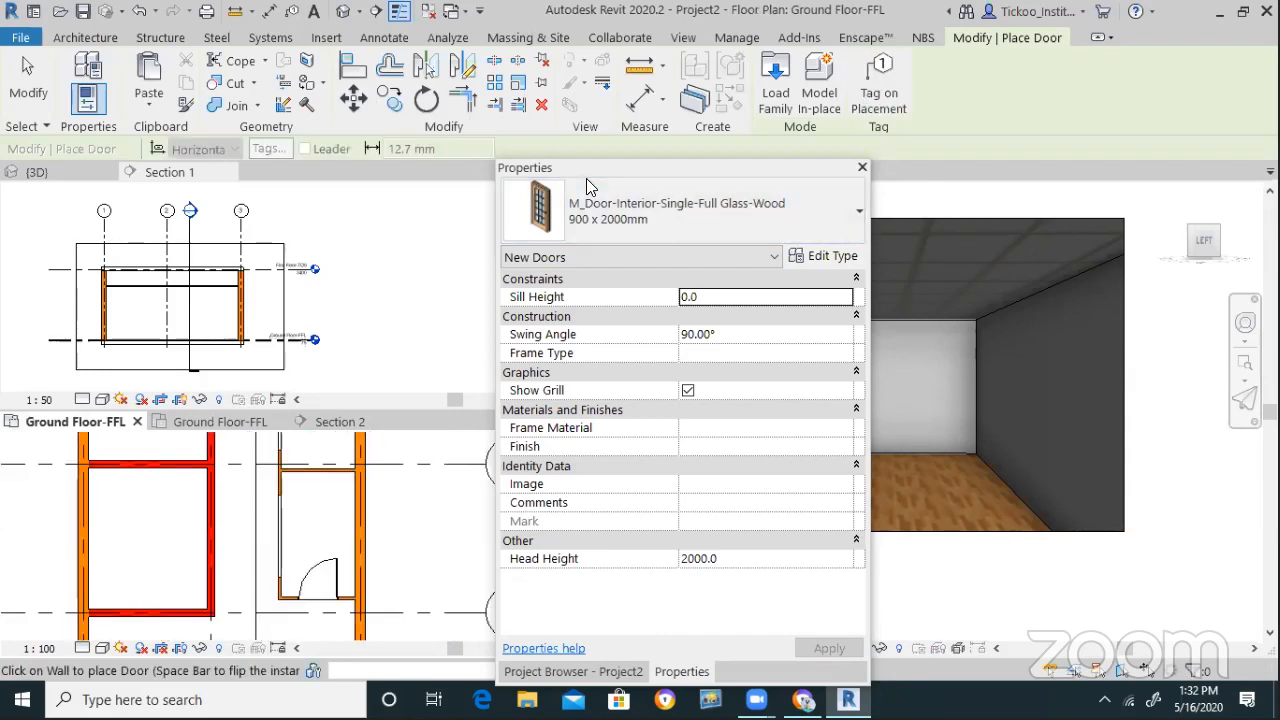
drag(672, 168, 777, 553)
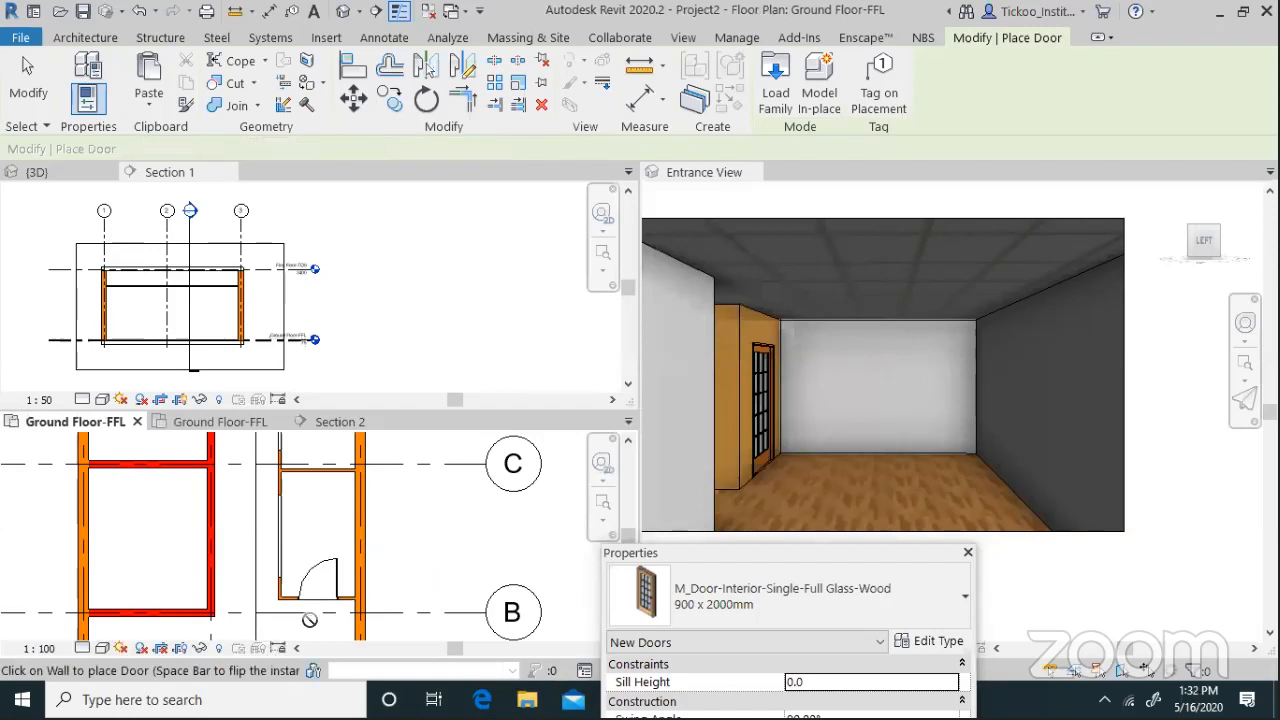
scroll(296, 622, up, 2)
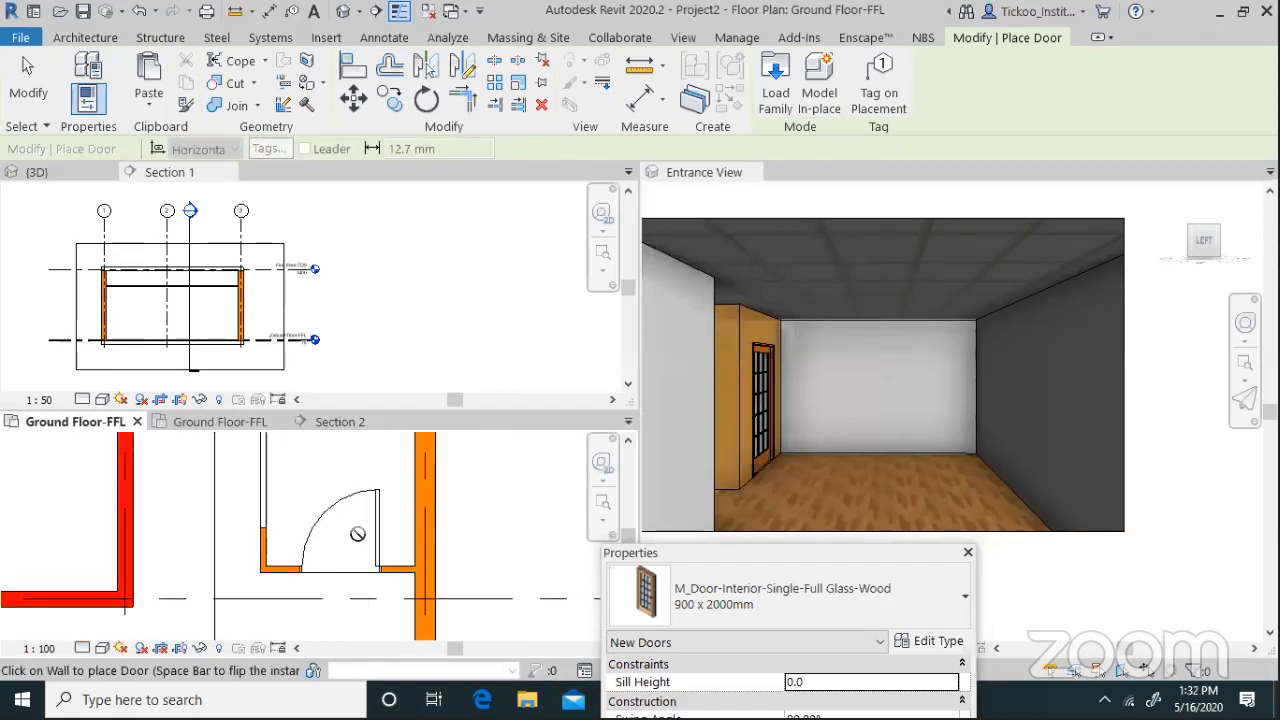
key(Escape)
key(Escape)
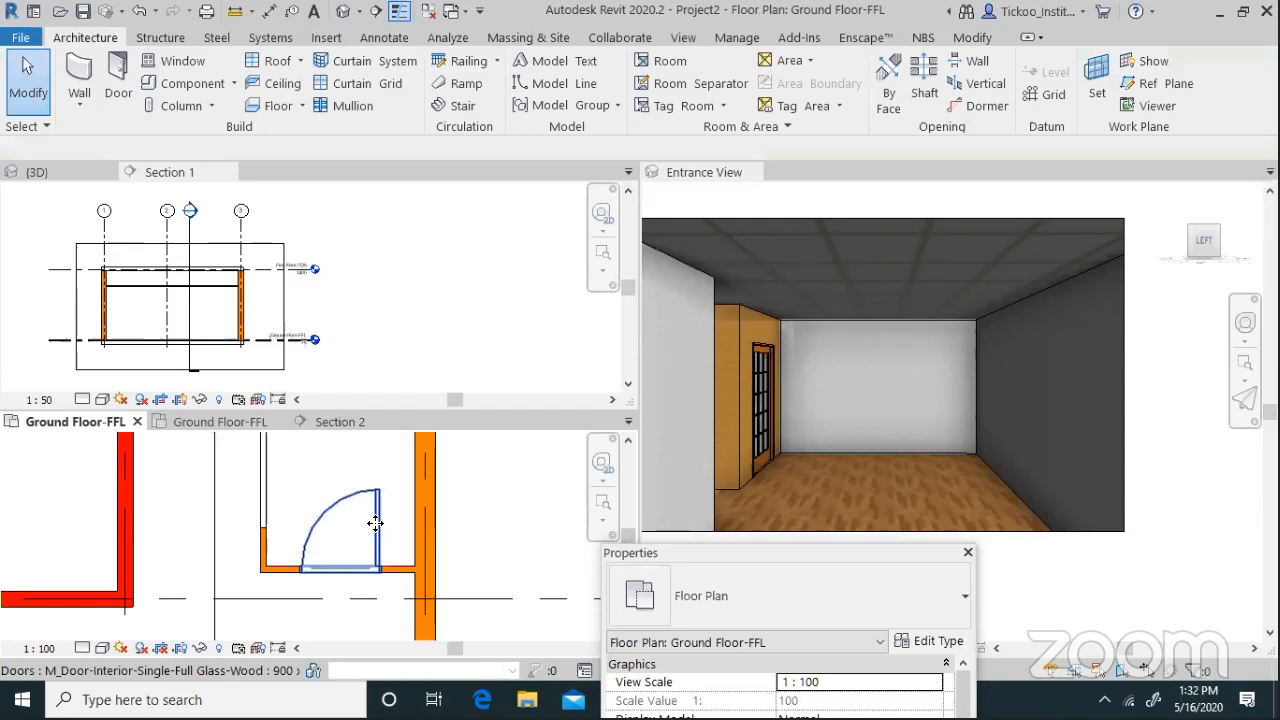
Select the new door and inspect its frame type and swing angle in Properties
click(378, 533)
drag(808, 552, 757, 279)
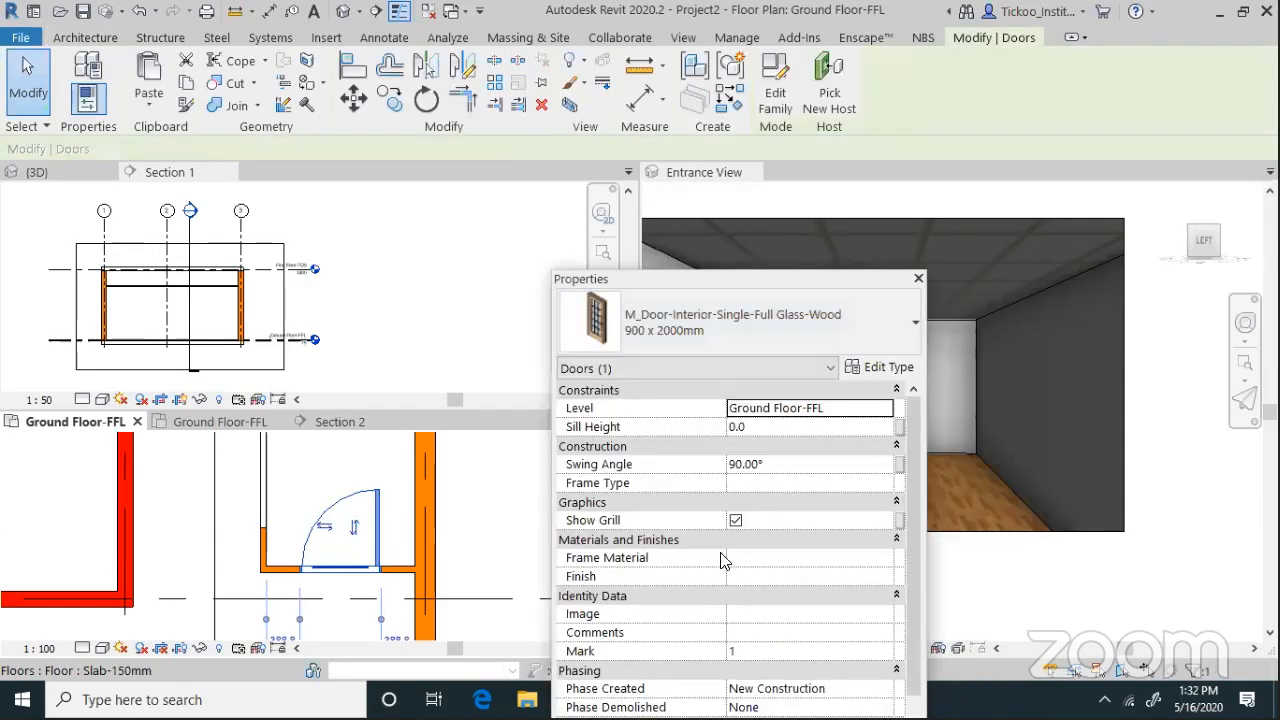
click(760, 482)
drag(767, 466, 632, 456)
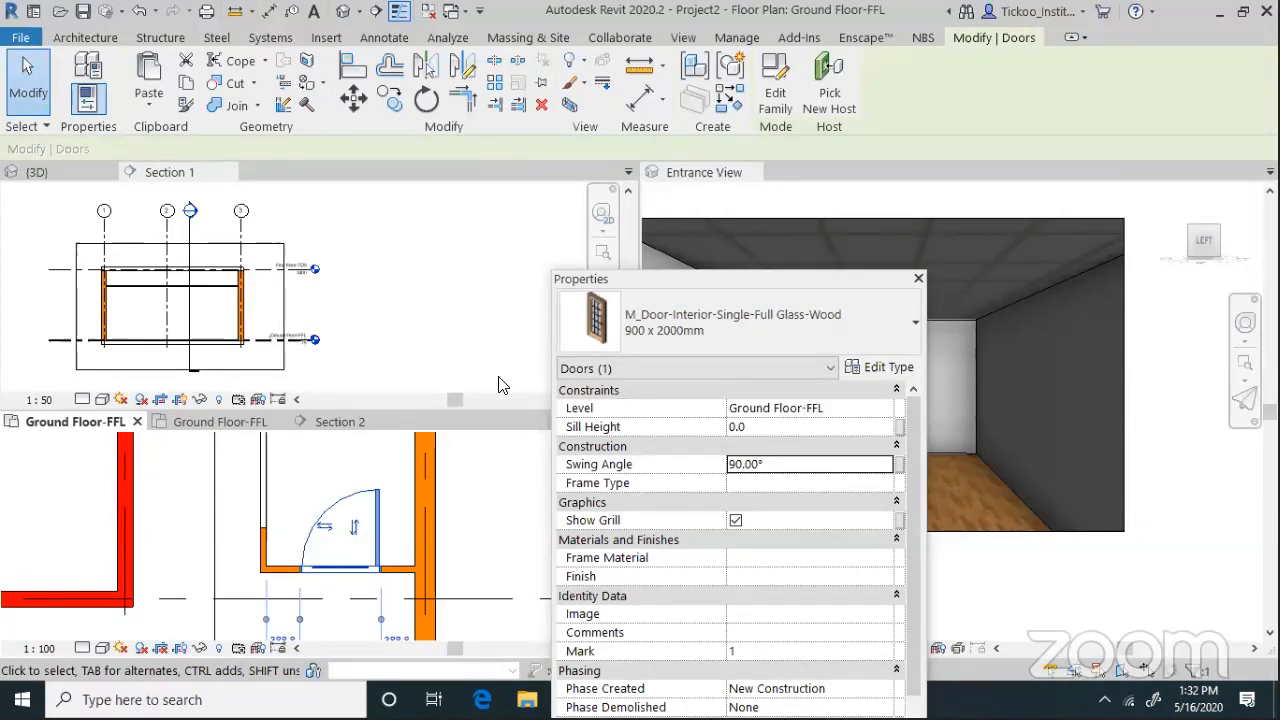
Make Section 1 the active view and zoom around it
click(393, 287)
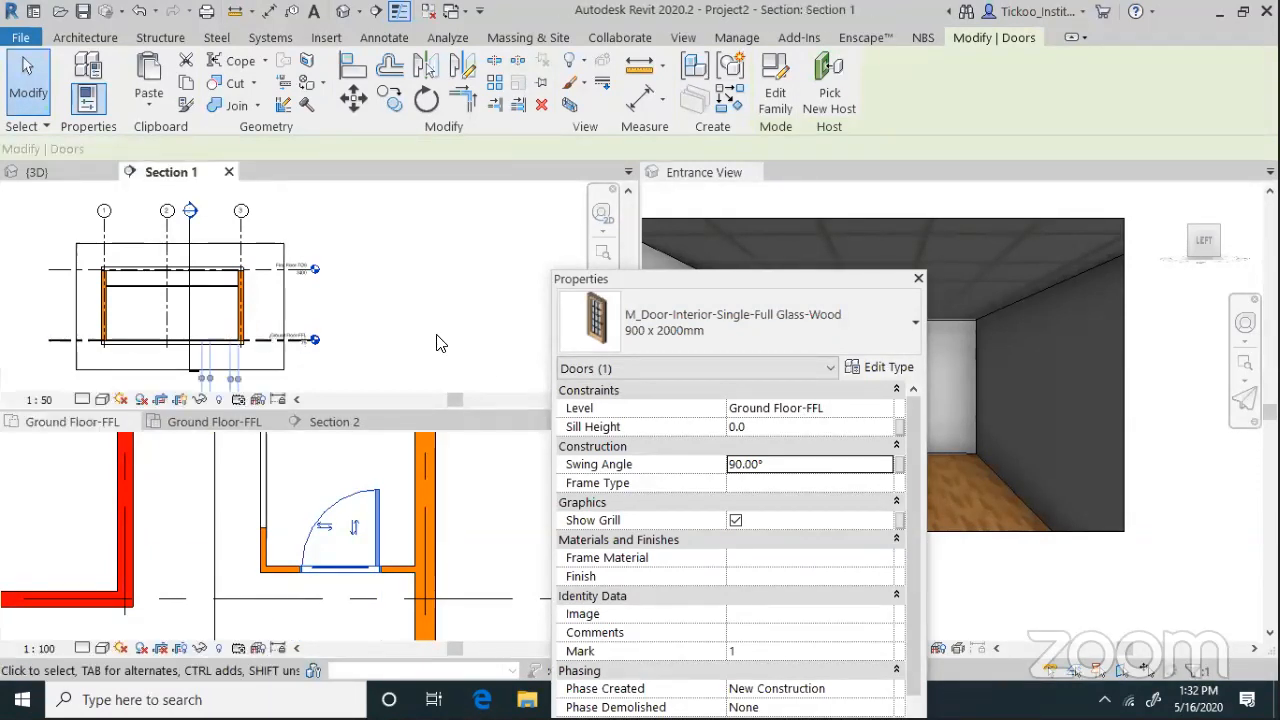
scroll(382, 322, down, 3)
scroll(378, 510, down, 2)
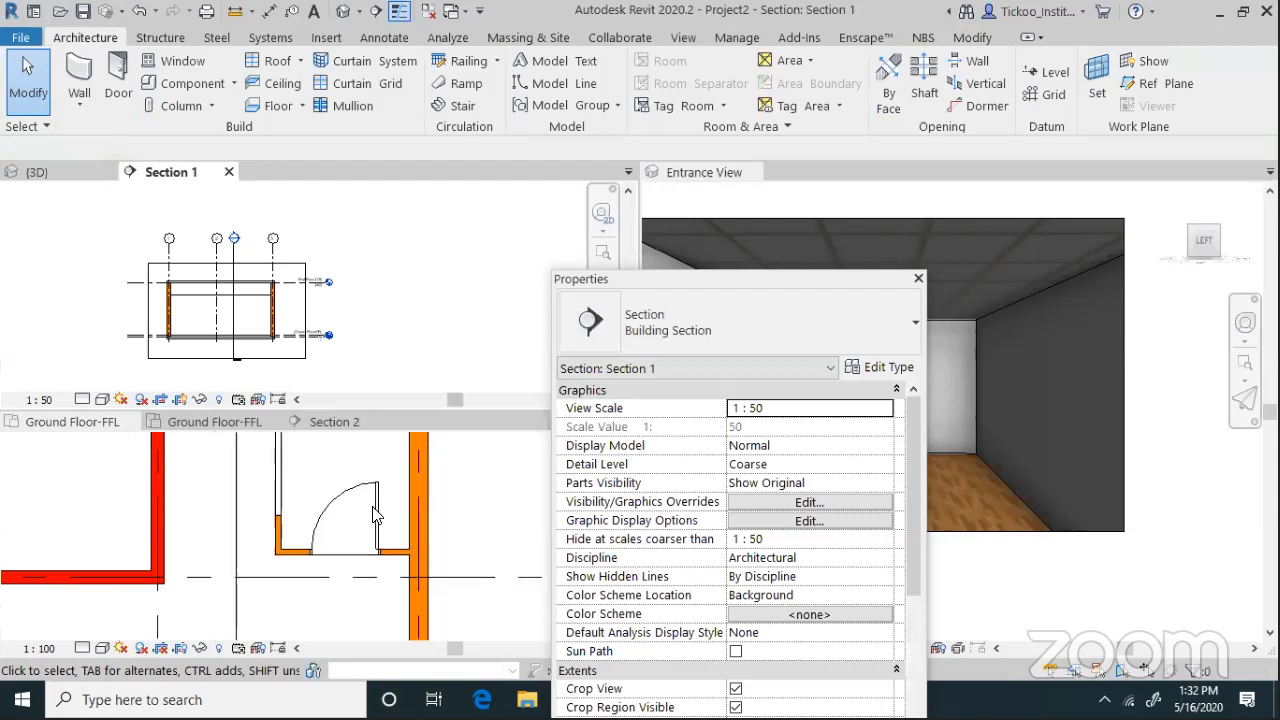
scroll(305, 597, down, 1)
scroll(337, 580, up, 2)
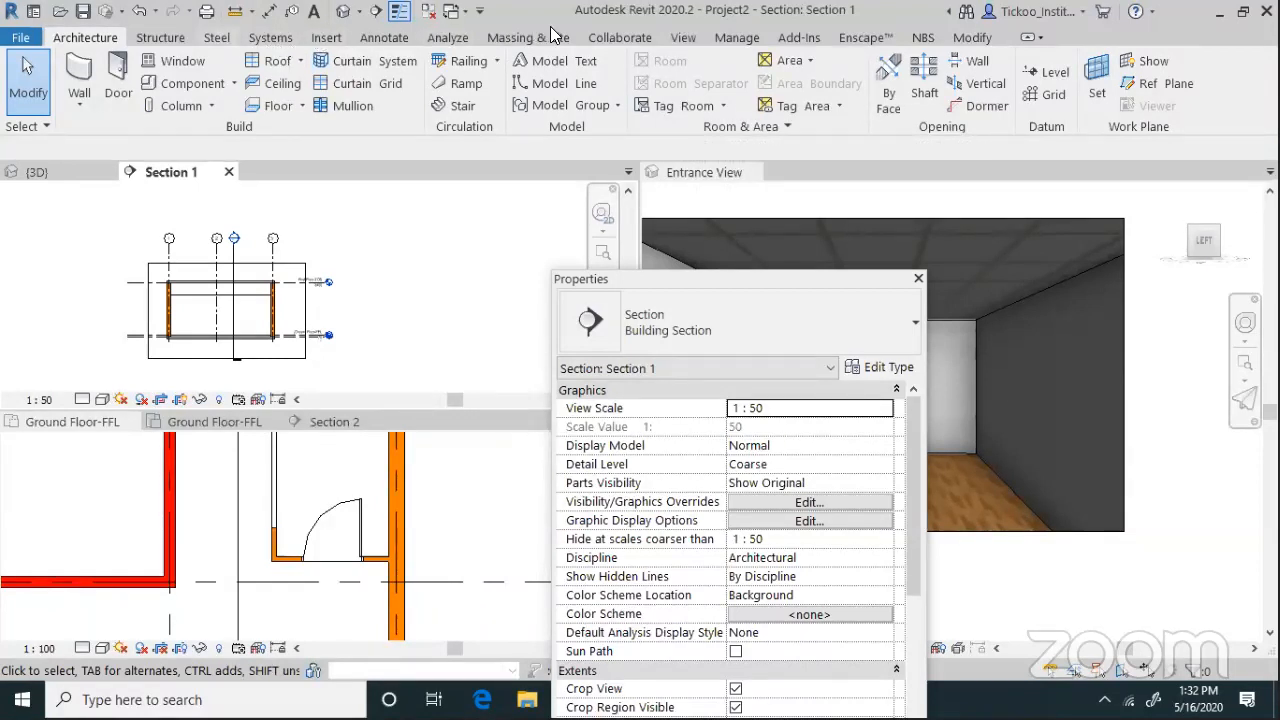
click(690, 38)
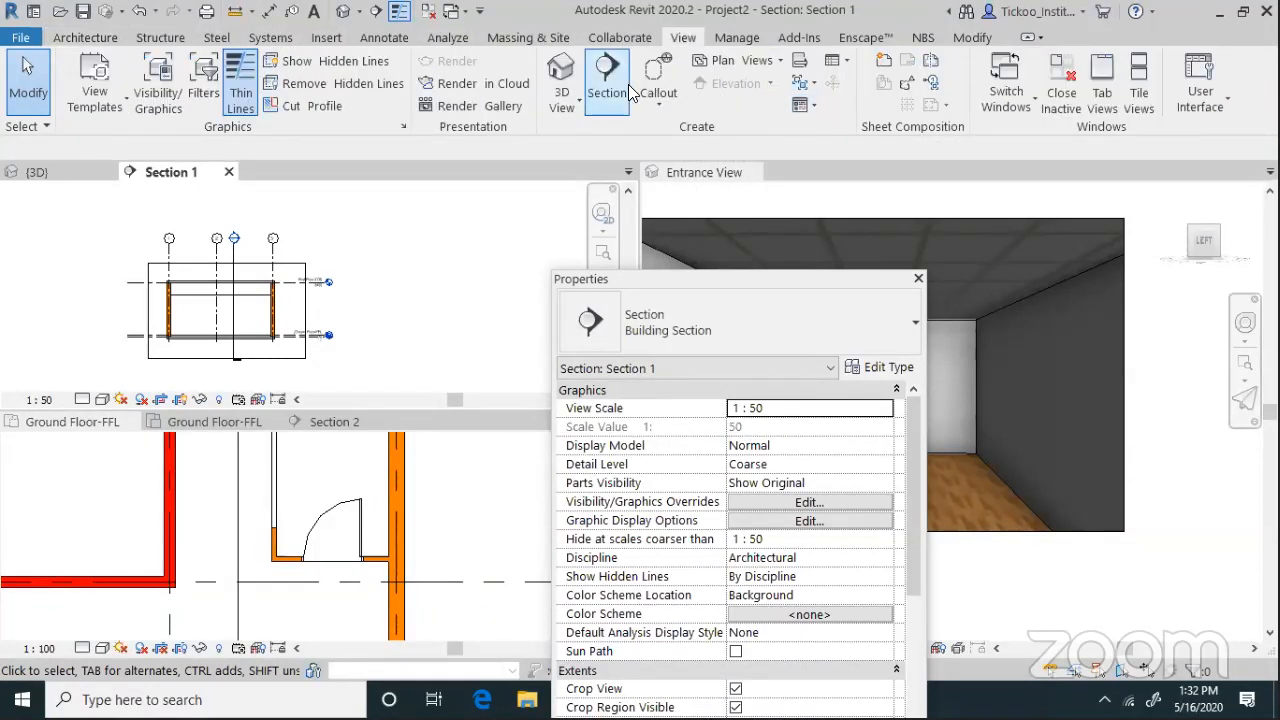
Draw a Detail-type section vertically through the new door in the ground-floor plan
click(628, 84)
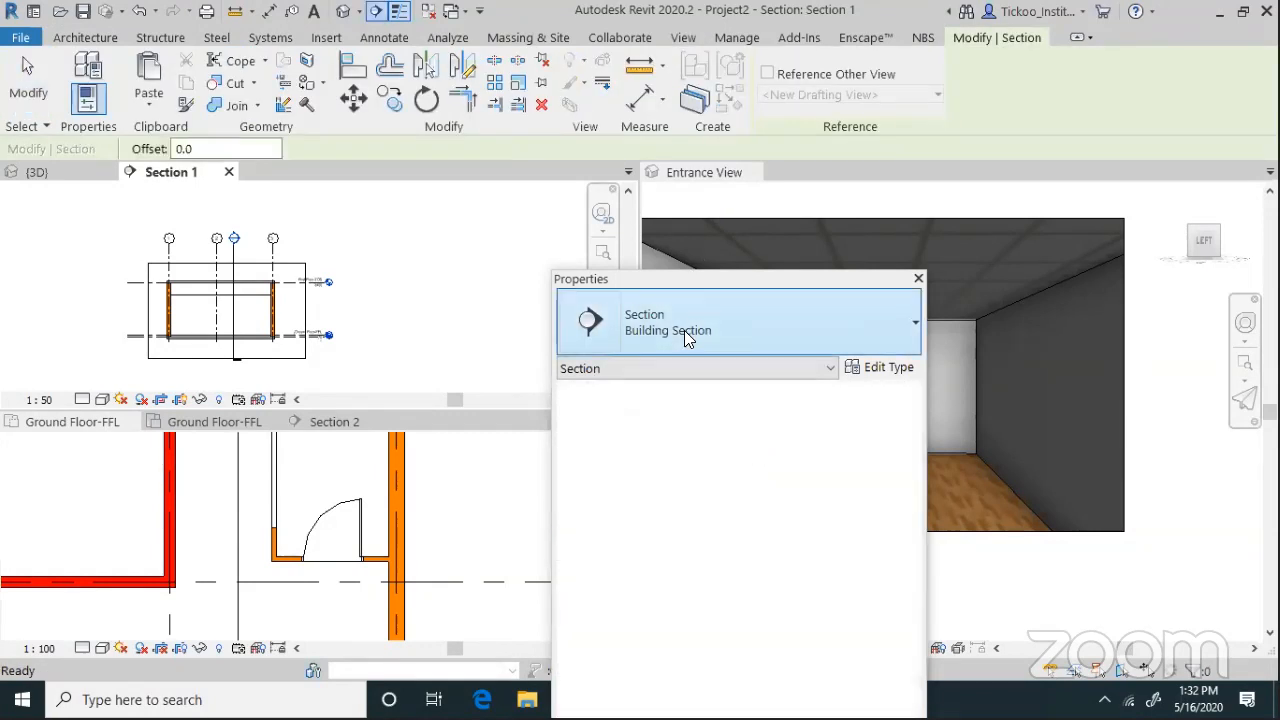
click(686, 338)
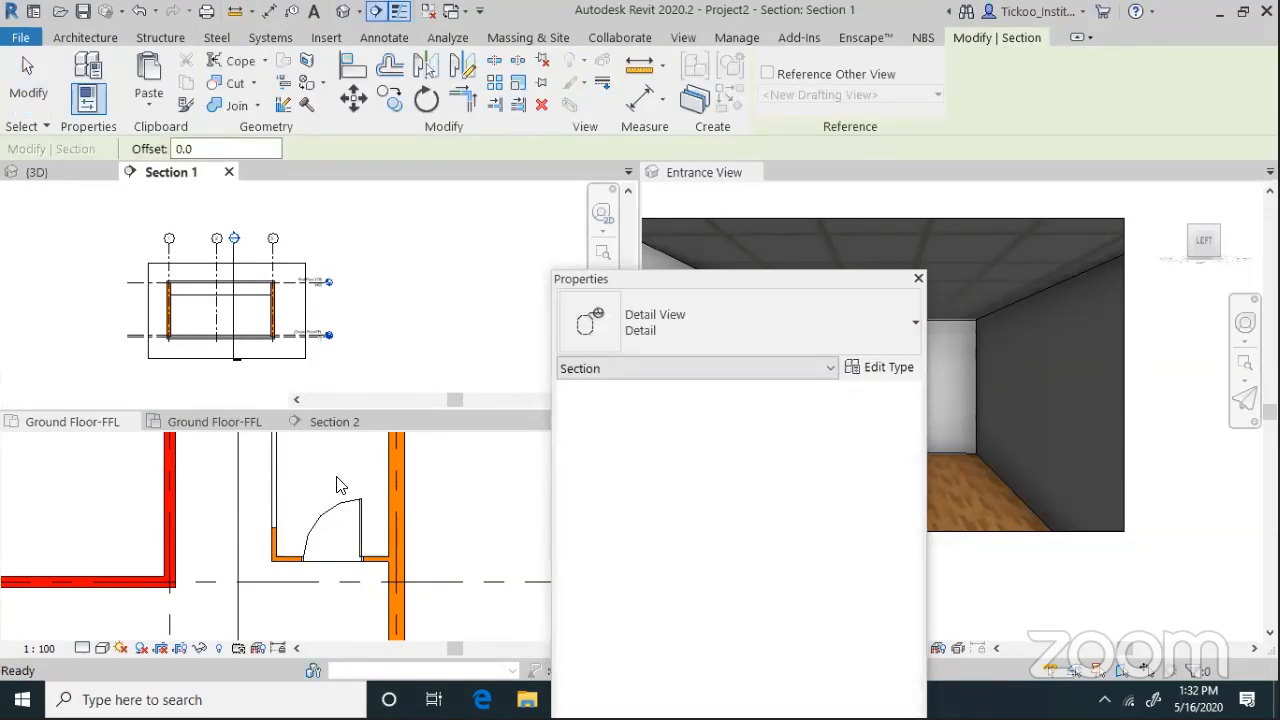
click(342, 485)
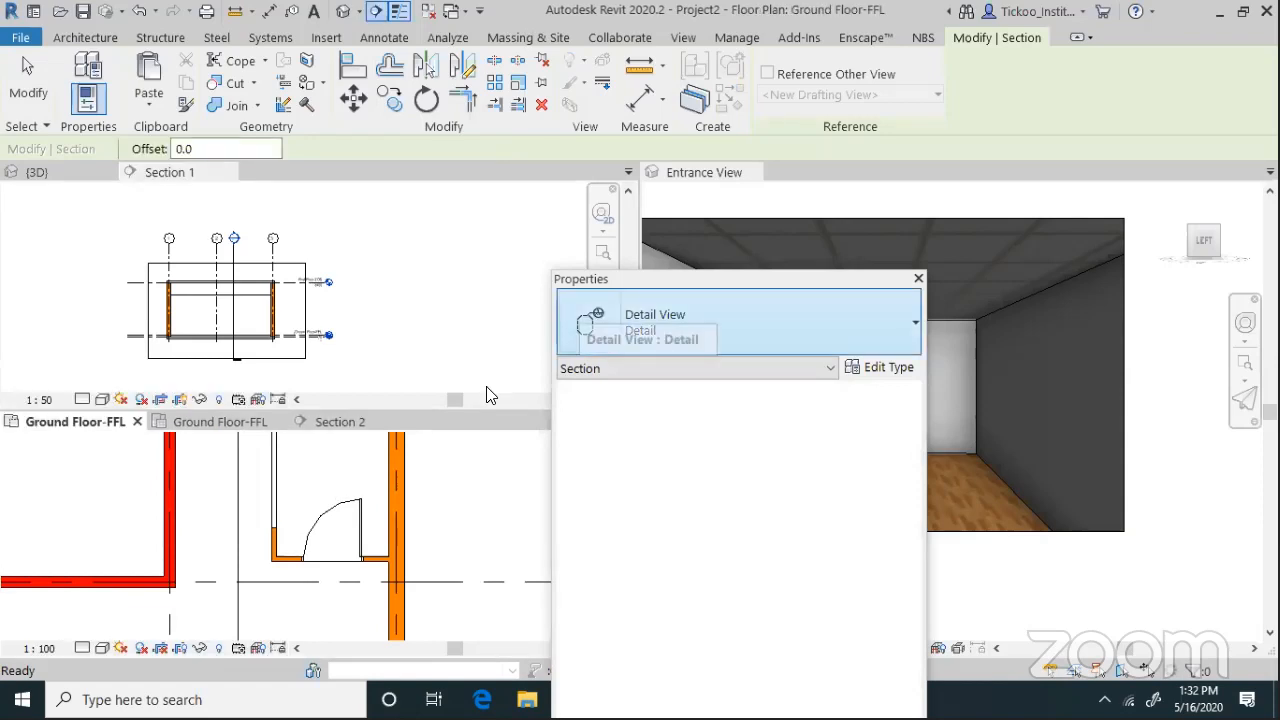
click(338, 451)
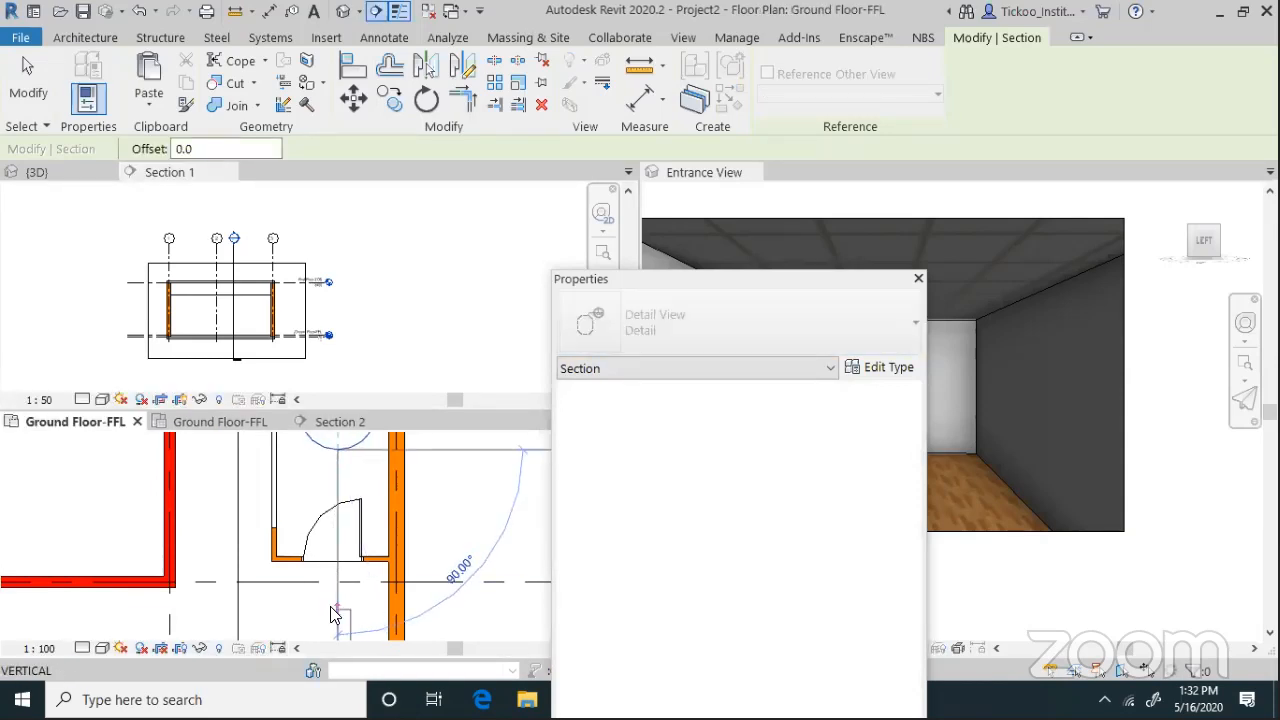
click(337, 614)
scroll(386, 558, down, 1)
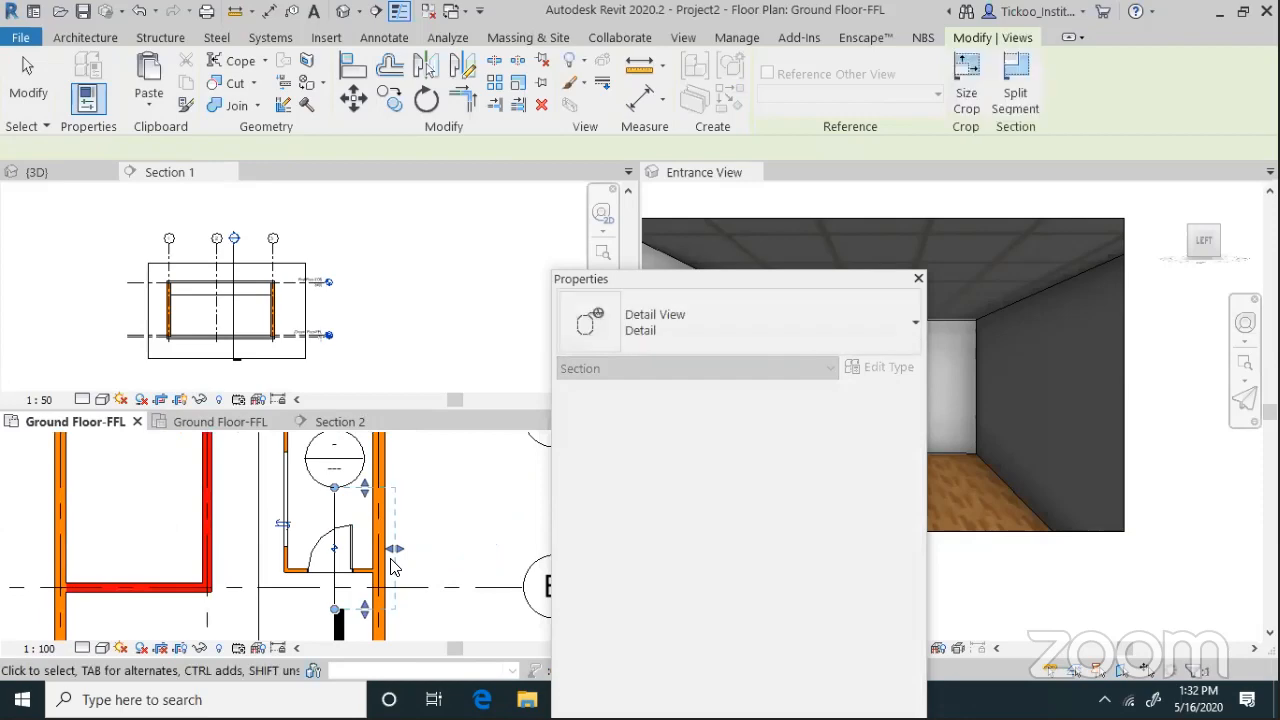
scroll(372, 554, down, 1)
key(Escape)
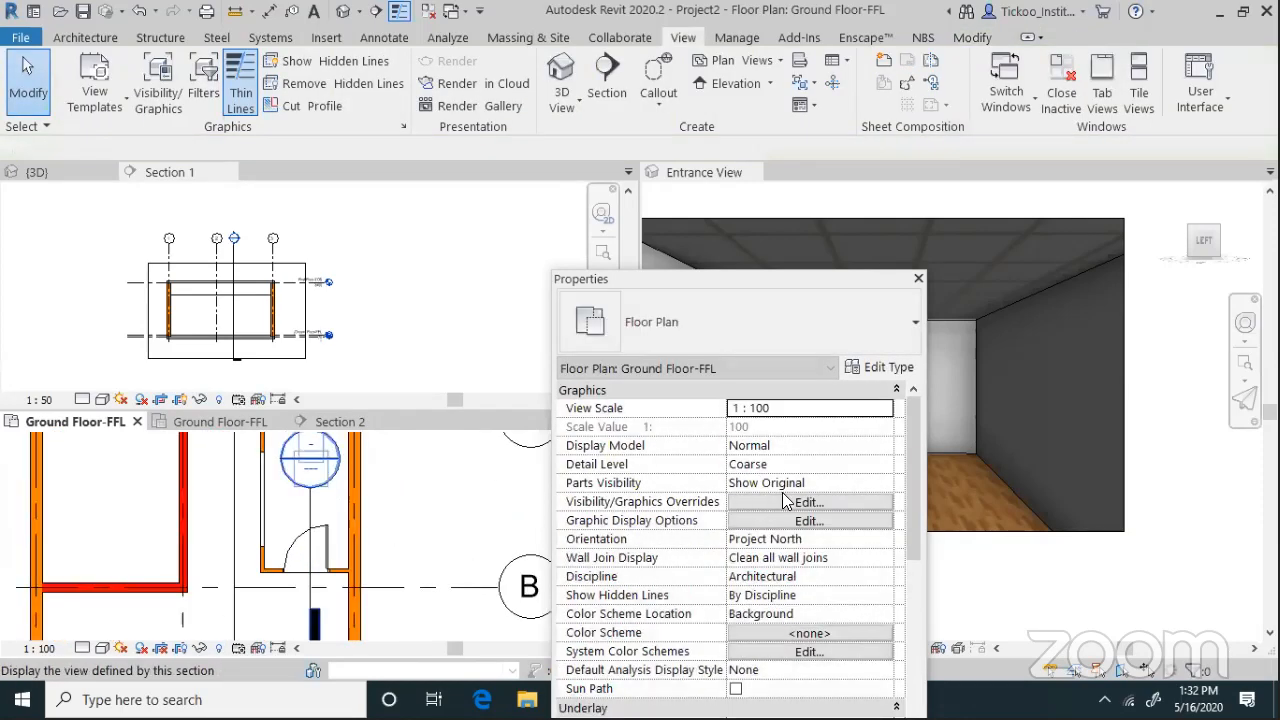
Open the new Detail 0 view and set its scale to 1:20
double_click(338, 497)
scroll(316, 638, up, 3)
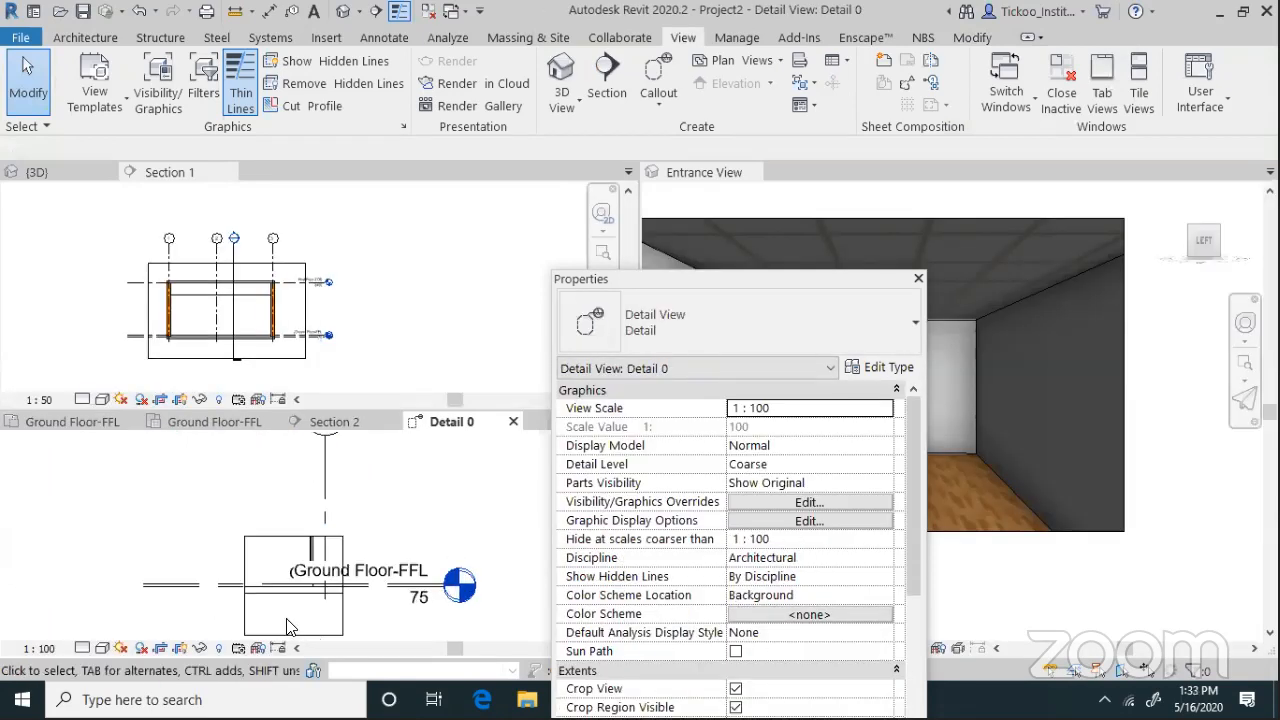
scroll(53, 640, down, 2)
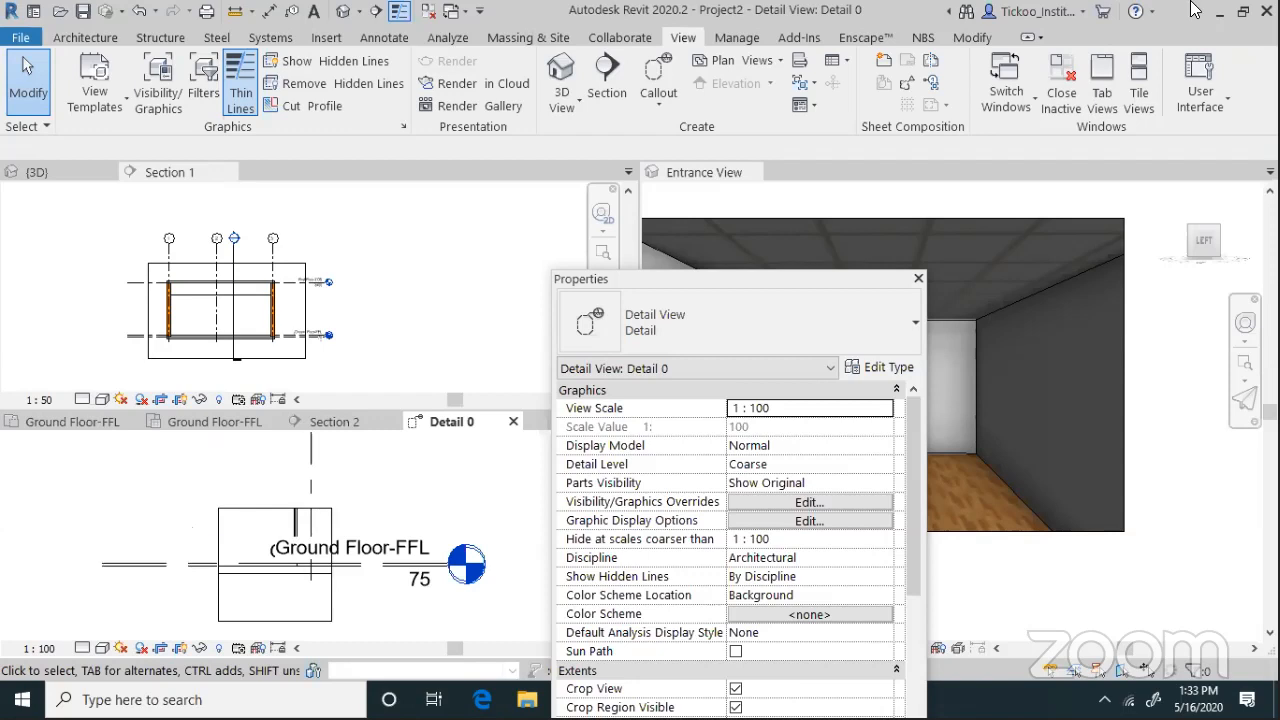
click(40, 648)
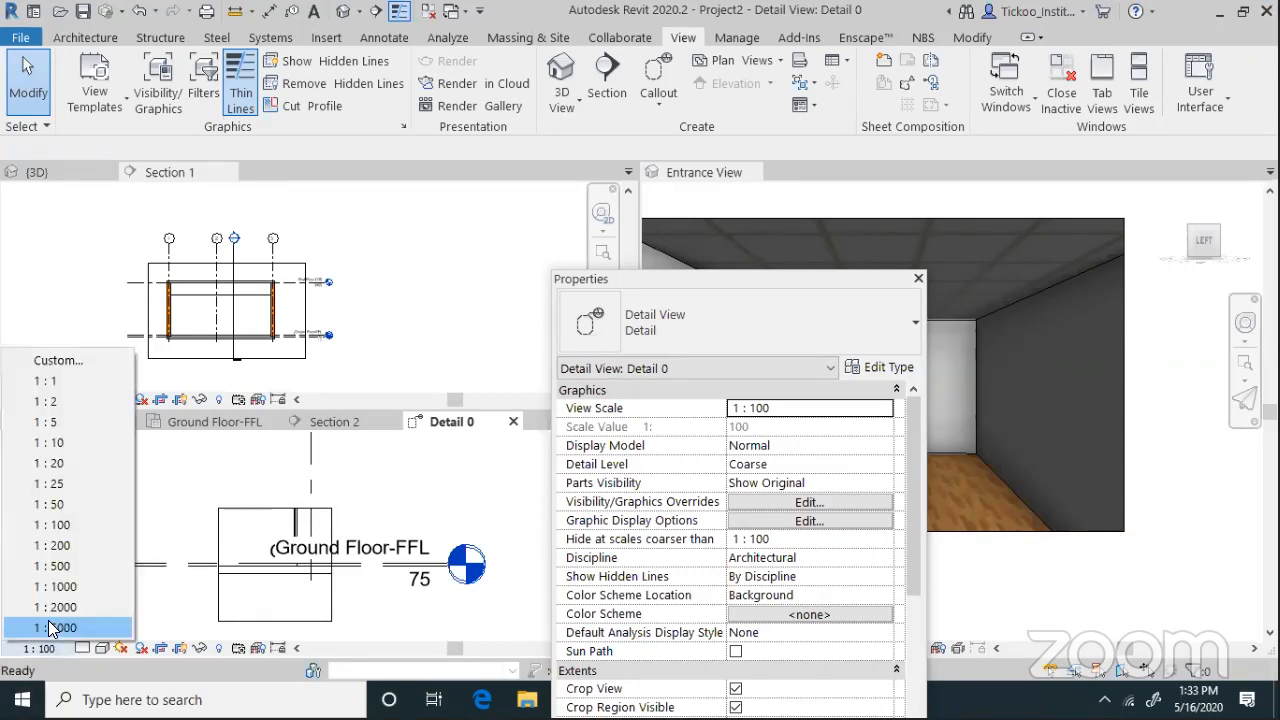
click(59, 465)
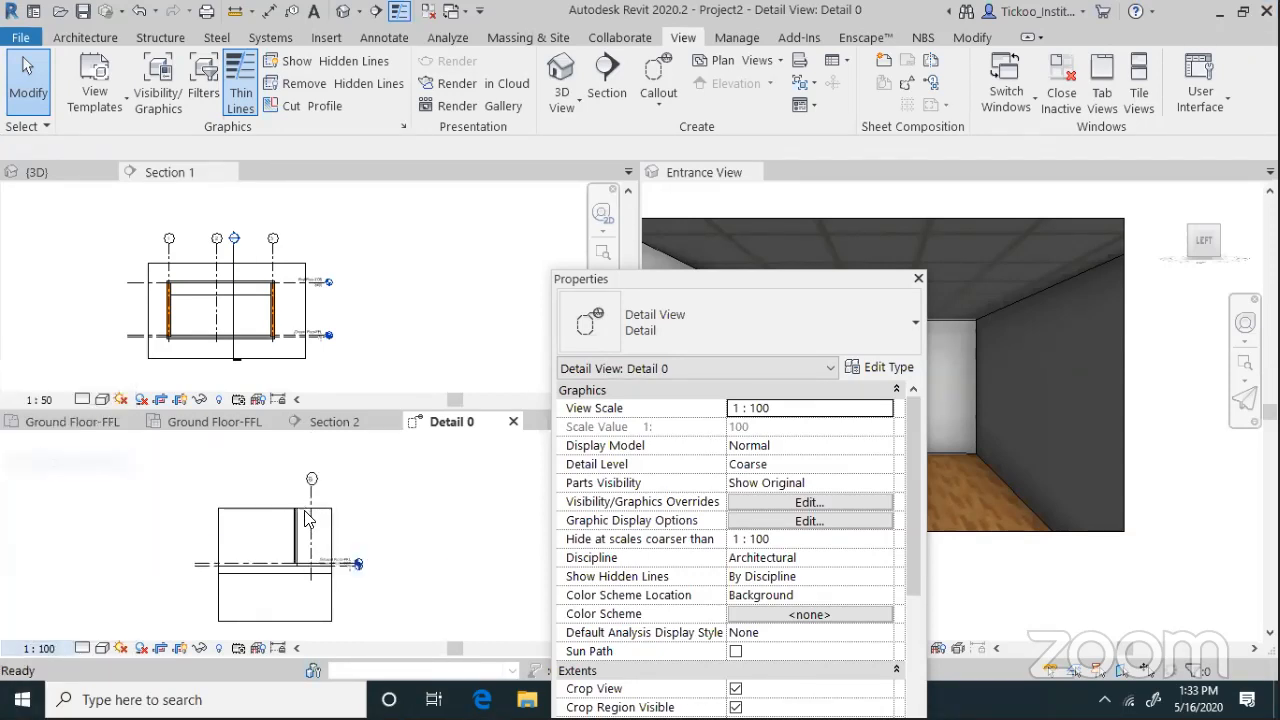
Tighten the detail view's crop region by dragging its top and right edges
scroll(306, 518, up, 2)
click(200, 516)
scroll(200, 516, down, 2)
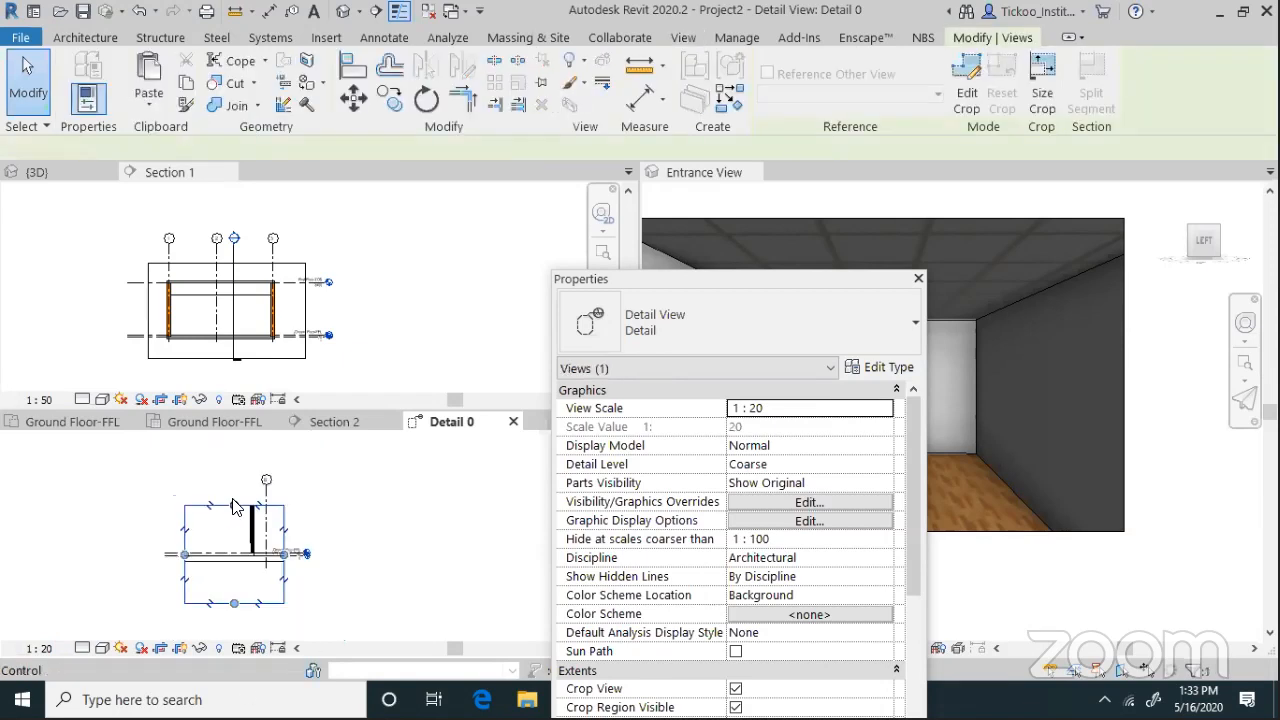
drag(234, 505, 268, 467)
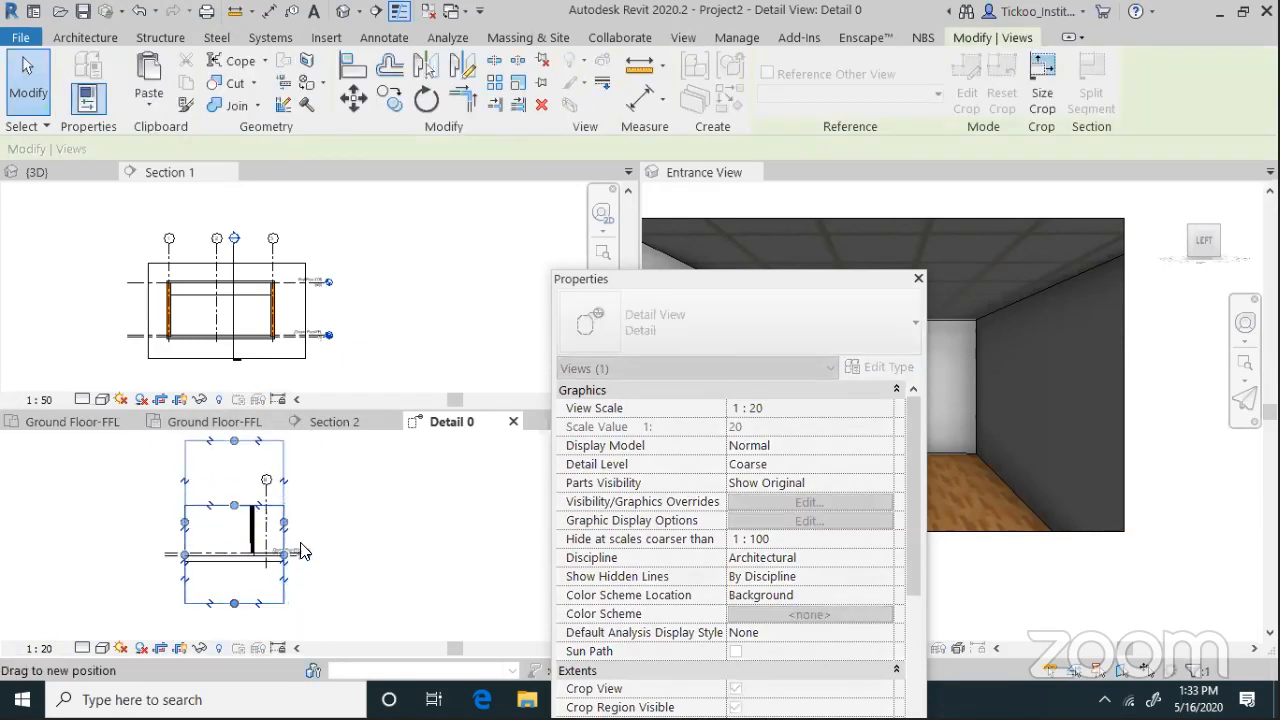
scroll(280, 552, up, 2)
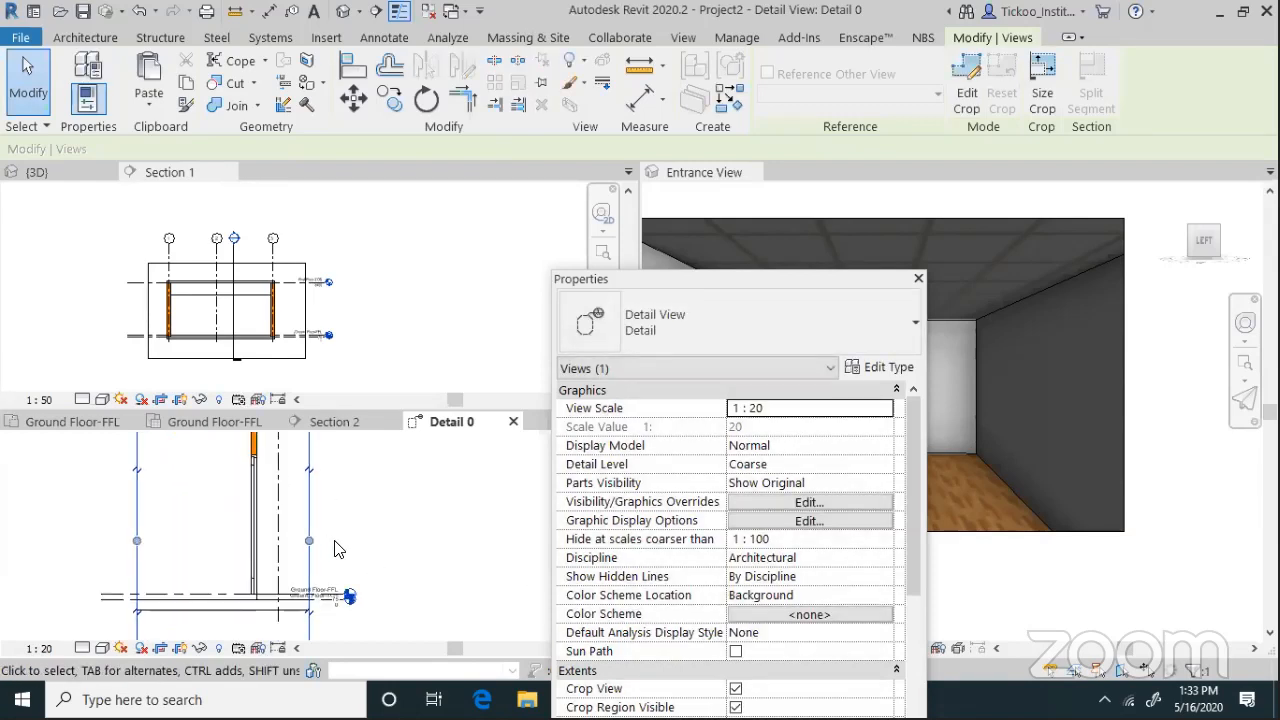
scroll(345, 558, up, 1)
scroll(238, 622, up, 3)
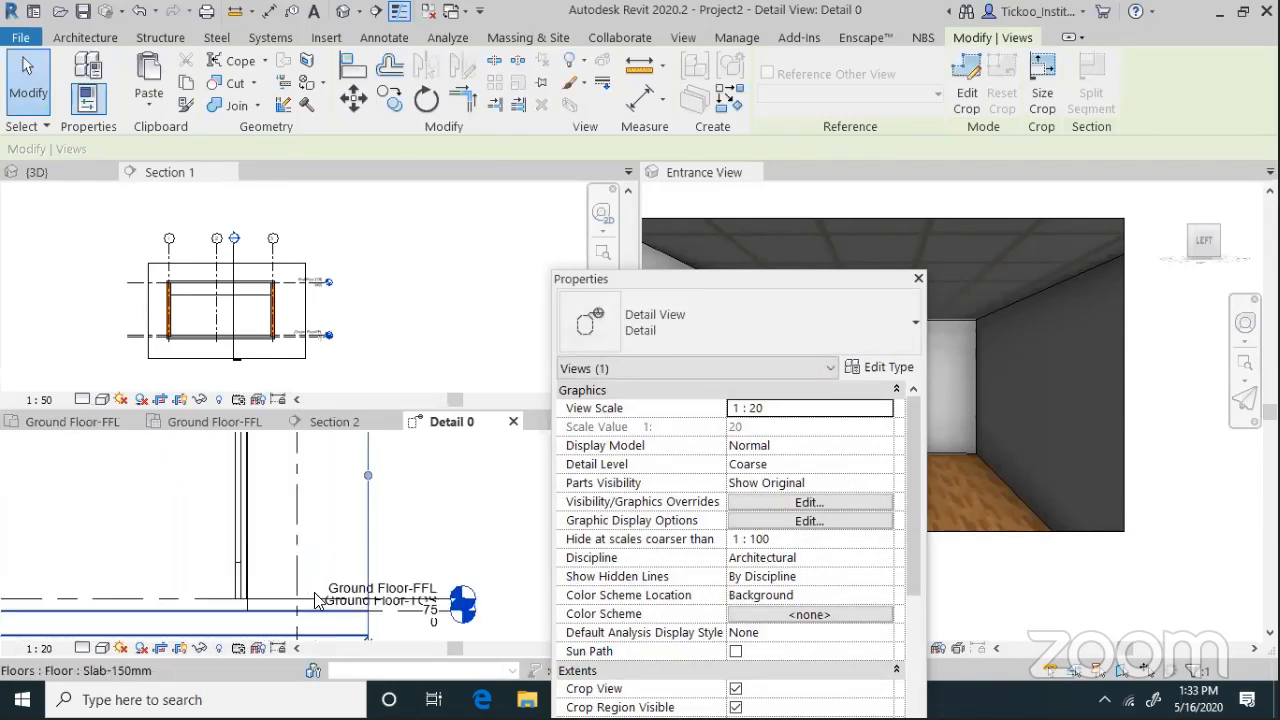
scroll(400, 518, down, 3)
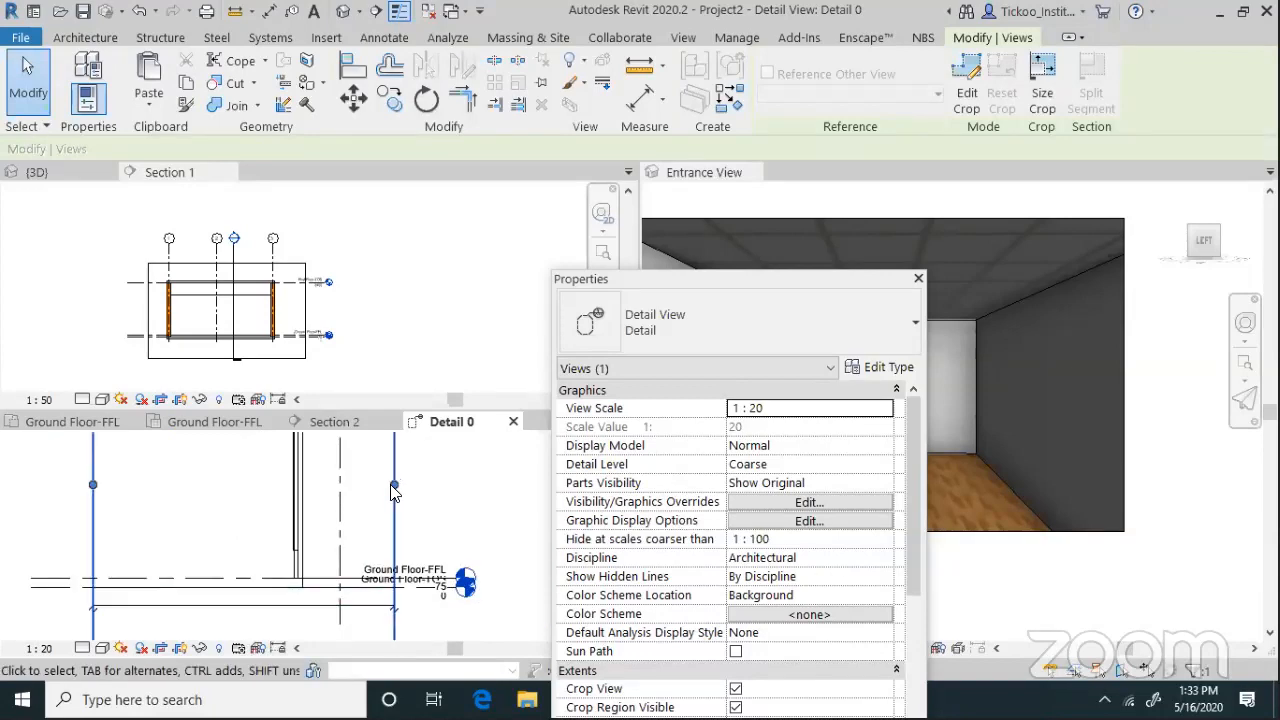
click(394, 508)
drag(395, 505, 443, 505)
scroll(300, 607, up, 2)
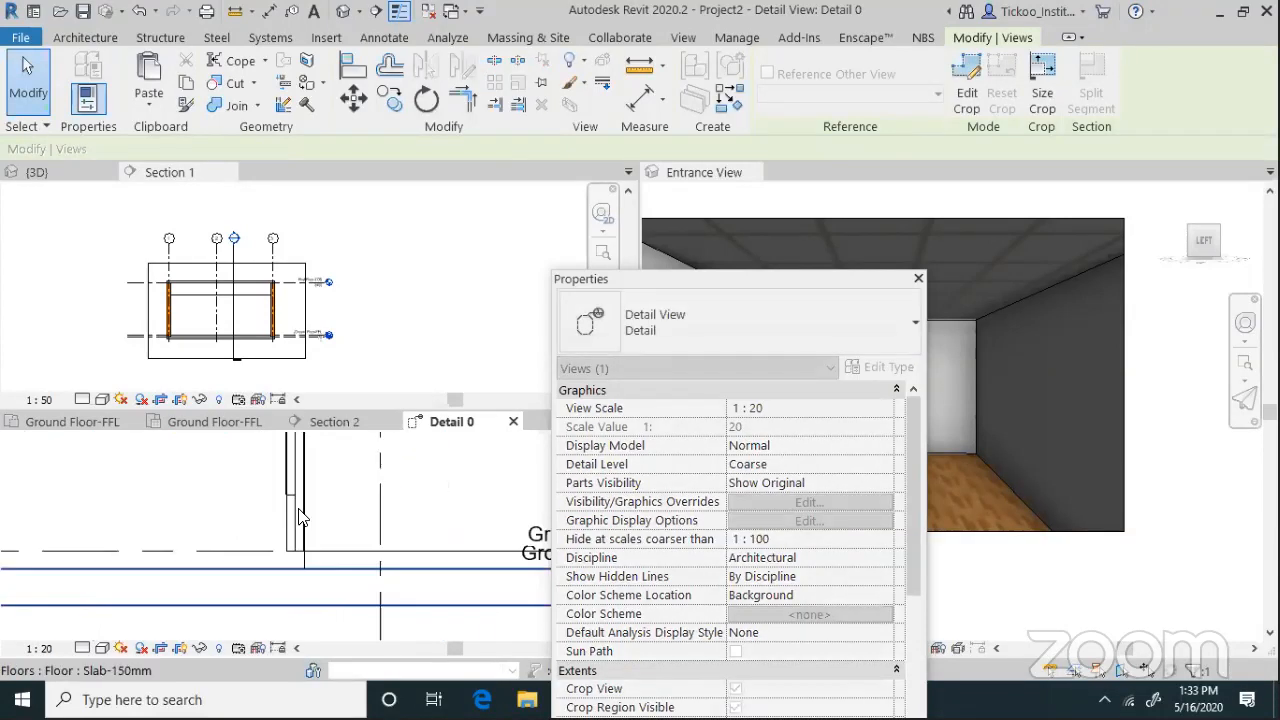
click(212, 529)
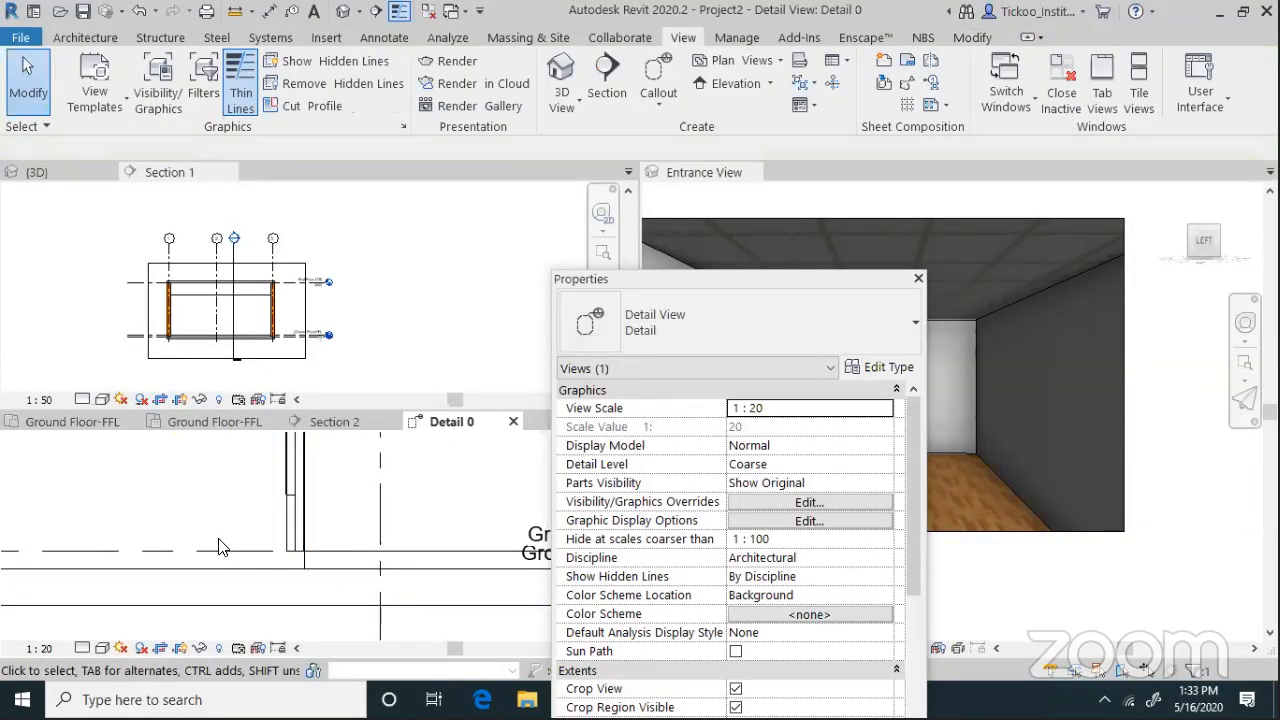
Inspect the floor slab in the detail, then return to the Ground Floor-FFL plan
scroll(240, 540, down, 3)
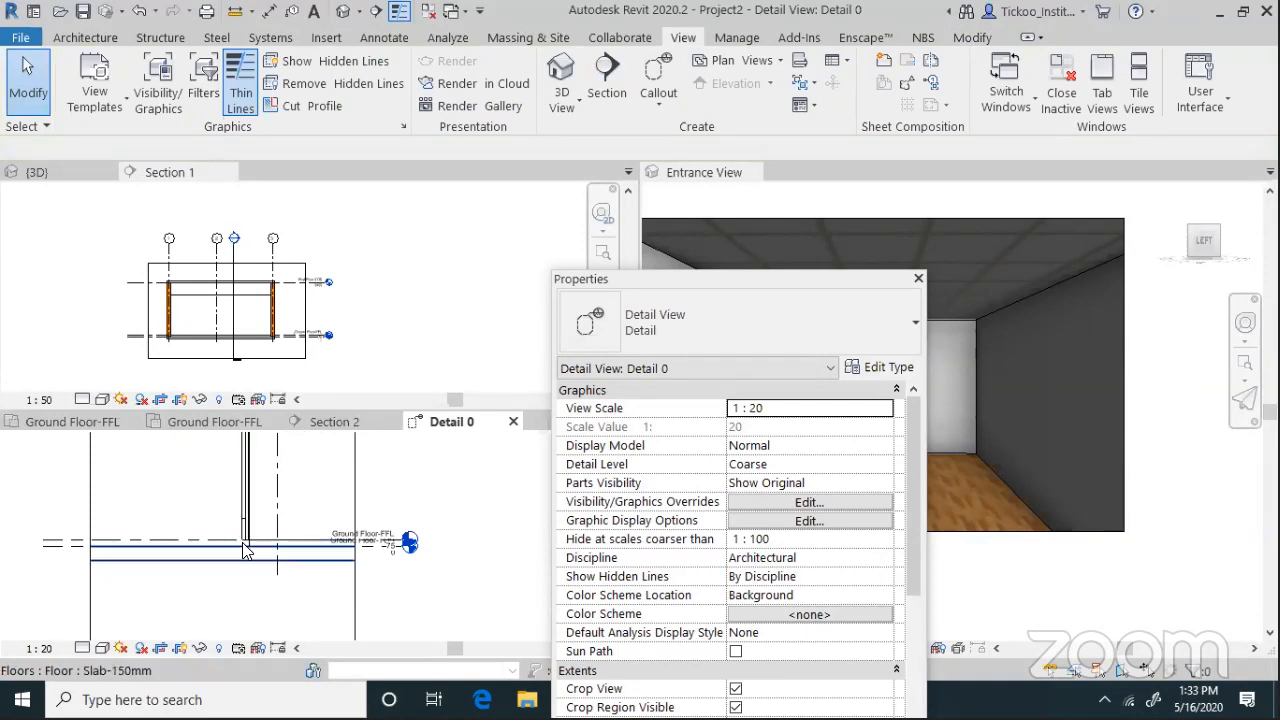
scroll(222, 556, up, 3)
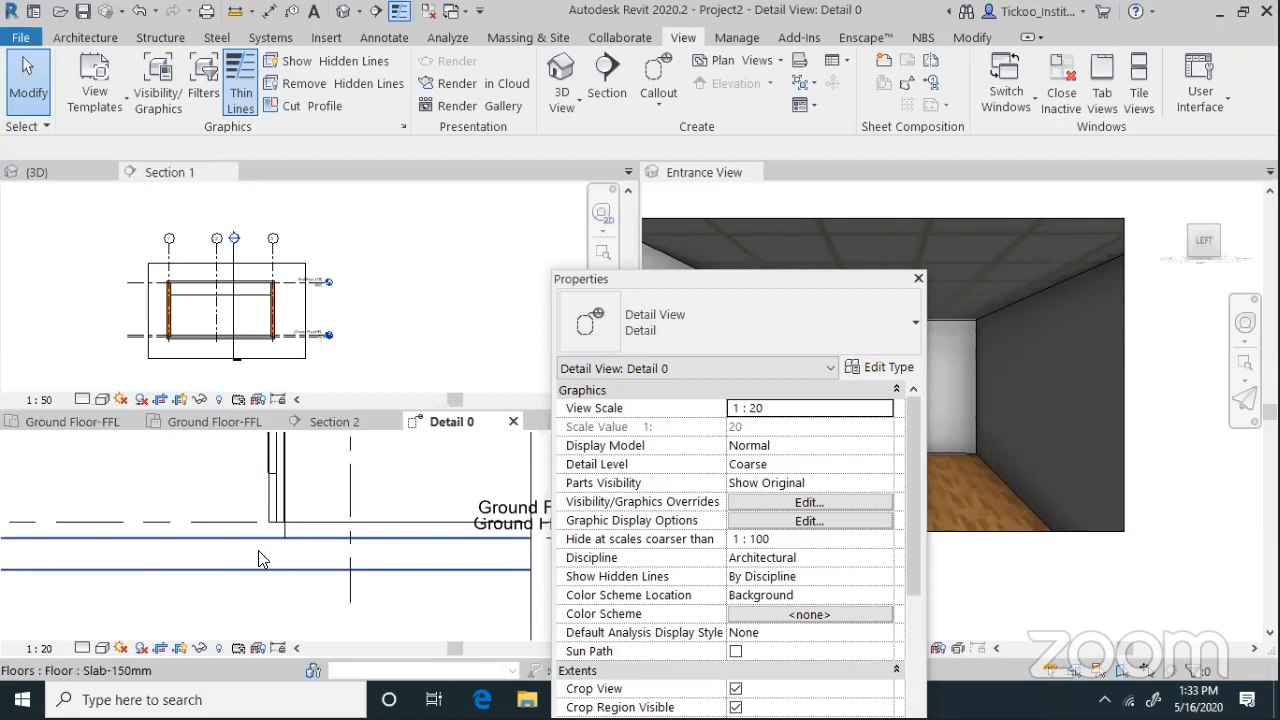
scroll(310, 545, down, 1)
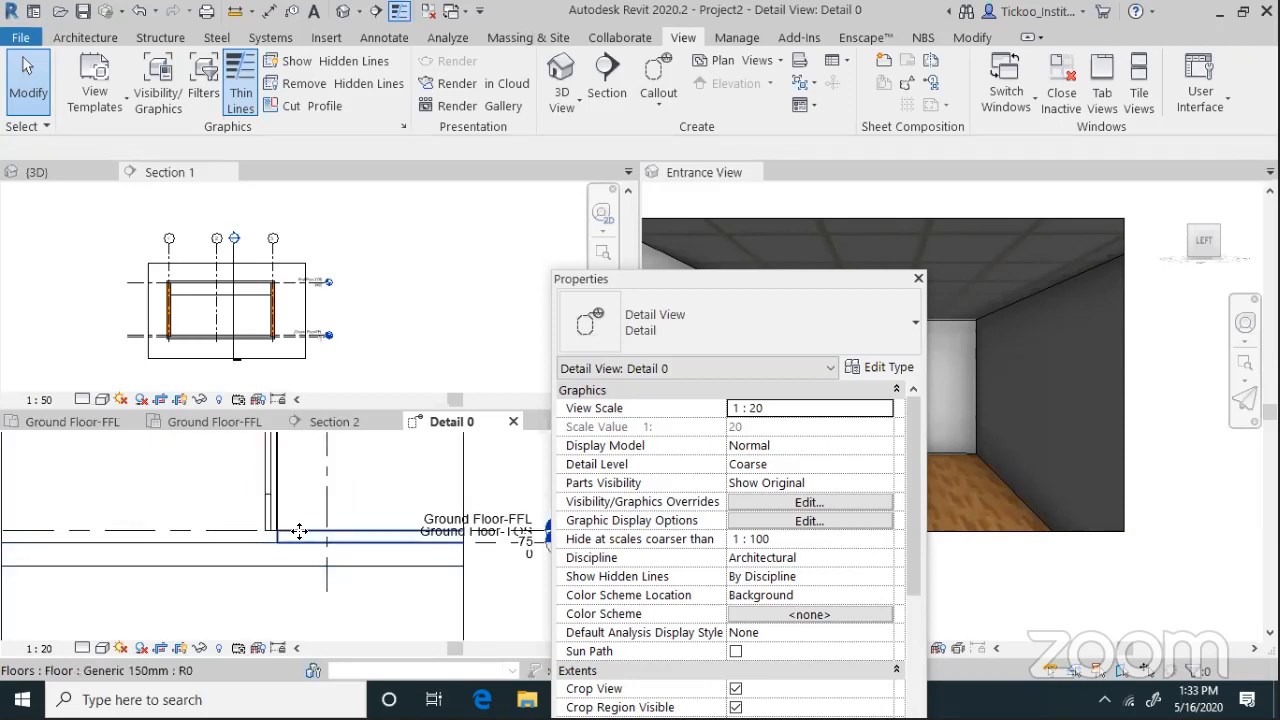
click(299, 531)
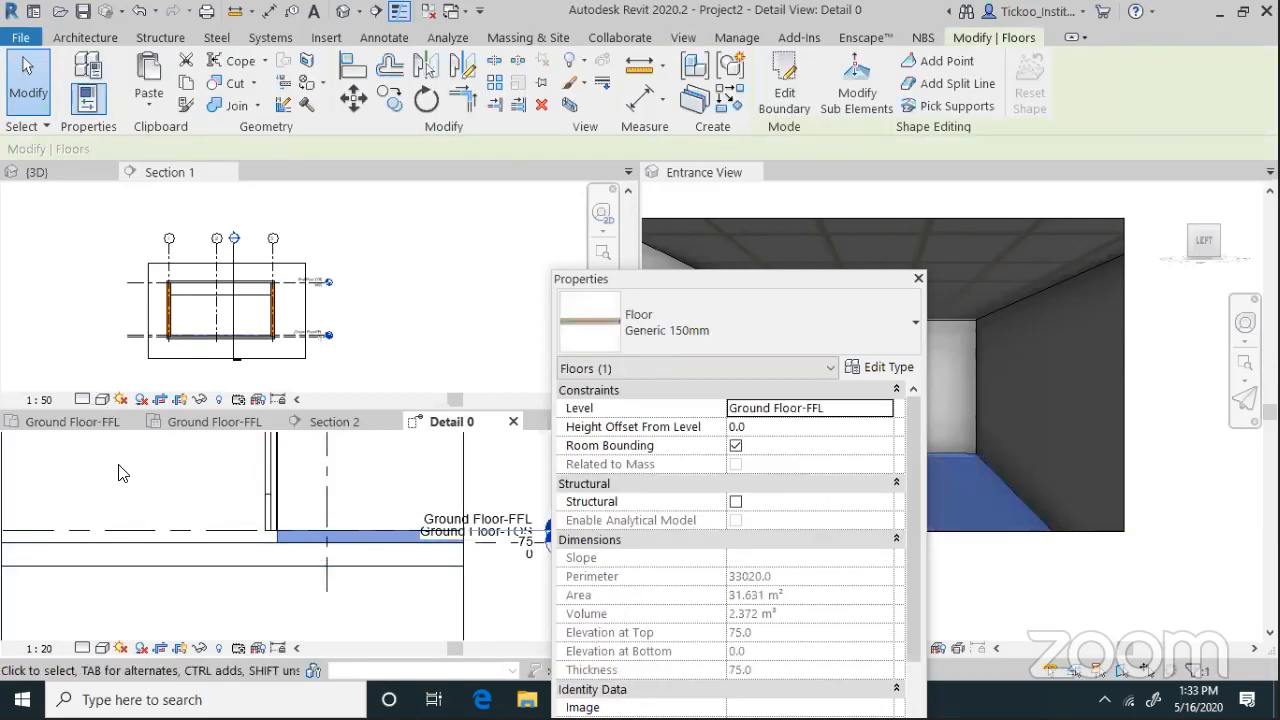
click(170, 507)
scroll(198, 545, down, 6)
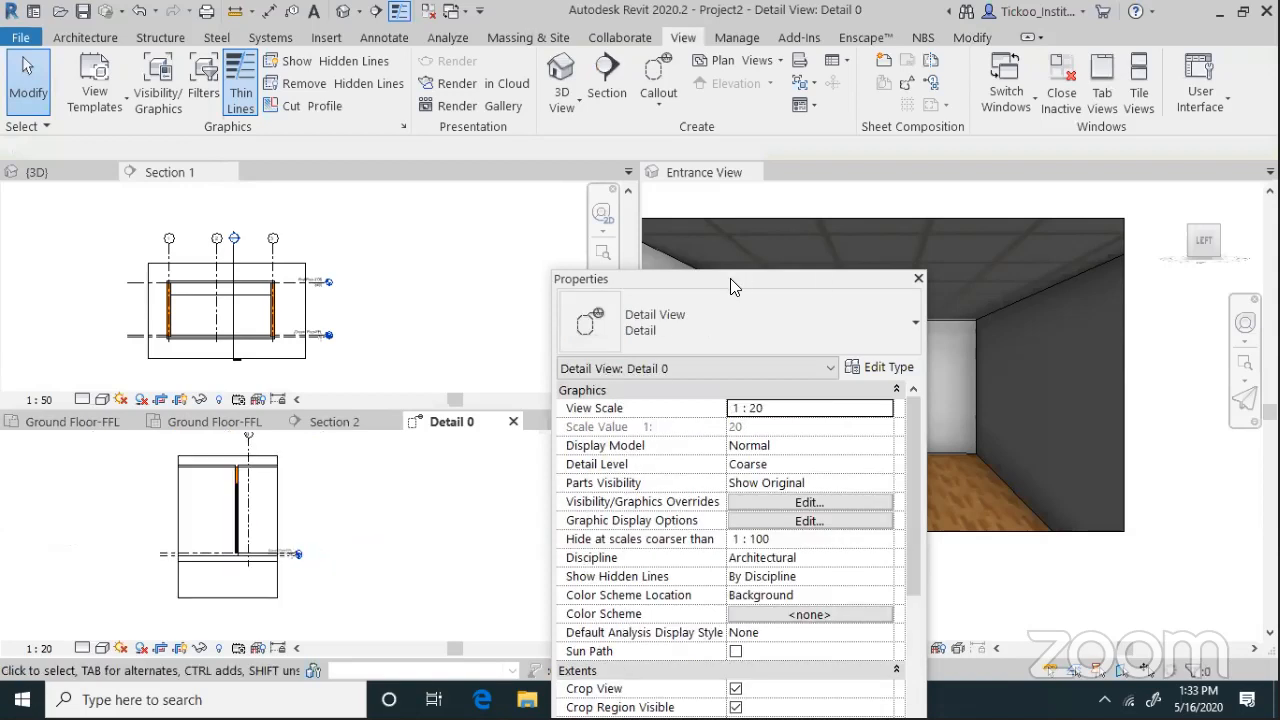
click(92, 420)
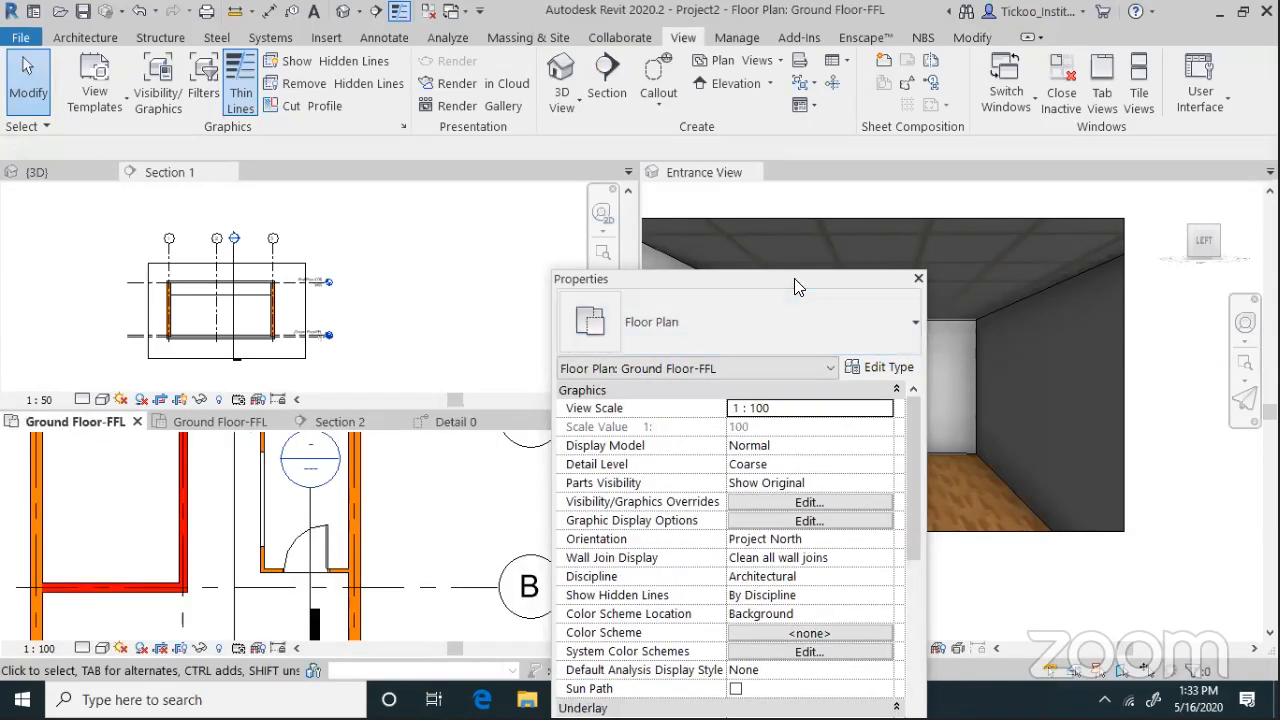
In the Project Browser's Detail Views, rename Detail 0 by typing 'Door'
drag(794, 278, 713, 18)
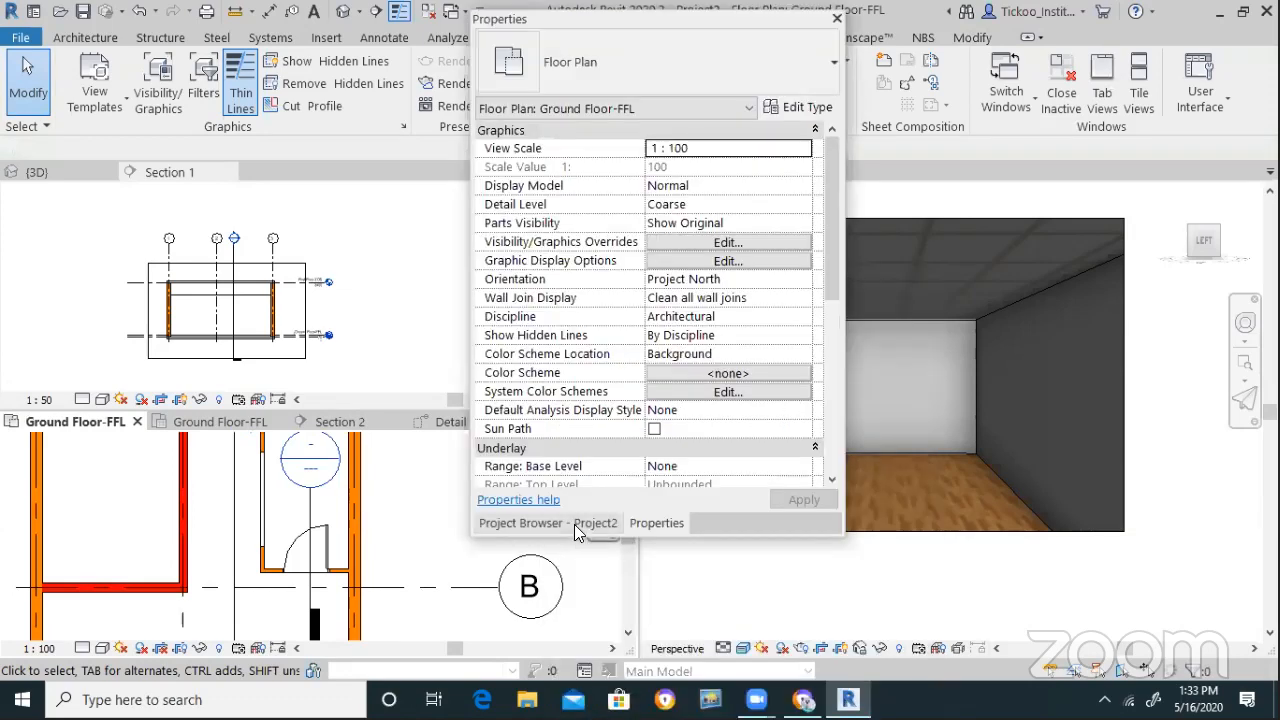
click(578, 524)
scroll(568, 467, down, 1)
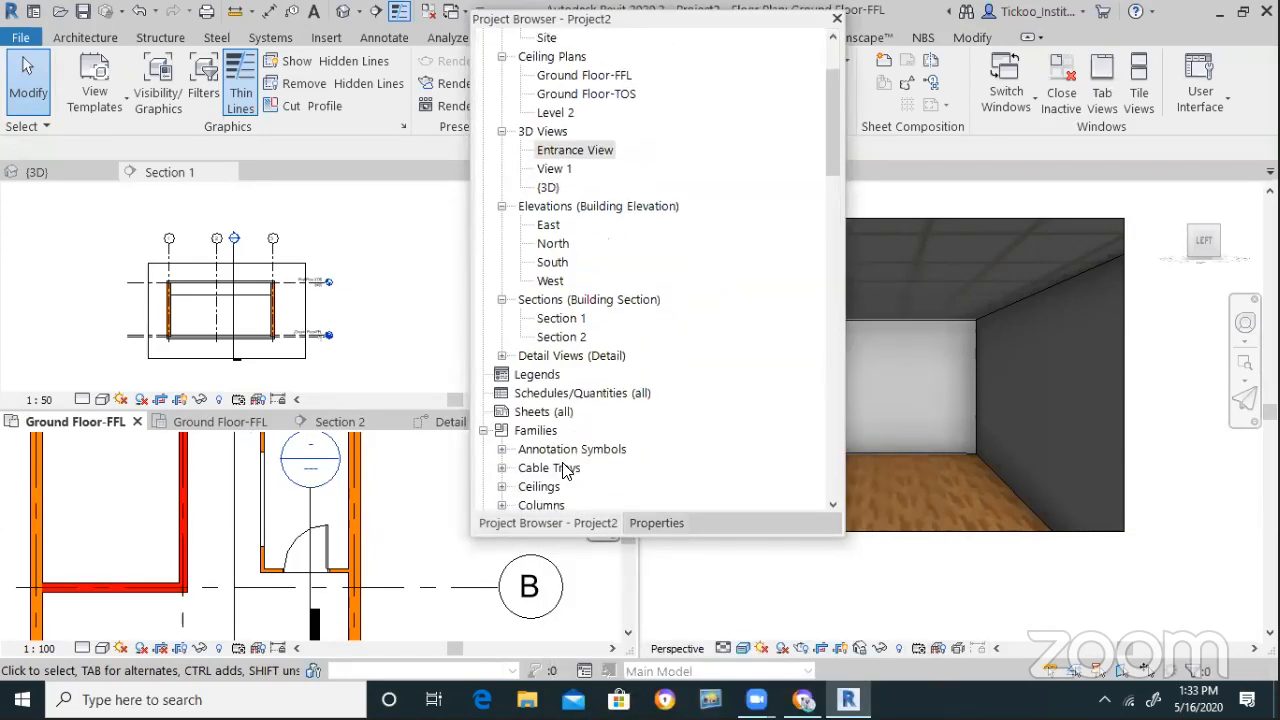
click(502, 356)
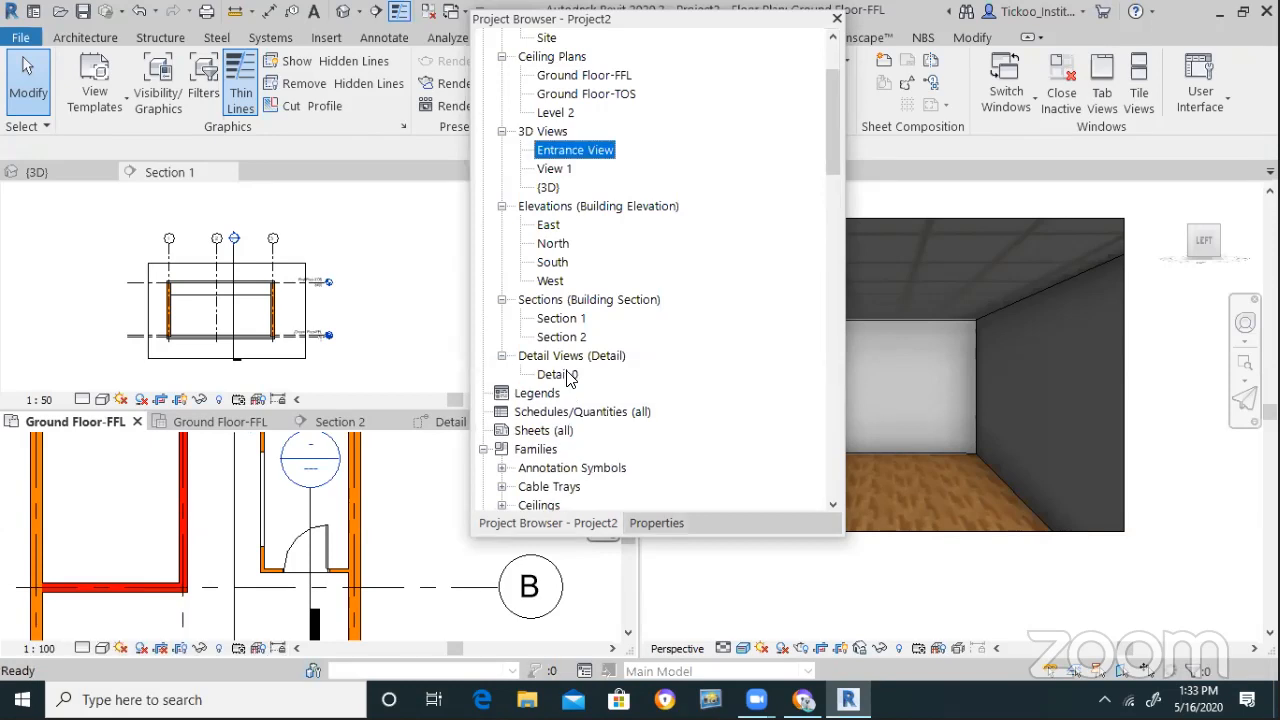
right_click(566, 374)
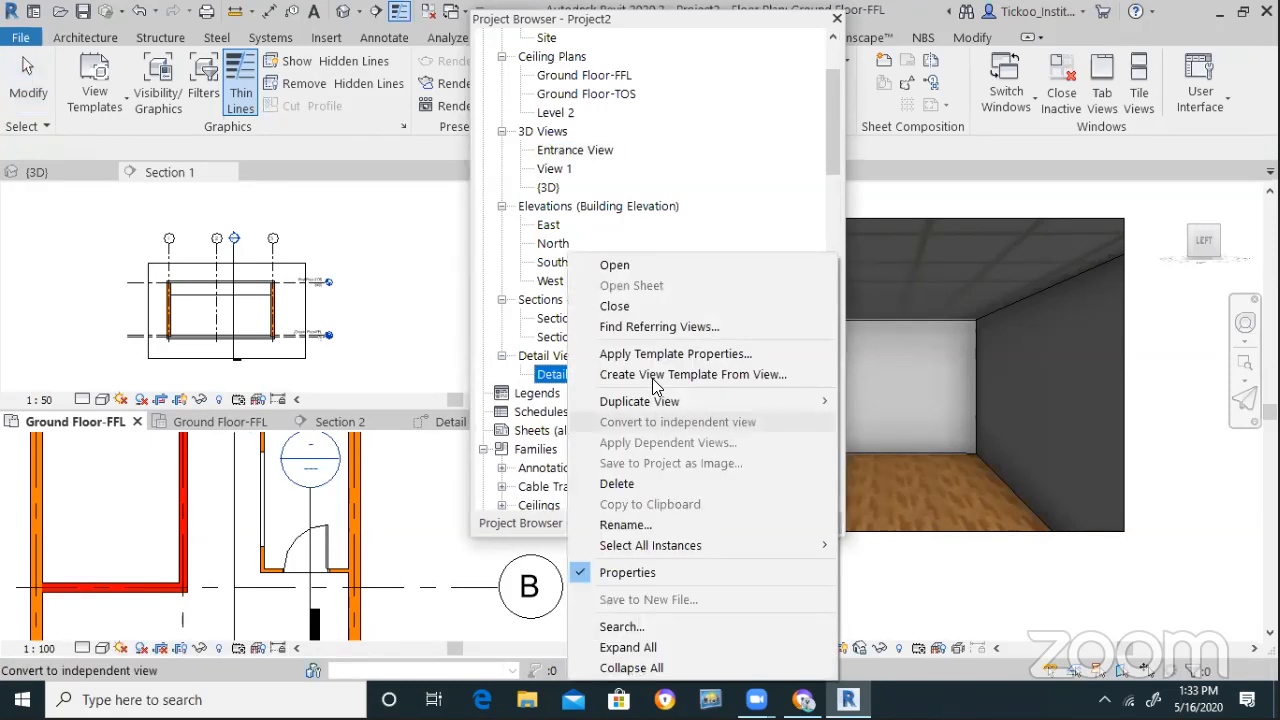
click(630, 524)
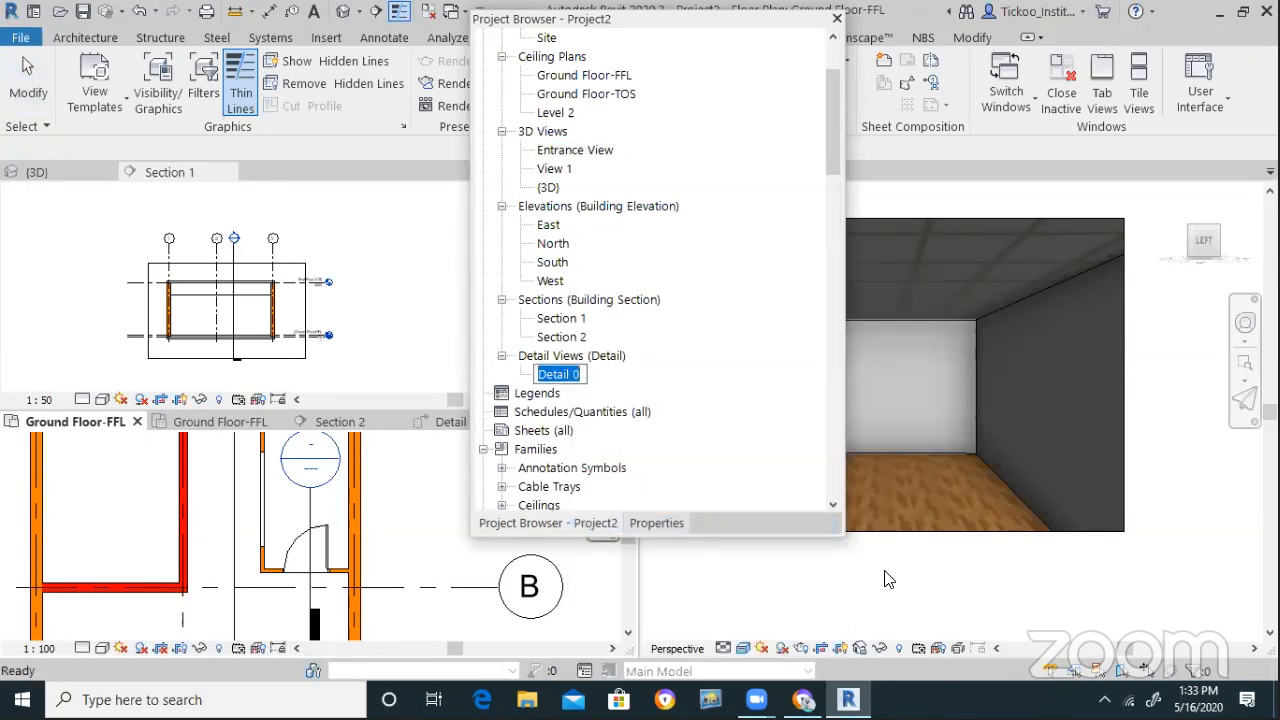
text(Door)
Confirm the name Door Detail and review the selected door's type settings
key(Return)
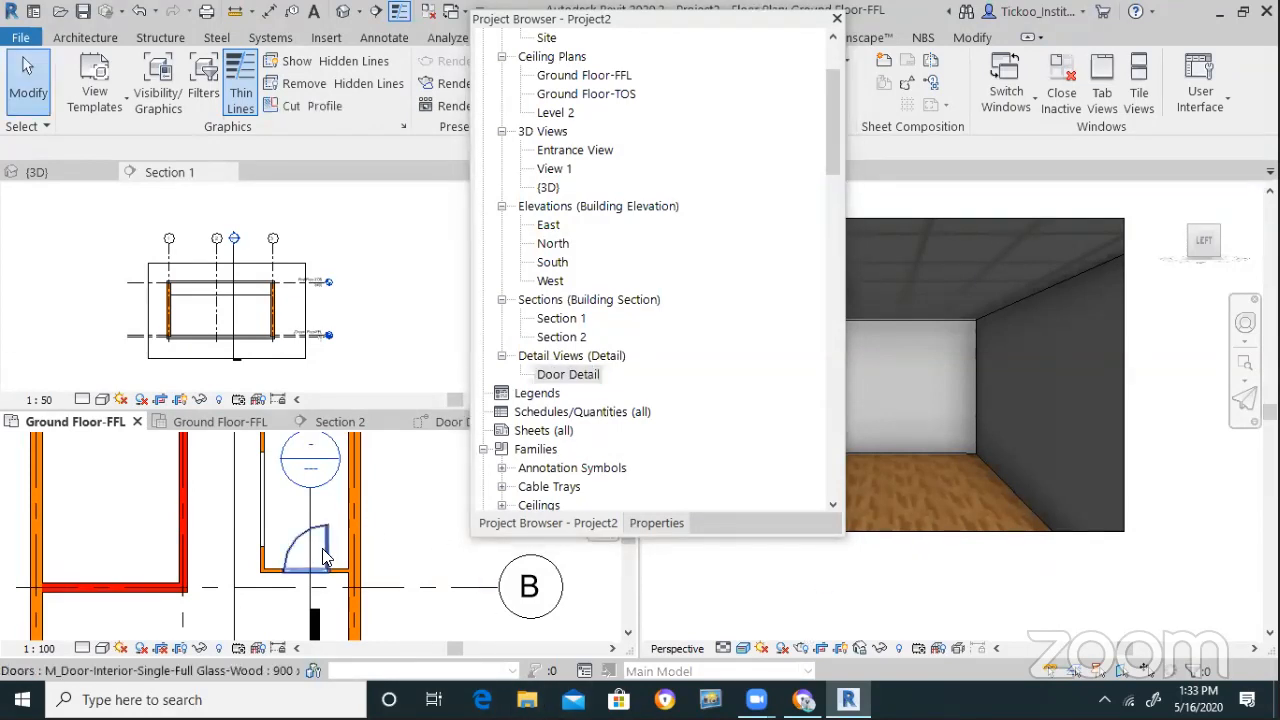
click(586, 537)
click(656, 522)
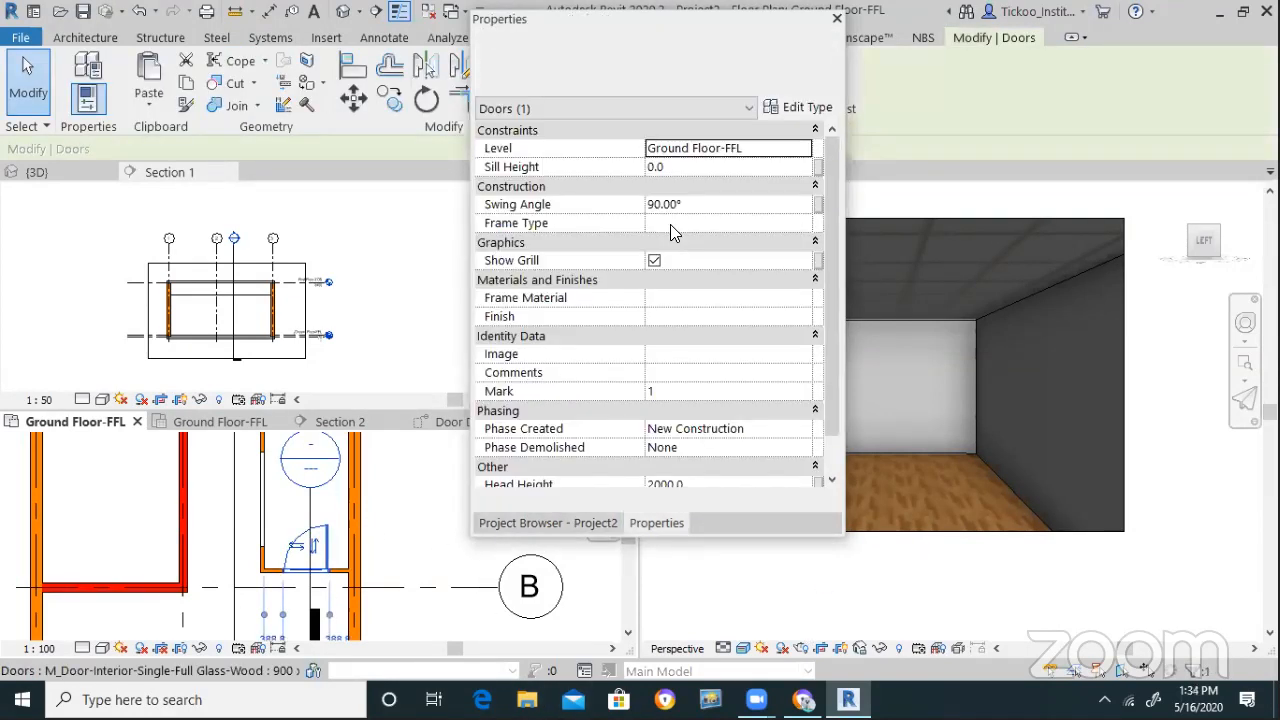
click(800, 108)
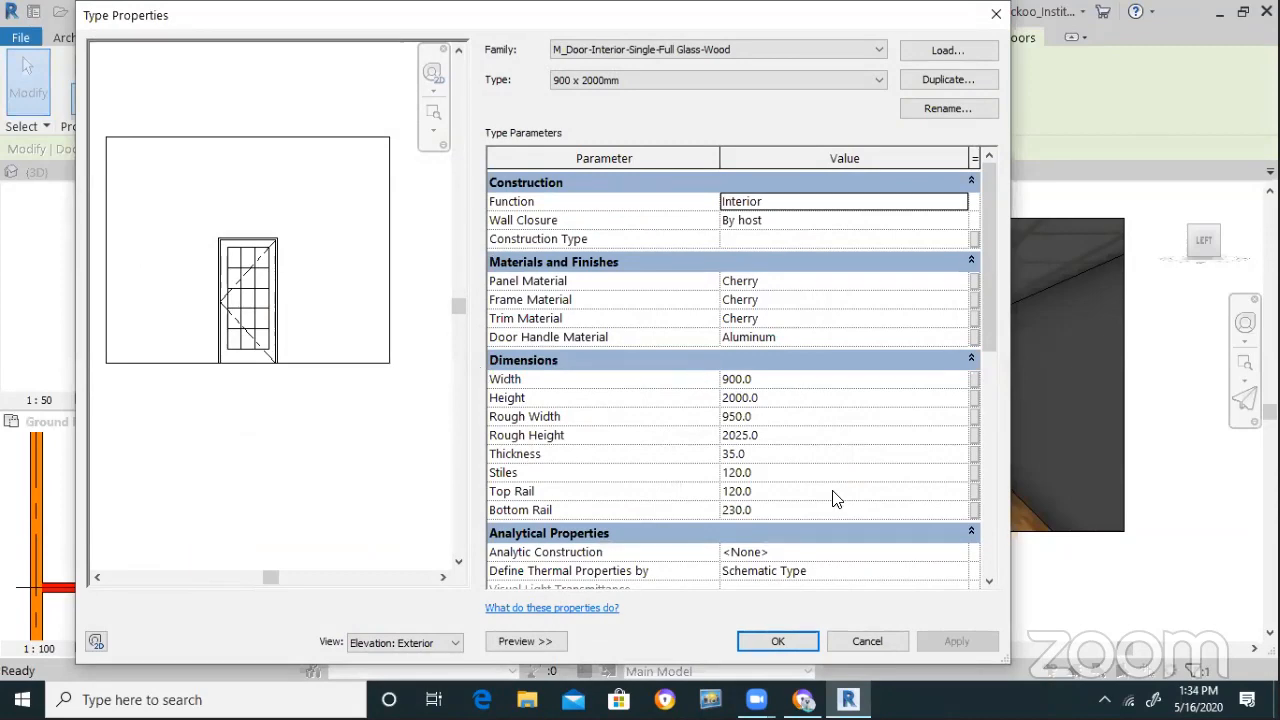
click(796, 642)
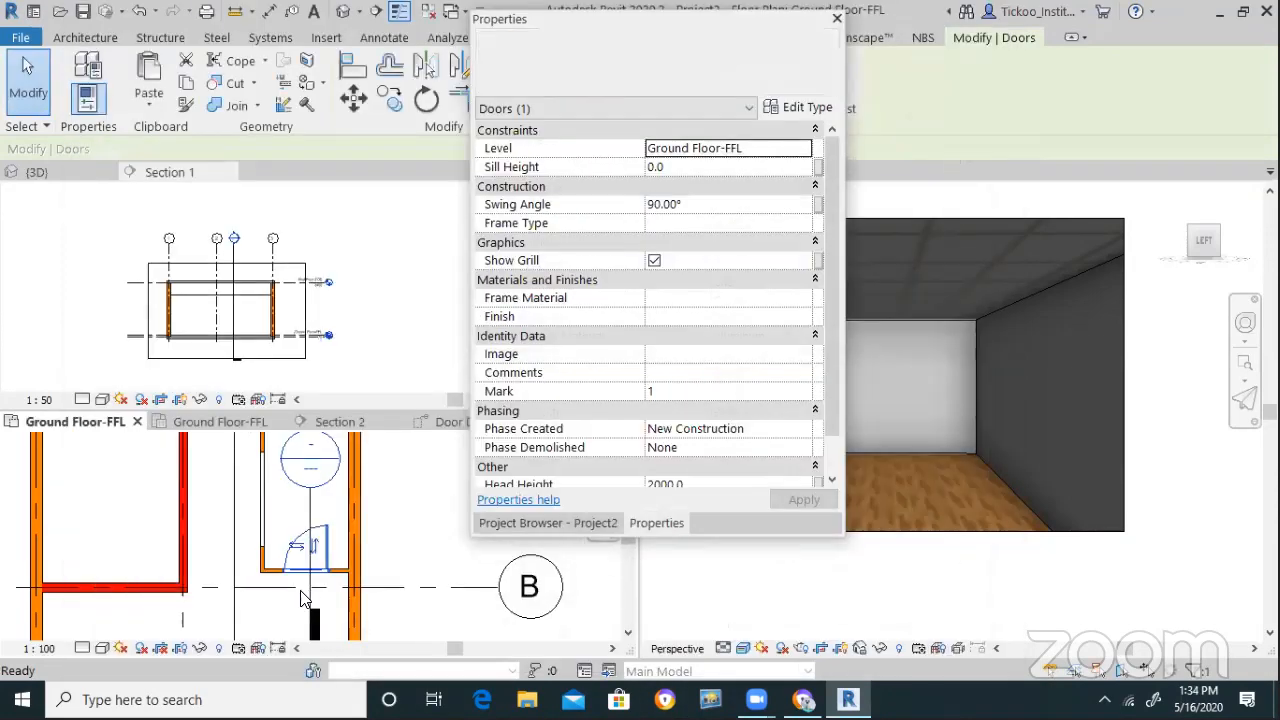
Start placing a new door with the DR shortcut
scroll(203, 553, down, 1)
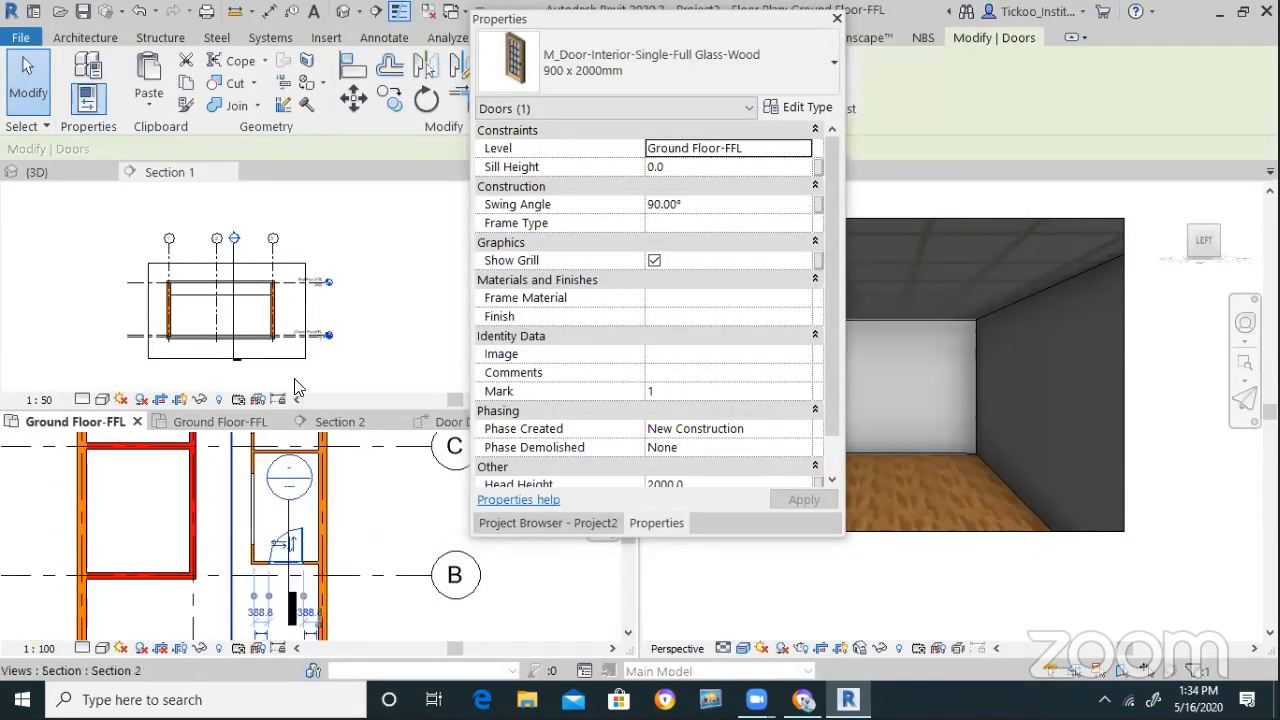
key(d)
key(r)
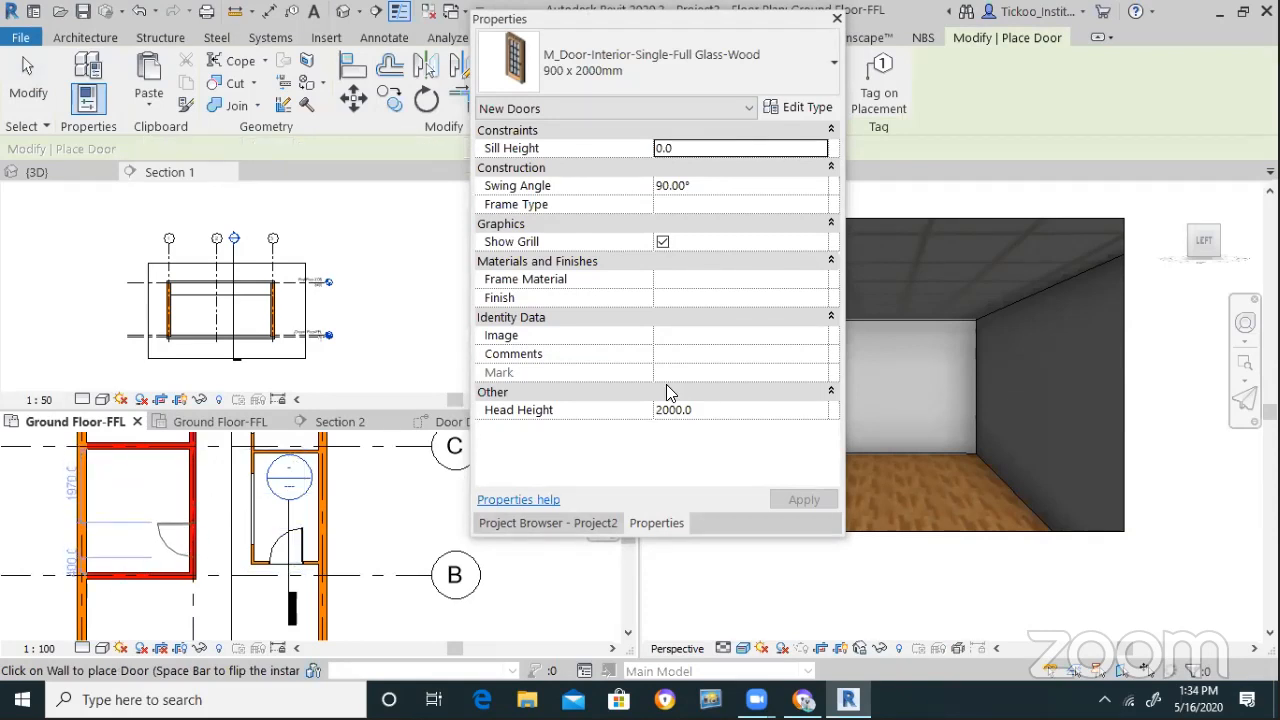
Place another full-glass wood door in the upper wall of the plan
key(Escape)
scroll(255, 593, down, 2)
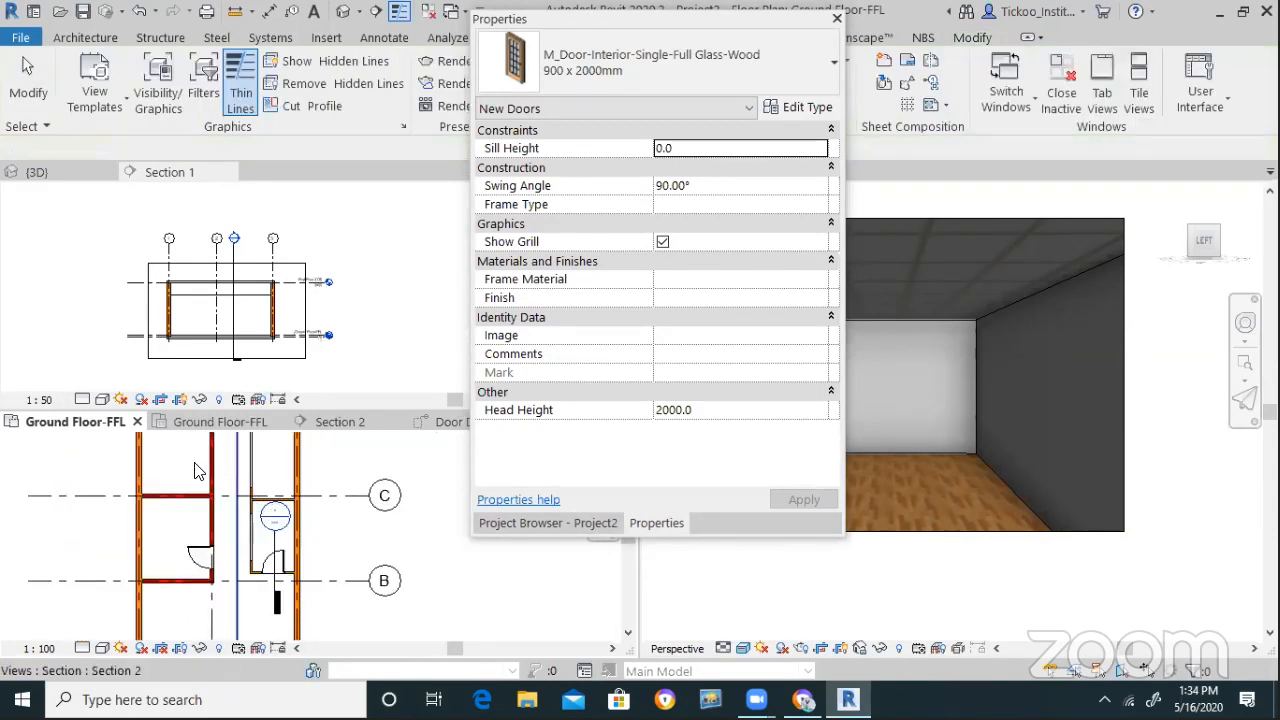
key(Escape)
scroll(205, 464, up, 2)
key(r)
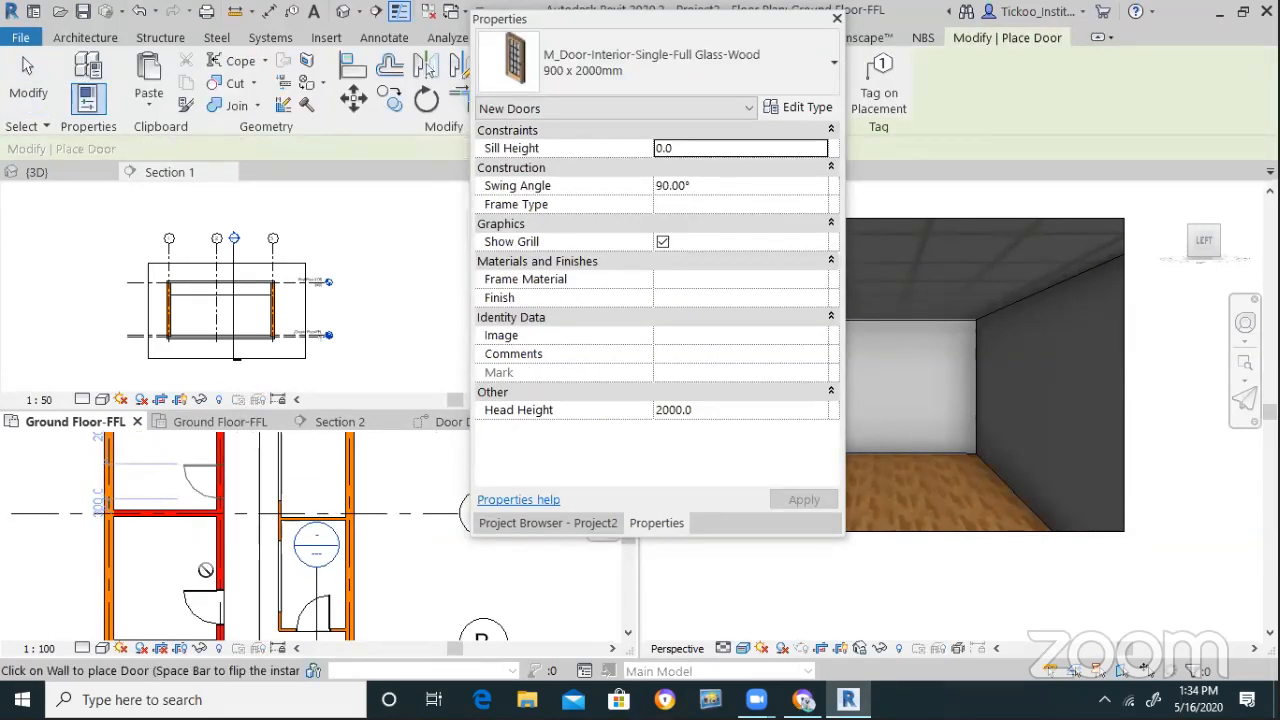
click(215, 485)
key(Escape)
Try a Head Height of 21 on the new door, then restore it to 2000
click(203, 600)
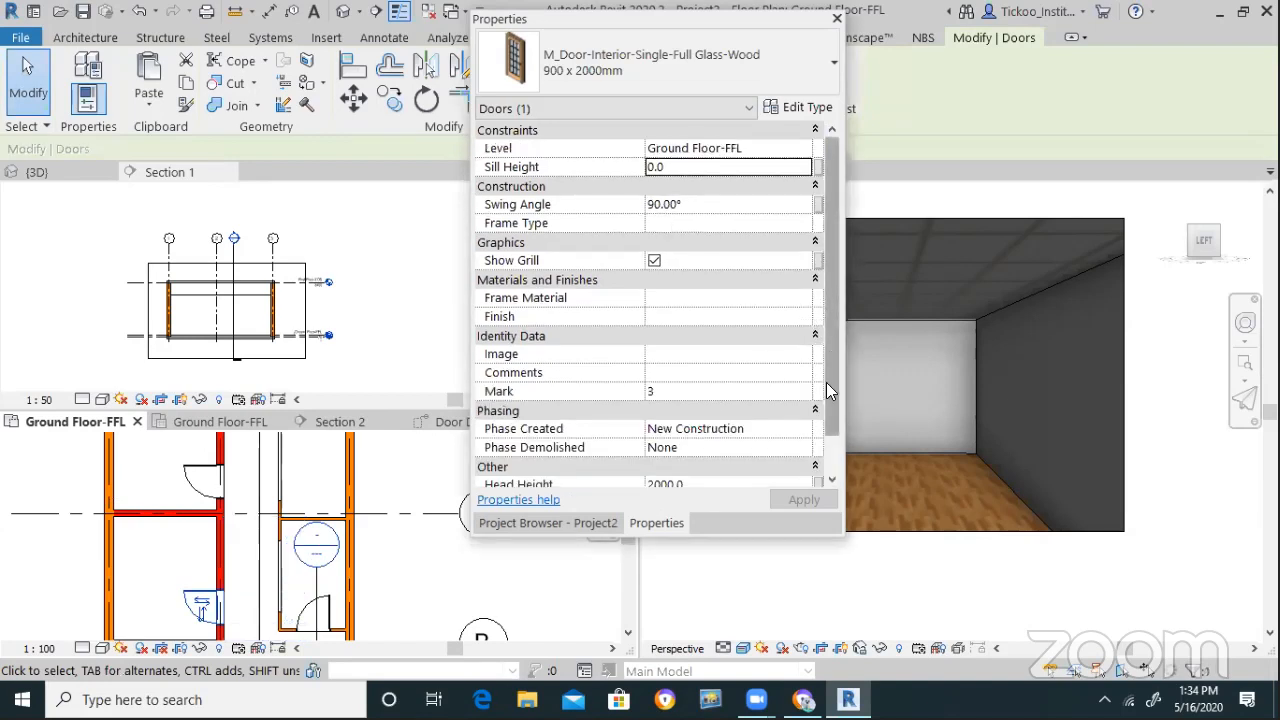
scroll(826, 382, down, 2)
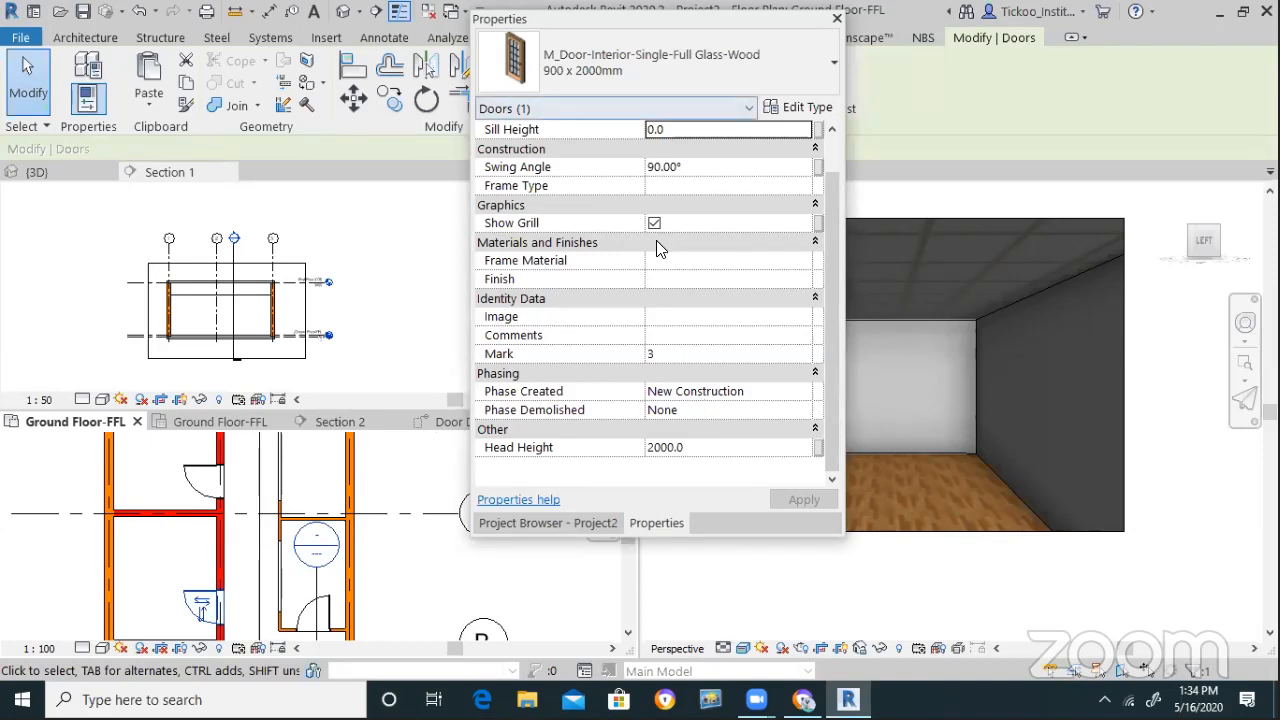
click(694, 447)
double_click(694, 447)
text(21)
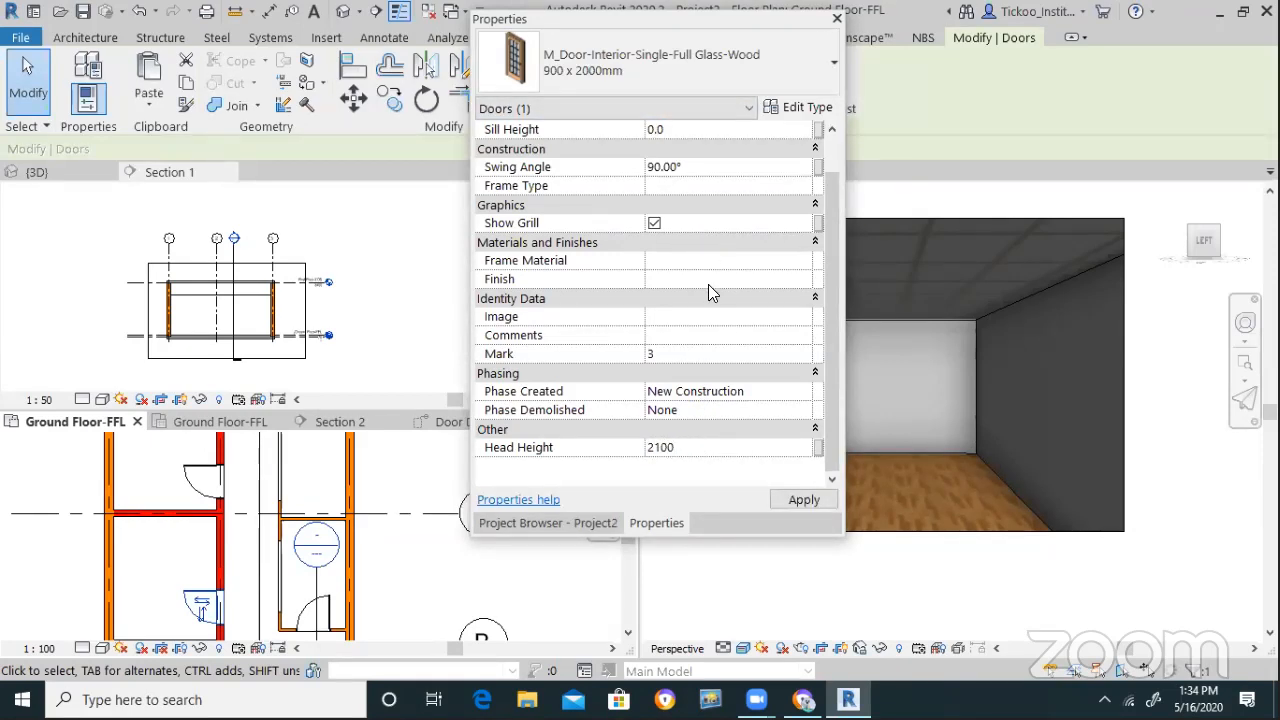
click(787, 500)
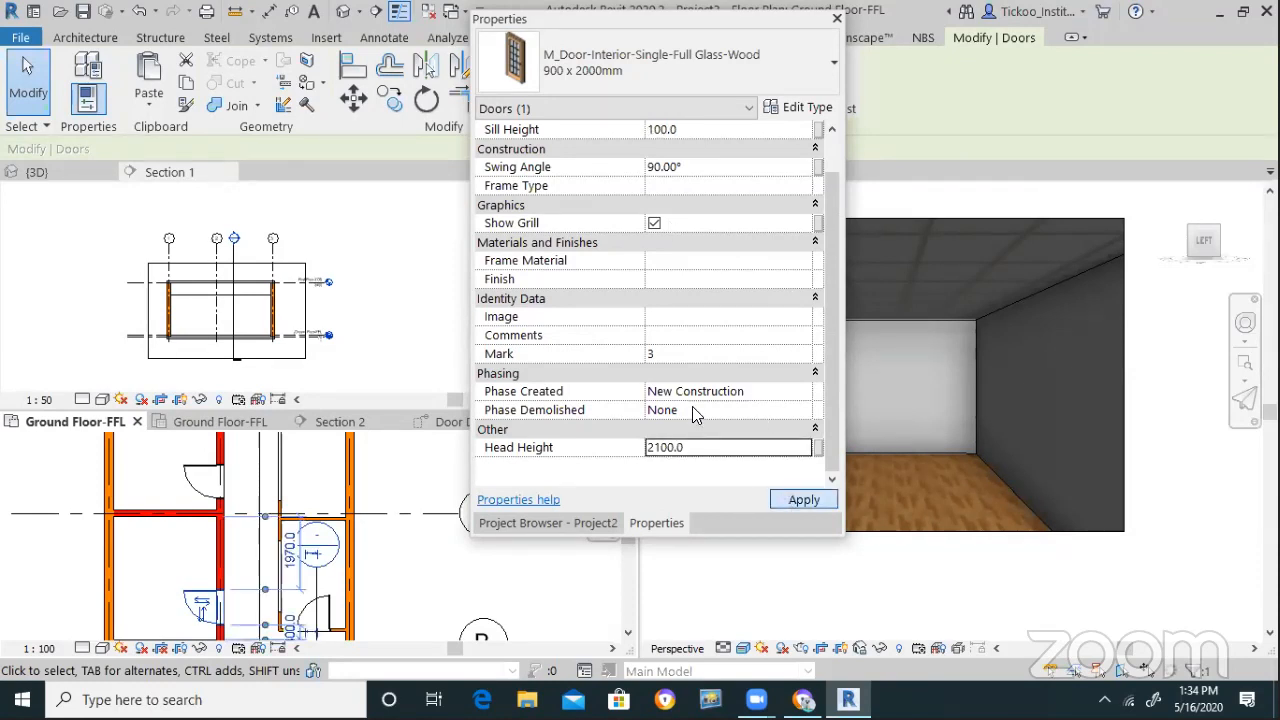
click(708, 449)
double_click(706, 450)
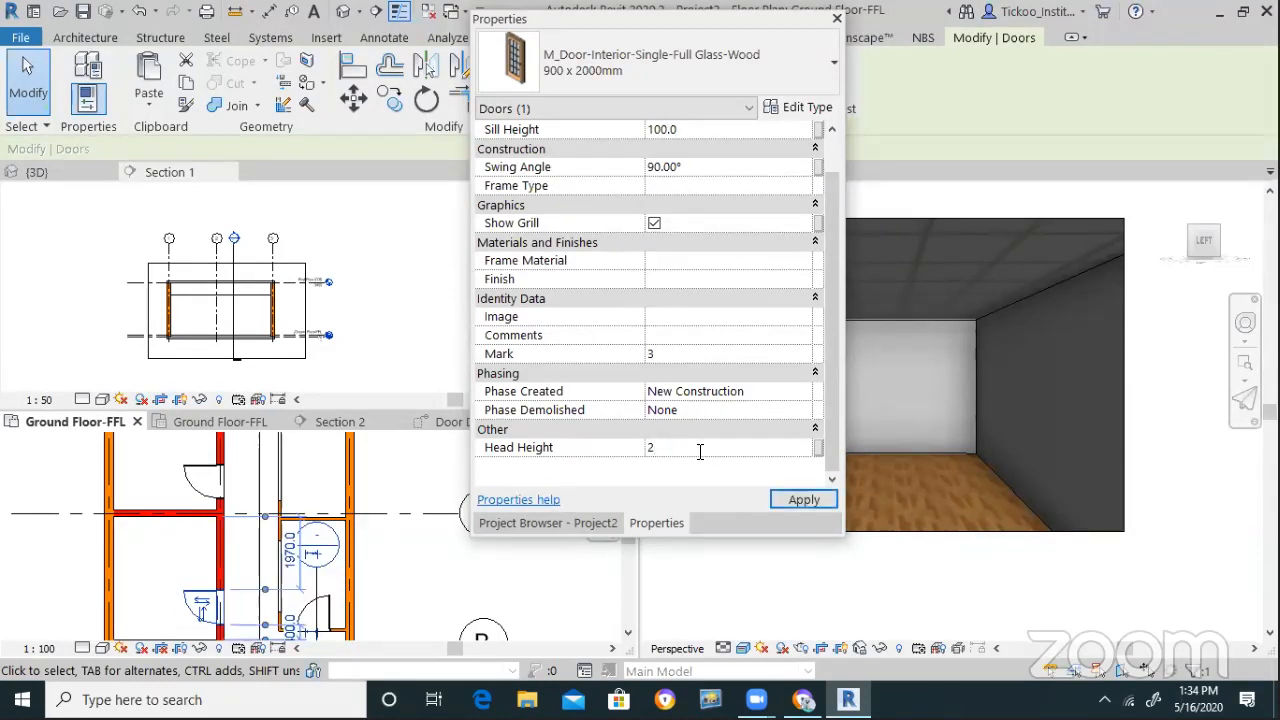
click(800, 500)
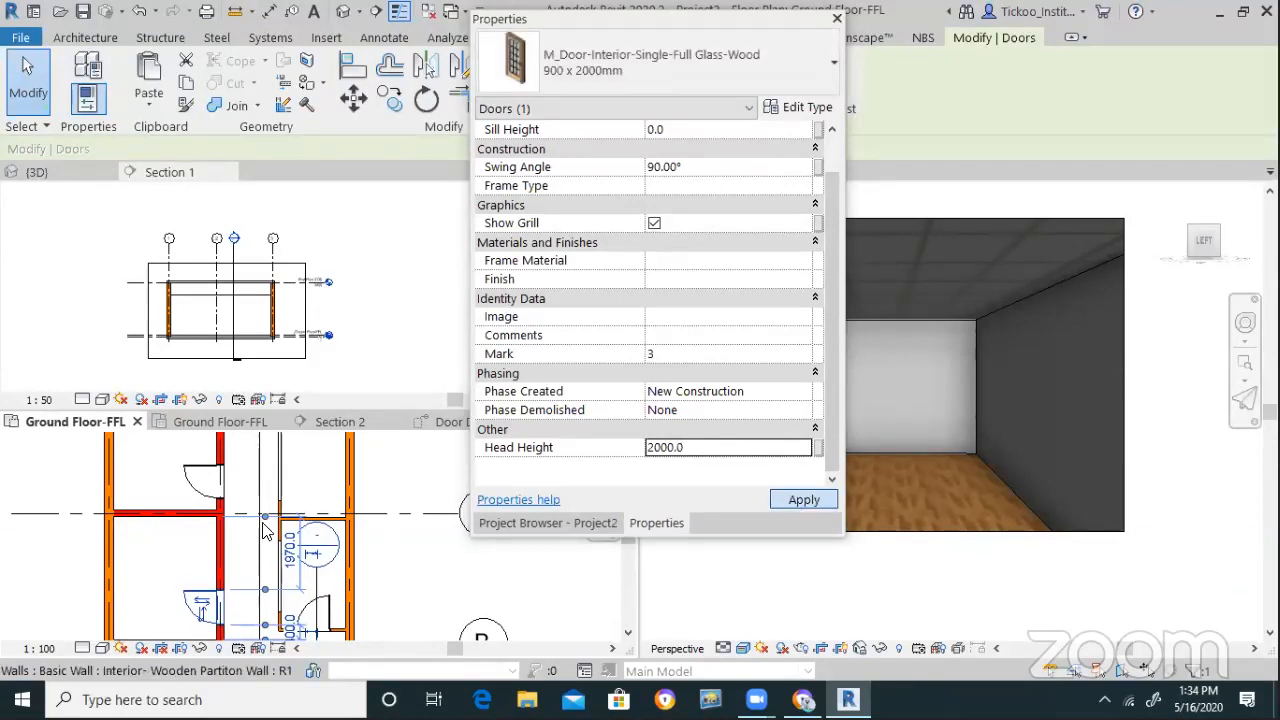
Select the floor in the plan, then clear the selection
click(221, 537)
scroll(221, 537, down, 2)
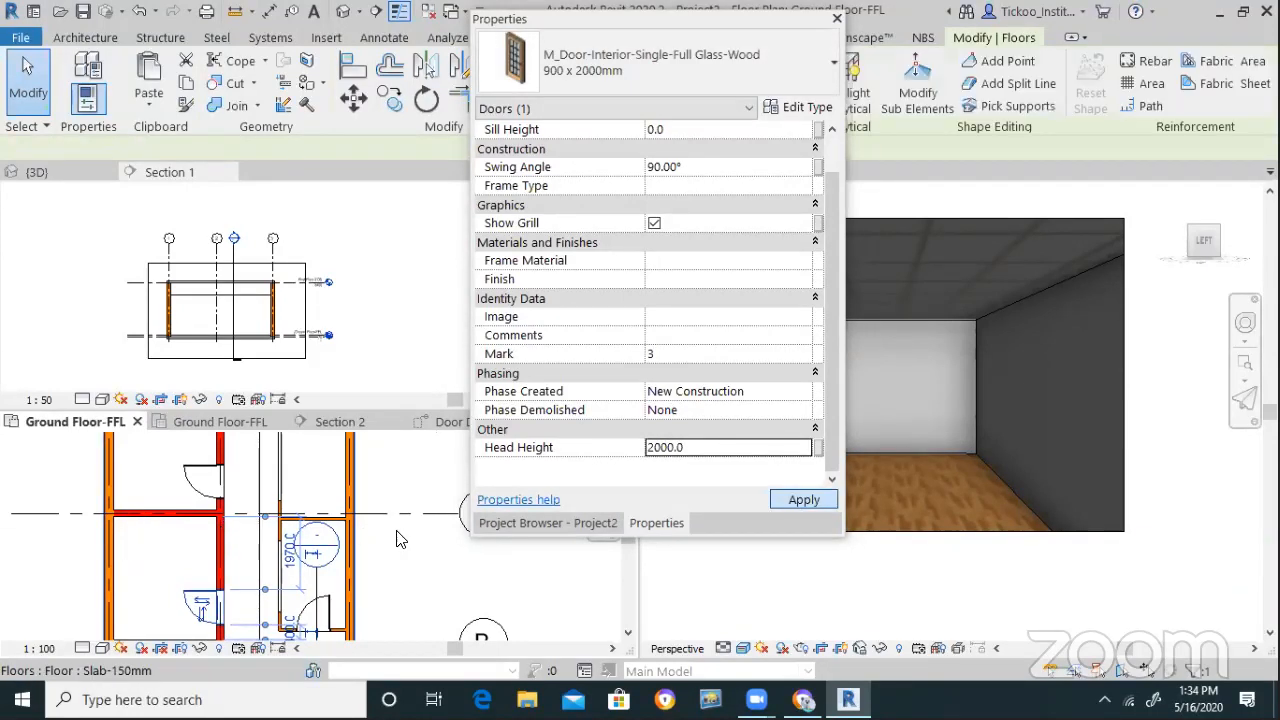
click(372, 545)
scroll(232, 482, down, 2)
scroll(273, 512, down, 1)
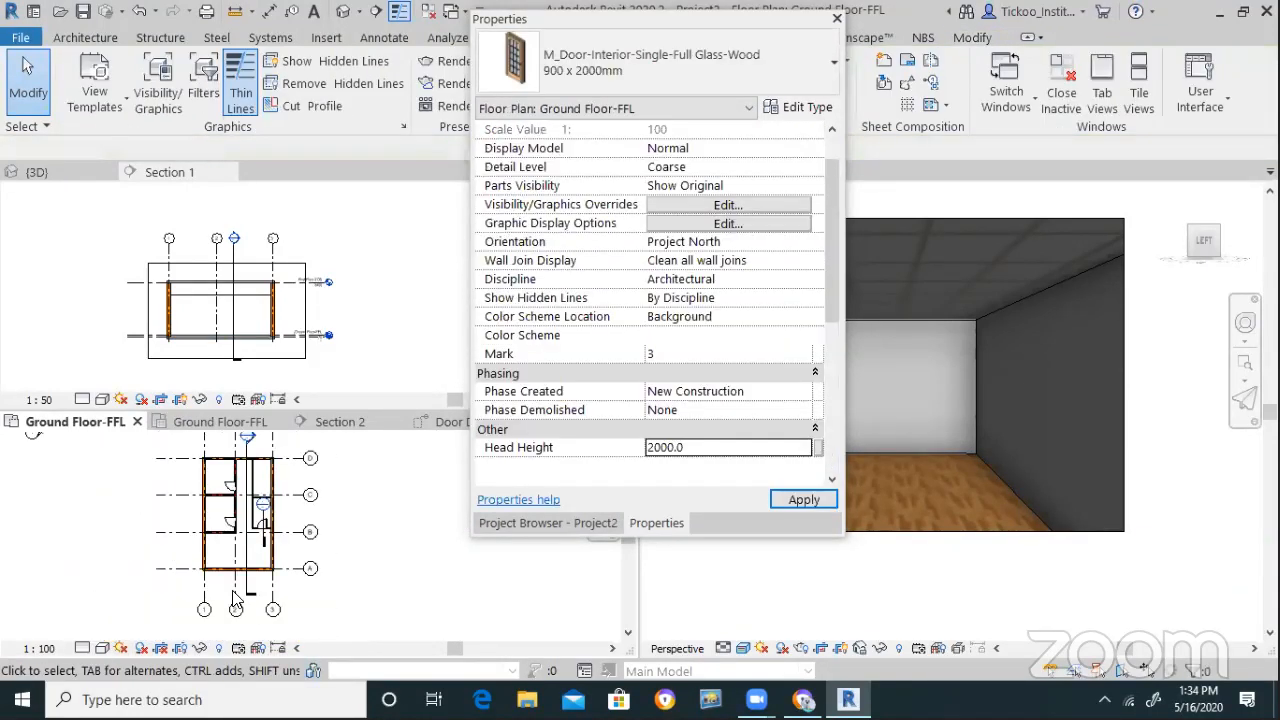
Select the Section 2 cut line and start deleting it, then cancel
scroll(262, 556, up, 4)
click(245, 535)
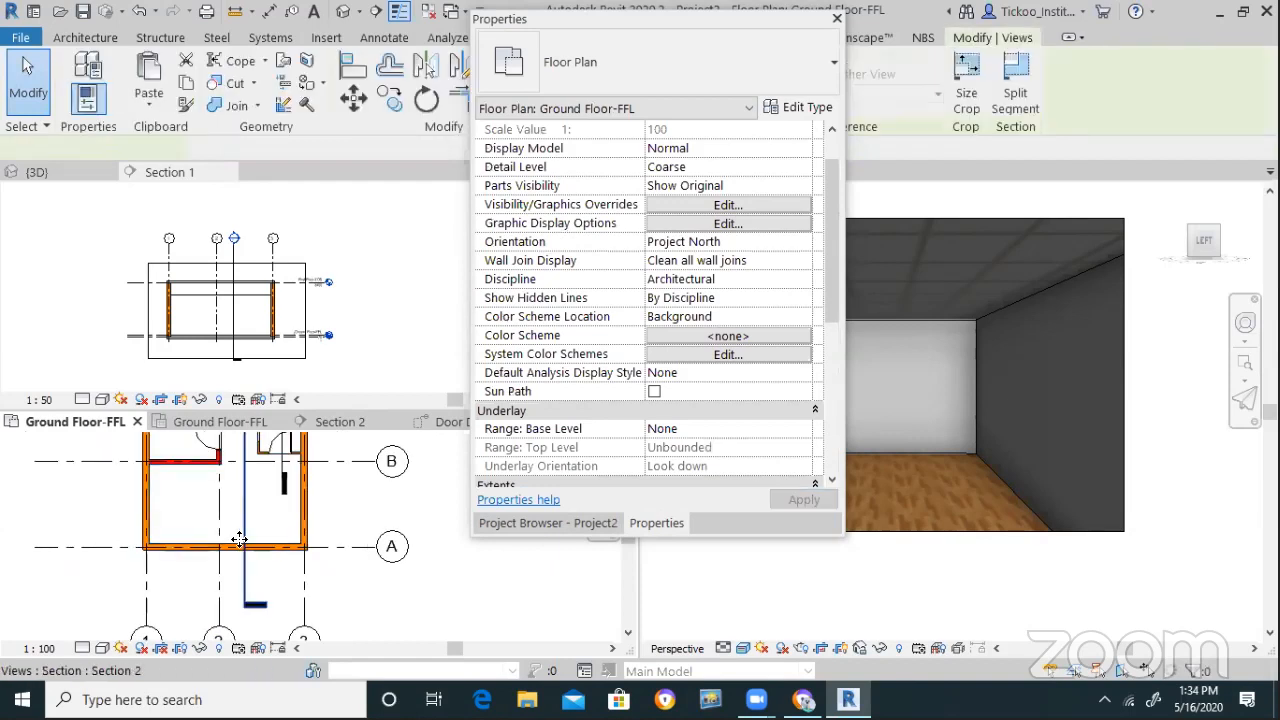
key(Delete)
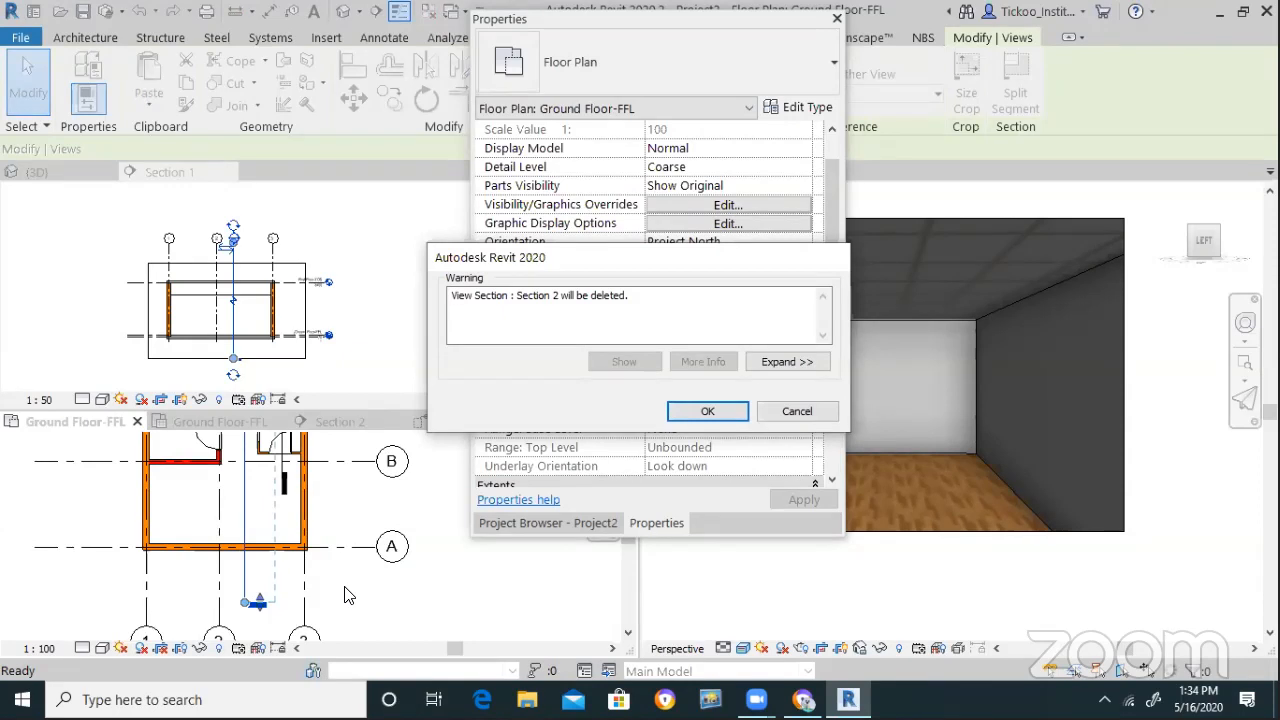
key(Escape)
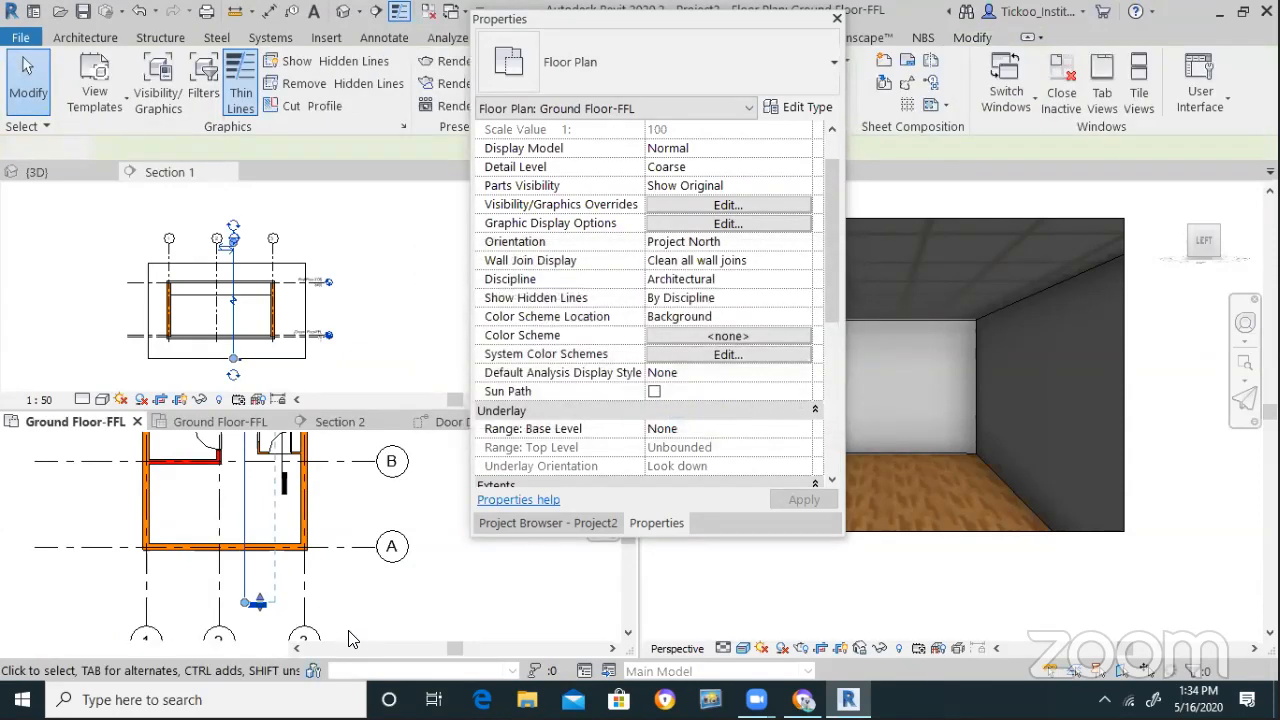
Pan and zoom the Ground Floor-FFL plan to the interior walls
scroll(352, 640, down, 2)
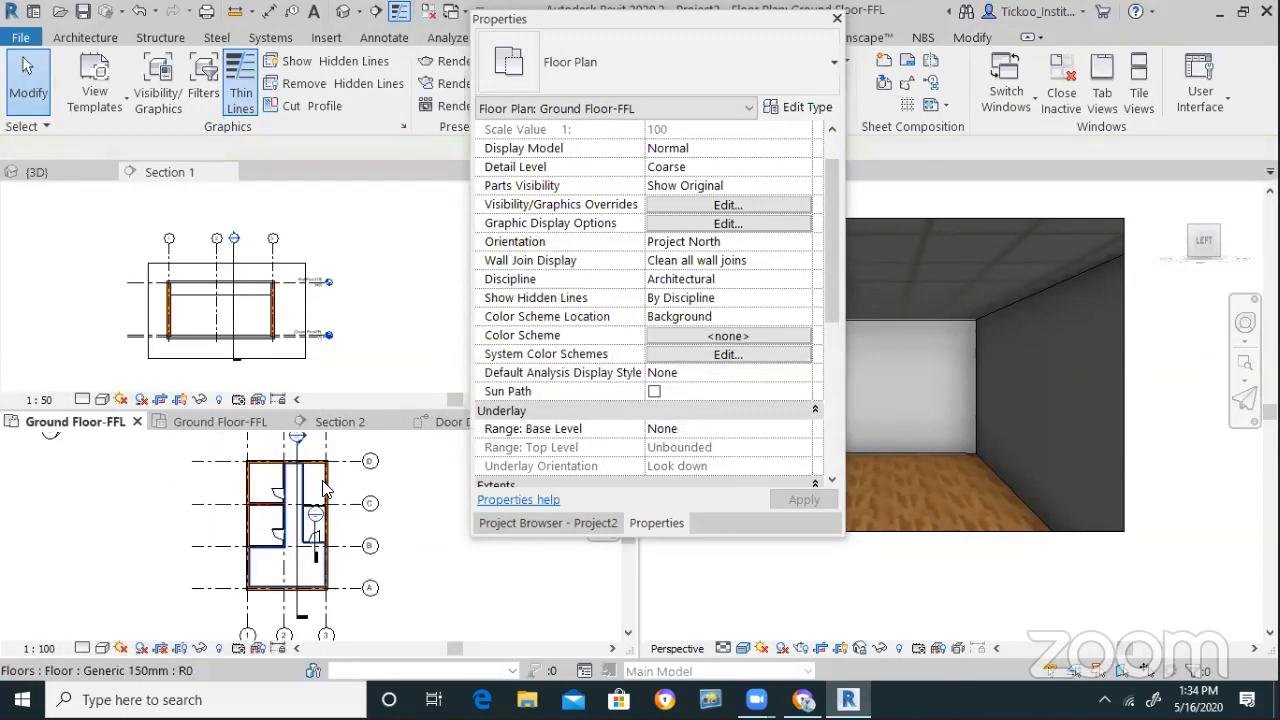
scroll(320, 512, up, 5)
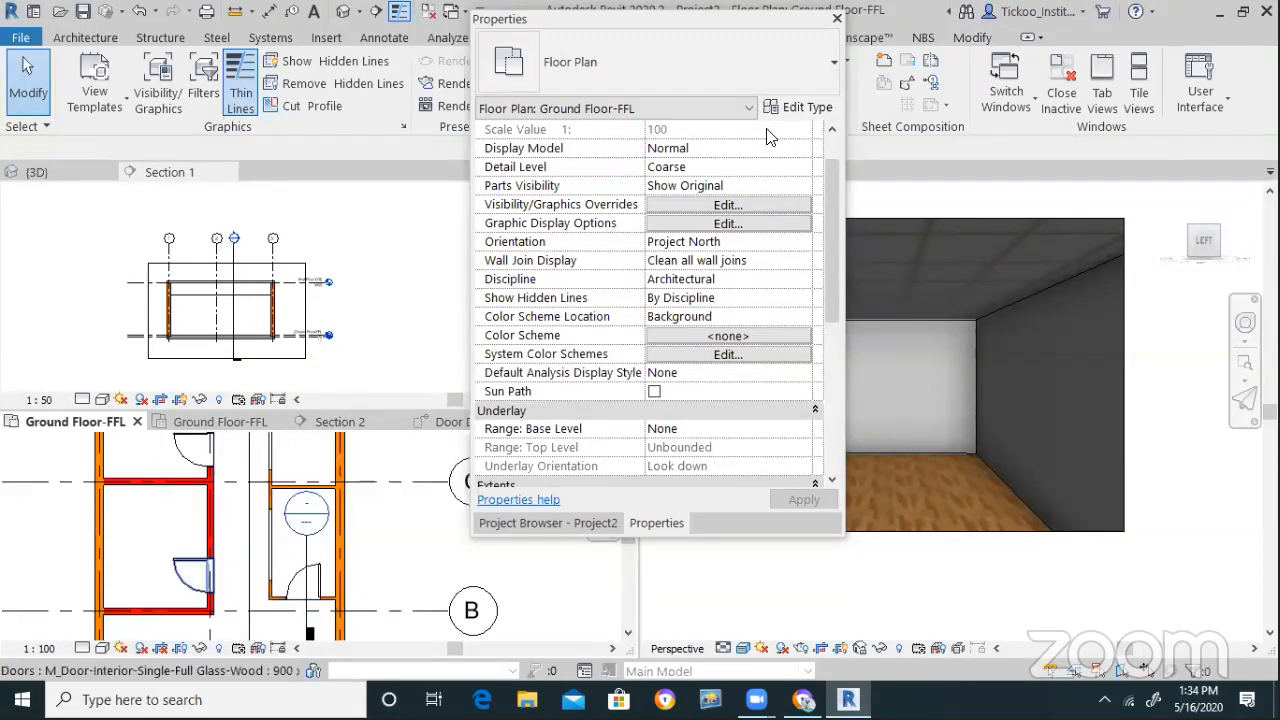
scroll(208, 588, down, 2)
drag(730, 19, 768, 223)
scroll(229, 562, up, 3)
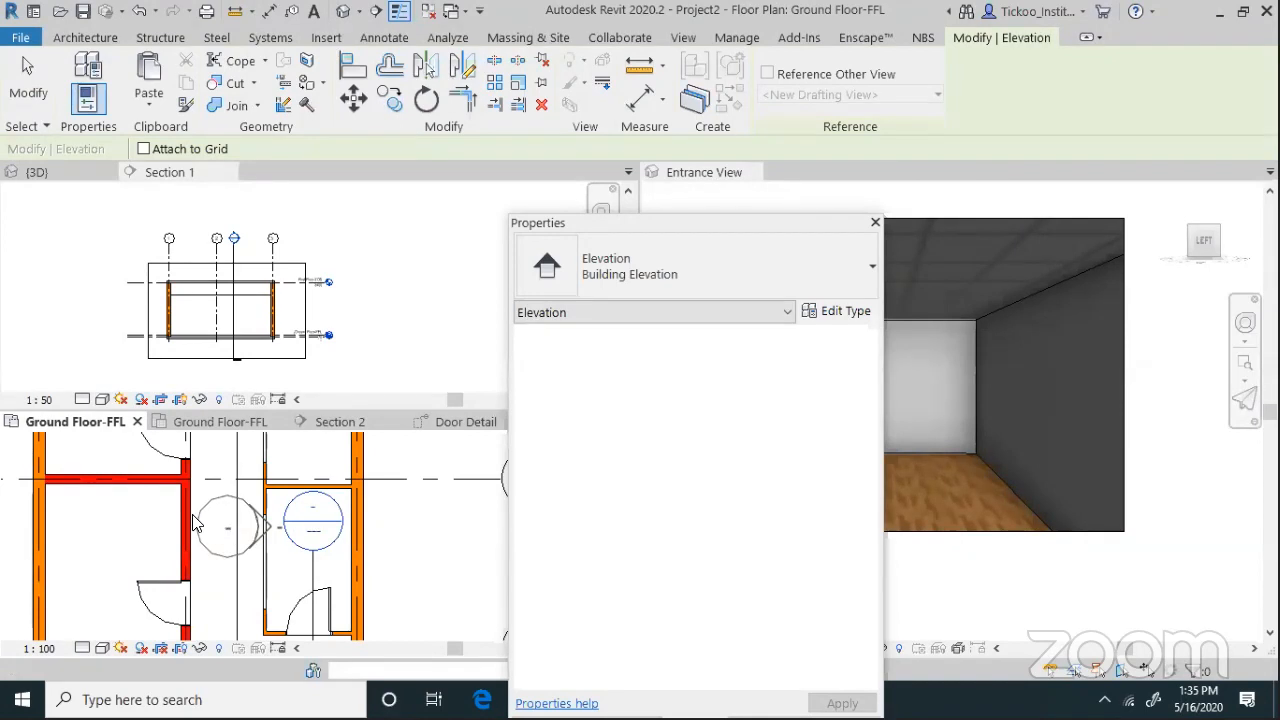
Place the elevation marker and shift it beside the interior wall
key(Escape)
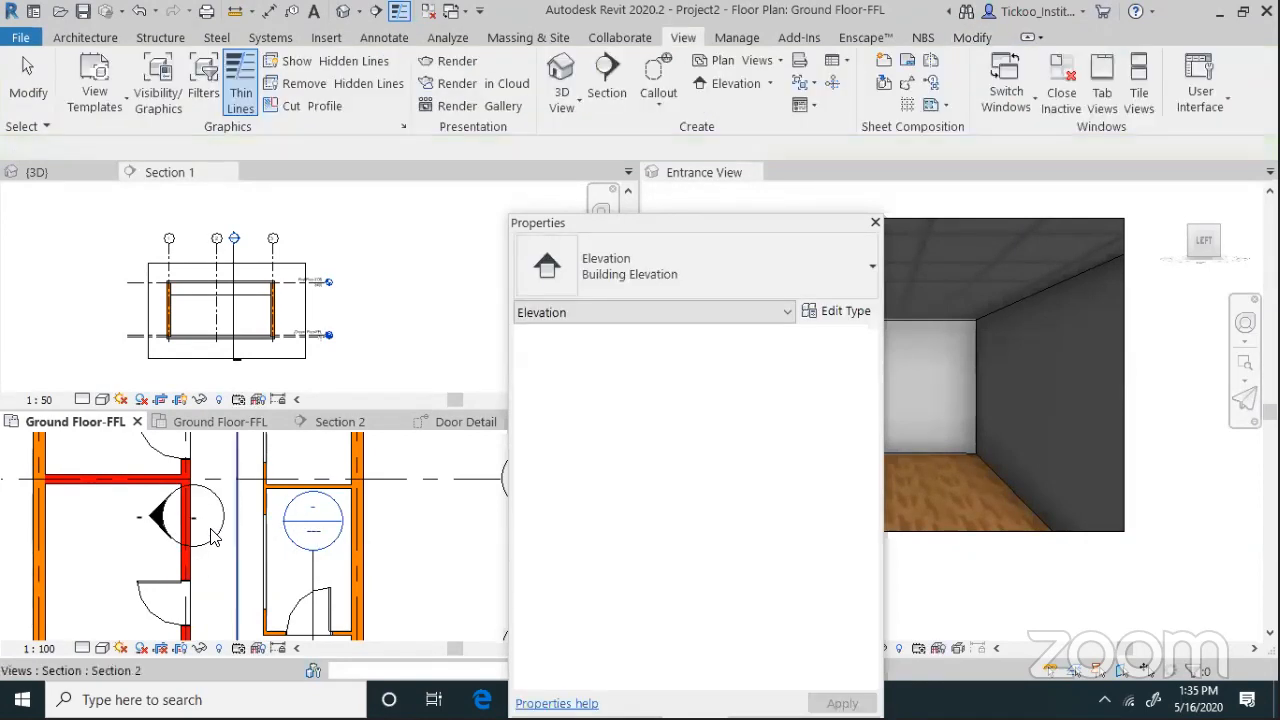
click(212, 527)
mouse_move(225, 510)
mouse_down()
mouse_move(290, 525)
mouse_move(268, 525)
mouse_up()
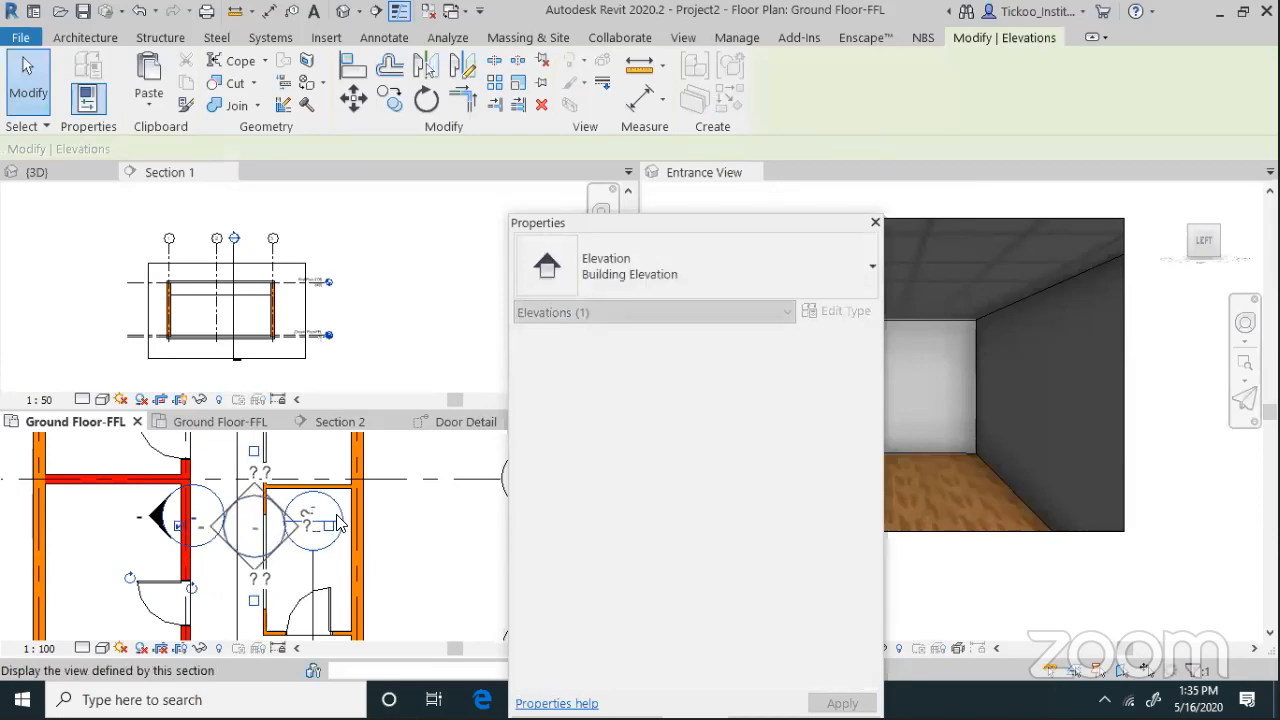
click(373, 540)
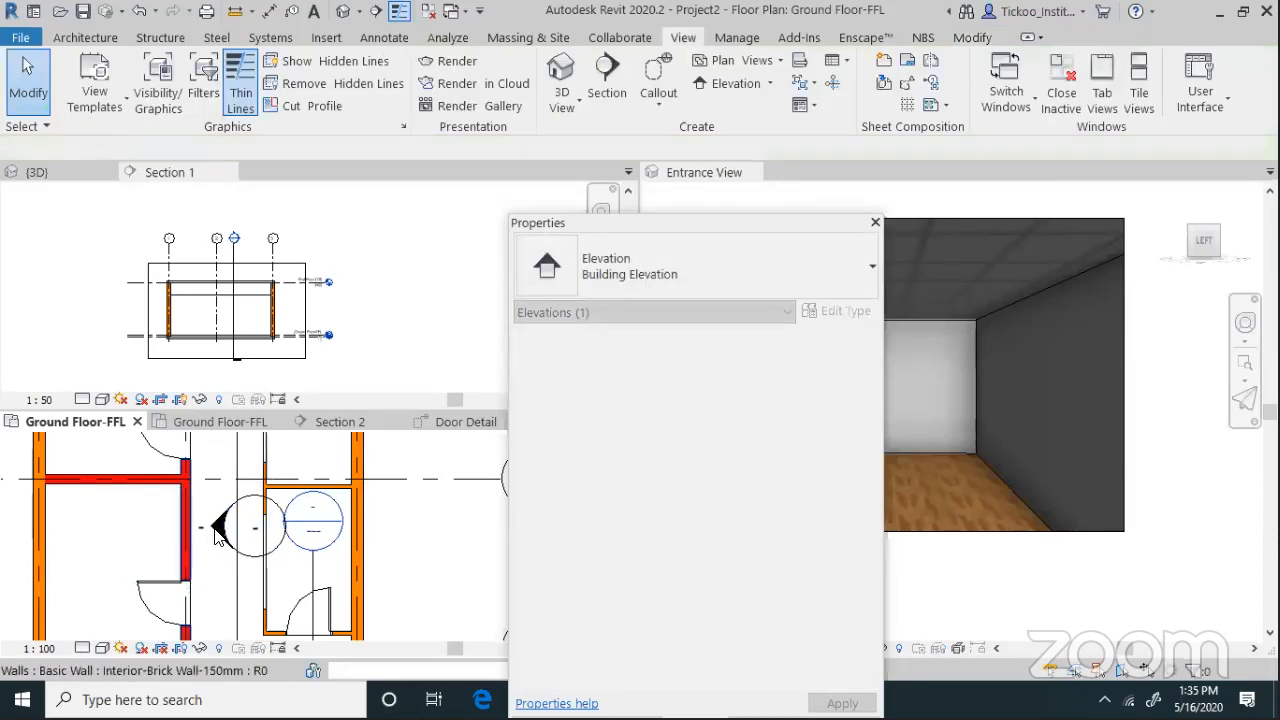
Open the Elevation 1 - a view and move Properties off the Entrance View
double_click(218, 535)
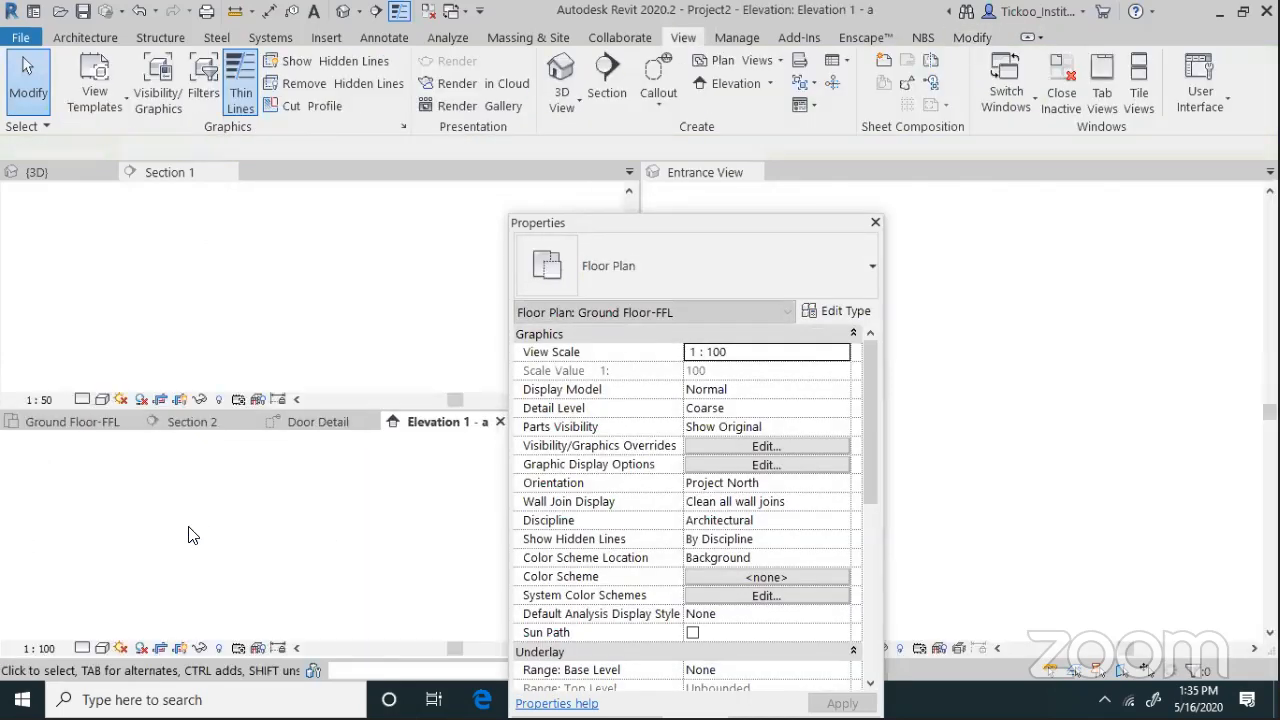
scroll(395, 622, up, 5)
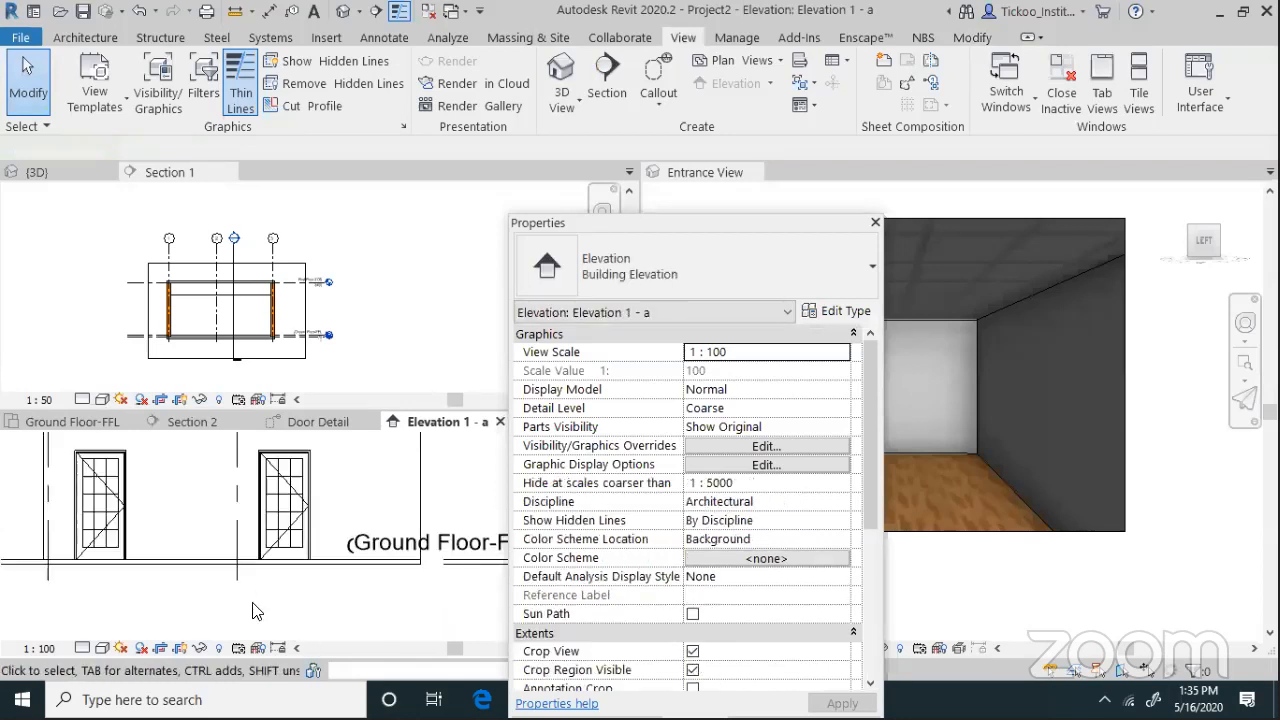
scroll(268, 582, up, 3)
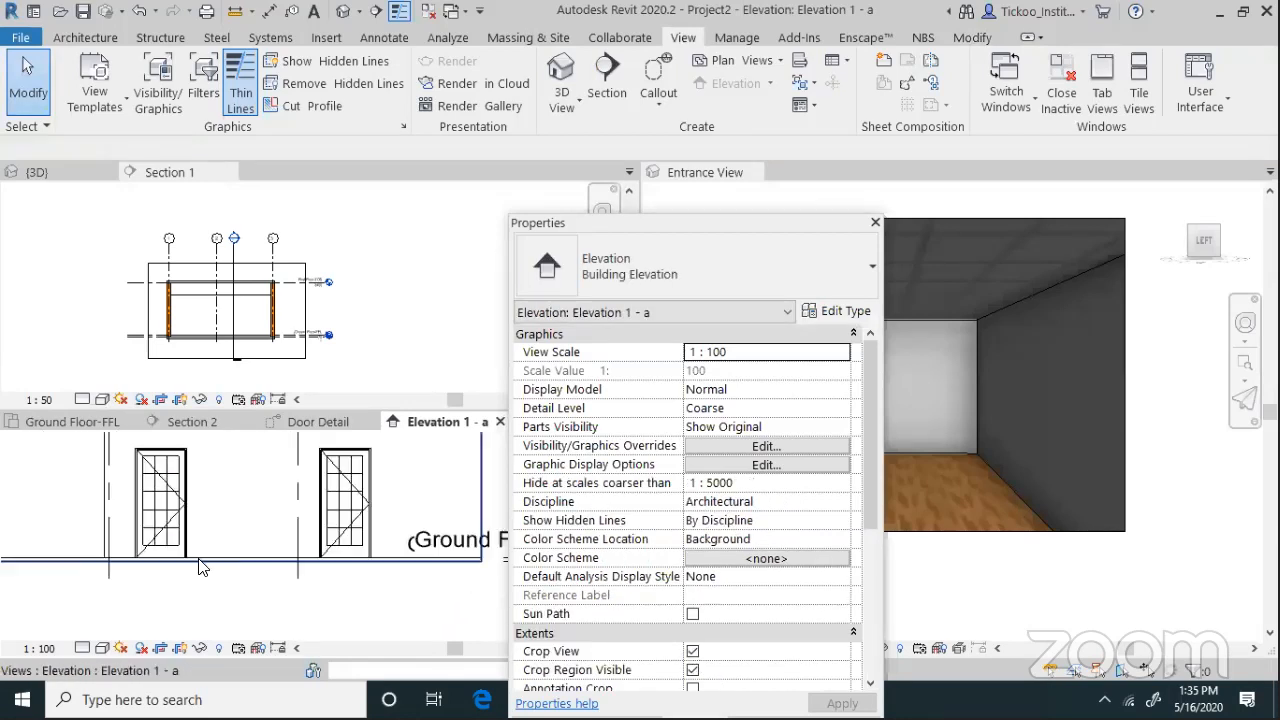
drag(620, 224, 366, 522)
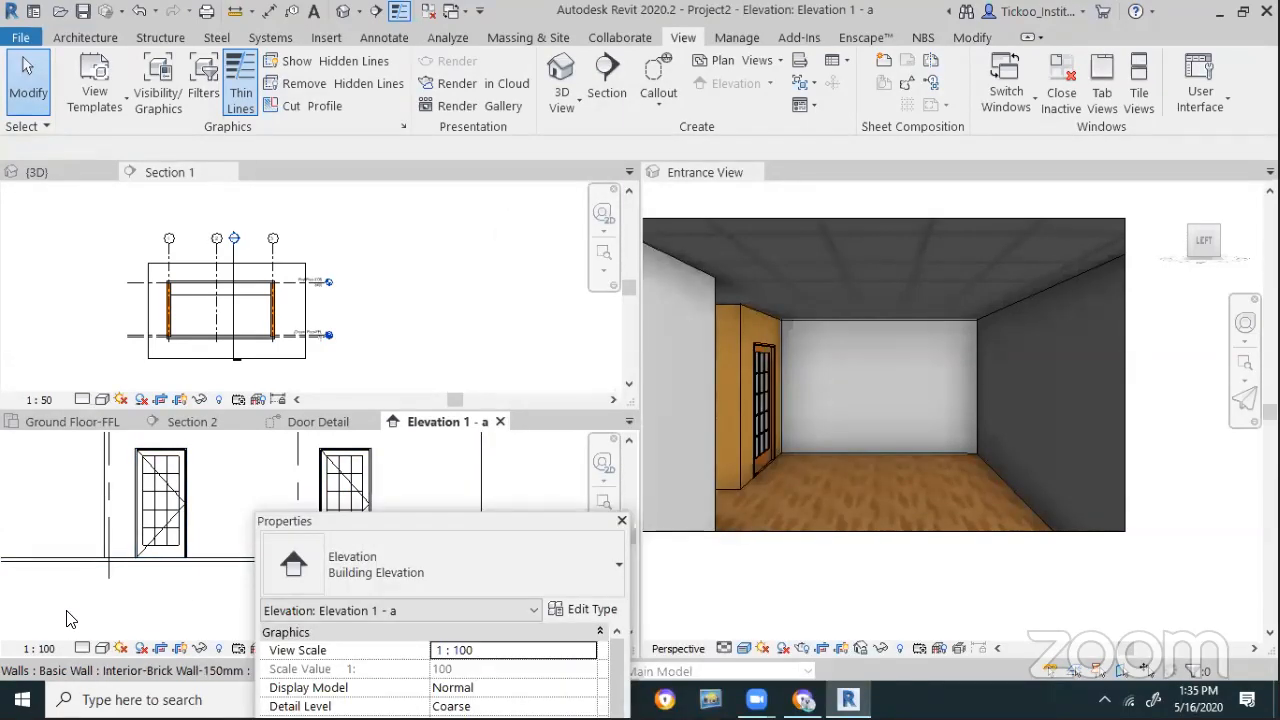
Switch through Door Detail to the Ground Floor-FFL ceiling plan and move the floating panel up
click(345, 420)
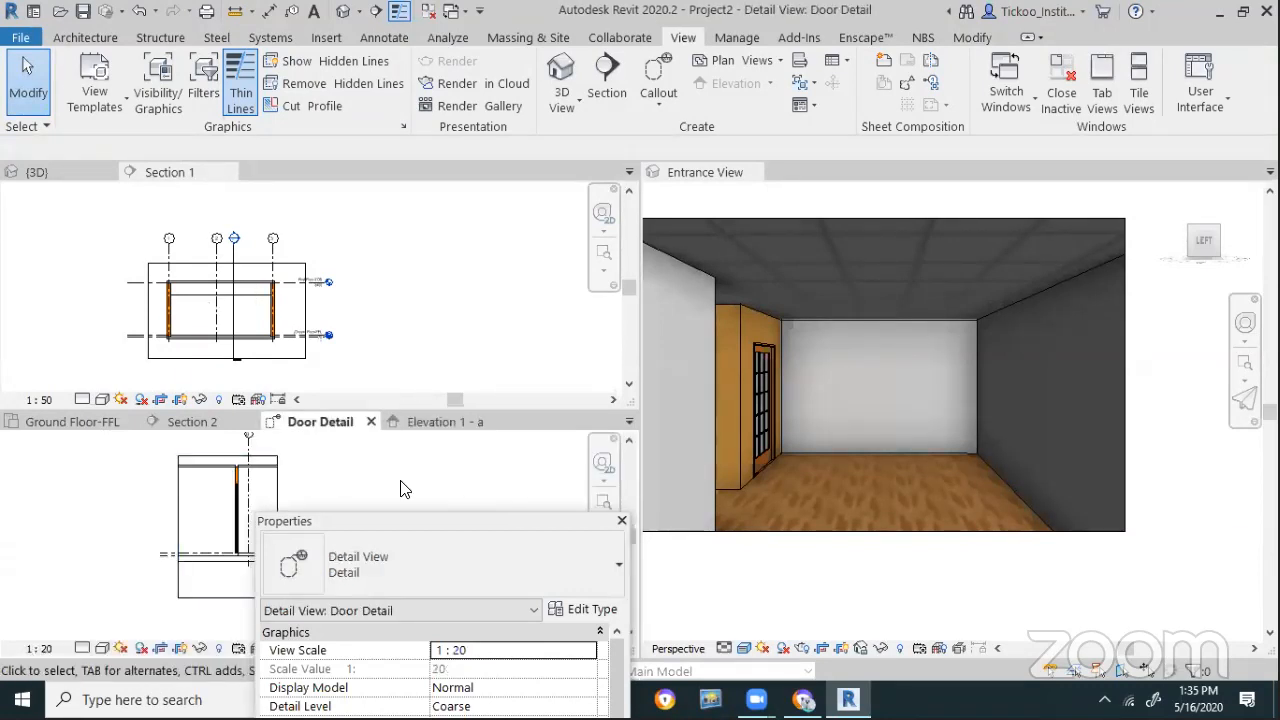
scroll(212, 468, down, 2)
scroll(144, 466, up, 2)
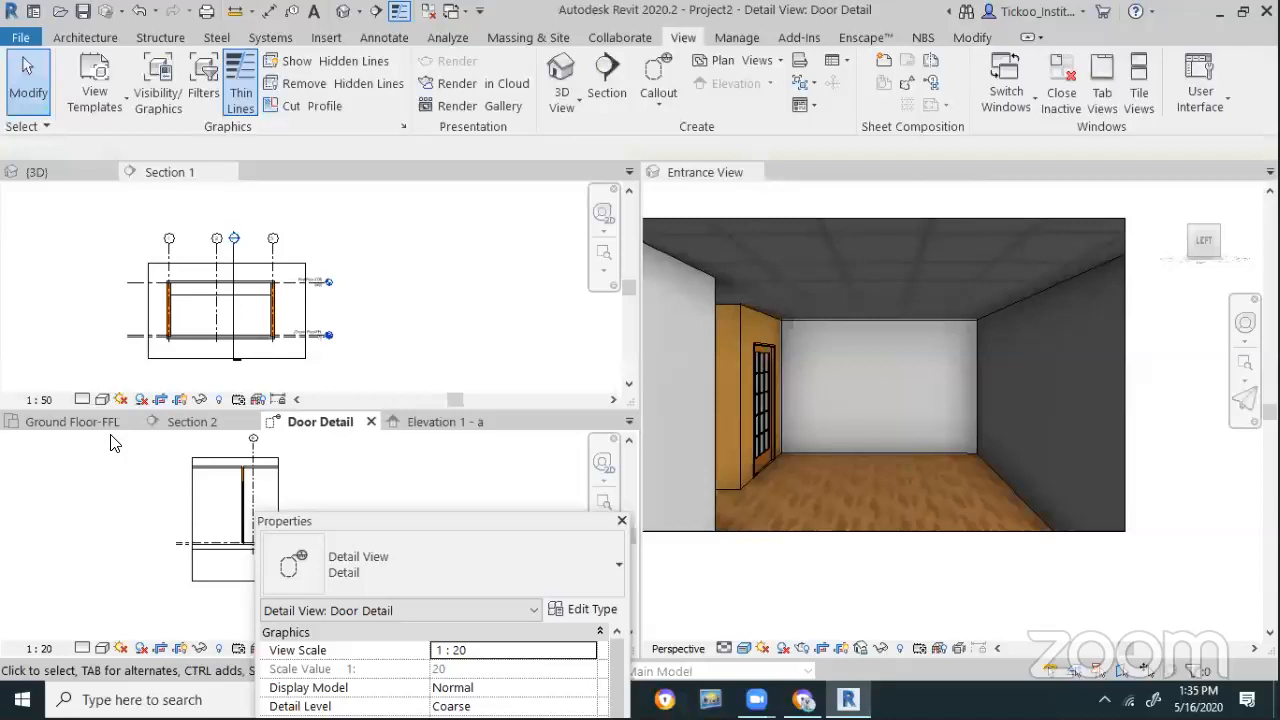
click(66, 422)
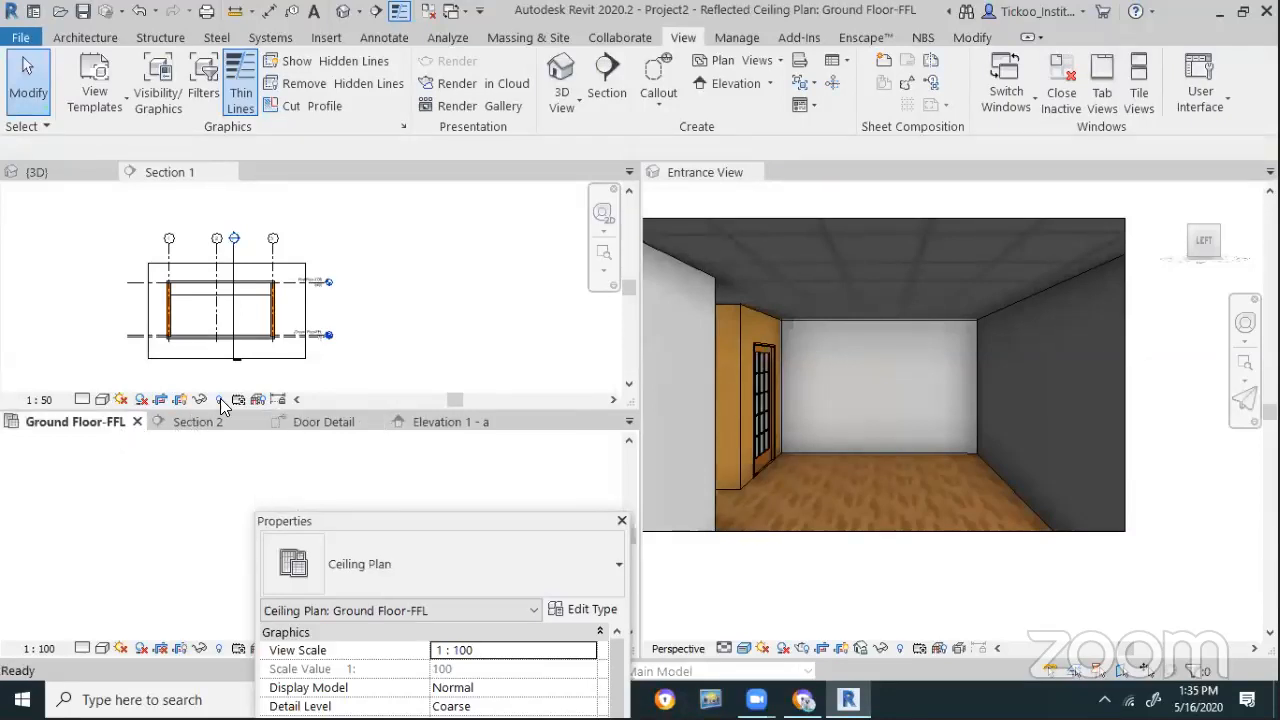
drag(441, 518, 375, 25)
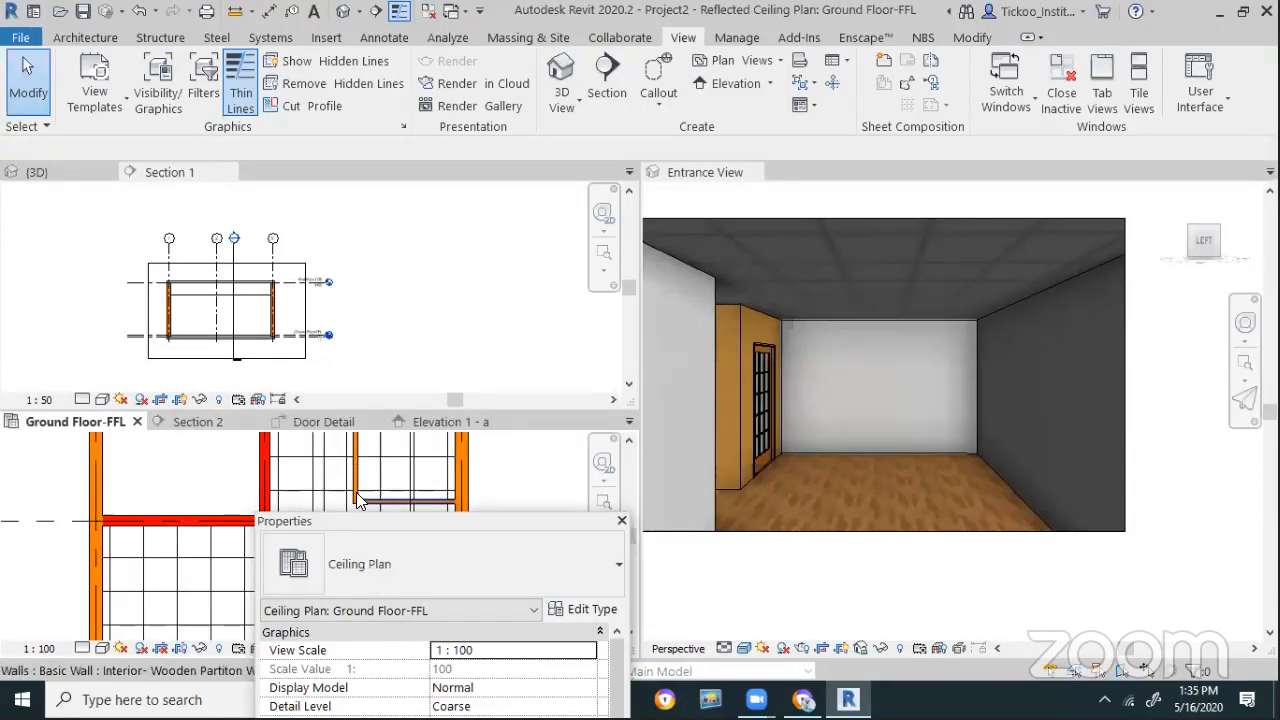
Open the Ground Floor-FFL floor plan from the Project Browser and pan to the lower door
click(298, 534)
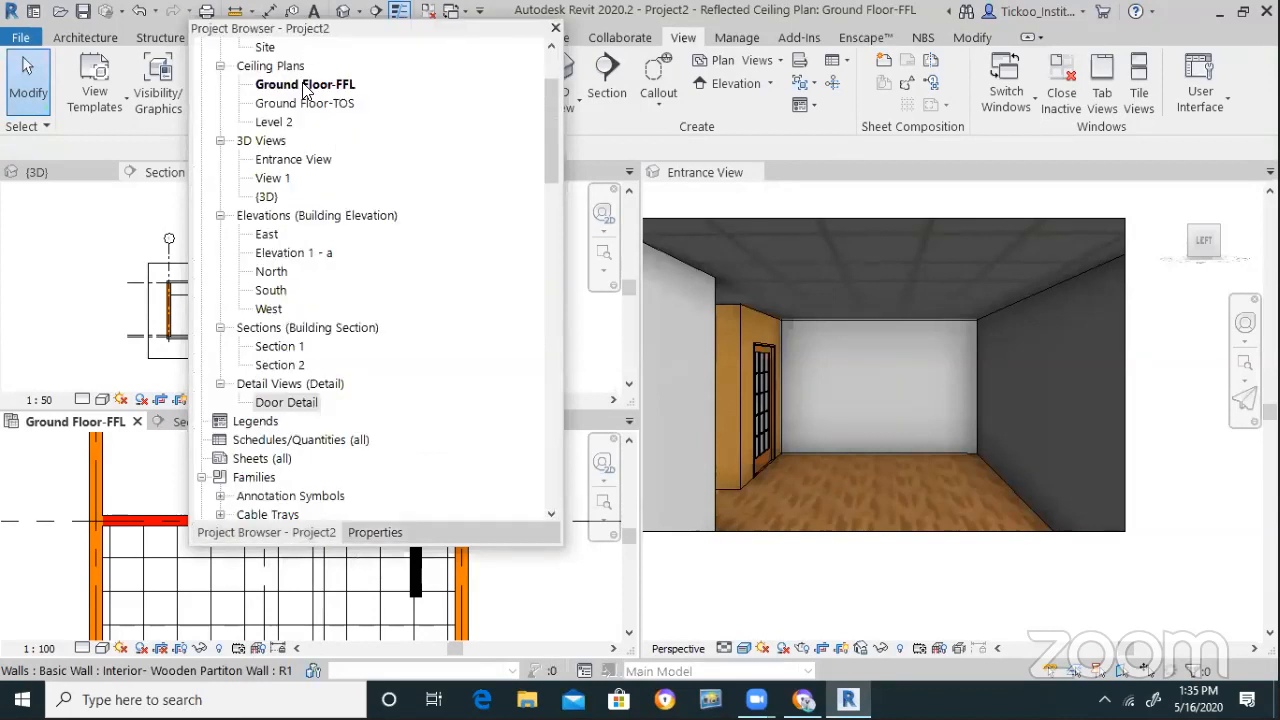
right_click(305, 84)
click(375, 62)
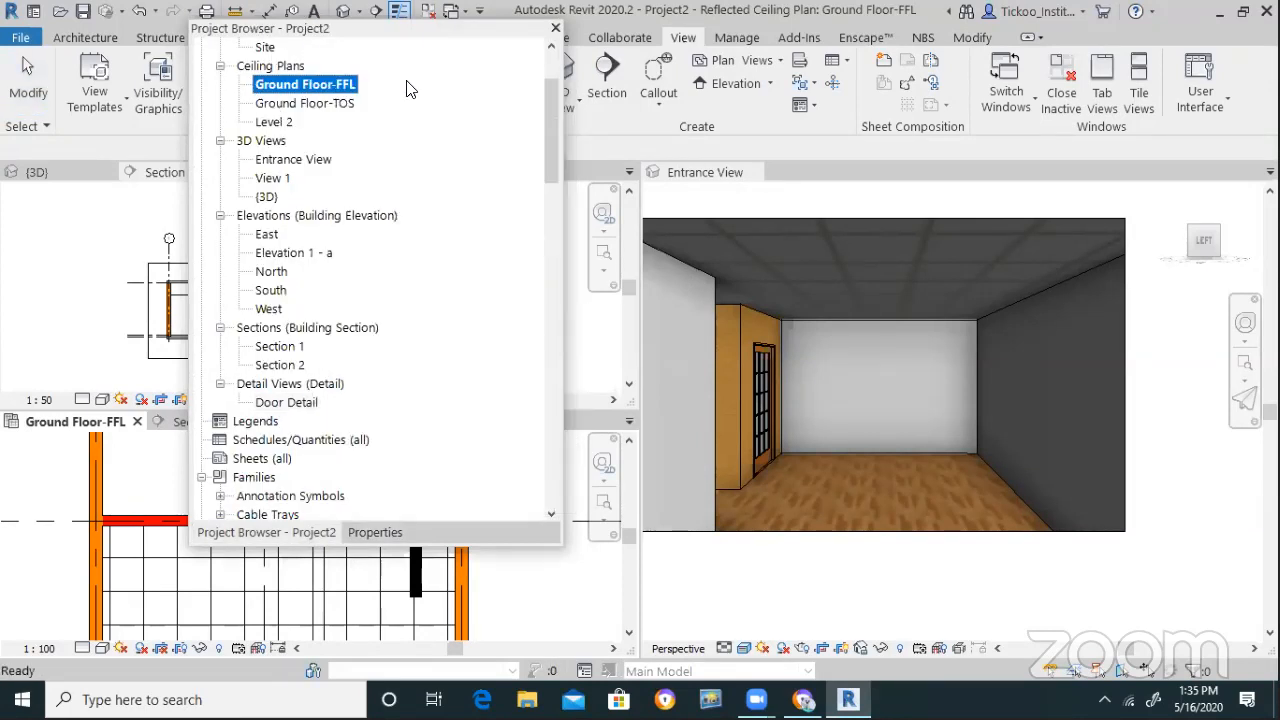
scroll(400, 100, up, 2)
click(354, 108)
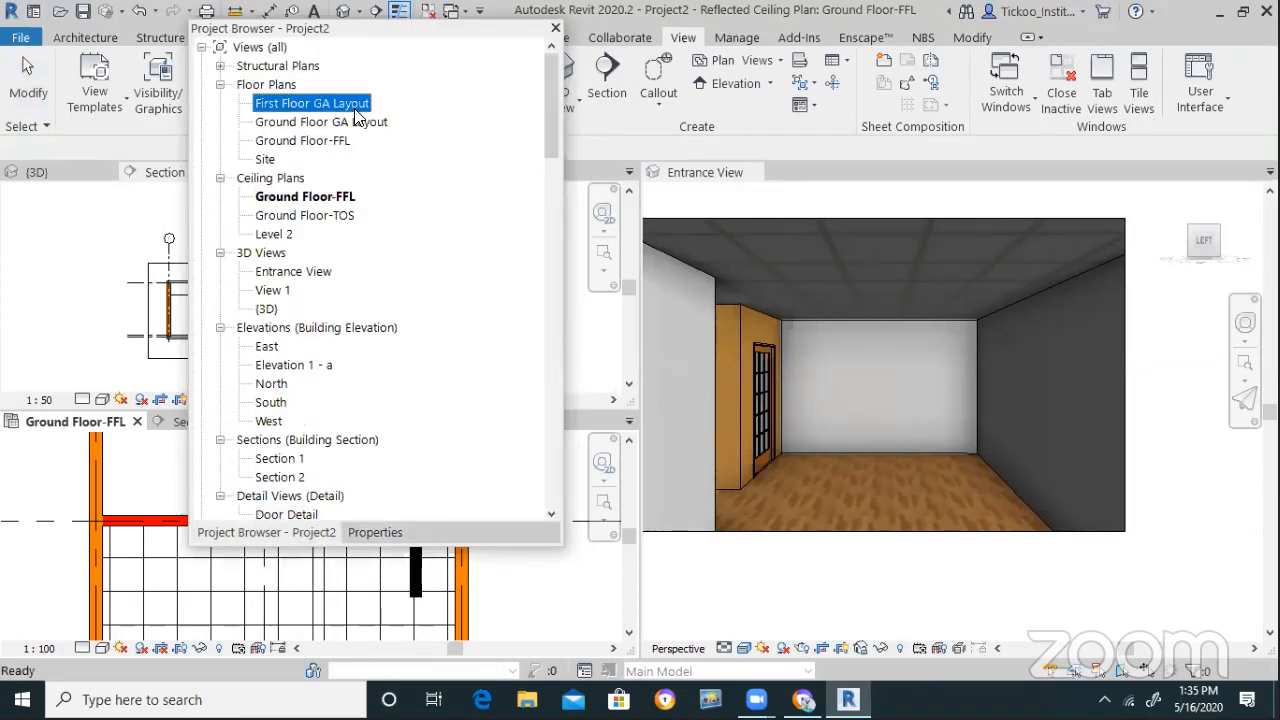
click(299, 123)
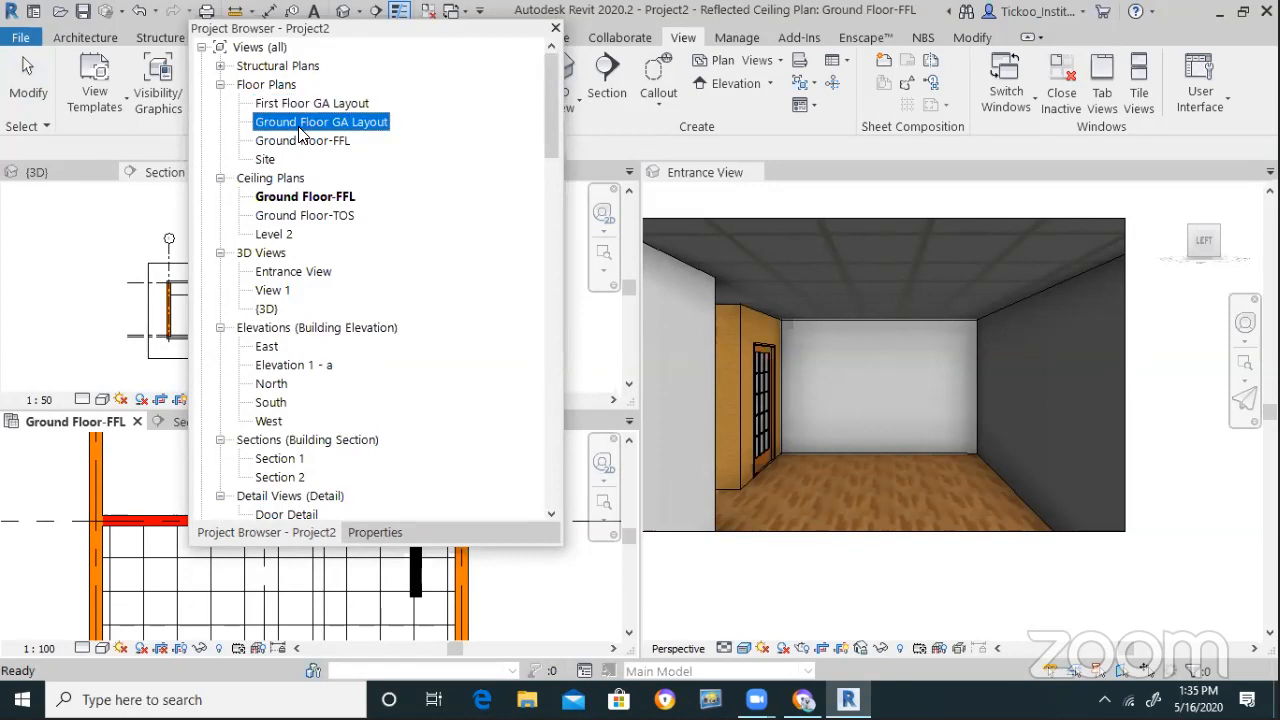
double_click(299, 140)
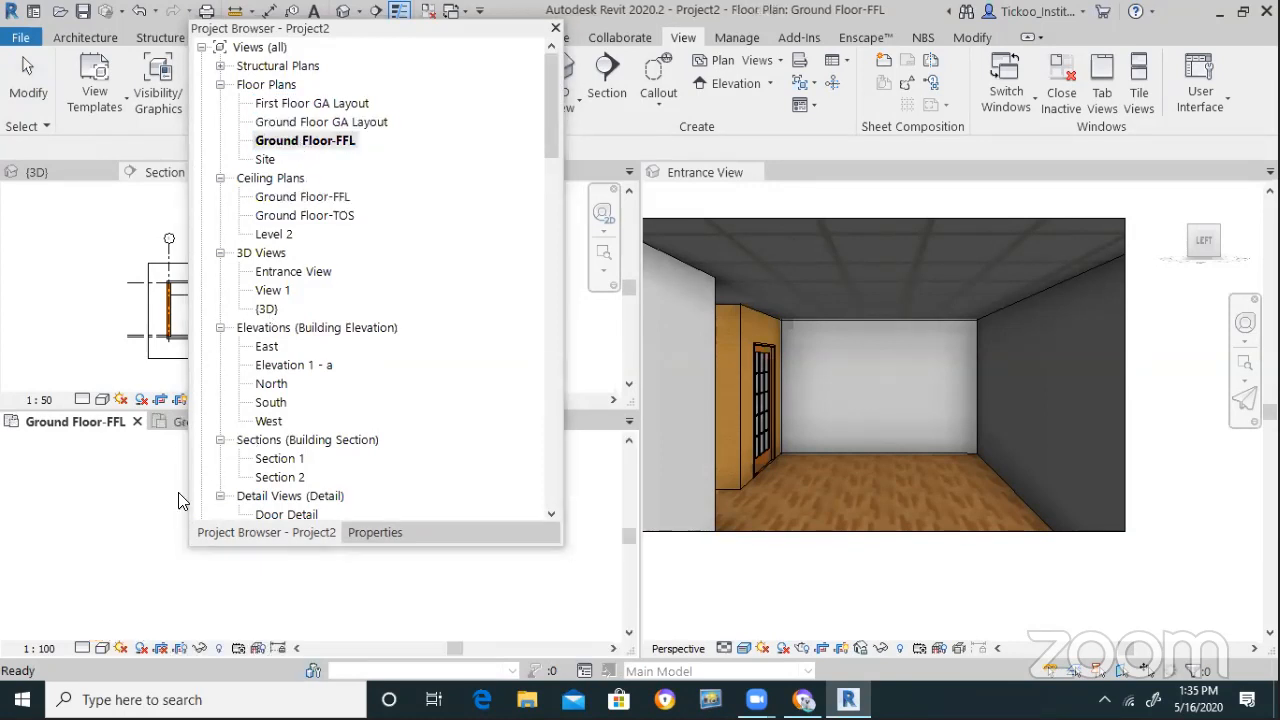
scroll(81, 521, down, 3)
middle_drag(146, 624, 152, 573)
scroll(153, 573, up, 4)
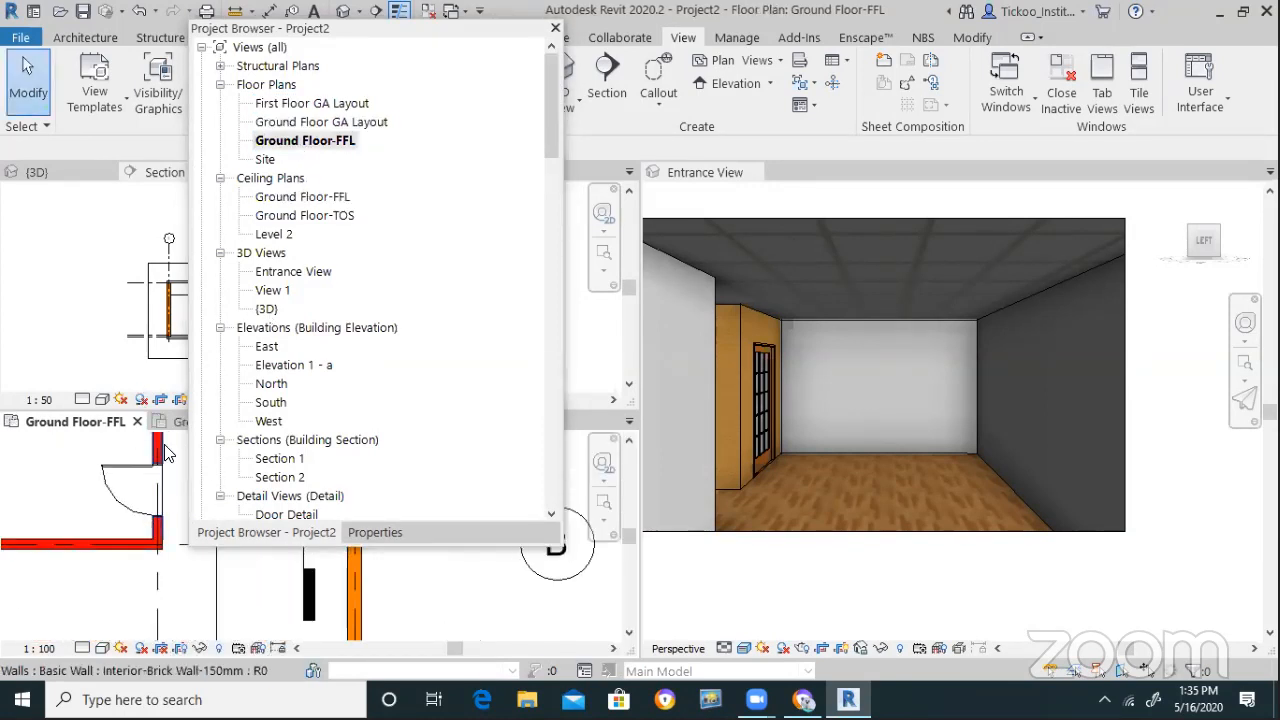
drag(421, 38, 532, 245)
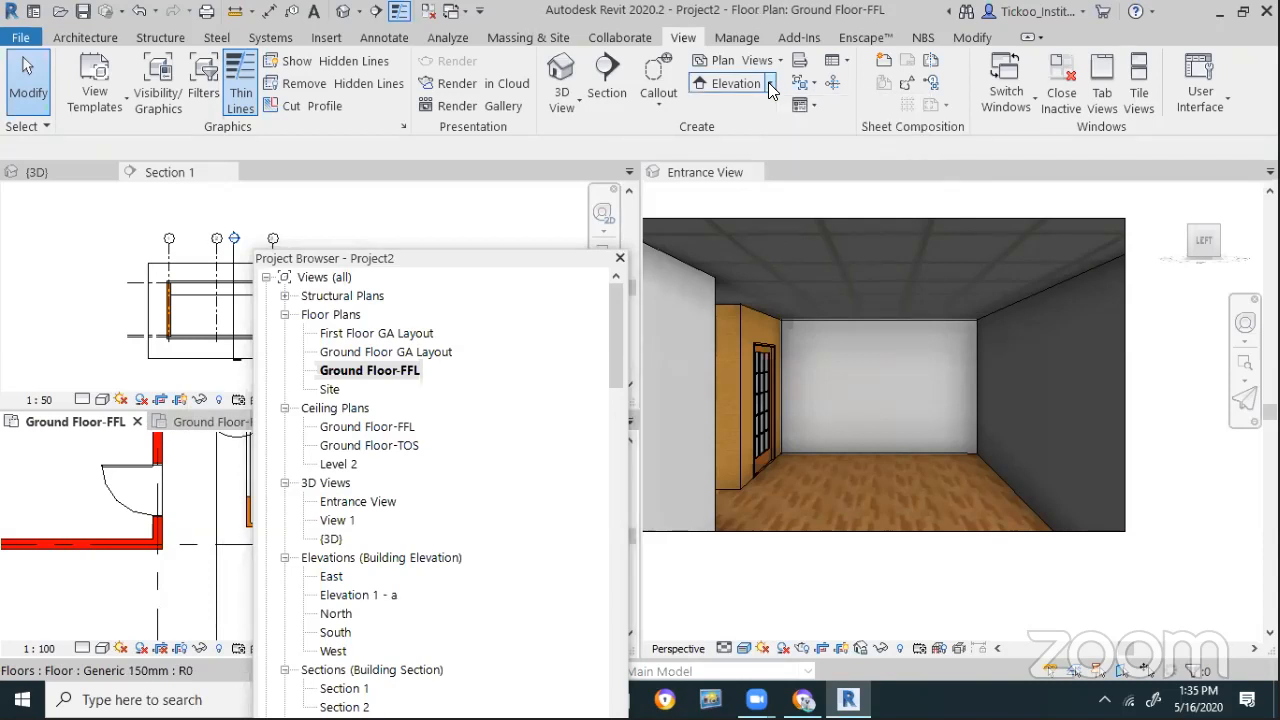
Draw a rectangular callout around the door corner
click(769, 83)
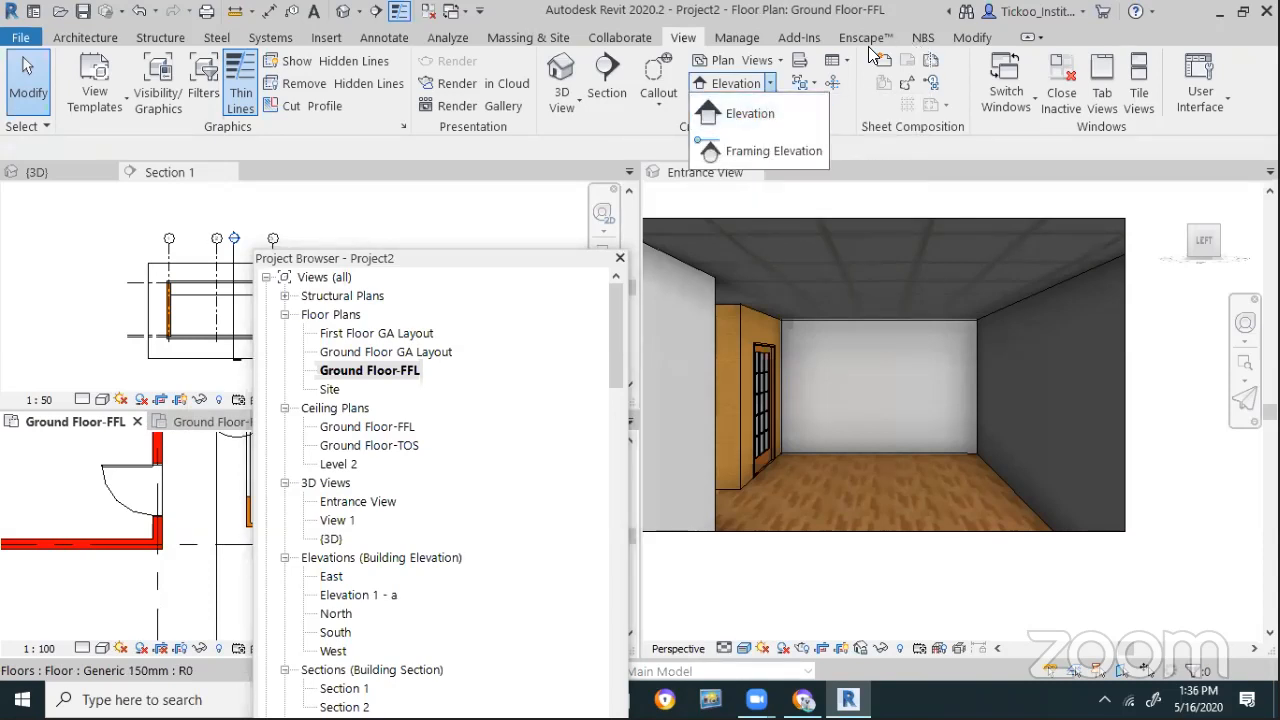
click(658, 92)
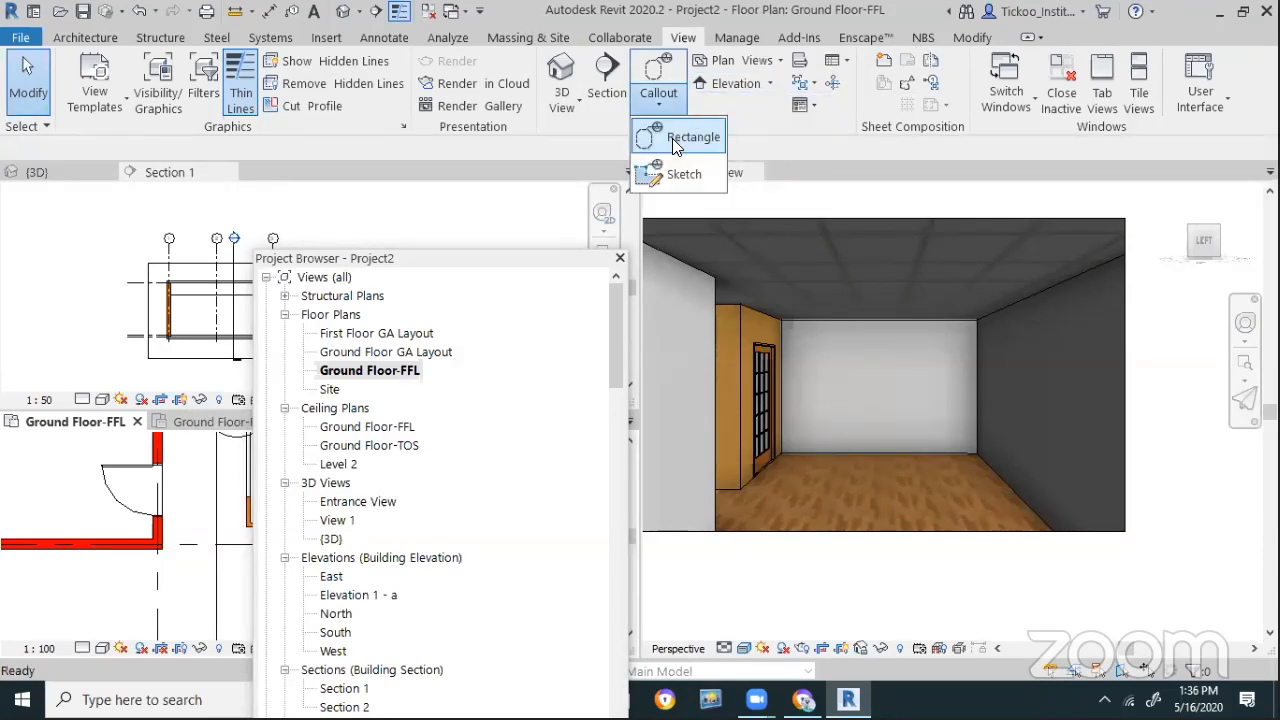
click(672, 138)
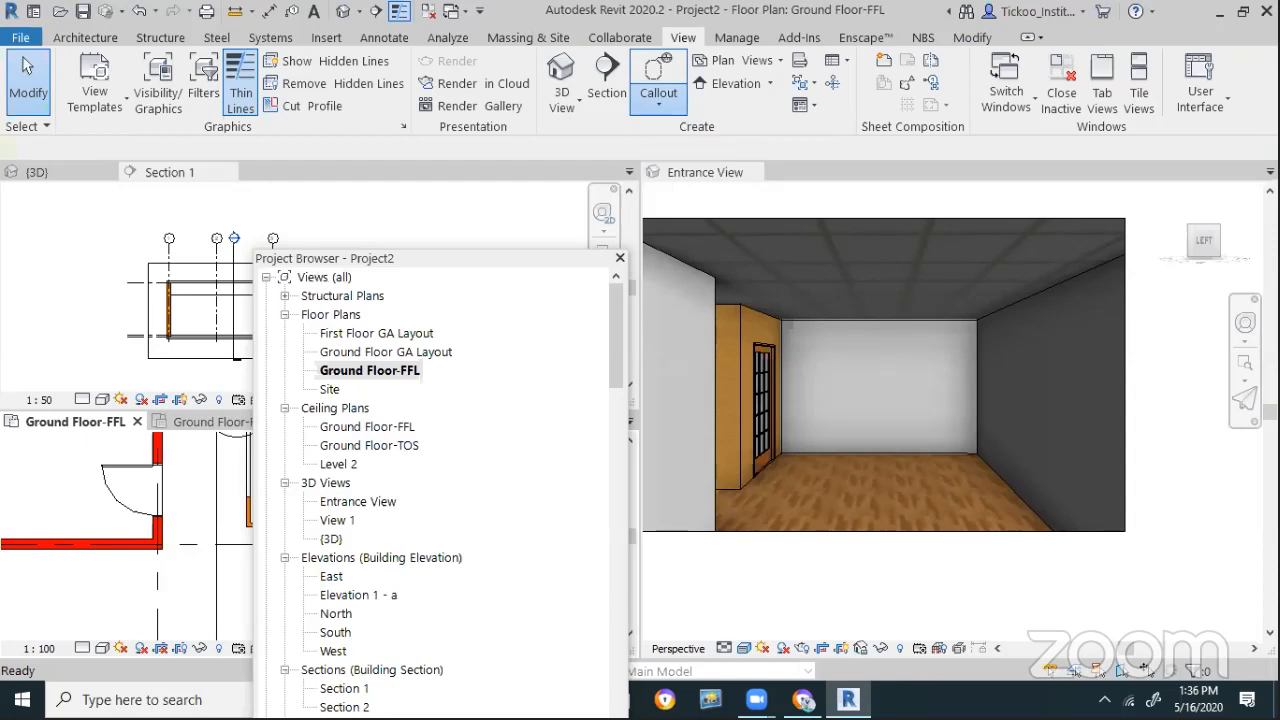
click(70, 444)
click(206, 563)
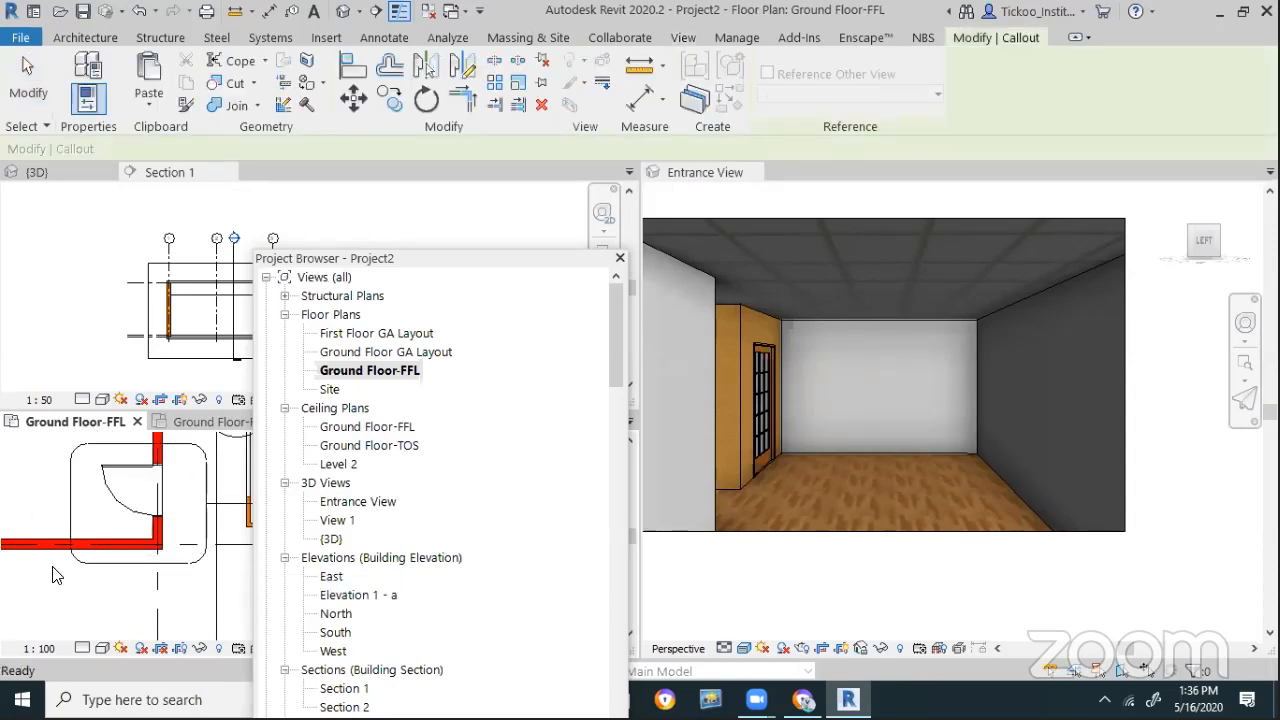
key(Escape)
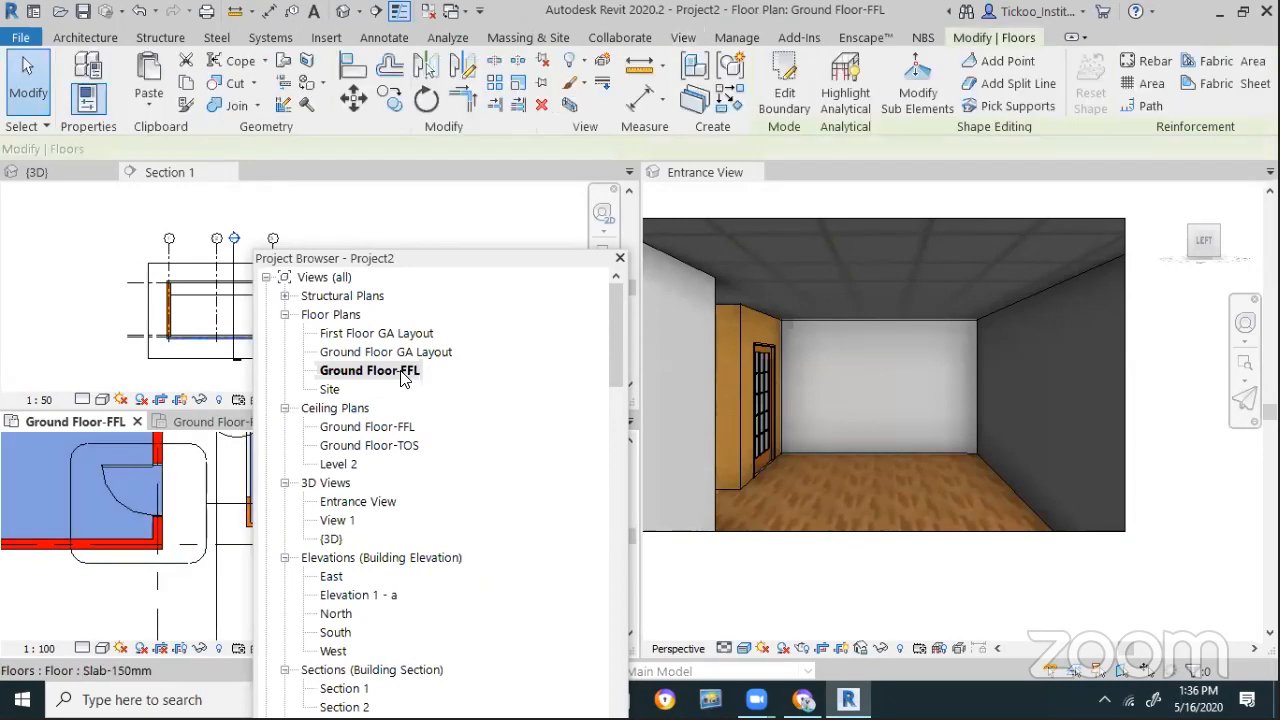
Select the floor slabs, then open the Ground Floor GA Layout plan
double_click(403, 374)
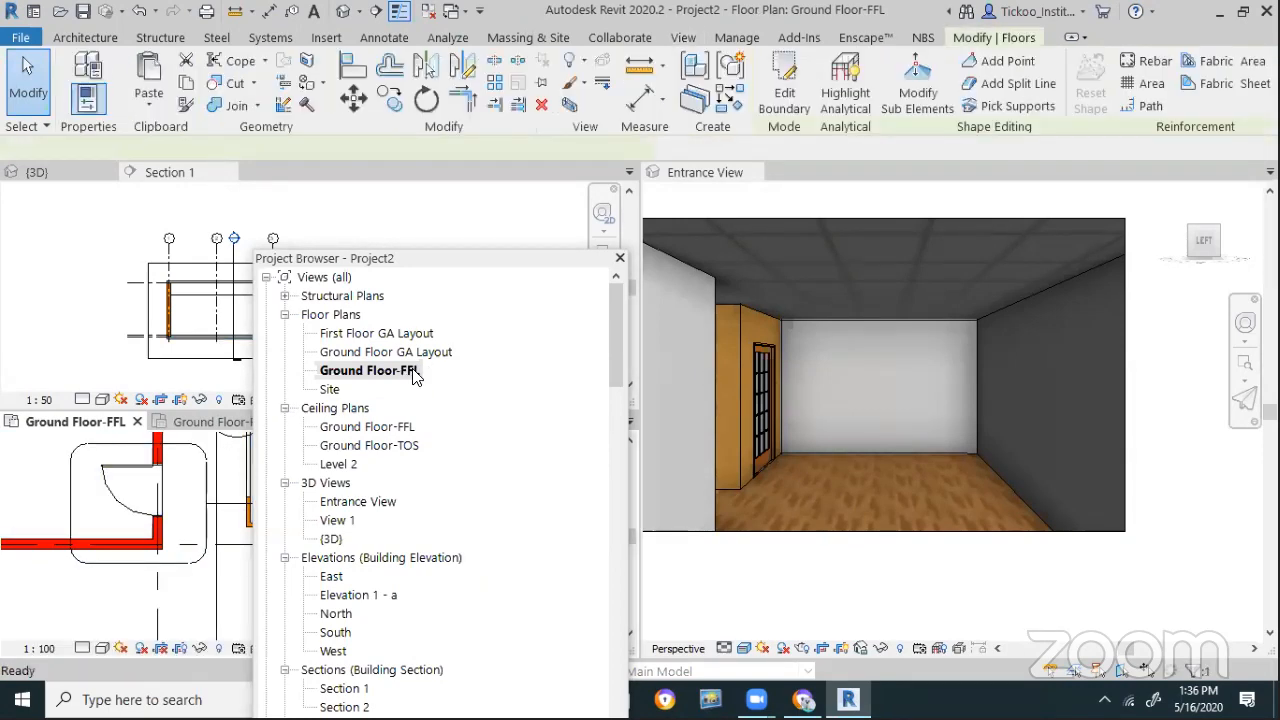
click(121, 607)
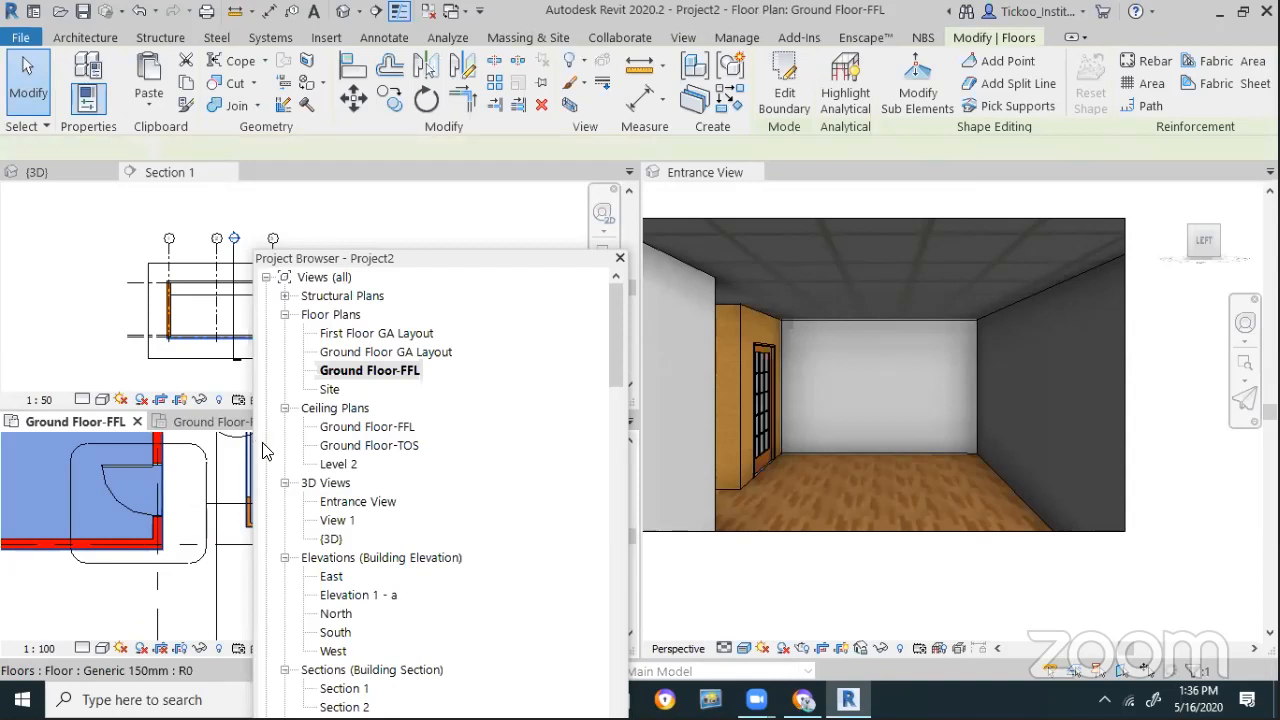
double_click(390, 352)
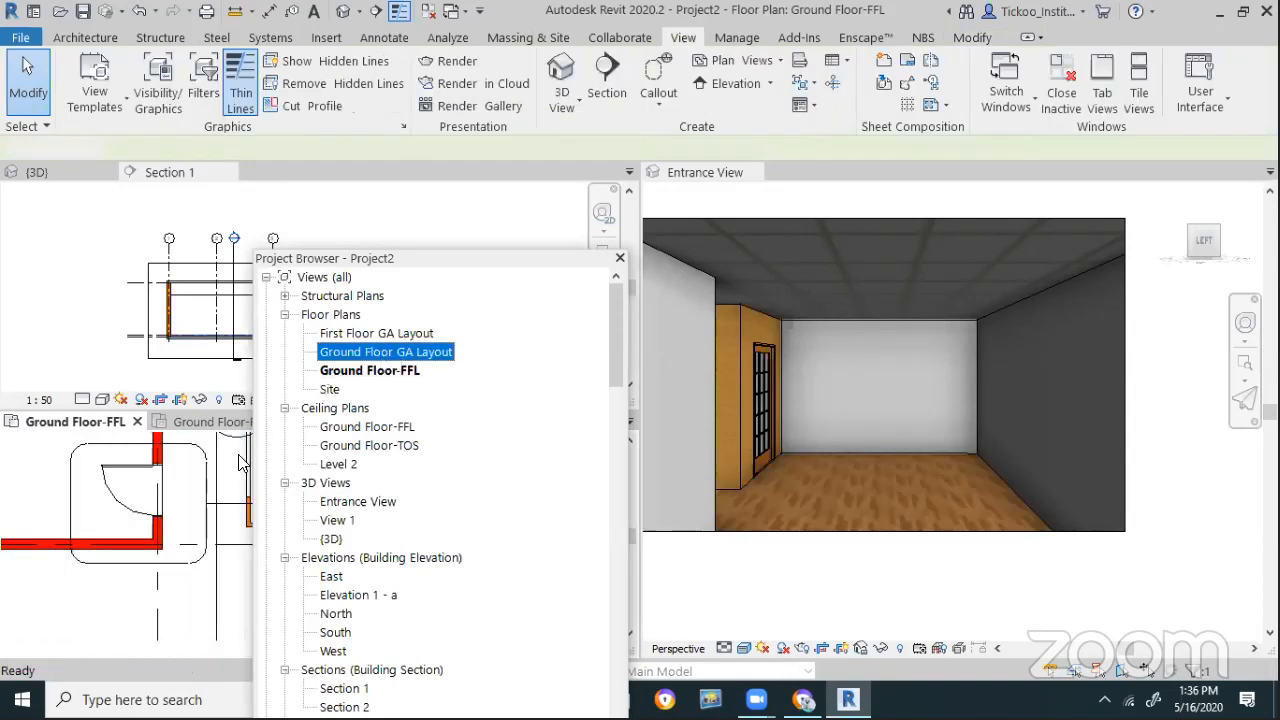
Check the Ground Floor-FFL and Ground Floor GA Layout plan names, leaving both unchanged
click(400, 371)
click(400, 371)
click(403, 394)
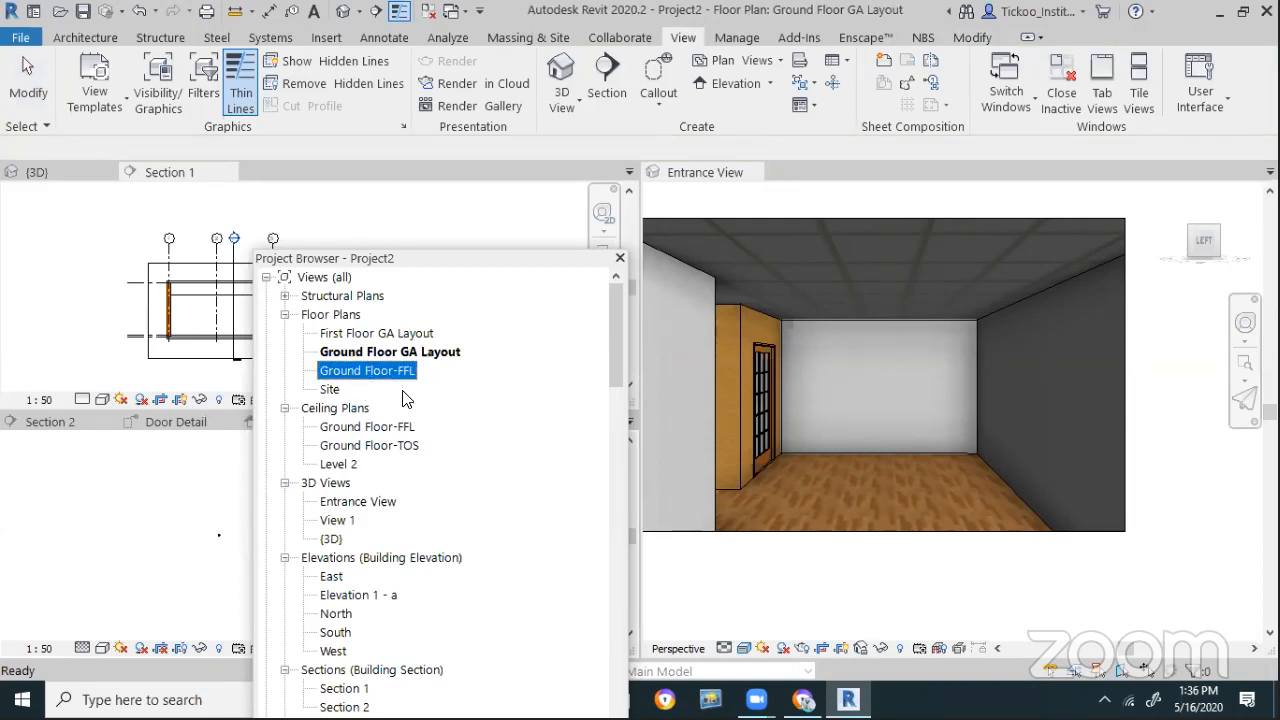
click(433, 356)
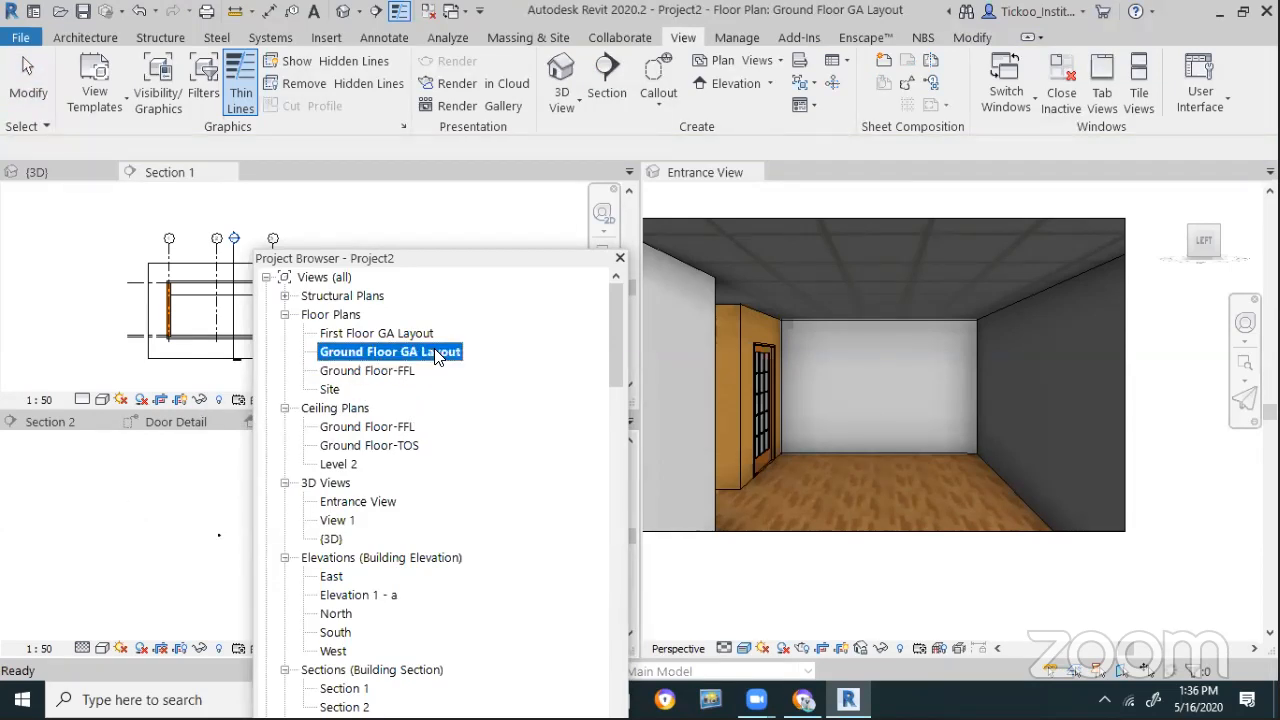
click(436, 354)
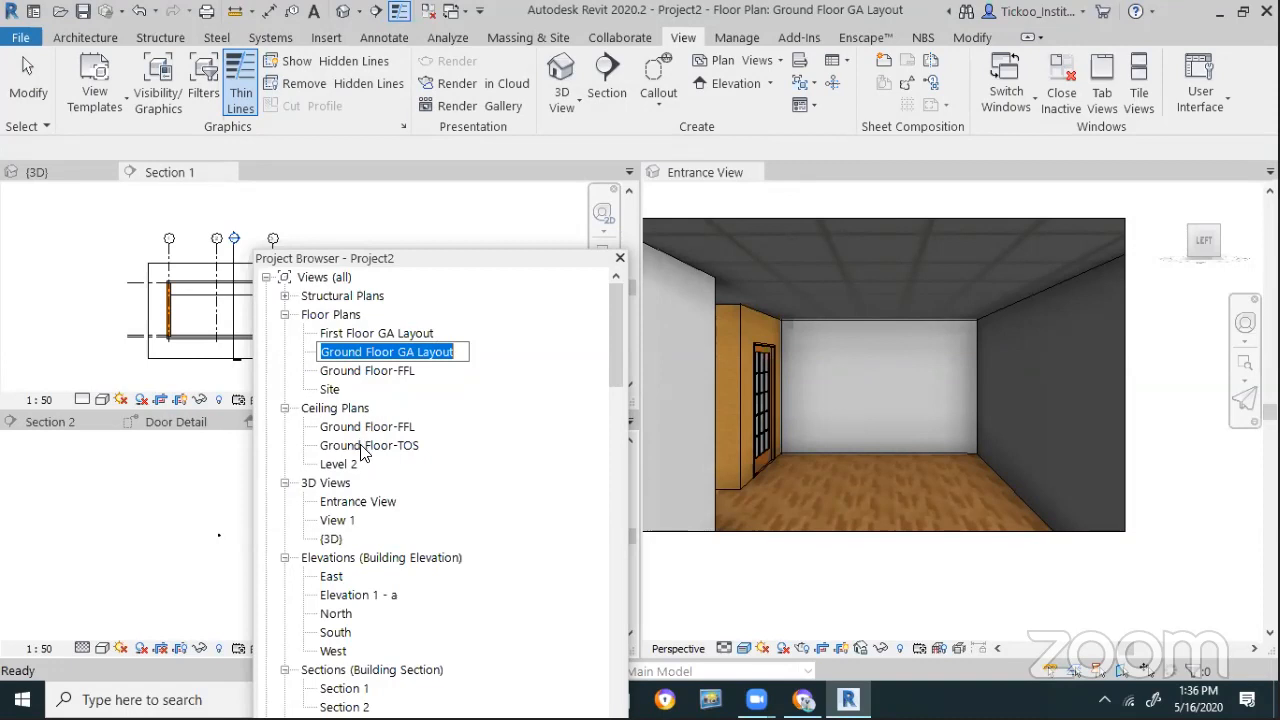
click(498, 480)
Open Detail 0, zoom in on the door, then open the Ground Floor GA Layout plan
scroll(415, 538, down, 2)
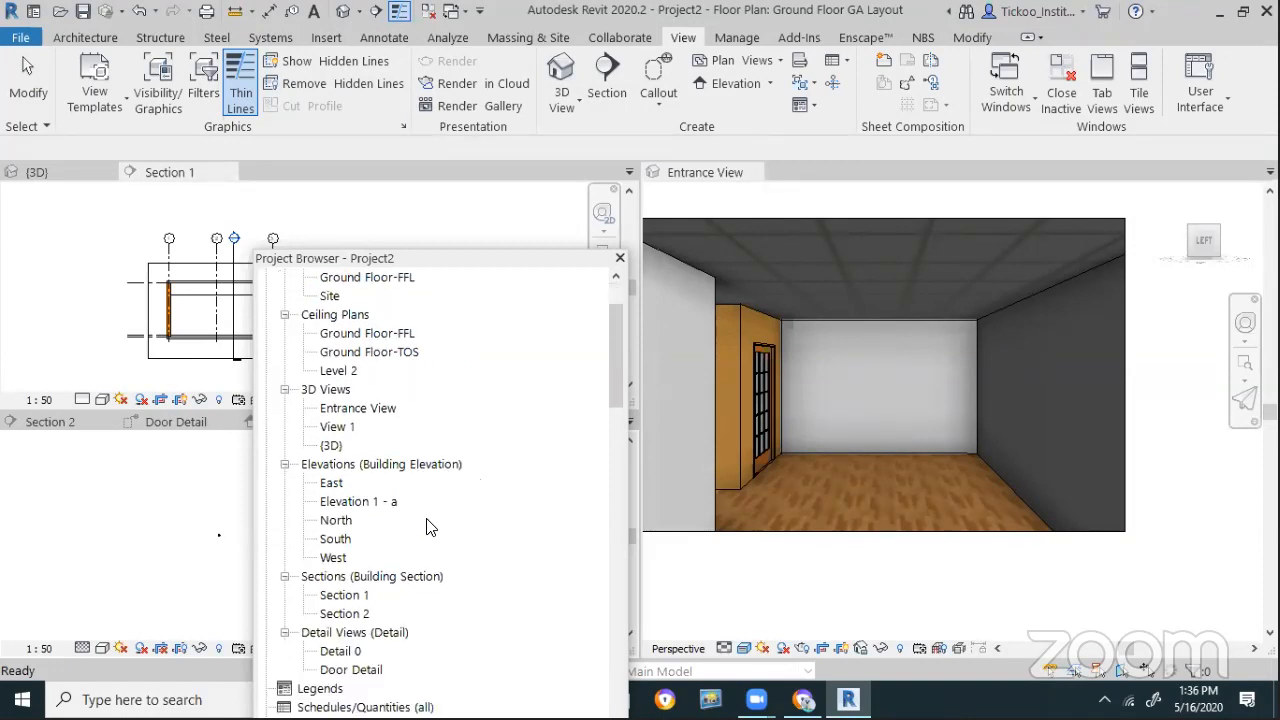
scroll(426, 527, down, 1)
double_click(340, 614)
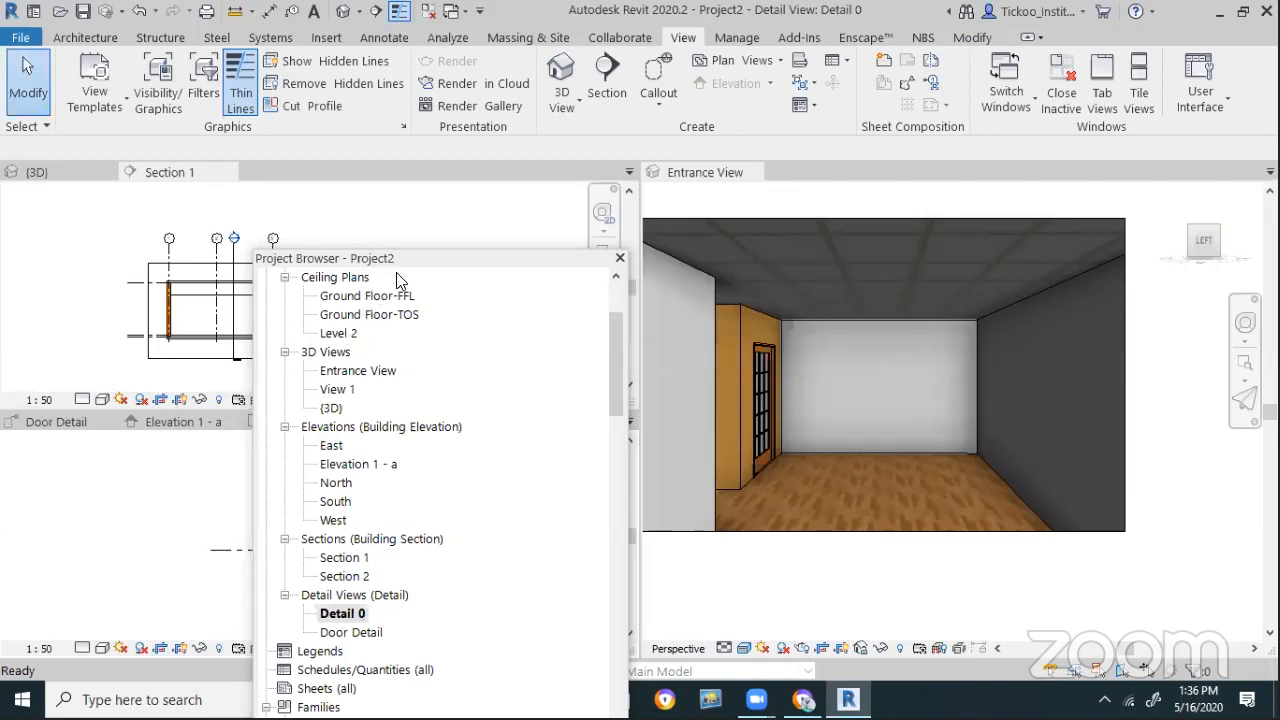
drag(439, 260, 811, 409)
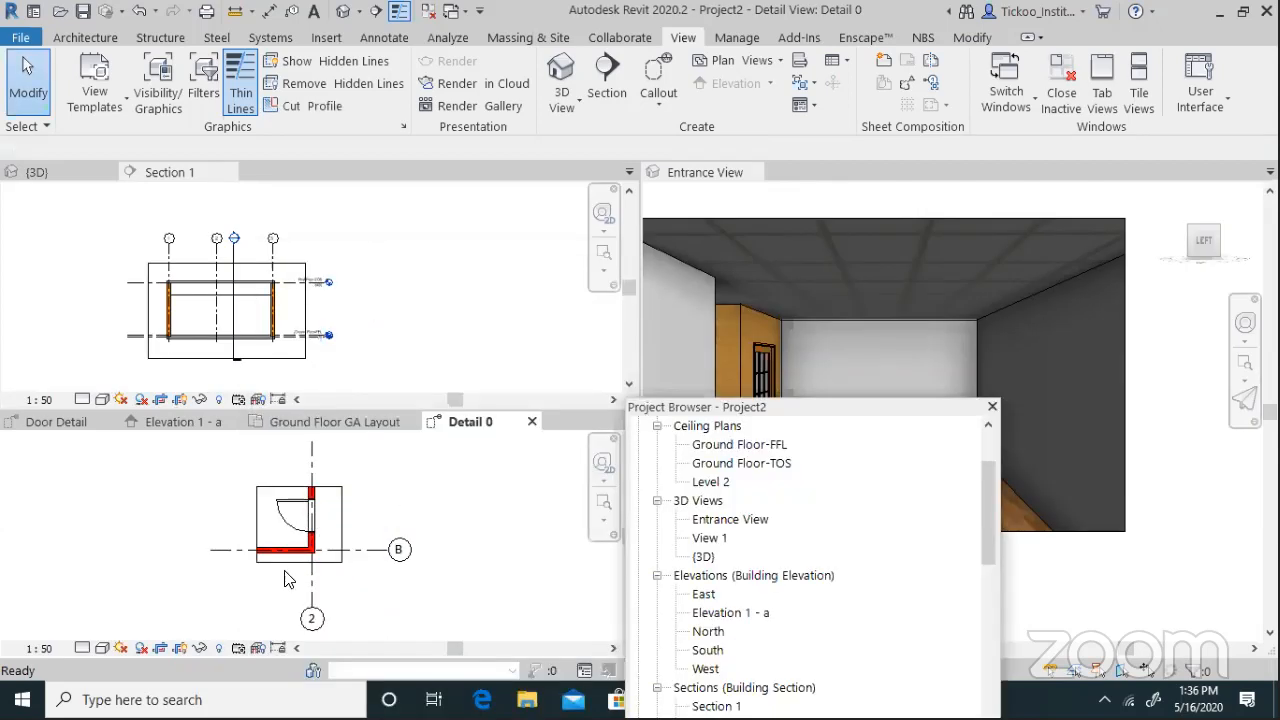
scroll(287, 578, up, 4)
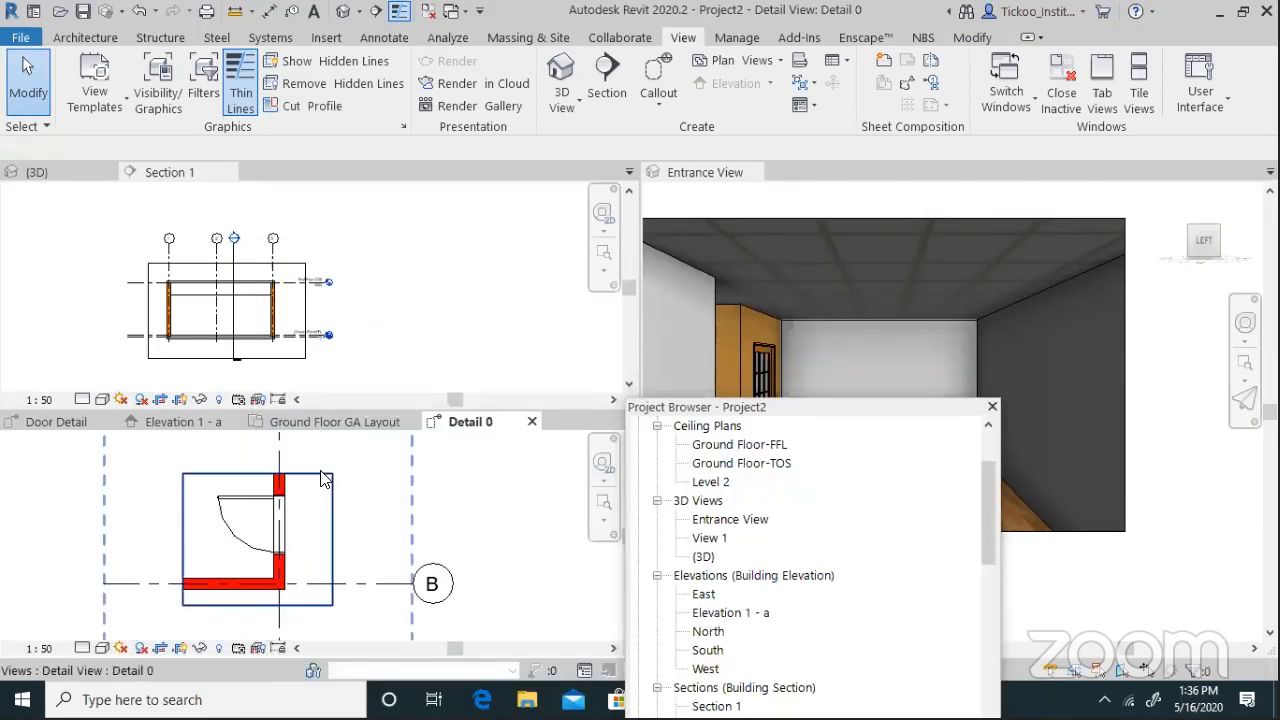
scroll(322, 480, up, 1)
scroll(227, 570, up, 1)
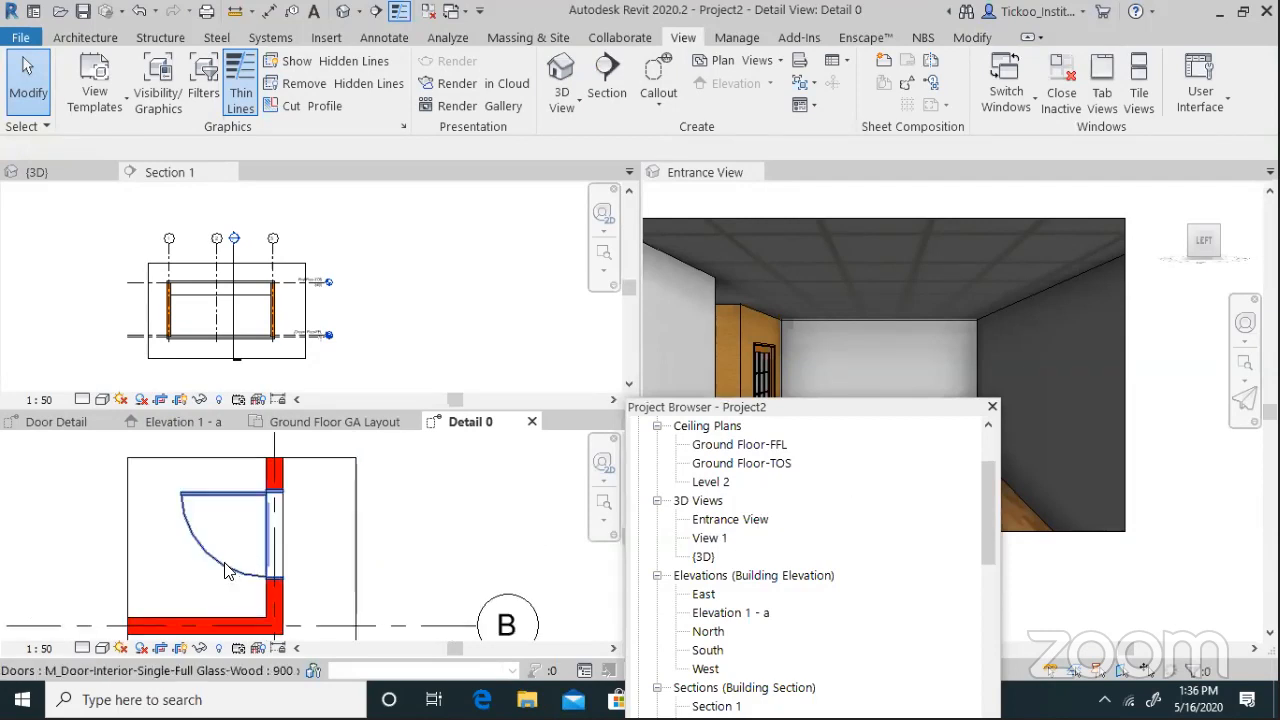
scroll(227, 570, up, 1)
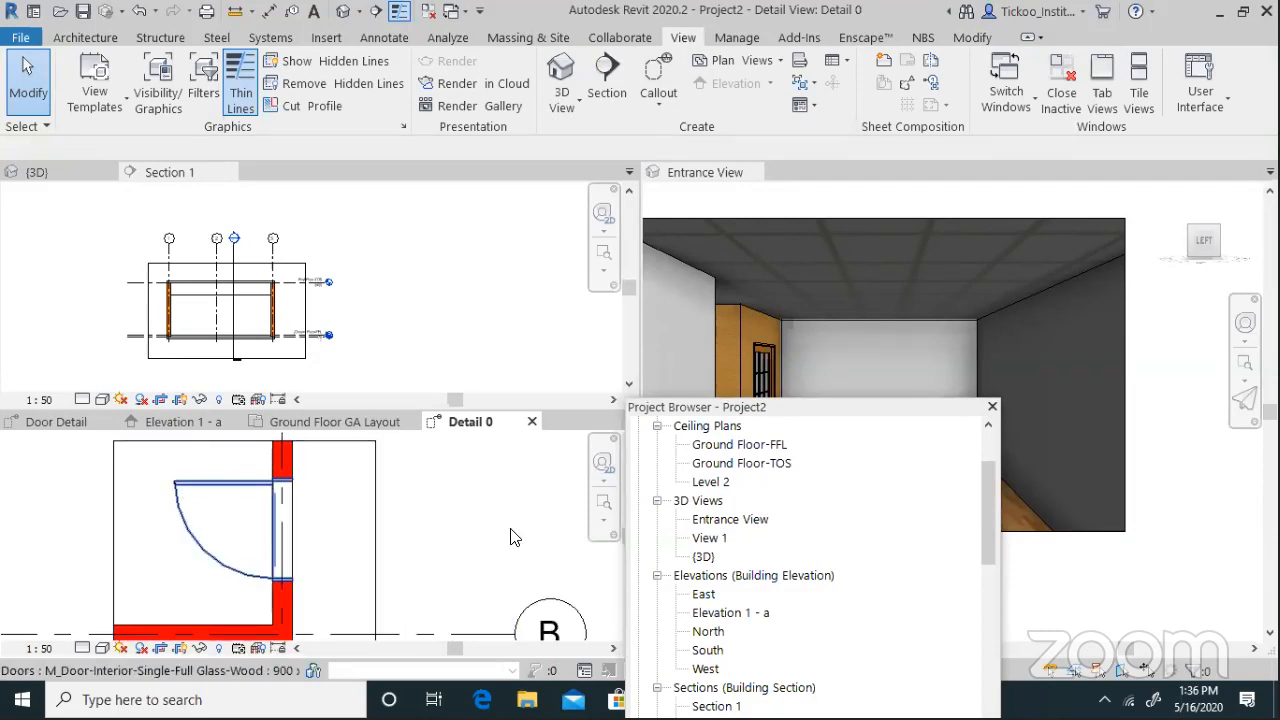
scroll(748, 510, up, 4)
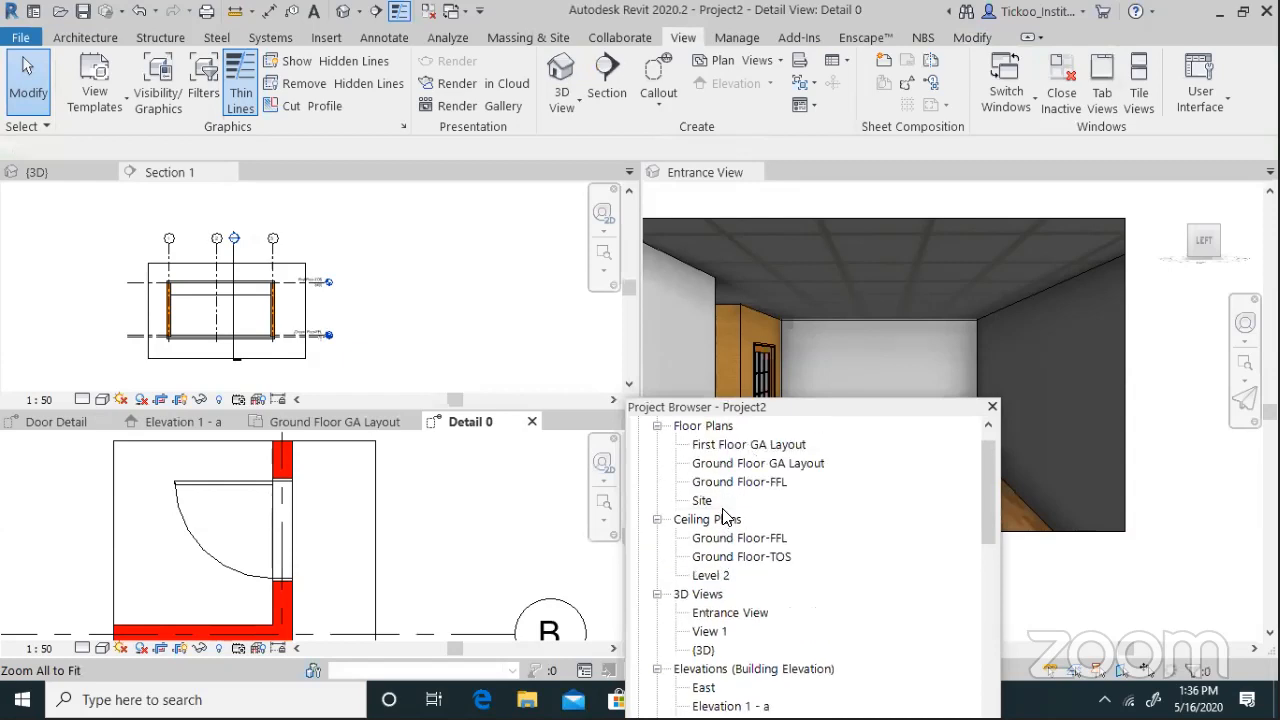
click(752, 505)
double_click(752, 505)
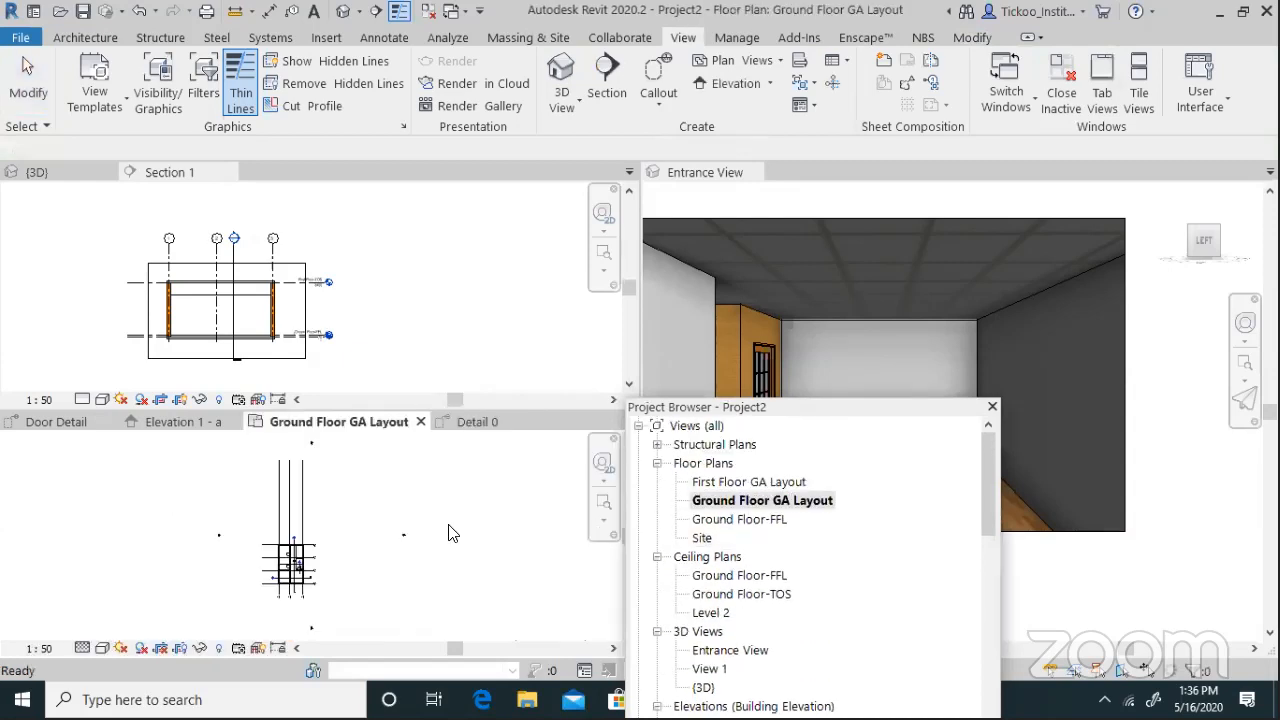
From the Ground Floor GA Layout plan, launch Load Family from the Insert tab
scroll(288, 565, up, 5)
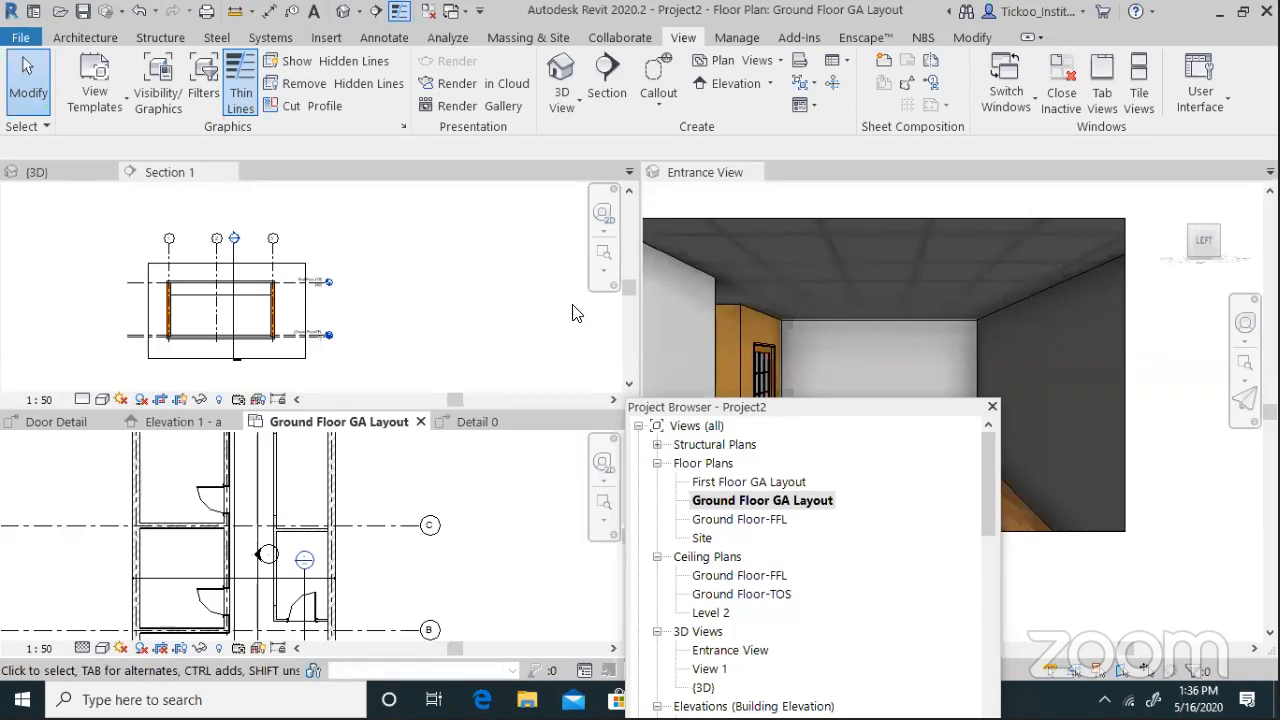
click(674, 512)
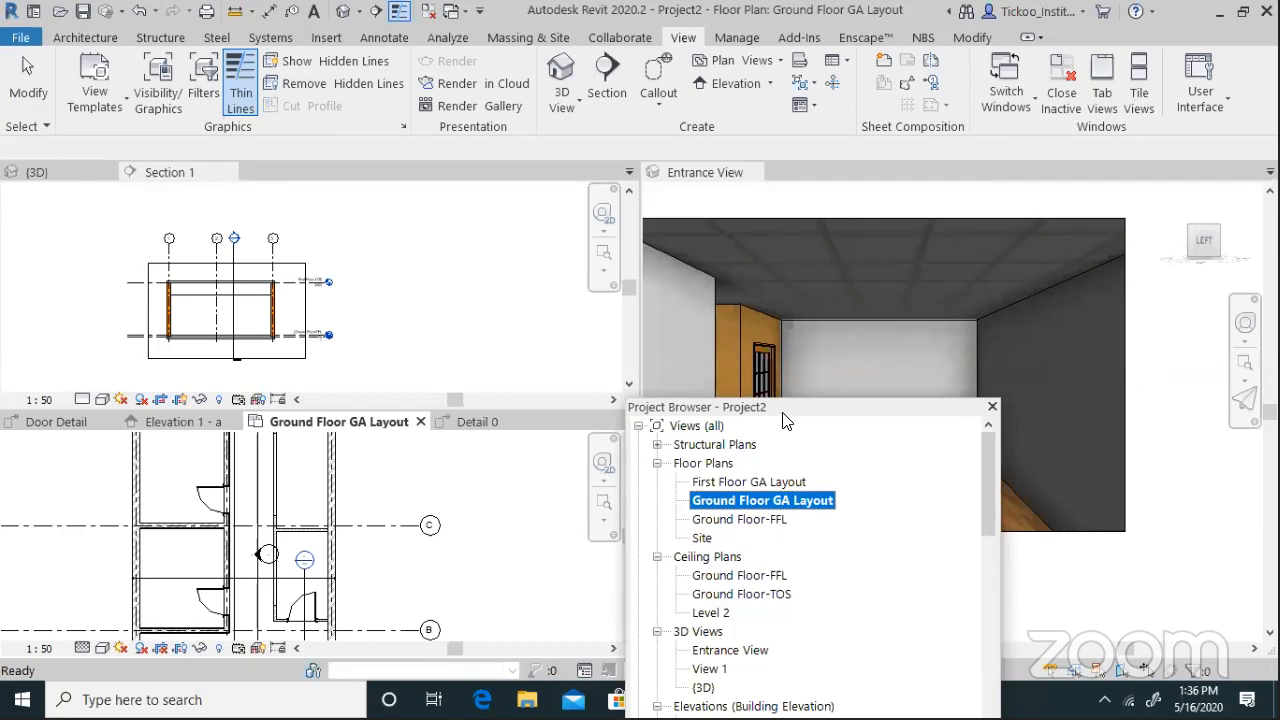
click(166, 506)
click(80, 38)
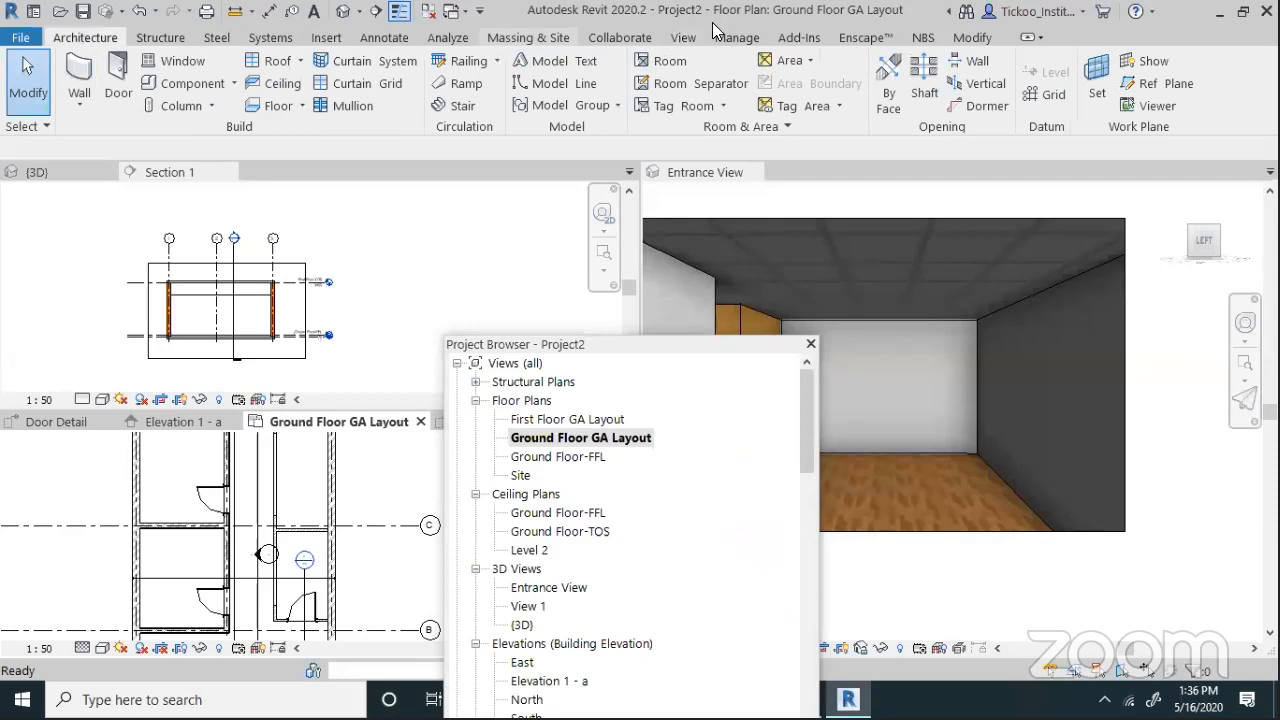
click(322, 40)
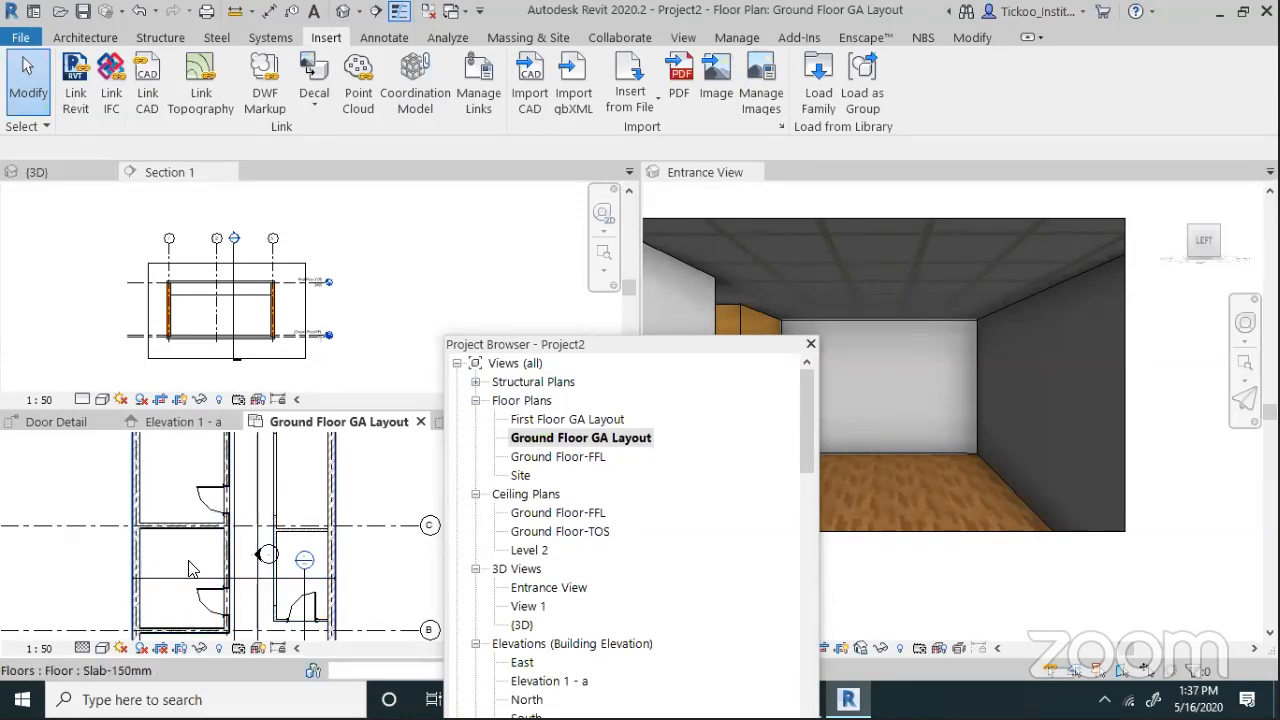
scroll(195, 565, down, 4)
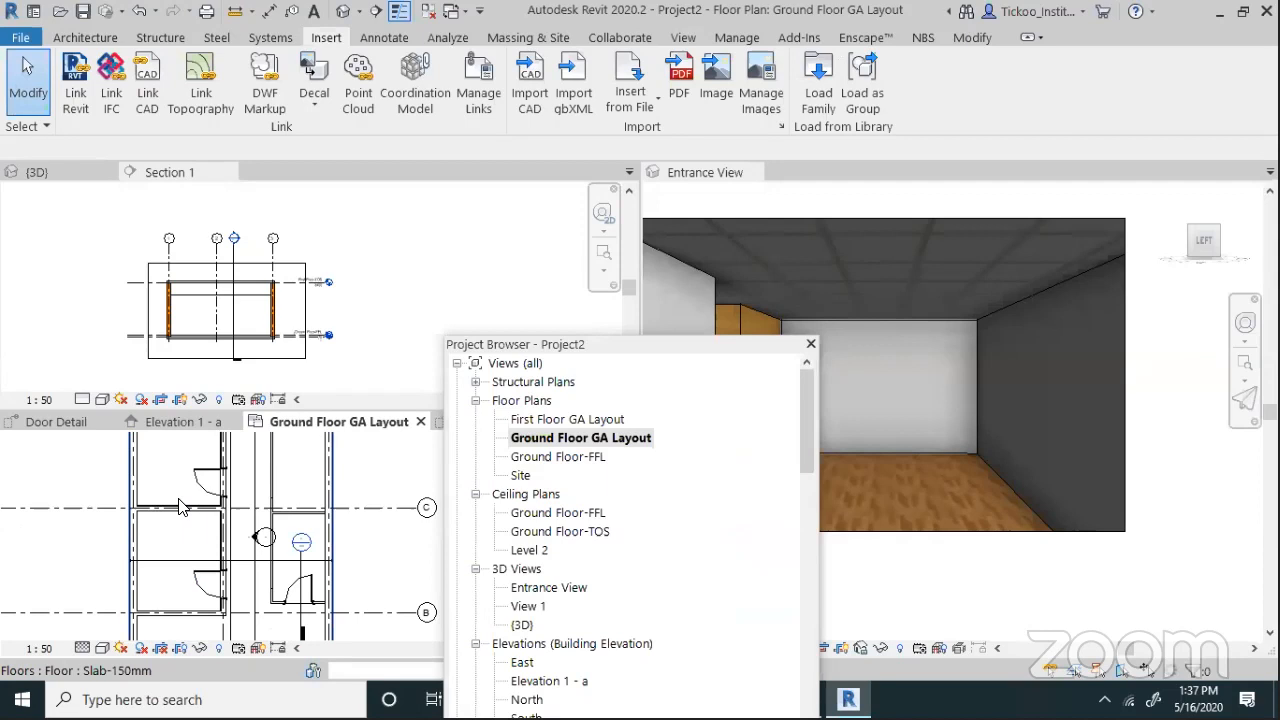
scroll(222, 555, up, 2)
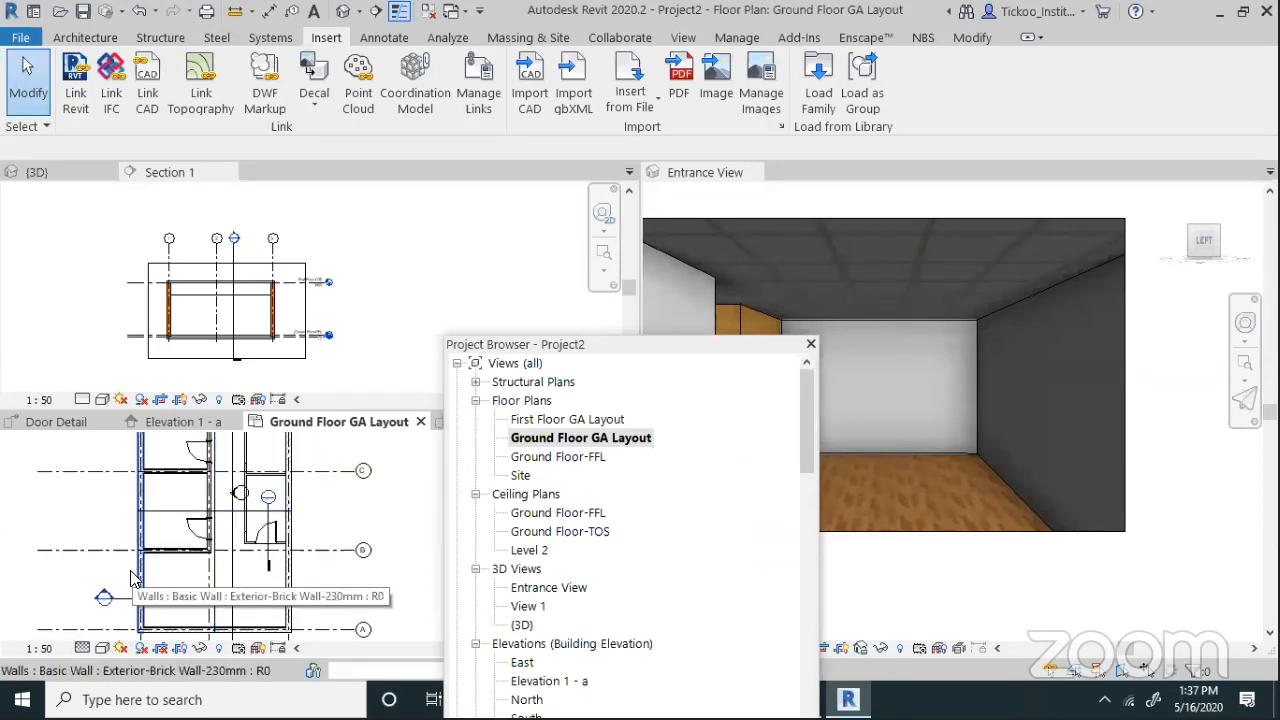
click(92, 40)
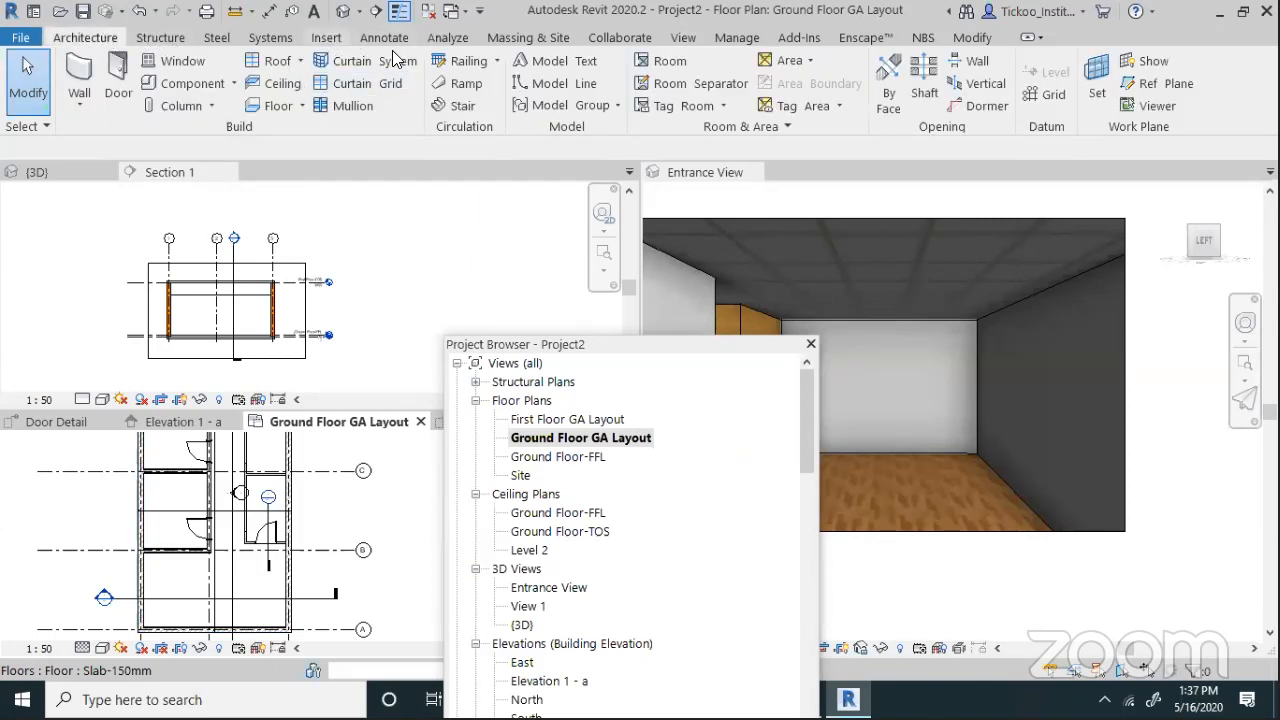
click(818, 80)
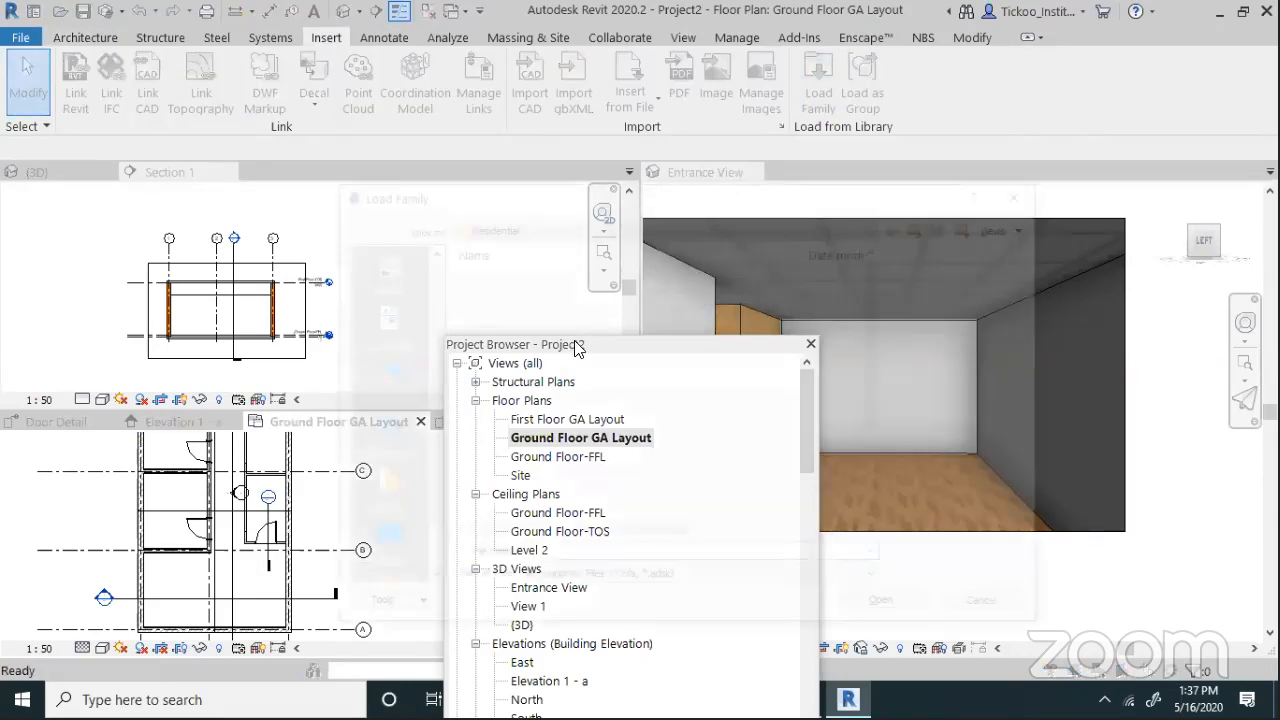
Navigate from the Residential folder up to the US Metric library's Windows folder
click(925, 225)
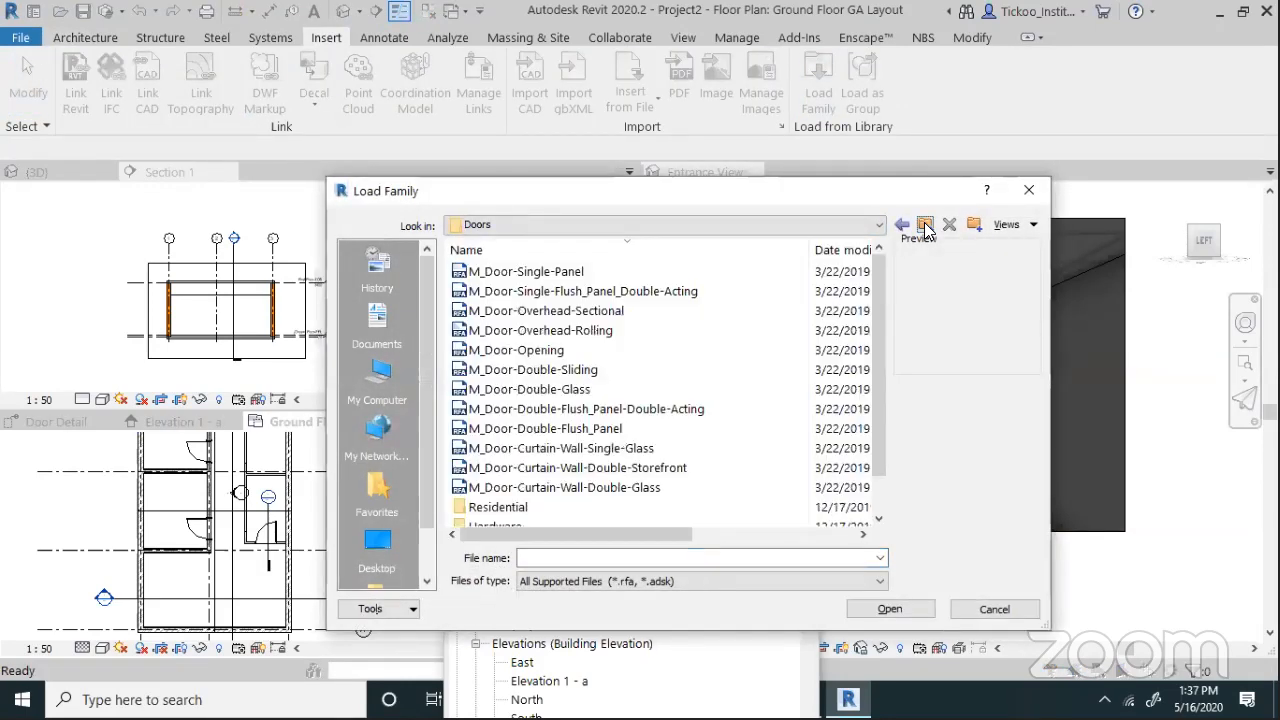
click(925, 225)
scroll(509, 408, down, 9)
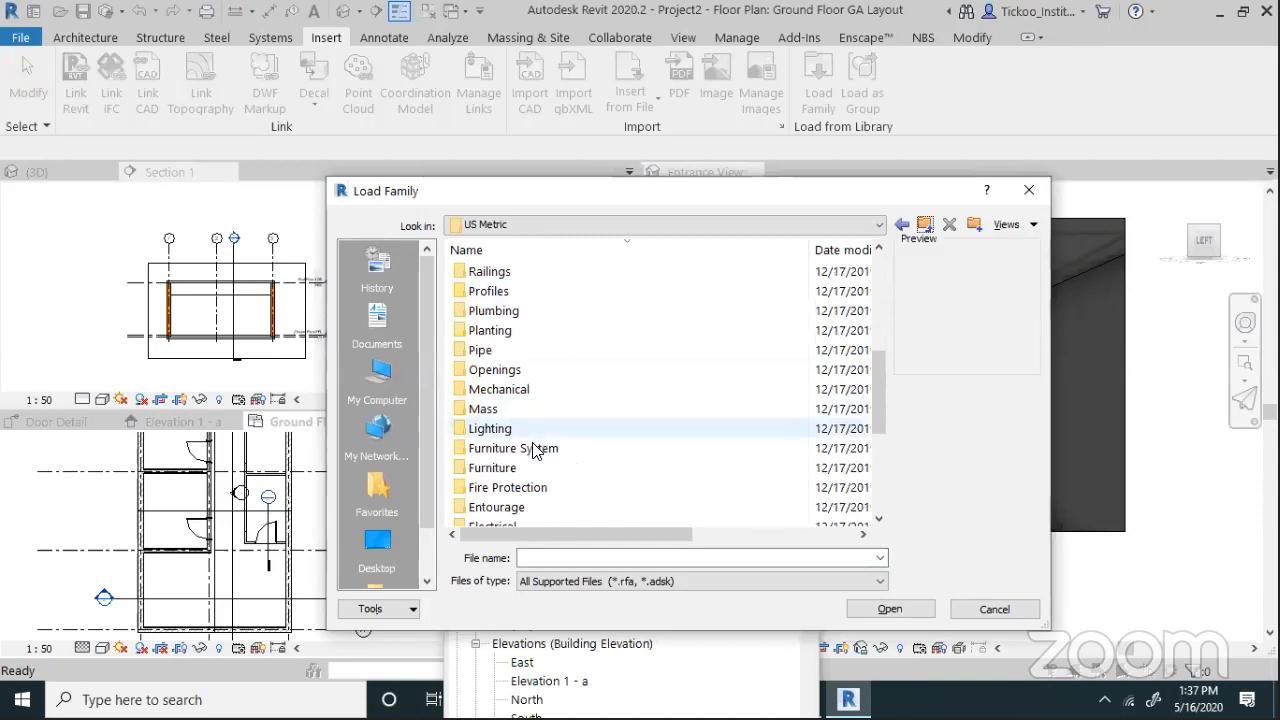
scroll(517, 440, up, 2)
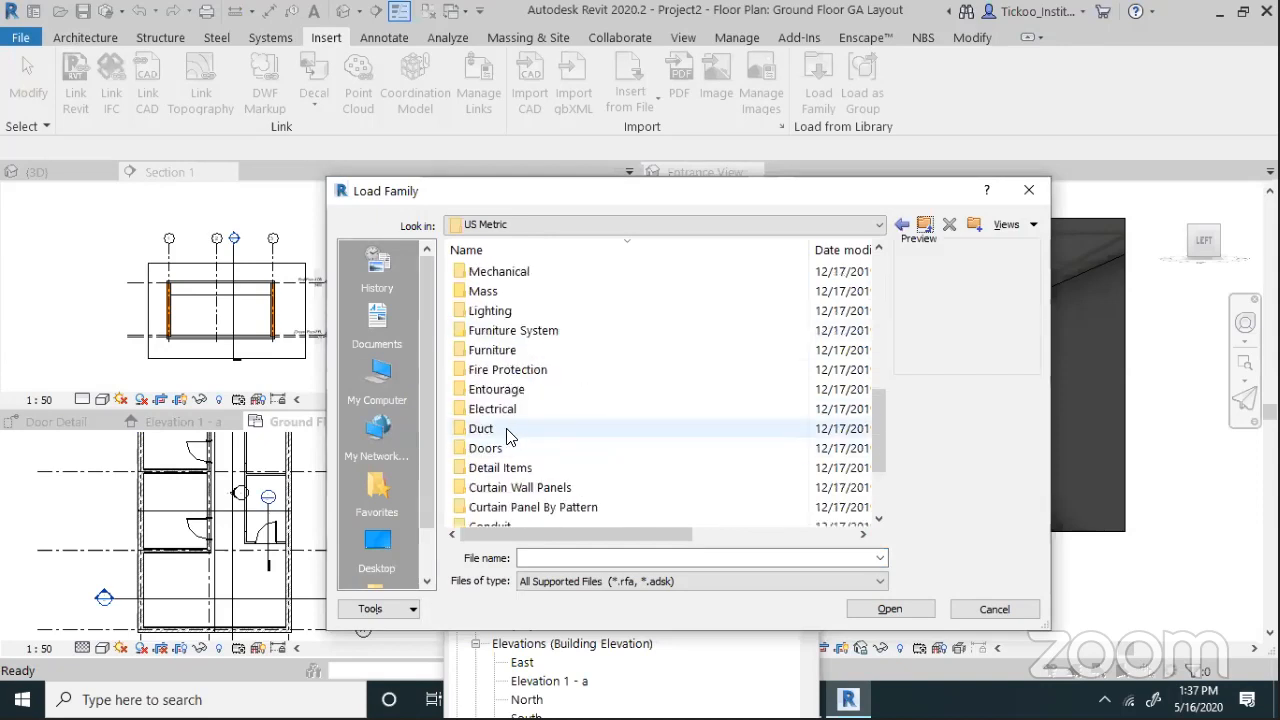
scroll(505, 486, up, 1)
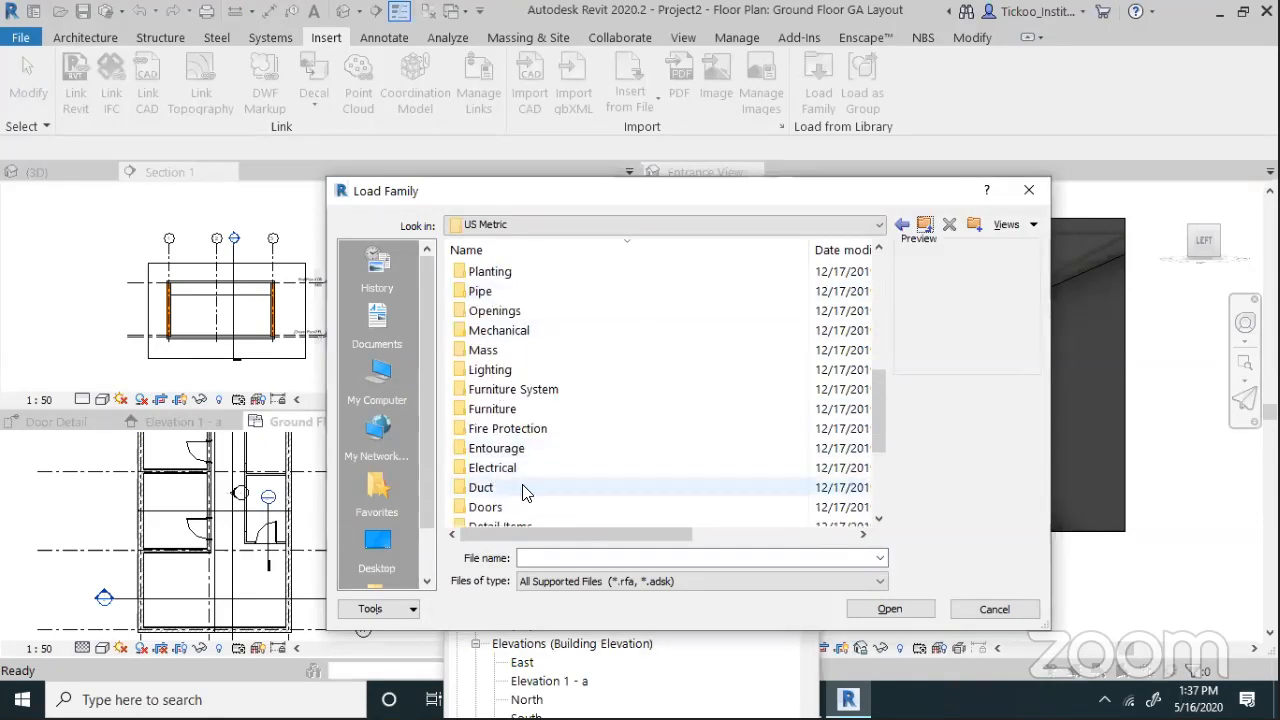
scroll(505, 488, down, 3)
scroll(493, 505, up, 1)
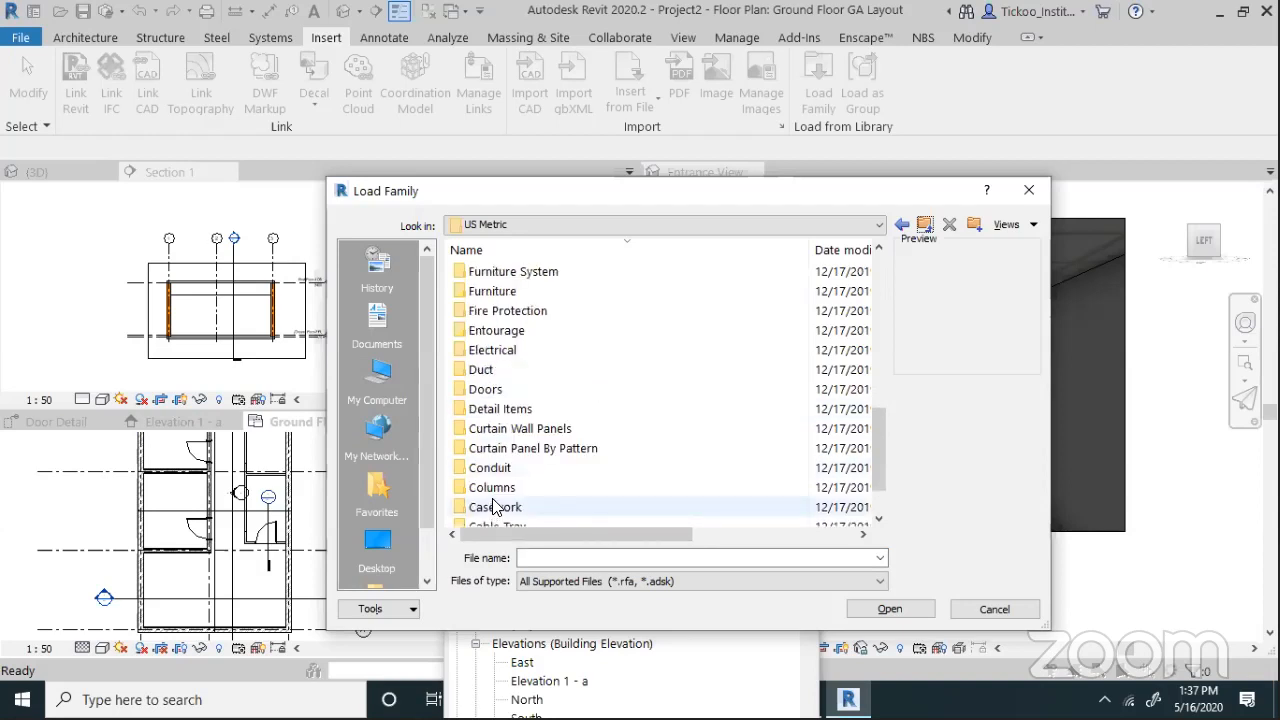
scroll(483, 475, up, 1)
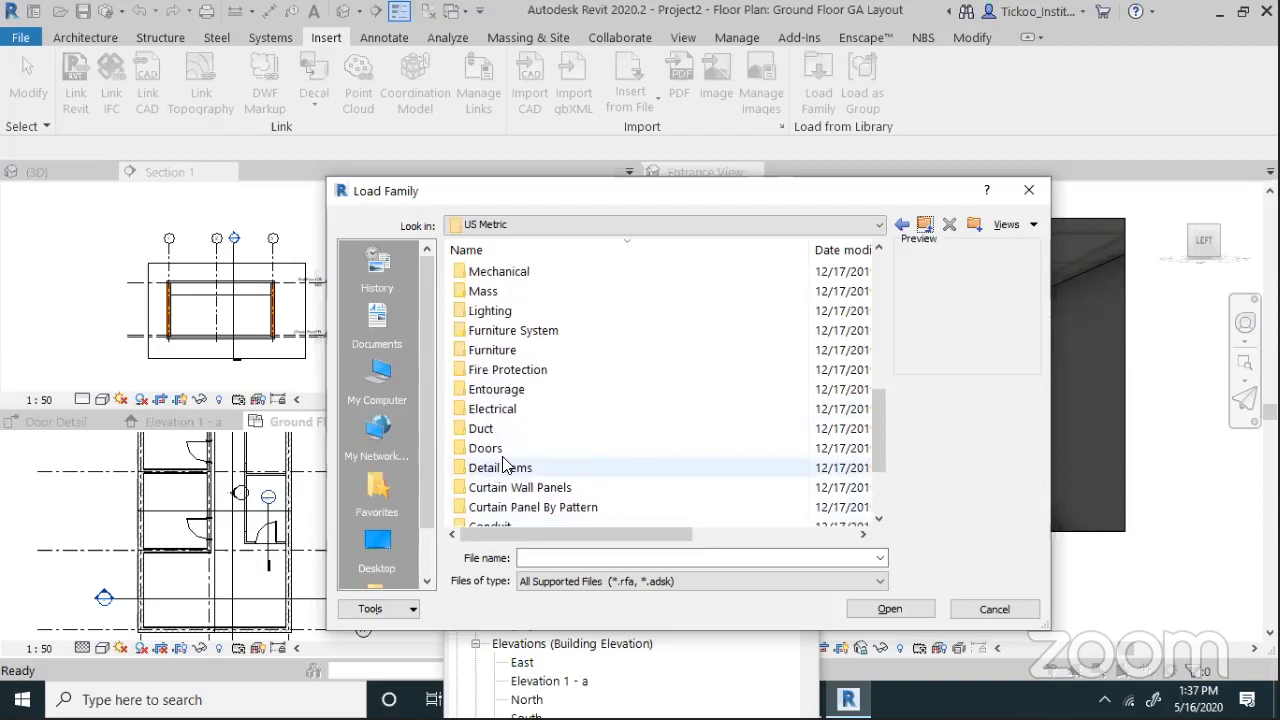
scroll(490, 473, up, 1)
scroll(490, 473, down, 3)
scroll(492, 470, up, 3)
scroll(505, 463, up, 5)
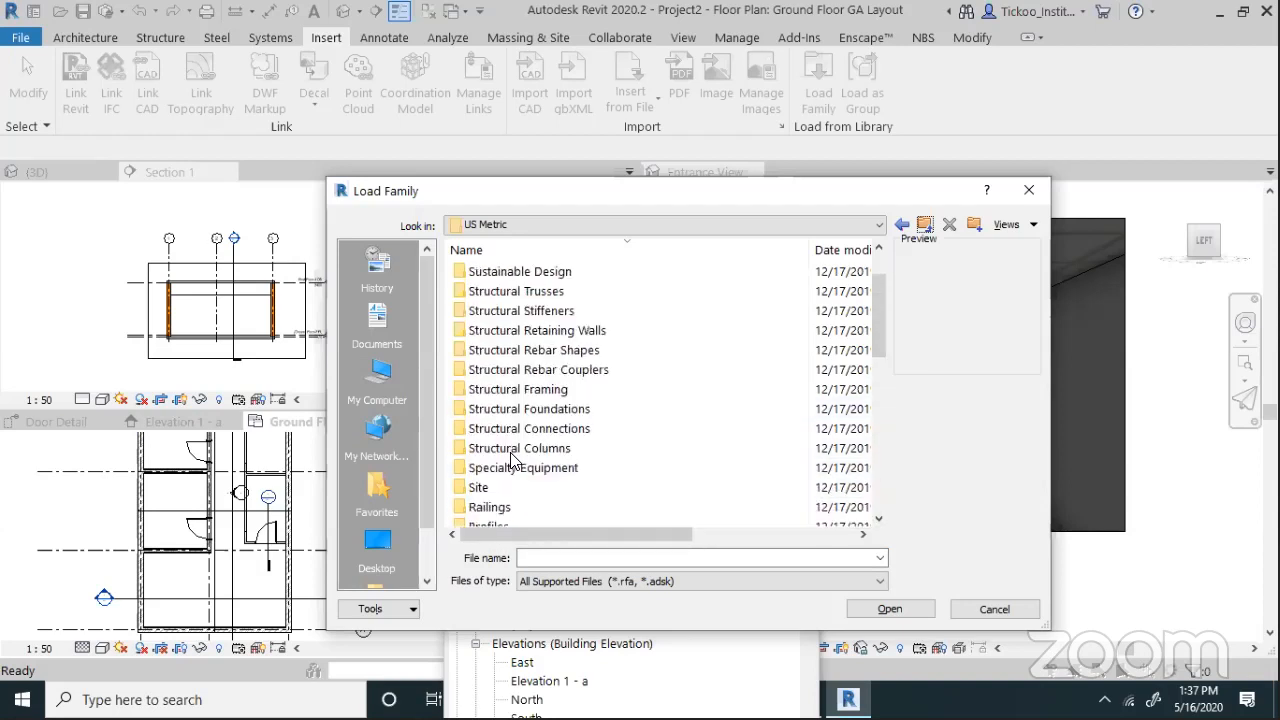
scroll(513, 460, up, 1)
double_click(489, 272)
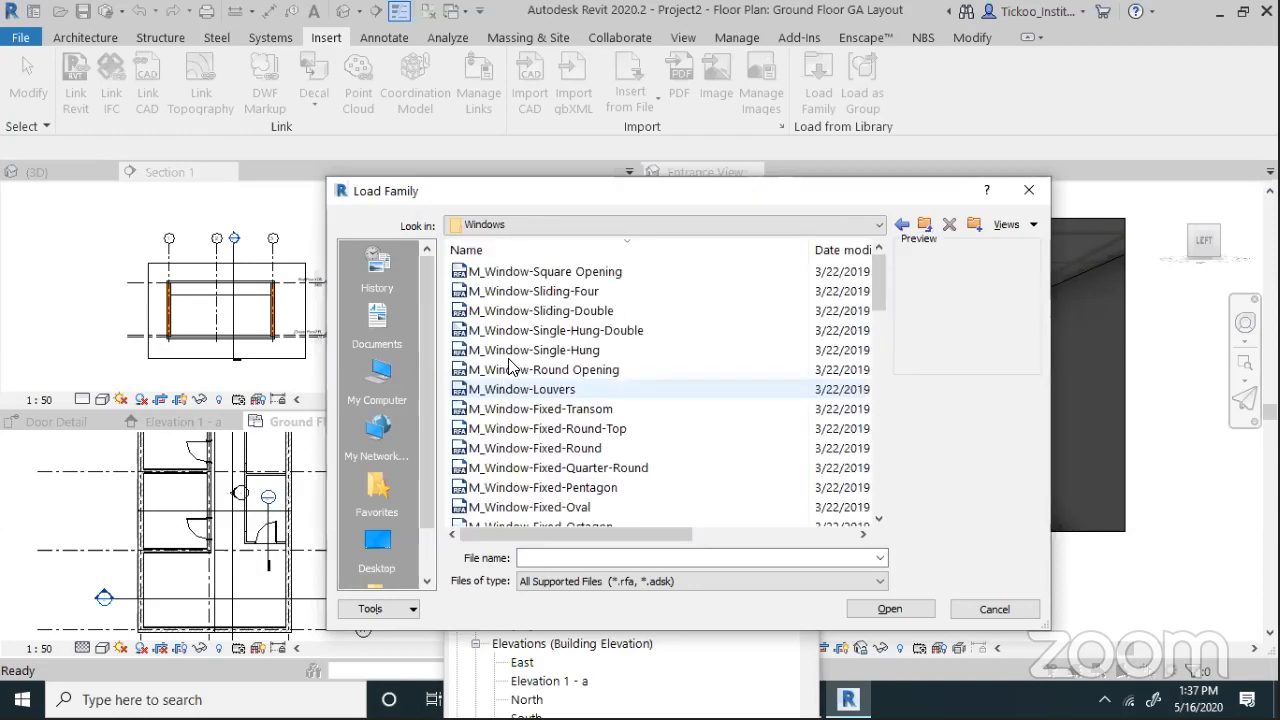
Preview several window families, then load M_Window-Casement-Double-Awning
click(568, 291)
click(571, 350)
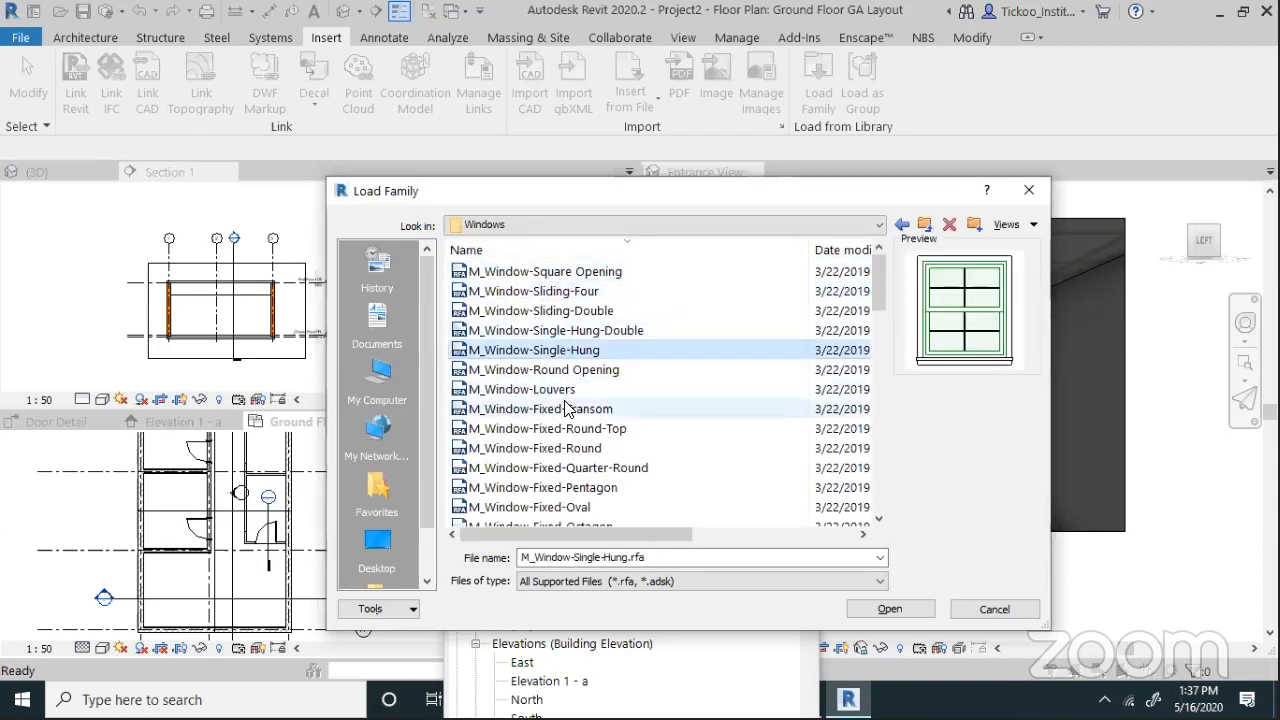
click(545, 389)
click(556, 428)
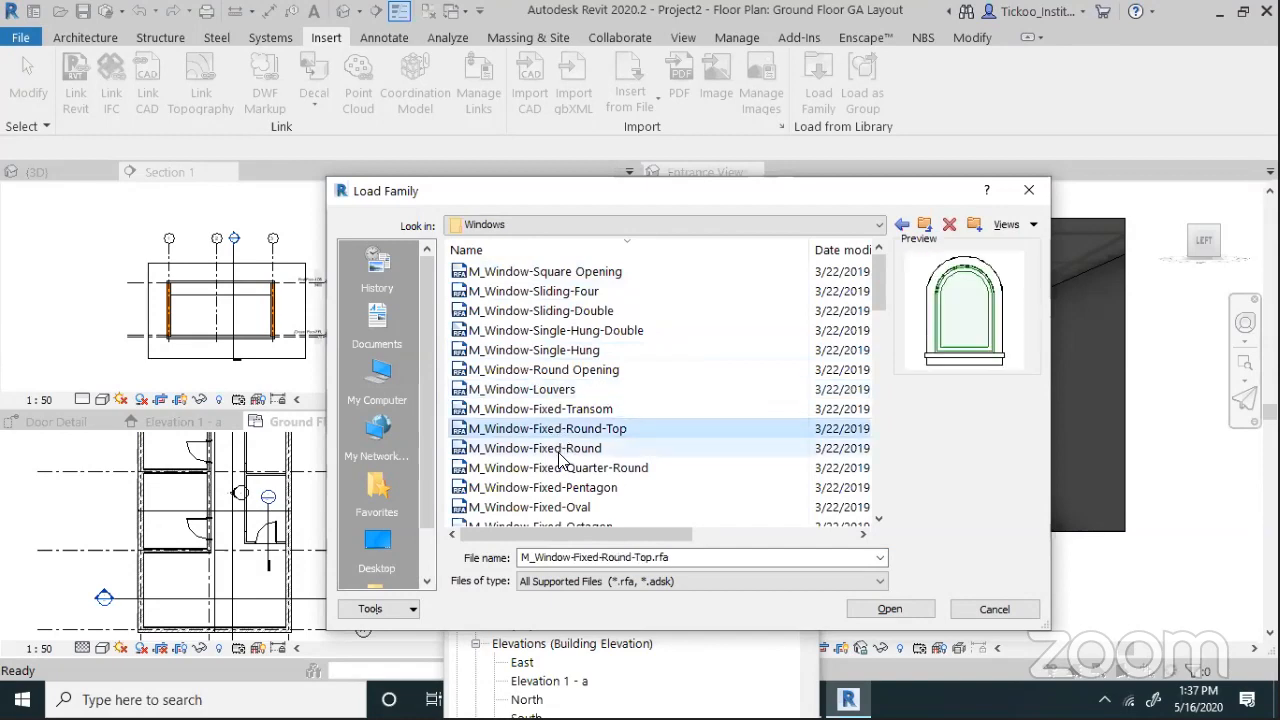
click(560, 450)
click(510, 507)
scroll(588, 435, down, 6)
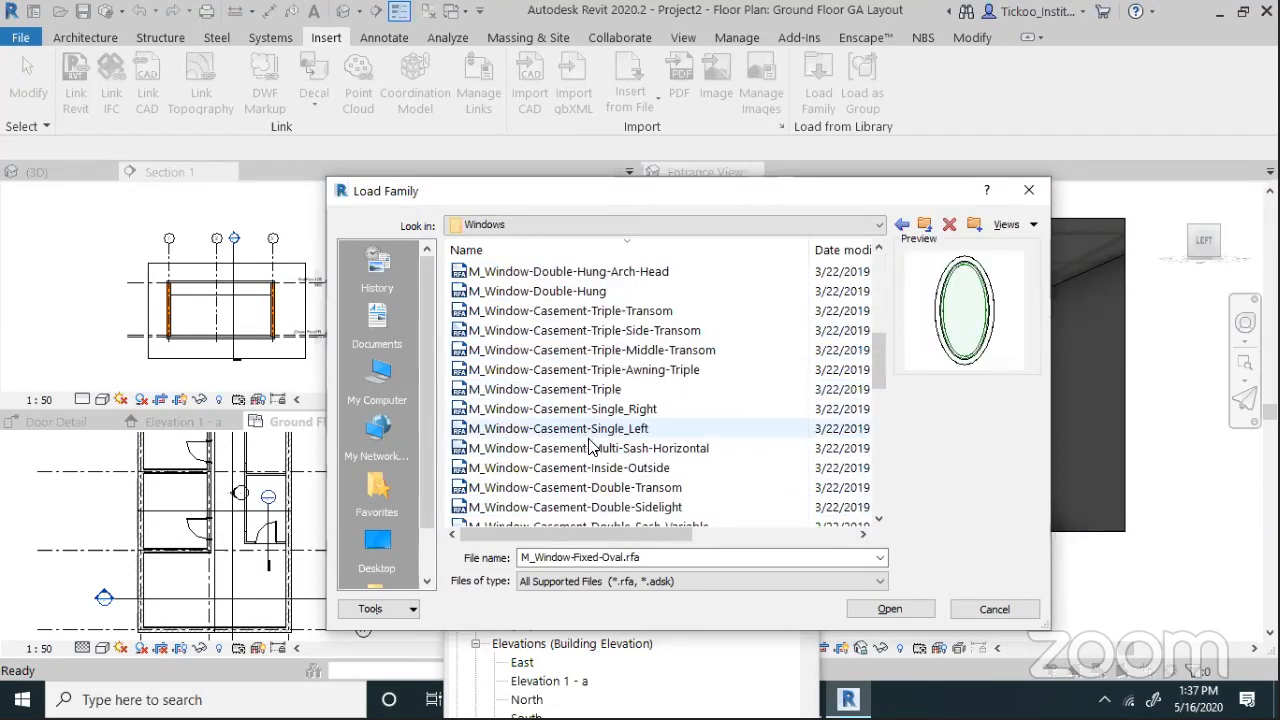
scroll(590, 444, down, 6)
click(605, 487)
scroll(605, 465, down, 1)
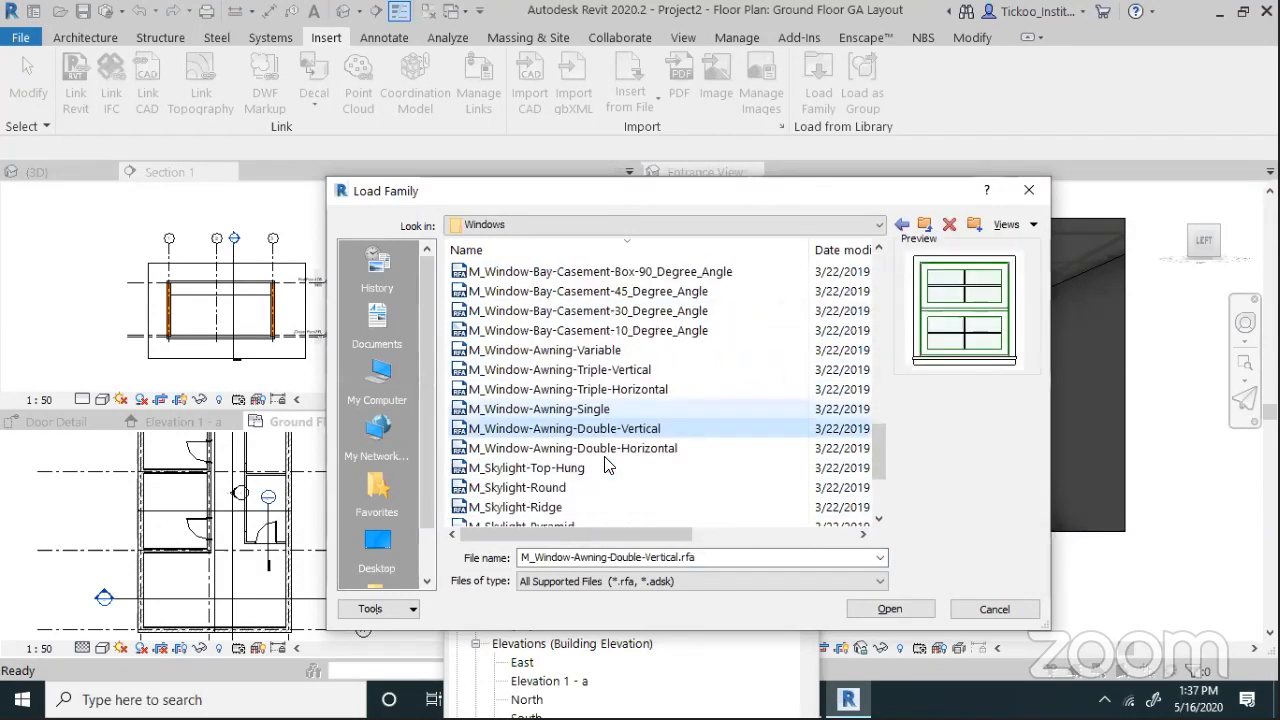
scroll(605, 465, down, 3)
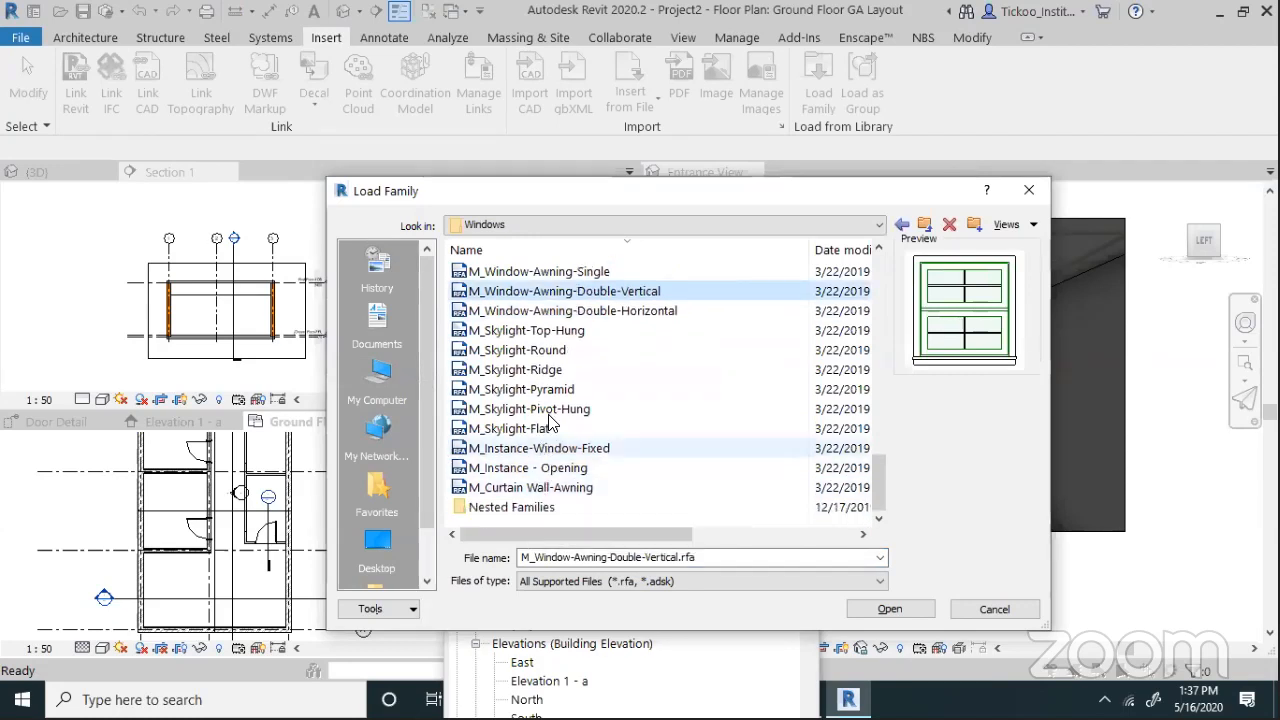
click(545, 369)
scroll(560, 375, up, 6)
click(567, 369)
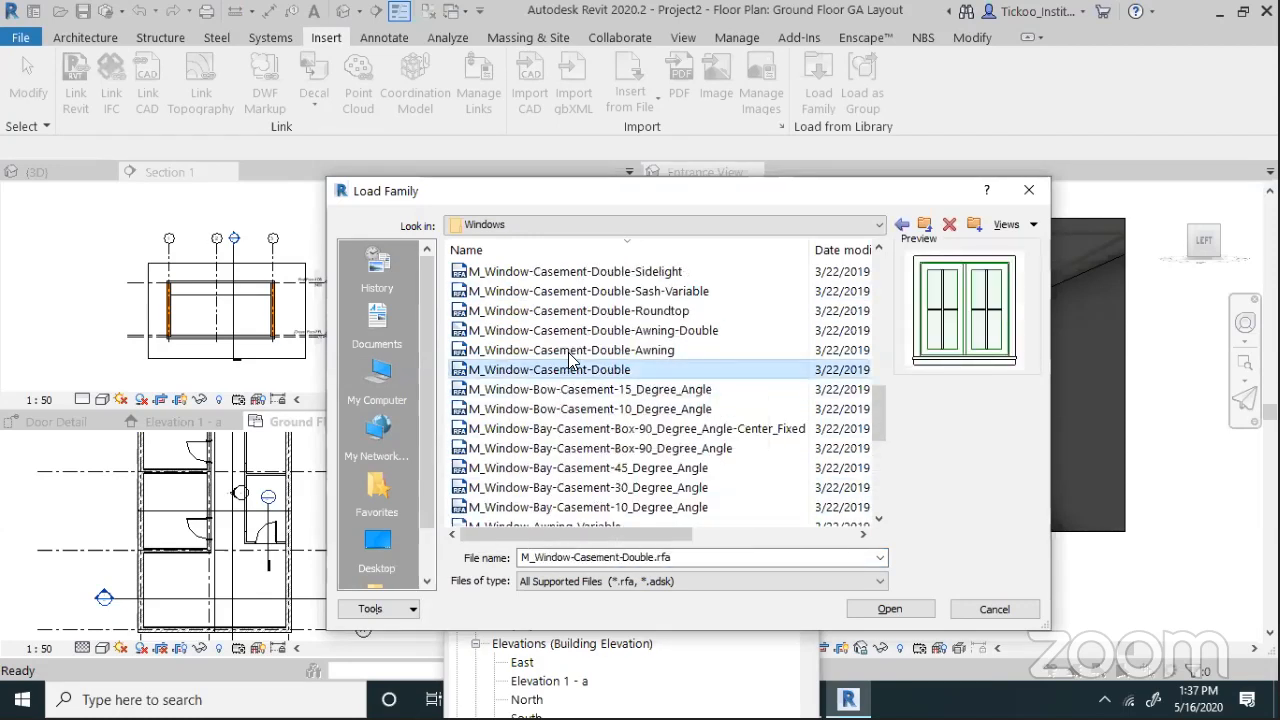
click(575, 350)
click(876, 609)
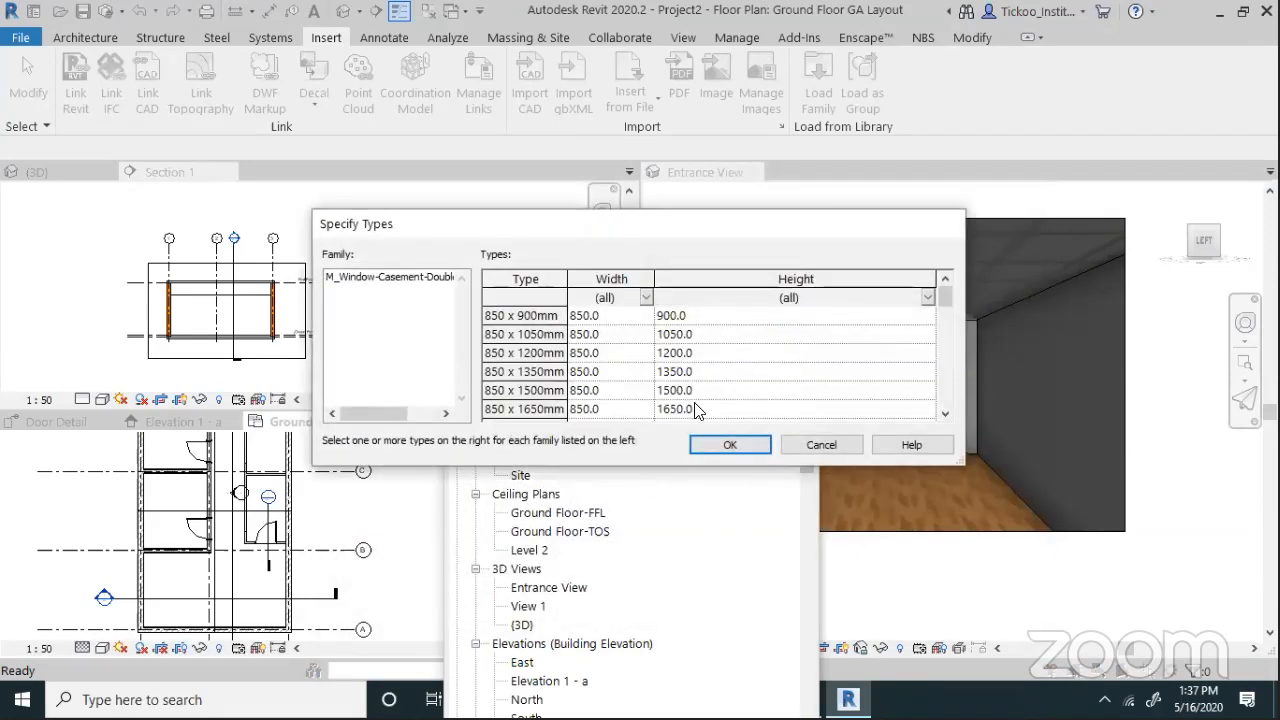
Choose the 1050 x 1650mm type and start placing the window on a wall
scroll(528, 414, down, 3)
click(530, 410)
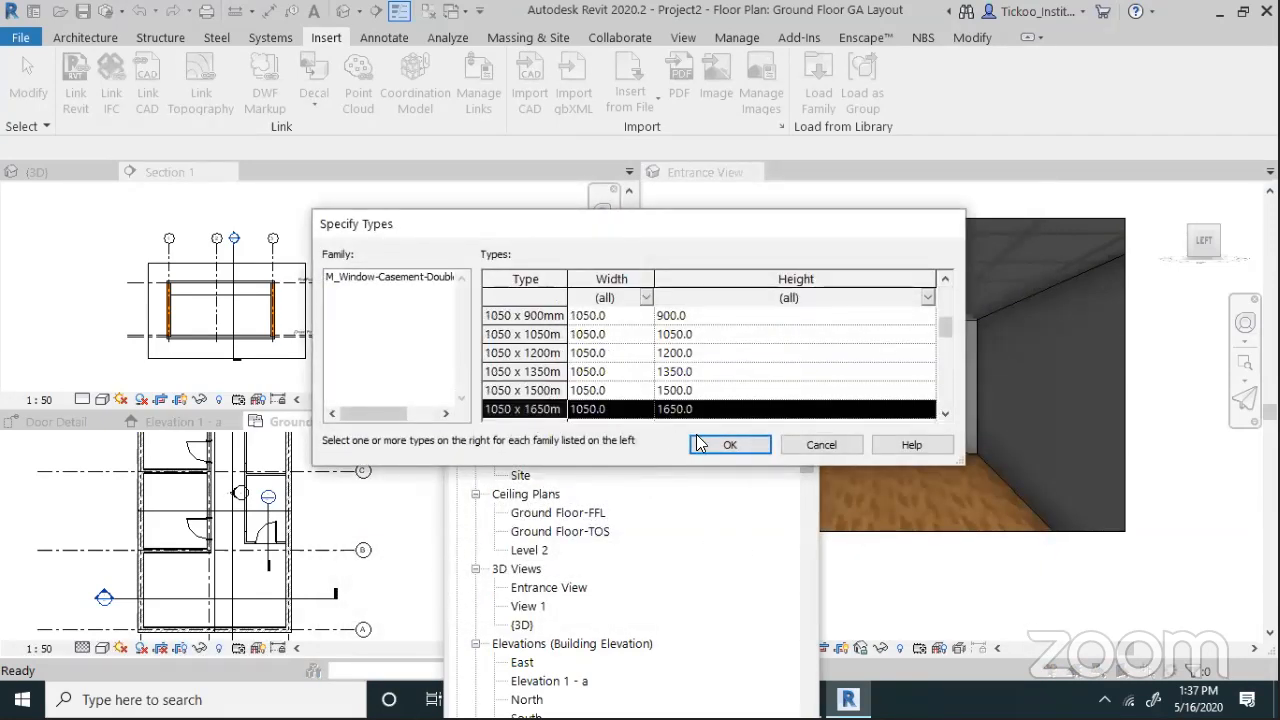
click(729, 444)
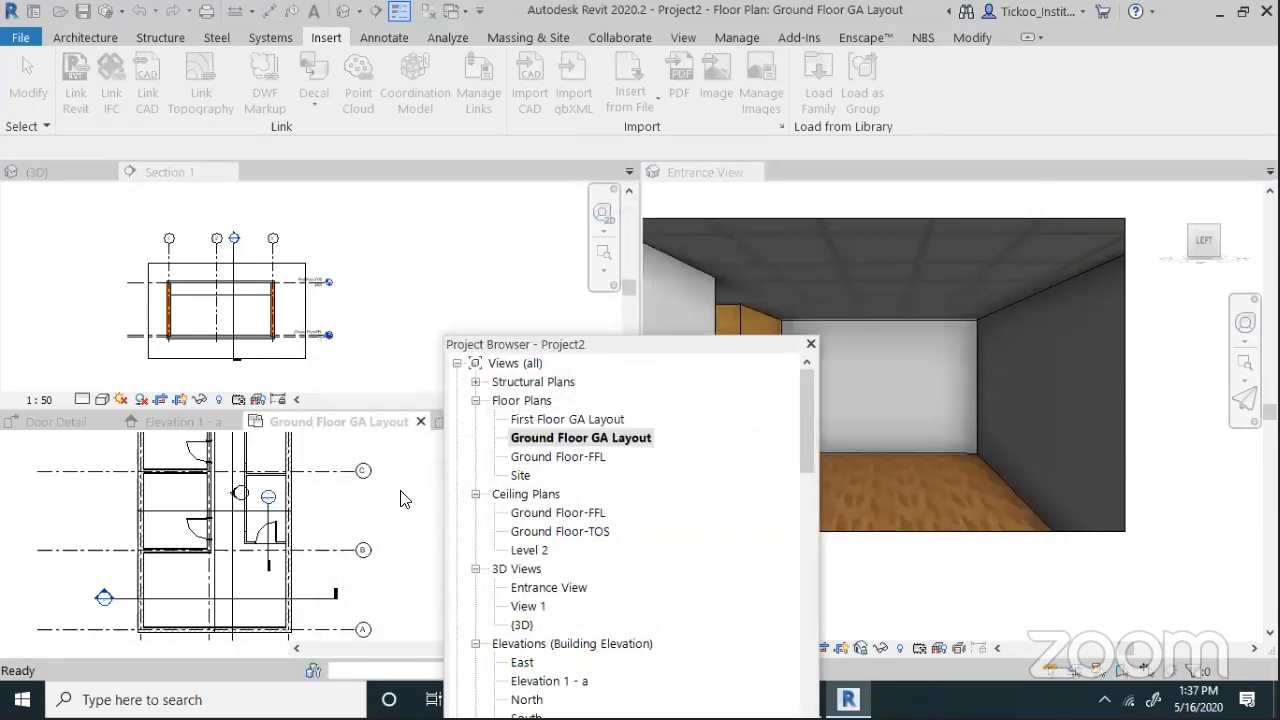
click(170, 636)
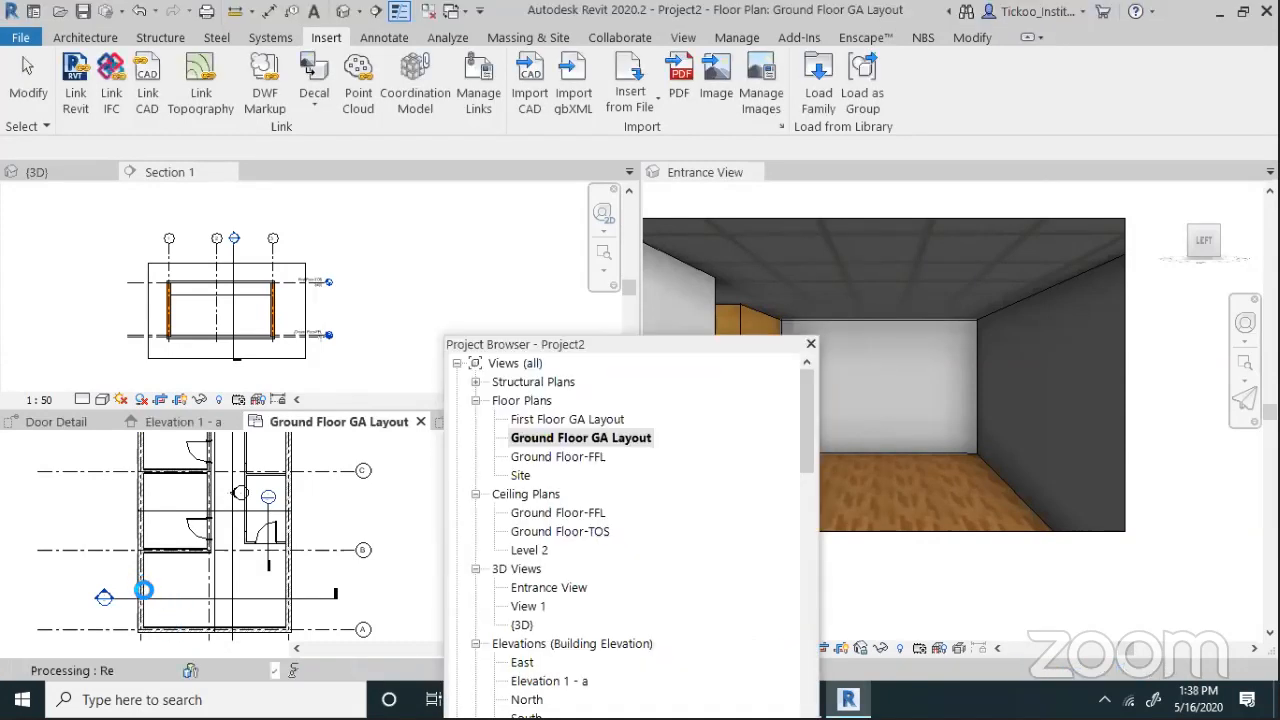
click(143, 613)
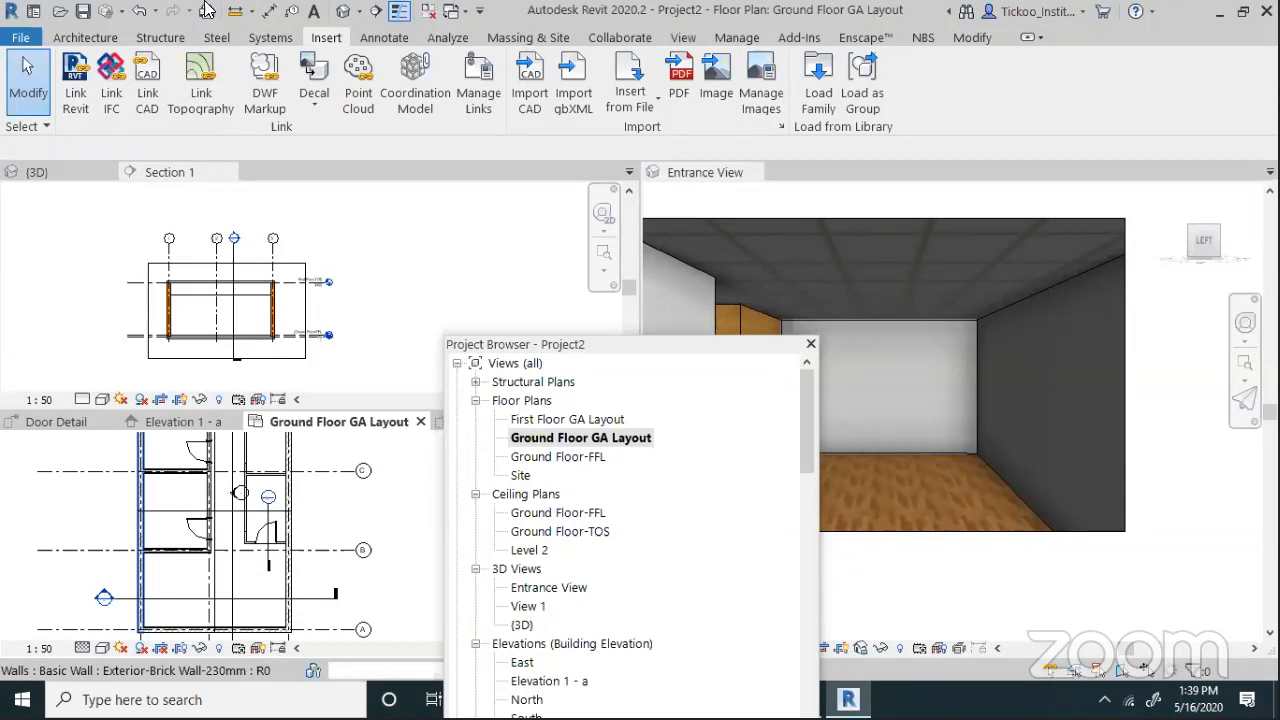
Place 1050 x 1650mm casement awning windows on the left and lower exterior walls
click(233, 486)
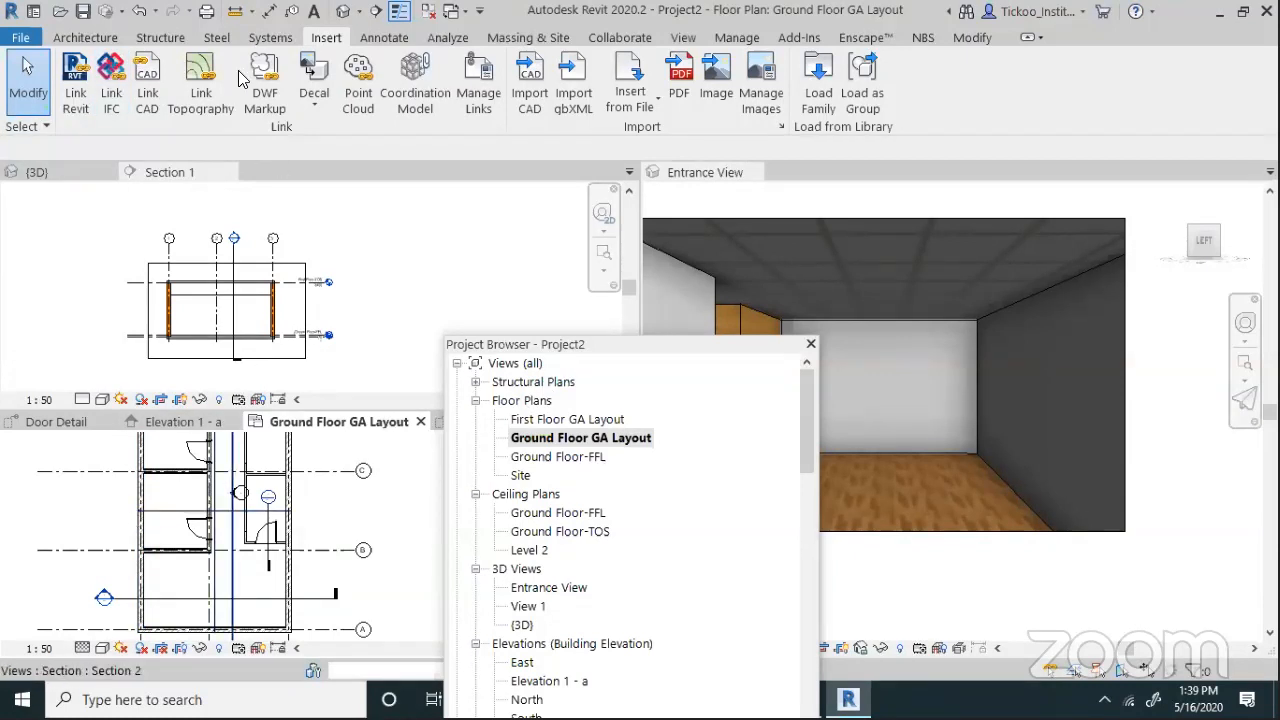
click(85, 37)
click(175, 61)
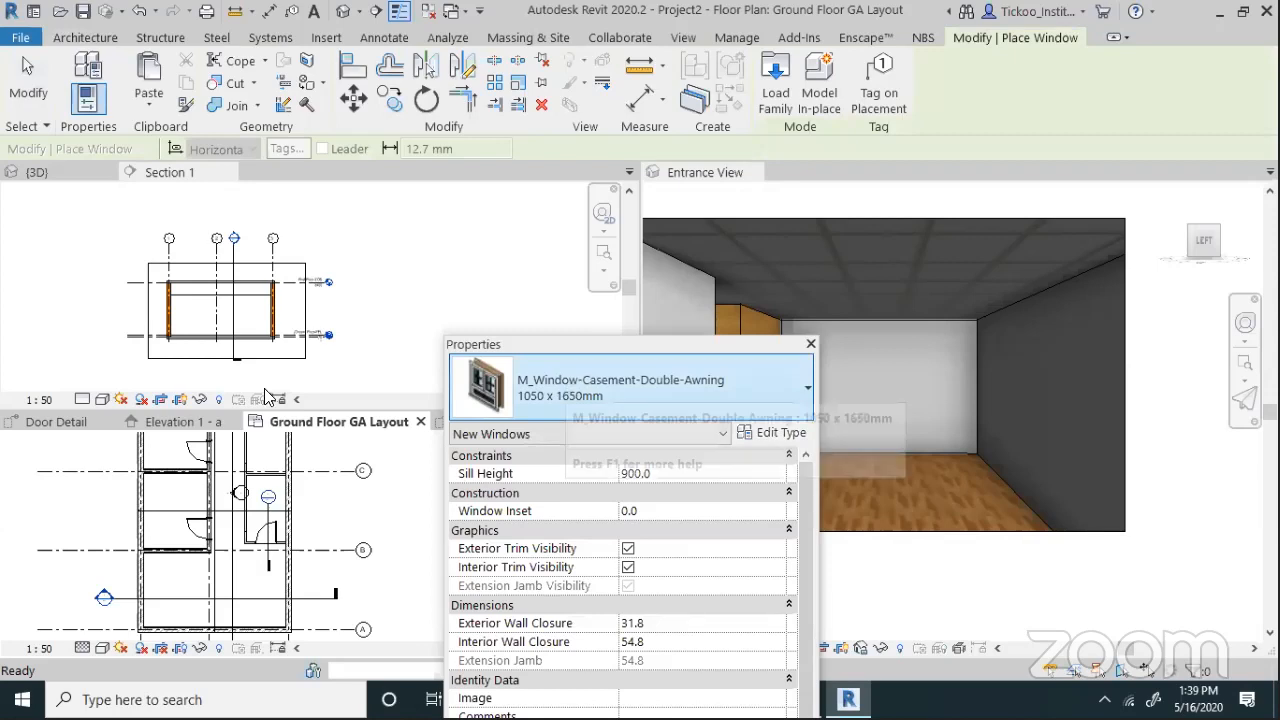
click(138, 588)
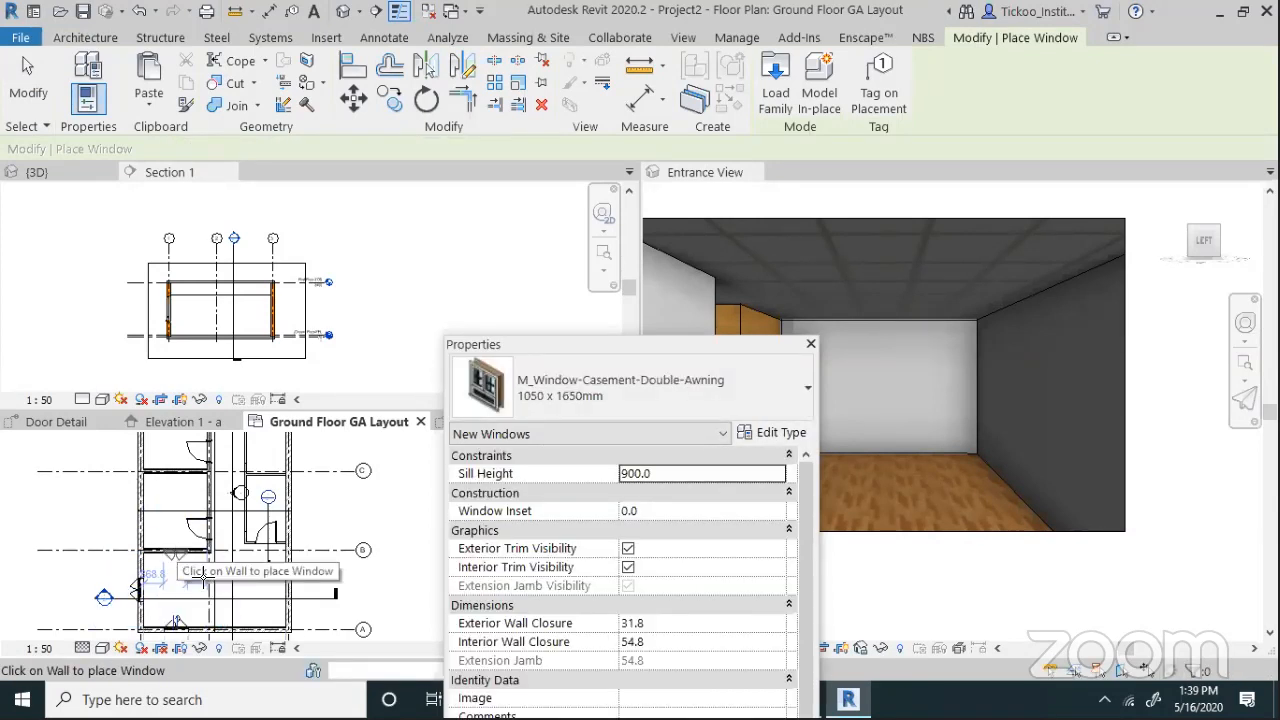
click(176, 550)
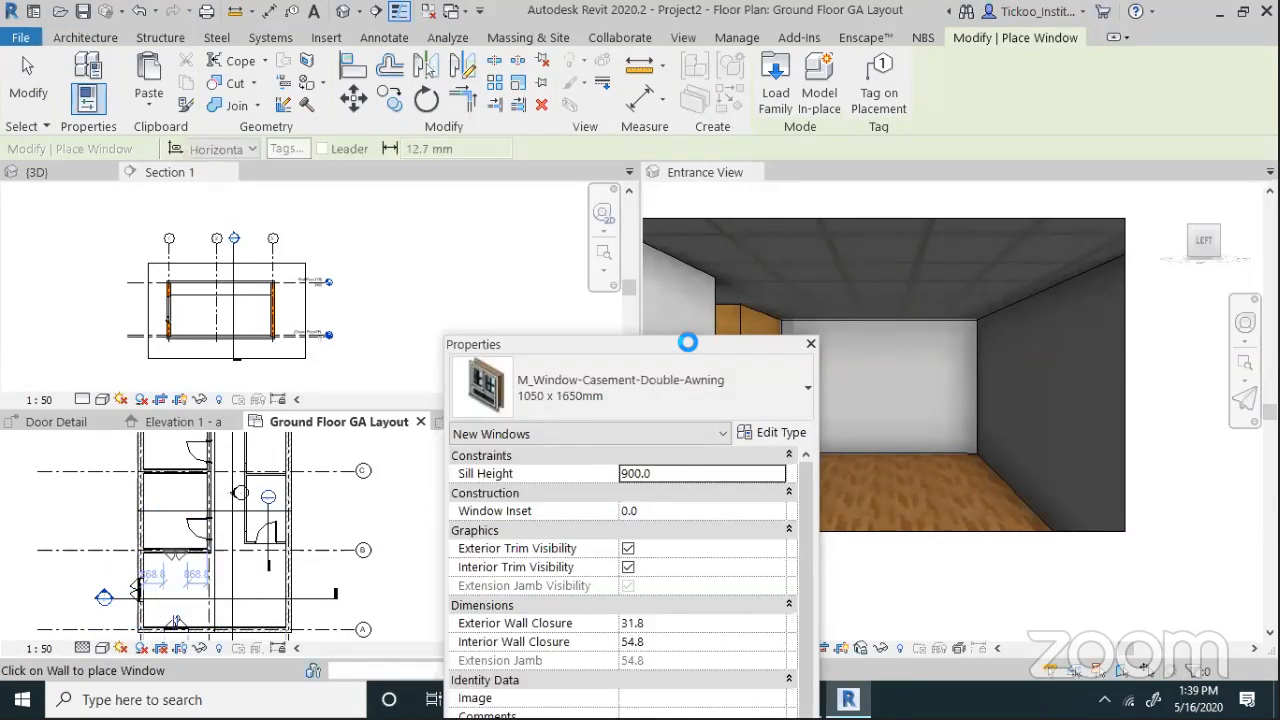
drag(621, 351, 751, 397)
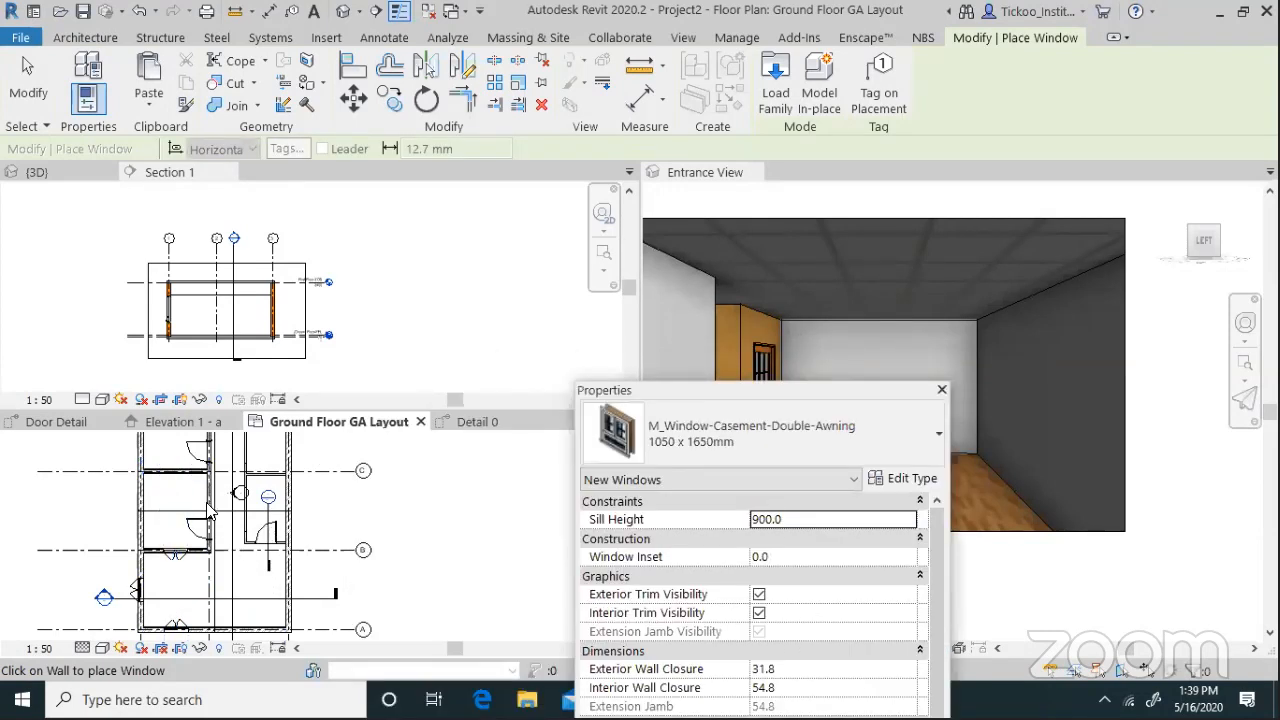
key(Escape)
key(Escape)
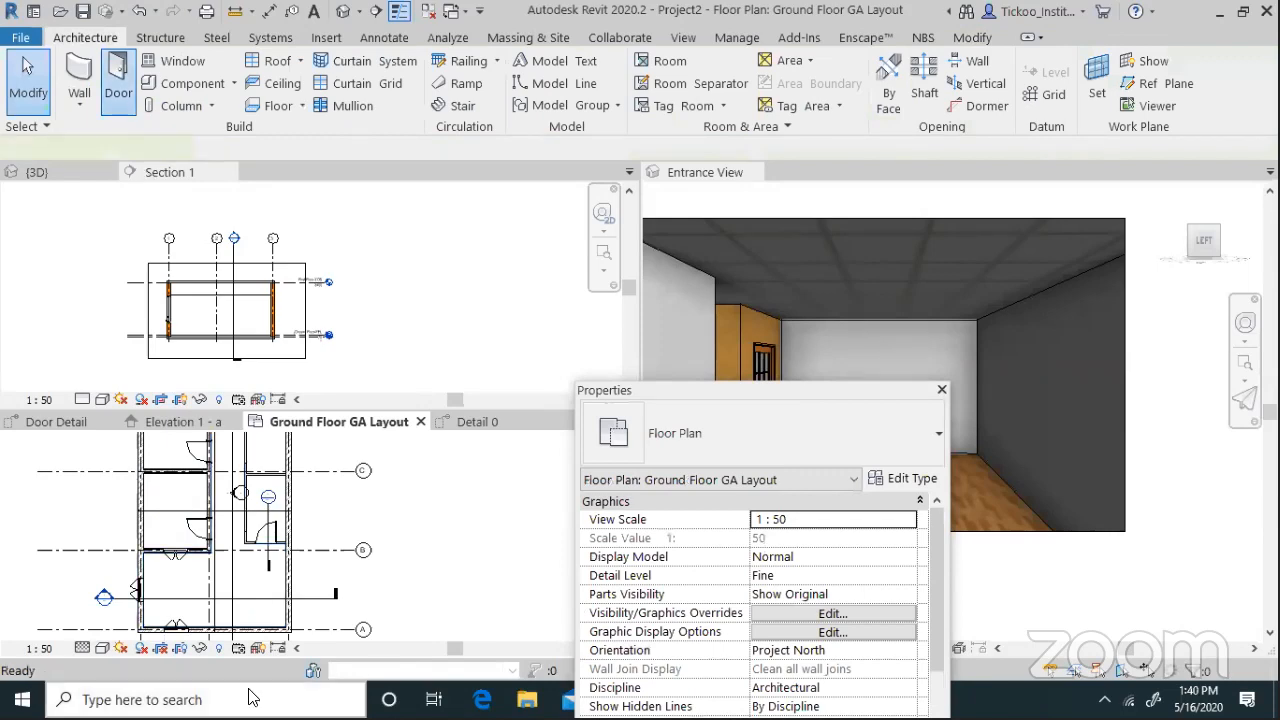
Add a glass-panelled door in the room's side wall using the DR shortcut
key(d)
key(r)
scroll(221, 446, down, 1)
scroll(223, 444, down, 1)
key(Escape)
key(Escape)
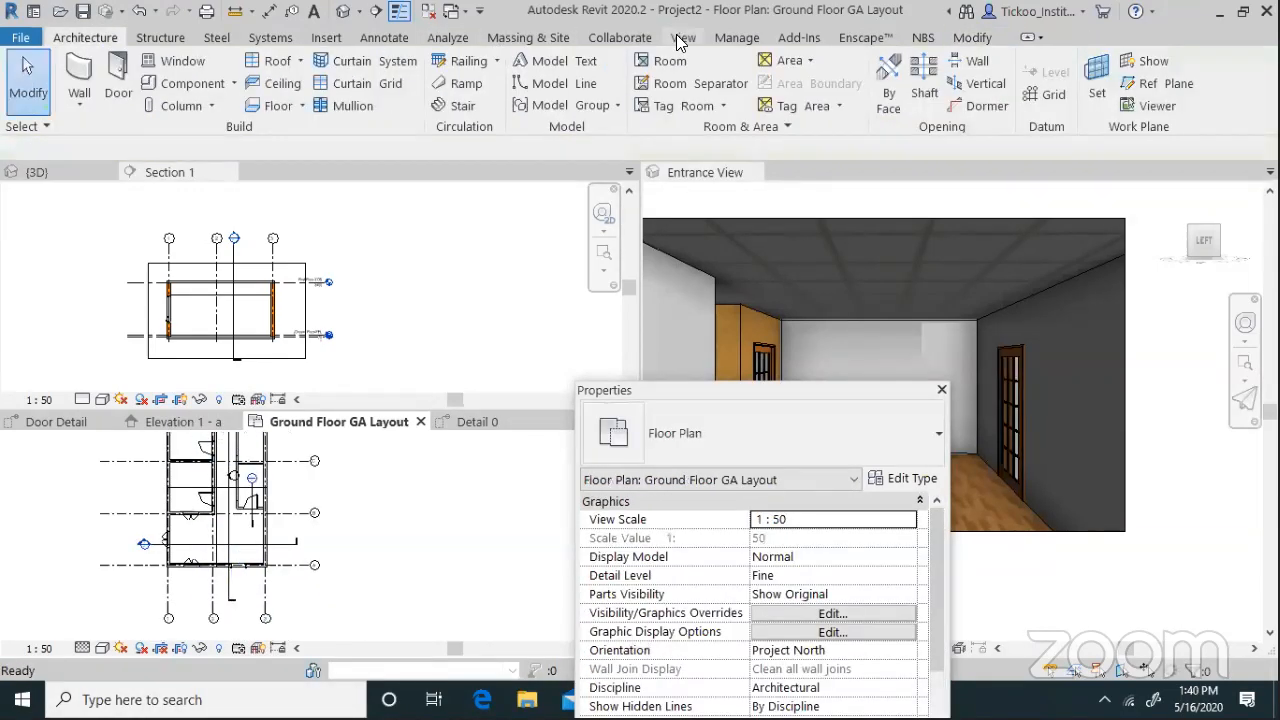
Open the default 3D view of the model
click(683, 37)
click(561, 80)
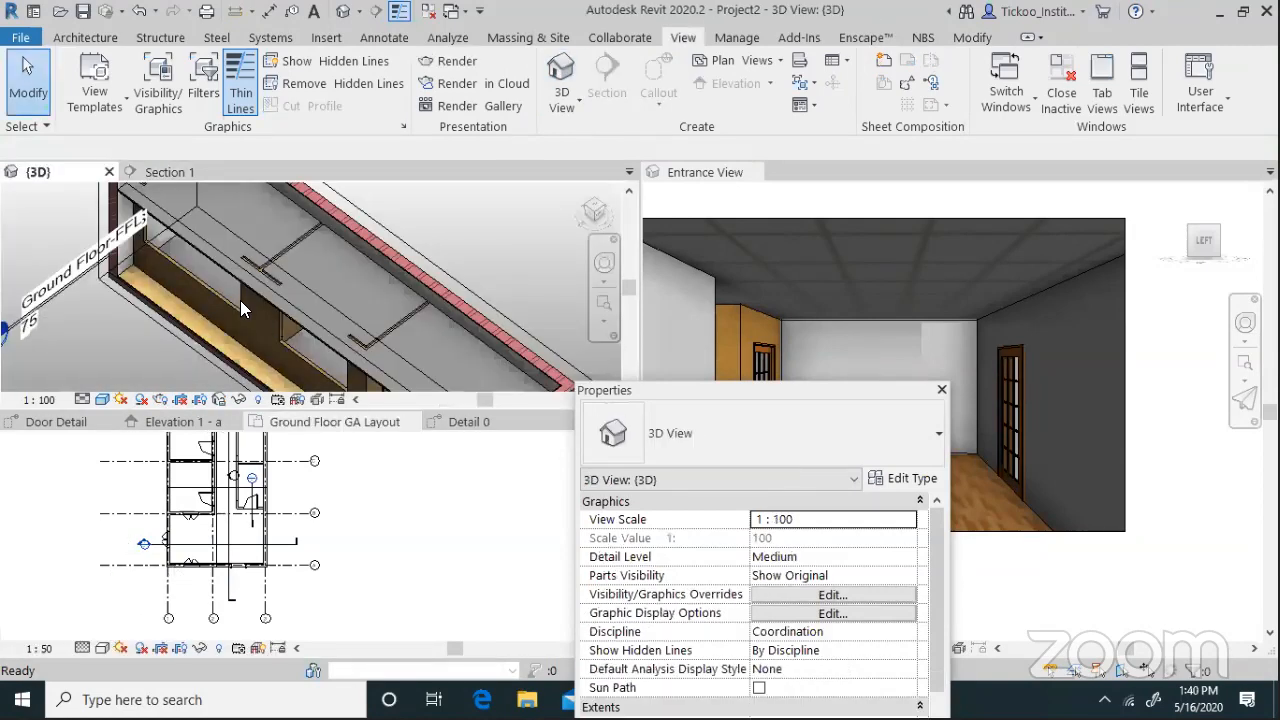
scroll(176, 226, down, 4)
scroll(448, 254, up, 2)
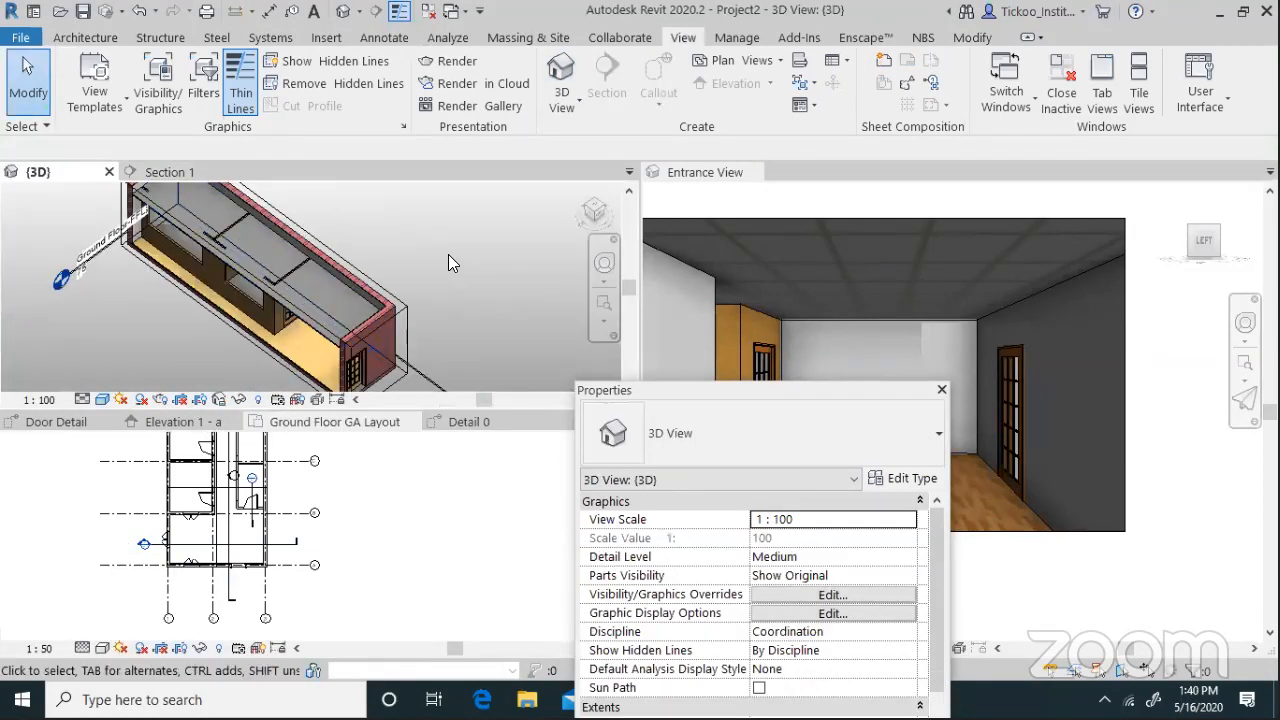
scroll(430, 295, down, 2)
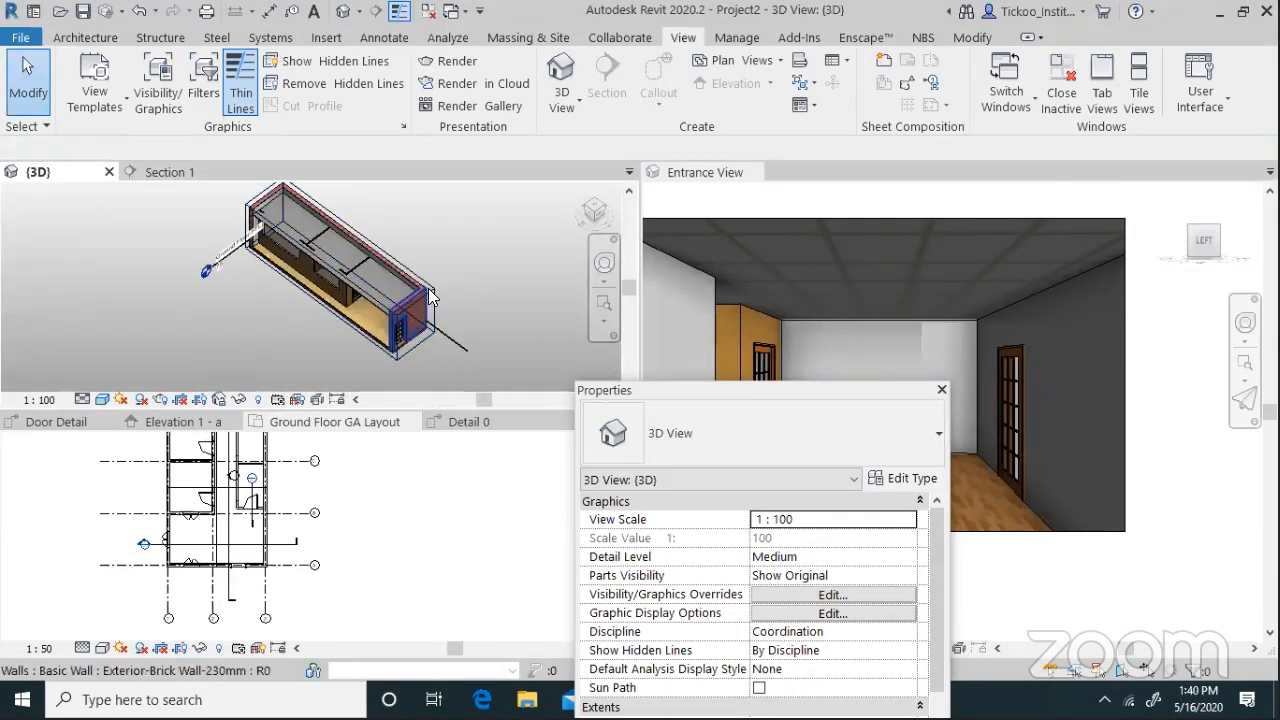
scroll(430, 295, up, 3)
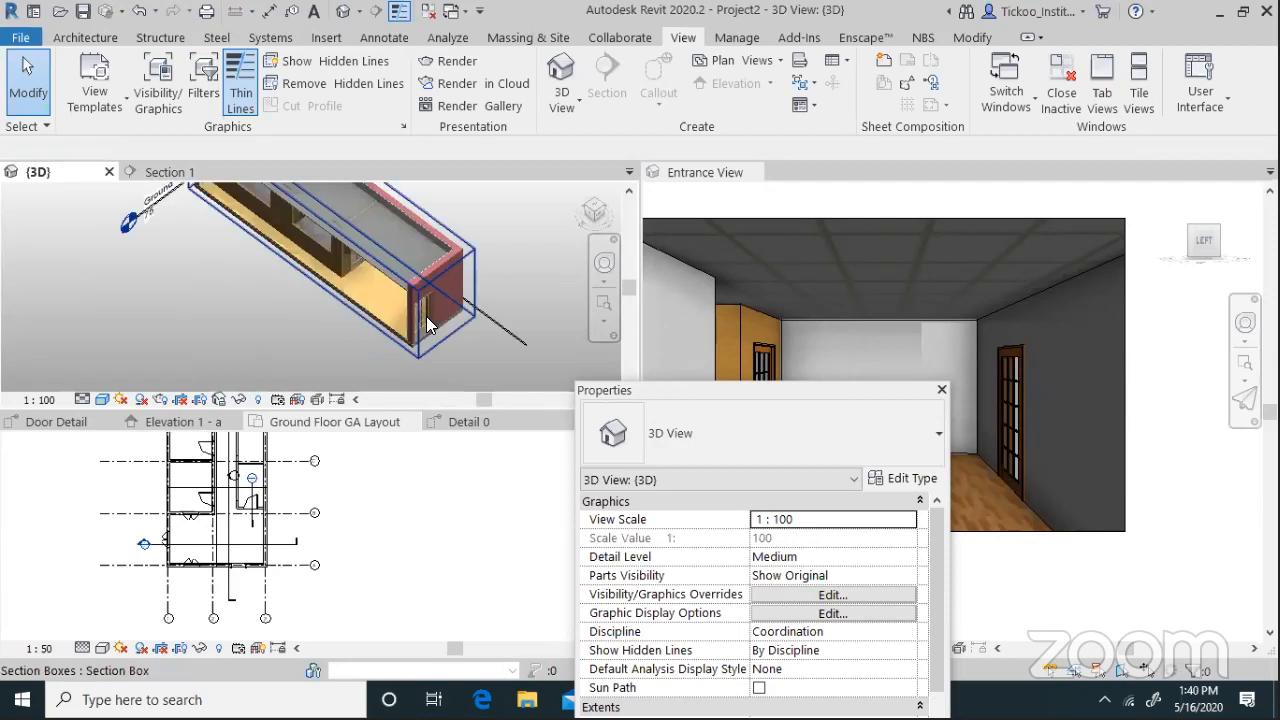
Drag the section box grips outward to reveal the ground-floor rooms and windows
click(480, 220)
scroll(488, 260, down, 1)
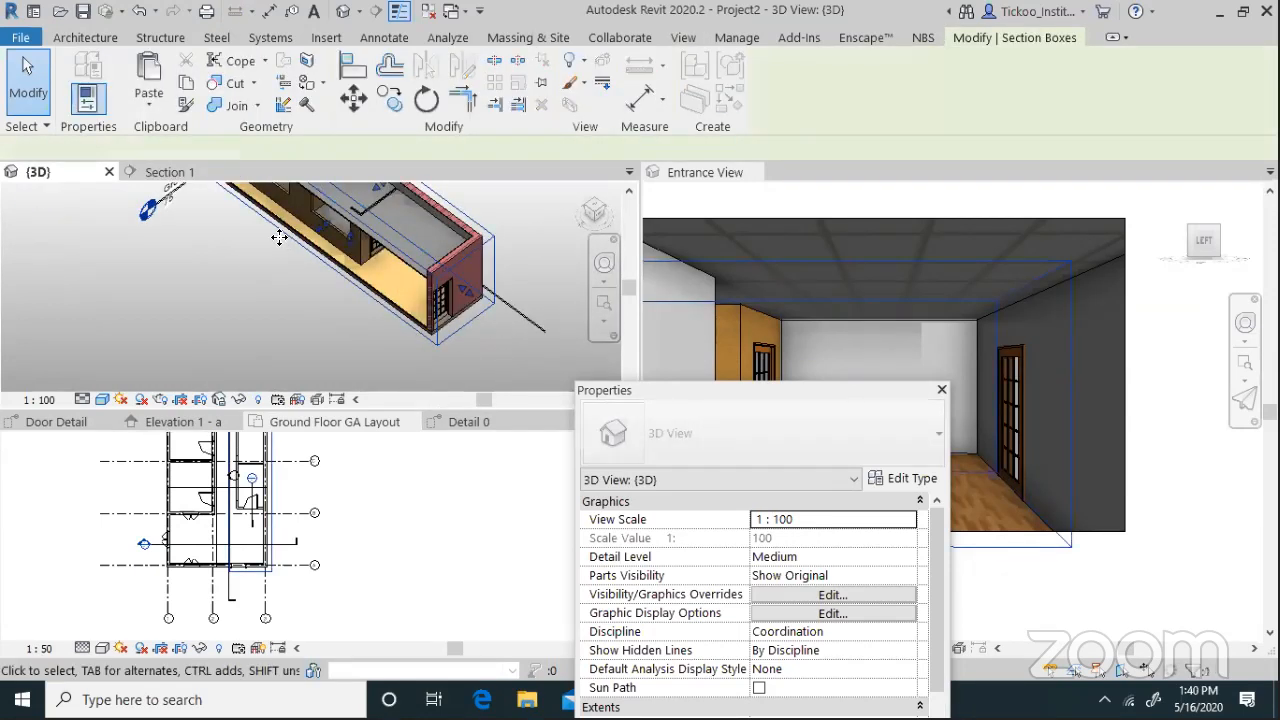
drag(263, 271, 138, 280)
scroll(338, 257, up, 1)
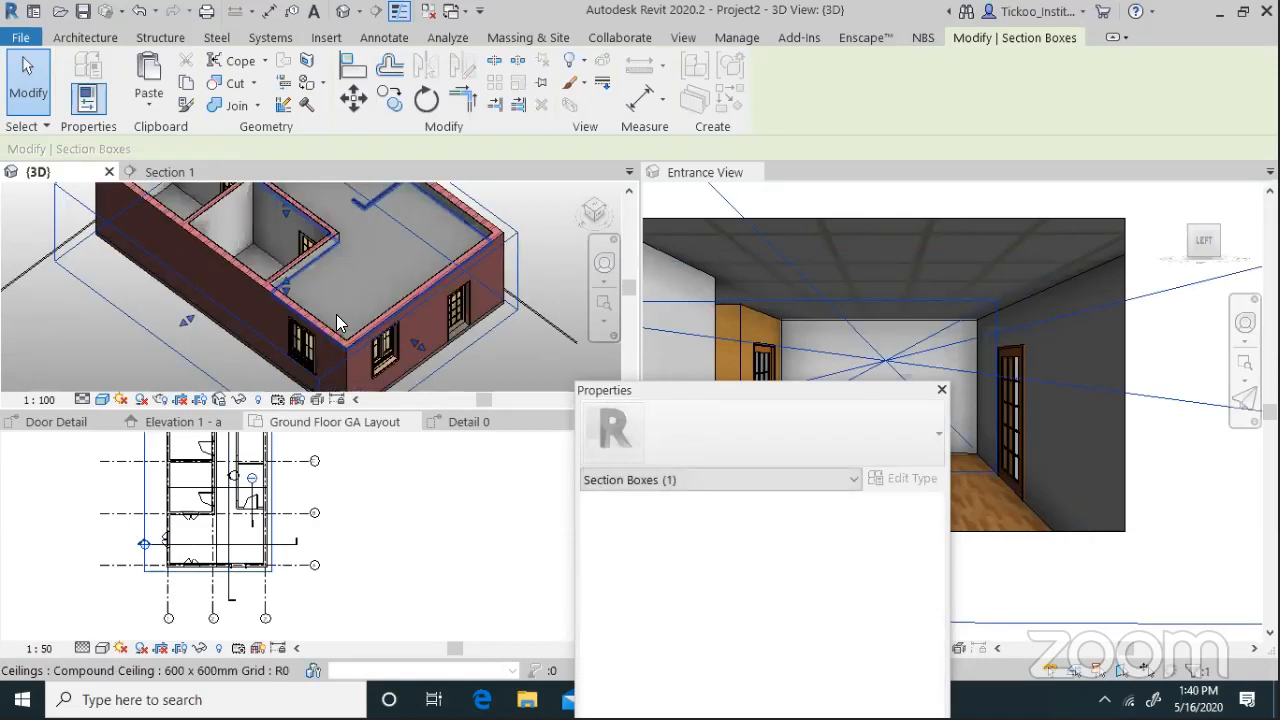
scroll(336, 314, down, 2)
shift+middle_drag(336, 314, 305, 285)
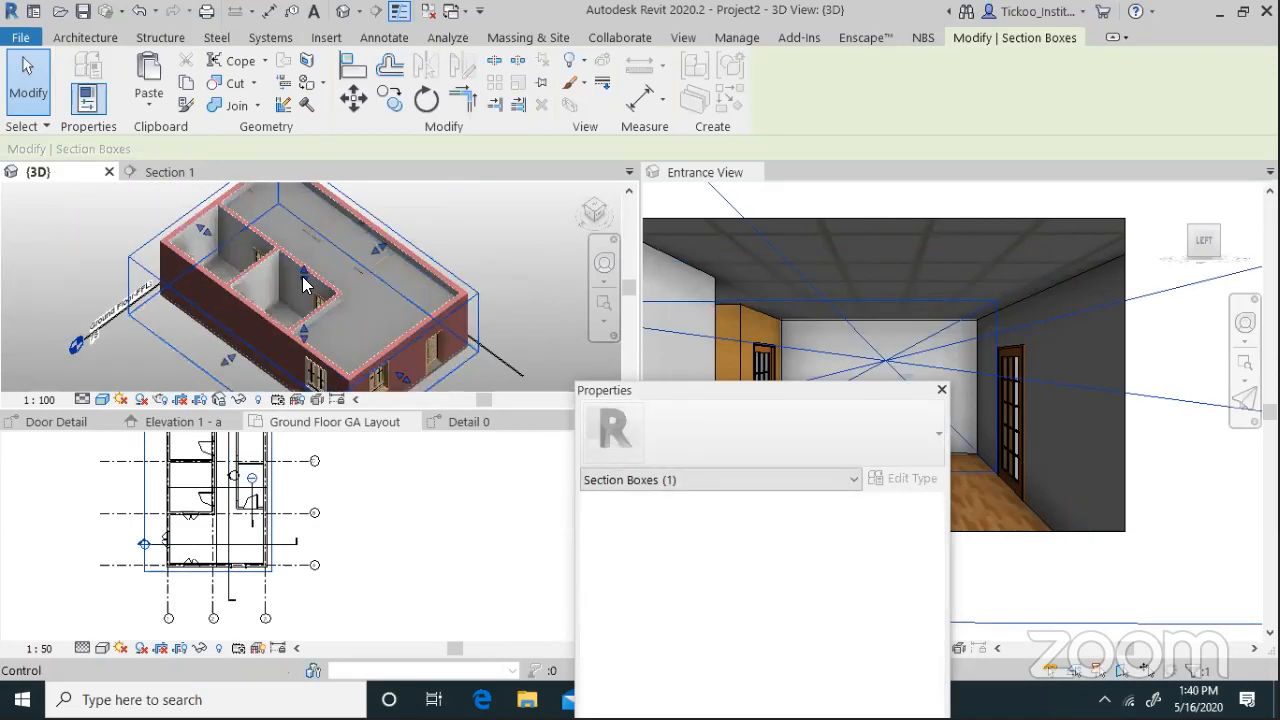
drag(304, 283, 384, 272)
scroll(488, 264, up, 3)
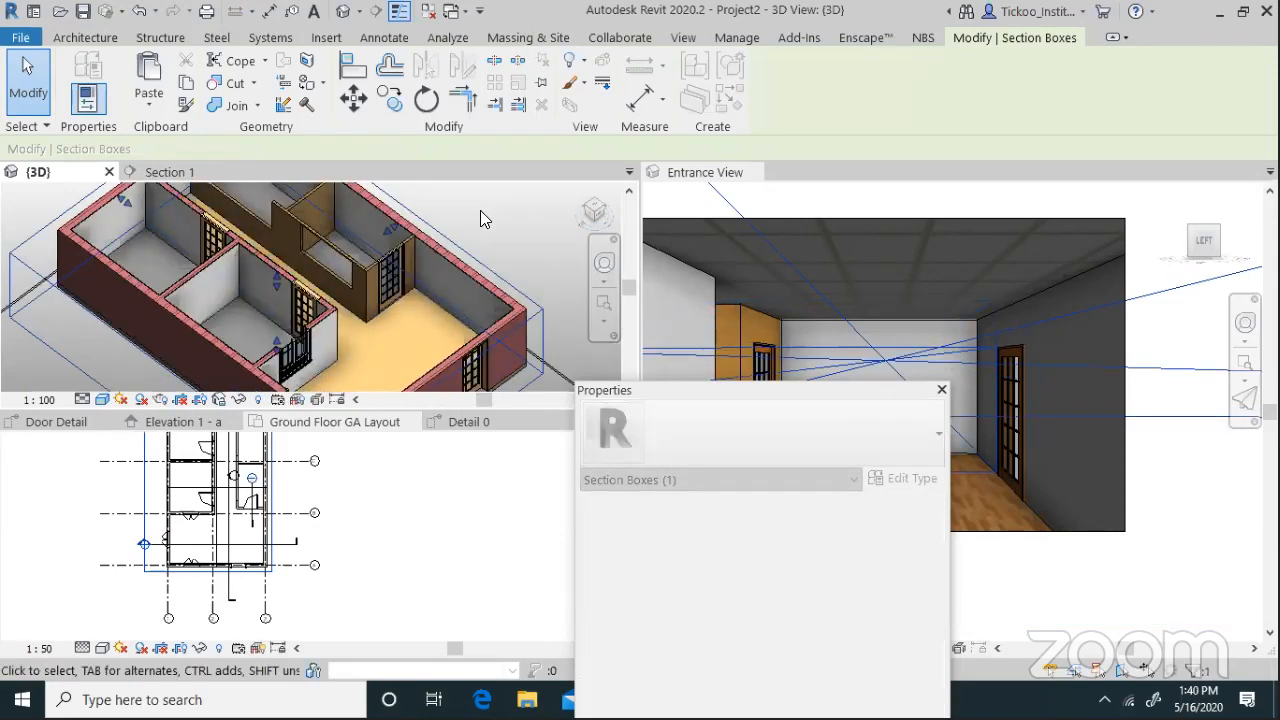
key(Escape)
scroll(526, 264, up, 3)
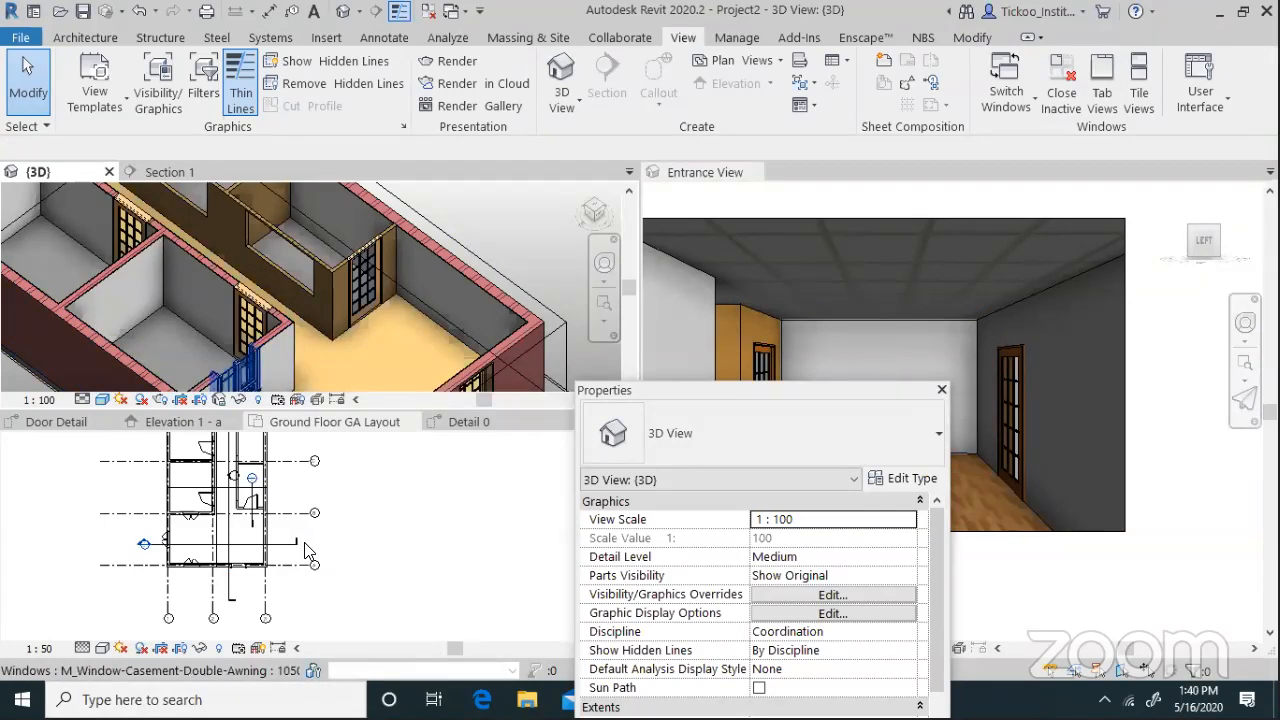
Make the Ground Floor GA Layout plan the active view showing the new door
click(367, 593)
scroll(367, 593, down, 2)
scroll(308, 494, up, 3)
scroll(280, 507, down, 1)
scroll(305, 605, up, 4)
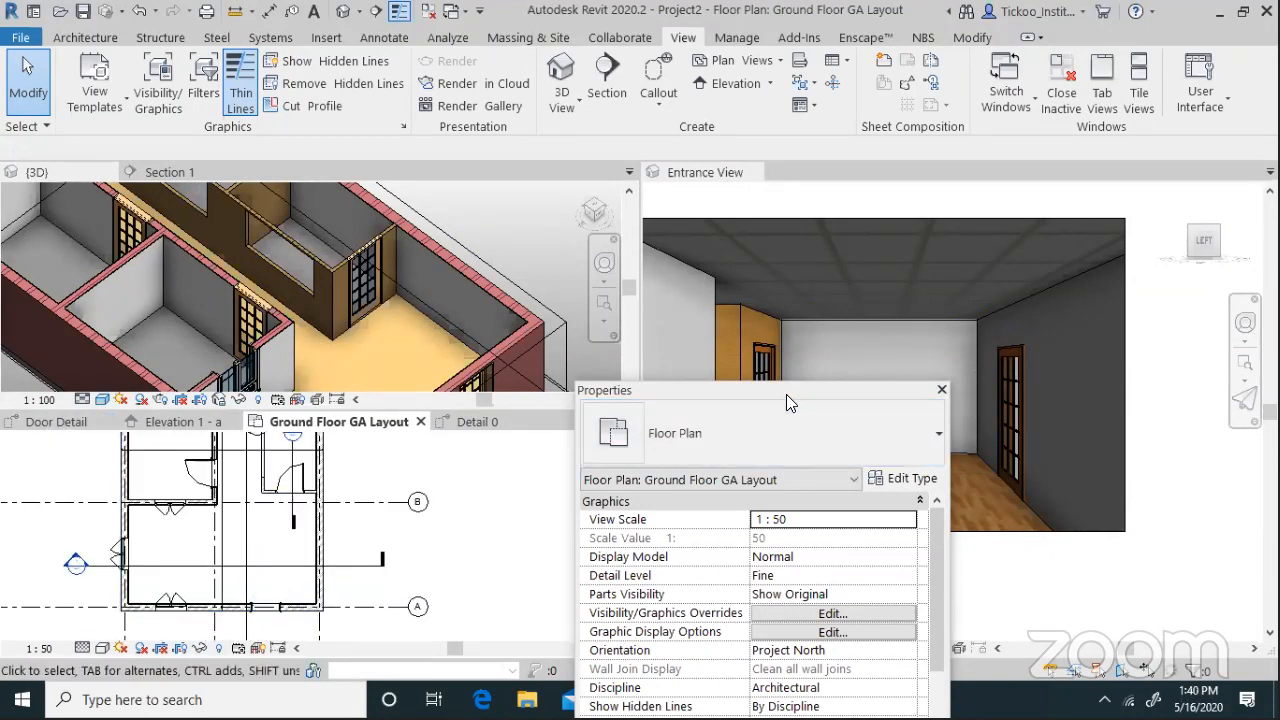
Reopen the Ground Floor GA Layout and Ground Floor-FFL plans from the Project Browser
drag(783, 390, 450, 46)
click(320, 549)
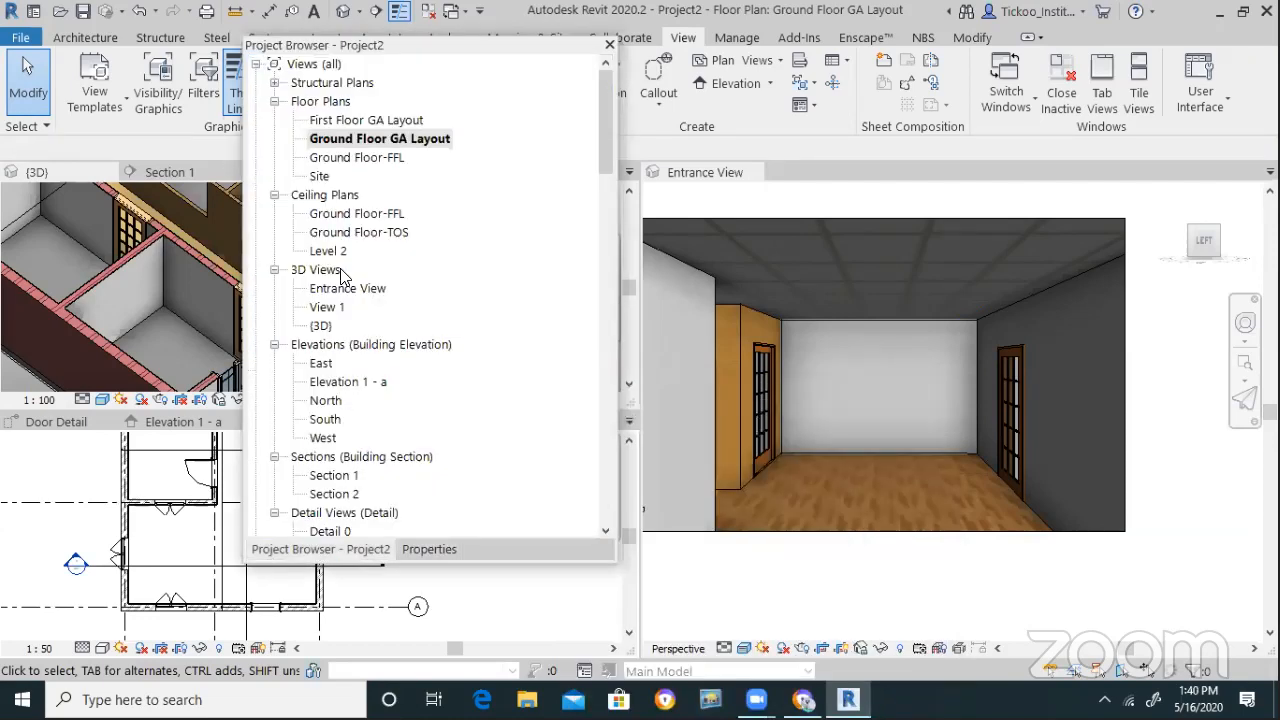
double_click(363, 142)
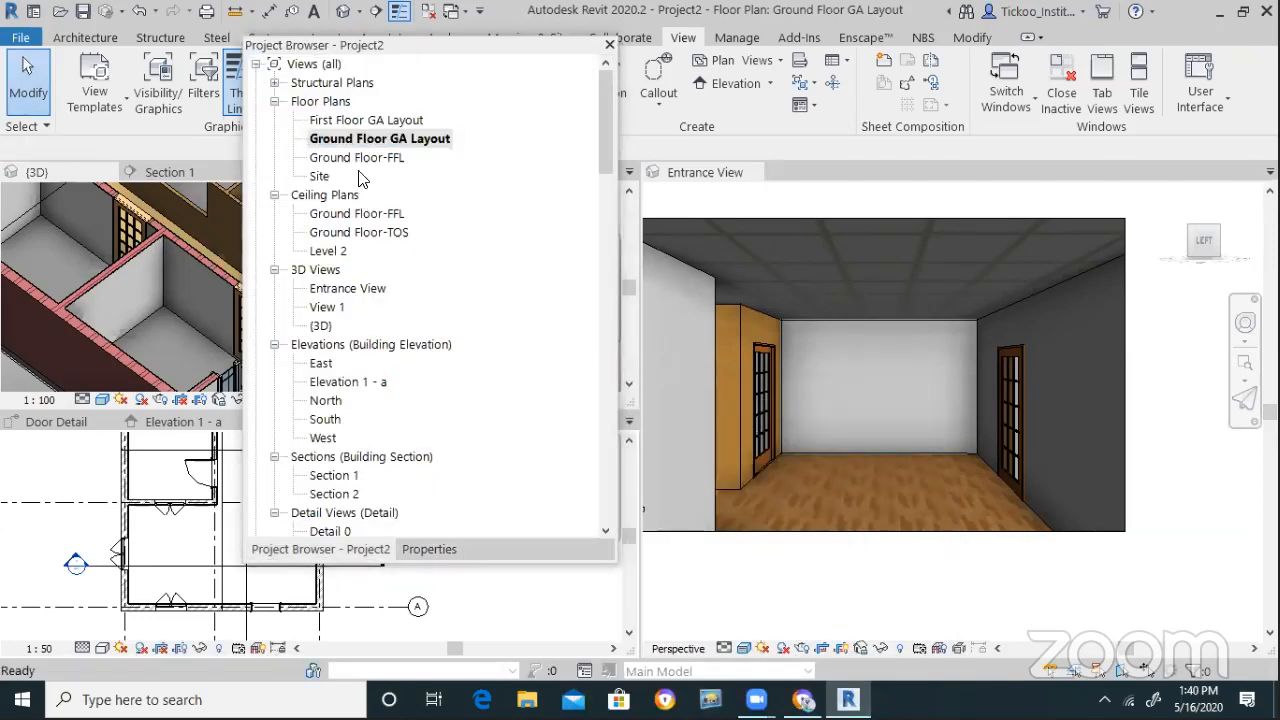
double_click(360, 158)
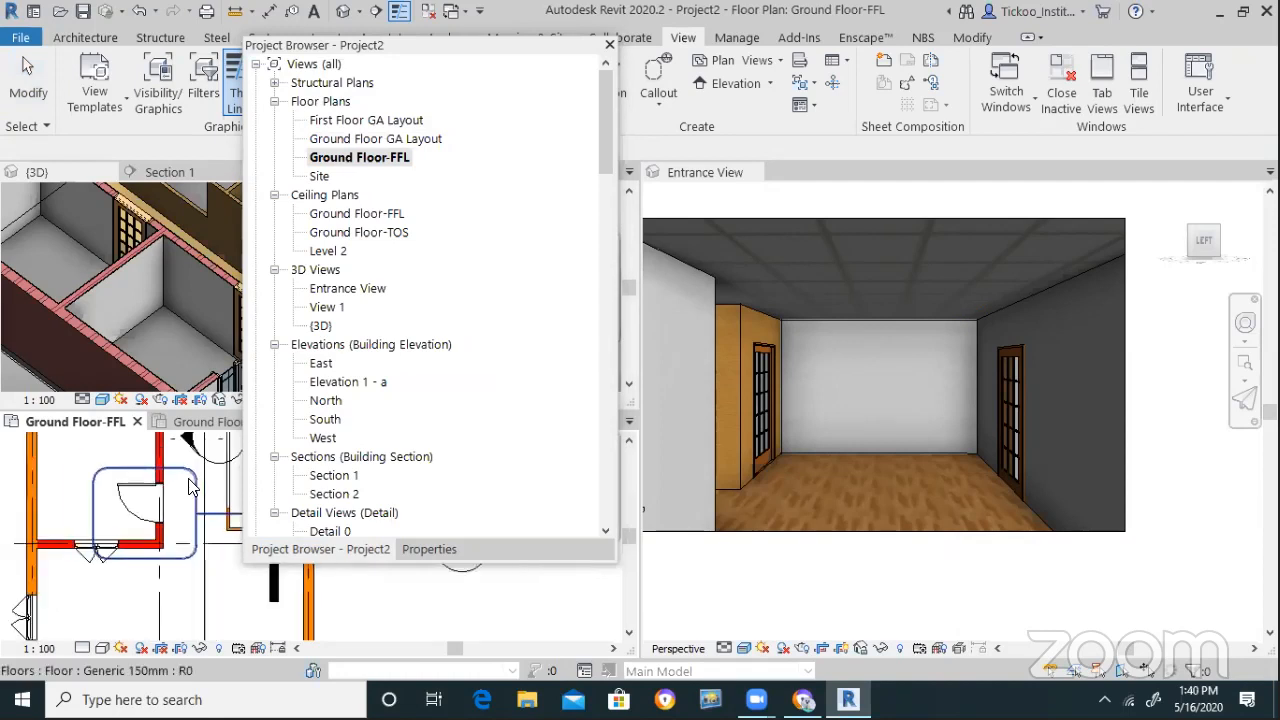
scroll(192, 484, down, 2)
scroll(240, 510, up, 3)
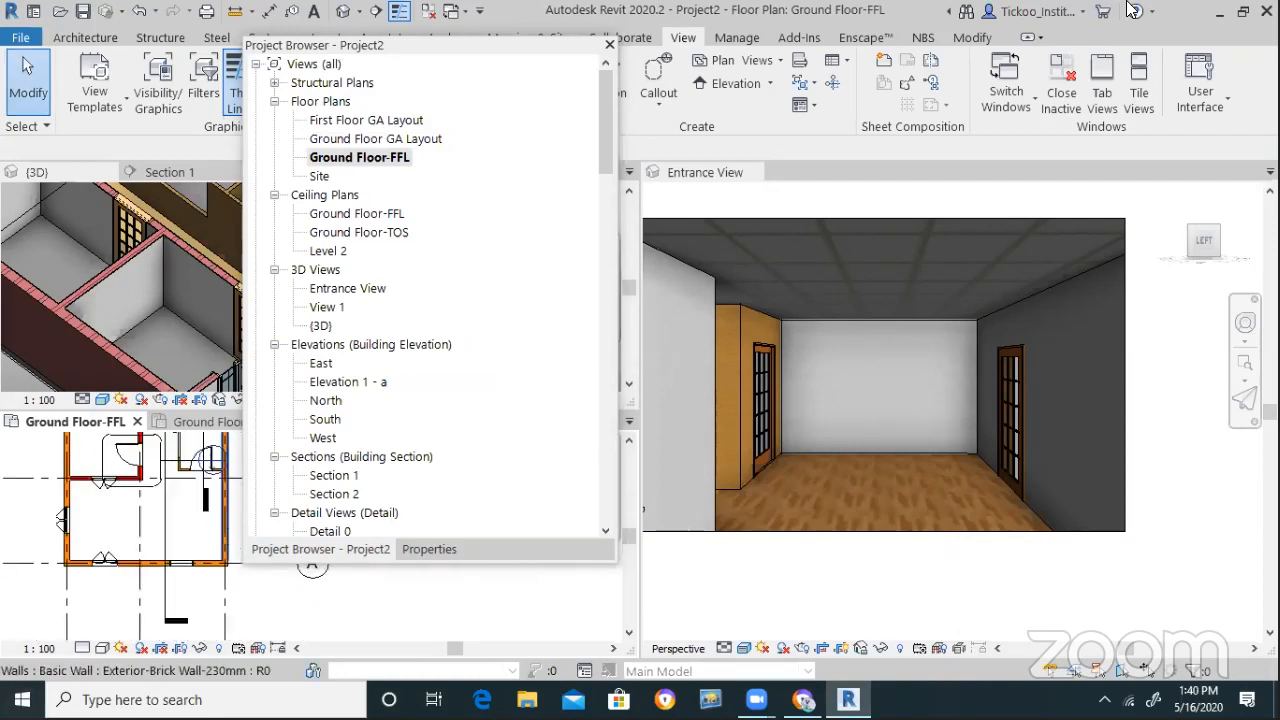
Move the floating Project Browser higher and start a Windows taskbar search
drag(527, 52, 581, 351)
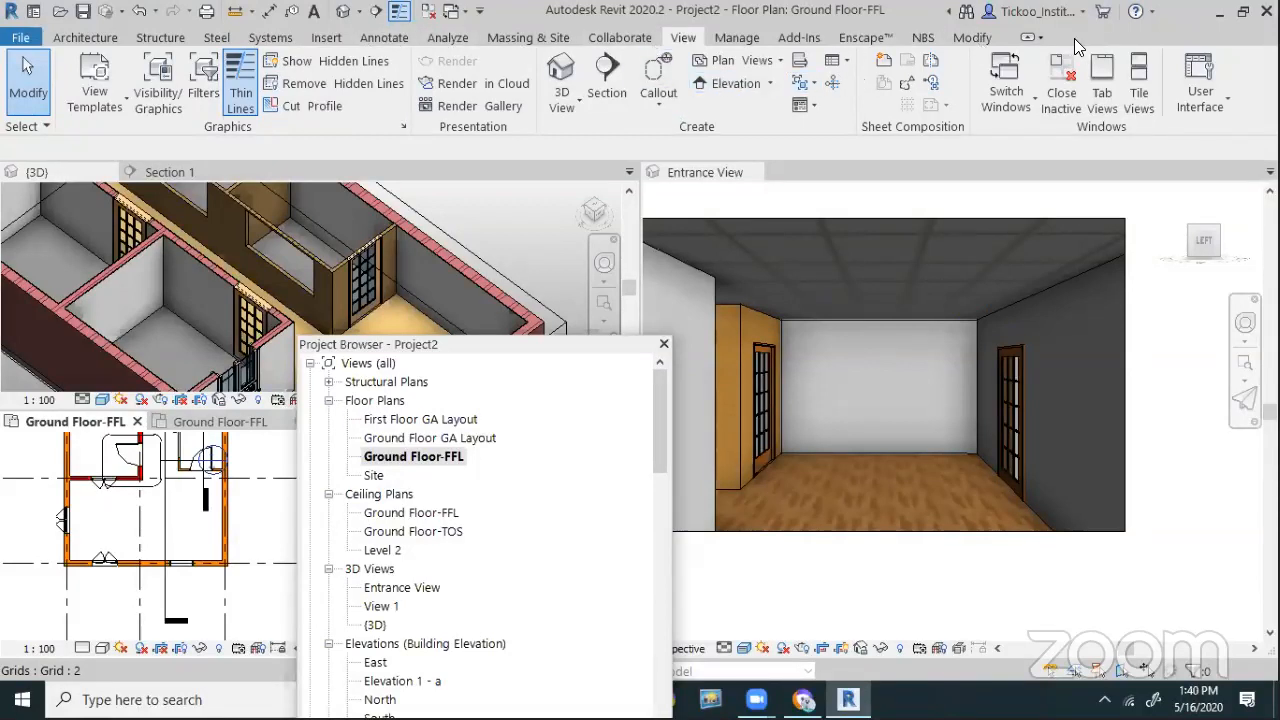
click(985, 38)
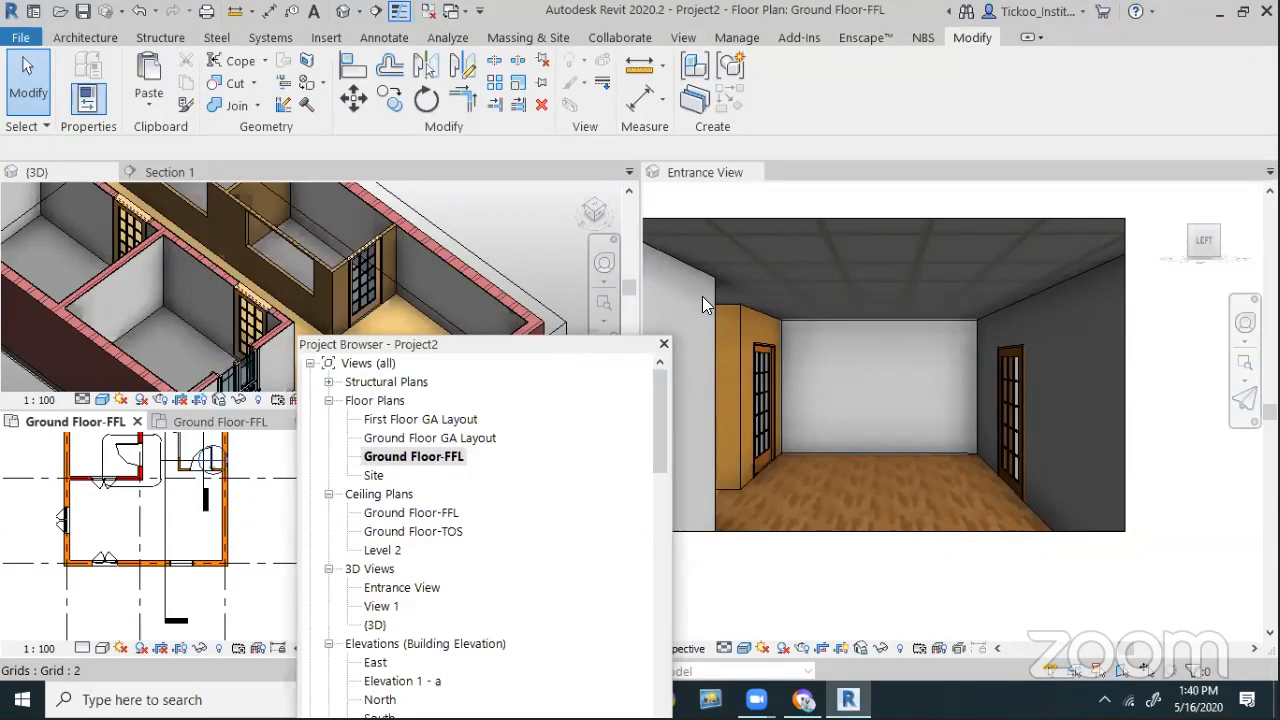
drag(540, 344, 512, 202)
click(140, 700)
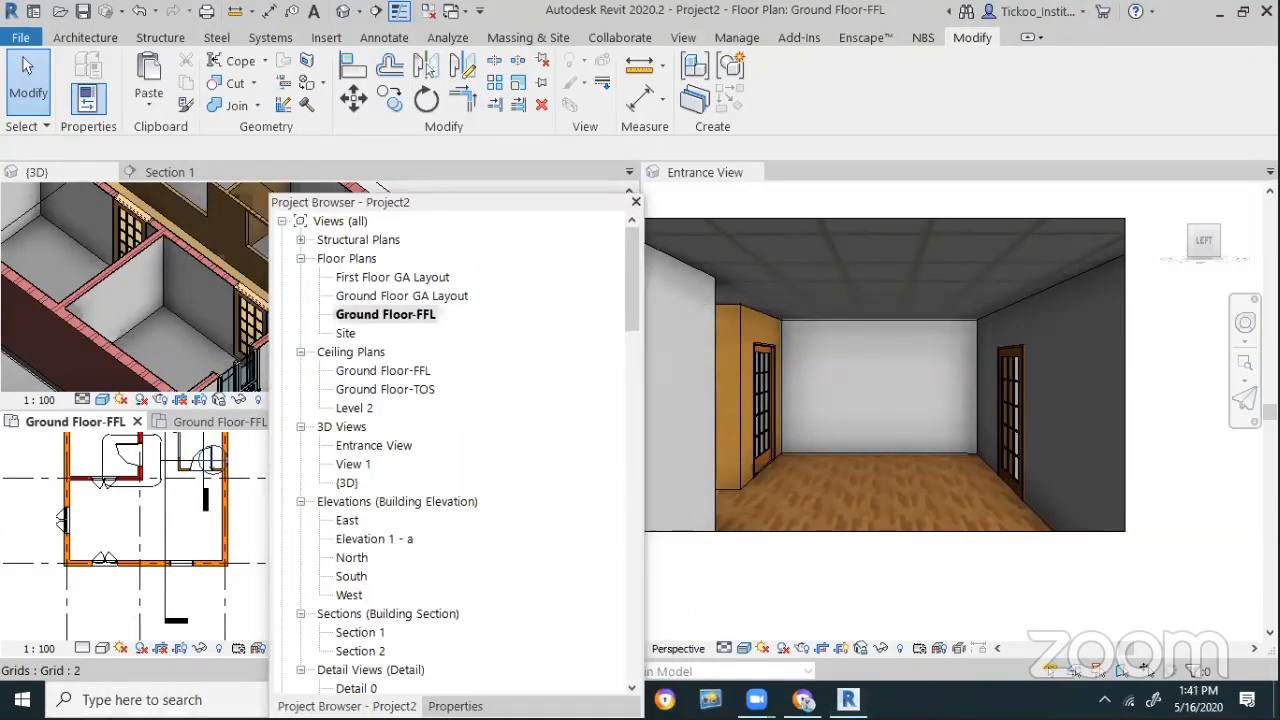
Launch Chrome, search 'BIM Library' and open the bimobject.com product catalogue
text(googl)
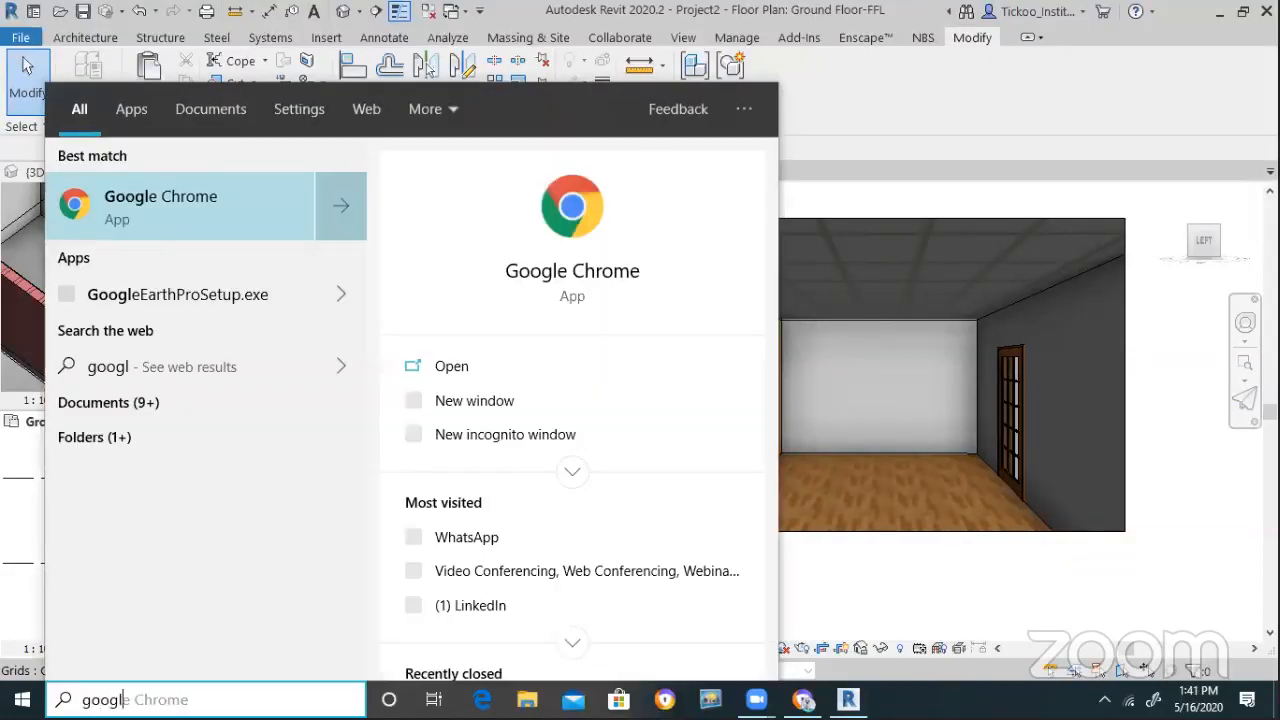
key(Return)
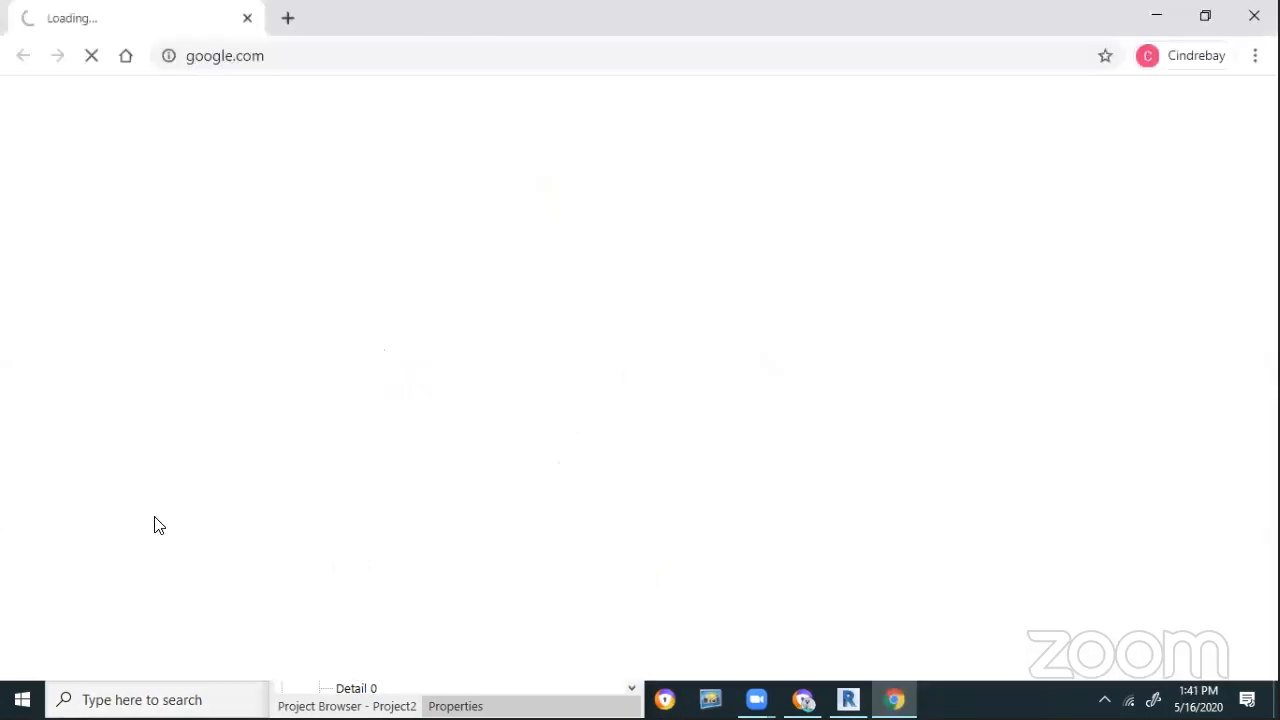
click(338, 59)
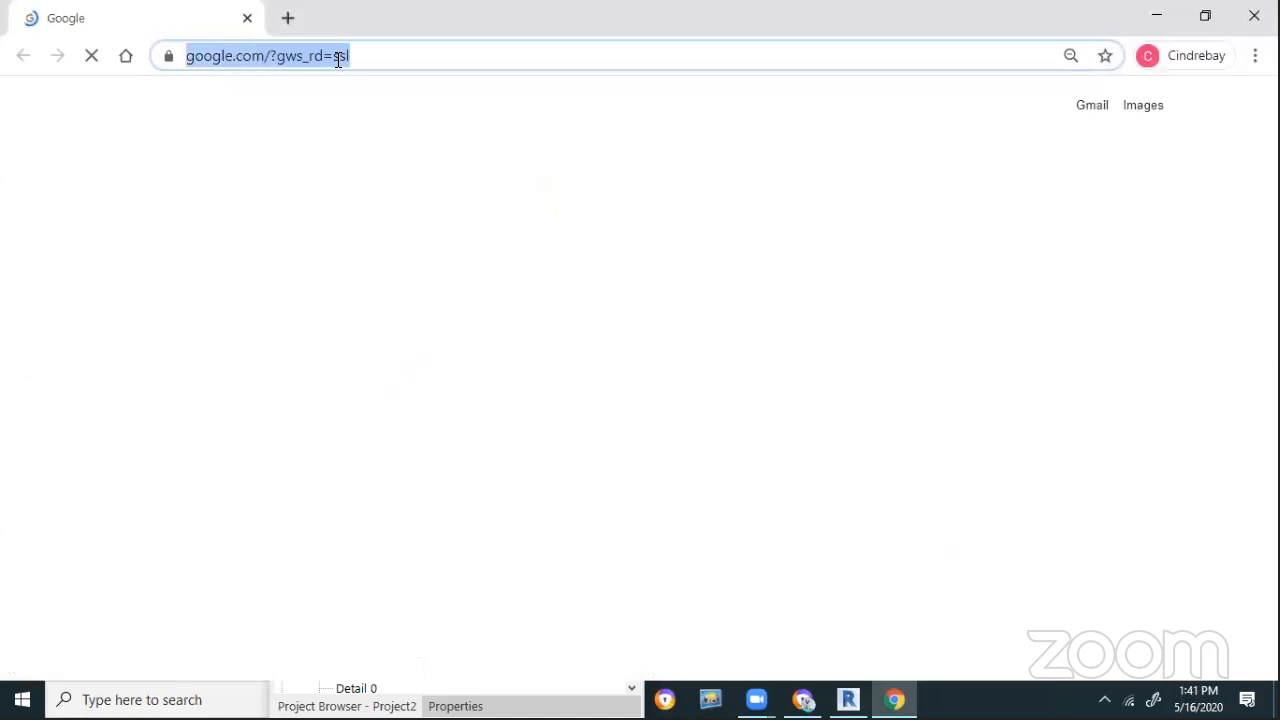
text(BIM Library)
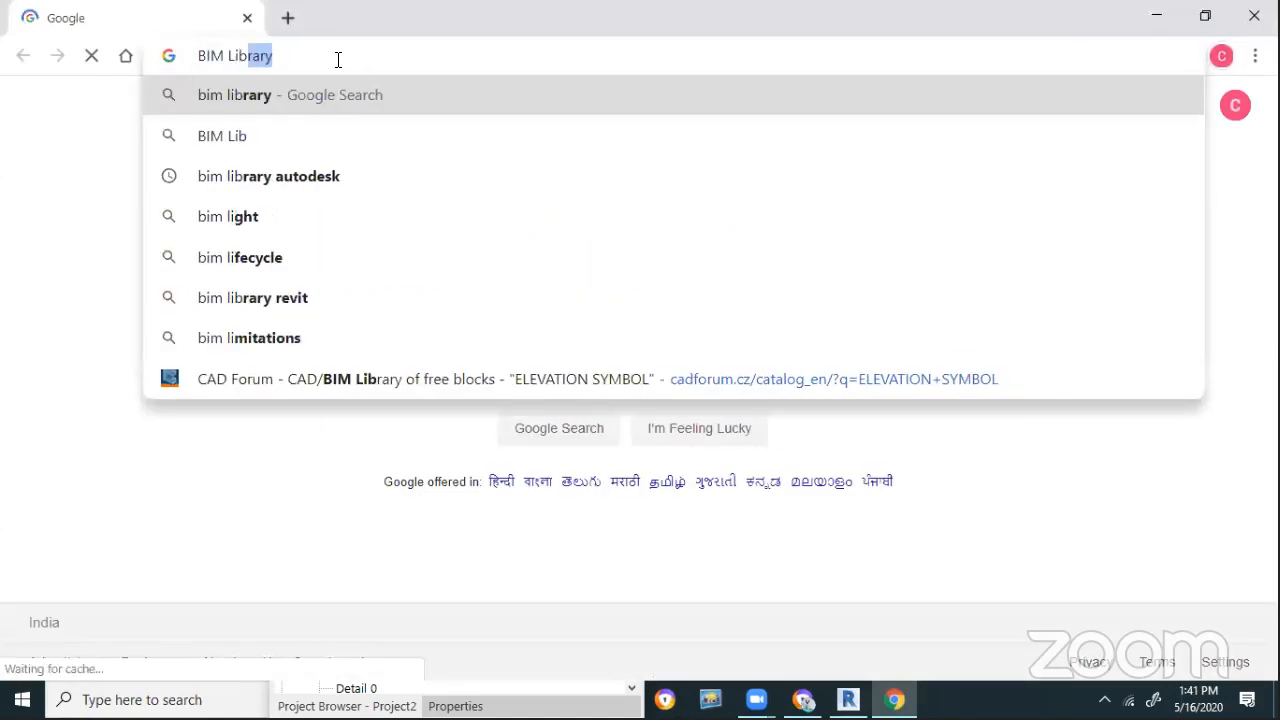
key(Return)
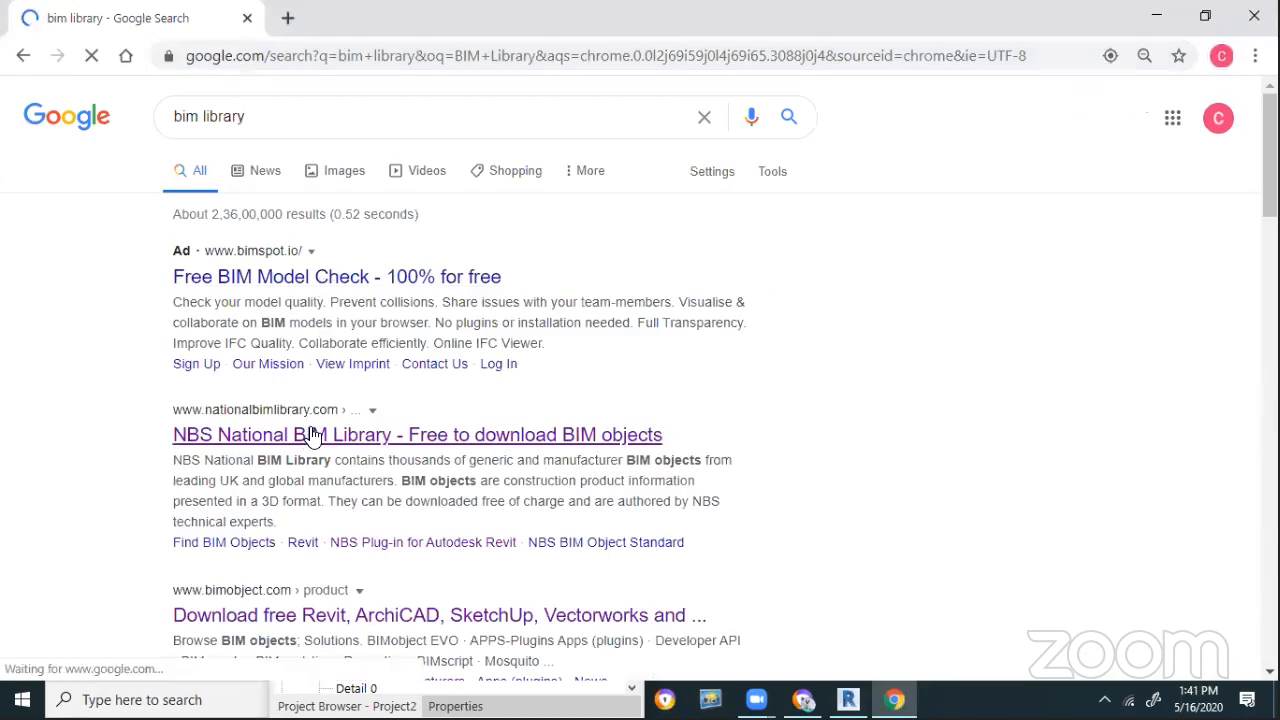
click(287, 596)
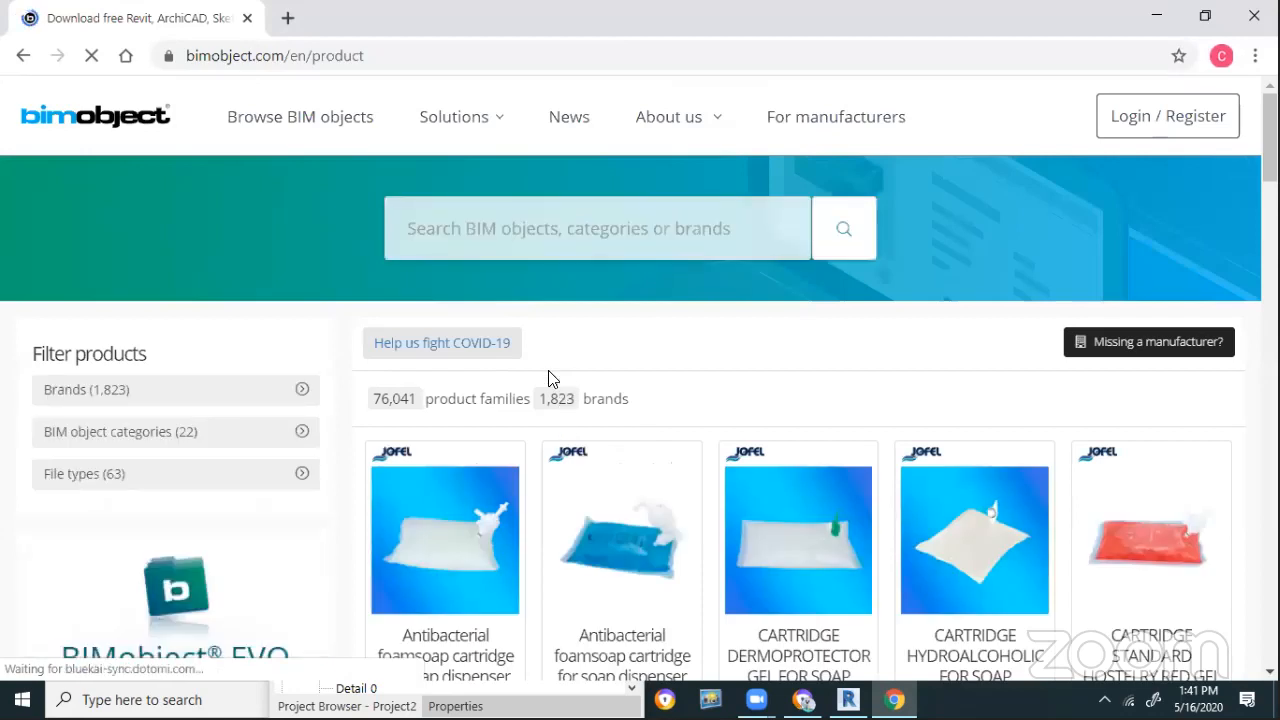
Search the catalogue for 'Sofa' and request the Revit download of the Form Sofa
click(551, 218)
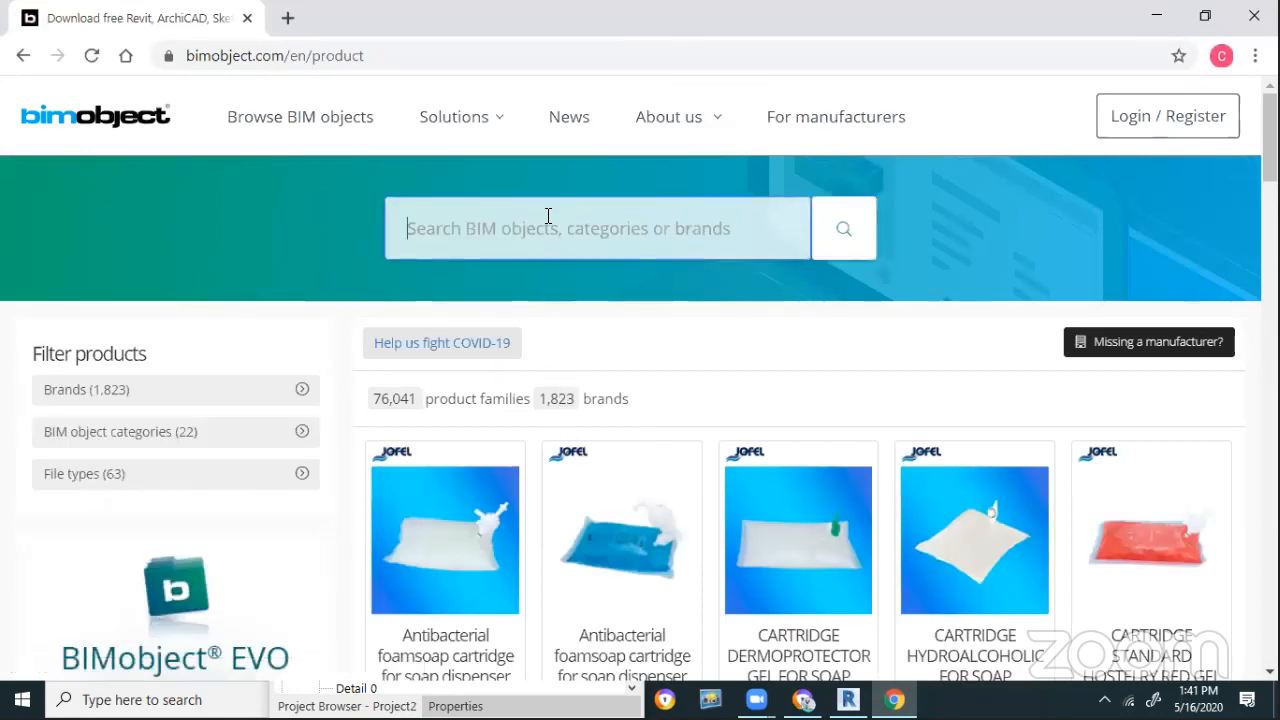
text(Sofa)
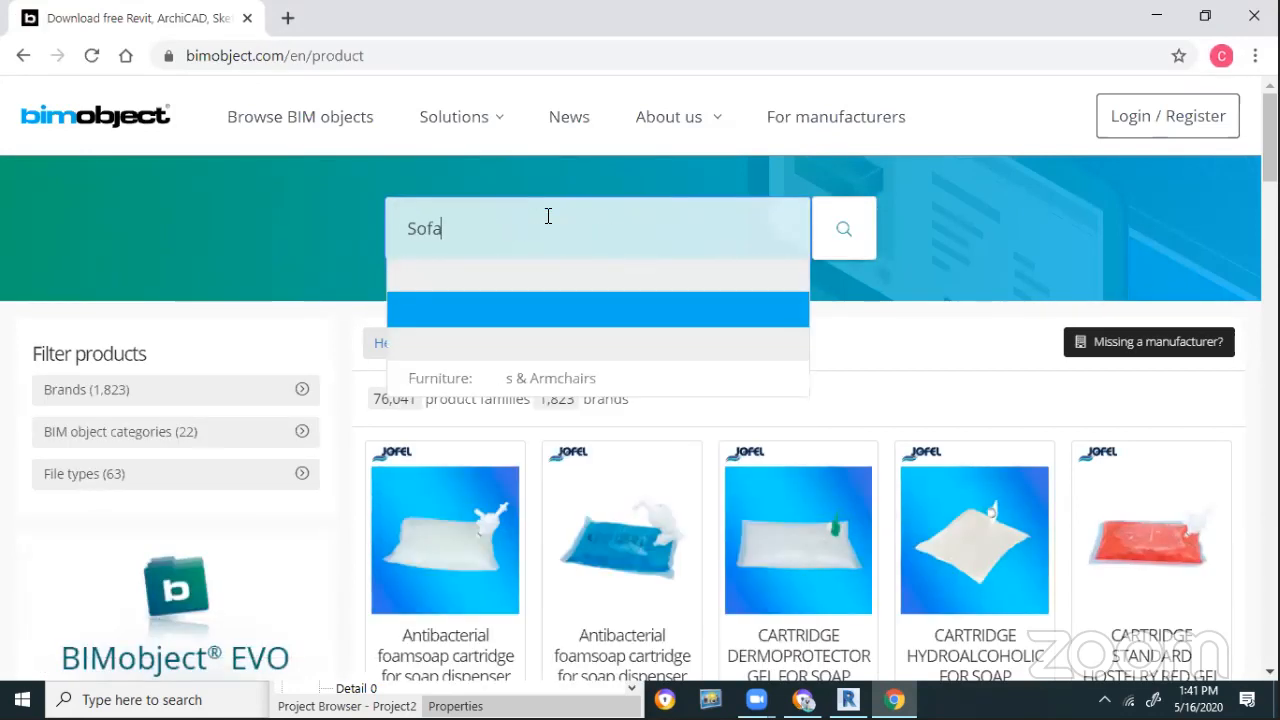
key(Return)
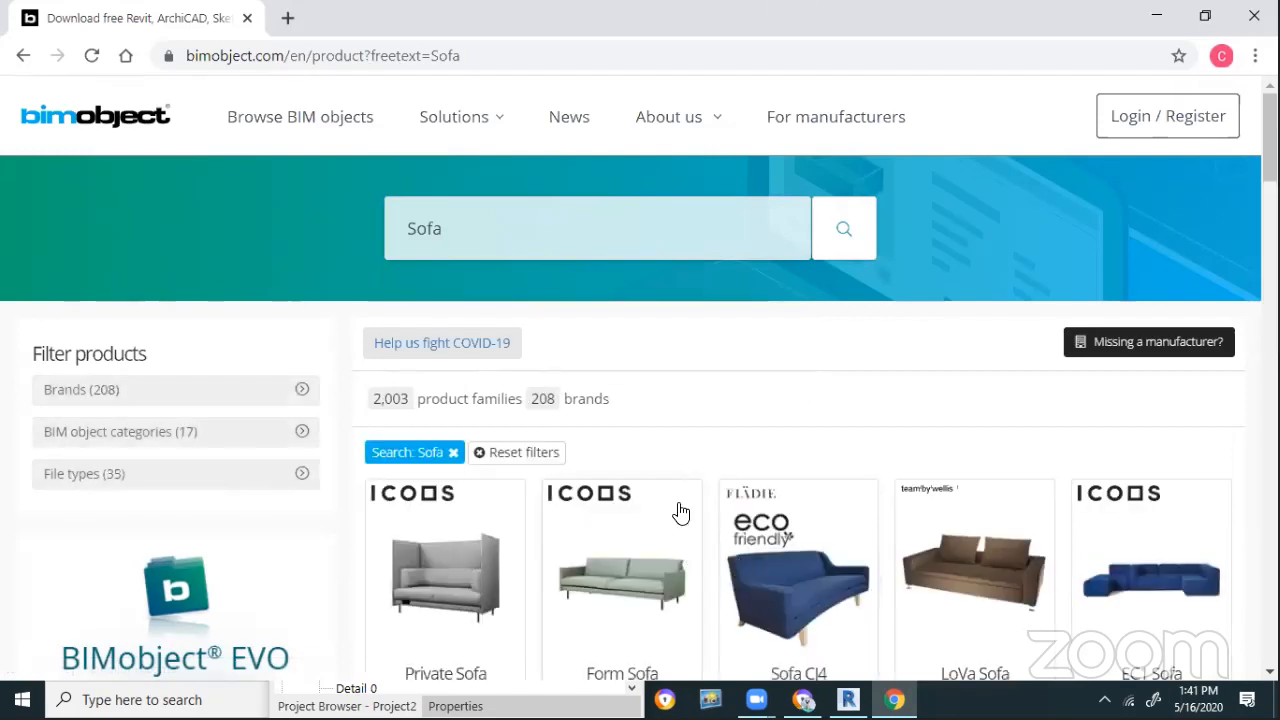
scroll(877, 434, down, 2)
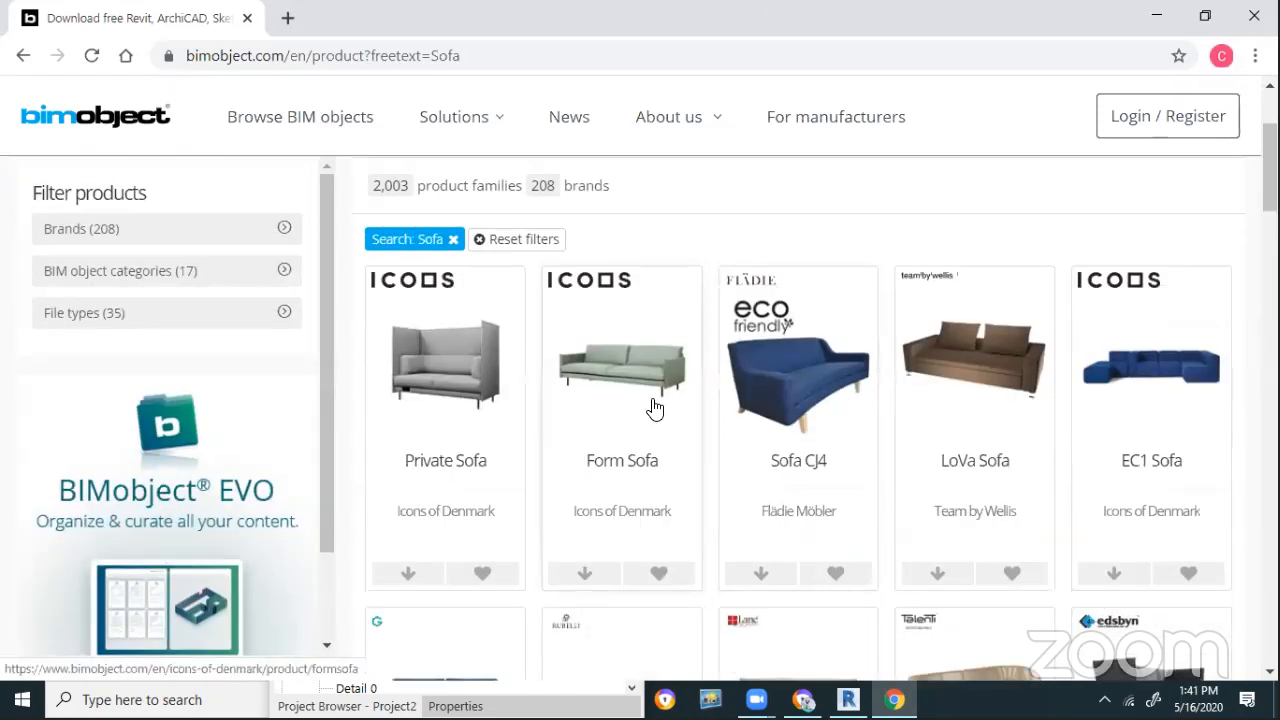
click(652, 420)
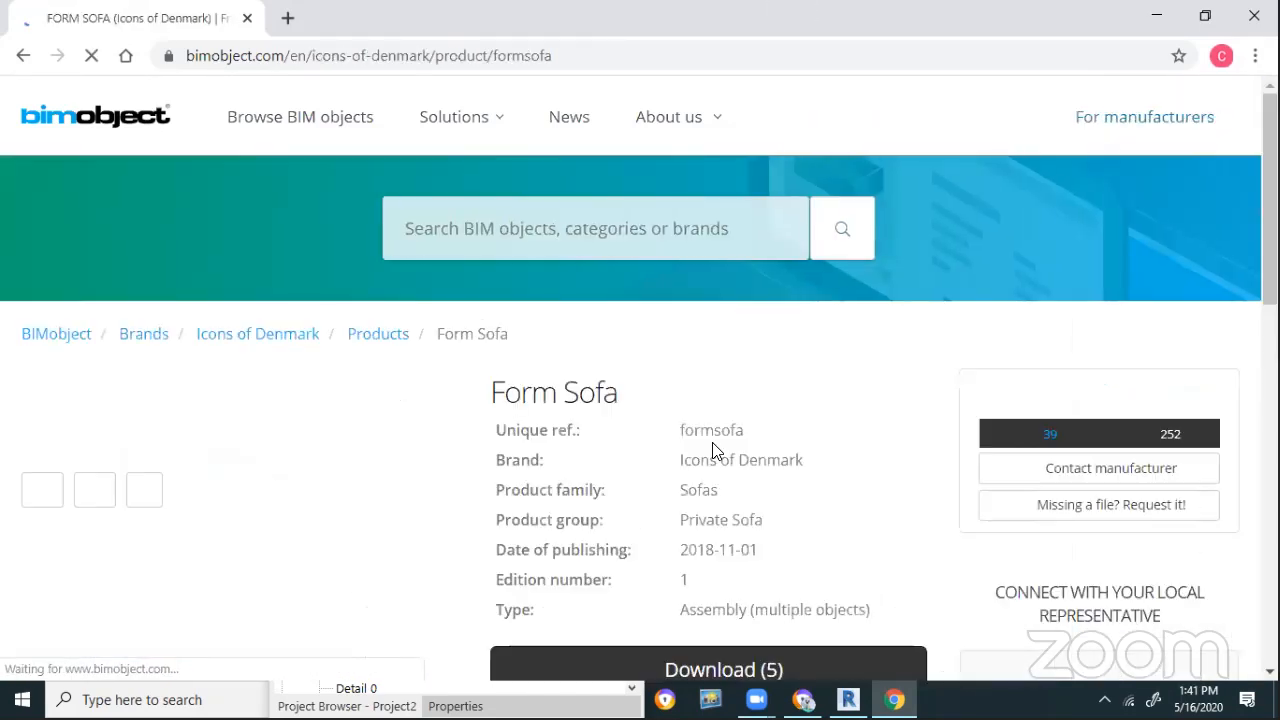
scroll(770, 388, down, 3)
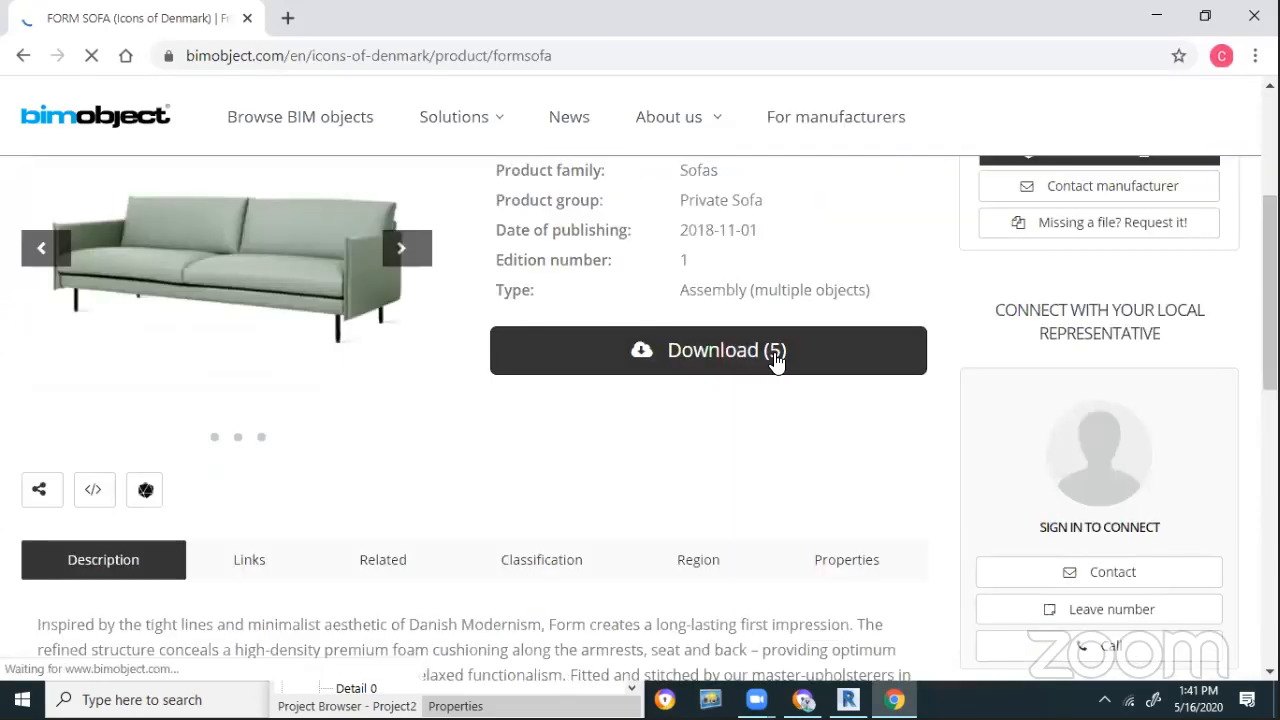
click(771, 350)
scroll(637, 481, down, 1)
scroll(414, 470, up, 1)
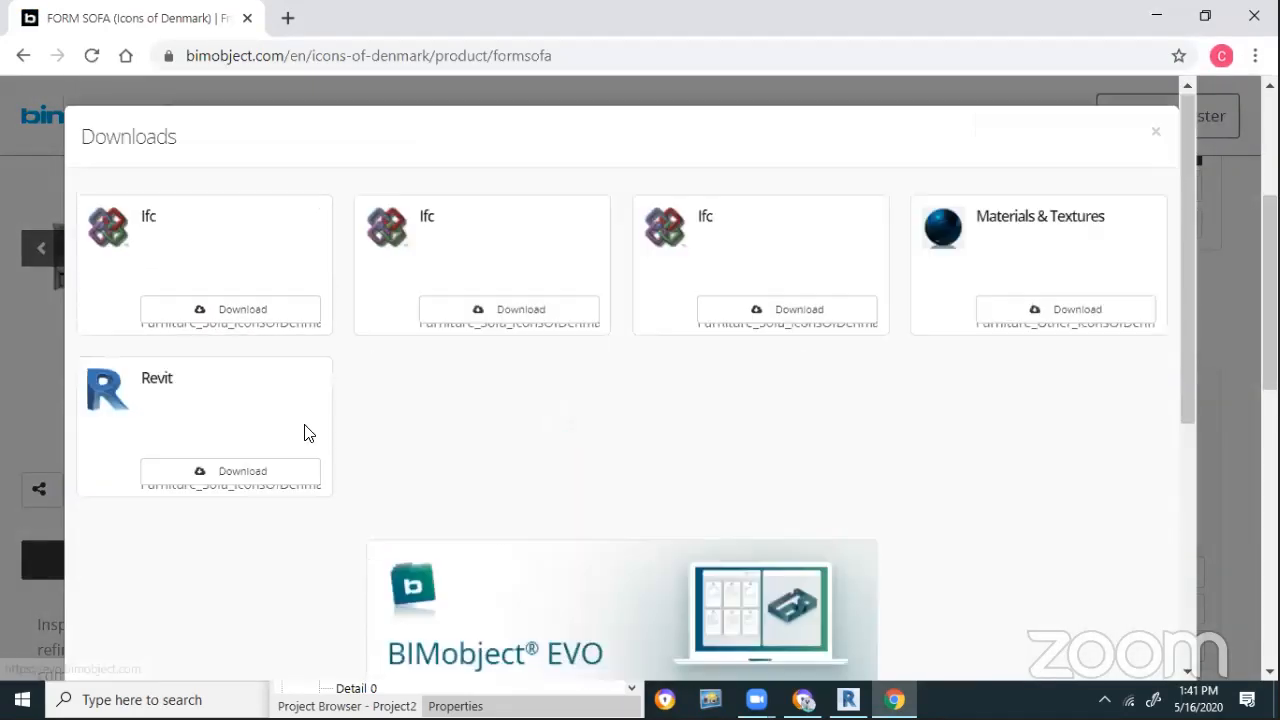
click(258, 474)
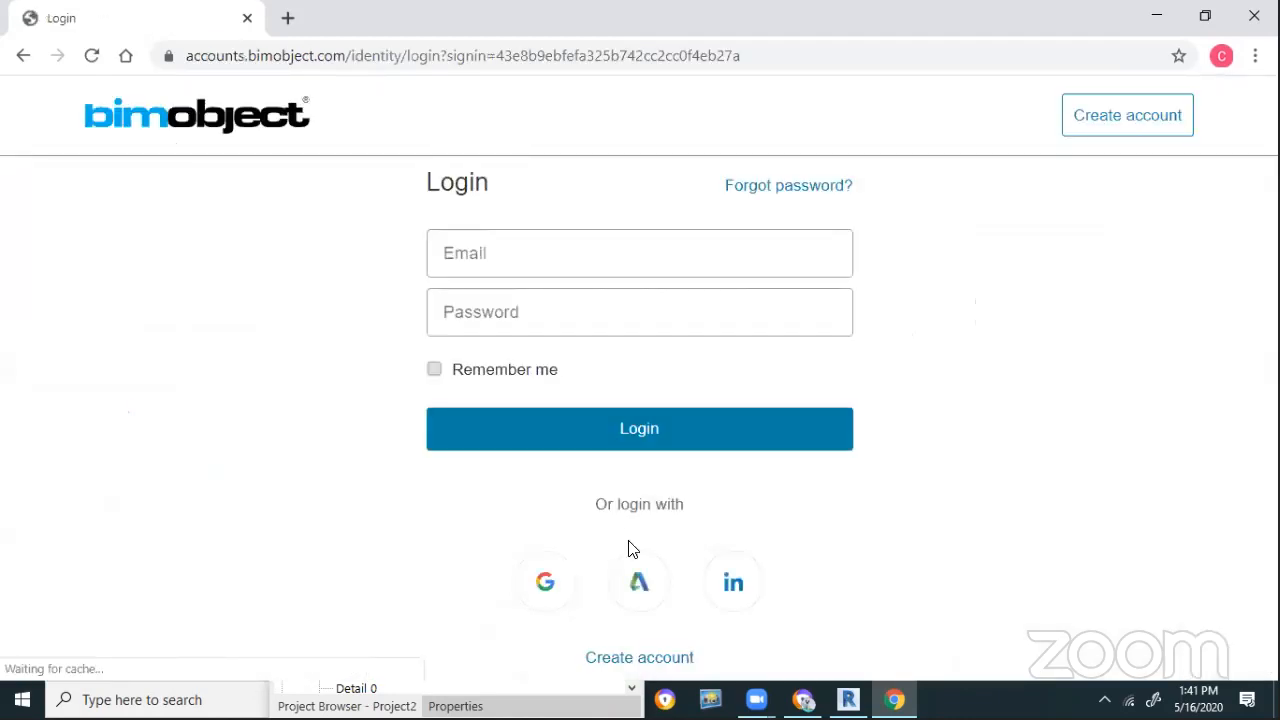
Choose Autodesk login and submit the account e-mail
click(642, 600)
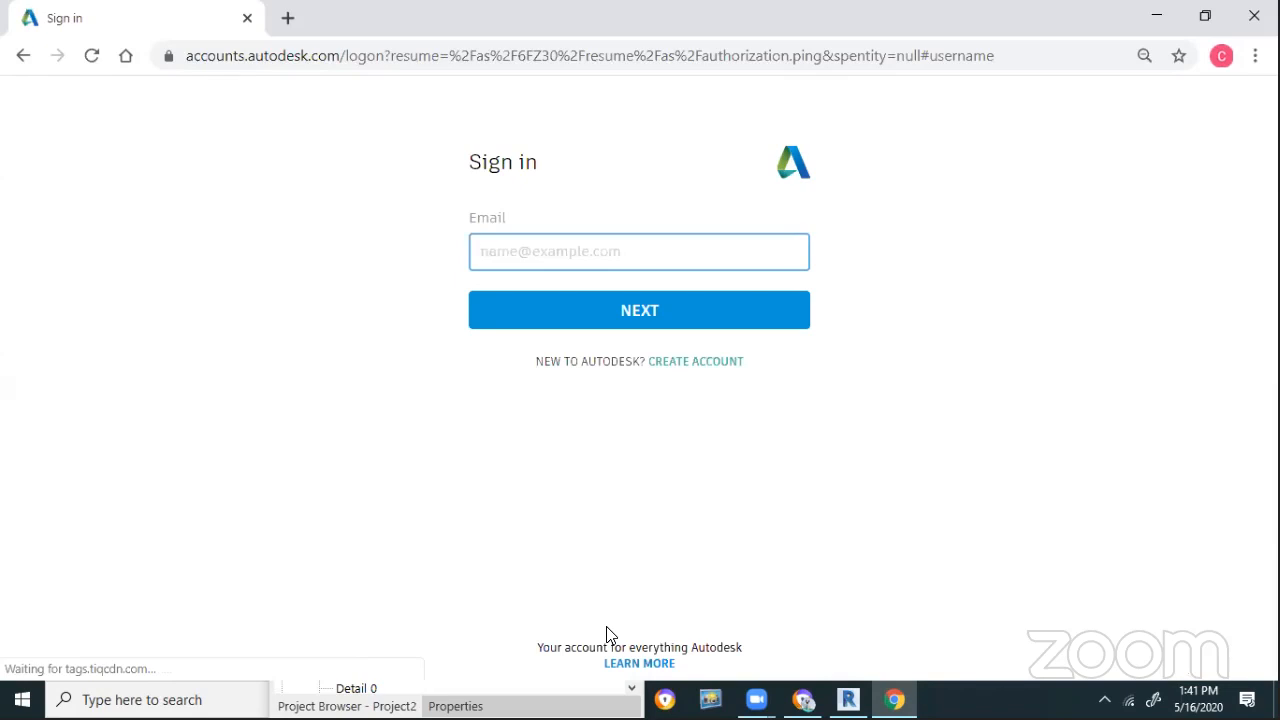
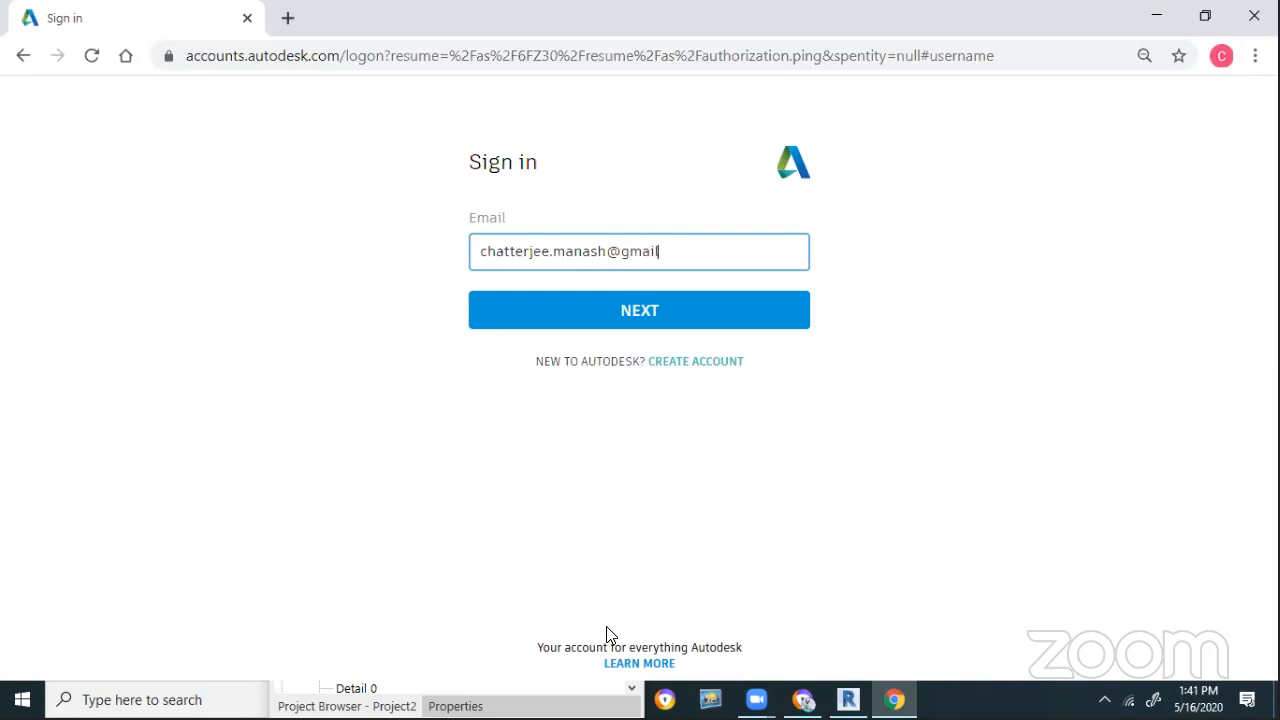
key(Return)
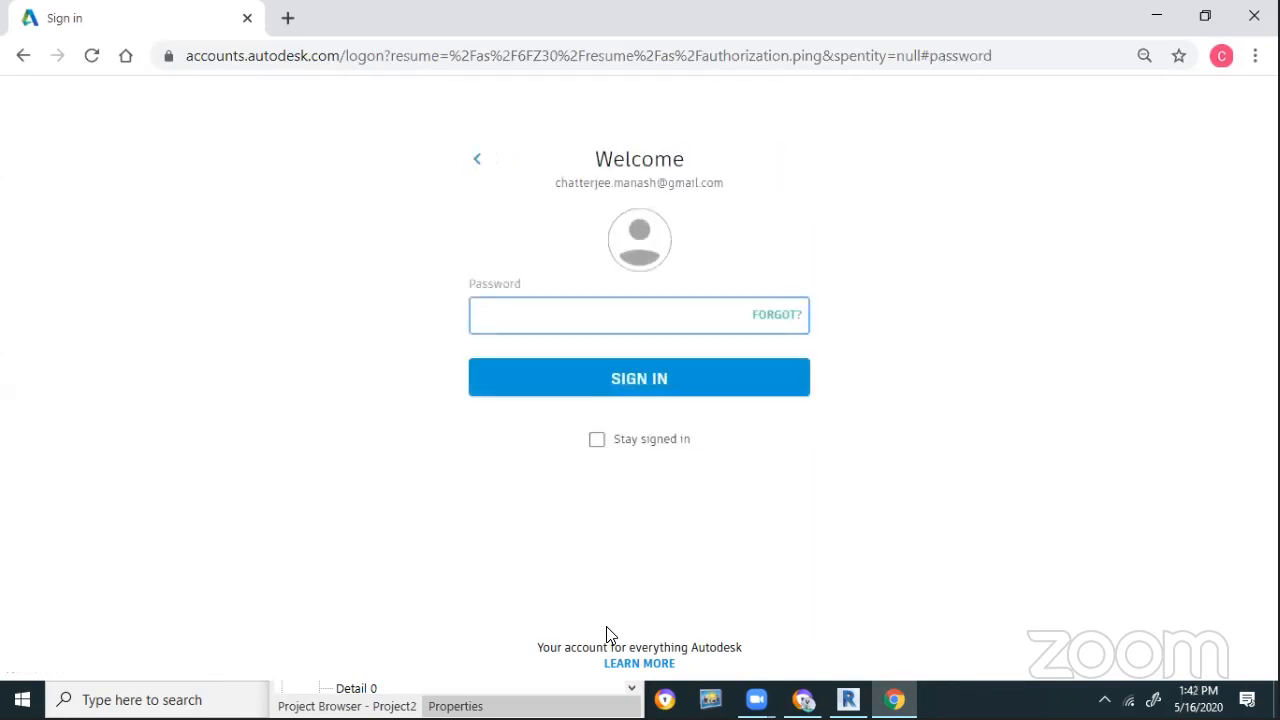
Enter the account password and allow BIMobject Login Live access to the Autodesk identity
text(•••)
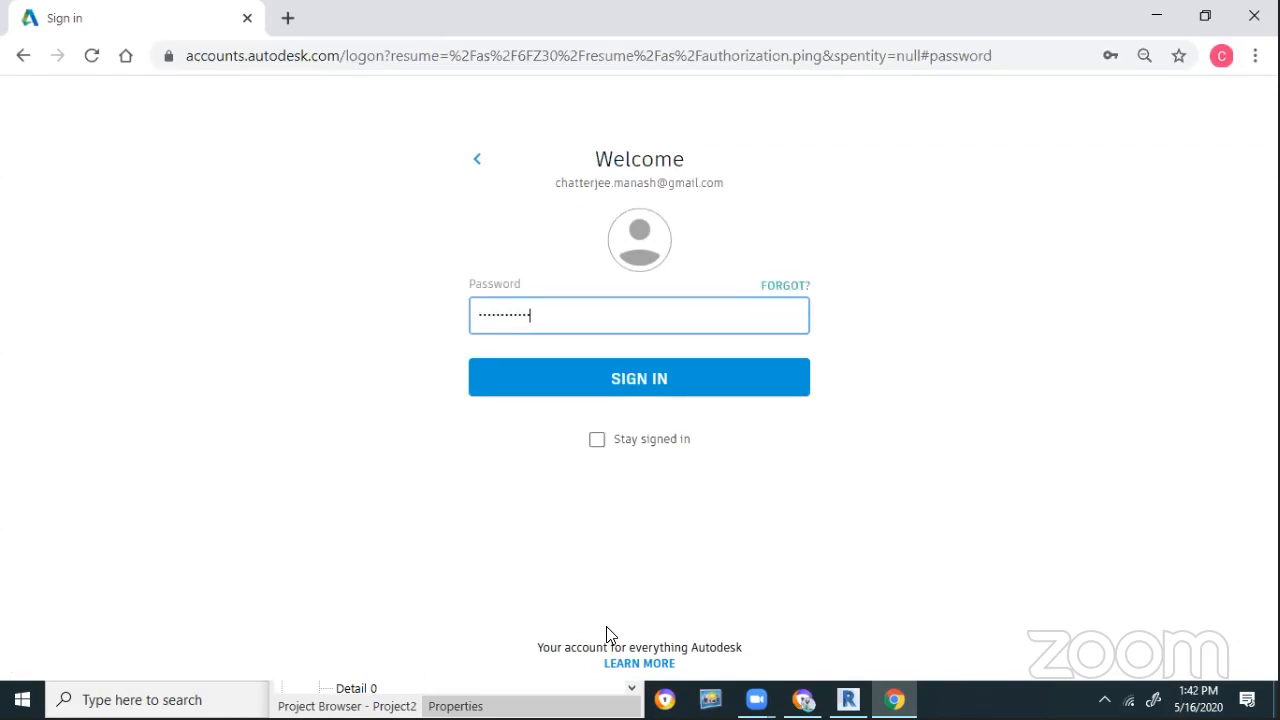
key(Return)
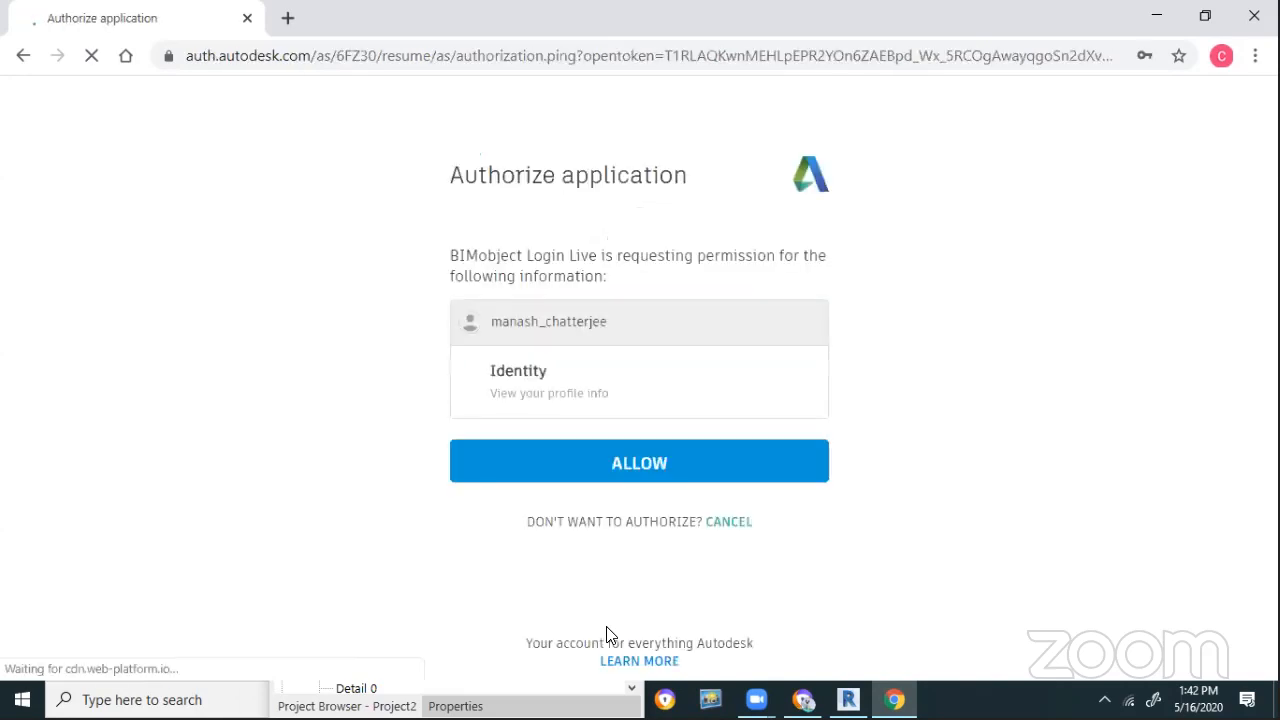
click(706, 466)
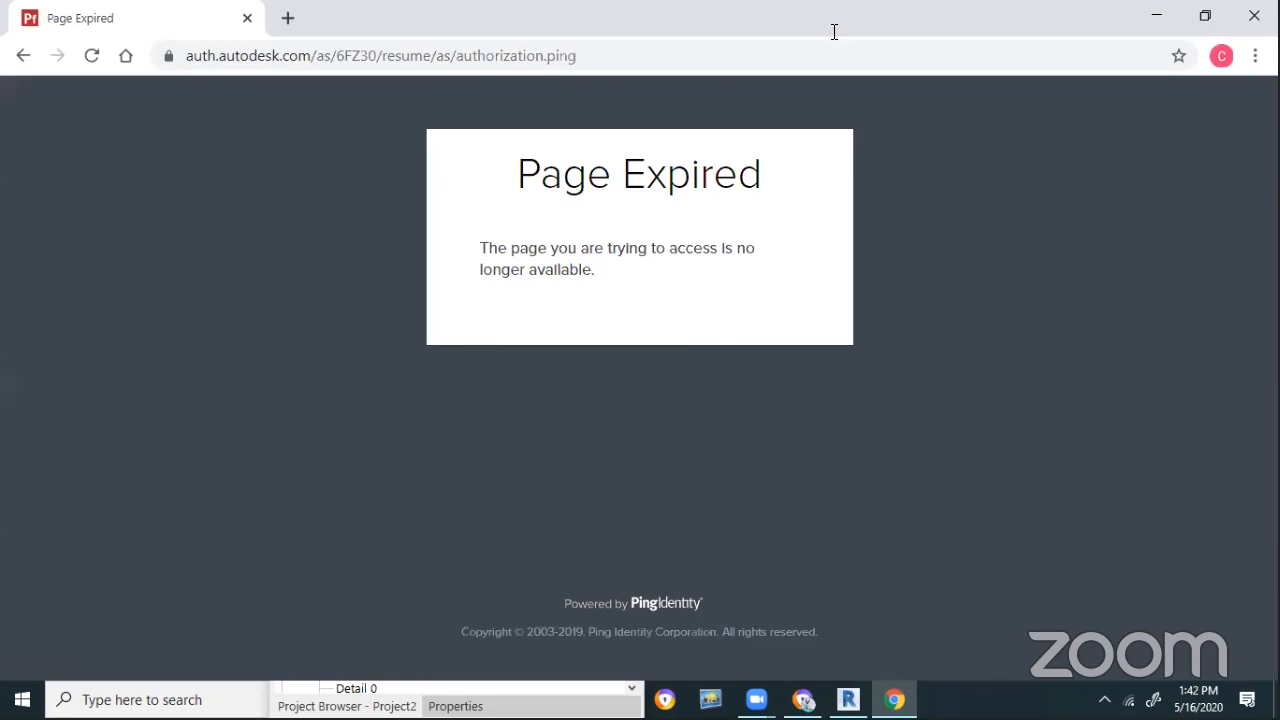
click(734, 66)
Go to the BIMobject catalogue and search it for 'Sofa'
key(Return)
click(587, 58)
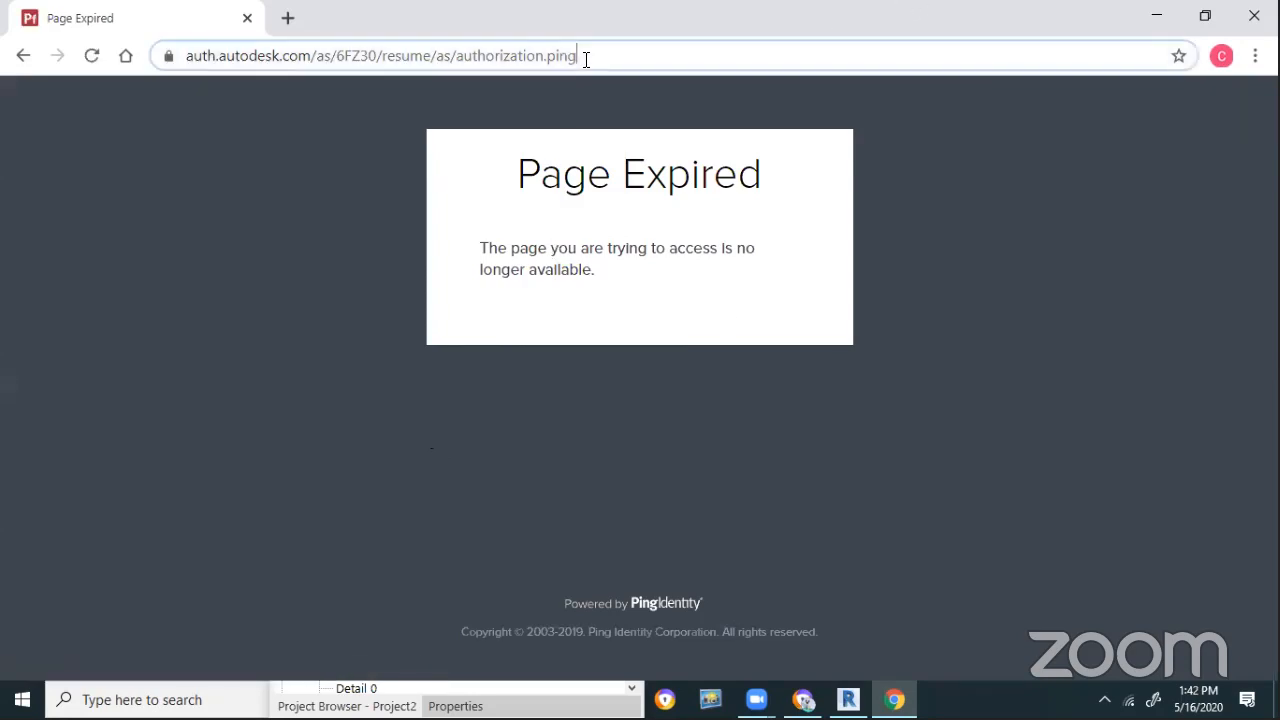
text(bim)
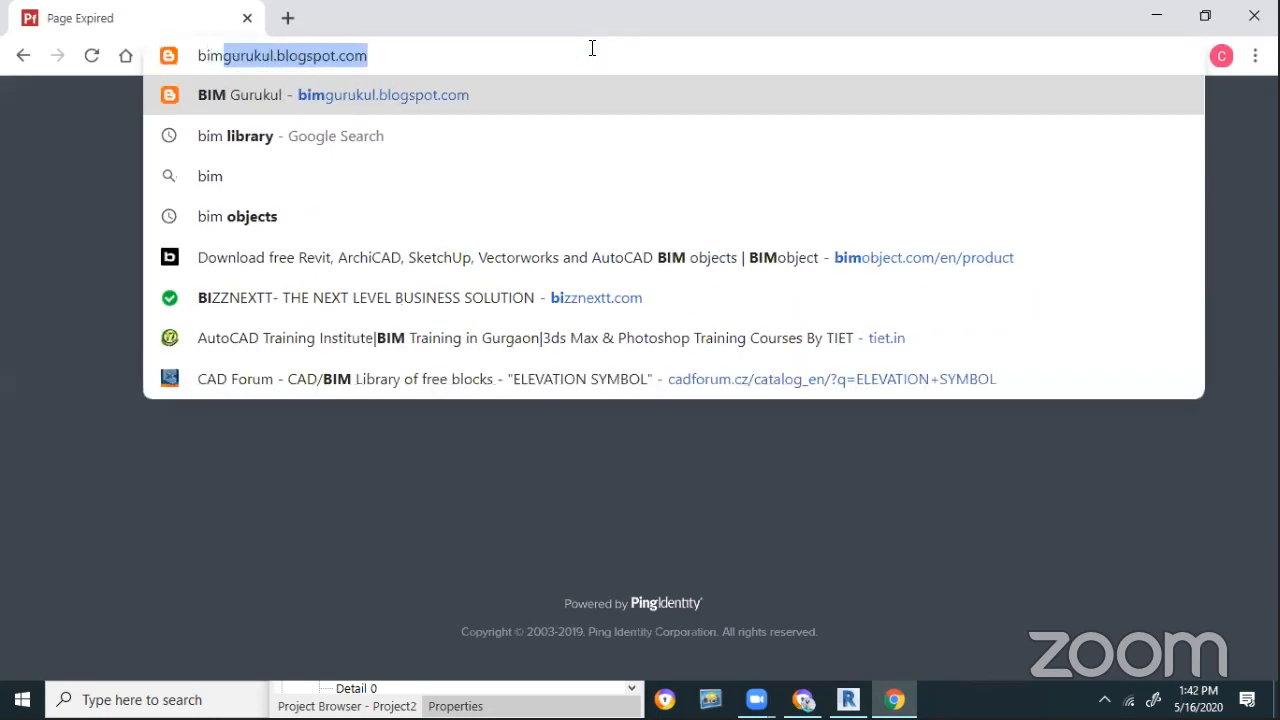
text(objec)
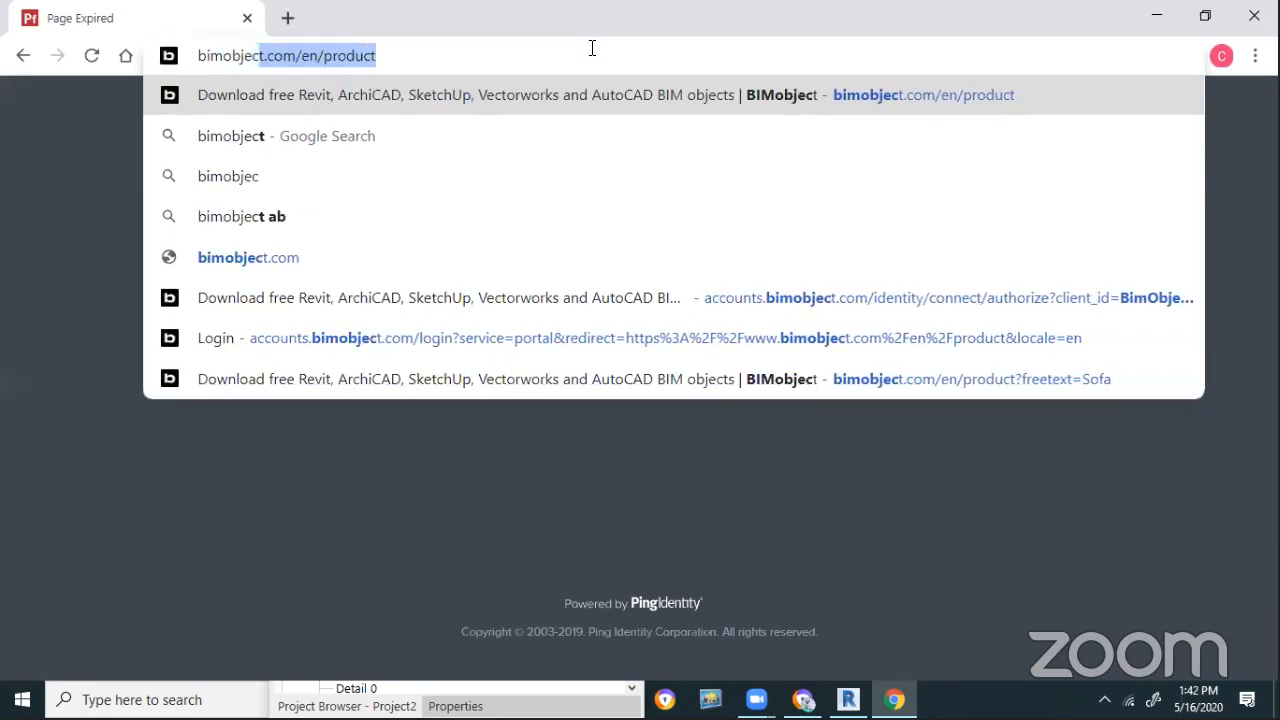
key(Return)
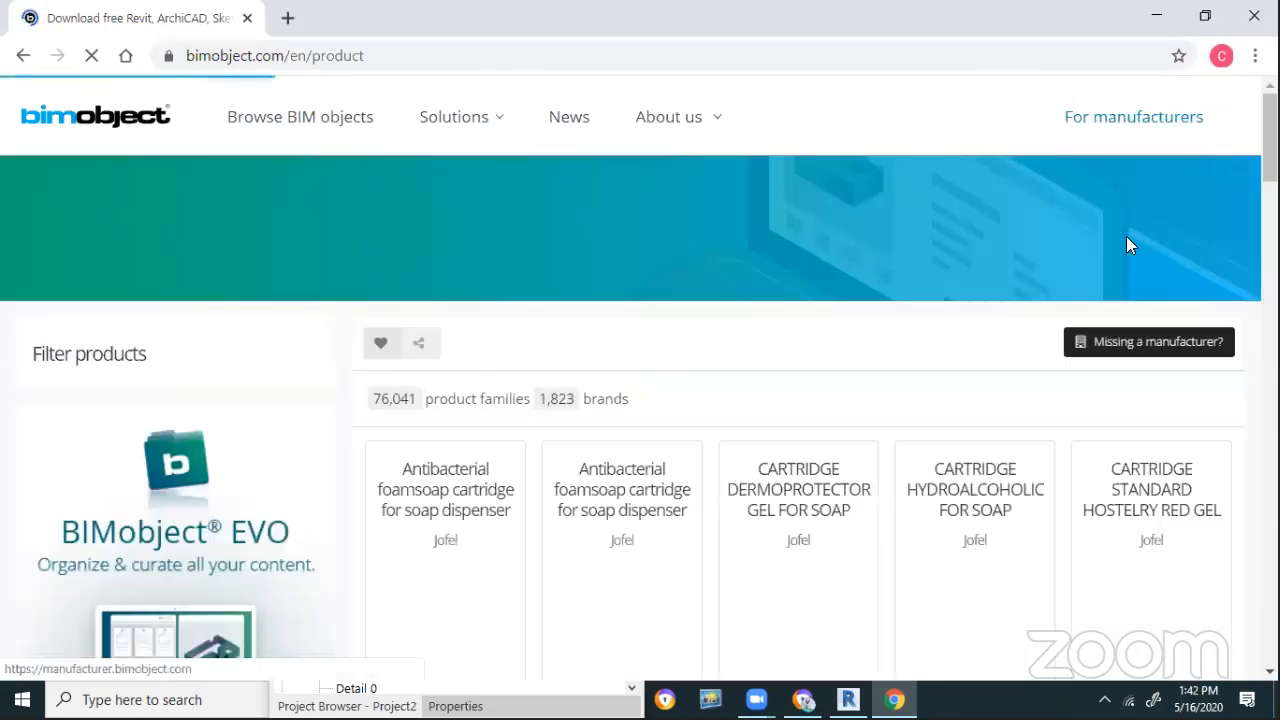
click(544, 231)
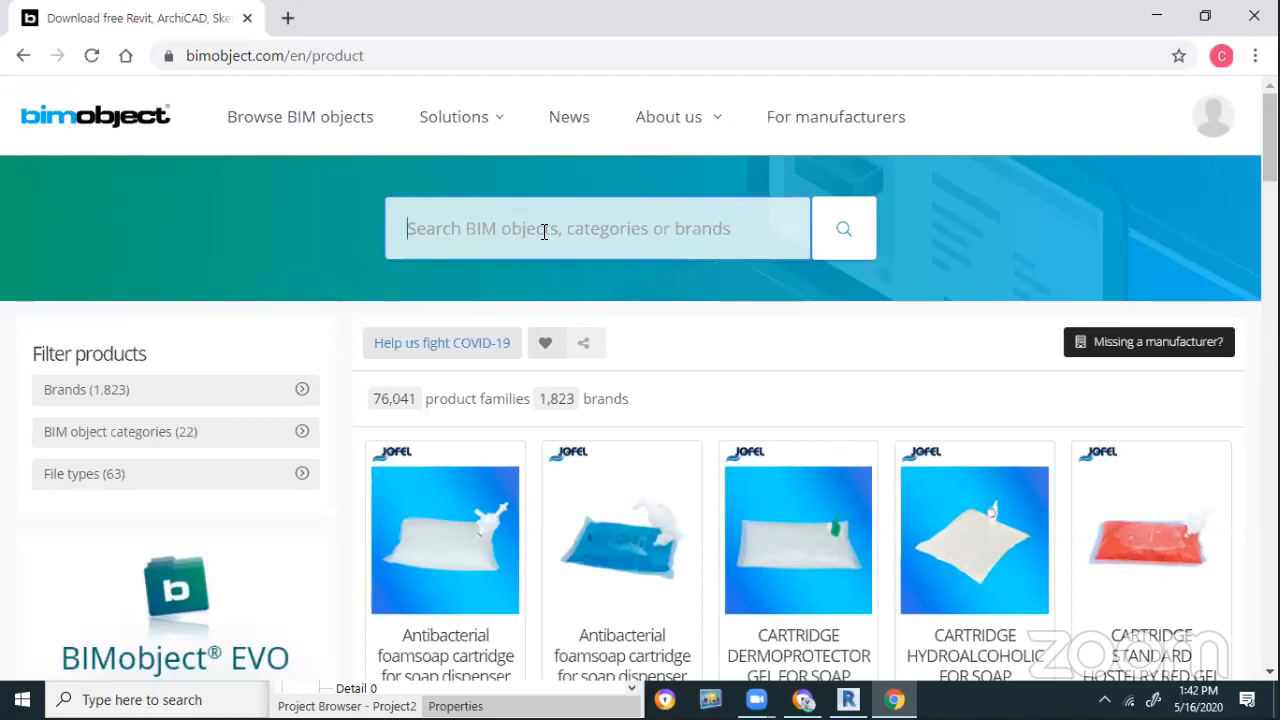
text(Sof)
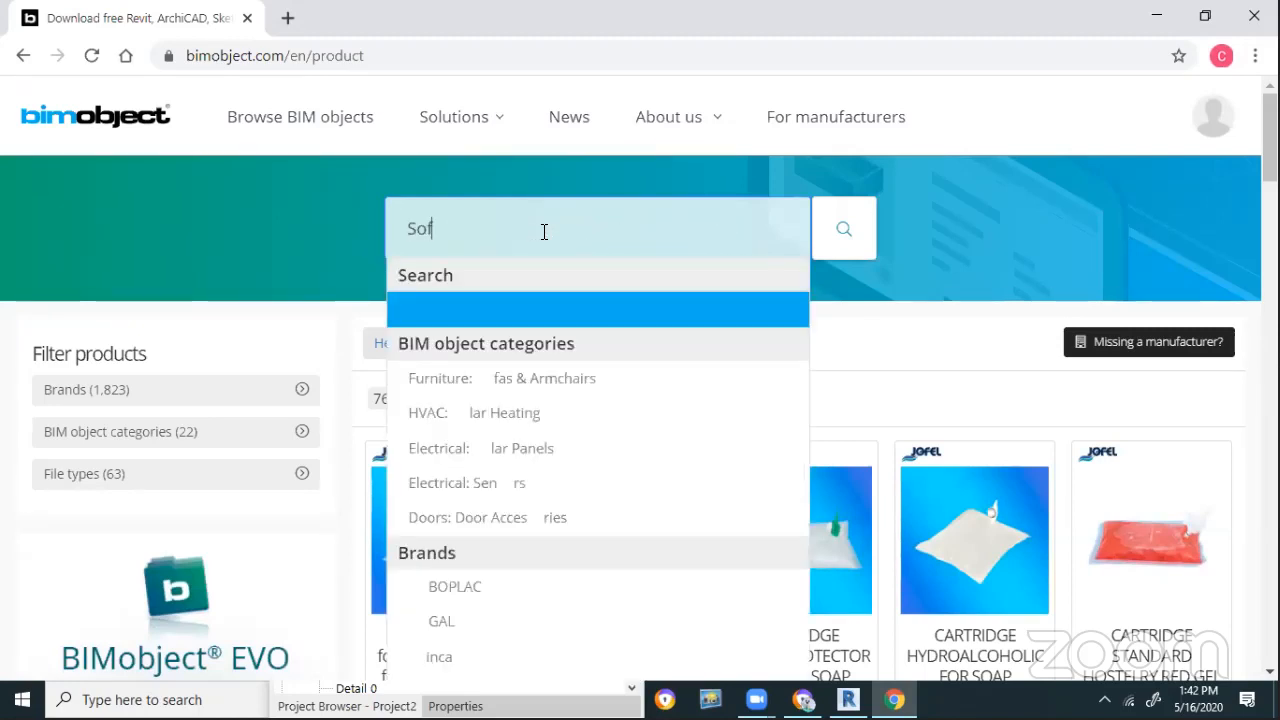
key(Return)
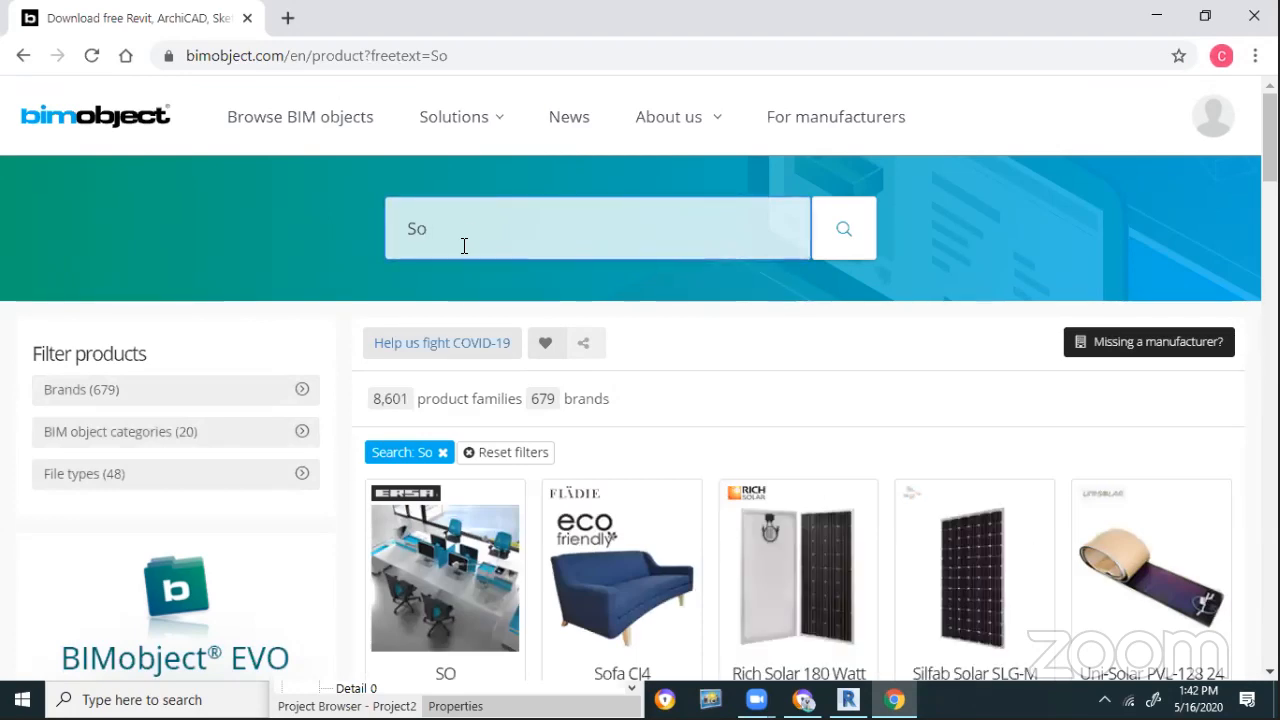
text(fa)
key(Return)
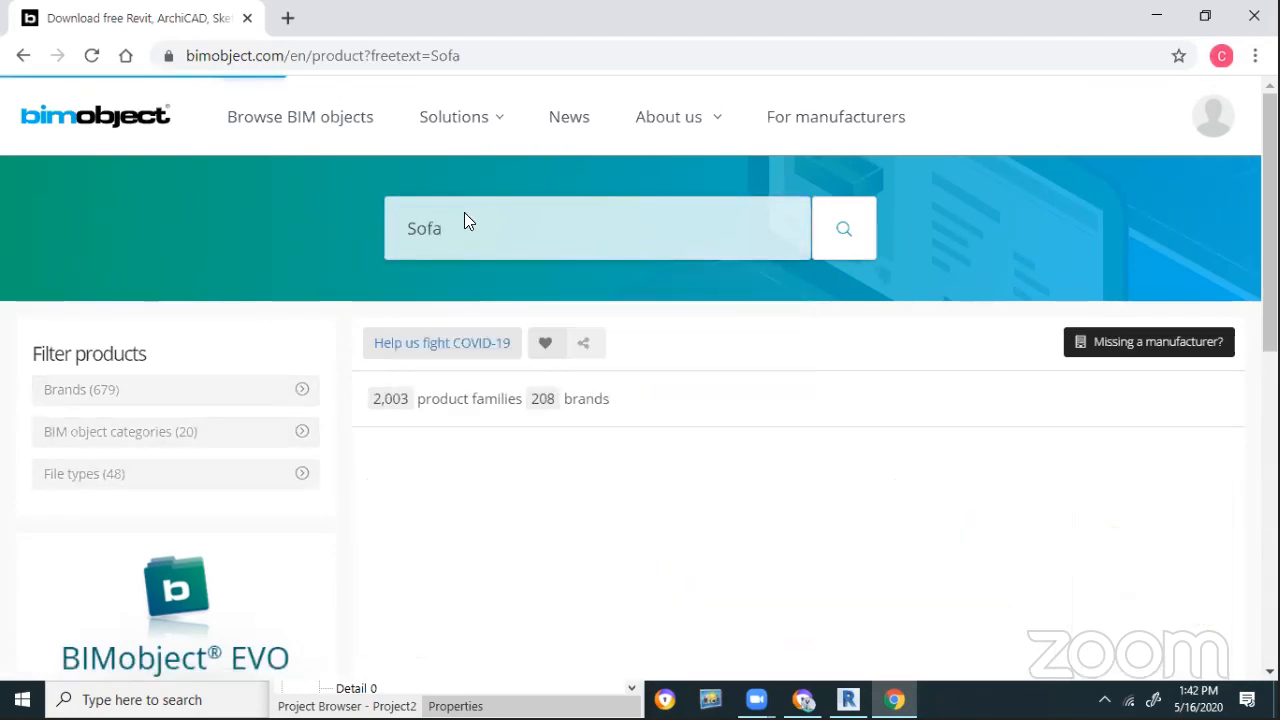
Download the Form Sofa's Revit family and its Materials & Textures library, then show it in its folder
scroll(860, 470, down, 2)
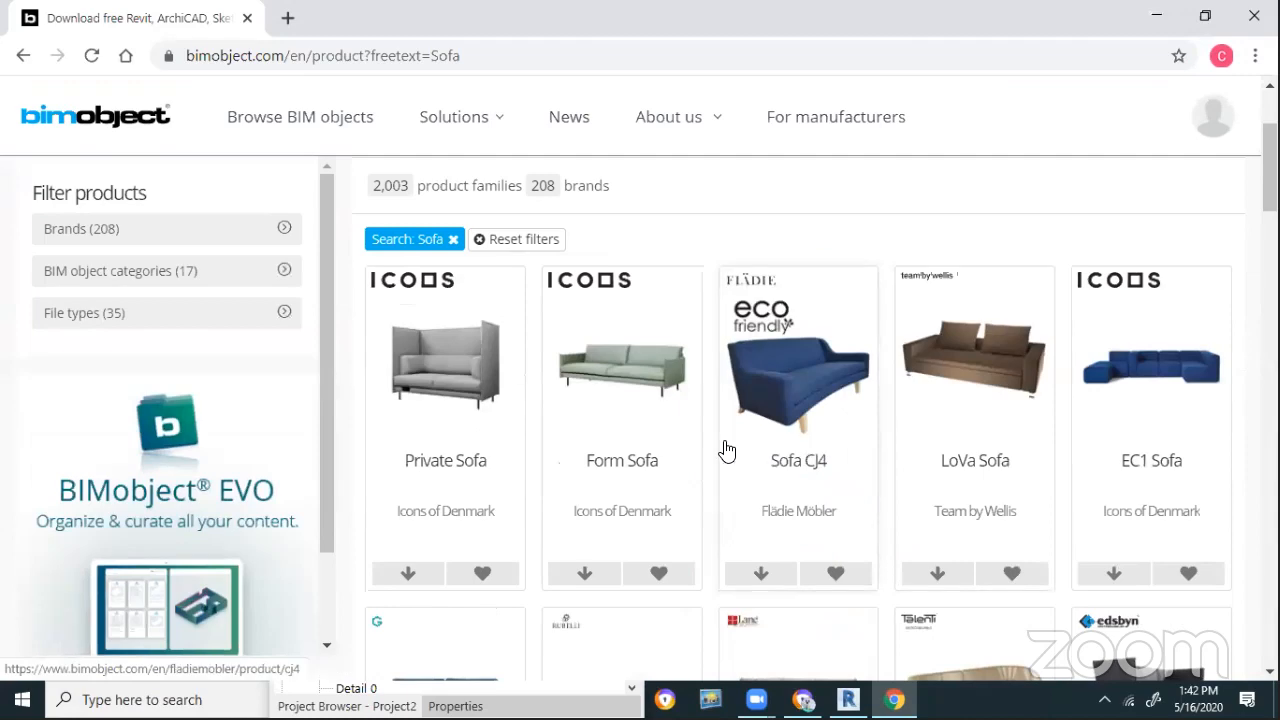
click(680, 443)
scroll(651, 486, down, 1)
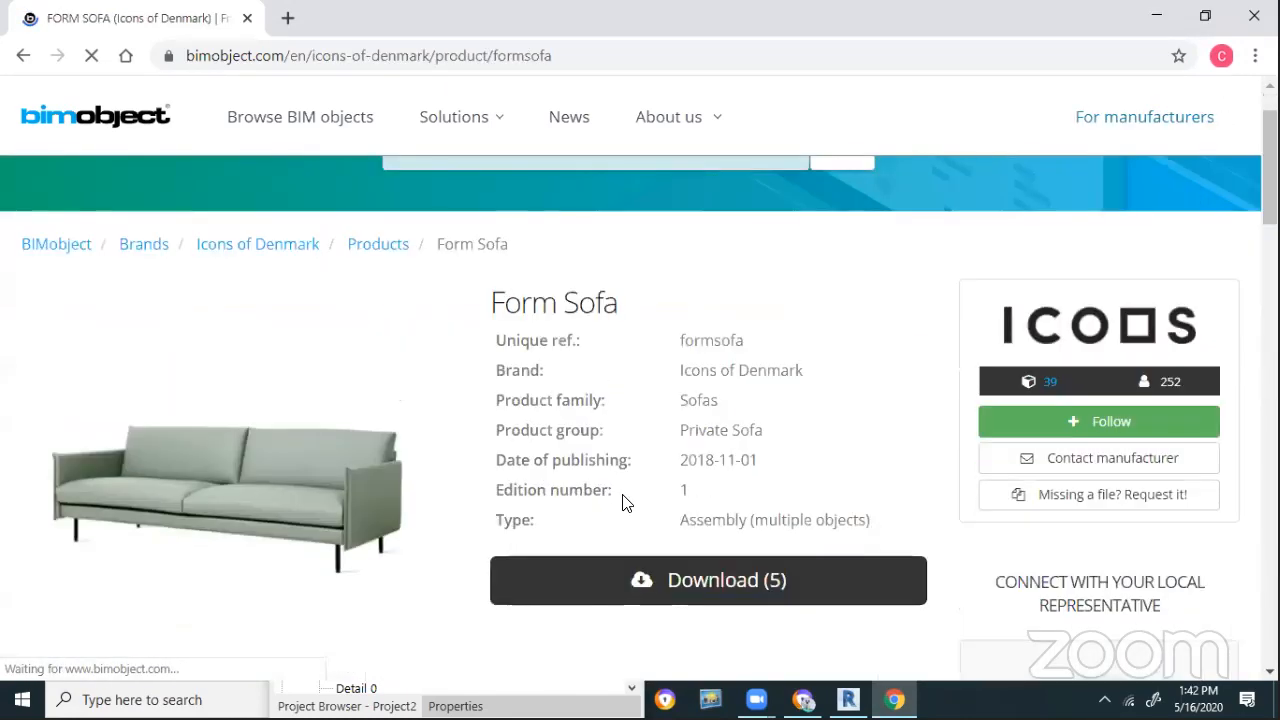
scroll(660, 440, down, 3)
click(709, 370)
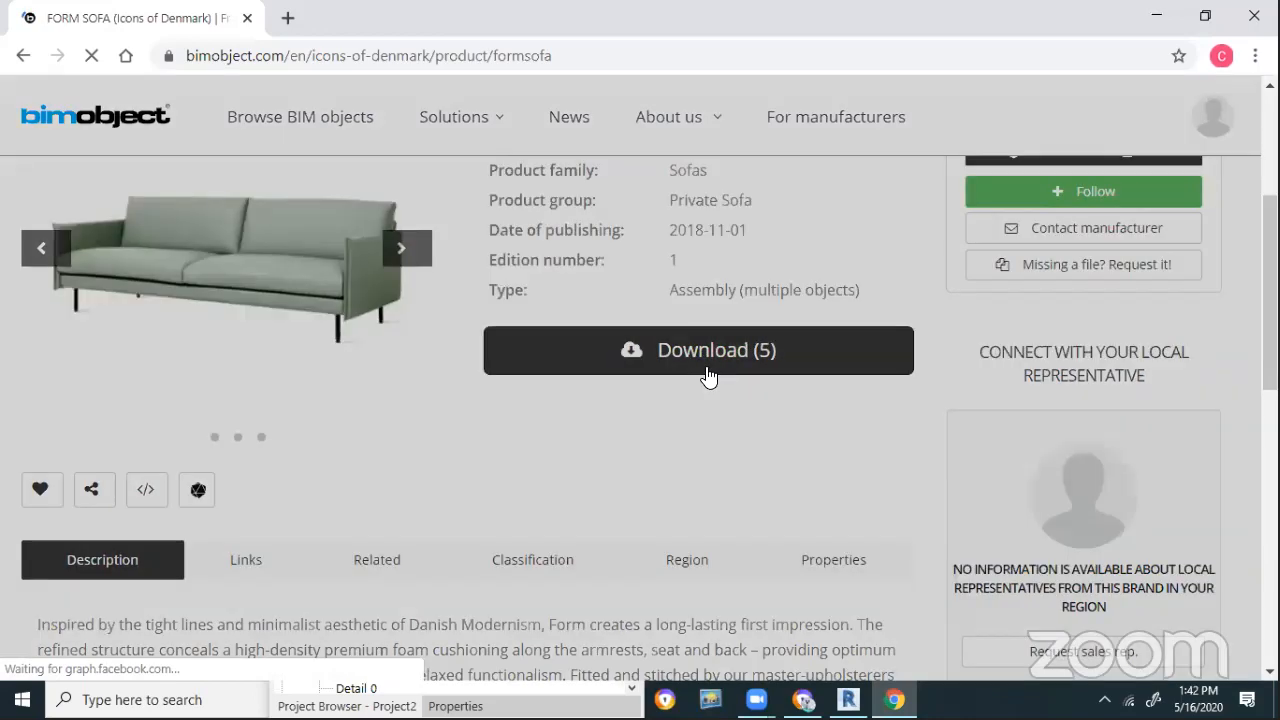
click(247, 487)
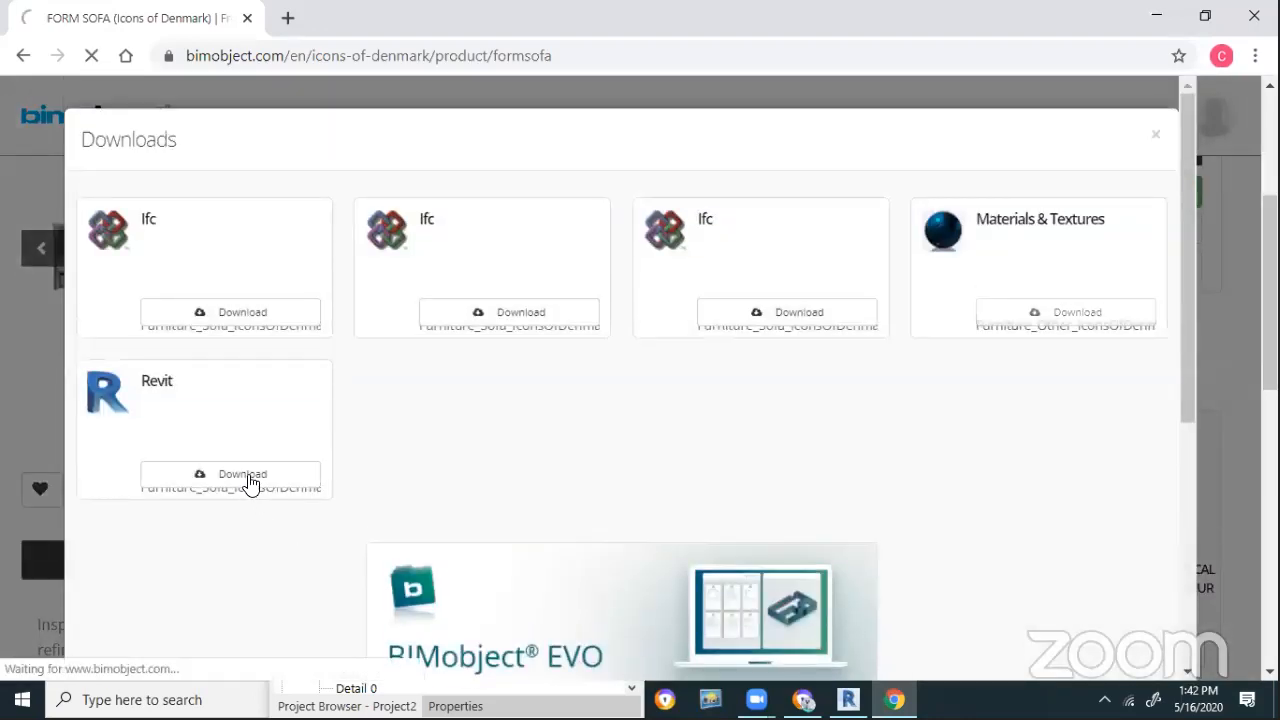
click(250, 480)
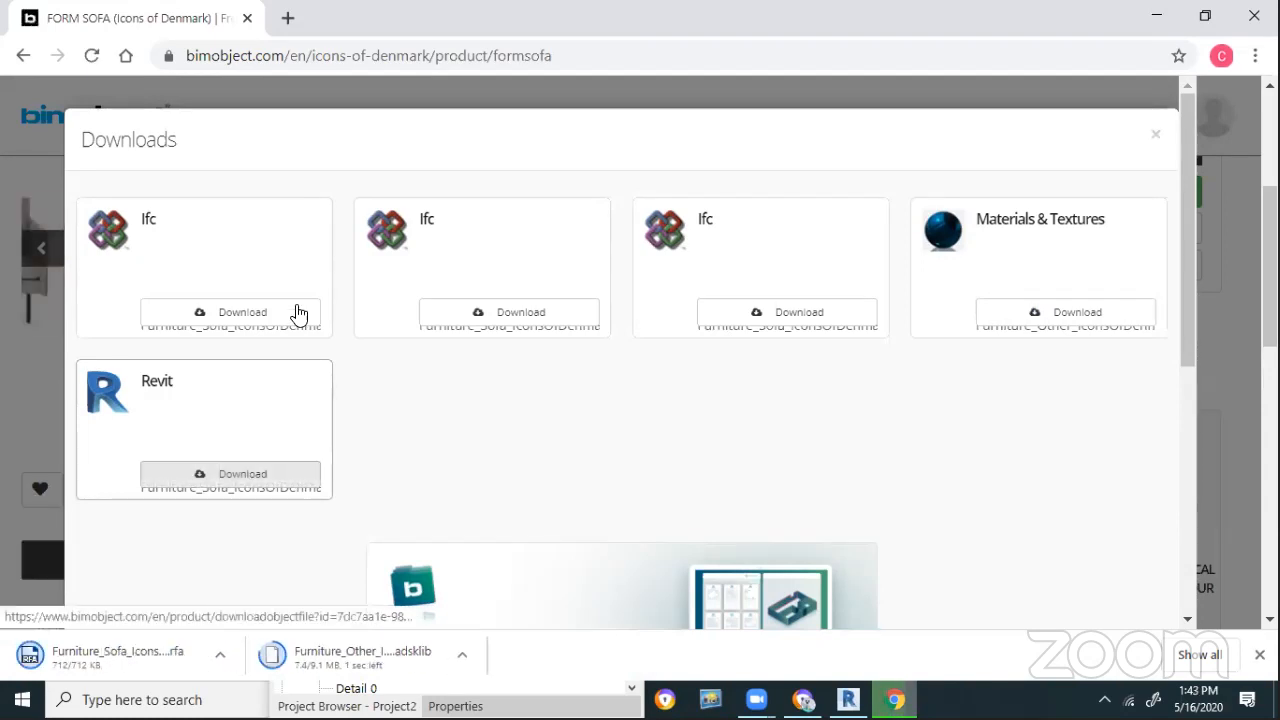
click(226, 662)
click(314, 590)
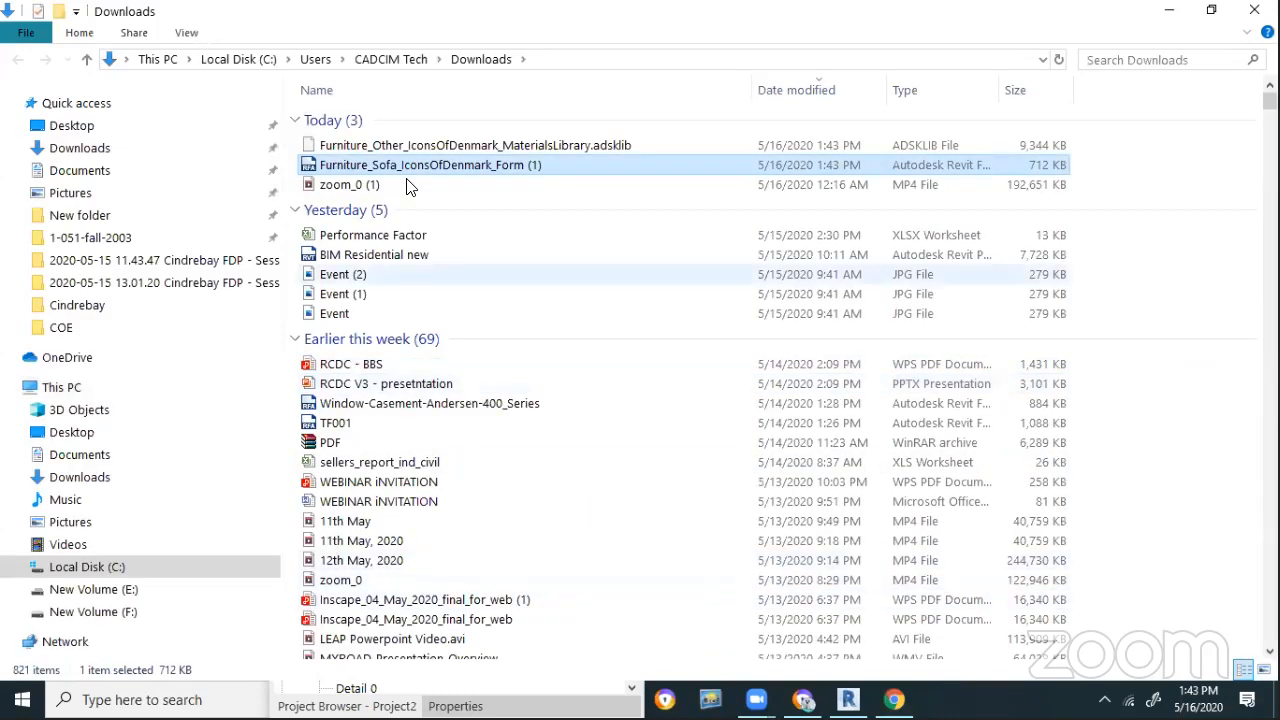
Copy both downloaded Furniture files into a new desktop folder named 'New folder'
key(shift+Up)
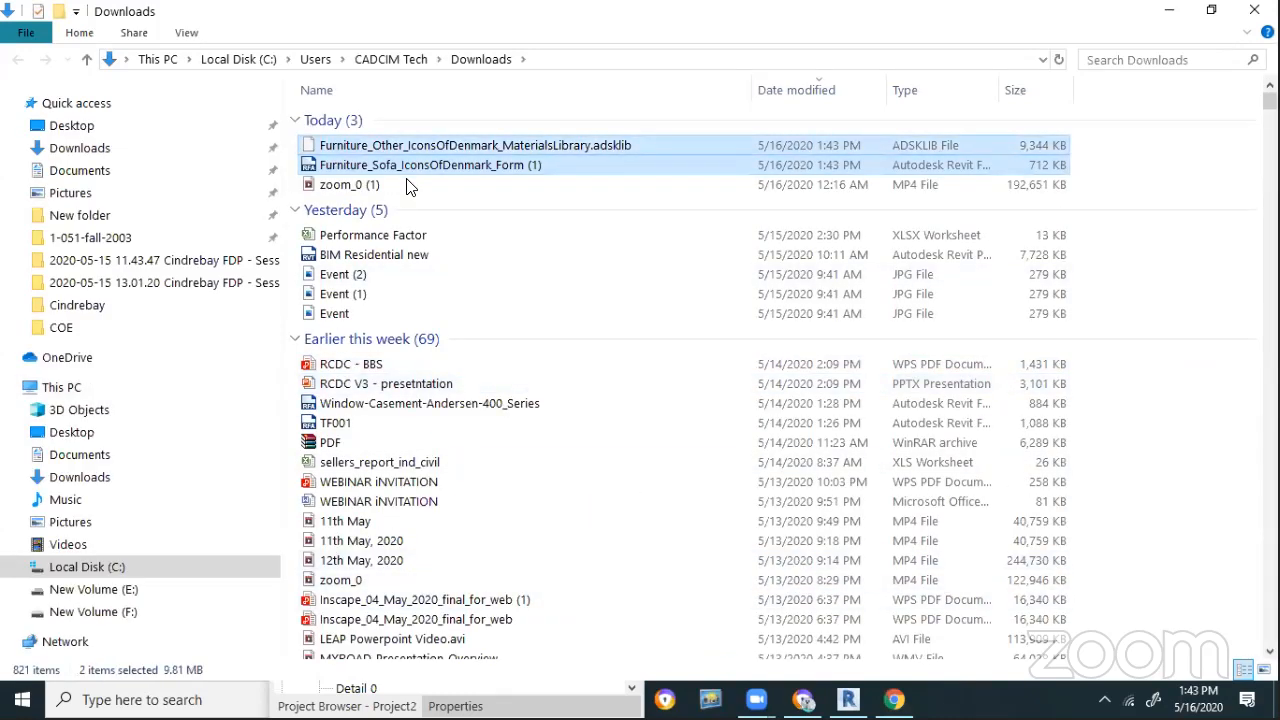
key(super+d)
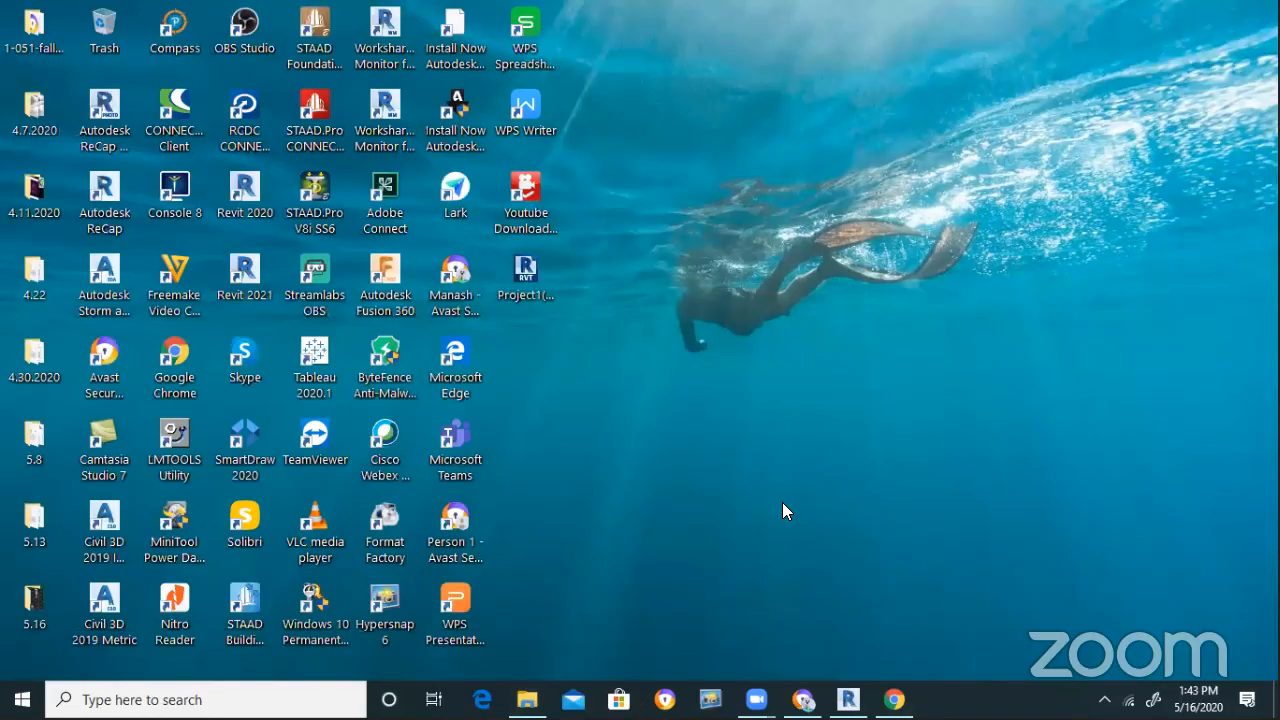
right_click(703, 297)
mouse_move(760, 526)
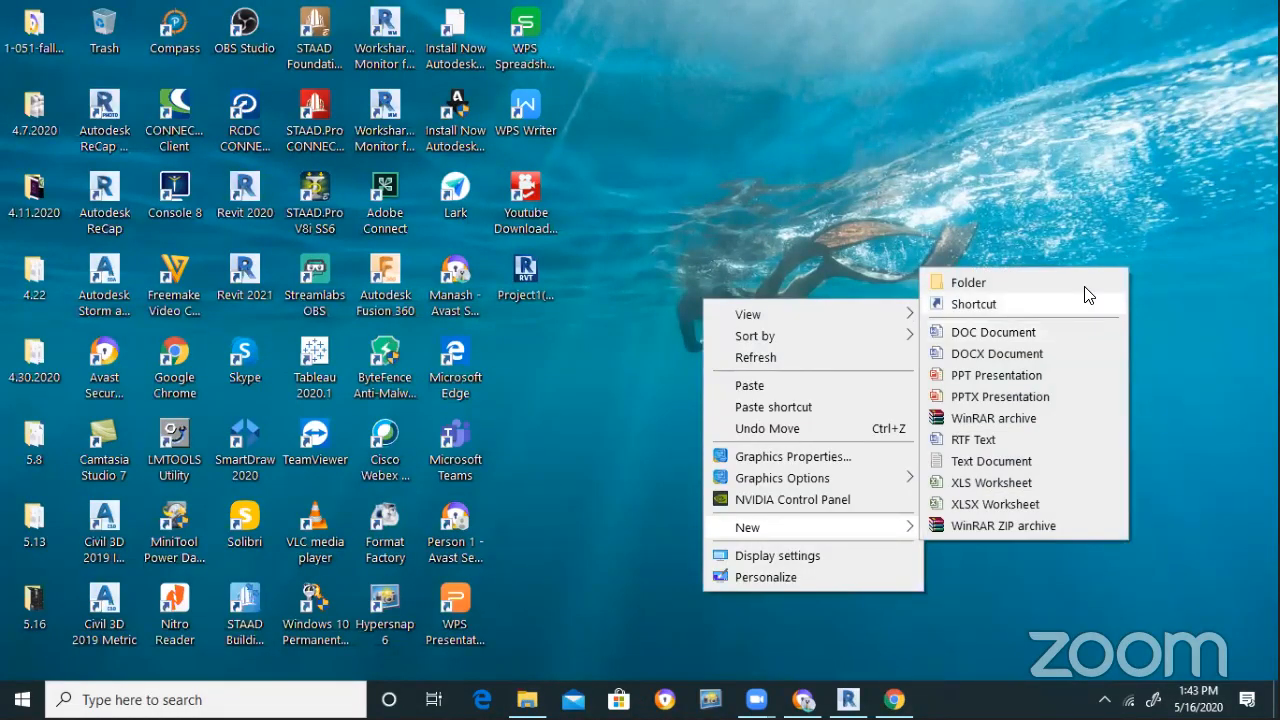
click(1084, 285)
key(Return)
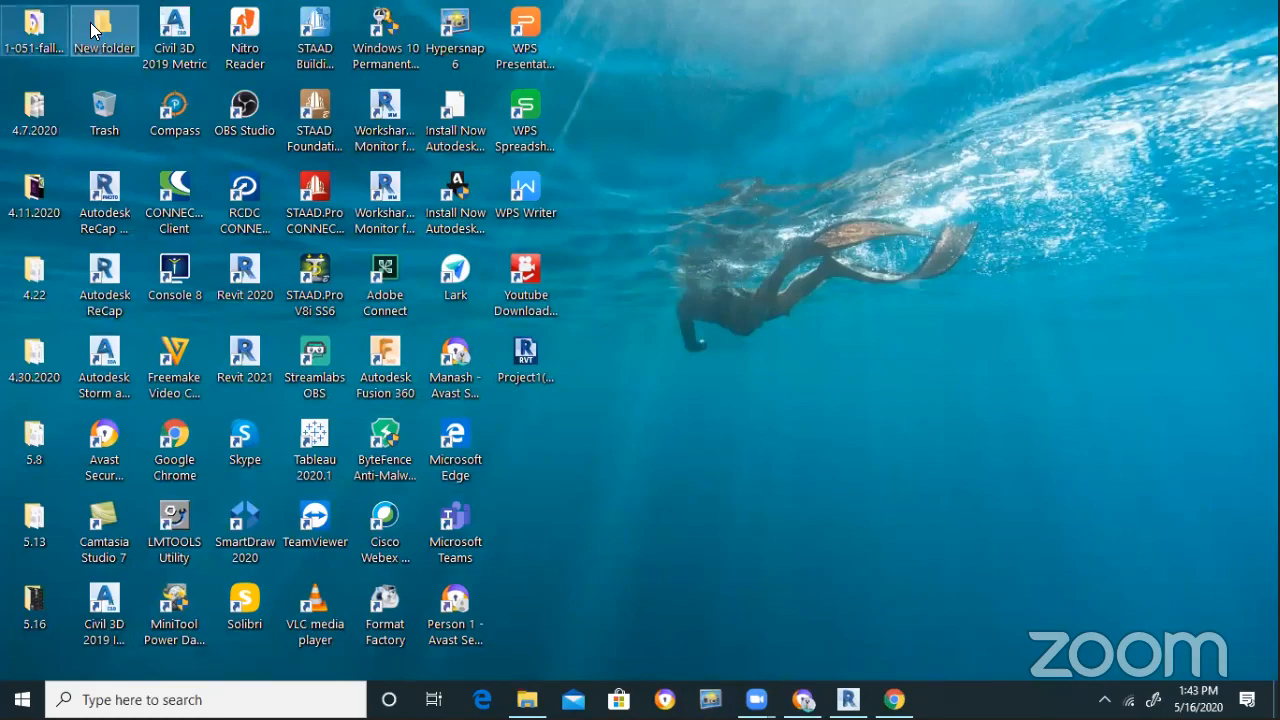
key(Return)
key(ctrl+v)
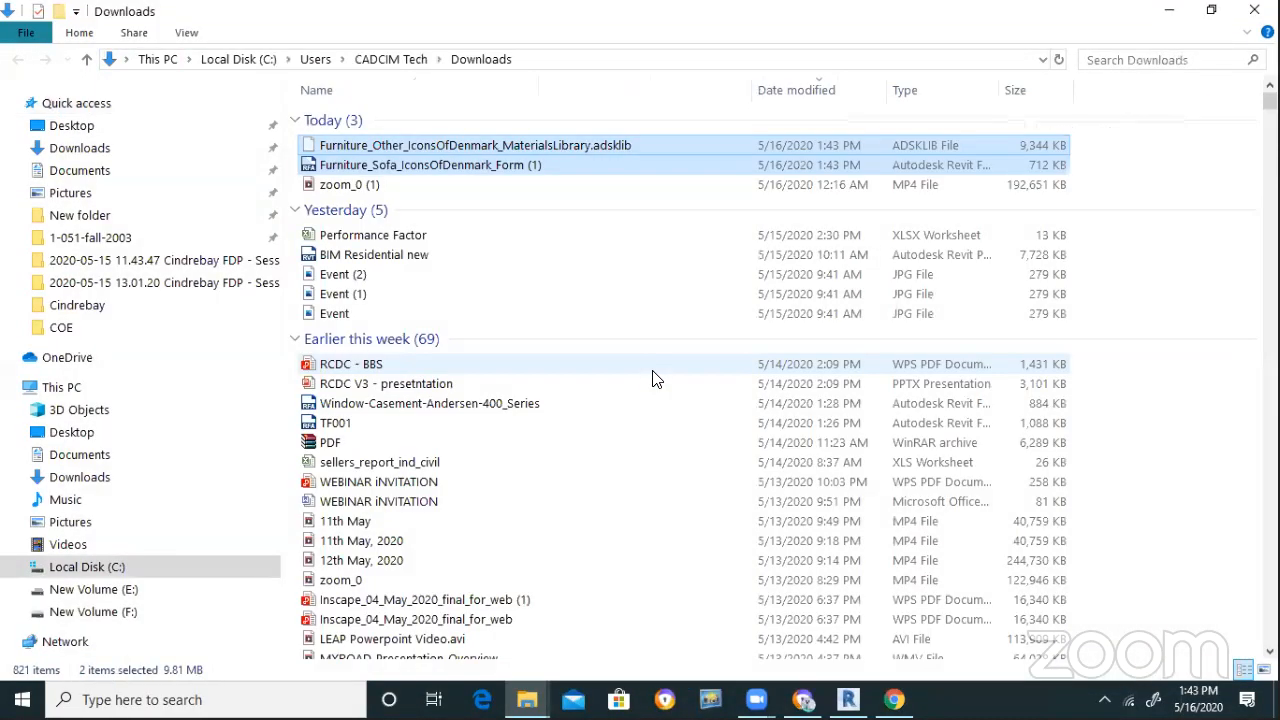
Set the browser and Downloads window aside and return to the Revit project
key(alt+Tab)
key(alt+Tab)
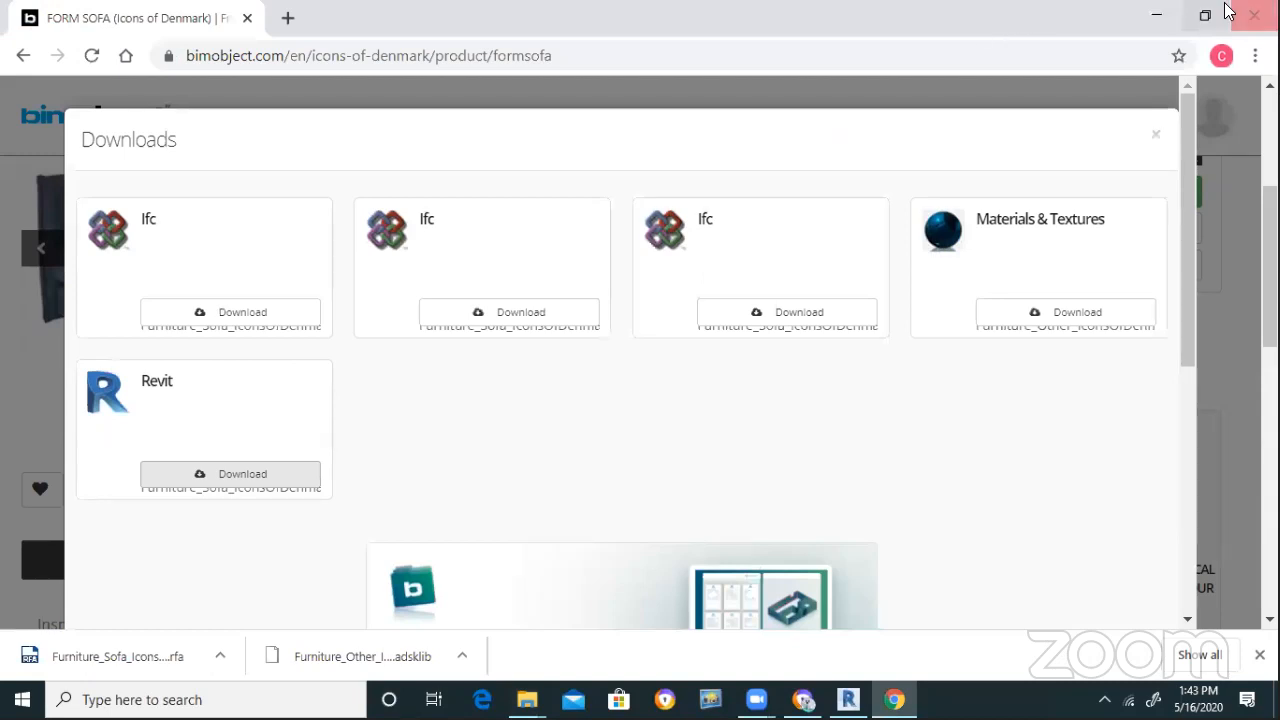
click(1157, 16)
key(super+d)
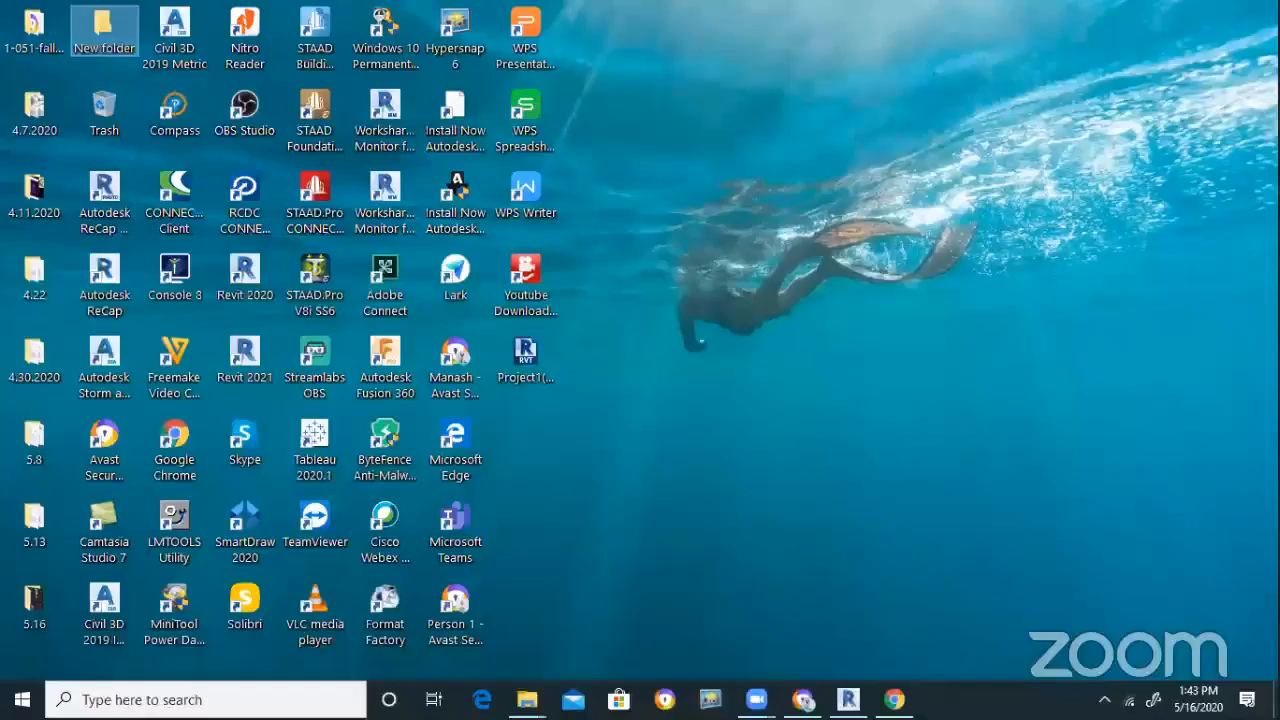
click(895, 699)
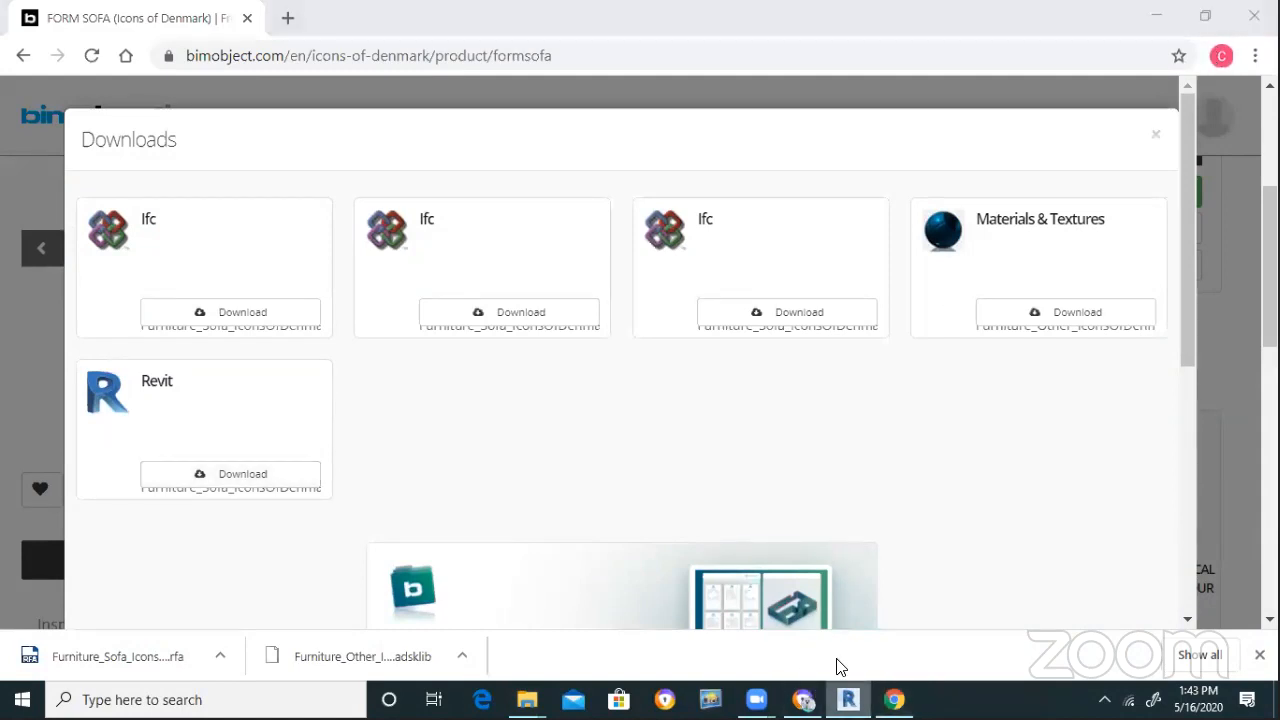
click(848, 699)
drag(506, 204, 880, 364)
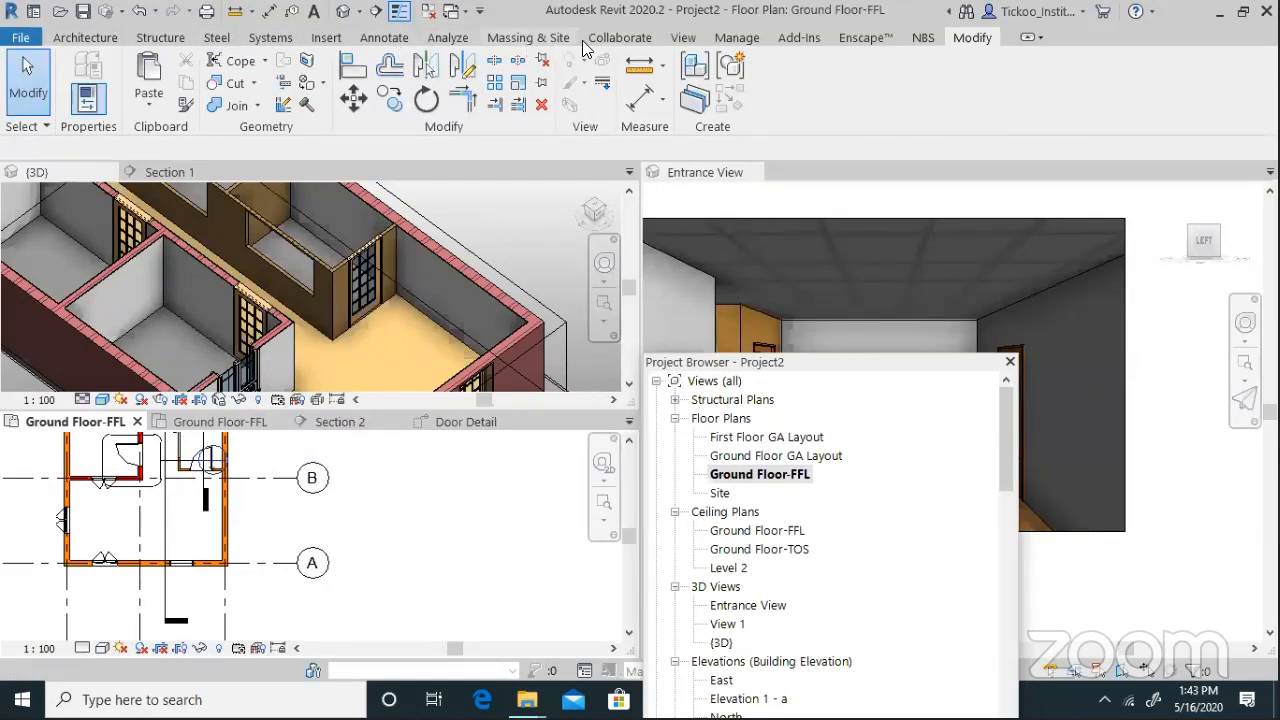
Load the Form Sofa .rfa from Desktop\New folder, continuing past the error and reloading it
click(330, 38)
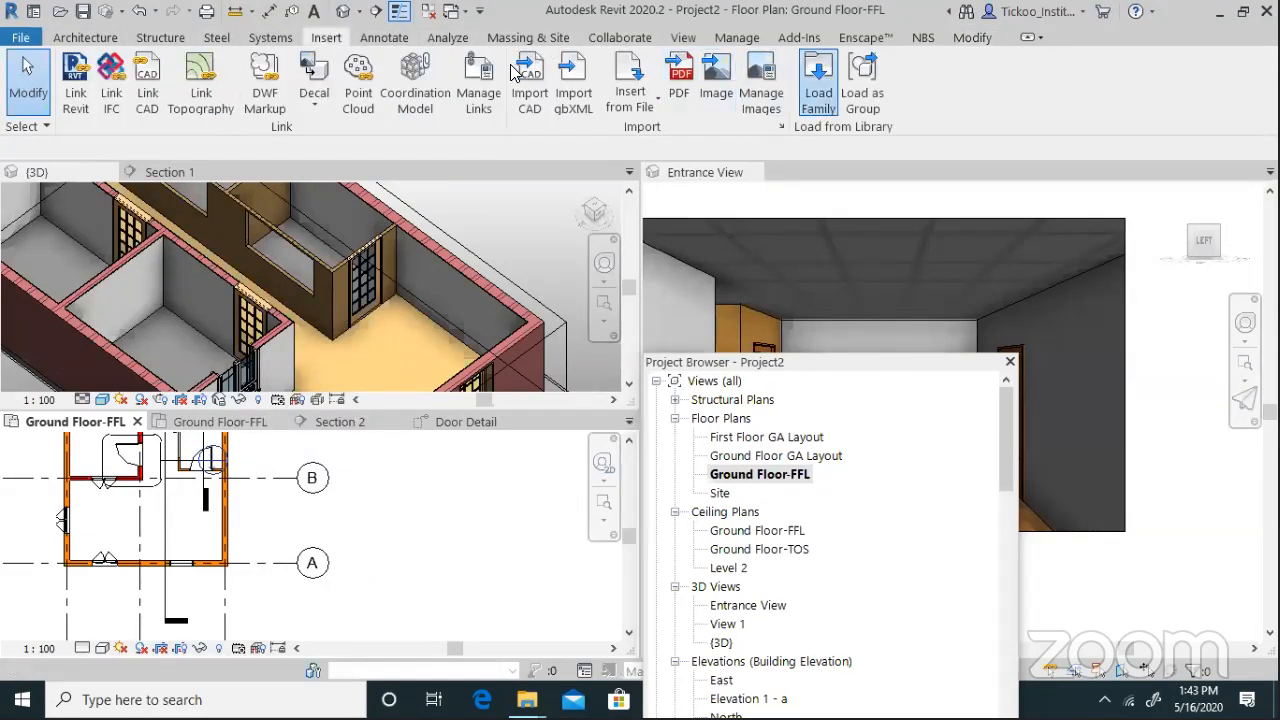
click(802, 225)
click(547, 245)
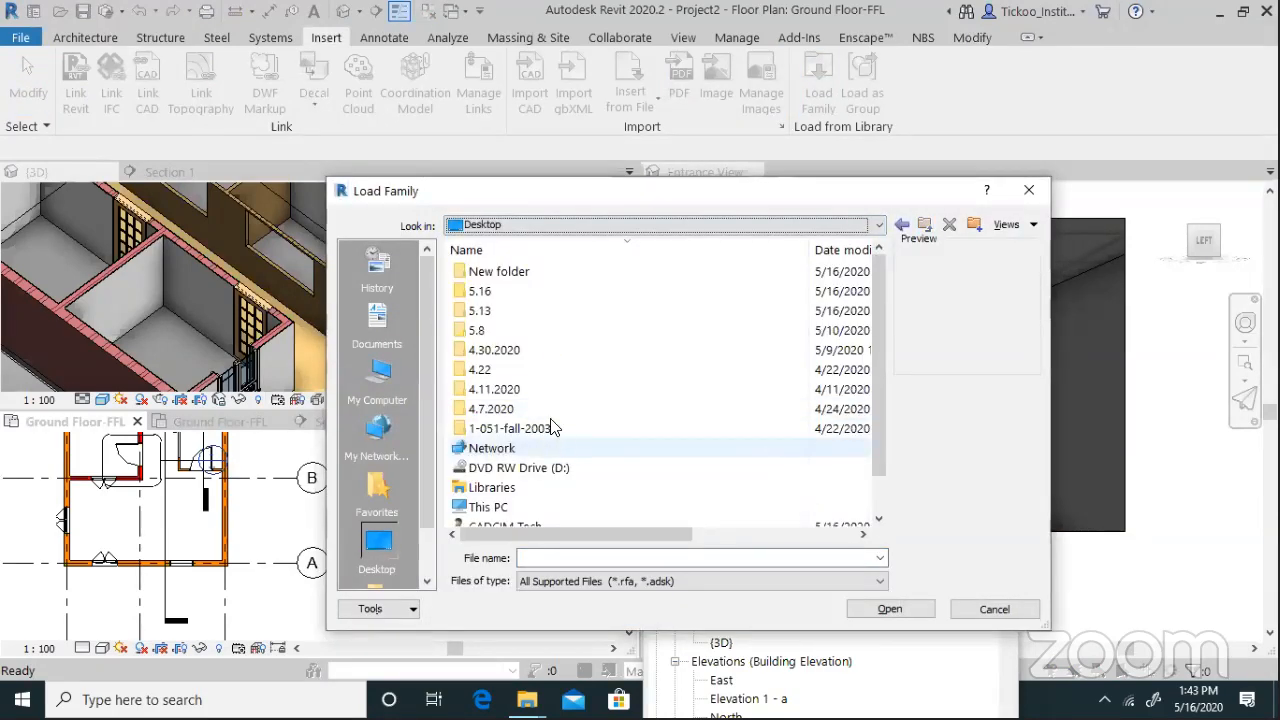
double_click(537, 273)
click(537, 274)
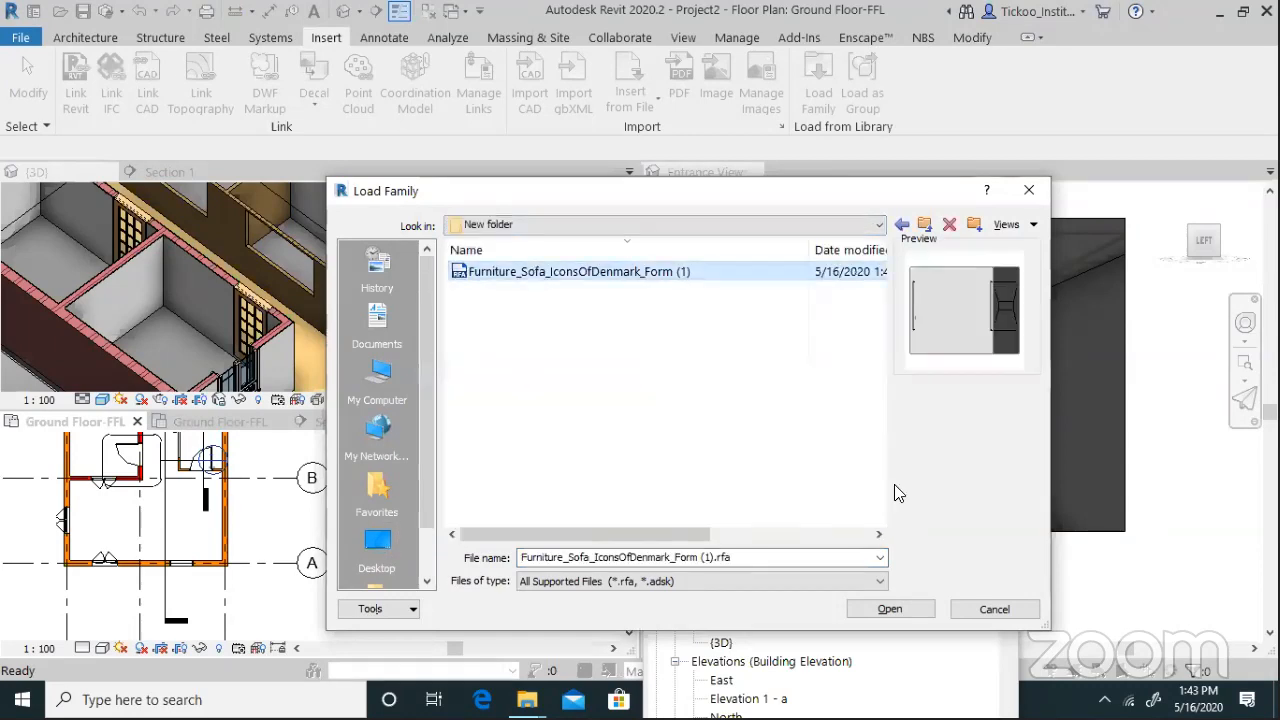
click(905, 609)
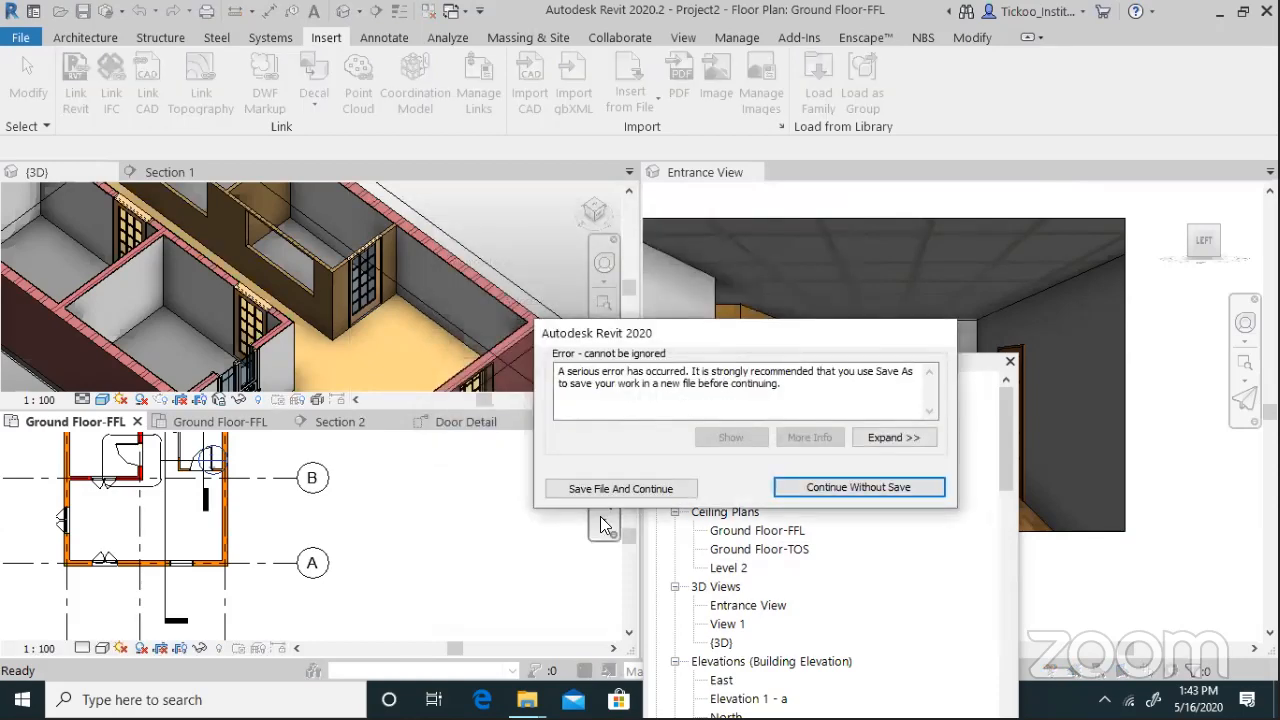
click(820, 487)
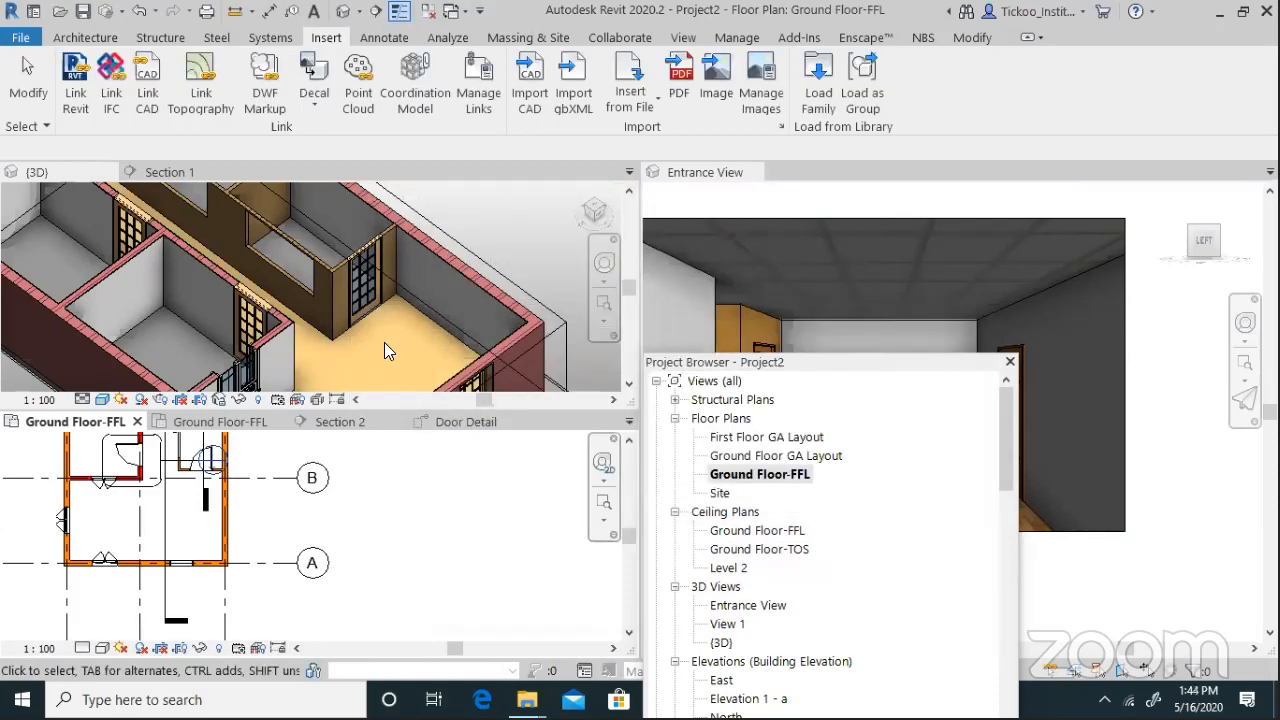
click(818, 80)
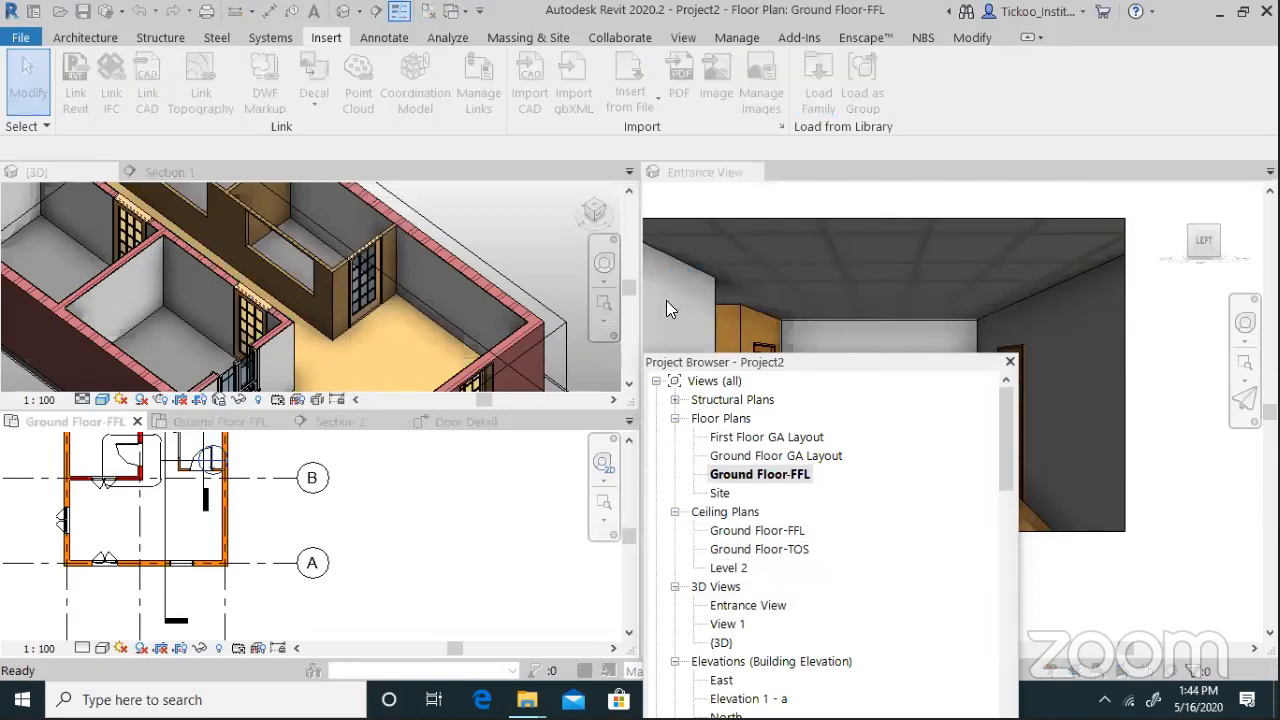
double_click(574, 274)
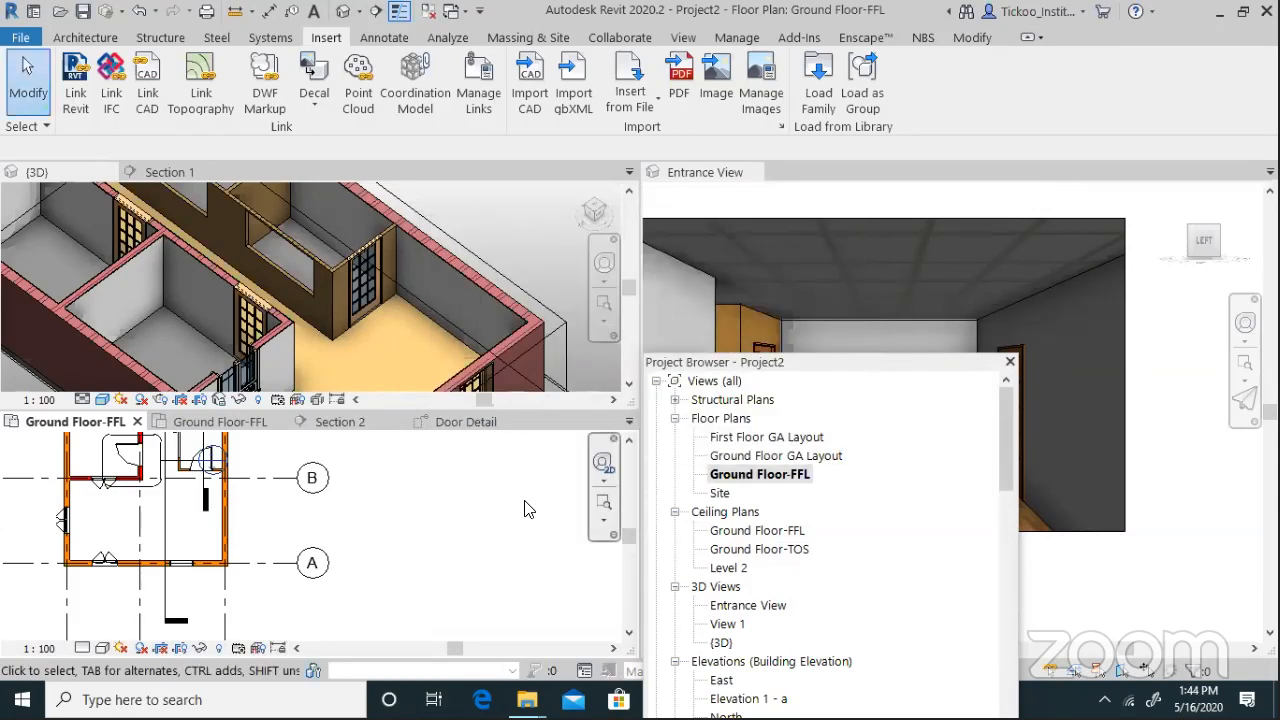
click(85, 37)
Start placing a component with the Form sofa set to the 3 Seater type
click(232, 84)
click(233, 114)
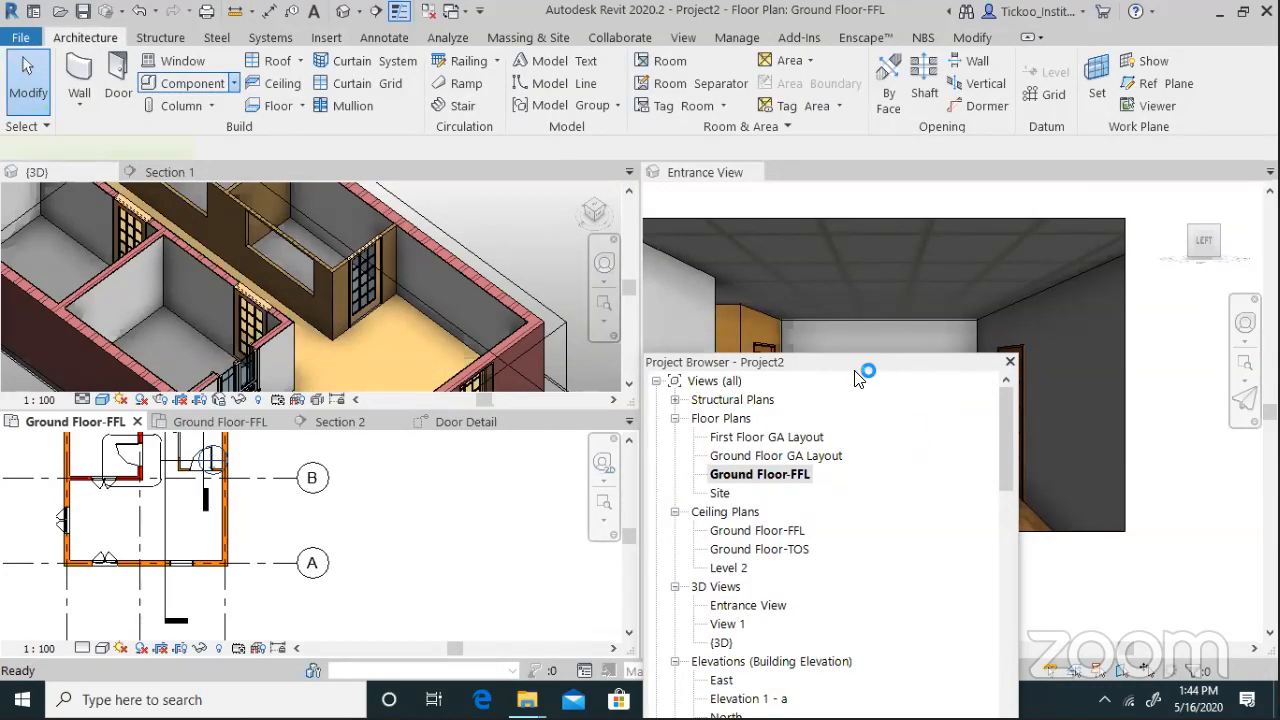
drag(857, 366, 748, 122)
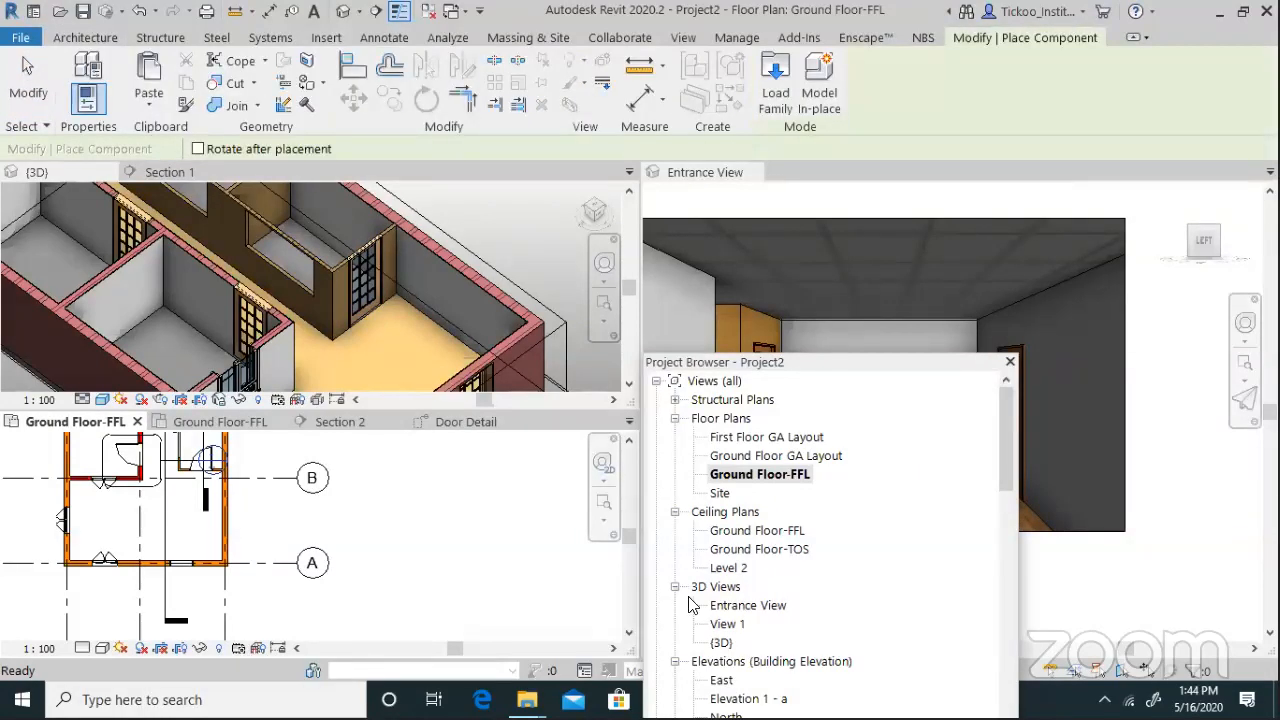
click(720, 621)
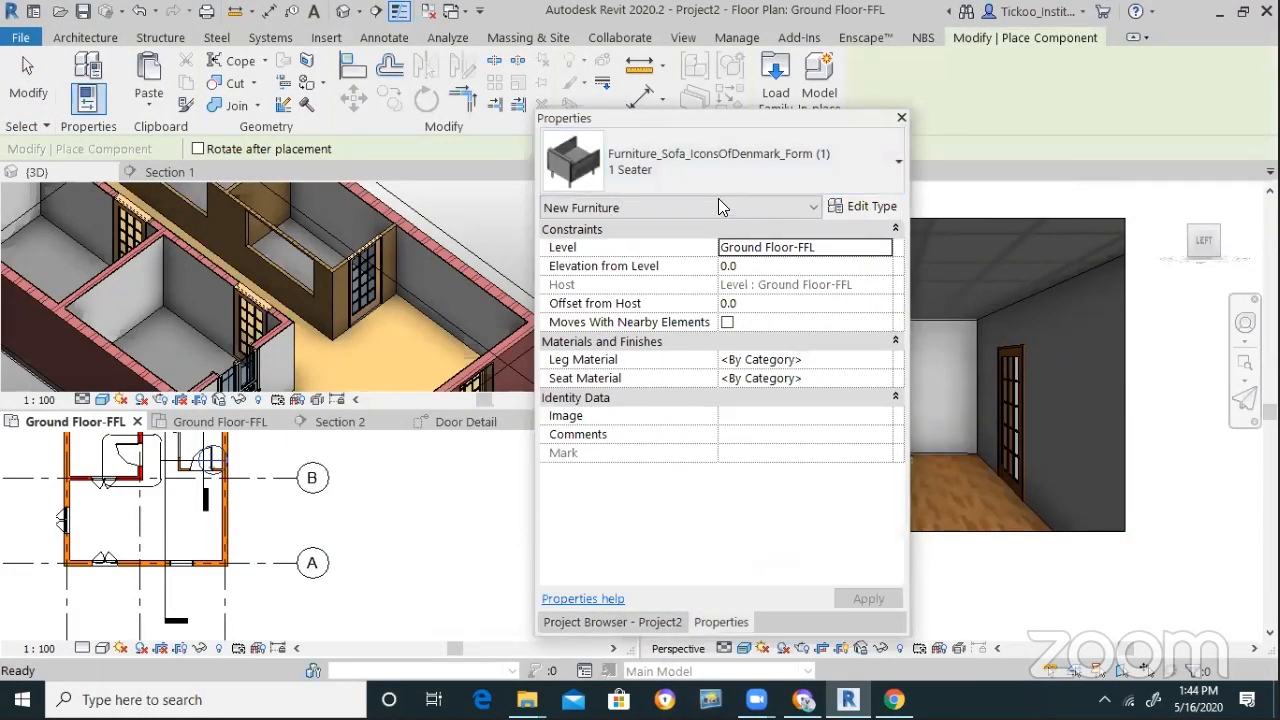
click(696, 188)
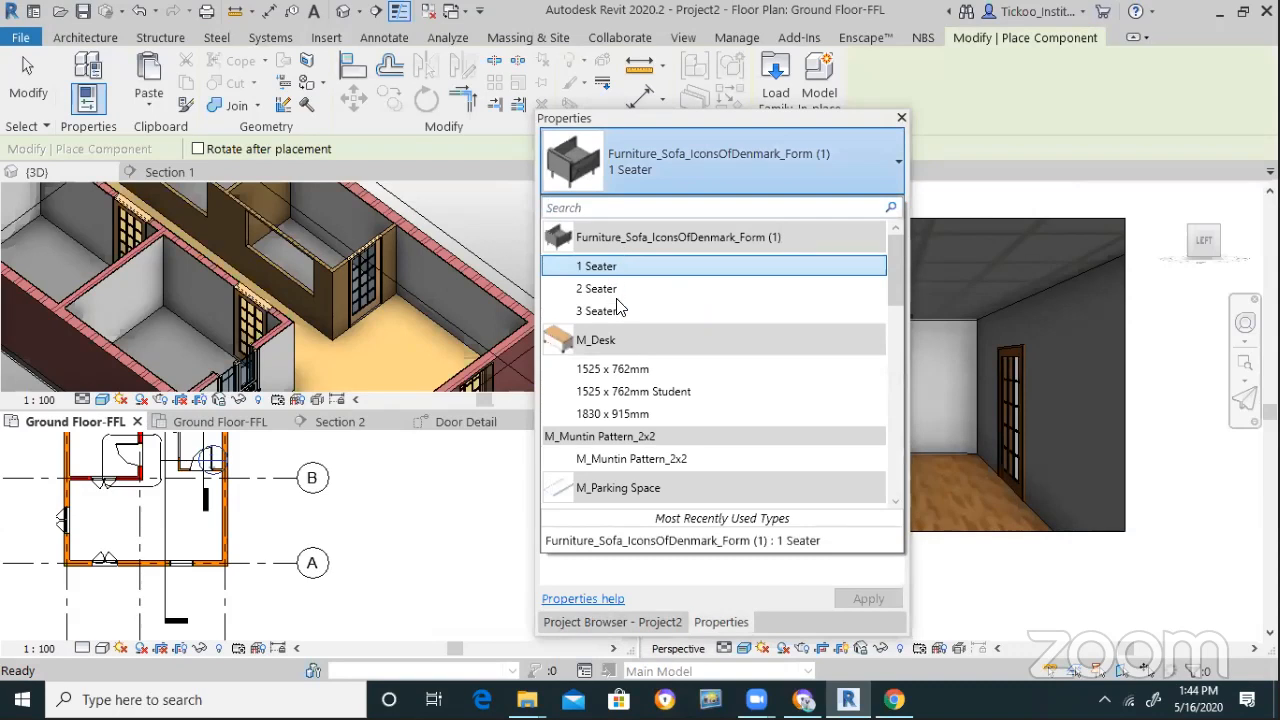
click(616, 311)
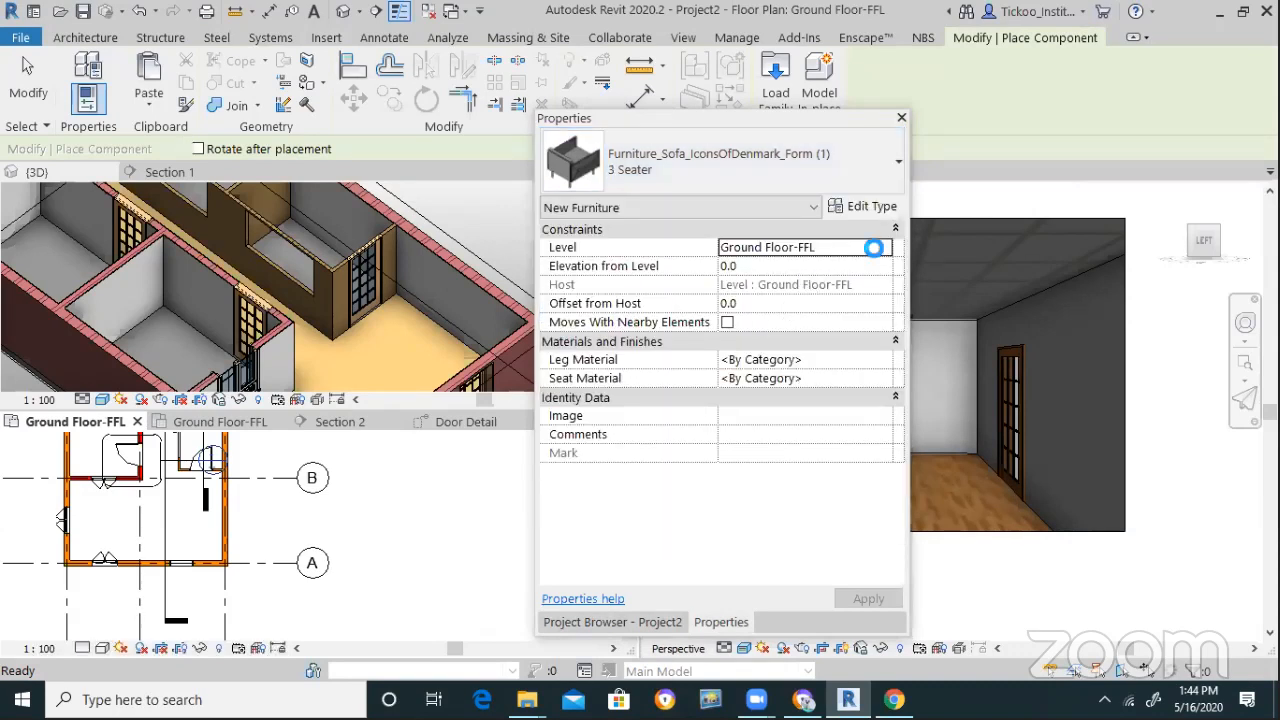
scroll(185, 526, up, 2)
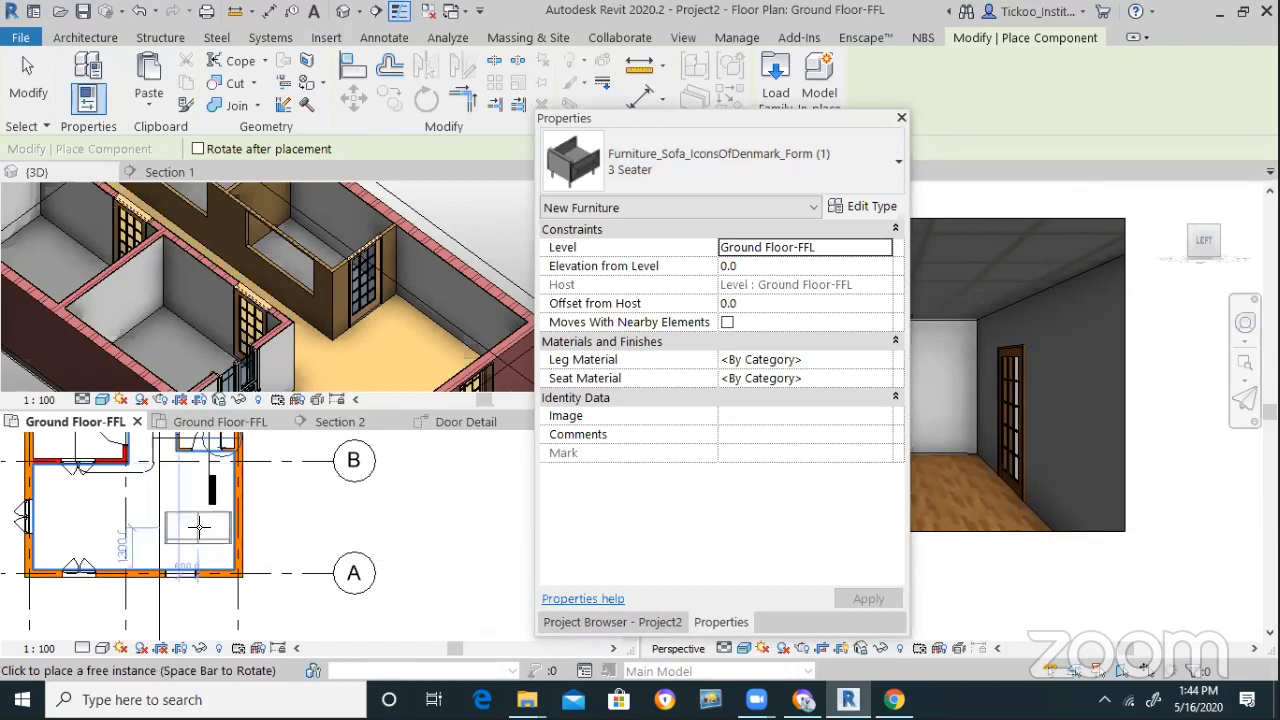
Place 3 Seater sofas against the right wall and, turned horizontal, along the lower wall
key(space)
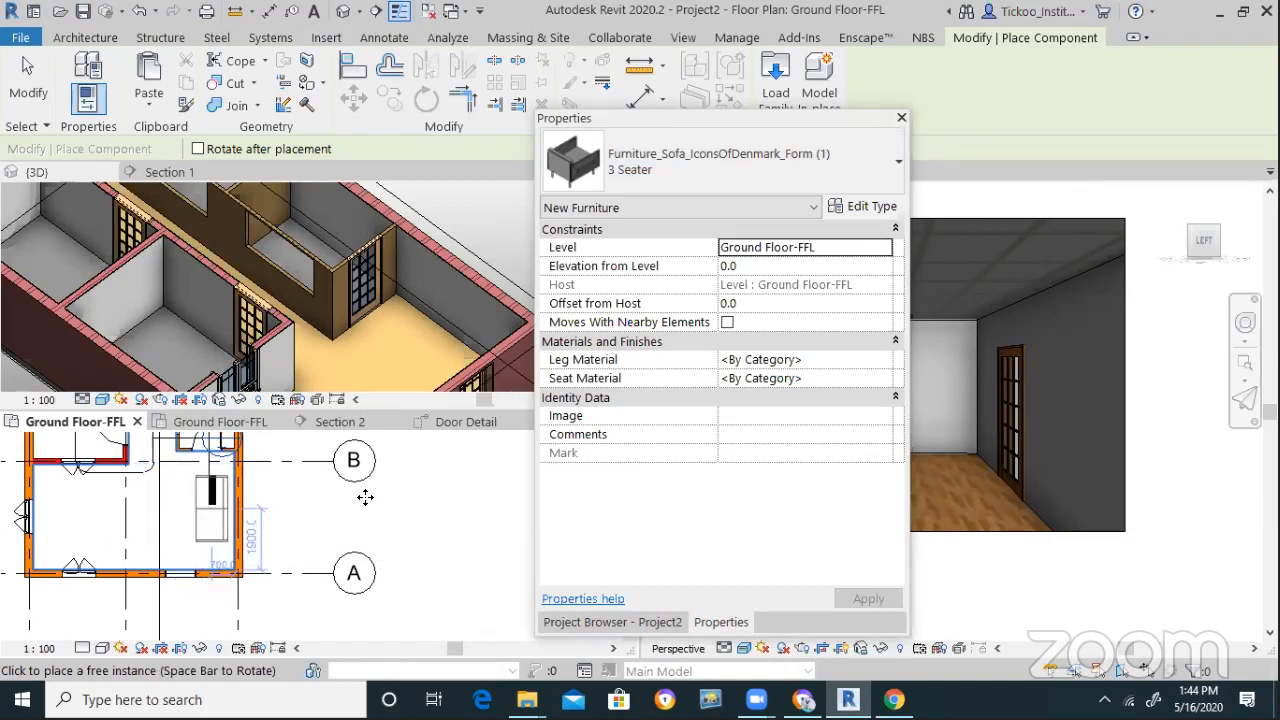
click(212, 505)
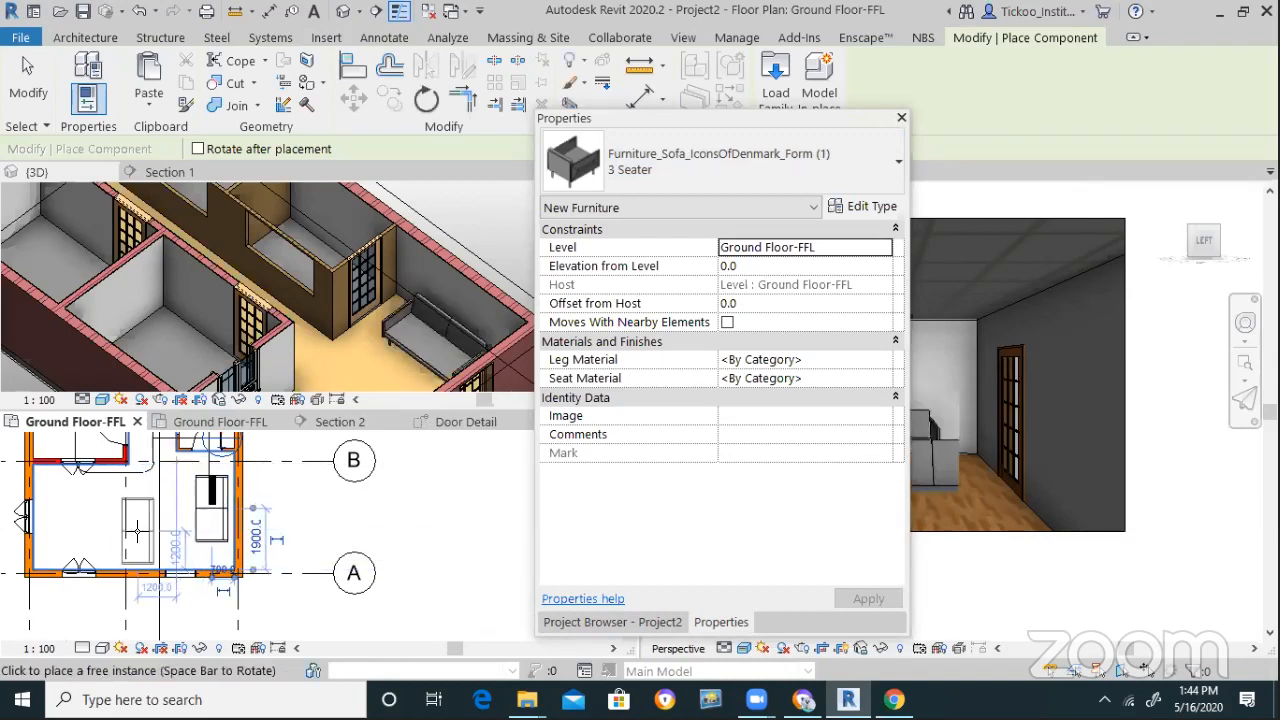
key(space)
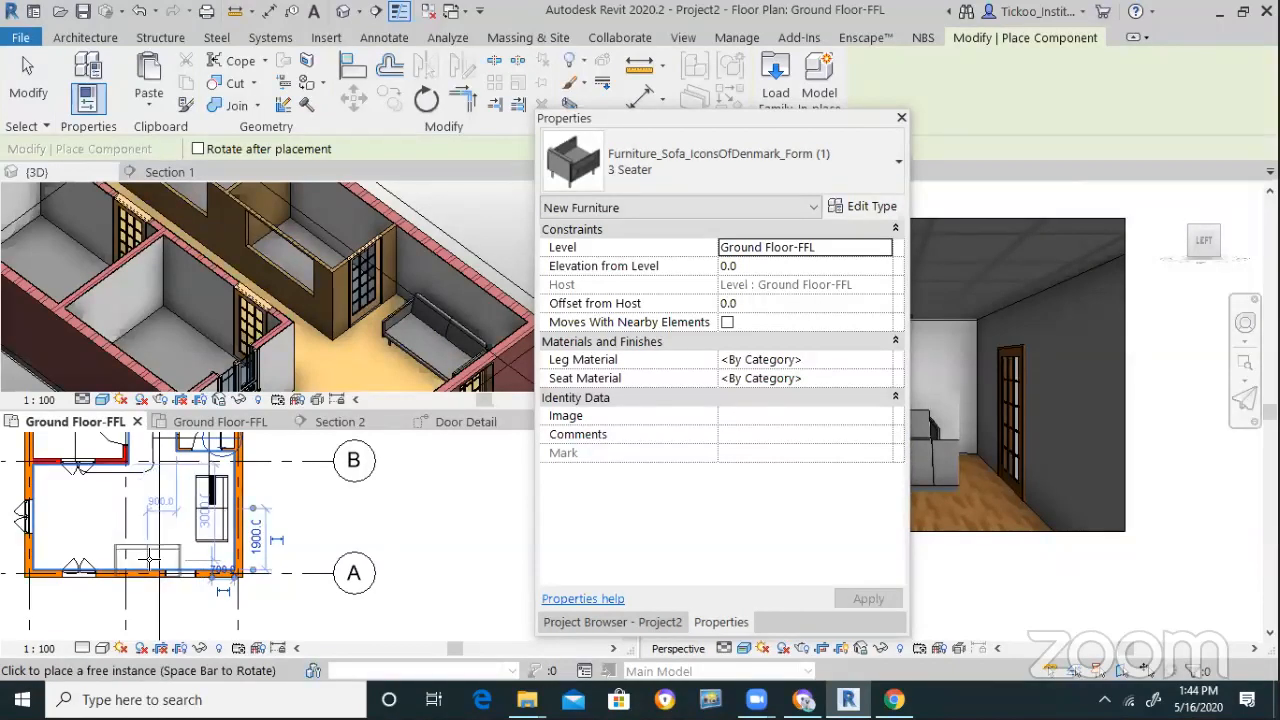
key(space)
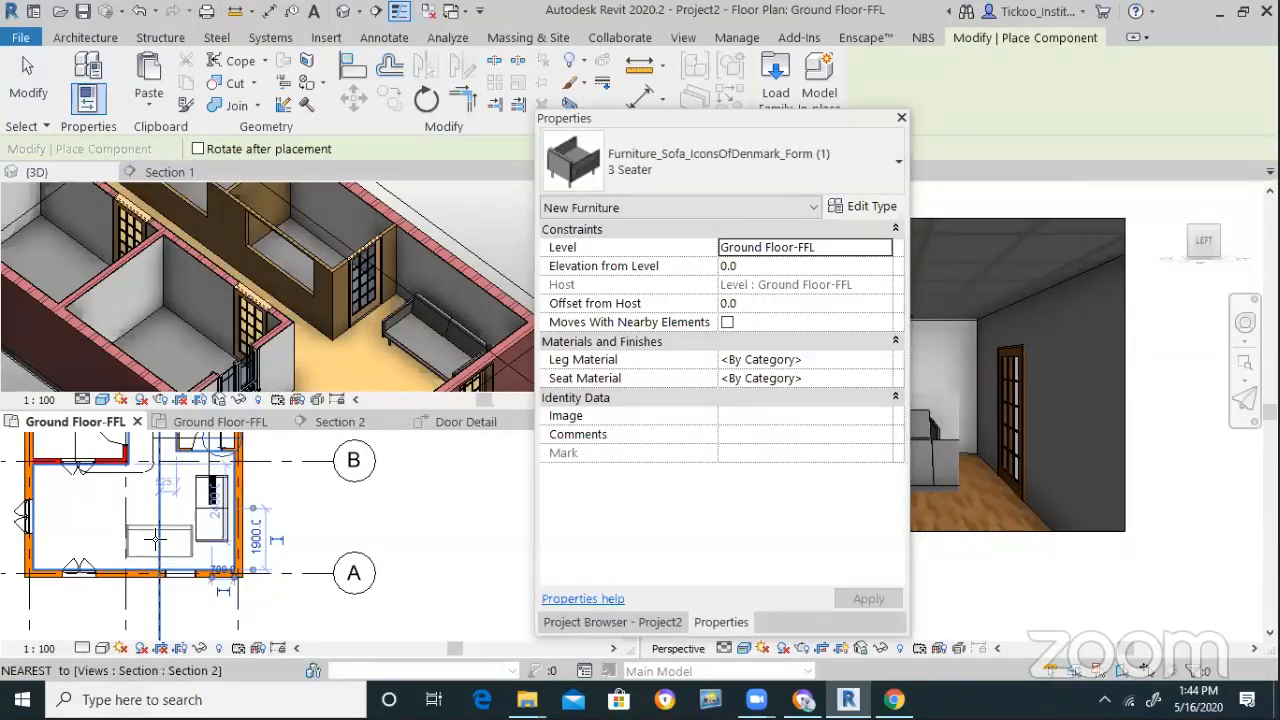
key(space)
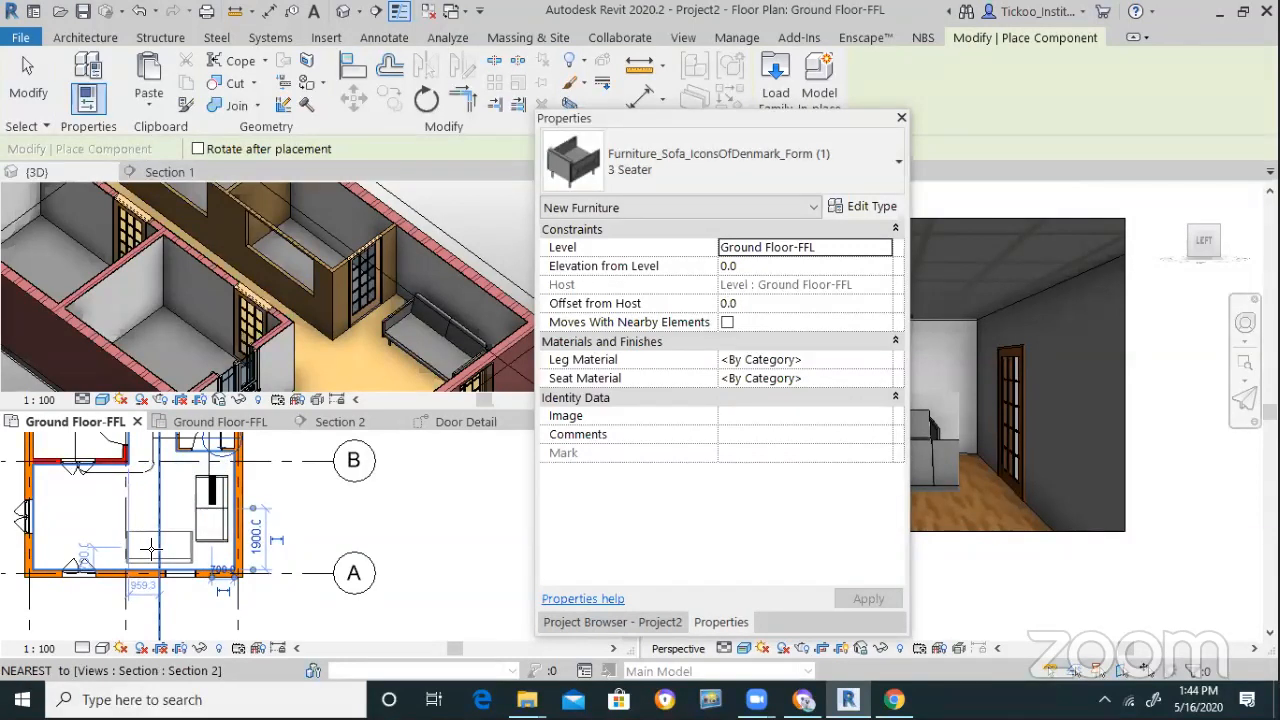
click(150, 550)
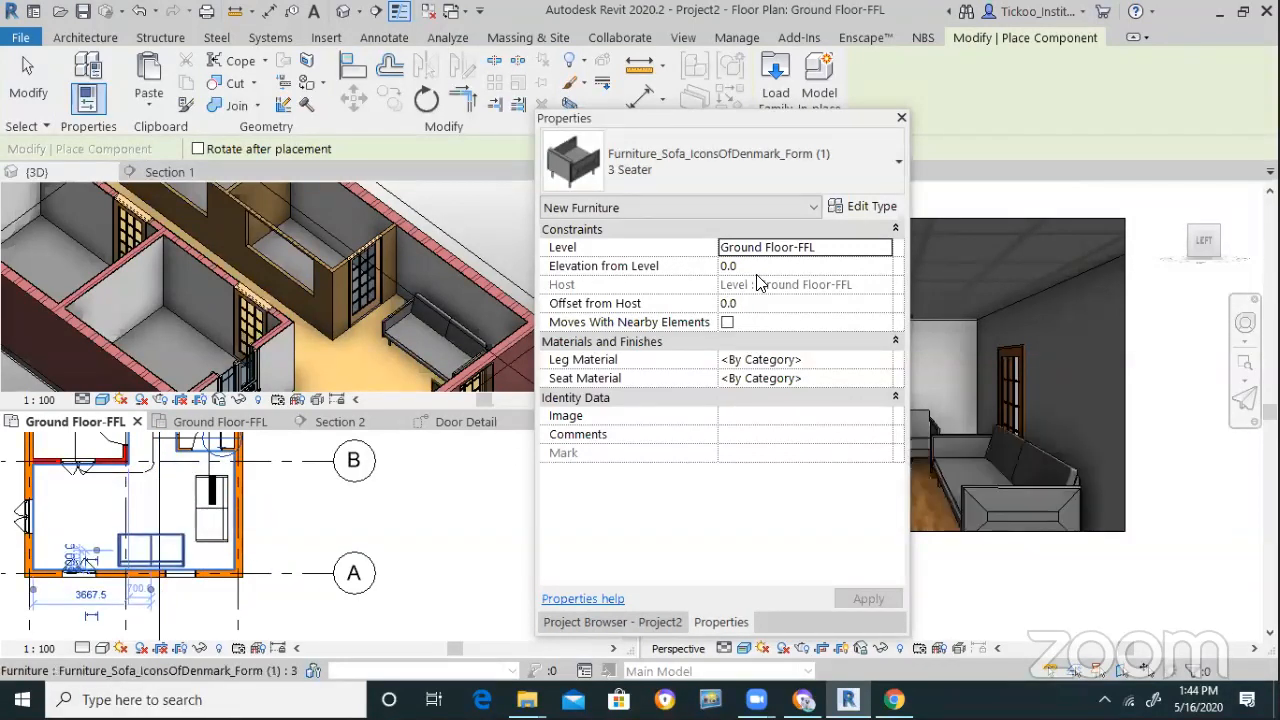
key(Escape)
key(Escape)
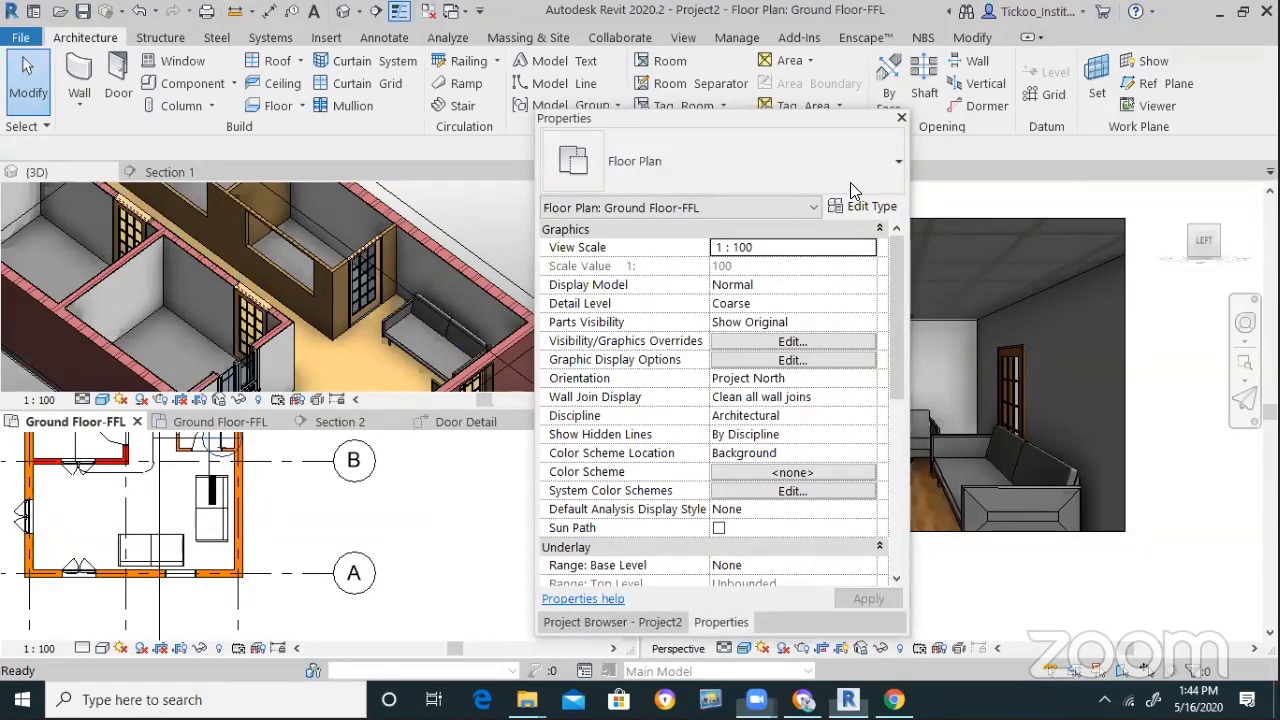
click(497, 619)
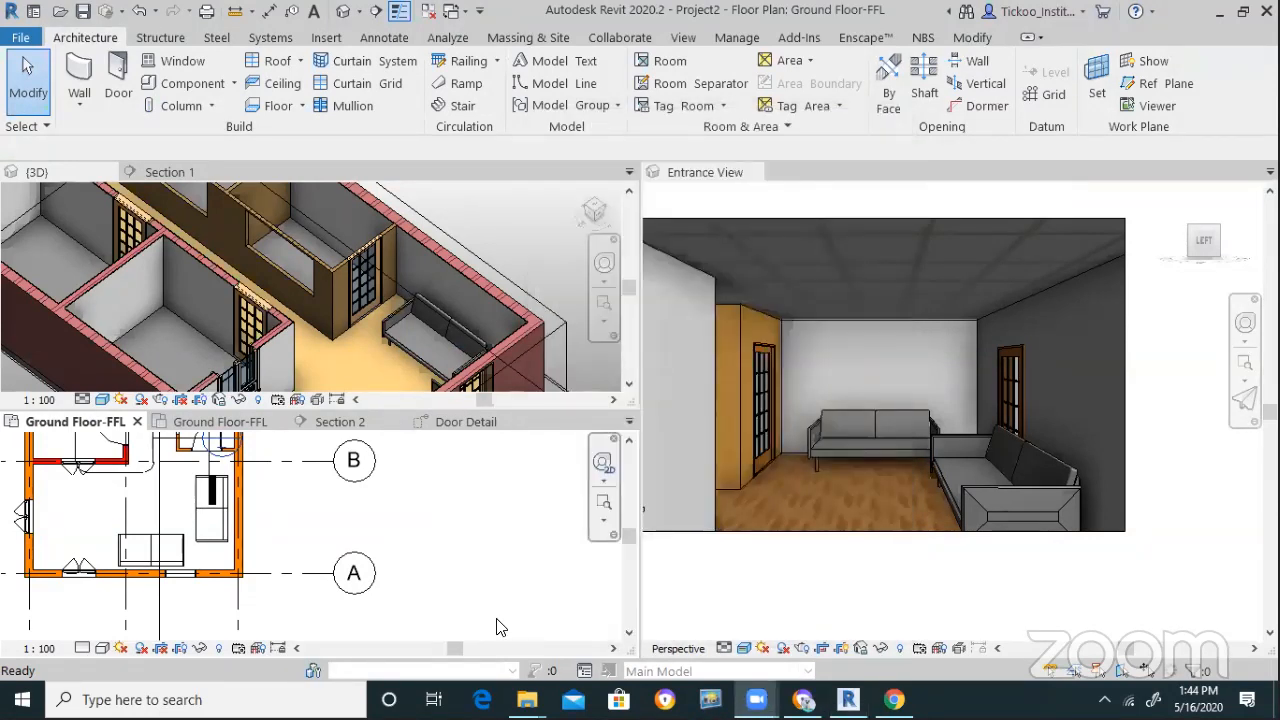
Change the newly placed Form sofa to the 1 Seater type and deselect it
click(145, 531)
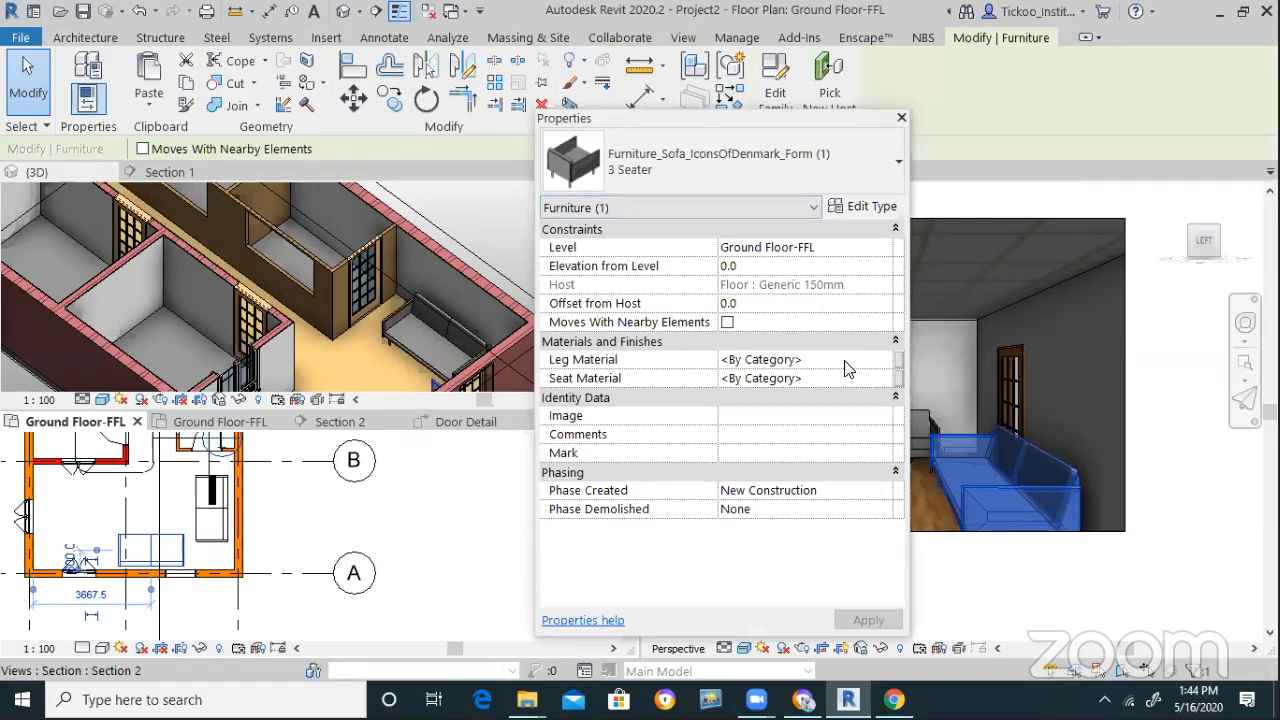
click(660, 165)
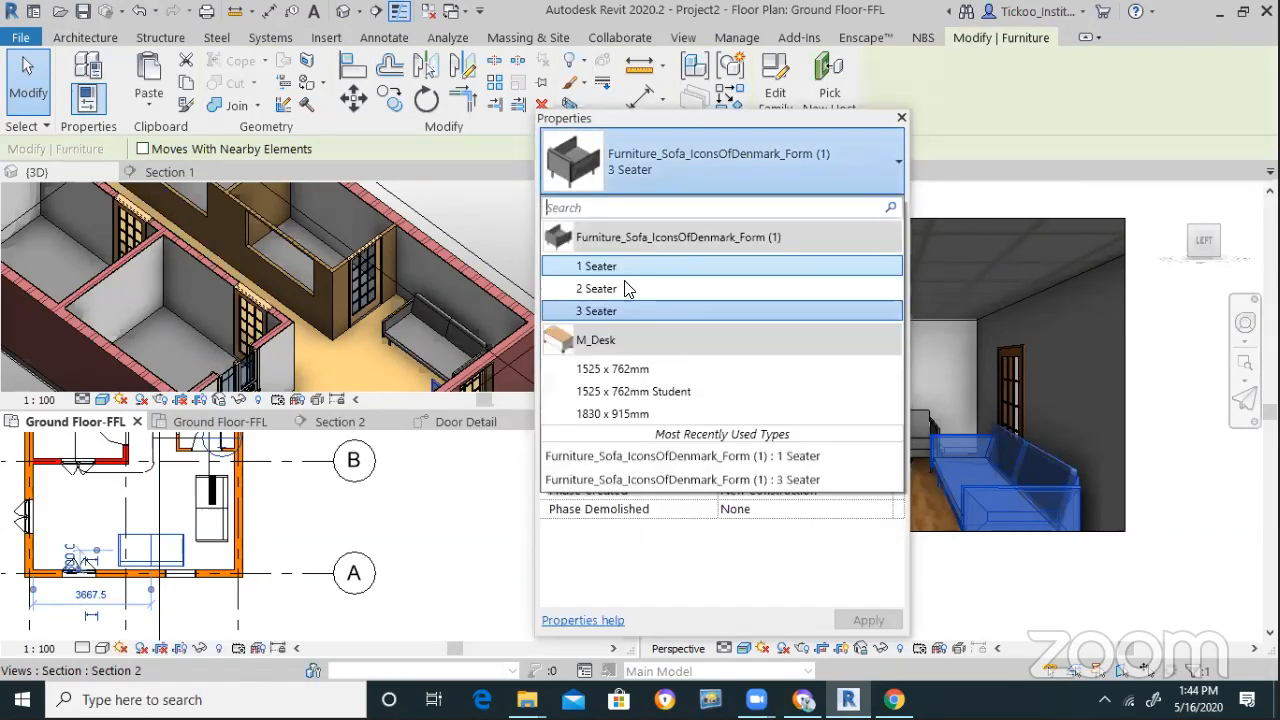
click(620, 266)
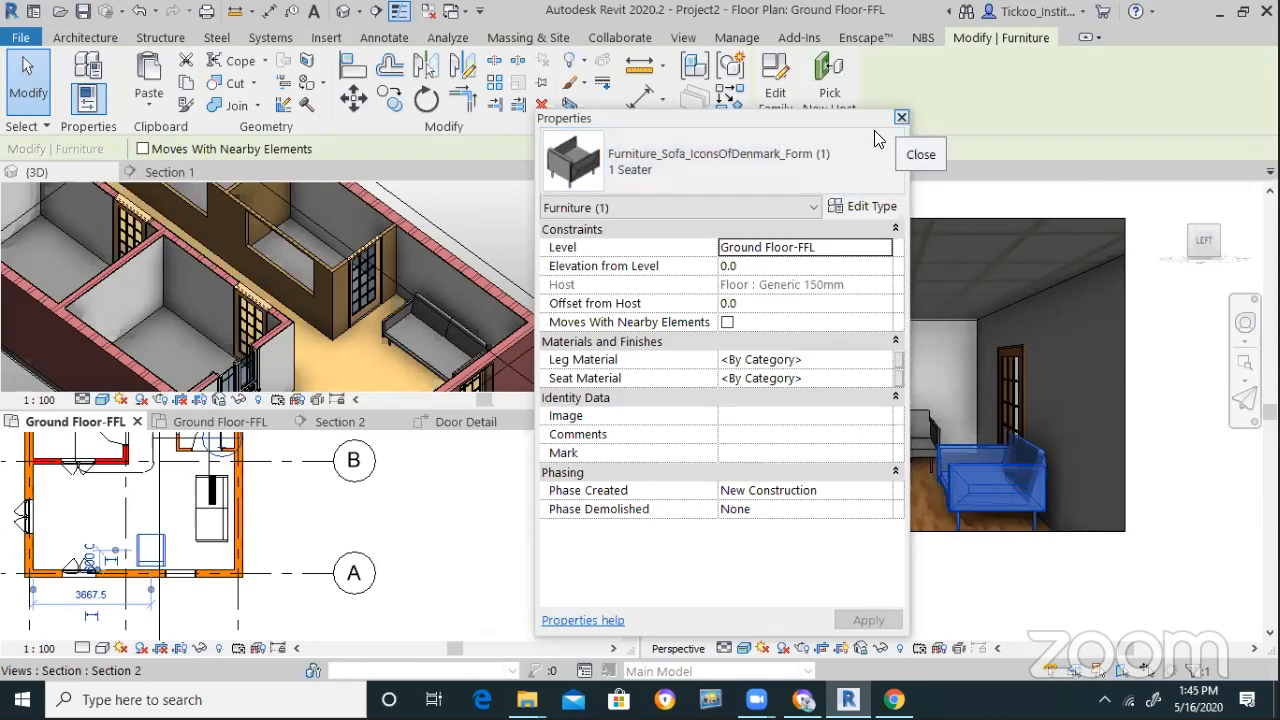
click(901, 118)
click(500, 489)
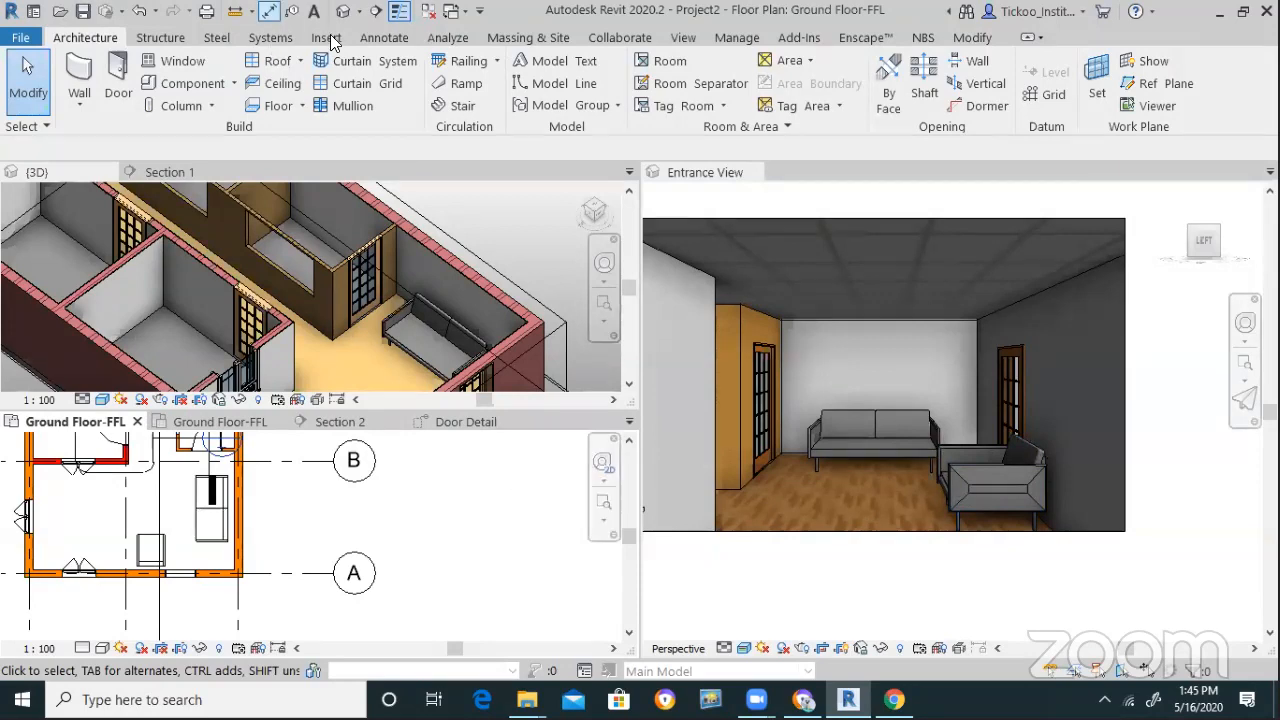
Start Load Family and browse to the Local Disk (C:) drive
scroll(770, 88, down, 4)
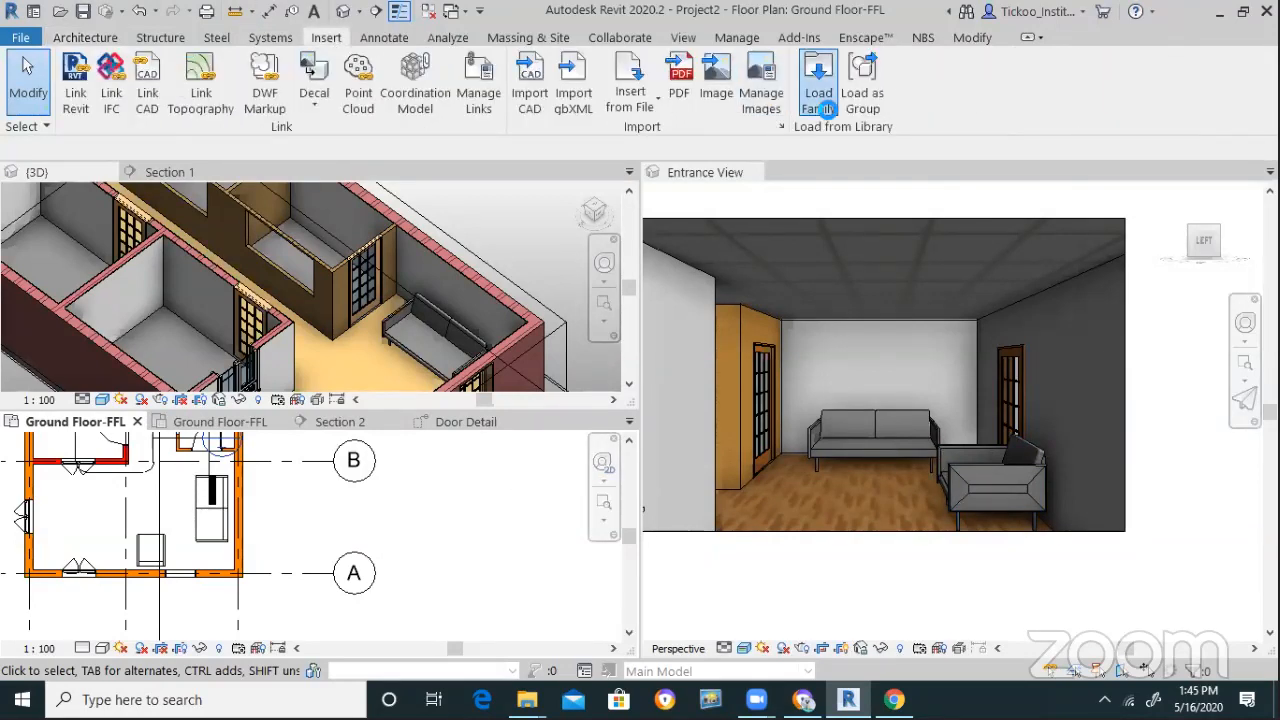
click(818, 80)
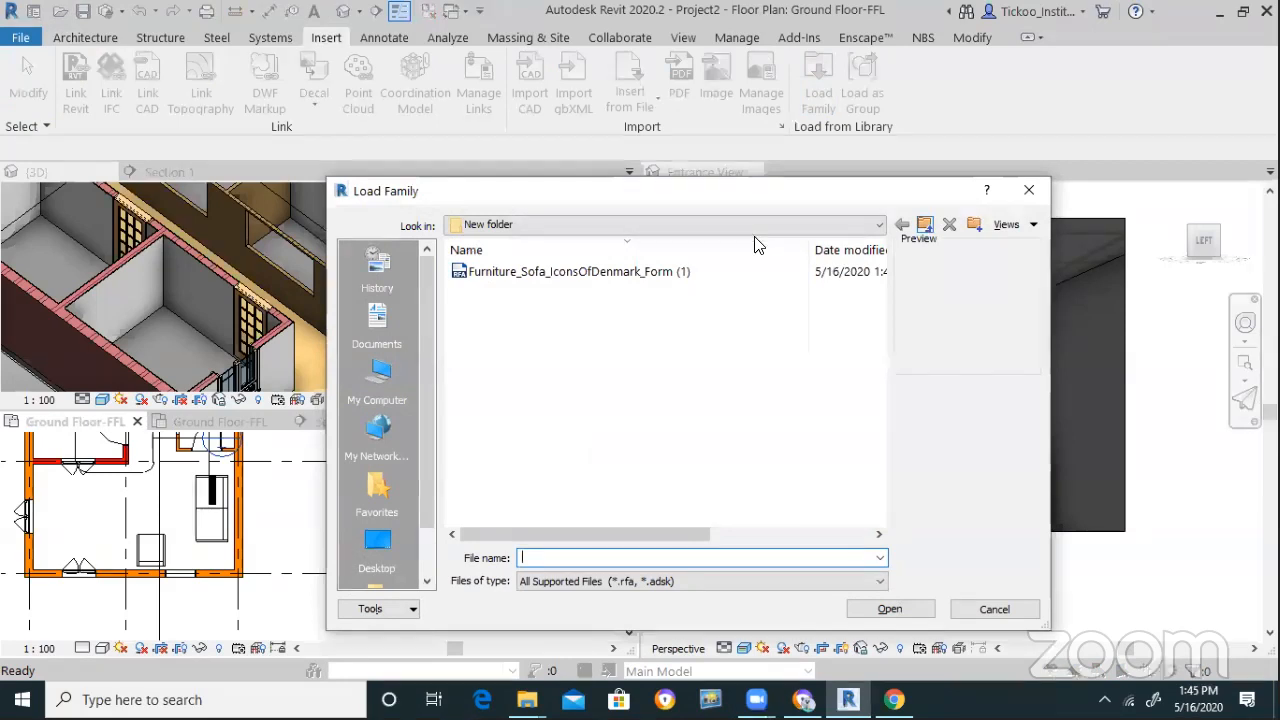
click(756, 225)
click(577, 273)
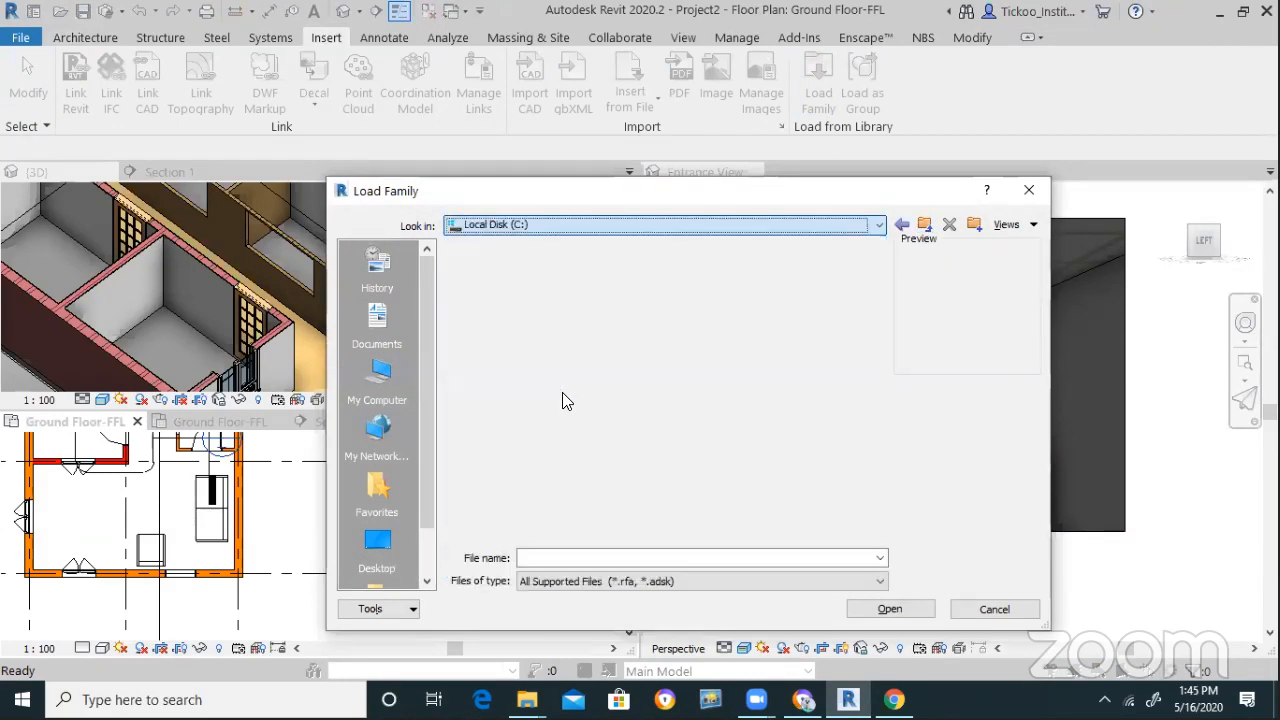
mouse_move(876, 354)
mouse_down()
mouse_move(872, 450)
mouse_move(870, 378)
mouse_up()
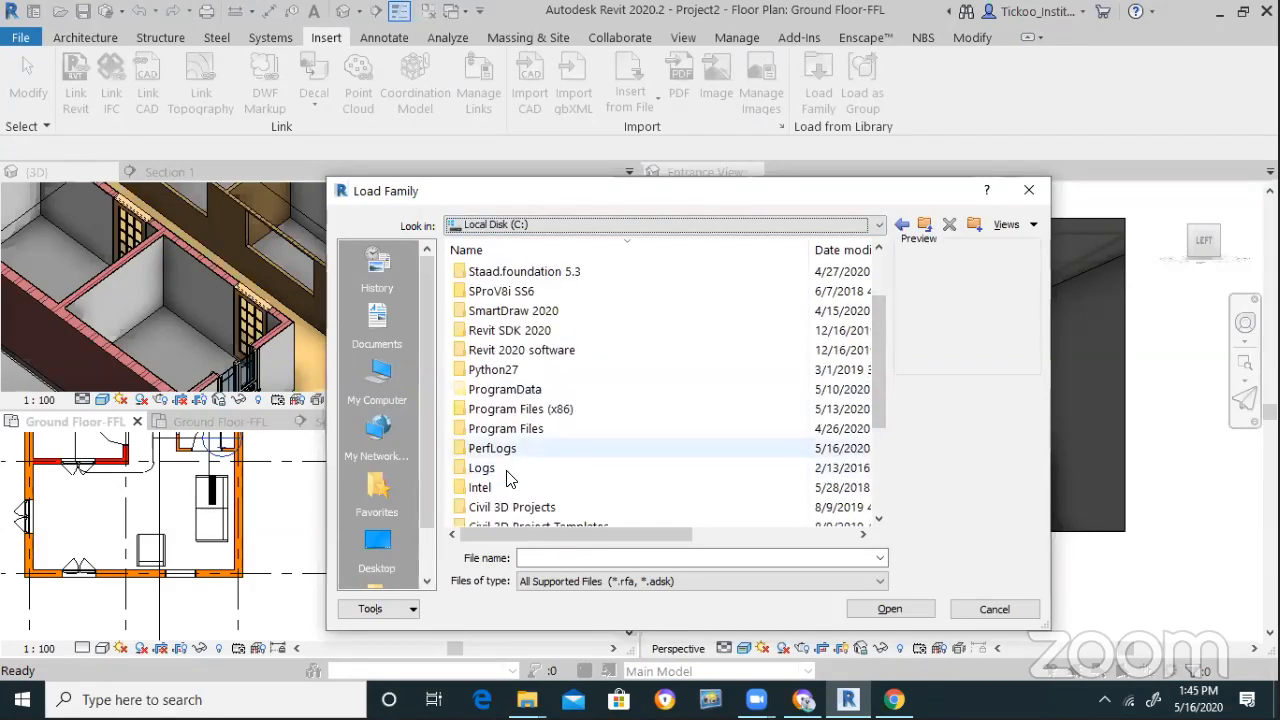
scroll(512, 415, down, 1)
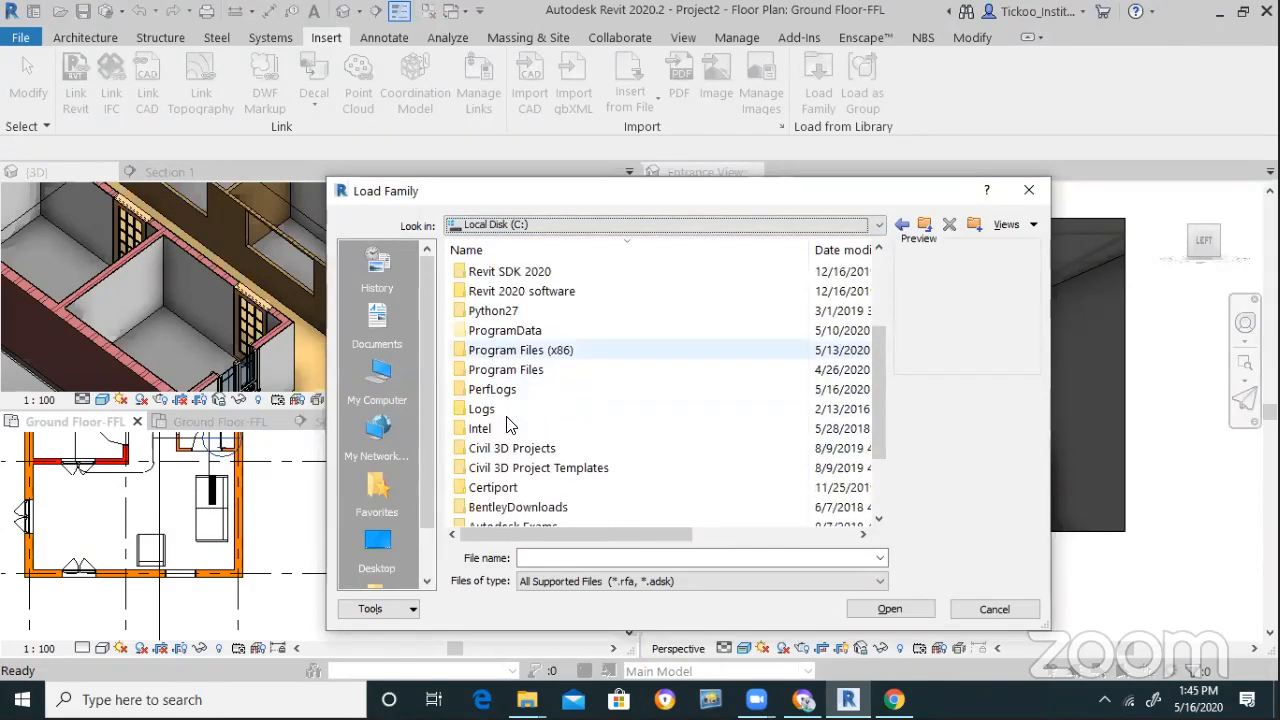
scroll(519, 416, up, 1)
scroll(519, 416, up, 1)
Navigate to ProgramData\Autodesk\RVT 2020\Libraries\US Metric\Entourage
double_click(509, 449)
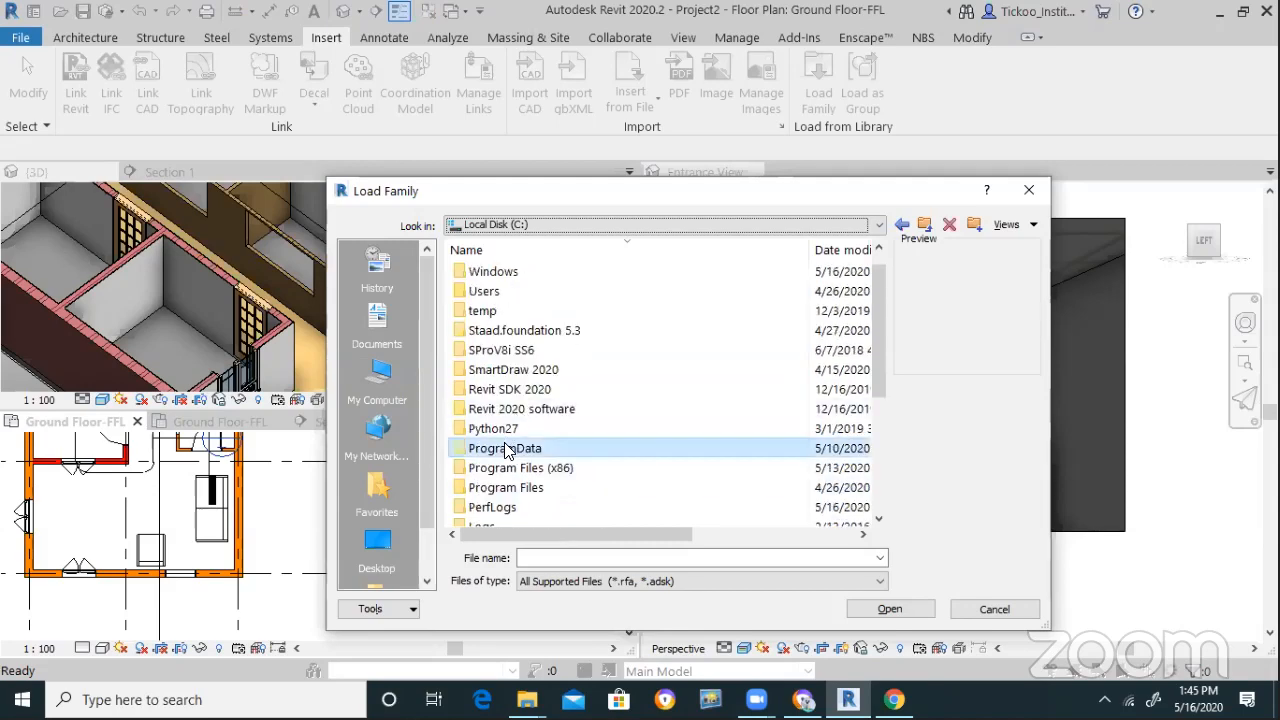
scroll(527, 410, down, 1)
scroll(529, 406, down, 8)
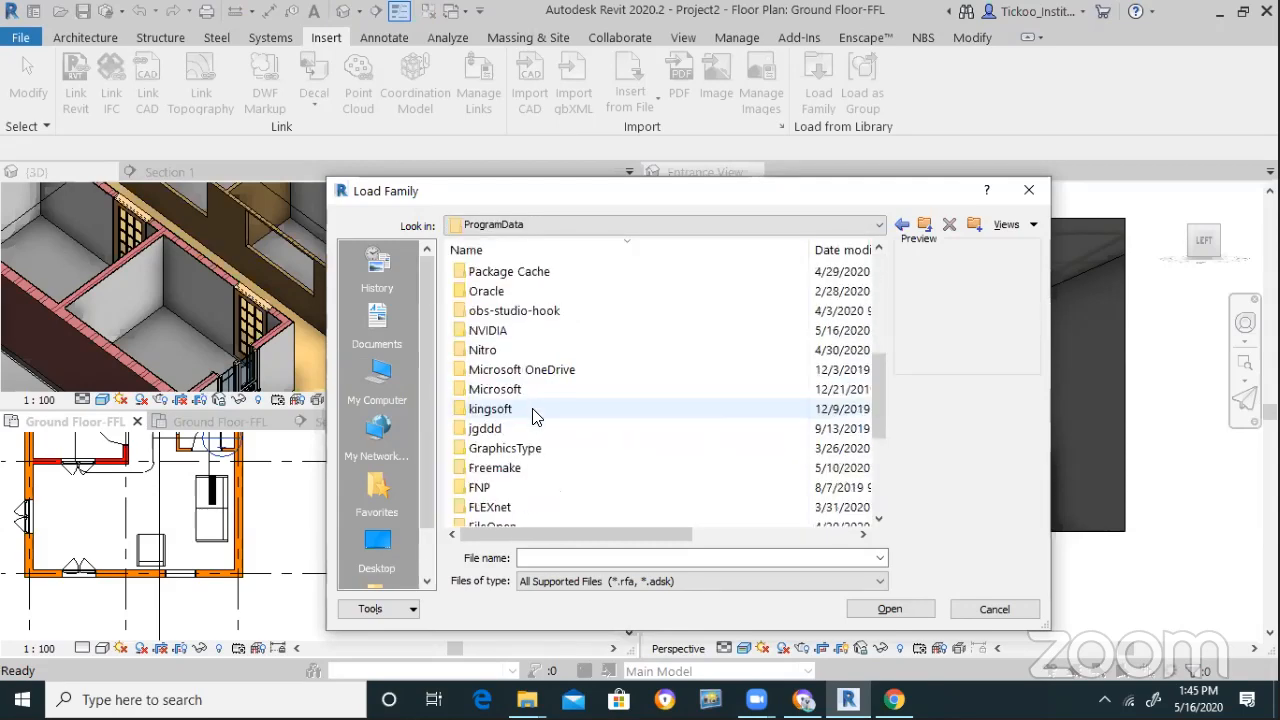
double_click(514, 449)
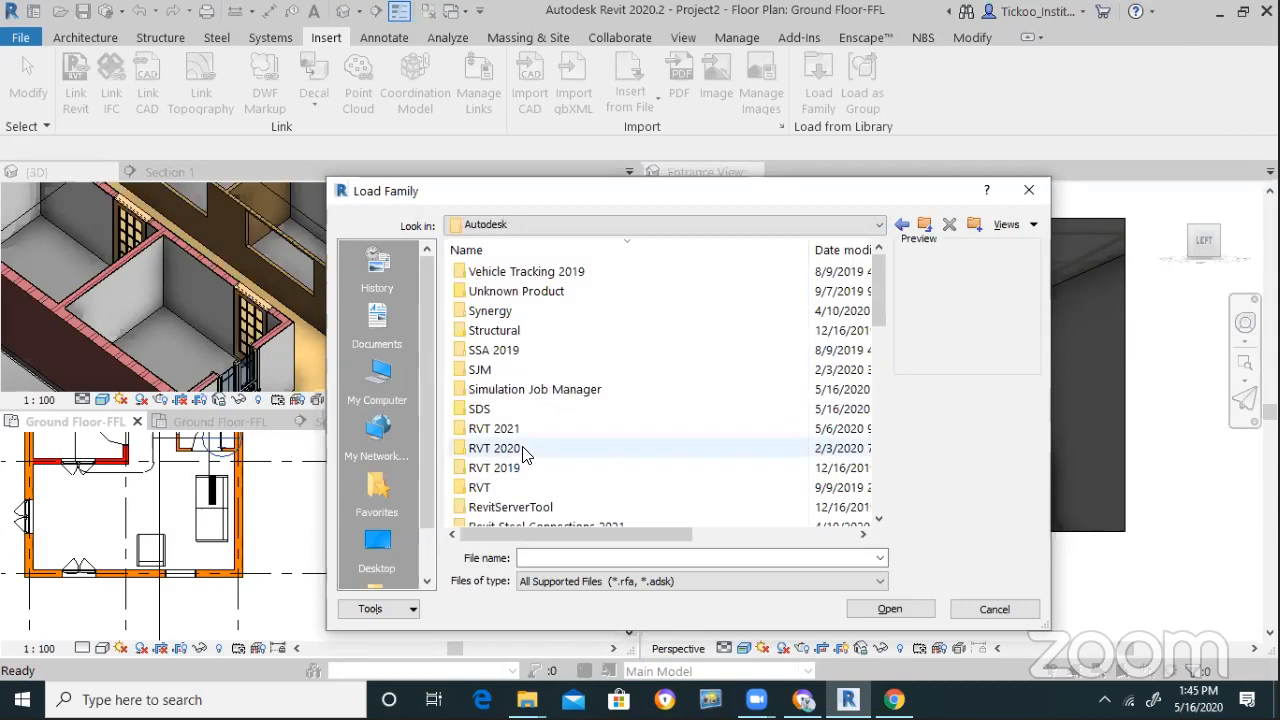
scroll(520, 430, down, 3)
double_click(492, 271)
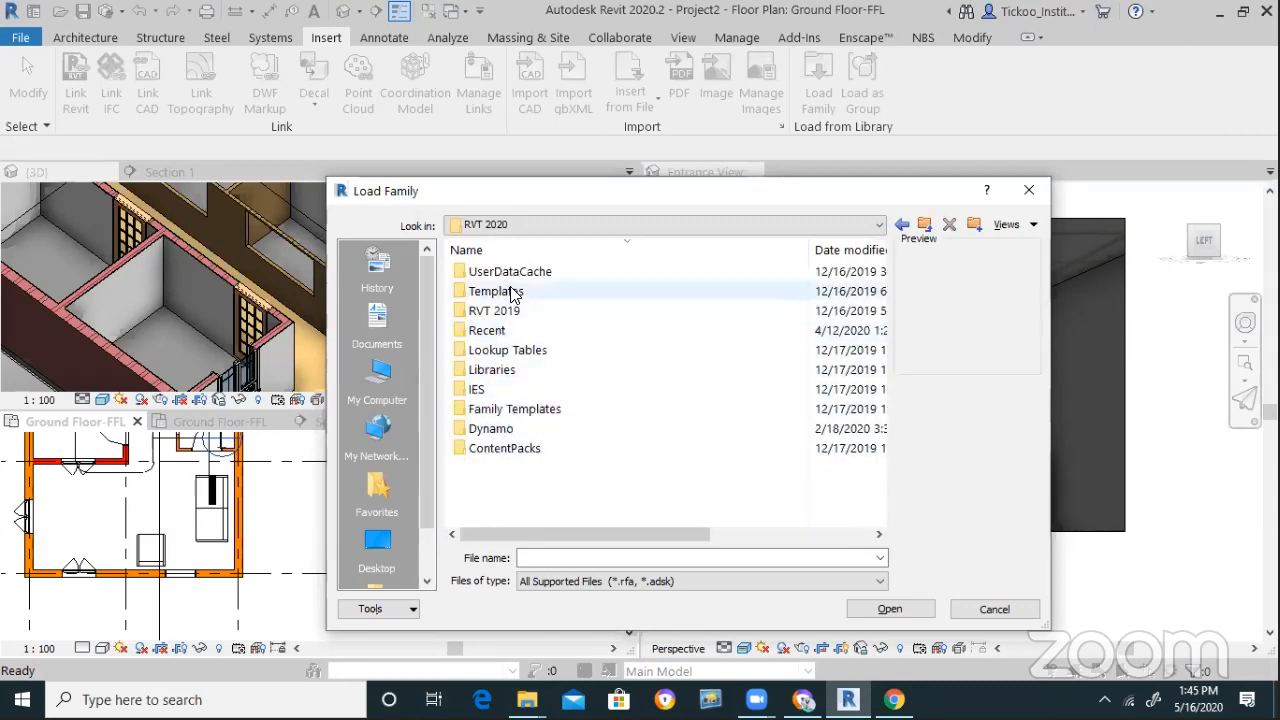
click(489, 376)
double_click(490, 376)
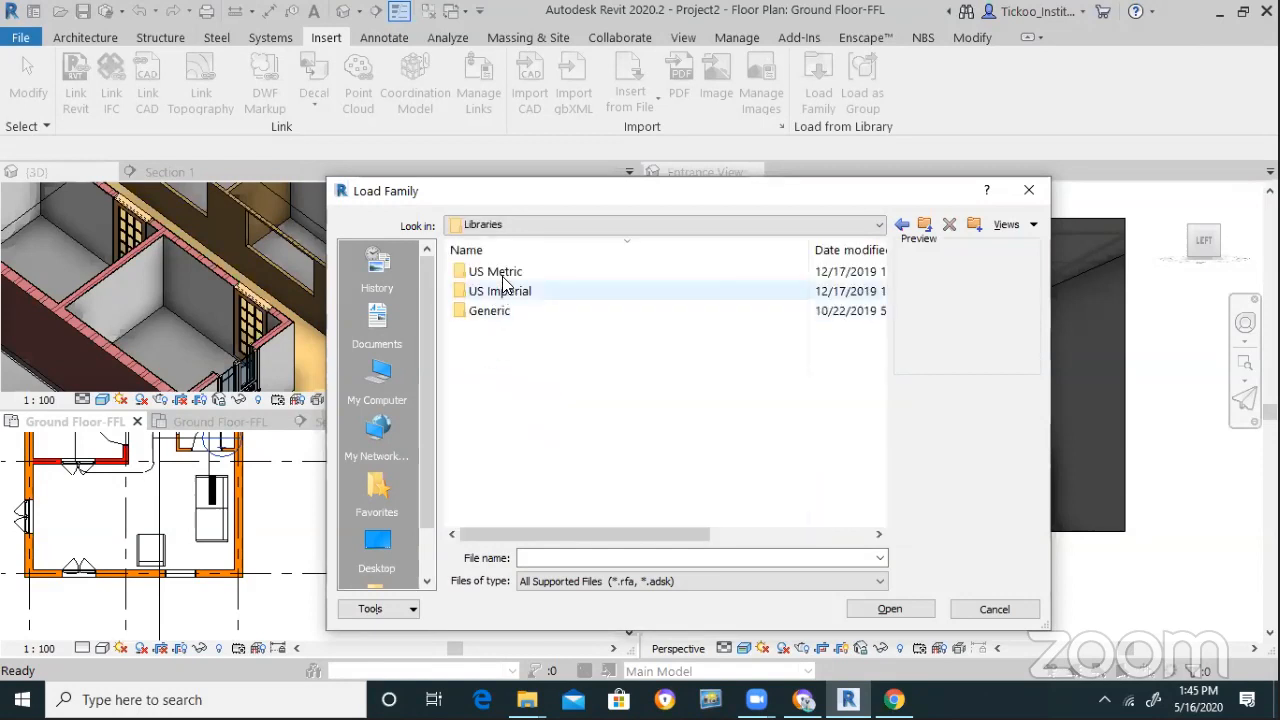
double_click(502, 276)
scroll(510, 450, down, 6)
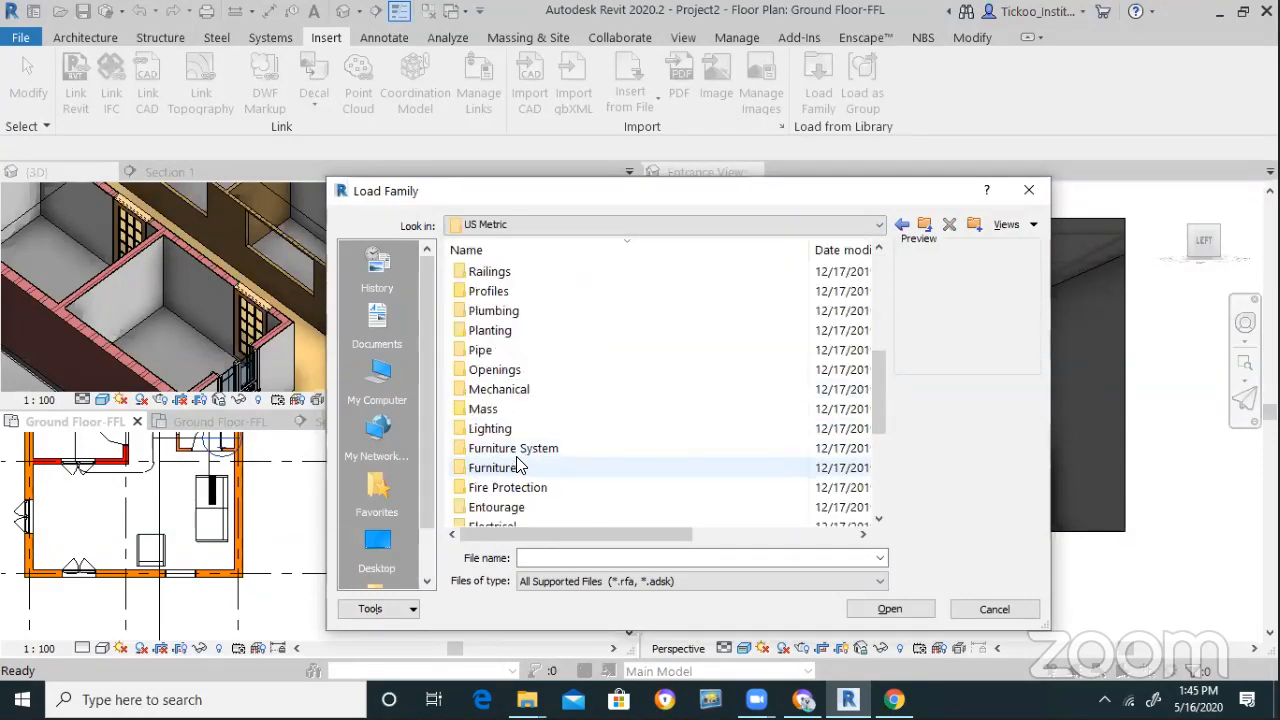
scroll(512, 455, down, 2)
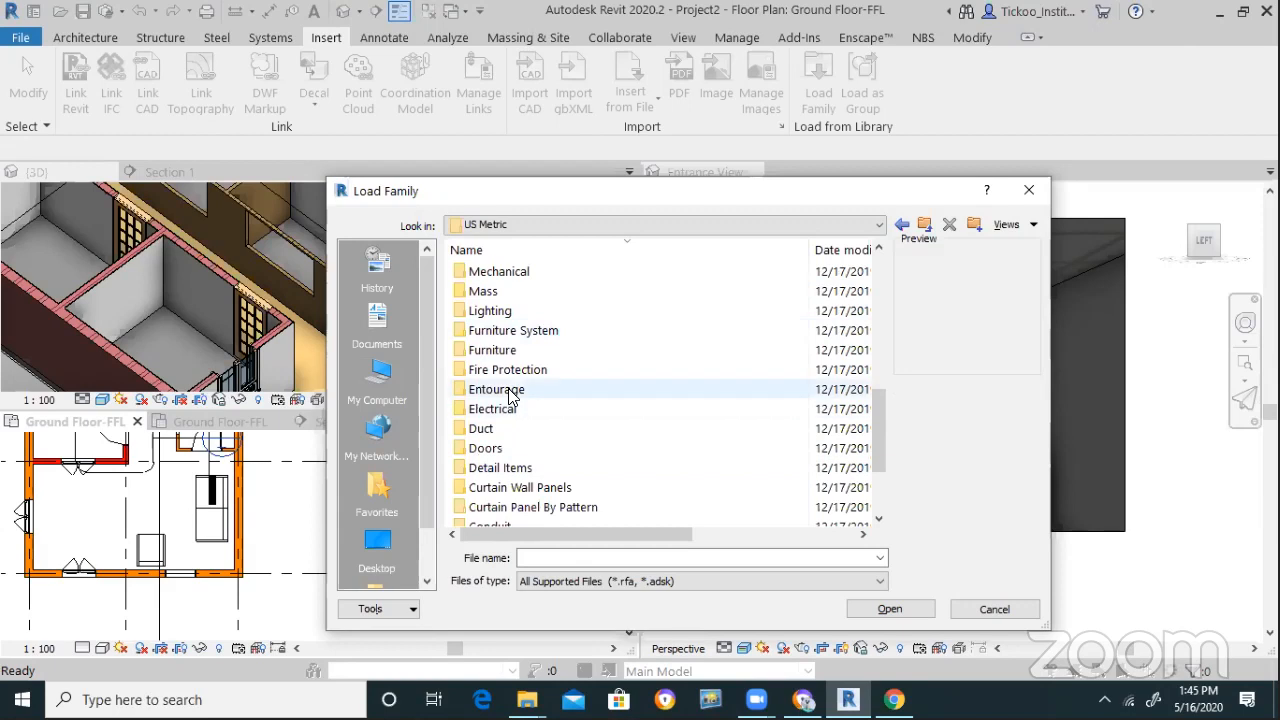
double_click(510, 390)
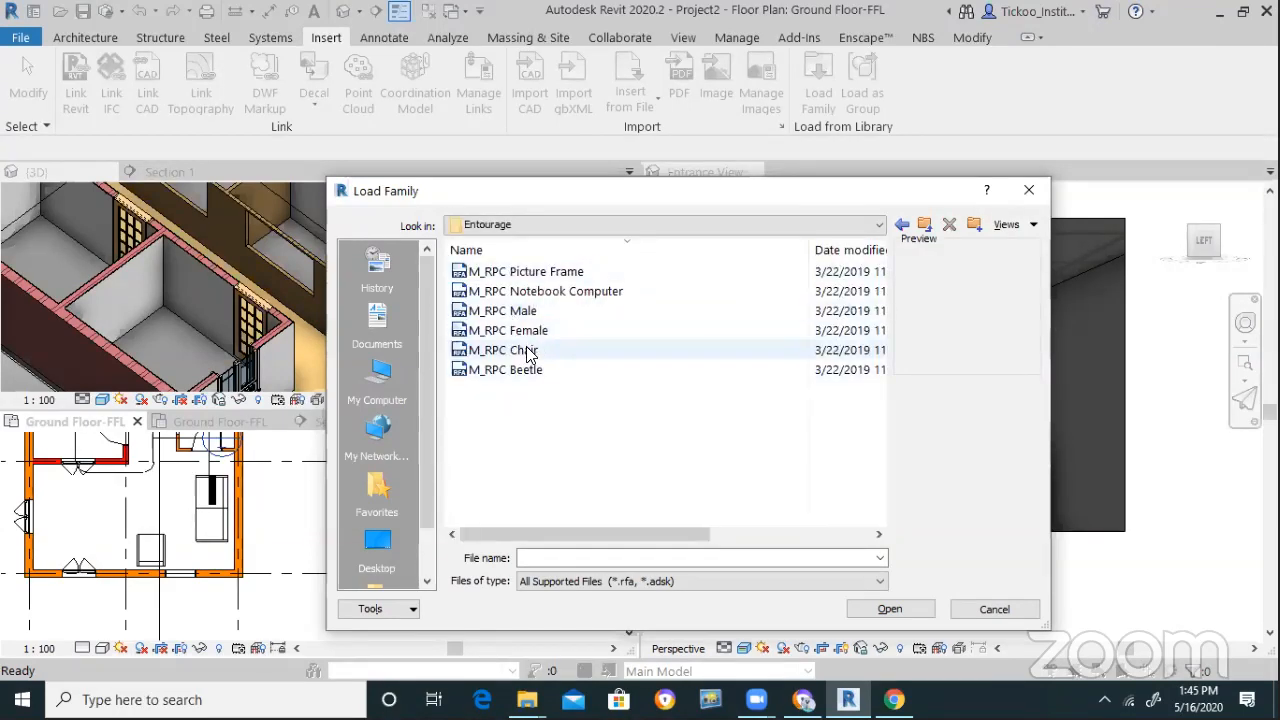
Load the M_RPC Female and M_RPC Male families into the project
click(526, 350)
click(517, 370)
click(530, 330)
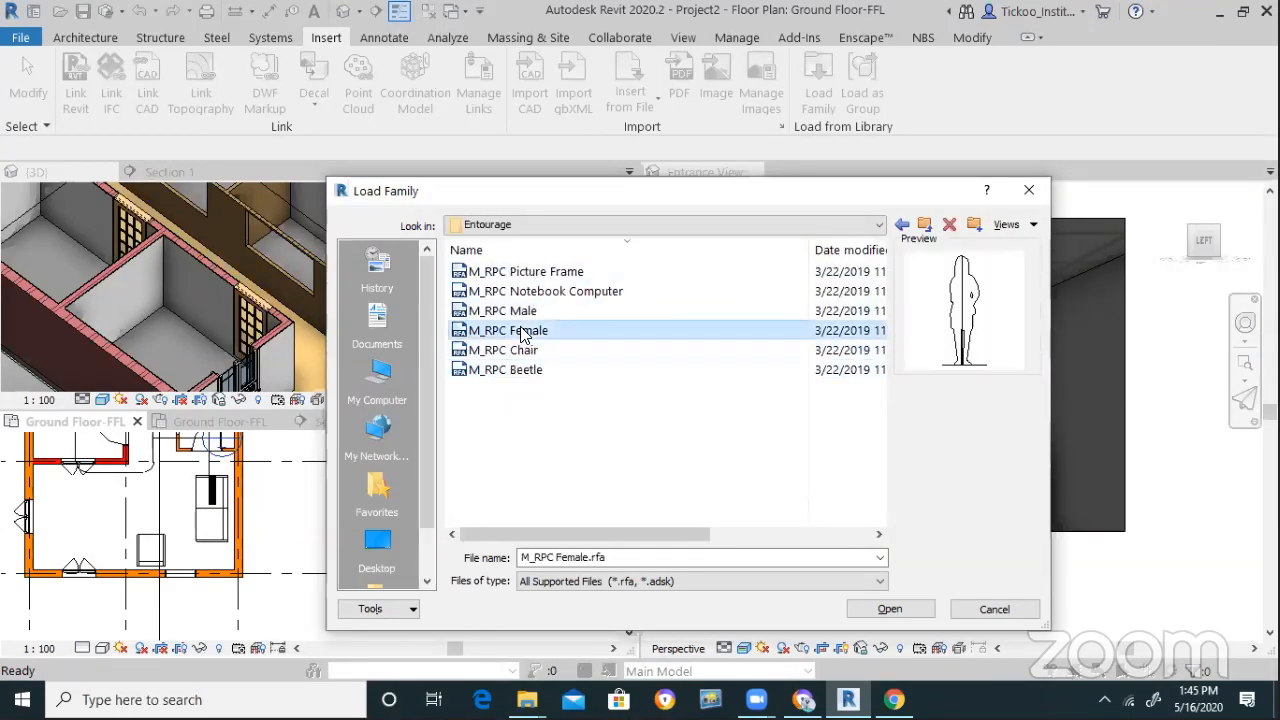
ctrl+click(502, 311)
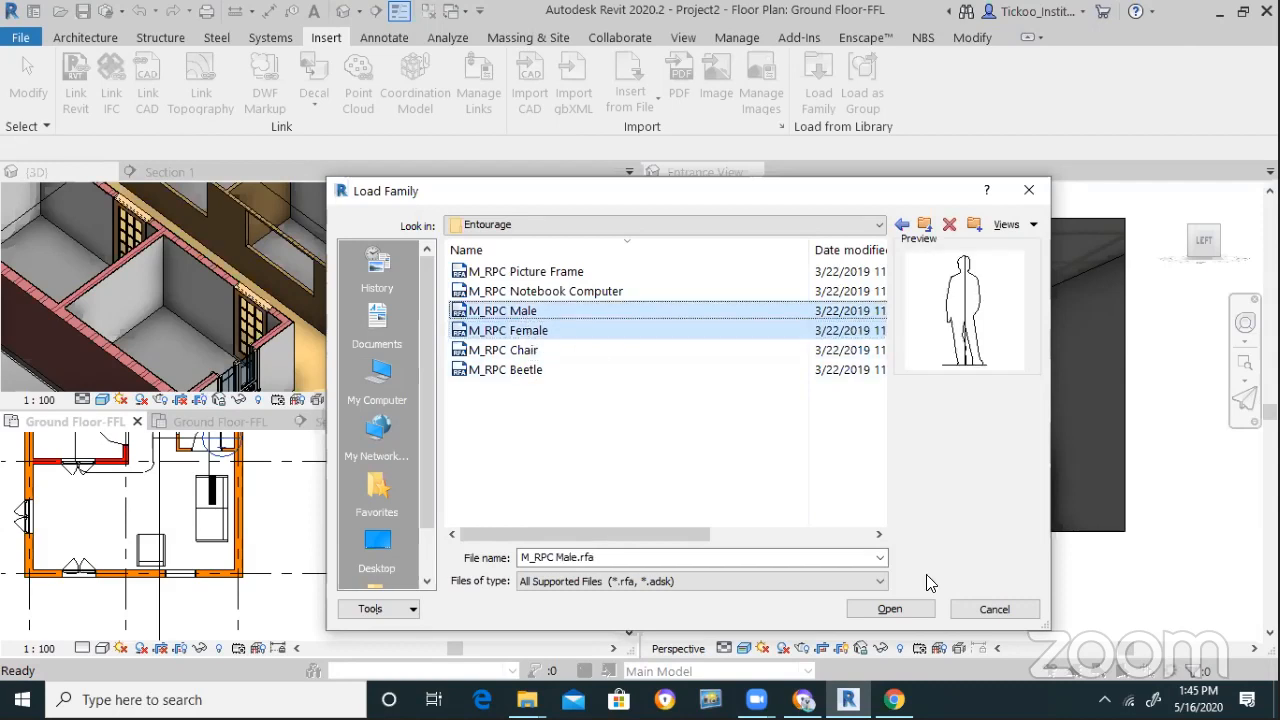
click(875, 609)
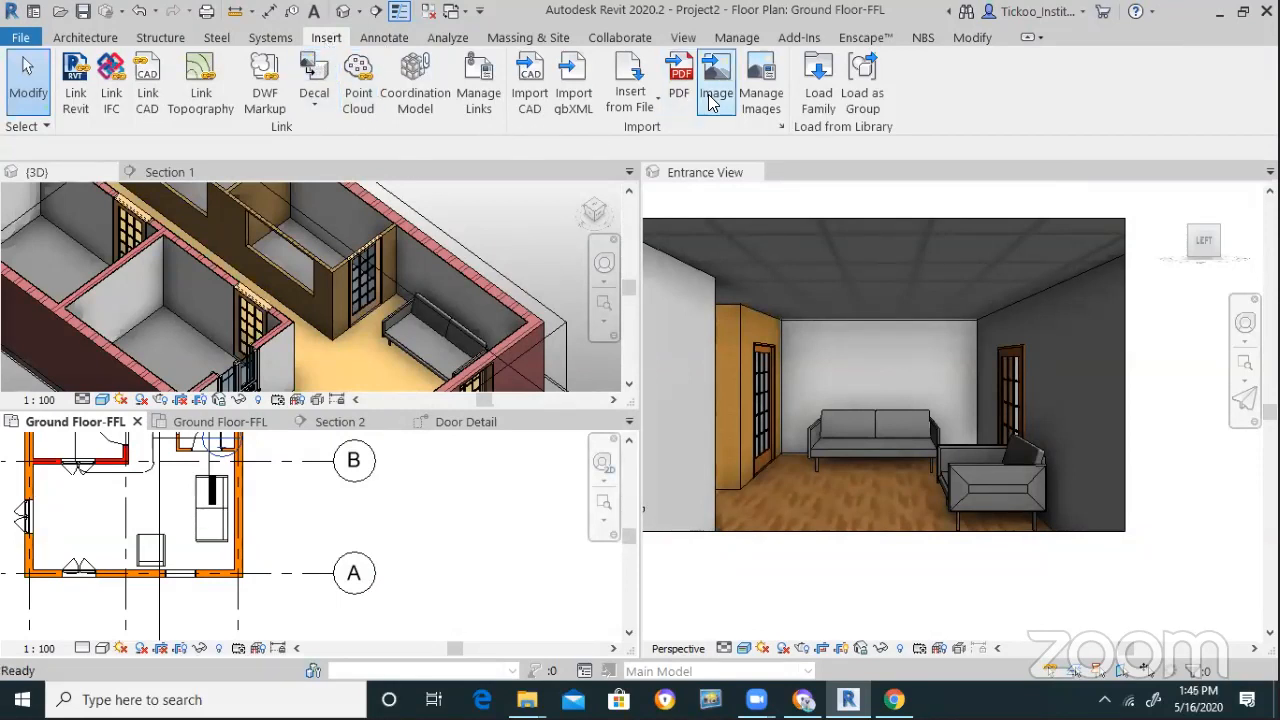
Place an M_RPC Female : Lisa figure in the ground-floor room
click(112, 40)
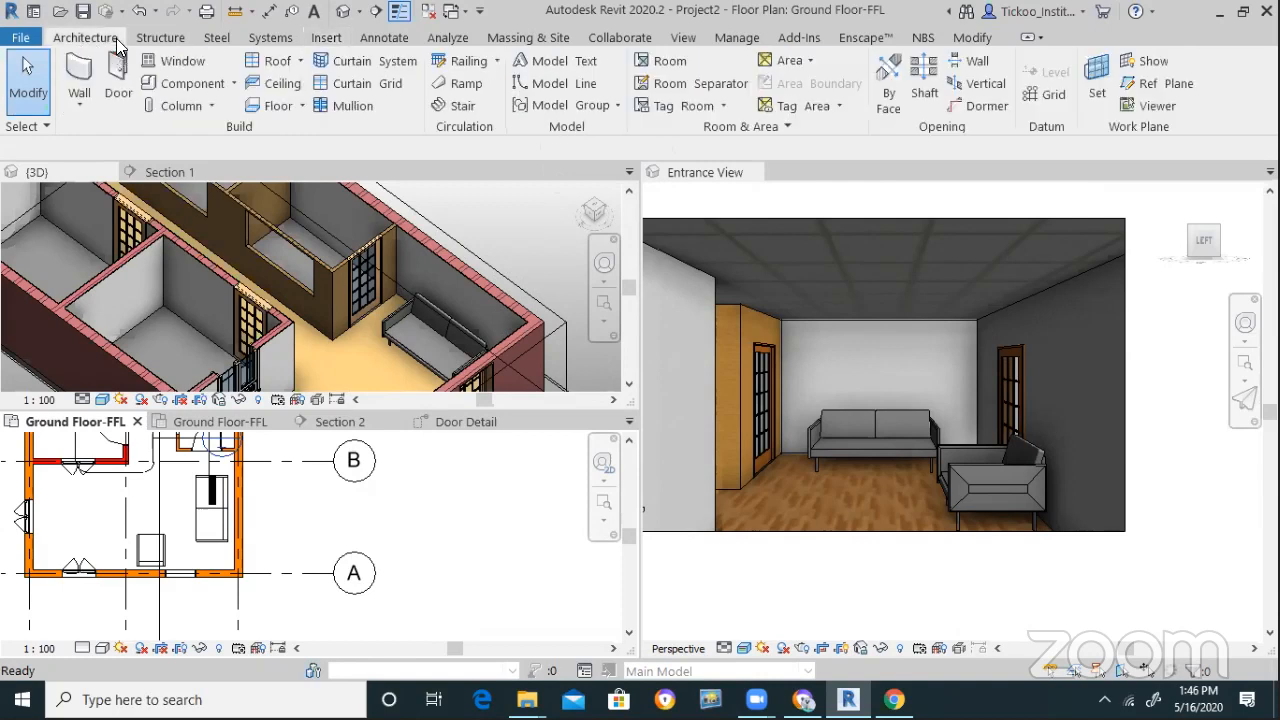
click(234, 84)
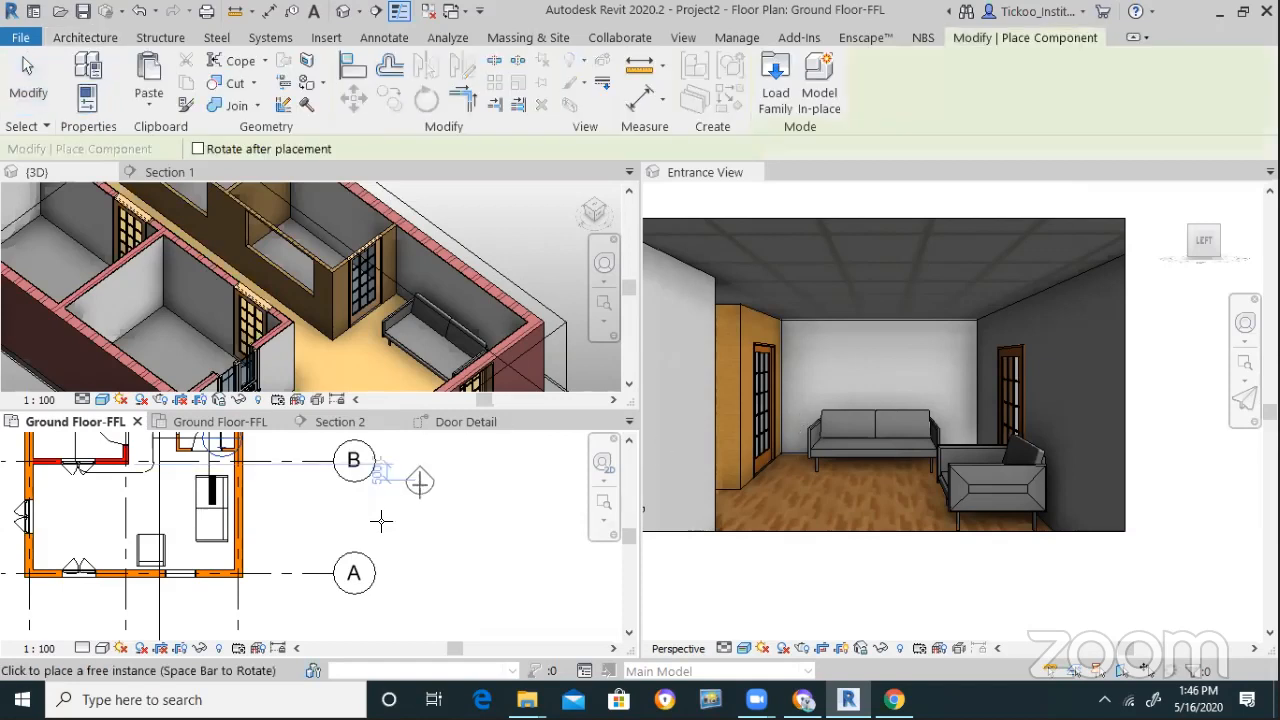
scroll(115, 512, up, 2)
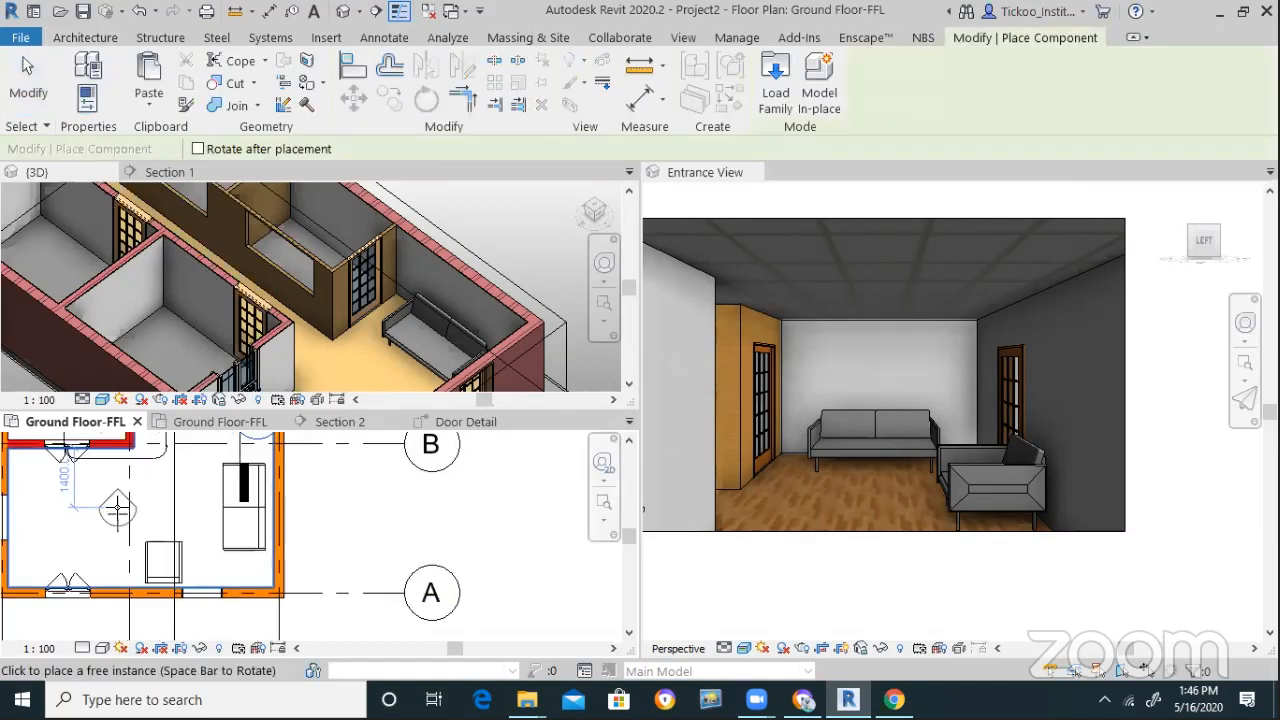
click(88, 105)
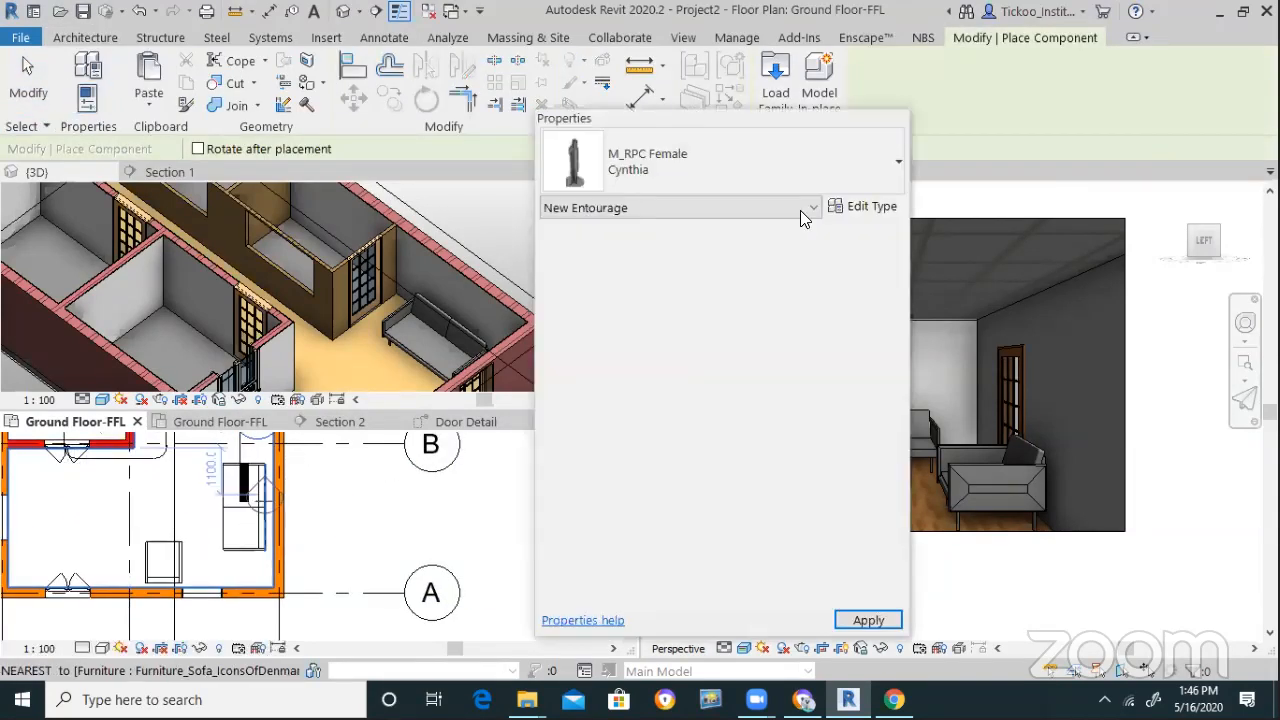
click(718, 166)
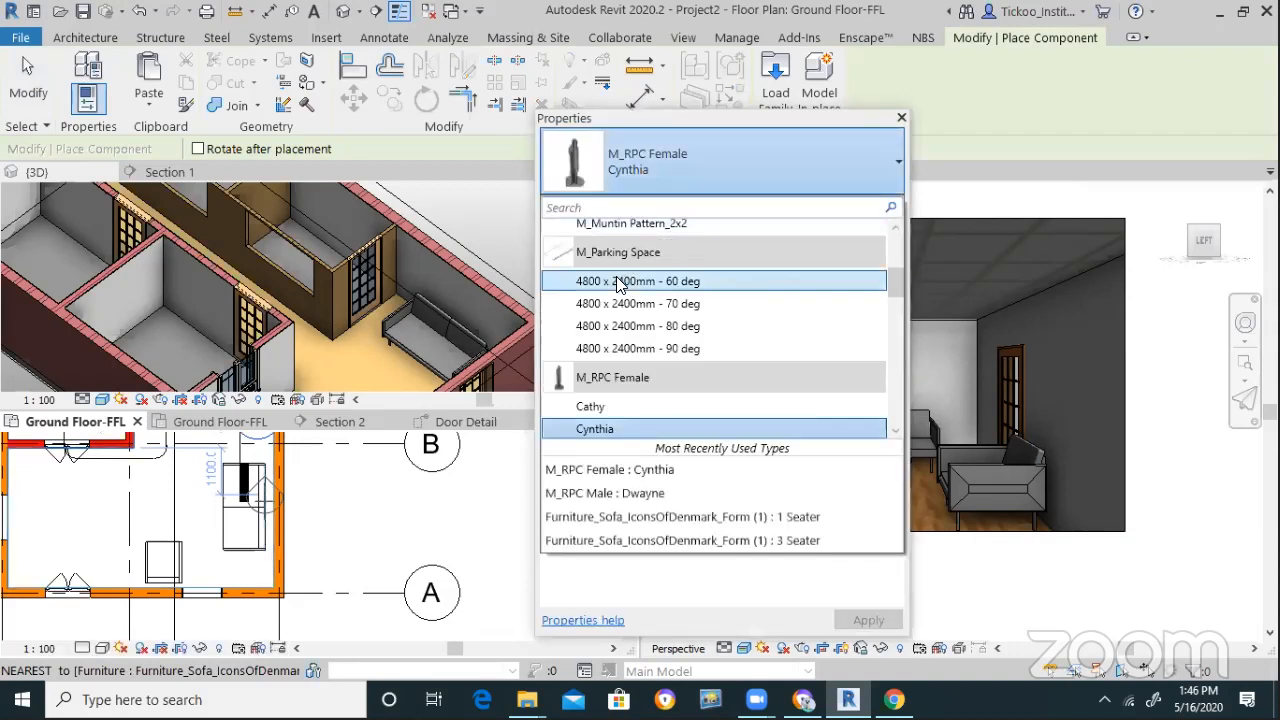
scroll(690, 406, down, 1)
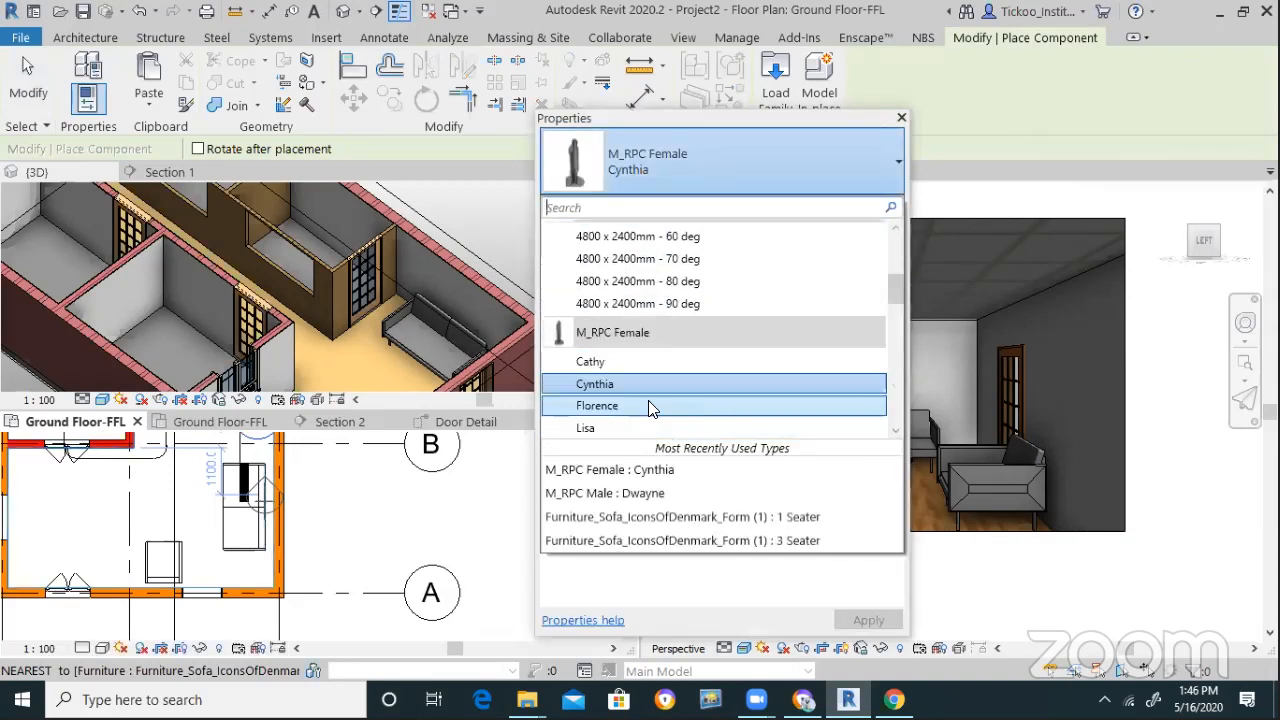
click(606, 428)
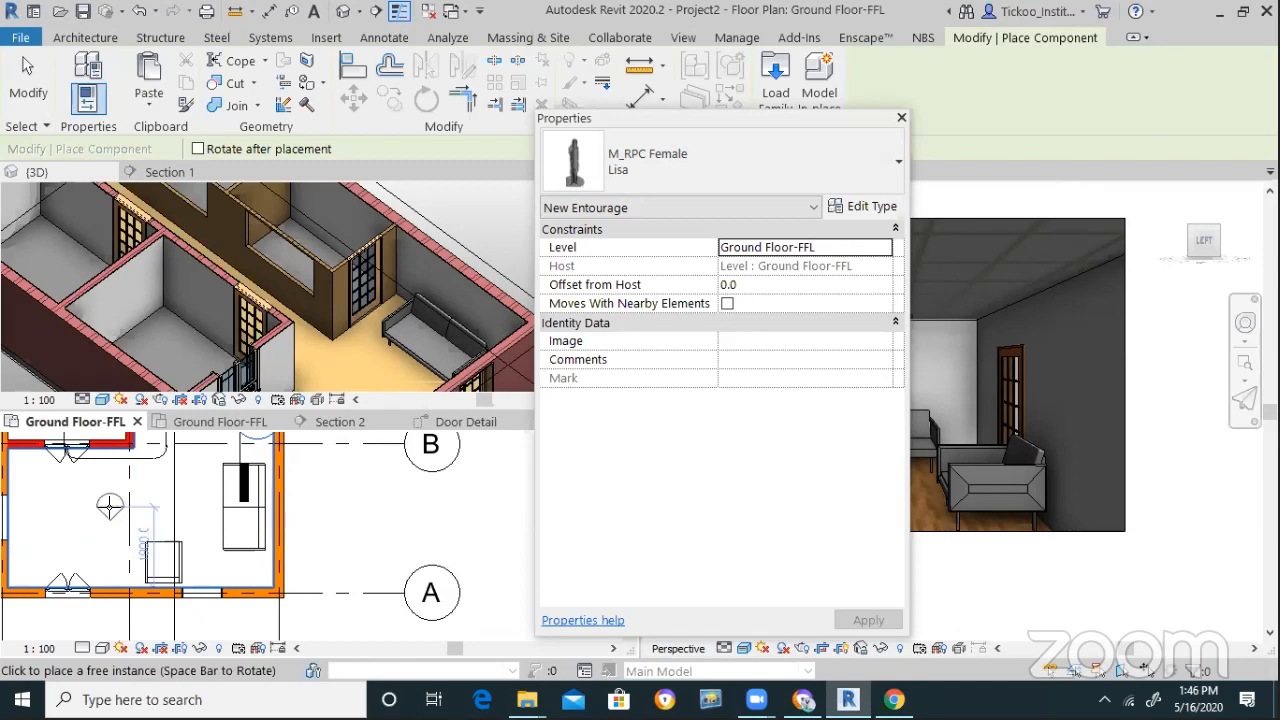
click(108, 508)
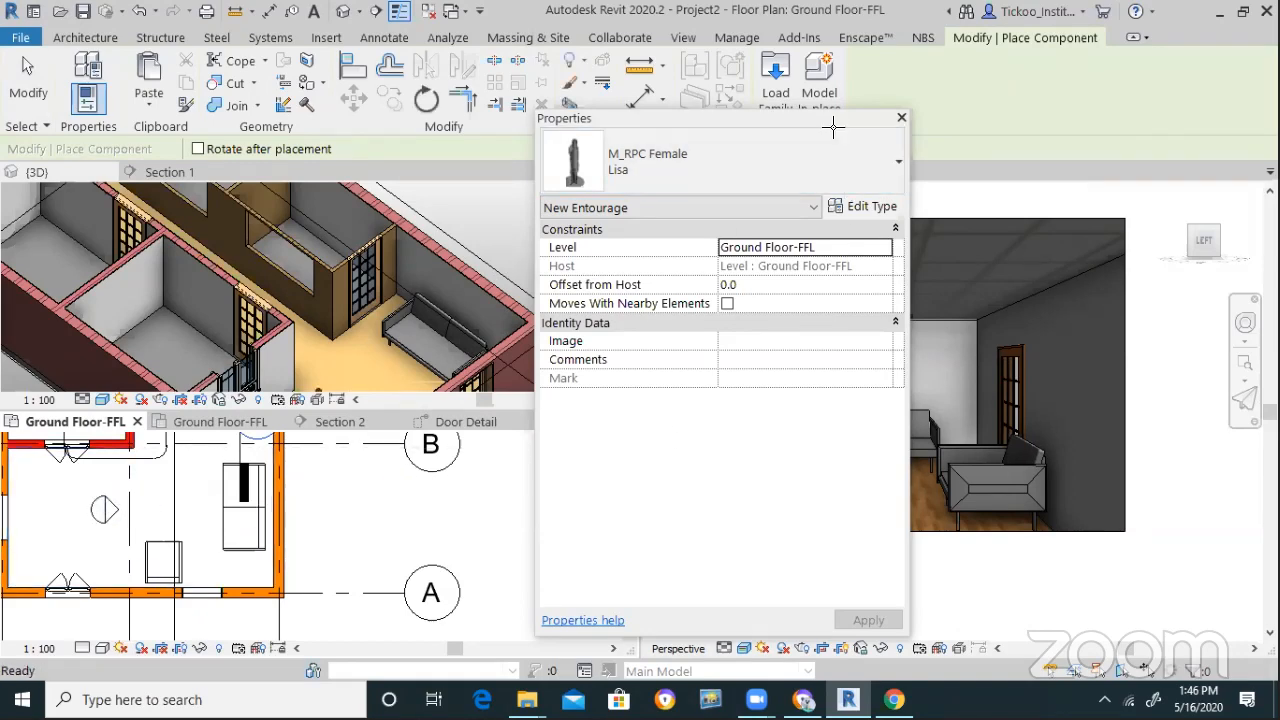
key(Escape)
click(901, 117)
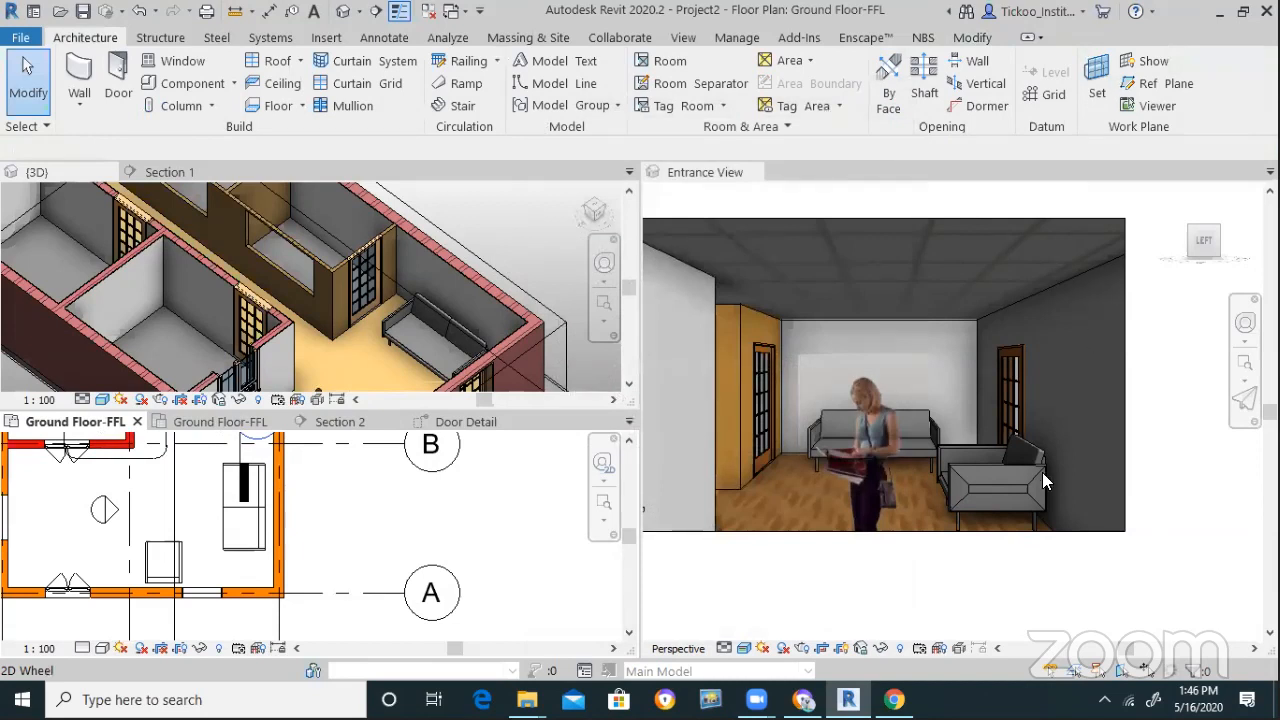
Drag the Lisa figure about 1600 to the right and check her in the Entrance View
click(104, 512)
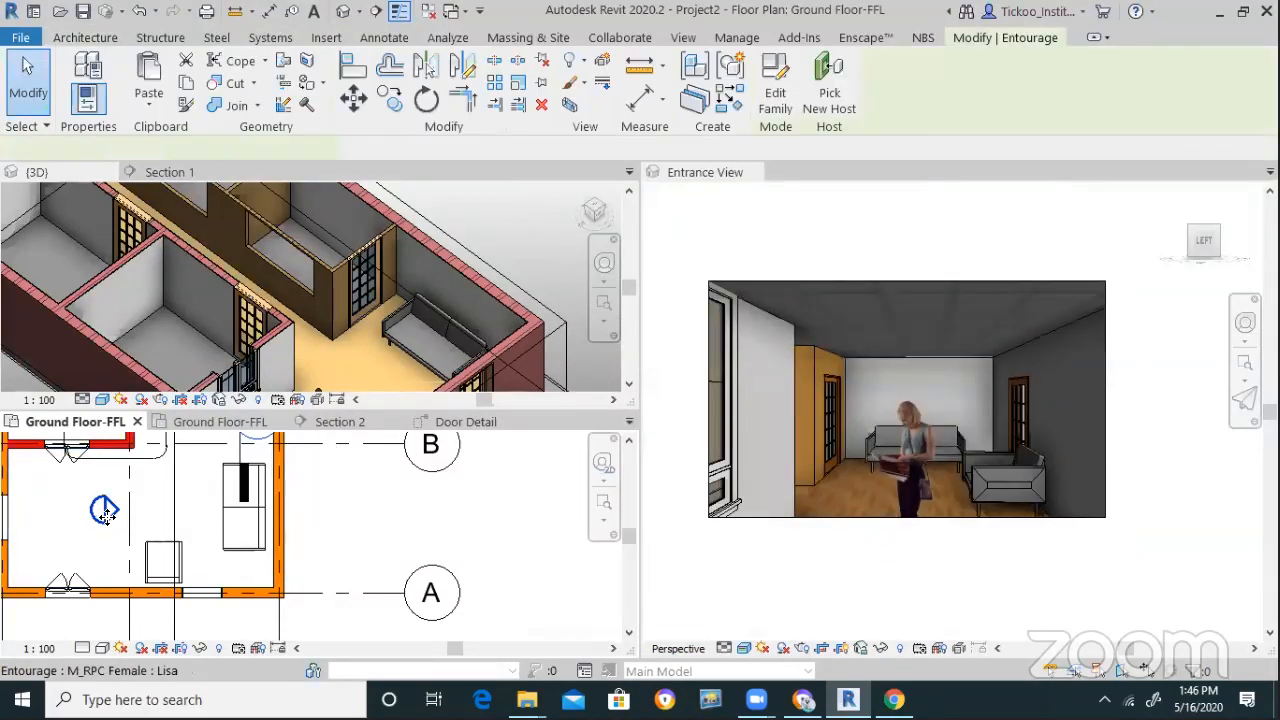
drag(104, 512, 211, 505)
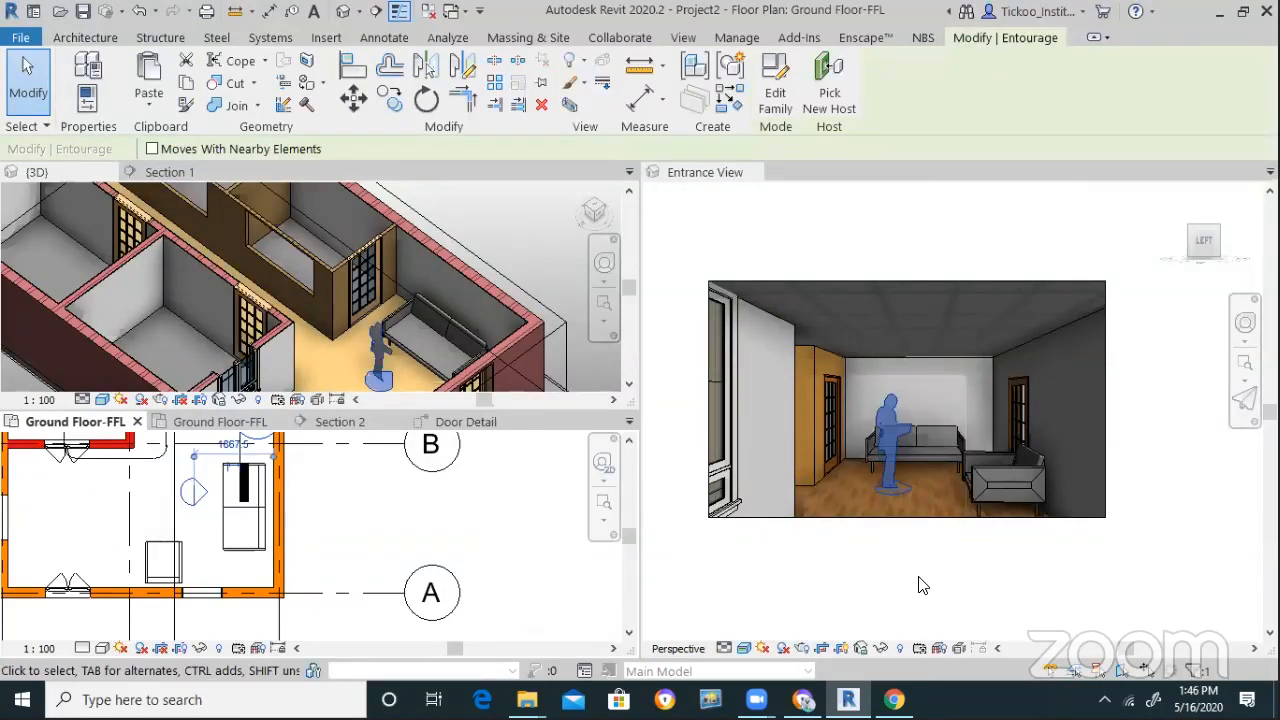
click(1121, 527)
click(1105, 519)
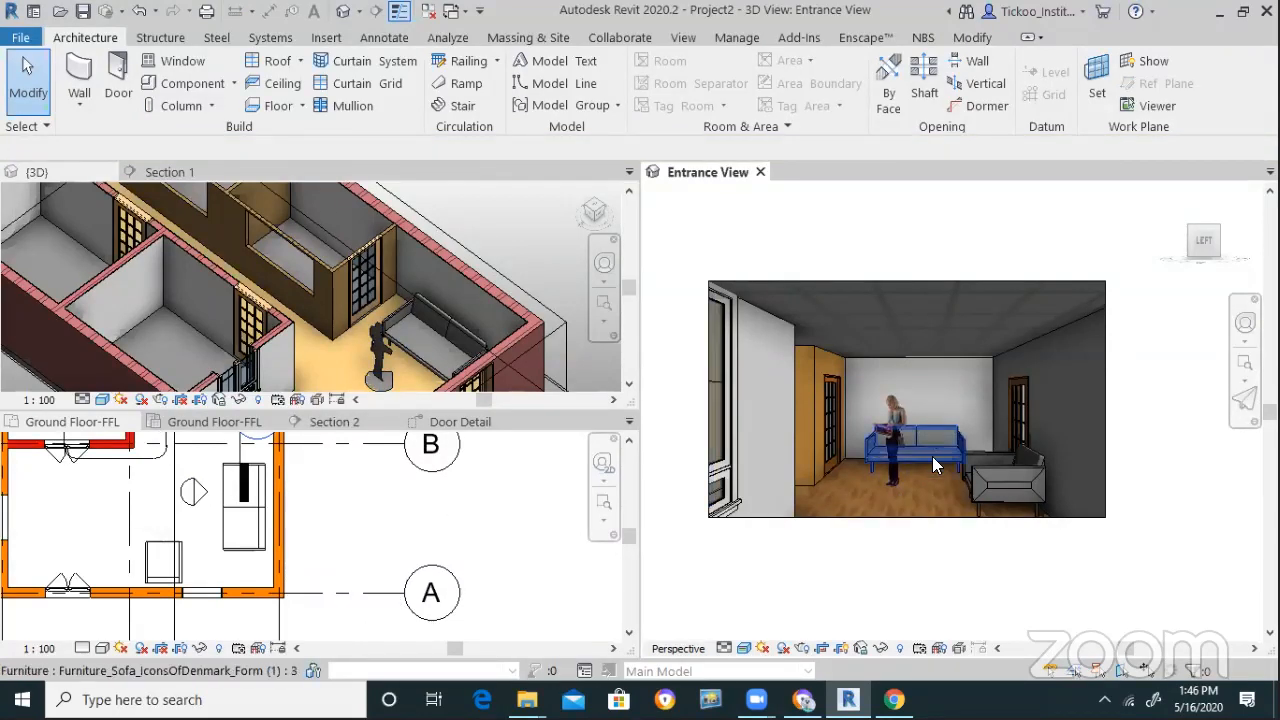
scroll(932, 456, up, 3)
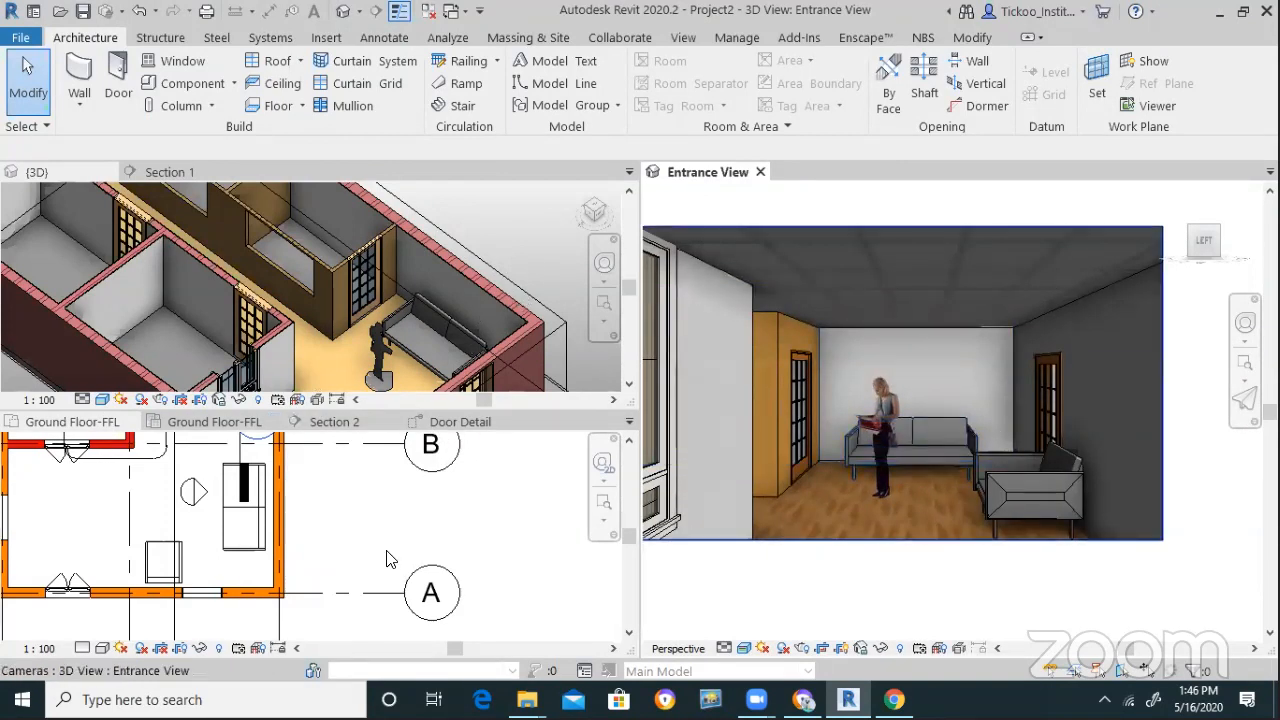
scroll(278, 582, down, 4)
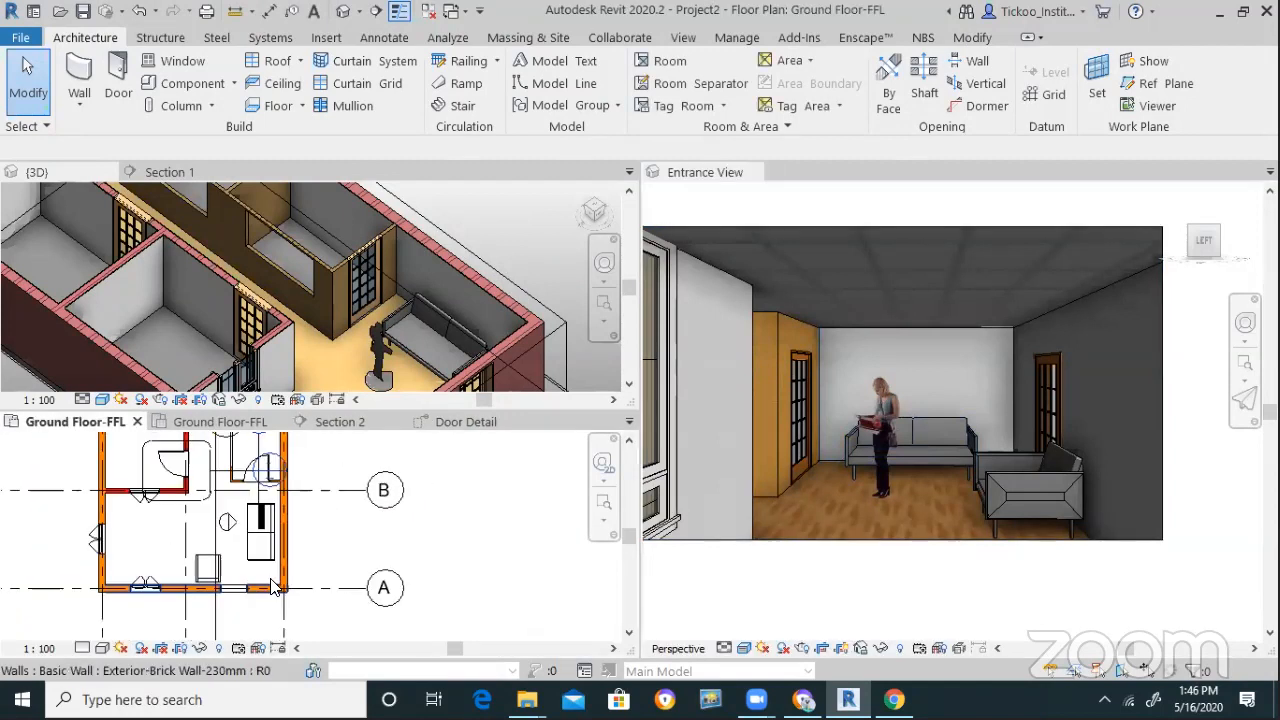
scroll(270, 580, up, 3)
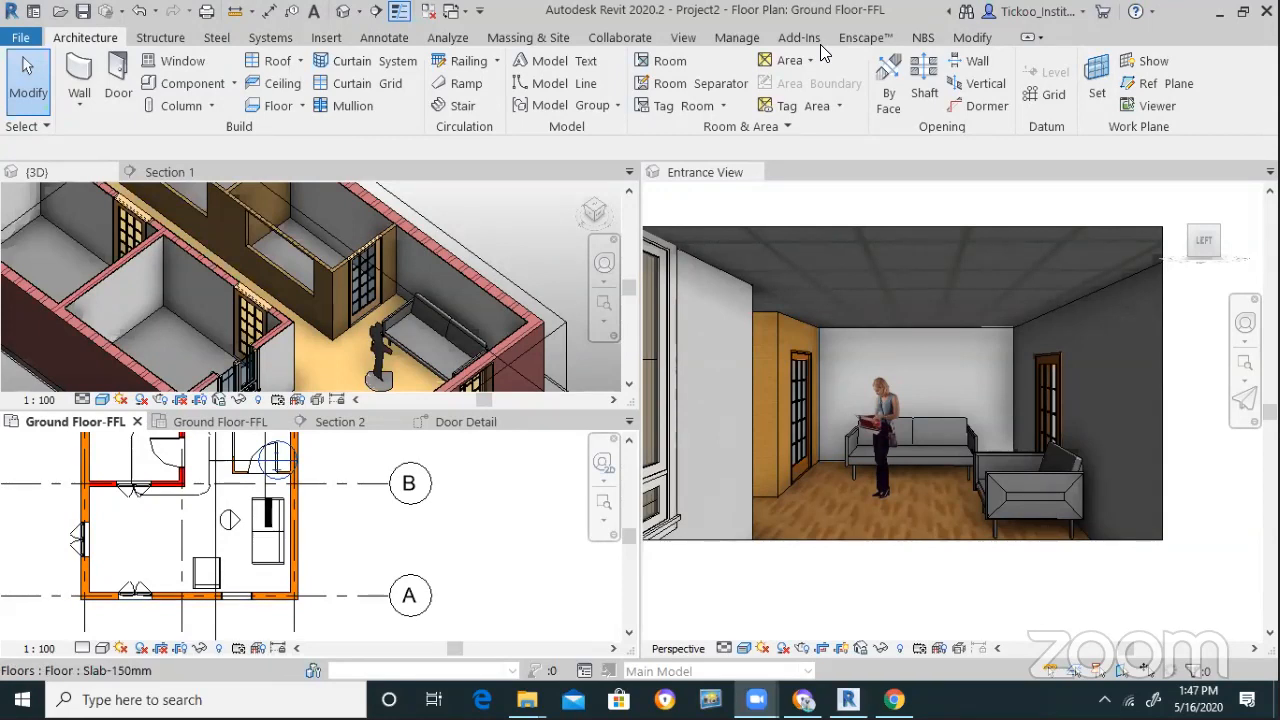
Open the Project Browser from the view's right-click Browsers menu
right_click(479, 229)
mouse_move(600, 479)
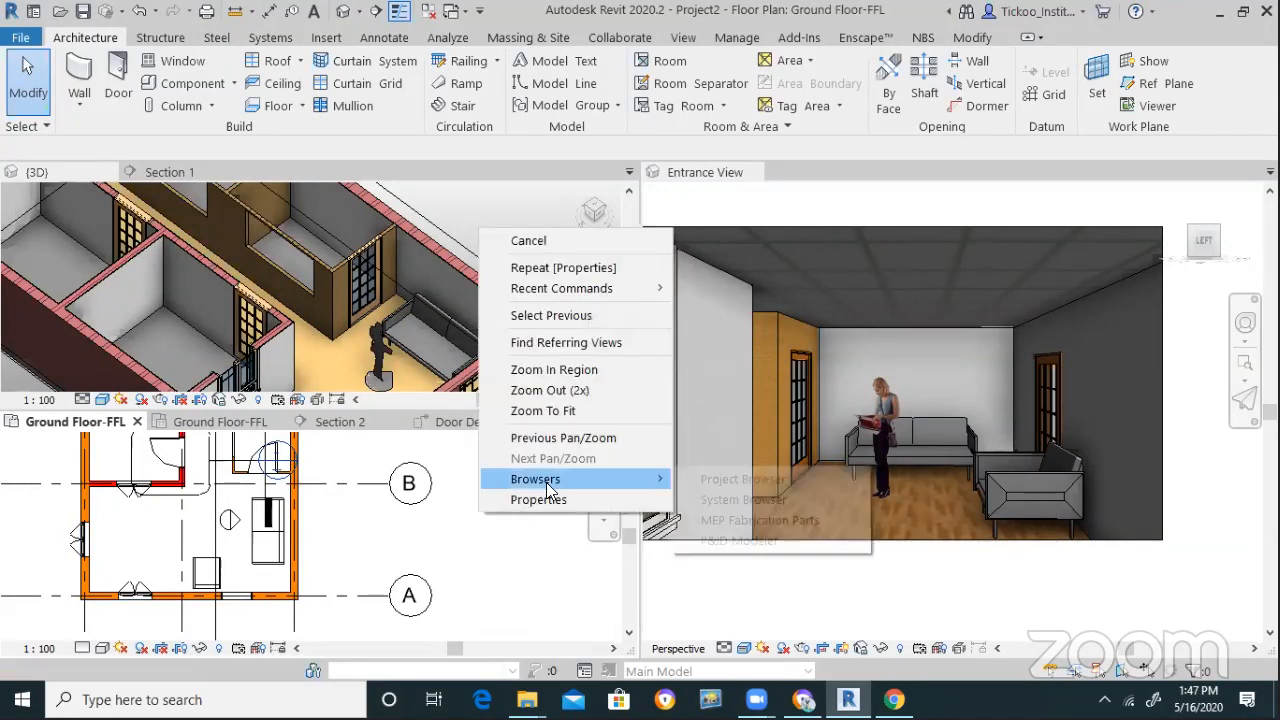
click(743, 480)
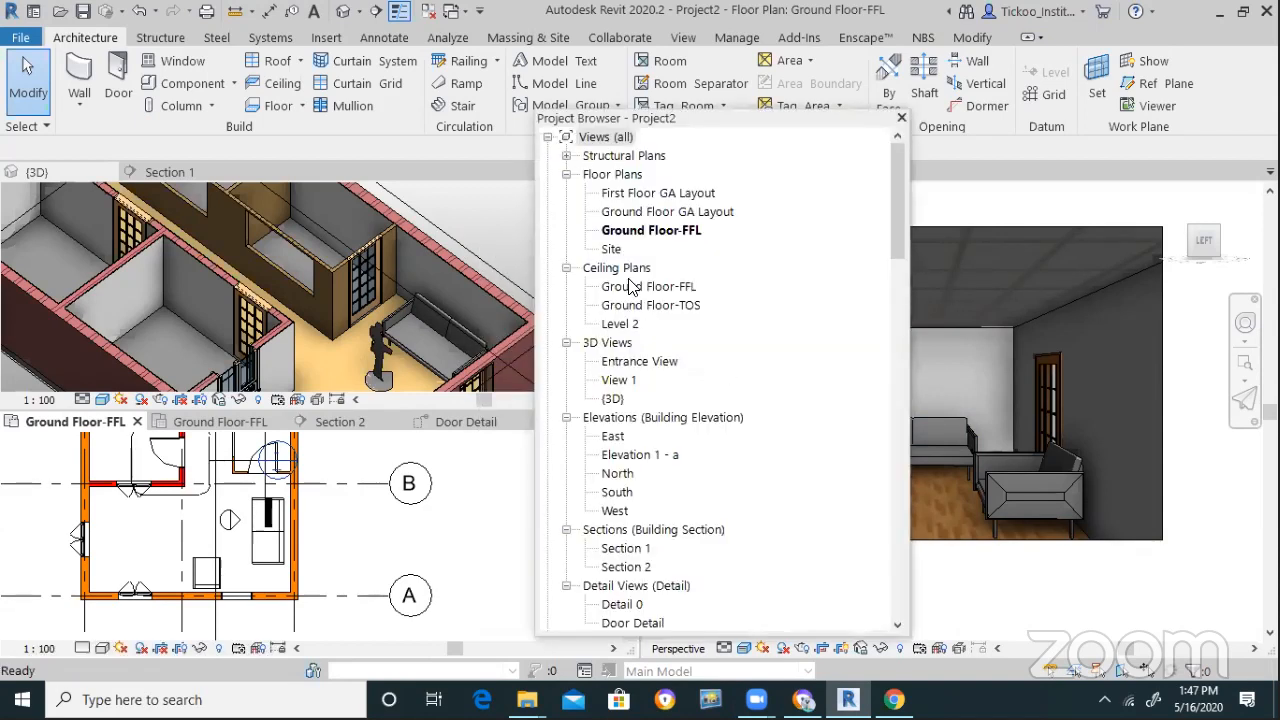
Open the Ground Floor-FFL ceiling plan
click(632, 288)
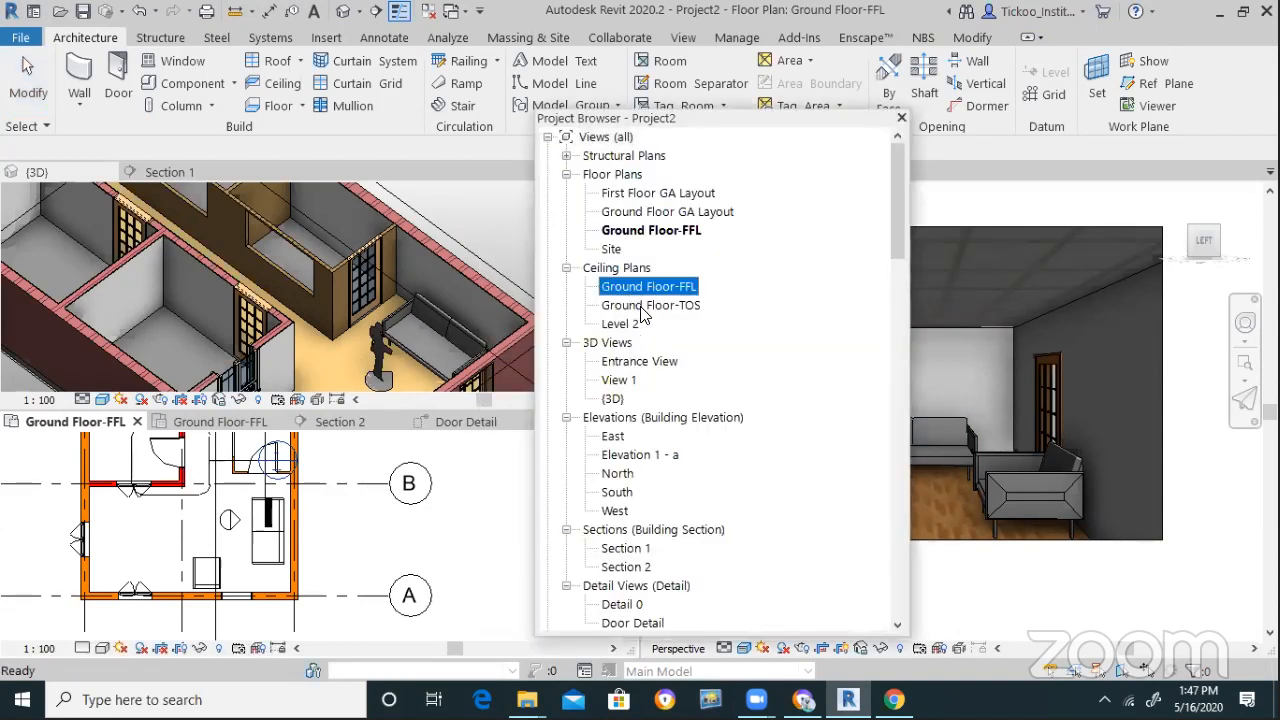
click(644, 306)
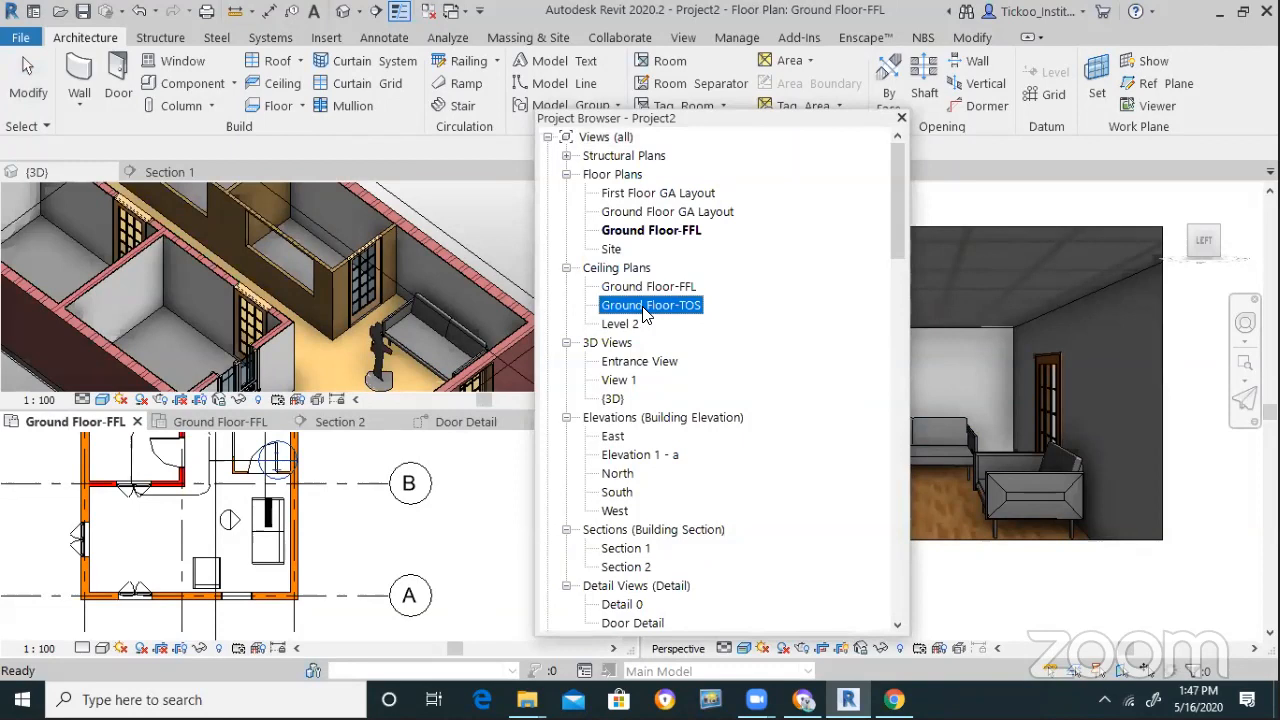
double_click(646, 288)
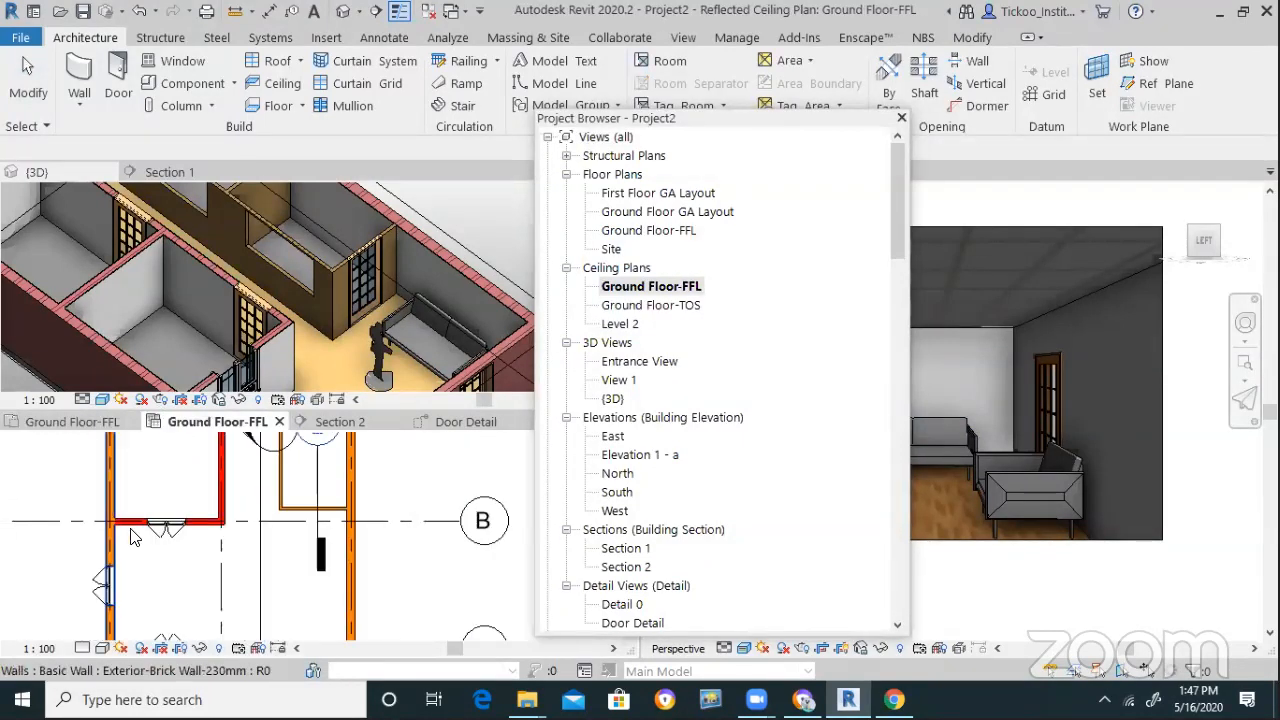
scroll(133, 537, down, 2)
Load M_Ceiling Light - Linear Box from the Lighting\Architectural\Internal library folder
click(328, 37)
click(818, 67)
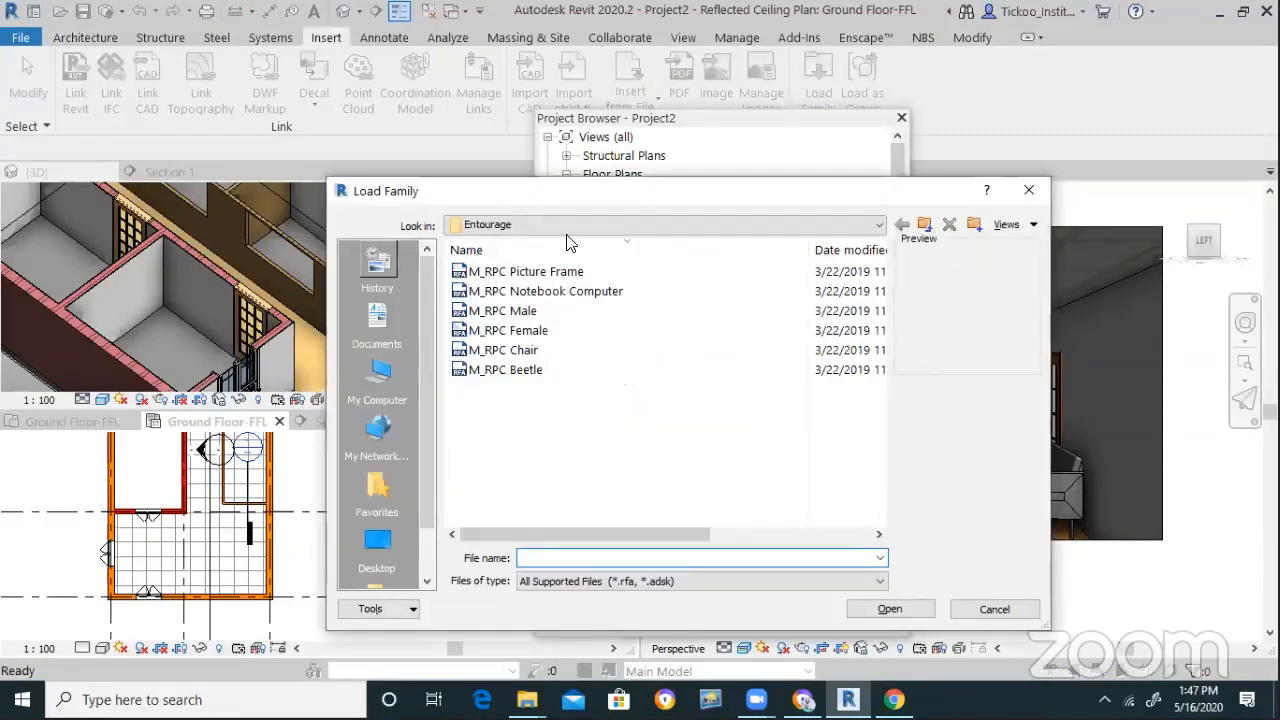
click(924, 224)
scroll(552, 422, down, 3)
scroll(520, 420, down, 6)
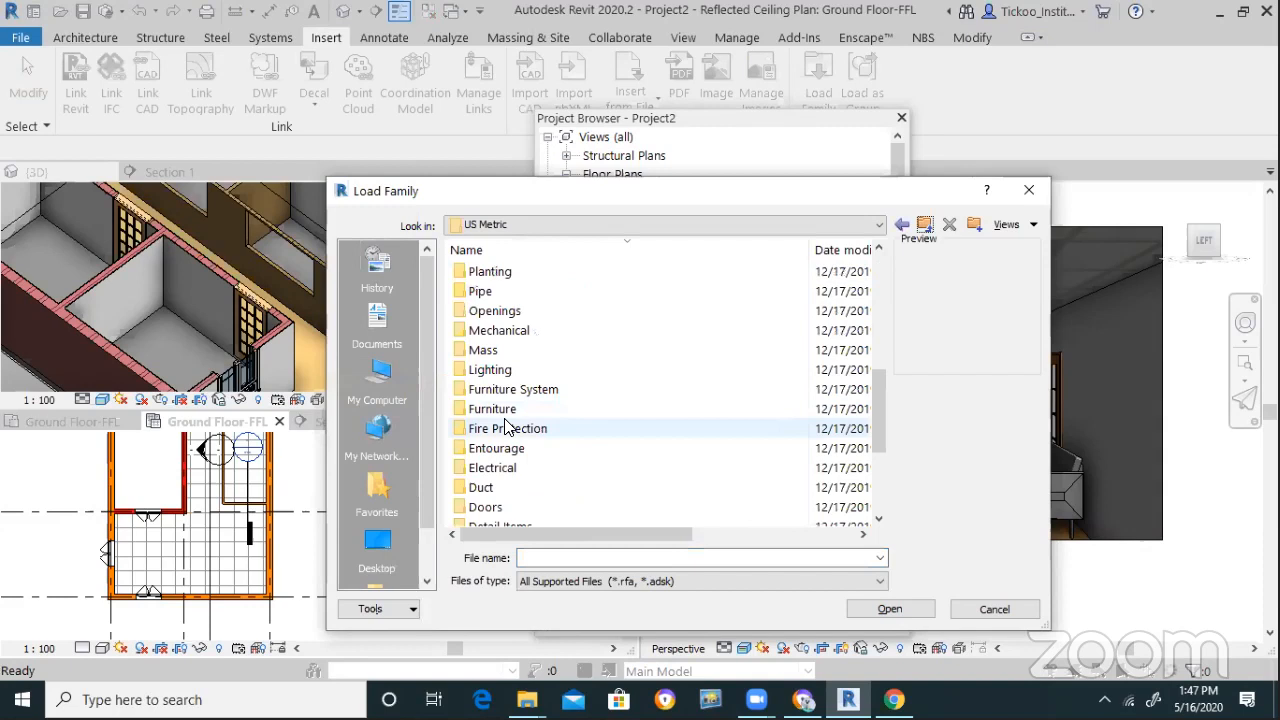
scroll(505, 462, up, 3)
scroll(512, 440, up, 3)
scroll(516, 431, down, 1)
double_click(490, 488)
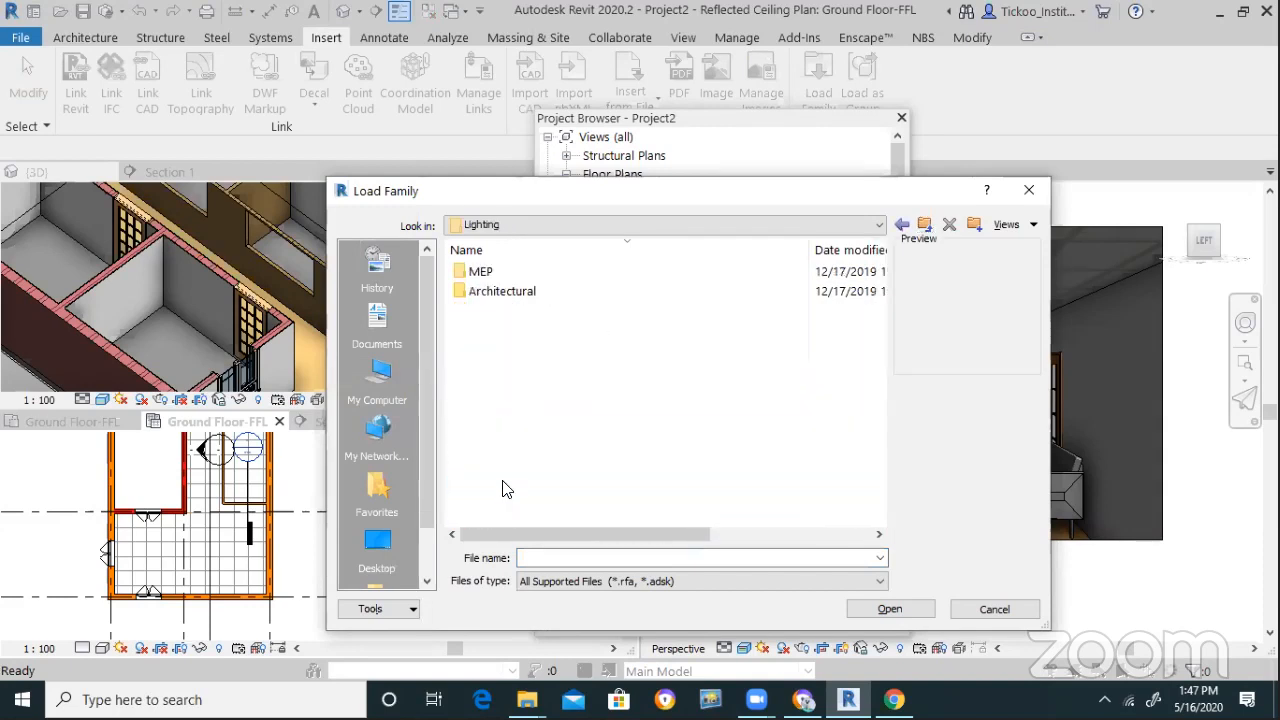
double_click(492, 291)
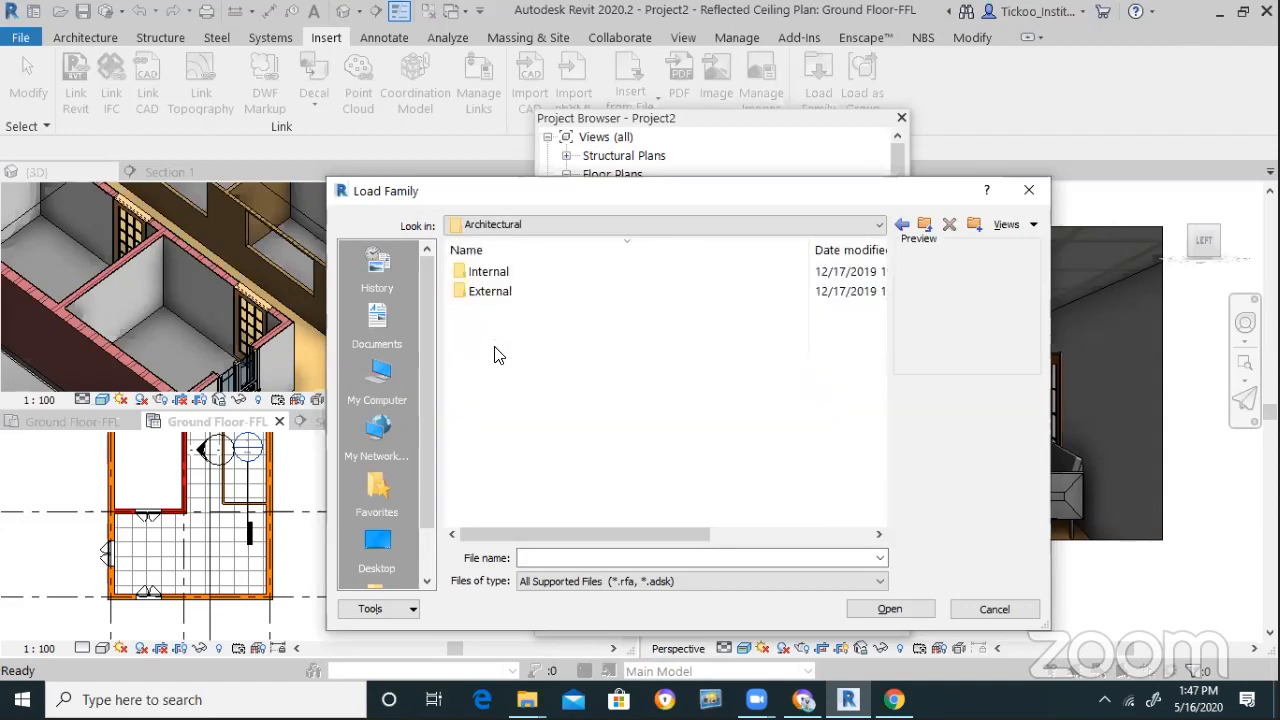
double_click(488, 273)
scroll(548, 445, down, 8)
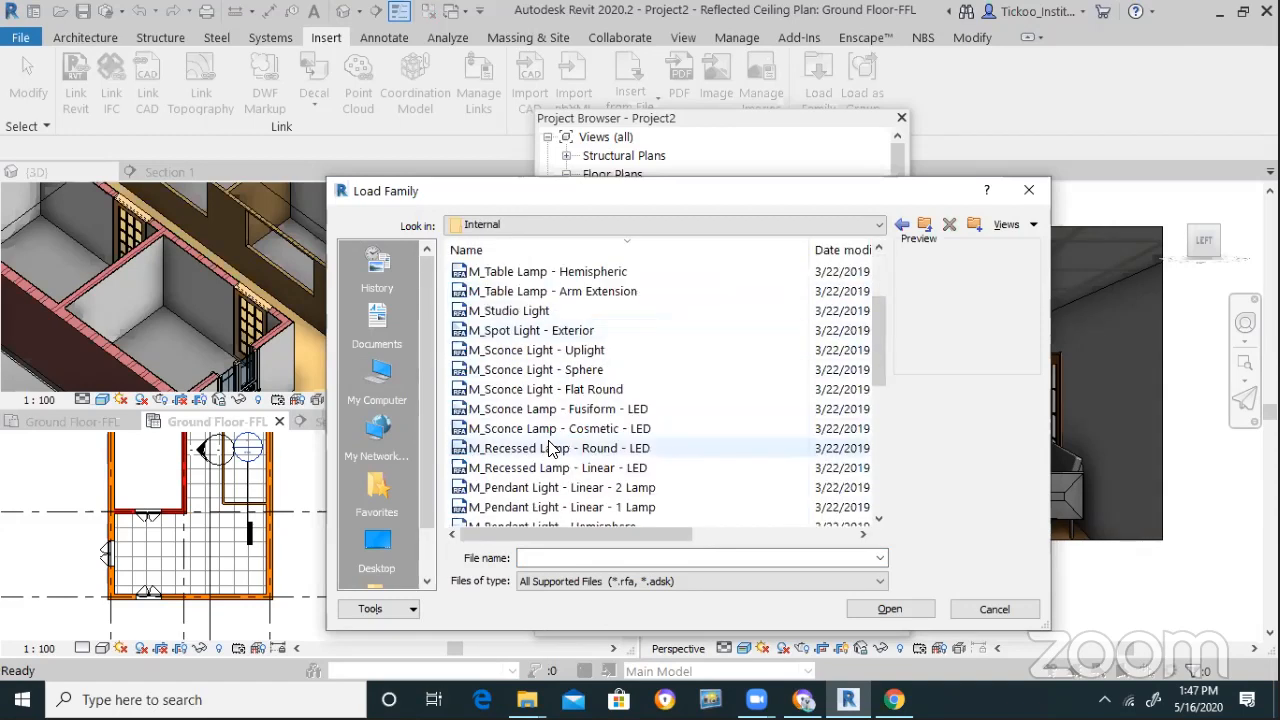
click(545, 492)
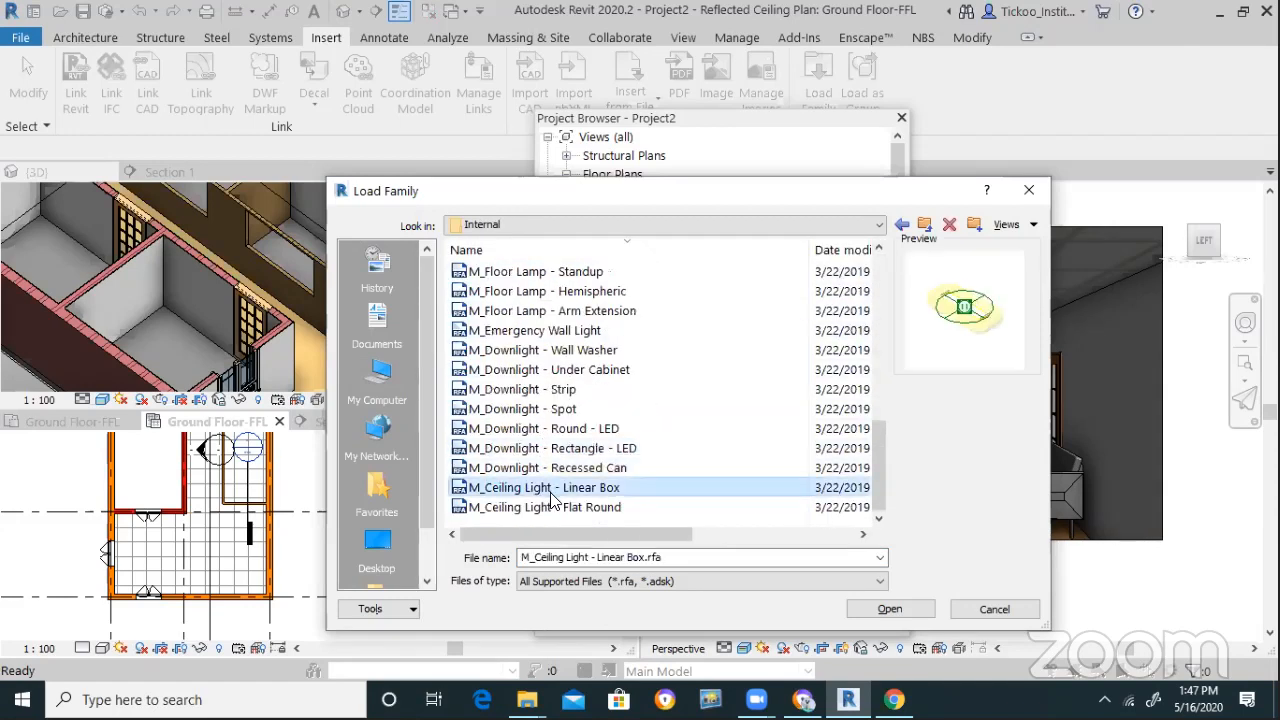
click(892, 608)
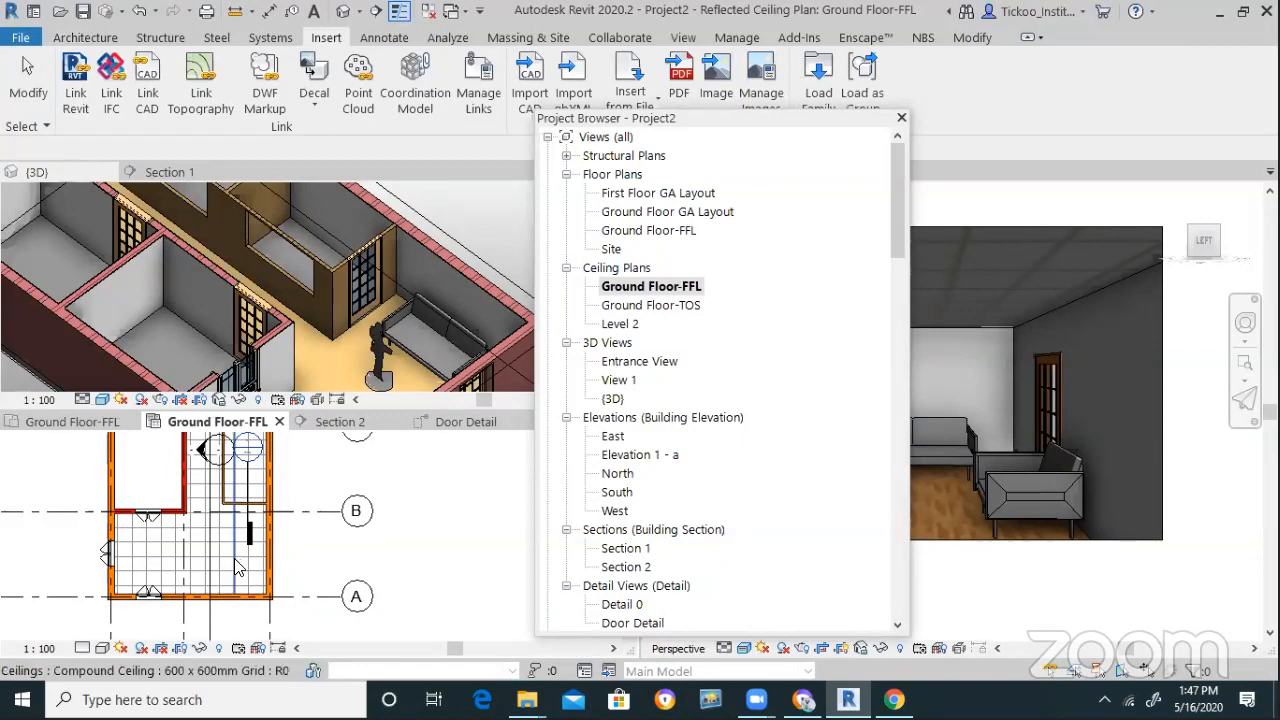
Place the Linear Box ceiling light in the ground-floor room's ceiling
key(Escape)
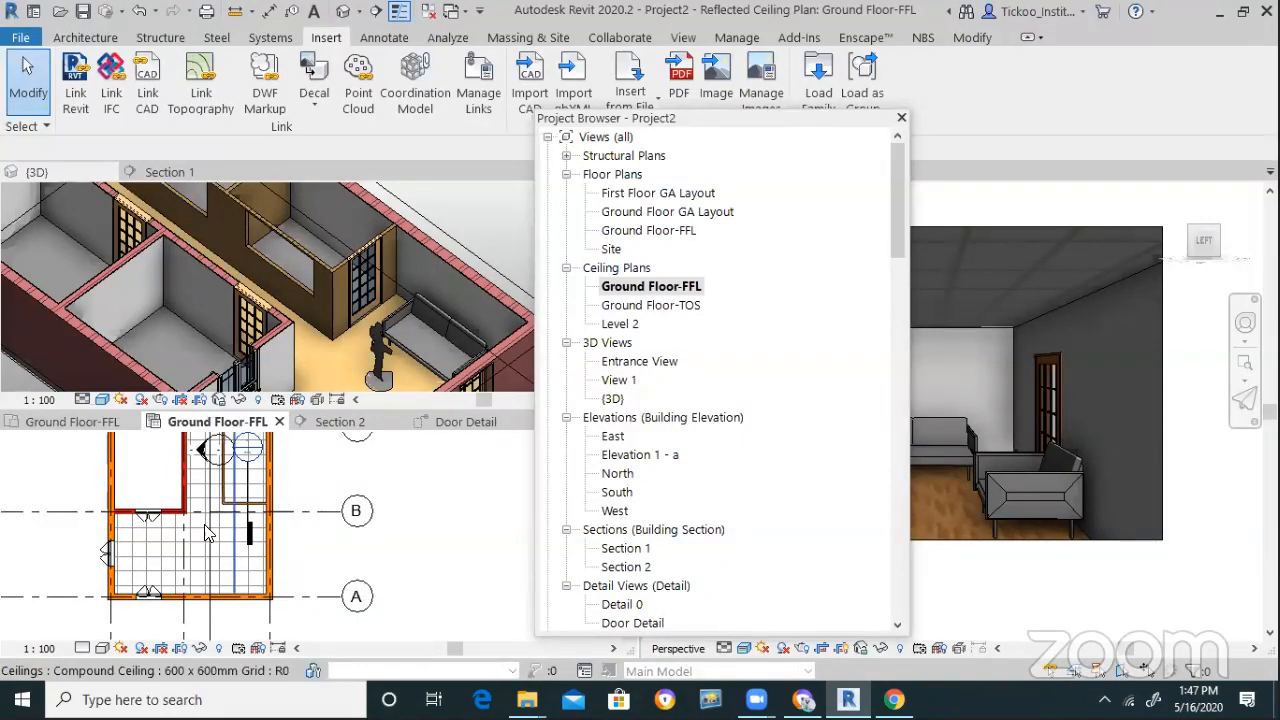
click(86, 38)
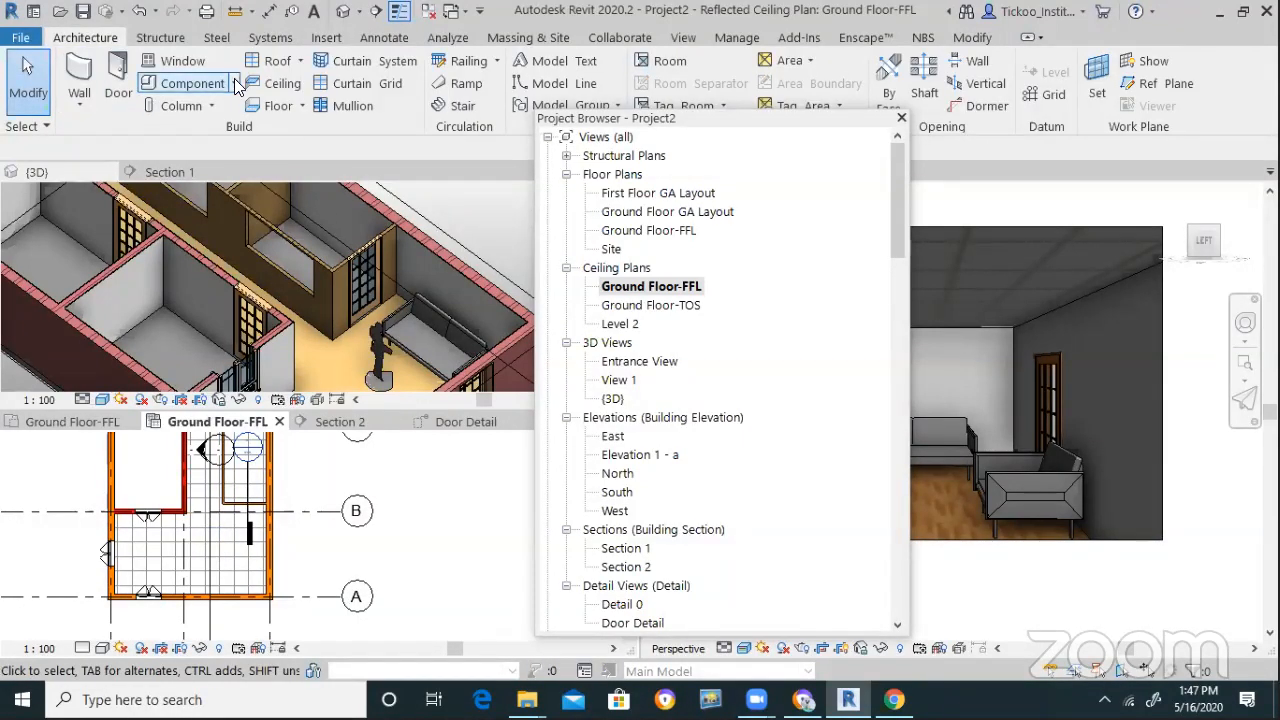
click(236, 84)
click(226, 110)
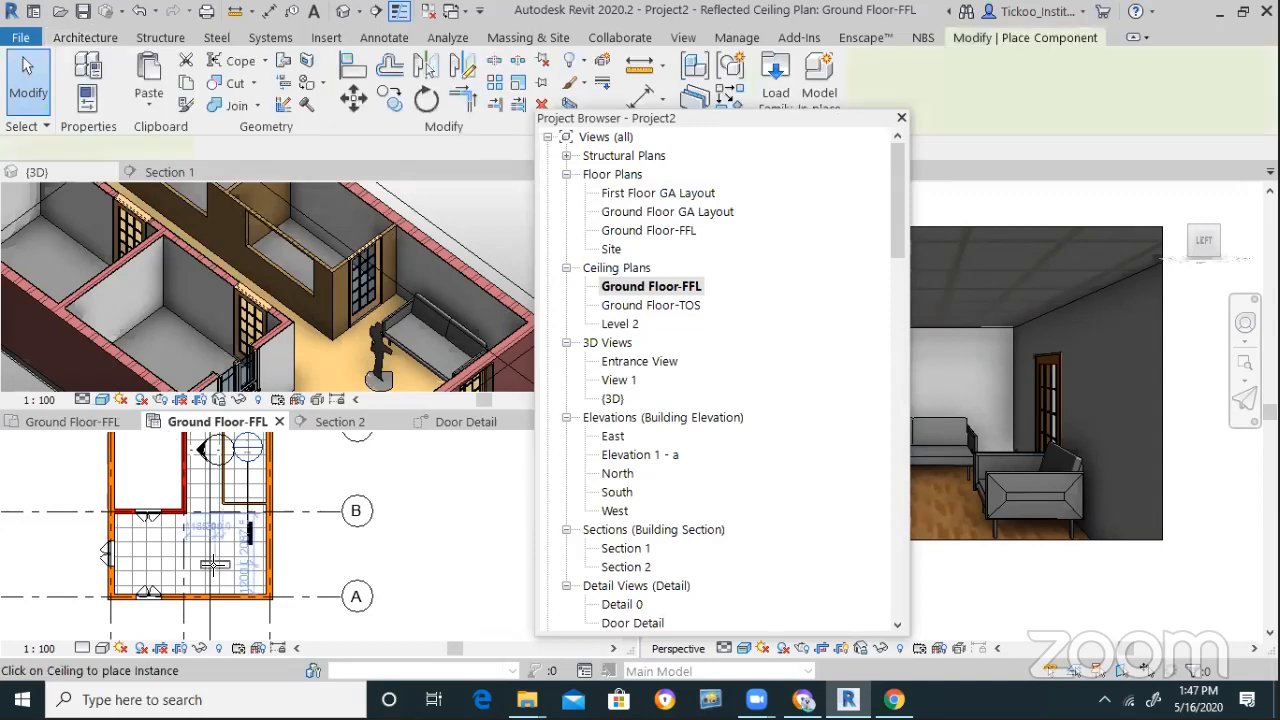
scroll(188, 556, up, 2)
click(243, 544)
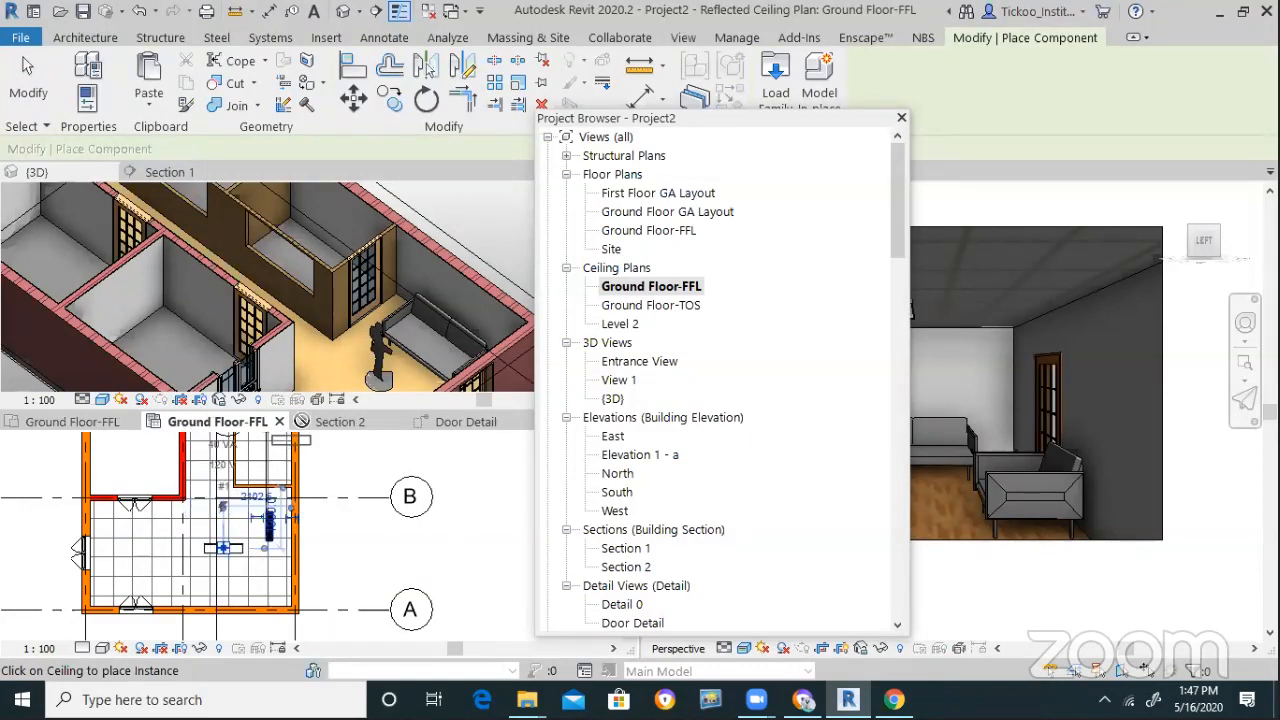
key(Escape)
key(Escape)
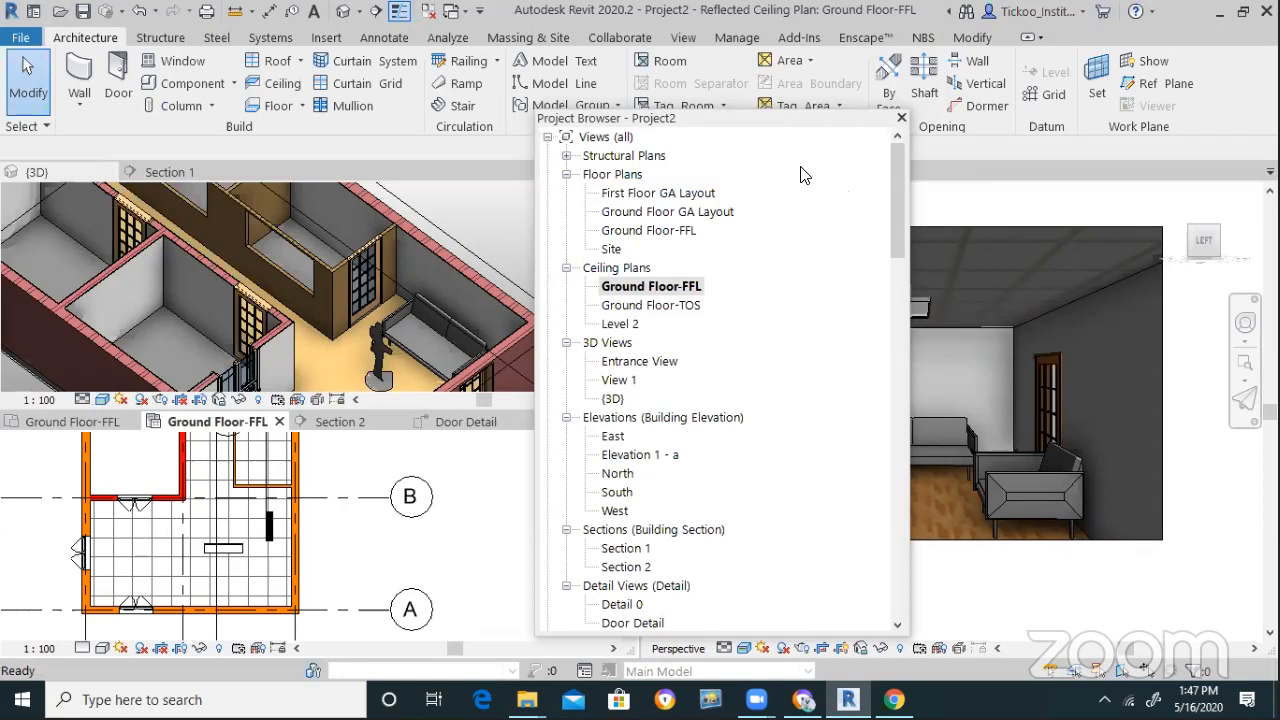
Rearrange the Project Browser and make the Entrance View active to review the room
drag(837, 119, 708, 41)
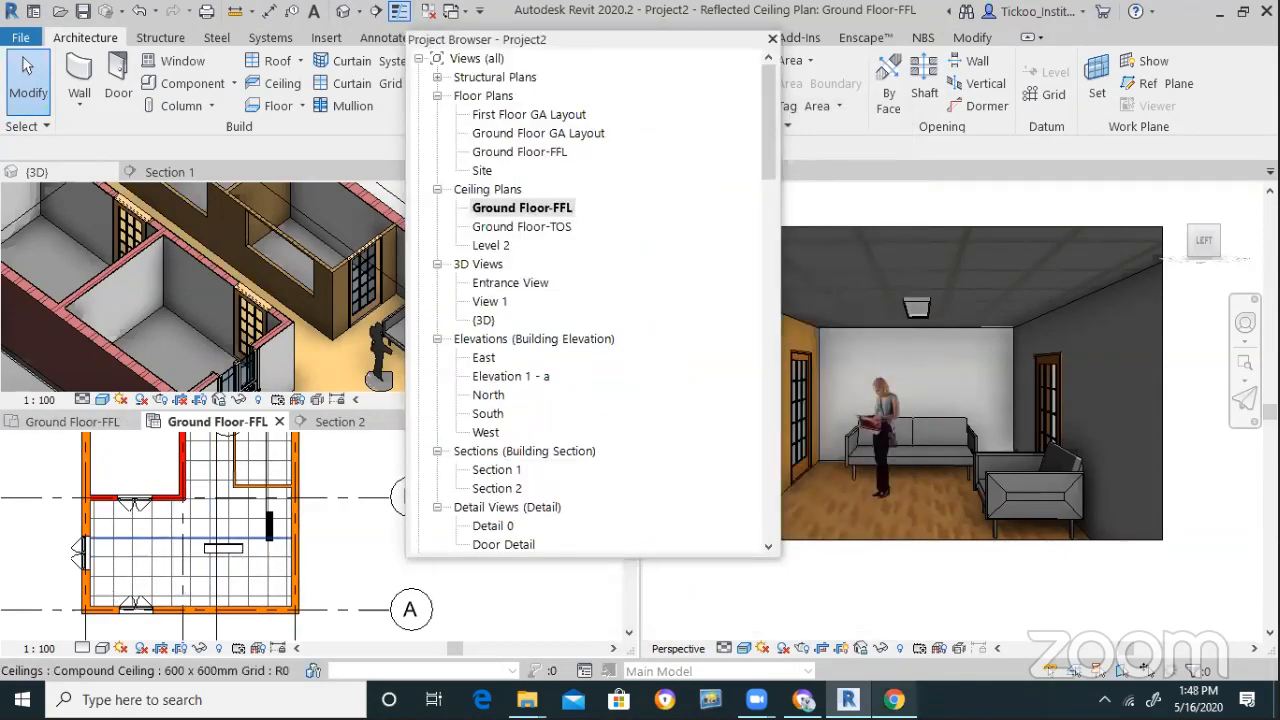
mouse_move(894, 699)
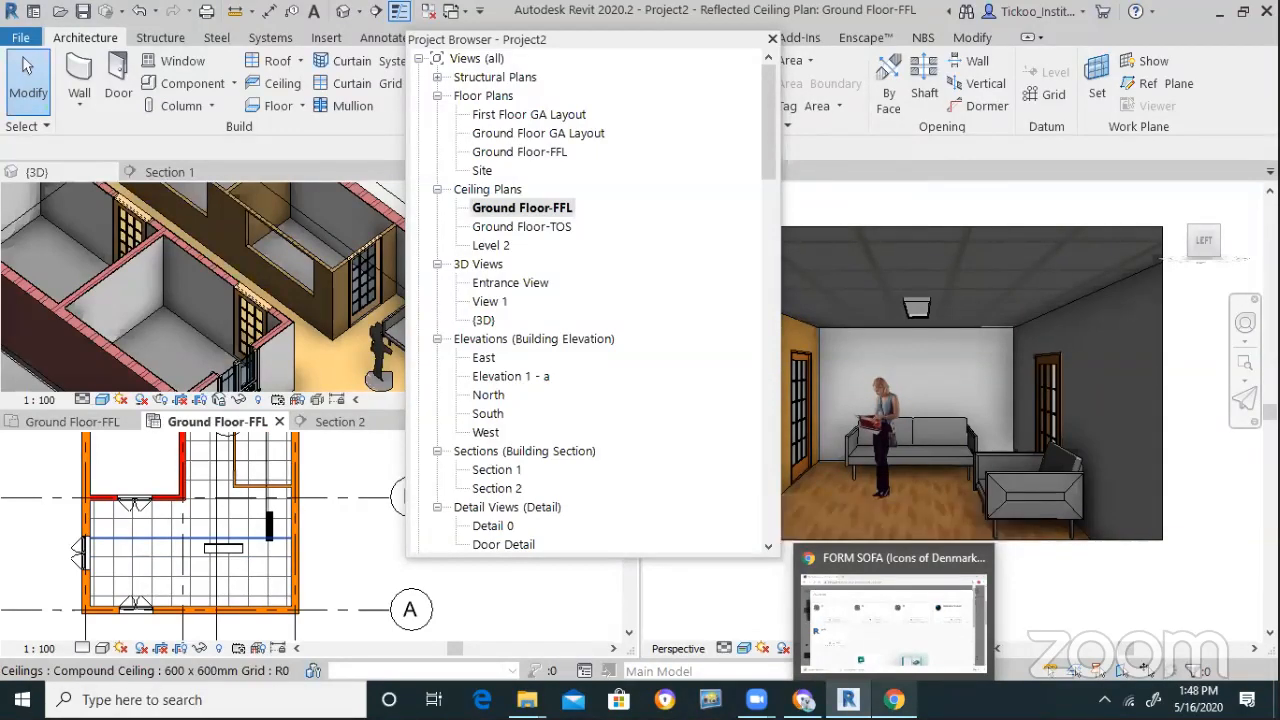
click(1029, 166)
drag(655, 18, 967, 254)
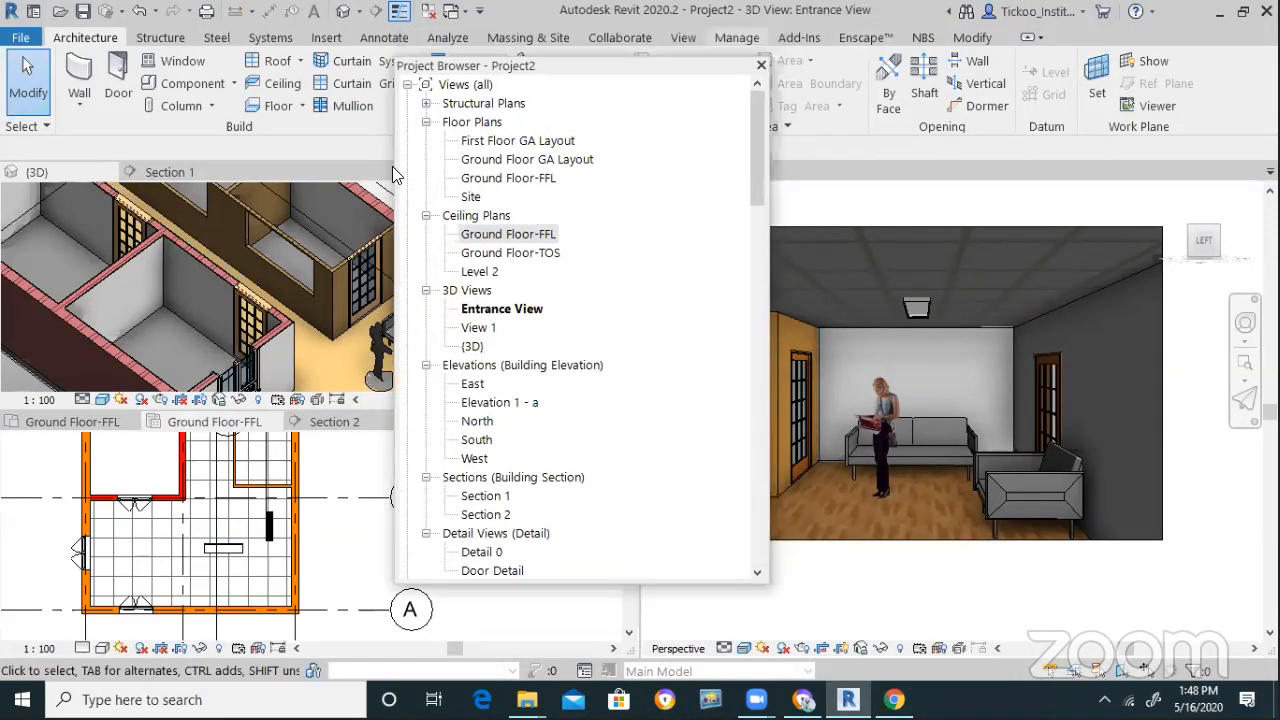
click(20, 37)
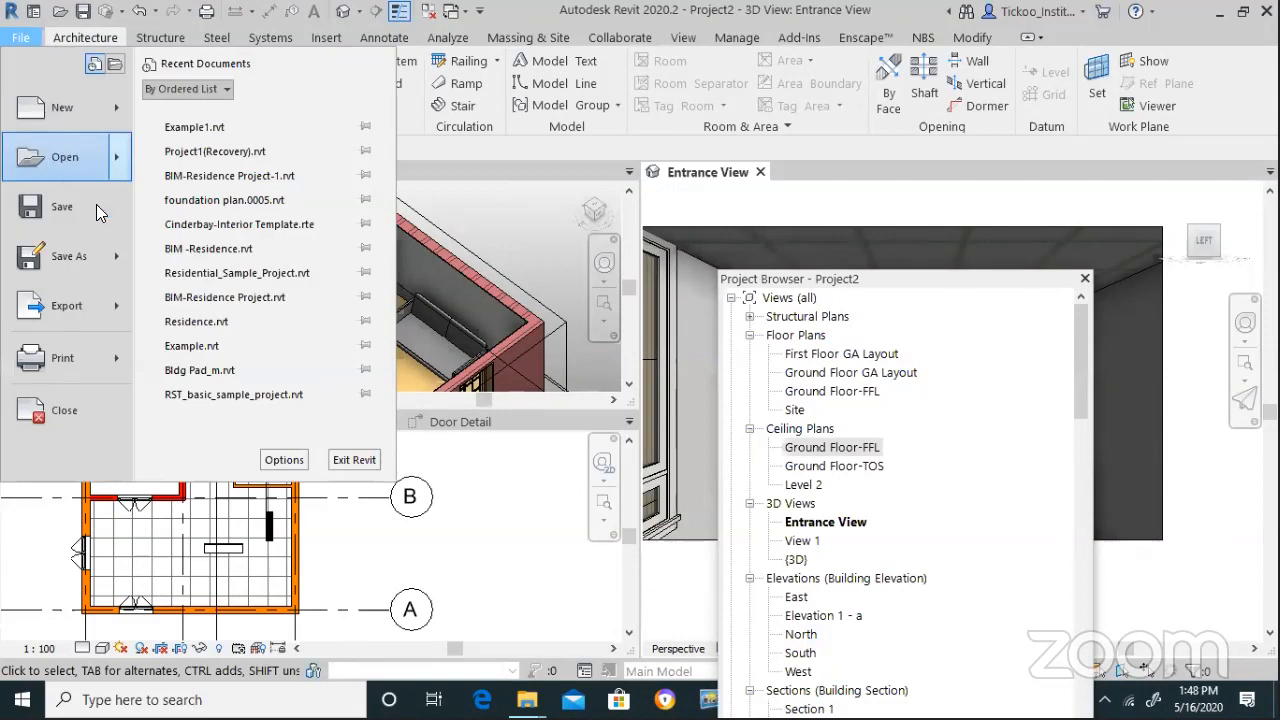
mouse_move(100, 256)
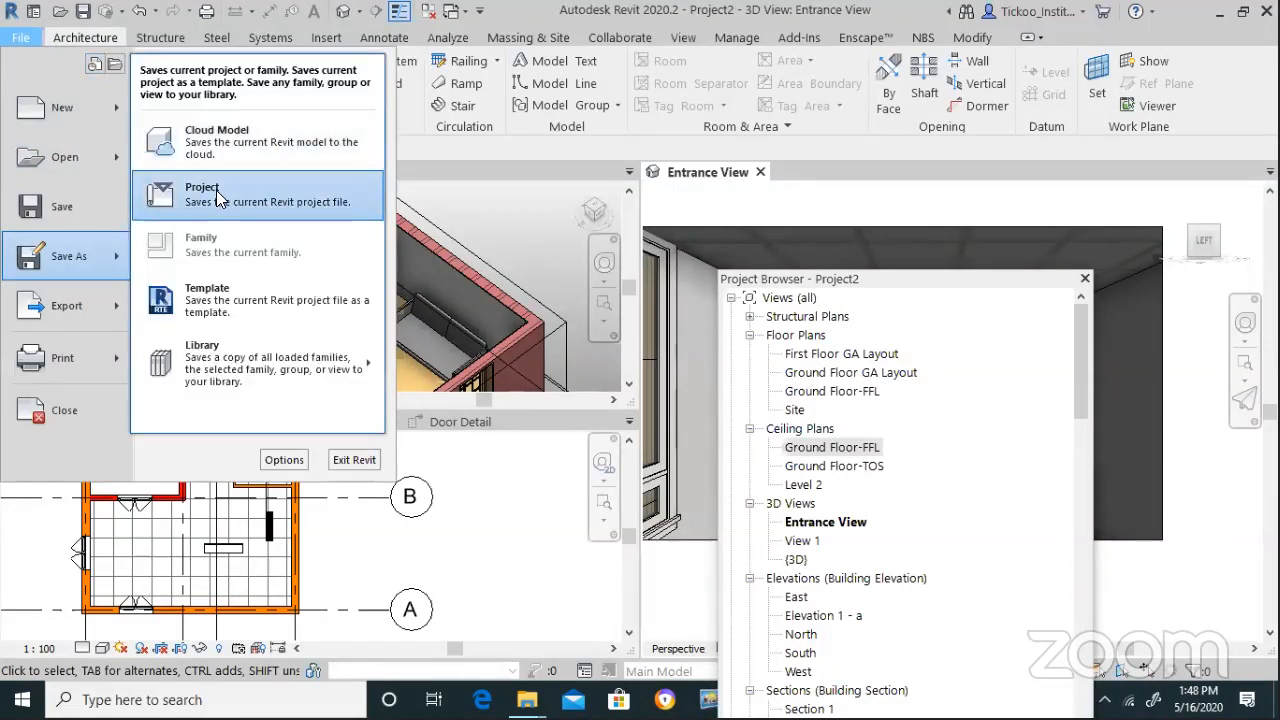
click(216, 190)
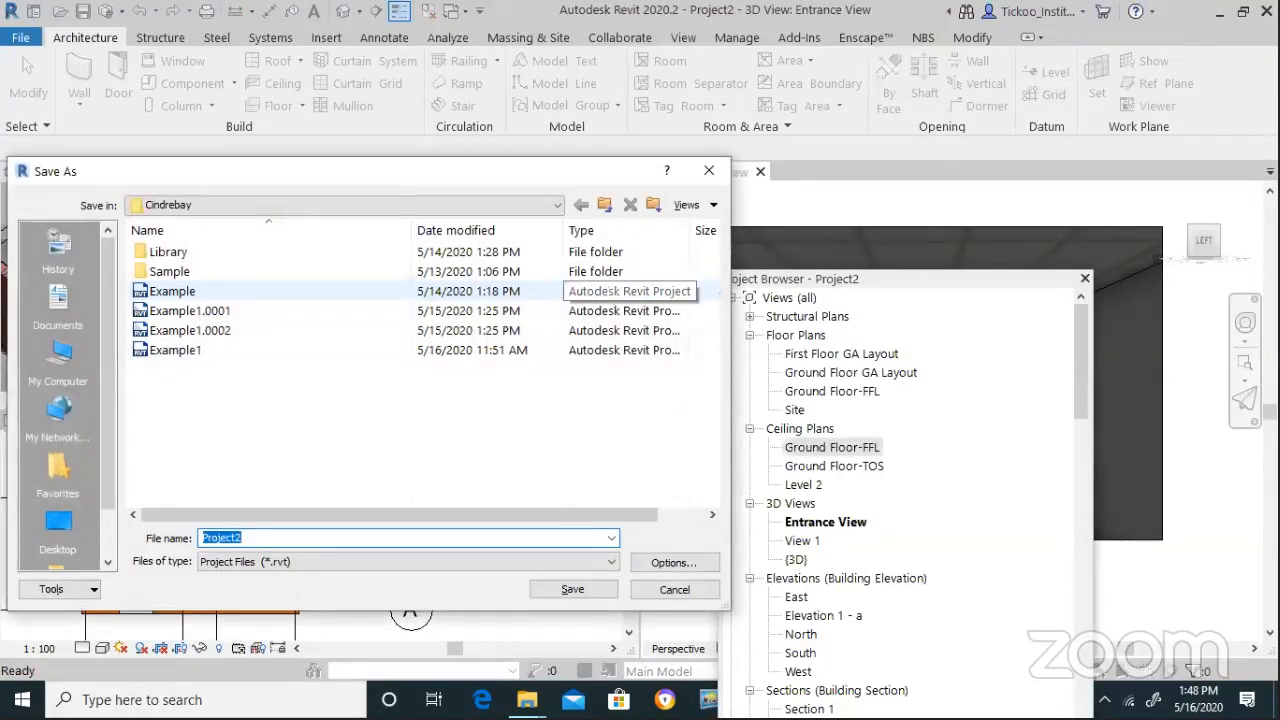
text(Example 2)
key(Return)
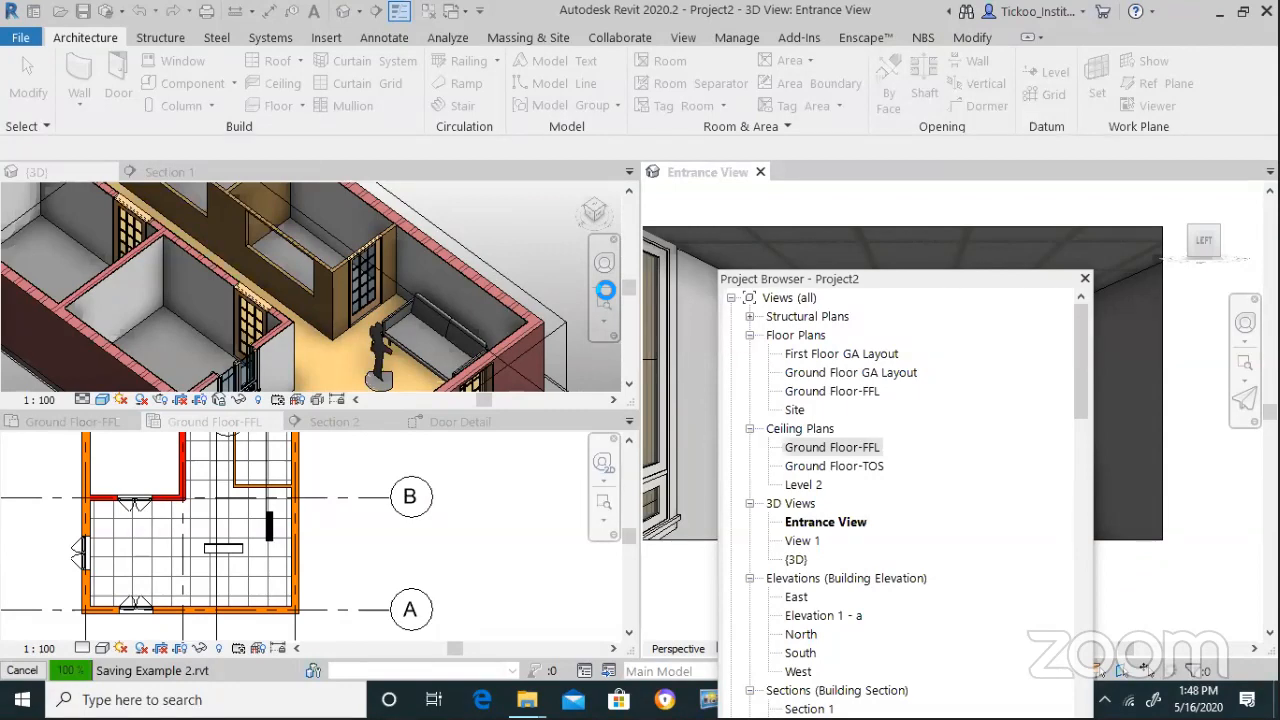
click(753, 361)
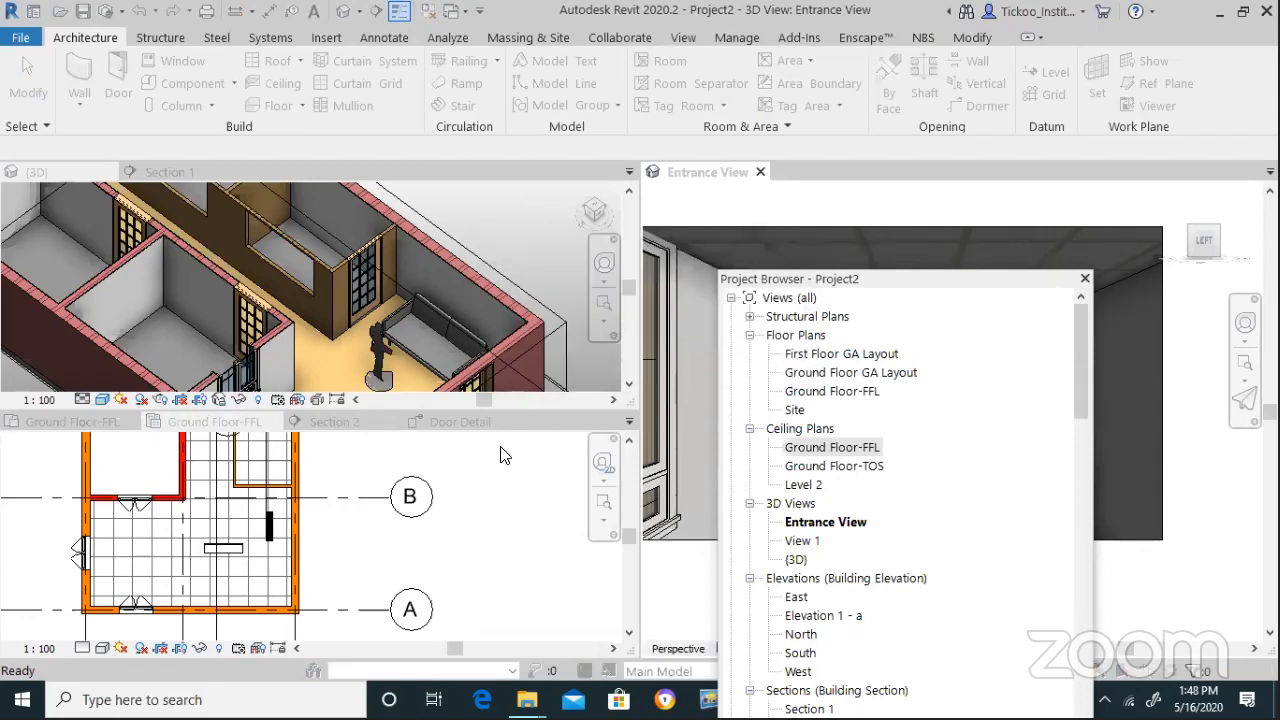
click(740, 352)
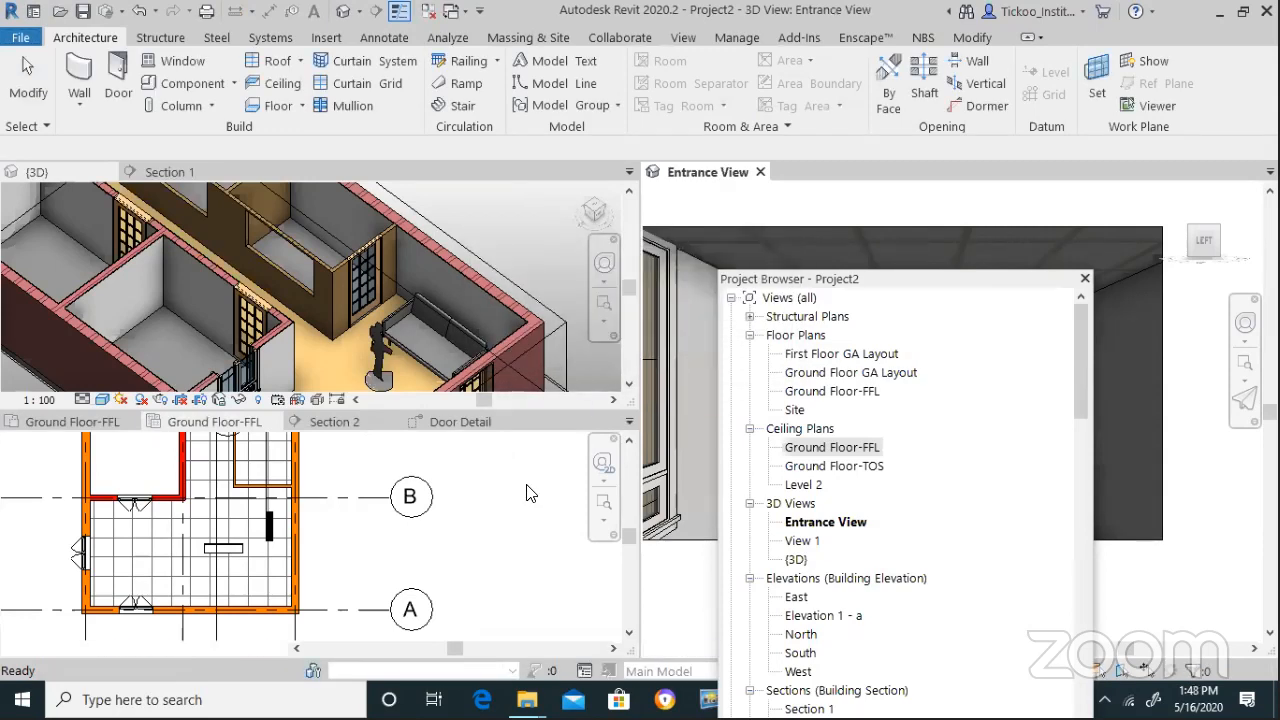
Make the Entrance View the active view, moving the project browser out of the way
click(530, 493)
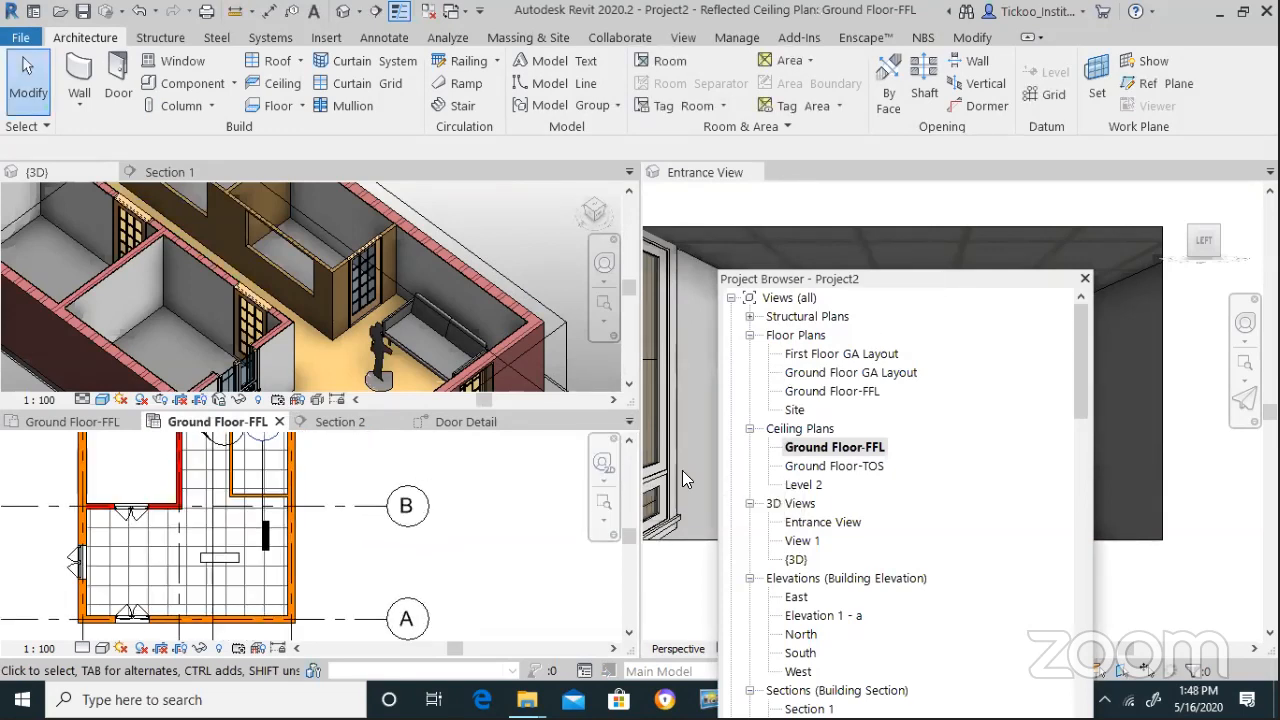
drag(930, 293, 829, 503)
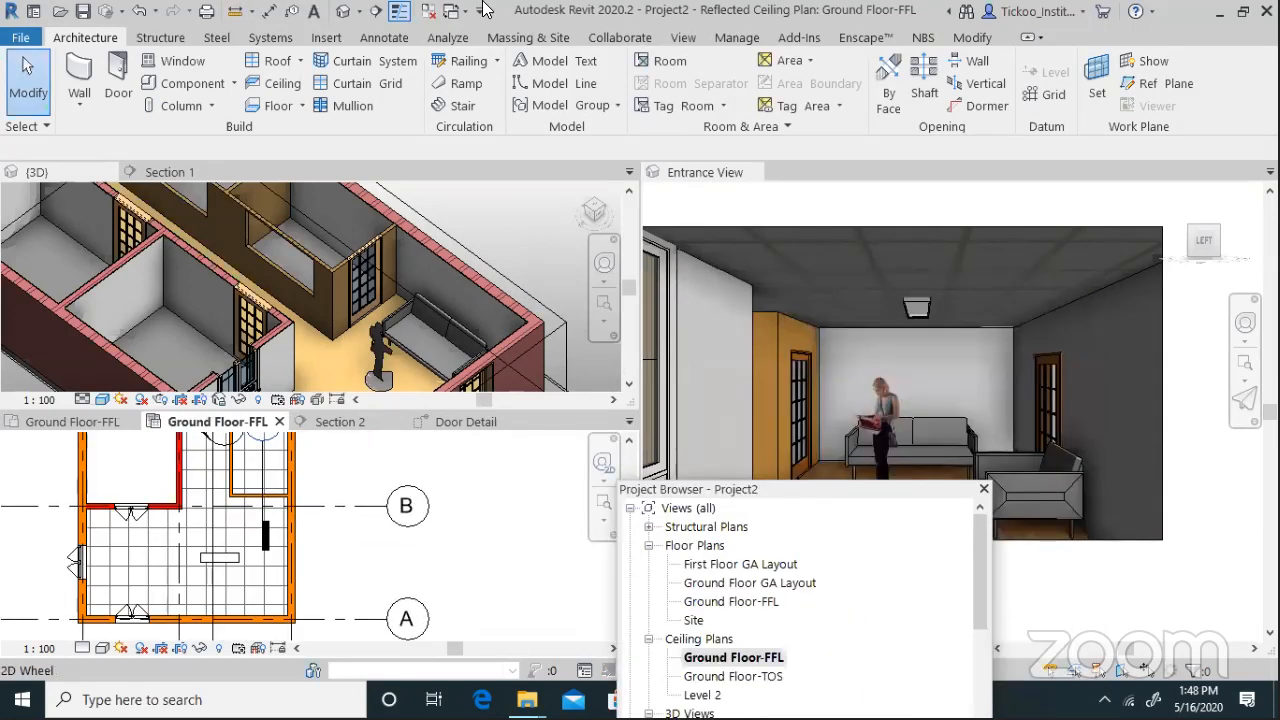
click(1180, 387)
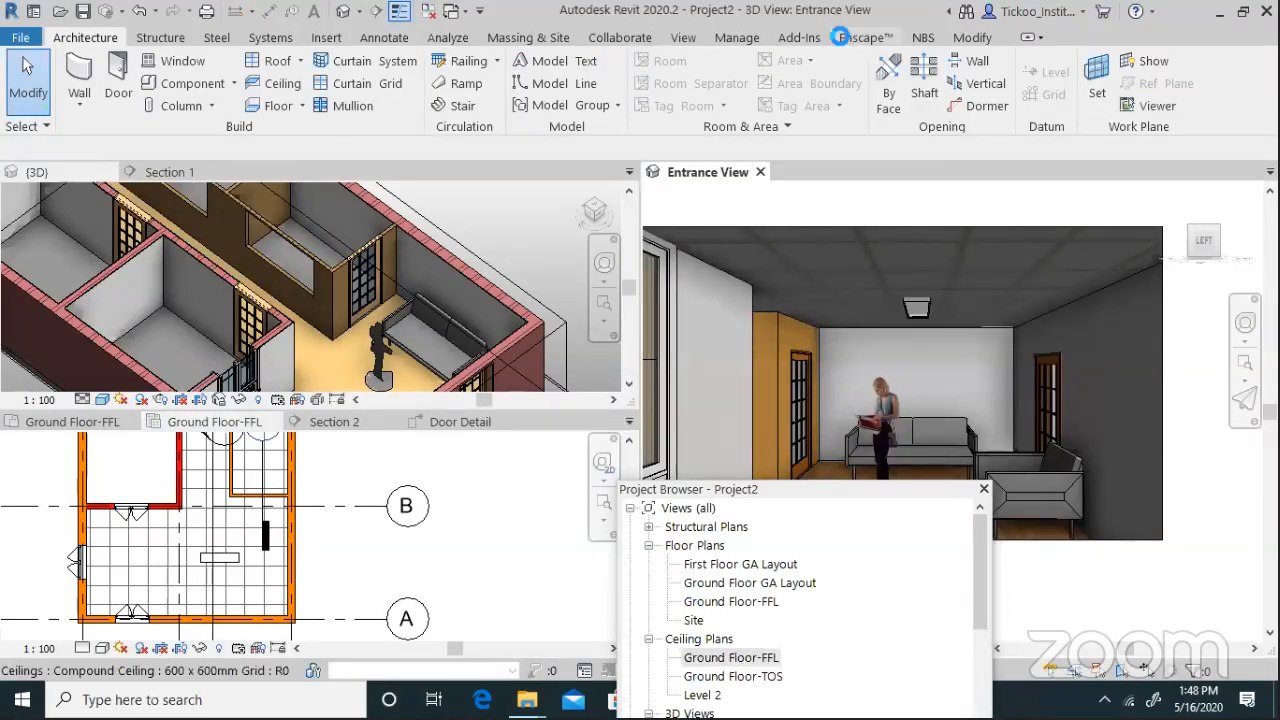
Start Enscape on the Entrance View and continue with the evaluation licence
click(845, 40)
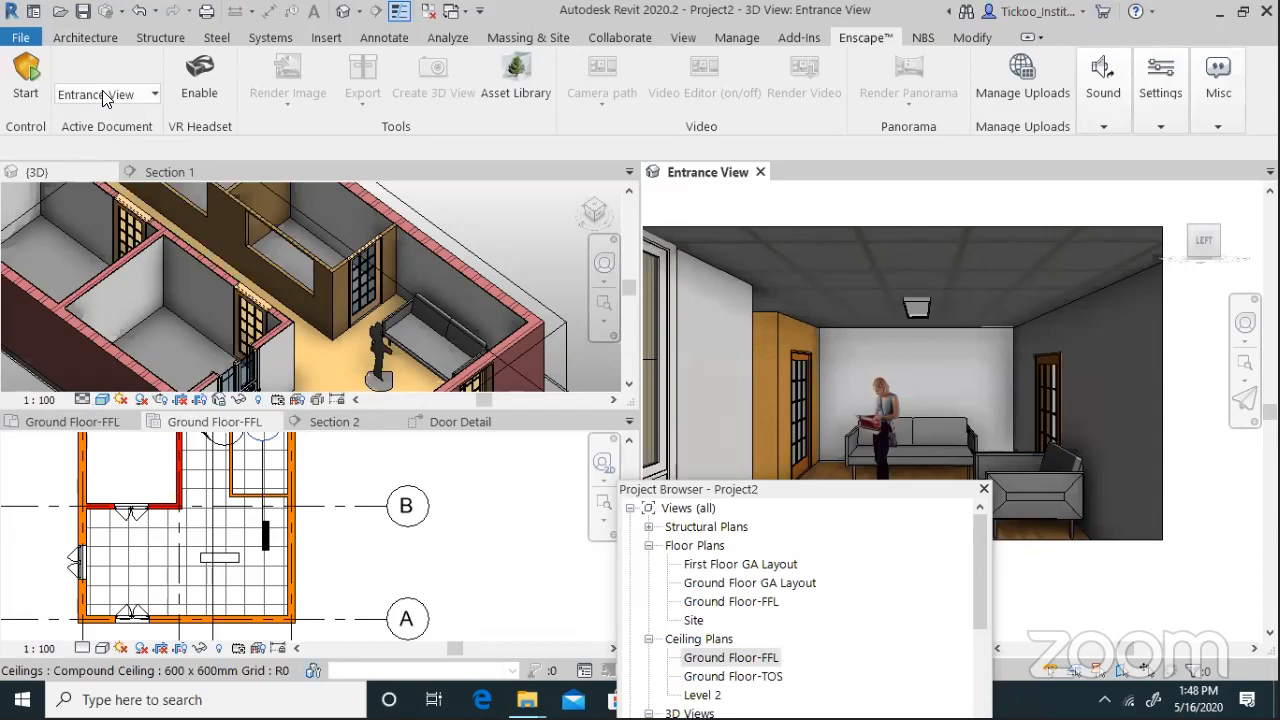
click(104, 94)
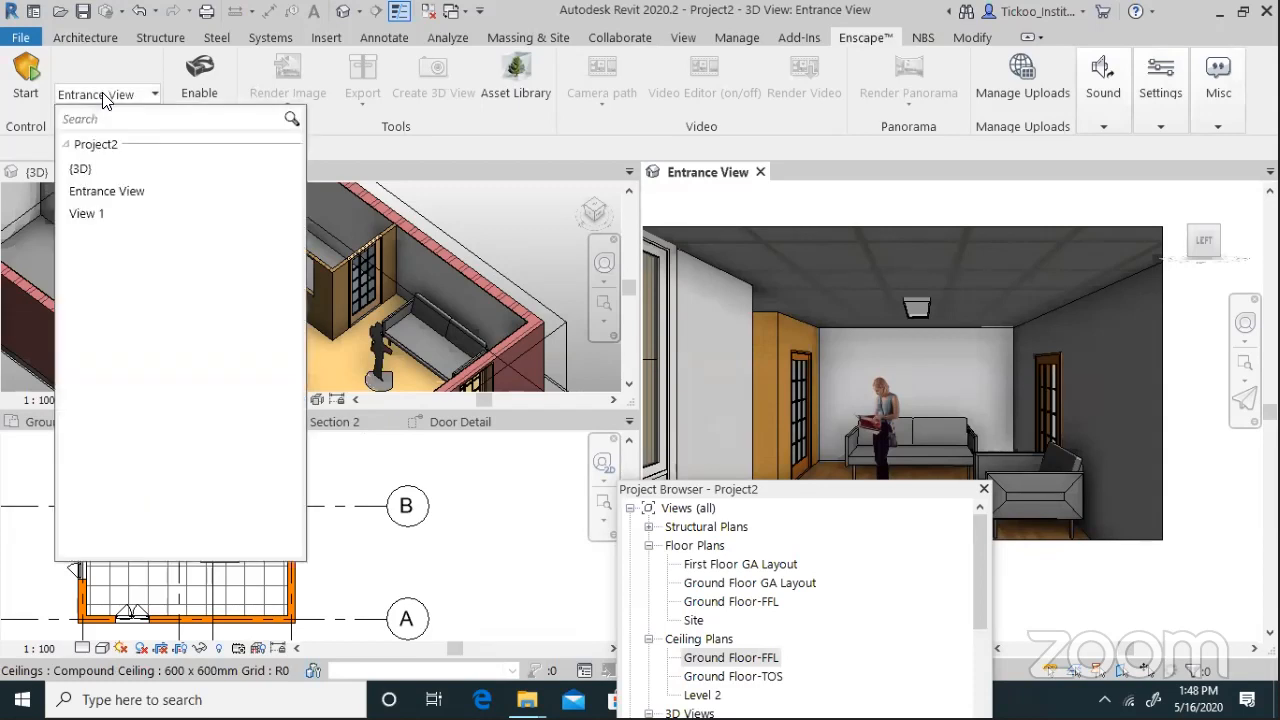
click(772, 488)
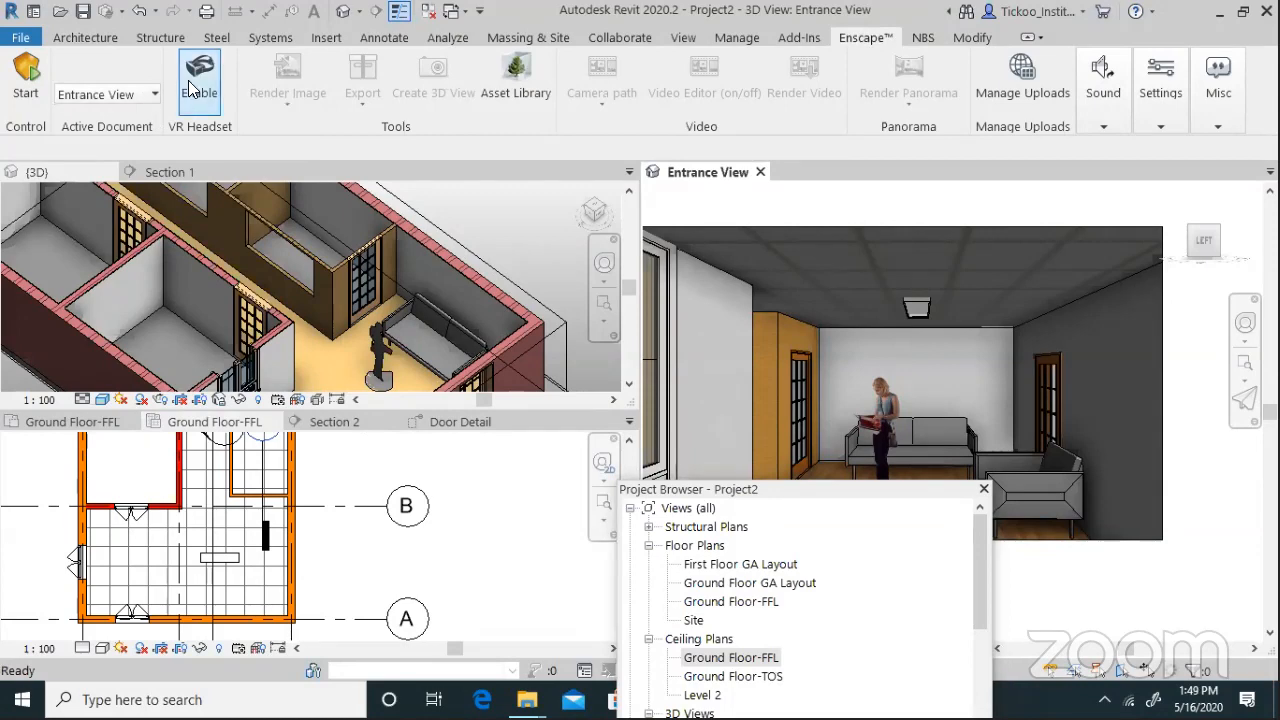
click(14, 64)
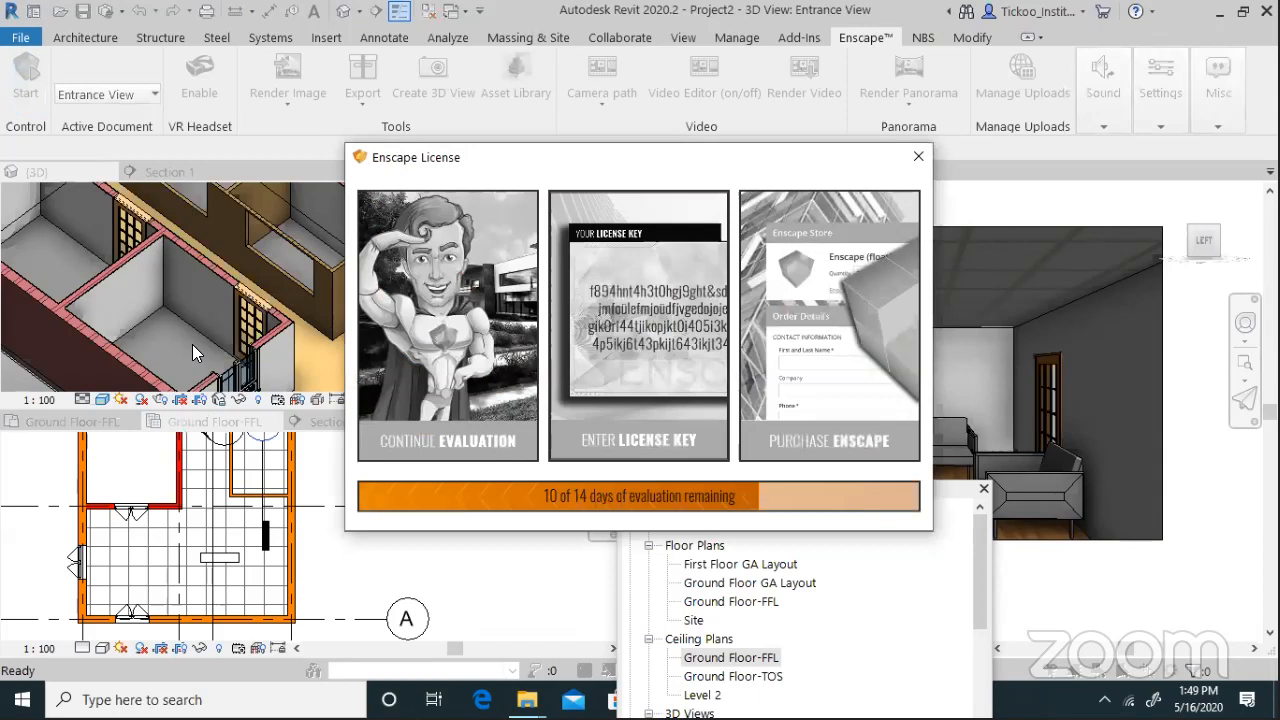
click(482, 434)
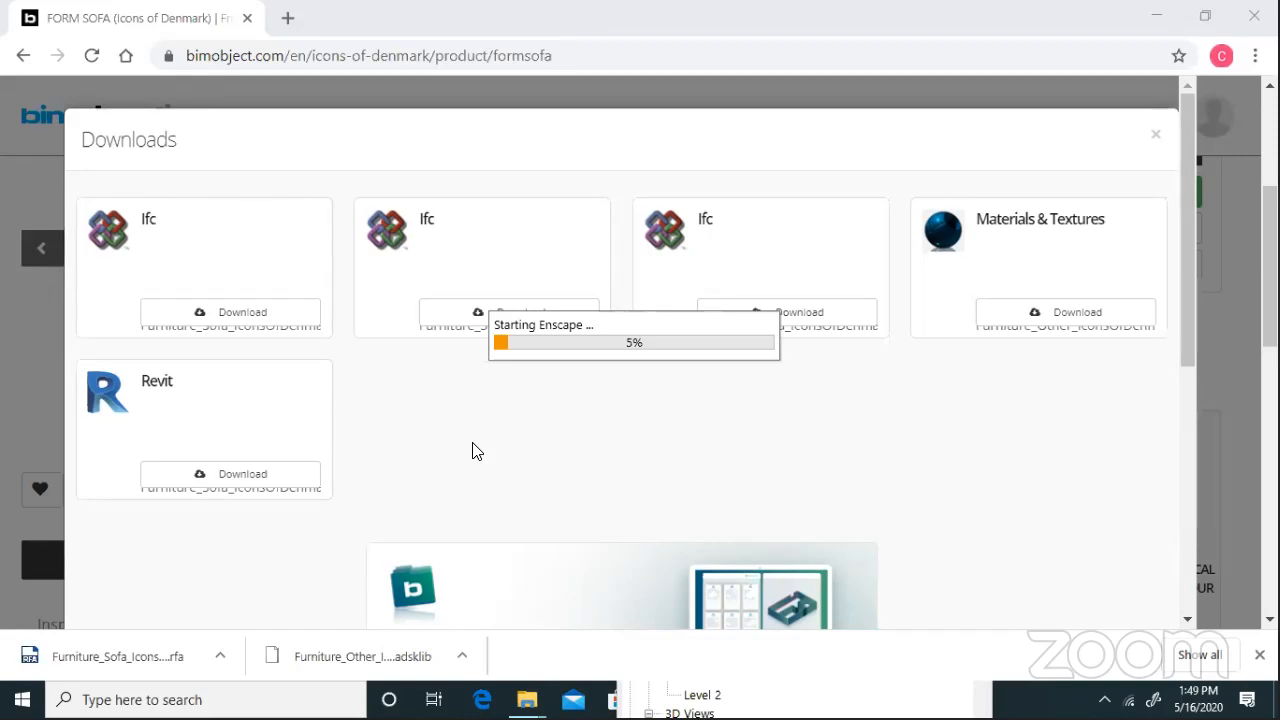
Cycle through the open windows with Alt+Tab and minimise the Downloads folder window
key(alt+Tab)
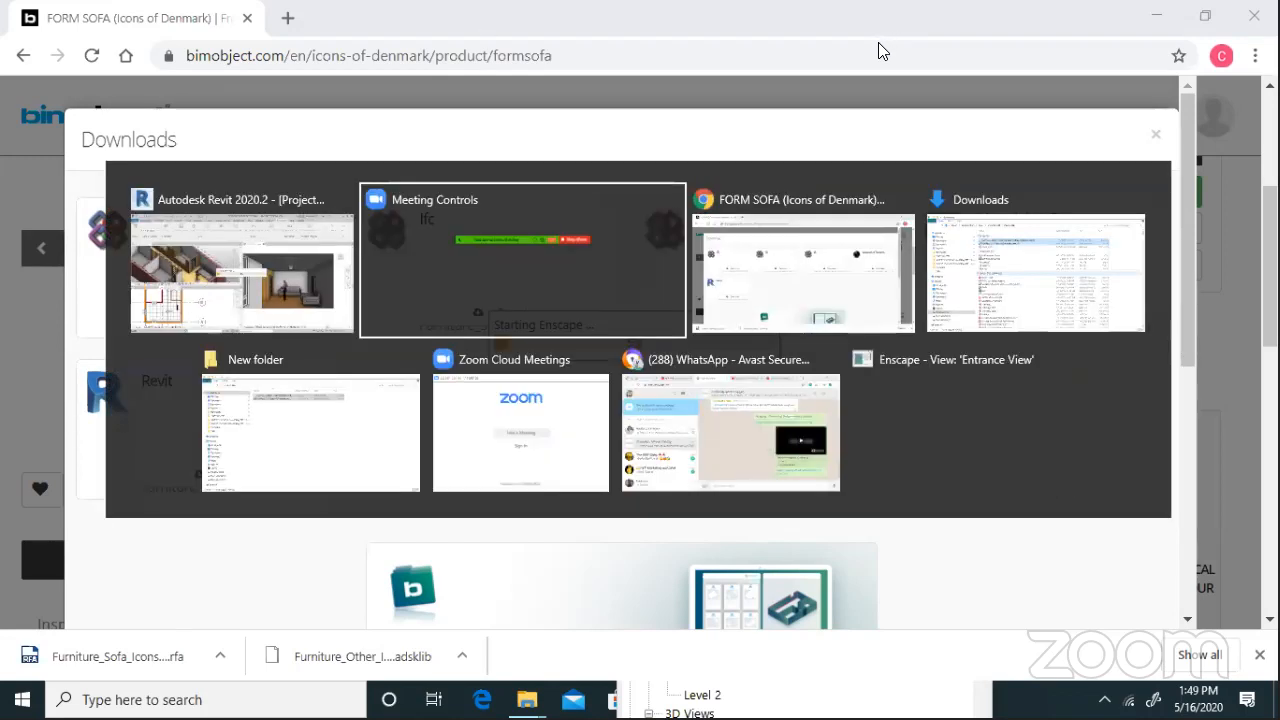
key(alt+Tab)
key(alt+Tab)
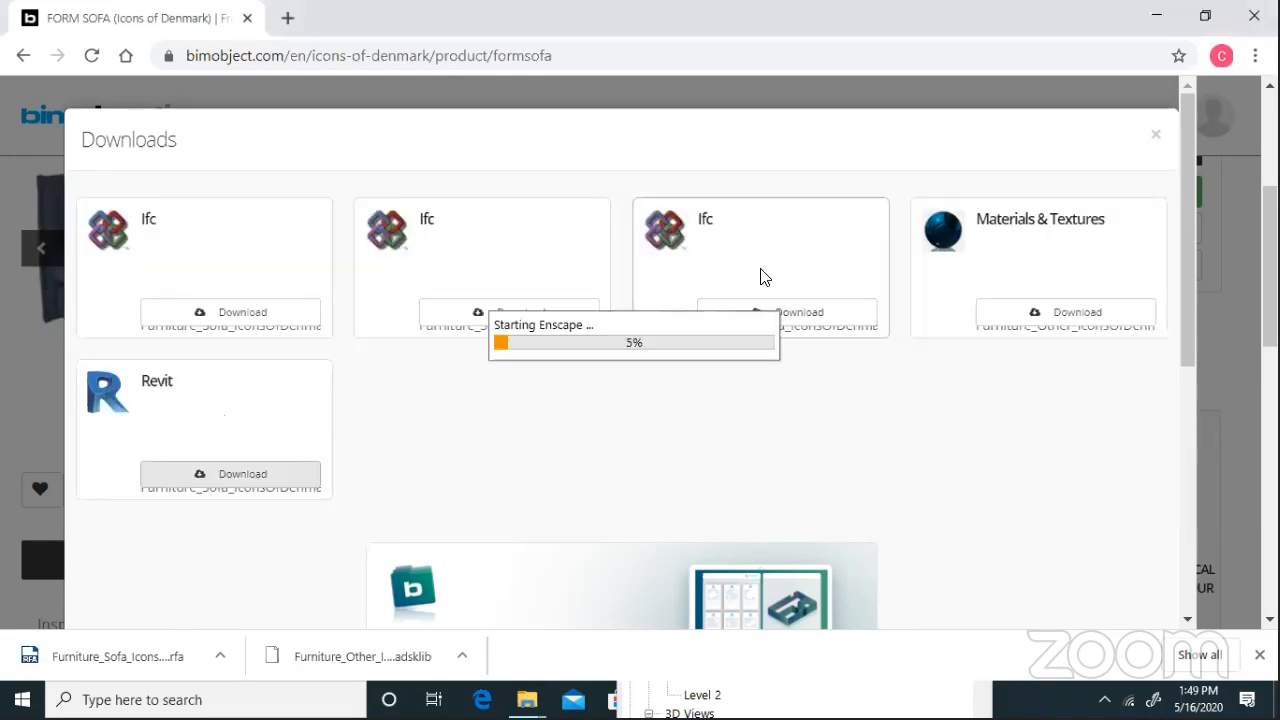
key(alt+Tab)
key(Tab)
key(Tab)
key(alt+Tab)
key(alt+Tab)
key(alt+Tab)
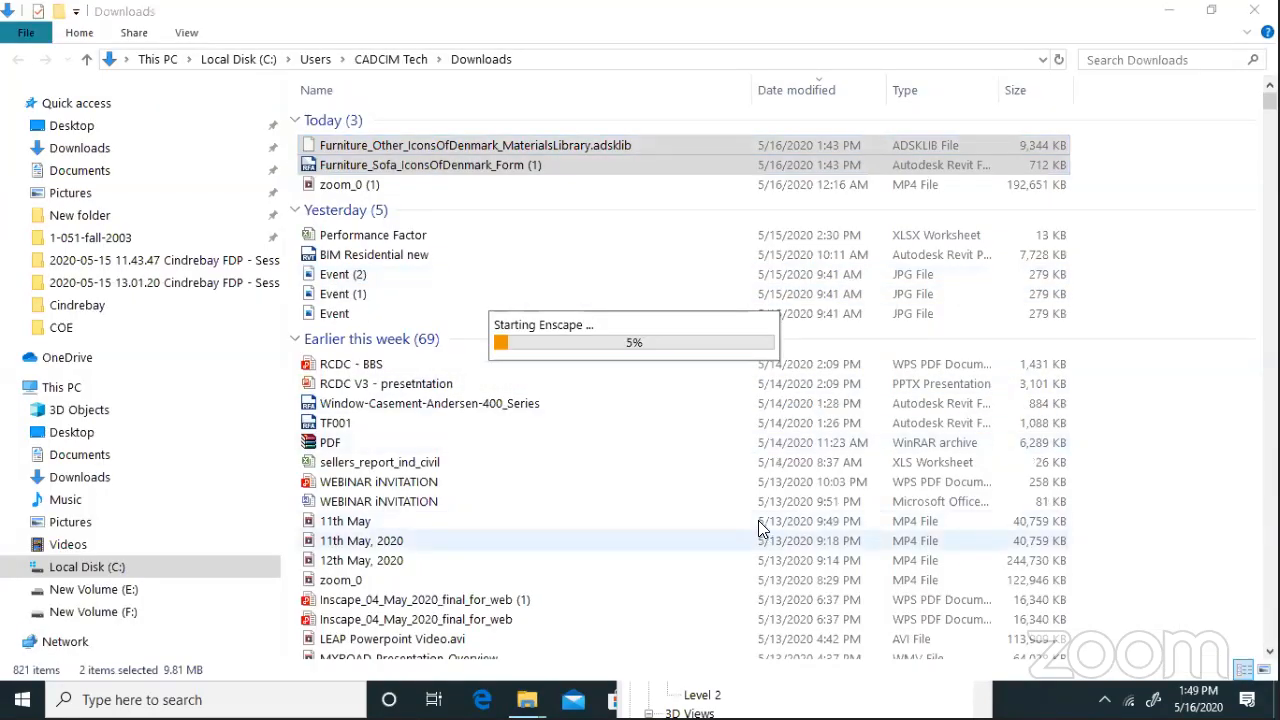
key(alt+Tab)
key(Tab)
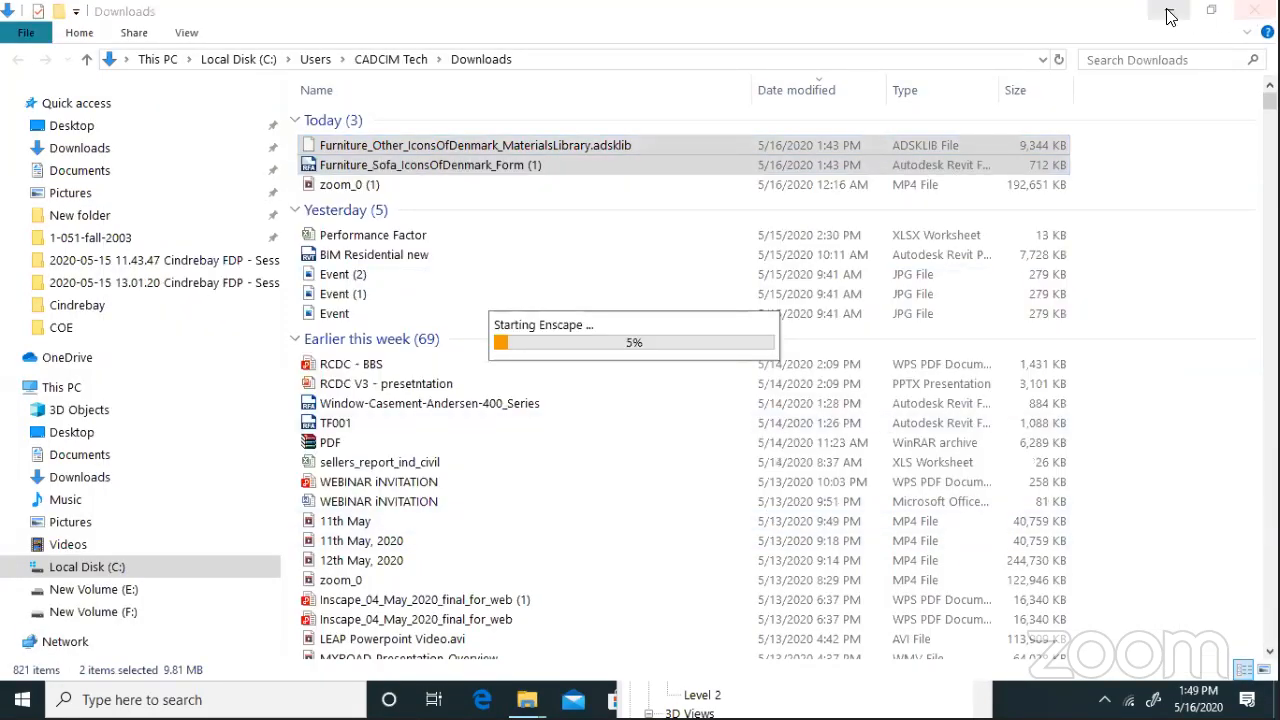
click(1170, 16)
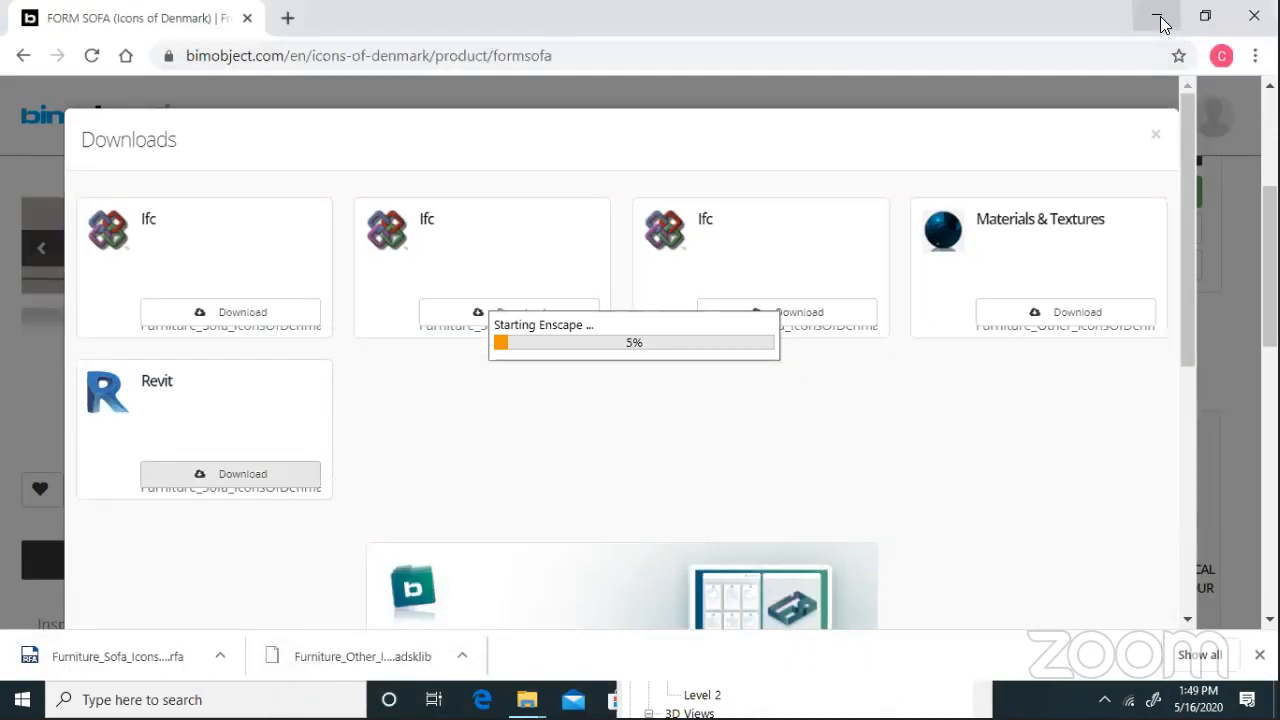
Bring Chrome's FORM SOFA page back to front while Enscape keeps loading
key(alt+Tab)
key(Tab)
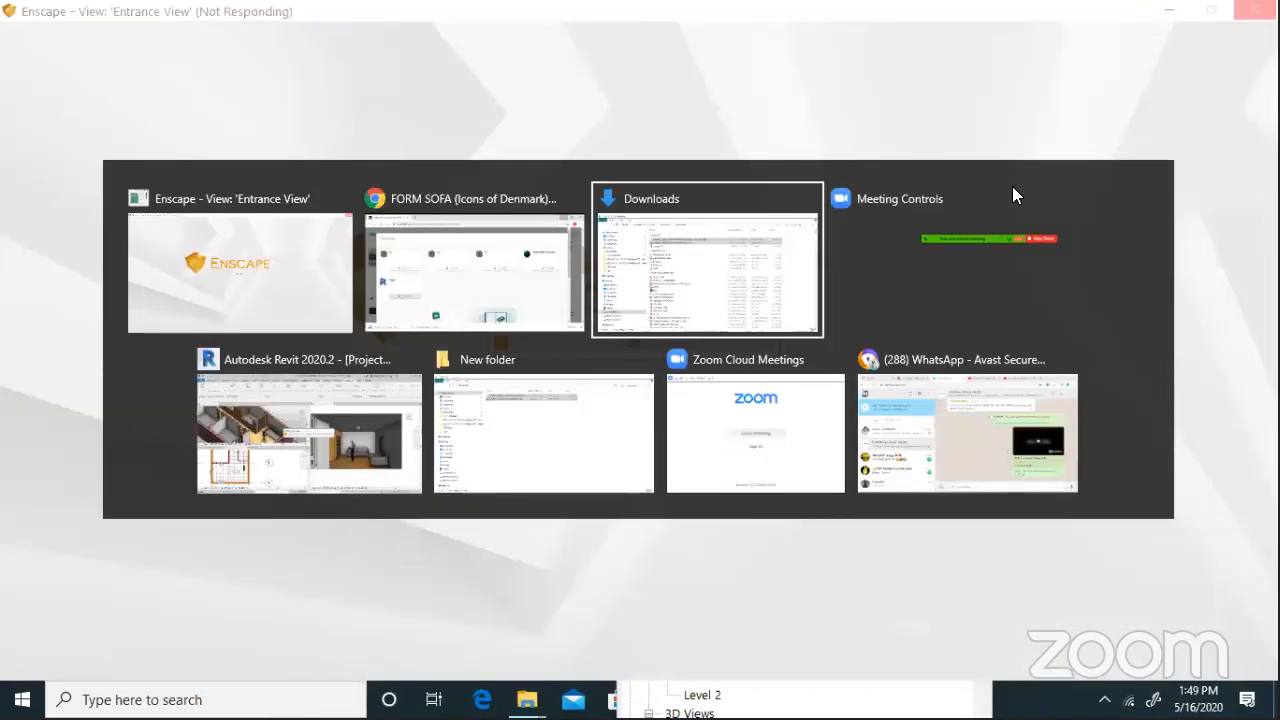
key(alt+Tab)
key(Tab)
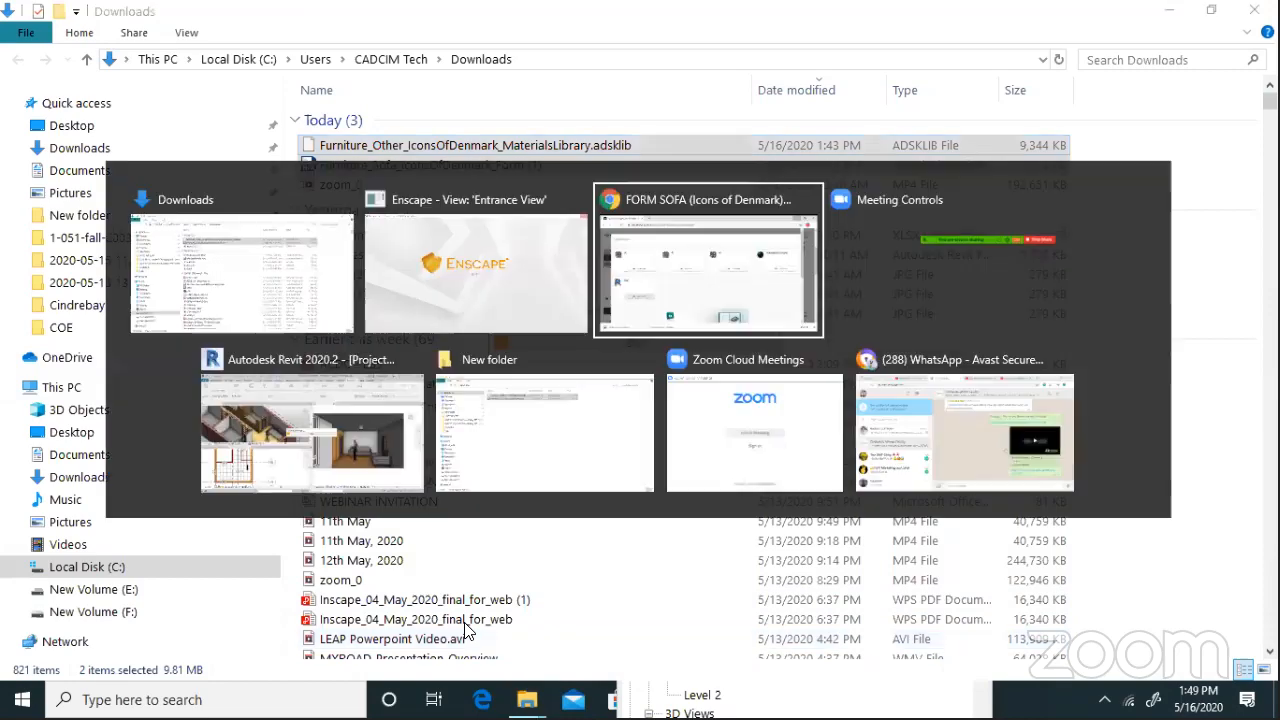
click(710, 285)
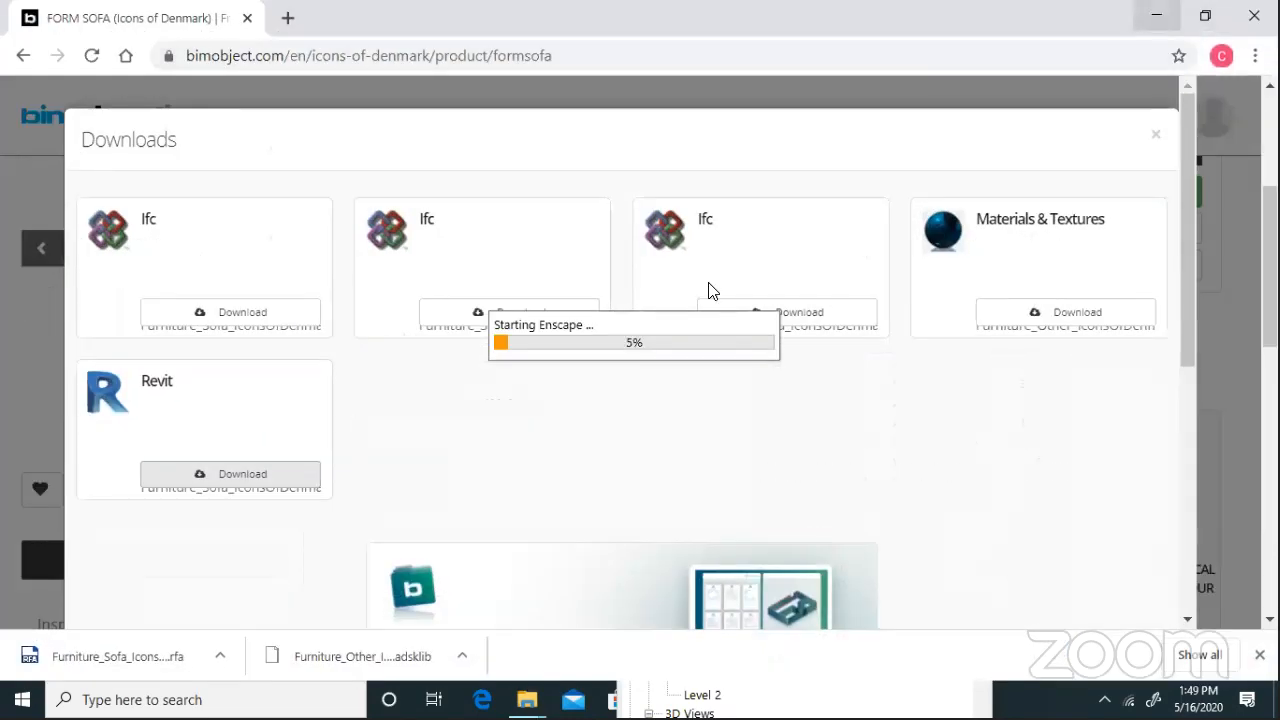
key(alt+Tab)
key(alt+Tab)
key(alt+Tab)
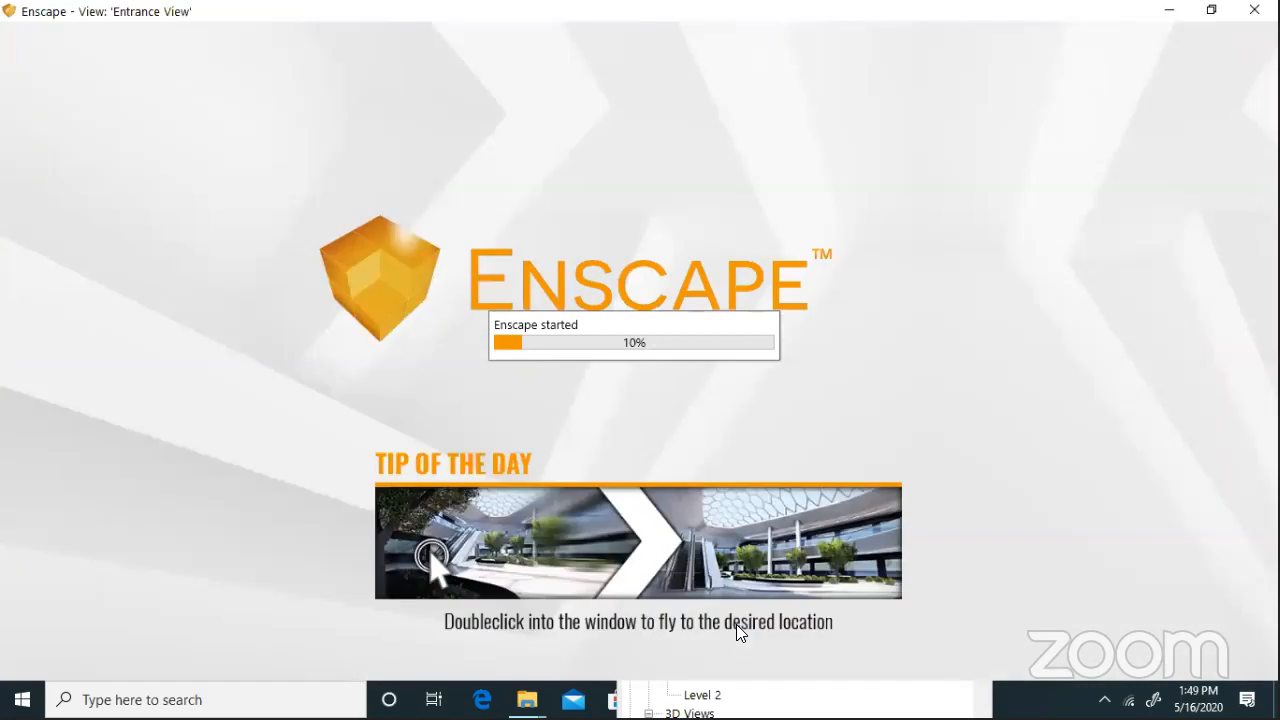
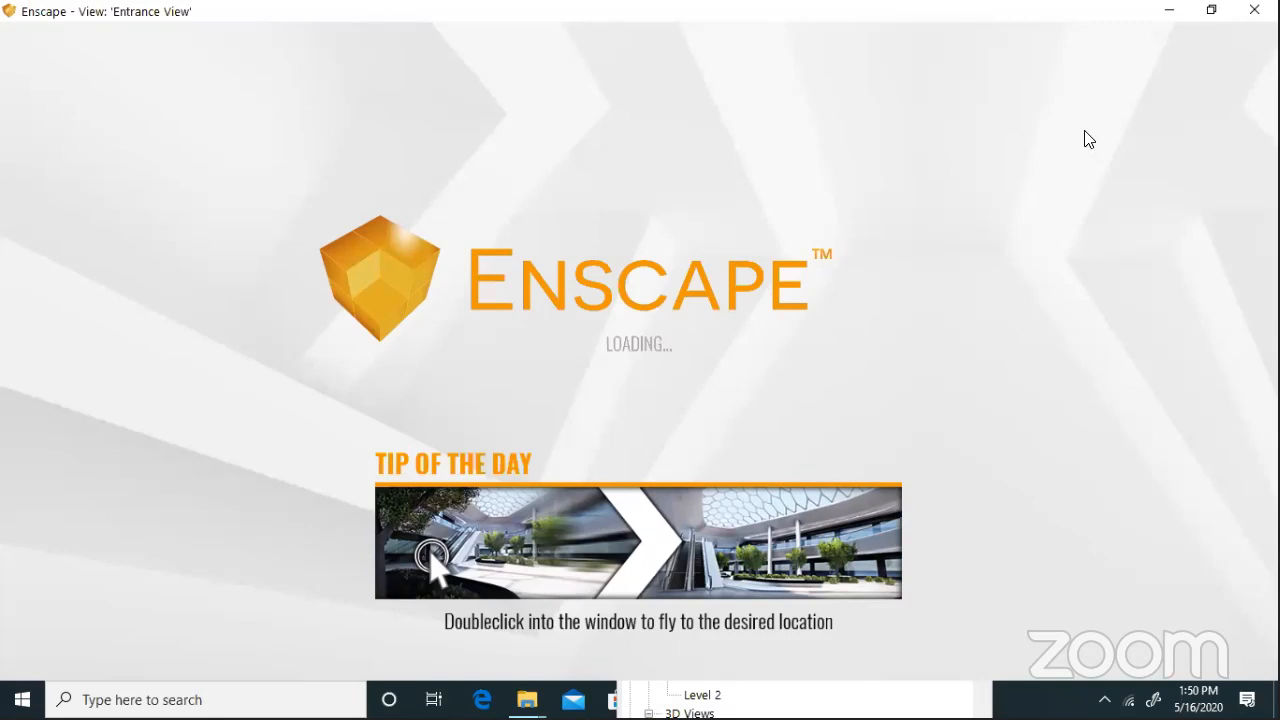
Alt+Tab through the open windows to the Downloads folder while Enscape's Entrance View loads
key(alt+Tab)
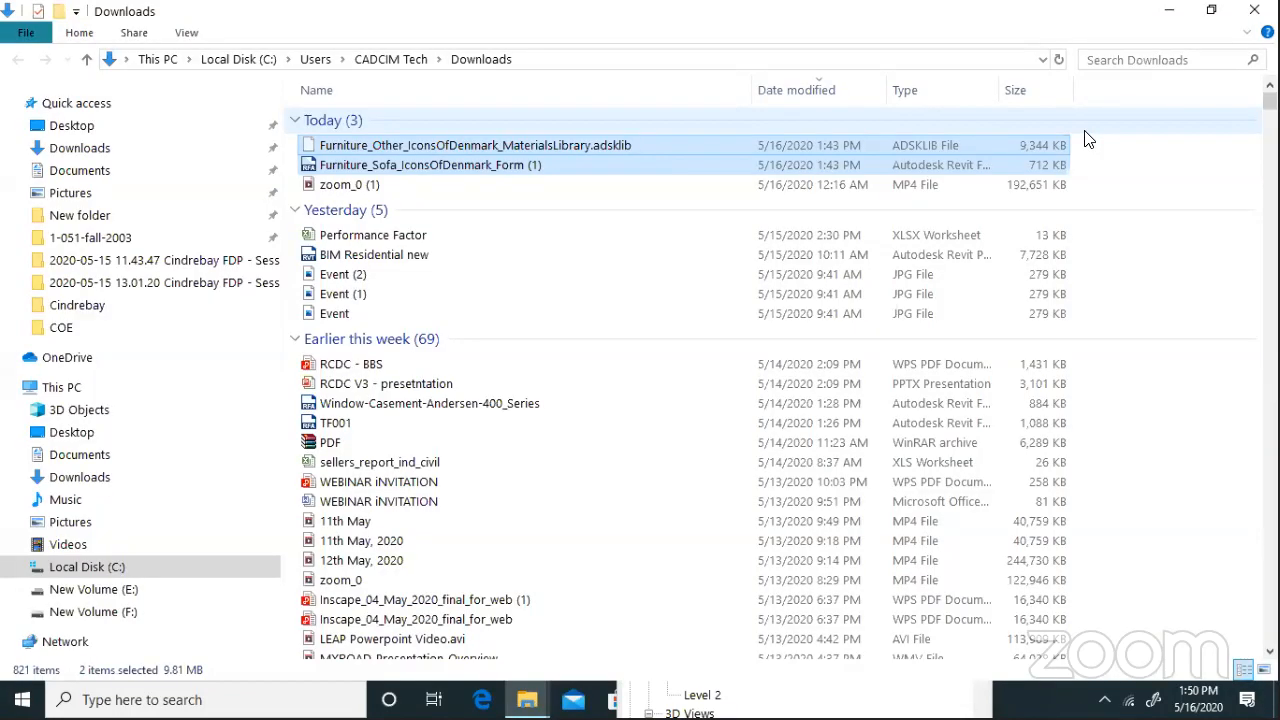
key(alt+Tab)
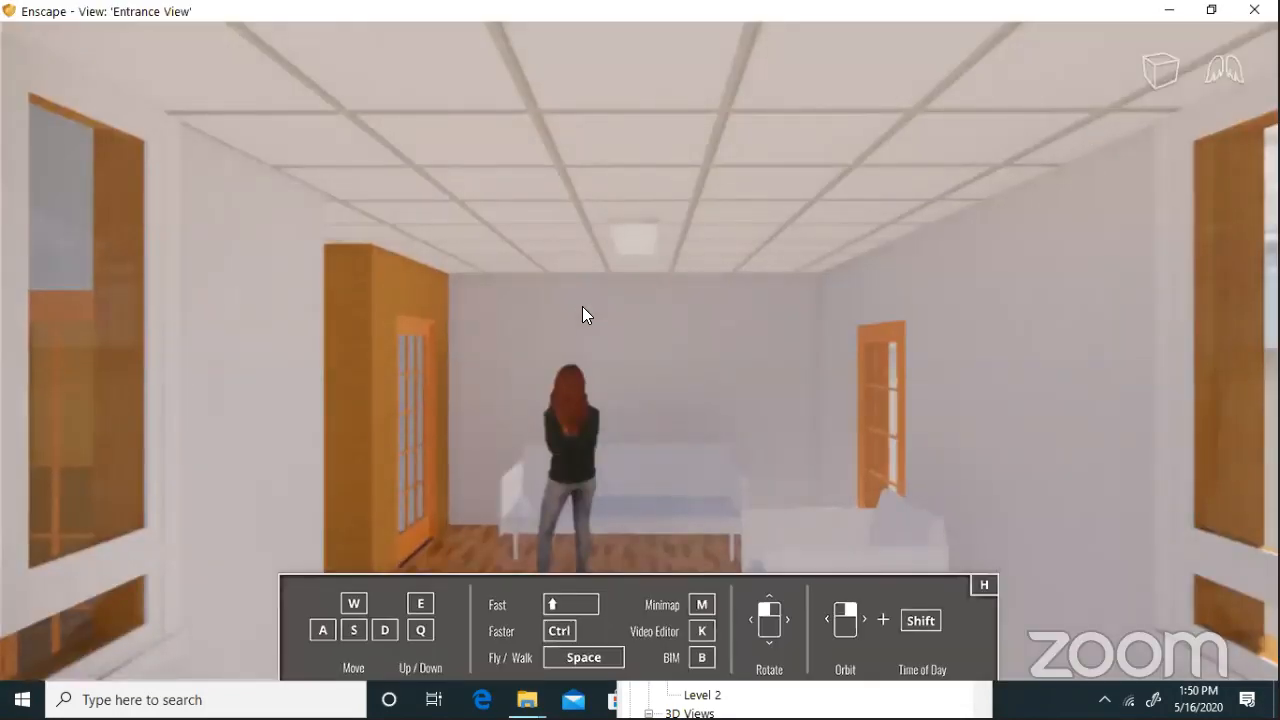
Walk in and out through the glazed entrance with W and S, finishing inside facing the woman and white sofas
key(w)
key(s)
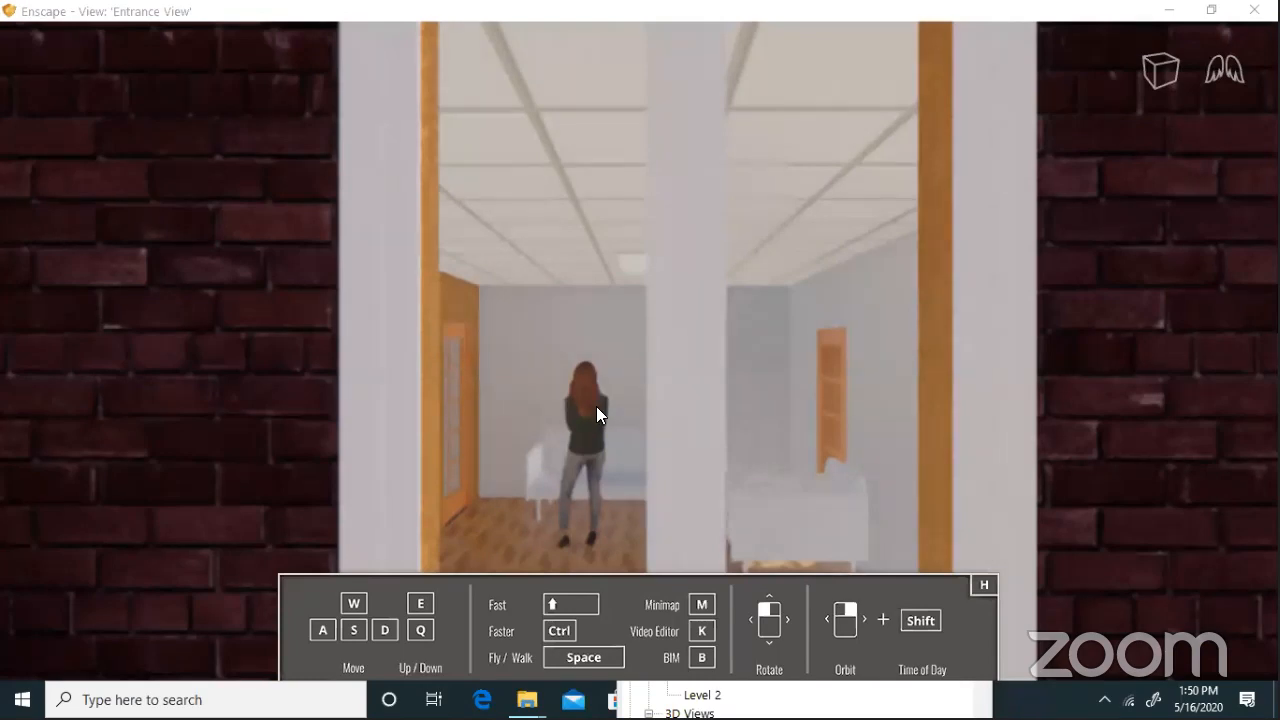
key(w)
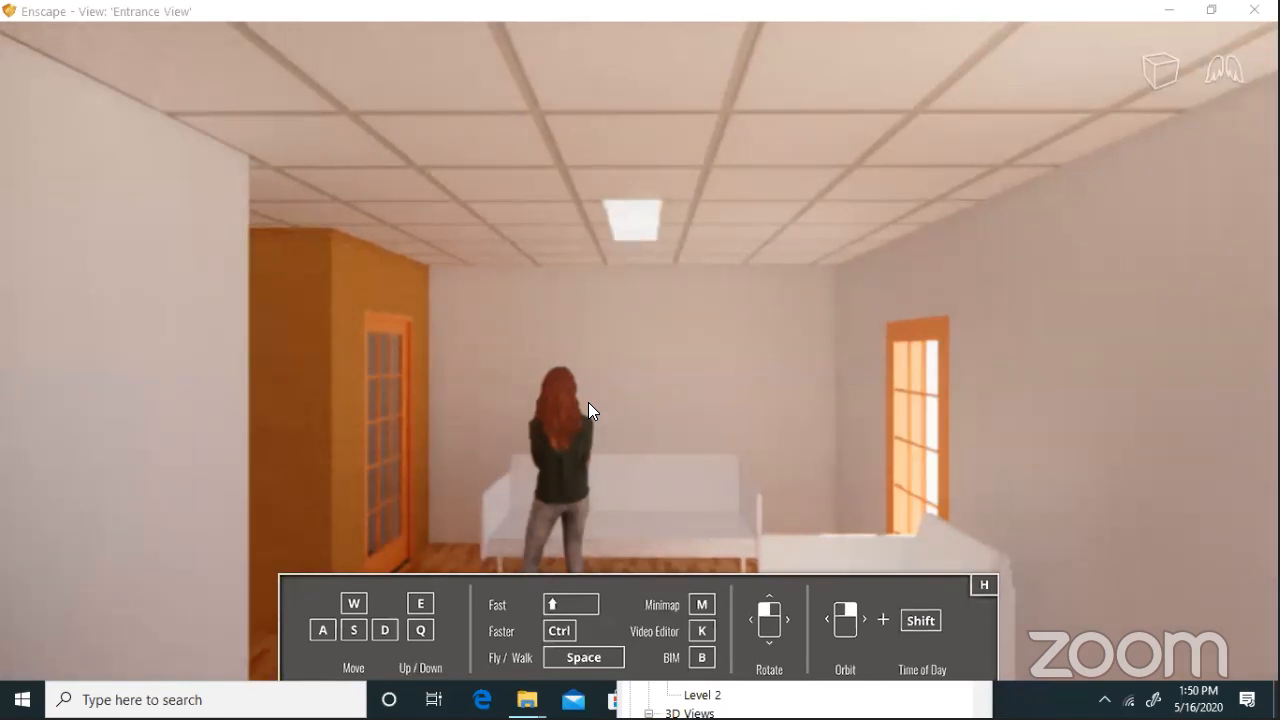
key(s)
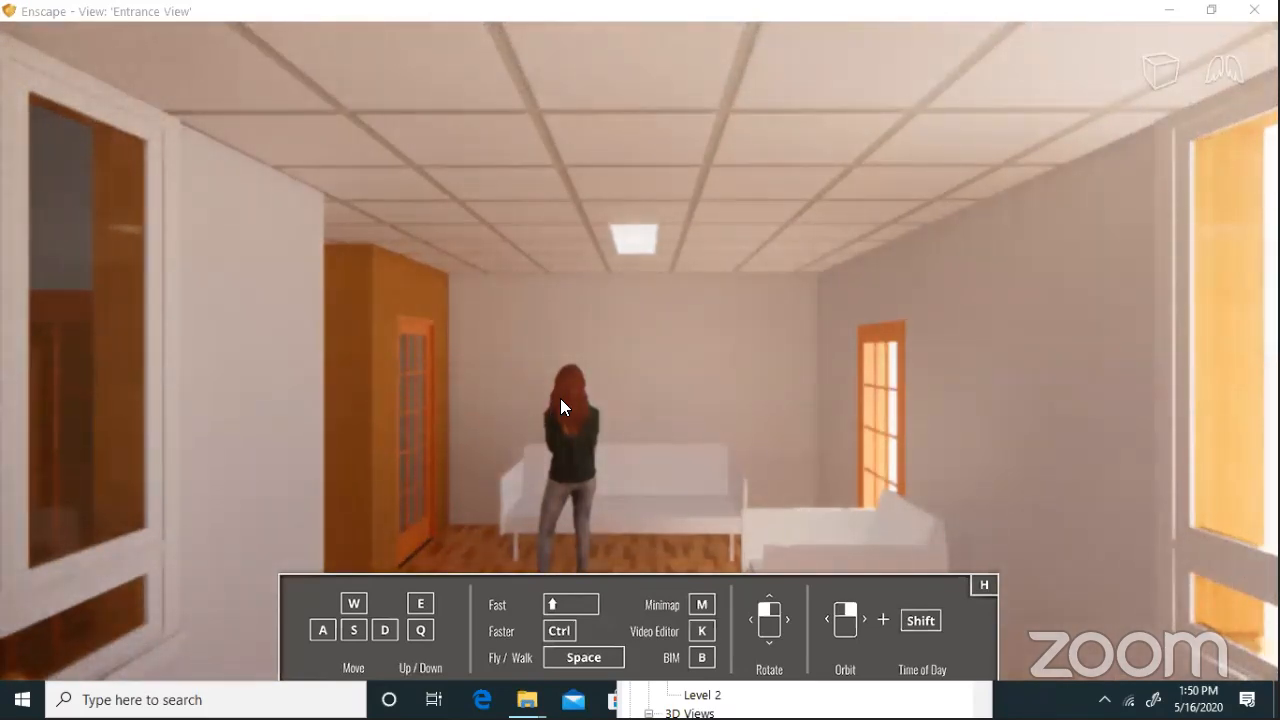
key(w)
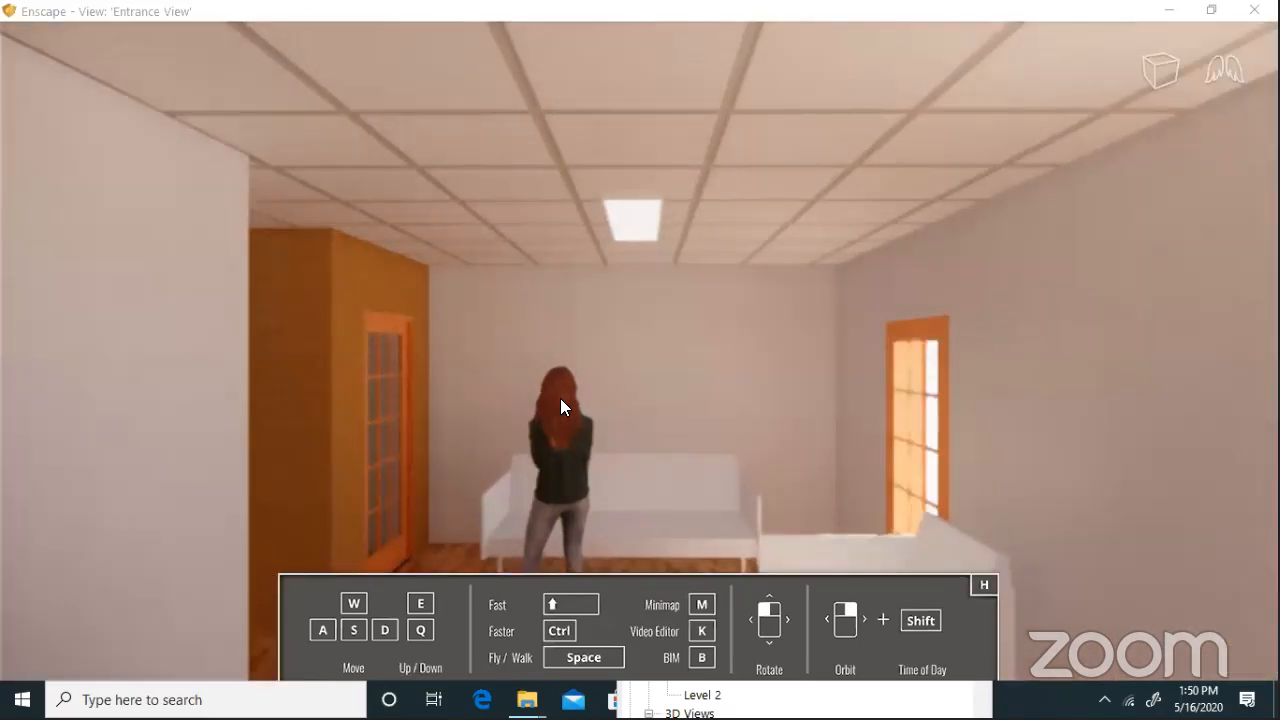
key(s)
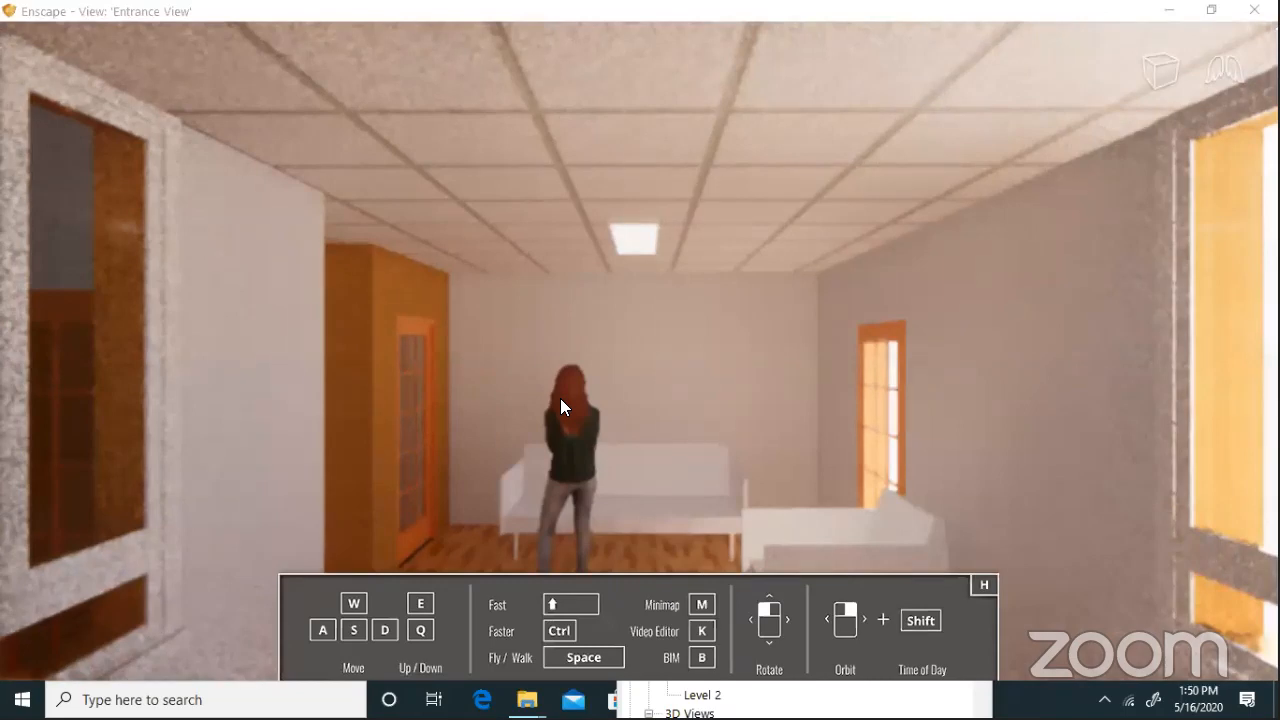
key(w)
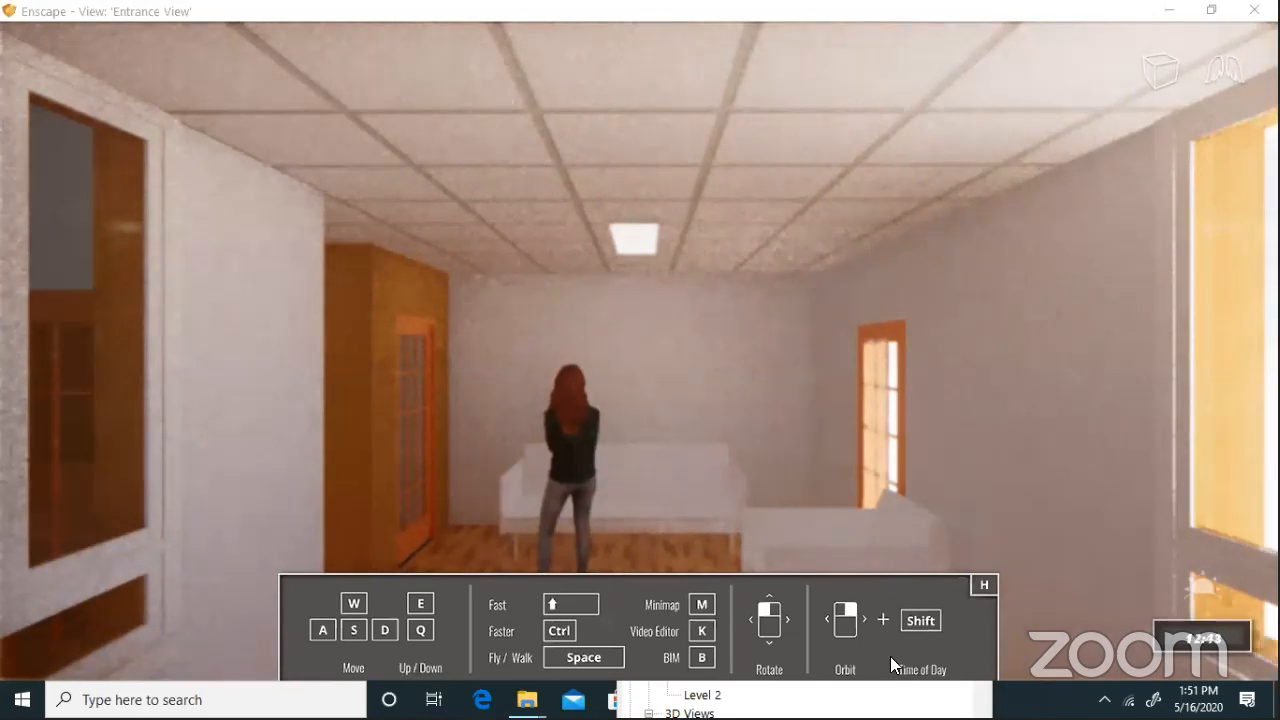
Shift-drag the time of day later, fine-tuning it to about 13:06, then Alt+Tab briefly
mouse_move(898, 446)
shift+right_down()
mouse_move(1135, 446)
mouse_move(1081, 446)
shift+right_up()
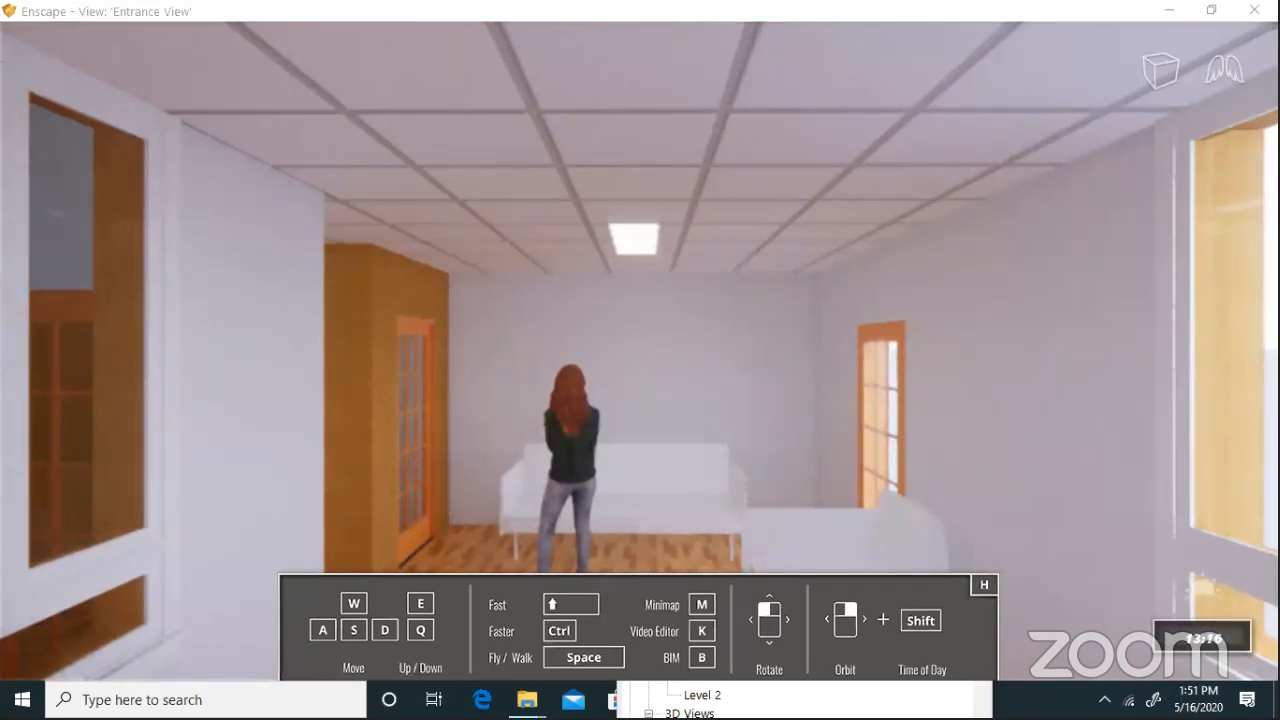
mouse_move(640, 360)
shift+right_down()
mouse_move(600, 360)
mouse_move(632, 360)
mouse_move(620, 360)
shift+right_up()
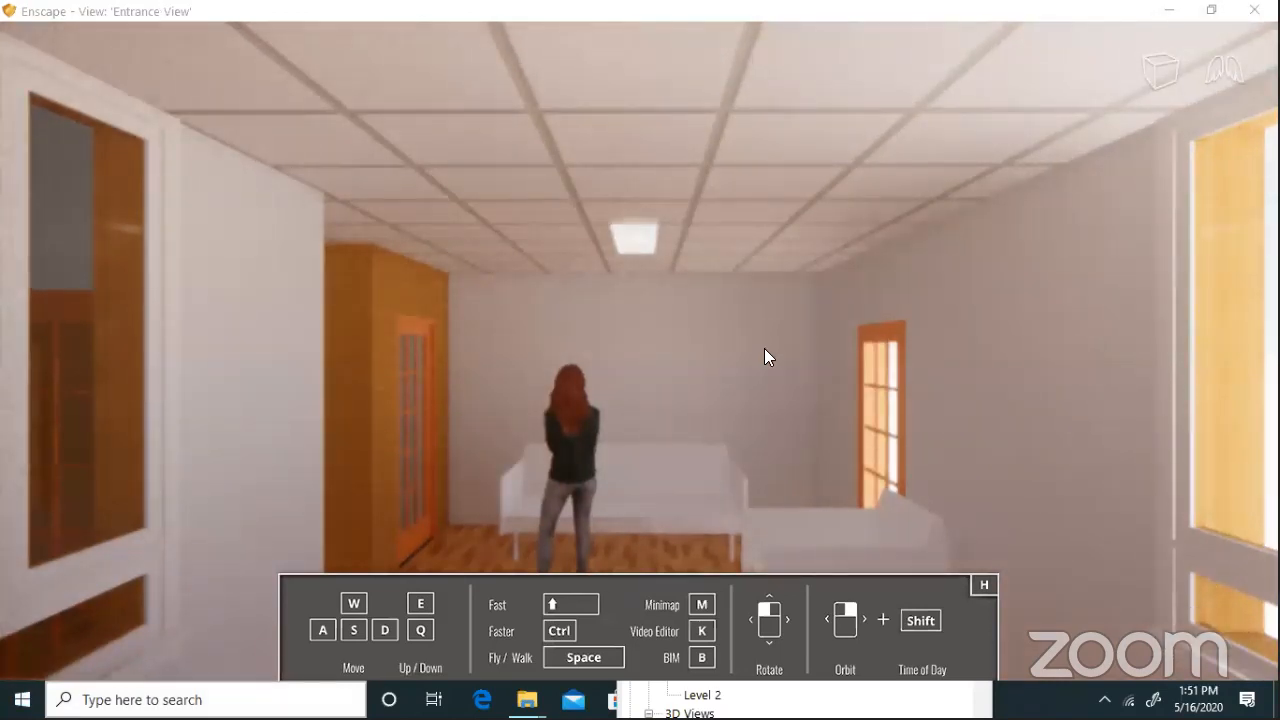
key(alt+Tab)
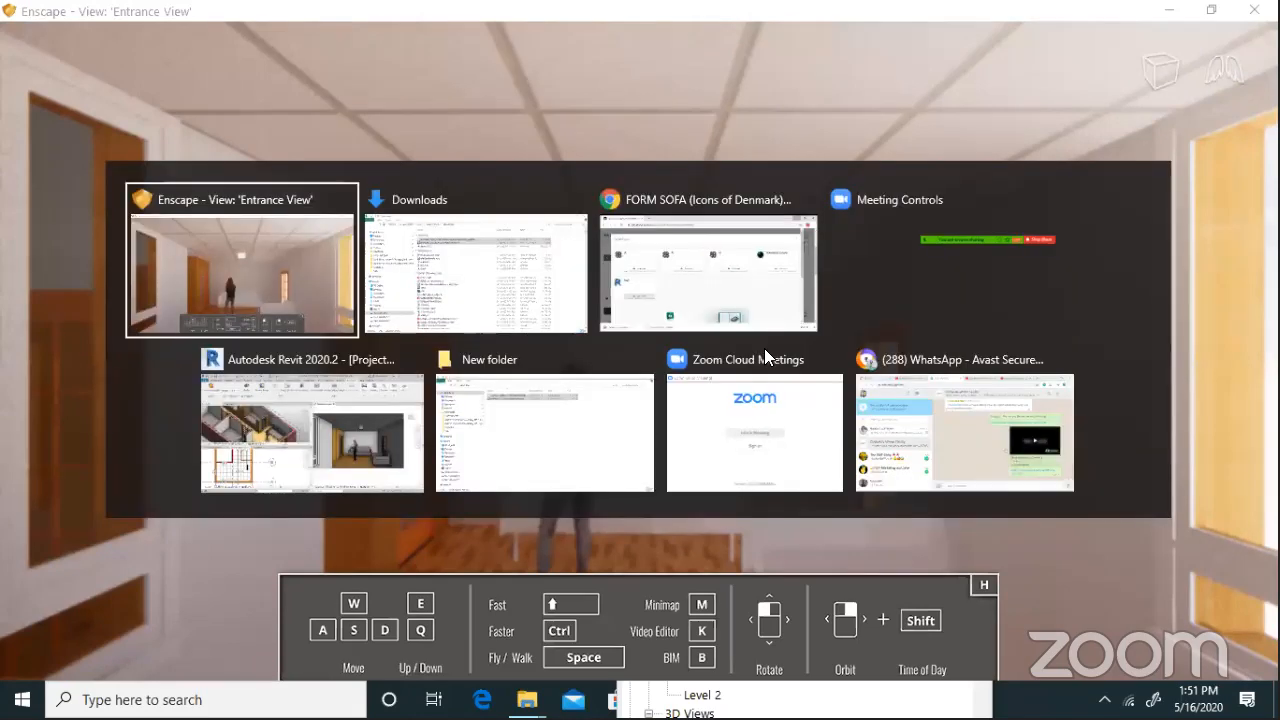
key(alt+Tab)
key(alt+Tab)
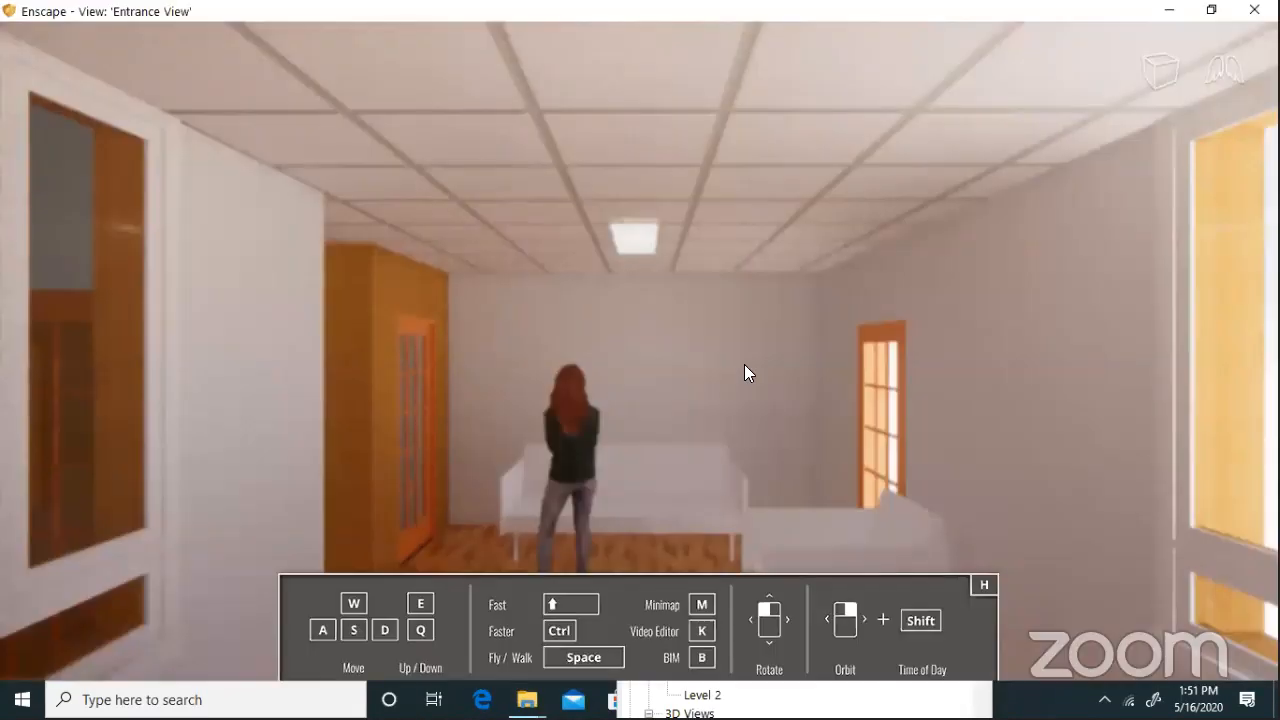
Step out through the window and back inside, turning the view left and slightly down
key(s)
key(w)
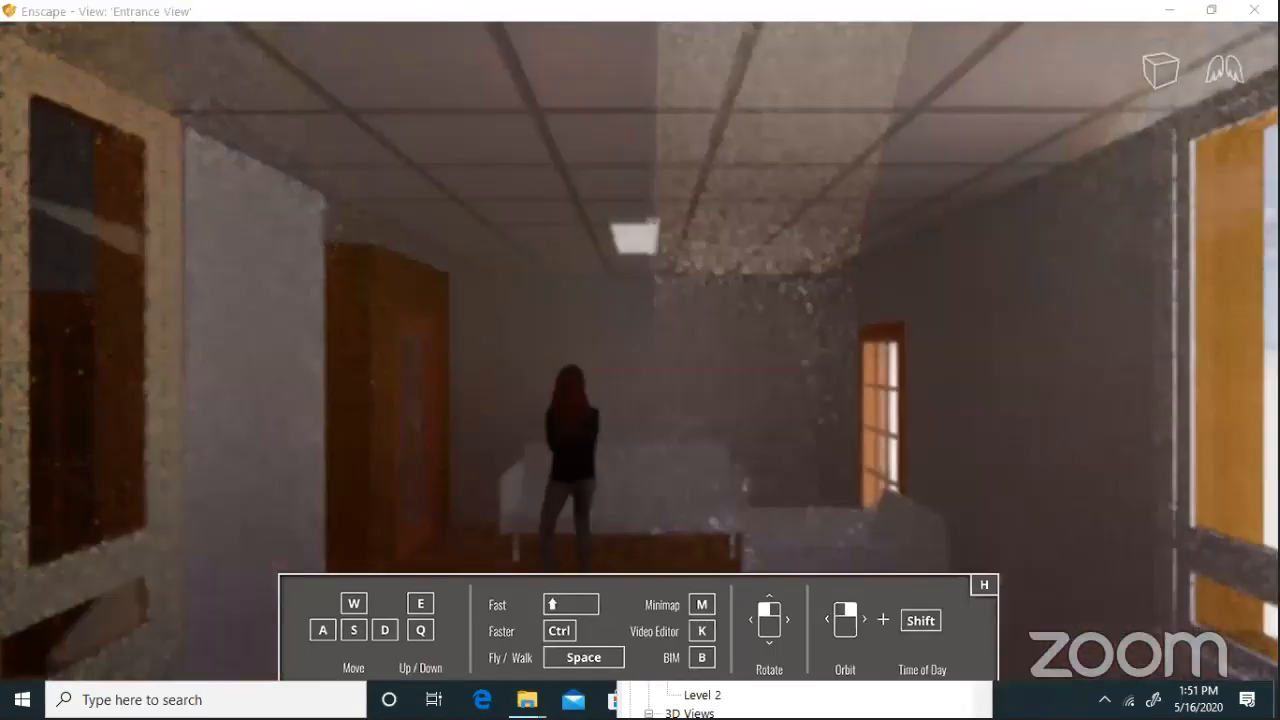
drag(640, 350, 738, 370)
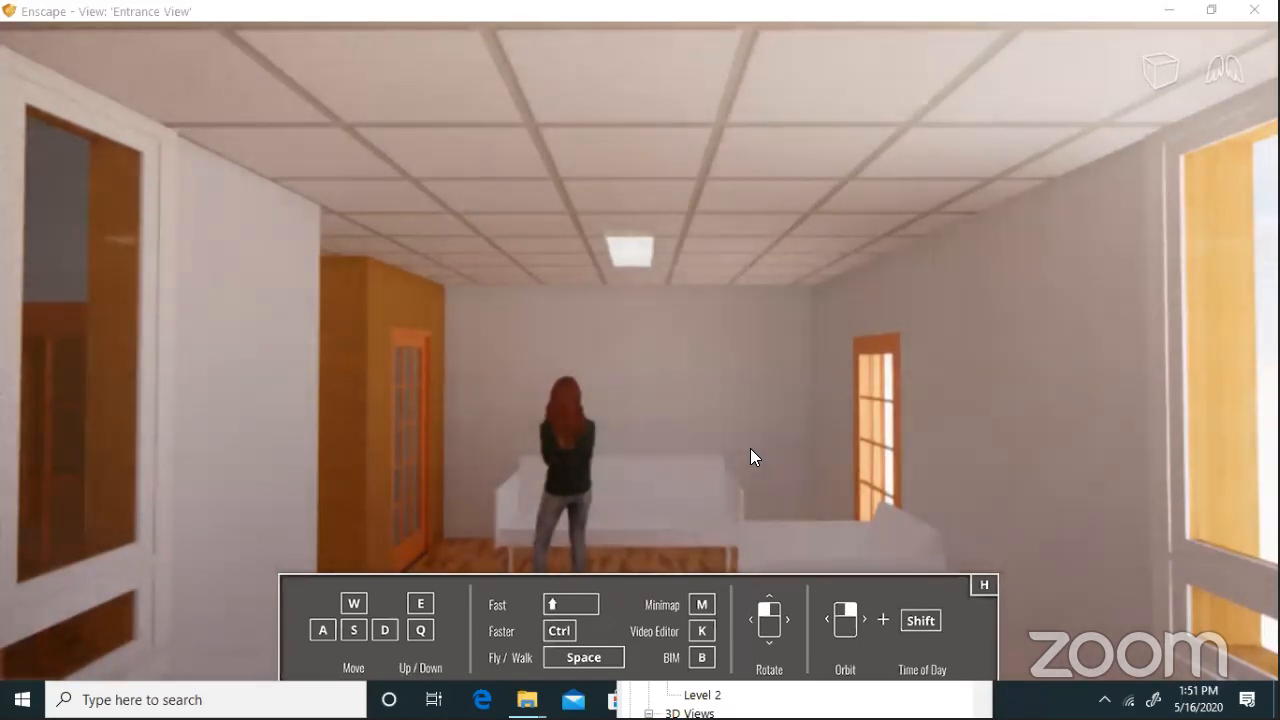
Approach the woman, sidestep left and right, and turn the view toward the wall openings
key(w)
key(a)
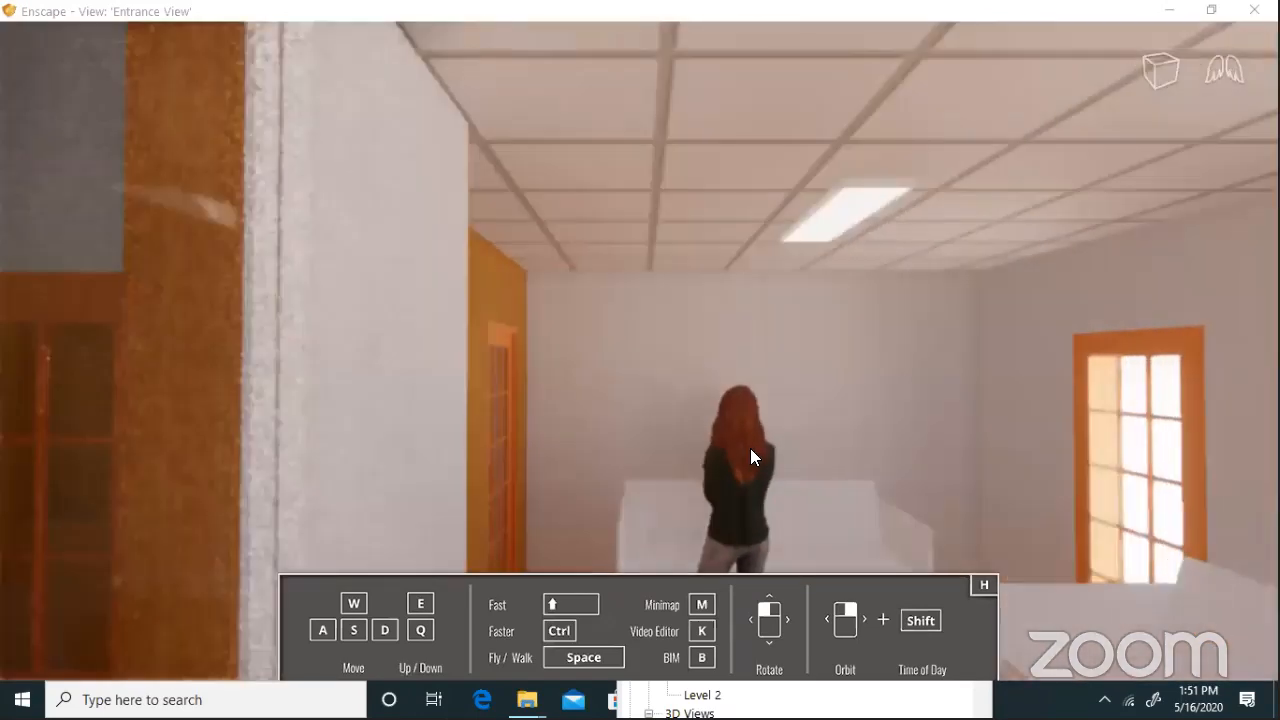
key(d)
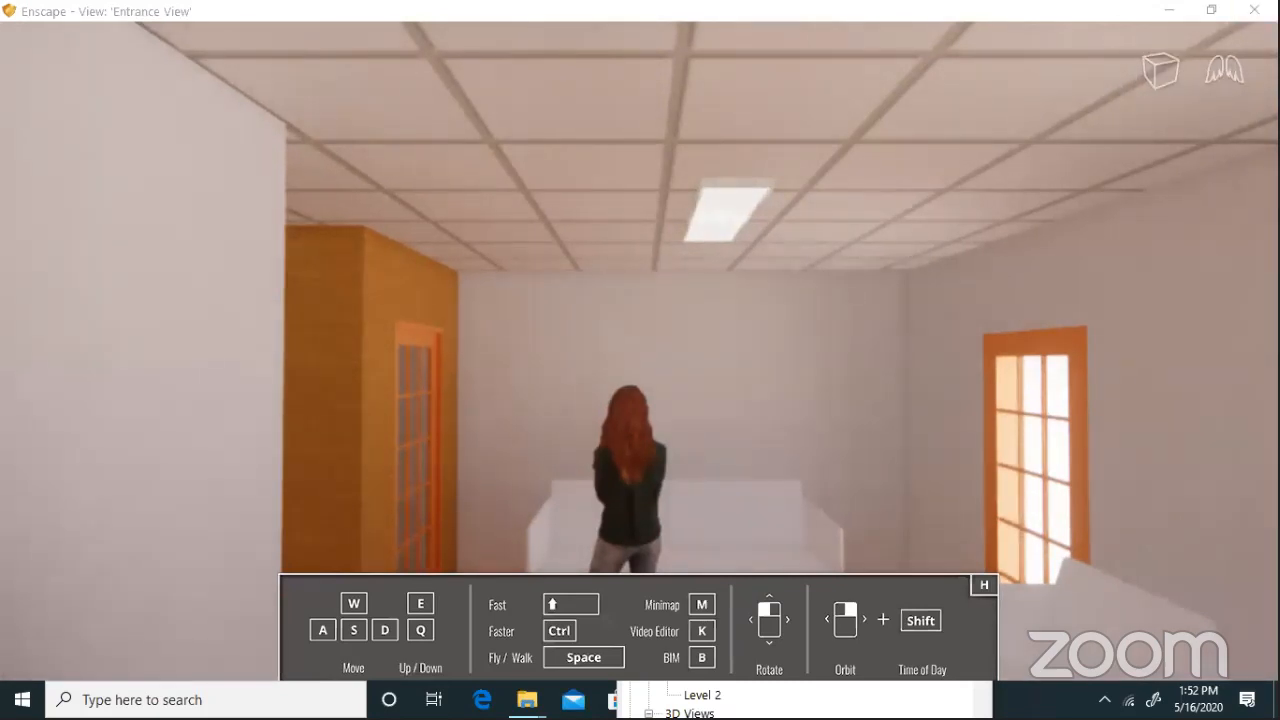
drag(898, 434, 335, 405)
drag(976, 468, 964, 468)
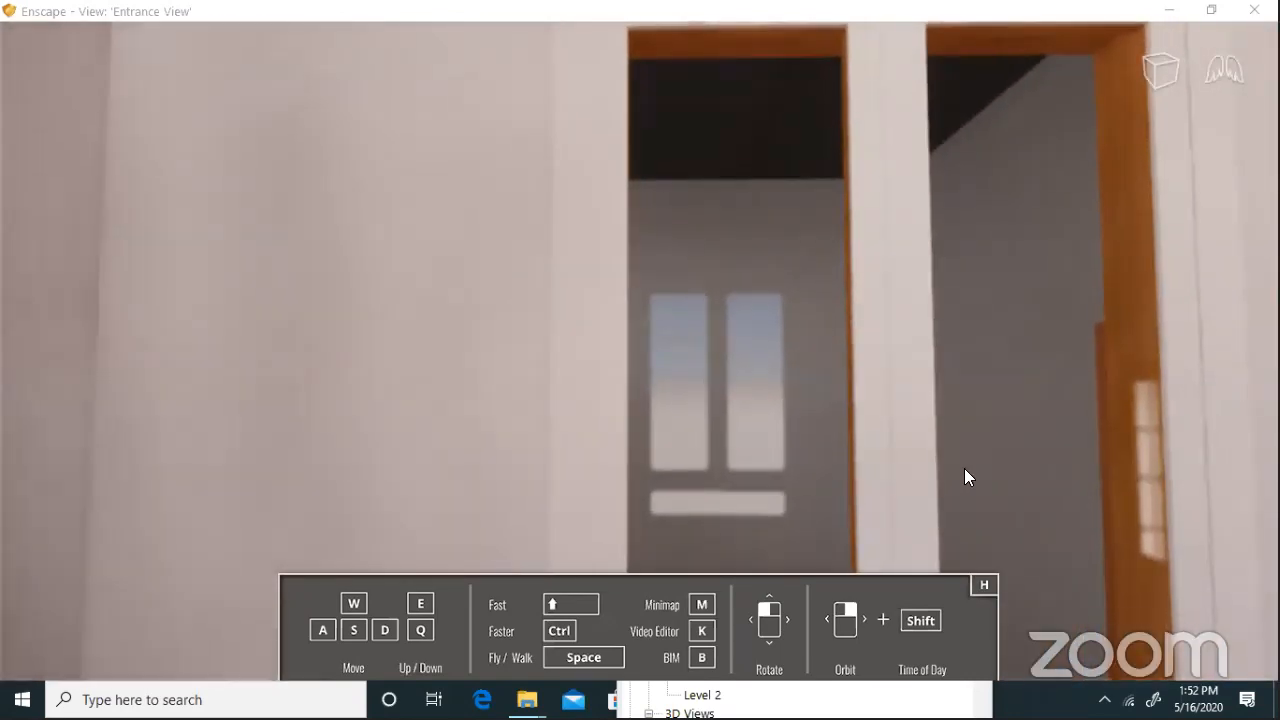
Sidestep right past the timber wall to face the corridor and walk down it
key(d)
key(d)
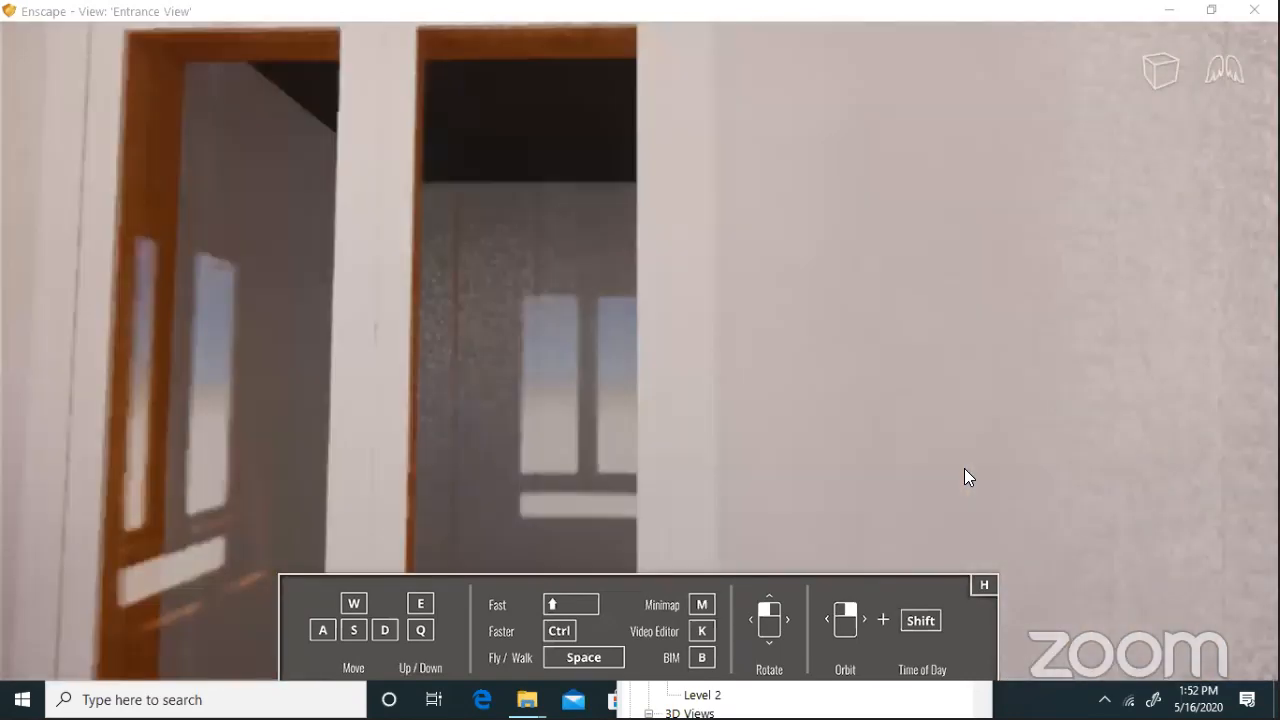
key(d)
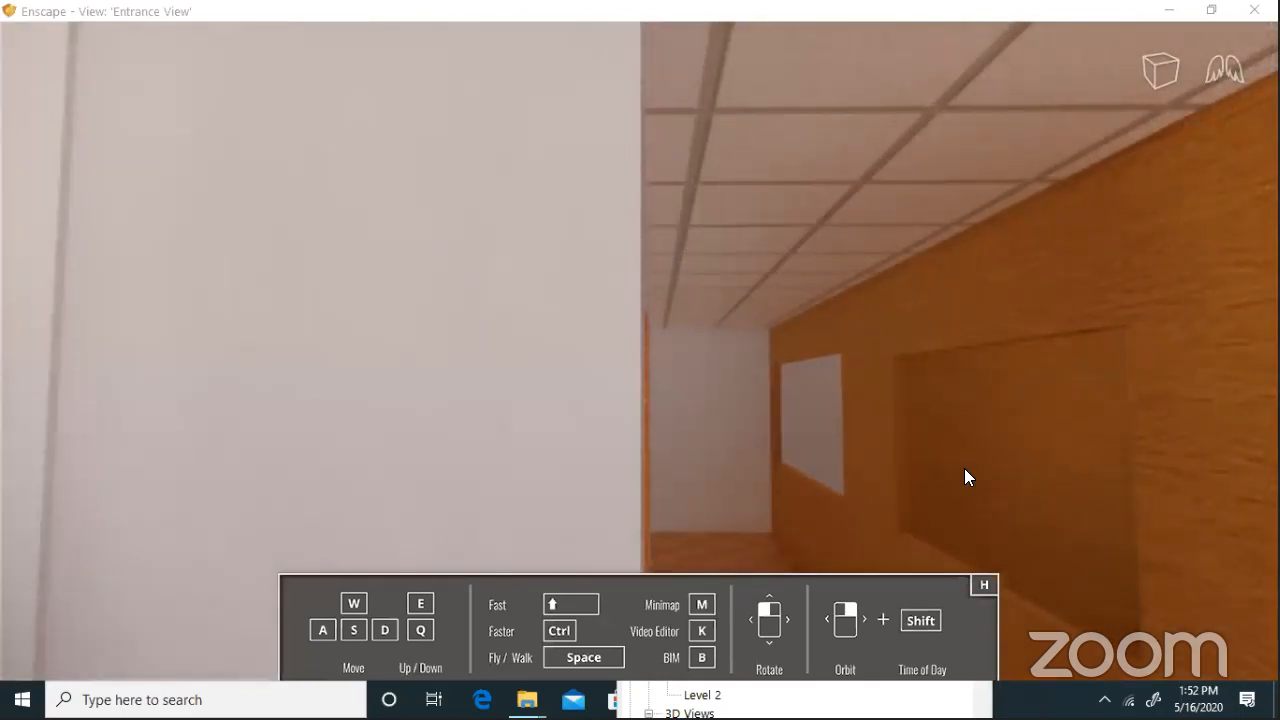
key(d)
key(d)
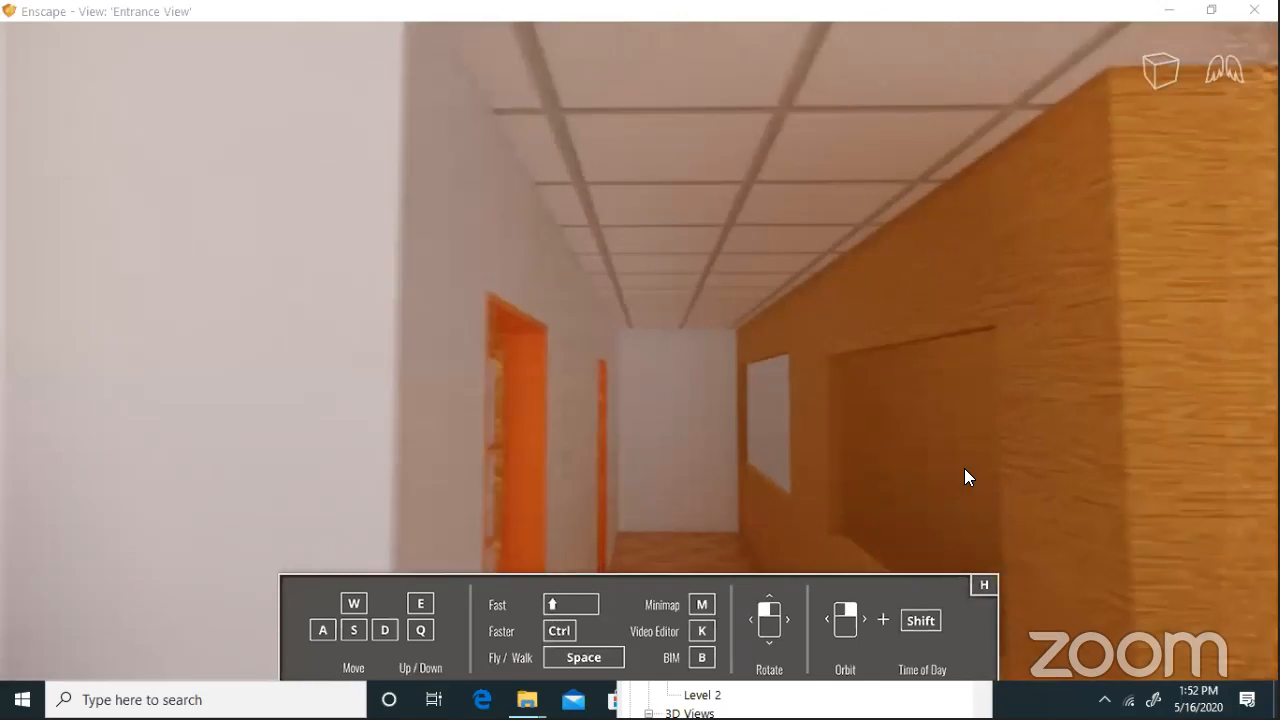
key(d)
key(w)
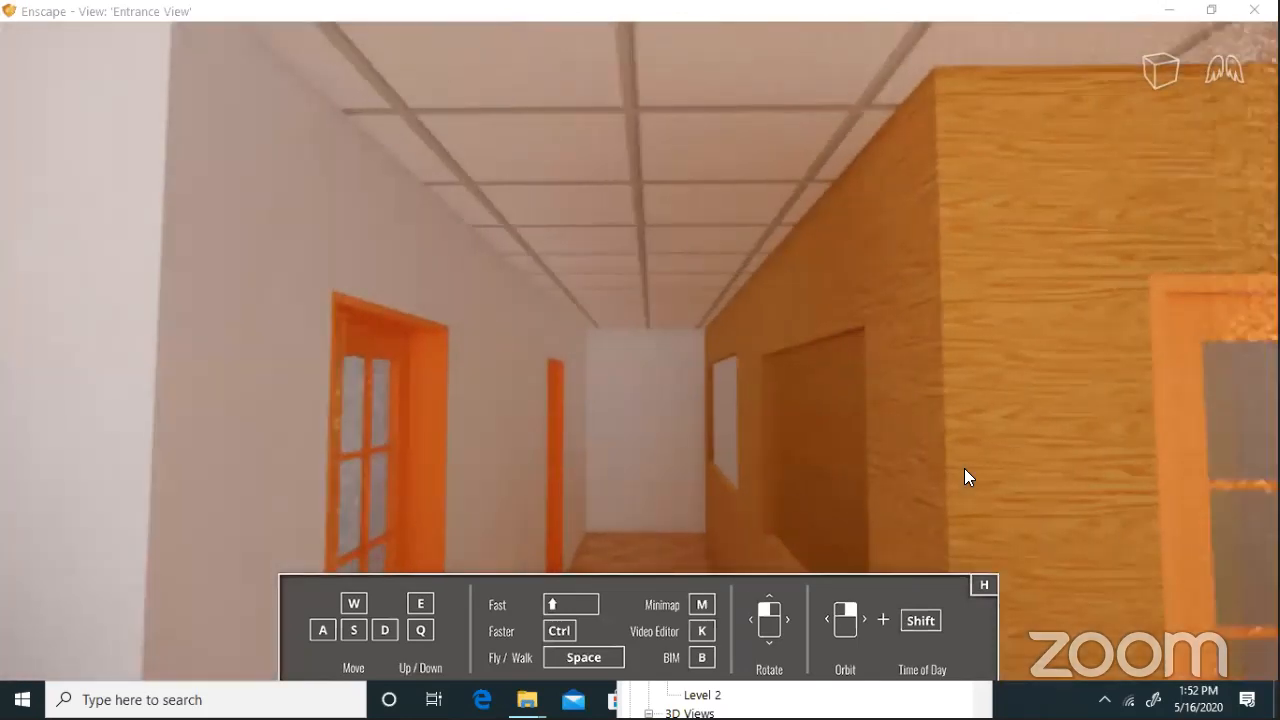
key(w)
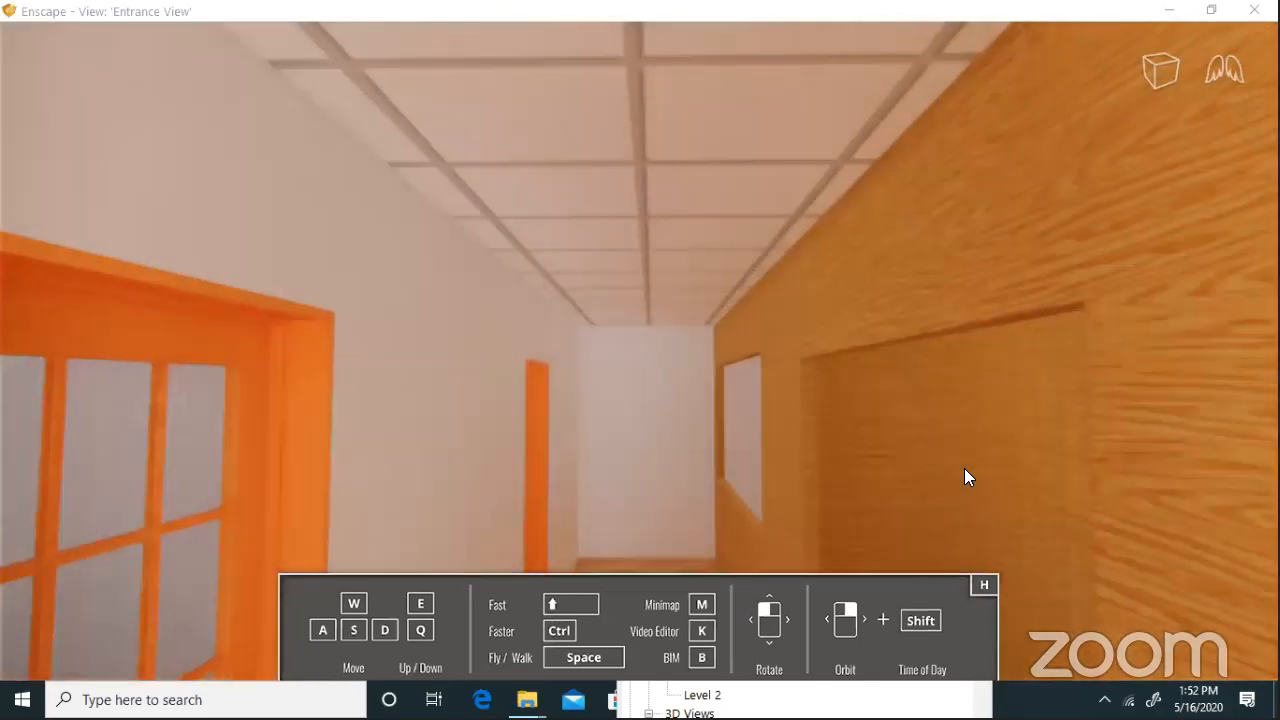
Back out of the corridor, sidestep left, and pass through the brick wall before returning inside near the woman
key(s)
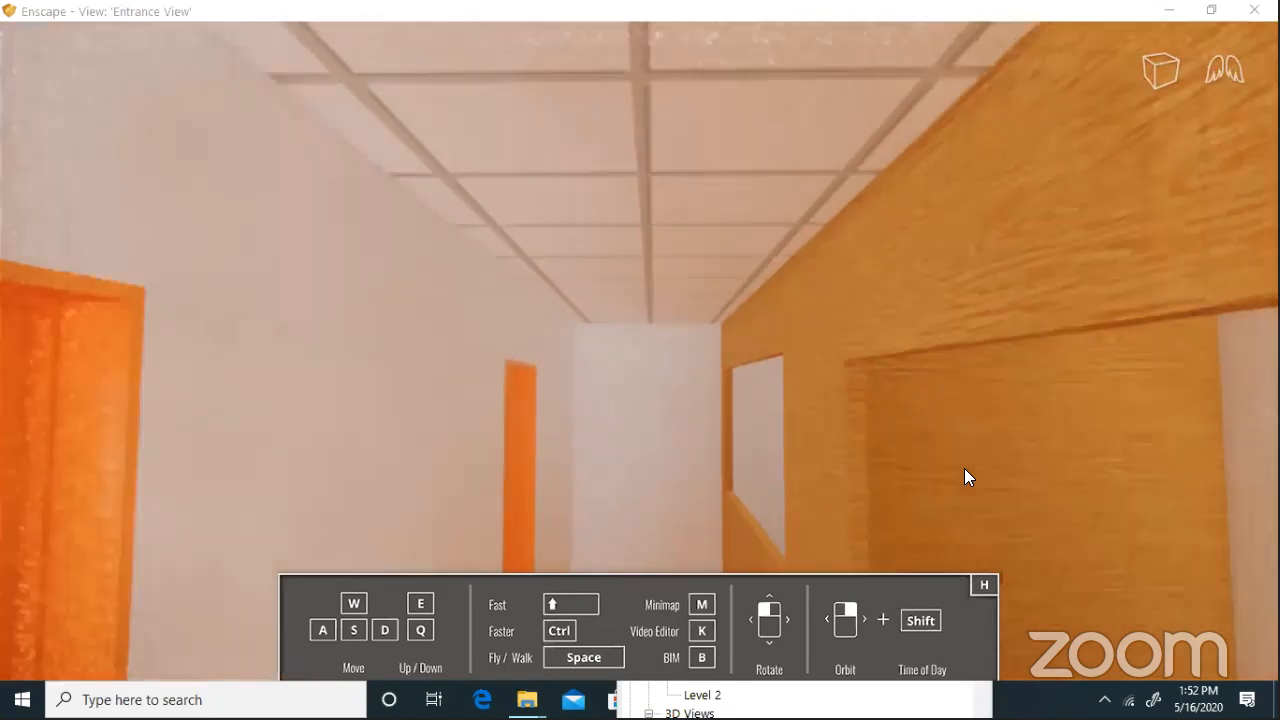
key(s)
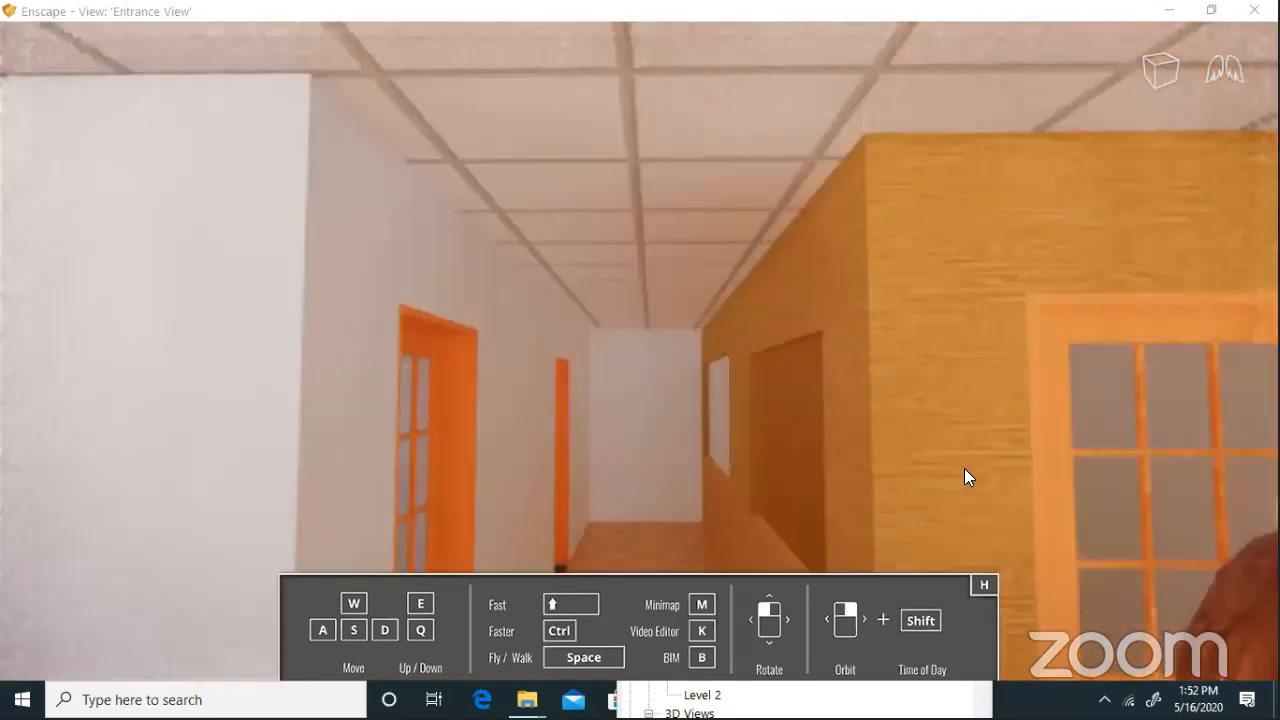
key(s)
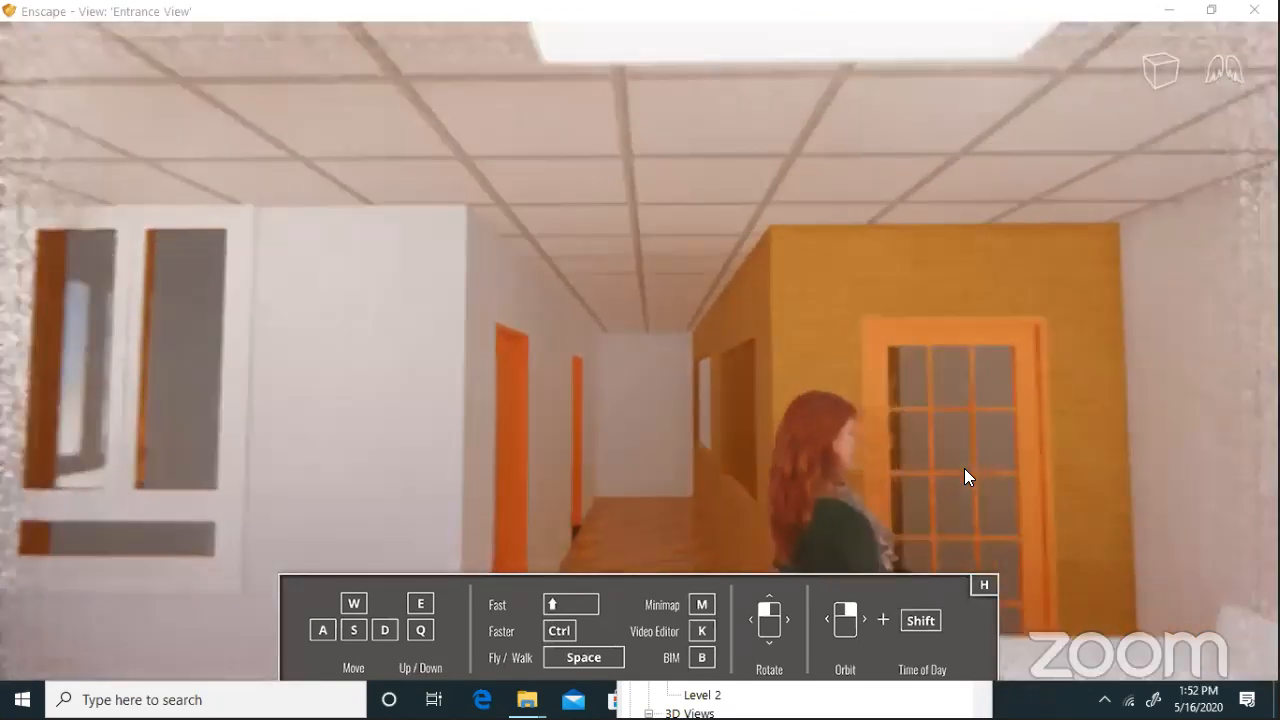
key(a)
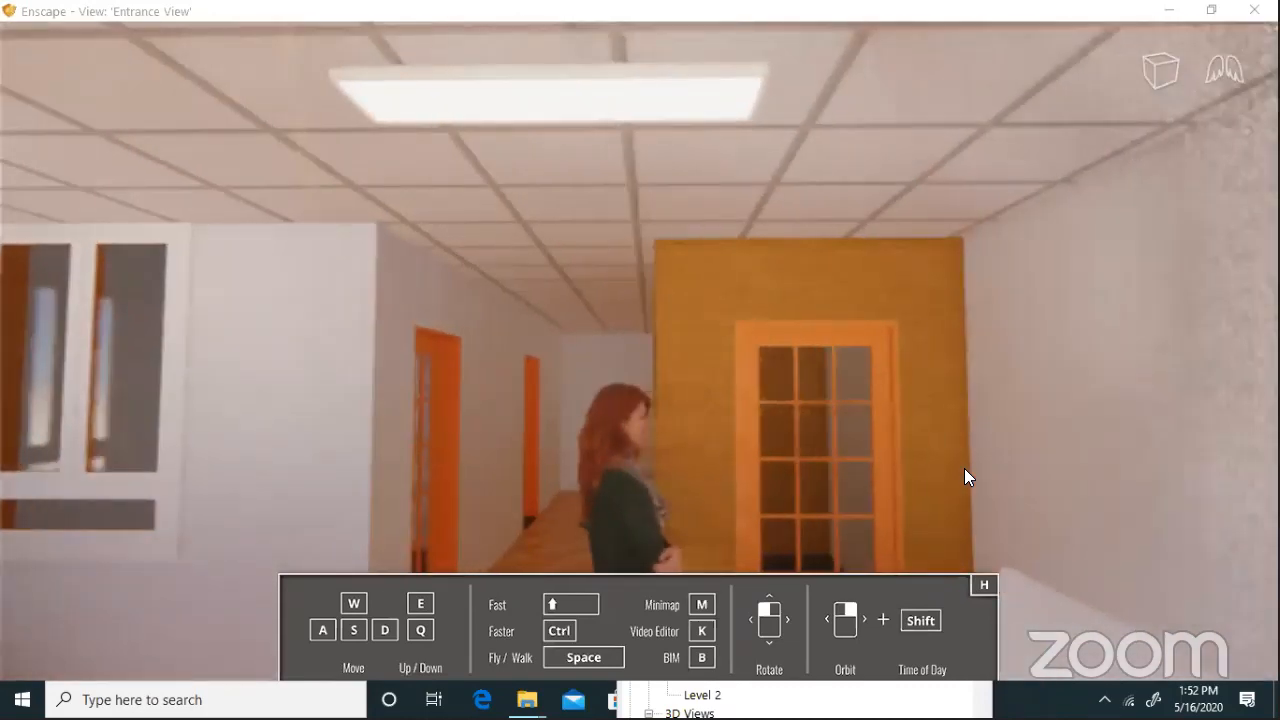
key(a)
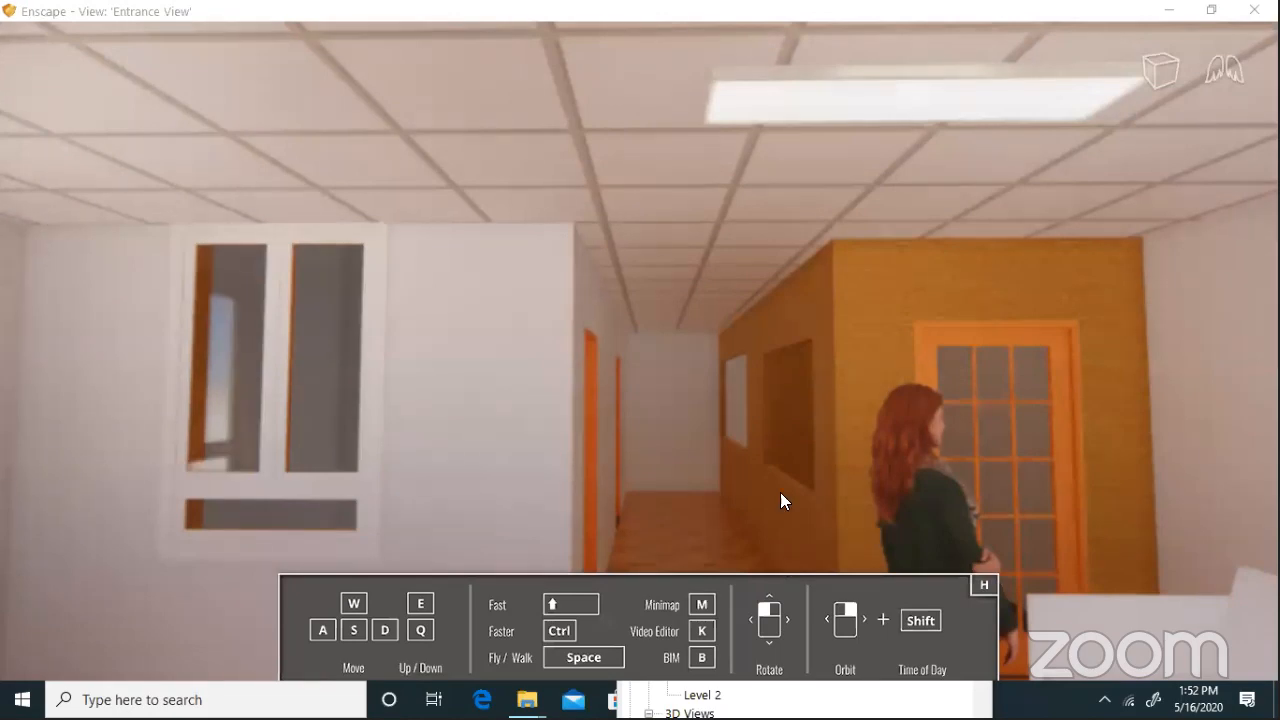
key(s)
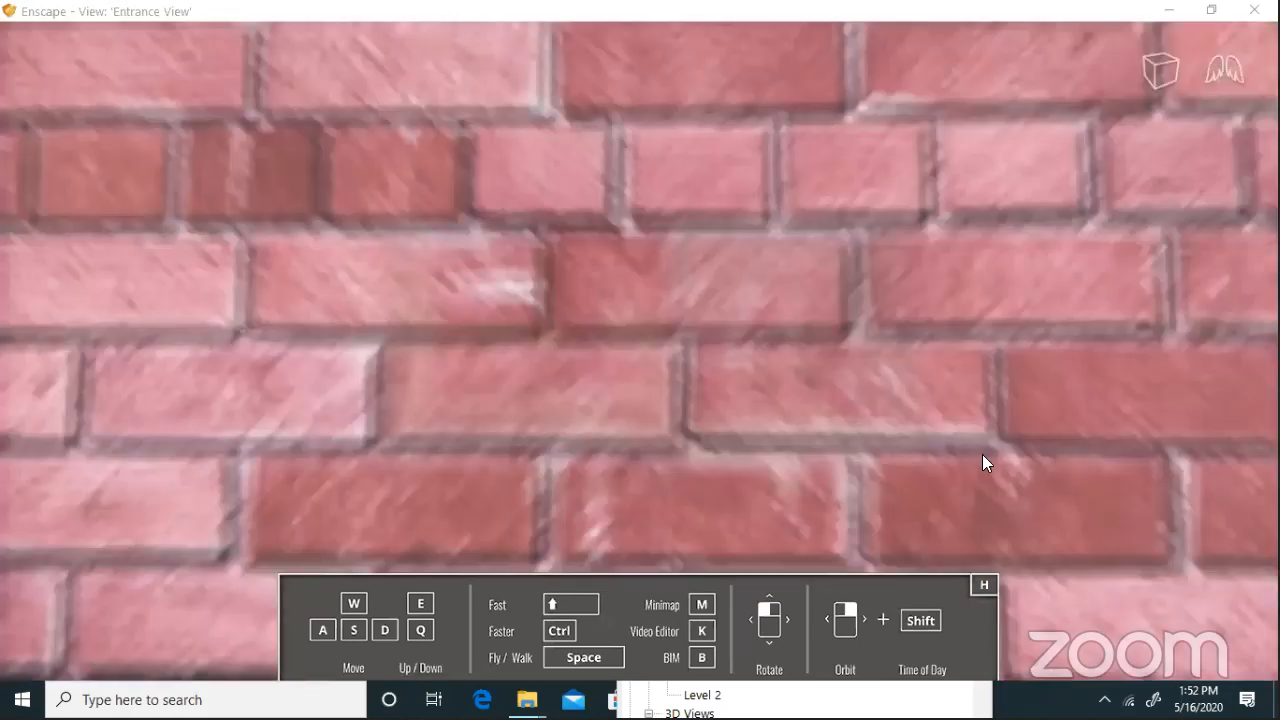
key(s)
key(w)
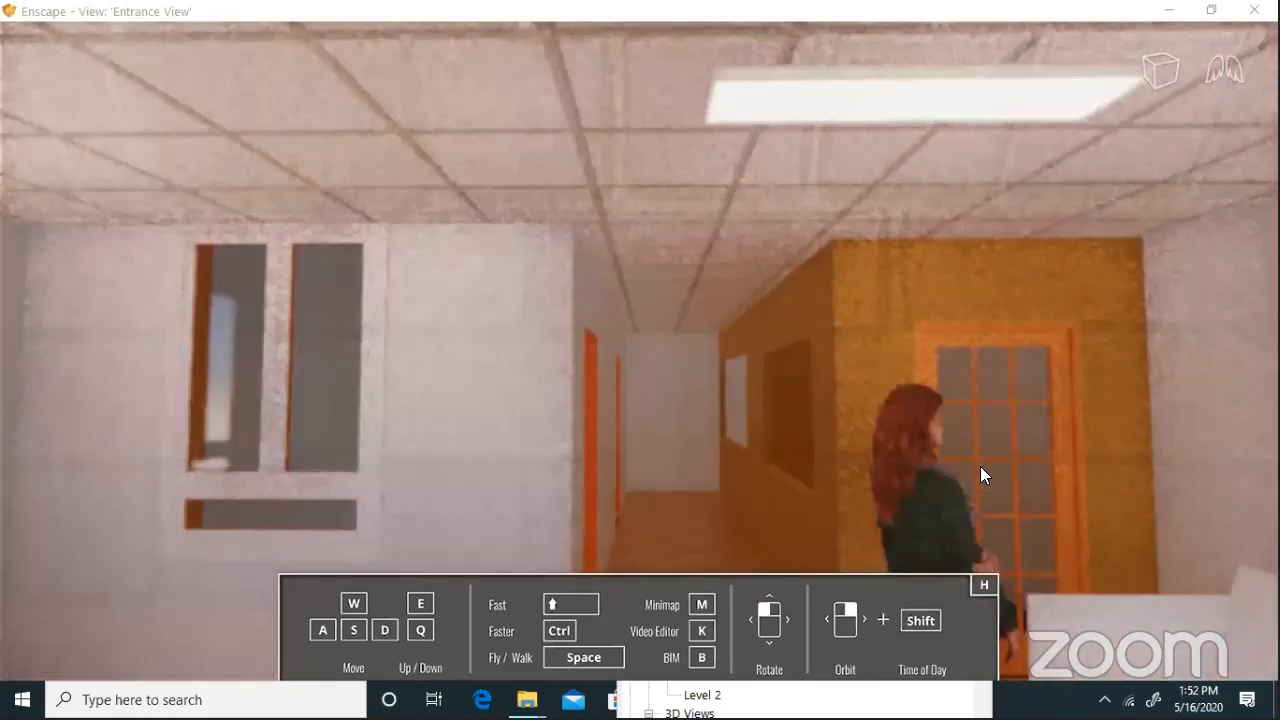